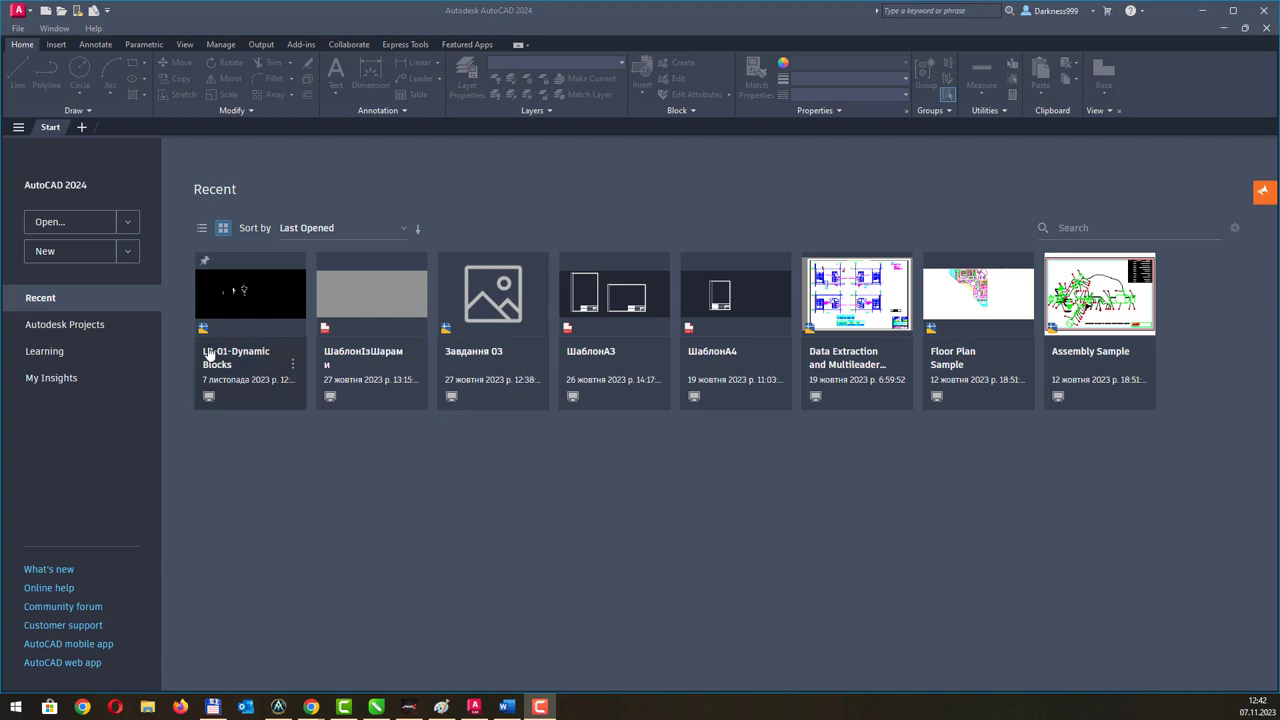
# Open L3-01-Dynamic Blocks.dwg from the Recent list on the Start tab.
pyautogui.click(265, 310)
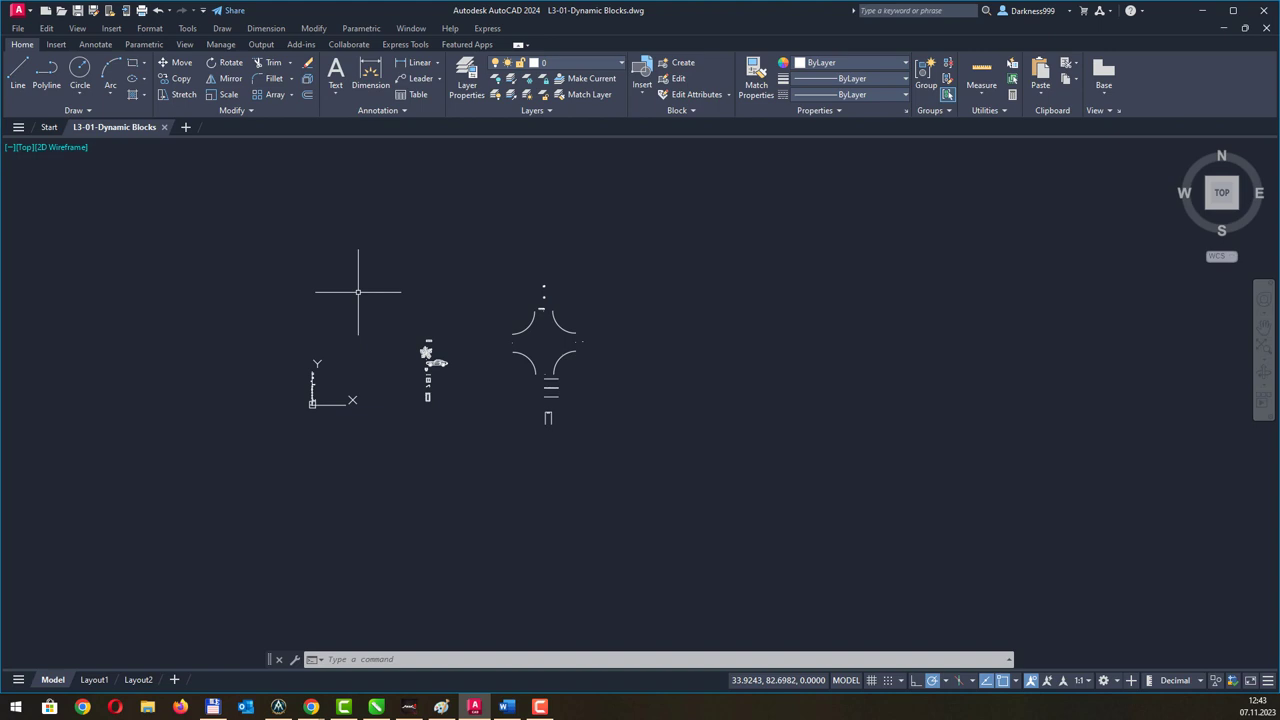
# Zoom to extents, then window-zoom onto the callout bubble and tag symbols near the origin.
pyautogui.moveTo(380, 291); pyautogui.dragTo(385, 293, button='middle')
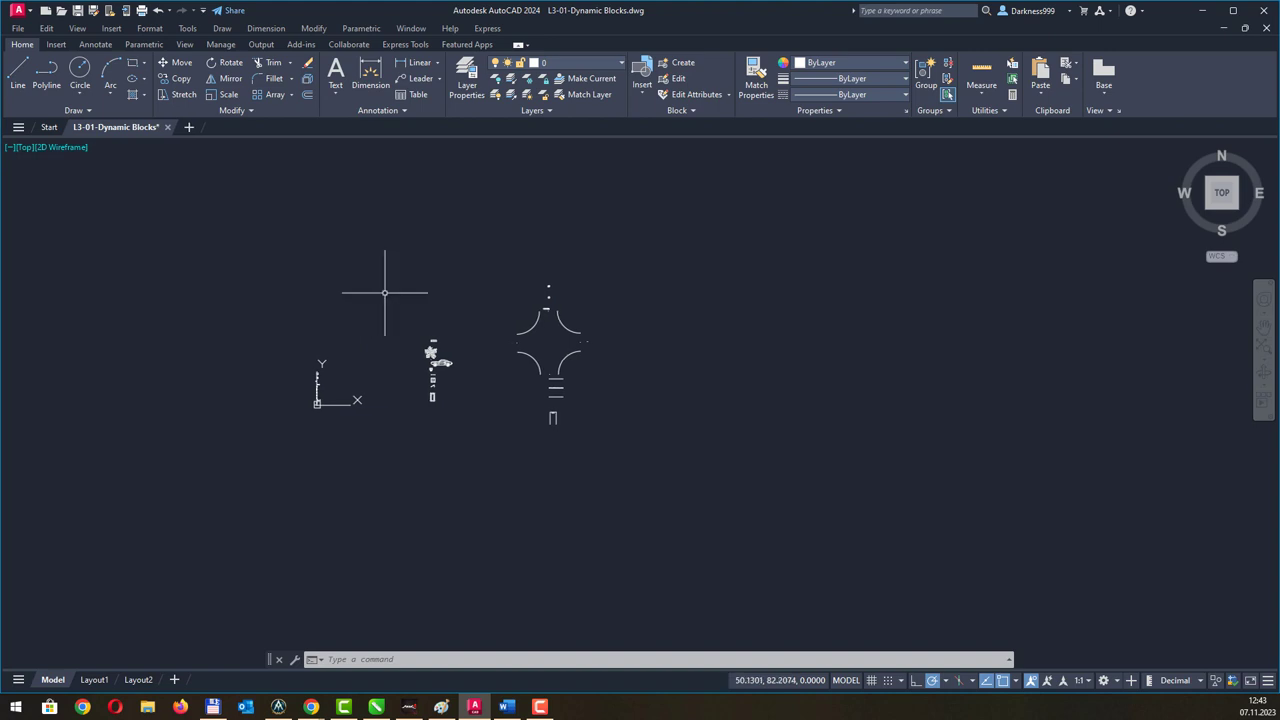
pyautogui.write('z')
pyautogui.press('Return')
pyautogui.write('e')
pyautogui.press('Return')
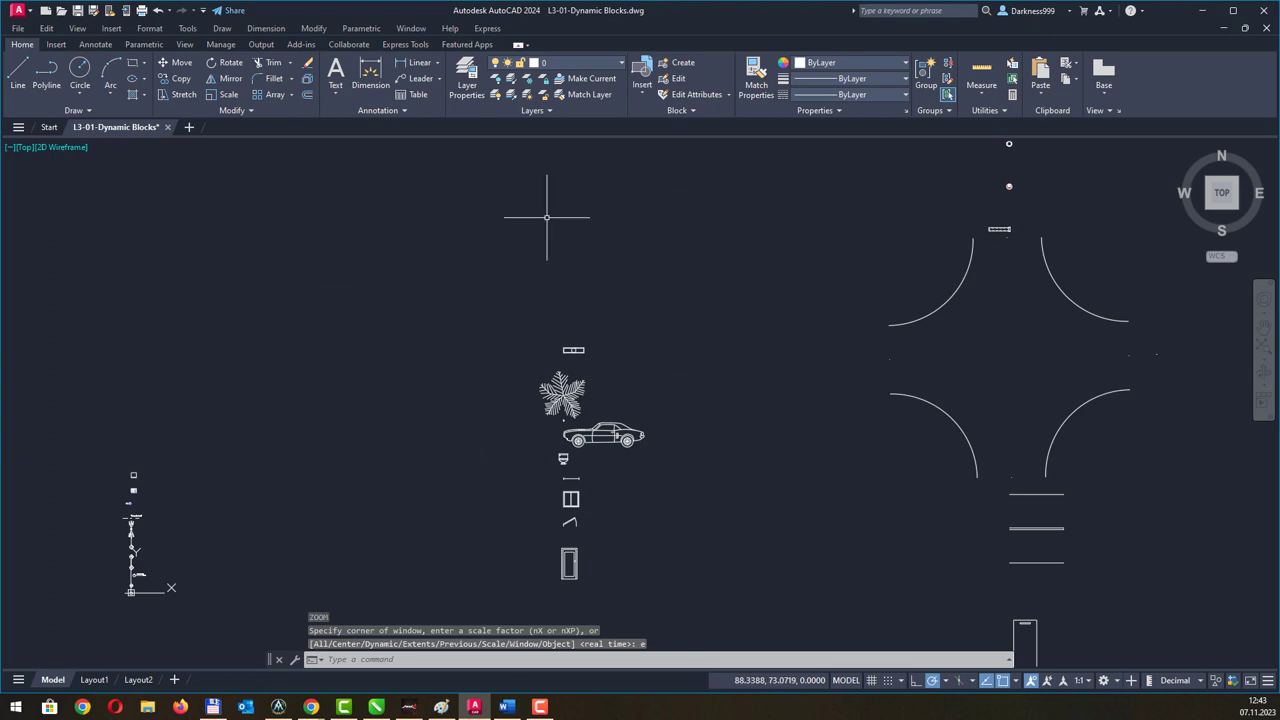
pyautogui.write('z')
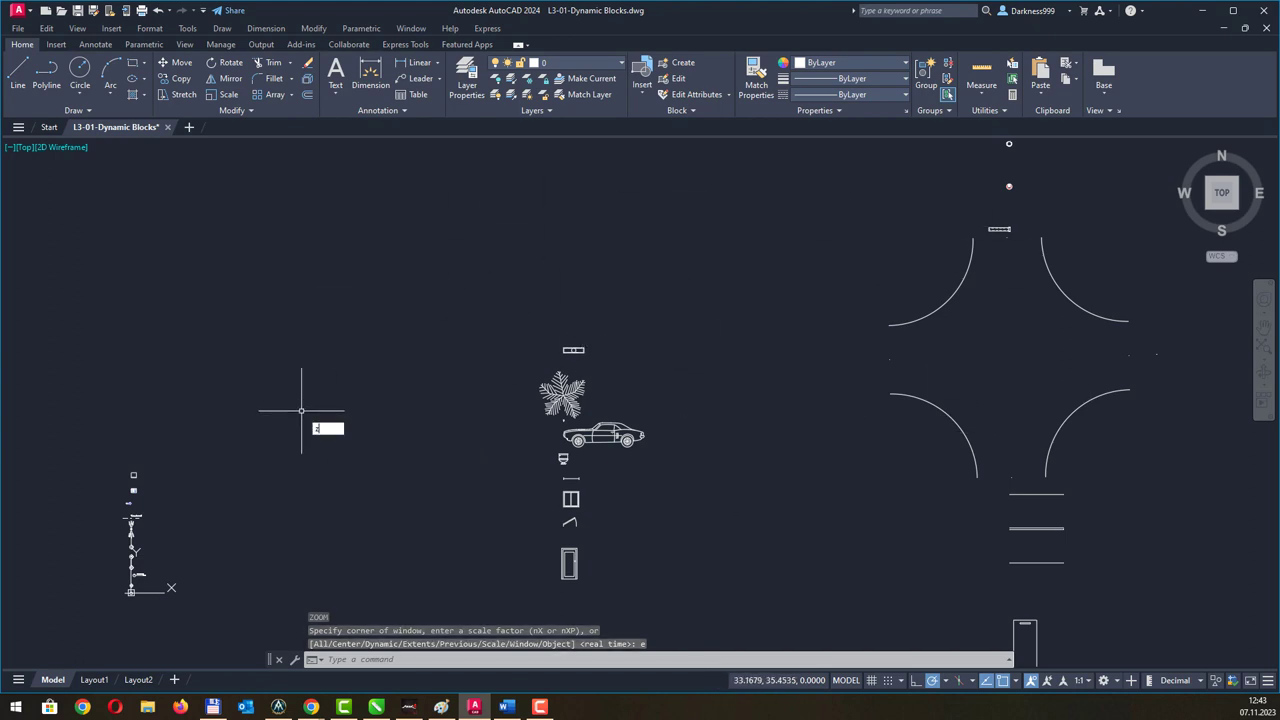
pyautogui.press('Return')
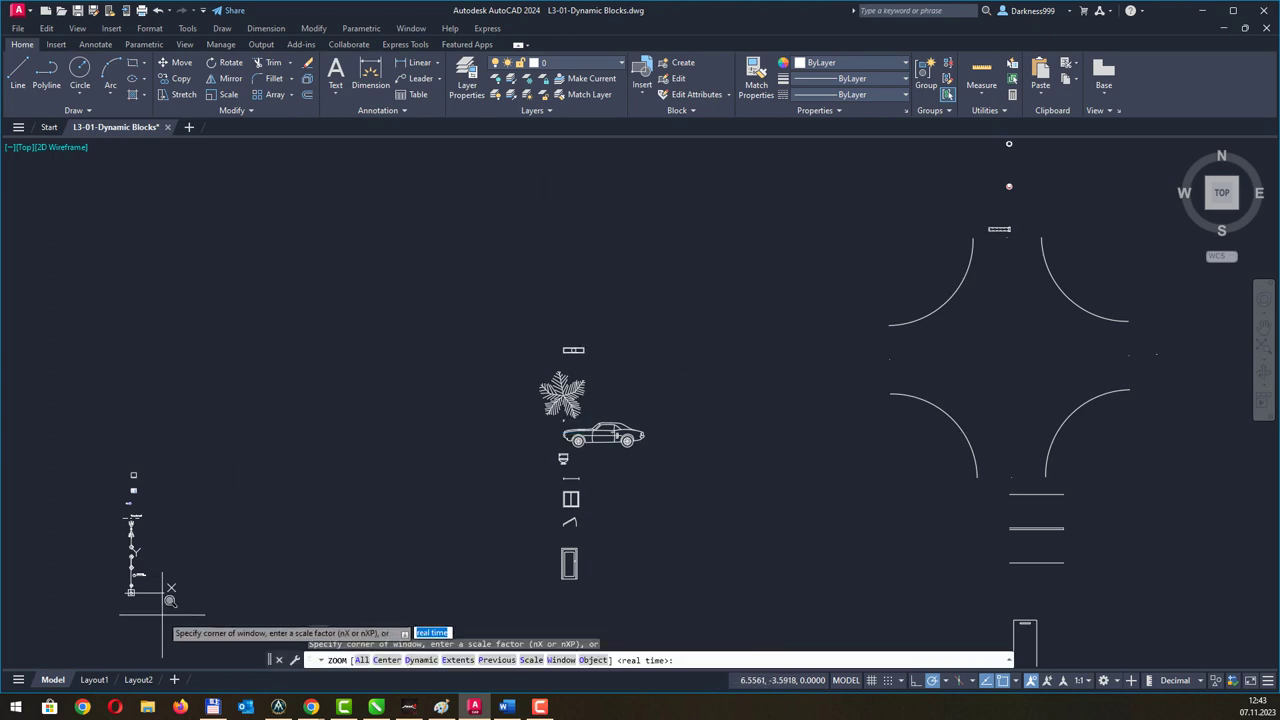
pyautogui.click(138, 586)
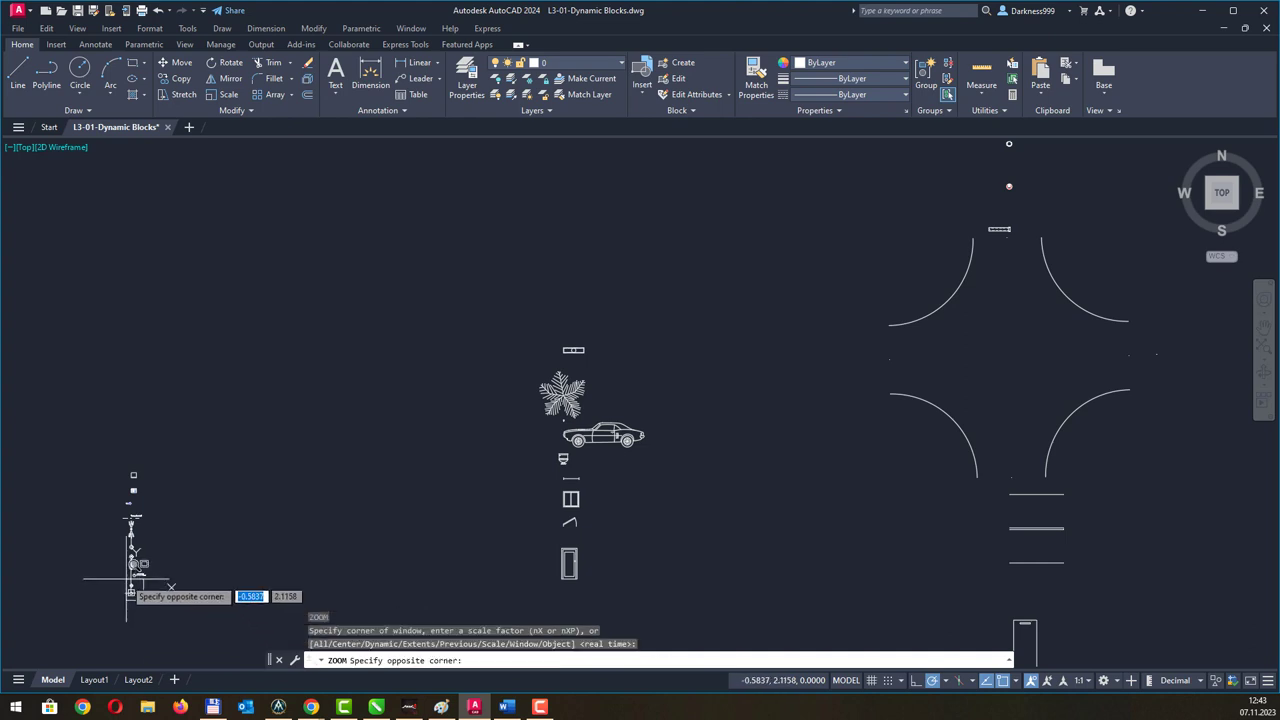
pyautogui.click(123, 578)
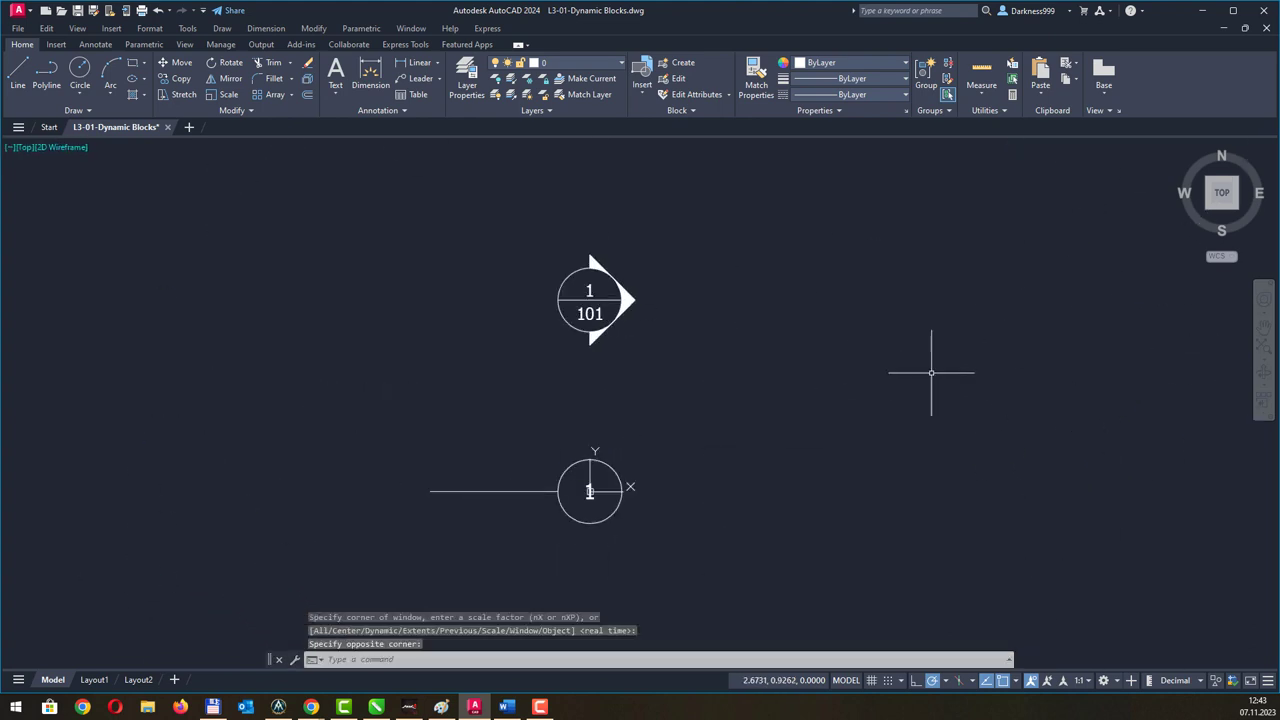
pyautogui.moveTo(828, 332); pyautogui.dragTo(811, 282, button='middle')
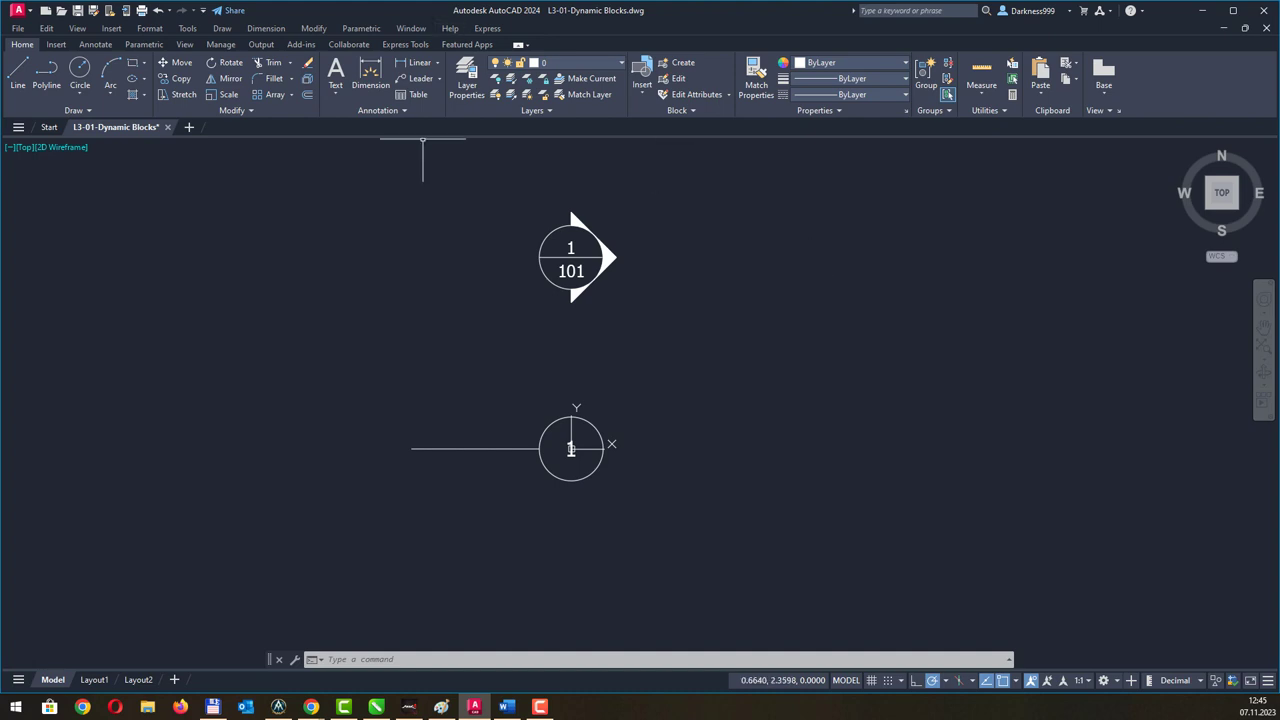
# Select the circular Tag - Imperial block and move it to a new position.
pyautogui.click(602, 433)
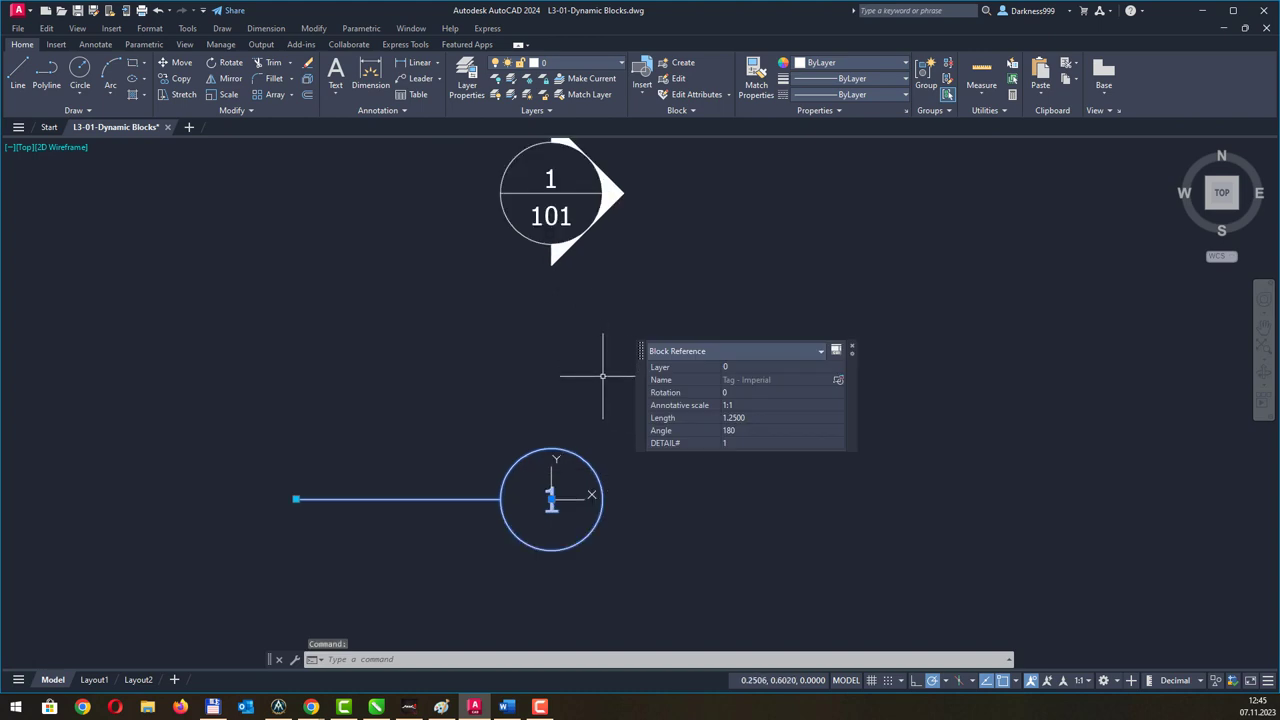
pyautogui.scroll(3, 601, 364)
pyautogui.moveTo(600, 363); pyautogui.dragTo(546, 364, button='middle')
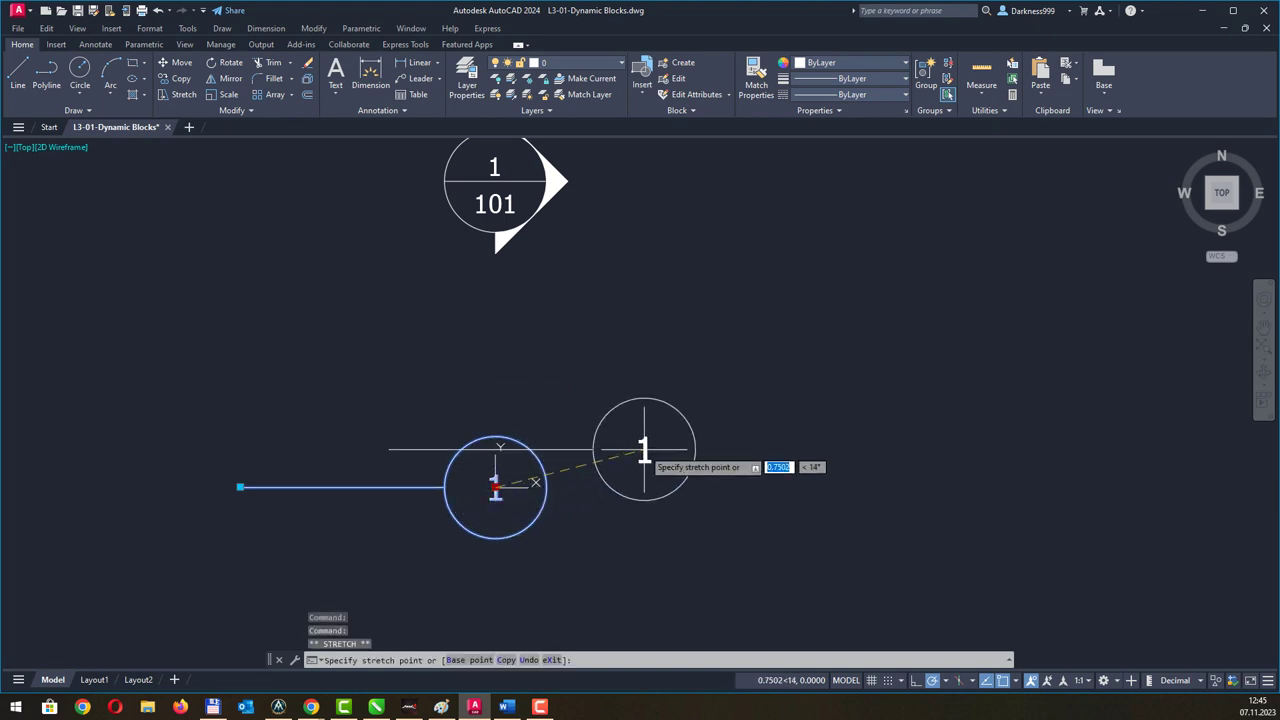
pyautogui.click(644, 450)
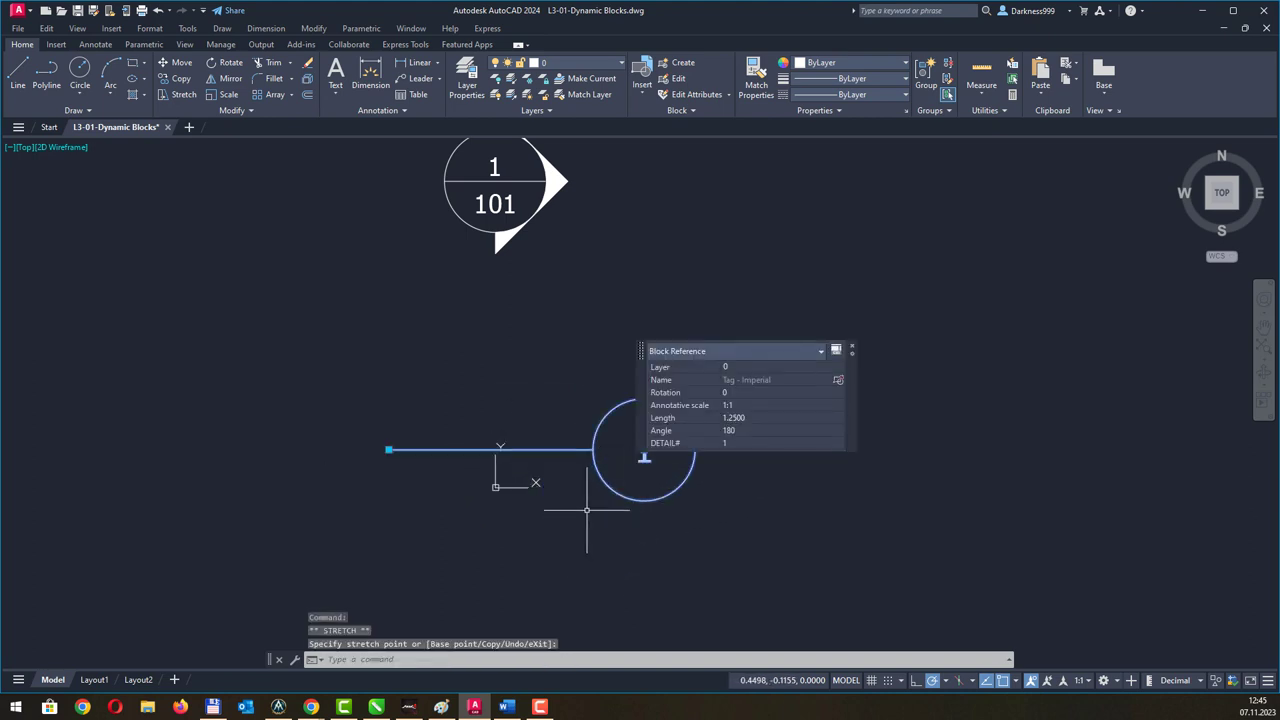
pyautogui.moveTo(660, 499); pyautogui.dragTo(530, 577, button='middle')
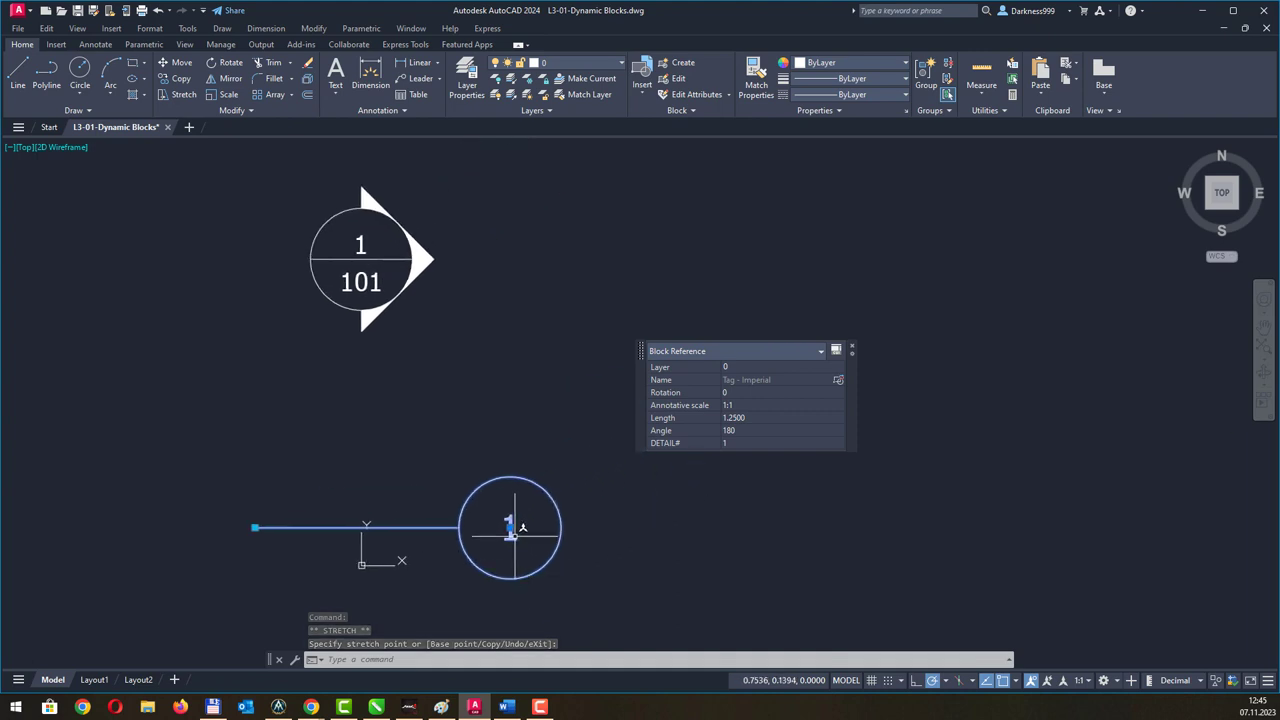
pyautogui.click(511, 528)
pyautogui.click(312, 510)
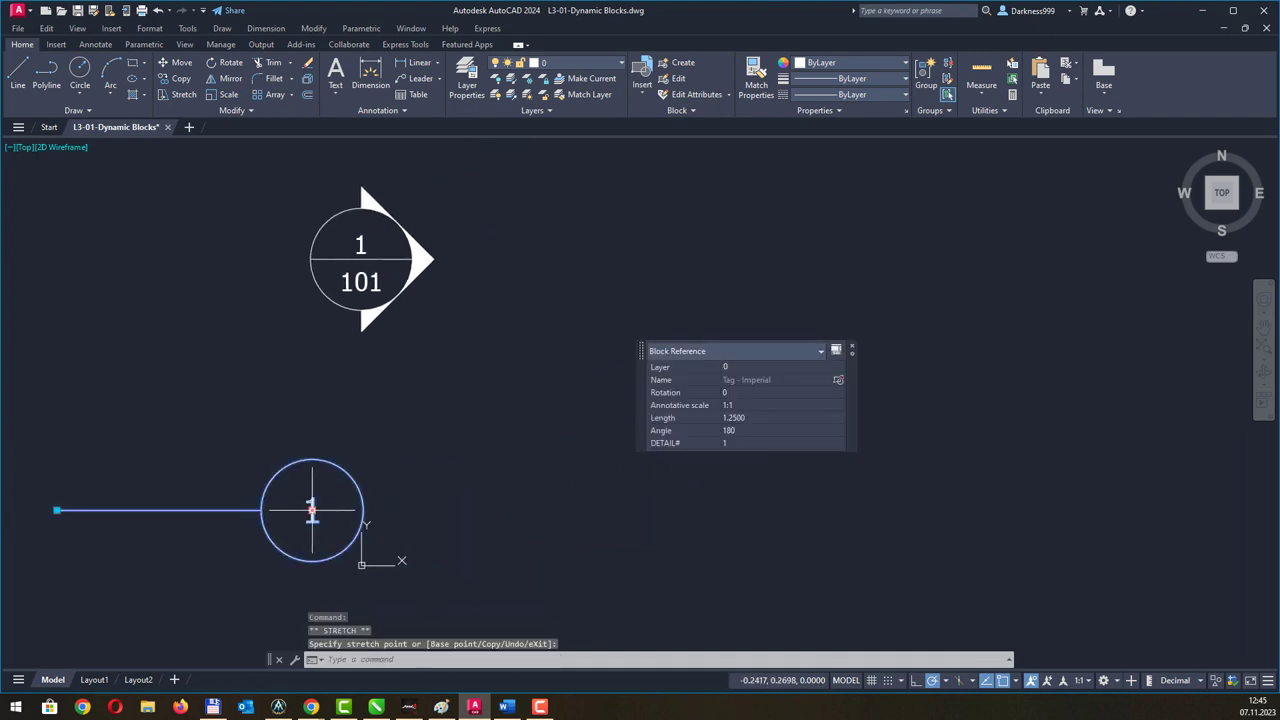
pyautogui.moveTo(423, 503); pyautogui.dragTo(538, 485, button='middle')
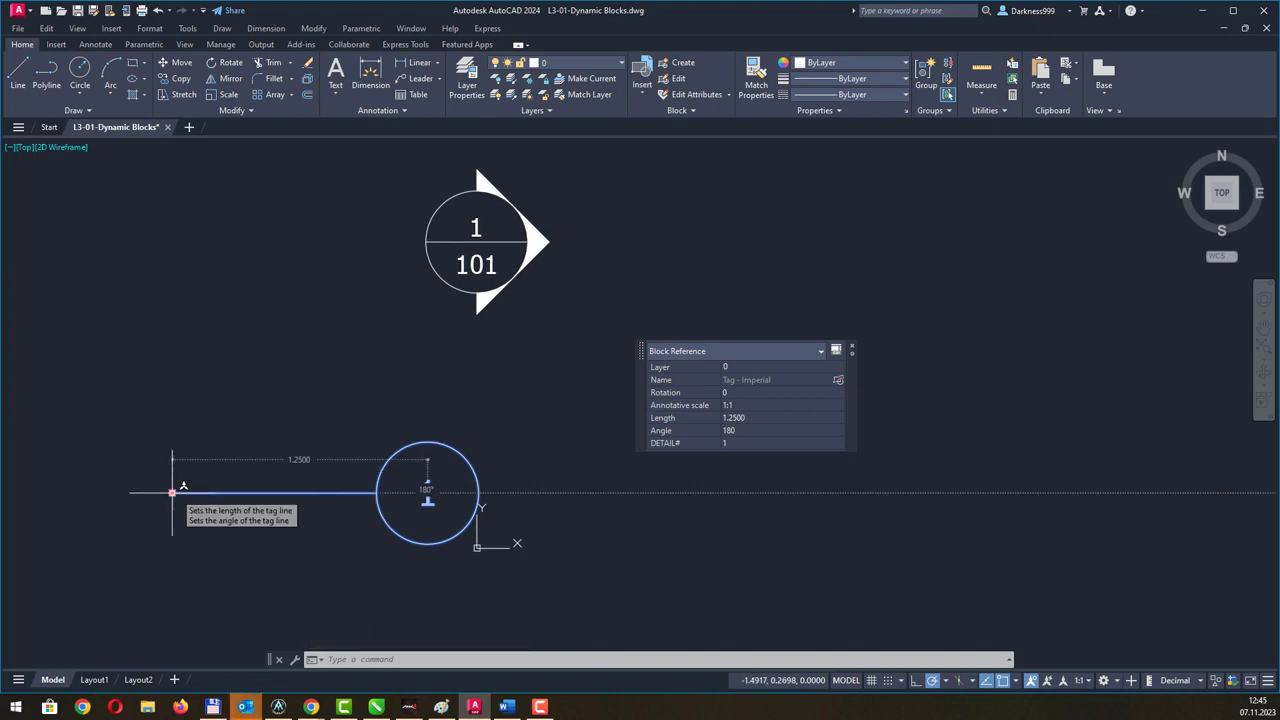
# Stretch the tag line shorter to 0.4760, then lengthen it to 1.7951.
pyautogui.click(172, 492)
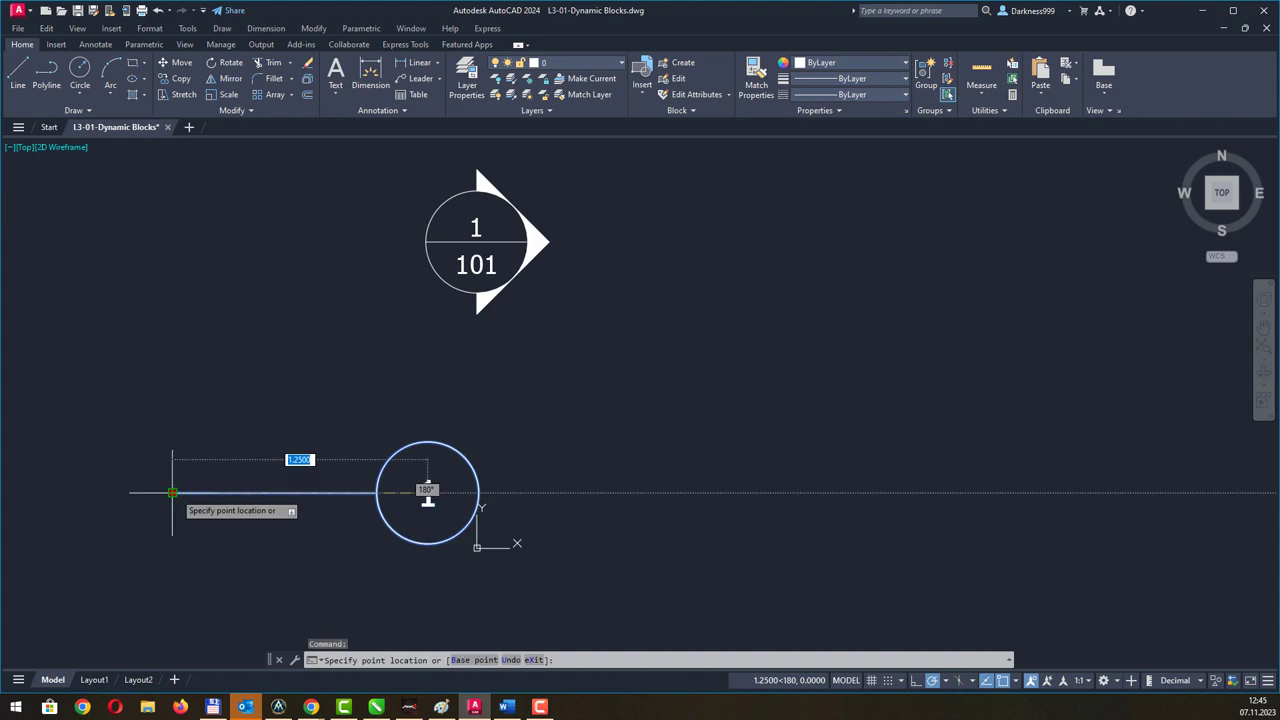
pyautogui.click(283, 492)
pyautogui.click(283, 492)
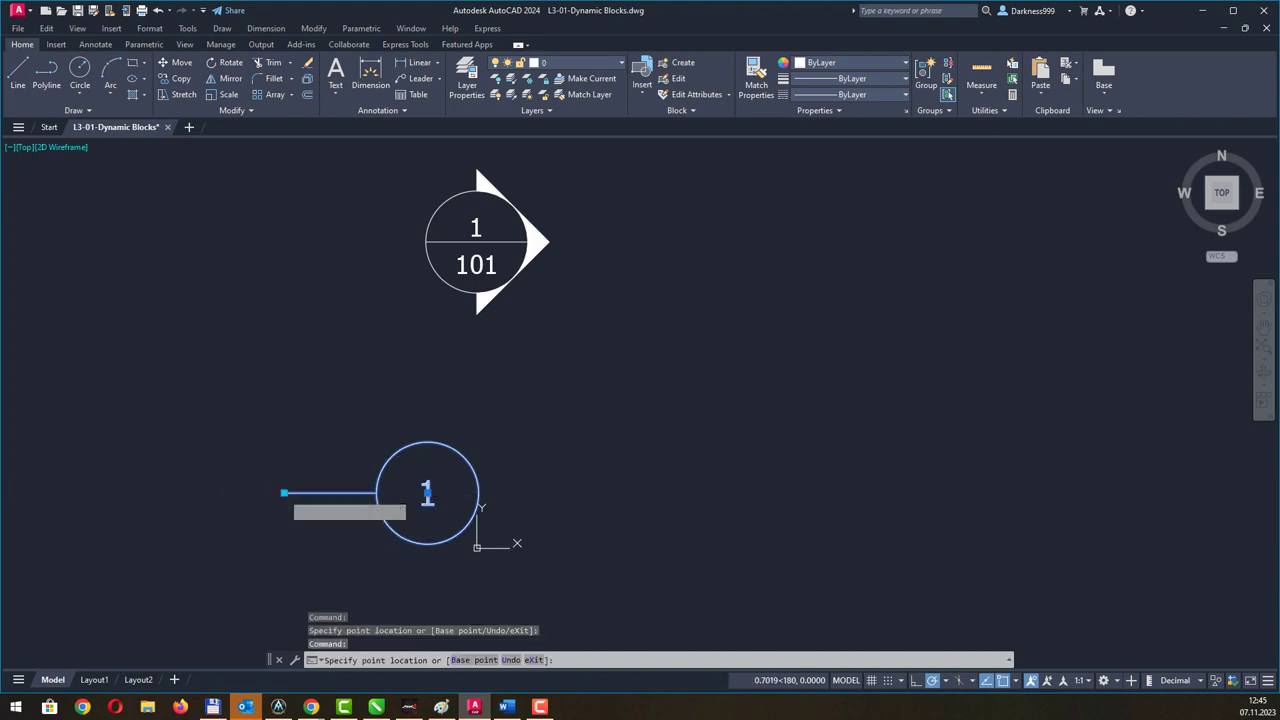
pyautogui.click(330, 492)
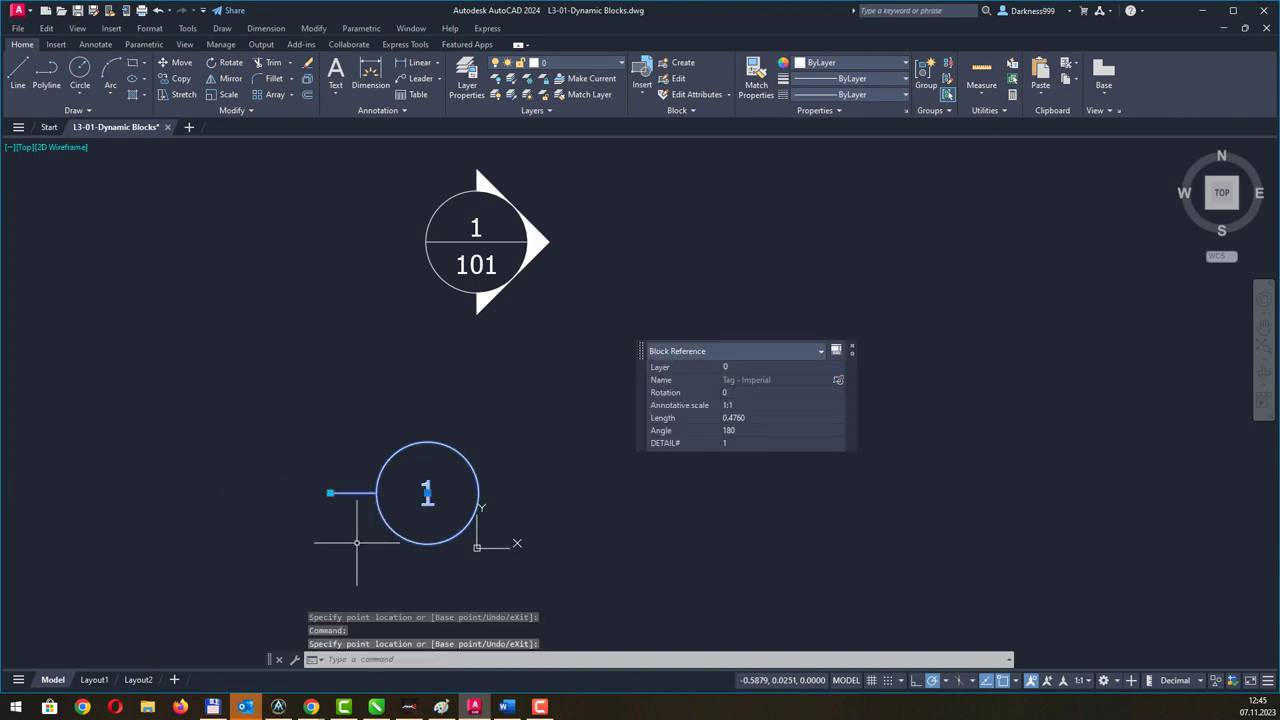
pyautogui.click(330, 492)
pyautogui.click(61, 492)
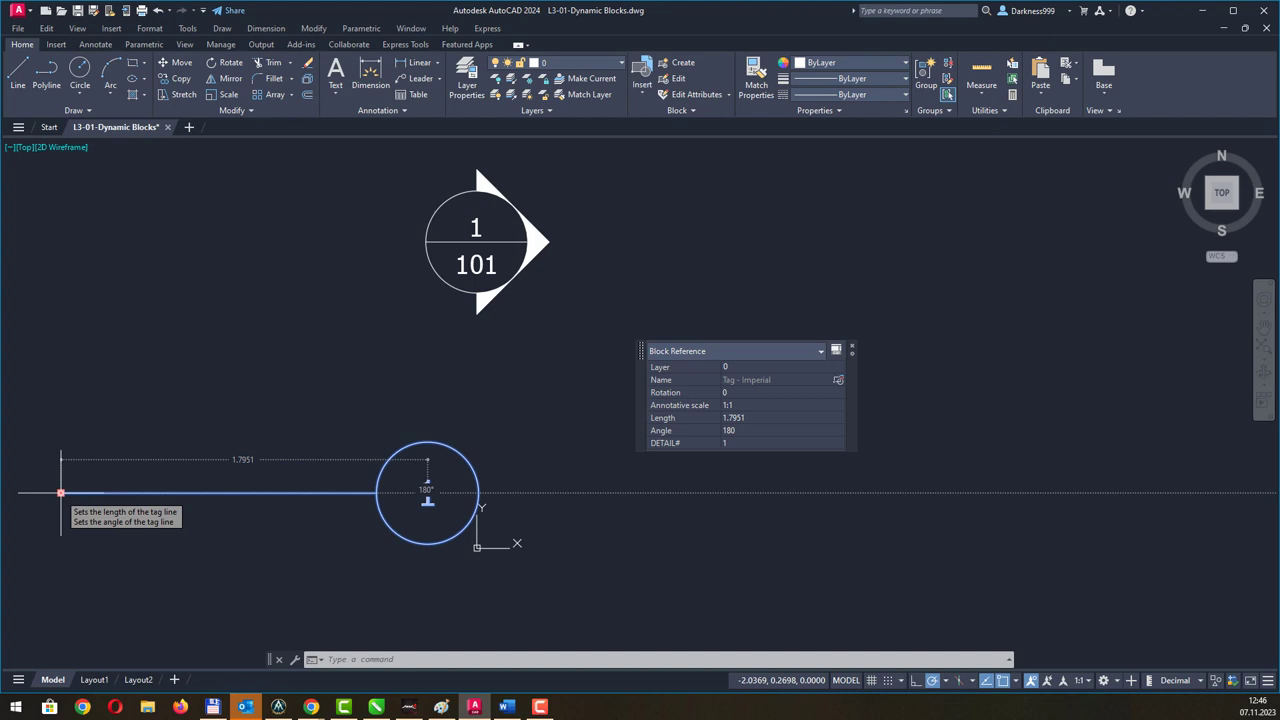
# Swing the tag line to 149°, then to the right, finally left at 180° with length 1.0378.
pyautogui.click(60, 492)
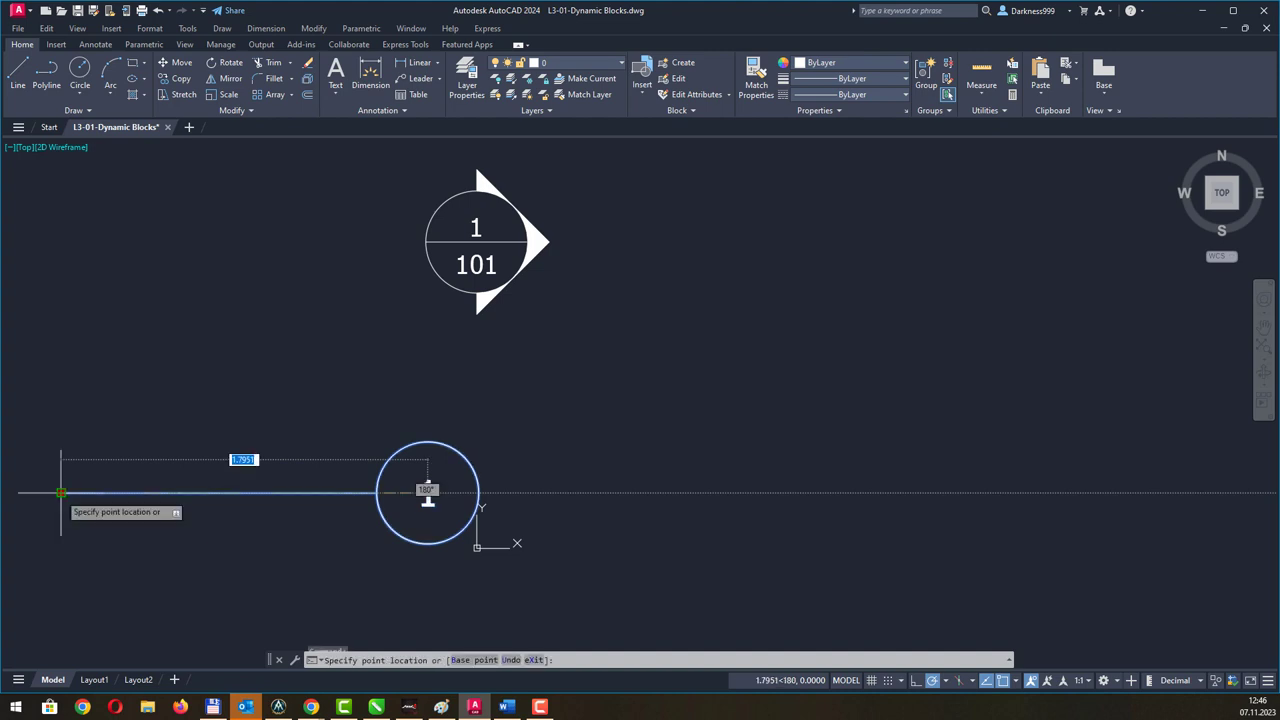
pyautogui.click(177, 347)
pyautogui.click(177, 347)
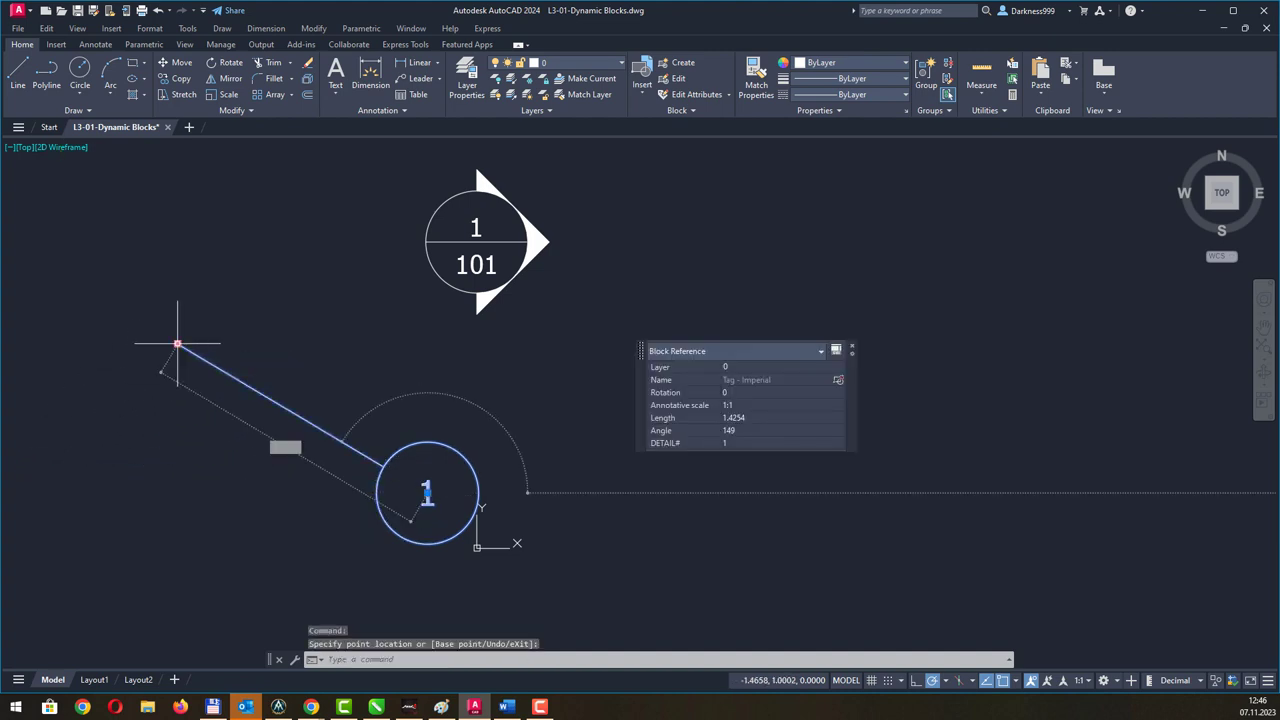
pyautogui.click(690, 453)
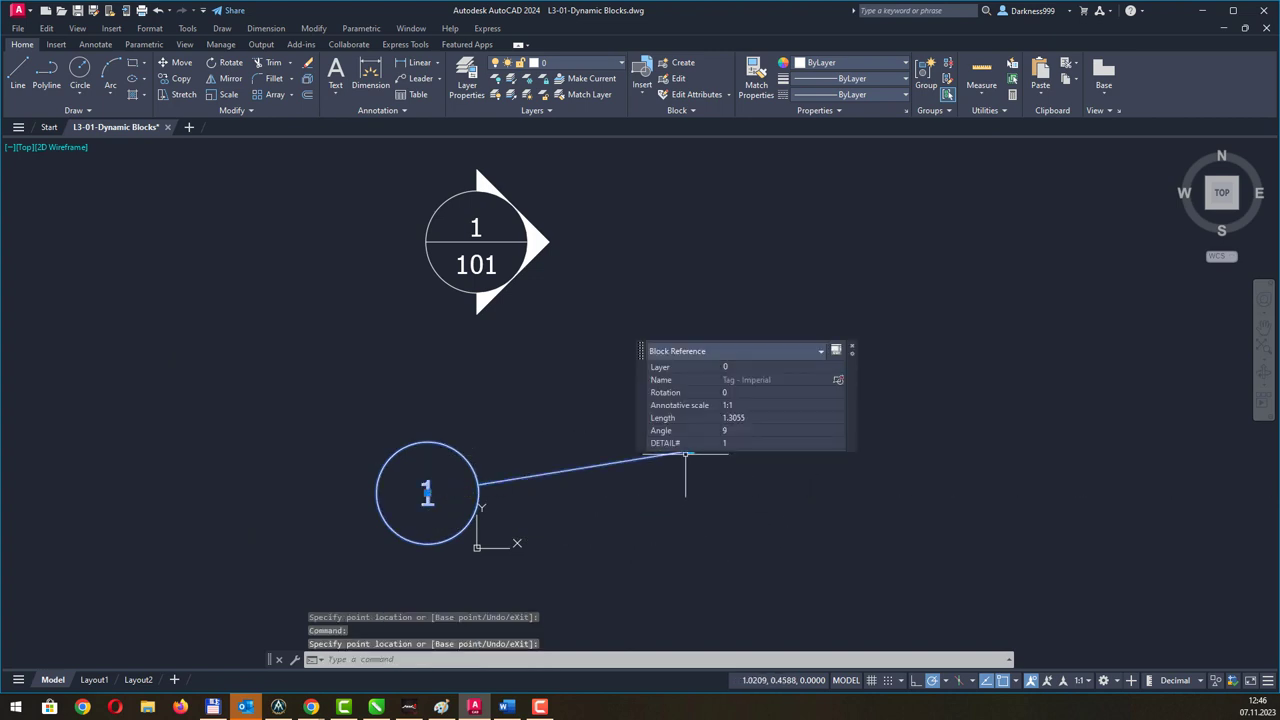
pyautogui.moveTo(737, 477); pyautogui.dragTo(656, 510, button='middle')
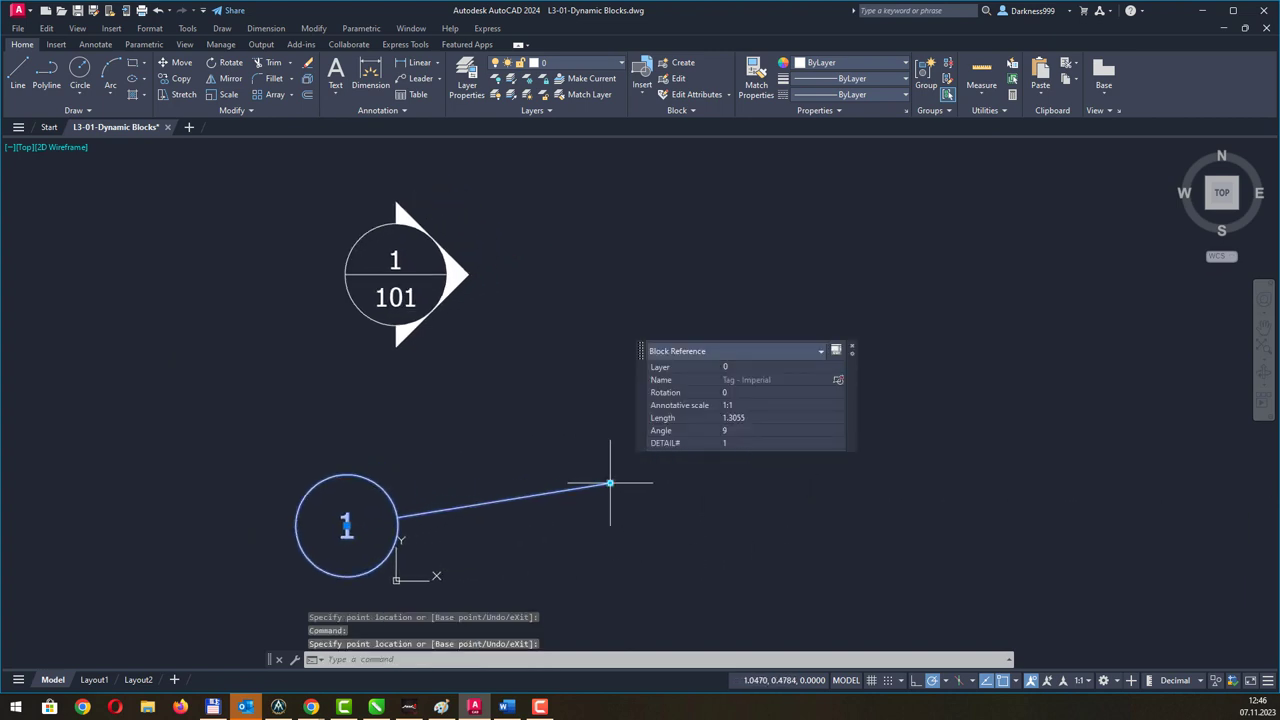
pyautogui.click(134, 525)
pyautogui.moveTo(500, 380); pyautogui.dragTo(480, 423, button='middle')
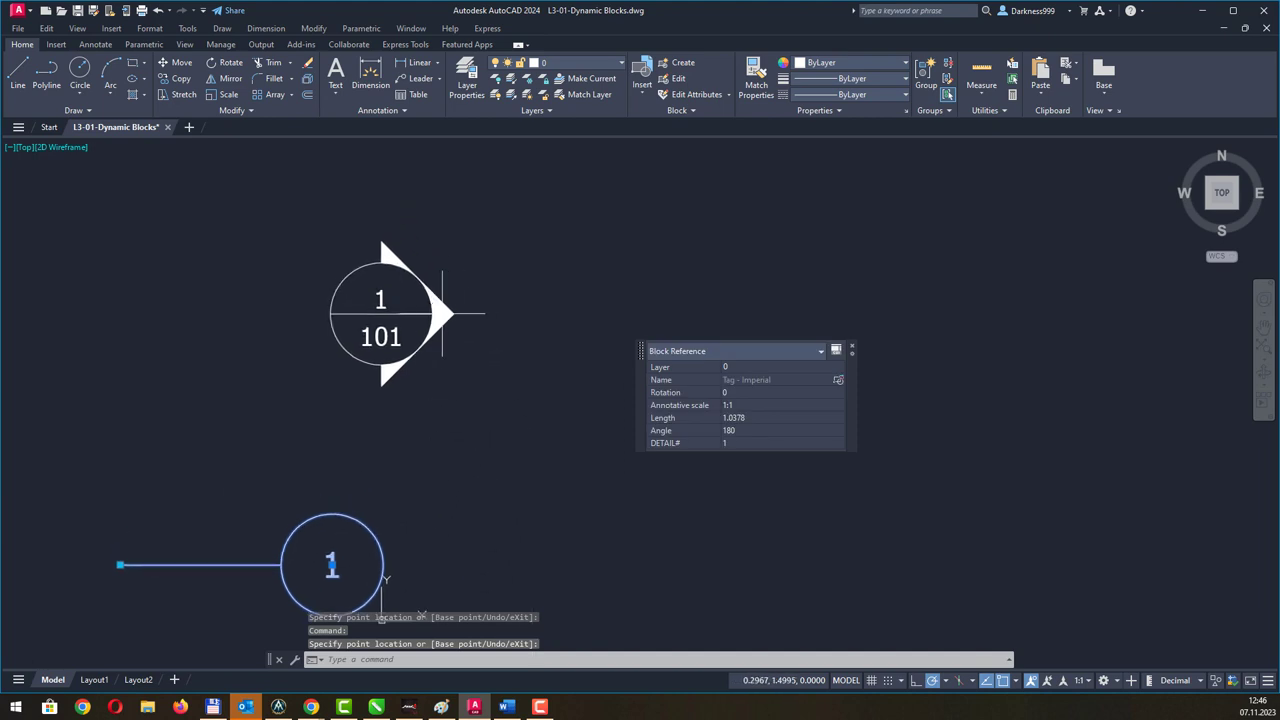
# Select the 1/101 Callout Bubble block and relocate it by its centre grip up and left.
pyautogui.press('Escape')
pyautogui.press('Escape')
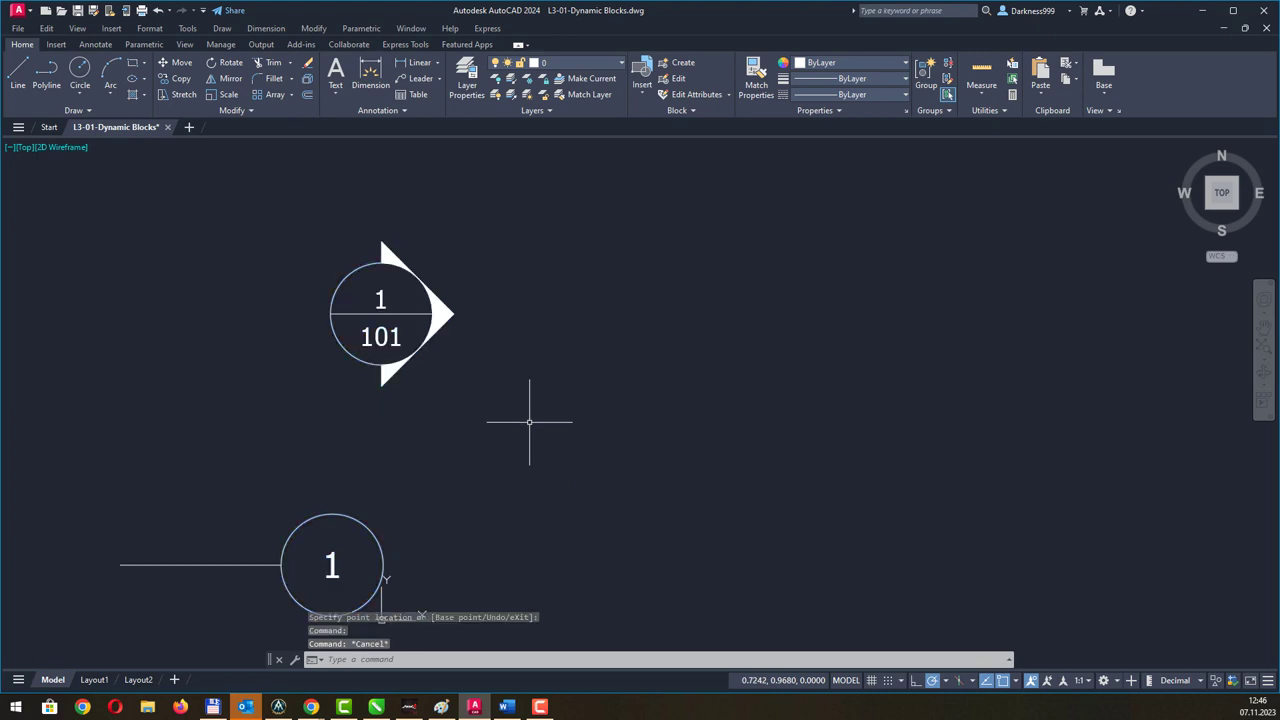
pyautogui.click(446, 314)
pyautogui.click(448, 365)
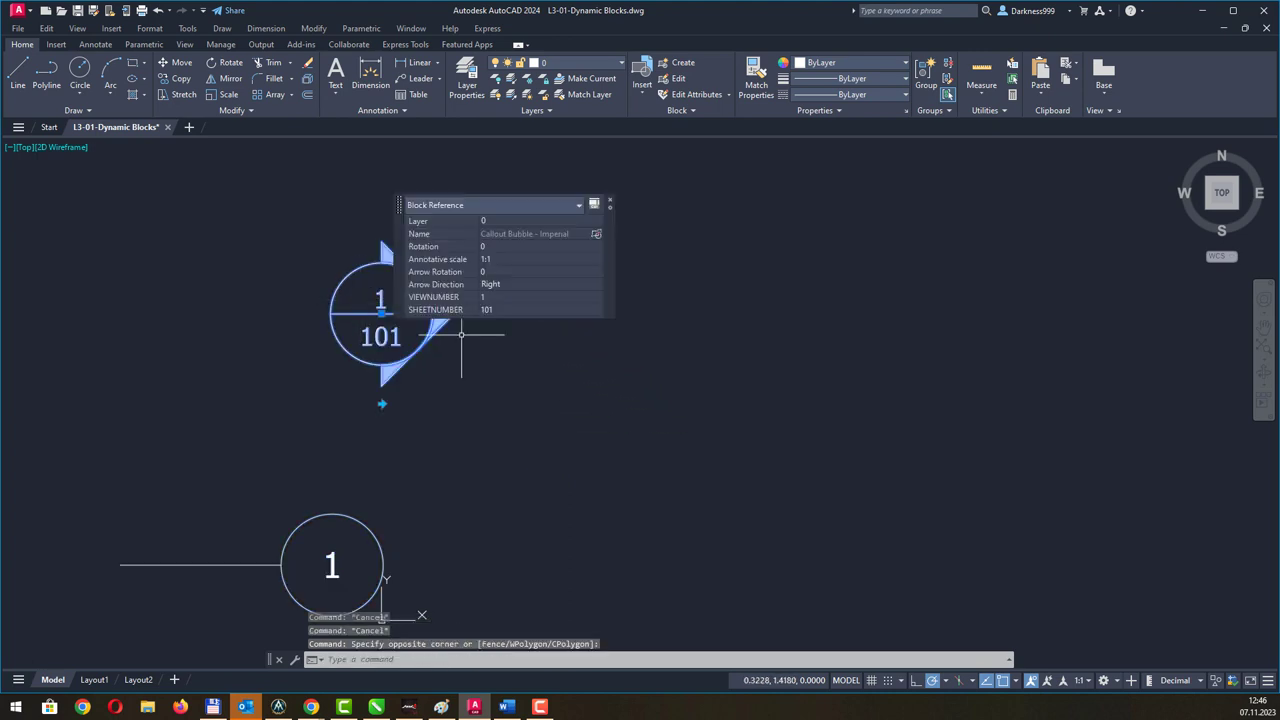
pyautogui.moveTo(401, 212); pyautogui.dragTo(652, 179)
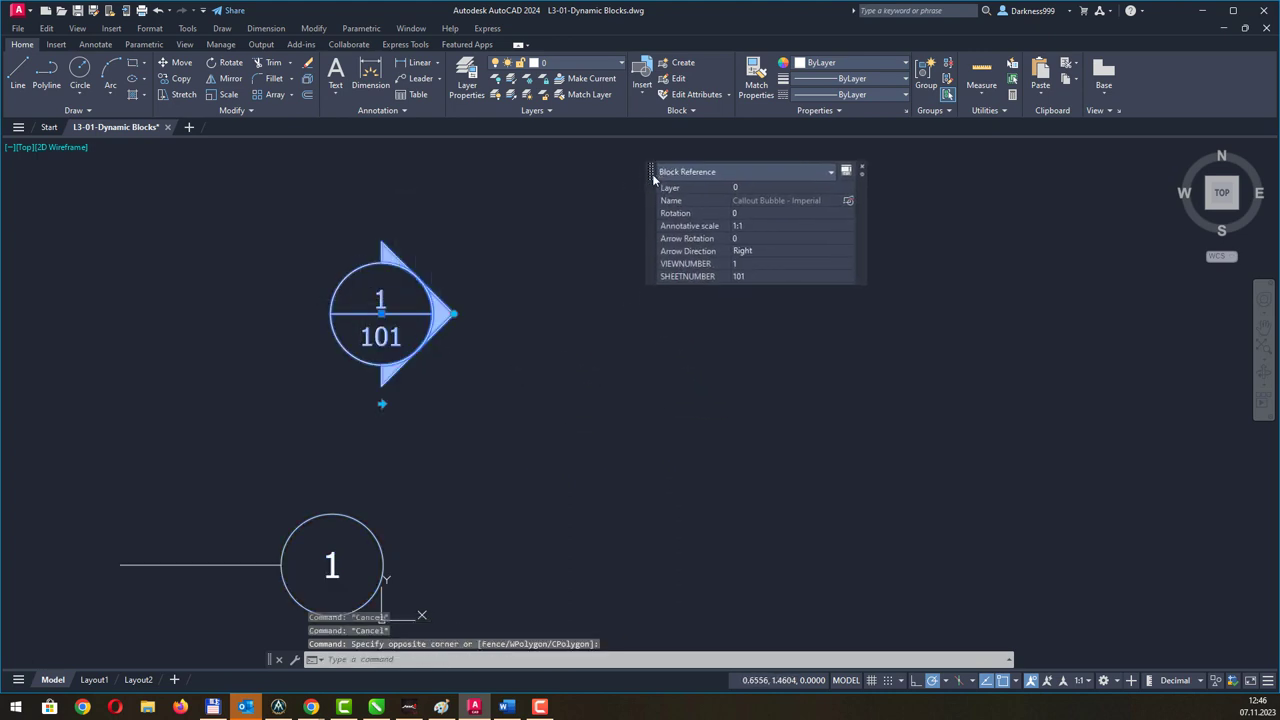
pyautogui.moveTo(503, 240); pyautogui.dragTo(486, 330, button='middle')
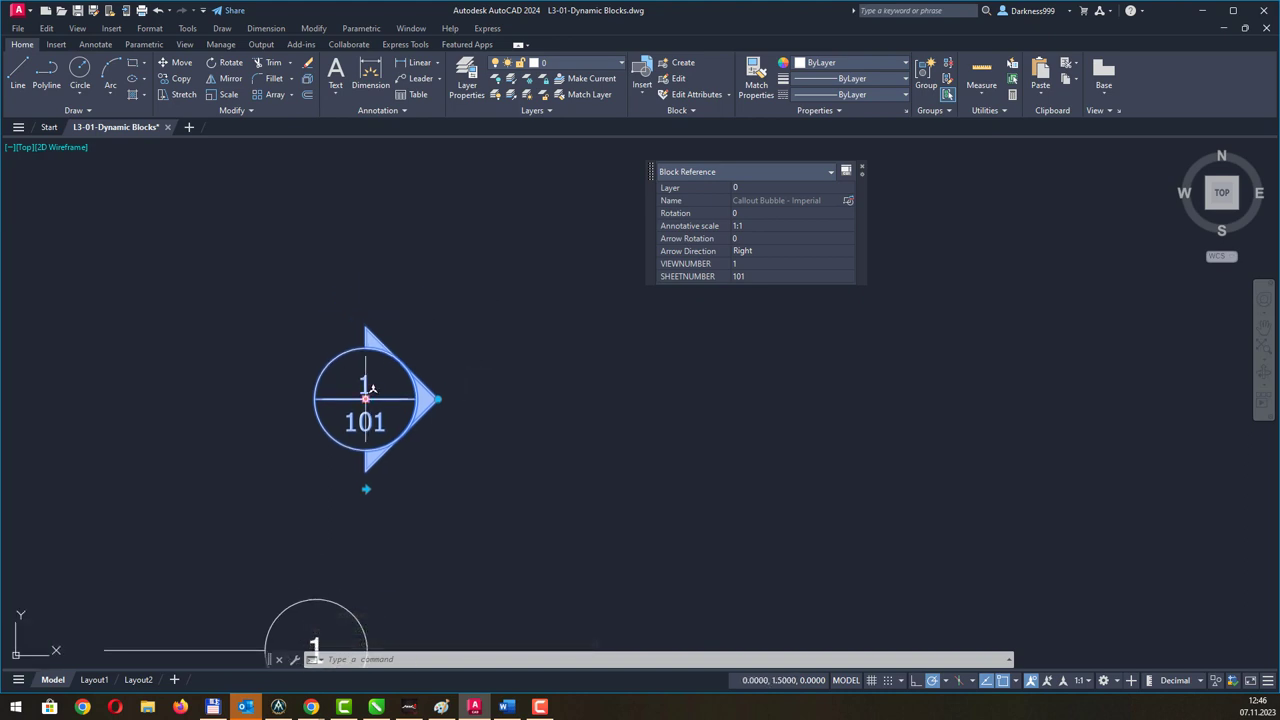
pyautogui.click(365, 398)
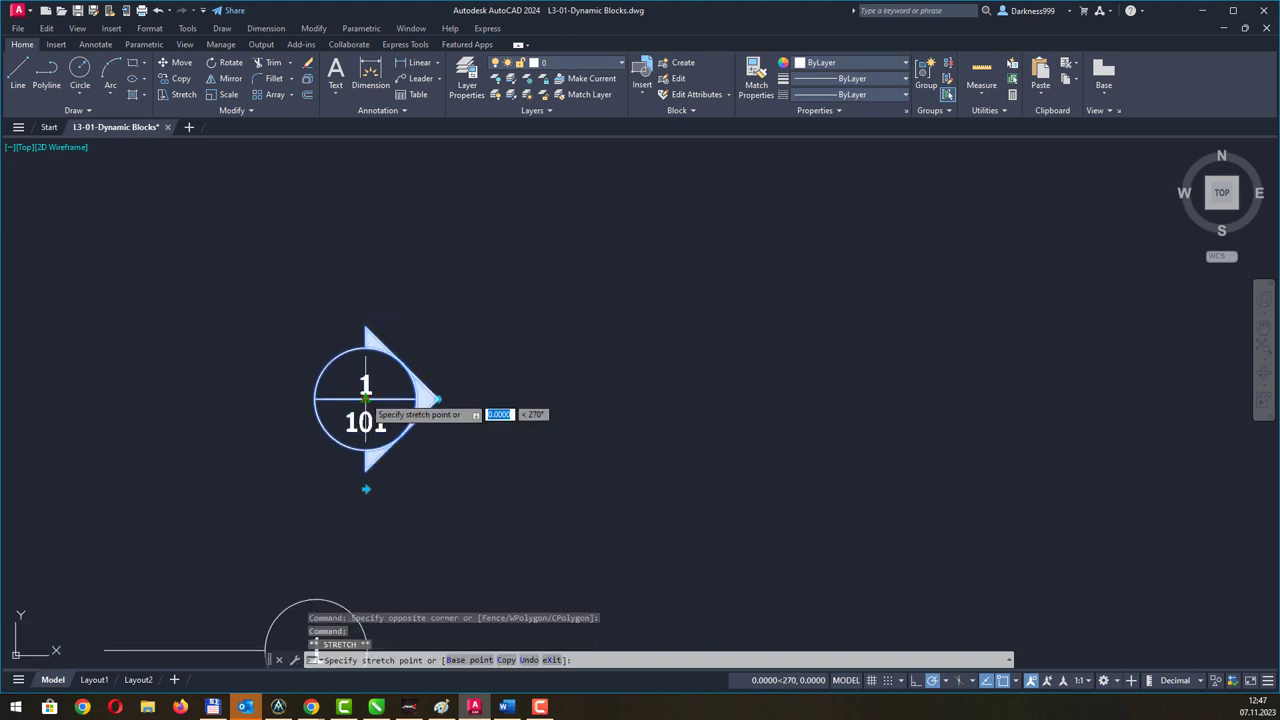
pyautogui.click(283, 320)
pyautogui.click(283, 320)
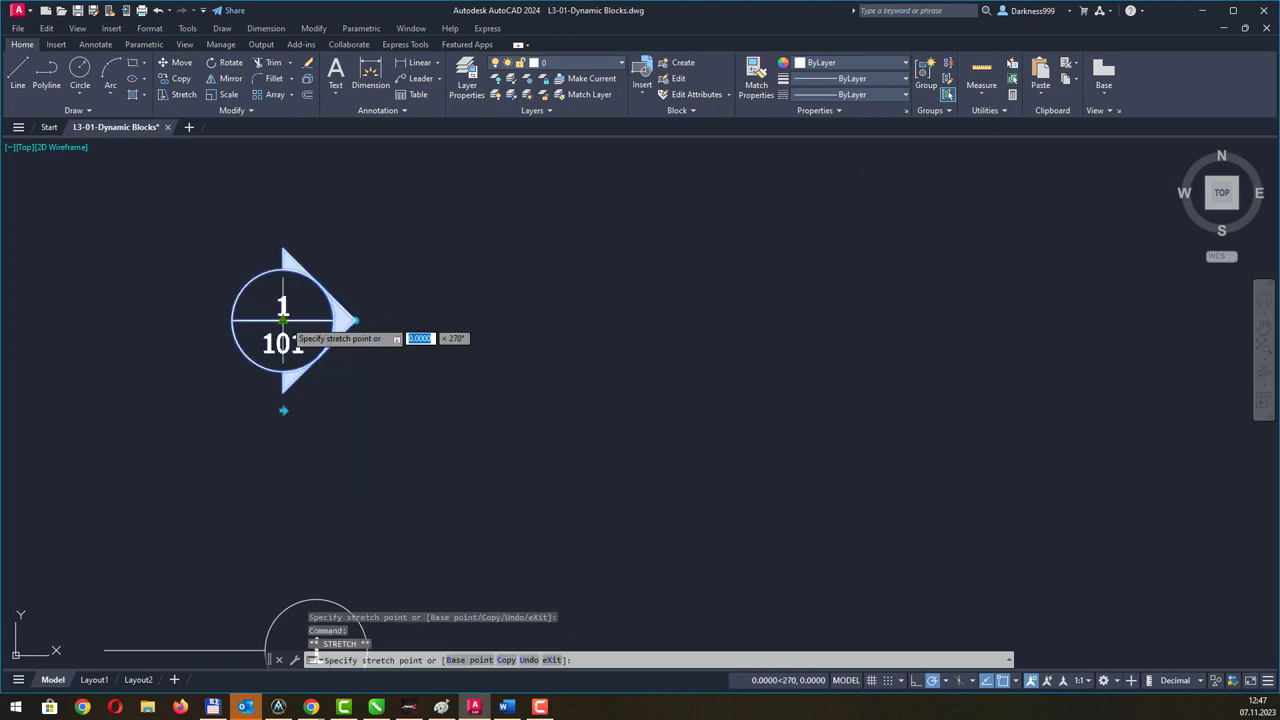
pyautogui.click(414, 380)
pyautogui.click(414, 380)
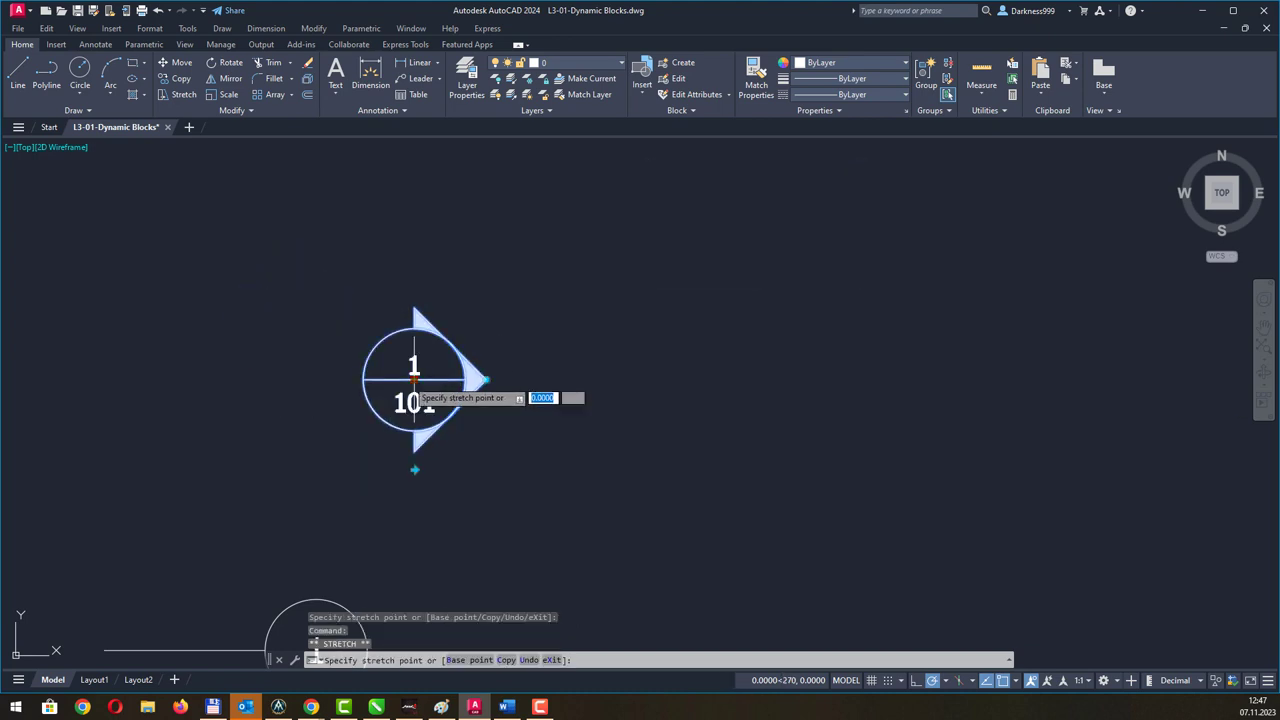
pyautogui.click(325, 370)
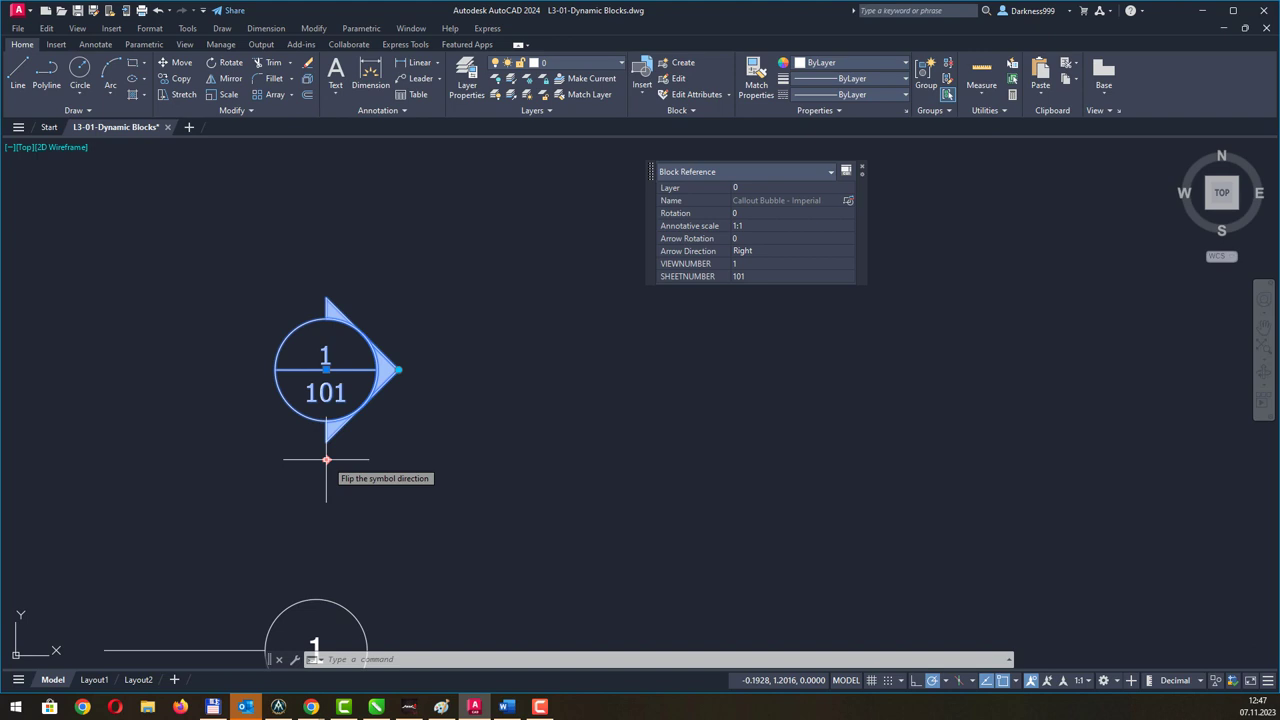
pyautogui.click(326, 460)
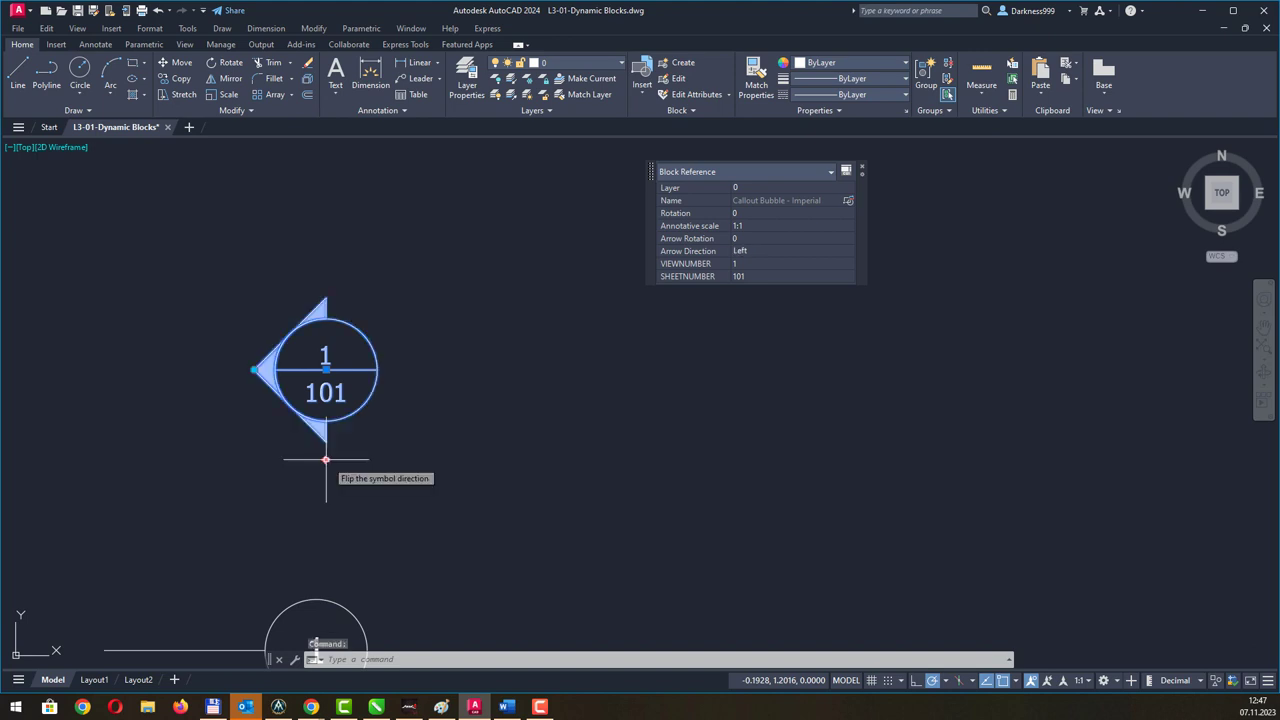
pyautogui.click(326, 460)
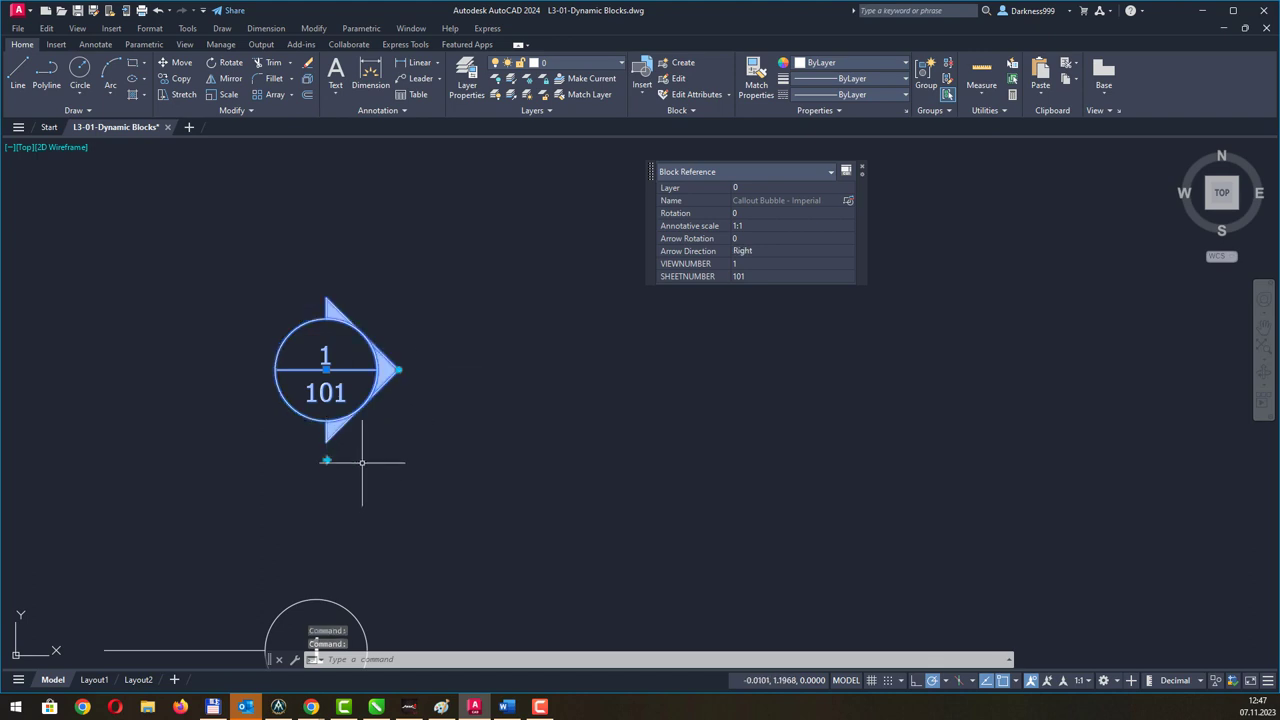
pyautogui.click(326, 460)
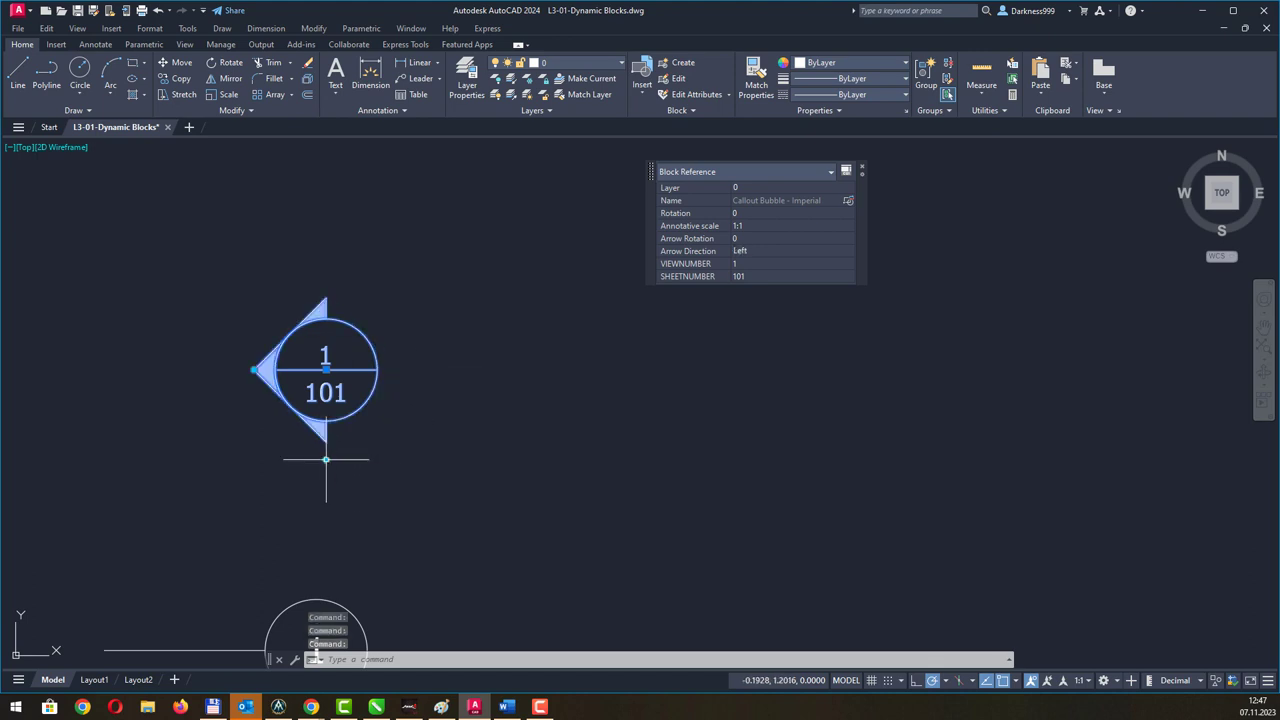
pyautogui.click(326, 460)
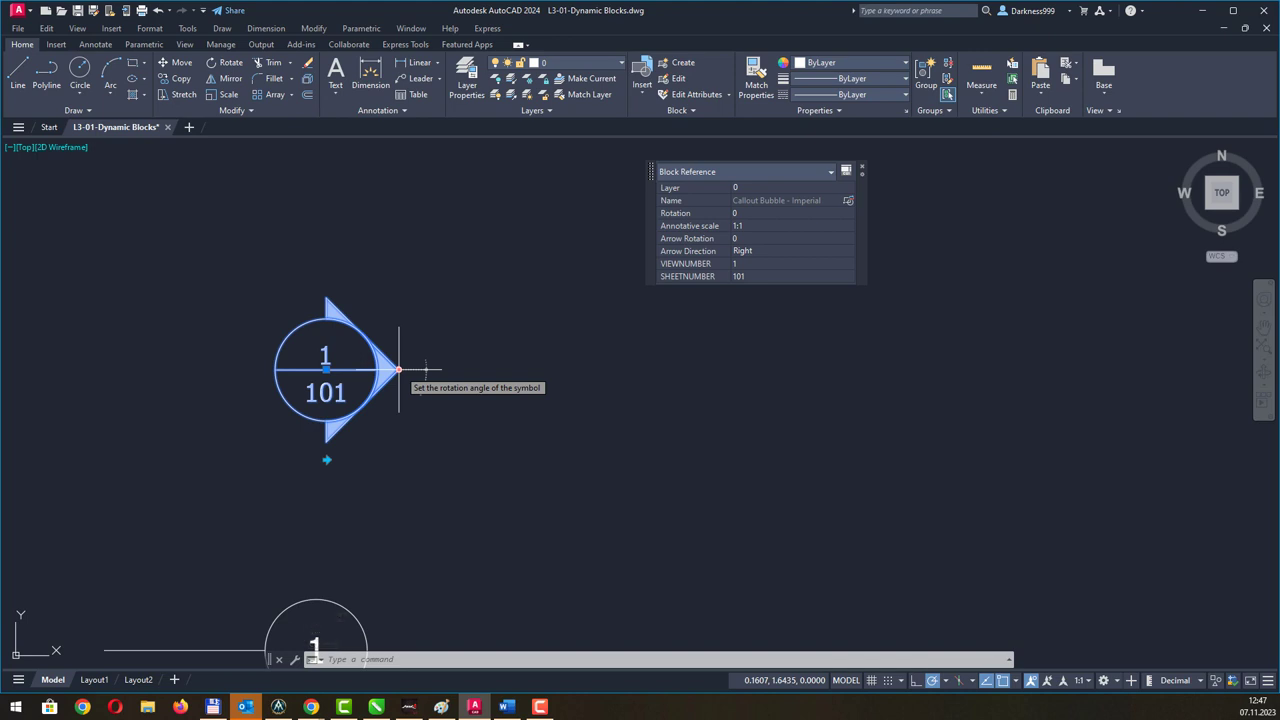
pyautogui.click(398, 370)
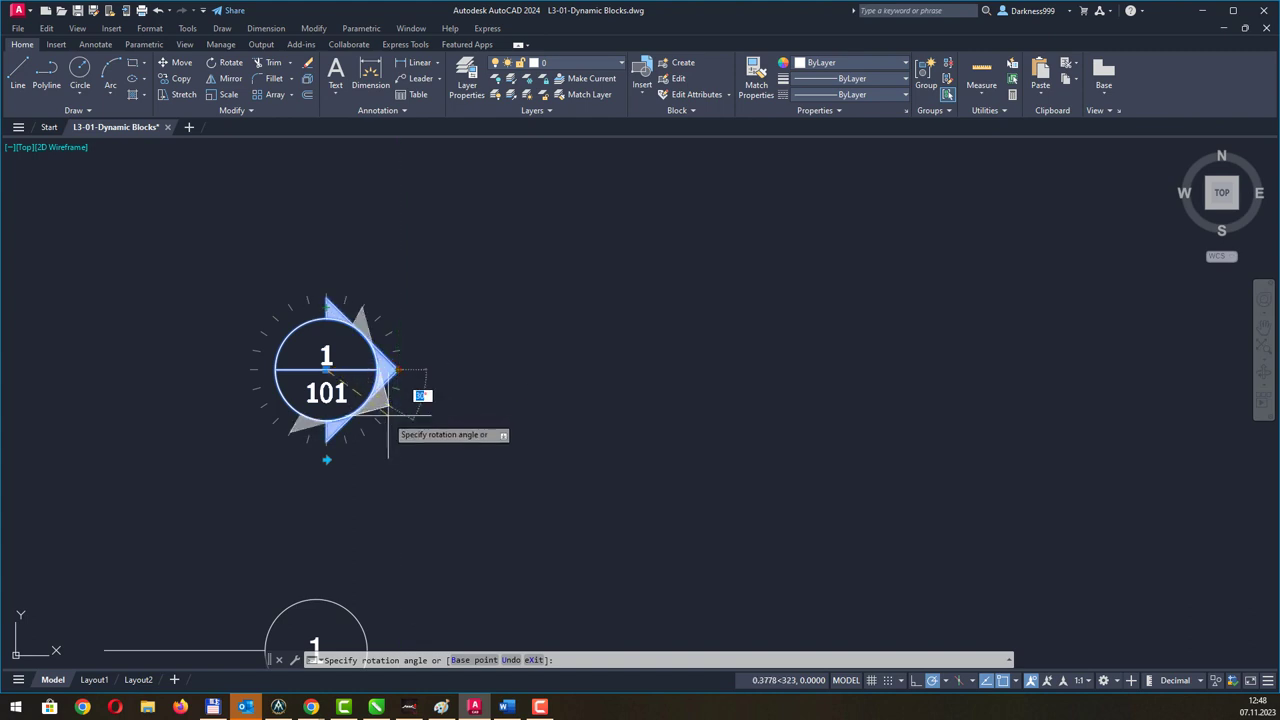
pyautogui.click(418, 398)
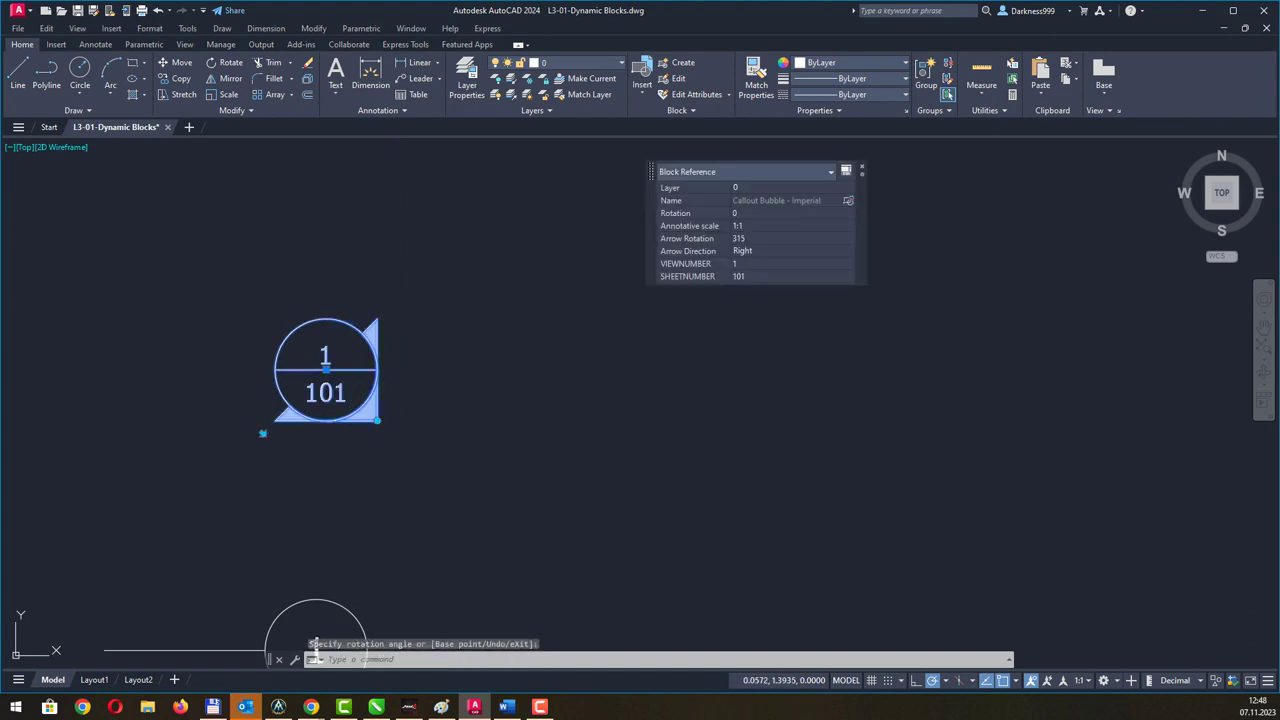
pyautogui.click(378, 420)
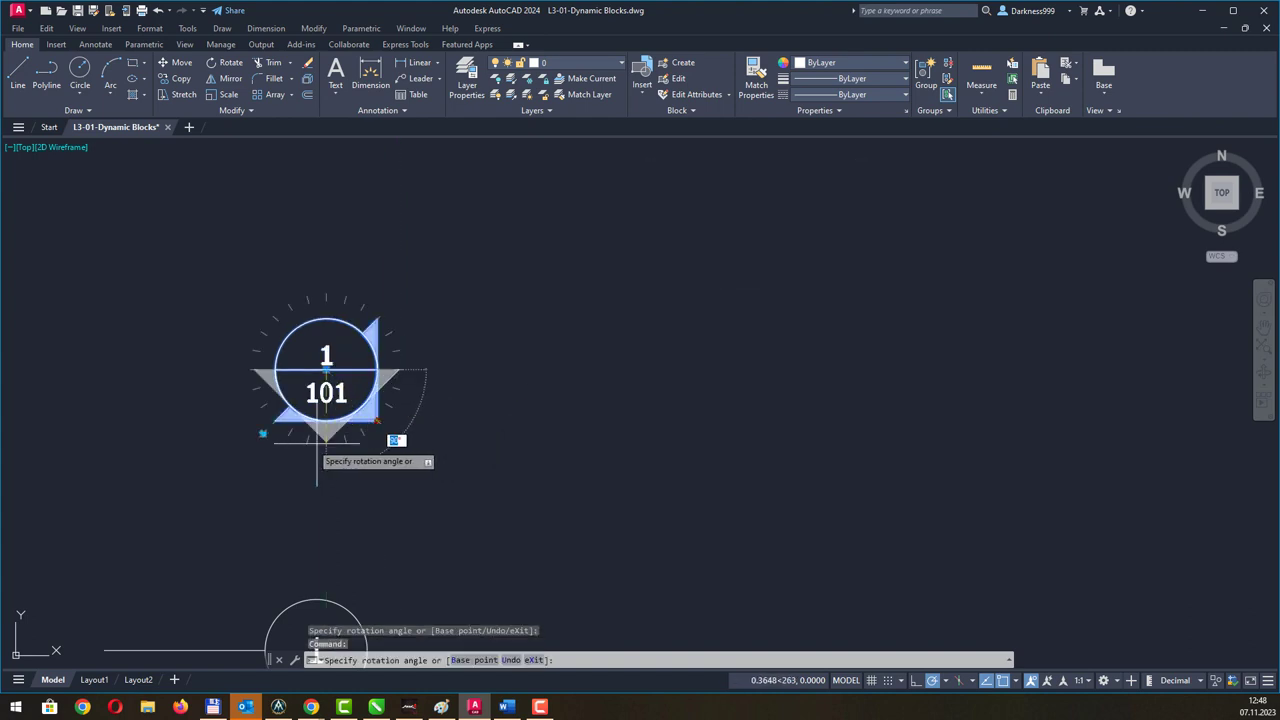
pyautogui.click(417, 370)
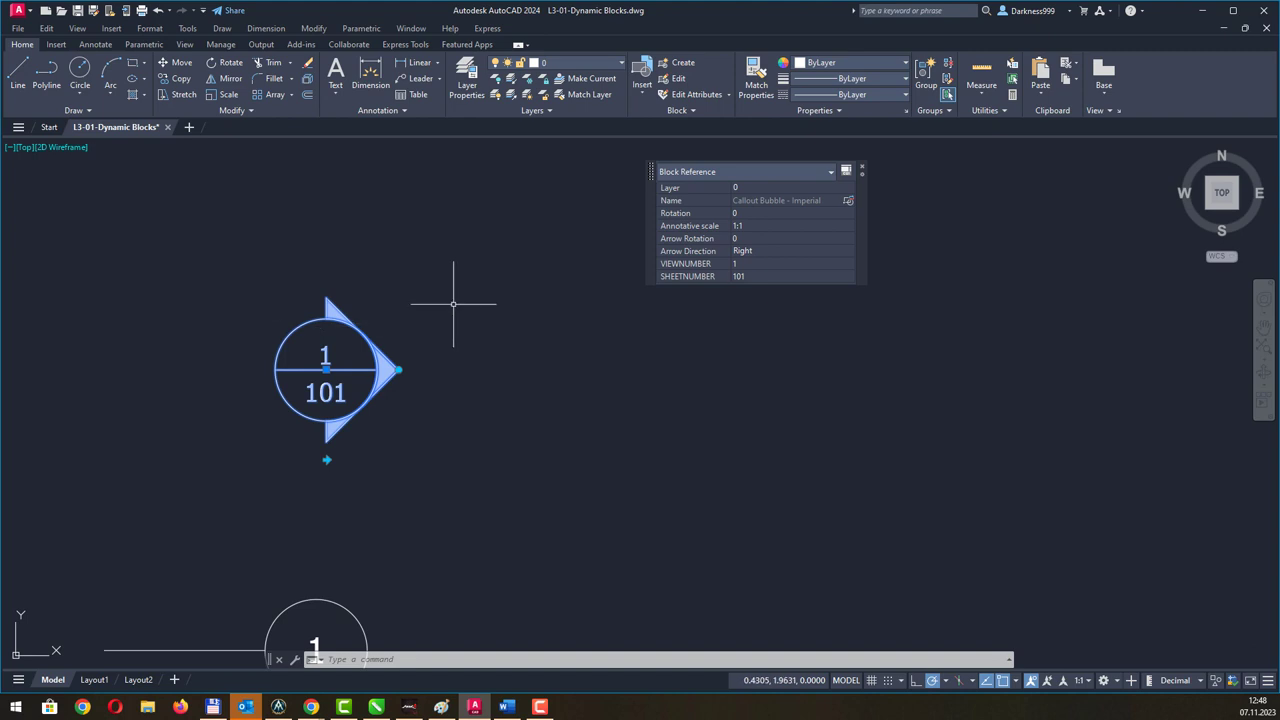
# Select the VIEW TITLE block and shift it slightly down and to the right.
pyautogui.scroll(-2, 453, 303)
pyautogui.moveTo(449, 294)
pyautogui.mouseDown(button='middle')
pyautogui.moveTo(420, 410)
pyautogui.moveTo(275, 466)
pyautogui.mouseUp(button='middle')
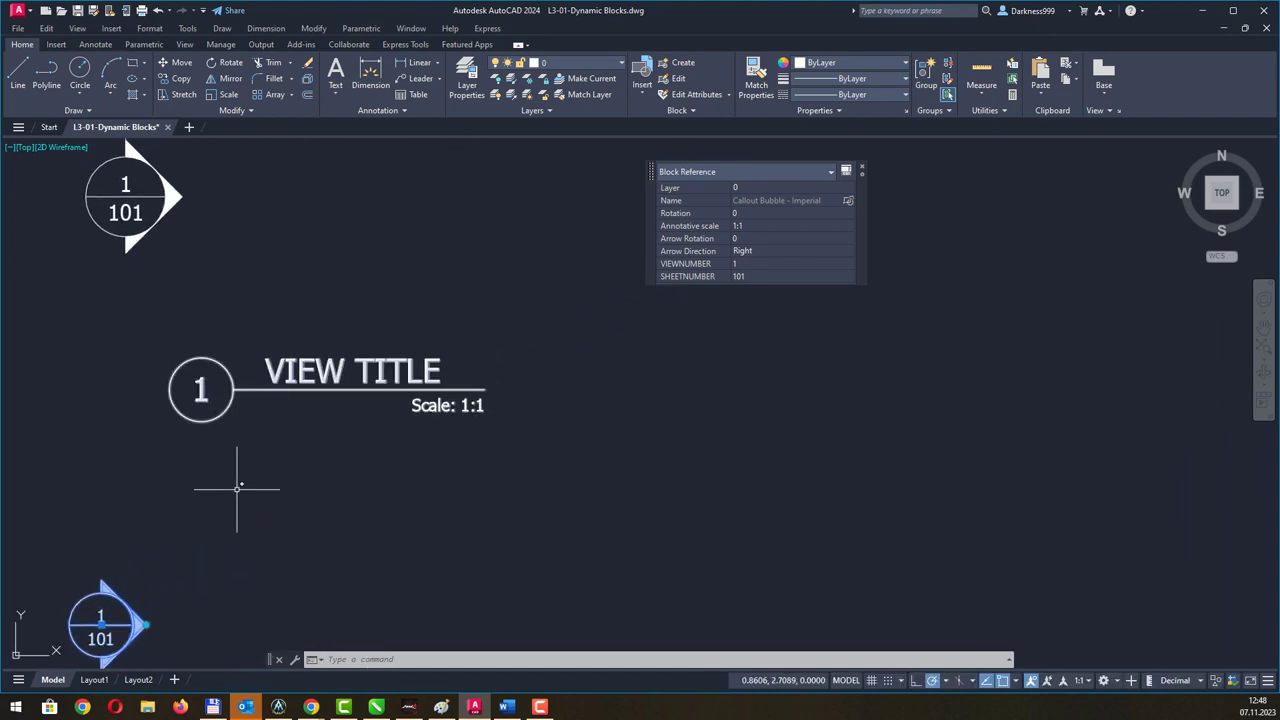
pyautogui.press('Escape')
pyautogui.press('Escape')
pyautogui.press('Escape')
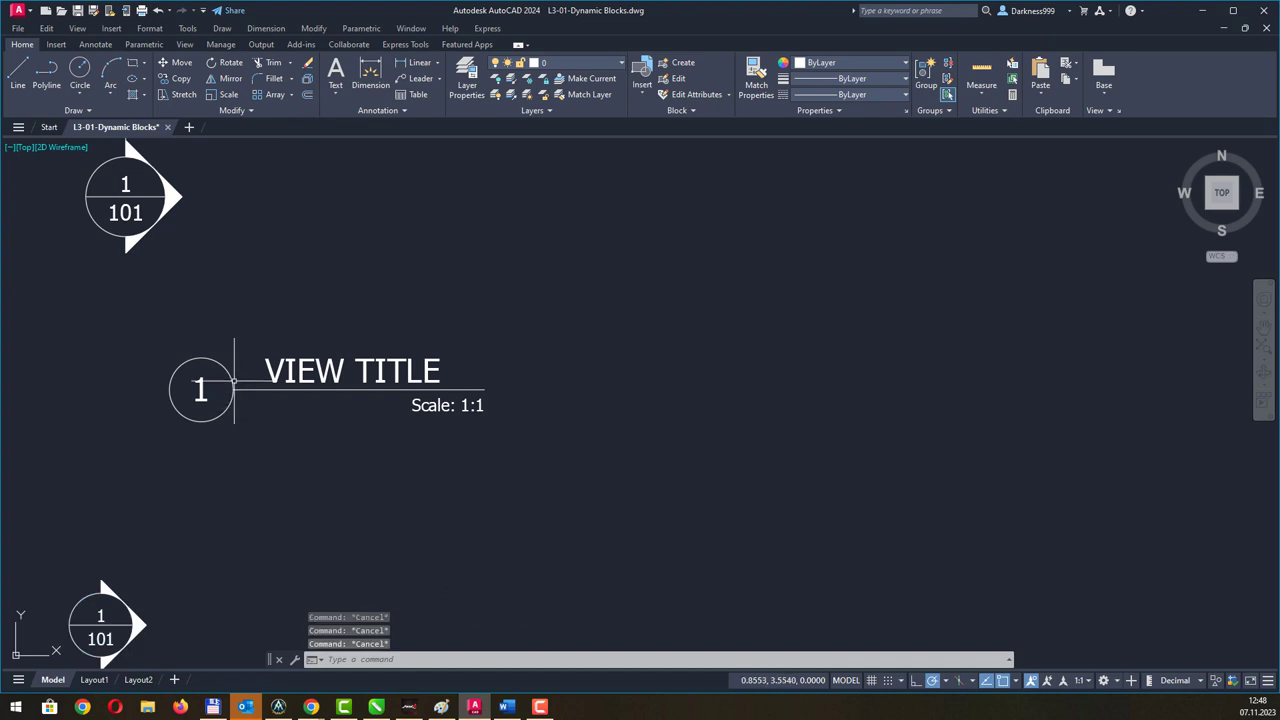
pyautogui.click(234, 380)
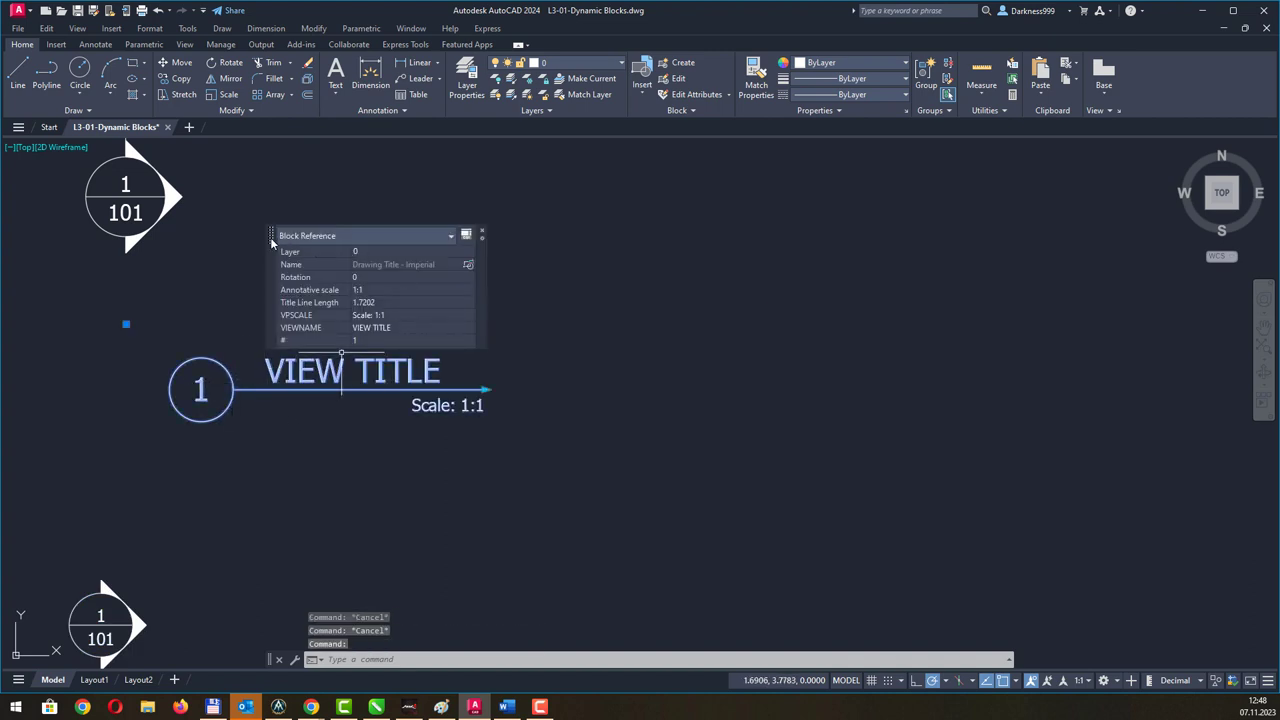
pyautogui.moveTo(271, 243); pyautogui.dragTo(326, 163)
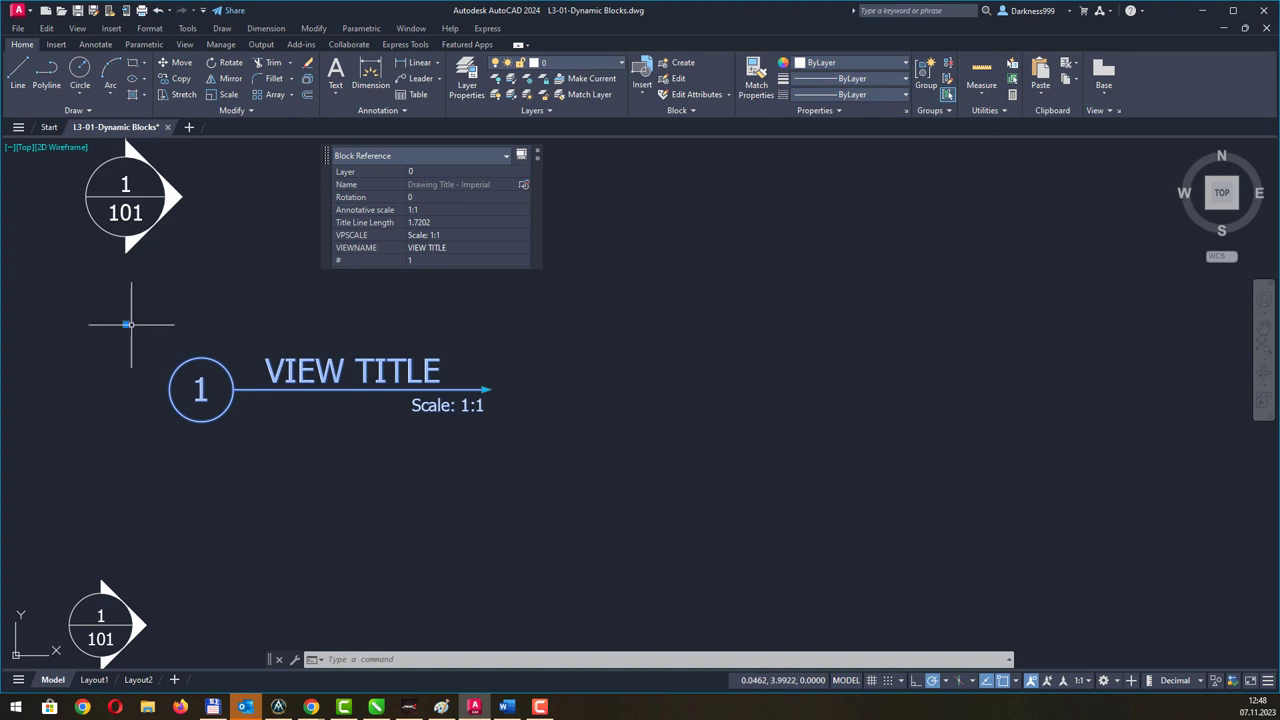
pyautogui.click(126, 324)
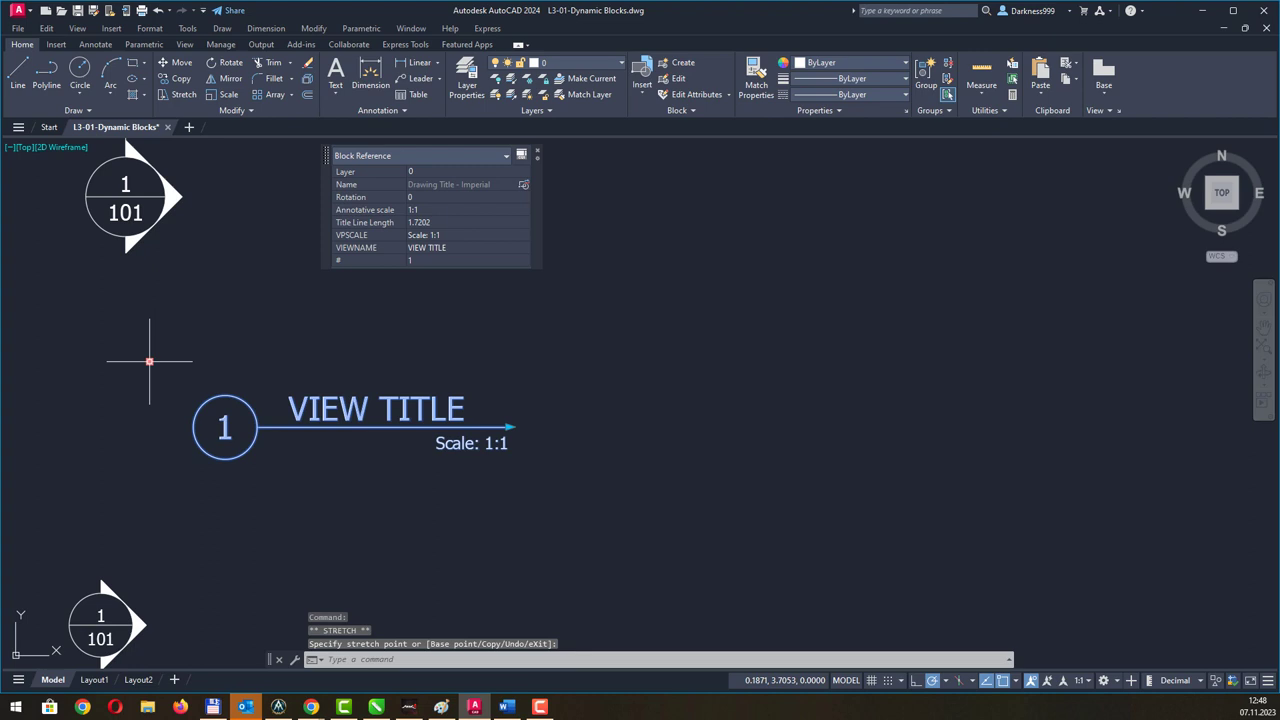
pyautogui.click(149, 361)
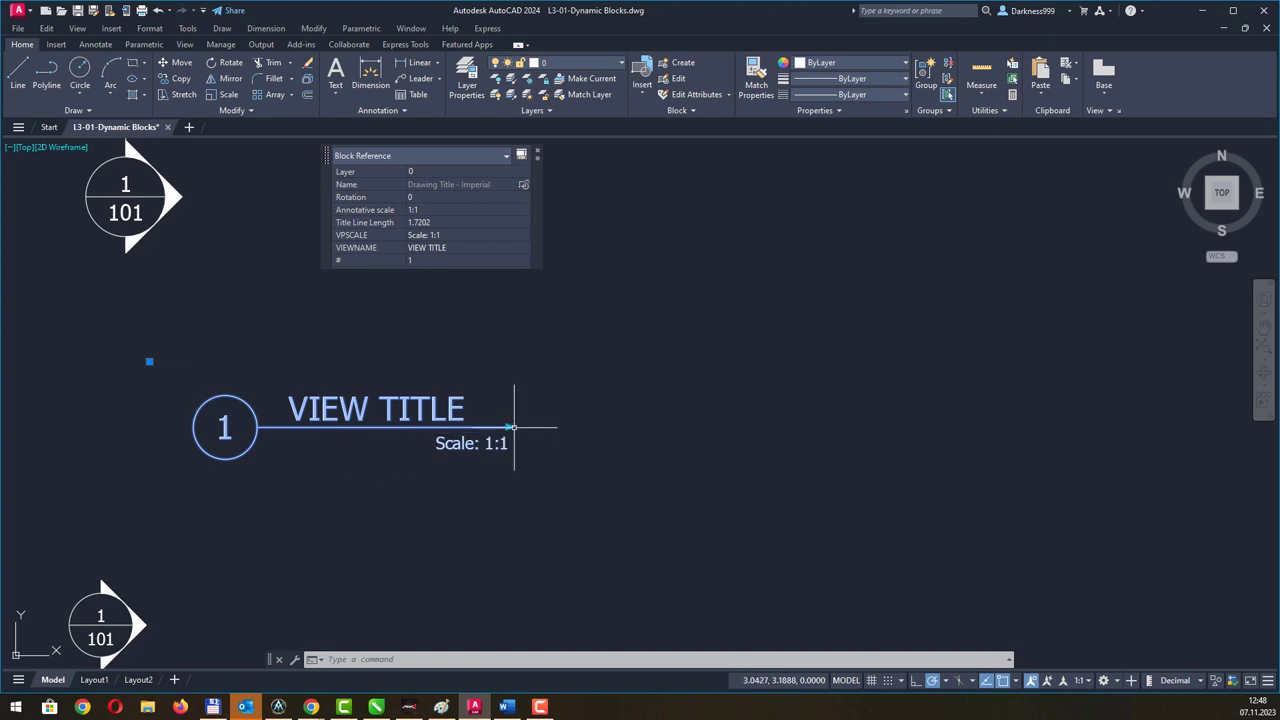
pyautogui.moveTo(509, 427)
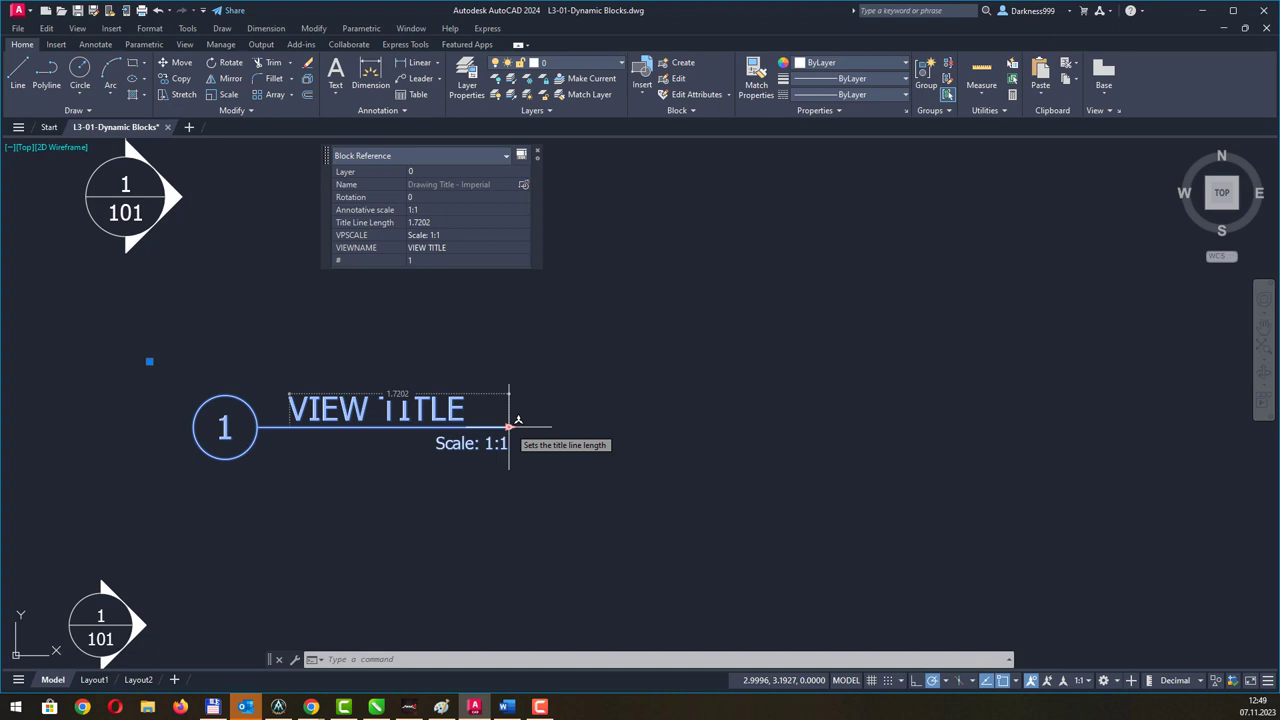
# Stretch the title line to 4.1229, then 5.0834, settling finally at 2.4167.
pyautogui.click(509, 427)
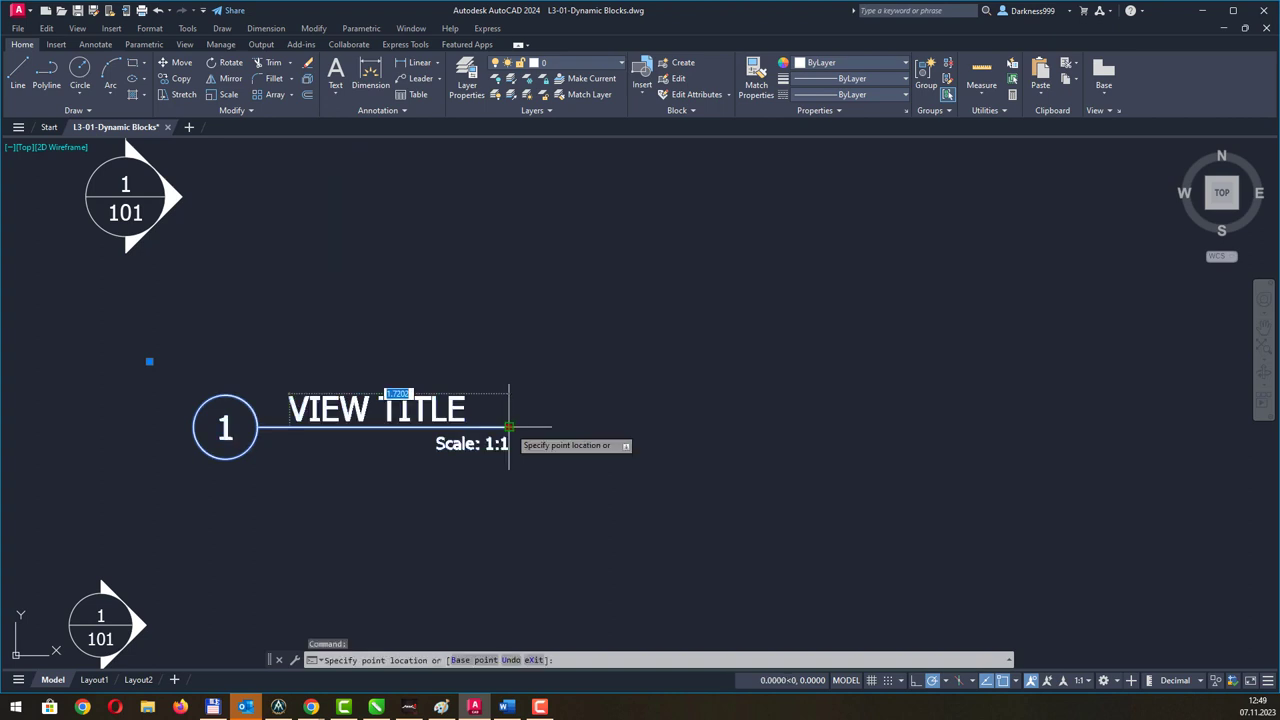
pyautogui.click(815, 427)
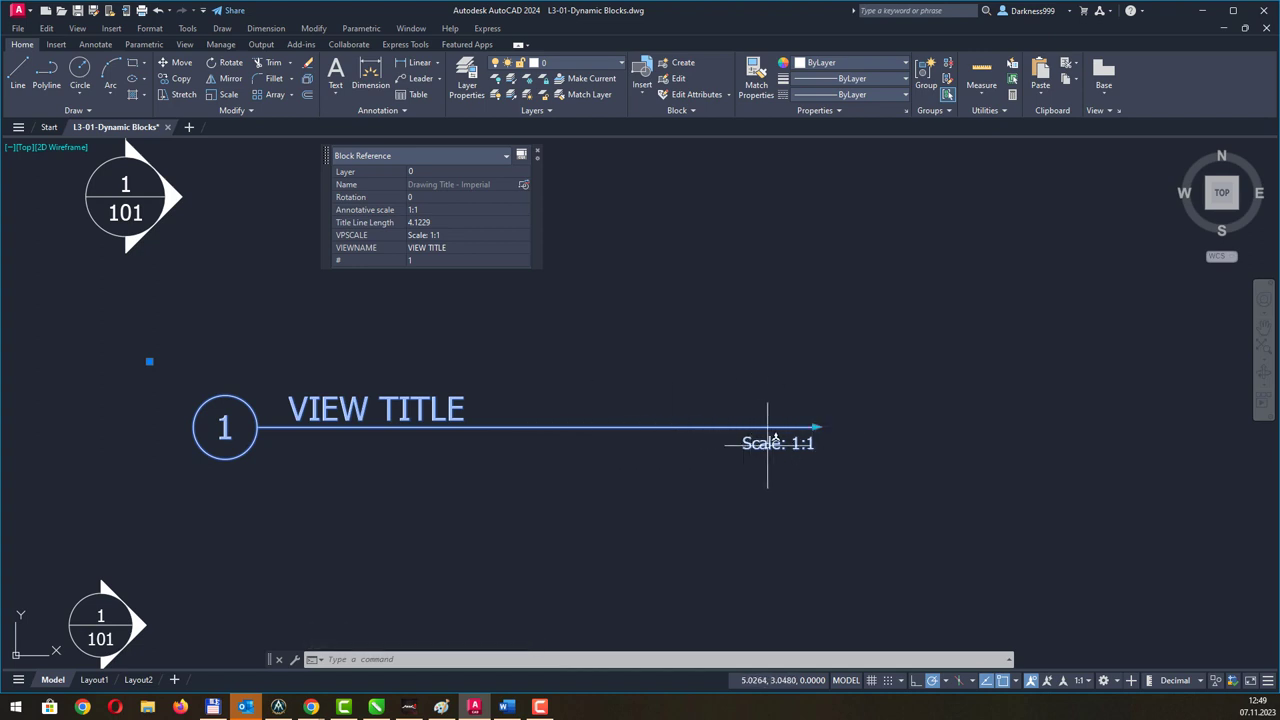
pyautogui.click(816, 427)
pyautogui.click(940, 444)
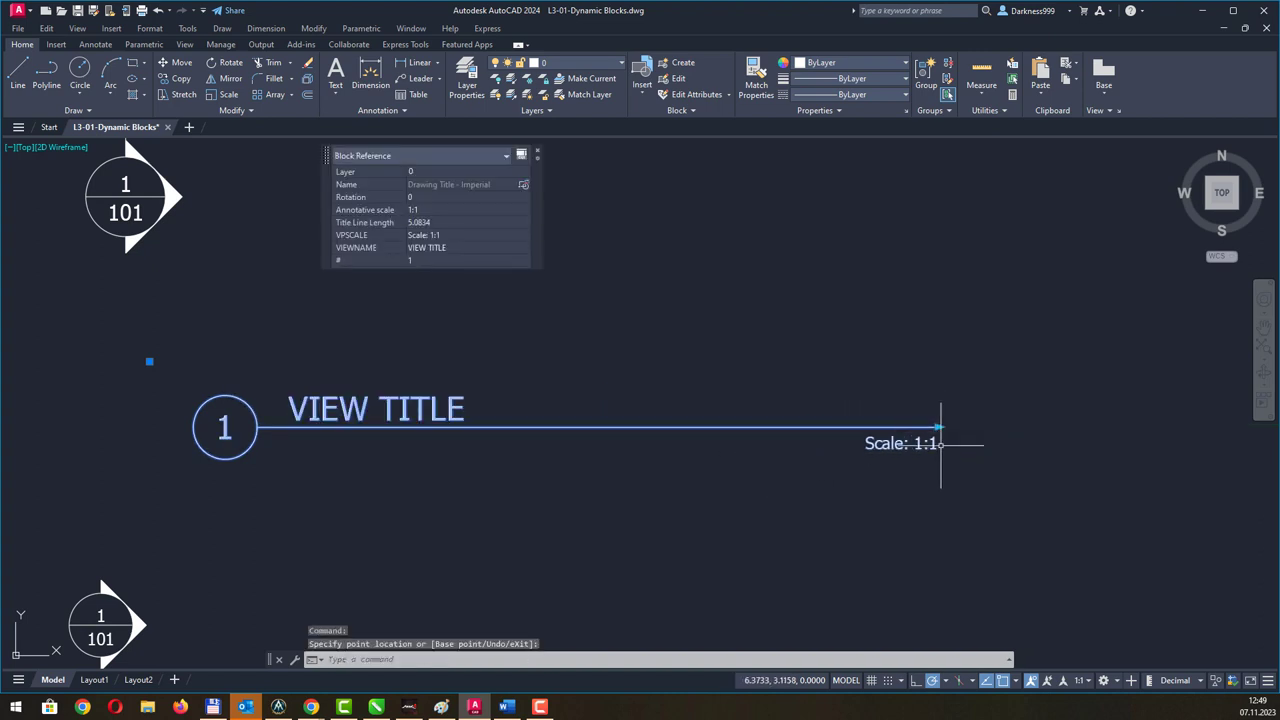
pyautogui.click(943, 428)
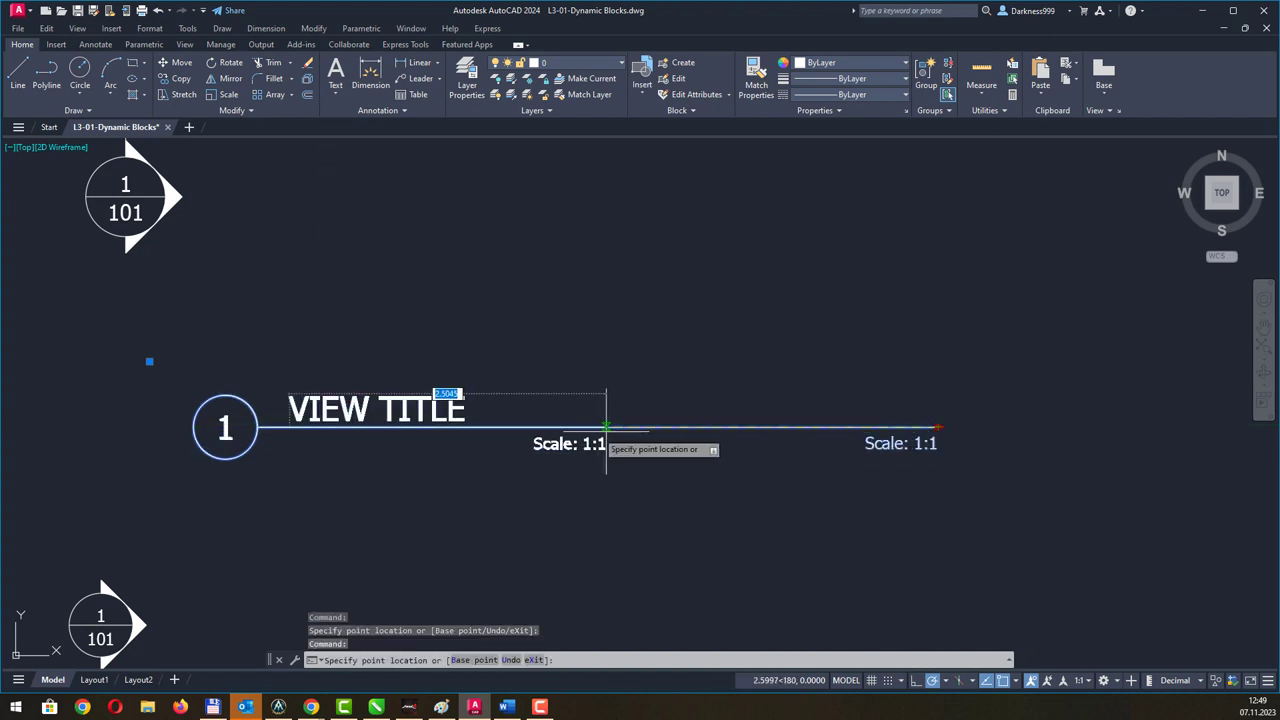
pyautogui.click(608, 461)
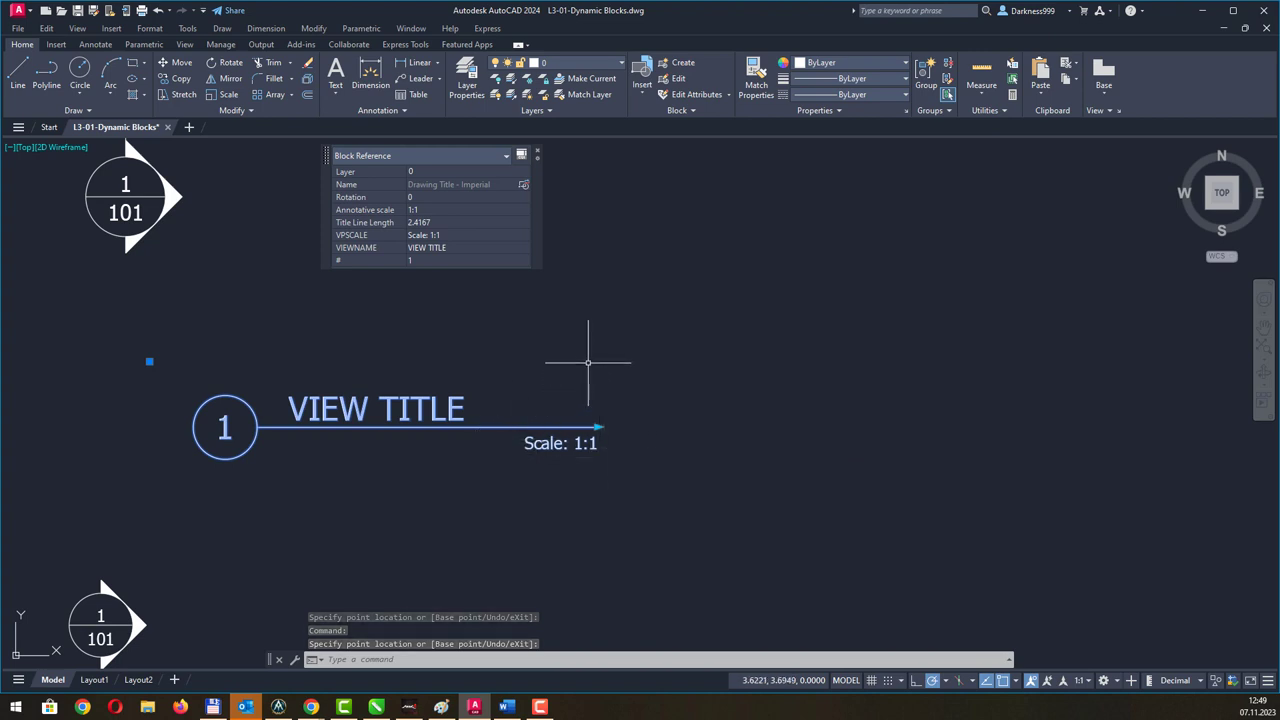
# Select the Elevation marker and stretch its reference line to 0.7847, then 1.4313.
pyautogui.moveTo(585, 343); pyautogui.dragTo(698, 444, button='middle')
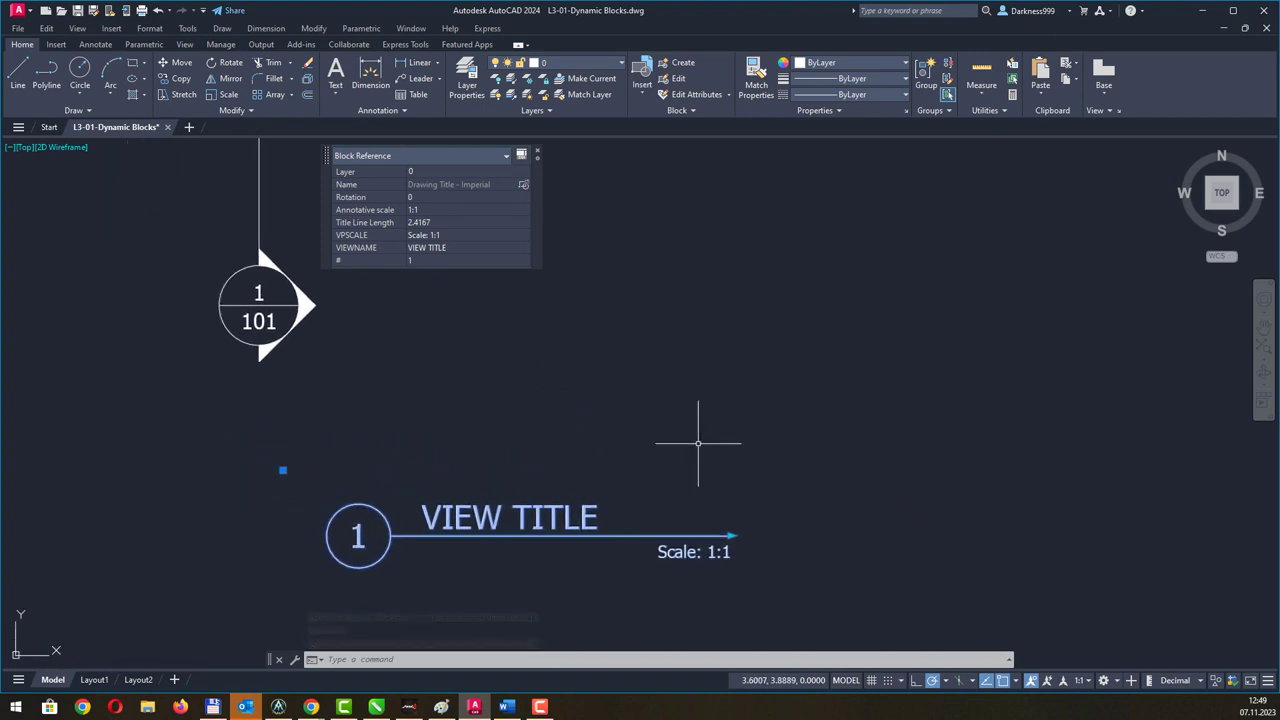
pyautogui.moveTo(473, 354); pyautogui.dragTo(512, 471, button='middle')
pyautogui.moveTo(457, 410)
pyautogui.mouseDown(button='middle')
pyautogui.moveTo(474, 510)
pyautogui.moveTo(502, 467)
pyautogui.mouseUp(button='middle')
pyautogui.press('Escape')
pyautogui.click(379, 510)
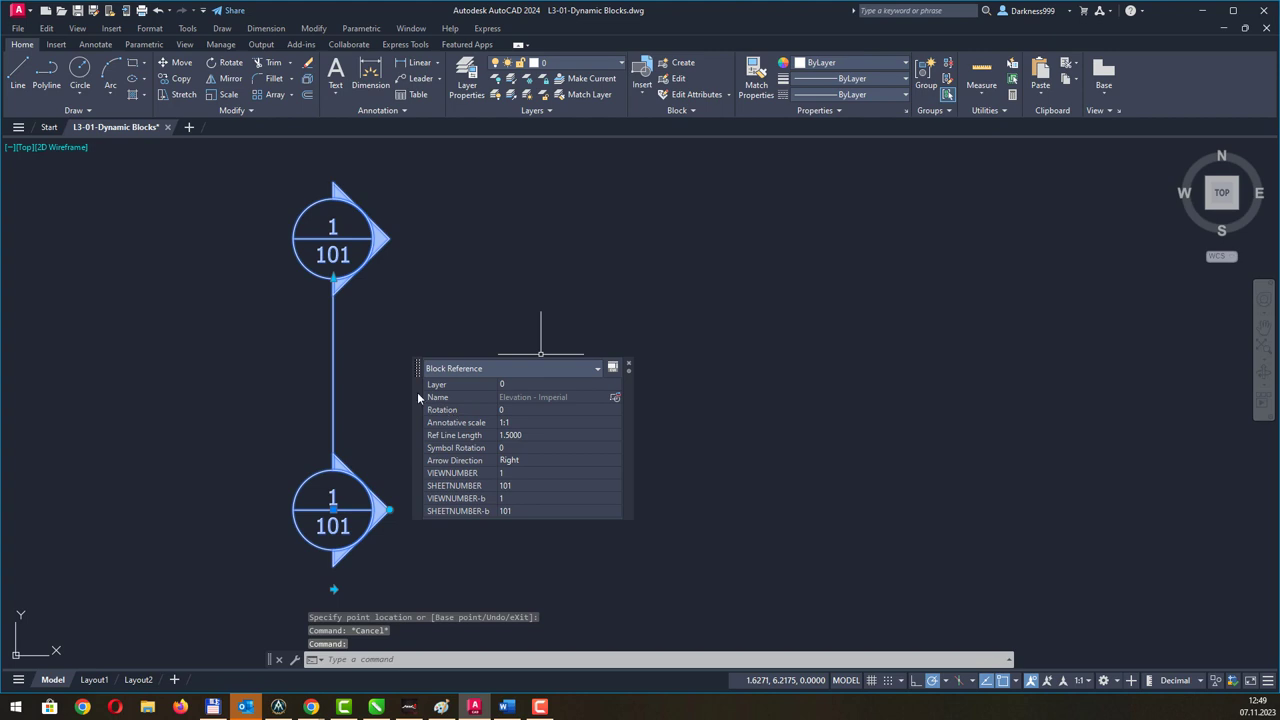
pyautogui.moveTo(417, 392); pyautogui.dragTo(569, 377)
pyautogui.moveTo(413, 438); pyautogui.dragTo(408, 400, button='middle')
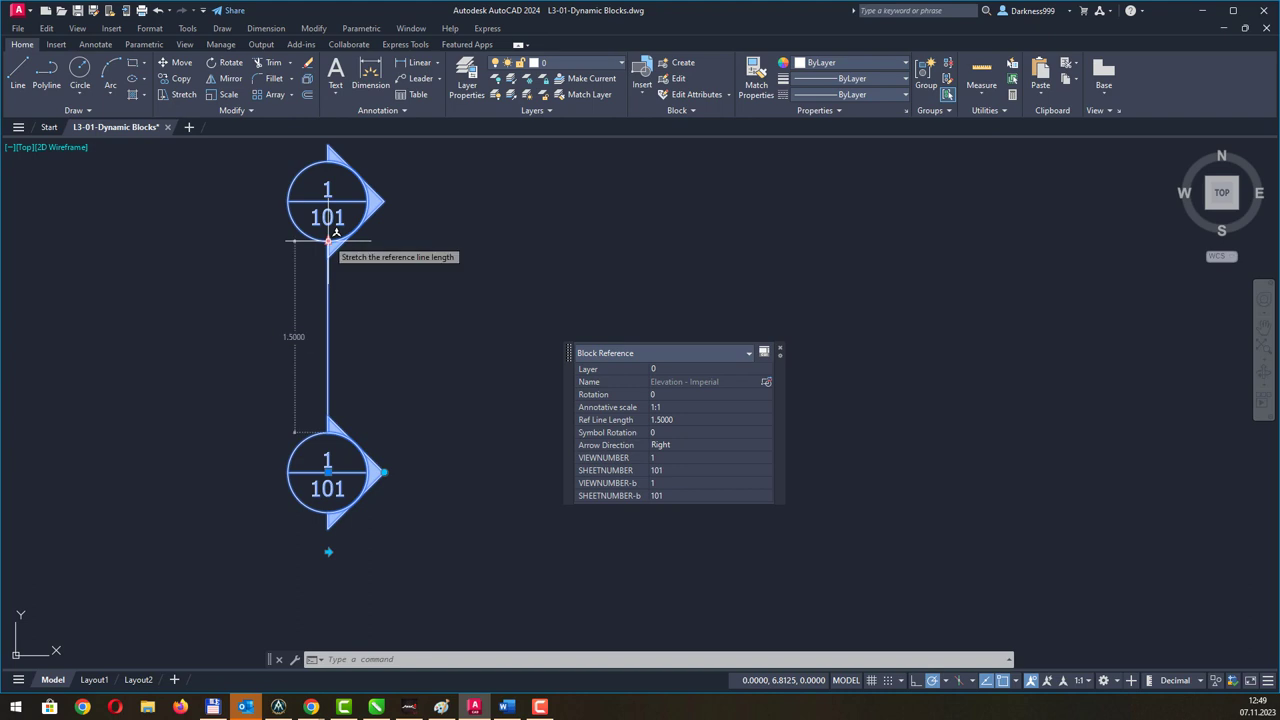
pyautogui.click(328, 240)
pyautogui.click(328, 331)
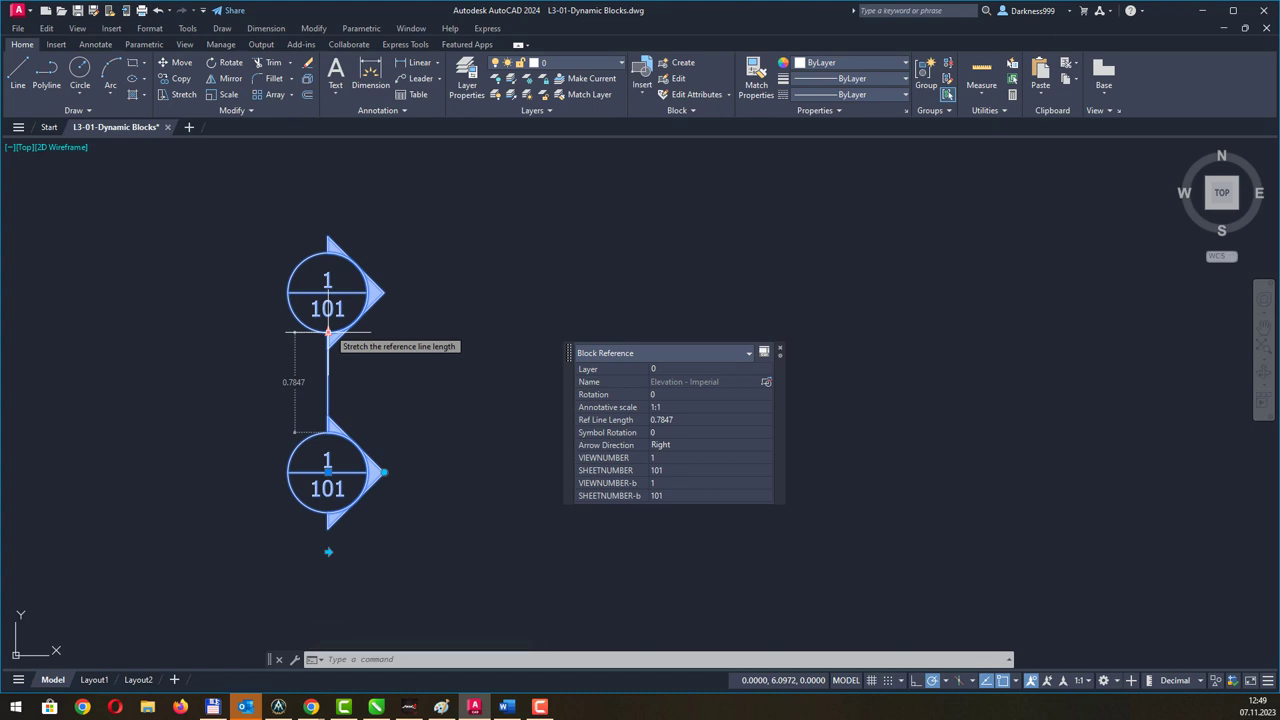
pyautogui.click(328, 331)
pyautogui.click(328, 250)
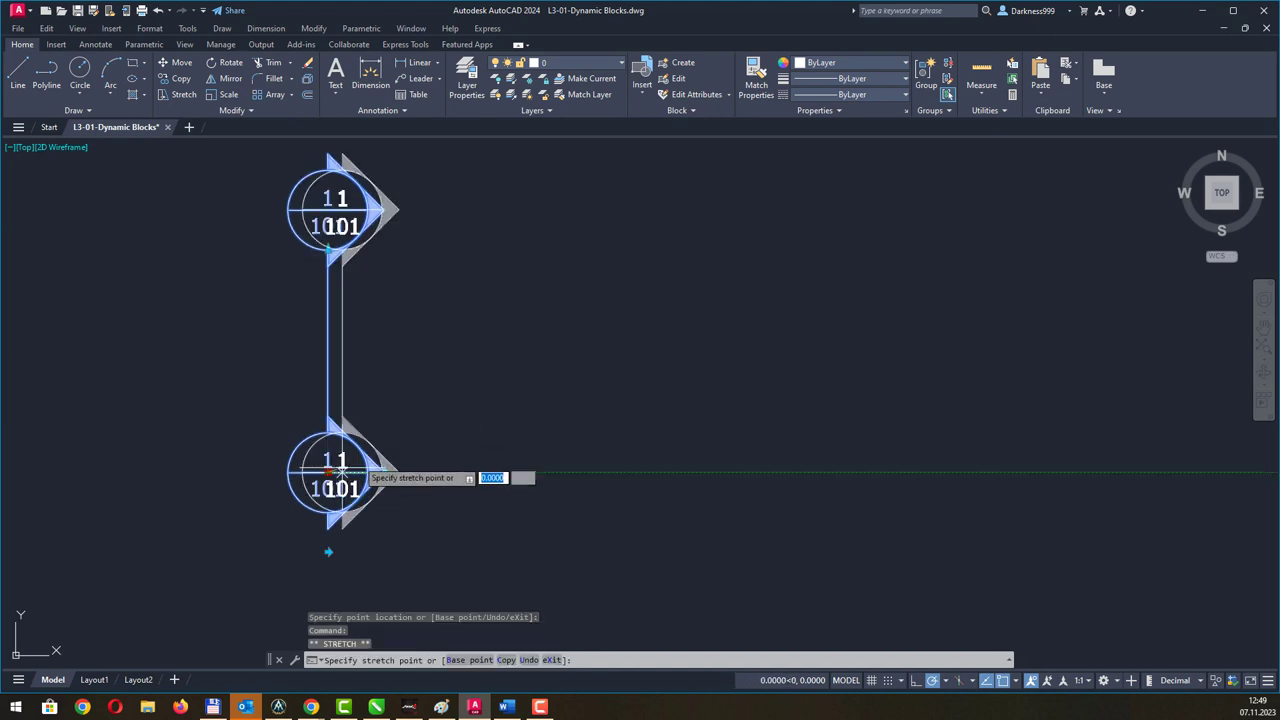
# Move the whole elevation marker to a position further left.
pyautogui.click(570, 466)
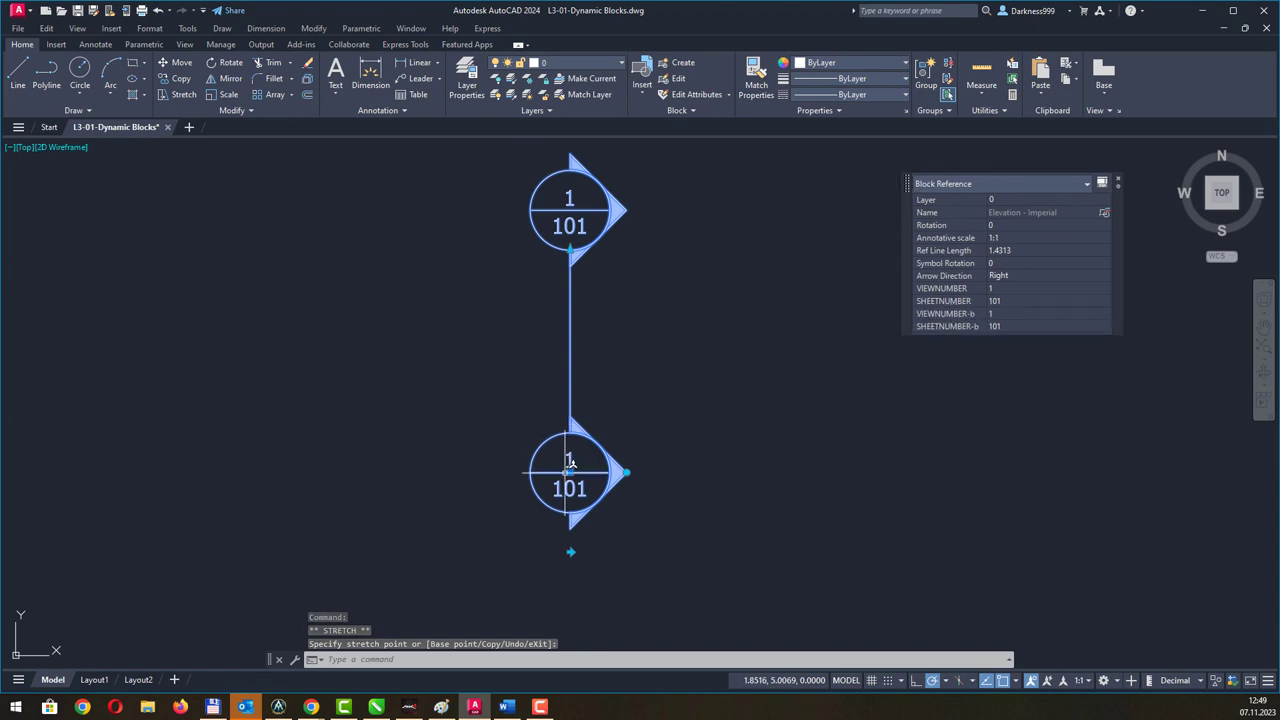
pyautogui.click(570, 466)
pyautogui.click(251, 510)
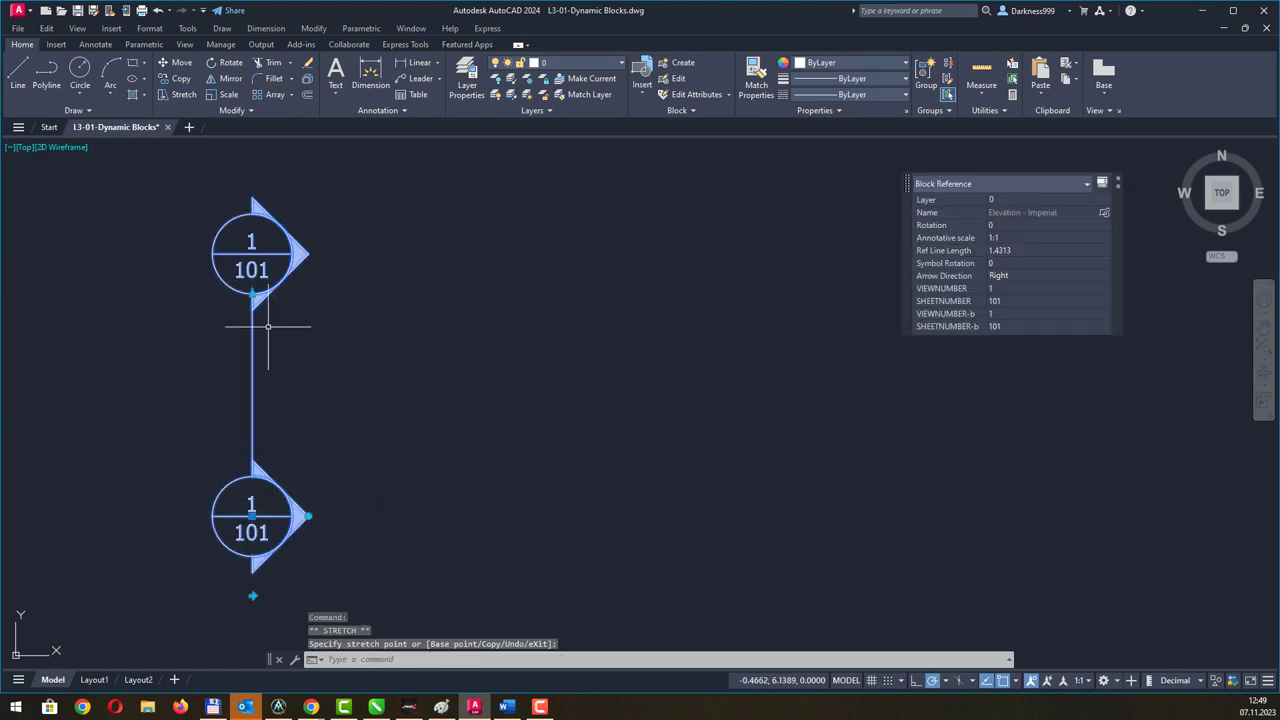
pyautogui.click(262, 288)
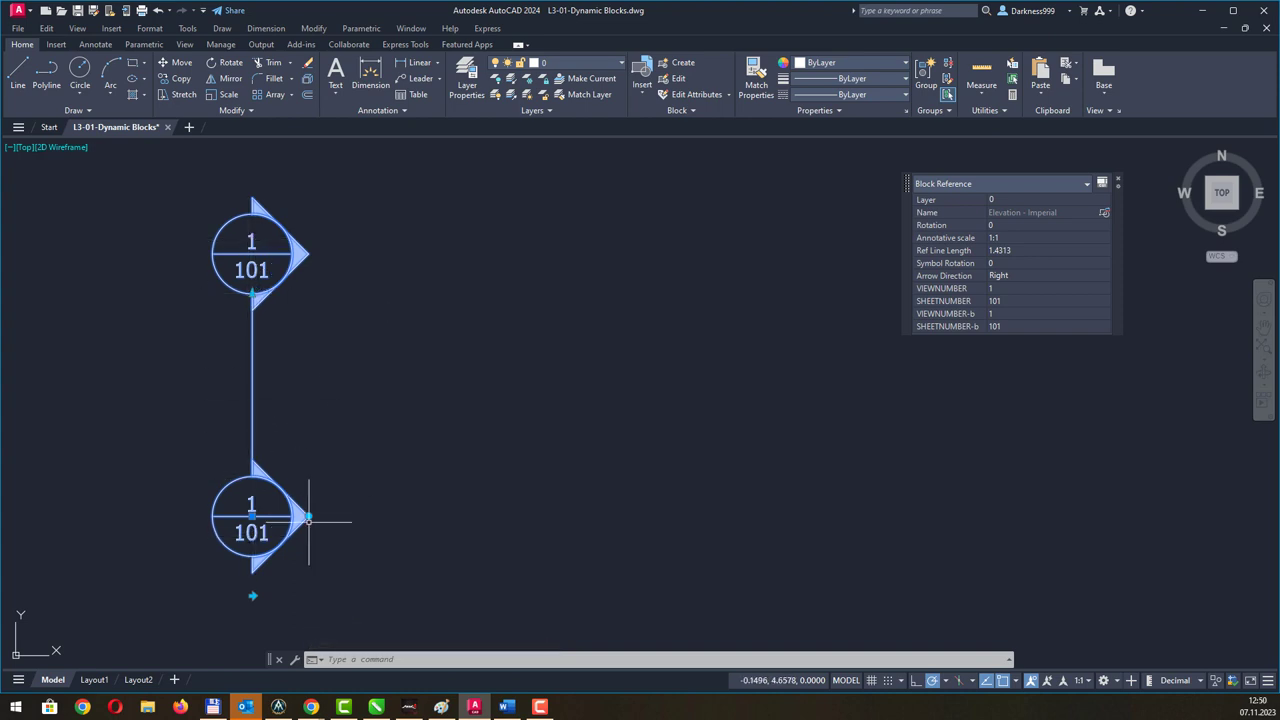
pyautogui.click(252, 596)
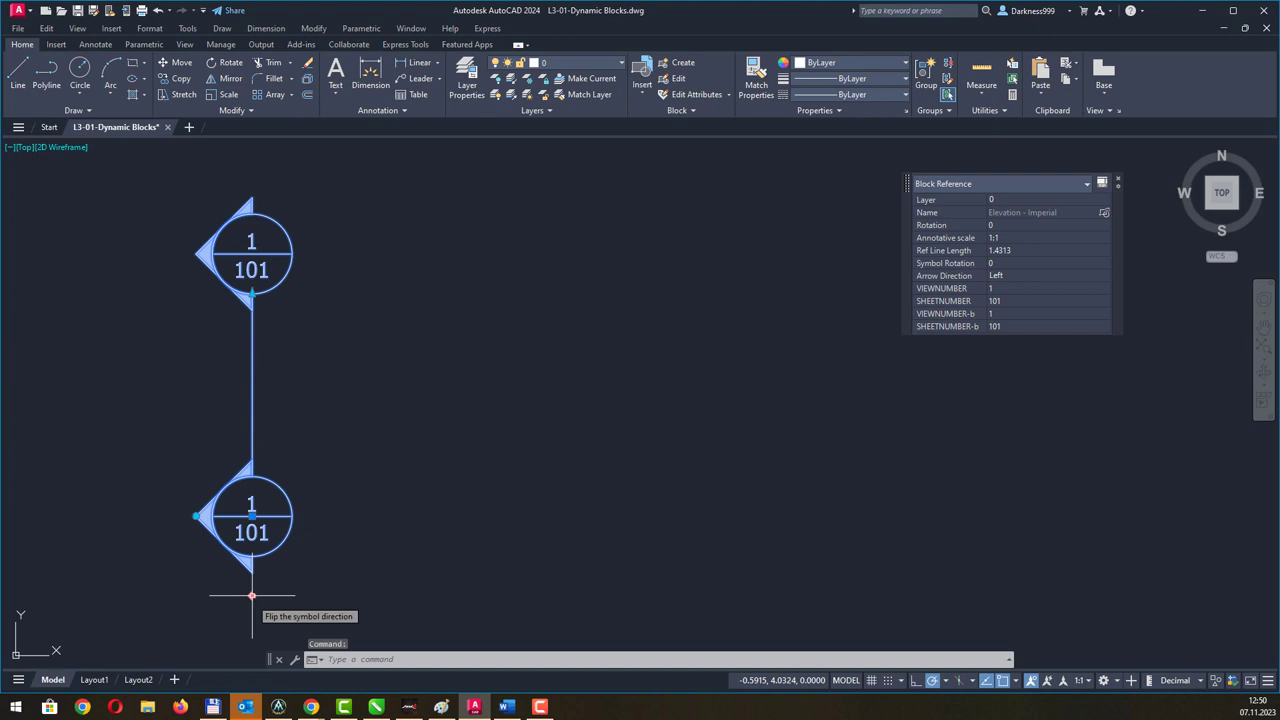
pyautogui.click(252, 596)
pyautogui.click(252, 596)
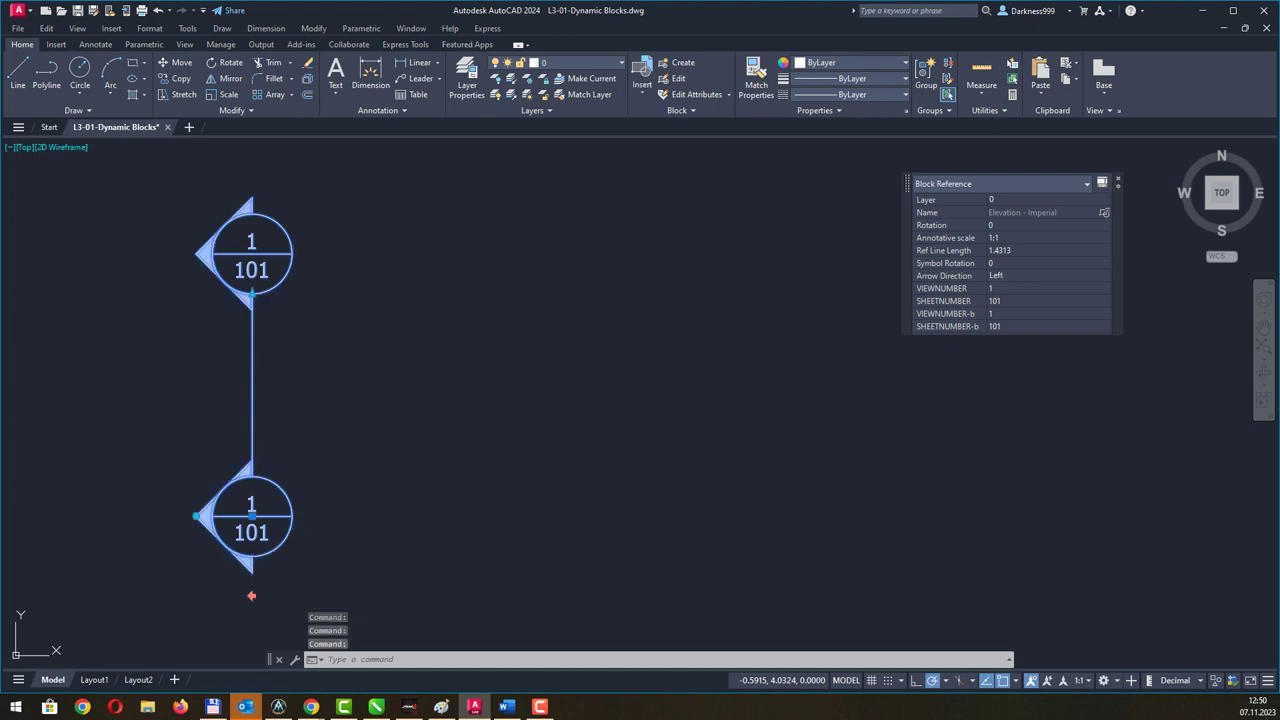
pyautogui.click(252, 596)
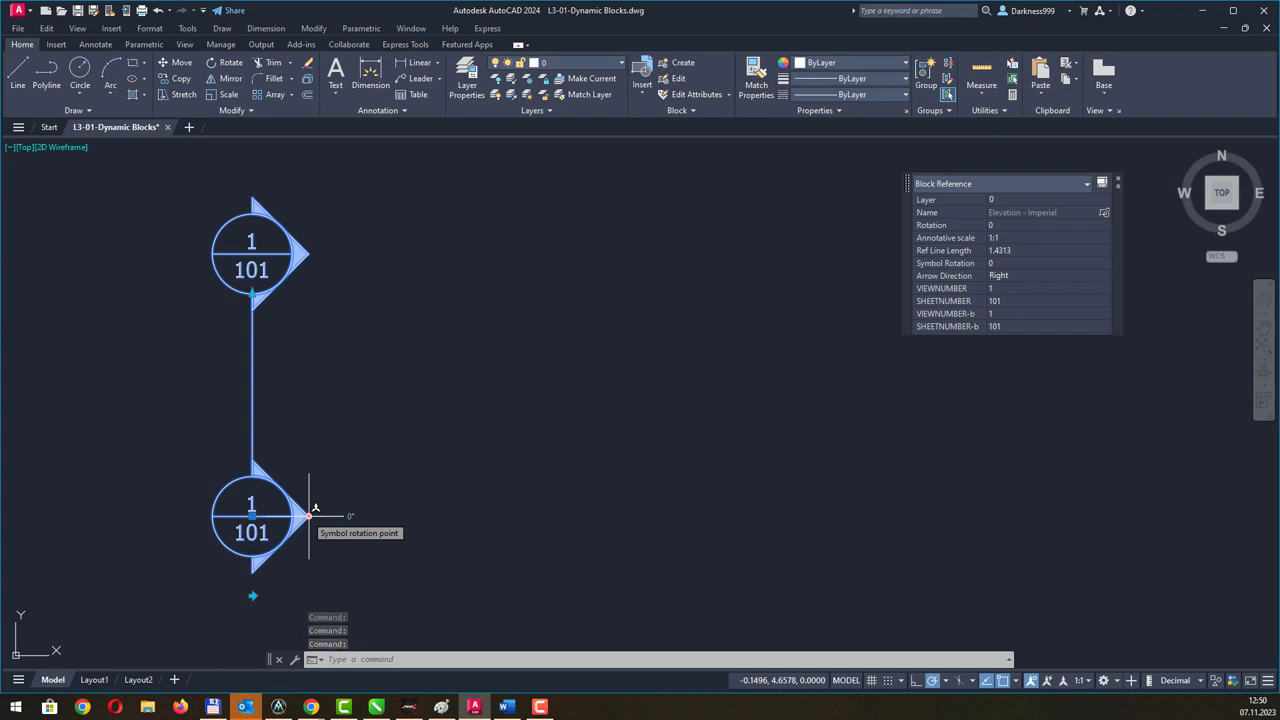
pyautogui.click(312, 512)
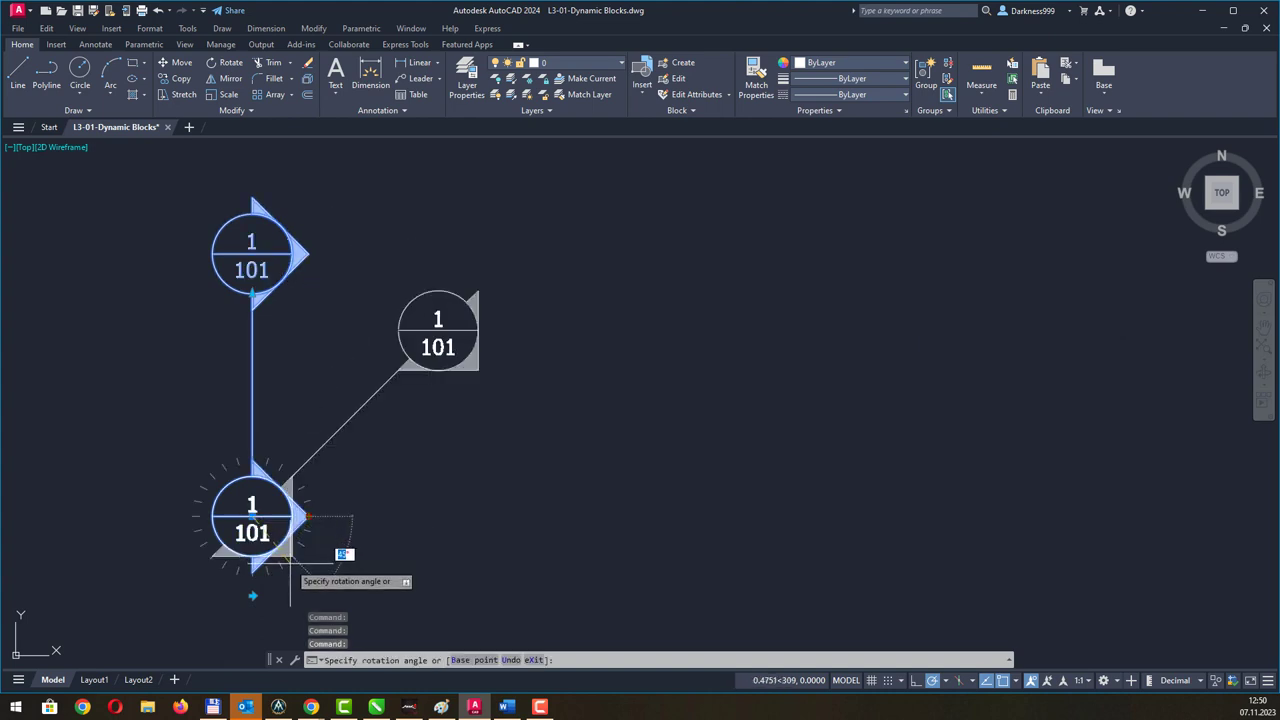
pyautogui.click(290, 560)
pyautogui.click(292, 556)
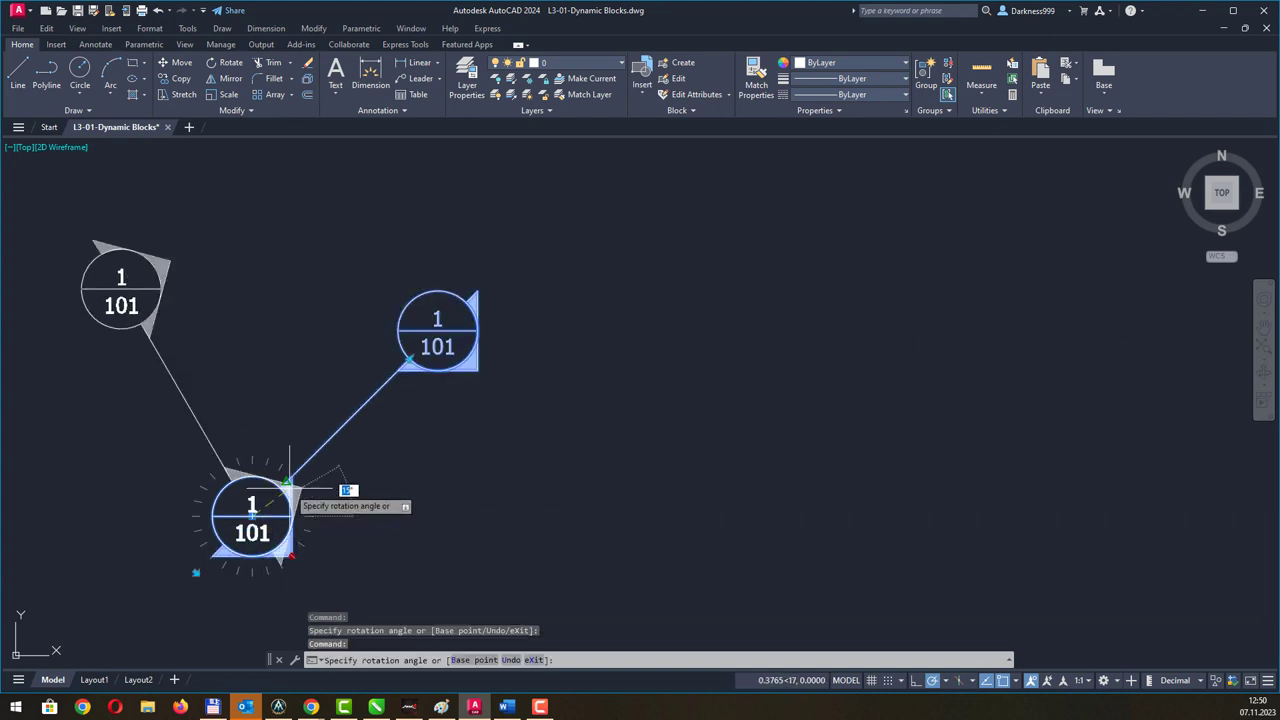
pyautogui.click(294, 484)
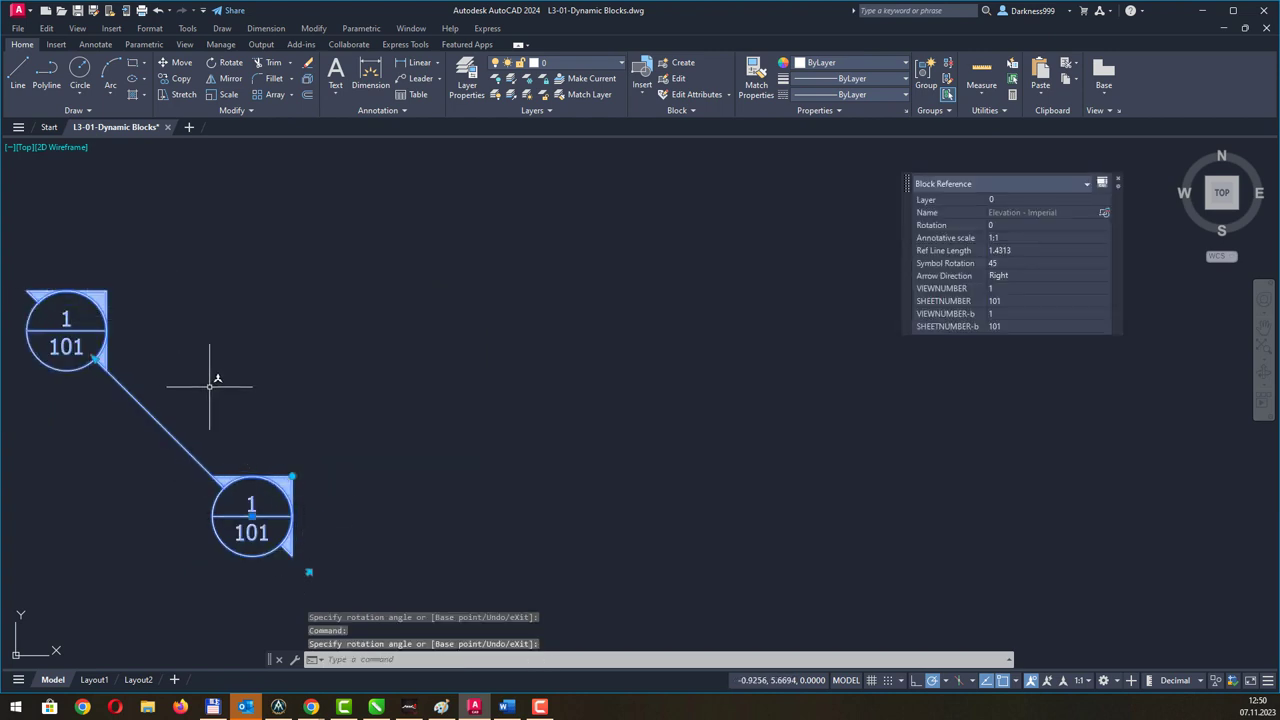
pyautogui.click(292, 476)
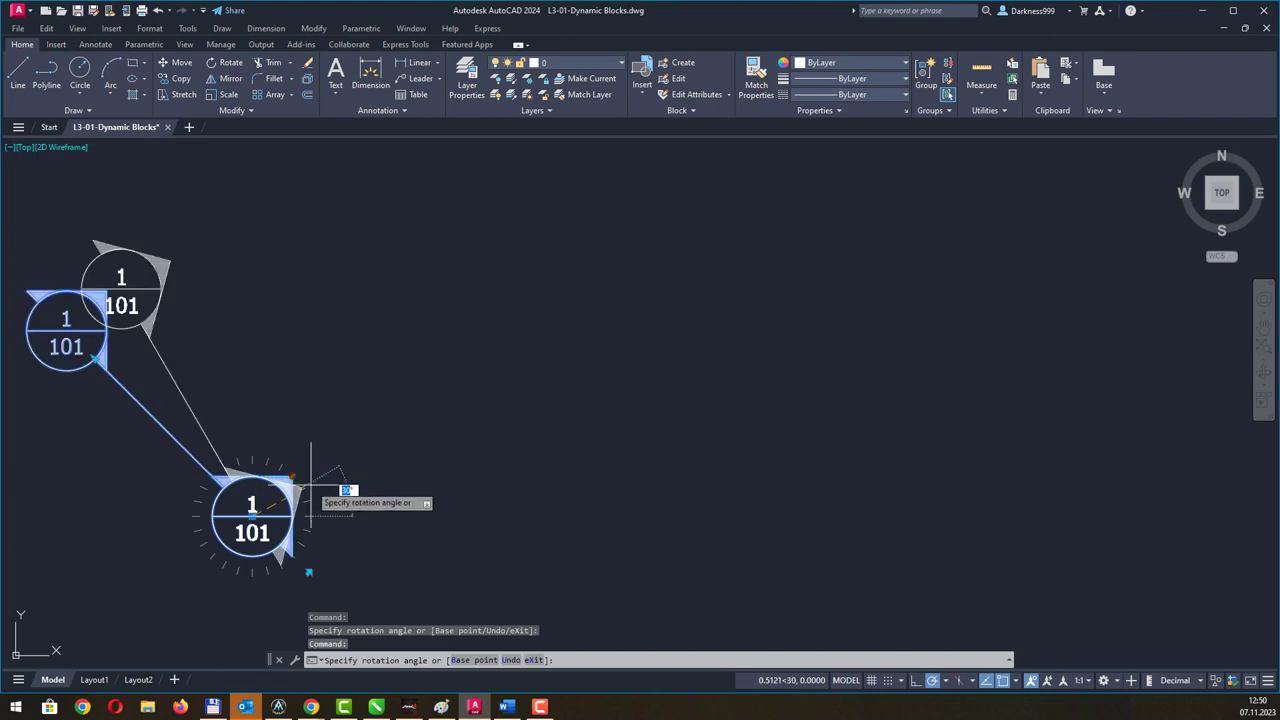
pyautogui.click(331, 516)
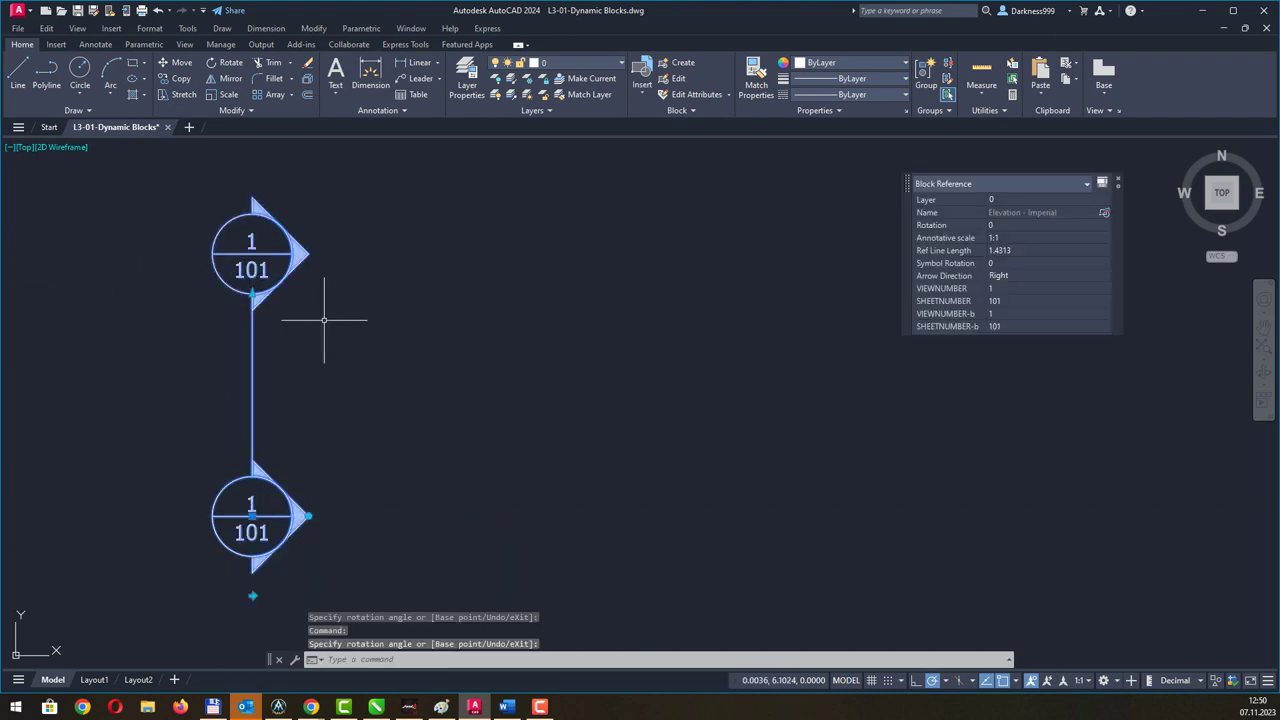
# Zoom out and pan to bring the section callout symbols into view.
pyautogui.scroll(-2, 286, 283)
pyautogui.scroll(-2, 286, 283)
pyautogui.scroll(-1, 300, 300)
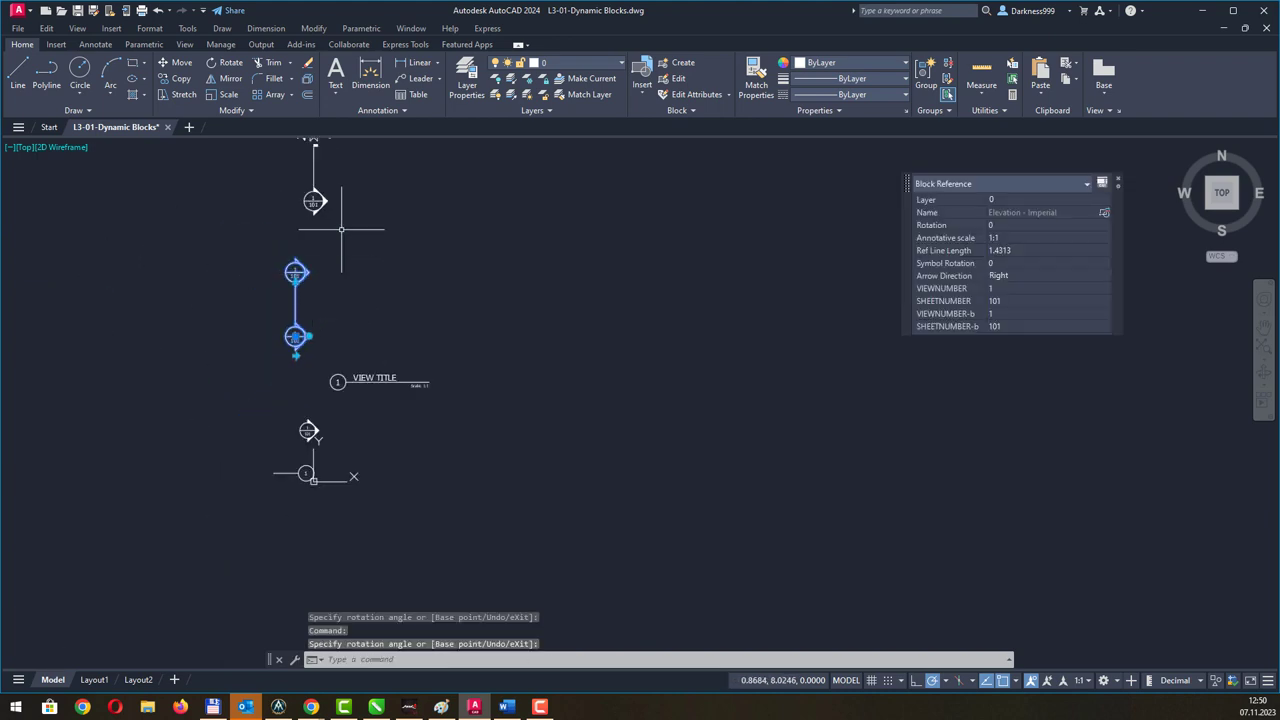
pyautogui.moveTo(343, 234); pyautogui.dragTo(351, 354, button='middle')
pyautogui.scroll(-1, 300, 505)
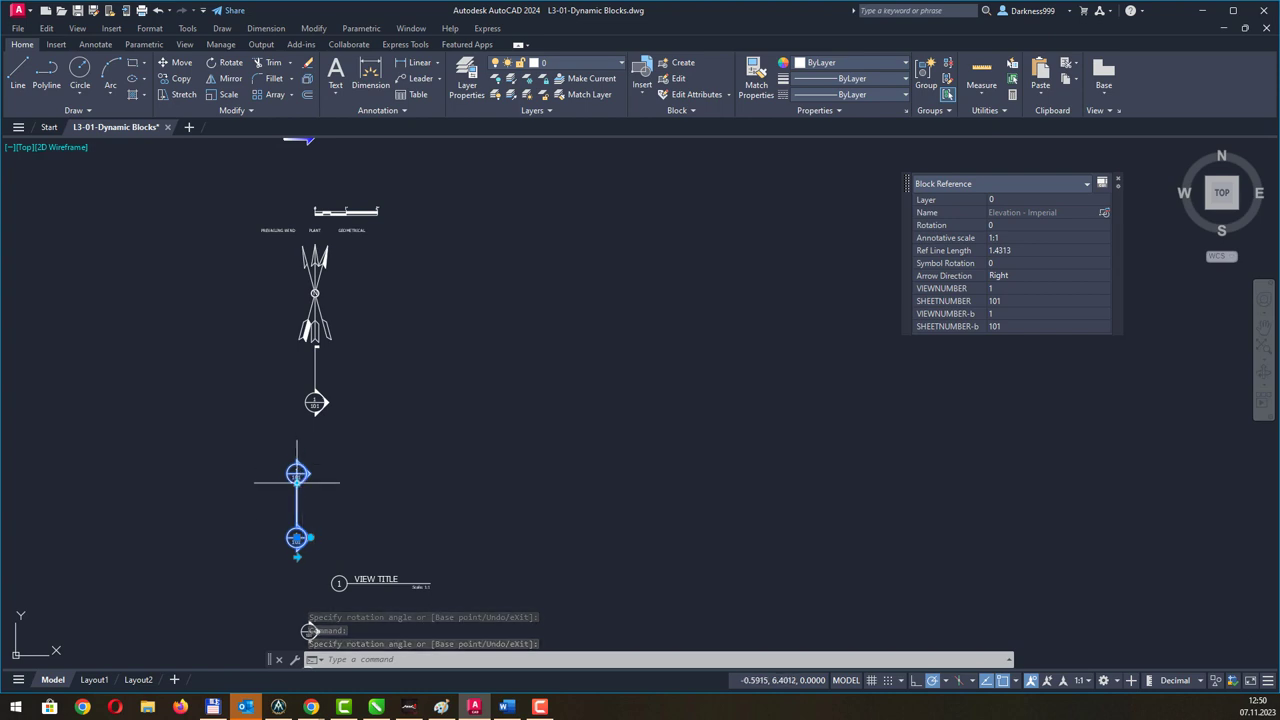
pyautogui.press('Escape')
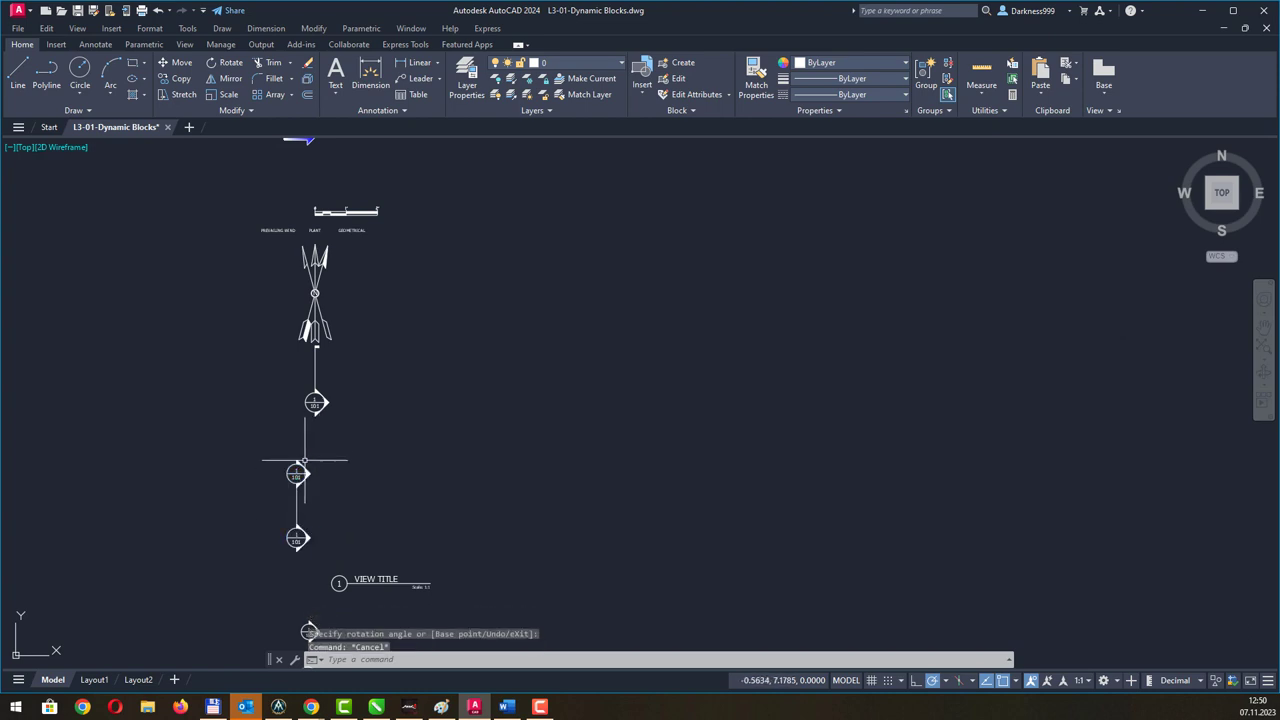
pyautogui.scroll(2, 315, 362)
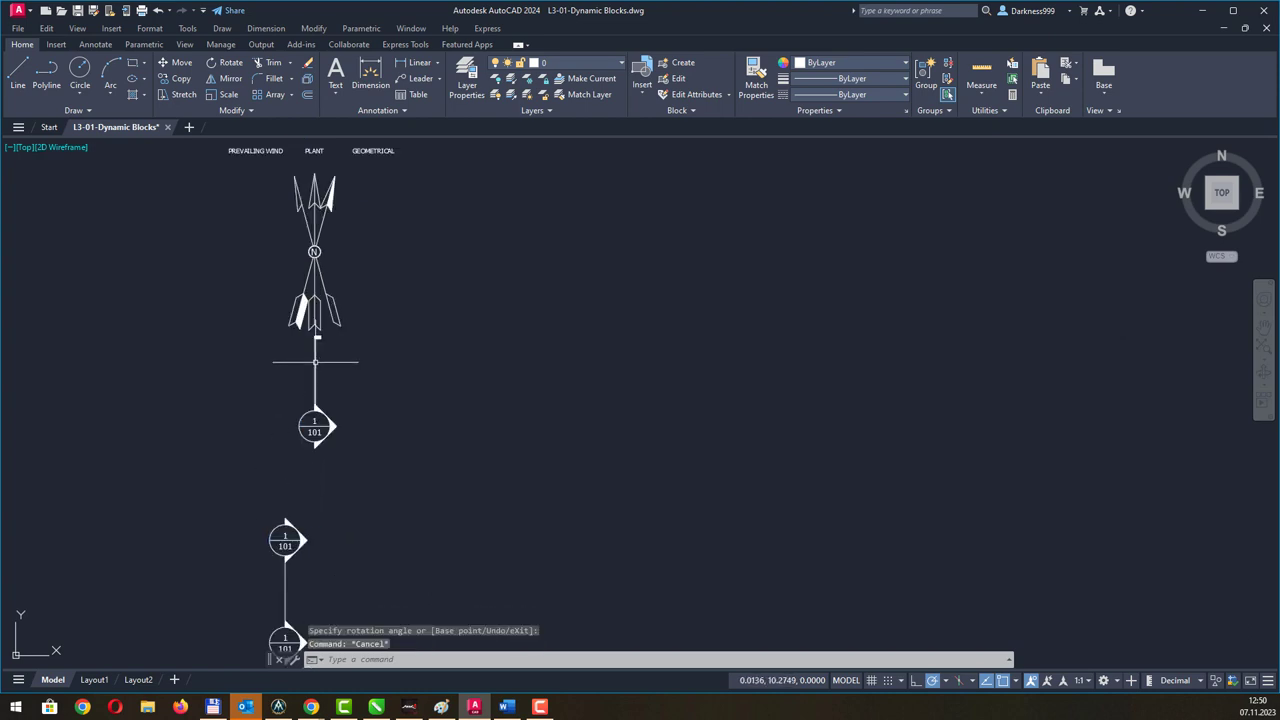
# Select the Section Callout block and shorten its reference line from 1.5000 to 0.6846.
pyautogui.click(326, 418)
pyautogui.click(330, 422)
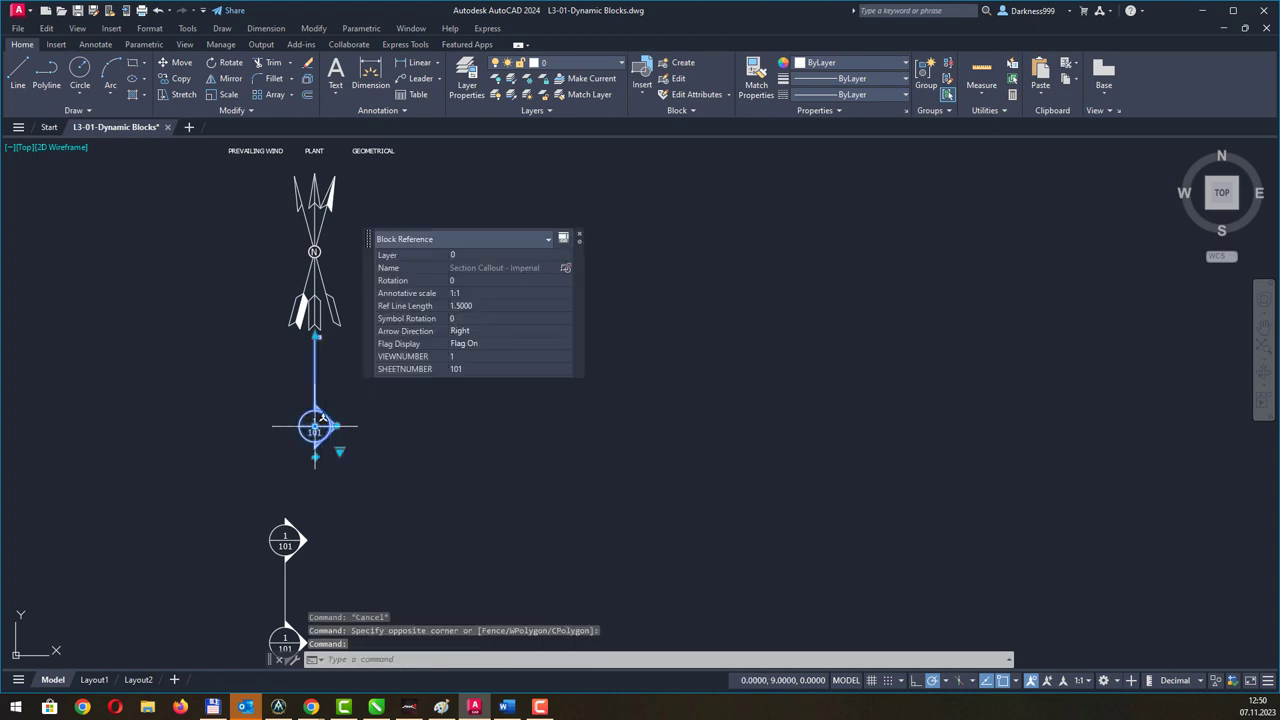
pyautogui.click(330, 422)
pyautogui.click(447, 466)
pyautogui.scroll(2, 447, 466)
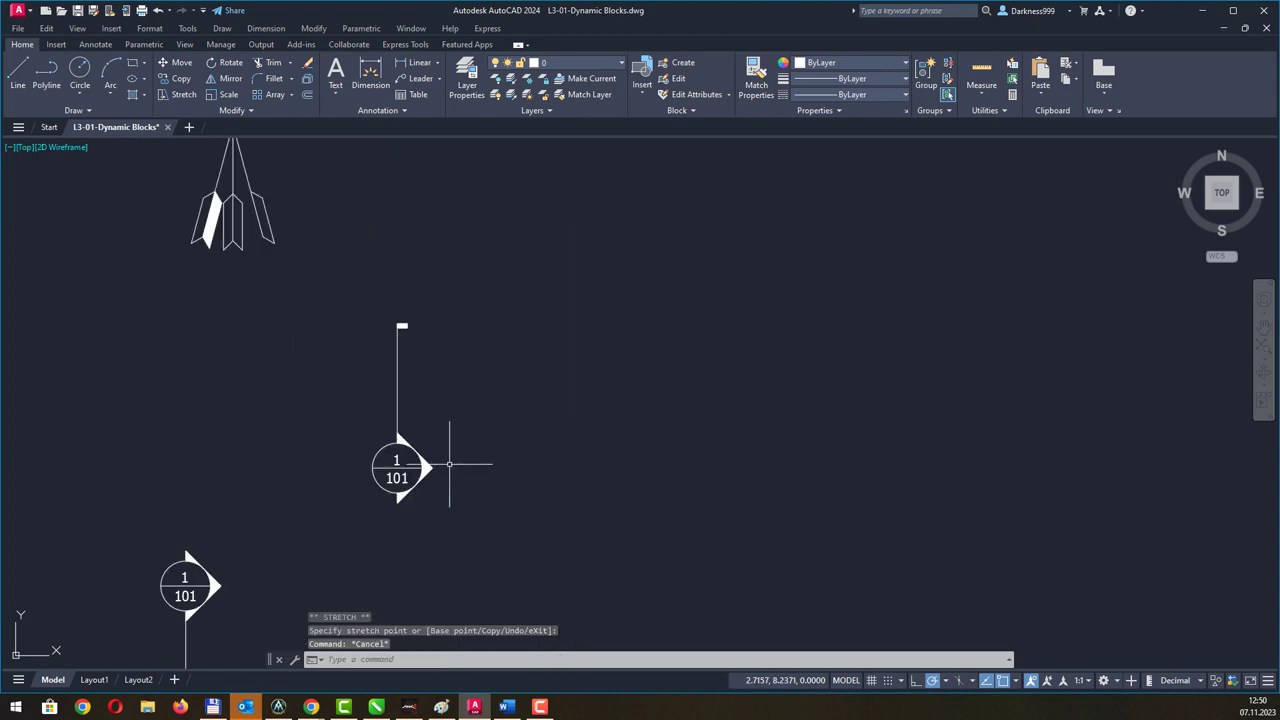
pyautogui.scroll(1, 447, 466)
pyautogui.click(365, 468)
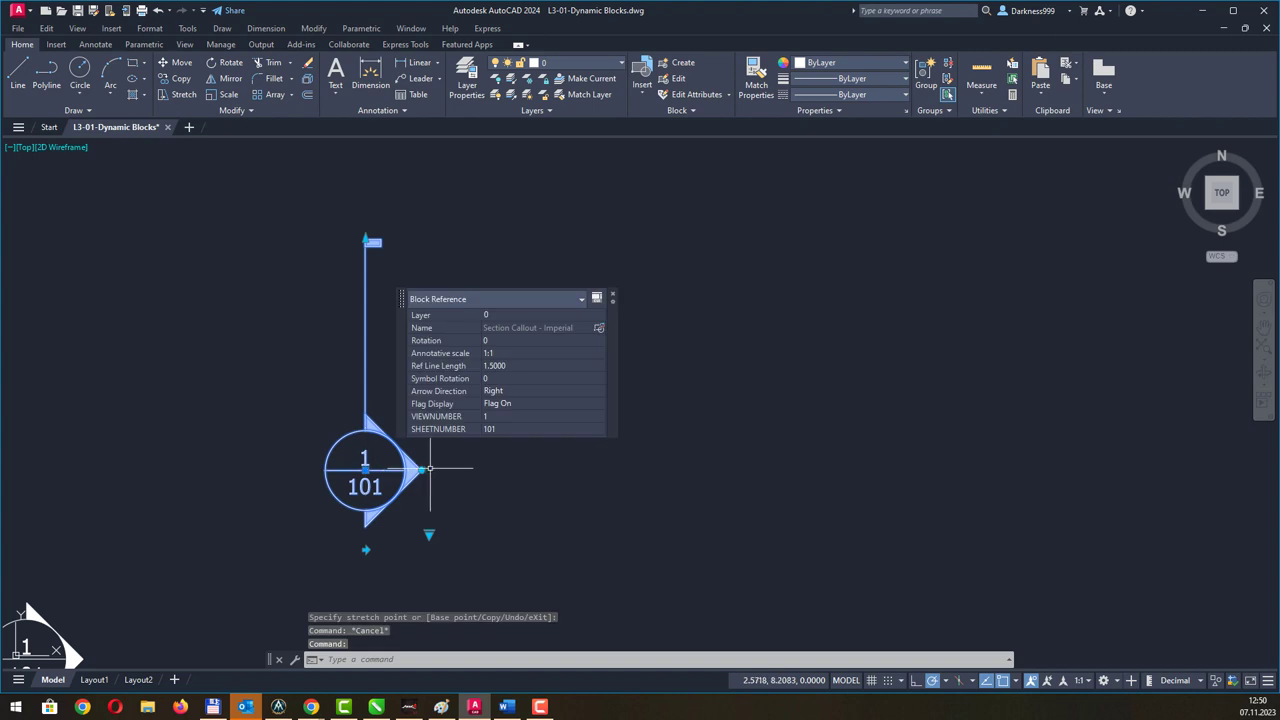
pyautogui.click(371, 241)
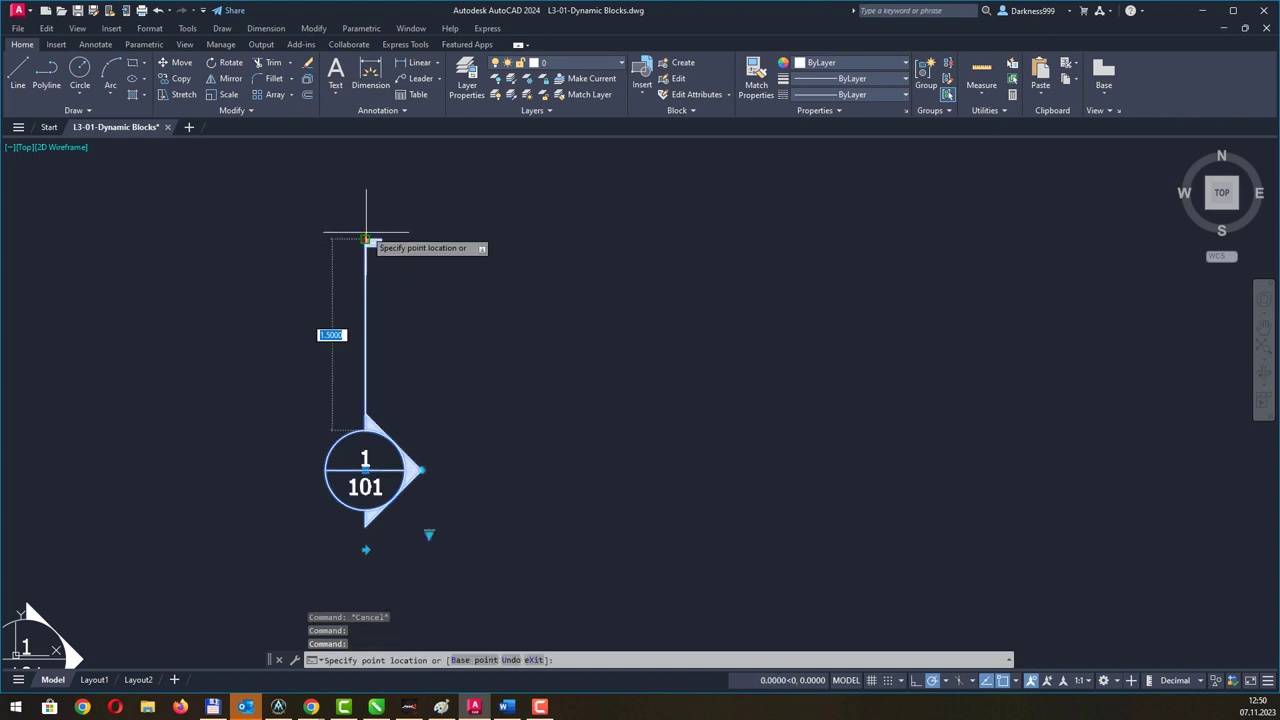
pyautogui.click(366, 342)
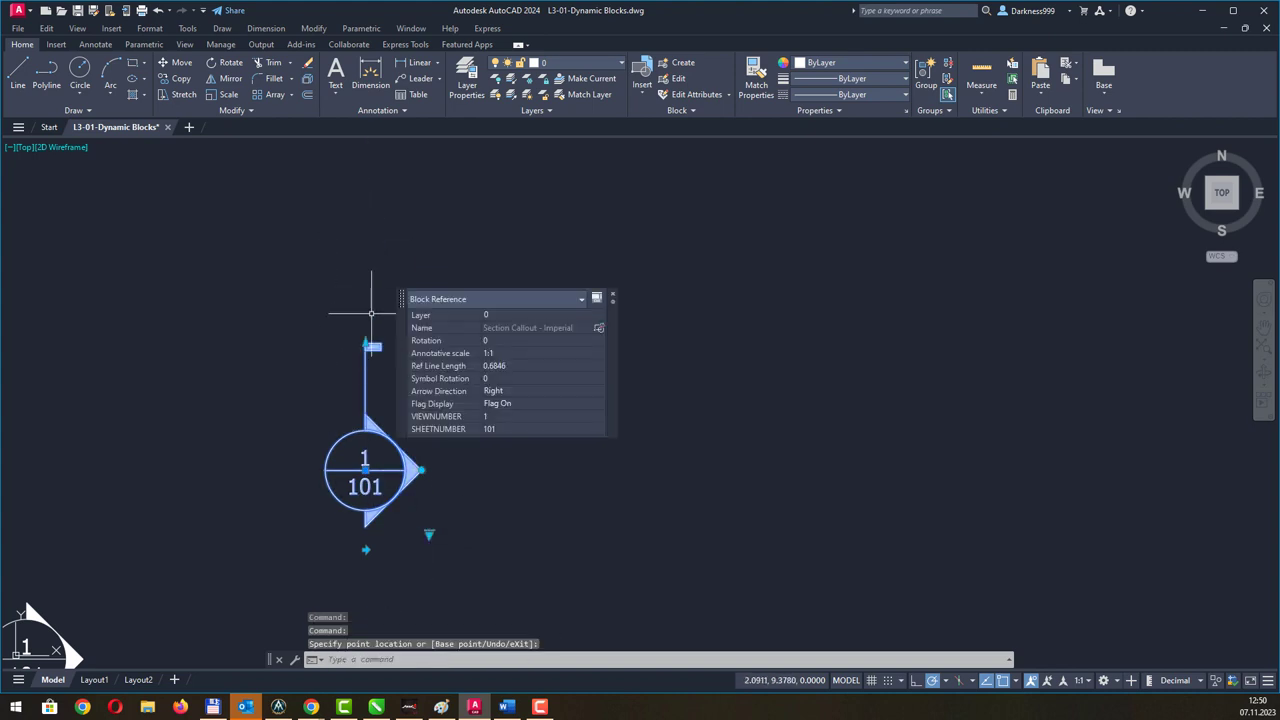
# Switch the section callout's Flag Display off, then back to Flag On.
pyautogui.click(428, 533)
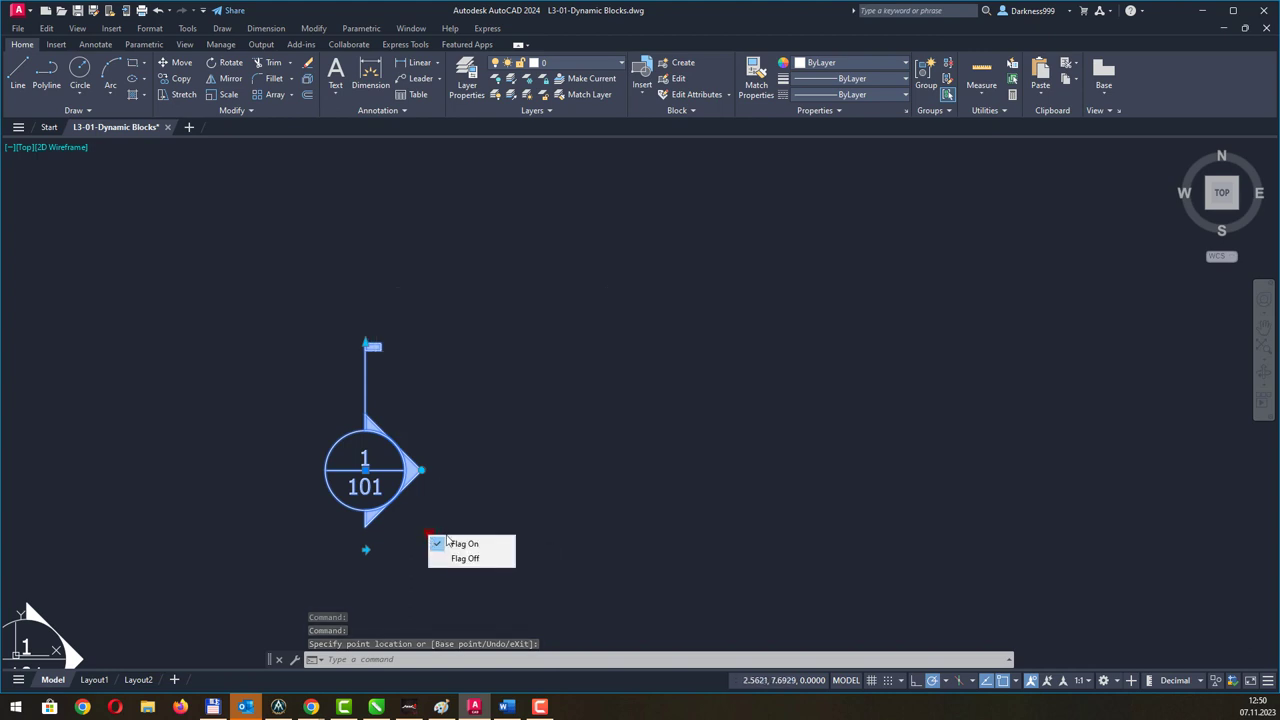
pyautogui.click(484, 560)
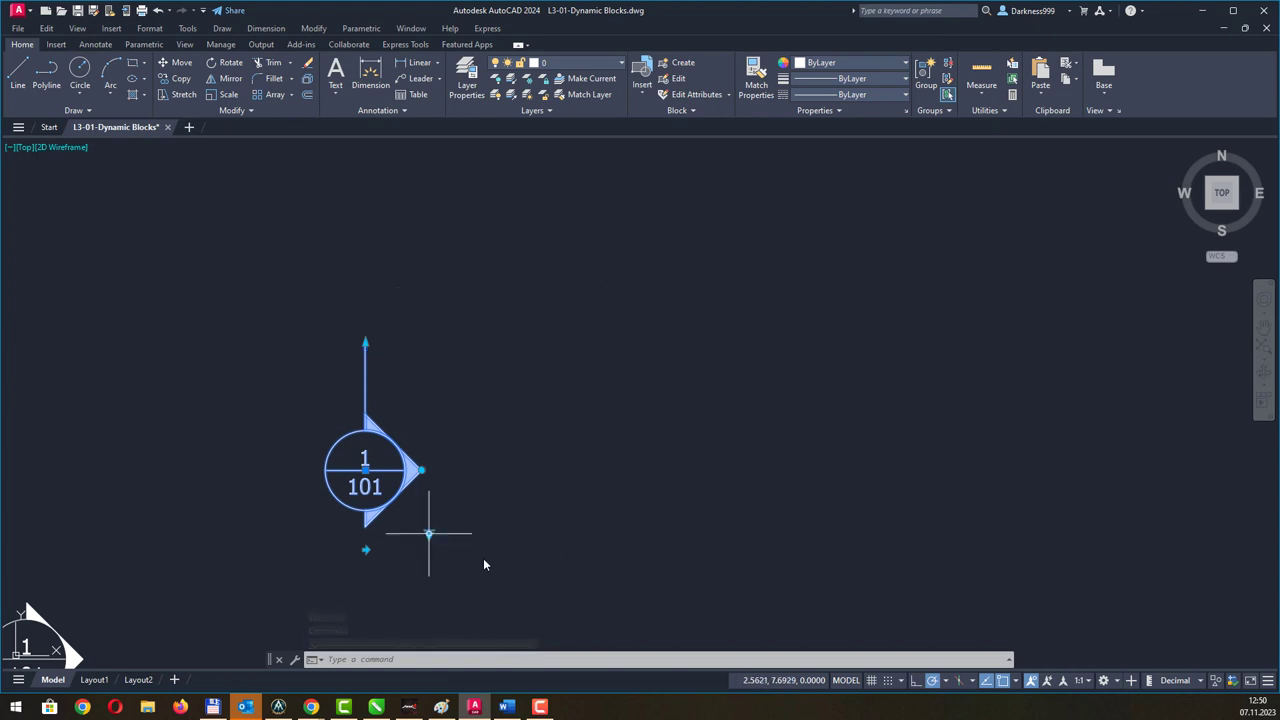
pyautogui.moveTo(403, 305); pyautogui.dragTo(713, 251)
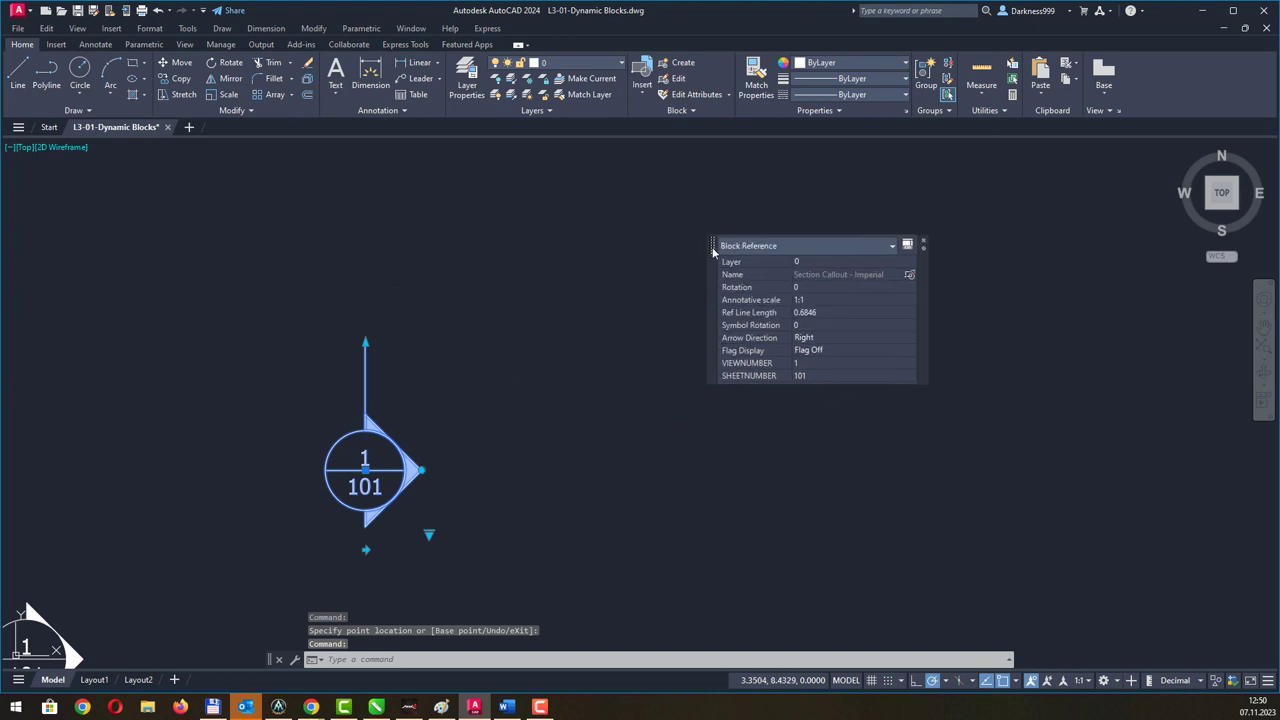
pyautogui.click(429, 529)
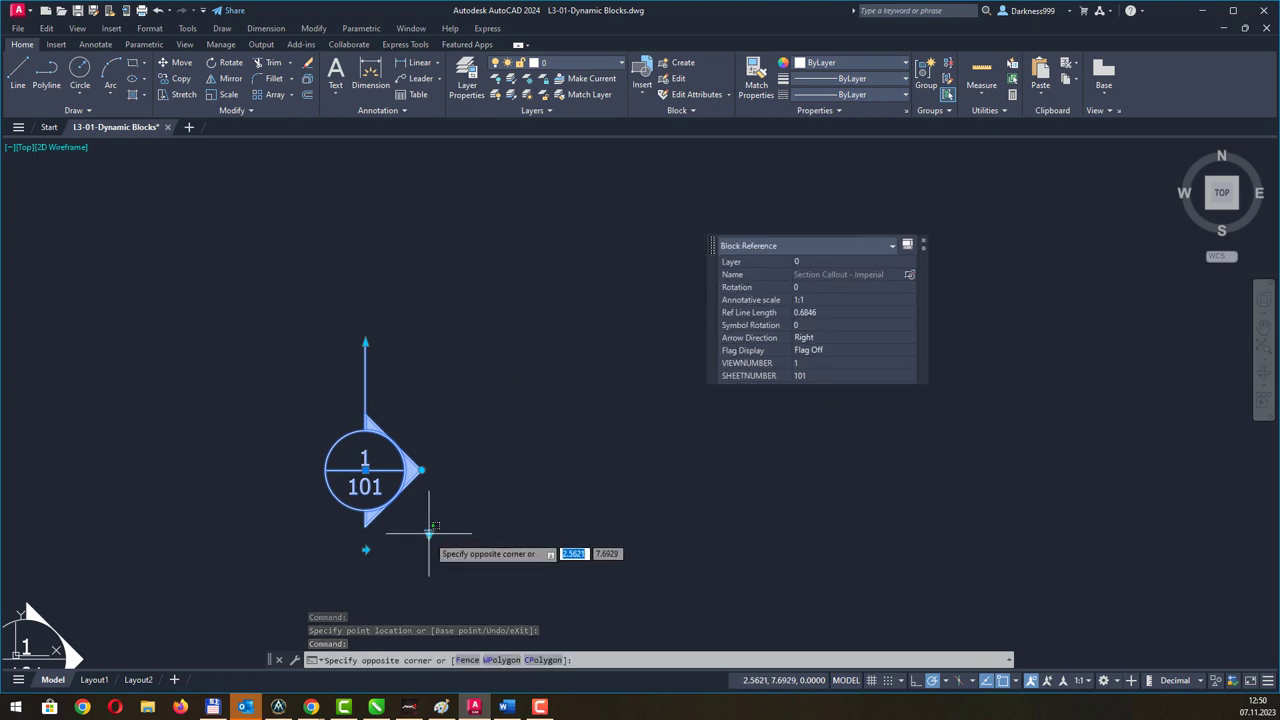
pyautogui.press('Escape')
pyautogui.click(428, 535)
pyautogui.click(452, 545)
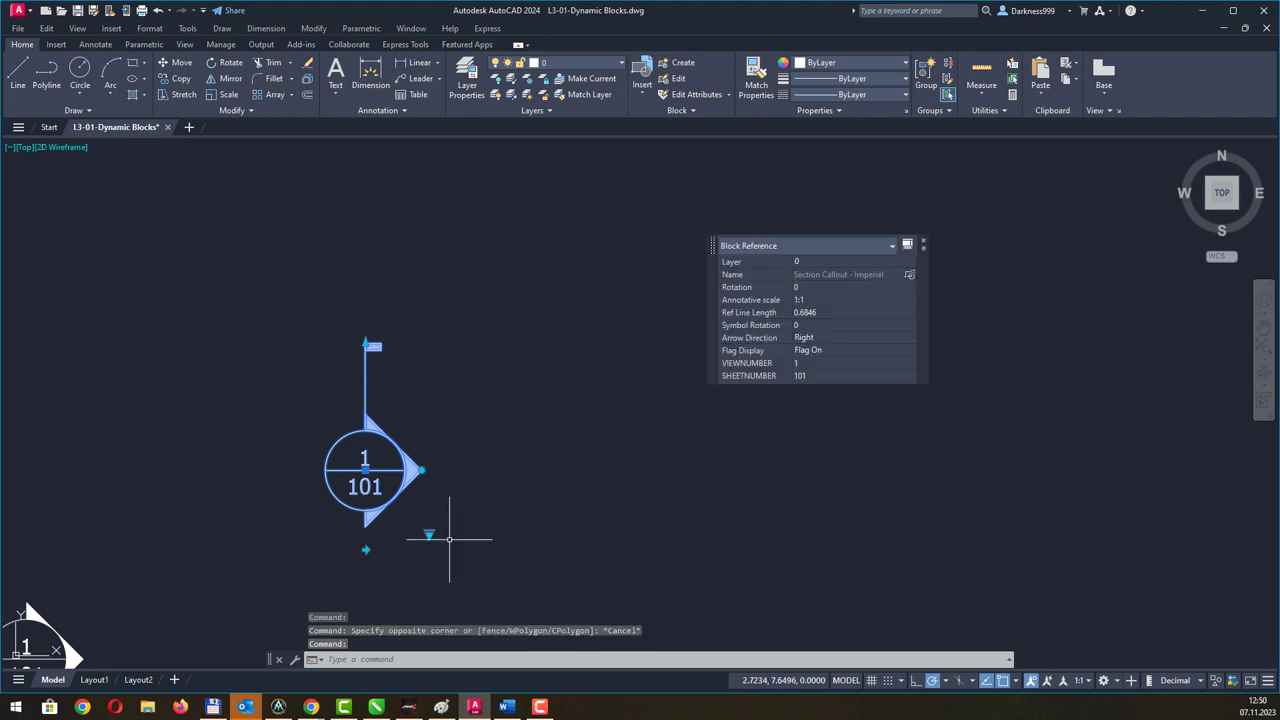
# Recheck the flag and arrow settings, then cancel a rotation so the marker stays at 0.
pyautogui.scroll(3, 431, 347)
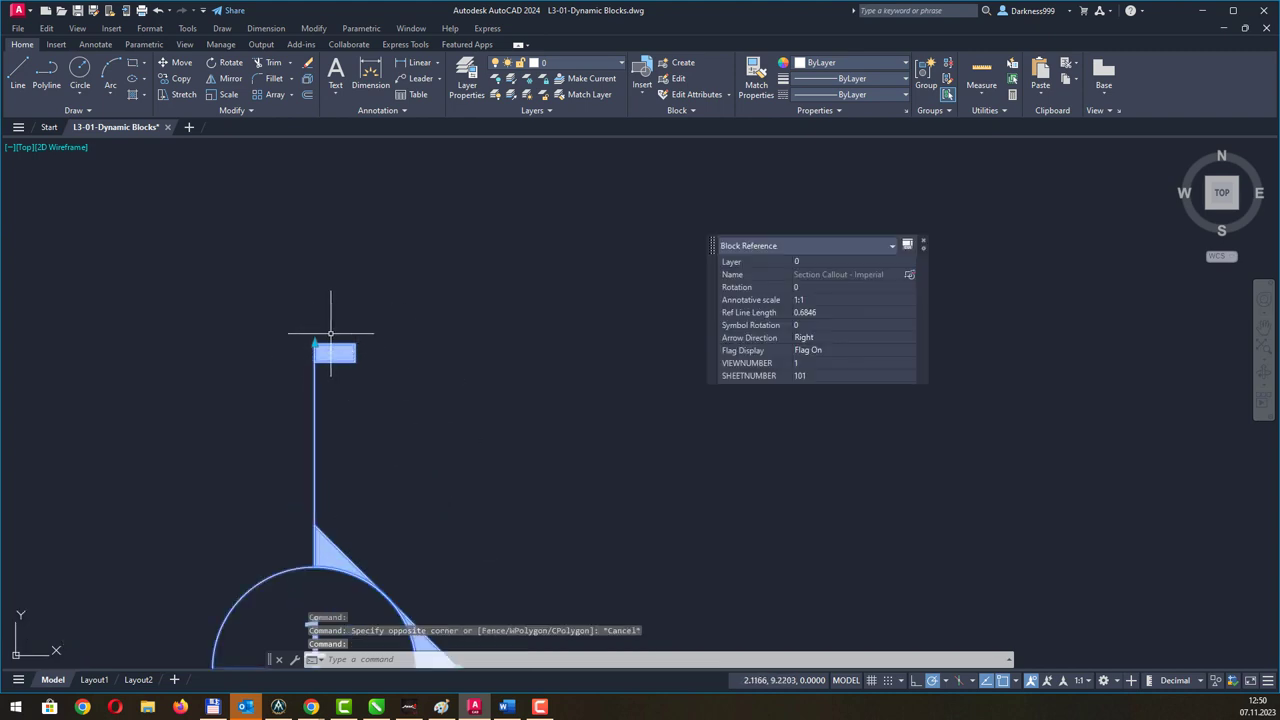
pyautogui.moveTo(343, 371); pyautogui.dragTo(318, 208, button='middle')
pyautogui.moveTo(457, 429); pyautogui.dragTo(447, 394, button='middle')
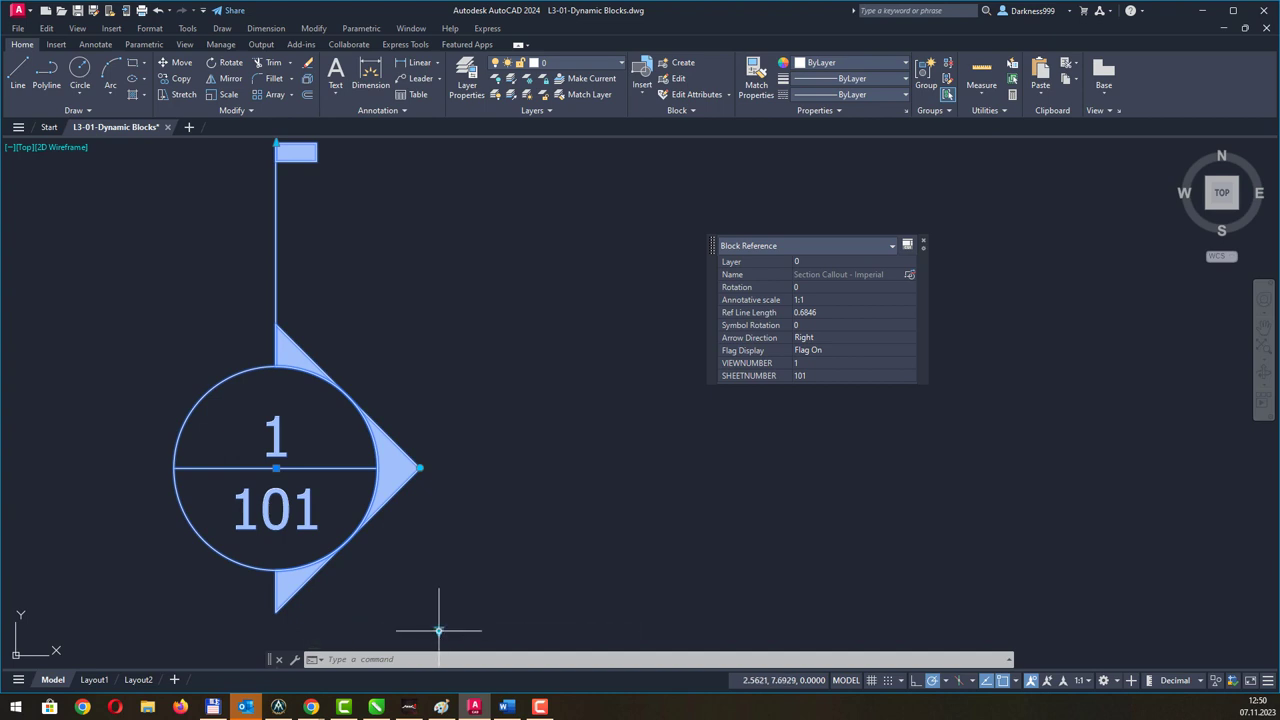
pyautogui.click(438, 630)
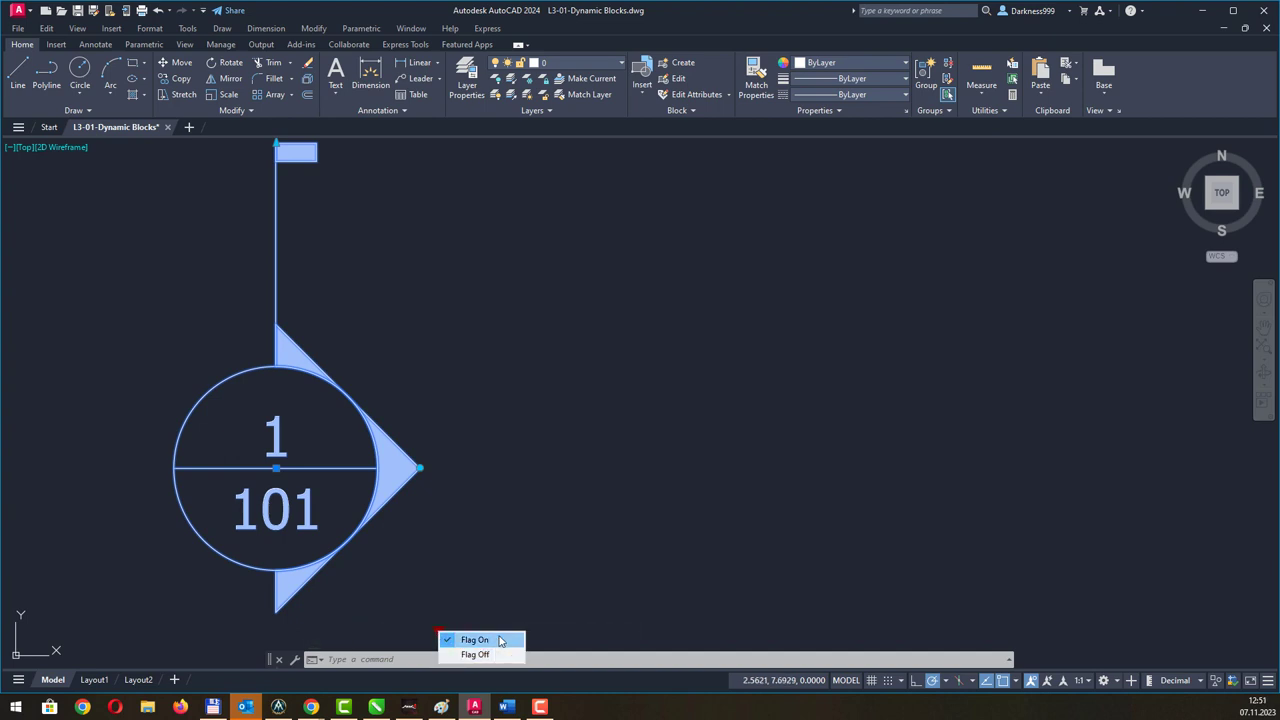
pyautogui.click(500, 449)
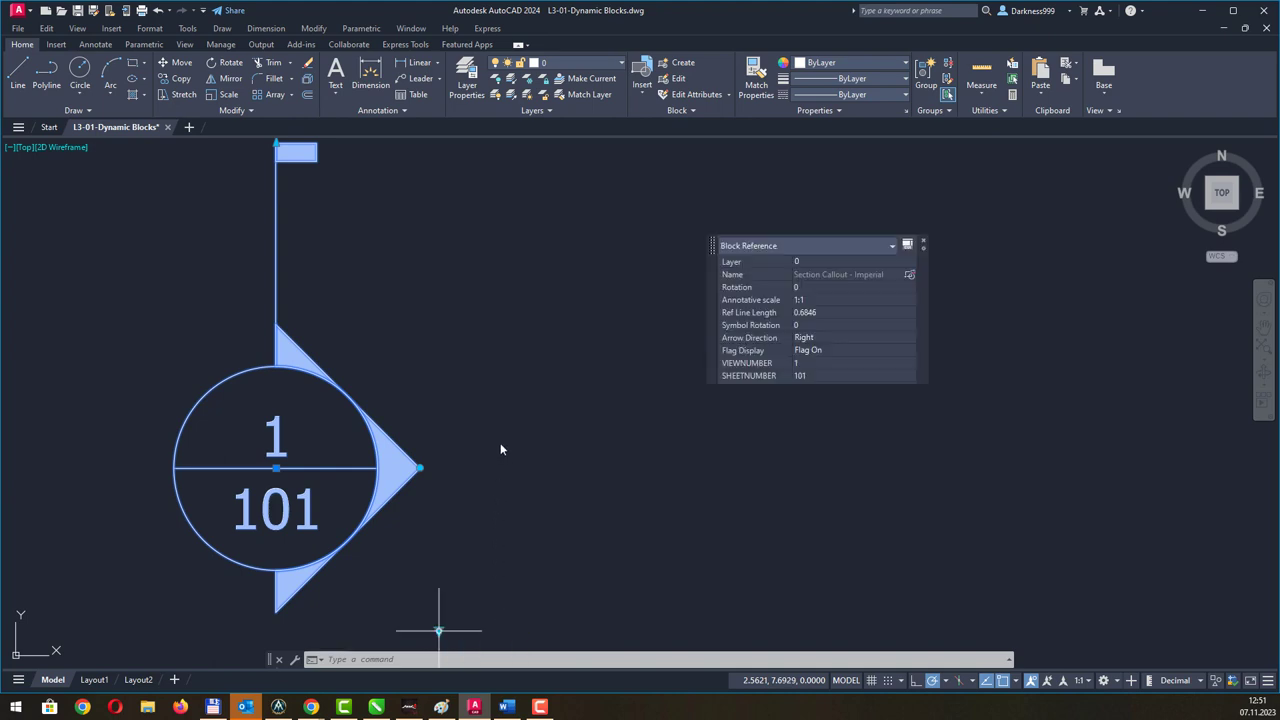
pyautogui.click(500, 444)
pyautogui.moveTo(464, 458); pyautogui.dragTo(476, 406, button='middle')
pyautogui.click(405, 512)
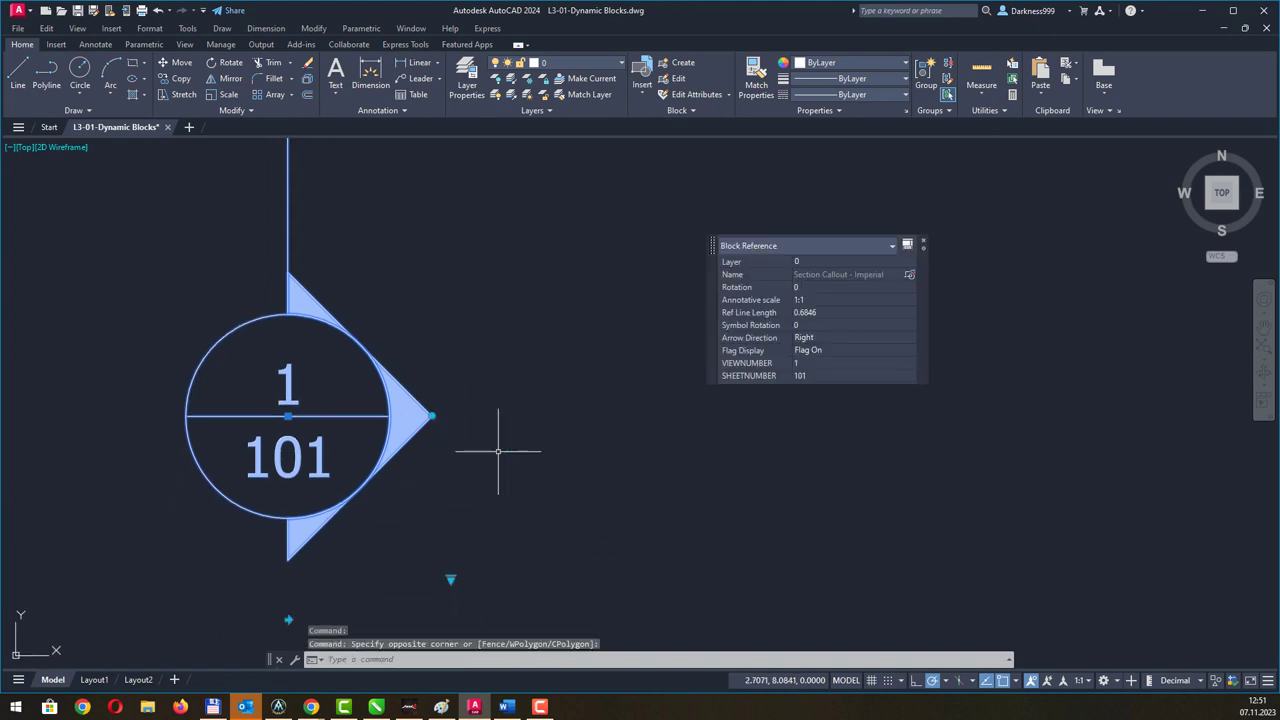
pyautogui.click(288, 619)
pyautogui.click(288, 619)
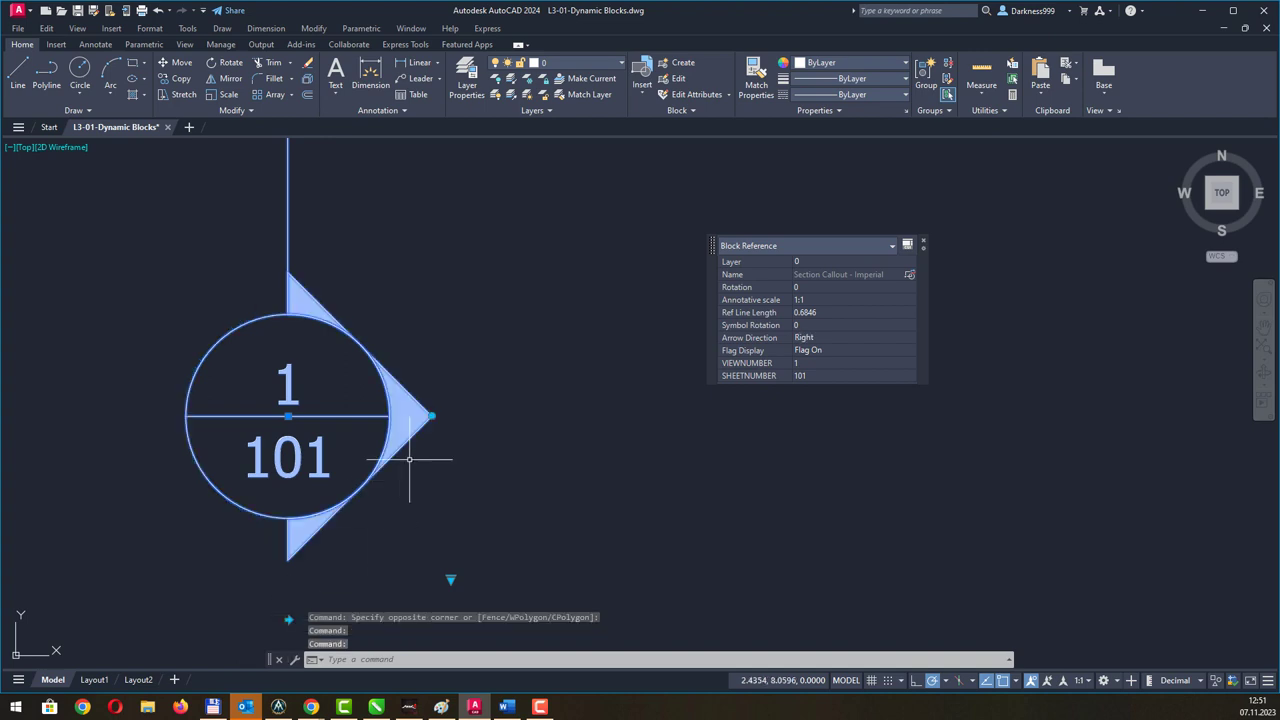
pyautogui.click(431, 415)
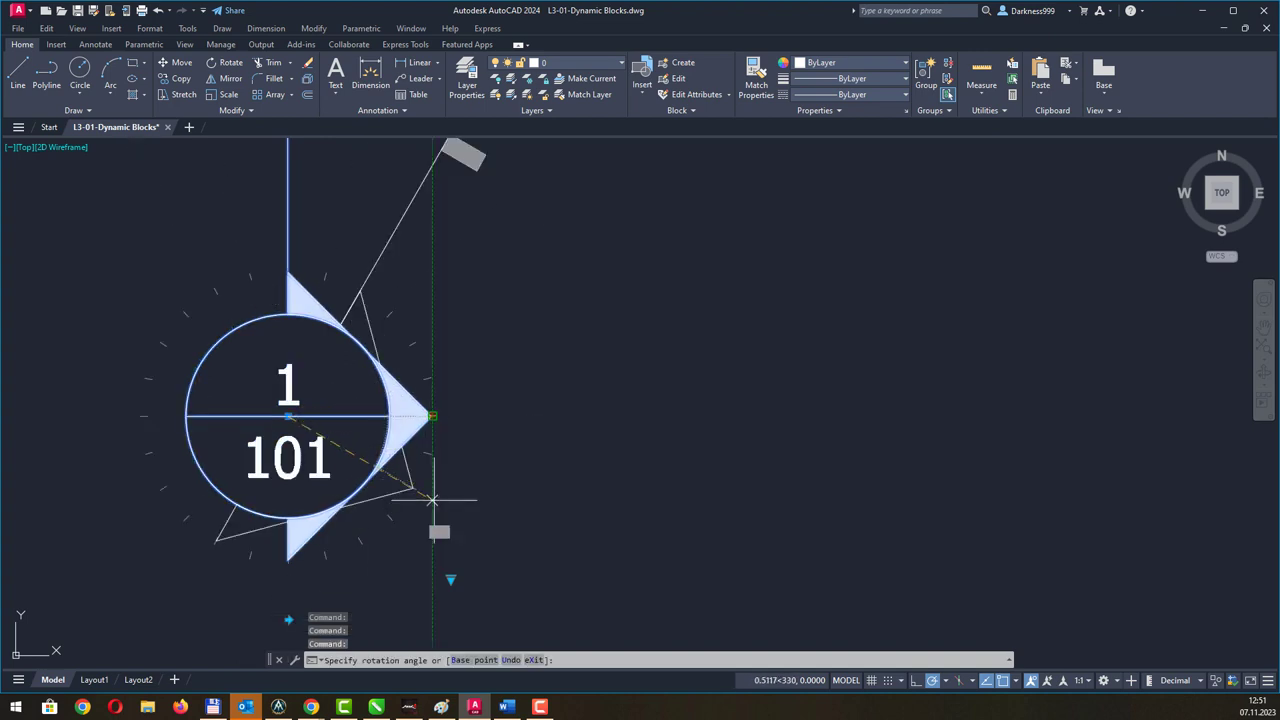
pyautogui.press('Escape')
# Zoom out and pan over to the North Arrow block and scale bar.
pyautogui.scroll(-5, 458, 430)
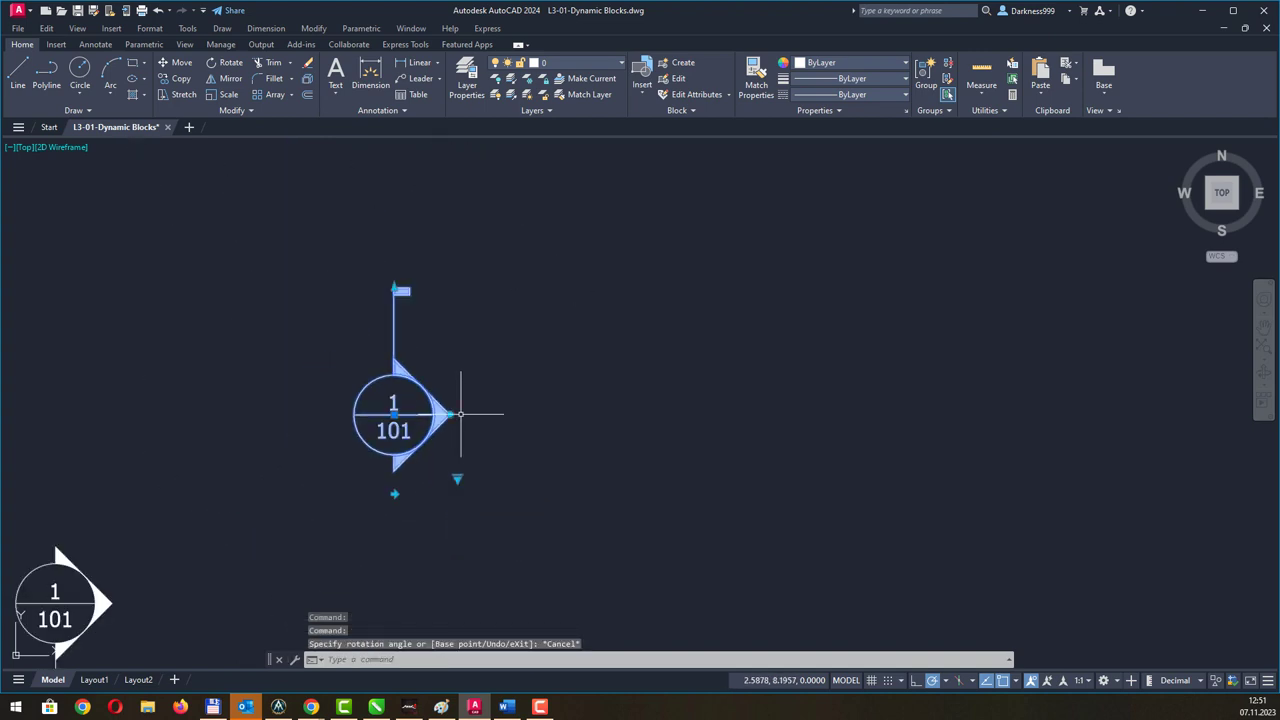
pyautogui.scroll(-4, 400, 415)
pyautogui.moveTo(273, 296)
pyautogui.mouseDown(button='middle')
pyautogui.moveTo(343, 486)
pyautogui.moveTo(410, 490)
pyautogui.mouseUp(button='middle')
# Select the North Arrow block and move it slightly by its centre grip.
pyautogui.press('Escape')
pyautogui.scroll(2, 357, 461)
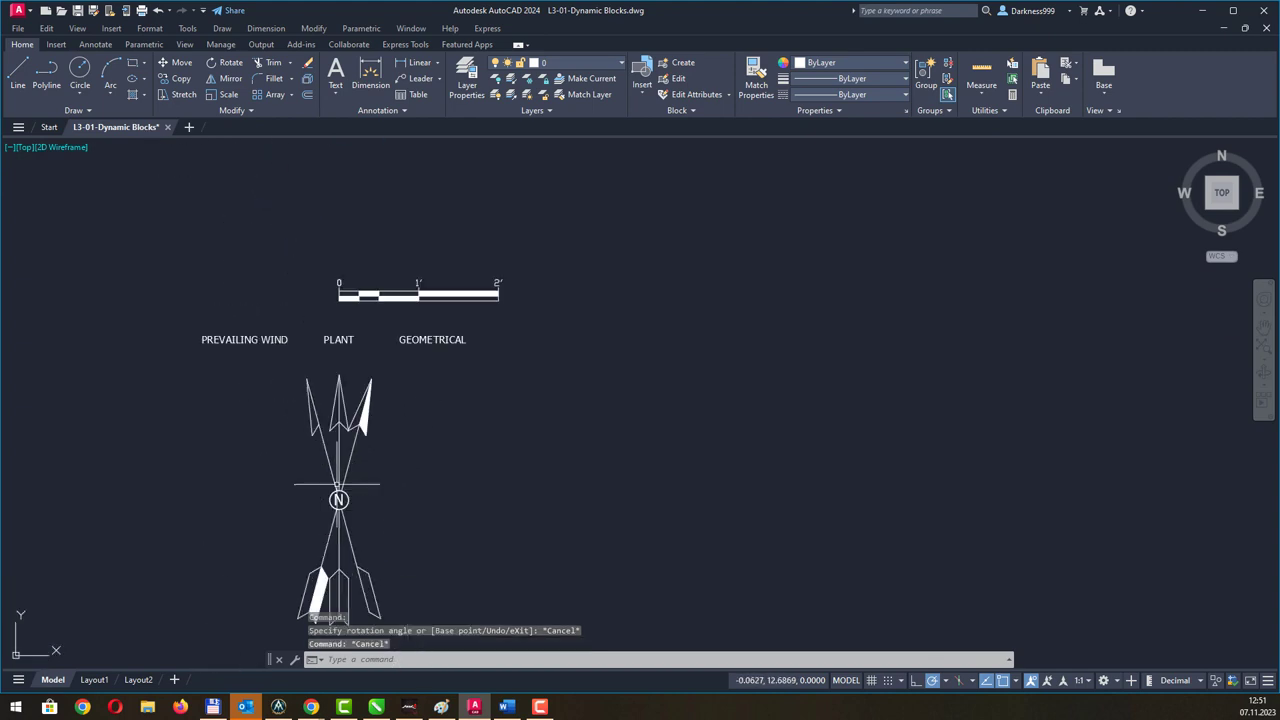
pyautogui.click(352, 458)
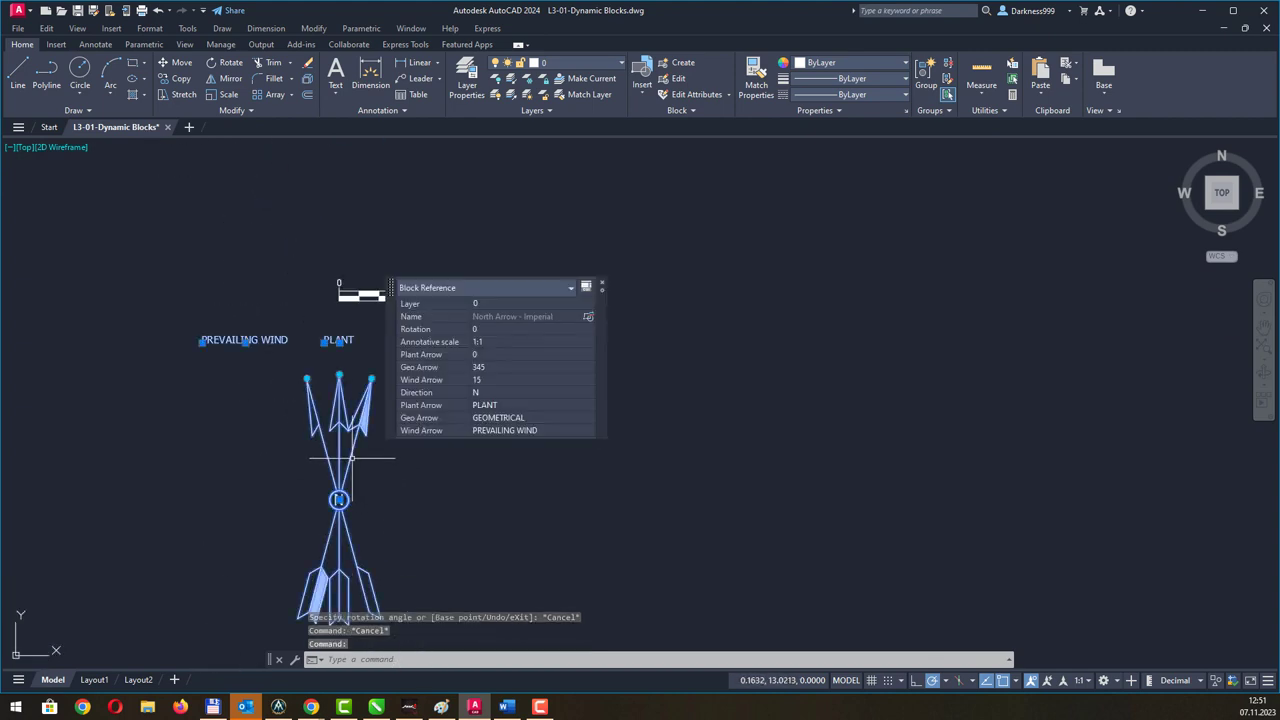
pyautogui.moveTo(464, 508); pyautogui.dragTo(423, 460, button='middle')
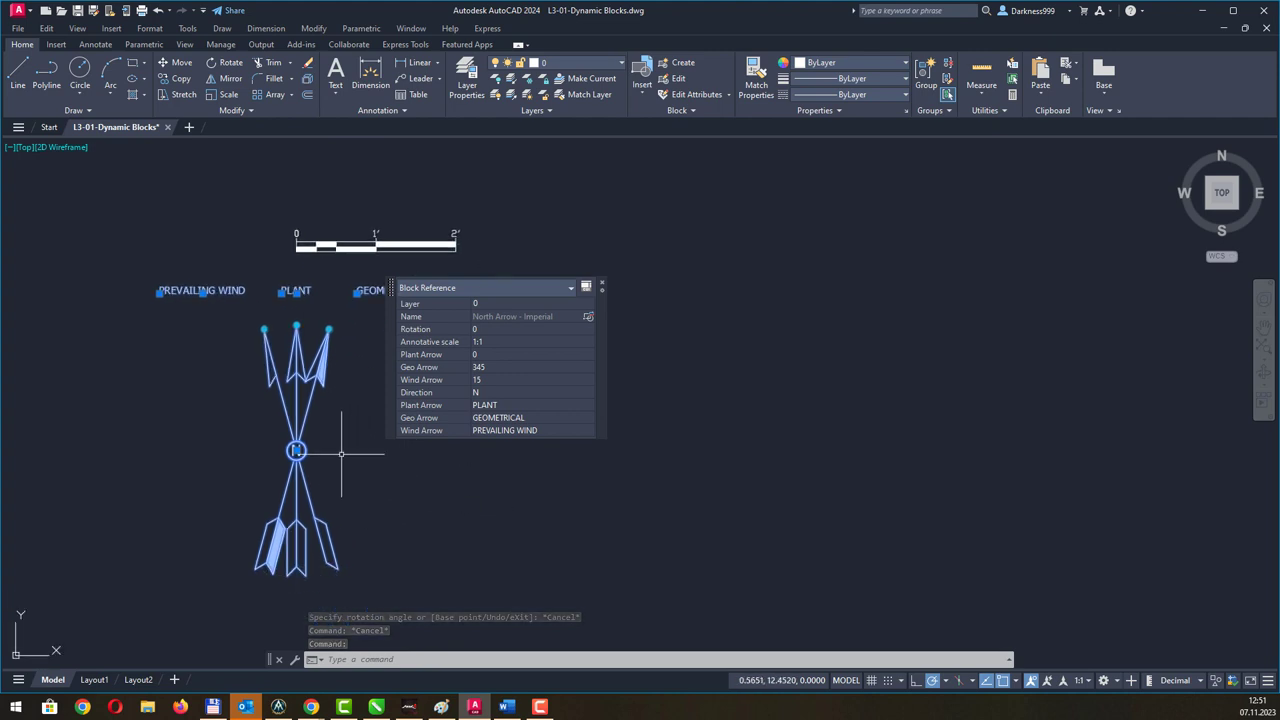
pyautogui.moveTo(455, 289); pyautogui.dragTo(688, 262)
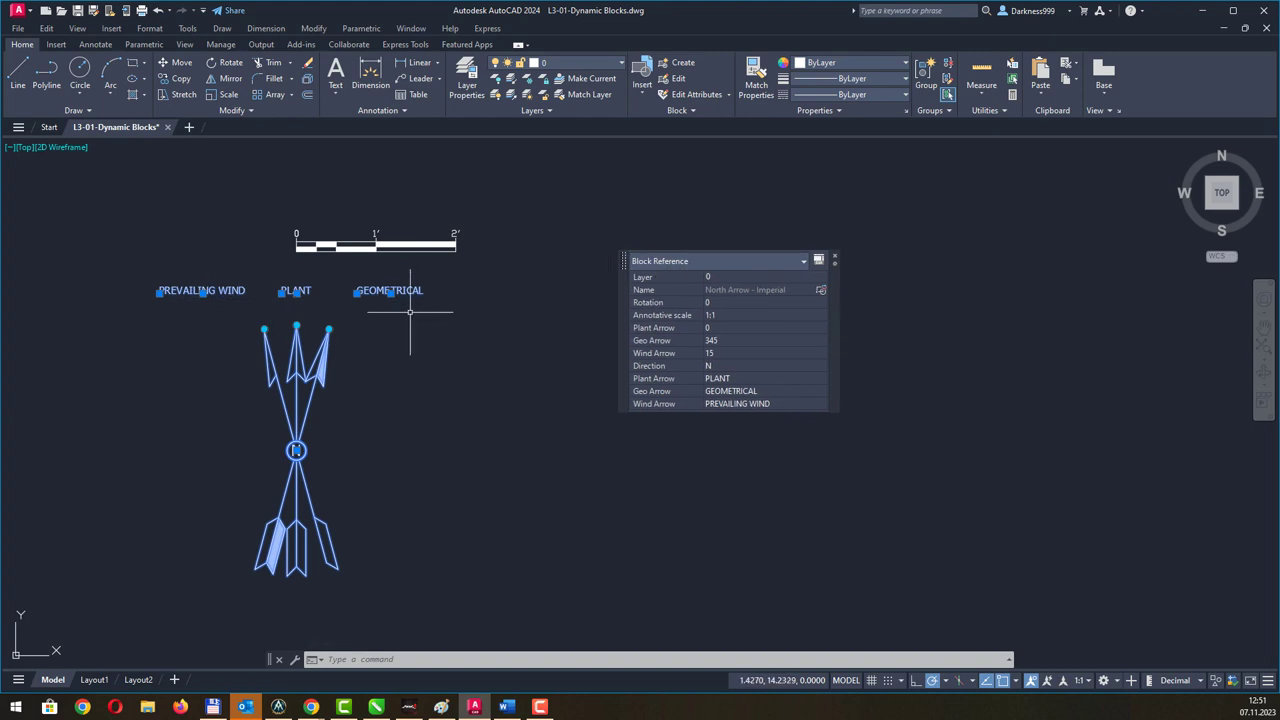
pyautogui.click(296, 450)
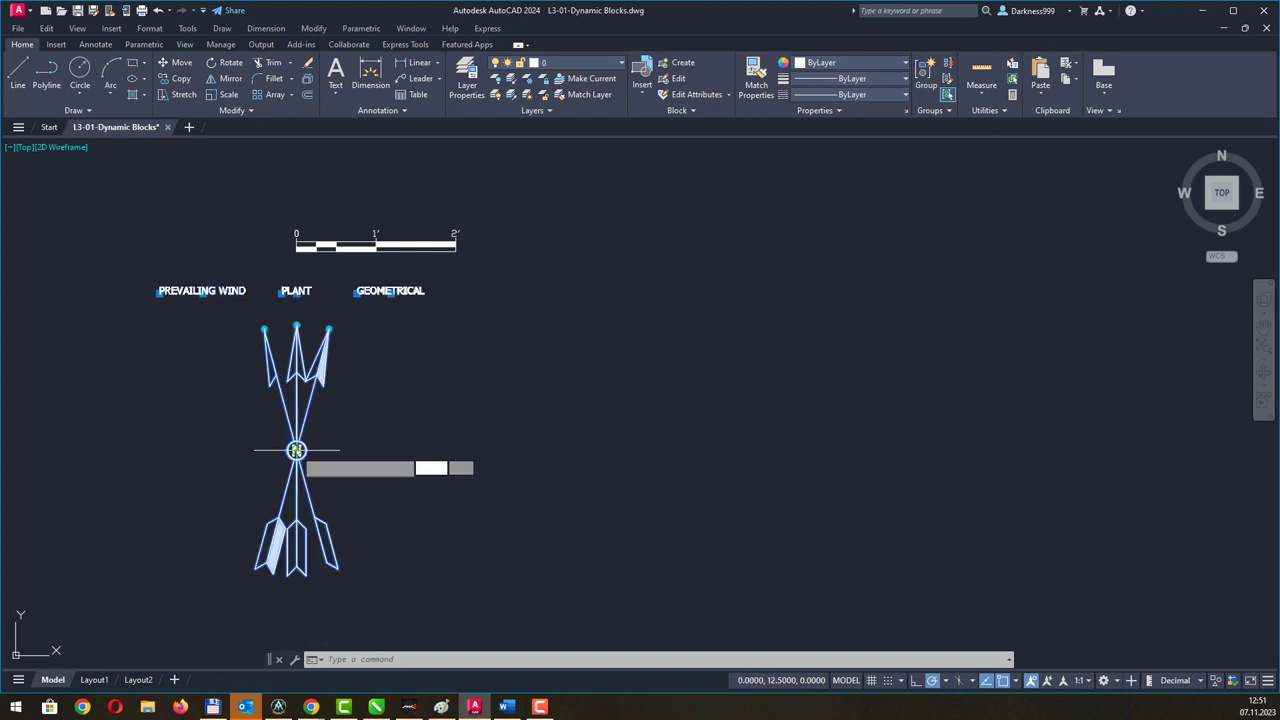
pyautogui.click(291, 467)
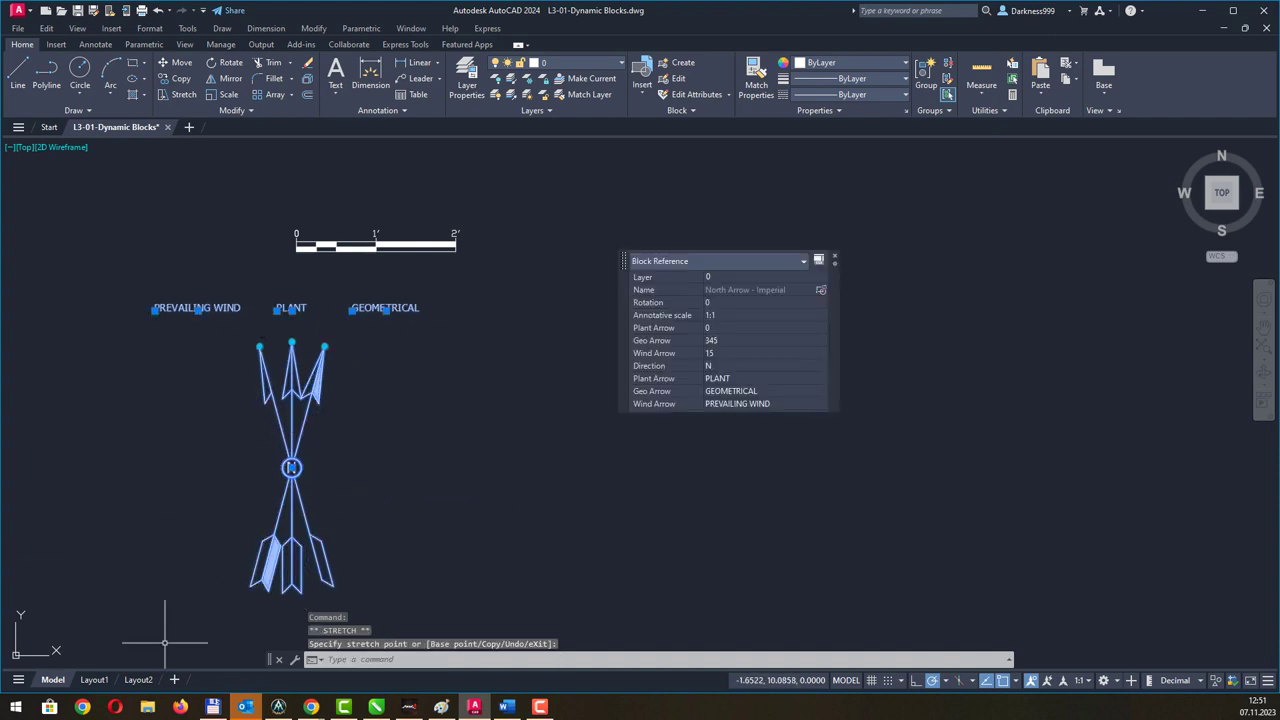
# Rotate the geometrical arrow to 309 and the prevailing wind arrow to 41.
pyautogui.press('F10')
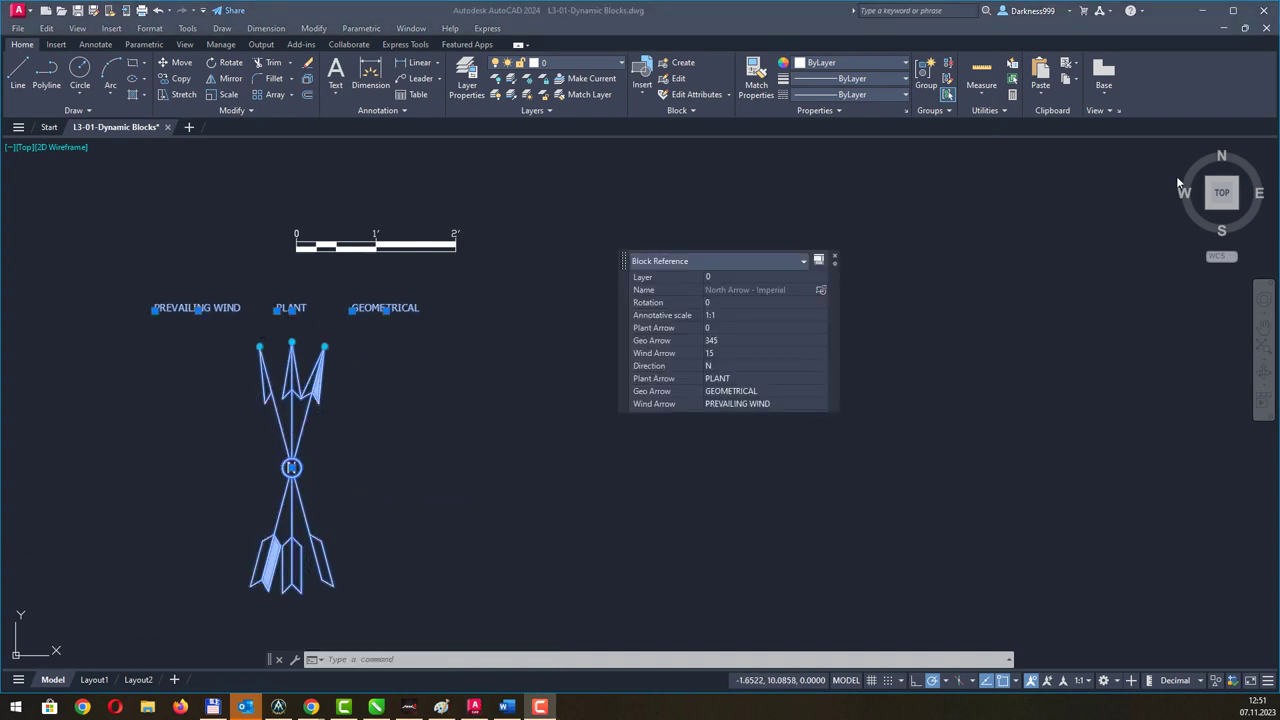
pyautogui.click(324, 350)
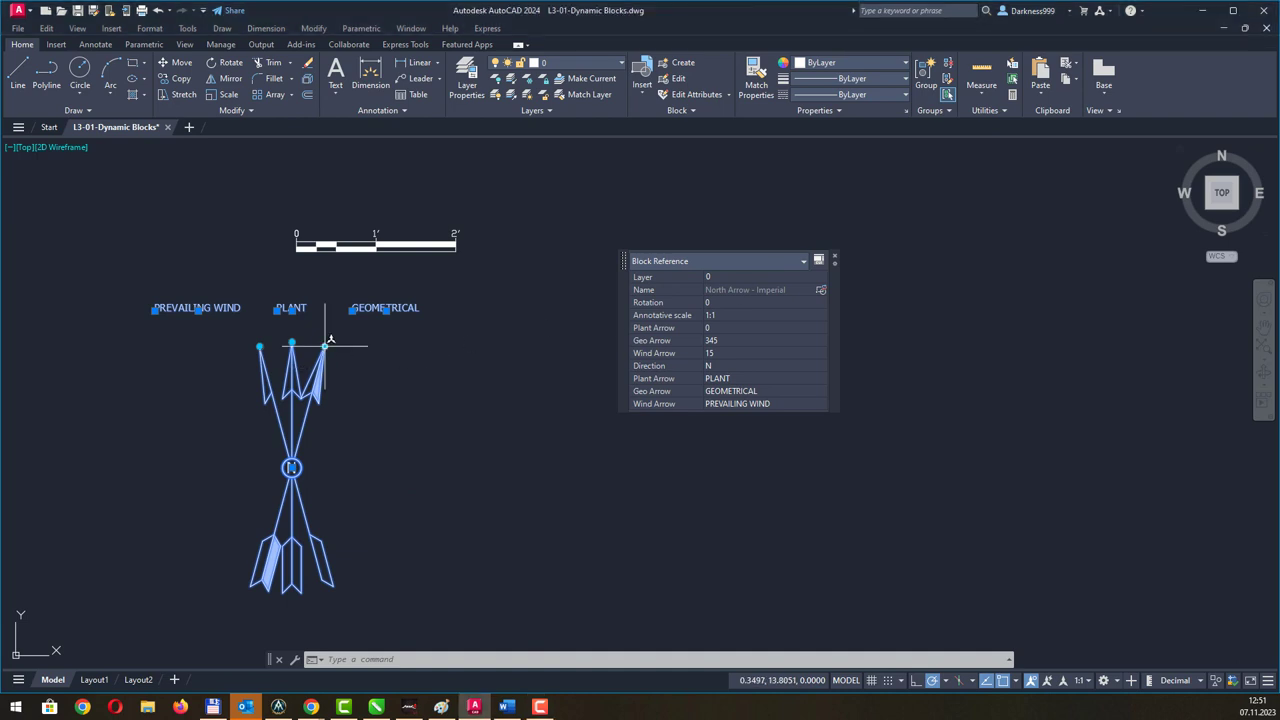
pyautogui.click(324, 345)
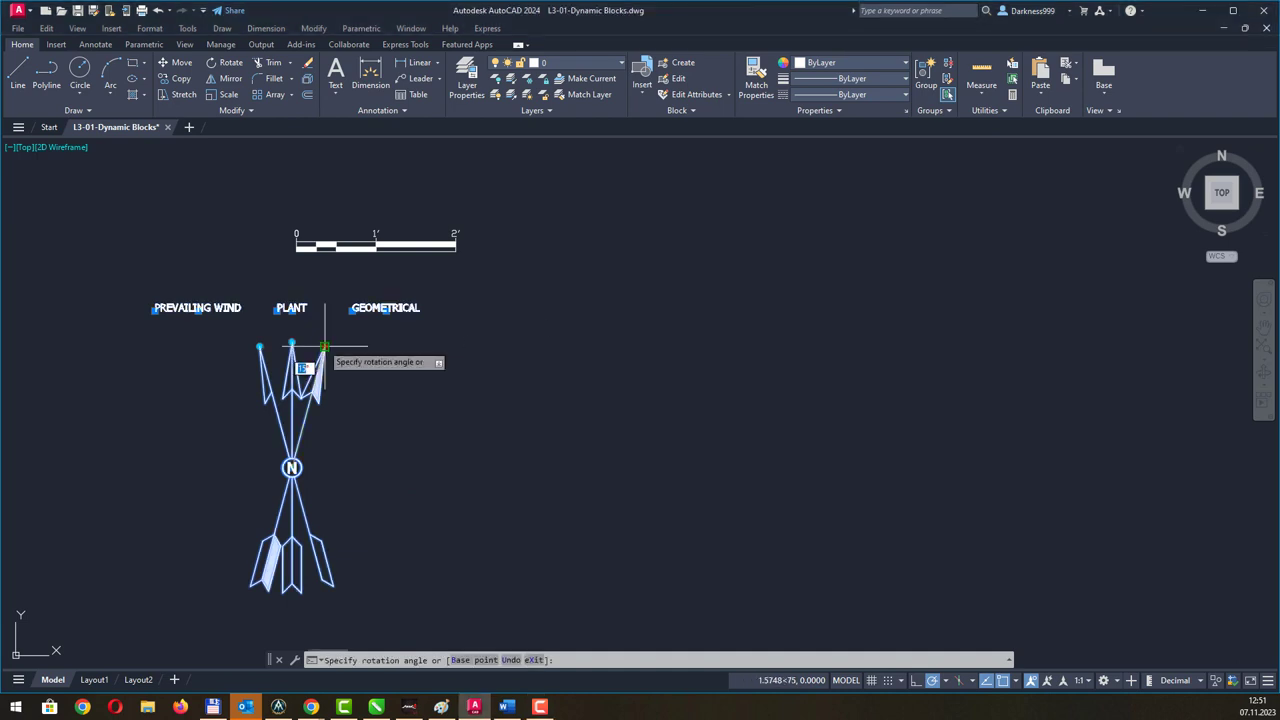
pyautogui.click(389, 381)
pyautogui.click(259, 346)
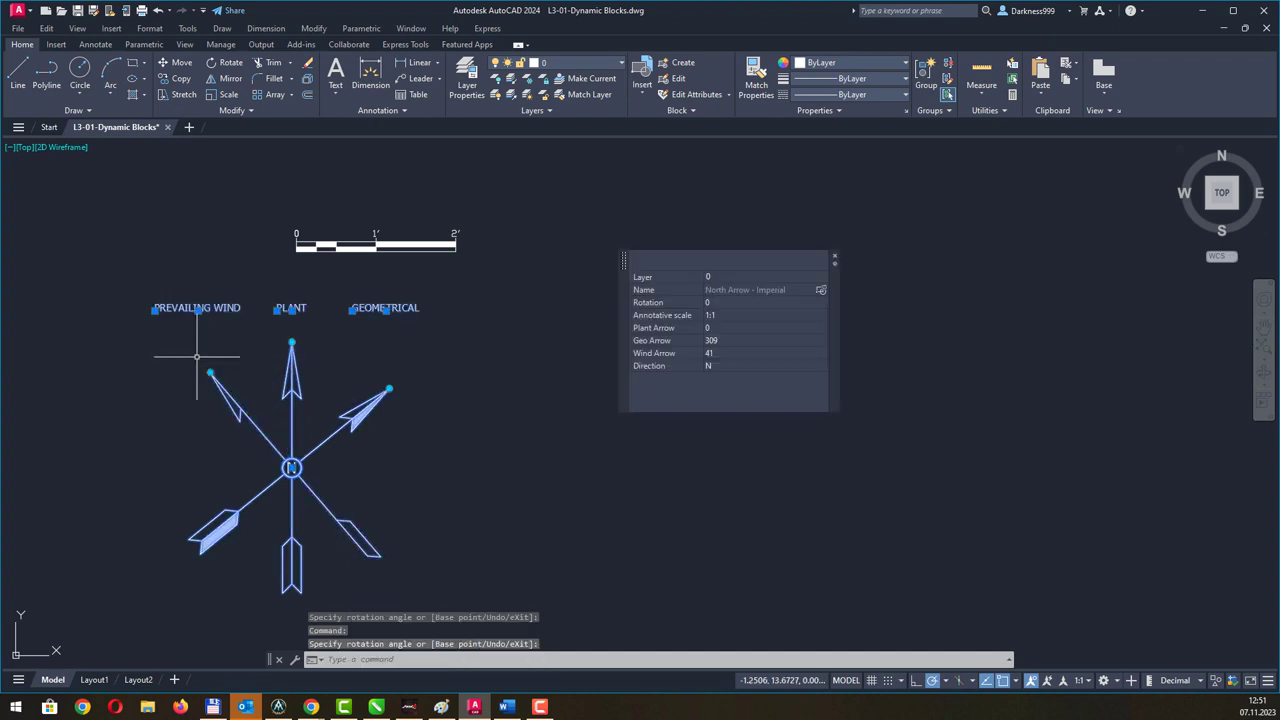
pyautogui.click(197, 356)
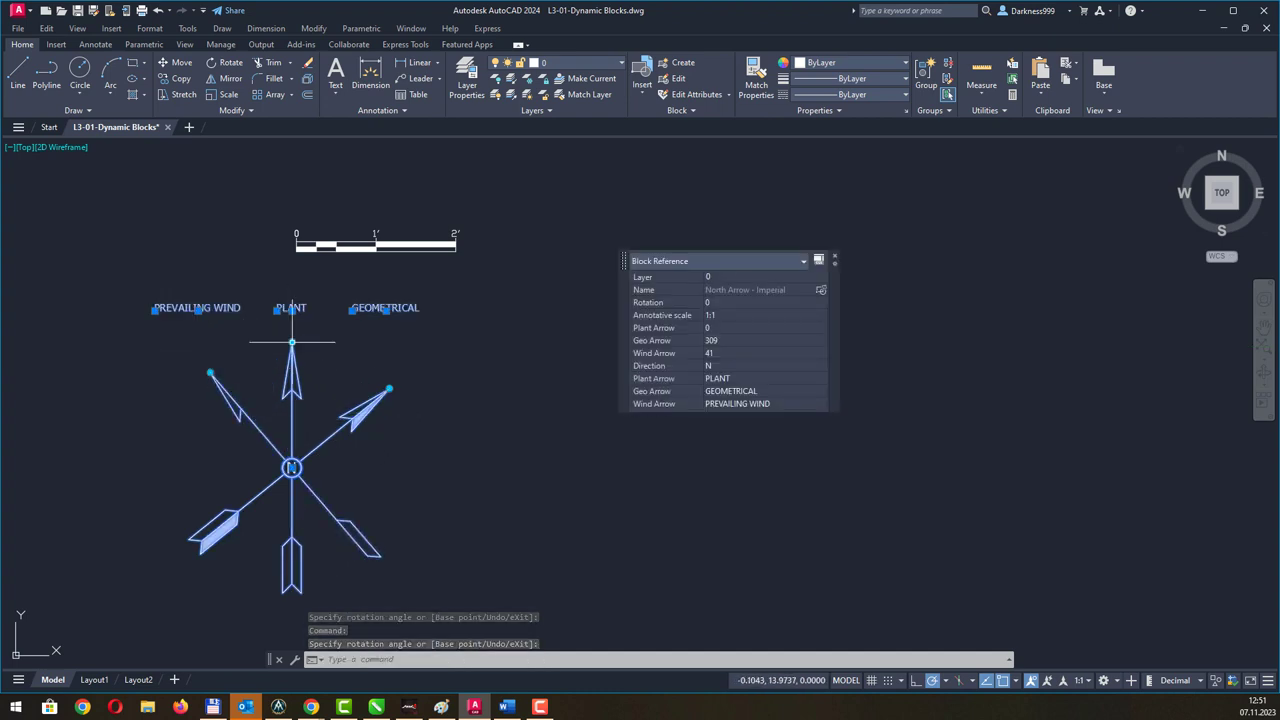
# Drag the PREVAILING WIND label into line with the PLANT and GEOMETRICAL labels, then deselect.
pyautogui.moveTo(228, 313); pyautogui.dragTo(265, 363, button='middle')
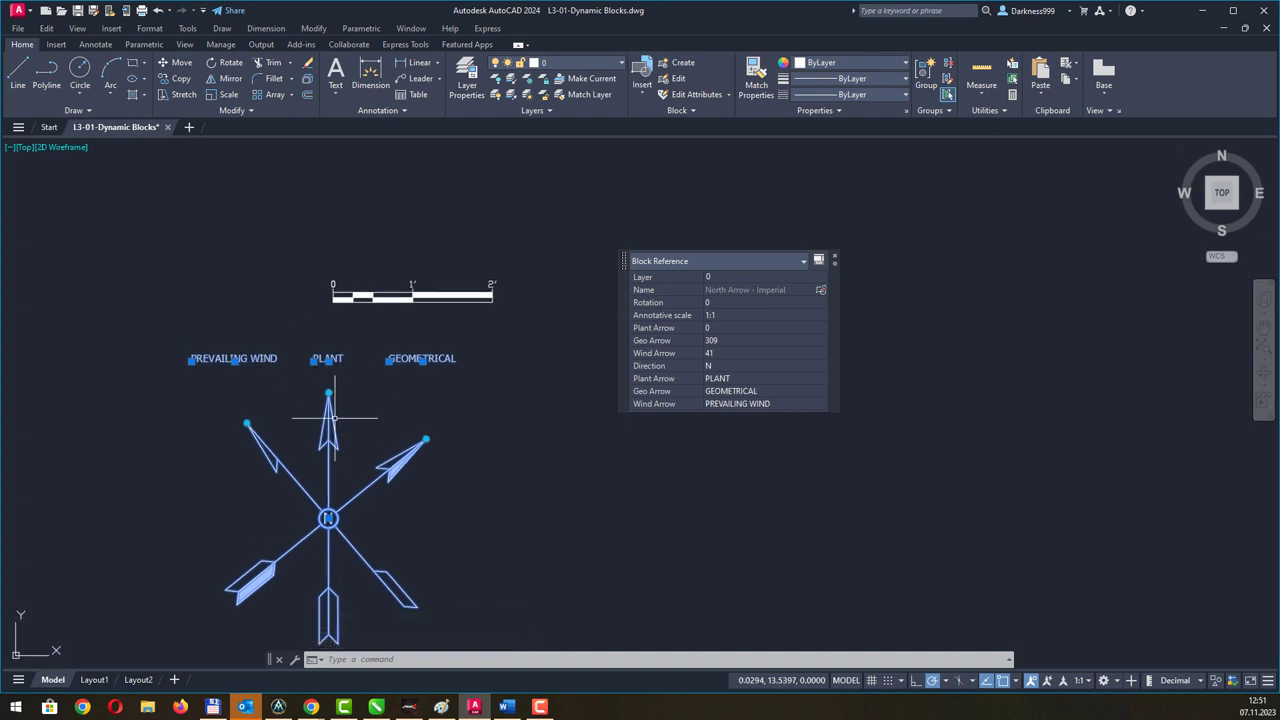
pyautogui.scroll(2, 212, 346)
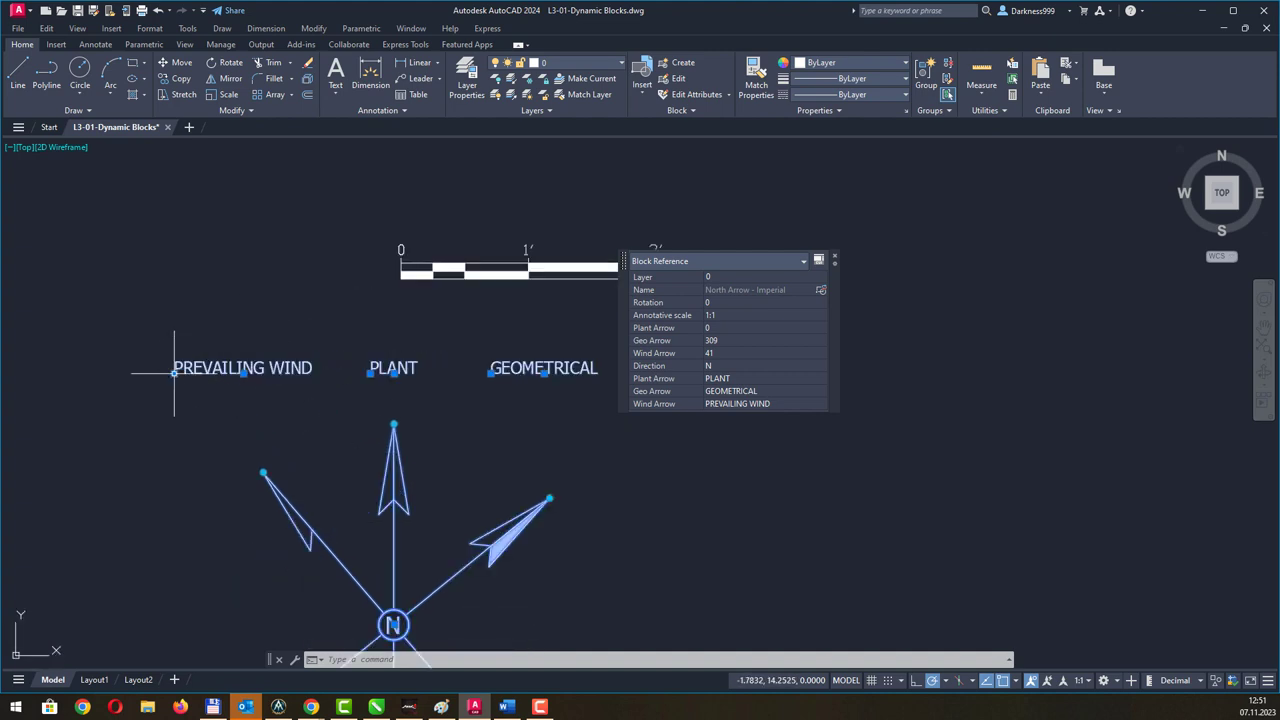
pyautogui.click(174, 373)
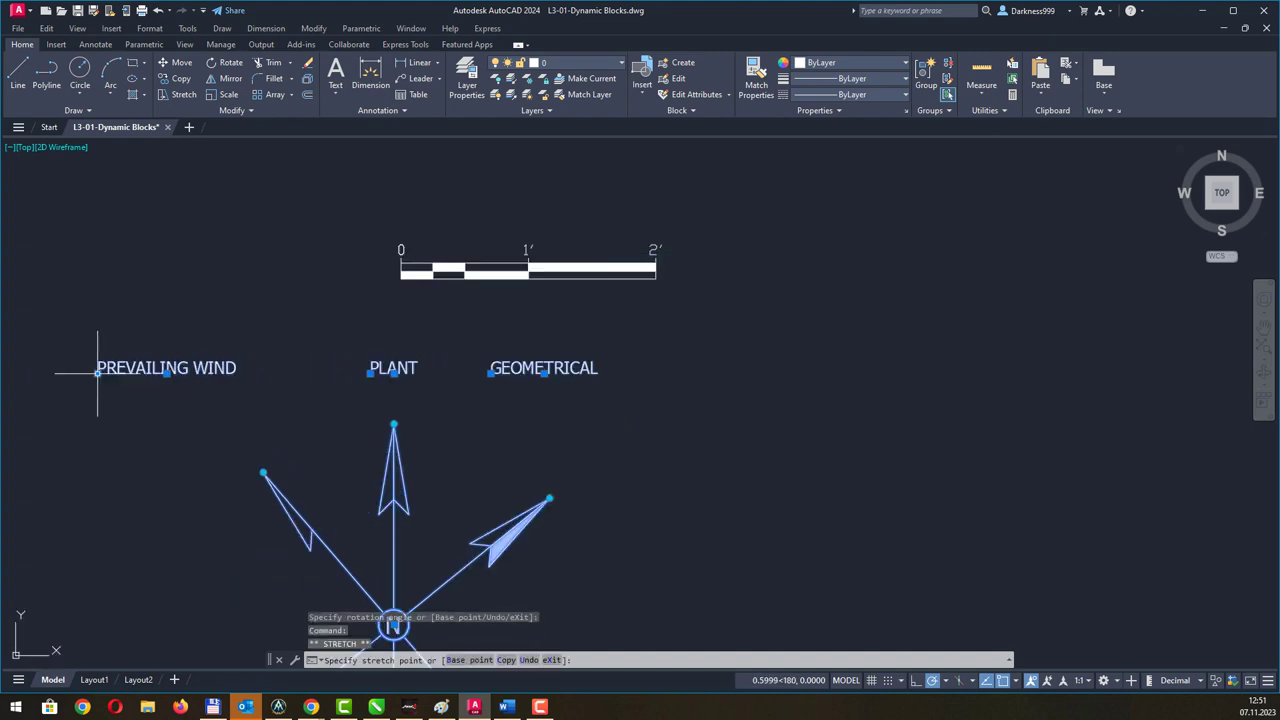
pyautogui.click(97, 372)
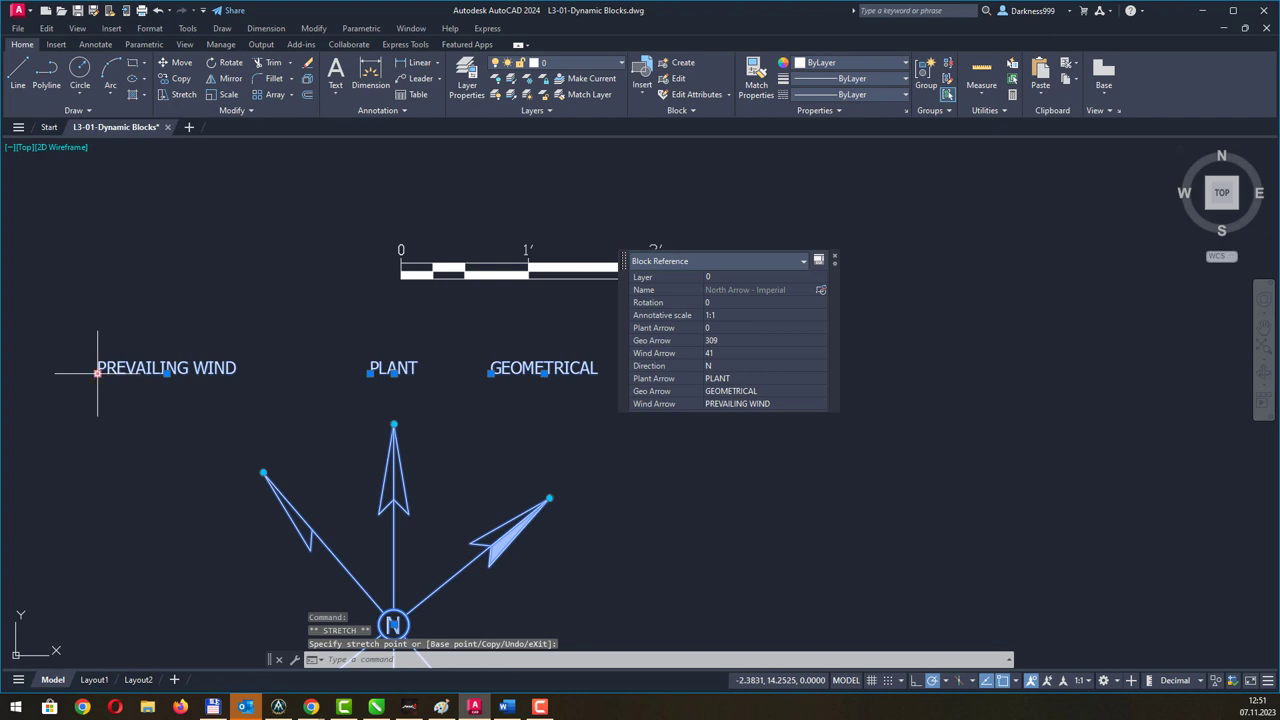
pyautogui.click(97, 372)
pyautogui.click(143, 370)
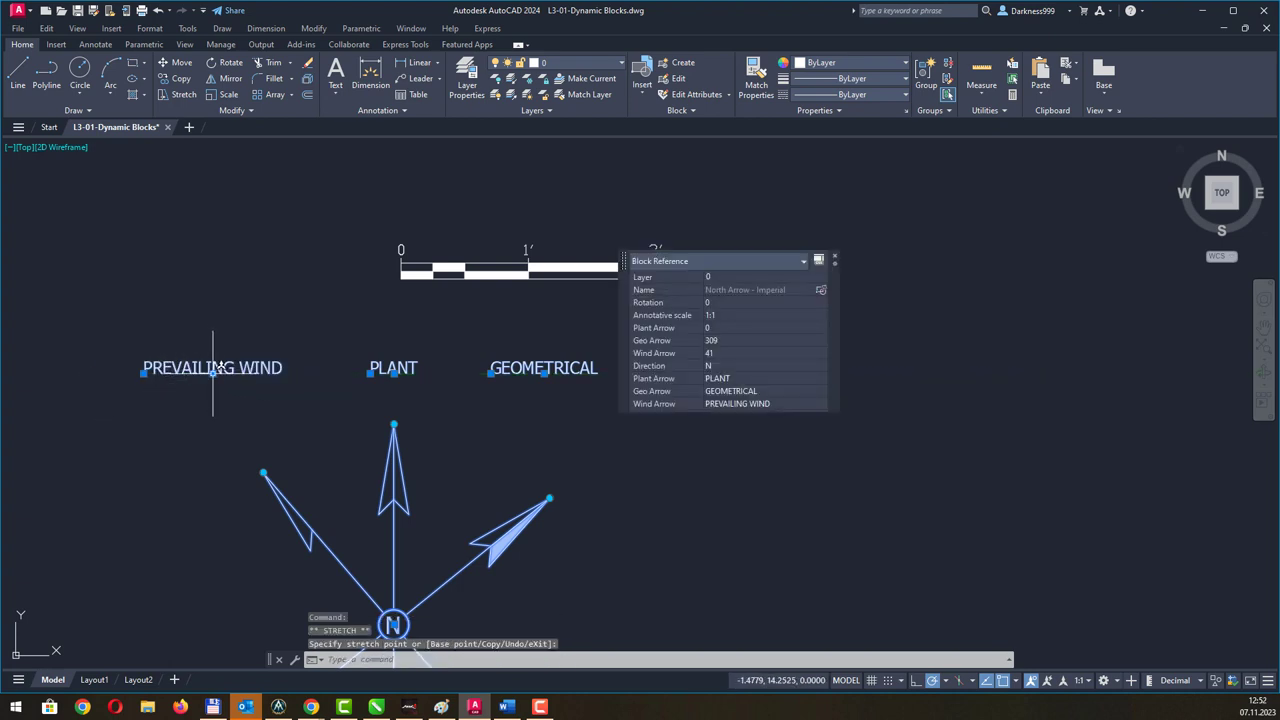
pyautogui.click(212, 372)
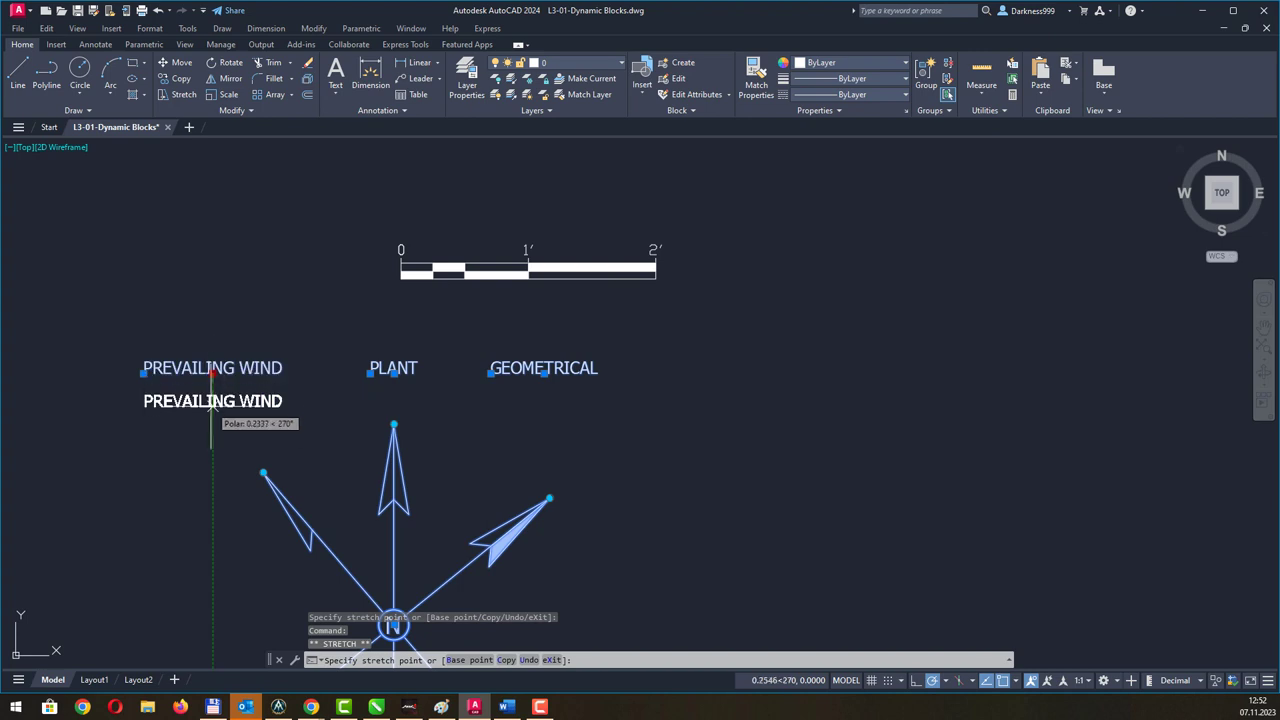
pyautogui.click(211, 411)
pyautogui.click(212, 416)
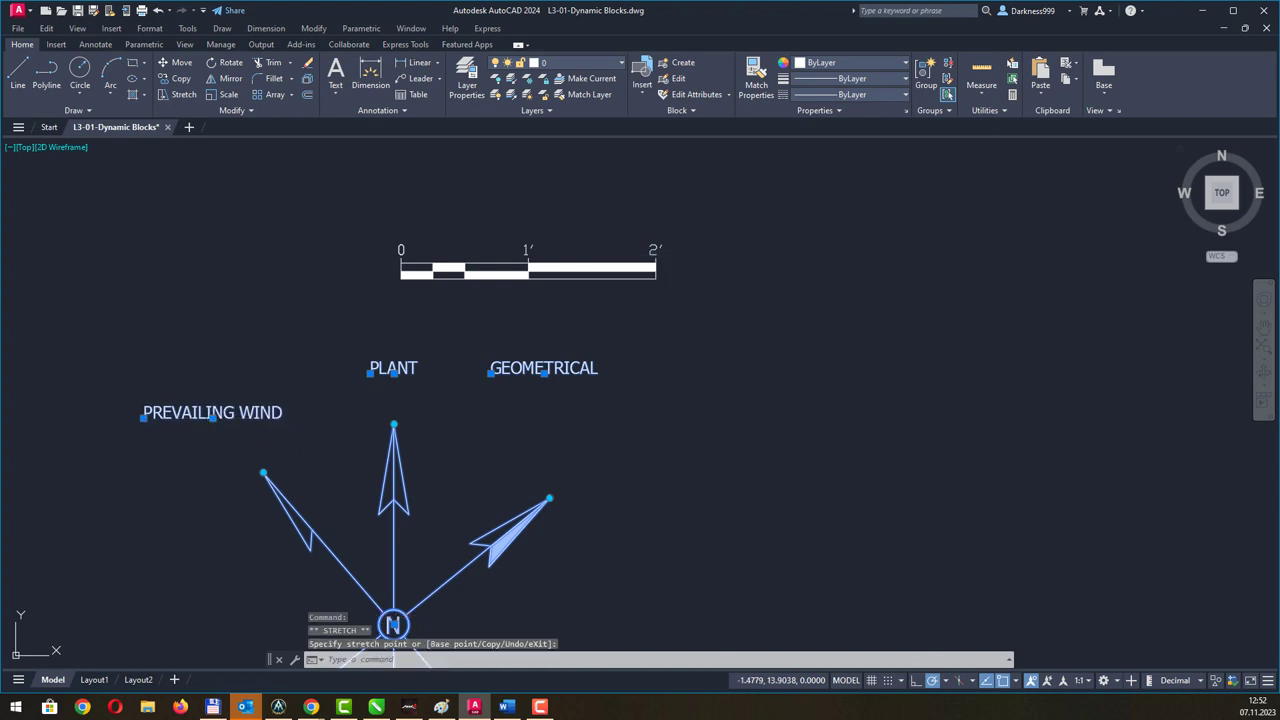
pyautogui.click(225, 366)
pyautogui.click(225, 366)
pyautogui.click(224, 374)
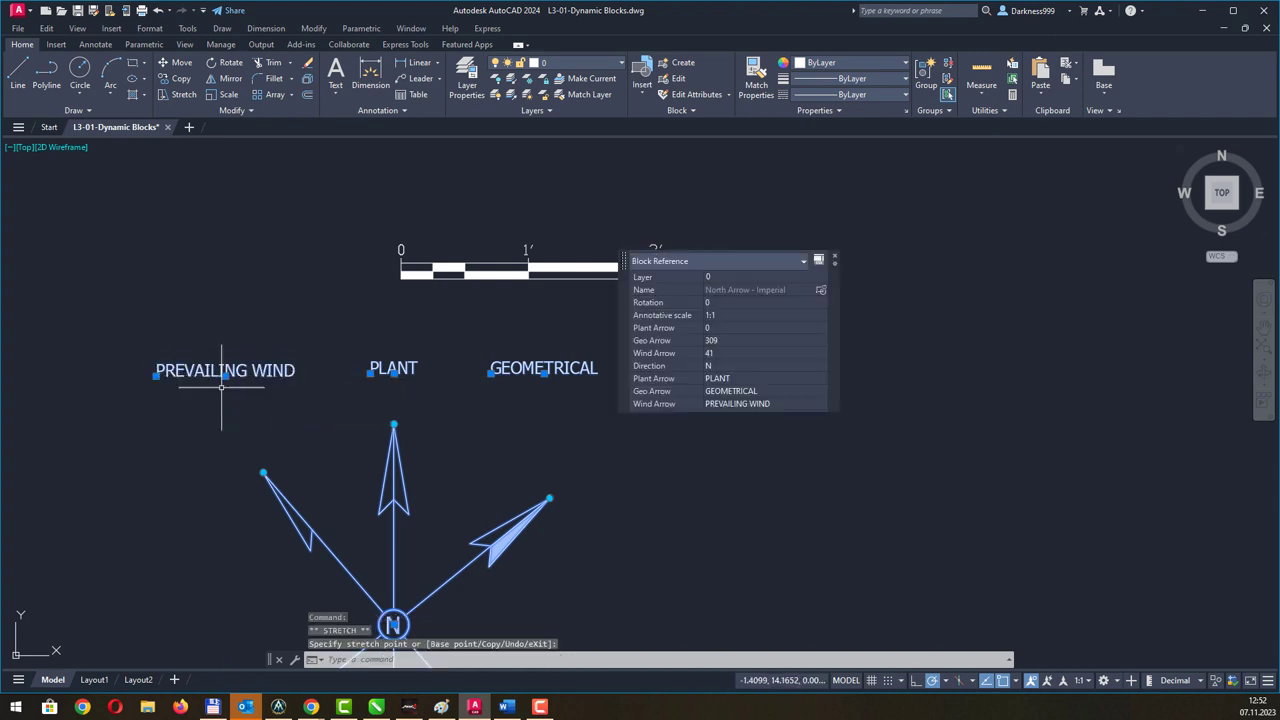
pyautogui.press('Escape')
# Open the north arrow's quick properties, move them aside, and pan toward the scale bar.
pyautogui.doubleClick(323, 385)
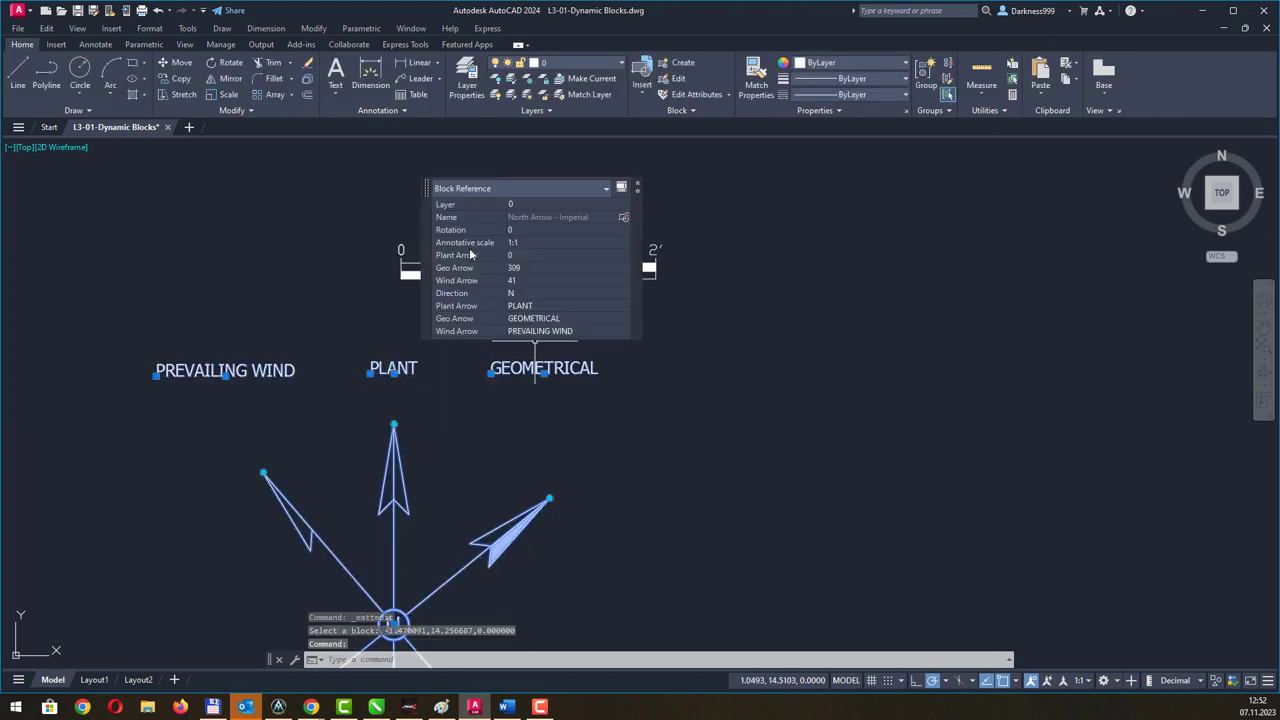
pyautogui.moveTo(425, 210); pyautogui.dragTo(740, 233)
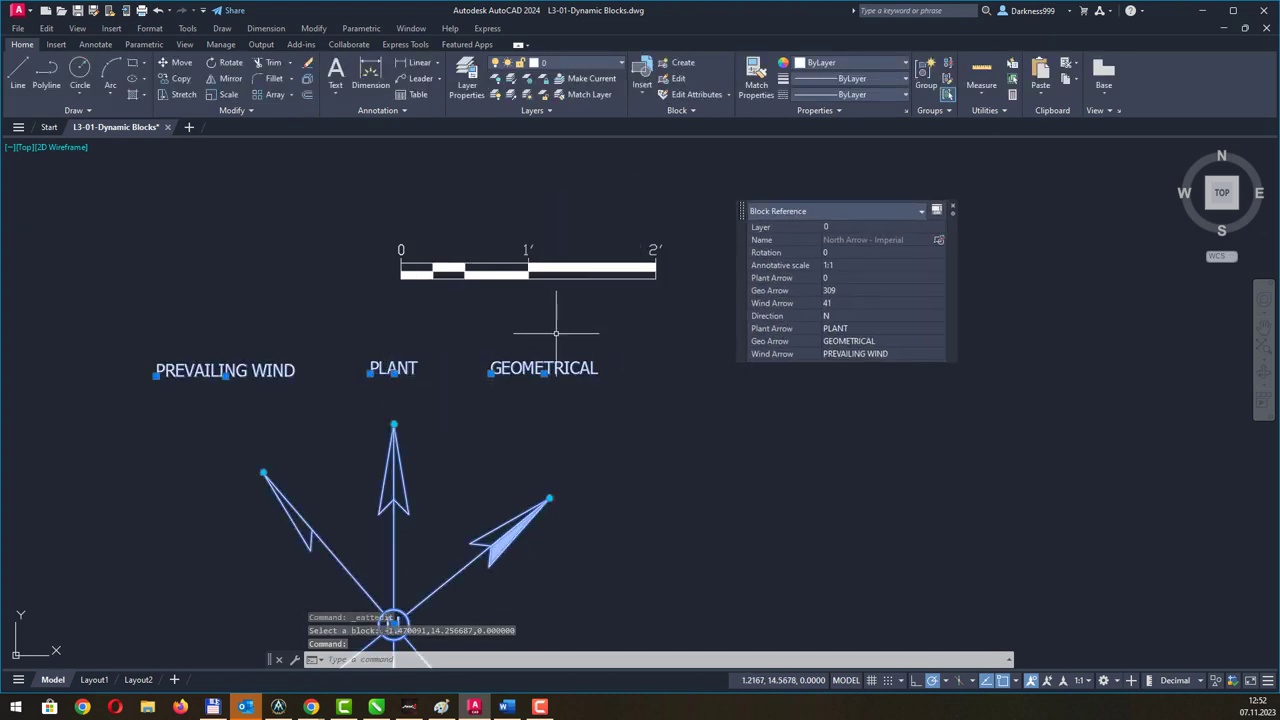
pyautogui.moveTo(554, 335)
pyautogui.mouseDown(button='middle')
pyautogui.moveTo(449, 418)
pyautogui.moveTo(458, 428)
pyautogui.mouseUp(button='middle')
pyautogui.press('Escape')
# Select the graphic scale bar and try 1"=10'-0" and 1"=500'-0", settling on 1"=5000'-0".
pyautogui.click(555, 408)
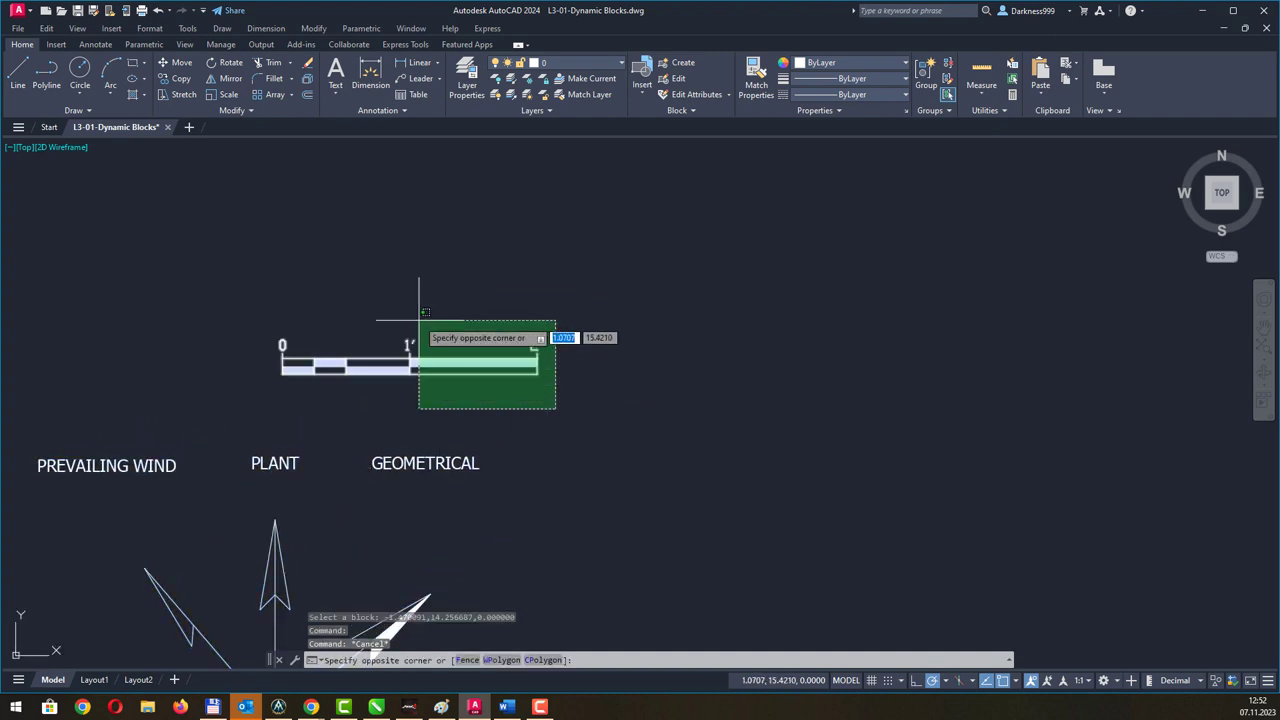
pyautogui.click(420, 320)
pyautogui.moveTo(464, 321); pyautogui.dragTo(426, 355, button='middle')
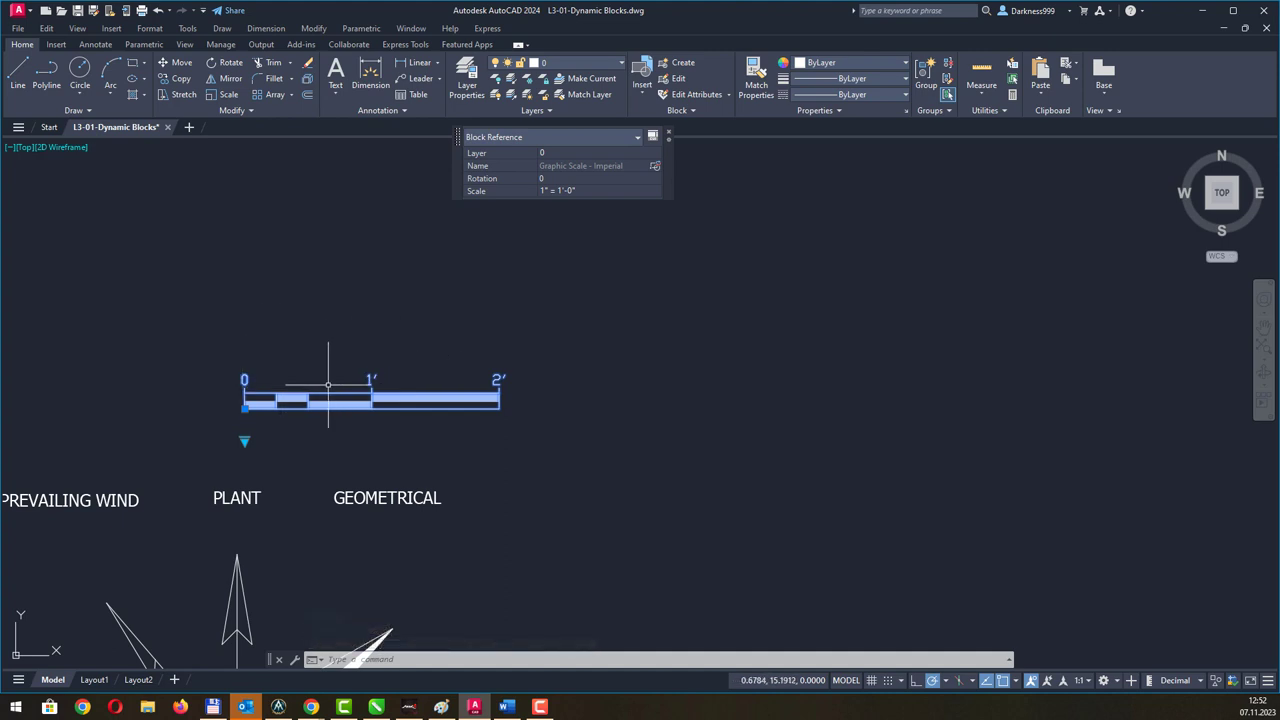
pyautogui.click(245, 406)
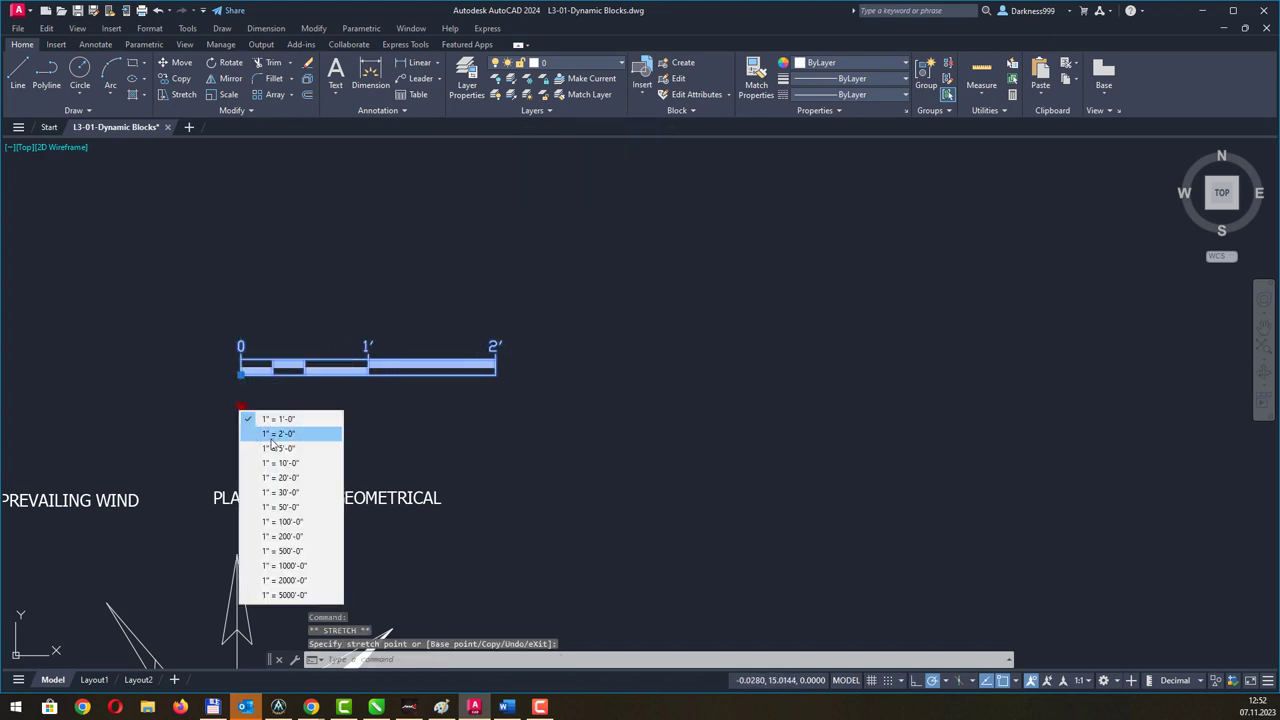
pyautogui.click(283, 464)
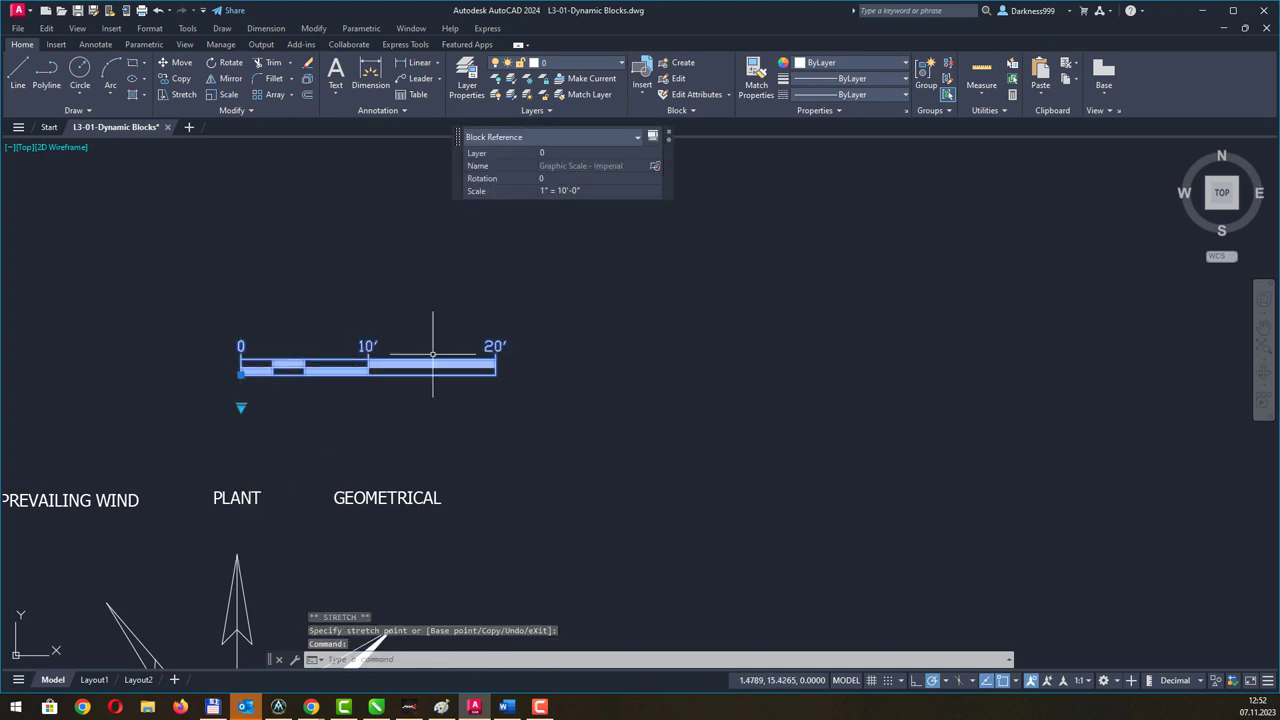
pyautogui.click(240, 407)
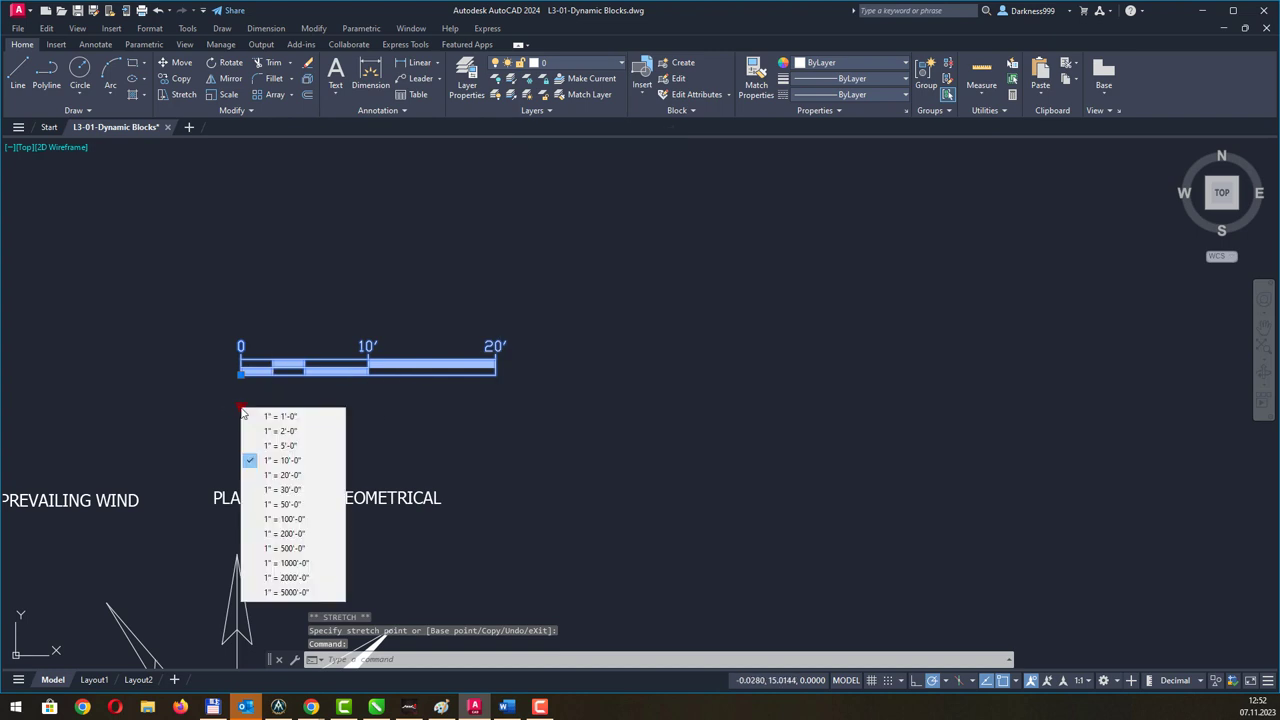
pyautogui.click(288, 553)
pyautogui.click(238, 410)
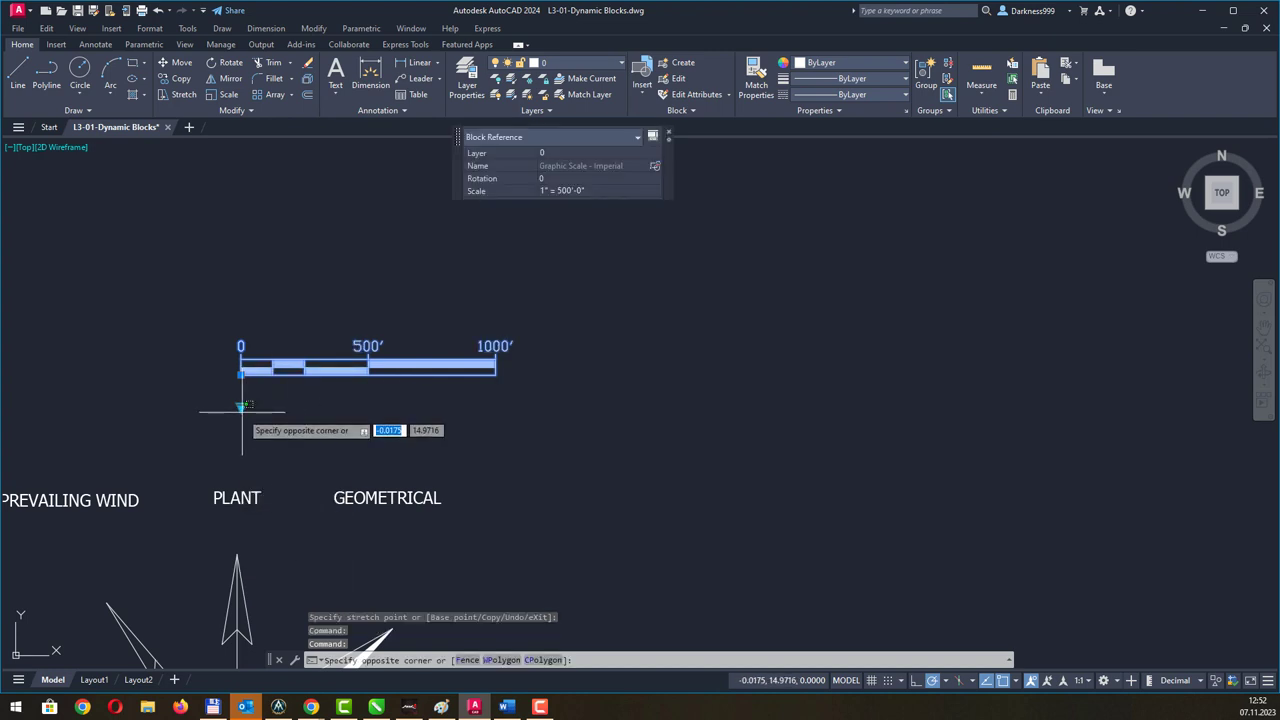
pyautogui.click(240, 407)
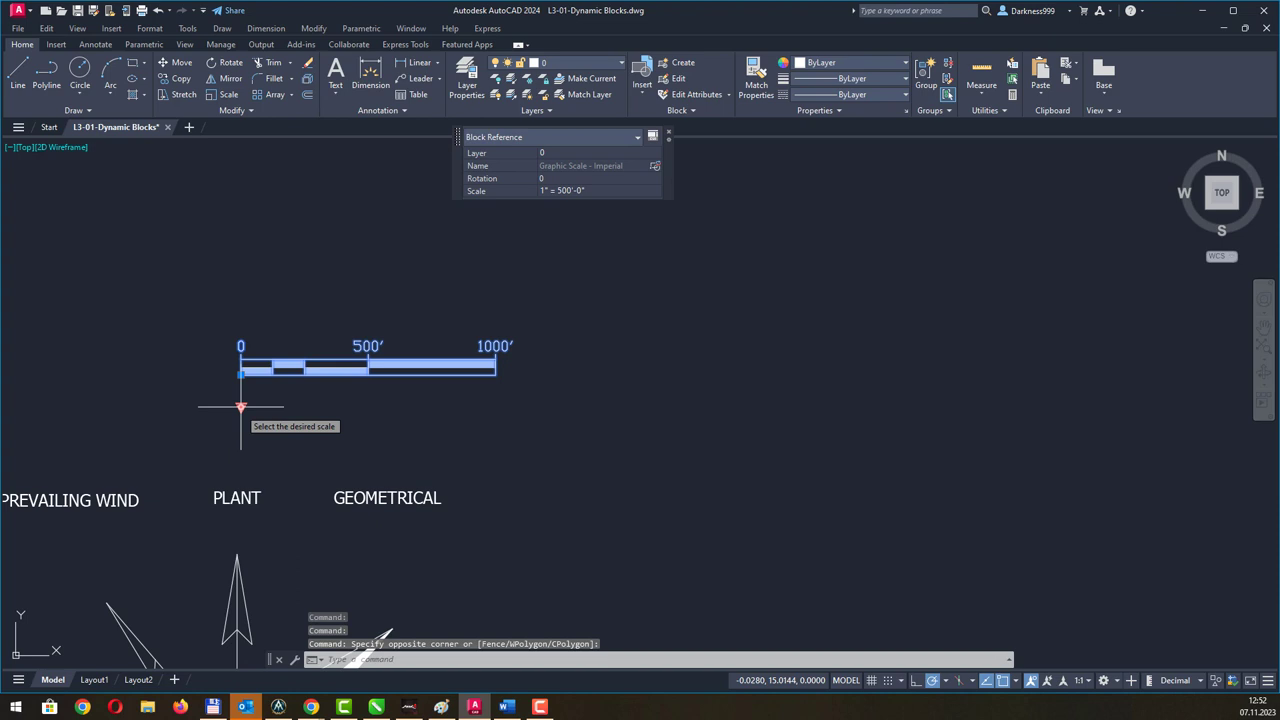
pyautogui.click(240, 407)
pyautogui.click(269, 591)
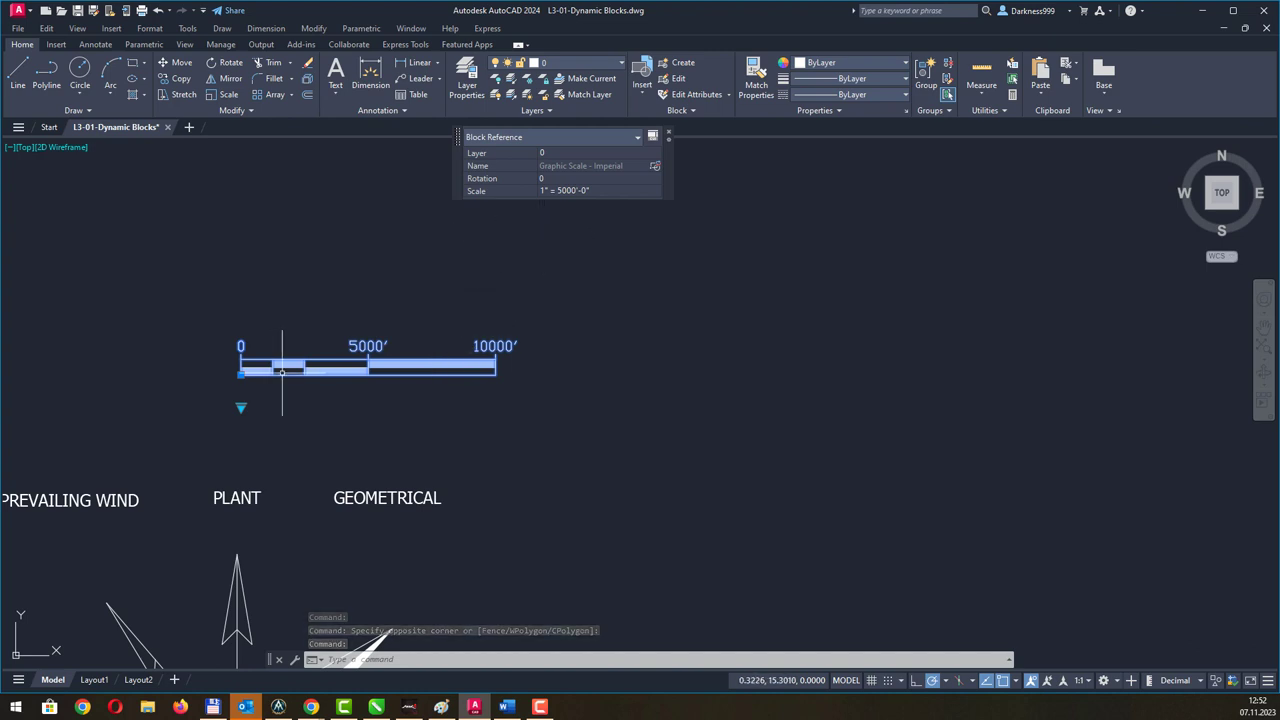
pyautogui.click(240, 374)
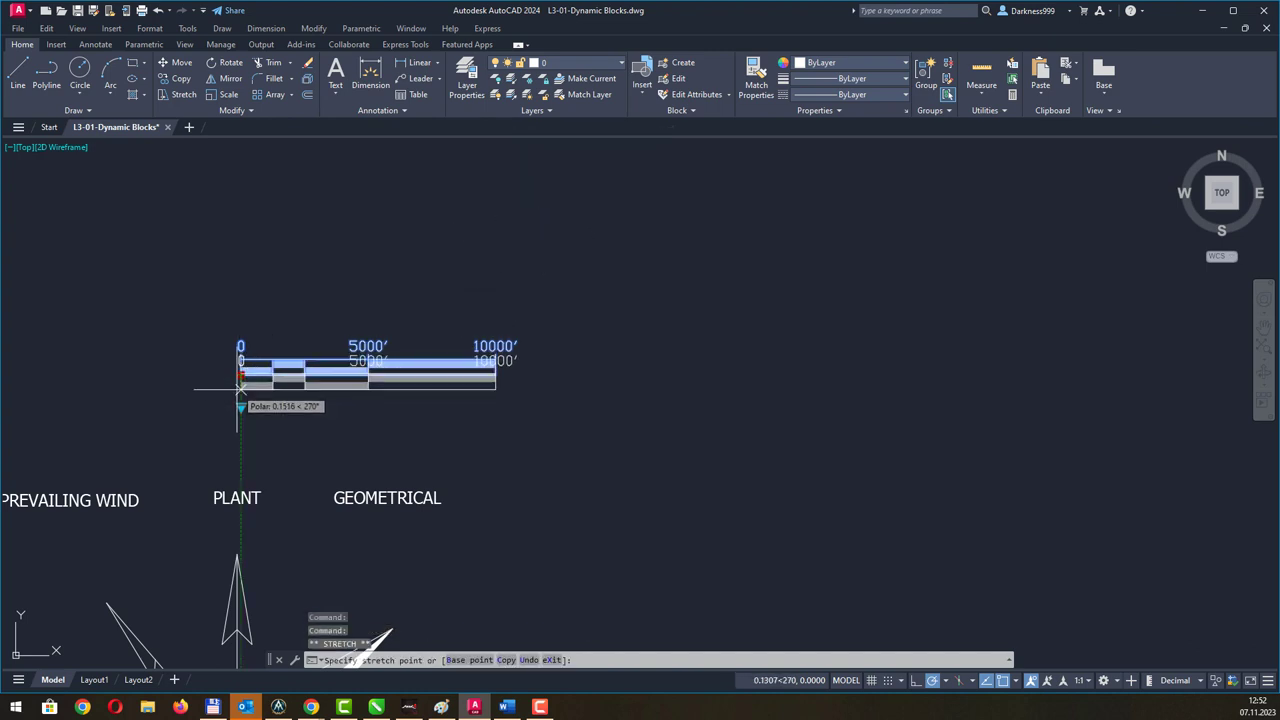
# Cancel the scale bar stretch and pan across the symbols to the door elevation block.
pyautogui.click(241, 367)
pyautogui.press('Escape')
pyautogui.scroll(-5, 281, 381)
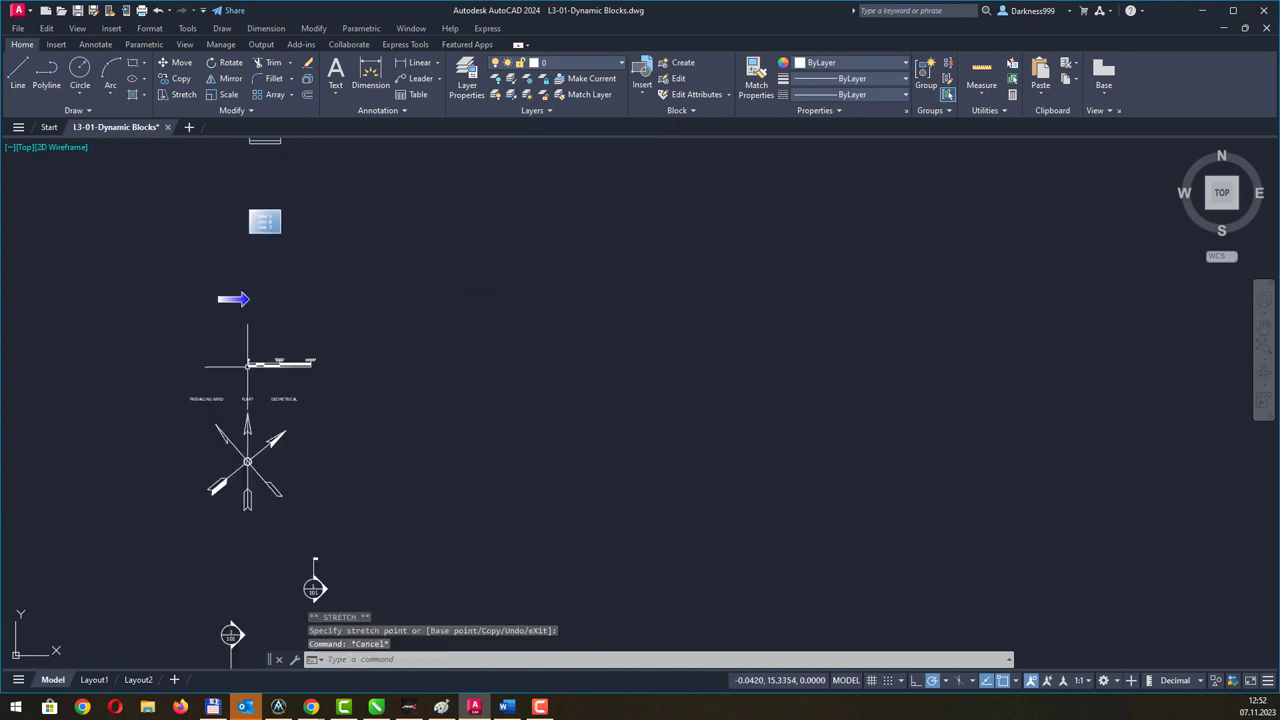
pyautogui.moveTo(331, 346); pyautogui.dragTo(324, 290, button='middle')
pyautogui.scroll(-2, 356, 369)
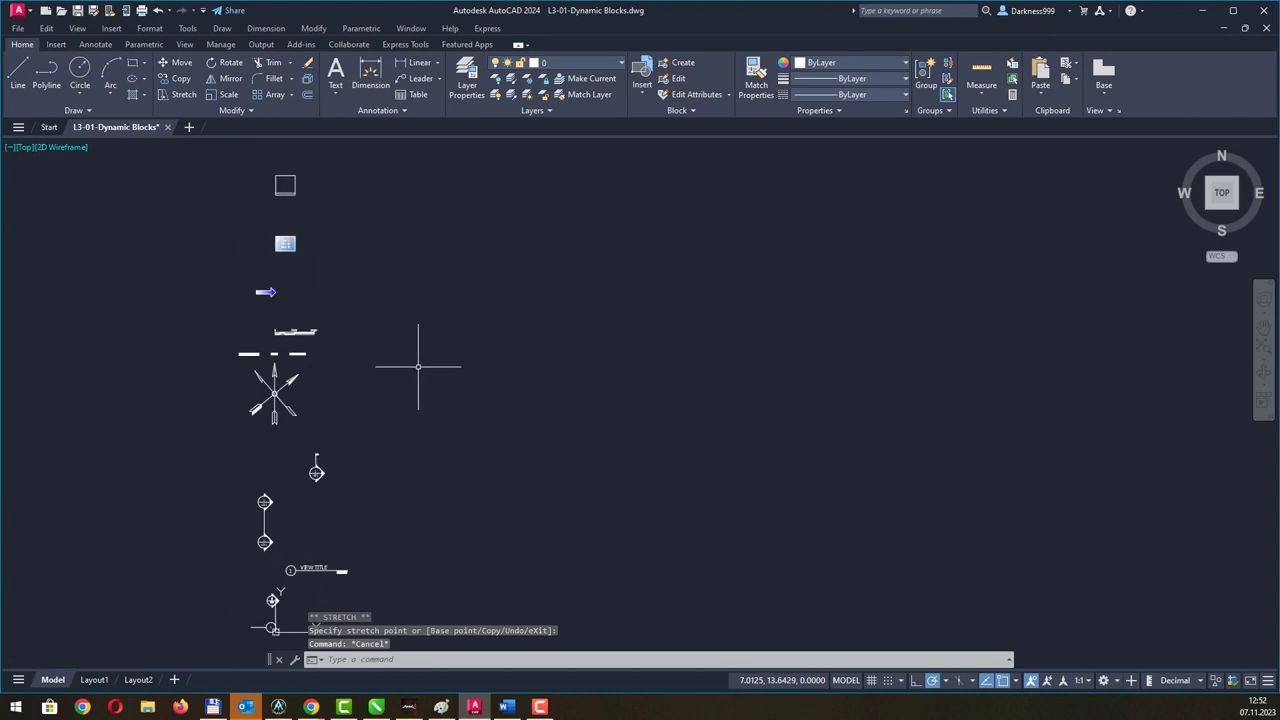
pyautogui.moveTo(418, 366)
pyautogui.mouseDown(button='middle')
pyautogui.moveTo(389, 351)
pyautogui.moveTo(354, 400)
pyautogui.mouseUp(button='middle')
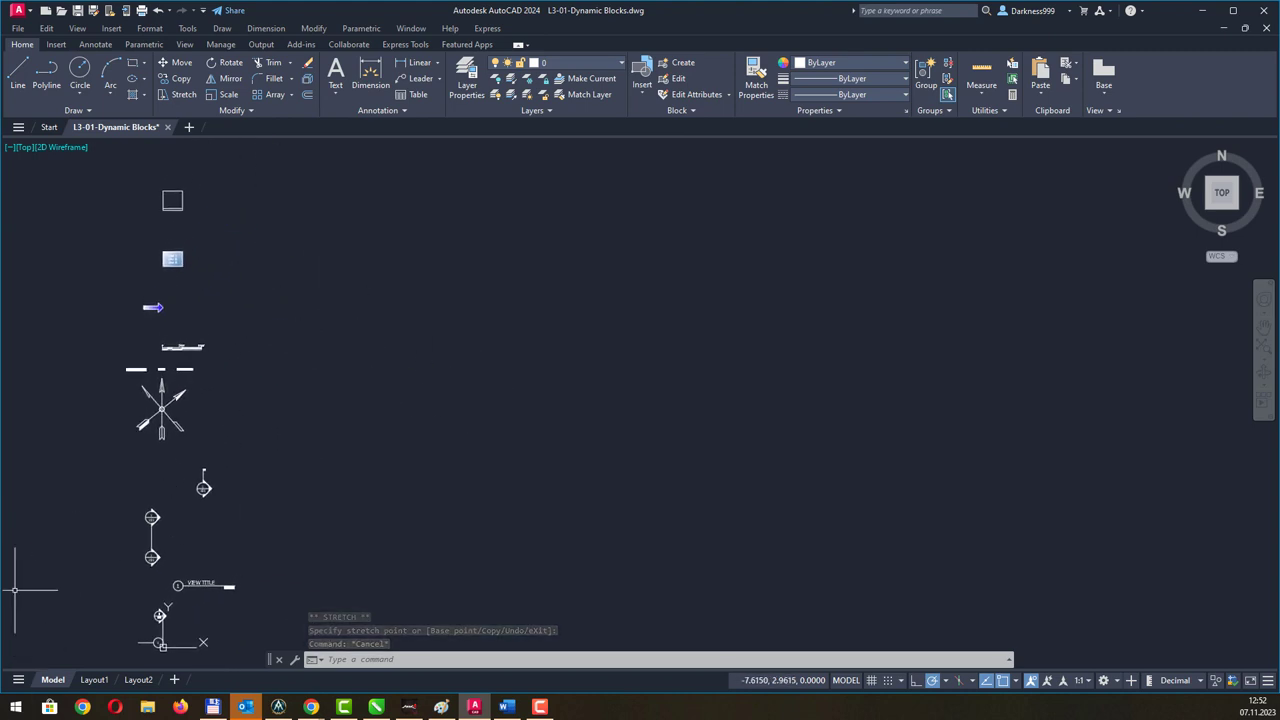
pyautogui.click(75, 707)
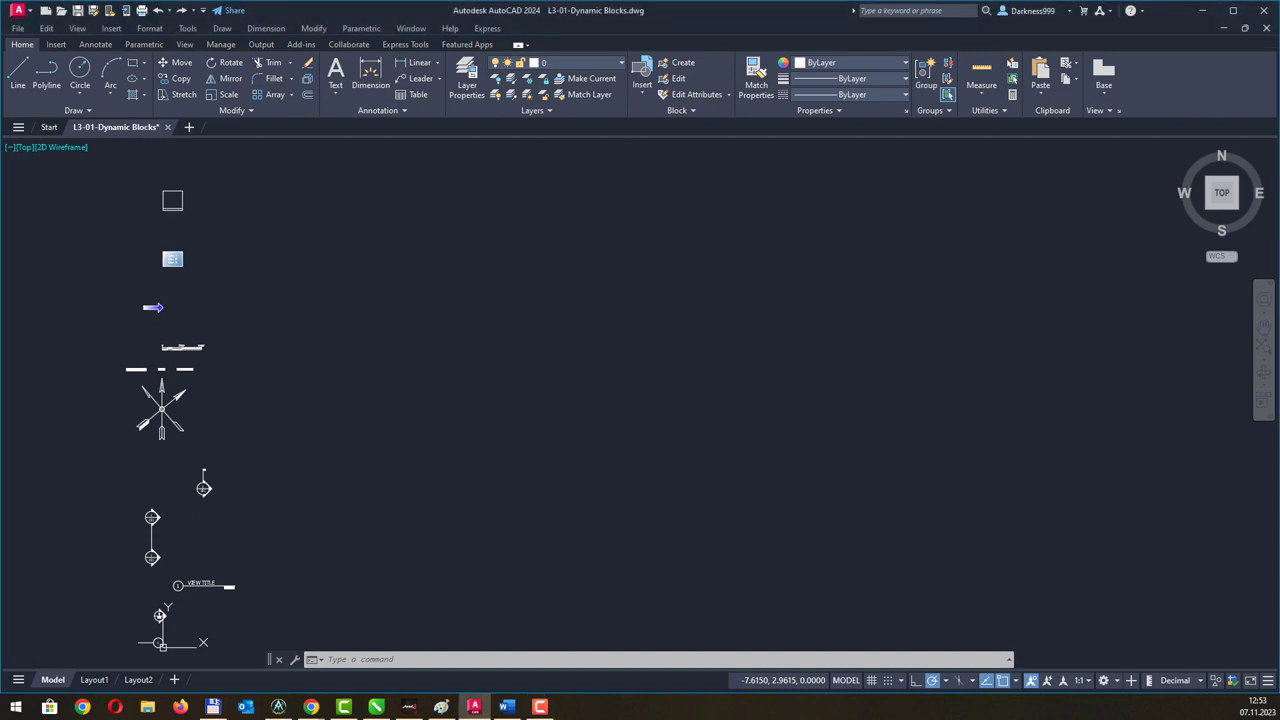
pyautogui.scroll(-2, 674, 409)
pyautogui.scroll(-3, 711, 380)
pyautogui.moveTo(900, 380); pyautogui.dragTo(482, 415, button='middle')
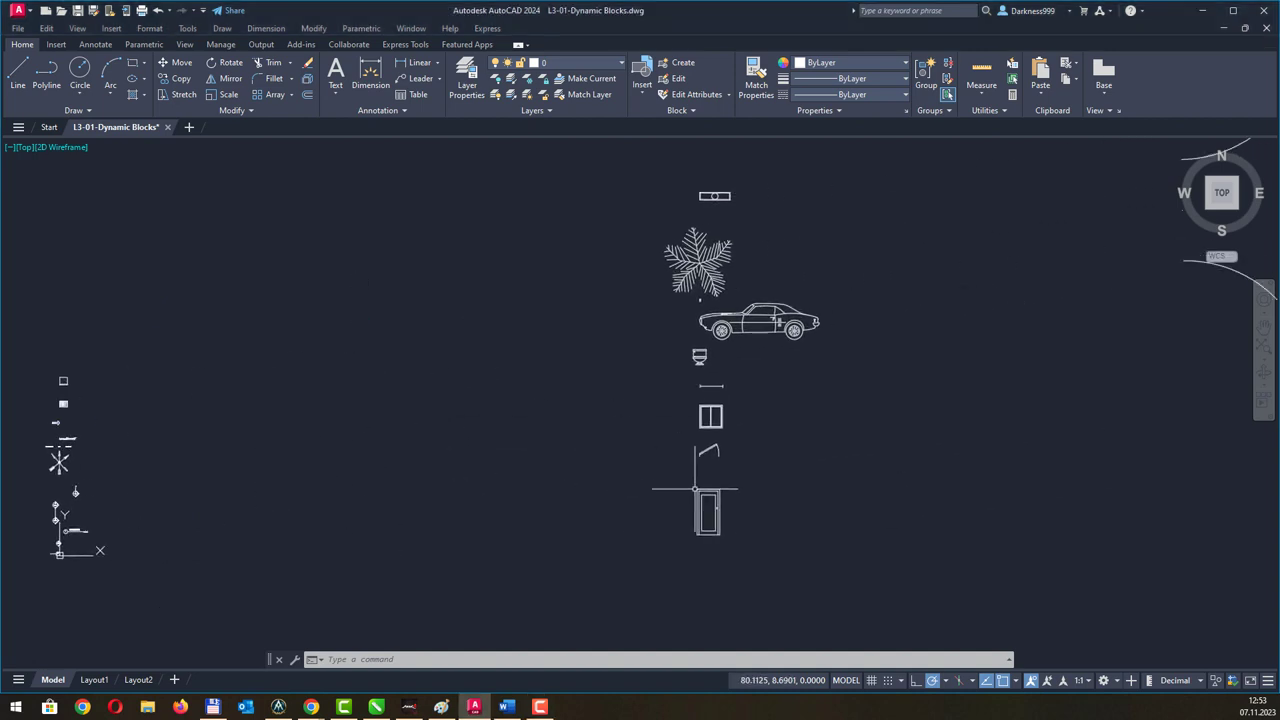
pyautogui.moveTo(812, 481); pyautogui.dragTo(700, 429, button='middle')
pyautogui.moveTo(671, 371)
pyautogui.mouseDown(button='middle')
pyautogui.moveTo(675, 506)
pyautogui.moveTo(675, 414)
pyautogui.mouseUp(button='middle')
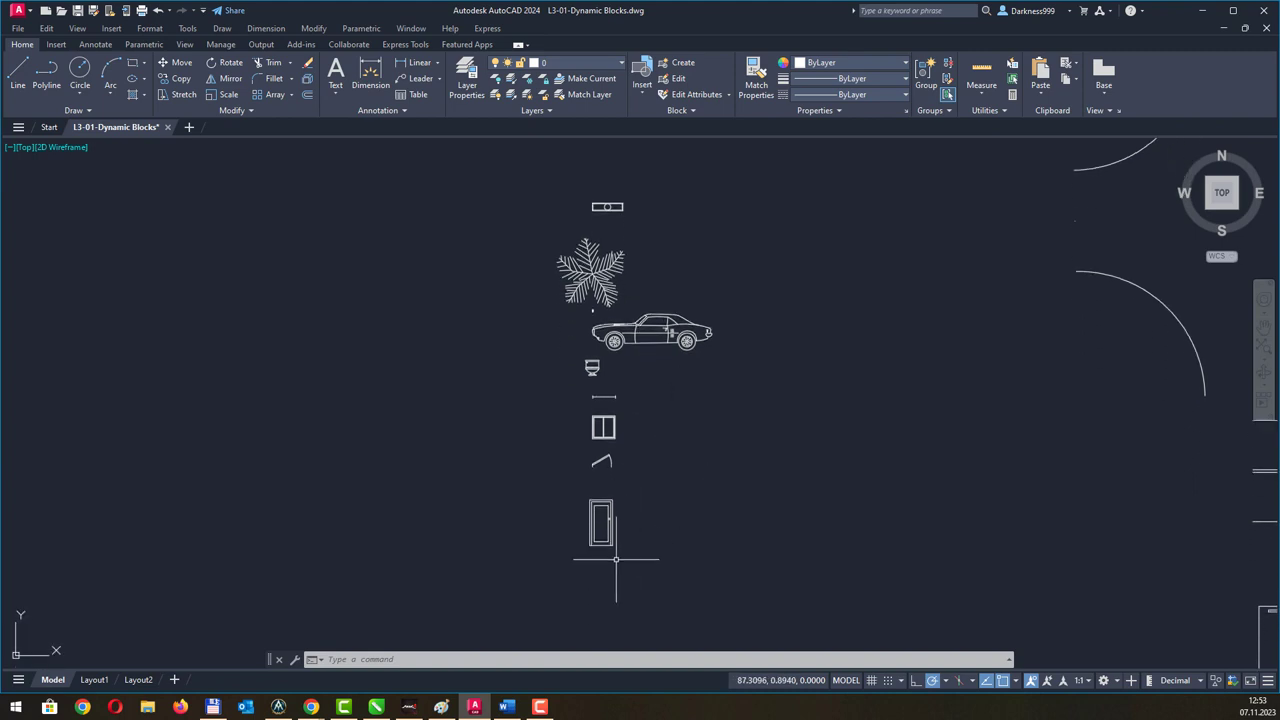
# Zoom in and window-select the Door Elevation block, Width 3.0000 and Height 6.0000.
pyautogui.scroll(4, 615, 558)
pyautogui.scroll(2, 616, 545)
pyautogui.click(636, 518)
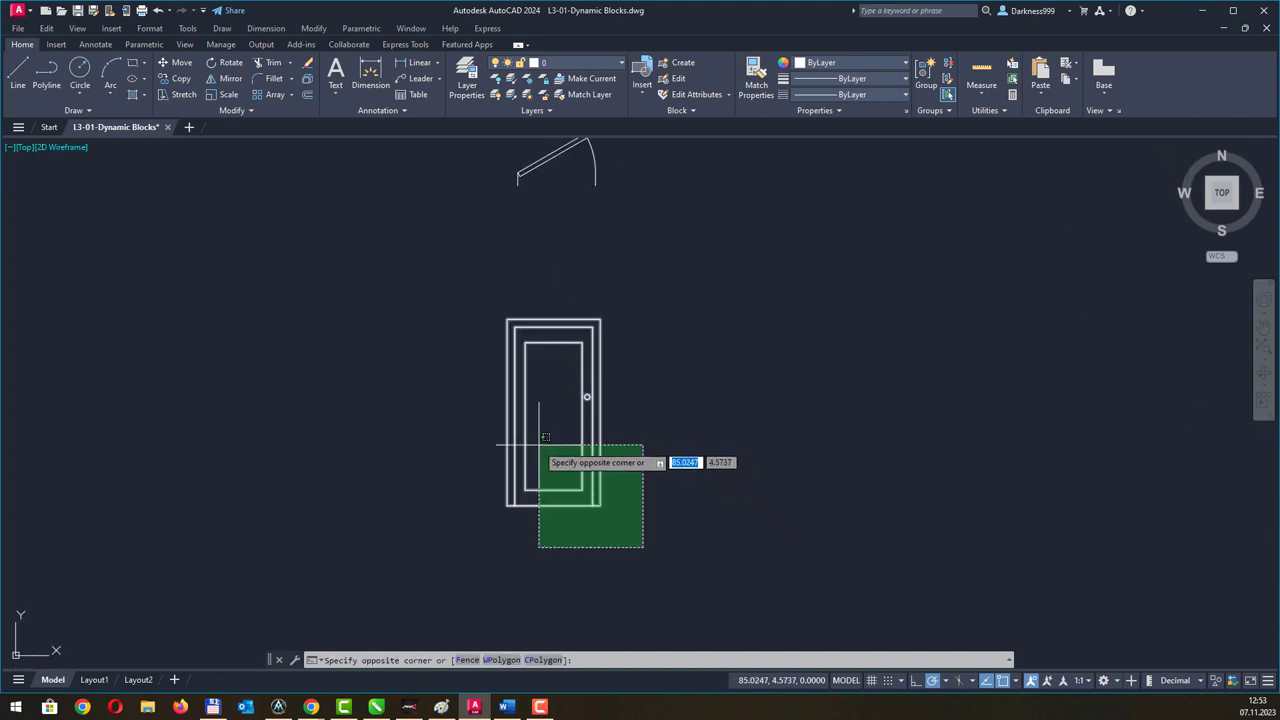
pyautogui.click(540, 445)
pyautogui.moveTo(714, 488); pyautogui.dragTo(542, 527, button='middle')
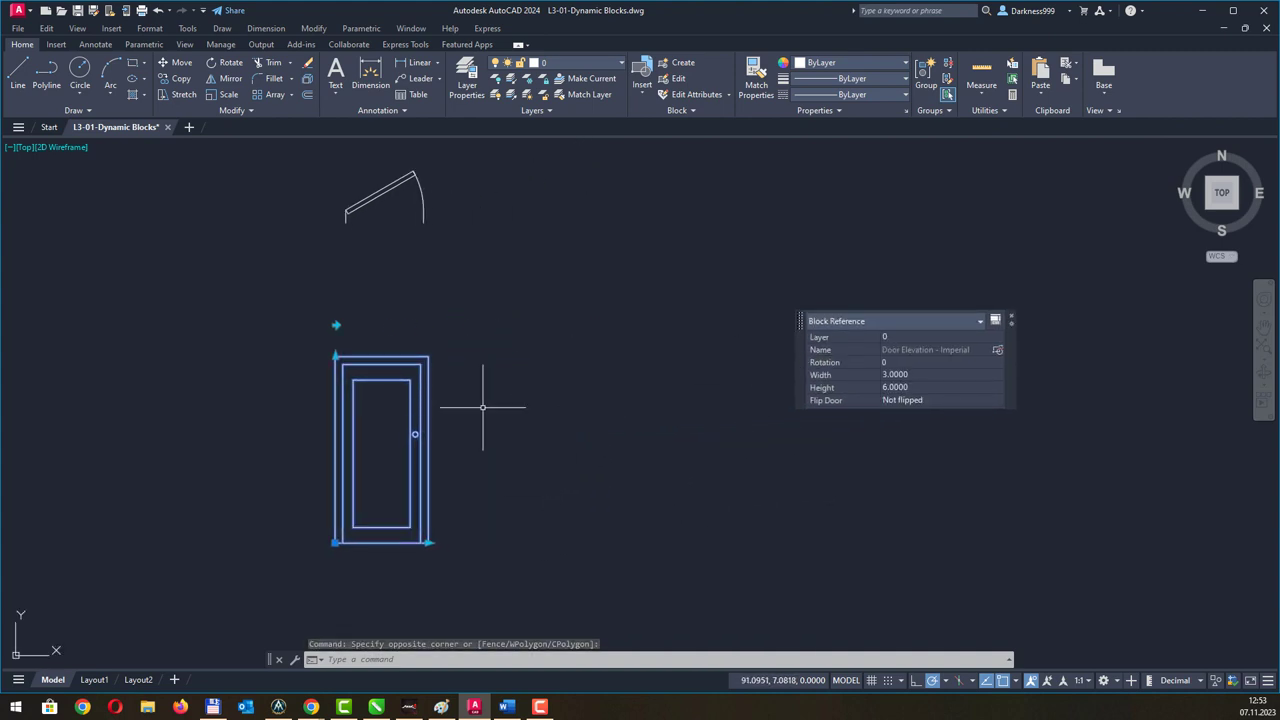
# Flip the door elevation both ways, leaving it unflipped, and move it to the right.
pyautogui.click(337, 322)
pyautogui.click(336, 325)
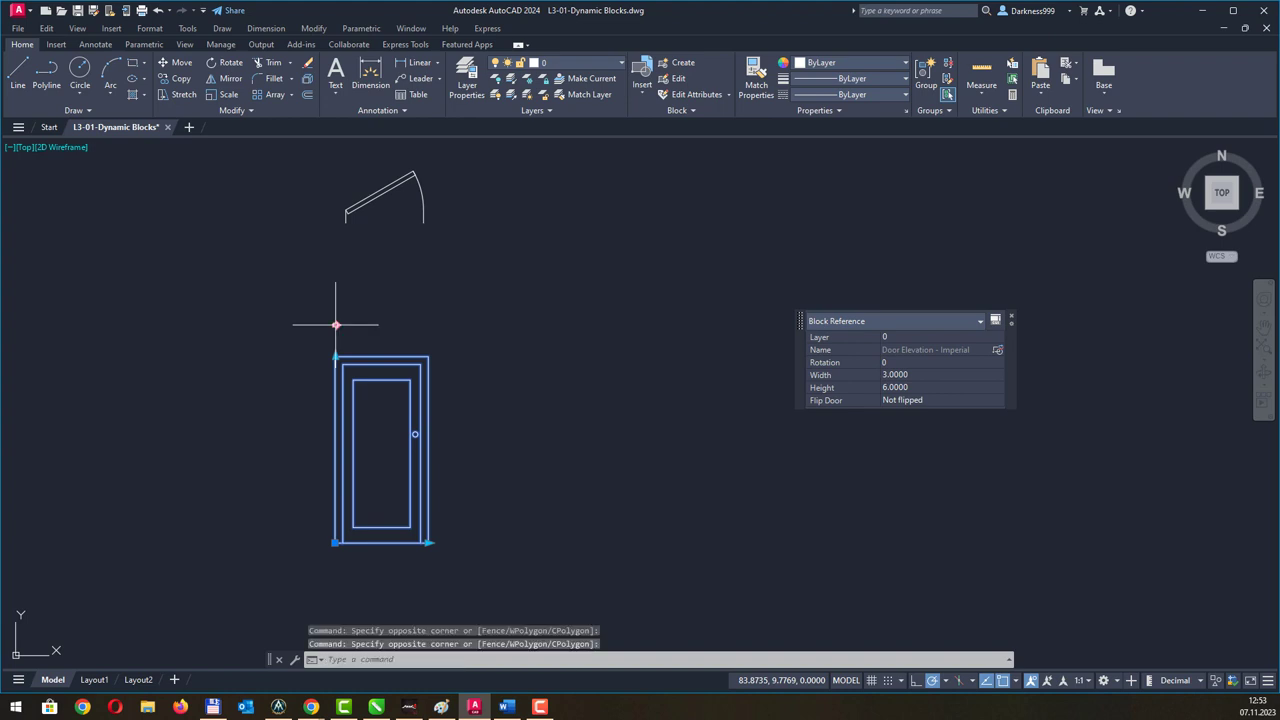
pyautogui.click(336, 325)
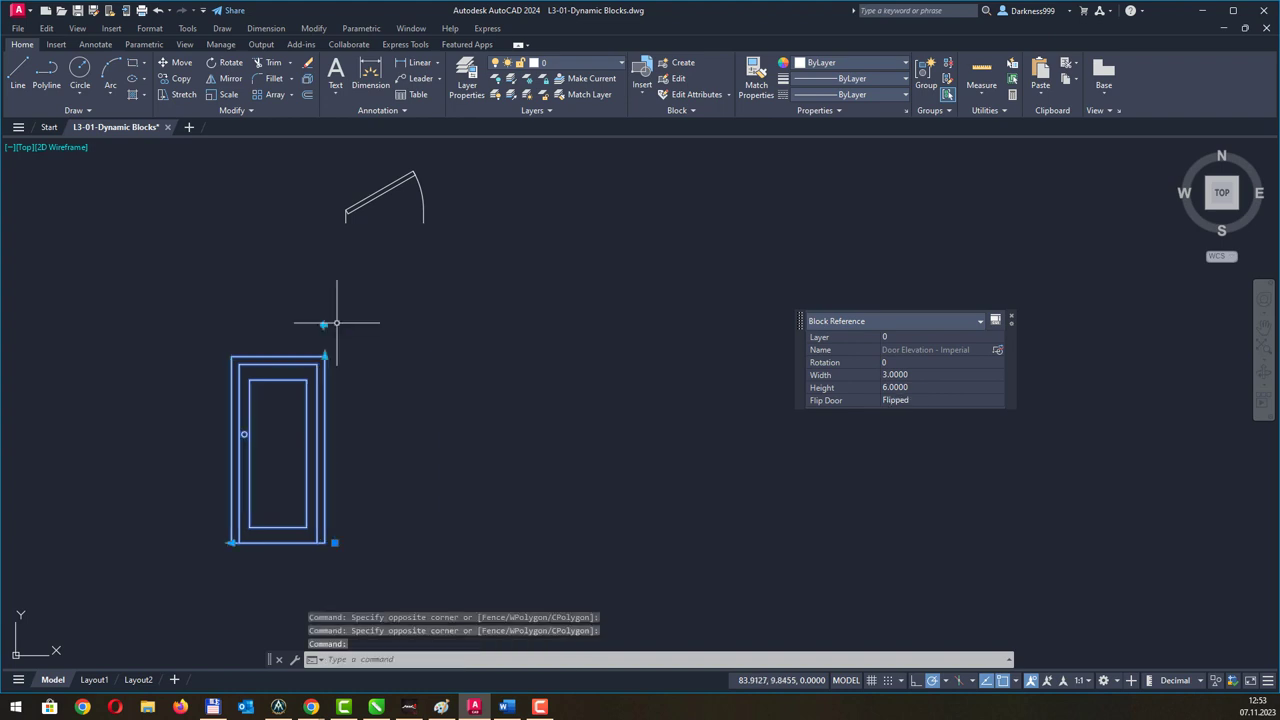
pyautogui.click(323, 324)
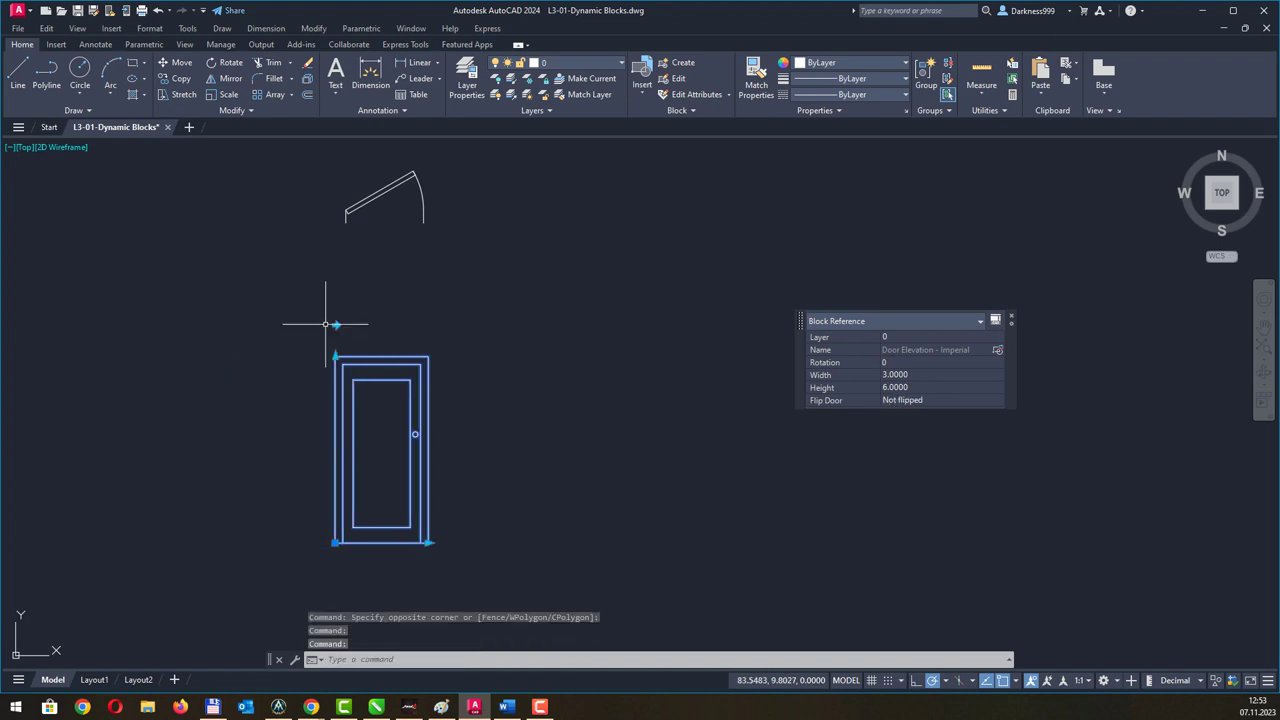
pyautogui.click(336, 543)
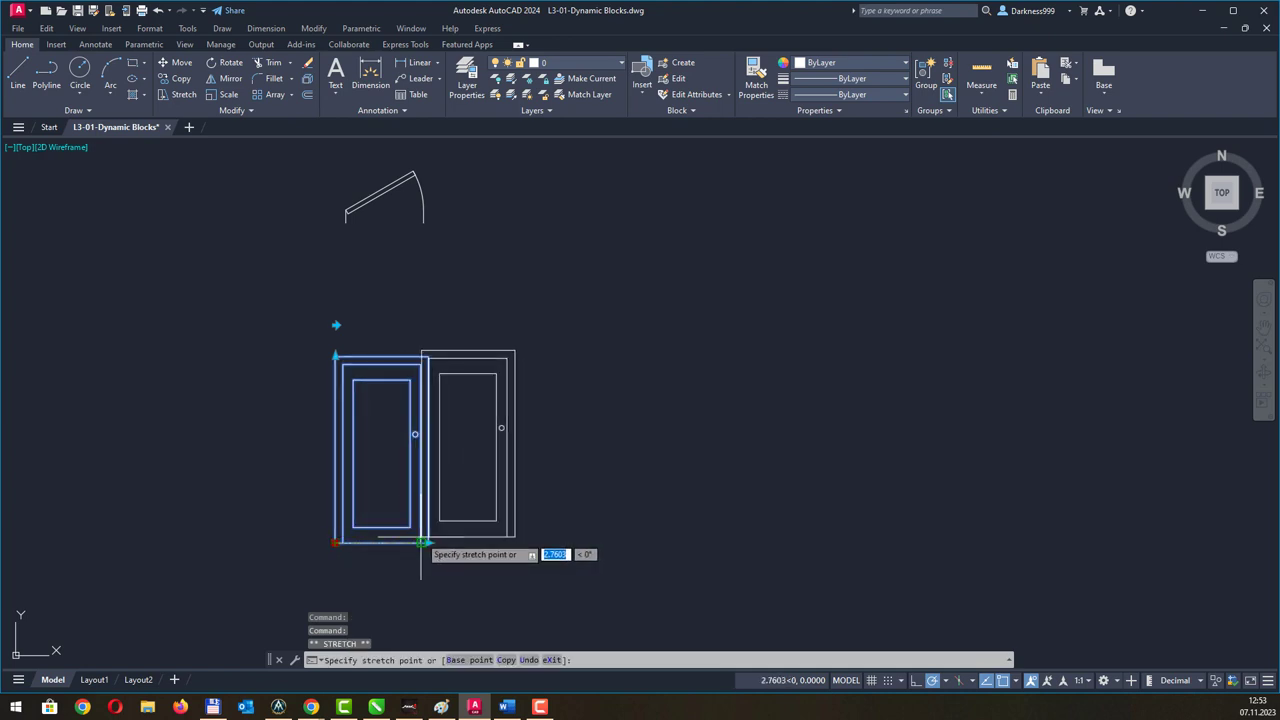
pyautogui.click(422, 543)
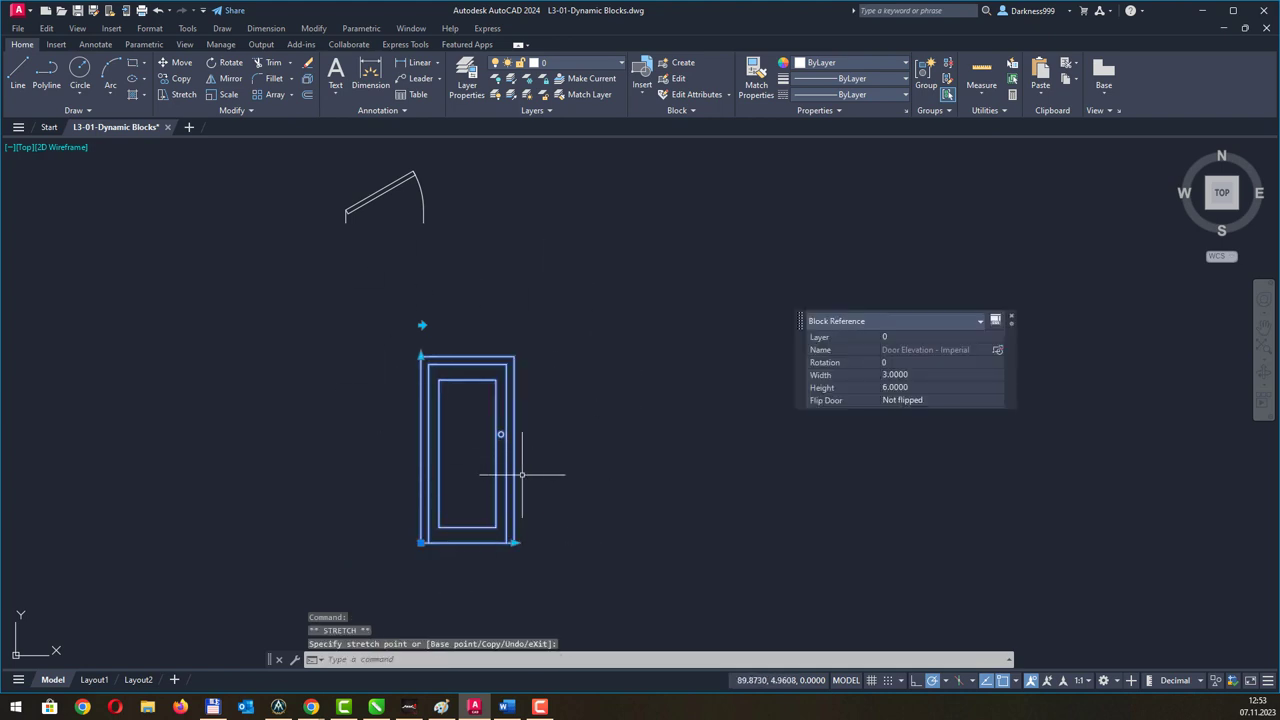
# Narrow the door width to 2.0000, then settle it at 2.6667.
pyautogui.scroll(2, 521, 474)
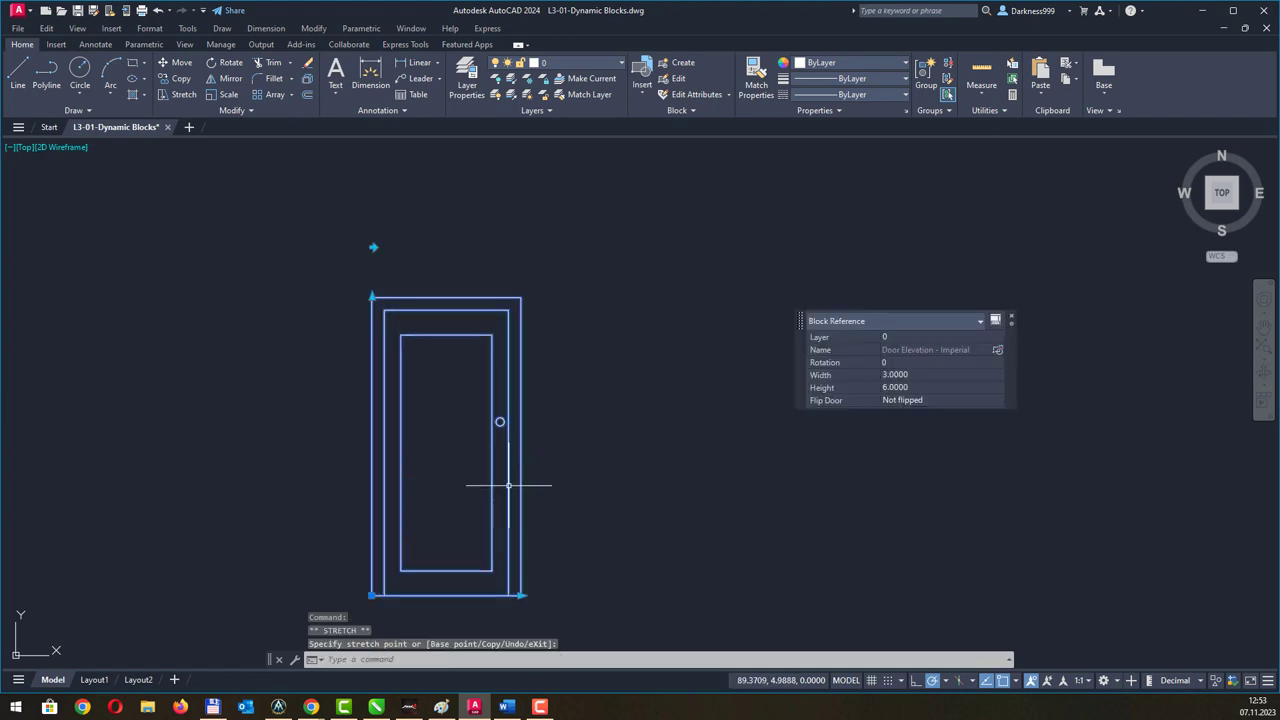
pyautogui.click(521, 596)
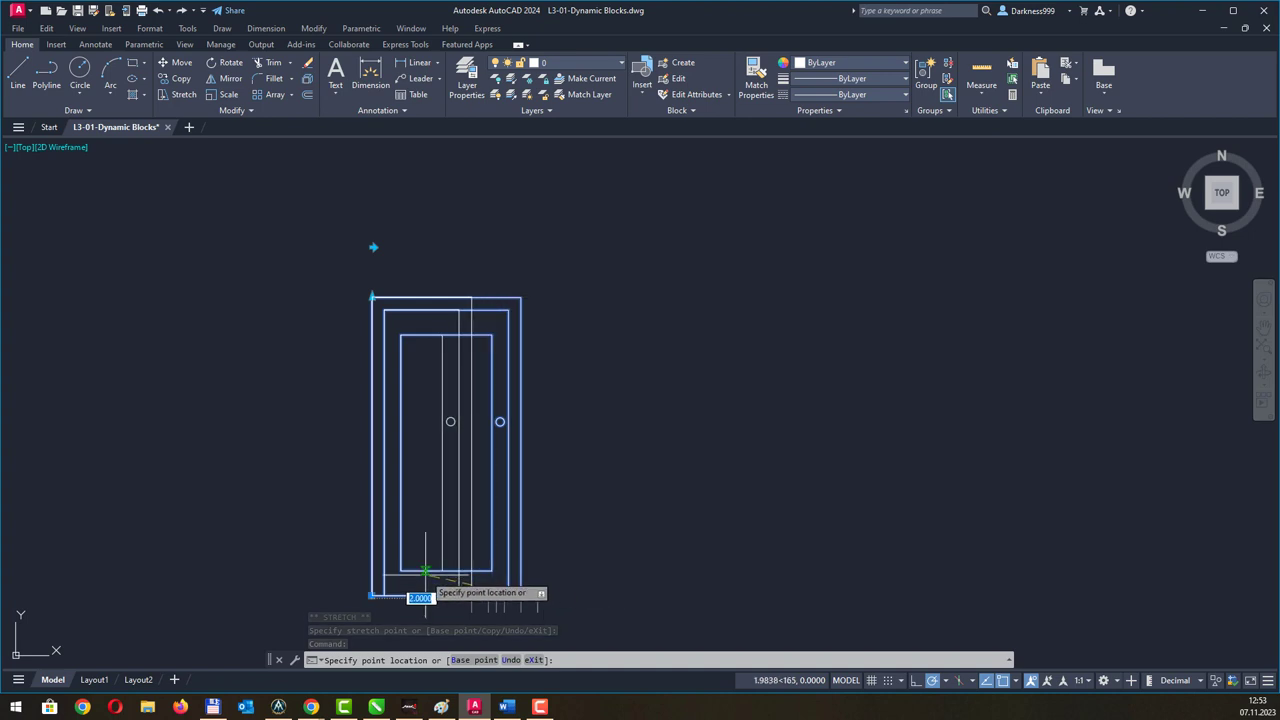
pyautogui.click(471, 596)
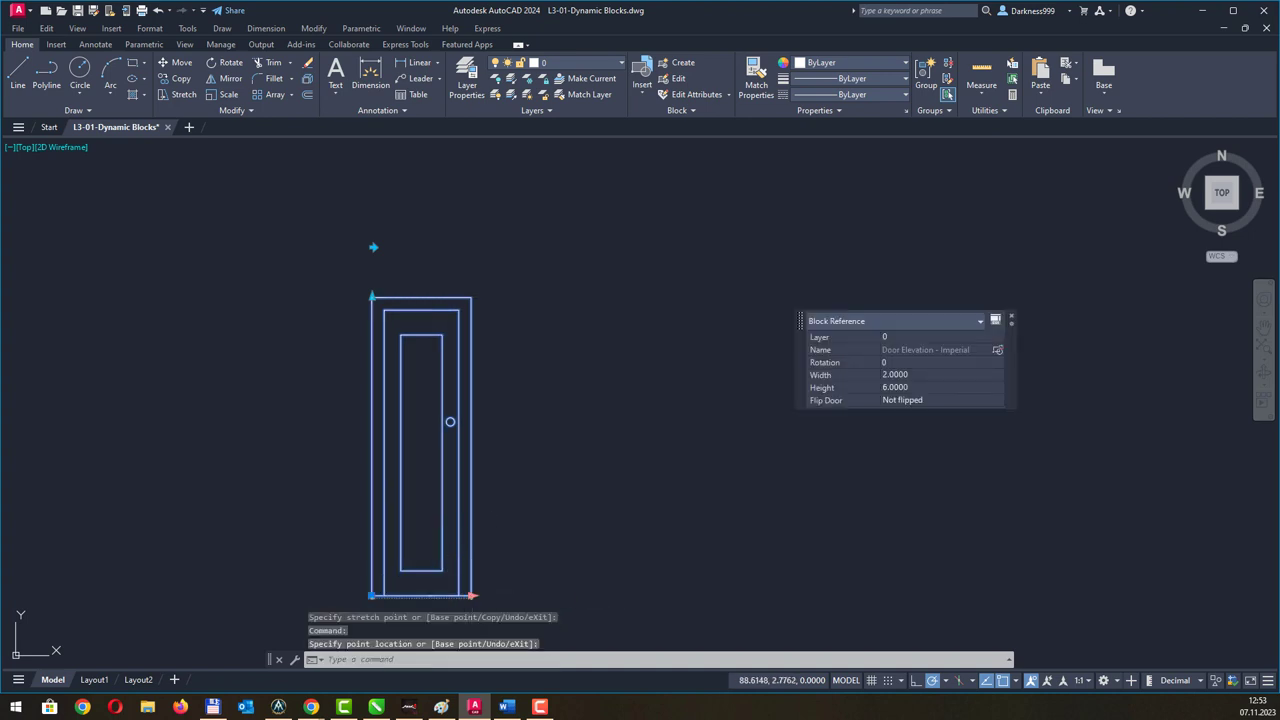
pyautogui.click(471, 596)
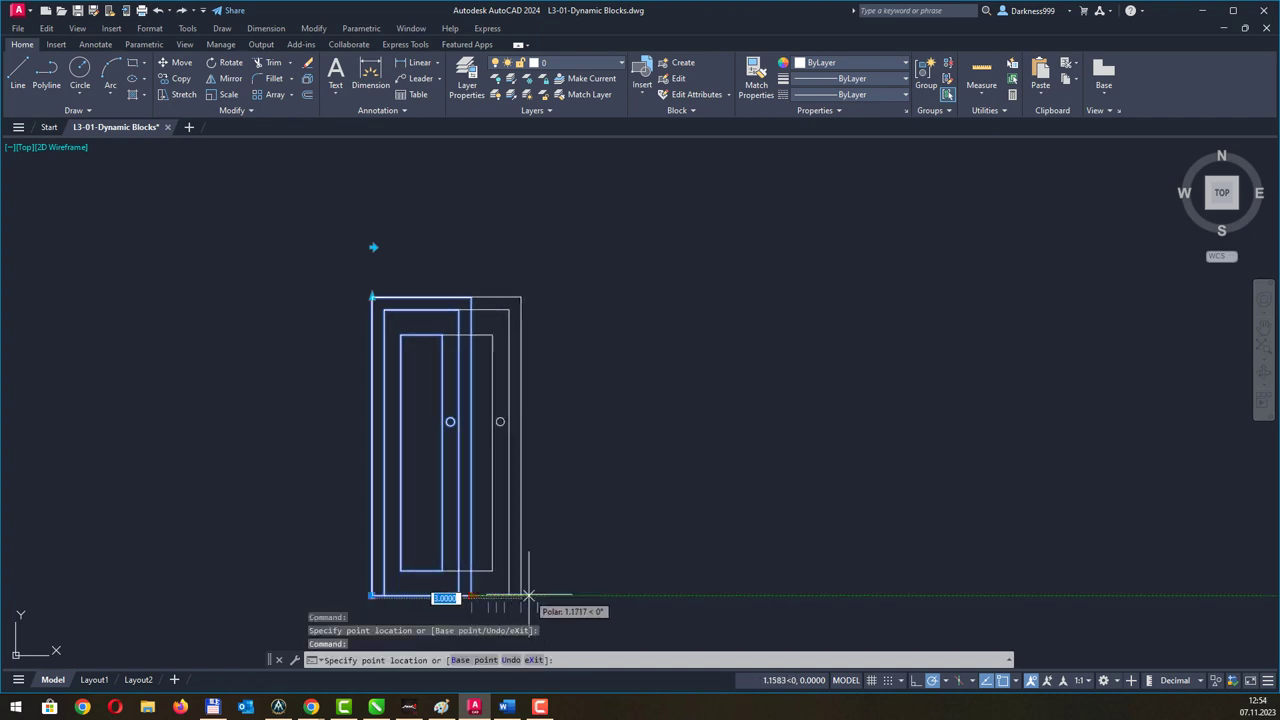
pyautogui.click(504, 596)
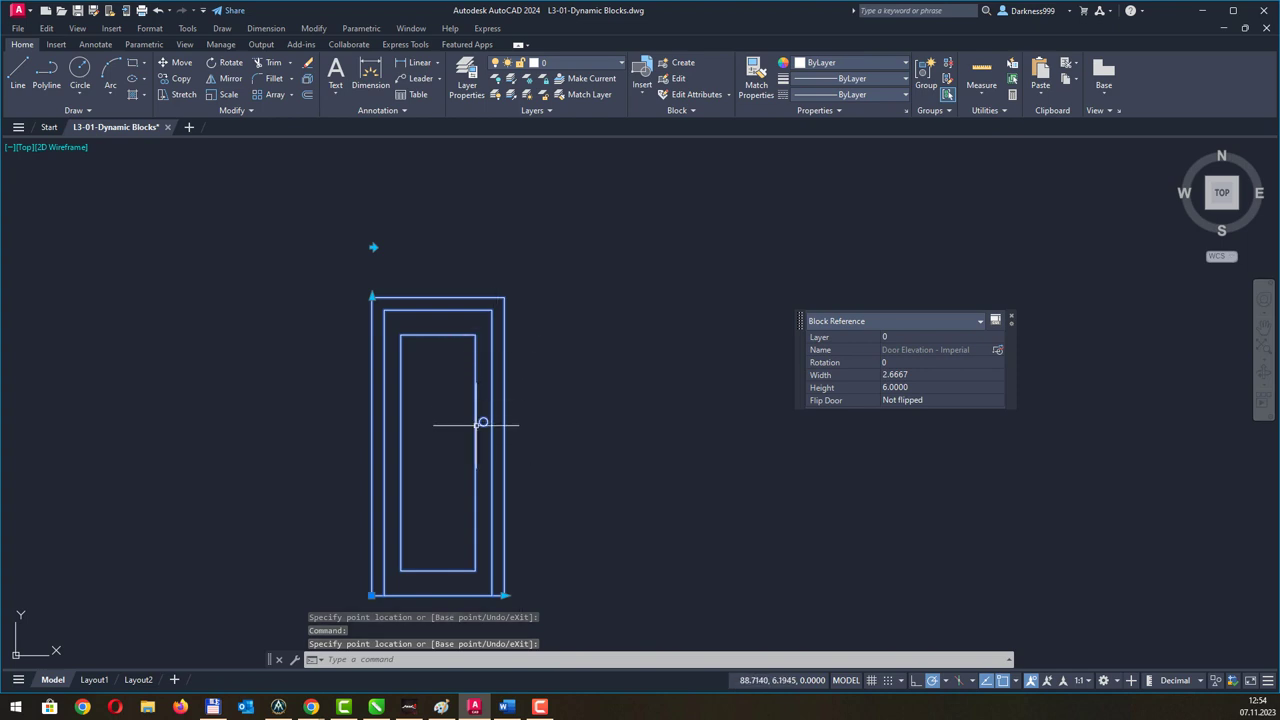
# Stretch the door height to 6.5000, then type 6 to return it to 6.0000.
pyautogui.click(371, 297)
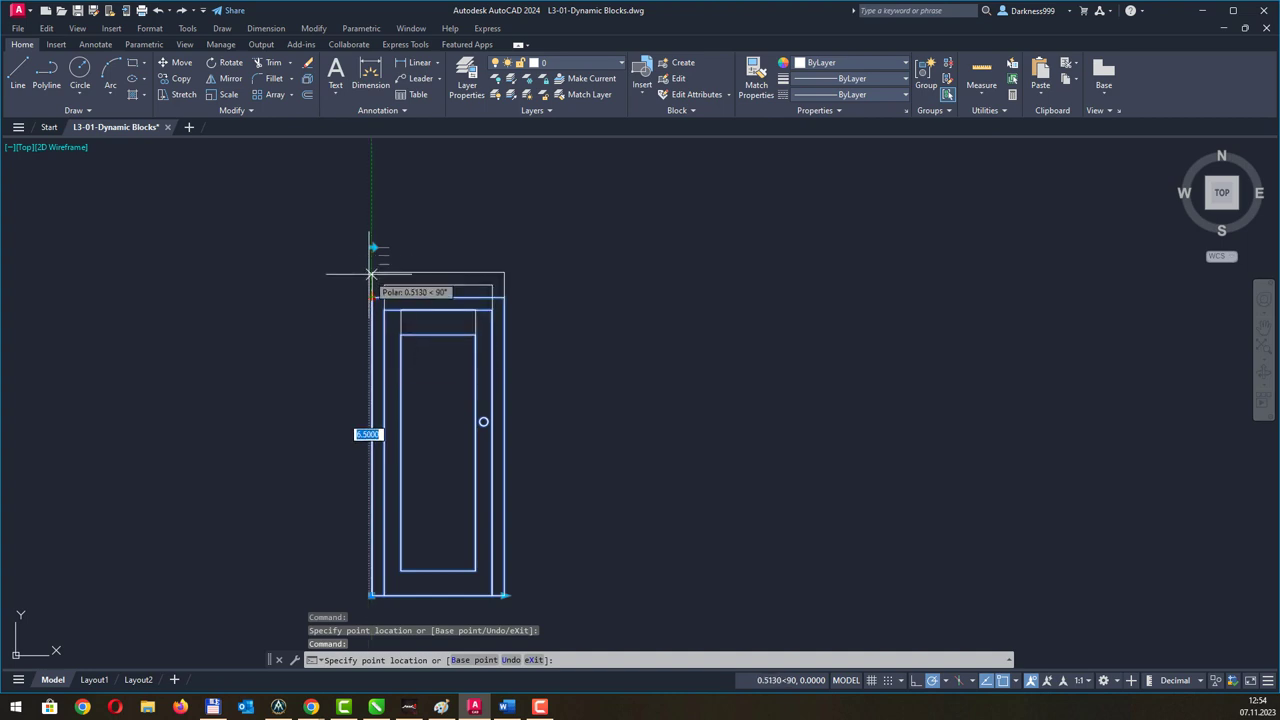
pyautogui.click(371, 297)
pyautogui.click(372, 290)
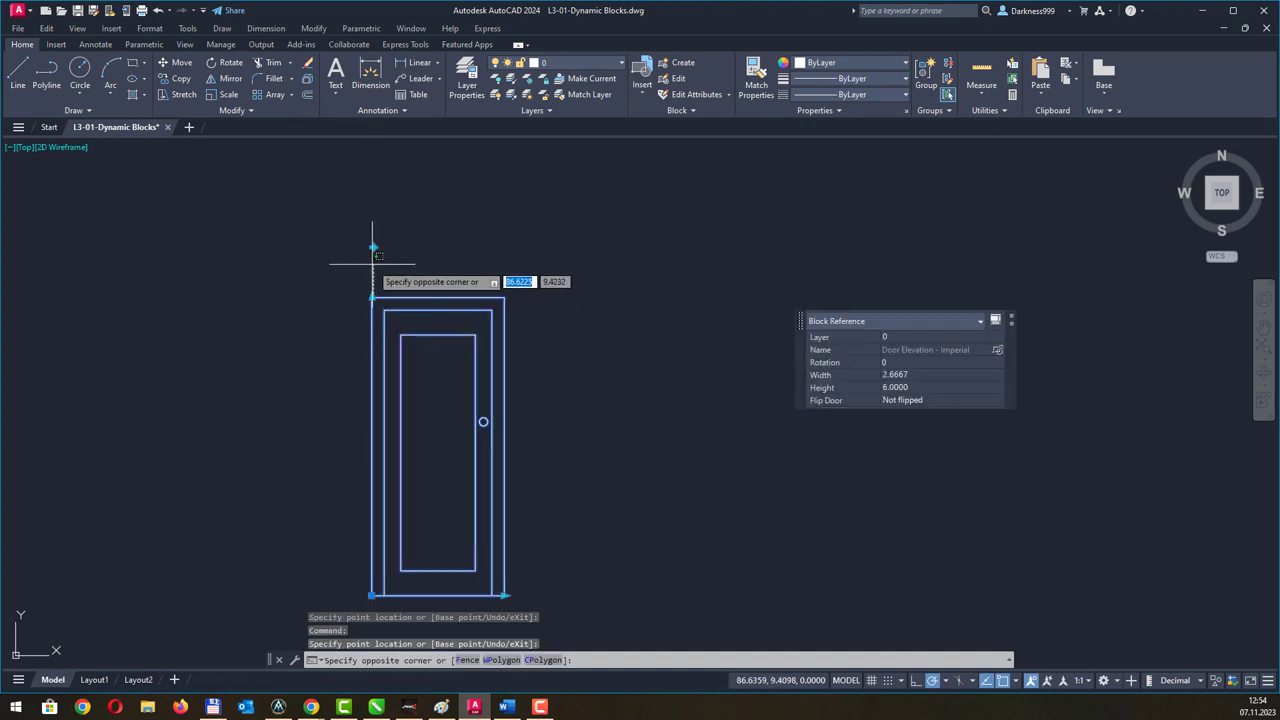
pyautogui.click(372, 288)
pyautogui.click(371, 297)
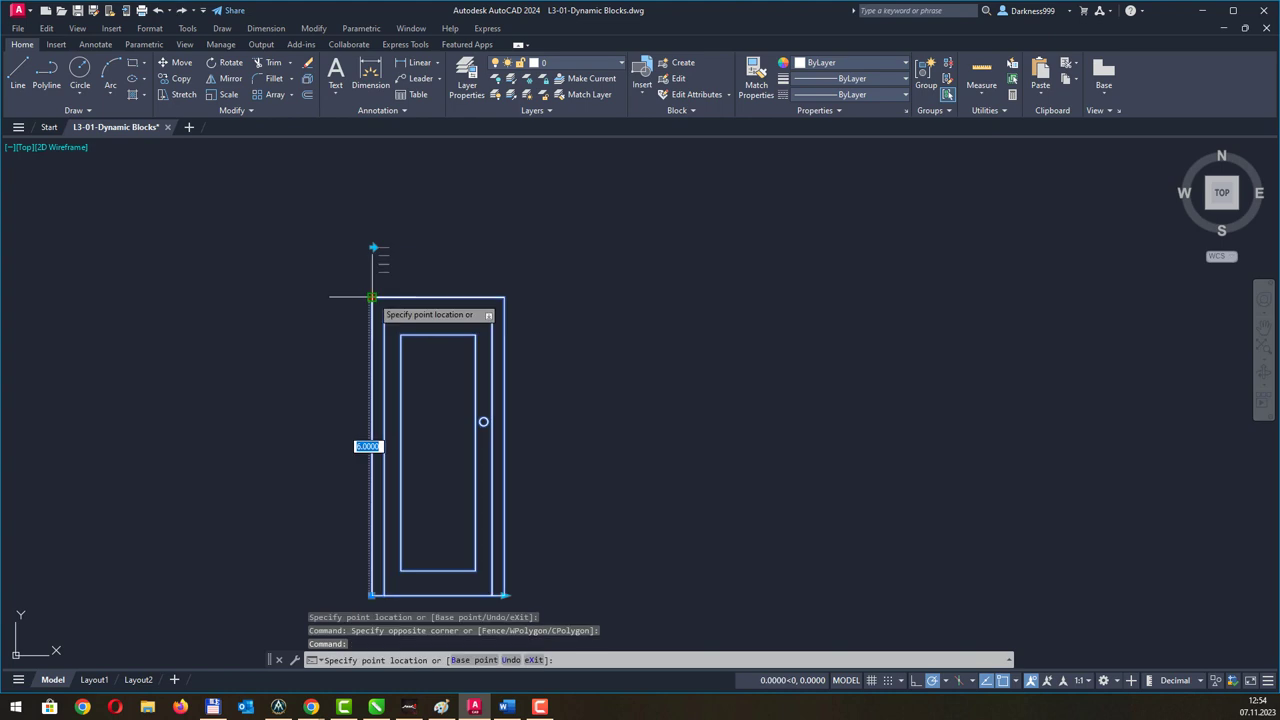
pyautogui.click(372, 274)
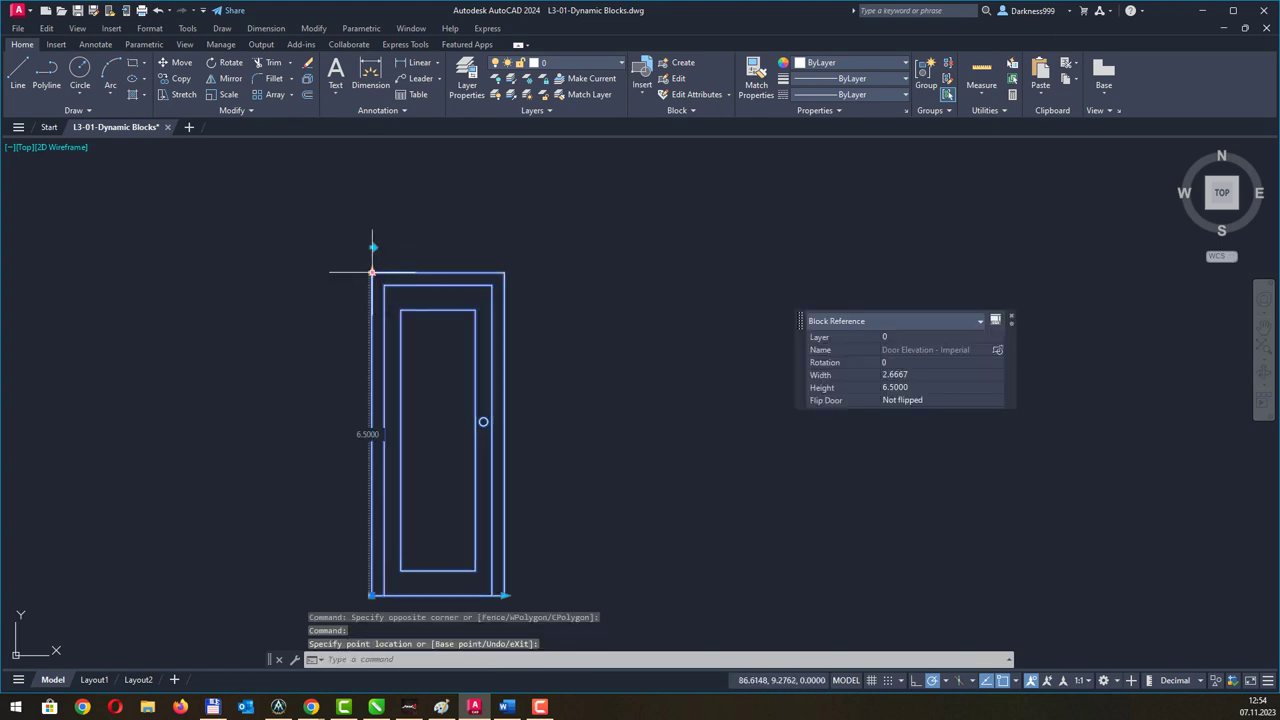
pyautogui.click(372, 272)
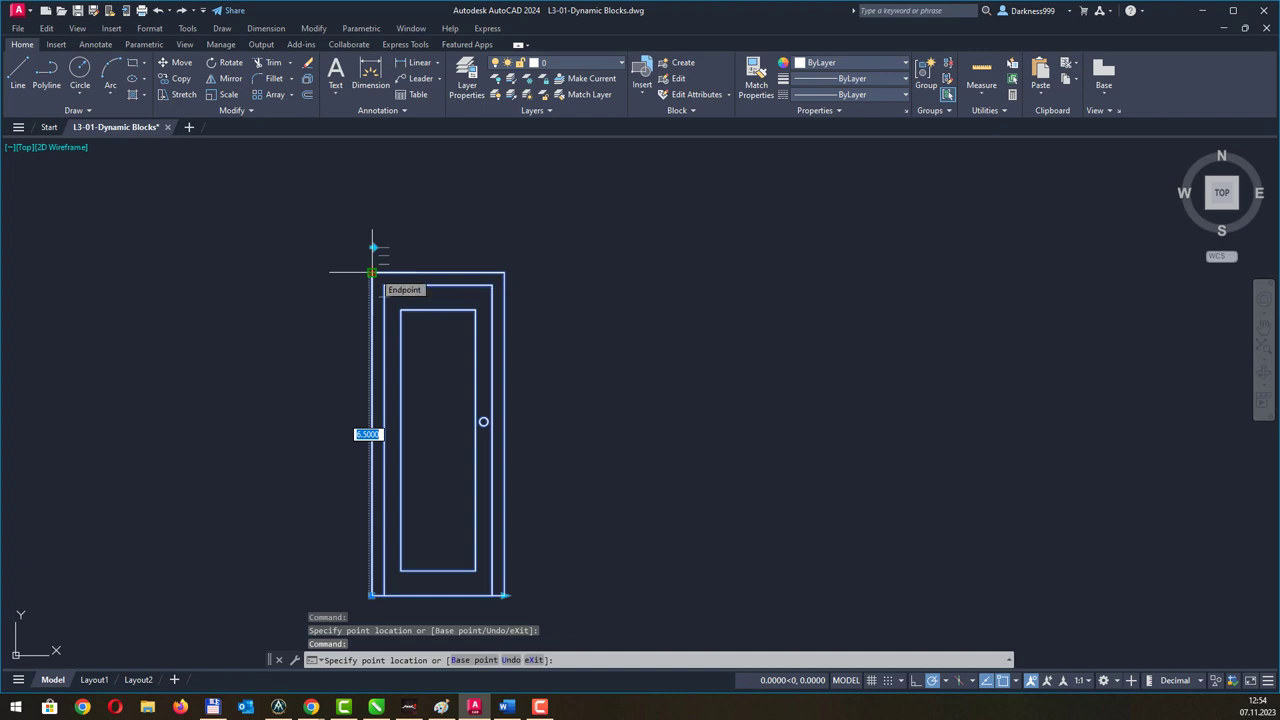
pyautogui.write('6')
pyautogui.press('Return')
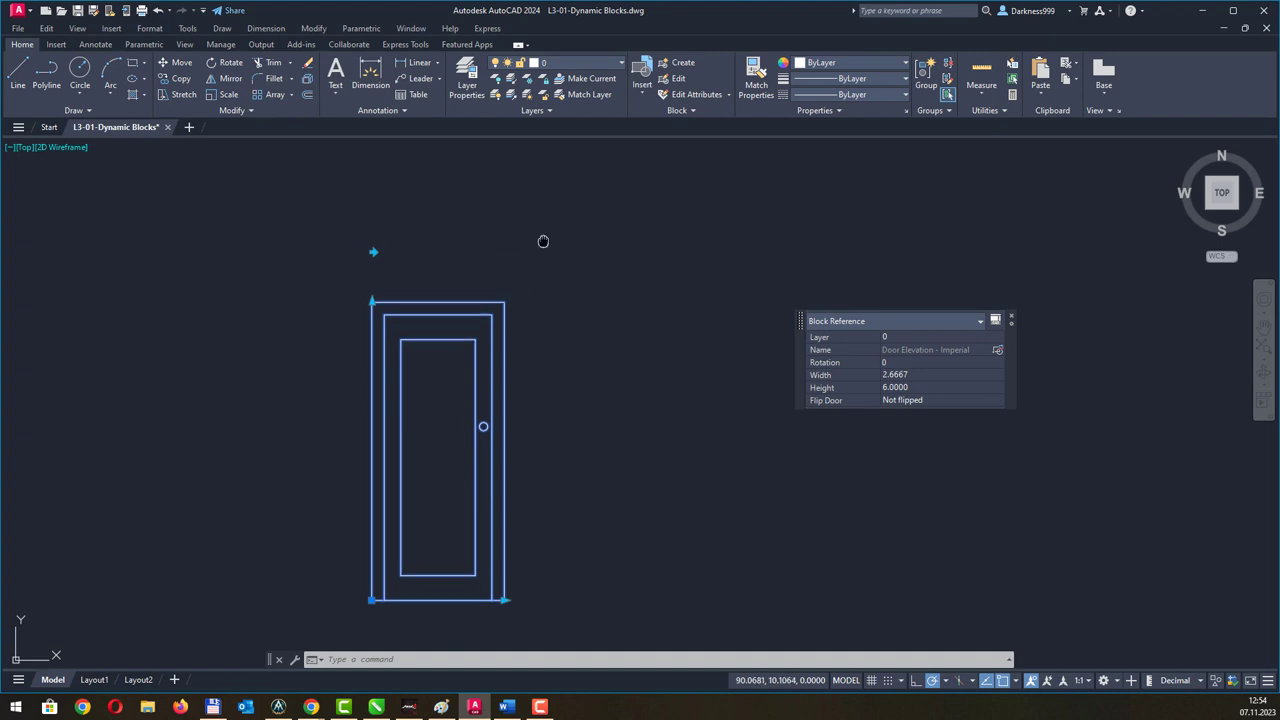
# Pan to the plan-view door and select the door swing block.
pyautogui.scroll(-3, 543, 240)
pyautogui.moveTo(486, 343)
pyautogui.mouseDown(button='middle')
pyautogui.moveTo(494, 369)
pyautogui.moveTo(537, 403)
pyautogui.mouseUp(button='middle')
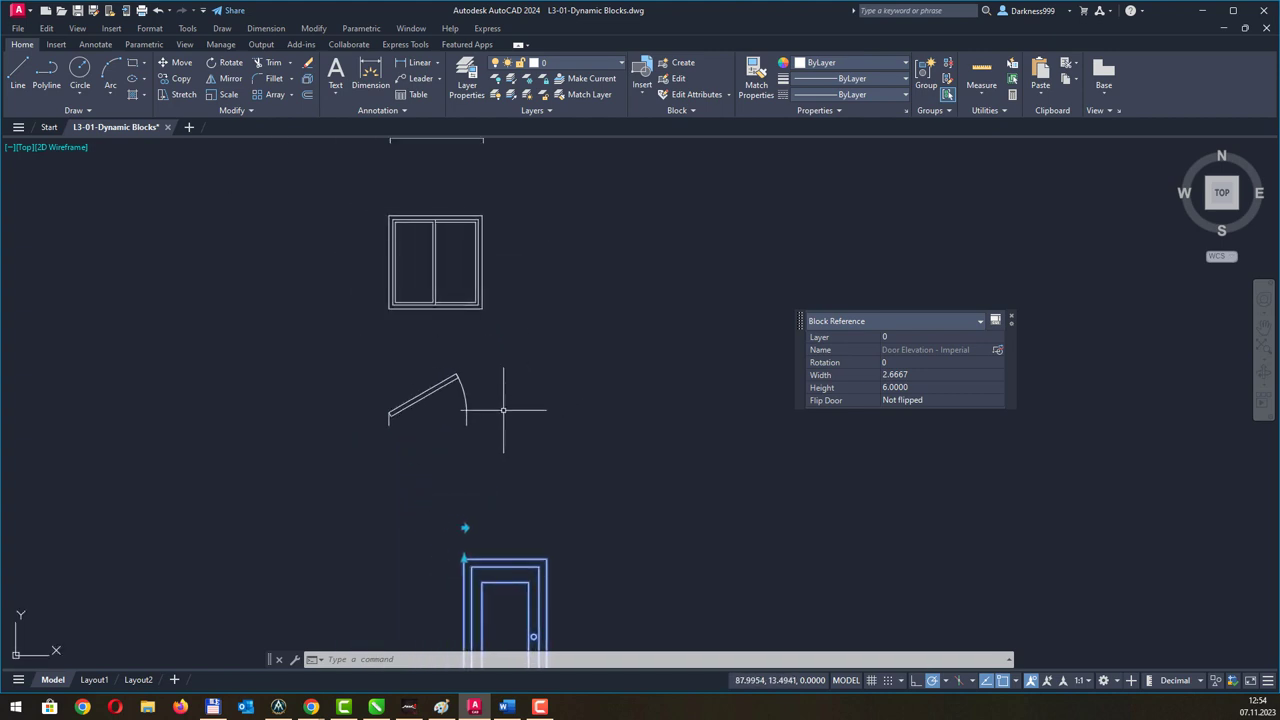
pyautogui.moveTo(580, 492); pyautogui.dragTo(569, 466, button='middle')
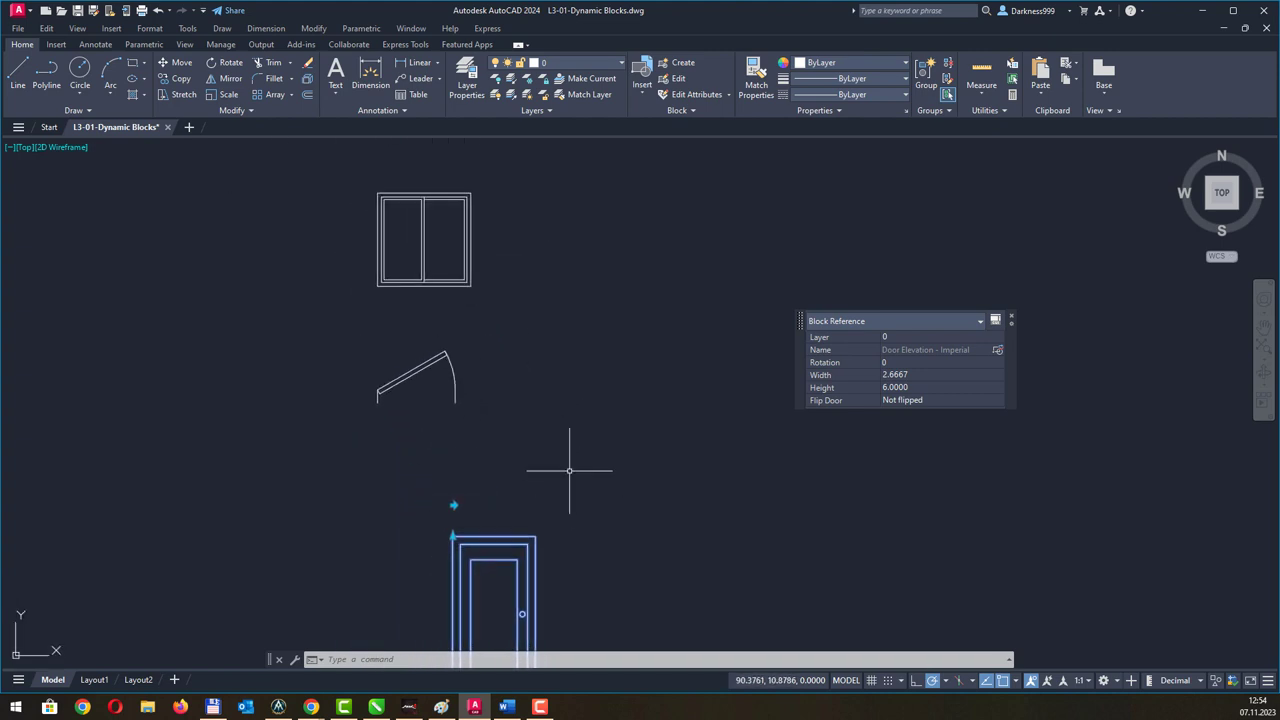
pyautogui.click(531, 448)
pyautogui.press('Escape')
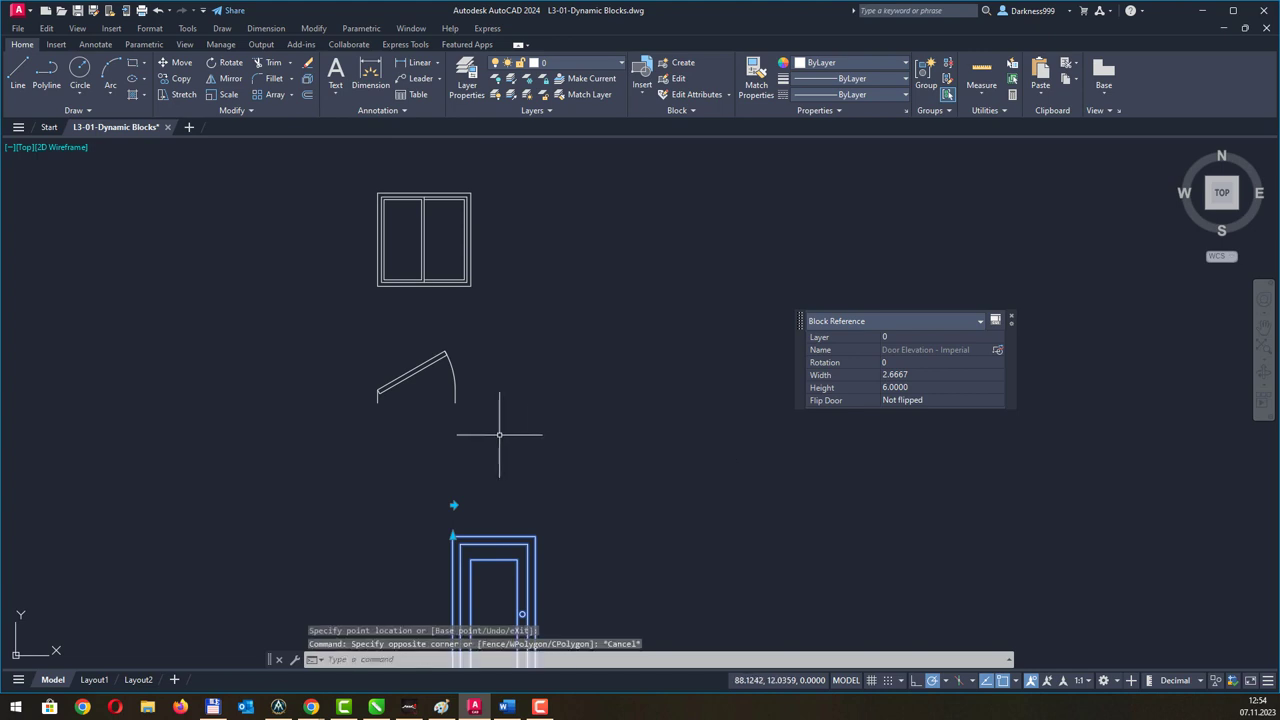
pyautogui.click(490, 432)
pyautogui.click(393, 355)
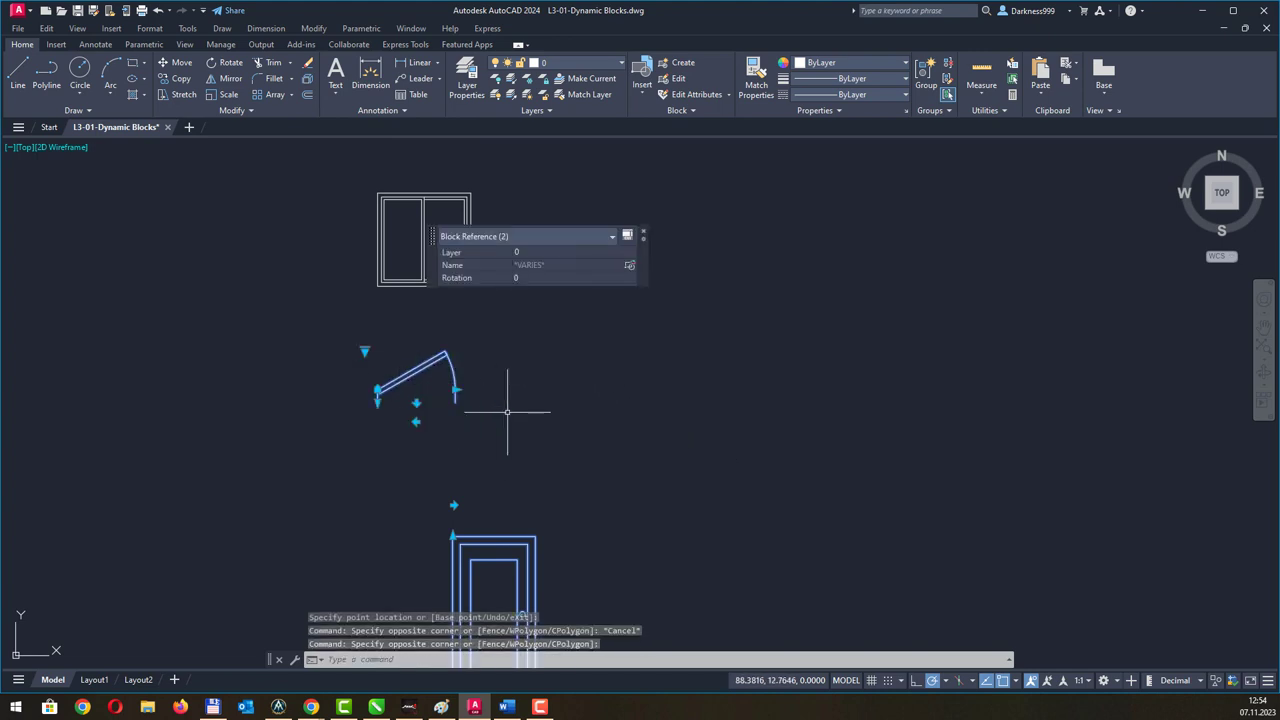
# Cycle the opening through Open 45°, Open 60° and Closed, ending at Open 45°.
pyautogui.click(364, 352)
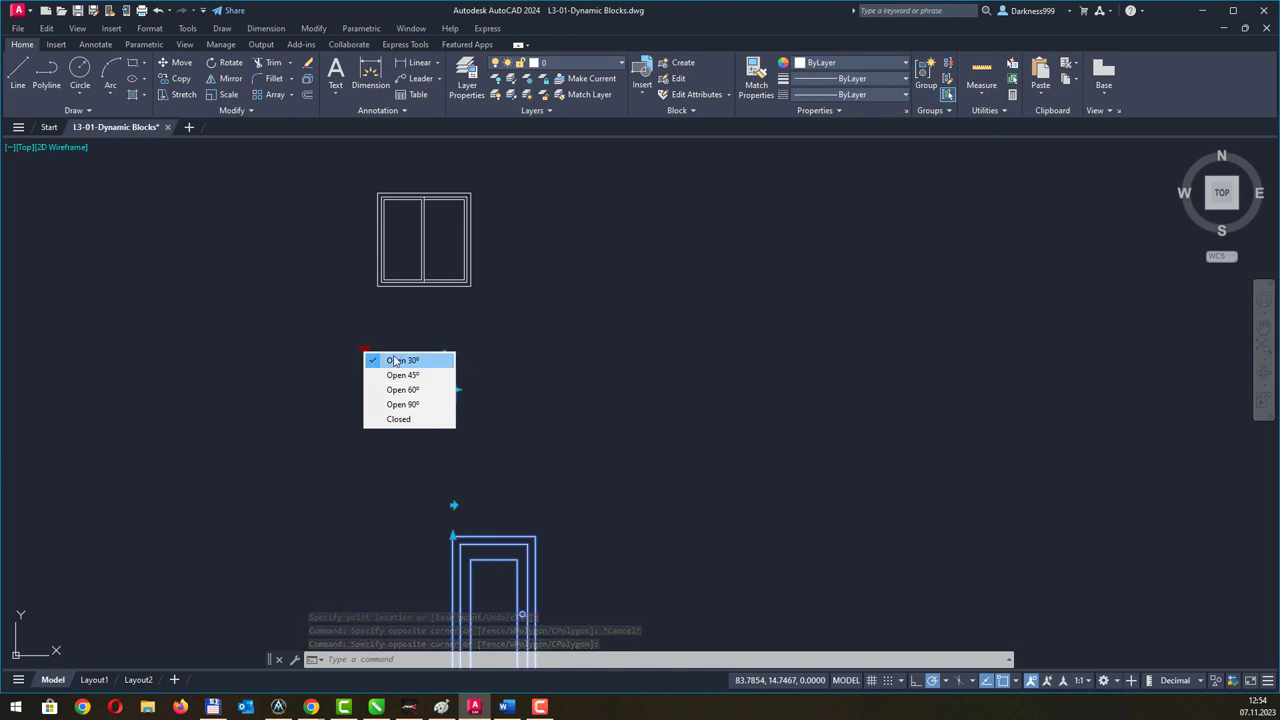
pyautogui.click(400, 375)
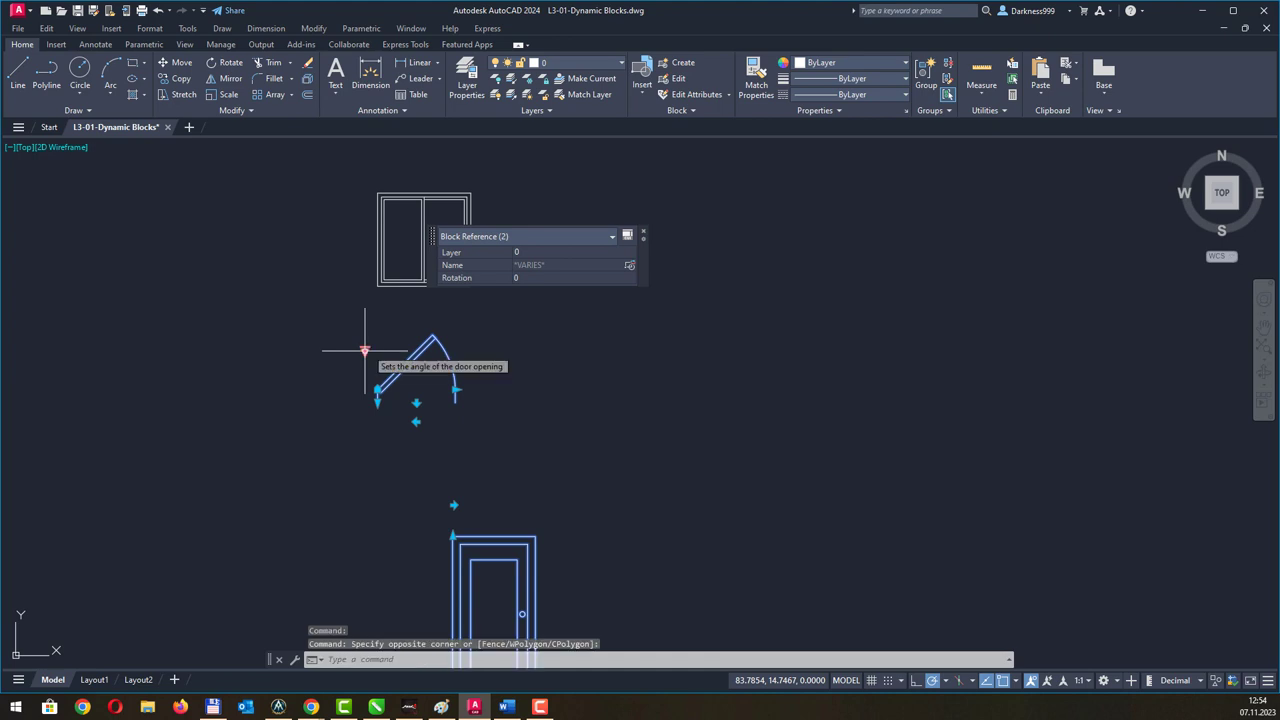
pyautogui.click(364, 352)
pyautogui.click(406, 389)
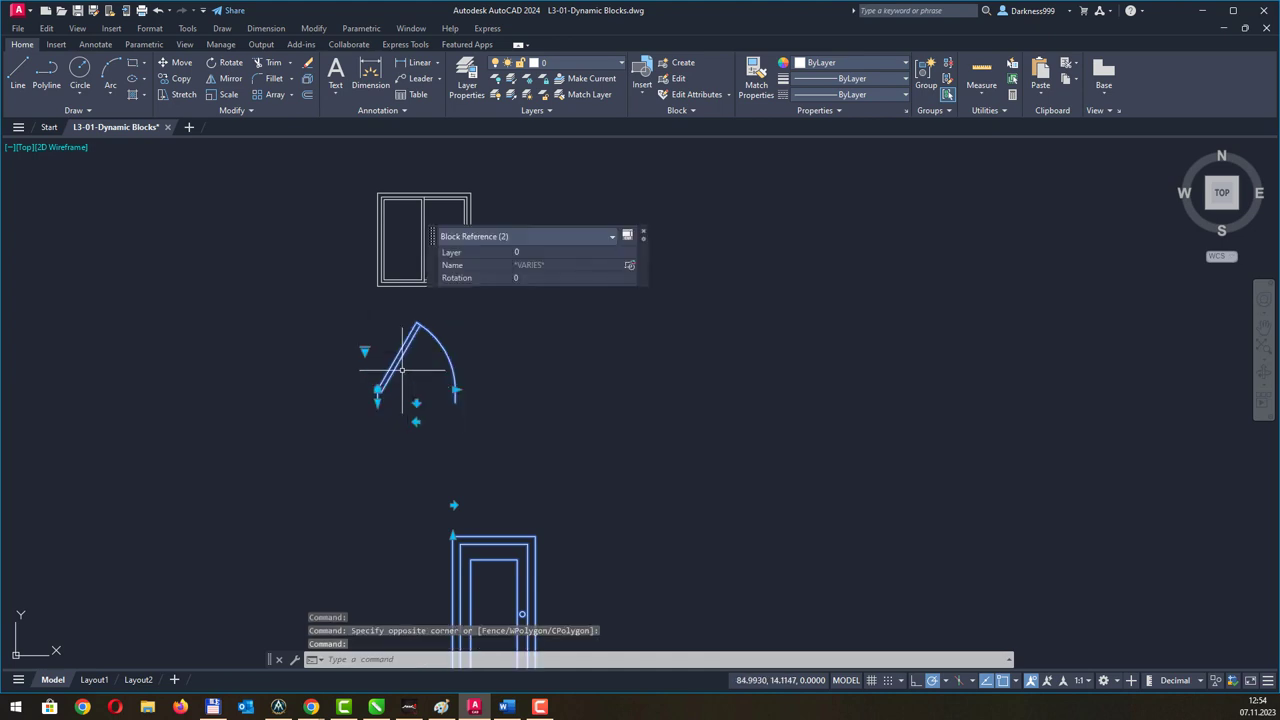
pyautogui.click(364, 352)
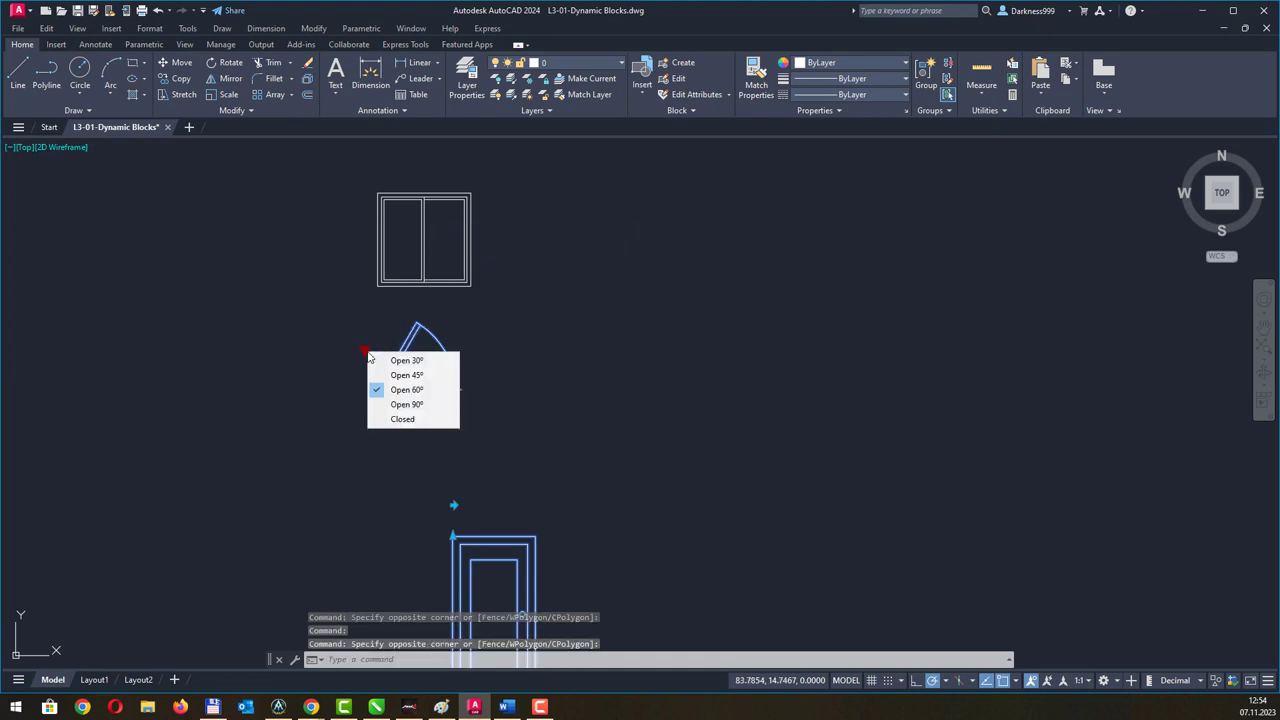
pyautogui.click(399, 372)
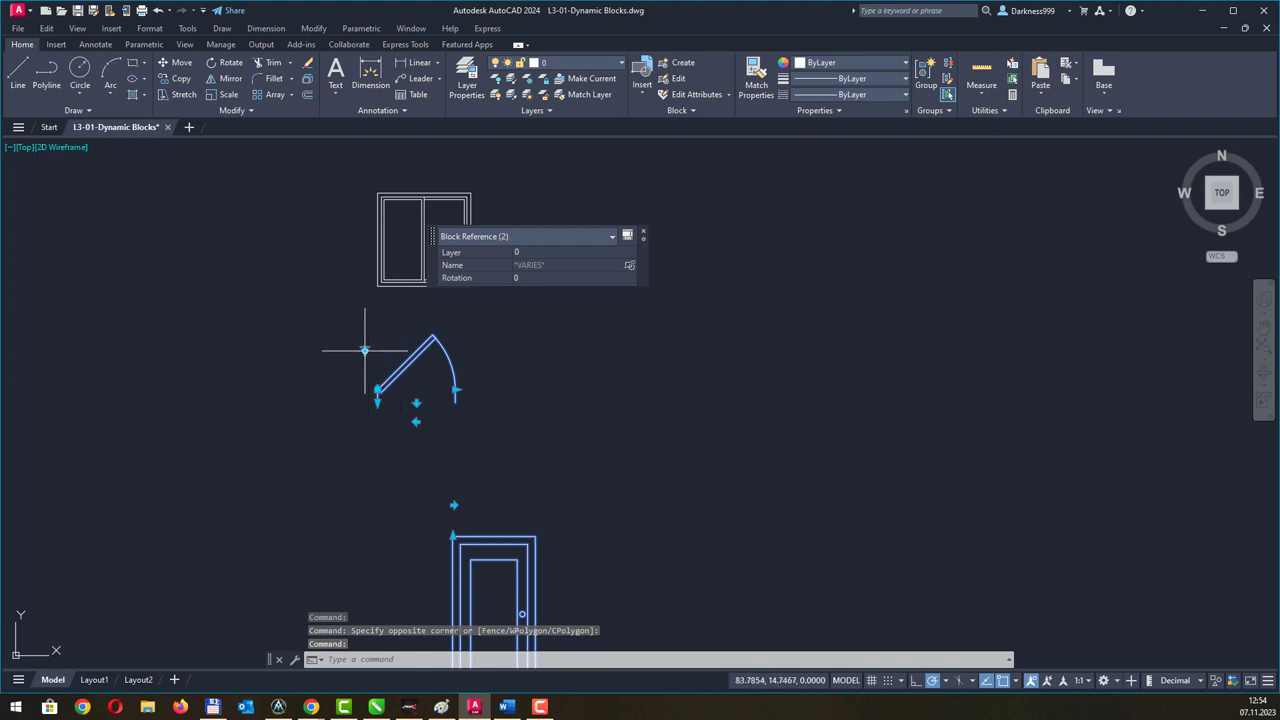
pyautogui.click(364, 351)
pyautogui.click(395, 417)
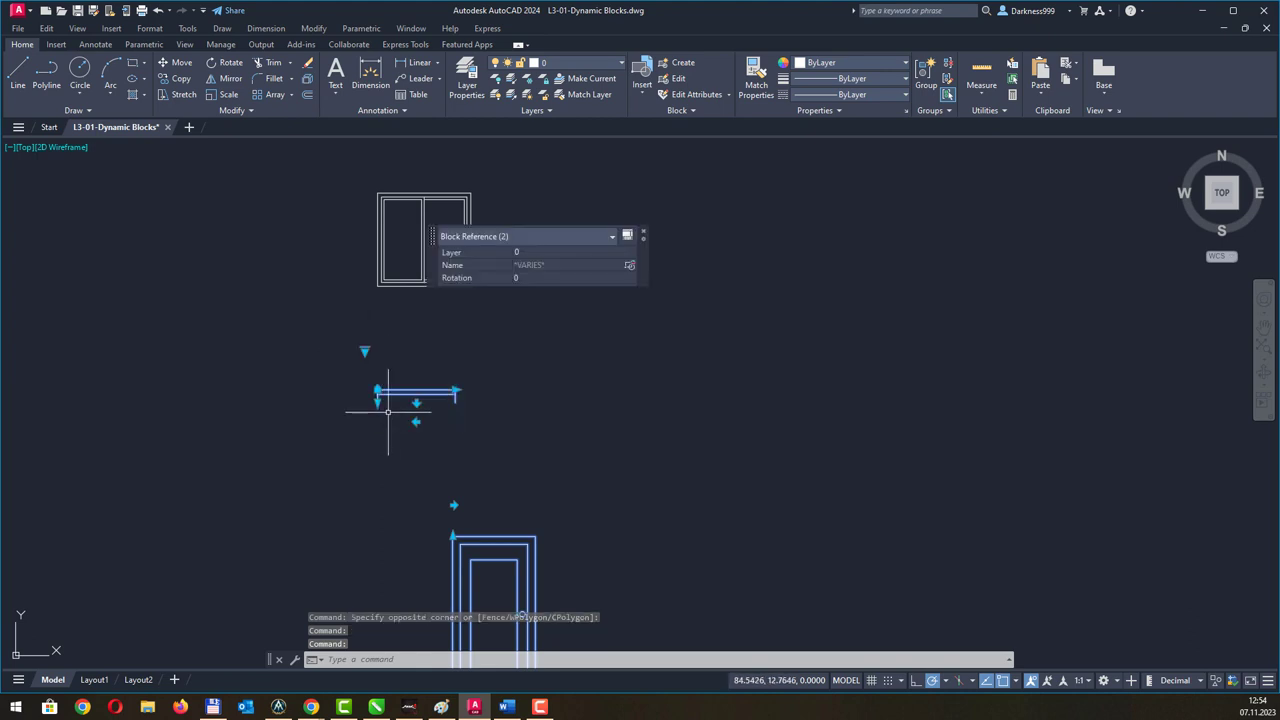
pyautogui.click(364, 351)
pyautogui.click(380, 370)
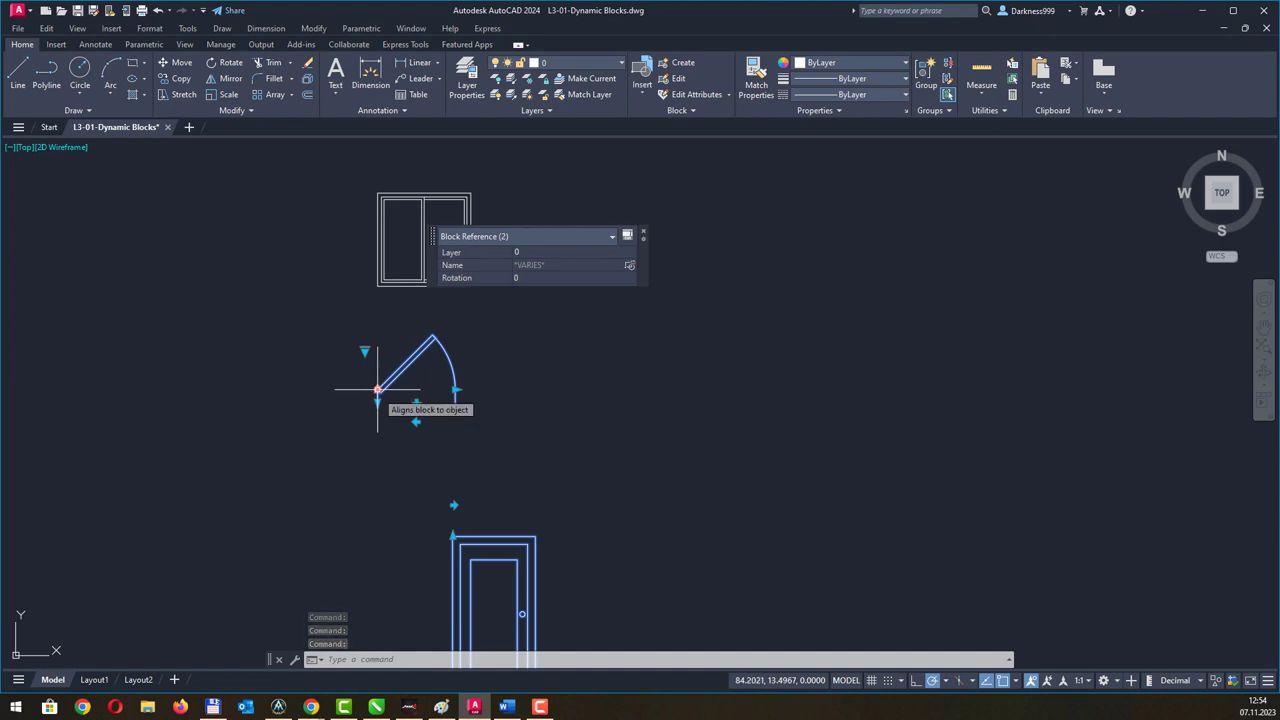
pyautogui.click(377, 389)
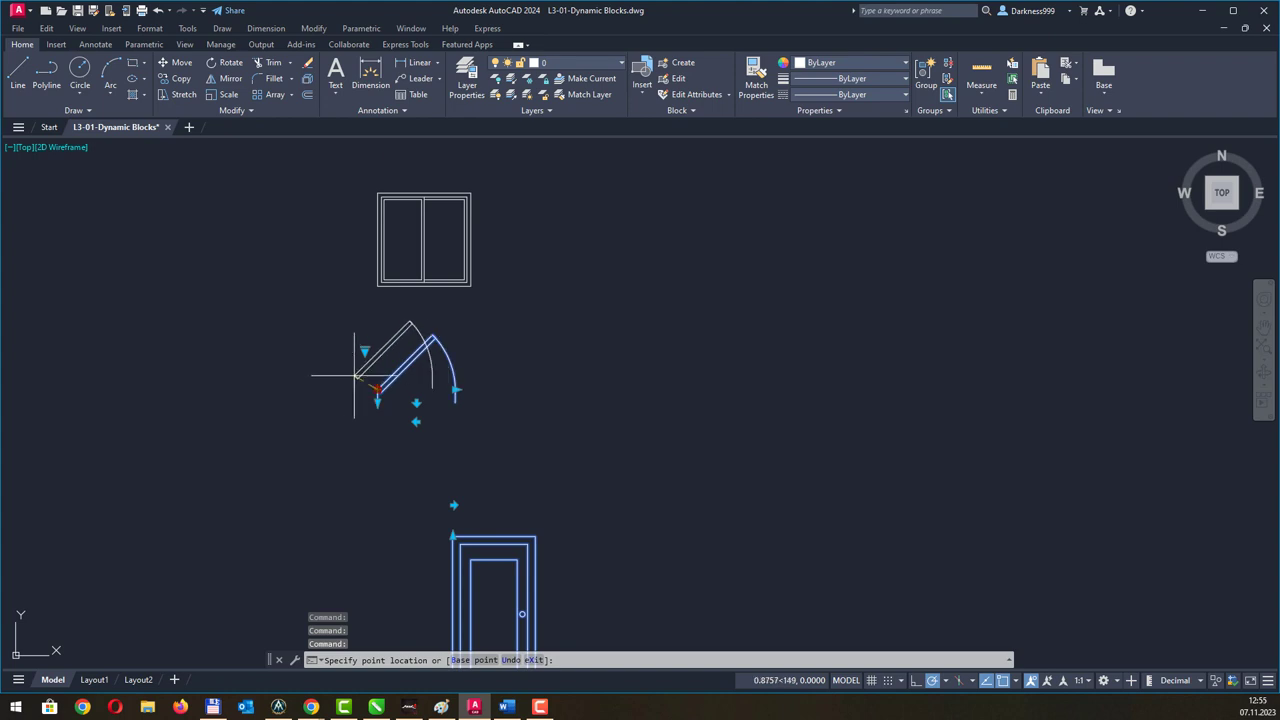
pyautogui.press('Escape')
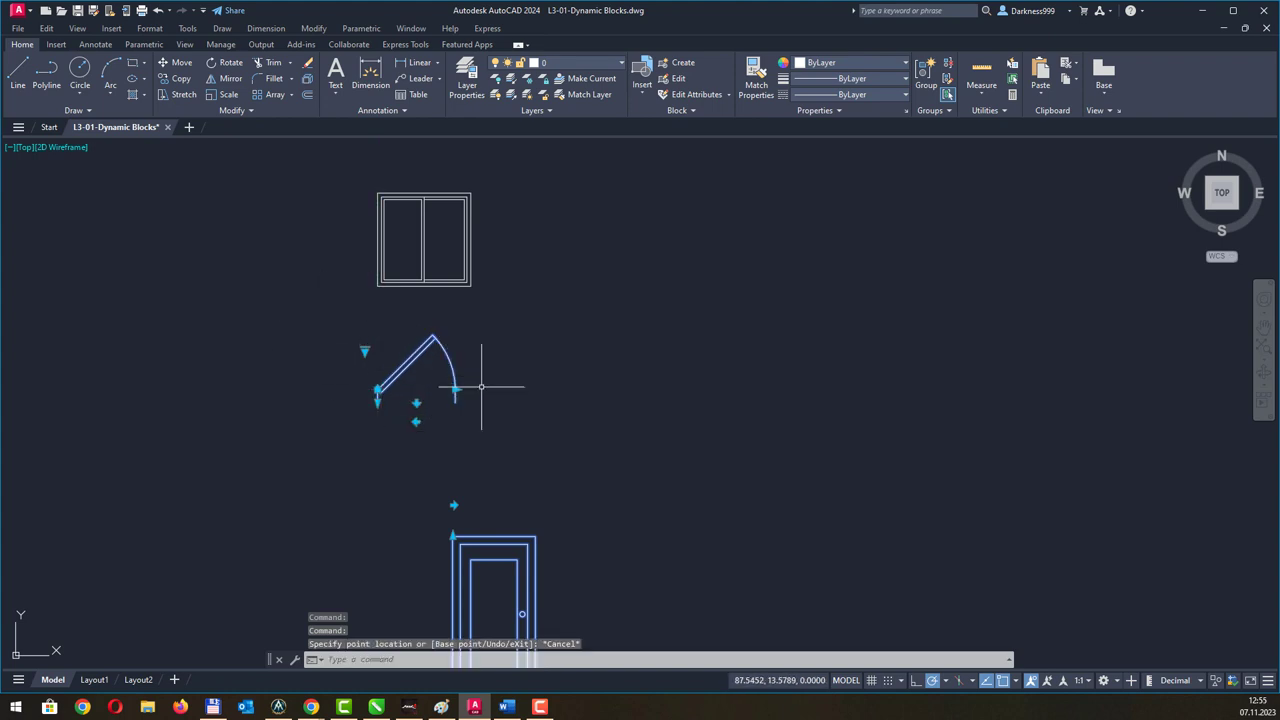
# Draw a diagonal line from right of the window down to the right.
pyautogui.click(18, 72)
pyautogui.click(548, 224)
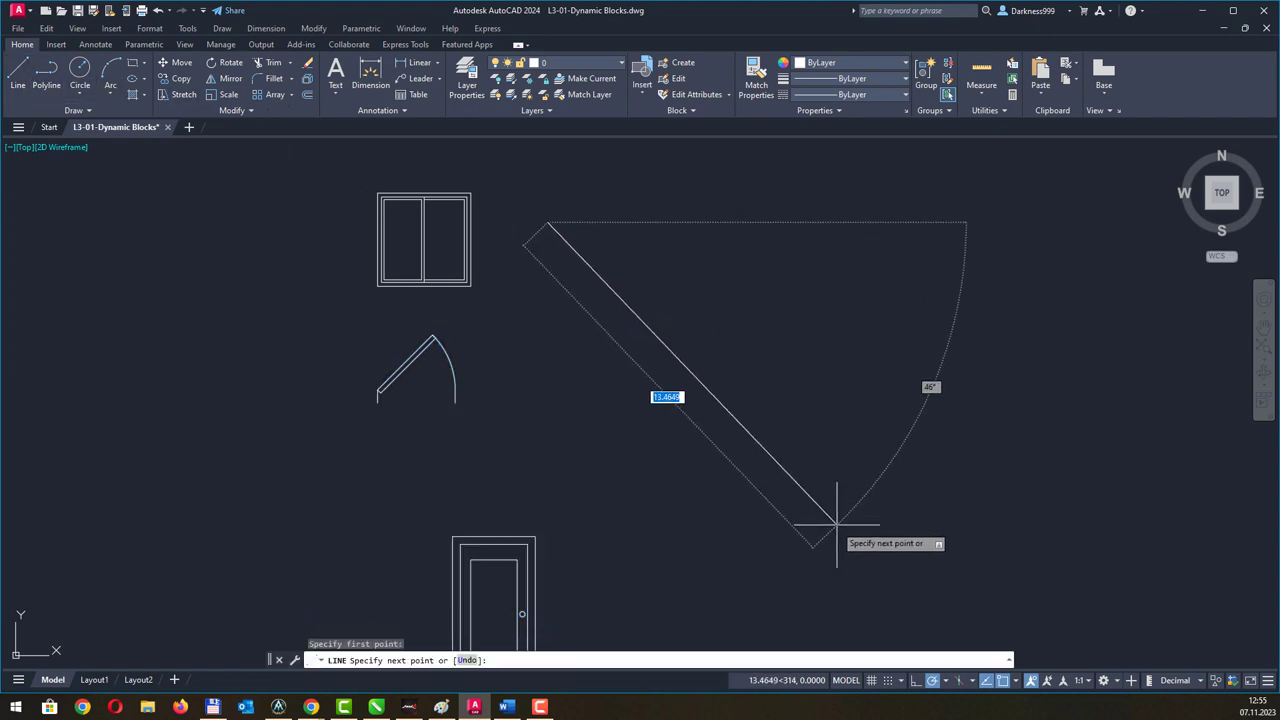
pyautogui.click(726, 436)
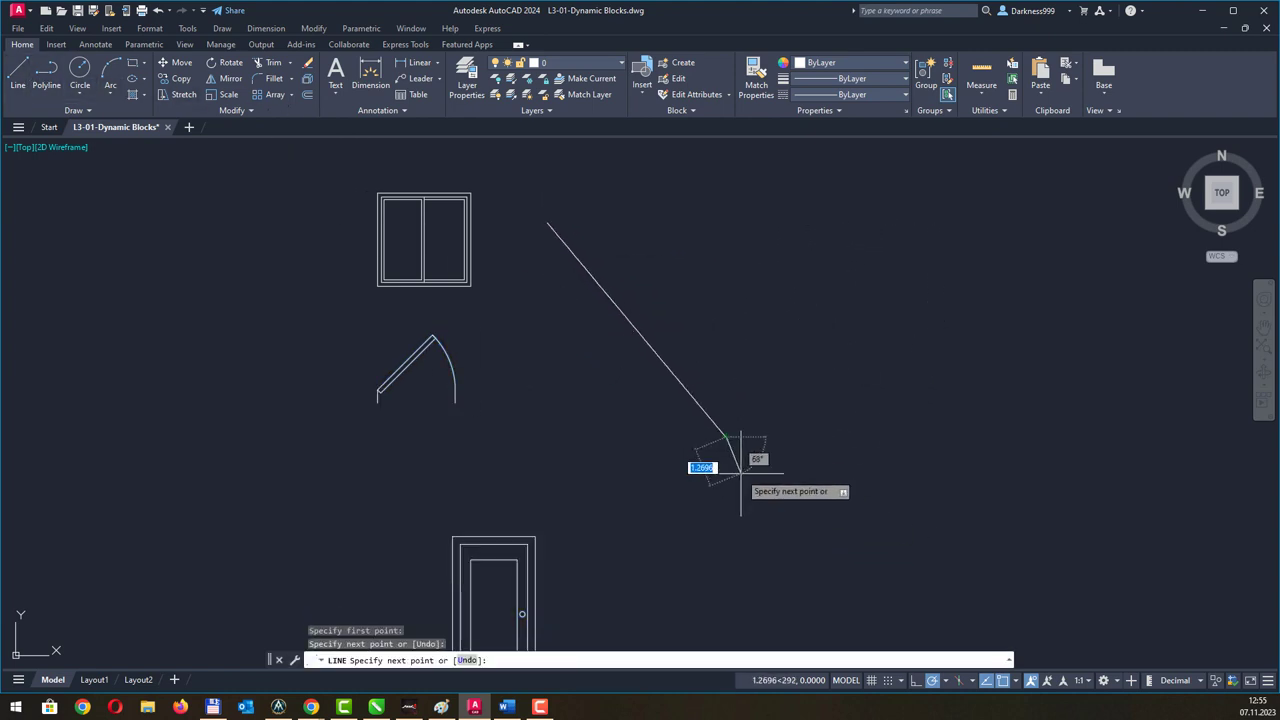
pyautogui.press('Escape')
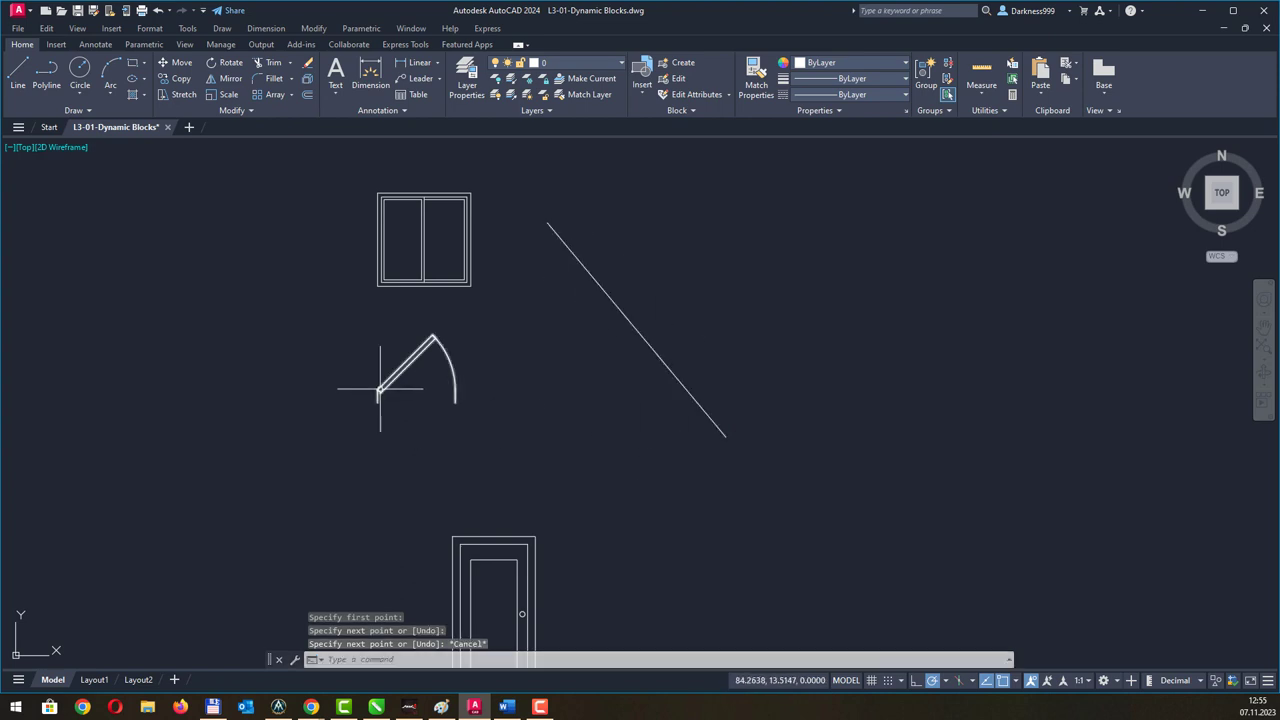
# Align the door block to the new line's upper end, then undo the alignment.
pyautogui.click(383, 392)
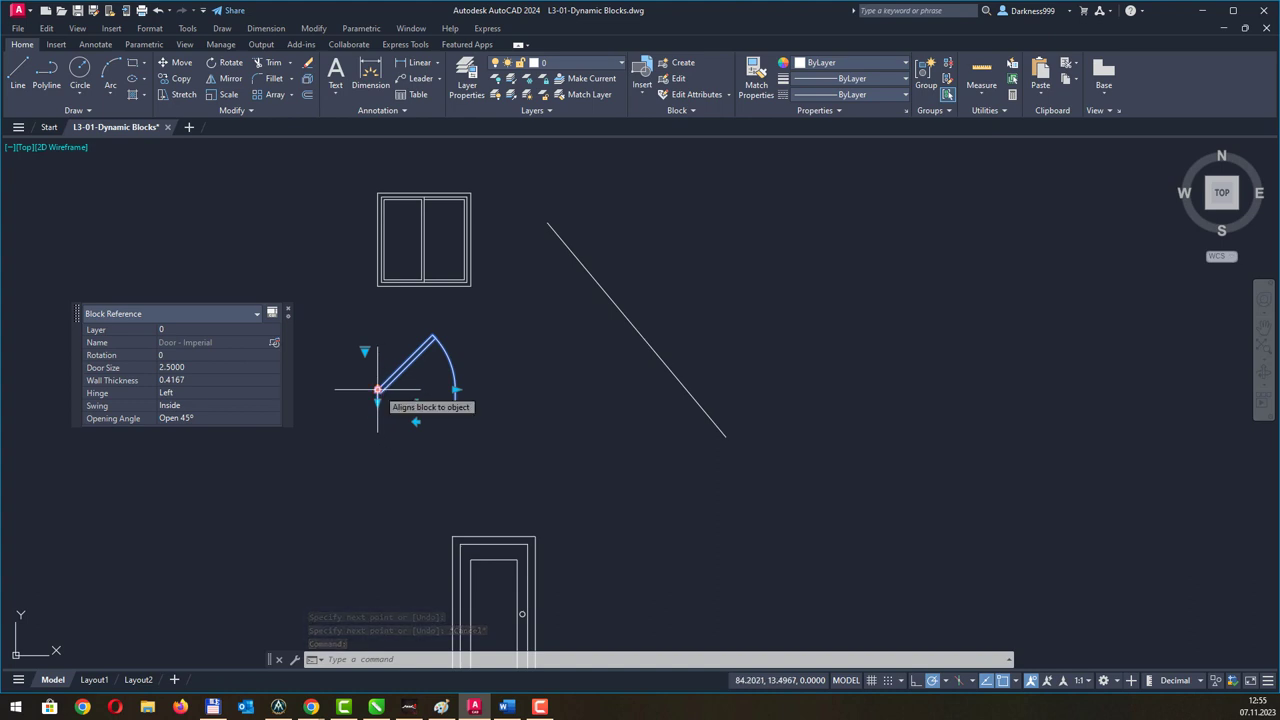
pyautogui.click(378, 391)
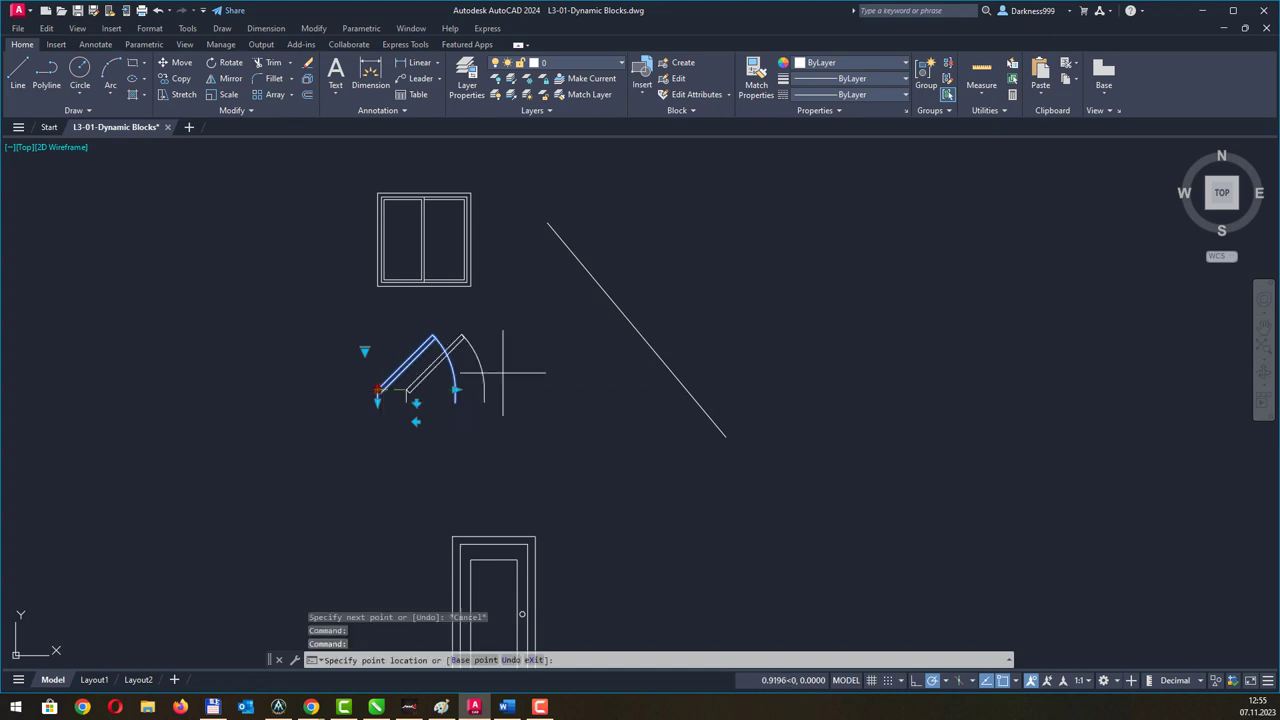
pyautogui.click(554, 224)
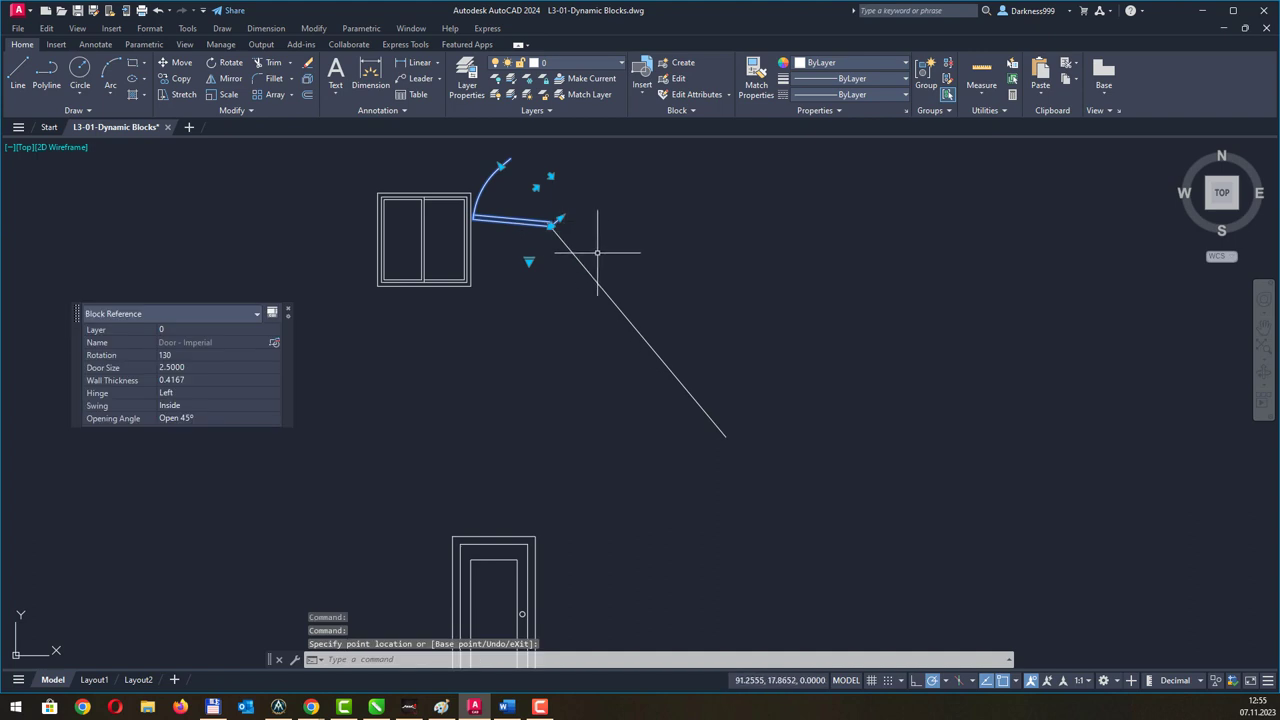
pyautogui.moveTo(598, 253); pyautogui.dragTo(627, 325, button='middle')
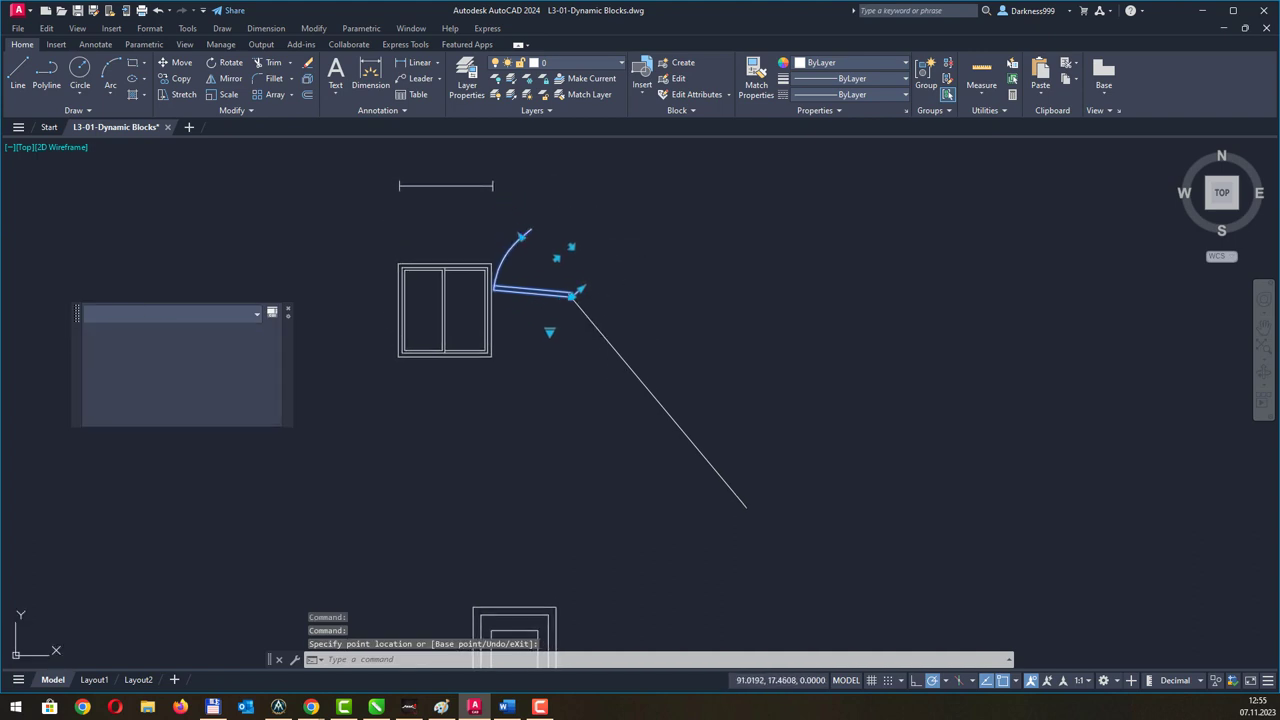
pyautogui.hotkey('ctrl', 'z')
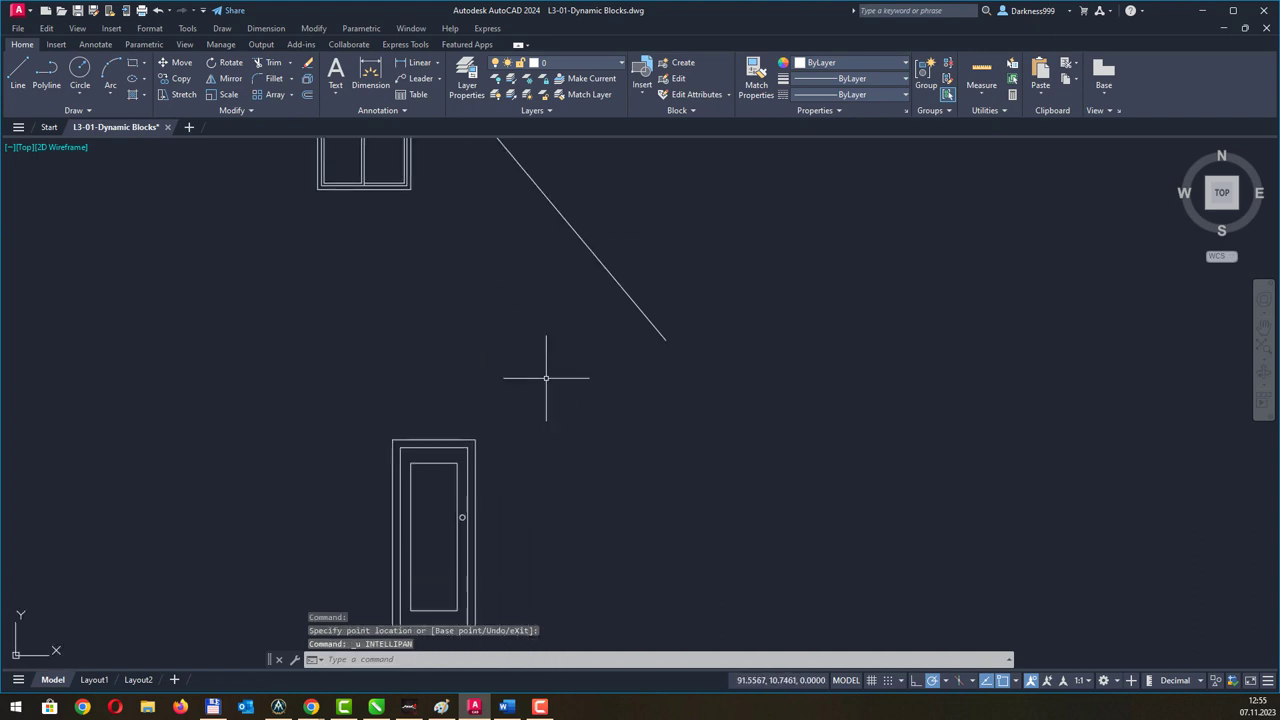
pyautogui.scroll(-2, 543, 371)
pyautogui.moveTo(543, 371); pyautogui.dragTo(540, 468, button='middle')
pyautogui.hotkey('ctrl', 'z')
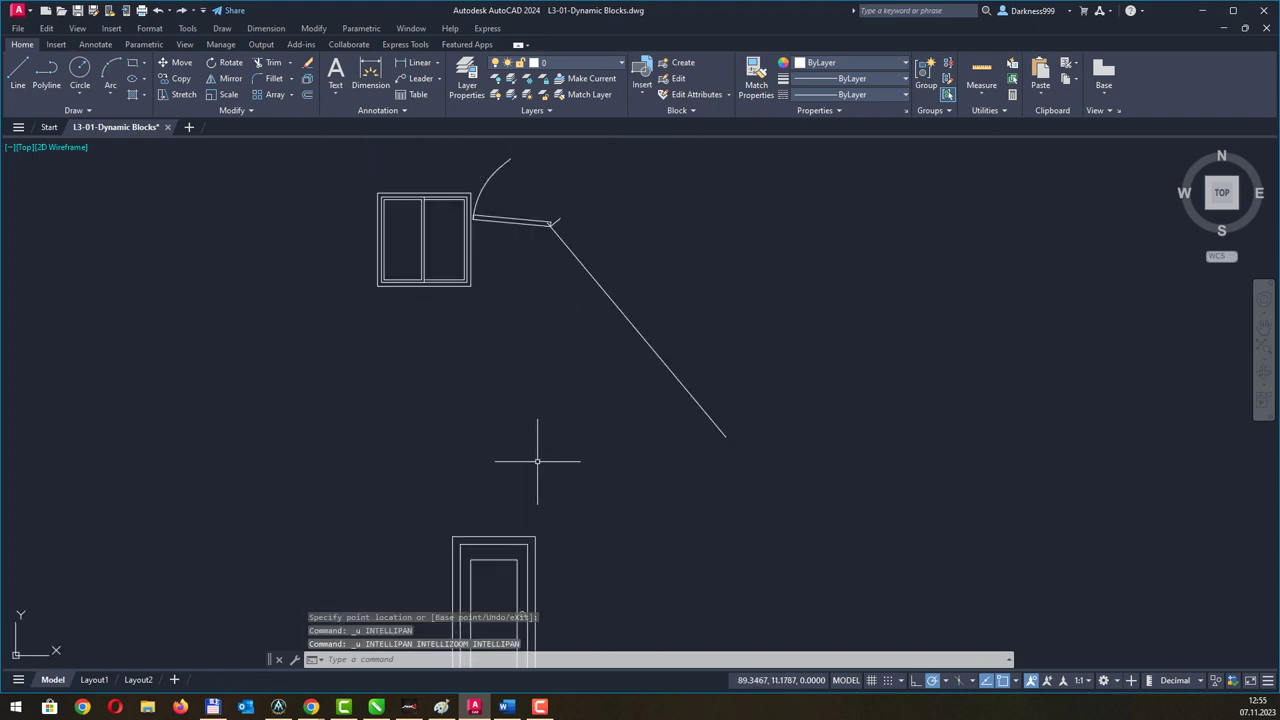
pyautogui.hotkey('ctrl', 'z')
# Reselect the door block and reduce its wall thickness to 0.3333.
pyautogui.click(390, 370)
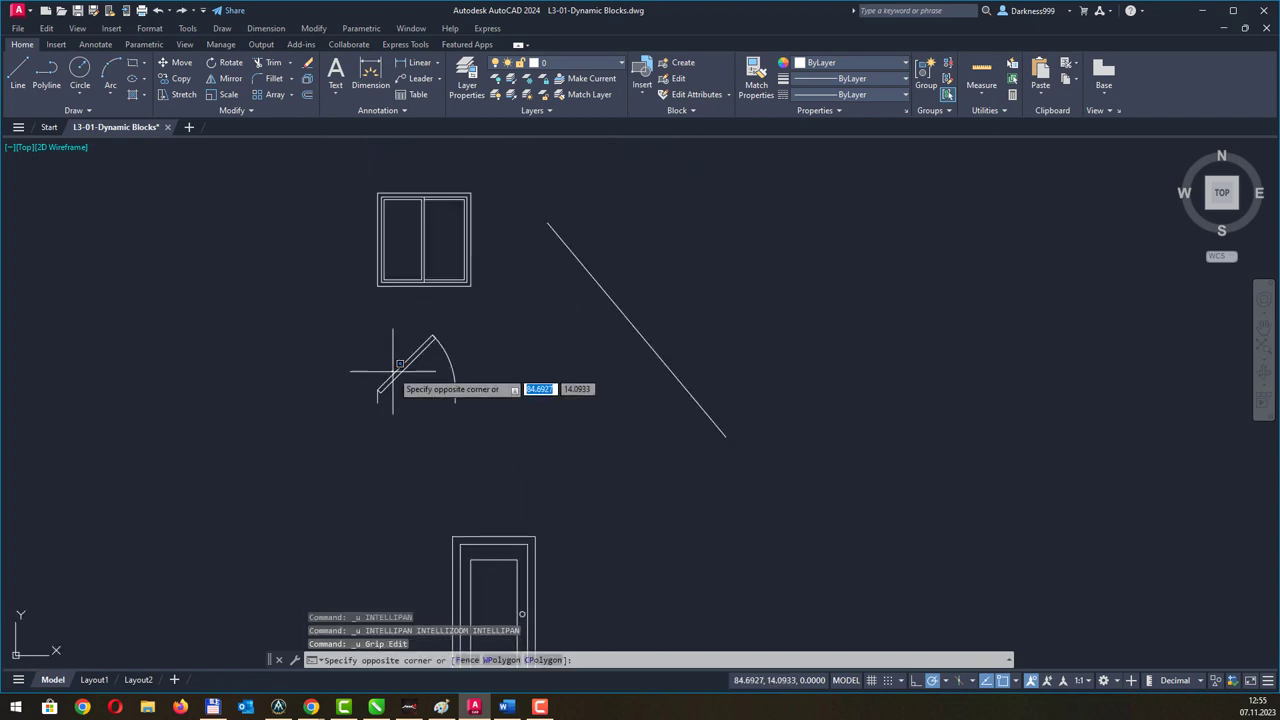
pyautogui.click(397, 388)
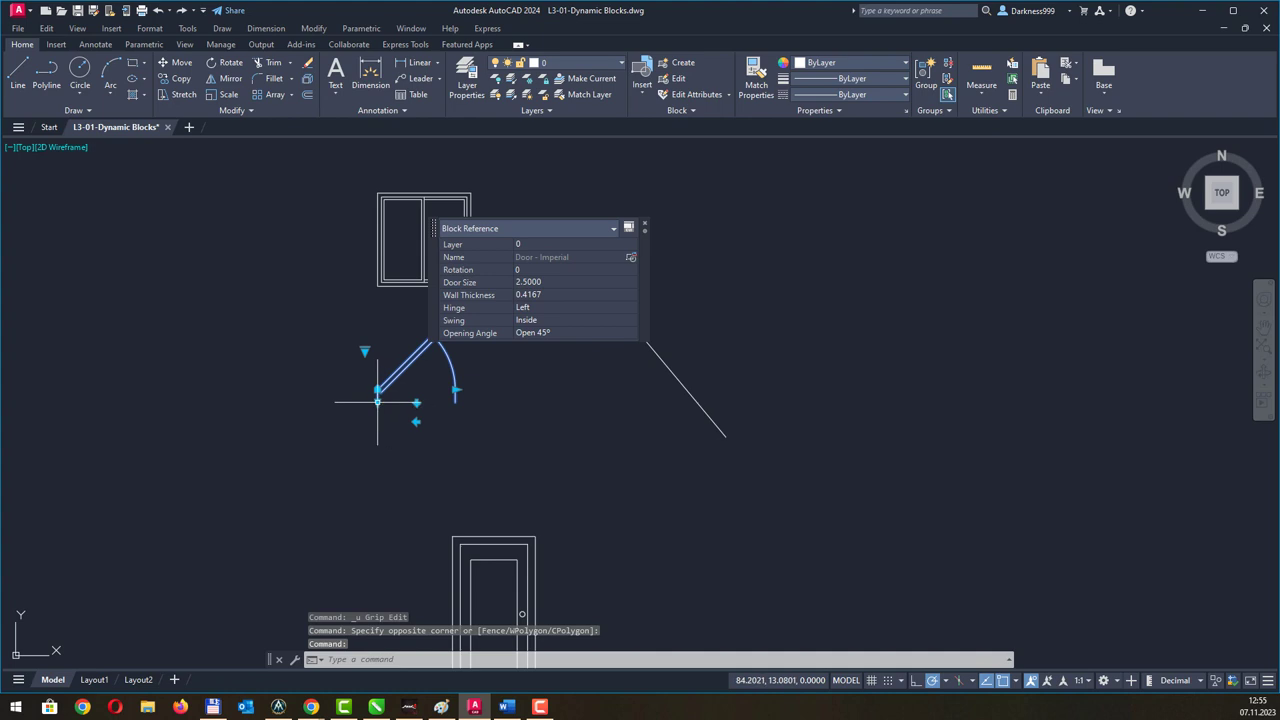
pyautogui.click(377, 401)
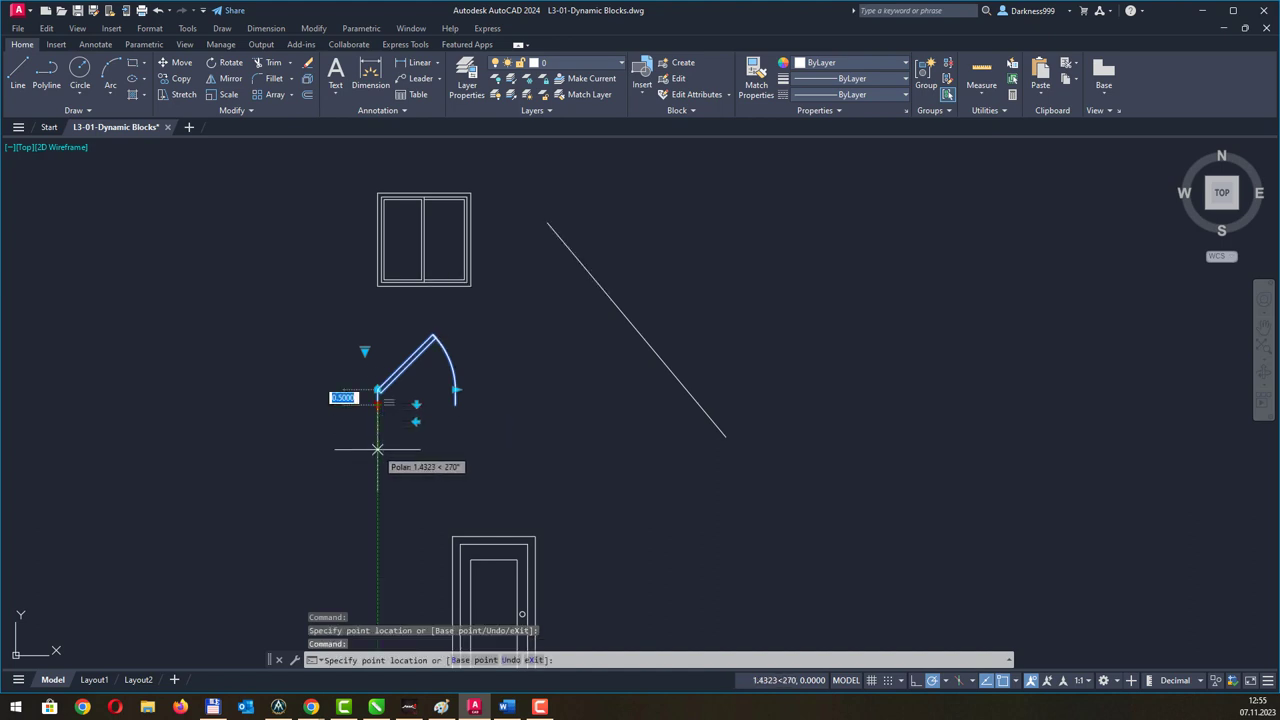
pyautogui.click(377, 393)
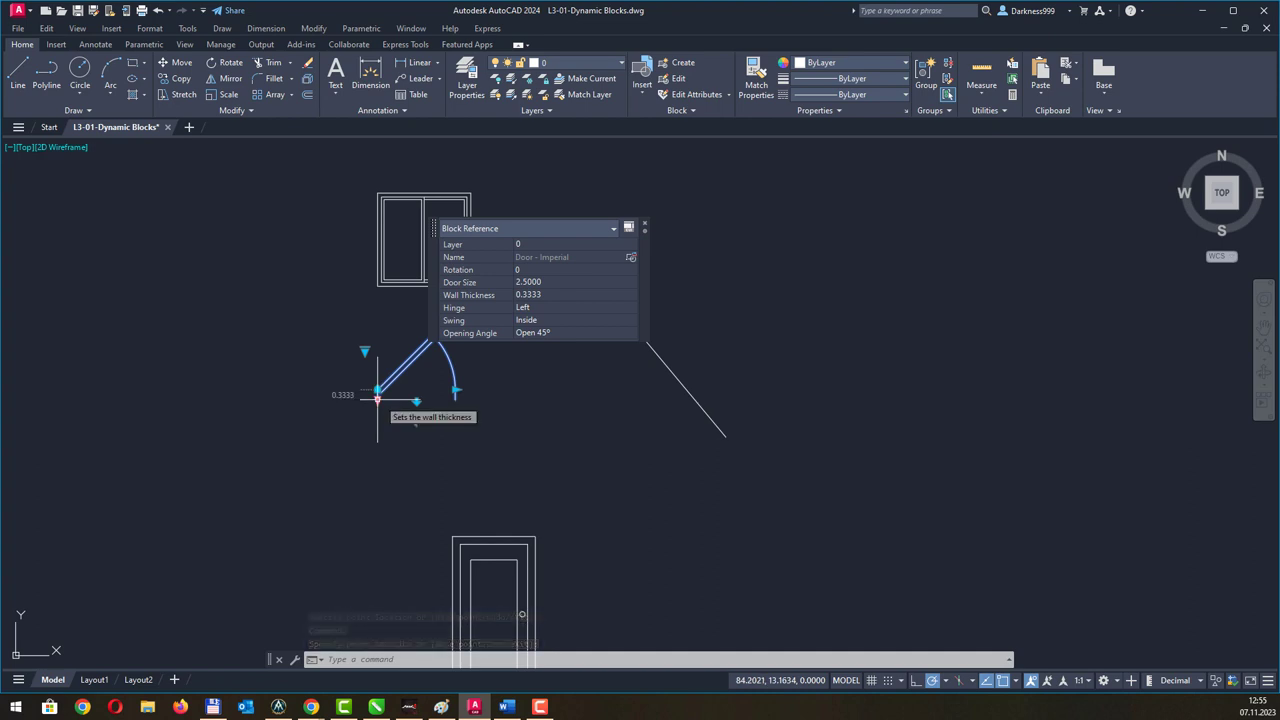
# Restore wall thickness to 0.5000 and flip swing and hinge side back, leaving it Inside.
pyautogui.click(377, 399)
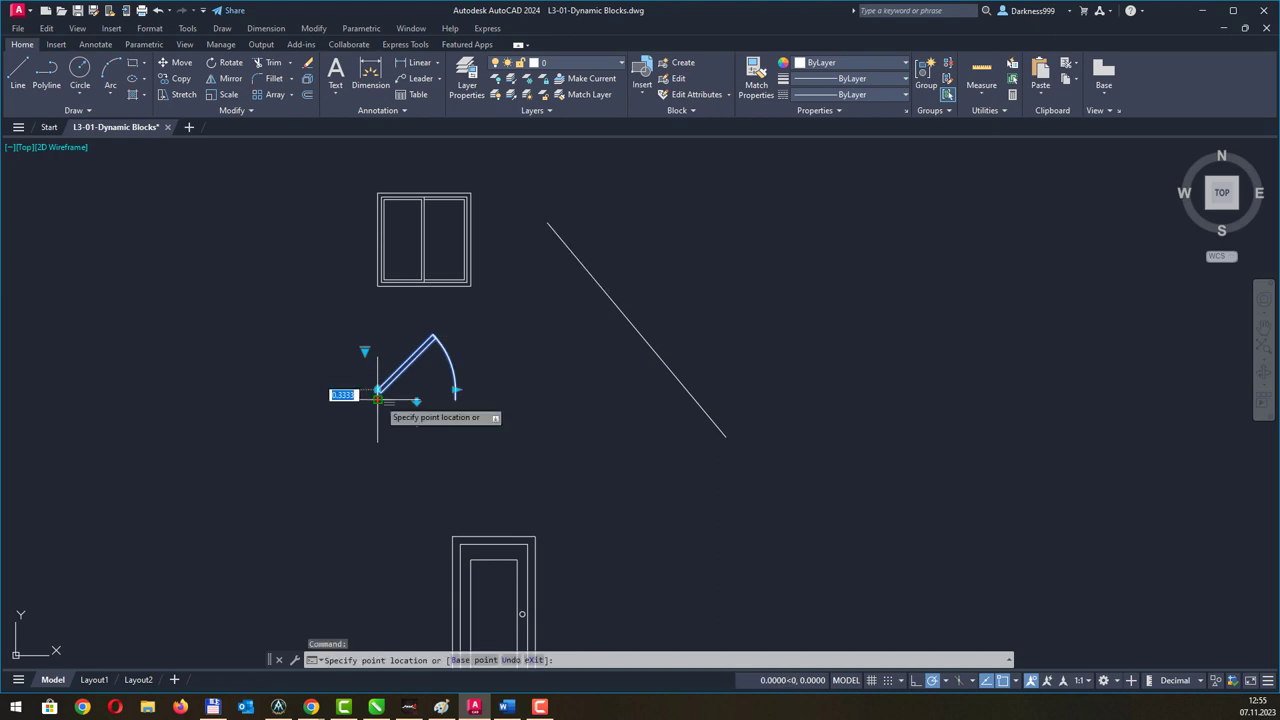
pyautogui.click(379, 413)
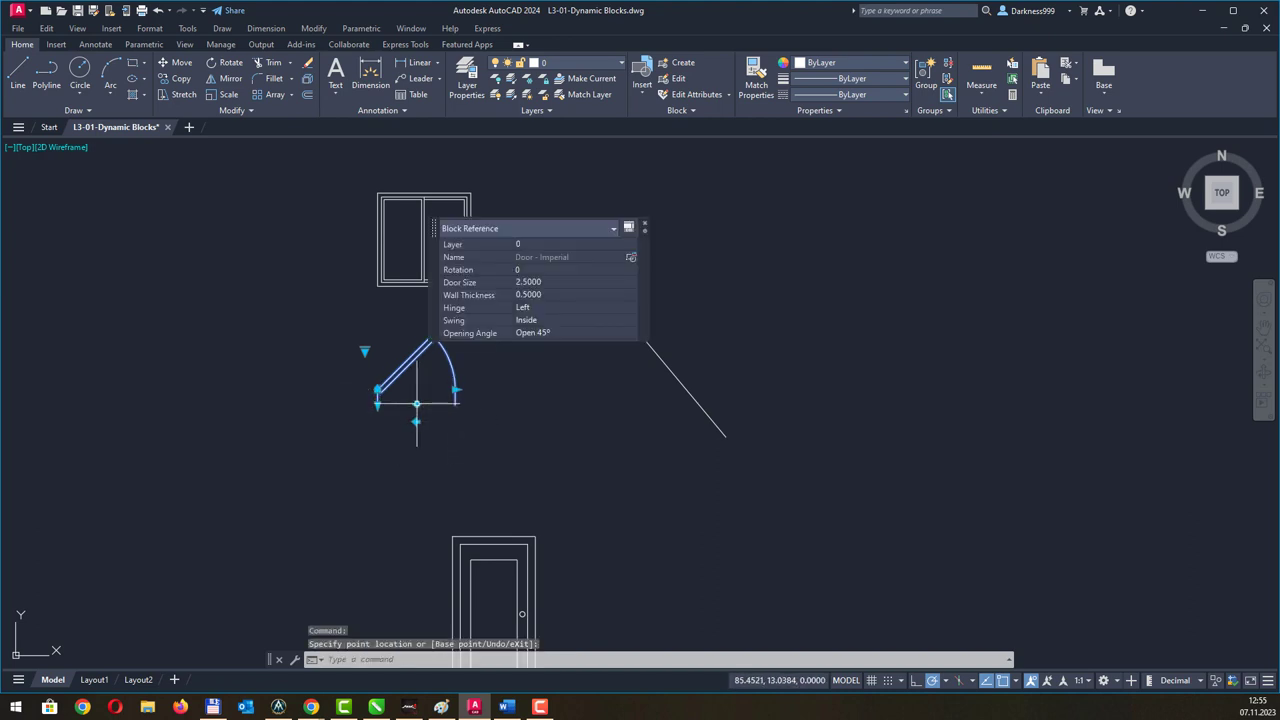
pyautogui.click(364, 351)
pyautogui.click(421, 397)
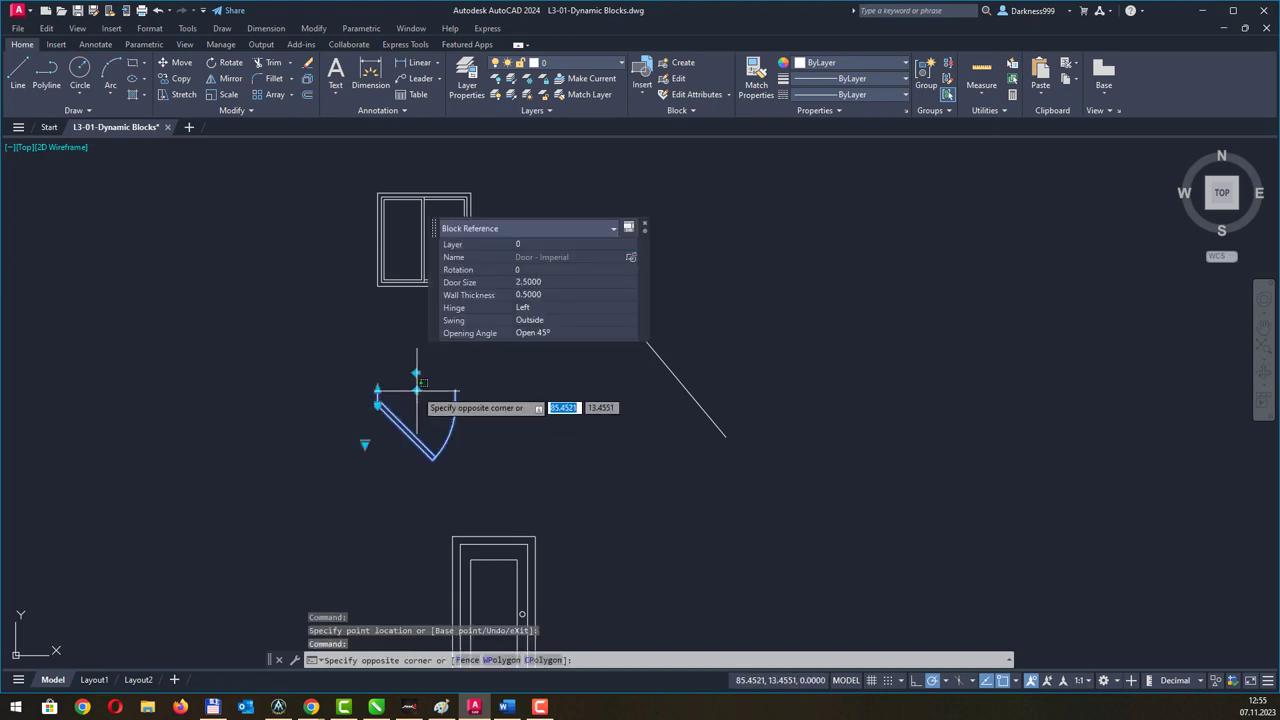
pyautogui.click(421, 382)
pyautogui.click(417, 374)
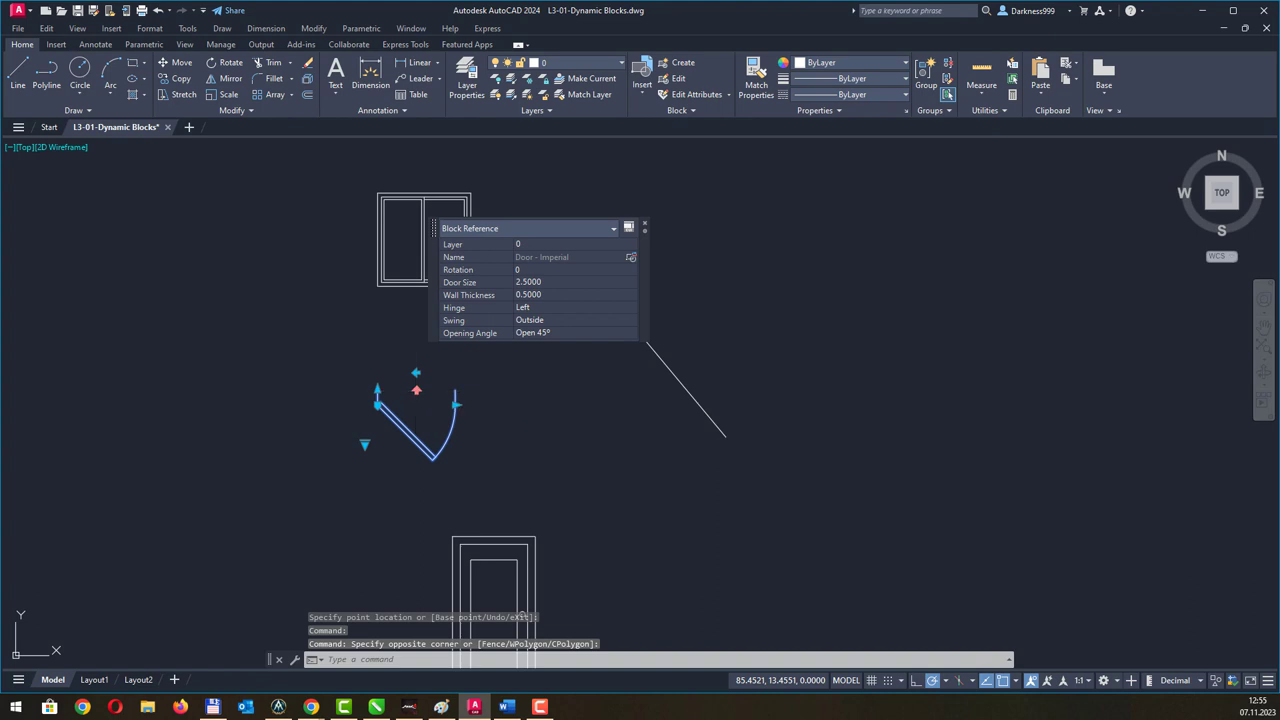
pyautogui.click(417, 421)
pyautogui.click(417, 421)
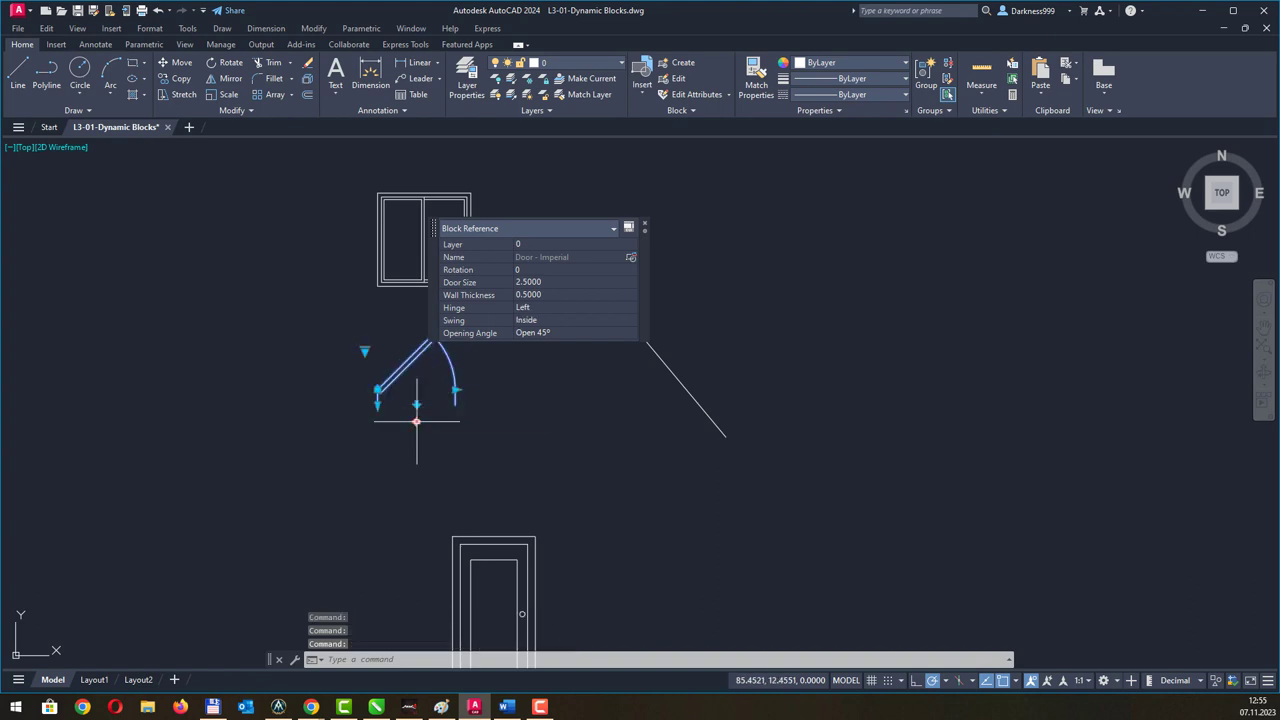
# Enlarge the door to size 3.0000 at Open 45°, then deselect it.
pyautogui.click(455, 391)
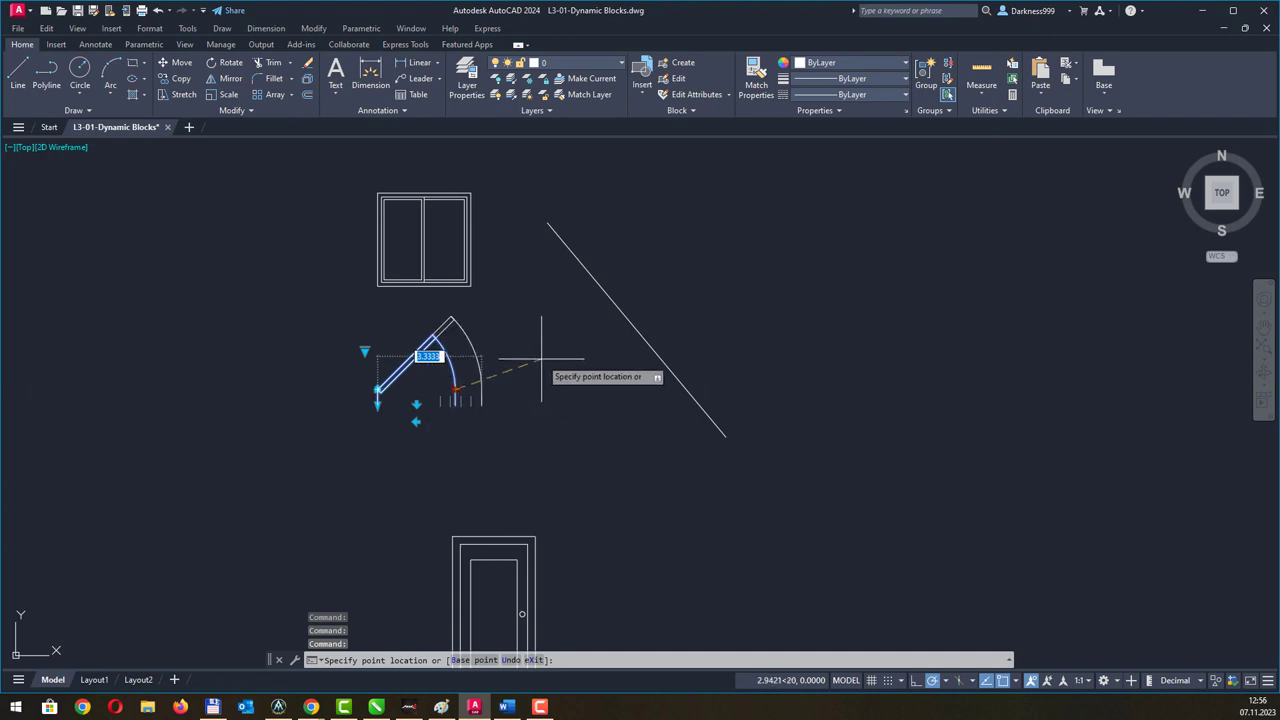
pyautogui.click(471, 391)
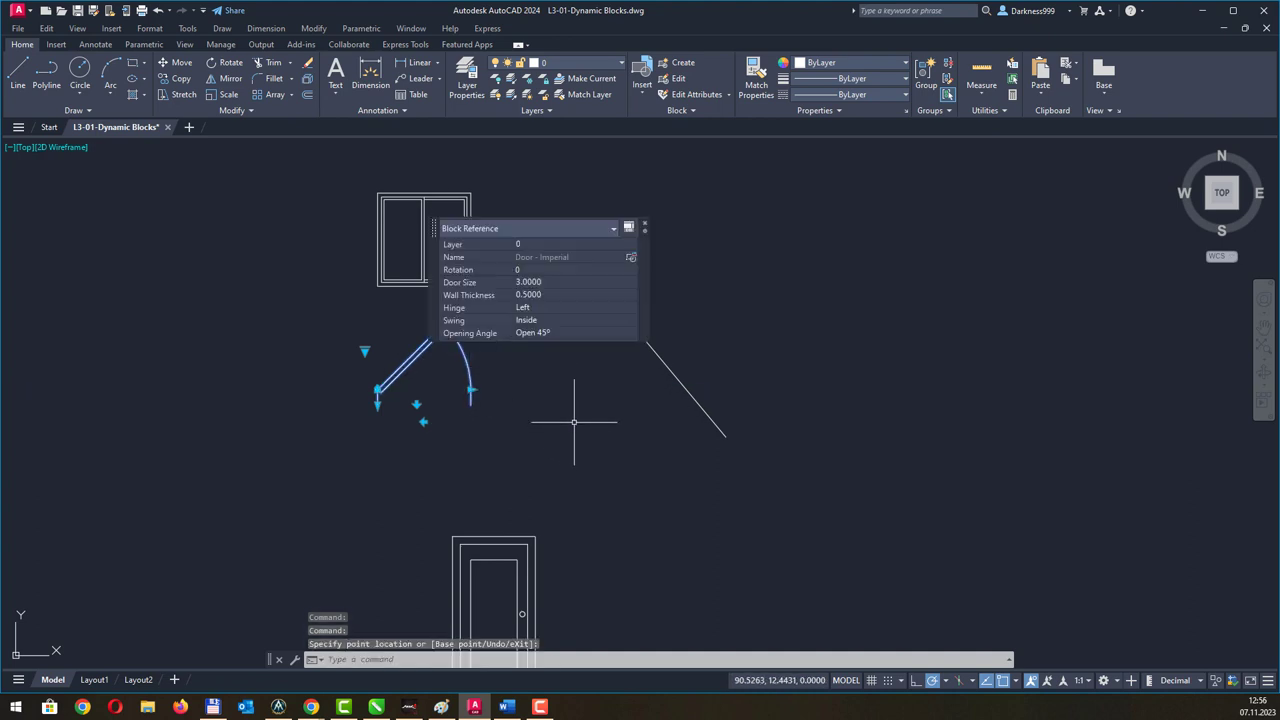
pyautogui.press('Escape')
pyautogui.moveTo(589, 329); pyautogui.dragTo(538, 356, button='middle')
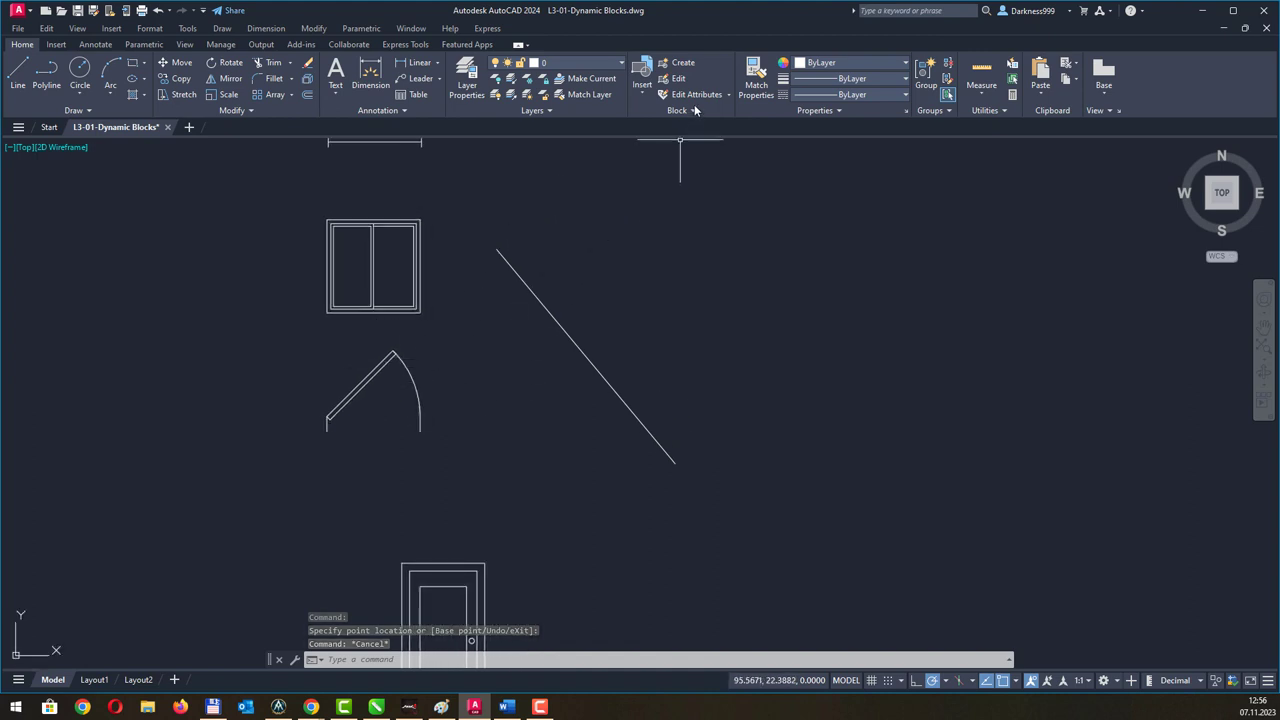
# Insert a trial door at the line's endpoint, then delete it and the long diagonal line.
pyautogui.click(647, 97)
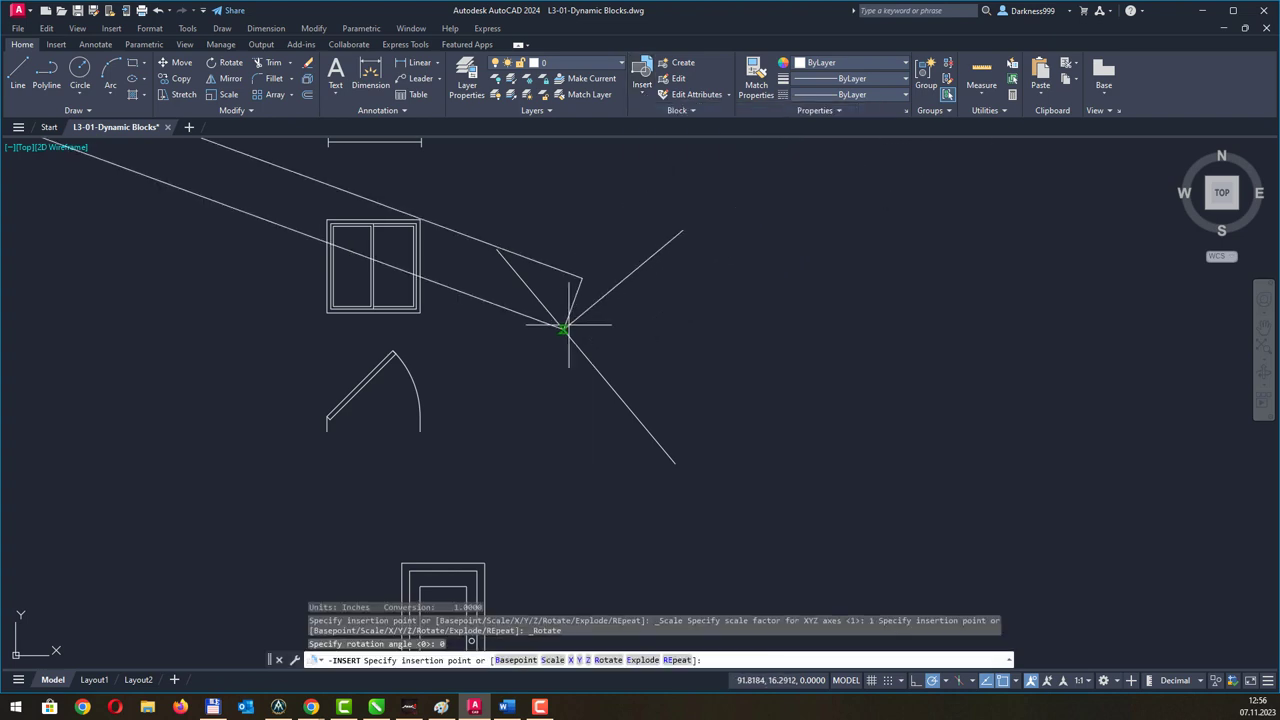
pyautogui.click(497, 249)
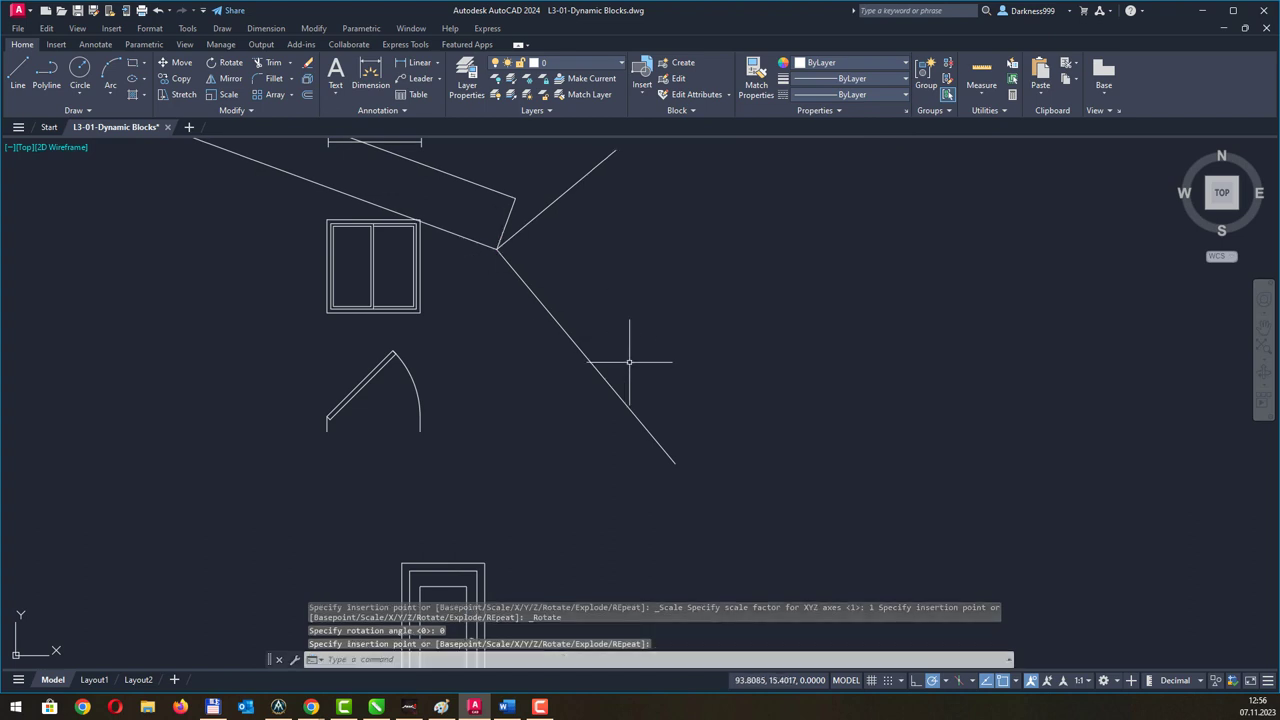
pyautogui.scroll(-3, 626, 387)
pyautogui.scroll(-2, 626, 387)
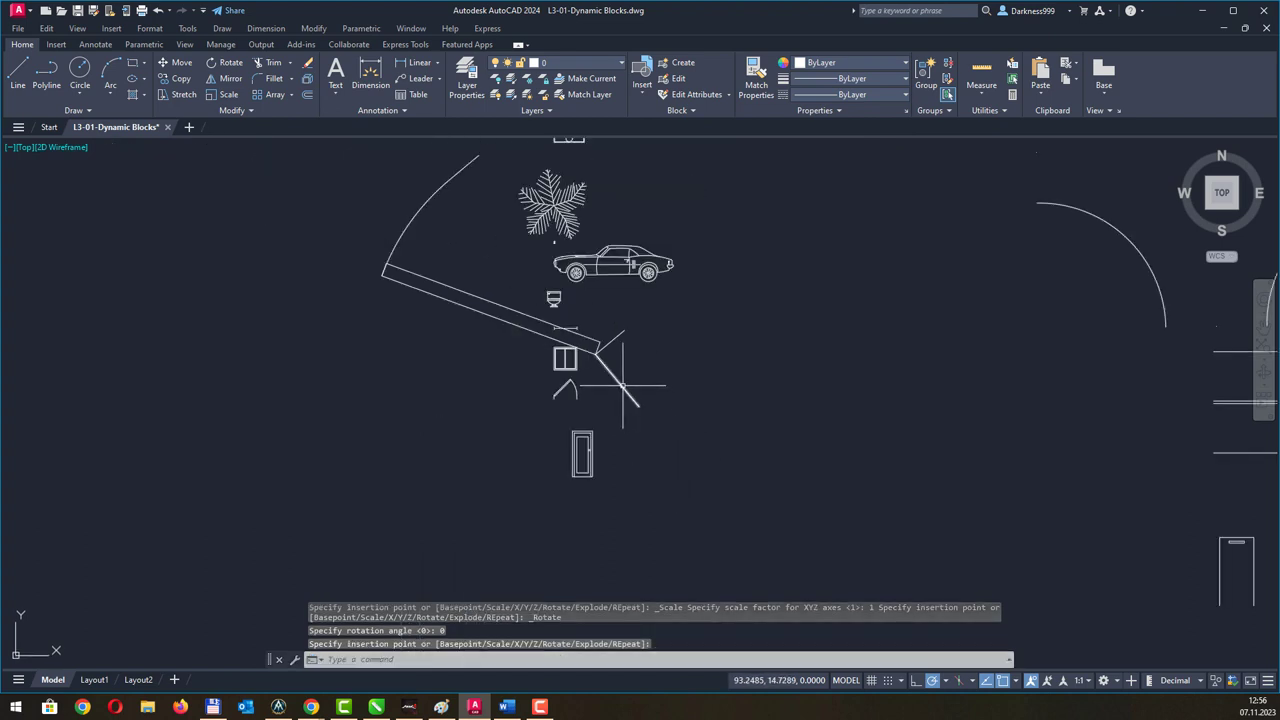
pyautogui.click(530, 315)
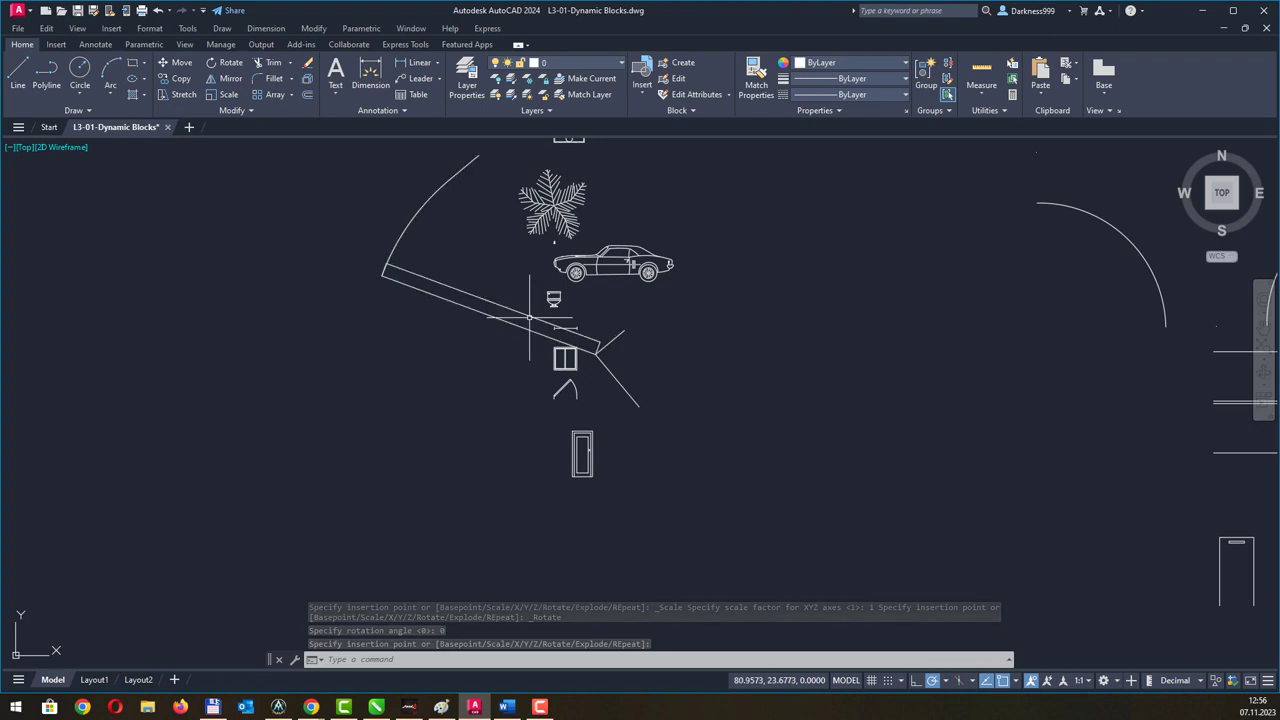
pyautogui.press('Delete')
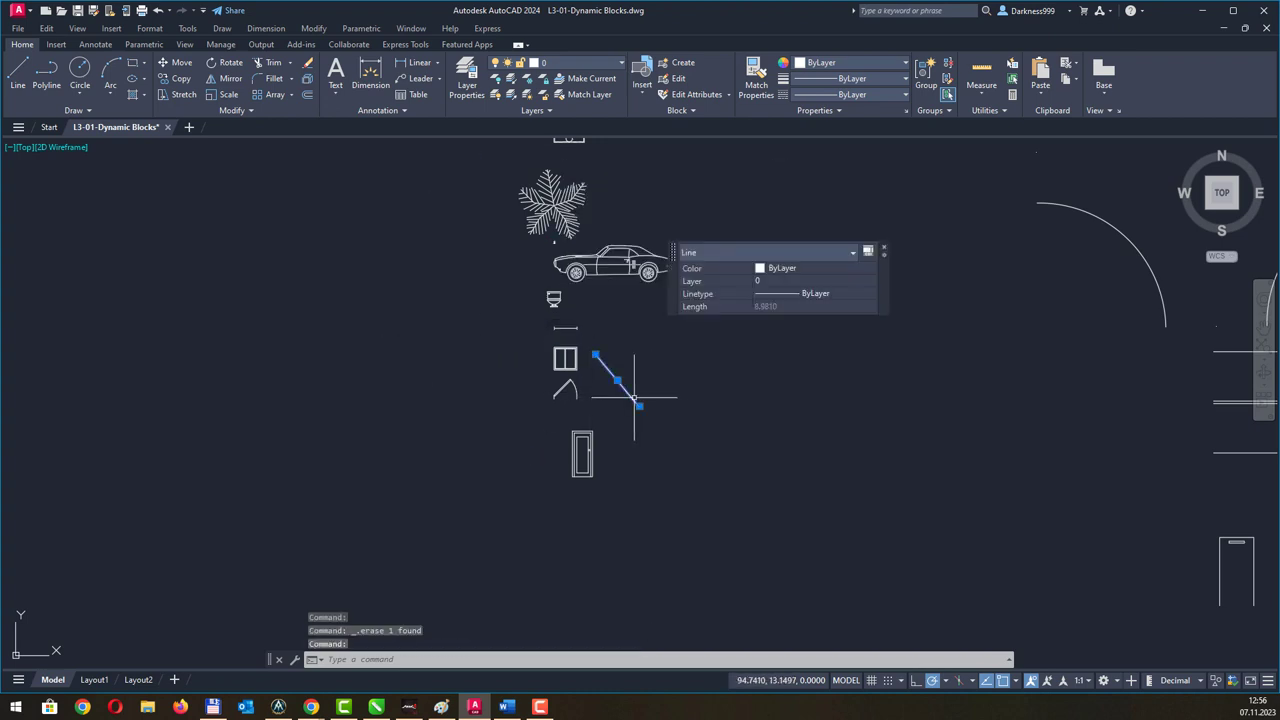
pyautogui.press('Delete')
pyautogui.click(18, 72)
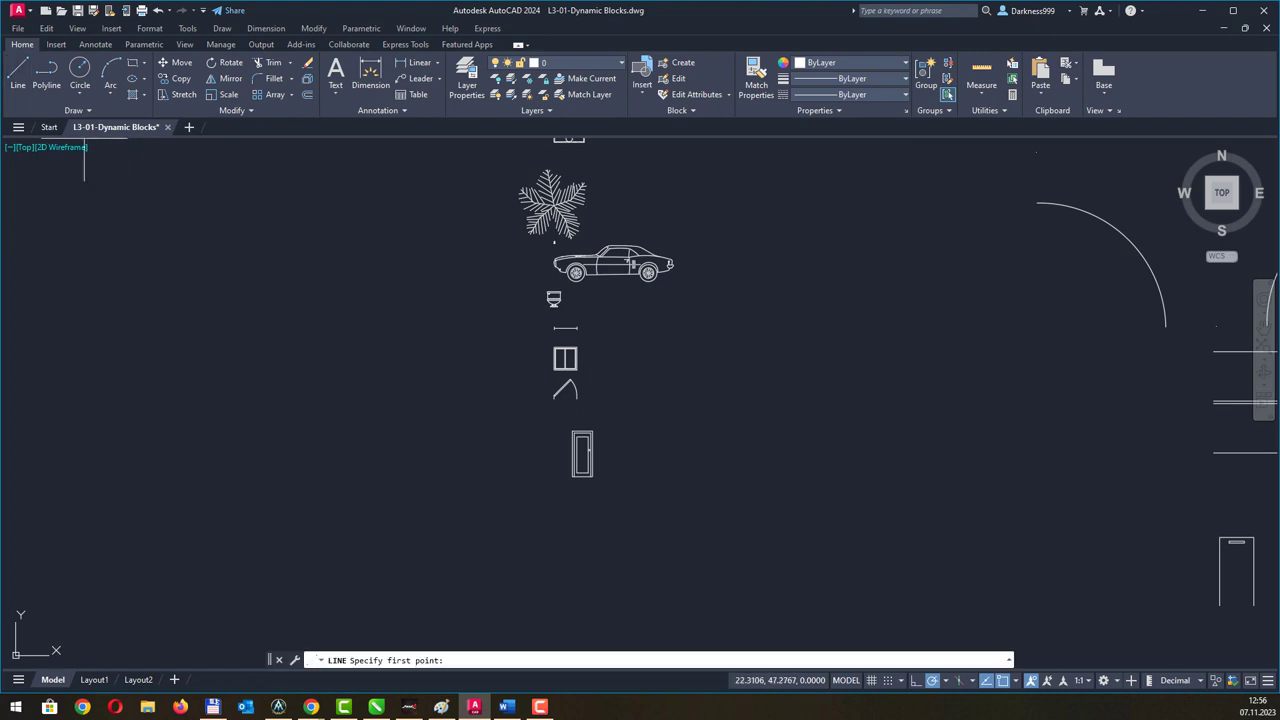
pyautogui.click(134, 238)
pyautogui.click(515, 627)
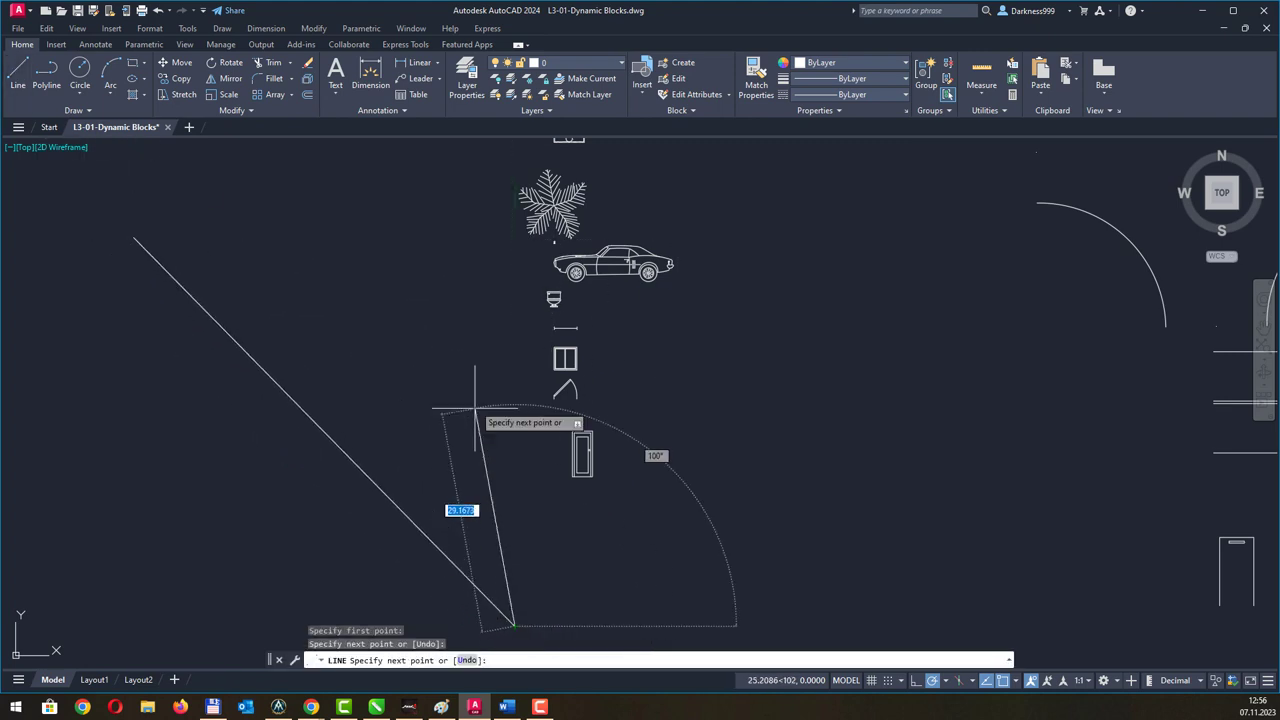
pyautogui.press('Escape')
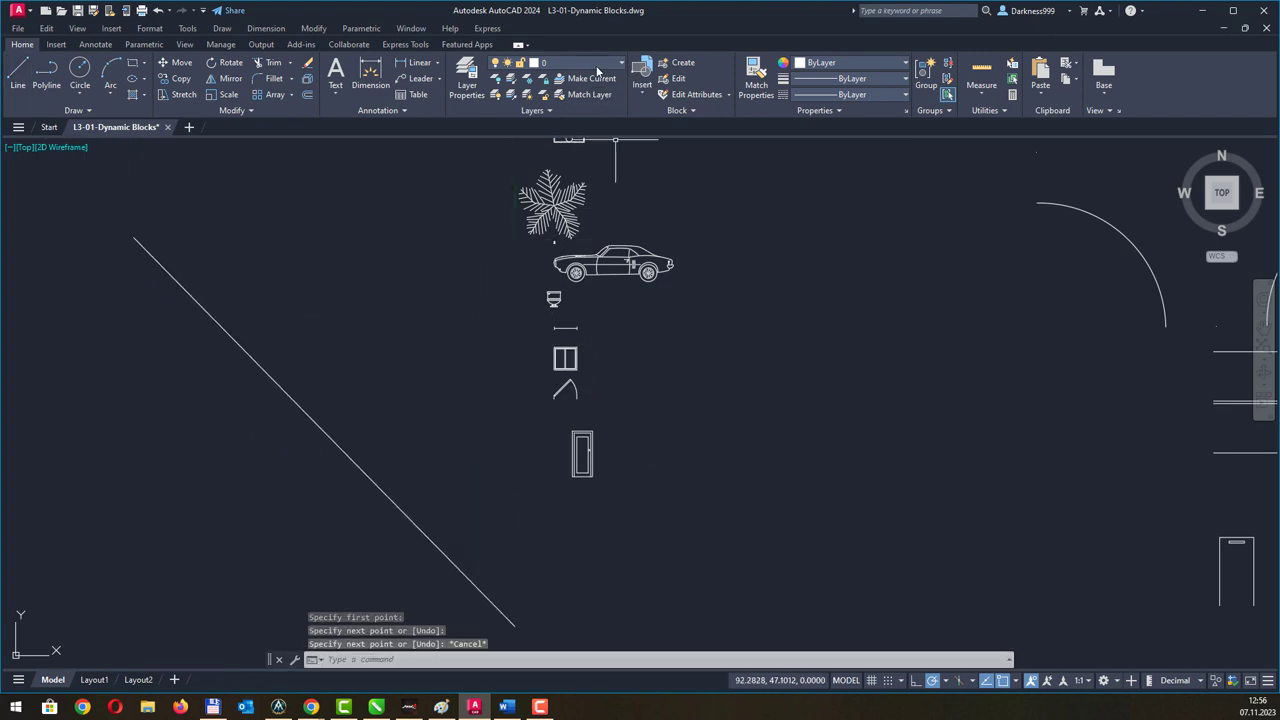
pyautogui.click(644, 94)
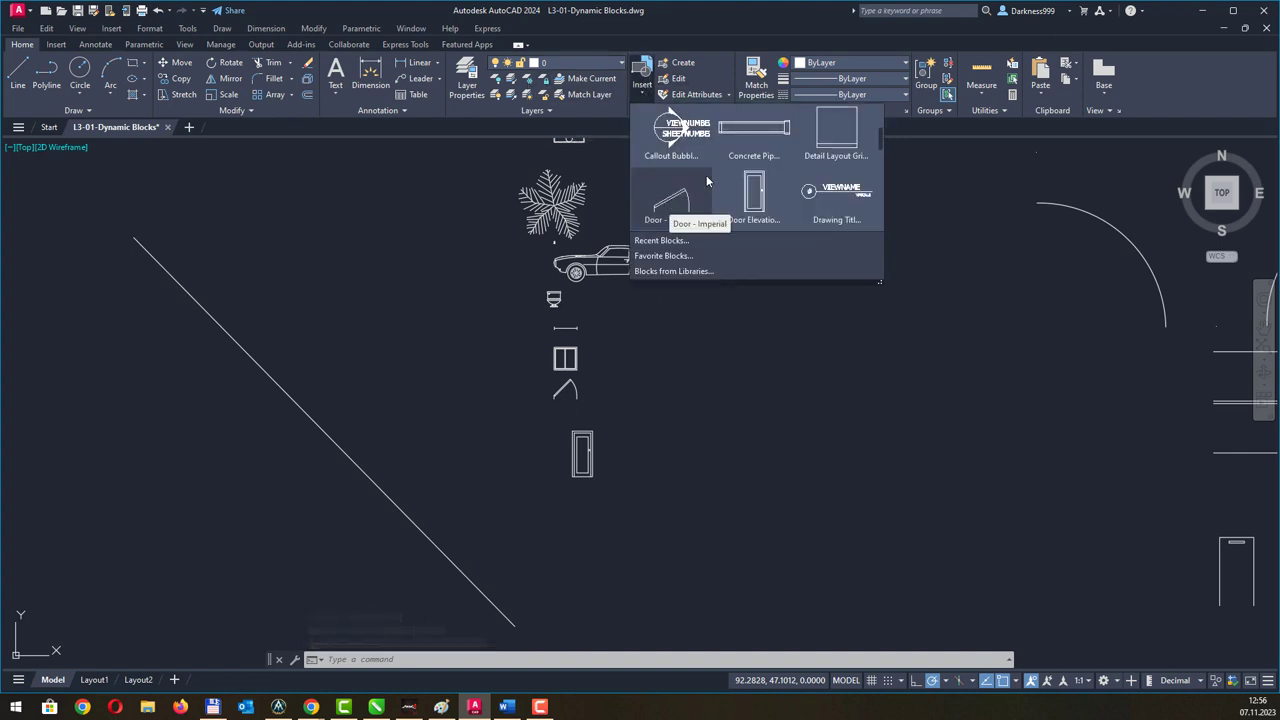
pyautogui.scroll(2, 760, 165)
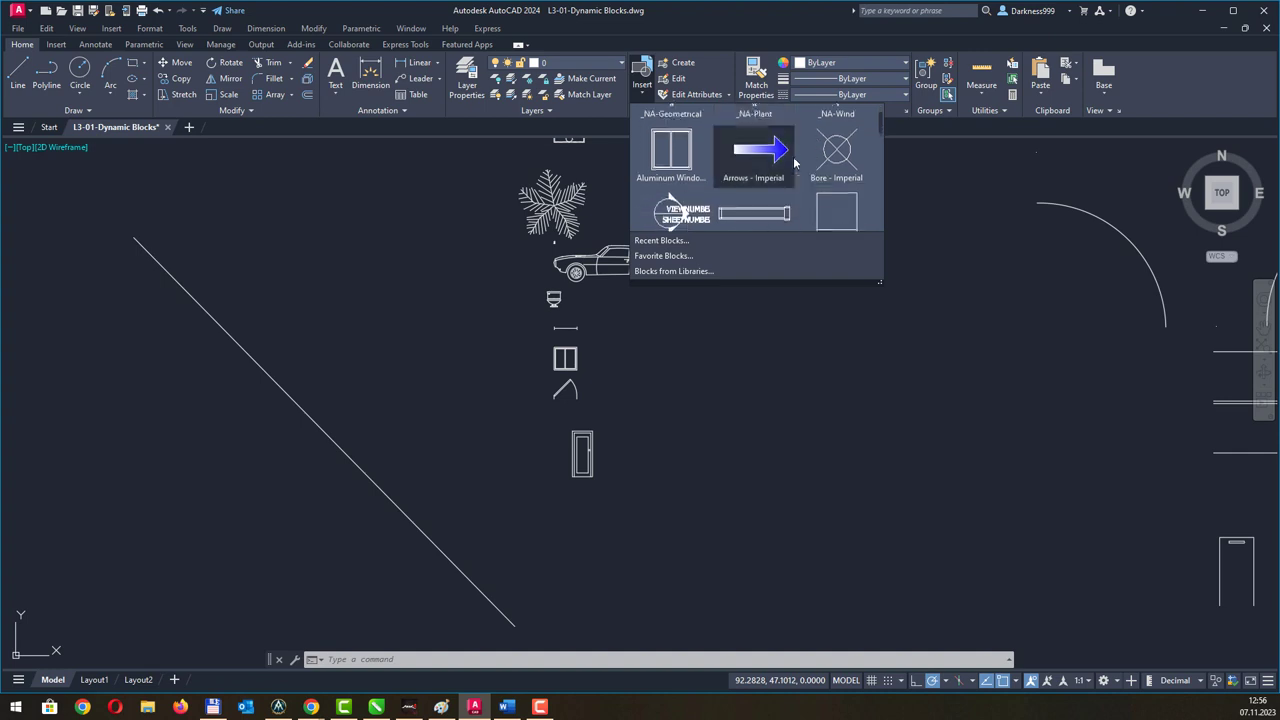
pyautogui.scroll(-2, 795, 175)
pyautogui.scroll(-2, 757, 185)
pyautogui.click(757, 183)
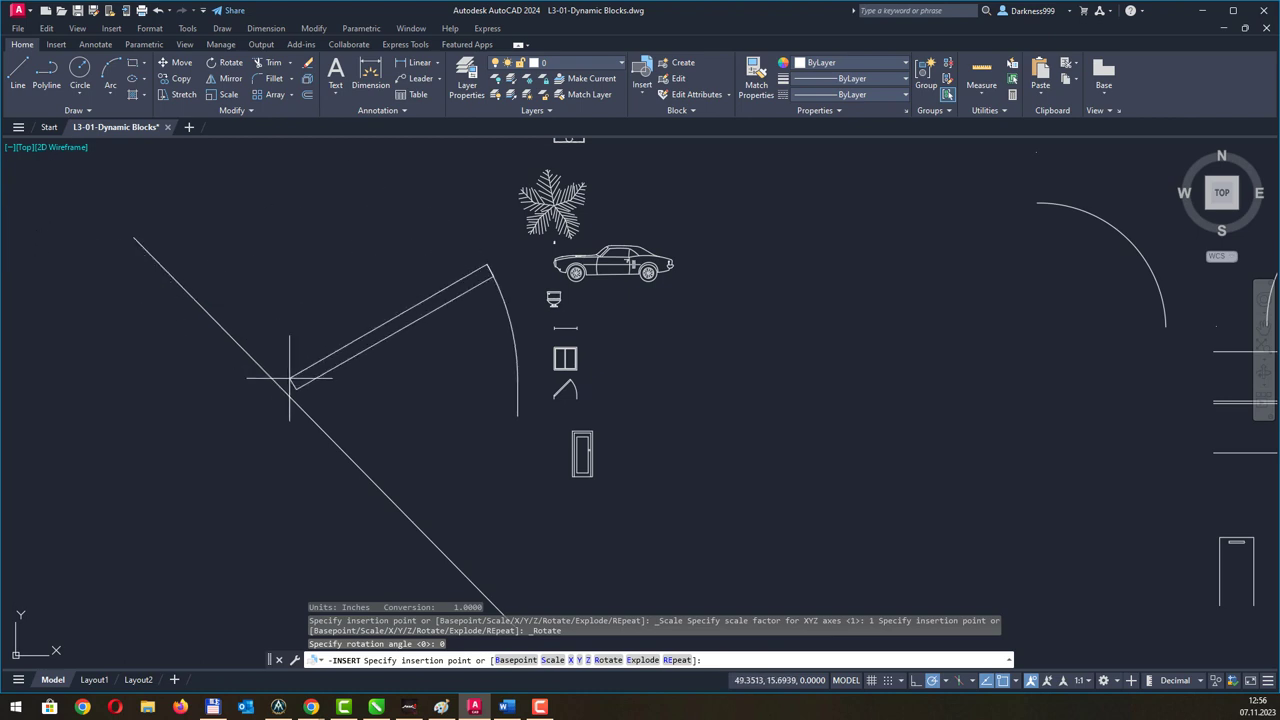
pyautogui.click(310, 423)
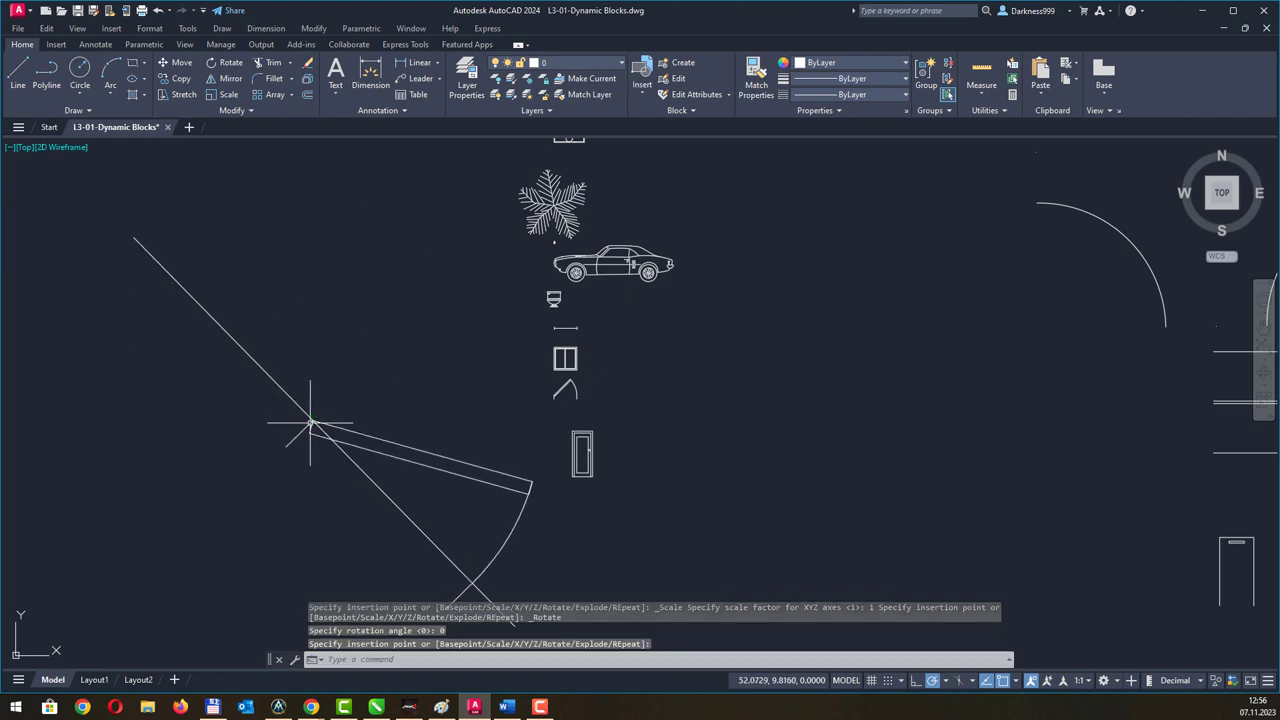
pyautogui.moveTo(465, 405); pyautogui.dragTo(379, 308, button='middle')
pyautogui.press('Escape')
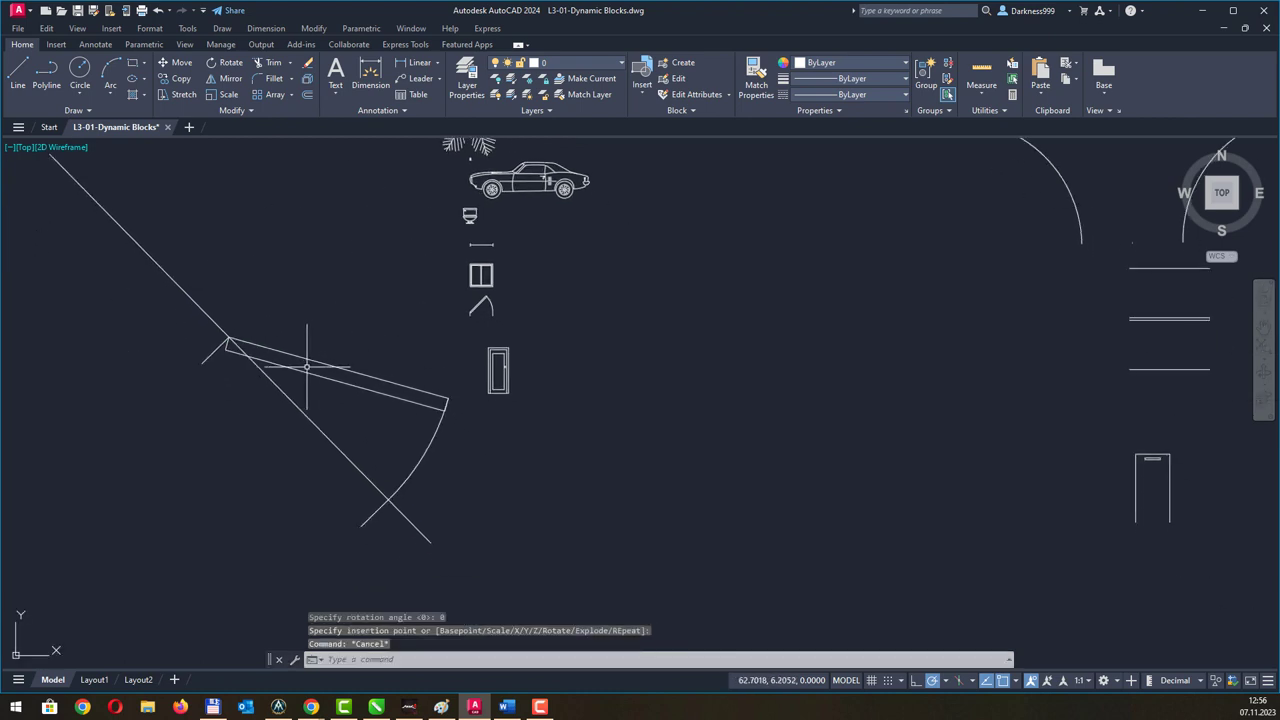
pyautogui.click(207, 357)
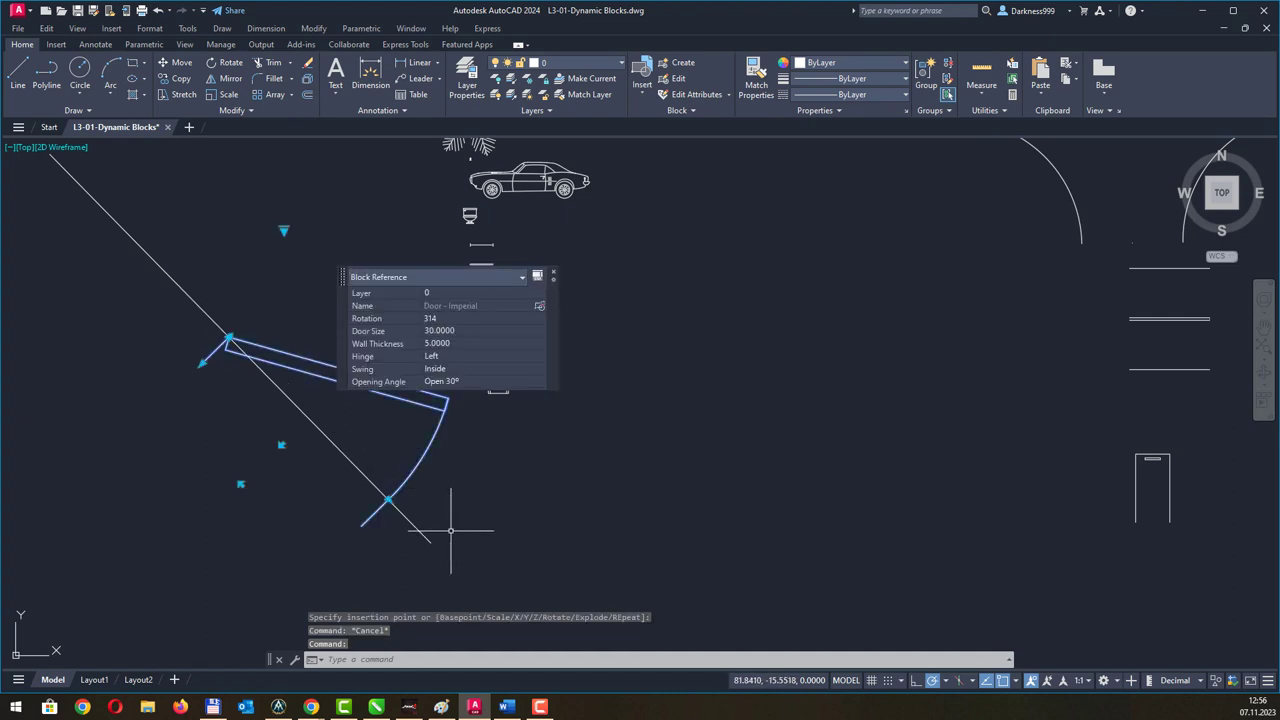
pyautogui.click(228, 340)
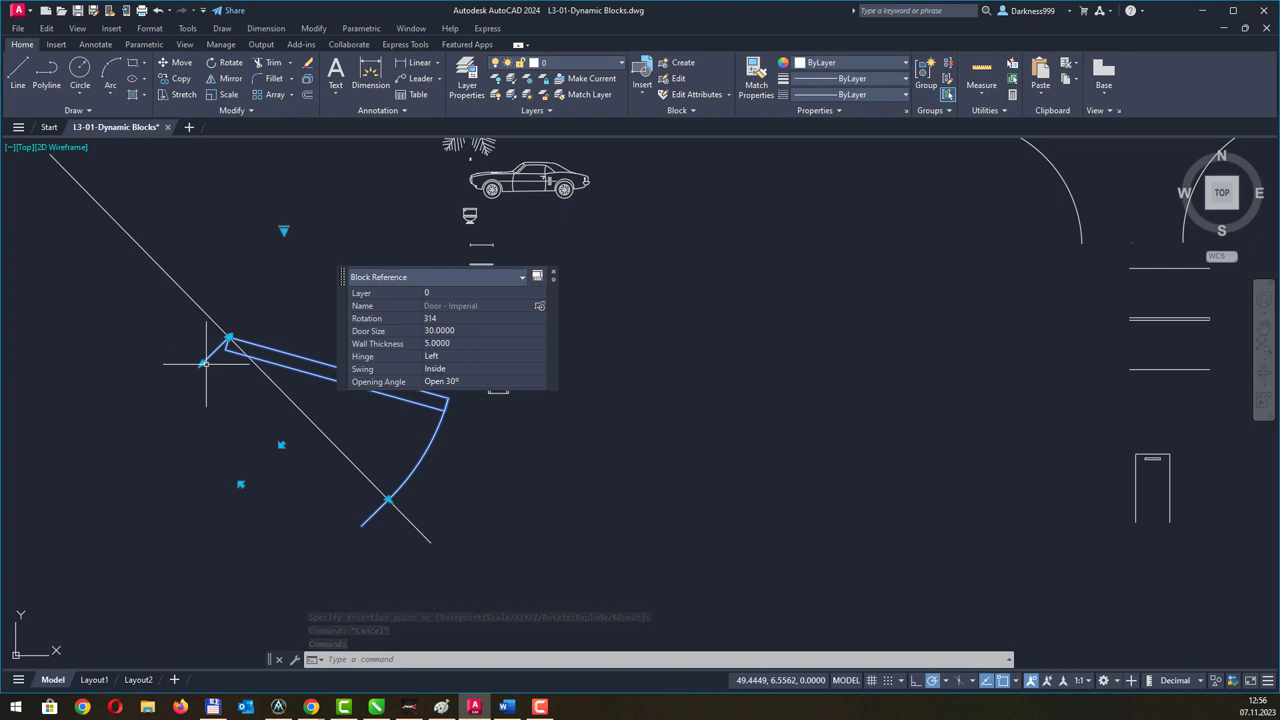
pyautogui.click(284, 232)
pyautogui.click(314, 300)
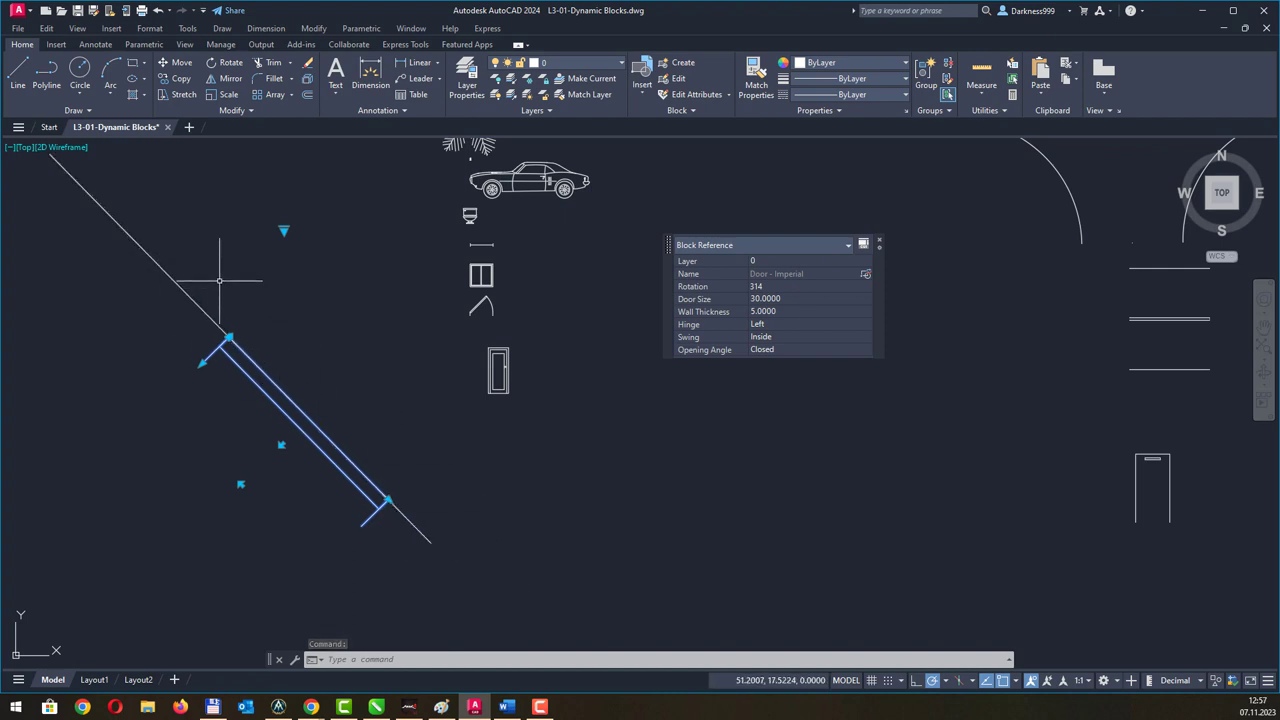
pyautogui.click(487, 556)
pyautogui.click(205, 422)
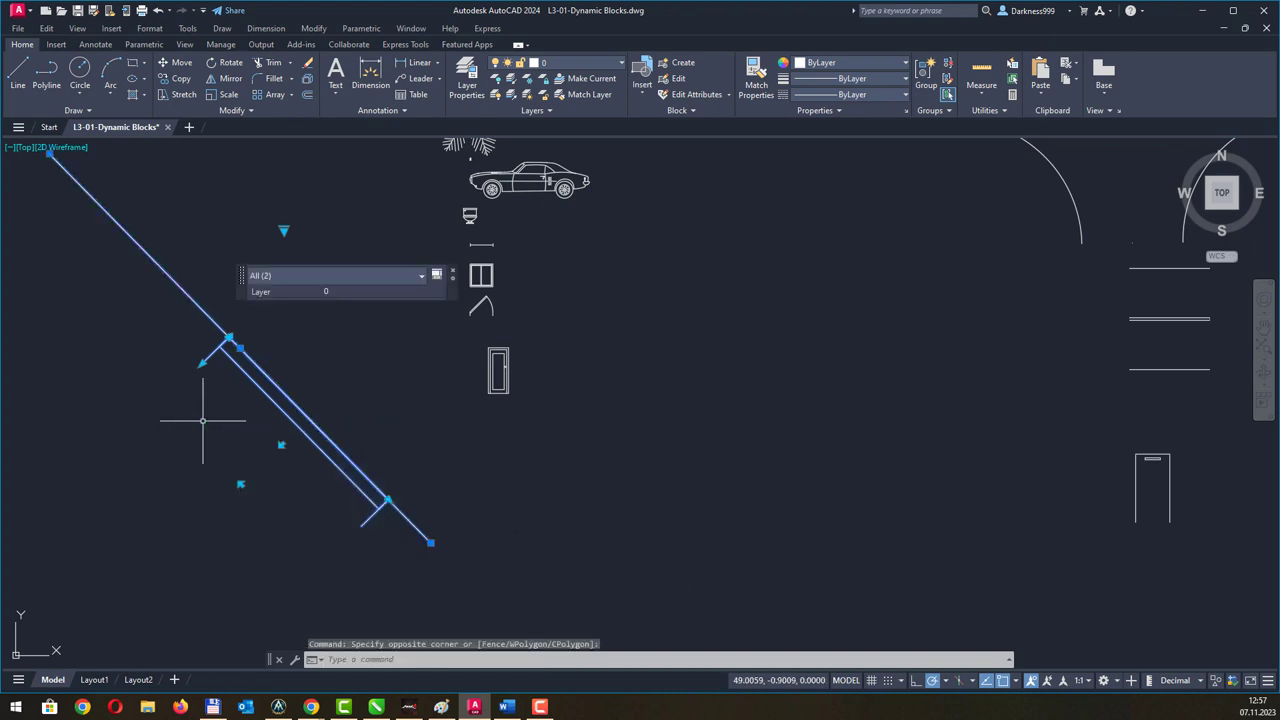
pyautogui.press('Delete')
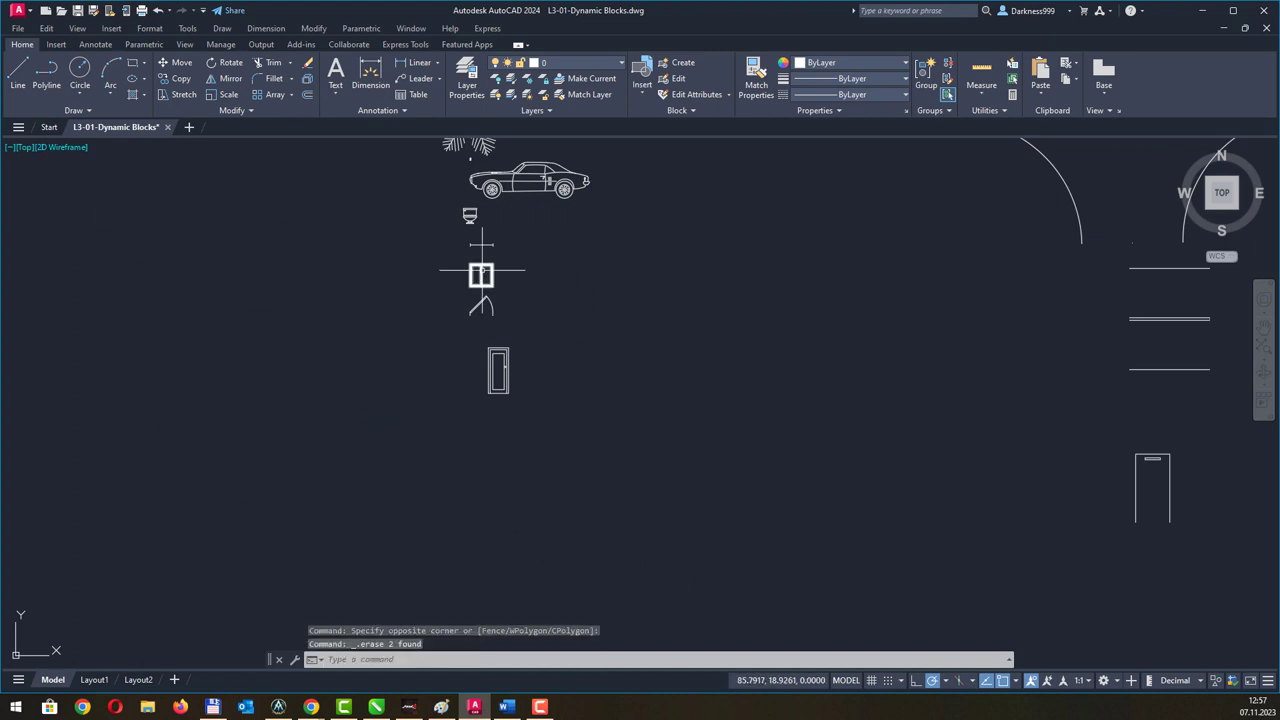
# Select the Aluminum Window (Elevation) block and stretch it to 3.5 high and 5.0 wide.
pyautogui.scroll(5, 481, 272)
pyautogui.click(600, 378)
pyautogui.click(520, 330)
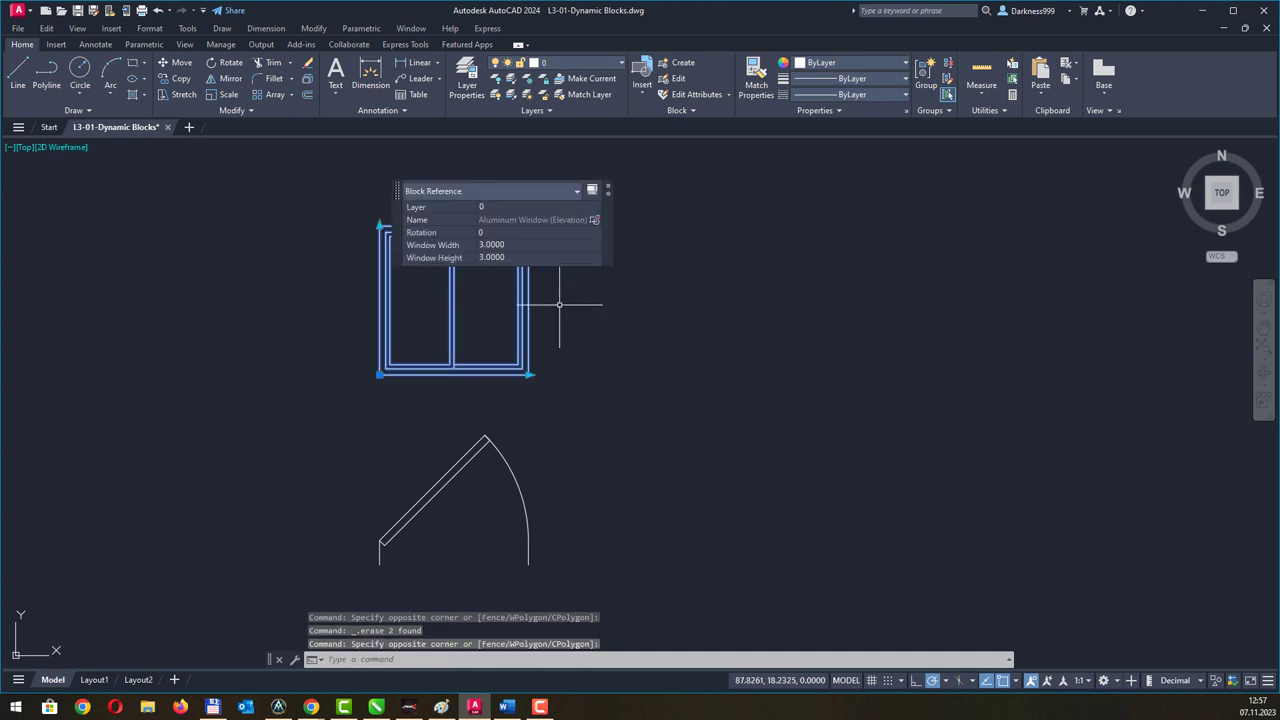
pyautogui.moveTo(585, 294); pyautogui.dragTo(551, 455, button='middle')
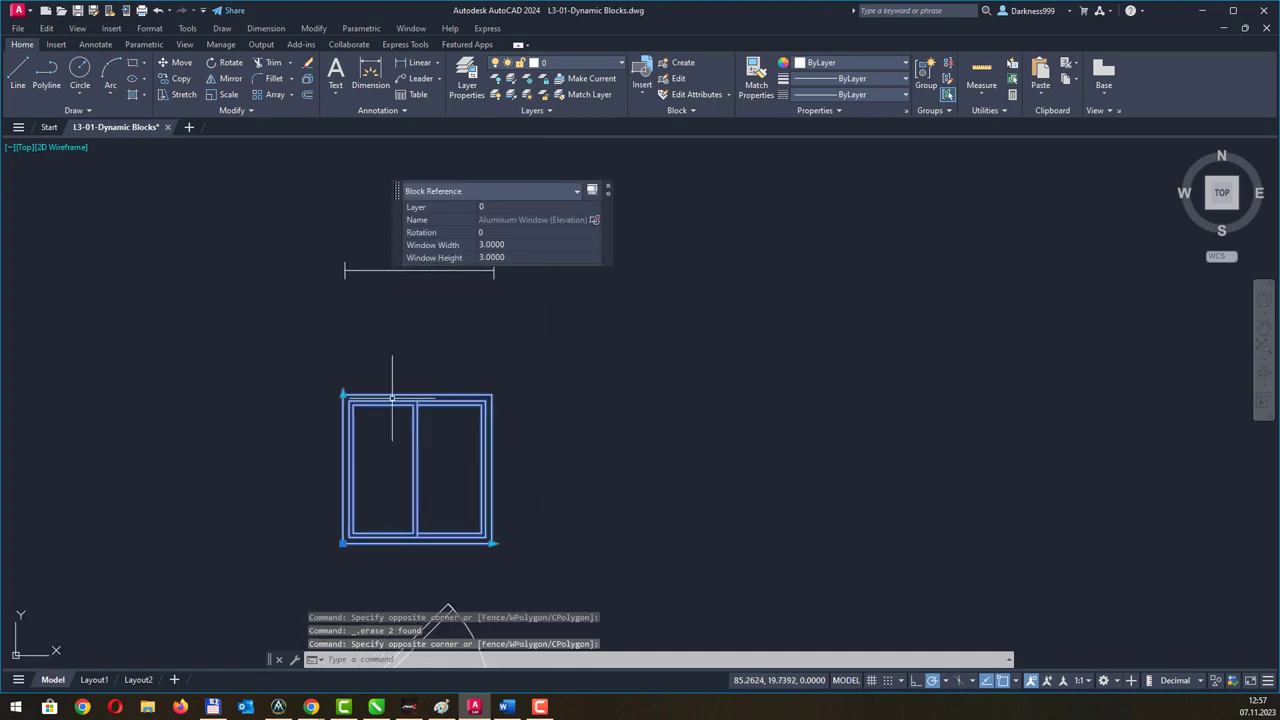
pyautogui.click(343, 394)
pyautogui.click(343, 370)
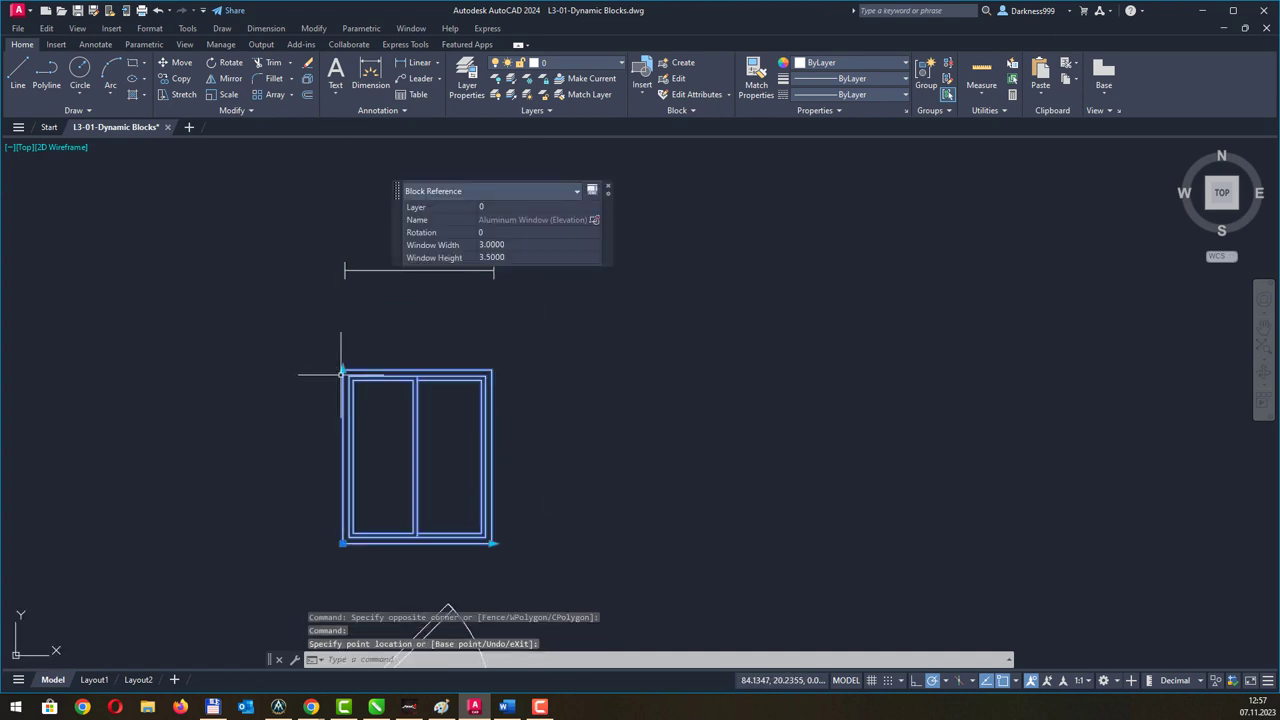
pyautogui.click(492, 543)
pyautogui.click(598, 533)
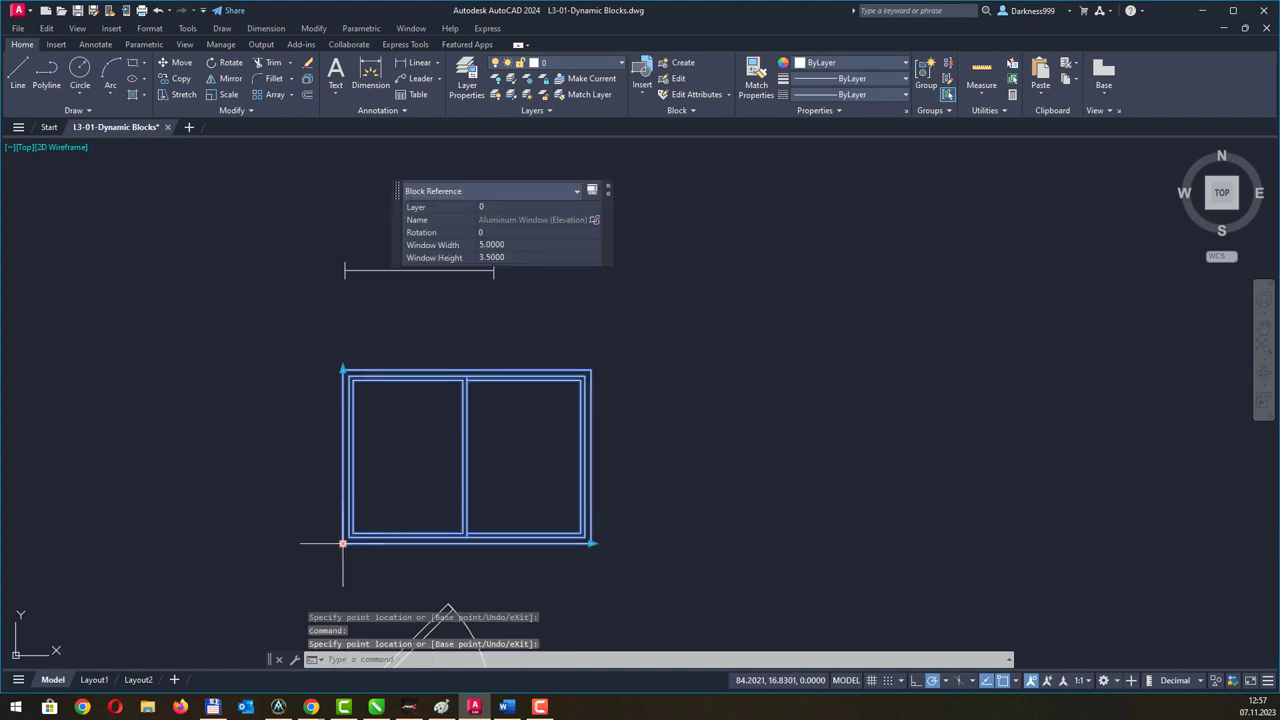
# Pan above the plan window and select the Window - Imperial block.
pyautogui.moveTo(469, 343); pyautogui.dragTo(443, 466, button='middle')
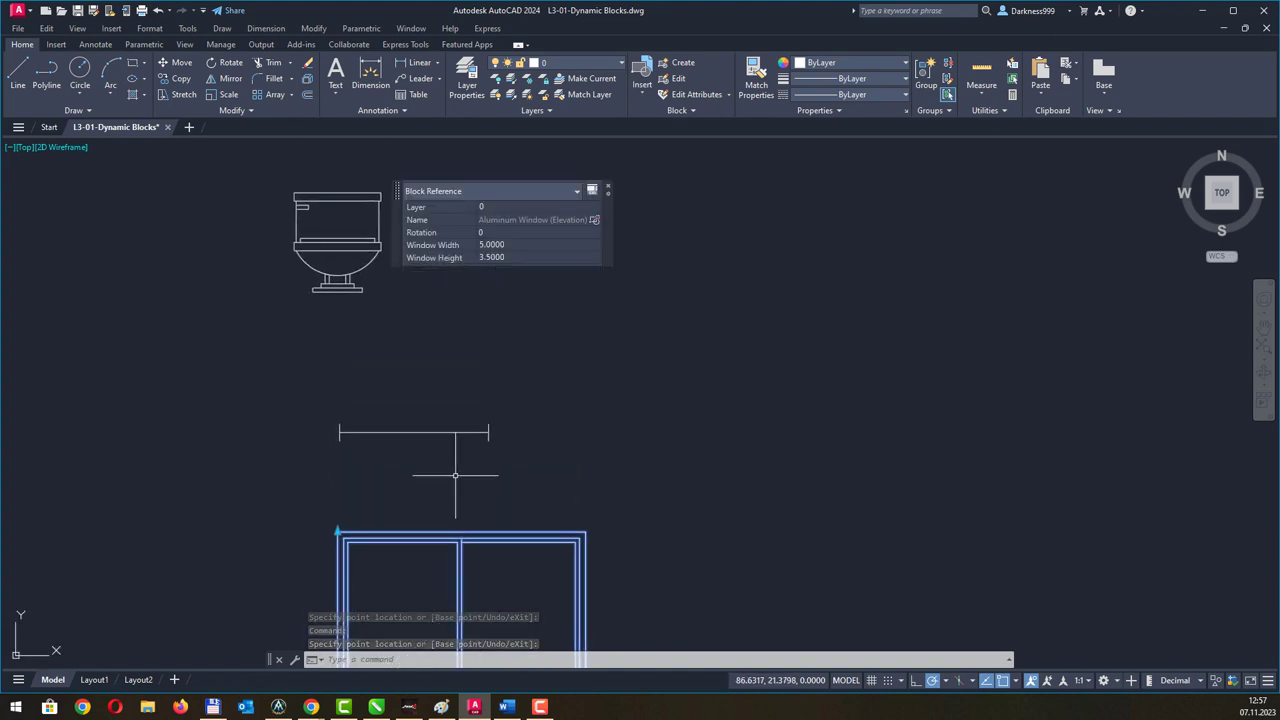
pyautogui.click(460, 418)
pyautogui.click(425, 470)
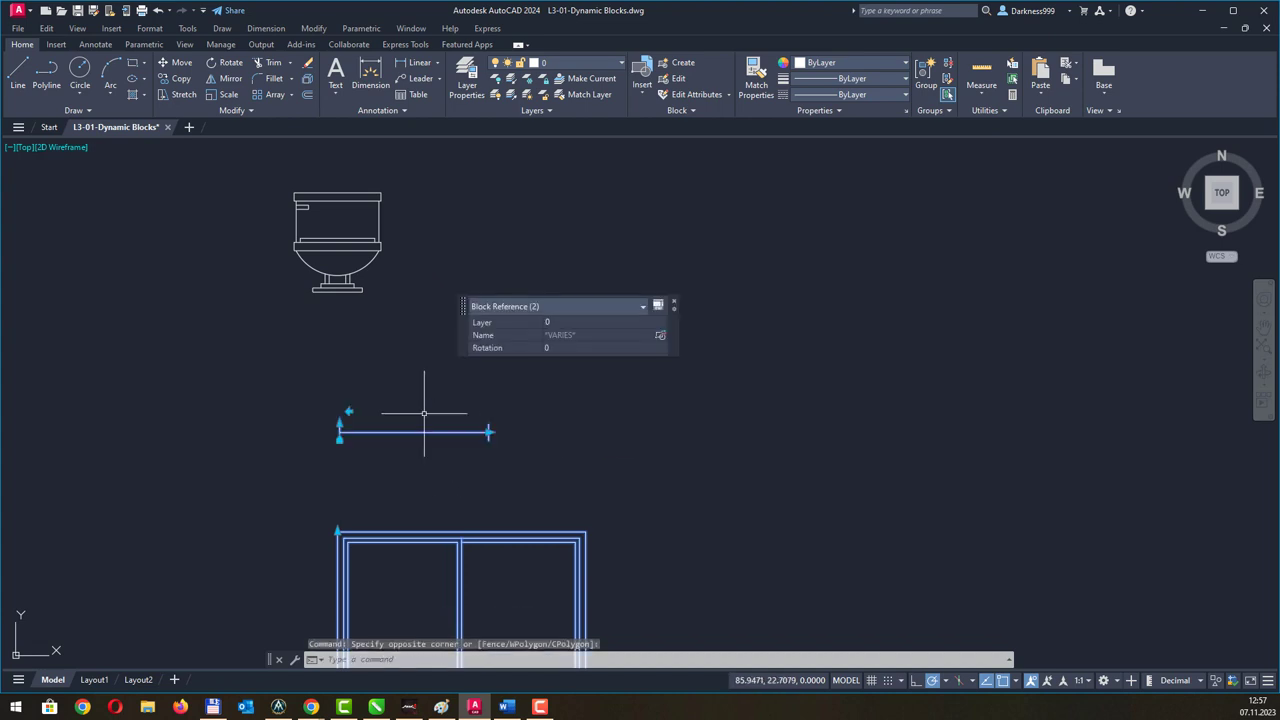
pyautogui.press('Escape')
pyautogui.press('Escape')
pyautogui.click(470, 457)
pyautogui.click(414, 401)
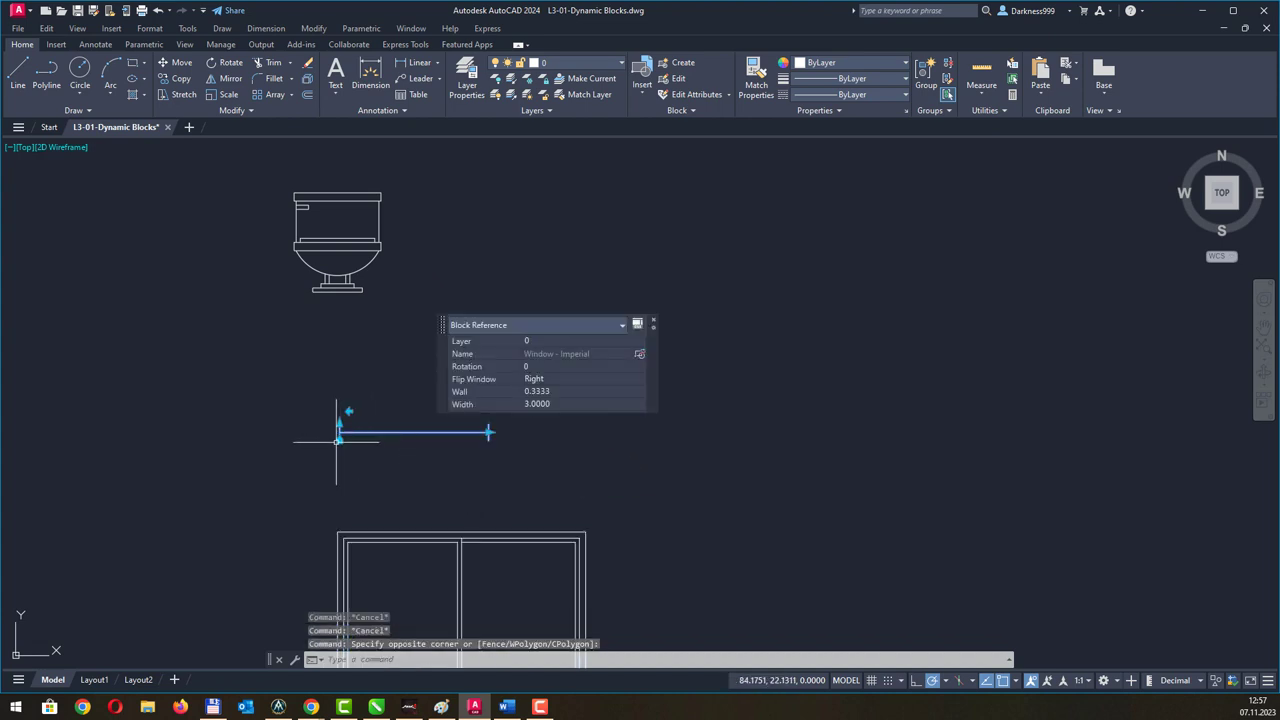
pyautogui.click(340, 439)
pyautogui.press('Escape')
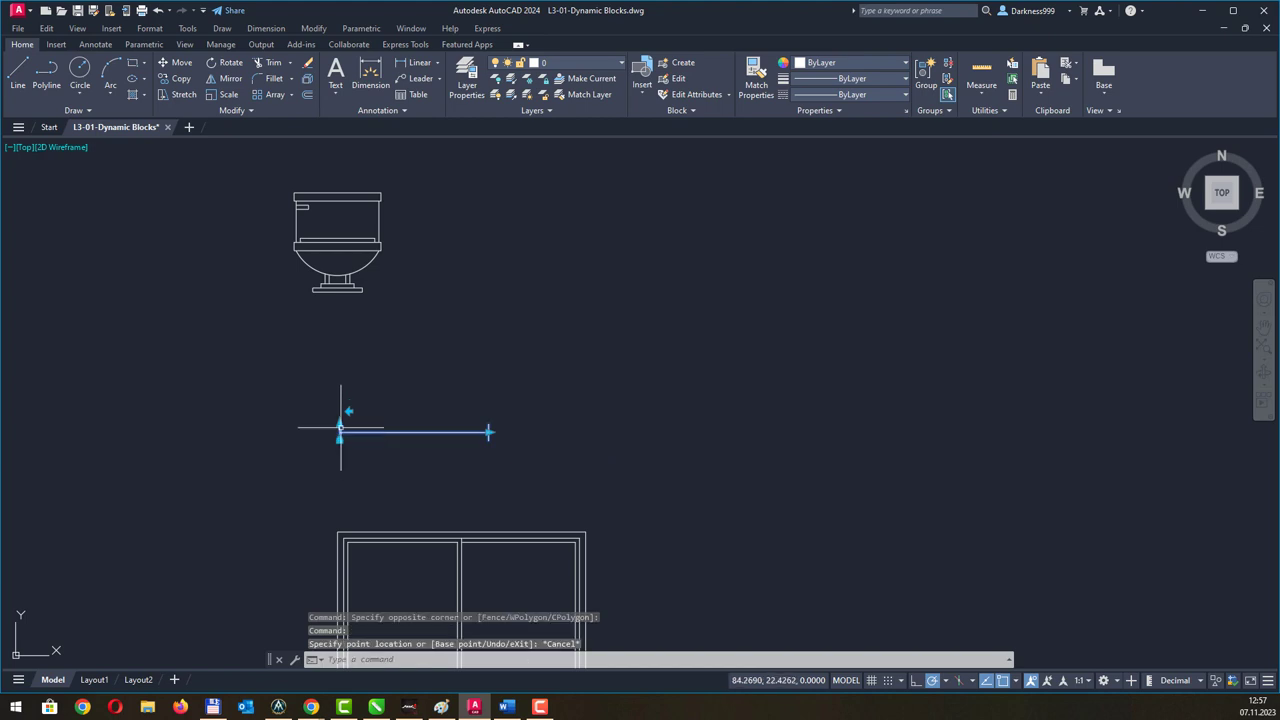
# Flip the window to extend left, then flip it back to the right.
pyautogui.click(339, 423)
pyautogui.press('Escape')
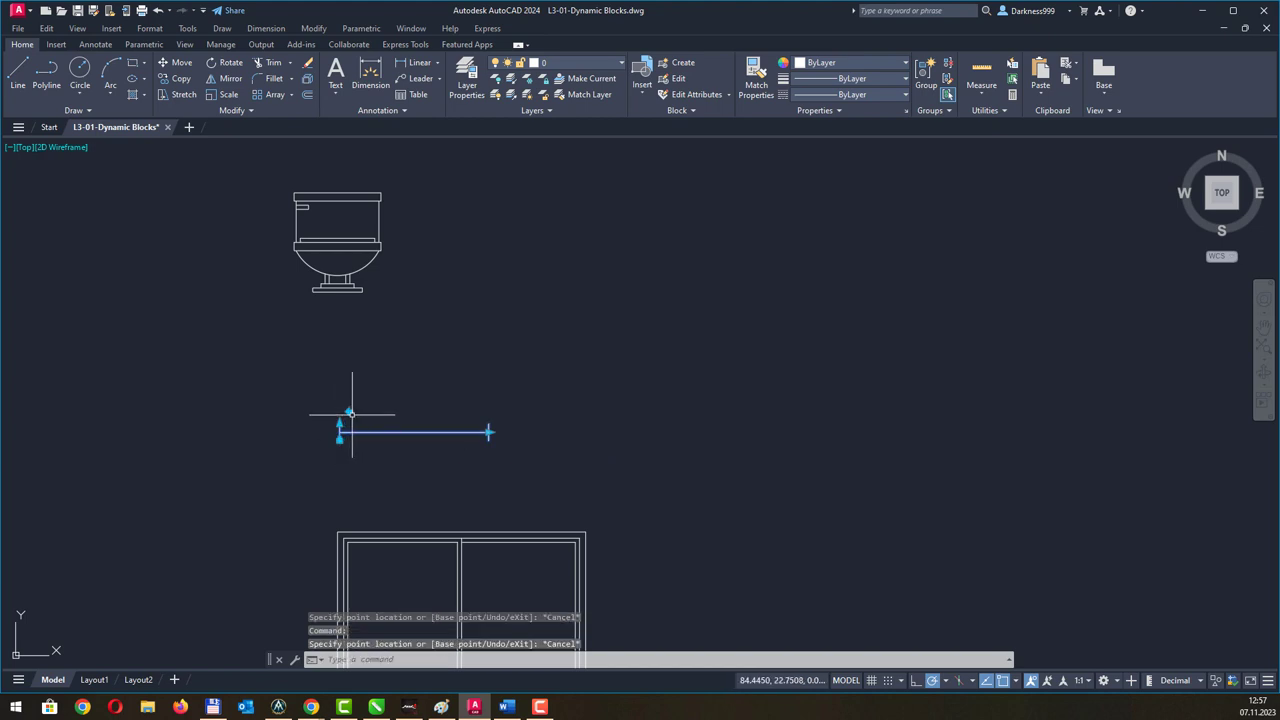
pyautogui.click(339, 423)
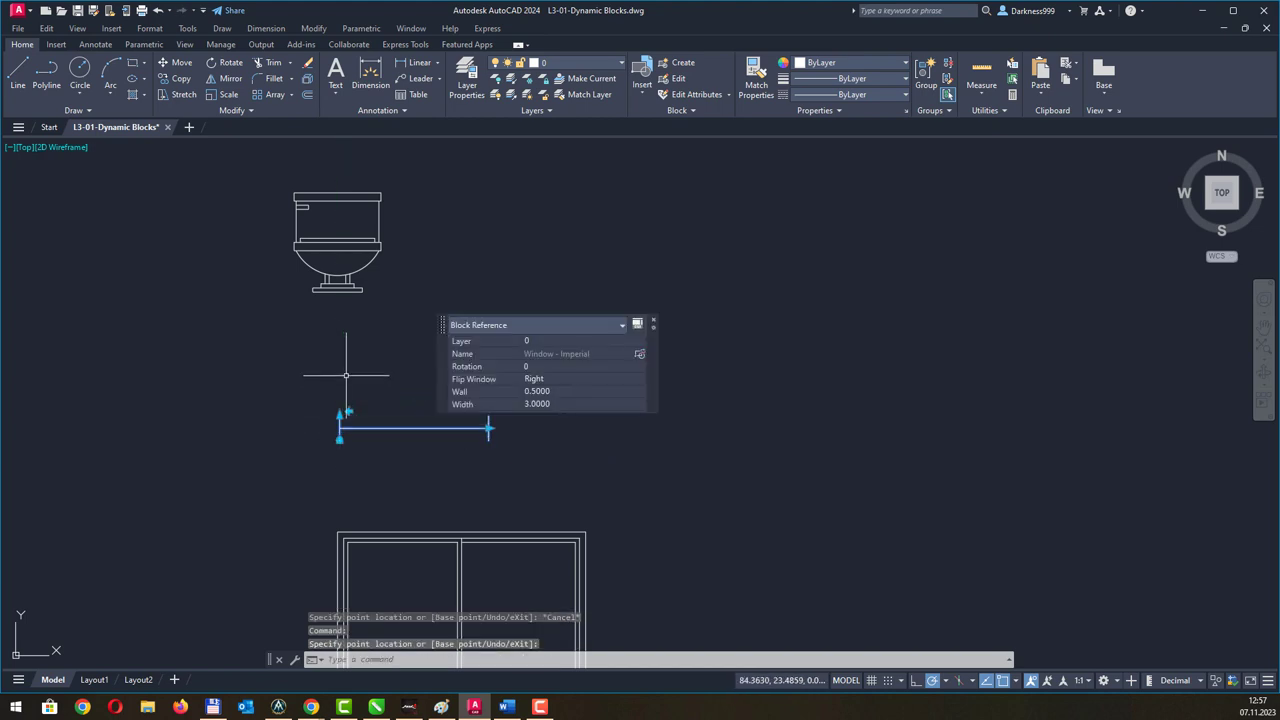
pyautogui.click(349, 411)
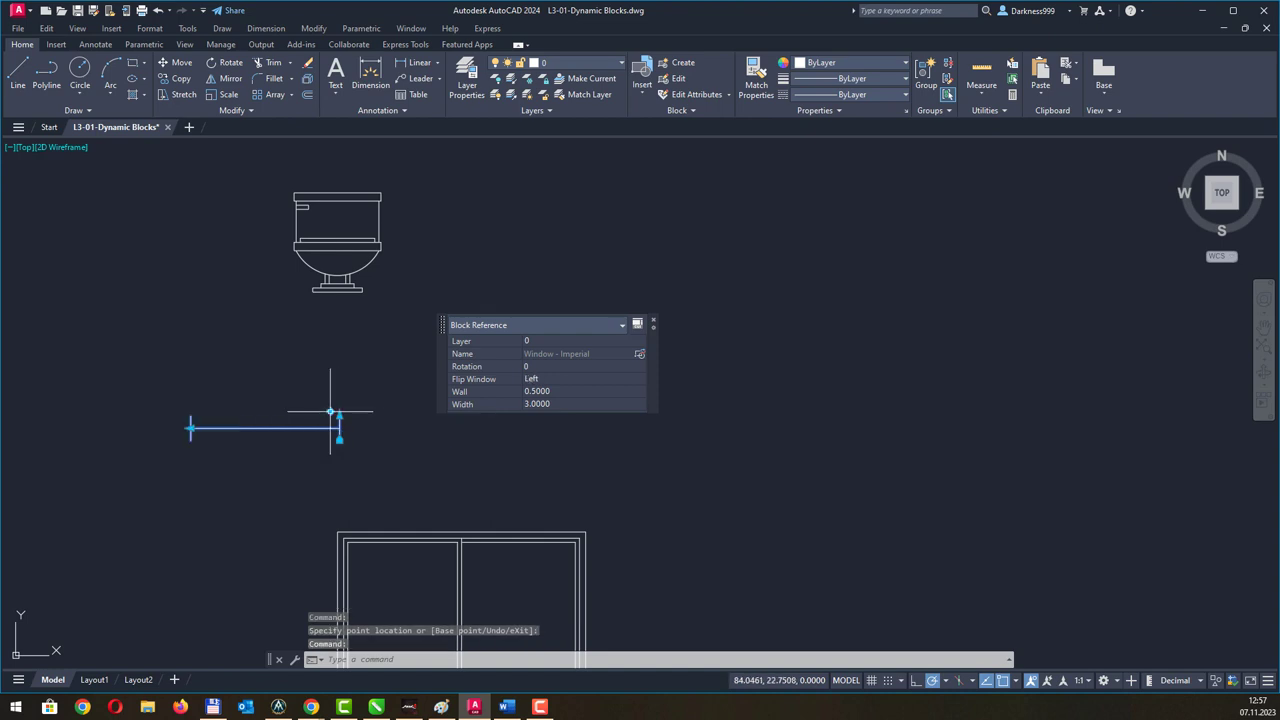
pyautogui.click(339, 414)
# Stretch the window width out to 5.0, then back to 2.0, and deselect it.
pyautogui.click(339, 414)
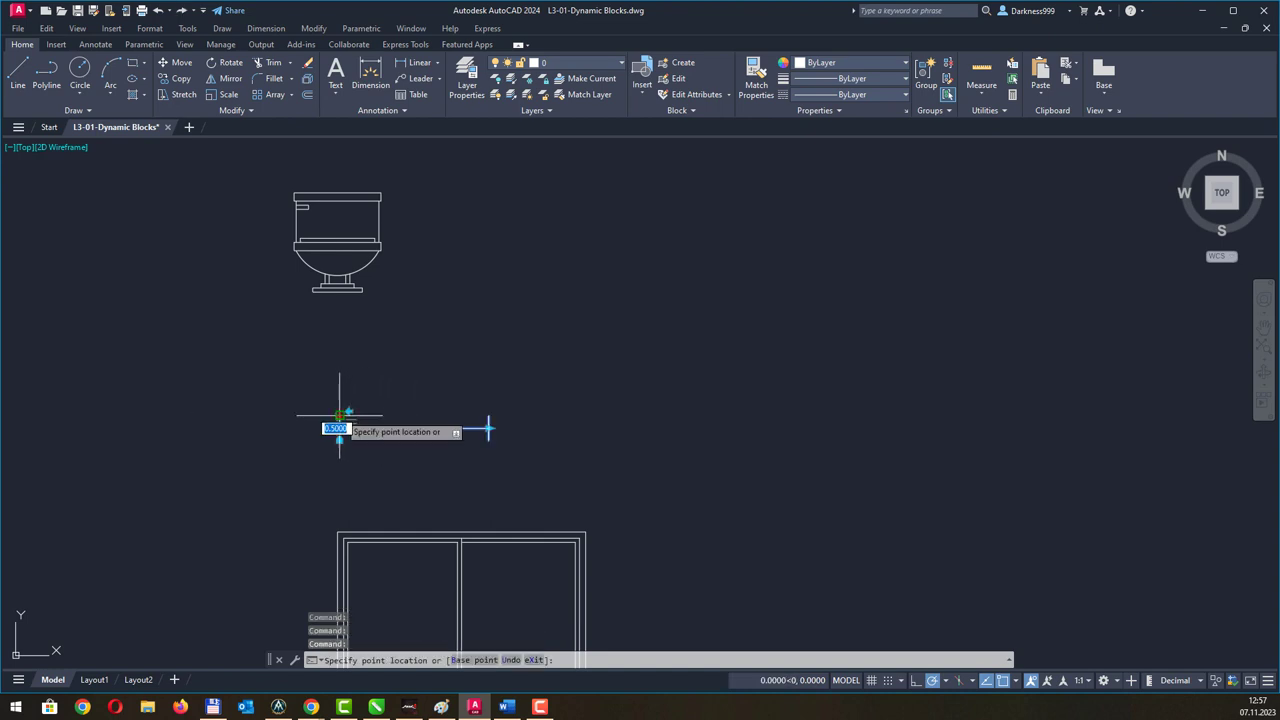
pyautogui.press('Escape')
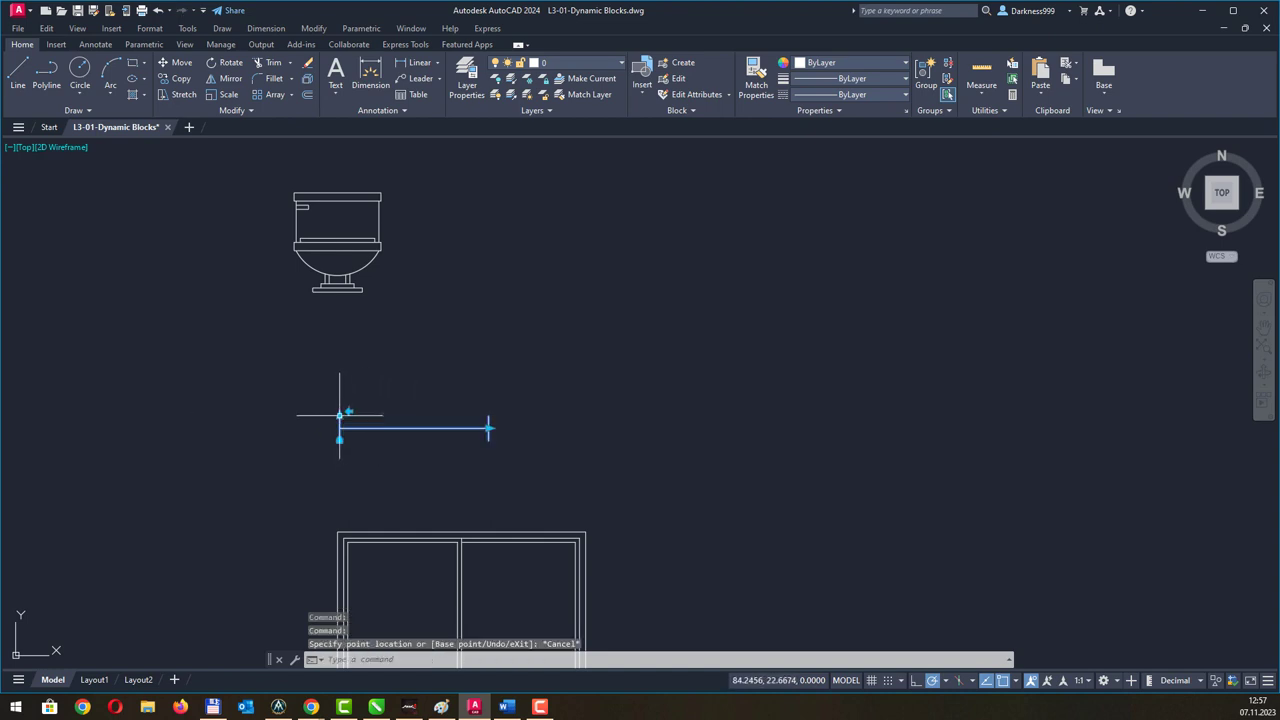
pyautogui.click(488, 427)
pyautogui.click(588, 428)
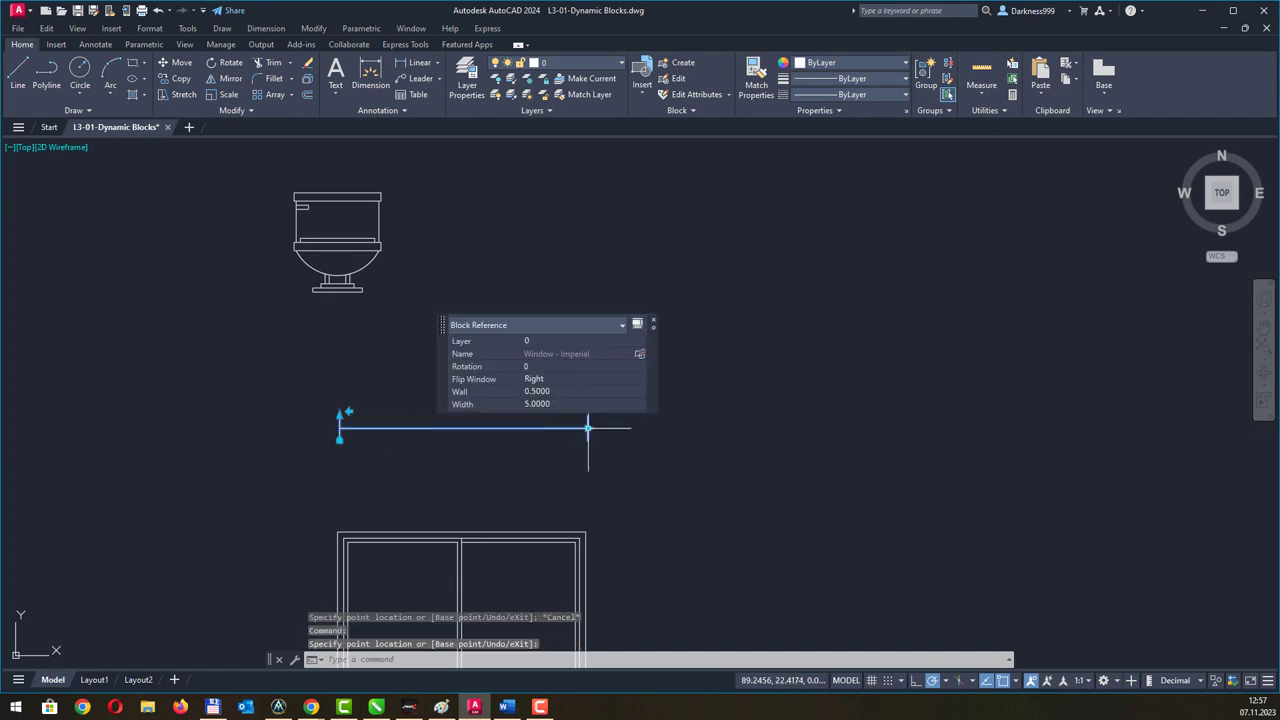
pyautogui.click(438, 428)
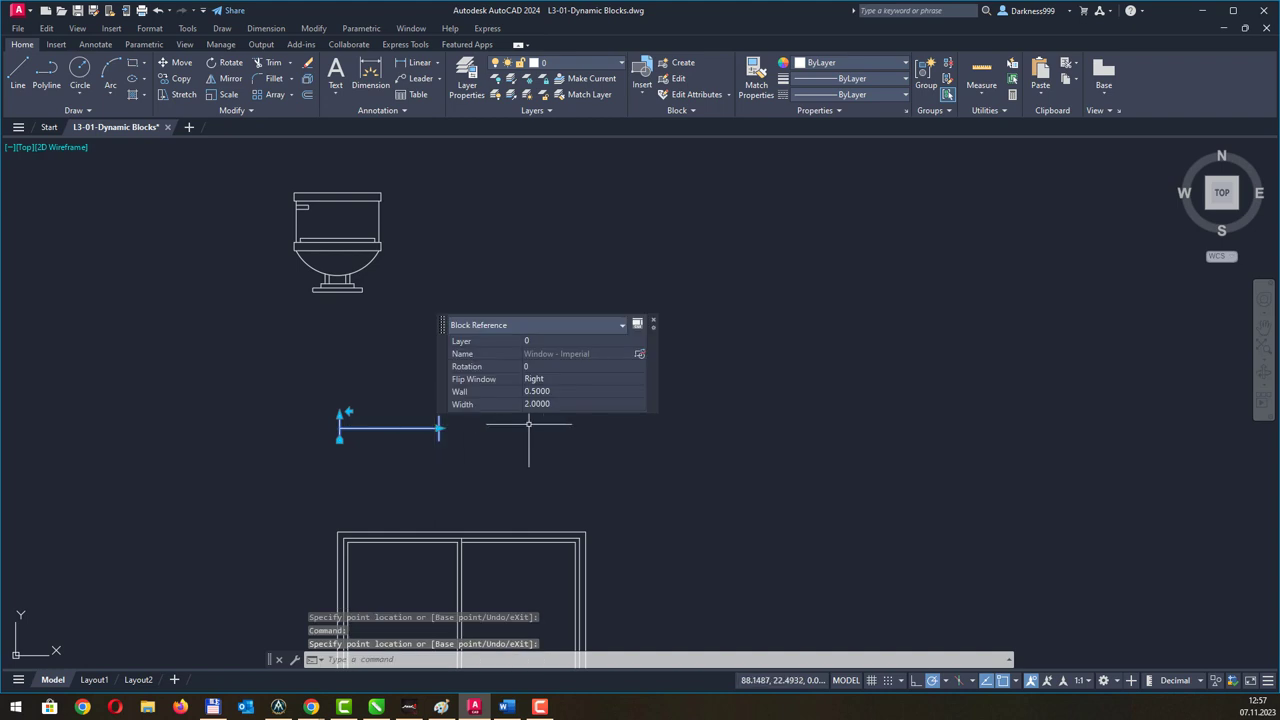
pyautogui.press('Escape')
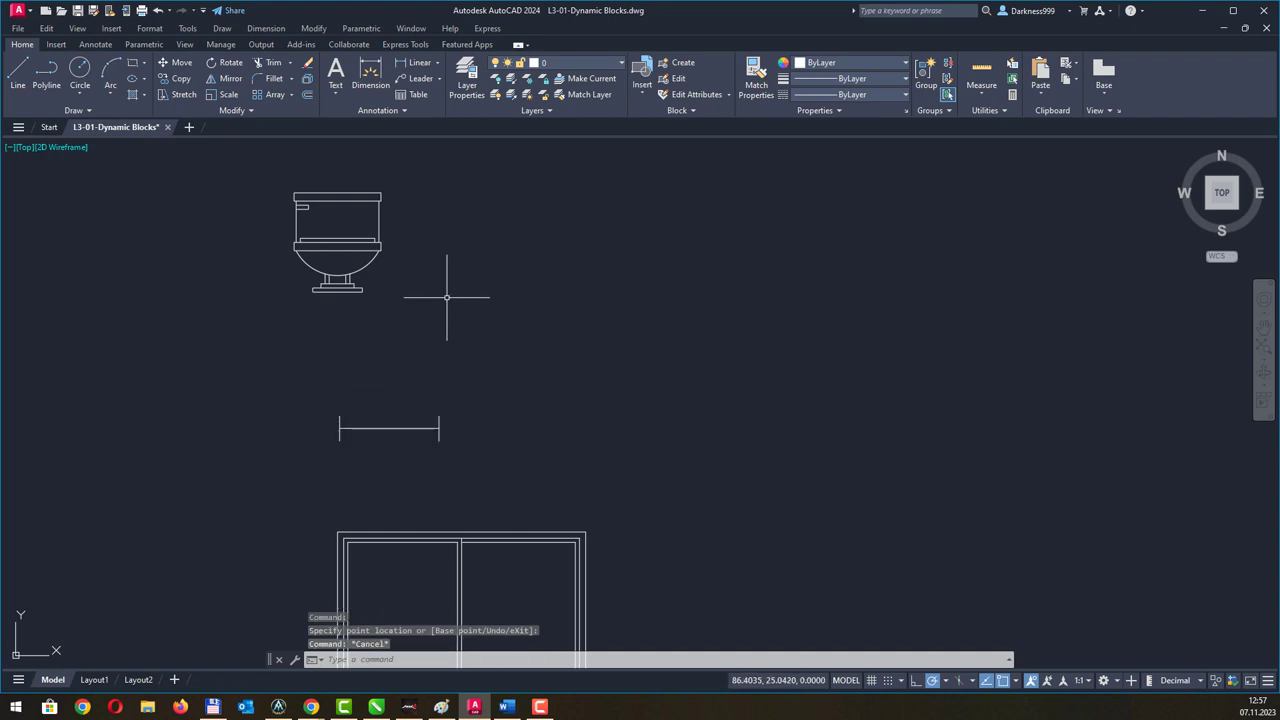
# Window-select the Toilet - Imperial block, move the Quick Properties palette aside, and zoom in.
pyautogui.moveTo(447, 297)
pyautogui.mouseDown(button='middle')
pyautogui.moveTo(506, 426)
pyautogui.moveTo(506, 457)
pyautogui.mouseUp(button='middle')
pyautogui.click(501, 482)
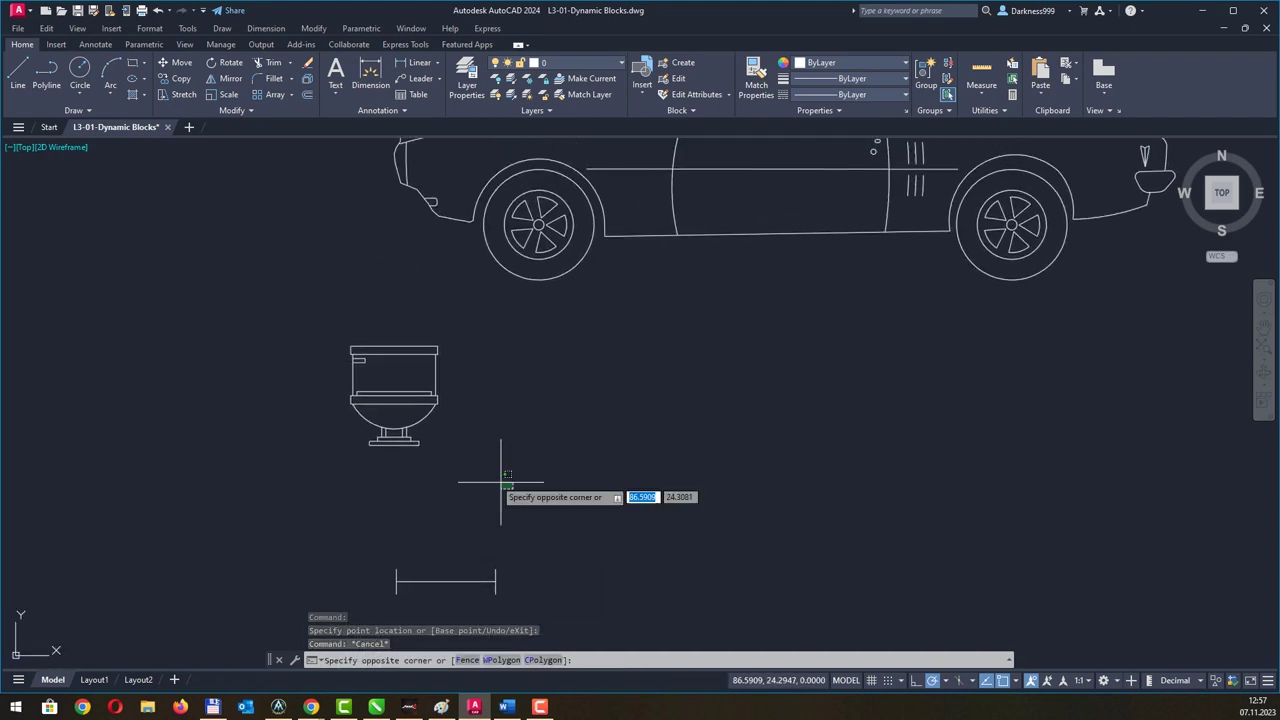
pyautogui.click(321, 363)
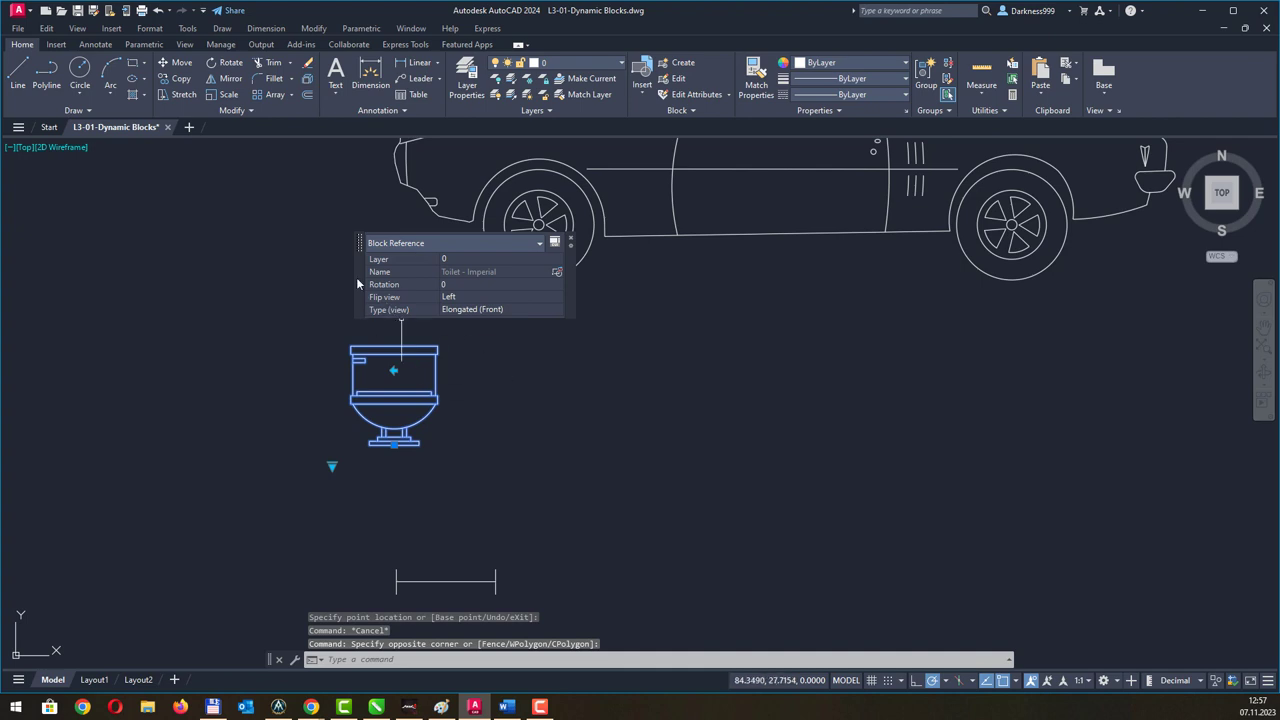
pyautogui.moveTo(356, 277)
pyautogui.mouseDown()
pyautogui.moveTo(78, 268)
pyautogui.moveTo(19, 280)
pyautogui.mouseUp()
pyautogui.moveTo(469, 353)
pyautogui.mouseDown(button='middle')
pyautogui.moveTo(500, 386)
pyautogui.moveTo(681, 401)
pyautogui.mouseUp(button='middle')
pyautogui.scroll(2, 500, 386)
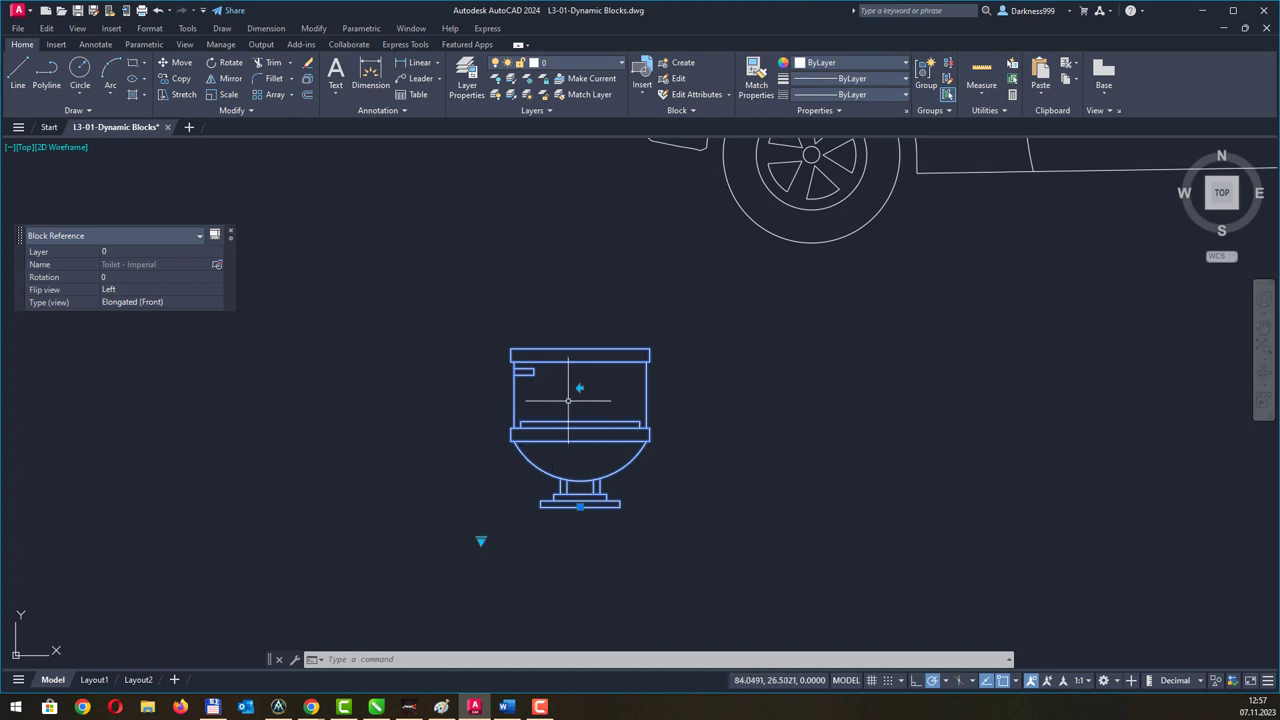
# Flip the toilet right and back left, then show its Elongated/Round/Pullchain view list.
pyautogui.click(579, 388)
pyautogui.click(579, 388)
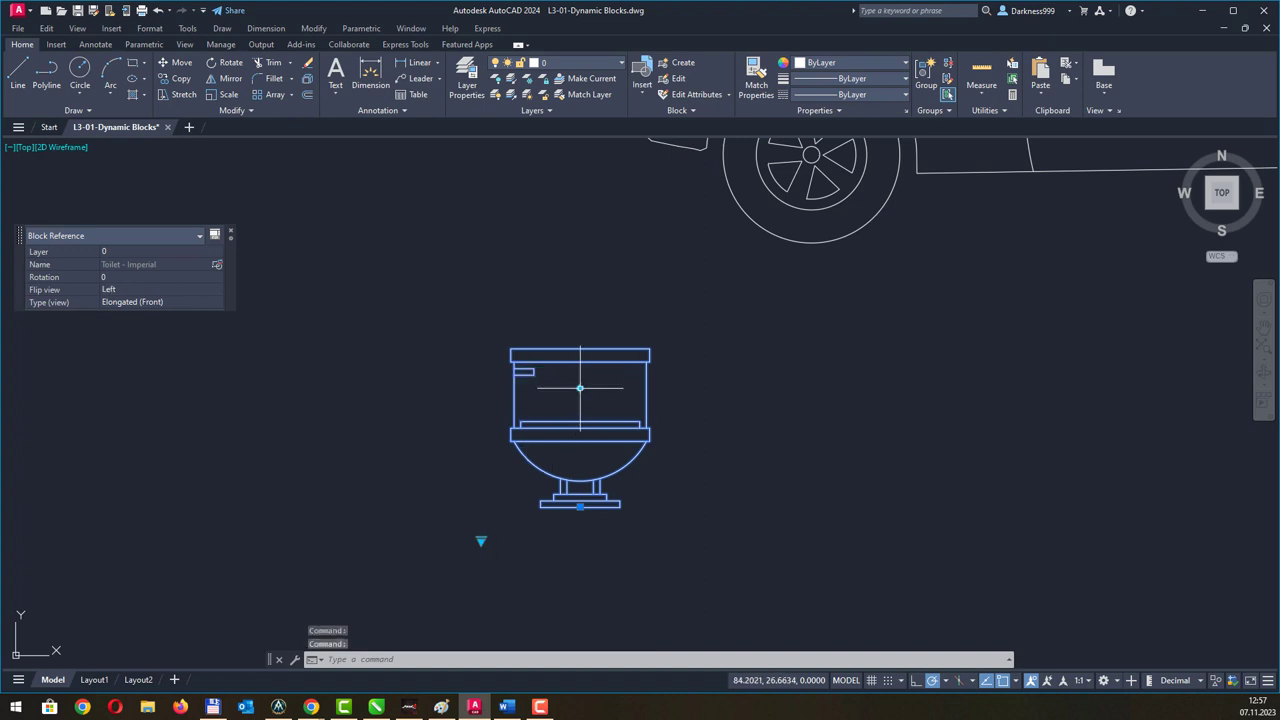
pyautogui.click(480, 541)
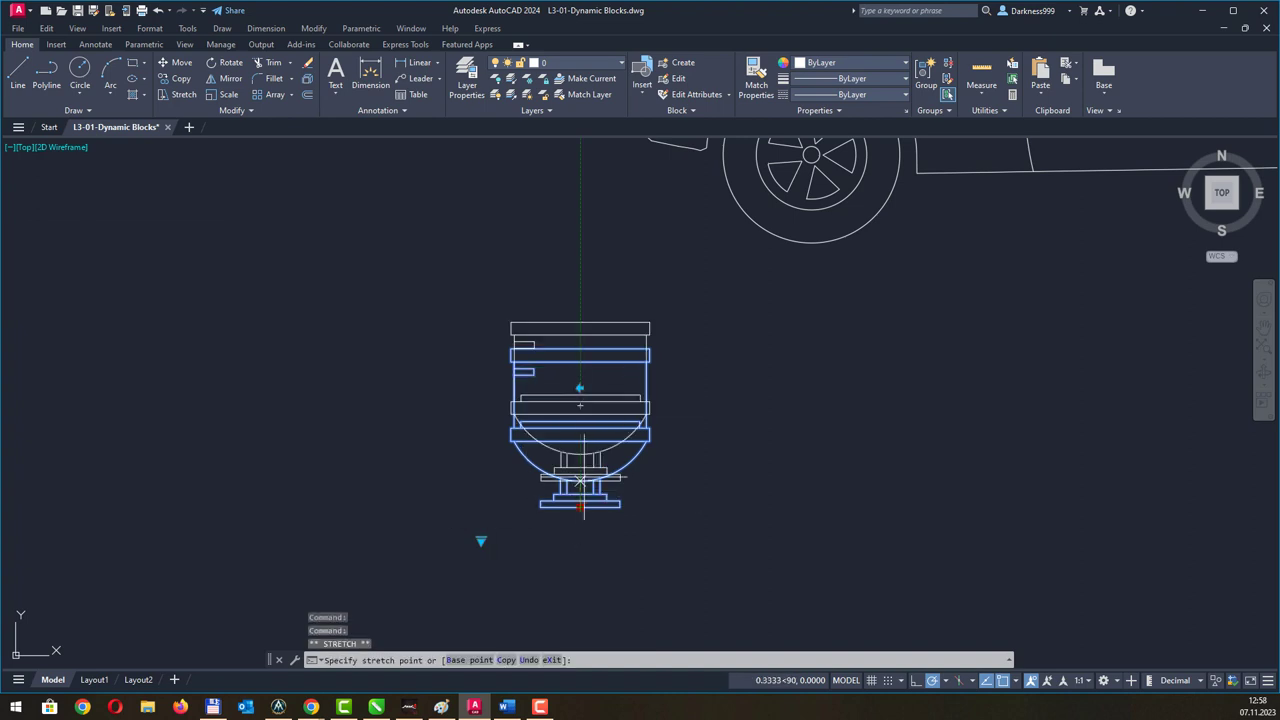
pyautogui.click(480, 505)
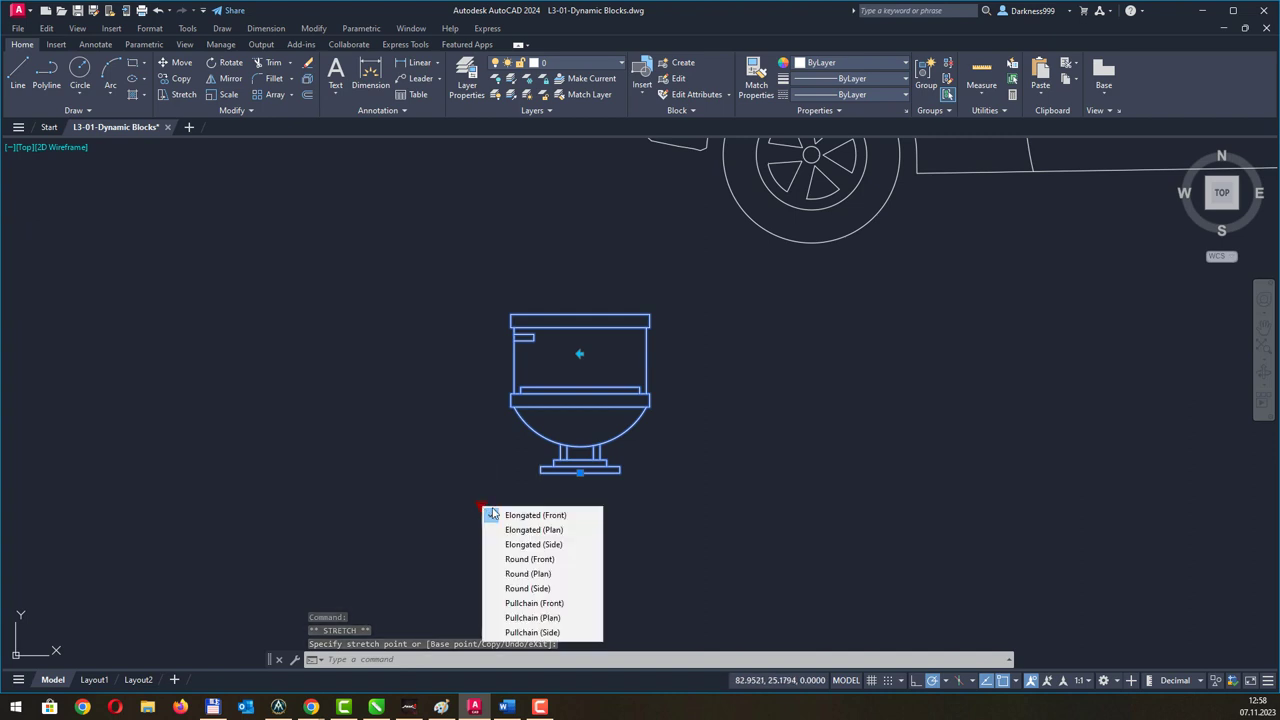
# Switch the toilet to Elongated (Plan), then Elongated (Side).
pyautogui.click(570, 529)
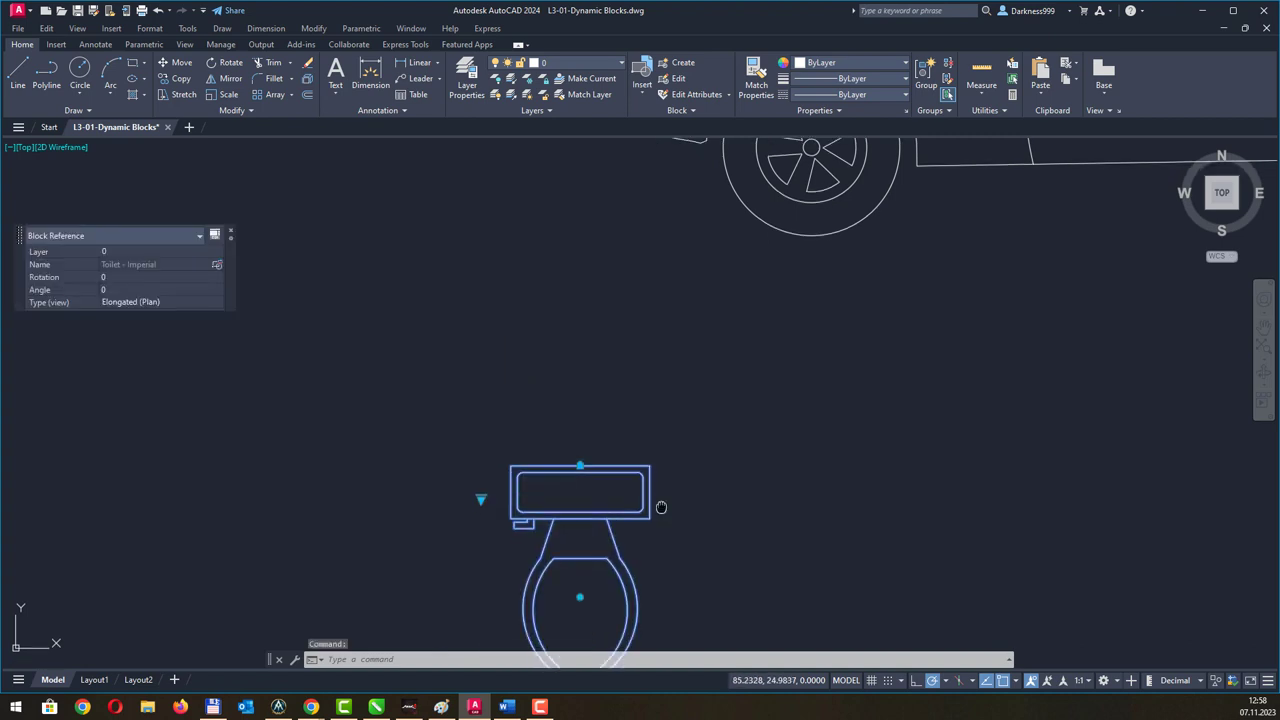
pyautogui.moveTo(663, 508); pyautogui.dragTo(650, 368, button='middle')
pyautogui.click(470, 351)
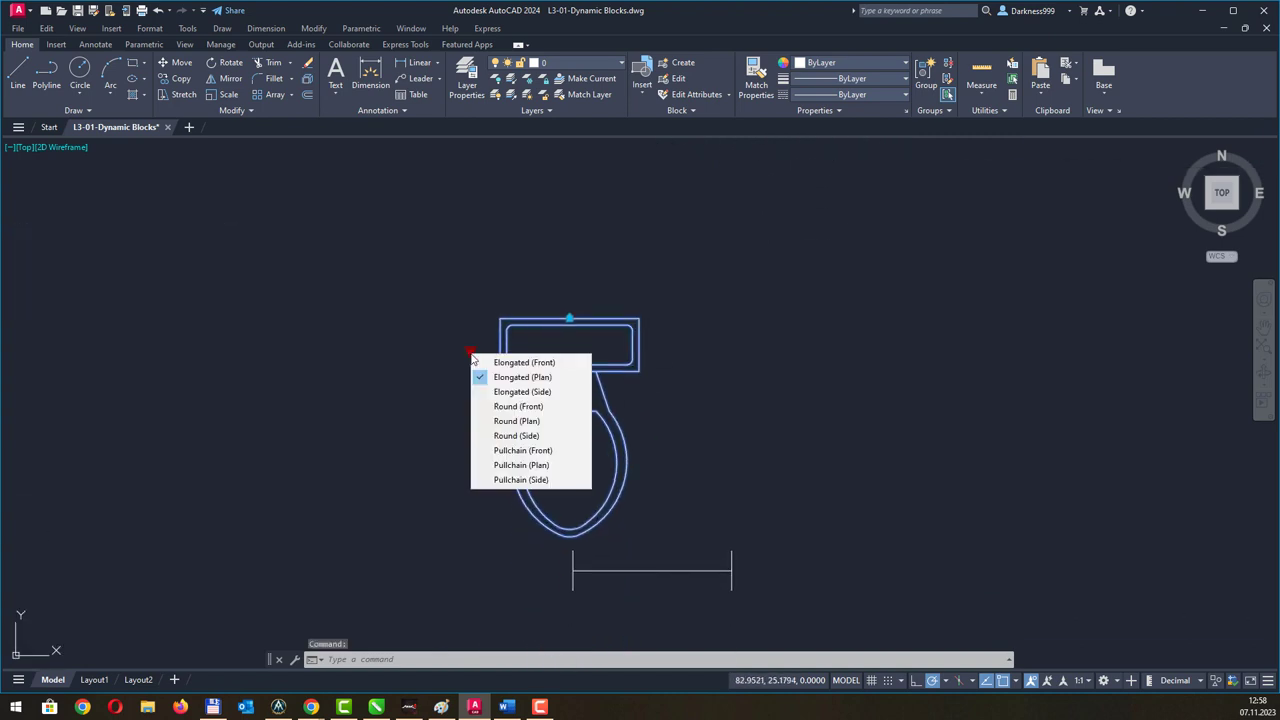
pyautogui.click(492, 392)
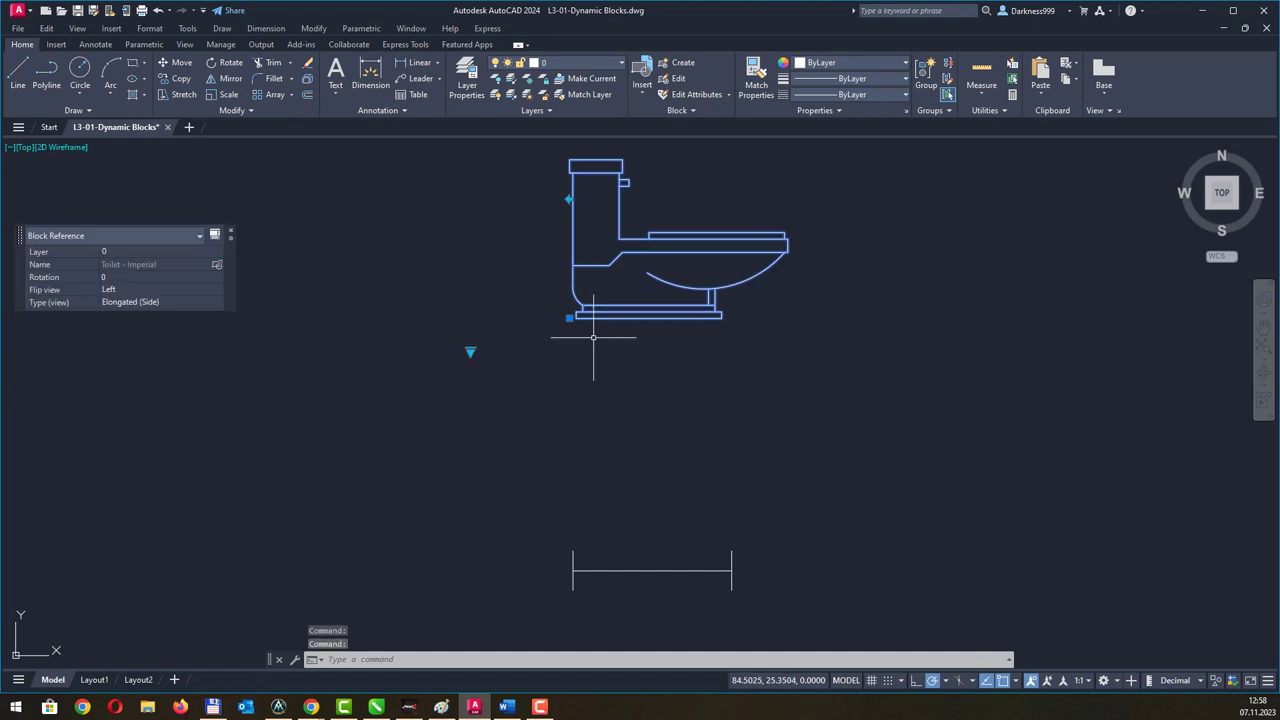
pyautogui.moveTo(586, 365); pyautogui.dragTo(597, 502, button='middle')
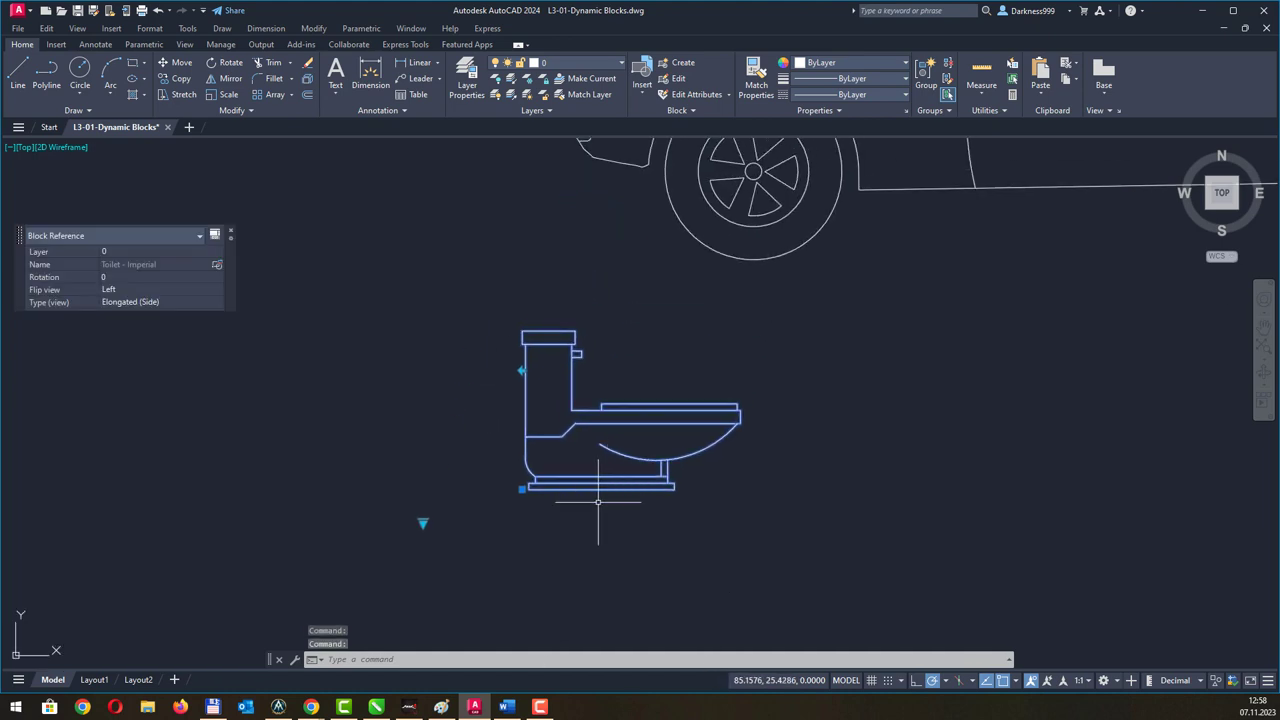
# Switch the toilet to Round (Side), then the tall Pullchain (Side) view.
pyautogui.click(422, 523)
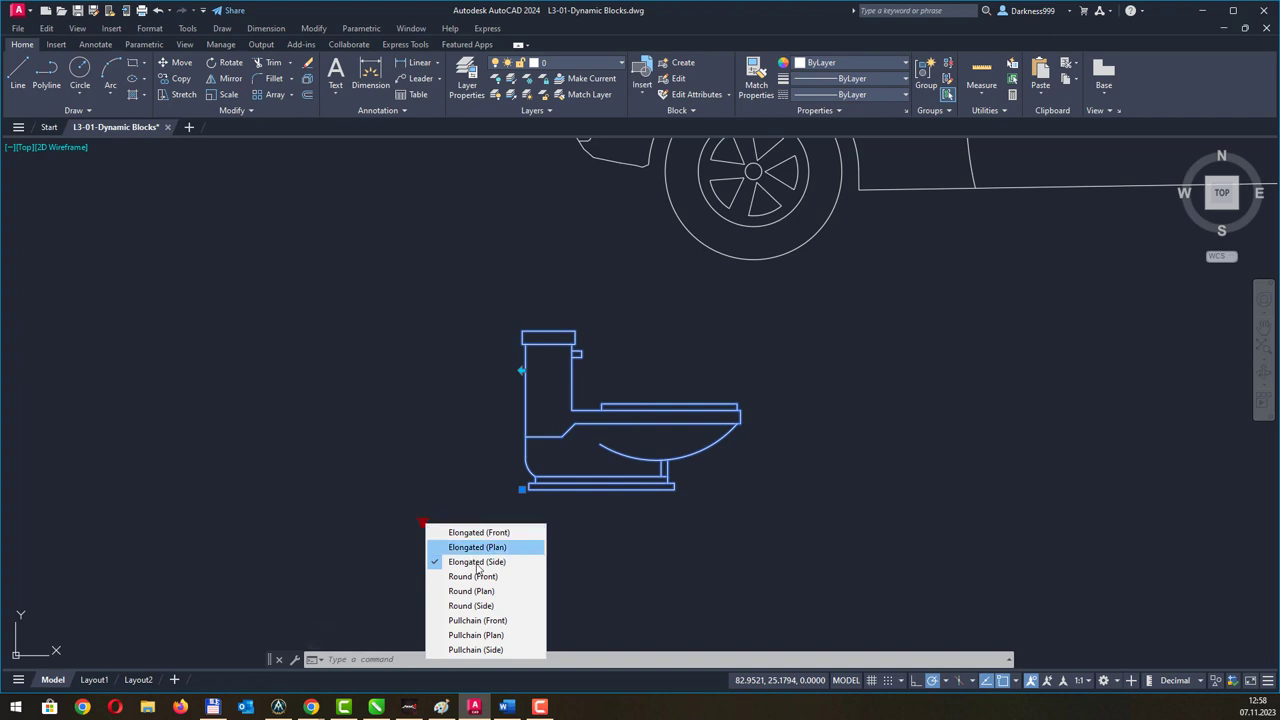
pyautogui.click(497, 606)
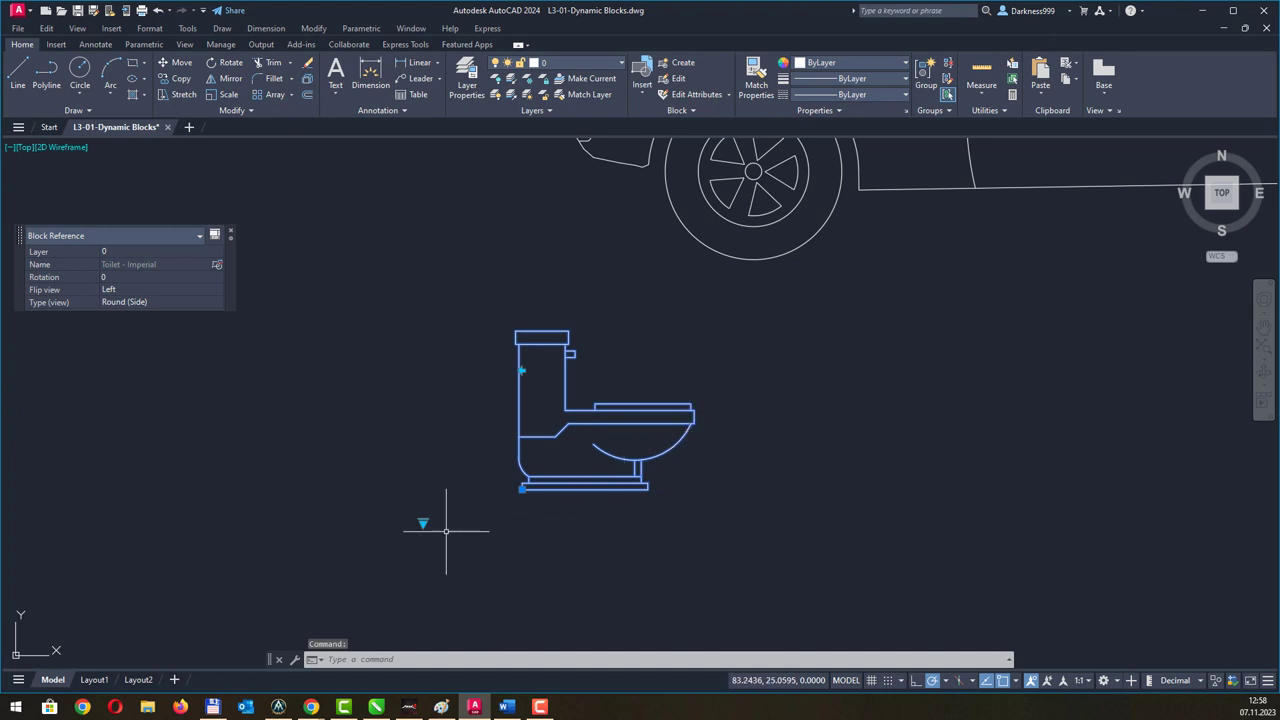
pyautogui.click(422, 521)
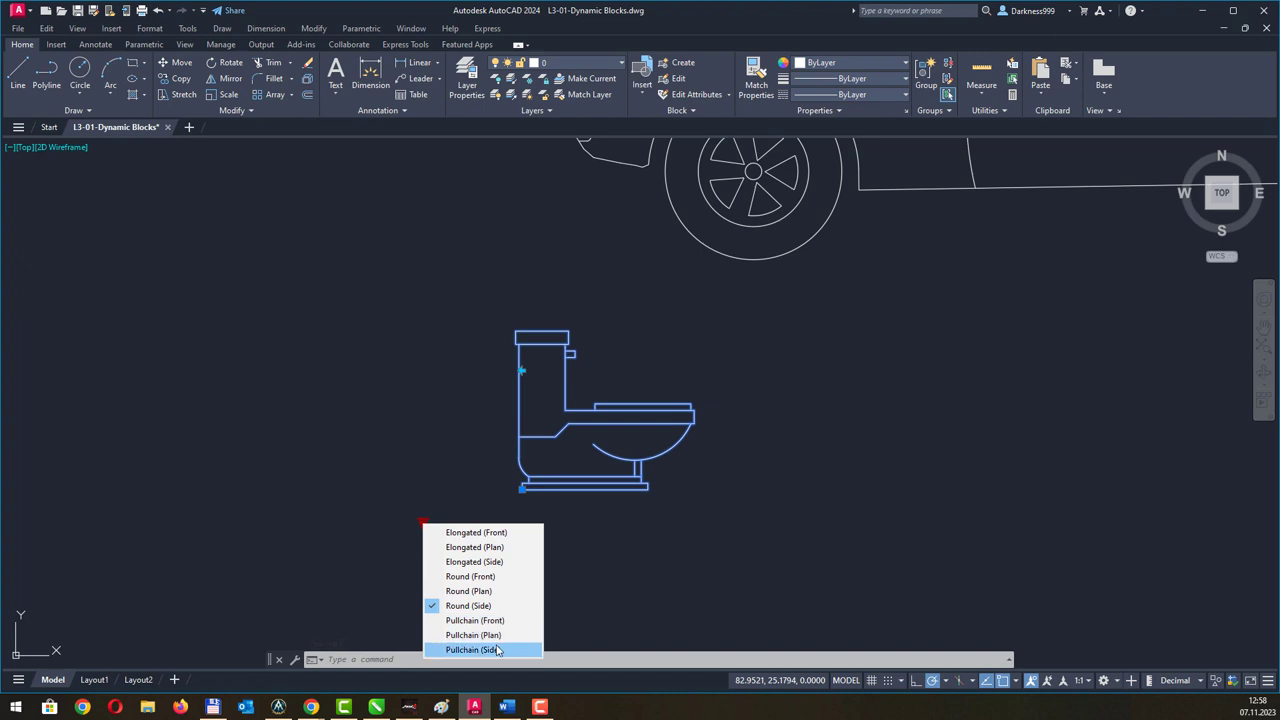
pyautogui.click(499, 650)
pyautogui.moveTo(649, 356); pyautogui.dragTo(577, 449, button='middle')
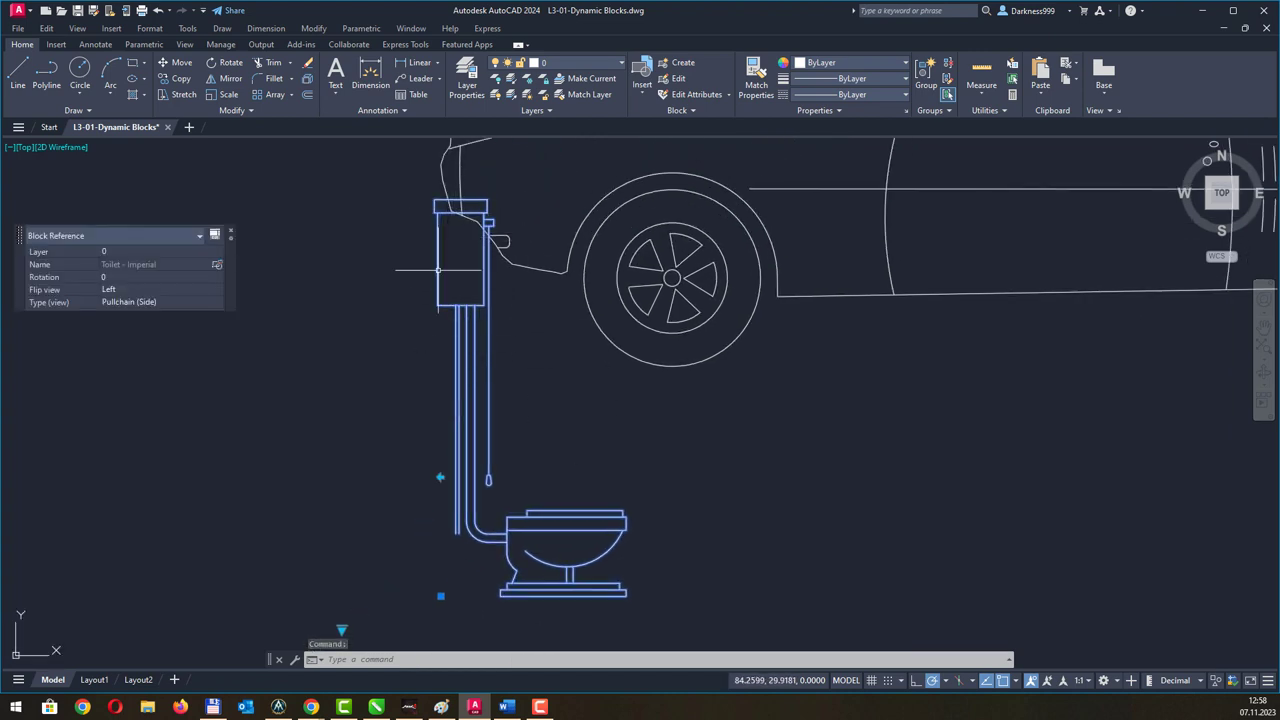
# Switch the toilet to Pullchain (Front), then Round (Front), and zoom out to show the car.
pyautogui.click(341, 630)
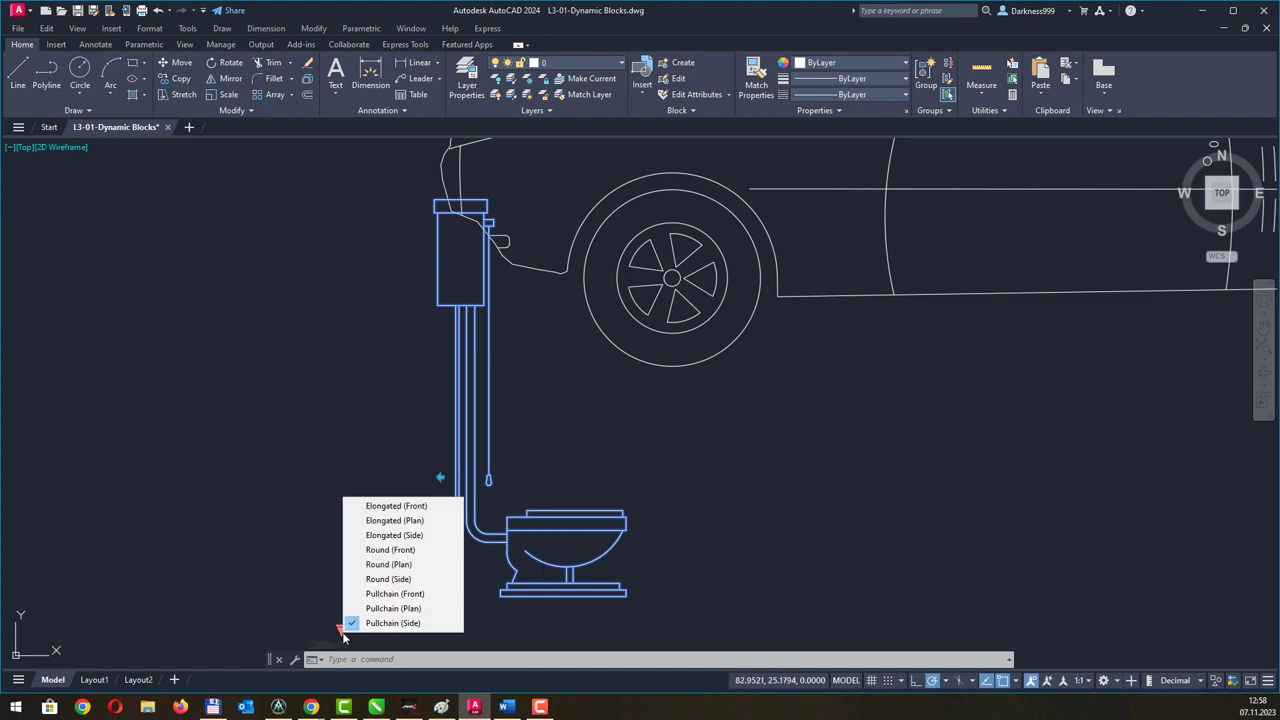
pyautogui.click(395, 594)
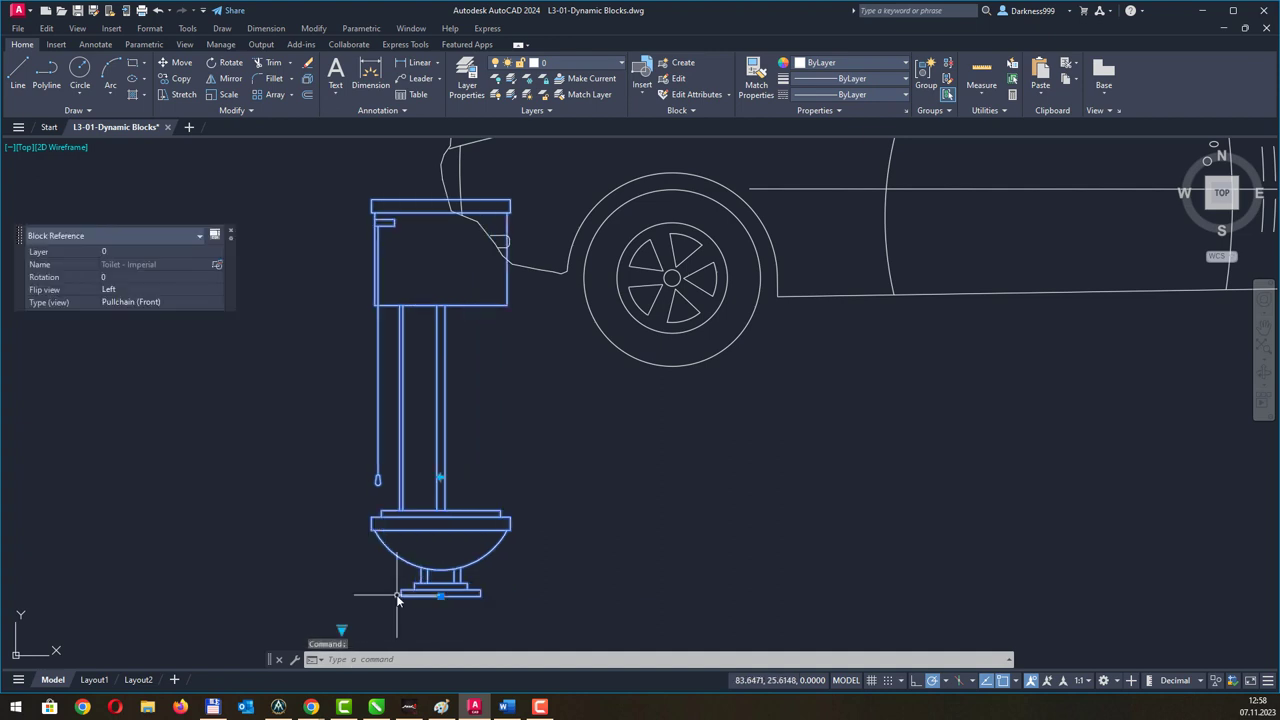
pyautogui.click(344, 628)
pyautogui.press('Escape')
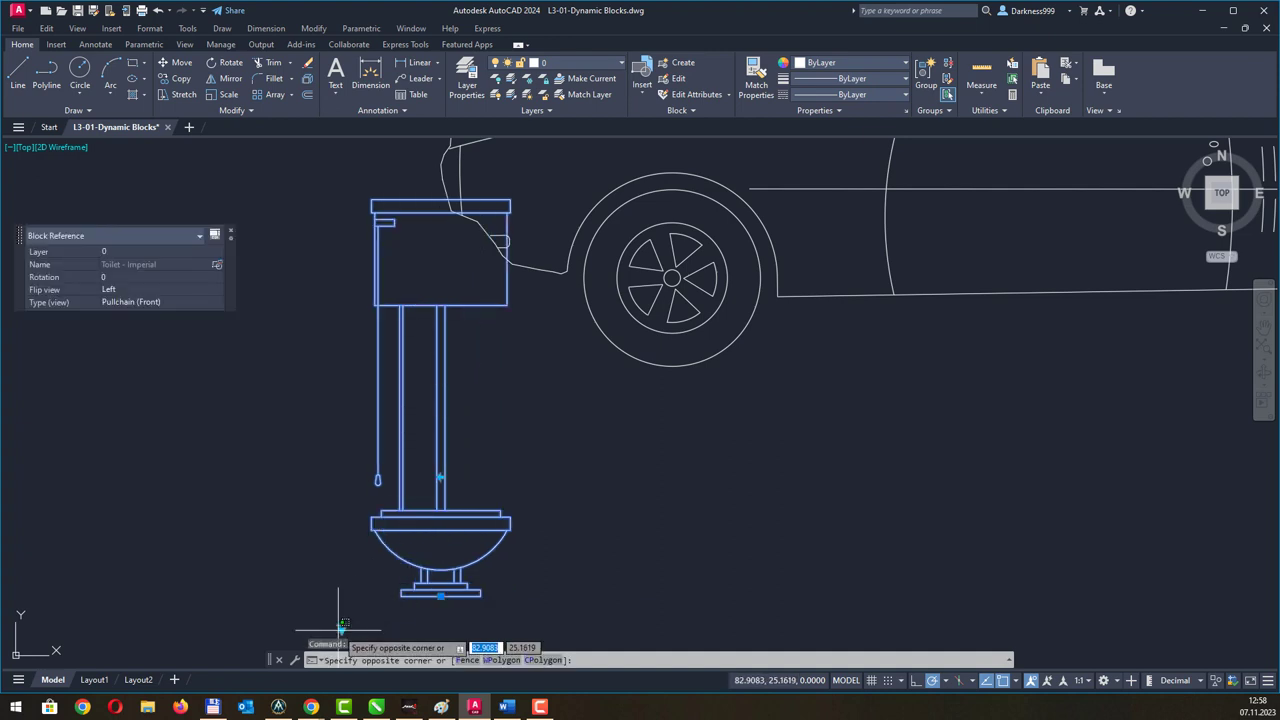
pyautogui.moveTo(341, 653); pyautogui.dragTo(349, 575, button='middle')
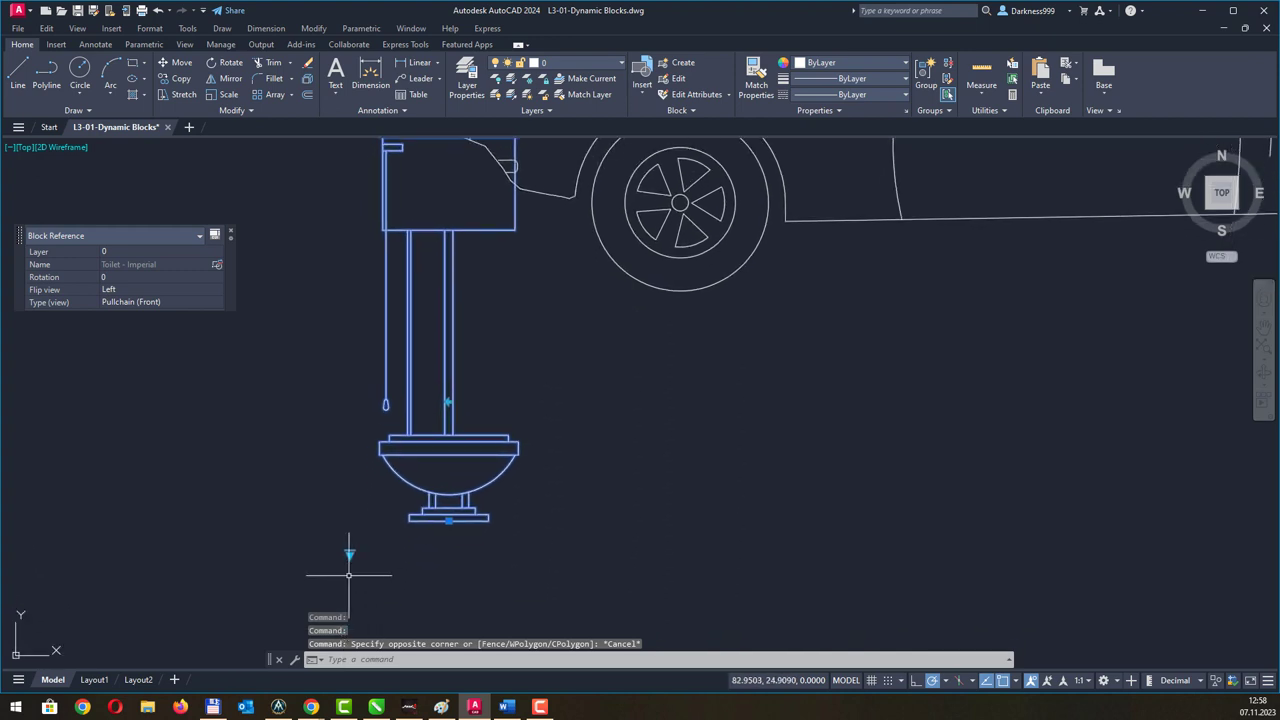
pyautogui.click(349, 554)
pyautogui.click(390, 603)
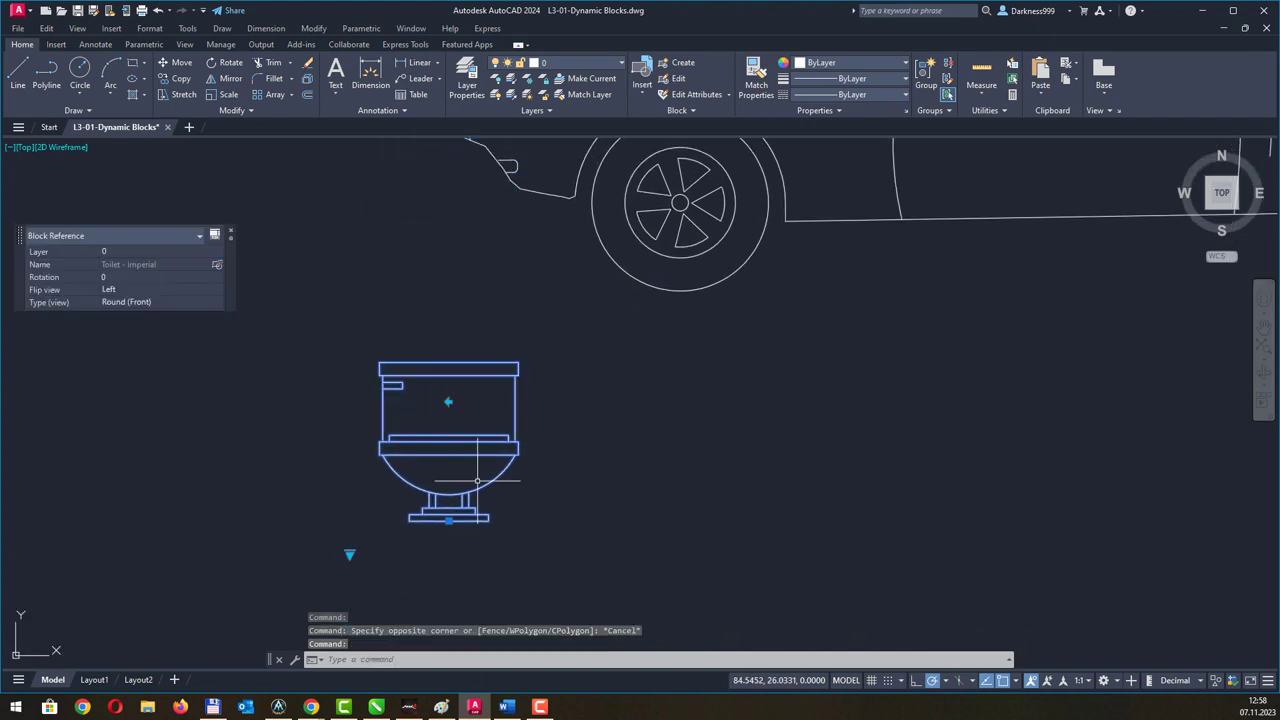
pyautogui.moveTo(520, 406); pyautogui.dragTo(480, 450, button='middle')
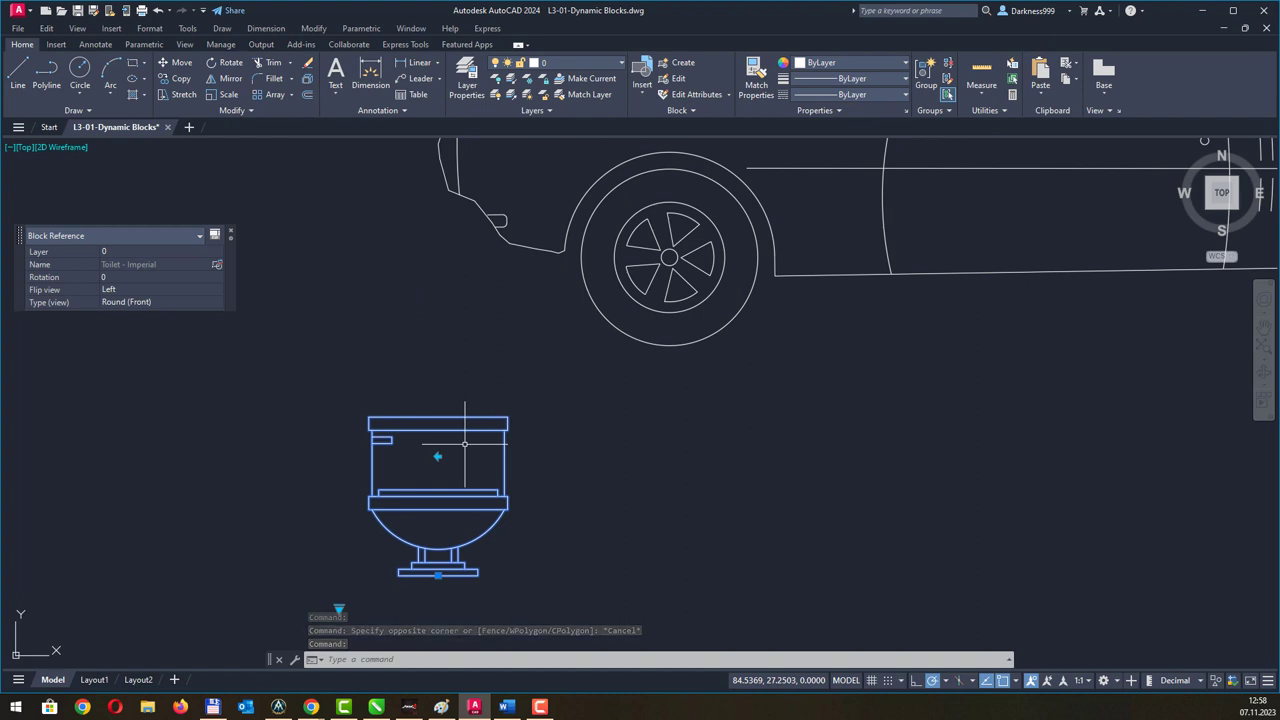
pyautogui.scroll(-3, 486, 371)
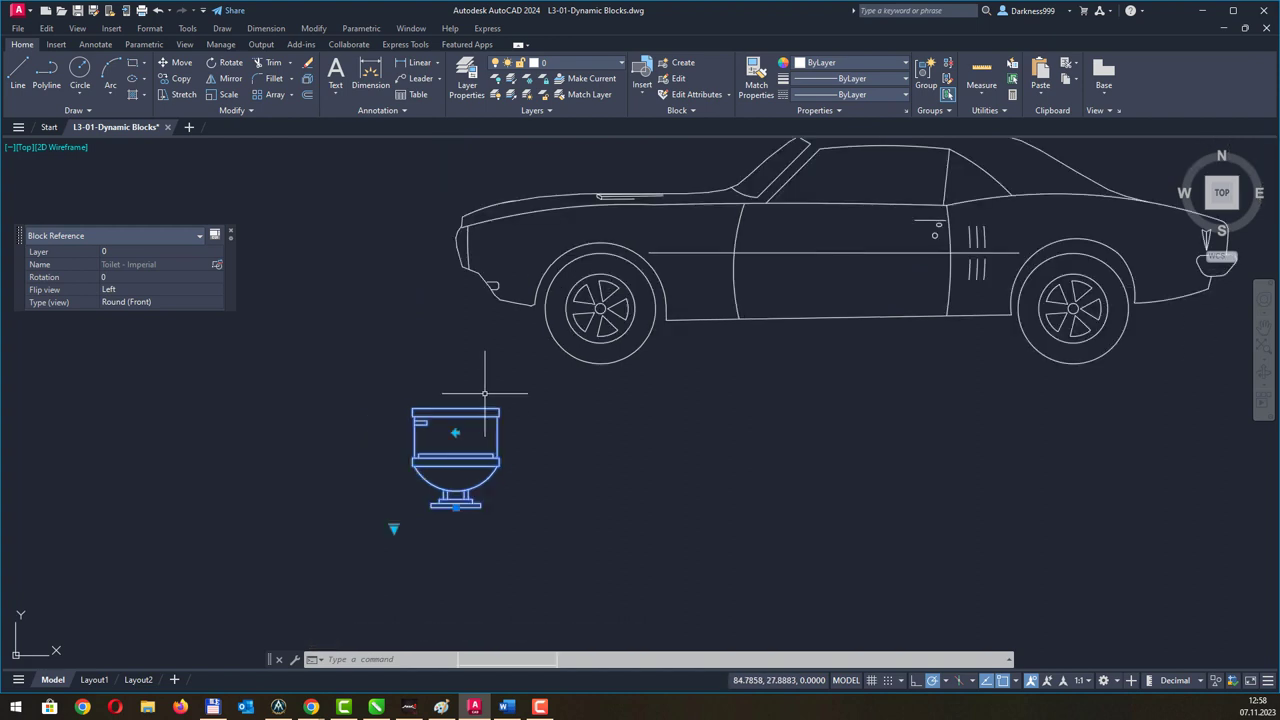
pyautogui.moveTo(643, 404)
pyautogui.mouseDown(button='middle')
pyautogui.moveTo(579, 456)
pyautogui.moveTo(496, 485)
pyautogui.mouseUp(button='middle')
pyautogui.press('Escape')
pyautogui.press('Escape')
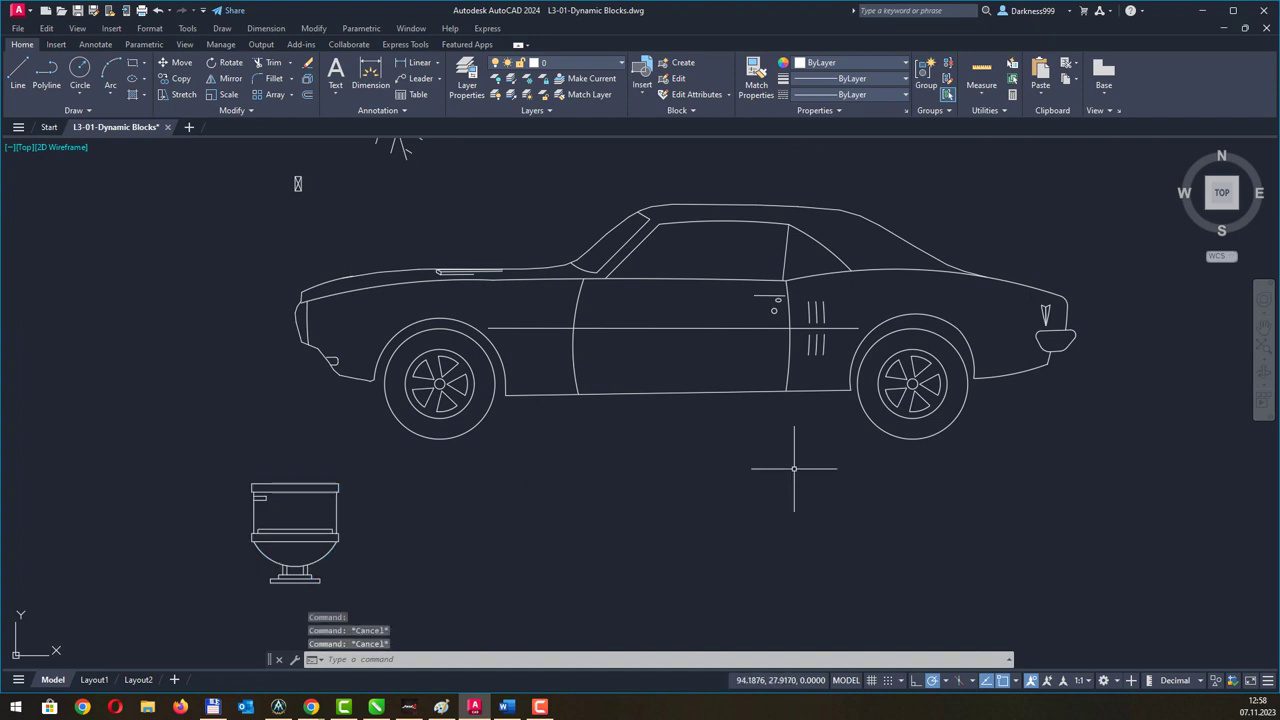
# Select the Vehicles - Imperial block and move it by its base grip to a new spot.
pyautogui.click(794, 466)
pyautogui.click(580, 283)
pyautogui.moveTo(690, 402); pyautogui.dragTo(594, 462, button='middle')
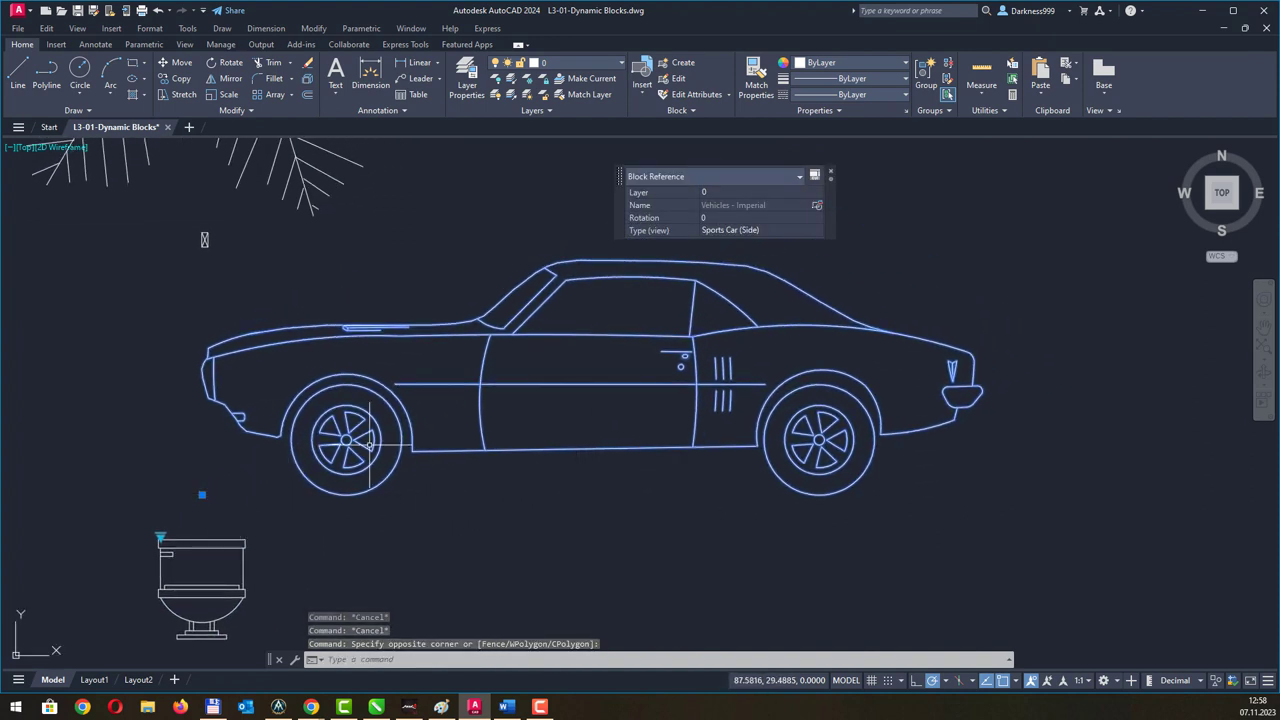
pyautogui.scroll(-2, 368, 445)
pyautogui.click(266, 476)
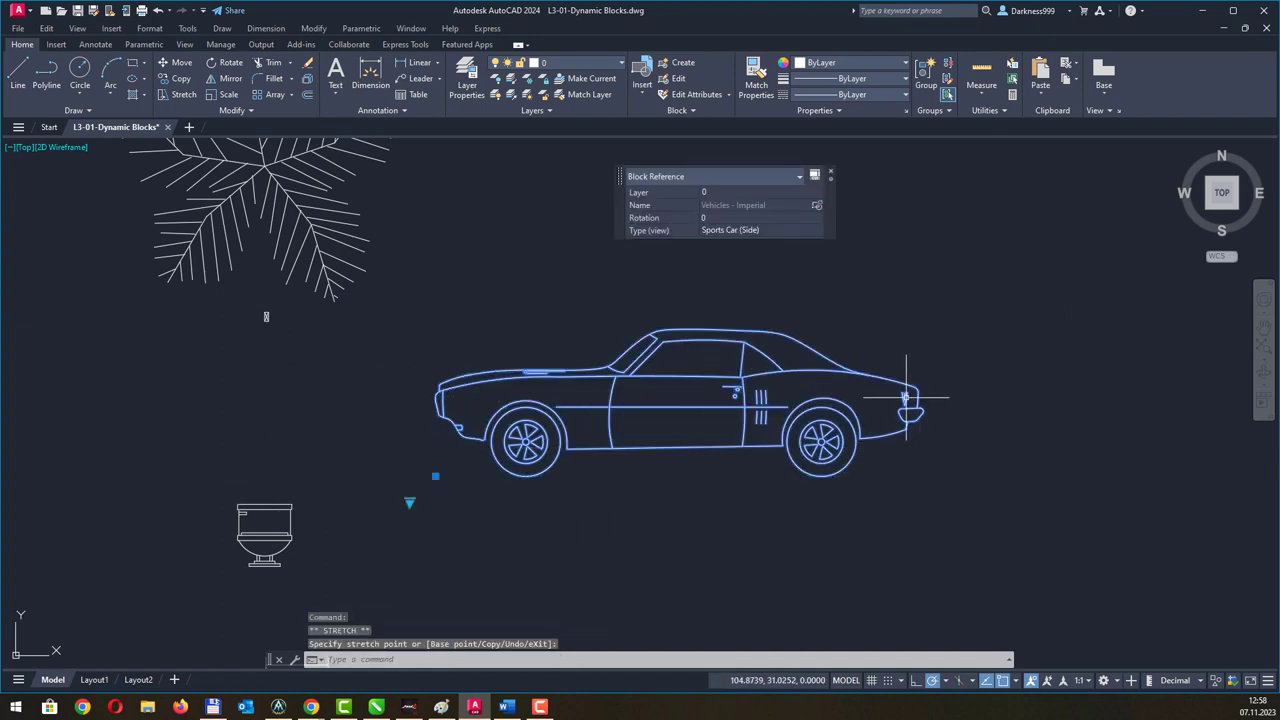
pyautogui.click(904, 396)
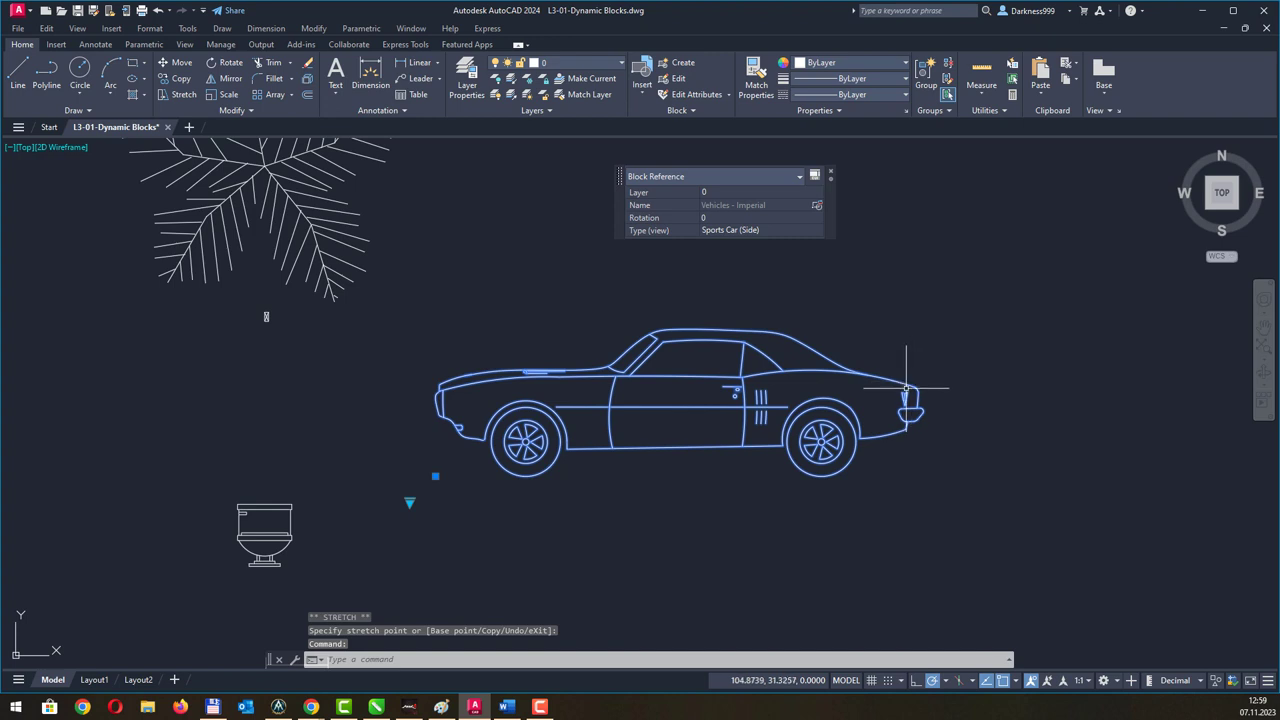
# Cycle the car through Sports Car (Top), (Front), (Rear), ending on Sedan (Side).
pyautogui.click(409, 502)
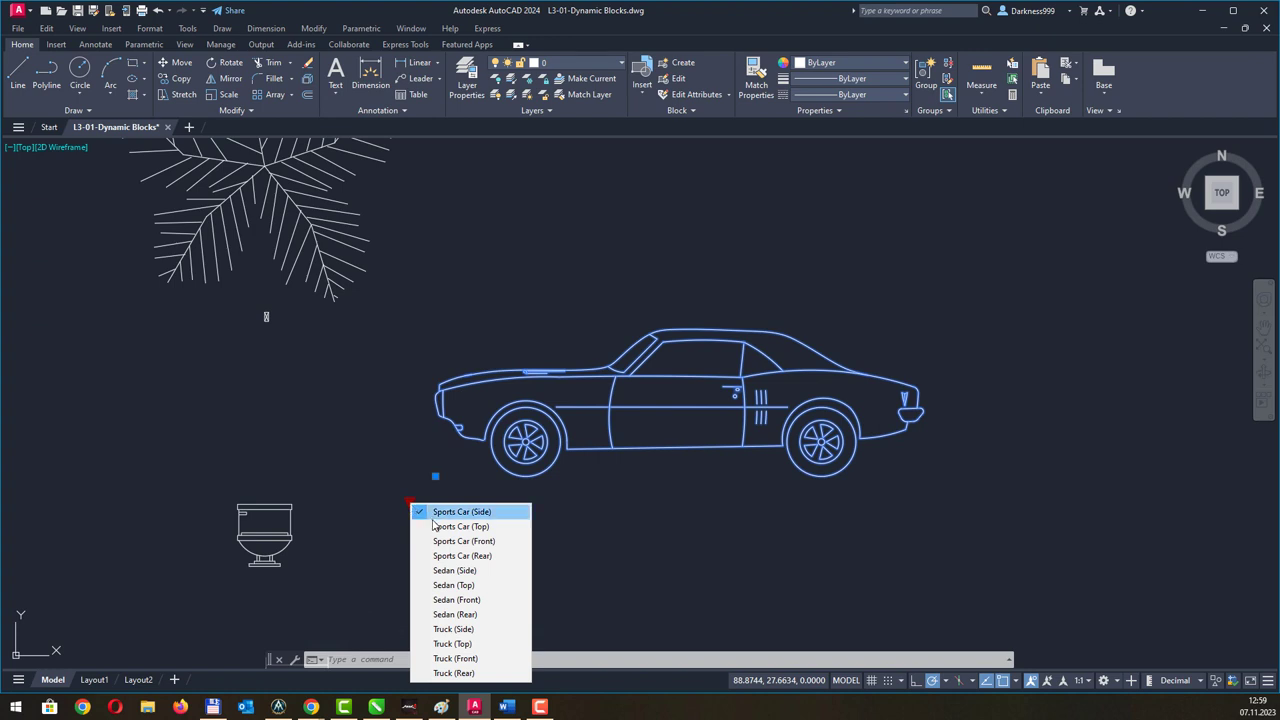
pyautogui.click(420, 526)
pyautogui.click(409, 502)
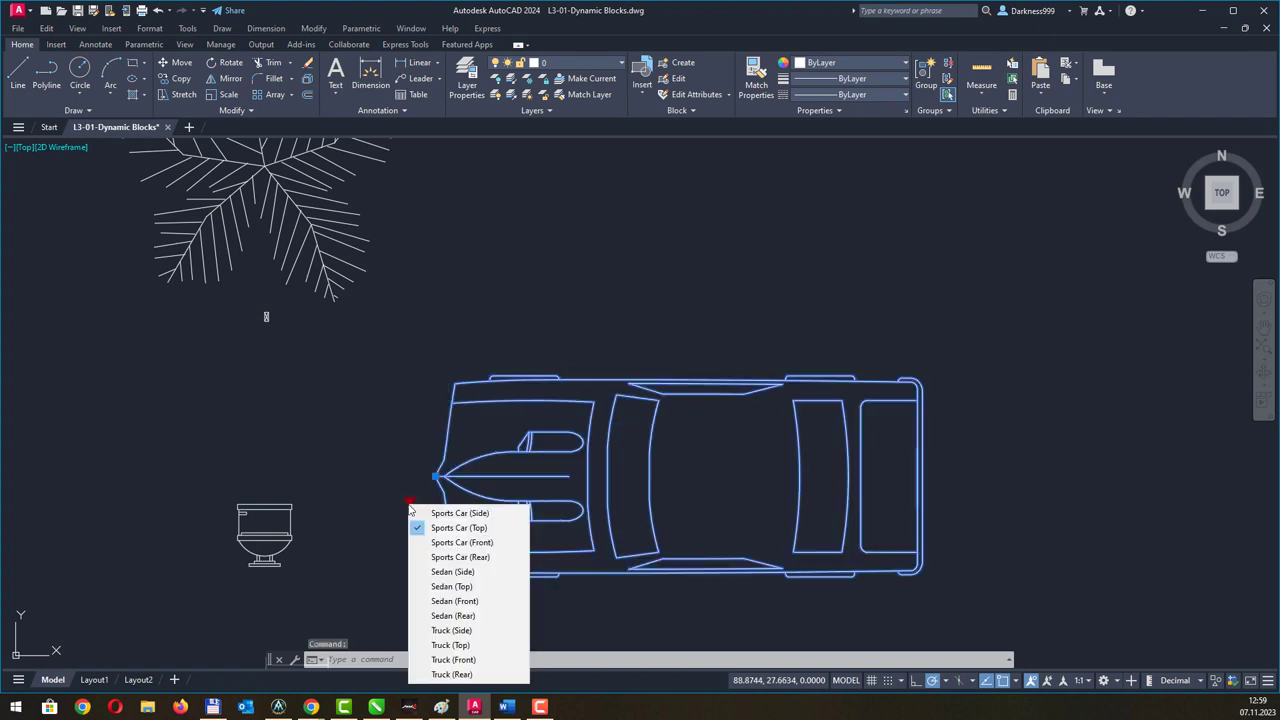
pyautogui.click(437, 546)
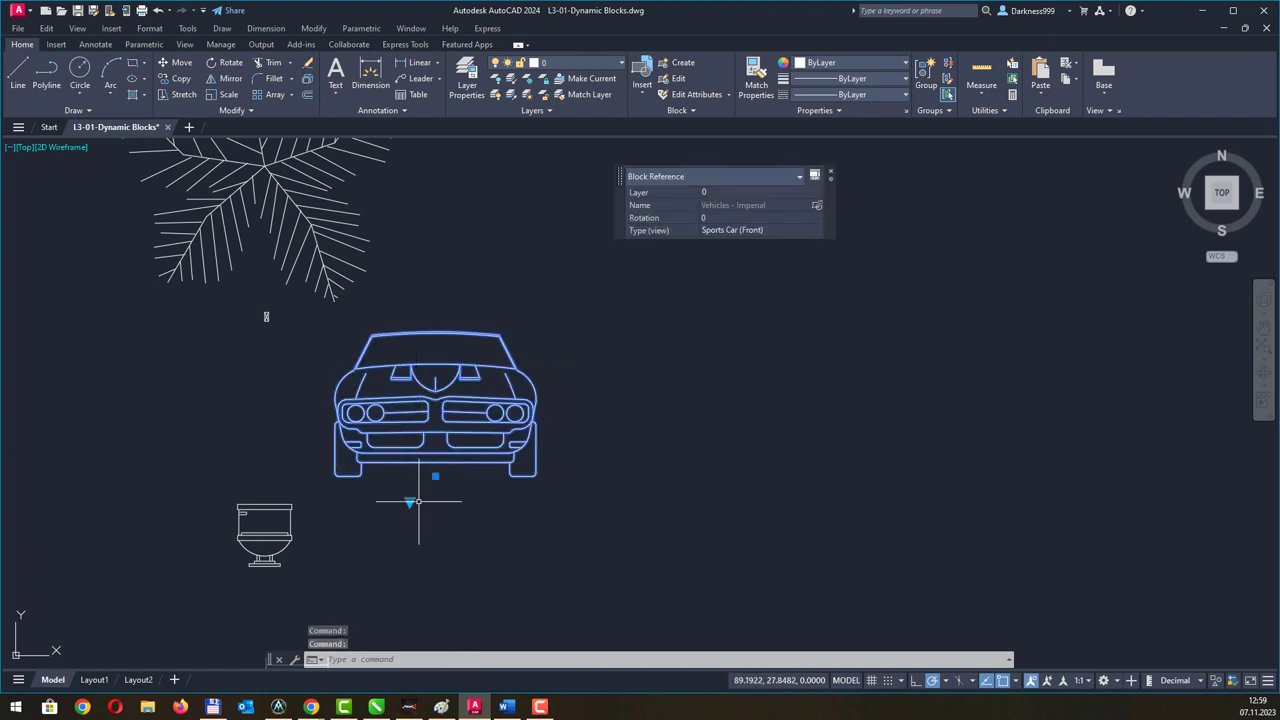
pyautogui.click(409, 502)
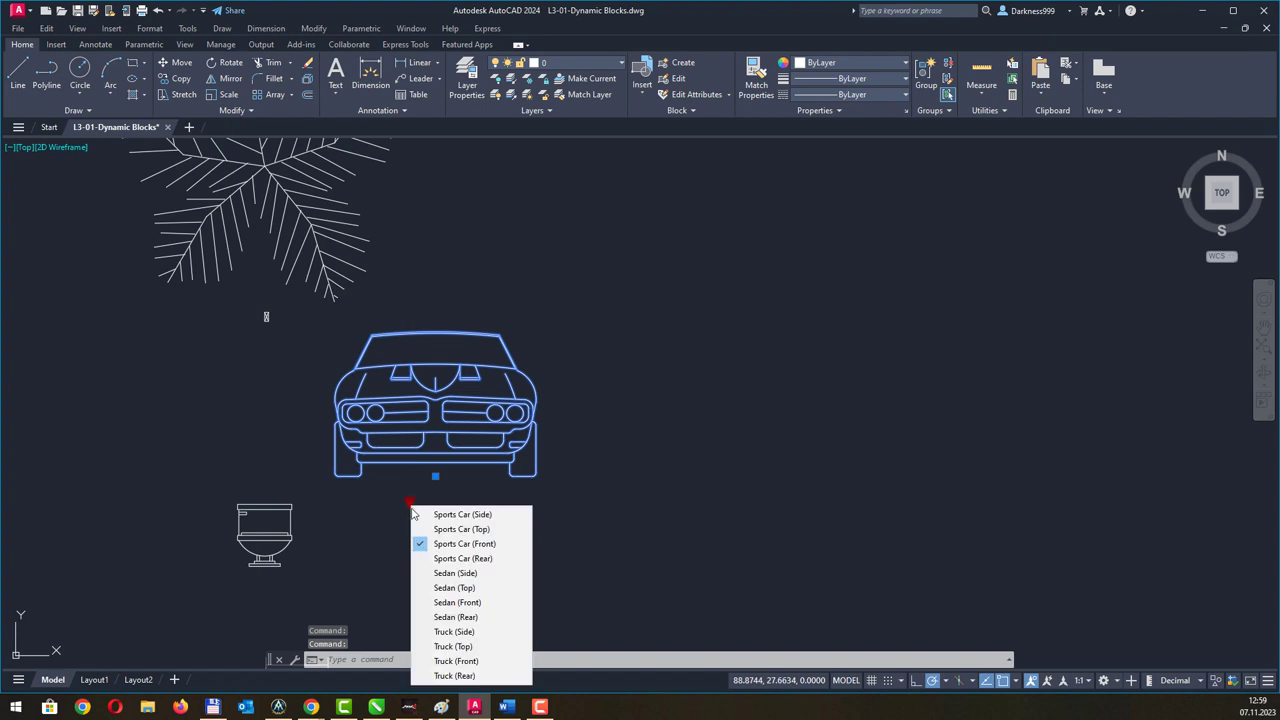
pyautogui.click(452, 558)
pyautogui.click(409, 502)
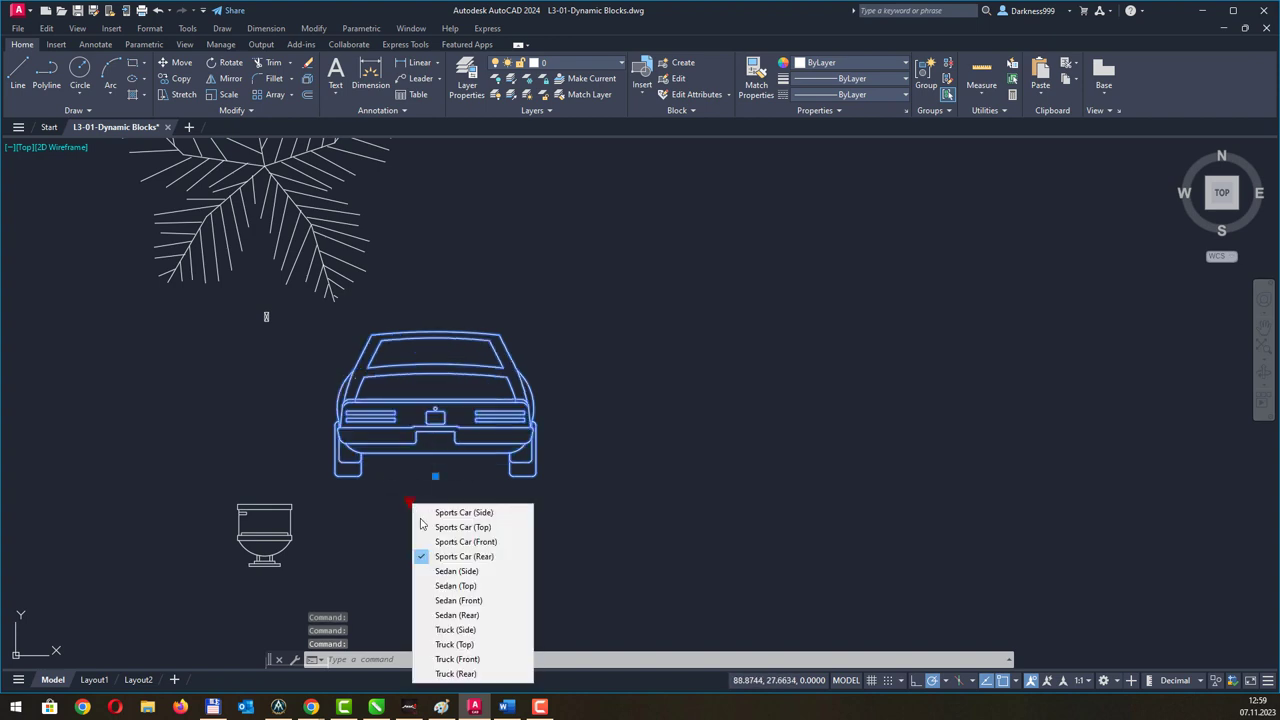
pyautogui.click(455, 571)
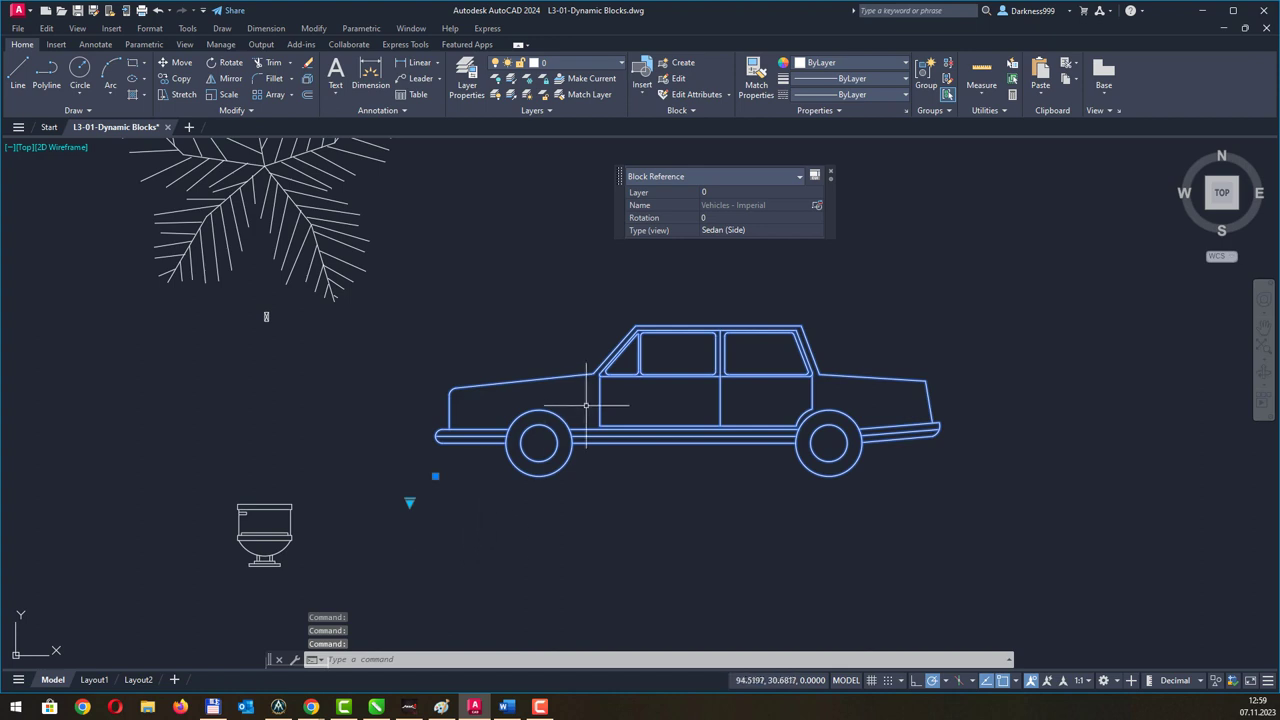
# Change the vehicle to the Truck (Side) view.
pyautogui.click(409, 503)
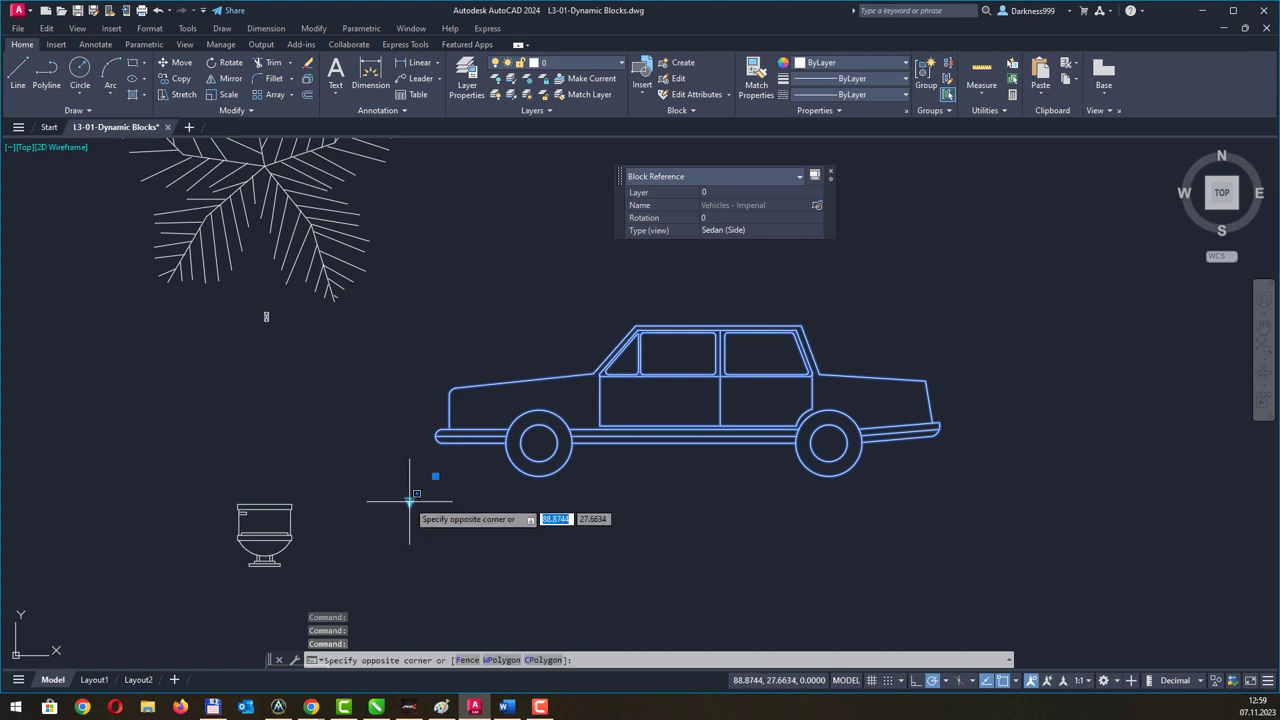
pyautogui.press('Escape')
pyautogui.click(409, 503)
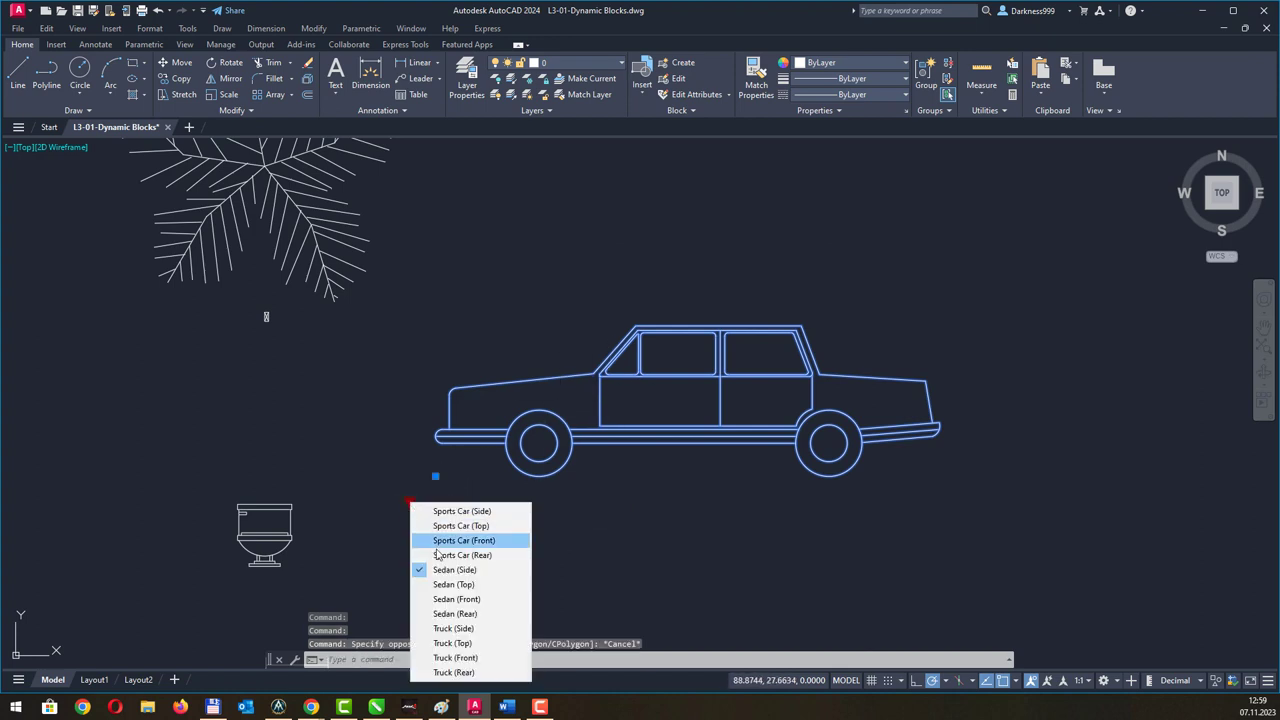
pyautogui.click(461, 630)
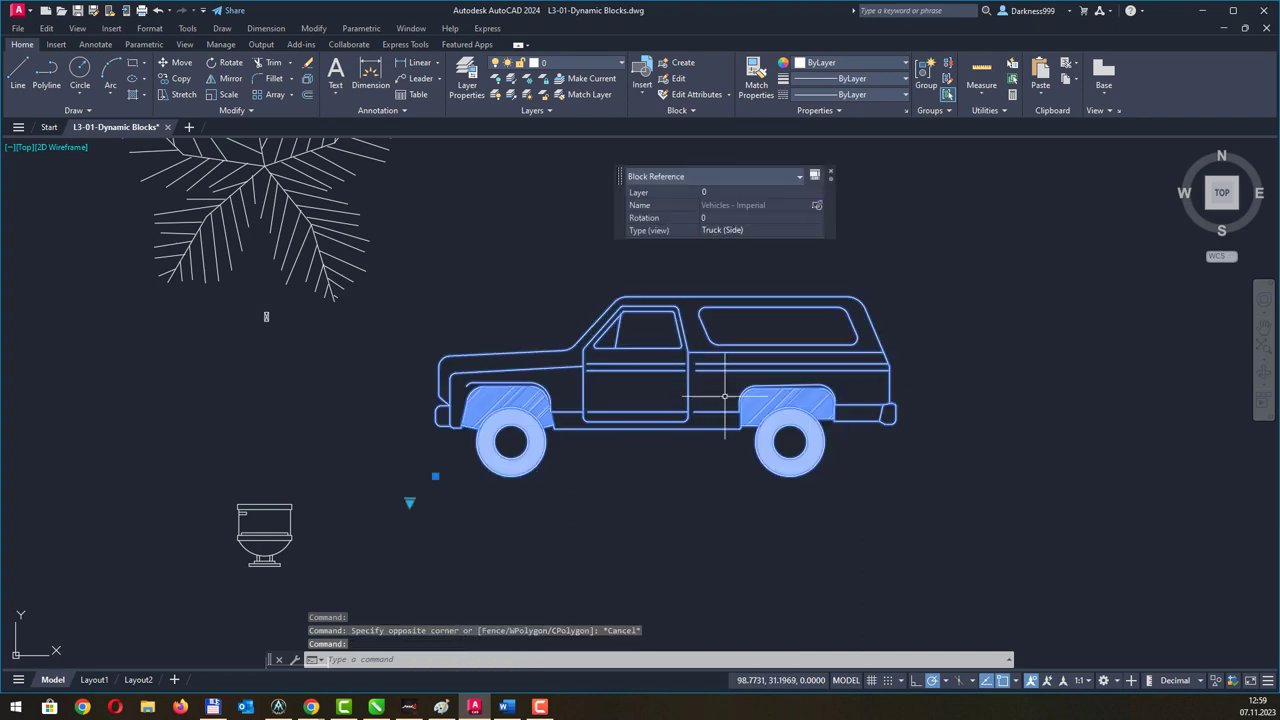
pyautogui.moveTo(522, 284); pyautogui.dragTo(559, 330, button='middle')
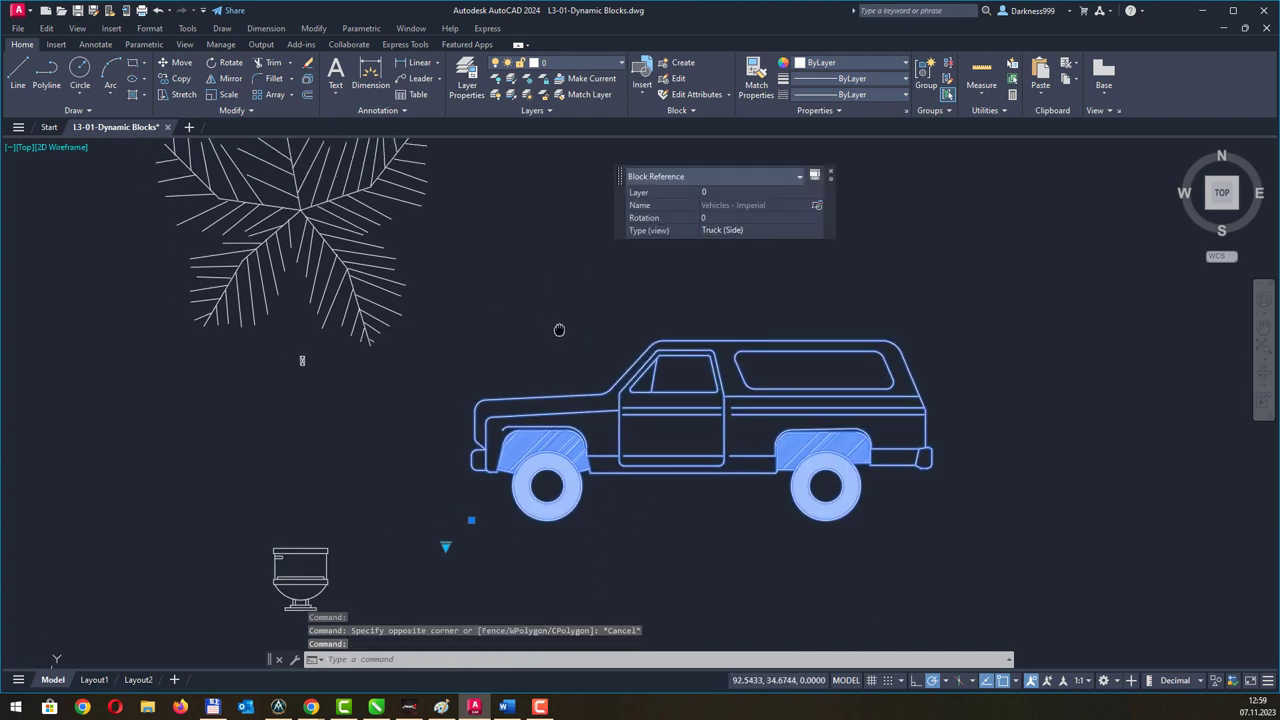
# Try the Truck (Front) and Truck (Rear) views, then return to Truck (Side).
pyautogui.click(446, 547)
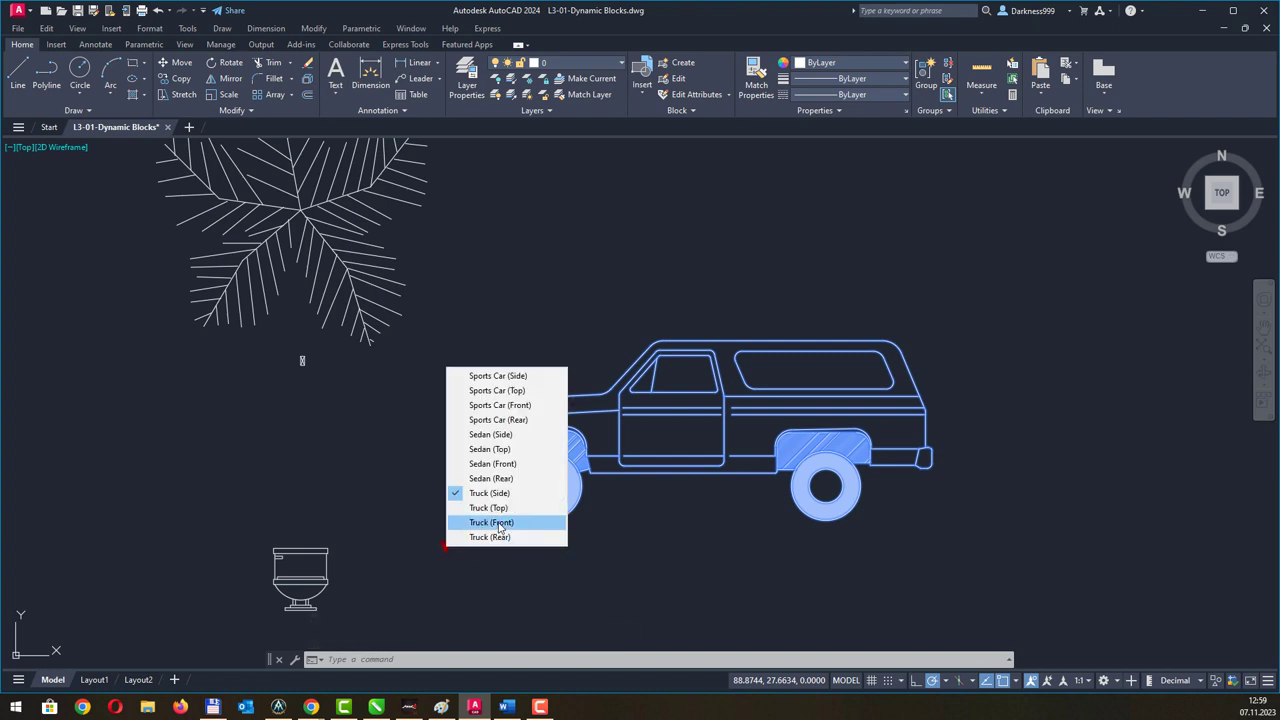
pyautogui.click(500, 524)
pyautogui.click(446, 546)
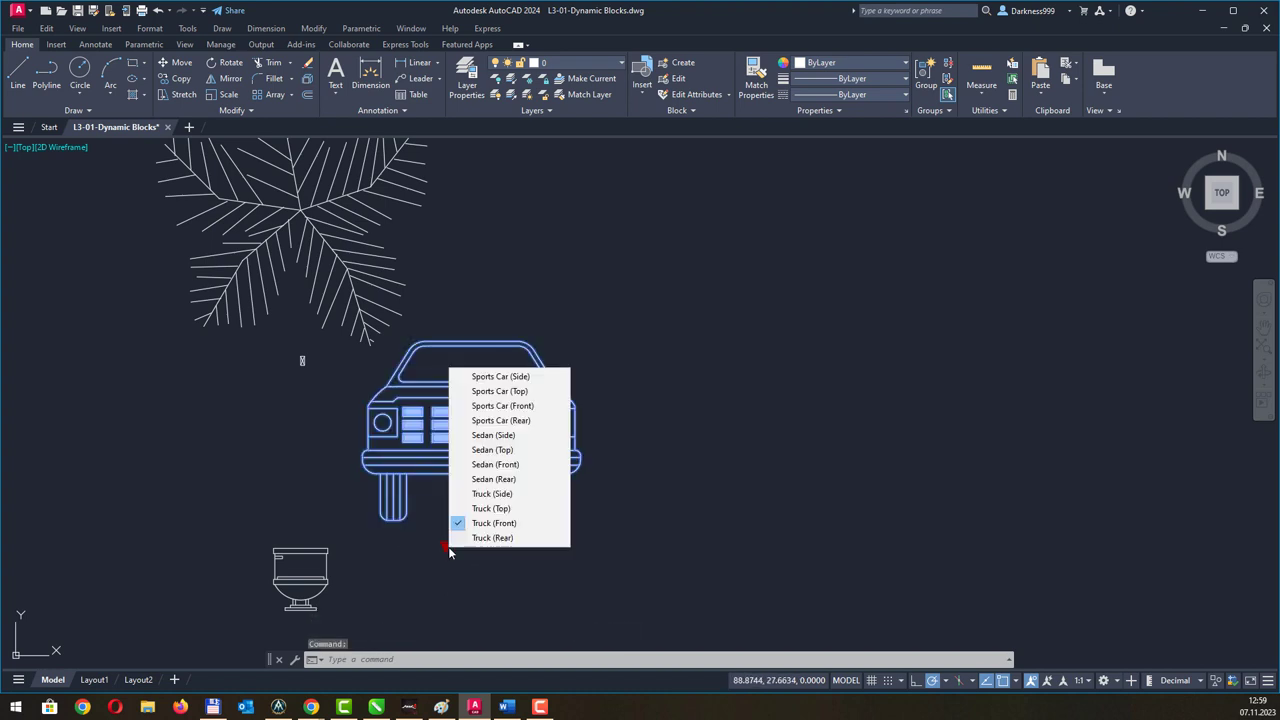
pyautogui.click(481, 539)
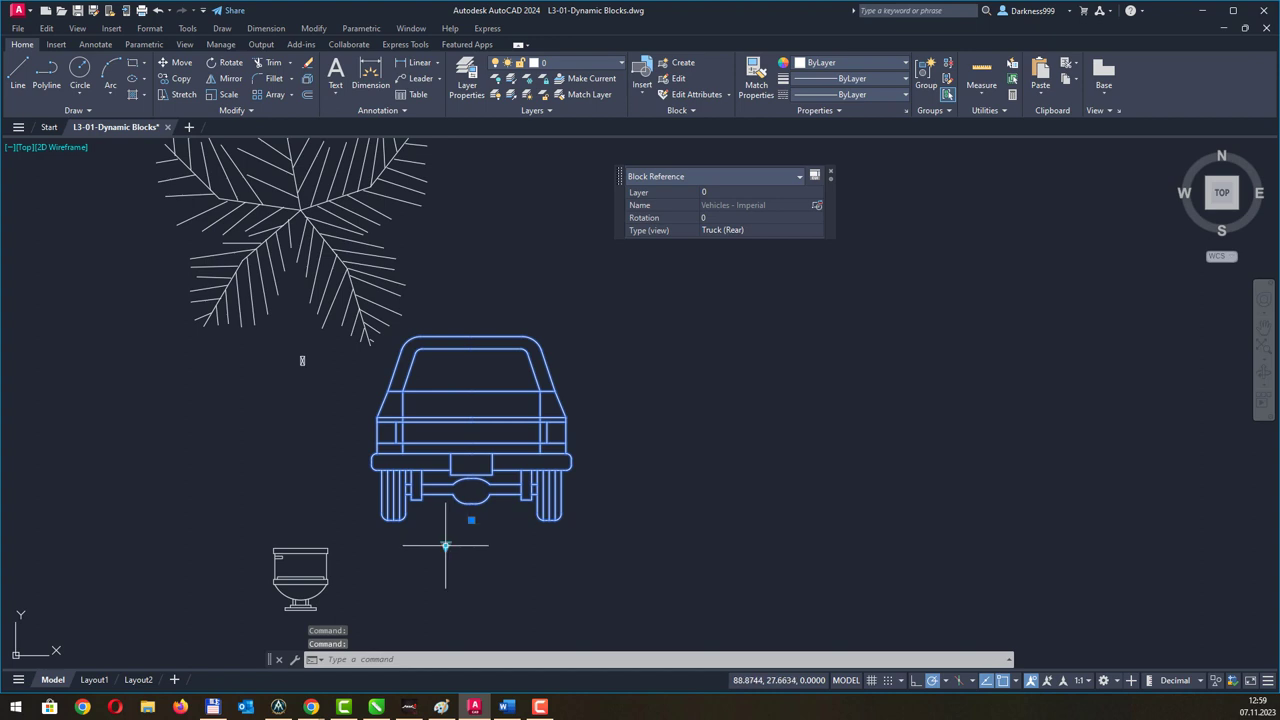
pyautogui.click(446, 546)
pyautogui.click(480, 492)
pyautogui.moveTo(425, 356); pyautogui.dragTo(421, 463, button='middle')
# Deselect the truck, then select the palm tree block and centre it in view.
pyautogui.press('Escape')
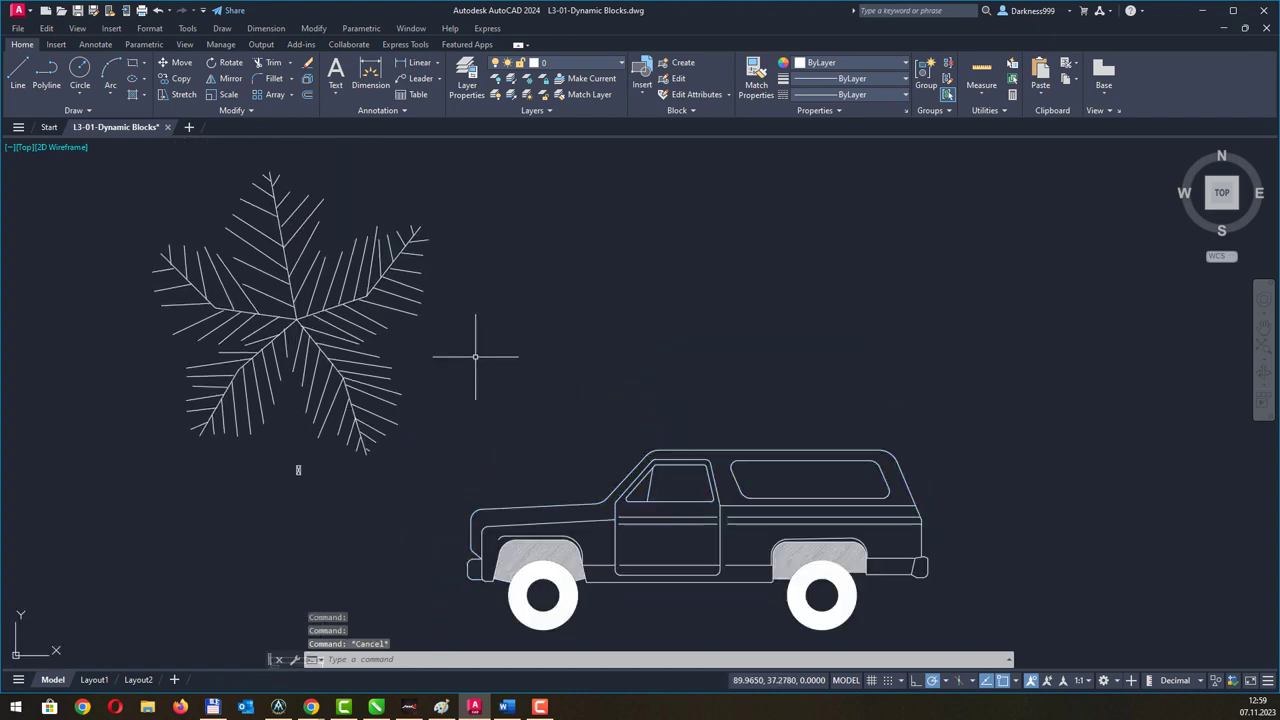
pyautogui.click(470, 368)
pyautogui.click(243, 291)
pyautogui.moveTo(424, 357)
pyautogui.mouseDown(button='middle')
pyautogui.moveTo(436, 378)
pyautogui.moveTo(371, 403)
pyautogui.moveTo(319, 398)
pyautogui.mouseUp(button='middle')
pyautogui.moveTo(731, 389); pyautogui.dragTo(804, 367, button='middle')
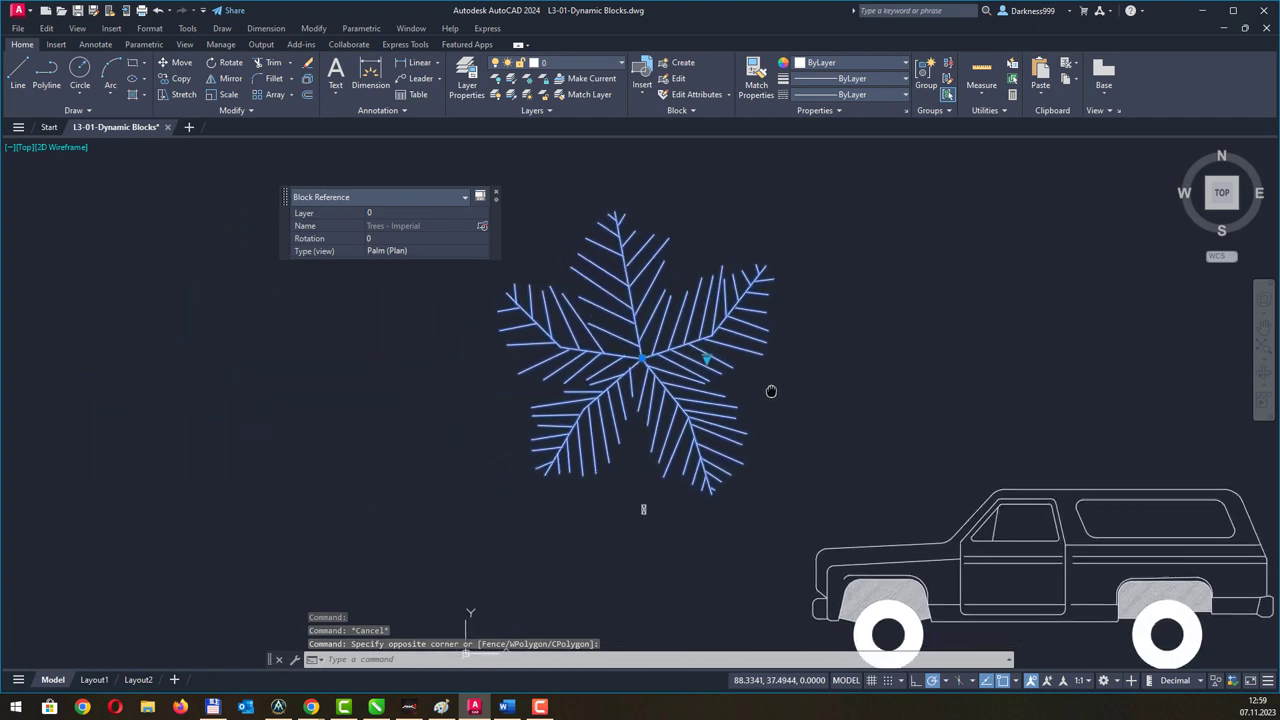
pyautogui.click(804, 367)
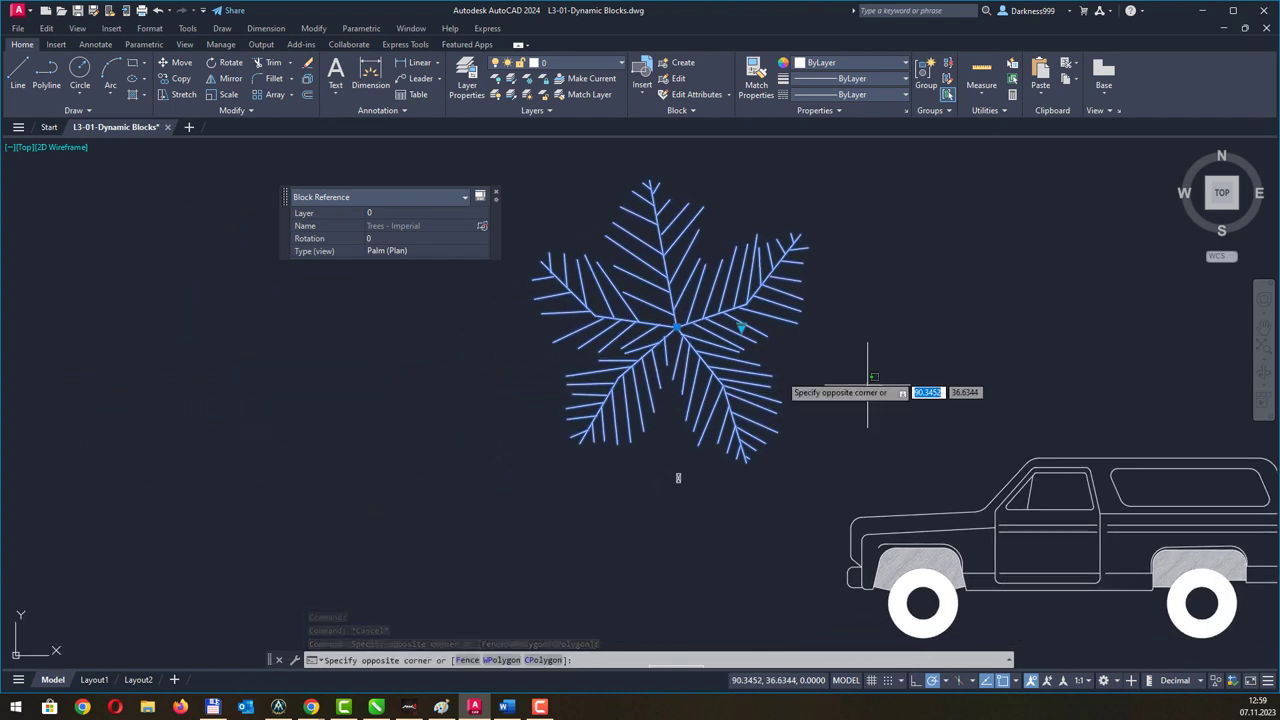
pyautogui.click(780, 372)
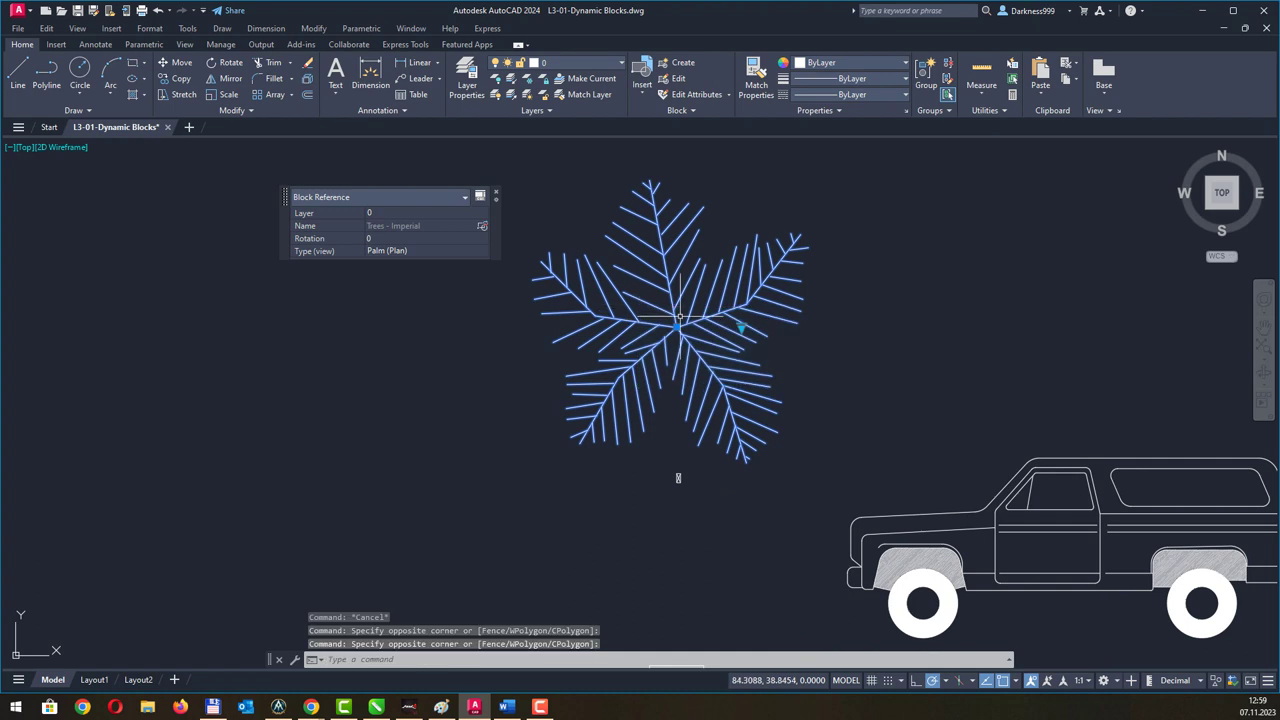
# Switch the tree to Palm (Elevation), back to Palm (Plan), then Palm (Elevation) again.
pyautogui.click(741, 328)
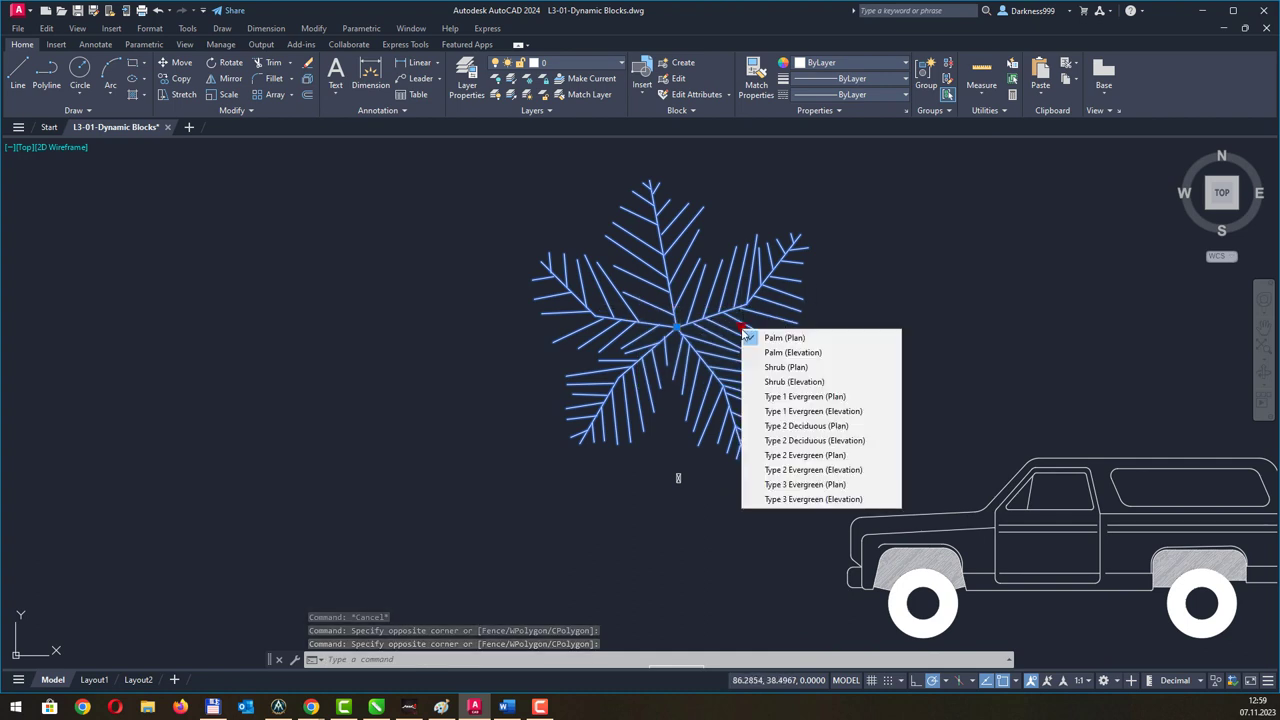
pyautogui.click(790, 352)
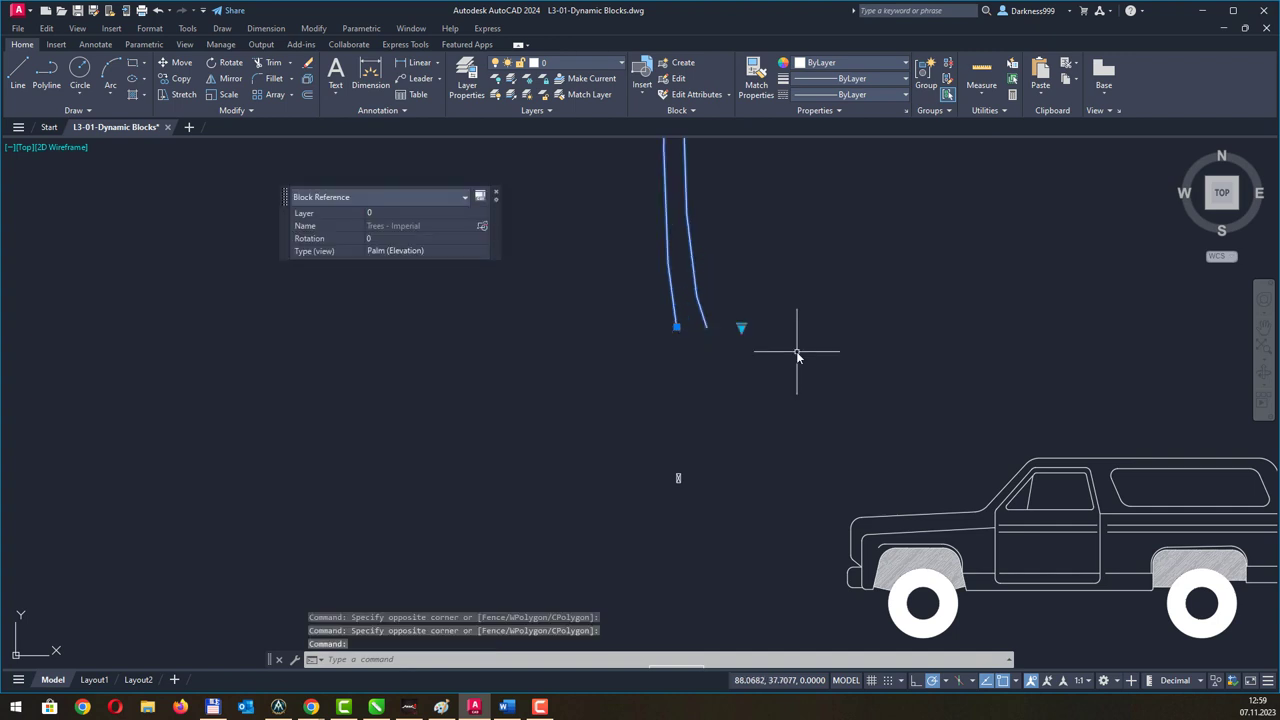
pyautogui.scroll(-2, 780, 278)
pyautogui.moveTo(723, 351); pyautogui.dragTo(671, 426, button='middle')
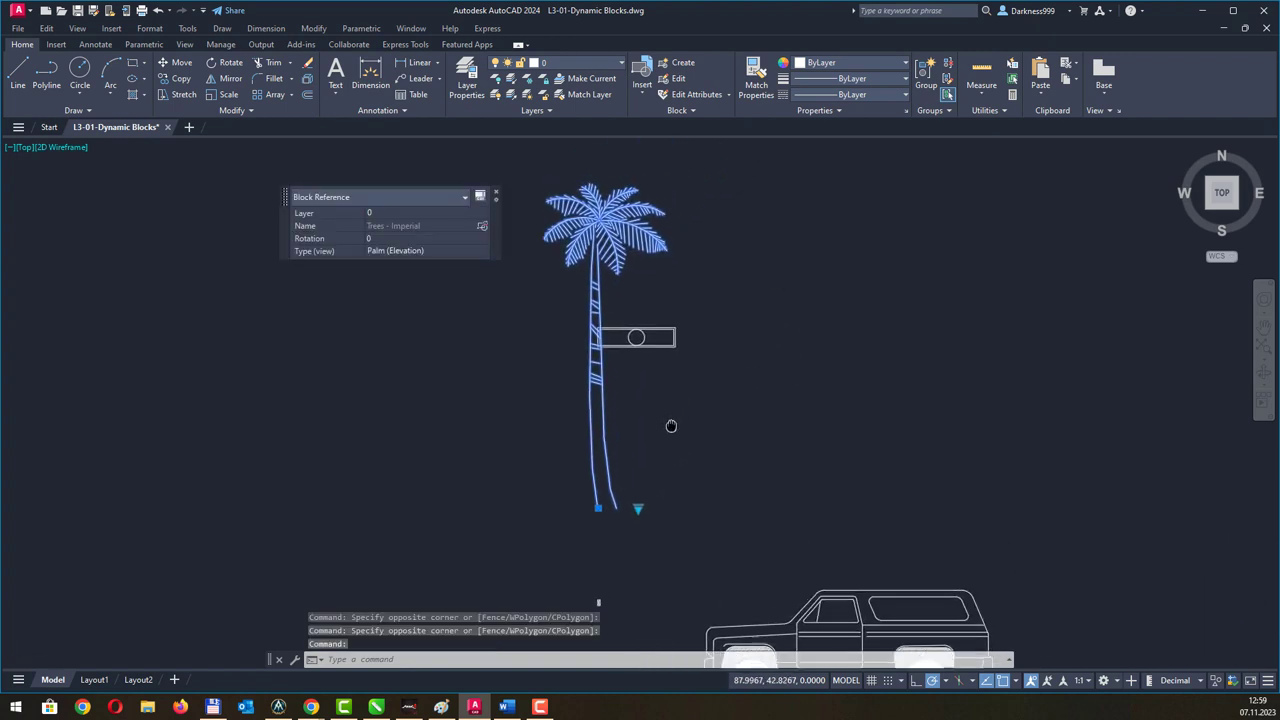
pyautogui.click(638, 508)
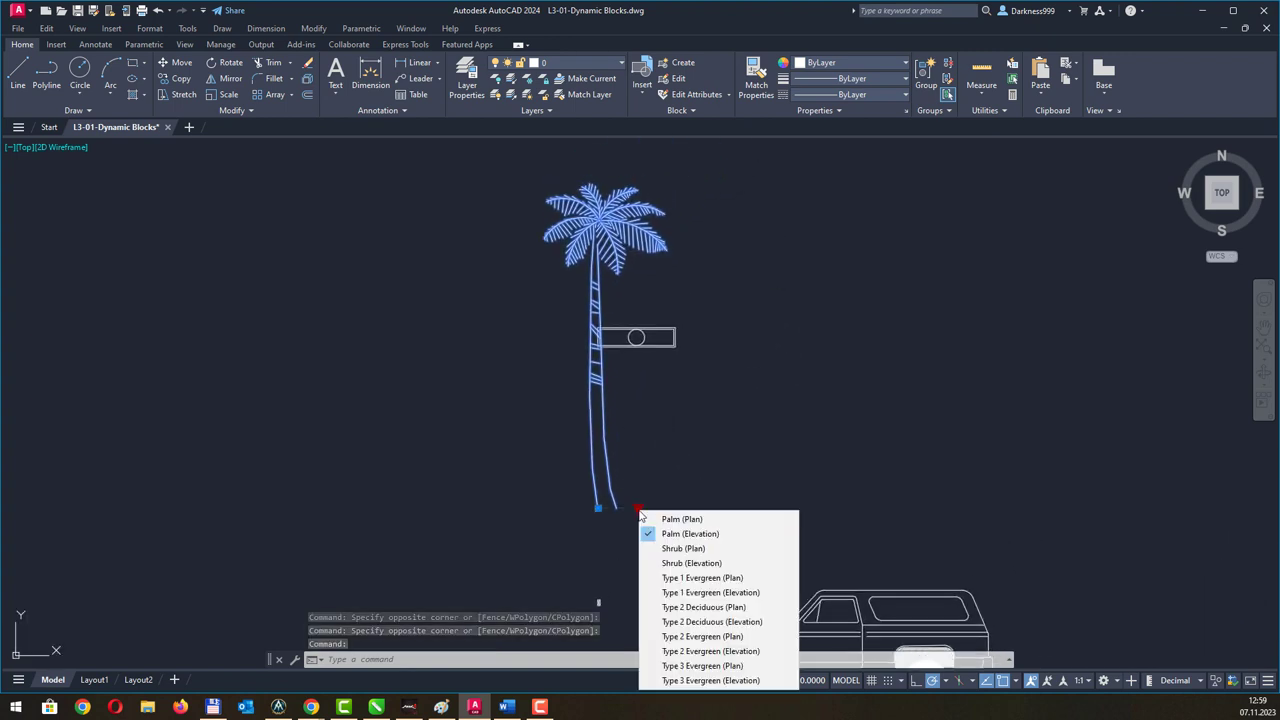
pyautogui.click(690, 518)
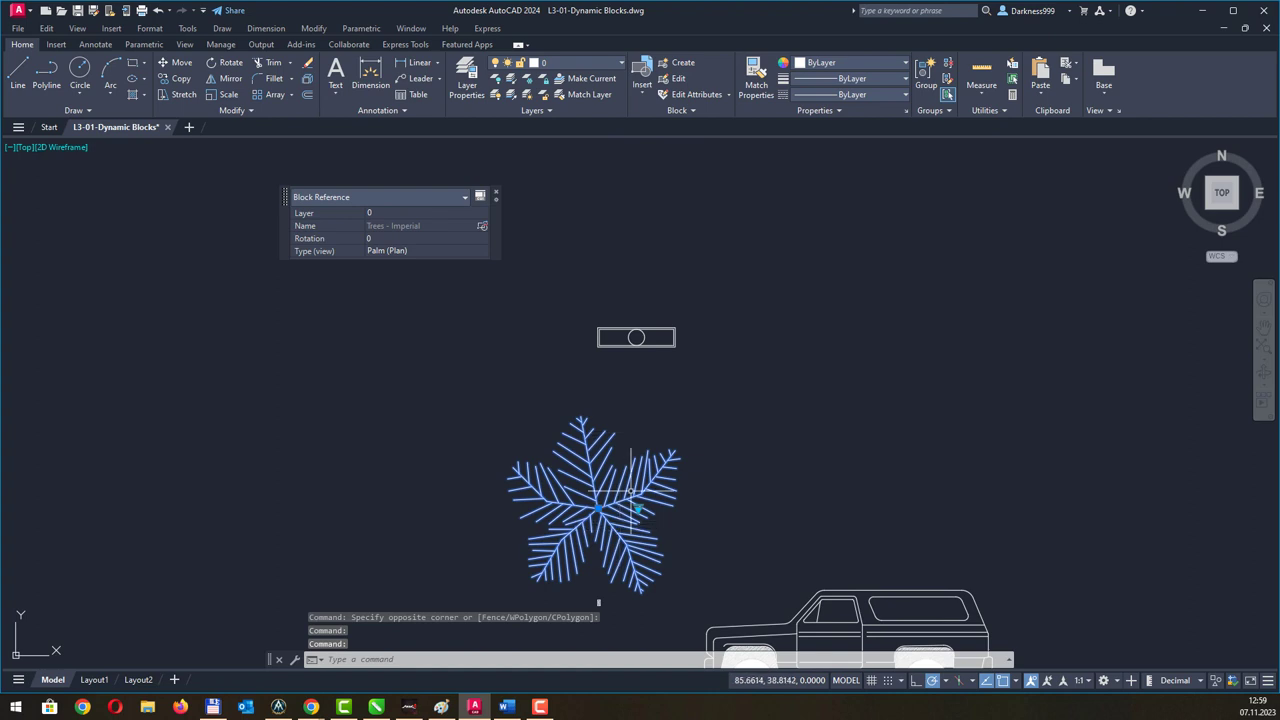
pyautogui.moveTo(702, 461); pyautogui.dragTo(671, 423, button='middle')
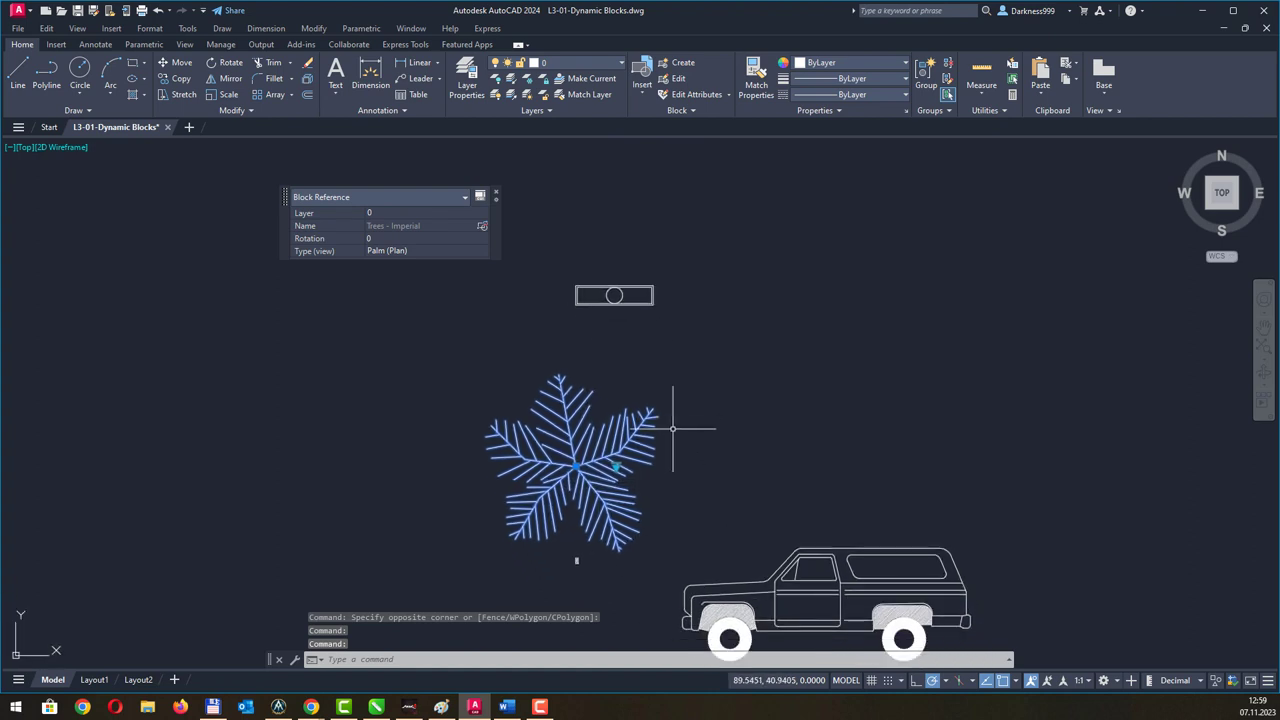
pyautogui.click(617, 470)
pyautogui.click(679, 491)
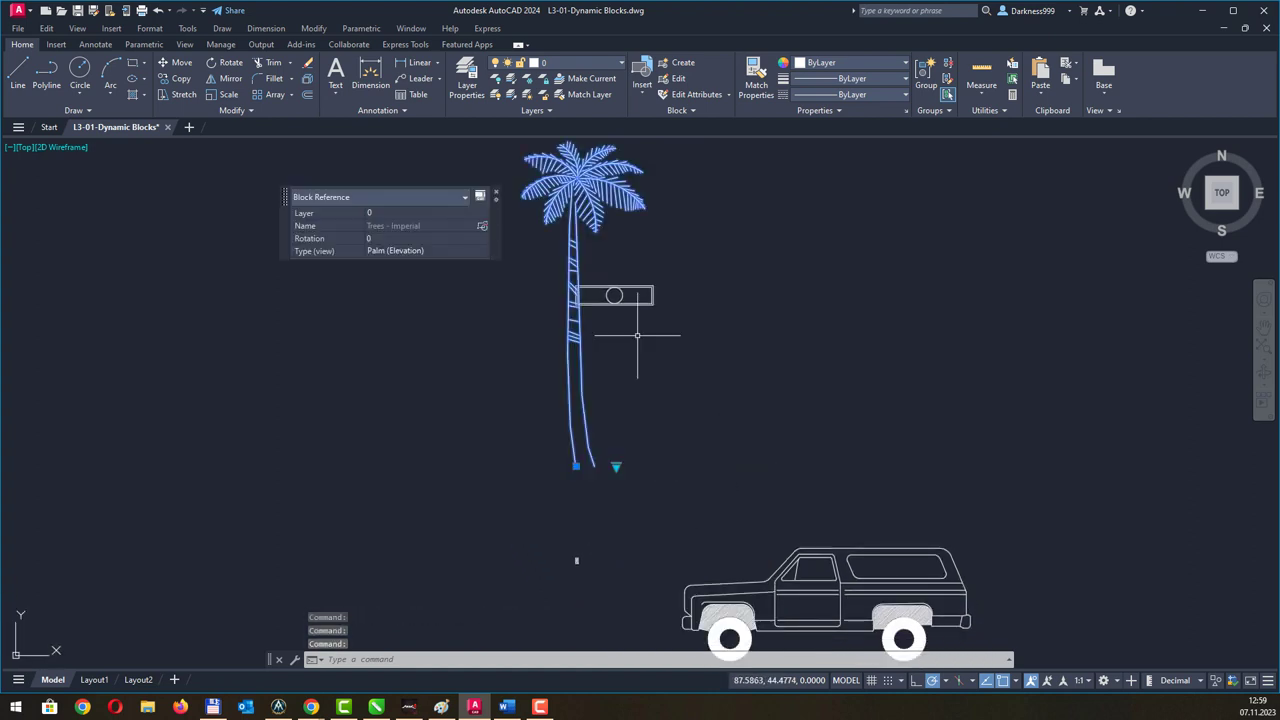
# Switch the tree to Shrub (Plan), then Shrub (Elevation).
pyautogui.click(616, 466)
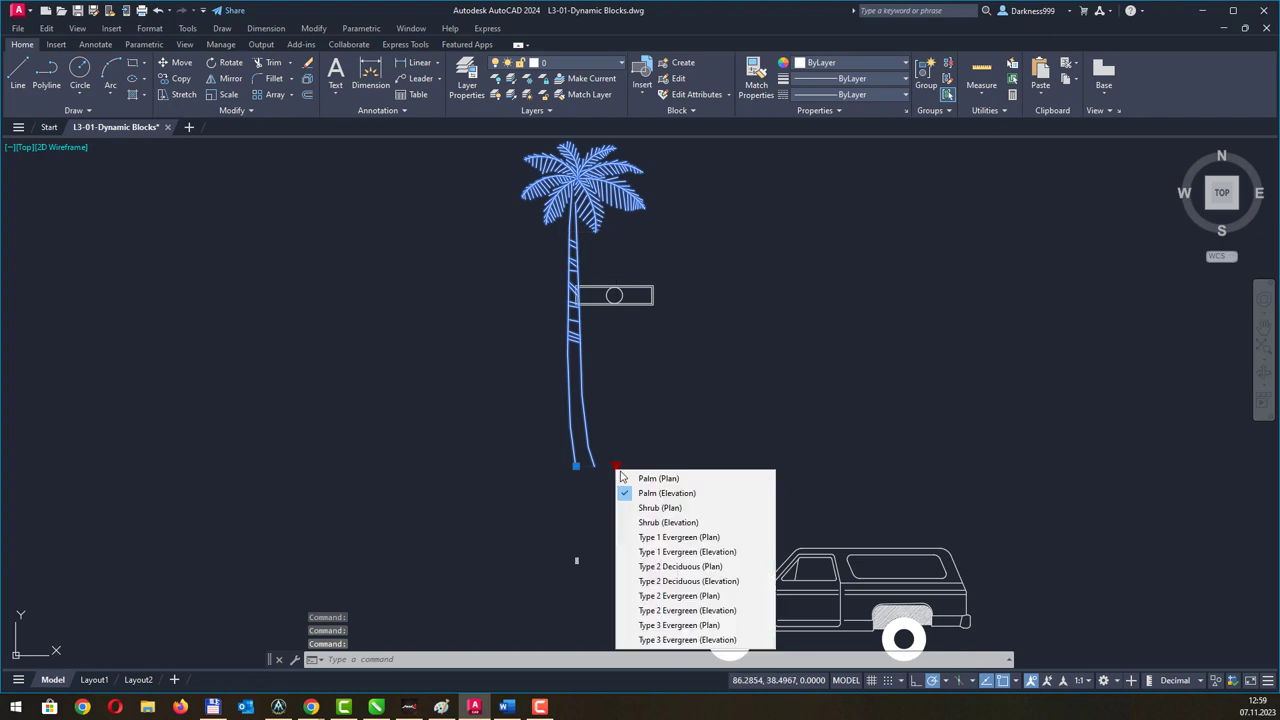
pyautogui.click(686, 509)
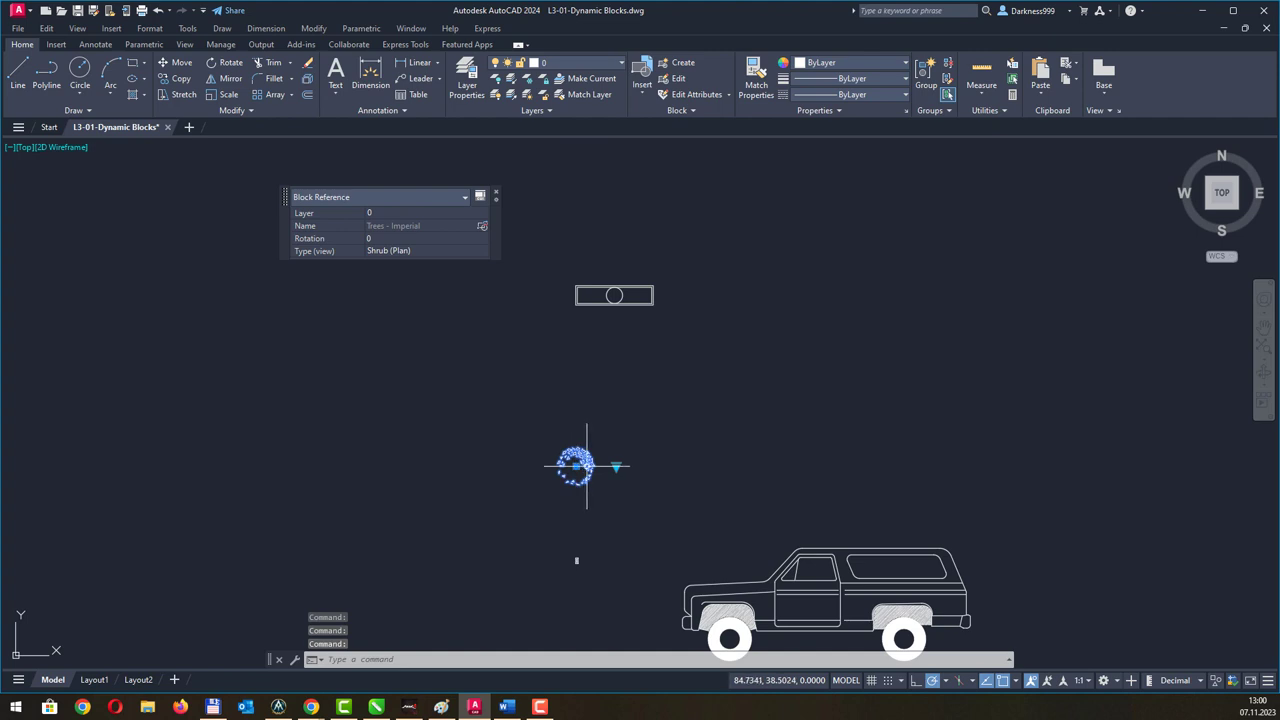
pyautogui.click(616, 466)
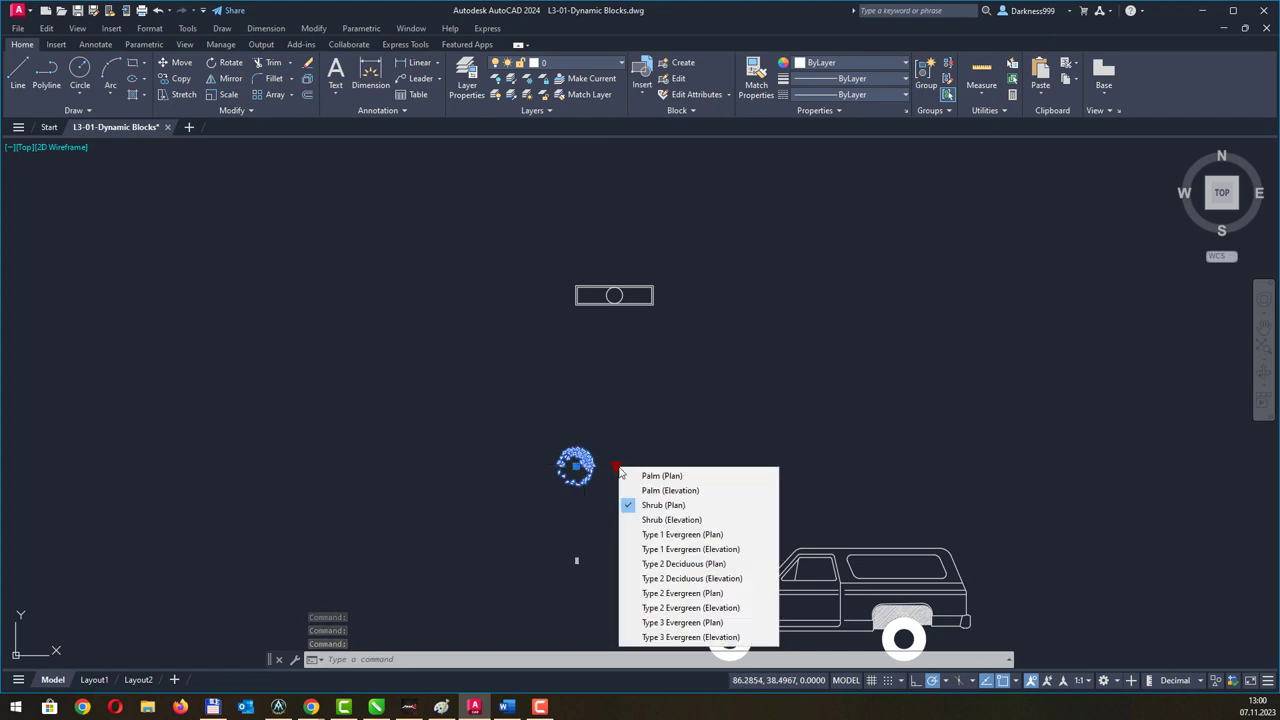
pyautogui.click(686, 520)
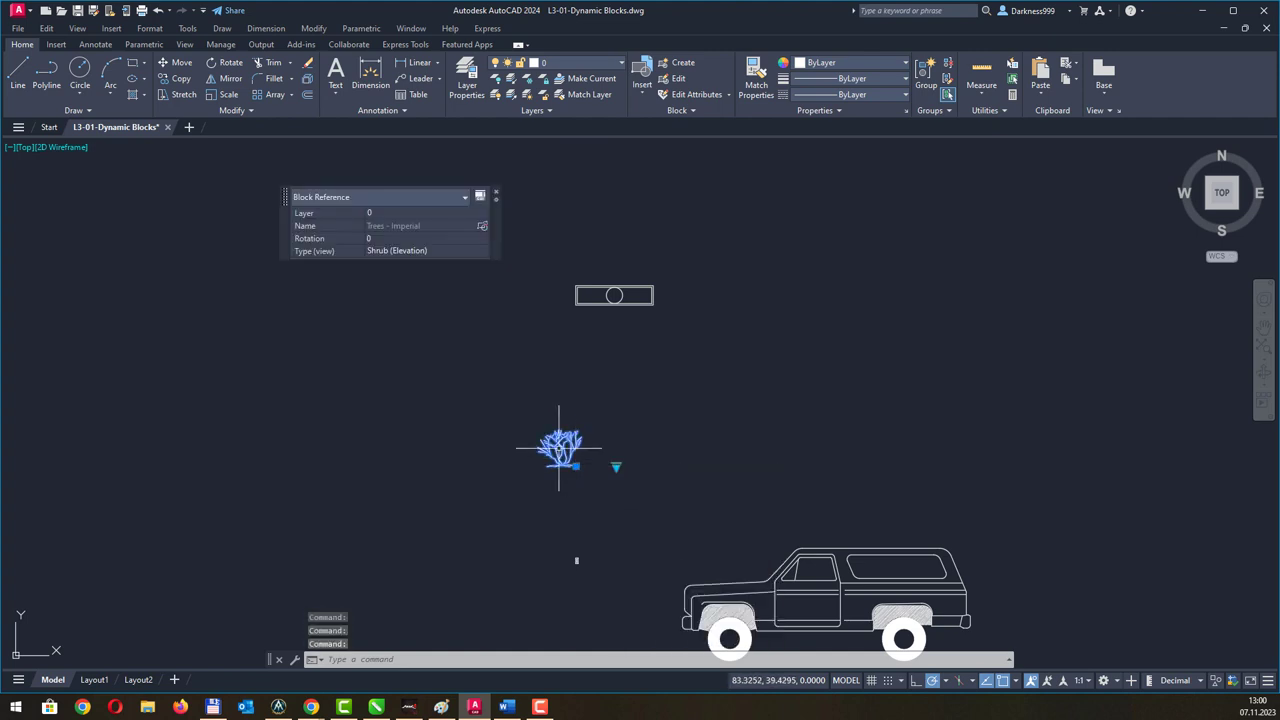
pyautogui.scroll(2, 559, 449)
# Switch the tree to Type 1 Evergreen (Elevation), then Type 1 Evergreen (Plan).
pyautogui.click(651, 474)
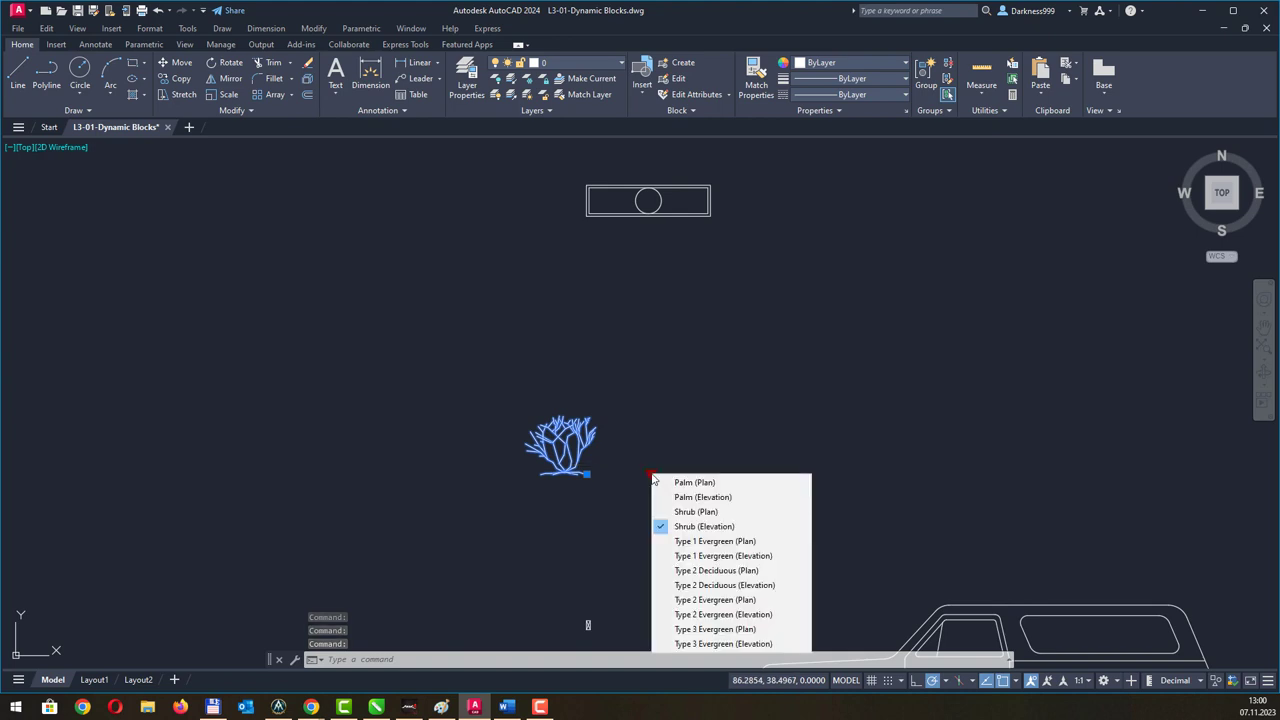
pyautogui.click(724, 555)
pyautogui.moveTo(682, 360)
pyautogui.mouseDown(button='middle')
pyautogui.moveTo(660, 410)
pyautogui.moveTo(673, 420)
pyautogui.mouseUp(button='middle')
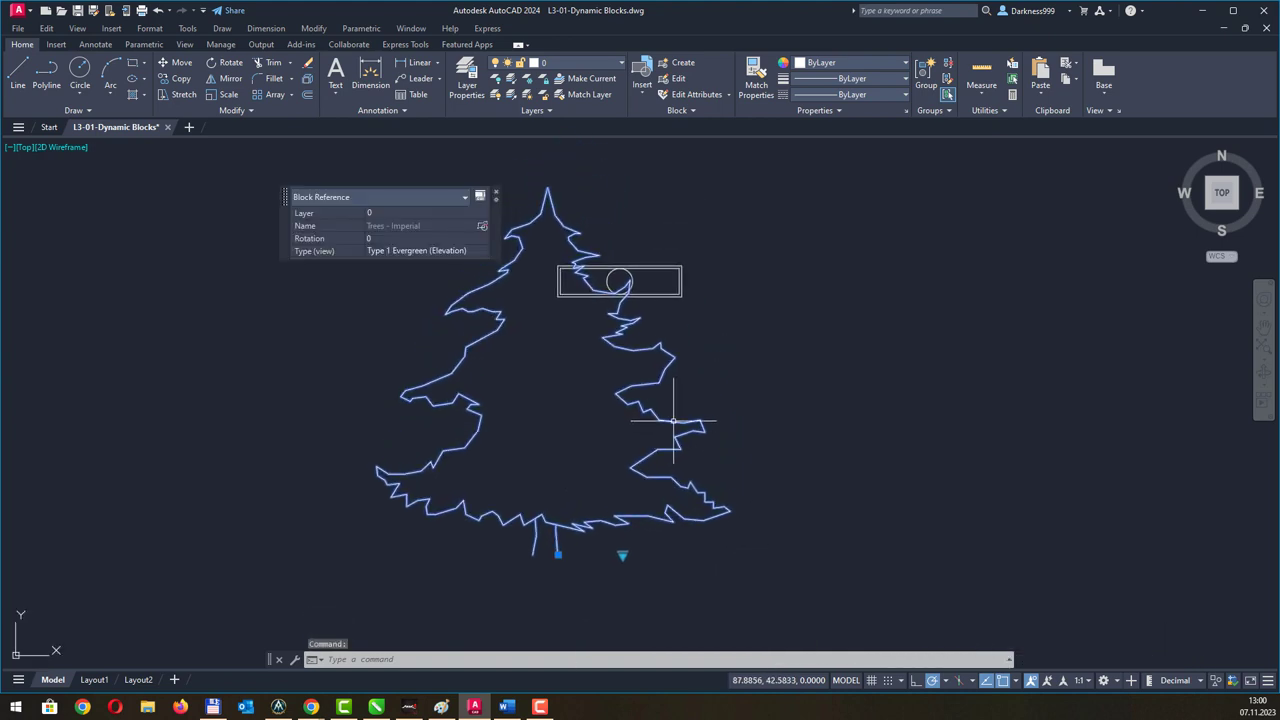
pyautogui.click(621, 556)
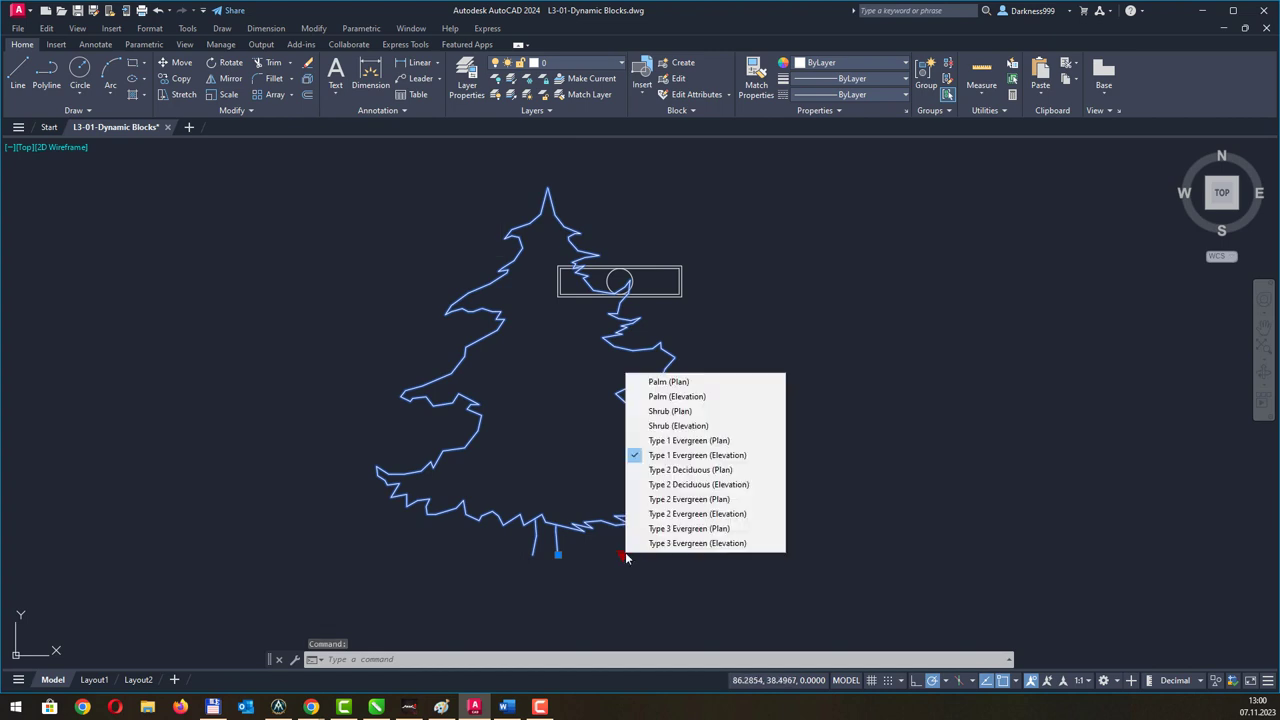
pyautogui.click(716, 443)
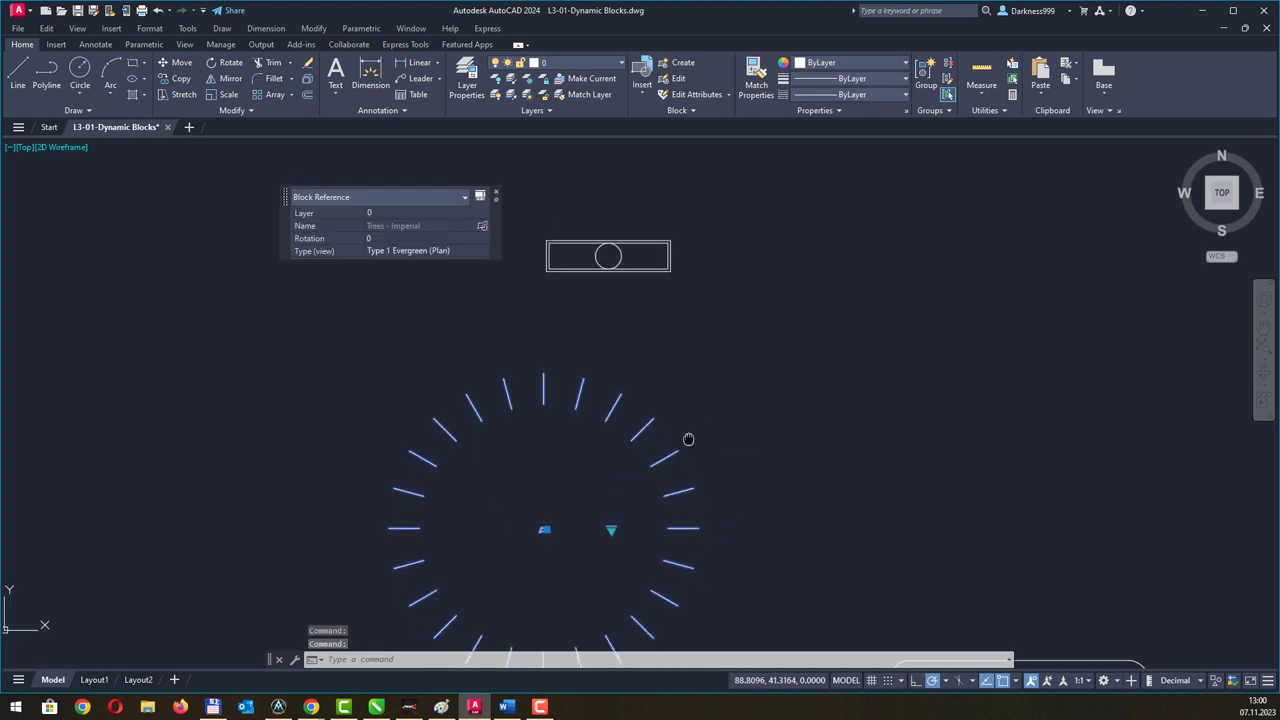
pyautogui.moveTo(688, 437); pyautogui.dragTo(660, 389, button='middle')
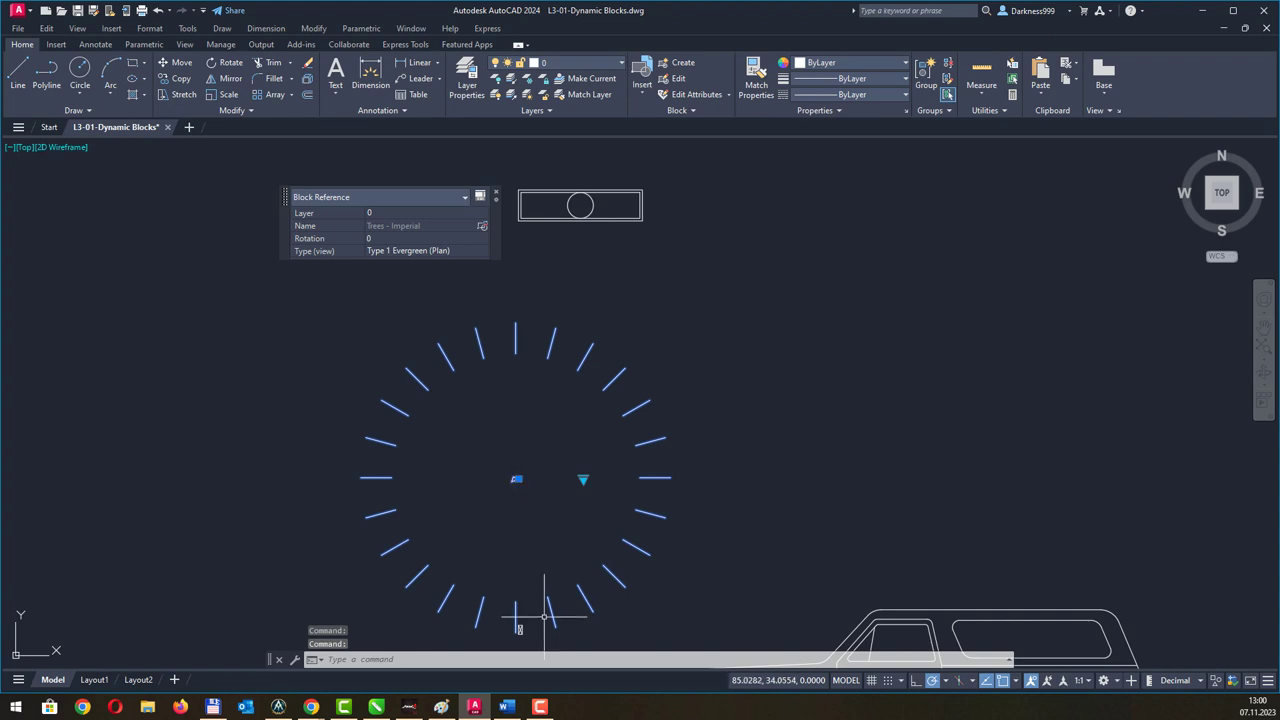
pyautogui.click(516, 628)
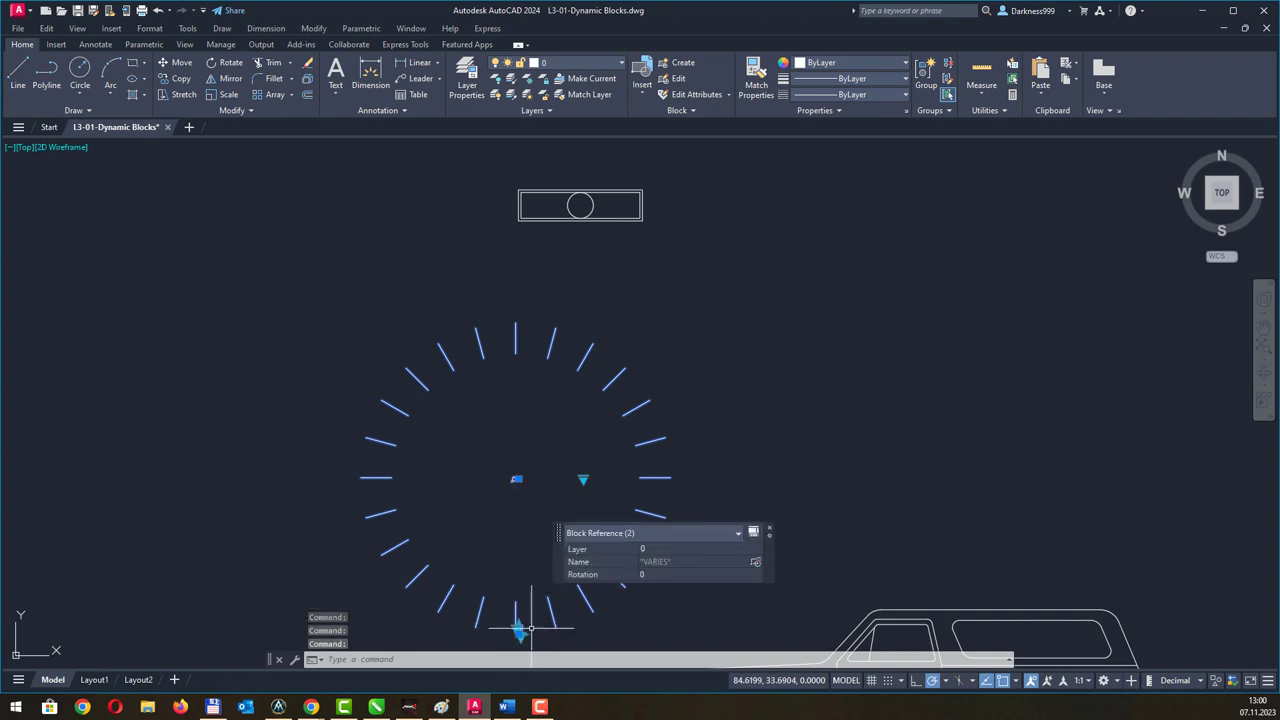
# Select the tree block and stretch its bottom grip up and to the right.
pyautogui.moveTo(531, 628); pyautogui.dragTo(493, 556, button='middle')
pyautogui.click(489, 558)
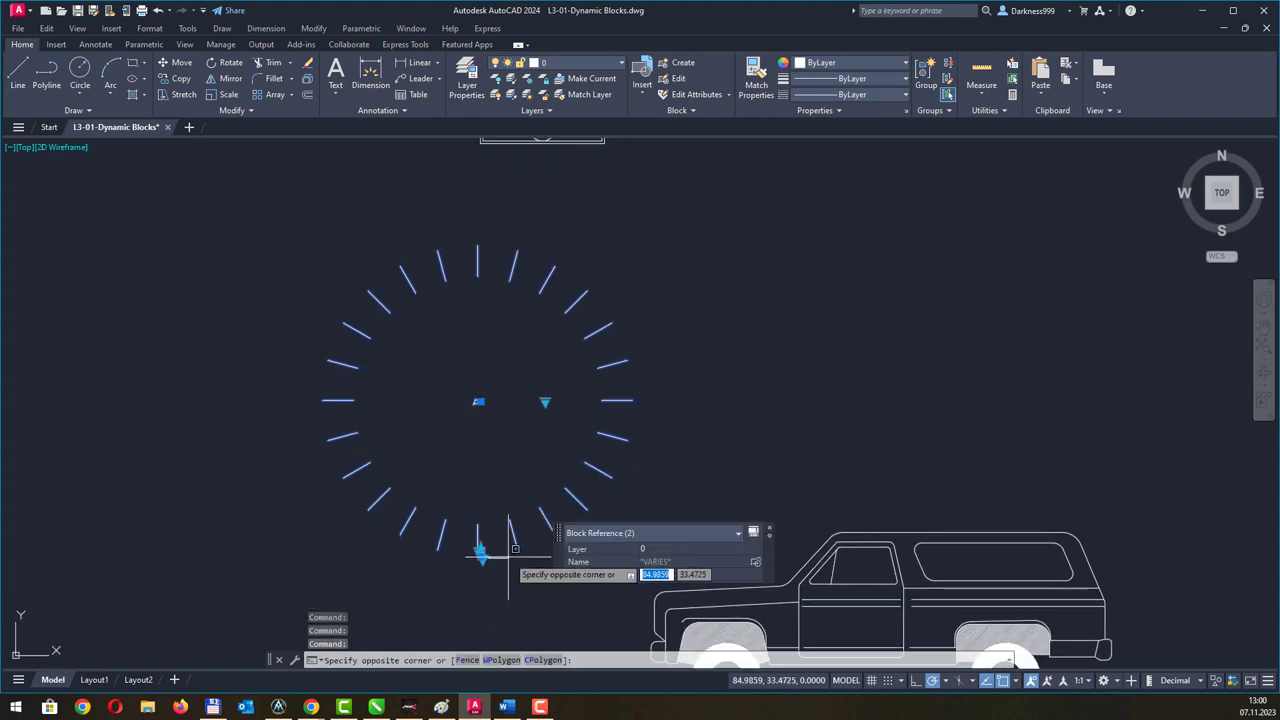
pyautogui.click(481, 549)
pyautogui.click(481, 549)
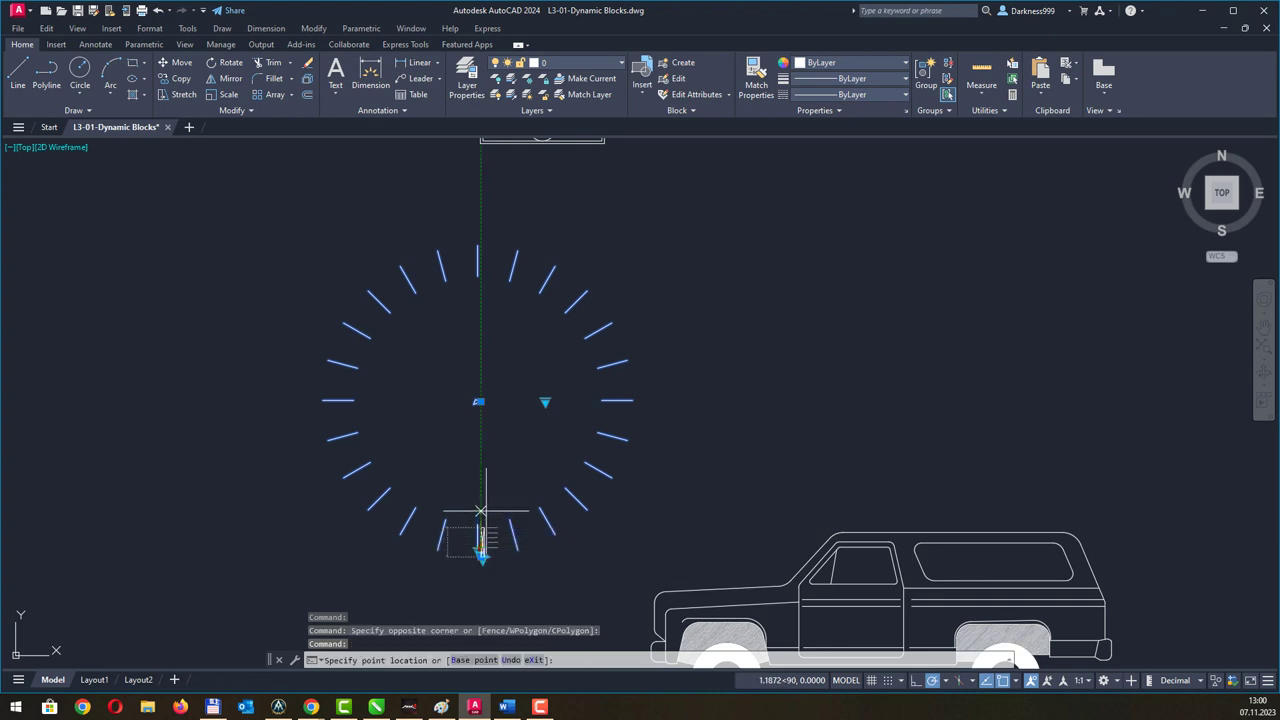
pyautogui.click(481, 553)
pyautogui.click(548, 502)
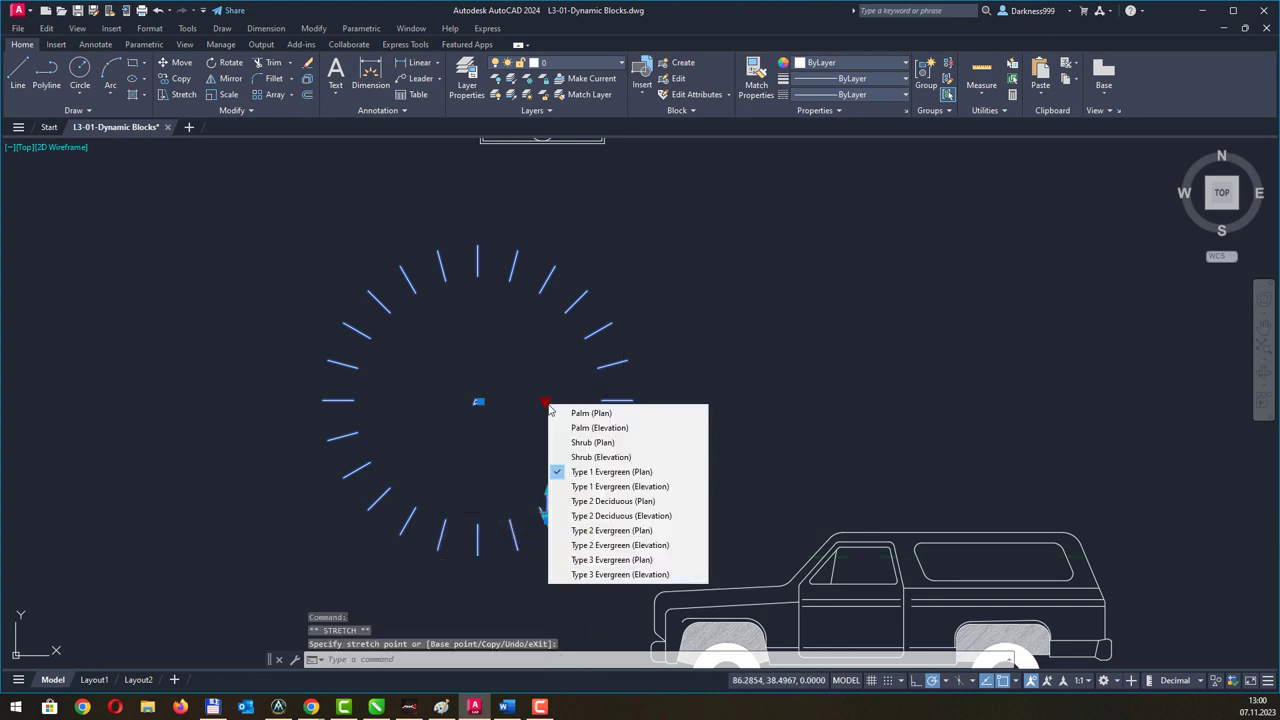
# Switch the tree to Type 2 Evergreen (Plan), an evergreen elevation, then Type 2 Deciduous (Elevation).
pyautogui.click(633, 531)
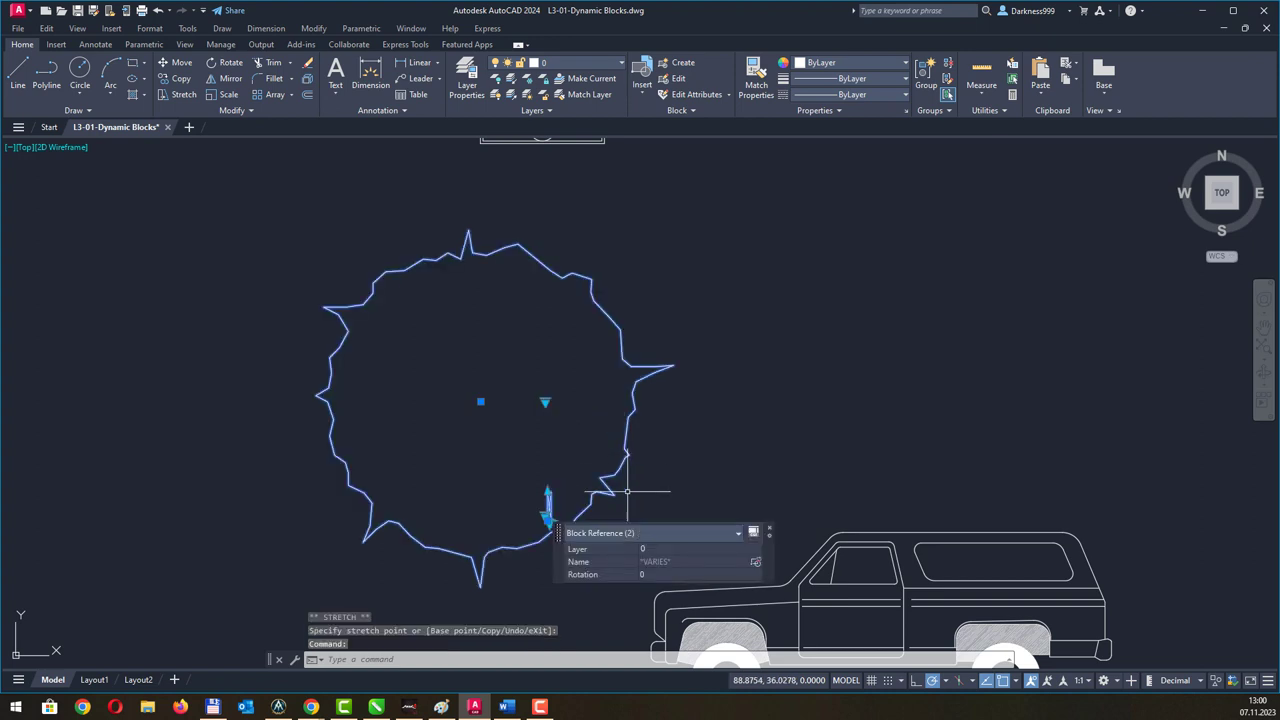
pyautogui.click(545, 401)
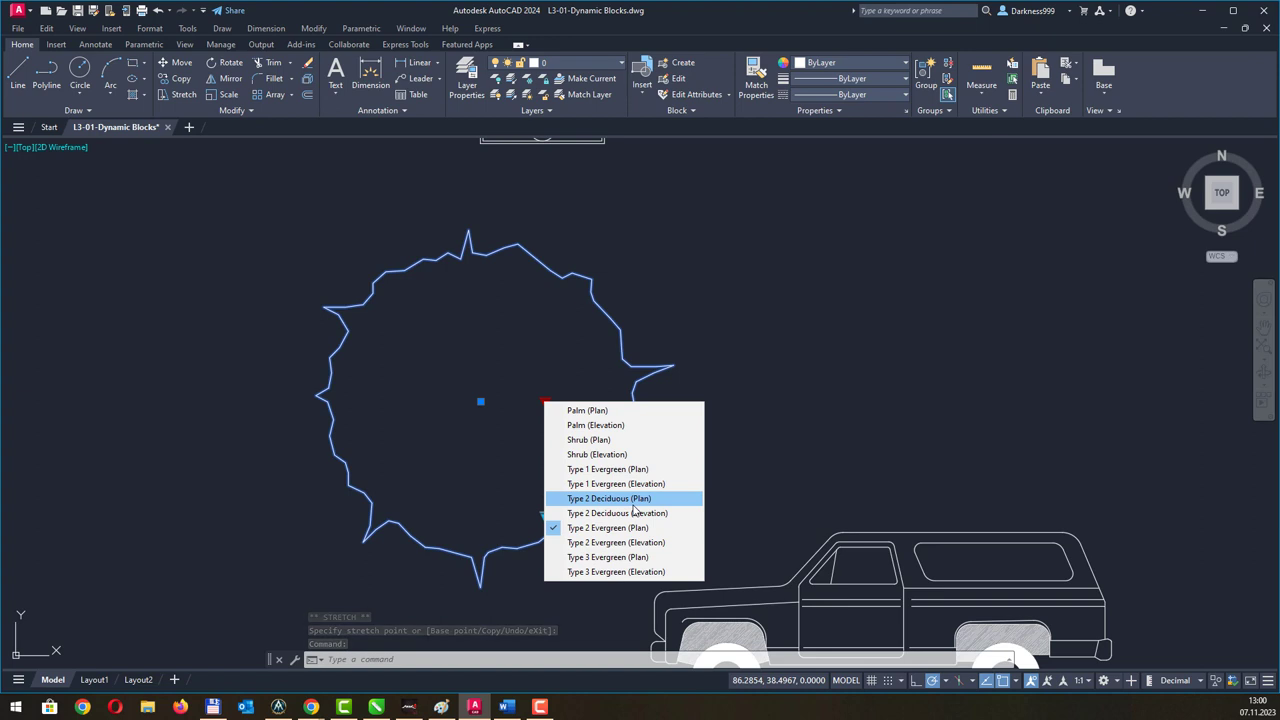
pyautogui.click(627, 542)
pyautogui.moveTo(576, 286); pyautogui.dragTo(560, 410, button='middle')
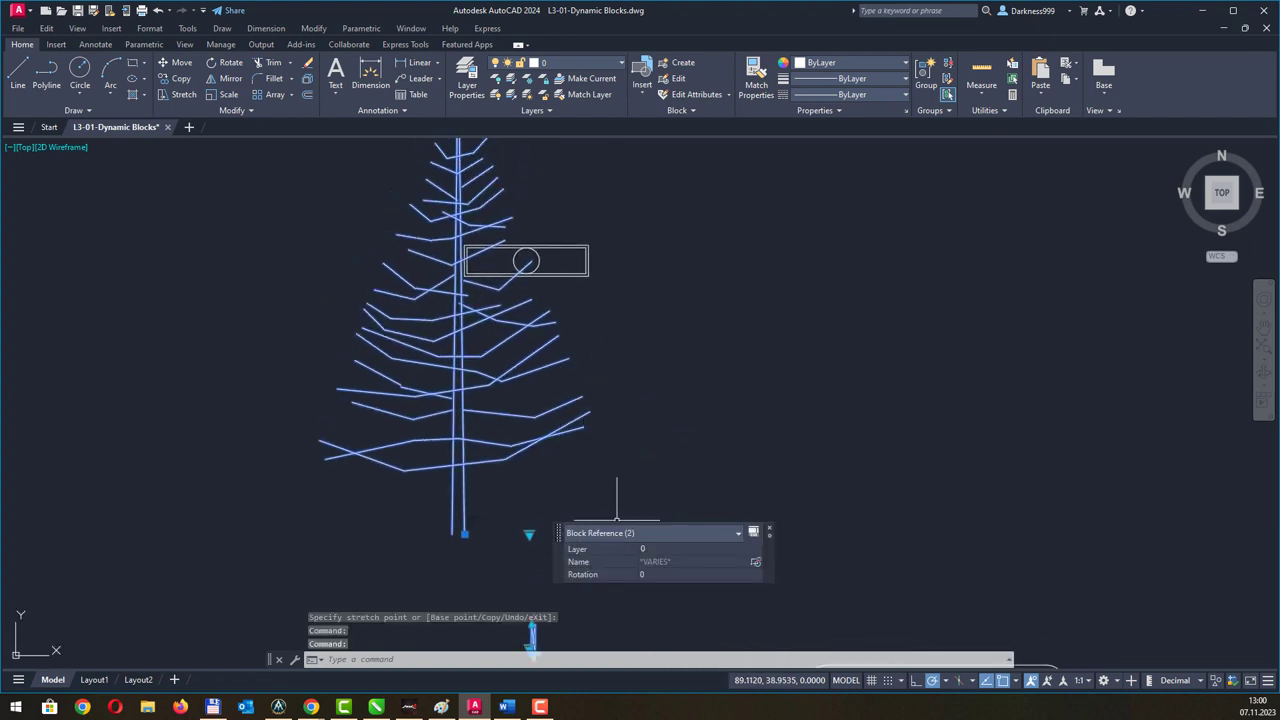
pyautogui.click(529, 534)
pyautogui.click(582, 528)
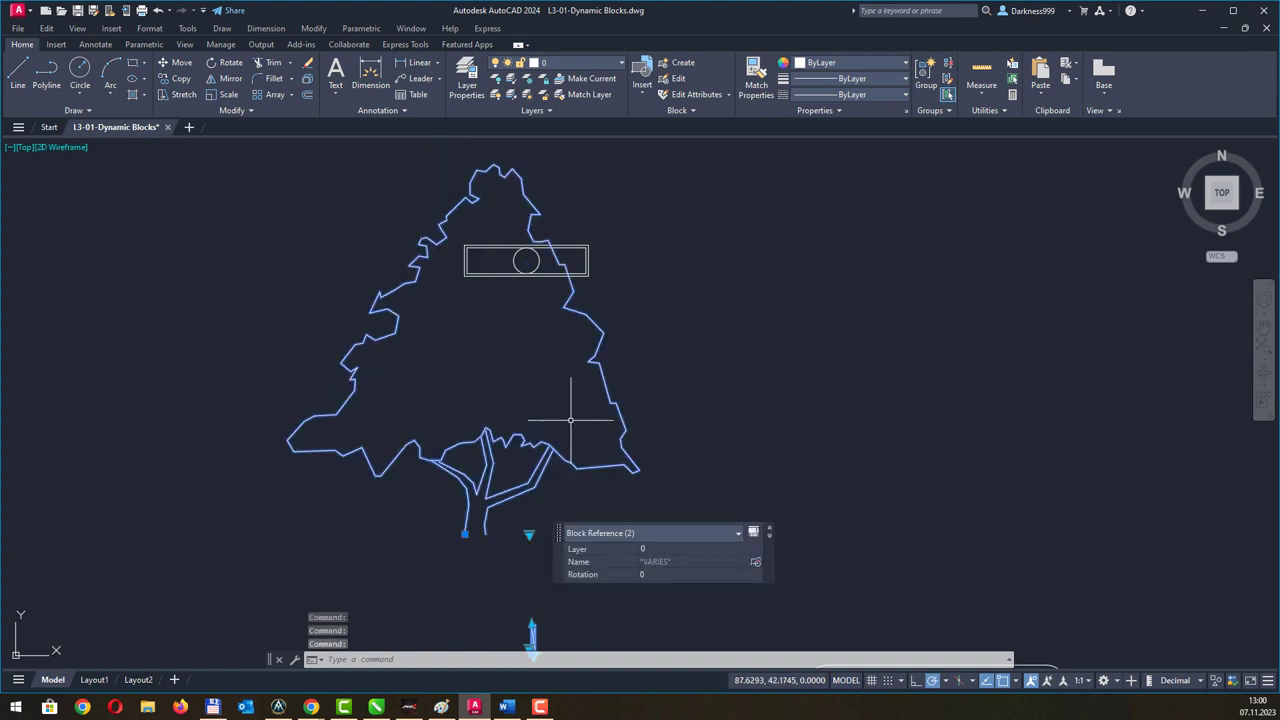
# Reselect the tree, grab its base grip, then cancel the stretch and deselect.
pyautogui.moveTo(570, 420); pyautogui.dragTo(490, 487, button='middle')
pyautogui.moveTo(583, 425); pyautogui.dragTo(330, 432)
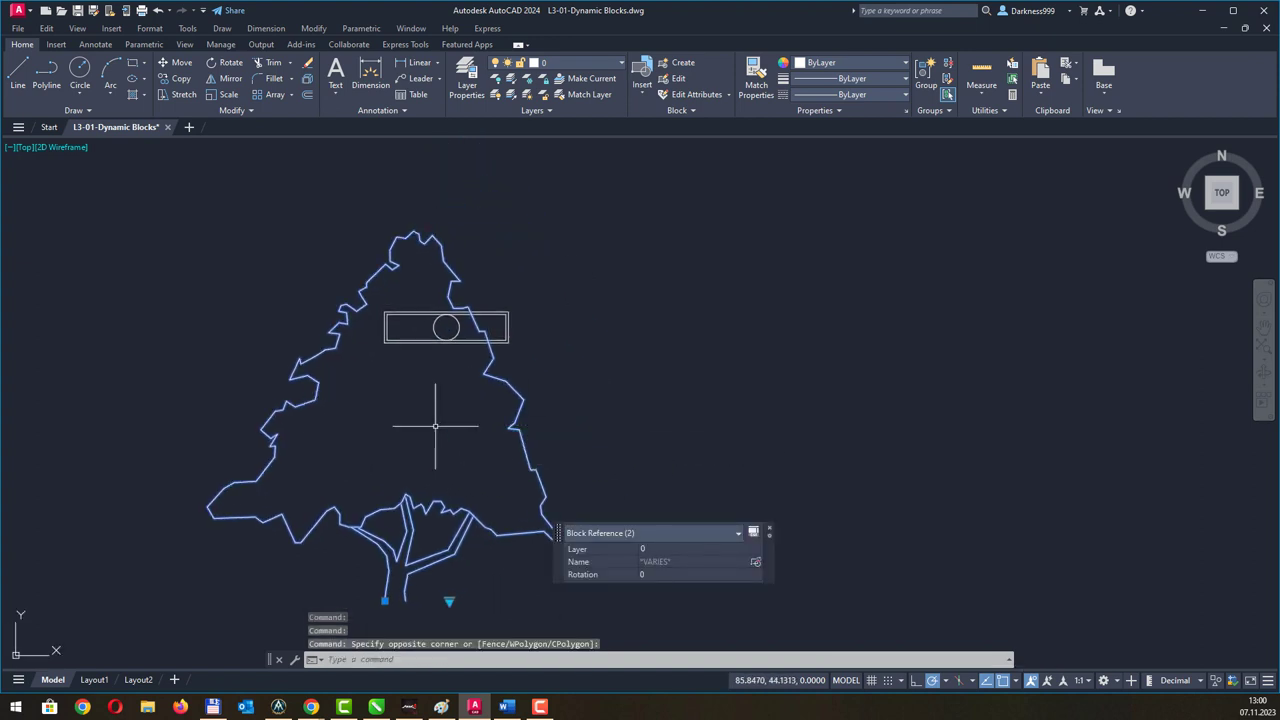
pyautogui.click(519, 398)
pyautogui.click(519, 398)
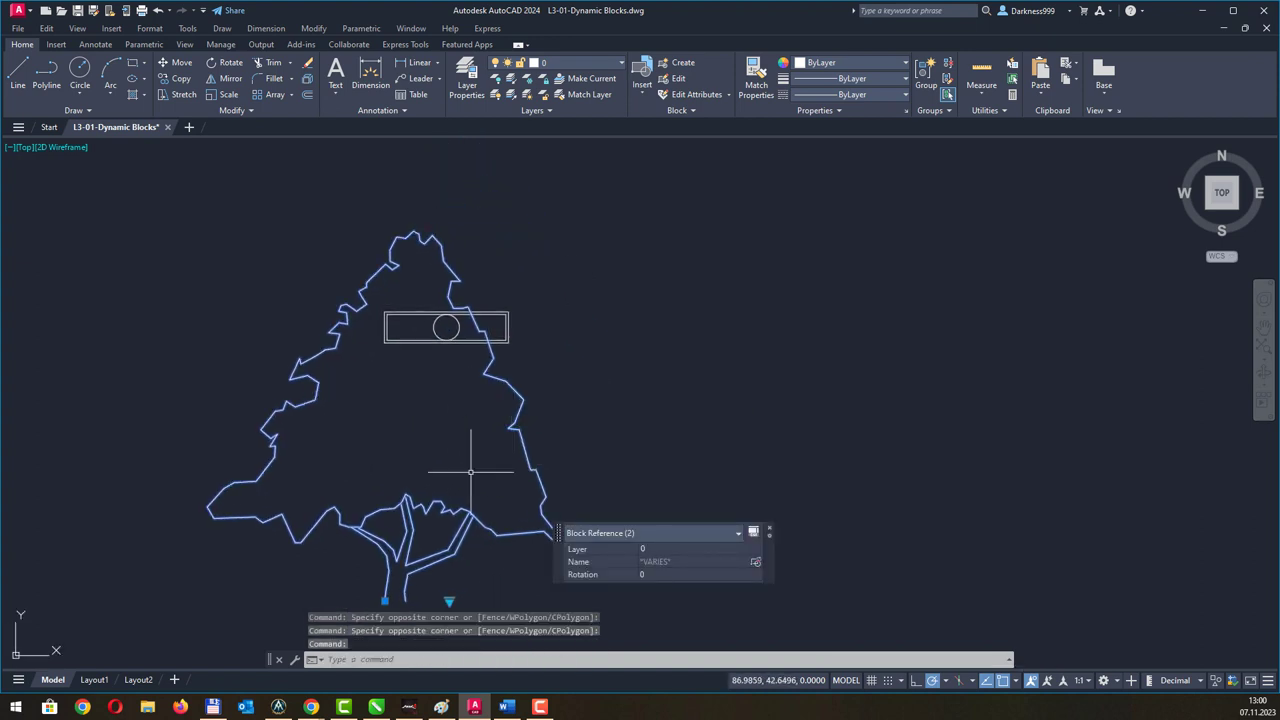
pyautogui.click(384, 600)
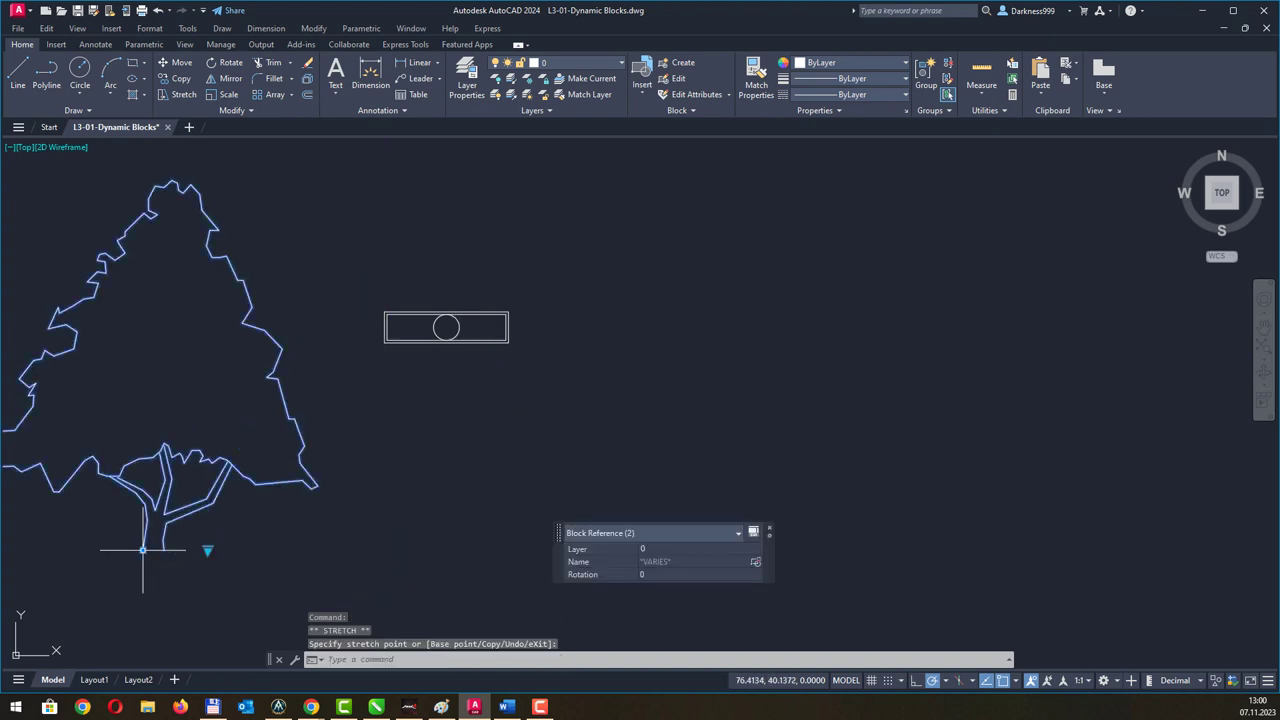
pyautogui.press('Escape')
# Select the Fluorescent (Recessed) block and size it 24x12, then 96x24, then 48x48.
pyautogui.click(555, 398)
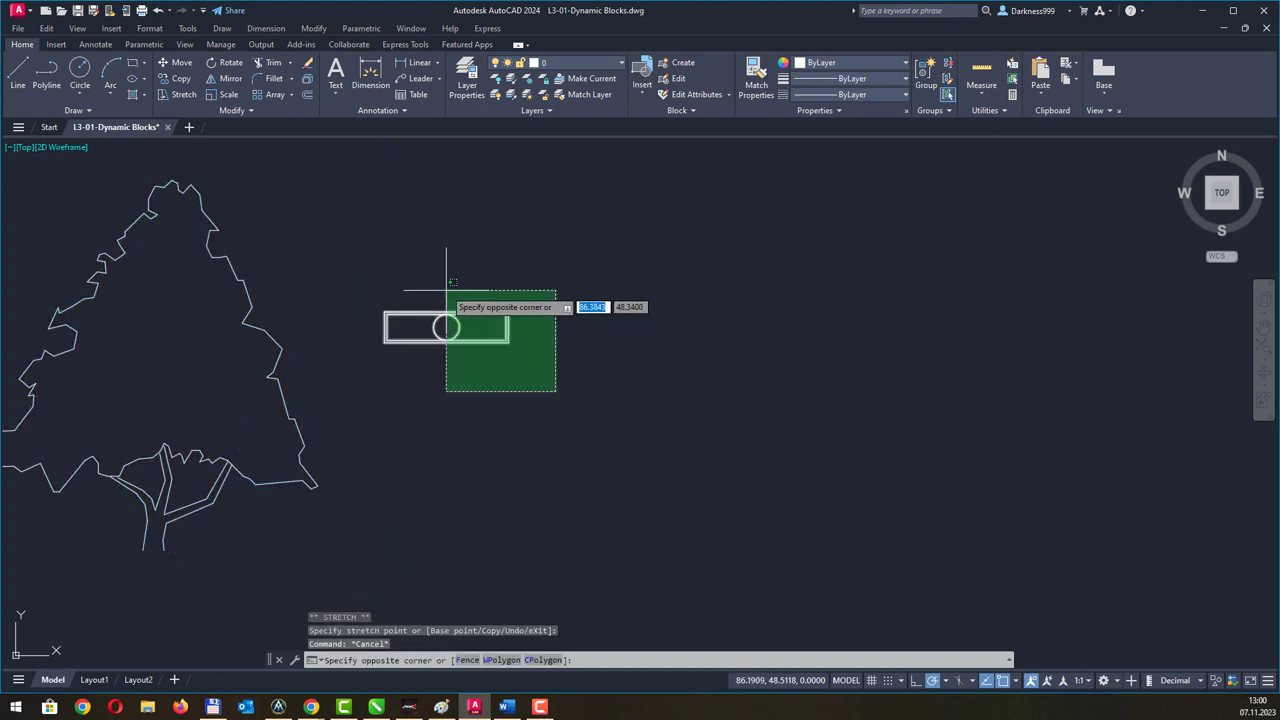
pyautogui.click(445, 275)
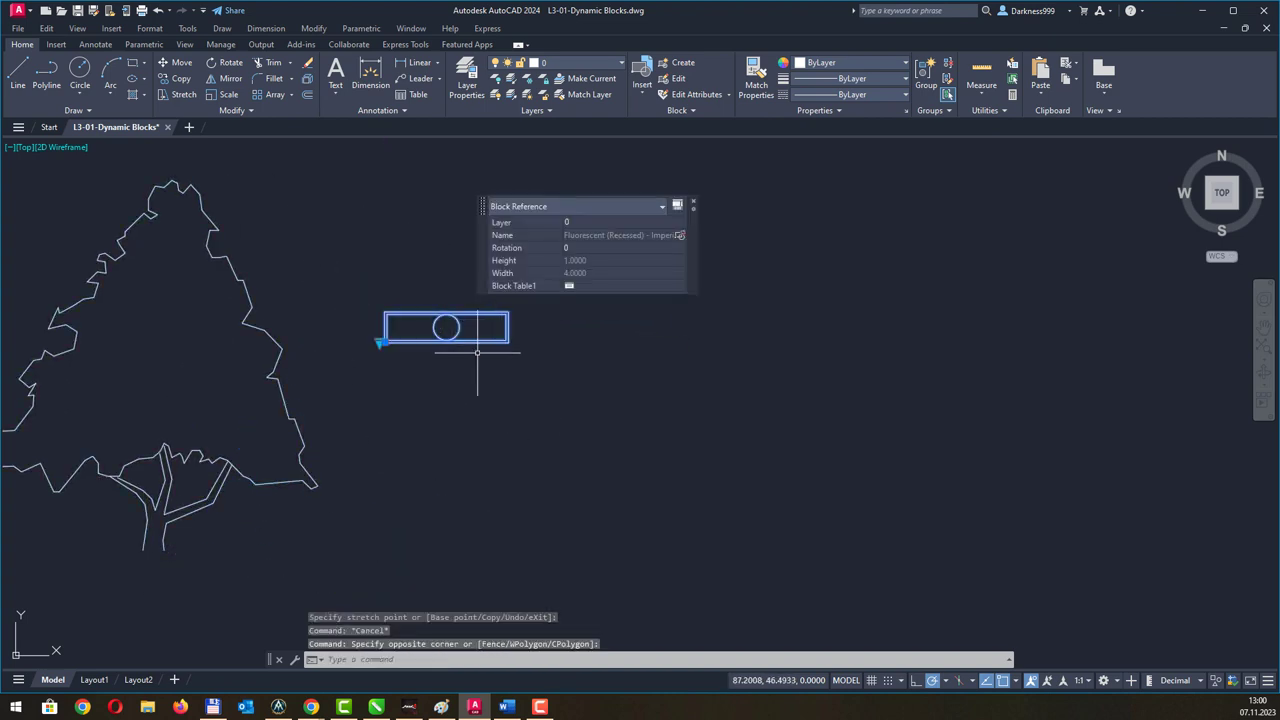
pyautogui.click(378, 344)
pyautogui.moveTo(415, 371)
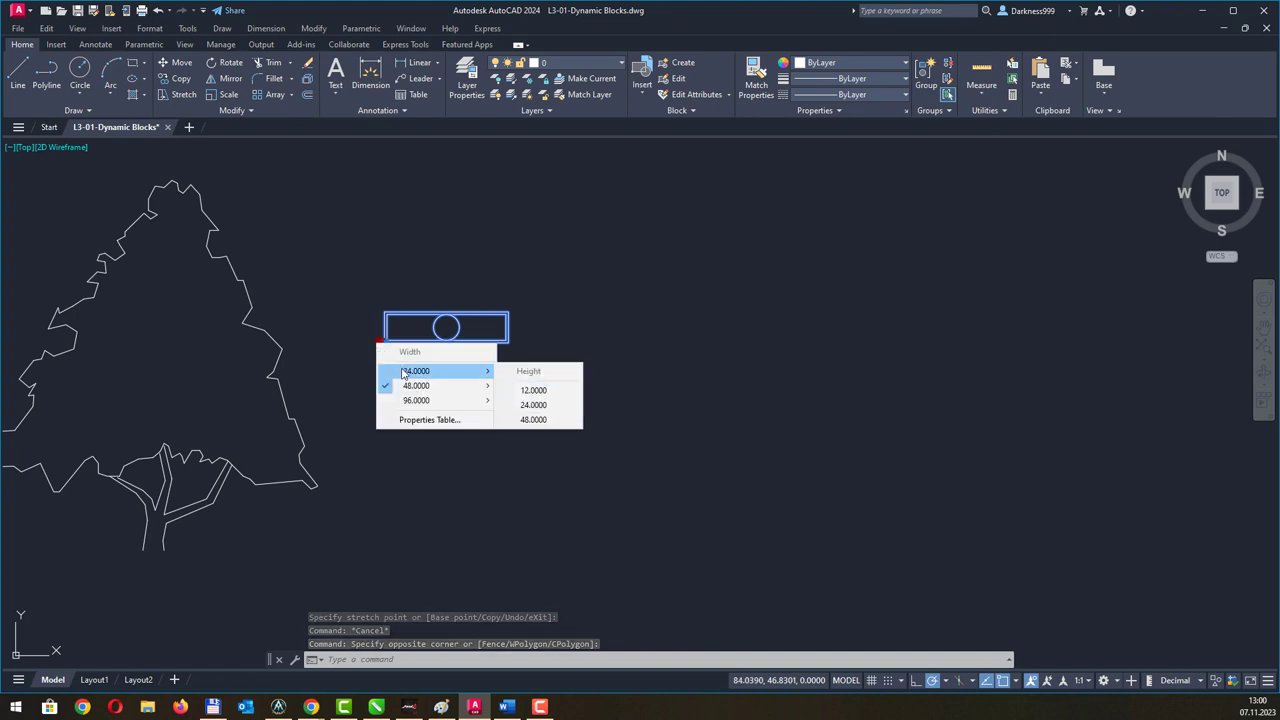
pyautogui.click(530, 390)
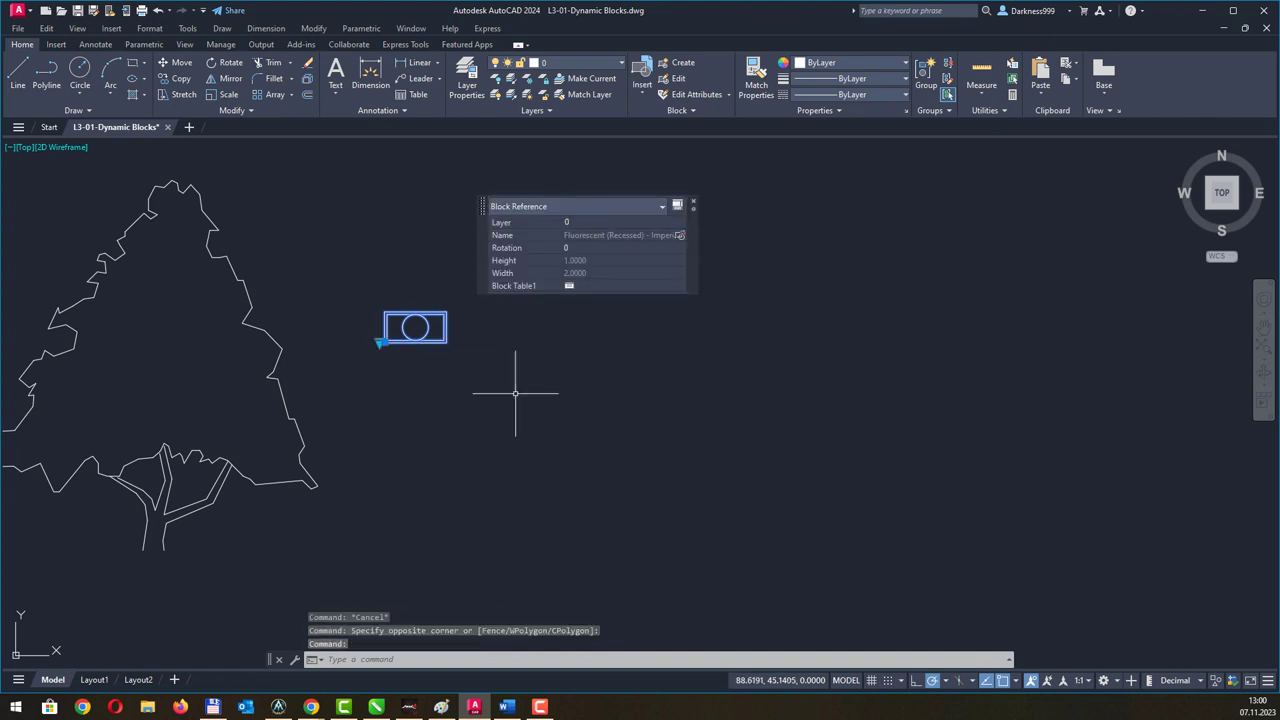
pyautogui.click(378, 344)
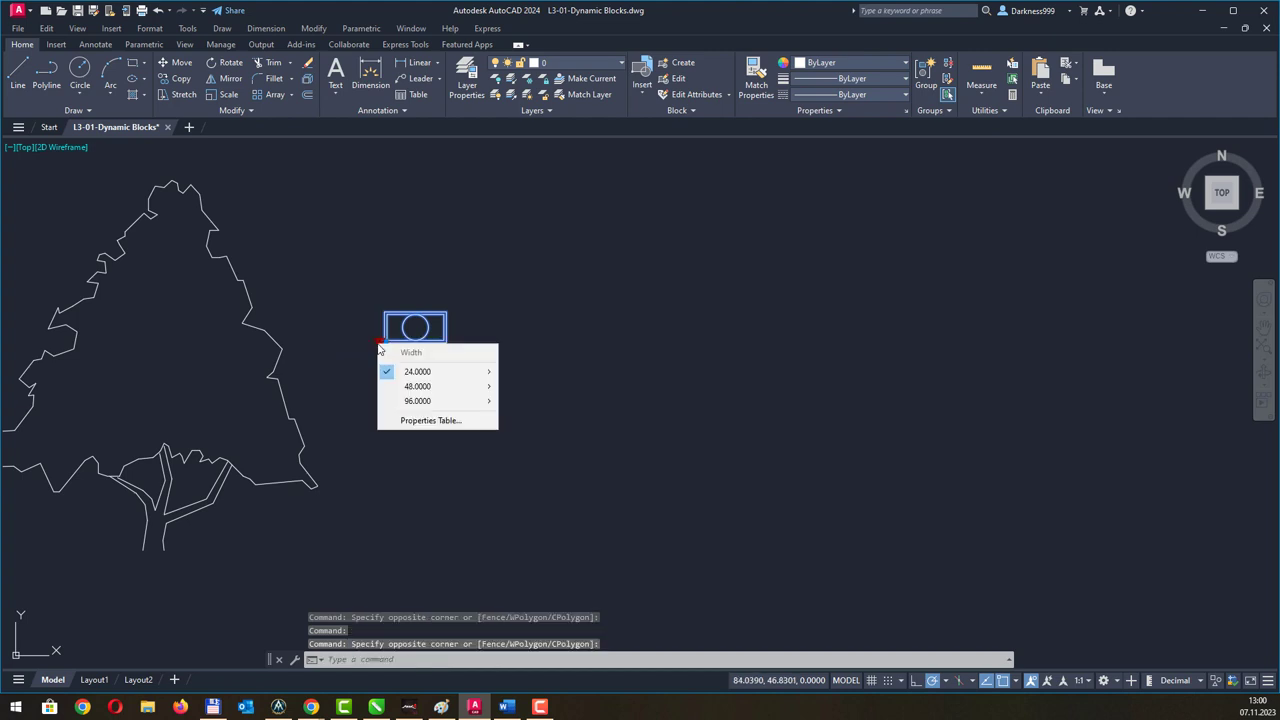
pyautogui.moveTo(417, 401)
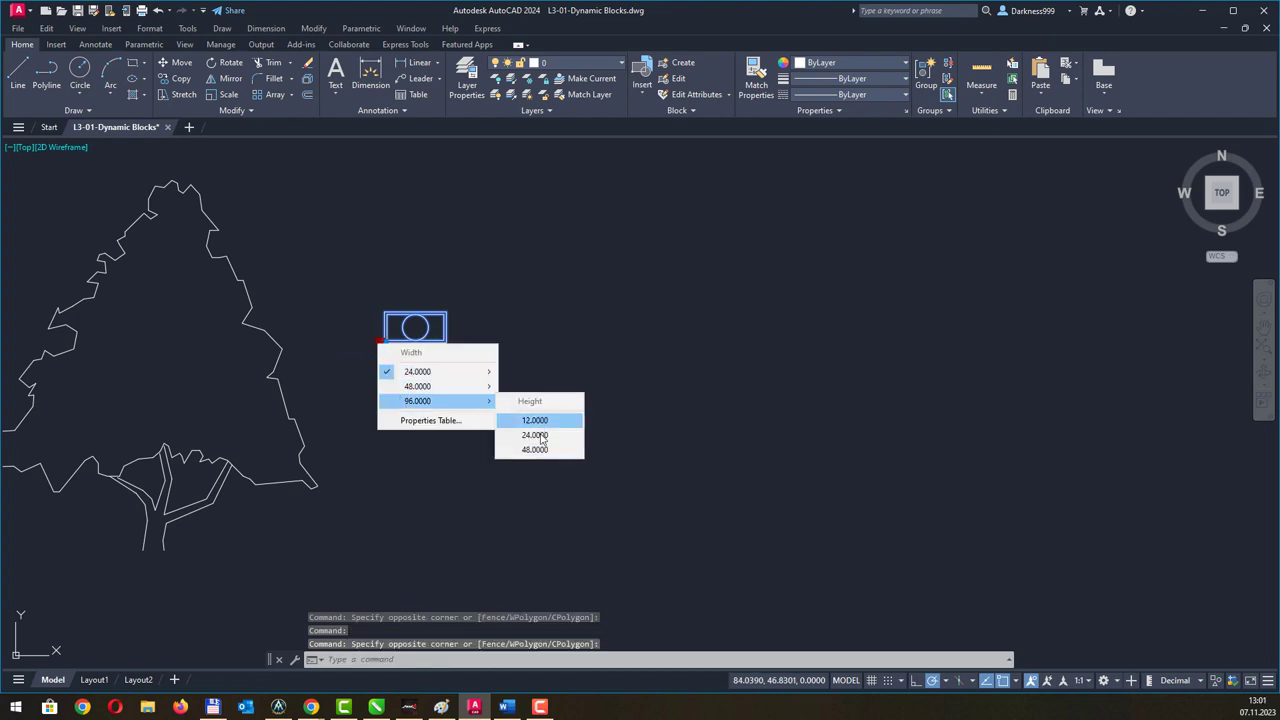
pyautogui.click(535, 435)
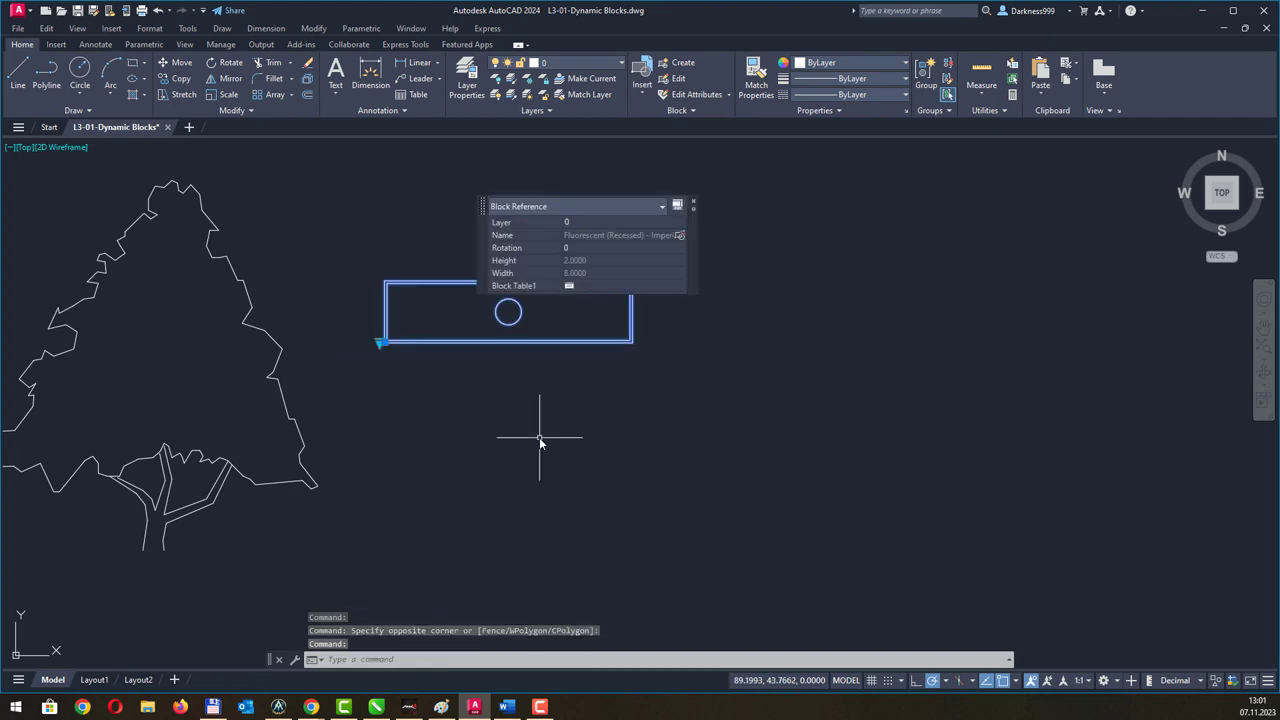
pyautogui.click(380, 344)
pyautogui.moveTo(416, 387)
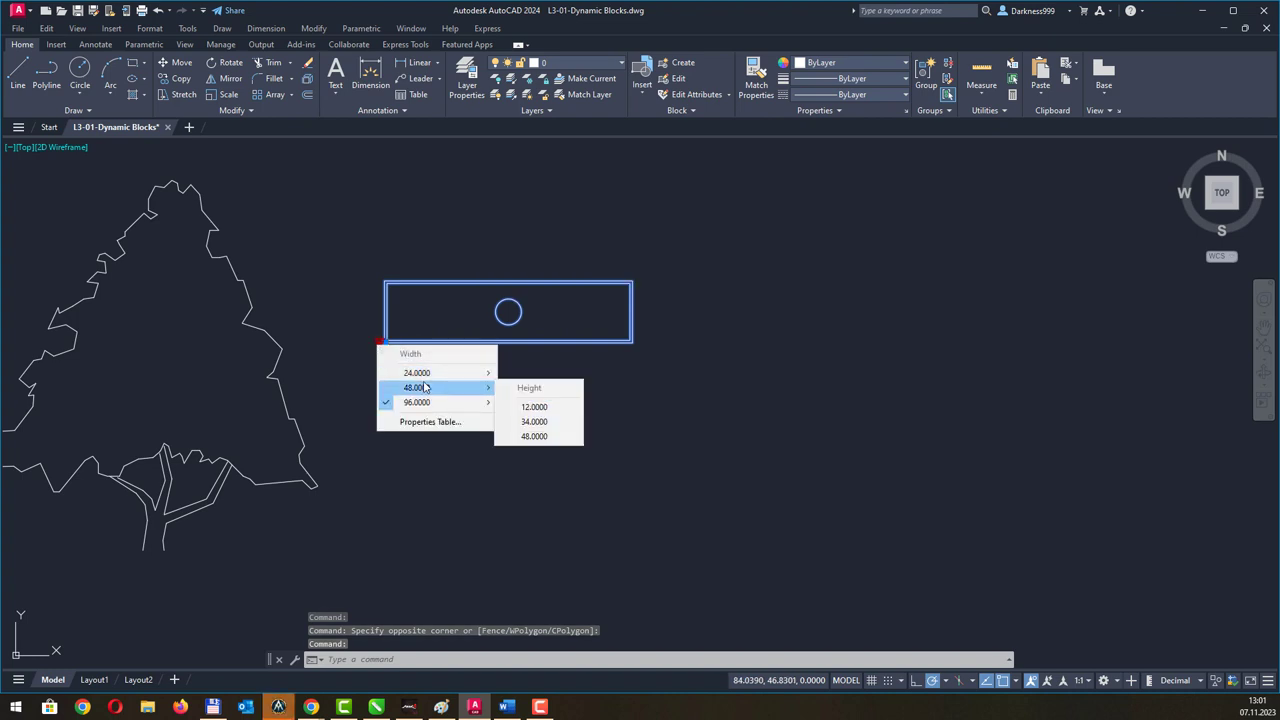
pyautogui.click(535, 437)
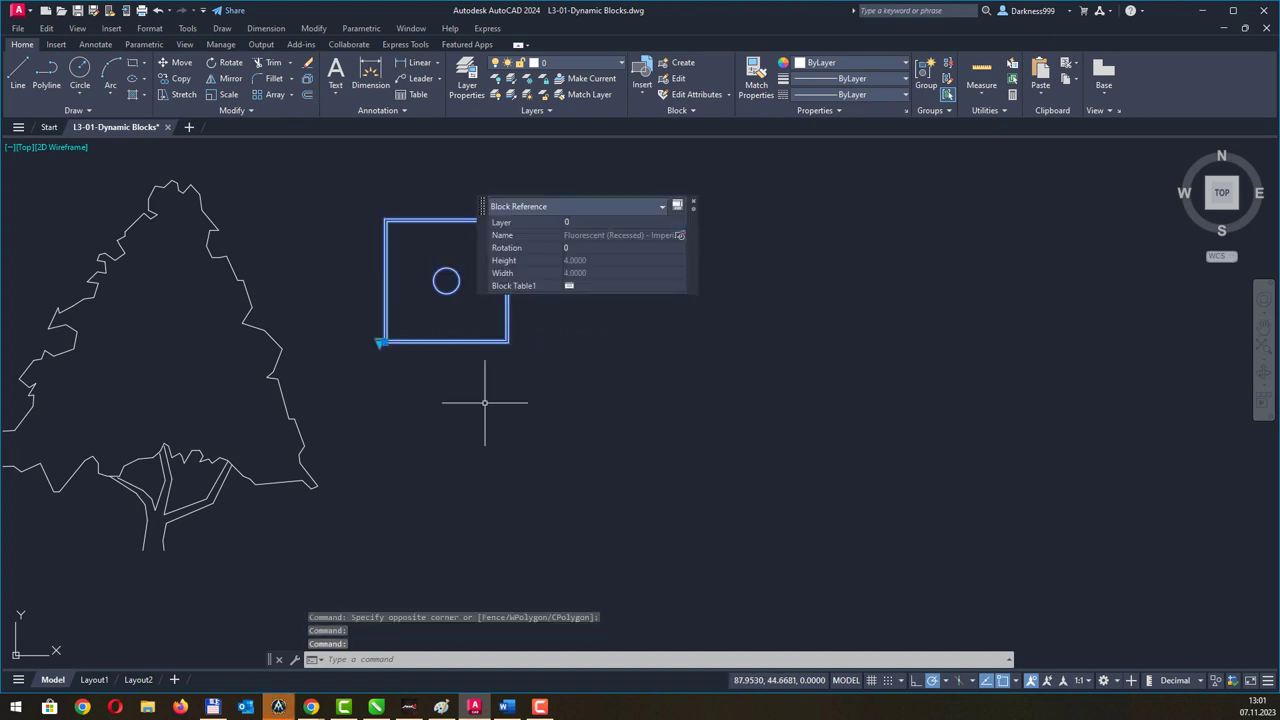
pyautogui.click(379, 343)
pyautogui.moveTo(416, 386)
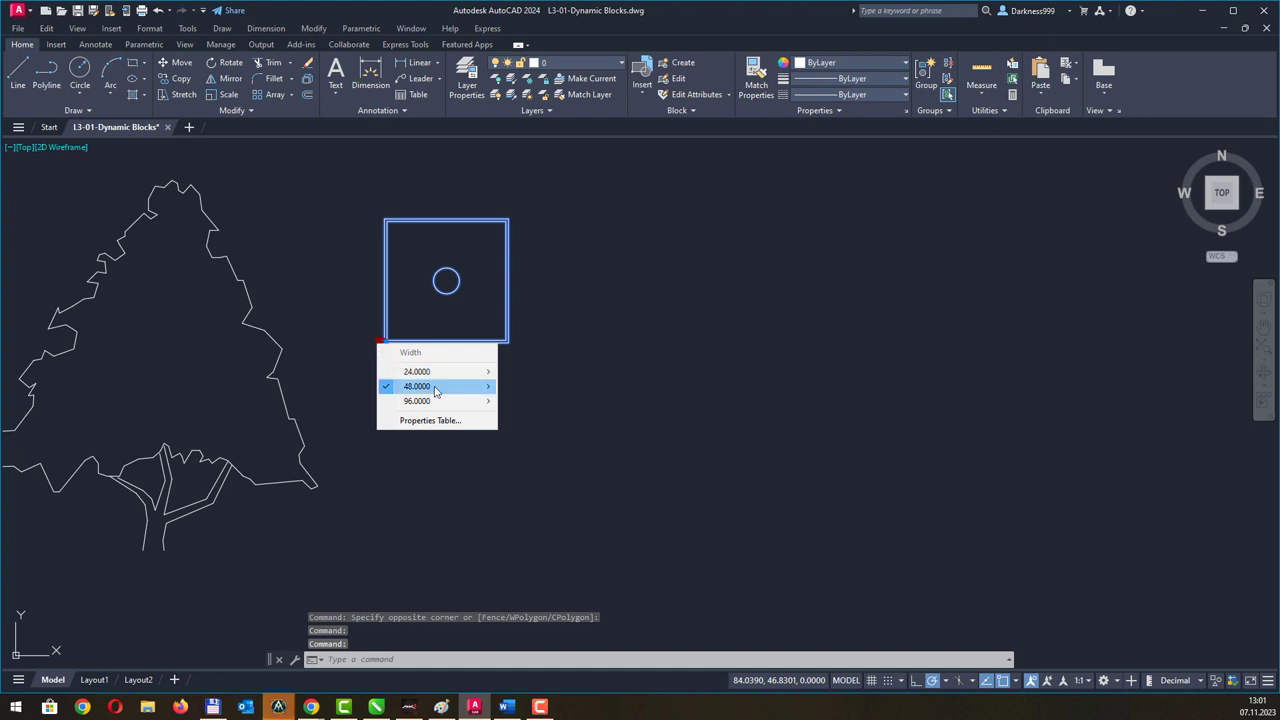
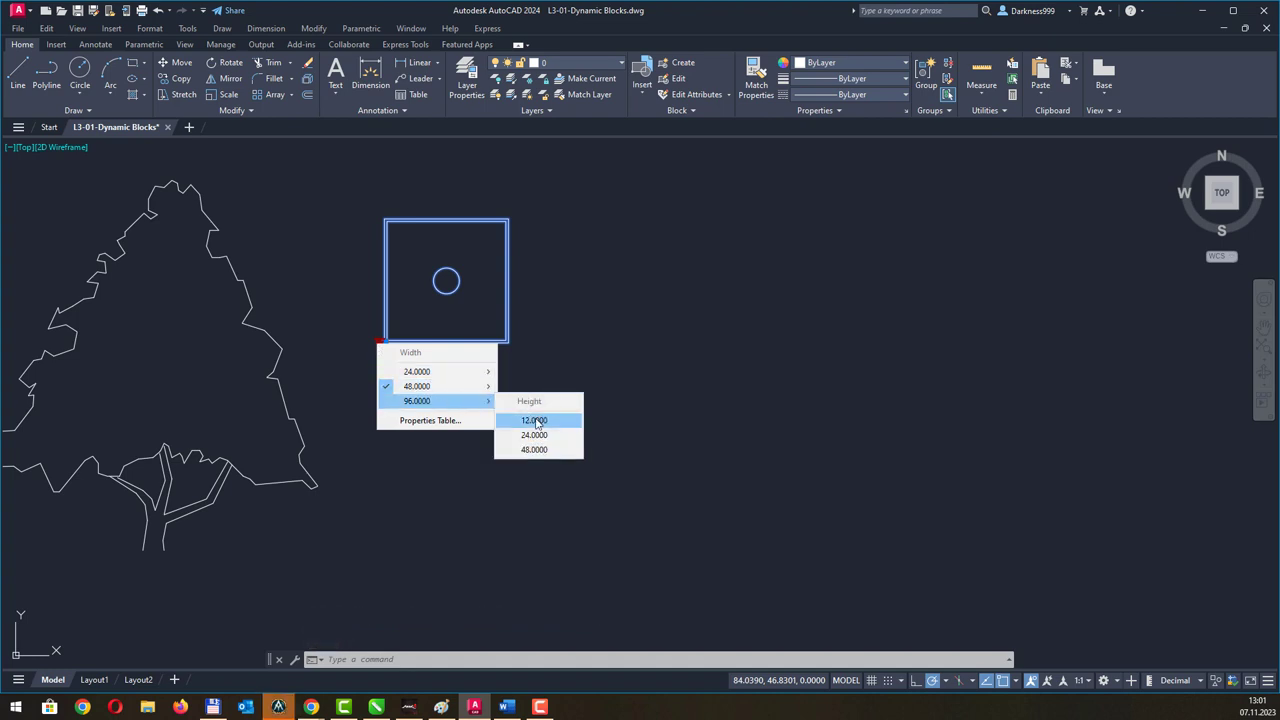
# Pick a height from the fluorescent fixture's size list, making the block 96 by 24.
pyautogui.click(544, 436)
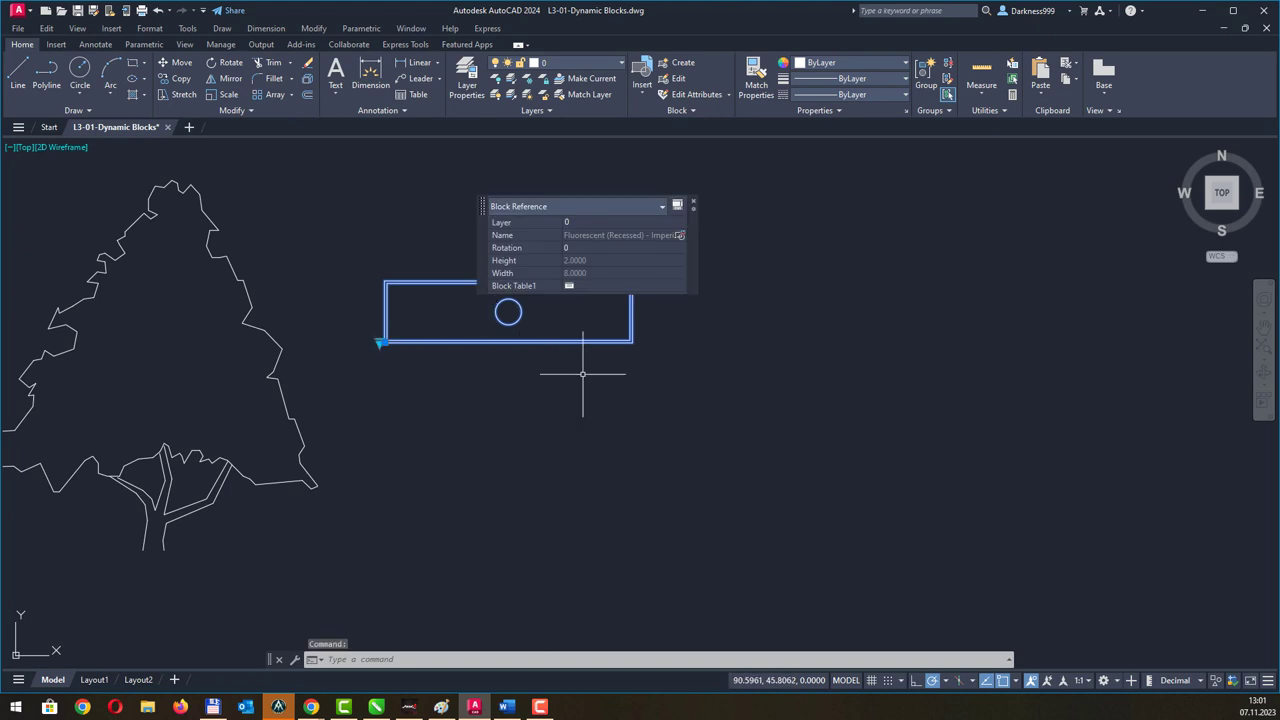
pyautogui.moveTo(586, 371)
pyautogui.mouseDown(button='middle')
pyautogui.moveTo(452, 438)
pyautogui.moveTo(430, 418)
pyautogui.mouseUp(button='middle')
pyautogui.scroll(-4, 452, 438)
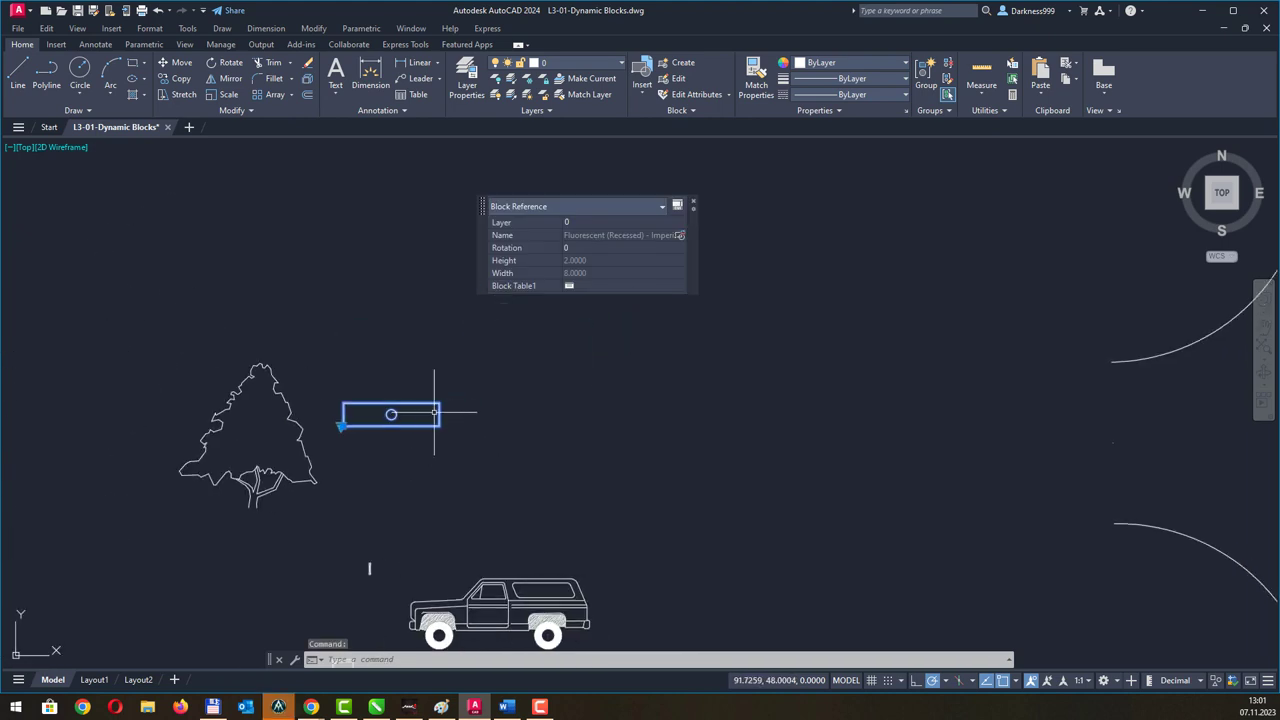
pyautogui.scroll(-2, 434, 411)
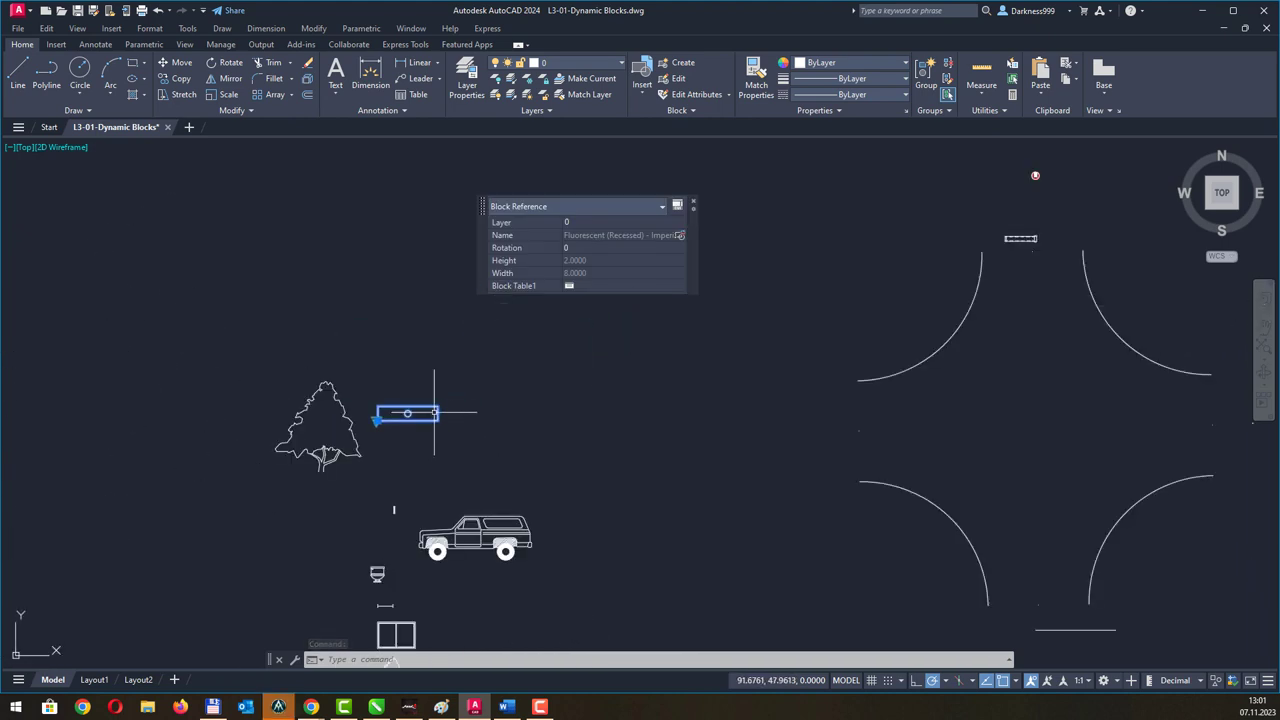
# Pan and zoom across the drawing to the small dotted manhole circle block.
pyautogui.moveTo(434, 411); pyautogui.dragTo(398, 344, button='middle')
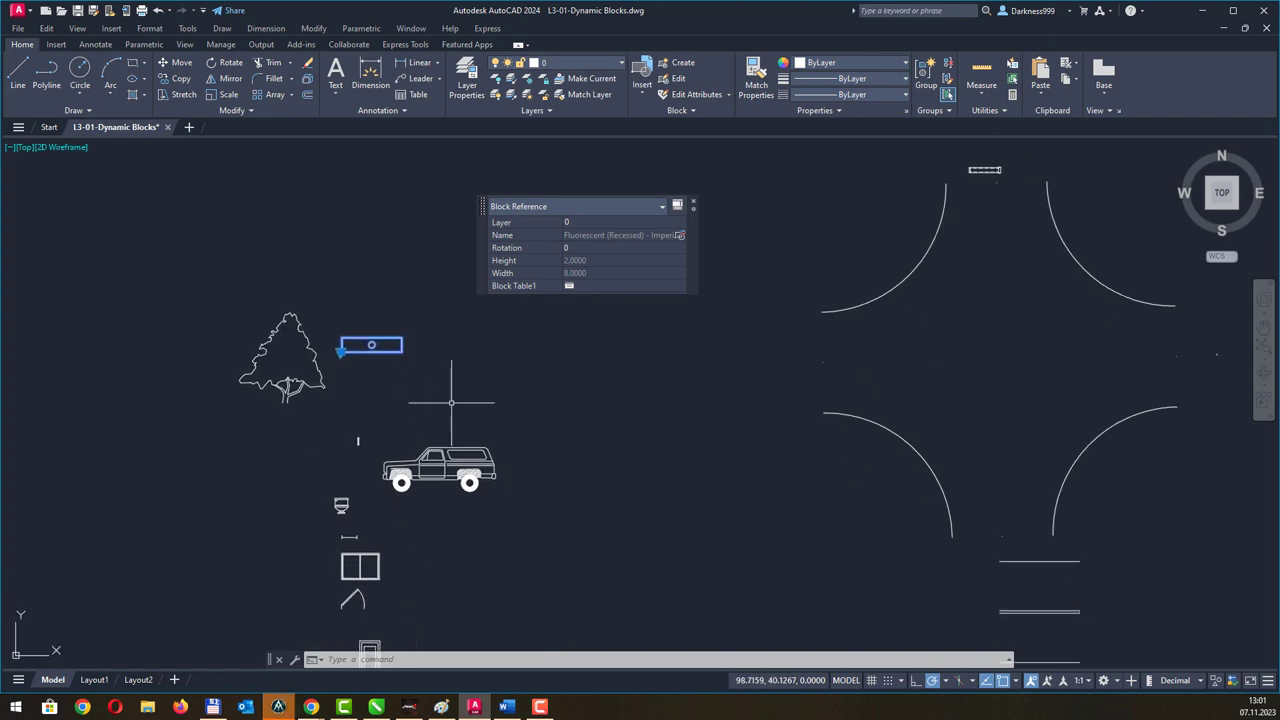
pyautogui.moveTo(451, 424); pyautogui.dragTo(460, 367, button='middle')
pyautogui.scroll(1, 441, 424)
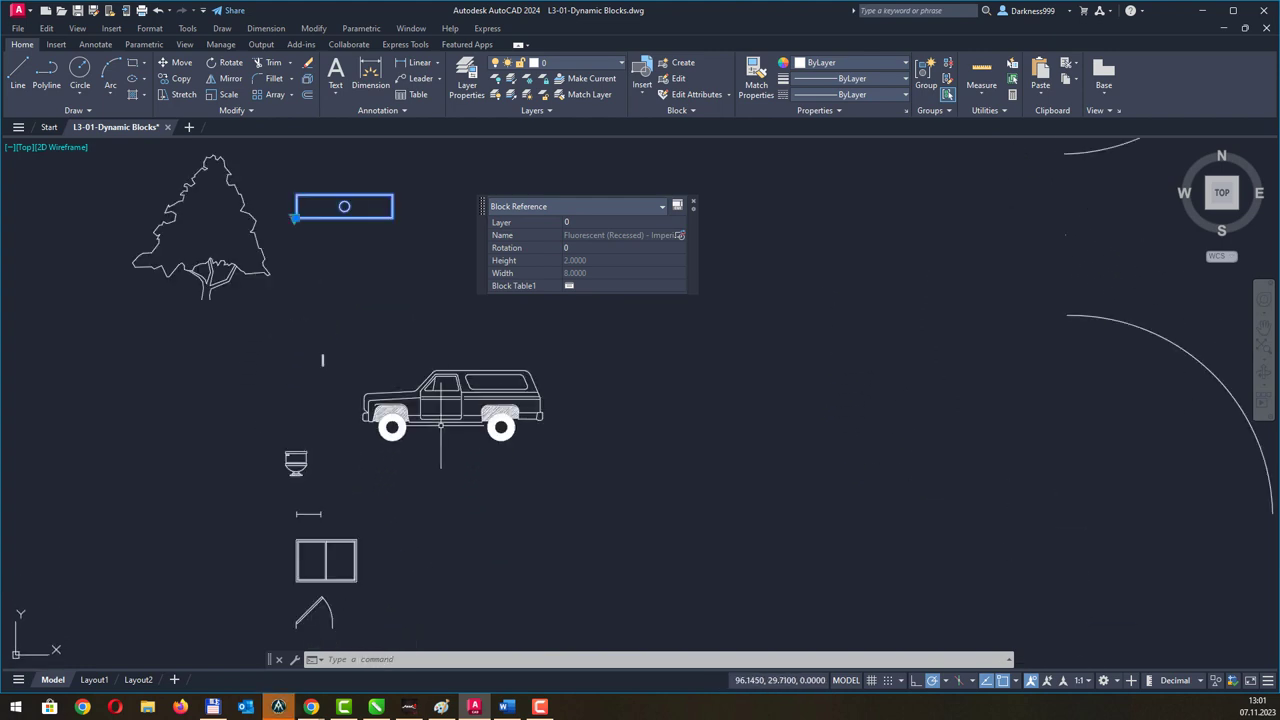
pyautogui.moveTo(441, 424); pyautogui.dragTo(466, 491, button='middle')
pyautogui.scroll(-1, 518, 439)
pyautogui.moveTo(698, 402); pyautogui.dragTo(457, 409, button='middle')
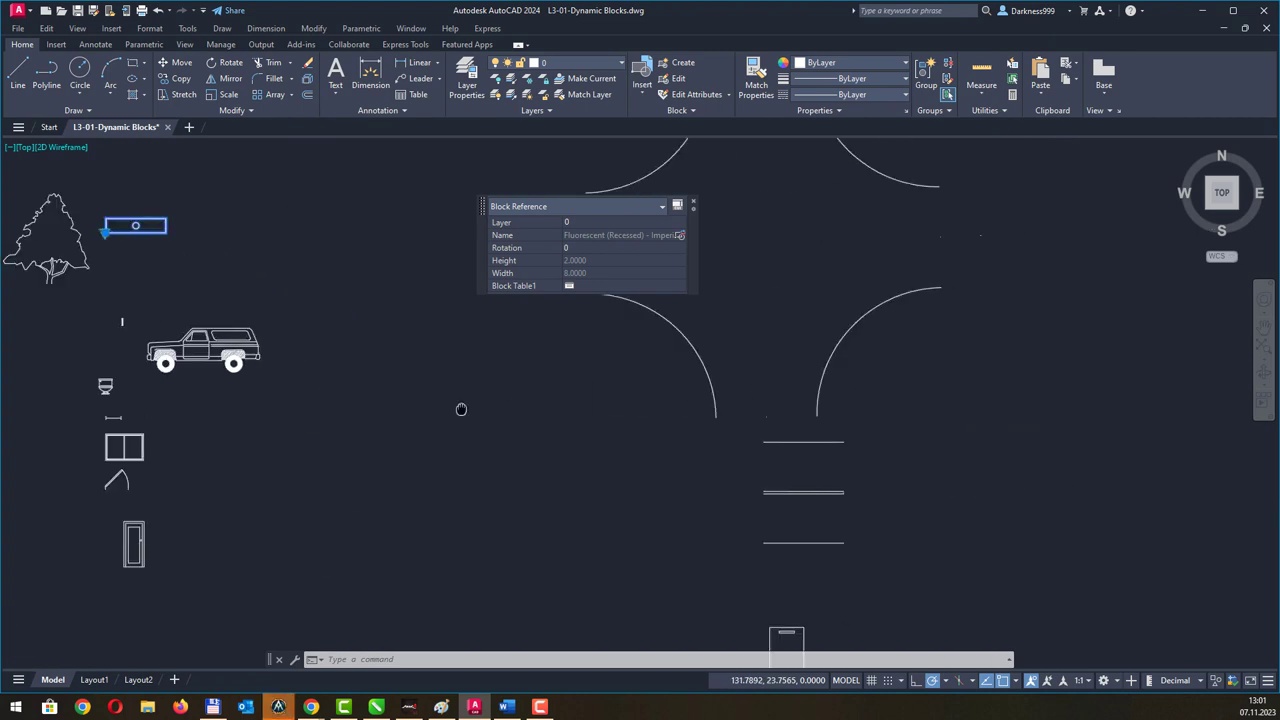
pyautogui.scroll(-3, 457, 409)
pyautogui.scroll(1, 549, 507)
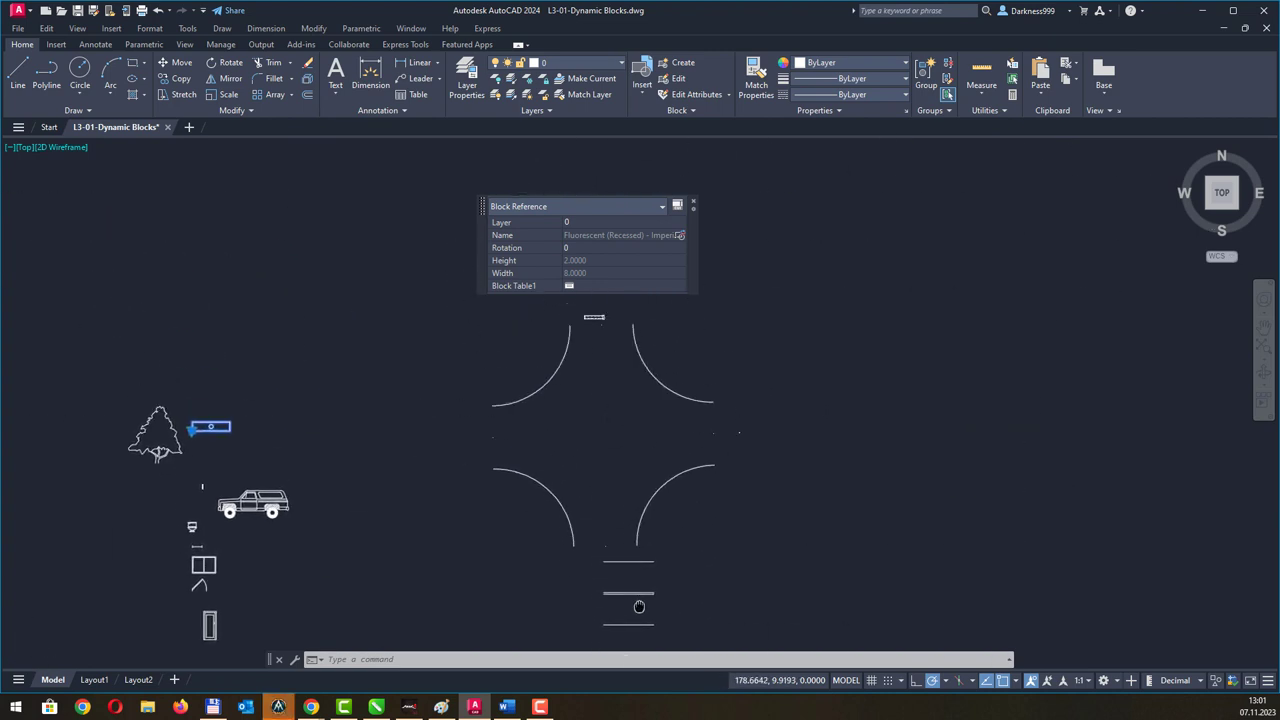
pyautogui.moveTo(587, 477); pyautogui.dragTo(730, 525, button='middle')
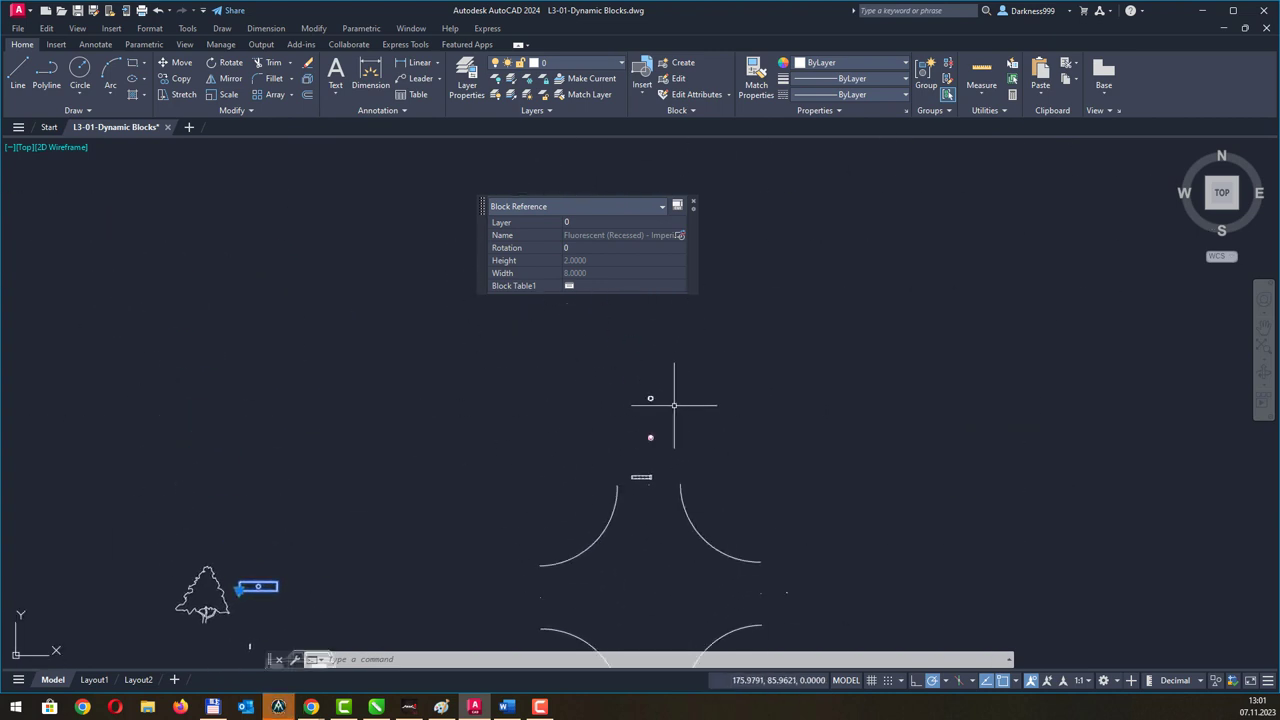
pyautogui.scroll(3, 666, 400)
pyautogui.scroll(3, 666, 400)
# Select the manhole block and stretch its Manhole Radius grip outward, then fine-tune the radius.
pyautogui.moveTo(652, 371); pyautogui.dragTo(690, 458, button='middle')
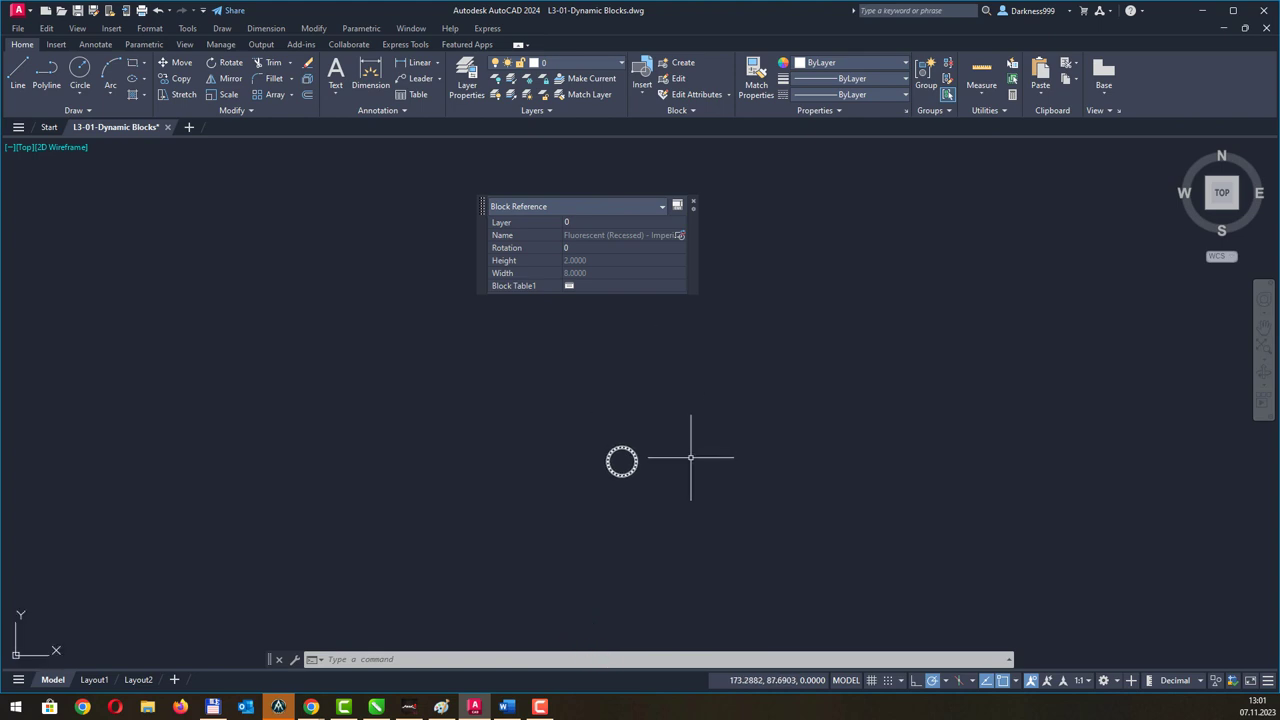
pyautogui.click(663, 509)
pyautogui.click(623, 457)
pyautogui.scroll(2, 663, 471)
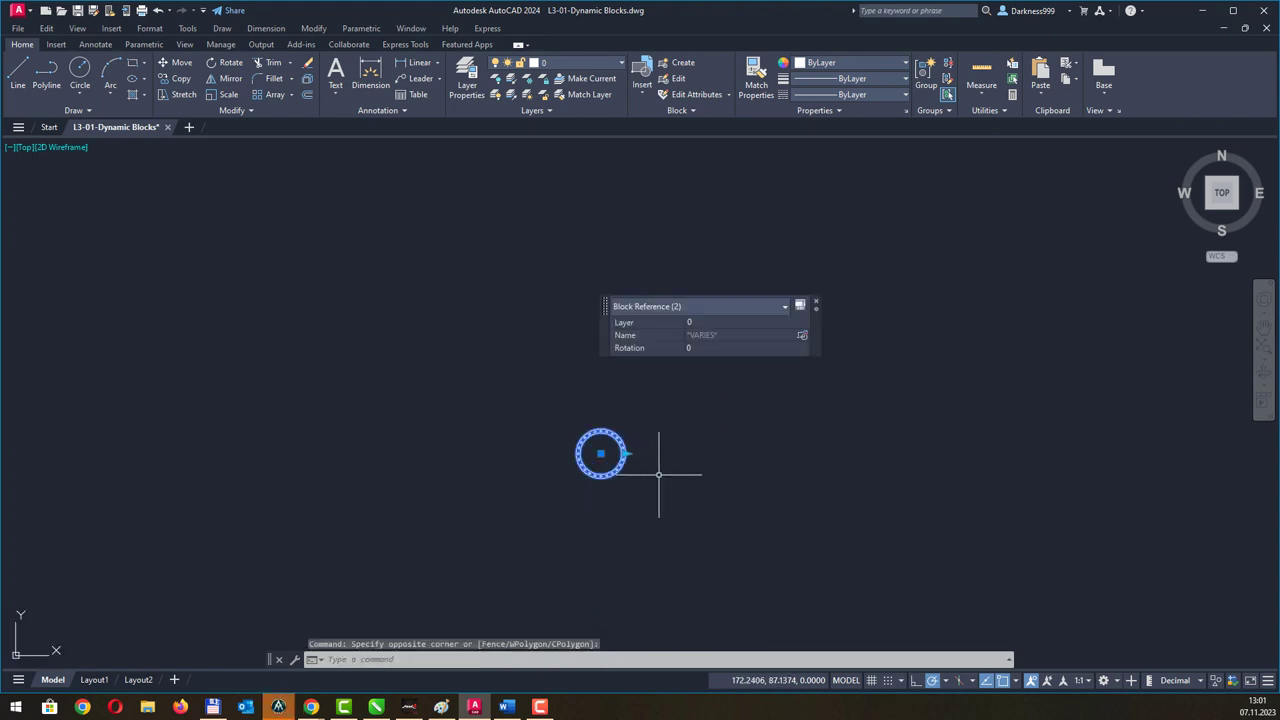
pyautogui.scroll(4, 659, 474)
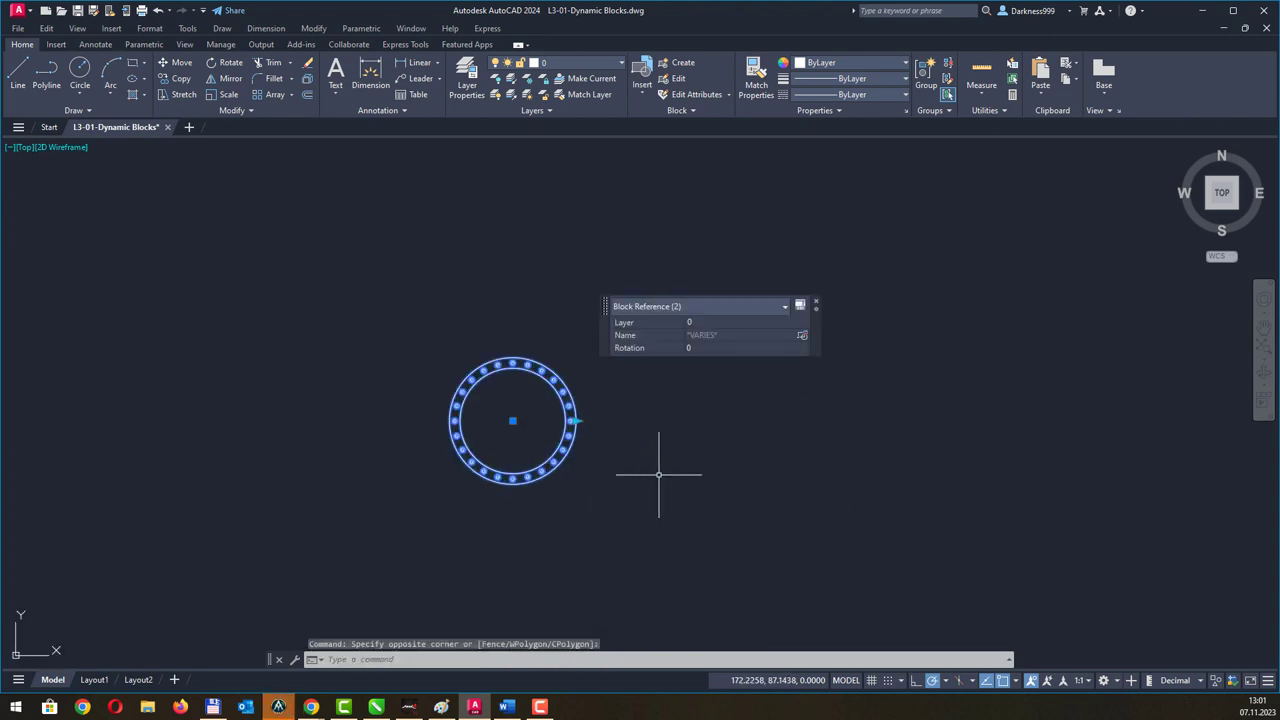
pyautogui.click(573, 420)
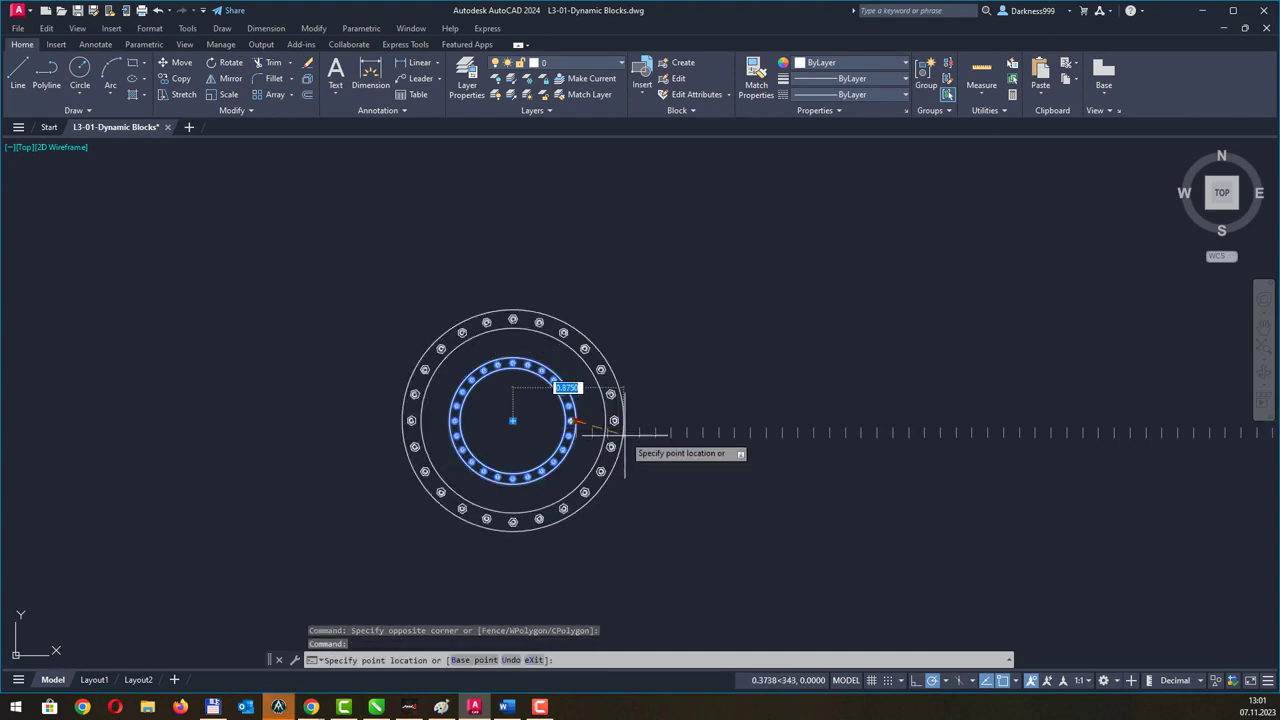
pyautogui.click(749, 490)
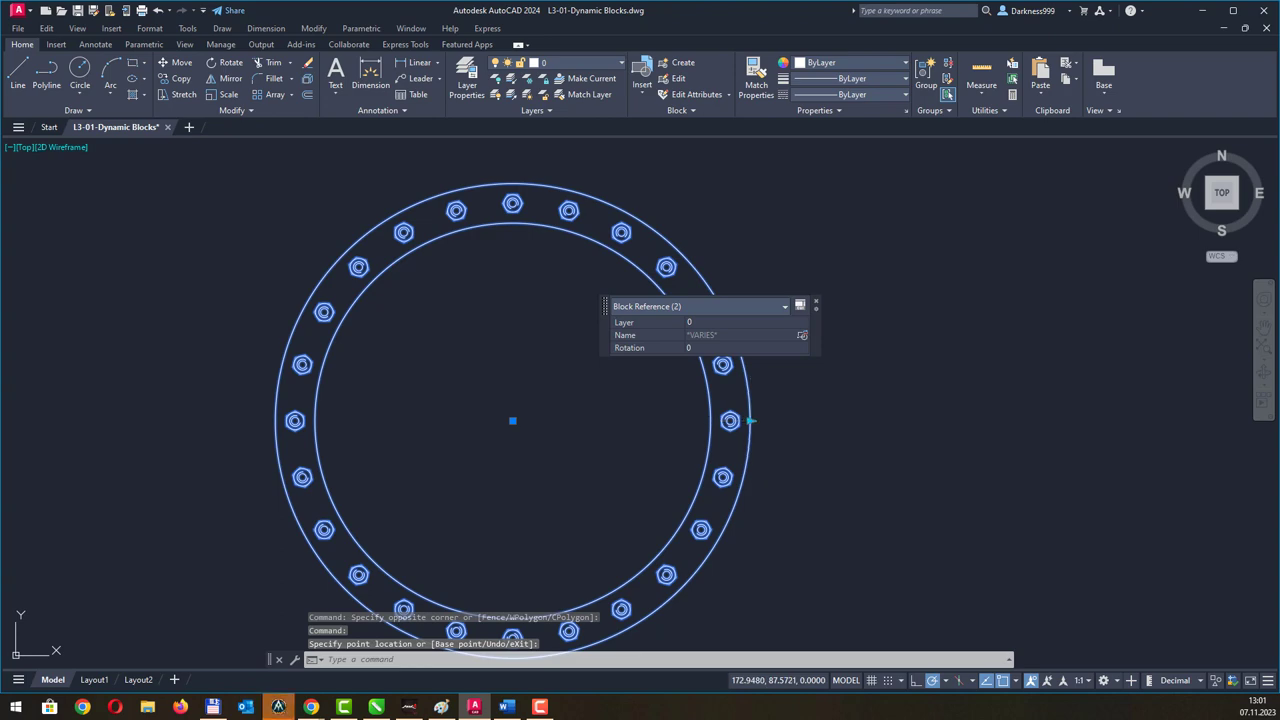
pyautogui.click(614, 422)
pyautogui.click(616, 422)
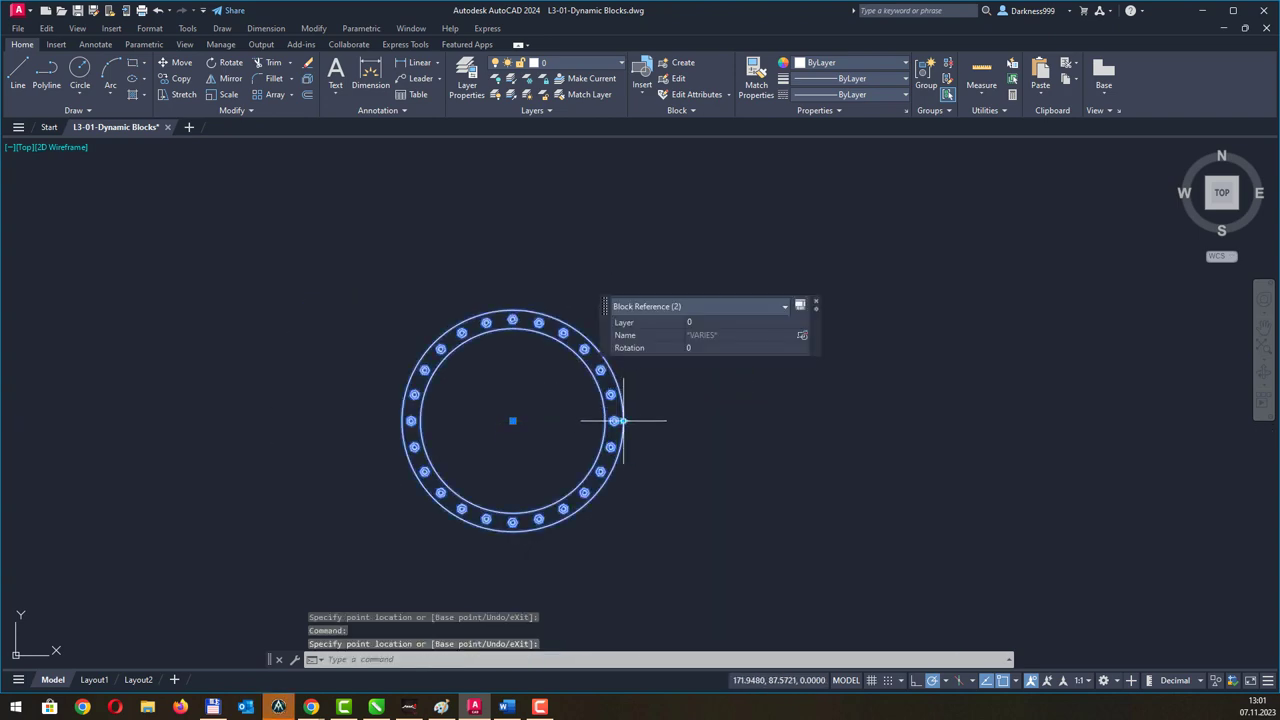
pyautogui.click(686, 423)
# Pan and zoom the view over to the red 80 speed-limit sign.
pyautogui.moveTo(749, 429); pyautogui.dragTo(733, 308, button='middle')
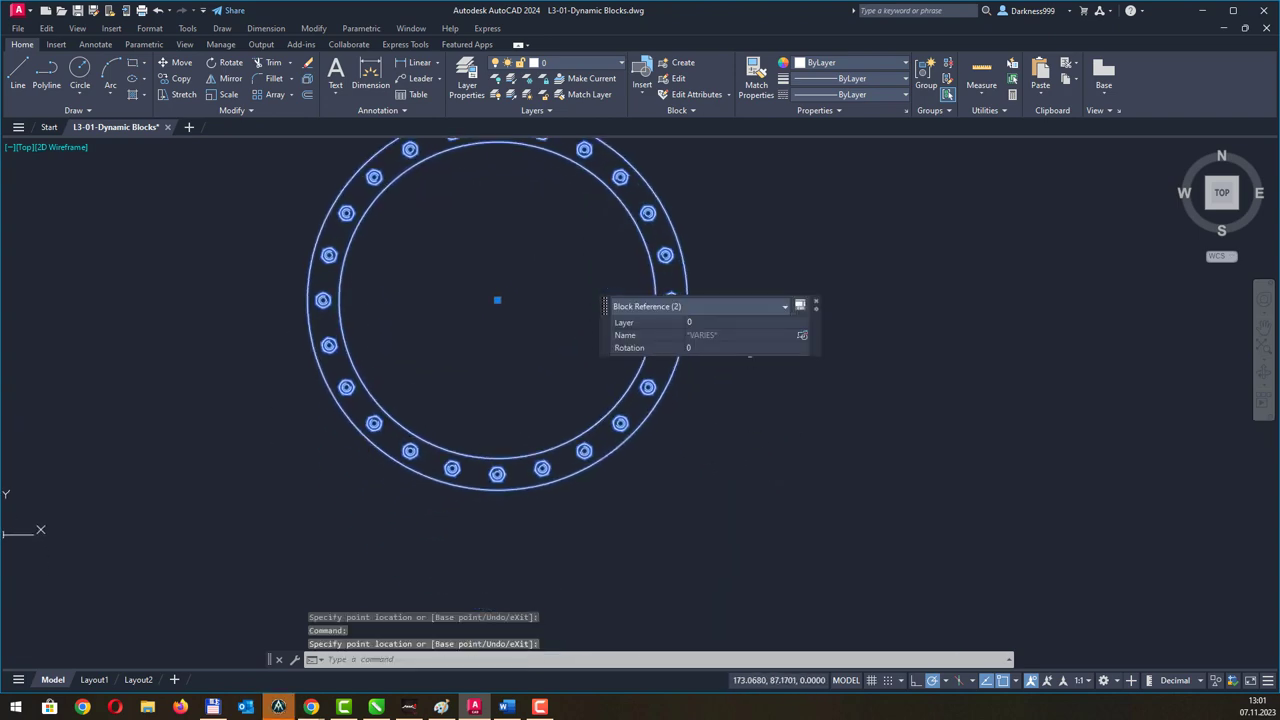
pyautogui.scroll(-1, 771, 443)
pyautogui.scroll(-1, 780, 457)
pyautogui.scroll(-1, 792, 493)
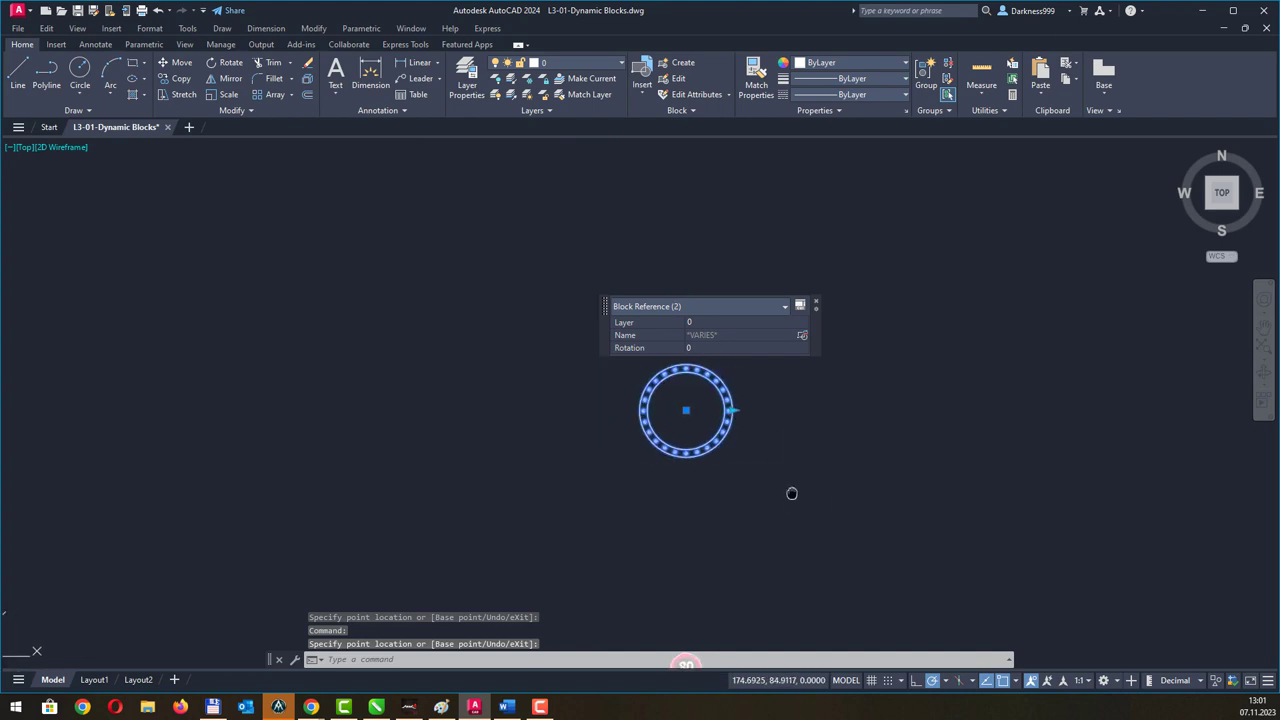
pyautogui.moveTo(792, 493); pyautogui.dragTo(534, 355, button='middle')
pyautogui.scroll(2, 457, 549)
pyautogui.scroll(3, 457, 543)
# Select the 80 sign and switch it to End Maximum, then the blue Minimum variant.
pyautogui.moveTo(457, 543); pyautogui.dragTo(655, 500, button='middle')
pyautogui.moveTo(660, 534); pyautogui.dragTo(397, 343)
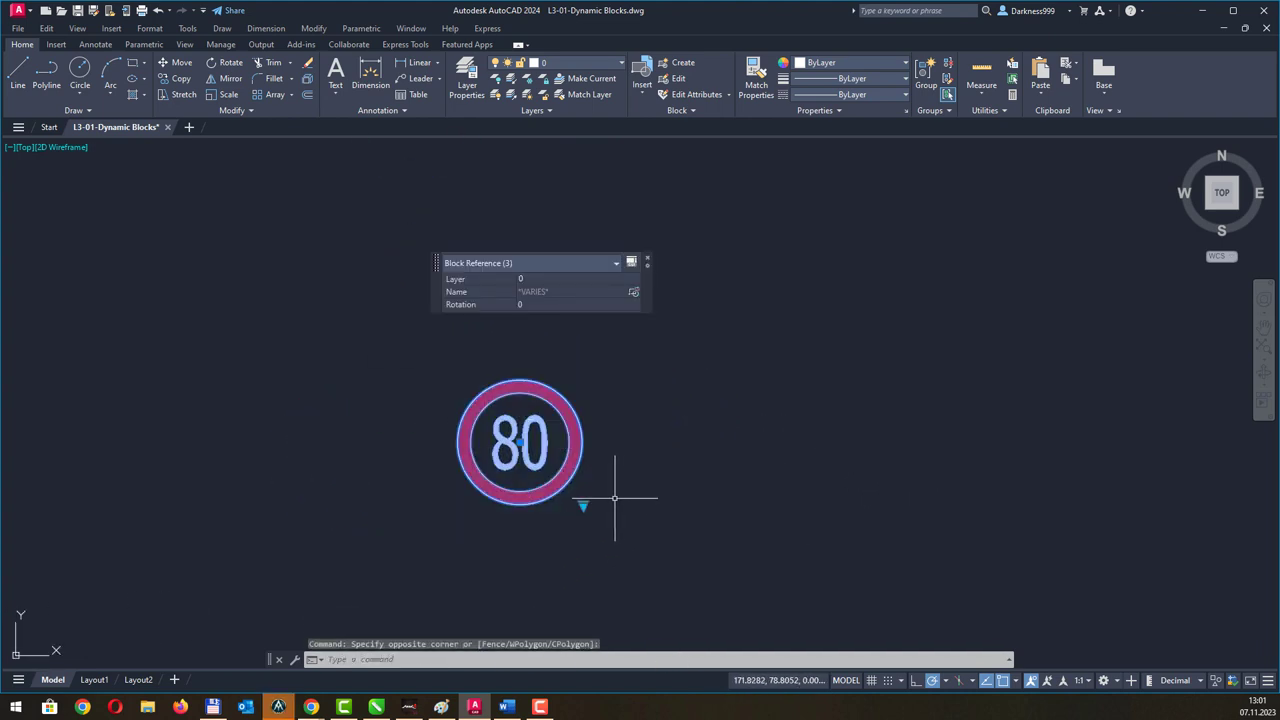
pyautogui.click(583, 505)
pyautogui.click(630, 525)
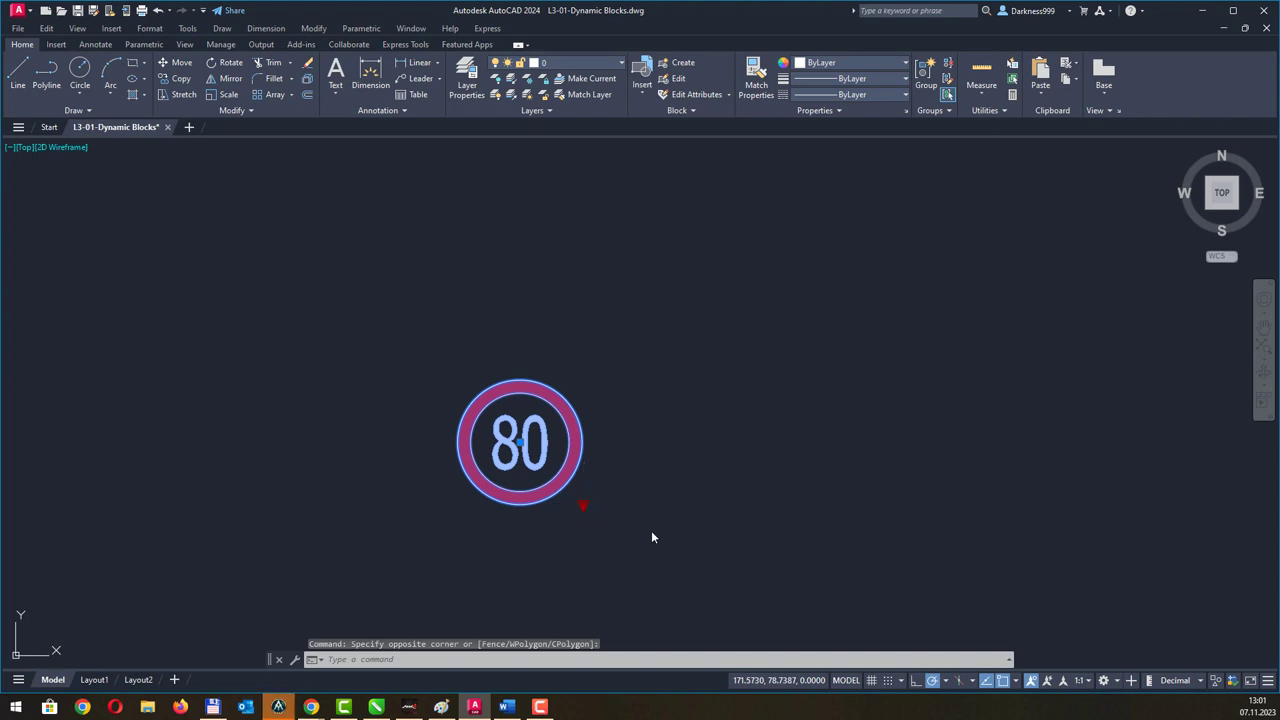
pyautogui.click(583, 505)
pyautogui.click(621, 548)
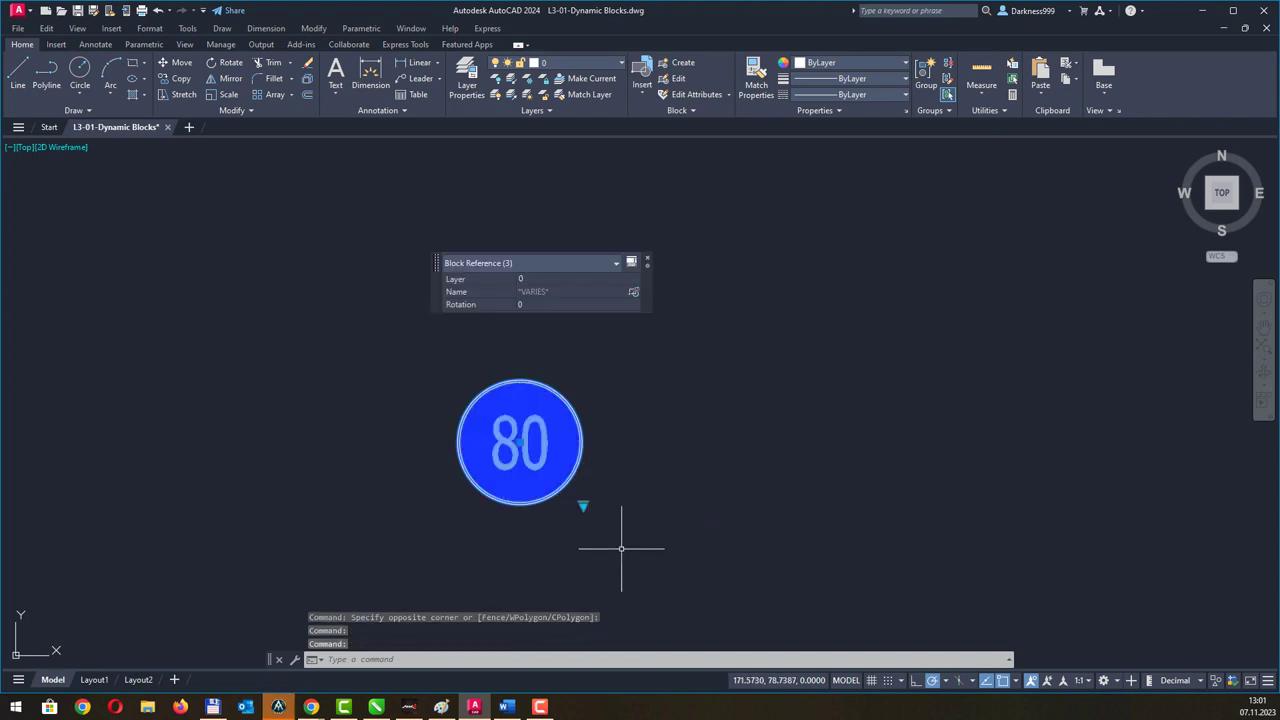
# Try End Minimum and End All Limits, then return the sign to the red 80 limit.
pyautogui.click(583, 505)
pyautogui.click(630, 559)
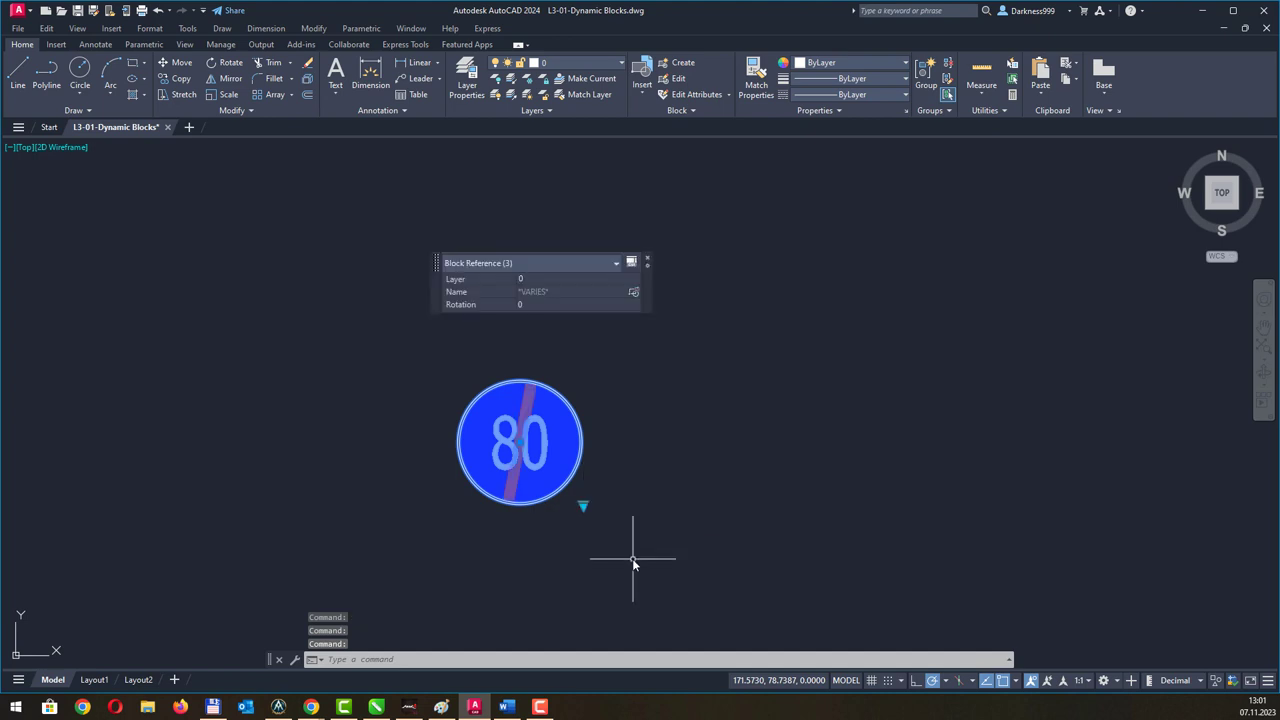
pyautogui.click(583, 505)
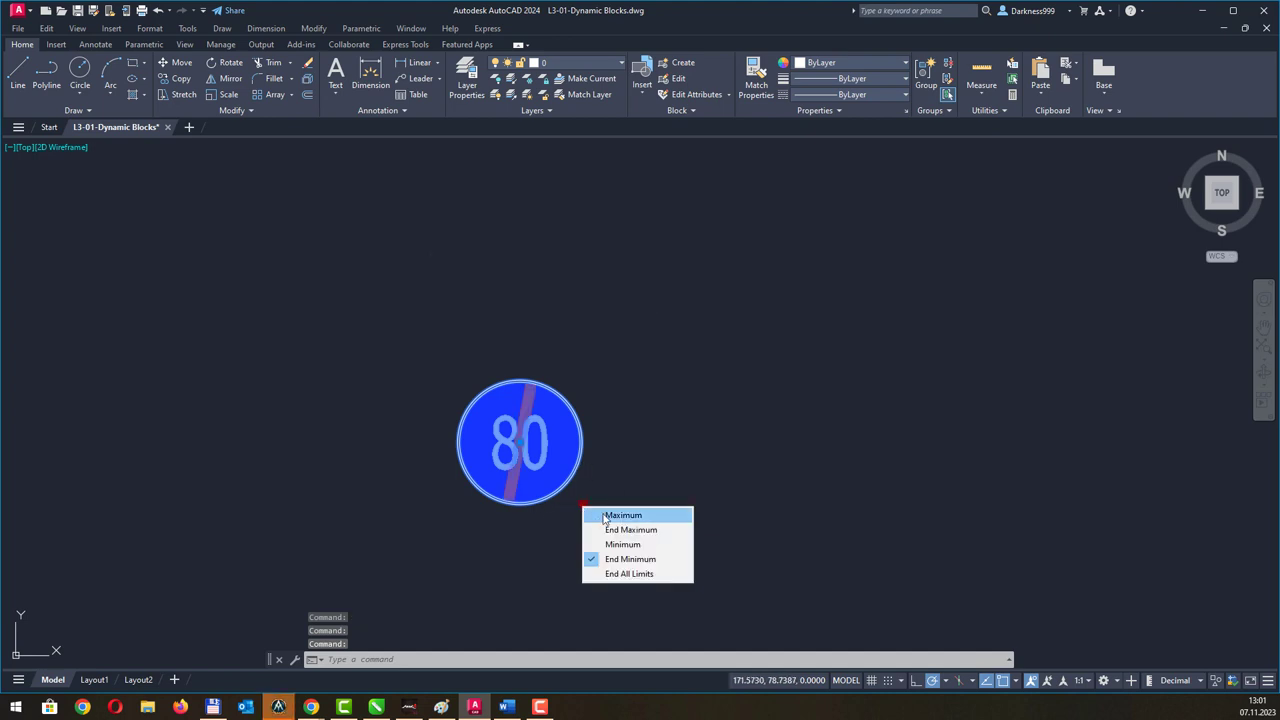
pyautogui.click(629, 573)
pyautogui.click(583, 505)
pyautogui.click(618, 509)
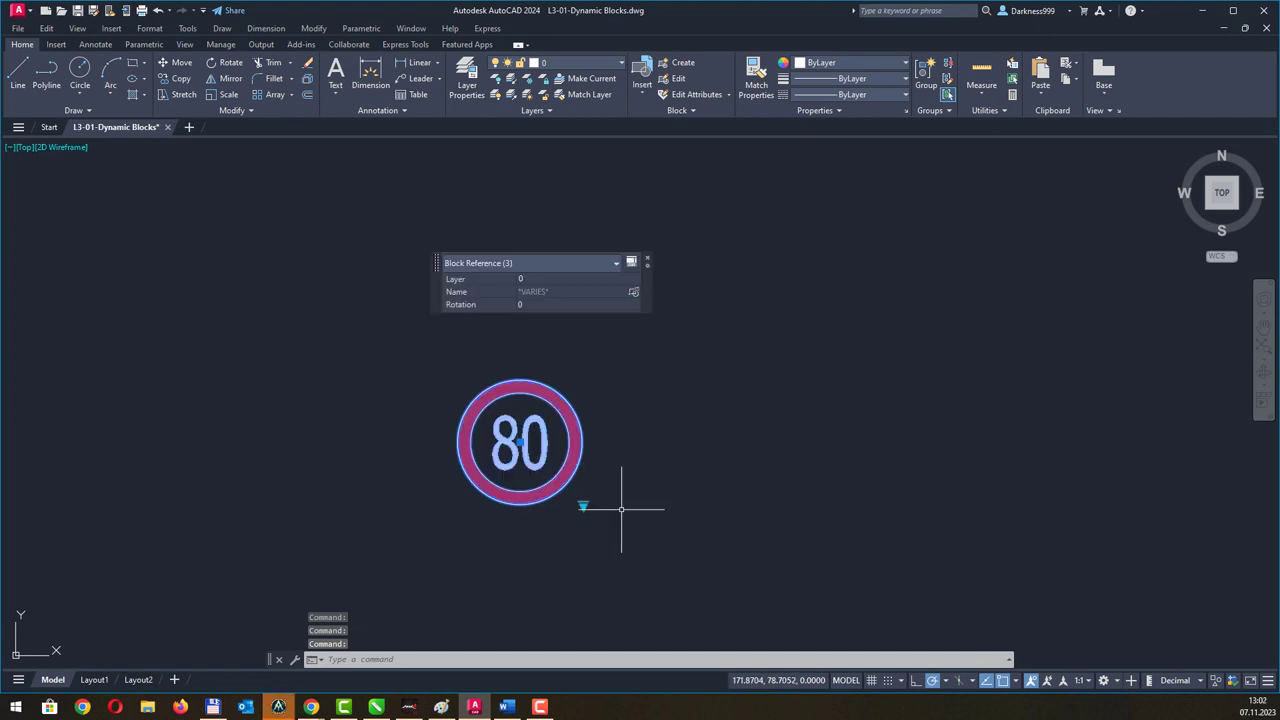
pyautogui.scroll(-3, 620, 510)
pyautogui.moveTo(623, 514); pyautogui.dragTo(546, 273, button='middle')
pyautogui.scroll(-2, 629, 386)
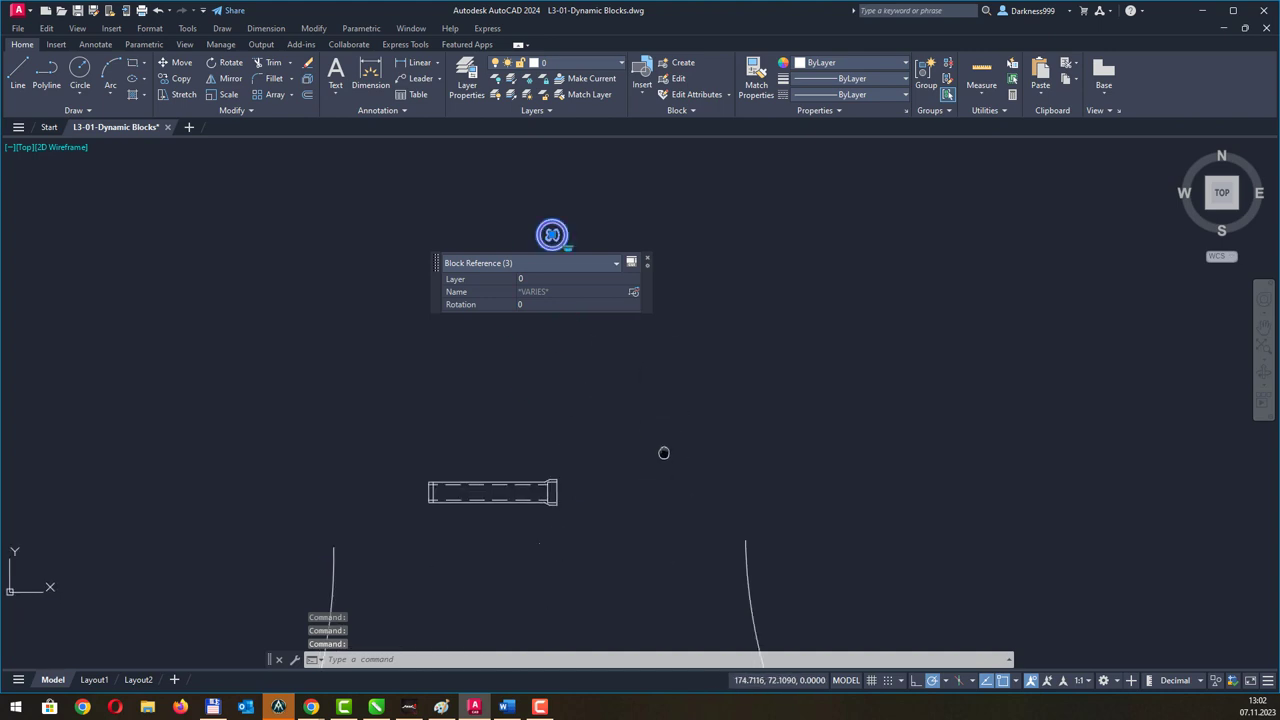
# Select the pipe block and stretch its top upward, snapping the corner onto an endpoint.
pyautogui.scroll(1, 580, 506)
pyautogui.scroll(2, 566, 500)
pyautogui.click(566, 500)
pyautogui.click(443, 434)
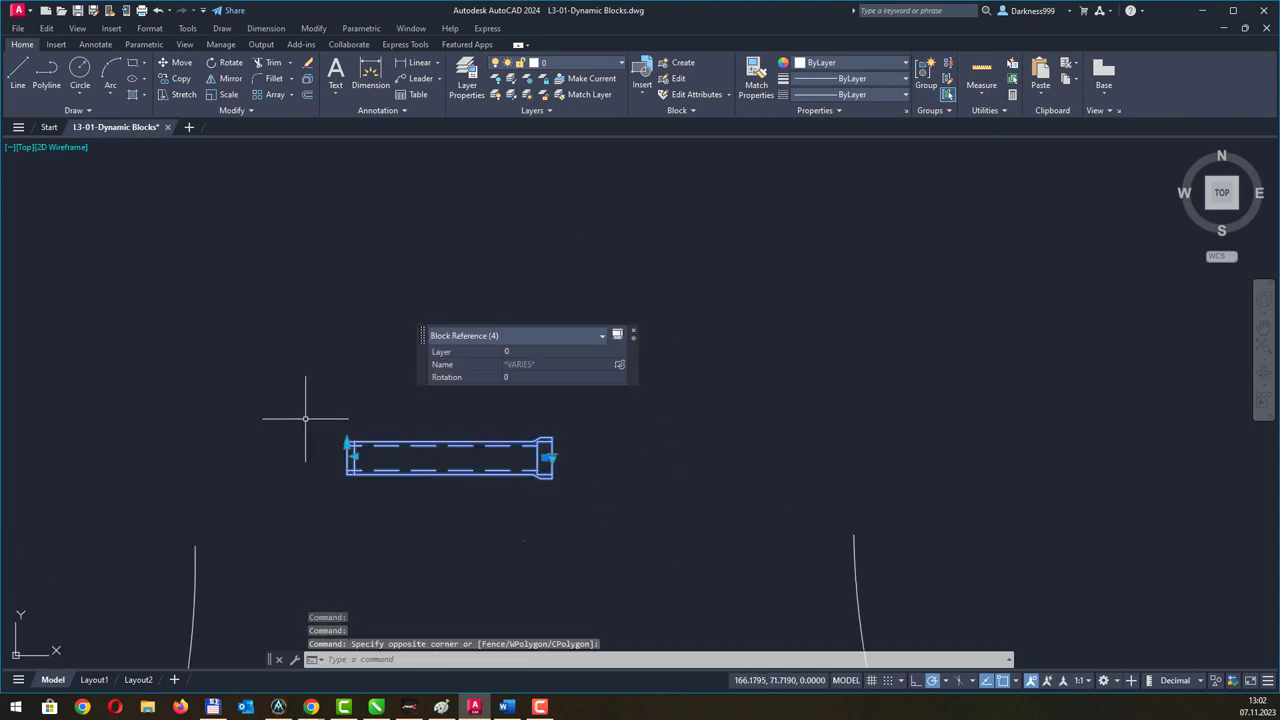
pyautogui.click(530, 476)
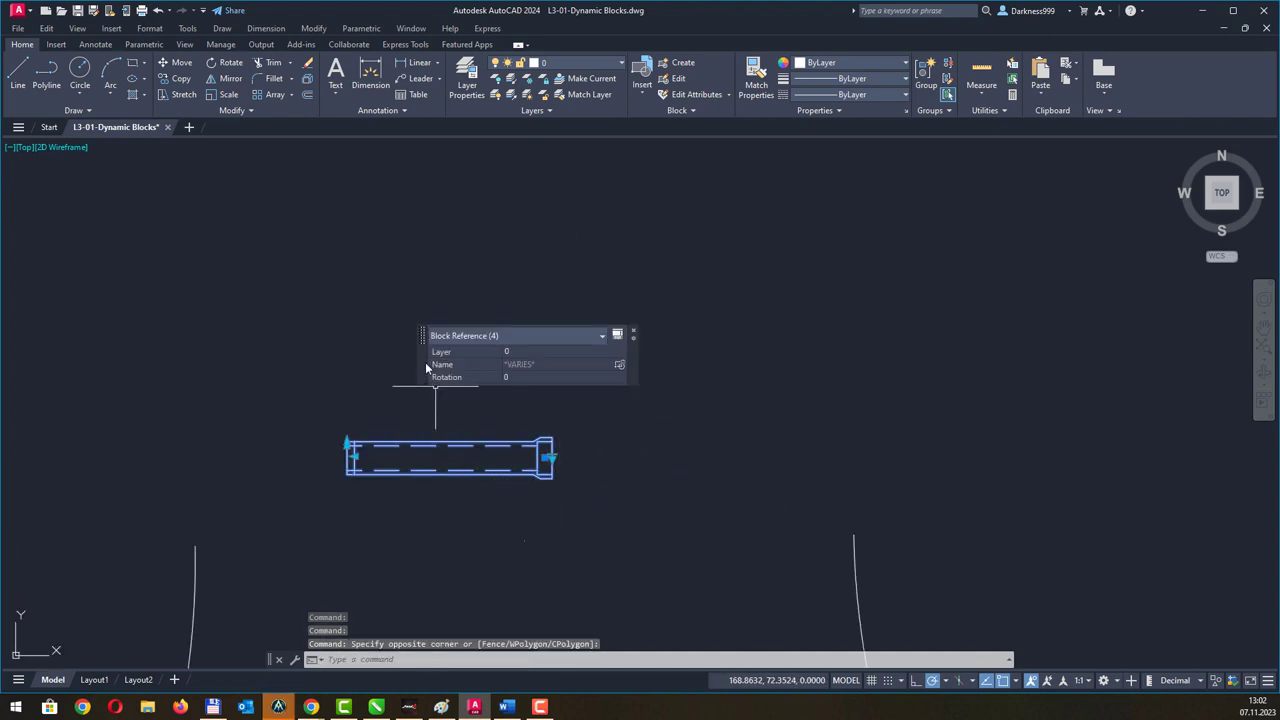
pyautogui.moveTo(425, 362); pyautogui.dragTo(917, 267)
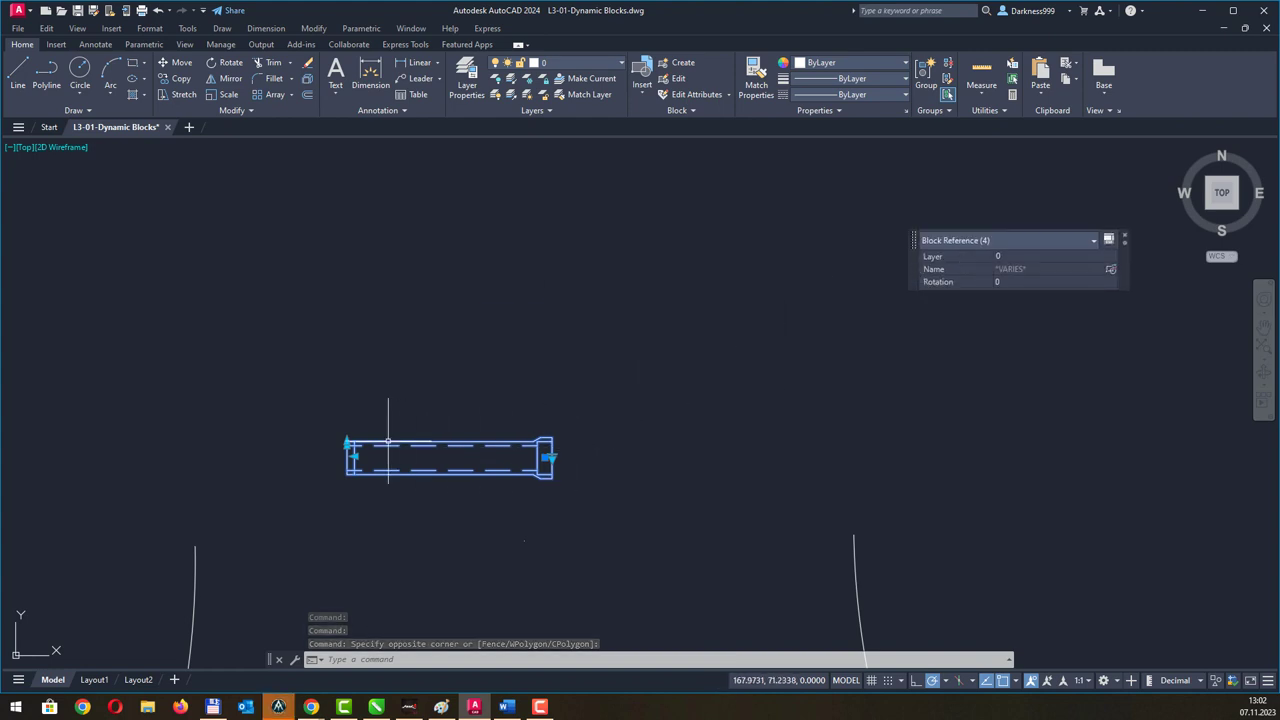
pyautogui.click(347, 443)
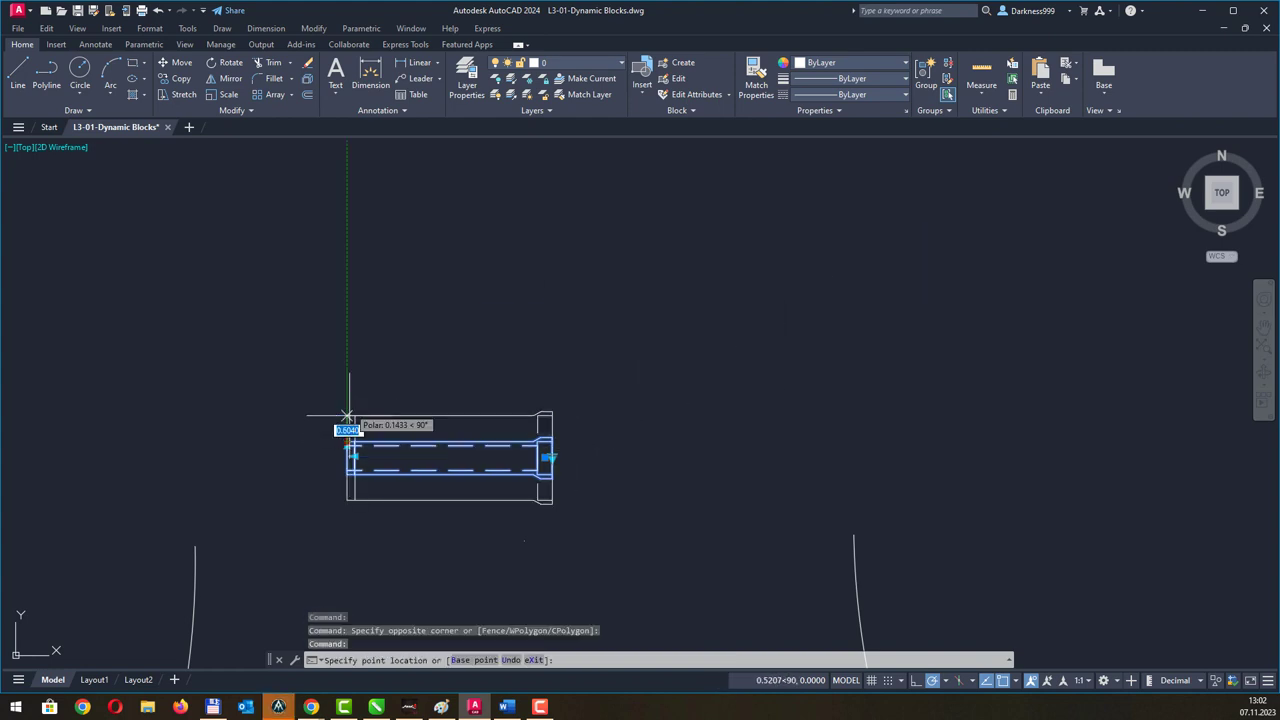
pyautogui.click(347, 346)
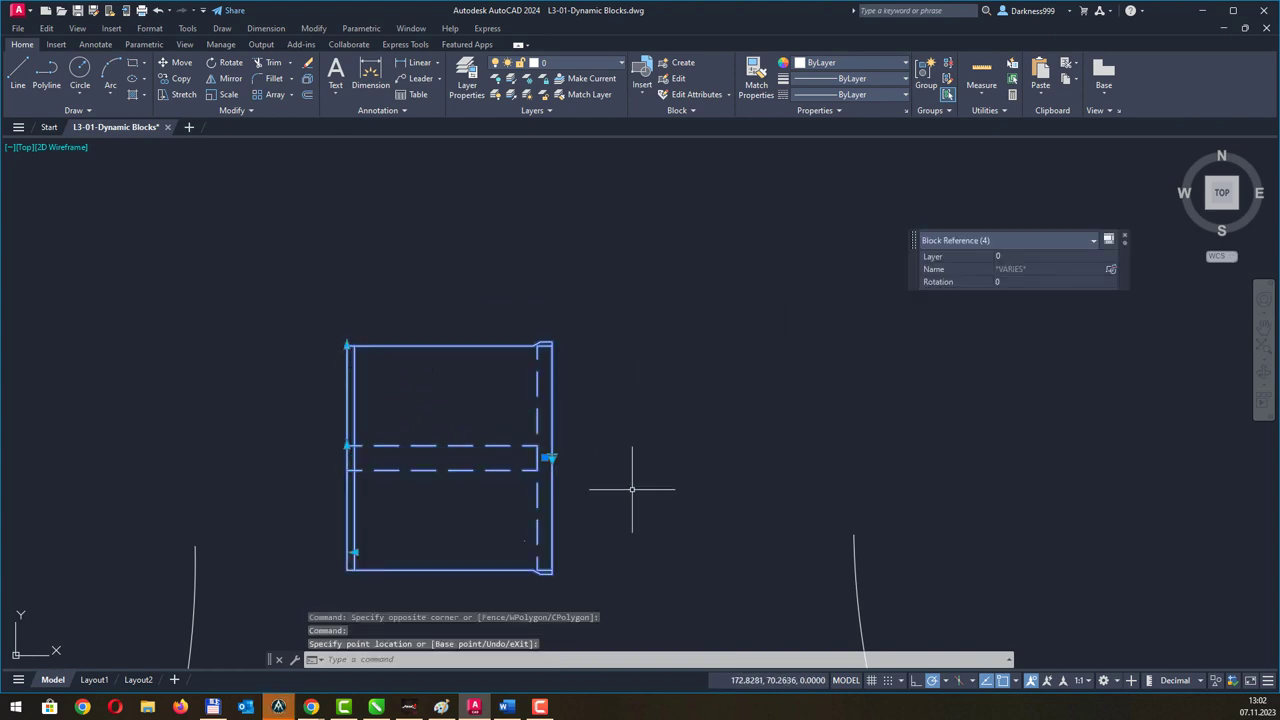
pyautogui.click(347, 346)
pyautogui.click(278, 346)
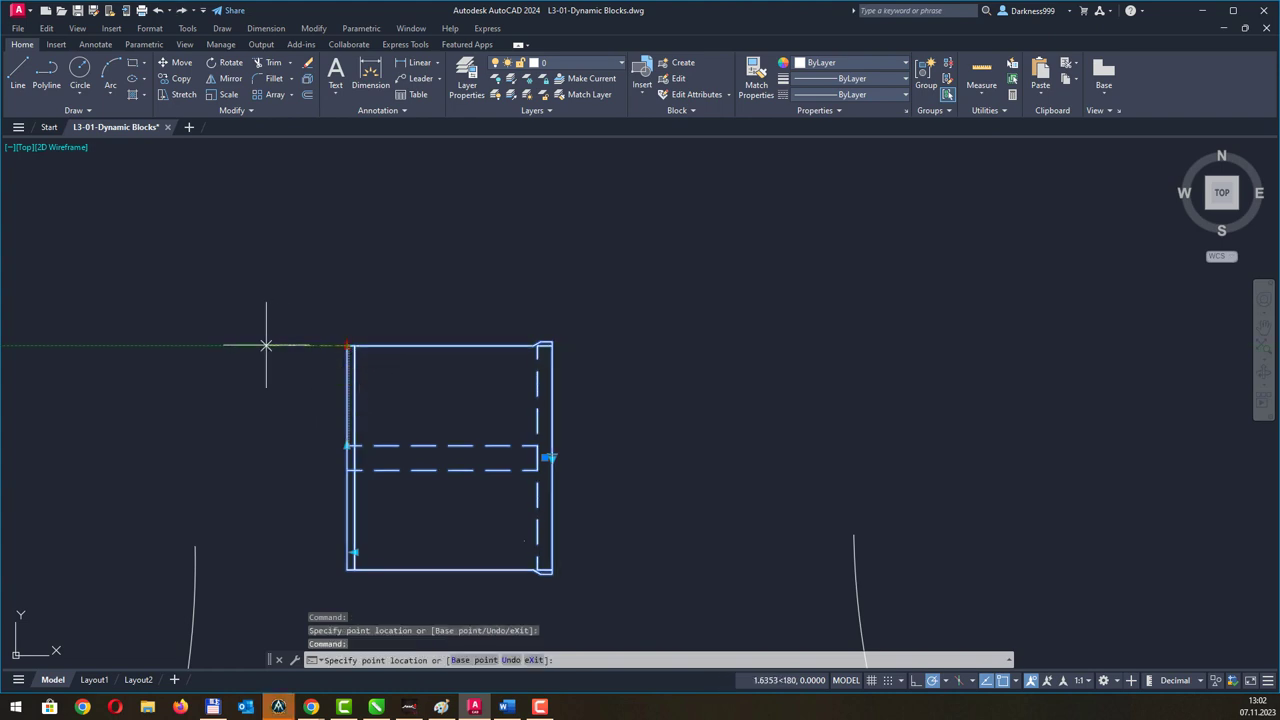
# Crossing-select the block, raise one edge, then drop the top edge lower.
pyautogui.click(349, 477)
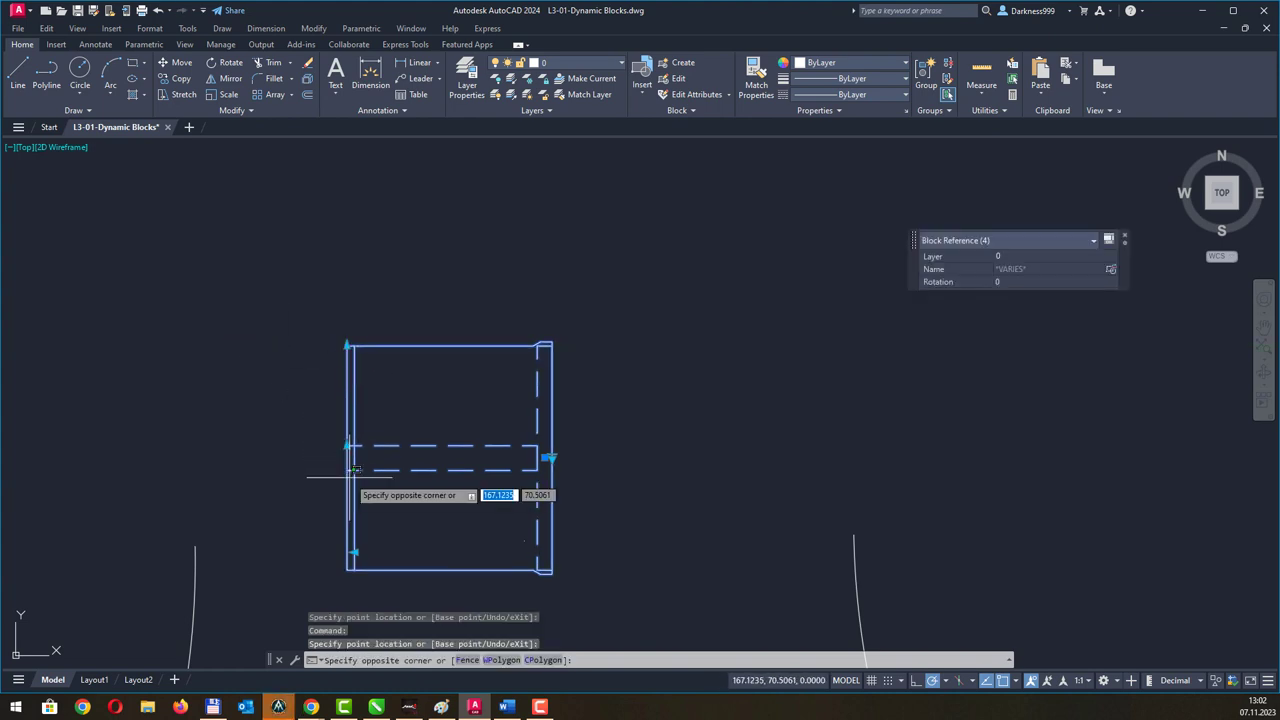
pyautogui.click(352, 447)
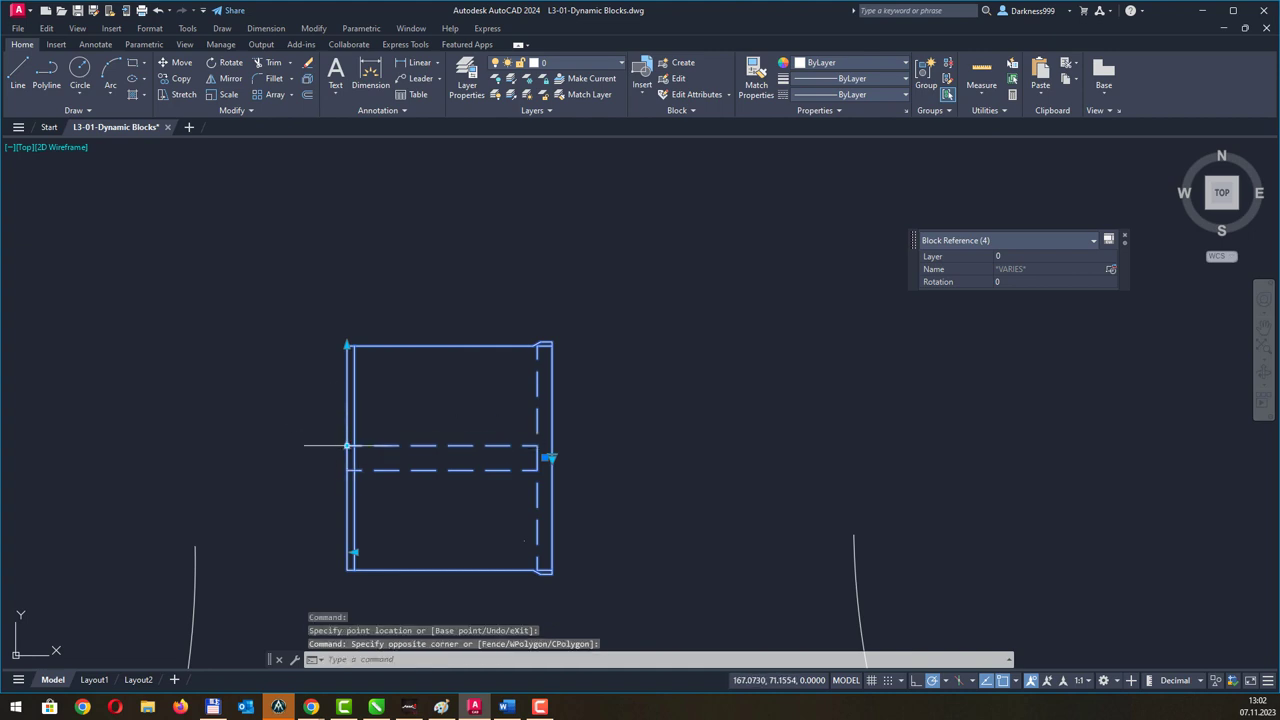
pyautogui.click(347, 446)
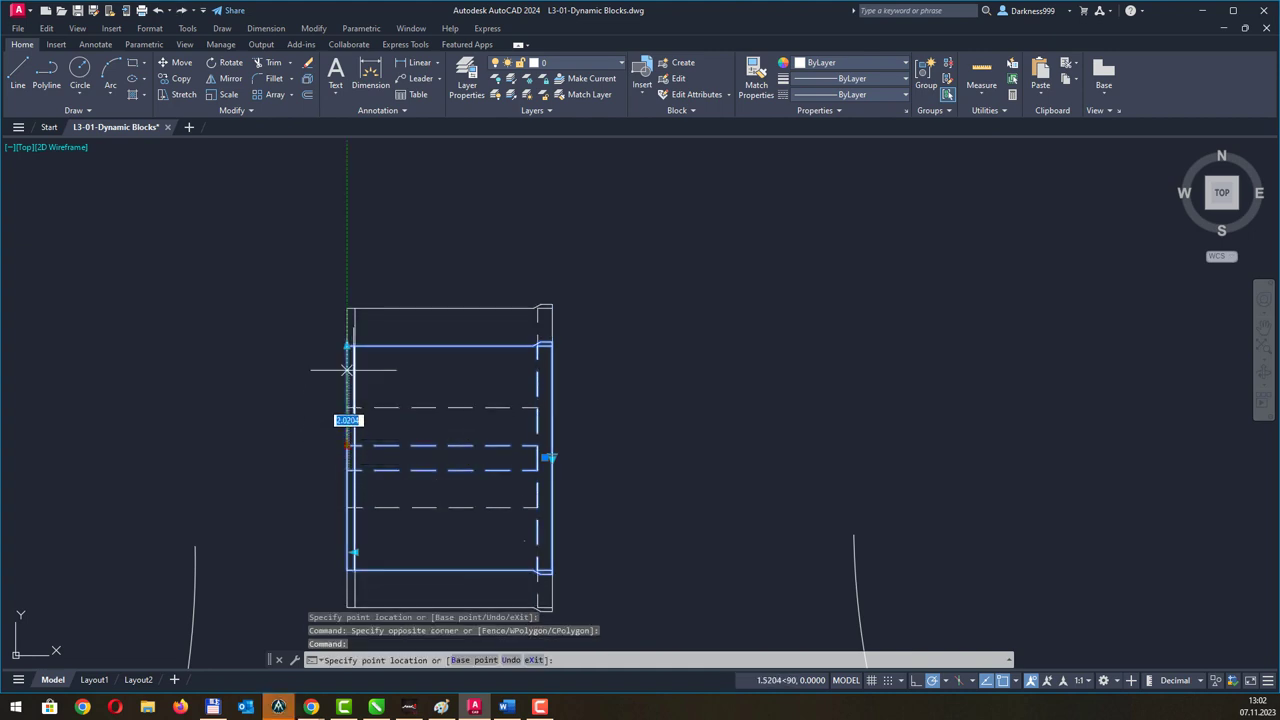
pyautogui.click(351, 401)
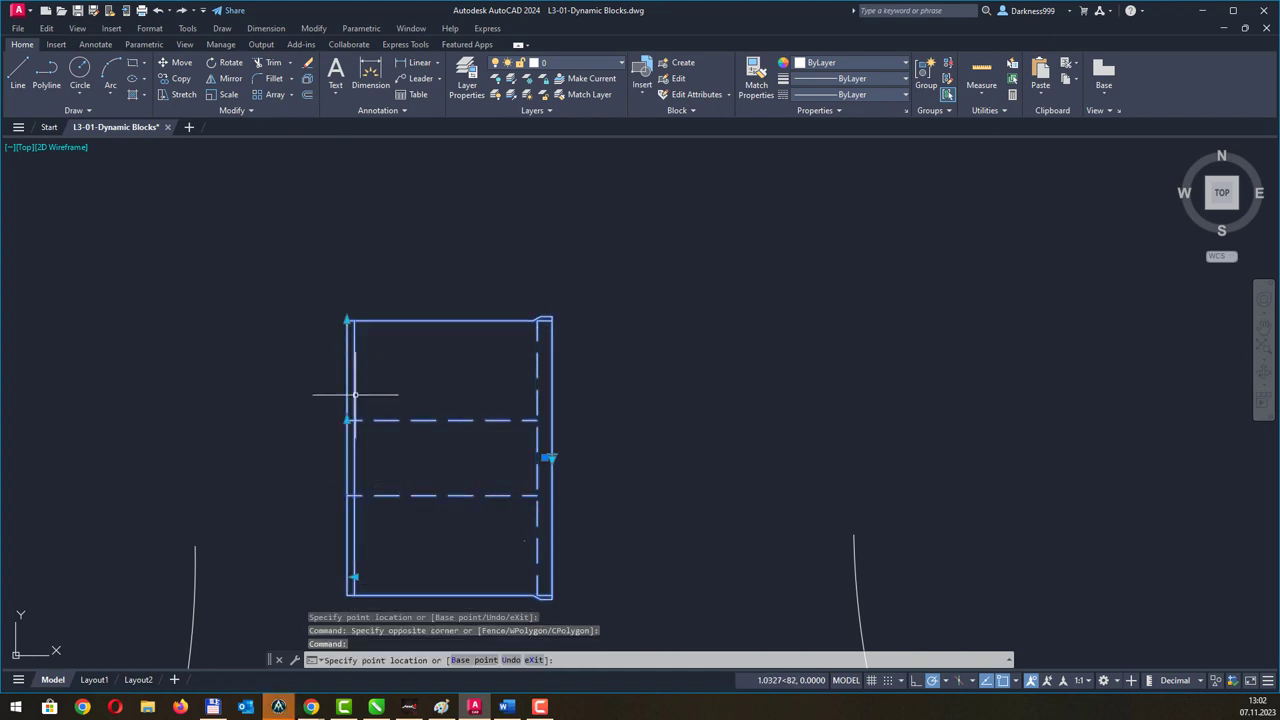
pyautogui.click(349, 322)
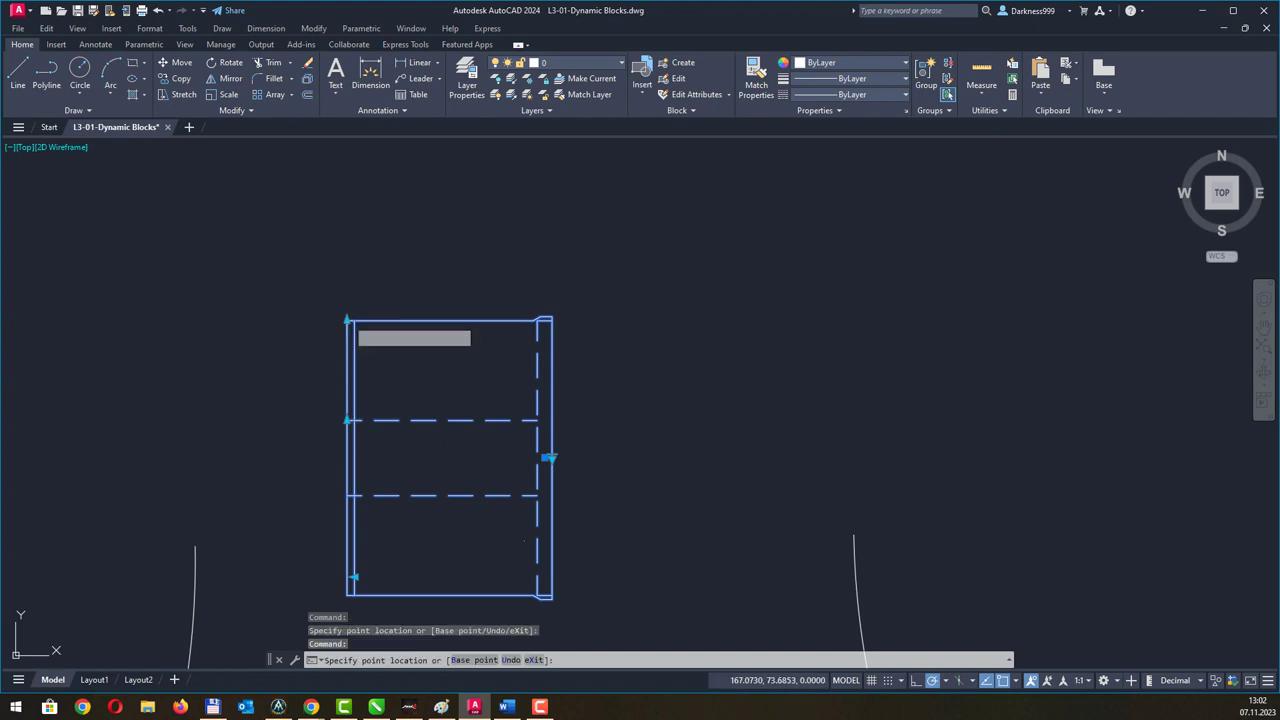
pyautogui.click(349, 368)
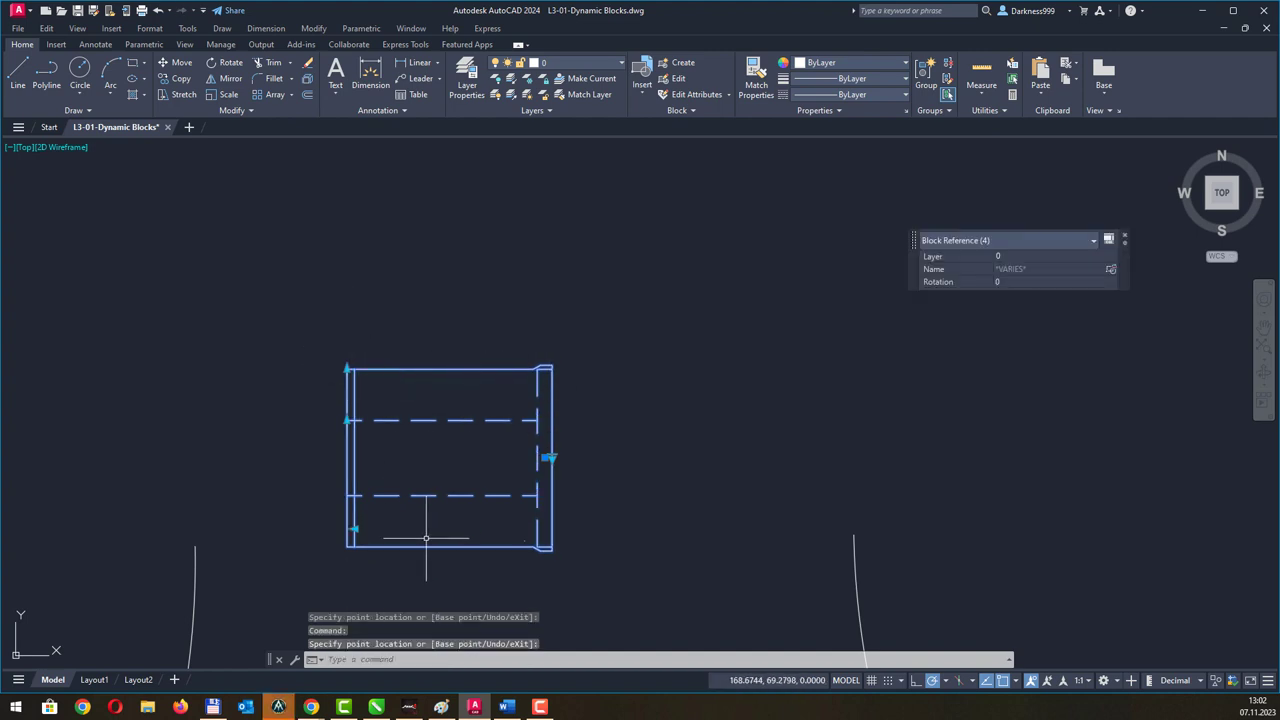
# Narrow the block from its left edge, widen it back to 4.0000, and raise the top edge.
pyautogui.click(354, 529)
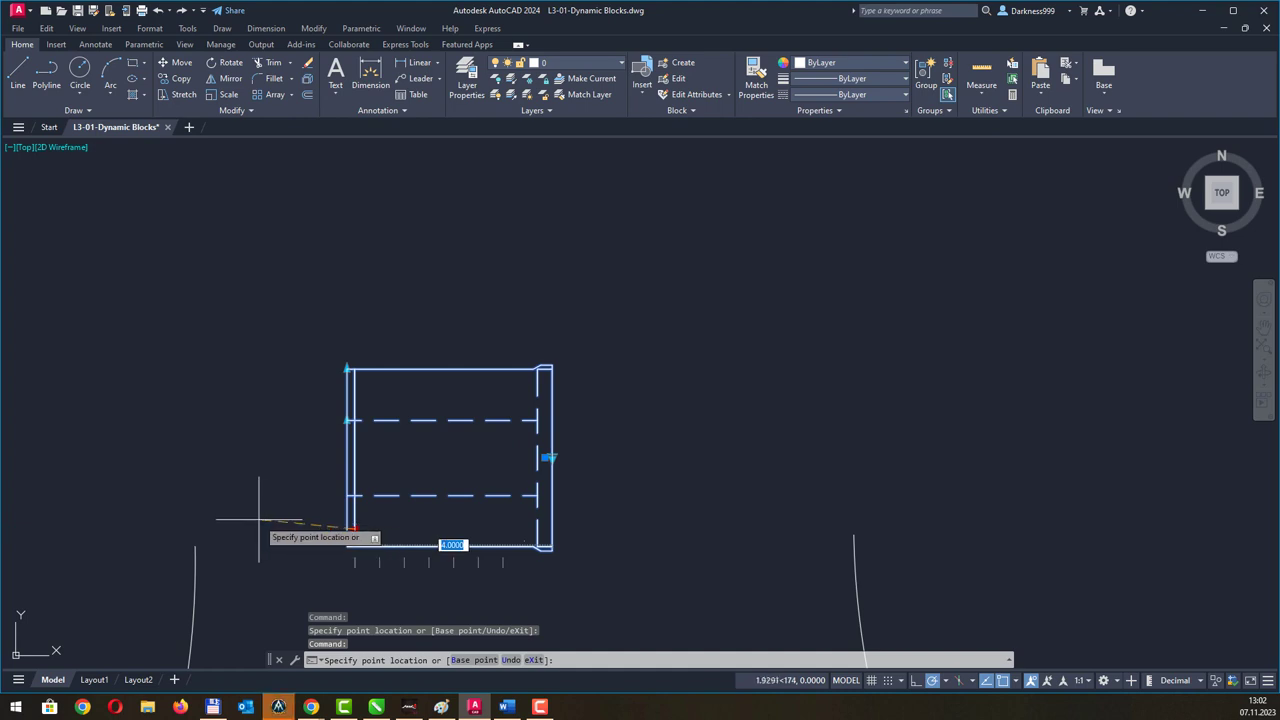
pyautogui.press('Escape')
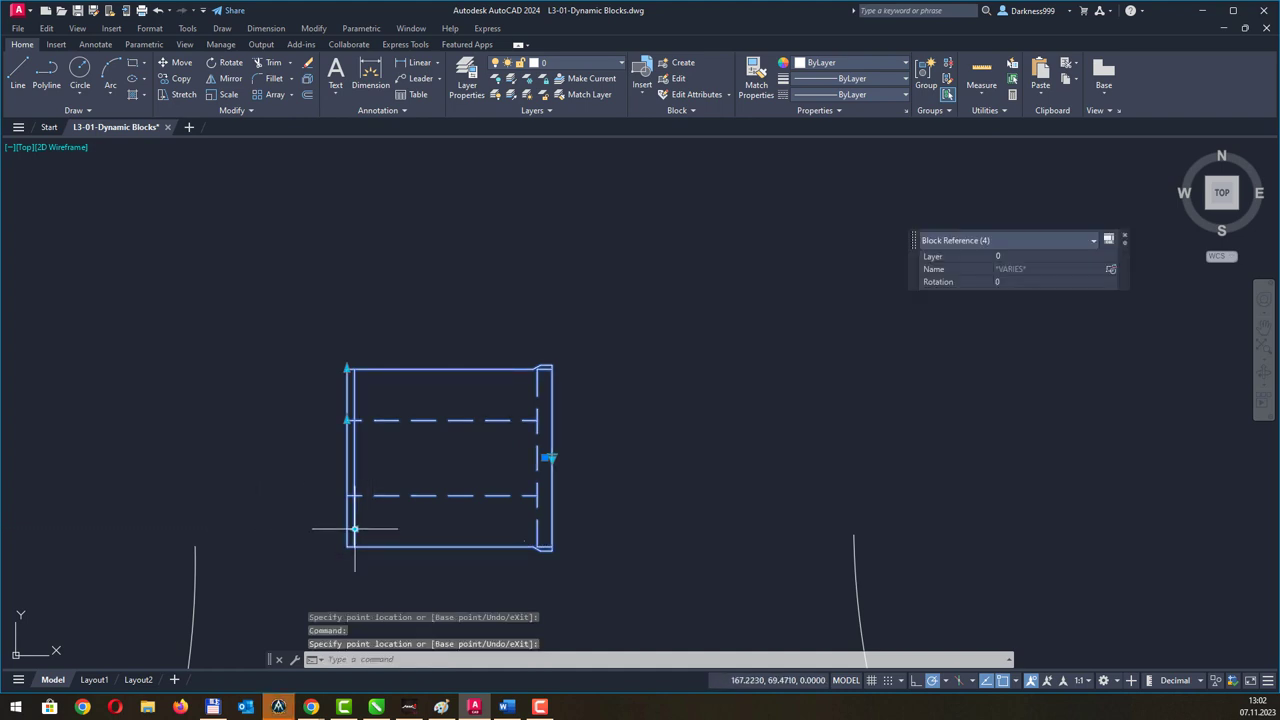
pyautogui.click(354, 529)
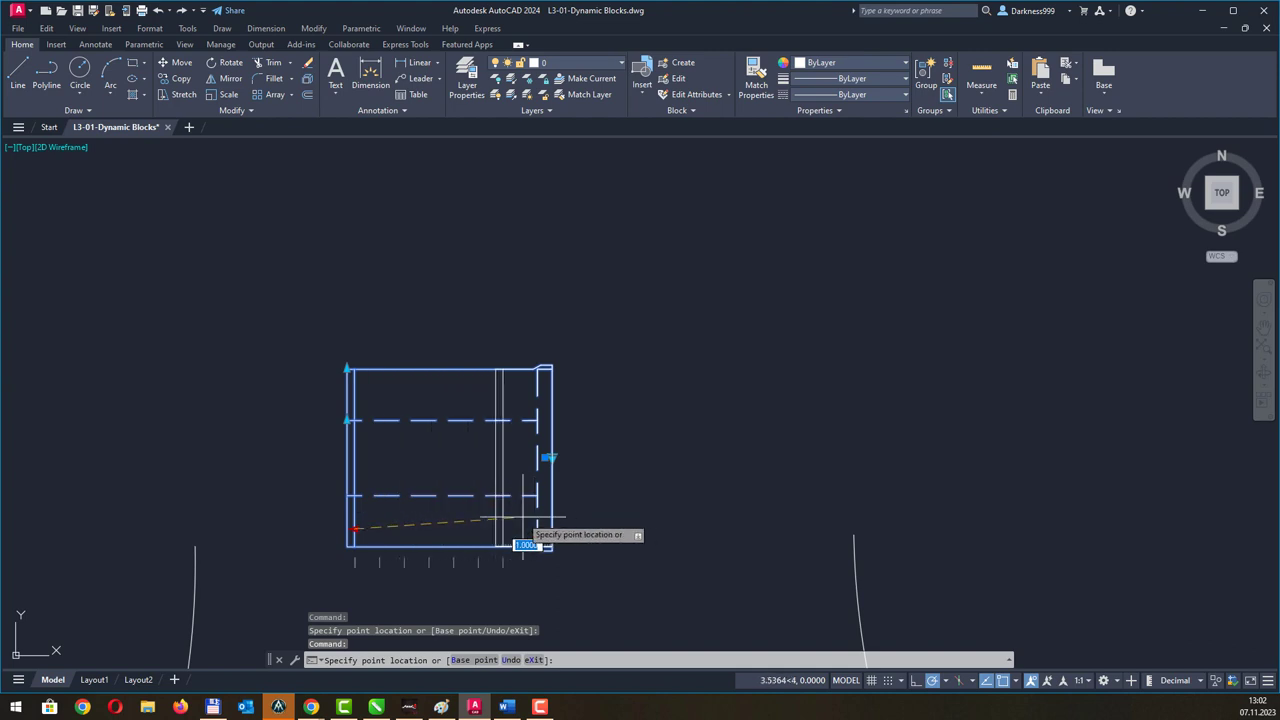
pyautogui.click(436, 517)
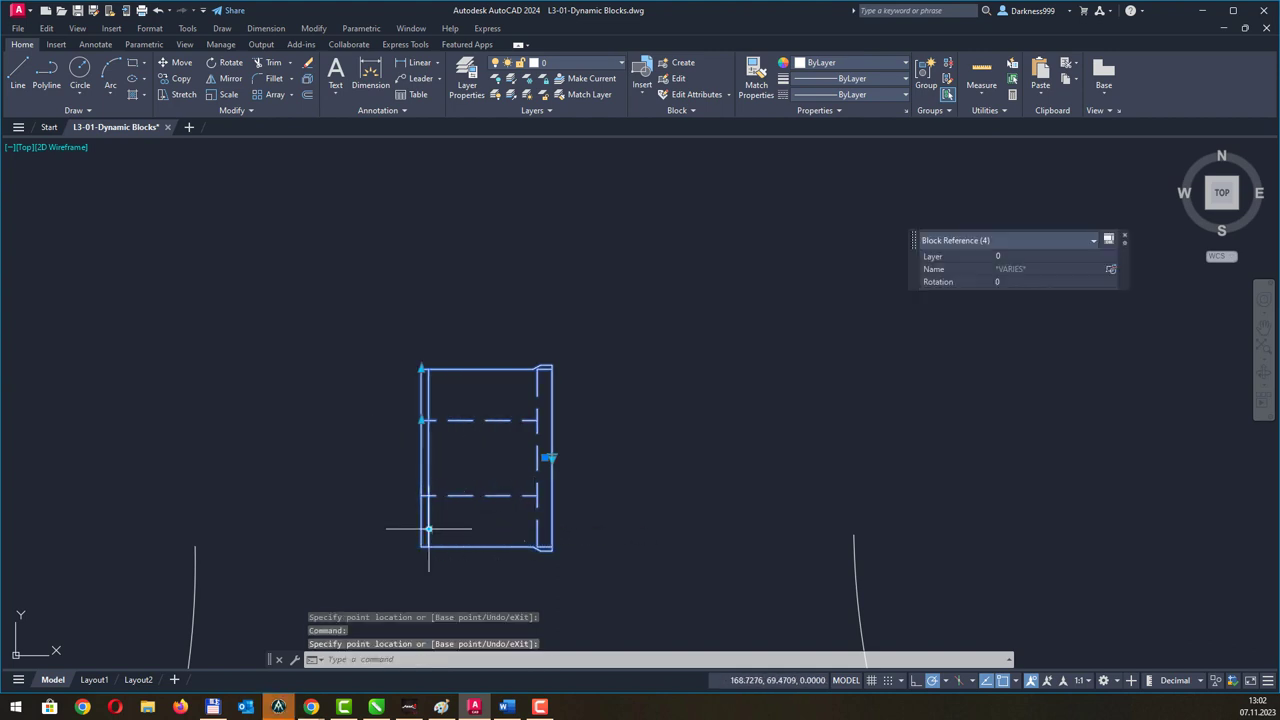
pyautogui.click(427, 529)
pyautogui.click(281, 527)
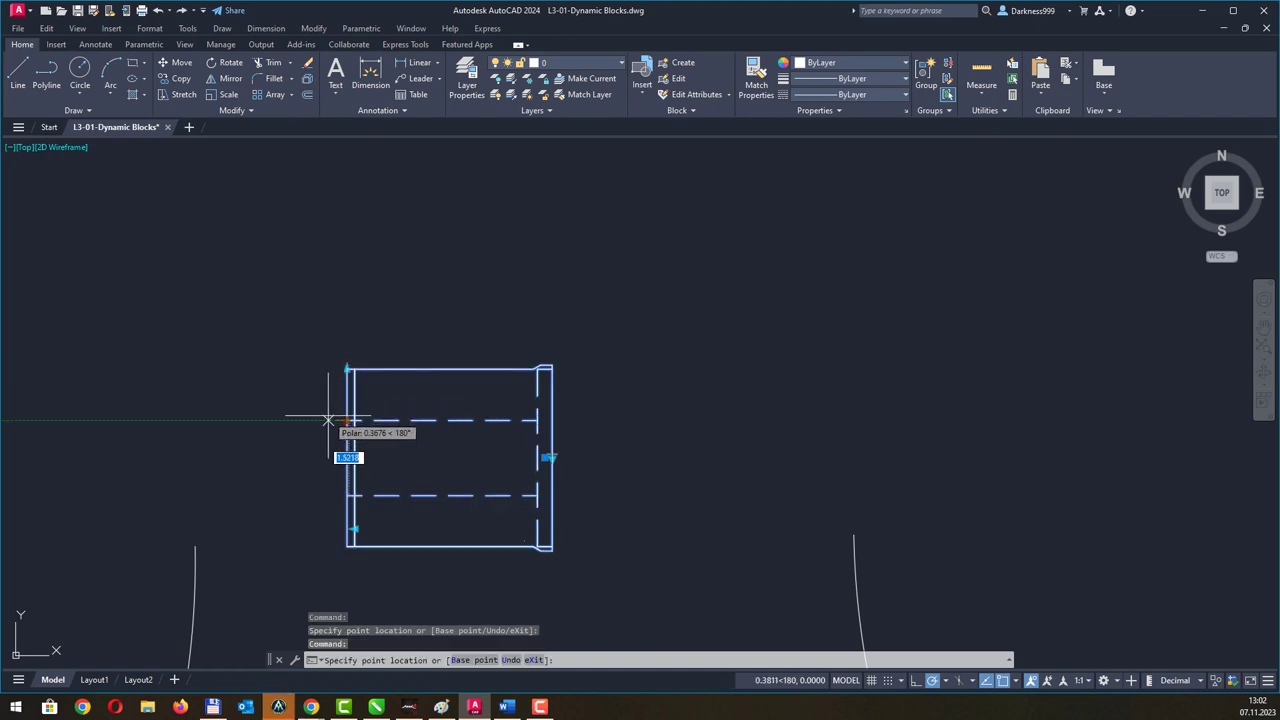
pyautogui.click(347, 369)
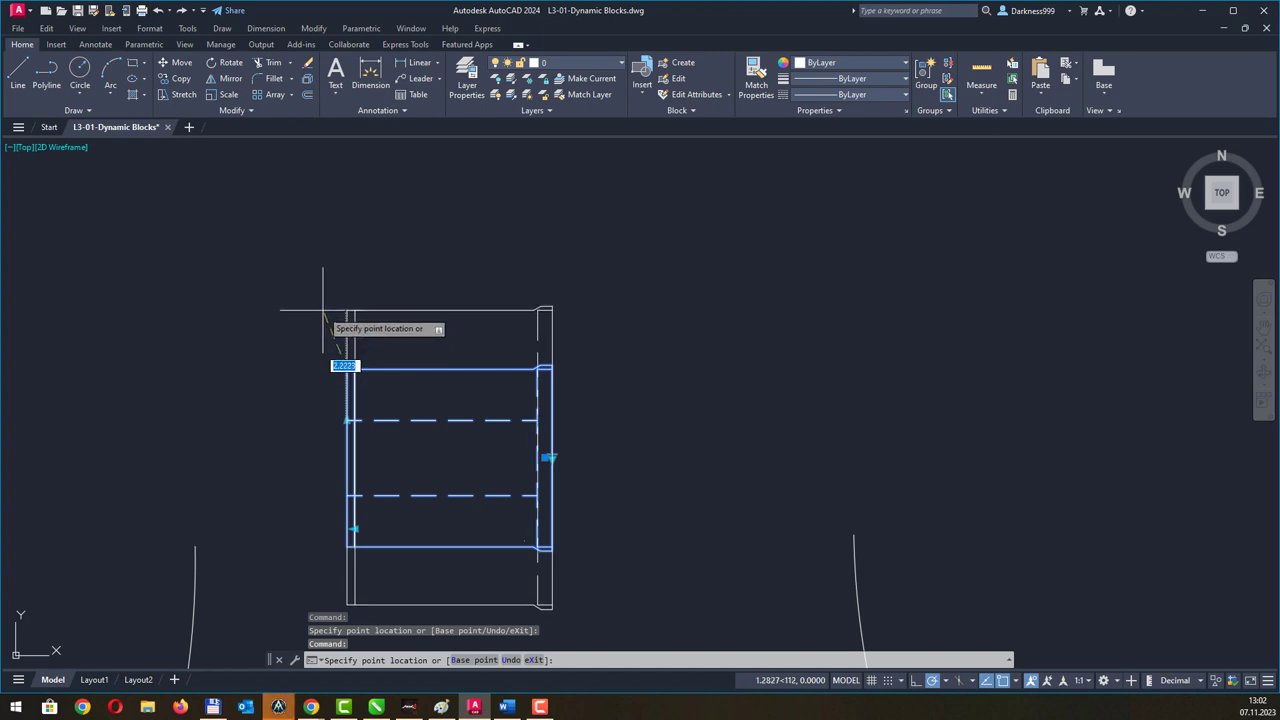
pyautogui.click(310, 321)
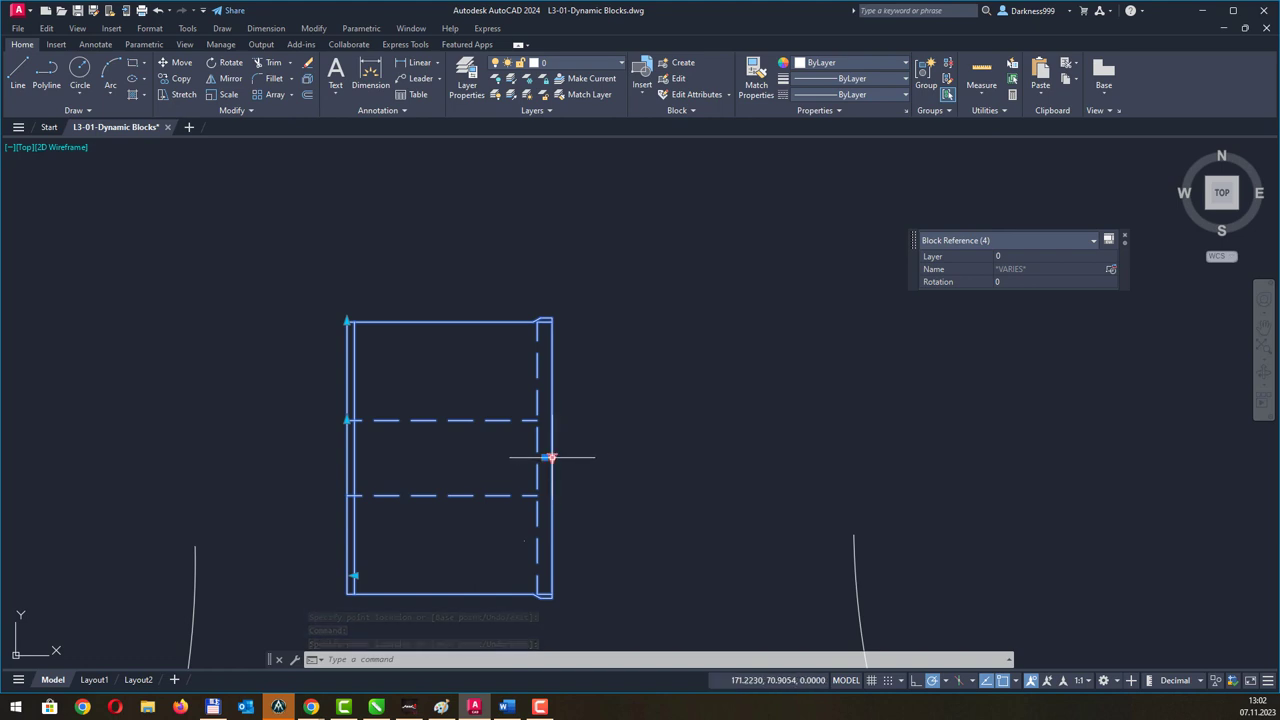
# Cycle the block through its preset sizes, including 96.0000, ending on a smaller size.
pyautogui.click(551, 457)
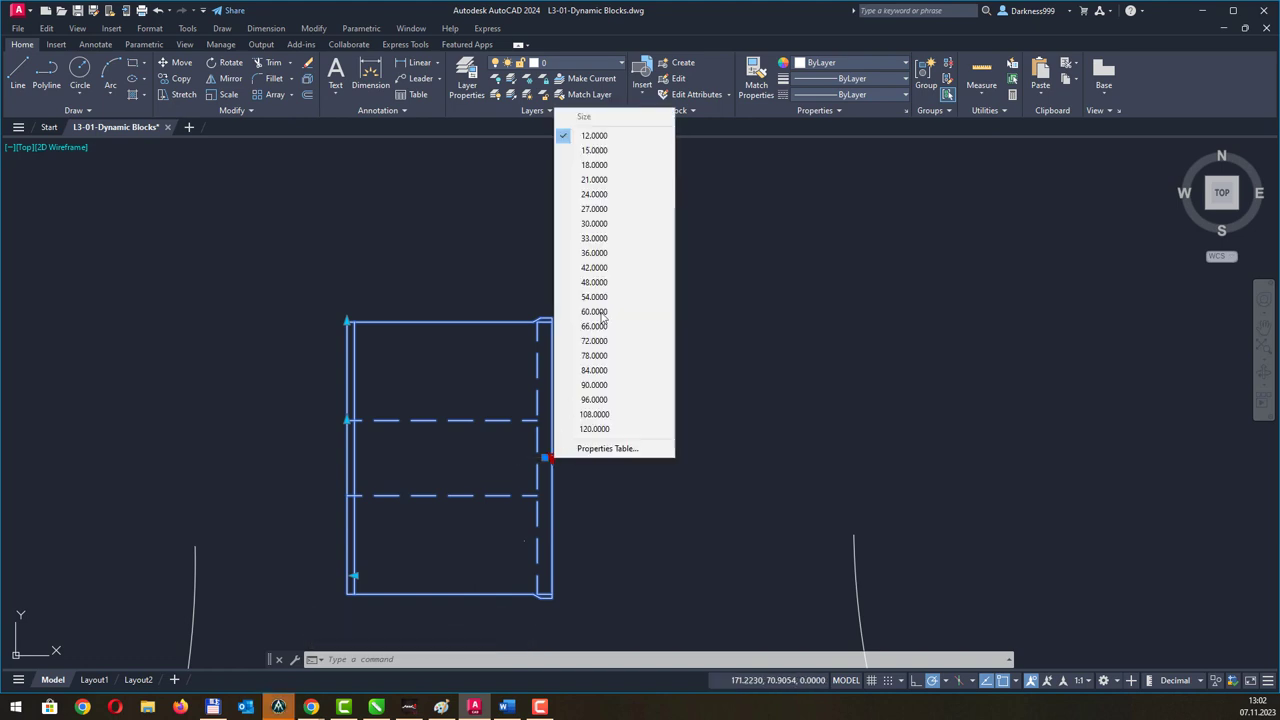
pyautogui.click(619, 239)
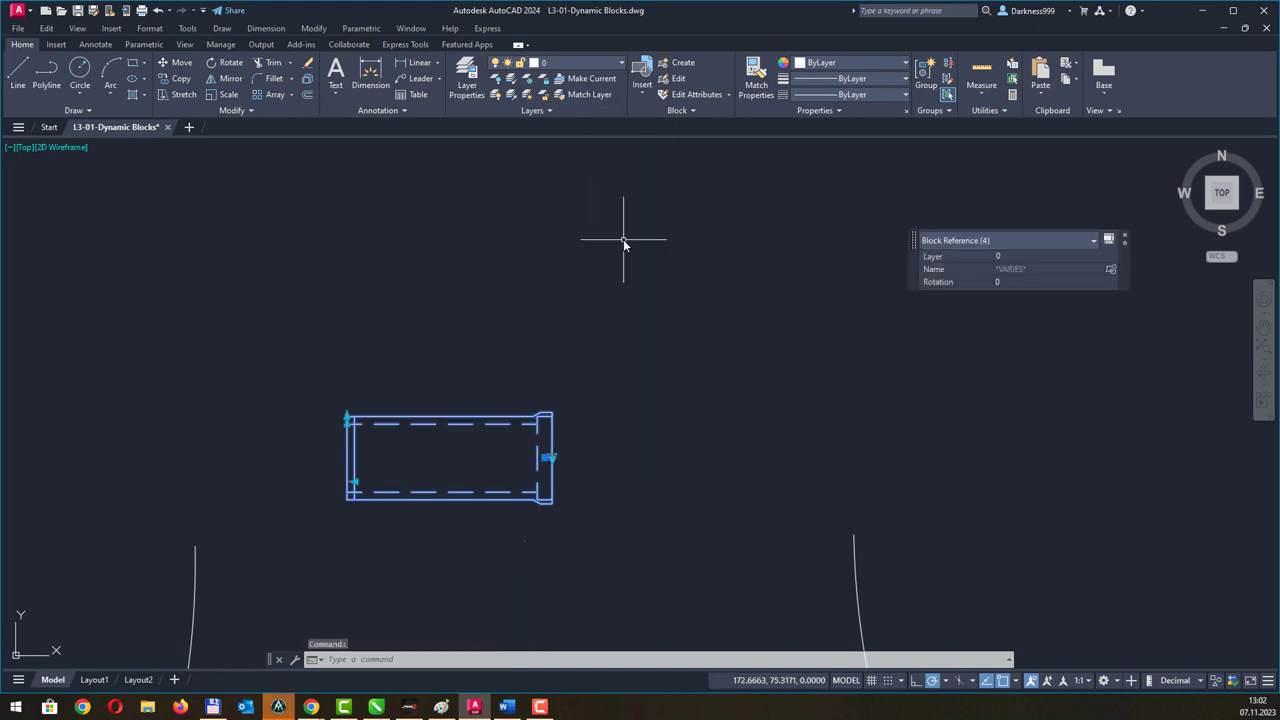
pyautogui.click(551, 457)
pyautogui.click(600, 370)
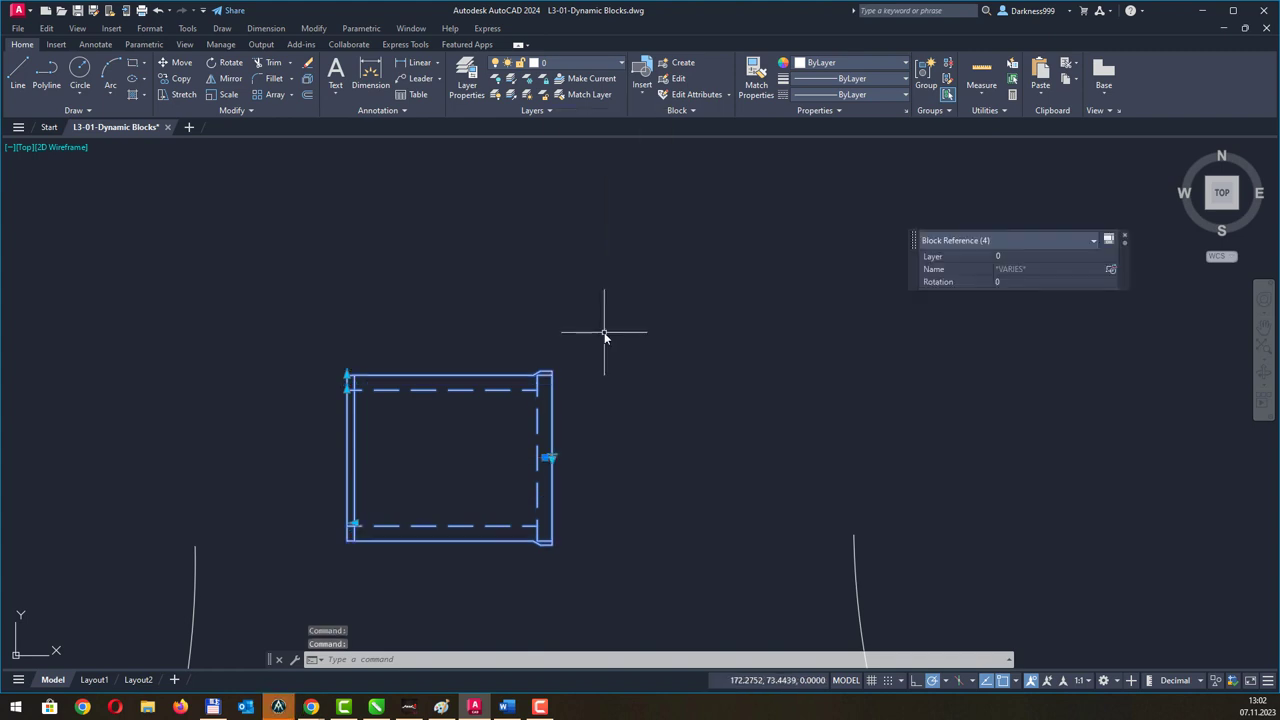
pyautogui.click(551, 457)
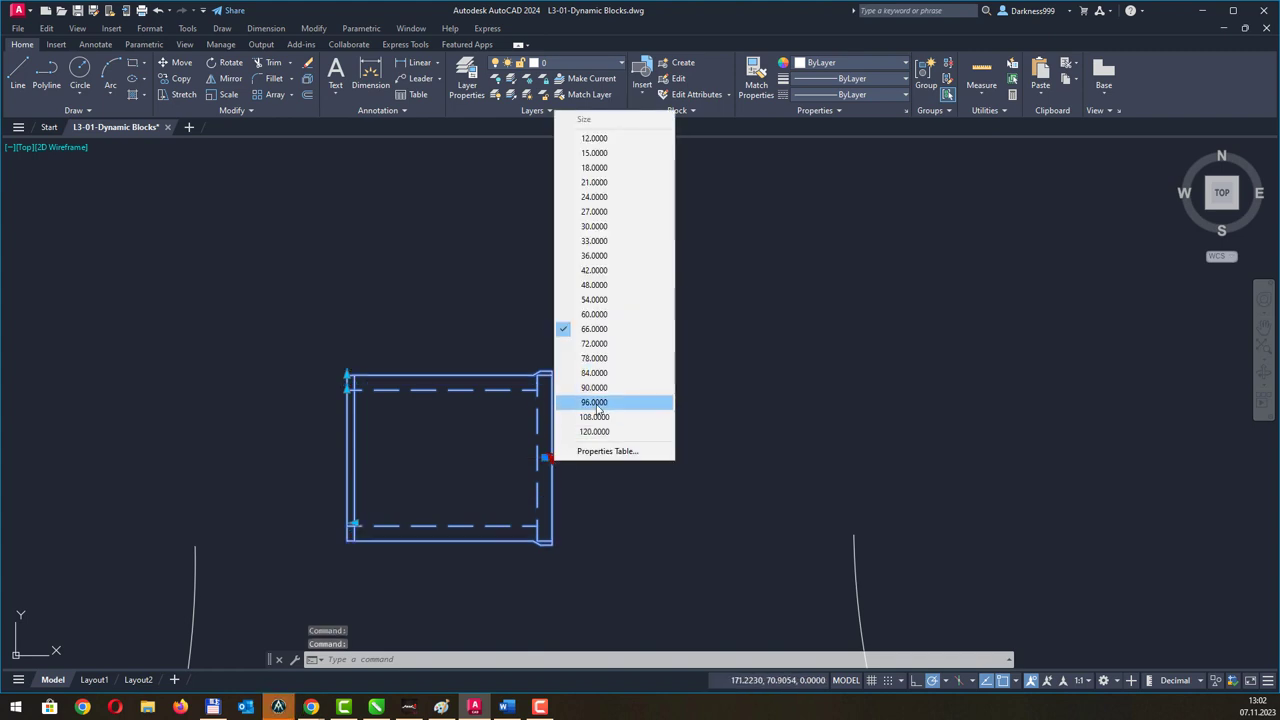
pyautogui.click(598, 405)
pyautogui.click(548, 458)
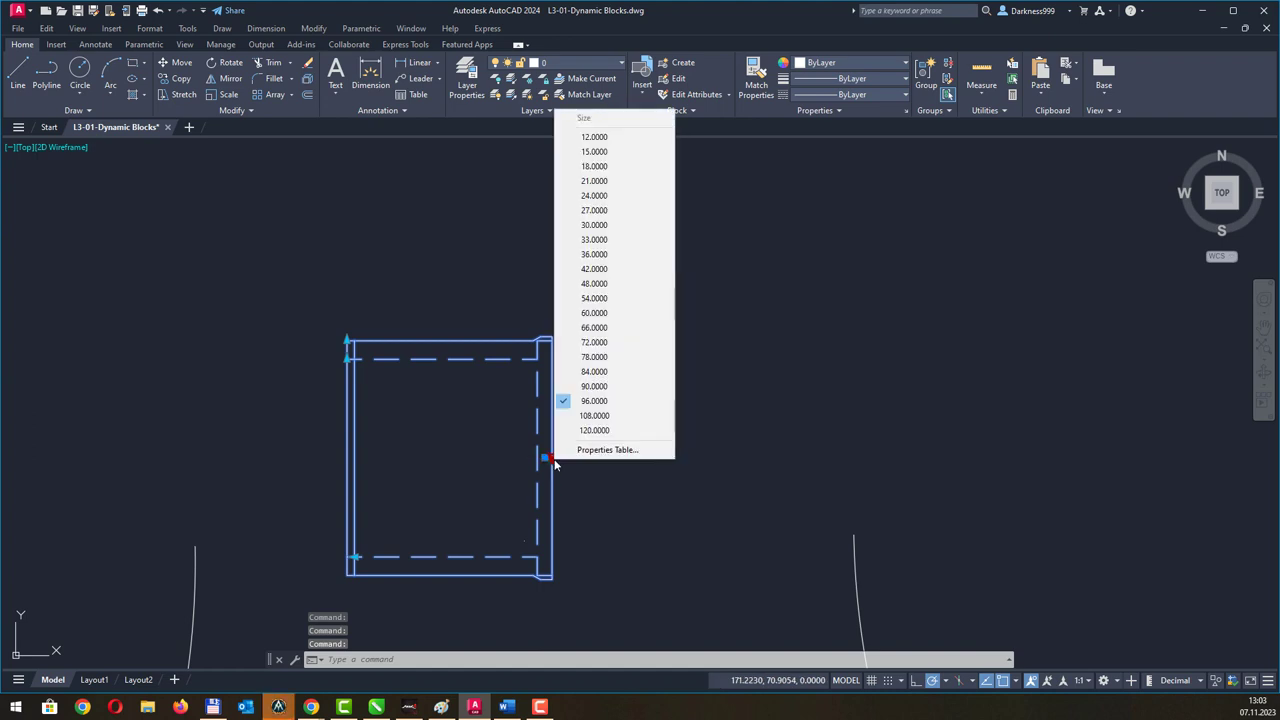
pyautogui.click(605, 423)
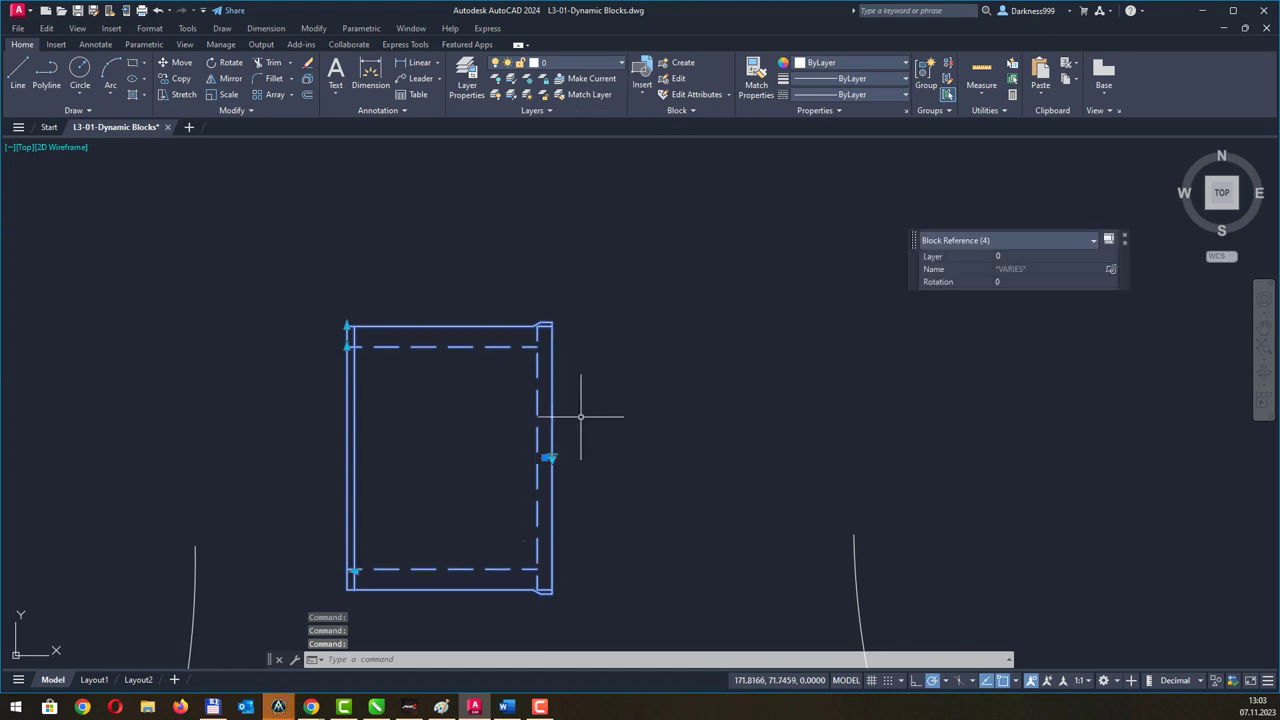
pyautogui.click(548, 458)
pyautogui.click(613, 230)
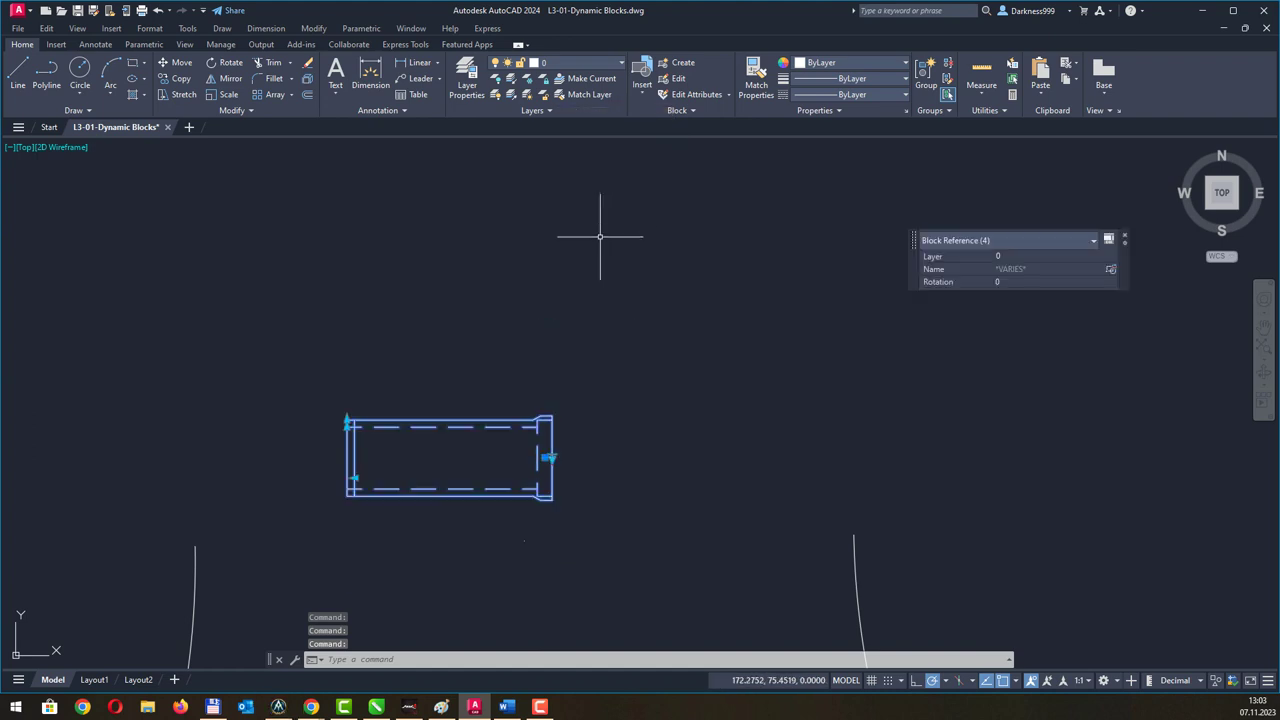
# Raise the block's top edge, narrow then widen its left edge, and grab the right edge.
pyautogui.click(347, 420)
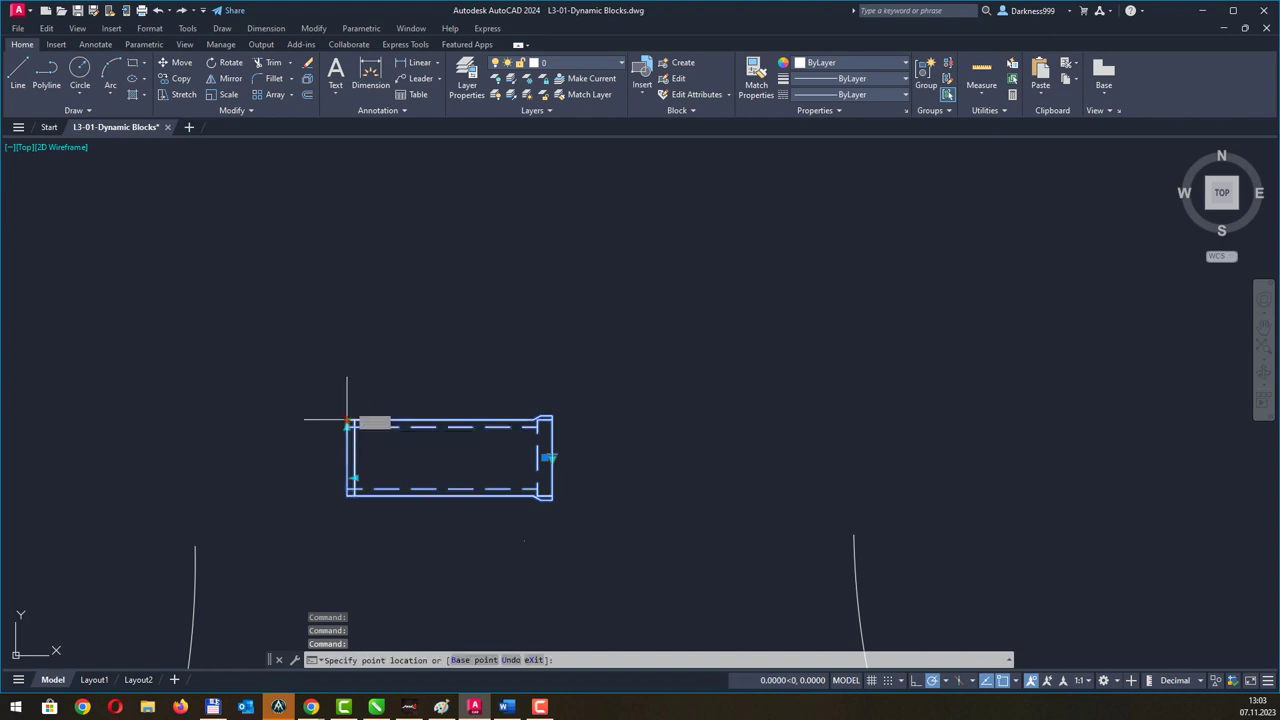
pyautogui.click(347, 382)
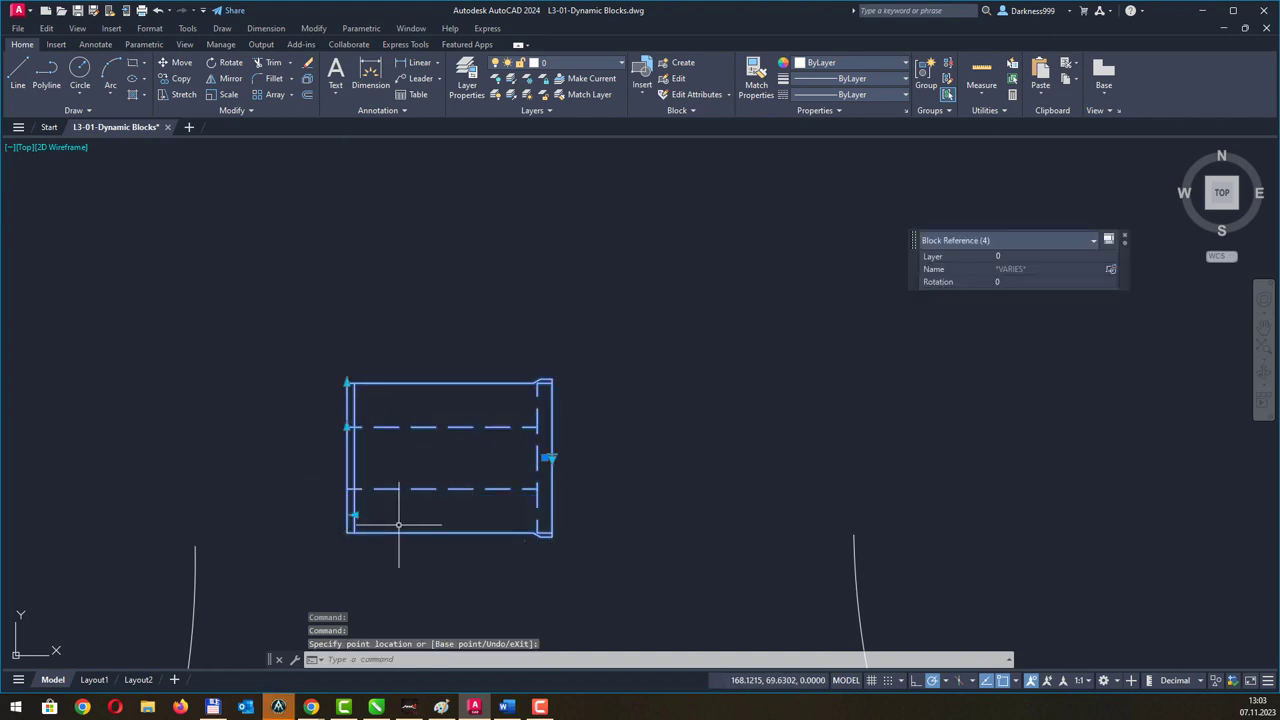
pyautogui.click(354, 515)
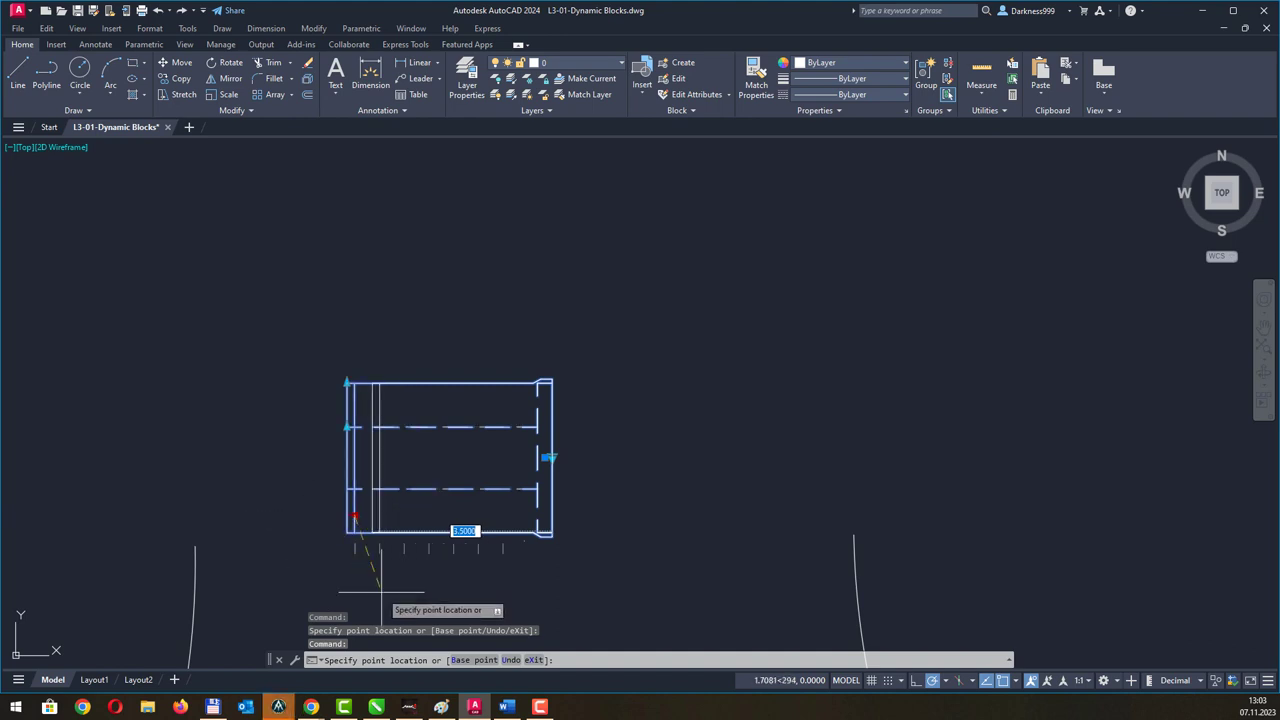
pyautogui.click(471, 512)
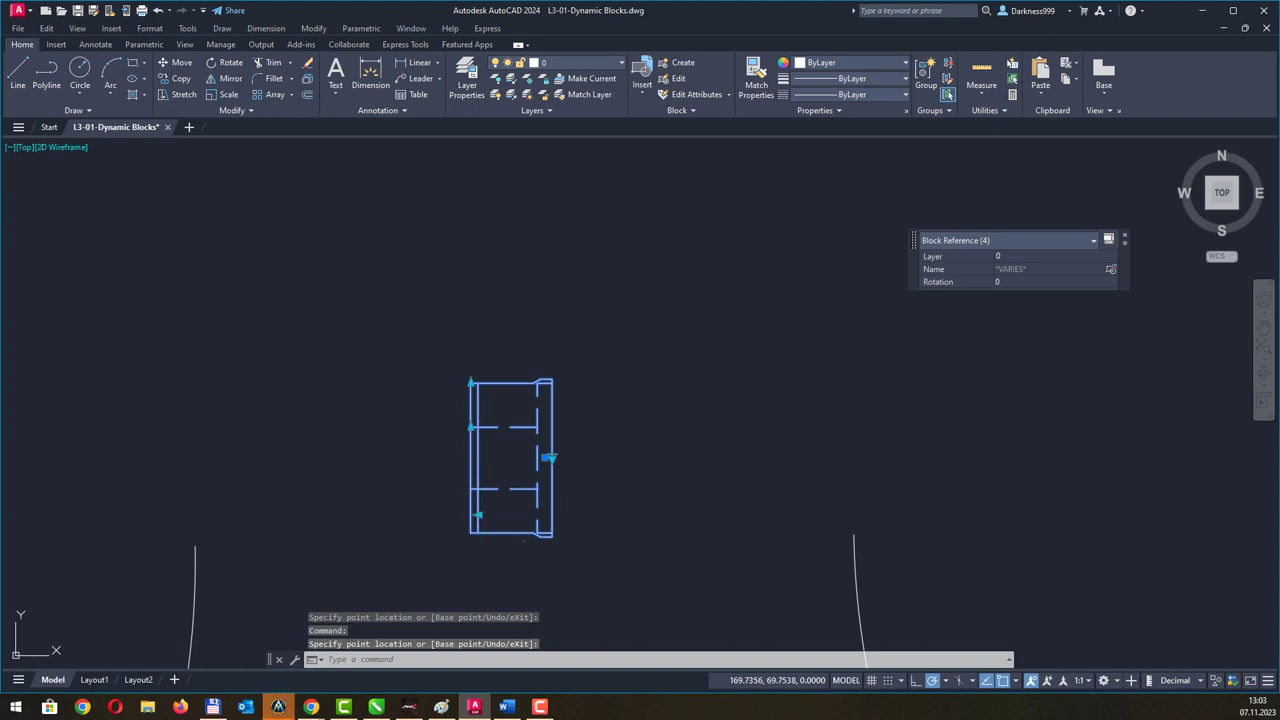
pyautogui.click(477, 515)
pyautogui.click(244, 500)
pyautogui.scroll(-2, 666, 474)
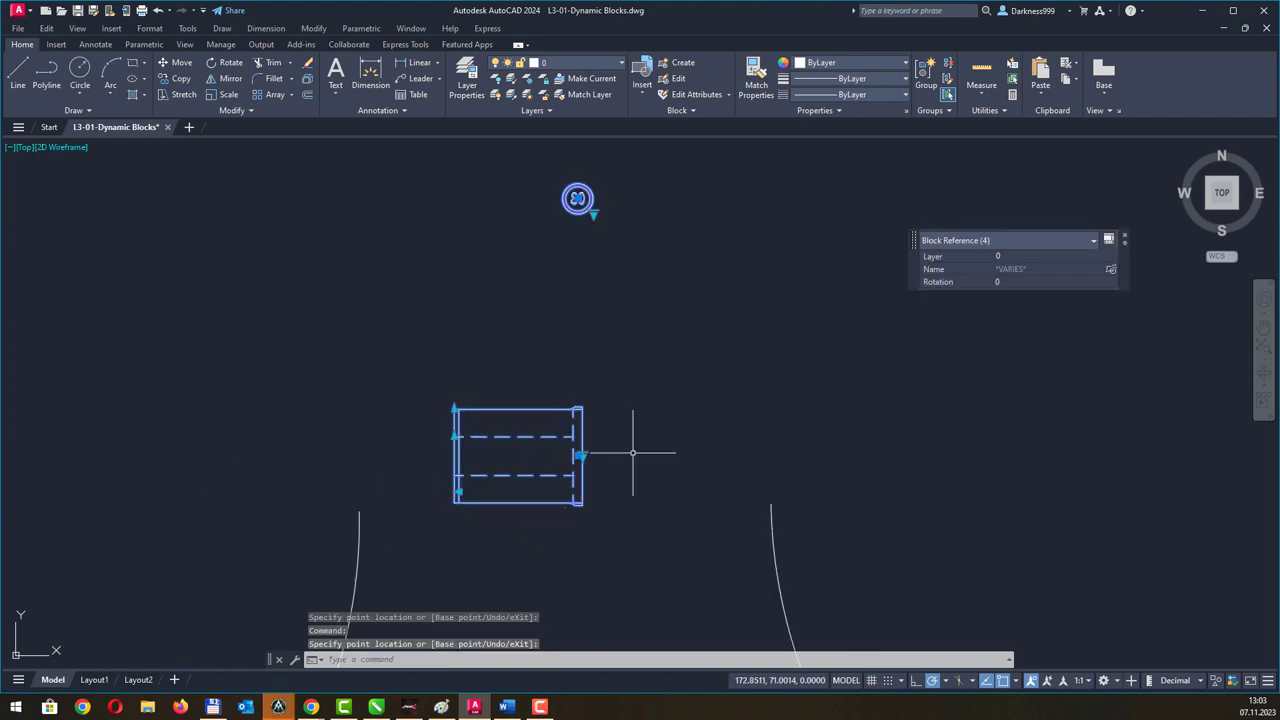
pyautogui.moveTo(633, 453); pyautogui.dragTo(555, 381, button='middle')
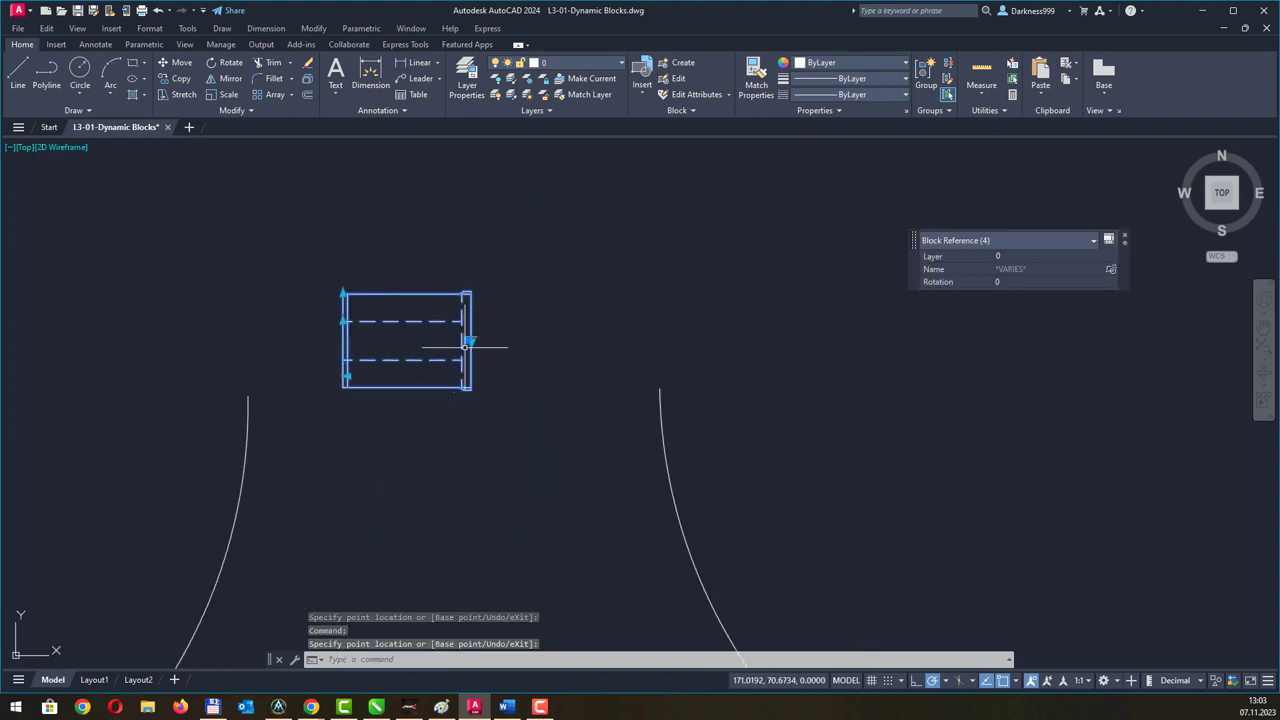
pyautogui.click(467, 343)
# Cancel the right-edge stretch, zoom out to the other blocks, and clear the selection.
pyautogui.scroll(-3, 543, 320)
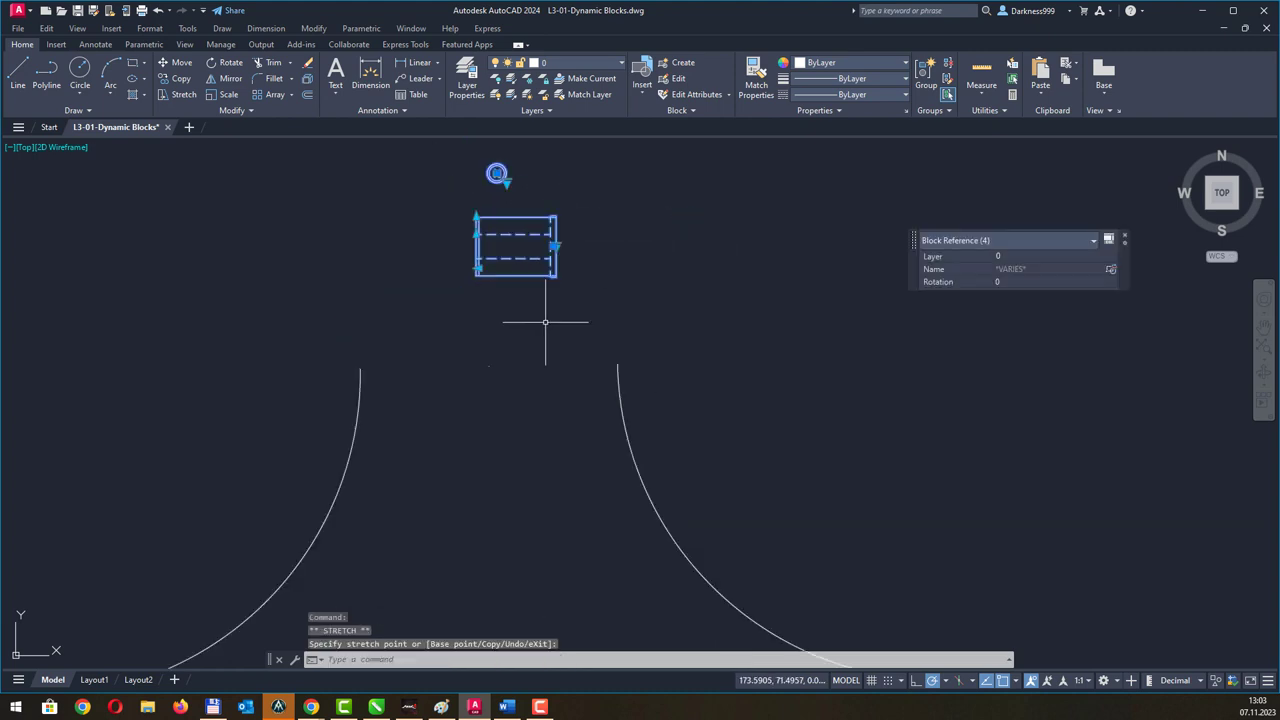
pyautogui.click(549, 258)
pyautogui.moveTo(631, 460); pyautogui.dragTo(551, 354, button='middle')
pyautogui.scroll(-3, 560, 440)
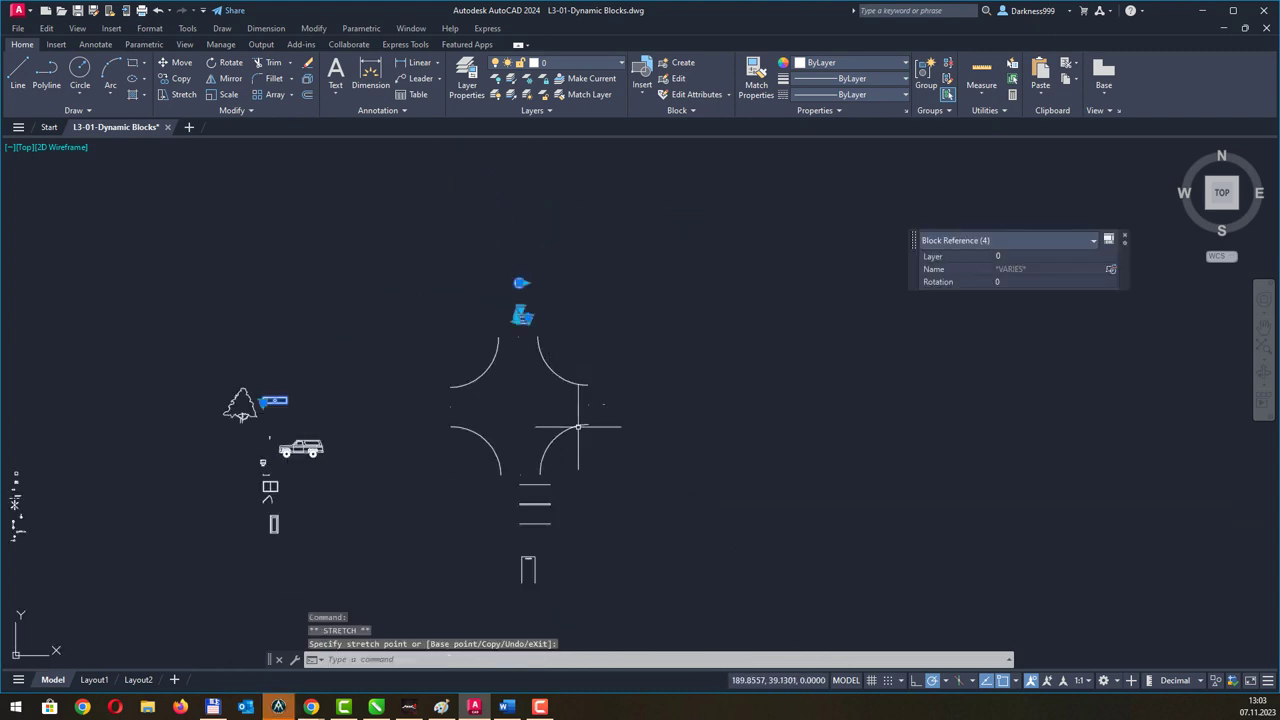
pyautogui.press('Escape')
pyautogui.press('Escape')
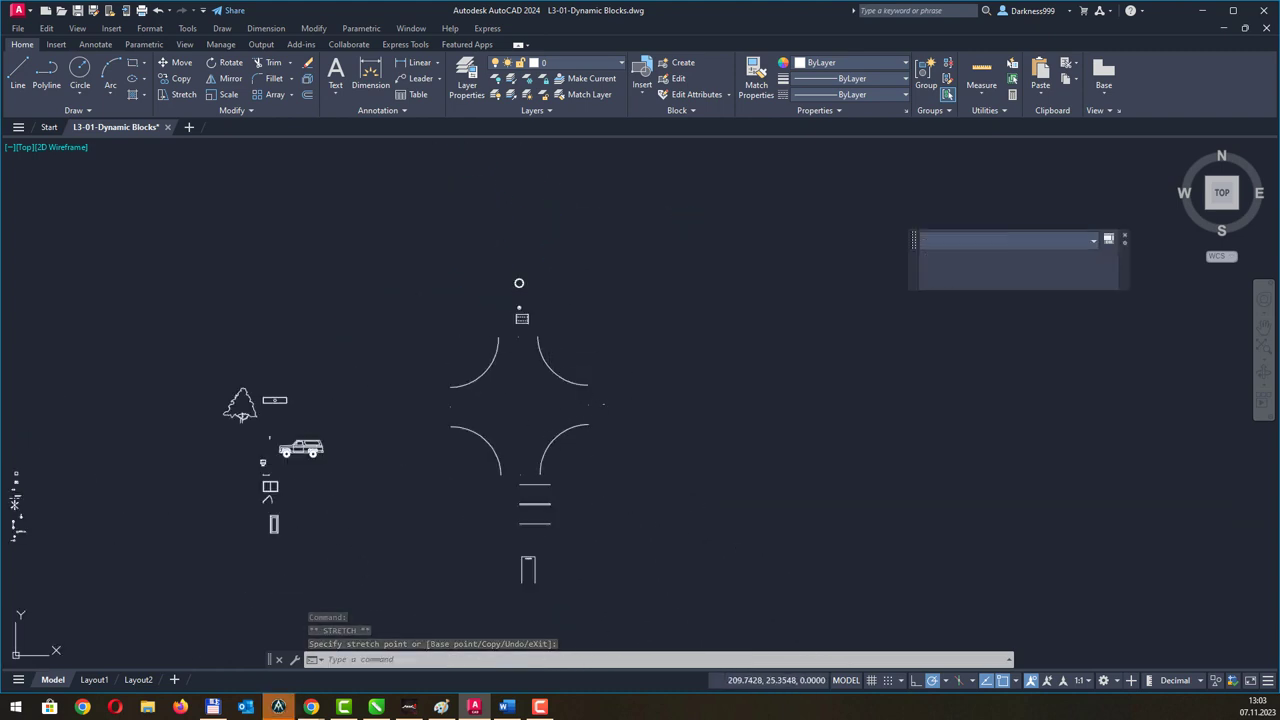
pyautogui.rightClick(1024, 320)
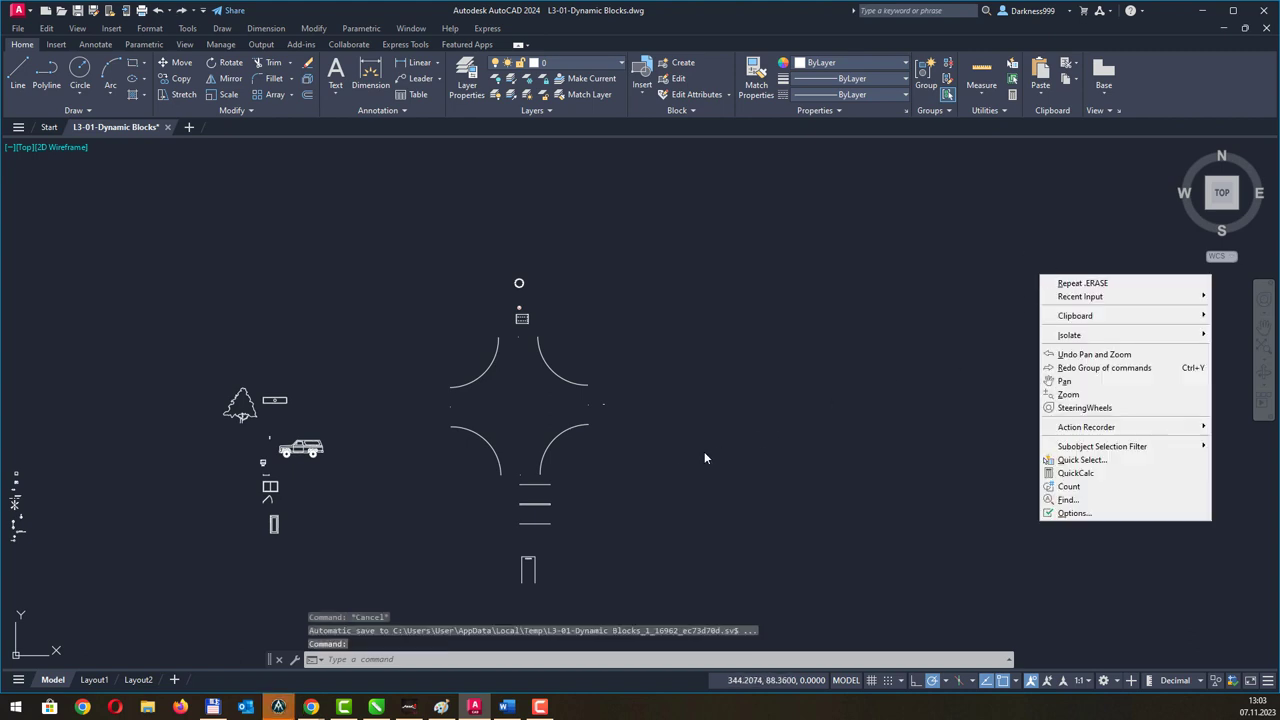
# Select the four arc blocks and move the intersection block to a new position.
pyautogui.click(617, 457)
pyautogui.click(449, 380)
pyautogui.scroll(3, 548, 382)
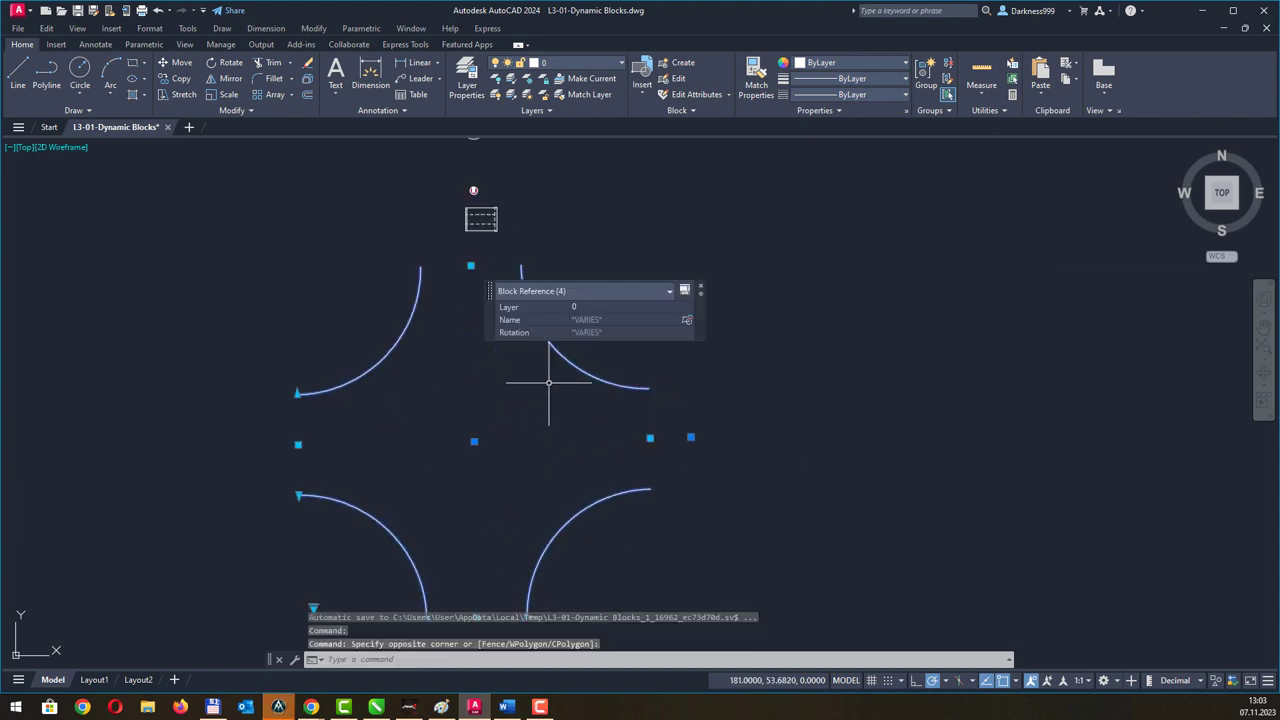
pyautogui.moveTo(492, 317); pyautogui.dragTo(785, 266)
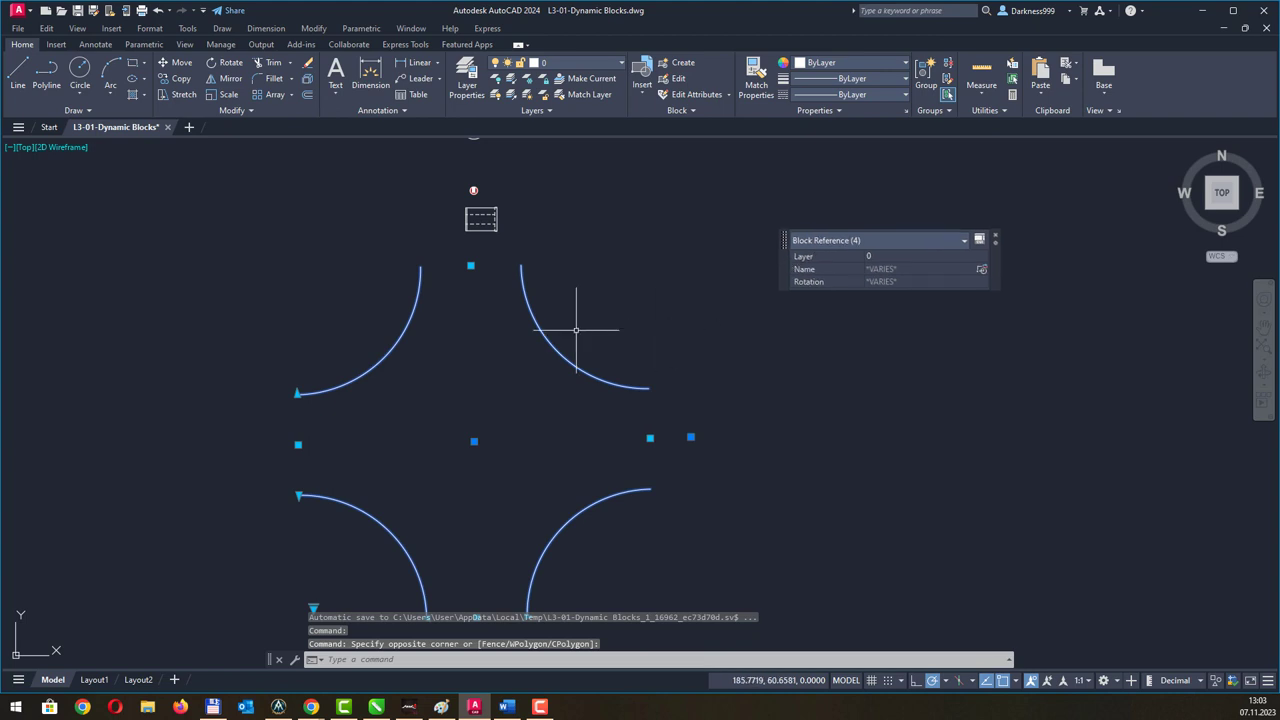
pyautogui.click(471, 266)
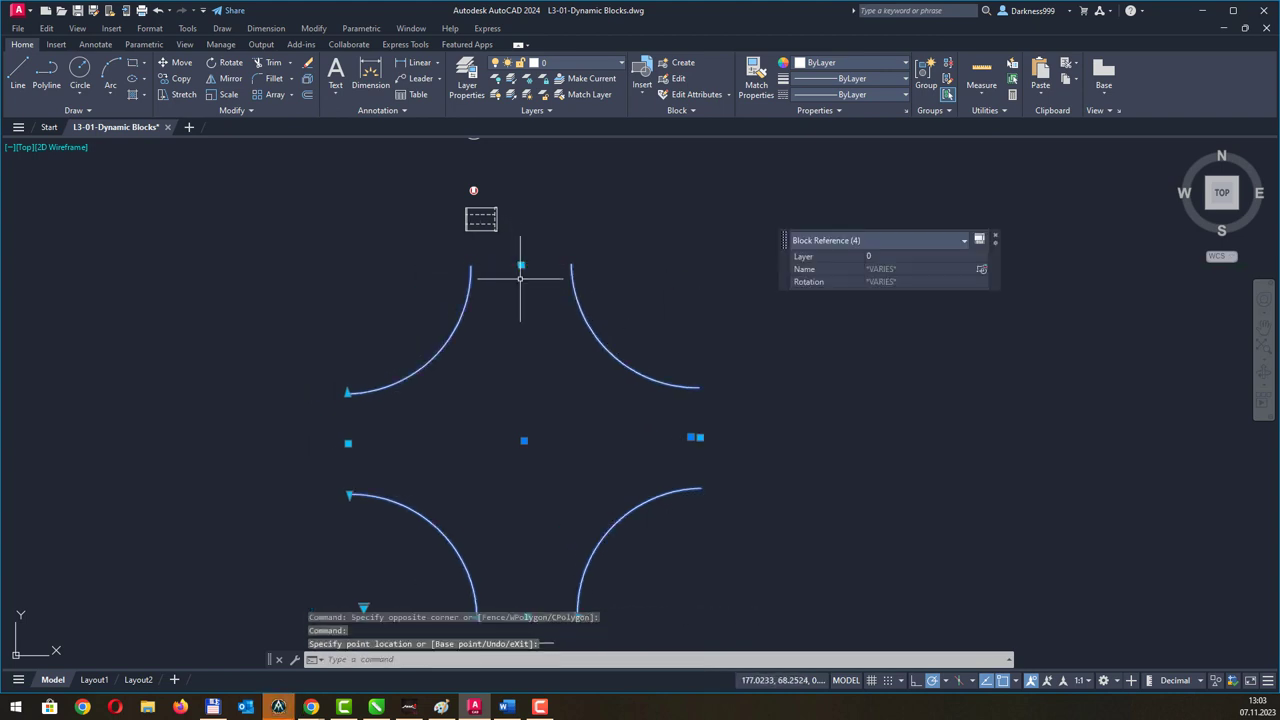
pyautogui.click(524, 441)
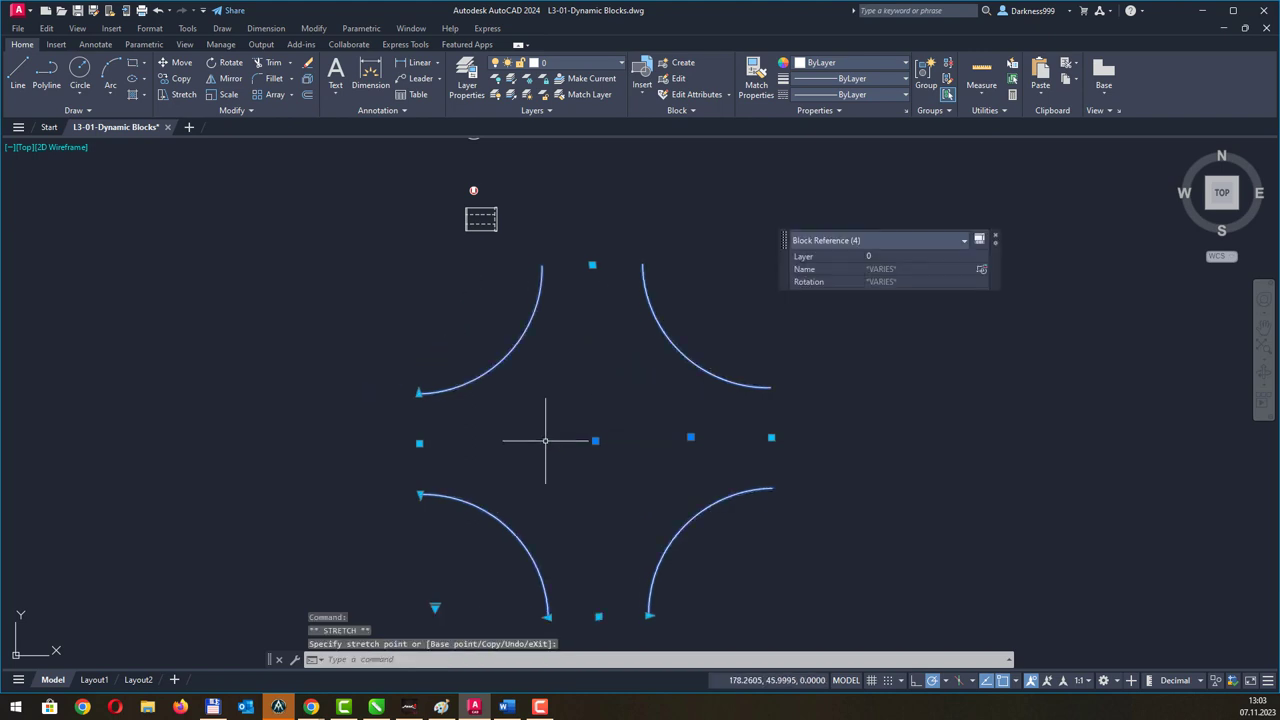
pyautogui.click(420, 443)
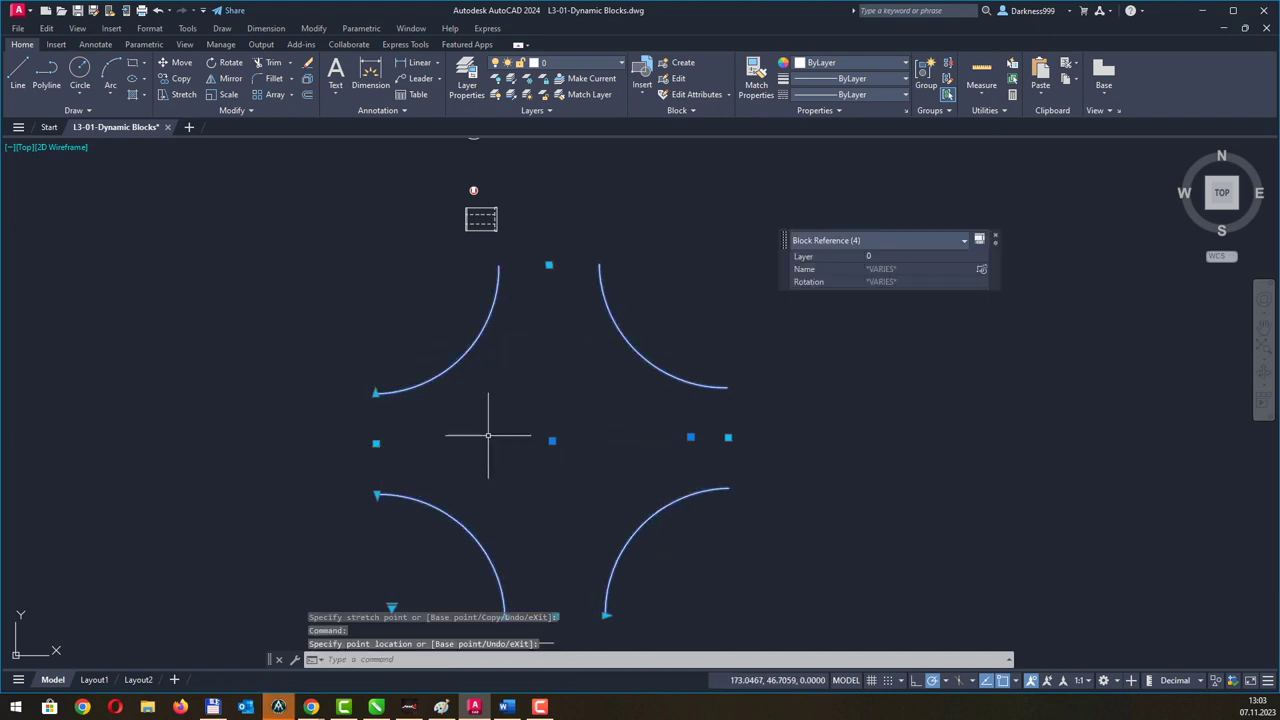
# Stretch two curb arc ends outward so the corners sit farther apart.
pyautogui.click(375, 393)
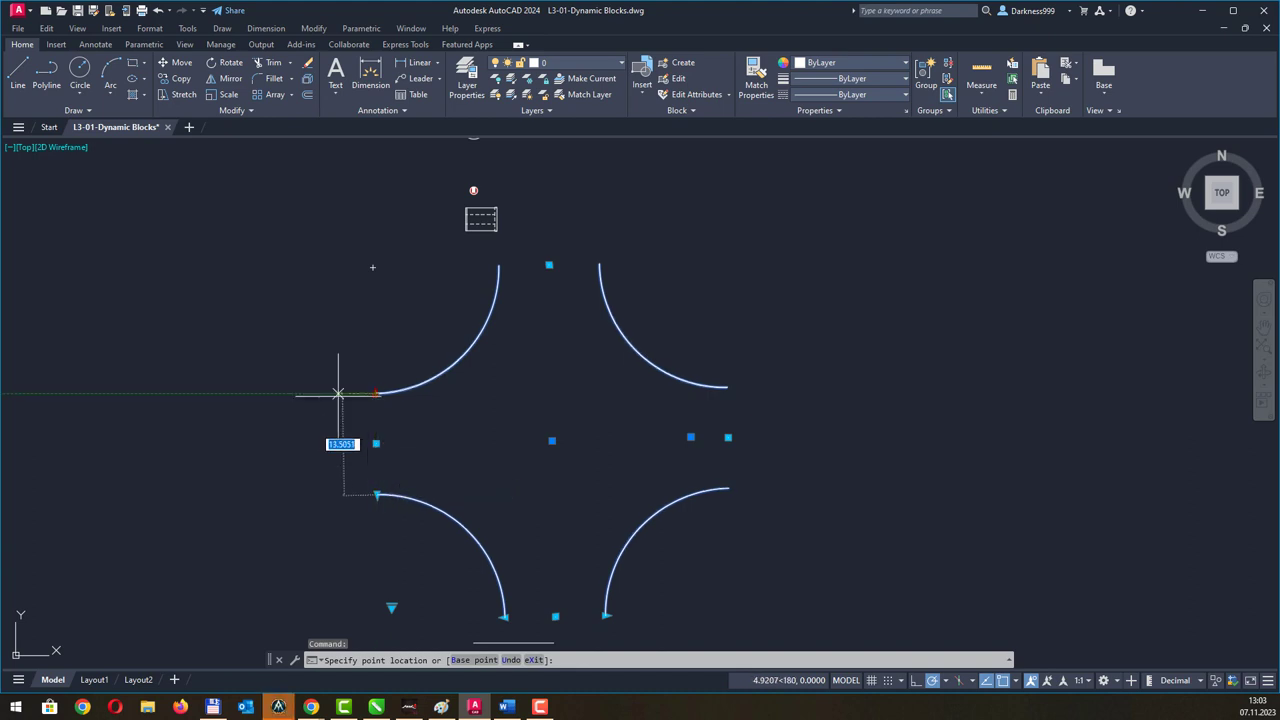
pyautogui.click(336, 321)
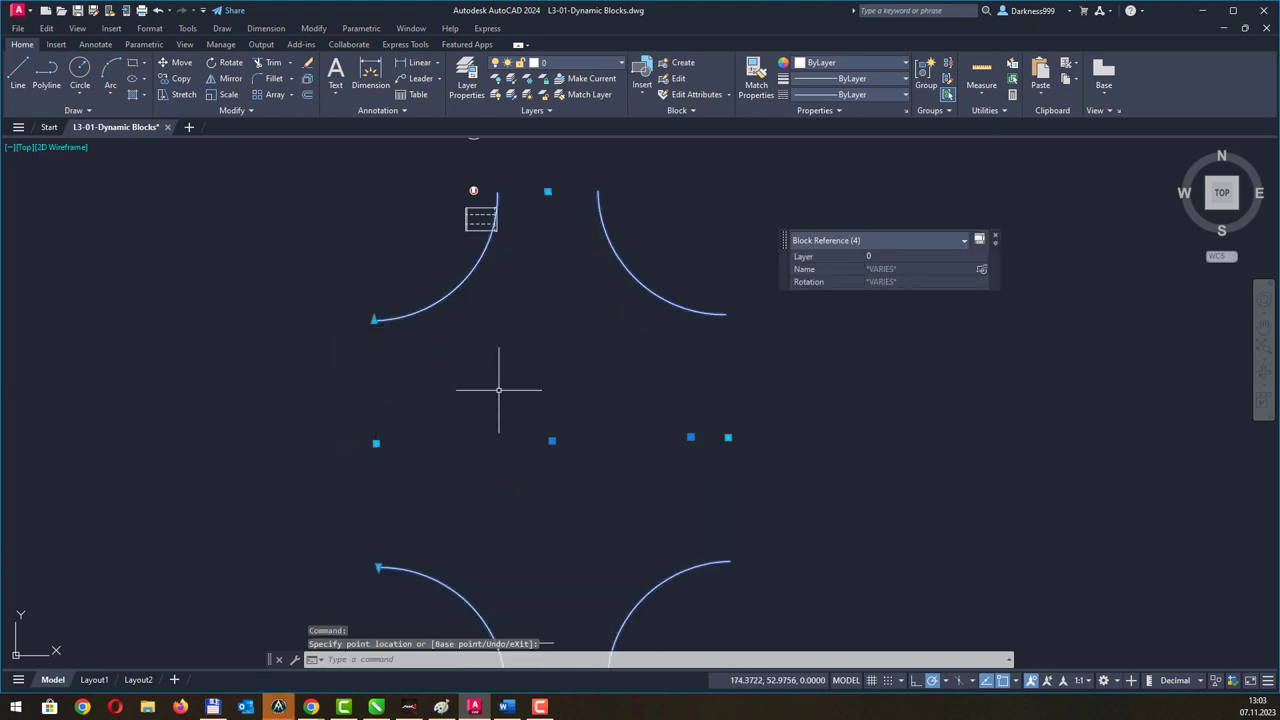
pyautogui.click(375, 320)
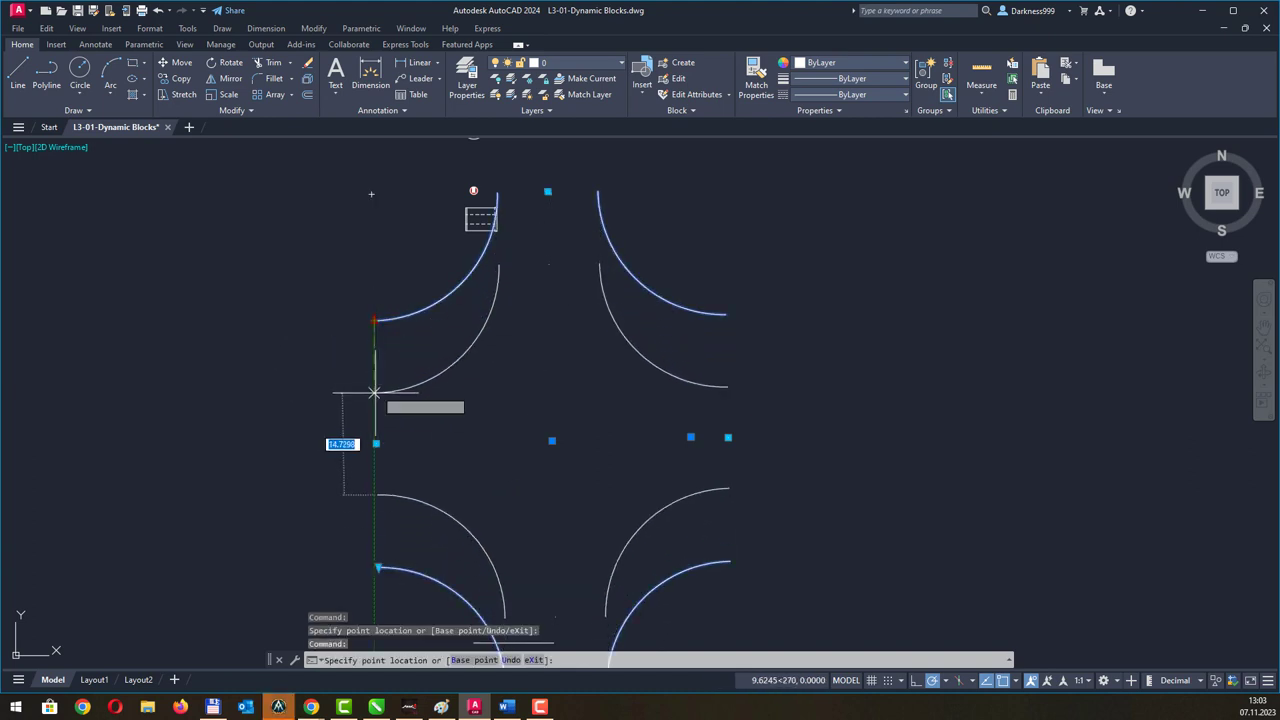
pyautogui.click(372, 438)
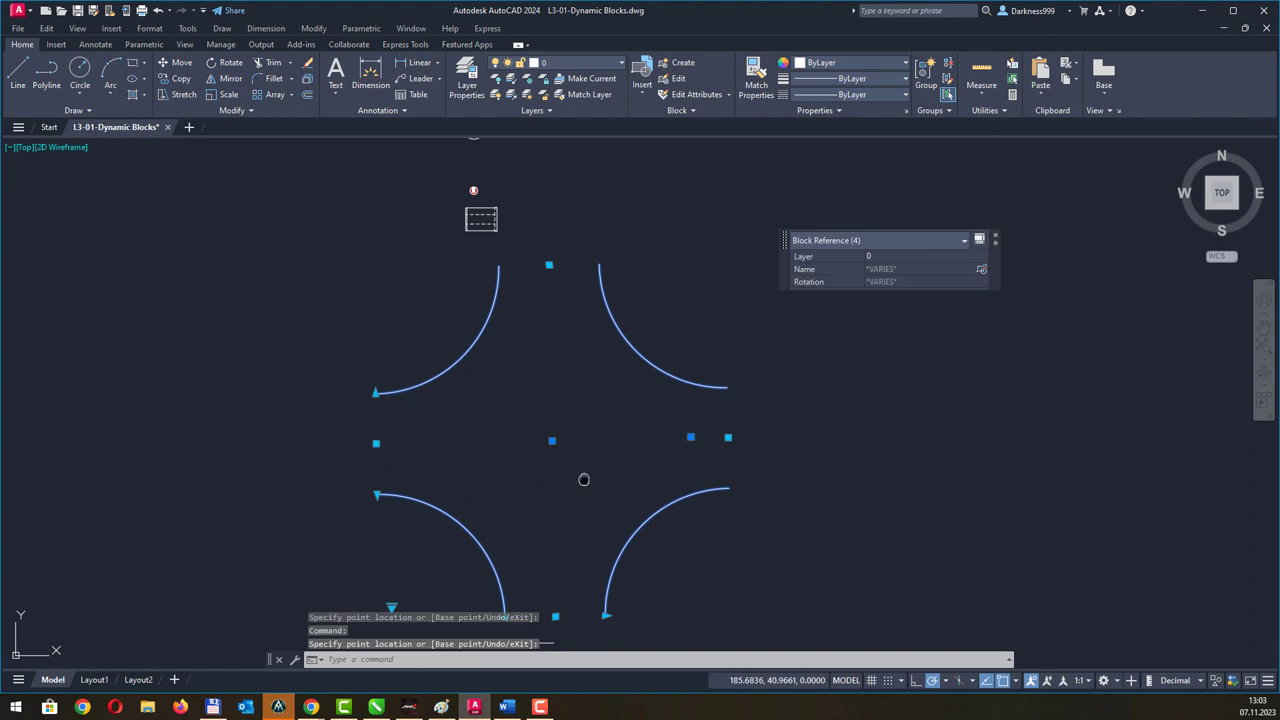
pyautogui.moveTo(584, 479); pyautogui.dragTo(574, 431, button='middle')
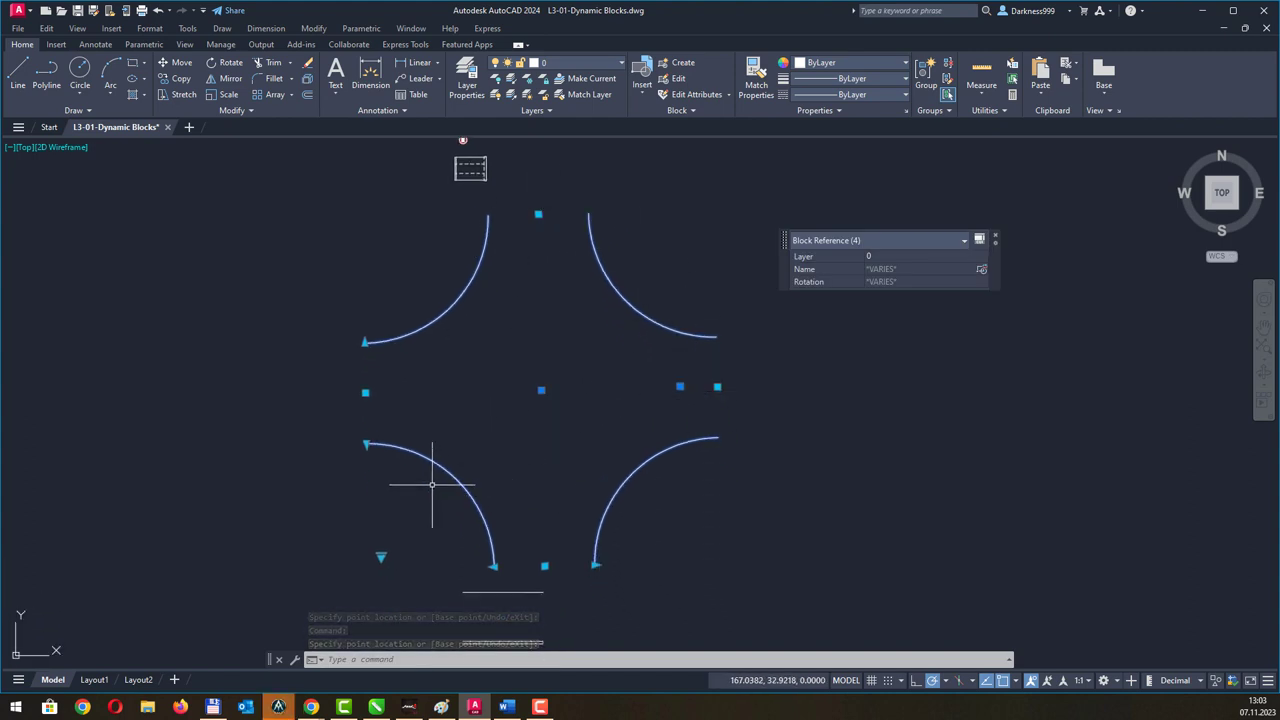
# Switch the intersection block from 4-Way to 3-Way, then to 2-Way (Corner).
pyautogui.click(381, 556)
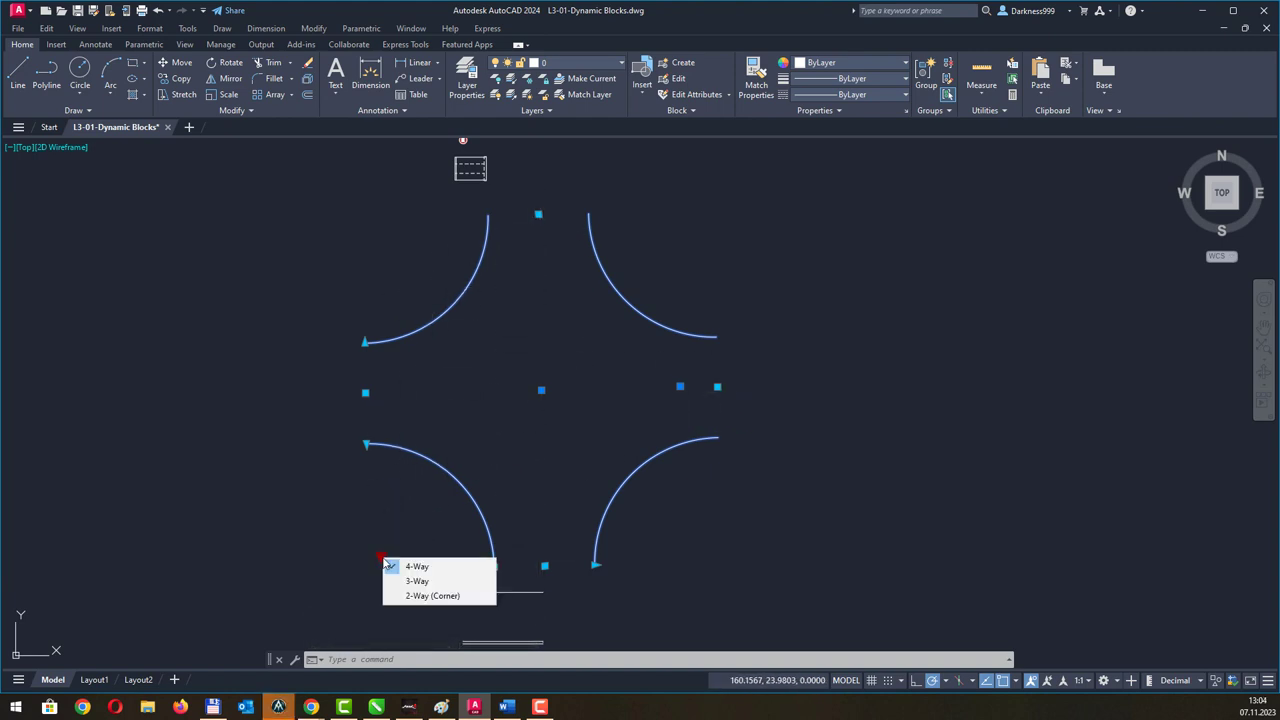
pyautogui.click(447, 580)
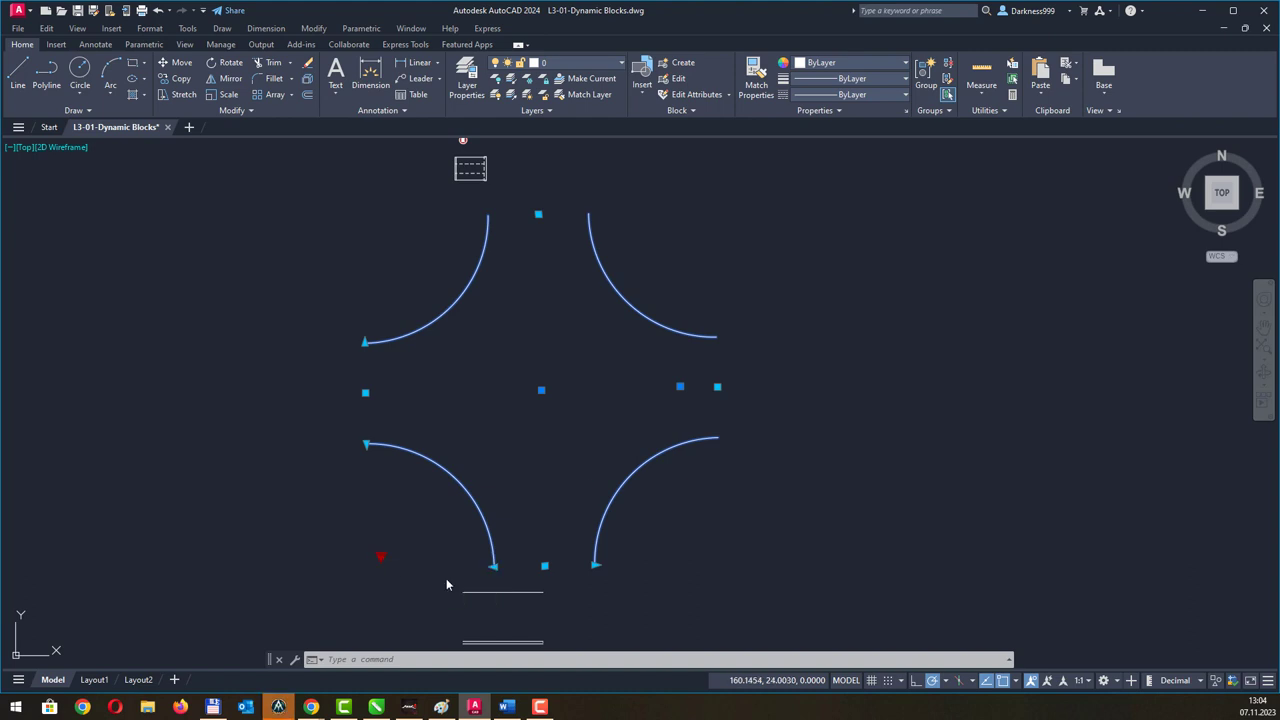
pyautogui.click(380, 556)
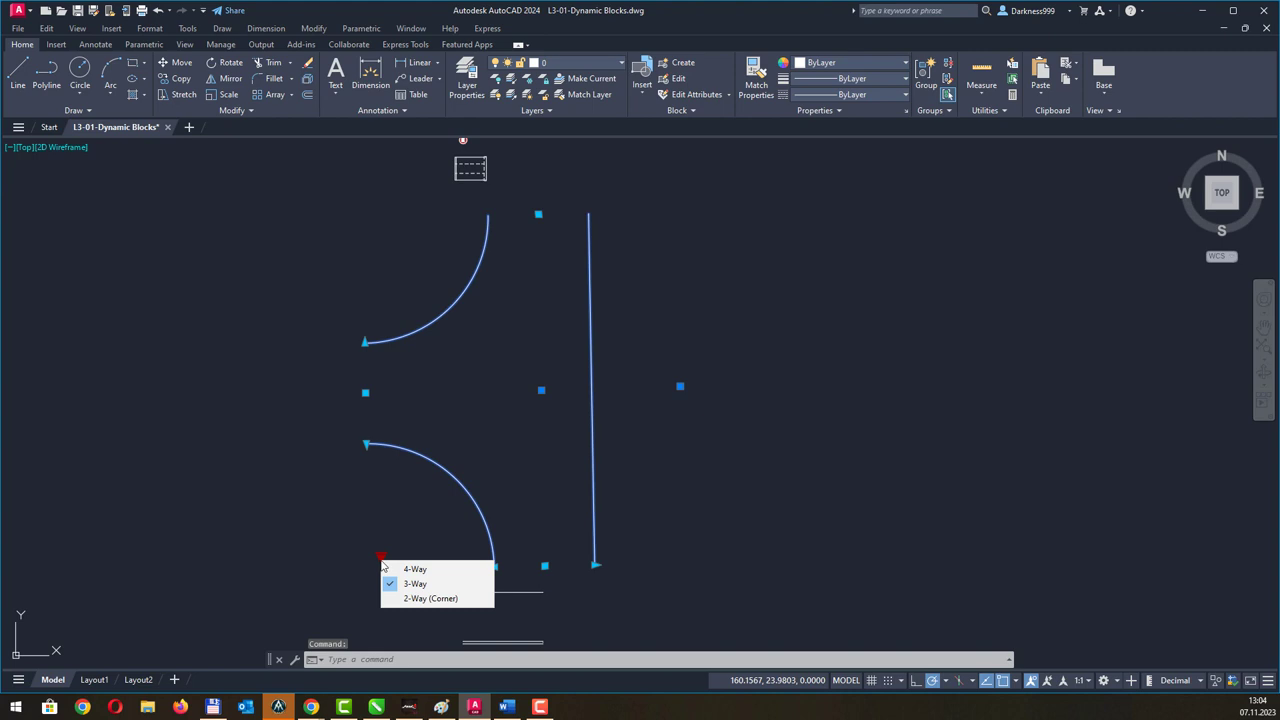
pyautogui.click(421, 598)
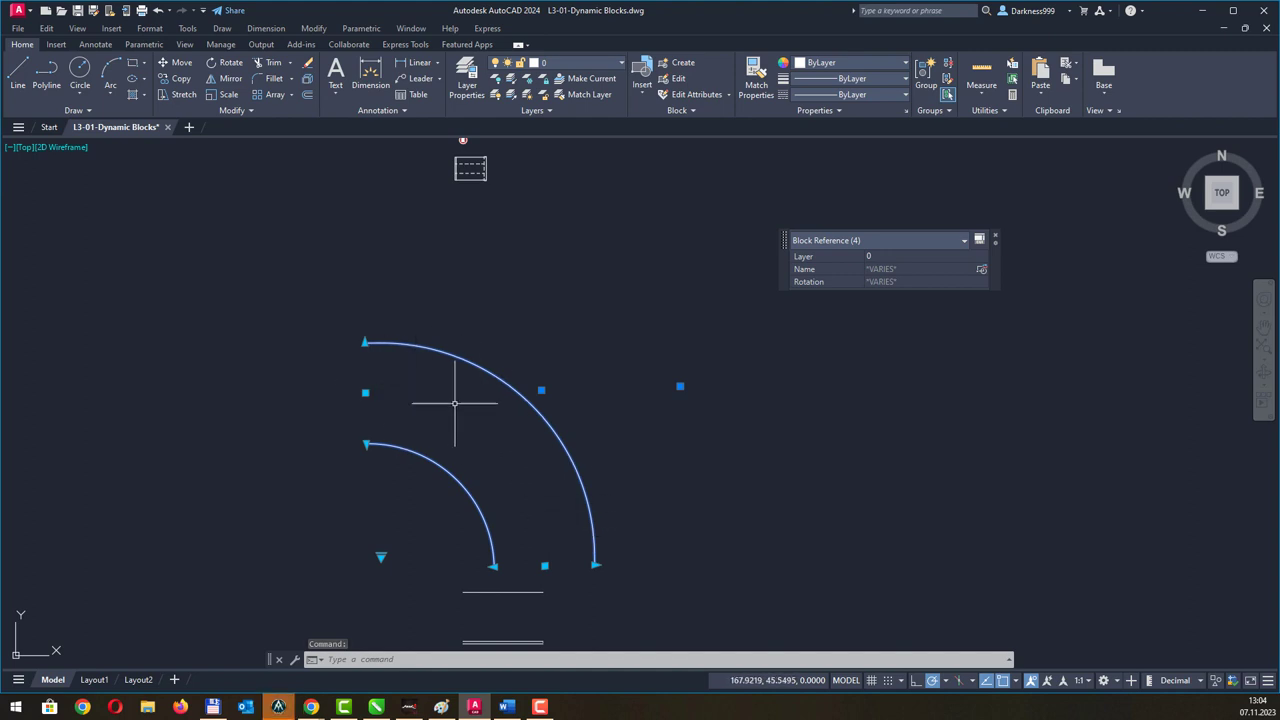
# Stretch the corner block's arcs outward, then clear the selection.
pyautogui.moveTo(660, 469); pyautogui.dragTo(651, 427, button='middle')
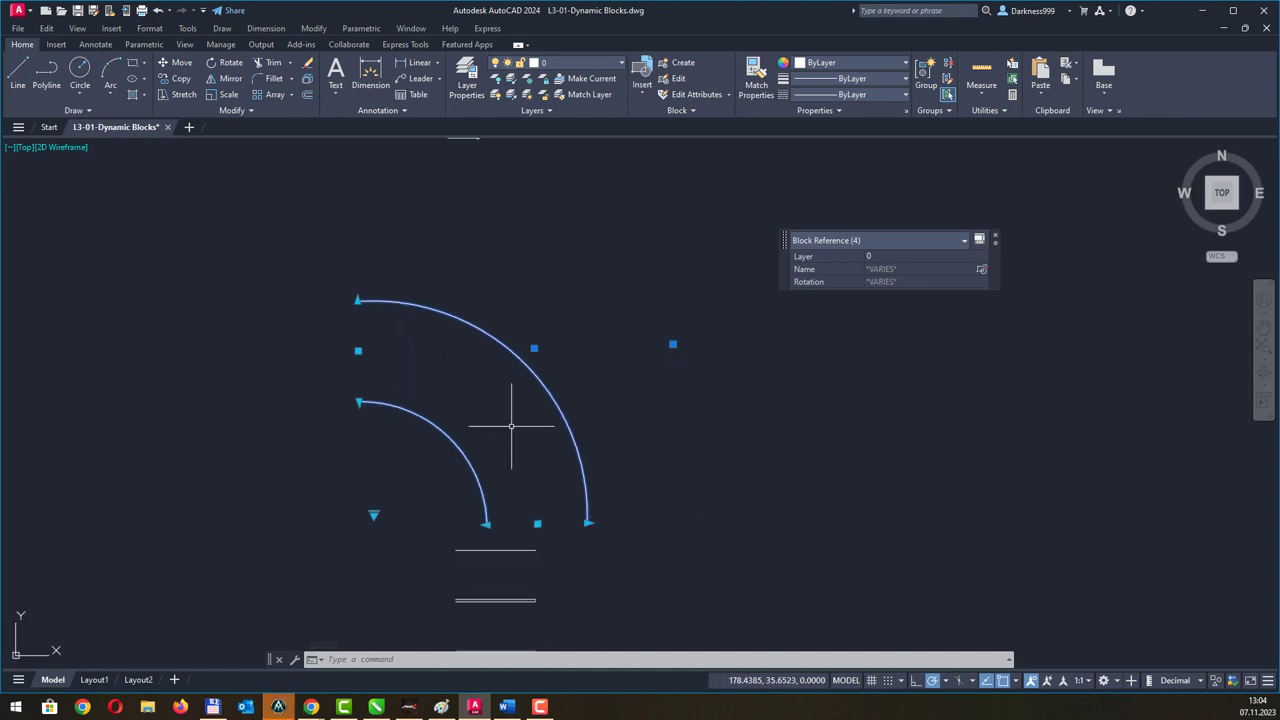
pyautogui.click(536, 348)
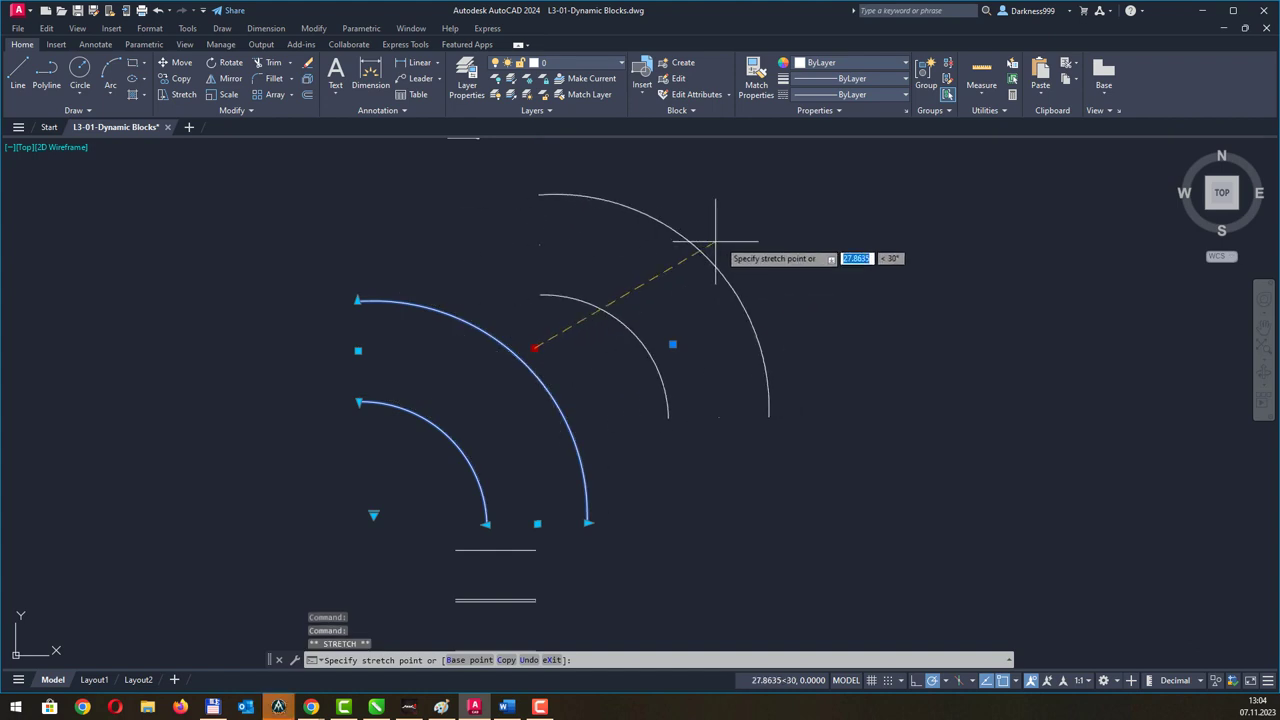
pyautogui.click(772, 232)
pyautogui.moveTo(578, 475); pyautogui.dragTo(547, 407, button='middle')
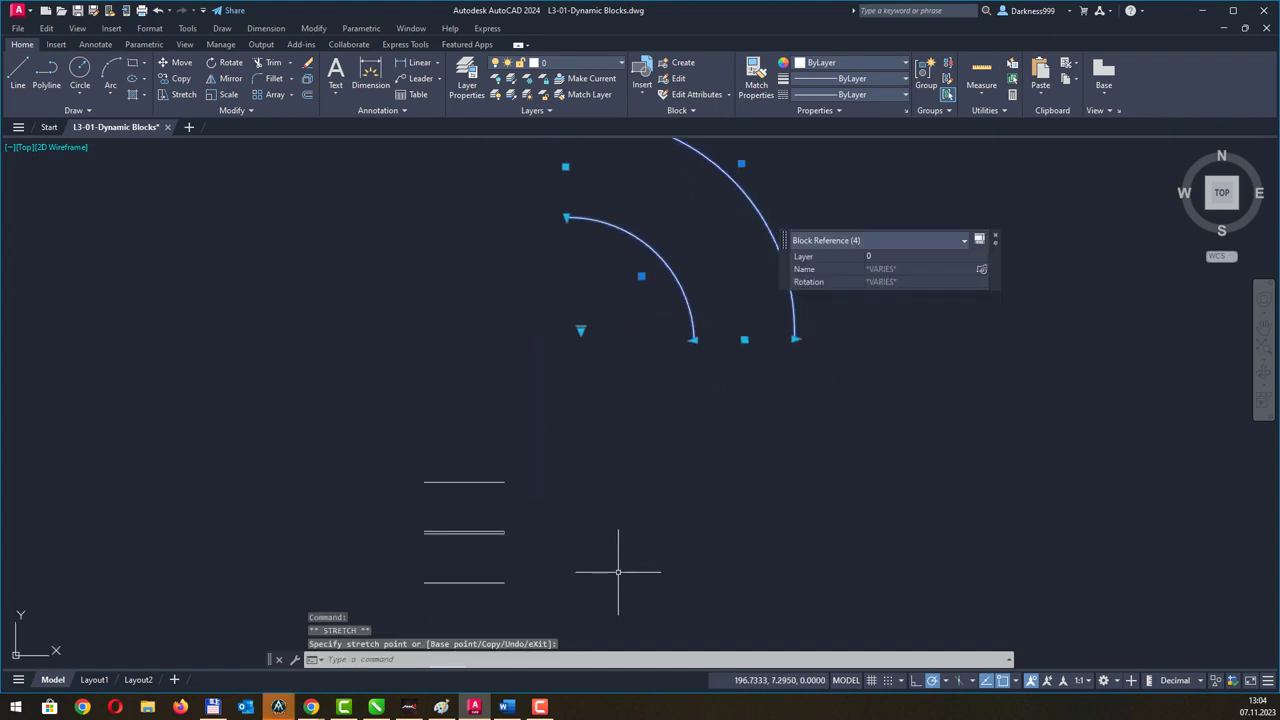
pyautogui.press('Escape')
pyautogui.press('Escape')
# Select the road section block and stretch it to 29.8896 wide.
pyautogui.click(596, 600)
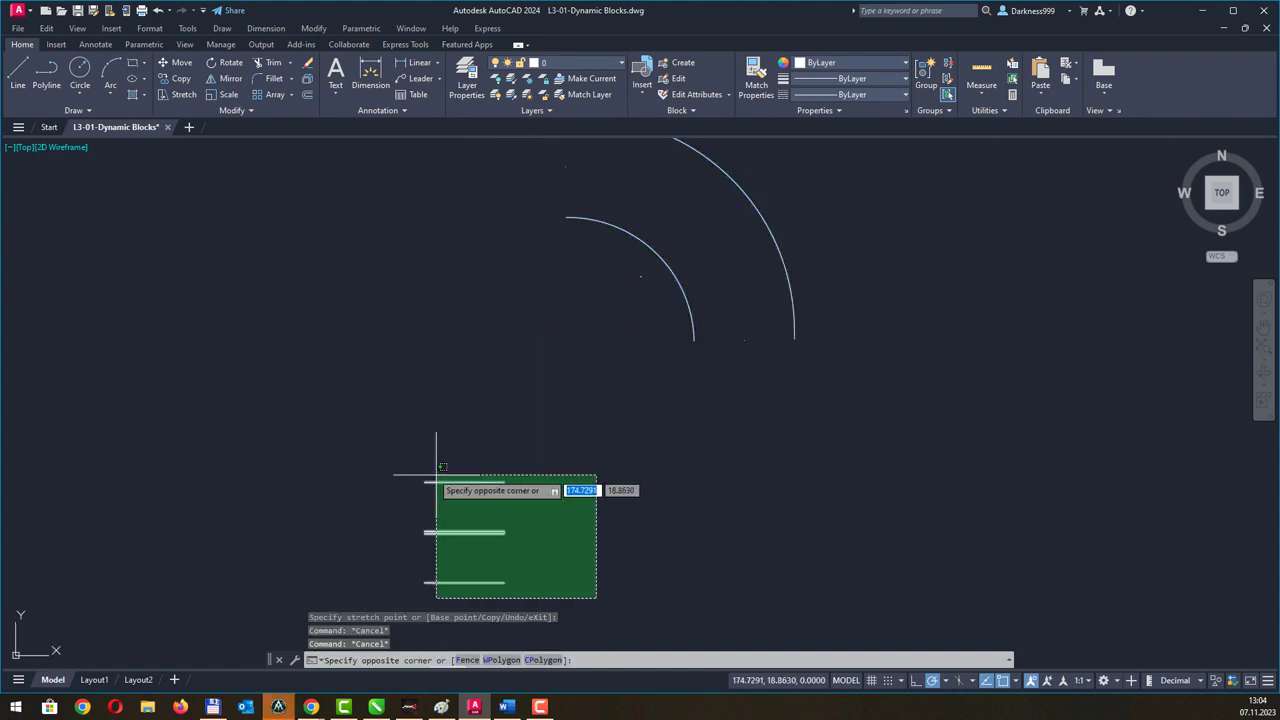
pyautogui.click(430, 470)
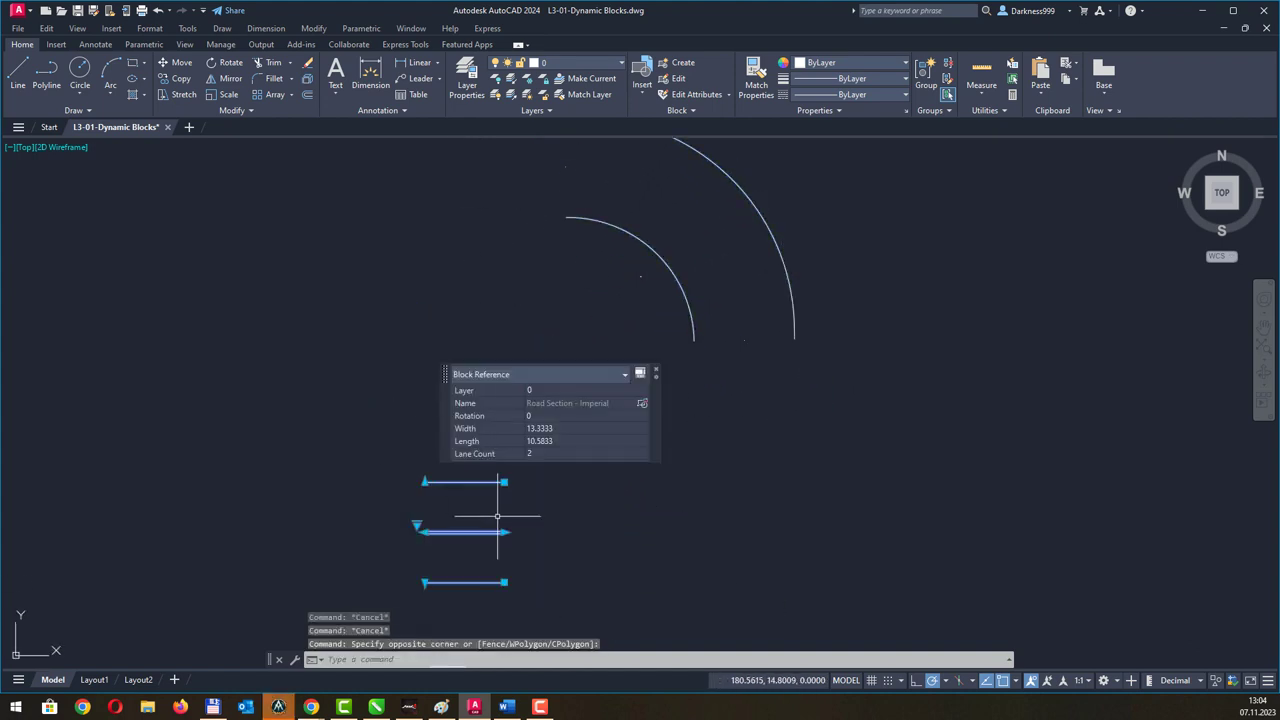
pyautogui.click(424, 482)
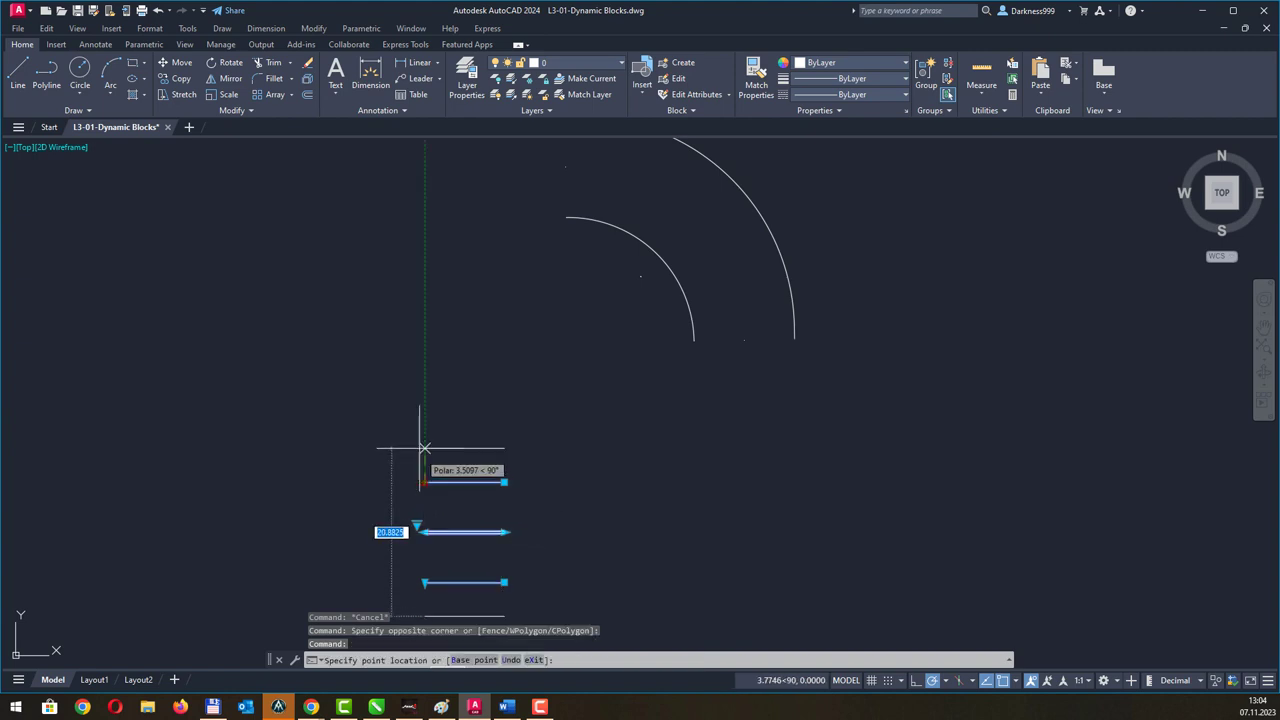
# Set the road section's Lane Count to 4, then to 6.
pyautogui.click(418, 525)
pyautogui.click(442, 563)
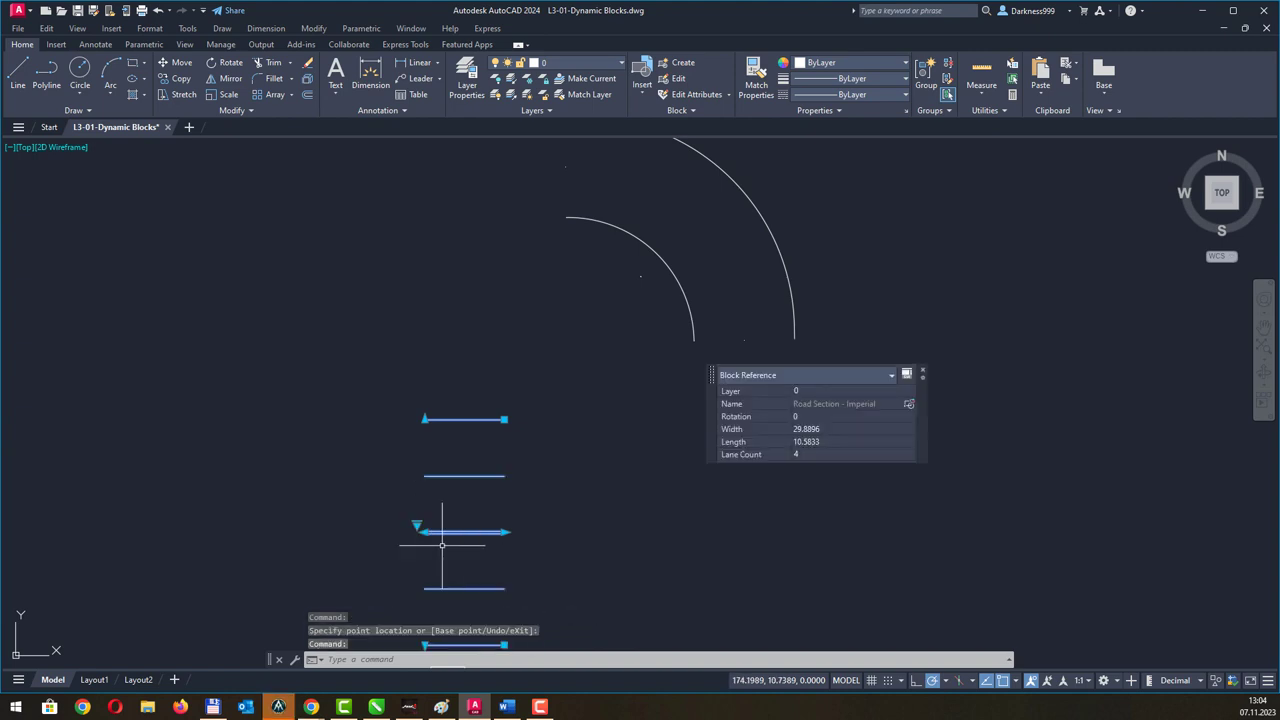
pyautogui.click(418, 525)
pyautogui.click(441, 578)
pyautogui.scroll(-3, 430, 520)
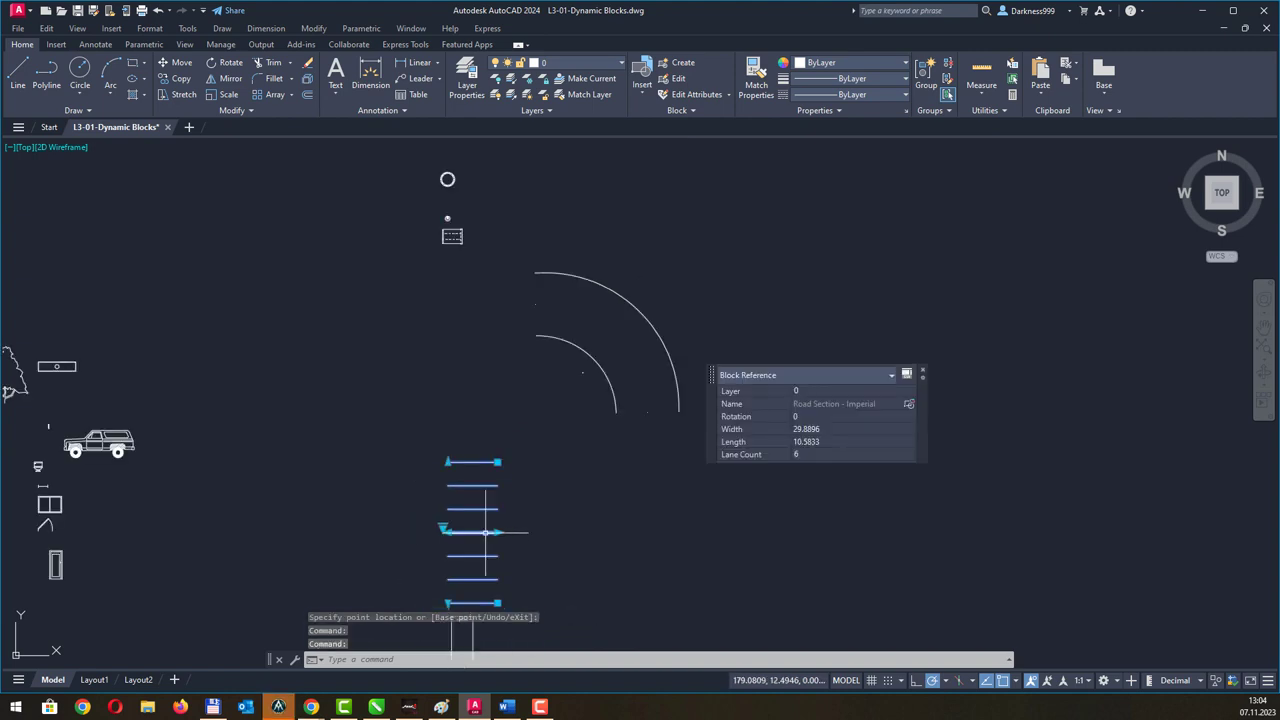
pyautogui.scroll(-2, 520, 490)
# Select the parking block and move its quick properties panel out of the way.
pyautogui.press('Escape')
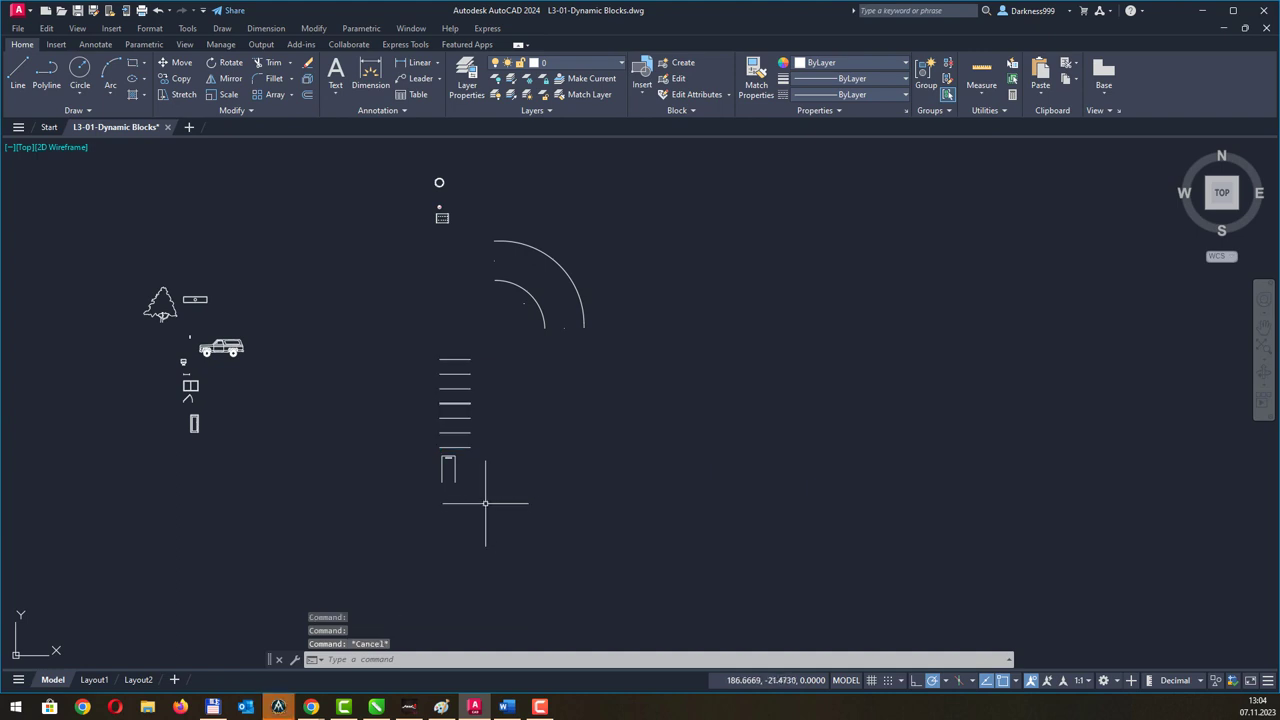
pyautogui.click(486, 516)
pyautogui.click(404, 449)
pyautogui.scroll(5, 466, 480)
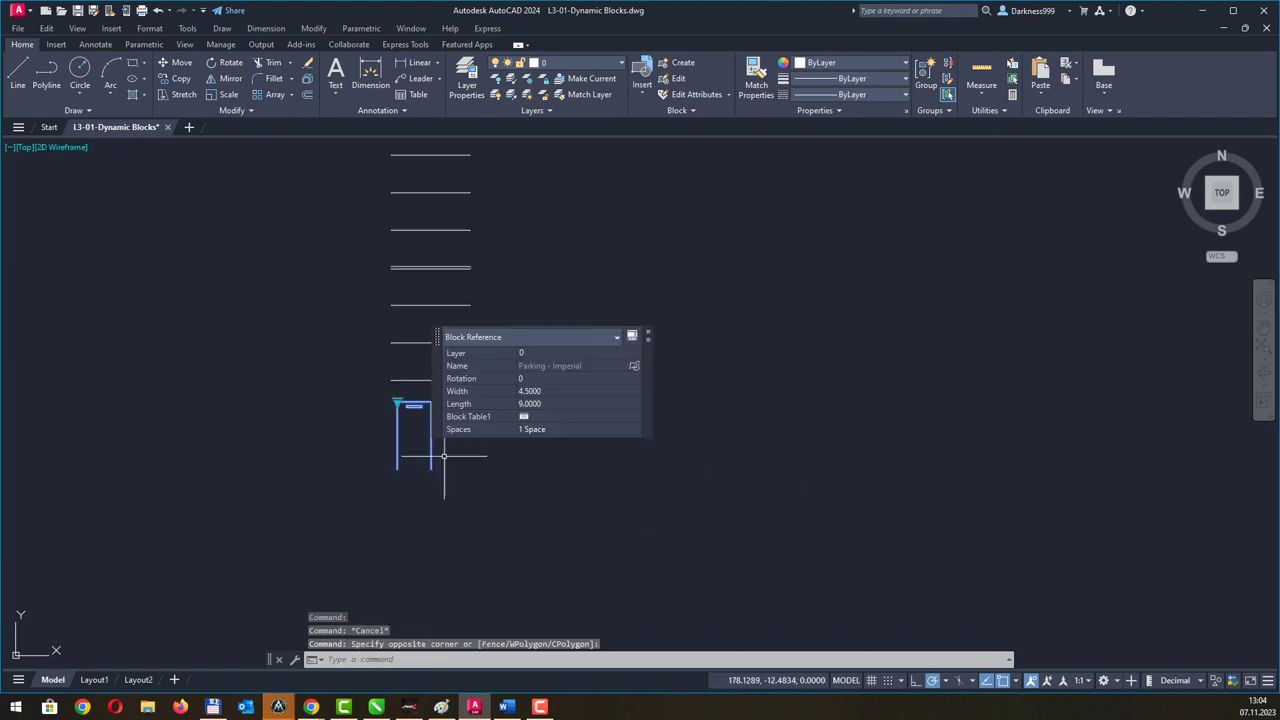
pyautogui.moveTo(438, 364); pyautogui.dragTo(788, 269)
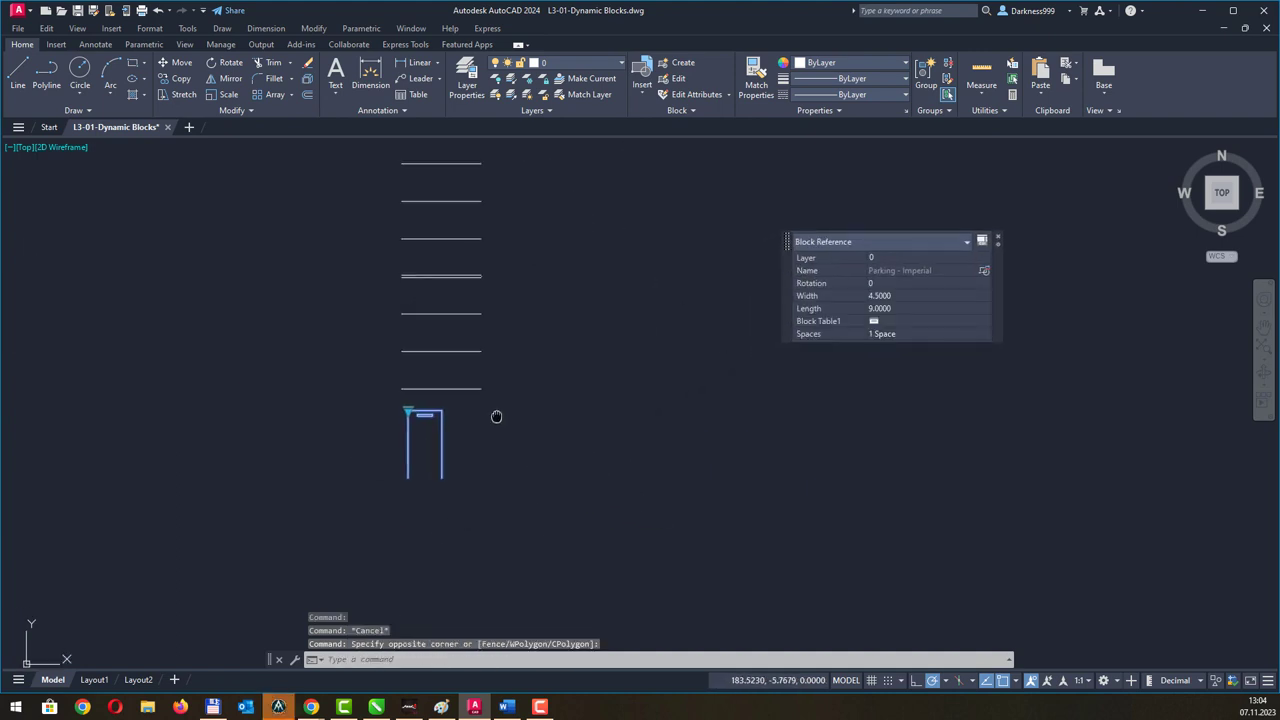
pyautogui.scroll(2, 507, 488)
pyautogui.scroll(2, 507, 488)
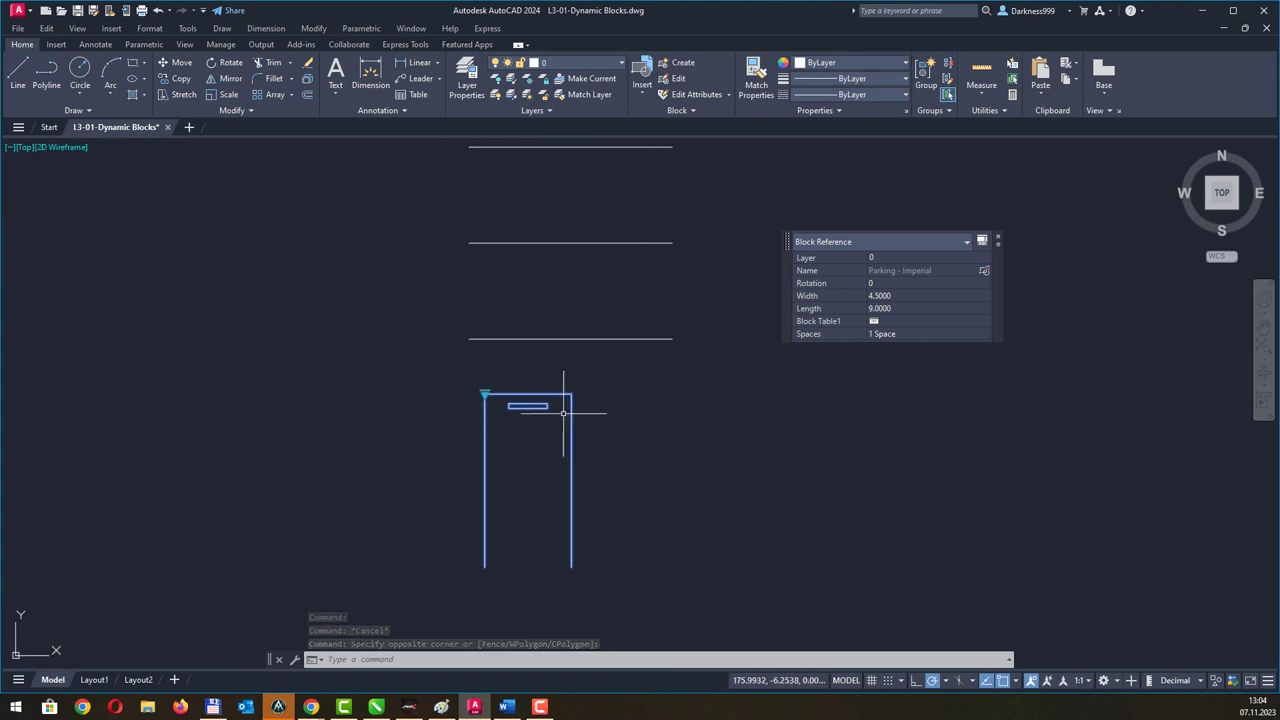
pyautogui.scroll(2, 571, 406)
pyautogui.moveTo(643, 490); pyautogui.dragTo(643, 391, button='middle')
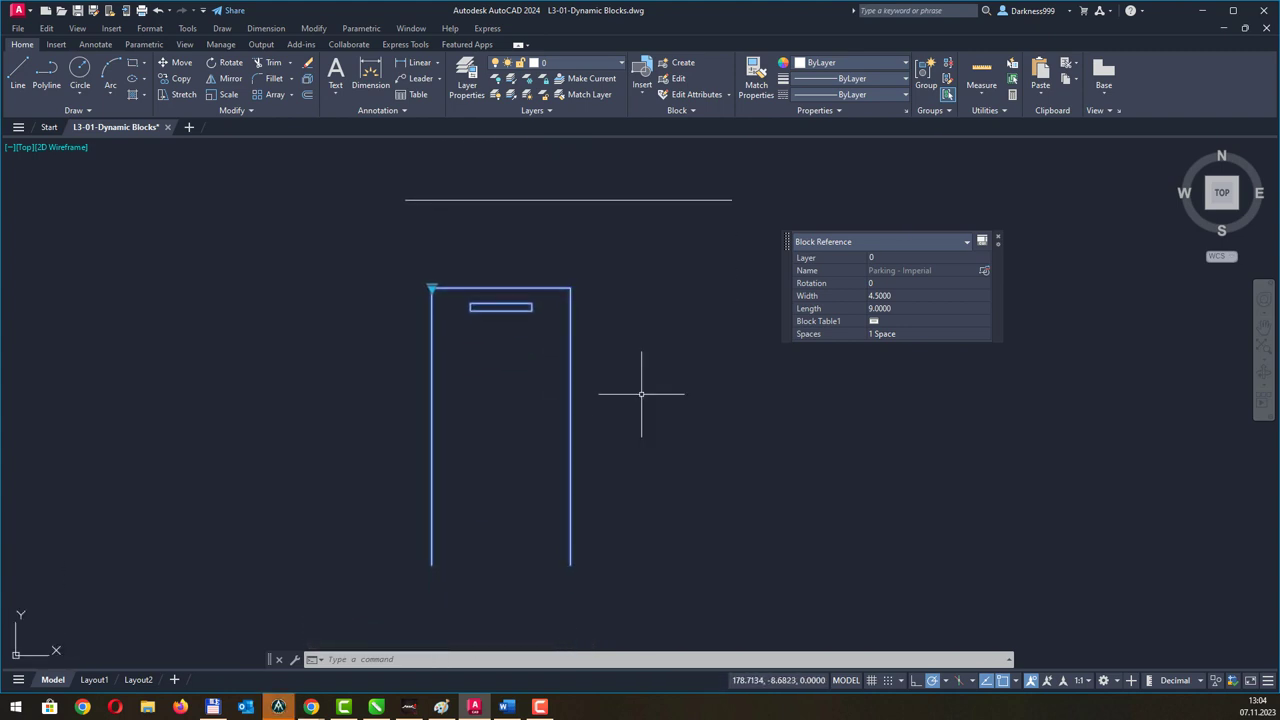
# Try 2 and 4 spaces on the parking block, then settle on 9 spaces.
pyautogui.click(432, 290)
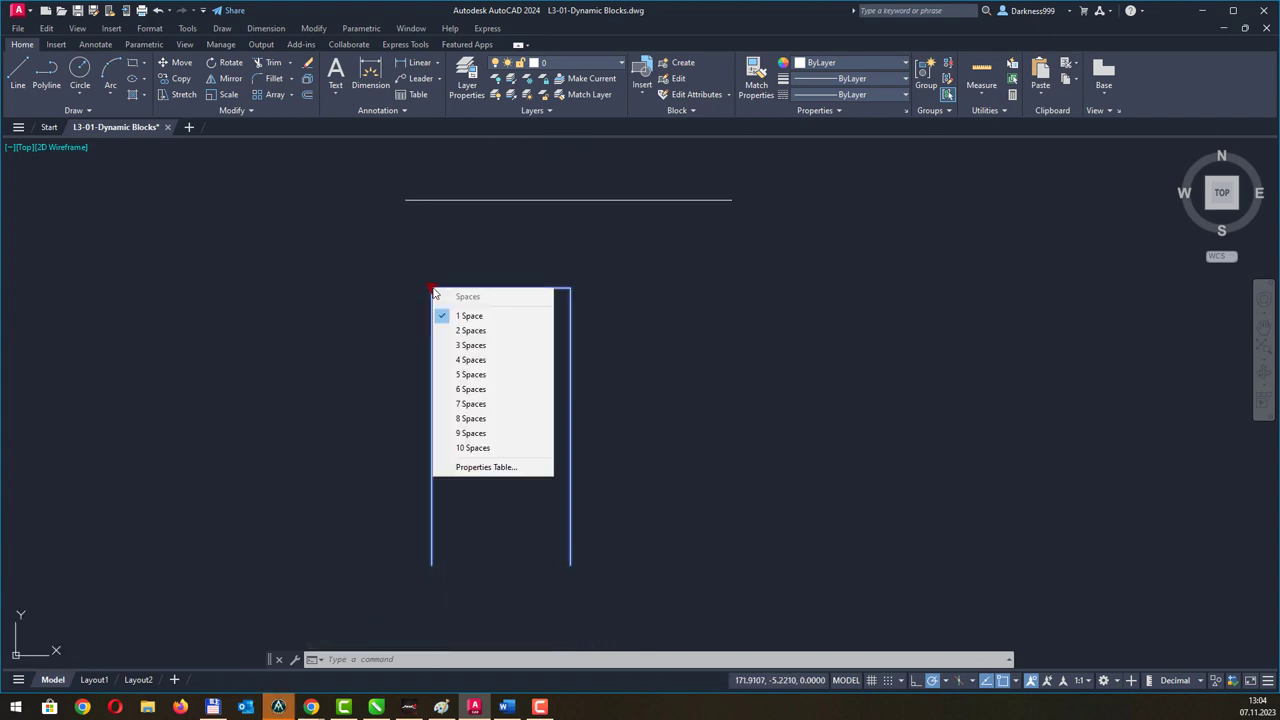
pyautogui.click(470, 330)
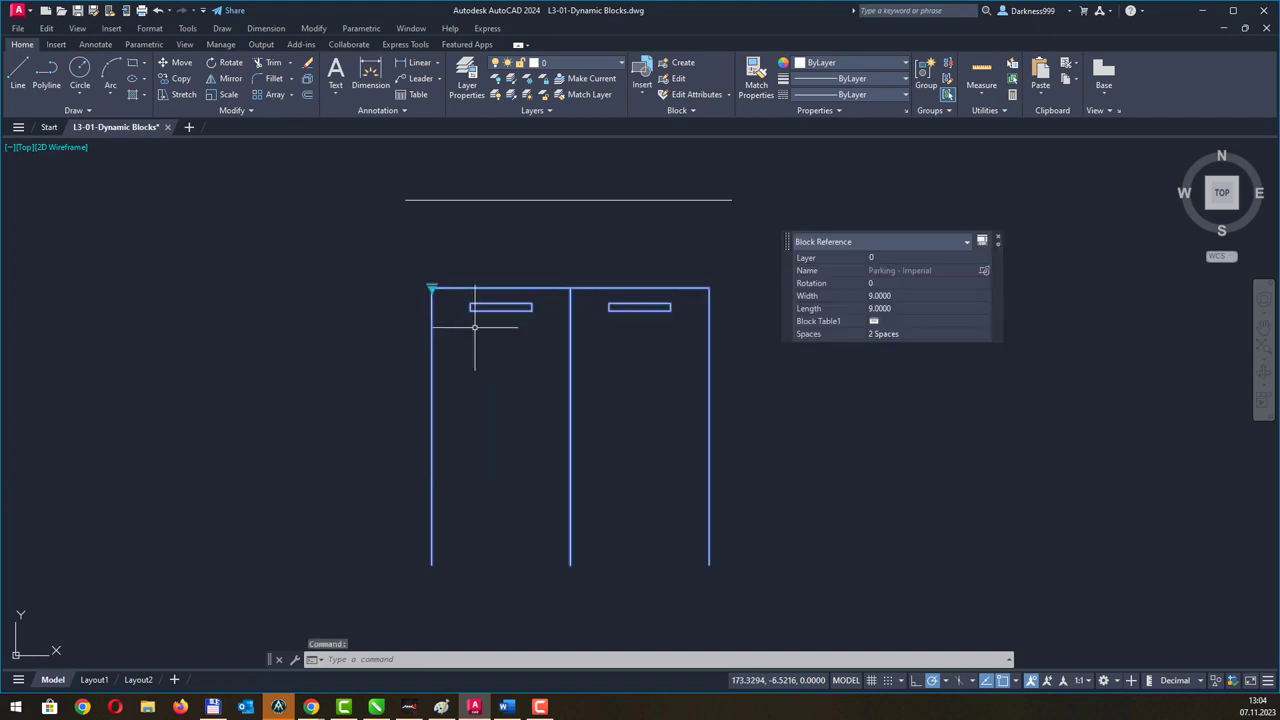
pyautogui.click(432, 288)
pyautogui.click(470, 360)
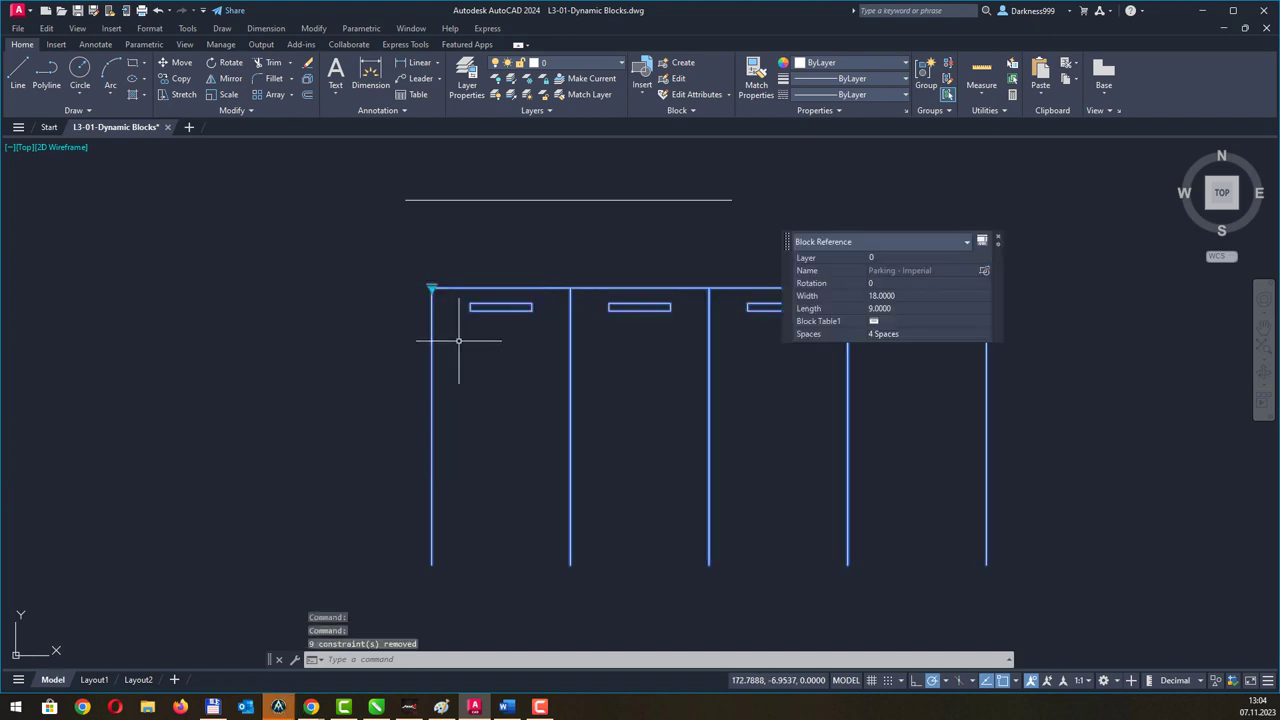
pyautogui.click(432, 288)
pyautogui.press('Escape')
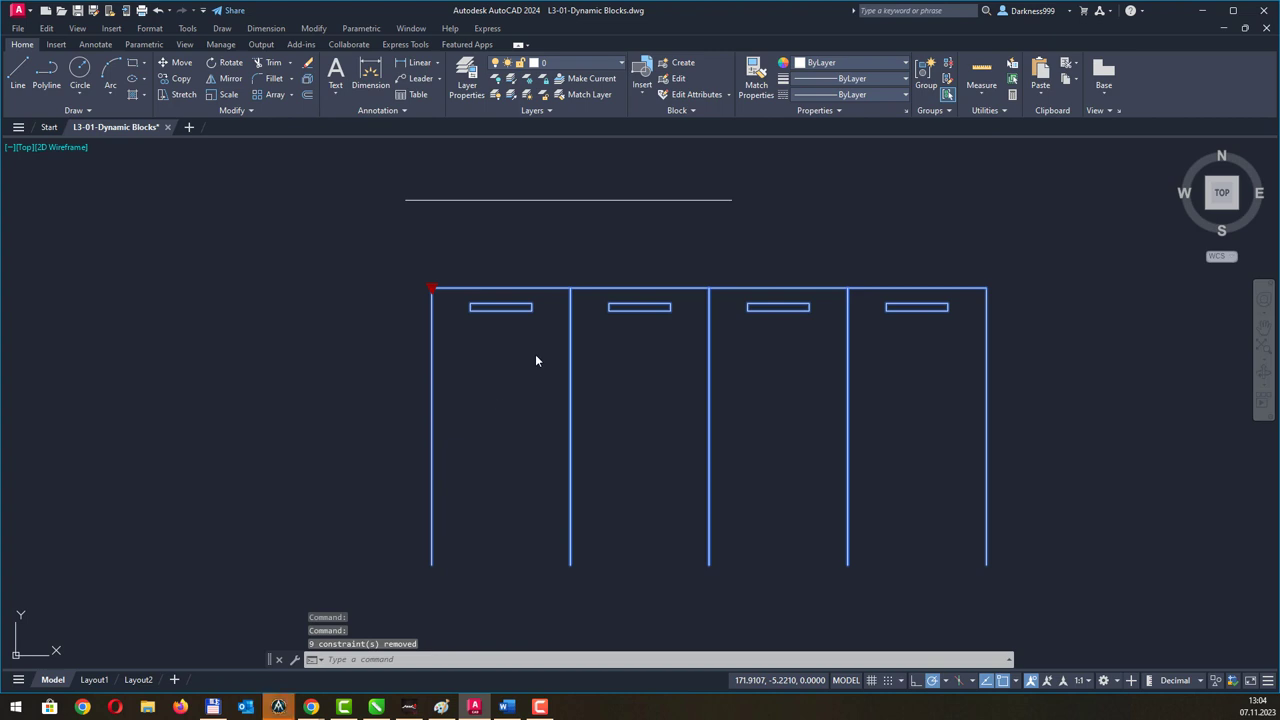
pyautogui.click(535, 360)
pyautogui.moveTo(611, 386); pyautogui.dragTo(443, 403, button='middle')
pyautogui.scroll(-2, 406, 398)
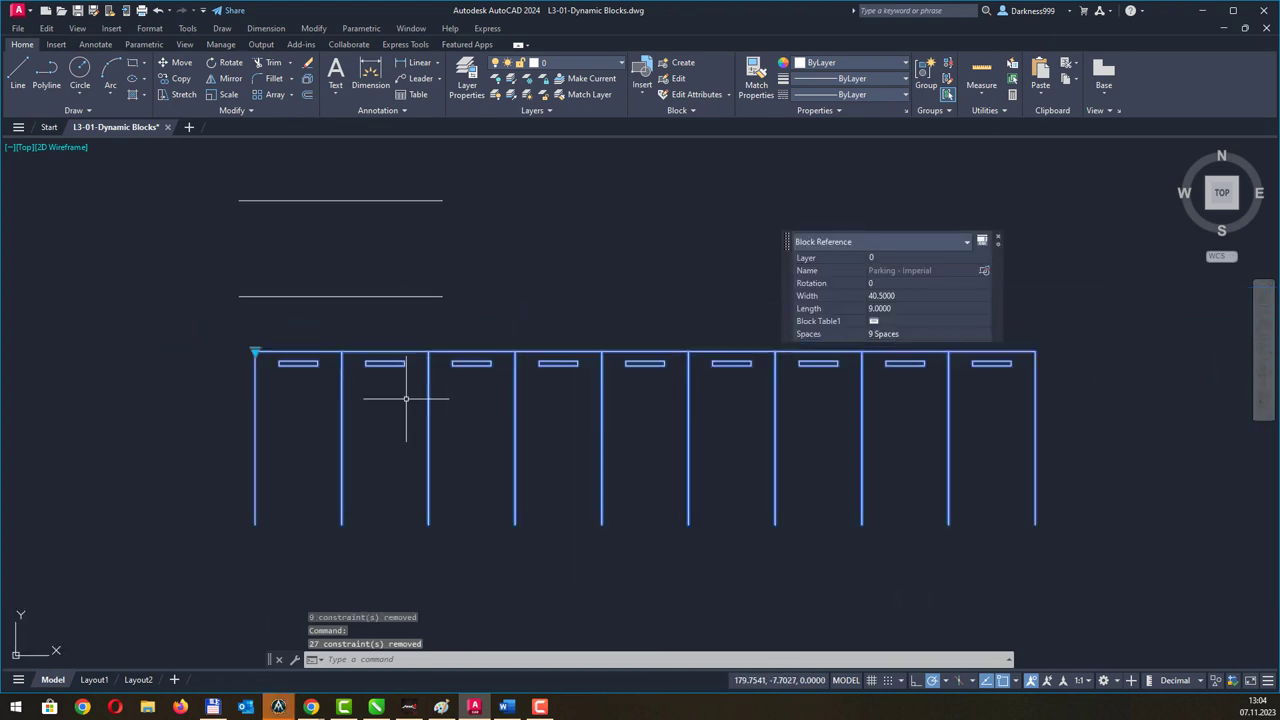
# Open the parking block's Block Properties Table of space counts.
pyautogui.click(255, 351)
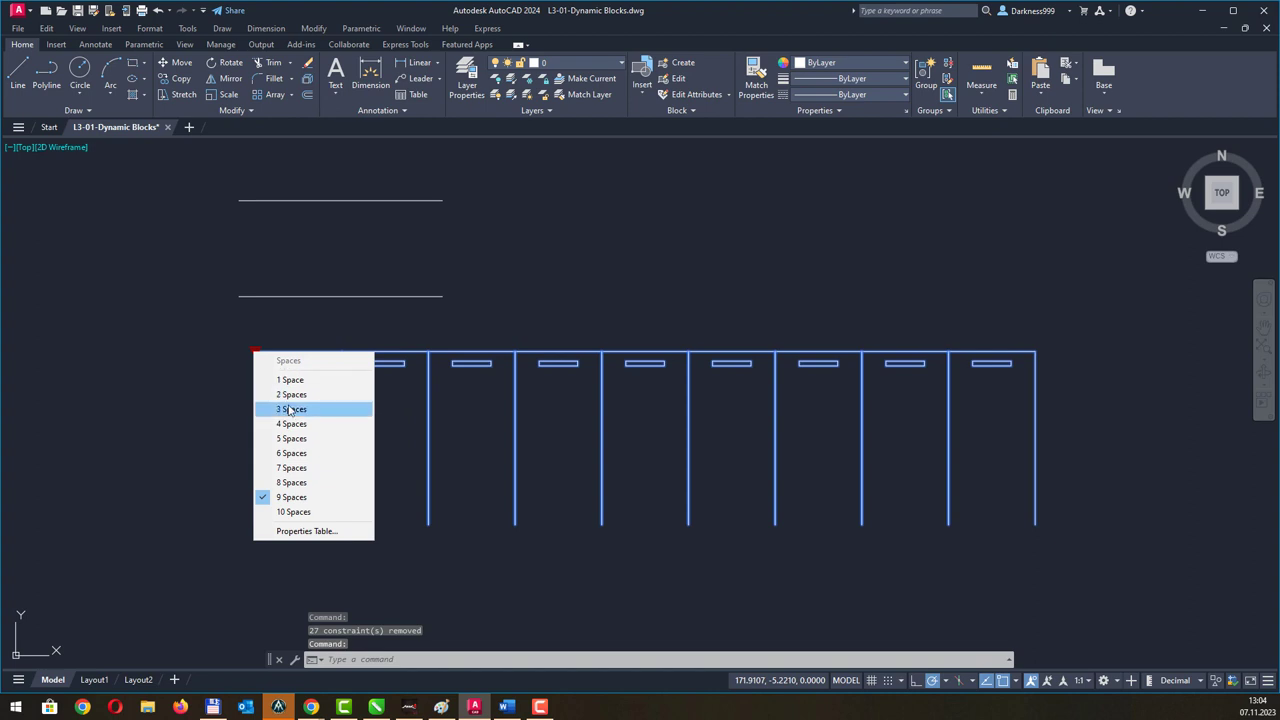
pyautogui.click(306, 538)
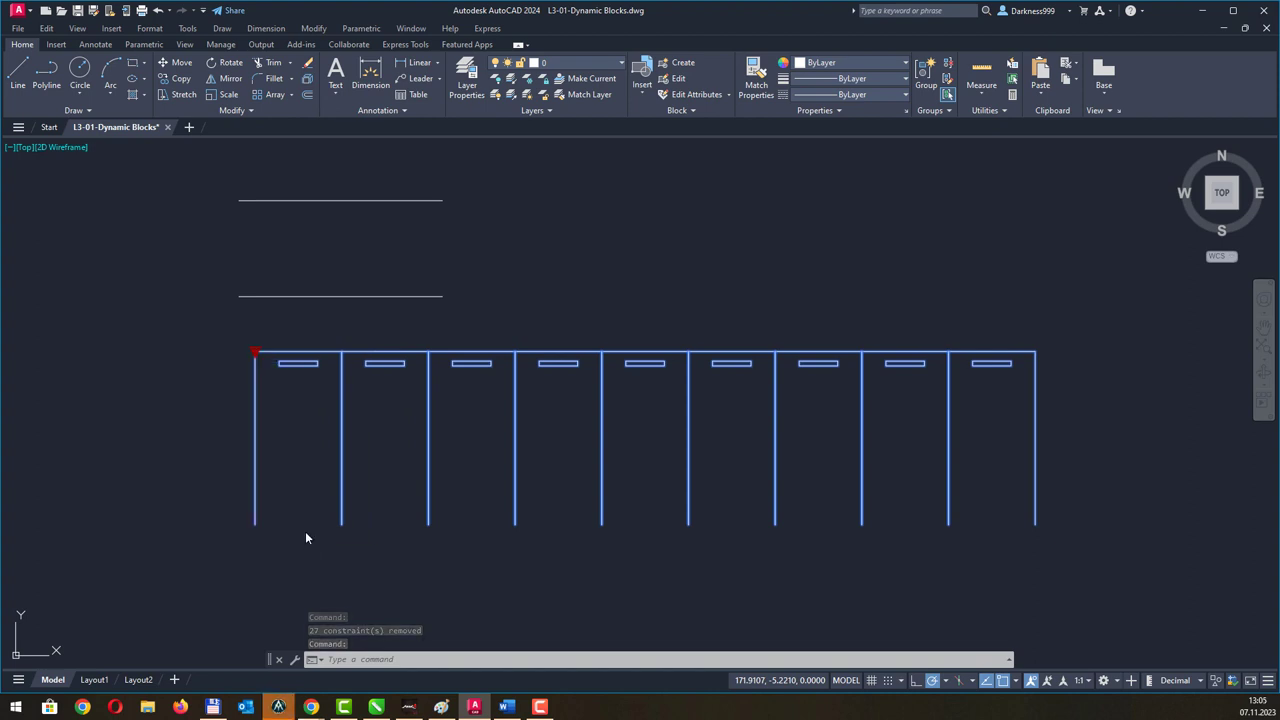
pyautogui.doubleClick(360, 374)
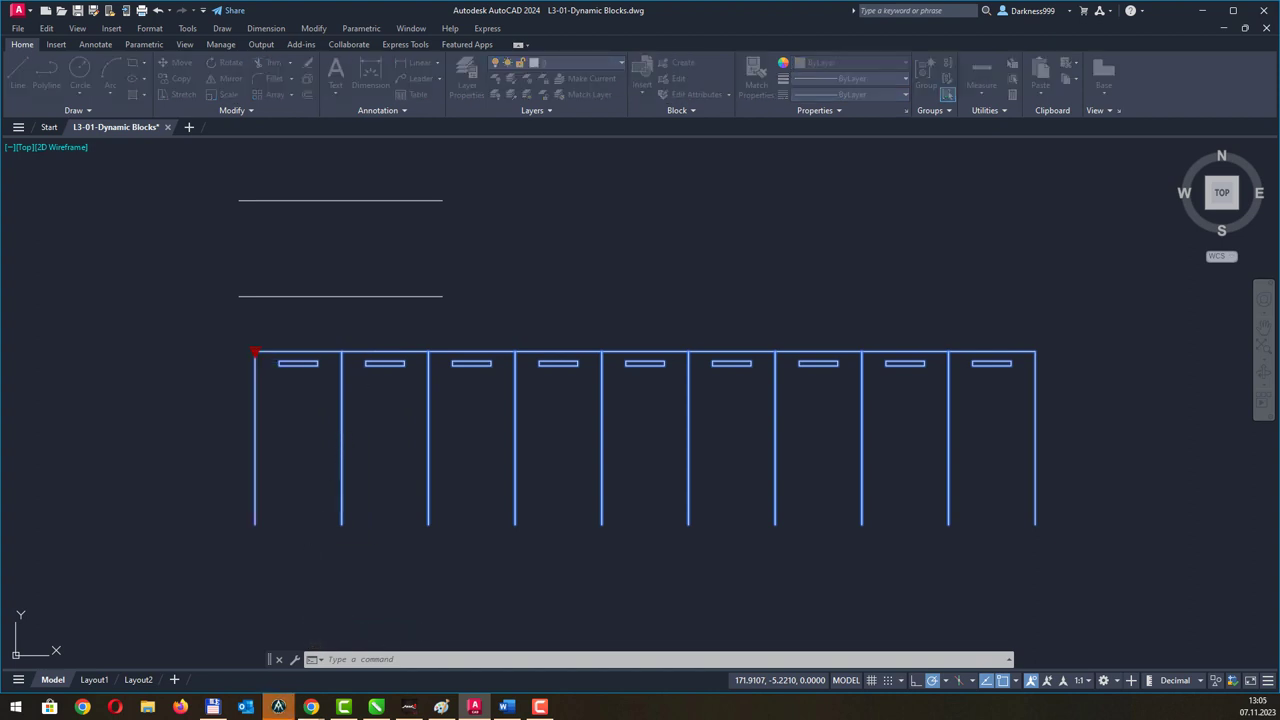
# Set the parking block to 4 spaces from the table, then to 7 spaces.
pyautogui.moveTo(504, 435); pyautogui.dragTo(806, 165)
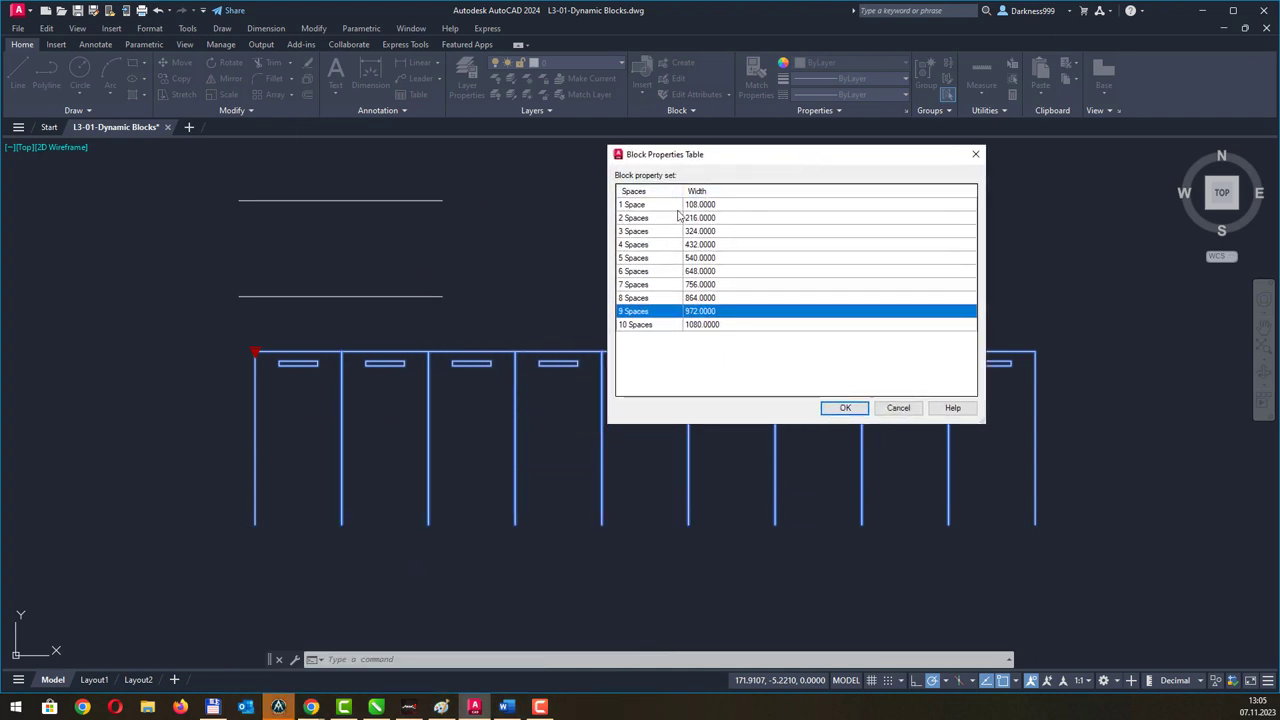
pyautogui.doubleClick(707, 244)
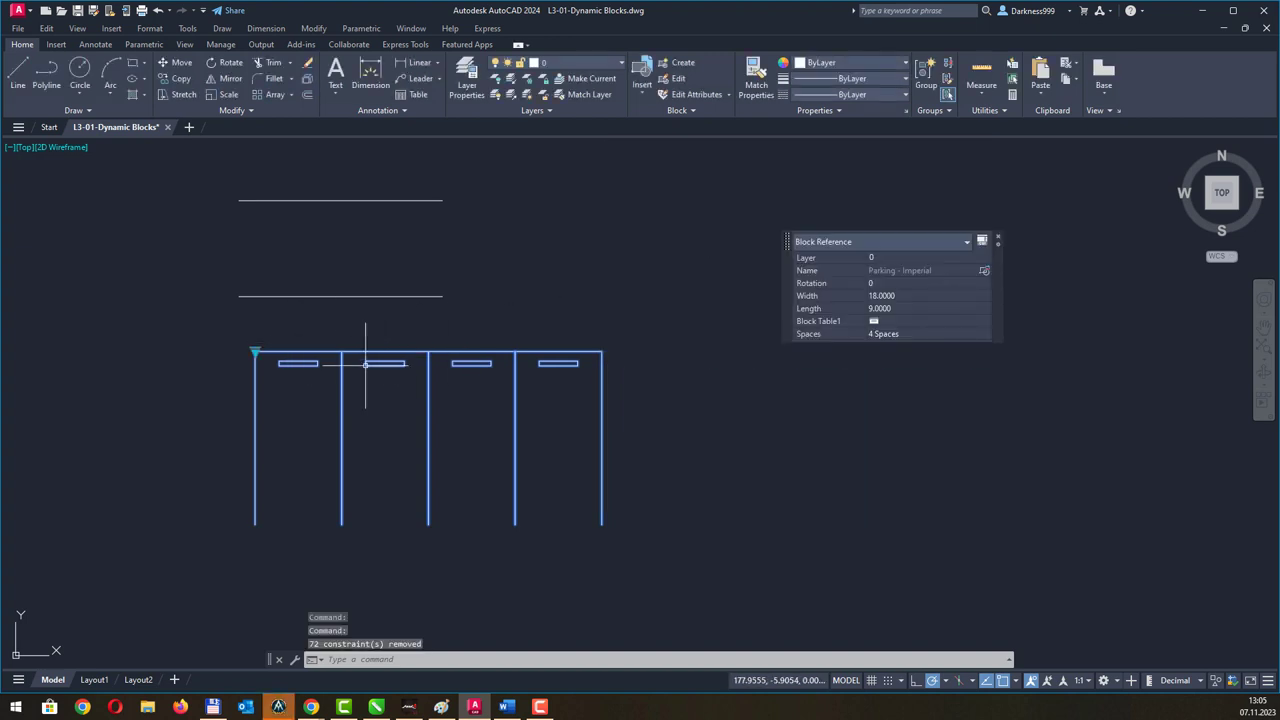
pyautogui.click(255, 351)
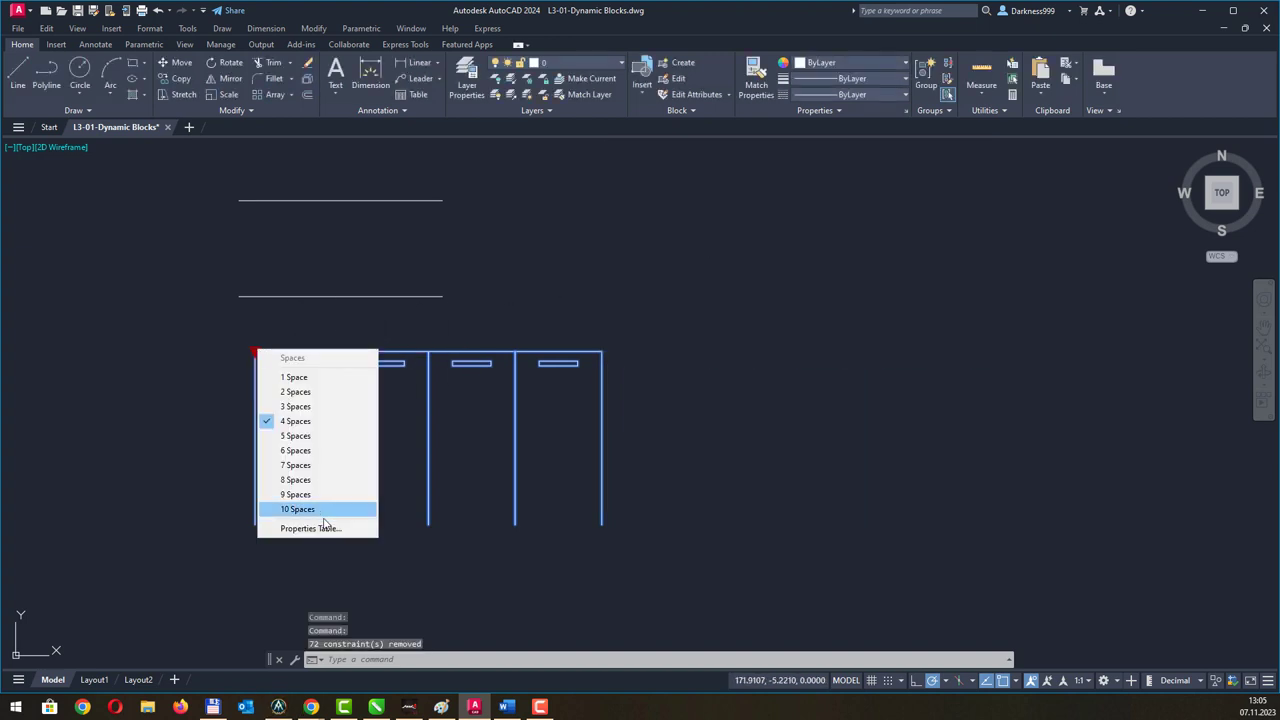
pyautogui.click(318, 465)
# Zoom to the drawing extents with Z then E, and switch to the Paint schematic.
pyautogui.scroll(-2, 463, 414)
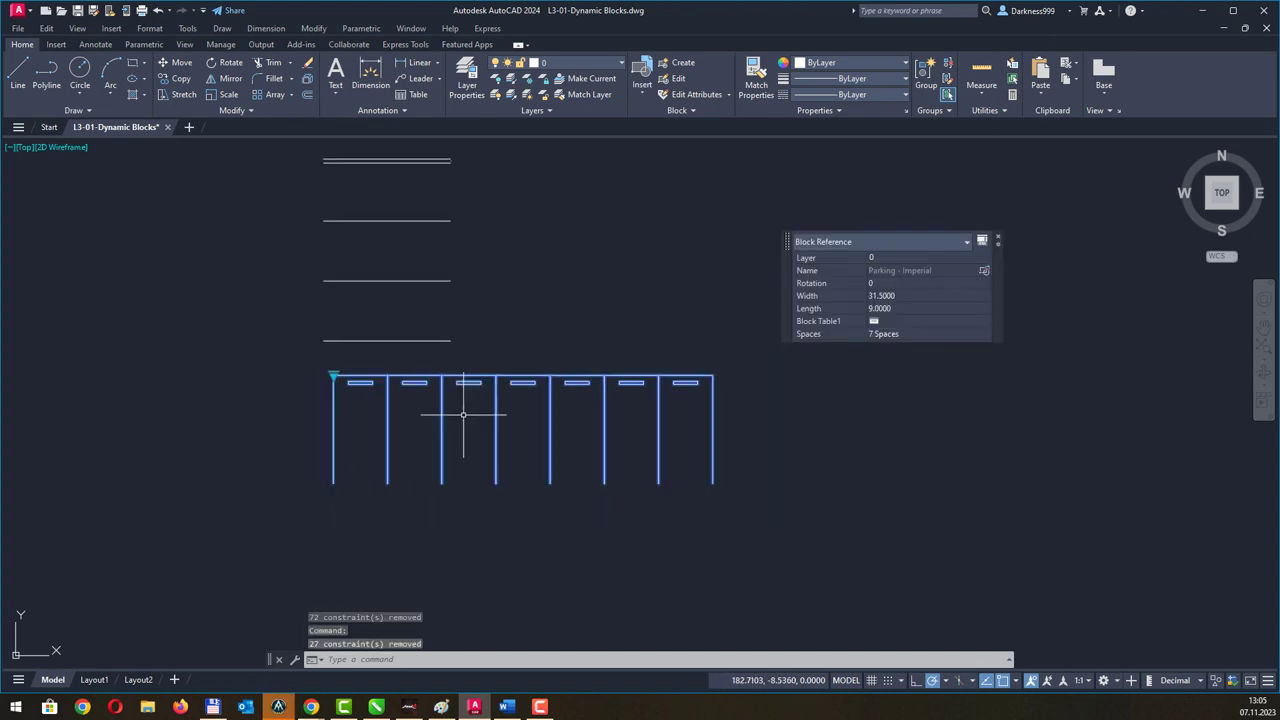
pyautogui.moveTo(463, 414); pyautogui.dragTo(556, 377, button='middle')
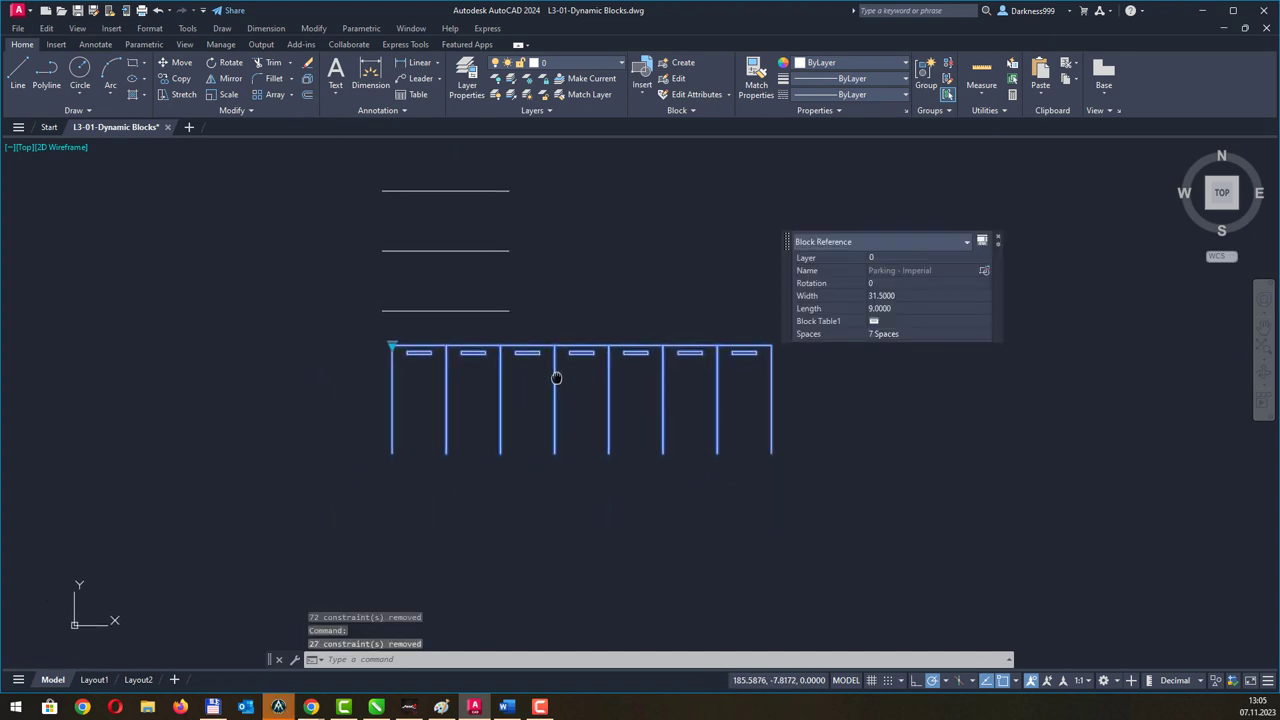
pyautogui.scroll(-2, 556, 377)
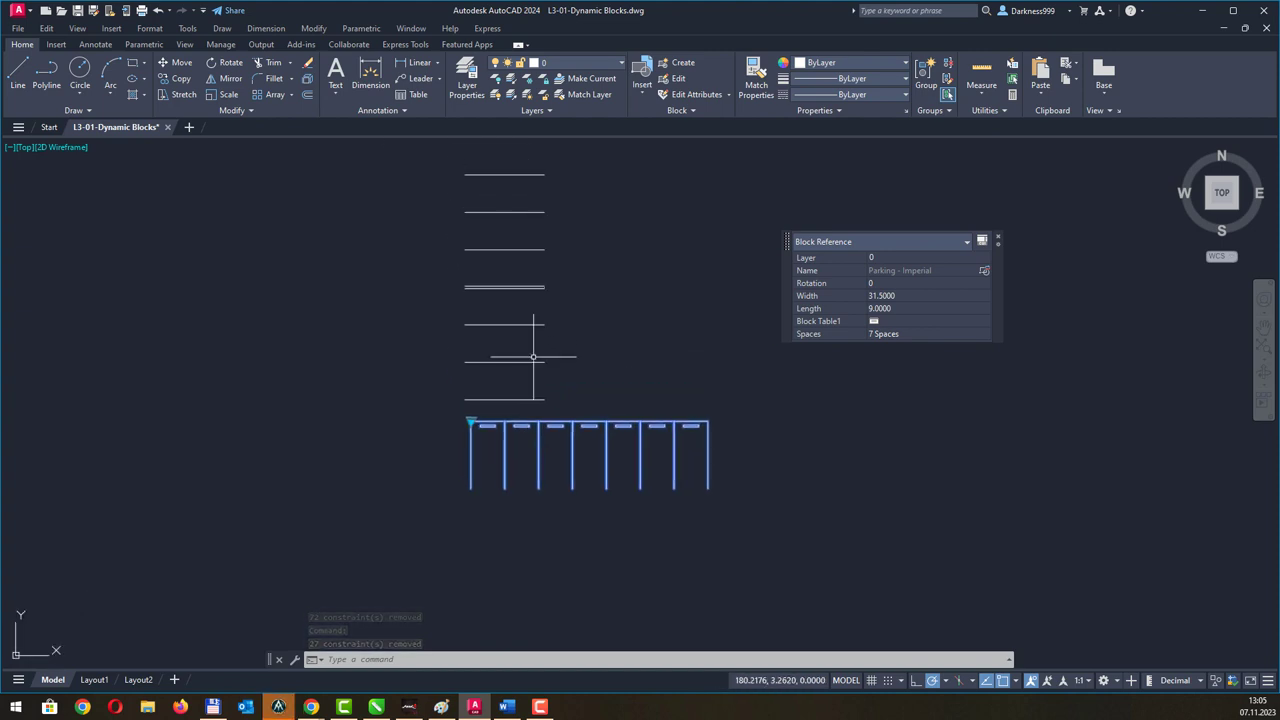
pyautogui.write('z')
pyautogui.press('Return')
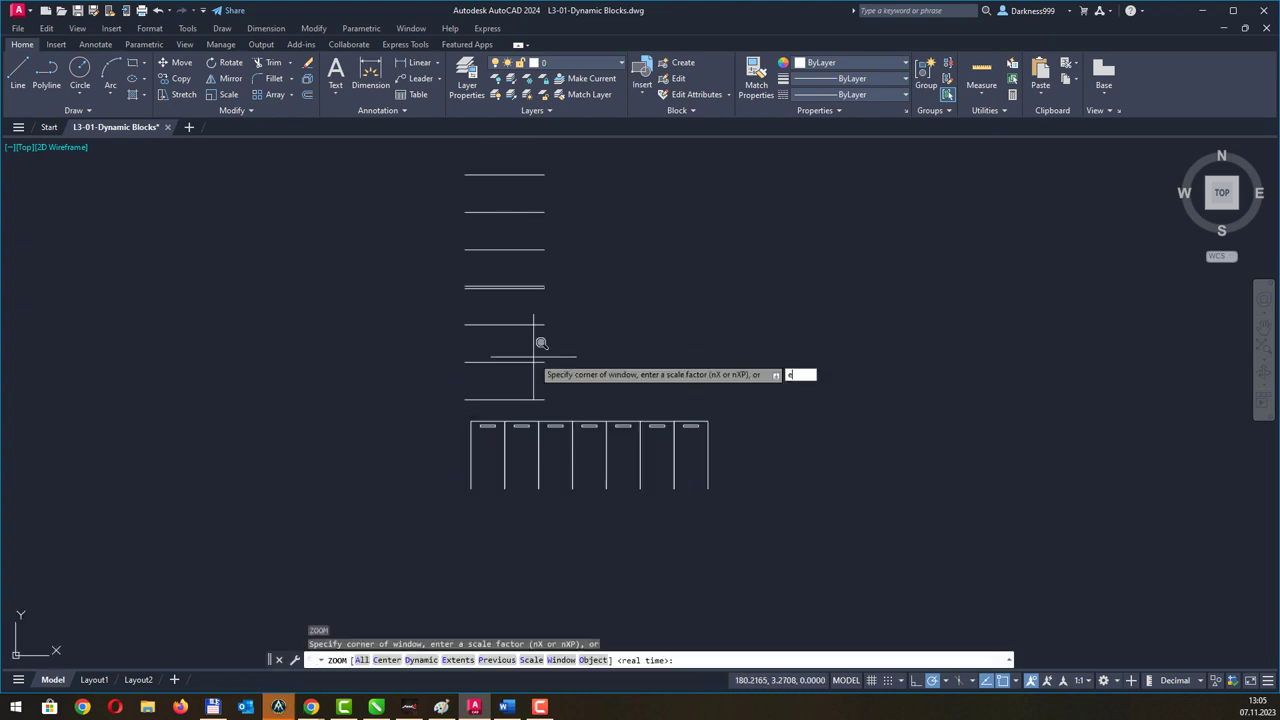
pyautogui.write('e')
pyautogui.press('Return')
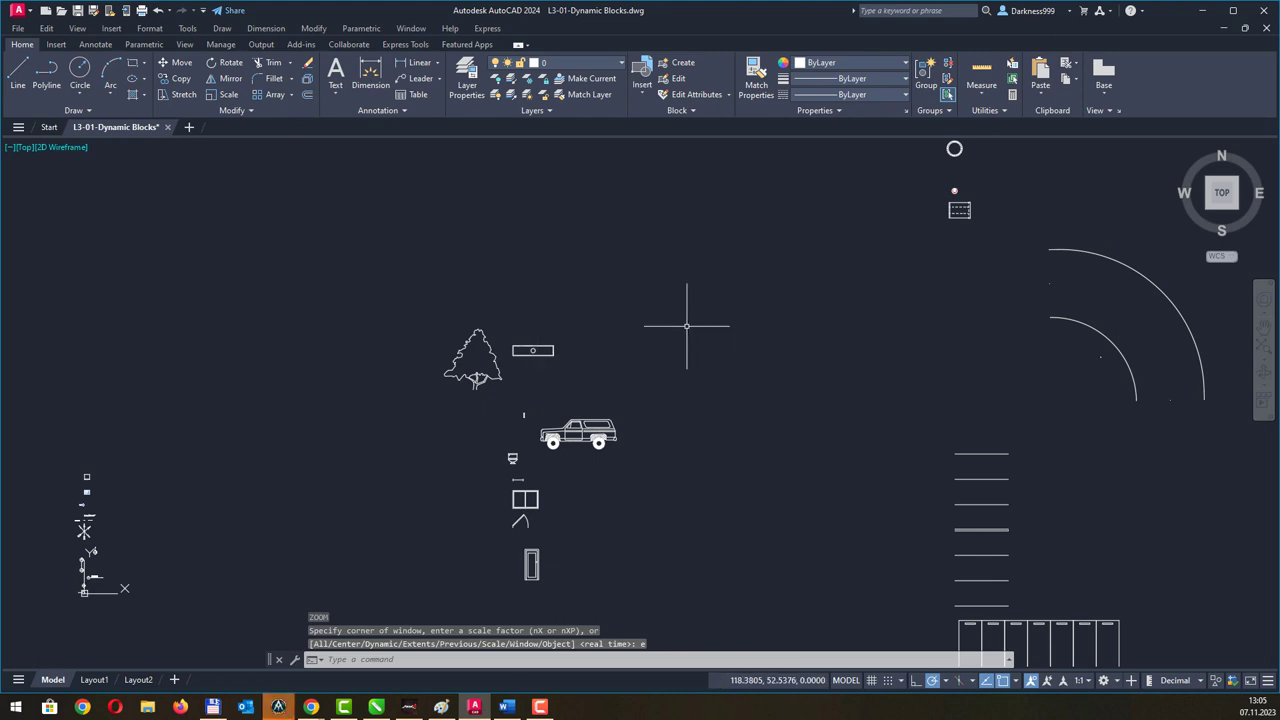
pyautogui.press('Escape')
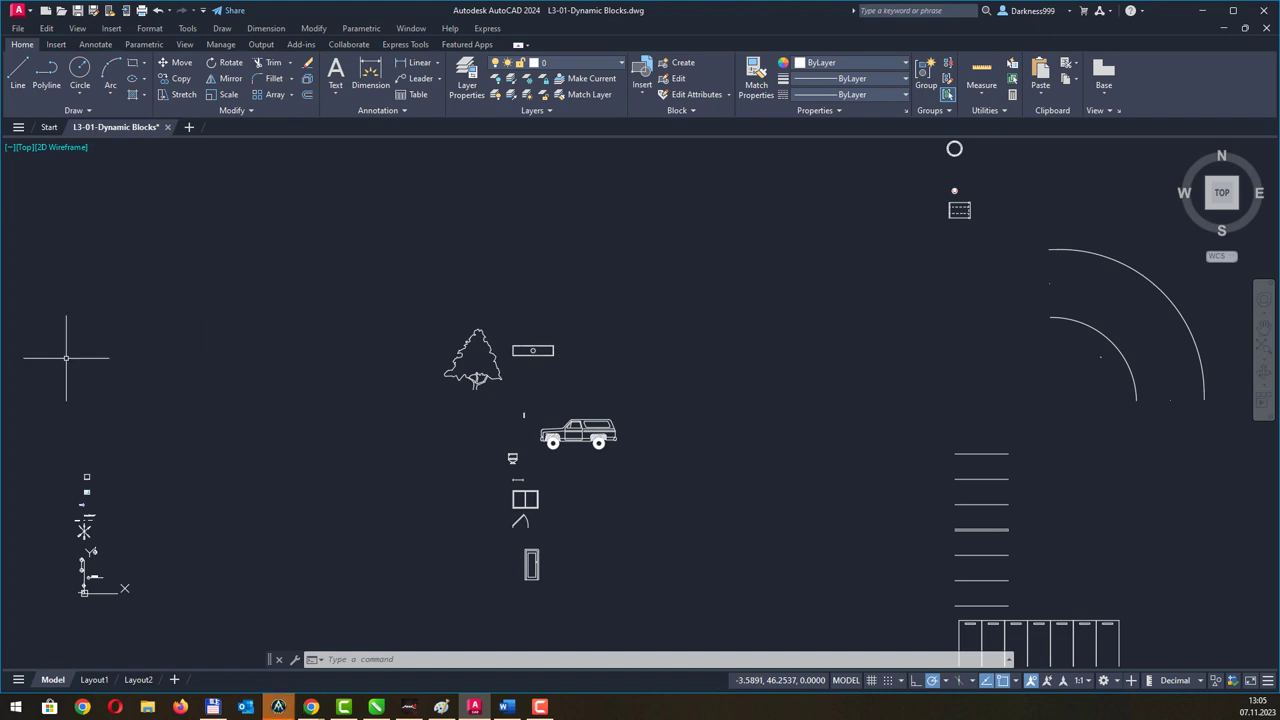
pyautogui.hotkey('alt', 'Tab')
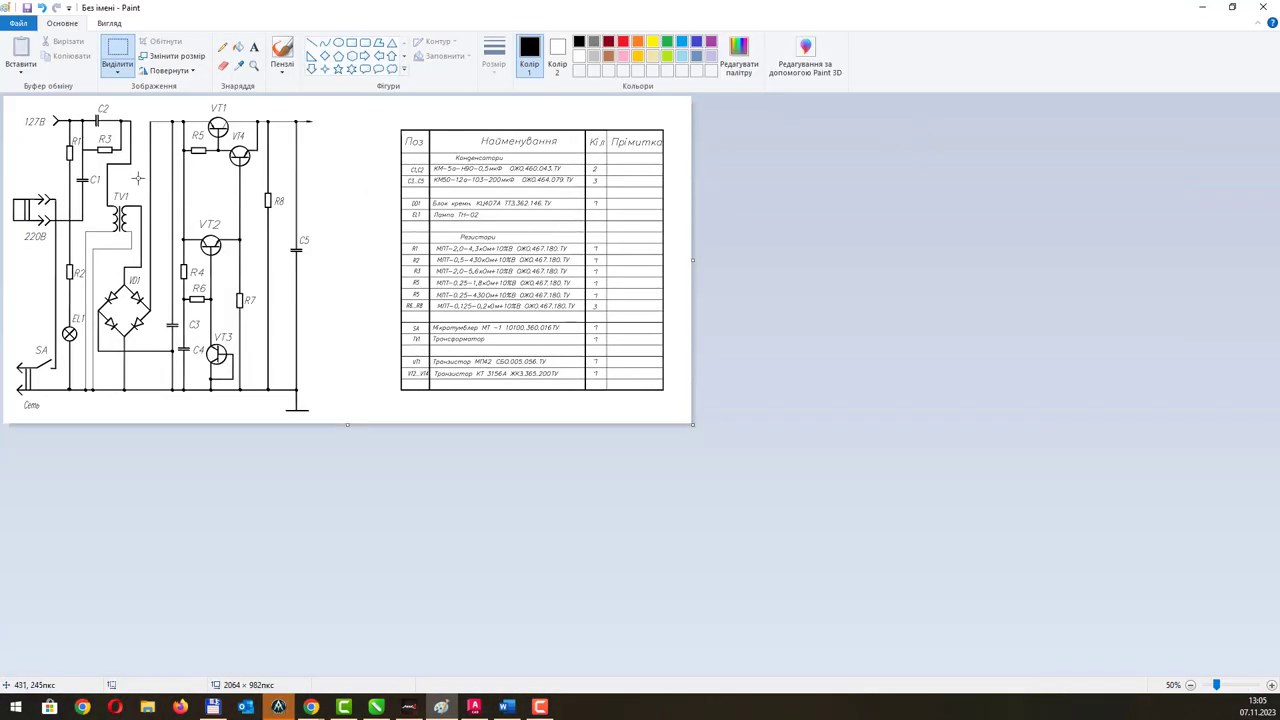
# Zoom the Paint schematic to 100%, then switch to the symbols PDF in Chrome.
pyautogui.keyDown('ctrl'); pyautogui.scroll(1, 138, 178); pyautogui.keyUp('ctrl')
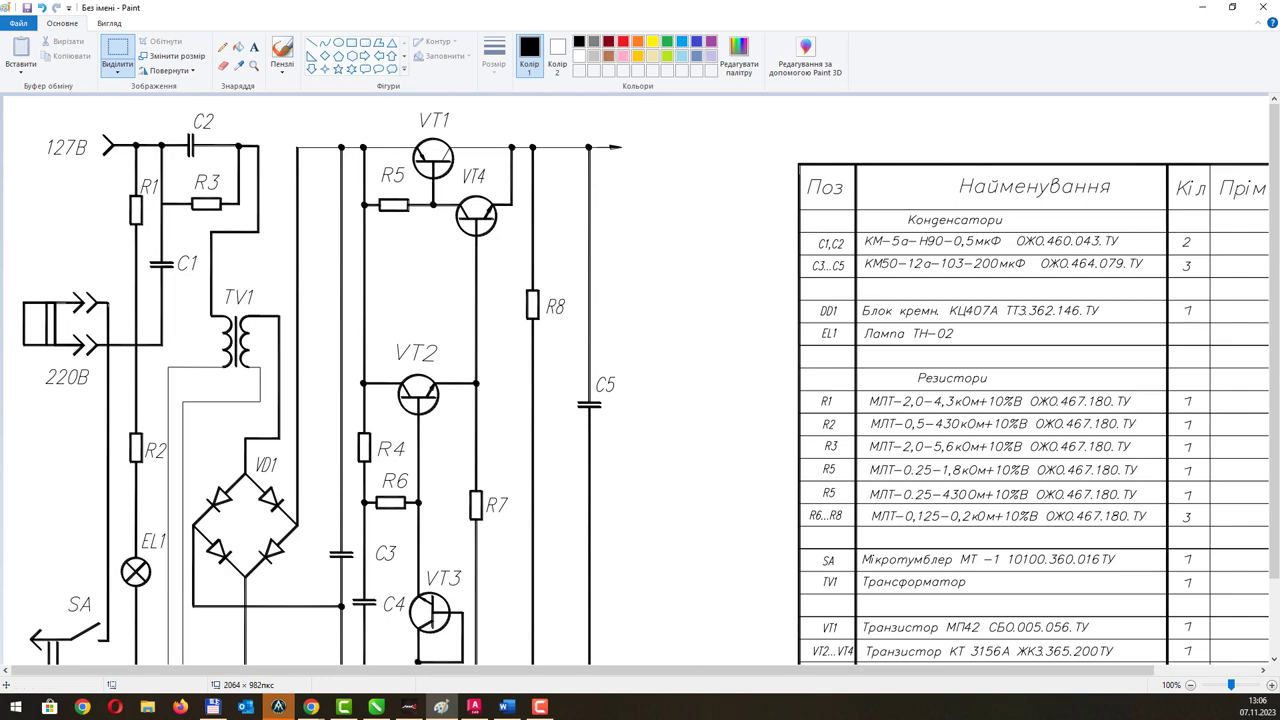
pyautogui.hotkey('alt', 'Tab')
# Scroll the symbols PDF to the signal lamp symbol row on page 11.
pyautogui.moveTo(1087, 19); pyautogui.dragTo(1091, 30)
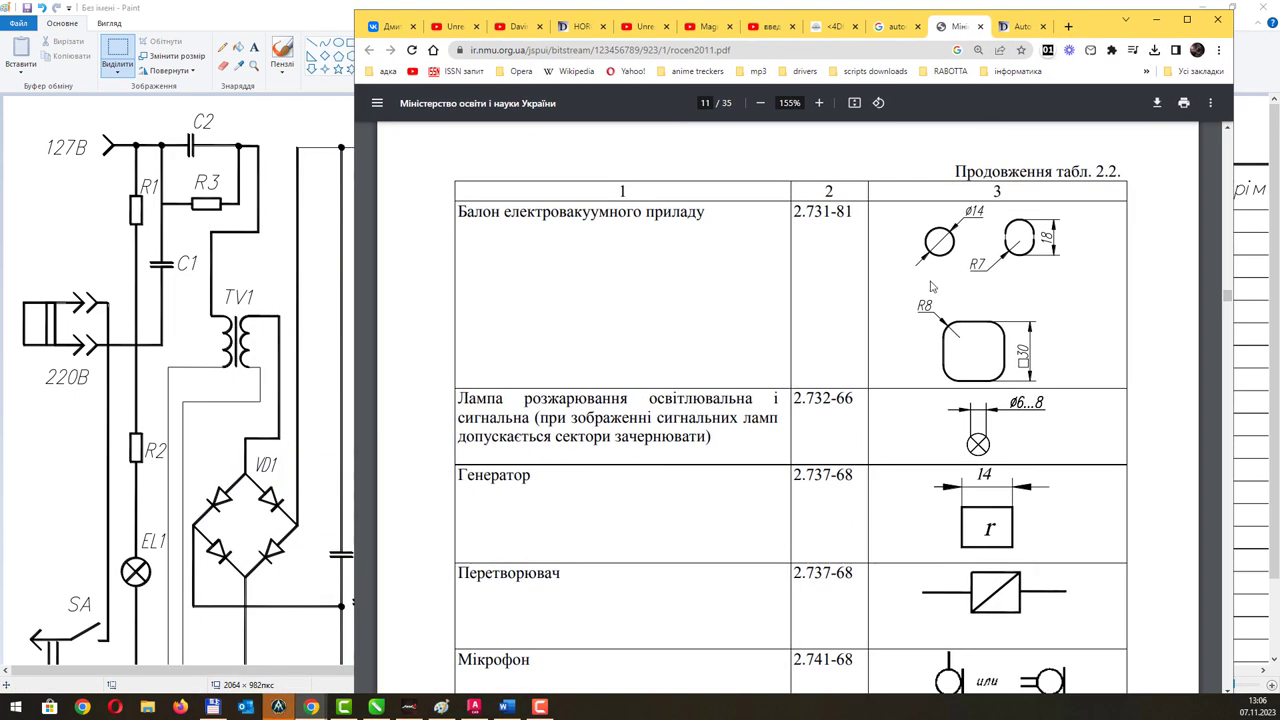
pyautogui.scroll(-10, 930, 287)
pyautogui.scroll(-10, 930, 300)
pyautogui.scroll(-10, 931, 349)
pyautogui.scroll(-10, 933, 352)
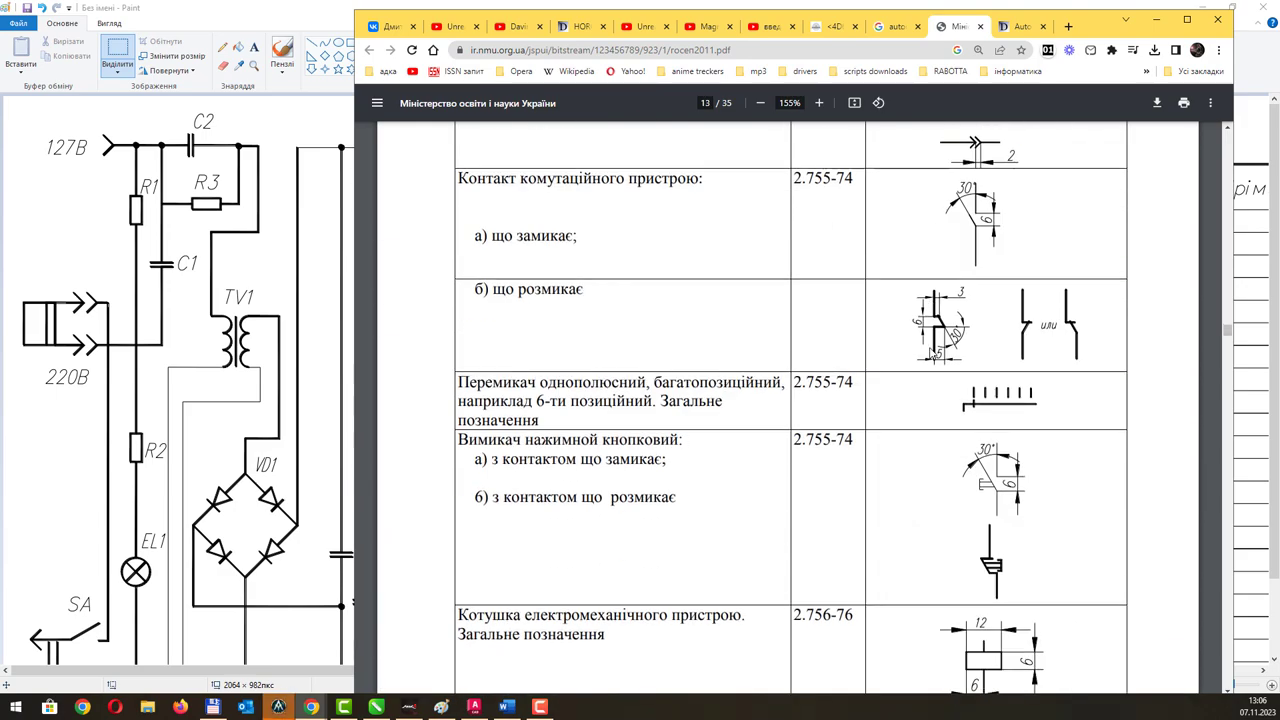
pyautogui.scroll(-5, 933, 352)
pyautogui.scroll(-10, 930, 353)
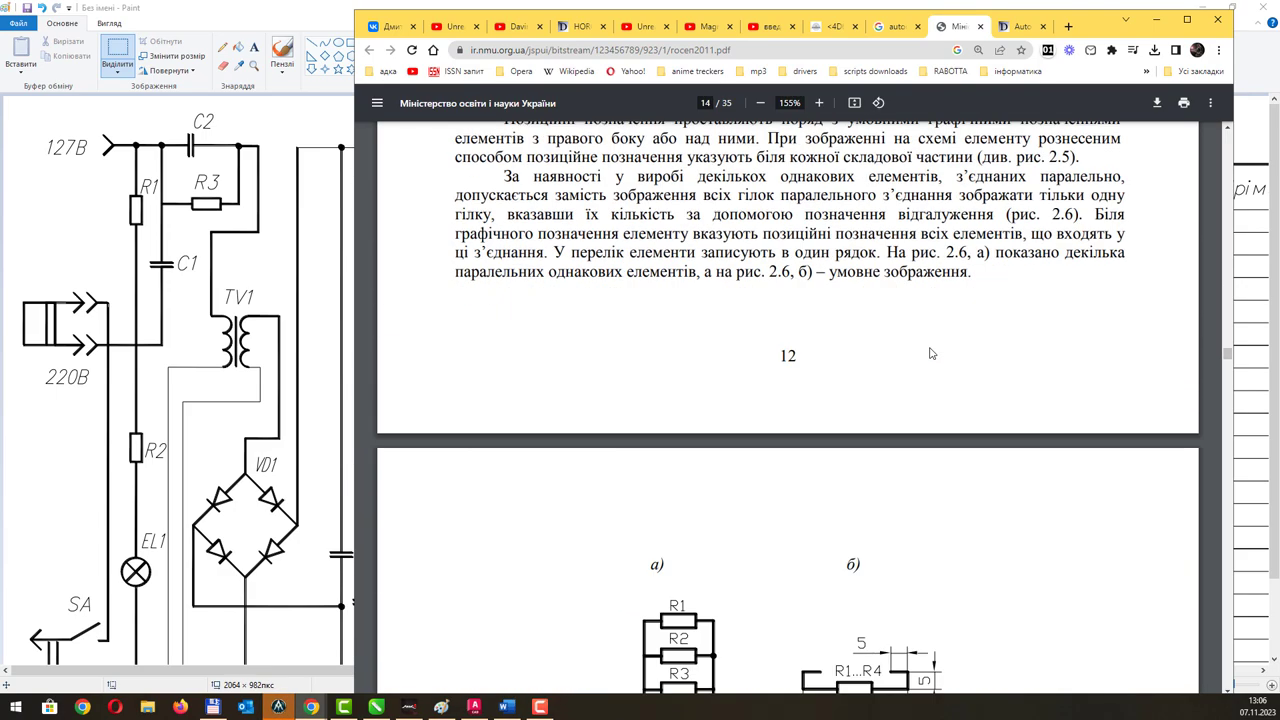
pyautogui.scroll(-5, 930, 353)
pyautogui.scroll(-5, 930, 353)
pyautogui.scroll(5, 930, 353)
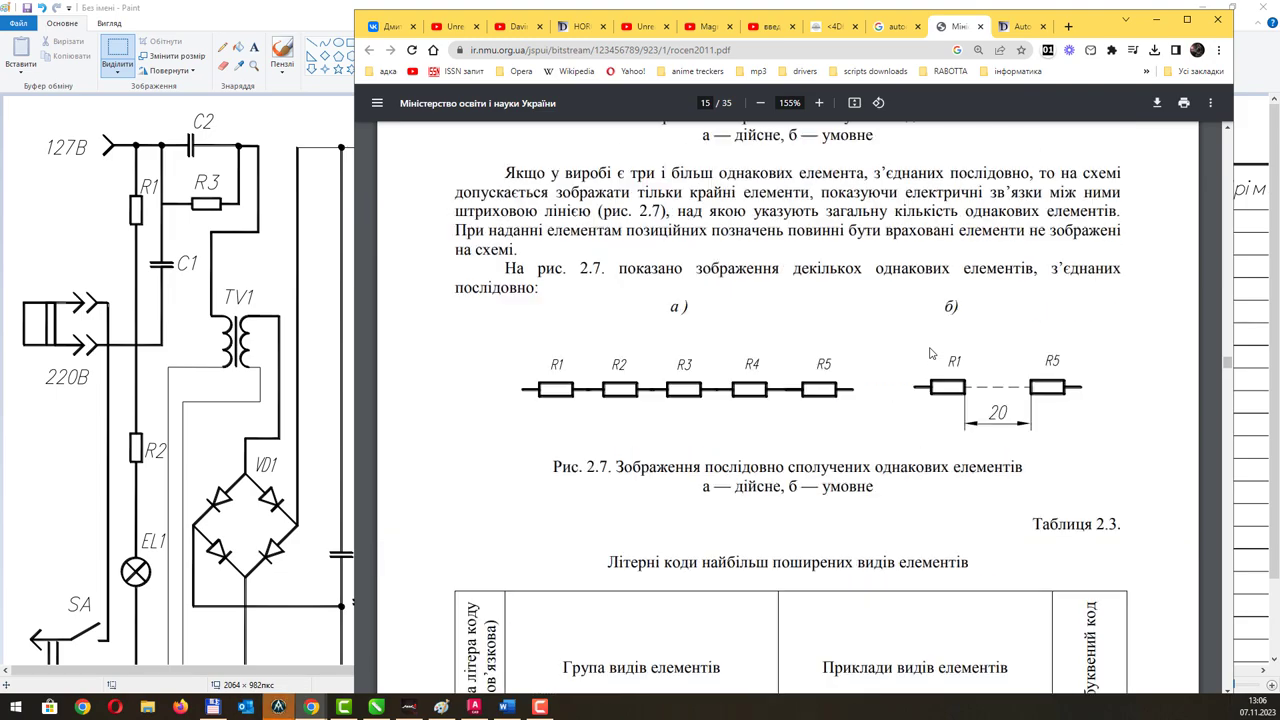
pyautogui.scroll(5, 930, 353)
pyautogui.scroll(5, 930, 353)
pyautogui.scroll(5, 930, 353)
pyautogui.scroll(5, 930, 353)
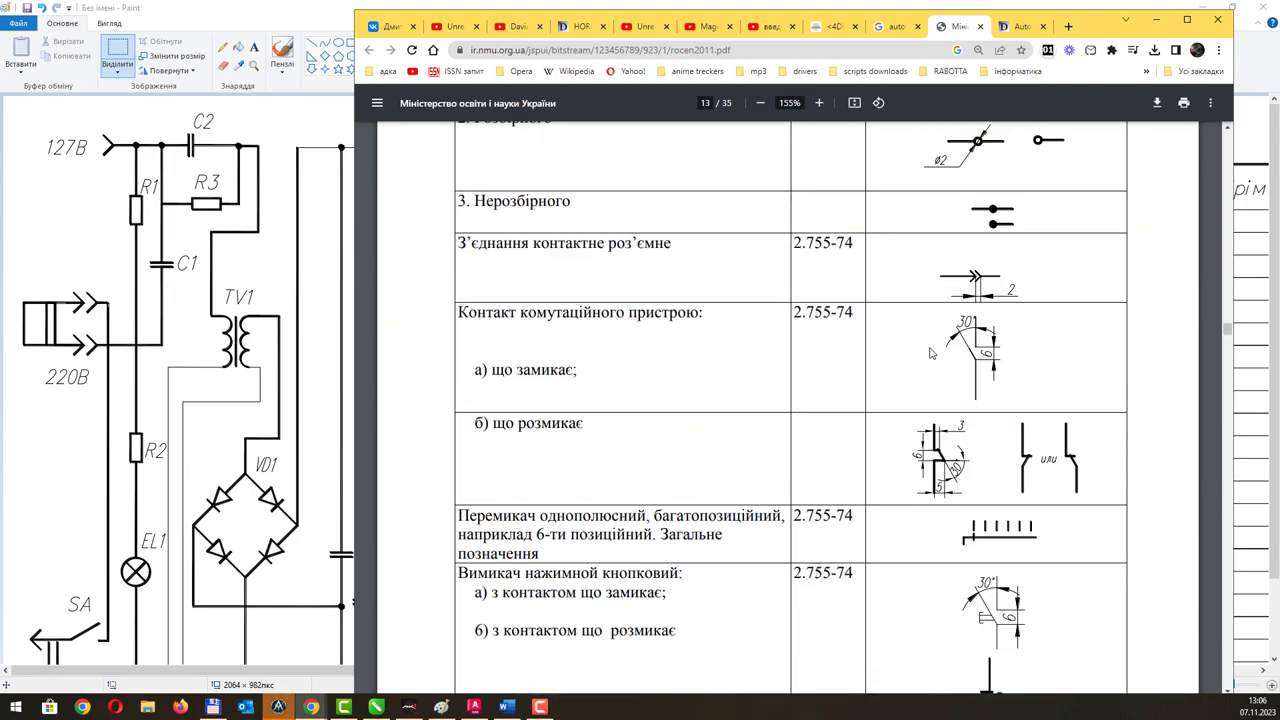
pyautogui.scroll(5, 930, 353)
pyautogui.scroll(5, 930, 353)
pyautogui.scroll(5, 930, 353)
pyautogui.scroll(5, 930, 353)
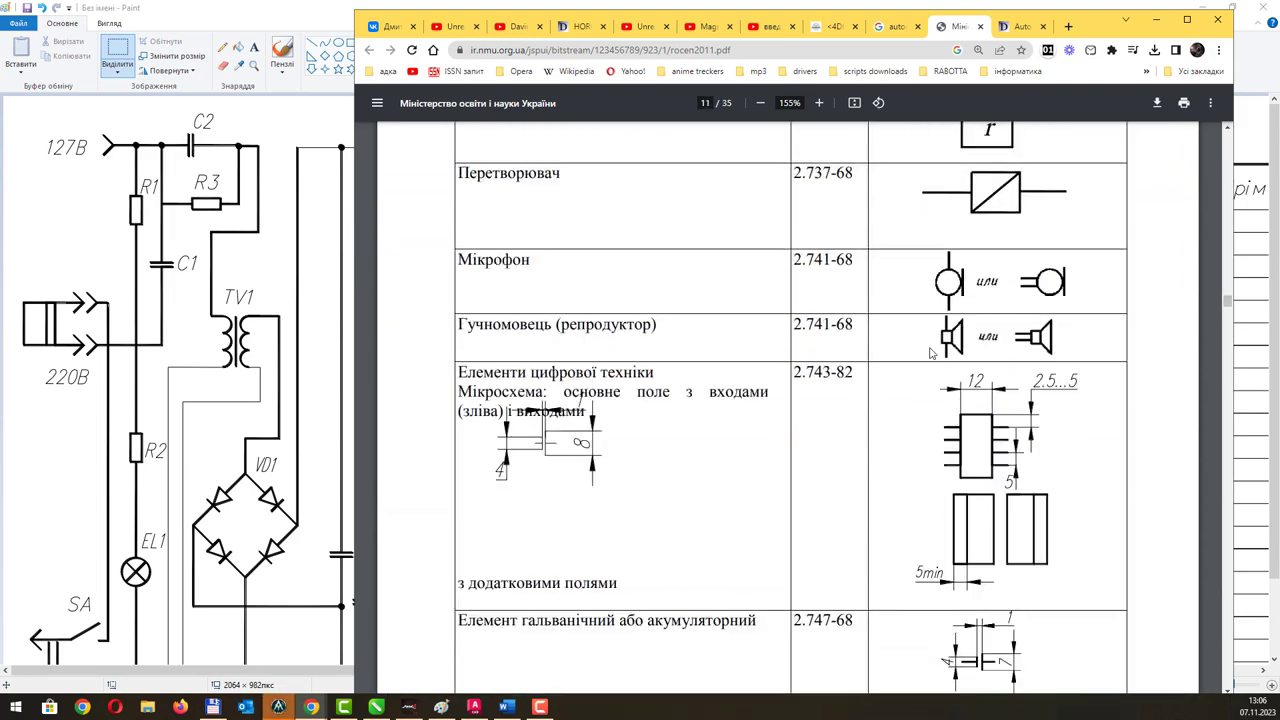
pyautogui.scroll(5, 930, 353)
pyautogui.scroll(5, 930, 353)
pyautogui.scroll(5, 930, 353)
pyautogui.scroll(3, 930, 353)
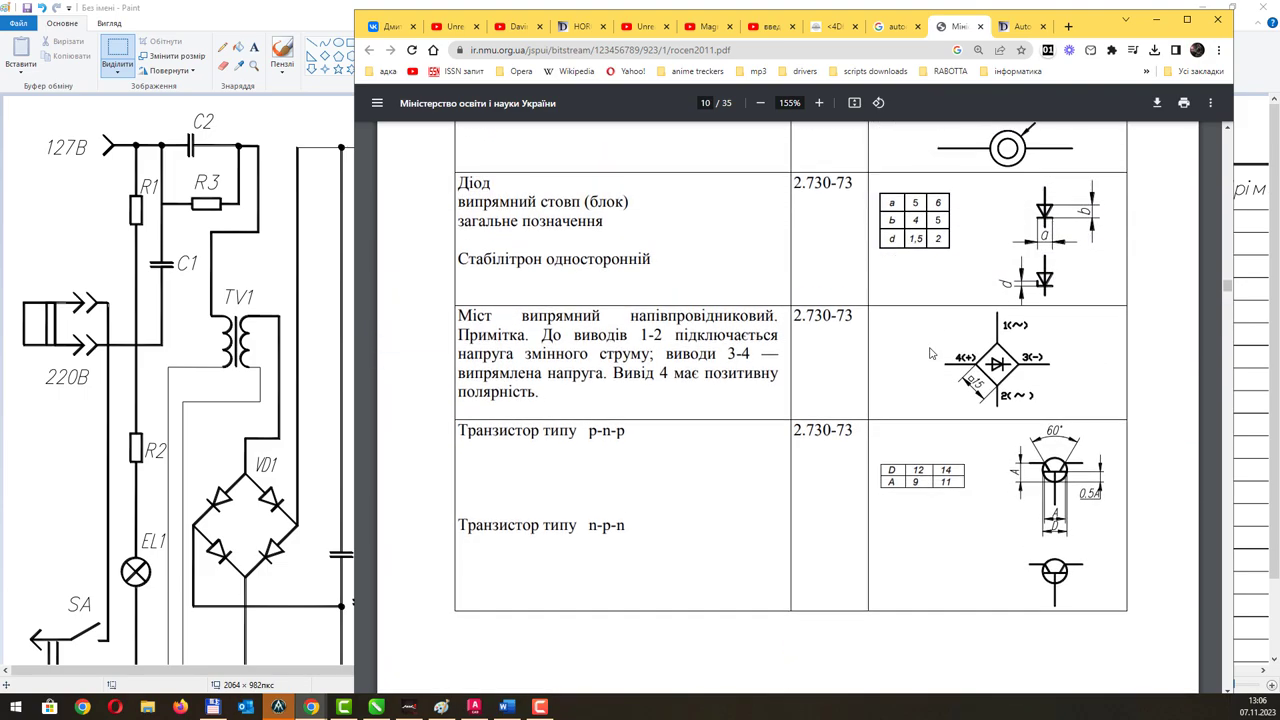
pyautogui.scroll(3, 930, 353)
pyautogui.scroll(5, 930, 353)
pyautogui.scroll(5, 930, 353)
pyautogui.scroll(5, 930, 353)
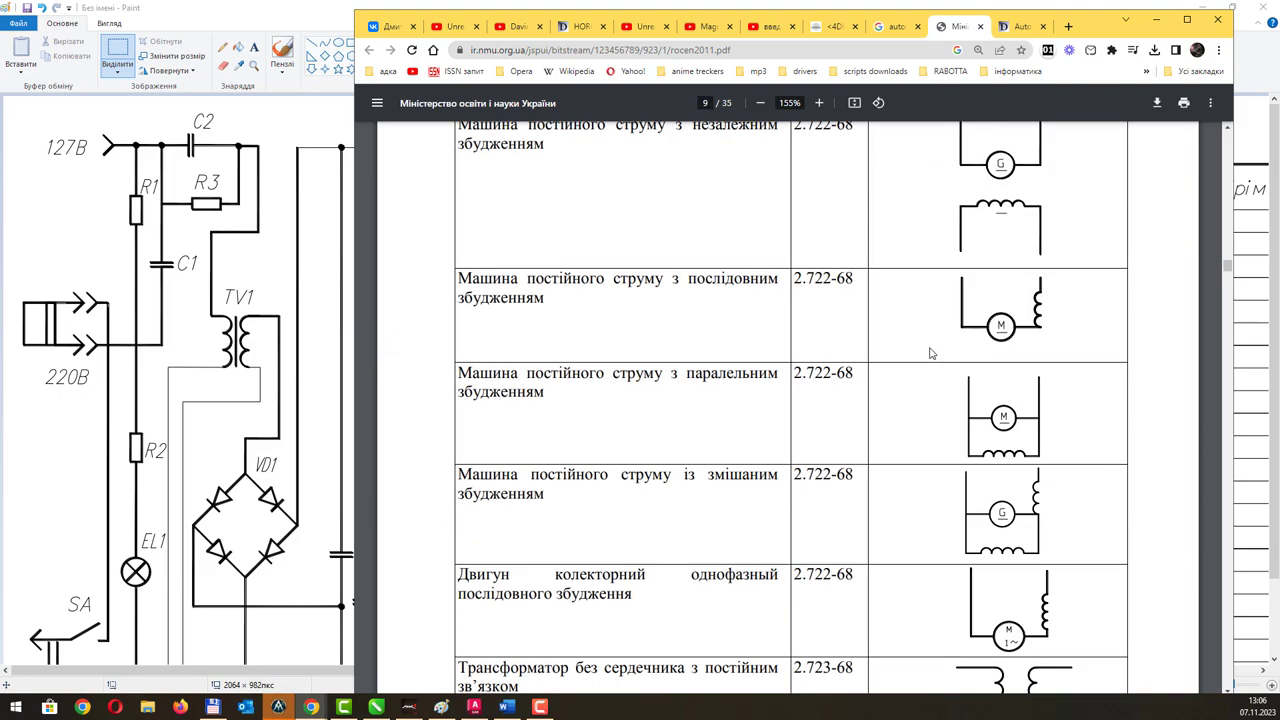
pyautogui.scroll(5, 930, 353)
pyautogui.scroll(5, 930, 353)
pyautogui.scroll(5, 930, 353)
pyautogui.scroll(4, 930, 353)
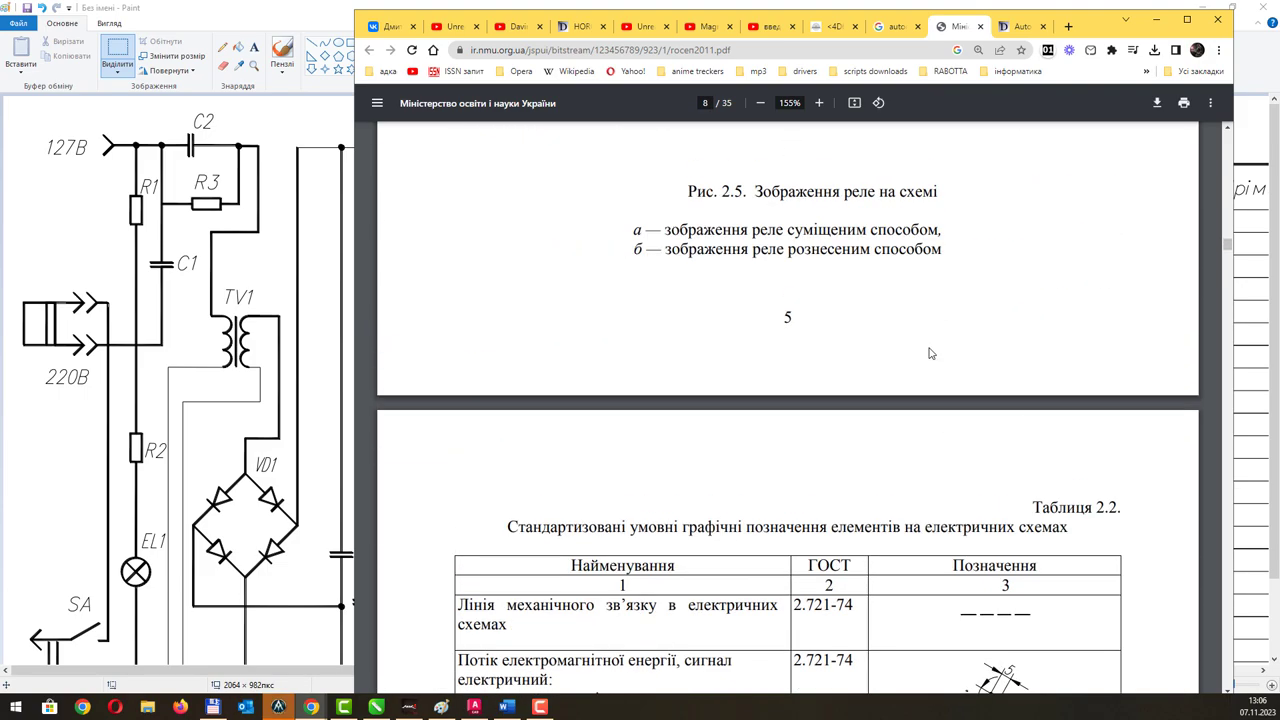
pyautogui.scroll(-5, 930, 353)
pyautogui.scroll(-3, 930, 353)
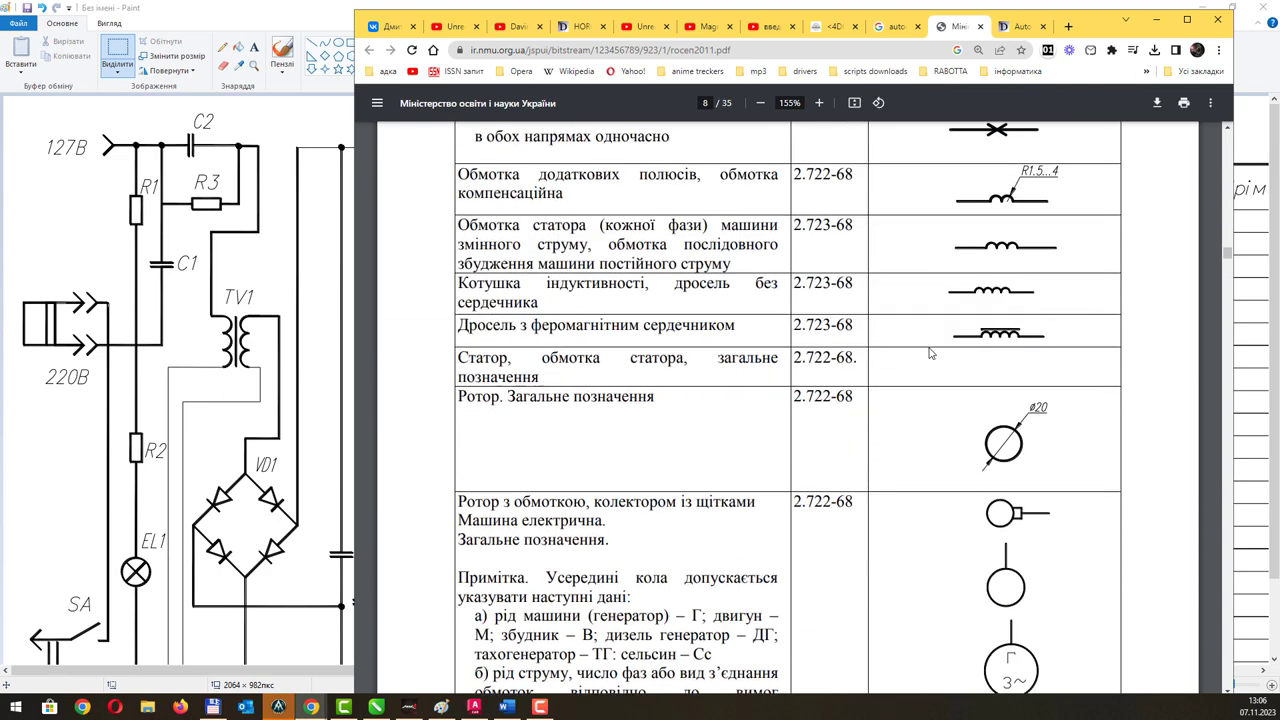
pyautogui.scroll(-3, 930, 353)
pyautogui.scroll(-4, 930, 353)
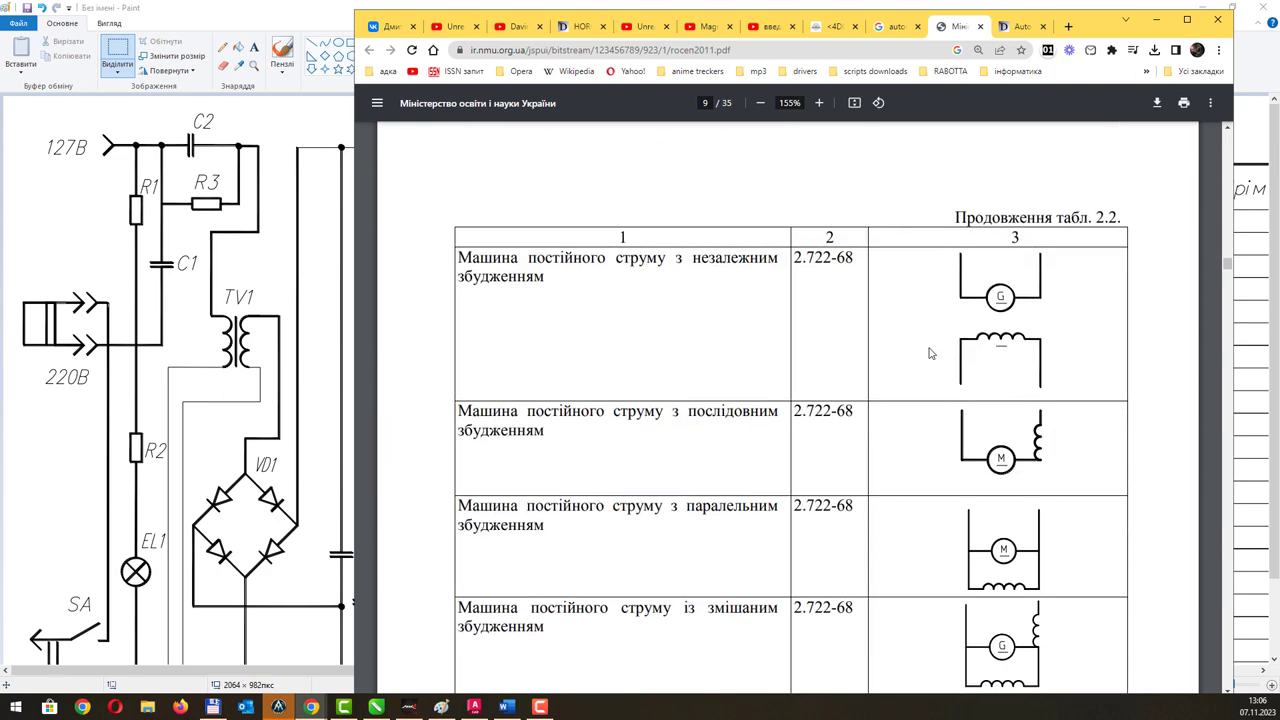
pyautogui.scroll(-5, 930, 353)
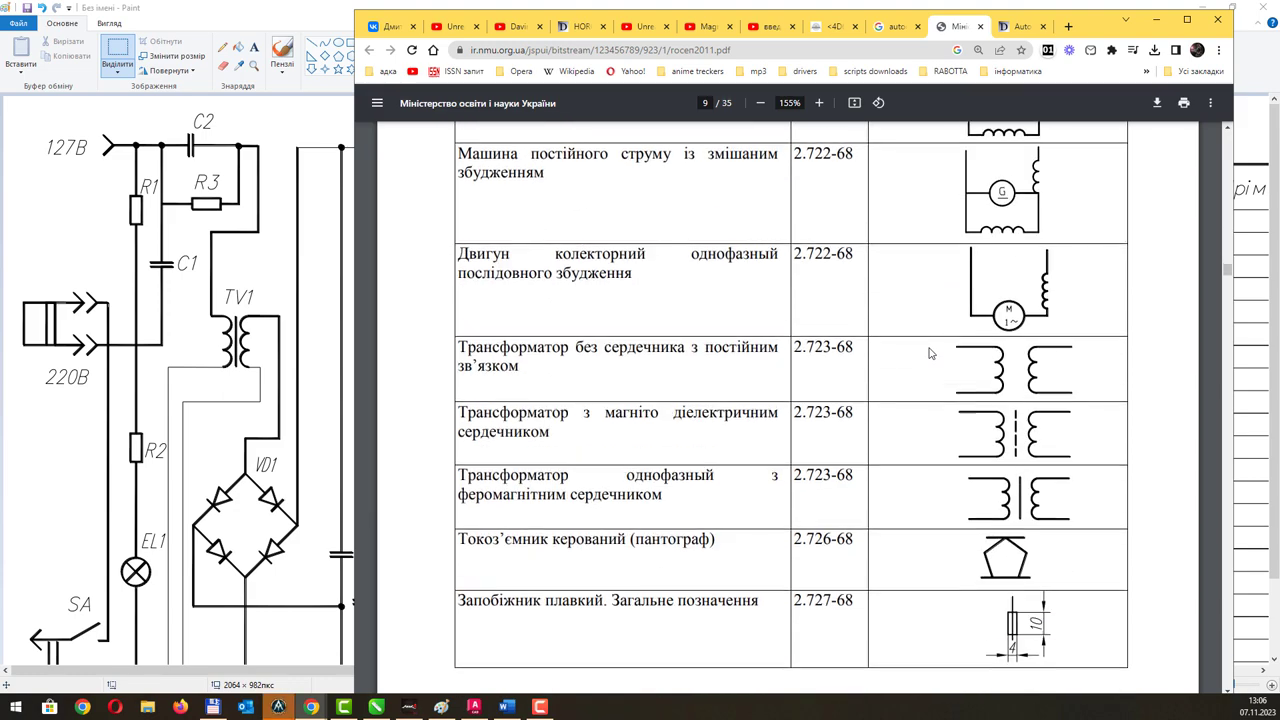
pyautogui.scroll(-4, 930, 353)
pyautogui.scroll(-2, 930, 353)
pyautogui.scroll(-2, 930, 353)
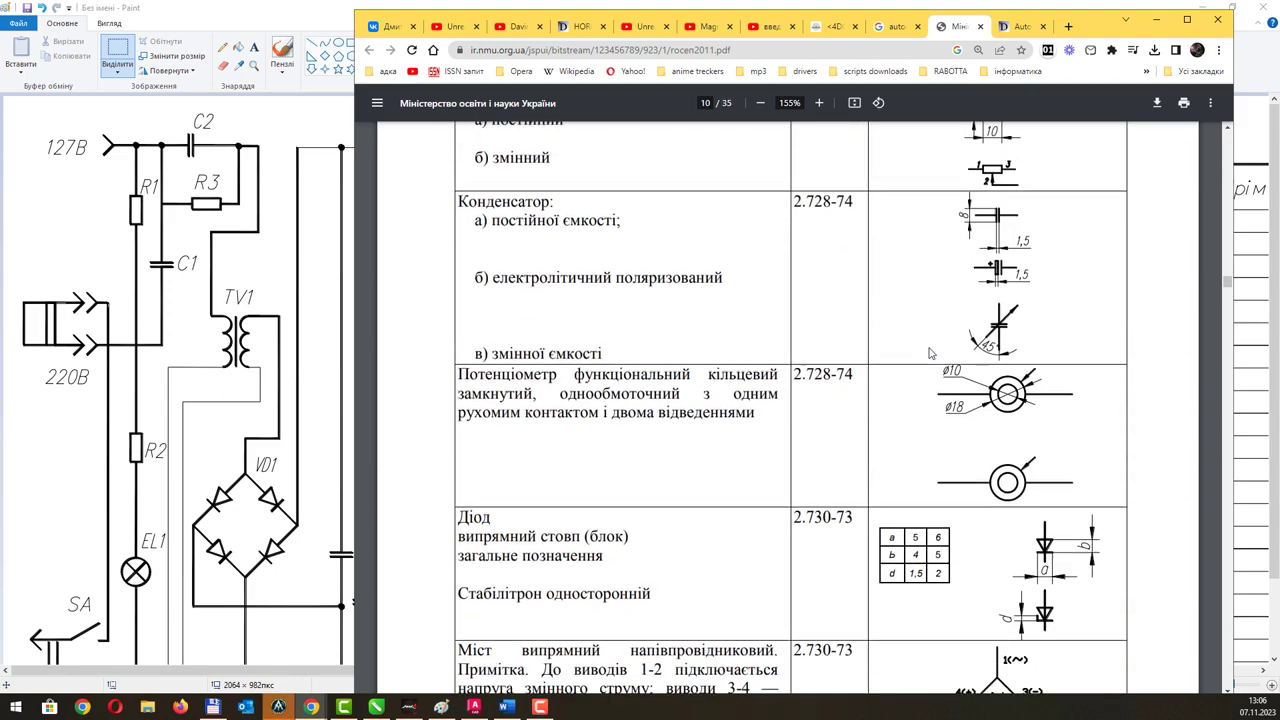
pyautogui.scroll(-3, 930, 353)
pyautogui.scroll(-1, 930, 353)
pyautogui.scroll(-1, 930, 353)
pyautogui.scroll(-3, 930, 353)
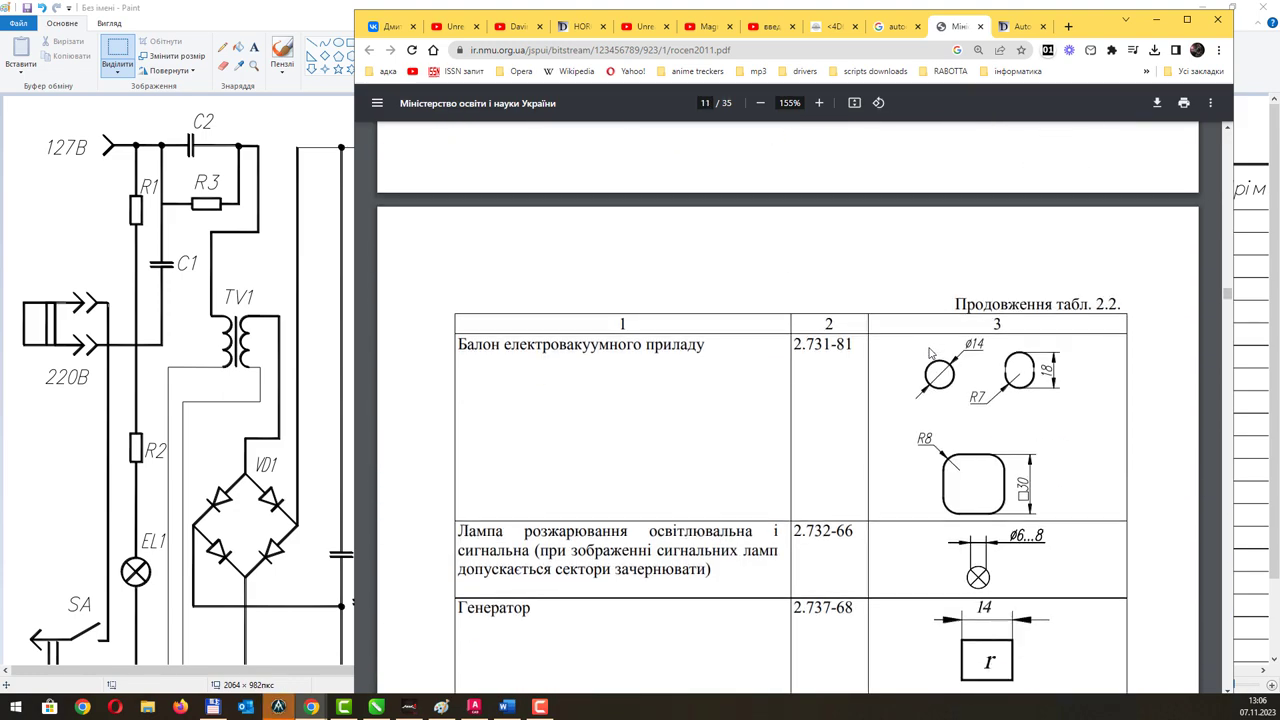
pyautogui.scroll(-3, 930, 353)
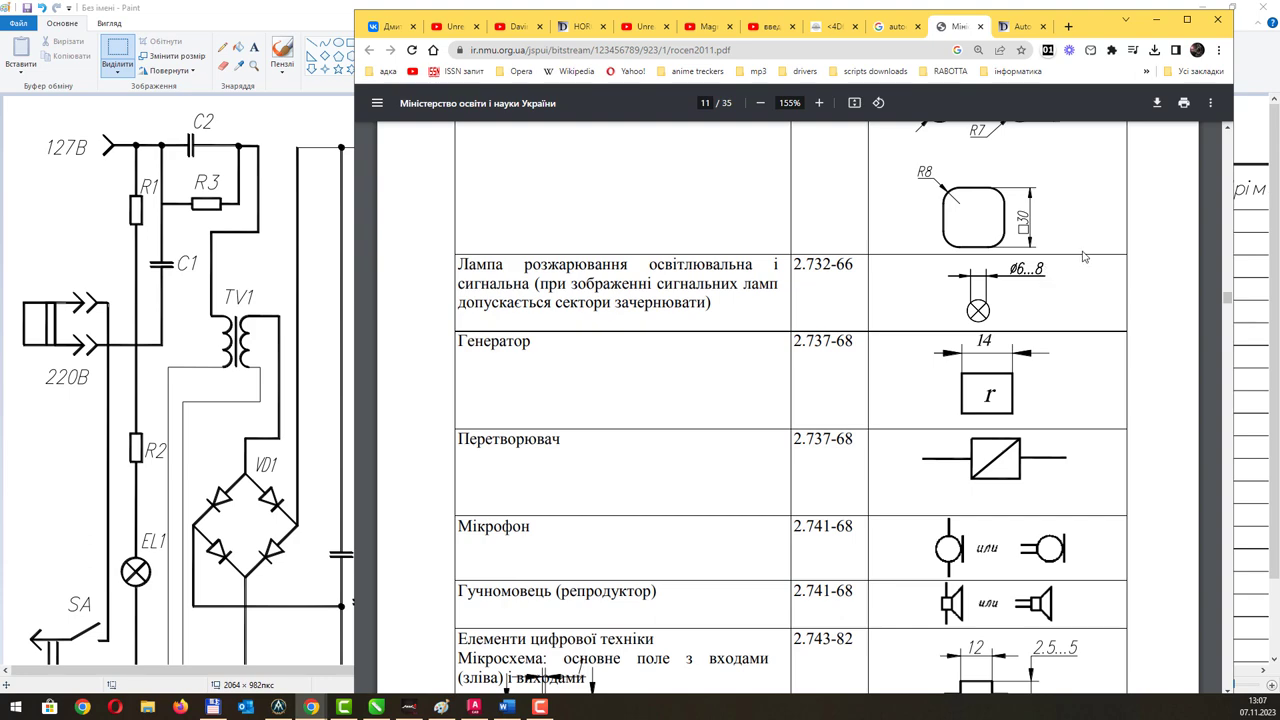
# Minimize Chrome and Paint to bring the AutoCAD drawing back.
pyautogui.click(1156, 19)
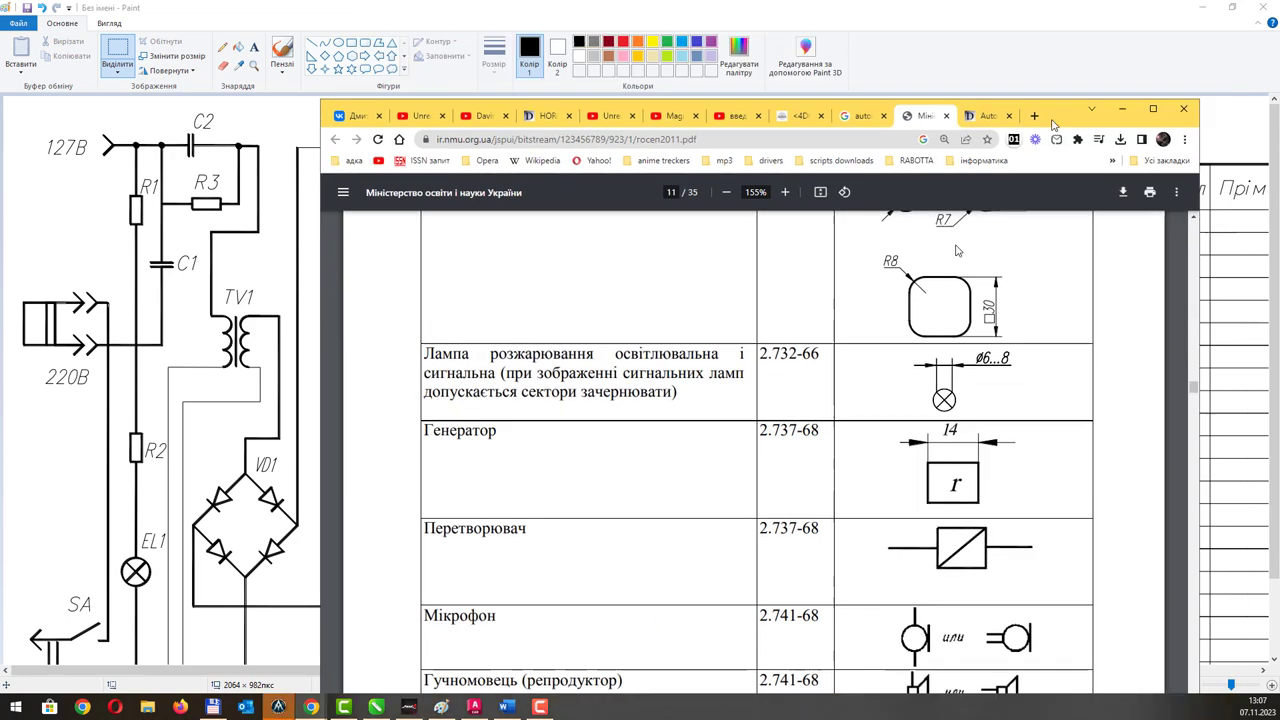
pyautogui.moveTo(1064, 18); pyautogui.dragTo(284, 158)
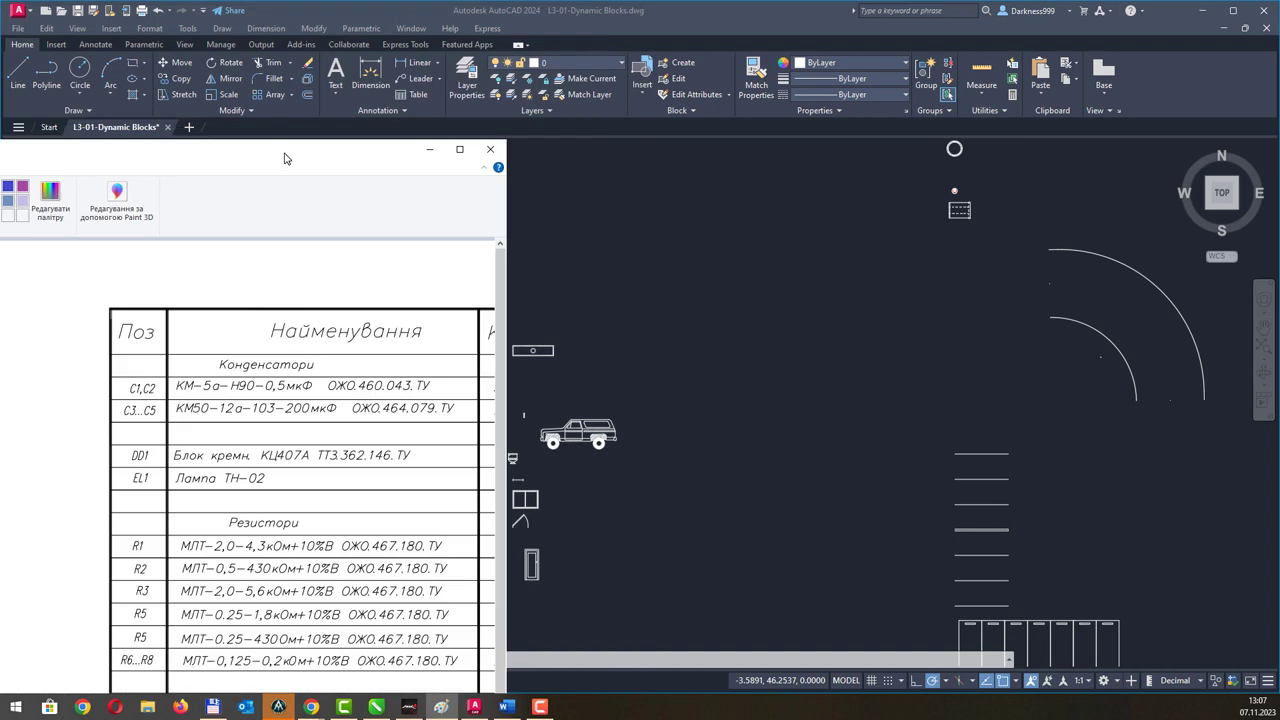
pyautogui.click(429, 149)
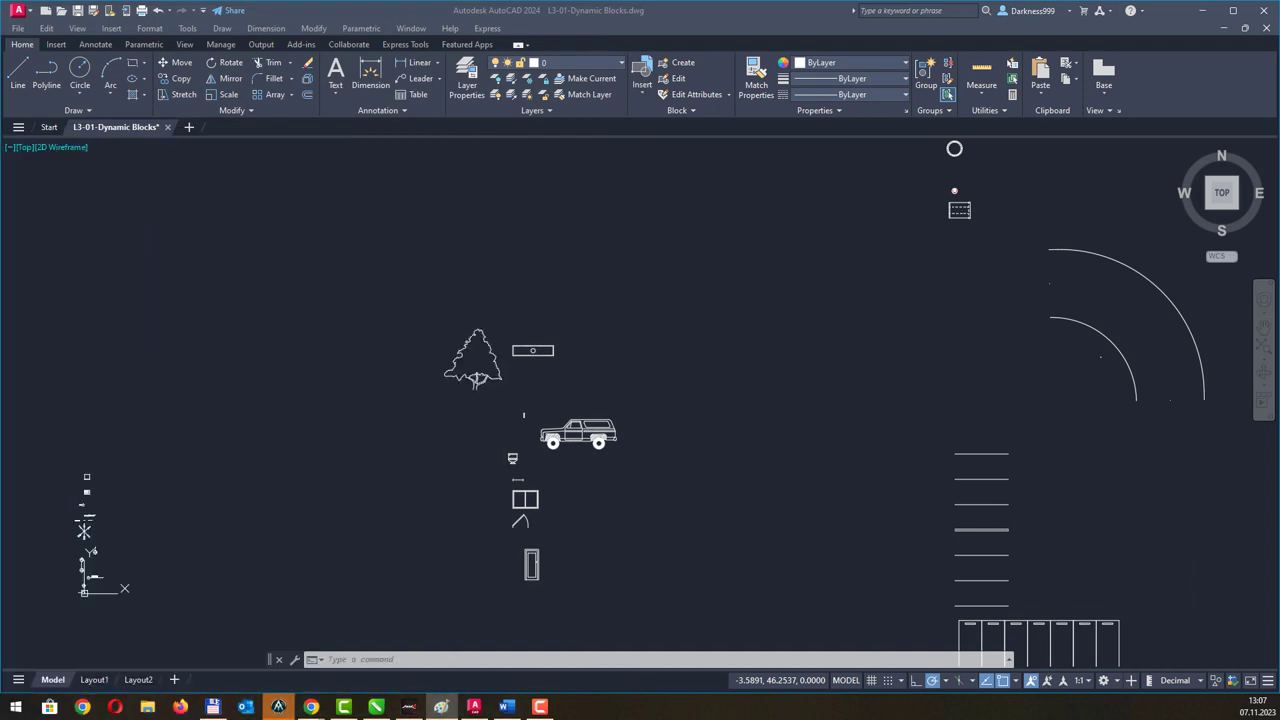
# Close L3-01-Dynamic Blocks discarding changes, and create Drawing1 from ШаблонА4.dwt.
pyautogui.click(168, 133)
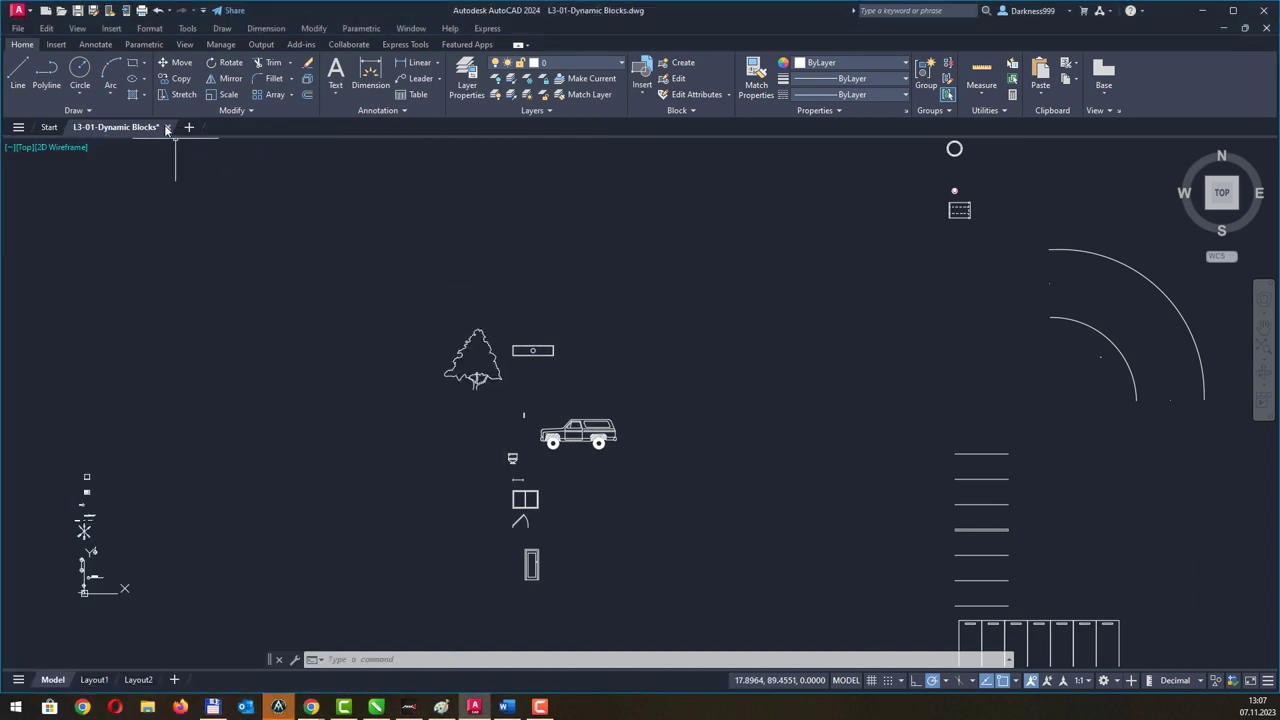
pyautogui.click(167, 127)
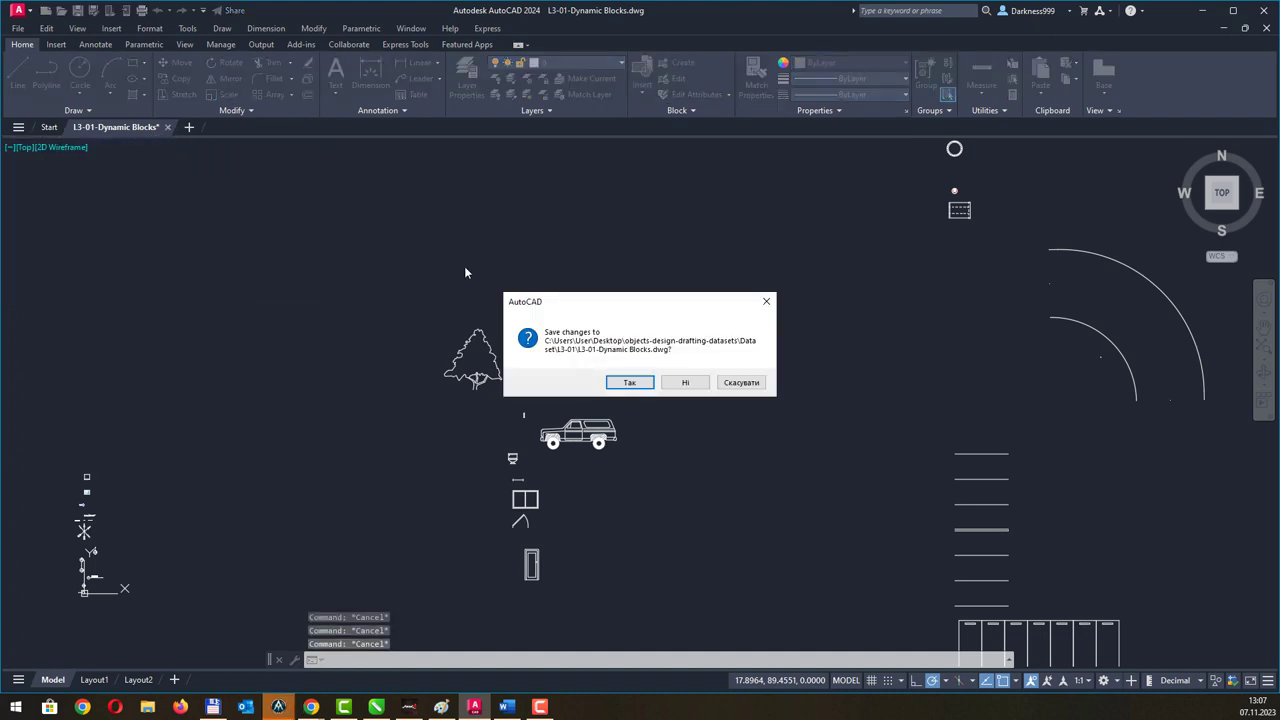
pyautogui.click(685, 385)
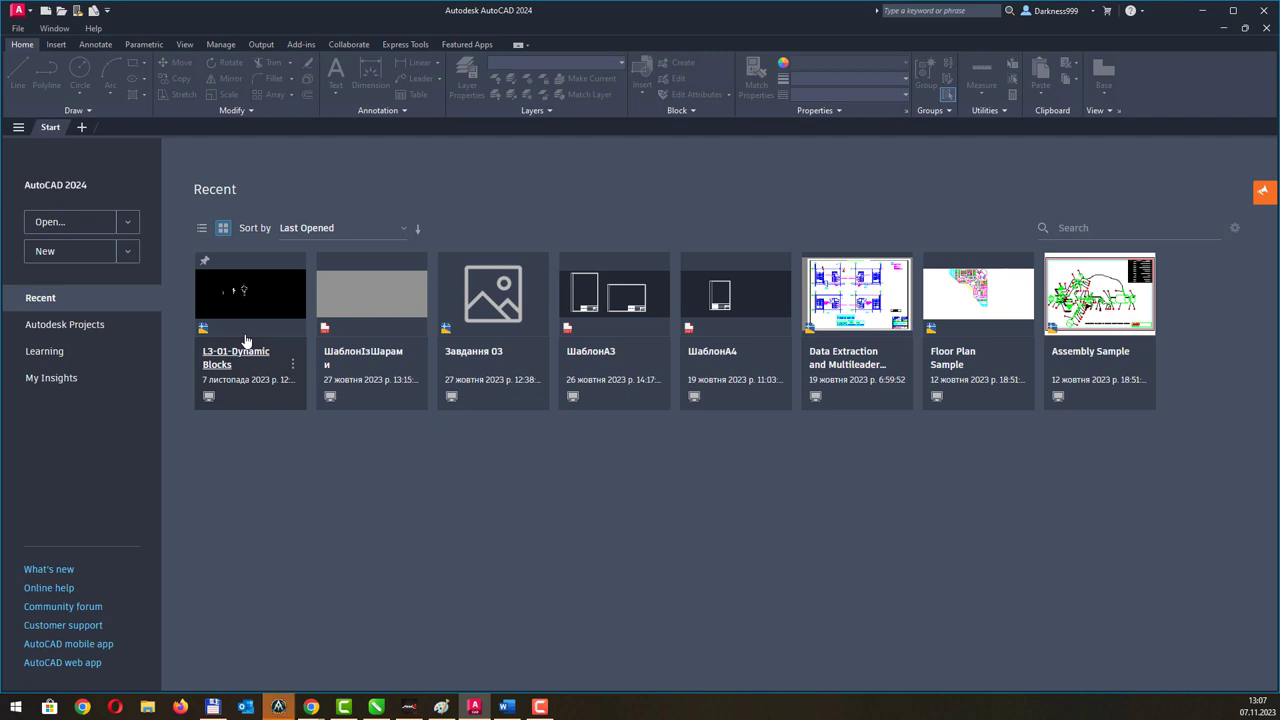
pyautogui.click(128, 252)
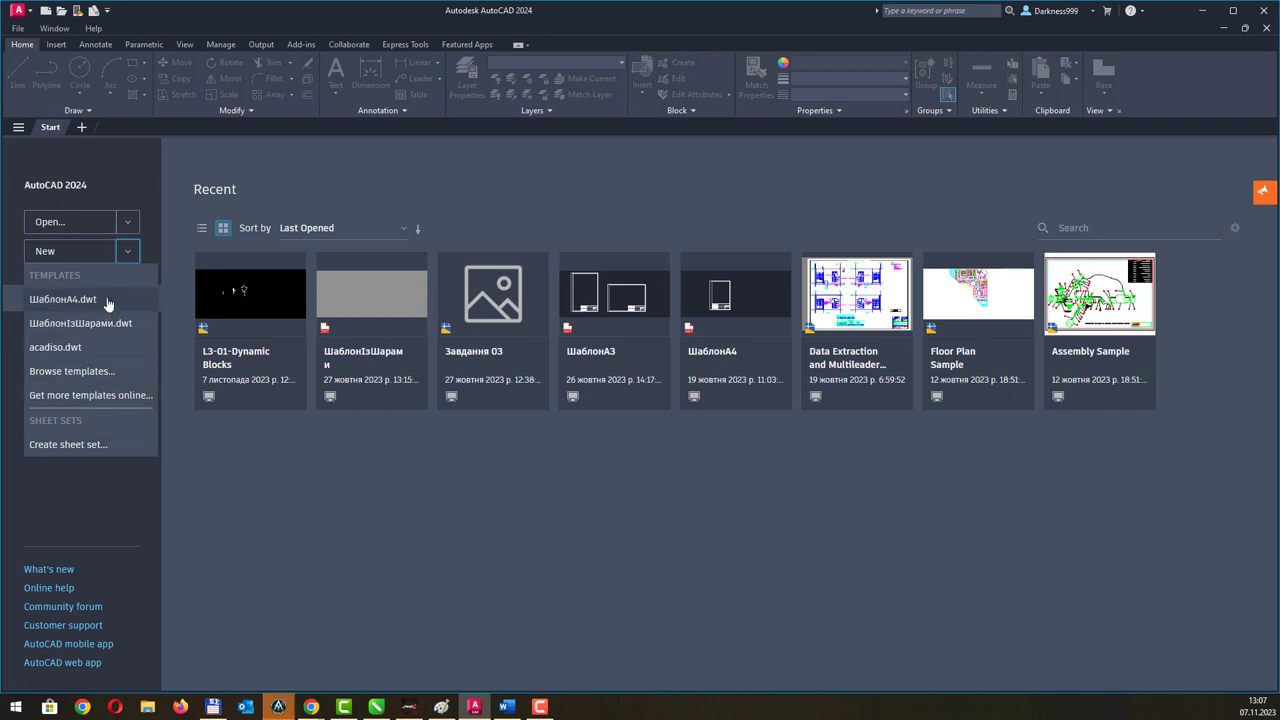
pyautogui.click(62, 299)
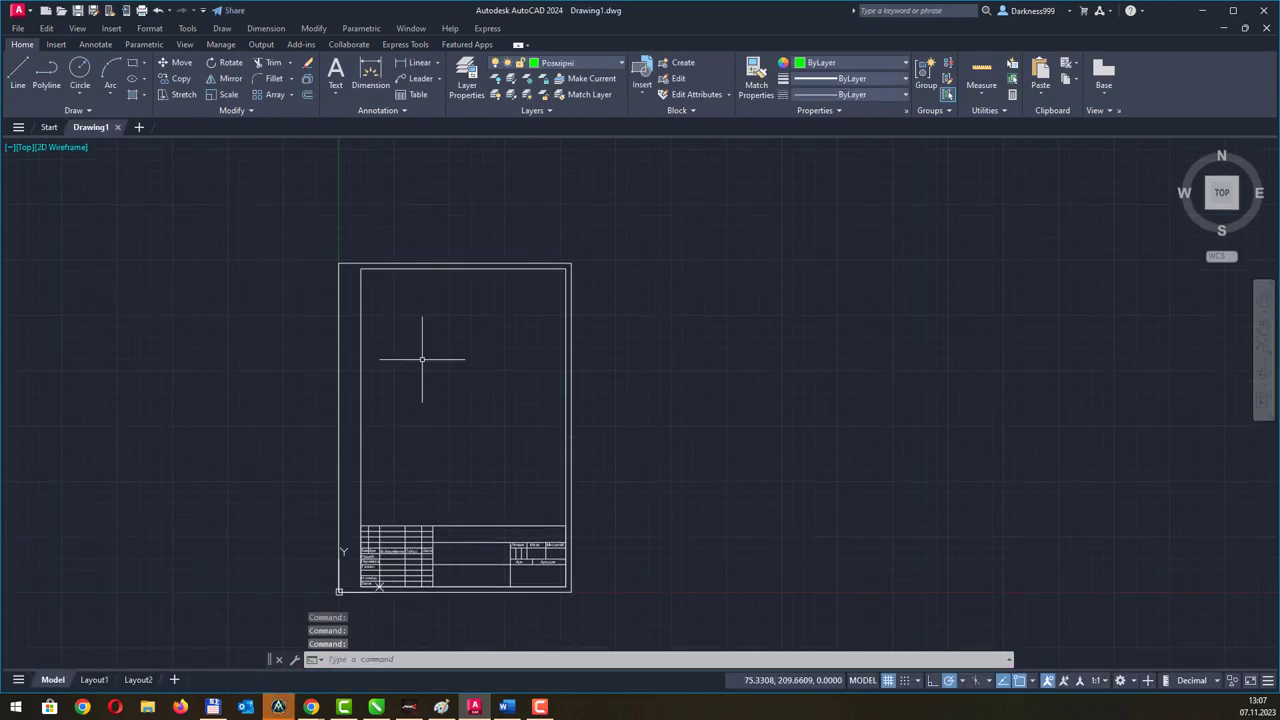
# Change the current layer from Розмірні to Основні and pan to empty space beside the frame.
pyautogui.moveTo(722, 339); pyautogui.dragTo(606, 331, button='middle')
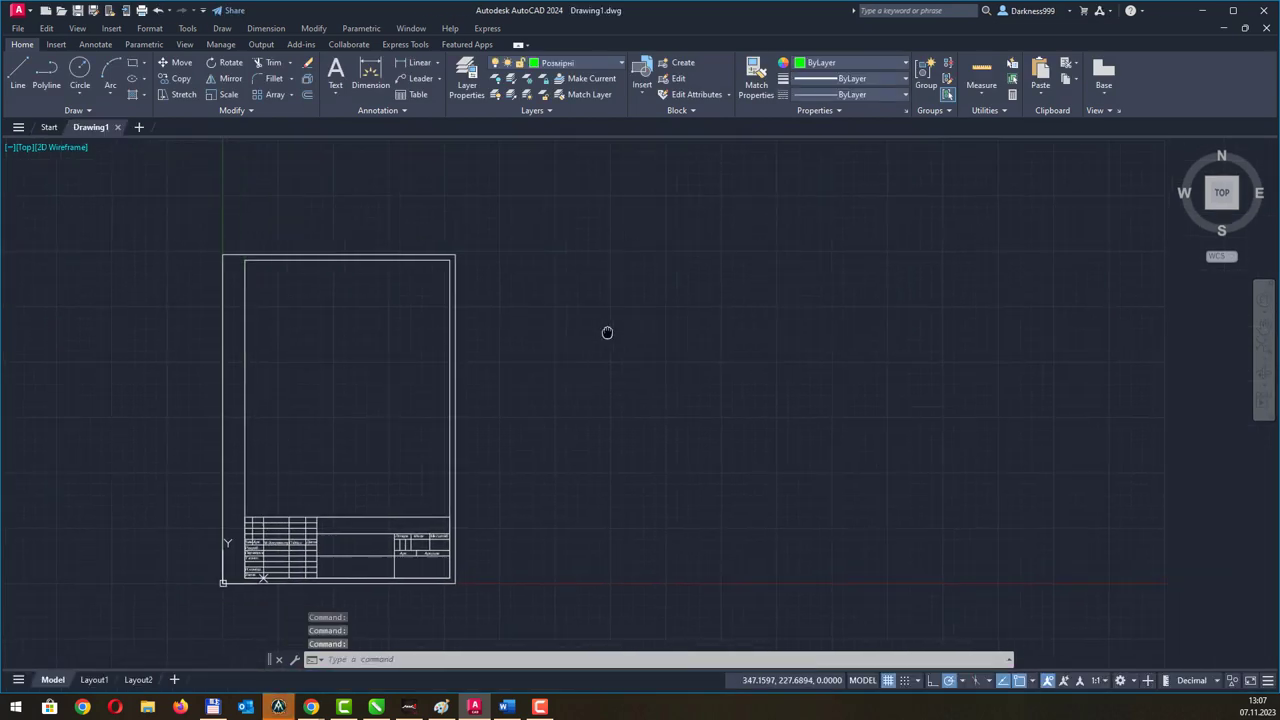
pyautogui.click(641, 92)
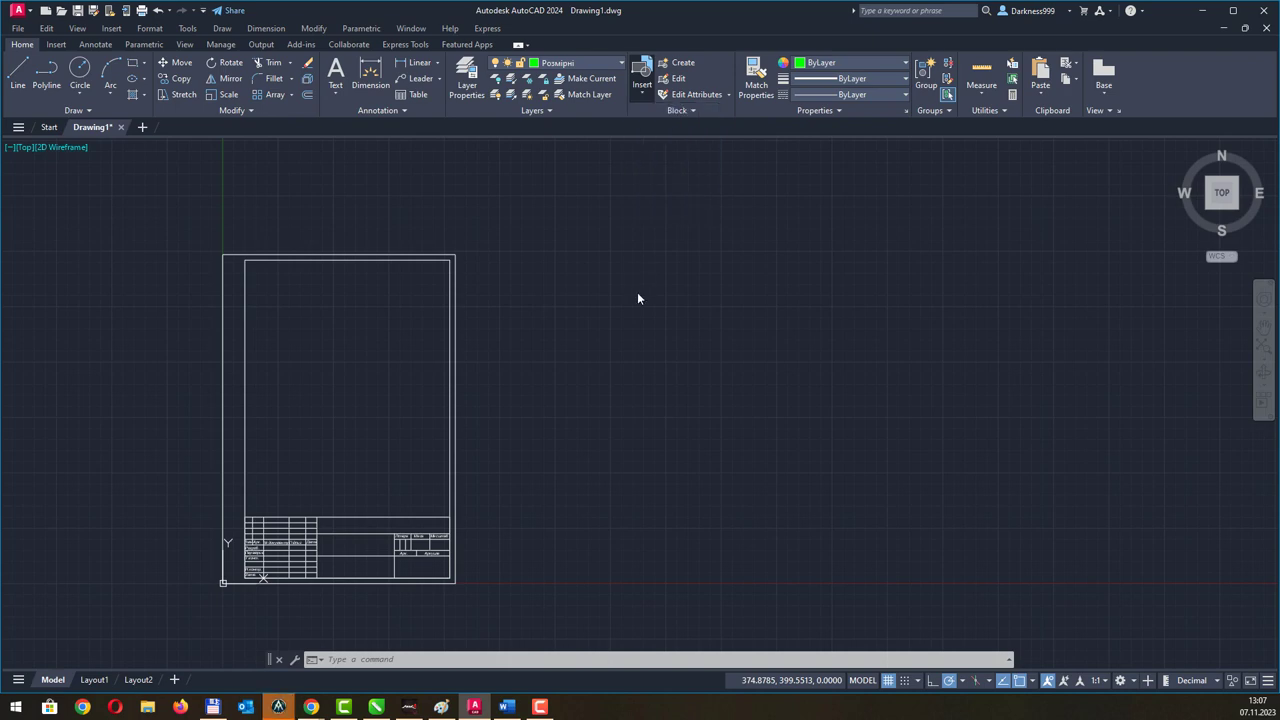
pyautogui.click(606, 70)
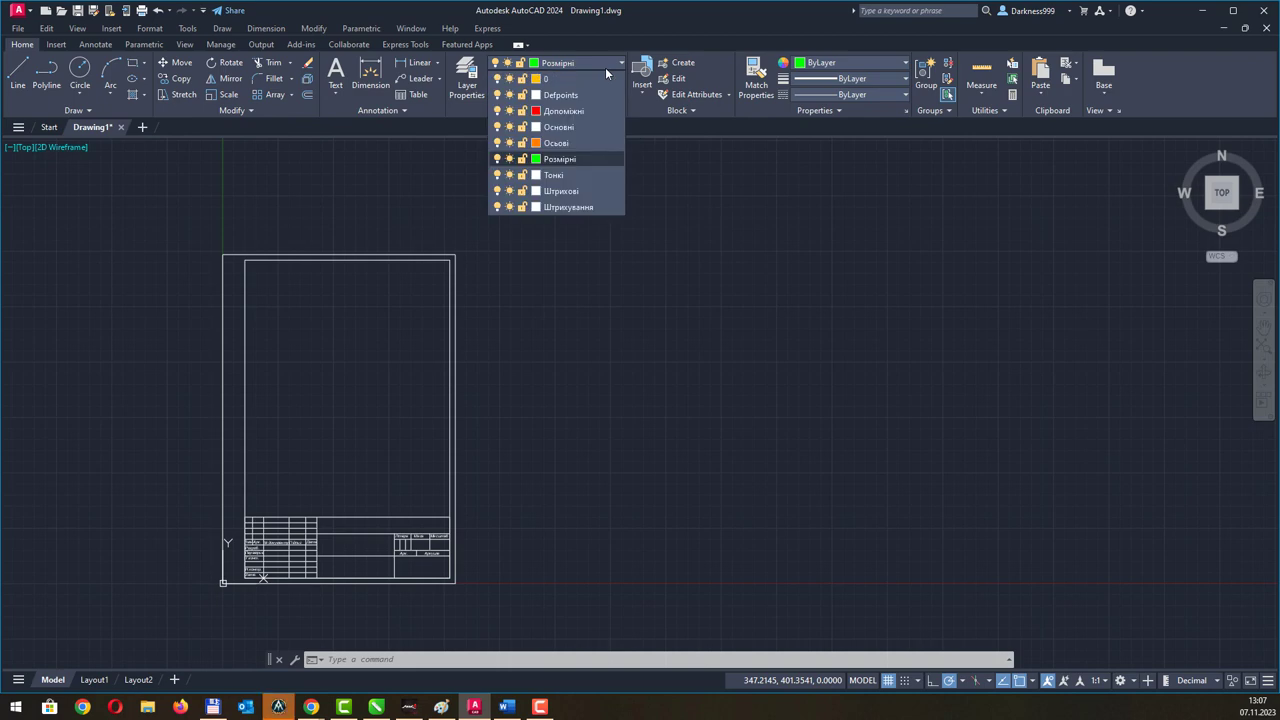
pyautogui.click(571, 130)
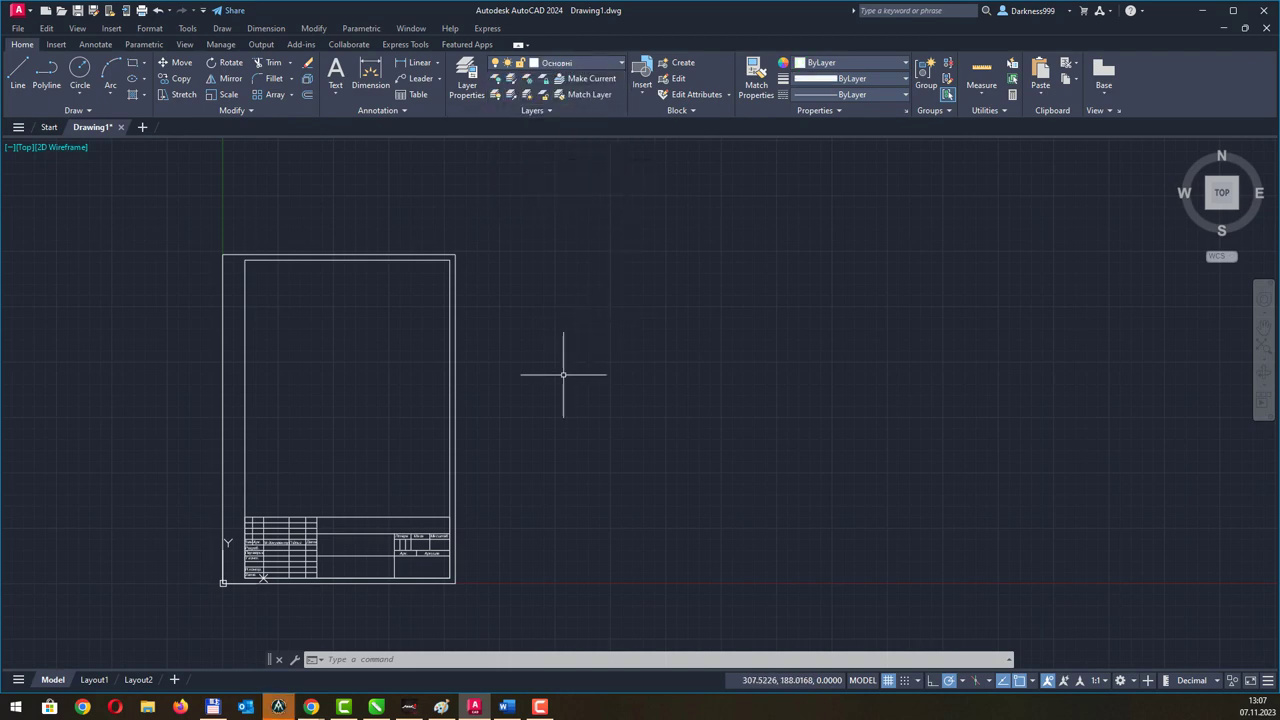
pyautogui.scroll(1, 556, 410)
pyautogui.scroll(1, 586, 406)
pyautogui.scroll(1, 591, 400)
pyautogui.scroll(1, 591, 403)
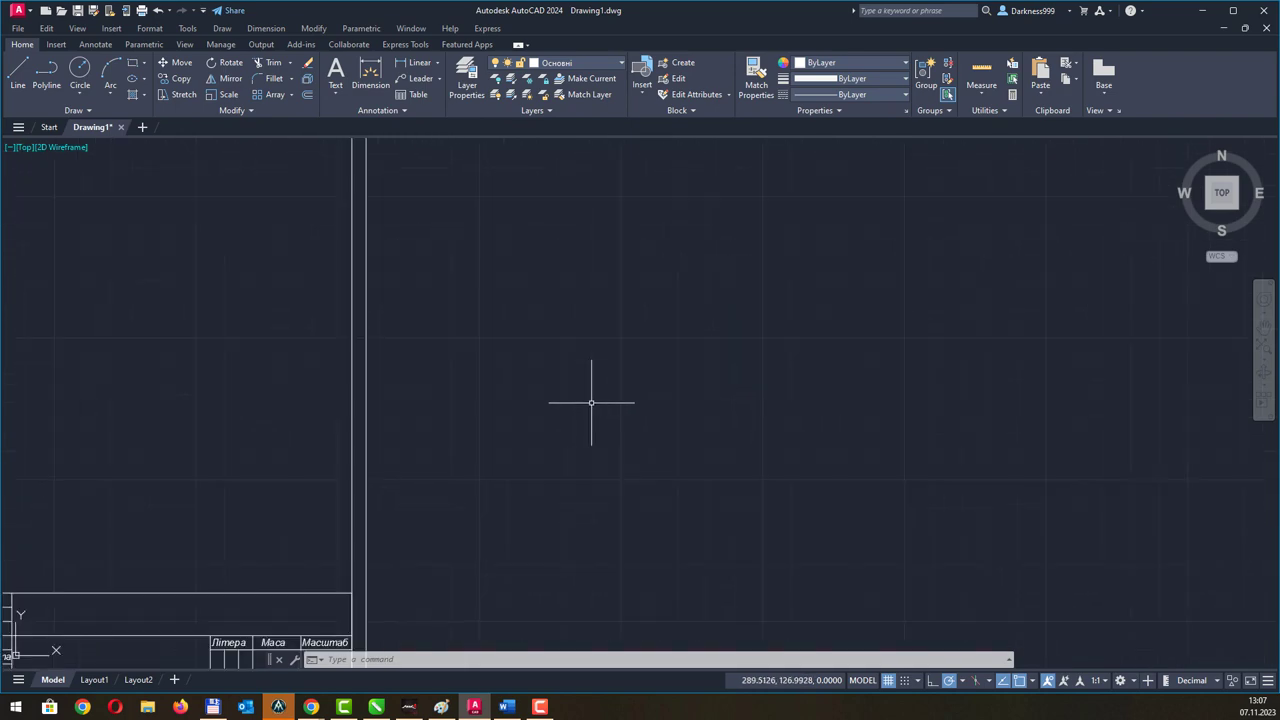
pyautogui.moveTo(591, 403); pyautogui.dragTo(517, 346, button='middle')
pyautogui.moveTo(549, 443)
pyautogui.mouseDown(button='middle')
pyautogui.moveTo(551, 383)
pyautogui.moveTo(566, 448)
pyautogui.mouseUp(button='middle')
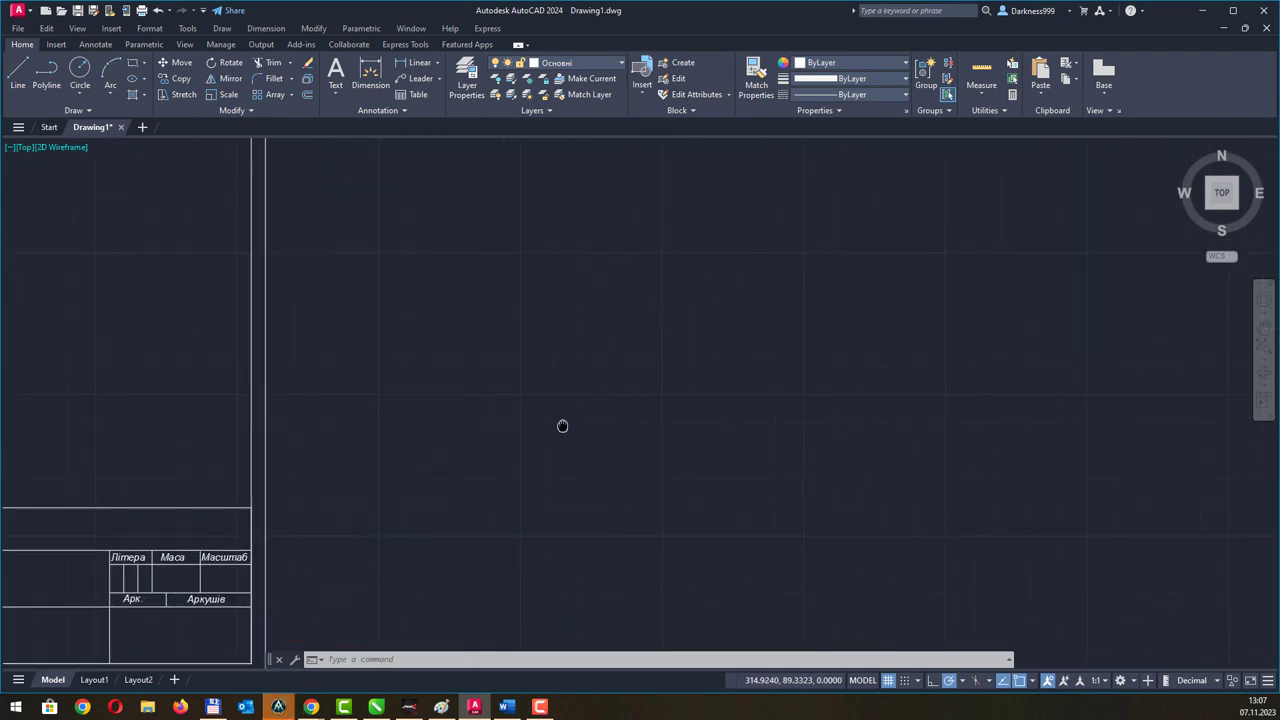
# Draw a diameter-8 circle in the empty area and select it to confirm radius 4.
pyautogui.click(80, 68)
pyautogui.click(548, 416)
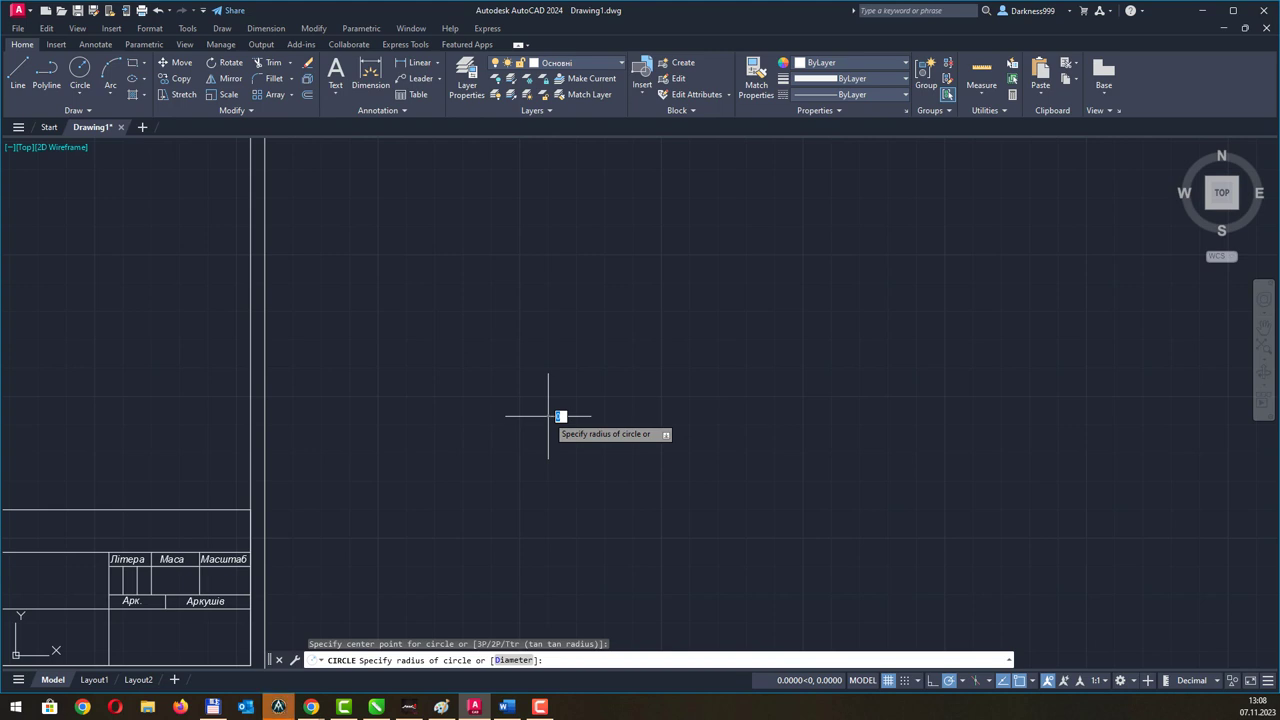
pyautogui.write('d')
pyautogui.press('Return')
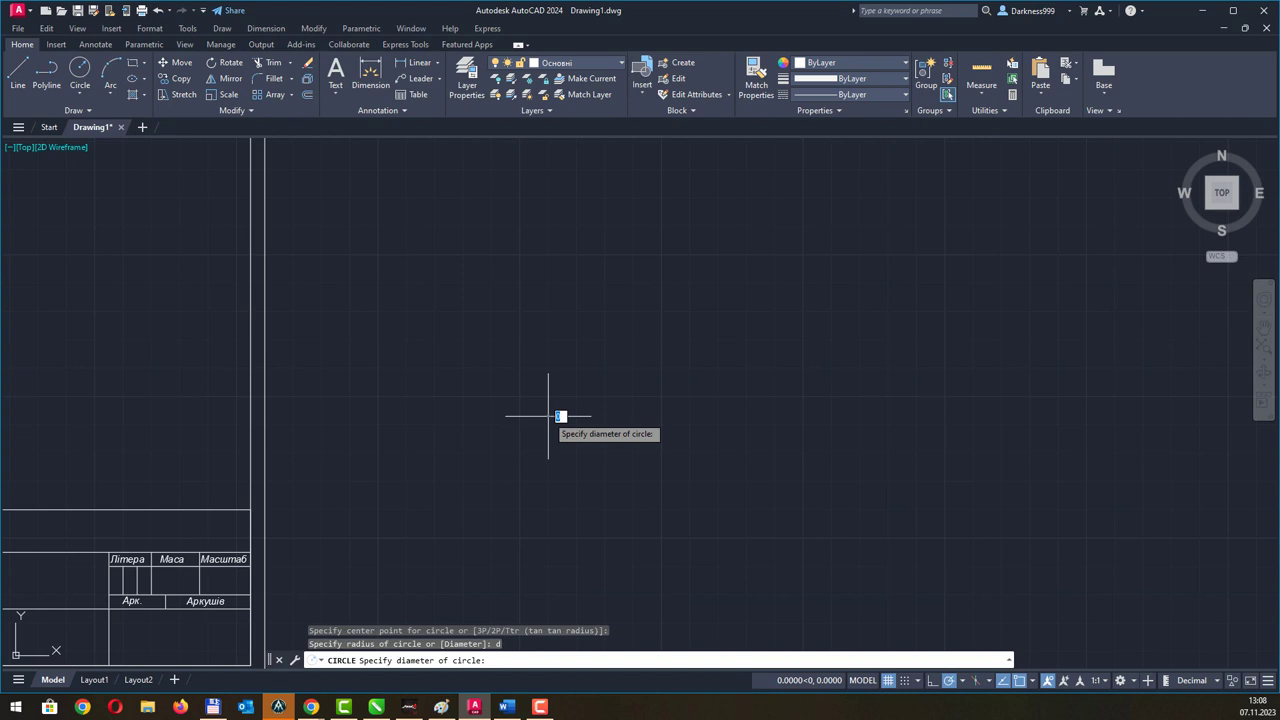
pyautogui.write('8')
pyautogui.press('Return')
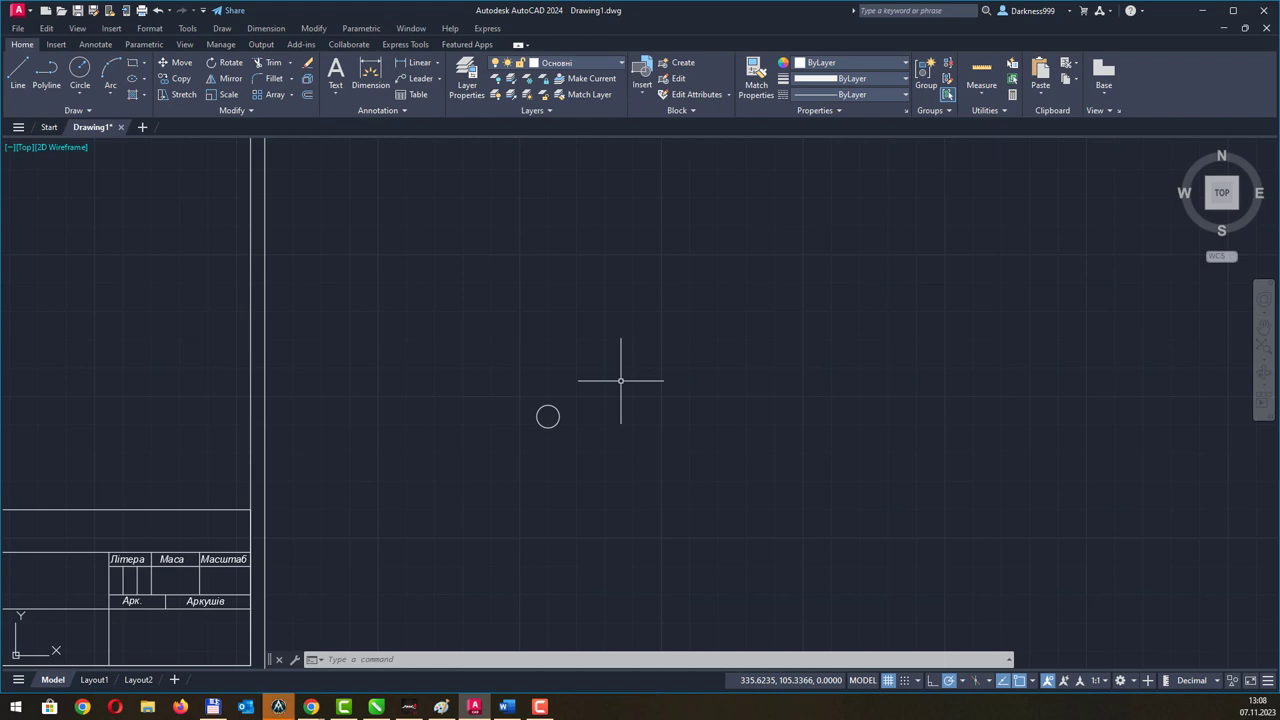
pyautogui.scroll(4, 546, 414)
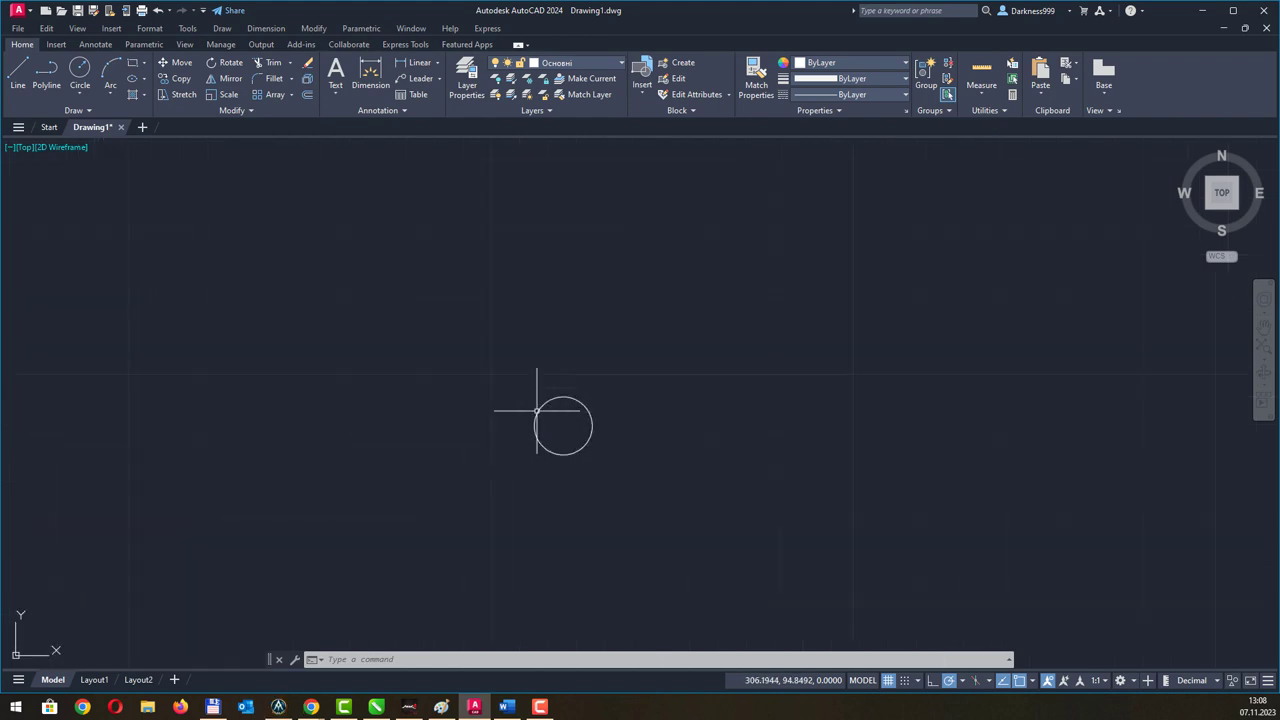
pyautogui.click(591, 420)
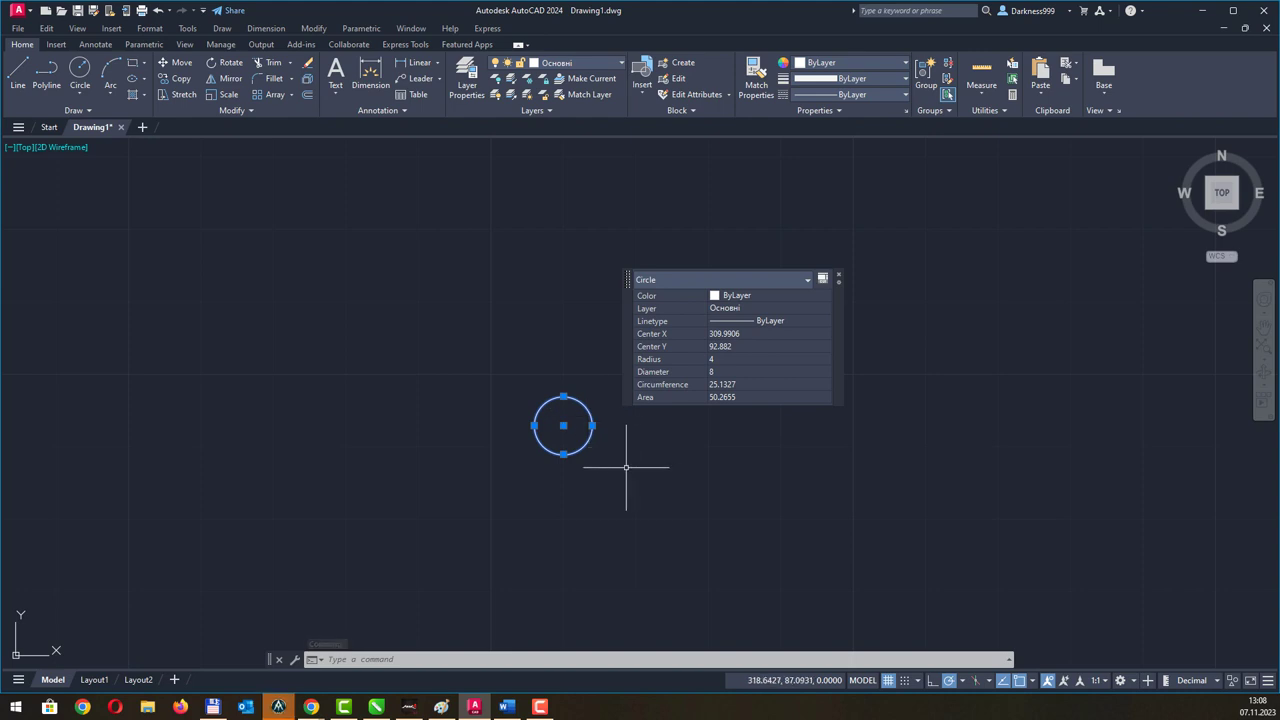
# Draw a horizontal line across the circle from its left edge to its right edge.
pyautogui.click(18, 75)
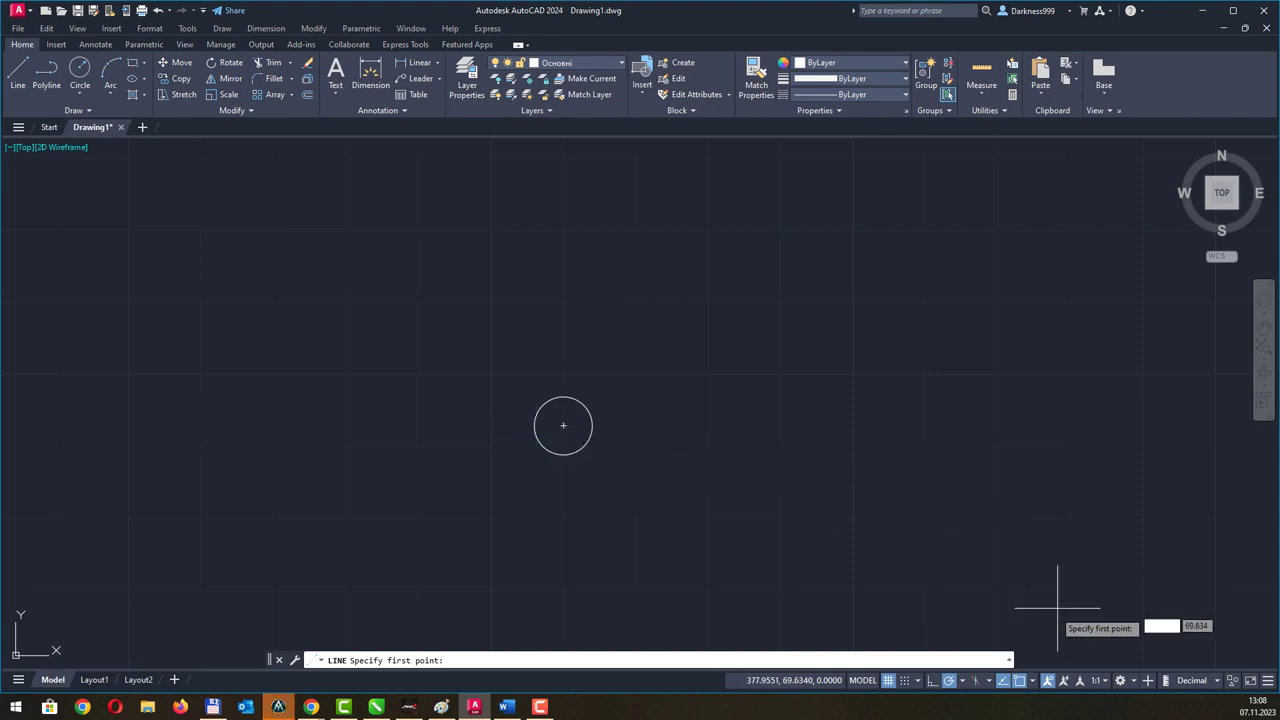
pyautogui.click(1032, 681)
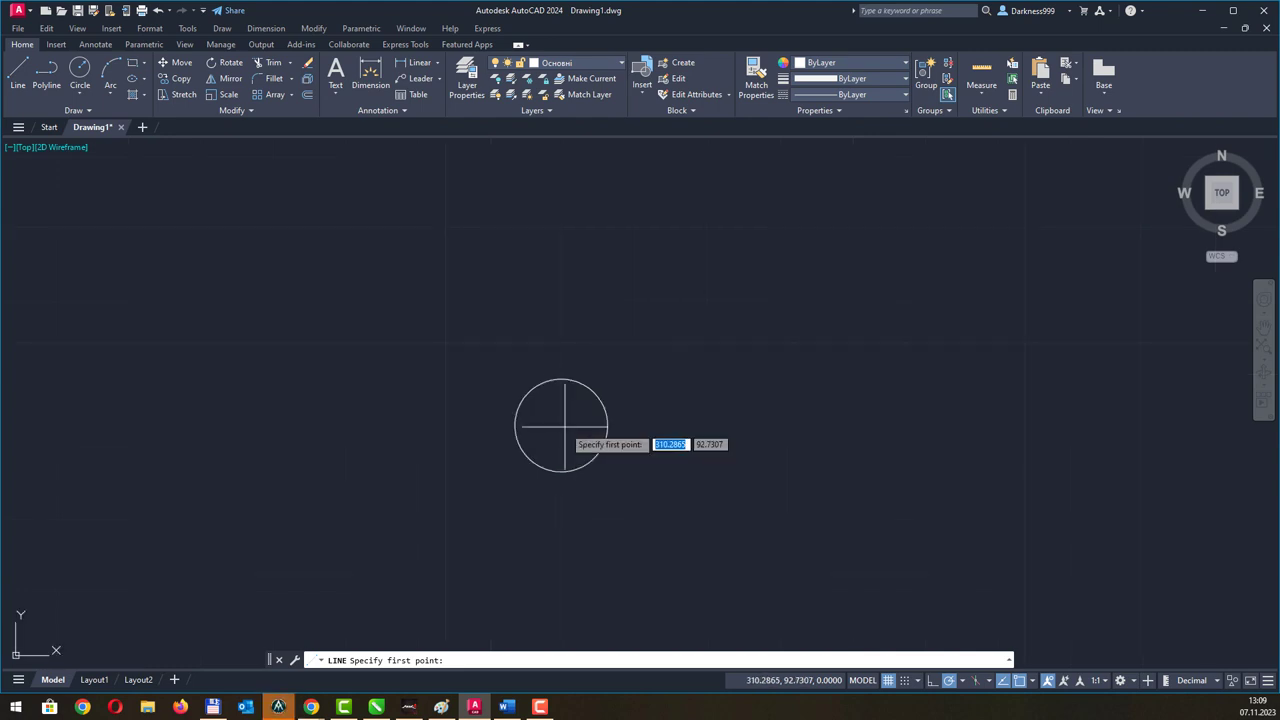
pyautogui.click(589, 387)
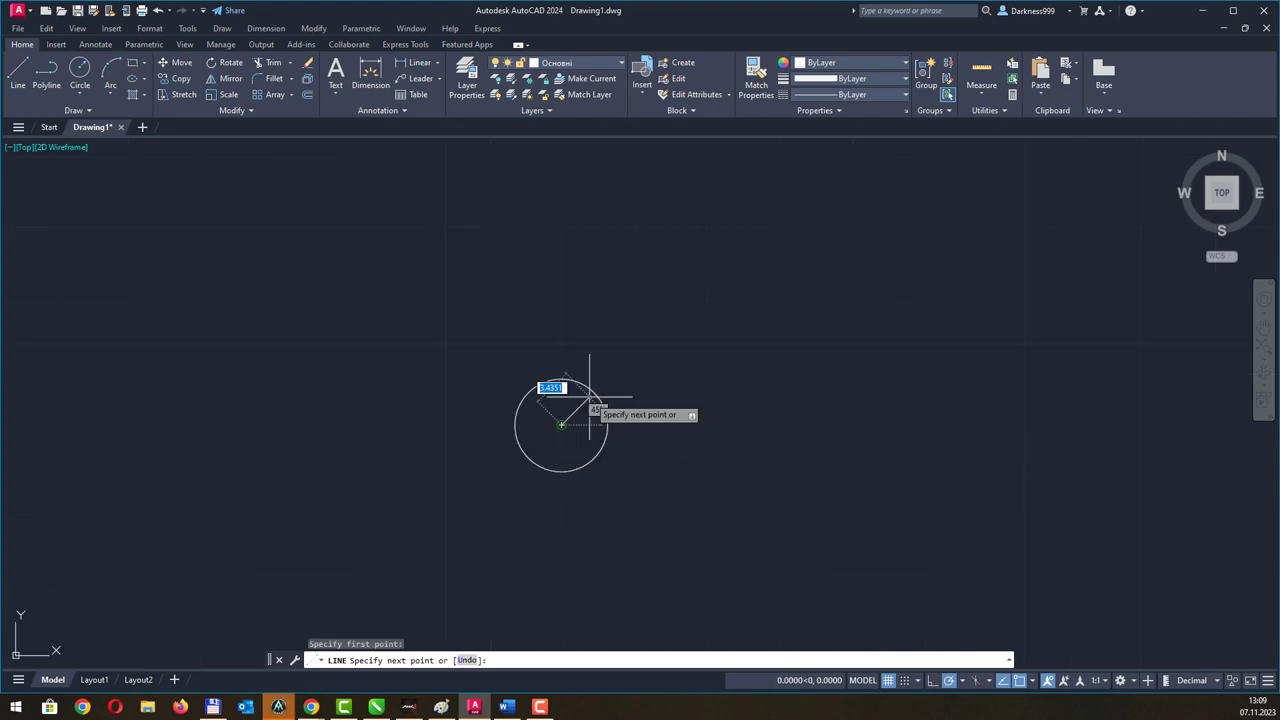
pyautogui.click(632, 425)
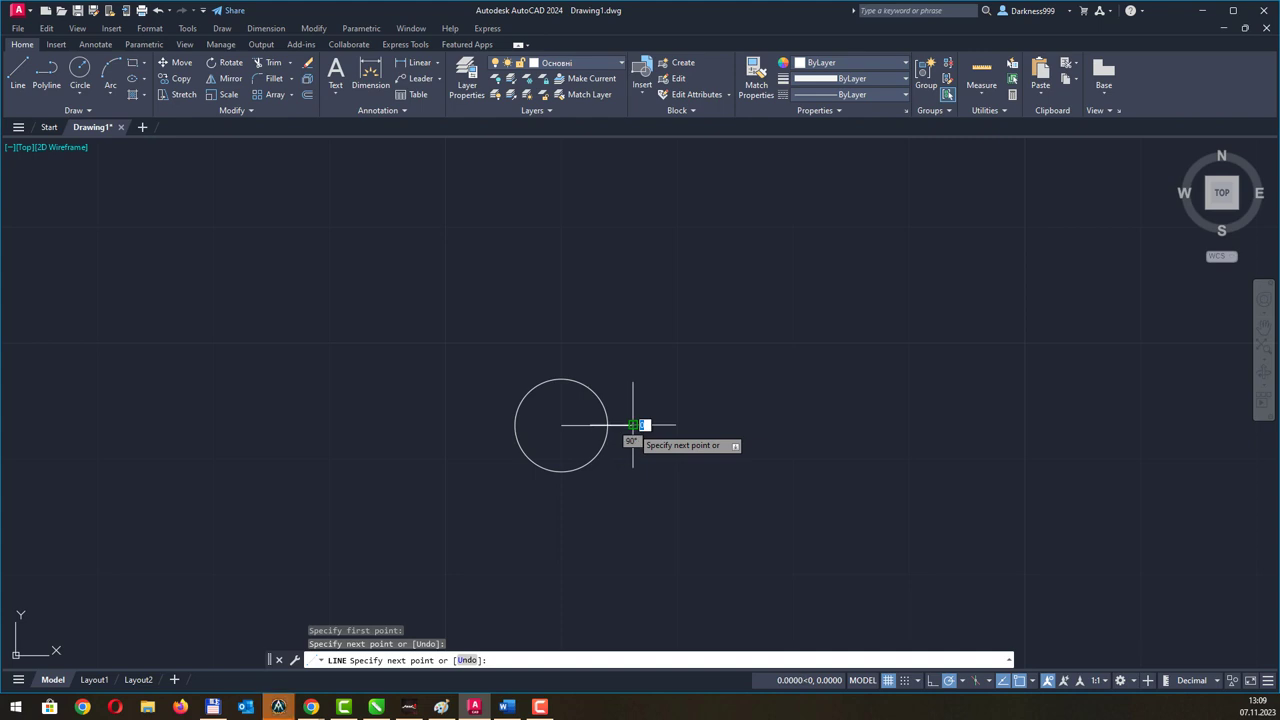
pyautogui.press('Escape')
pyautogui.click(565, 425)
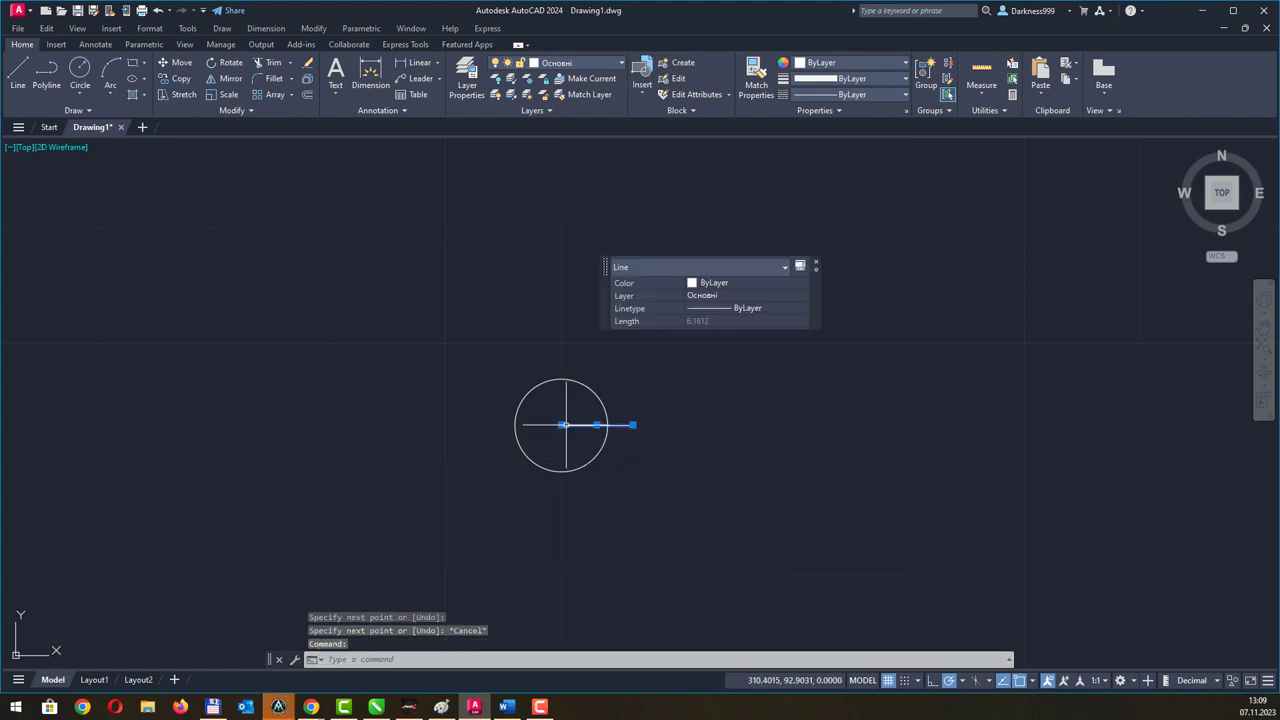
pyautogui.click(561, 425)
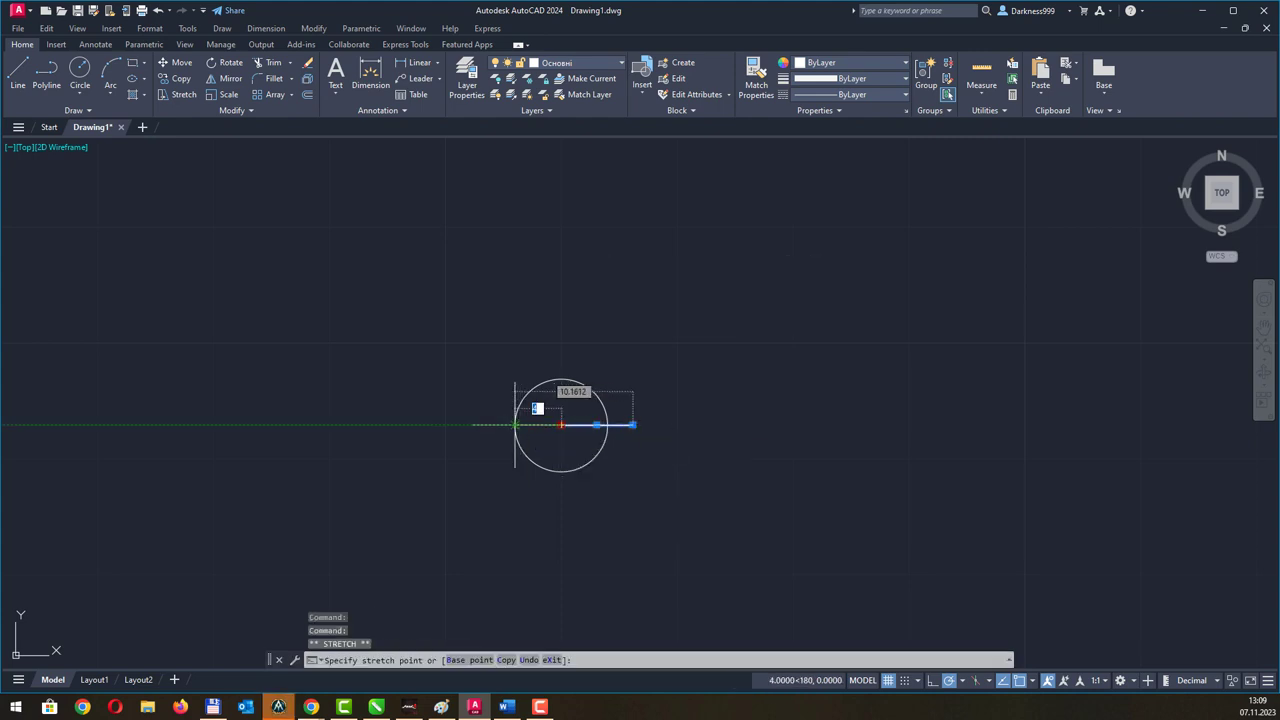
pyautogui.click(514, 425)
pyautogui.click(632, 425)
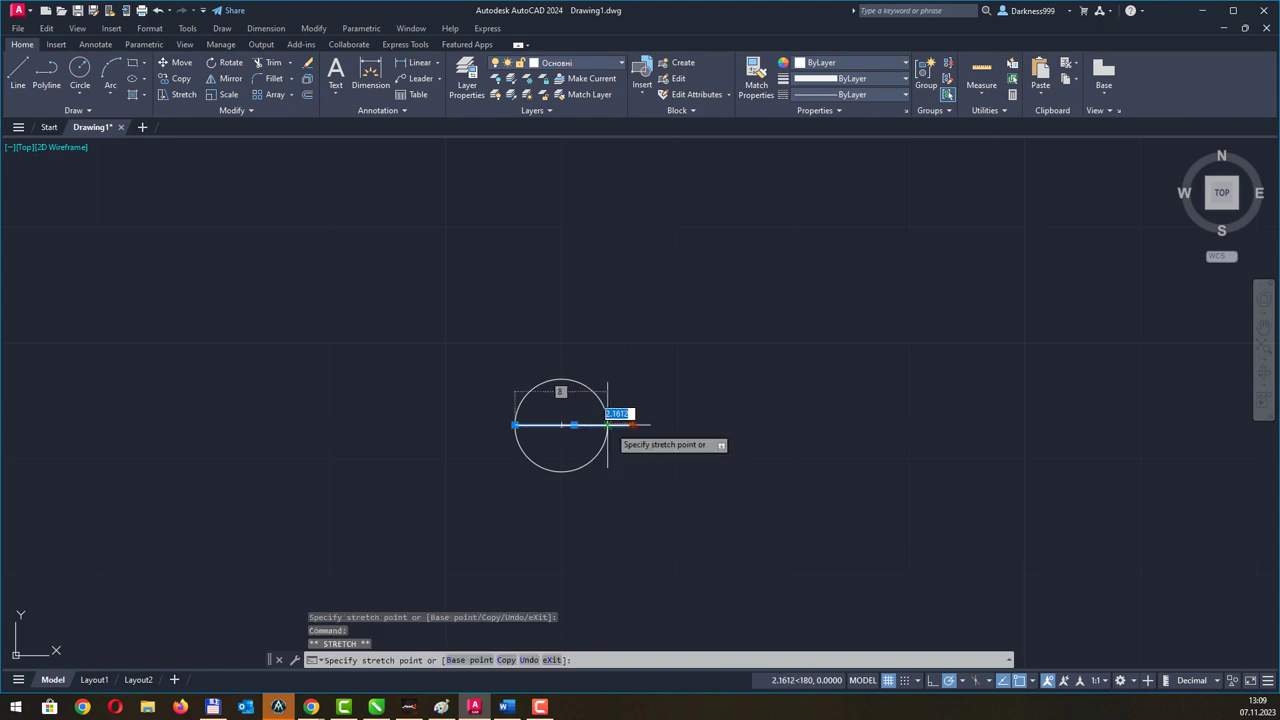
pyautogui.click(607, 425)
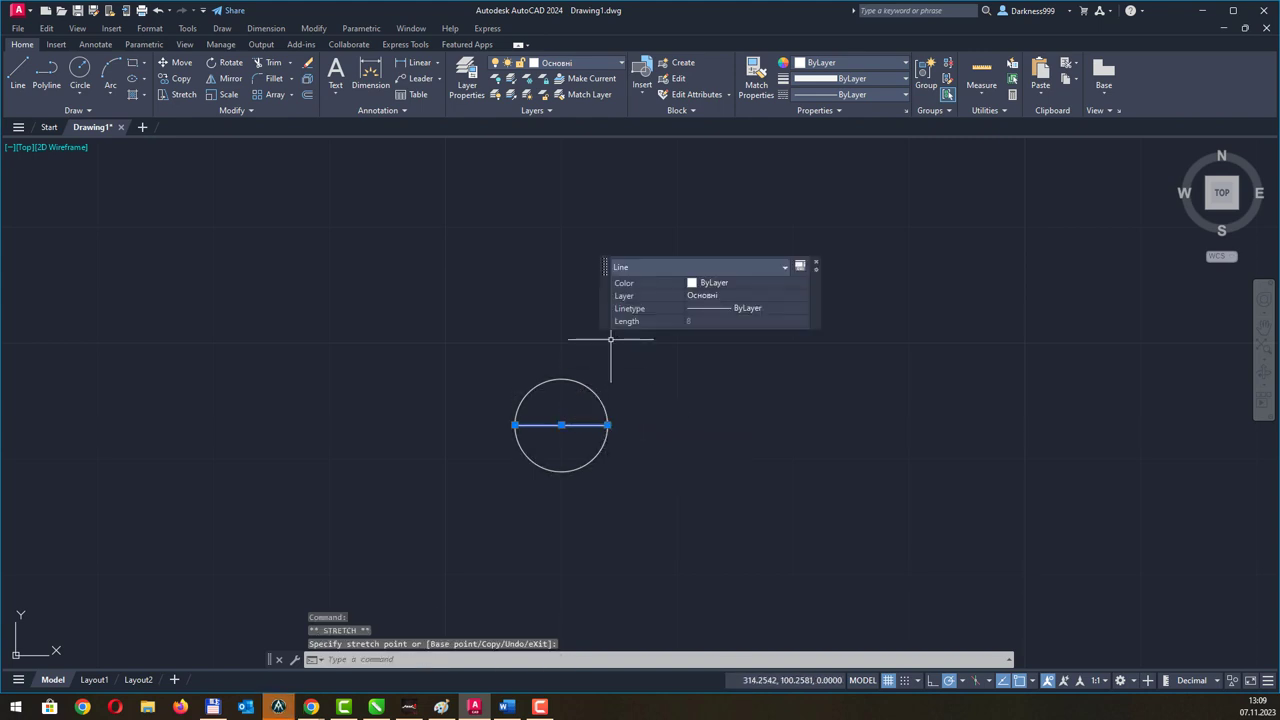
# Add a vertical line spanning the circle from top to bottom edge.
pyautogui.write('l')
pyautogui.press('Return')
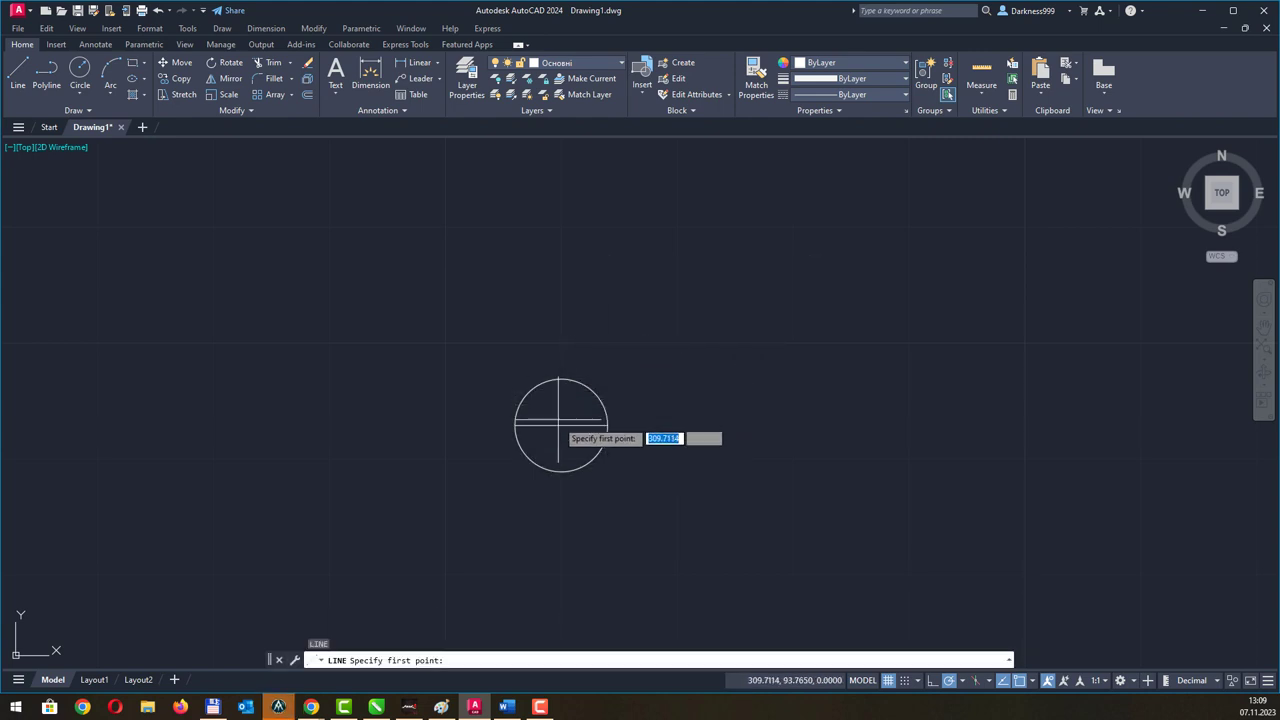
pyautogui.click(561, 425)
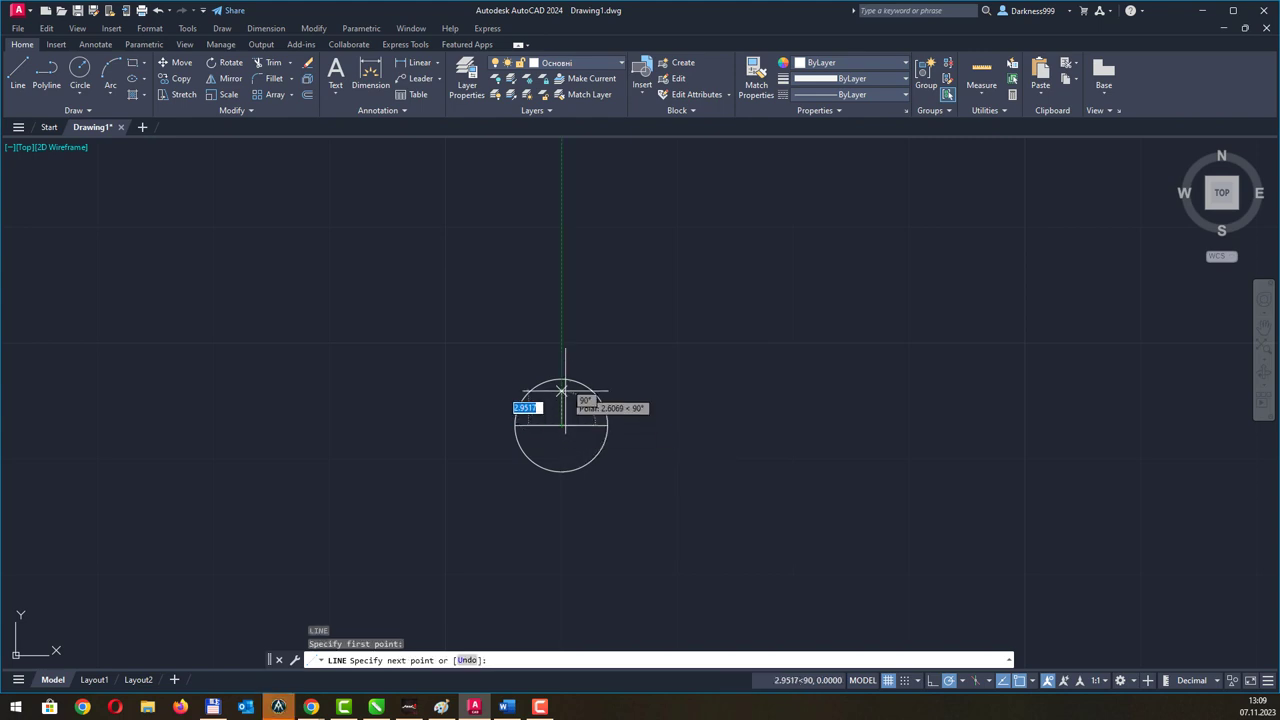
pyautogui.click(561, 380)
pyautogui.press('Escape')
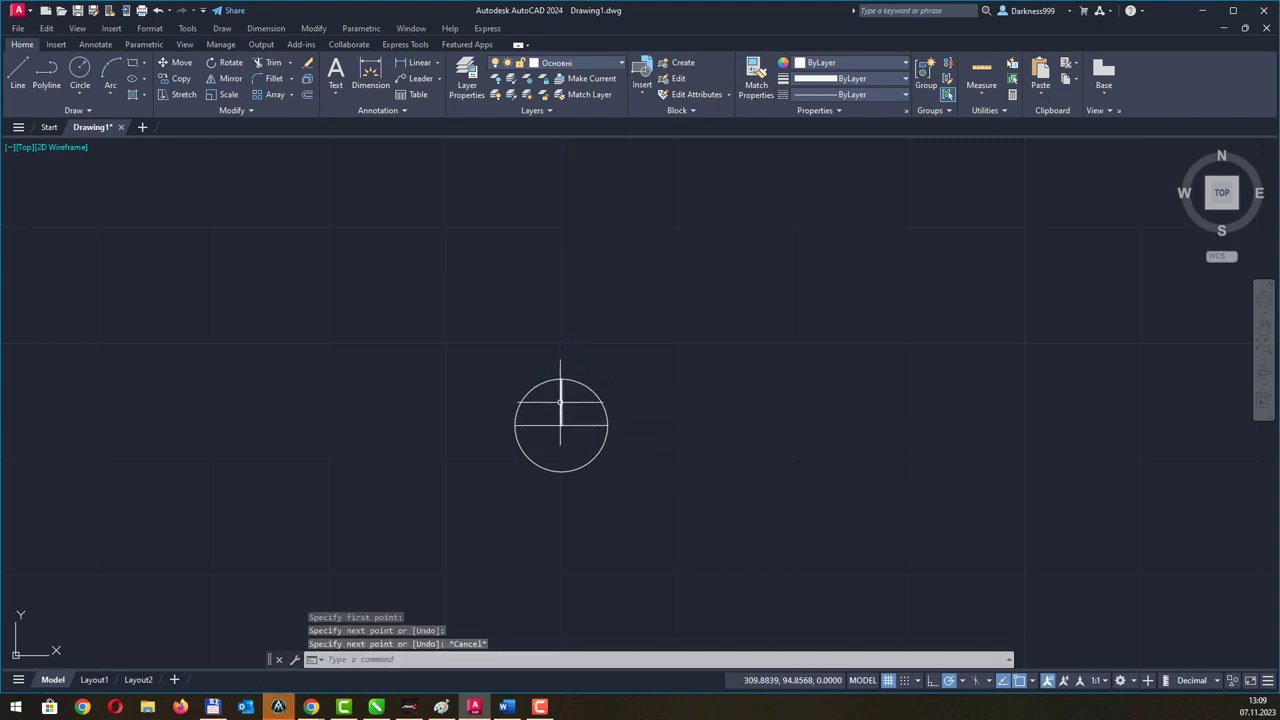
pyautogui.click(561, 402)
pyautogui.click(561, 425)
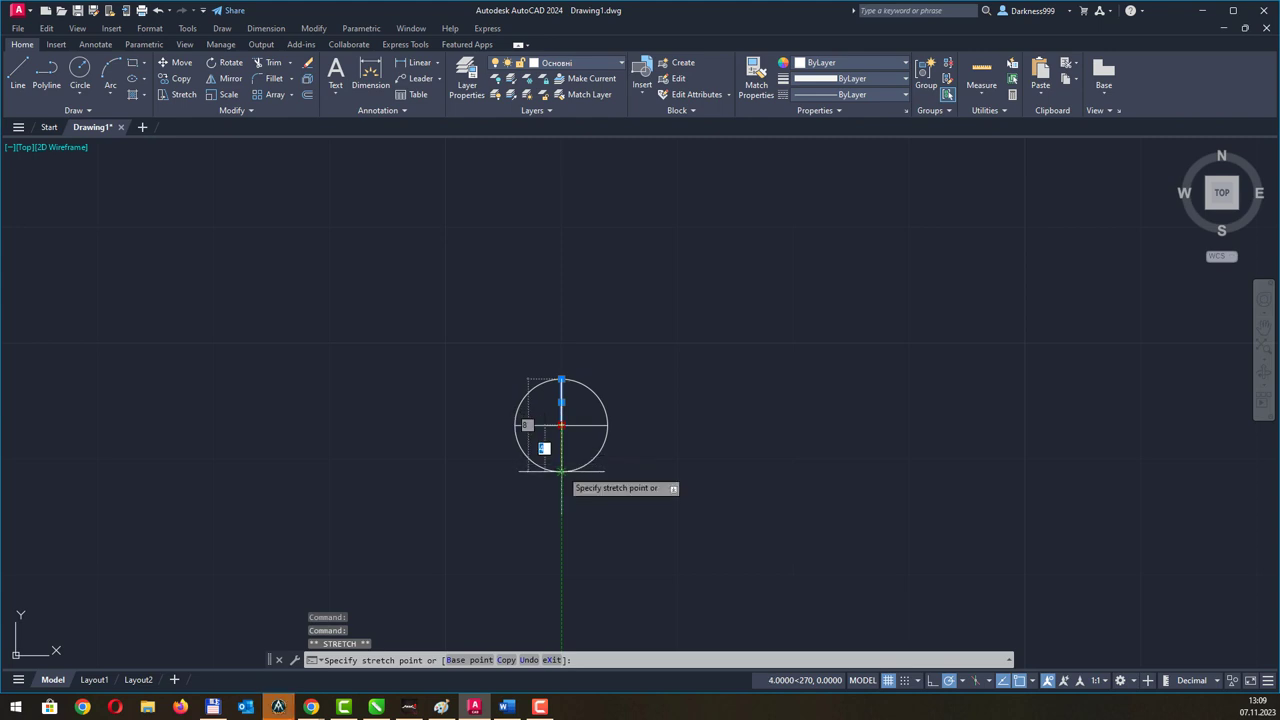
pyautogui.click(561, 471)
pyautogui.press('Escape')
# Rotate the circle and both lines 45° about the centre, then glance at the reference PDF.
pyautogui.click(502, 362)
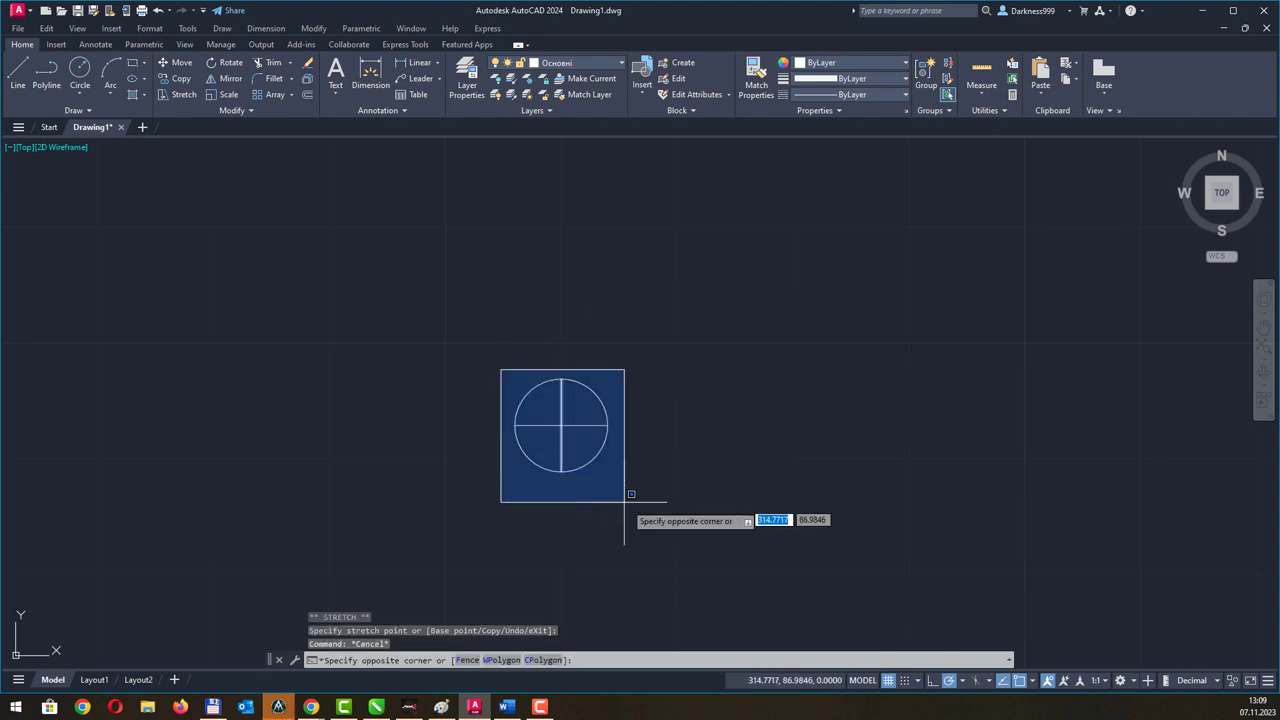
pyautogui.click(643, 511)
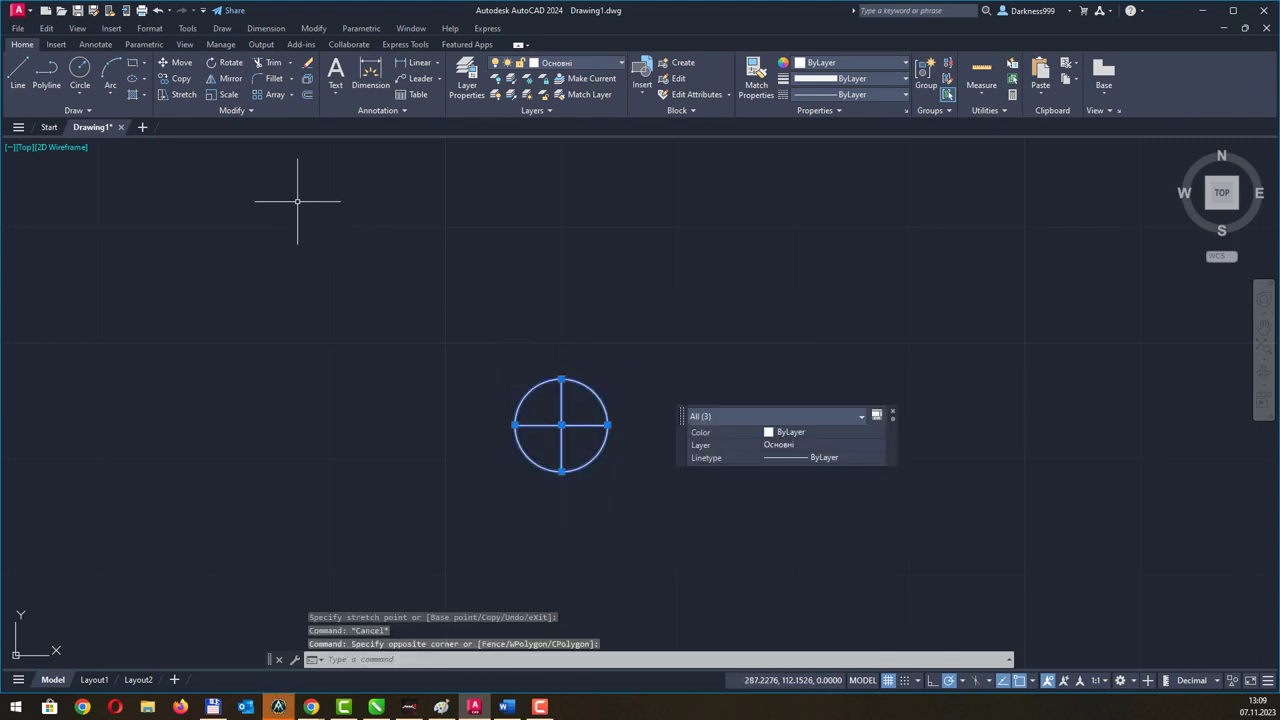
pyautogui.click(228, 63)
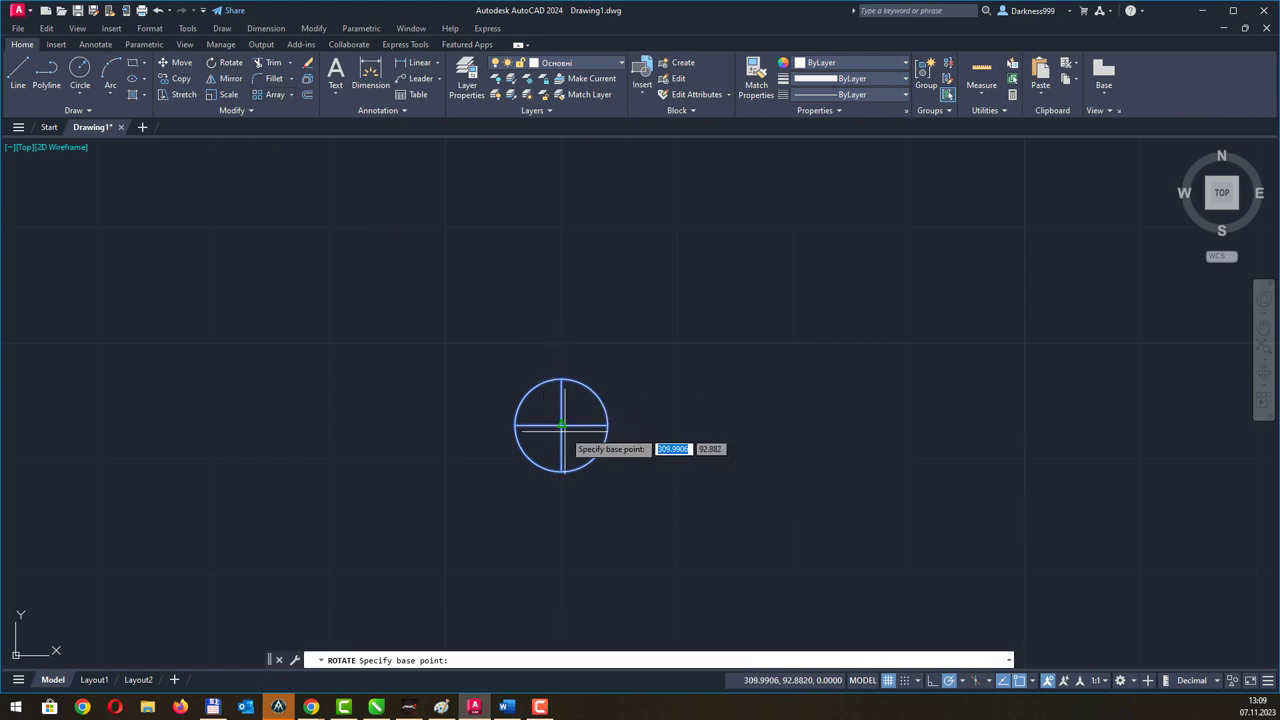
pyautogui.click(561, 425)
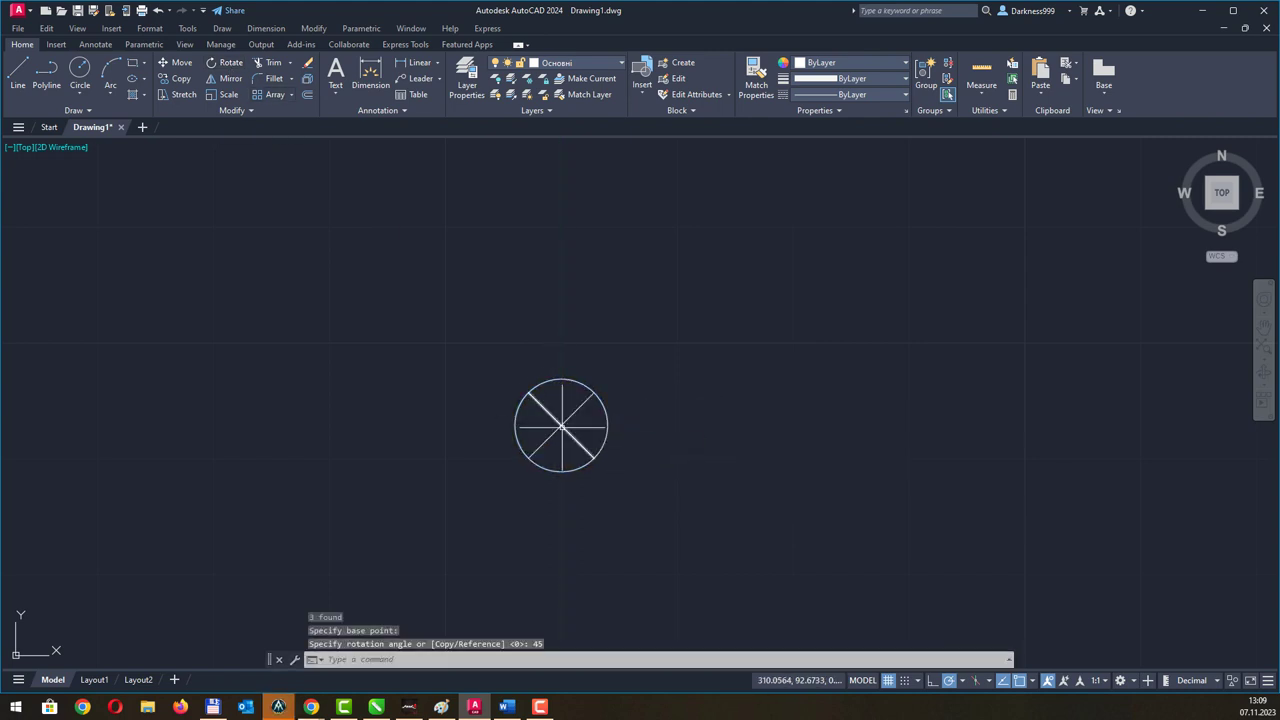
pyautogui.write('45')
pyautogui.press('Return')
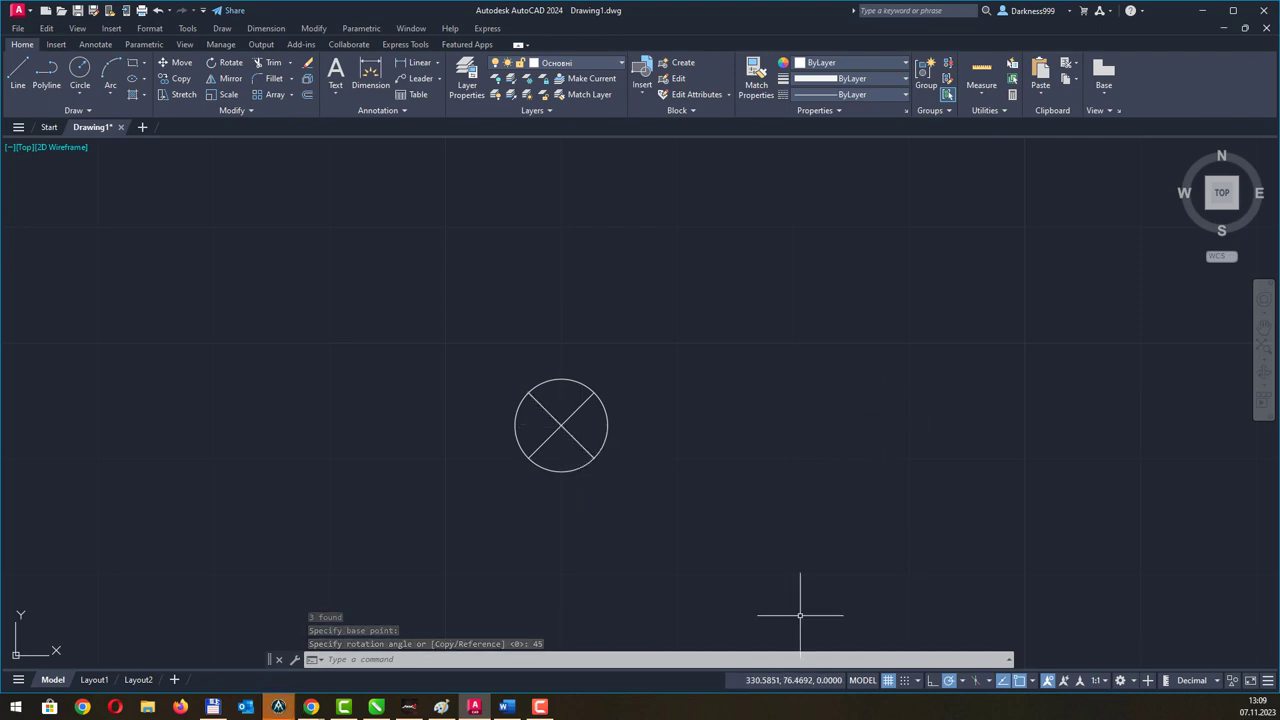
pyautogui.hotkey('alt', 'Tab')
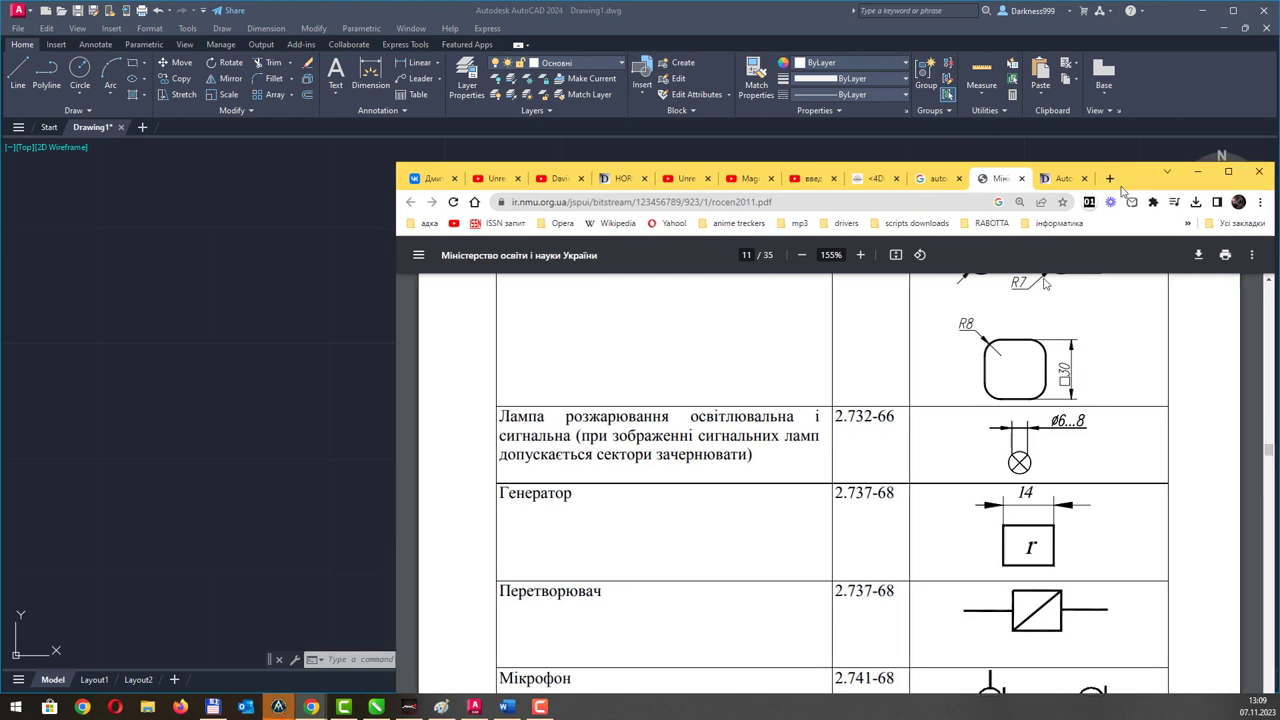
pyautogui.click(1200, 170)
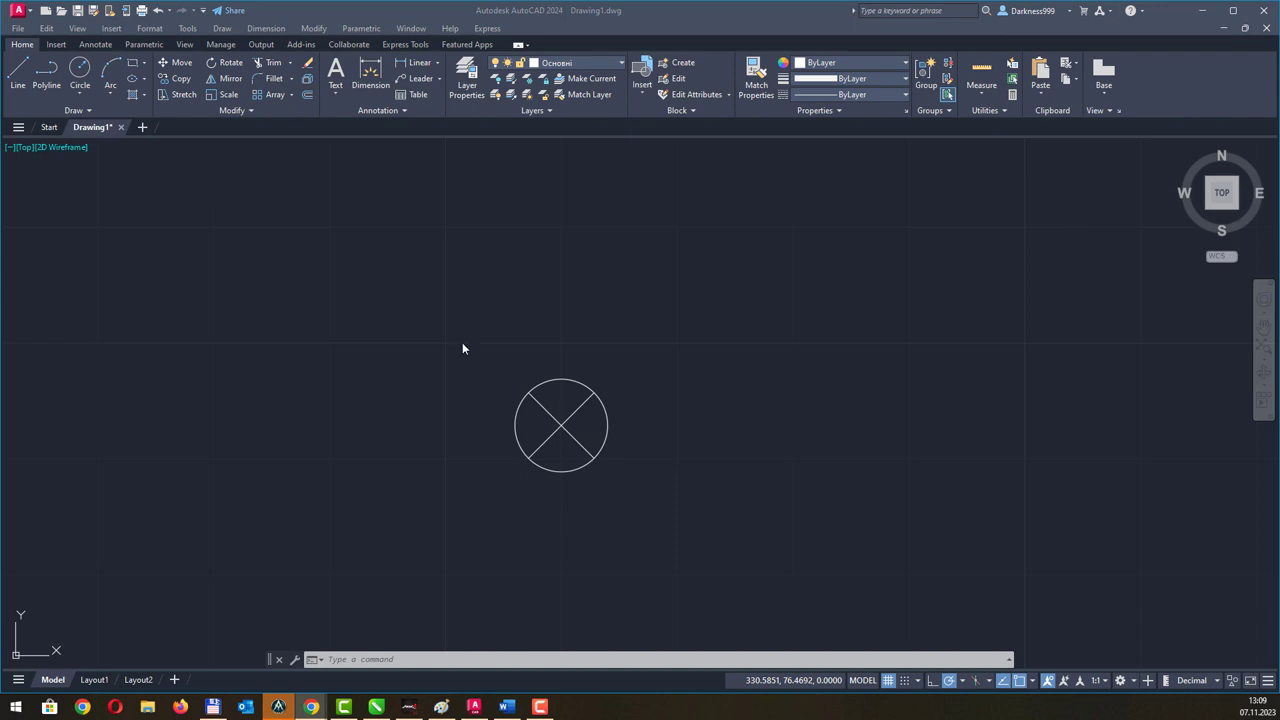
# Select the circle and its X lines and start a block named Лампа розжарювання.
pyautogui.moveTo(466, 309); pyautogui.dragTo(620, 485)
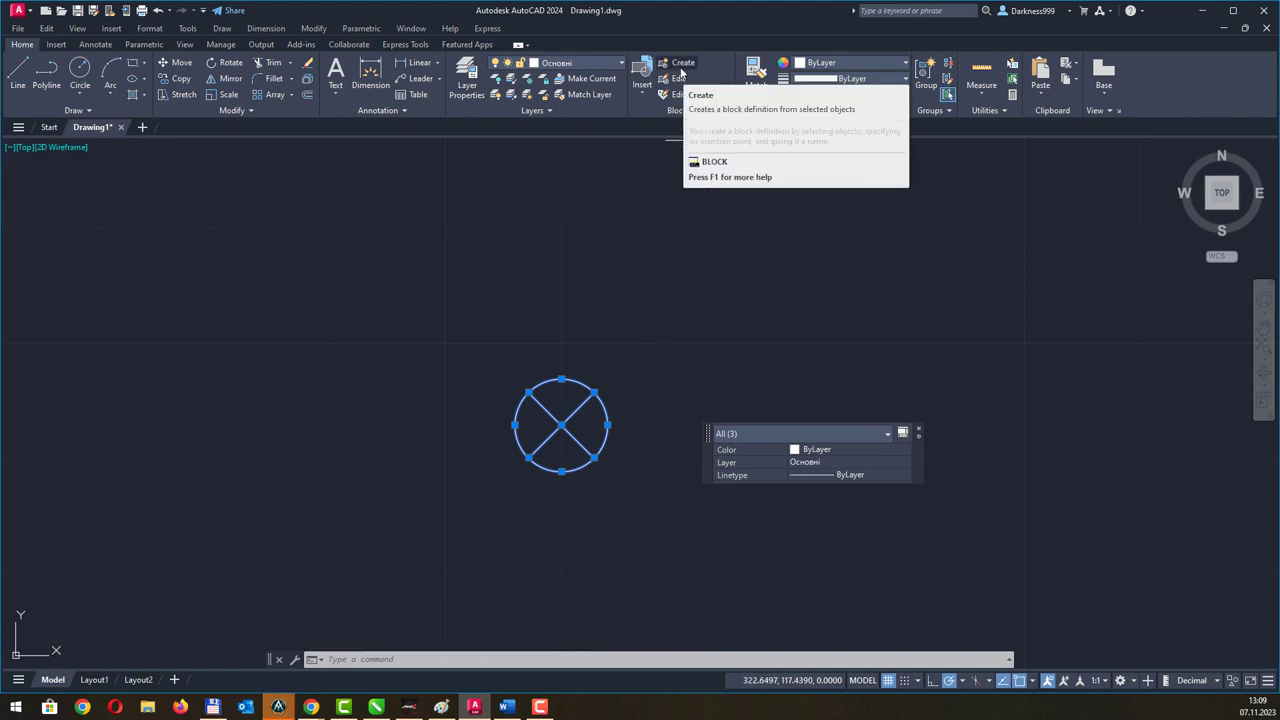
pyautogui.click(680, 65)
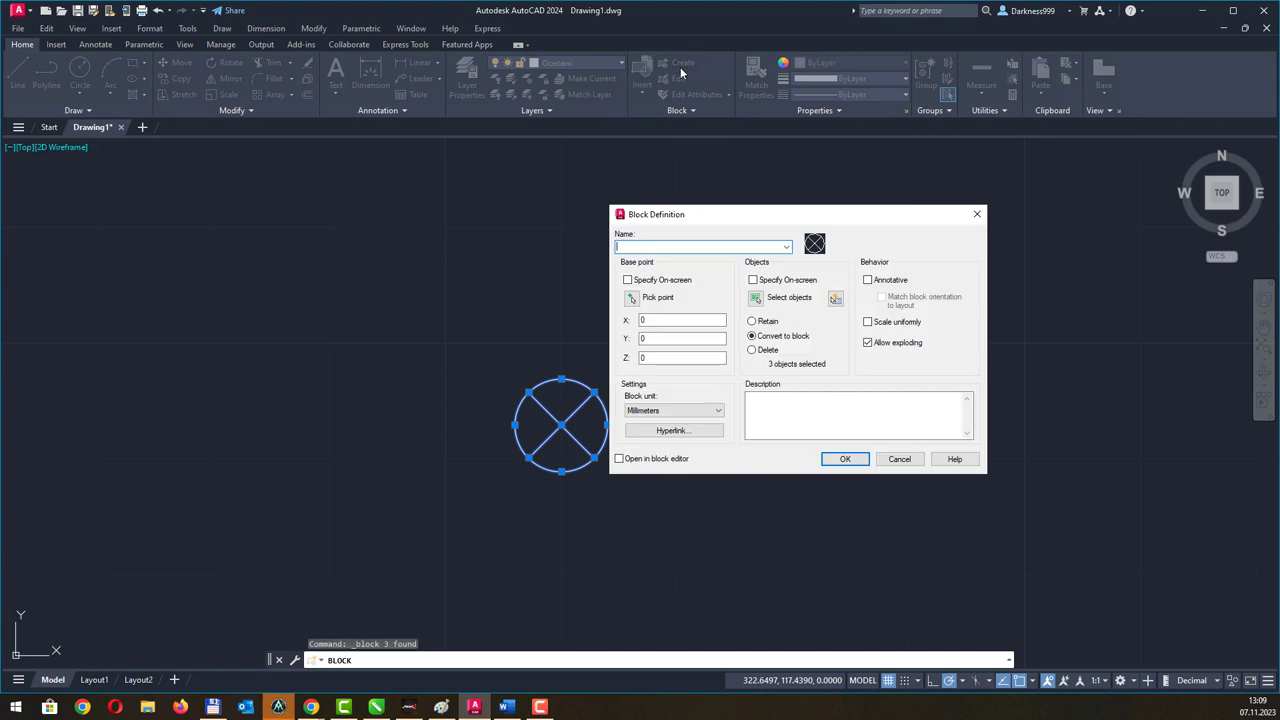
pyautogui.moveTo(784, 220); pyautogui.dragTo(823, 198)
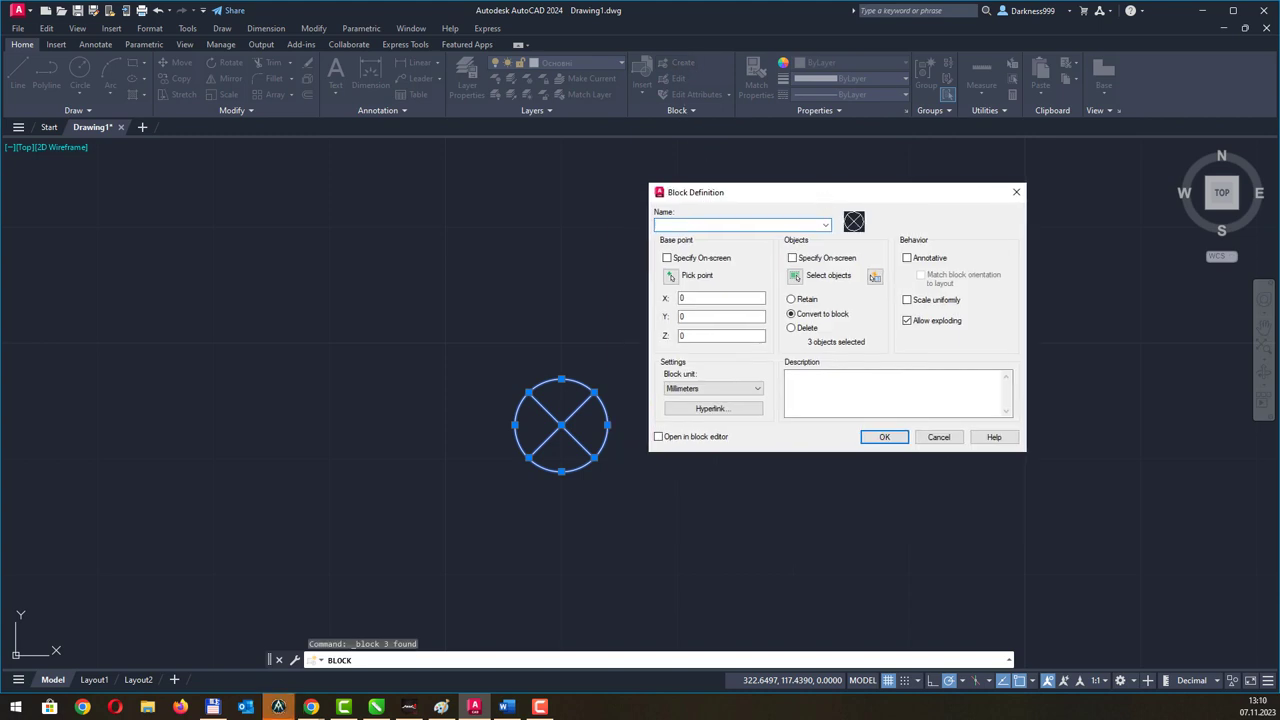
pyautogui.hotkey('alt', 'Tab')
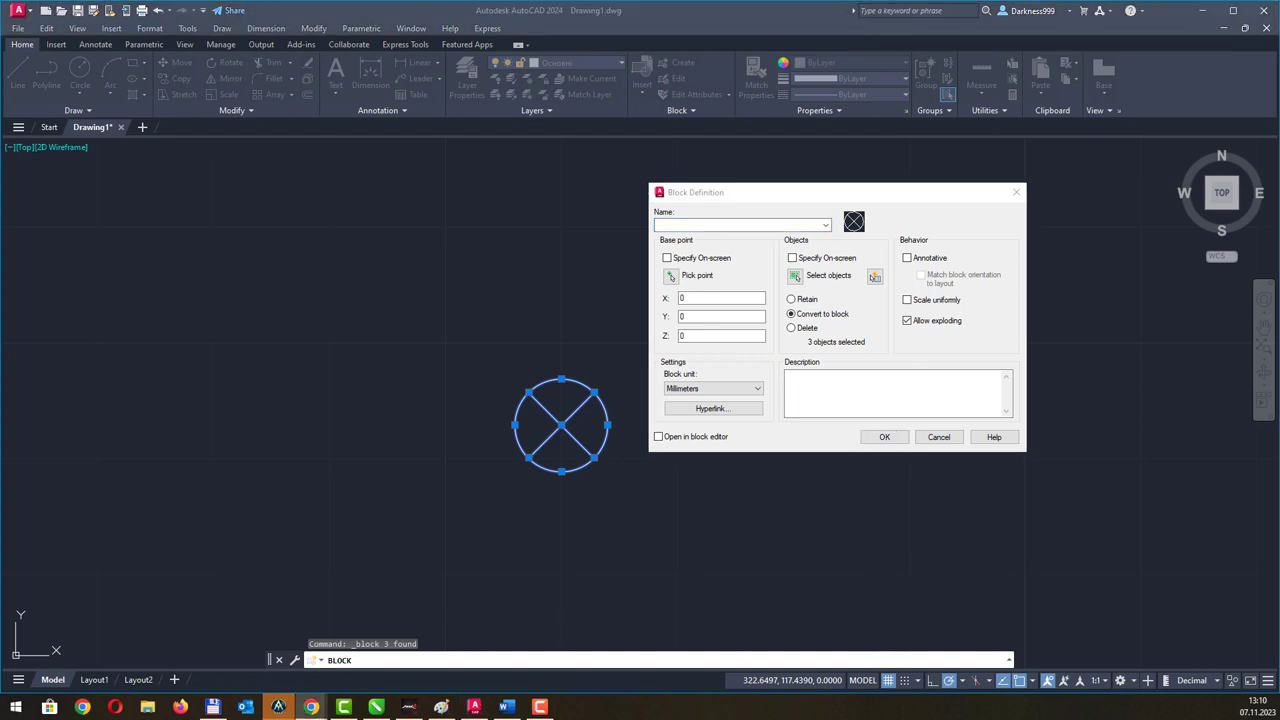
pyautogui.hotkey('alt', 'Tab')
pyautogui.write('Лампа розжарювання')
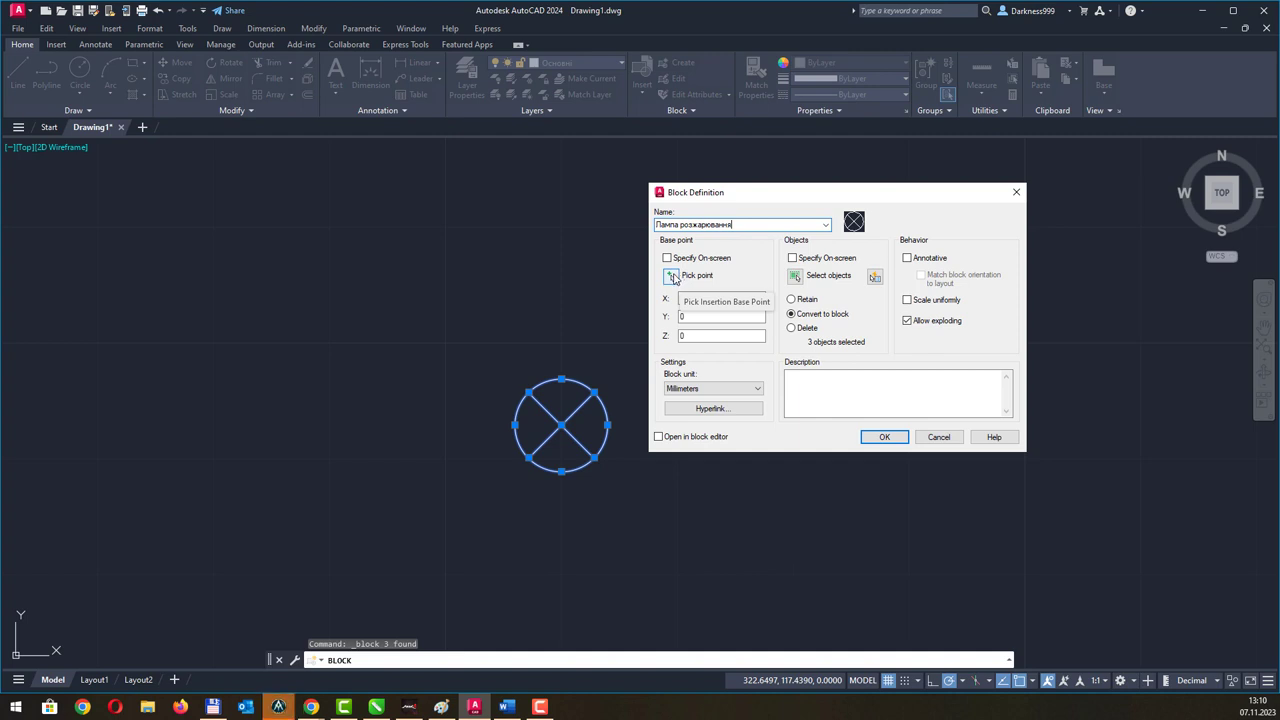
# Set the block's base point at the circle centre, keep Millimeters, and create it.
pyautogui.click(677, 276)
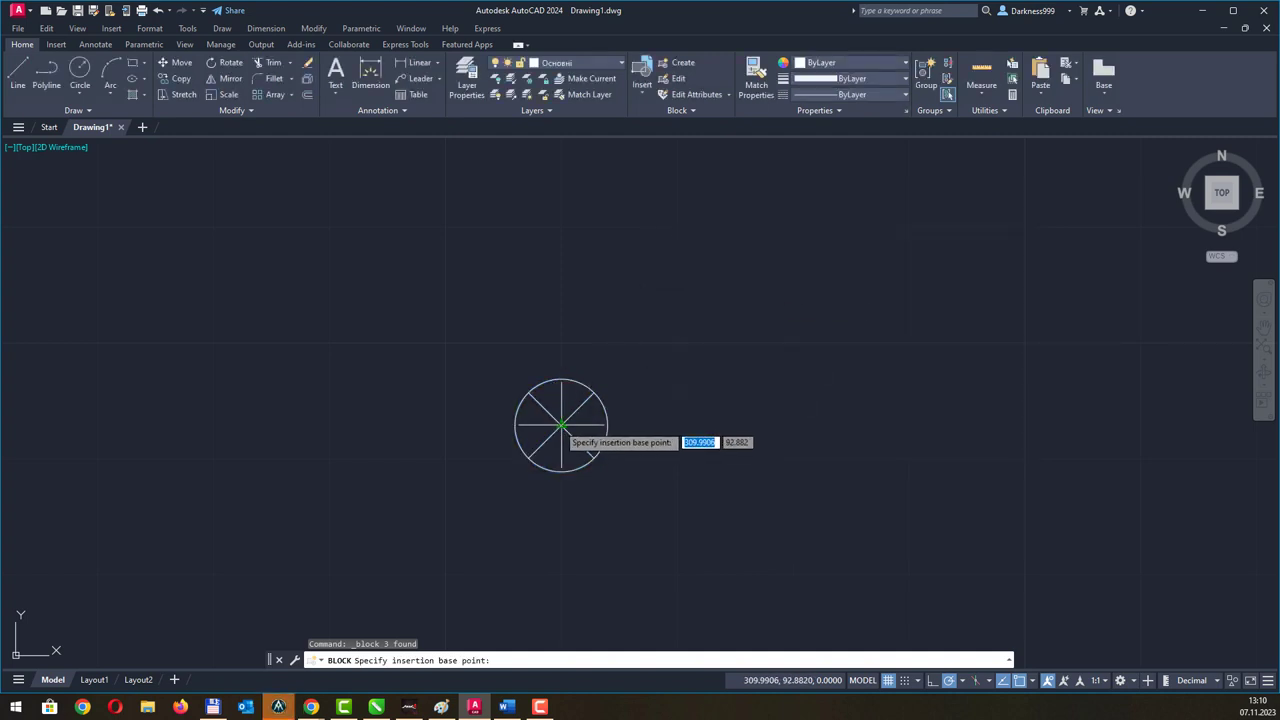
pyautogui.click(561, 425)
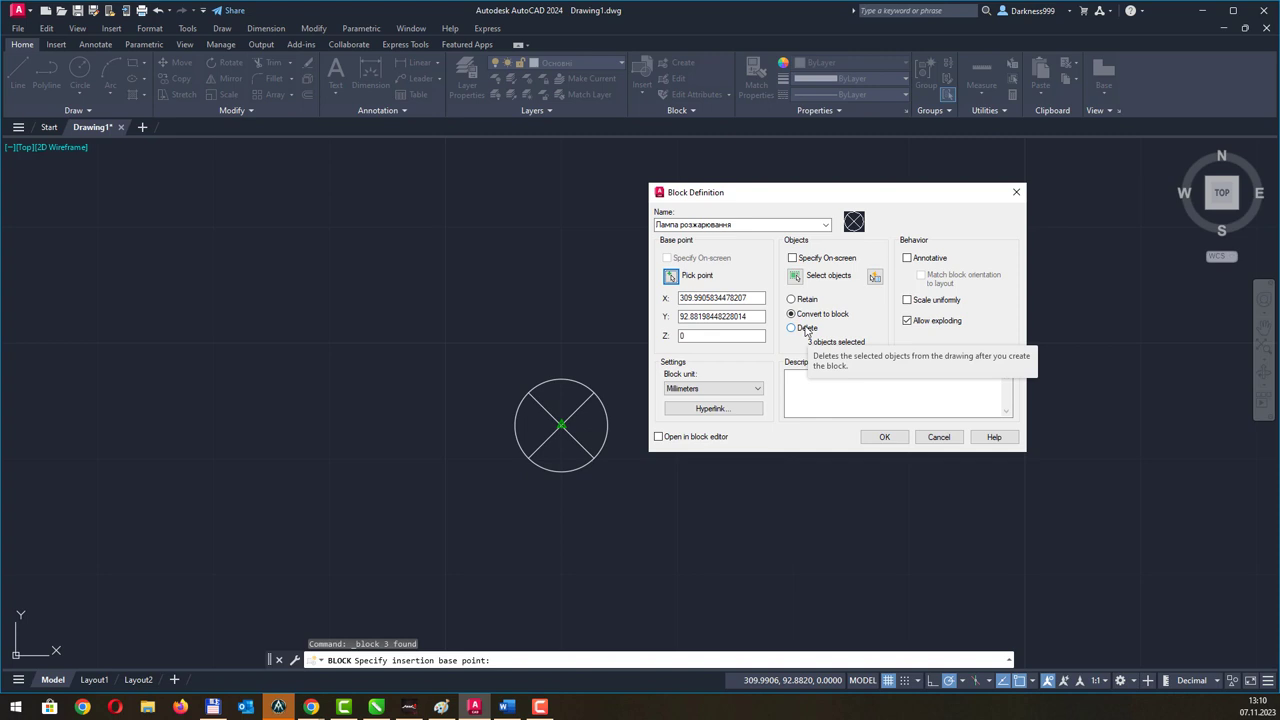
pyautogui.click(757, 389)
pyautogui.click(757, 389)
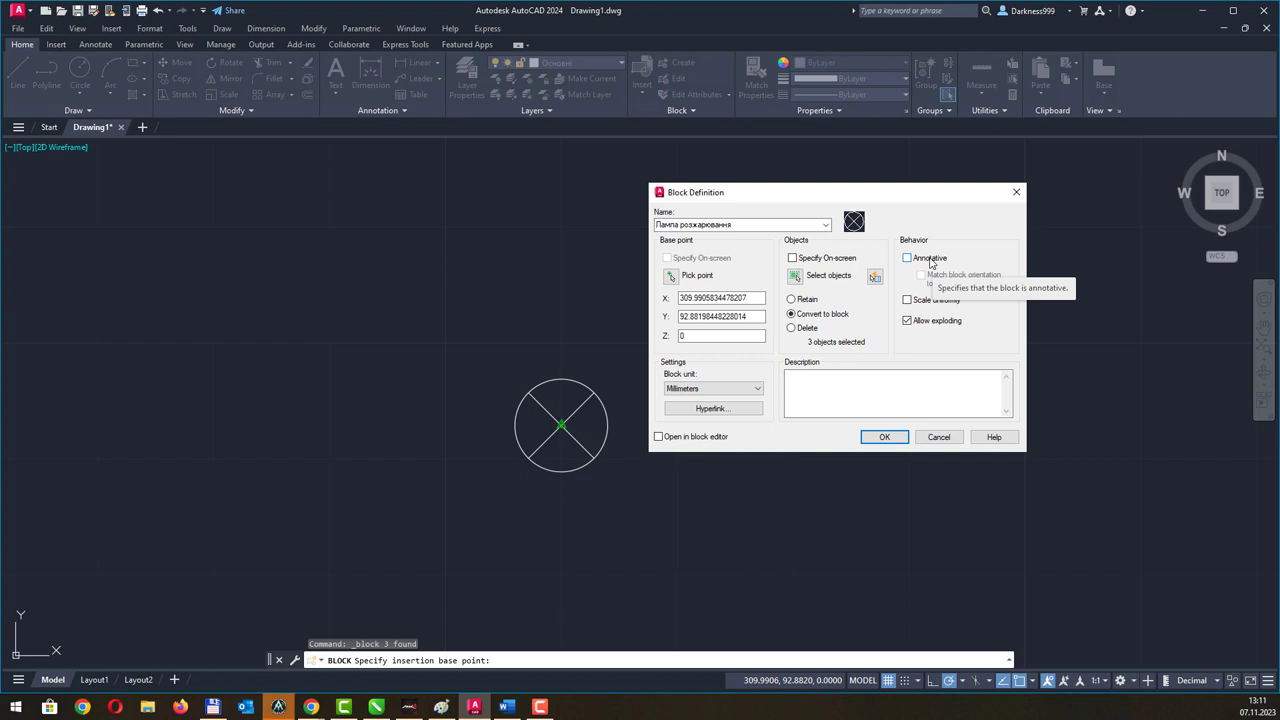
pyautogui.click(884, 437)
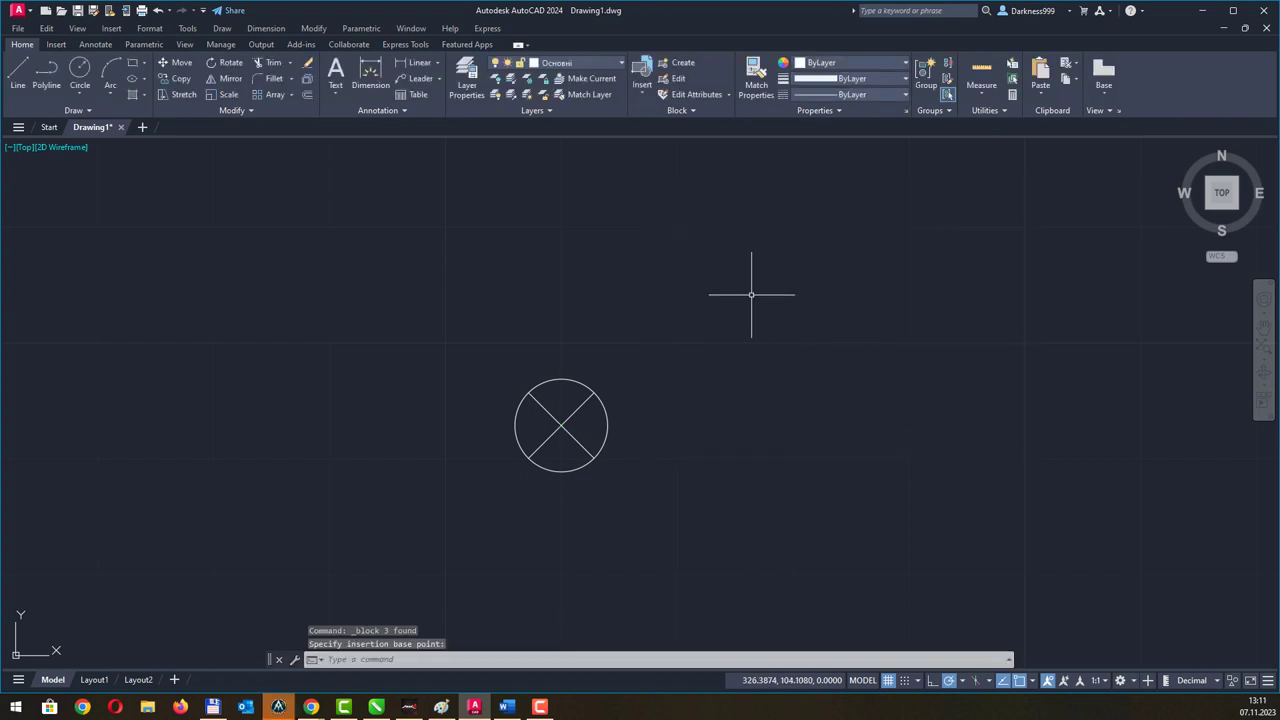
pyautogui.click(641, 94)
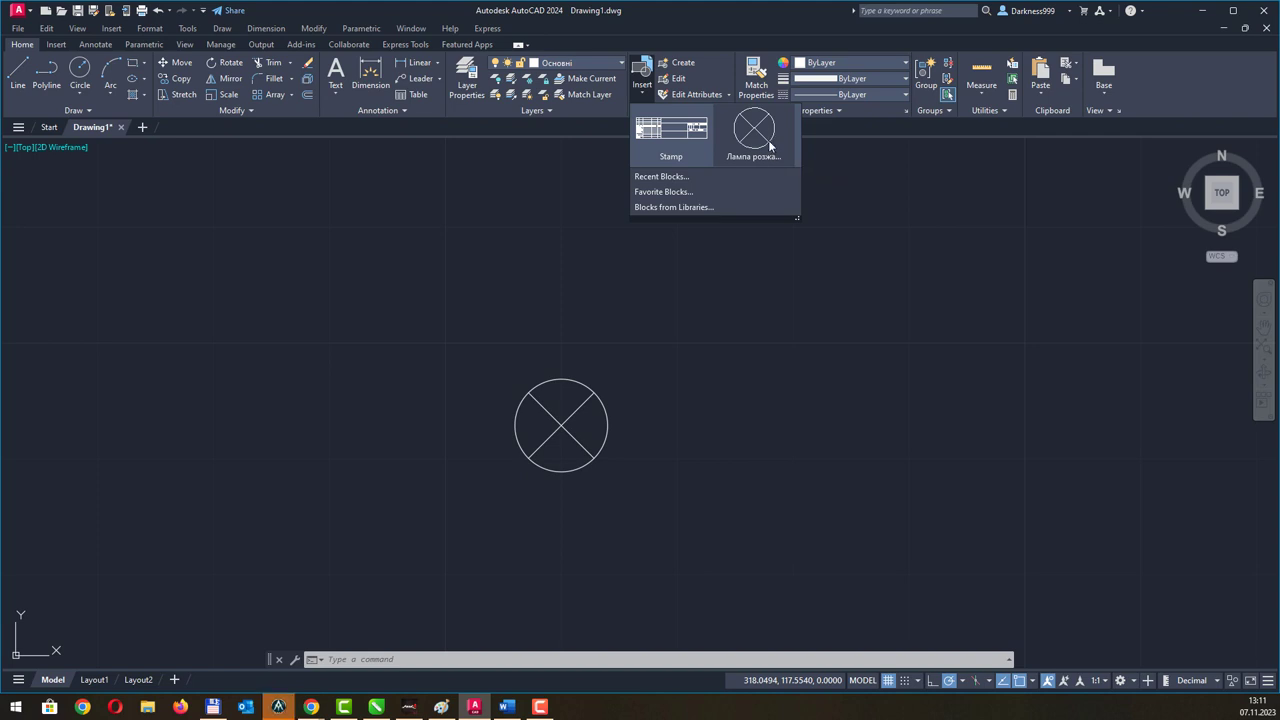
pyautogui.moveTo(796, 217); pyautogui.dragTo(863, 238)
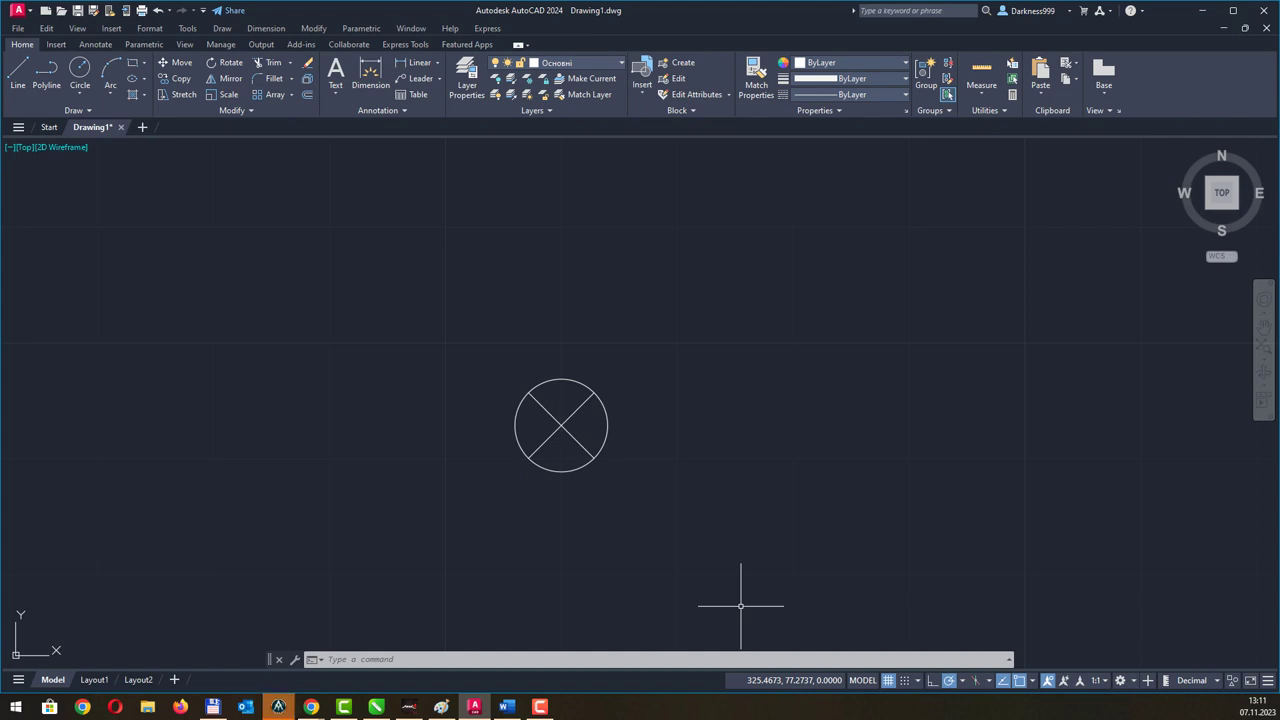
pyautogui.press('F10')
pyautogui.hotkey('alt', 'Tab')
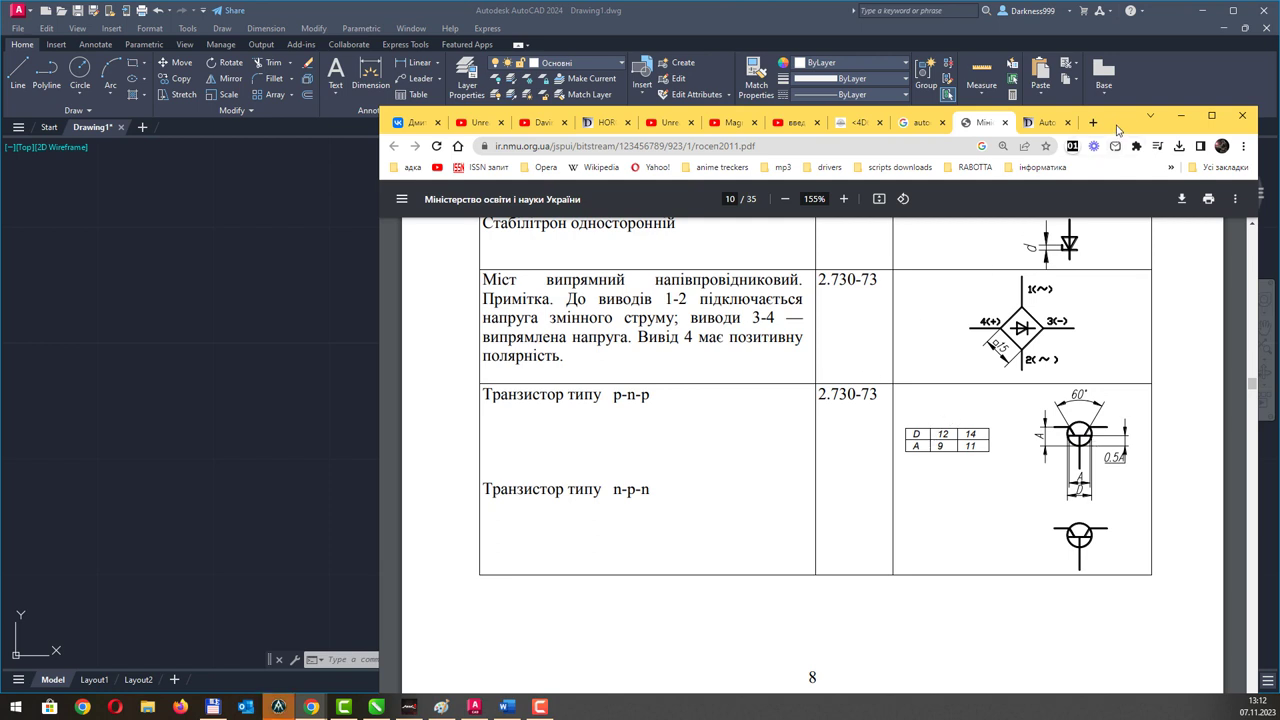
# Leave the standards PDF in the browser and return to the AutoCAD drawing.
pyautogui.hotkey('alt', 'Tab')
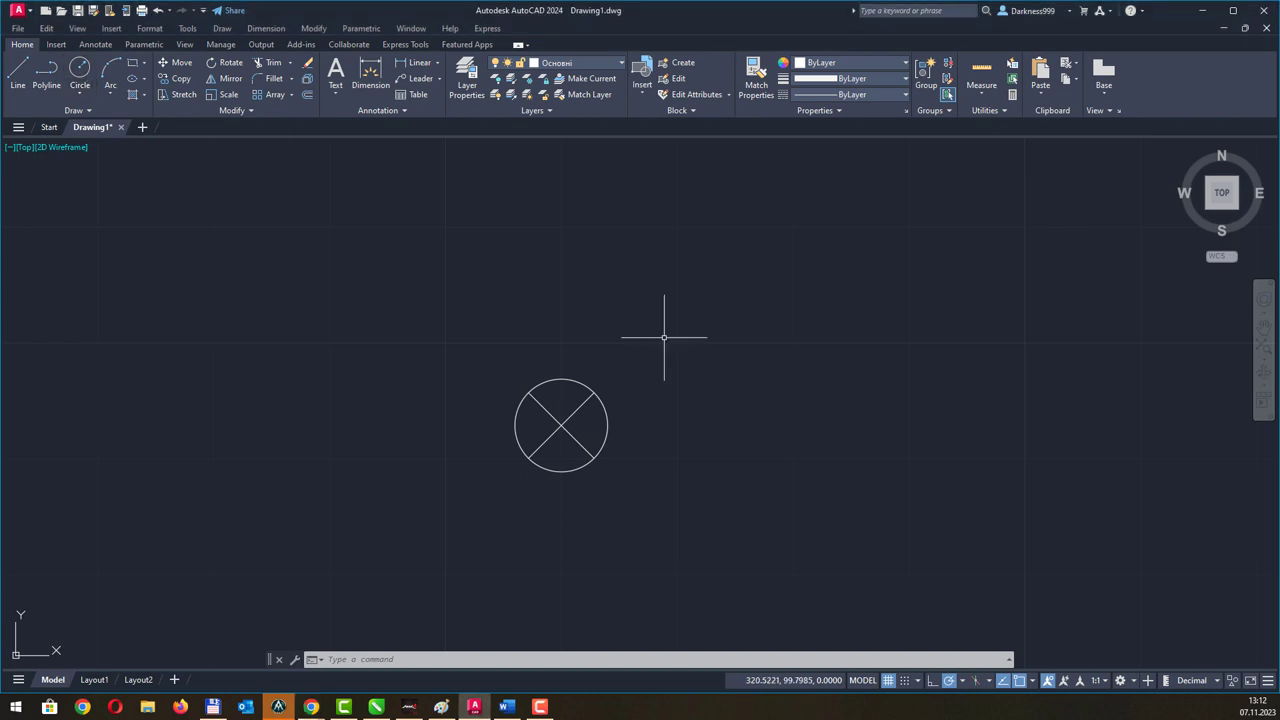
# Draw a circle of diameter 12 to the right of the lamp block.
pyautogui.click(868, 410)
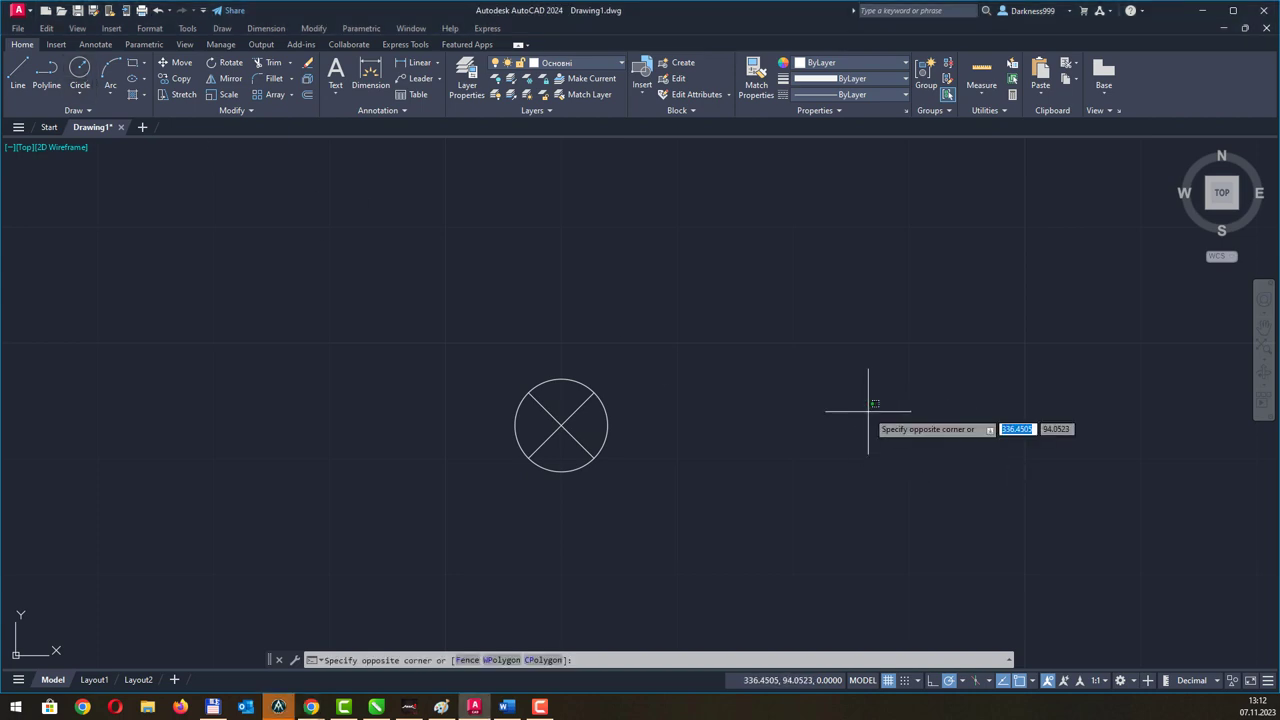
pyautogui.click(915, 445)
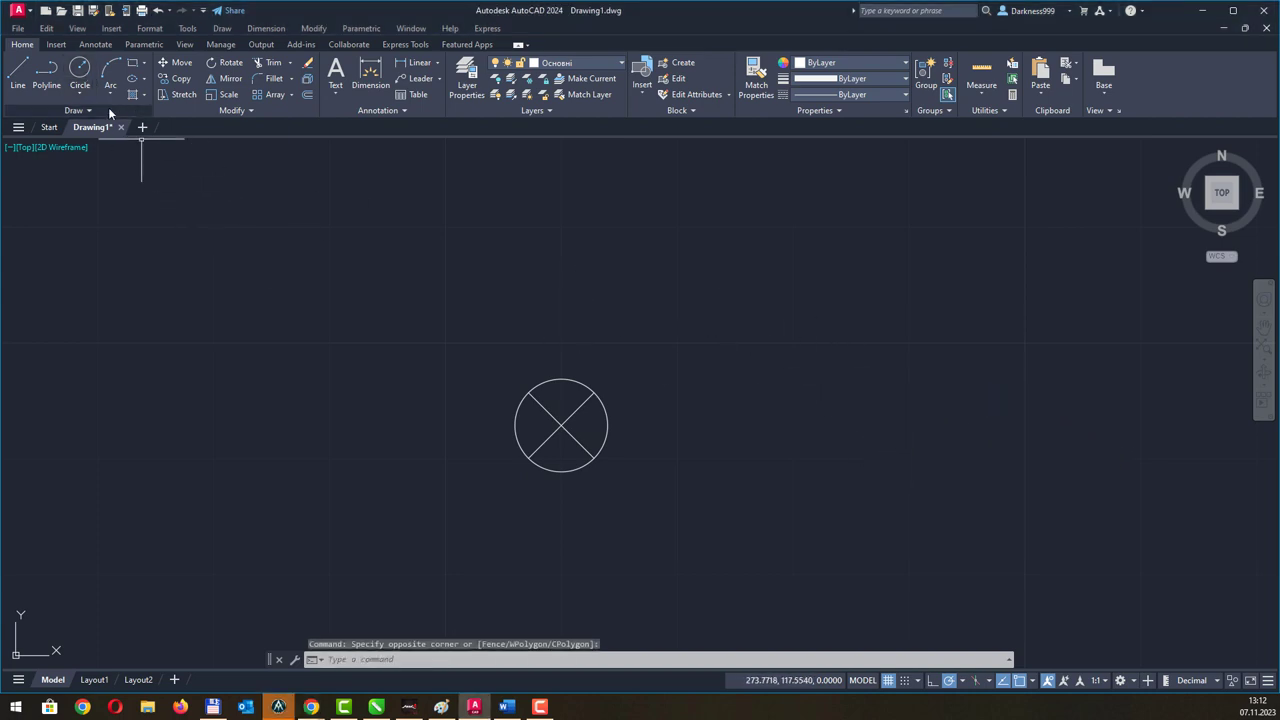
pyautogui.click(79, 72)
pyautogui.click(819, 425)
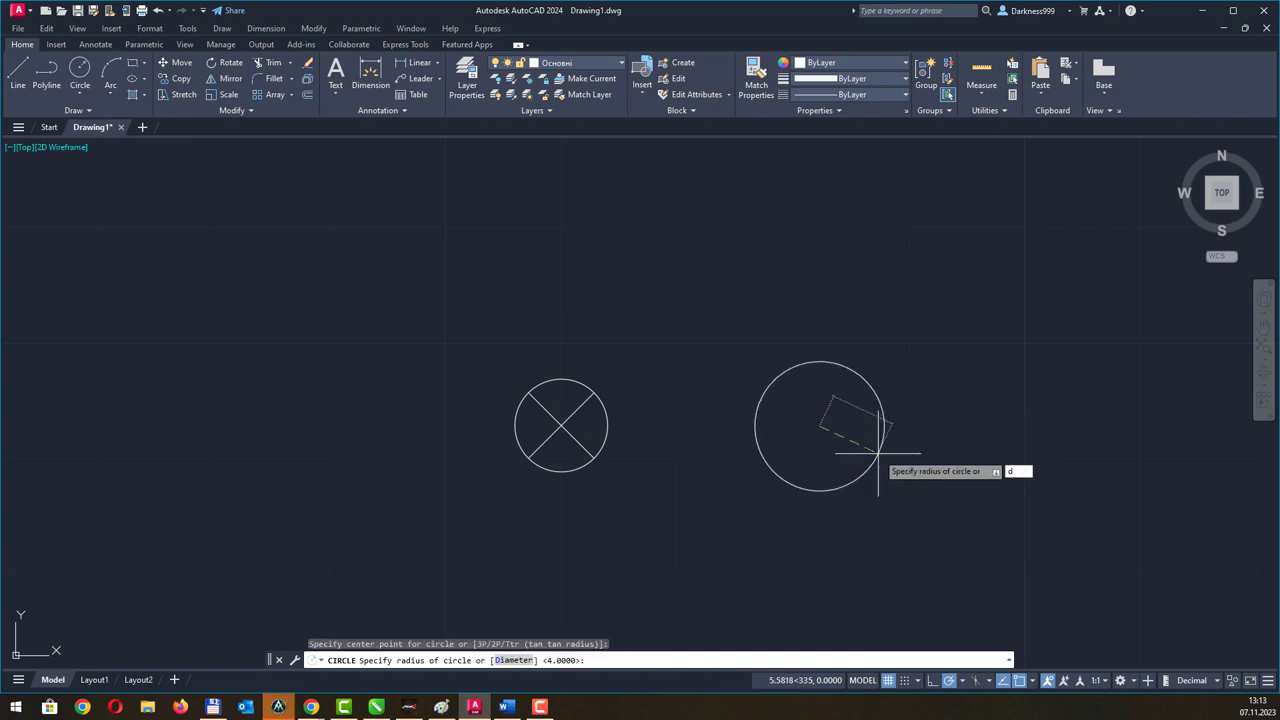
pyautogui.write('d')
pyautogui.press('Return')
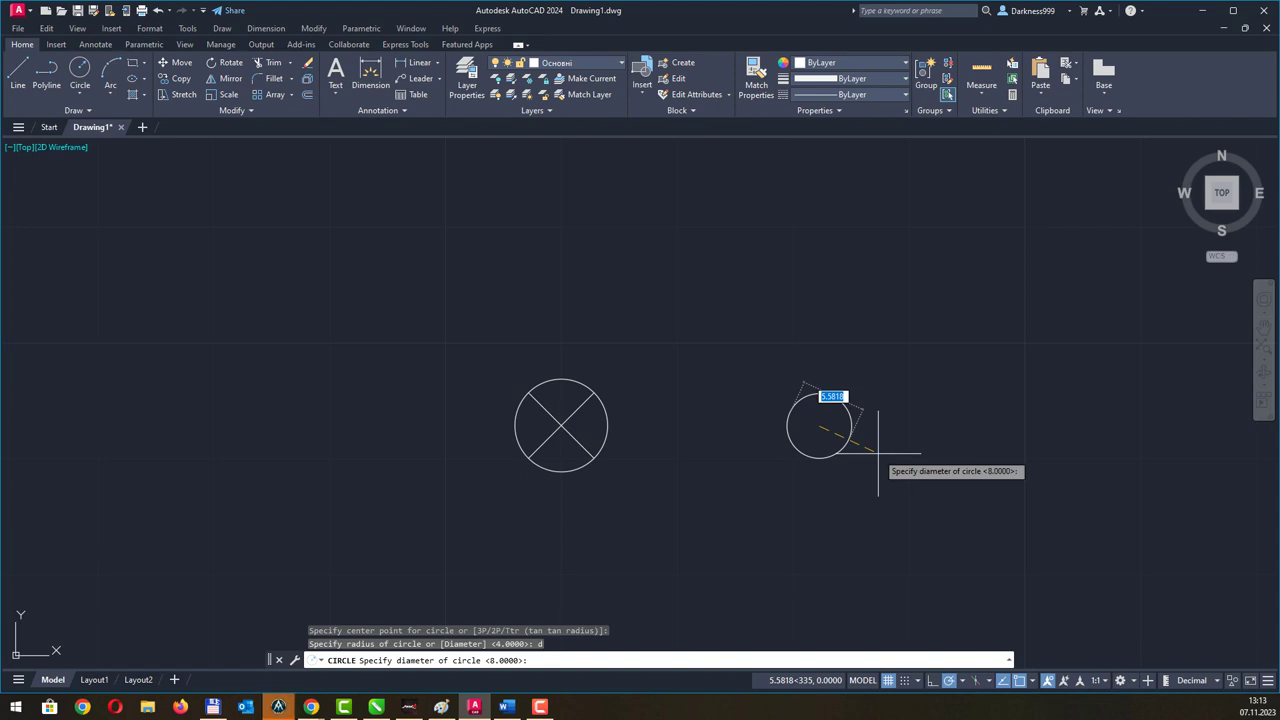
pyautogui.write('12')
pyautogui.press('Return')
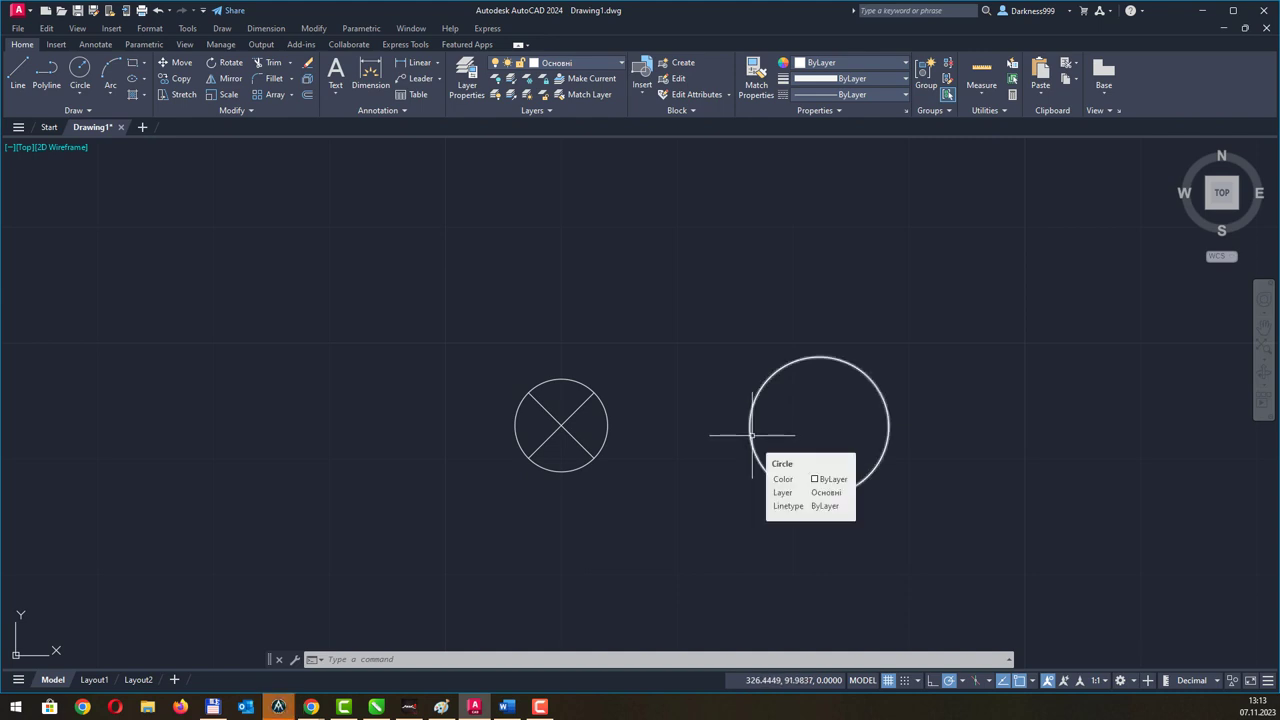
pyautogui.click(18, 72)
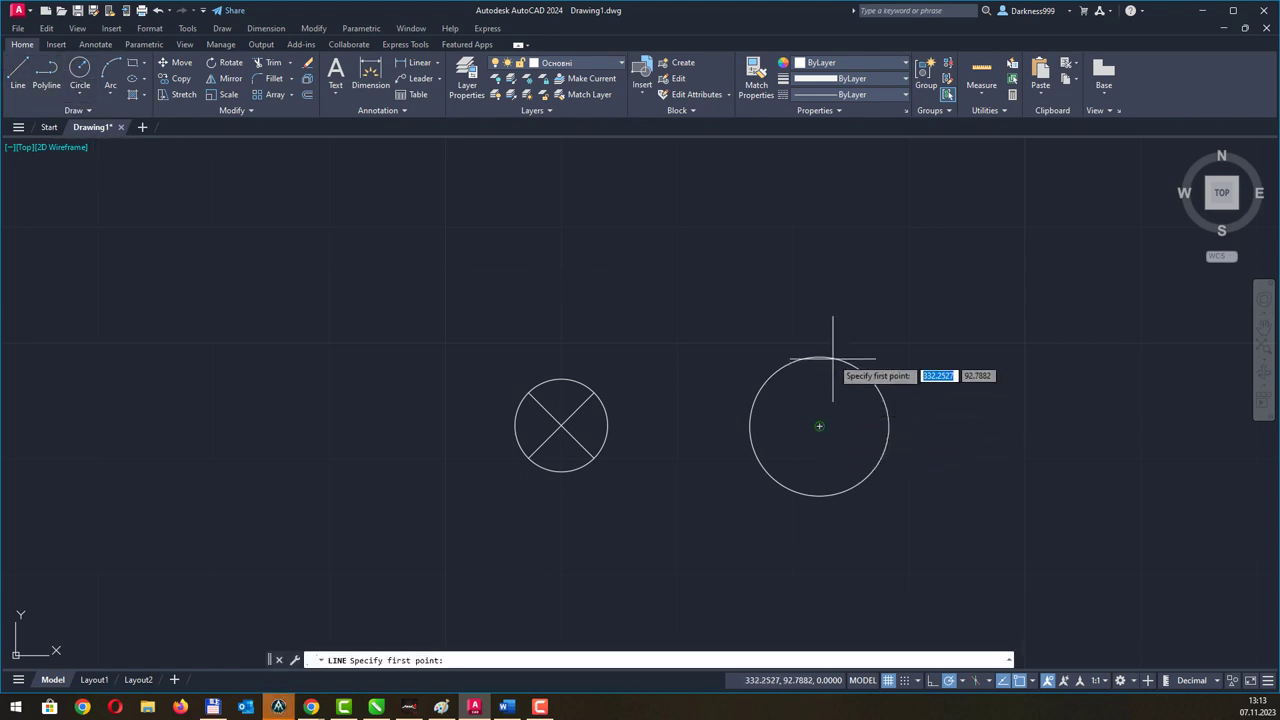
# Draw a vertical line from the circle's top and stretch its lower end well below the circle.
pyautogui.click(819, 426)
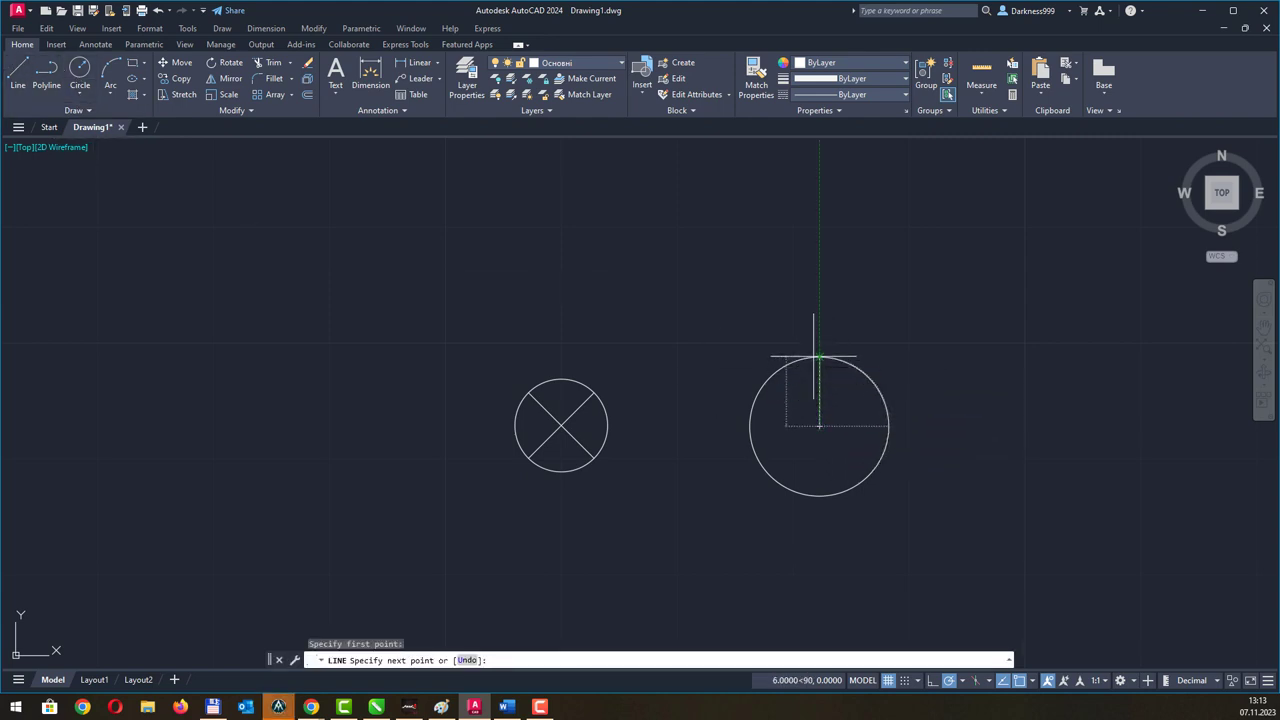
pyautogui.click(819, 357)
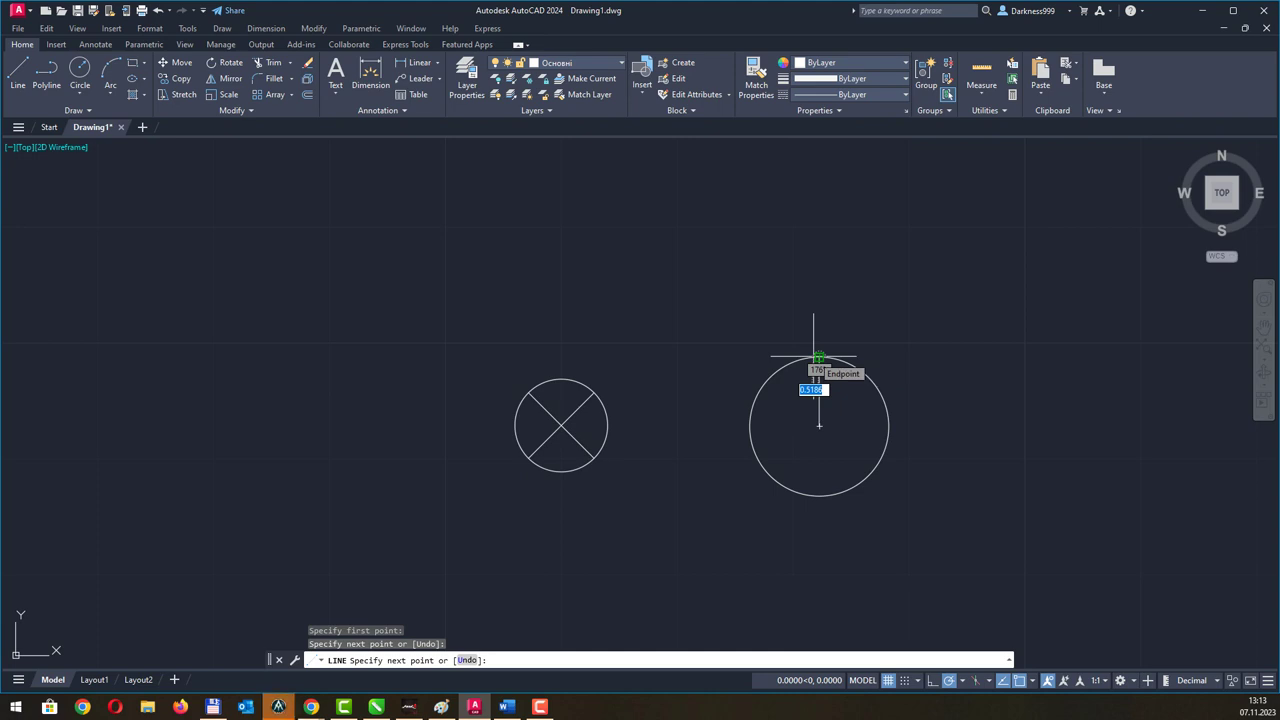
pyautogui.press('Escape')
pyautogui.click(823, 418)
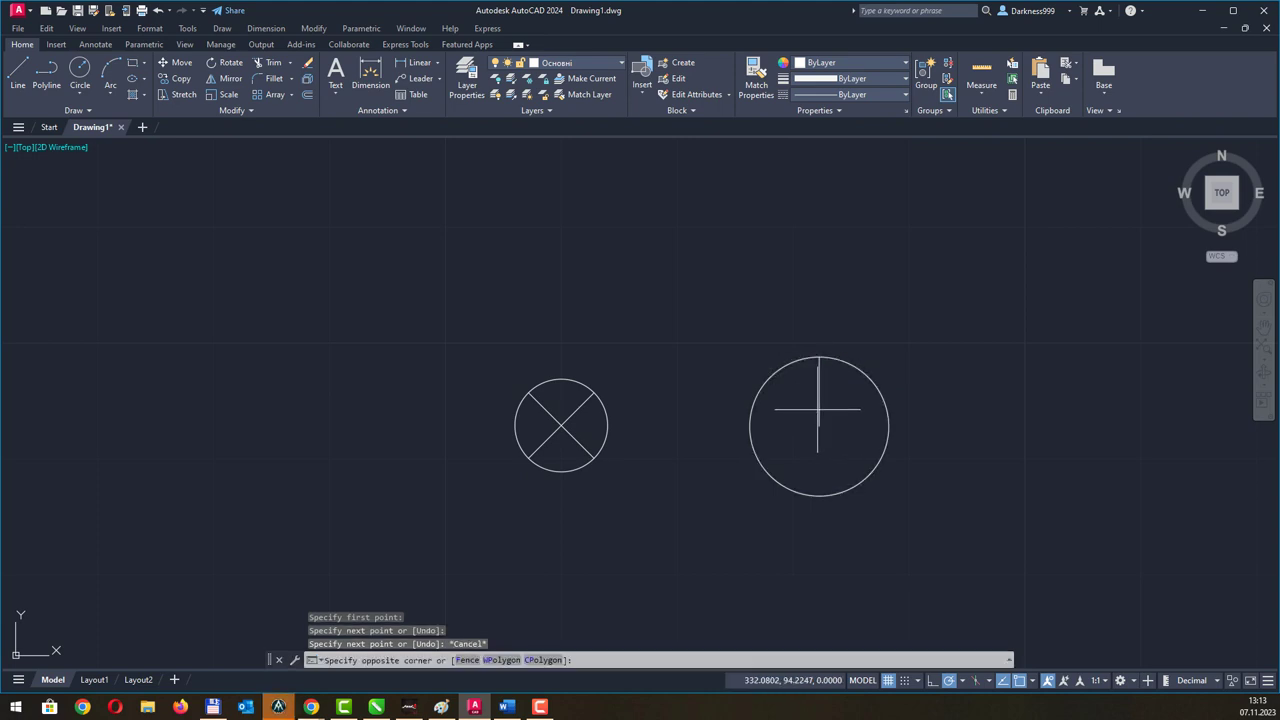
pyautogui.click(818, 428)
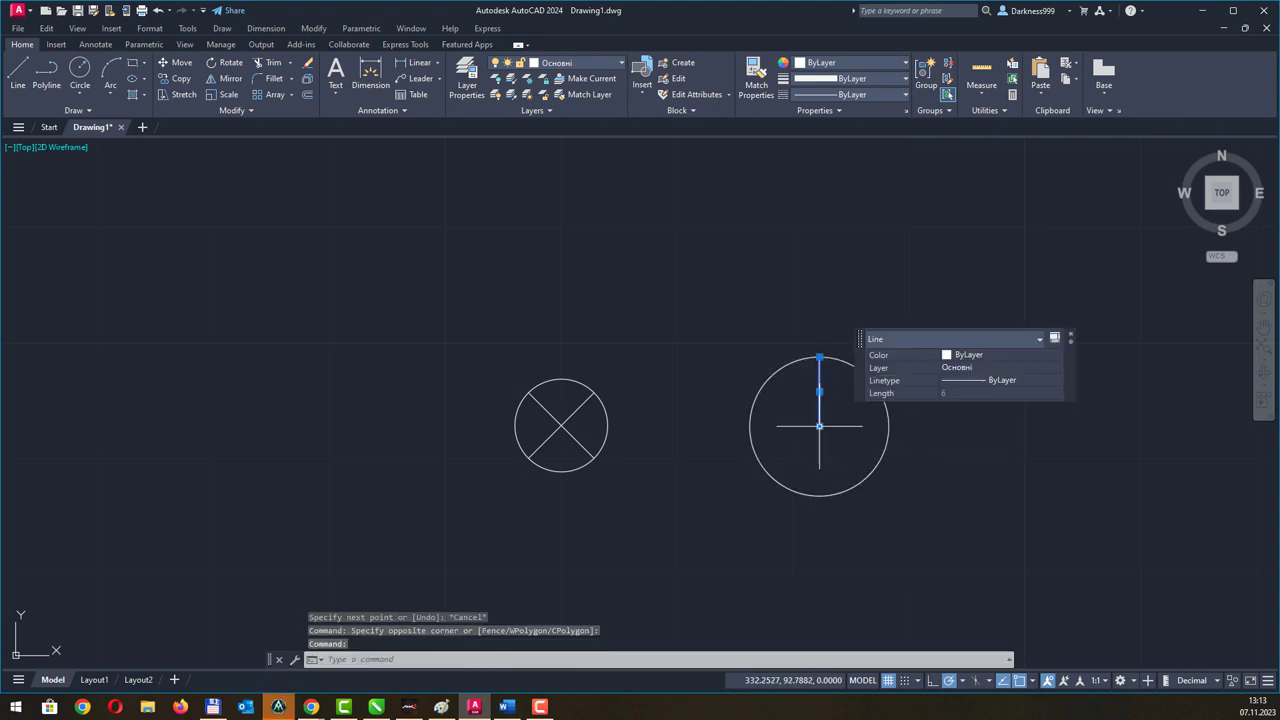
pyautogui.click(819, 426)
pyautogui.click(819, 564)
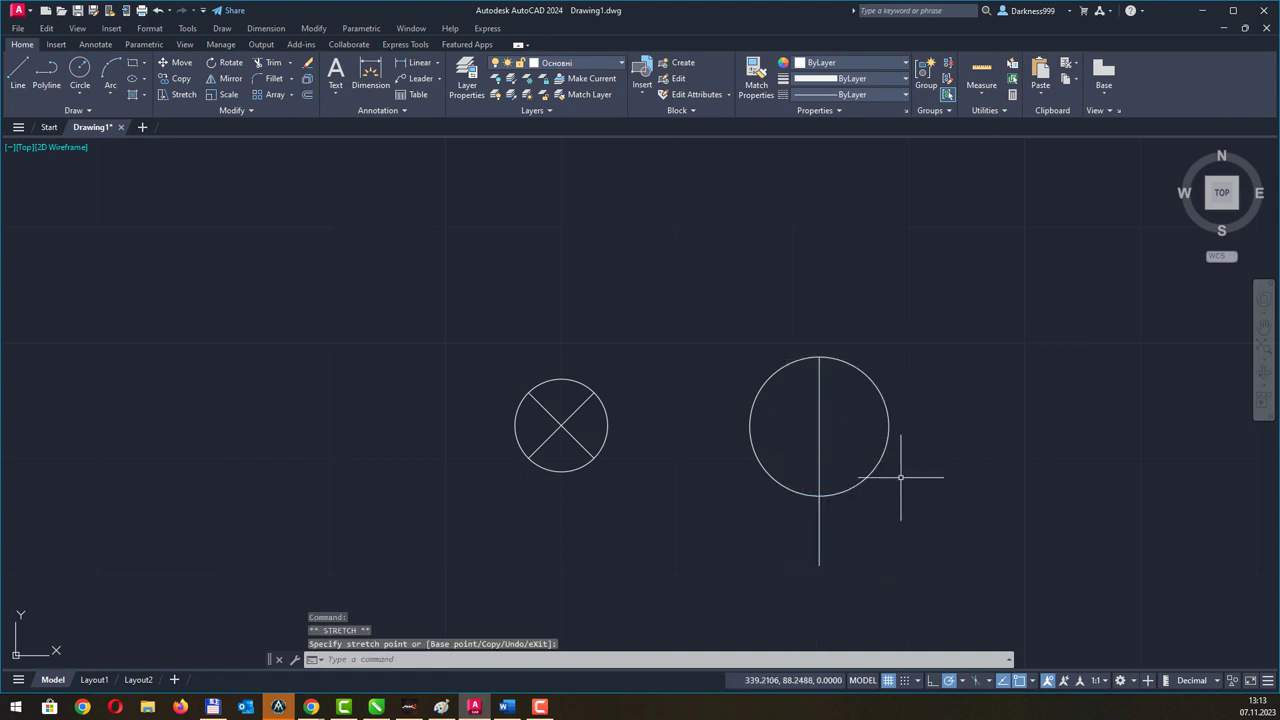
pyautogui.press('Escape')
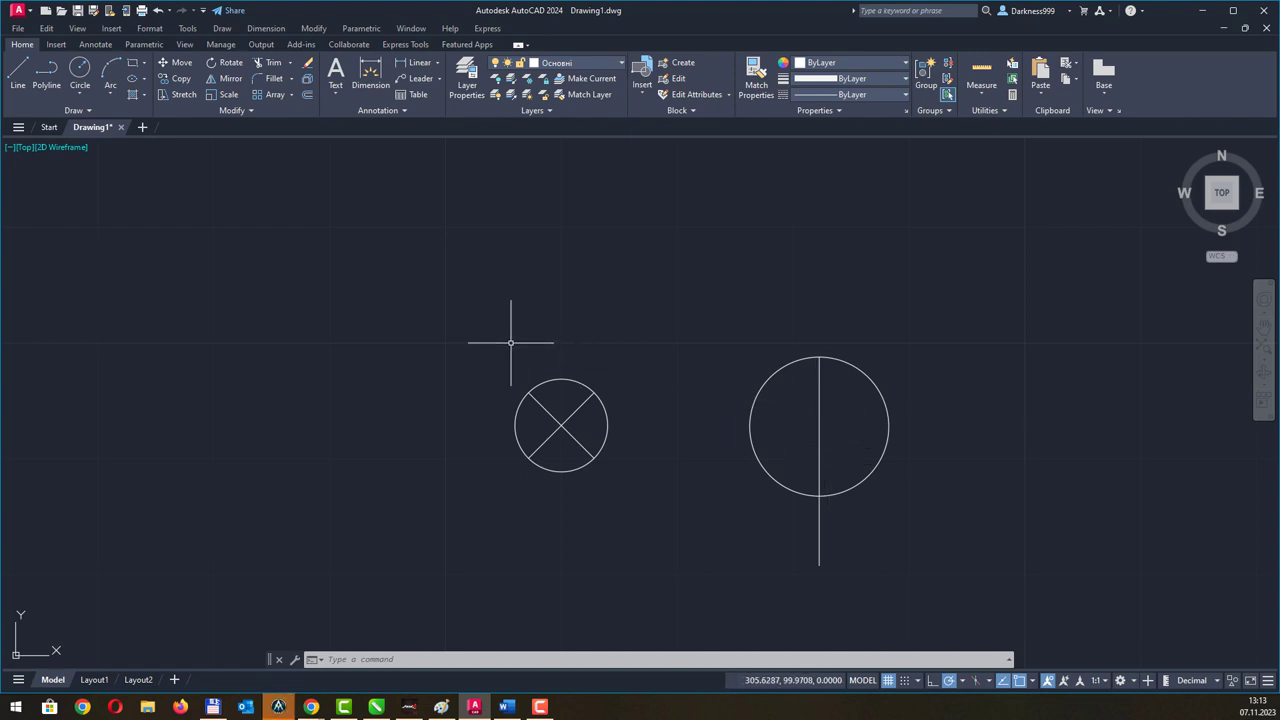
pyautogui.click(304, 95)
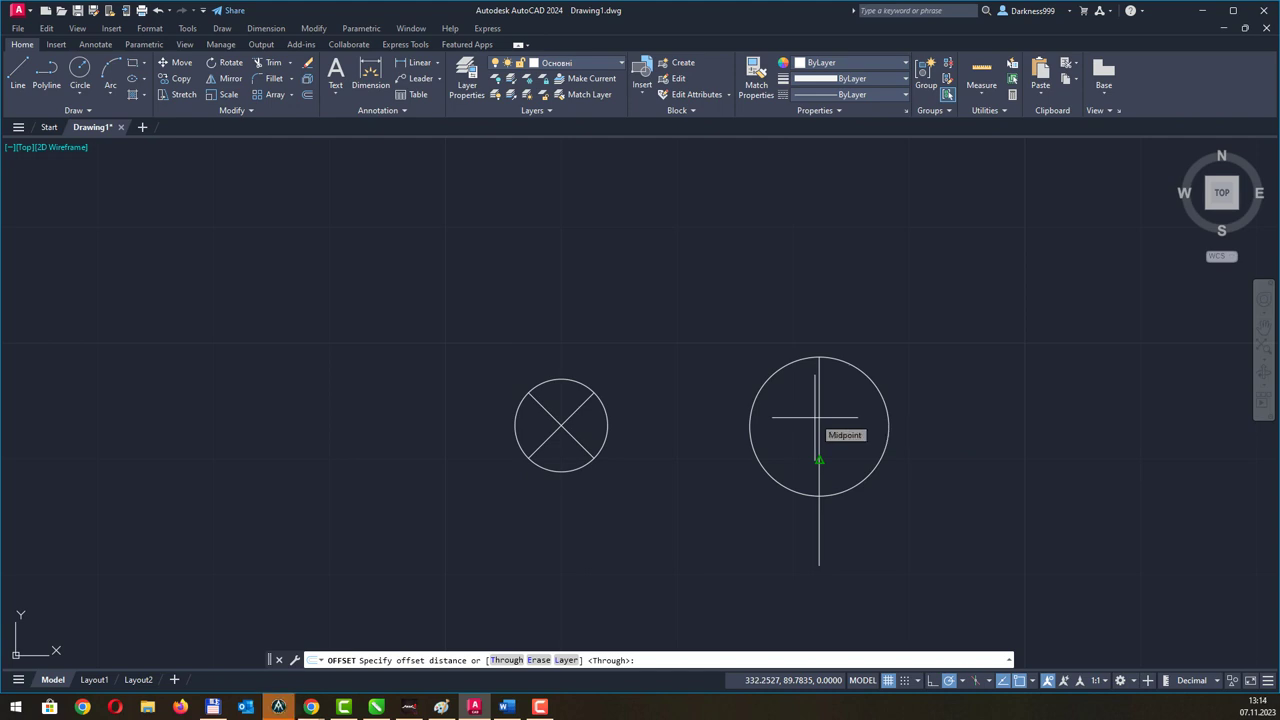
# Offset the centre vertical line 4.5 units to the left and to the right.
pyautogui.click(819, 357)
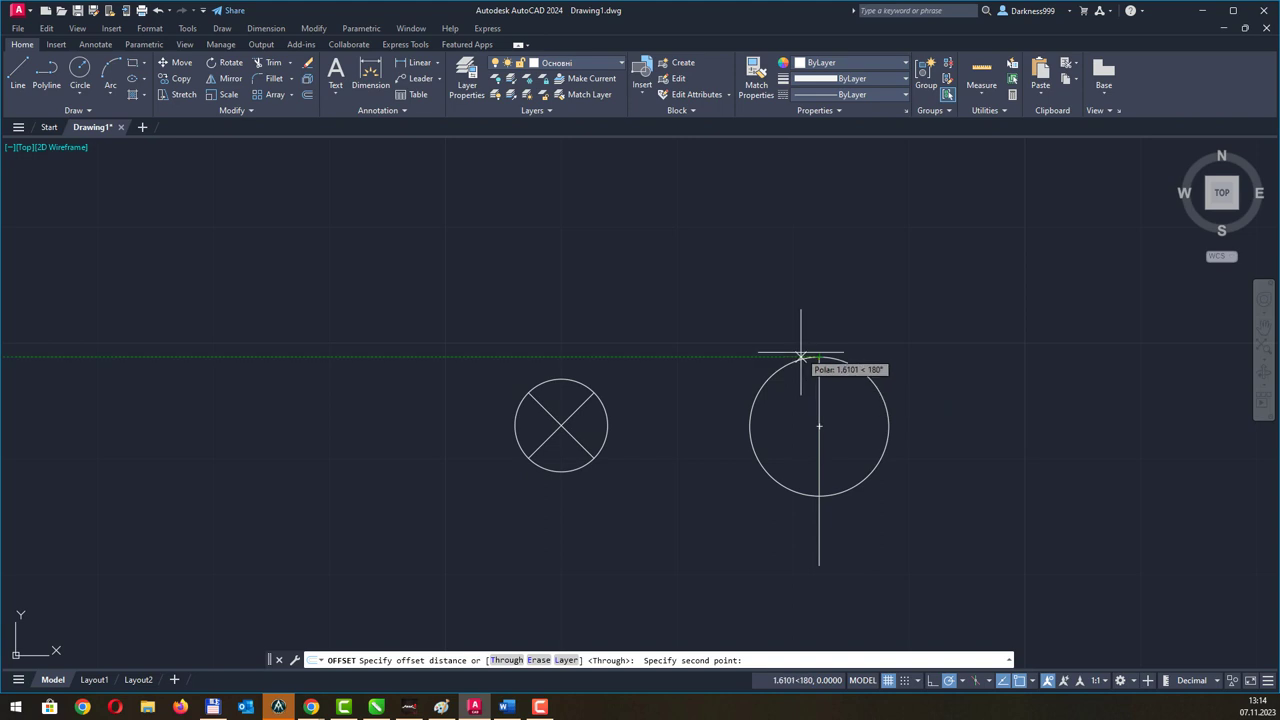
pyautogui.write('4.5')
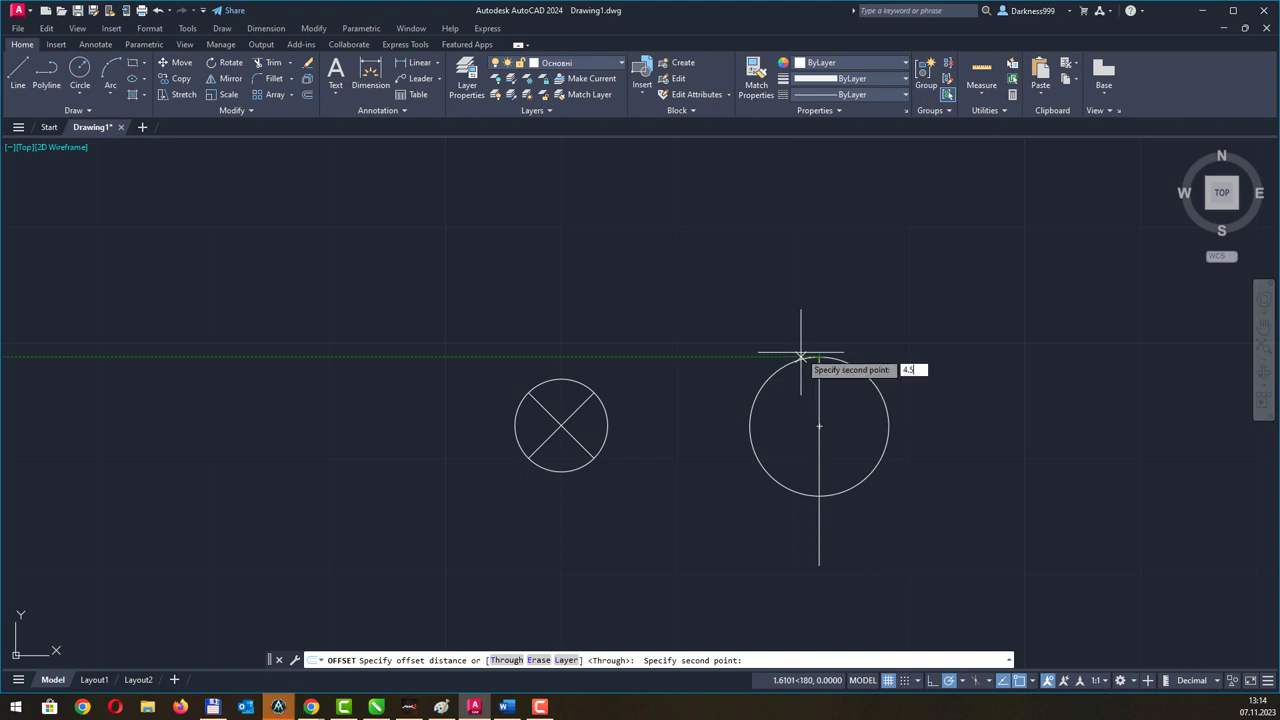
pyautogui.press('Return')
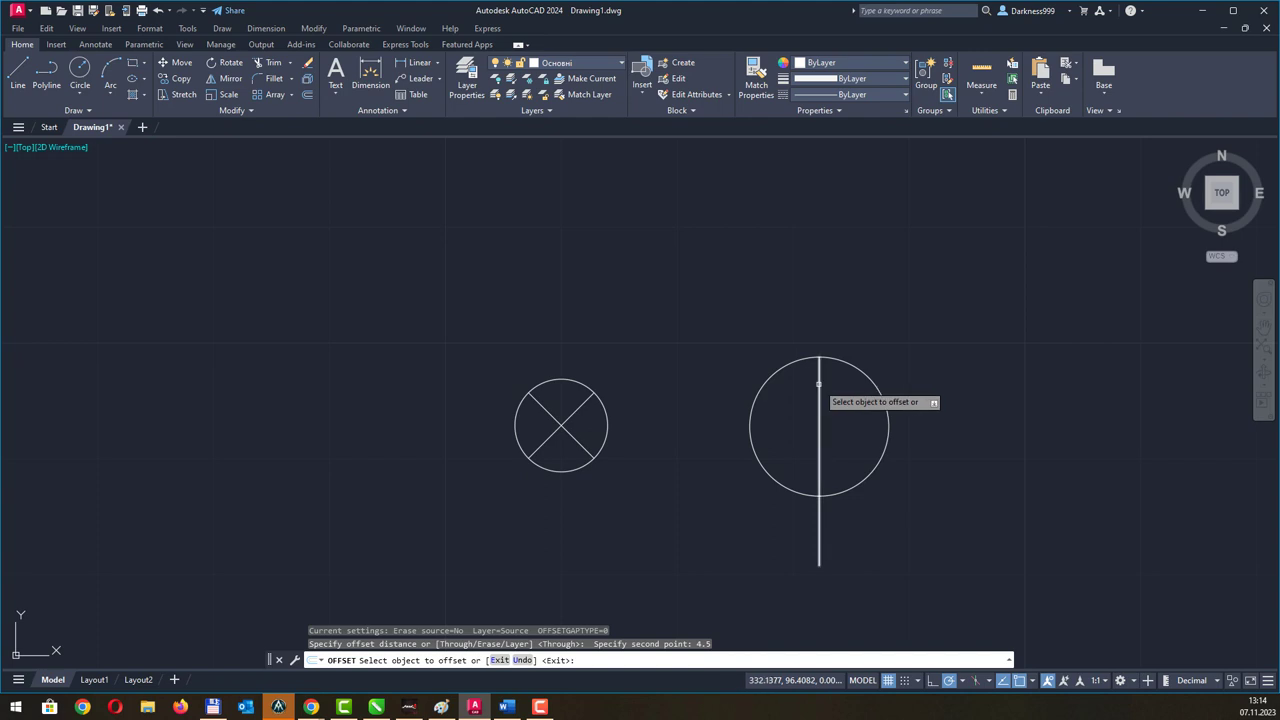
pyautogui.click(819, 385)
pyautogui.click(814, 385)
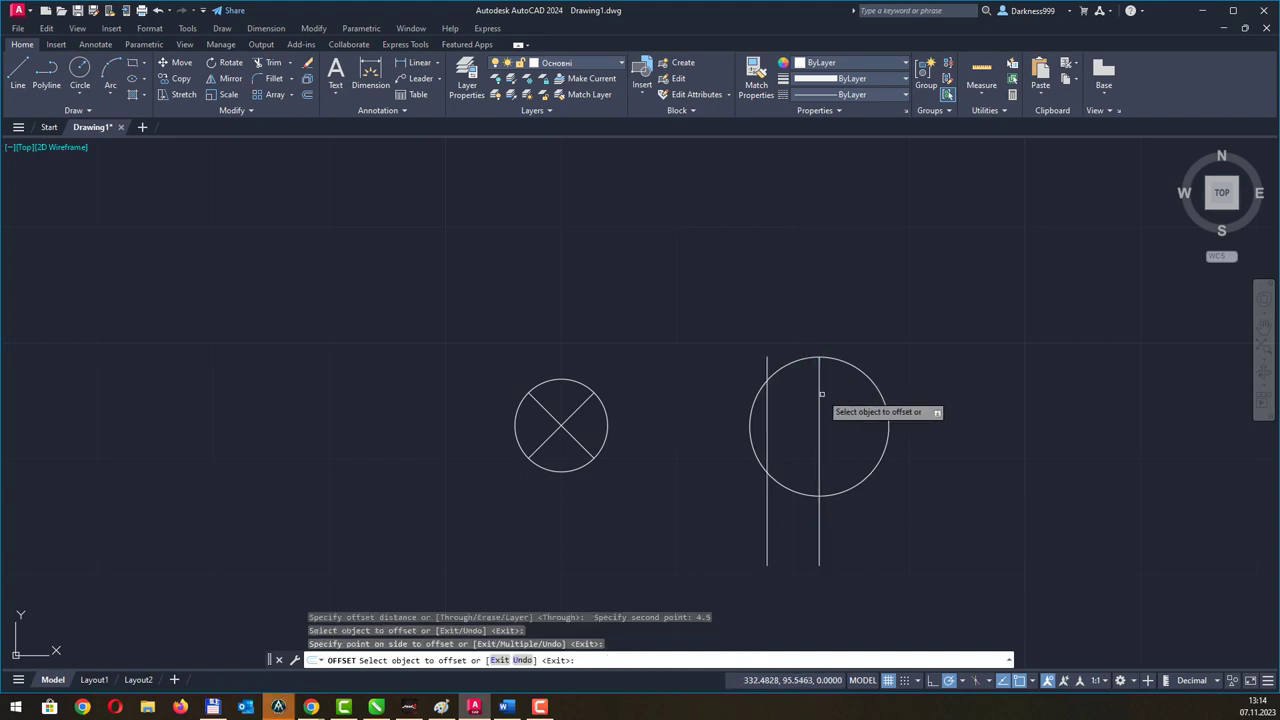
pyautogui.click(820, 398)
pyautogui.click(865, 397)
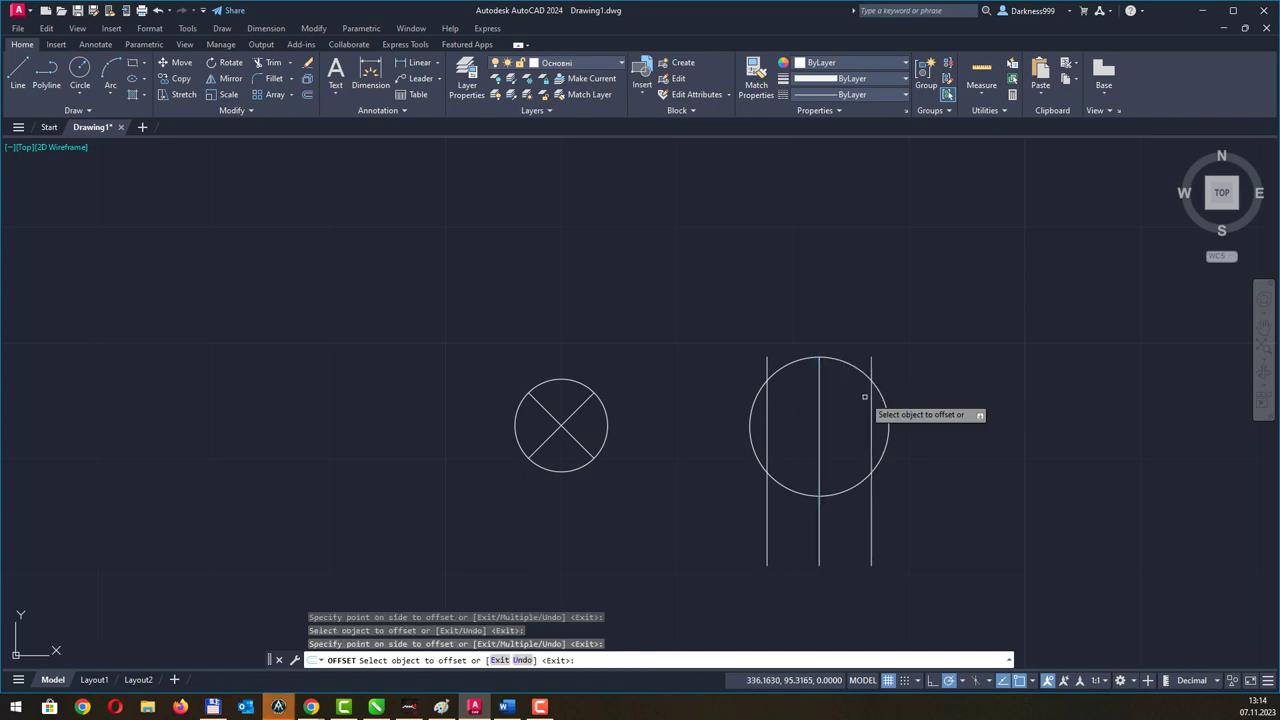
pyautogui.press('Escape')
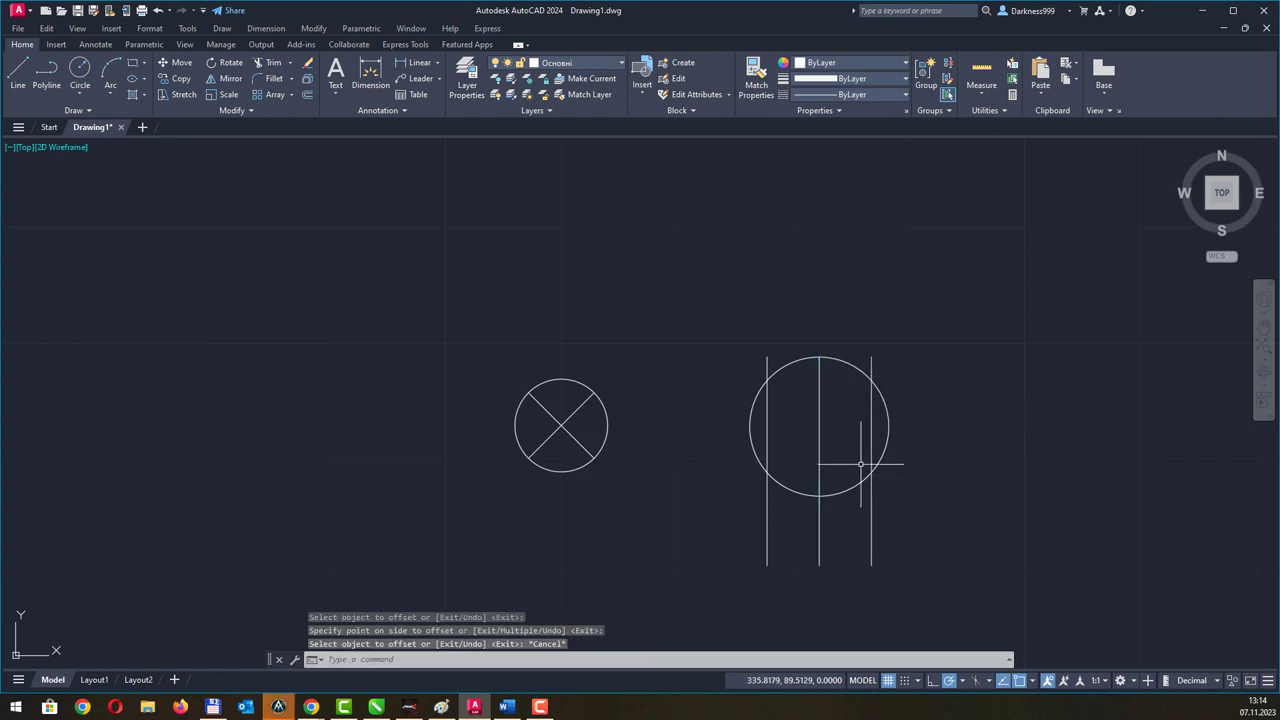
# Draw a horizontal crossbar joining the two offset lines inside the circle.
pyautogui.click(17, 72)
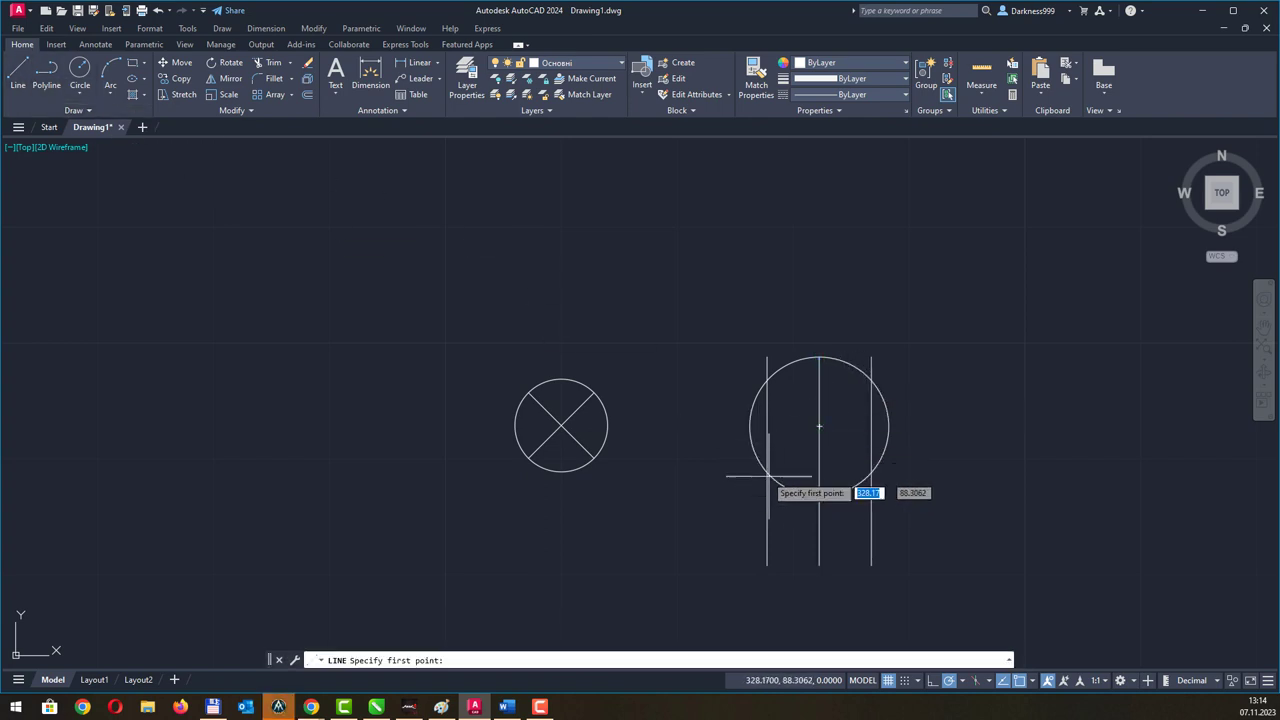
pyautogui.click(767, 472)
pyautogui.click(871, 472)
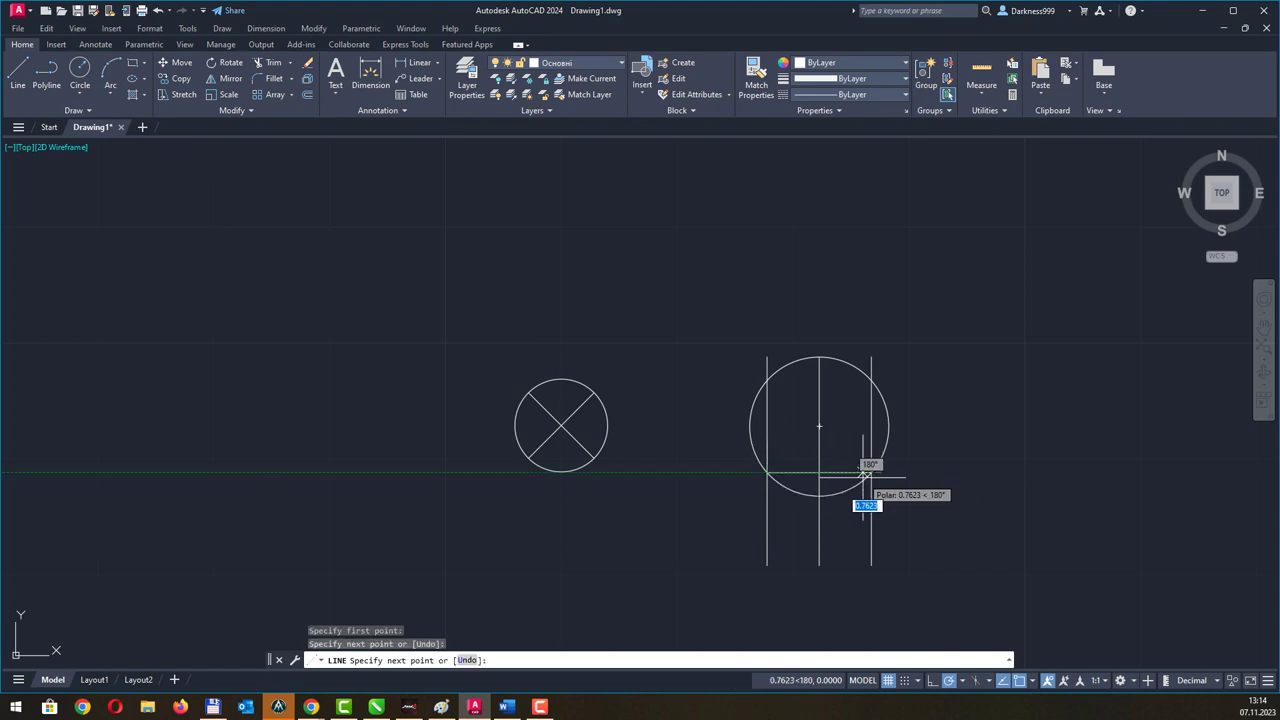
pyautogui.press('Escape')
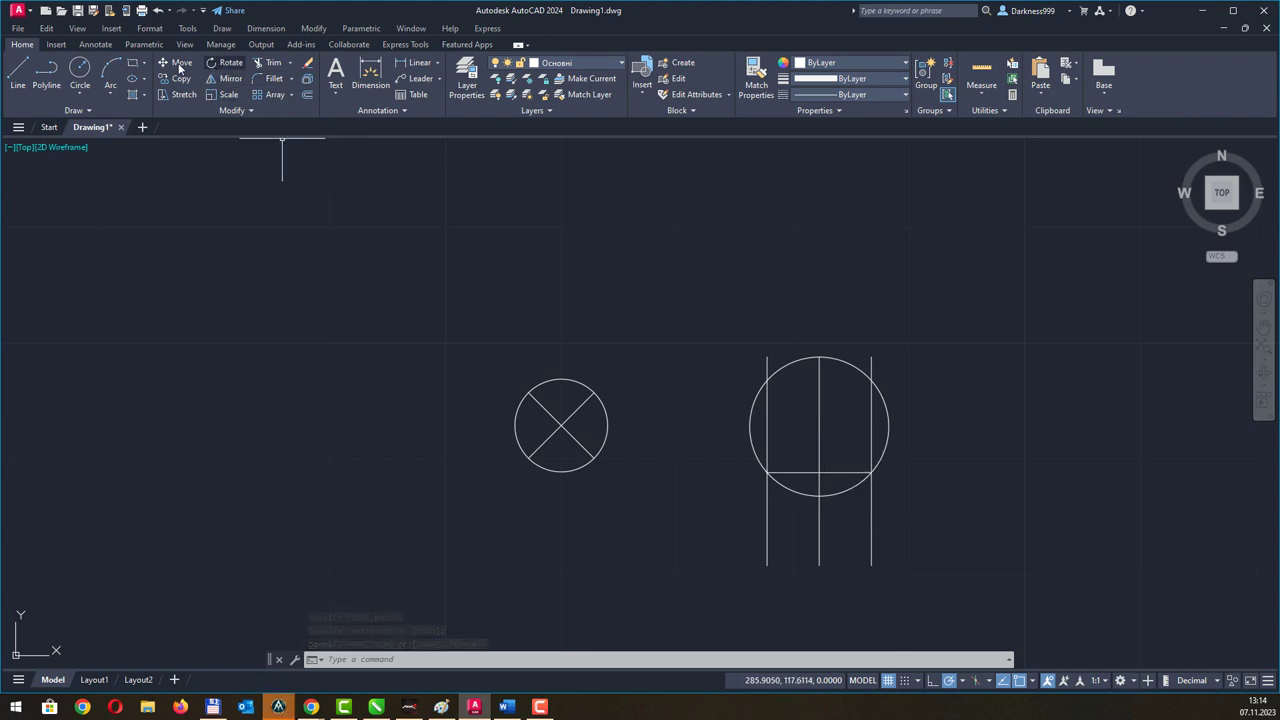
# Trim the vertical line pieces inside, below and above the circle, leaving the crossbar and one lead.
pyautogui.click(264, 64)
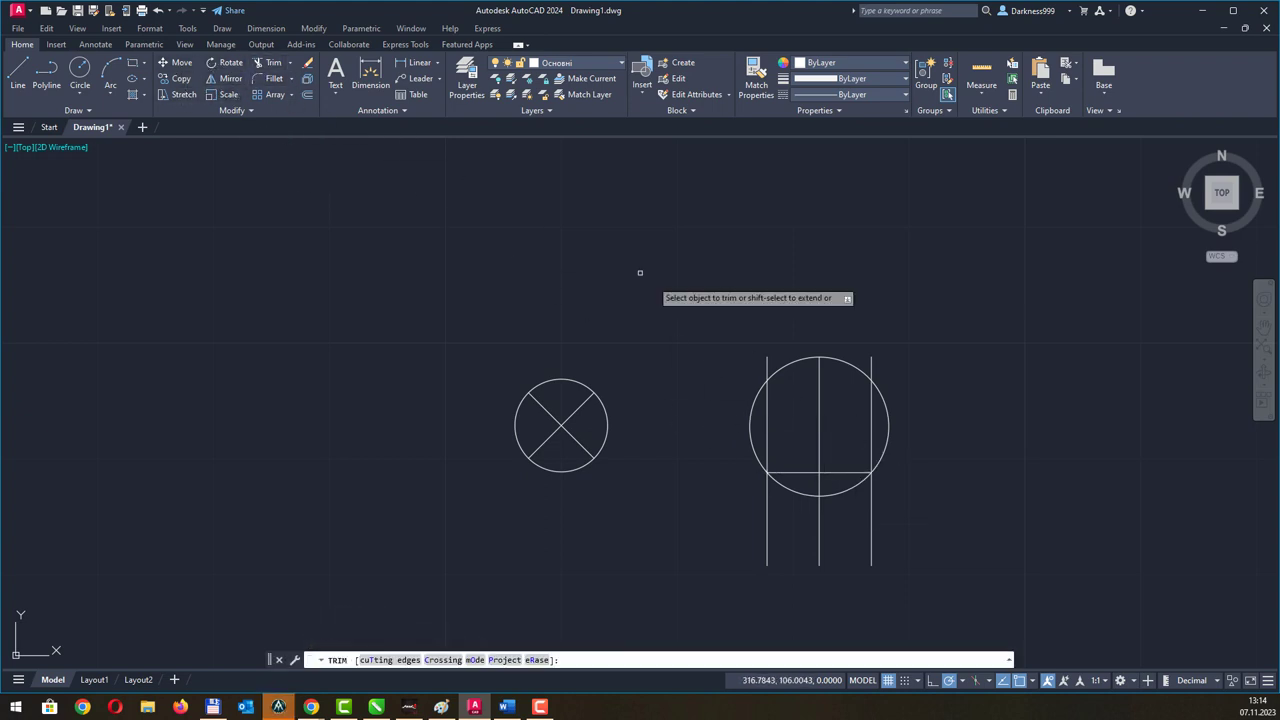
pyautogui.click(767, 436)
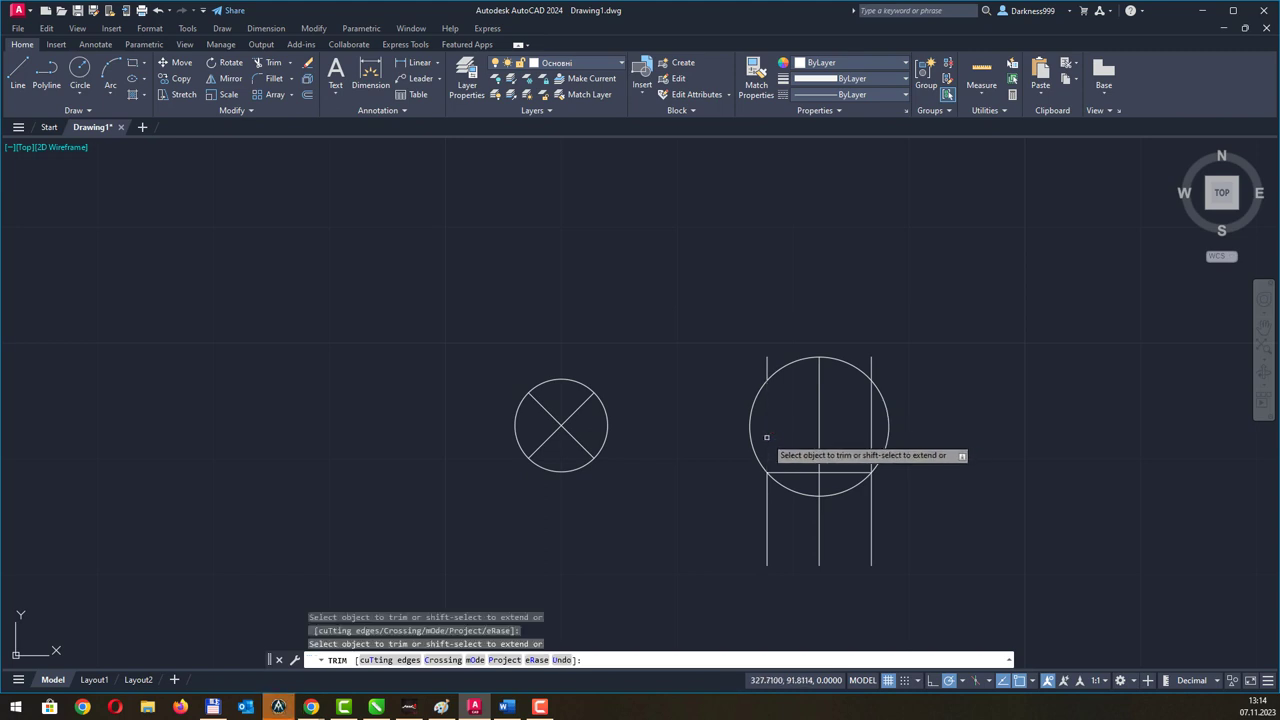
pyautogui.click(820, 418)
pyautogui.click(872, 426)
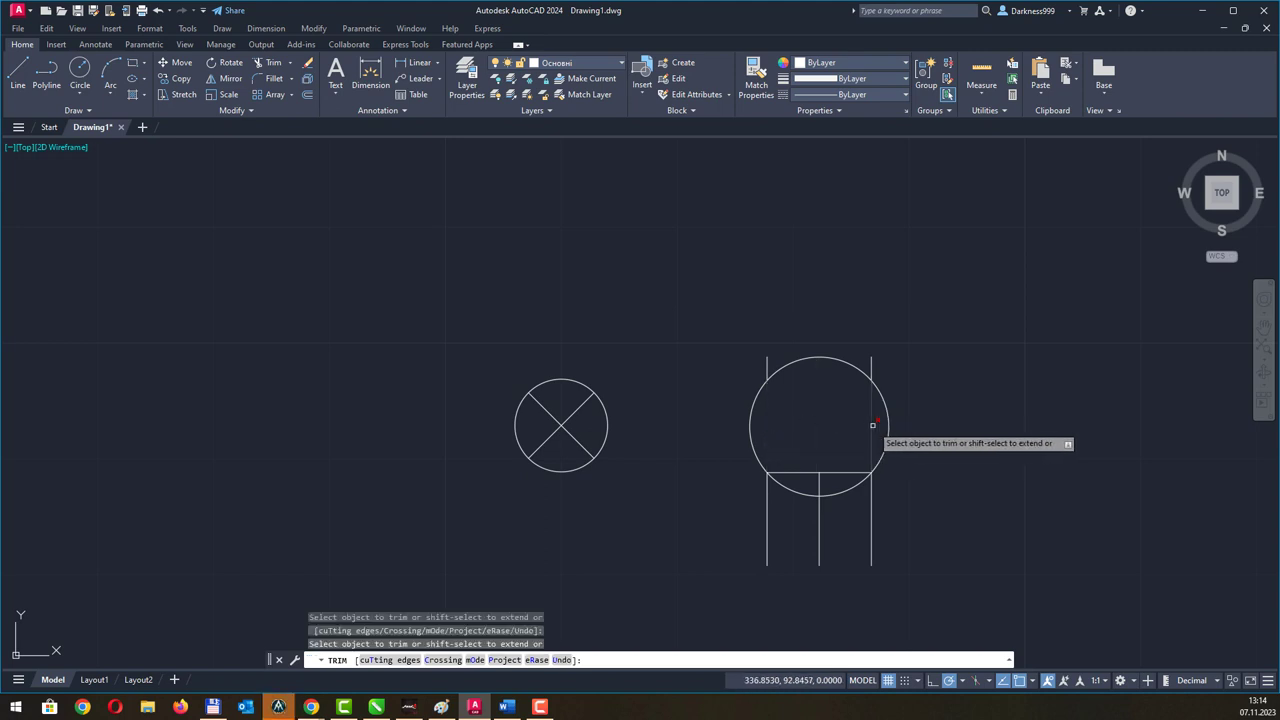
pyautogui.click(792, 472)
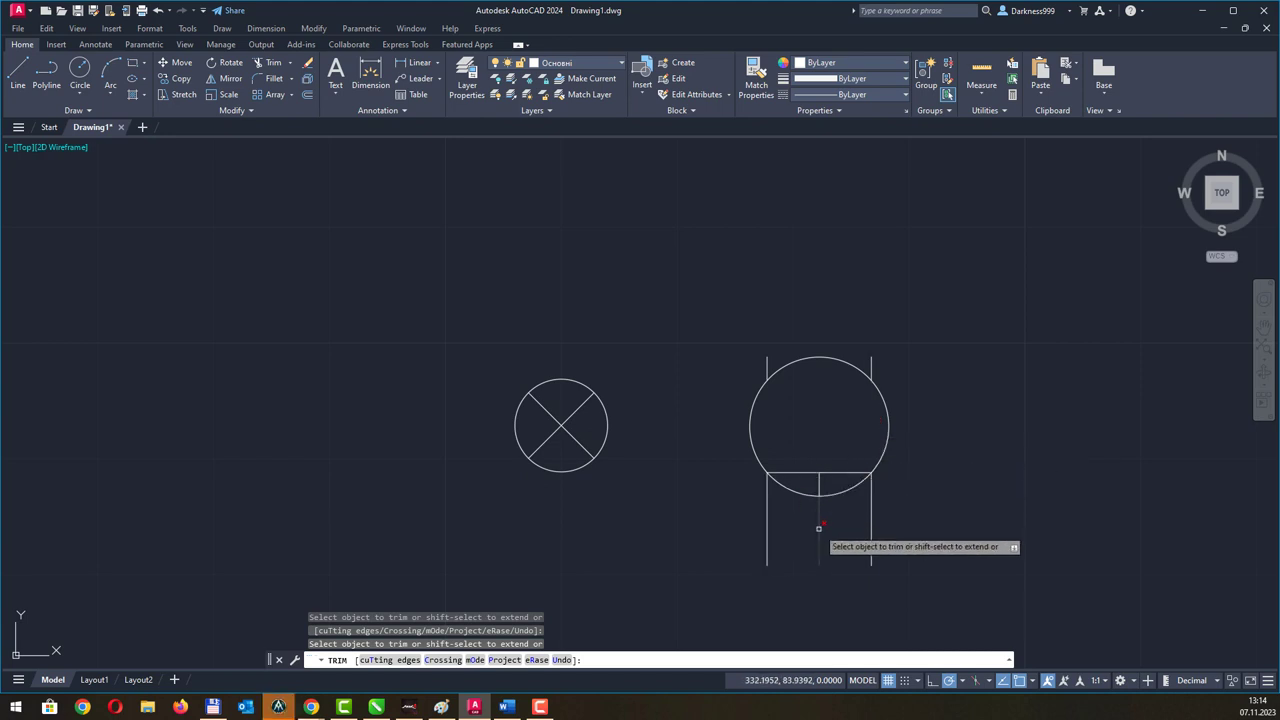
pyautogui.click(767, 517)
pyautogui.moveTo(912, 514); pyautogui.dragTo(826, 514)
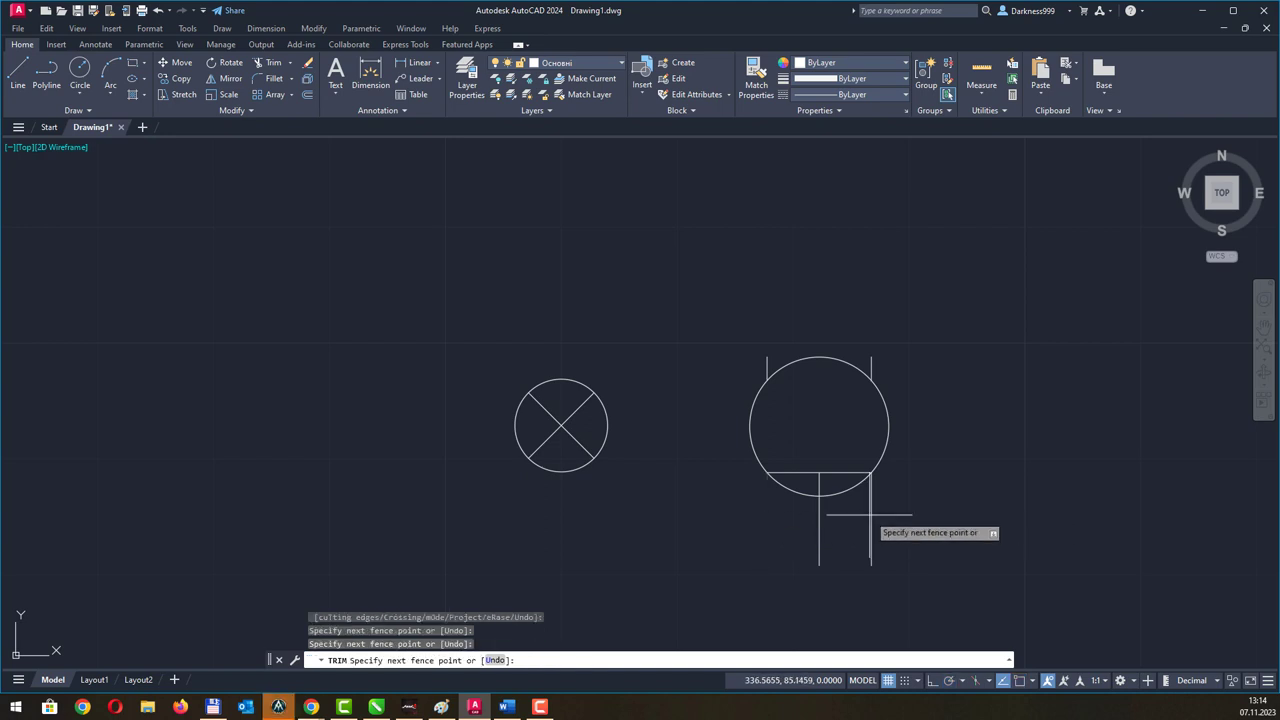
pyautogui.click(871, 366)
pyautogui.click(767, 366)
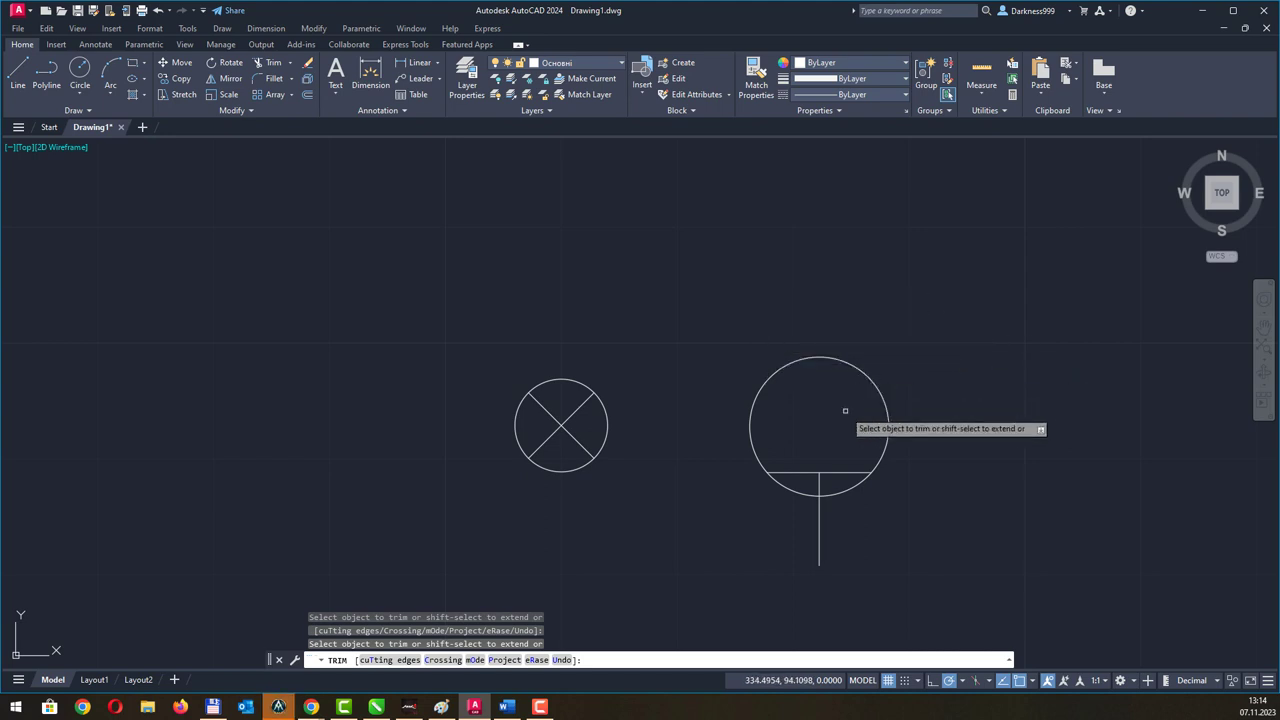
pyautogui.press('Escape')
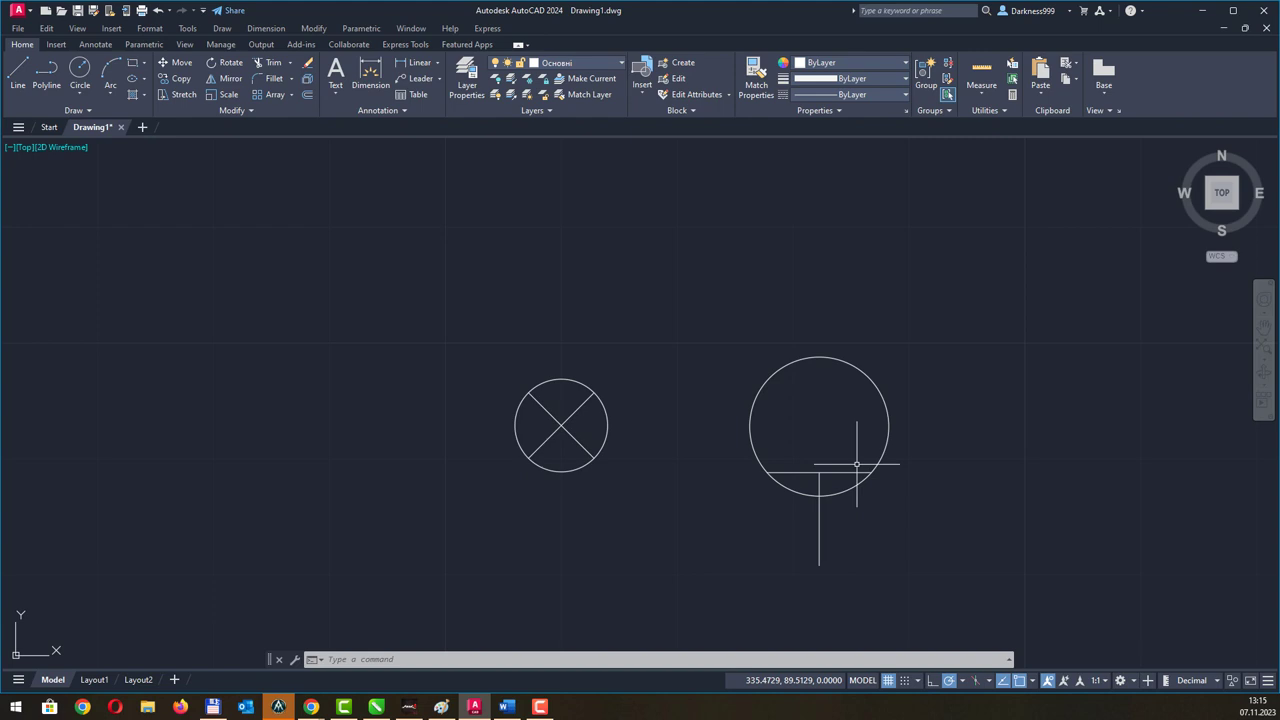
# Draw a horizontal line running left from the circle's bottom point.
pyautogui.click(17, 75)
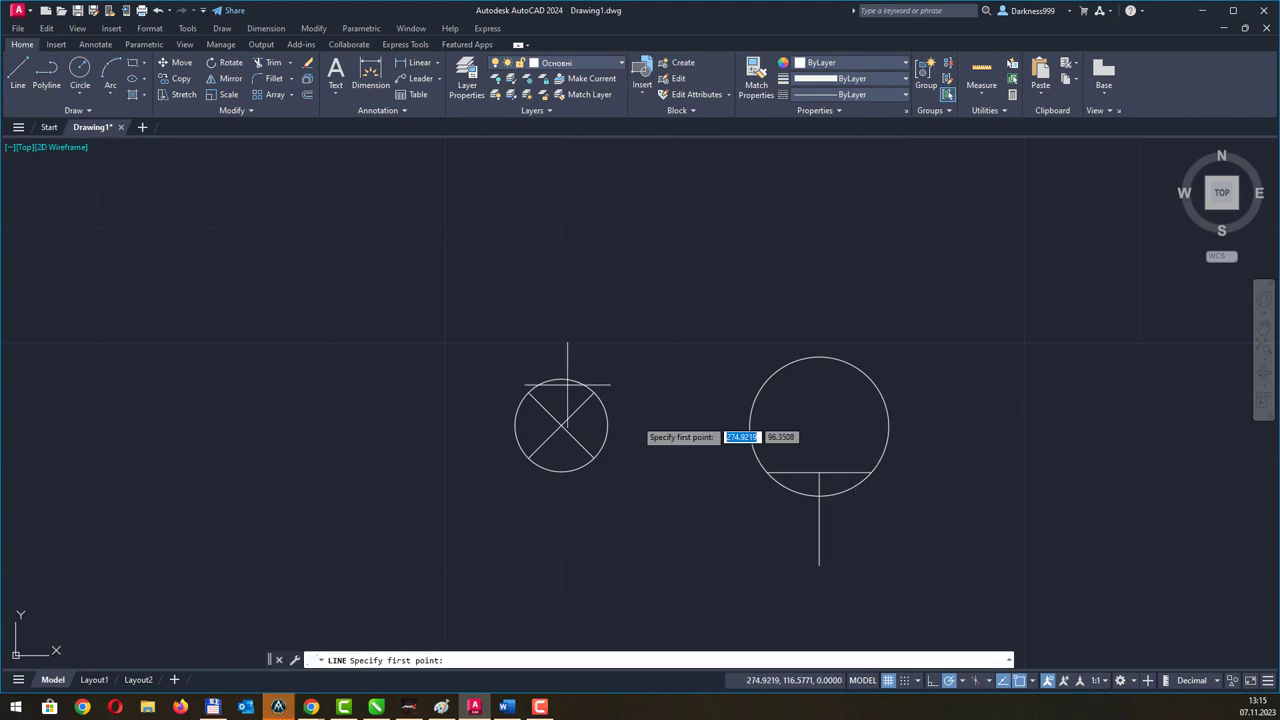
pyautogui.click(819, 494)
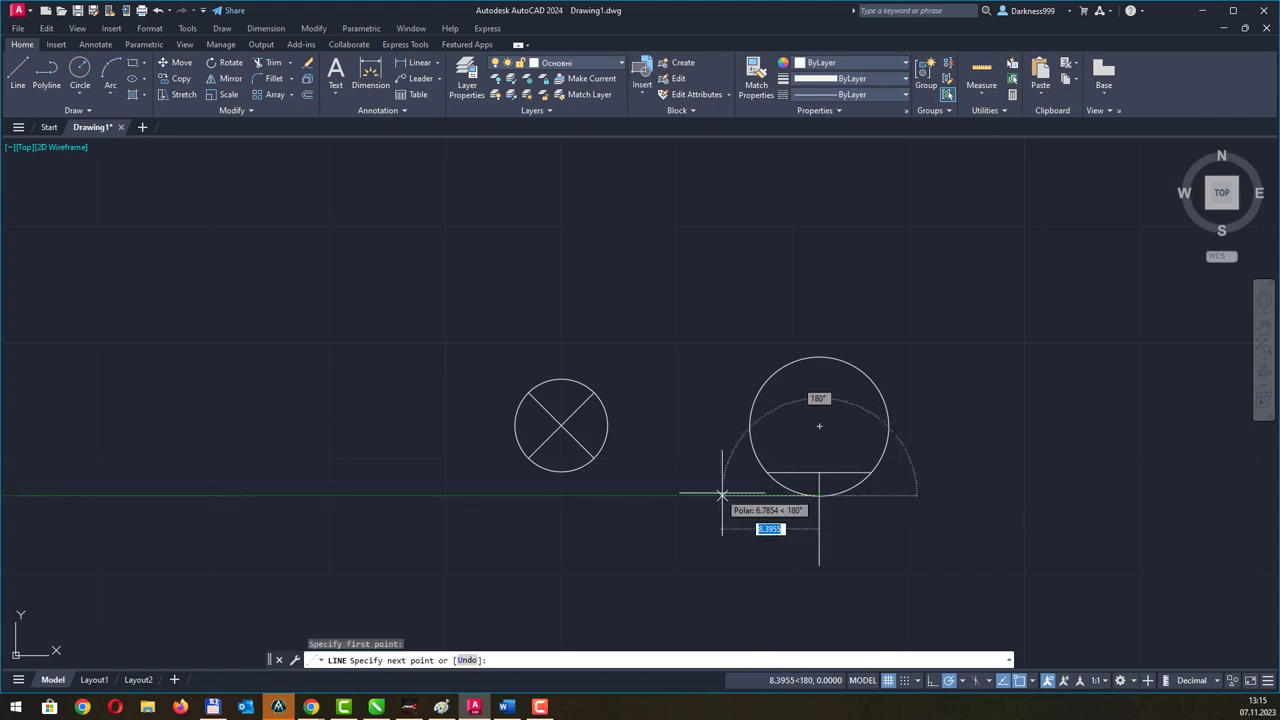
pyautogui.press('Escape')
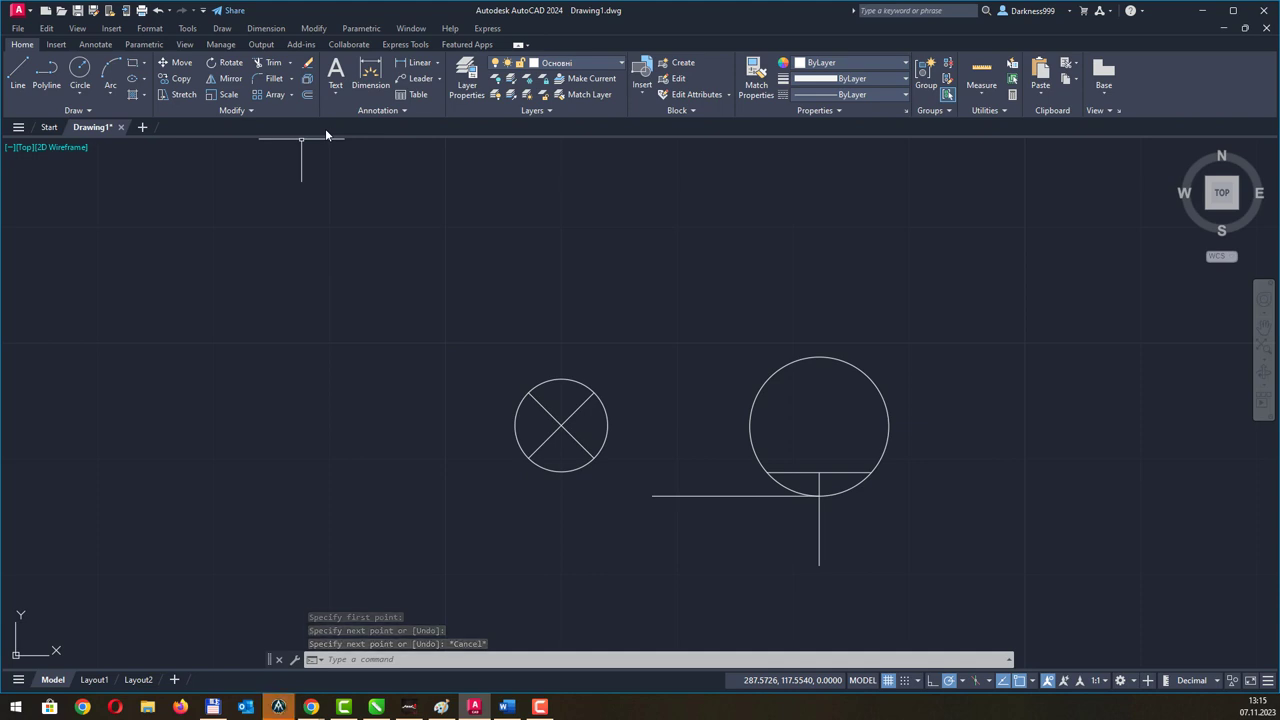
# Offset that horizontal line 9 units upward.
pyautogui.click(307, 94)
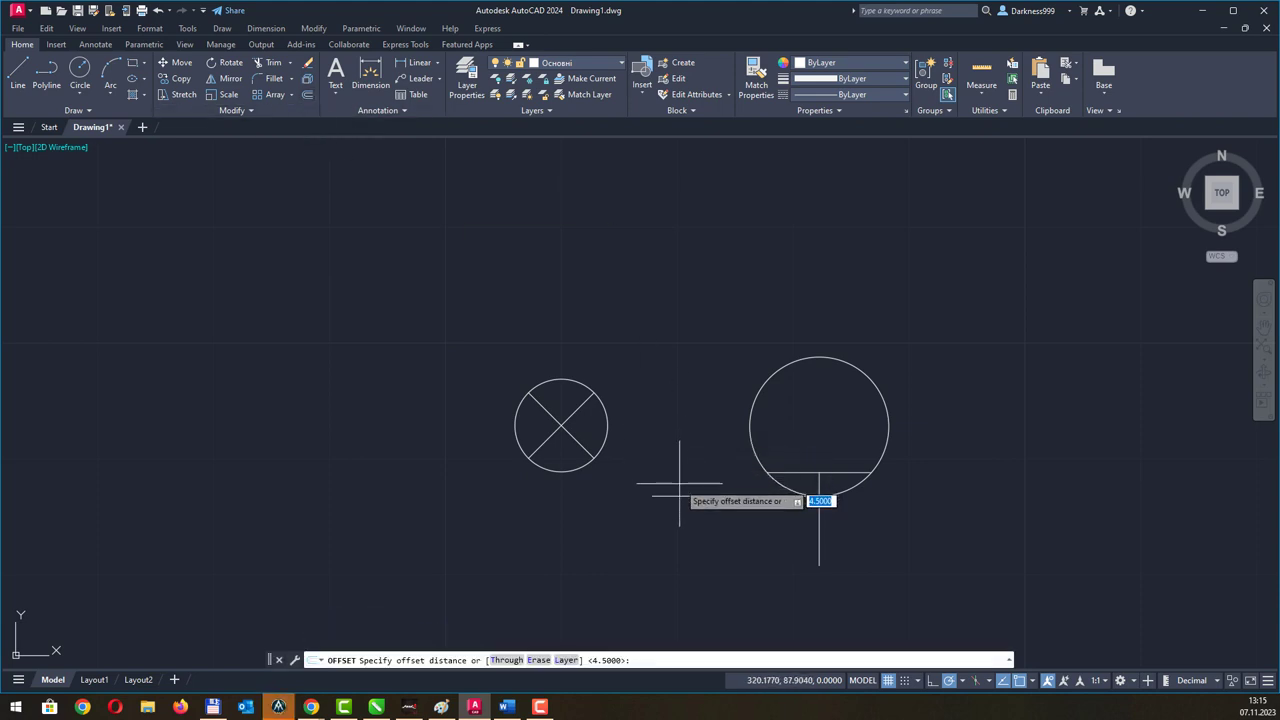
pyautogui.click(678, 494)
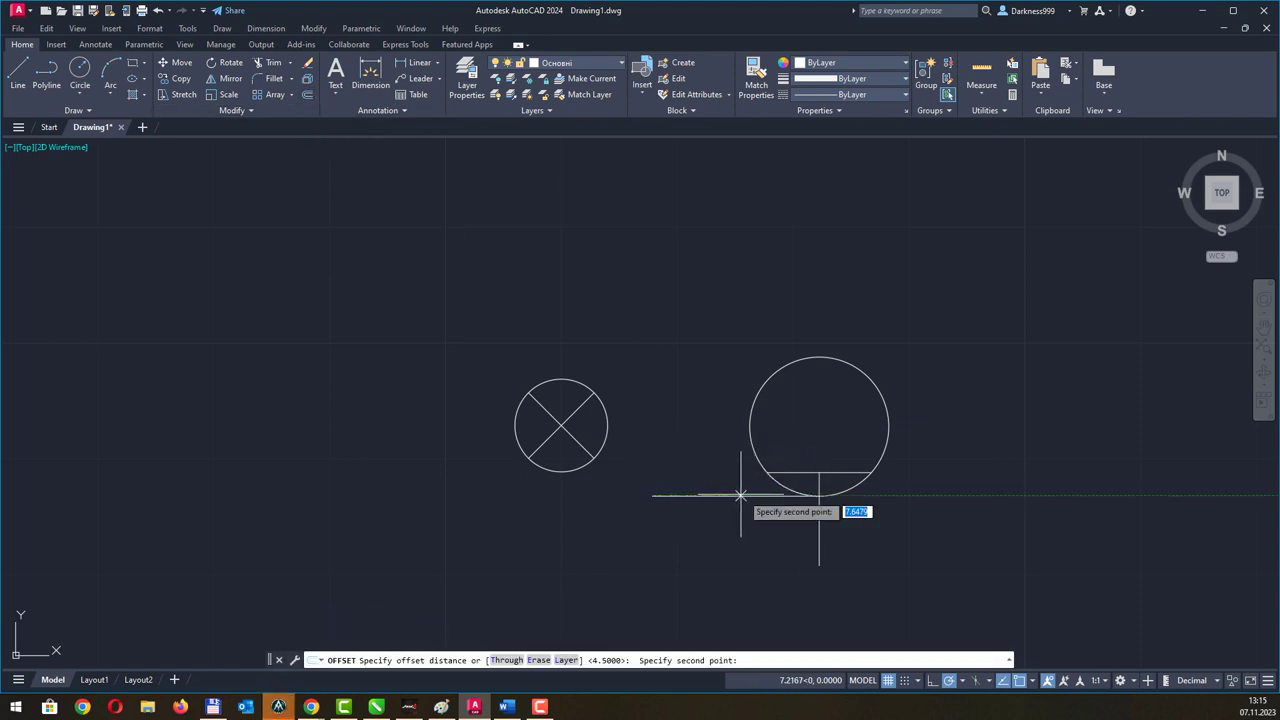
pyautogui.click(820, 510)
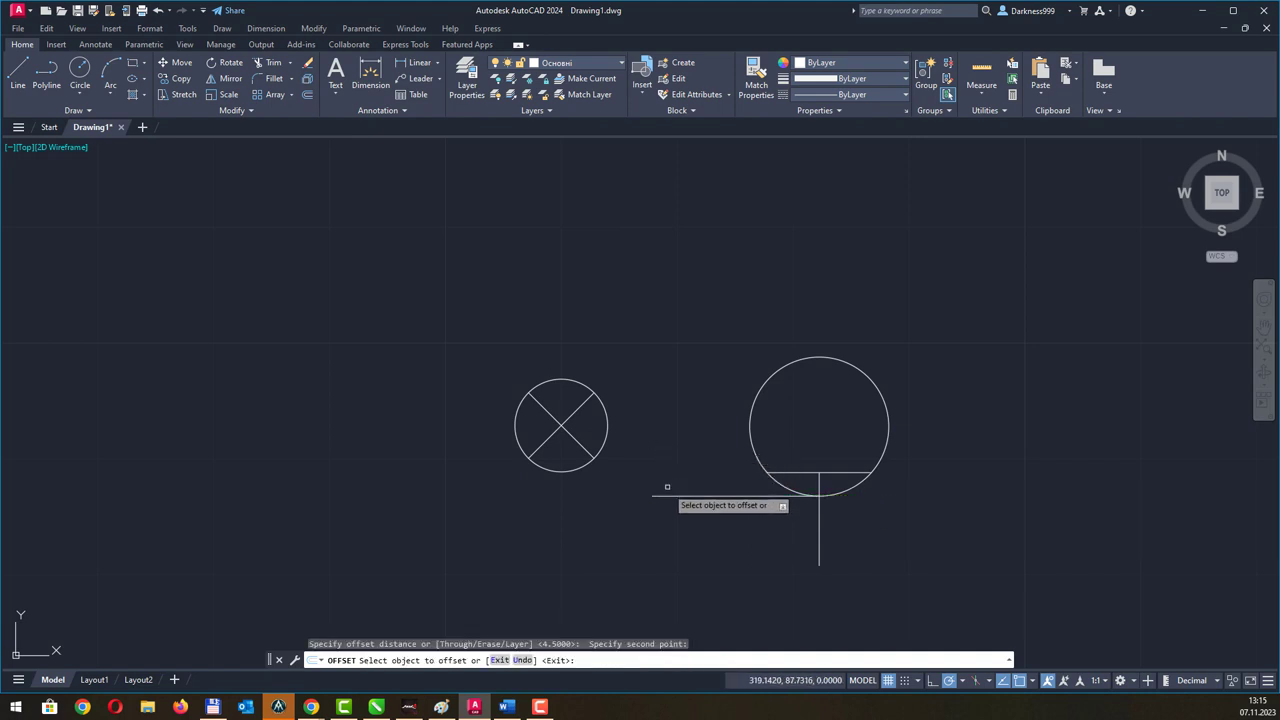
pyautogui.click(667, 494)
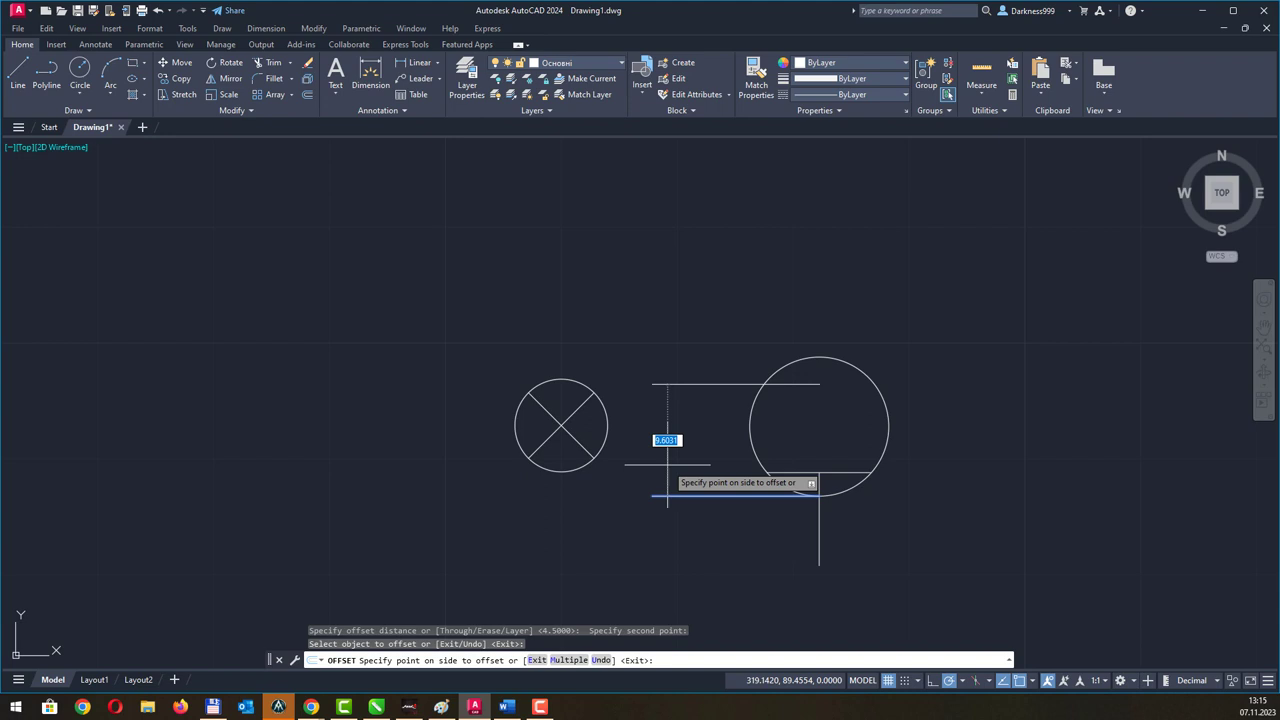
pyautogui.write('9')
pyautogui.press('Return')
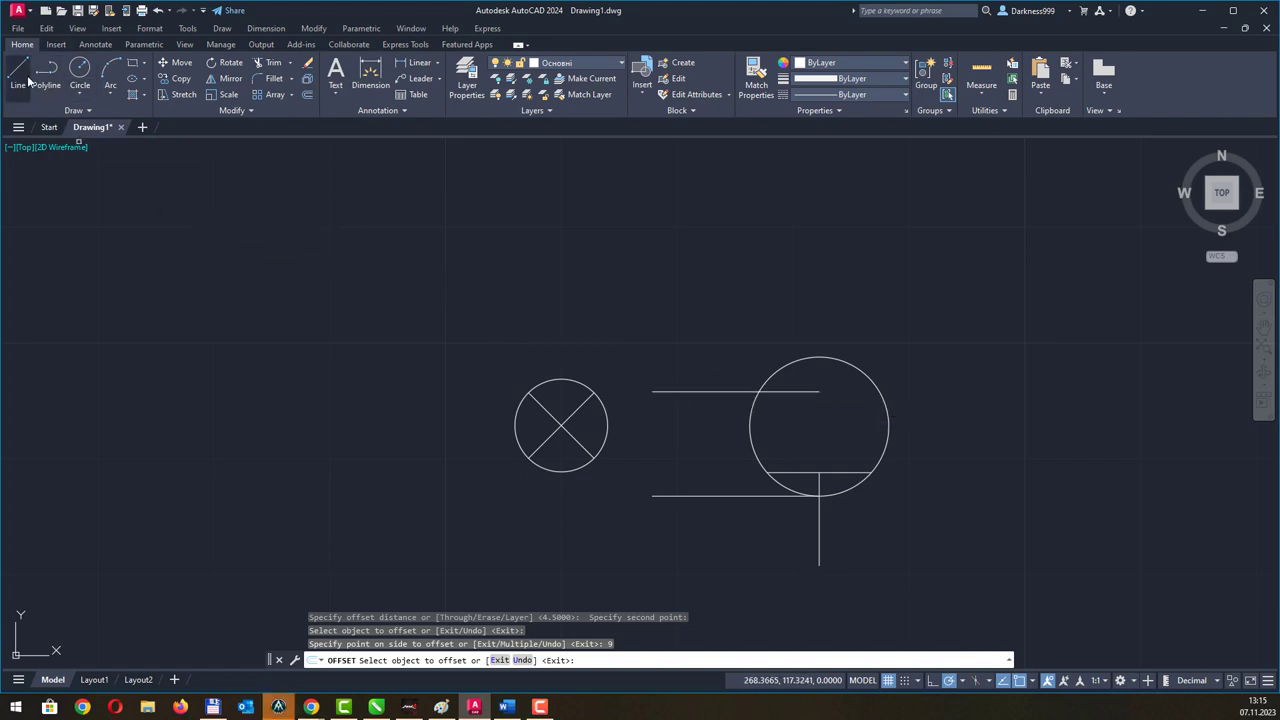
pyautogui.press('Escape')
# Stretch the upper line's right end across the circle and pull its left end toward the circle.
pyautogui.click(705, 393)
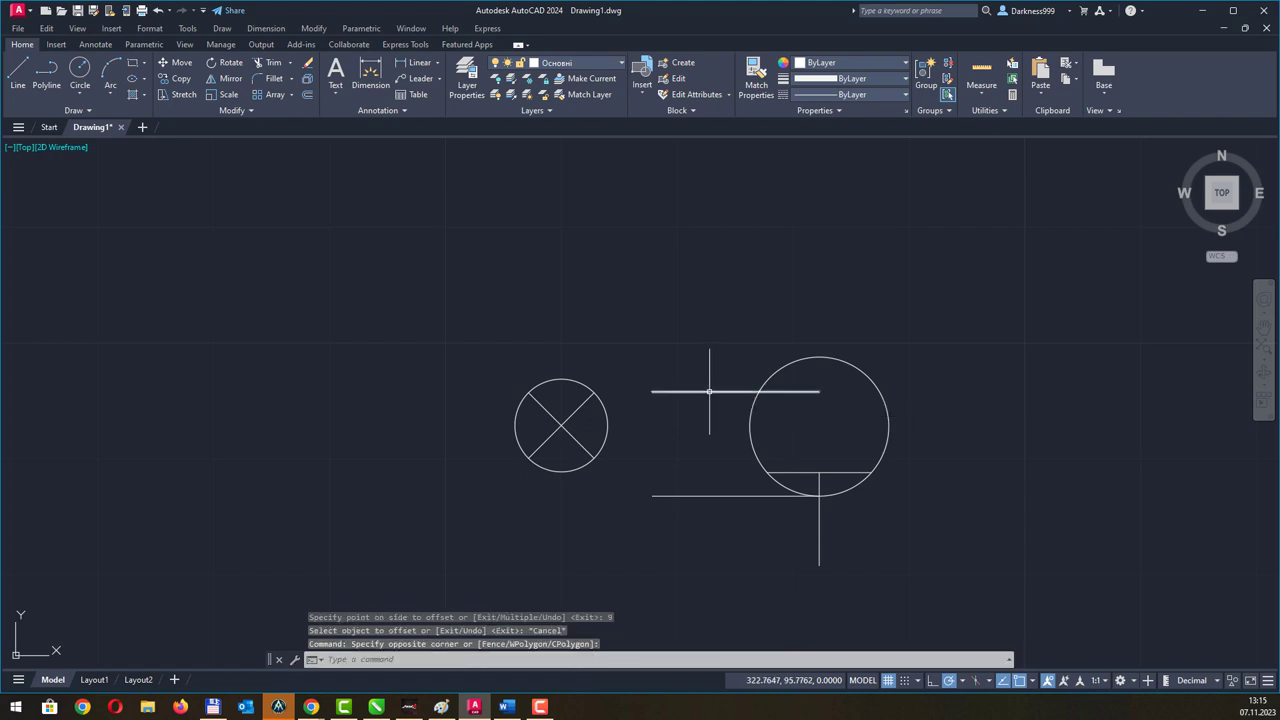
pyautogui.click(700, 388)
pyautogui.click(818, 392)
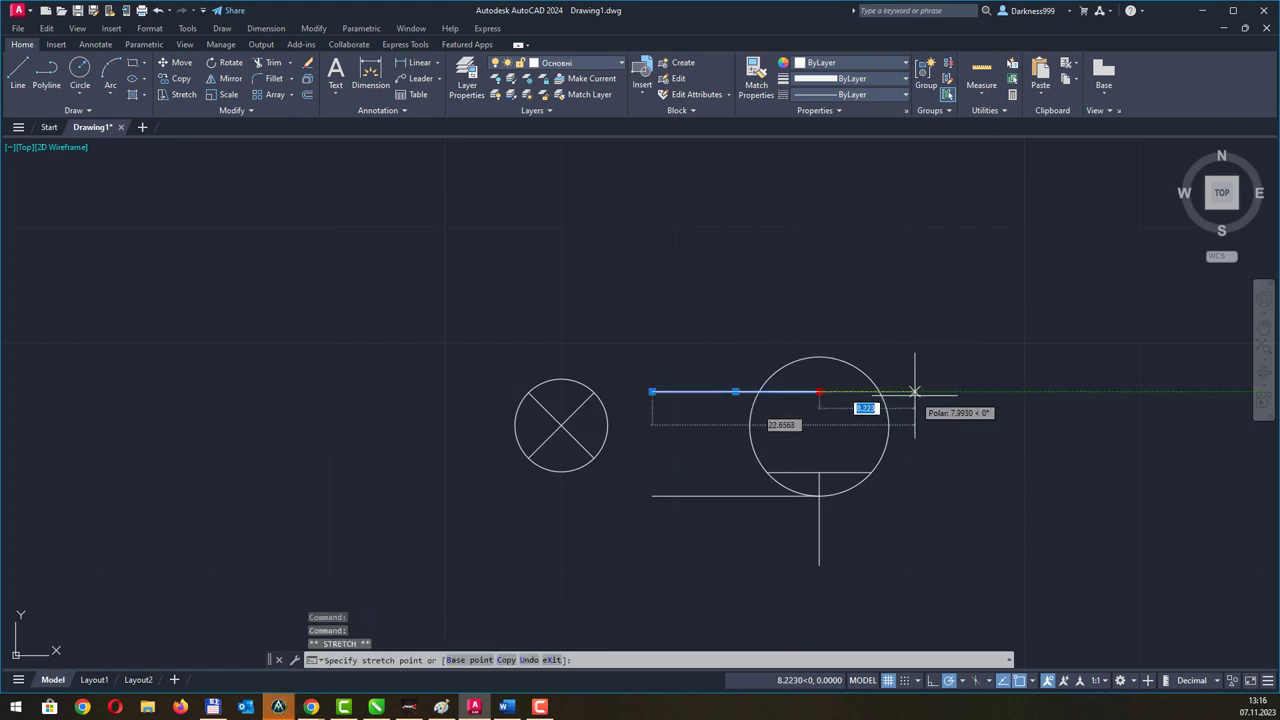
pyautogui.click(912, 392)
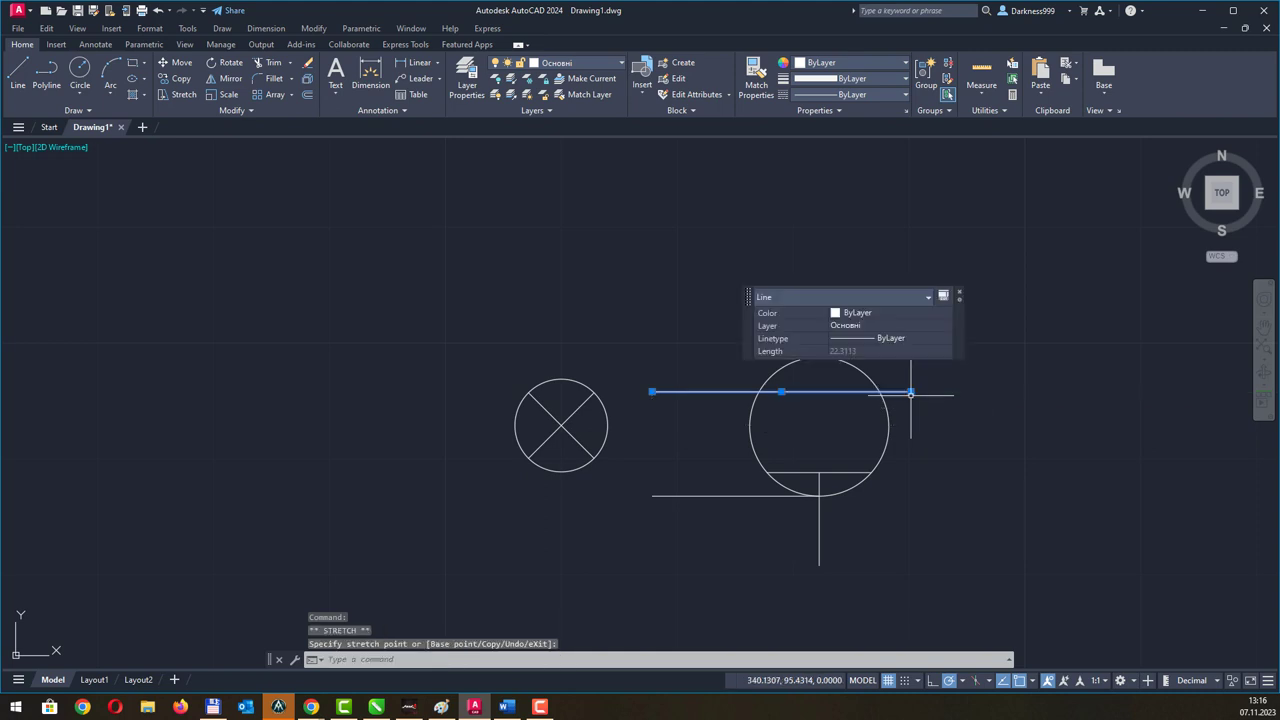
pyautogui.press('Escape')
pyautogui.click(660, 387)
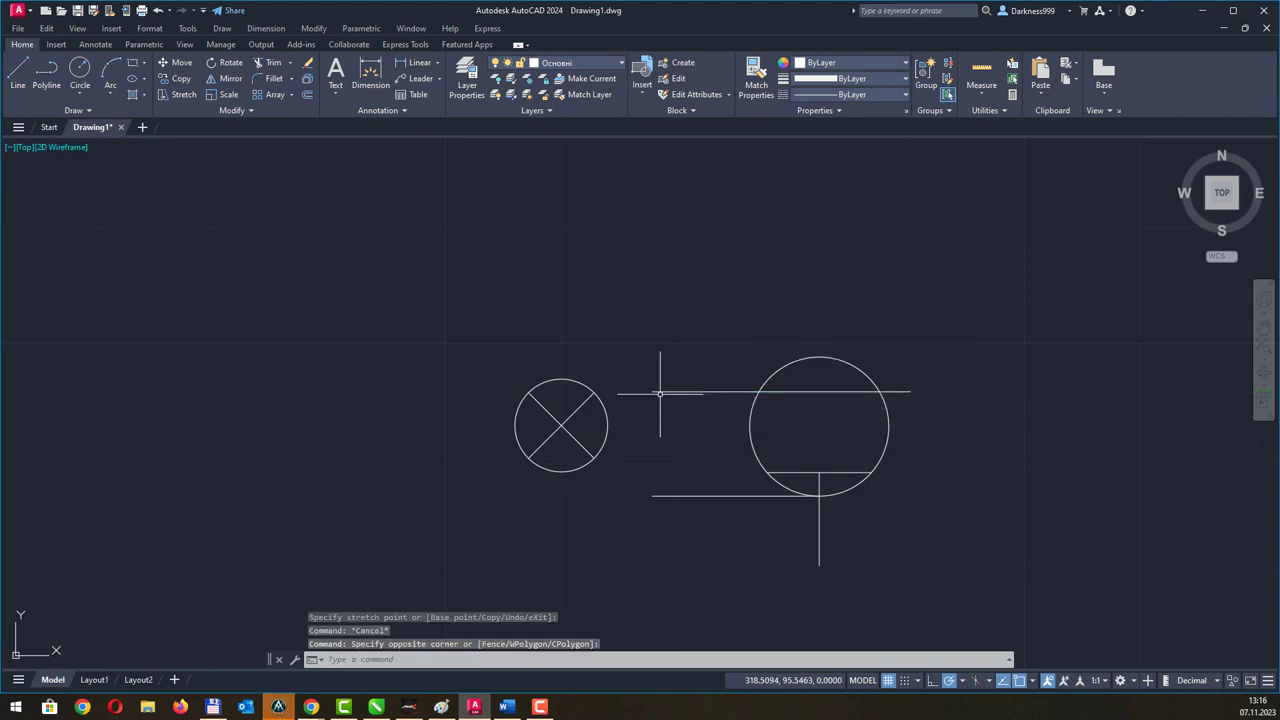
pyautogui.click(689, 398)
pyautogui.click(670, 392)
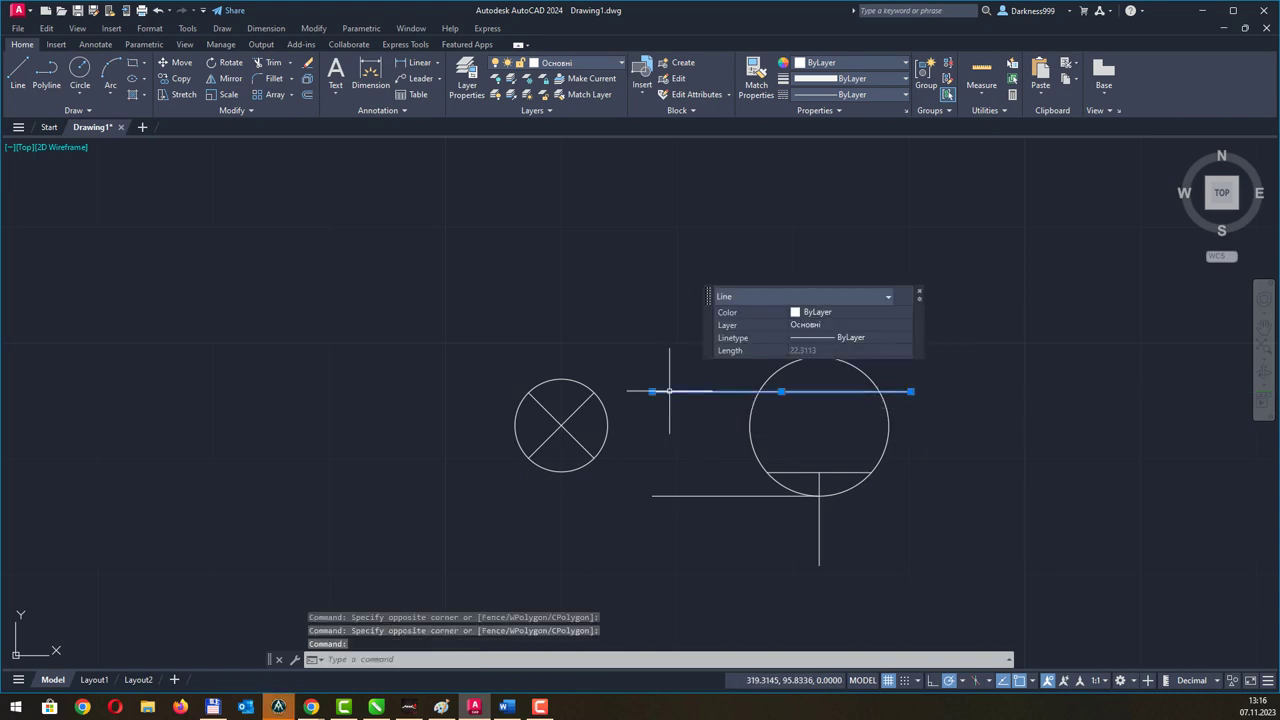
pyautogui.click(651, 392)
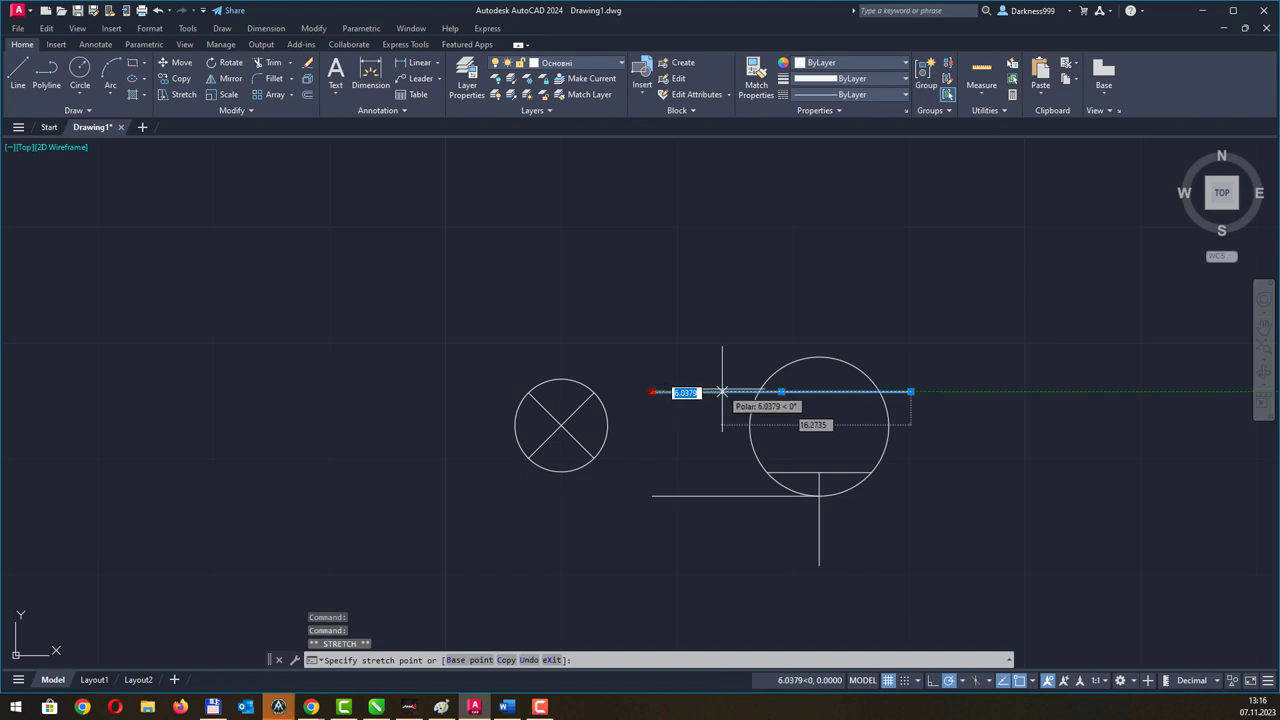
pyautogui.click(722, 392)
pyautogui.press('Escape')
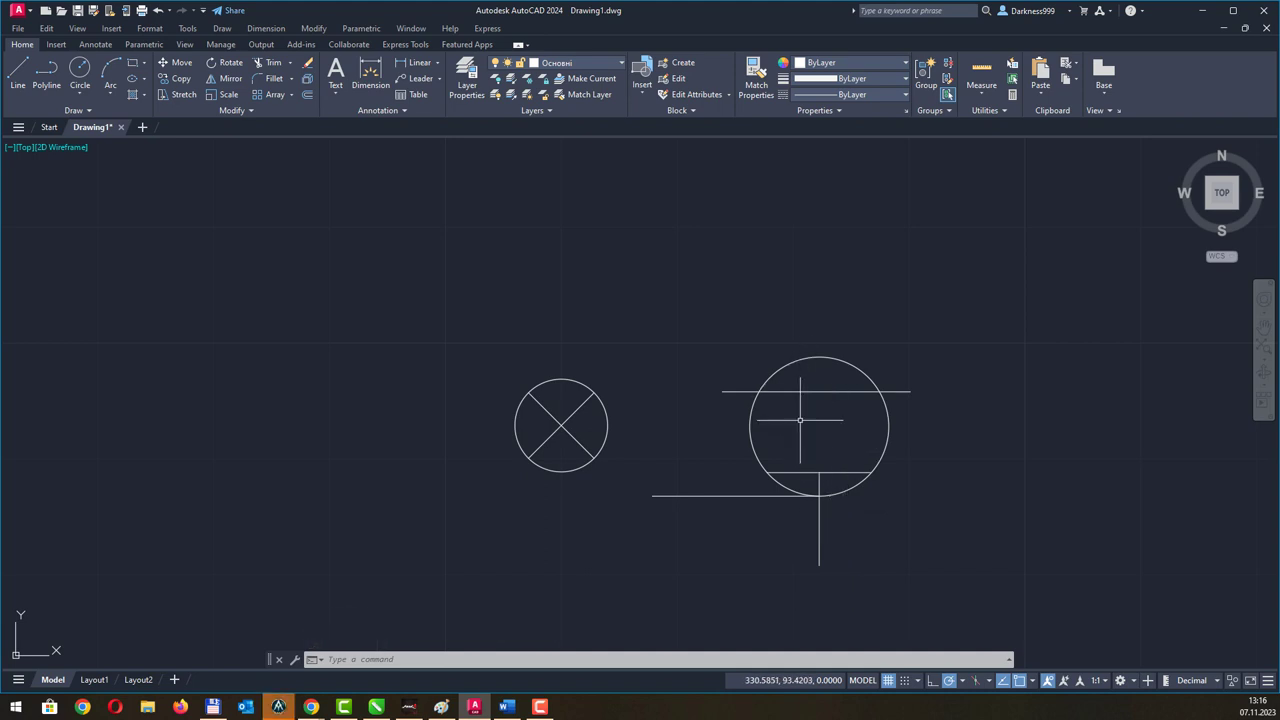
# Extend the top line's right end further past the circle's right edge.
pyautogui.click(738, 391)
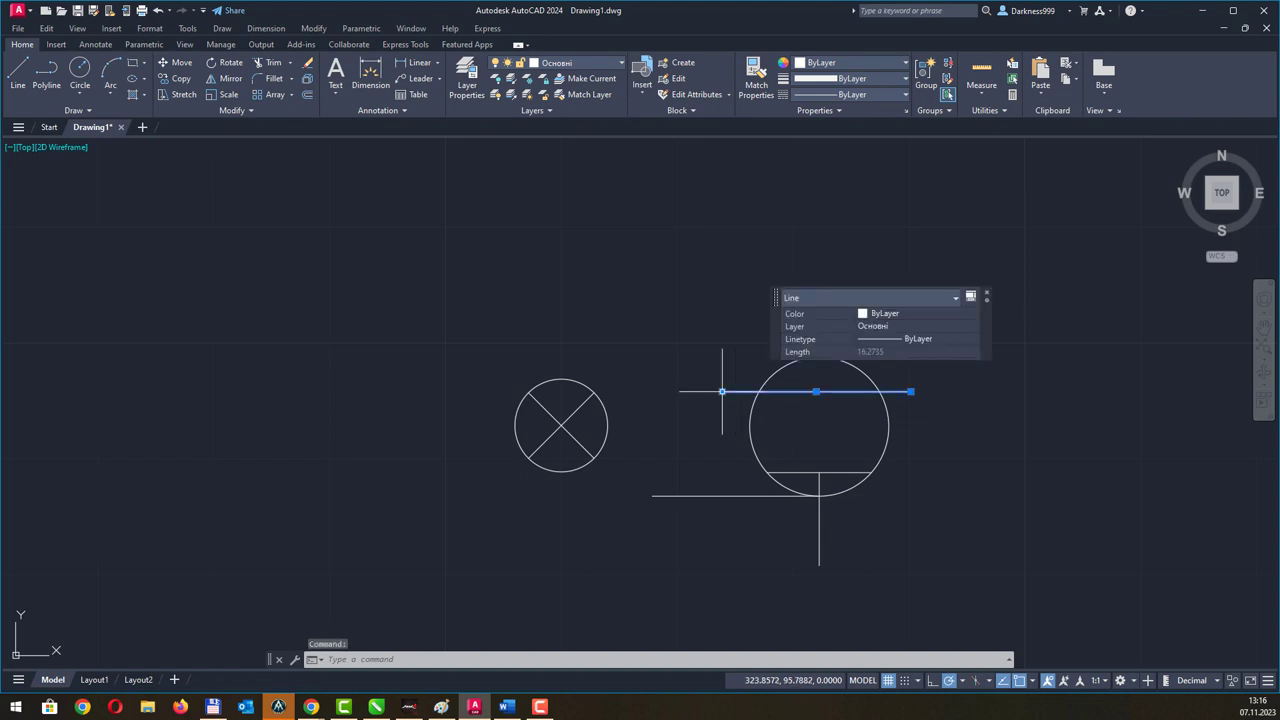
pyautogui.click(722, 391)
pyautogui.click(679, 391)
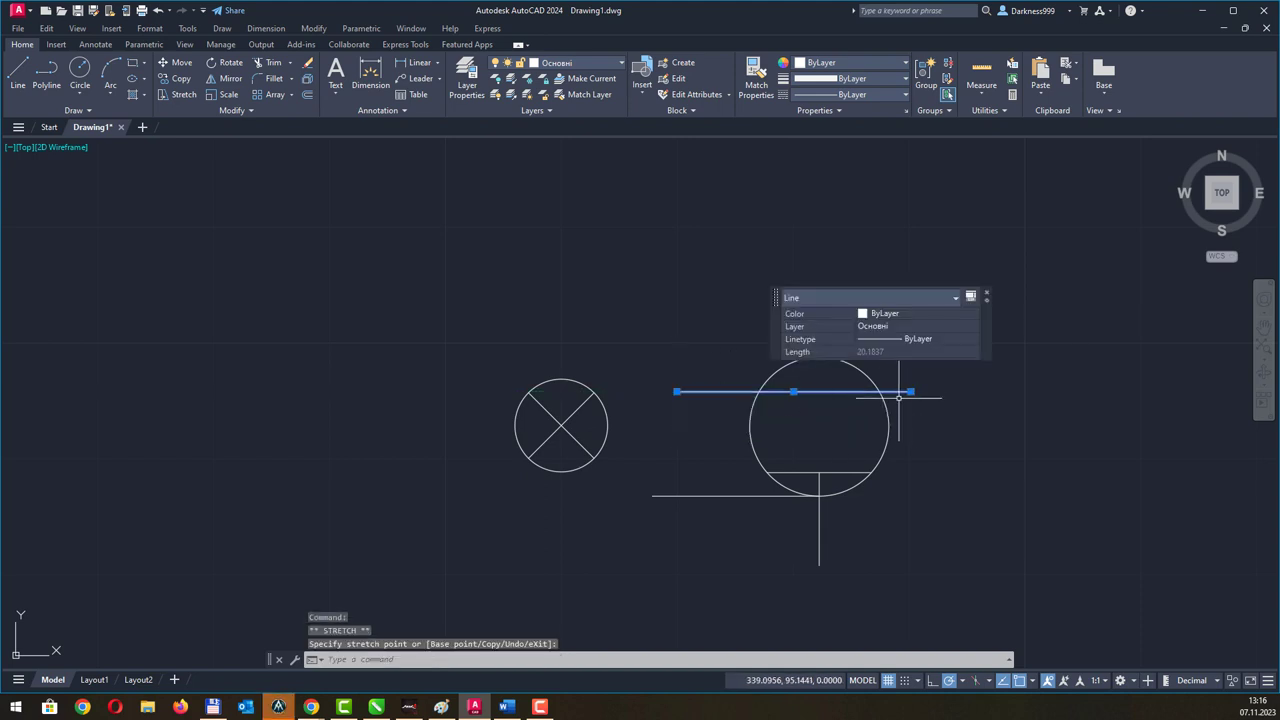
pyautogui.click(935, 391)
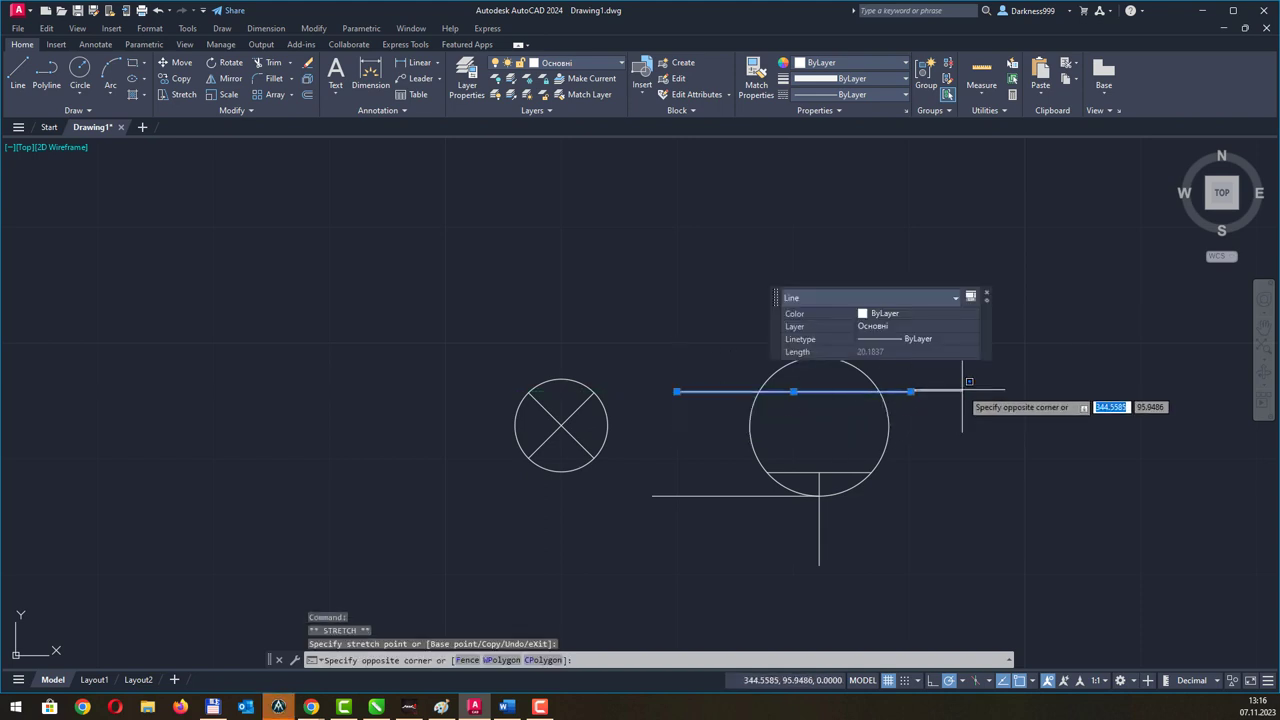
pyautogui.click(968, 392)
pyautogui.click(916, 391)
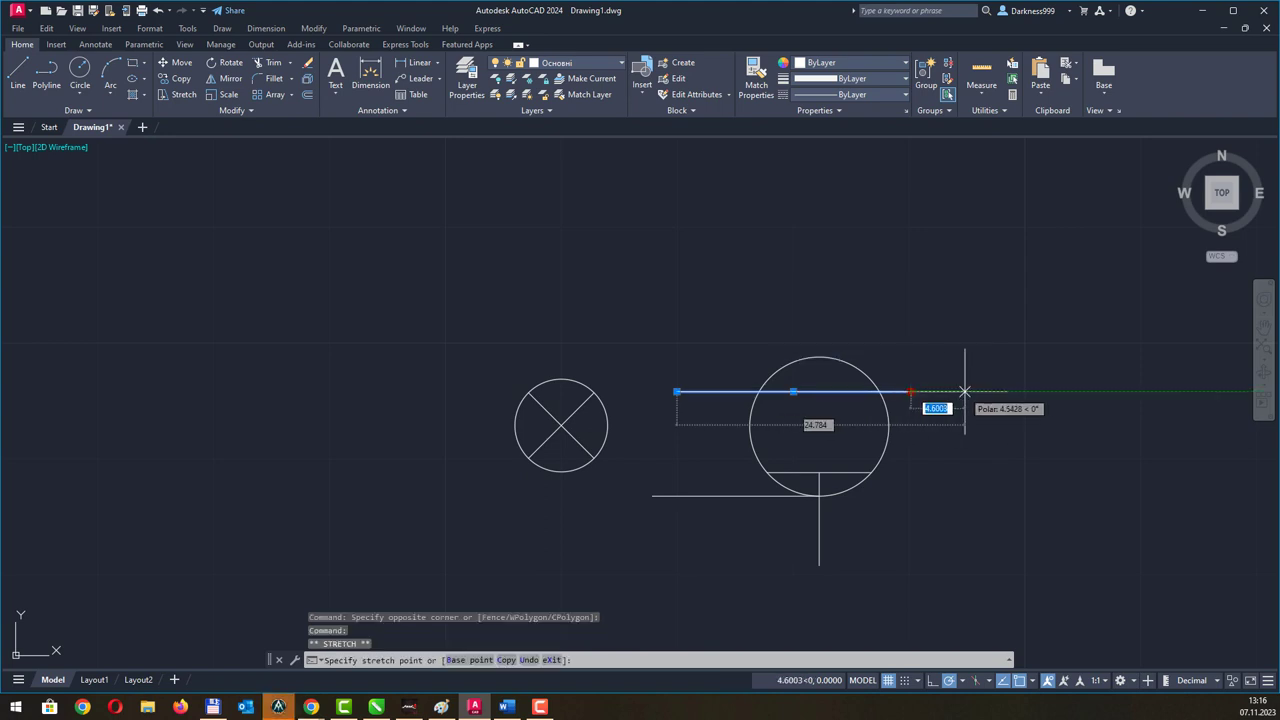
pyautogui.click(965, 391)
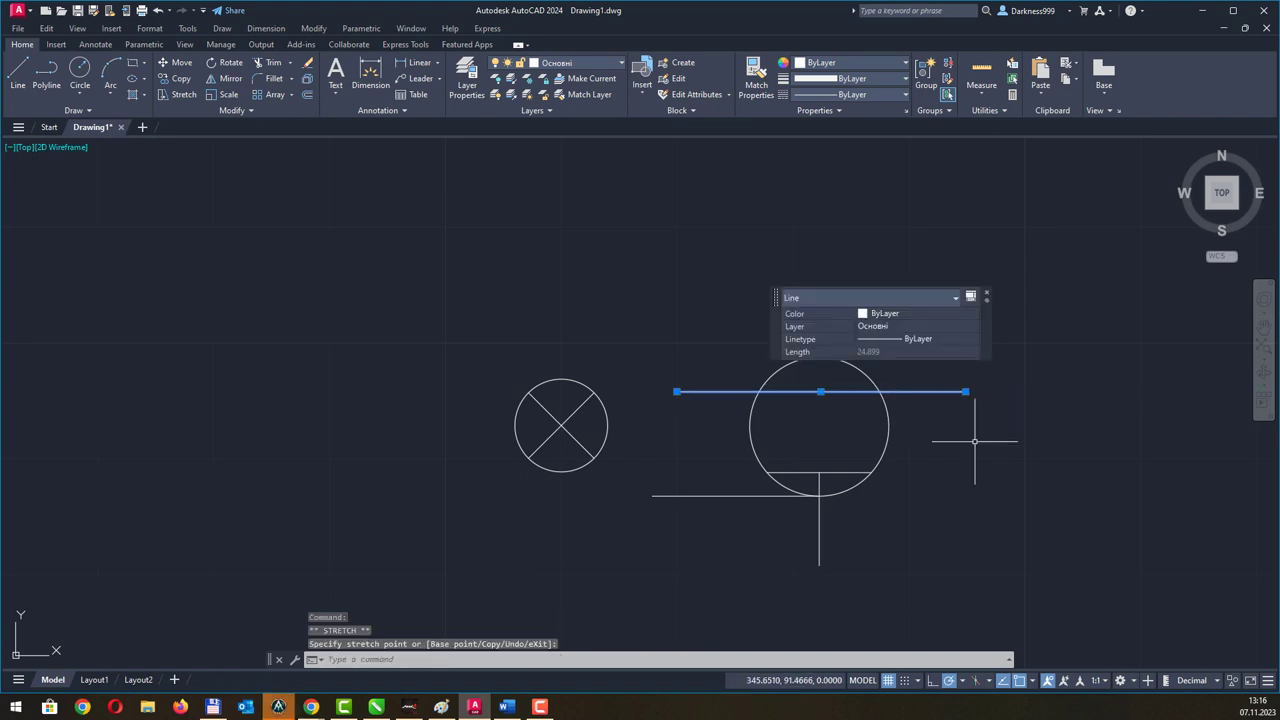
pyautogui.press('Escape')
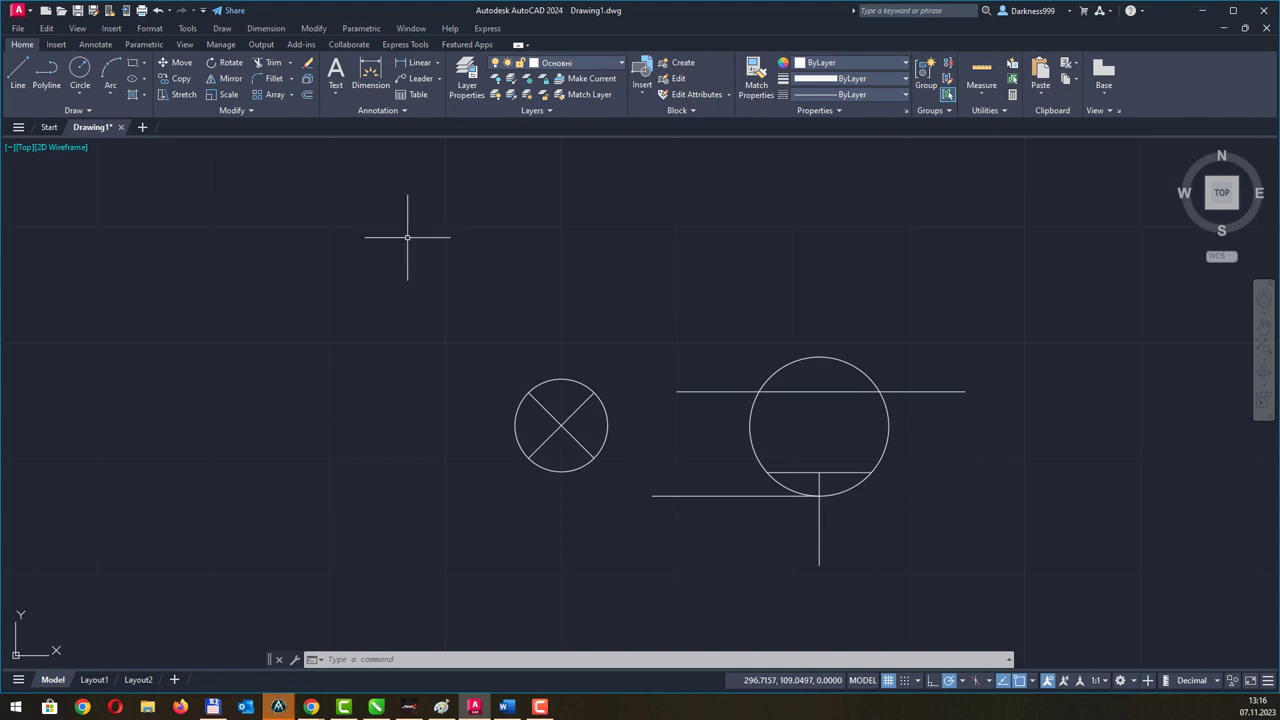
# Draw two slanted lines from the top line's circle intersections down to the crossbar.
pyautogui.click(18, 72)
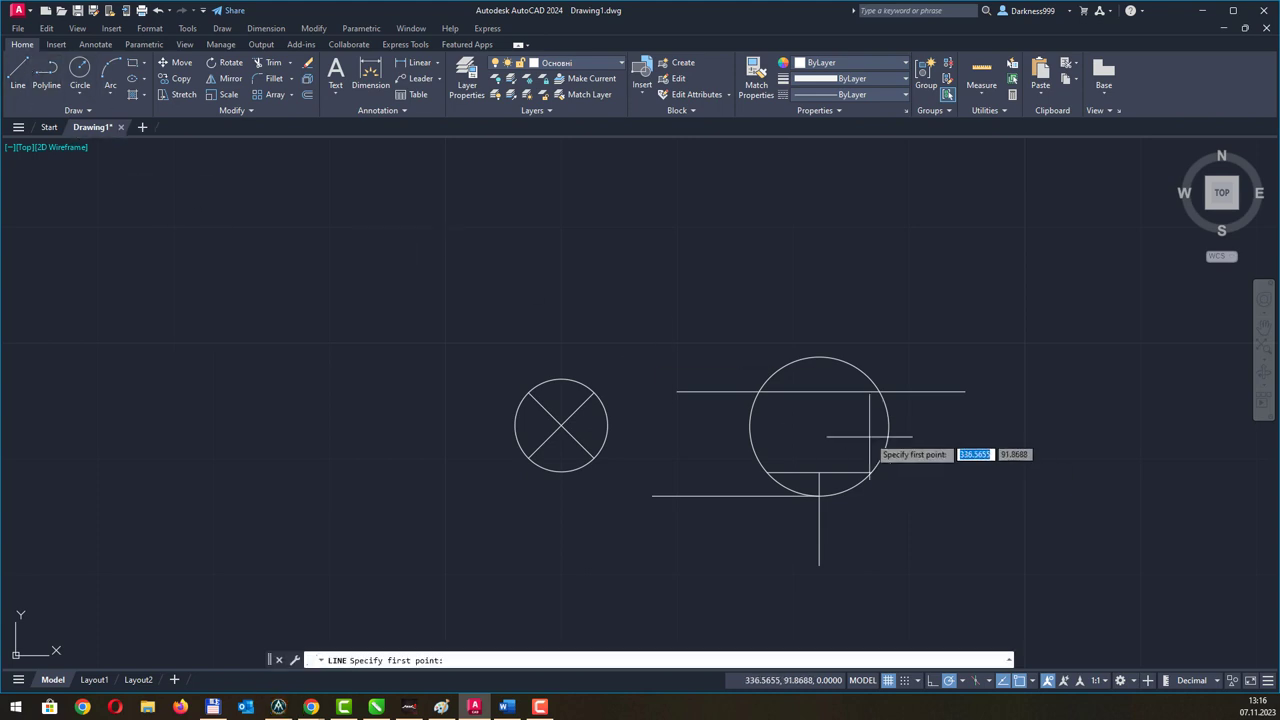
pyautogui.click(759, 391)
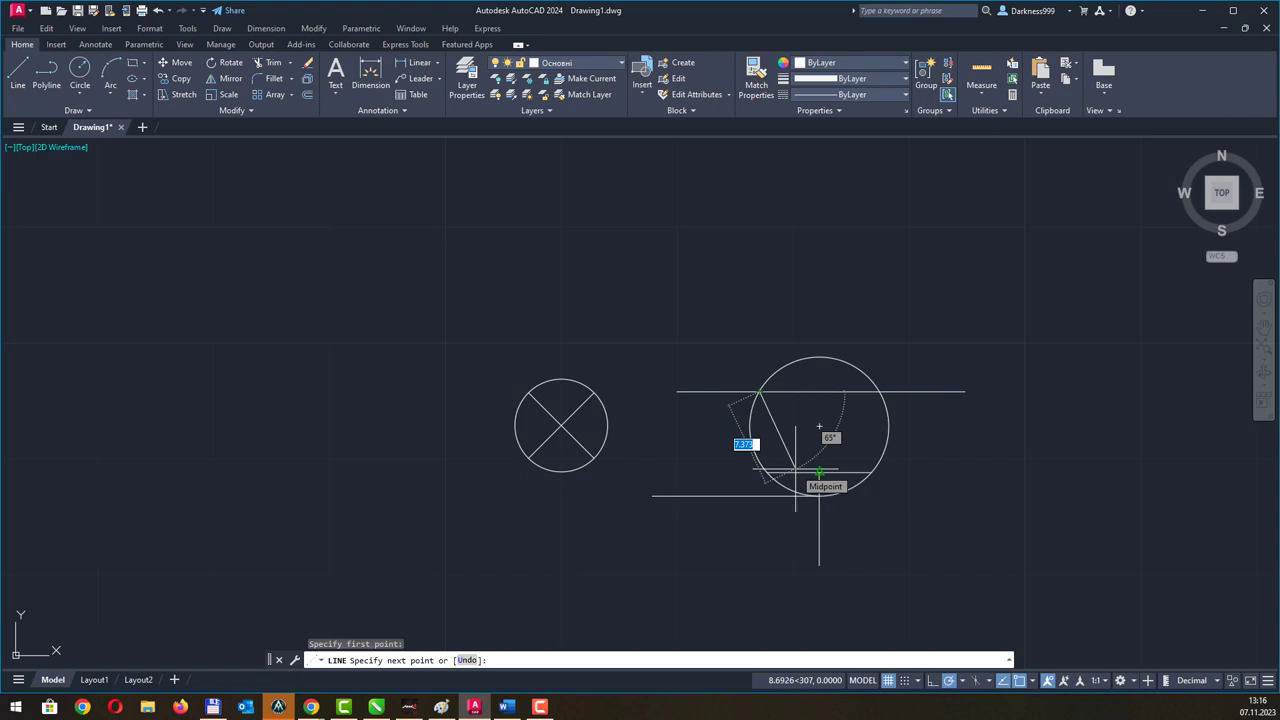
pyautogui.press('Escape')
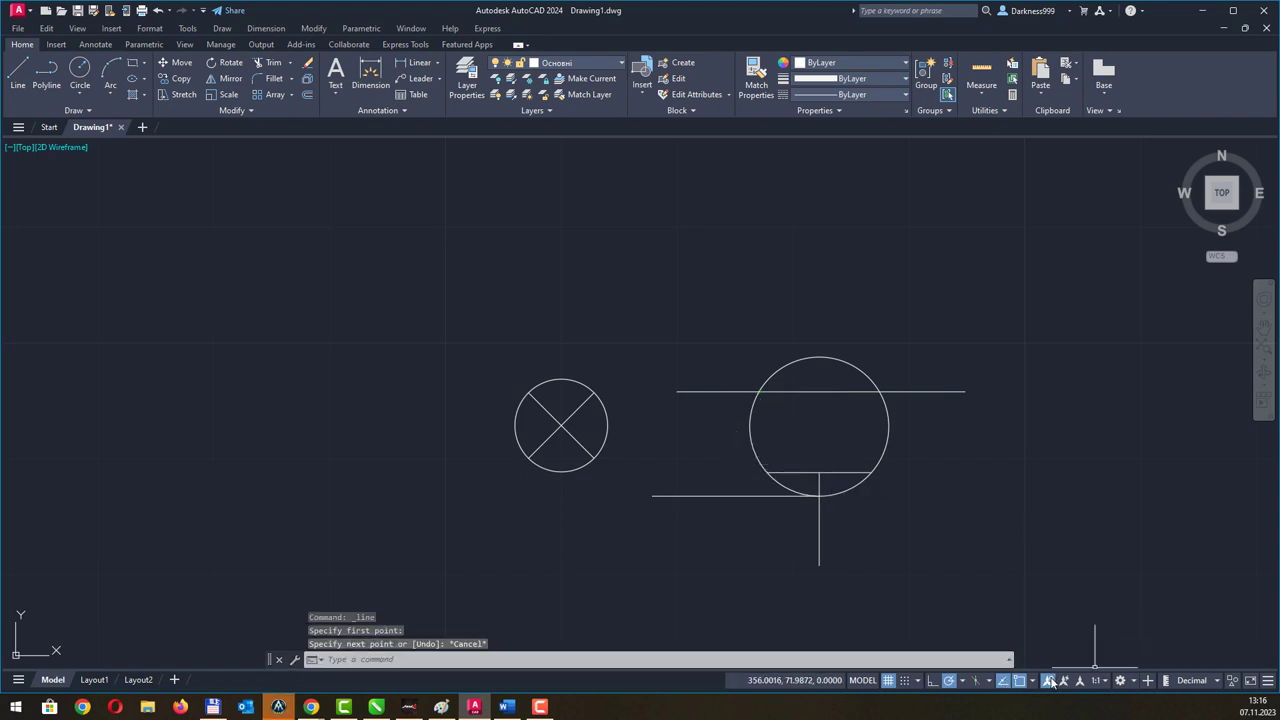
pyautogui.click(1034, 684)
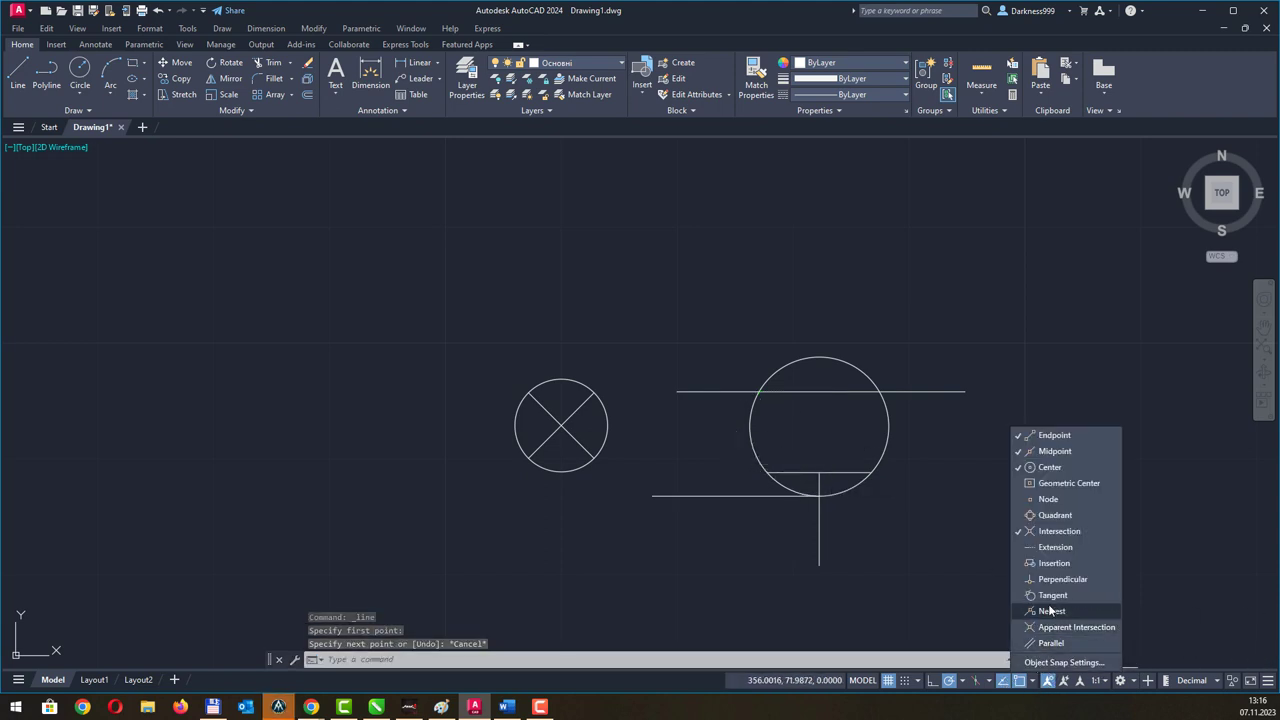
pyautogui.click(18, 74)
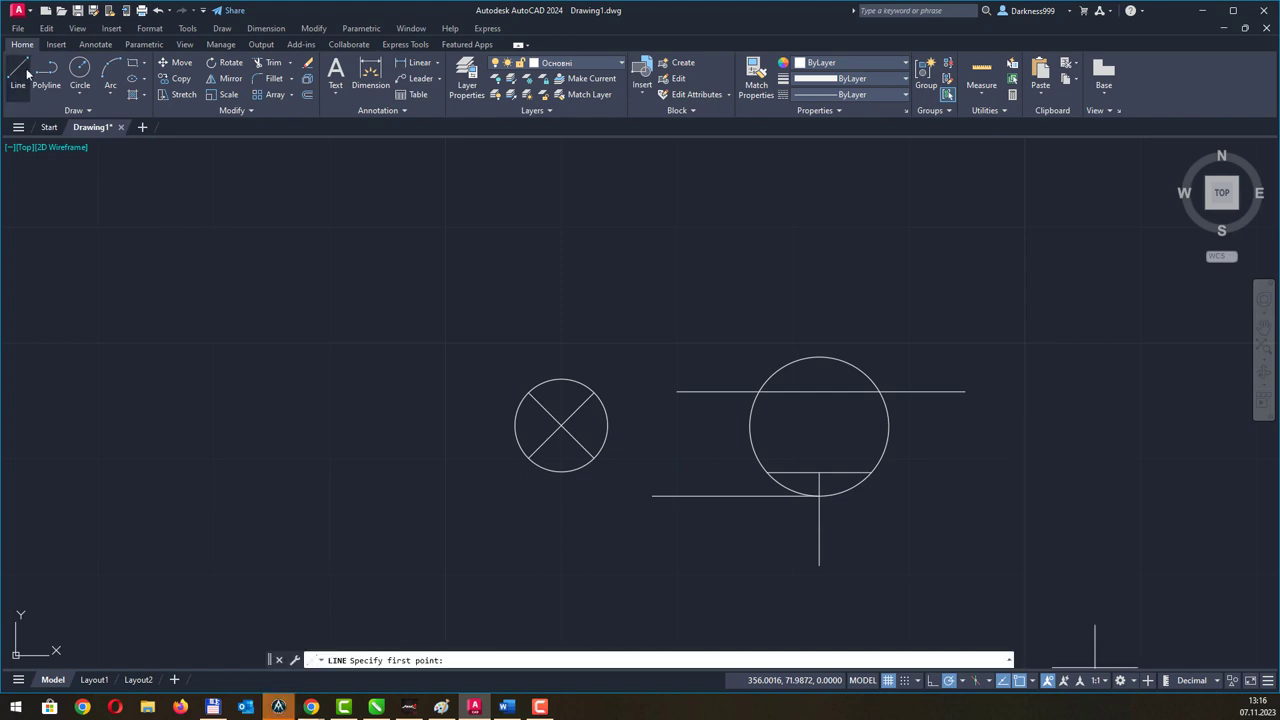
pyautogui.click(759, 393)
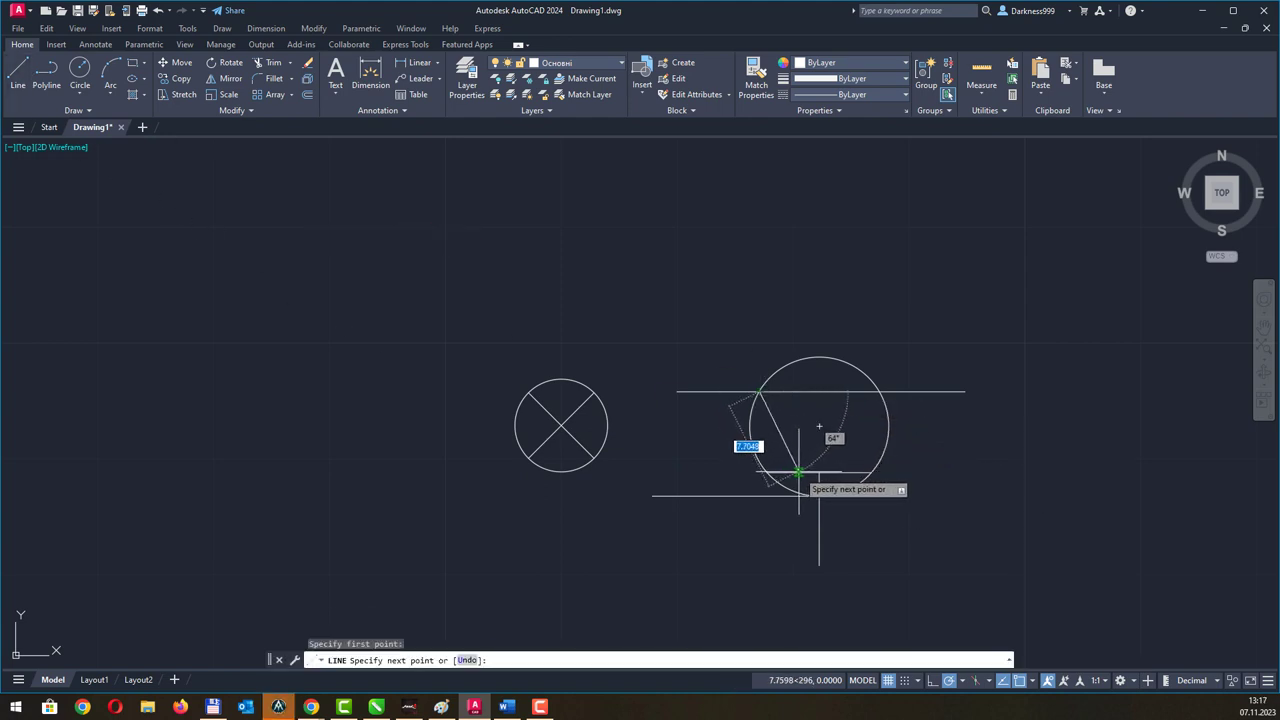
pyautogui.click(798, 472)
pyautogui.press('Escape')
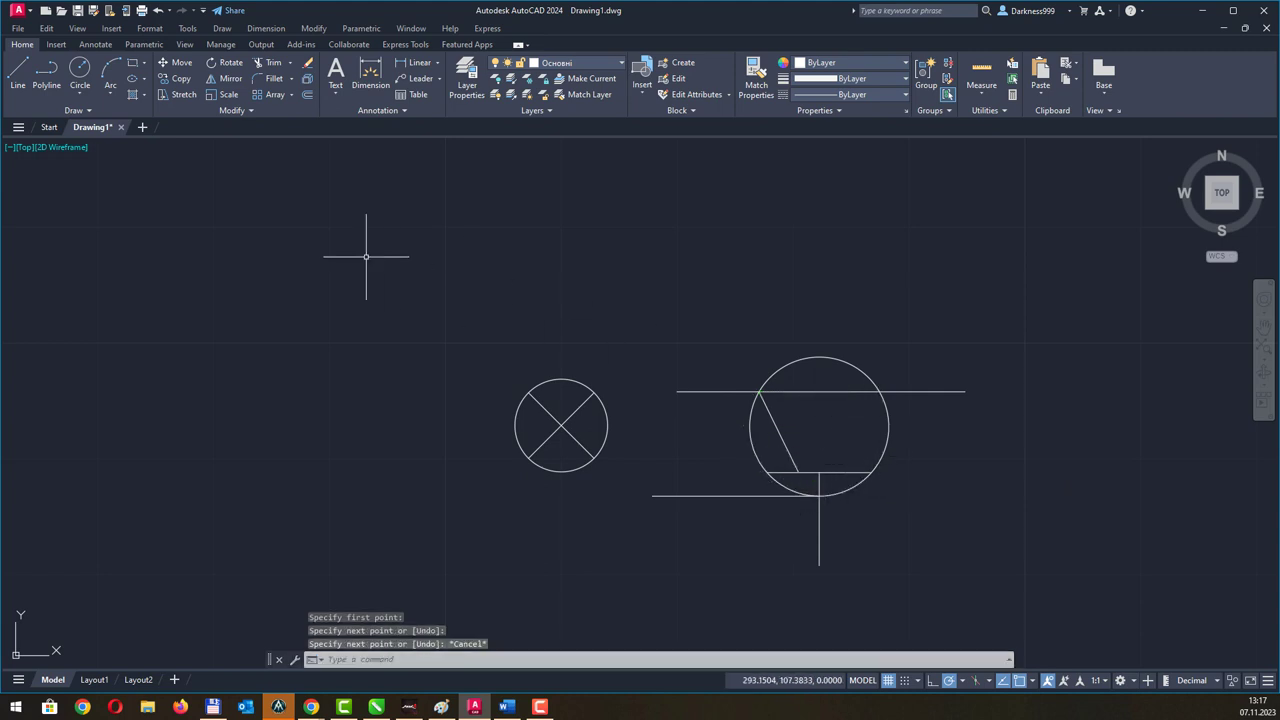
pyautogui.press('space')
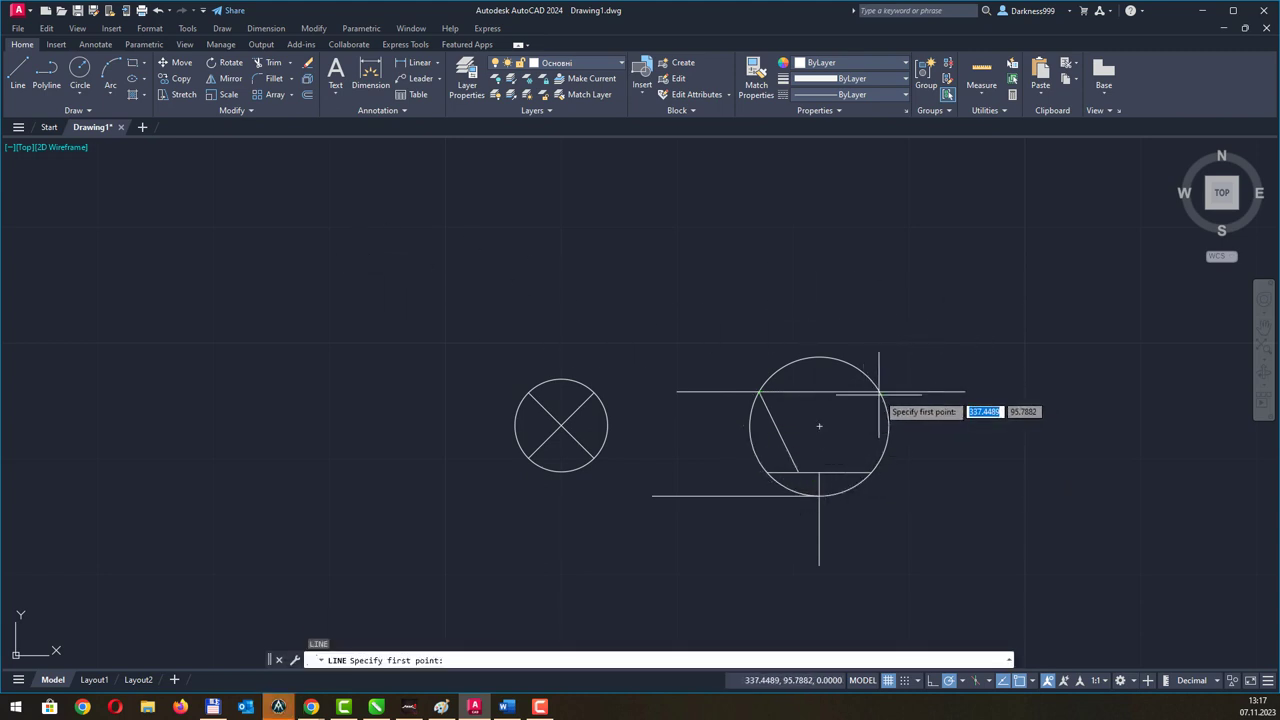
pyautogui.click(879, 392)
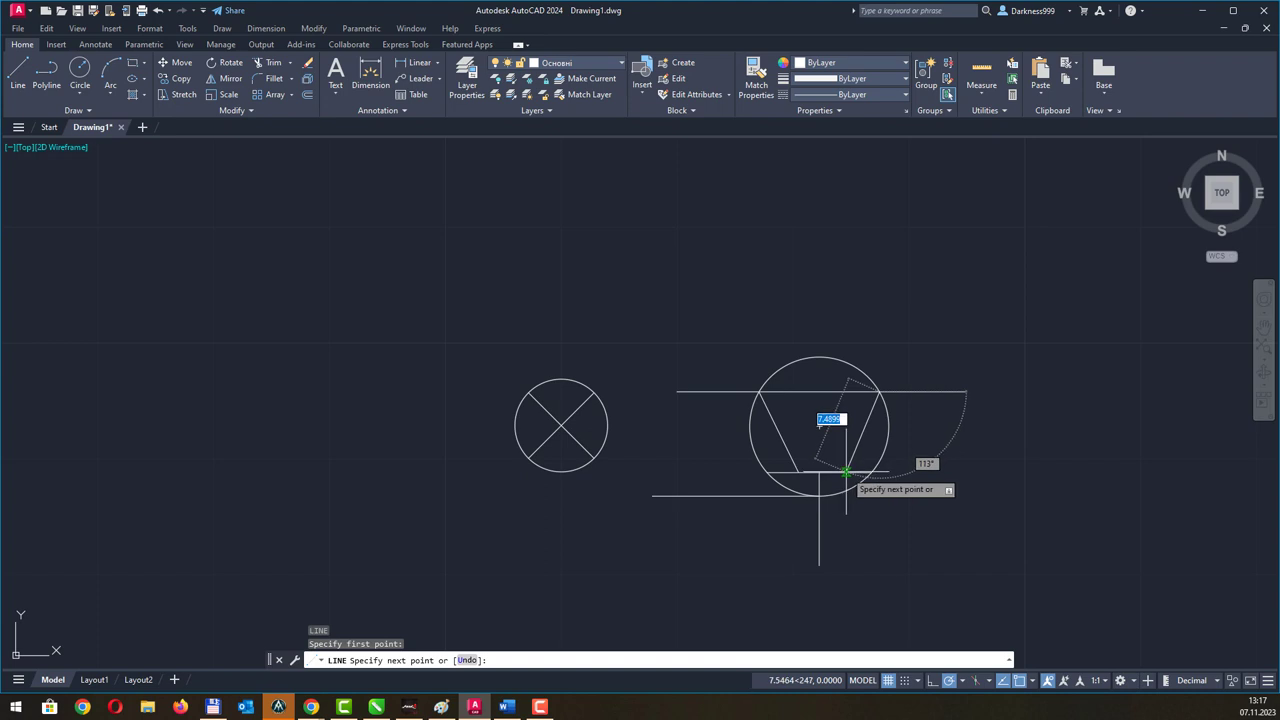
pyautogui.click(848, 471)
pyautogui.press('Escape')
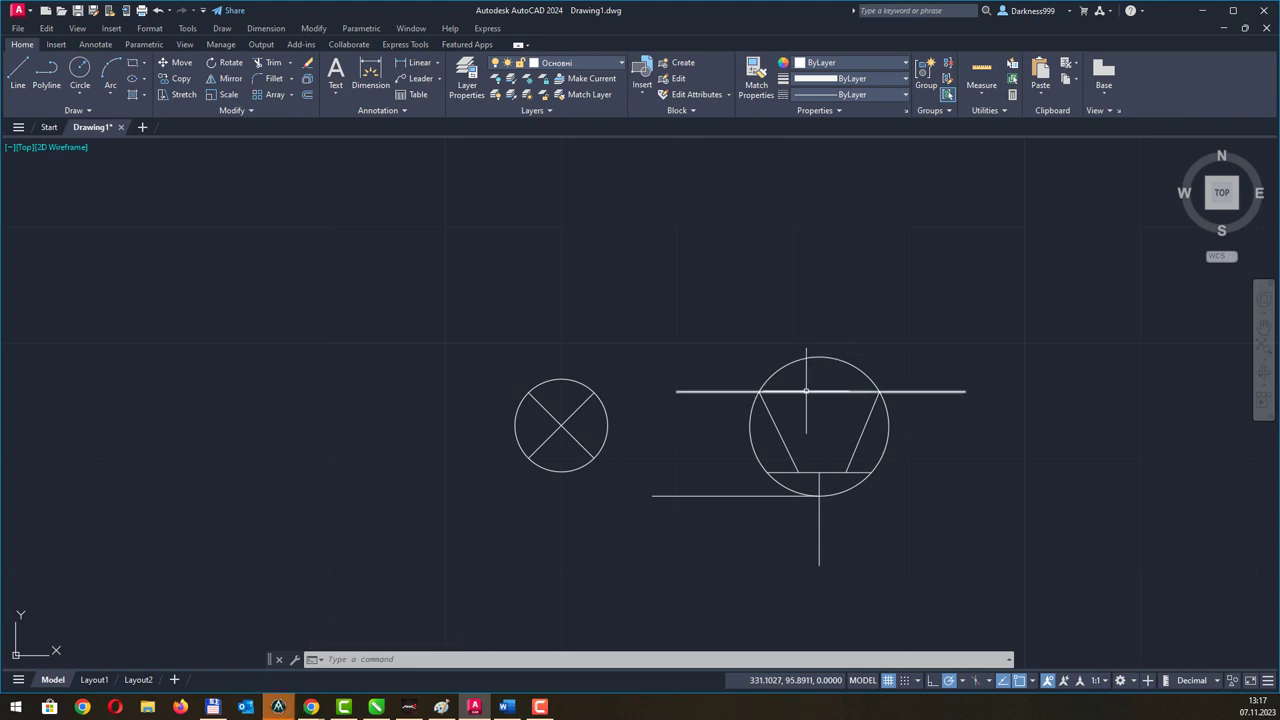
# Trim the top line inside the circle and delete the lower horizontal line.
pyautogui.click(273, 62)
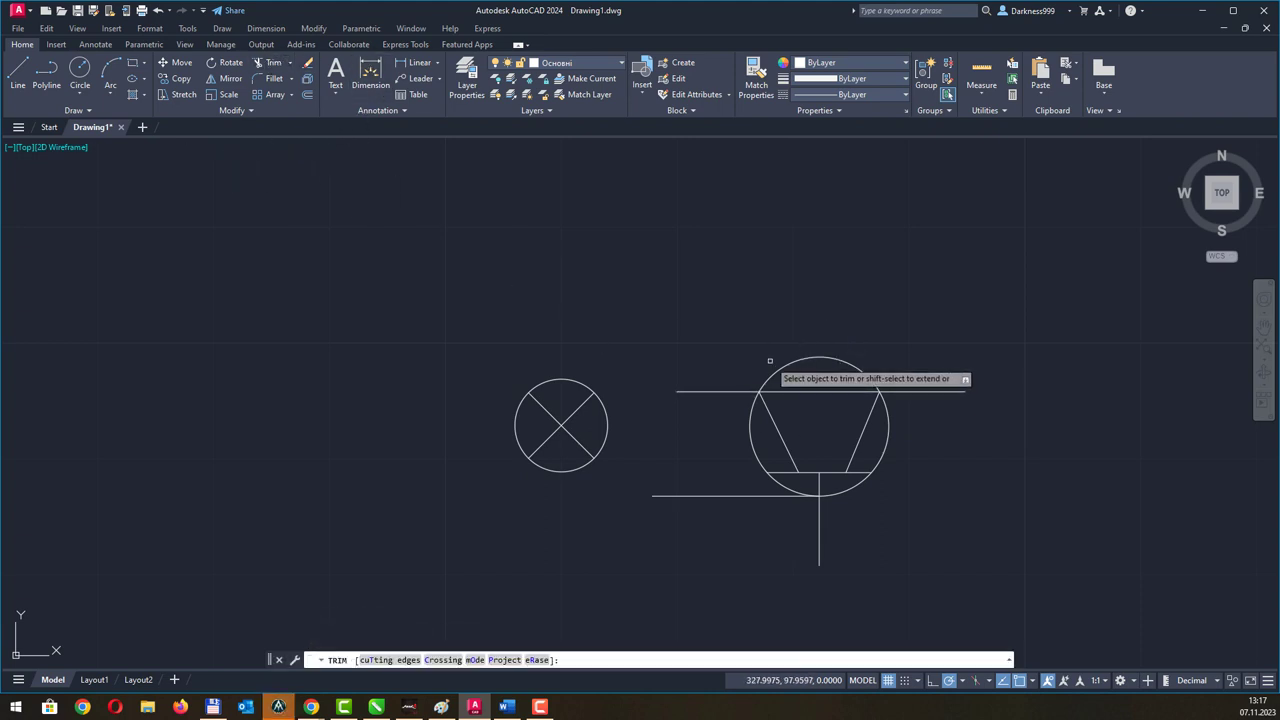
pyautogui.click(802, 392)
pyautogui.press('Escape')
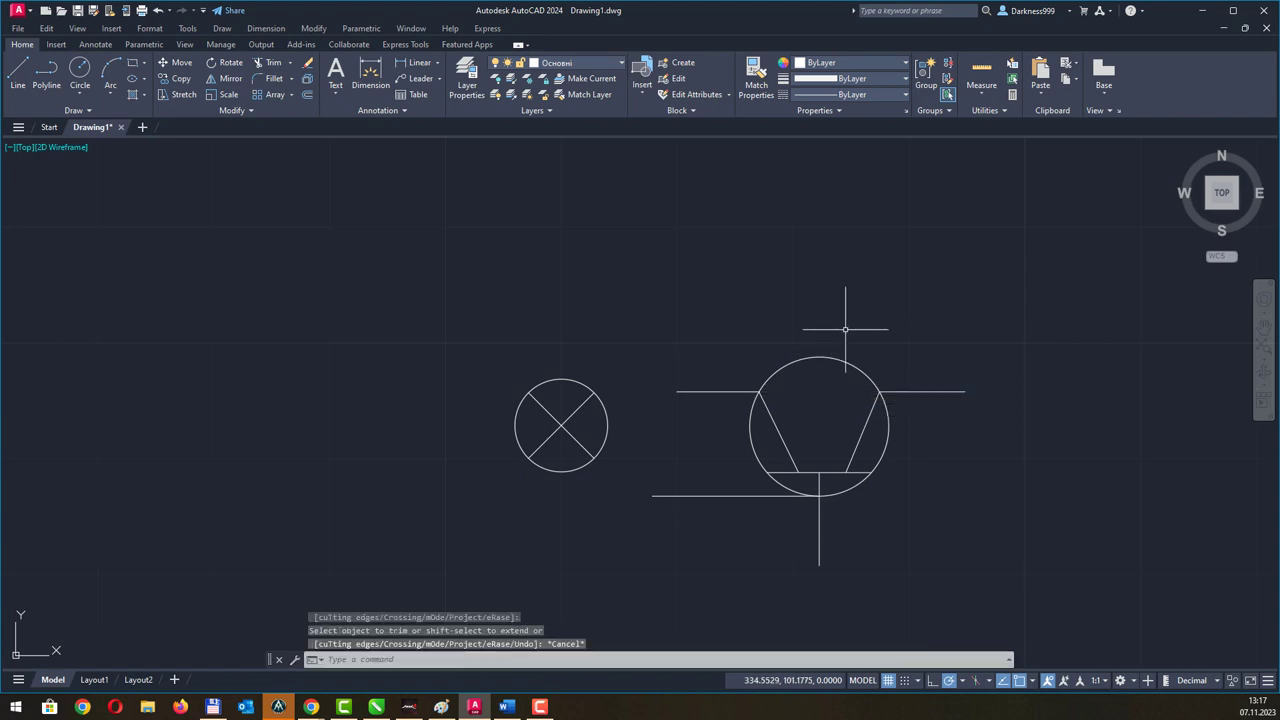
pyautogui.click(721, 498)
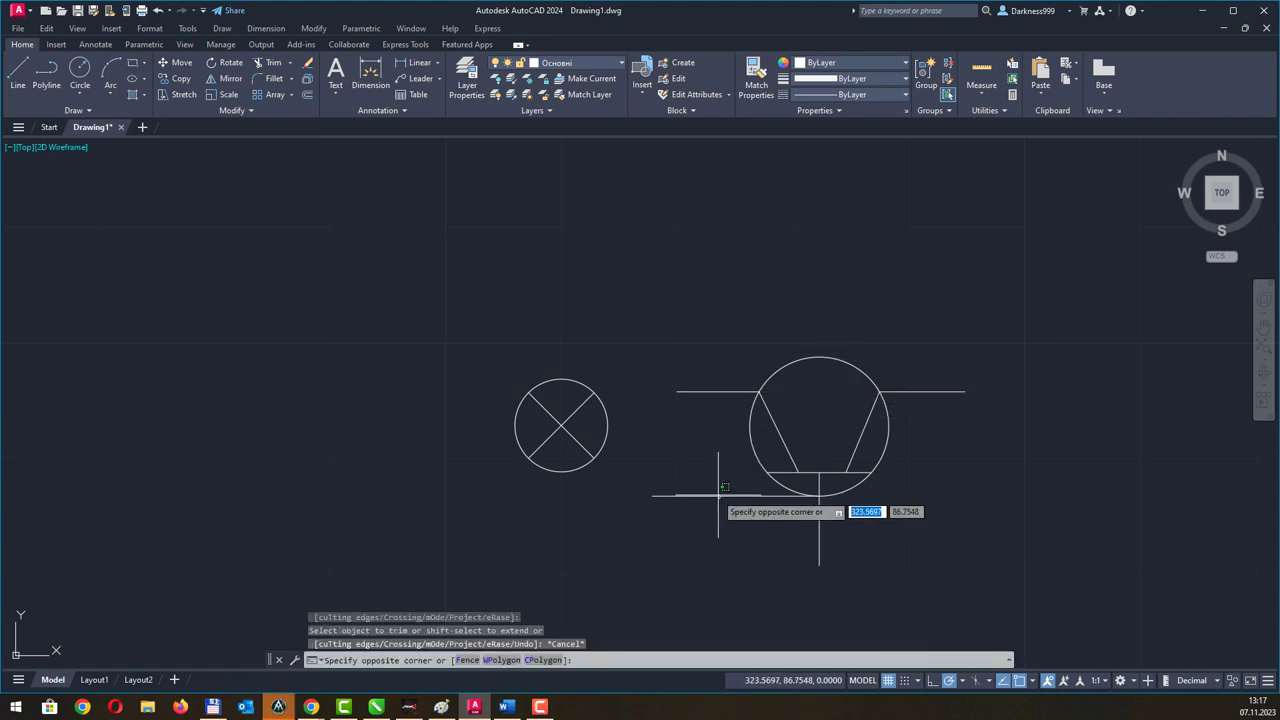
pyautogui.click(691, 487)
pyautogui.press('Delete')
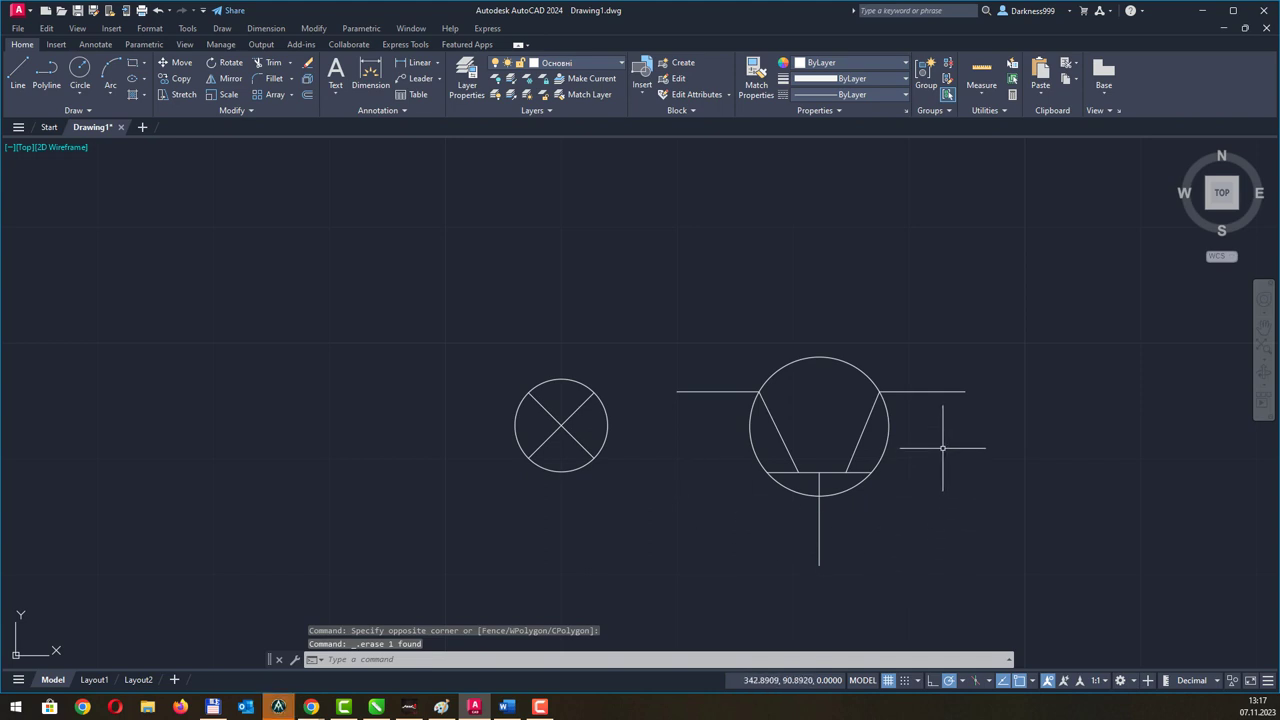
pyautogui.moveTo(940, 443); pyautogui.dragTo(865, 426, button='middle')
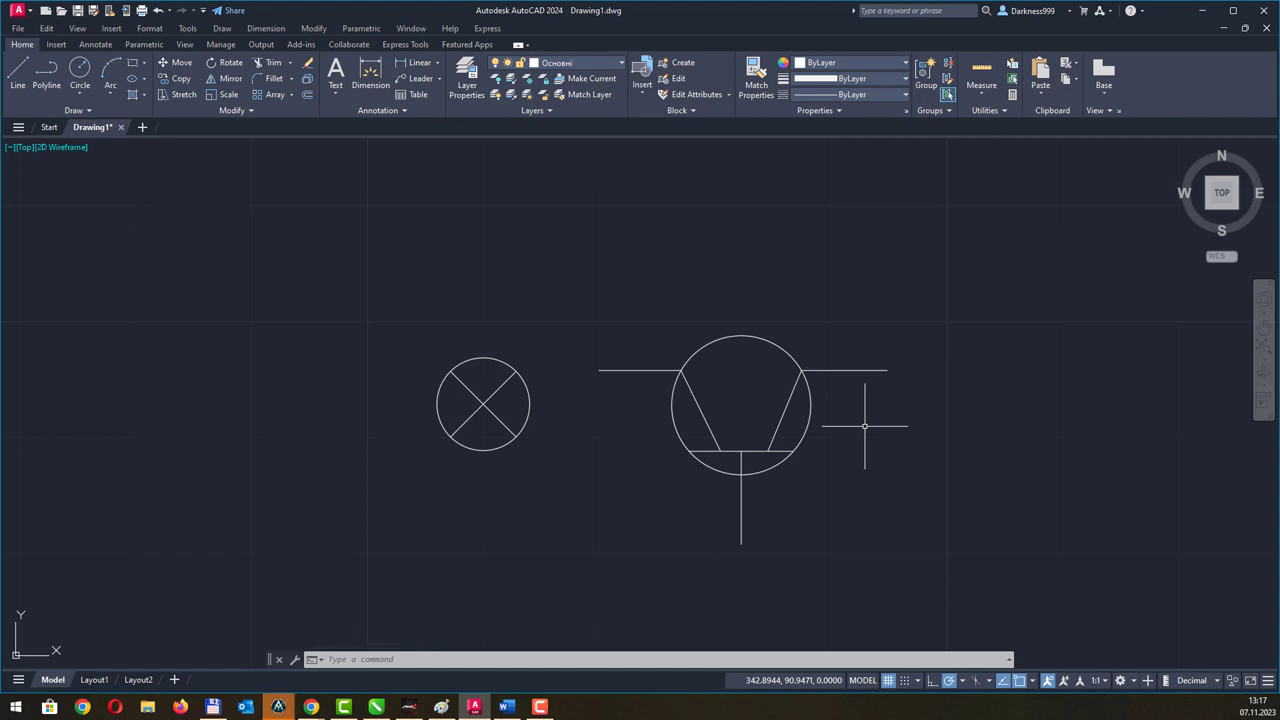
# Window-select the seven transistor objects and start a block named Транзистор.
pyautogui.click(557, 259)
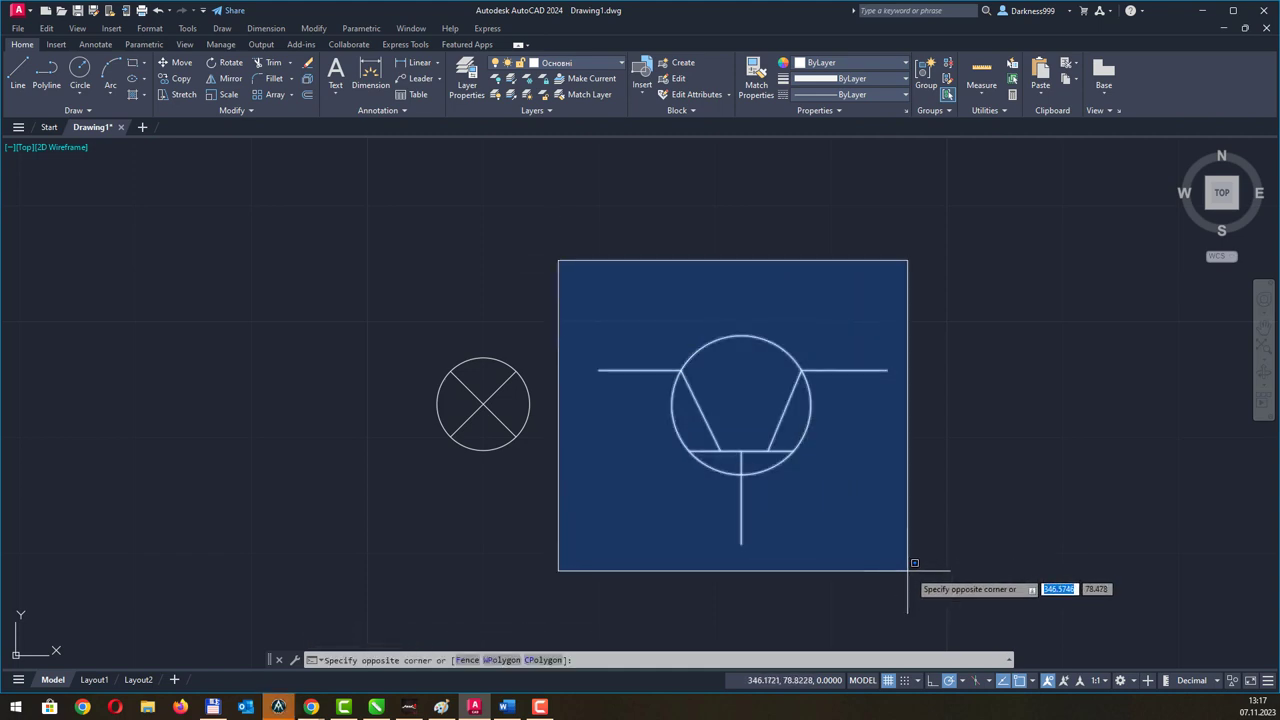
pyautogui.click(938, 592)
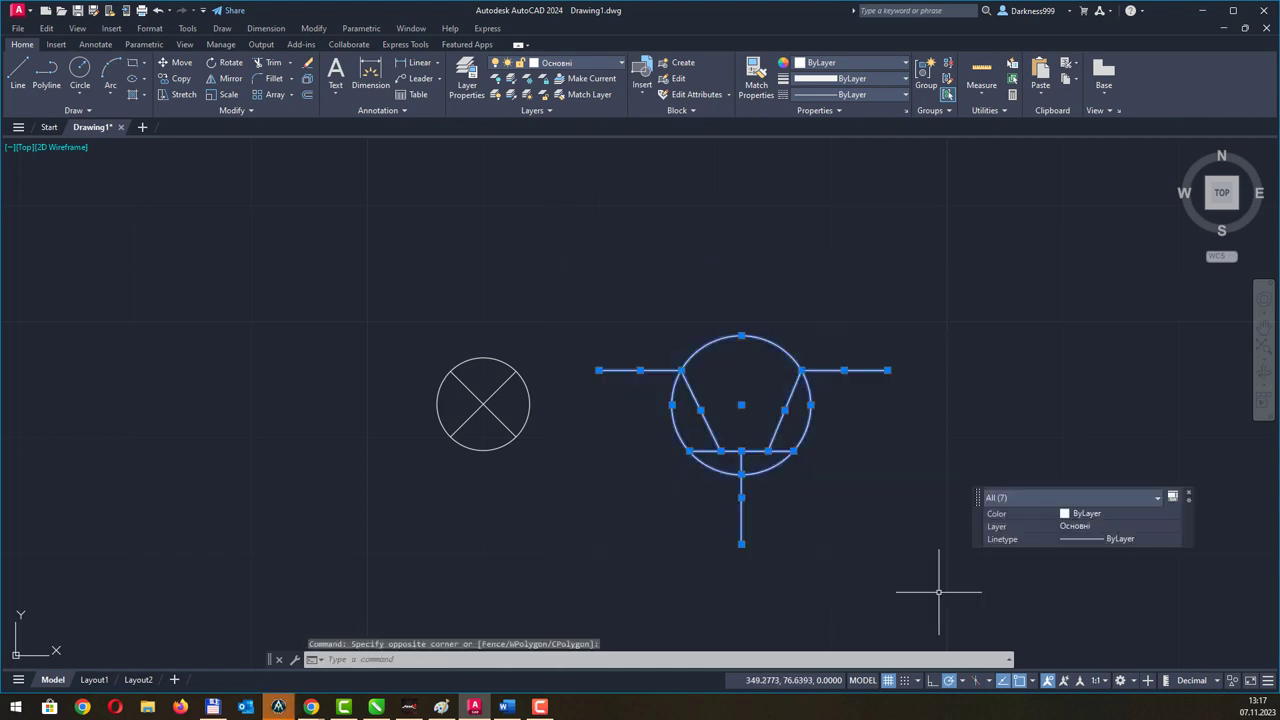
pyautogui.click(642, 80)
pyautogui.click(678, 62)
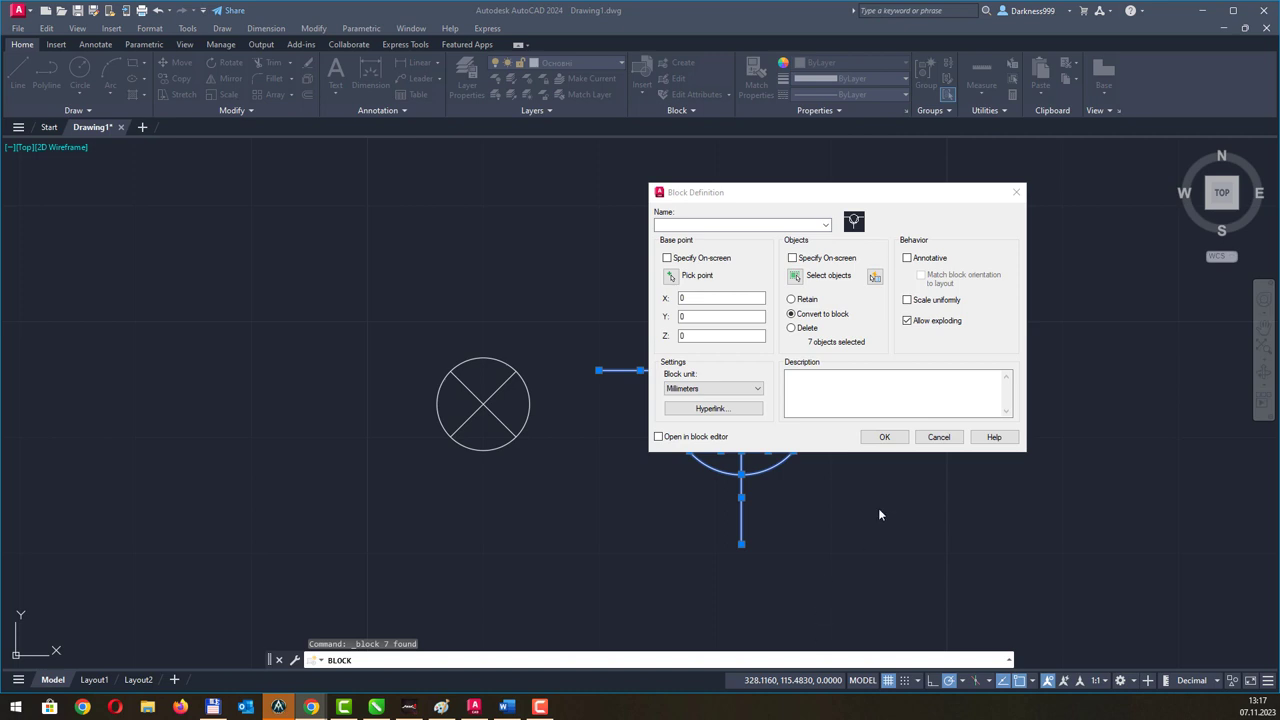
pyautogui.click(722, 224)
pyautogui.write('Транзистор')
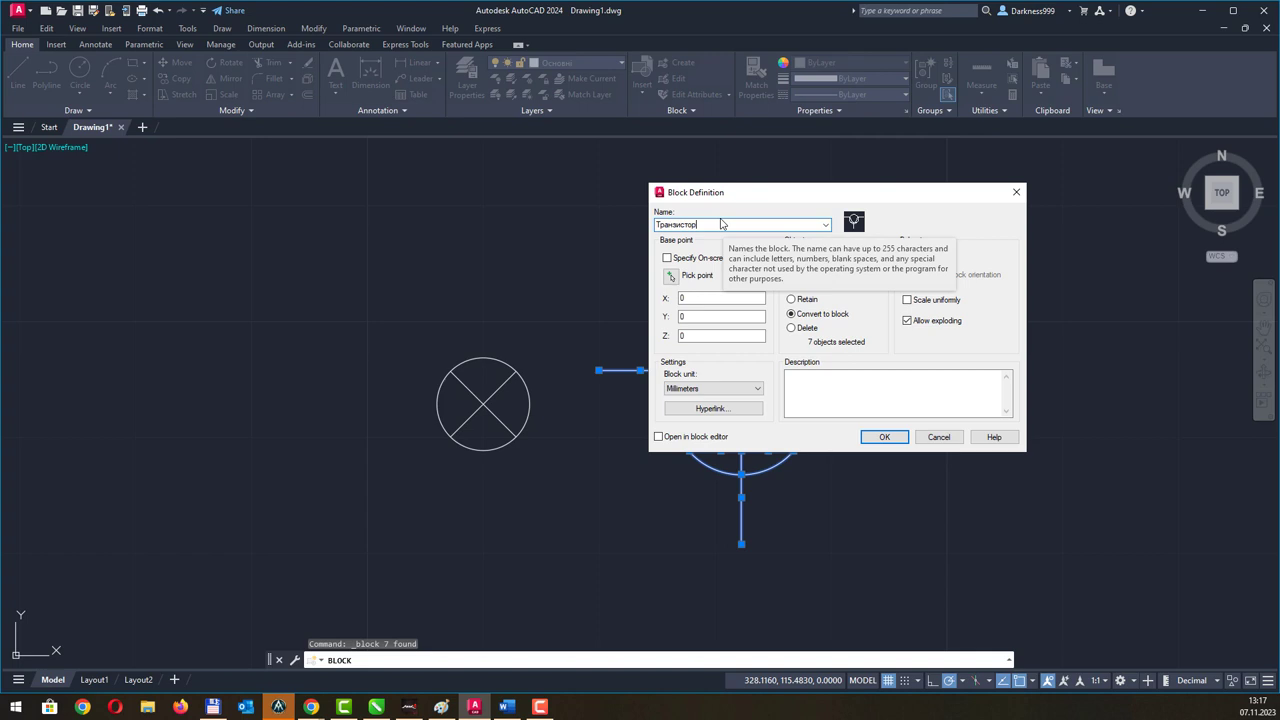
# Set the Транзистор block's base point at the lead's bottom end and create the block.
pyautogui.click(670, 277)
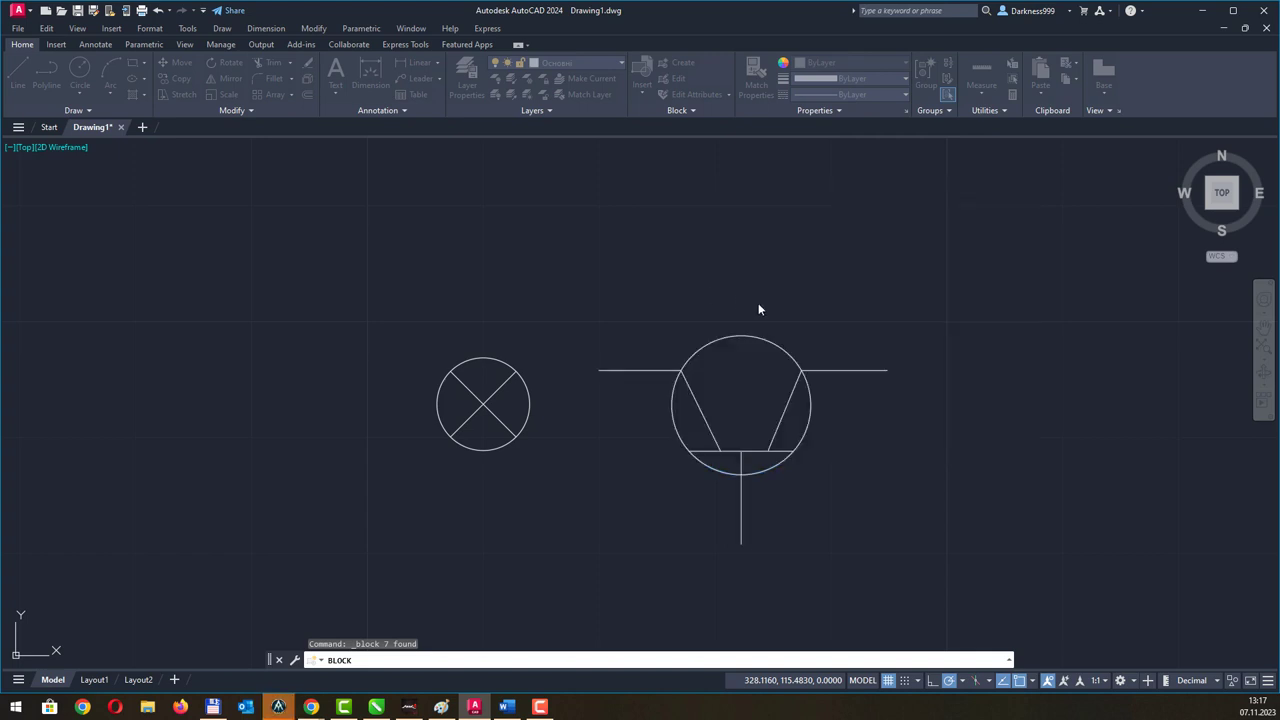
pyautogui.click(741, 543)
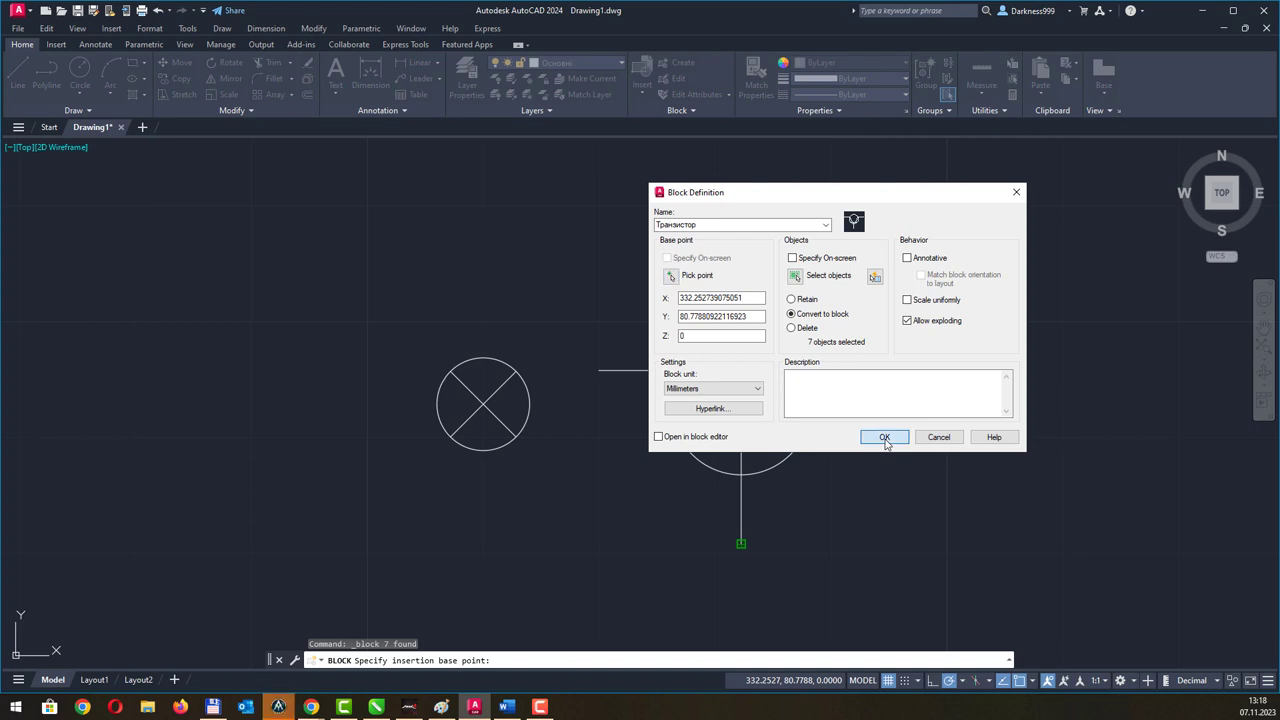
pyautogui.click(884, 439)
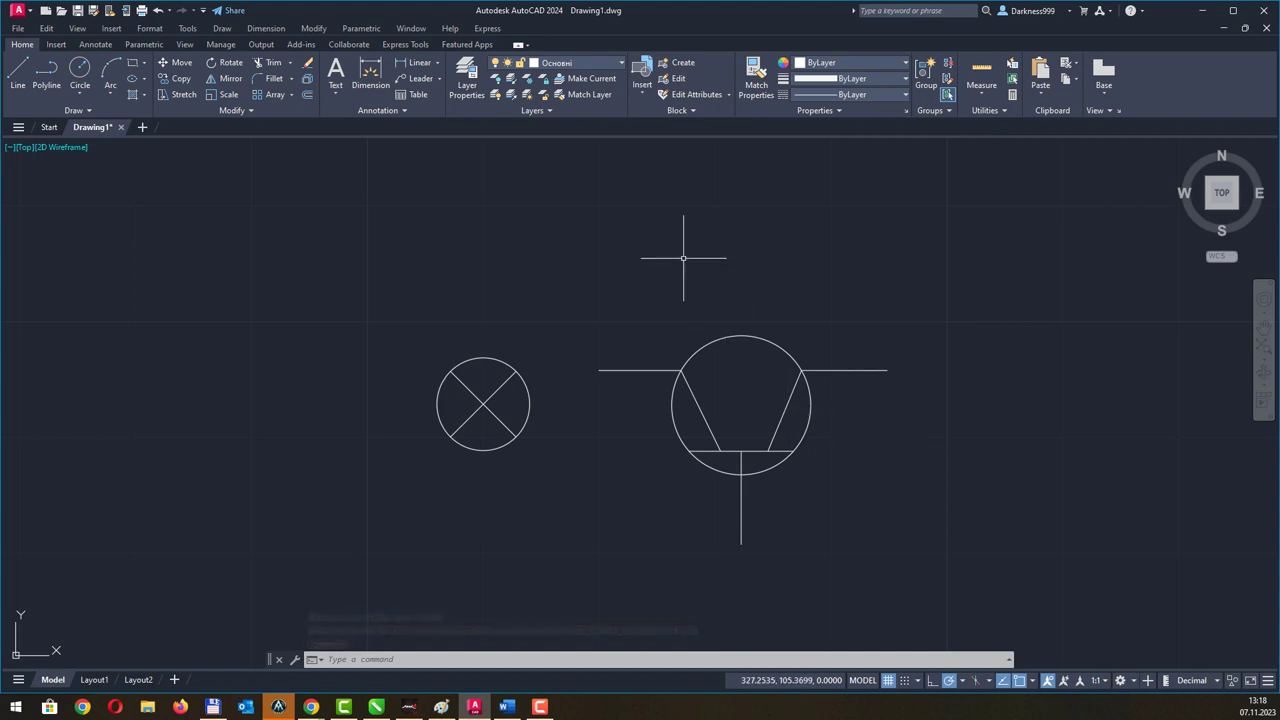
# Check the Insert block gallery to confirm the new block is listed.
pyautogui.click(642, 90)
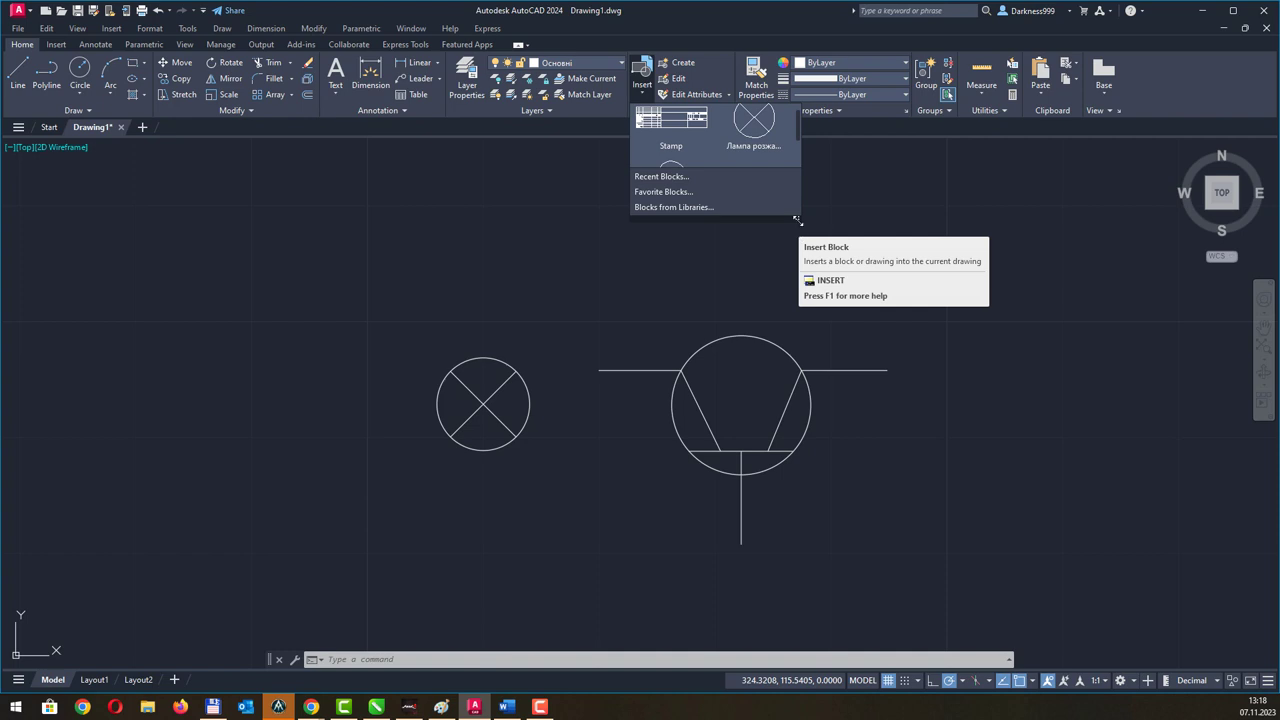
pyautogui.moveTo(797, 219); pyautogui.dragTo(880, 218)
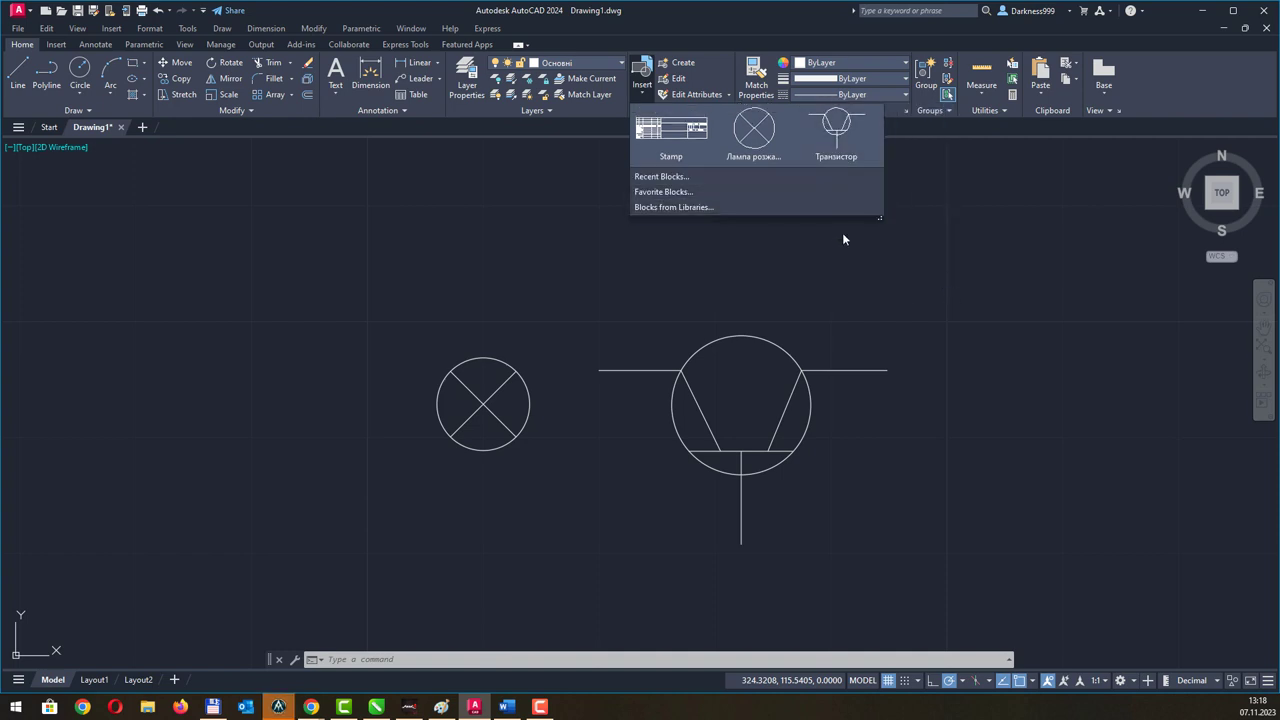
pyautogui.press('Escape')
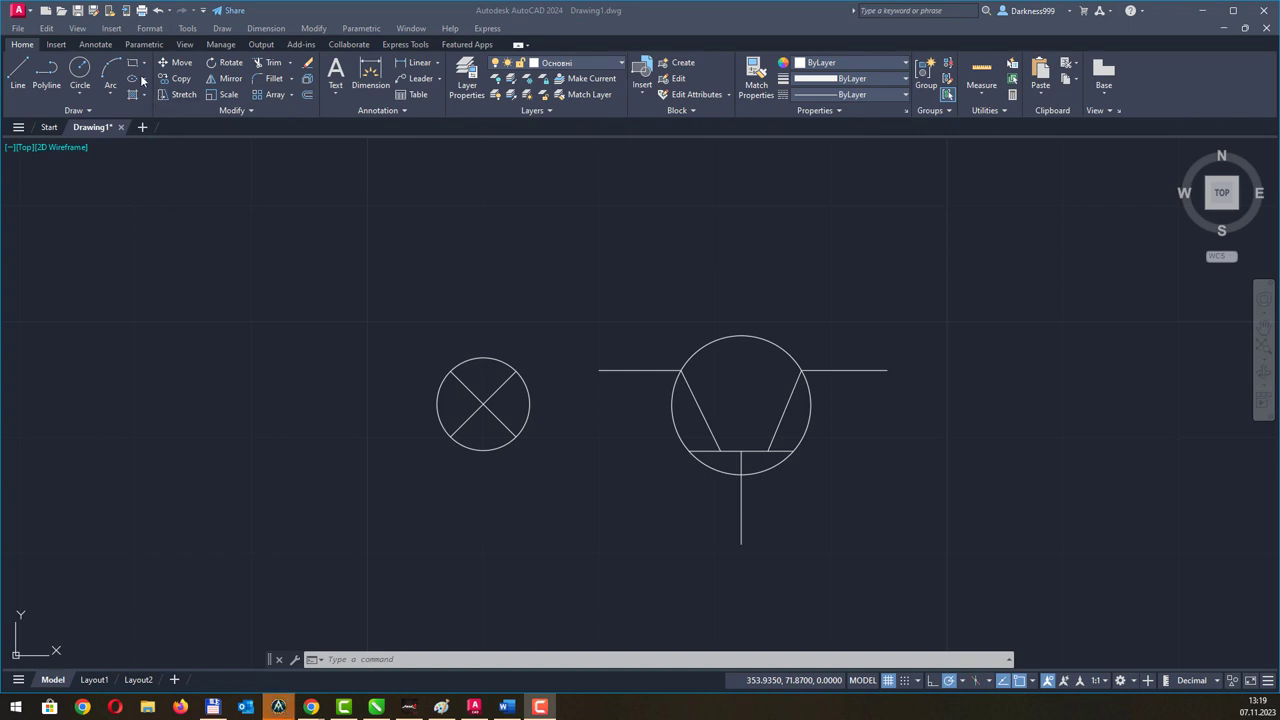
# Draw a 10 by 4 rectangle to the right of the transistor.
pyautogui.click(932, 474)
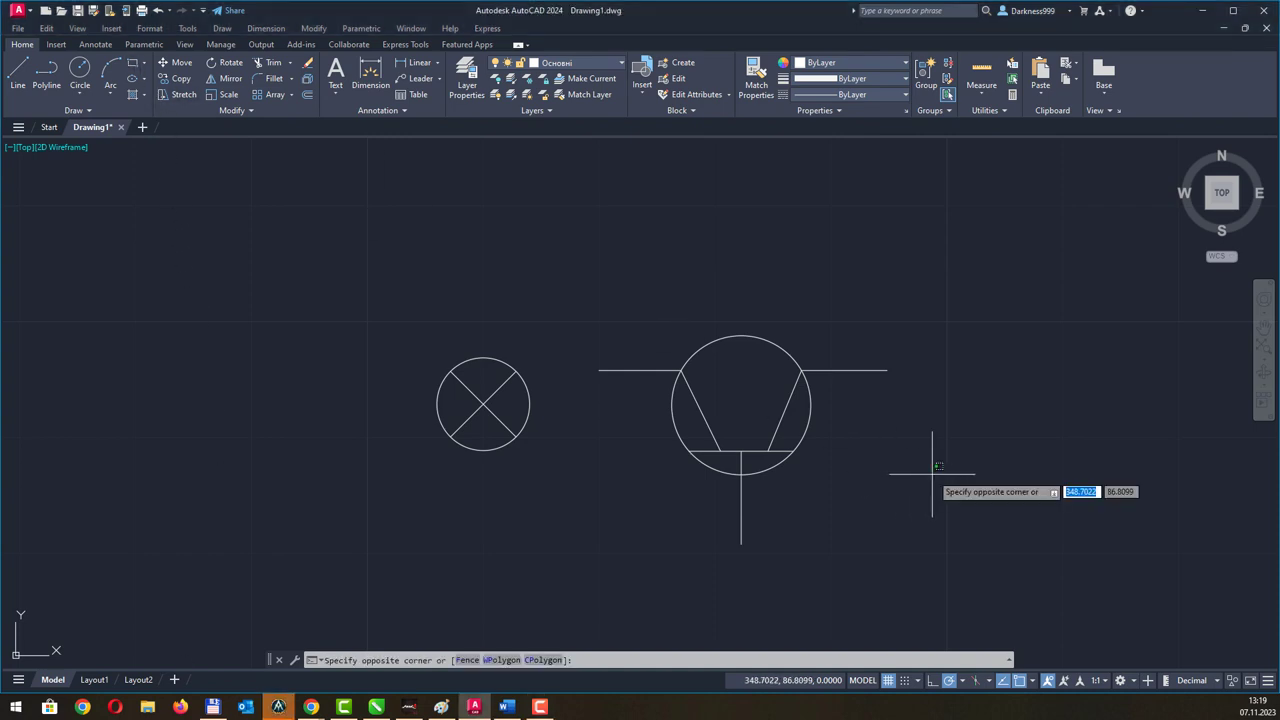
pyautogui.click(955, 420)
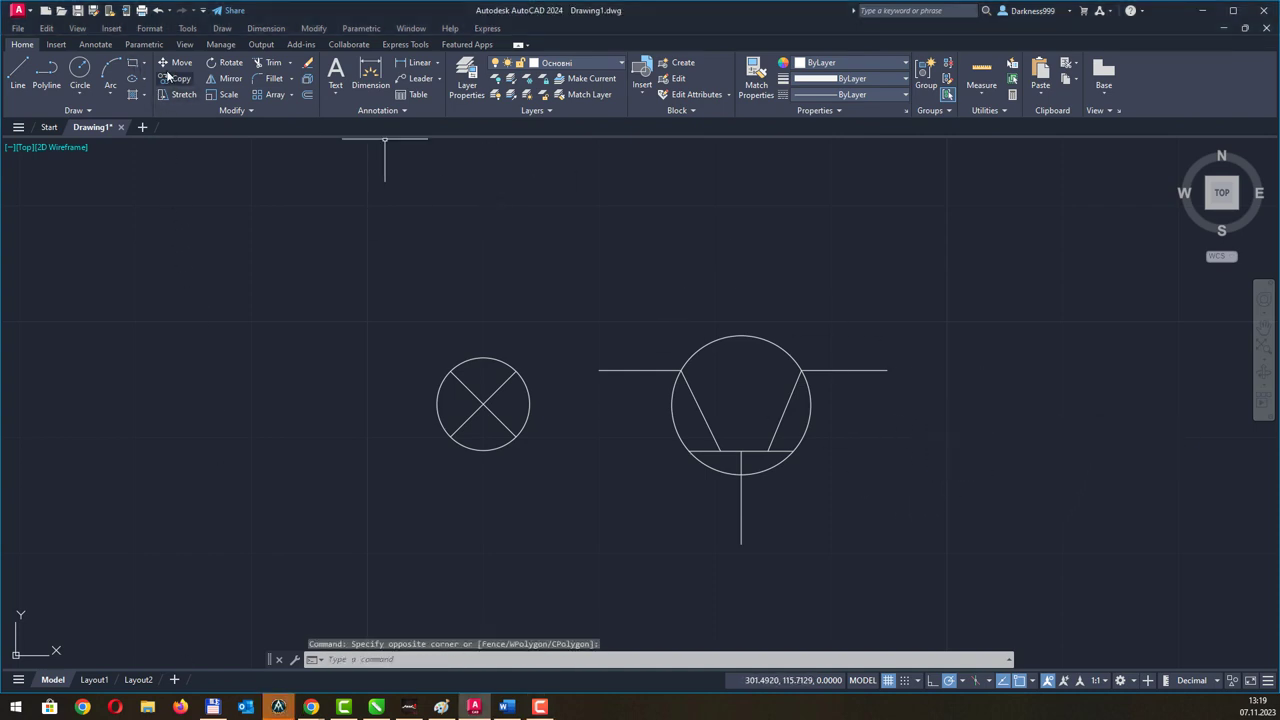
pyautogui.click(132, 63)
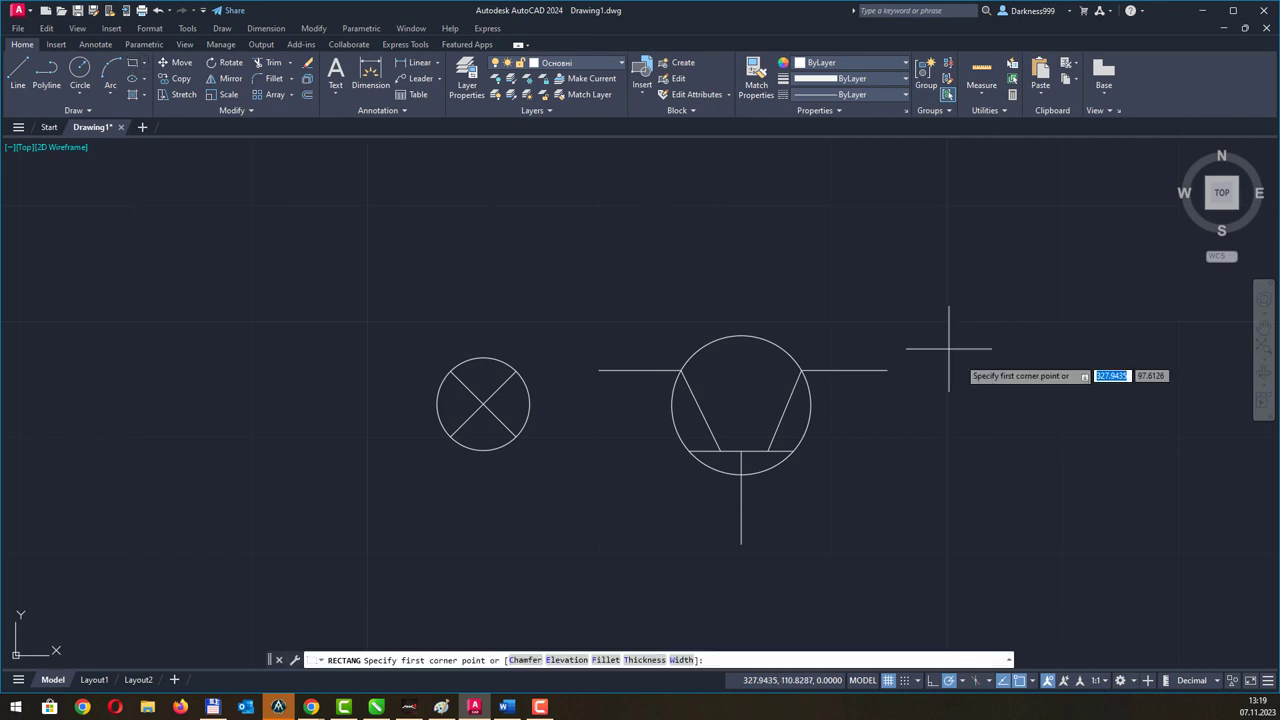
pyautogui.click(132, 65)
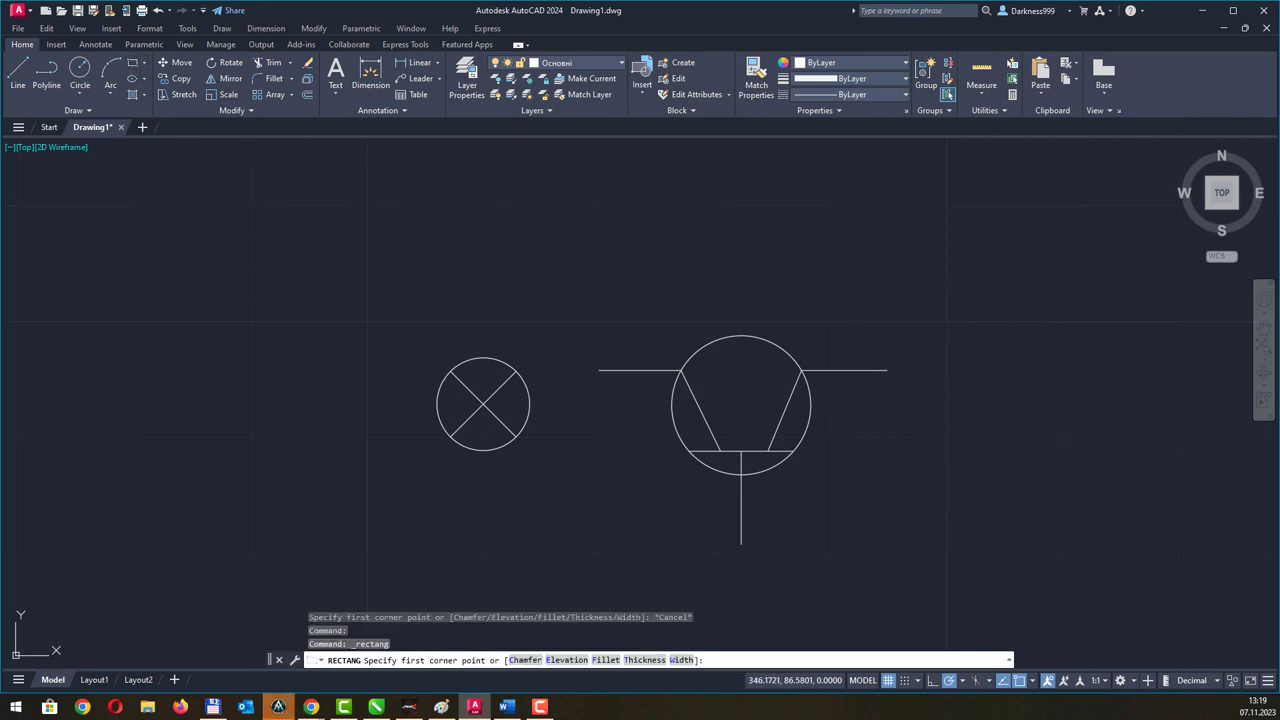
pyautogui.click(903, 477)
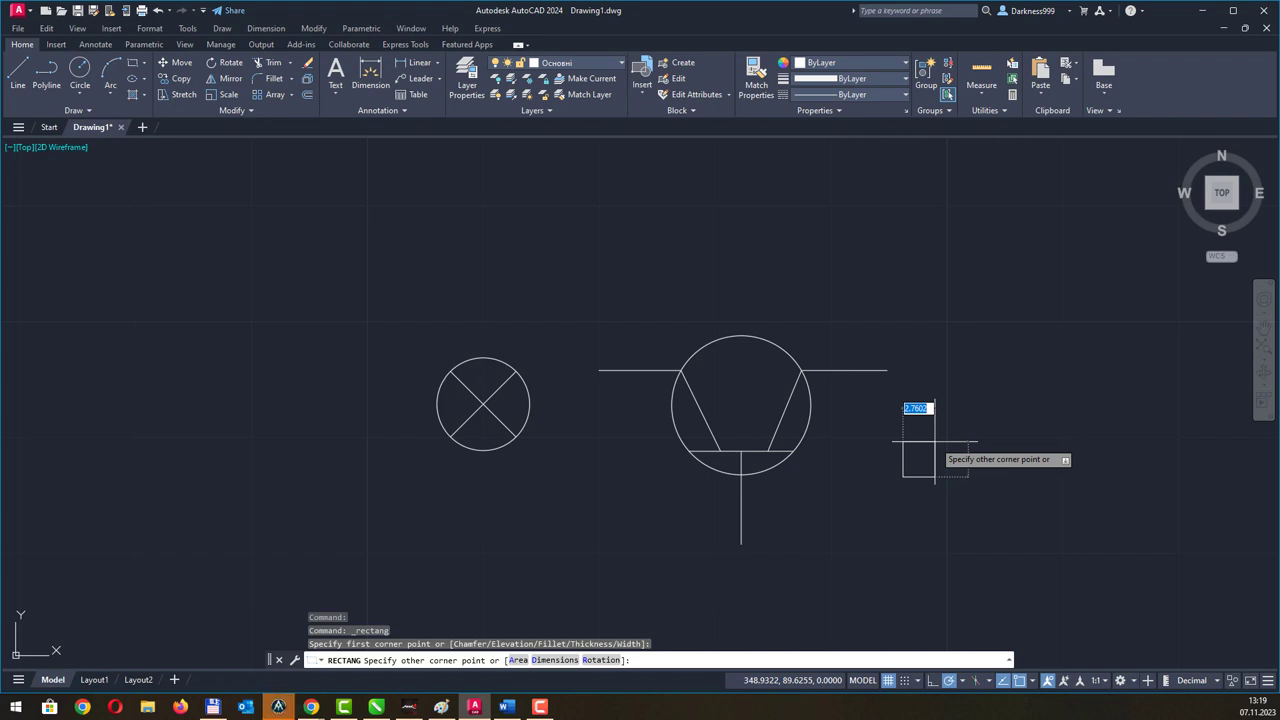
pyautogui.write('10')
pyautogui.write(',4')
pyautogui.press('Return')
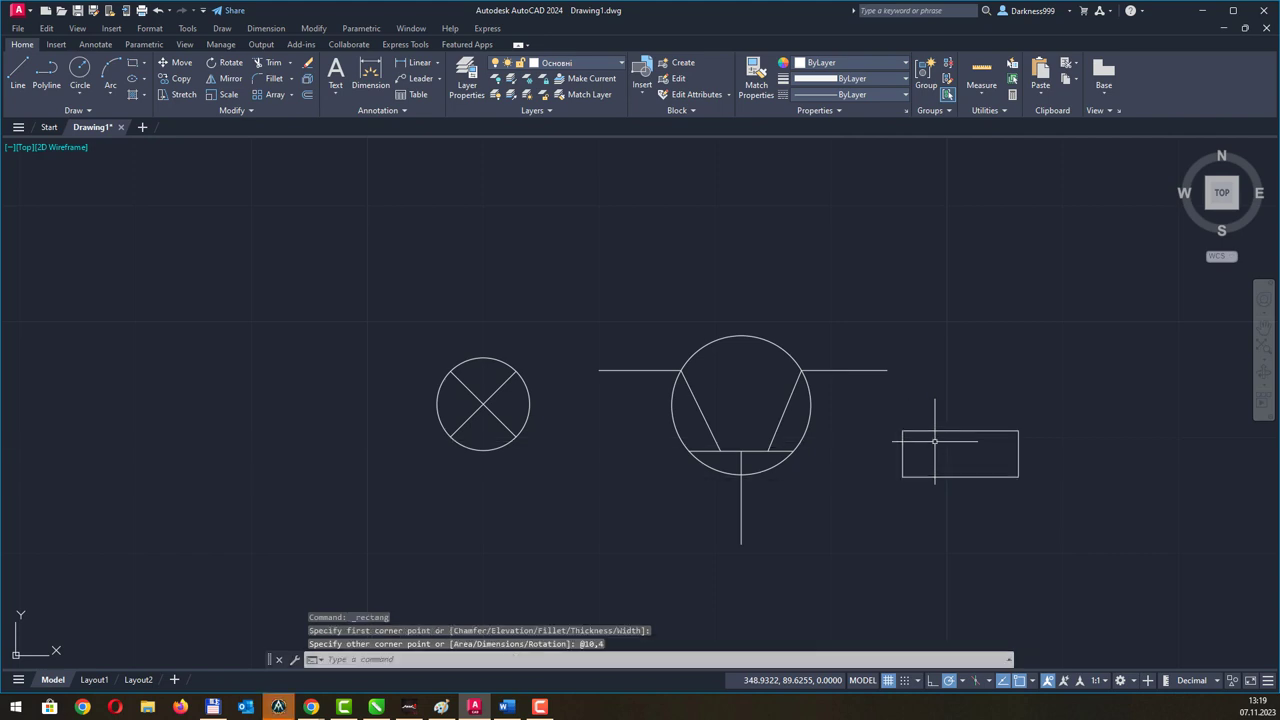
# Move the rectangle up and to the right into its final position.
pyautogui.moveTo(955, 385); pyautogui.dragTo(867, 396, button='middle')
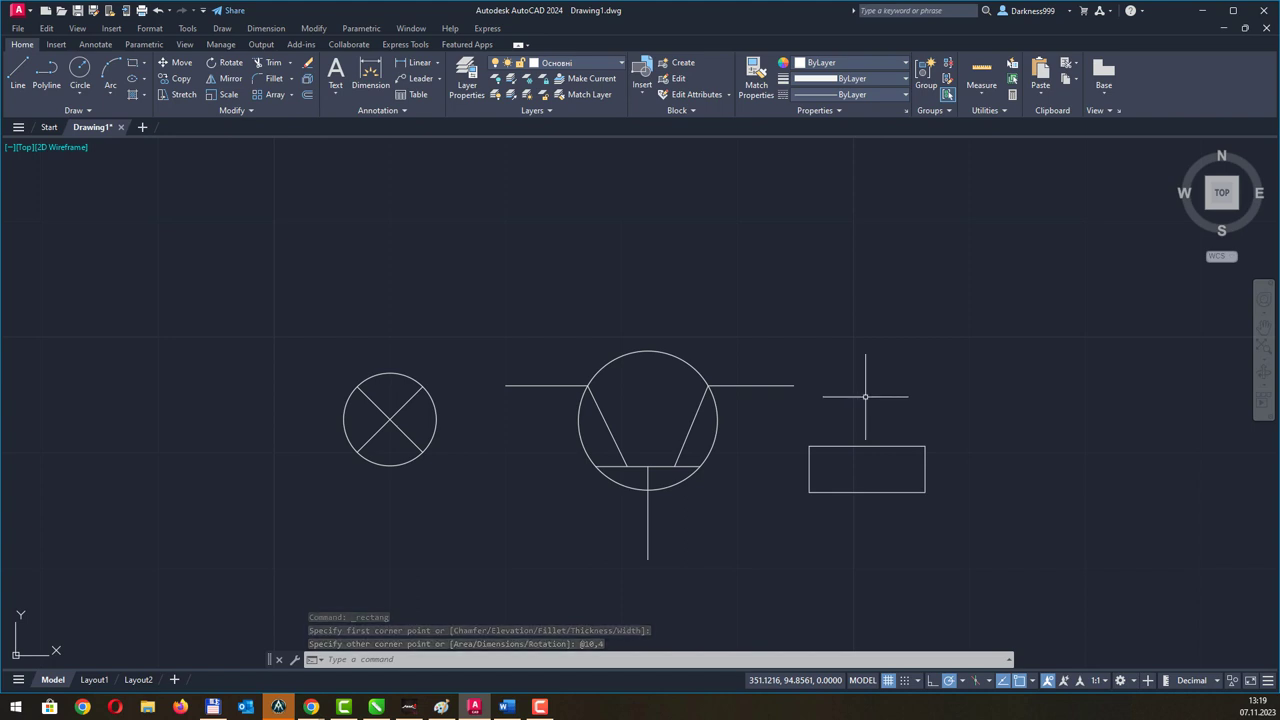
pyautogui.moveTo(866, 406); pyautogui.dragTo(749, 419, button='middle')
pyautogui.click(757, 460)
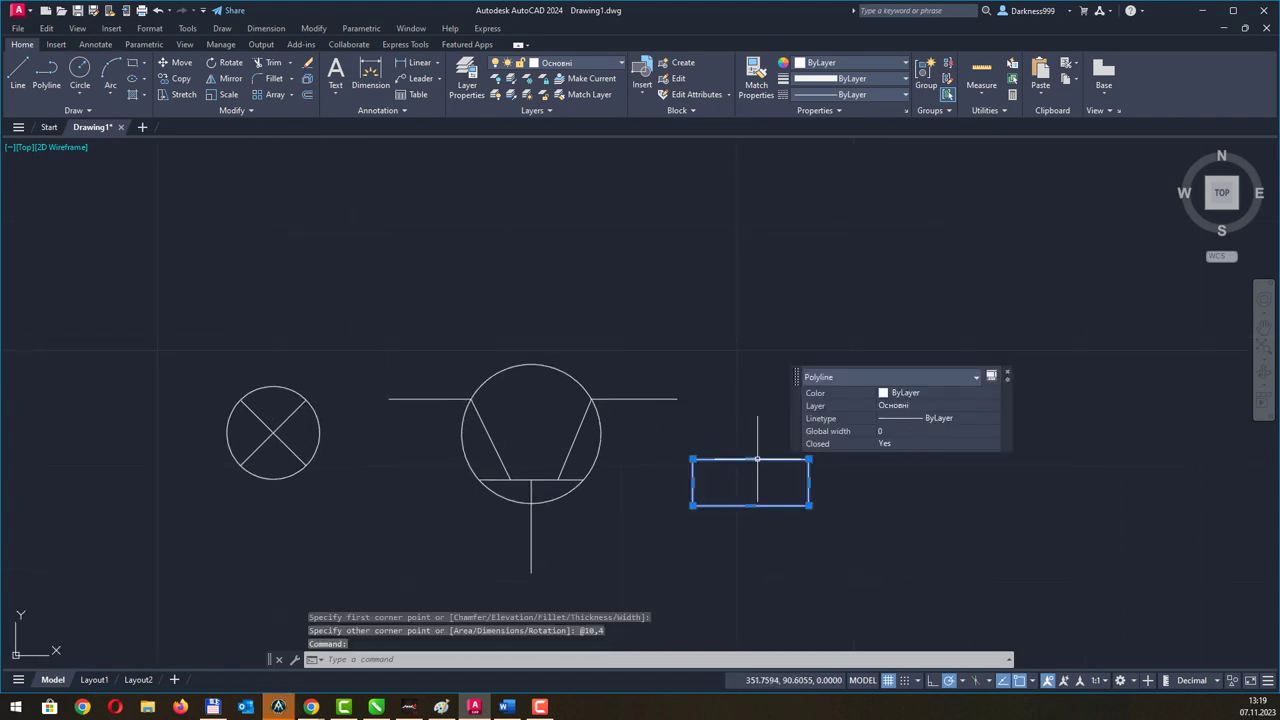
pyautogui.moveTo(809, 454)
pyautogui.mouseDown()
pyautogui.moveTo(907, 414)
pyautogui.moveTo(949, 380)
pyautogui.mouseUp()
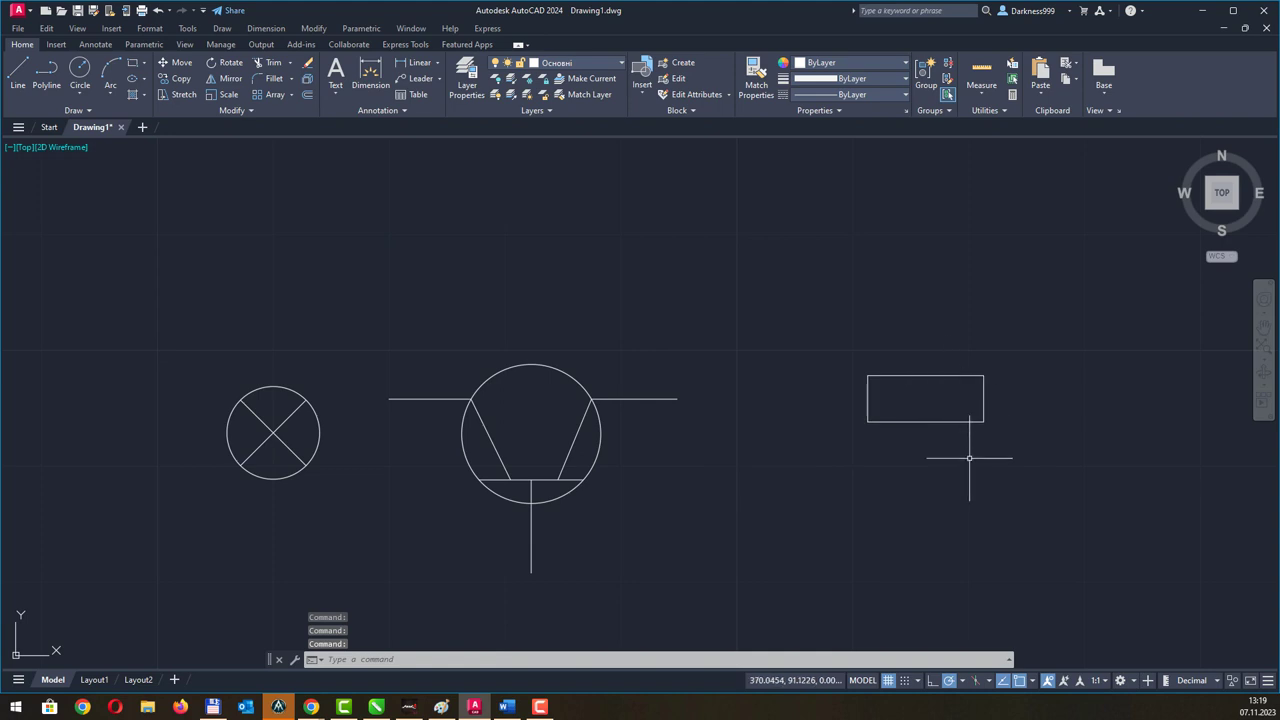
pyautogui.moveTo(822, 488)
pyautogui.mouseDown(button='middle')
pyautogui.moveTo(652, 508)
pyautogui.moveTo(665, 522)
pyautogui.mouseUp(button='middle')
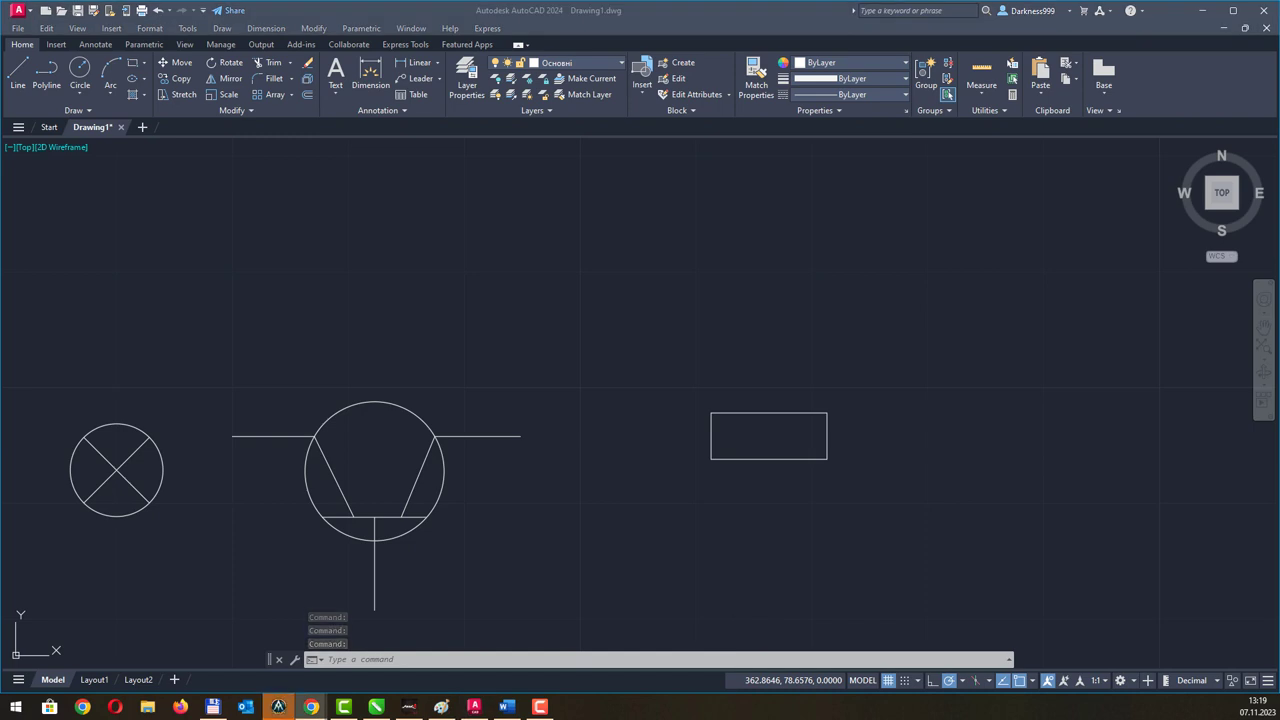
# Add 5-unit leads outward from the rectangle's left and right edge midpoints.
pyautogui.click(30, 75)
pyautogui.click(29, 75)
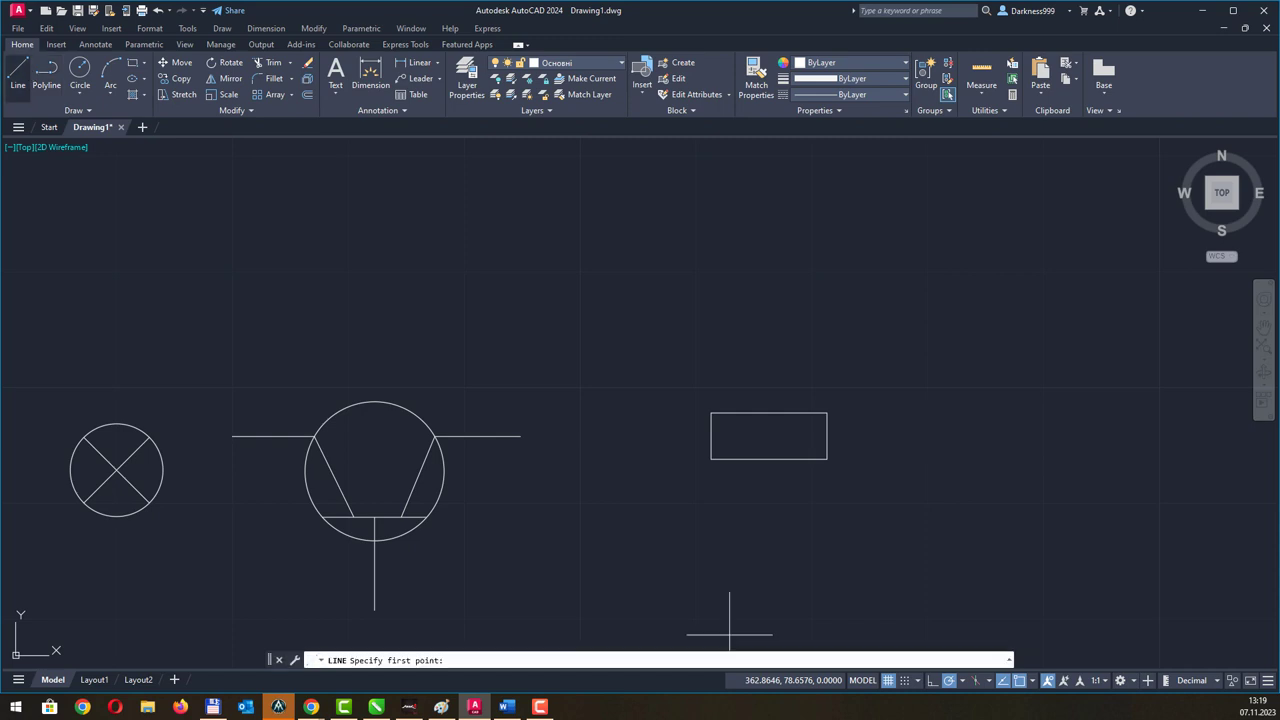
pyautogui.click(711, 435)
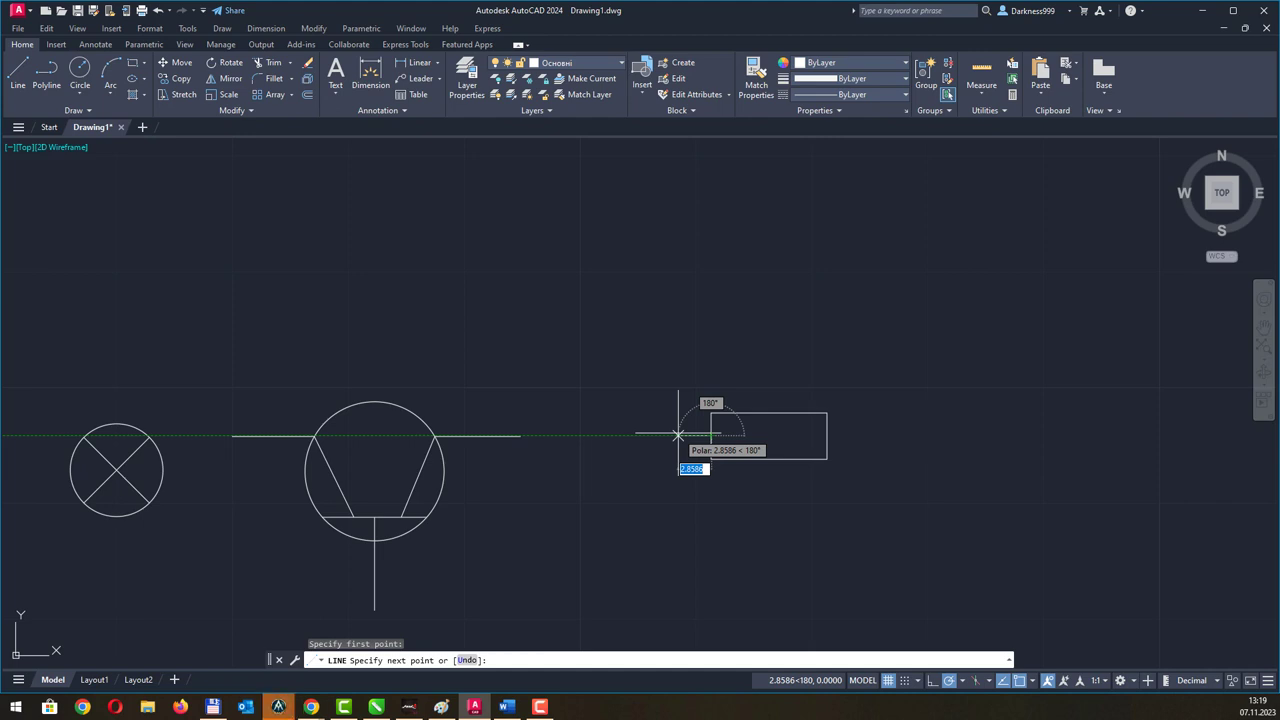
pyautogui.write('5')
pyautogui.press('Return')
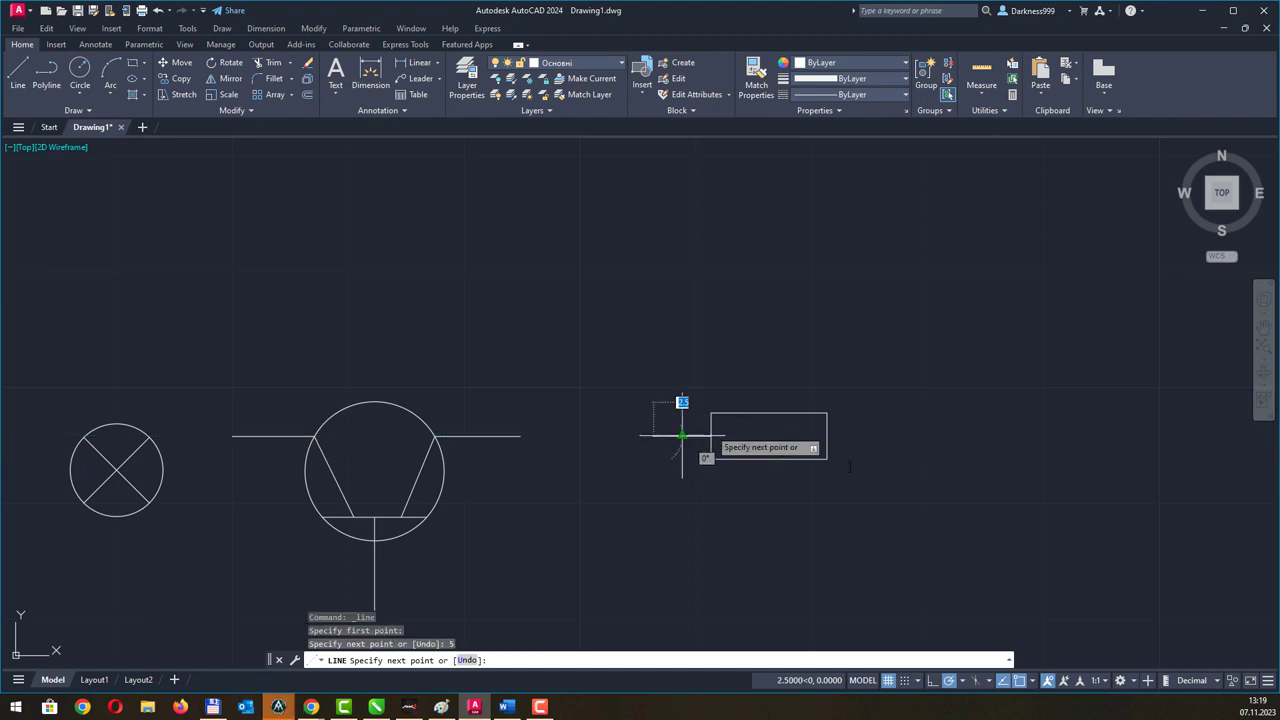
pyautogui.press('Return')
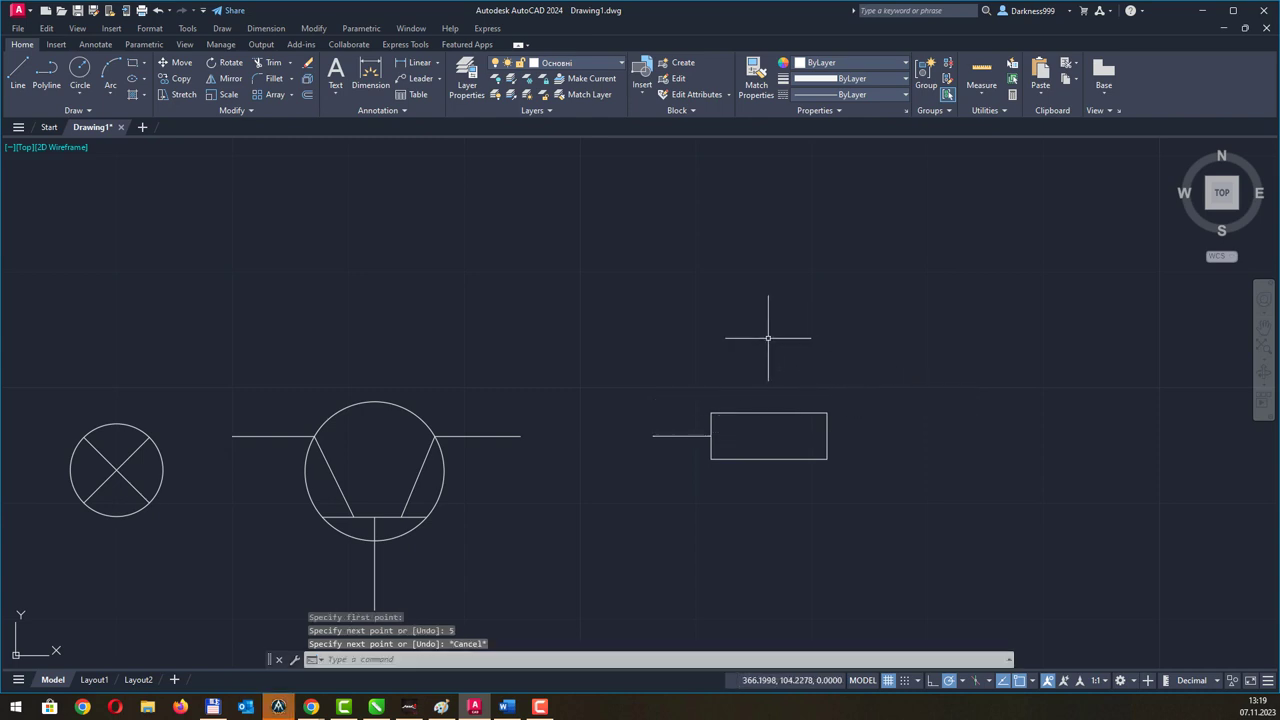
pyautogui.press('Return')
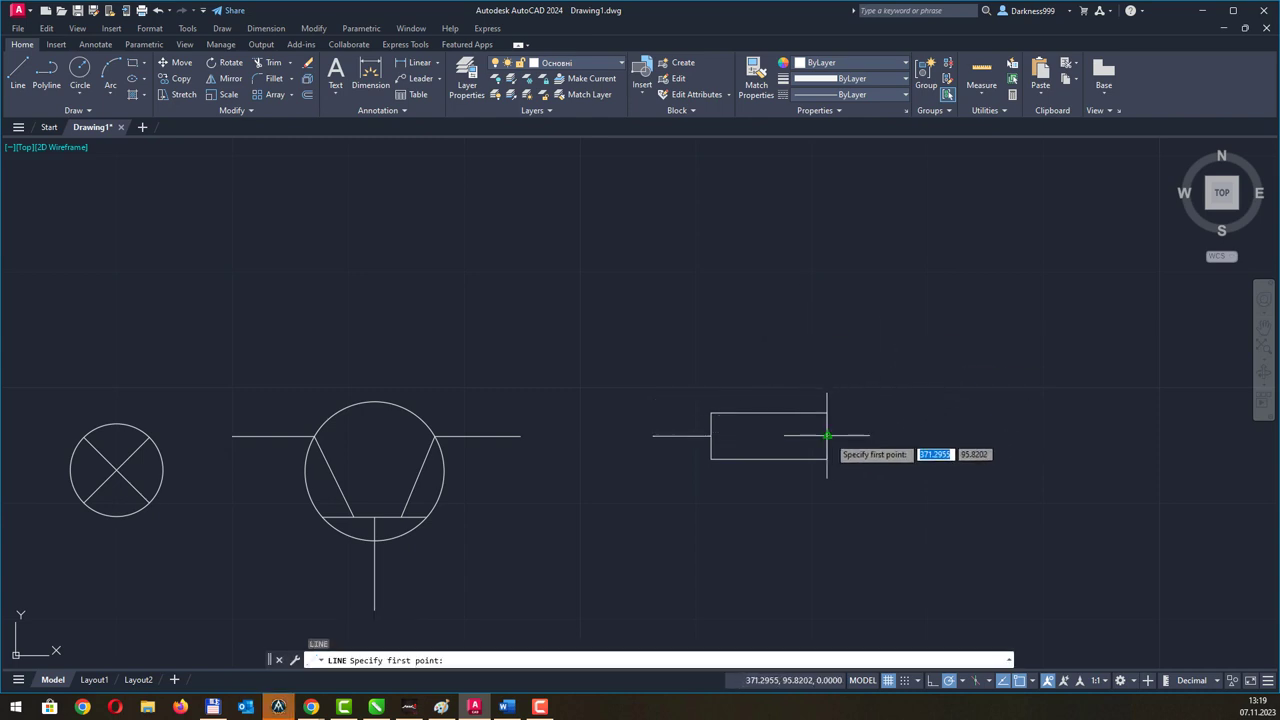
pyautogui.click(827, 436)
pyautogui.write('5')
pyautogui.press('Return')
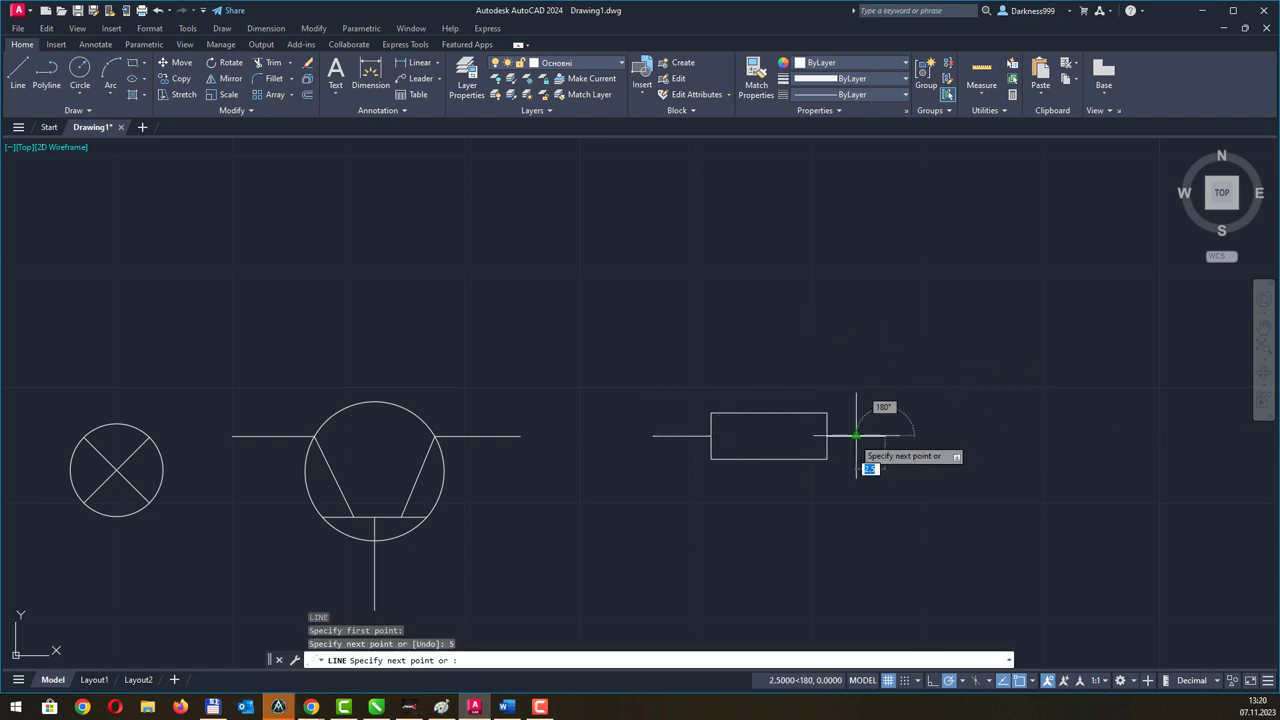
pyautogui.press('Escape')
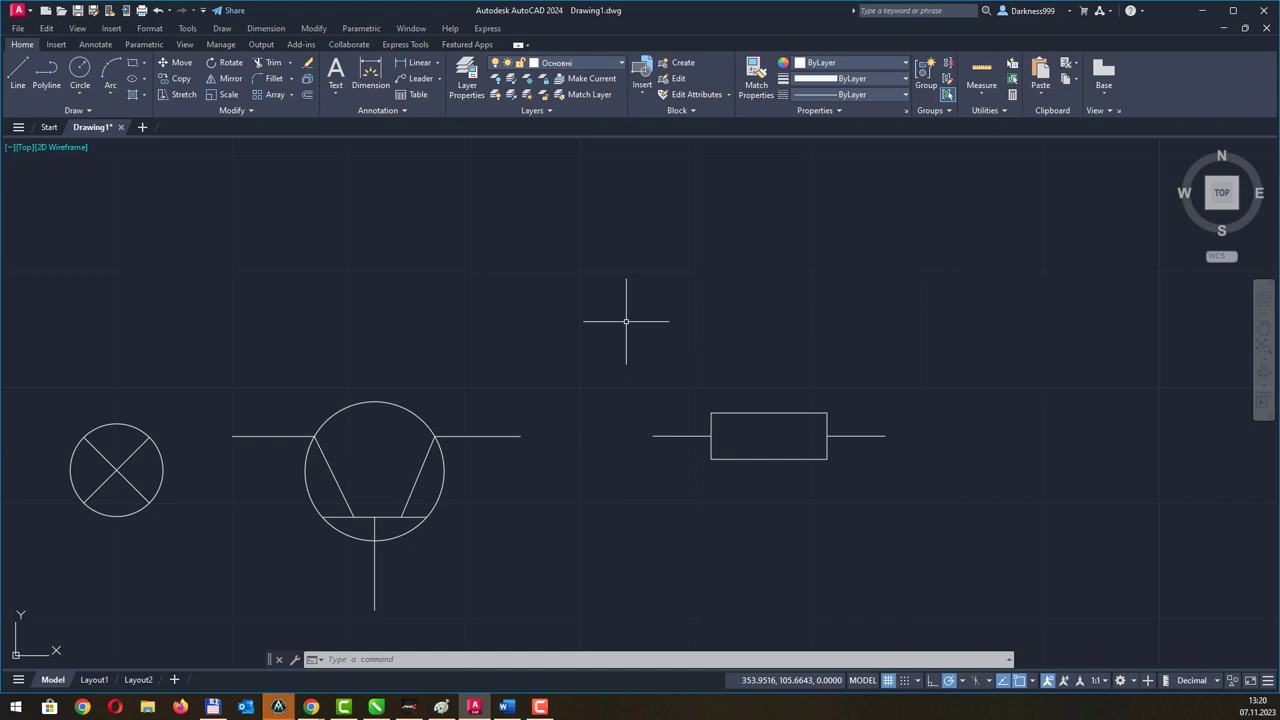
# Define the window-selected resistor as block Резистор, based at the left lead's end.
pyautogui.click(620, 330)
pyautogui.click(926, 494)
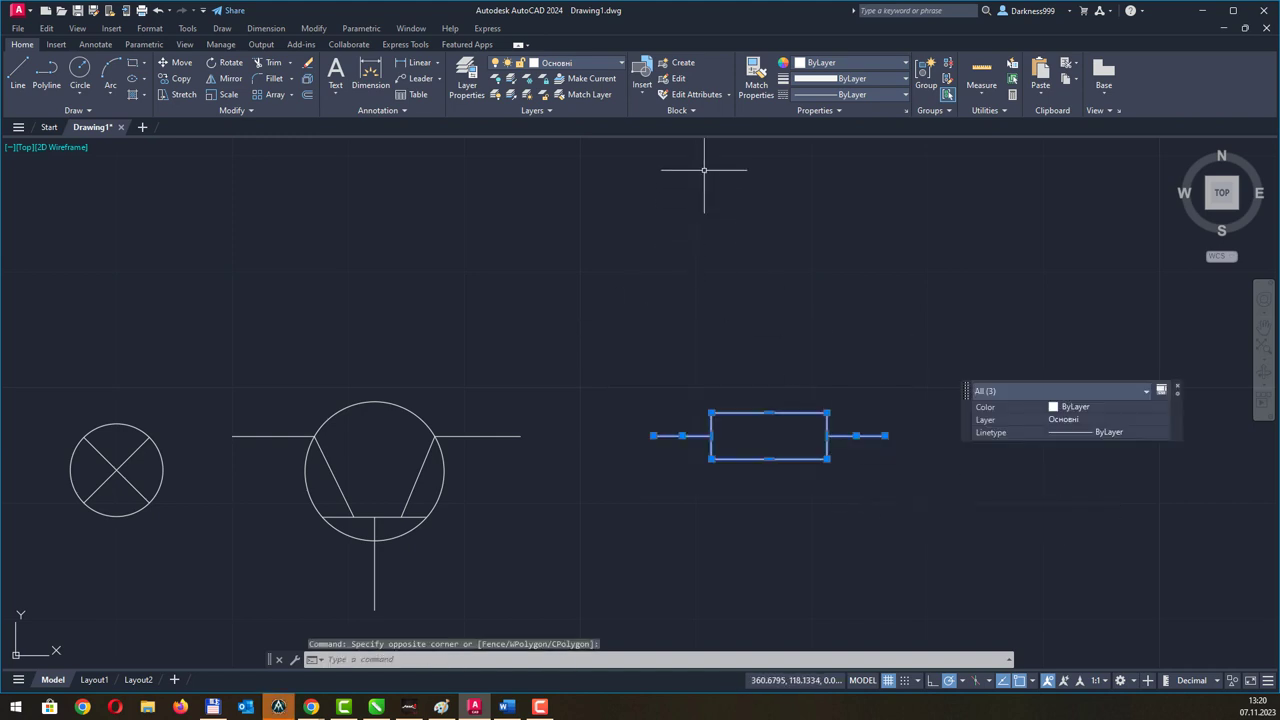
pyautogui.click(683, 63)
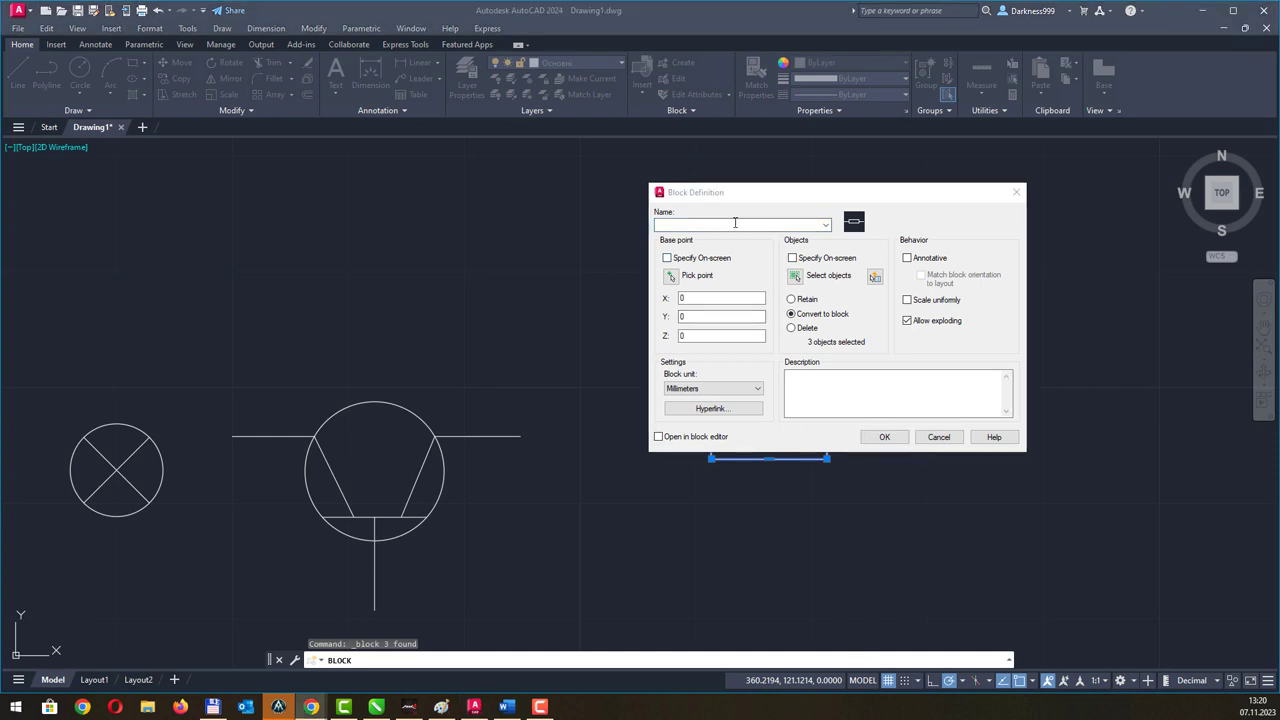
pyautogui.click(735, 223)
pyautogui.write('Резистор')
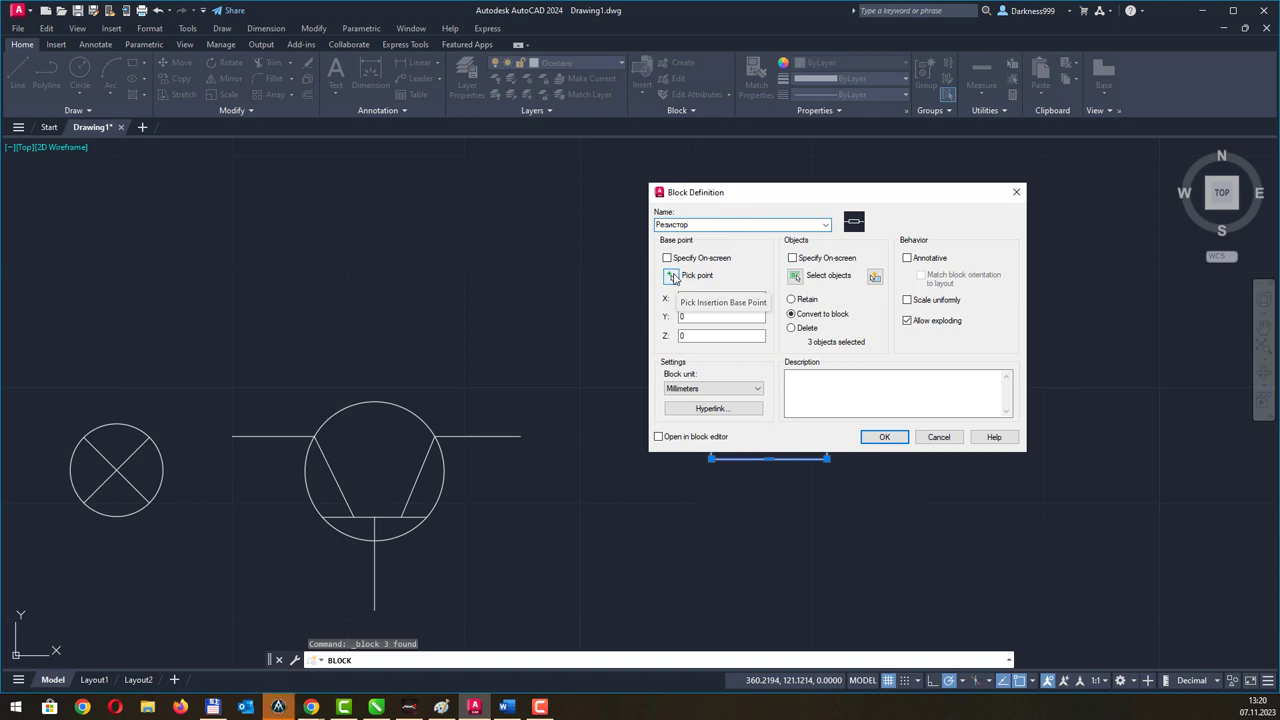
pyautogui.click(673, 276)
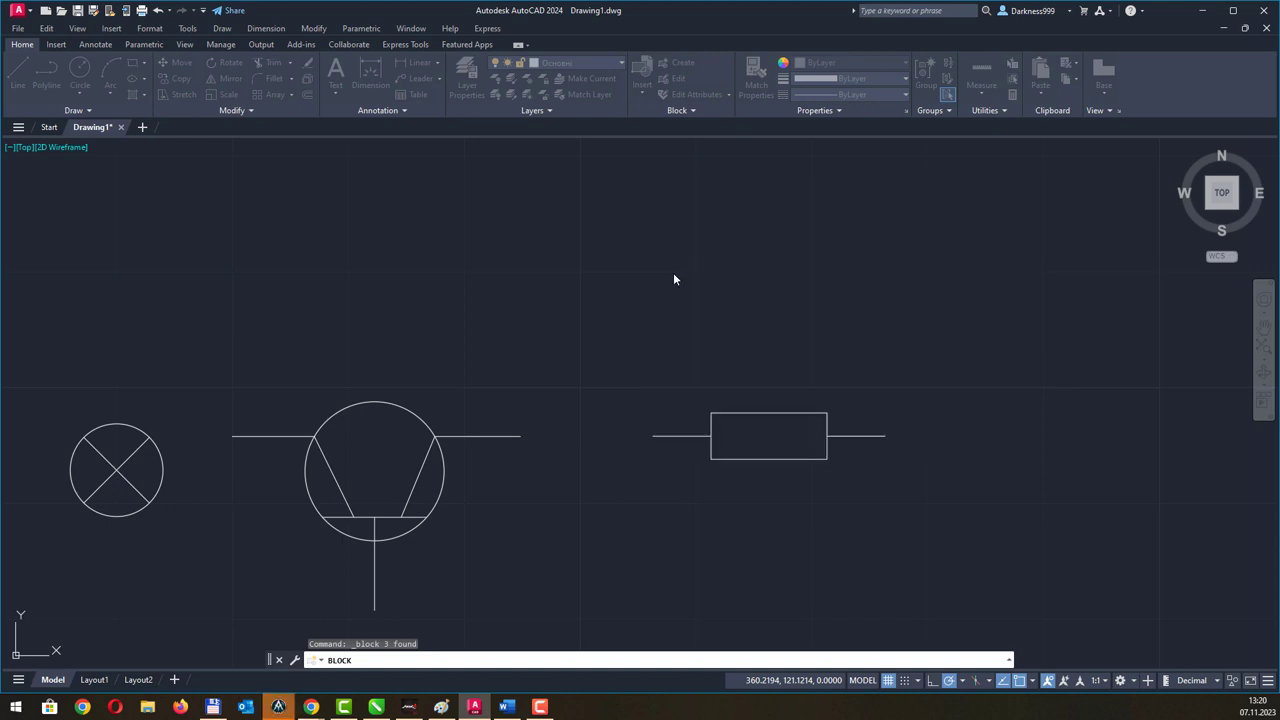
pyautogui.click(652, 436)
pyautogui.moveTo(789, 192); pyautogui.dragTo(737, 118)
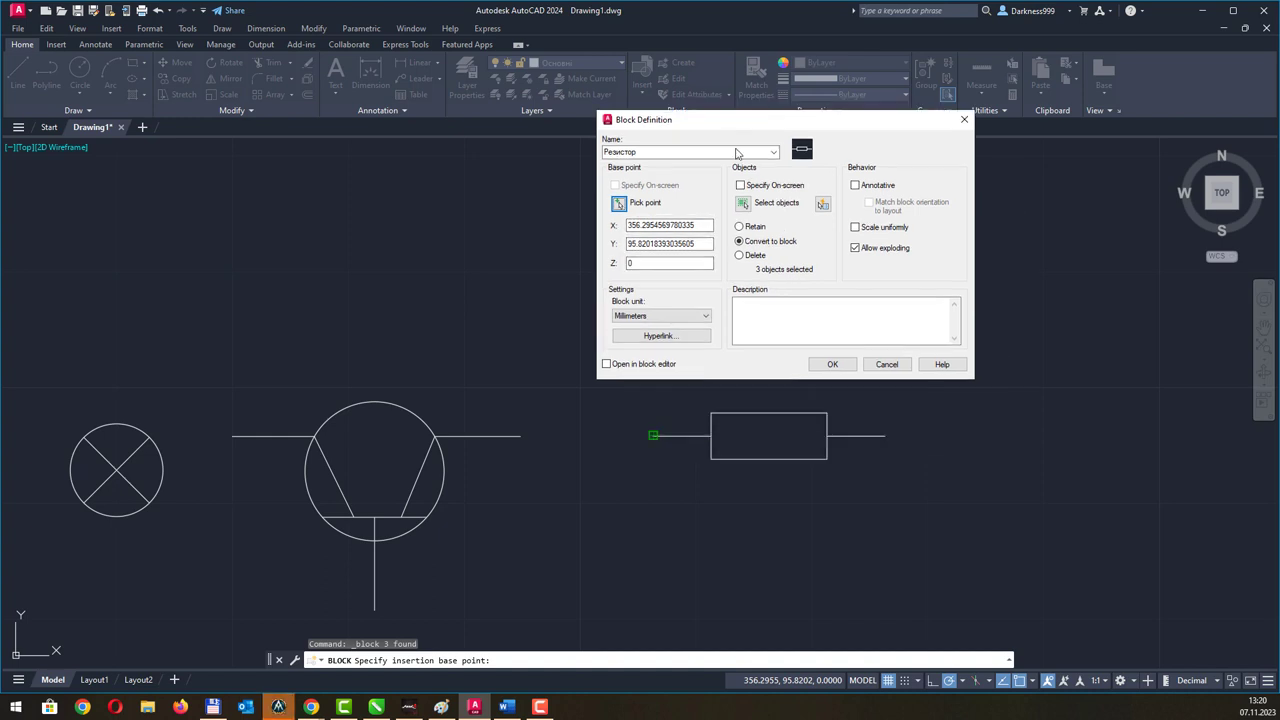
pyautogui.click(832, 364)
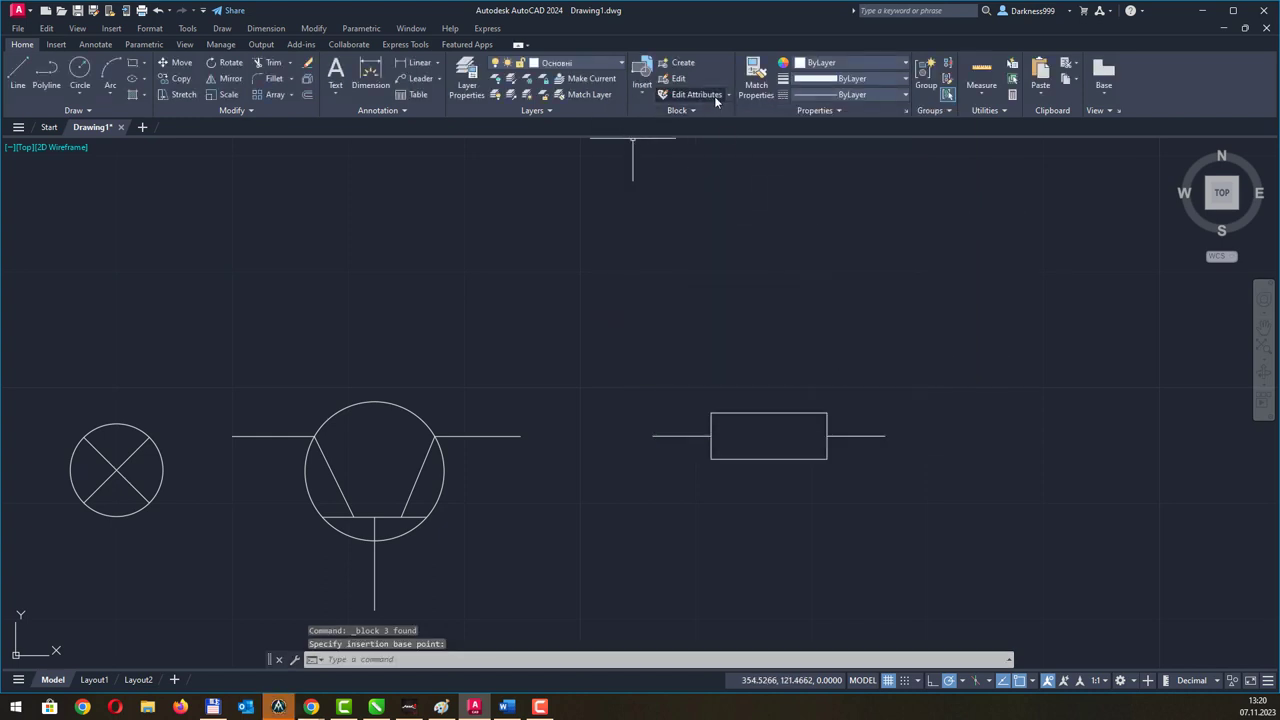
# Check the block gallery for Резистор, then pan the drawing right and down.
pyautogui.click(645, 89)
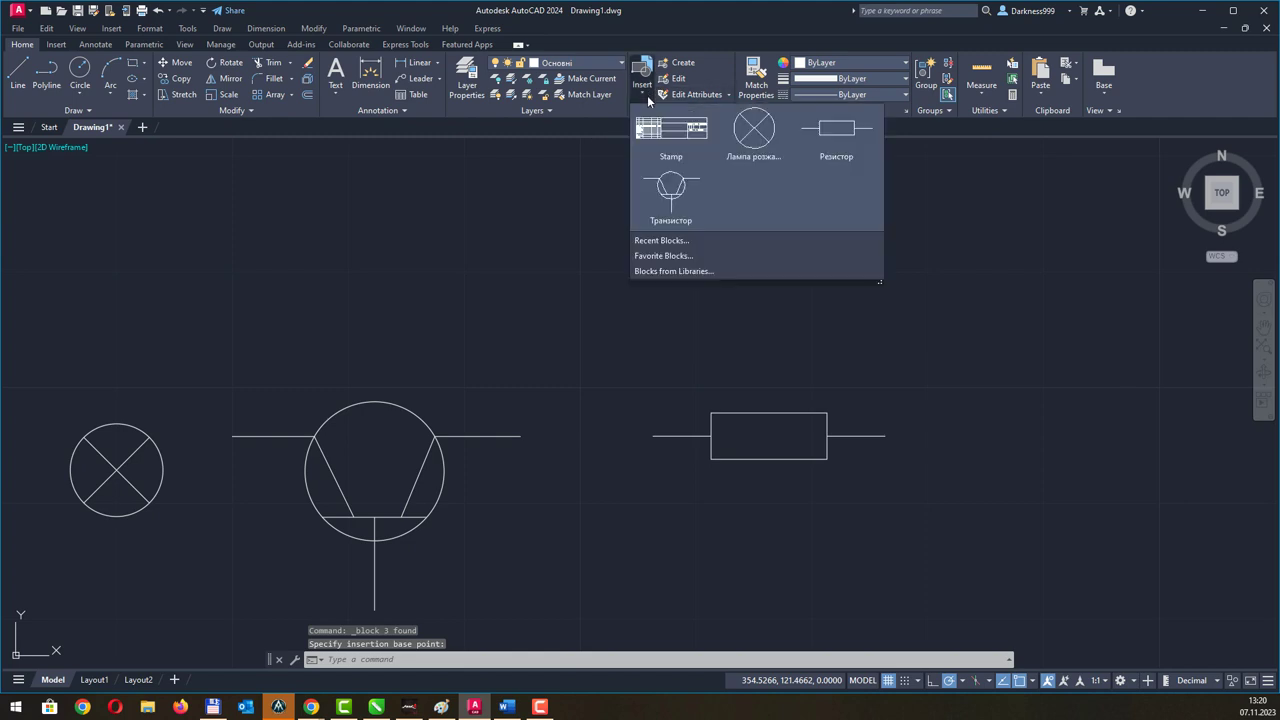
pyautogui.click(846, 167)
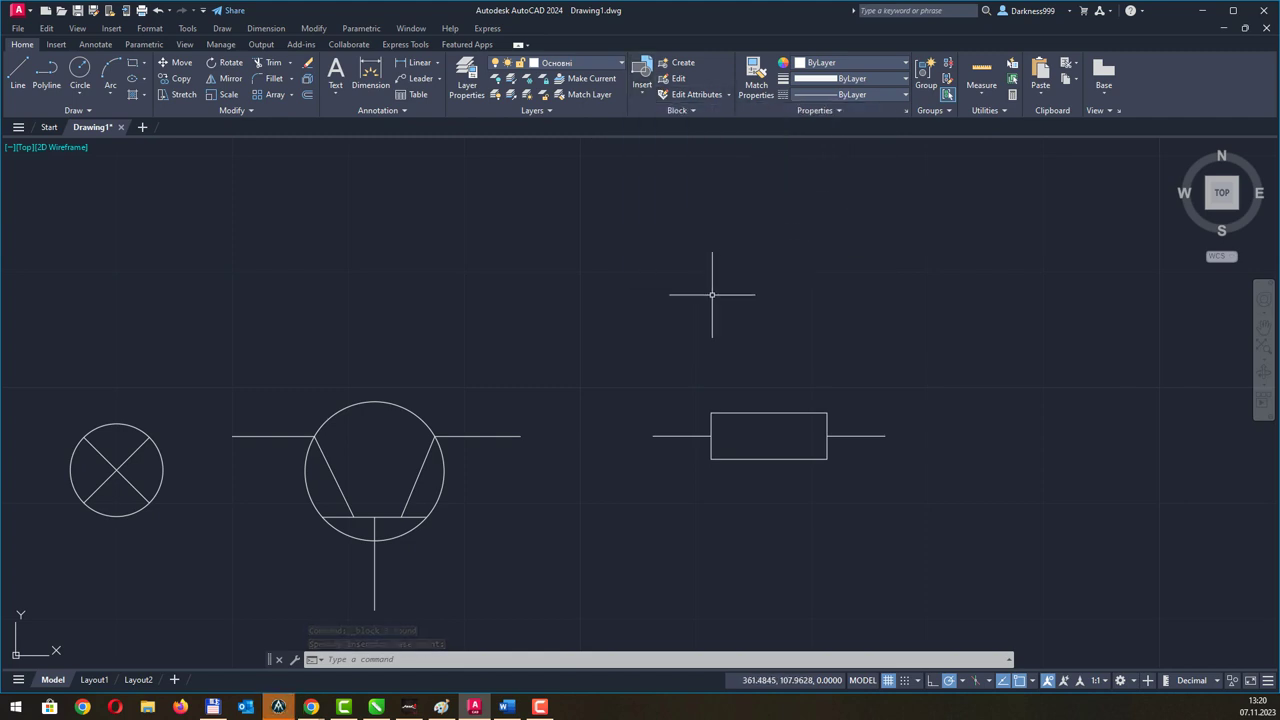
pyautogui.moveTo(717, 295); pyautogui.dragTo(868, 333, button='middle')
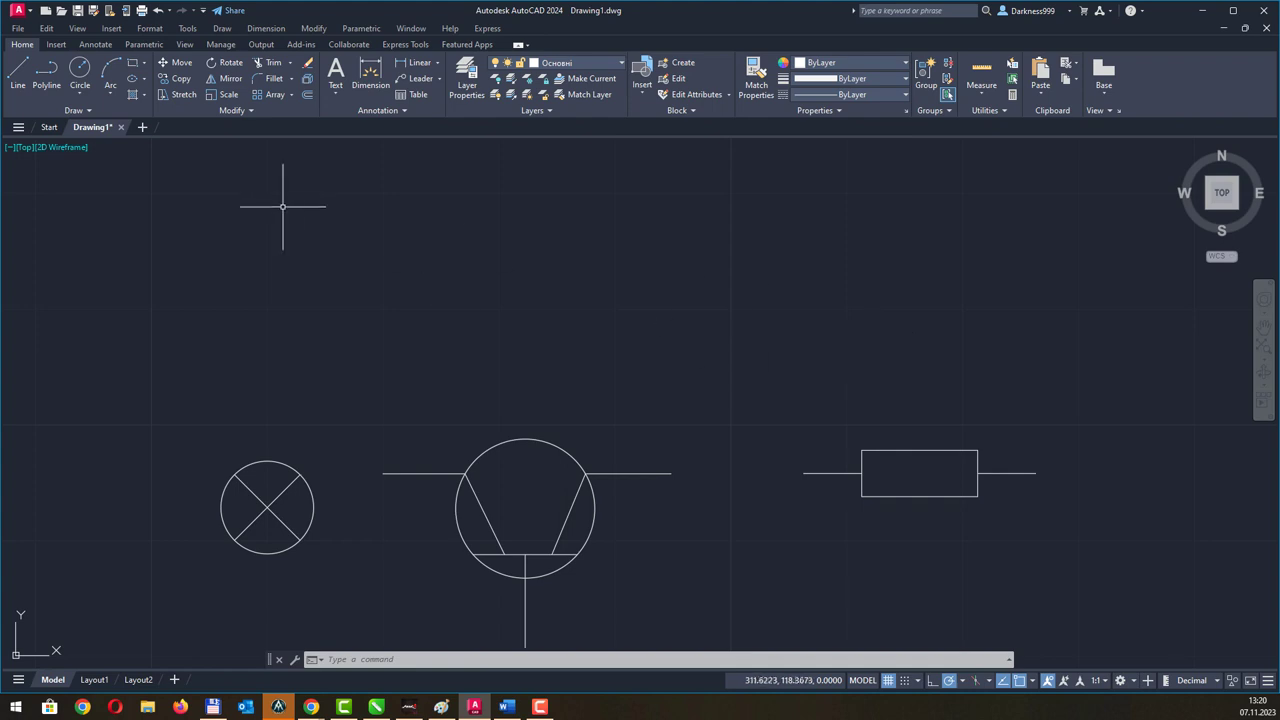
# Save the drawing as Лабораторна 4 in the Desktop > rstol > 2023 folder.
pyautogui.click(77, 11)
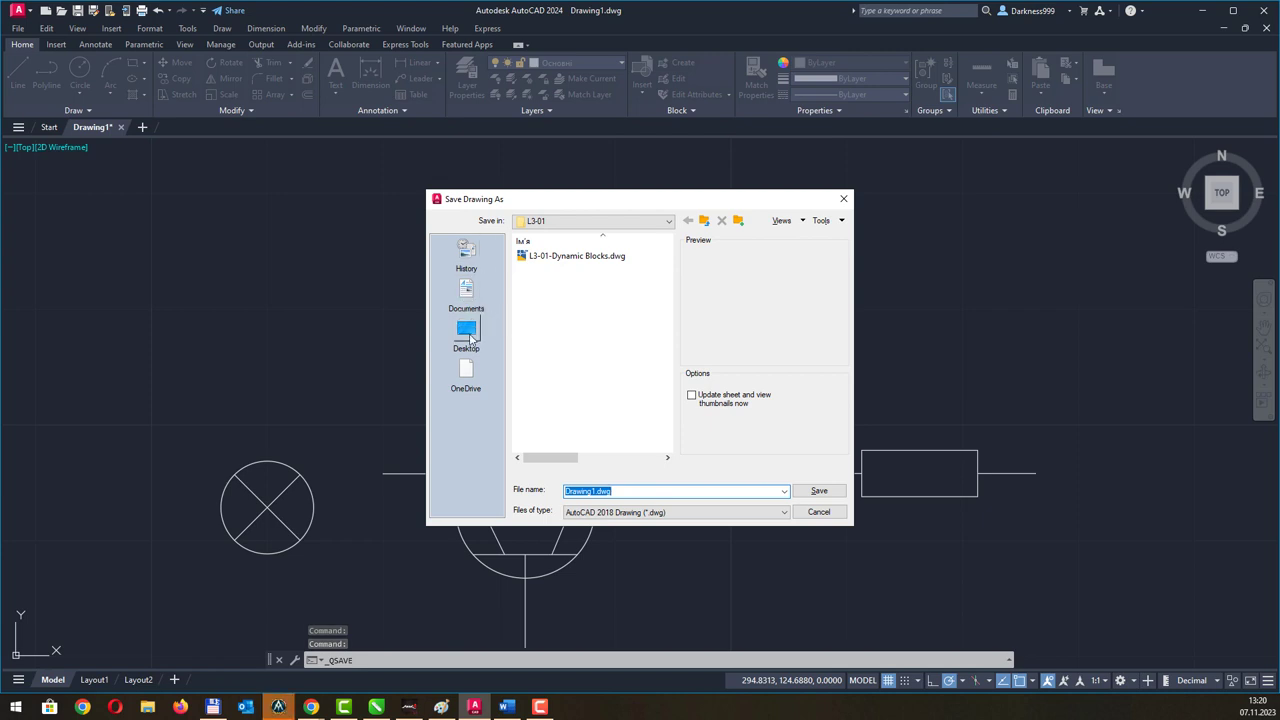
pyautogui.click(470, 335)
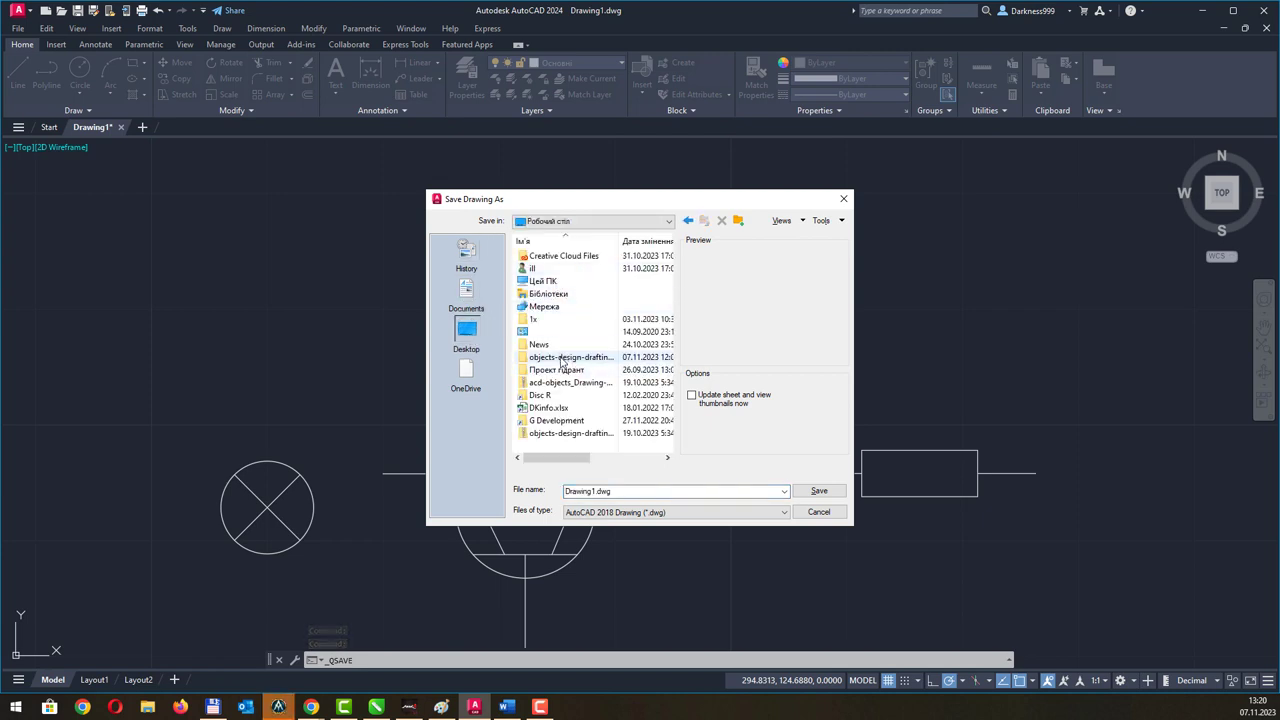
pyautogui.doubleClick(556, 238)
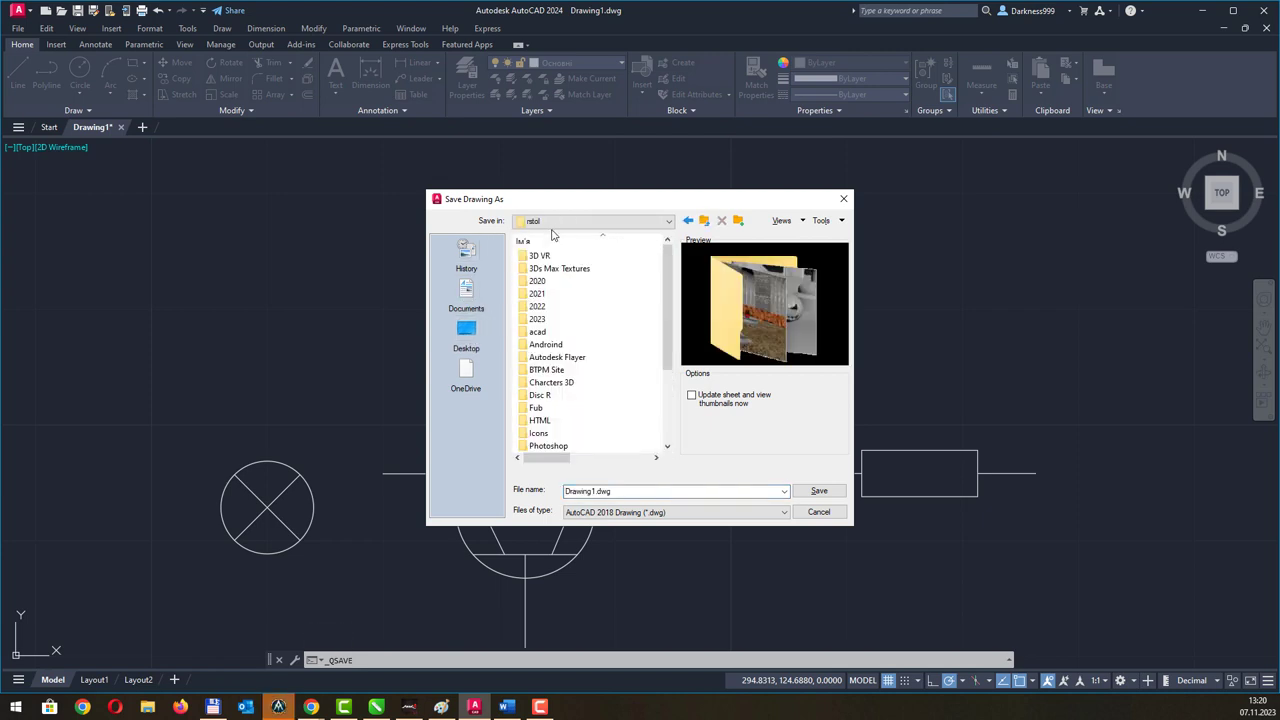
pyautogui.doubleClick(535, 318)
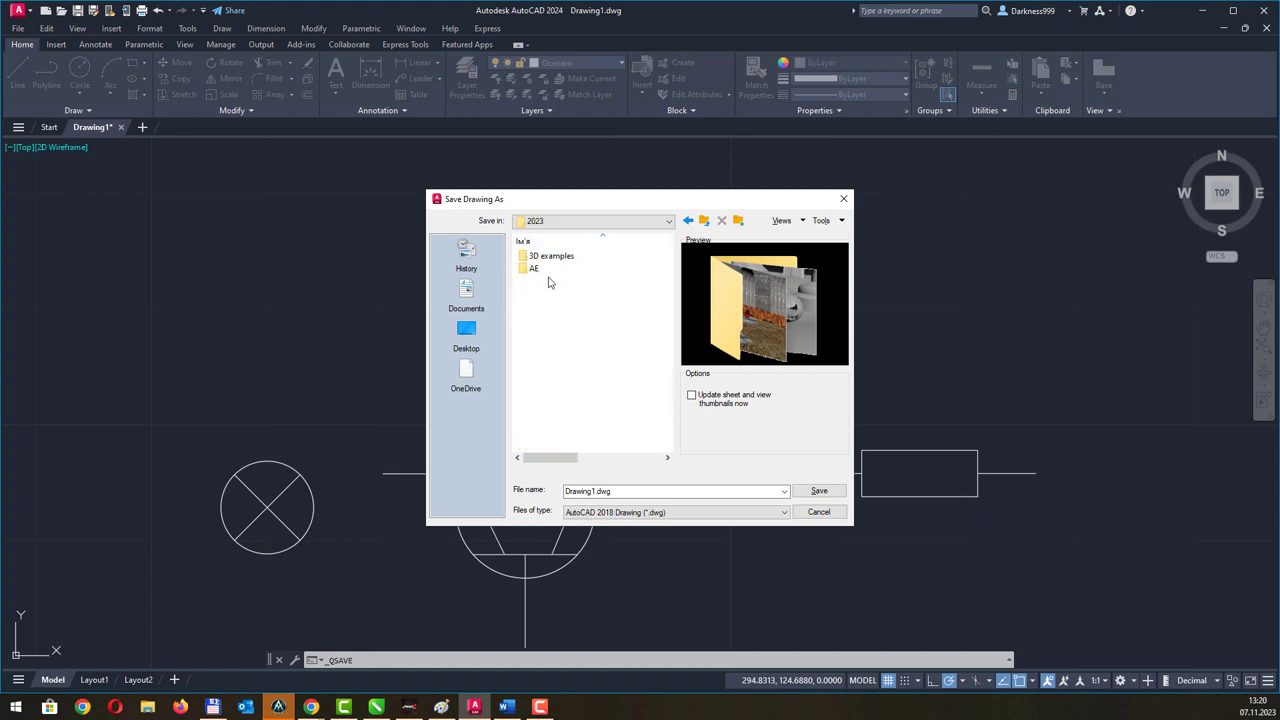
pyautogui.click(628, 490)
pyautogui.write('Лабораторна')
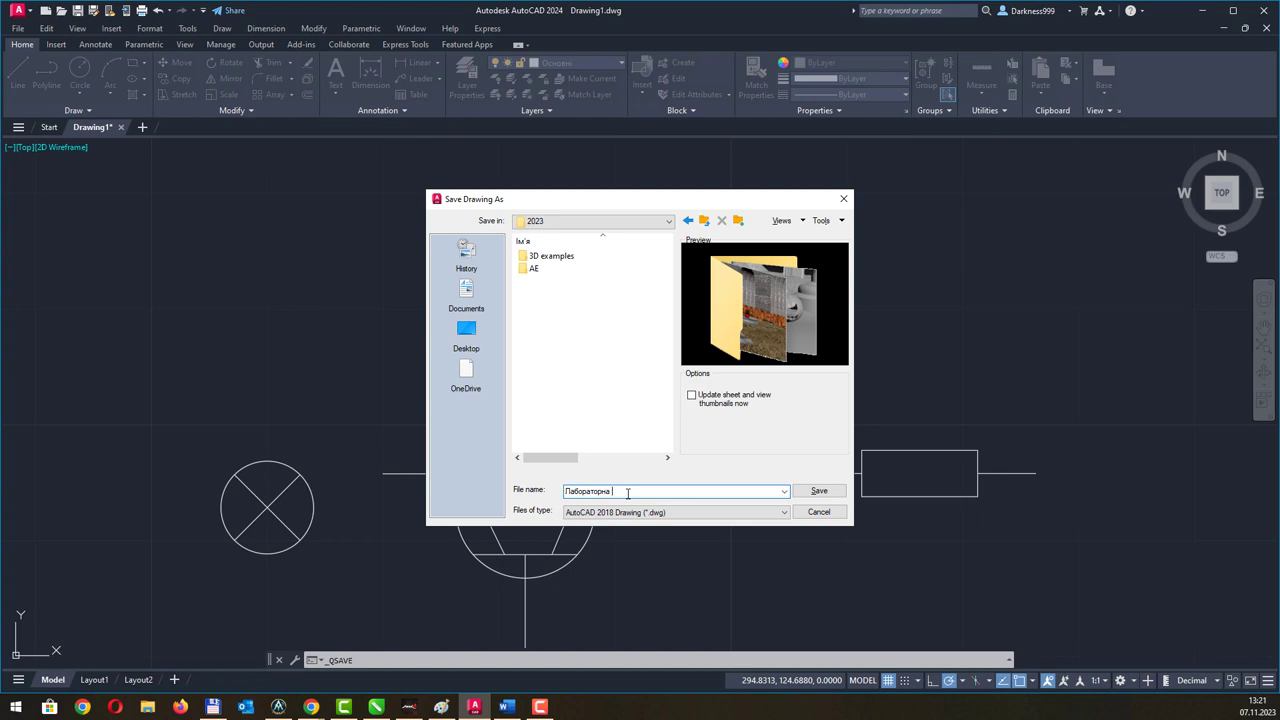
pyautogui.write('4')
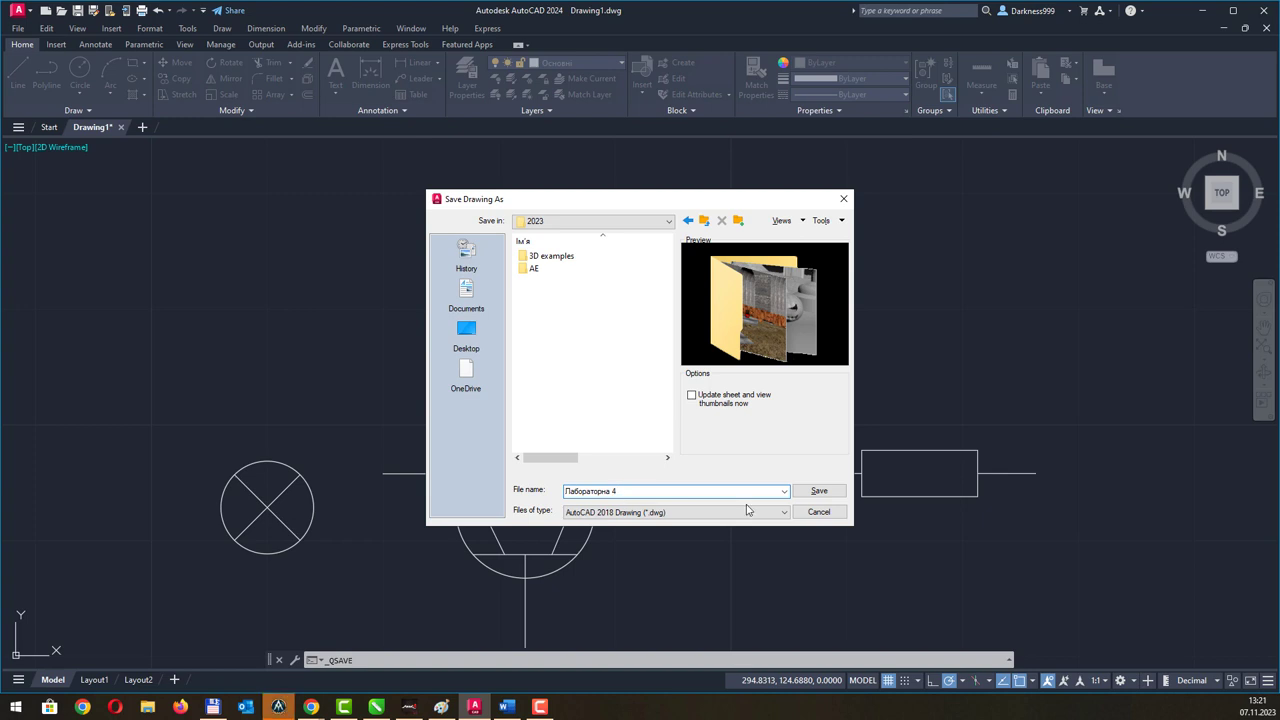
pyautogui.click(814, 490)
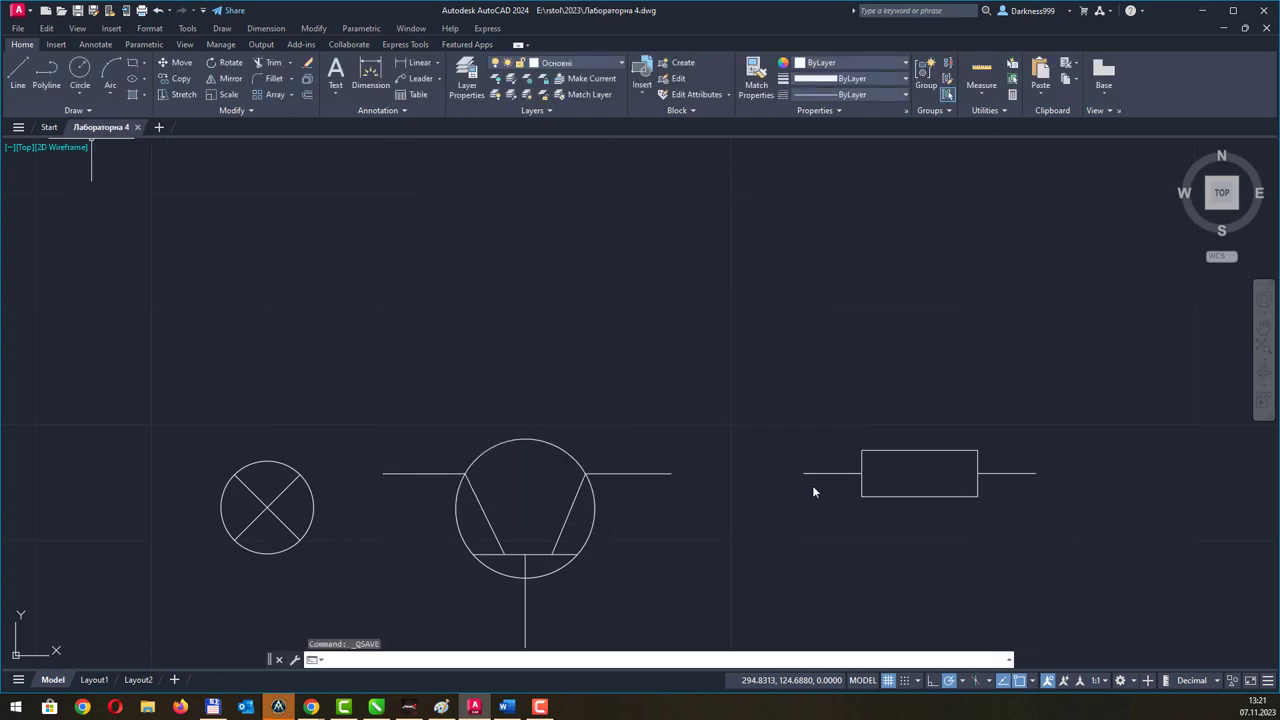
pyautogui.moveTo(751, 432); pyautogui.dragTo(787, 407, button='middle')
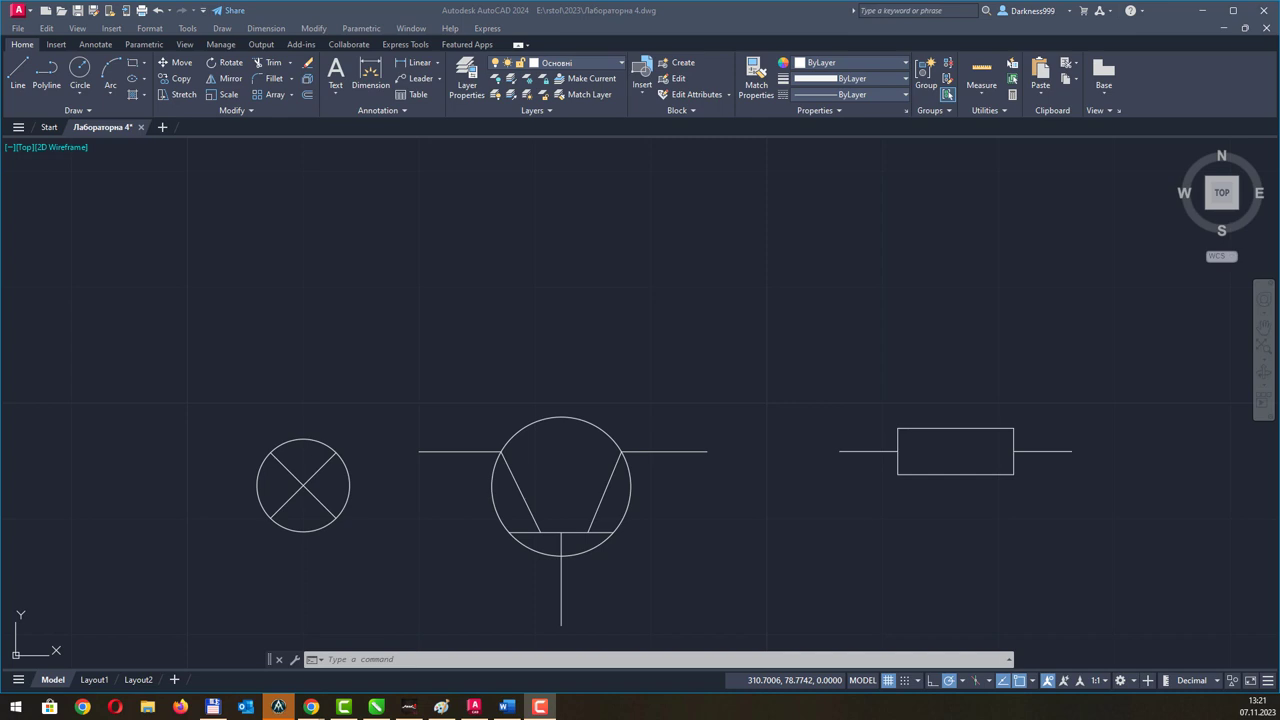
# Draw a 30 by 30 square above the lamp and transistor symbols.
pyautogui.moveTo(740, 332); pyautogui.dragTo(746, 387, button='middle')
pyautogui.click(132, 62)
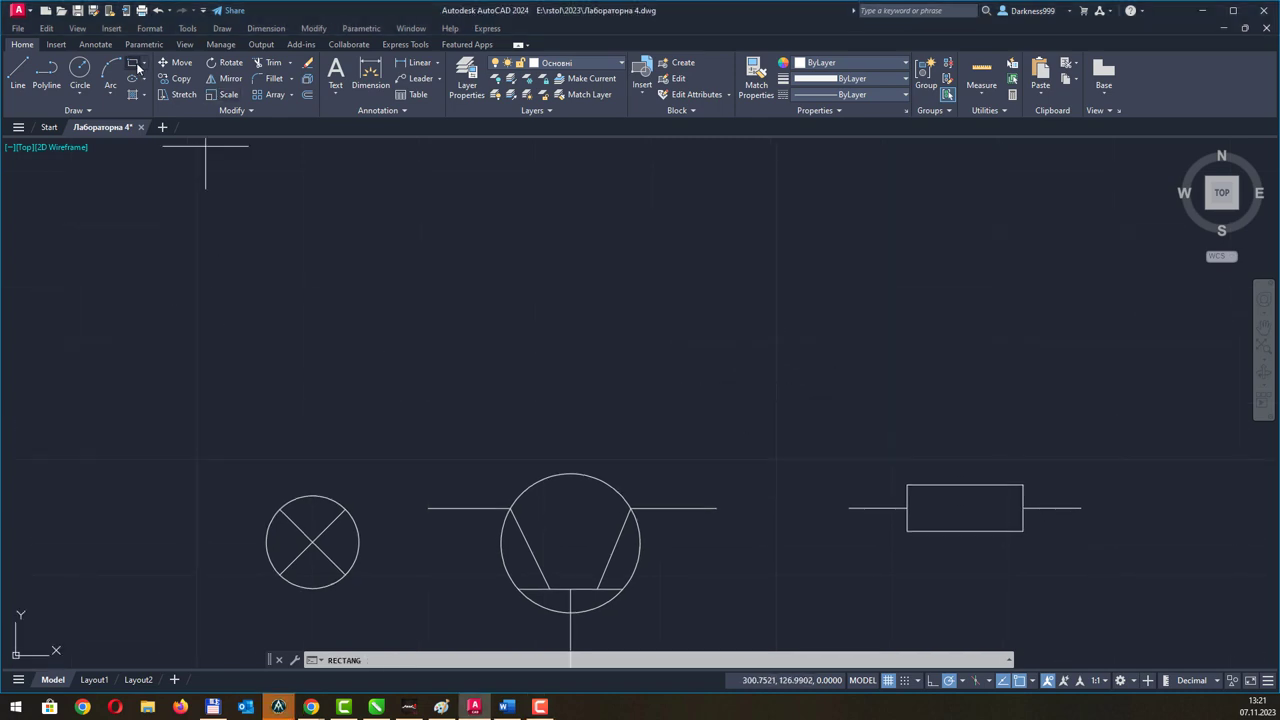
pyautogui.click(435, 194)
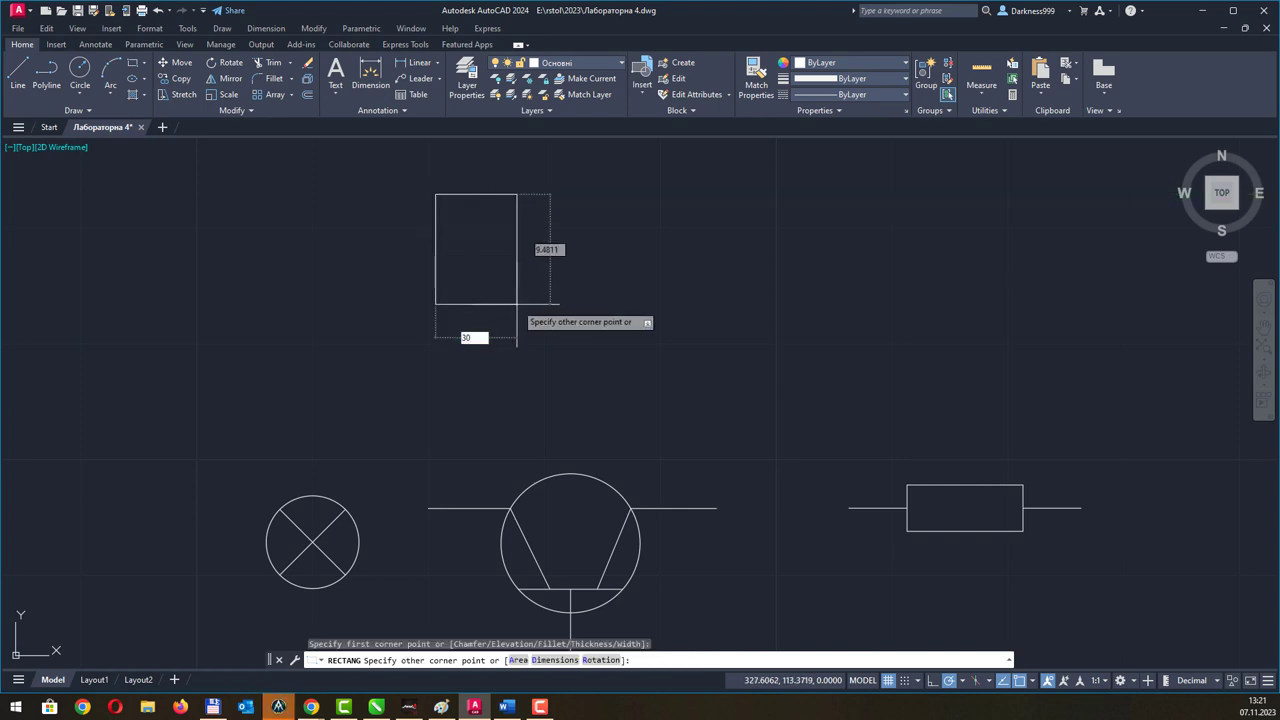
pyautogui.write('0')
pyautogui.write('3')
pyautogui.write(',30')
pyautogui.press('Return')
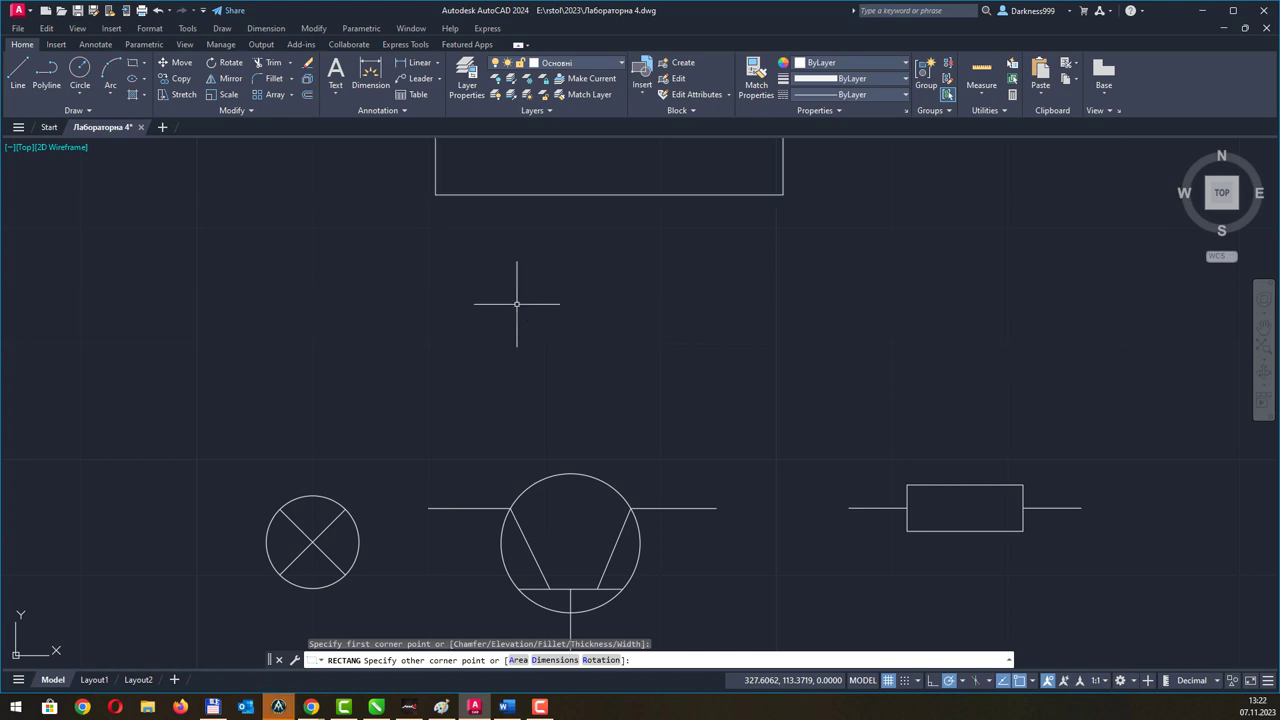
# Move the square lower, closer to the symbols.
pyautogui.moveTo(609, 277); pyautogui.dragTo(597, 400, button='middle')
pyautogui.scroll(-2, 588, 320)
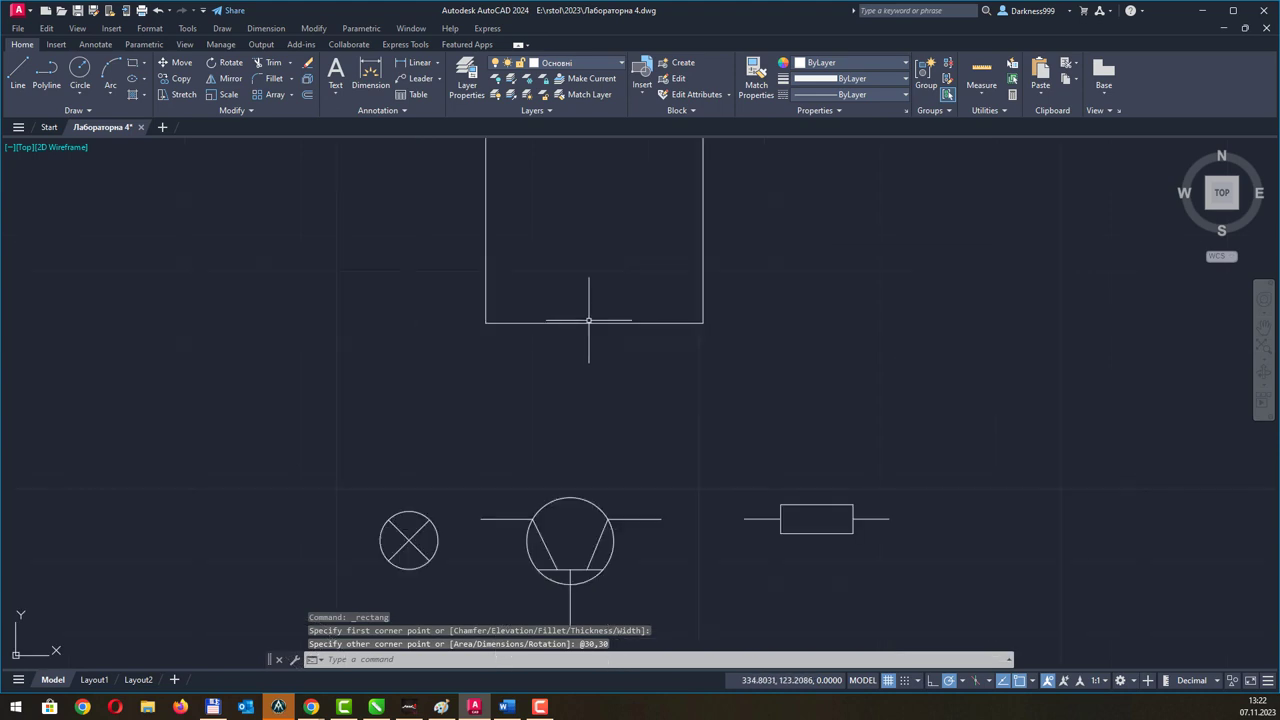
pyautogui.click(585, 323)
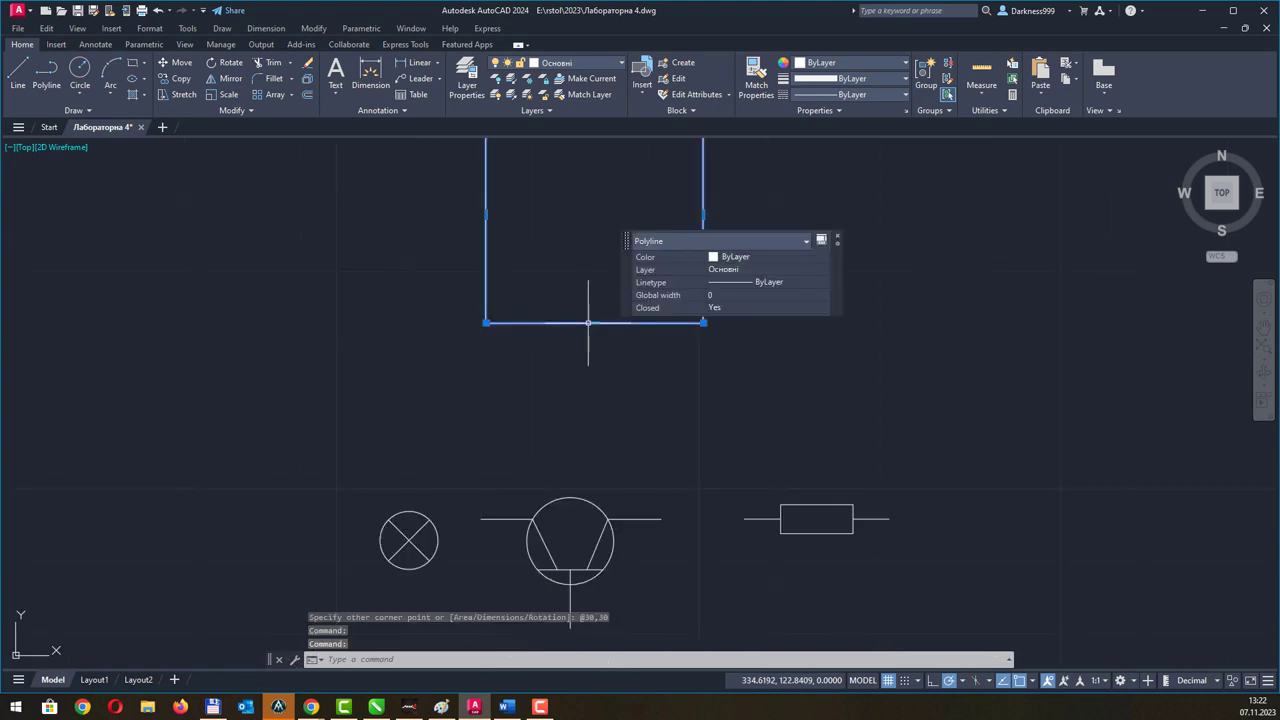
pyautogui.moveTo(586, 334)
pyautogui.mouseDown()
pyautogui.moveTo(580, 418)
pyautogui.moveTo(559, 450)
pyautogui.mouseUp()
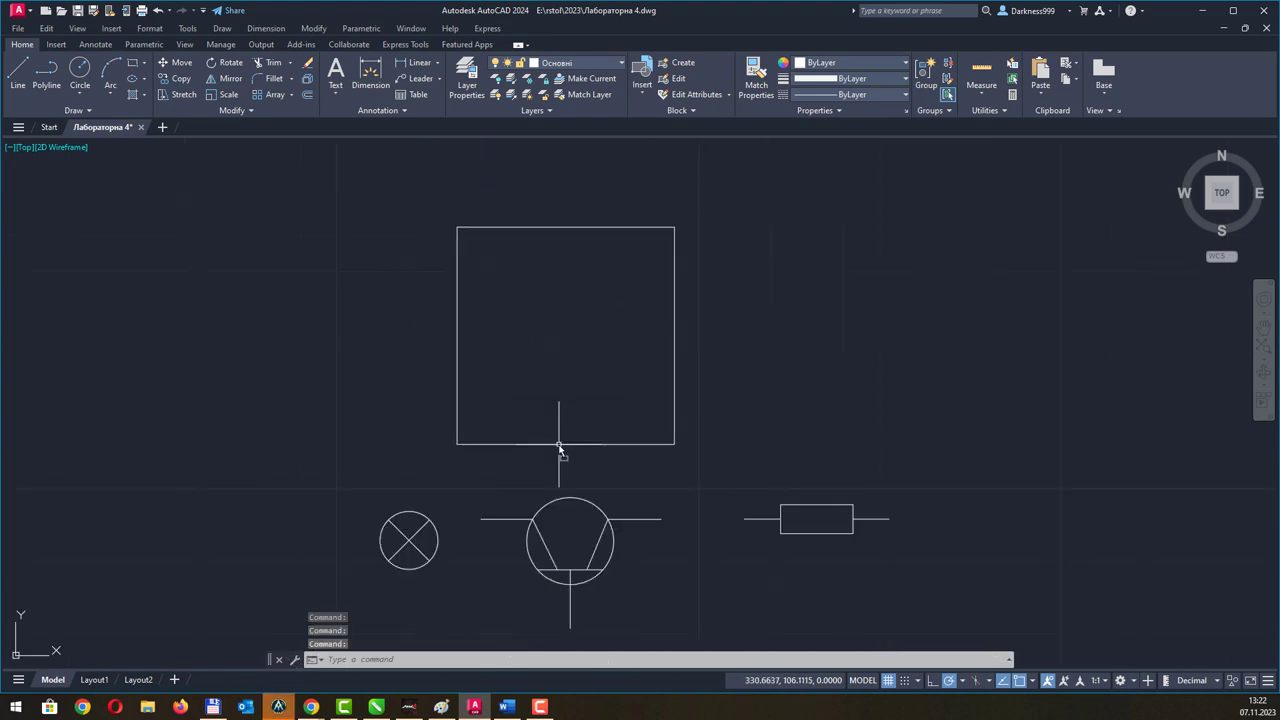
pyautogui.moveTo(580, 297); pyautogui.dragTo(590, 305, button='middle')
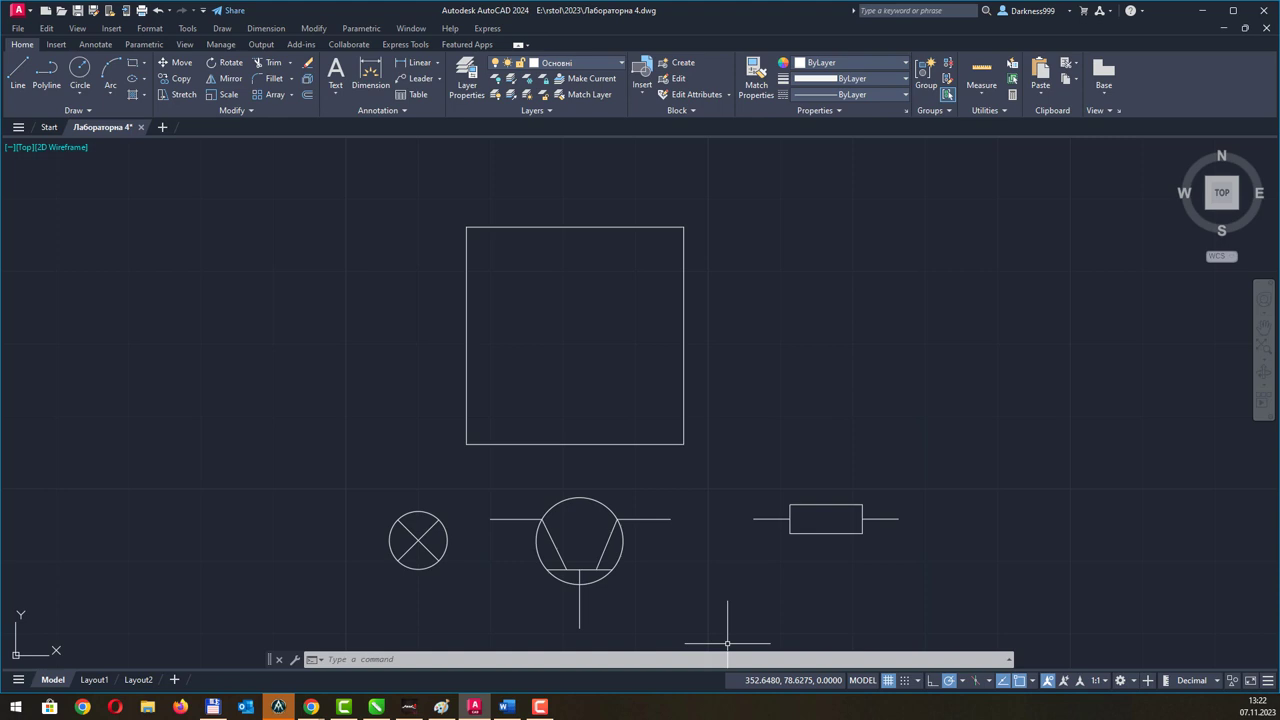
pyautogui.hotkey('alt', 'Tab')
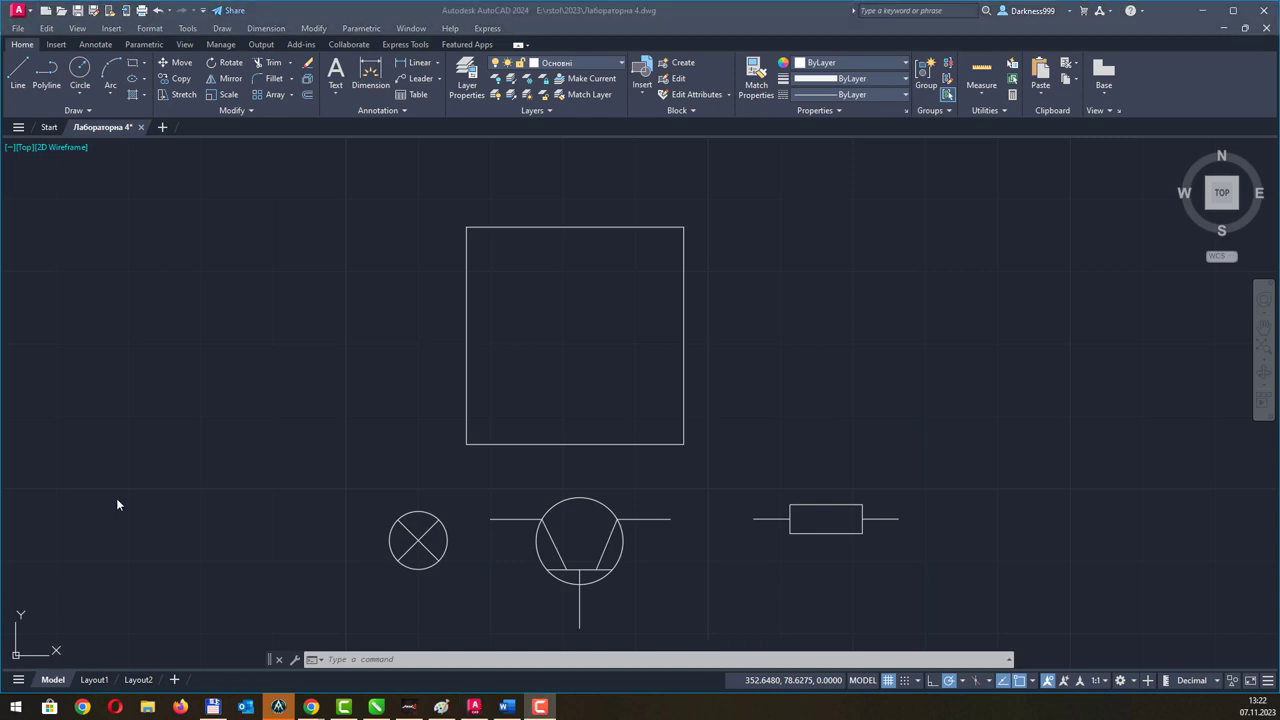
pyautogui.click(79, 70)
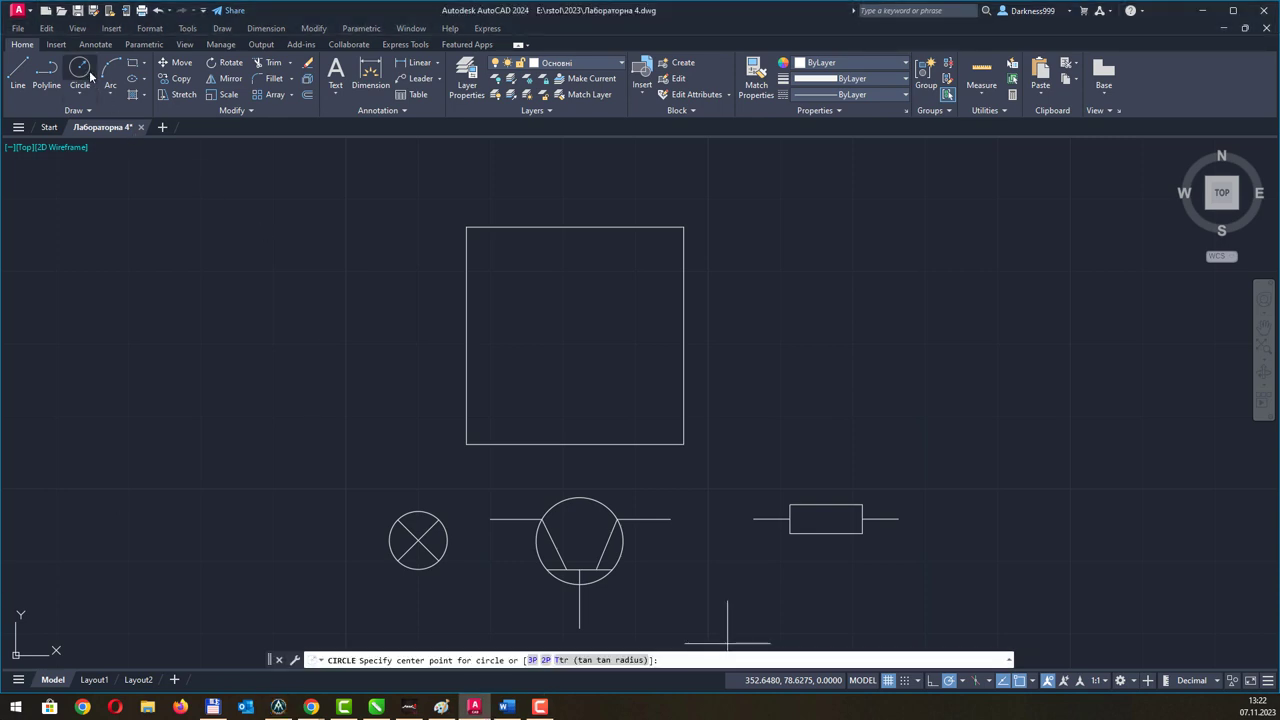
# Draw a radius-4 circle inside the square and change its radius to 2.
pyautogui.click(519, 363)
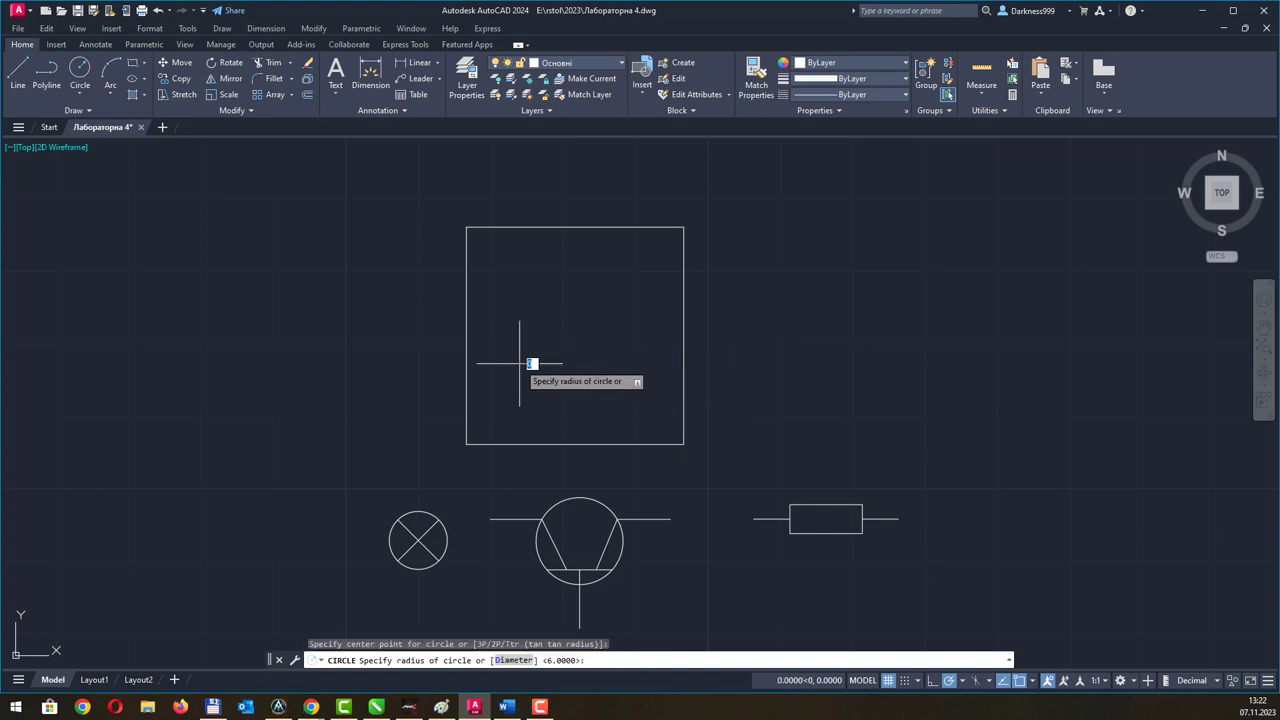
pyautogui.write('4')
pyautogui.press('Return')
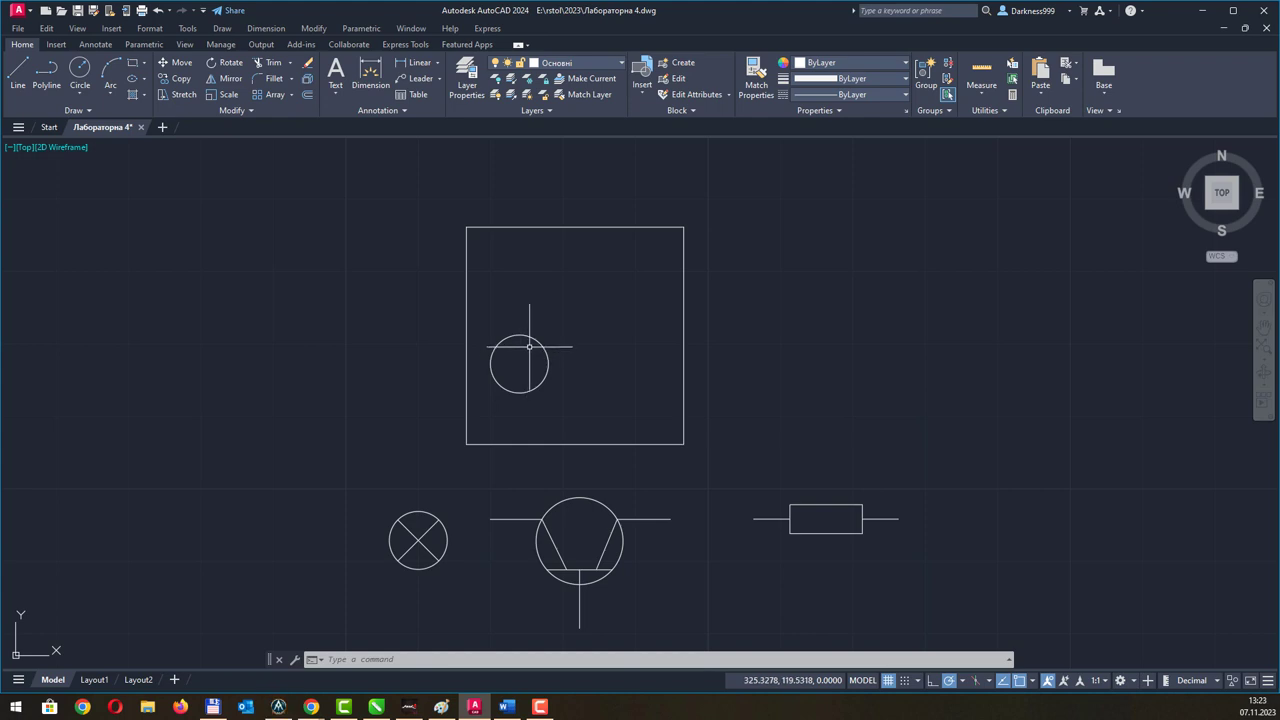
pyautogui.click(536, 338)
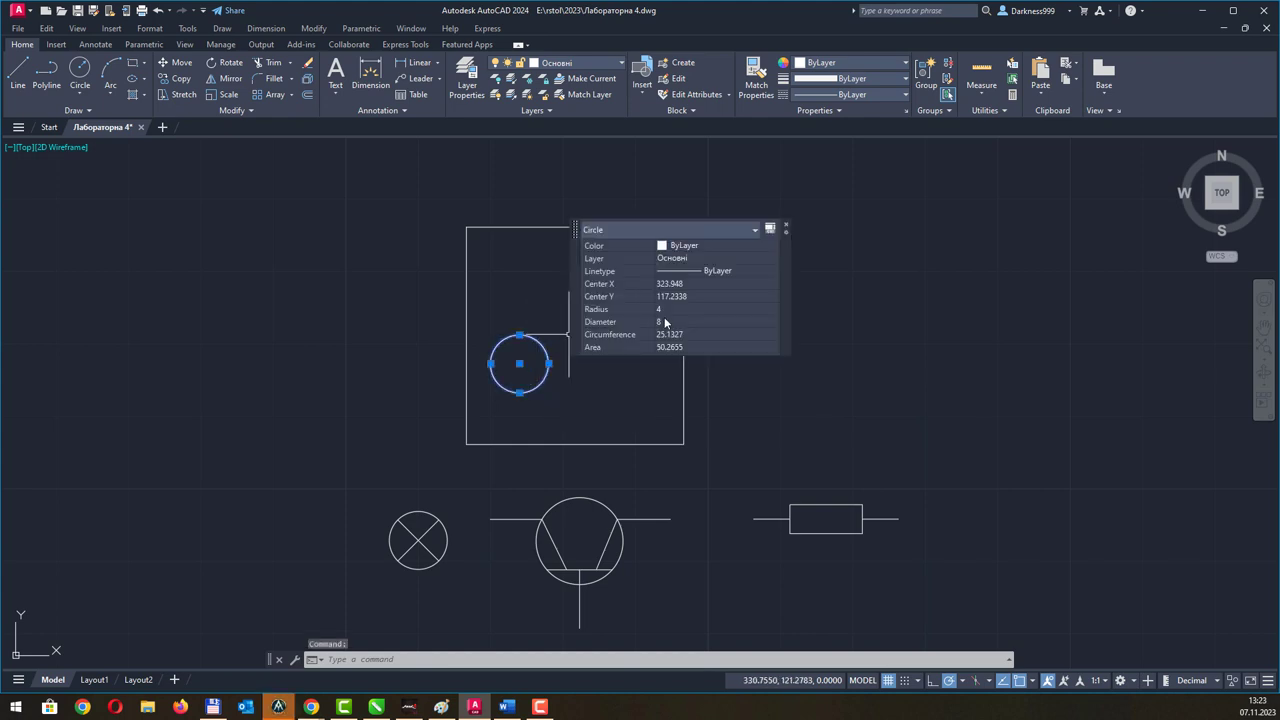
pyautogui.click(675, 310)
pyautogui.write('4')
pyautogui.press('Return')
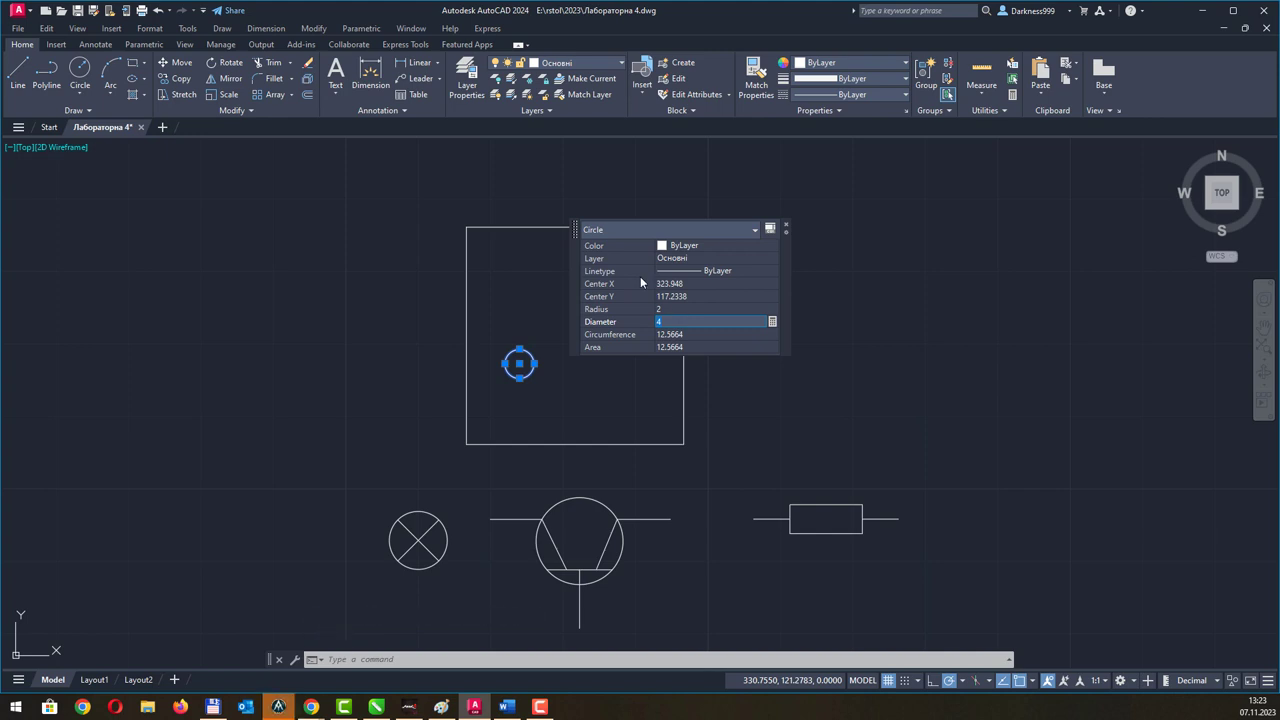
# Move the circle up into the square's upper part.
pyautogui.moveTo(576, 229); pyautogui.dragTo(780, 216)
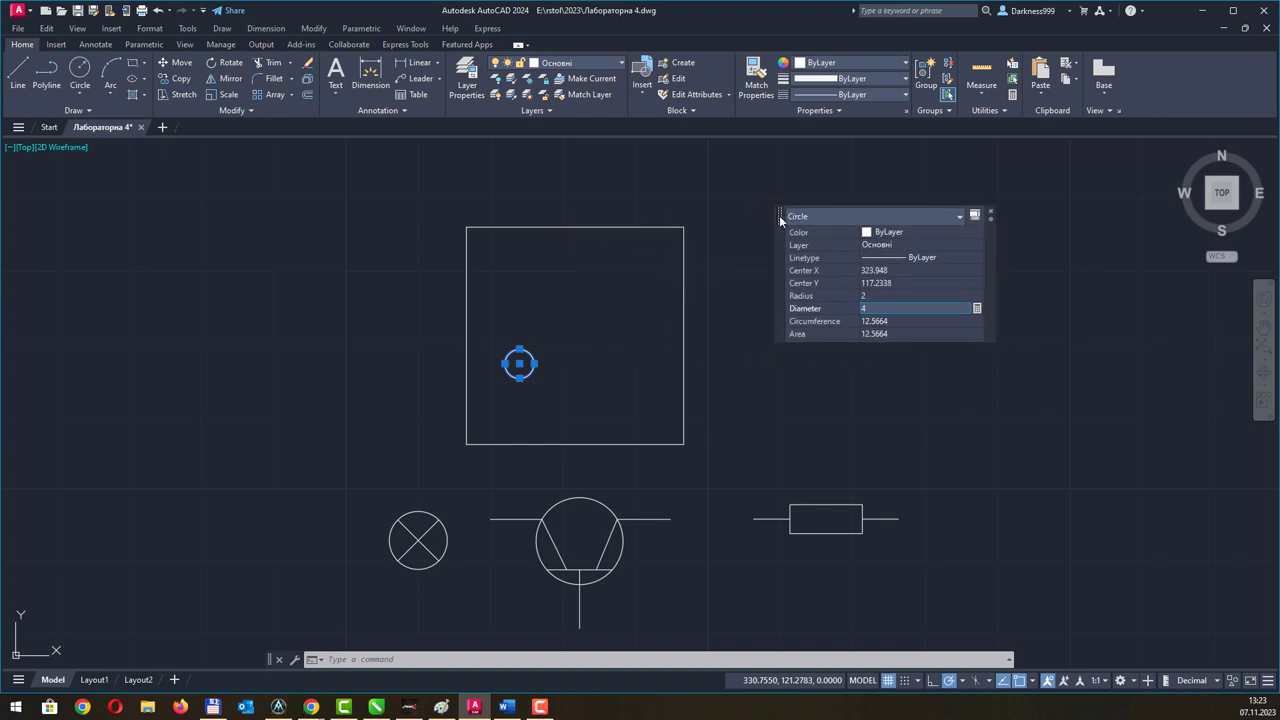
pyautogui.click(519, 364)
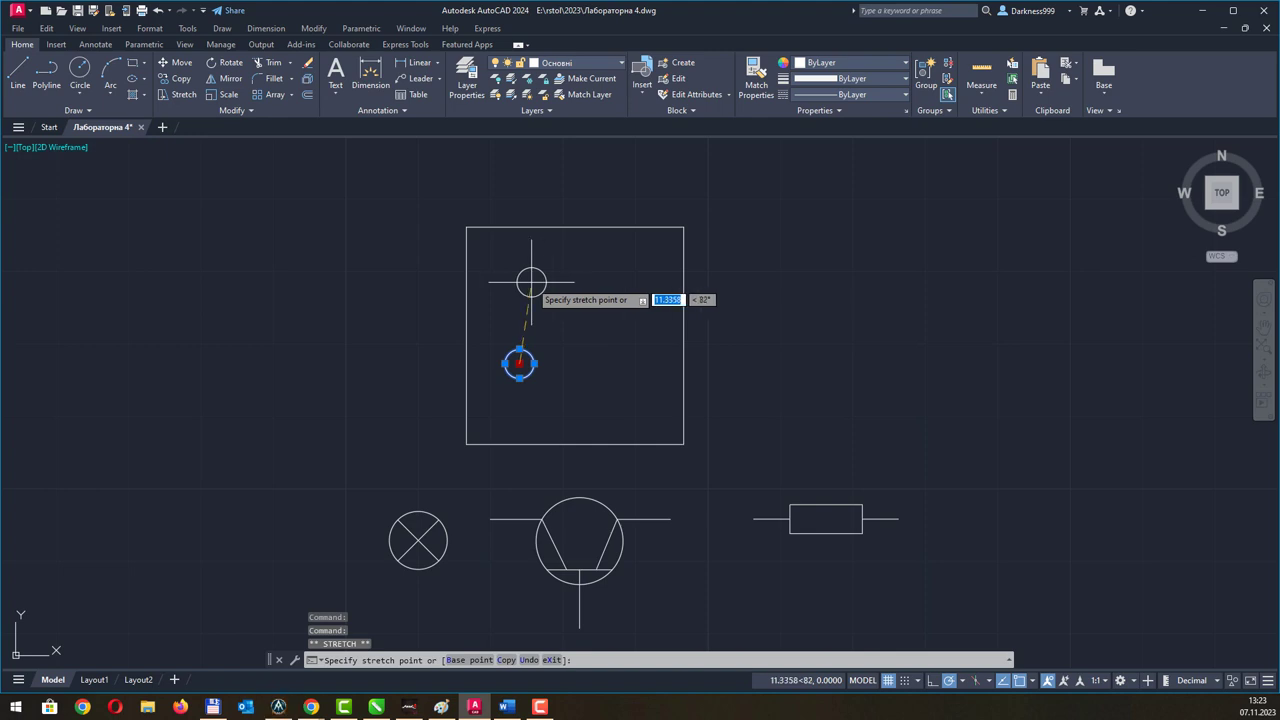
pyautogui.click(531, 283)
pyautogui.scroll(2, 531, 283)
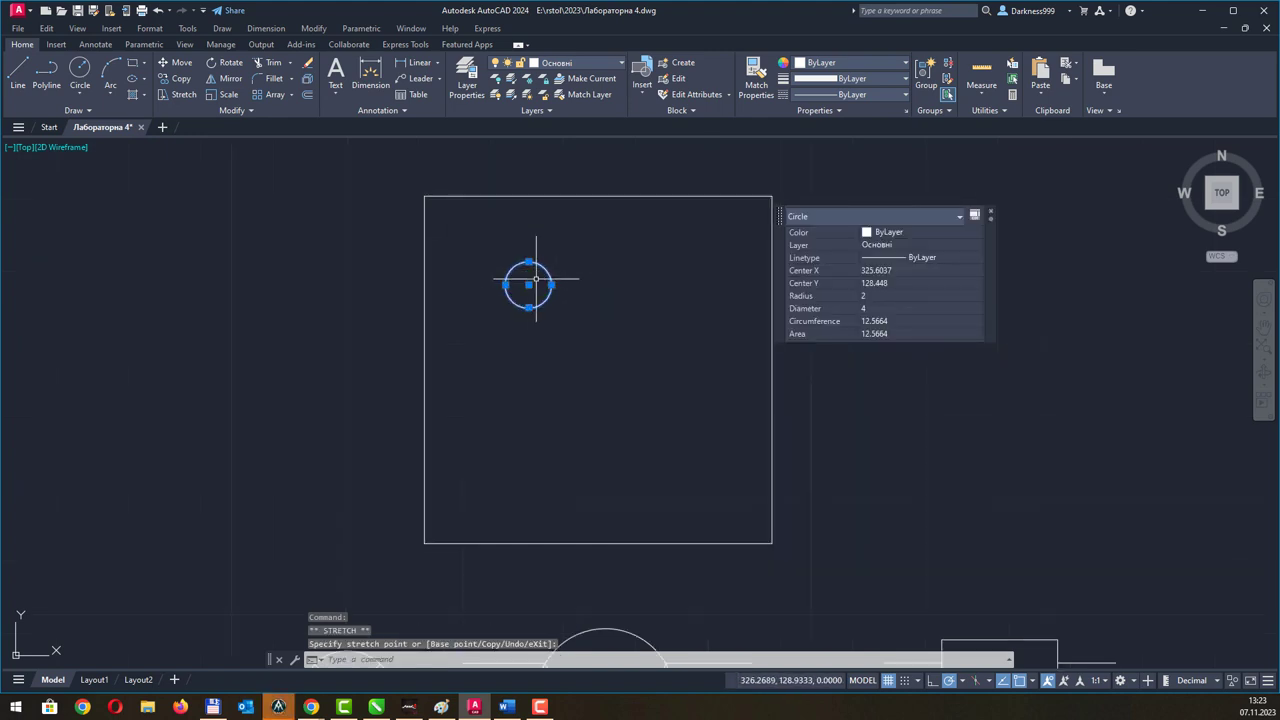
pyautogui.scroll(2, 525, 285)
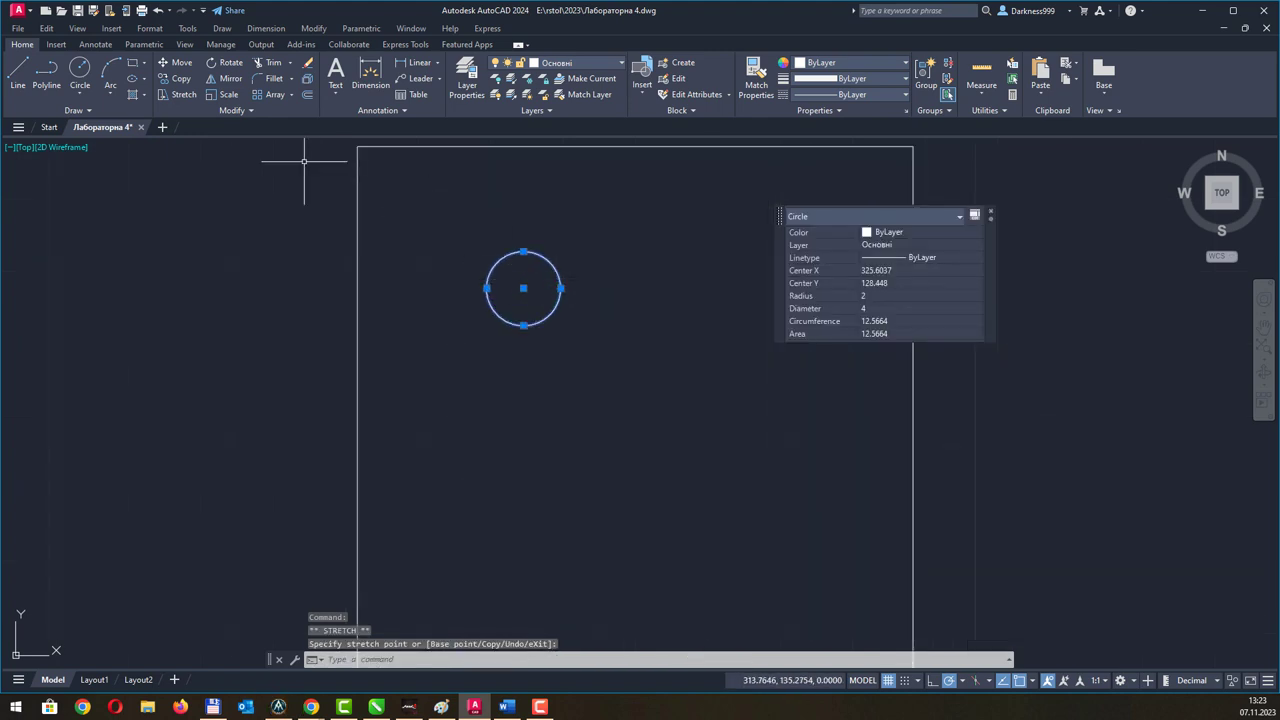
# Make a rectangular array of the circle with 1 column and 3 rows.
pyautogui.click(292, 95)
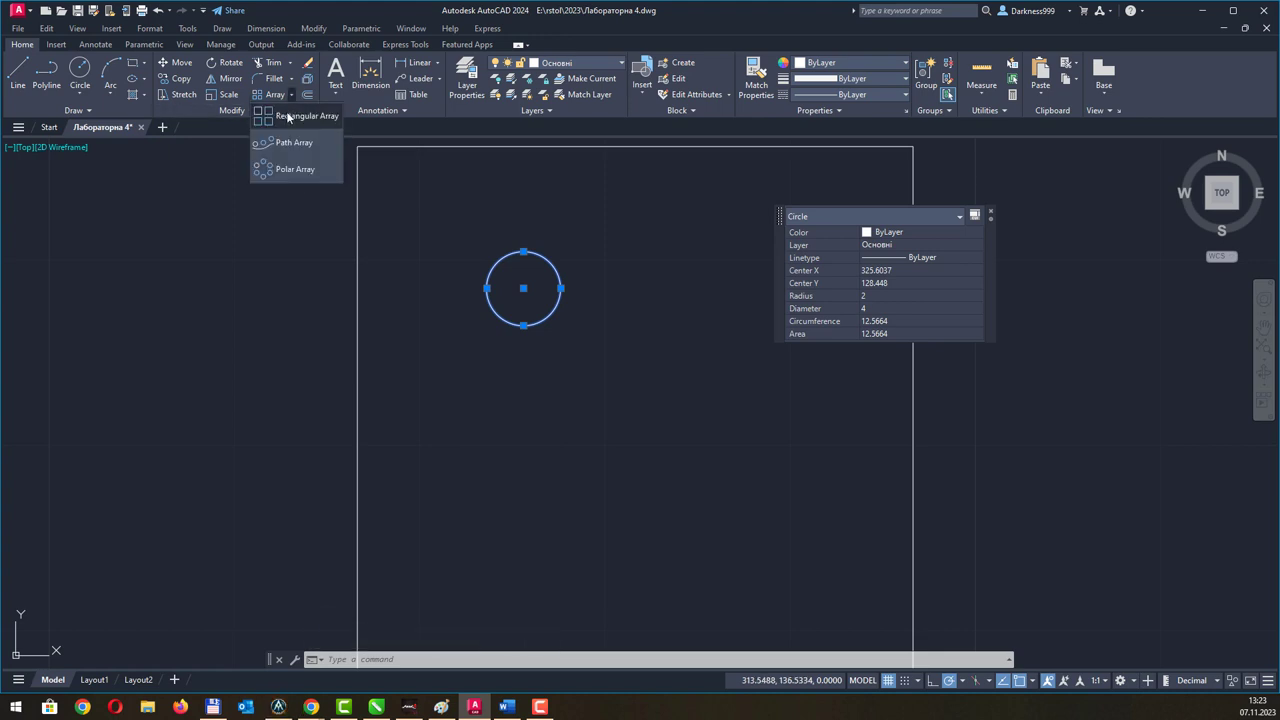
pyautogui.click(300, 116)
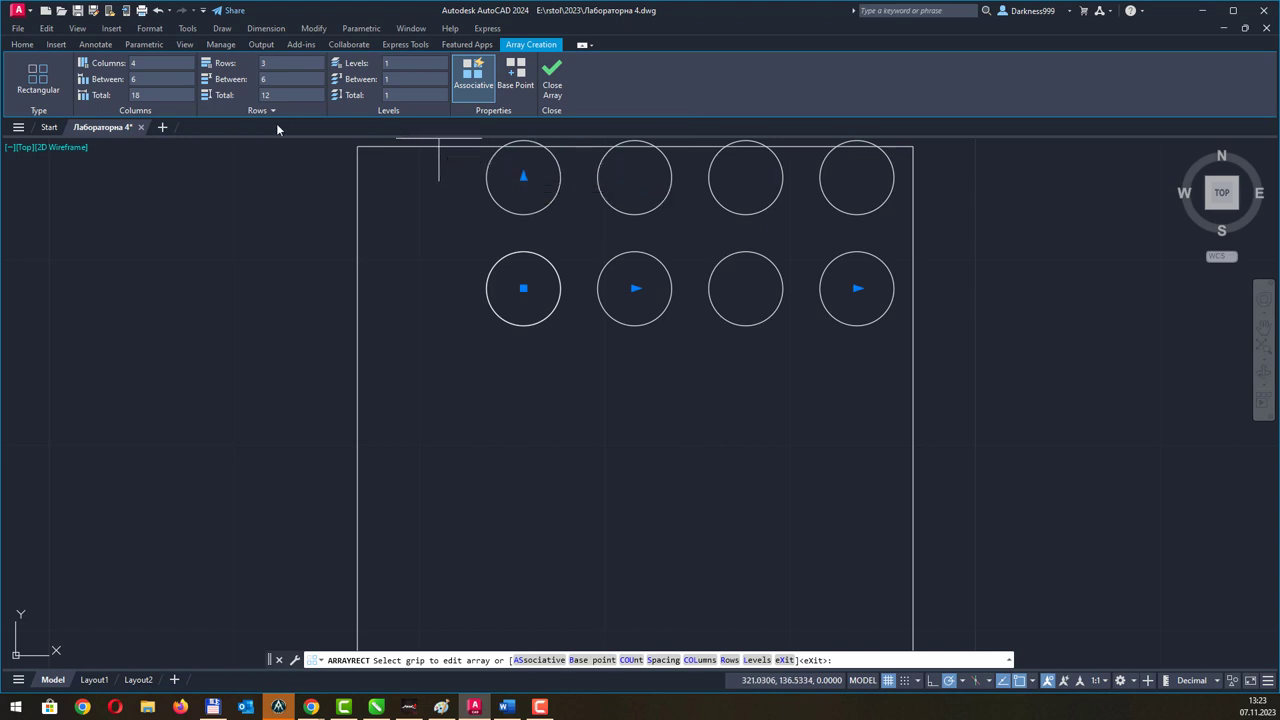
pyautogui.click(274, 67)
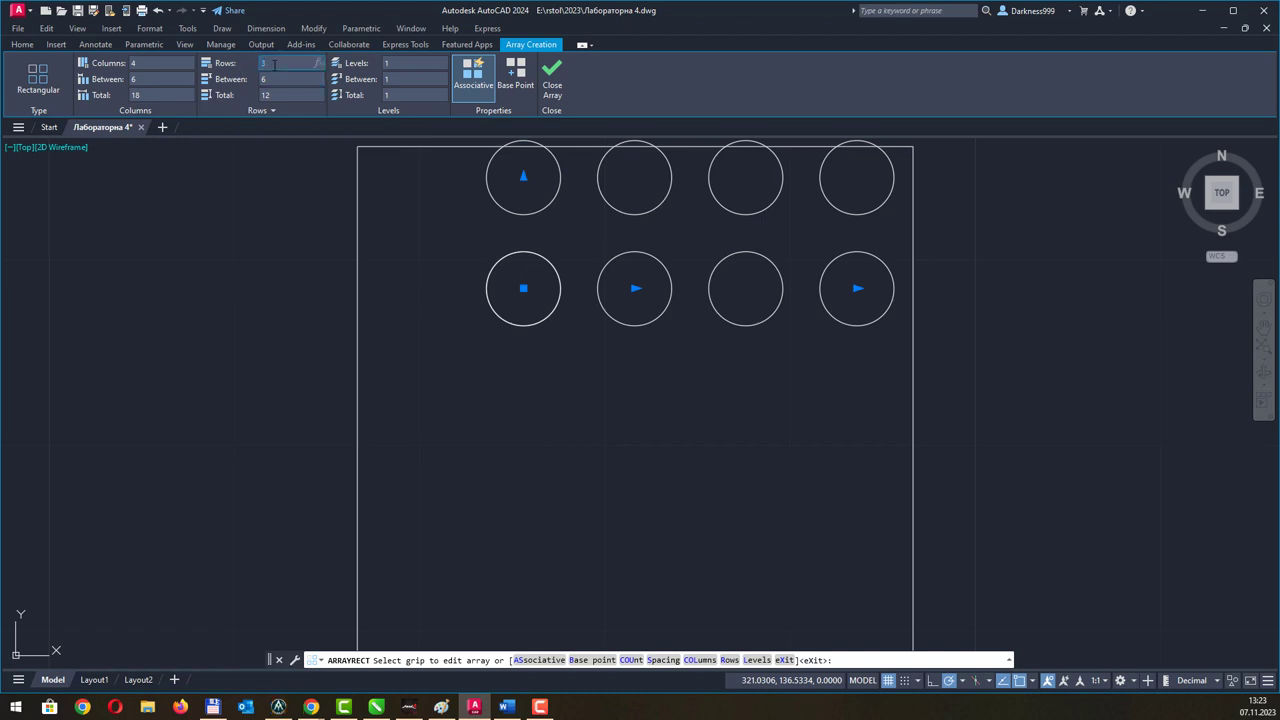
pyautogui.write('1')
pyautogui.press('Return')
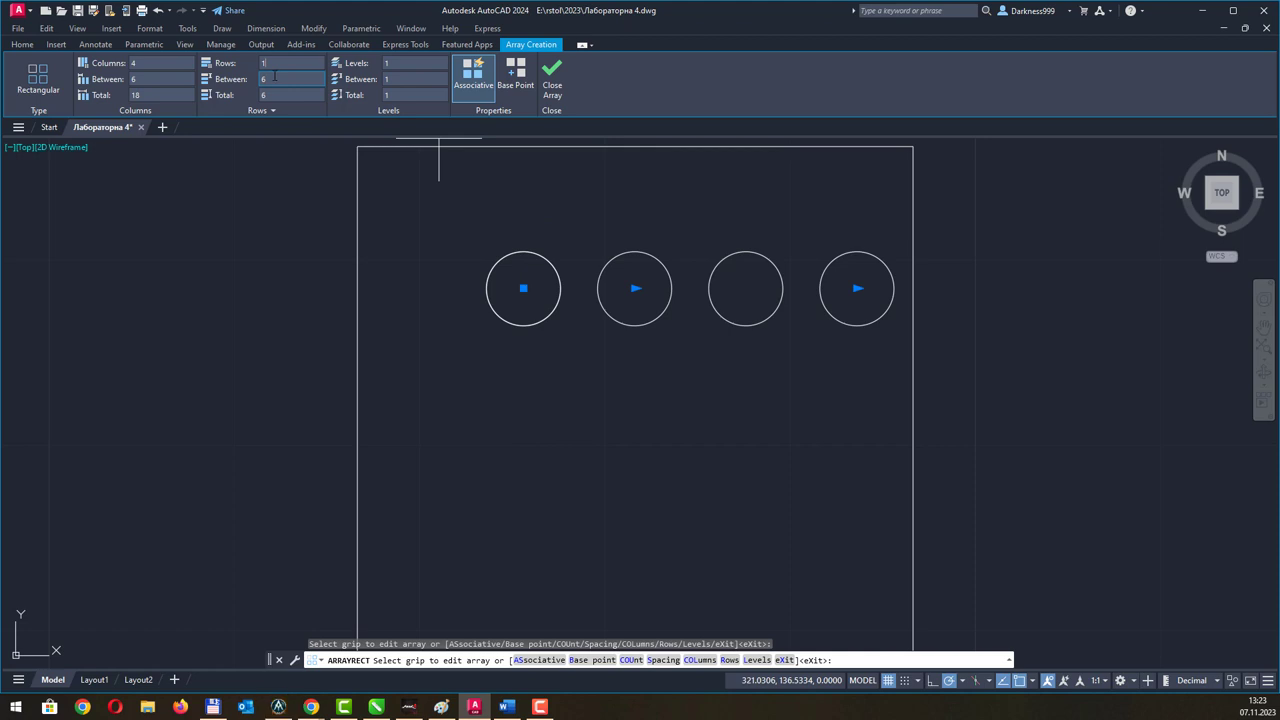
pyautogui.click(160, 63)
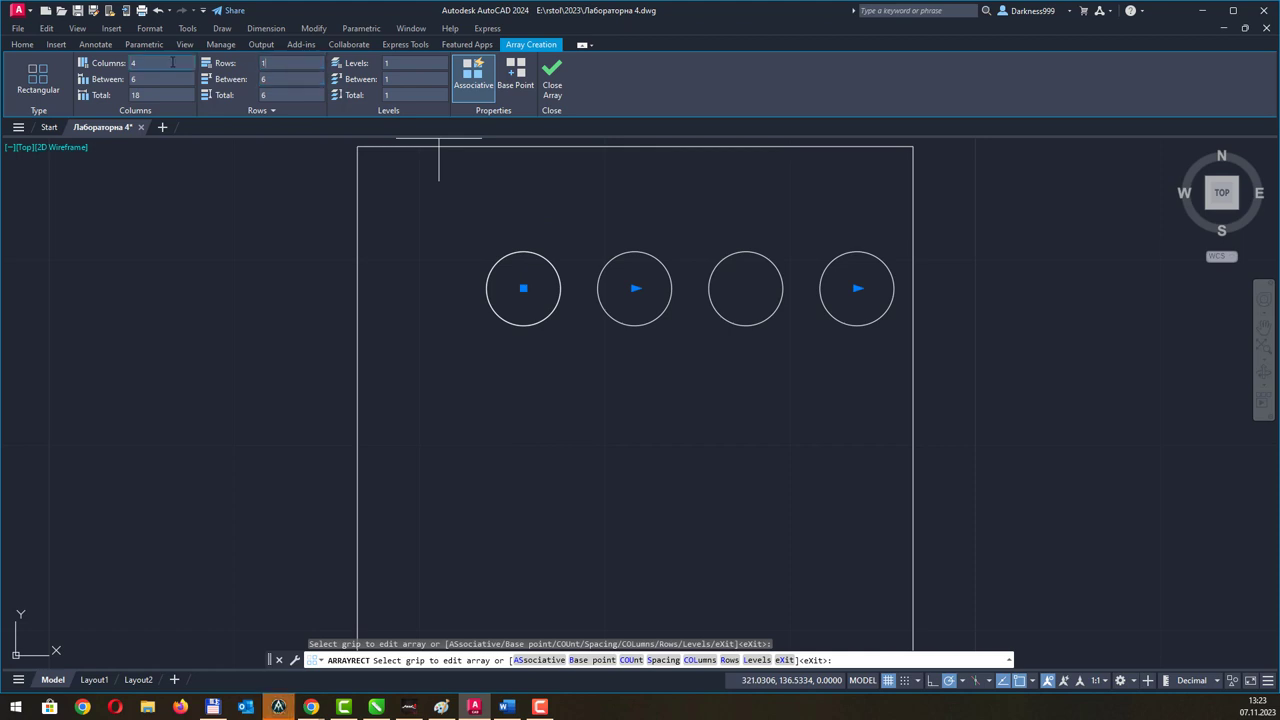
pyautogui.write('1')
pyautogui.press('Return')
pyautogui.click(265, 63)
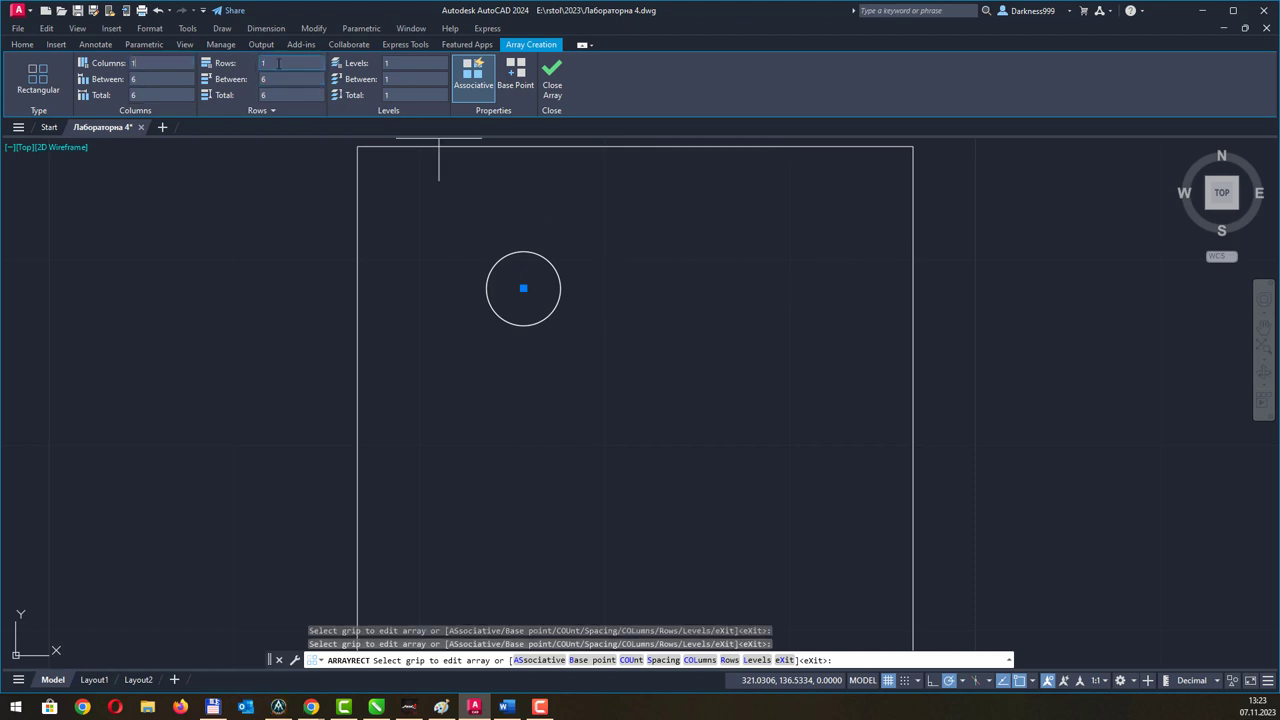
pyautogui.write('3')
pyautogui.press('Return')
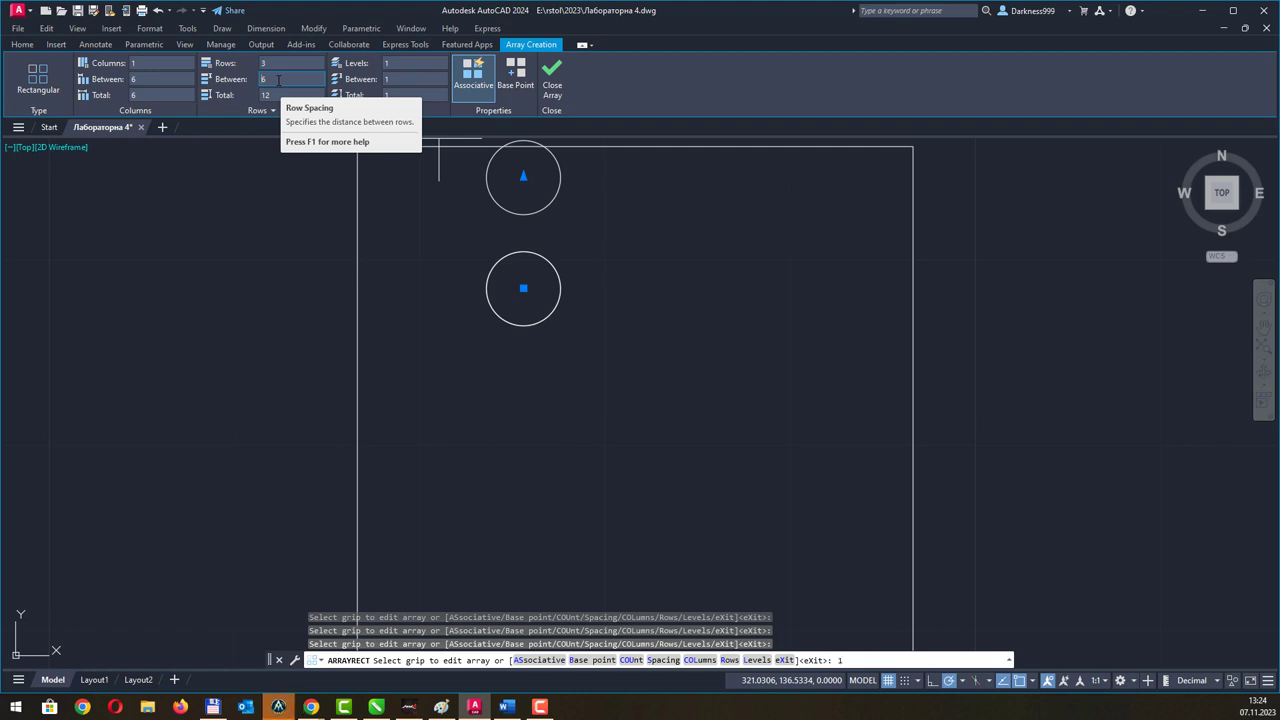
# Set the array's column spacing to 1.
pyautogui.write('1')
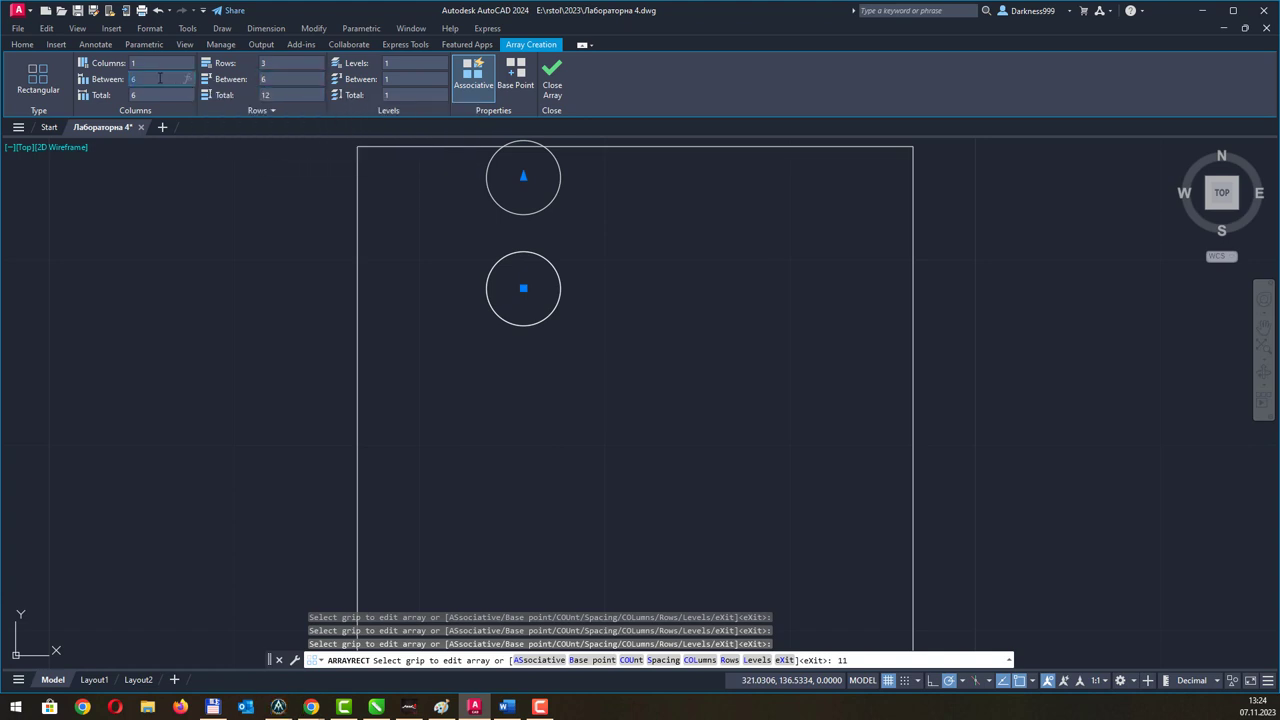
pyautogui.write('1')
pyautogui.press('Return')
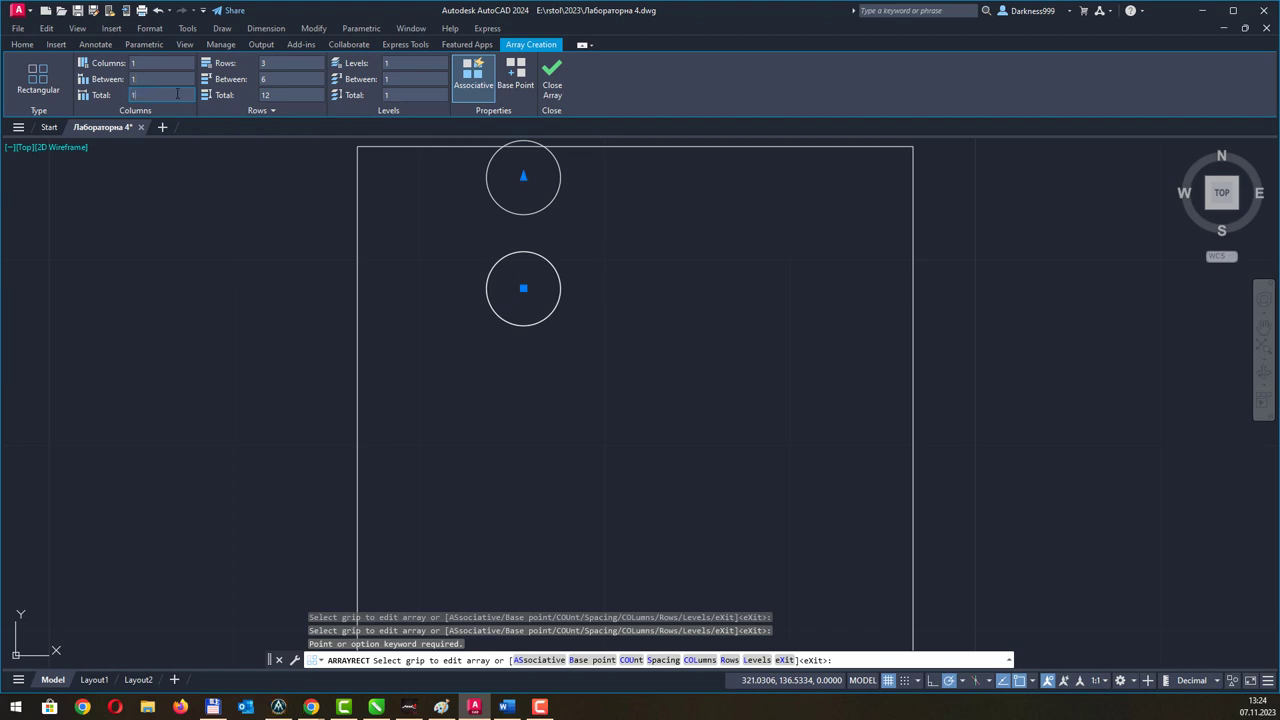
pyautogui.write('11')
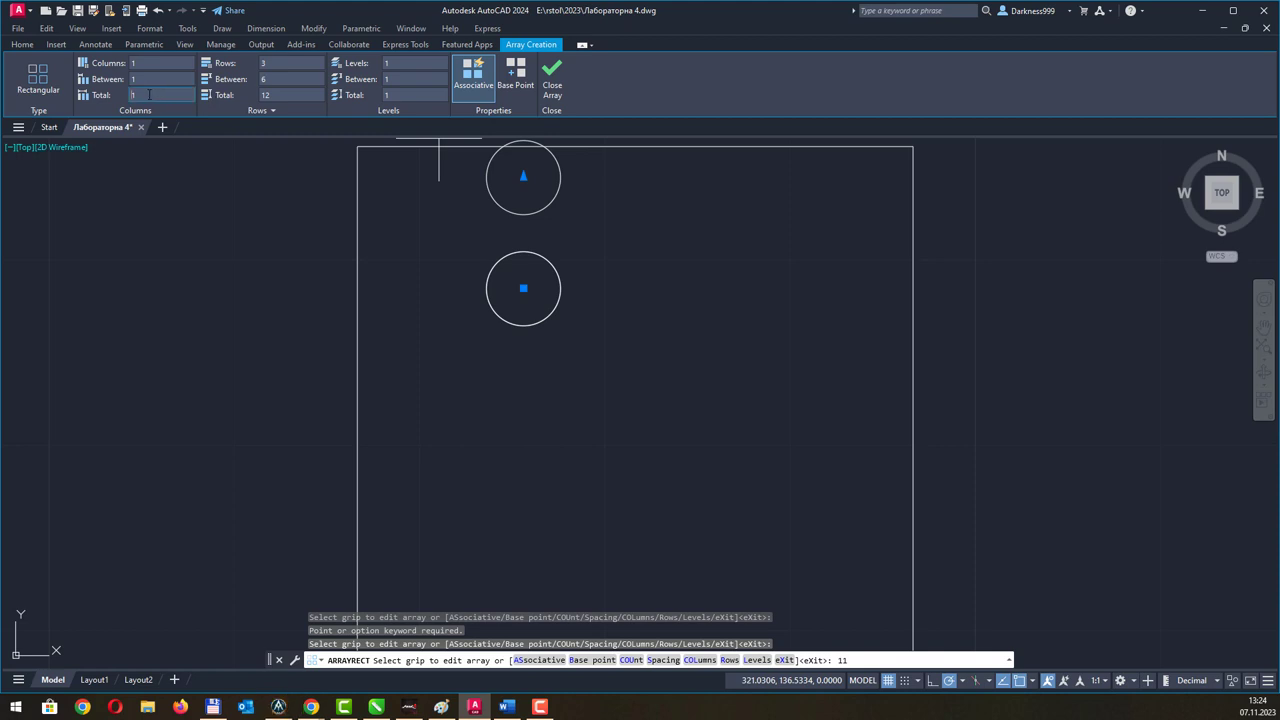
pyautogui.press('Return')
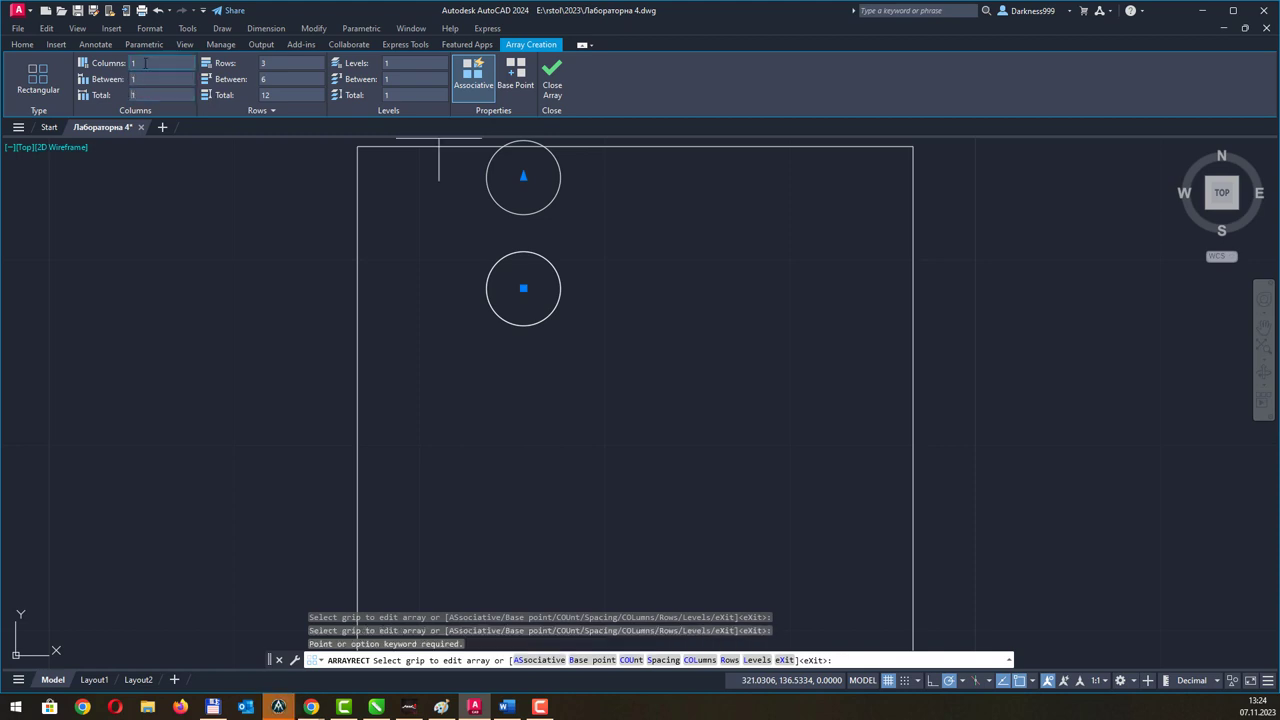
# Set the array to 3 columns with a column spacing of 4.
pyautogui.click(130, 66)
pyautogui.write('3')
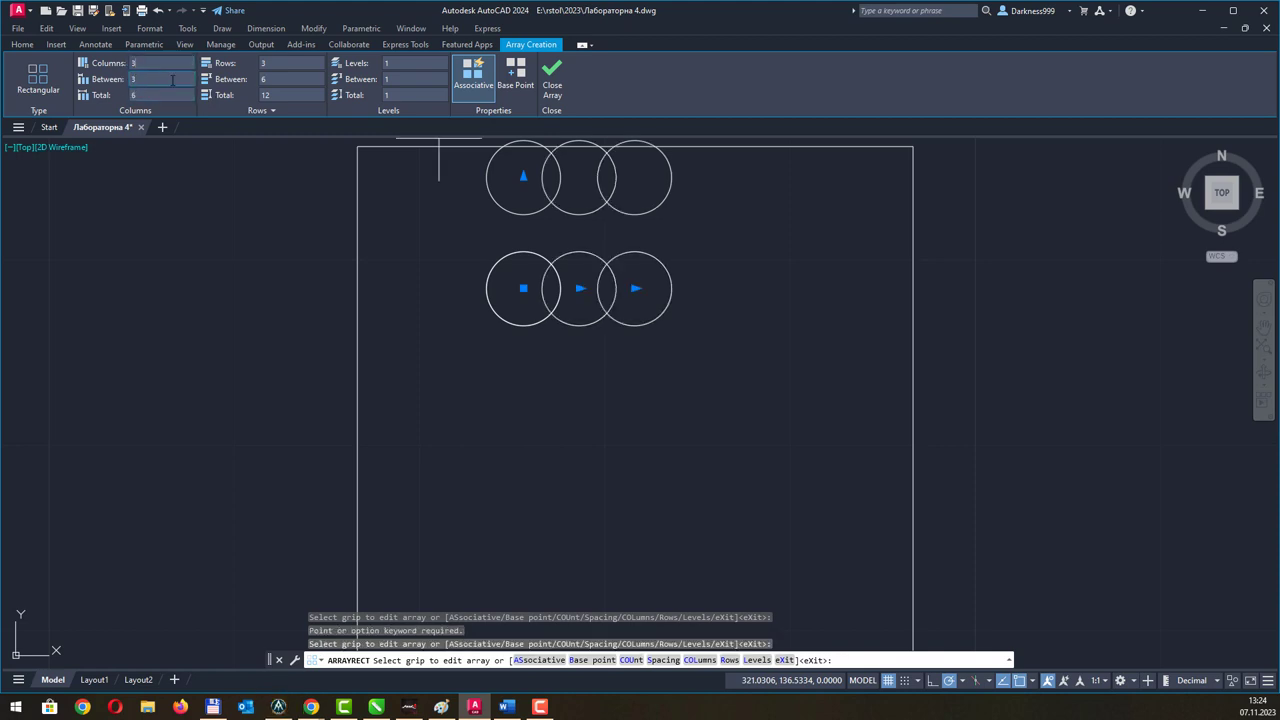
pyautogui.click(172, 80)
pyautogui.click(140, 79)
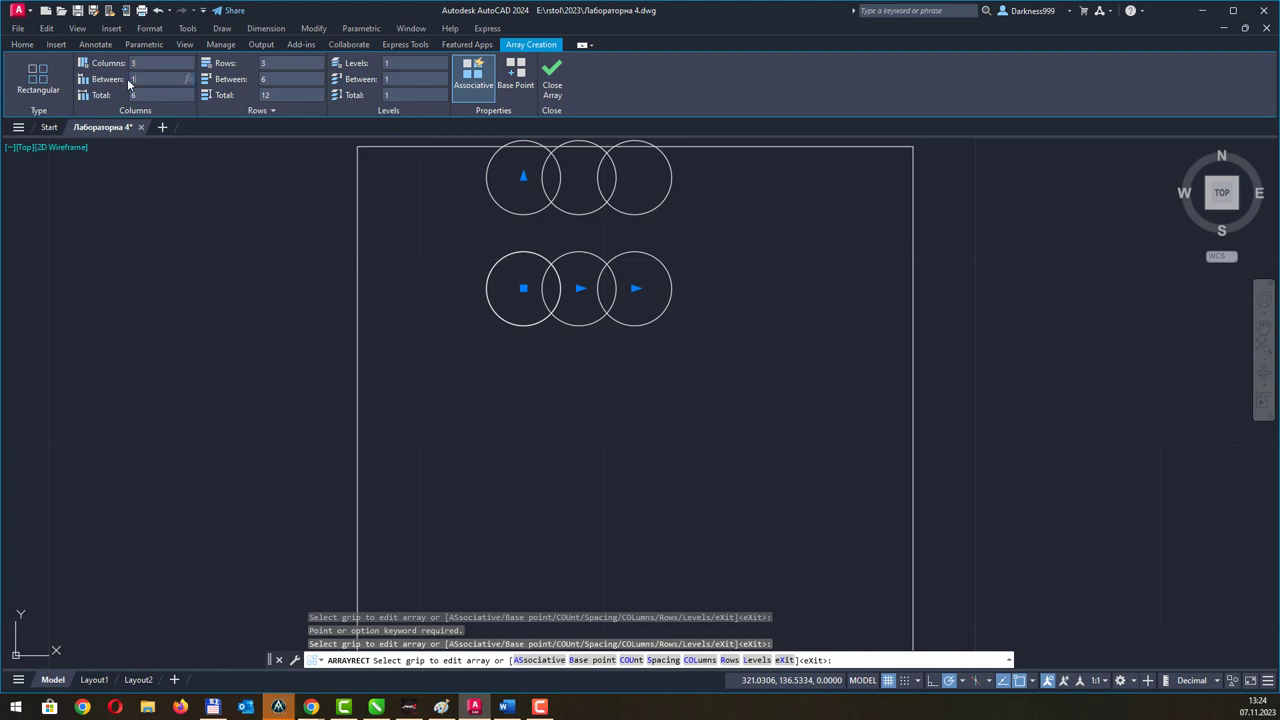
pyautogui.write('1')
pyautogui.press('Return')
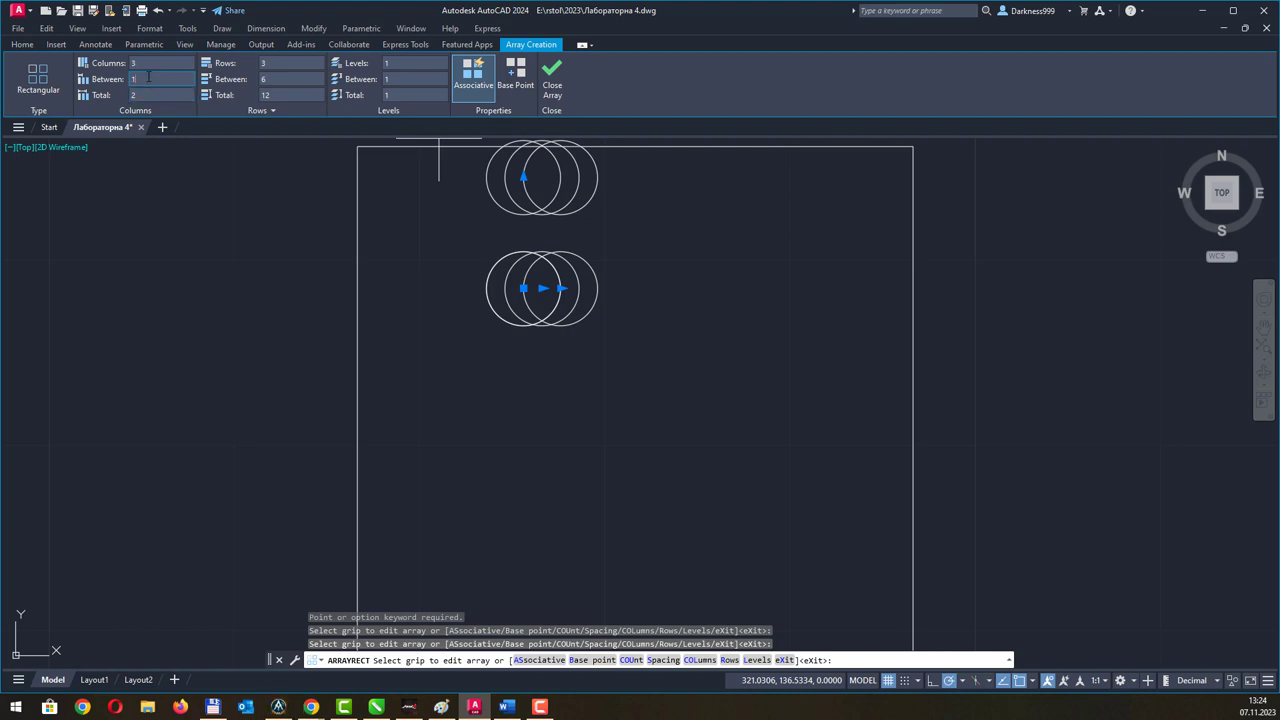
pyautogui.click(149, 79)
pyautogui.write('21')
pyautogui.press('Return')
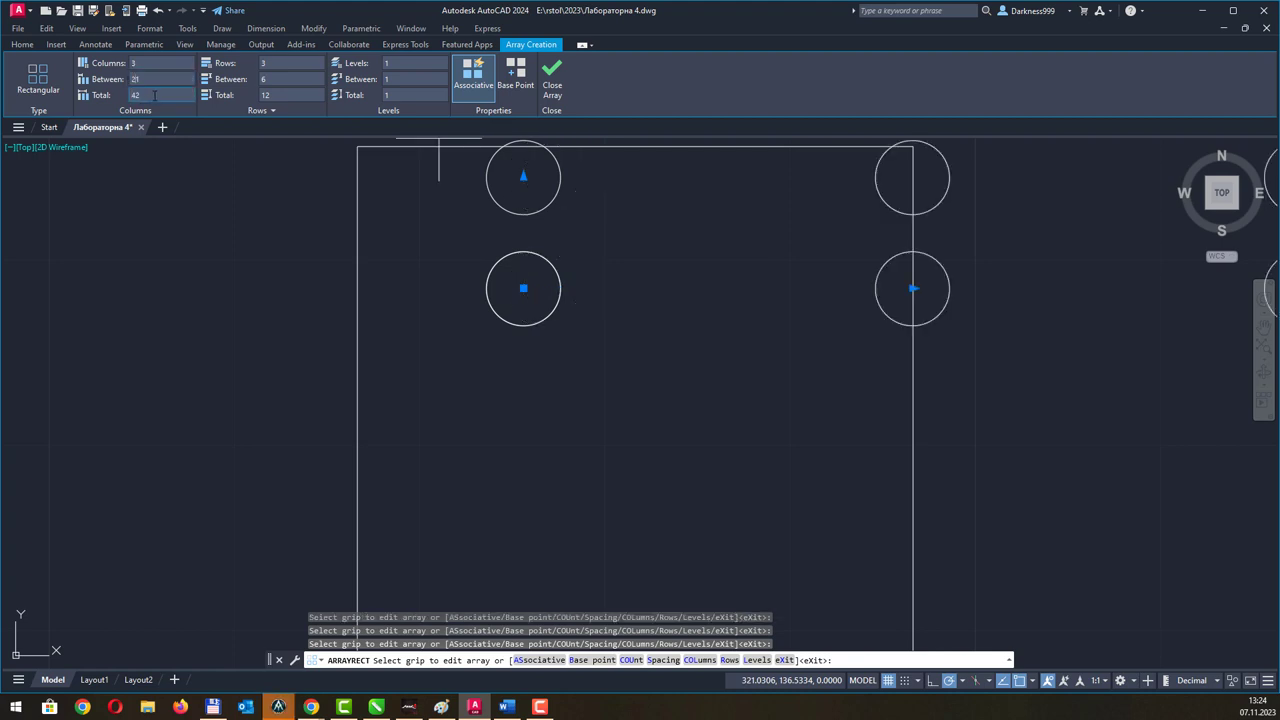
pyautogui.doubleClick(148, 79)
pyautogui.write('5')
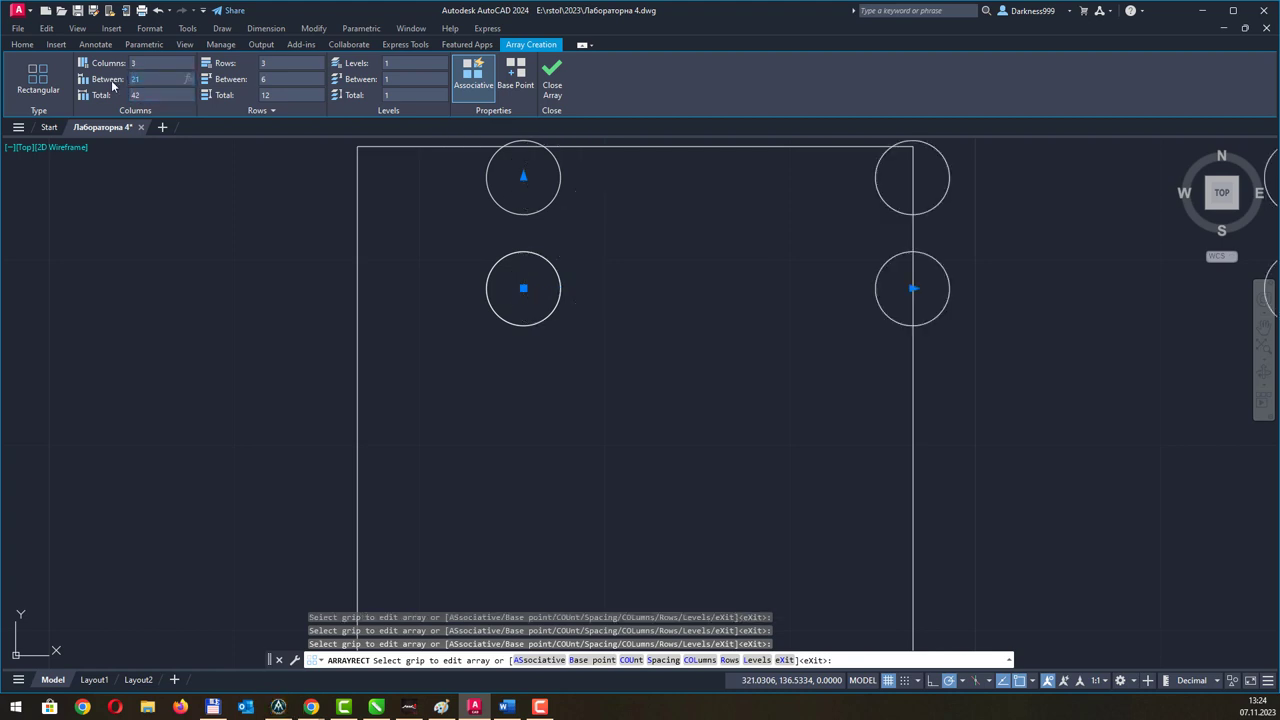
pyautogui.click(153, 95)
pyautogui.click(148, 79)
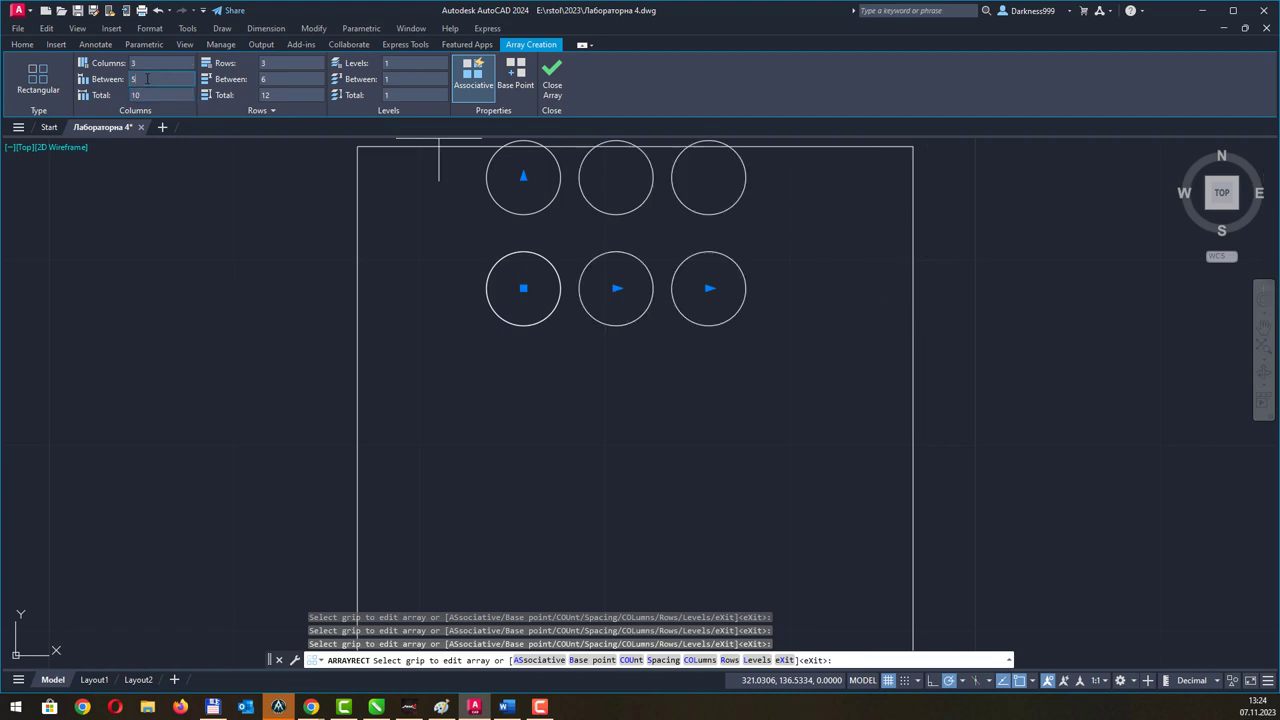
pyautogui.write('4')
pyautogui.click(155, 95)
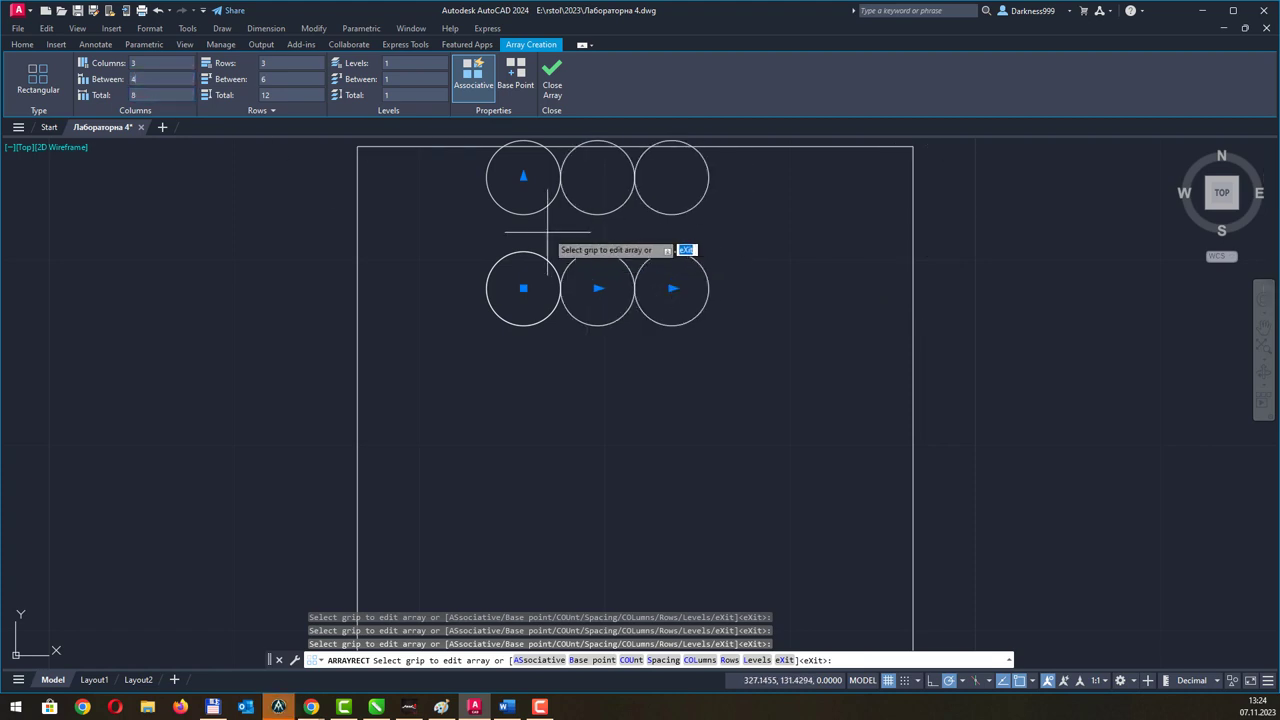
pyautogui.scroll(2, 566, 257)
pyautogui.scroll(3, 571, 277)
pyautogui.scroll(5, 534, 395)
pyautogui.scroll(-2, 560, 392)
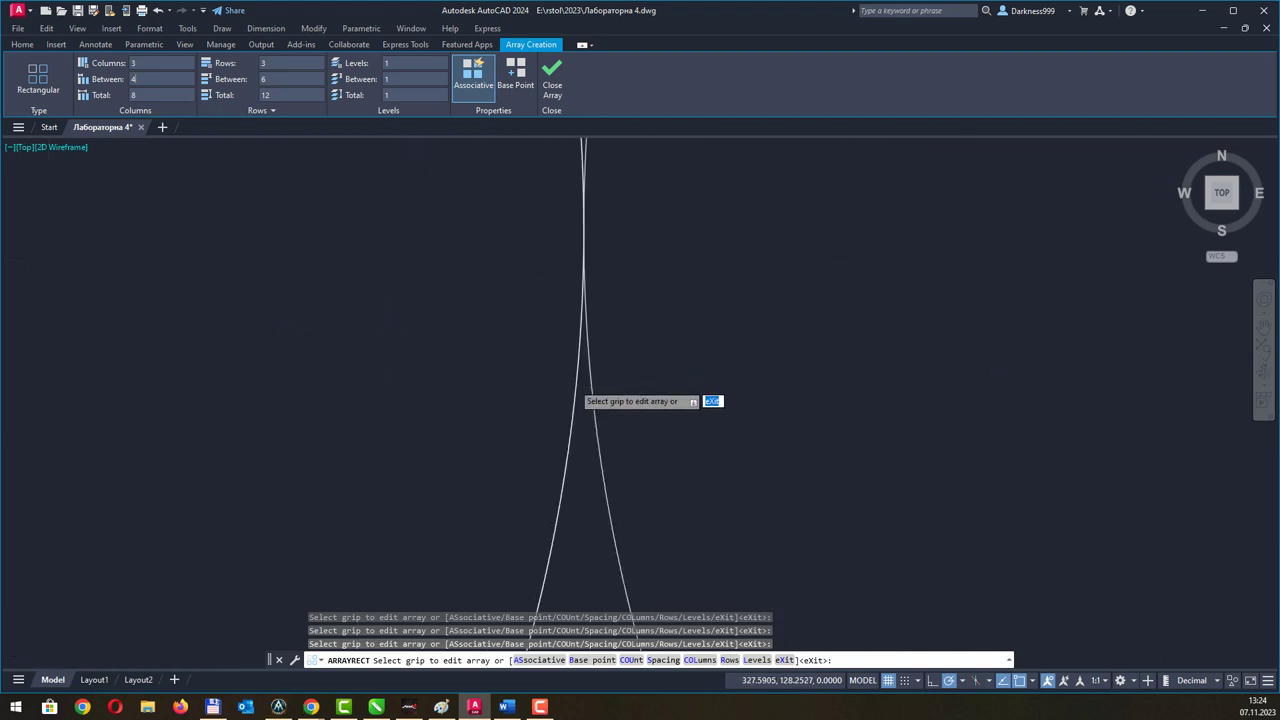
pyautogui.scroll(-2, 578, 386)
pyautogui.scroll(-3, 578, 386)
pyautogui.scroll(-2, 573, 383)
pyautogui.scroll(-4, 573, 383)
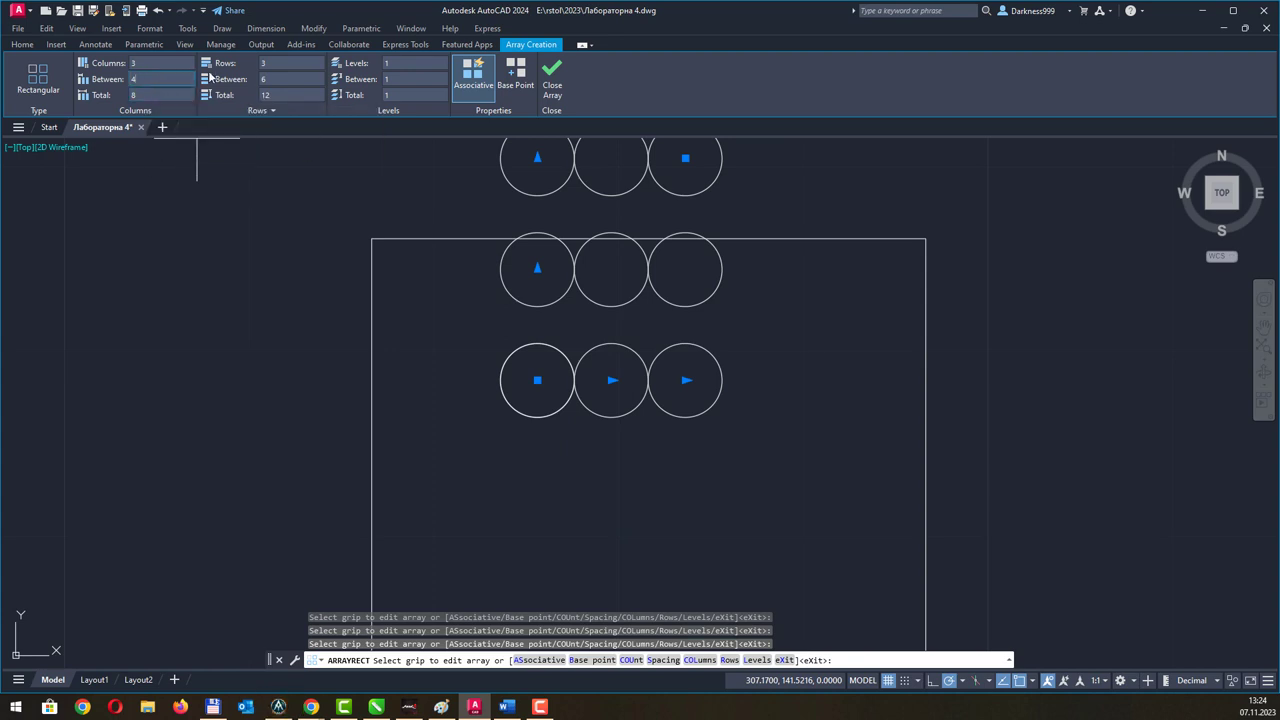
pyautogui.click(150, 78)
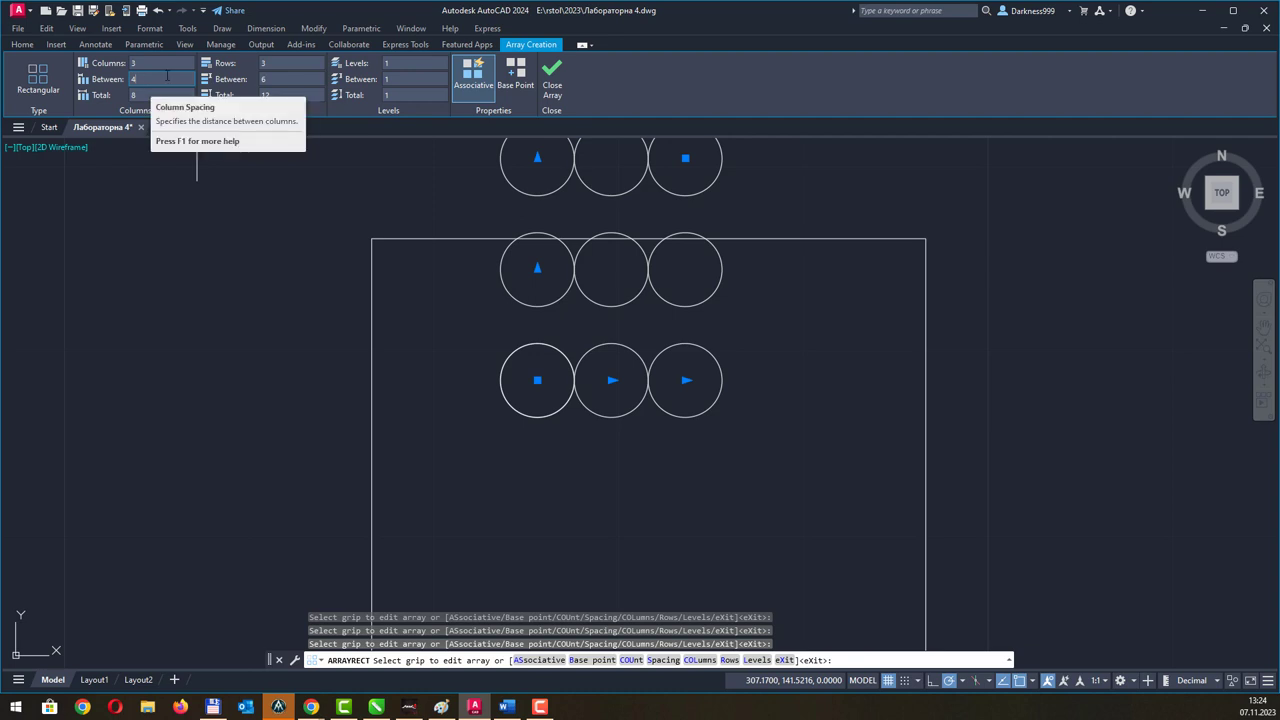
# Reduce the array to a single row, keep column spacing 4, and finish it.
pyautogui.doubleClick(266, 63)
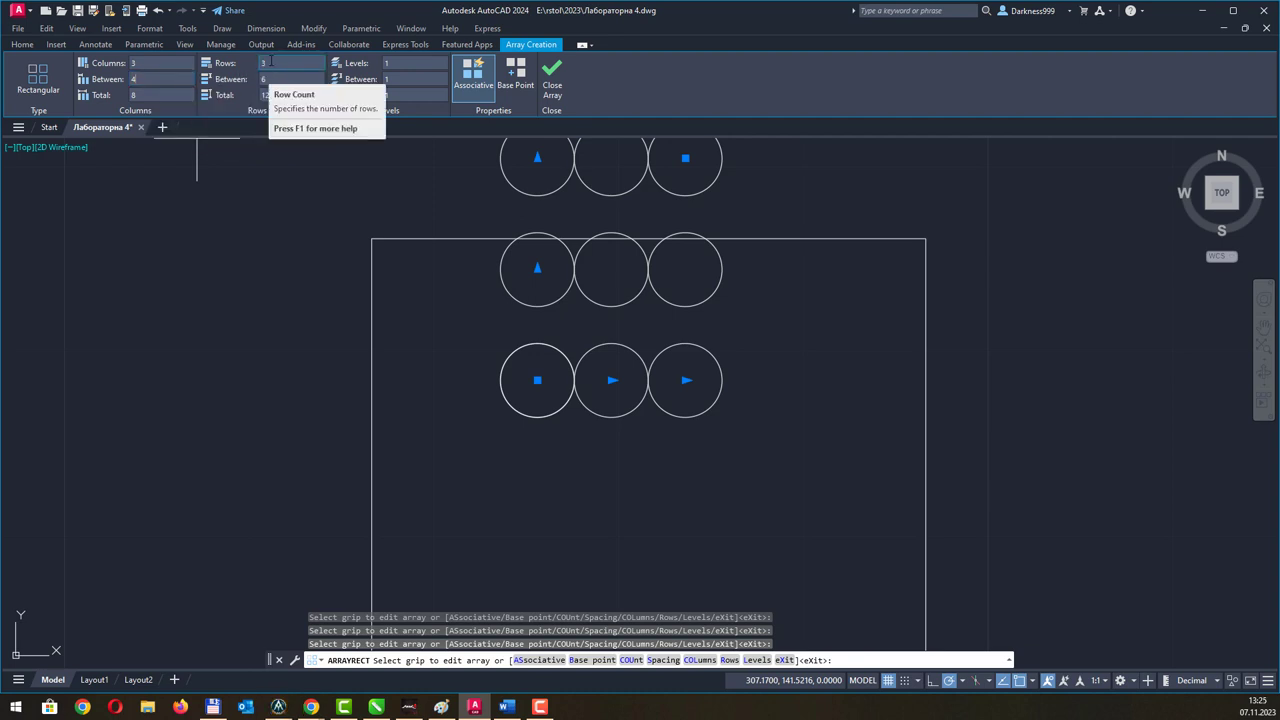
pyautogui.write('2')
pyautogui.press('Return')
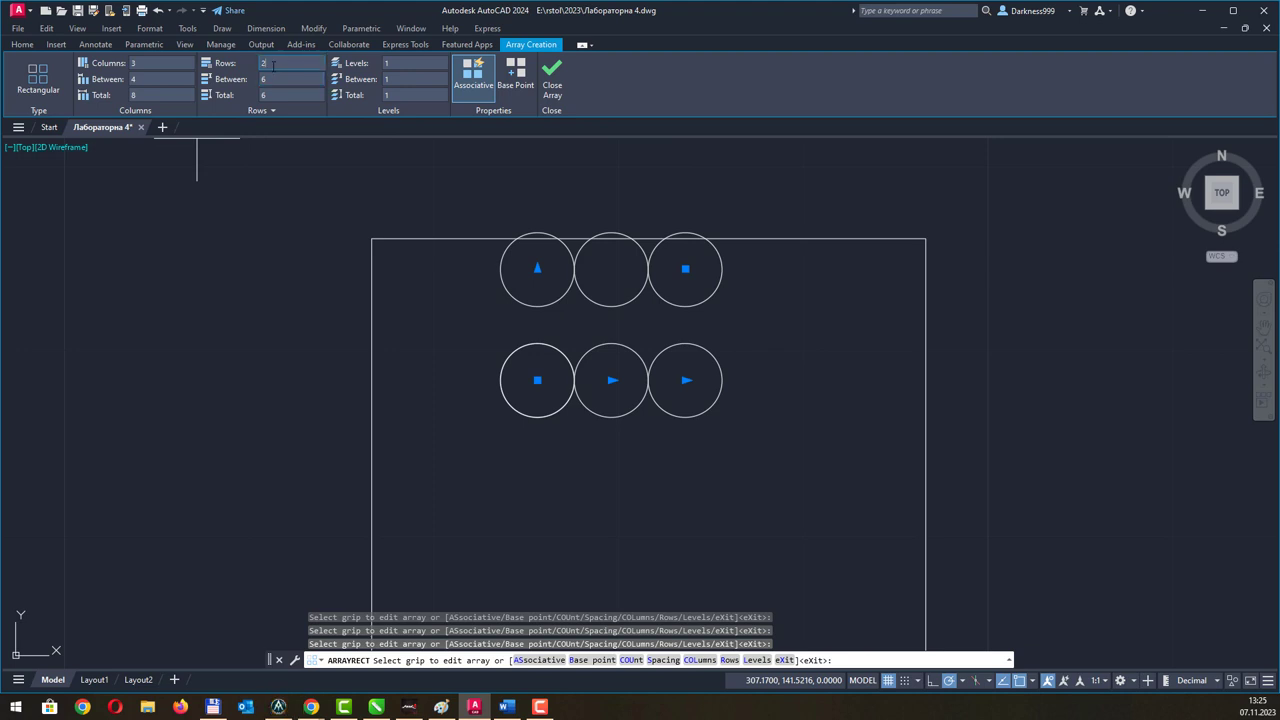
pyautogui.click(272, 65)
pyautogui.write('1')
pyautogui.press('Return')
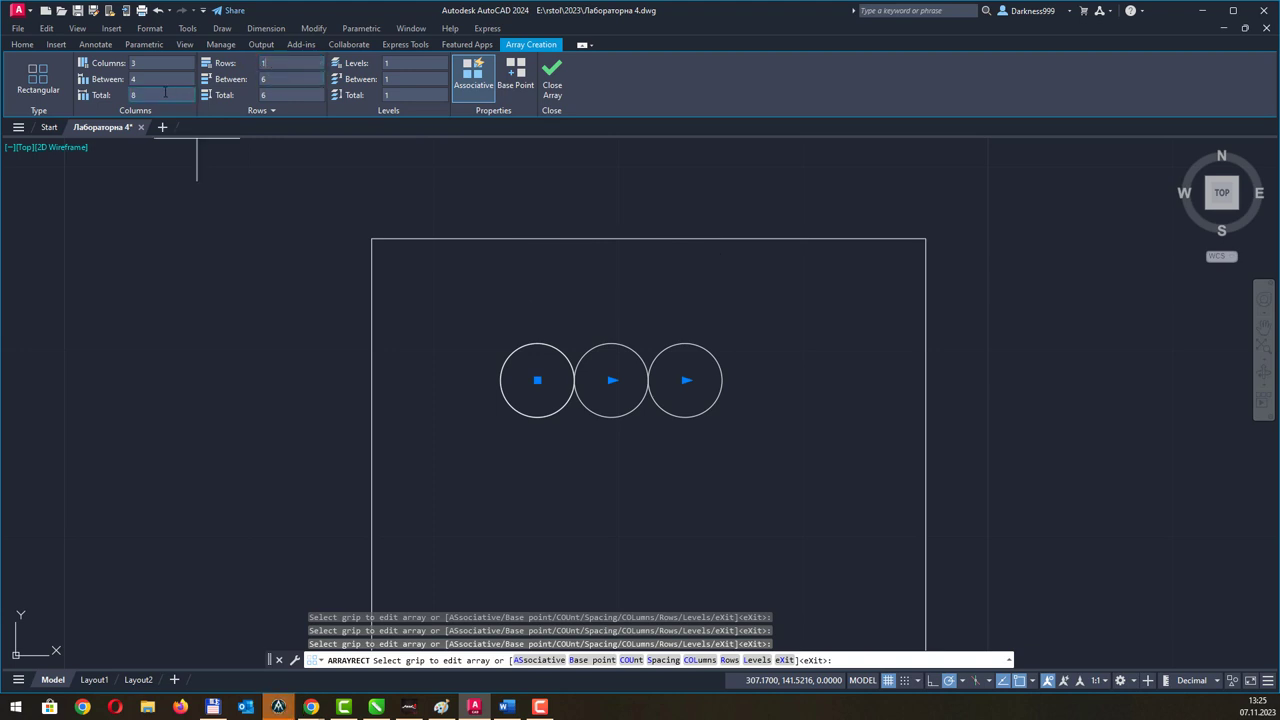
pyautogui.write('3')
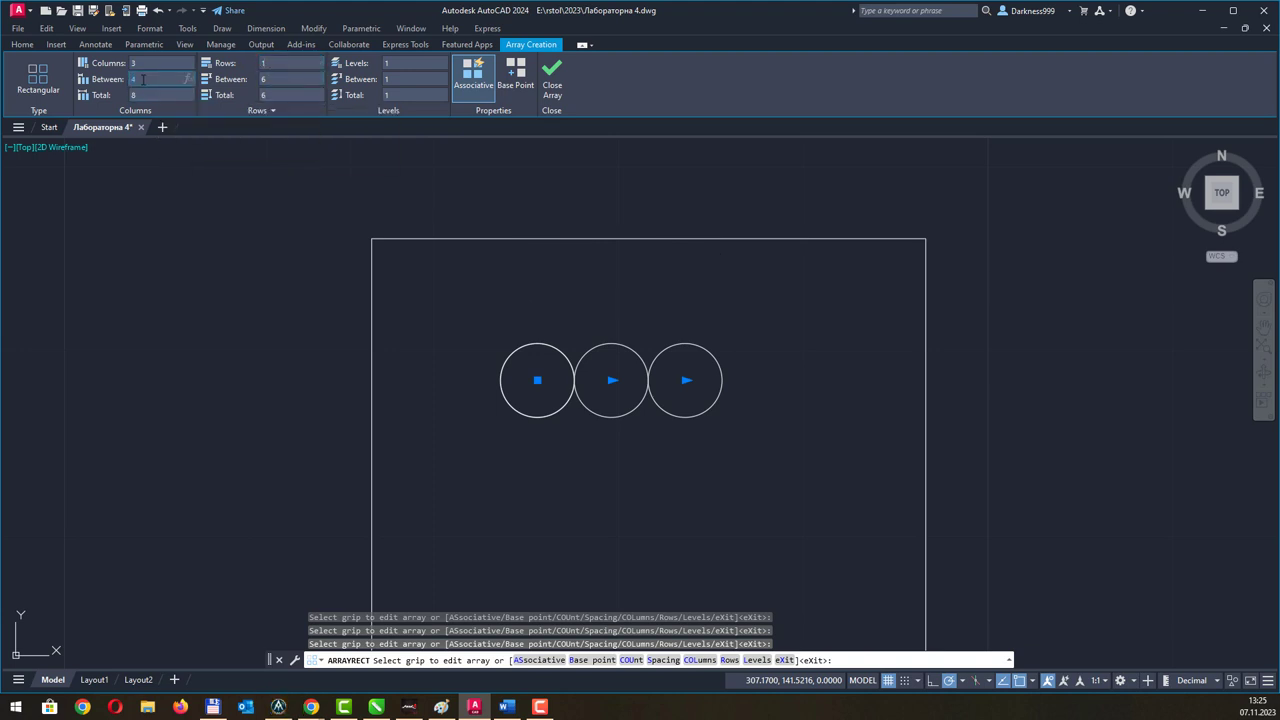
pyautogui.press('Return')
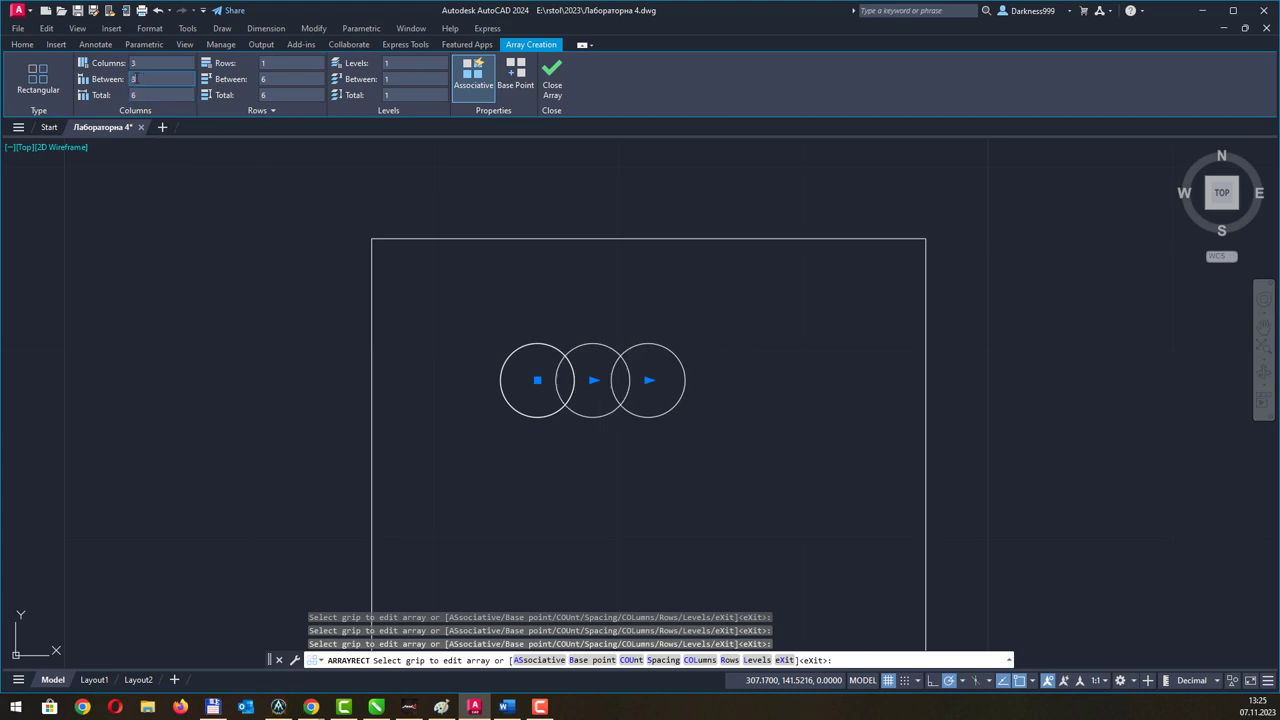
pyautogui.write('4')
pyautogui.press('Return')
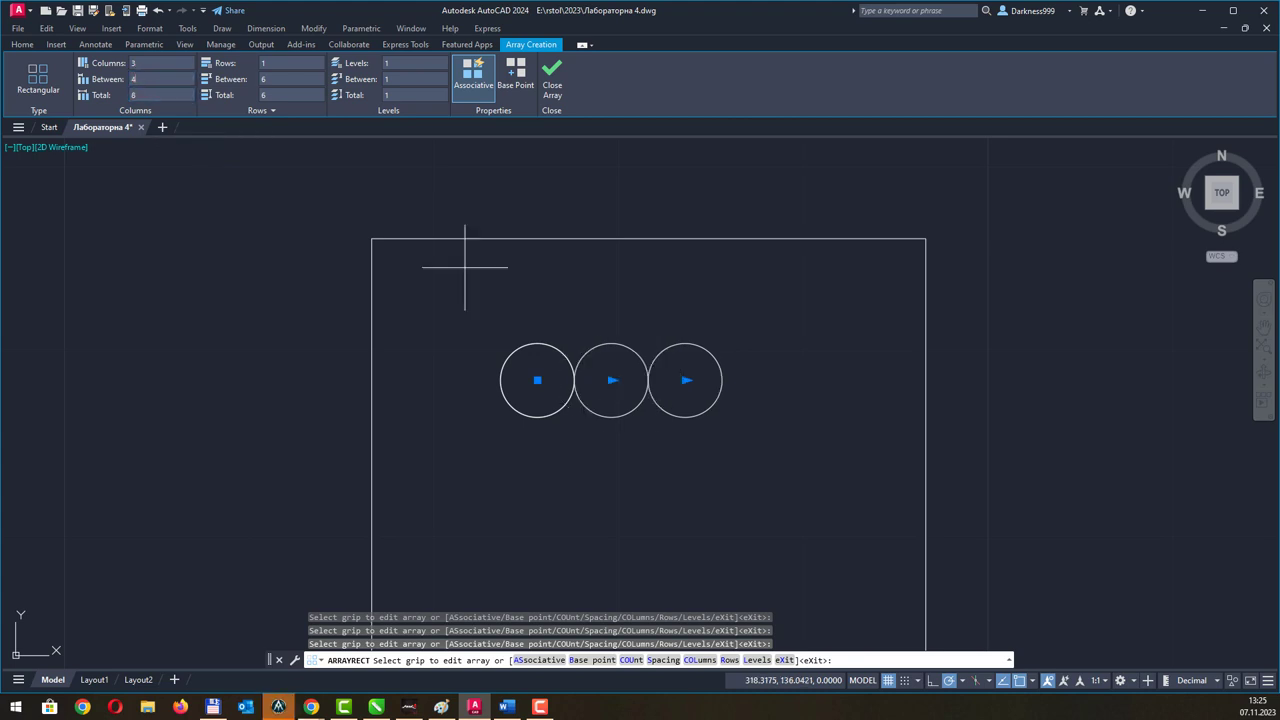
pyautogui.click(554, 78)
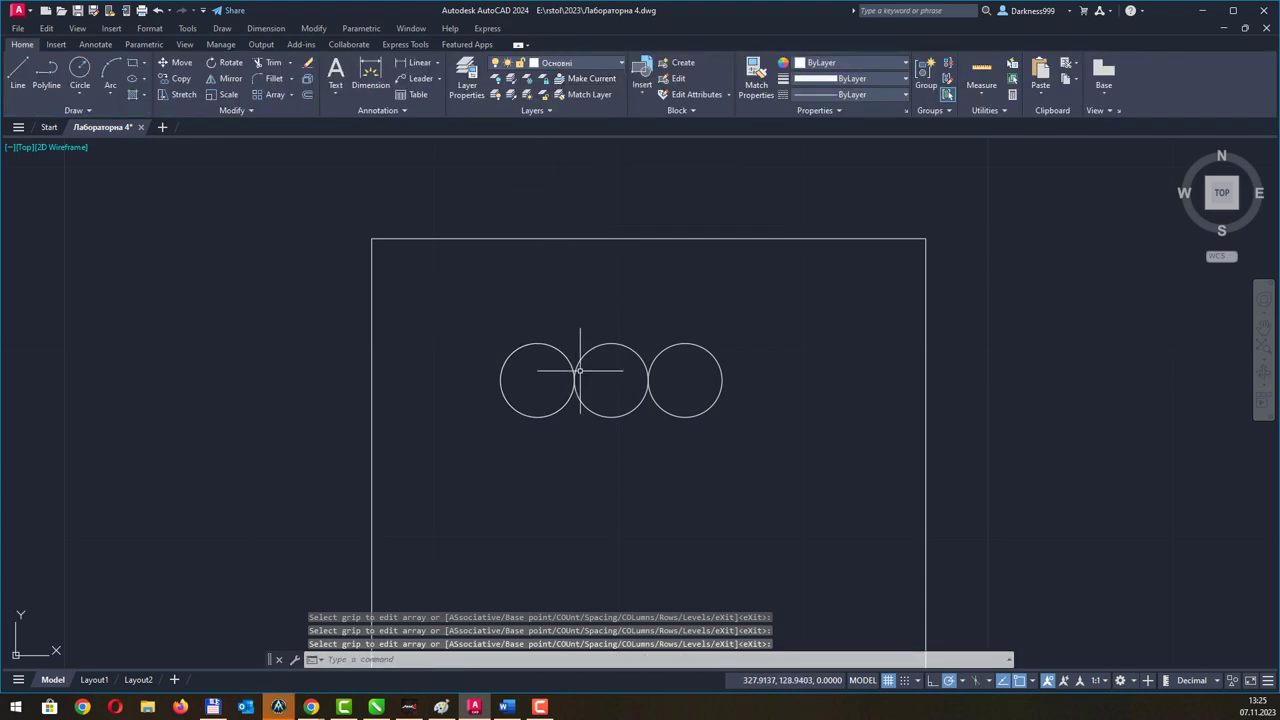
# Draw a horizontal line from the left circle's edge to the right circle's edge.
pyautogui.click(17, 72)
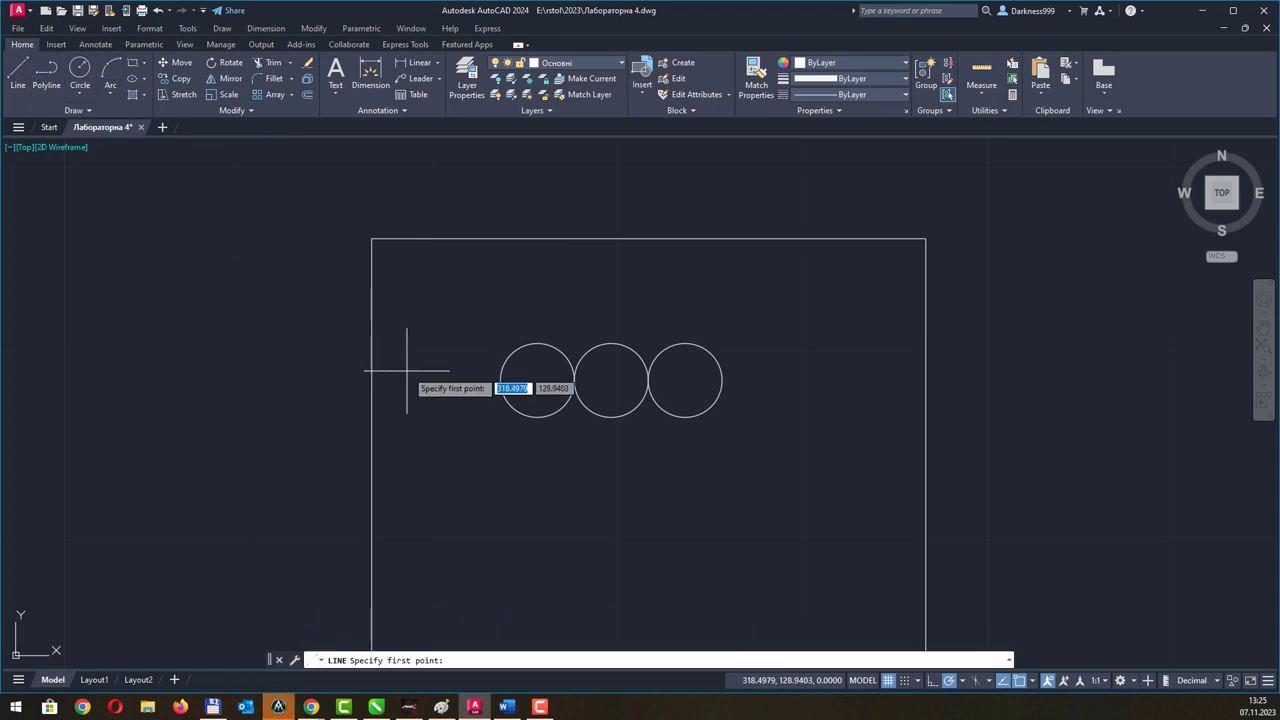
pyautogui.click(500, 380)
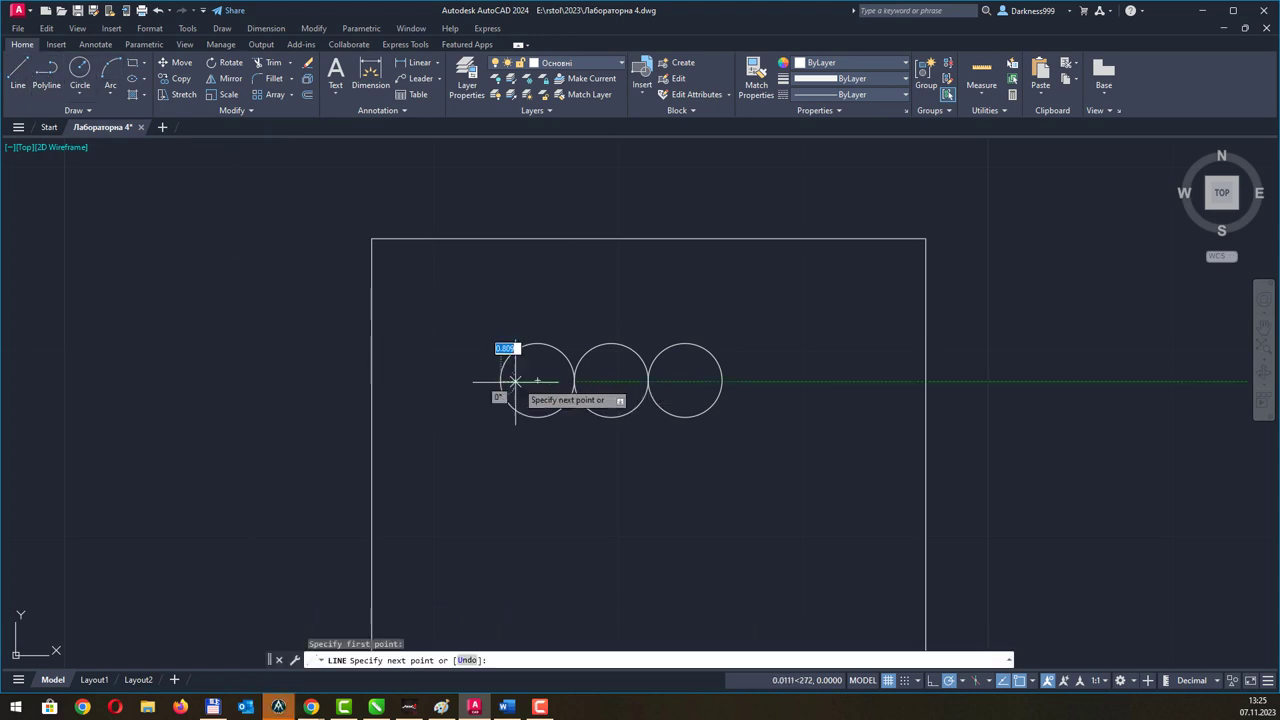
pyautogui.click(722, 380)
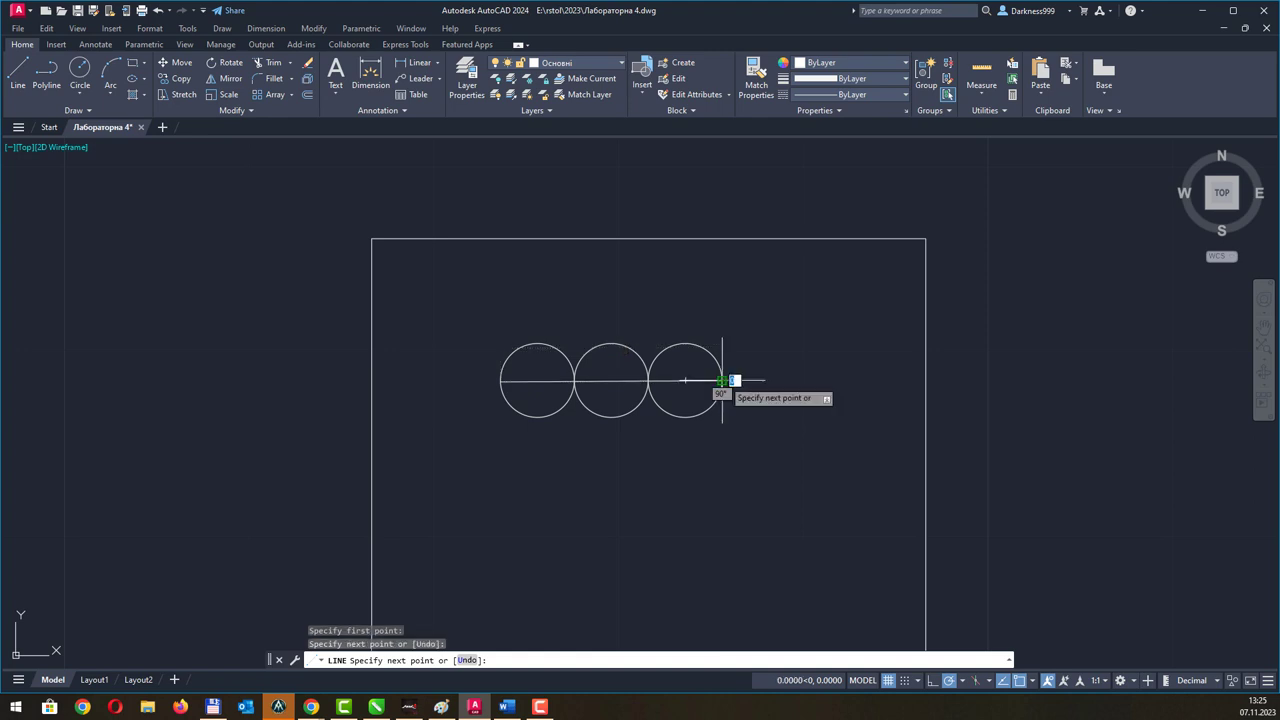
pyautogui.press('Escape')
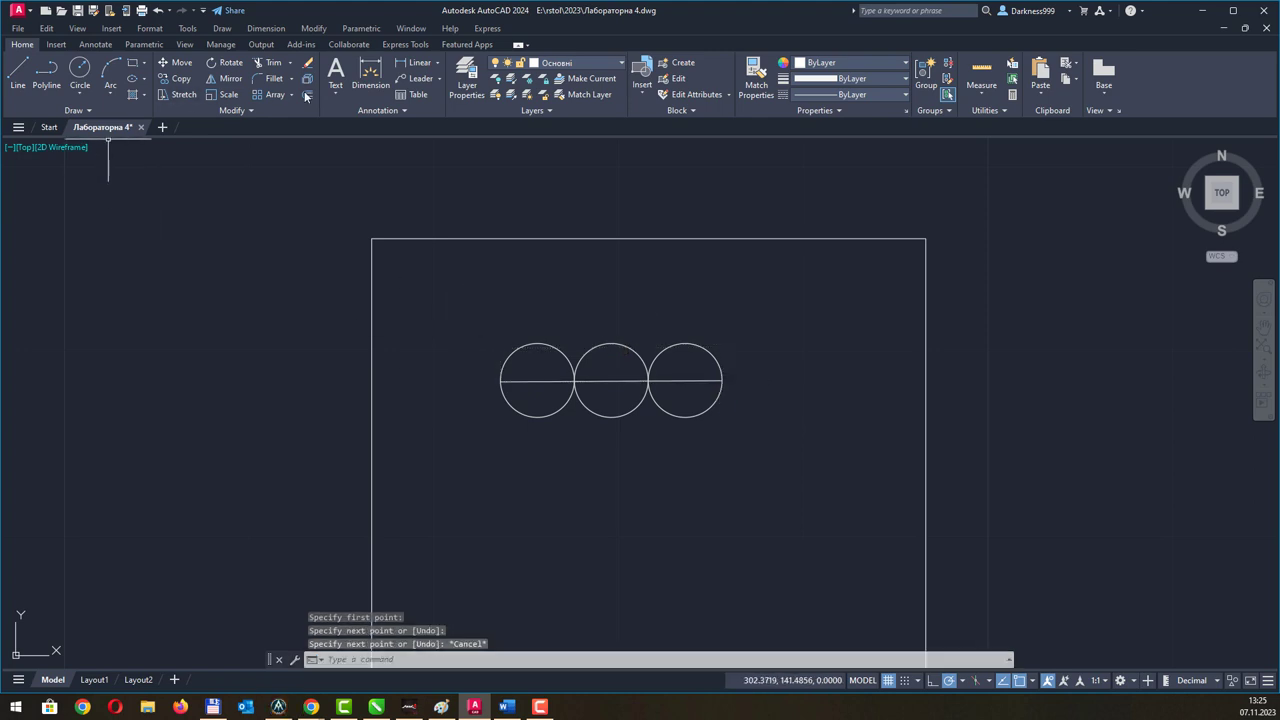
pyautogui.click(273, 63)
pyautogui.click(535, 417)
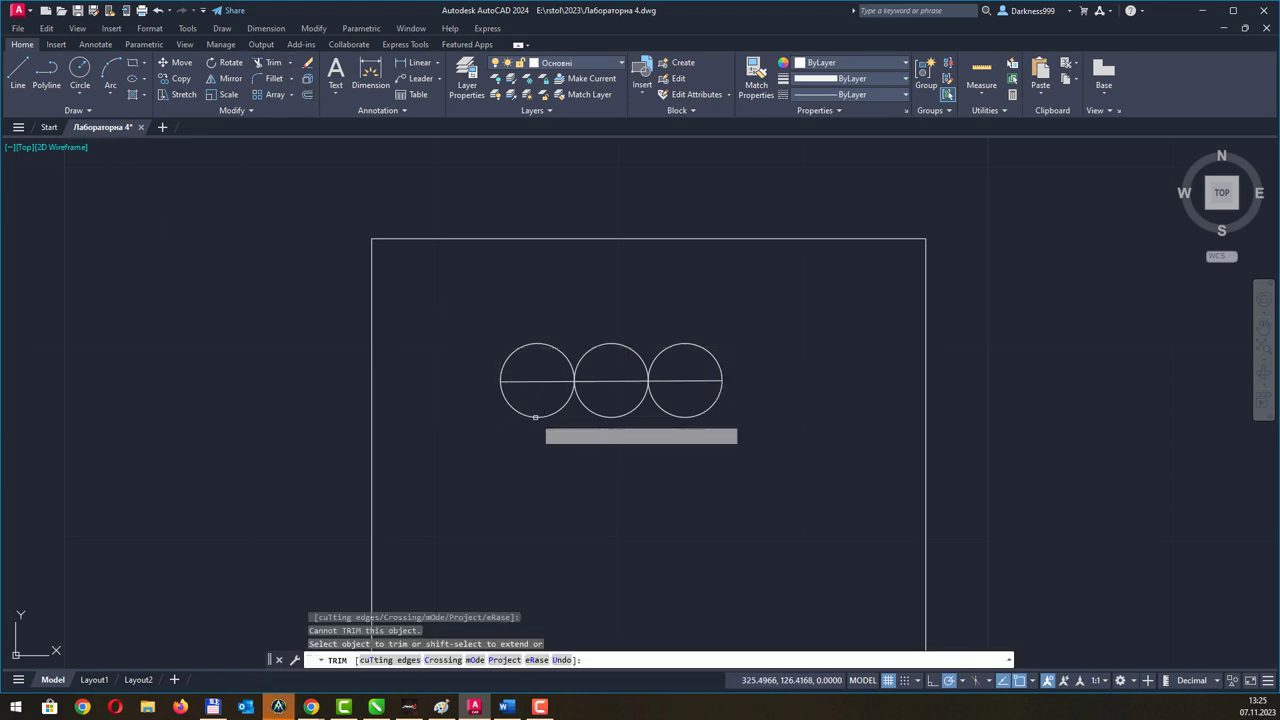
pyautogui.press('Escape')
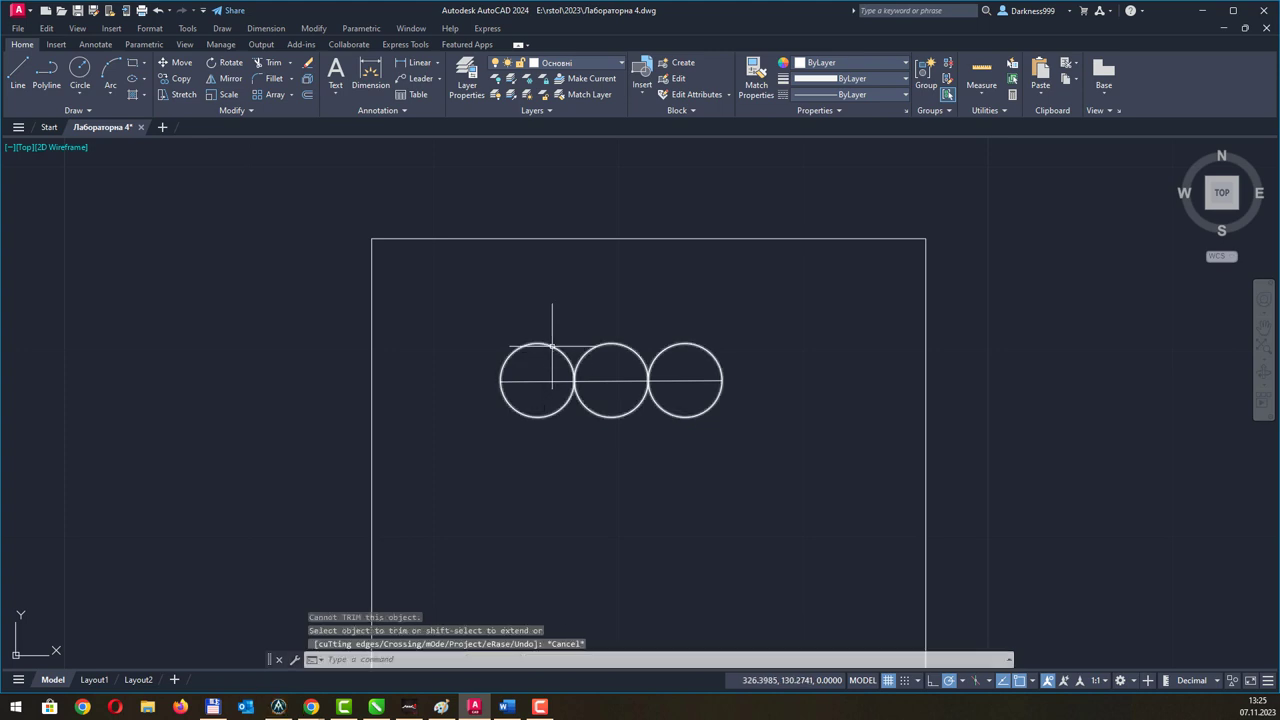
# Explode the circle array into three separate radius-2 circles.
pyautogui.click(552, 346)
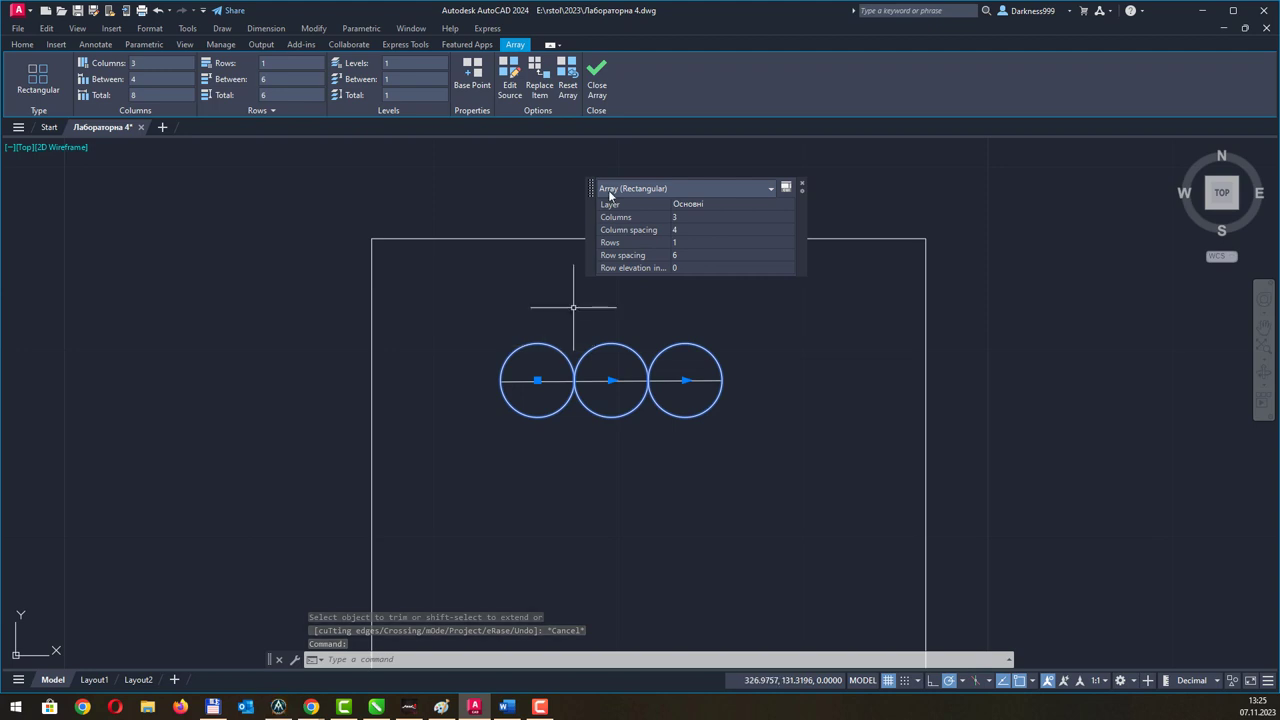
pyautogui.click(596, 72)
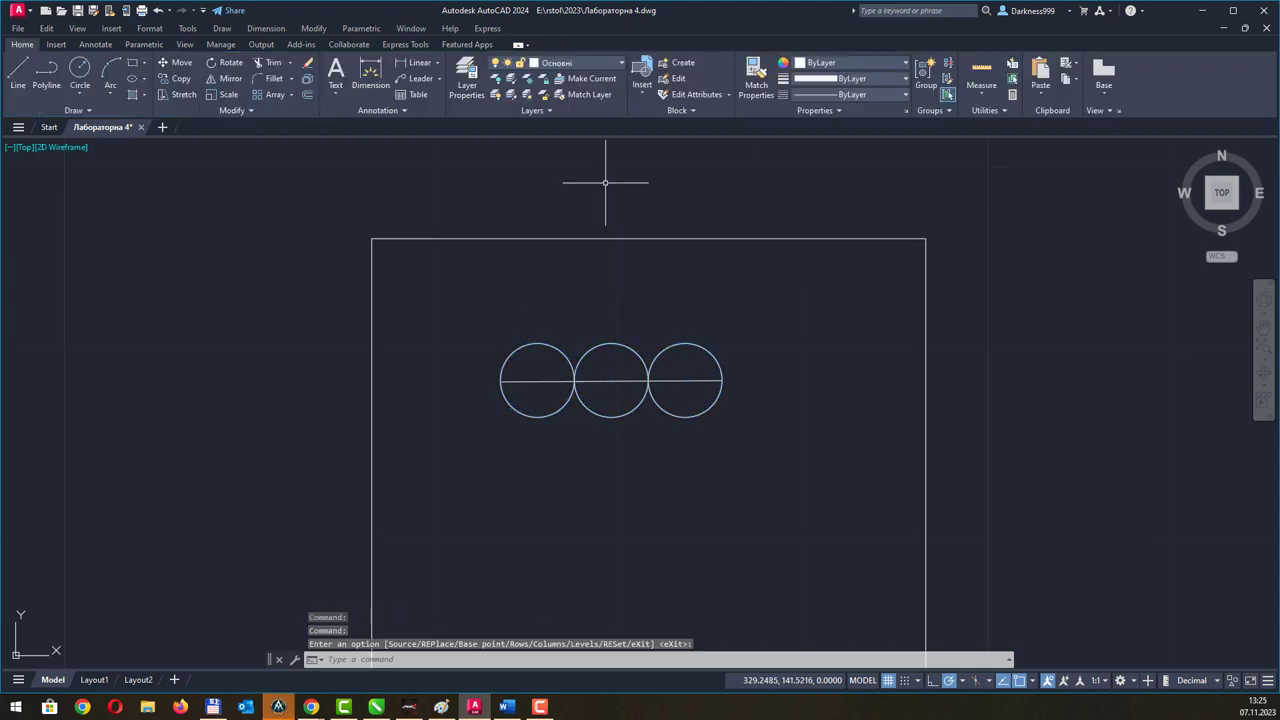
pyautogui.click(570, 343)
pyautogui.rightClick(564, 352)
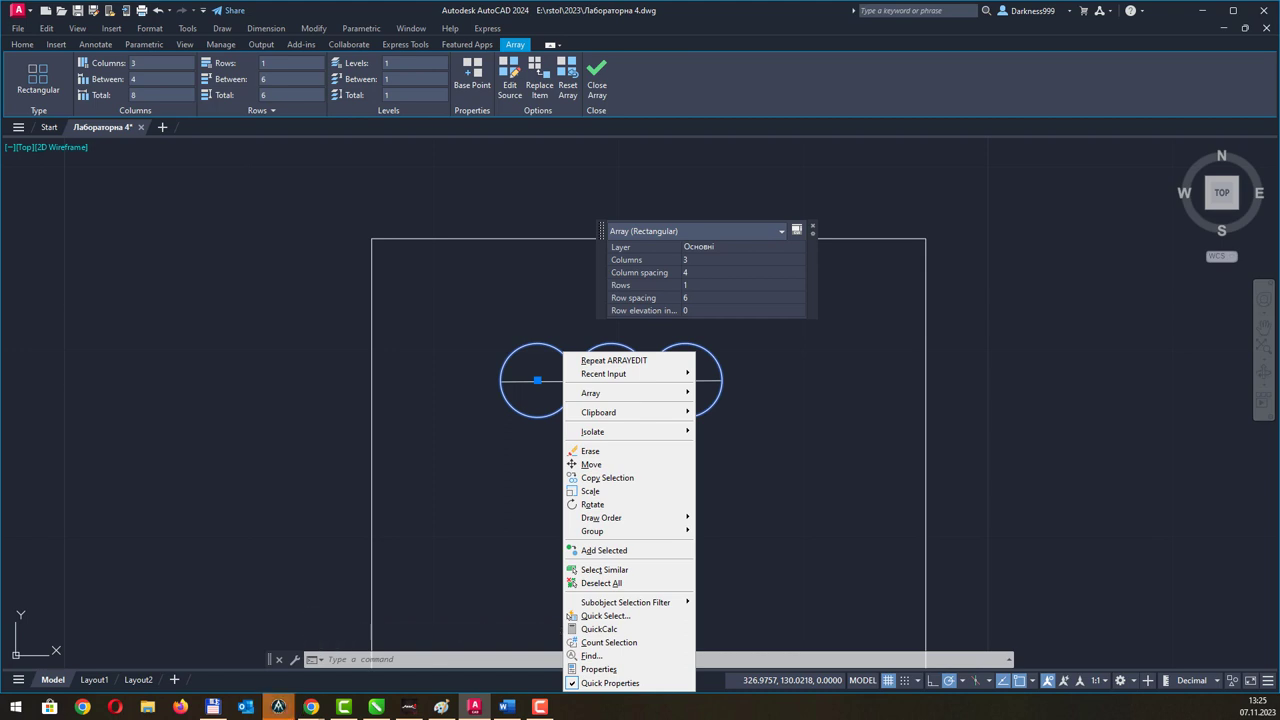
pyautogui.press('Escape')
pyautogui.write('EX')
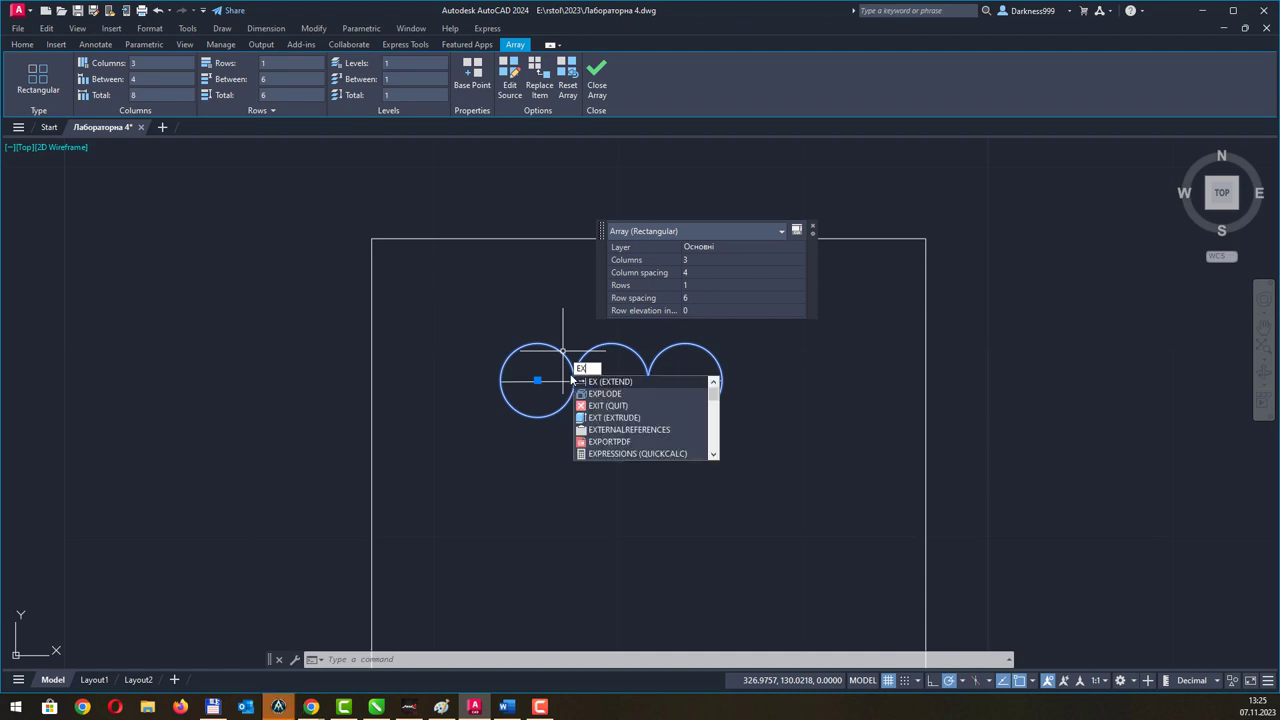
pyautogui.click(600, 393)
pyautogui.click(566, 353)
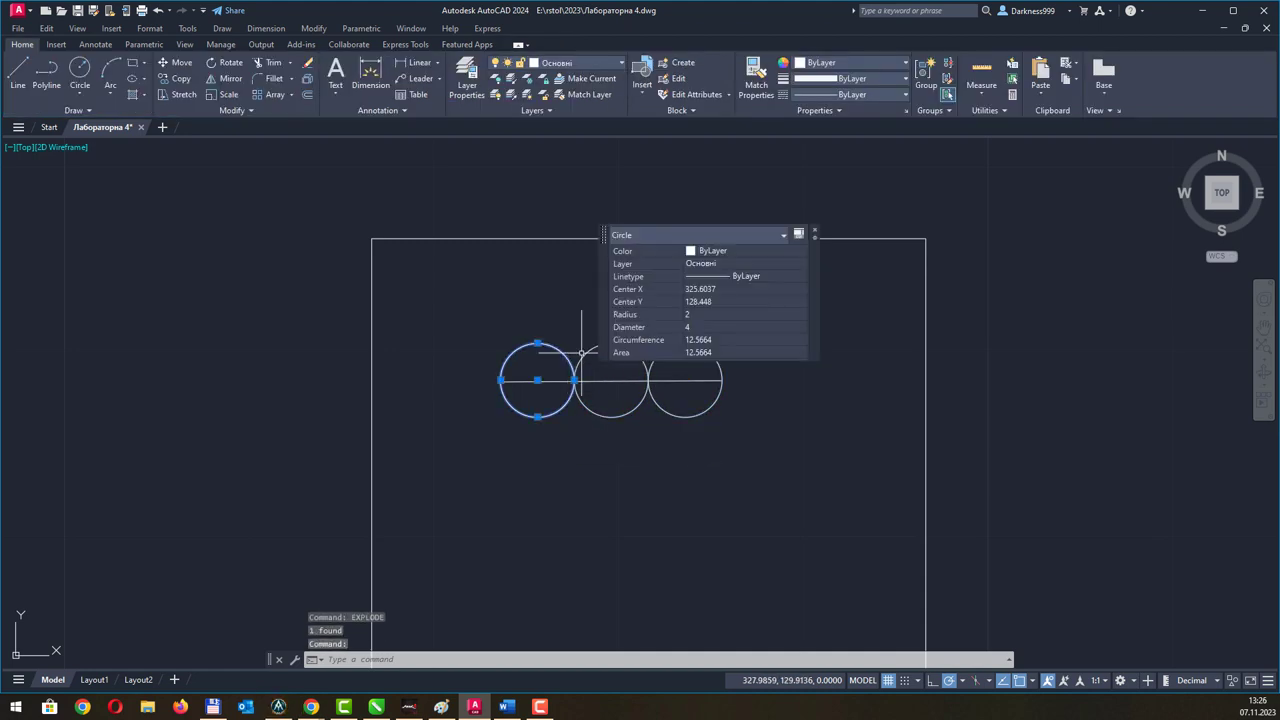
# Trim away the lower halves of the three circles and the base line beneath them.
pyautogui.click(588, 350)
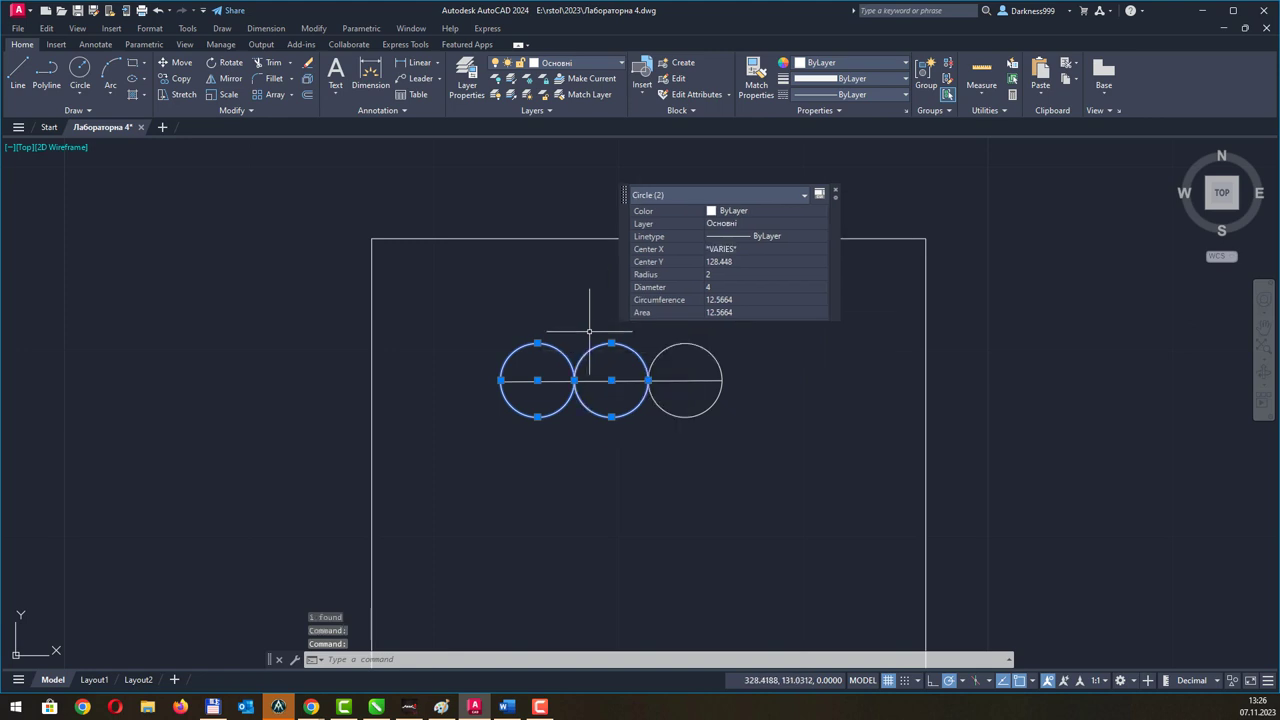
pyautogui.press('Escape')
pyautogui.press('Escape')
pyautogui.click(555, 348)
pyautogui.press('Escape')
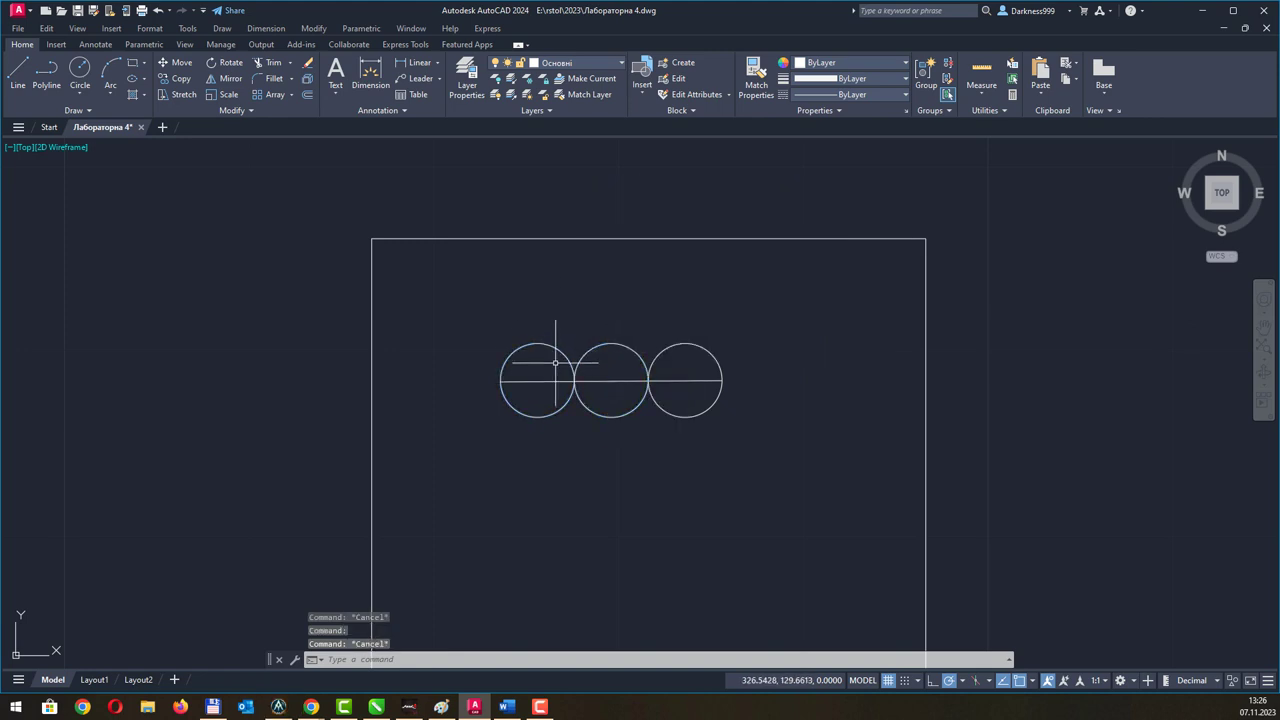
pyautogui.click(268, 64)
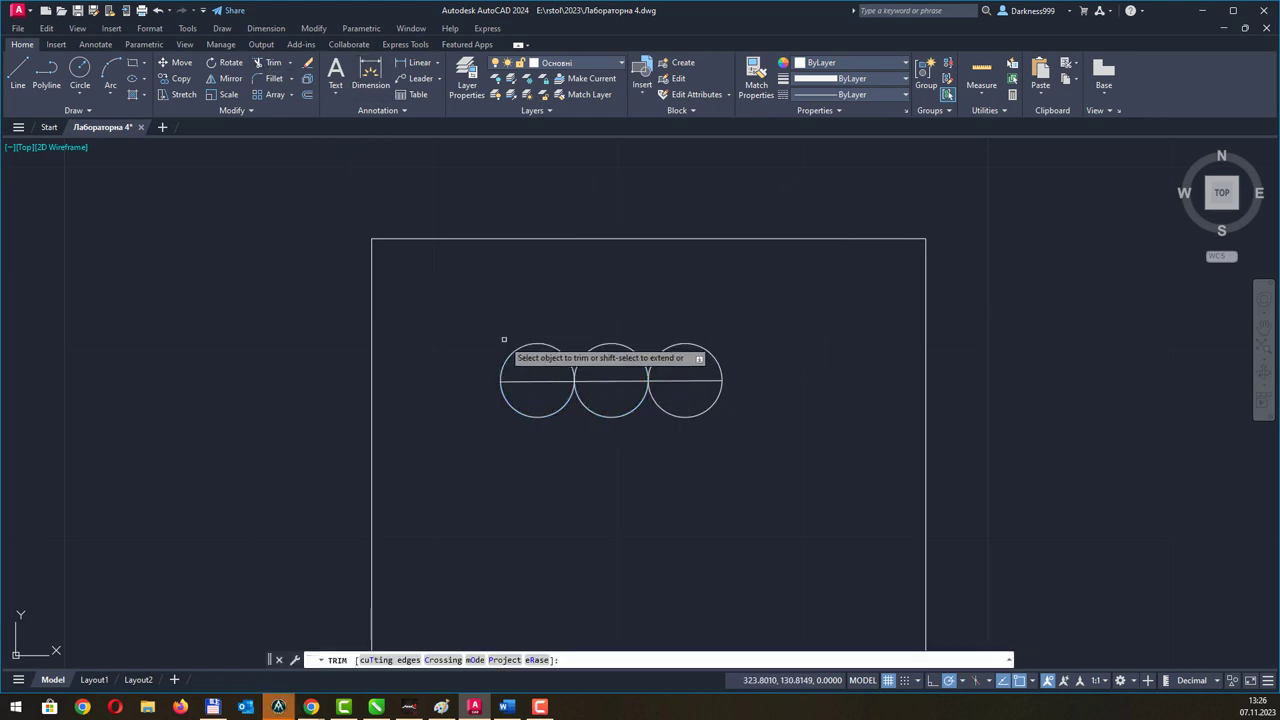
pyautogui.click(537, 416)
pyautogui.click(587, 410)
pyautogui.click(675, 416)
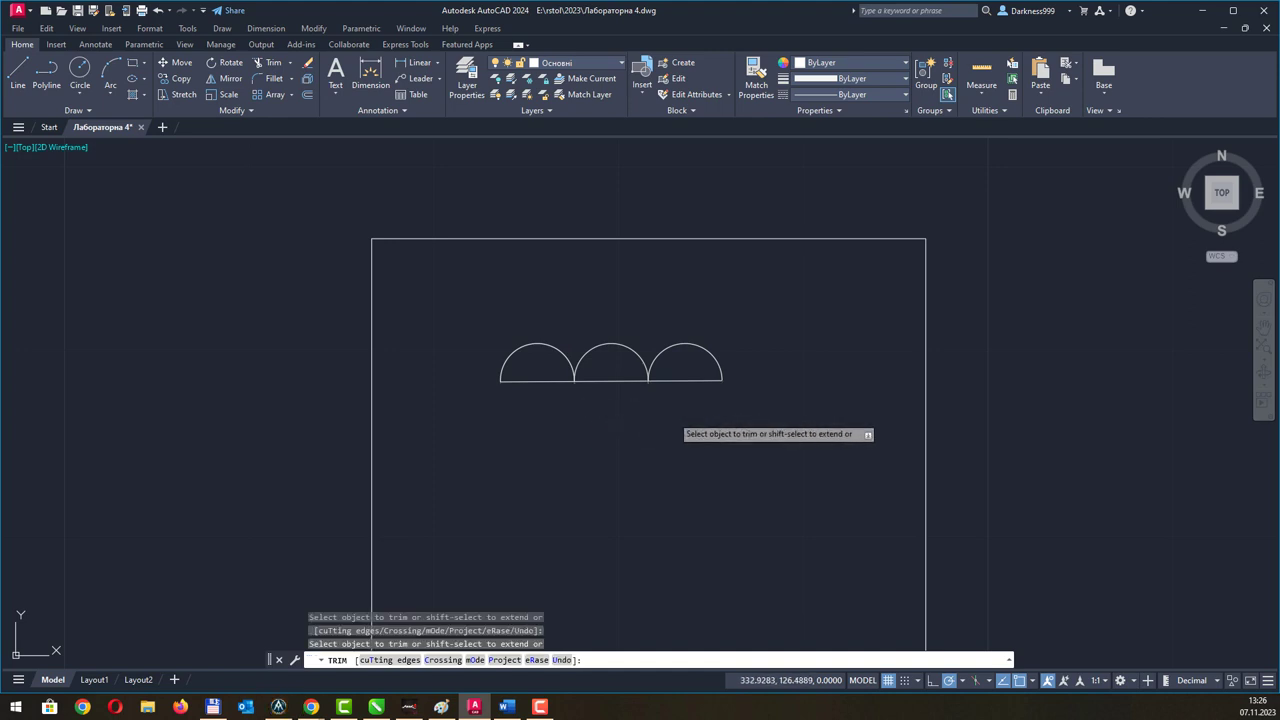
pyautogui.click(680, 381)
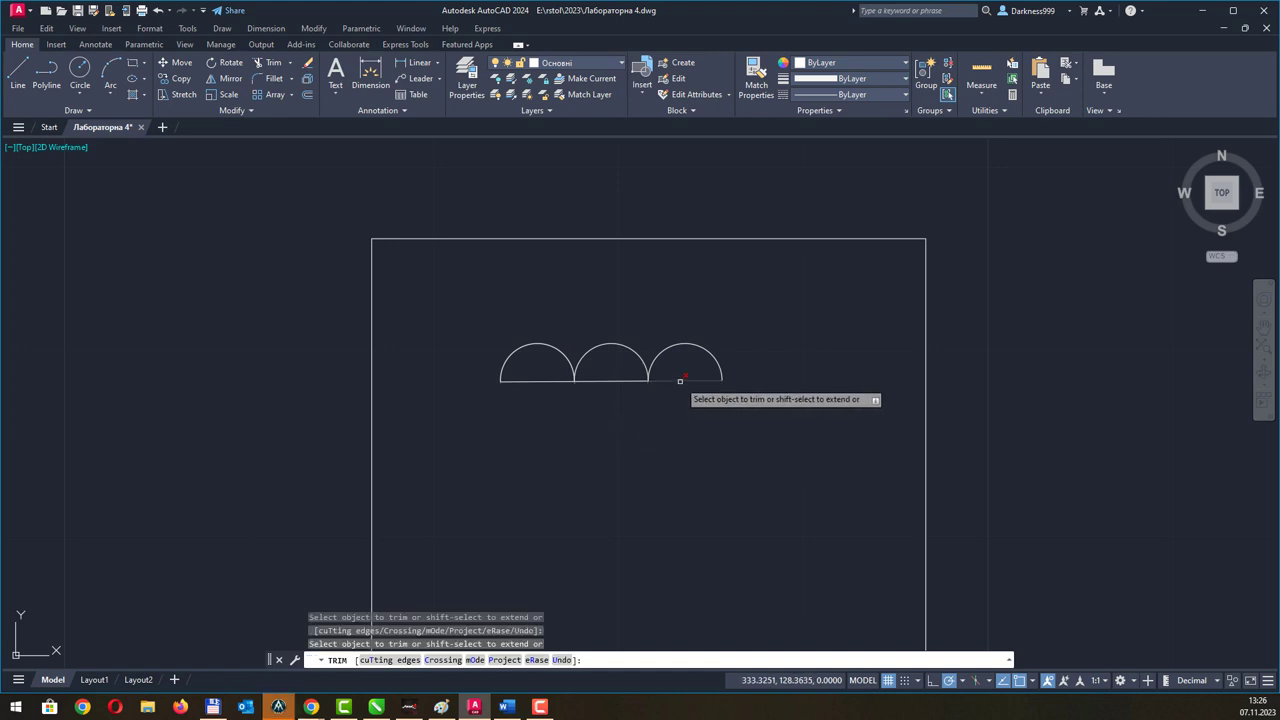
pyautogui.click(612, 381)
pyautogui.click(544, 381)
pyautogui.press('Escape')
# Rotate the three arcs 270° about their left end into a vertical column.
pyautogui.click(471, 298)
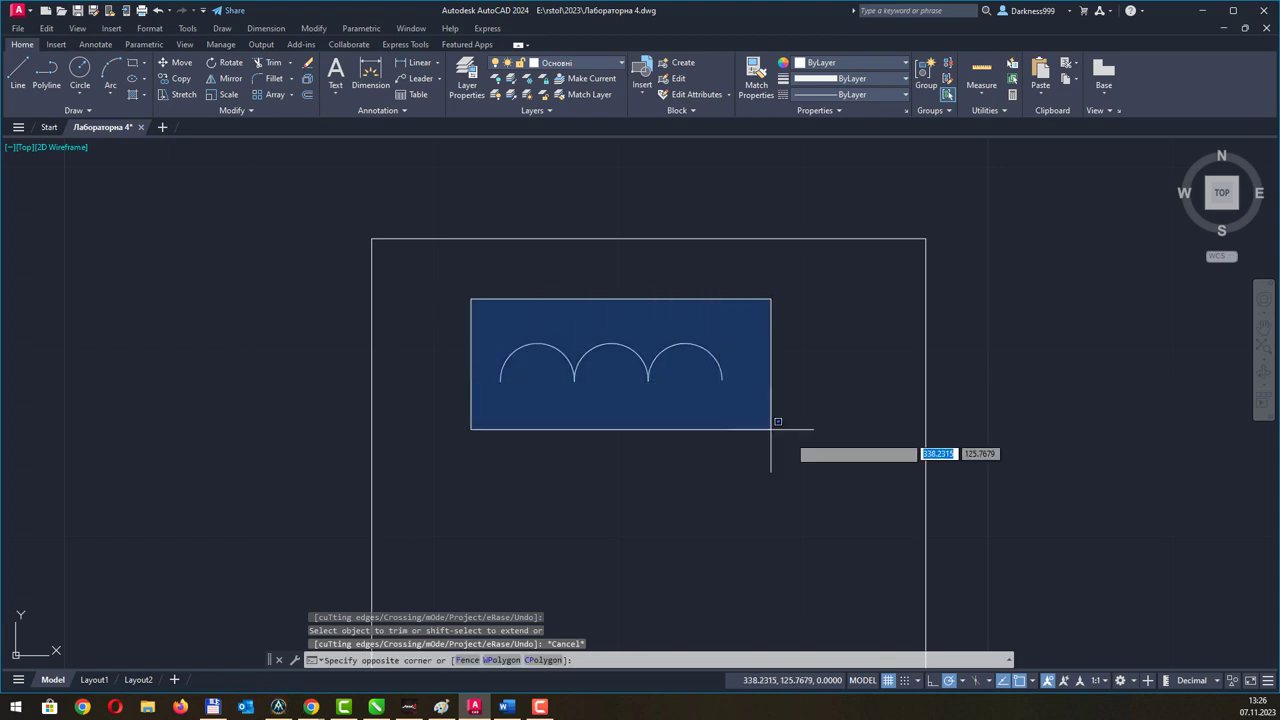
pyautogui.click(850, 490)
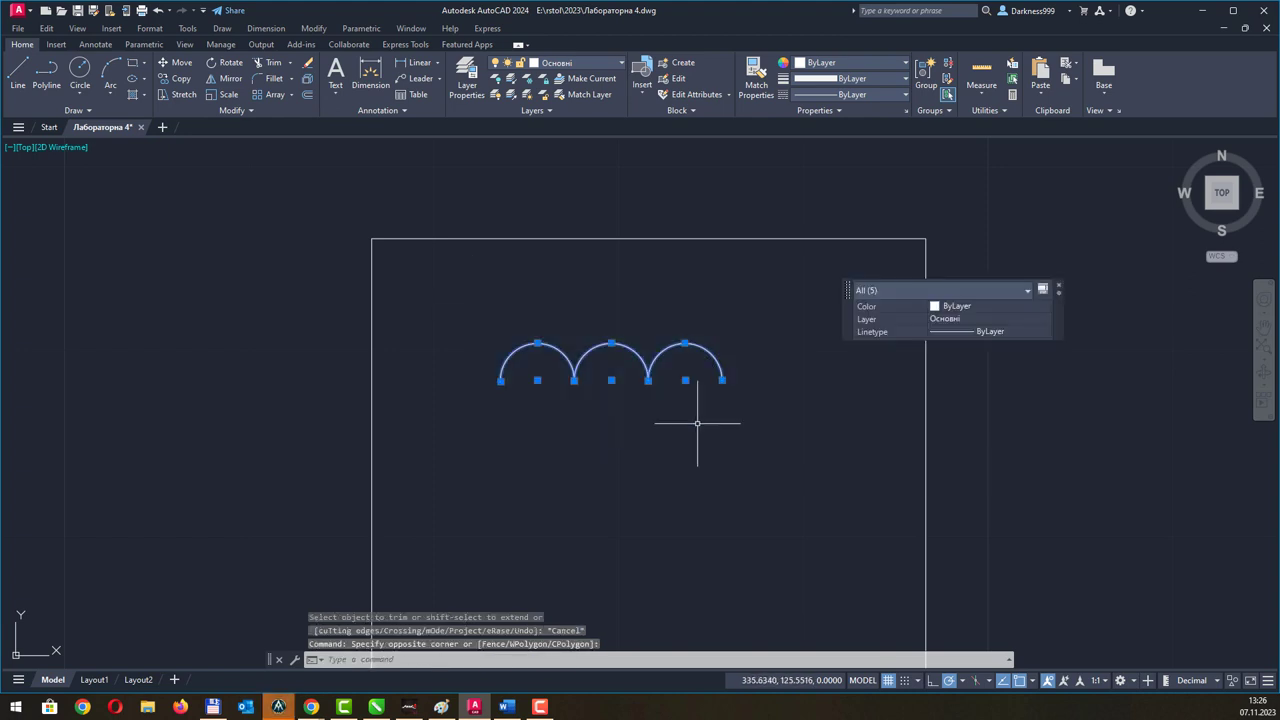
pyautogui.click(225, 62)
pyautogui.click(500, 380)
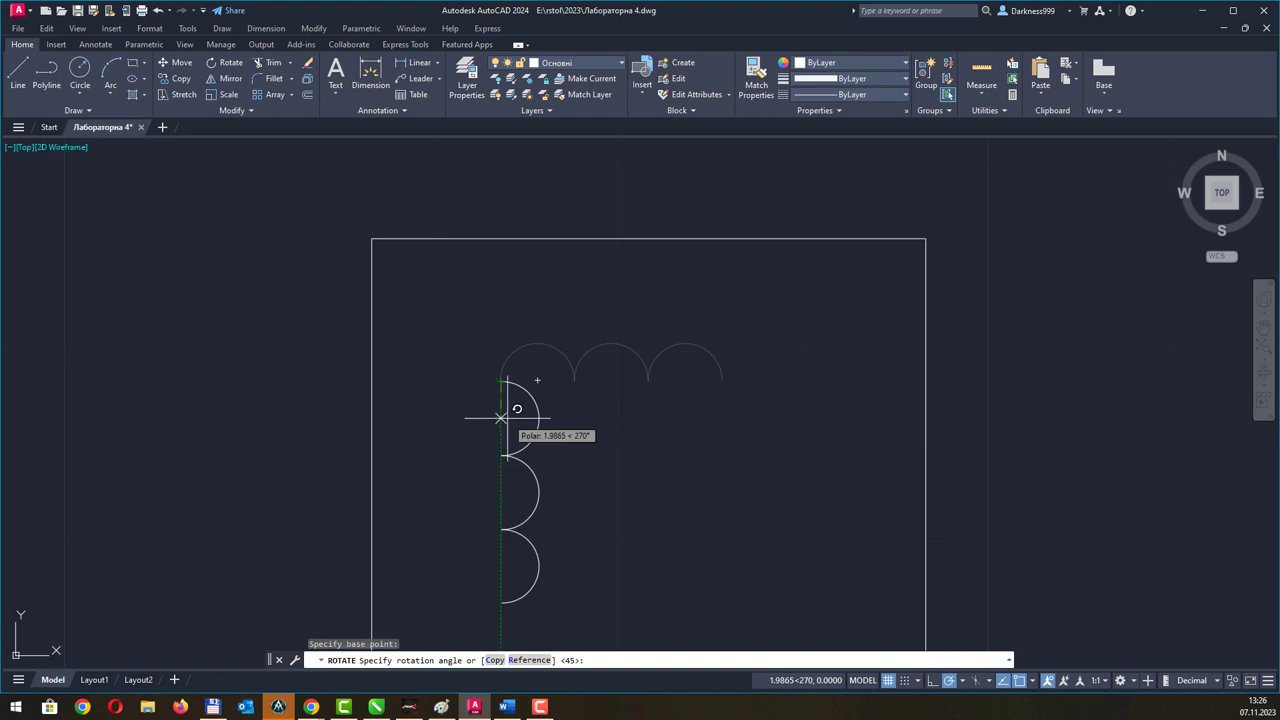
pyautogui.click(500, 416)
pyautogui.moveTo(577, 422); pyautogui.dragTo(559, 332, button='middle')
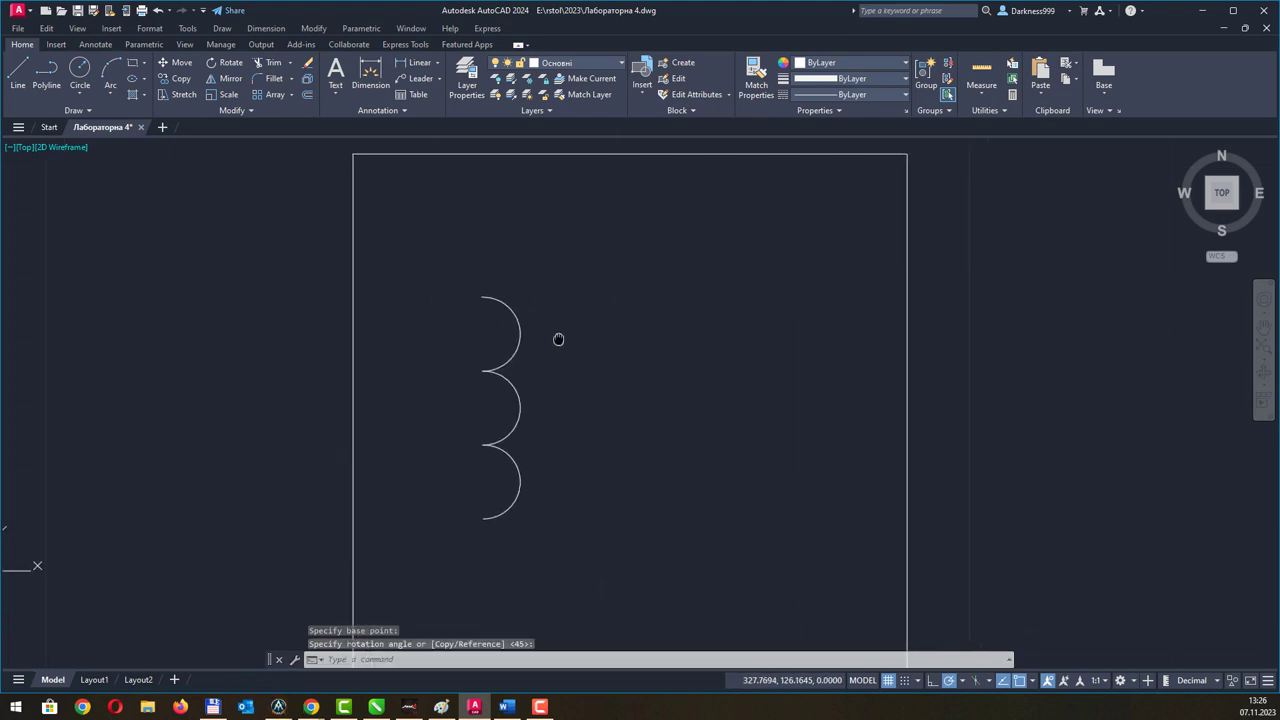
# Shift the arc column slightly to the right and reselect it.
pyautogui.click(443, 263)
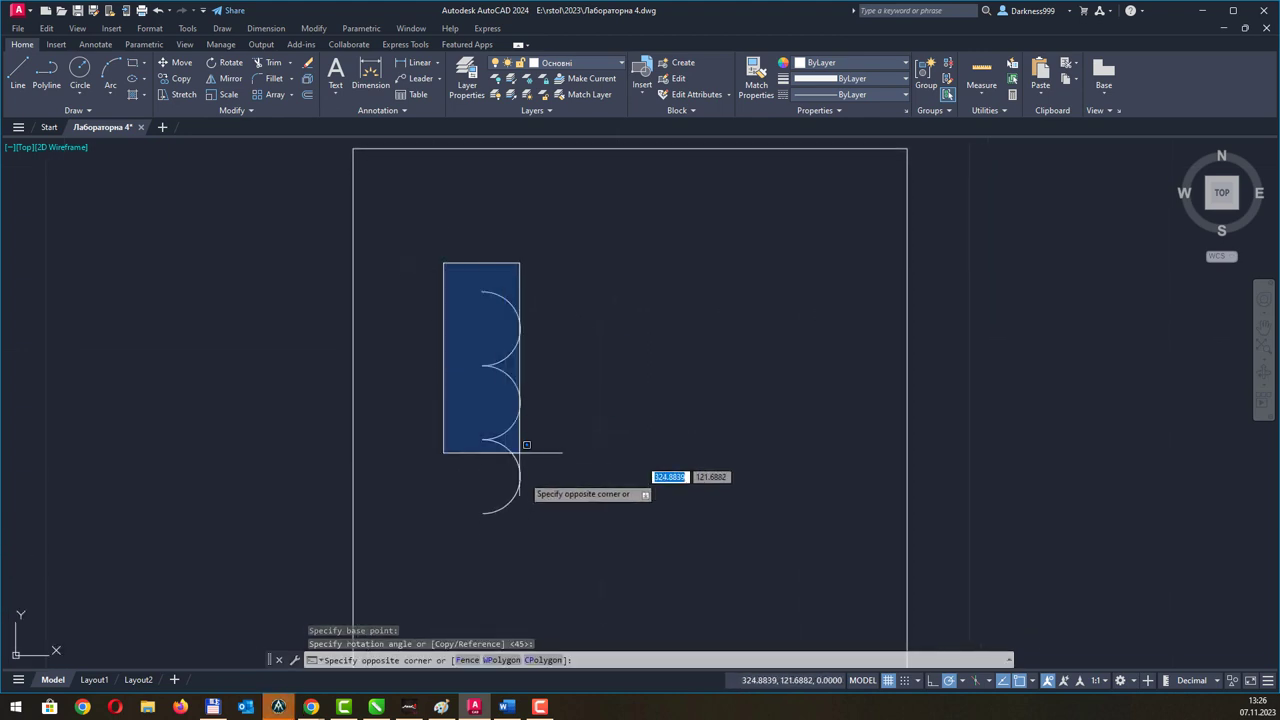
pyautogui.click(536, 526)
pyautogui.click(483, 402)
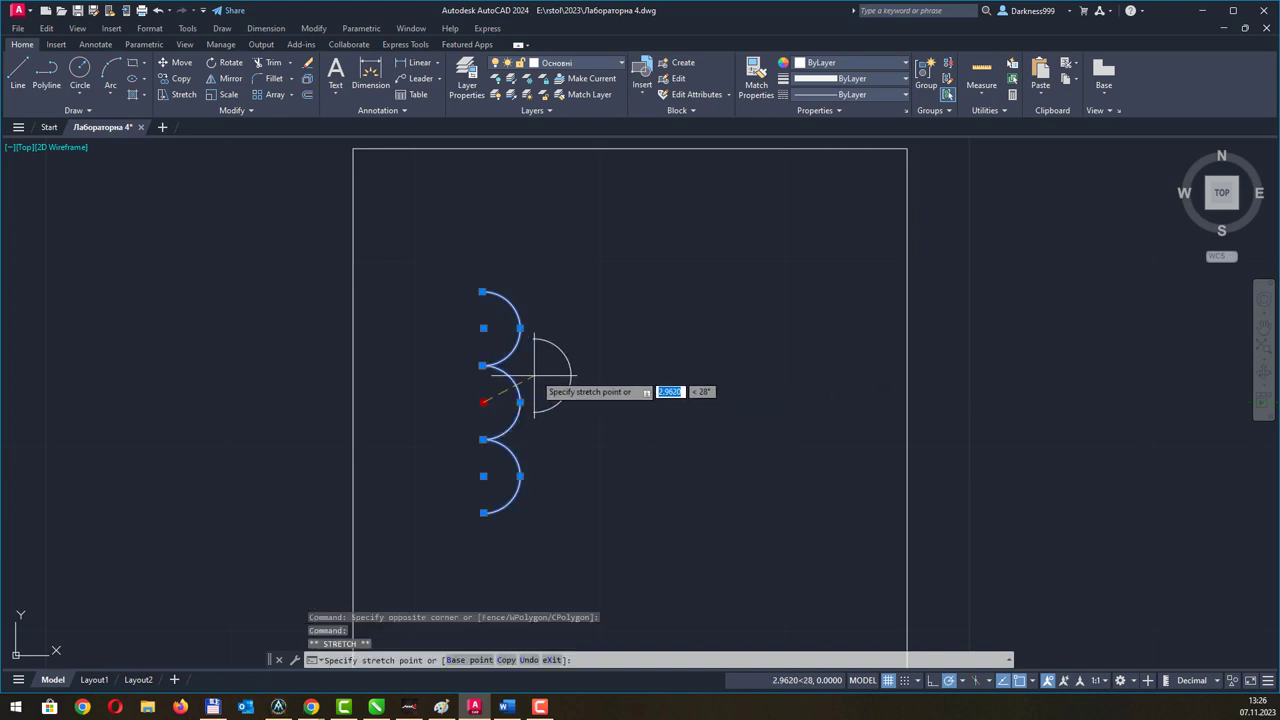
pyautogui.hotkey('ctrl', 'z')
pyautogui.press('Escape')
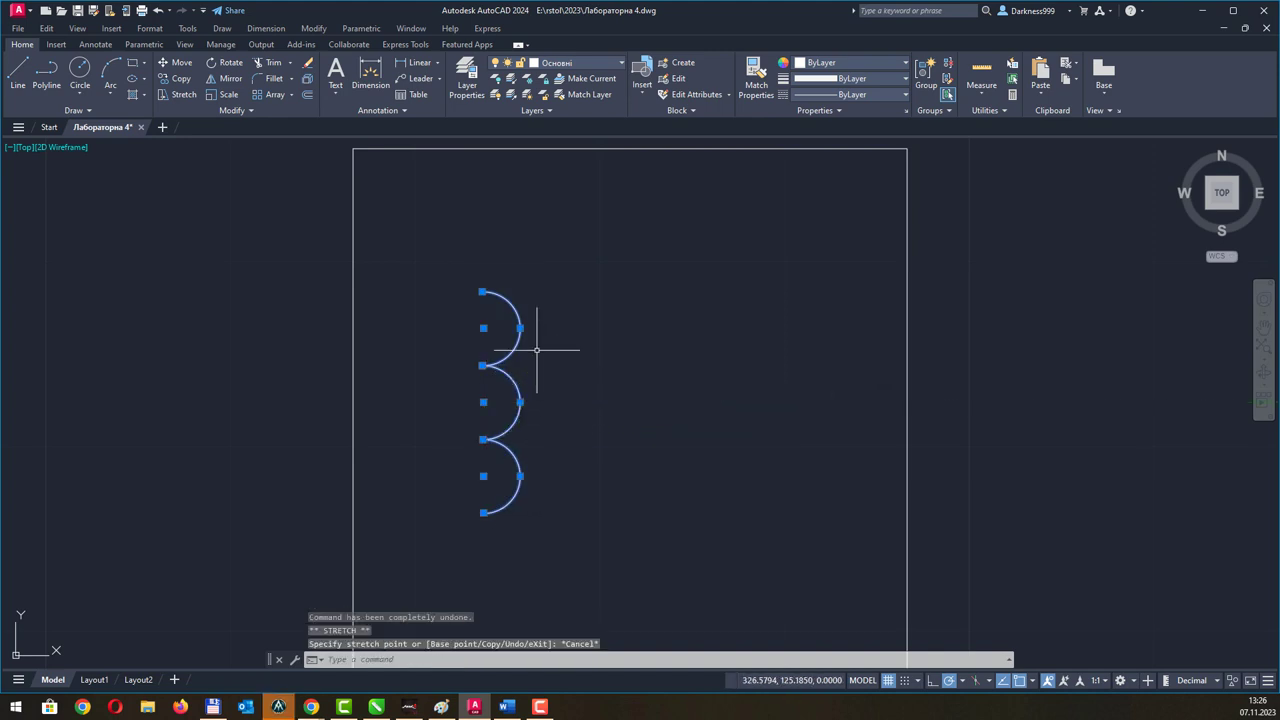
pyautogui.moveTo(535, 325); pyautogui.dragTo(550, 327)
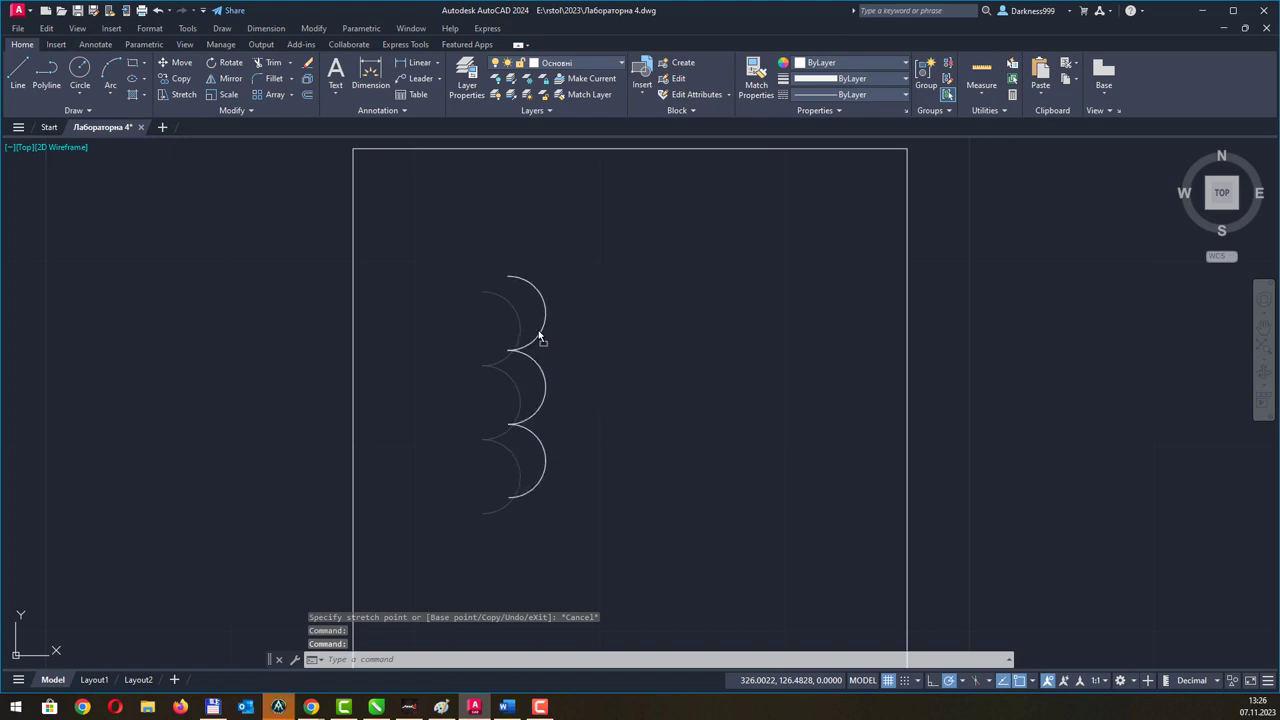
pyautogui.moveTo(545, 330); pyautogui.dragTo(534, 342)
pyautogui.click(437, 255)
pyautogui.click(611, 586)
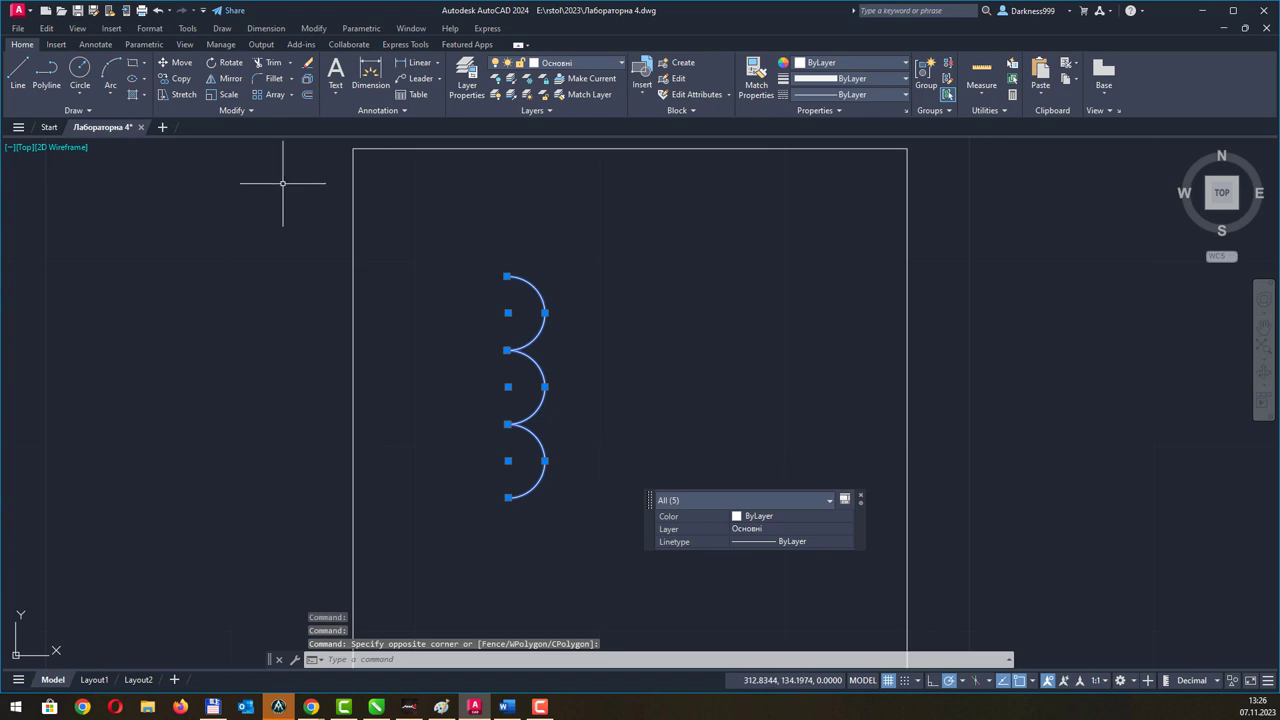
# Mirror the arc column about a vertical axis through its endpoints, keeping the originals.
pyautogui.click(223, 84)
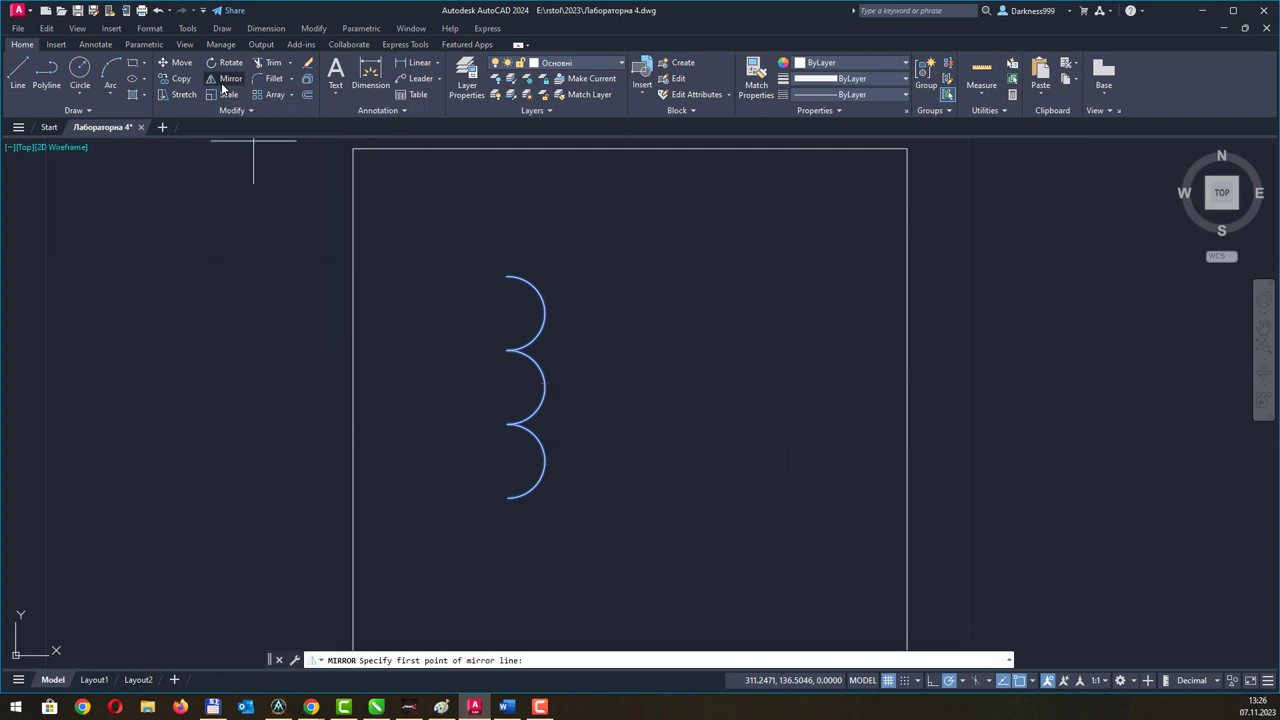
pyautogui.click(508, 274)
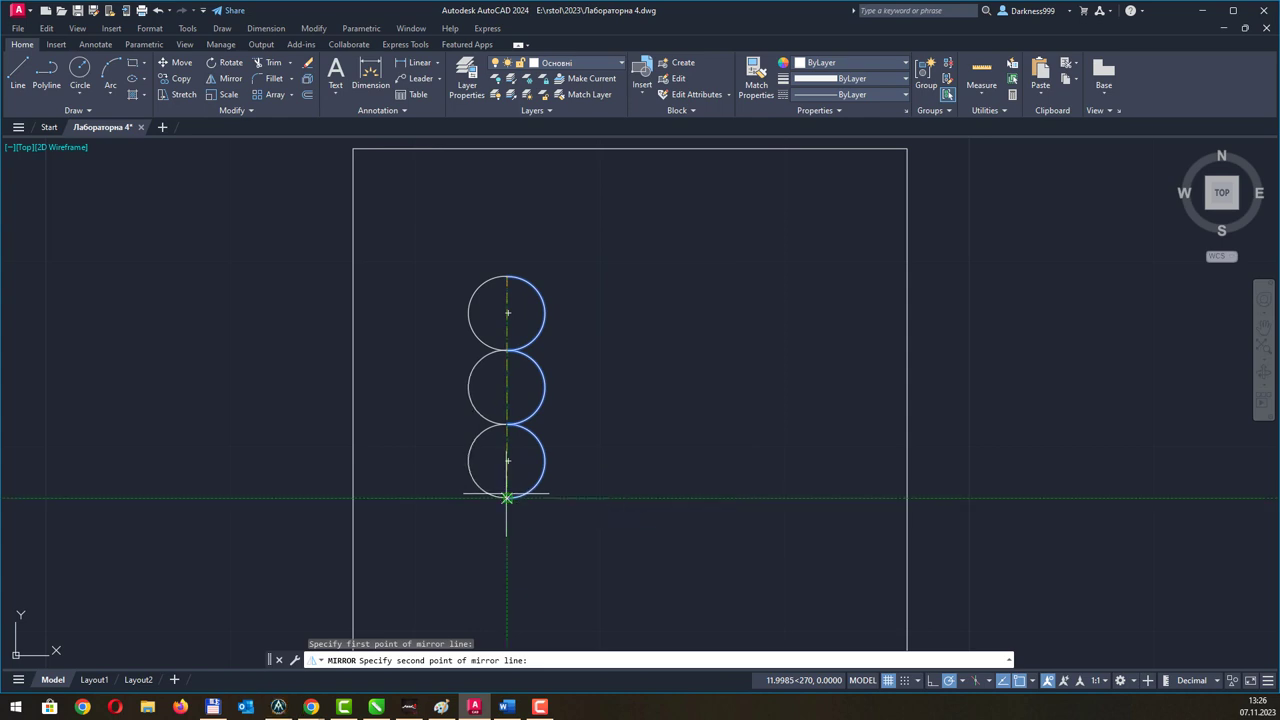
pyautogui.click(507, 498)
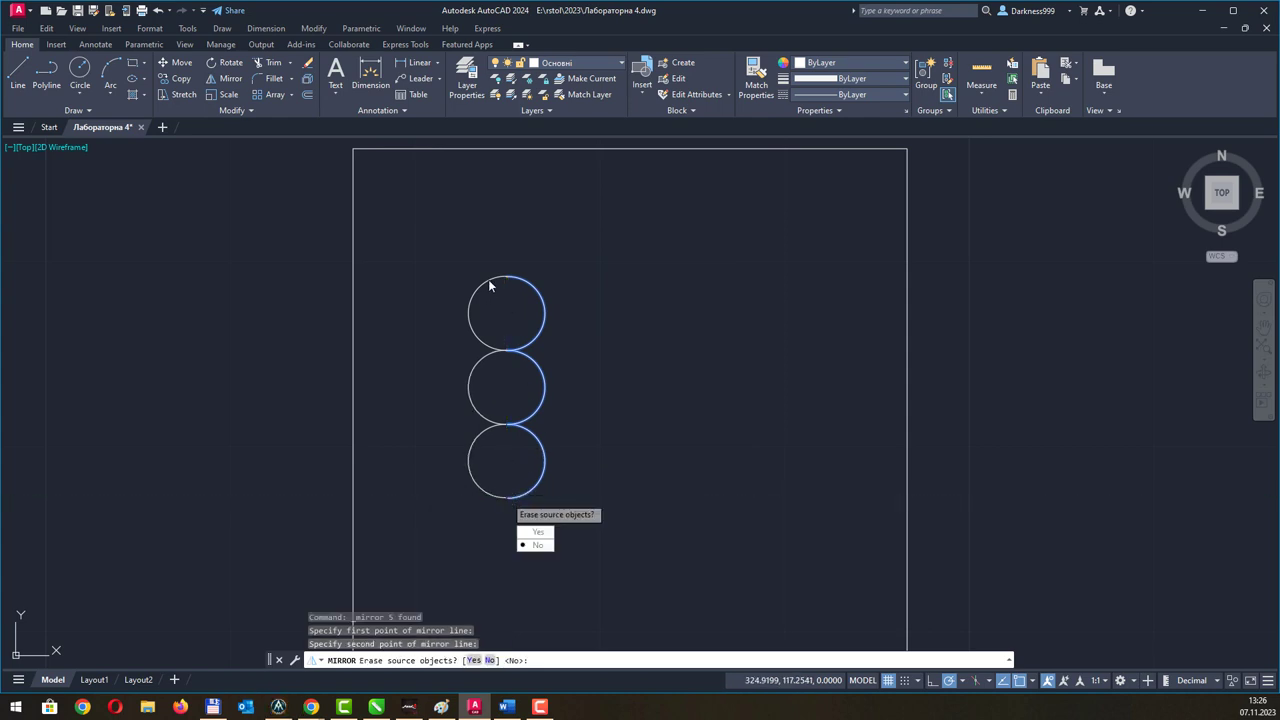
pyautogui.click(540, 545)
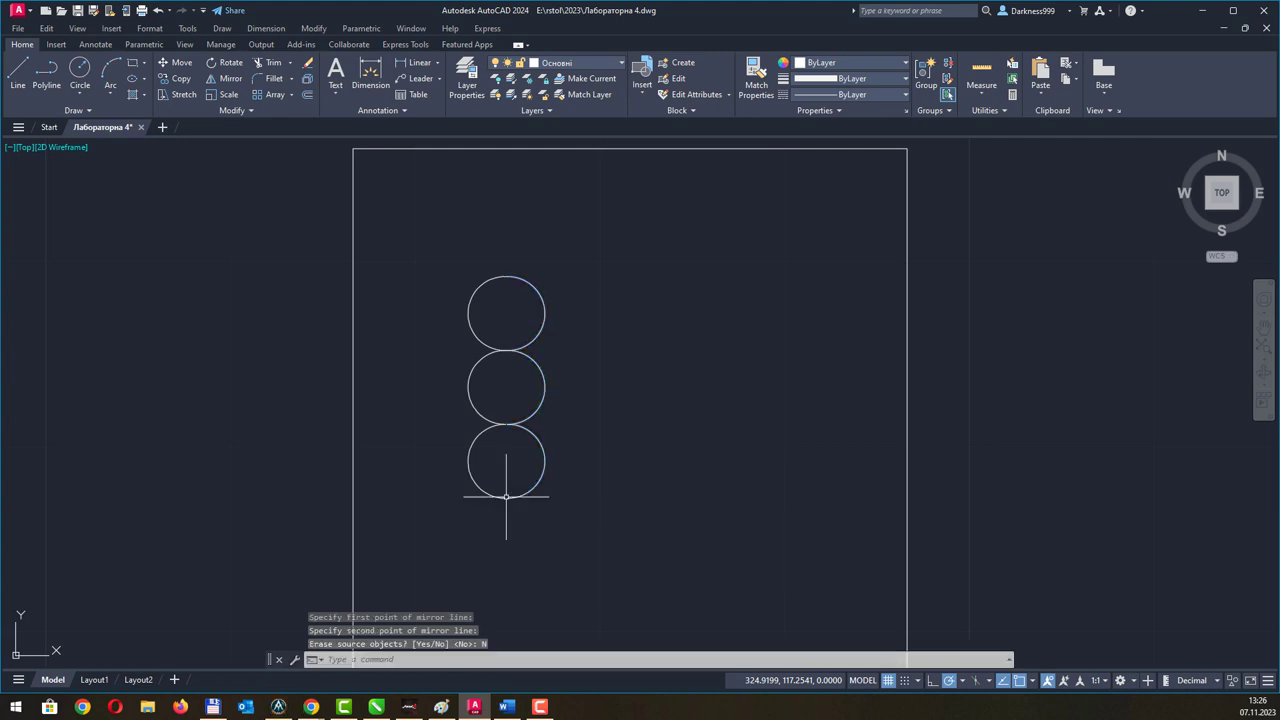
# Move the mirrored arcs to the right so they face the original winding.
pyautogui.click(407, 220)
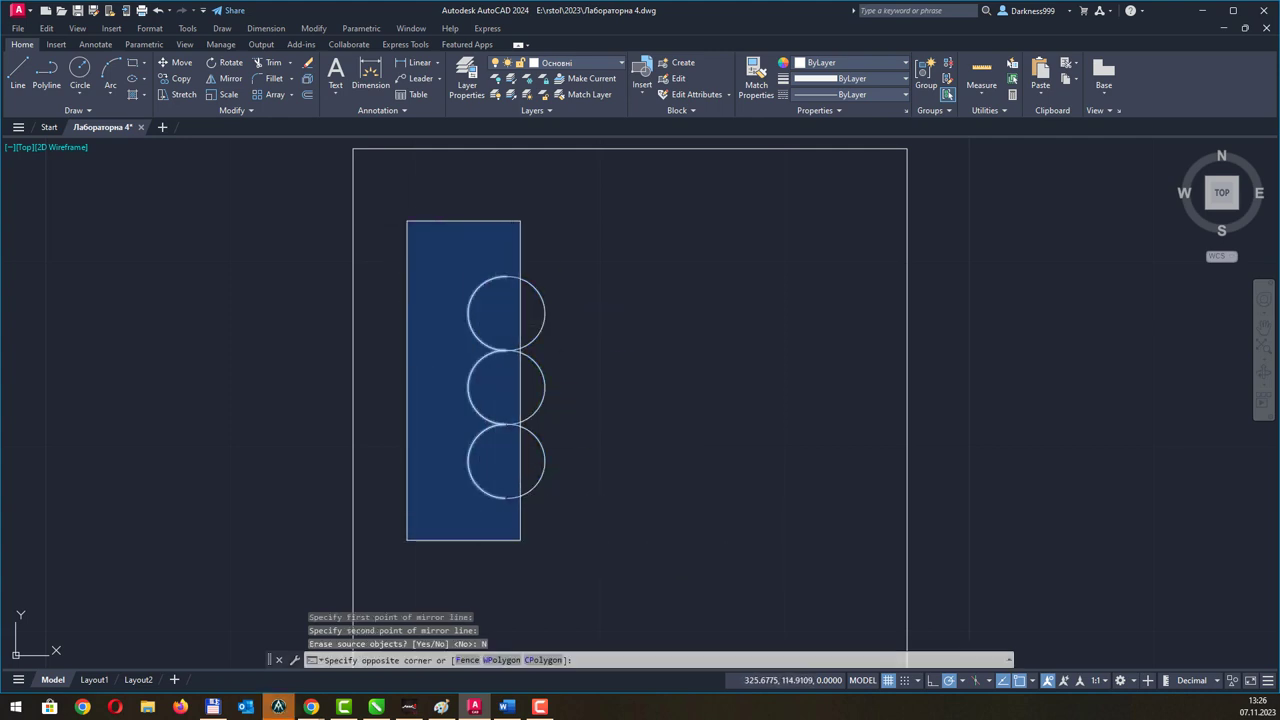
pyautogui.click(518, 518)
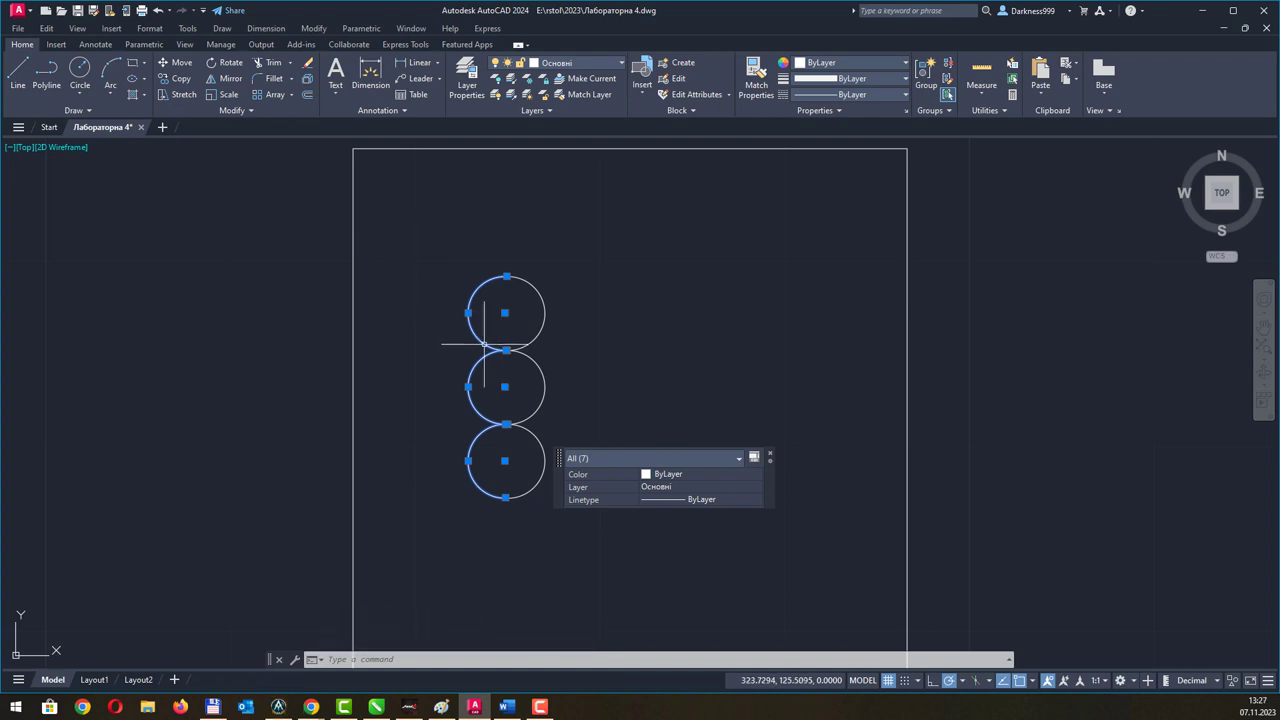
pyautogui.moveTo(482, 345); pyautogui.dragTo(643, 351)
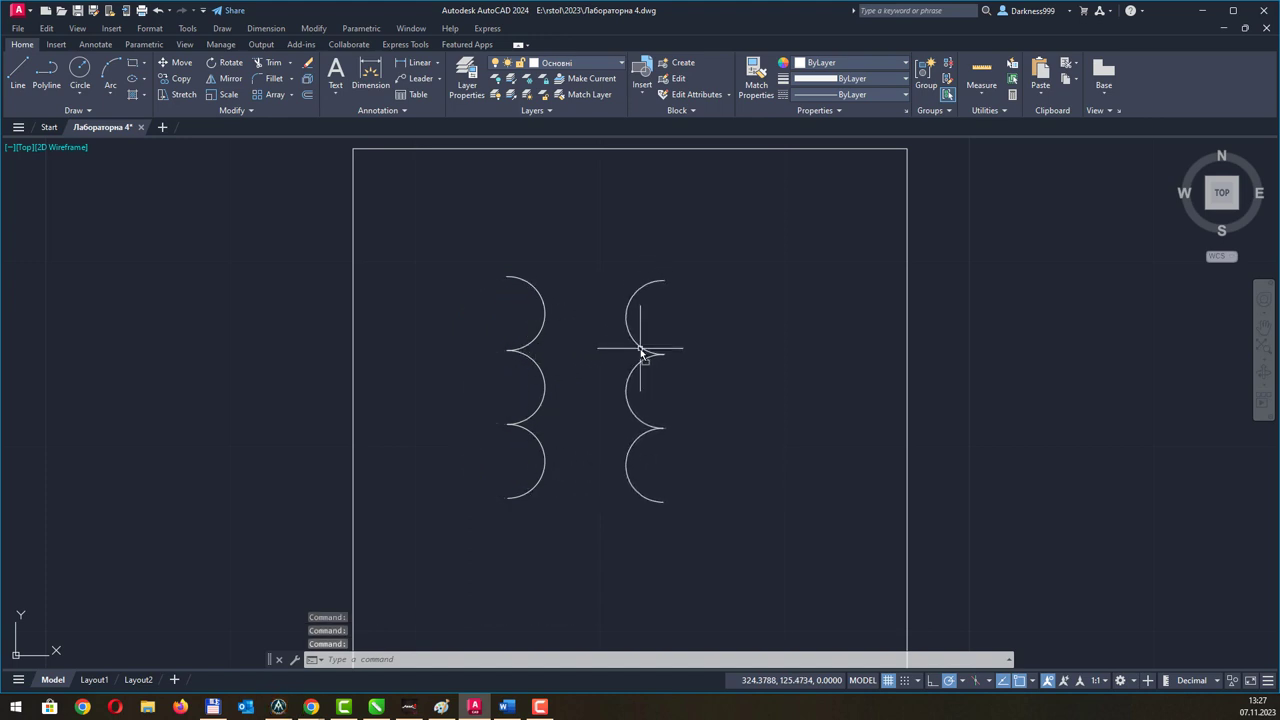
pyautogui.hotkey('ctrl', 'z')
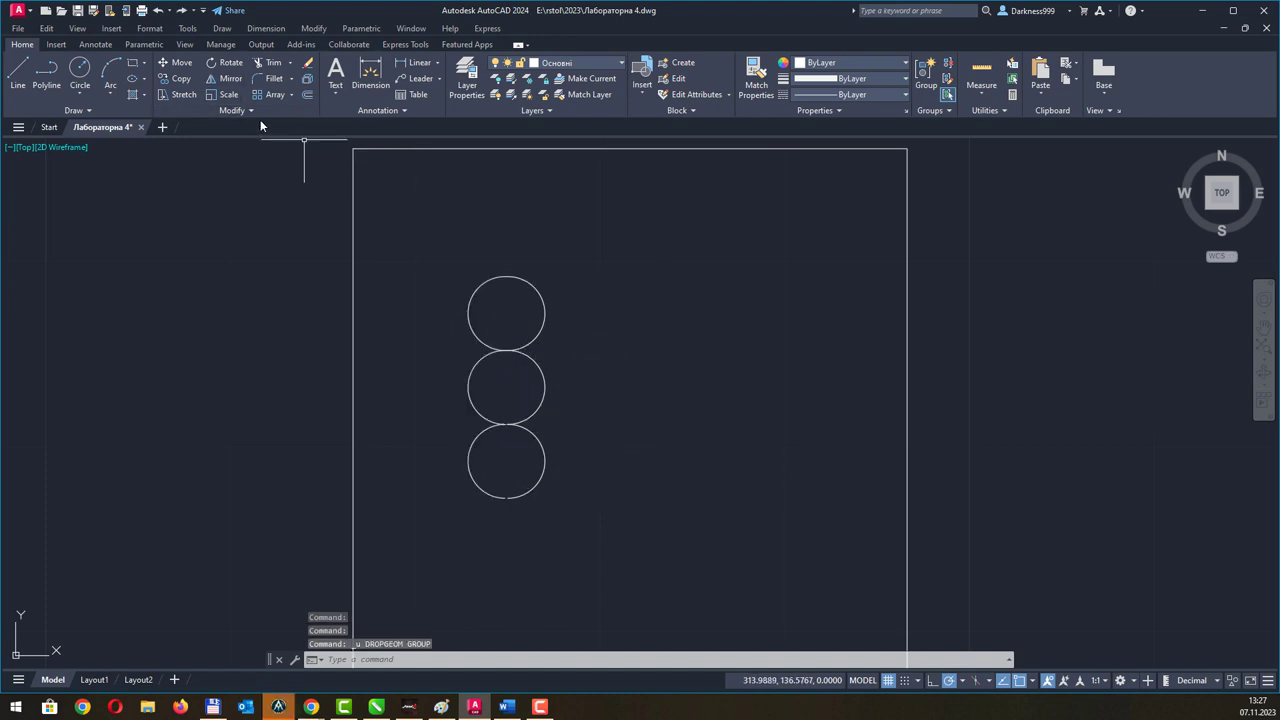
pyautogui.click(435, 231)
pyautogui.click(513, 539)
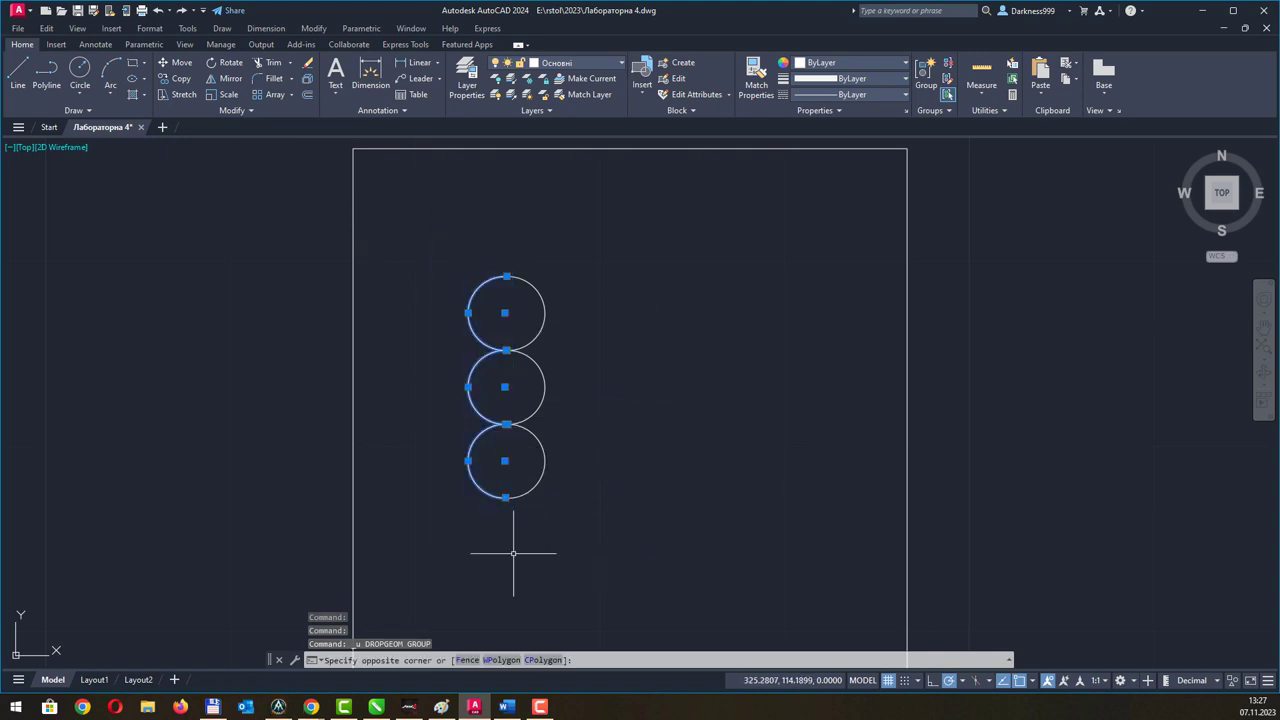
pyautogui.click(181, 63)
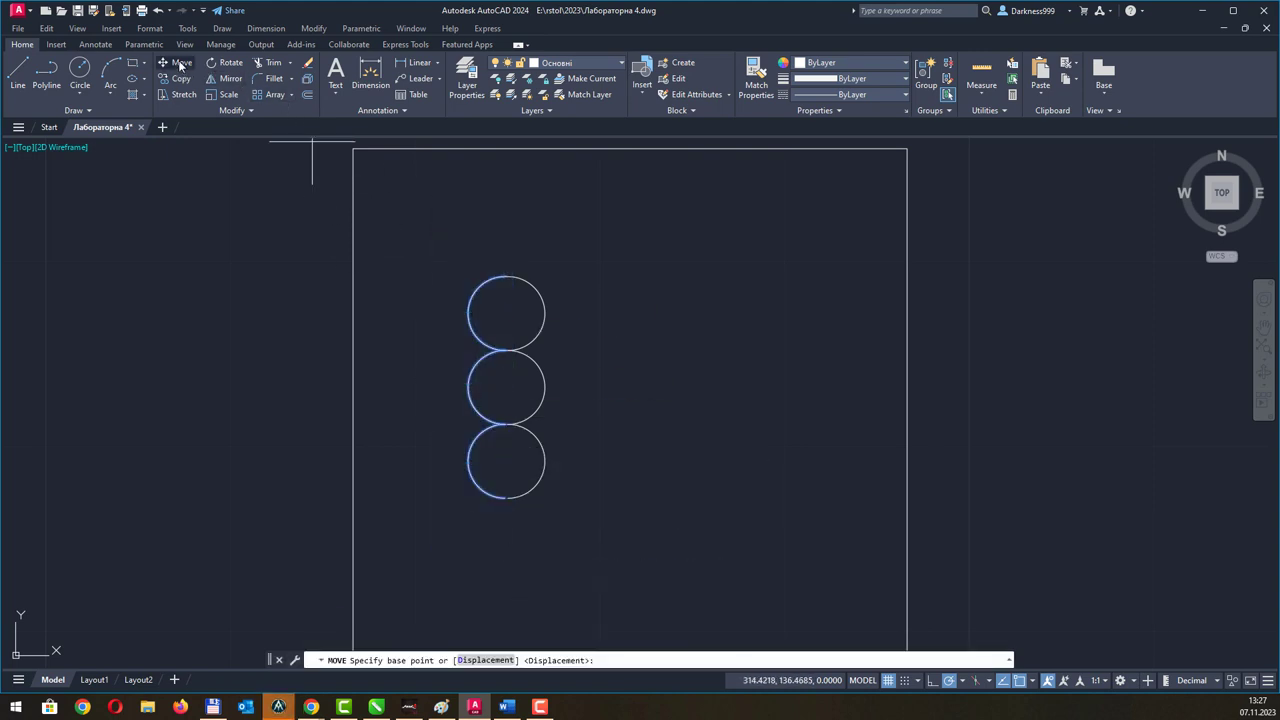
pyautogui.click(506, 277)
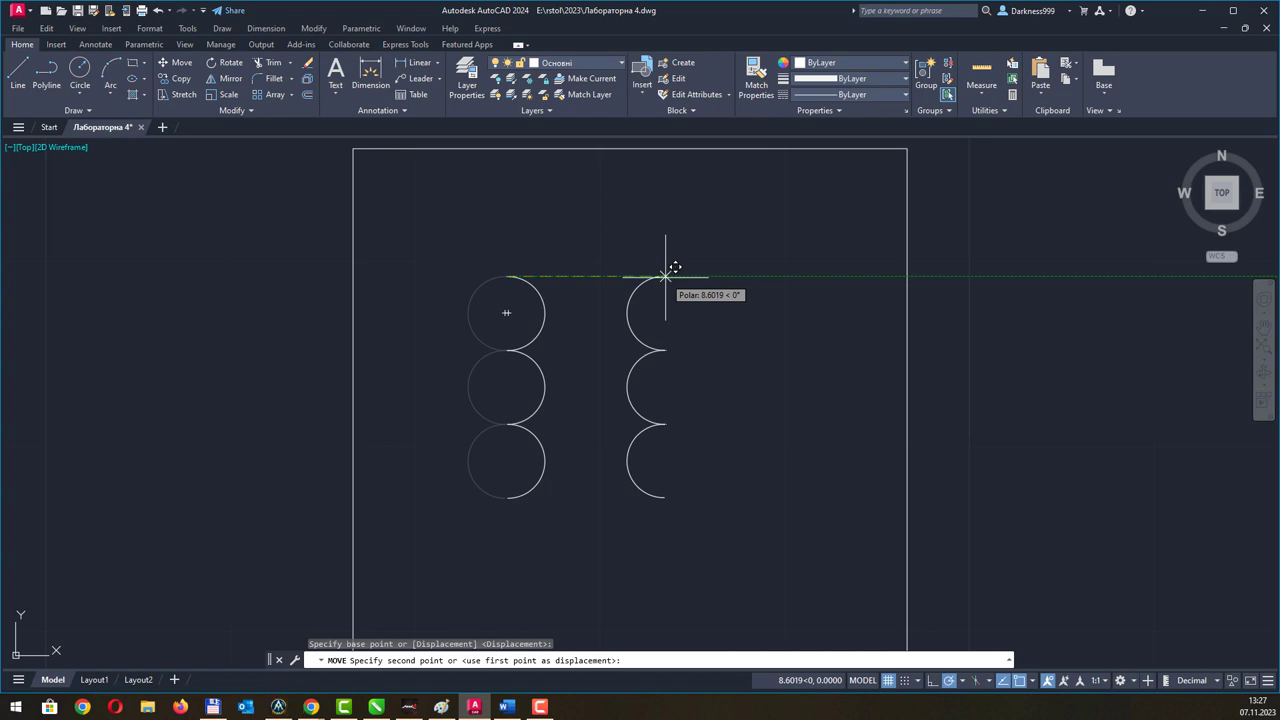
pyautogui.click(665, 277)
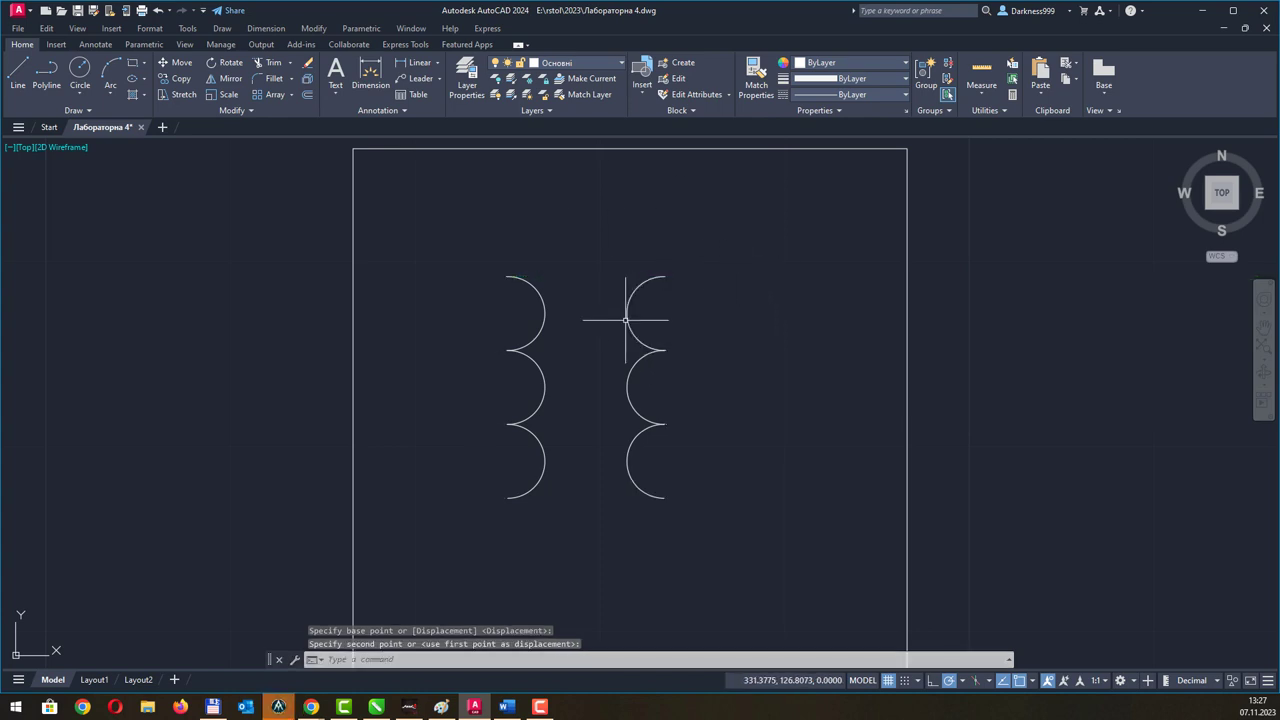
pyautogui.click(20, 72)
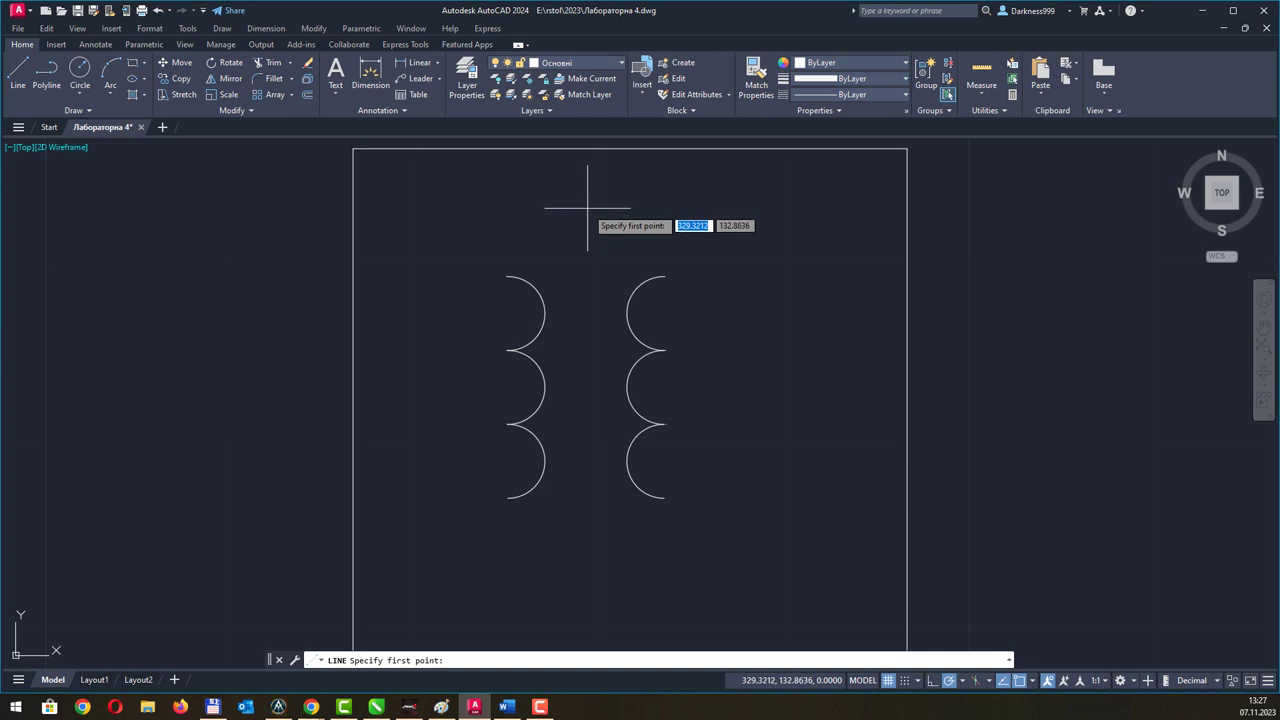
pyautogui.click(587, 209)
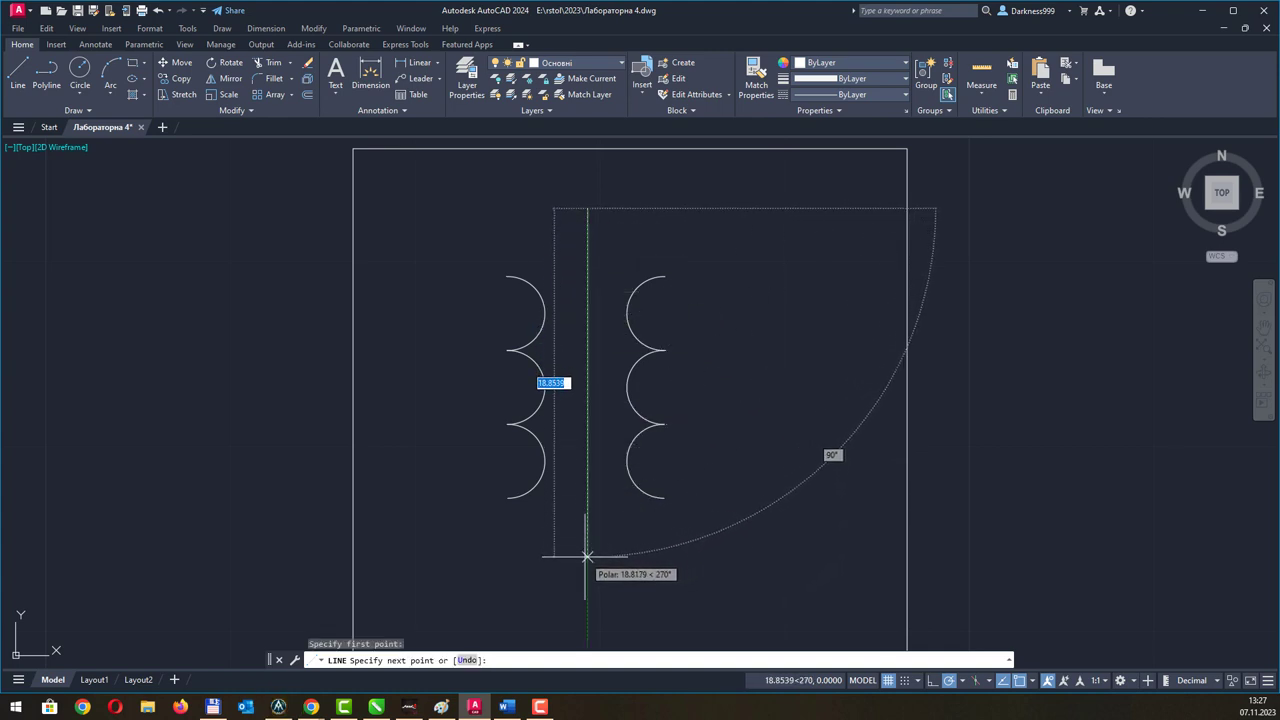
pyautogui.click(587, 556)
pyautogui.press('Escape')
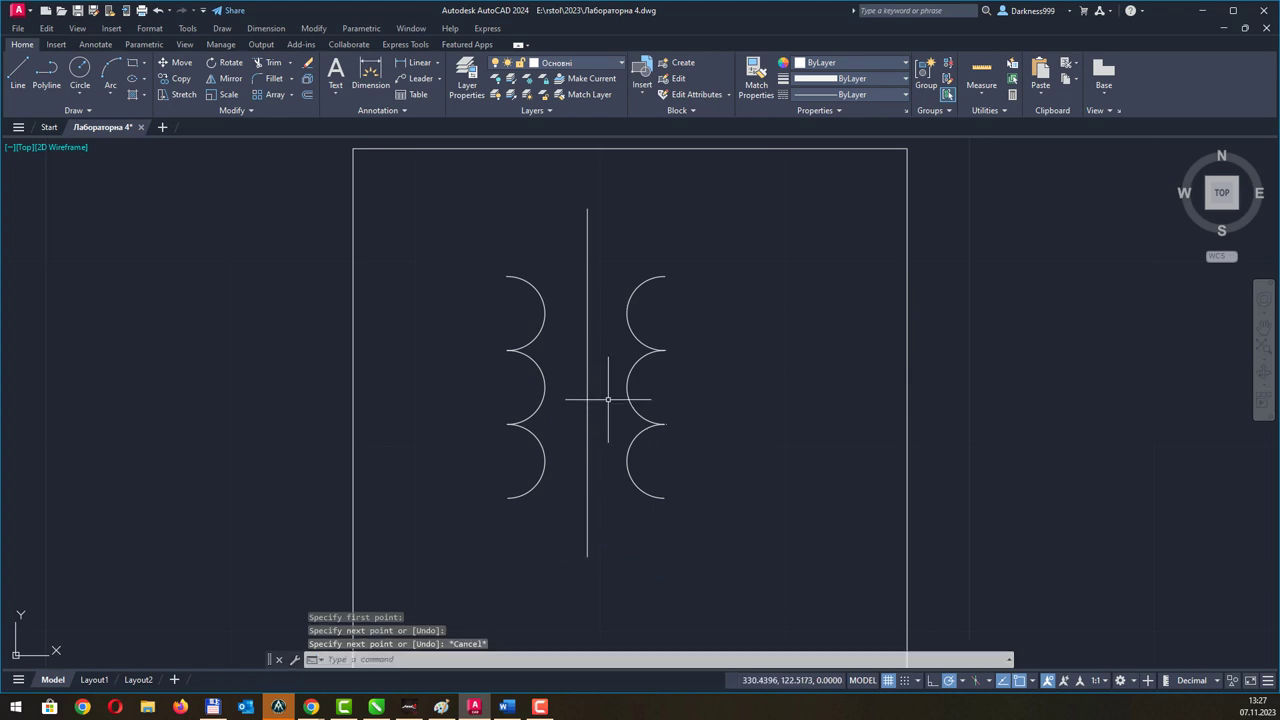
pyautogui.click(587, 229)
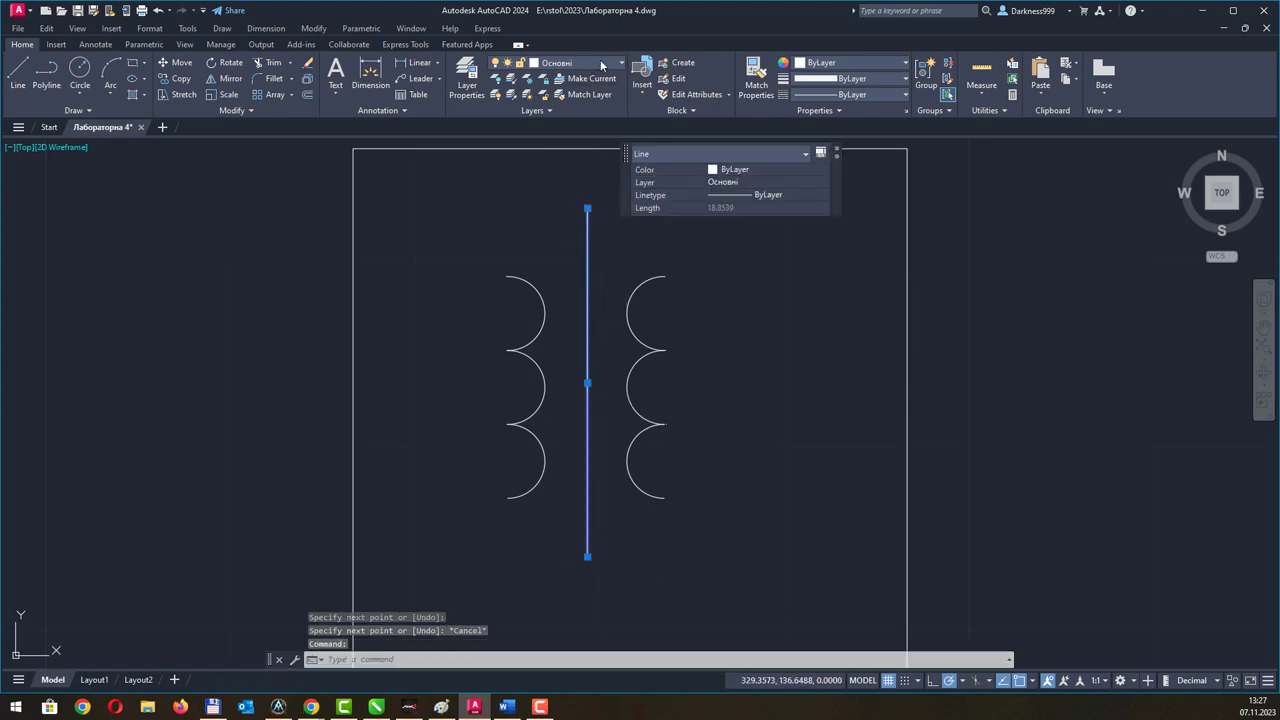
pyautogui.click(600, 63)
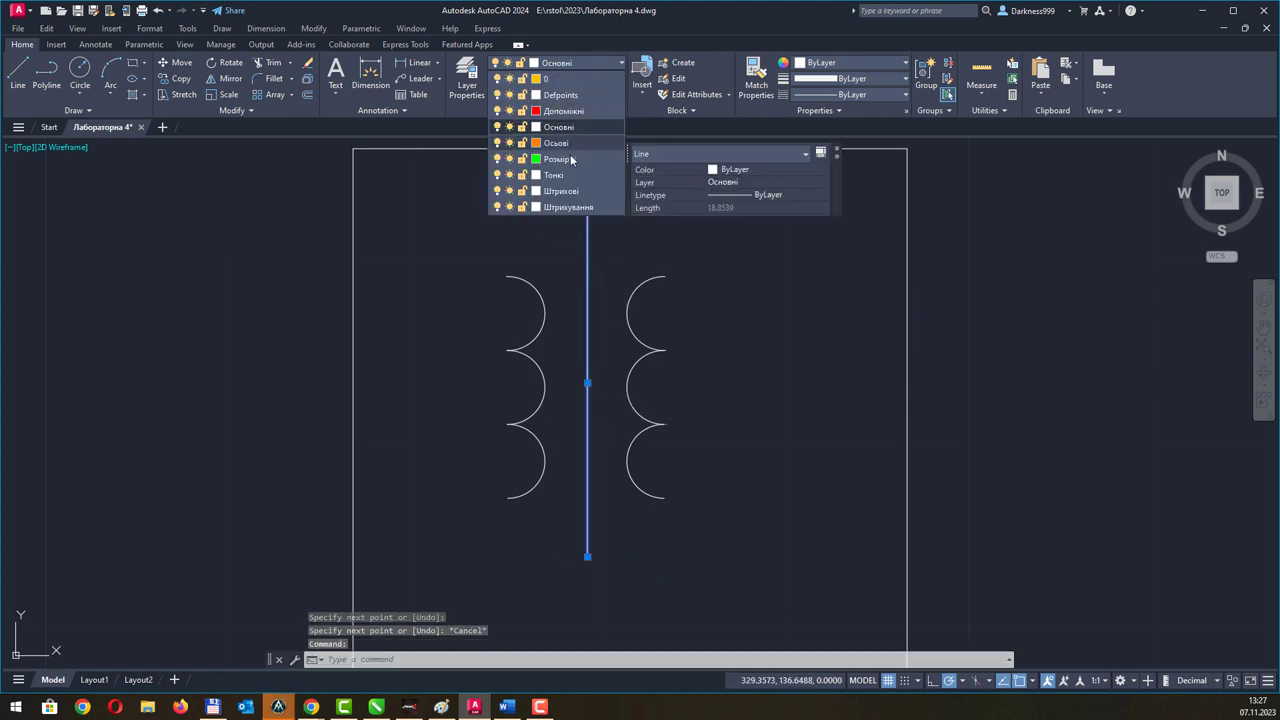
pyautogui.click(567, 190)
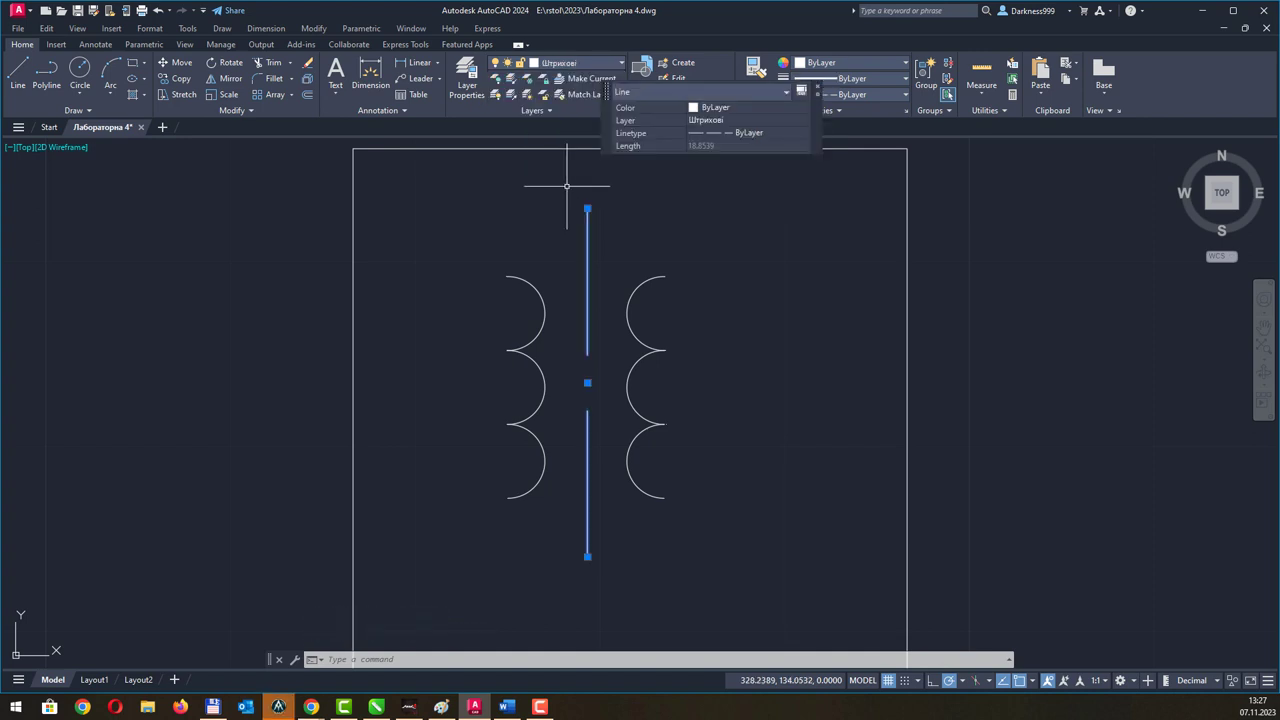
pyautogui.click(503, 206)
pyautogui.press('Escape')
pyautogui.press('Escape')
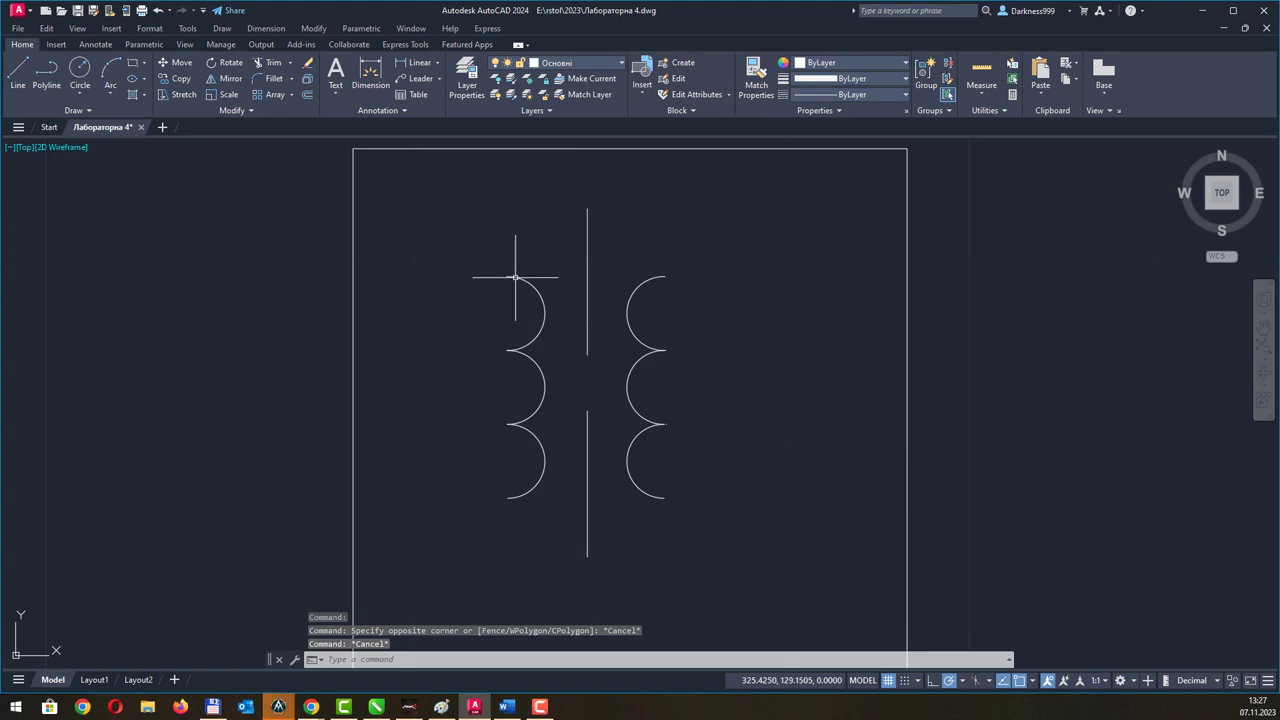
pyautogui.scroll(-2, 516, 277)
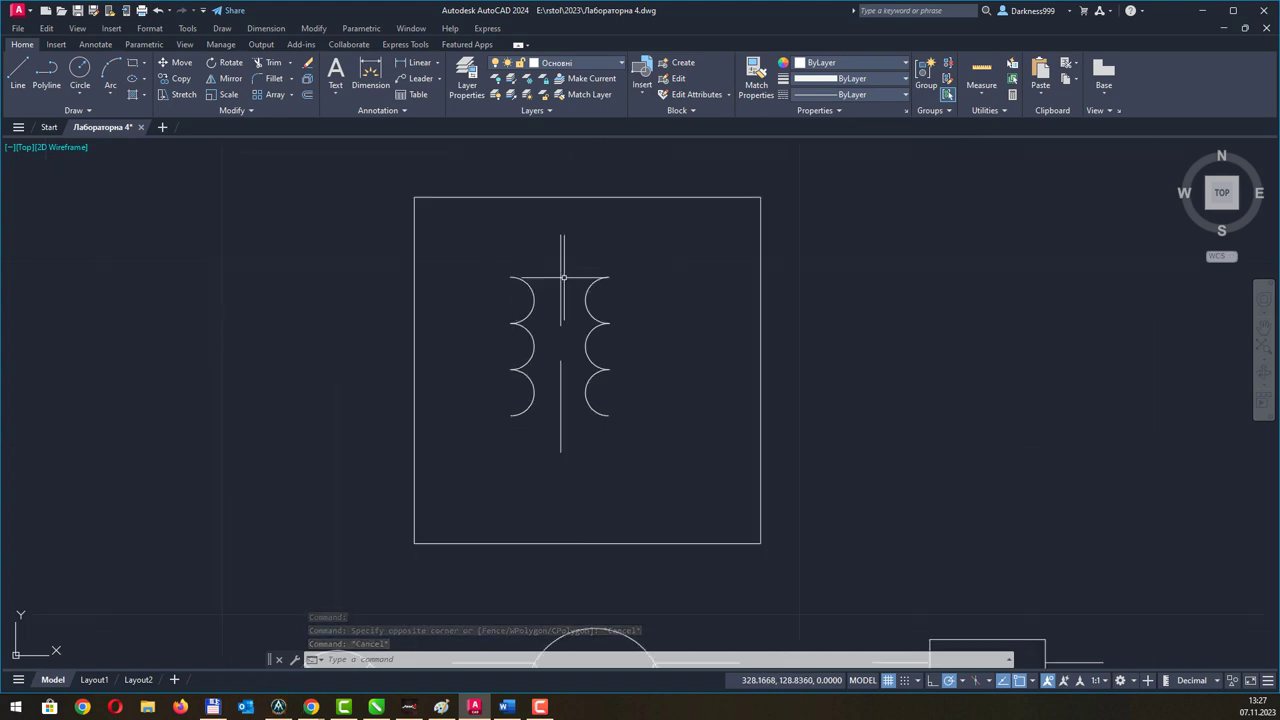
pyautogui.click(560, 285)
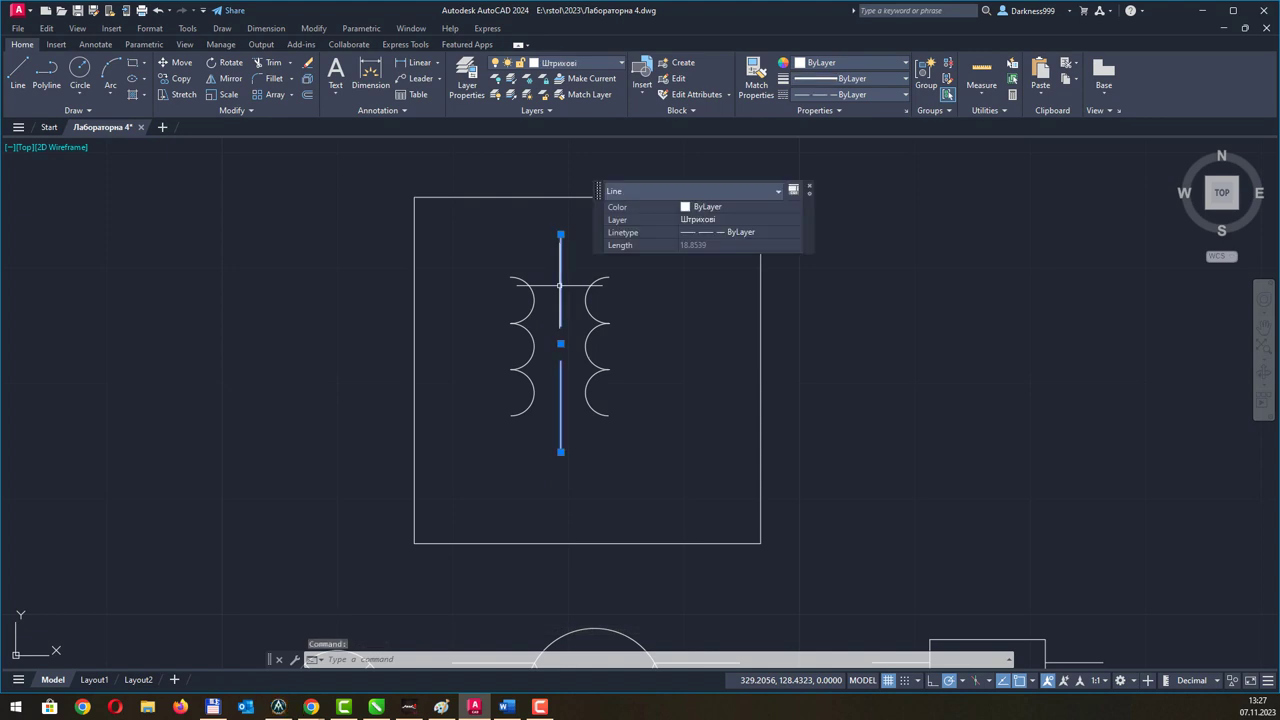
pyautogui.press('Escape')
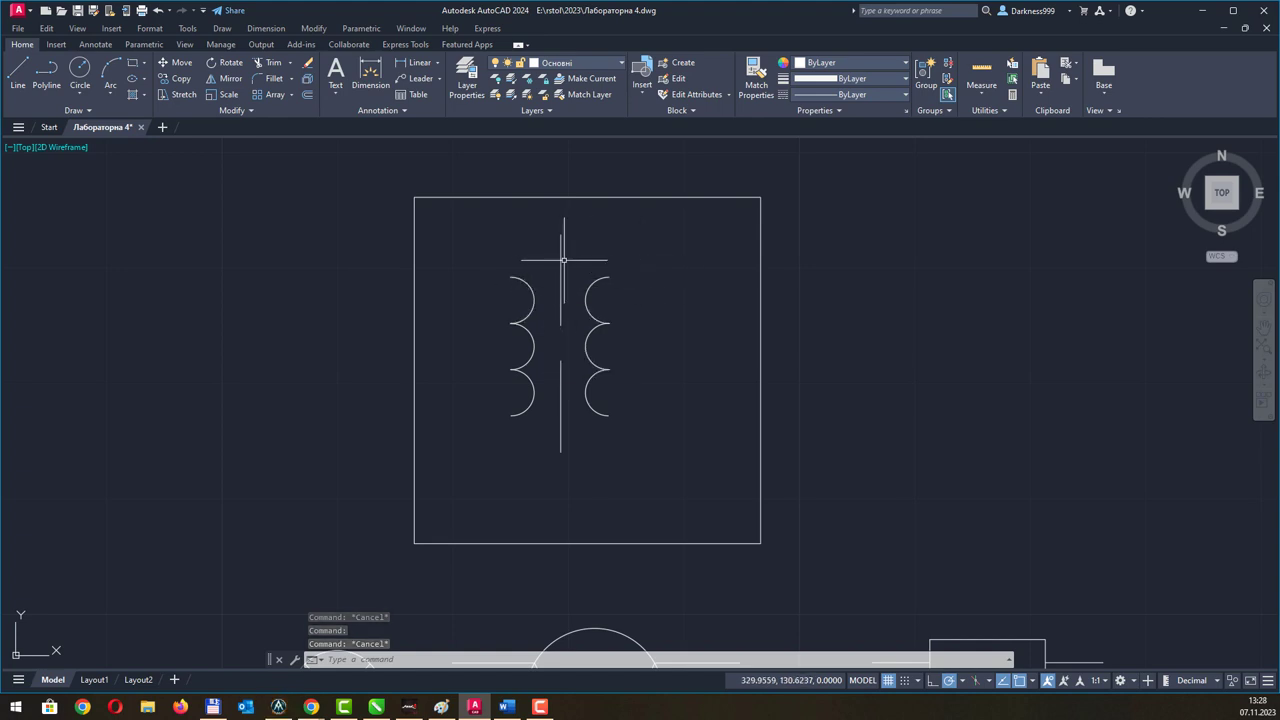
pyautogui.click(560, 270)
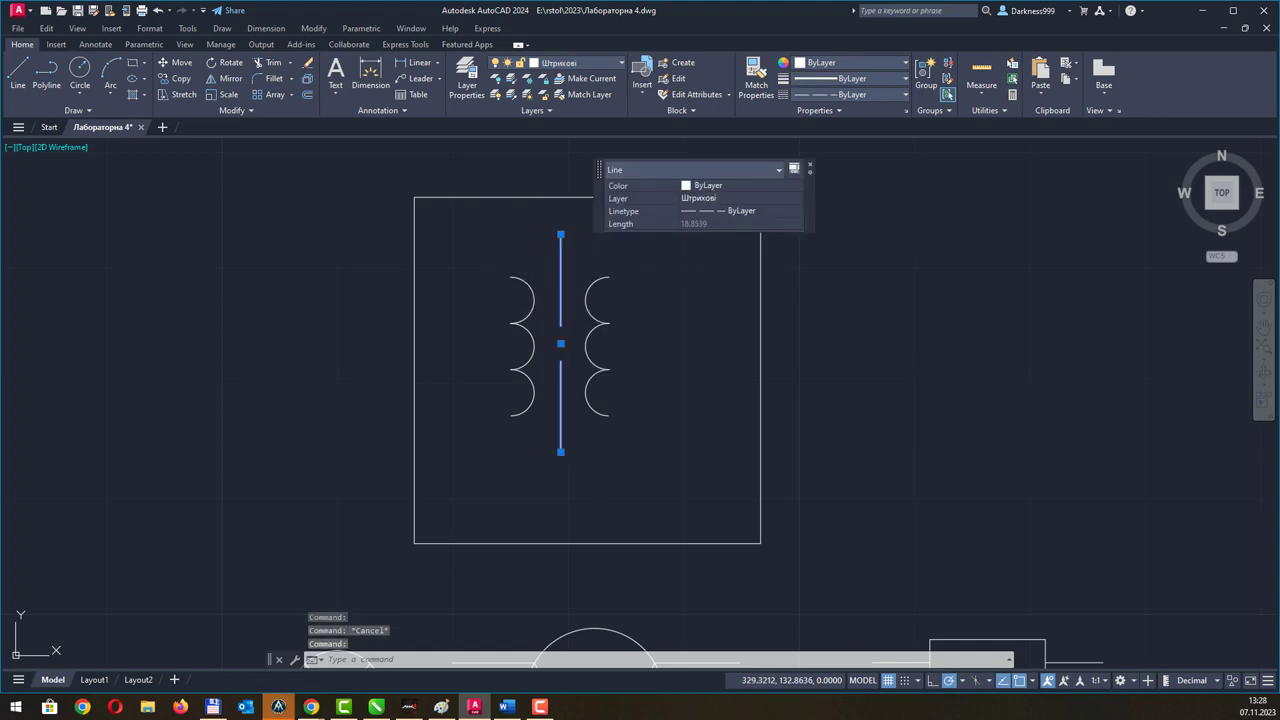
# Shorten the centre line so both ends line up with the top and bottom arcs.
pyautogui.click(560, 235)
pyautogui.click(560, 285)
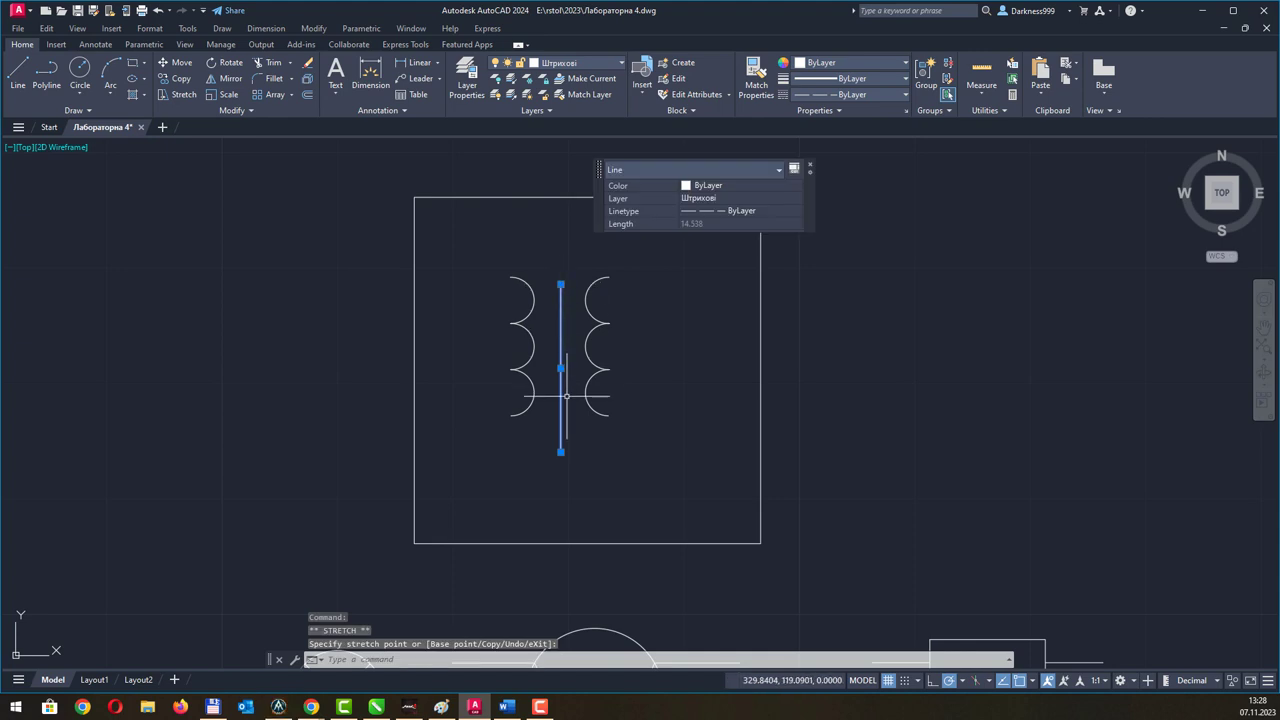
pyautogui.click(560, 452)
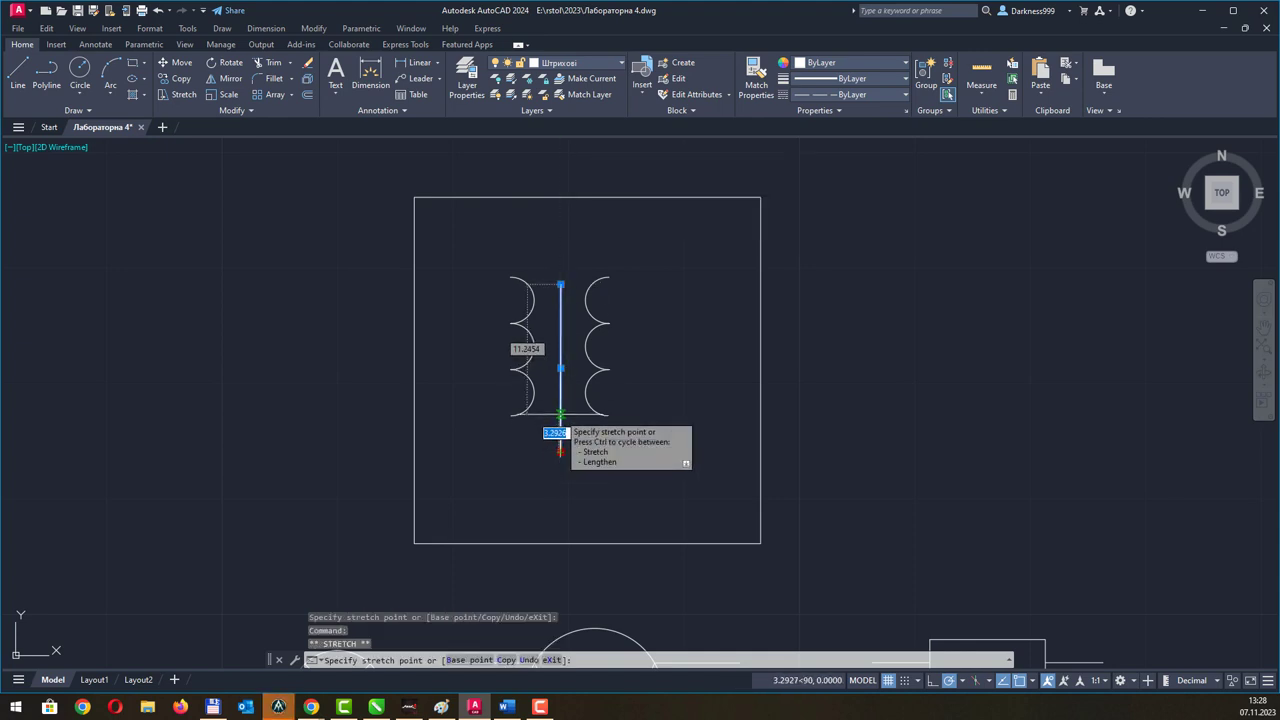
pyautogui.click(560, 430)
pyautogui.press('Escape')
# Give the centre line the ACAD_ISO02W100 linetype.
pyautogui.click(667, 332)
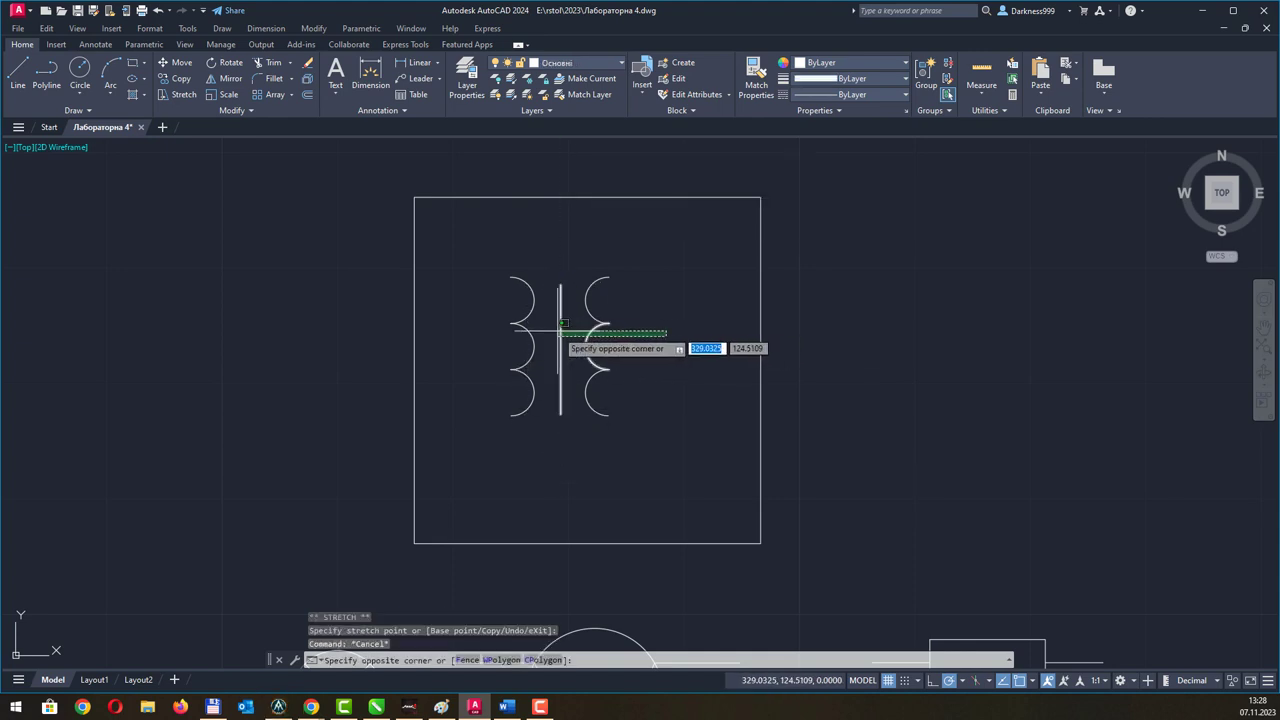
pyautogui.click(555, 330)
pyautogui.press('Escape')
pyautogui.click(561, 316)
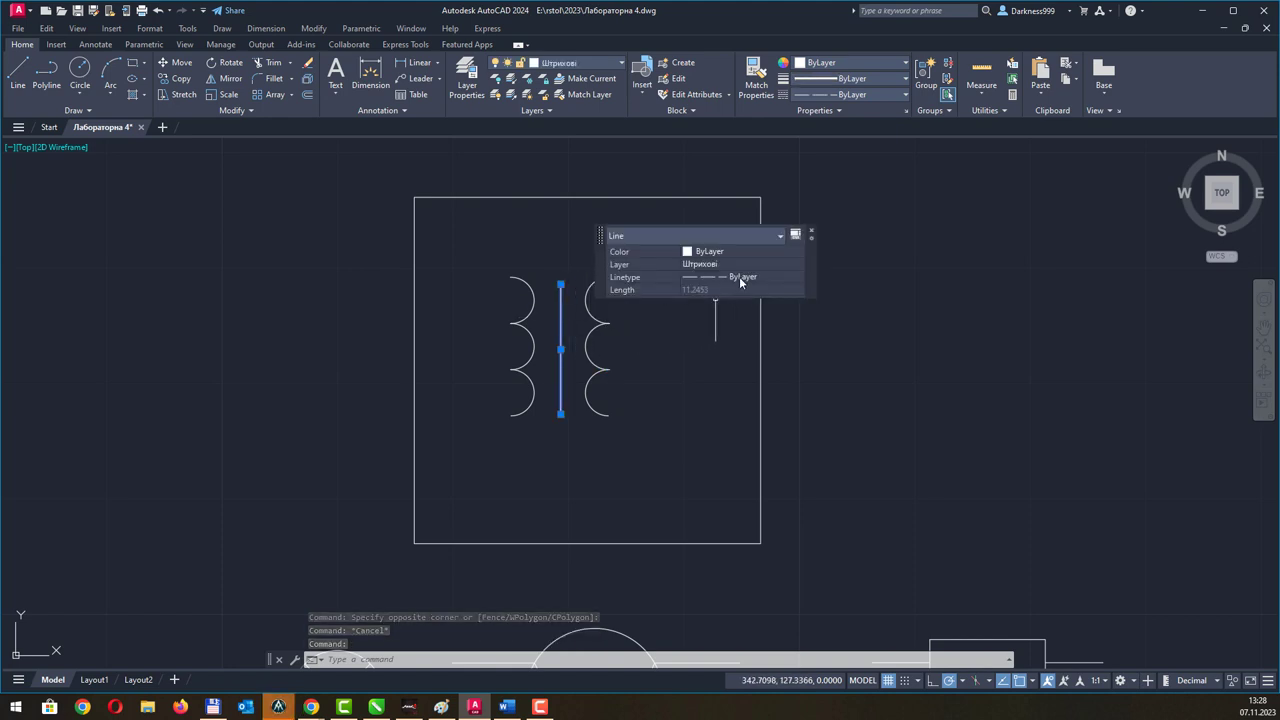
pyautogui.click(739, 283)
pyautogui.click(740, 284)
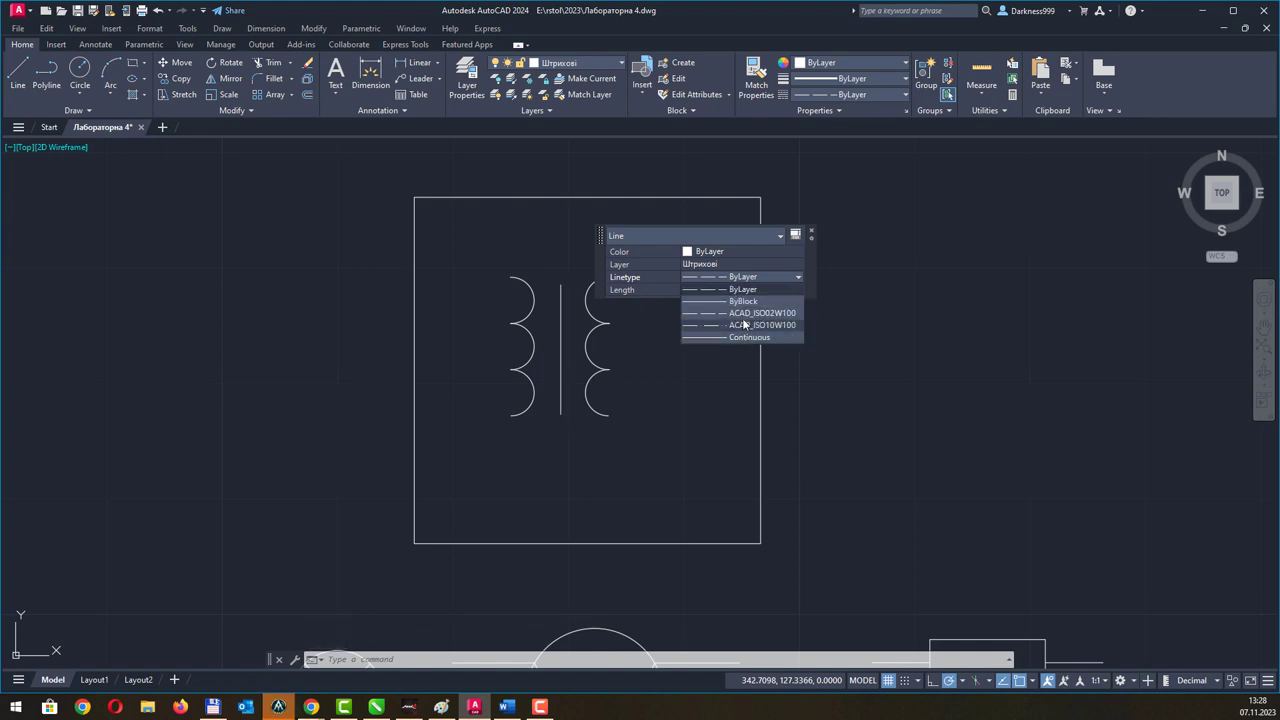
pyautogui.click(744, 313)
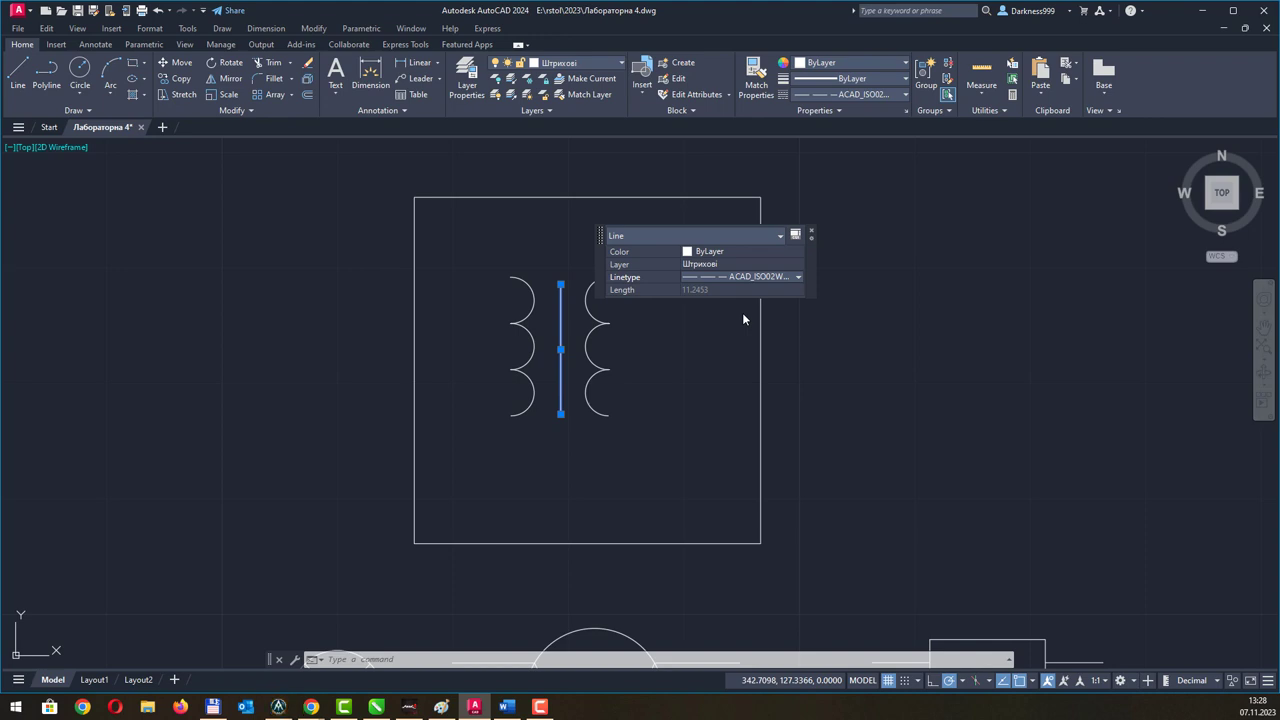
pyautogui.click(751, 281)
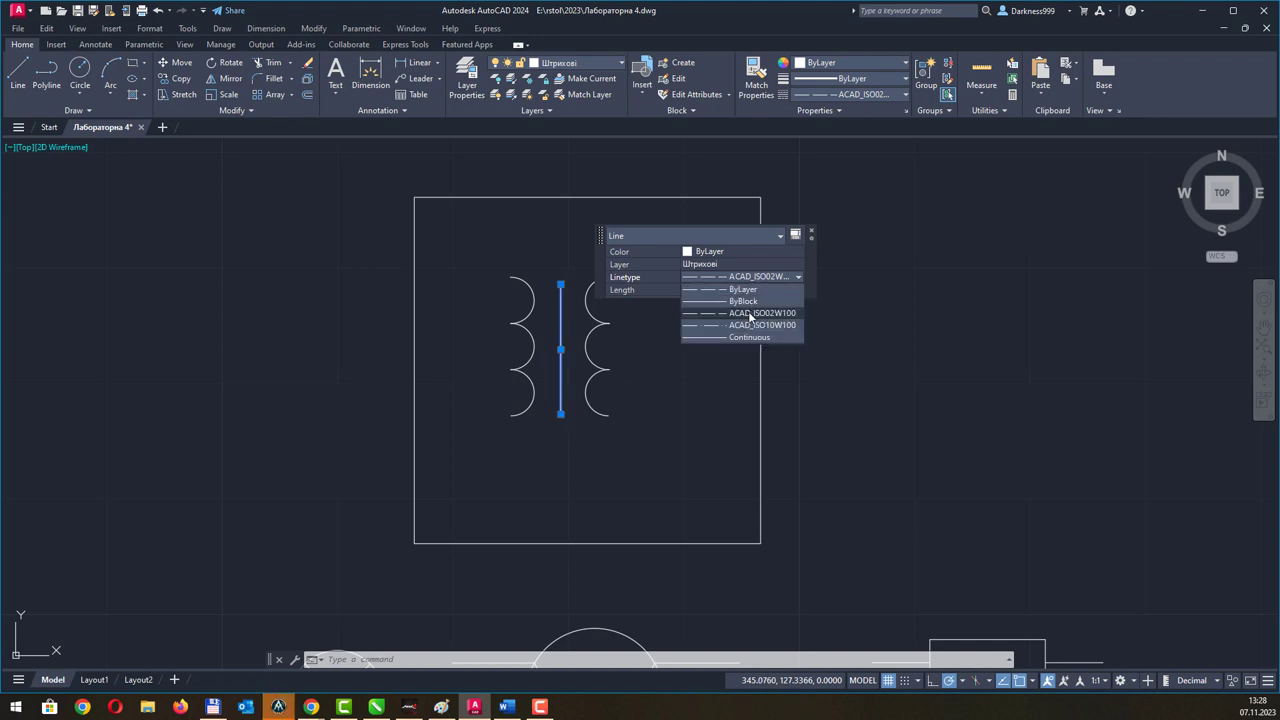
pyautogui.click(751, 316)
pyautogui.press('Escape')
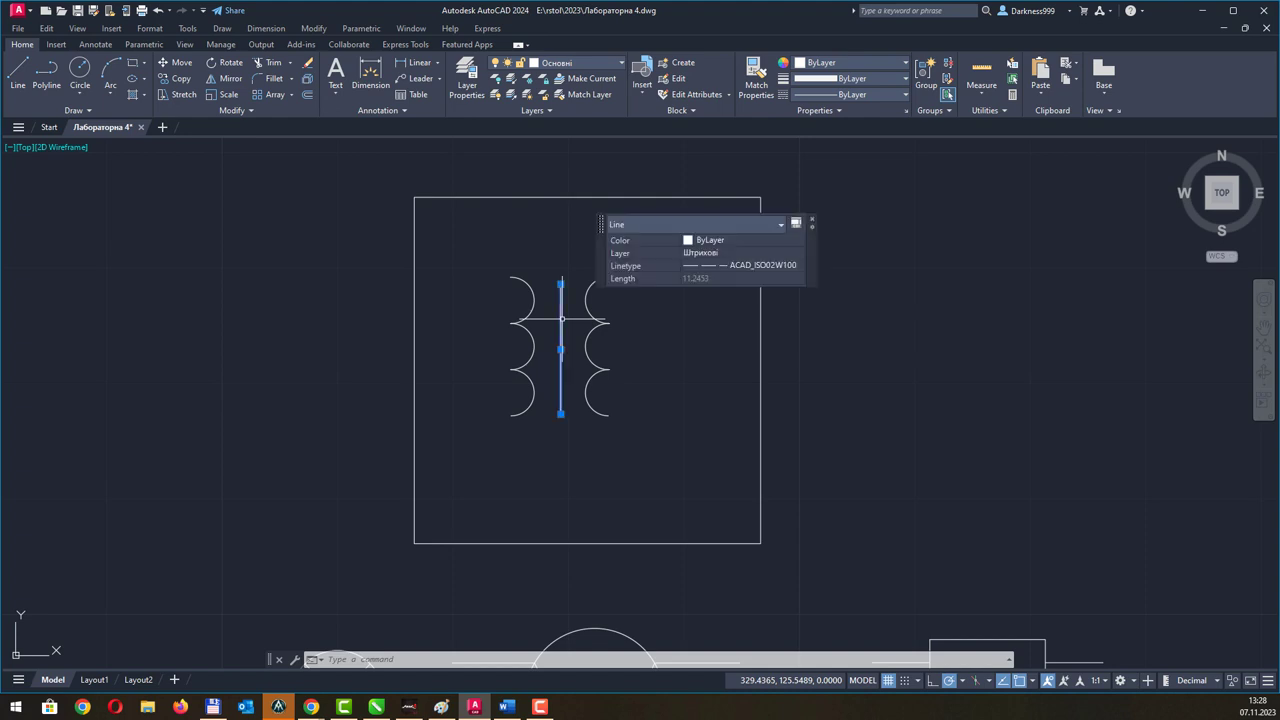
# Move the centre line onto layer Основні.
pyautogui.click(619, 64)
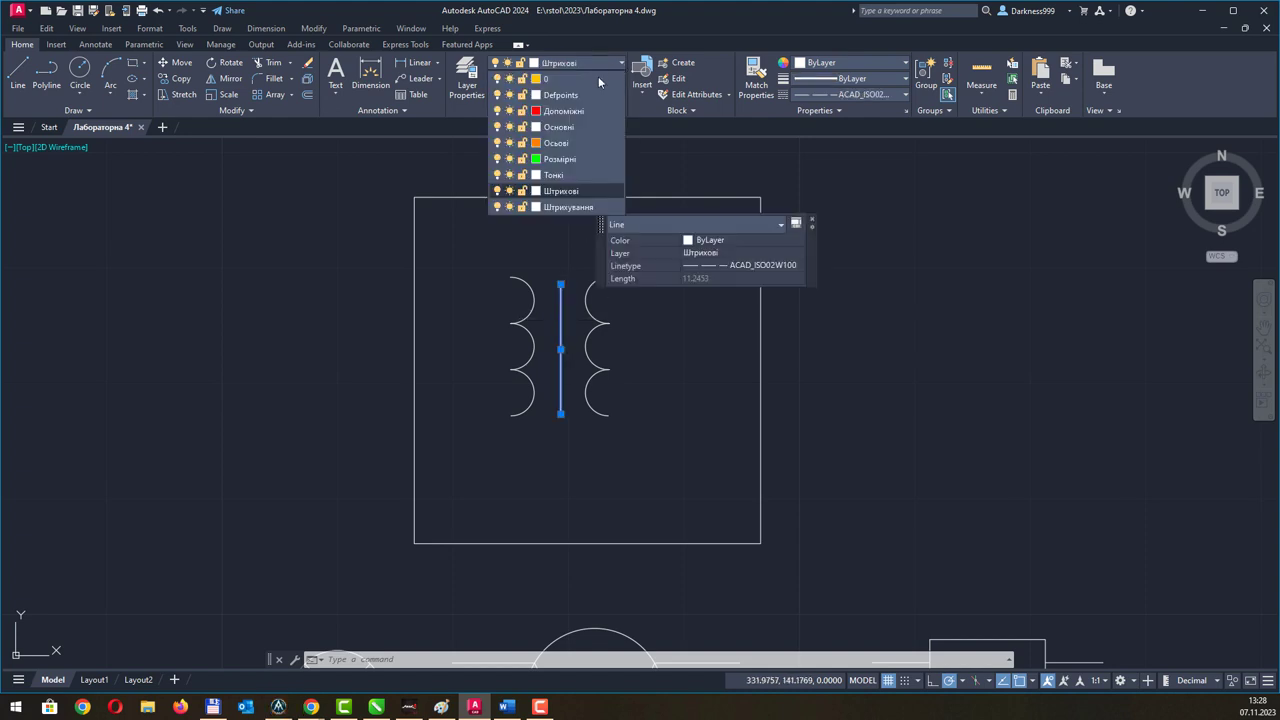
pyautogui.click(566, 128)
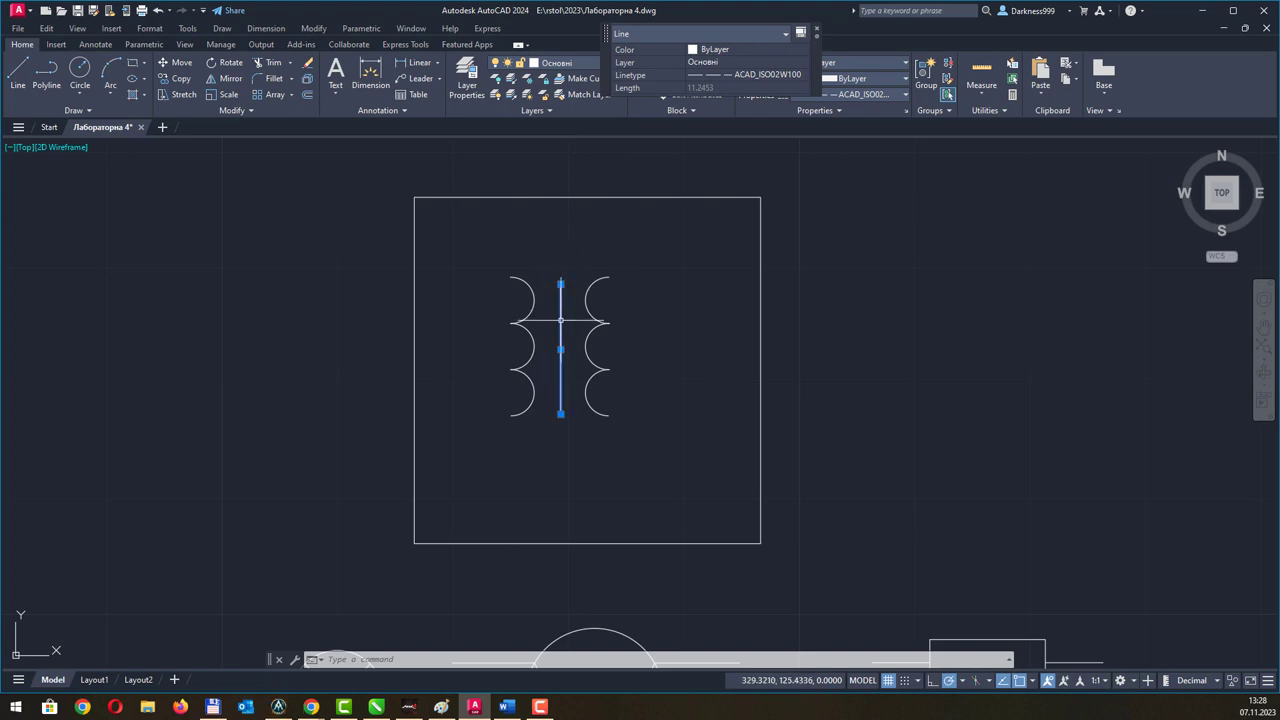
pyautogui.scroll(2, 570, 317)
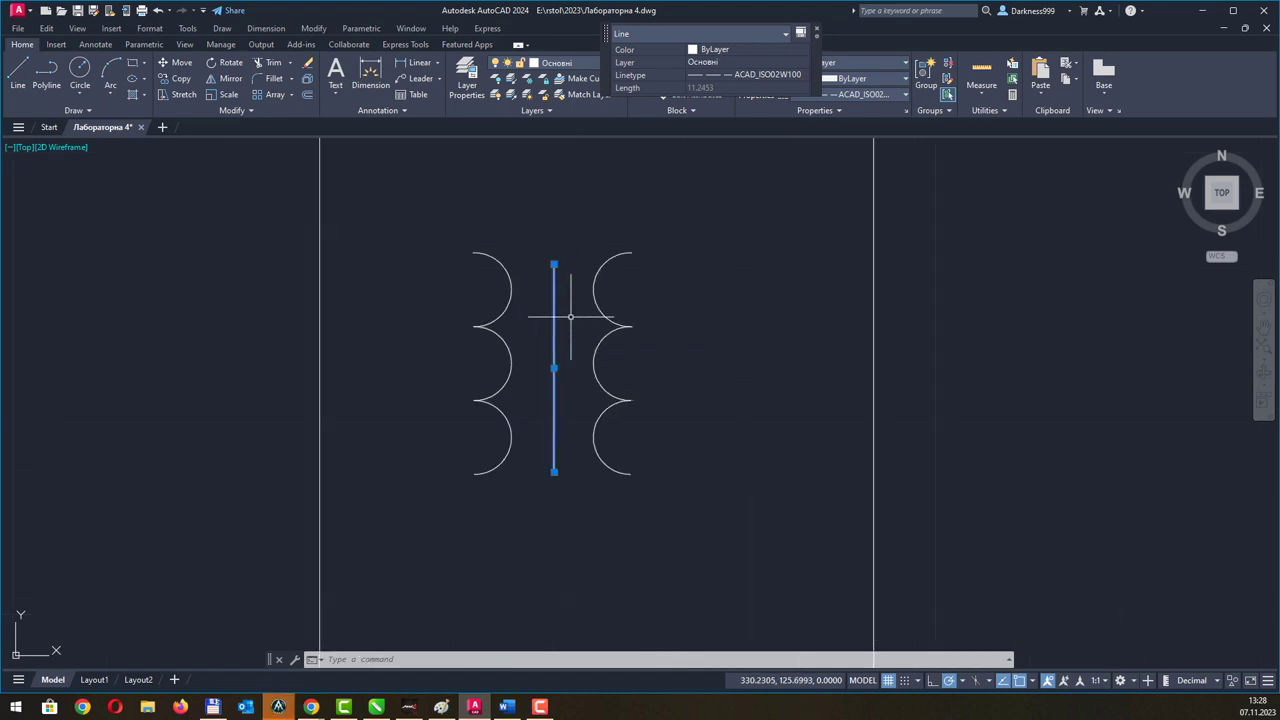
pyautogui.click(133, 63)
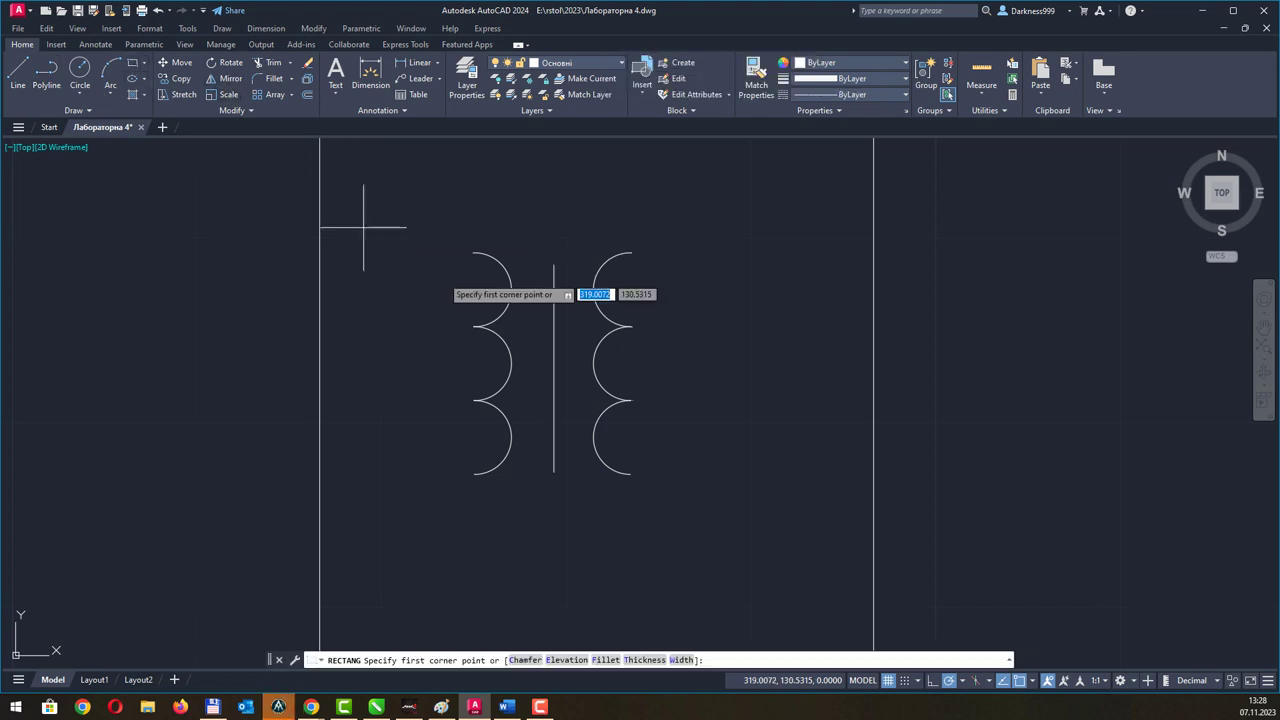
# Draw a small rectangle straddling the centre line and copy it further down the line.
pyautogui.click(538, 311)
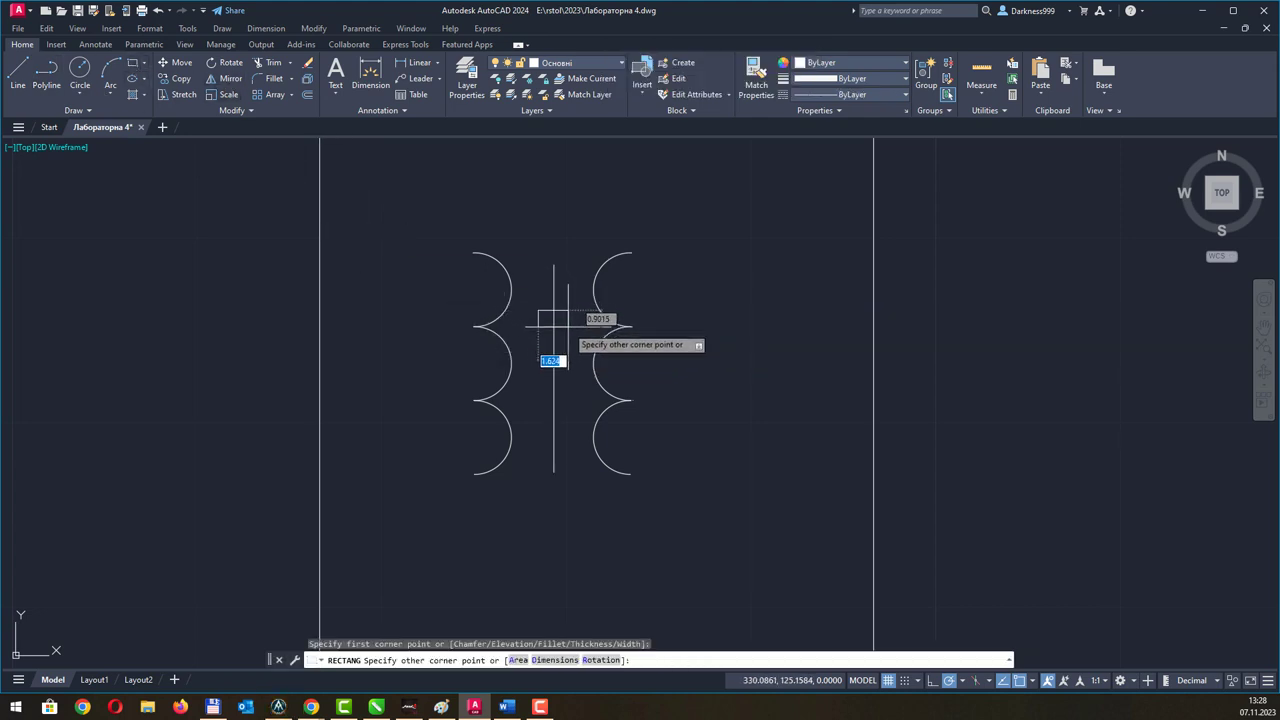
pyautogui.click(569, 329)
pyautogui.press('Escape')
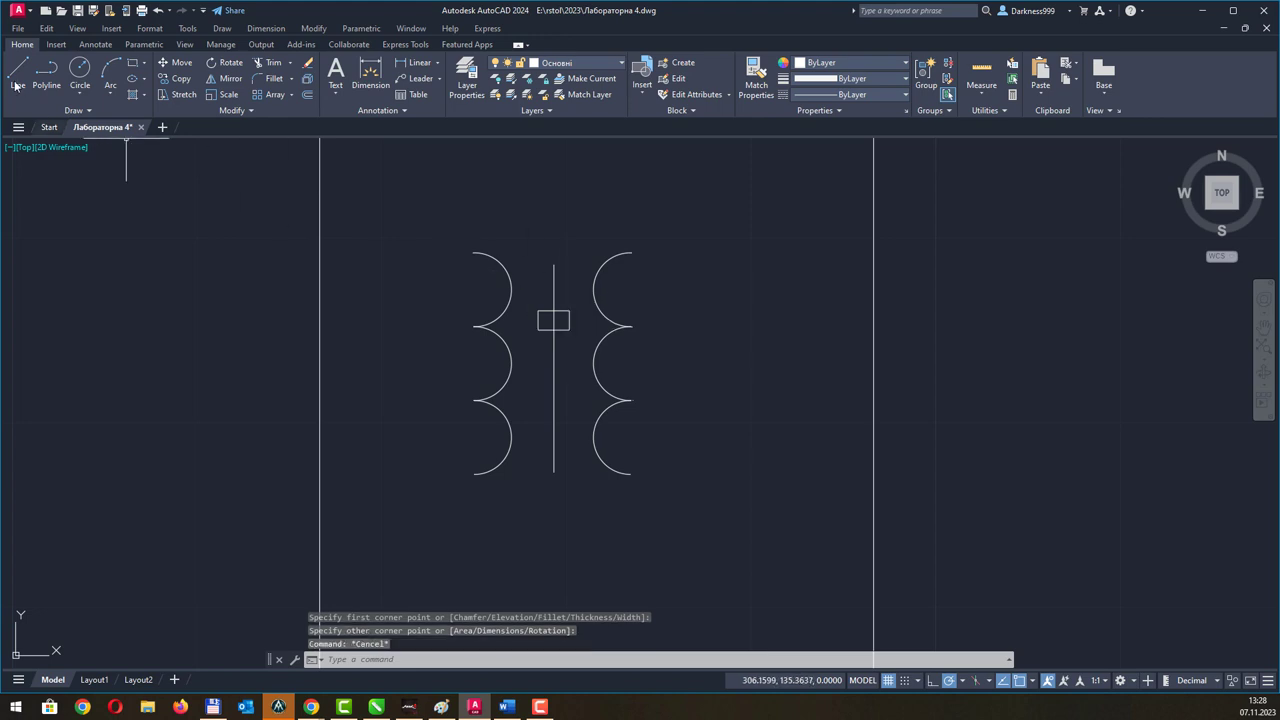
pyautogui.click(183, 62)
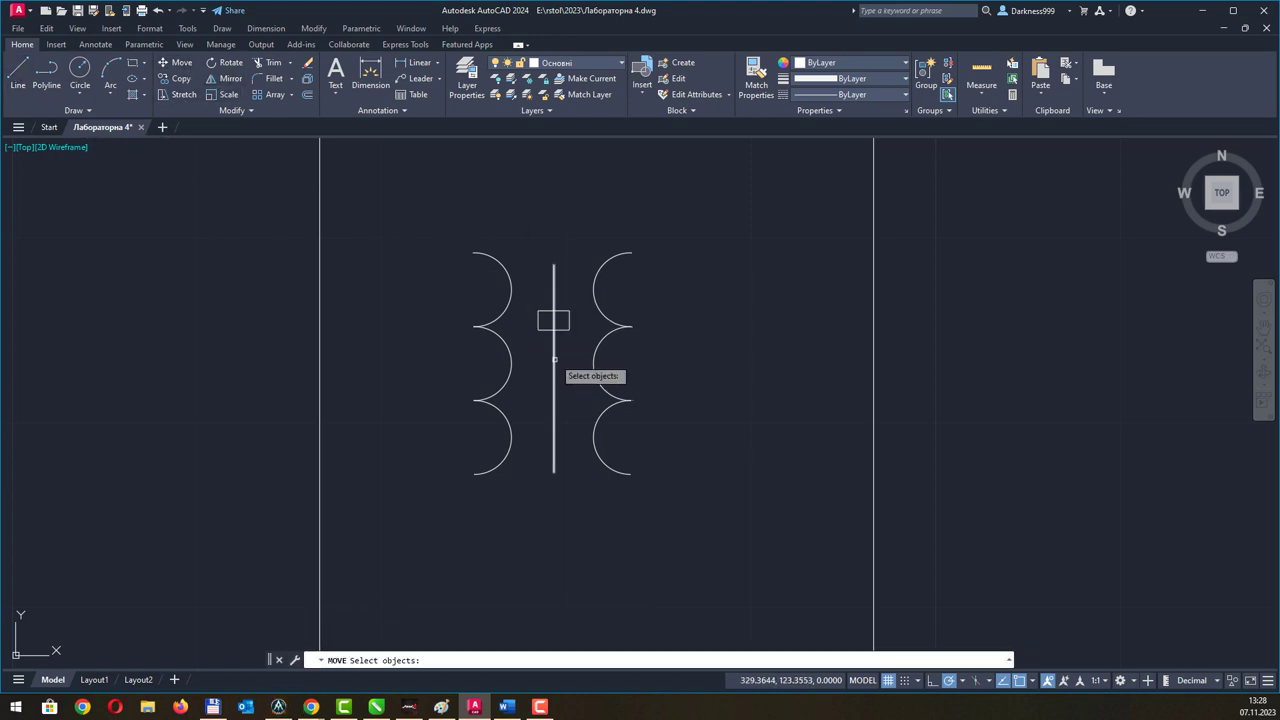
pyautogui.click(177, 79)
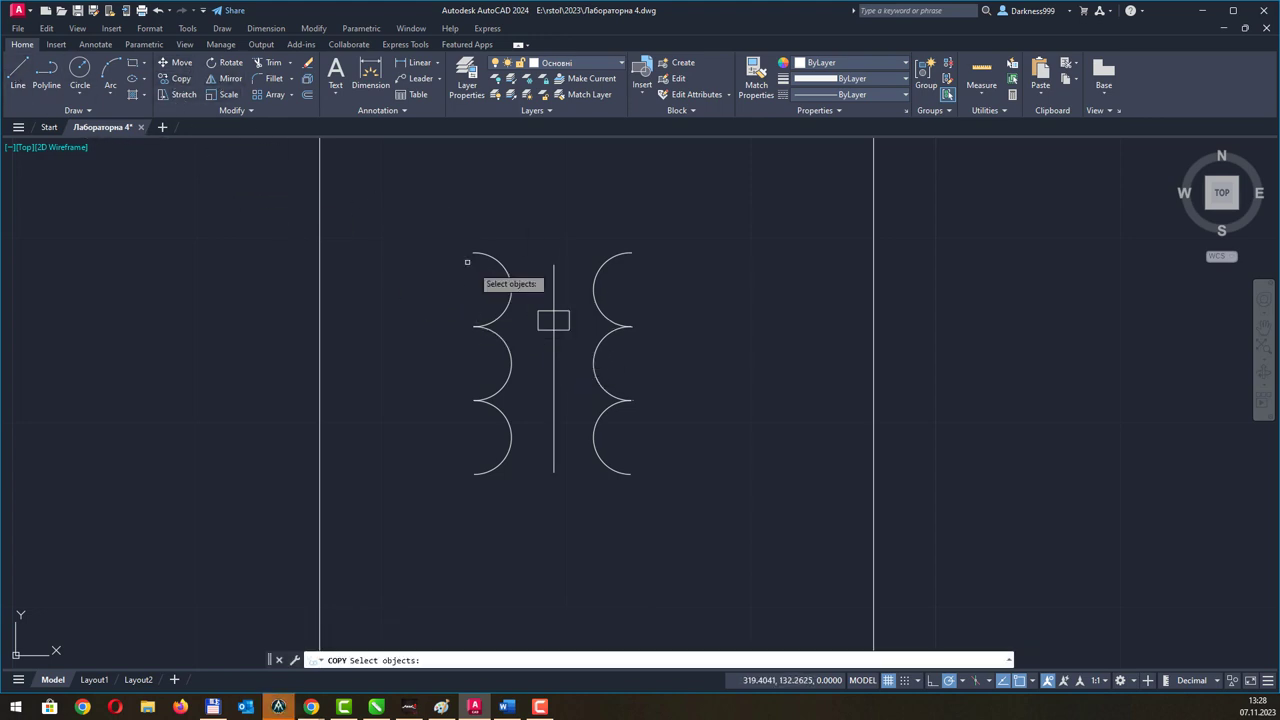
pyautogui.click(553, 320)
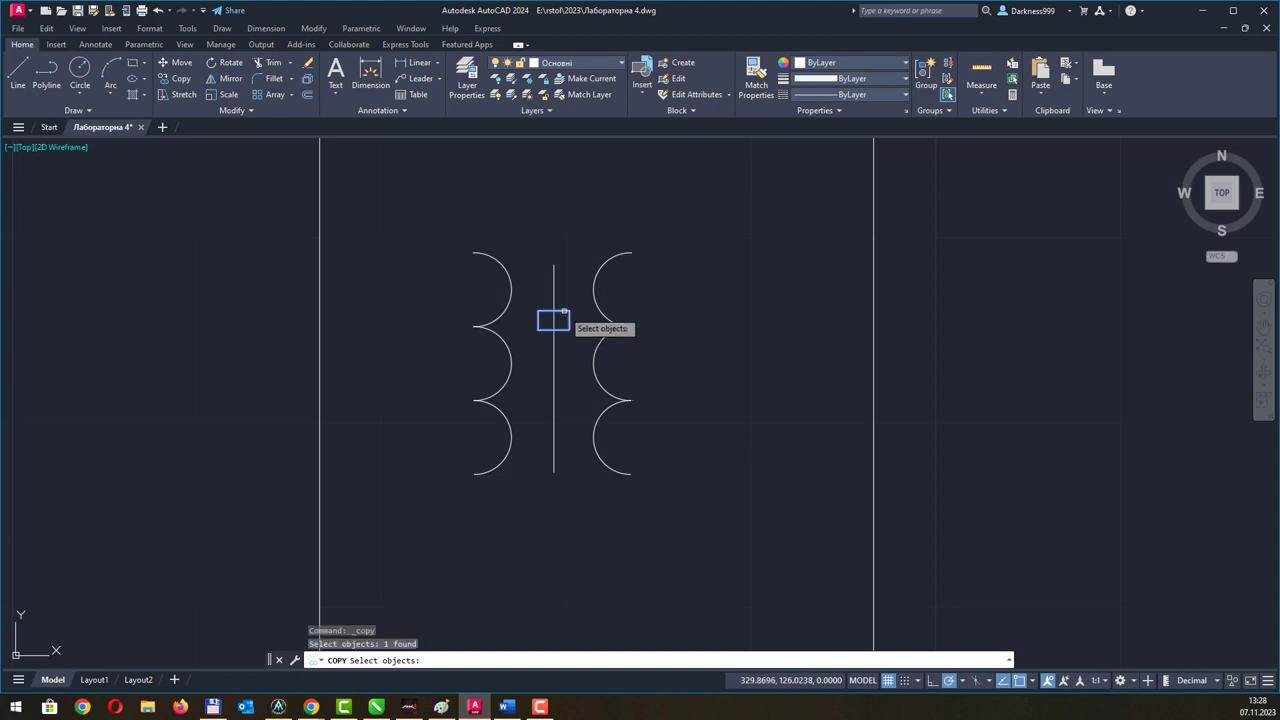
pyautogui.press('Return')
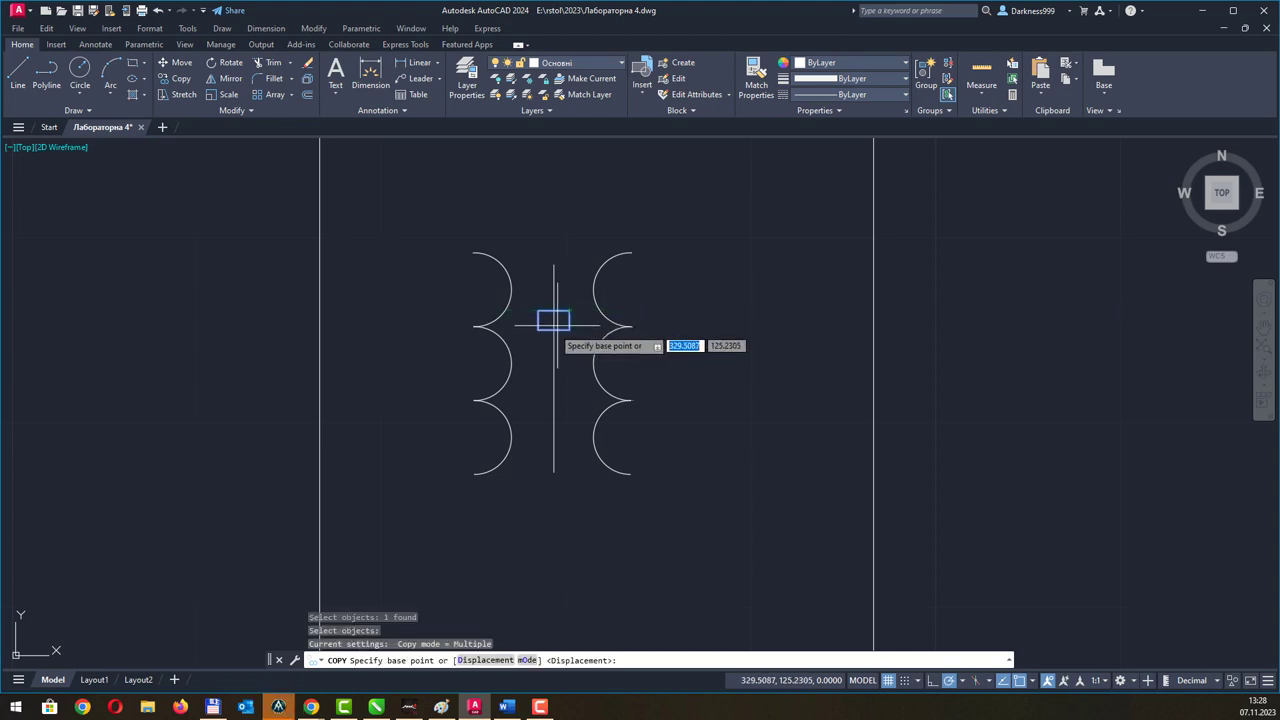
pyautogui.click(553, 328)
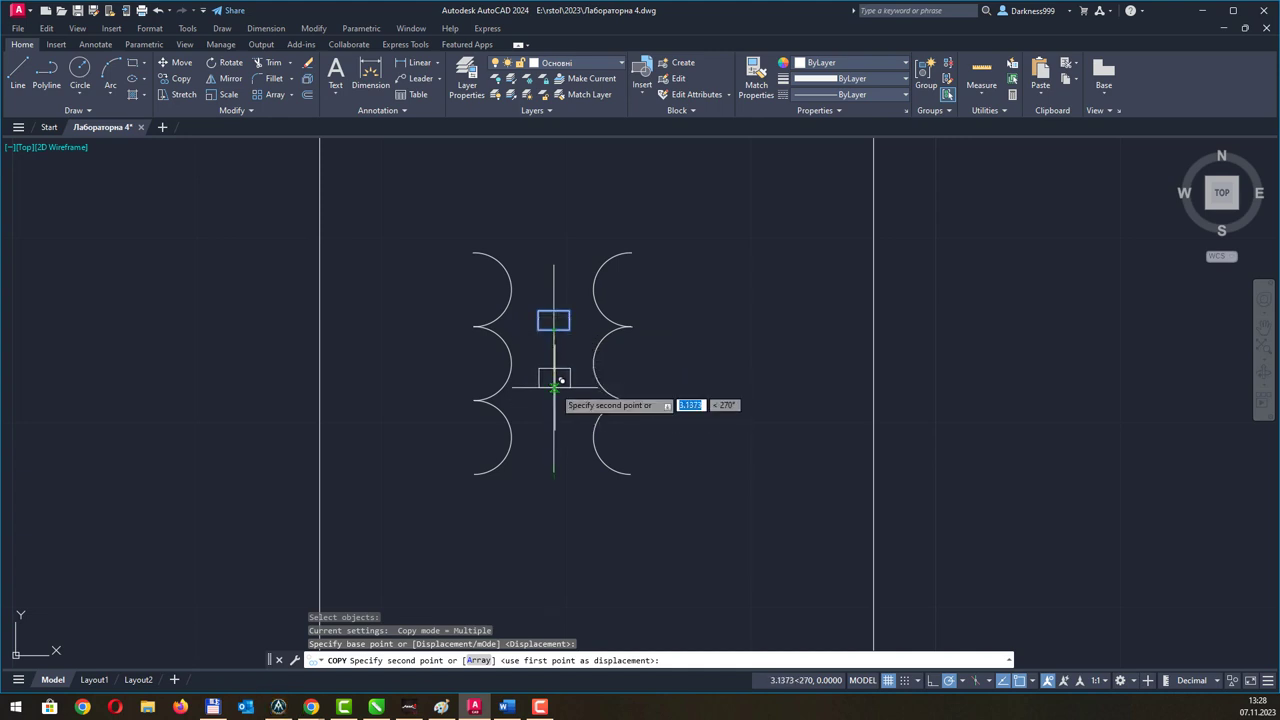
pyautogui.click(553, 387)
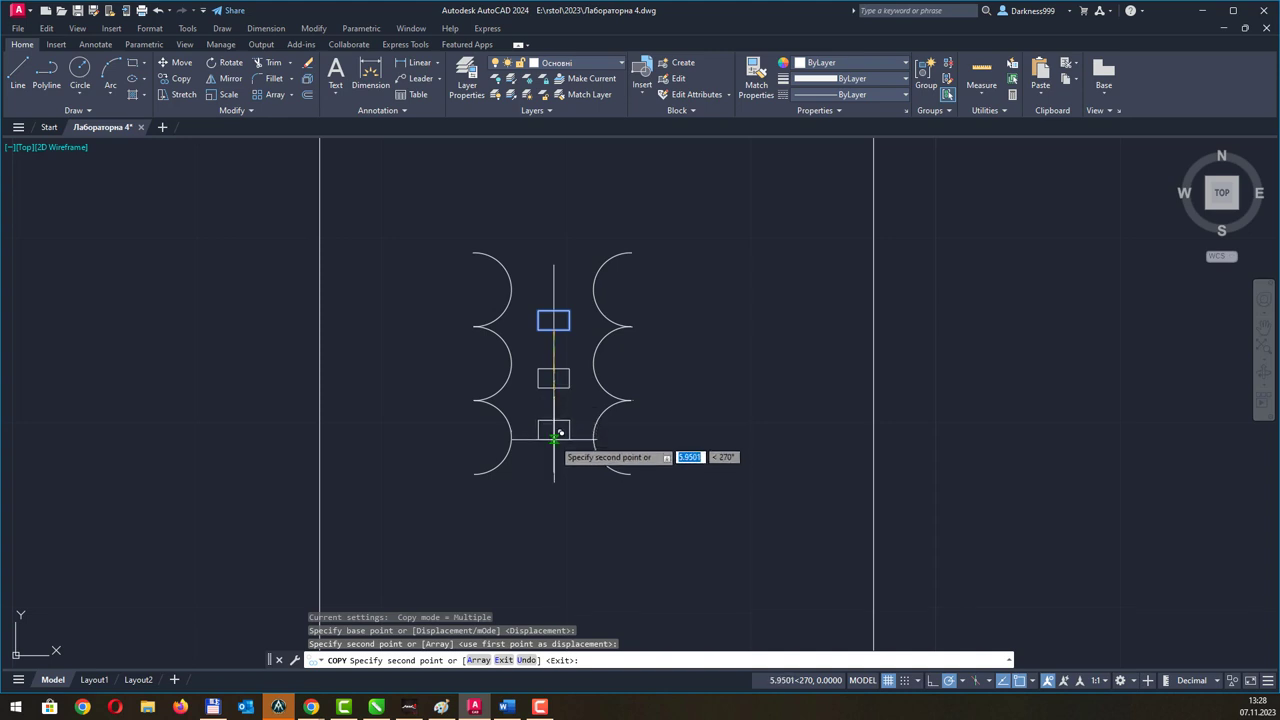
pyautogui.press('Escape')
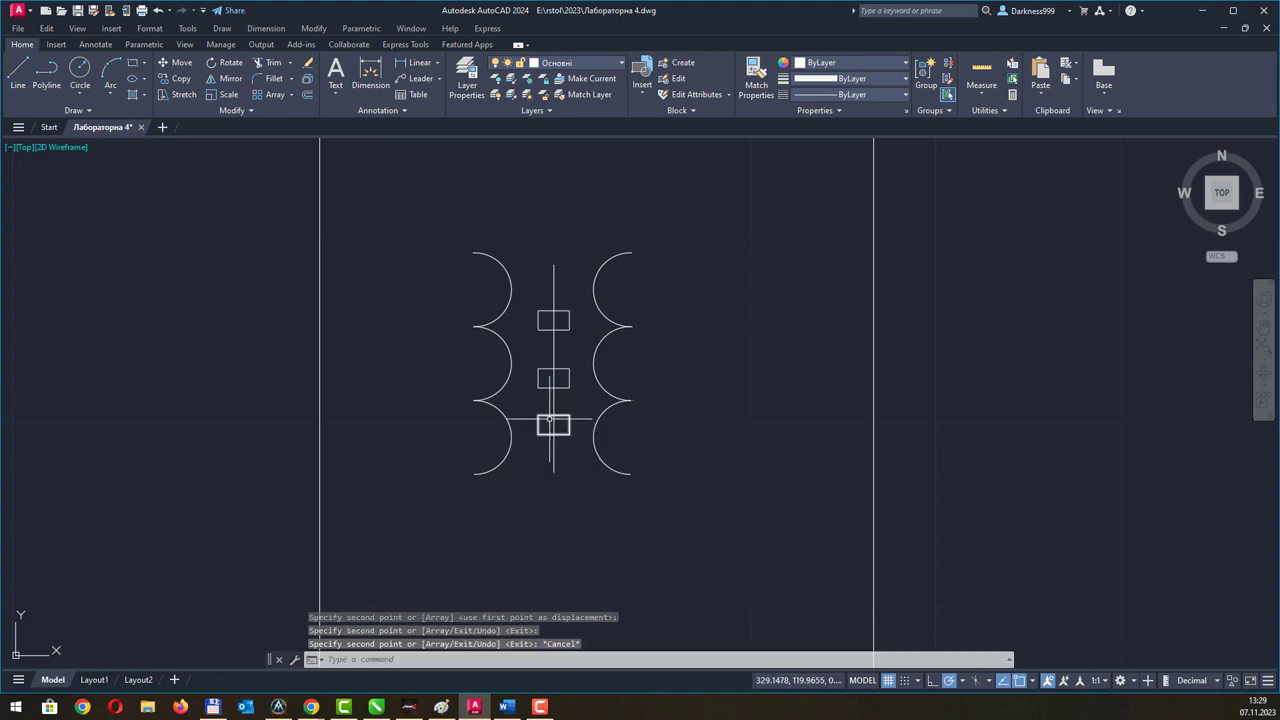
# Trim the centre line inside the top and middle rectangles.
pyautogui.click(269, 63)
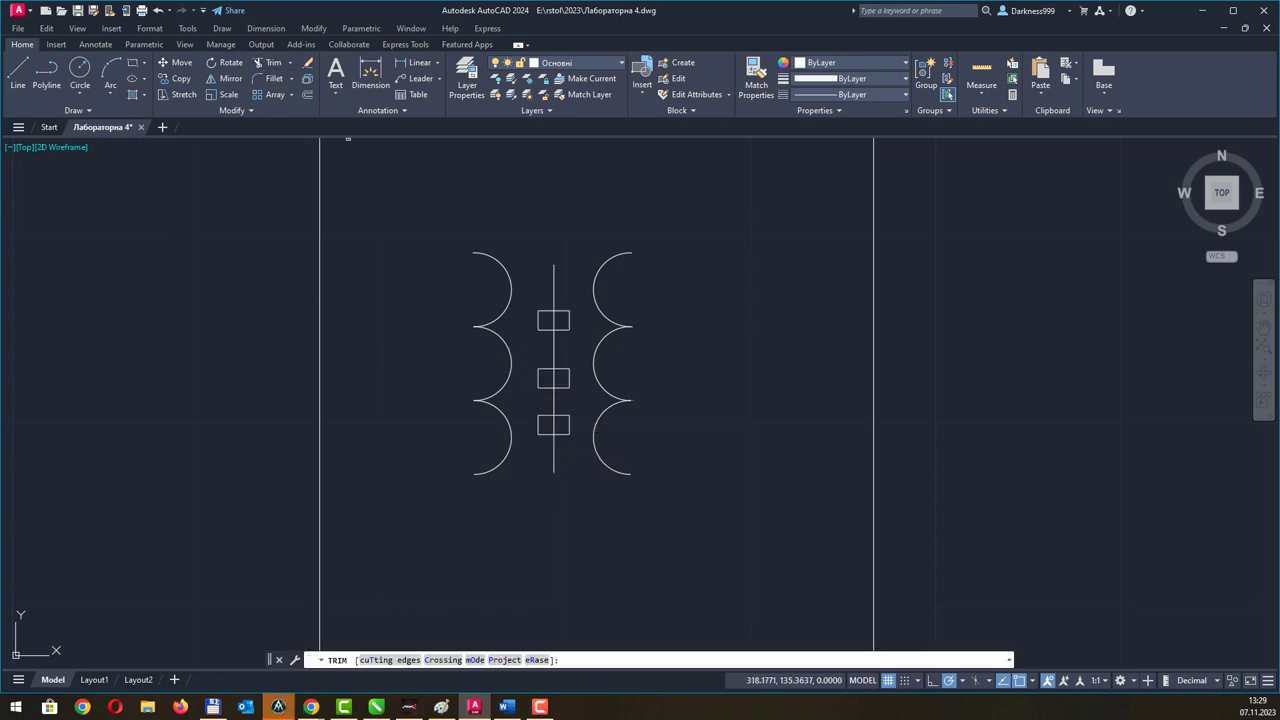
pyautogui.click(556, 321)
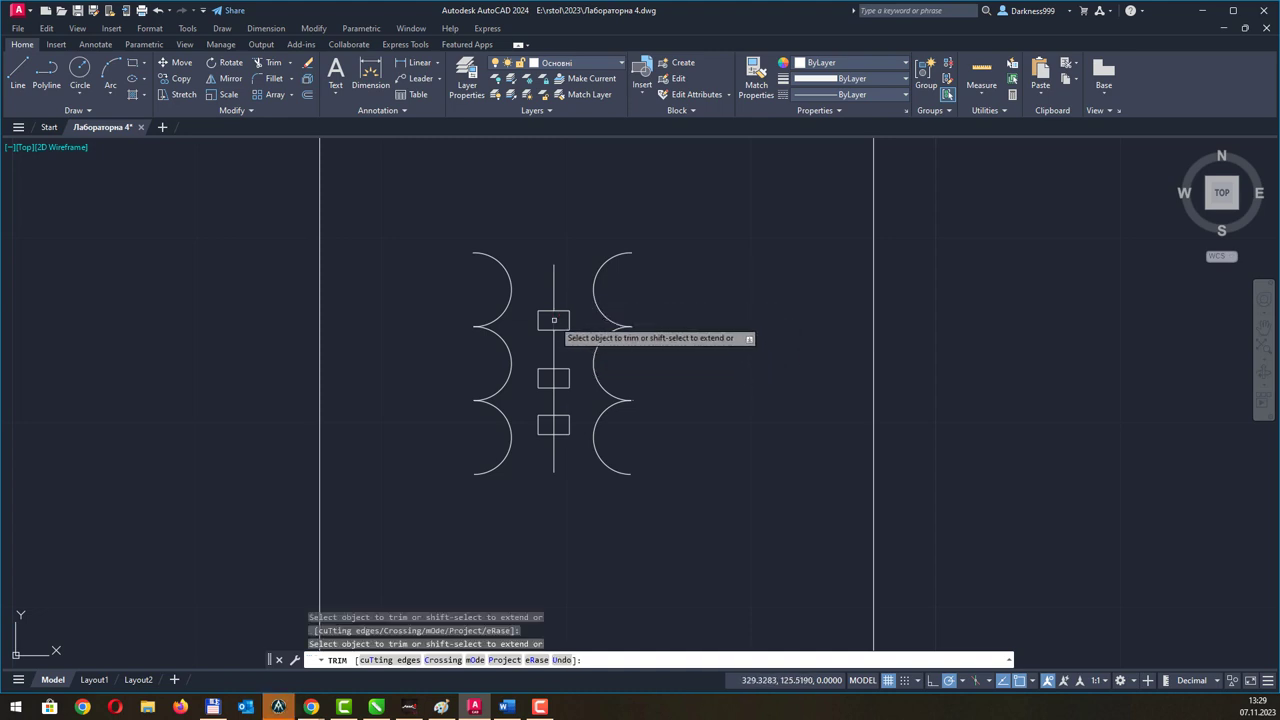
pyautogui.click(560, 377)
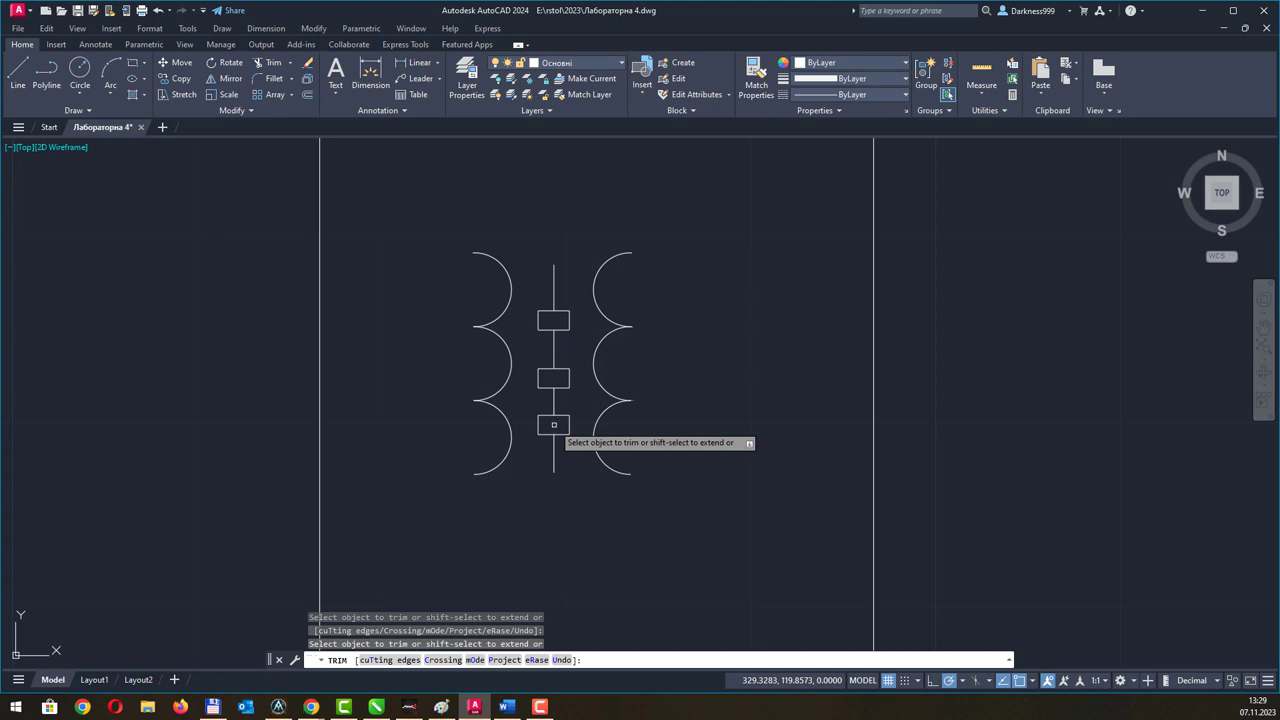
pyautogui.press('Escape')
# Delete the three helper rectangles.
pyautogui.click(569, 320)
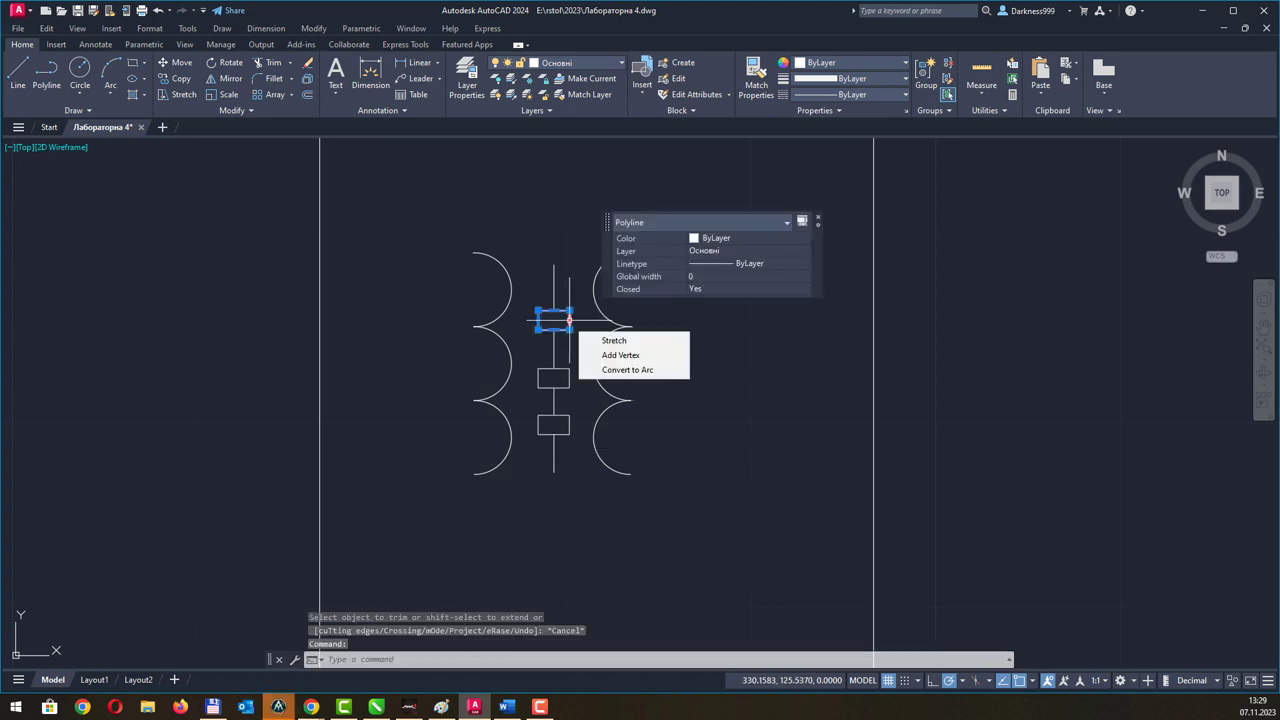
pyautogui.click(563, 372)
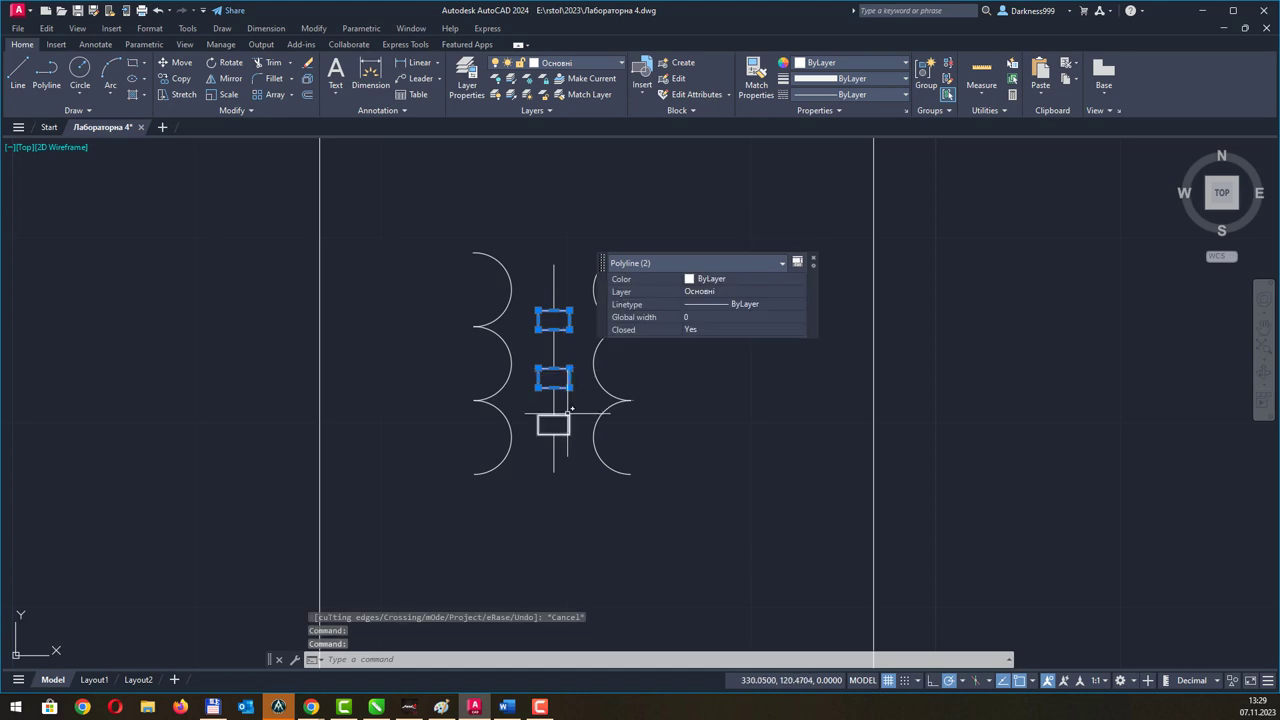
pyautogui.click(568, 412)
pyautogui.press('Delete')
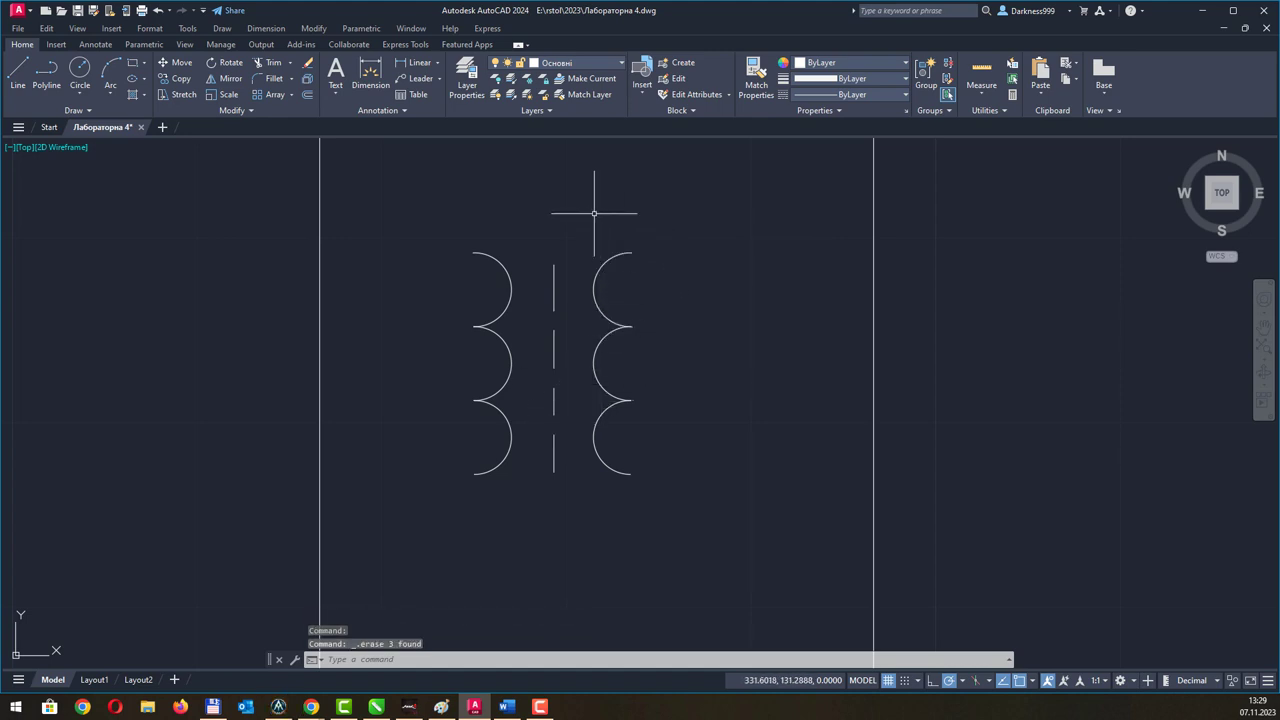
pyautogui.scroll(-2, 594, 213)
# Draw horizontal leads out to the left from the left winding's top and bottom.
pyautogui.moveTo(643, 234); pyautogui.dragTo(586, 294, button='middle')
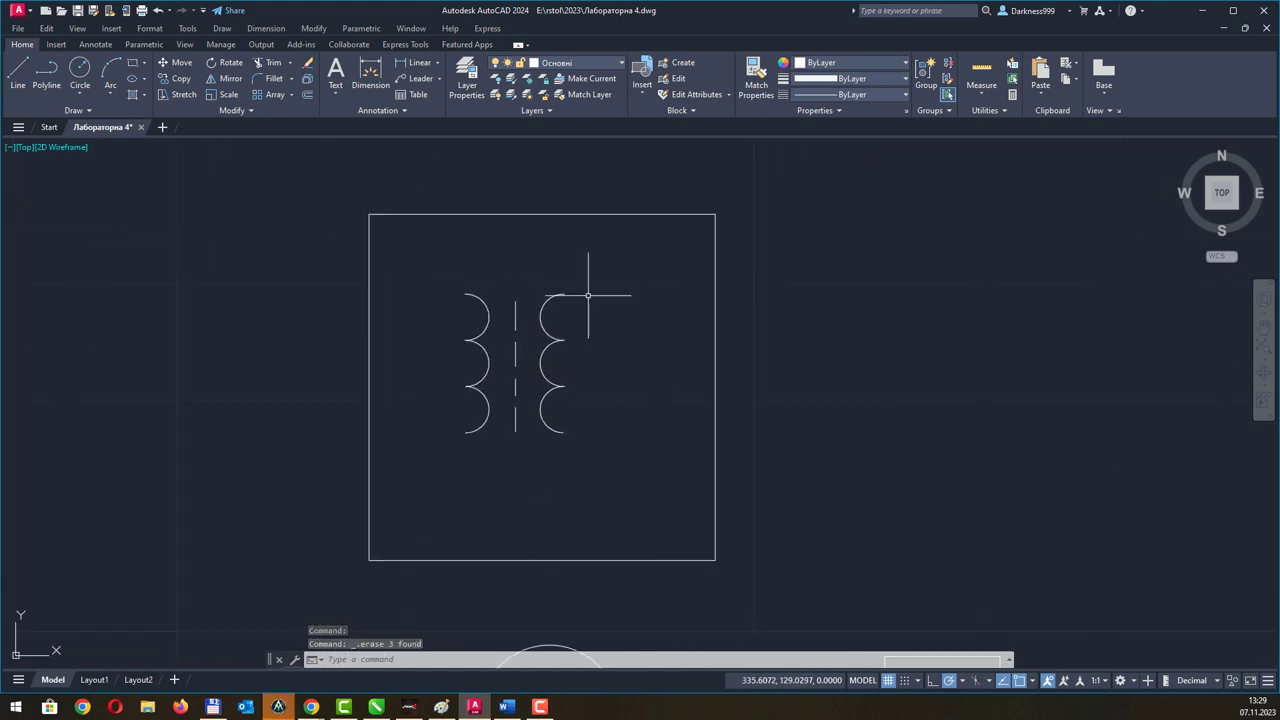
pyautogui.click(18, 72)
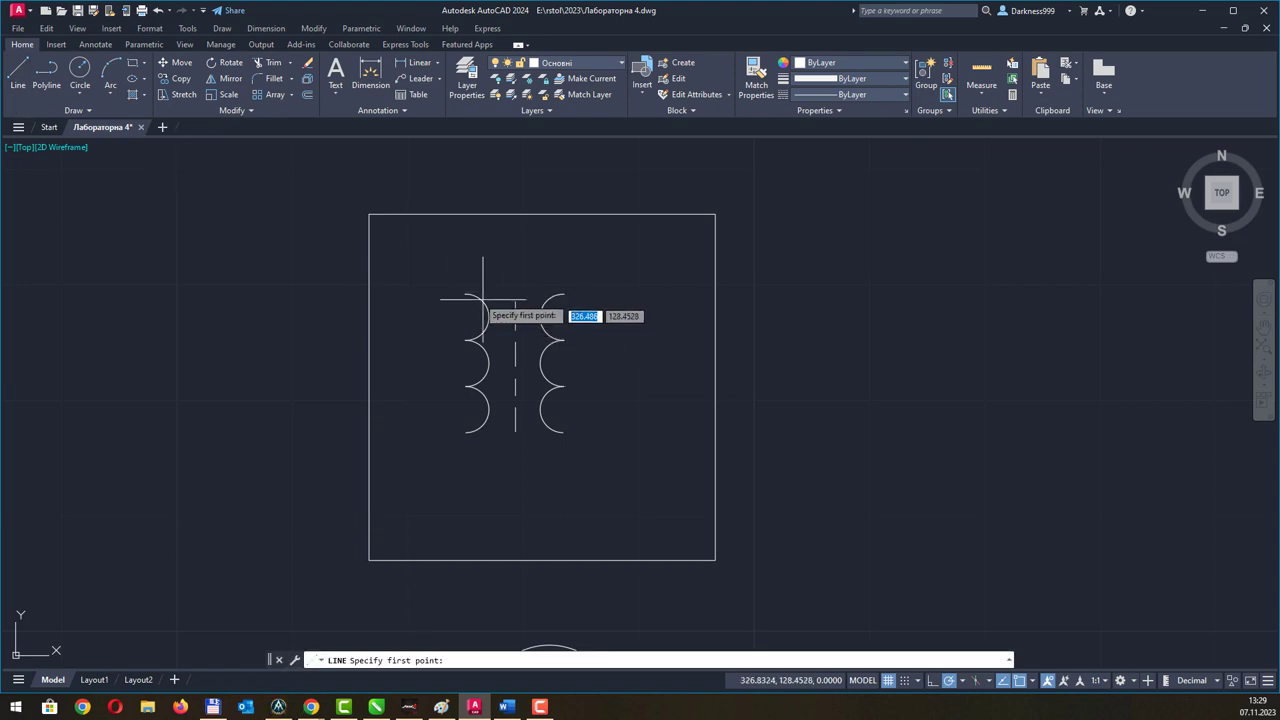
pyautogui.click(465, 293)
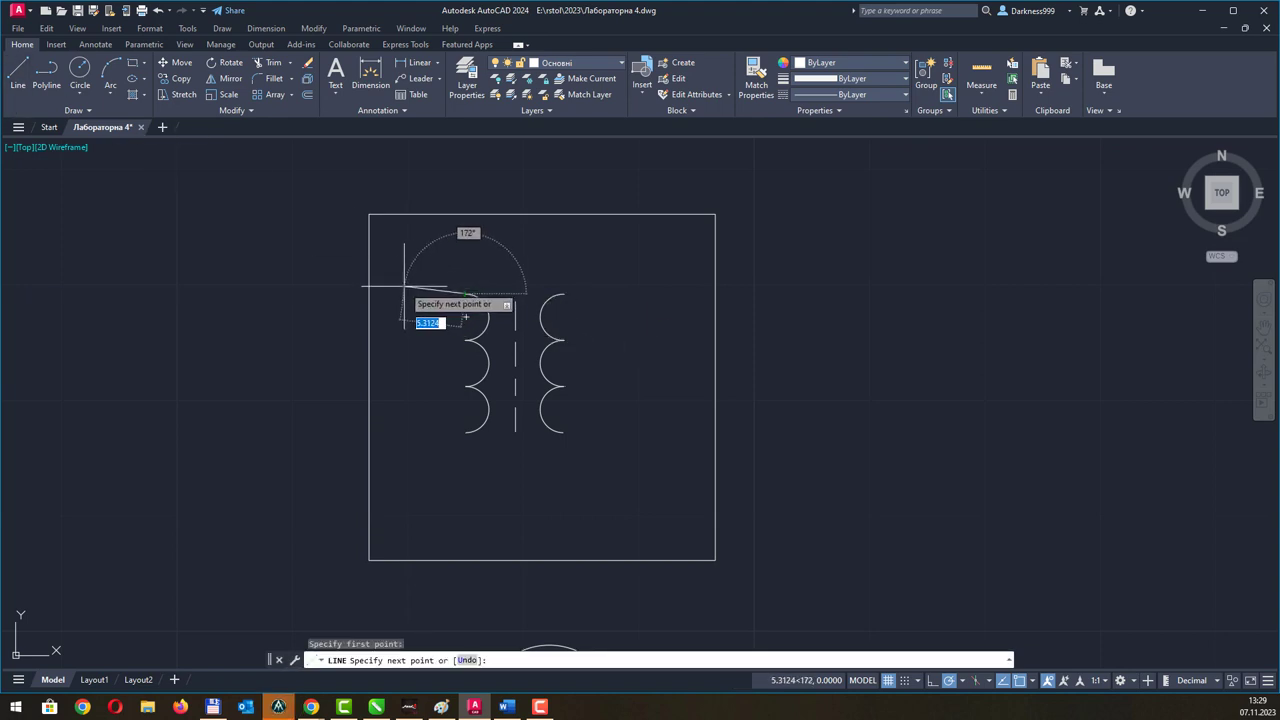
pyautogui.click(403, 293)
pyautogui.press('Escape')
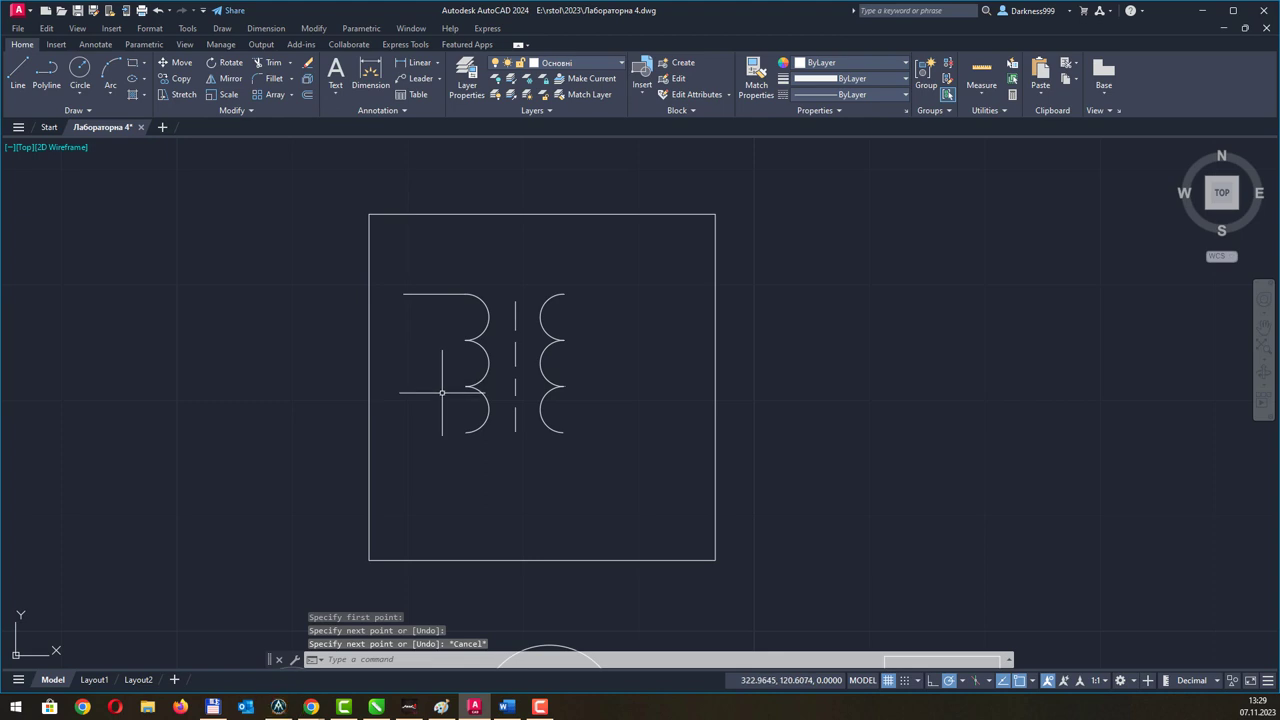
pyautogui.press('Return')
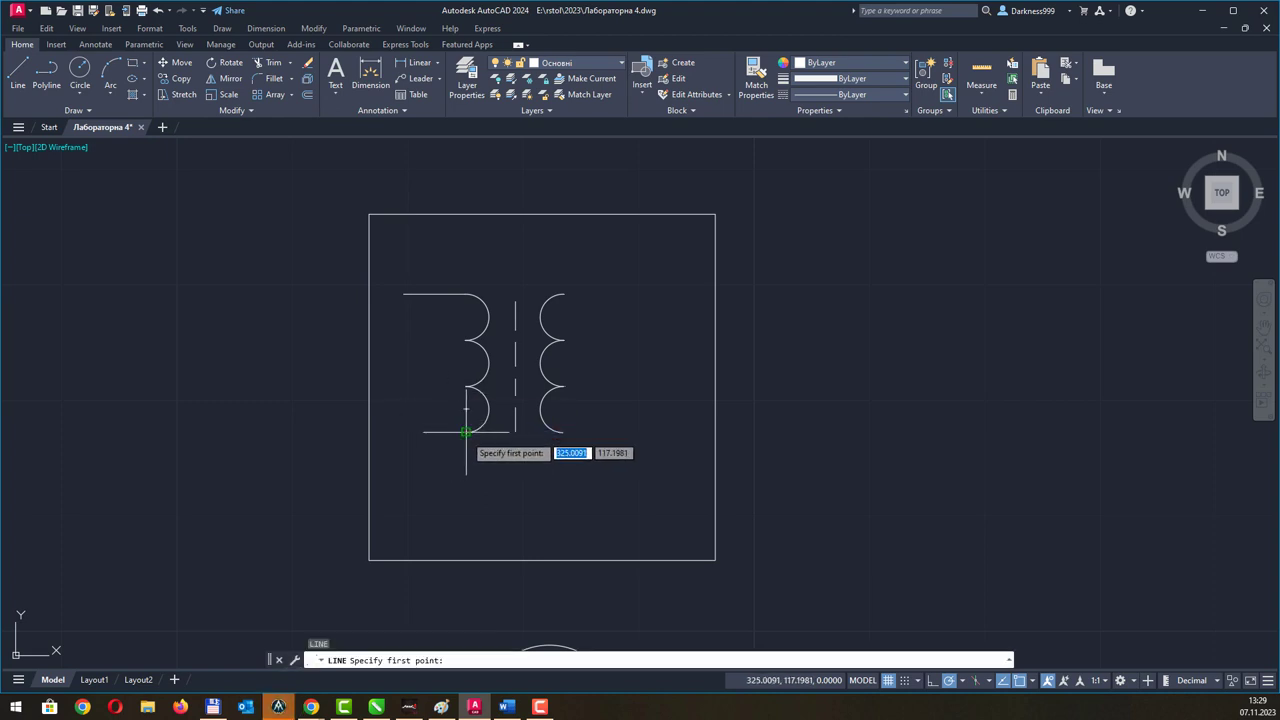
pyautogui.click(465, 432)
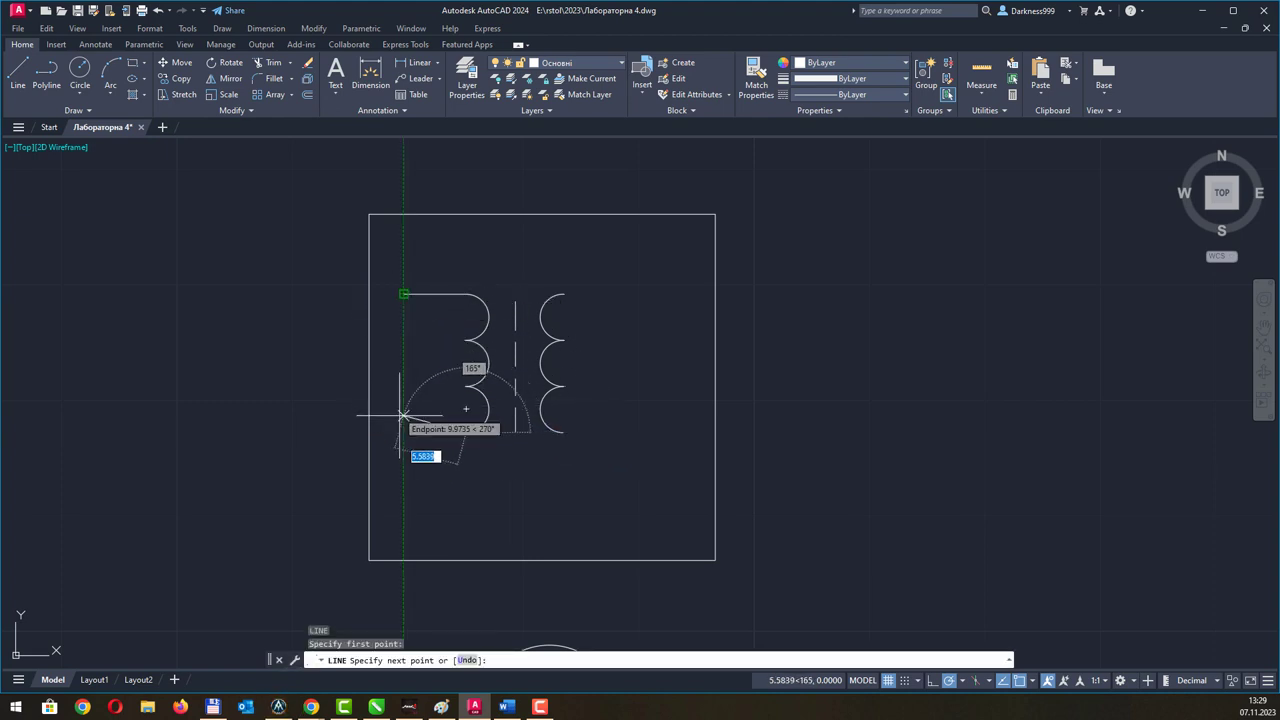
pyautogui.click(403, 432)
pyautogui.press('Escape')
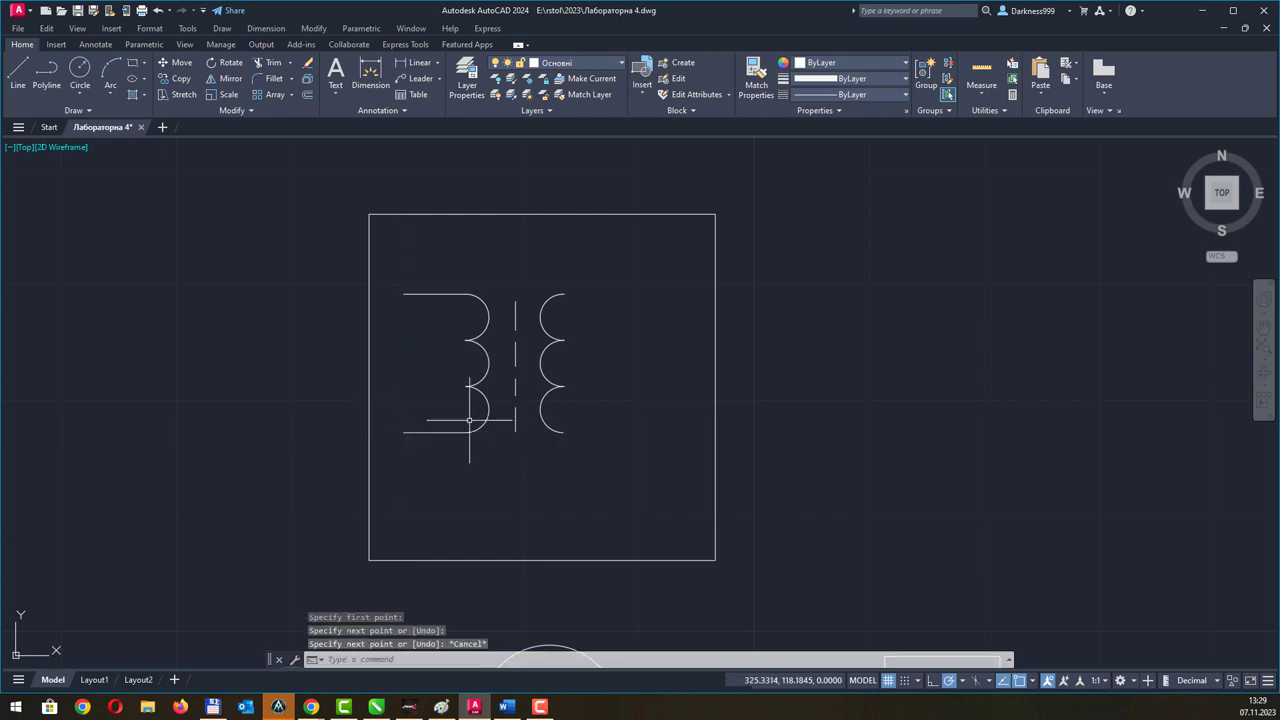
# Delete the right-hand winding arcs.
pyautogui.click(618, 272)
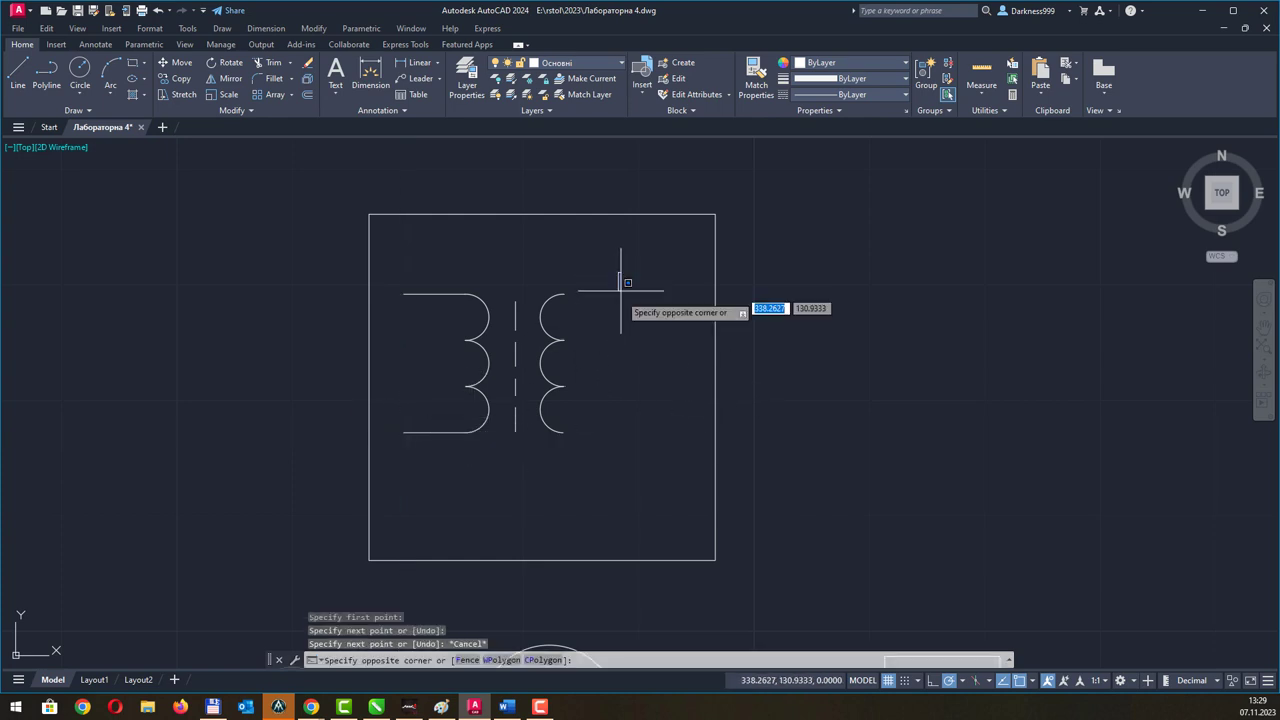
pyautogui.click(533, 496)
pyautogui.press('Delete')
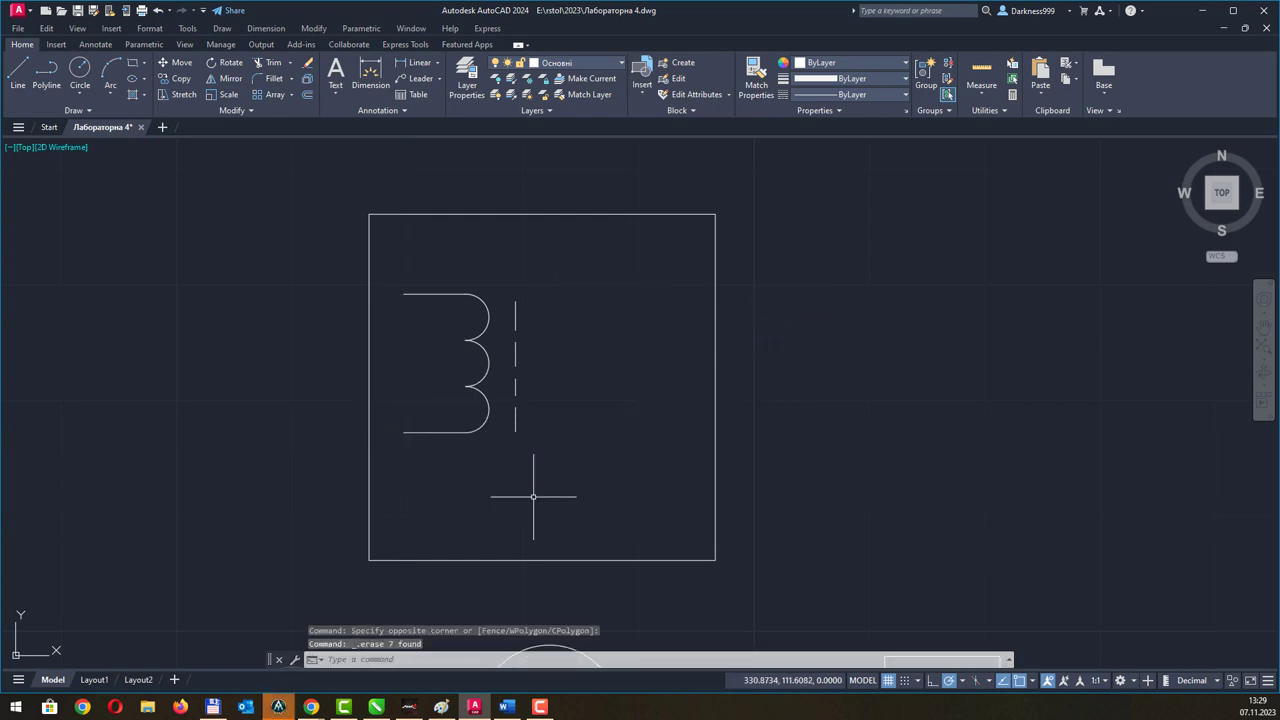
# Mirror the left winding and its leads across the dashed core line, keeping the original.
pyautogui.click(510, 262)
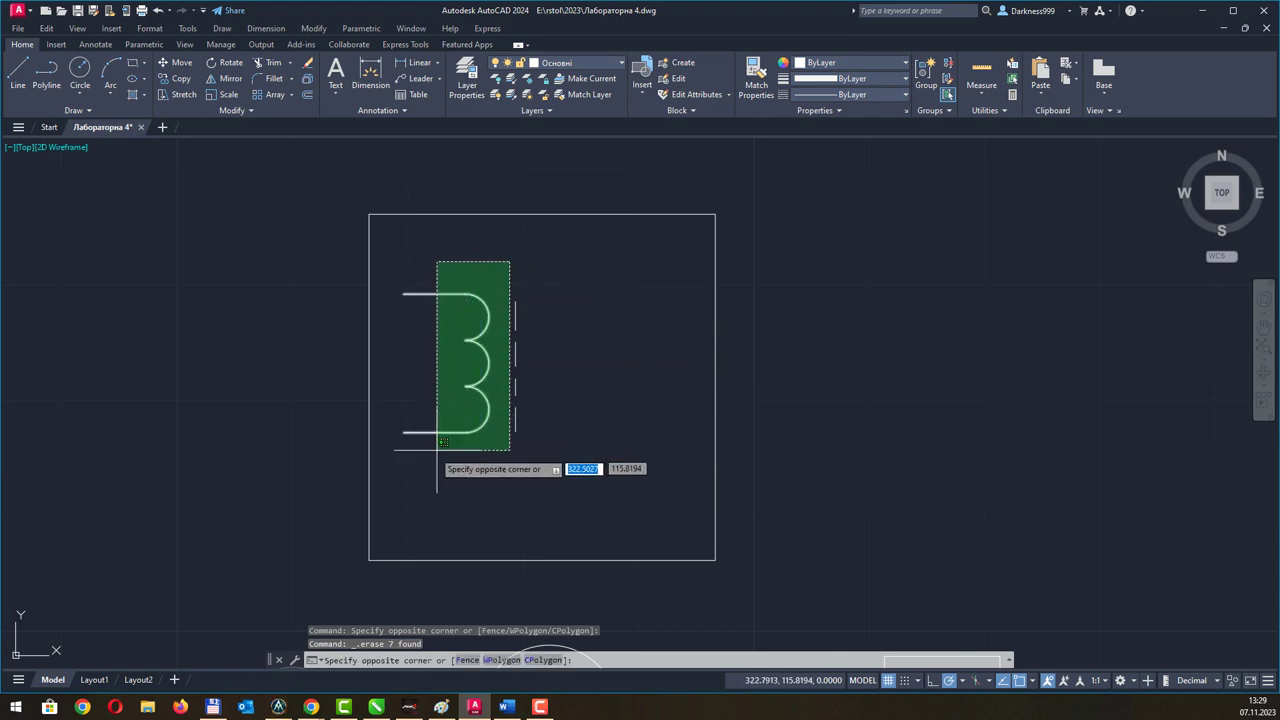
pyautogui.click(348, 510)
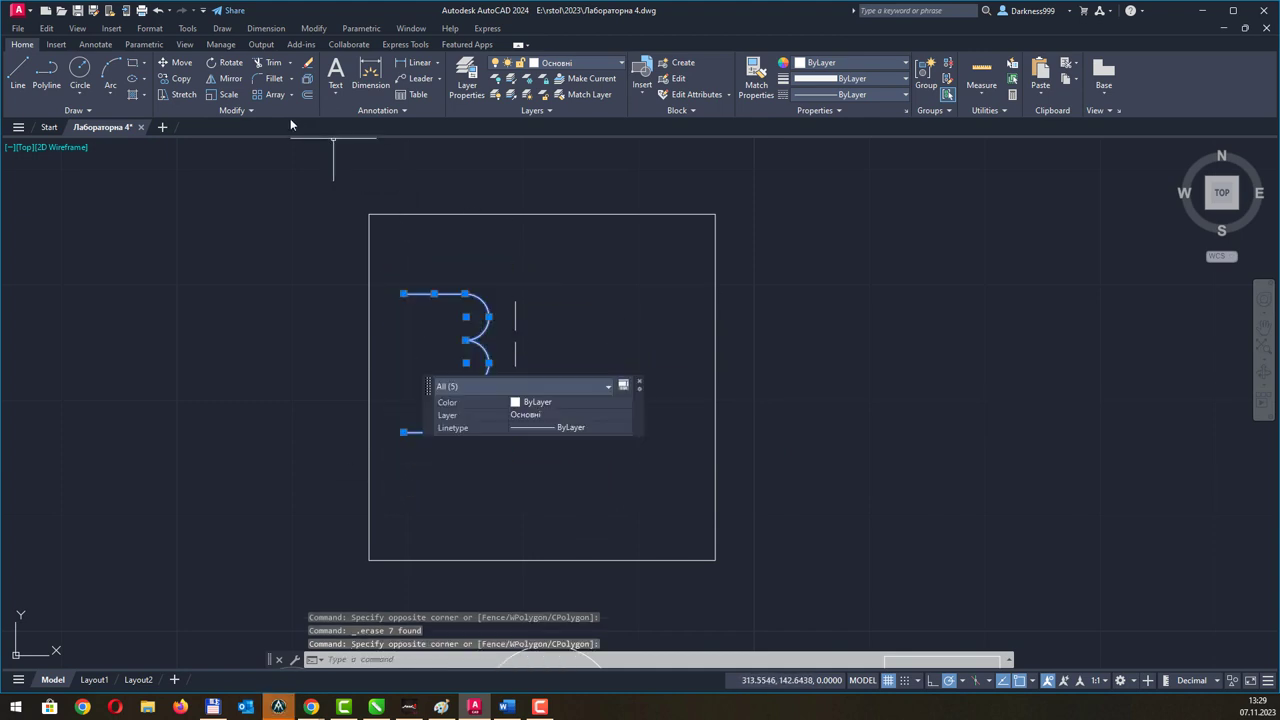
pyautogui.click(225, 78)
pyautogui.click(515, 301)
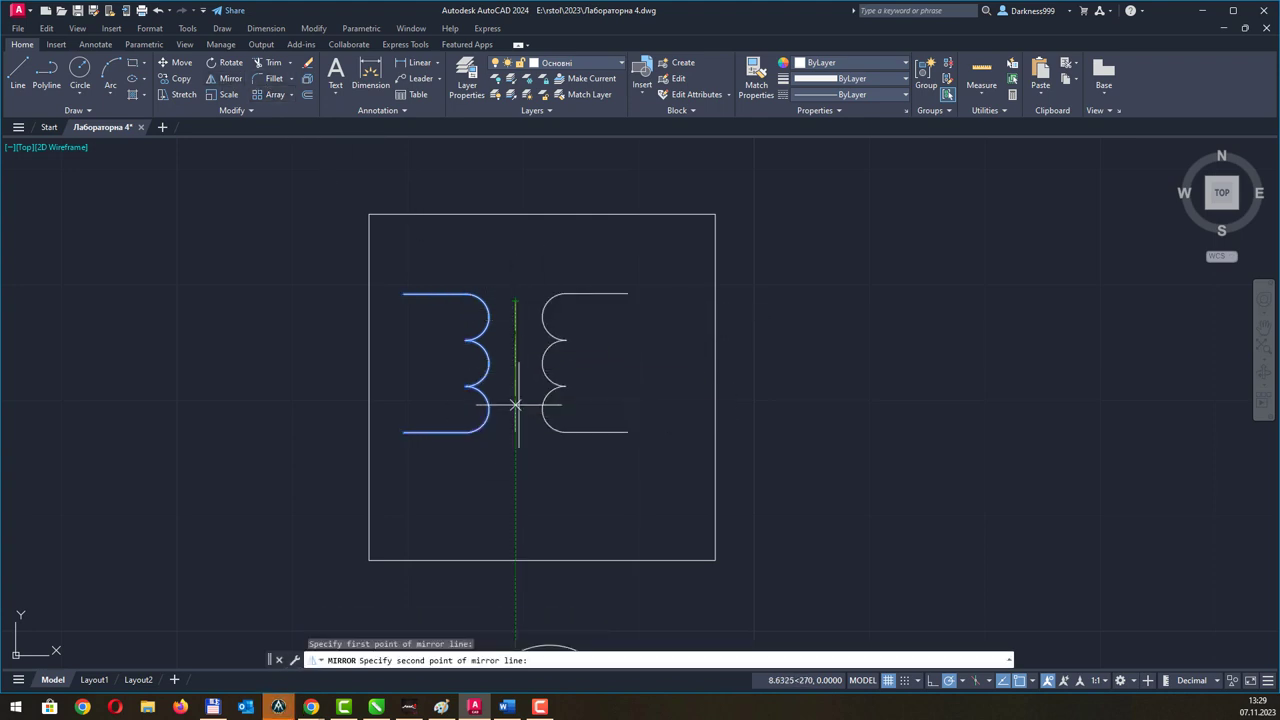
pyautogui.click(528, 450)
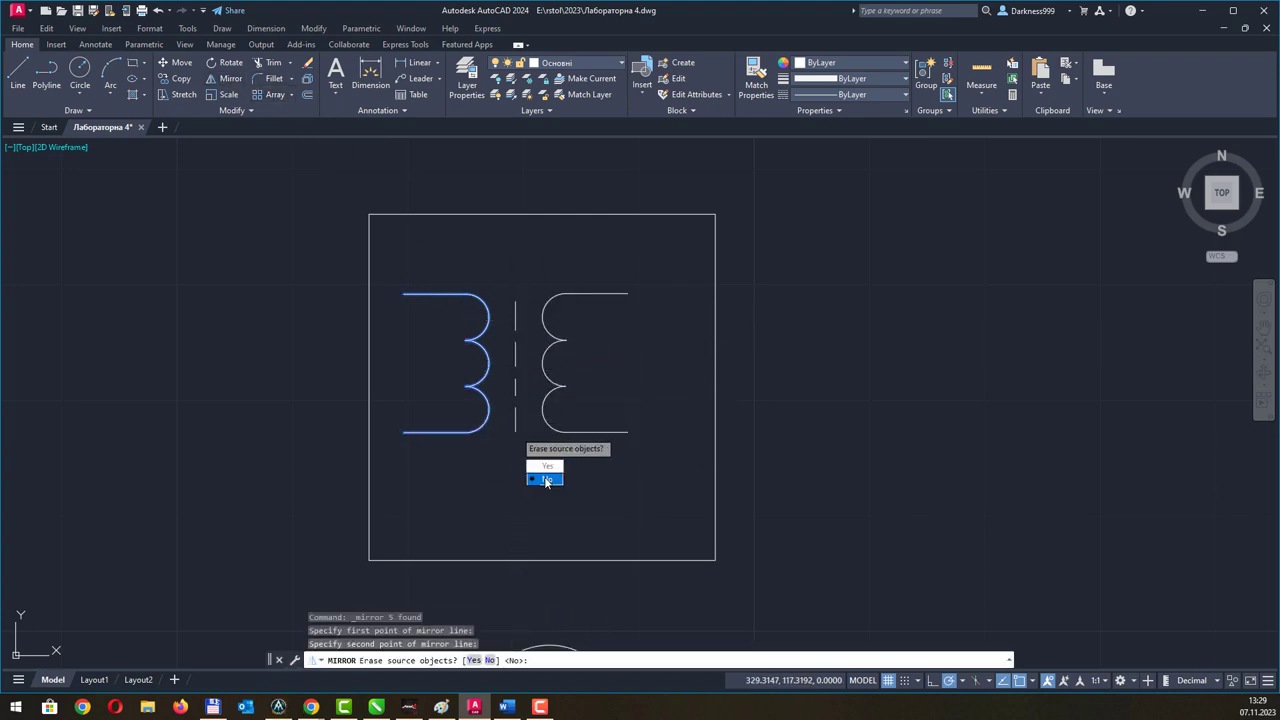
pyautogui.click(546, 479)
pyautogui.press('Escape')
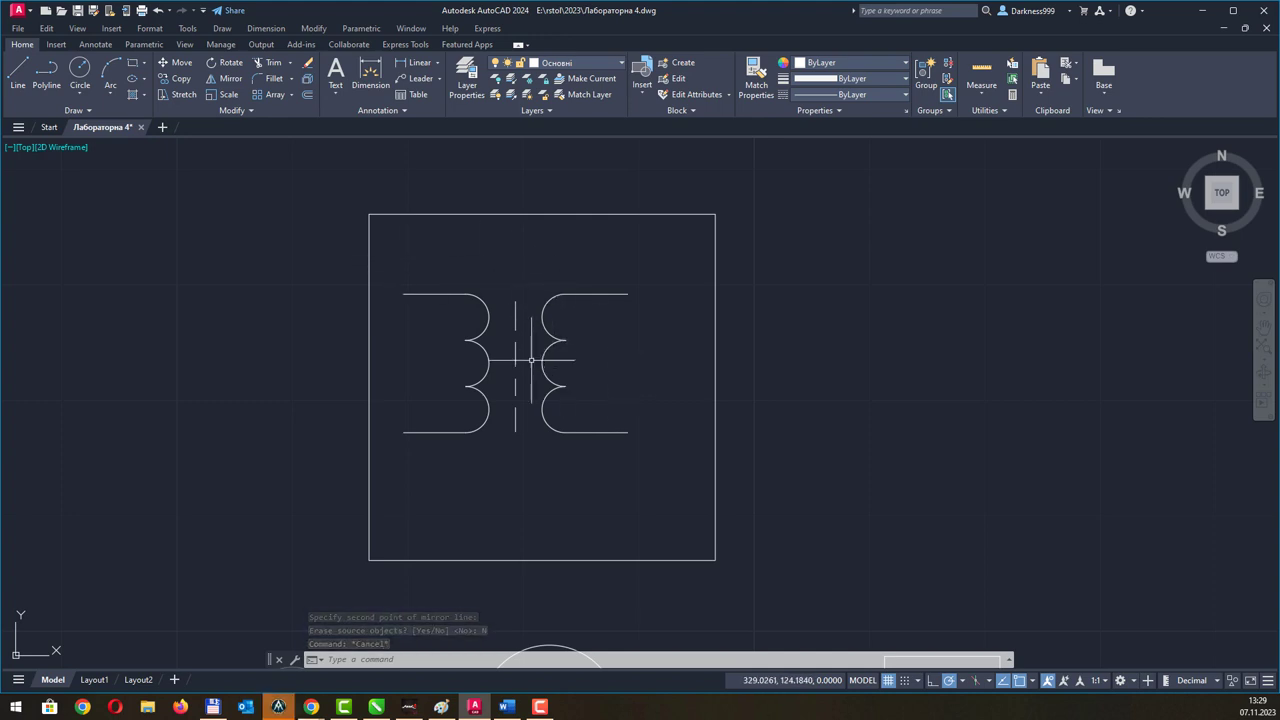
pyautogui.scroll(-2, 531, 360)
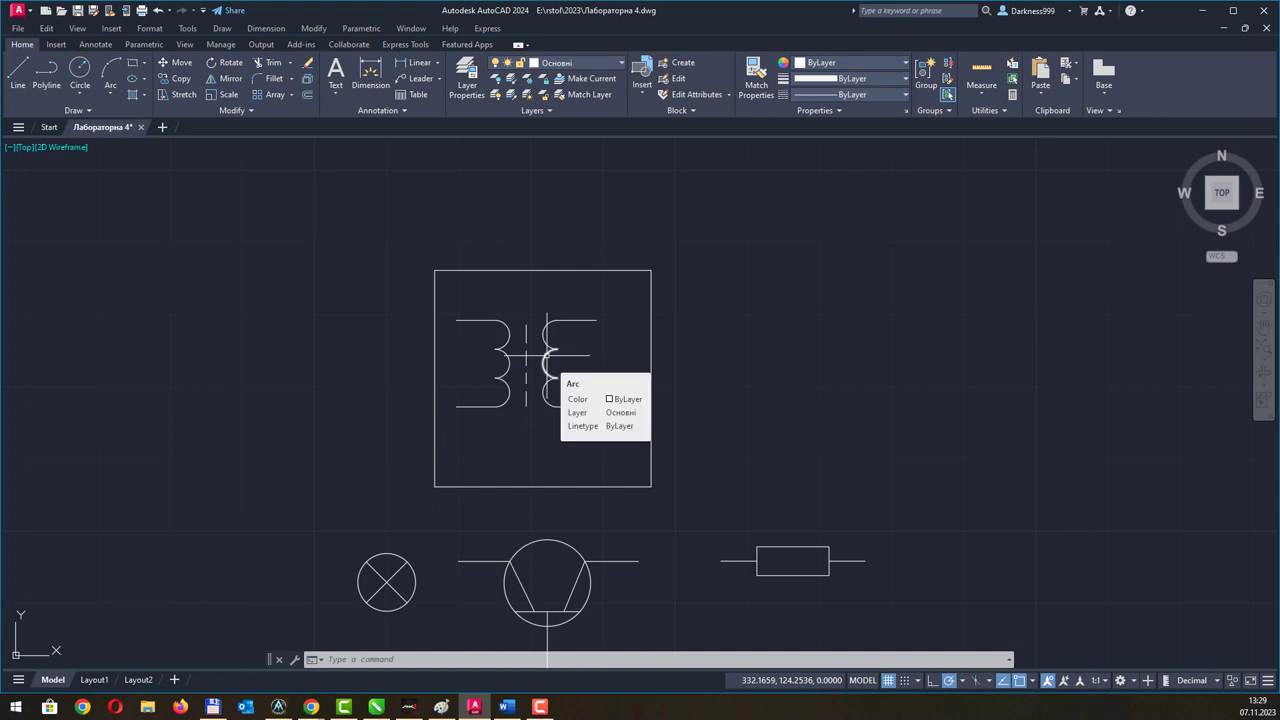
# Make the 14 transformer objects block Трансформатор, based at the lower-left lead end, then move the frame left.
pyautogui.click(447, 296)
pyautogui.click(614, 451)
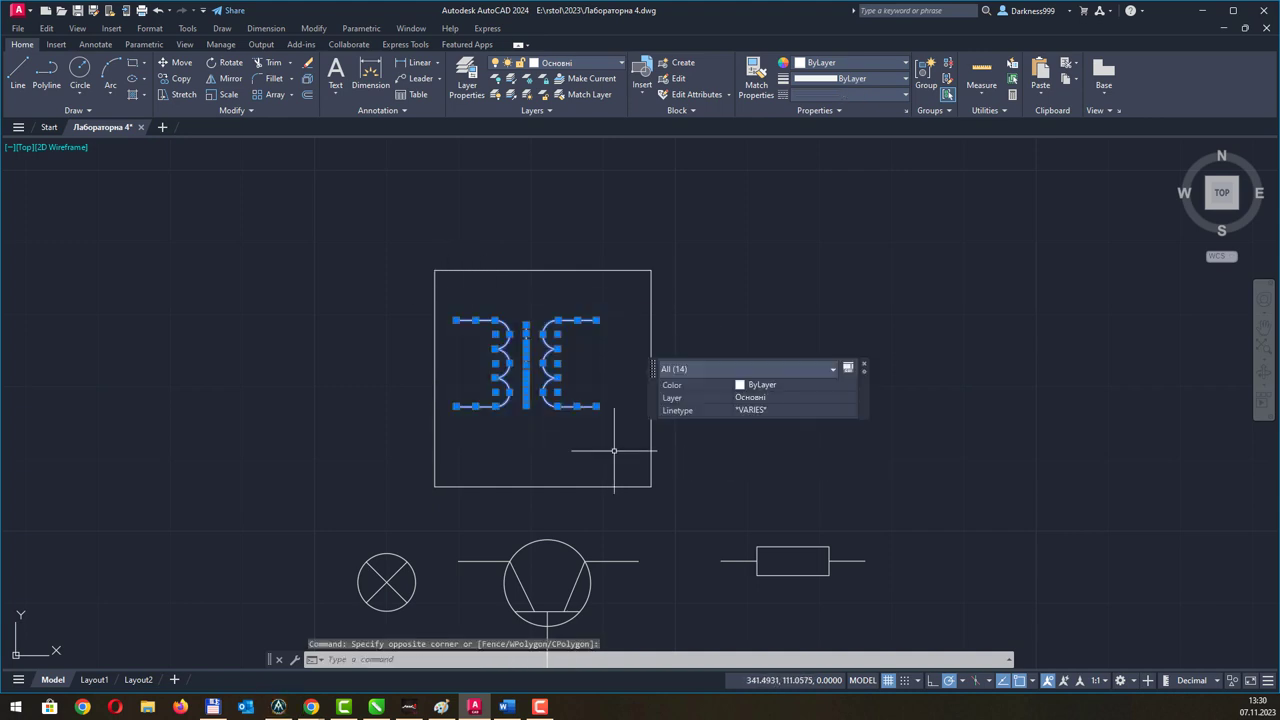
pyautogui.click(680, 62)
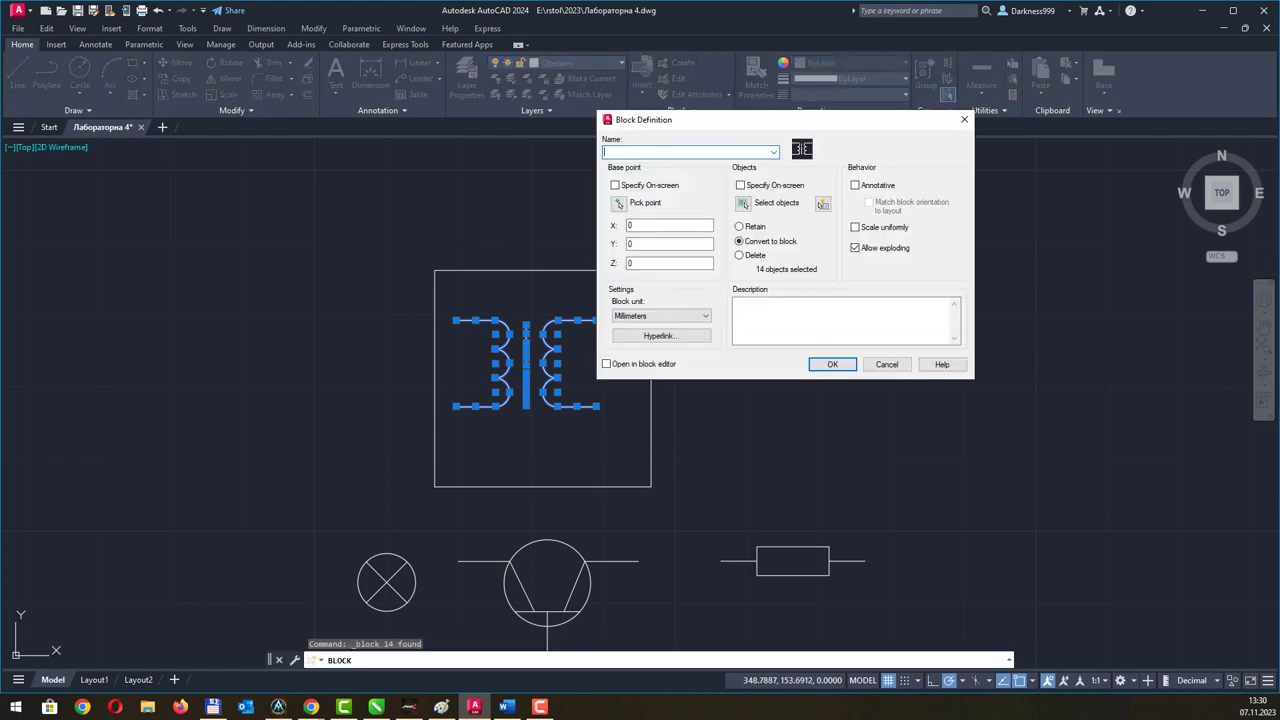
pyautogui.click(311, 707)
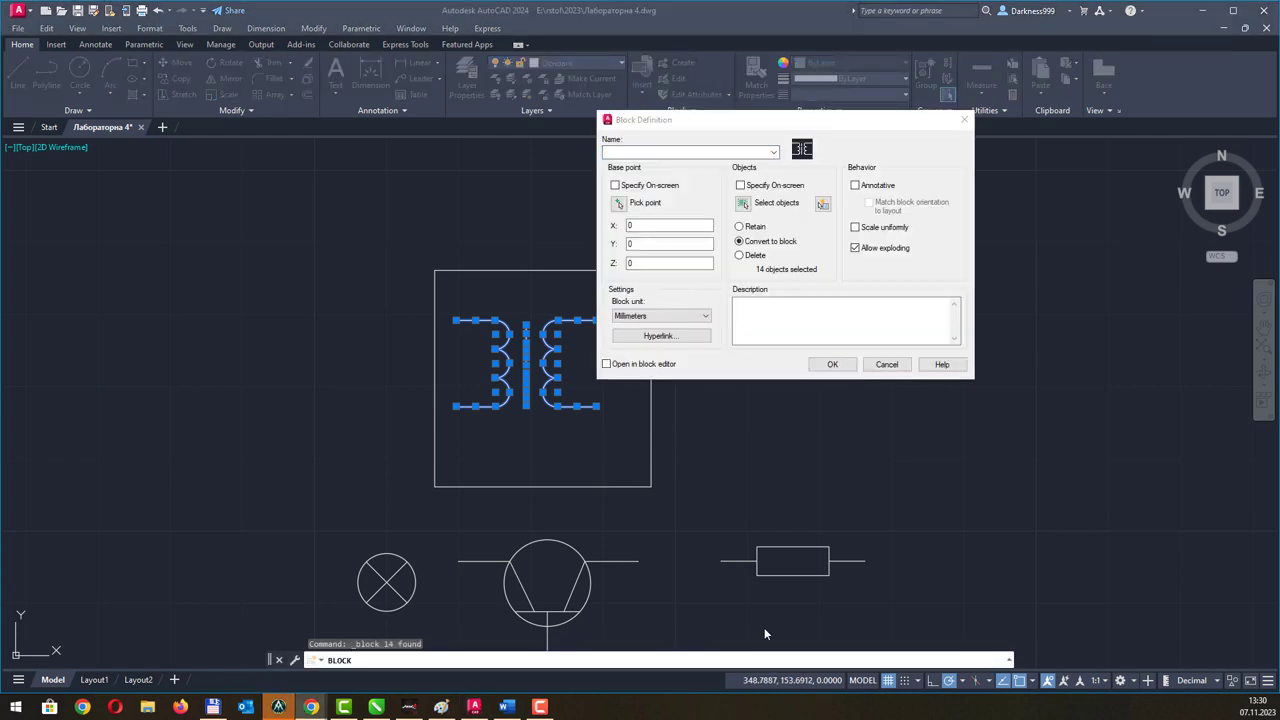
pyautogui.click(680, 151)
pyautogui.write('Трансформатор')
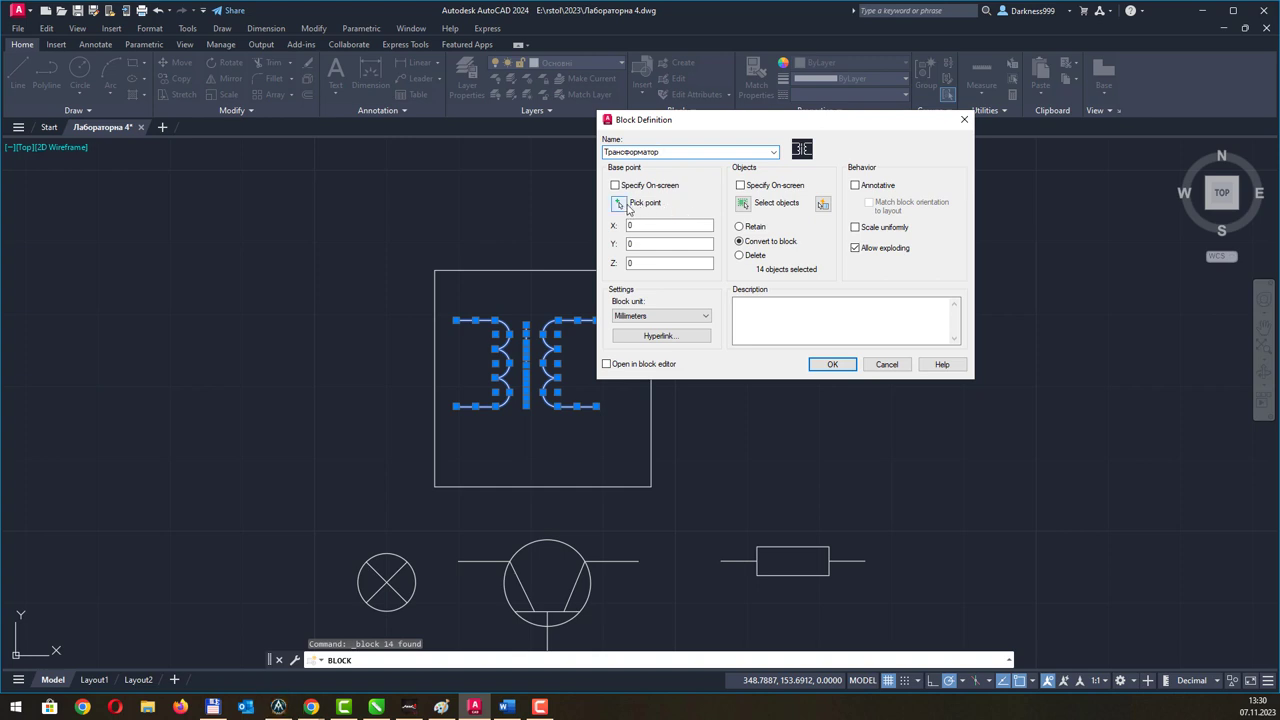
pyautogui.click(637, 207)
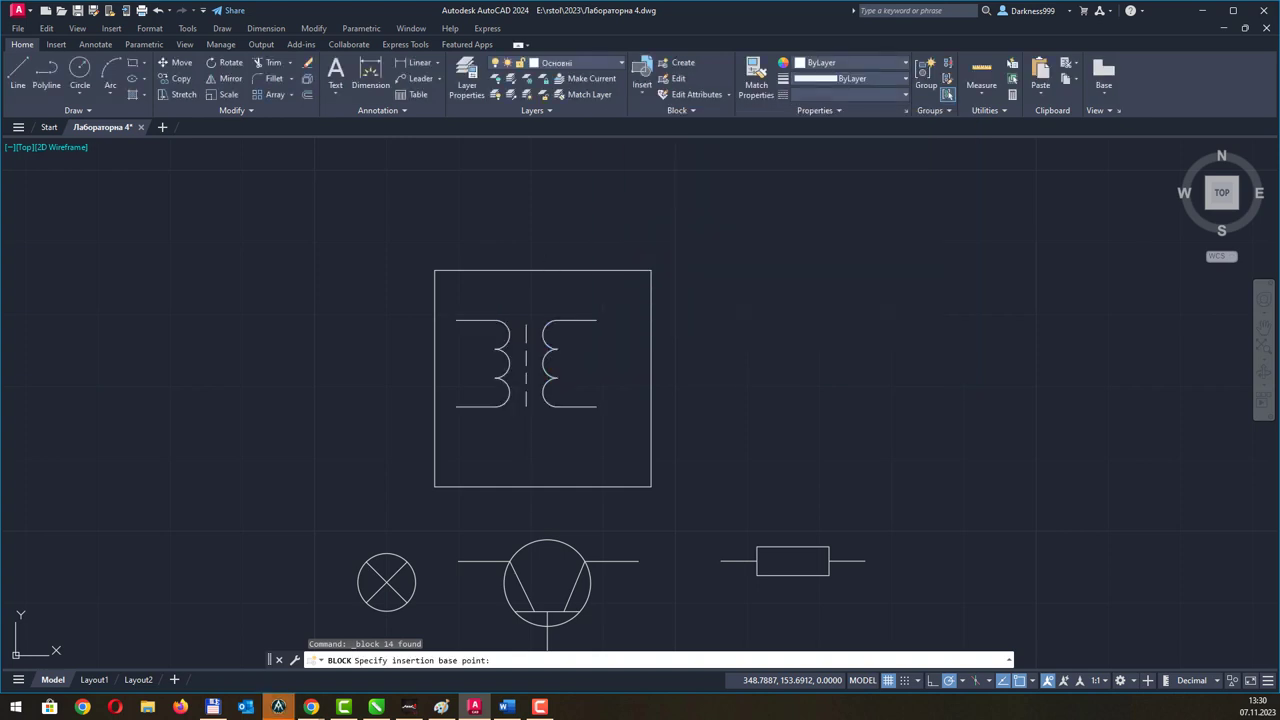
pyautogui.click(456, 406)
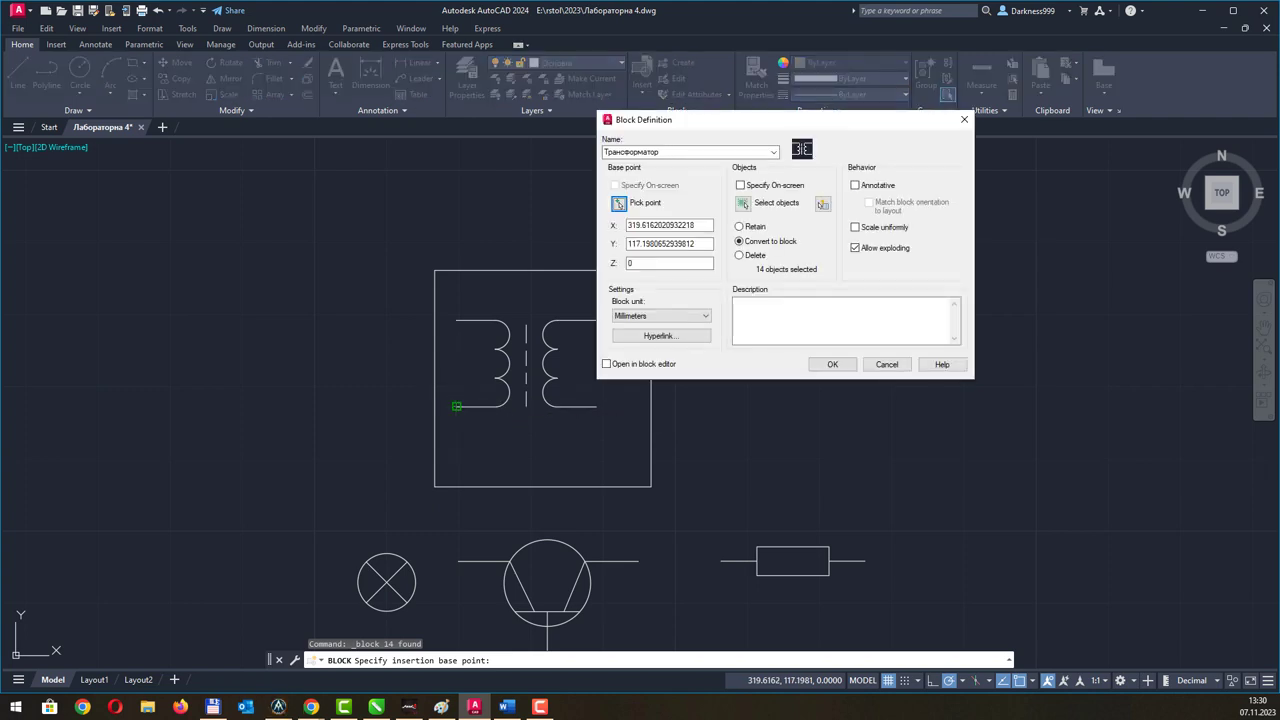
pyautogui.click(828, 364)
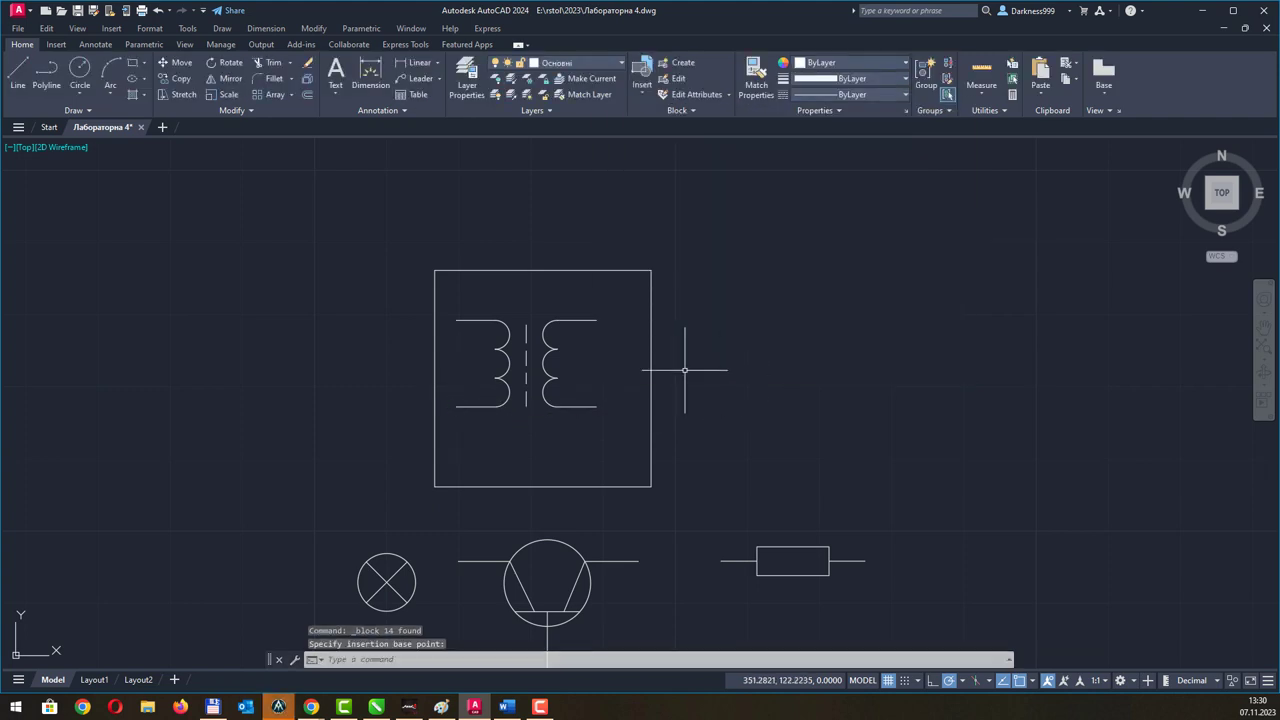
pyautogui.click(652, 370)
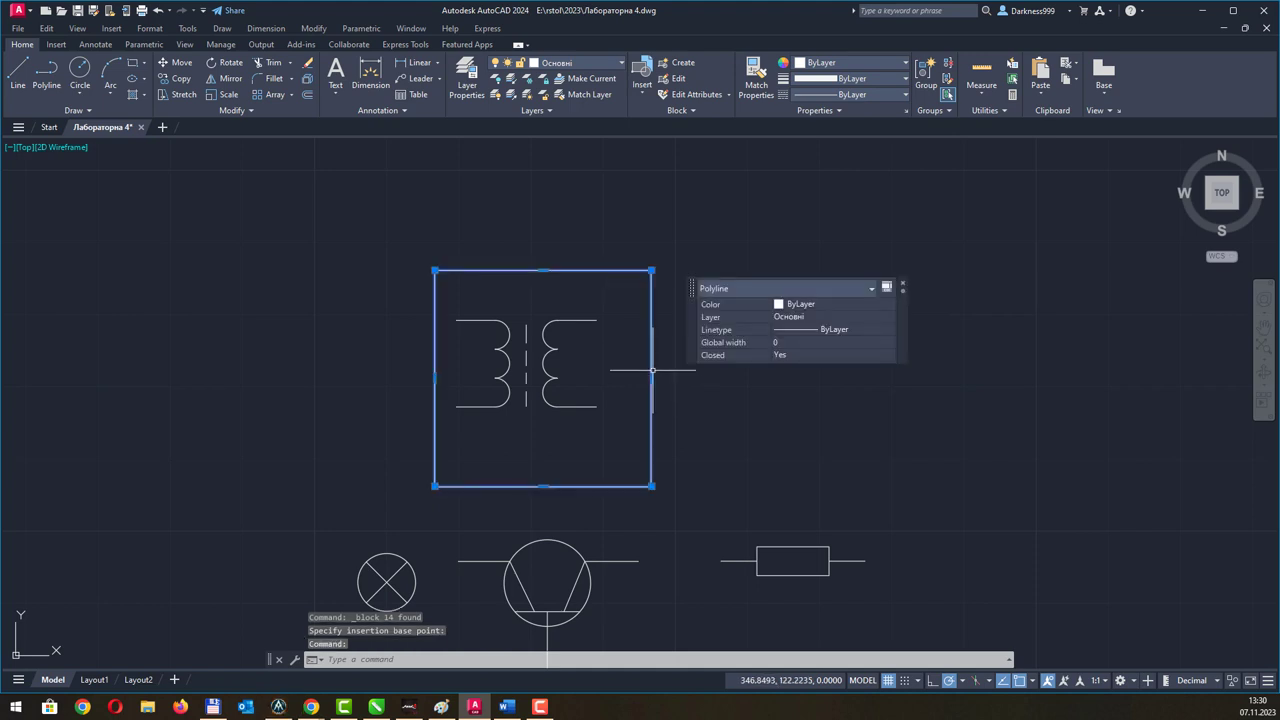
pyautogui.moveTo(651, 332); pyautogui.dragTo(392, 327)
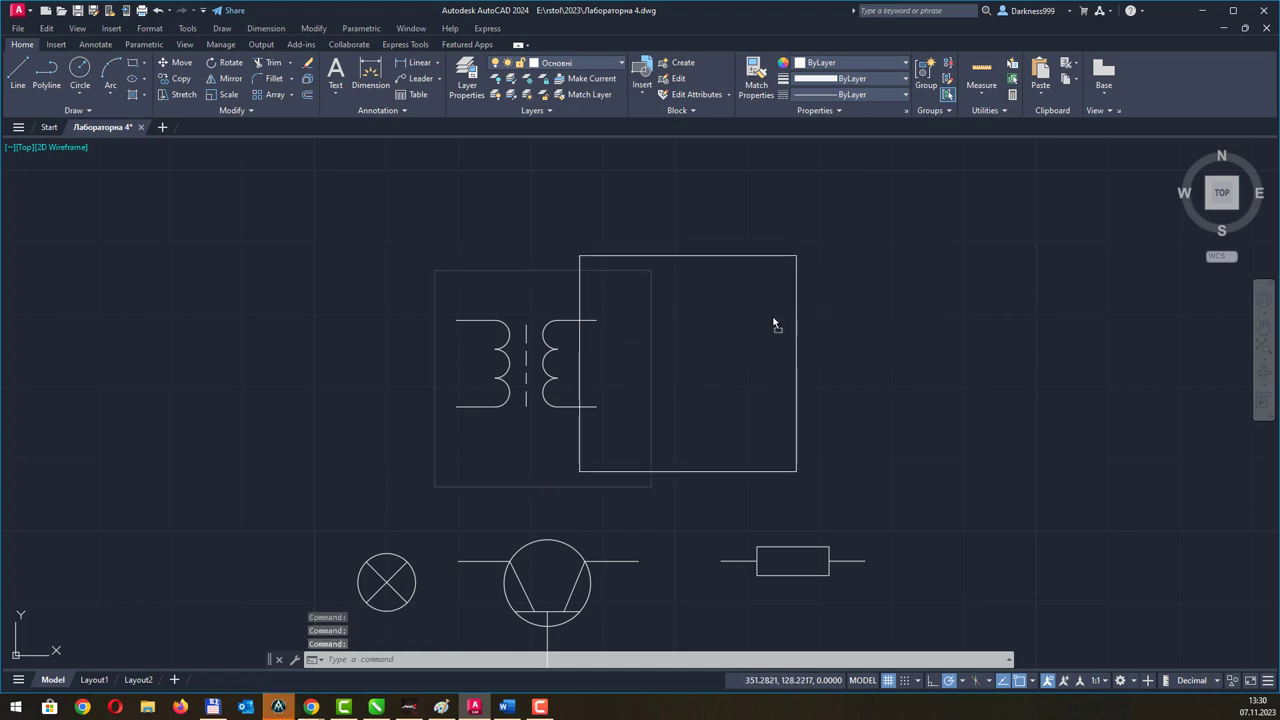
pyautogui.click(643, 98)
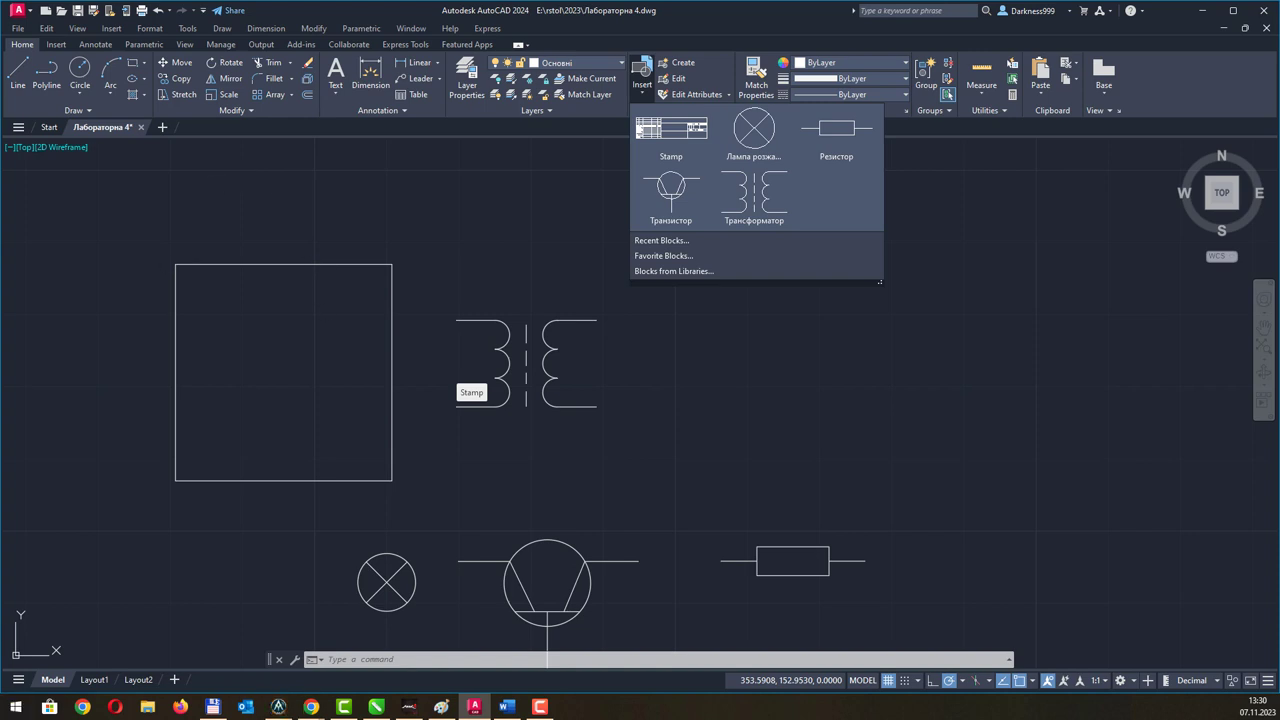
pyautogui.click(539, 707)
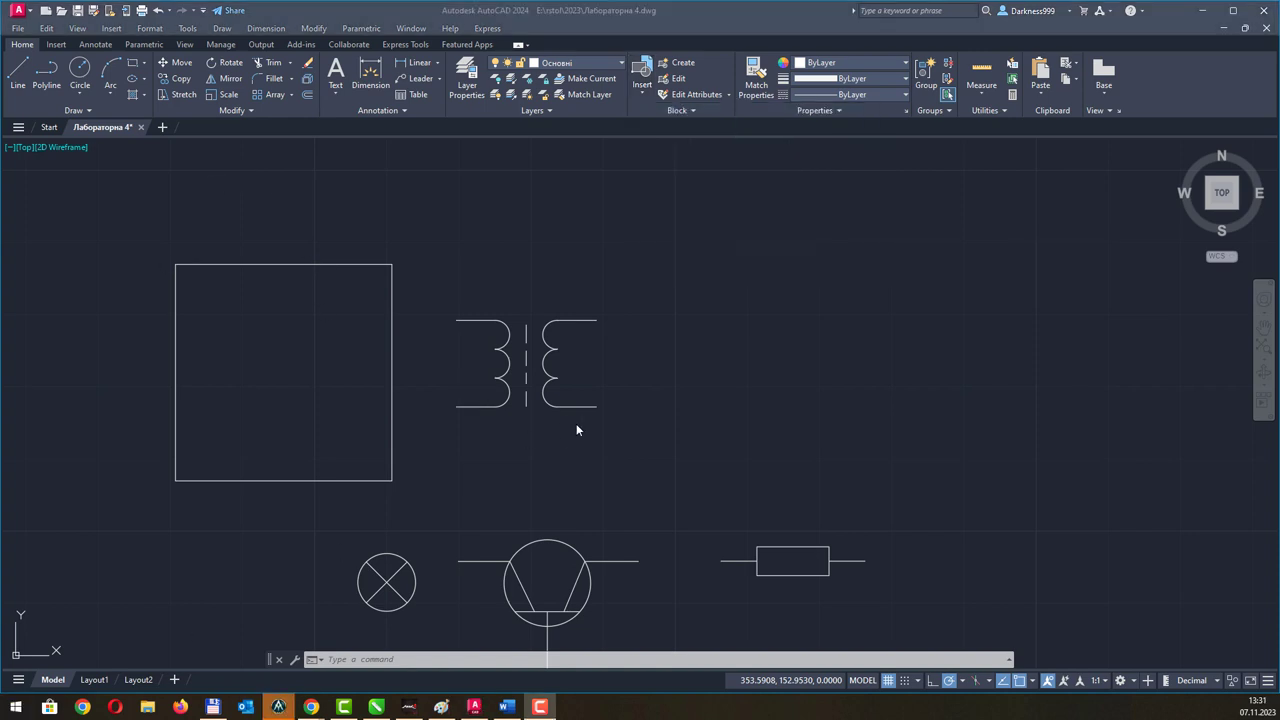
pyautogui.click(695, 395)
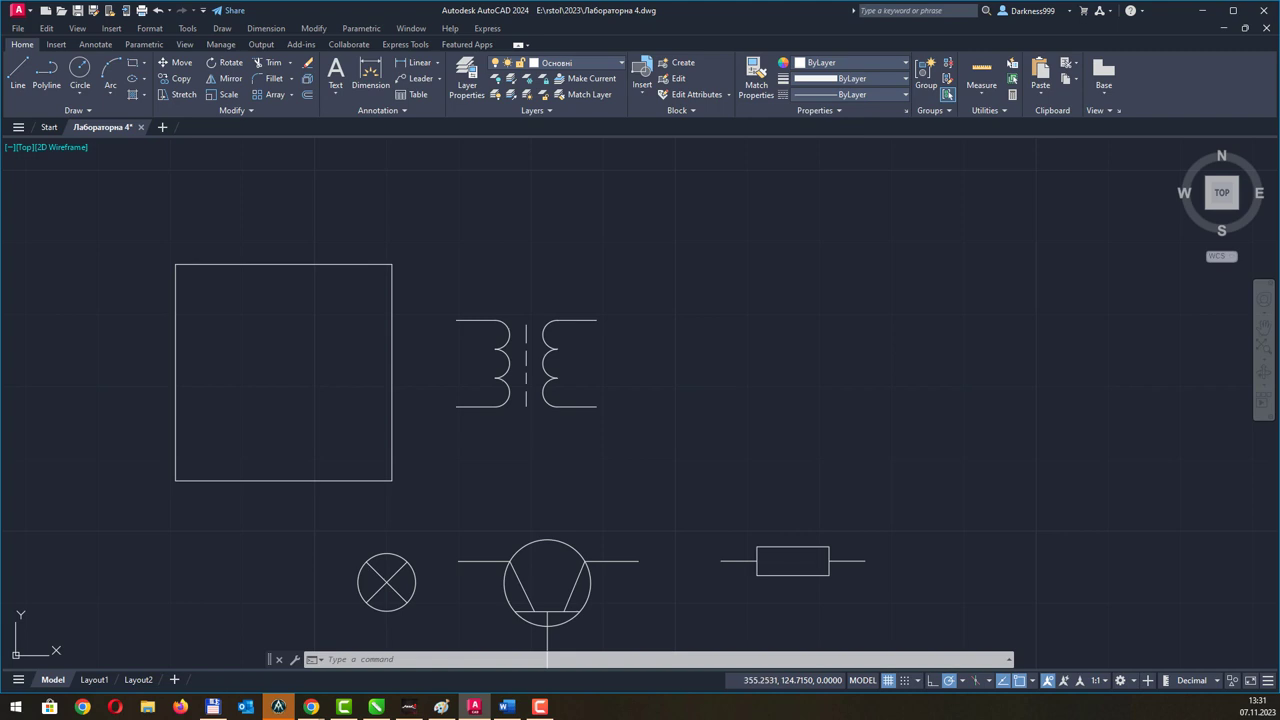
pyautogui.press('Escape')
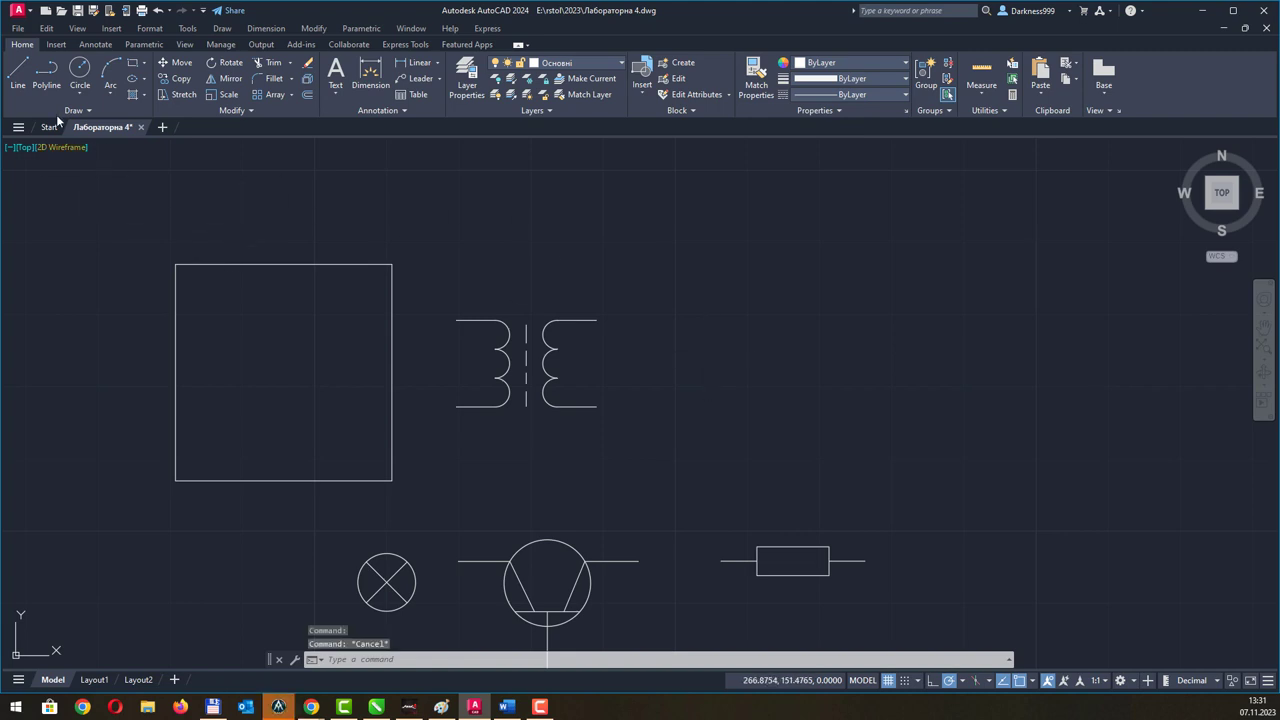
# Draw an 8-unit horizontal lead ending in a 4-unit vertical segment.
pyautogui.click(18, 72)
pyautogui.click(711, 358)
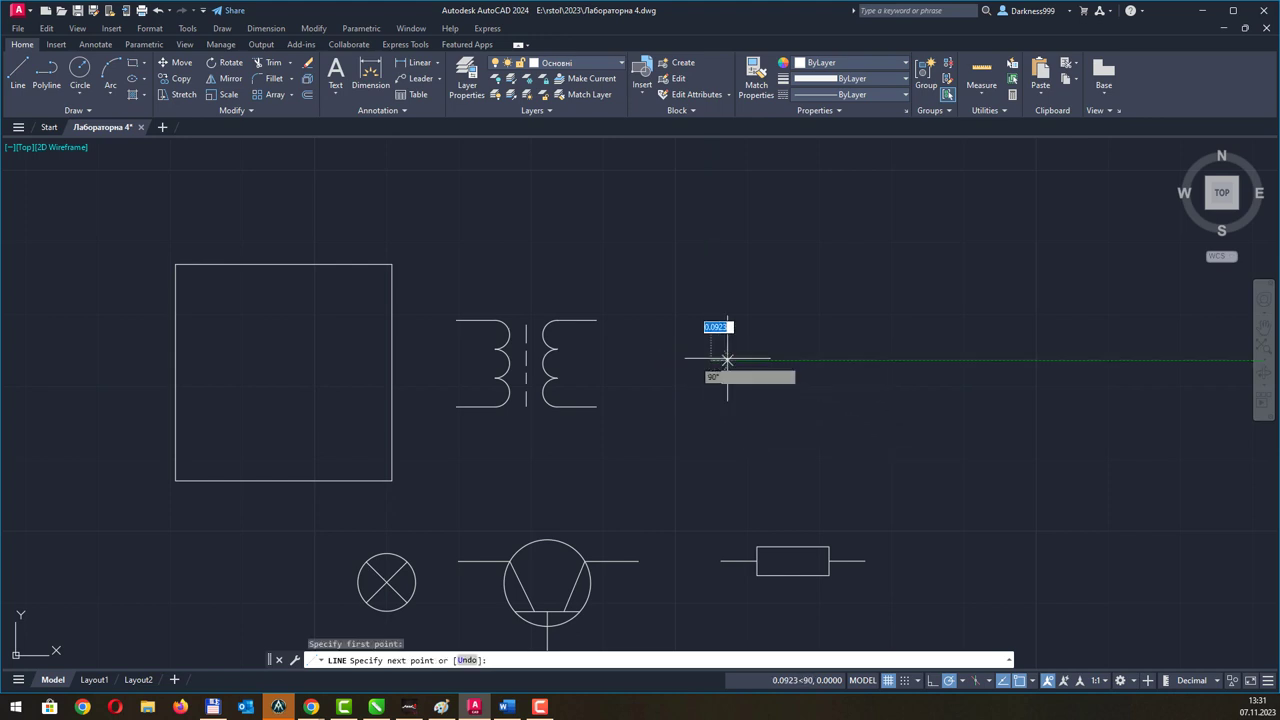
pyautogui.write('8')
pyautogui.press('Return')
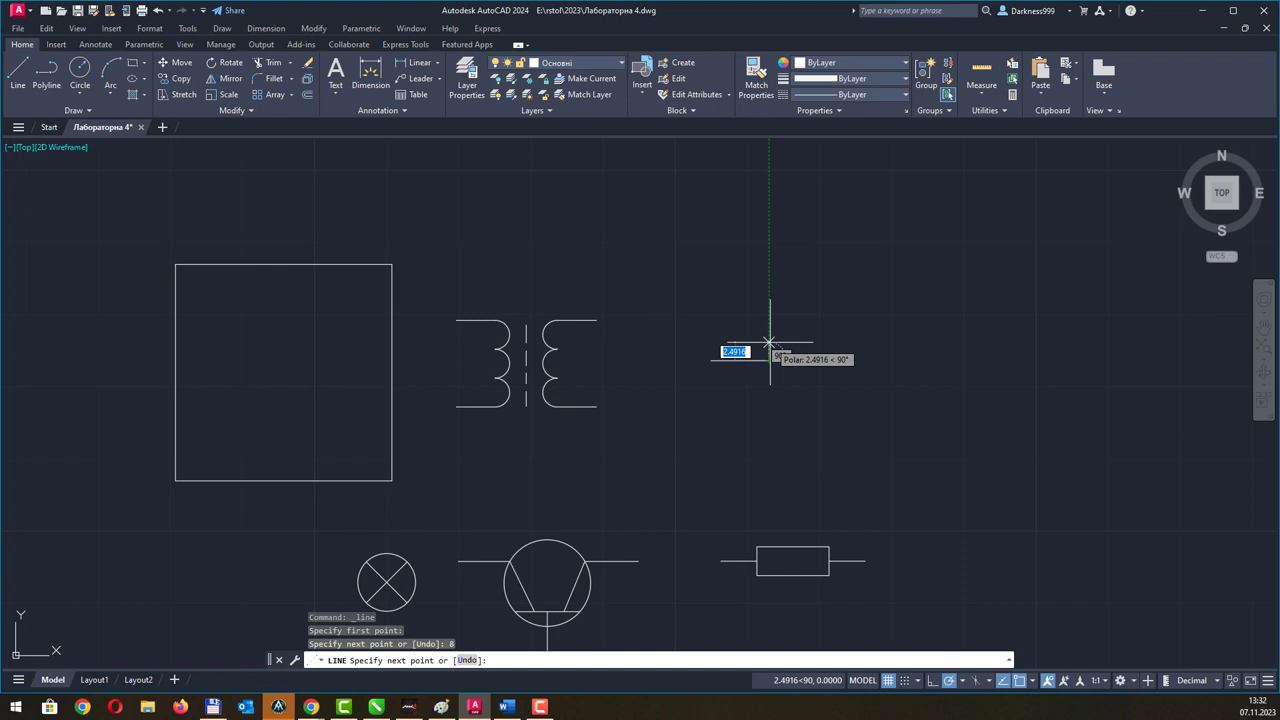
pyautogui.write('4')
pyautogui.press('Return')
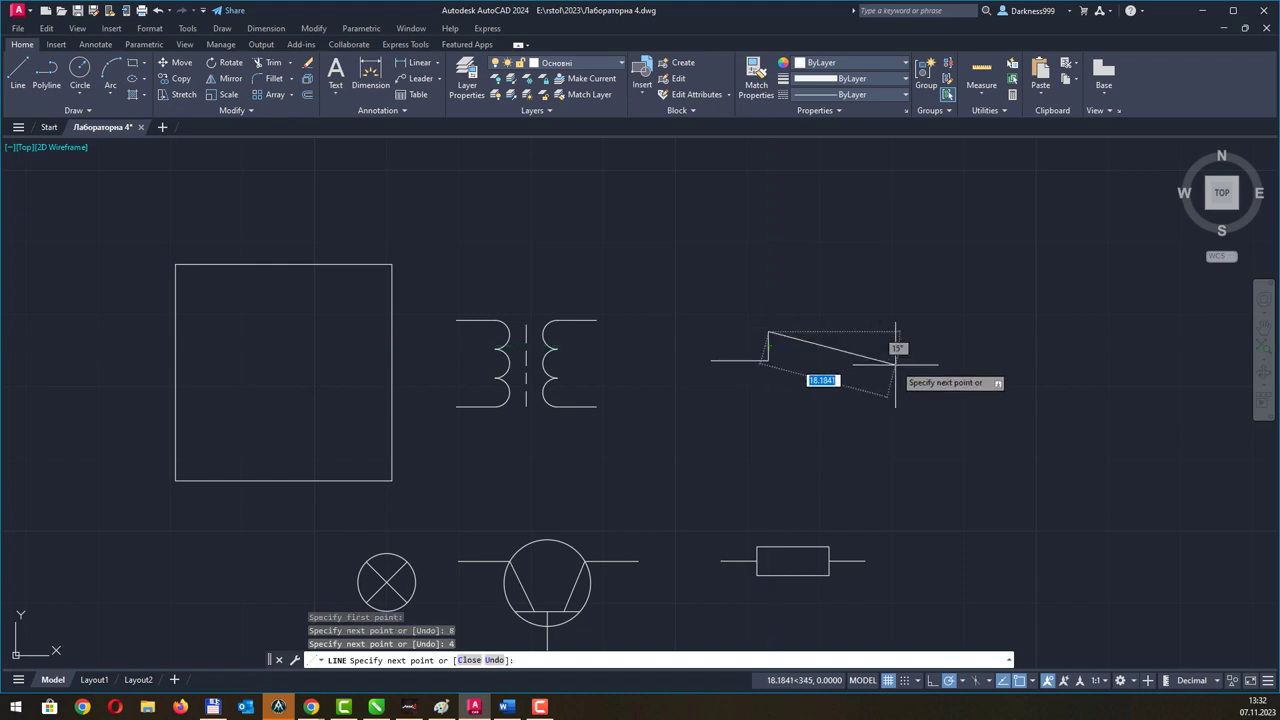
pyautogui.press('Escape')
pyautogui.scroll(2, 826, 358)
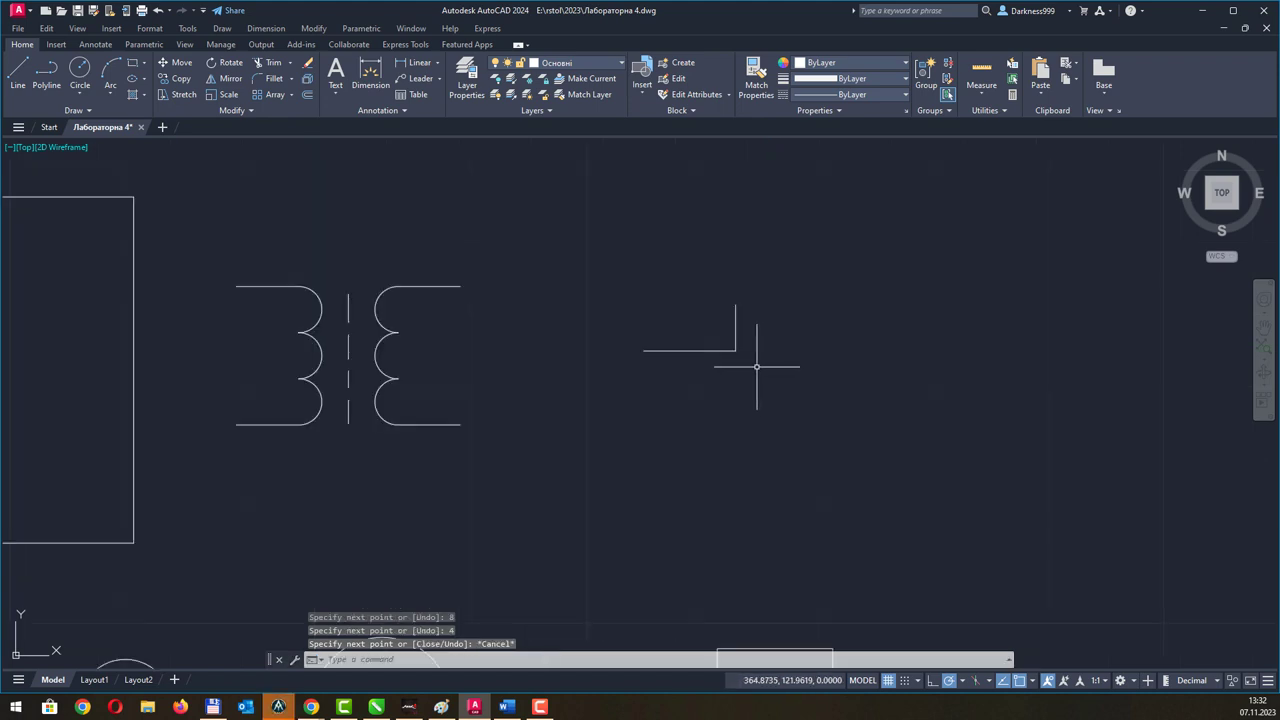
# Add a 4-unit segment downward from the lead's end and delete the upper vertical segment.
pyautogui.click(17, 75)
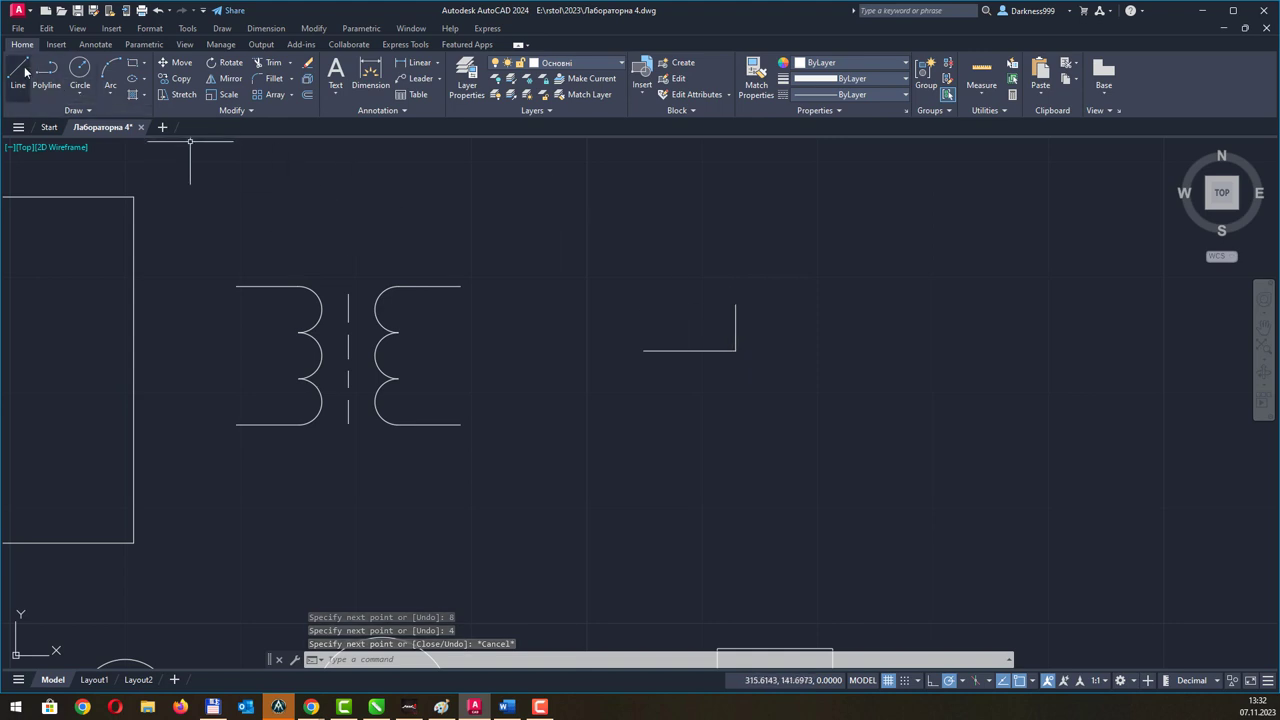
pyautogui.click(735, 351)
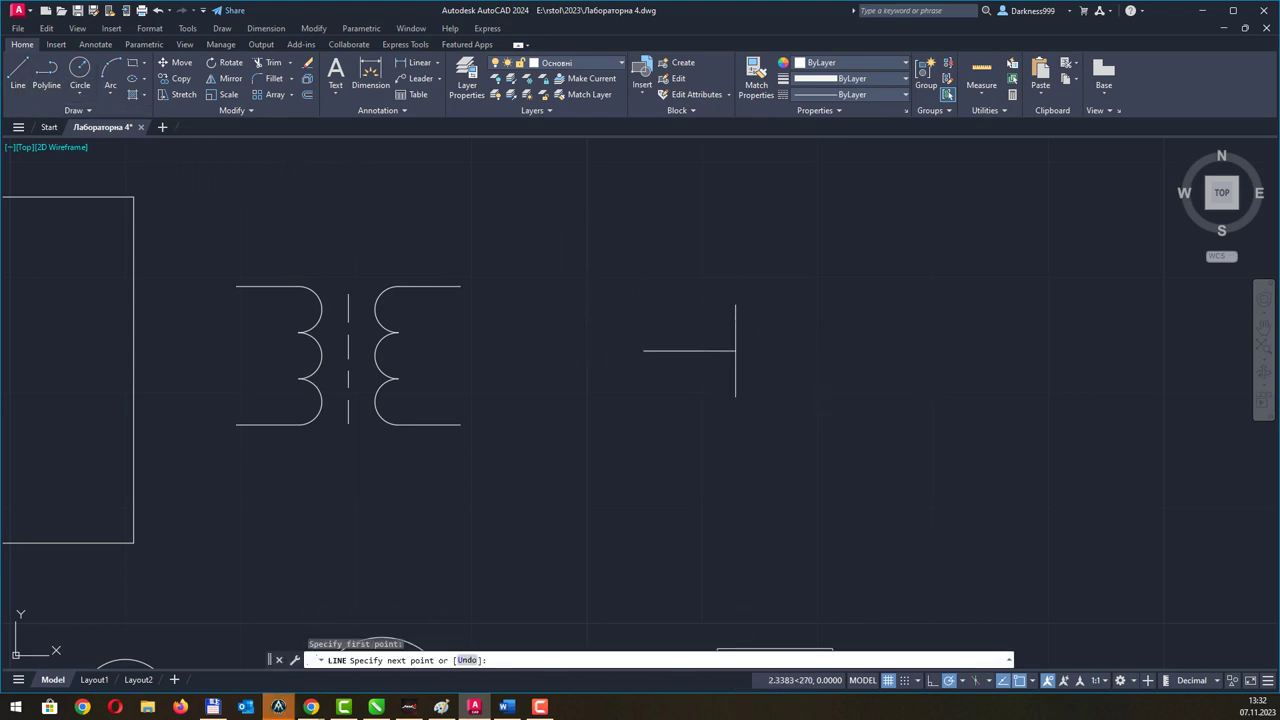
pyautogui.write('4')
pyautogui.press('Return')
pyautogui.press('Escape')
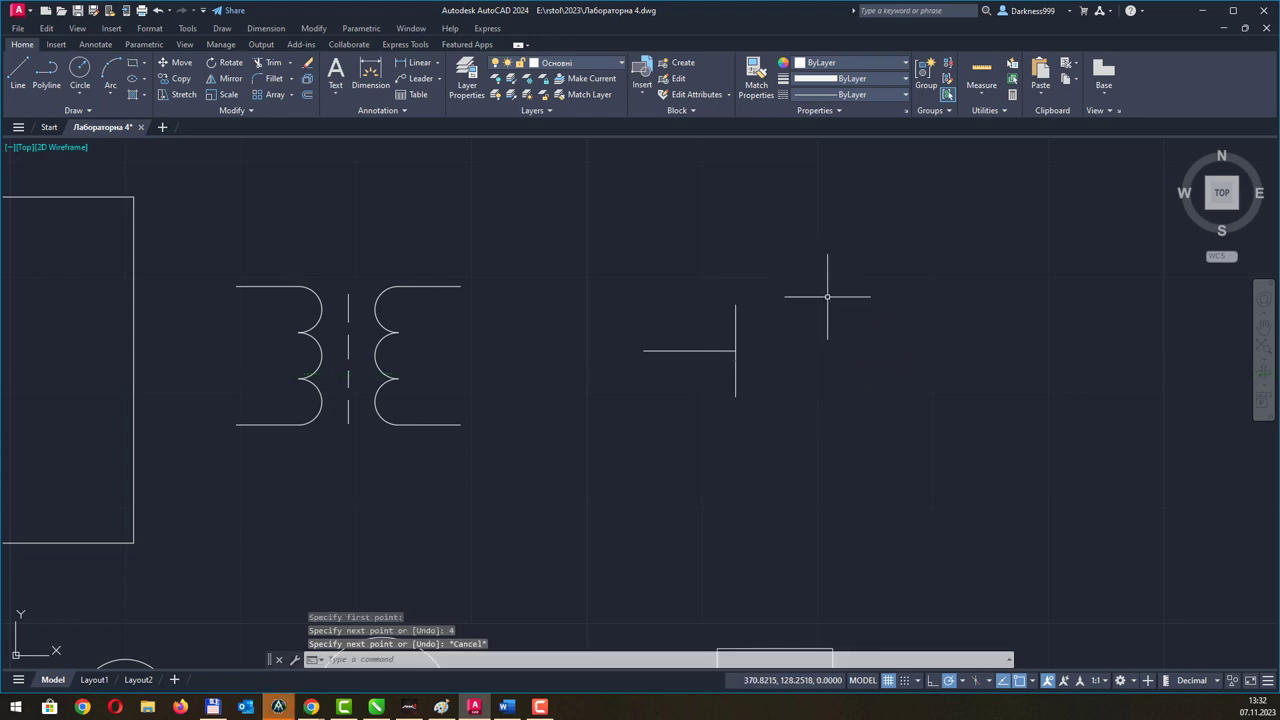
pyautogui.click(736, 372)
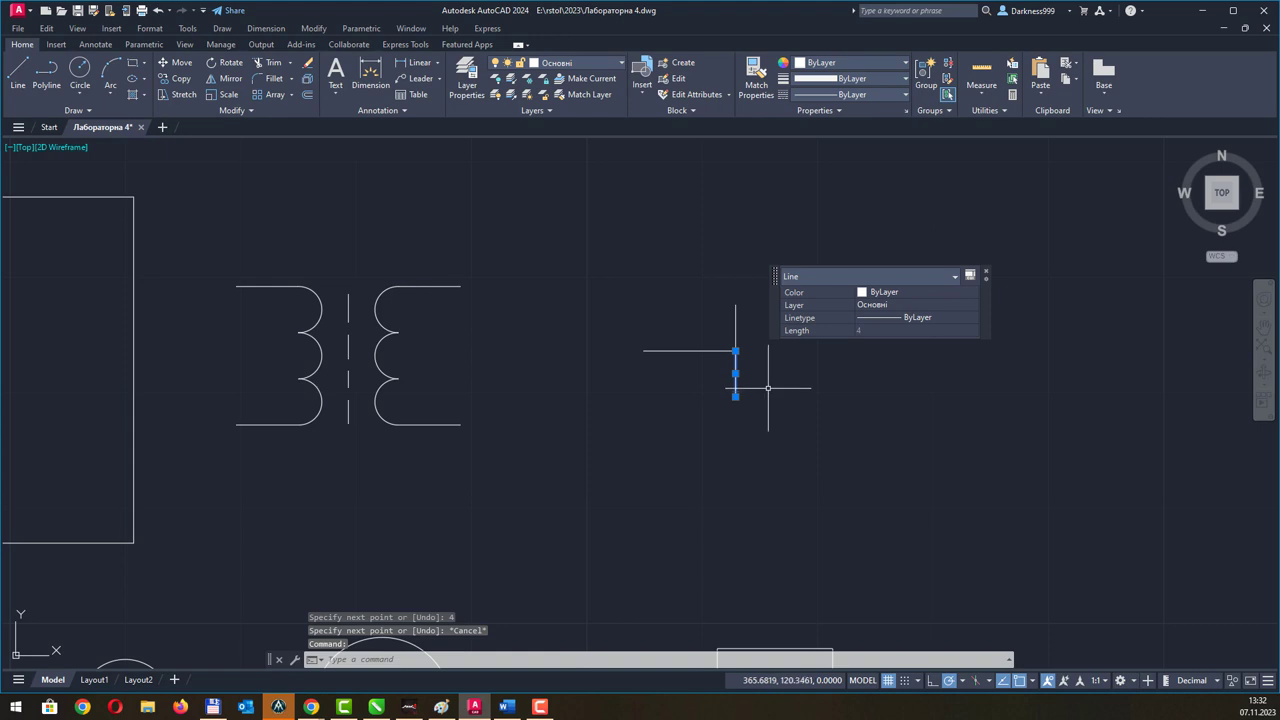
pyautogui.press('Escape')
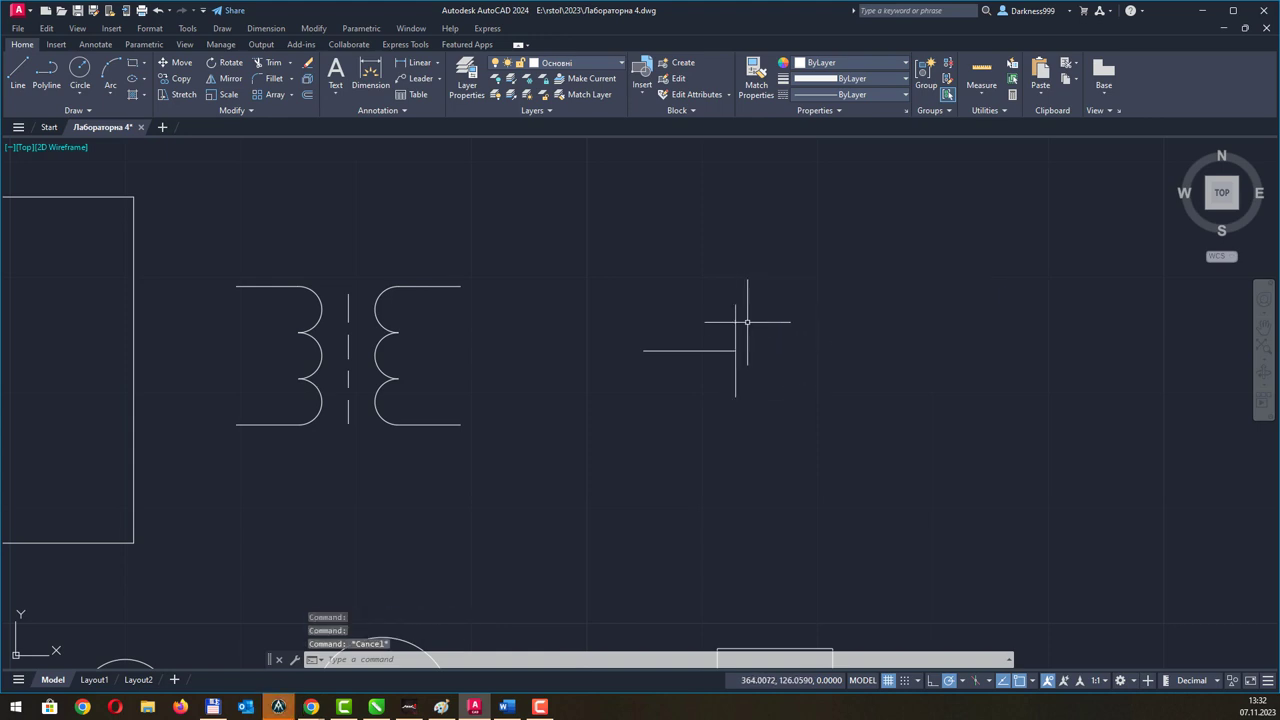
pyautogui.click(735, 319)
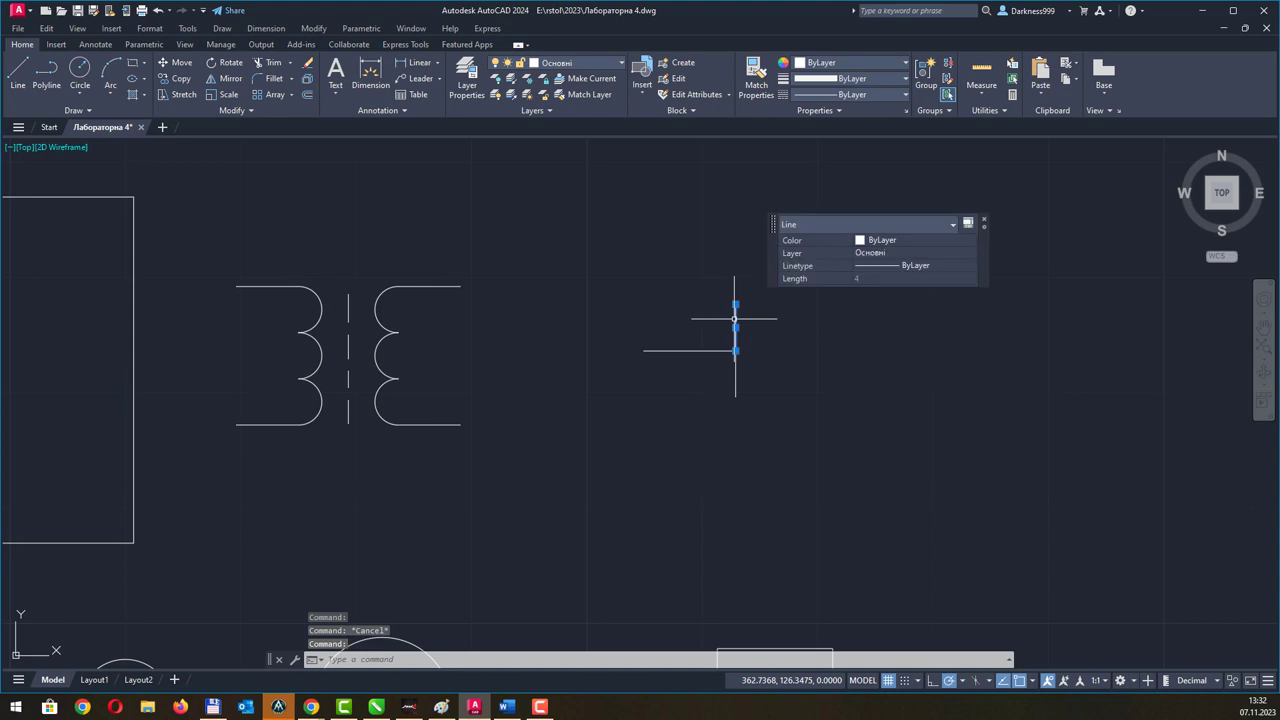
pyautogui.press('Delete')
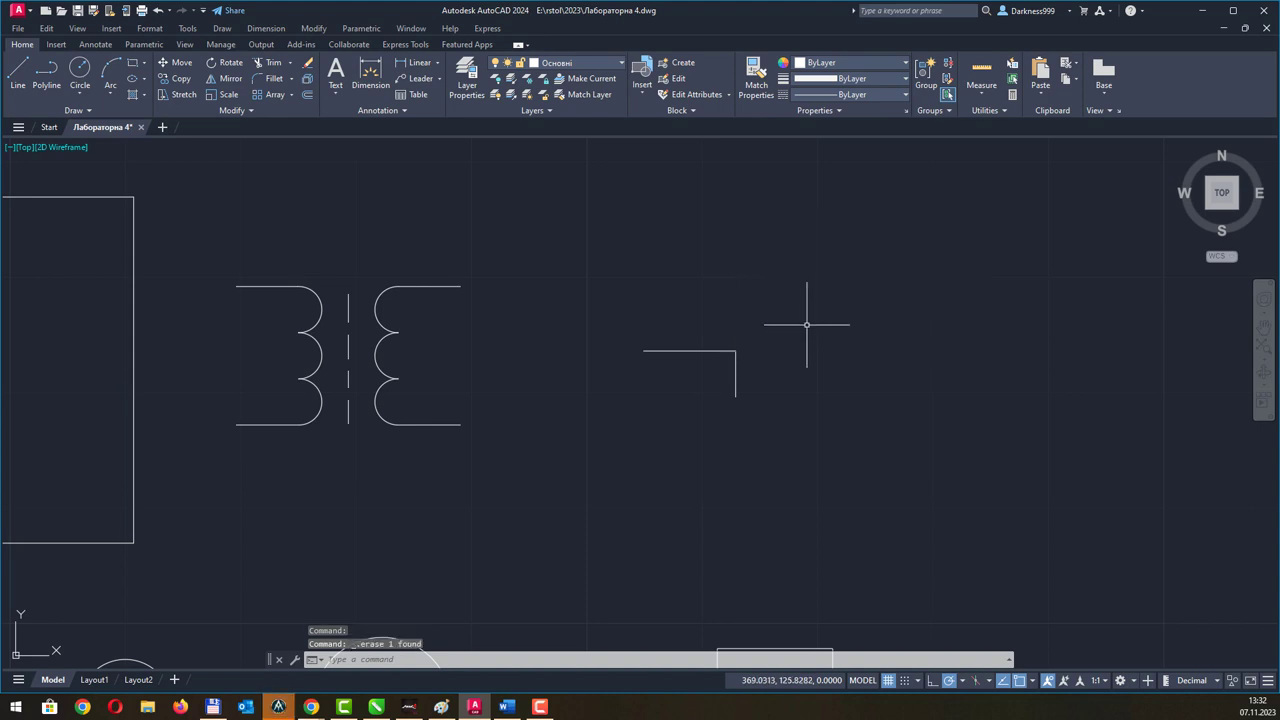
# Move the remaining vertical bar up 2 units to centre it on the lead.
pyautogui.click(736, 369)
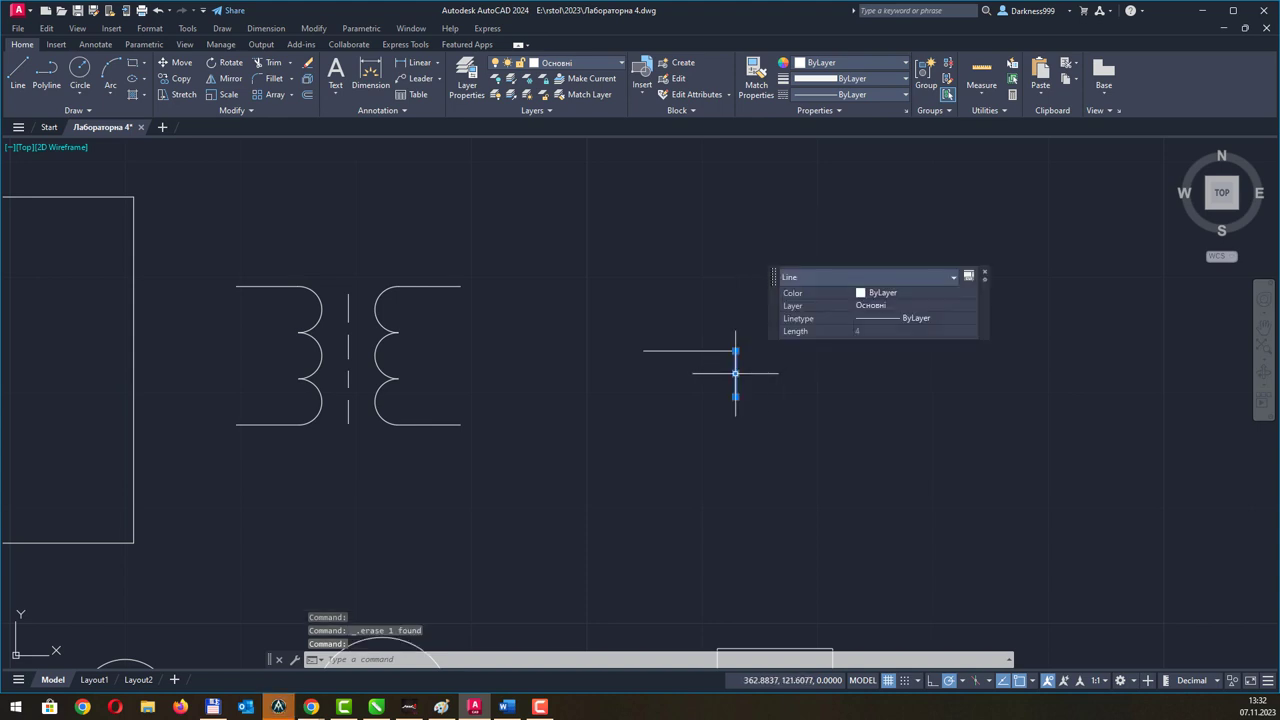
pyautogui.press('m')
pyautogui.press('Return')
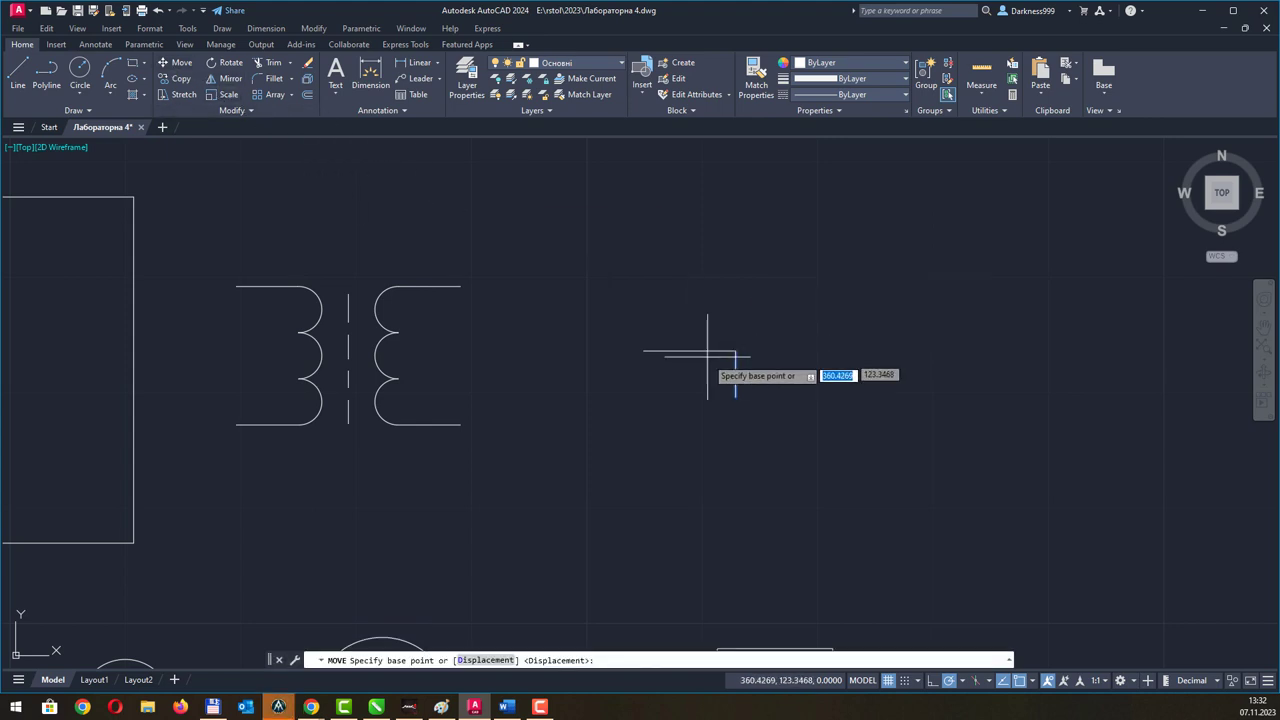
pyautogui.click(736, 351)
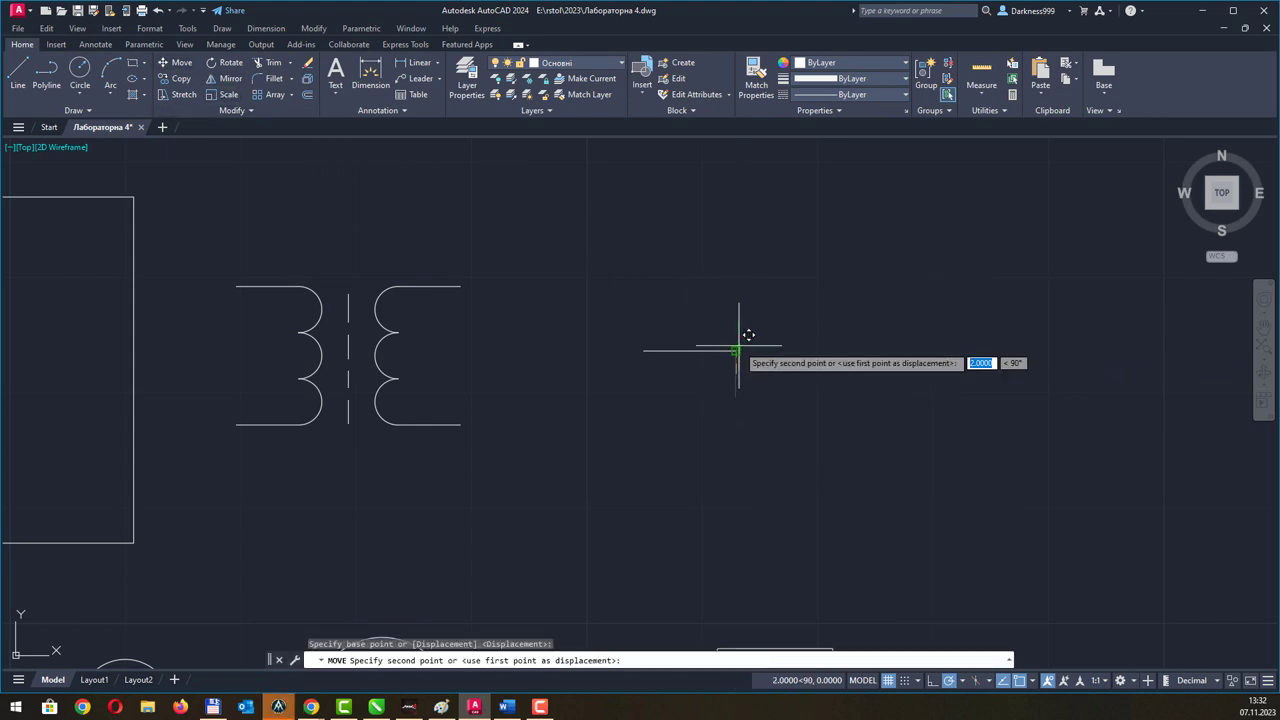
pyautogui.press('Escape')
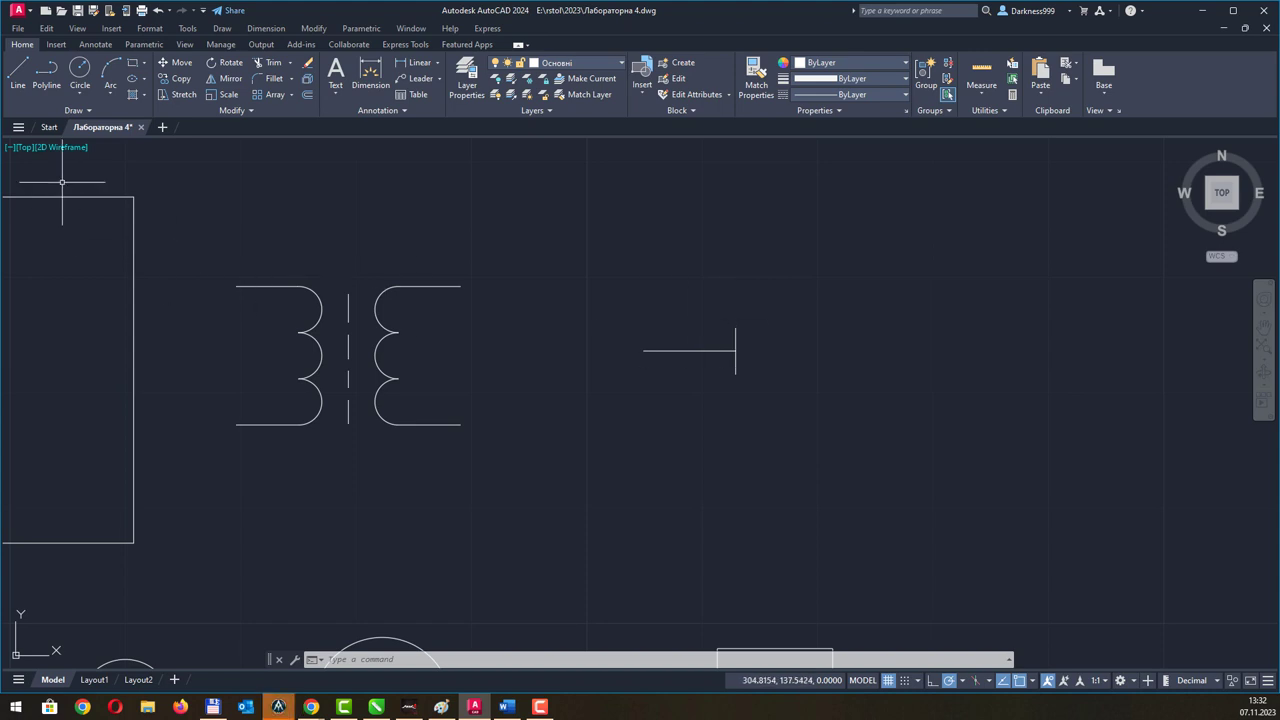
# Draw a trial line from the bar's lower end to @1,5, then undo it.
pyautogui.click(18, 75)
pyautogui.click(735, 373)
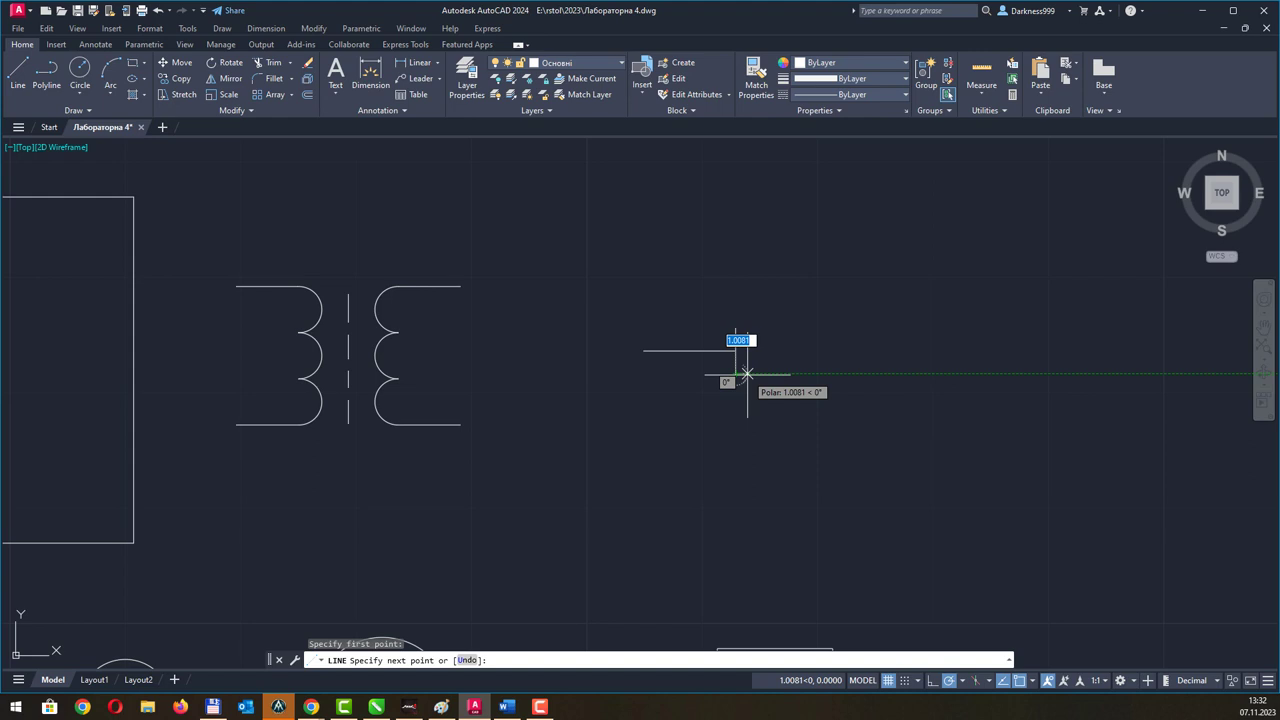
pyautogui.write('13')
pyautogui.press('BackSpace')
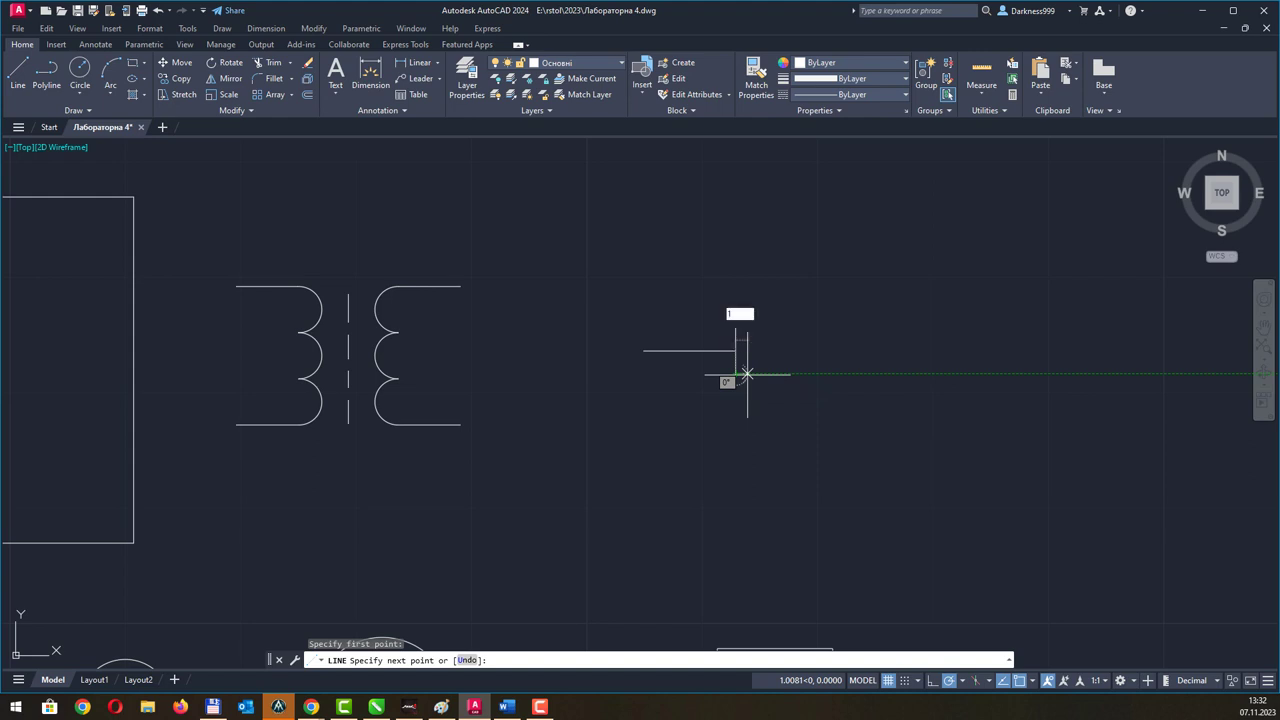
pyautogui.write(',5')
pyautogui.press('Return')
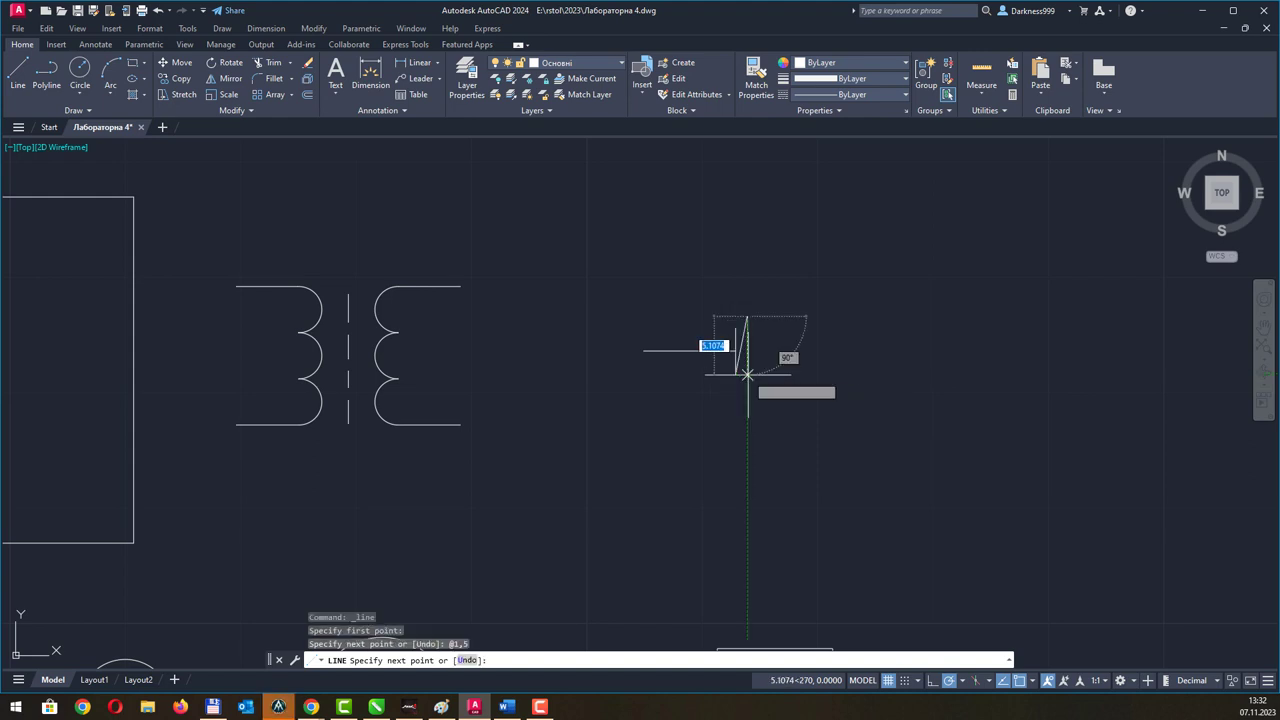
pyautogui.press('Escape')
pyautogui.hotkey('ctrl', 'z')
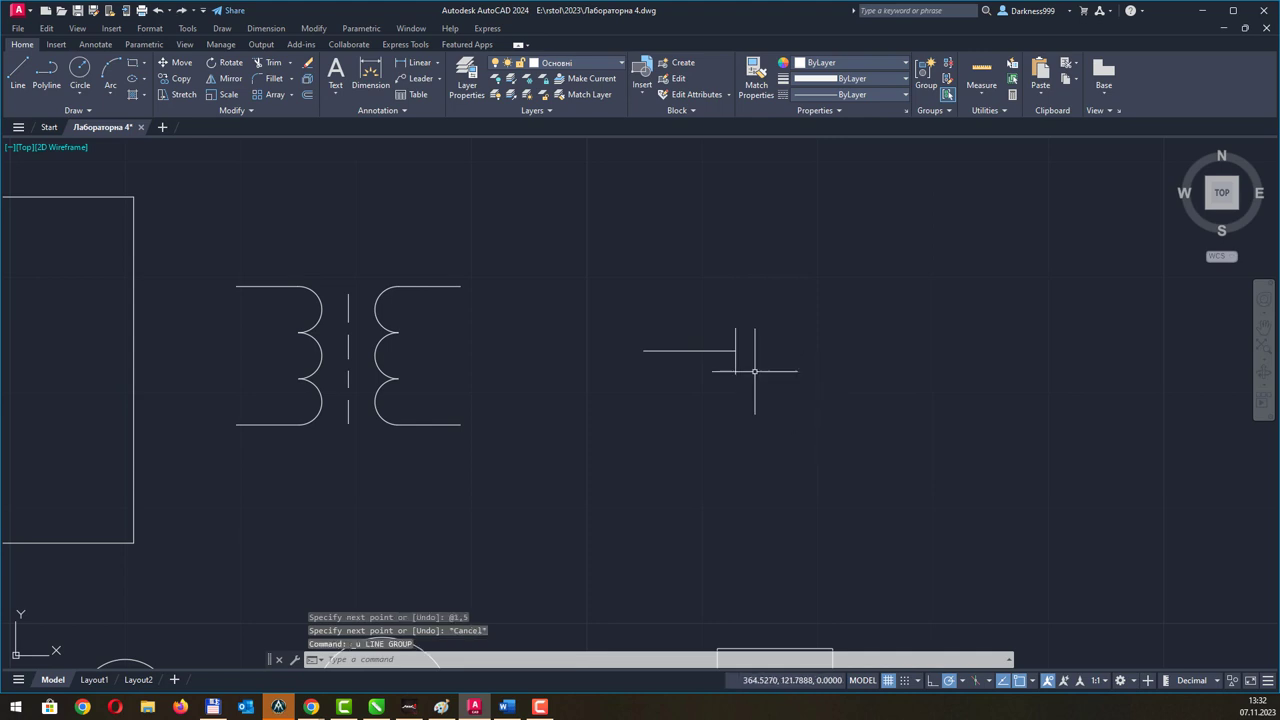
# Try a second diagonal line to @1.5,5 and discard it.
pyautogui.click(18, 75)
pyautogui.scroll(4, 750, 400)
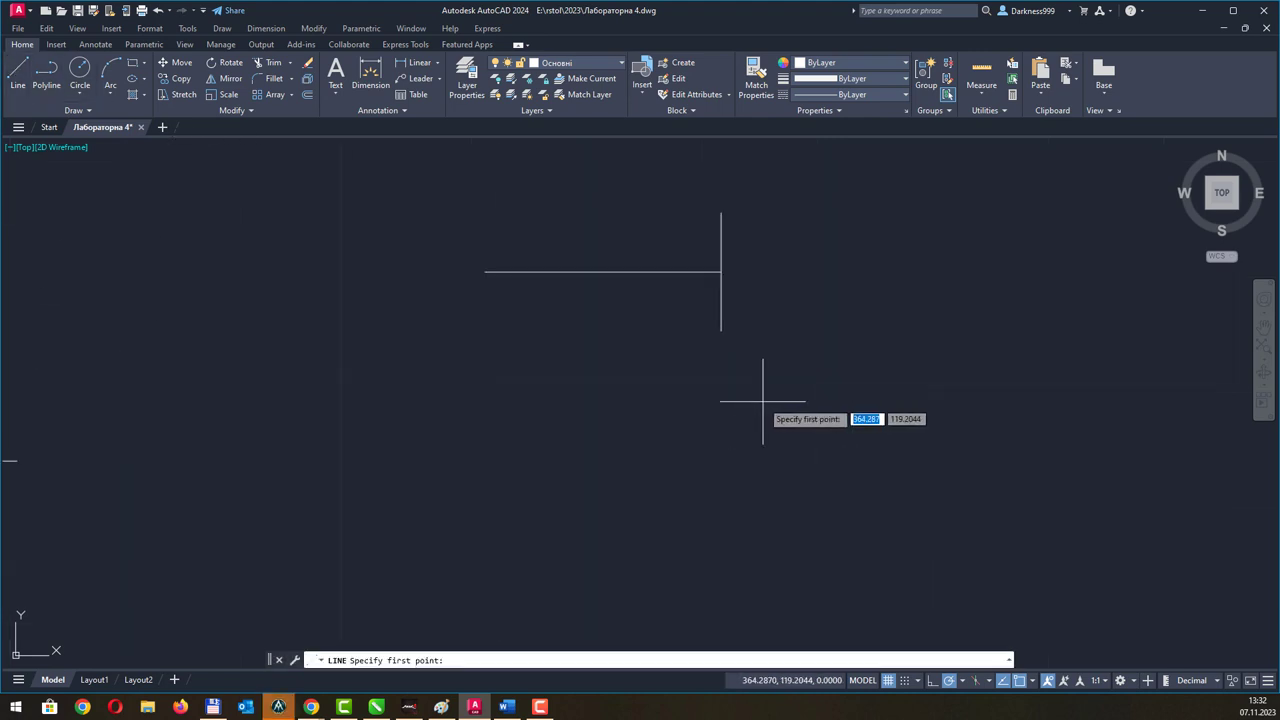
pyautogui.click(721, 331)
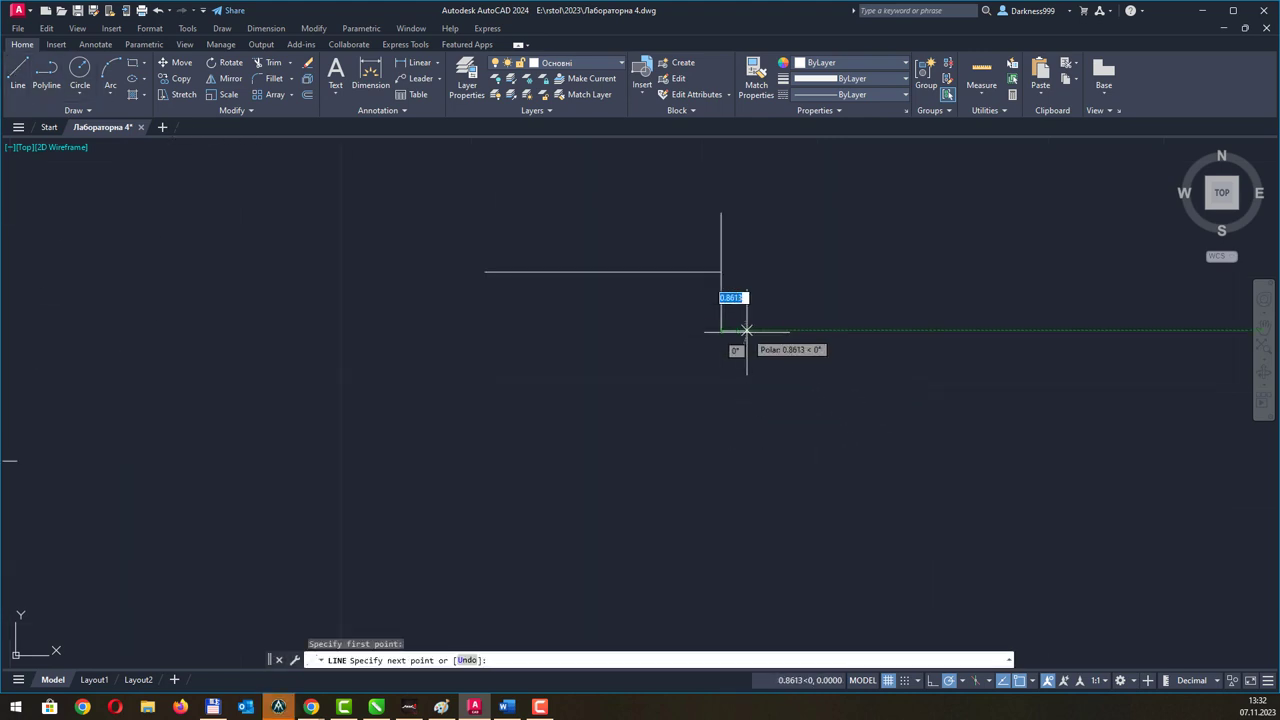
pyautogui.write('1')
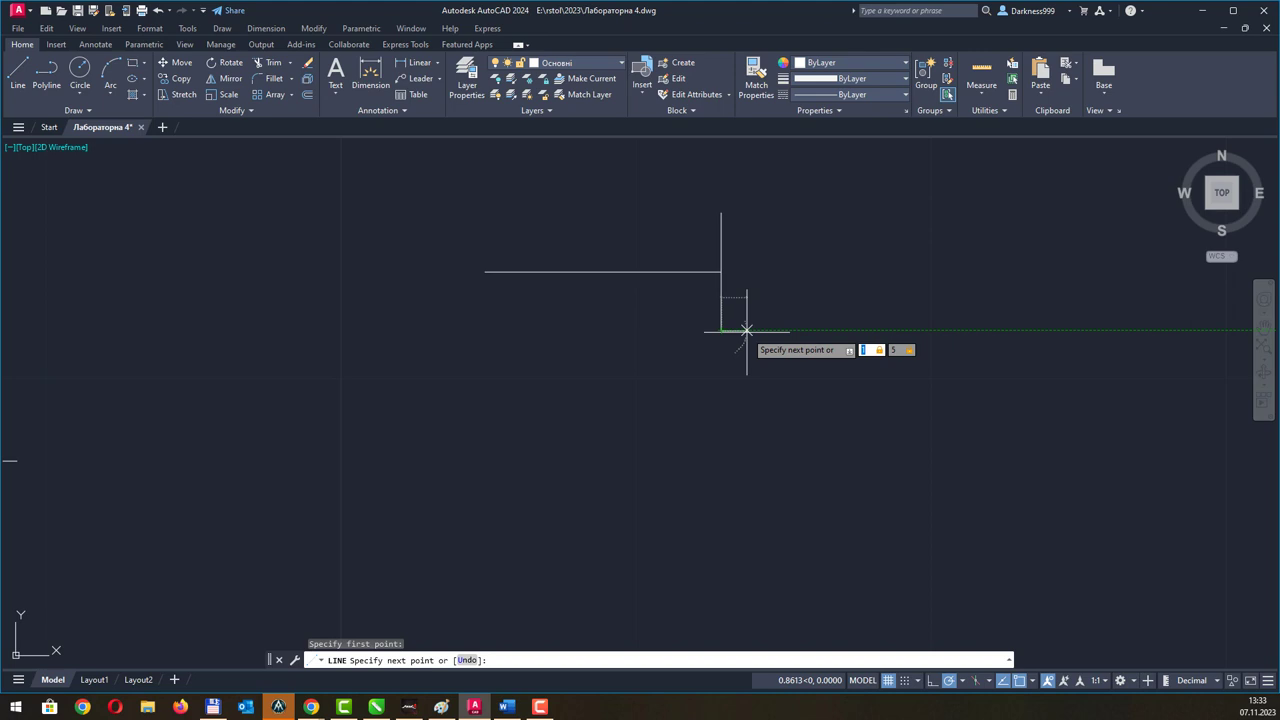
pyautogui.write(',5')
pyautogui.press('Return')
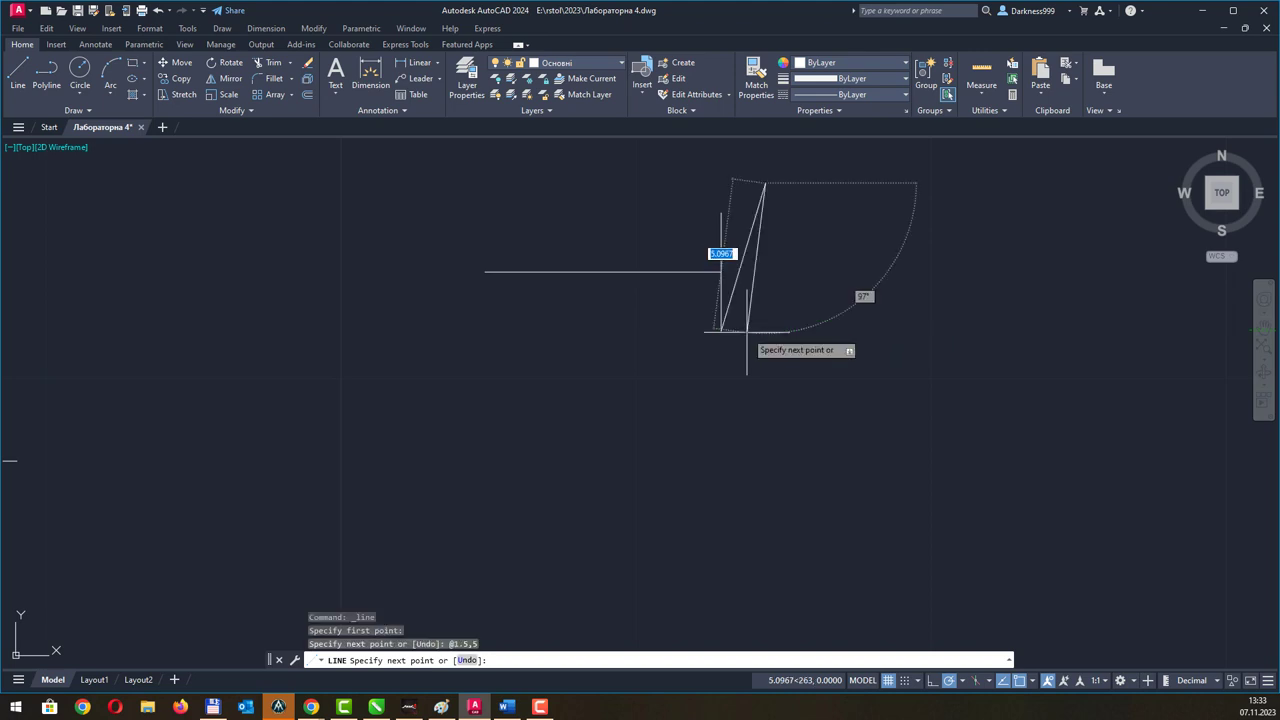
pyautogui.press('Escape')
pyautogui.scroll(-2, 720, 375)
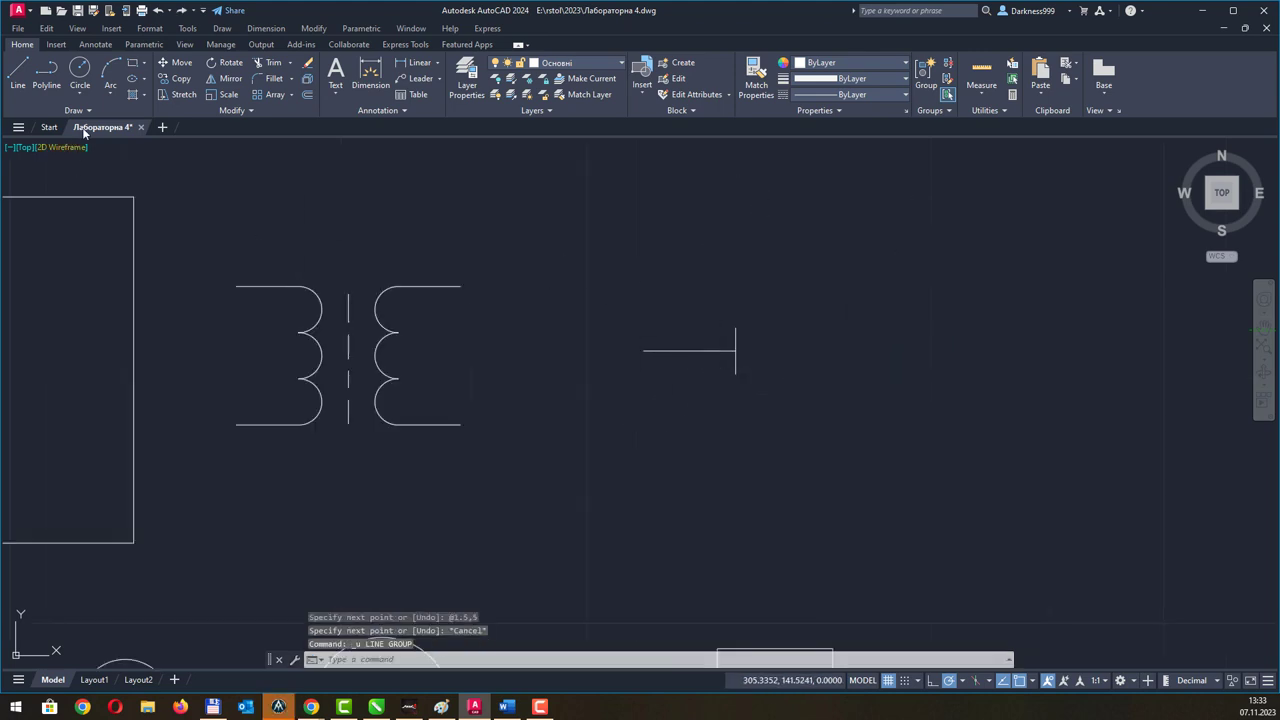
# Draw a 1.5-unit horizontal line to the right from the bar's lower end.
pyautogui.click(18, 72)
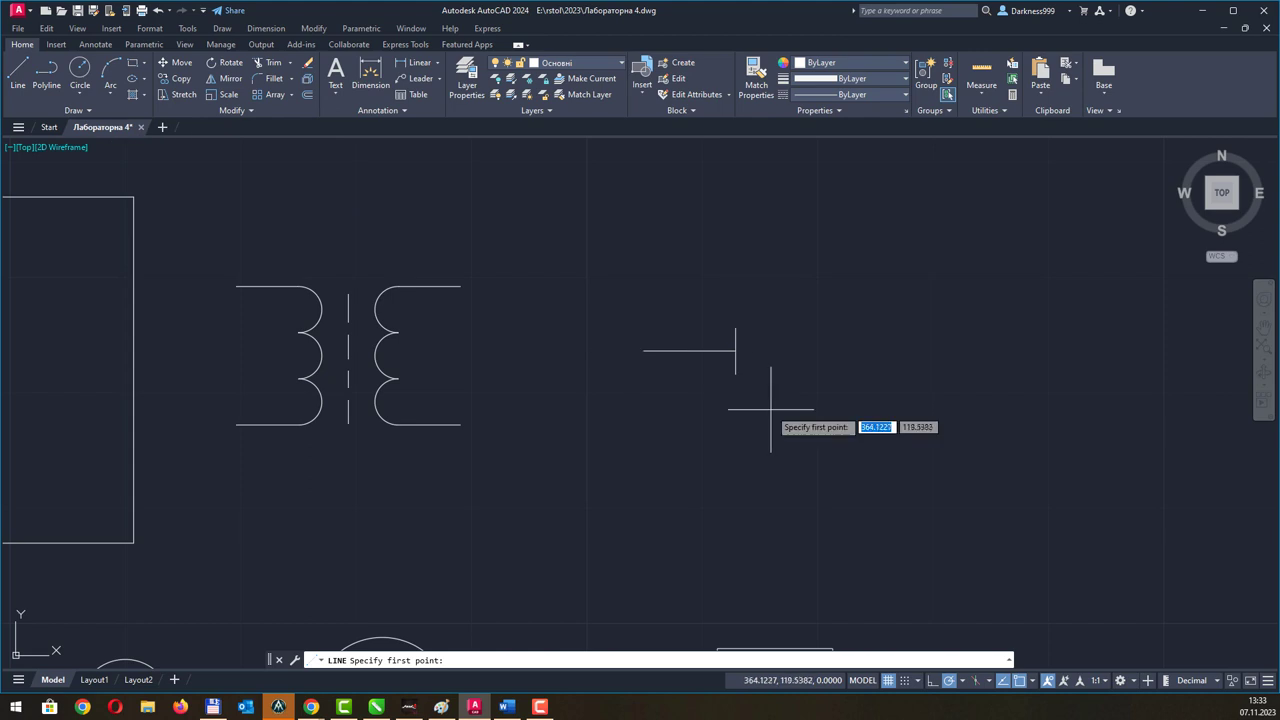
pyautogui.click(736, 373)
pyautogui.write('1')
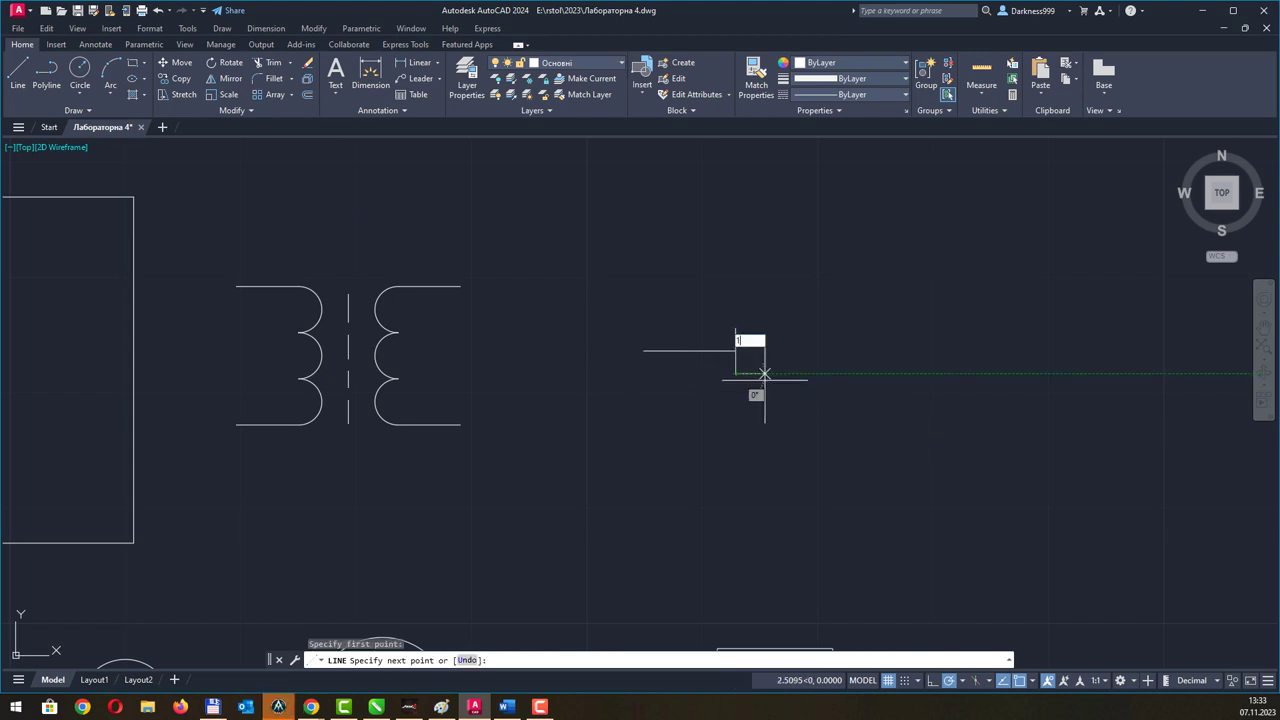
pyautogui.write('.5')
pyautogui.press('Return')
pyautogui.press('Escape')
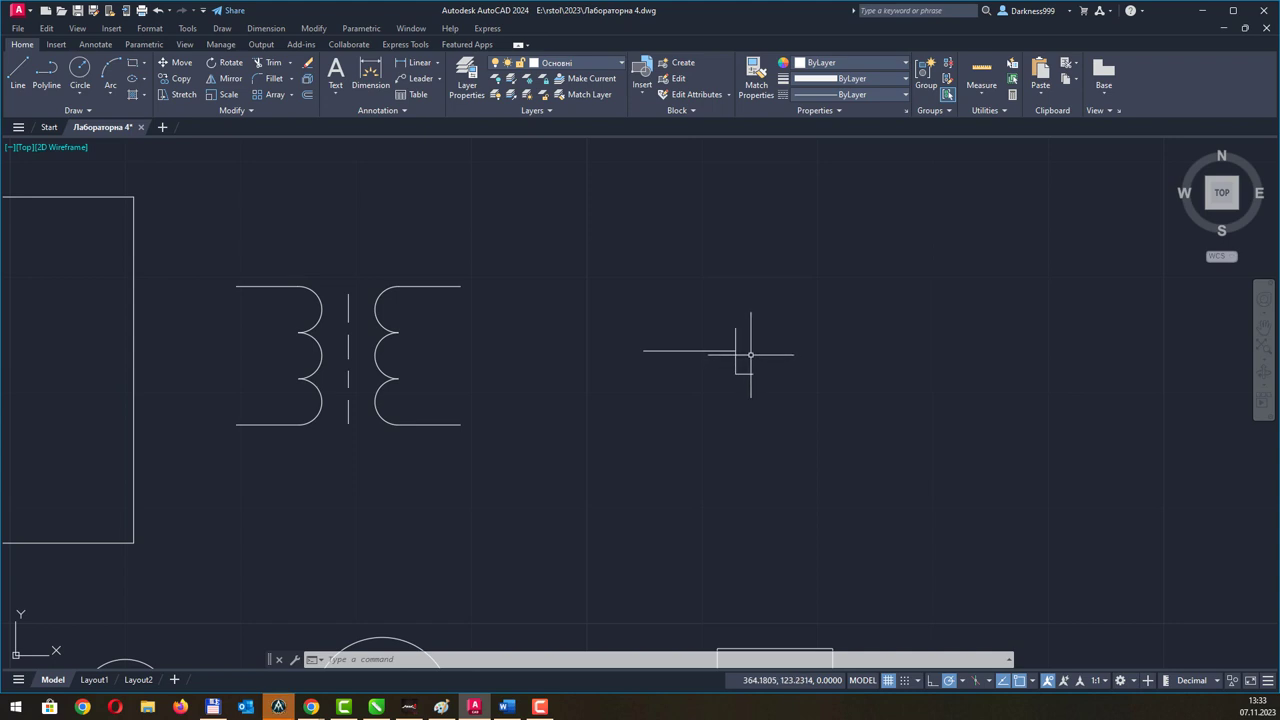
# Mirror the lead and vertical bar across a vertical axis, keeping the originals.
pyautogui.click(618, 305)
pyautogui.click(740, 372)
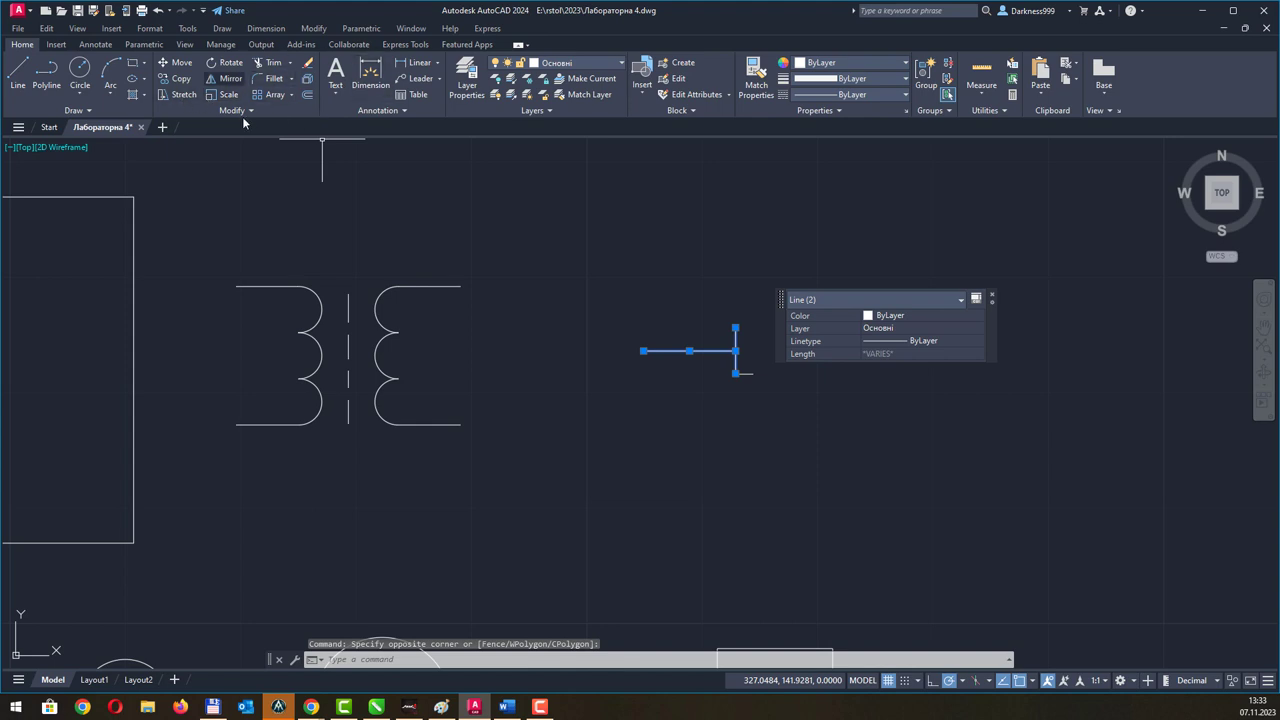
pyautogui.click(224, 78)
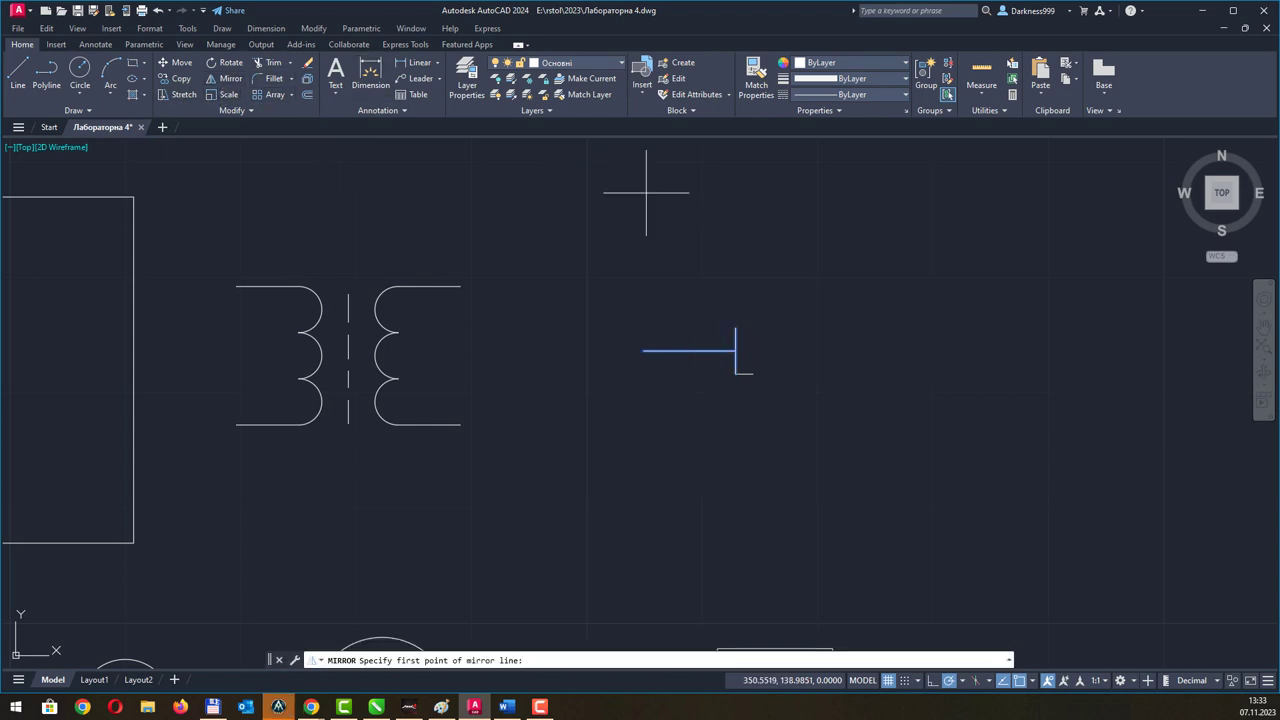
pyautogui.click(736, 351)
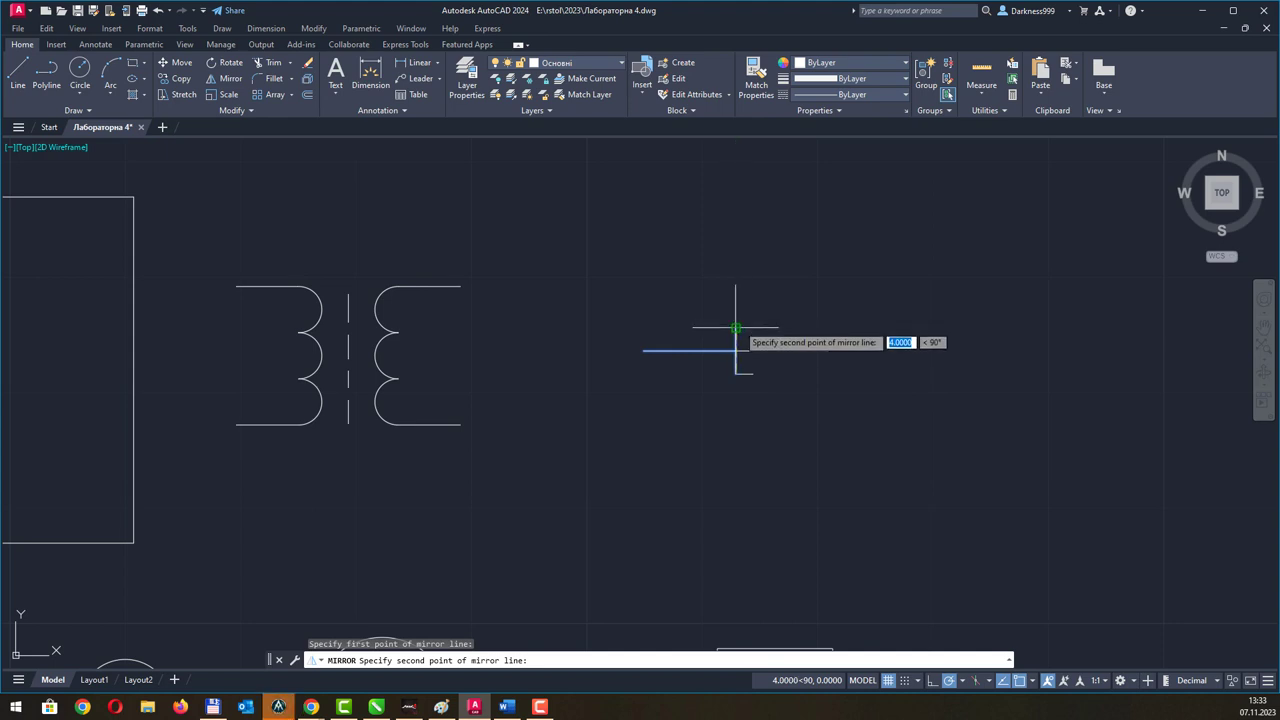
pyautogui.click(737, 326)
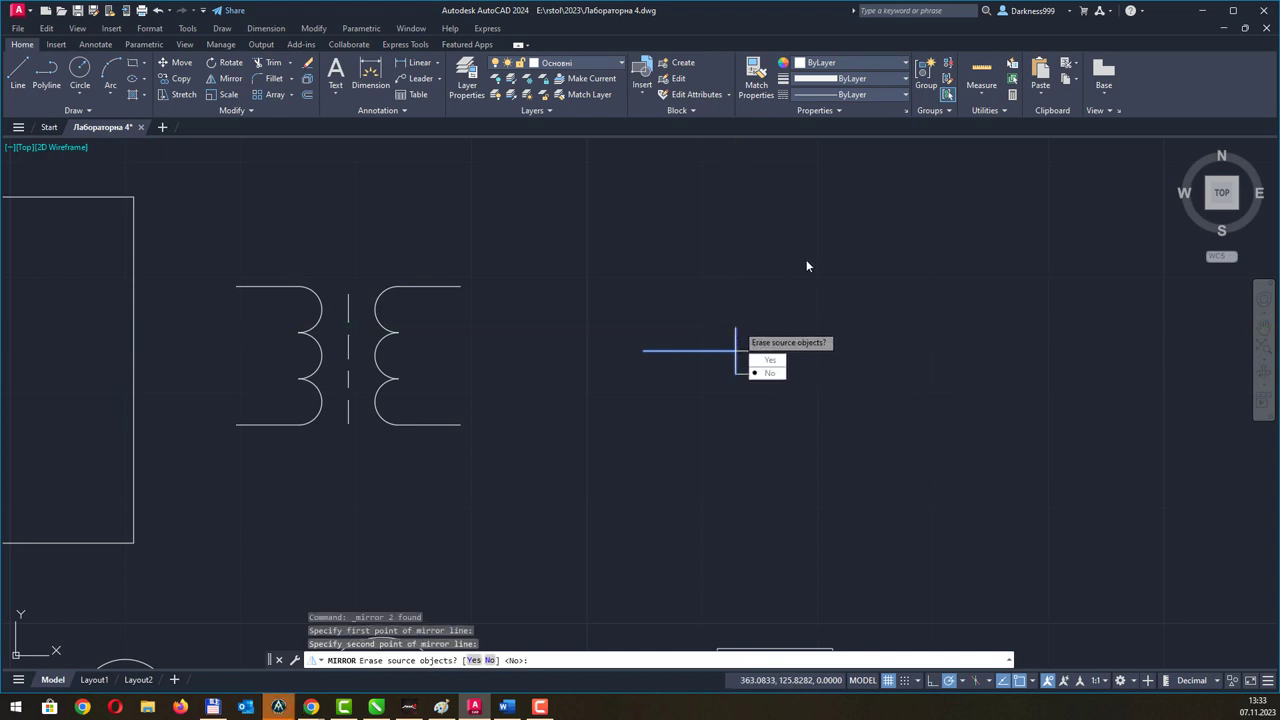
pyautogui.click(768, 372)
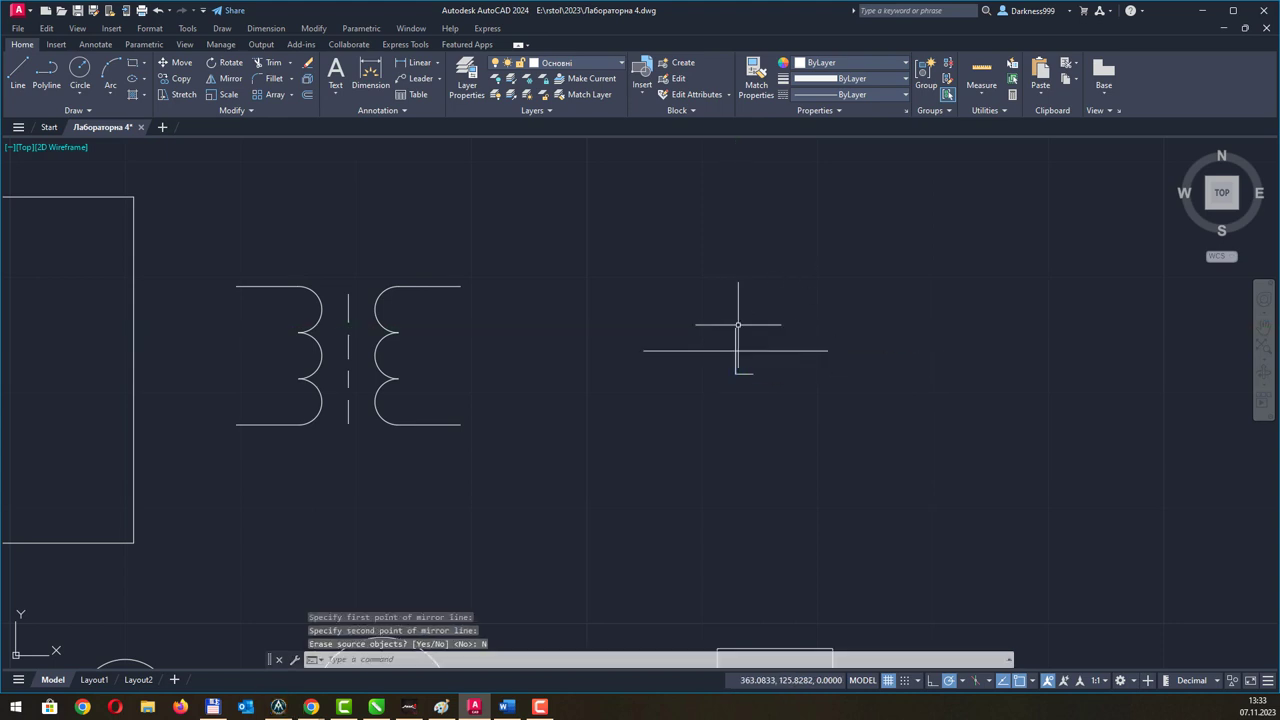
# Select the mirrored lines, abandon moving them, and erase the stray short line.
pyautogui.press('Escape')
pyautogui.click(848, 327)
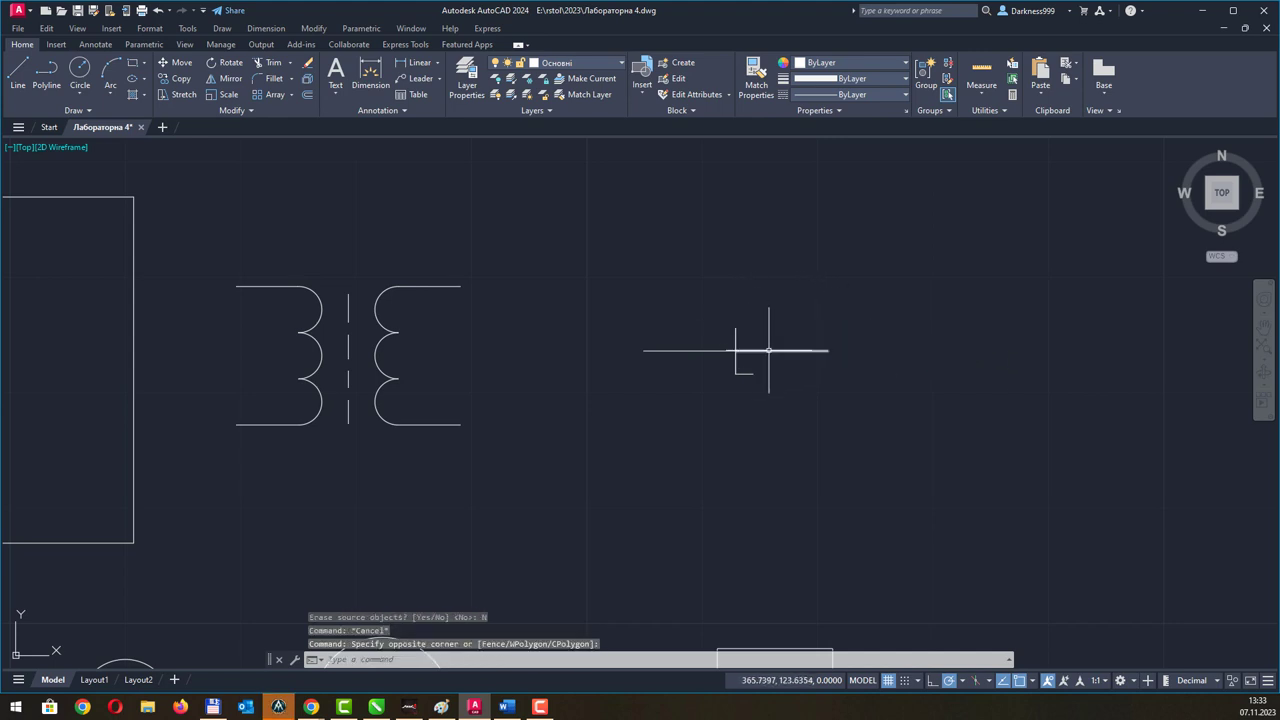
pyautogui.click(768, 350)
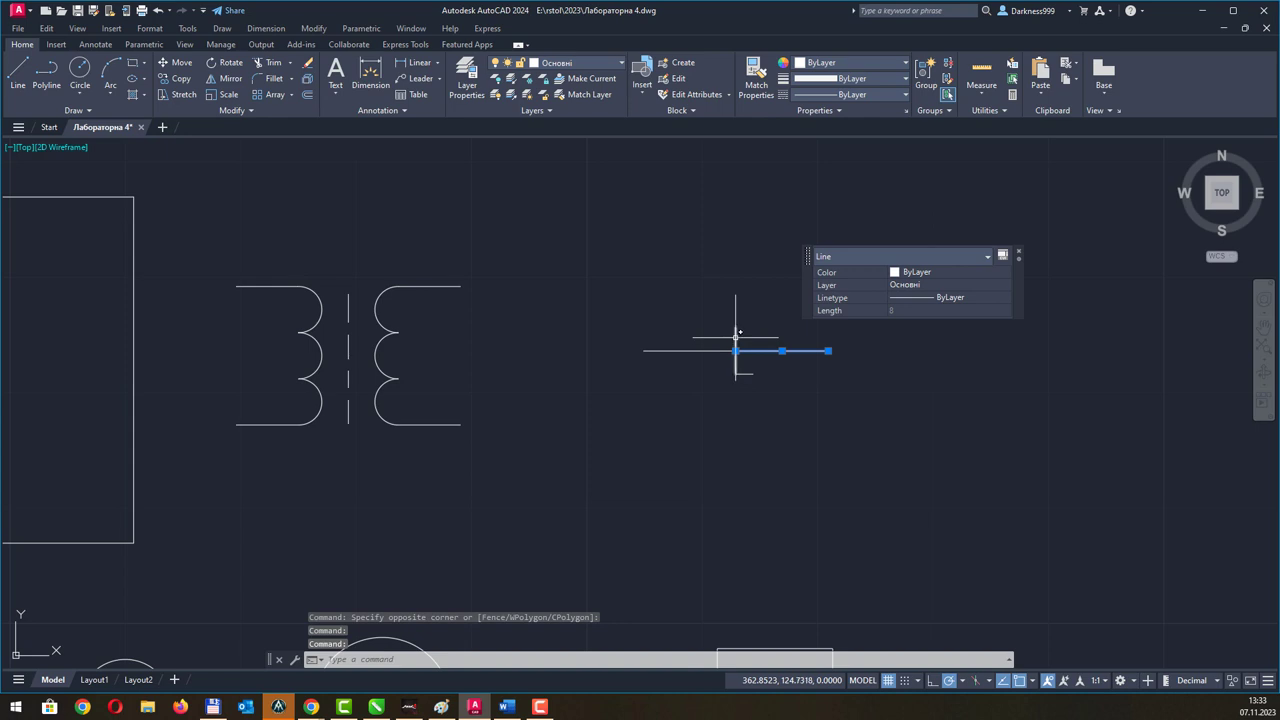
pyautogui.click(735, 337)
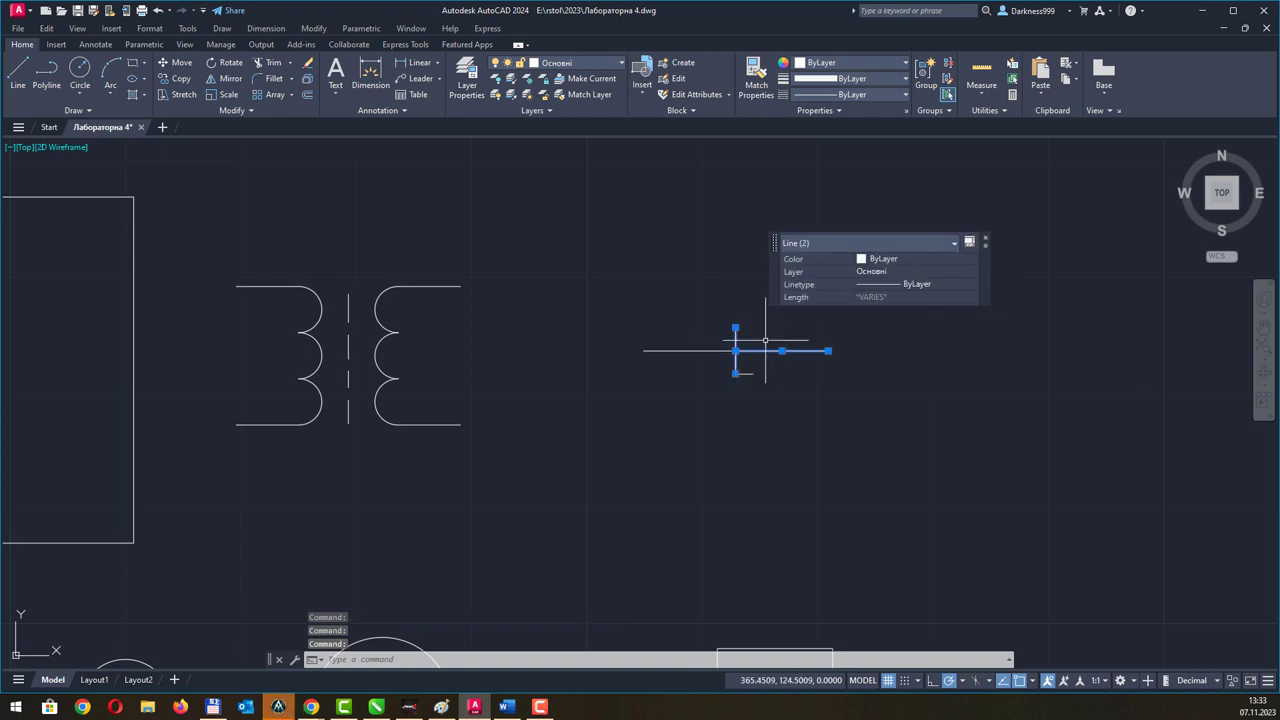
pyautogui.click(176, 63)
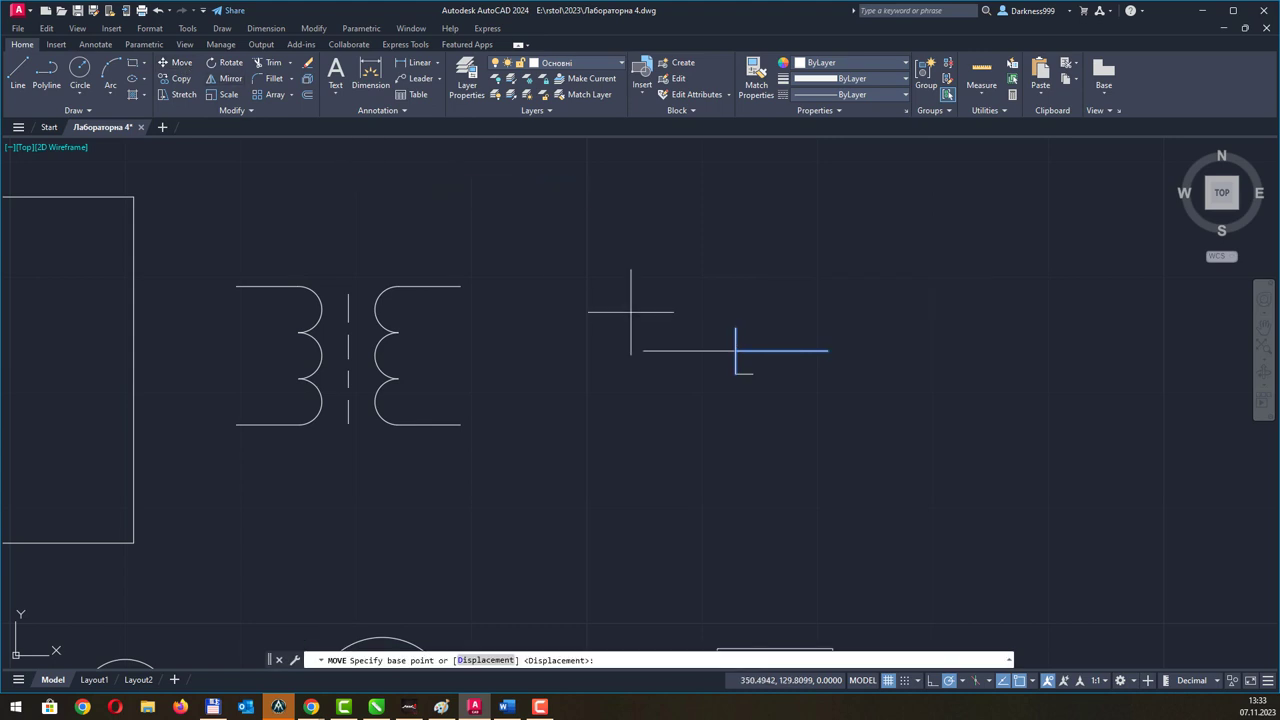
pyautogui.click(736, 373)
pyautogui.press('Escape')
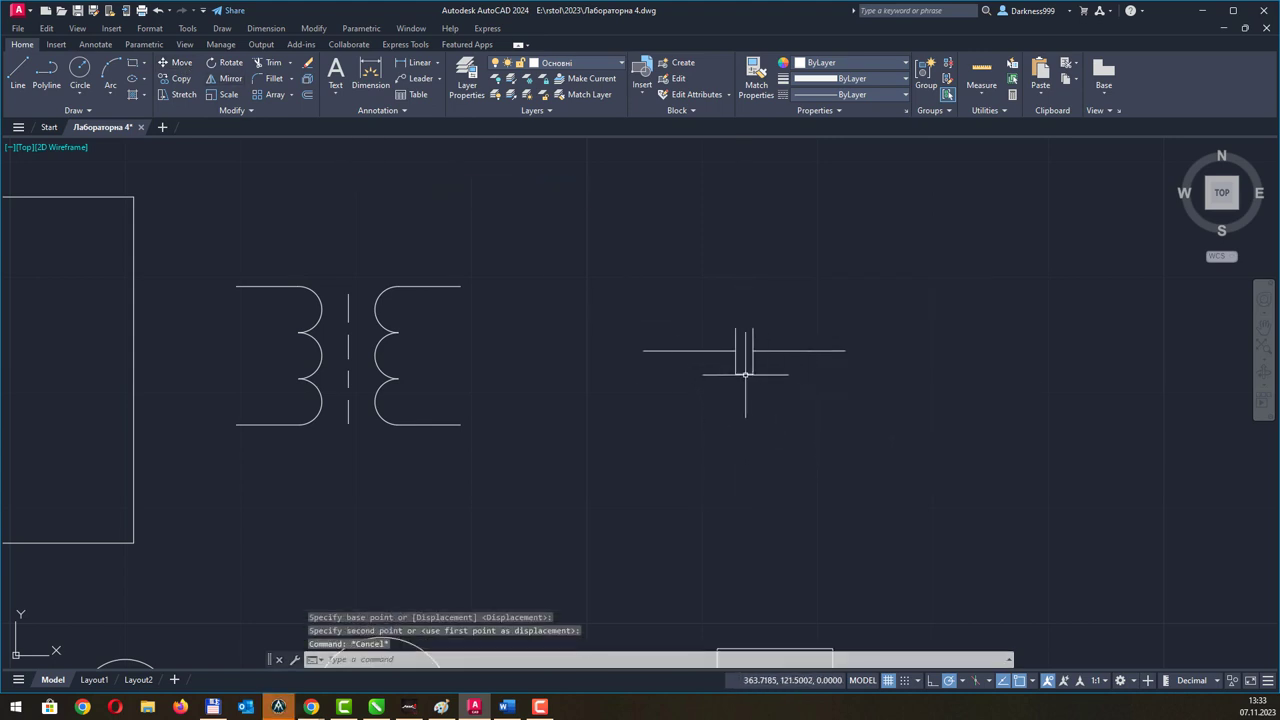
pyautogui.click(743, 373)
pyautogui.press('Delete')
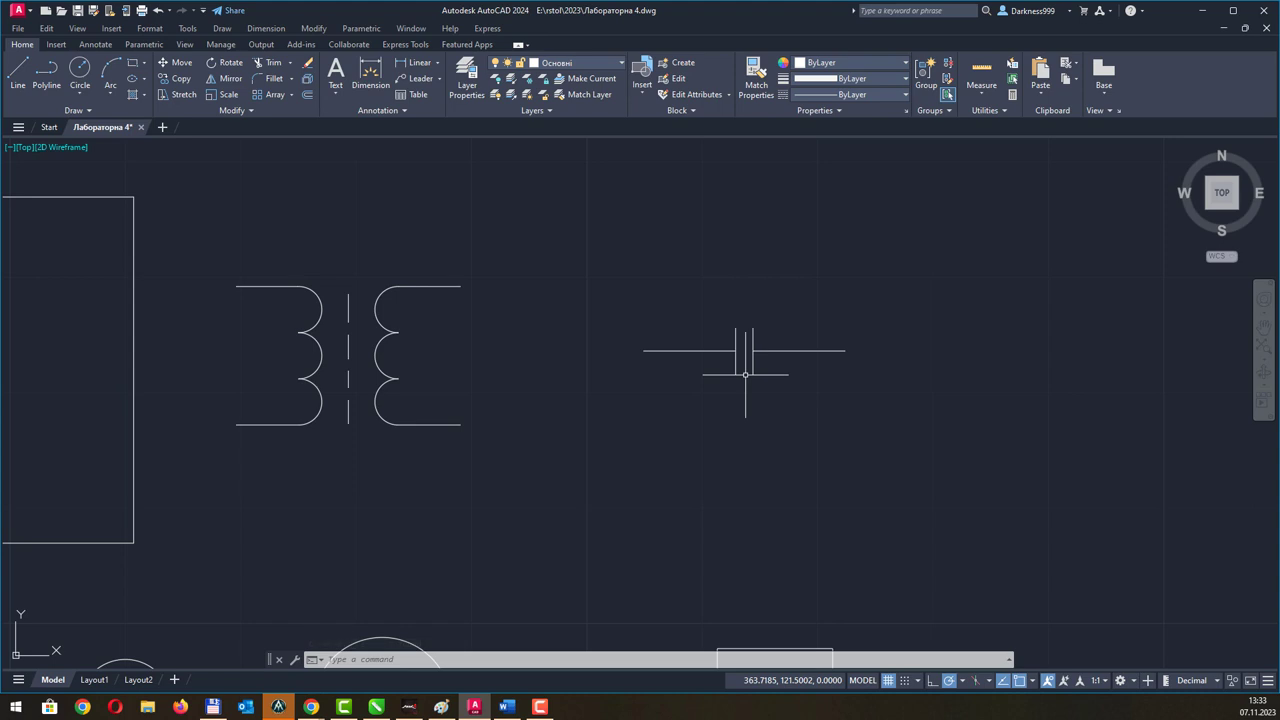
# Shorten the left and right capacitor leads by dragging their outer end grips inward.
pyautogui.click(645, 350)
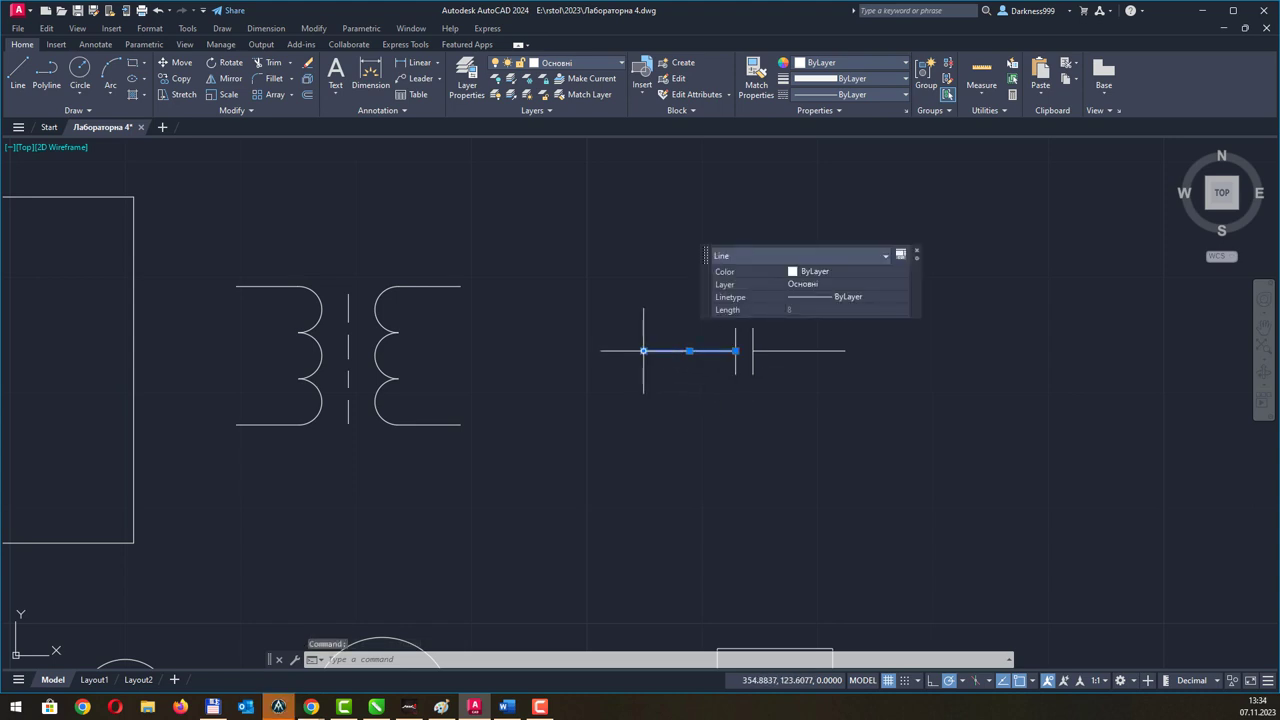
pyautogui.click(643, 350)
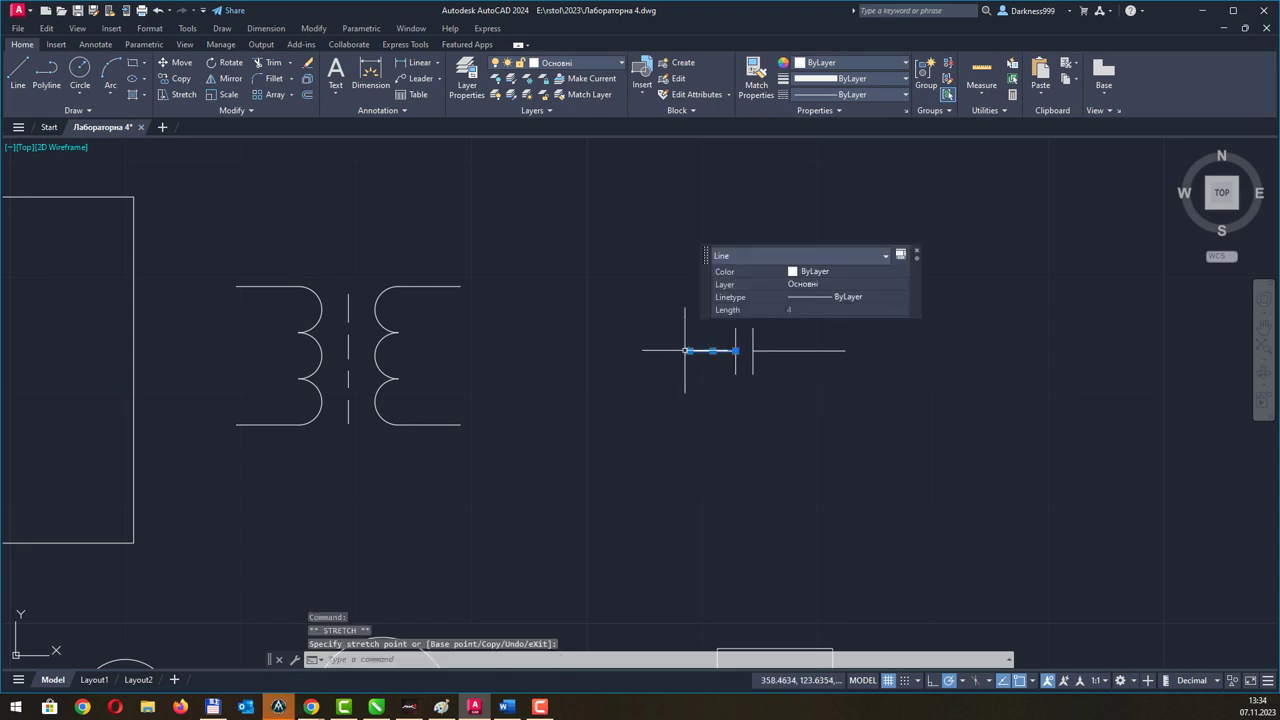
pyautogui.click(686, 350)
pyautogui.click(830, 350)
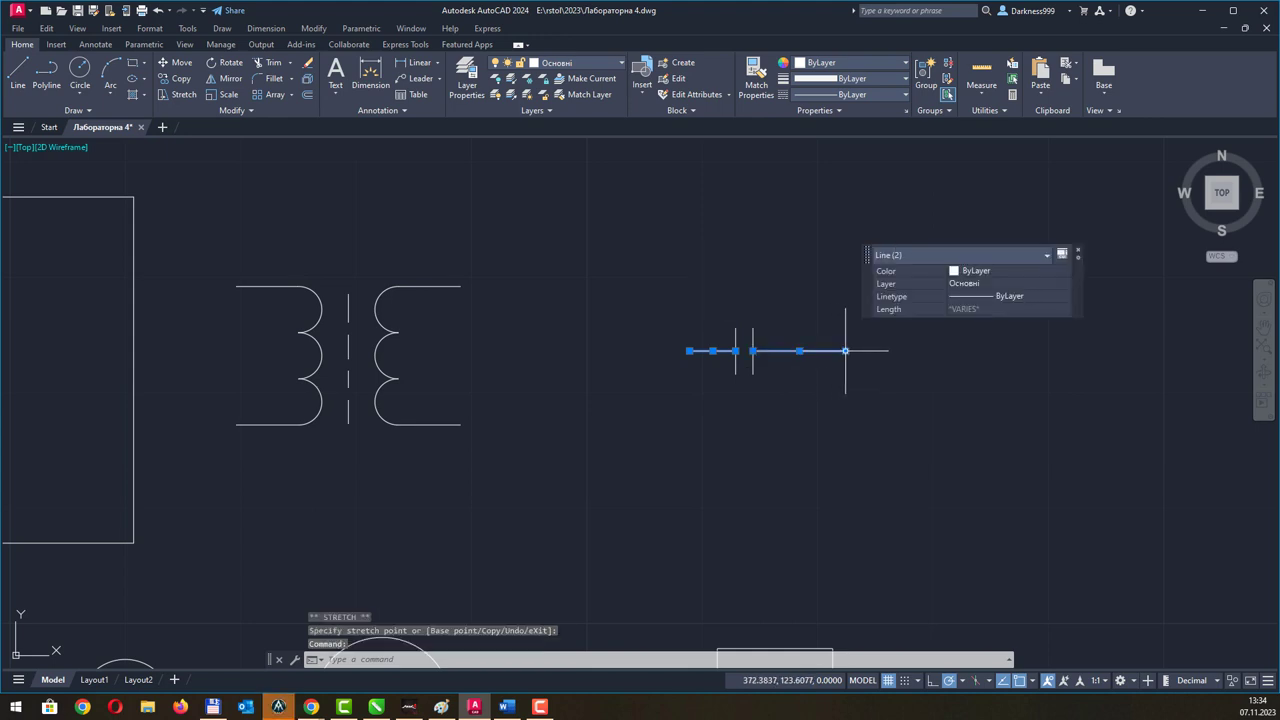
pyautogui.click(845, 350)
pyautogui.click(798, 350)
# Window-select all four capacitor lines.
pyautogui.press('Escape')
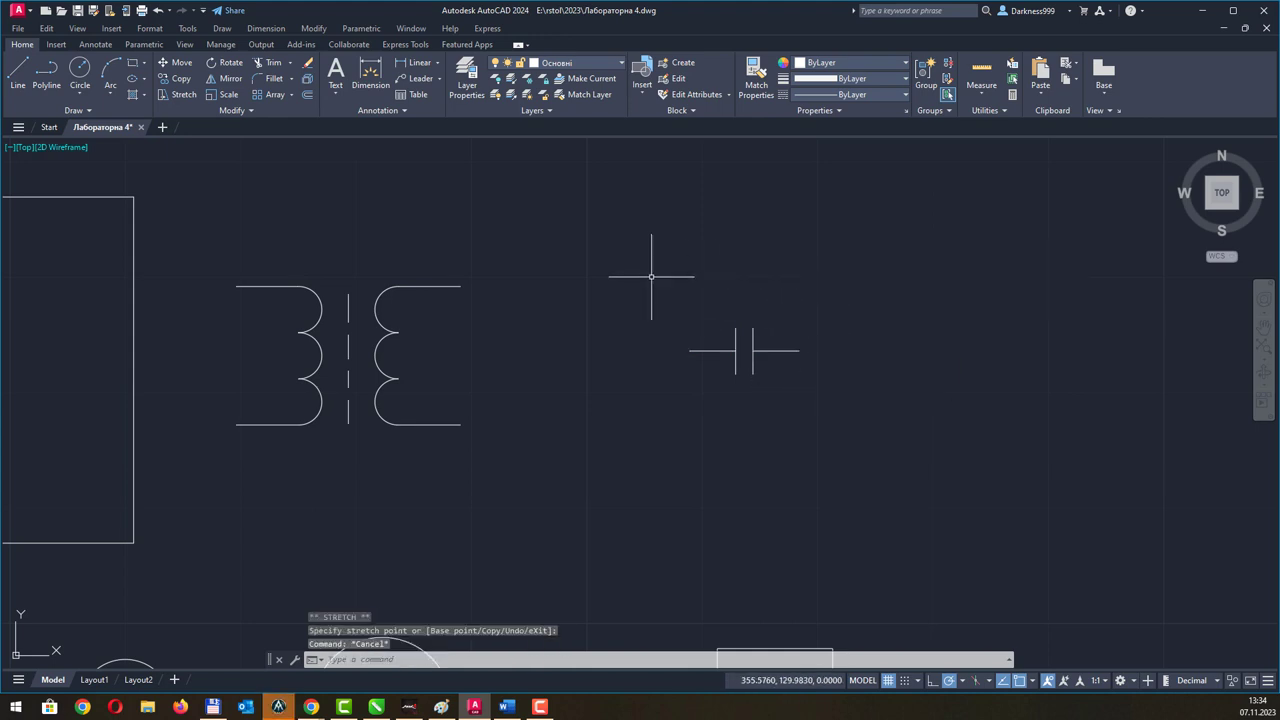
pyautogui.click(651, 276)
pyautogui.click(804, 404)
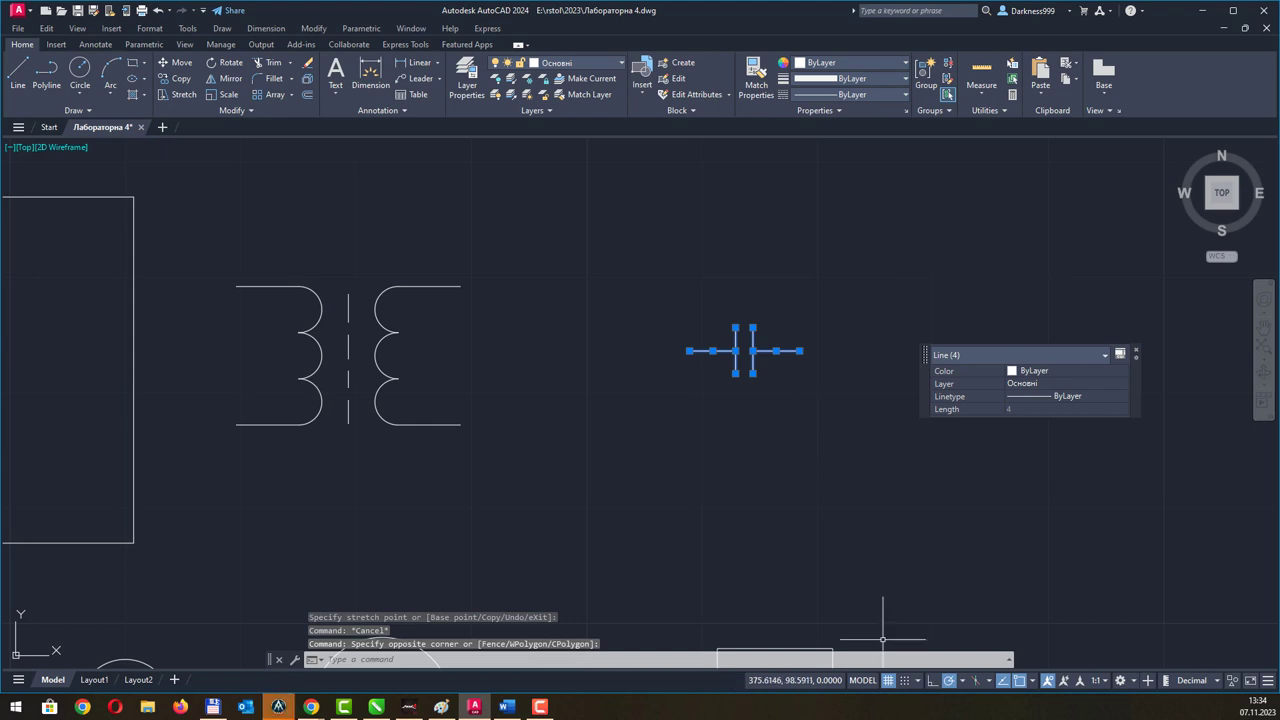
# Create block 'Конденсатор' with its base point at the left lead's end, then view the block gallery.
pyautogui.click(677, 68)
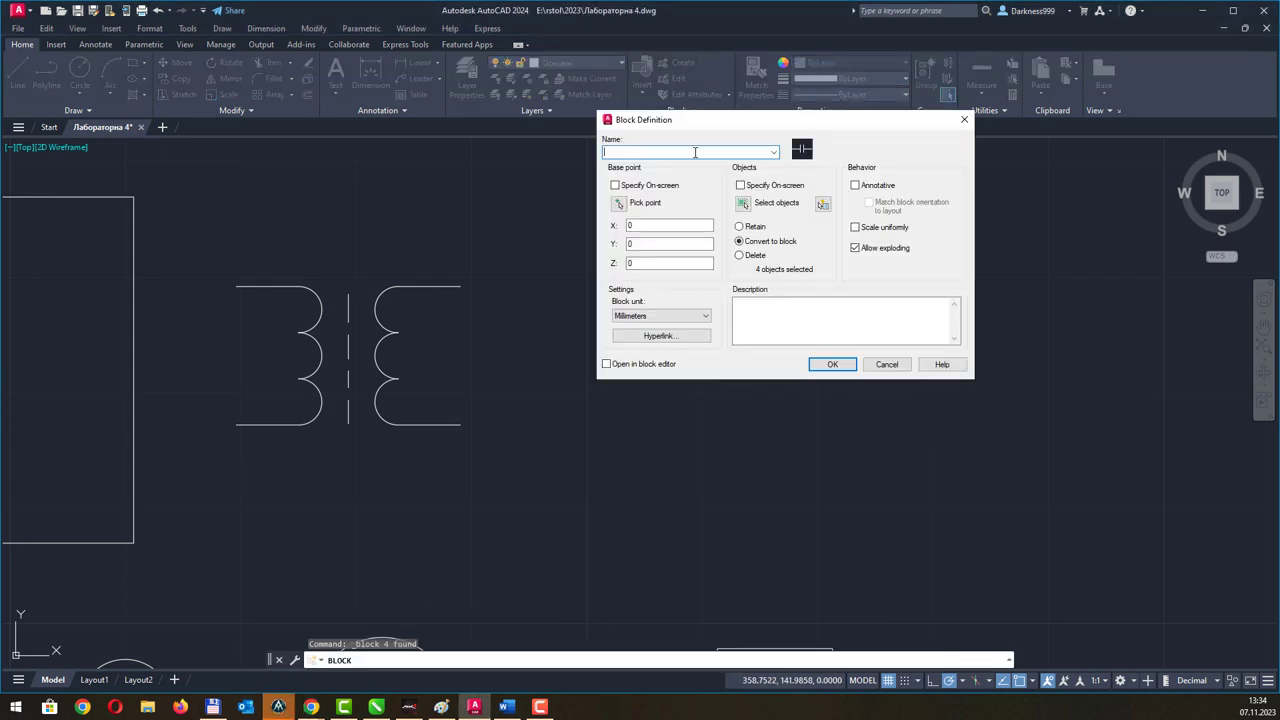
pyautogui.write('Конденсатор')
pyautogui.click(622, 203)
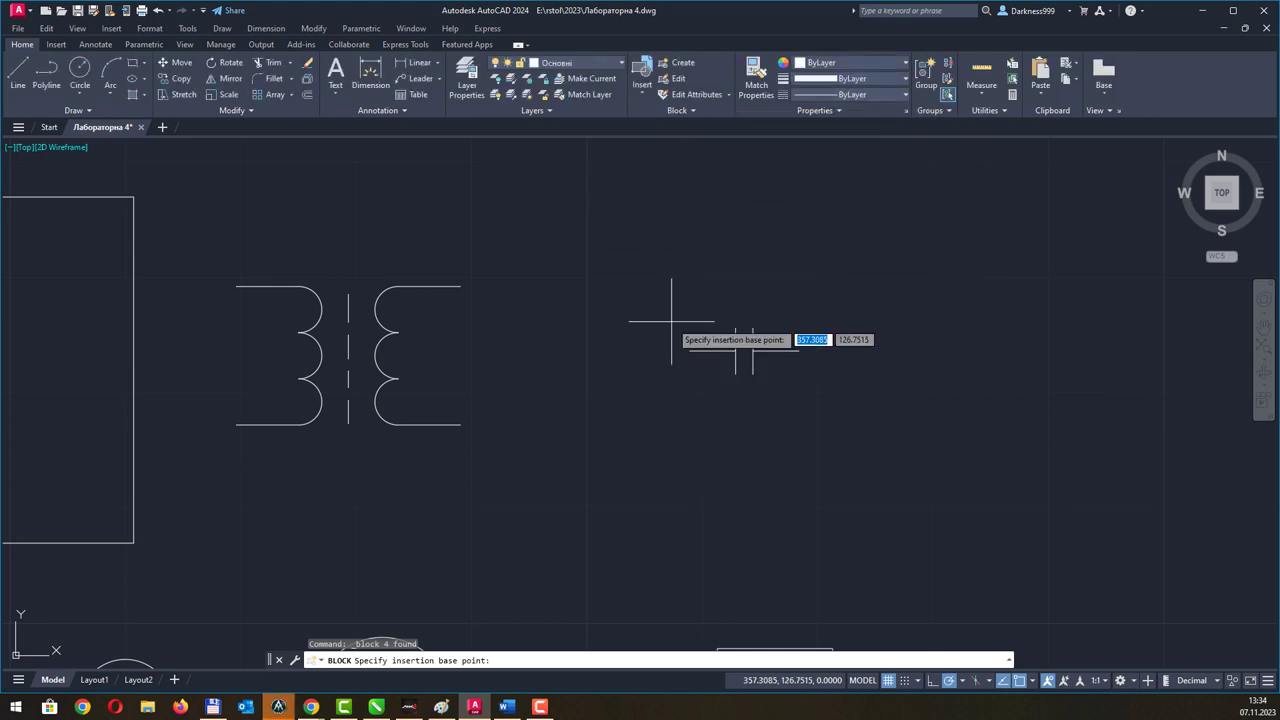
pyautogui.click(687, 354)
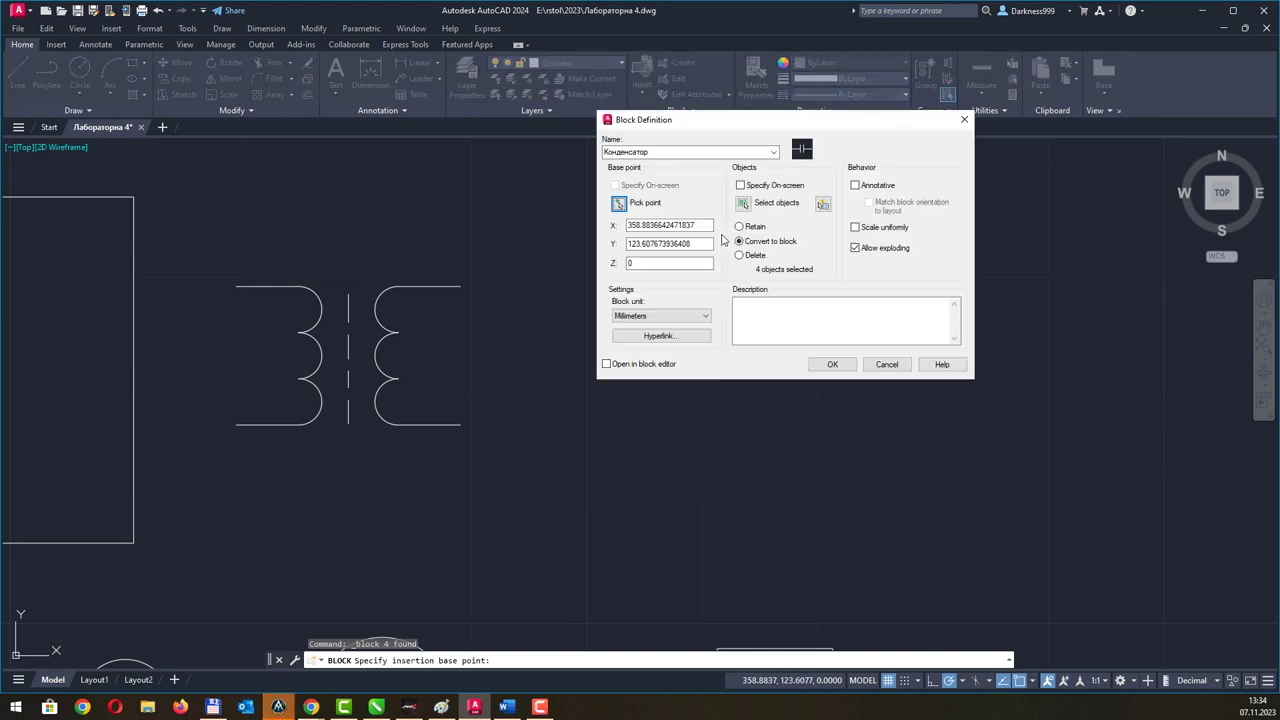
pyautogui.click(818, 366)
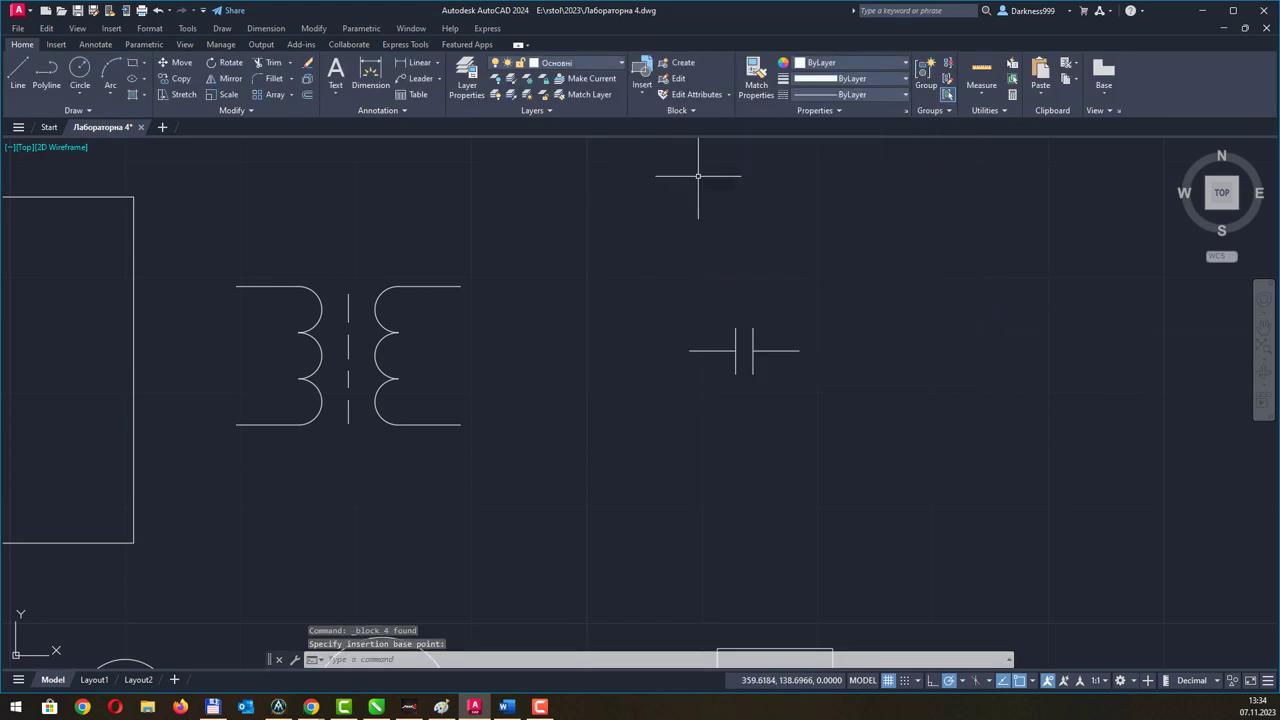
pyautogui.click(642, 88)
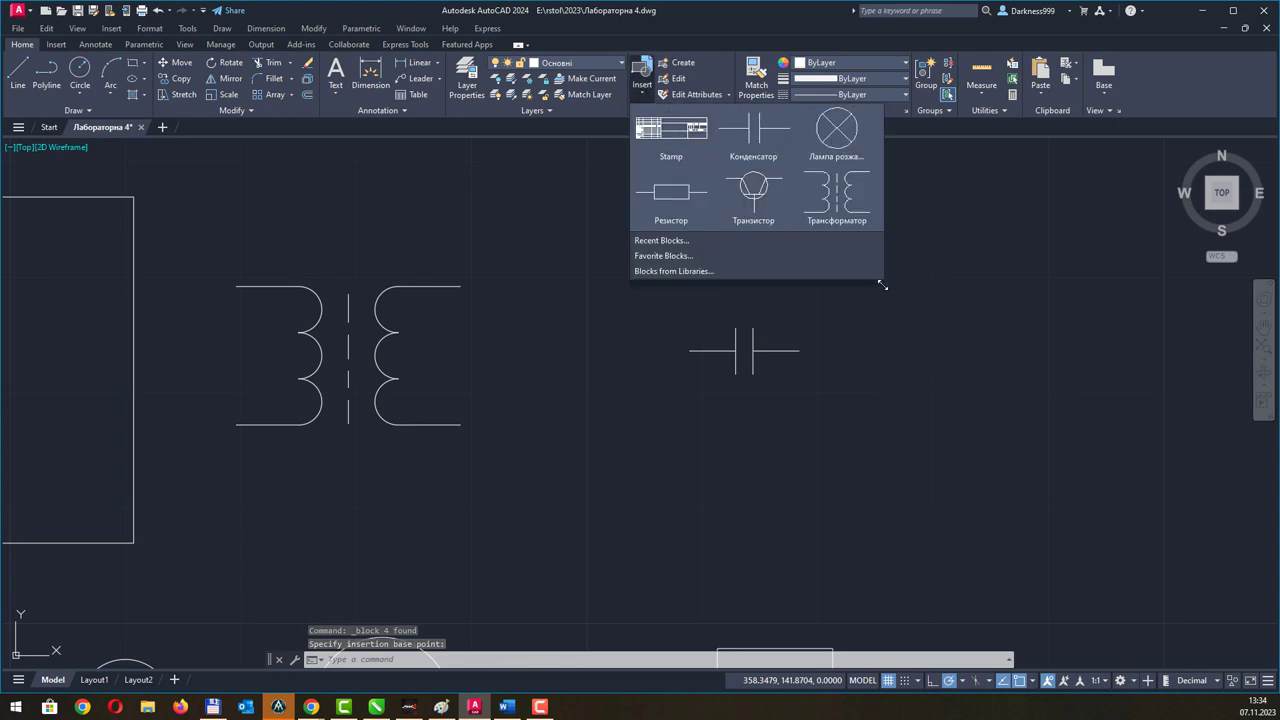
# Draw a circle of radius 0.3 centred on the left lead's end, after abandoning an ellipse.
pyautogui.moveTo(882, 285); pyautogui.dragTo(999, 320)
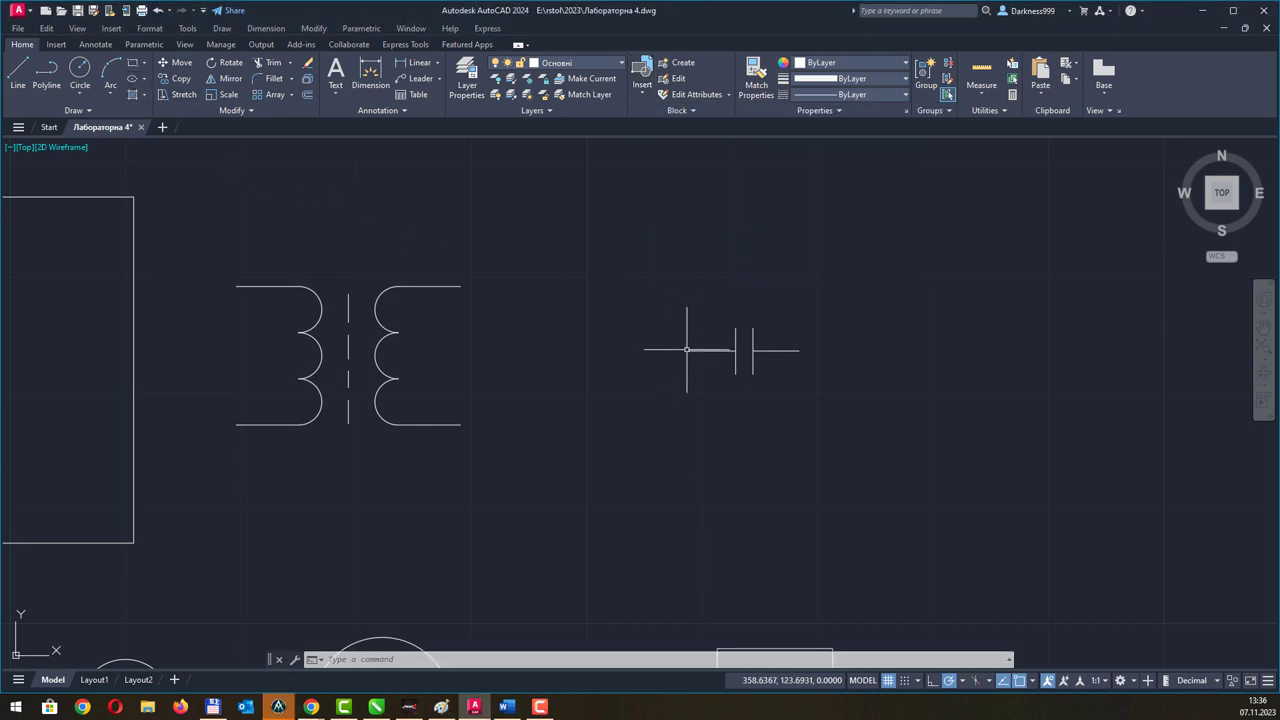
pyautogui.click(135, 80)
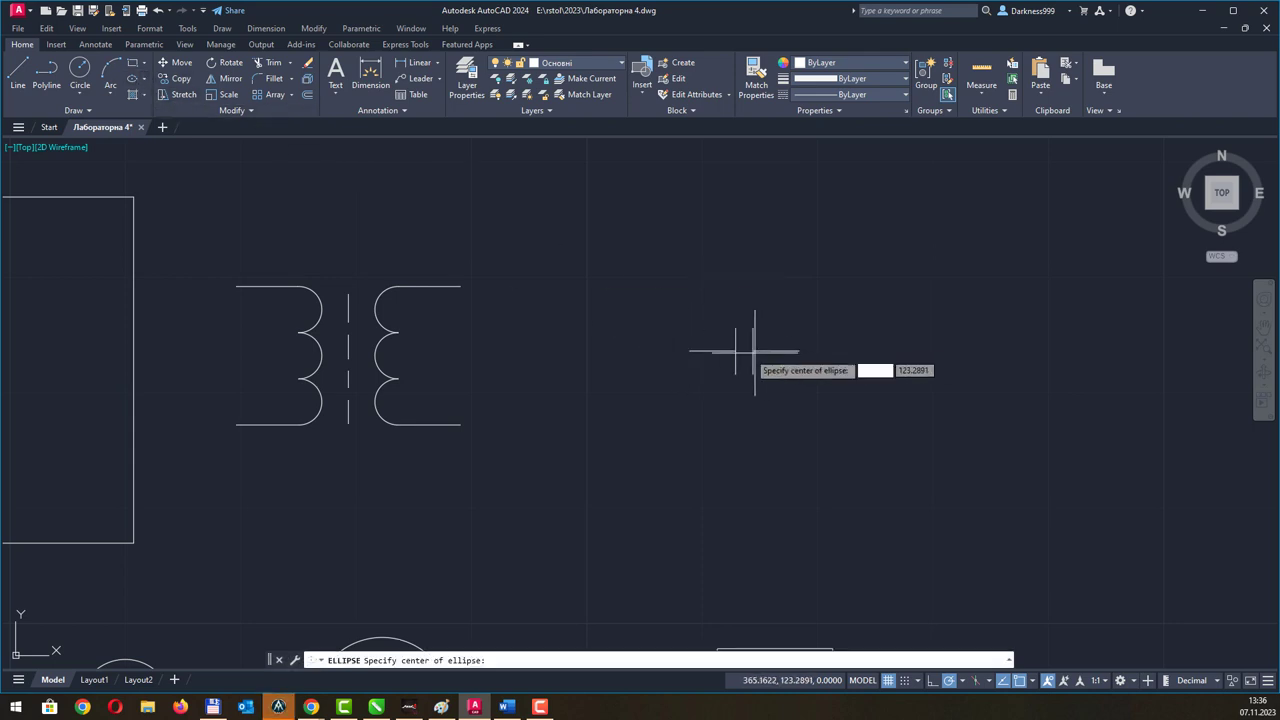
pyautogui.click(689, 350)
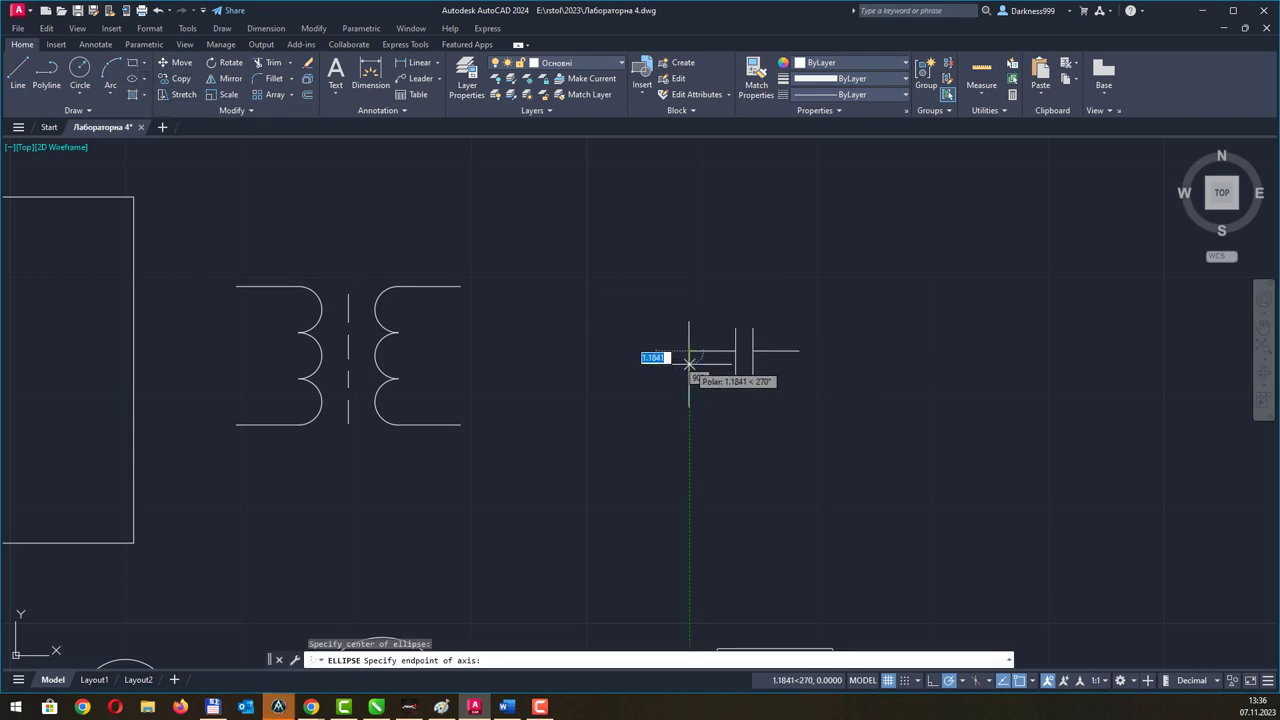
pyautogui.press('Escape')
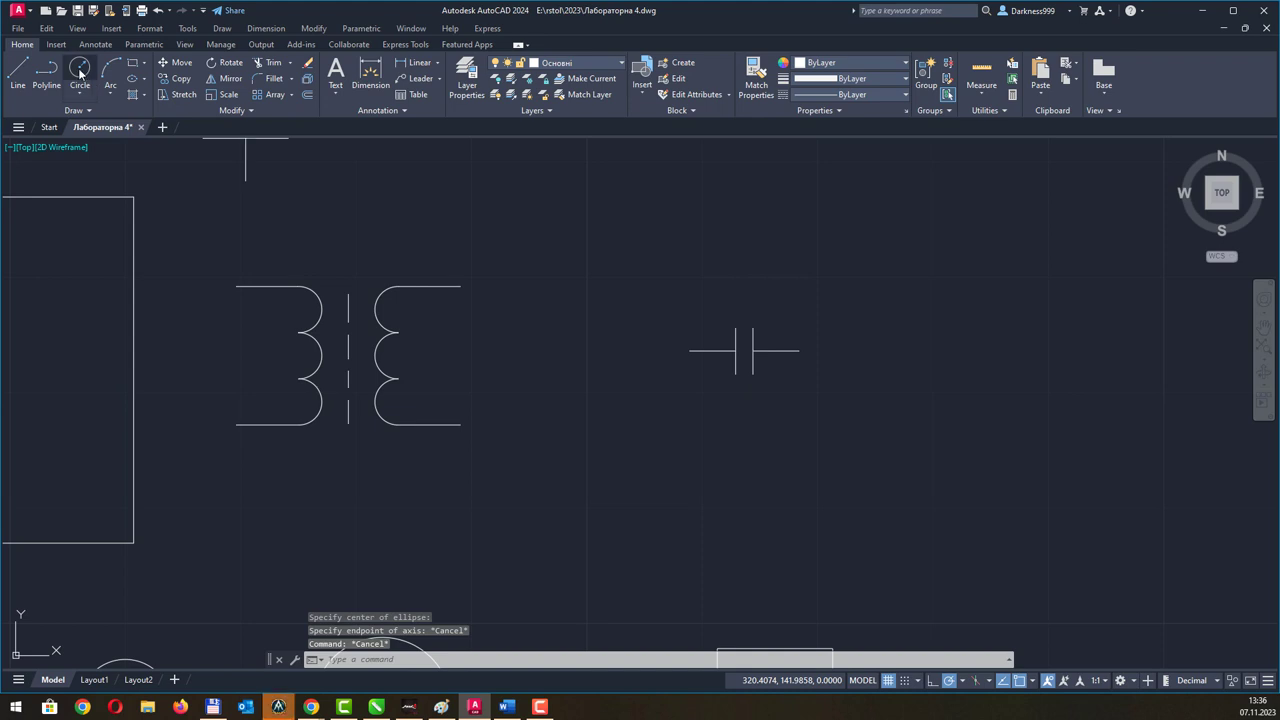
pyautogui.write('c')
pyautogui.press('Return')
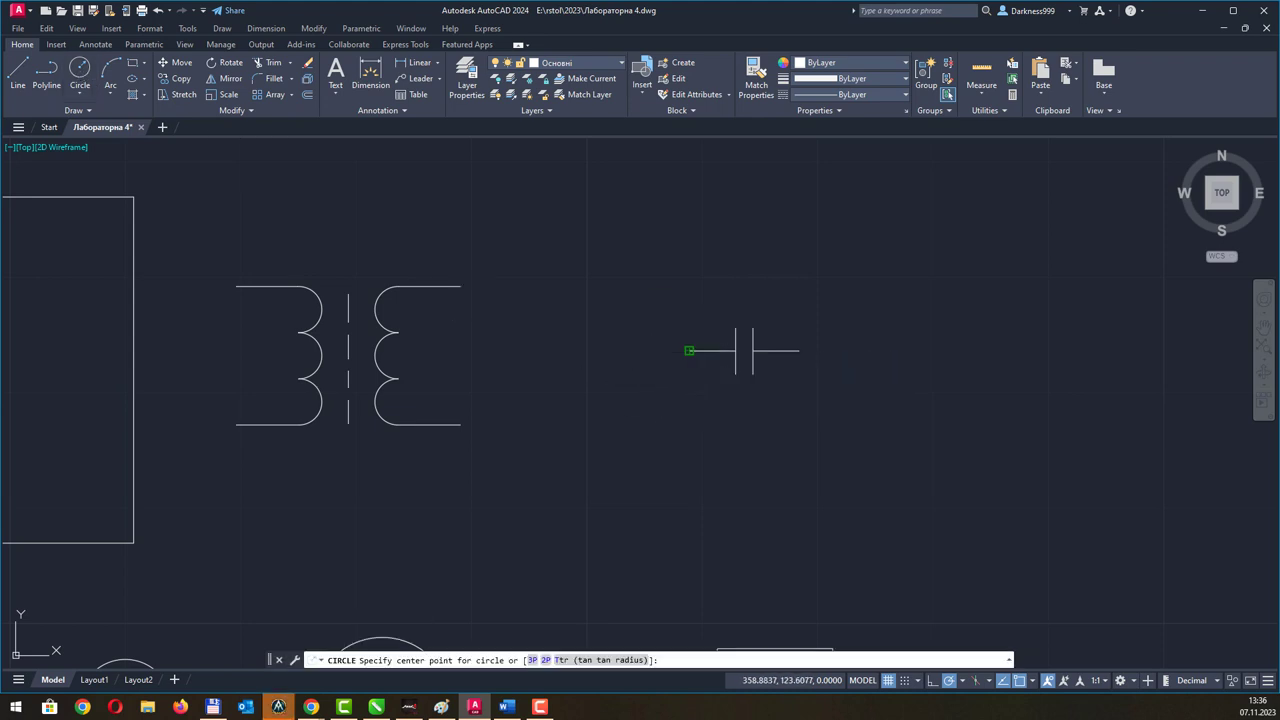
pyautogui.click(689, 351)
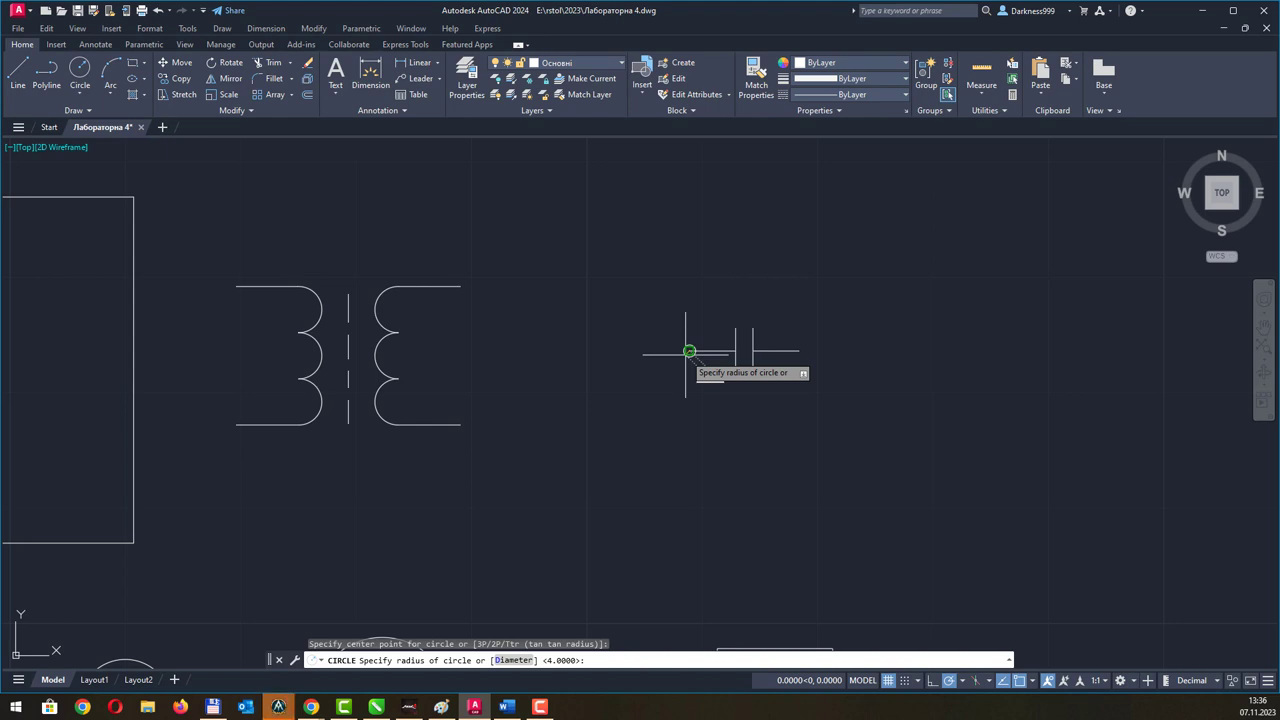
pyautogui.write('0.3')
pyautogui.press('Return')
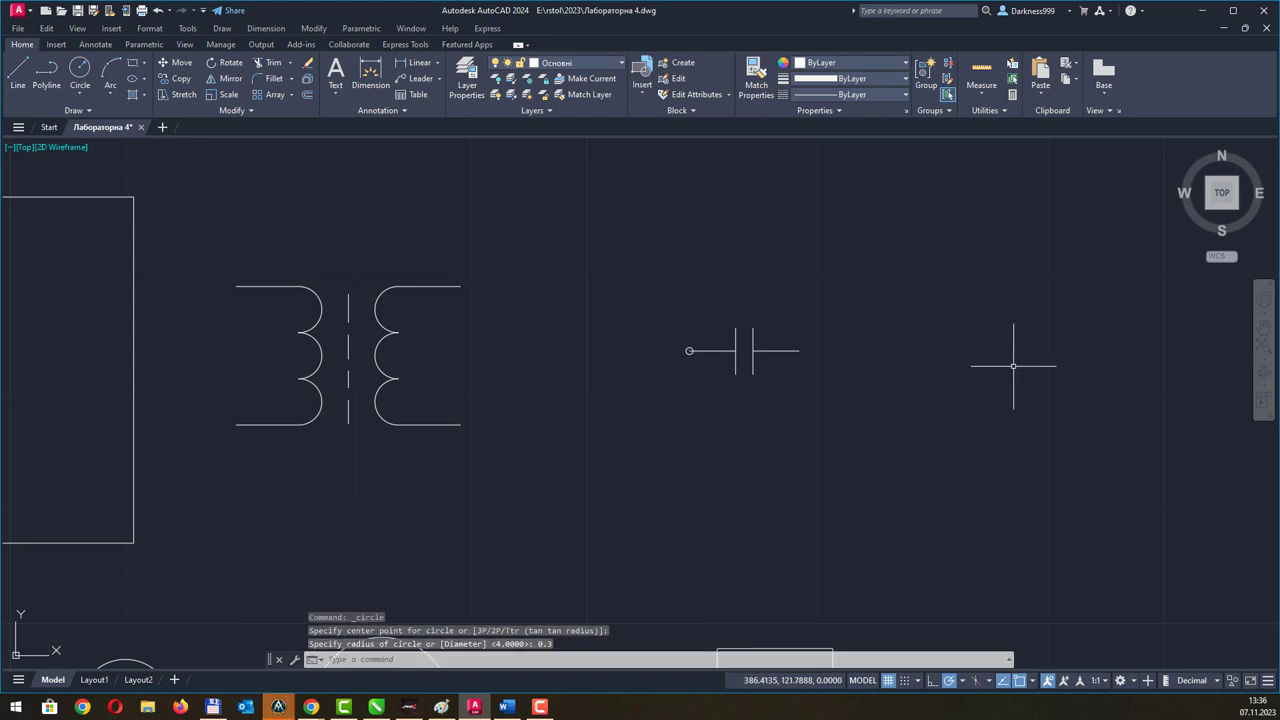
# Move the small circle by its centre grip to just left of the capacitor.
pyautogui.scroll(5, 670, 344)
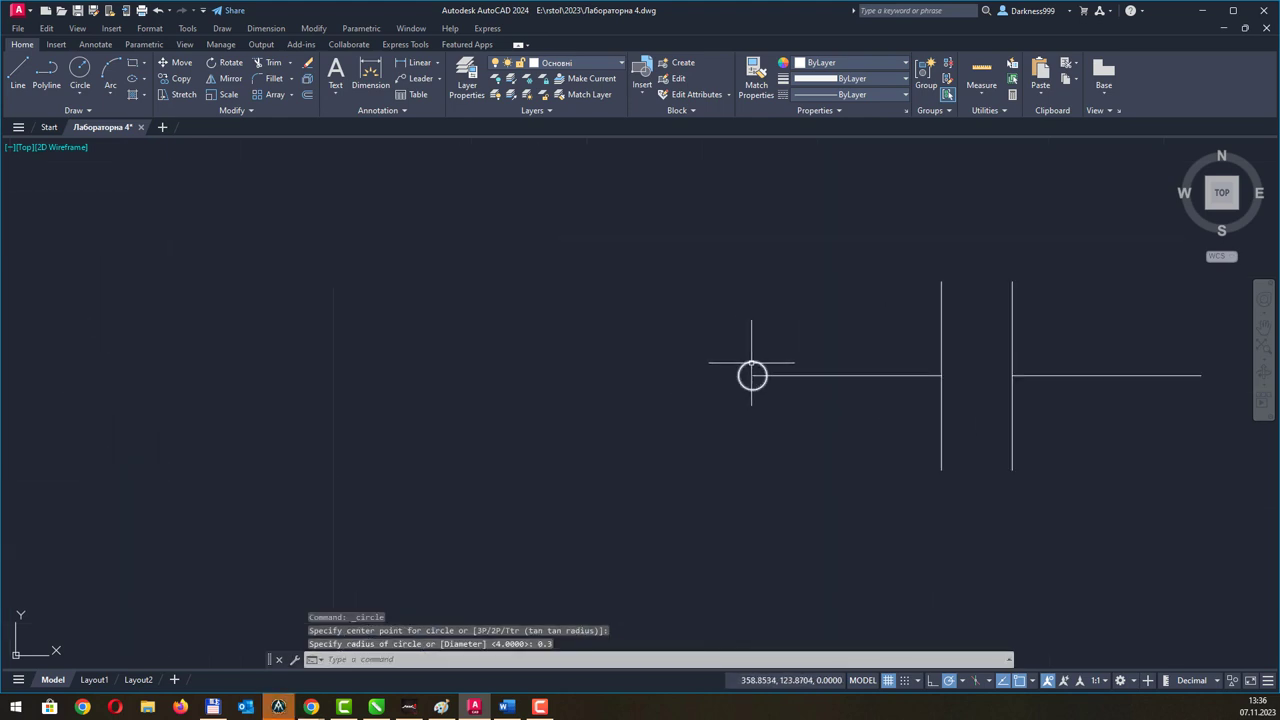
pyautogui.click(752, 374)
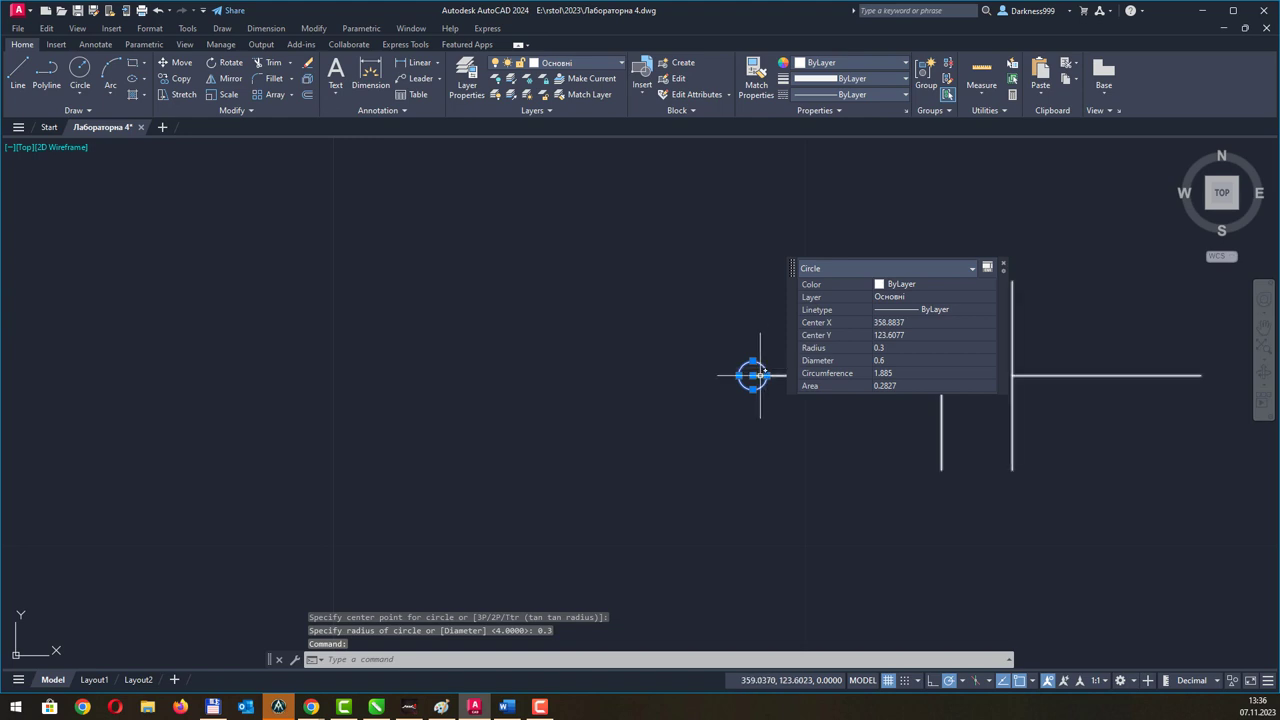
pyautogui.click(752, 374)
pyautogui.click(526, 359)
pyautogui.press('Escape')
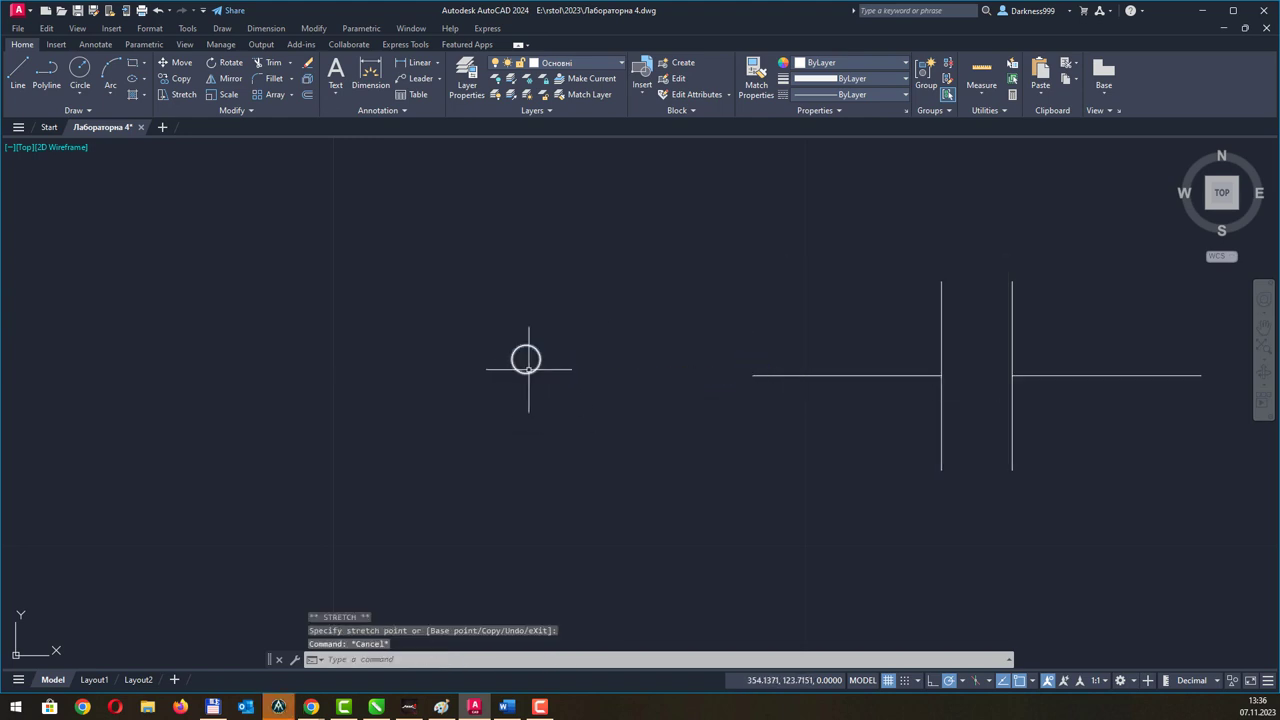
pyautogui.click(526, 353)
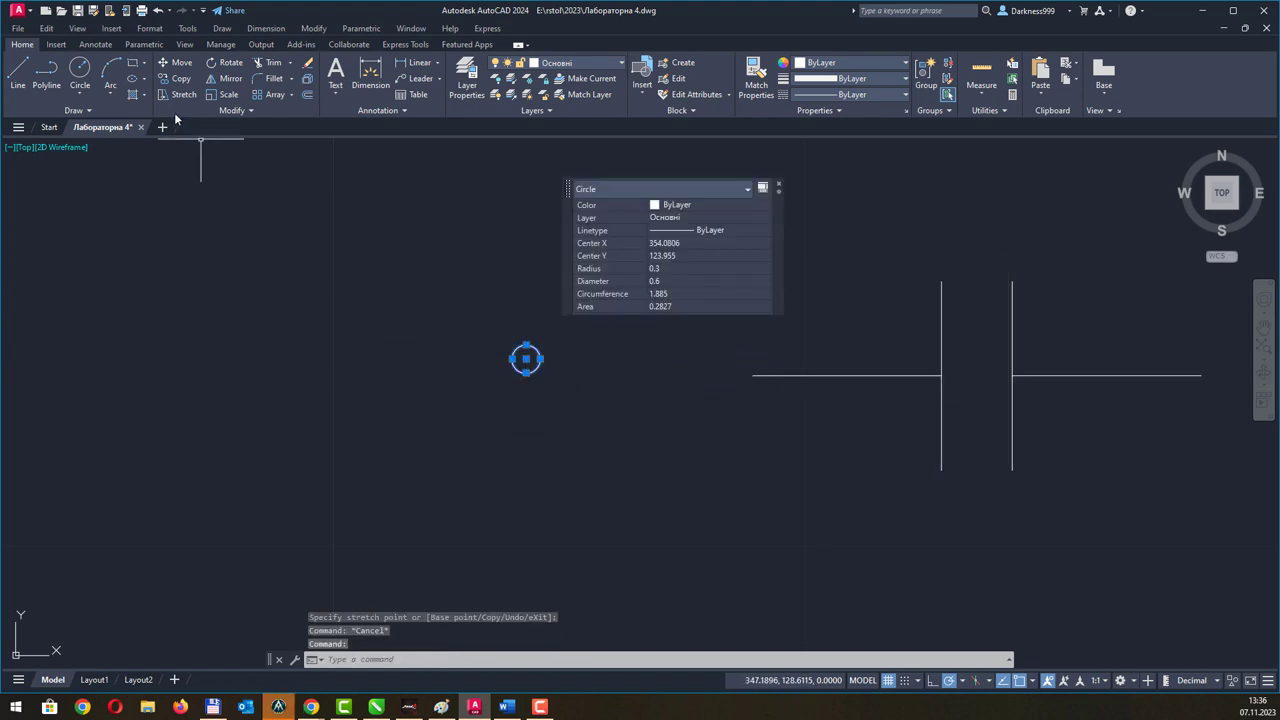
pyautogui.click(144, 96)
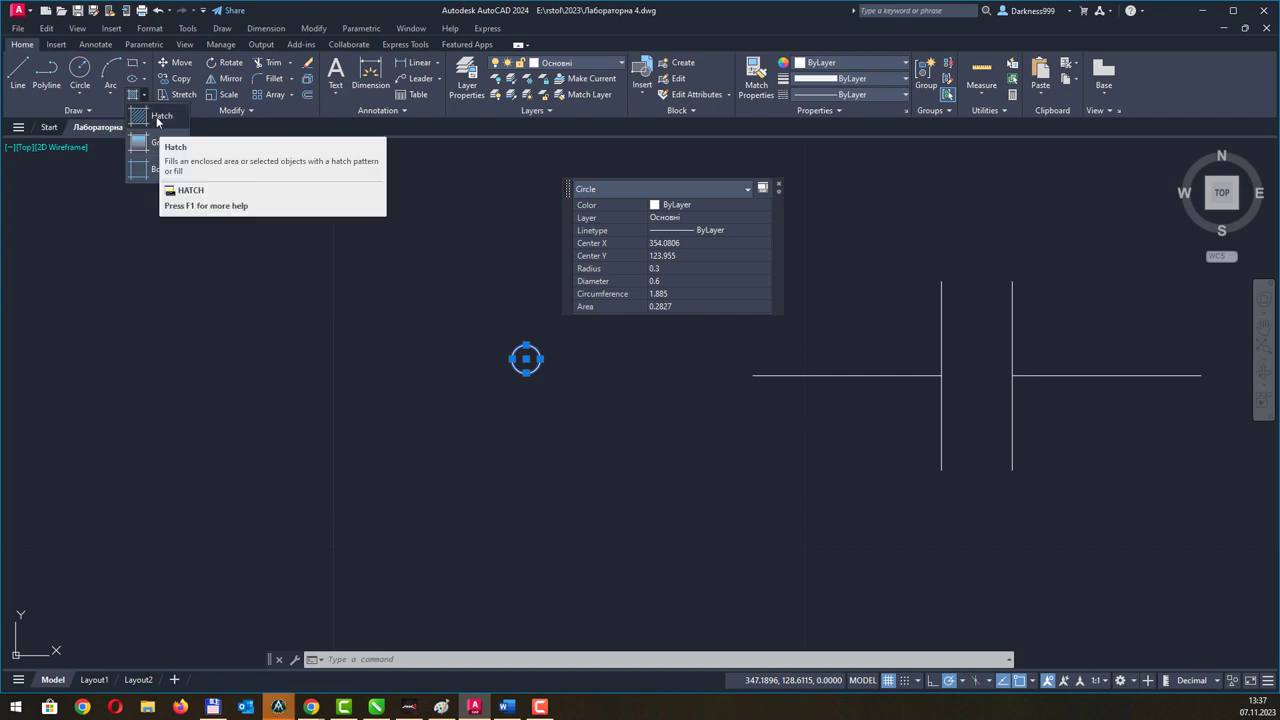
# Fill the small circle with a SOLID hatch and select the circle with its fill.
pyautogui.click(157, 118)
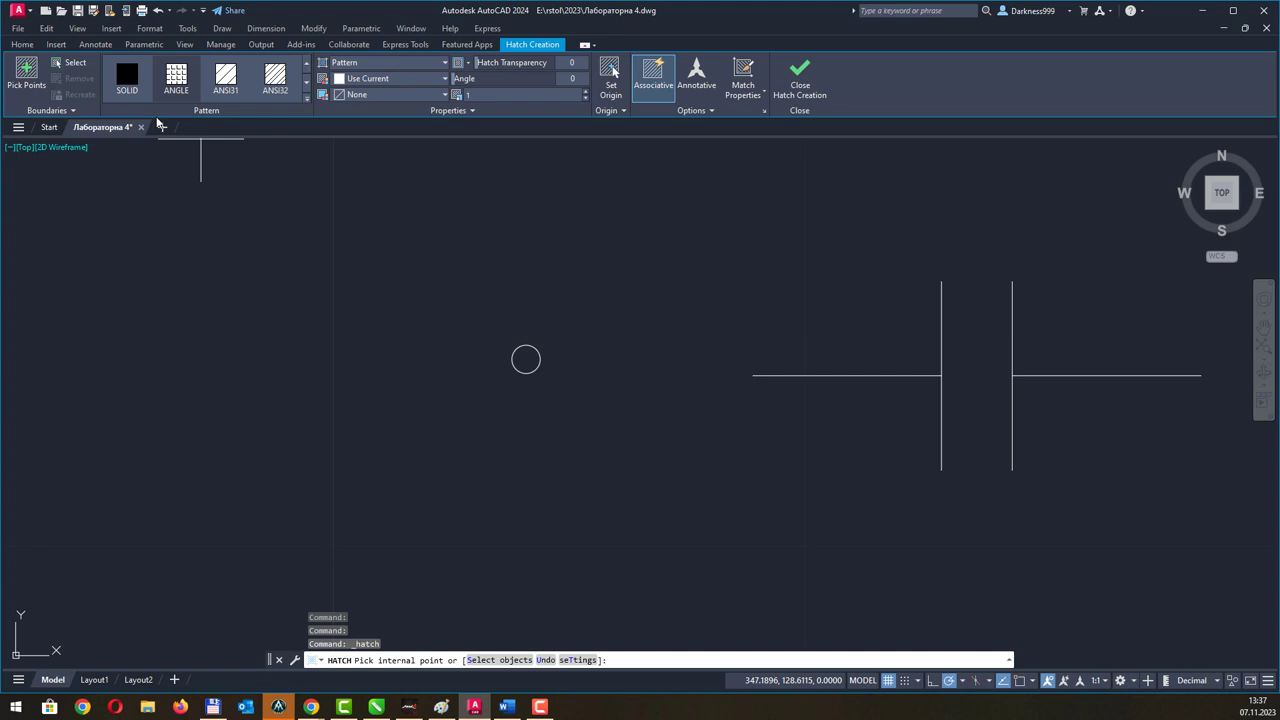
pyautogui.click(134, 80)
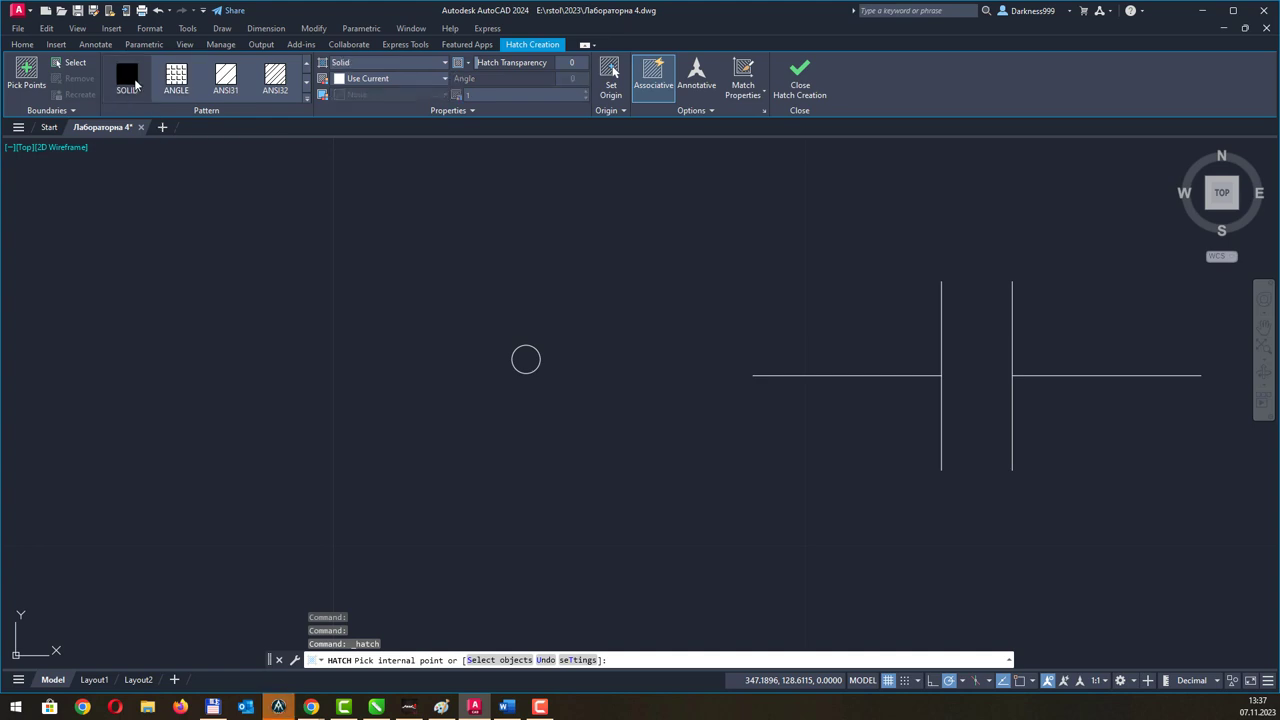
pyautogui.click(529, 362)
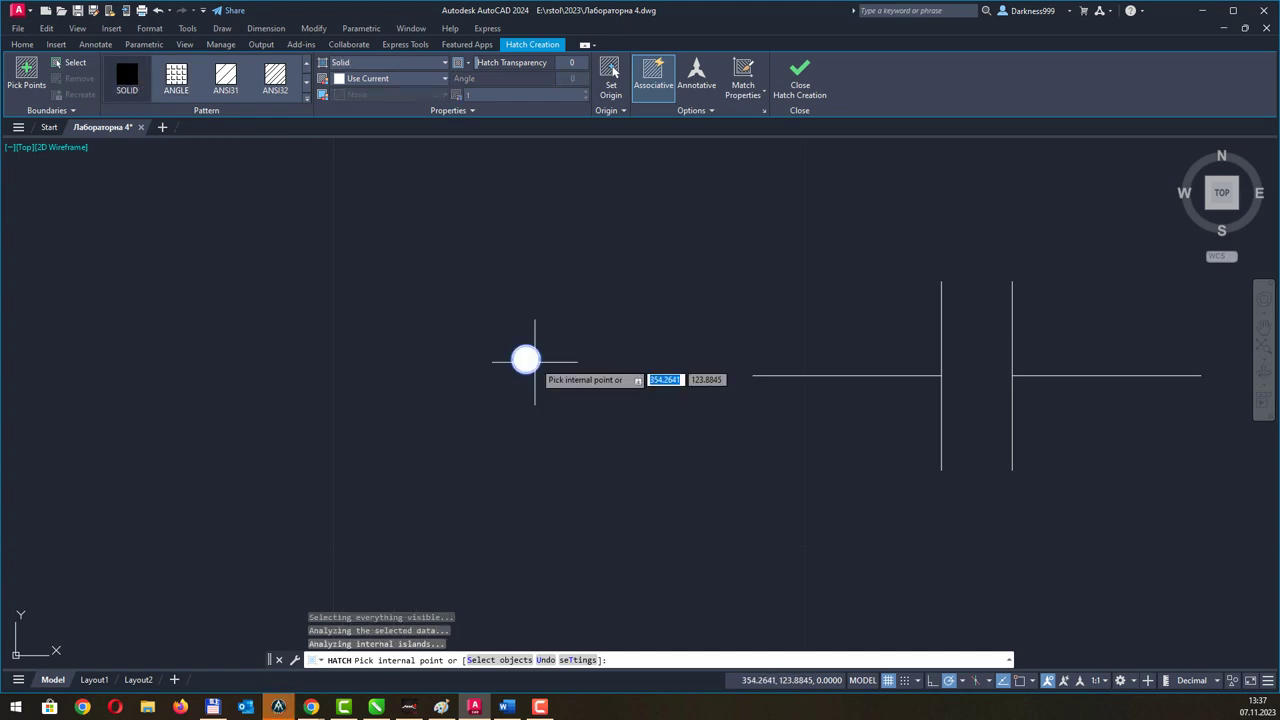
pyautogui.click(805, 84)
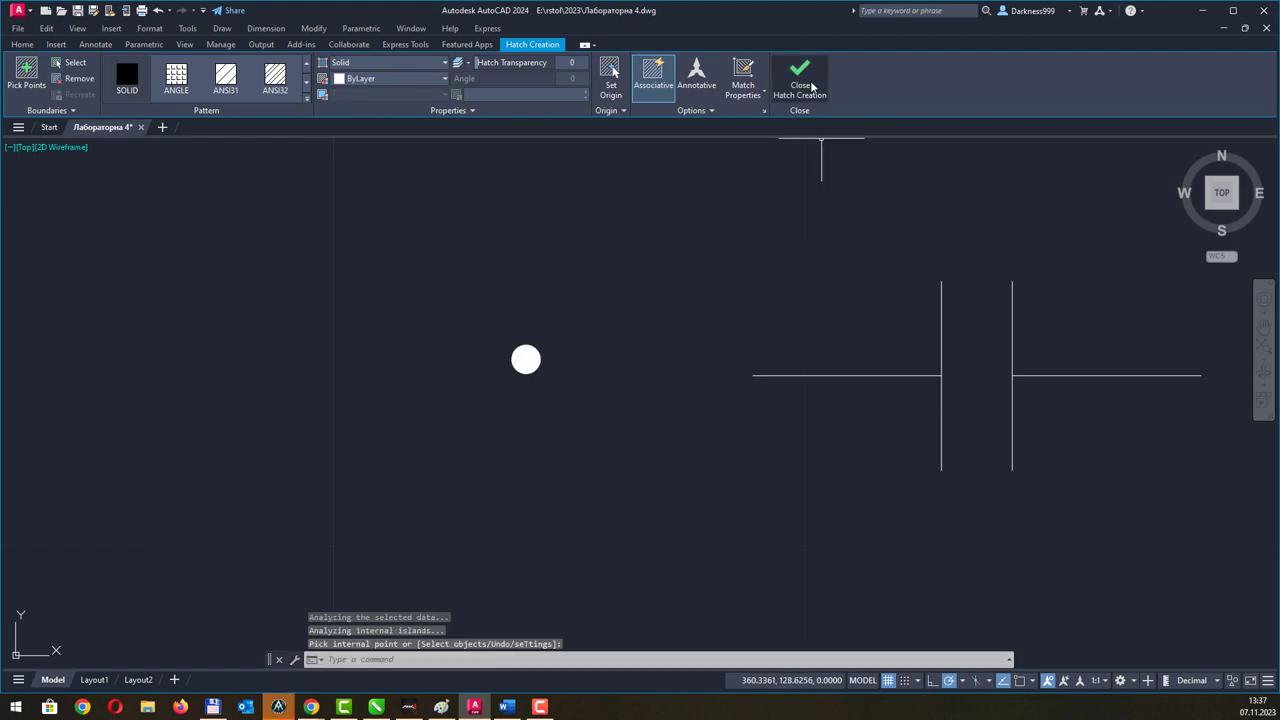
pyautogui.scroll(-2, 503, 300)
pyautogui.scroll(-2, 497, 300)
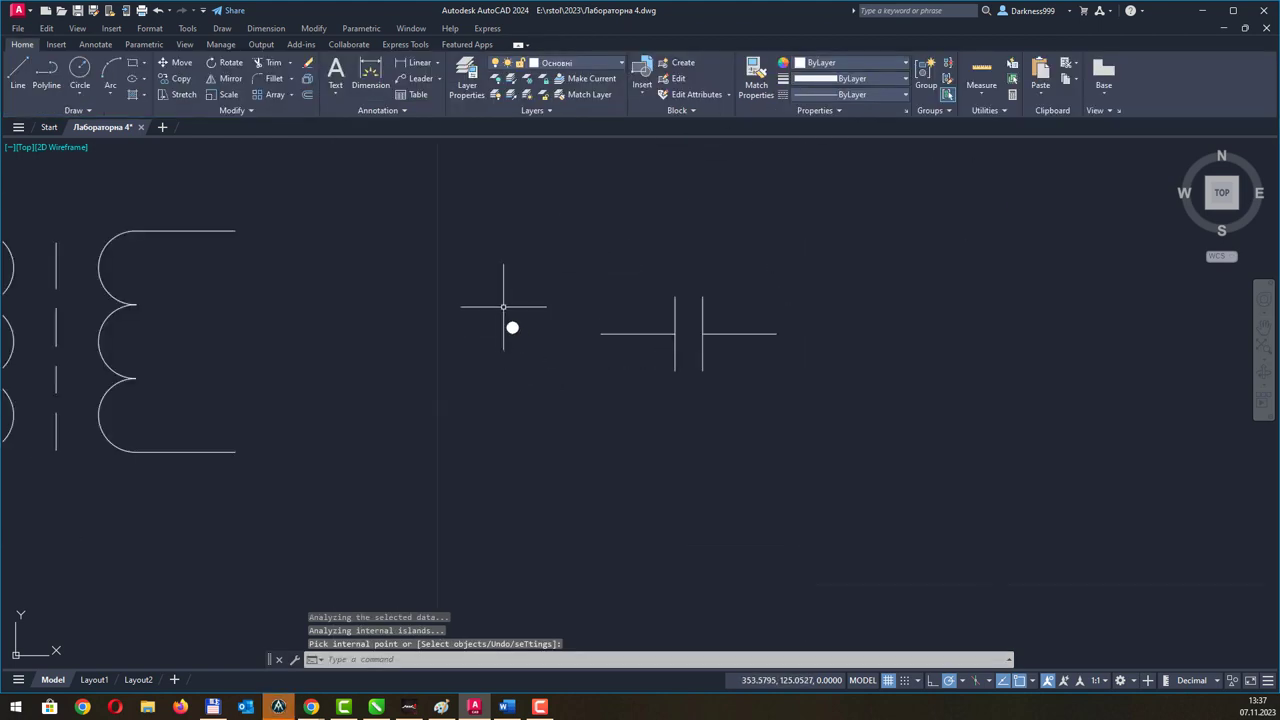
pyautogui.click(491, 300)
pyautogui.click(543, 363)
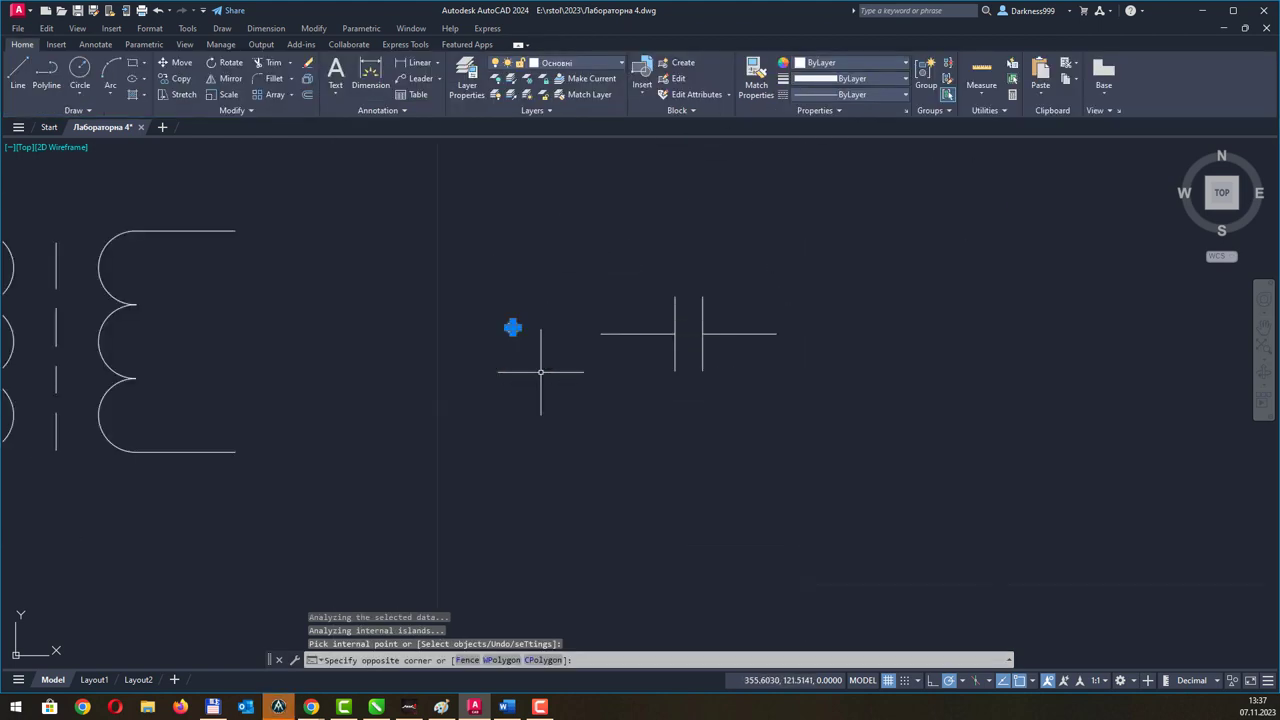
# Start a block definition named з'єднання and try picking its base point on screen.
pyautogui.click(678, 63)
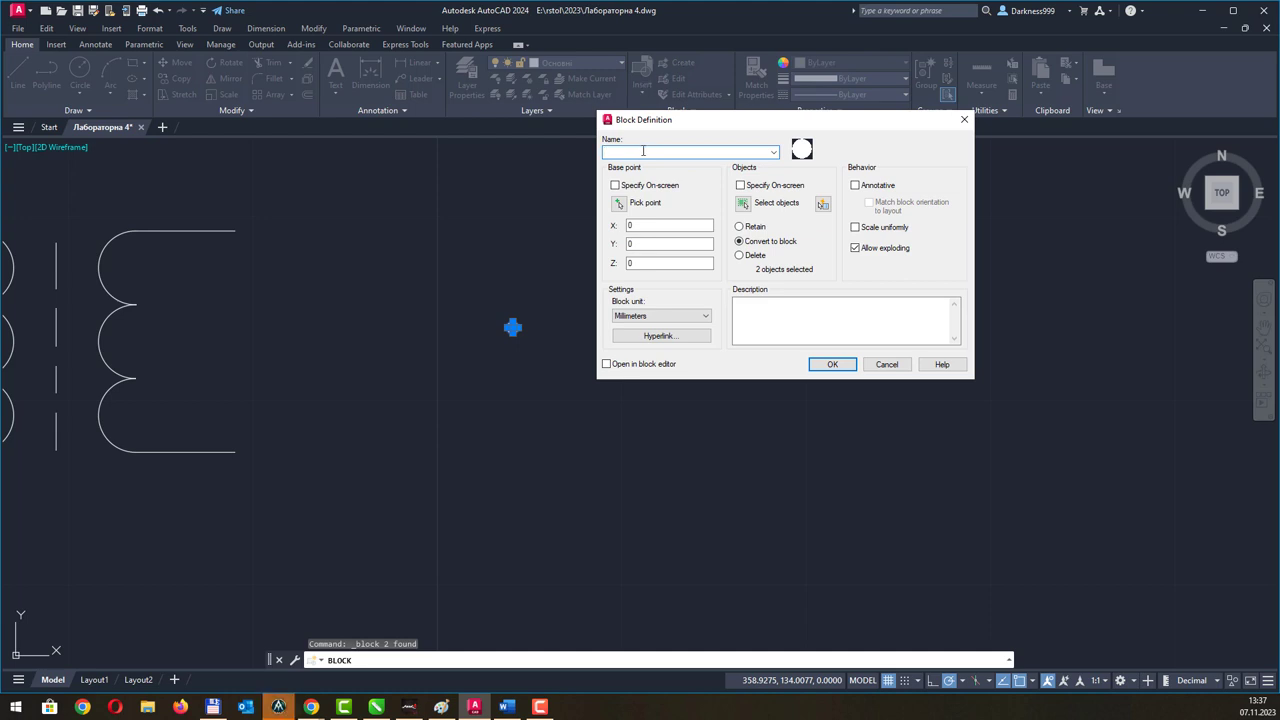
pyautogui.write('P')
pyautogui.write('ран')
pyautogui.click(622, 203)
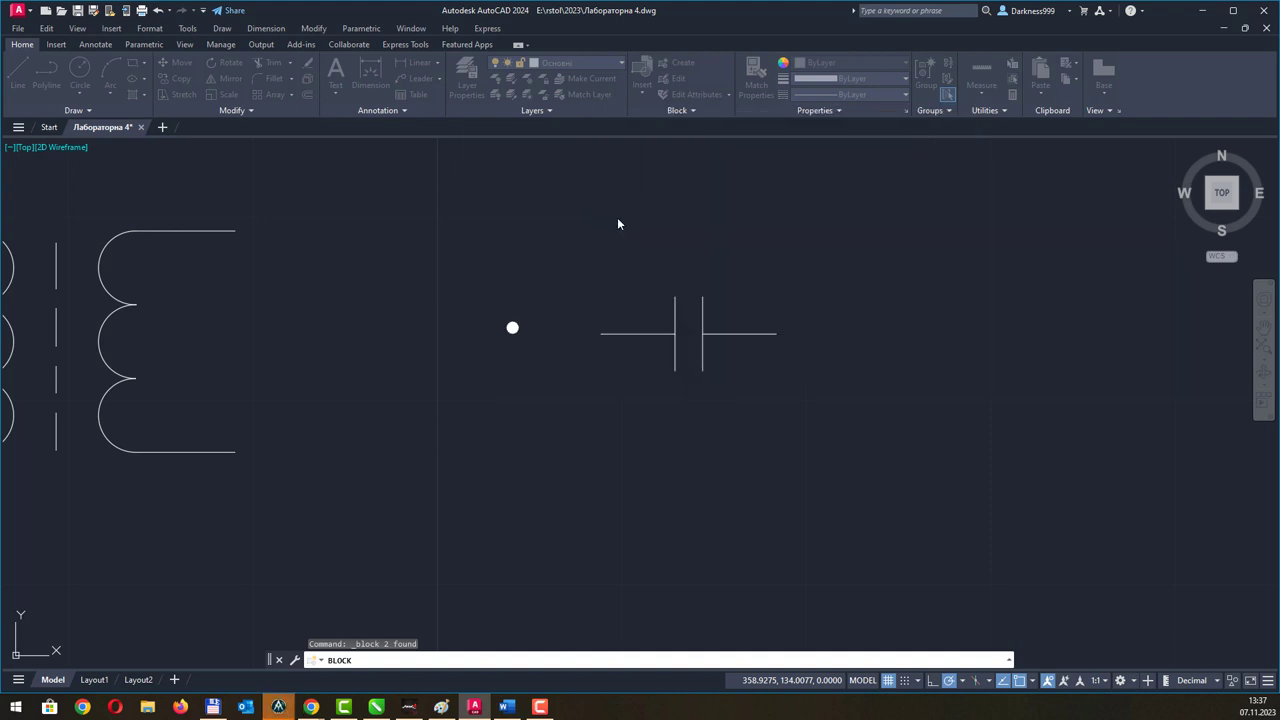
pyautogui.click(512, 327)
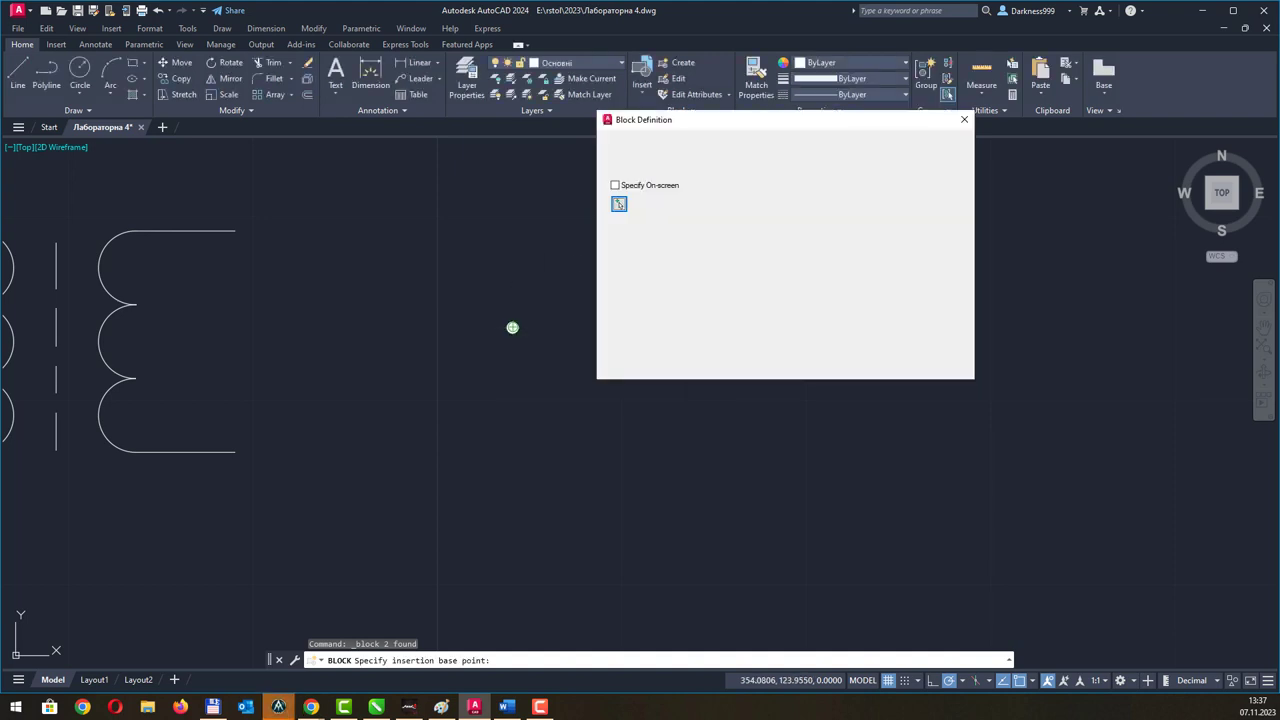
pyautogui.click(618, 203)
pyautogui.scroll(3, 515, 335)
pyautogui.scroll(4, 506, 325)
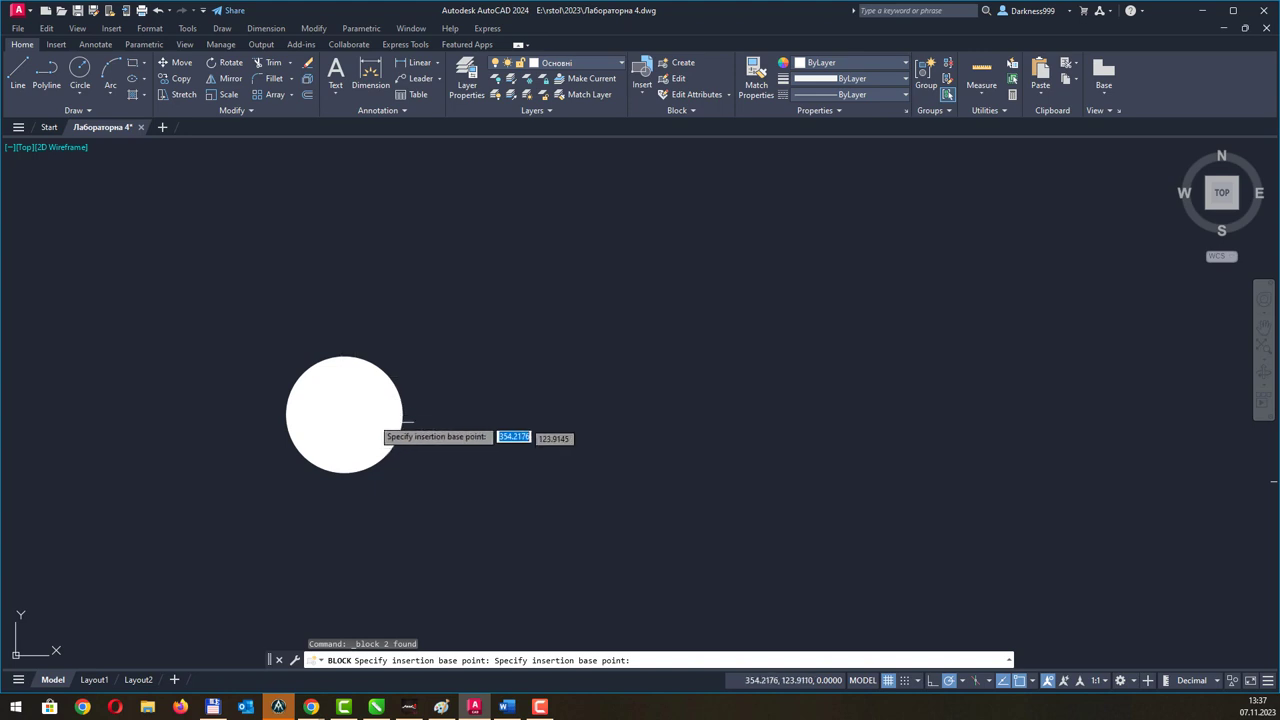
pyautogui.press('Escape')
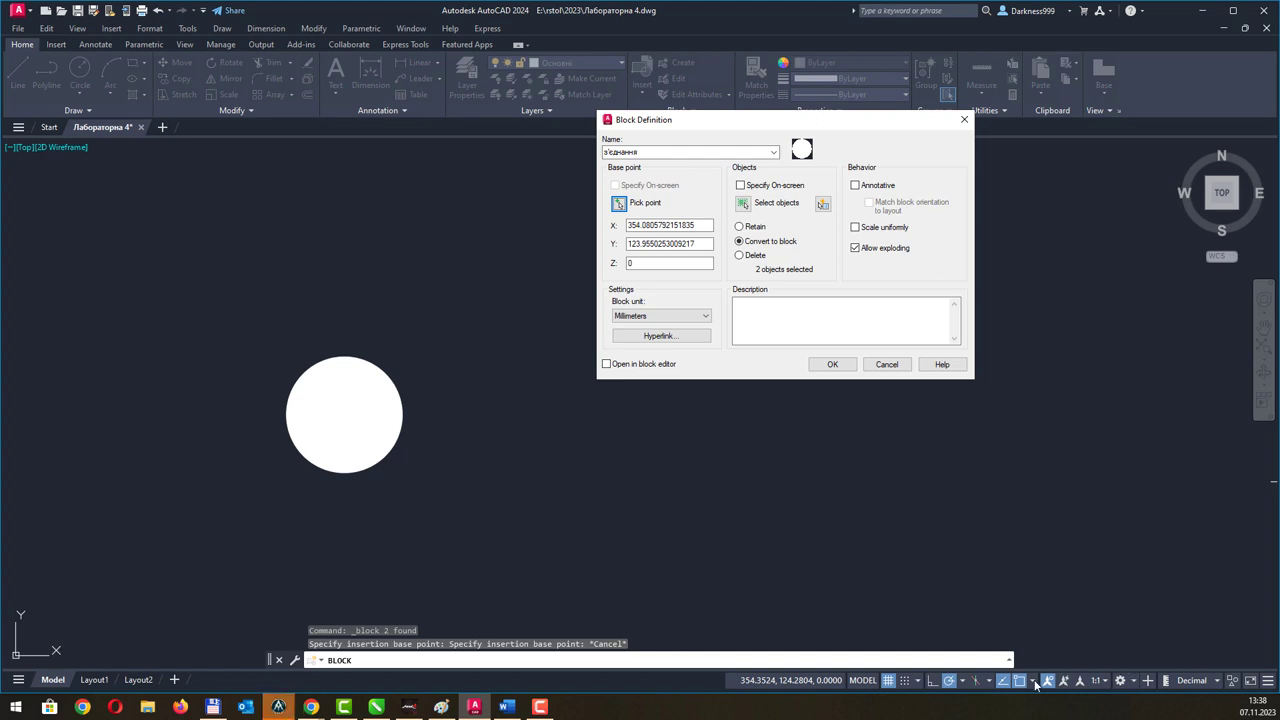
pyautogui.click(619, 204)
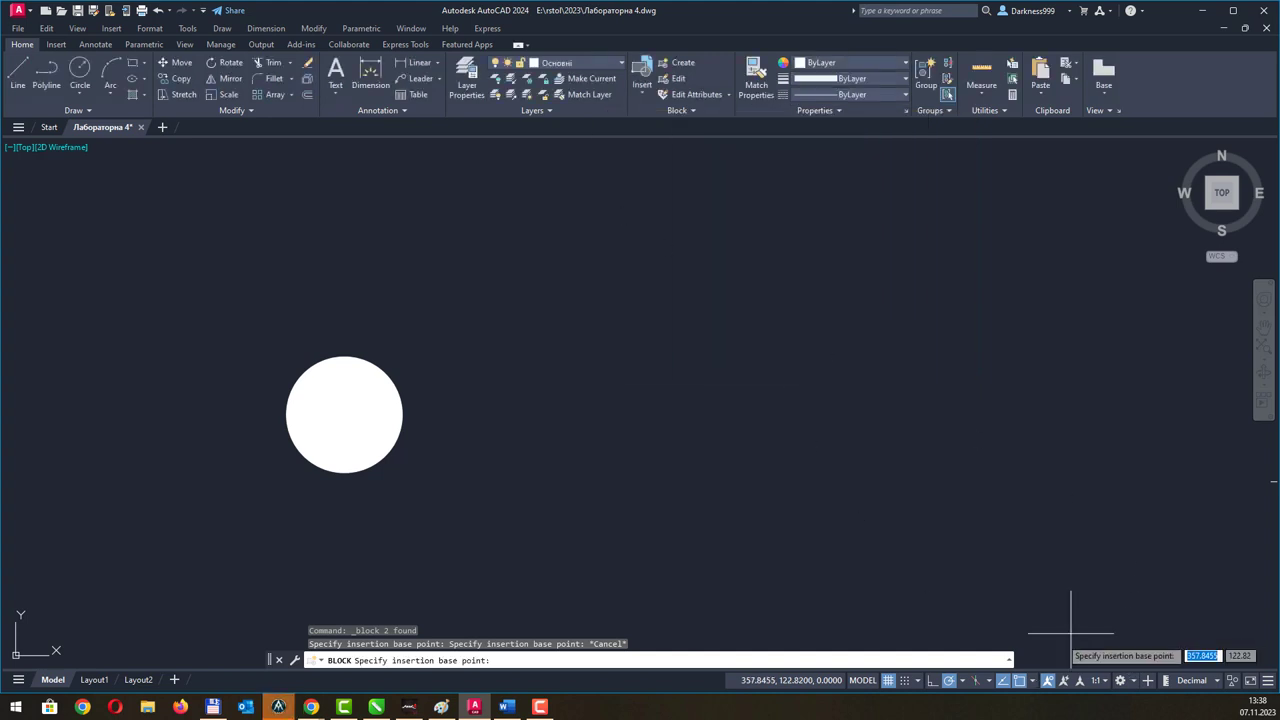
# Turn off Endpoint and Intersection snaps, base the block at the dot's centre, and create it.
pyautogui.click(1031, 684)
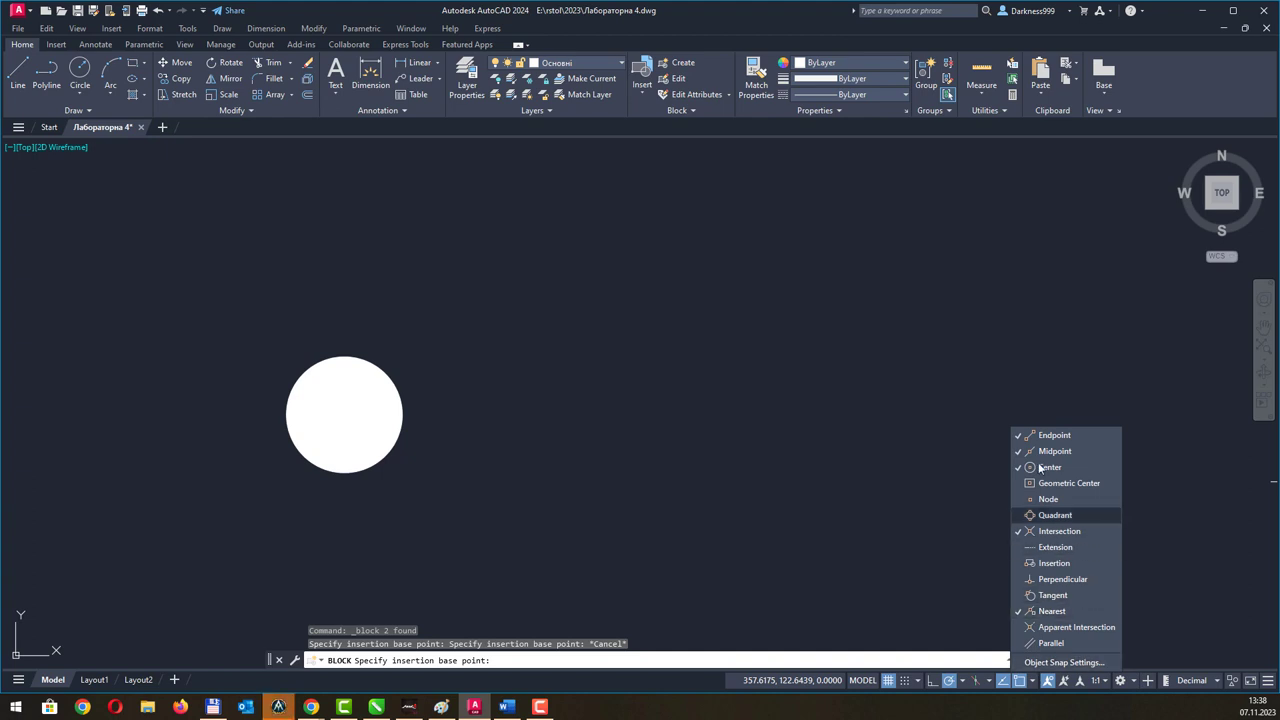
pyautogui.click(1052, 437)
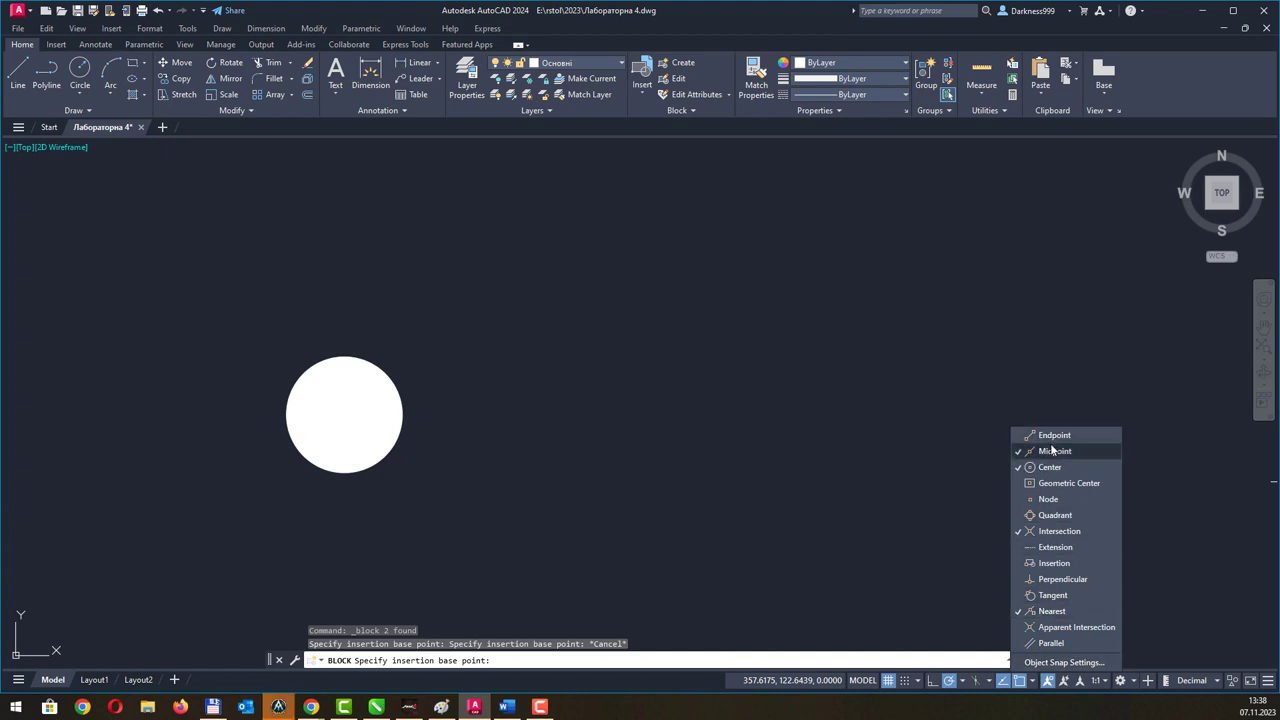
pyautogui.click(1040, 531)
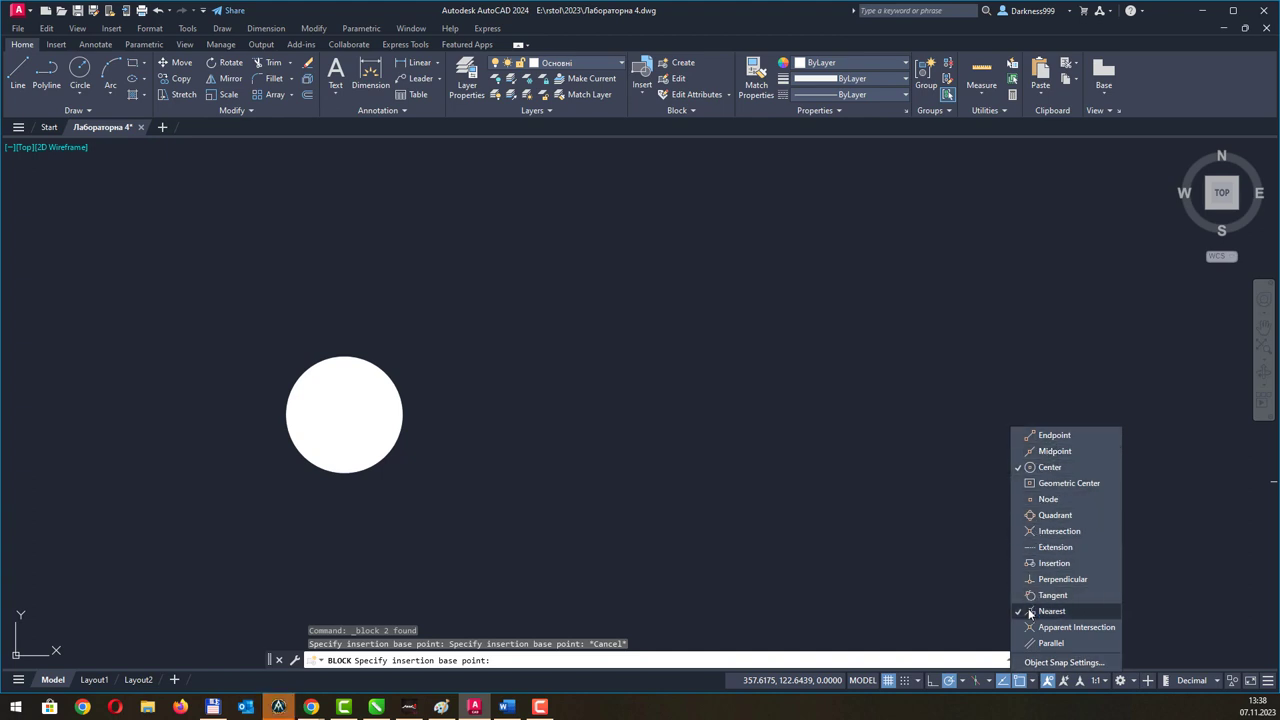
pyautogui.click(395, 387)
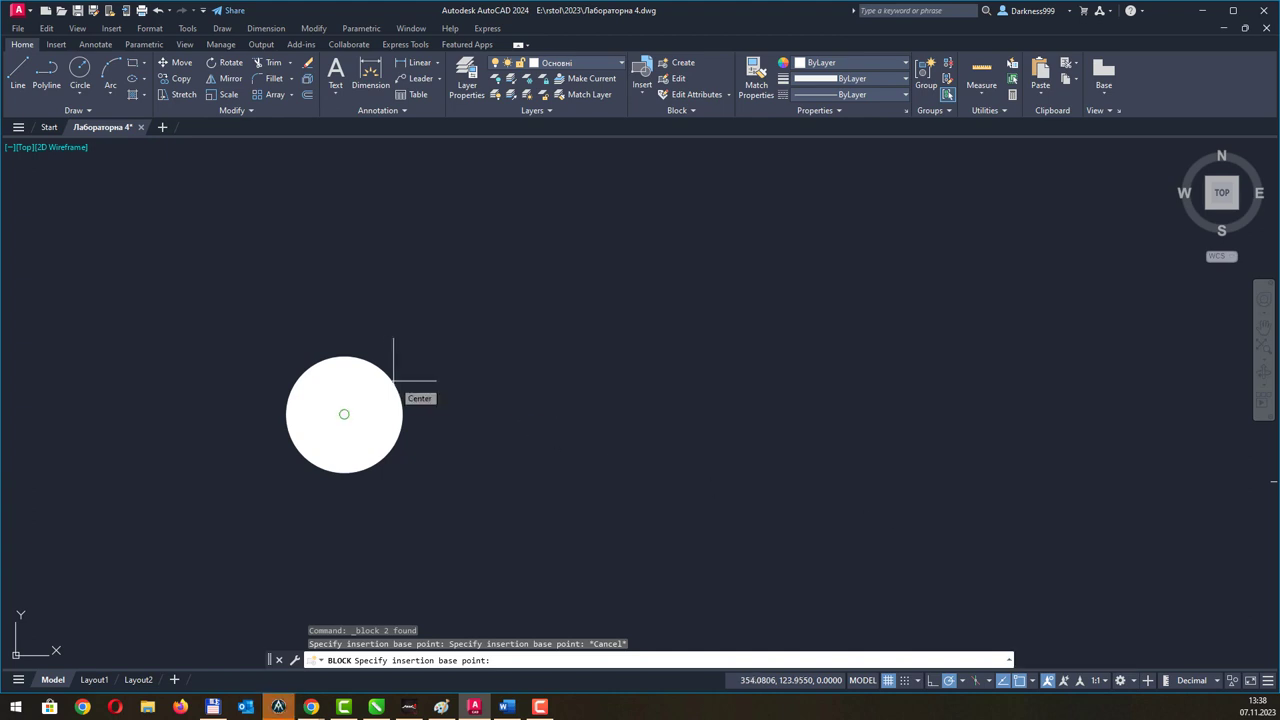
pyautogui.click(387, 383)
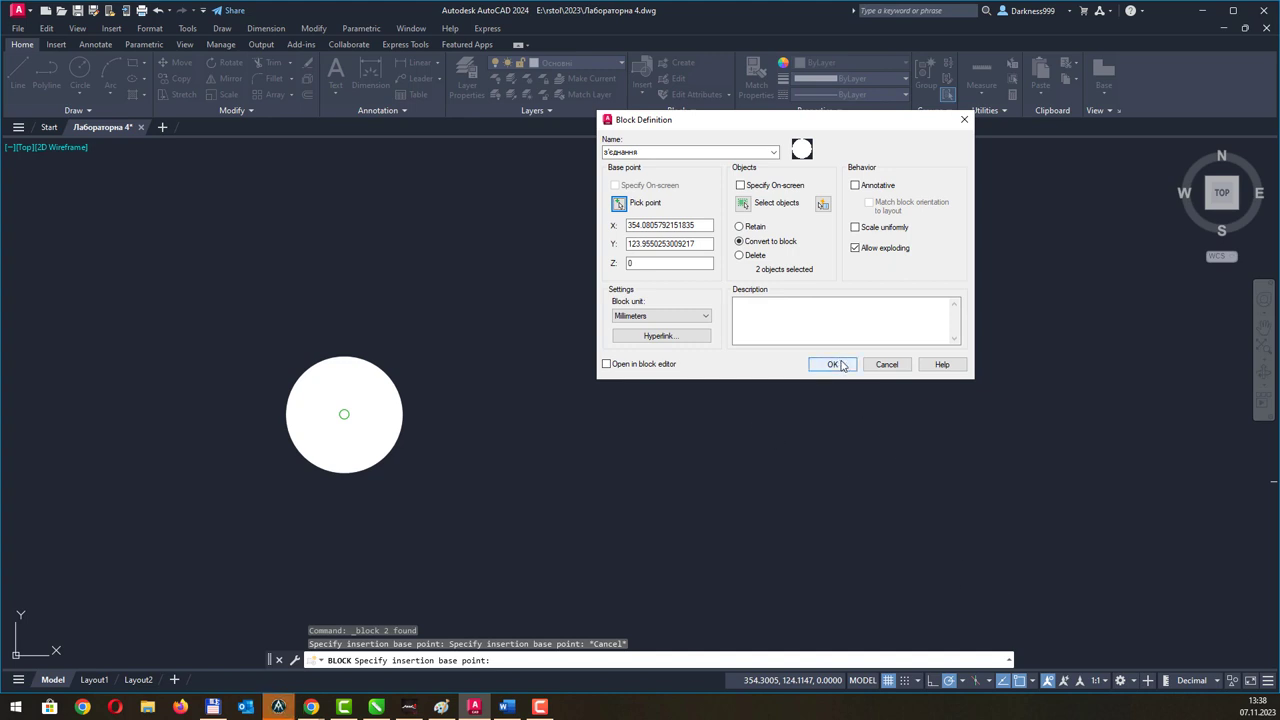
pyautogui.click(608, 153)
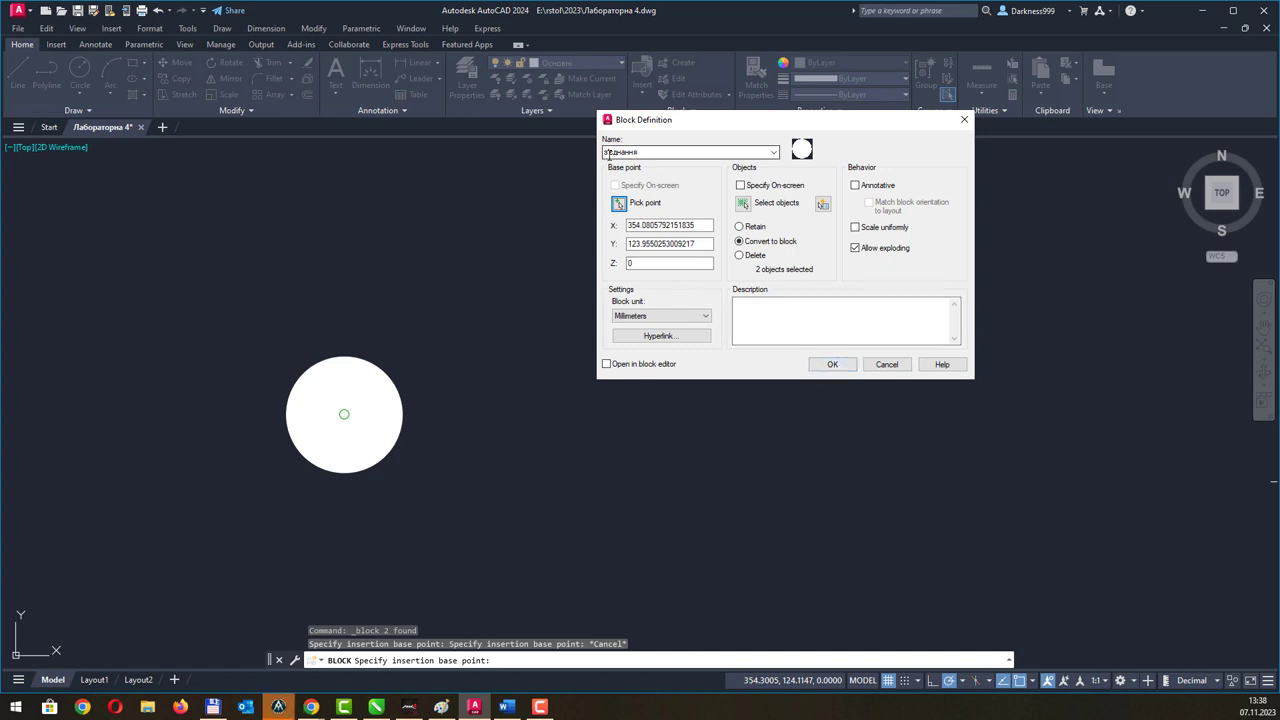
pyautogui.click(823, 366)
# Pan to the transformer and capacitor and widen the block gallery to review all symbols.
pyautogui.scroll(-5, 640, 280)
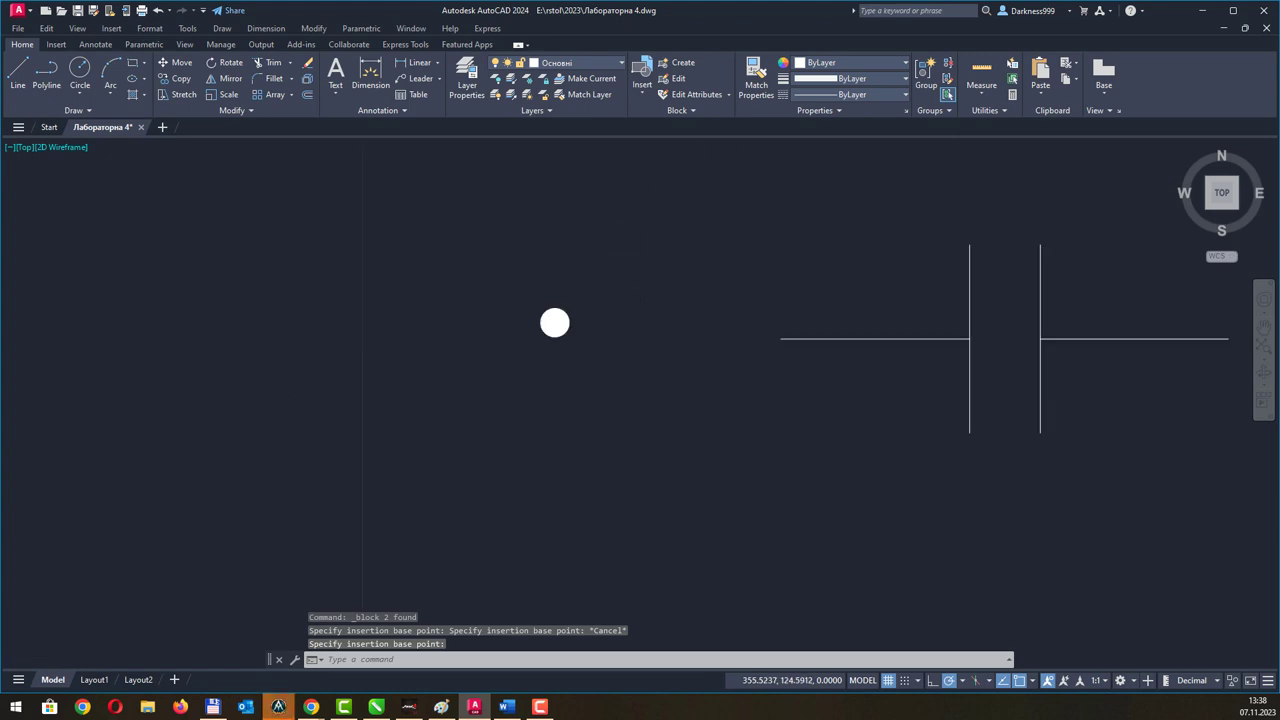
pyautogui.scroll(-4, 656, 267)
pyautogui.moveTo(663, 263); pyautogui.dragTo(746, 337, button='middle')
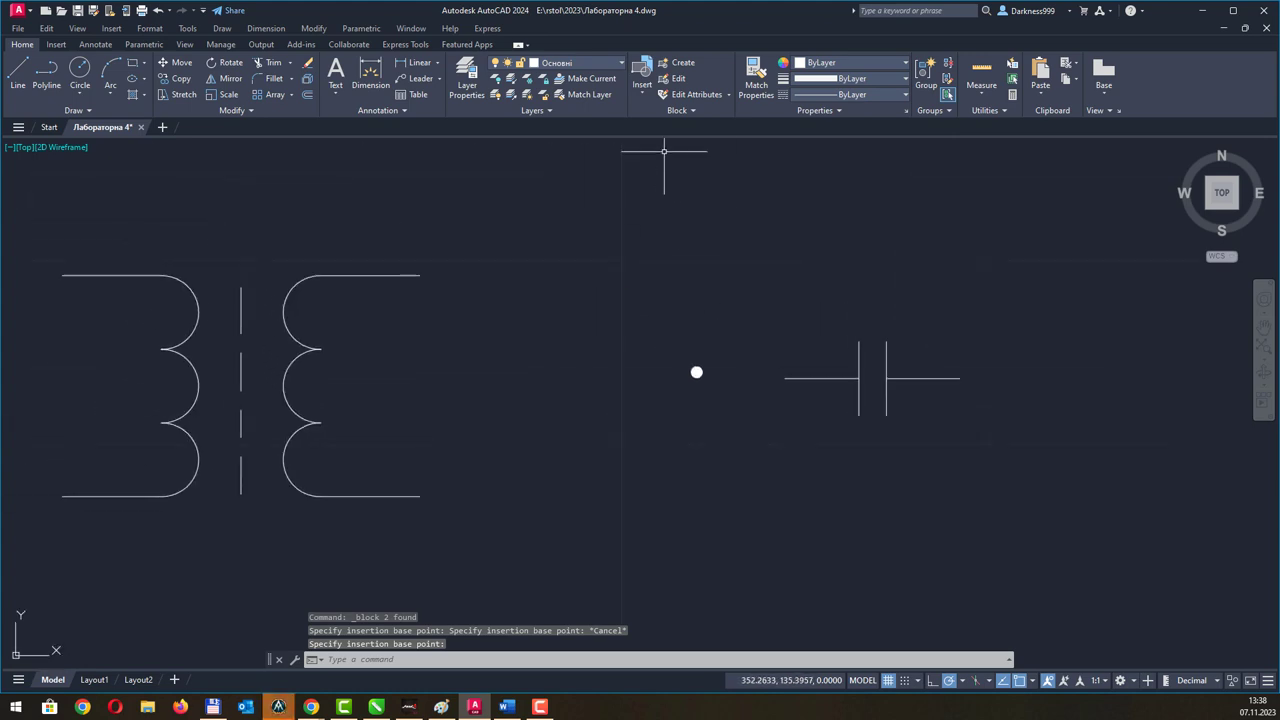
pyautogui.click(642, 82)
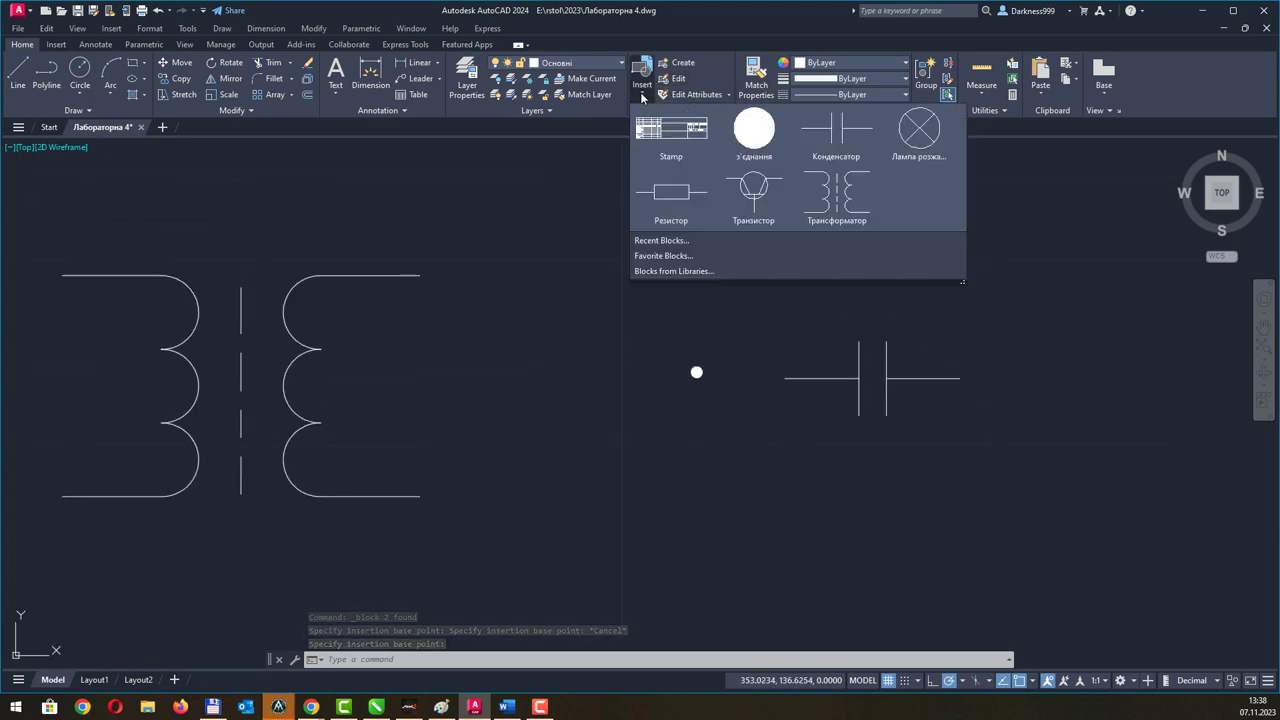
pyautogui.moveTo(961, 281); pyautogui.dragTo(1008, 394)
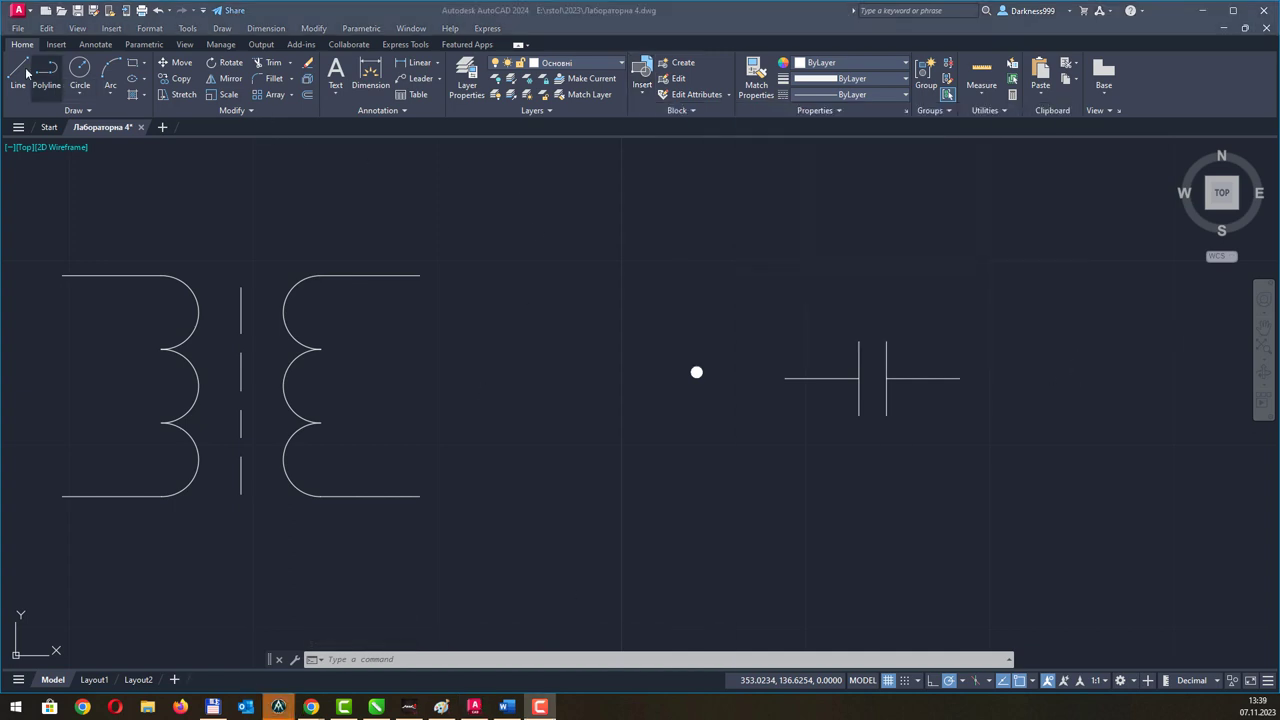
# Draw a horizontal line below the connection dot.
pyautogui.click(667, 488)
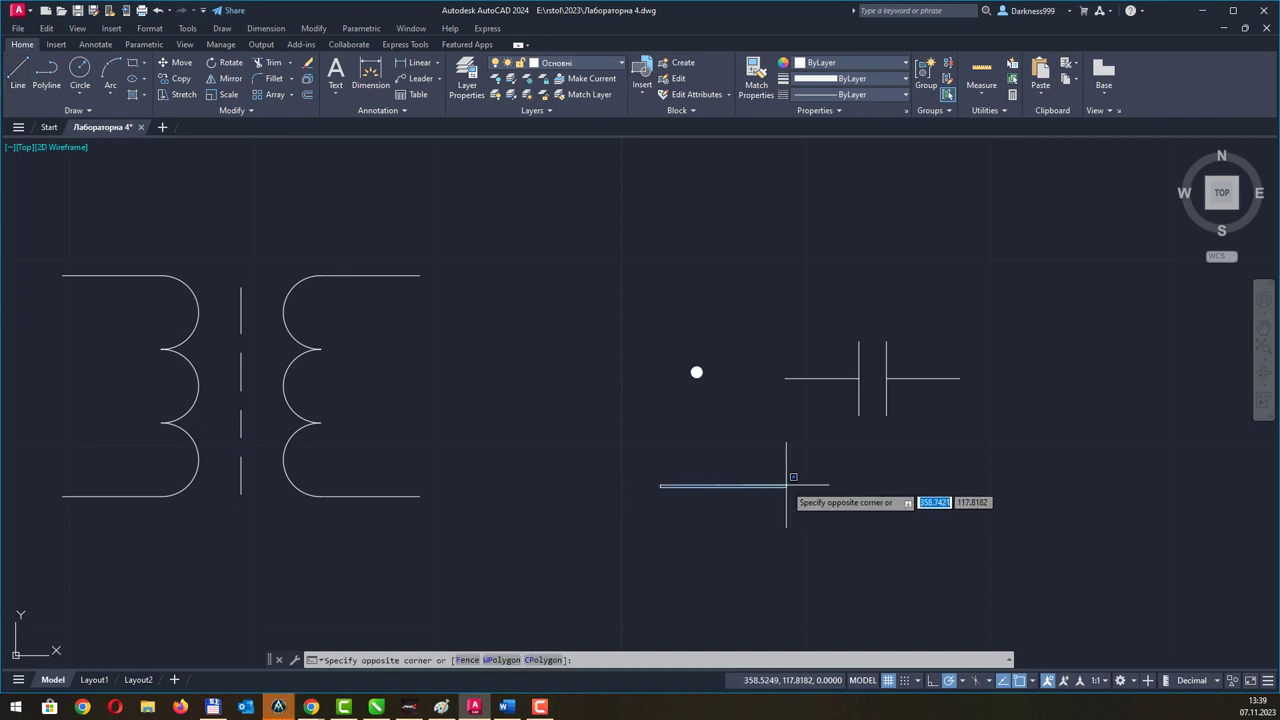
pyautogui.click(823, 493)
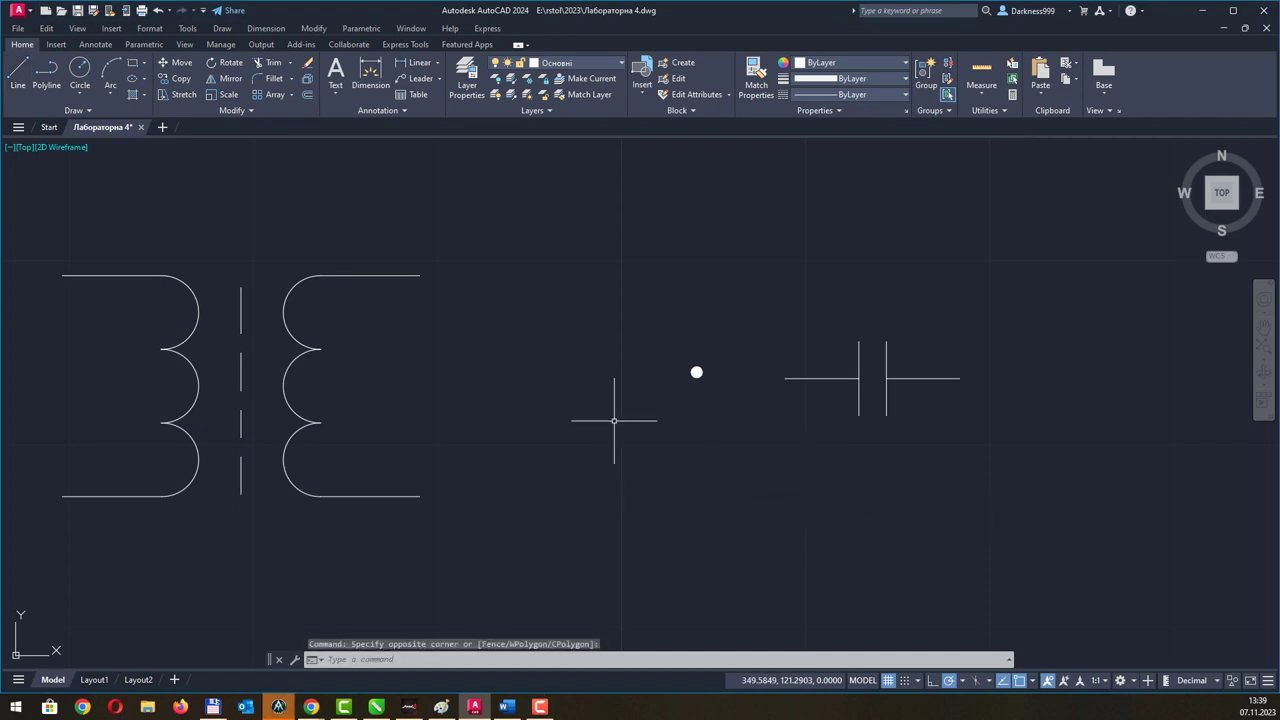
pyautogui.click(18, 75)
pyautogui.click(636, 500)
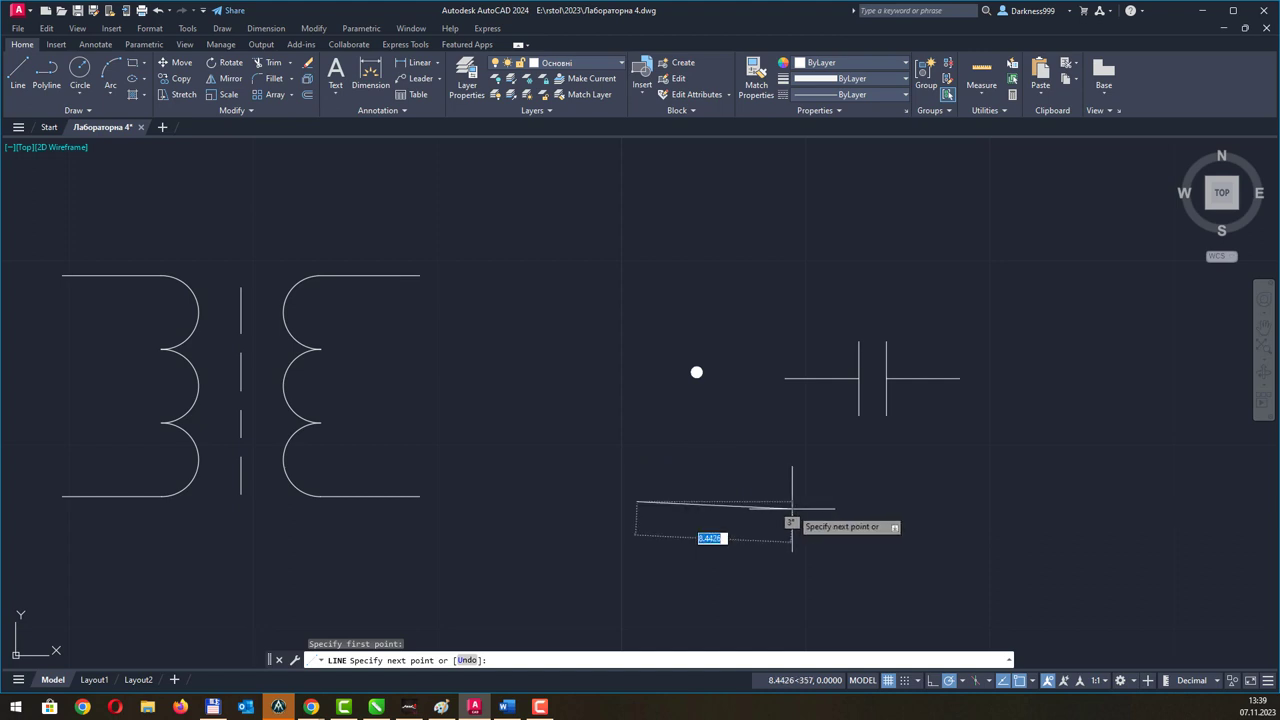
pyautogui.click(791, 500)
pyautogui.press('Escape')
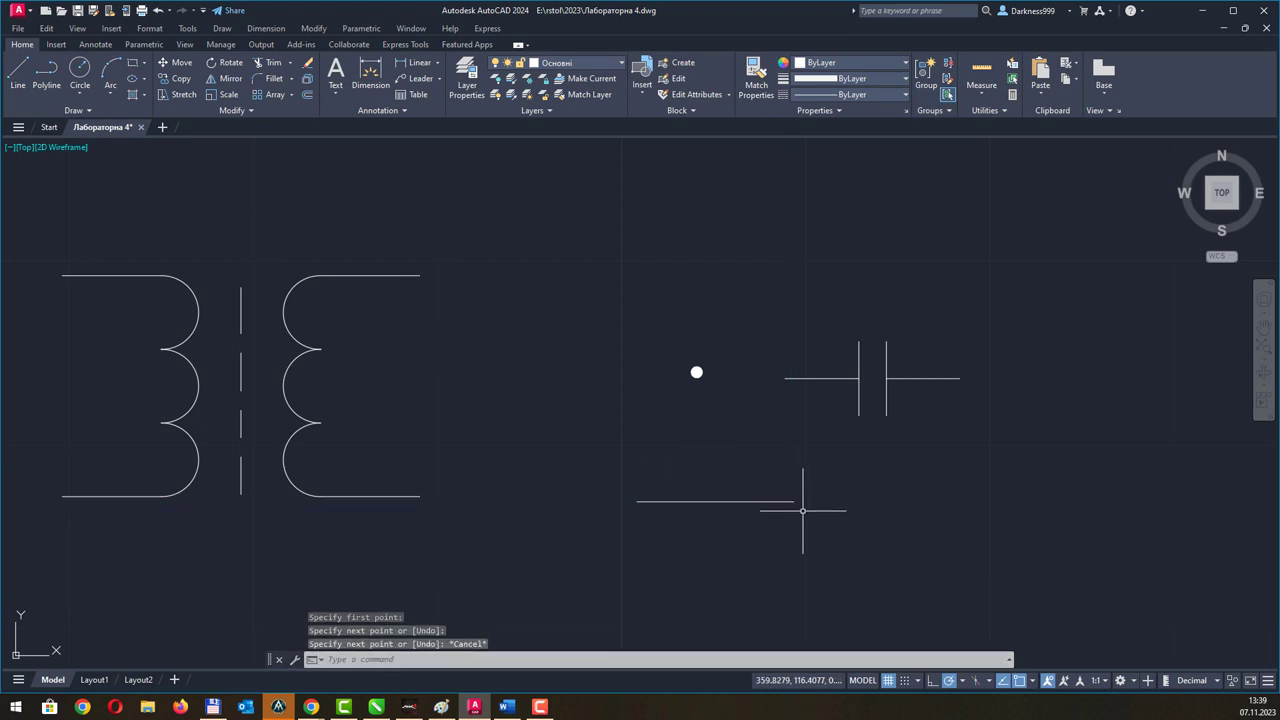
pyautogui.click(18, 75)
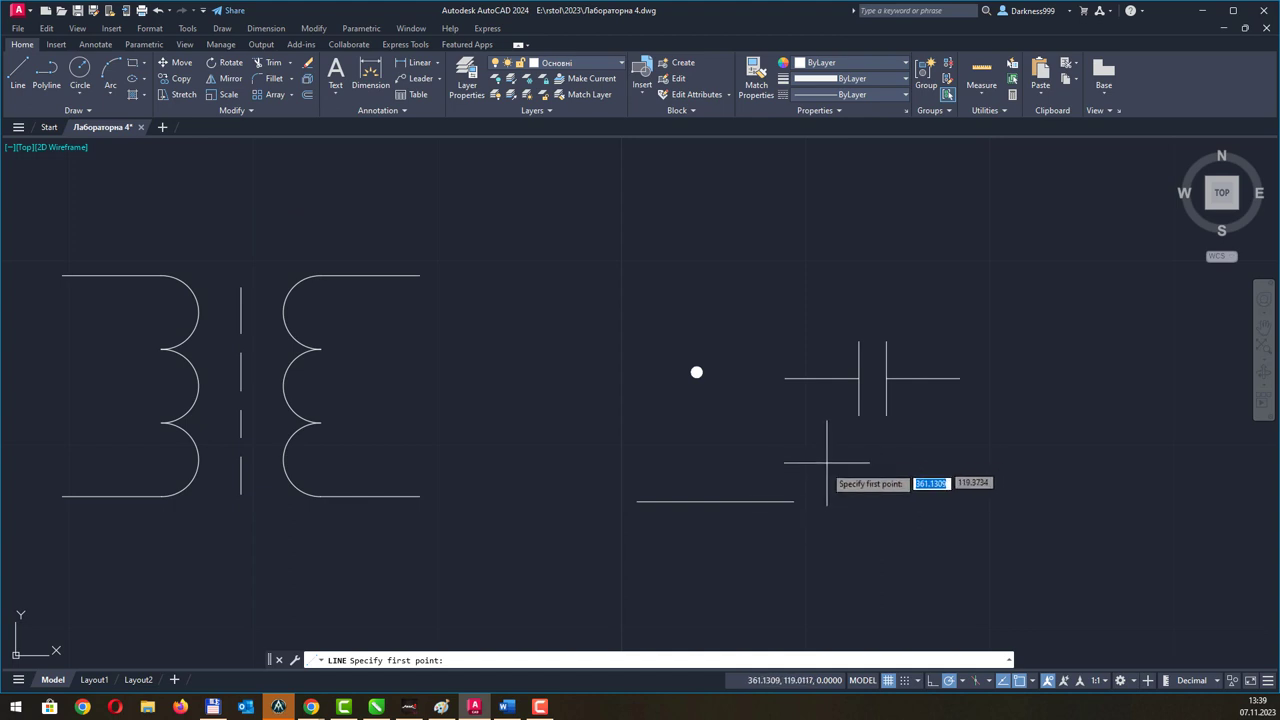
pyautogui.click(1033, 683)
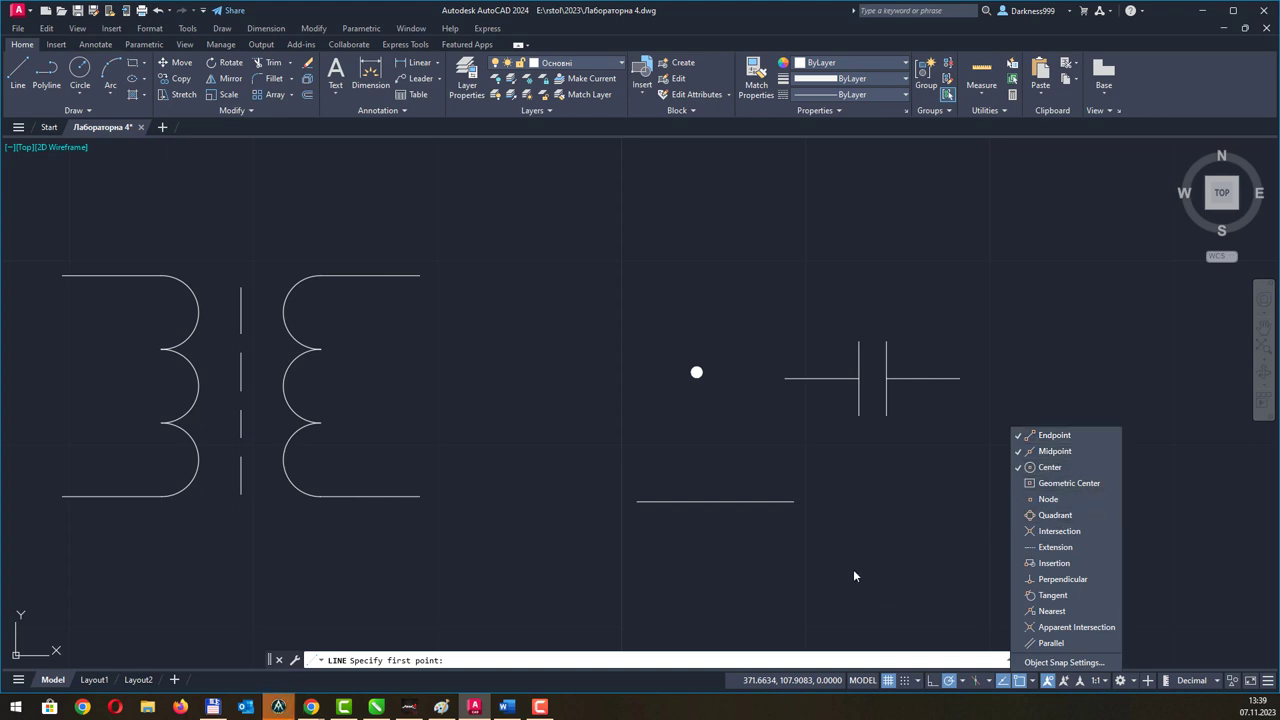
pyautogui.press('Escape')
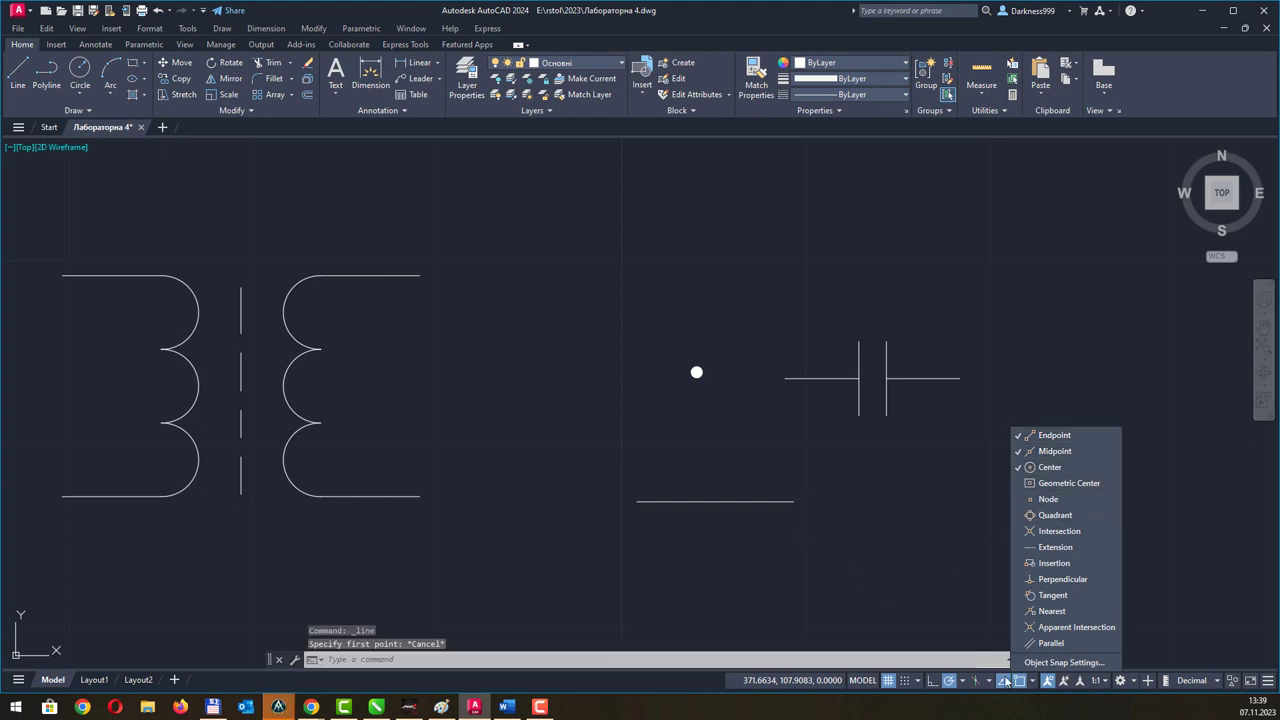
pyautogui.click(1034, 681)
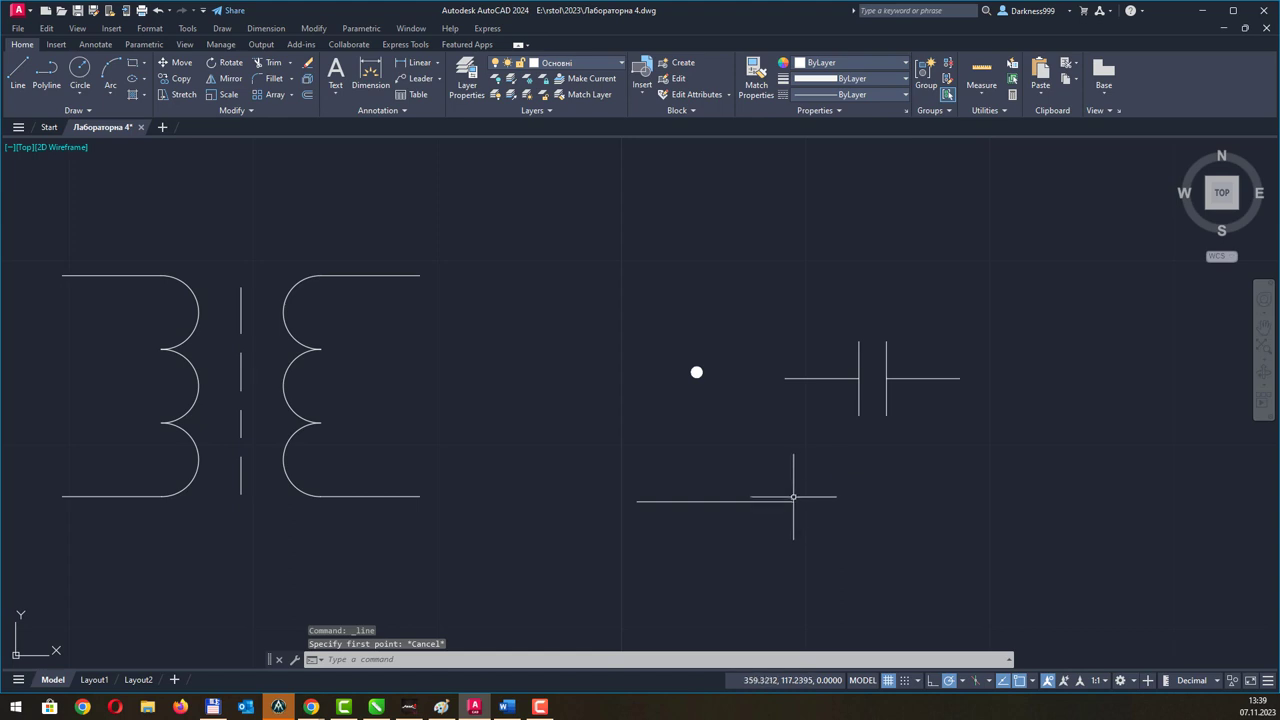
# Draw a 5-unit line rising at 45° from the horizontal line's right end, and begin another there.
pyautogui.click(18, 72)
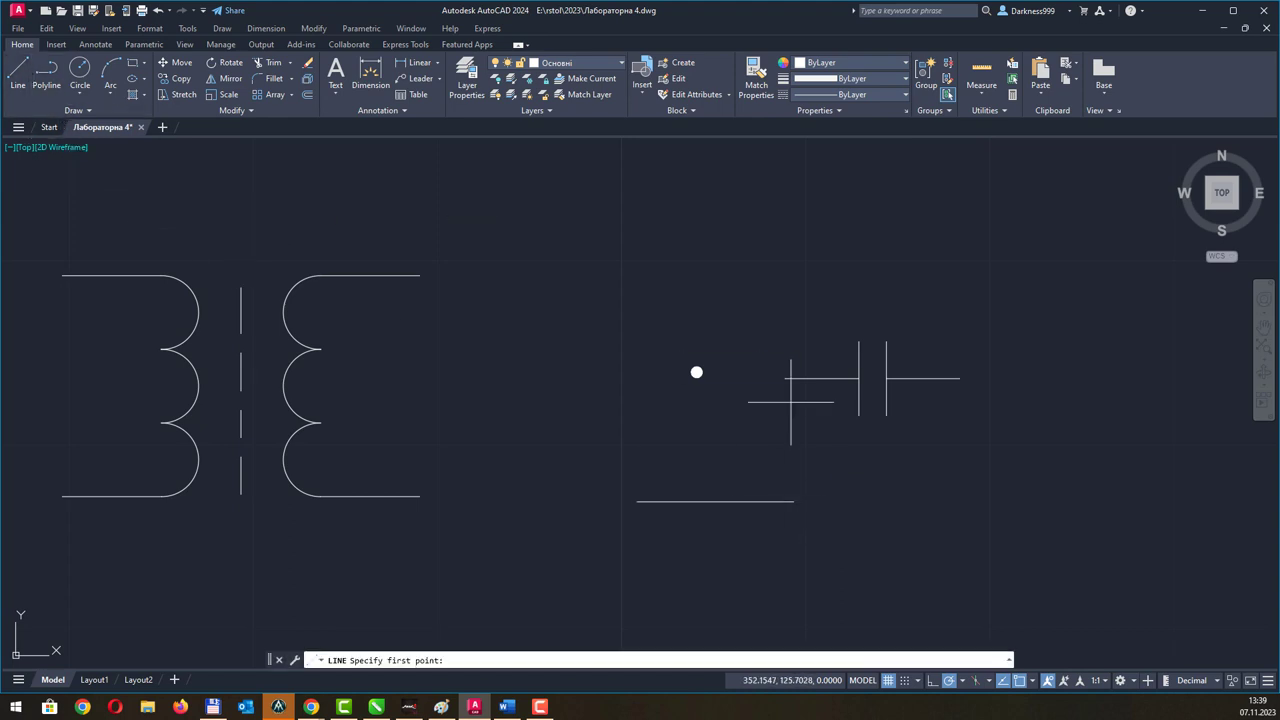
pyautogui.click(792, 501)
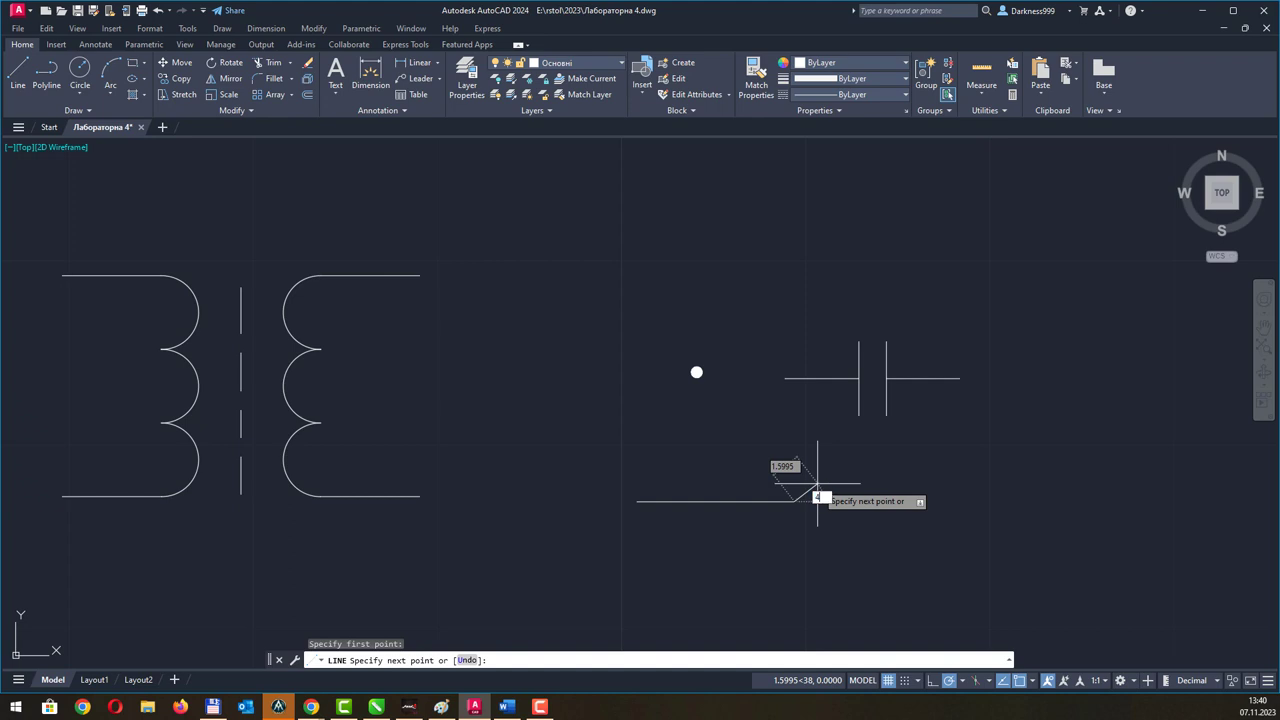
pyautogui.write('5')
pyautogui.press('Return')
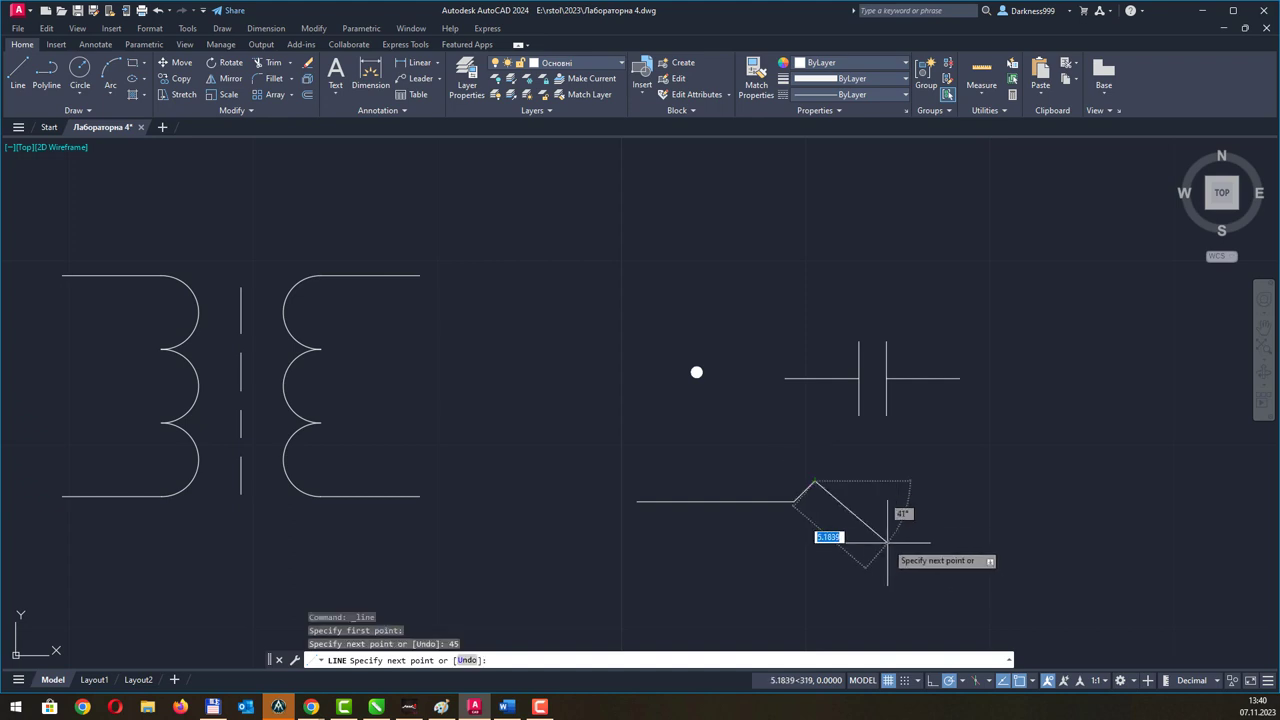
pyautogui.press('Return')
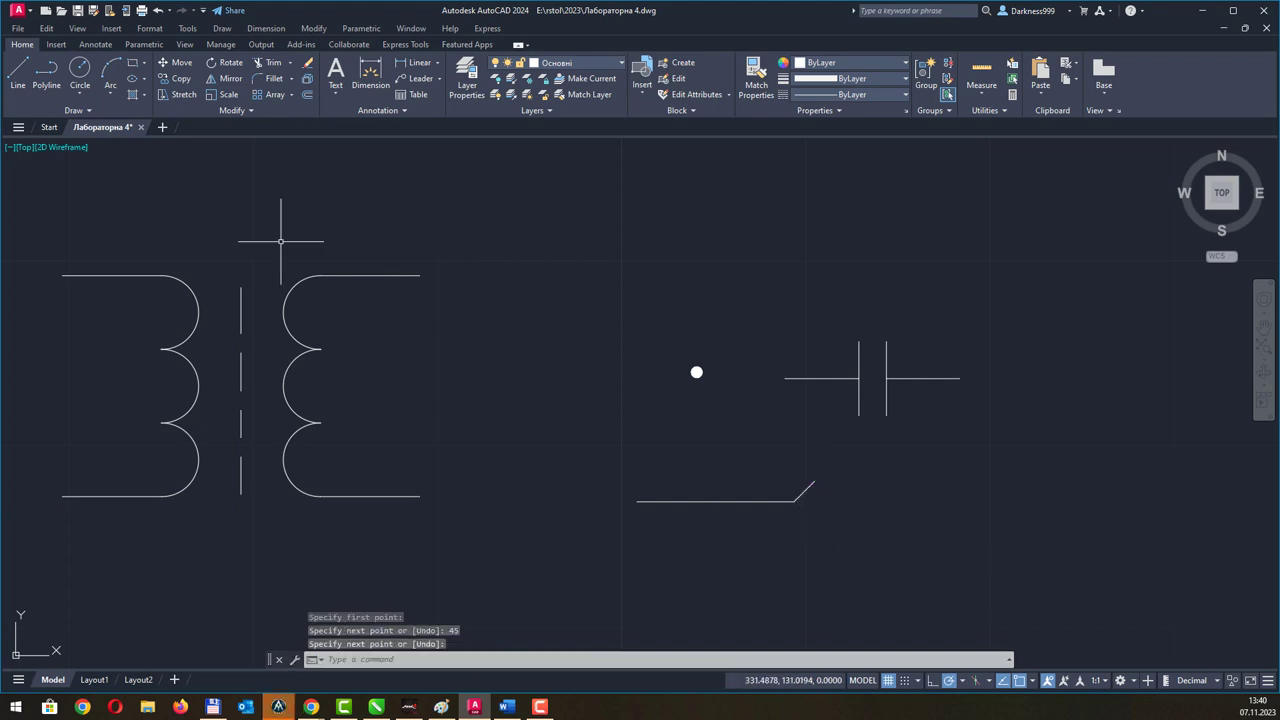
pyautogui.click(18, 72)
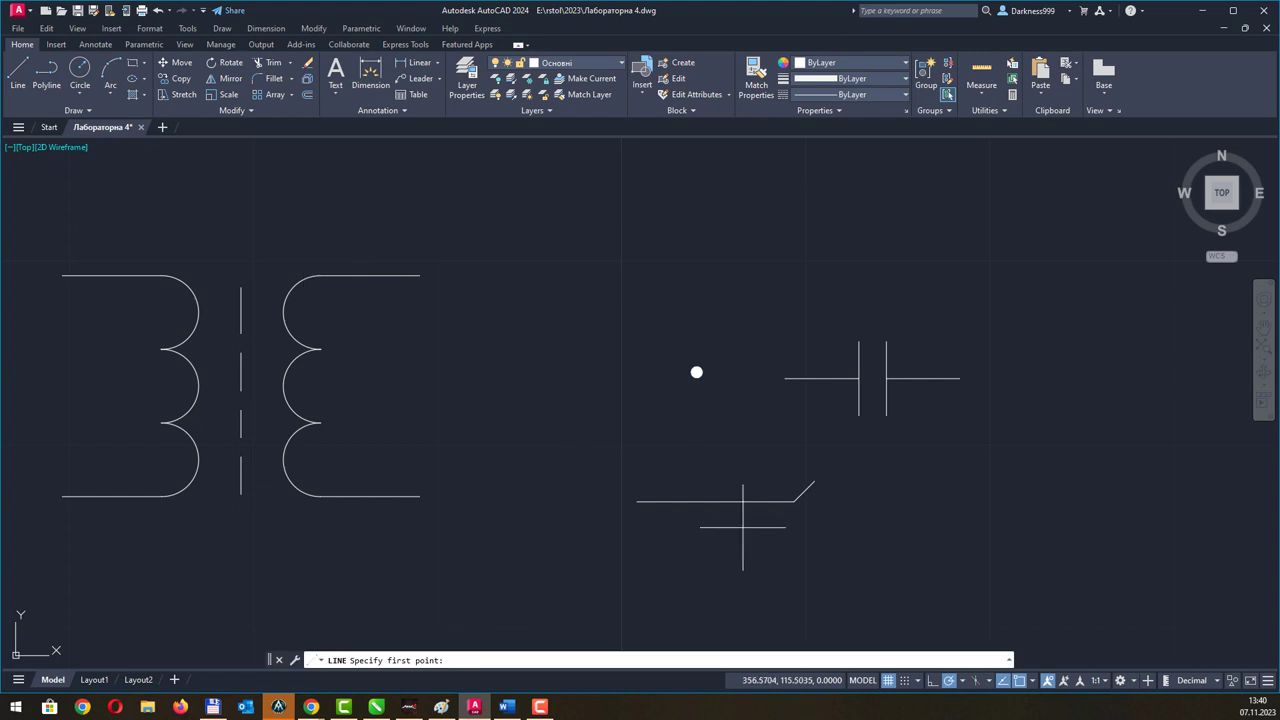
pyautogui.click(794, 501)
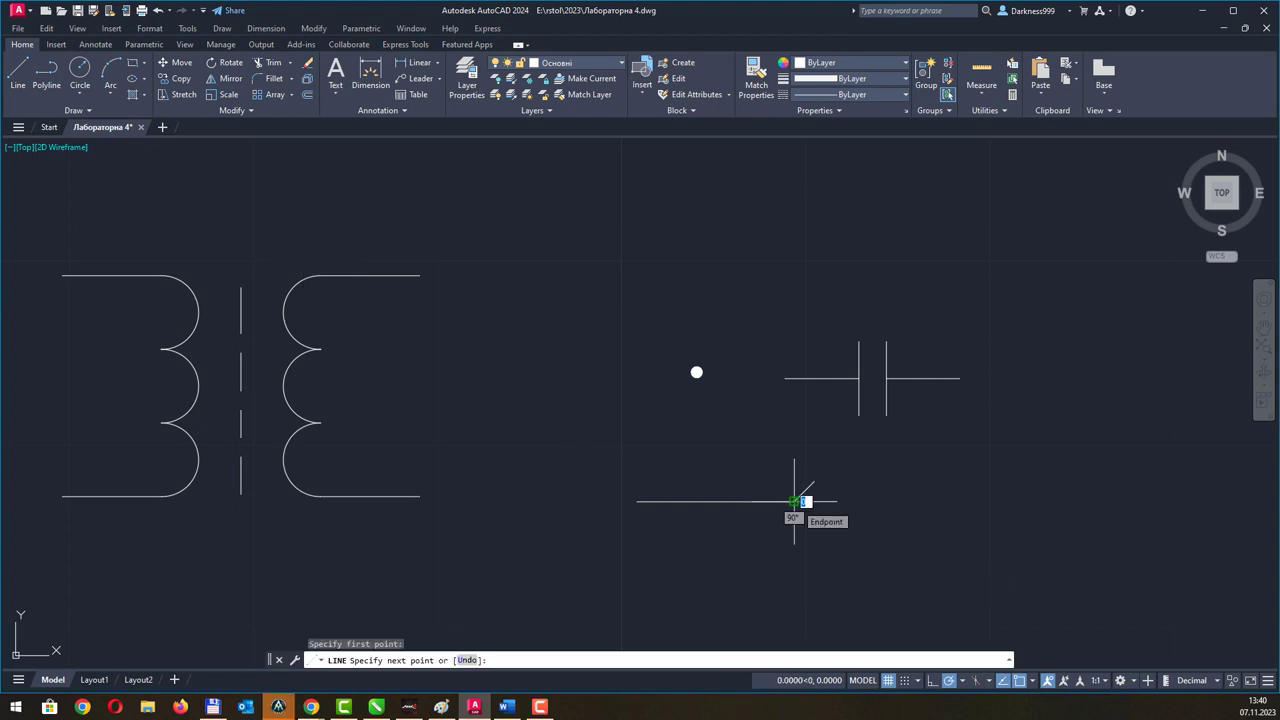
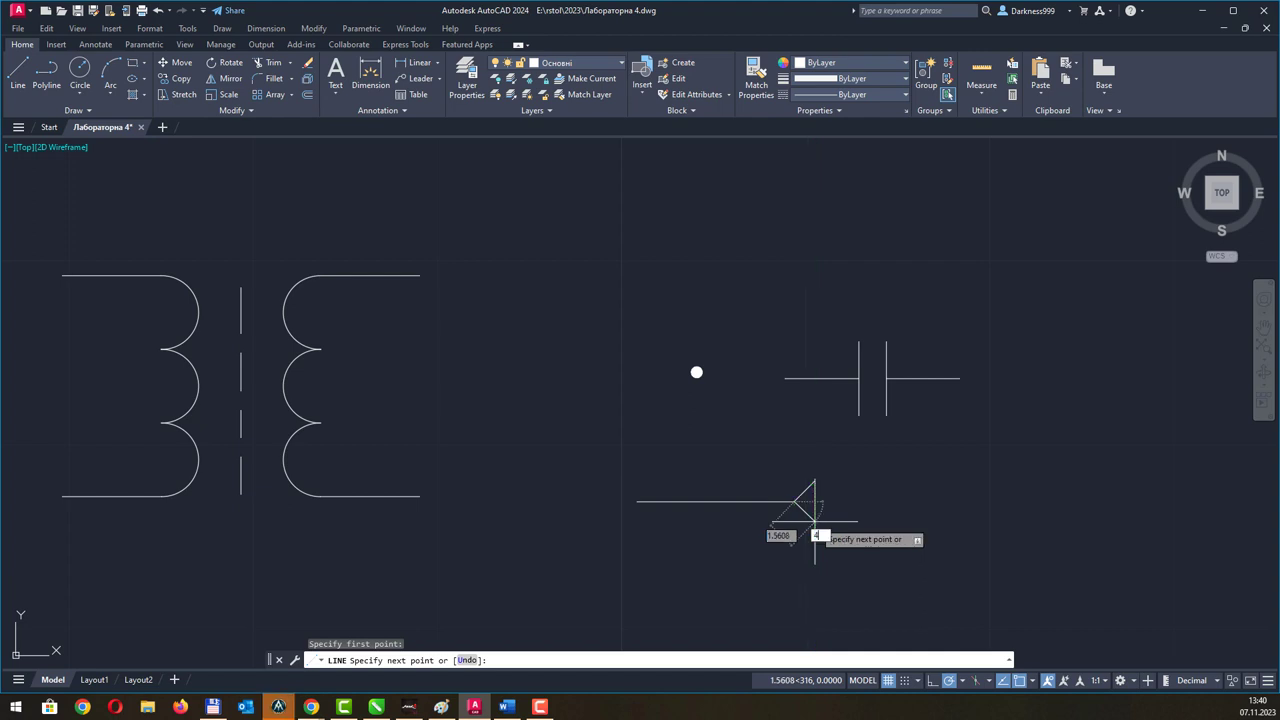
# Finish the 45° arrowhead prong and shorten the stem by moving its left end toward the fork.
pyautogui.write('5')
pyautogui.press('Return')
pyautogui.press('Escape')
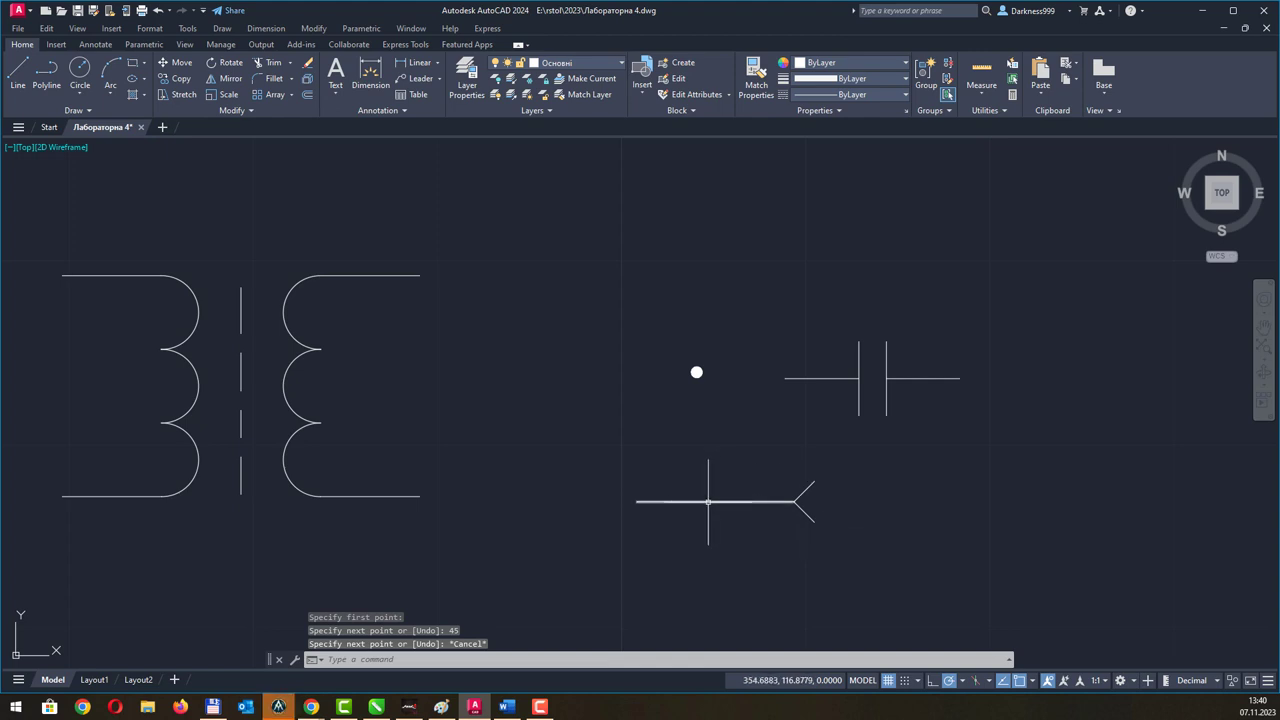
pyautogui.click(665, 501)
pyautogui.click(637, 501)
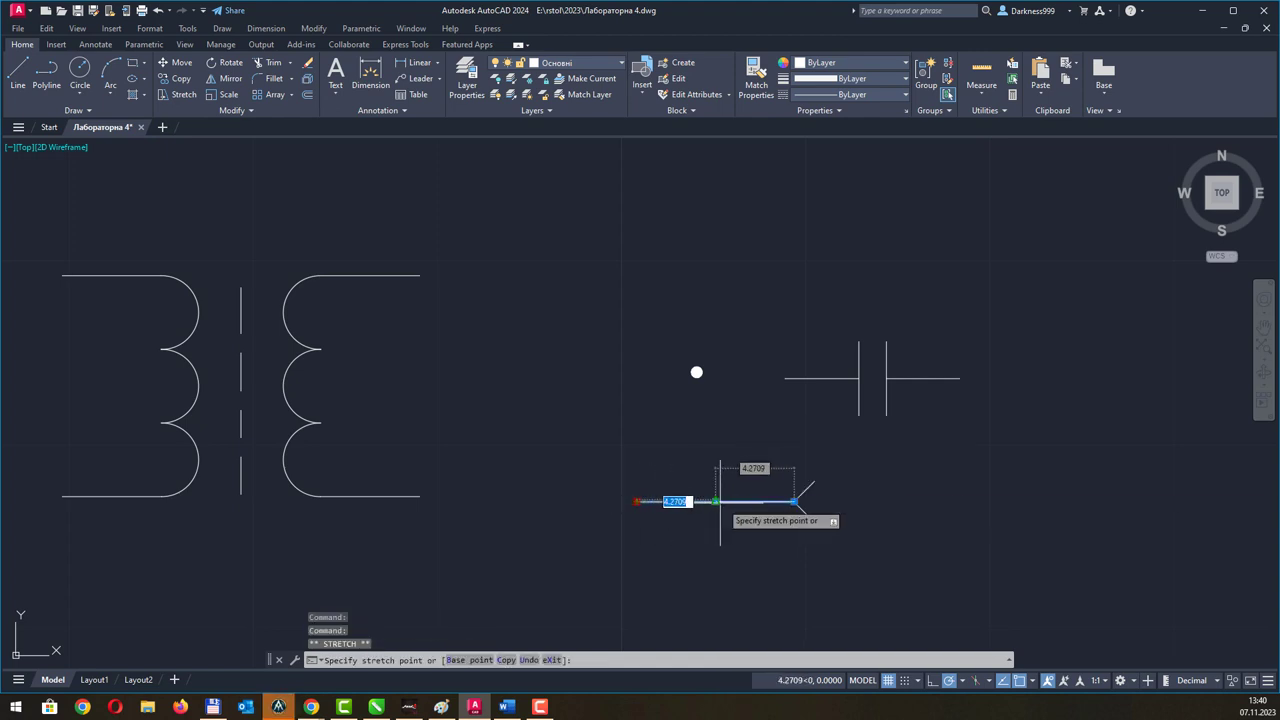
pyautogui.click(754, 501)
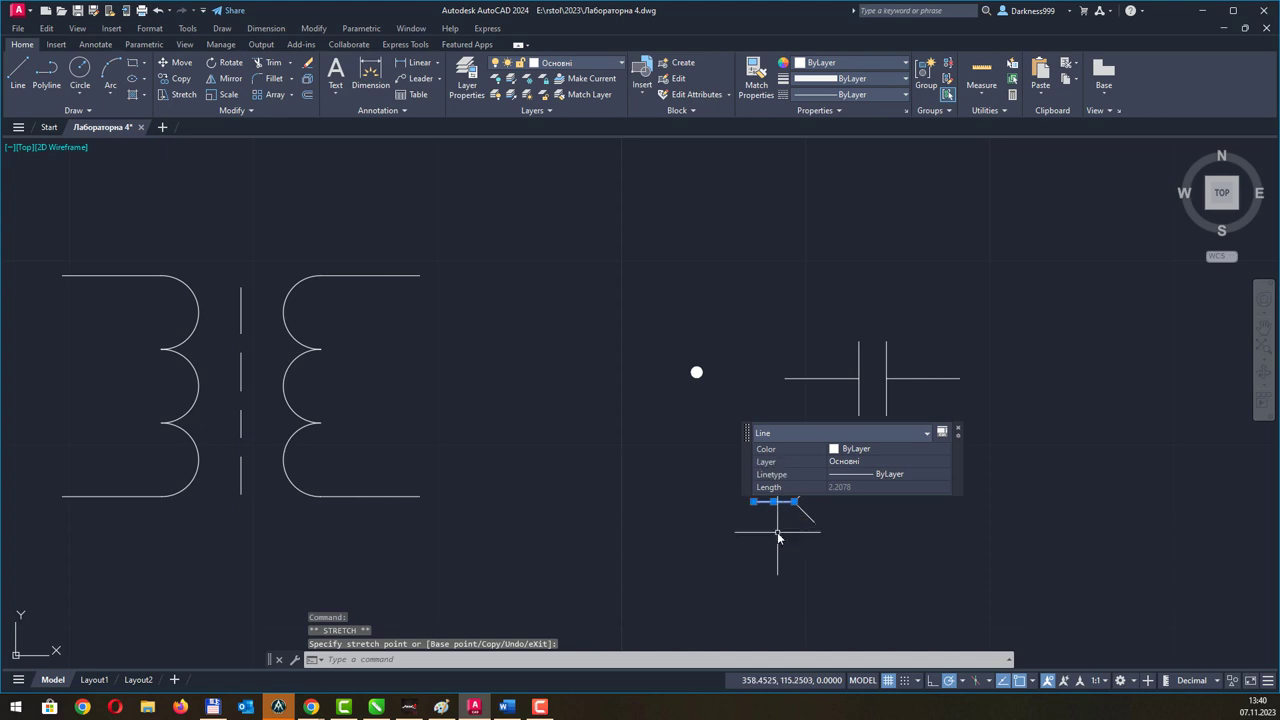
pyautogui.press('Escape')
# Window-select the three lines of the fork shape.
pyautogui.moveTo(844, 514); pyautogui.dragTo(746, 514, button='middle')
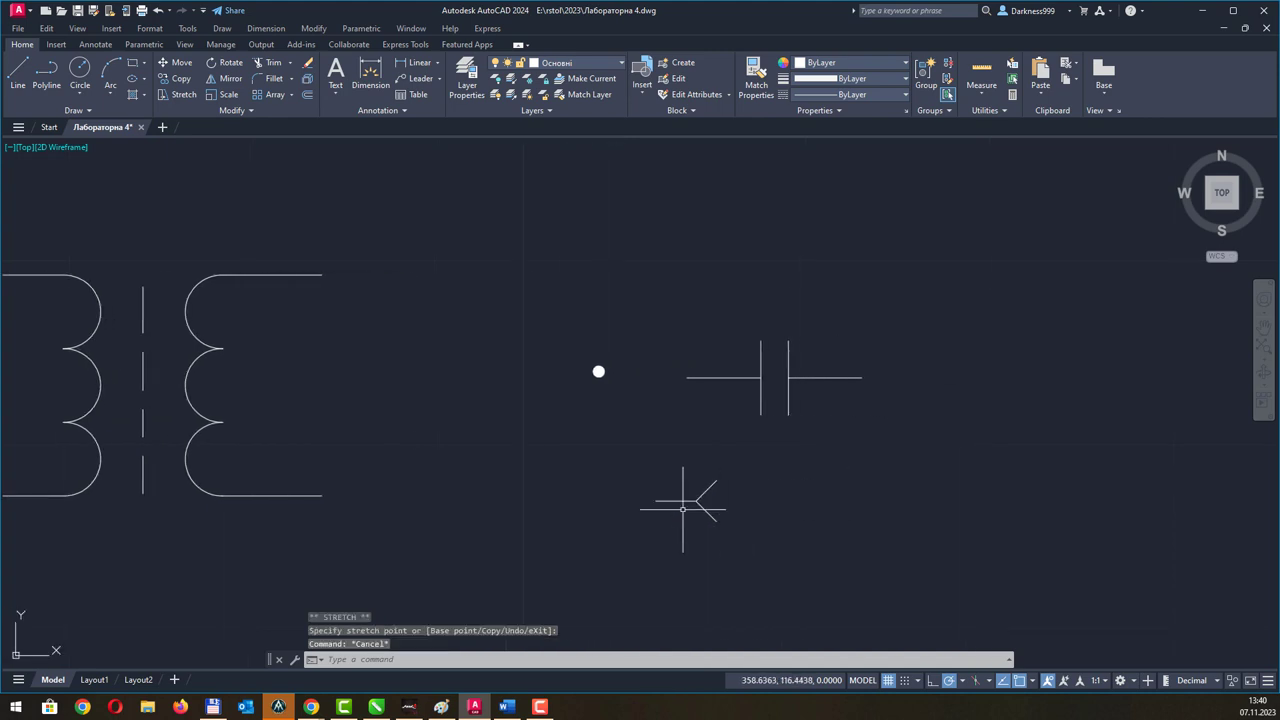
pyautogui.click(624, 468)
pyautogui.click(750, 562)
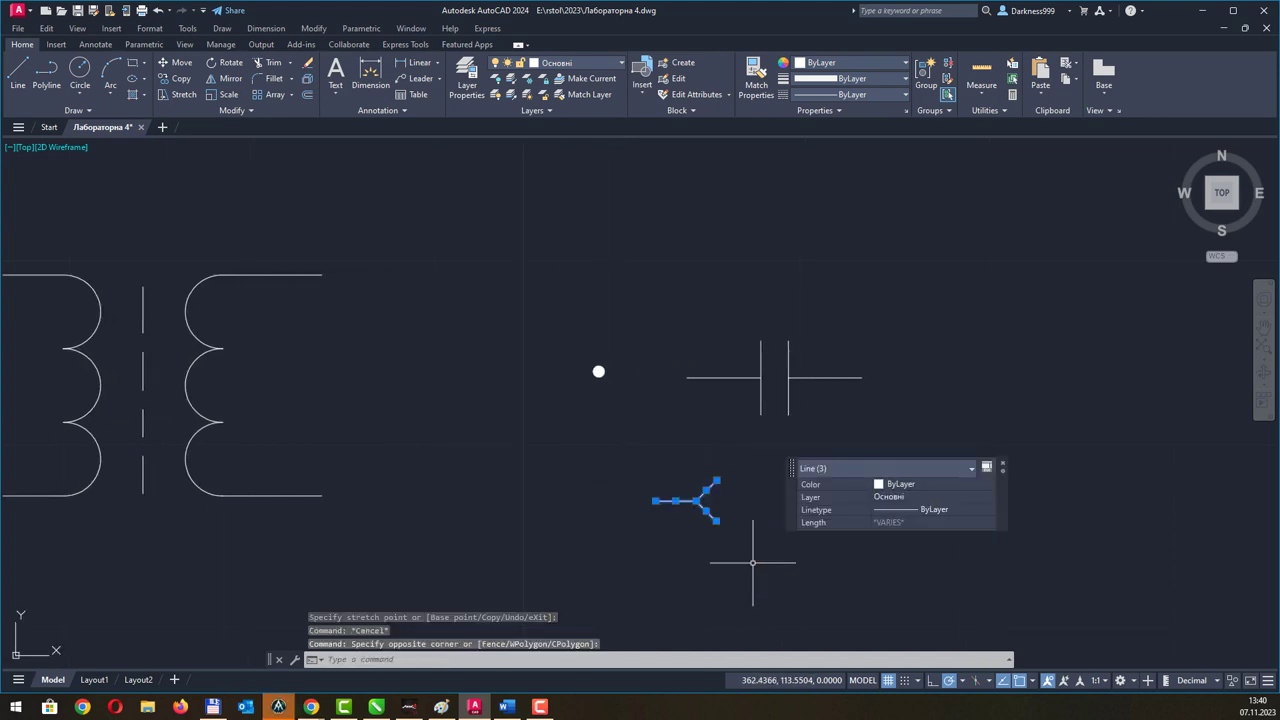
# Copy the fork directly below the original, based at the stem's left end.
pyautogui.click(181, 78)
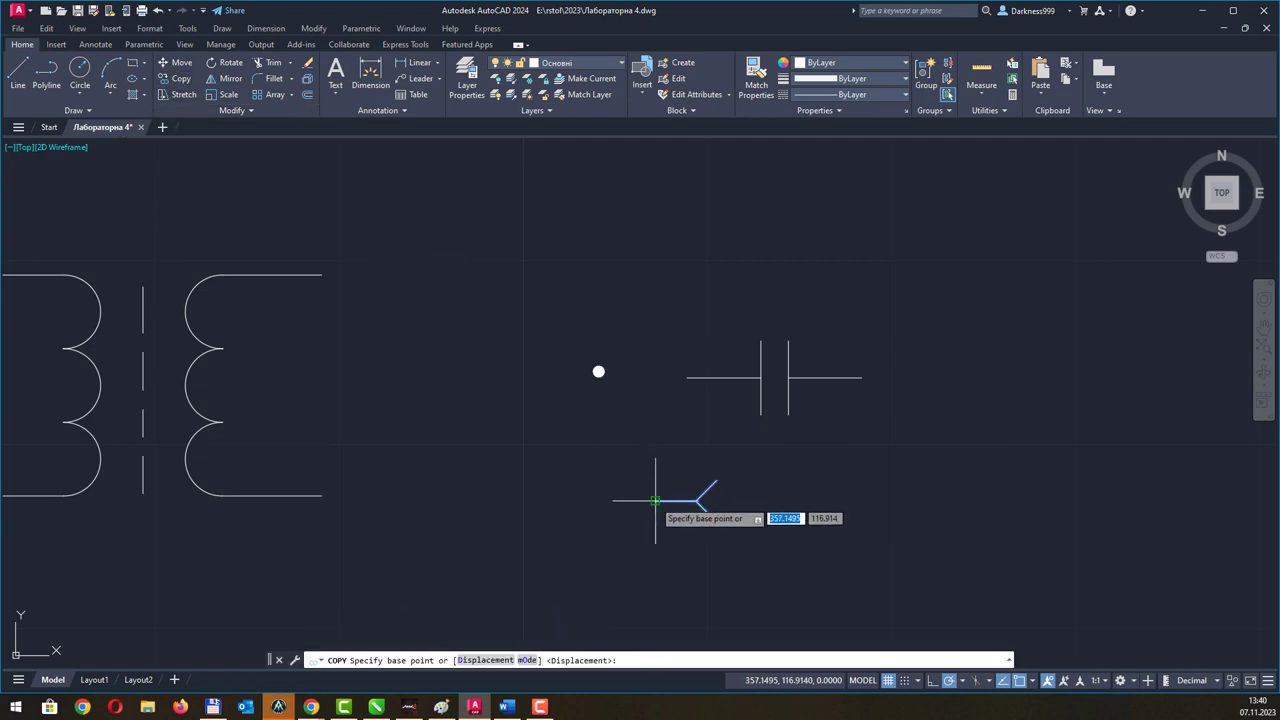
pyautogui.click(655, 500)
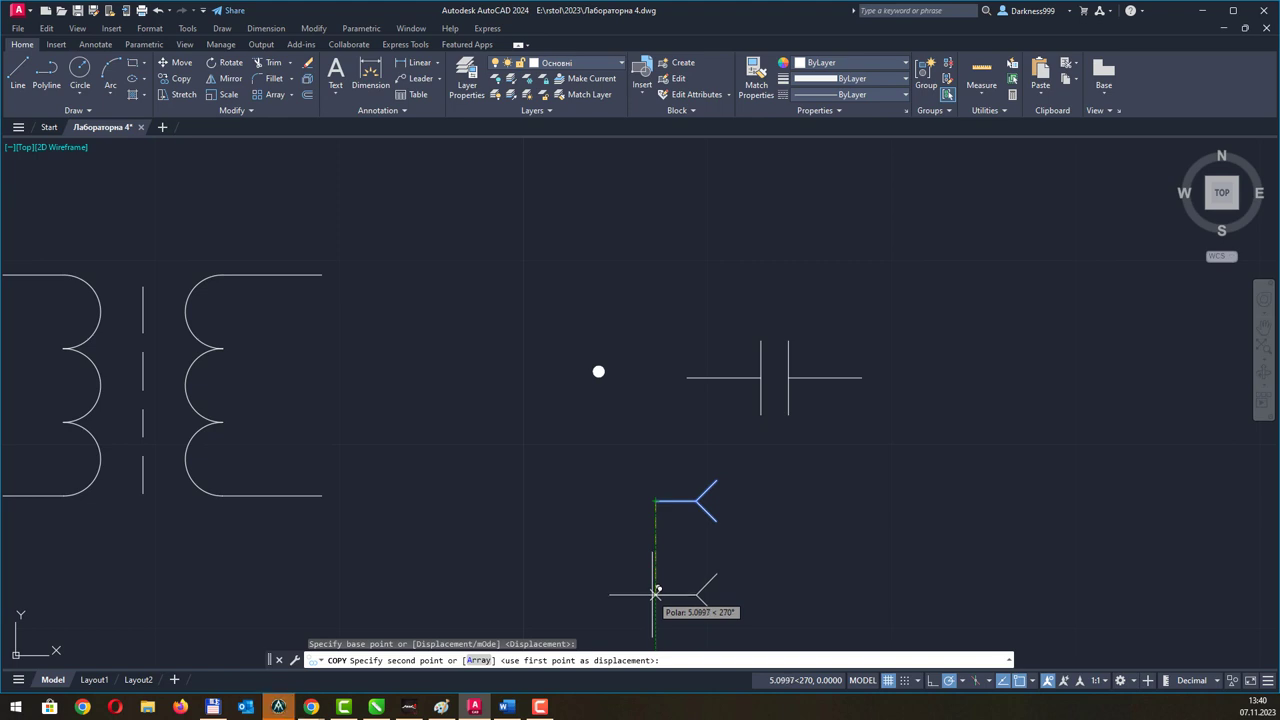
pyautogui.click(655, 593)
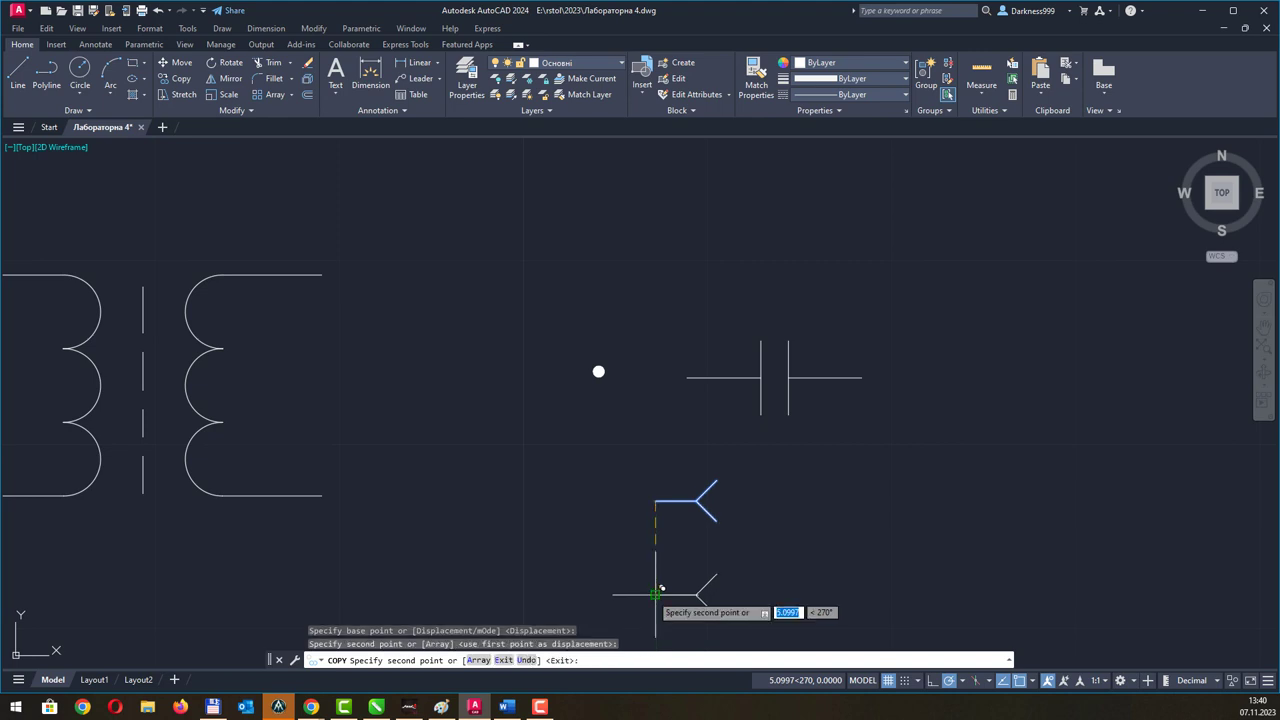
pyautogui.press('Escape')
# Stretch the copy's stem endpoint to the right so it forms a left-pointing arrow.
pyautogui.click(673, 594)
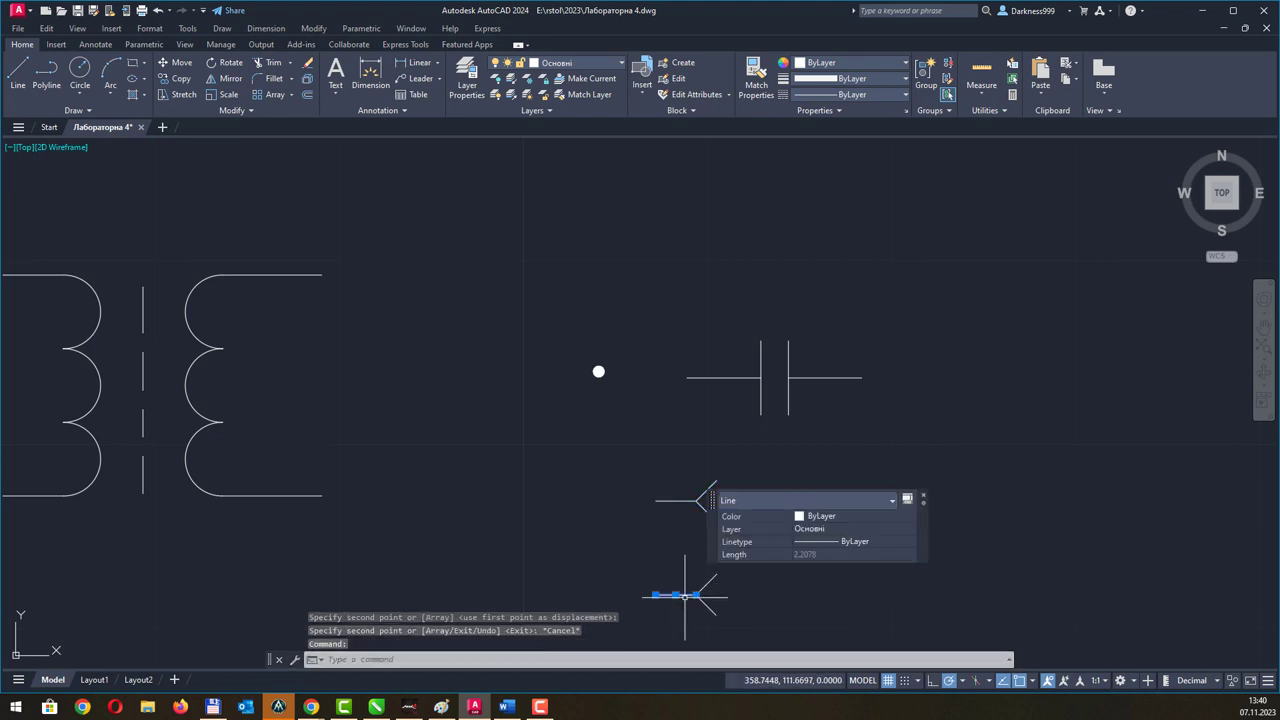
pyautogui.click(176, 62)
pyautogui.click(655, 593)
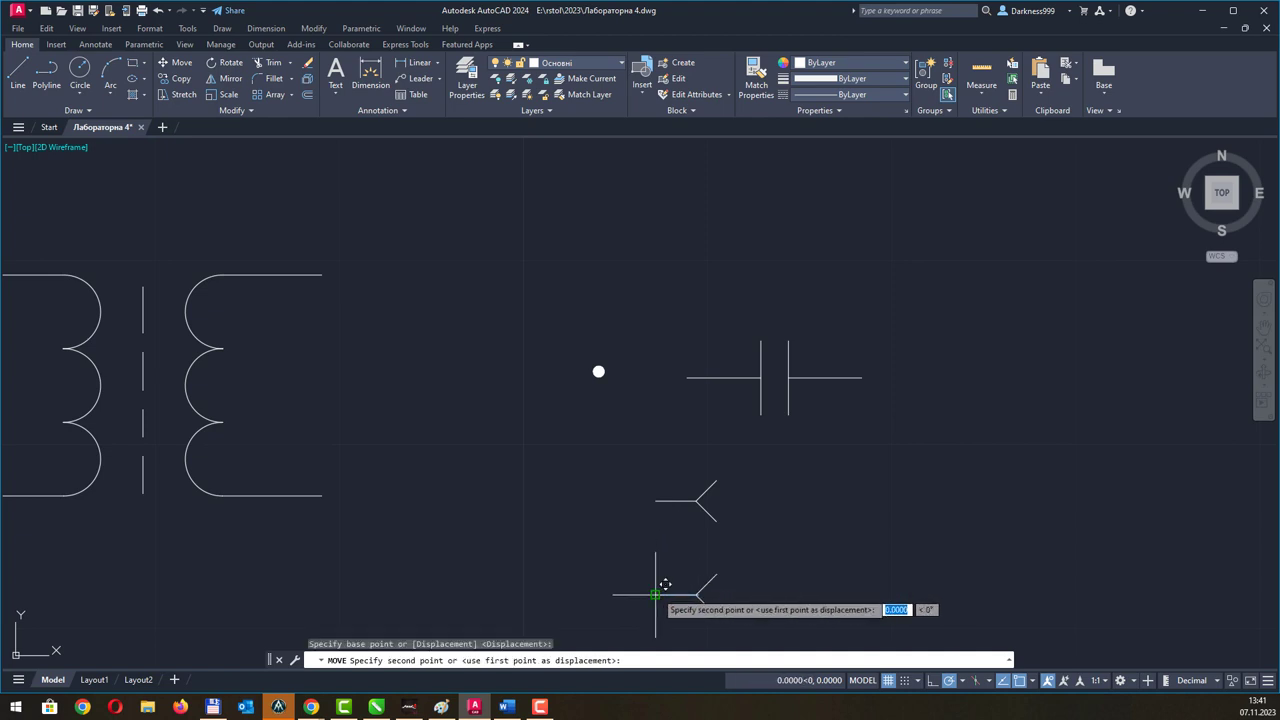
pyautogui.press('Escape')
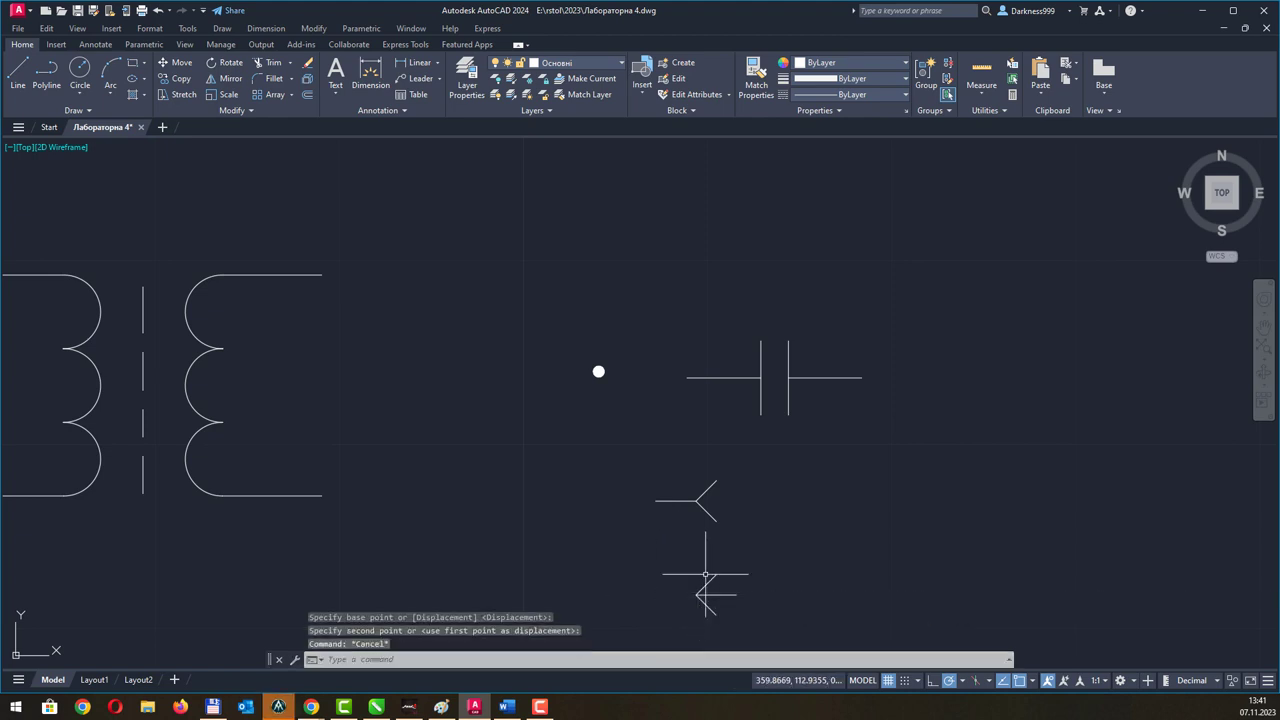
pyautogui.click(660, 534)
pyautogui.click(772, 634)
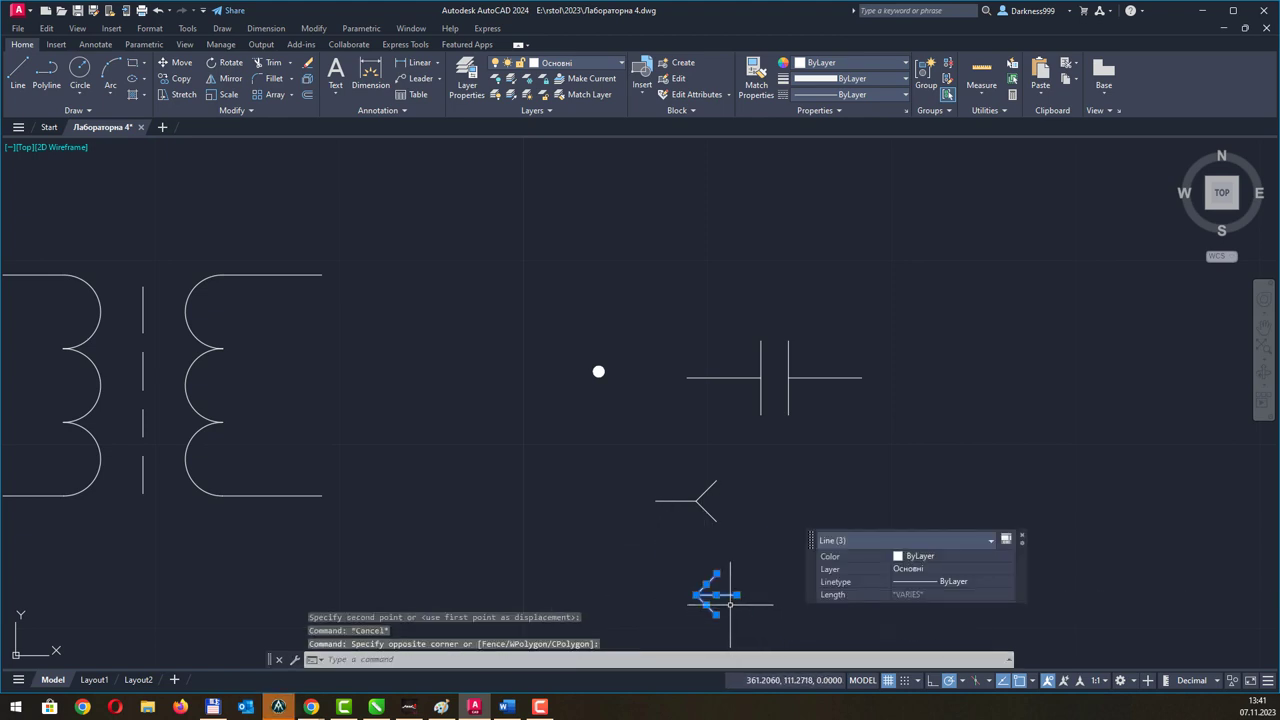
pyautogui.click(696, 595)
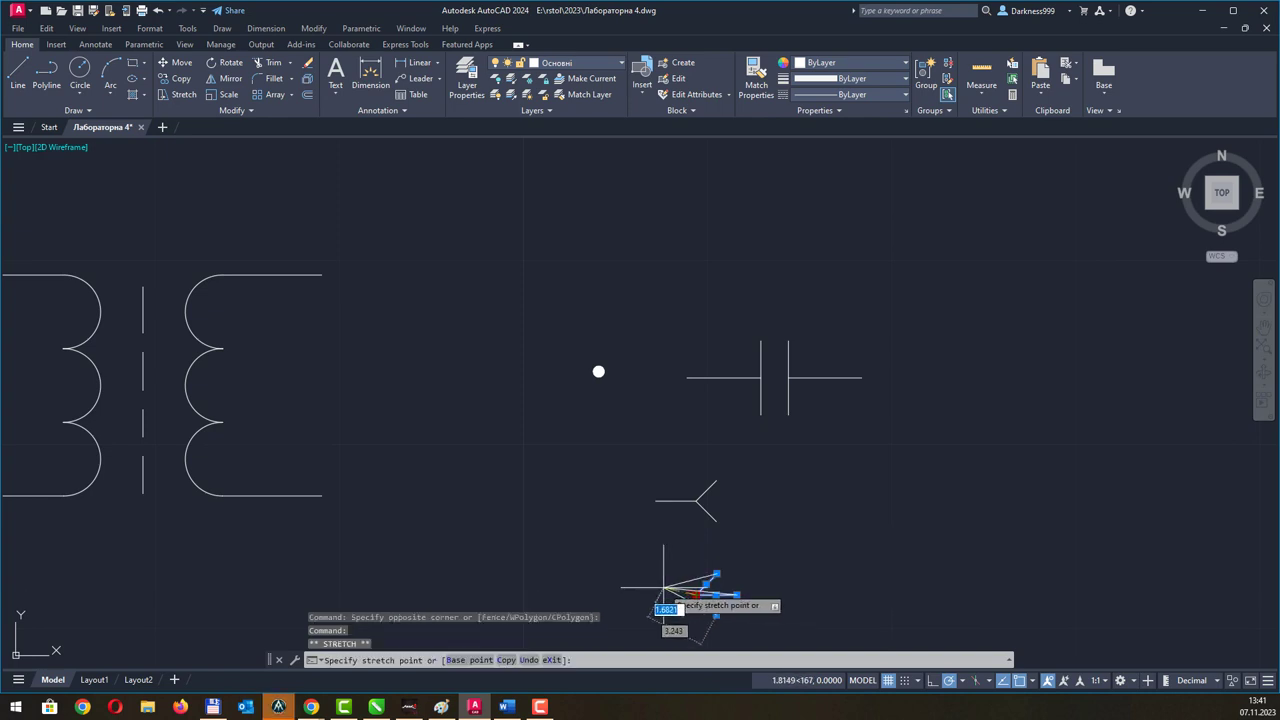
pyautogui.press('Escape')
pyautogui.press('Escape')
pyautogui.moveTo(750, 614); pyautogui.dragTo(736, 554, button='middle')
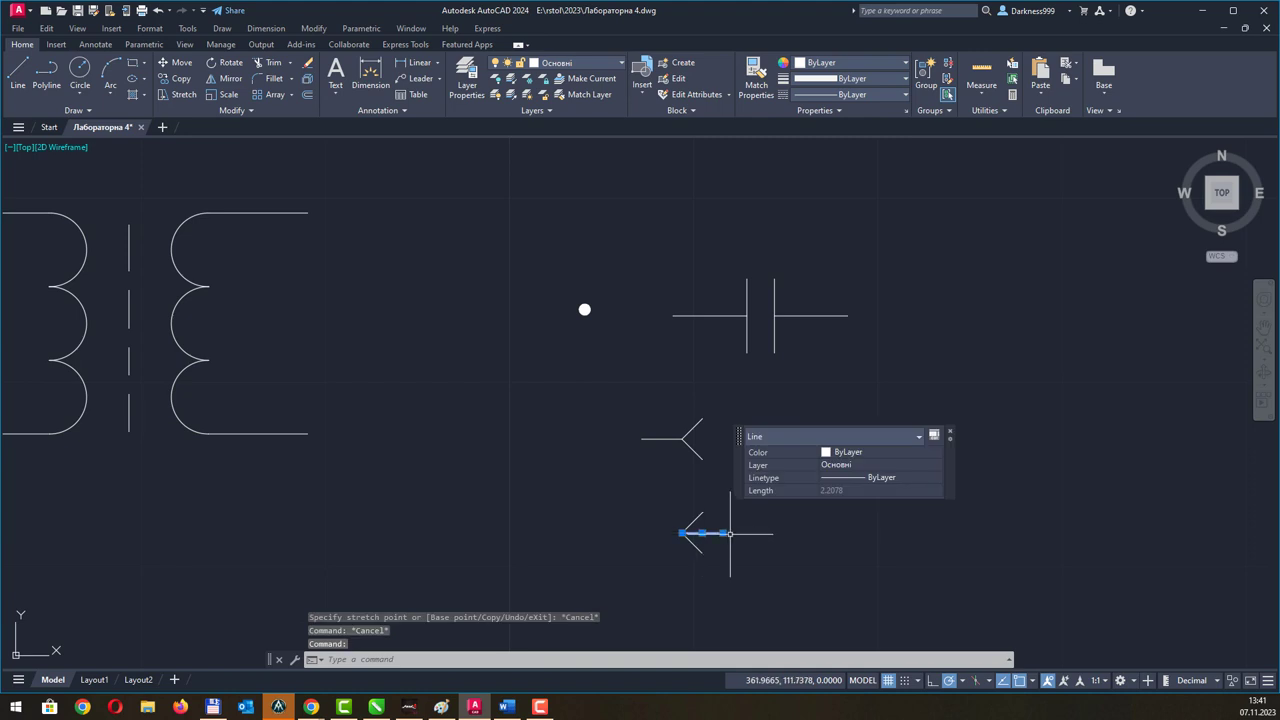
pyautogui.click(723, 532)
pyautogui.click(772, 532)
pyautogui.press('Escape')
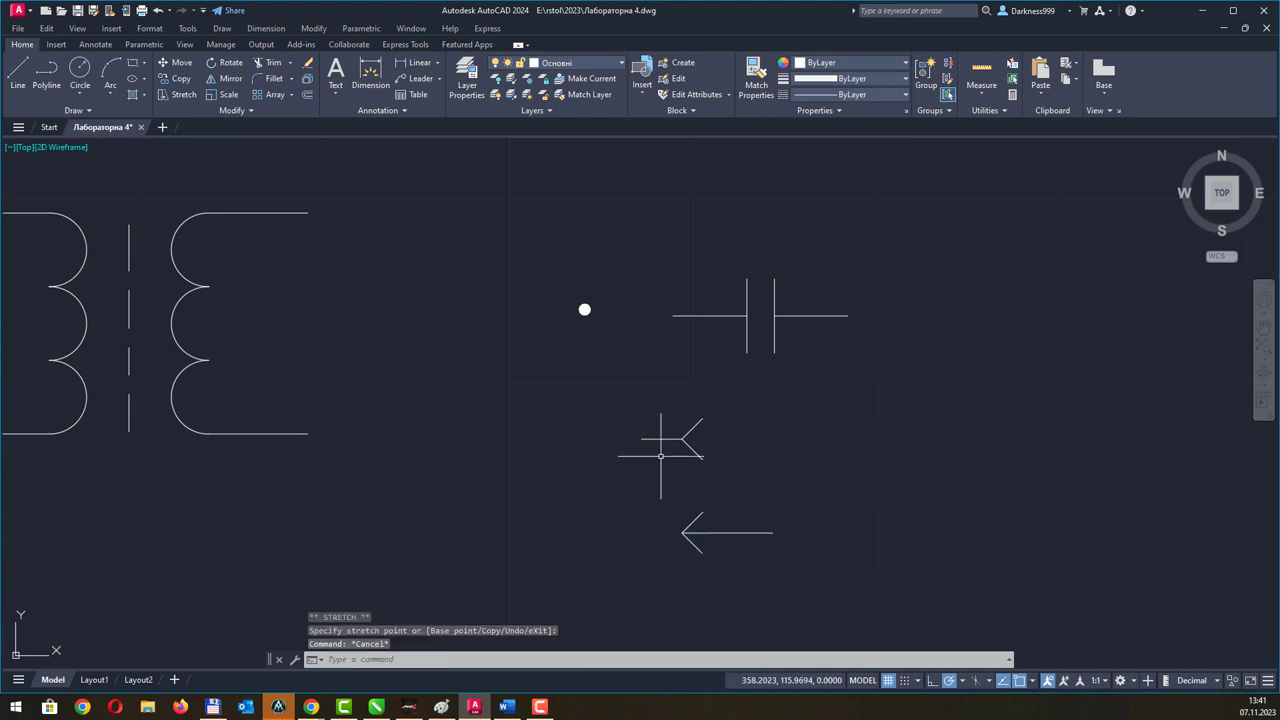
# Window-select both arrow shapes, briefly checking the browser before returning.
pyautogui.click(614, 405)
pyautogui.click(813, 583)
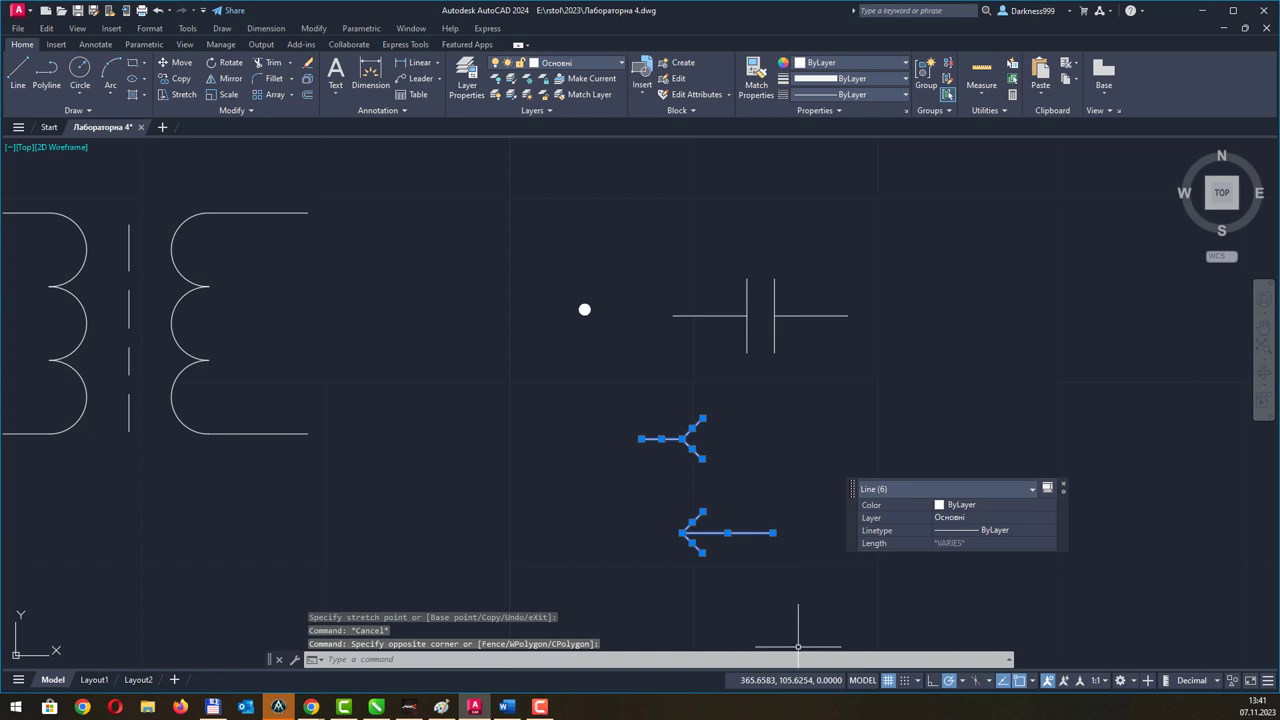
pyautogui.click(311, 707)
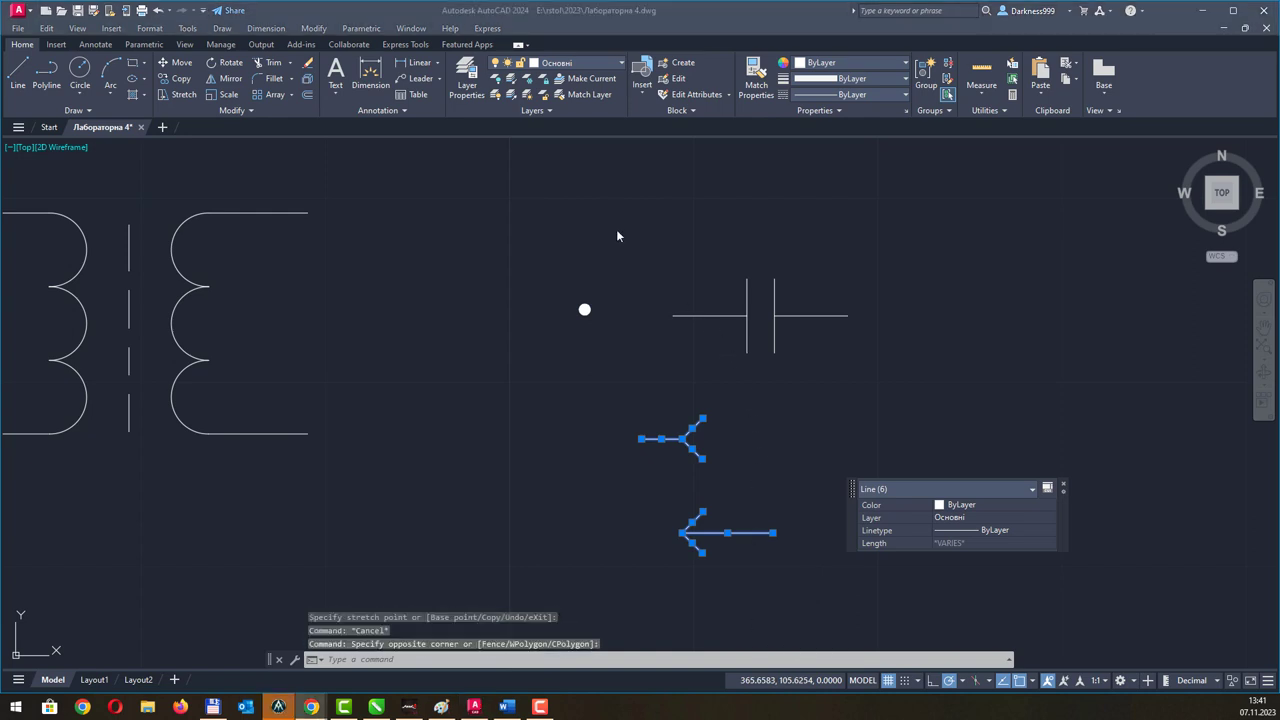
pyautogui.click(693, 66)
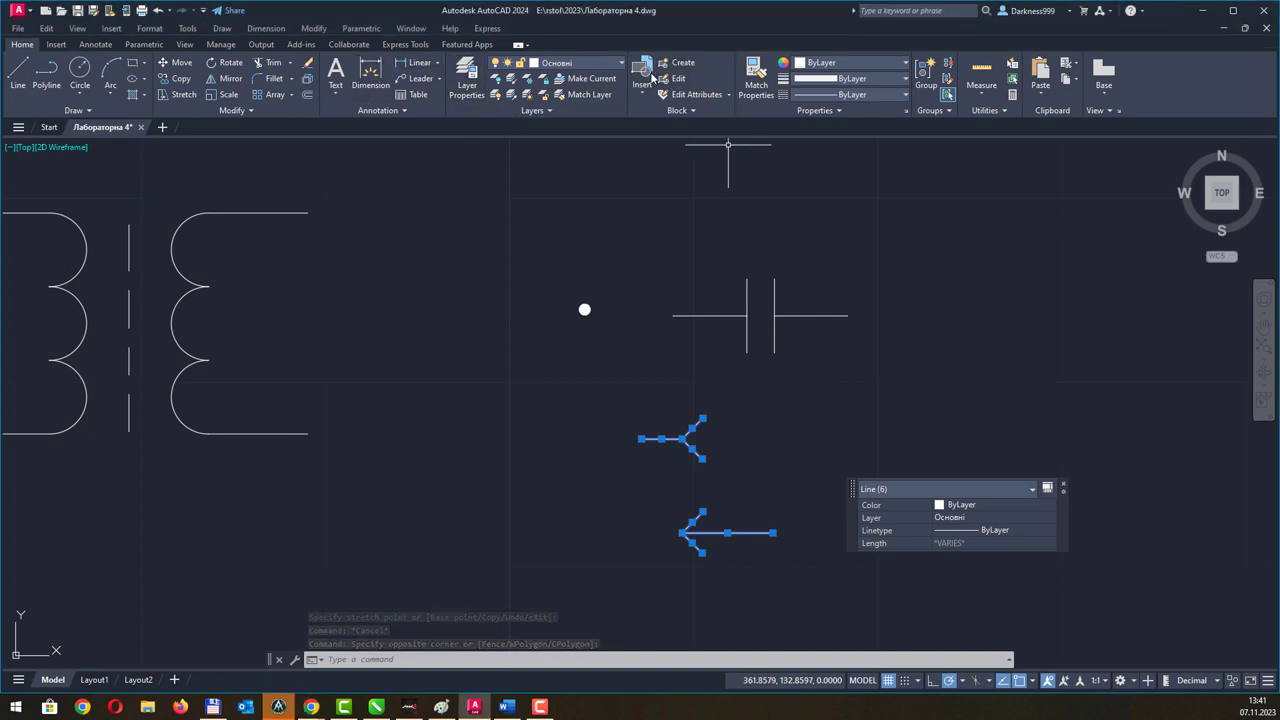
# Convert the six lines into block Контактні з'єднання, base point at the upper fork's stem end.
pyautogui.click(686, 66)
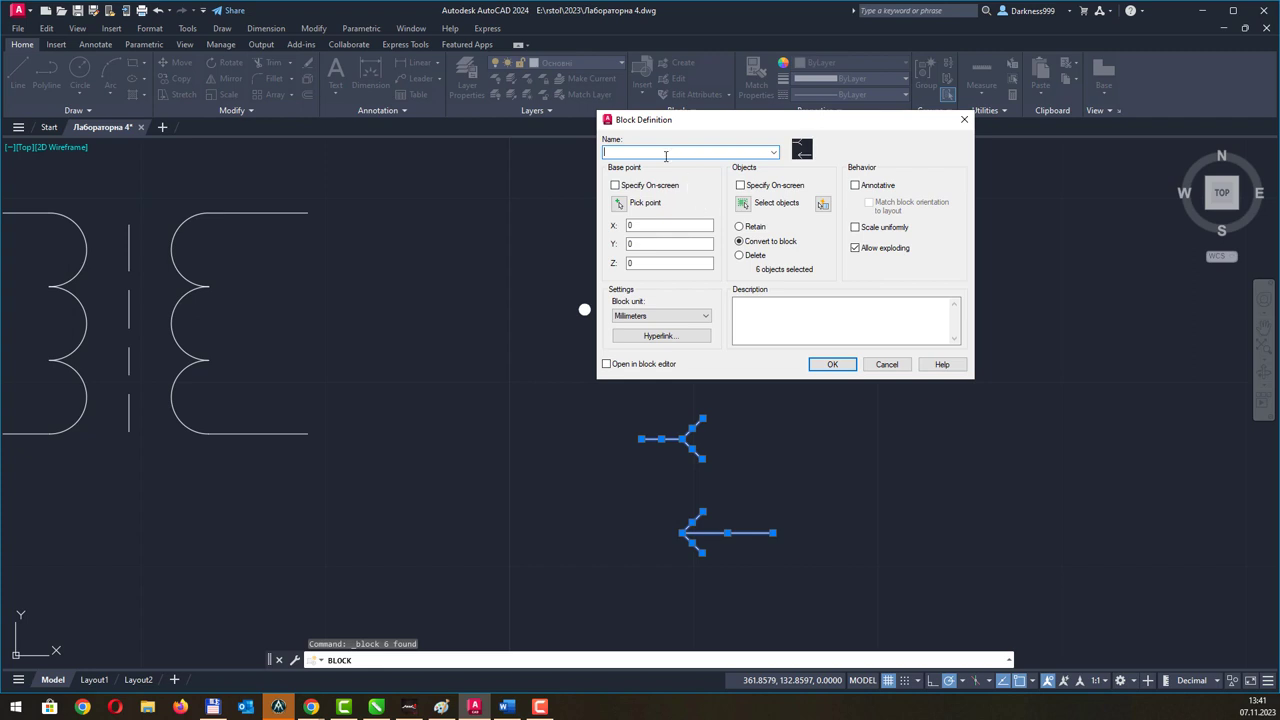
pyautogui.click(621, 201)
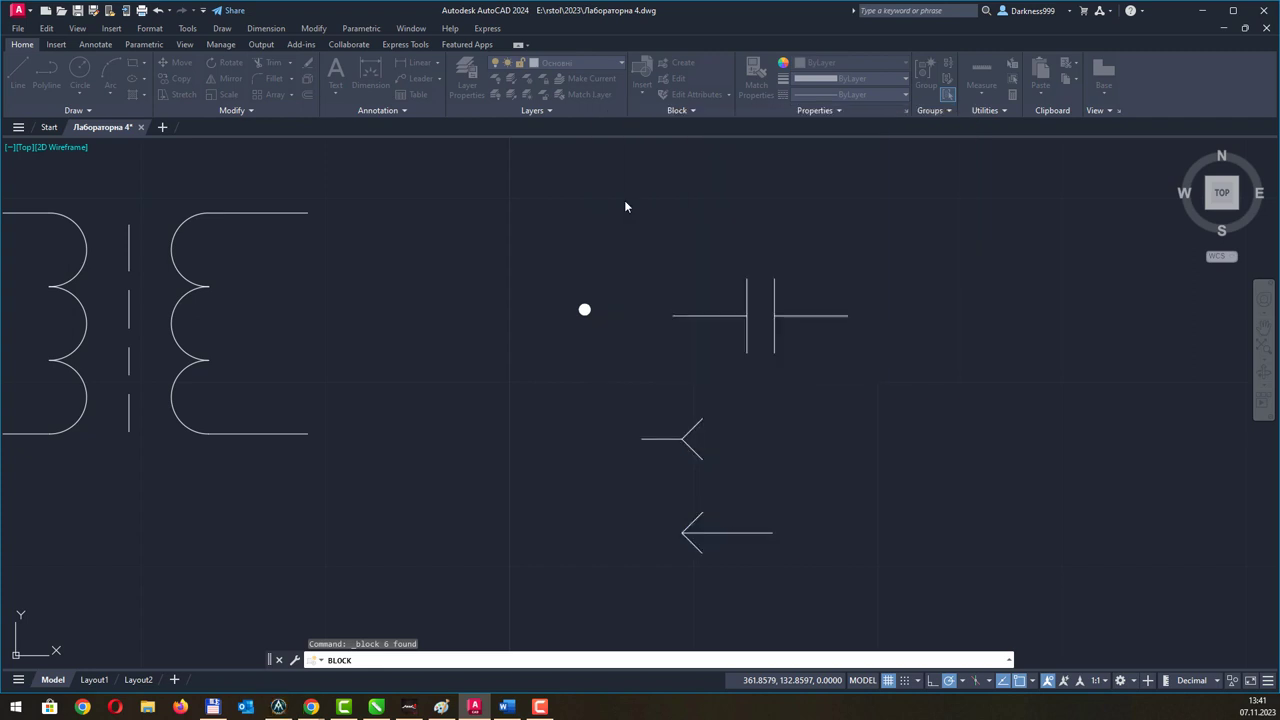
pyautogui.click(642, 438)
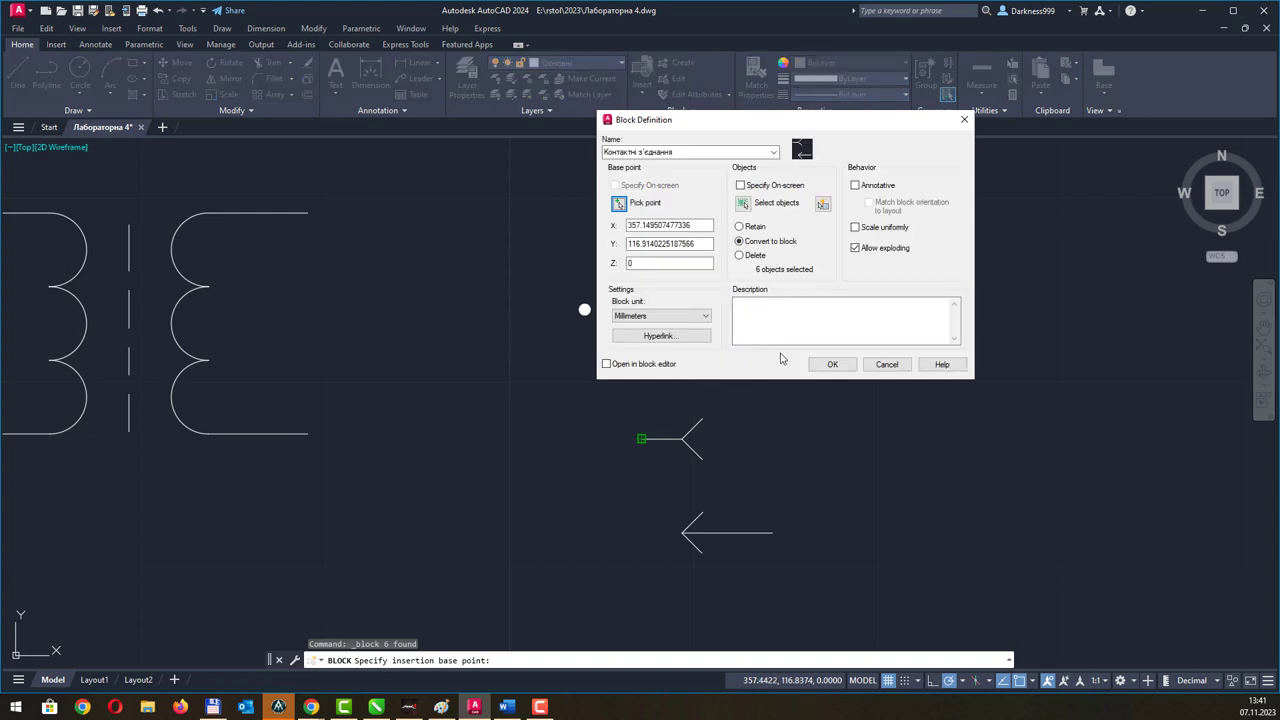
pyautogui.click(832, 364)
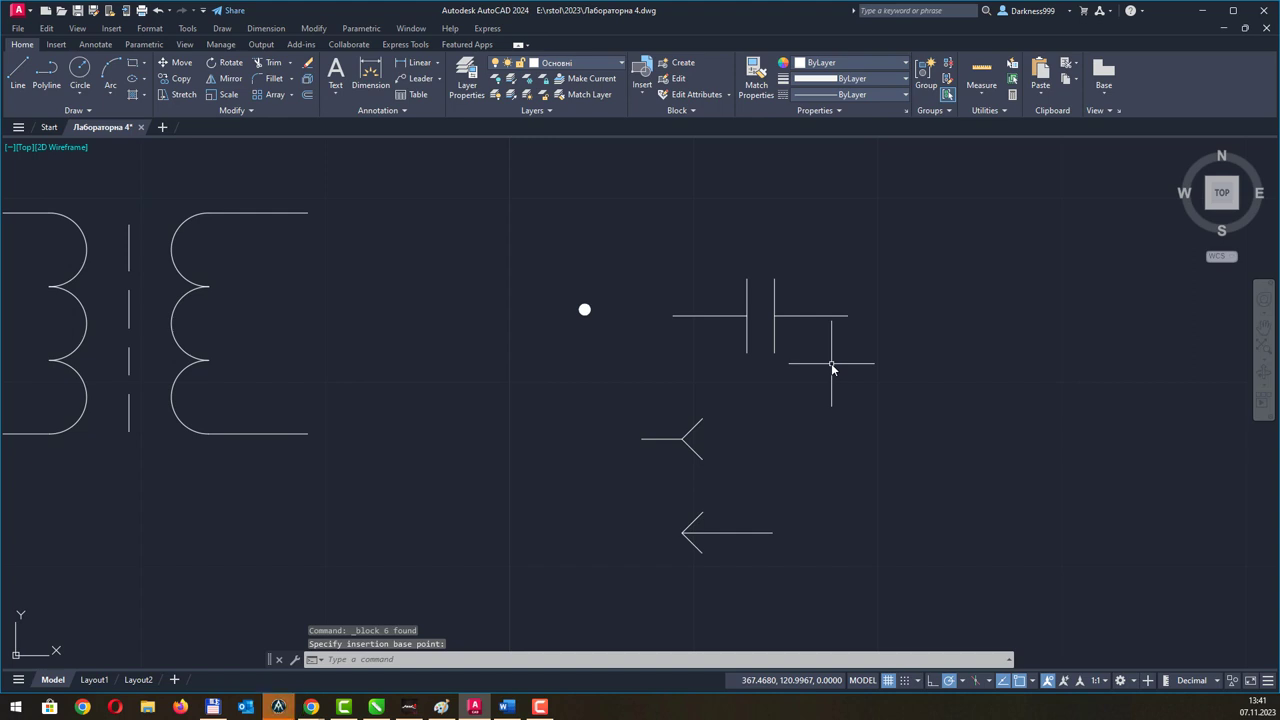
pyautogui.press('Escape')
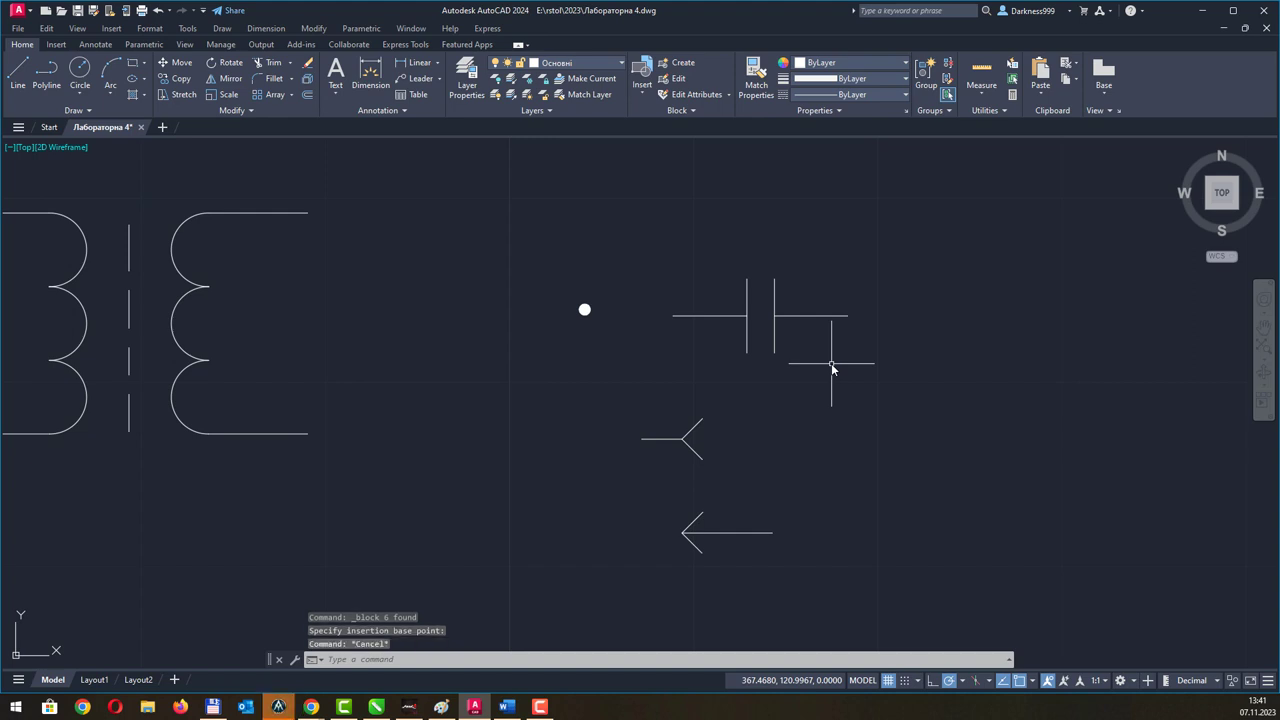
pyautogui.moveTo(831, 363); pyautogui.dragTo(702, 417)
# Insert the junction dot block from the block gallery into the drawing.
pyautogui.scroll(-2, 702, 417)
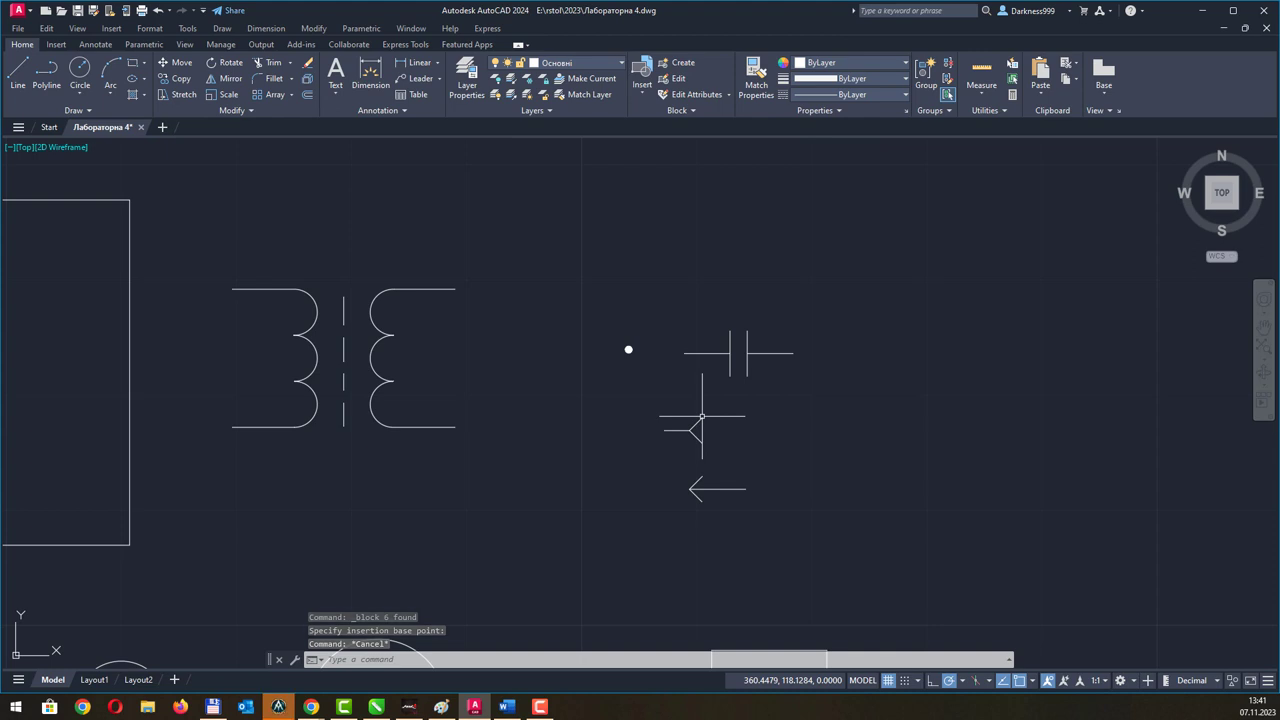
pyautogui.click(641, 95)
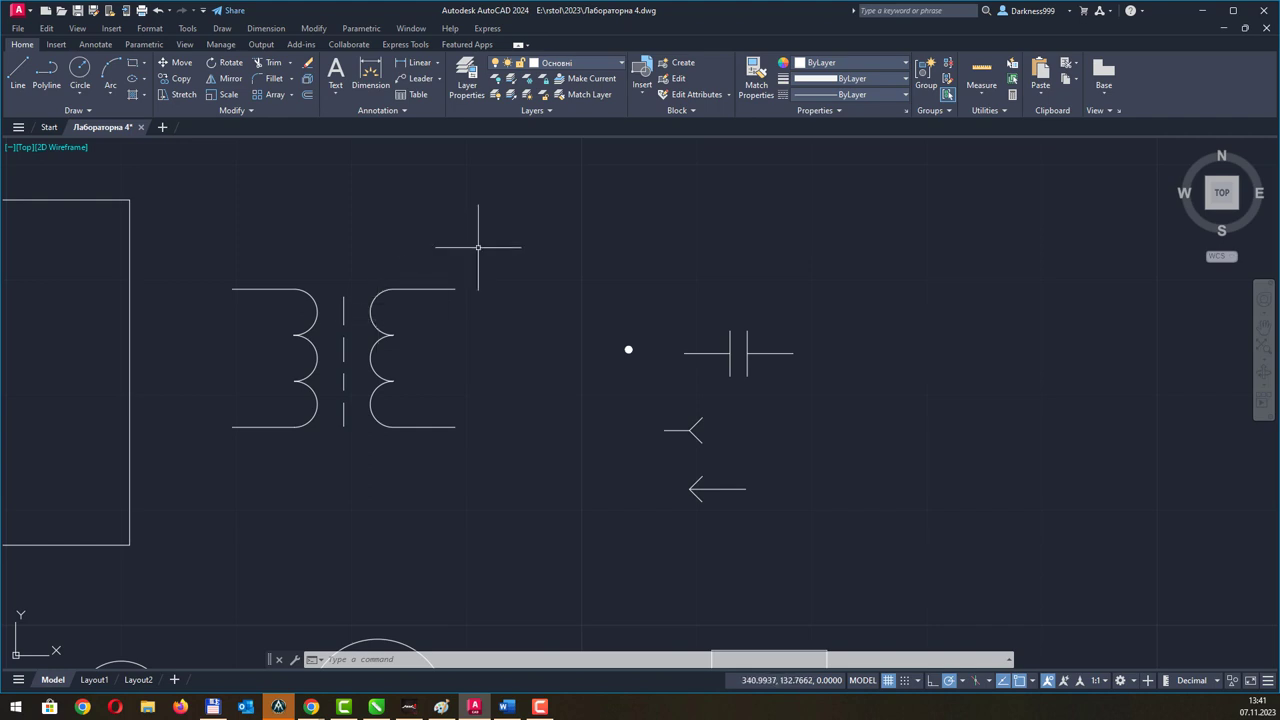
pyautogui.scroll(-2, 470, 255)
pyautogui.click(639, 97)
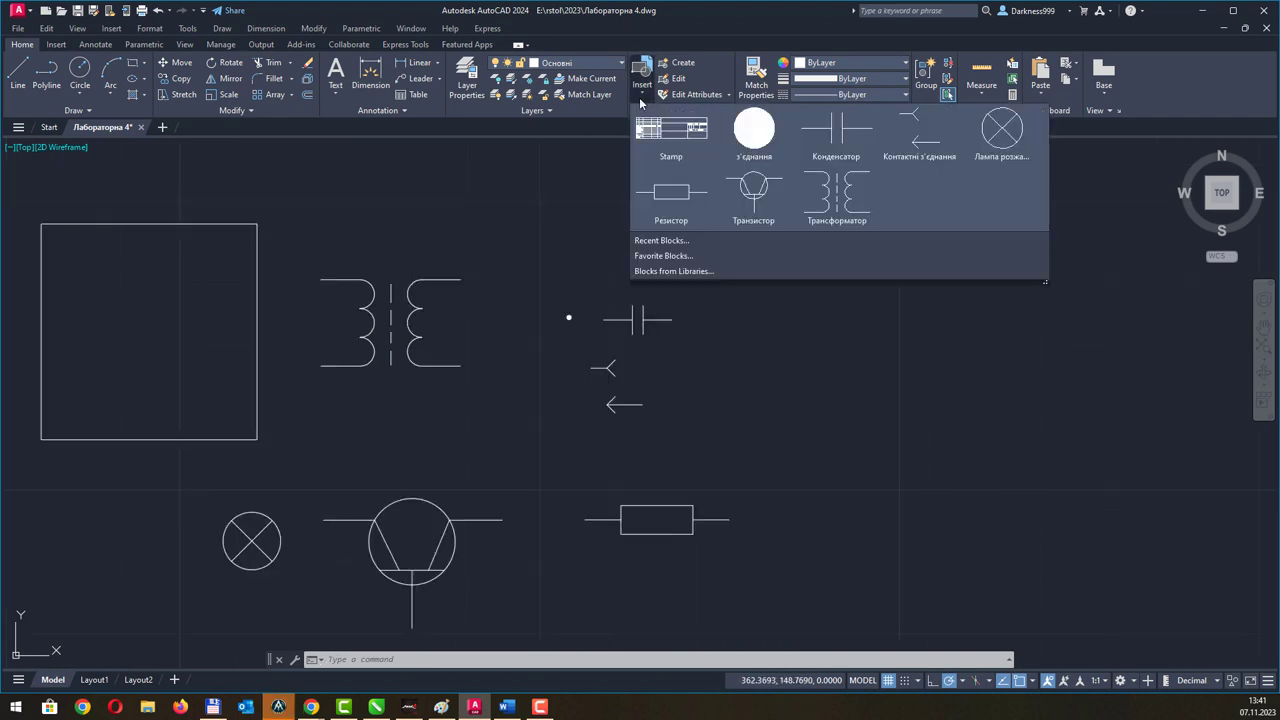
pyautogui.click(760, 140)
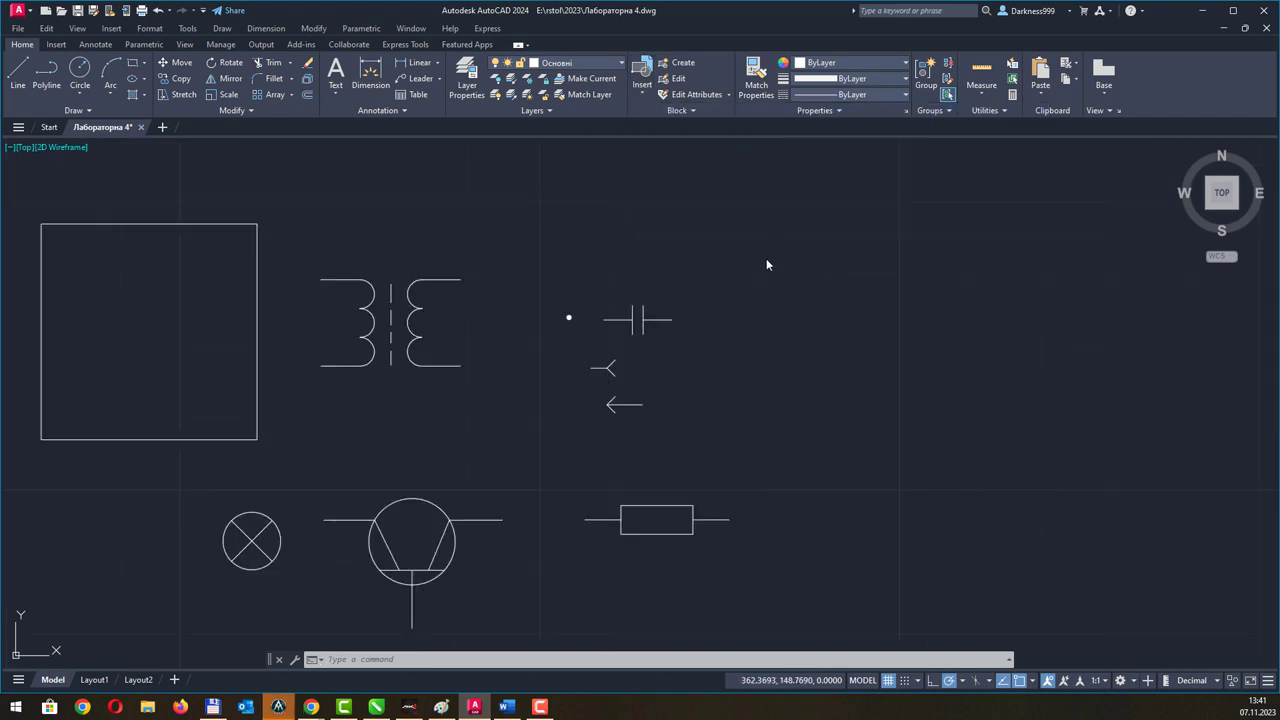
pyautogui.click(784, 276)
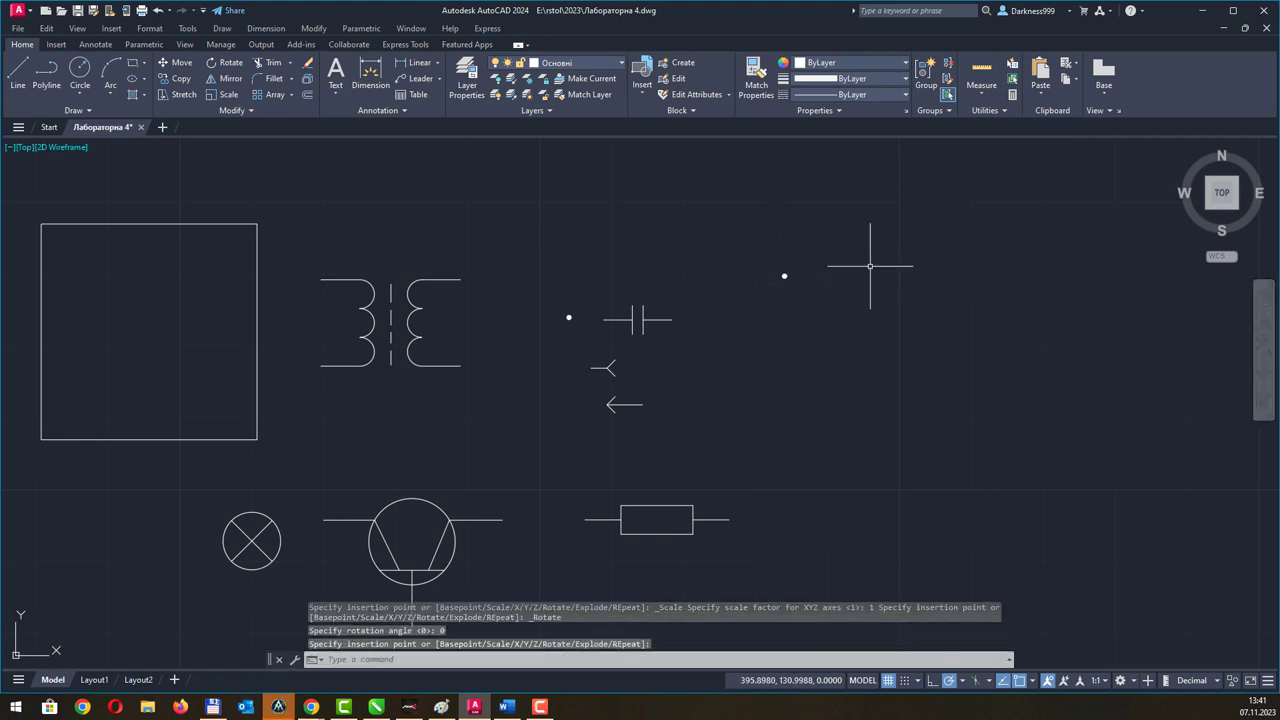
pyautogui.press('Return')
# Insert the capacitor beside the dot and the Транзистор block to its right.
pyautogui.click(686, 140)
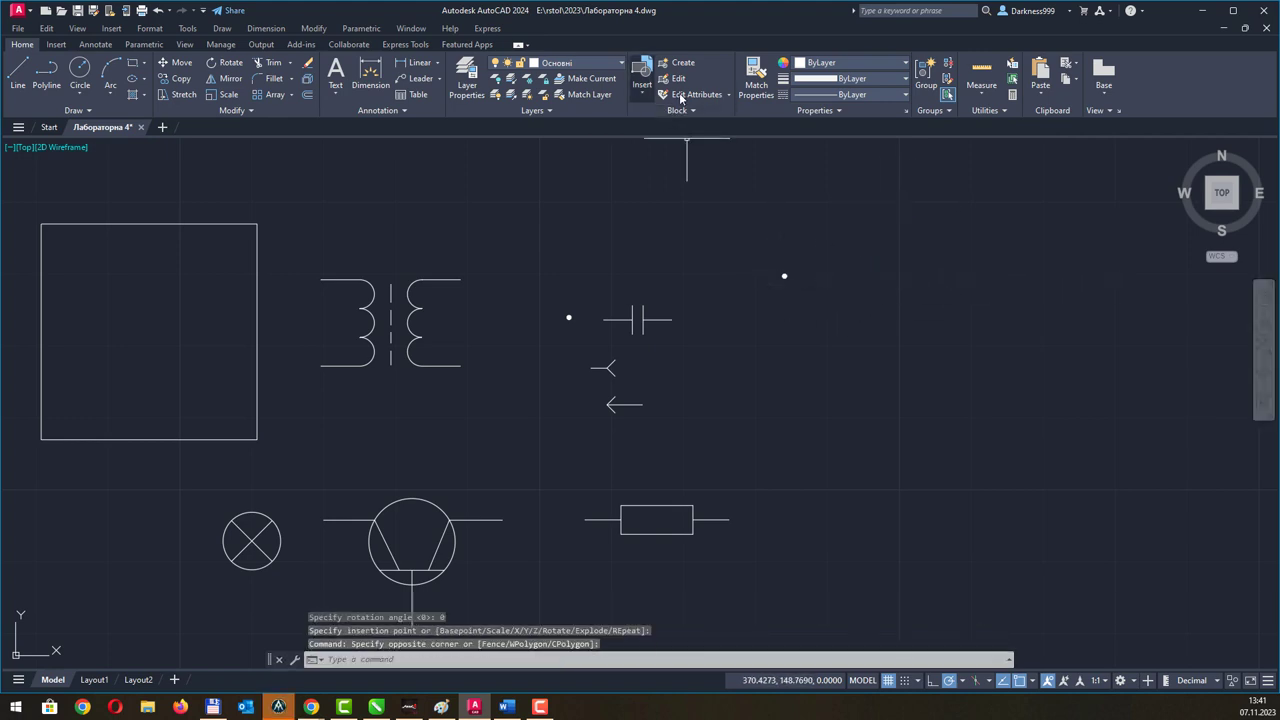
pyautogui.click(645, 92)
pyautogui.click(826, 142)
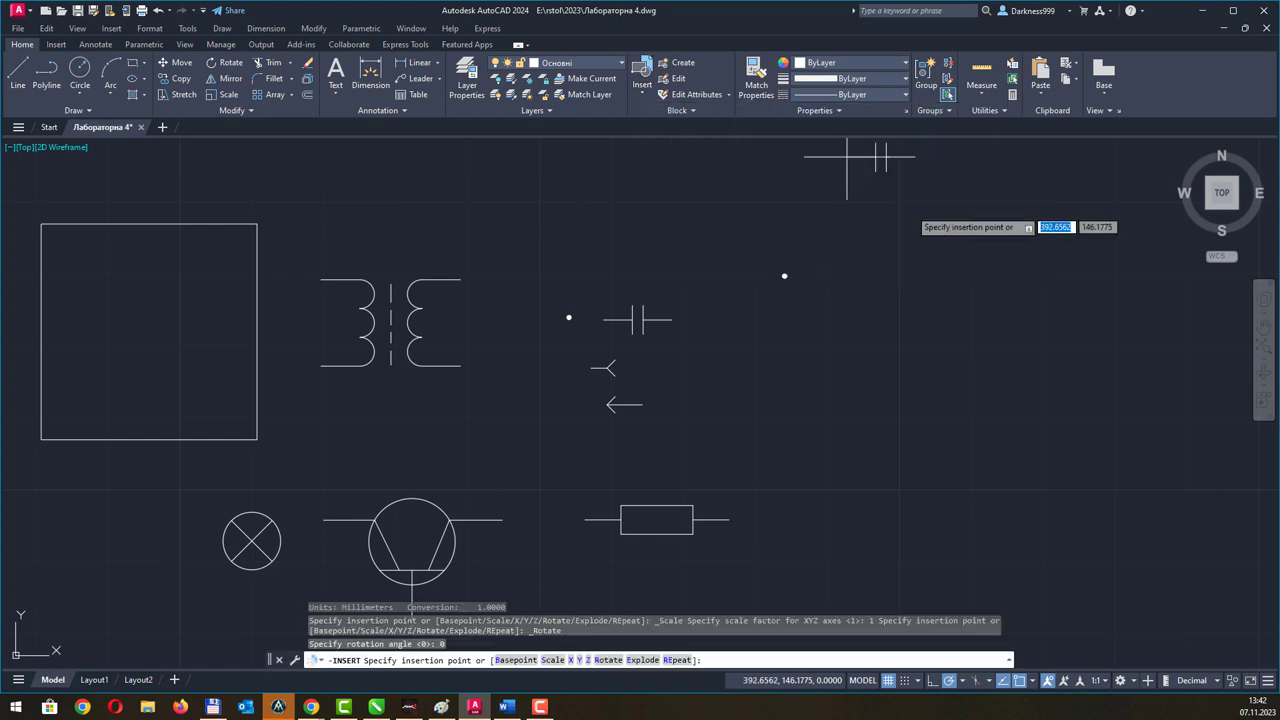
pyautogui.click(851, 276)
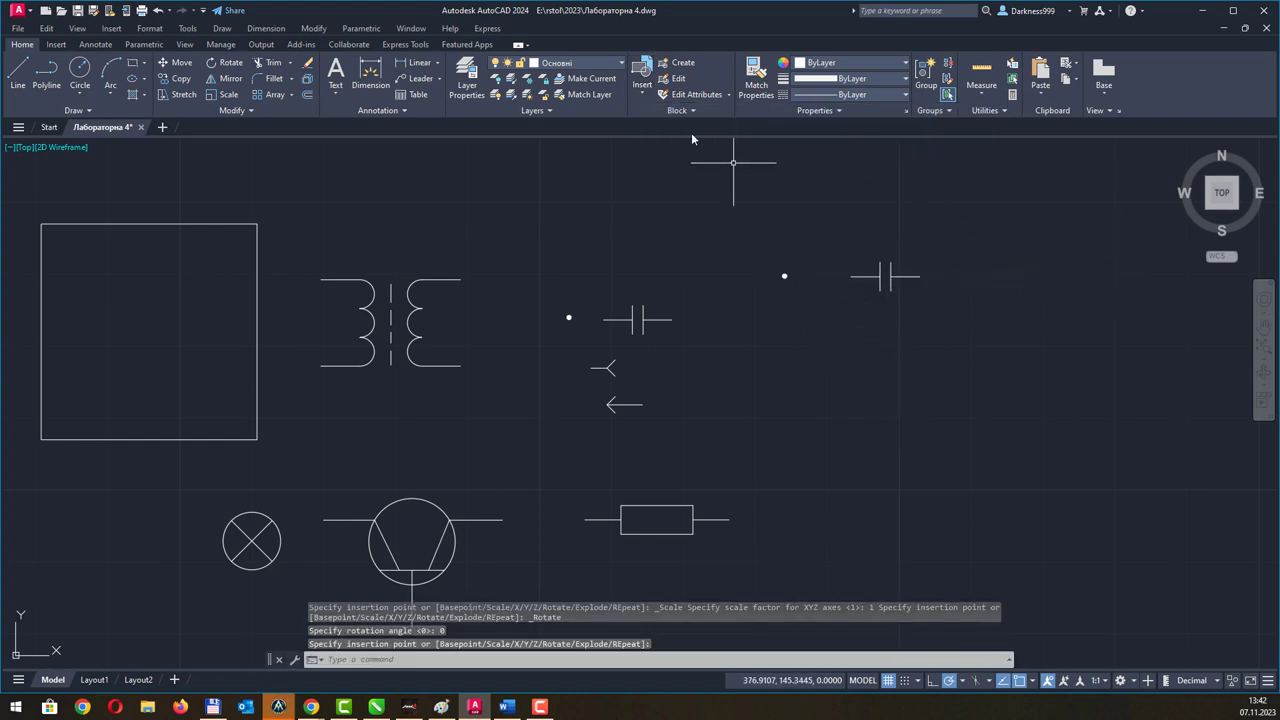
pyautogui.click(642, 93)
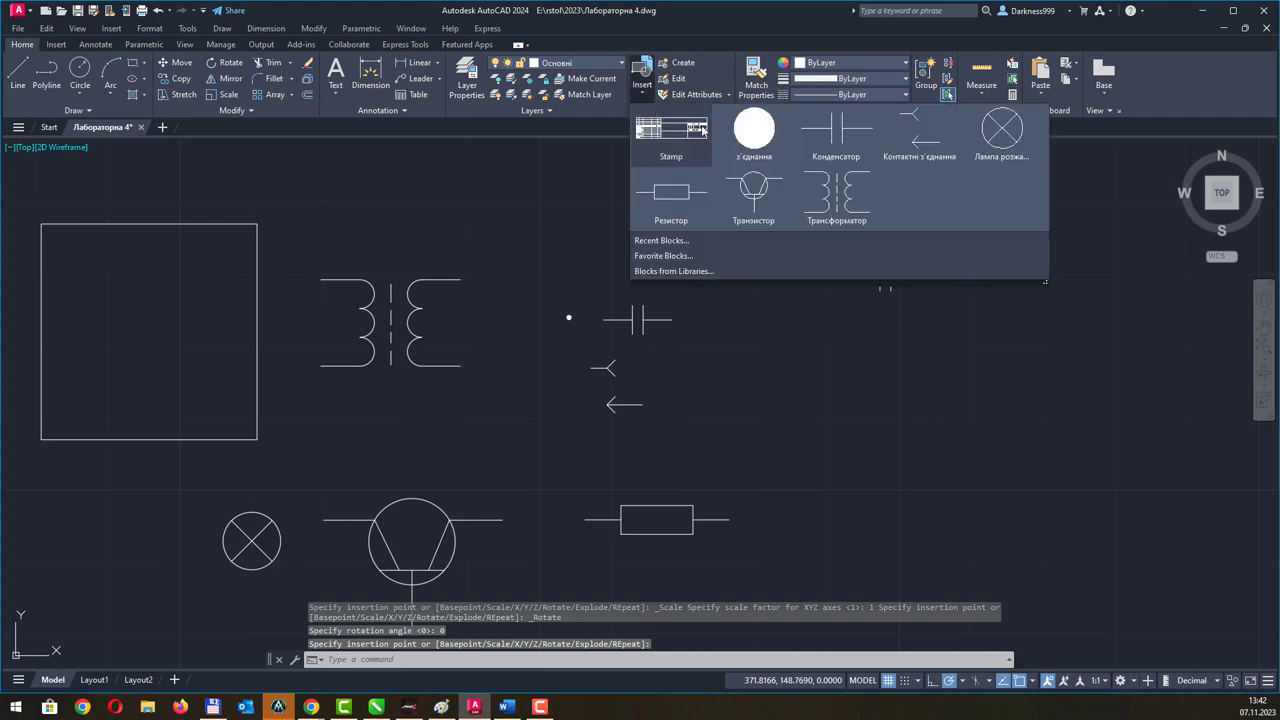
pyautogui.click(752, 190)
pyautogui.click(955, 439)
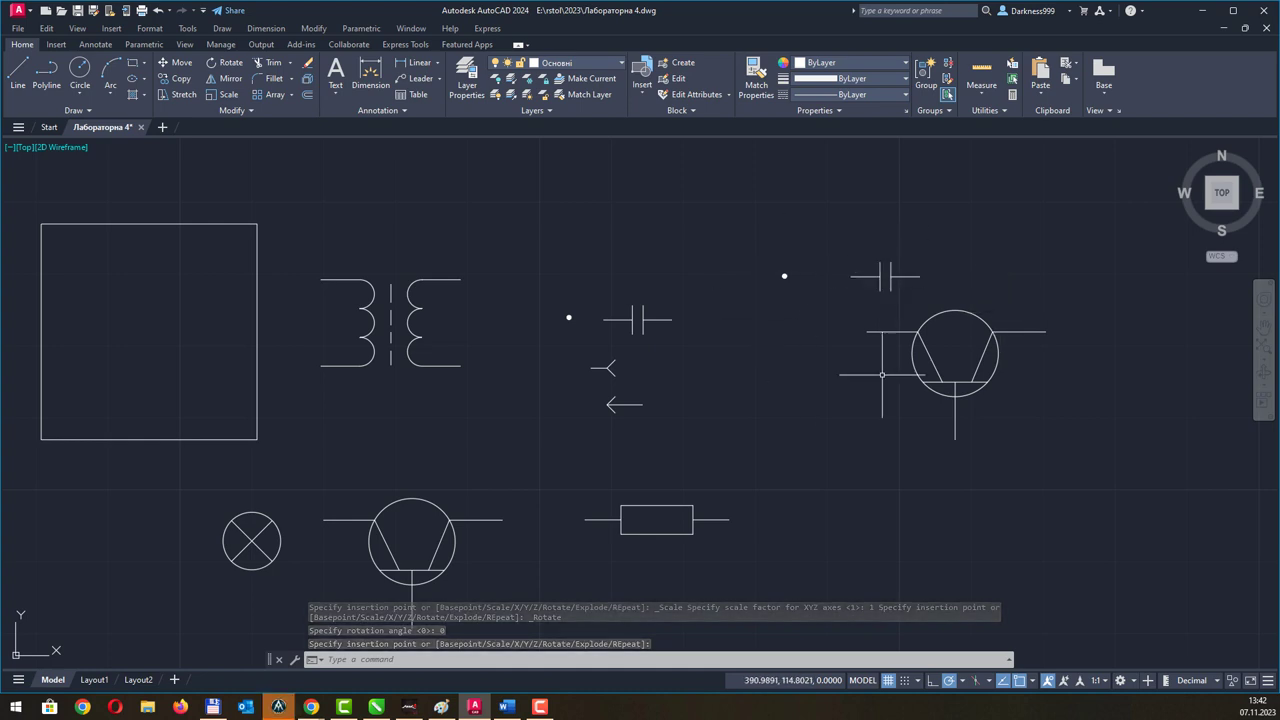
# Crossing-select the capacitor, transistor and arrow test symbols.
pyautogui.press('Escape')
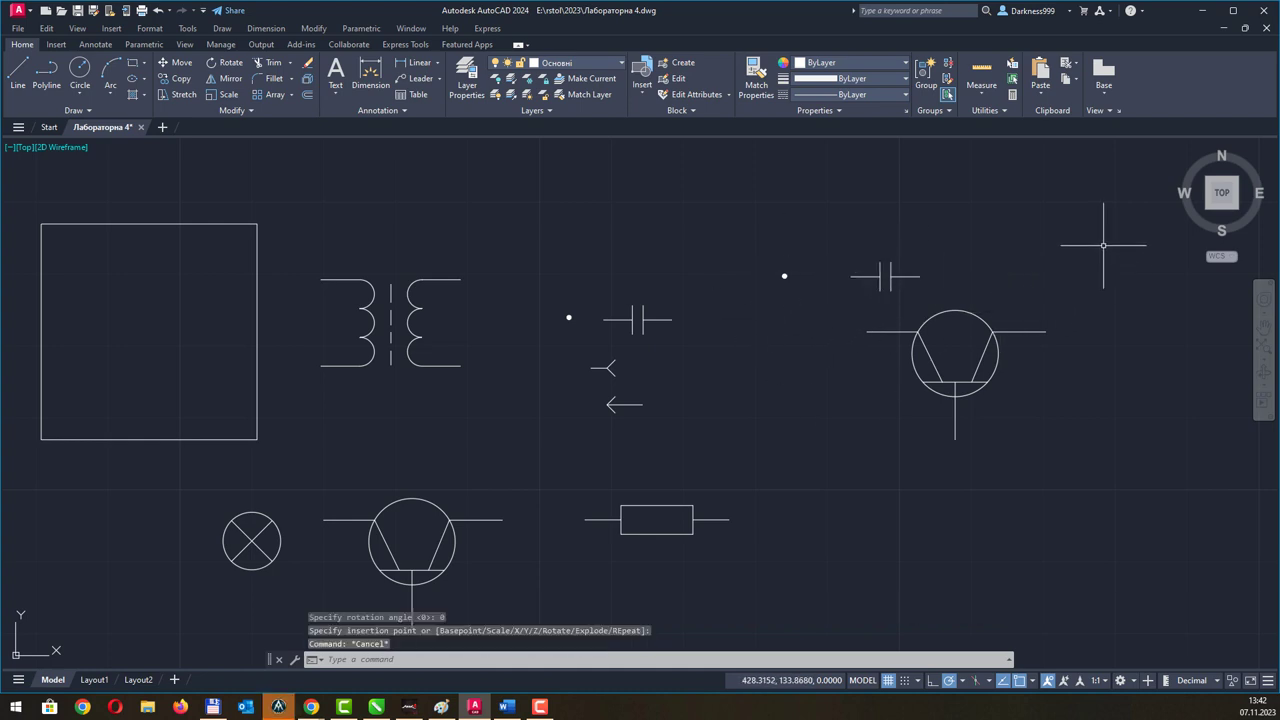
pyautogui.click(1104, 246)
pyautogui.click(612, 507)
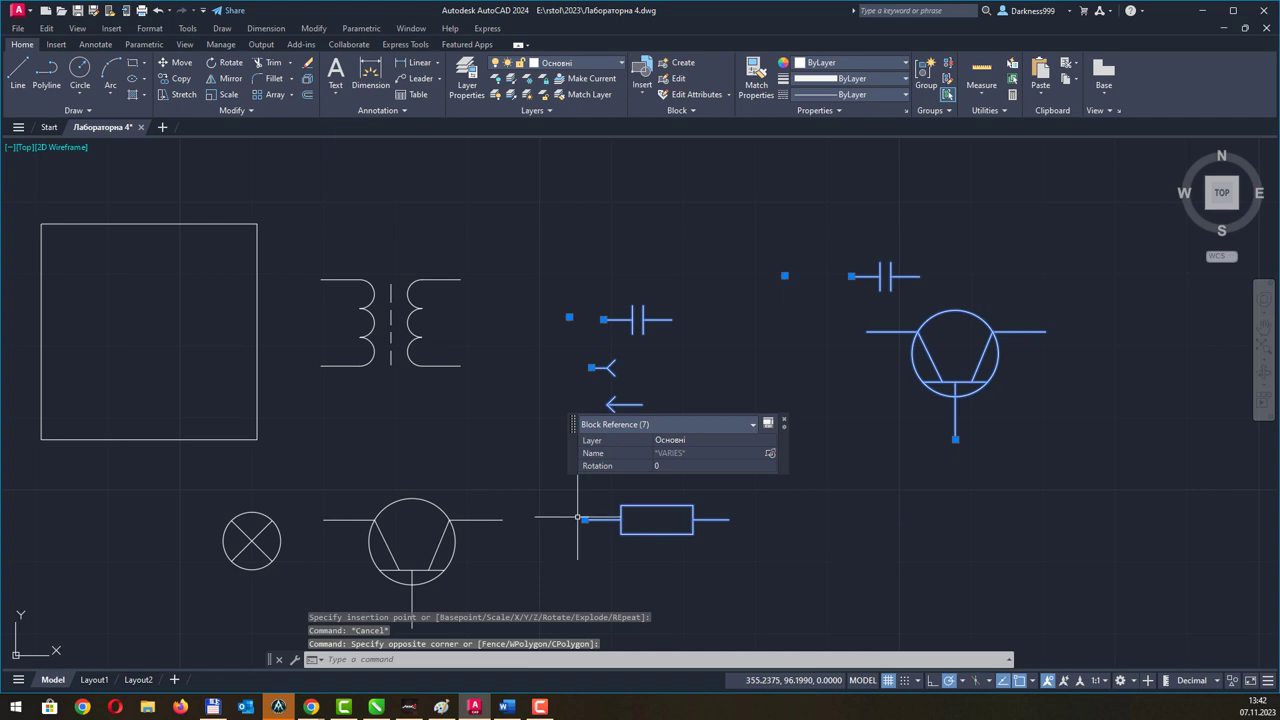
# Delete the seven selected test objects and zoom out.
pyautogui.press('Delete')
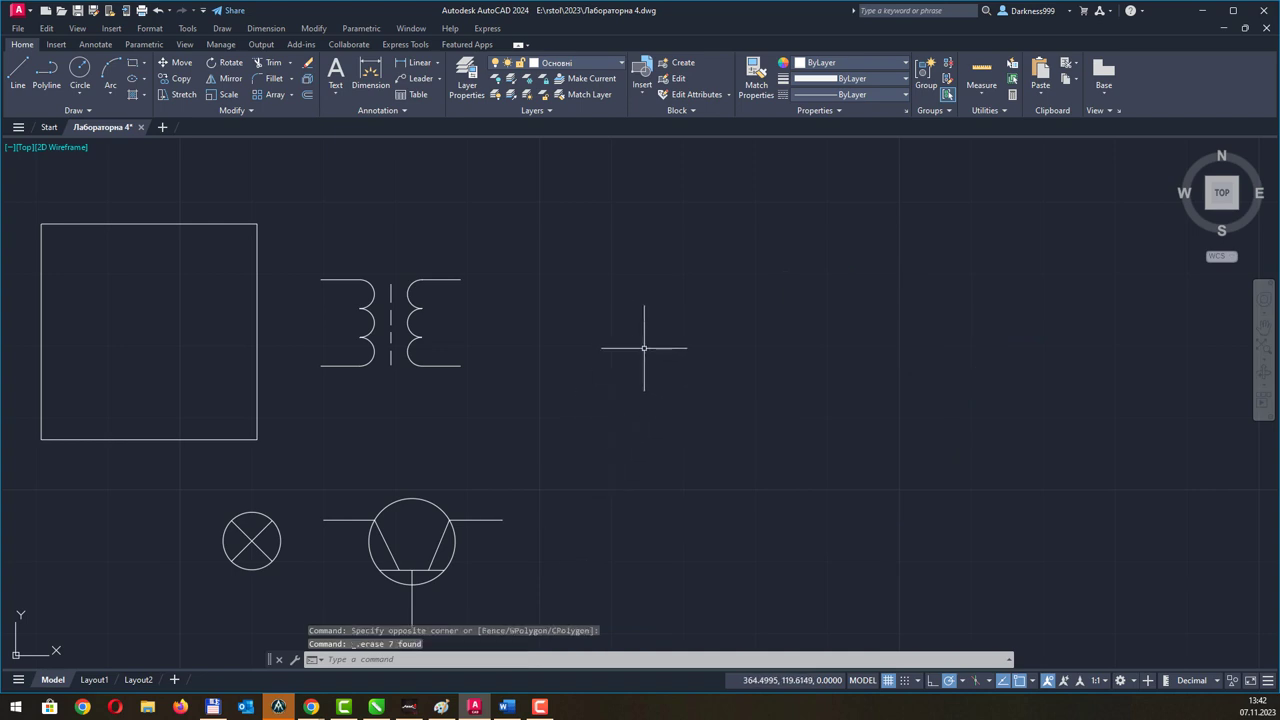
pyautogui.scroll(-3, 662, 335)
pyautogui.scroll(-2, 662, 335)
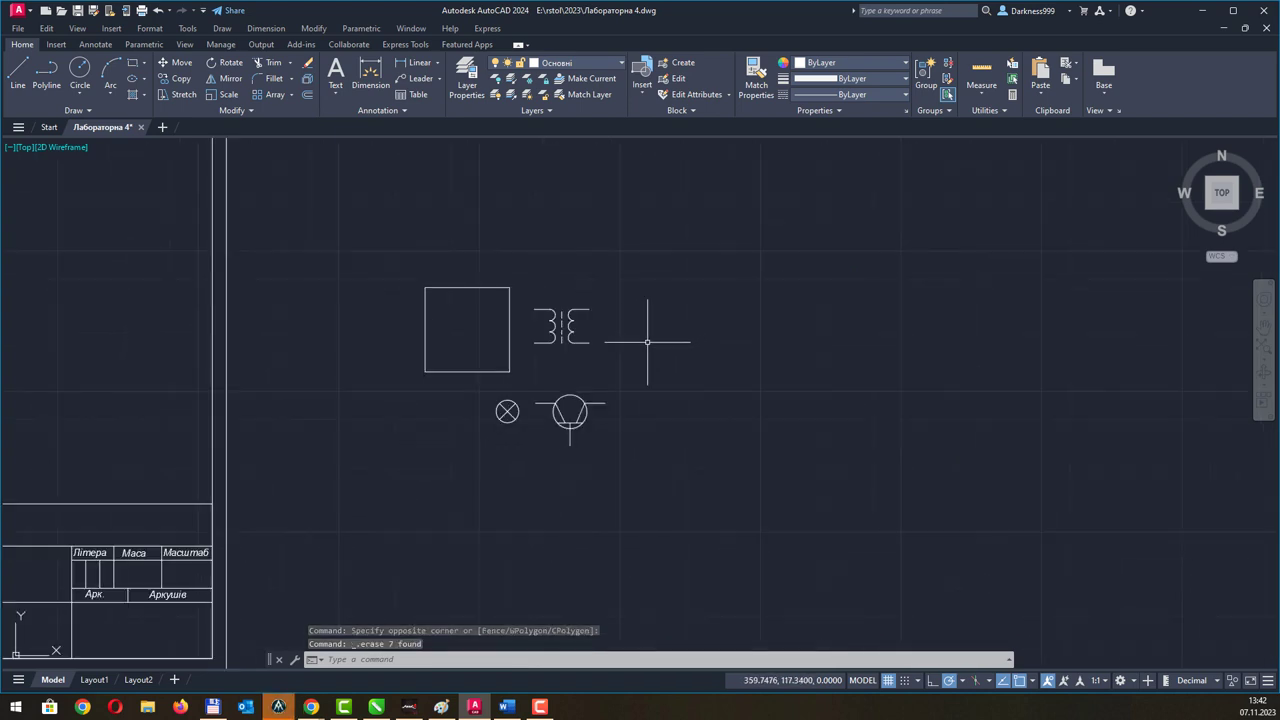
pyautogui.scroll(-1, 658, 350)
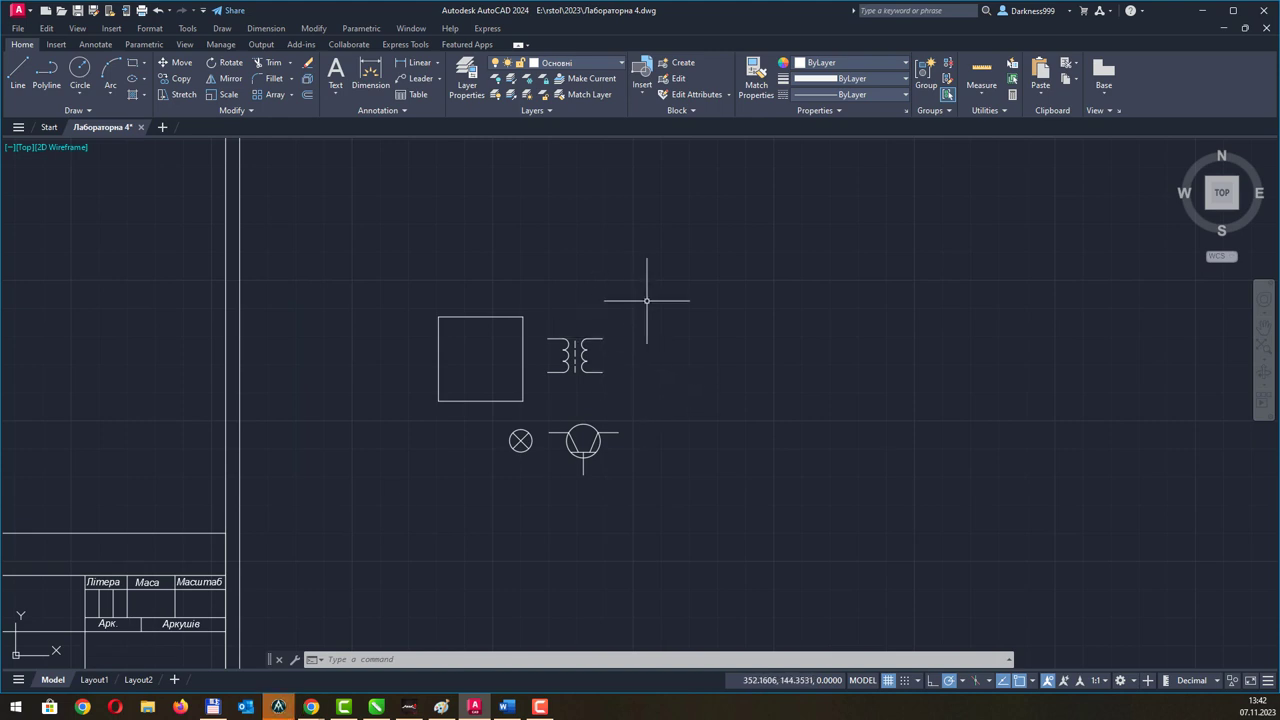
# Delete the rectangle, transformer, lamp and transistor symbols, then save Лабораторна 4.dwg.
pyautogui.click(748, 250)
pyautogui.click(337, 495)
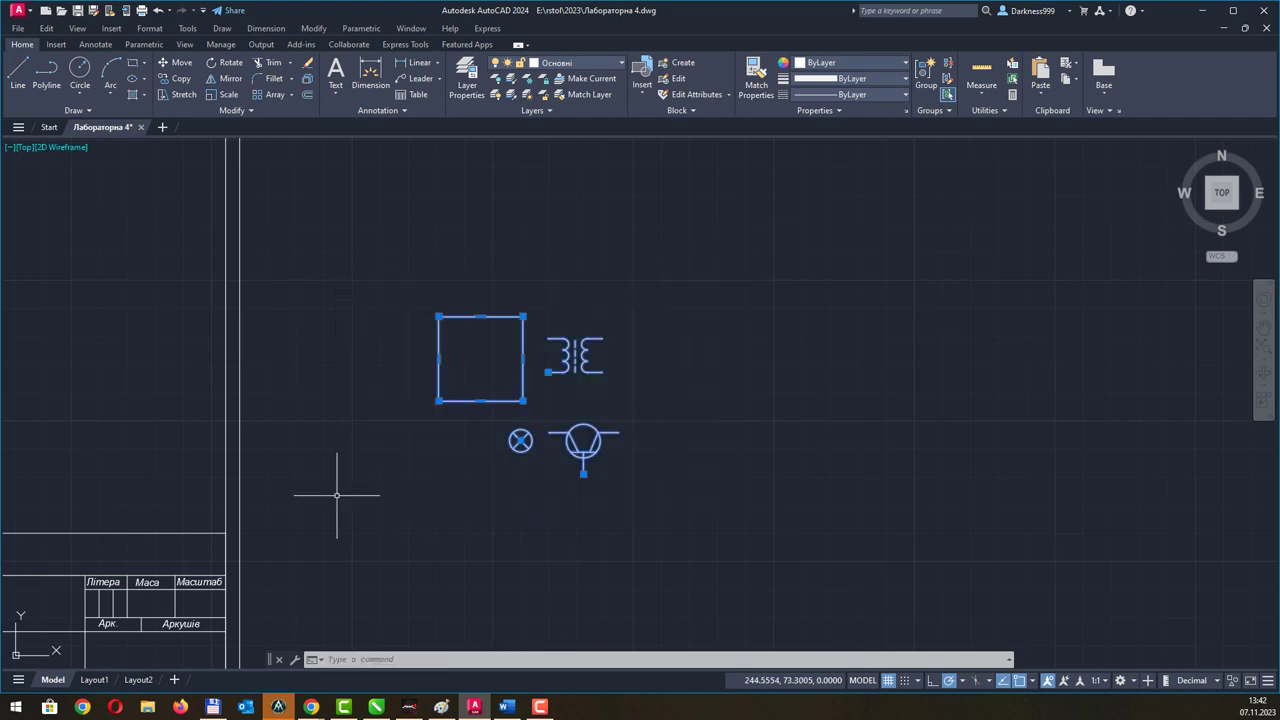
pyautogui.press('Delete')
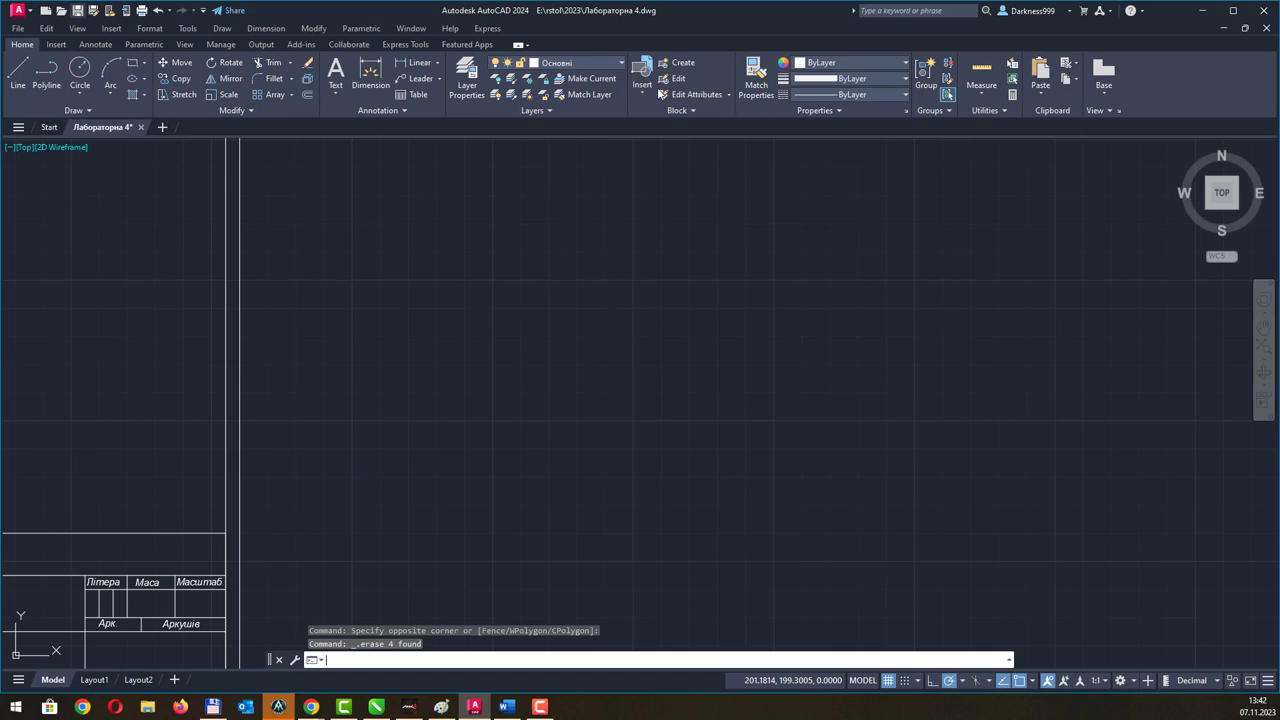
pyautogui.hotkey('ctrl', 's')
# Show the Insert block gallery listing the drawing's eight block definitions.
pyautogui.click(642, 93)
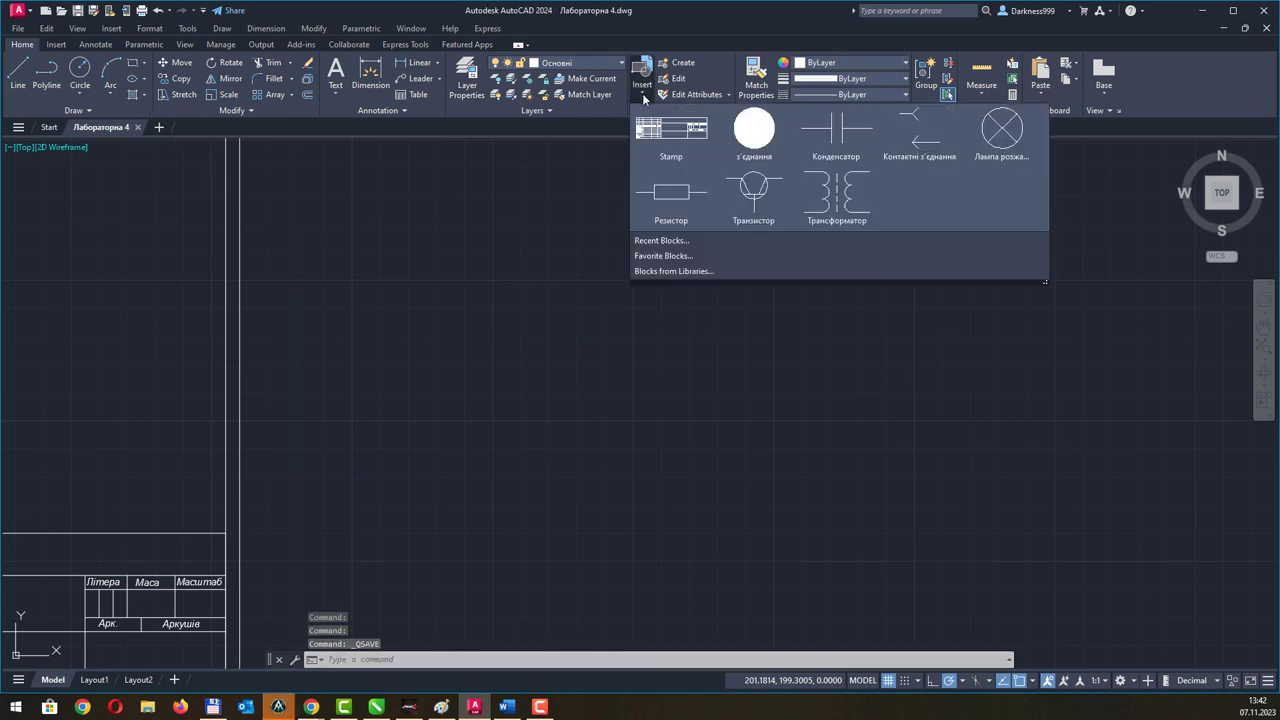
pyautogui.click(642, 93)
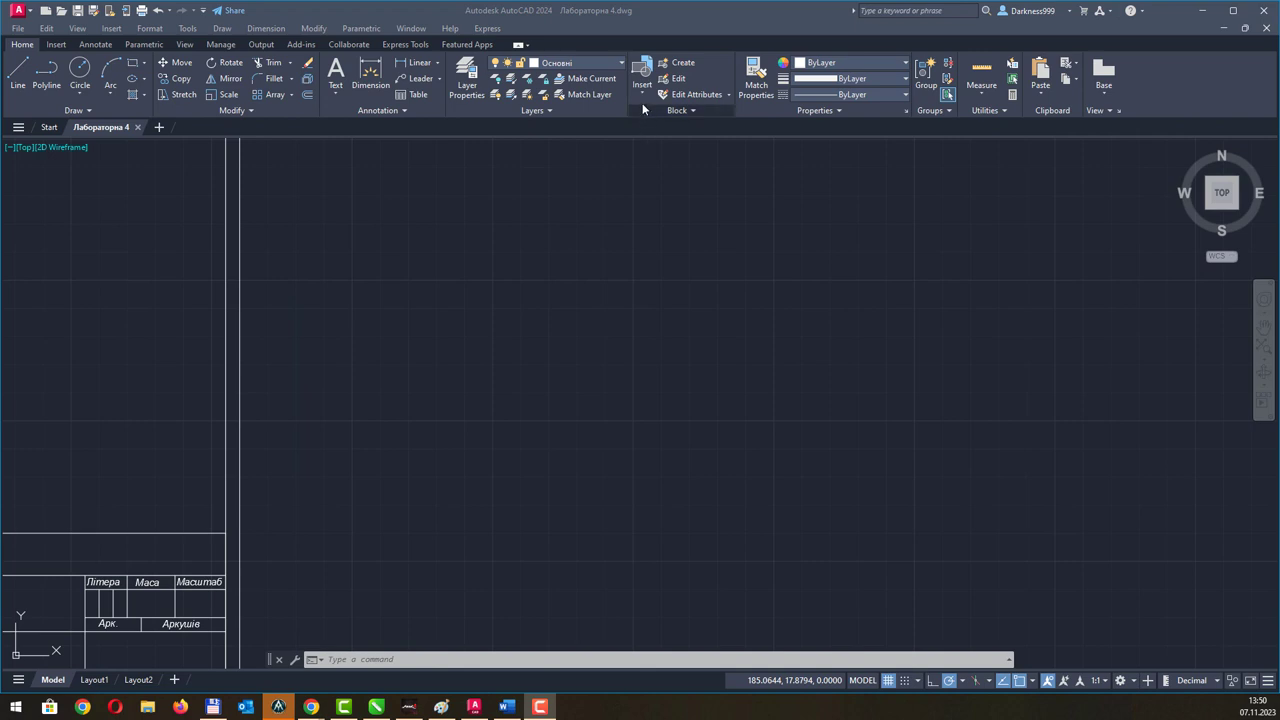
pyautogui.click(641, 95)
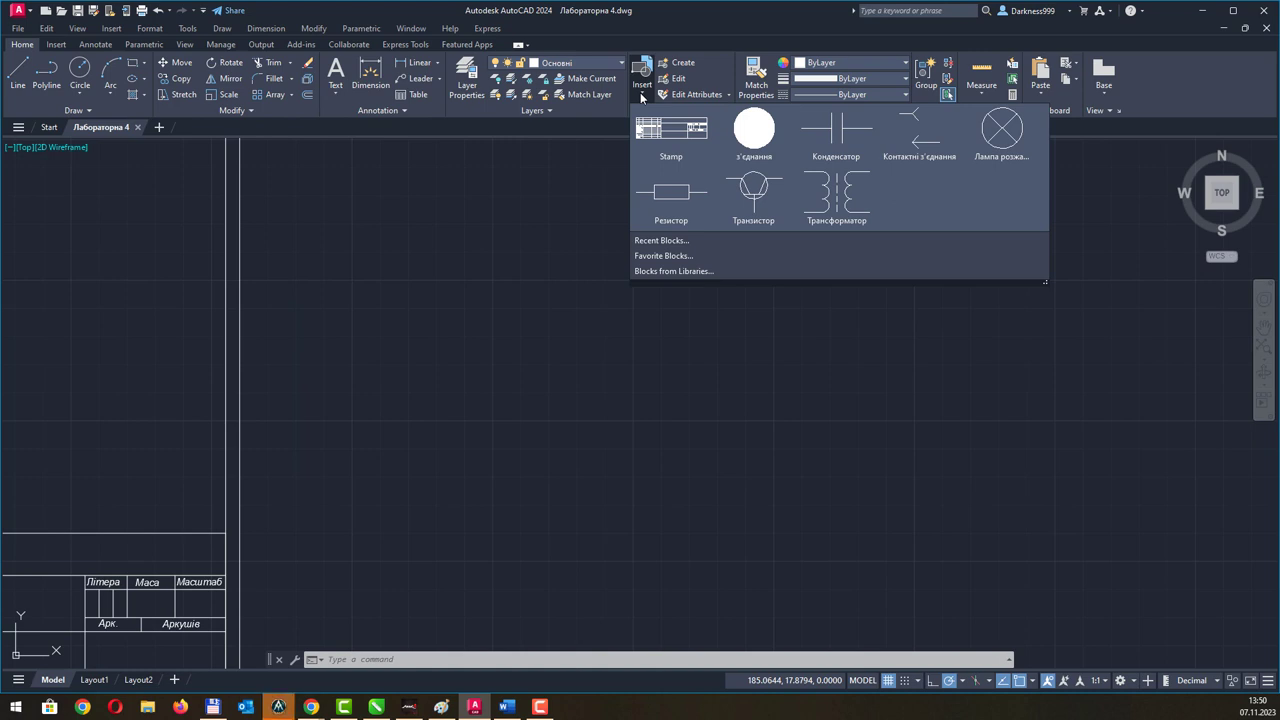
# Place the Резистор block in the empty drawing area.
pyautogui.click(674, 196)
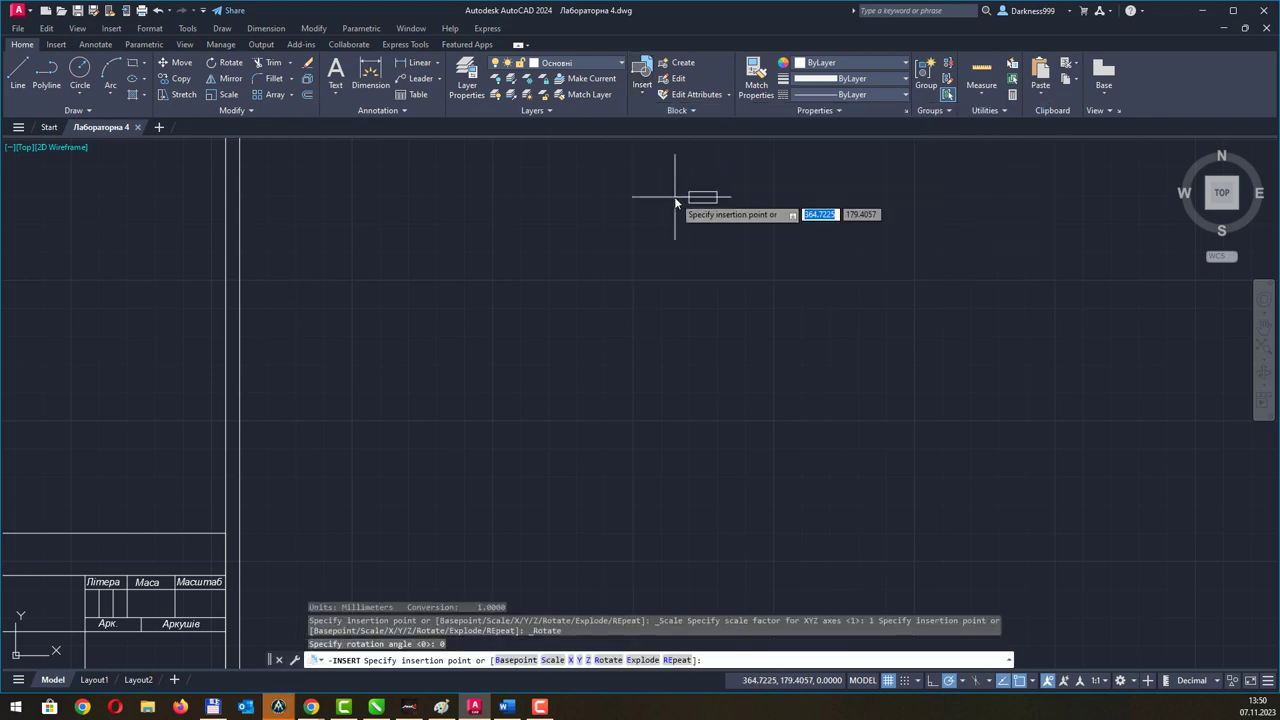
pyautogui.click(538, 318)
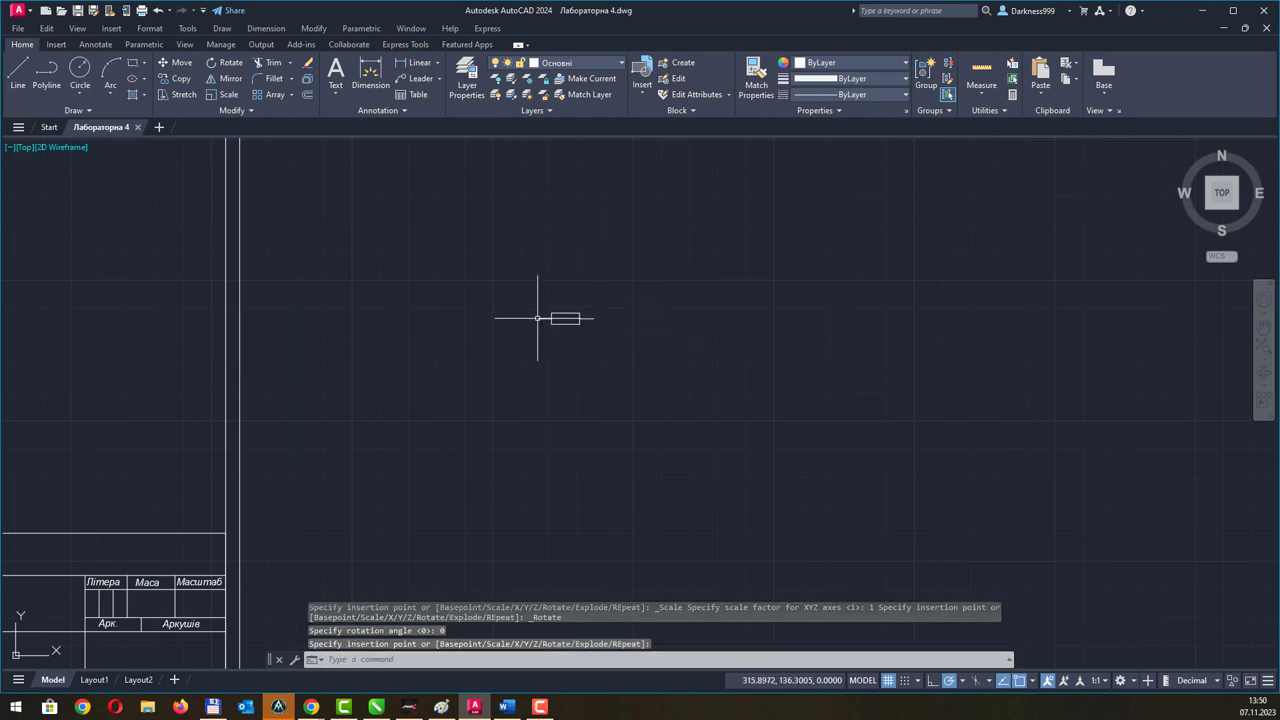
pyautogui.moveTo(620, 305); pyautogui.dragTo(600, 315, button='middle')
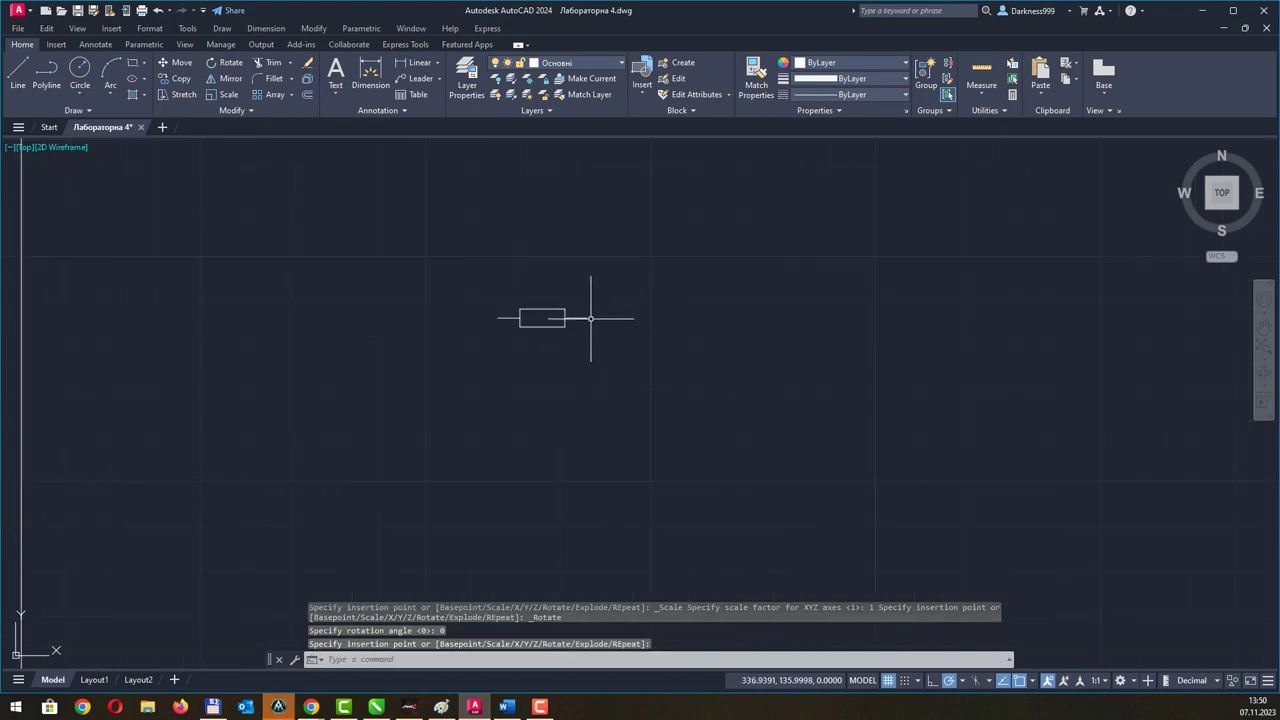
pyautogui.scroll(2, 547, 347)
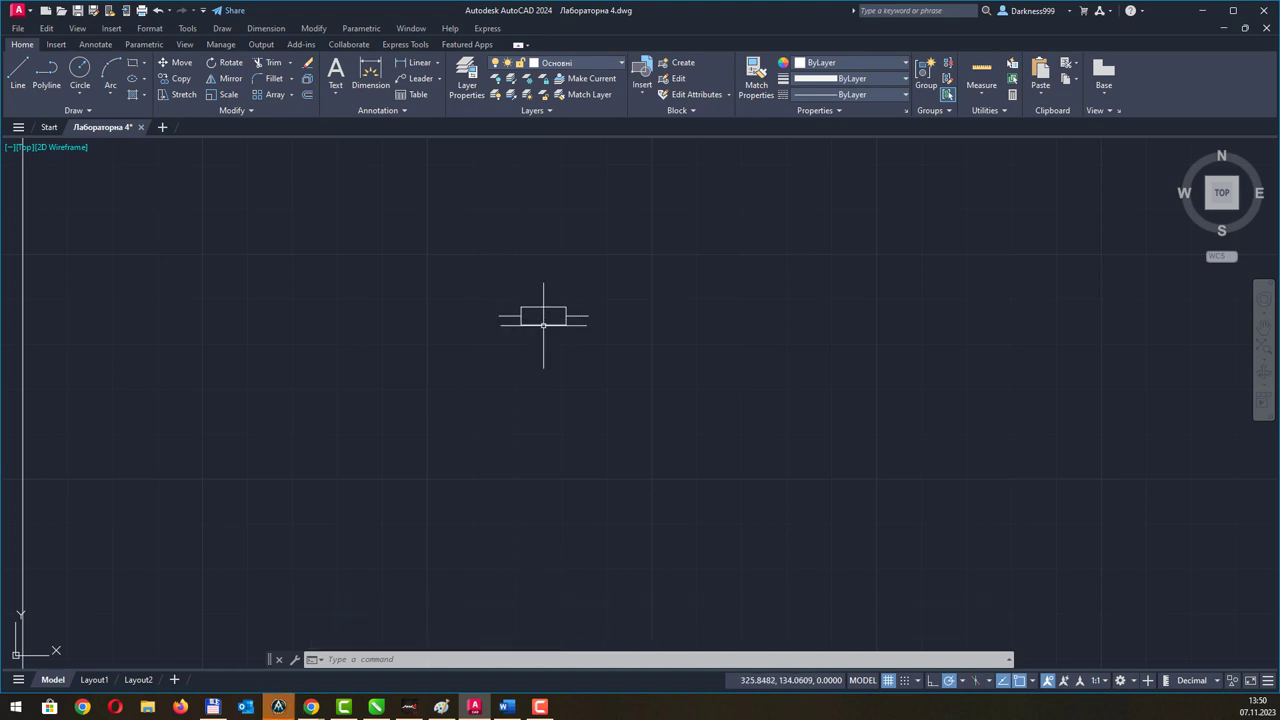
# Zoom in on the placed resistor and select it.
pyautogui.click(543, 323)
pyautogui.moveTo(523, 234); pyautogui.dragTo(454, 303, button='middle')
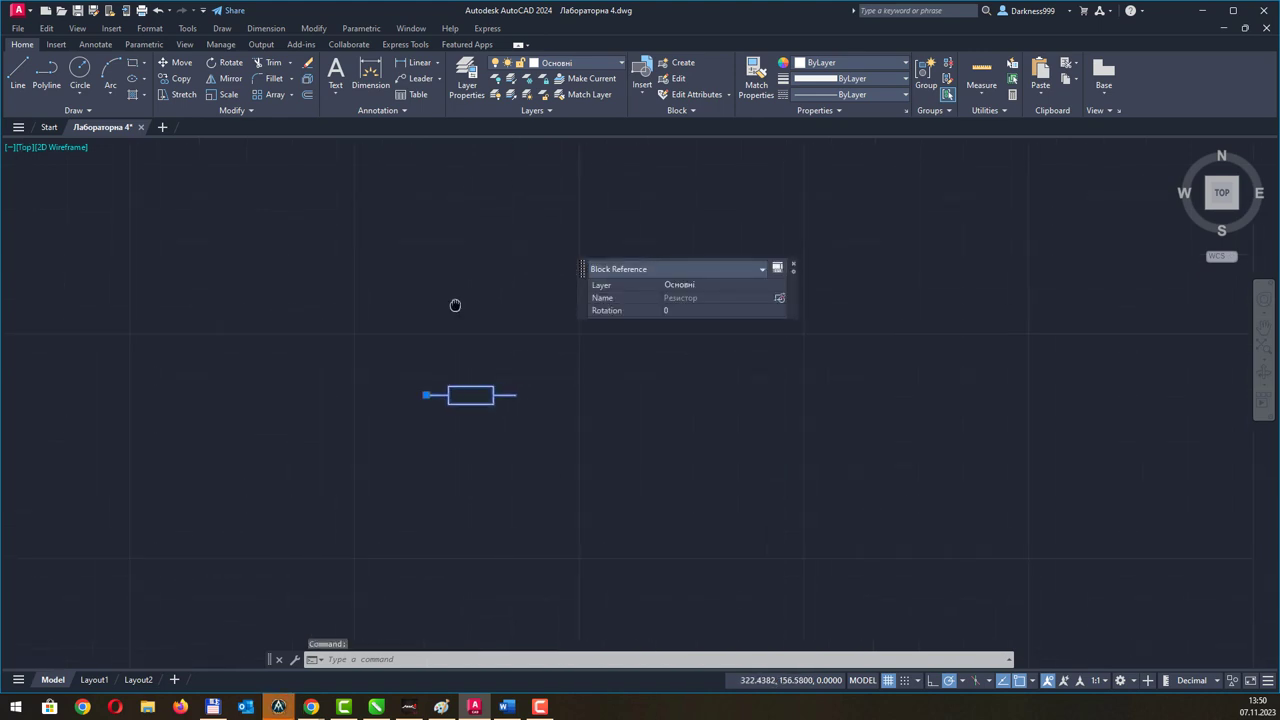
pyautogui.scroll(-3, 466, 394)
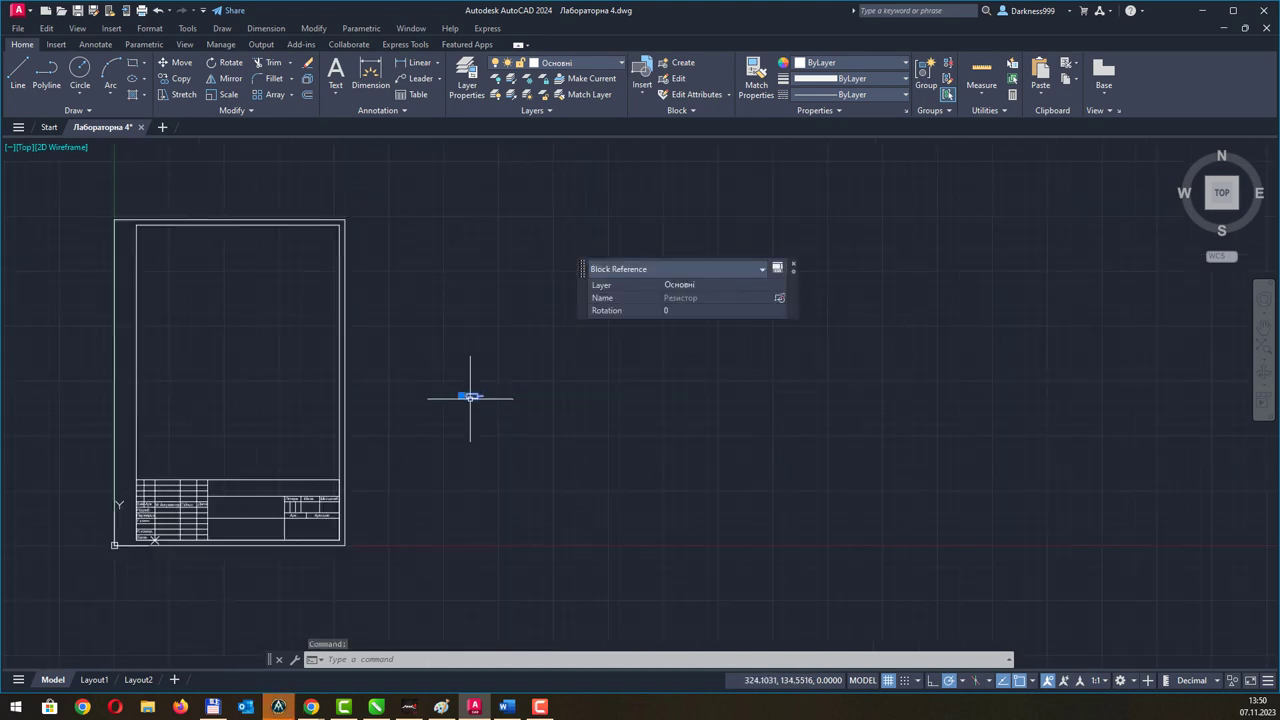
pyautogui.click(473, 425)
pyautogui.press('Escape')
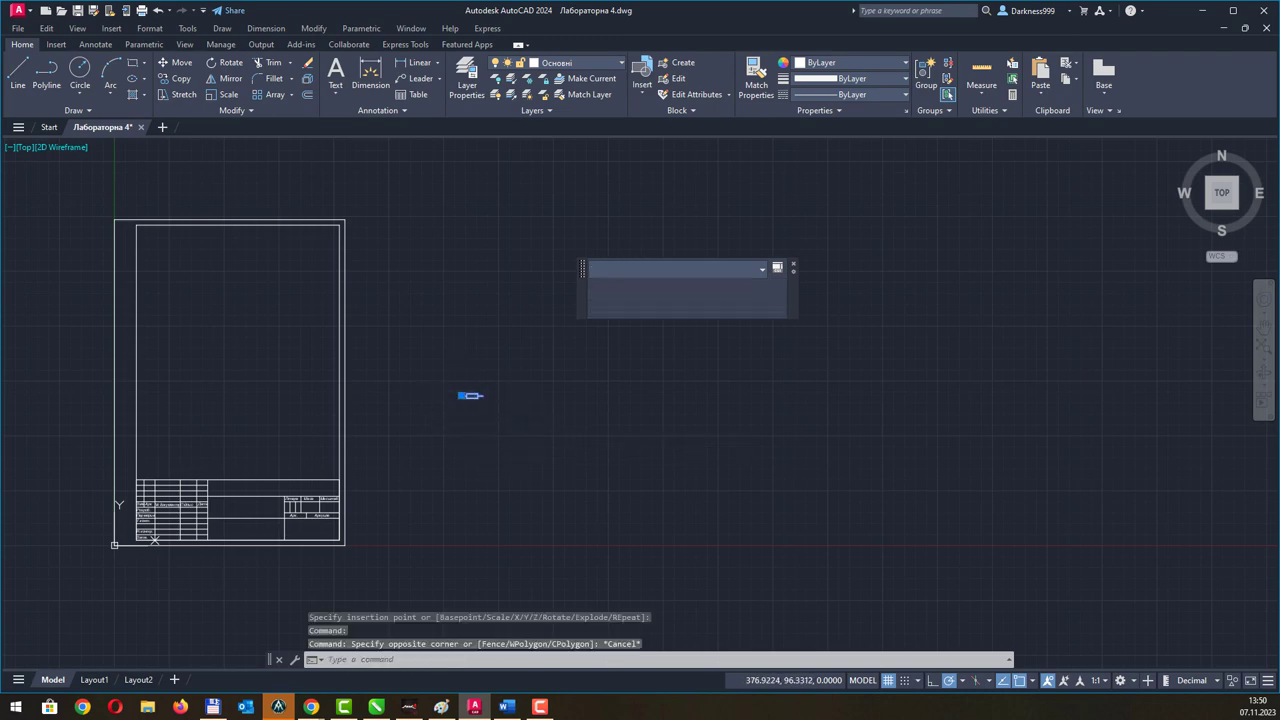
pyautogui.press('Escape')
pyautogui.scroll(3, 490, 420)
pyautogui.scroll(2, 457, 377)
pyautogui.click(456, 370)
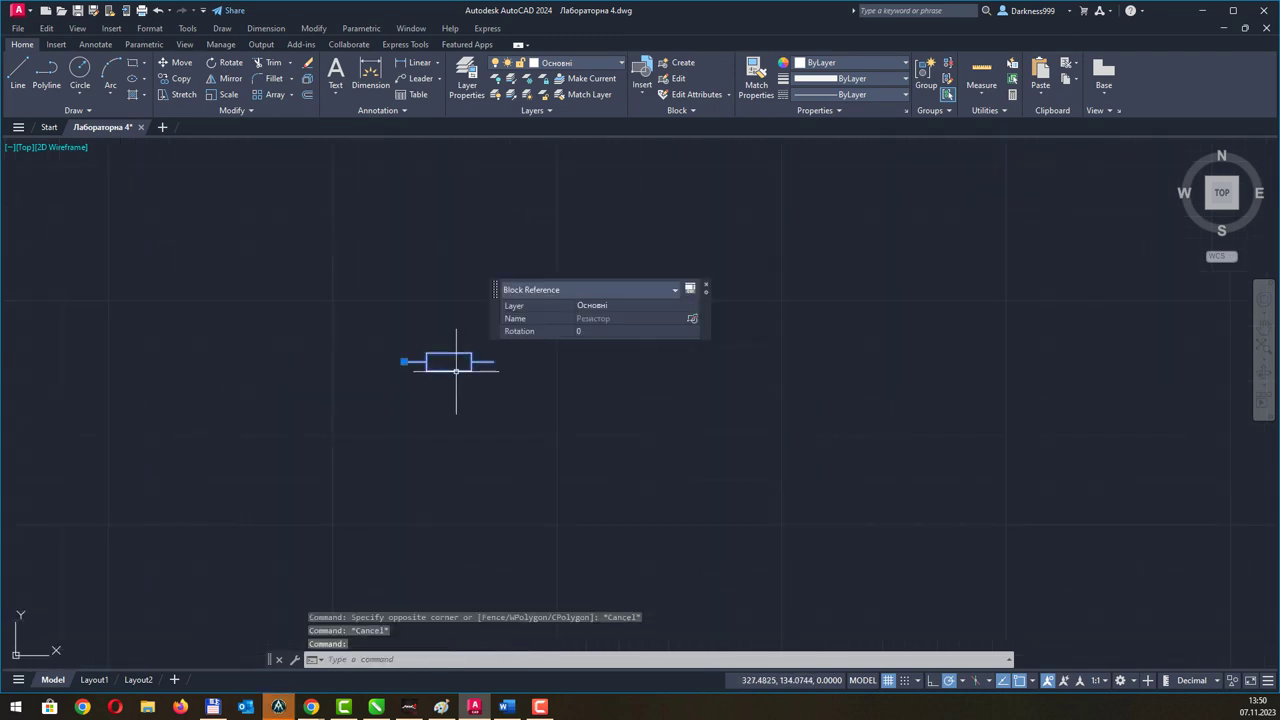
# Open the selected Резистор in the Block Editor, moving the palette aside and recentring the view.
pyautogui.rightClick(456, 370)
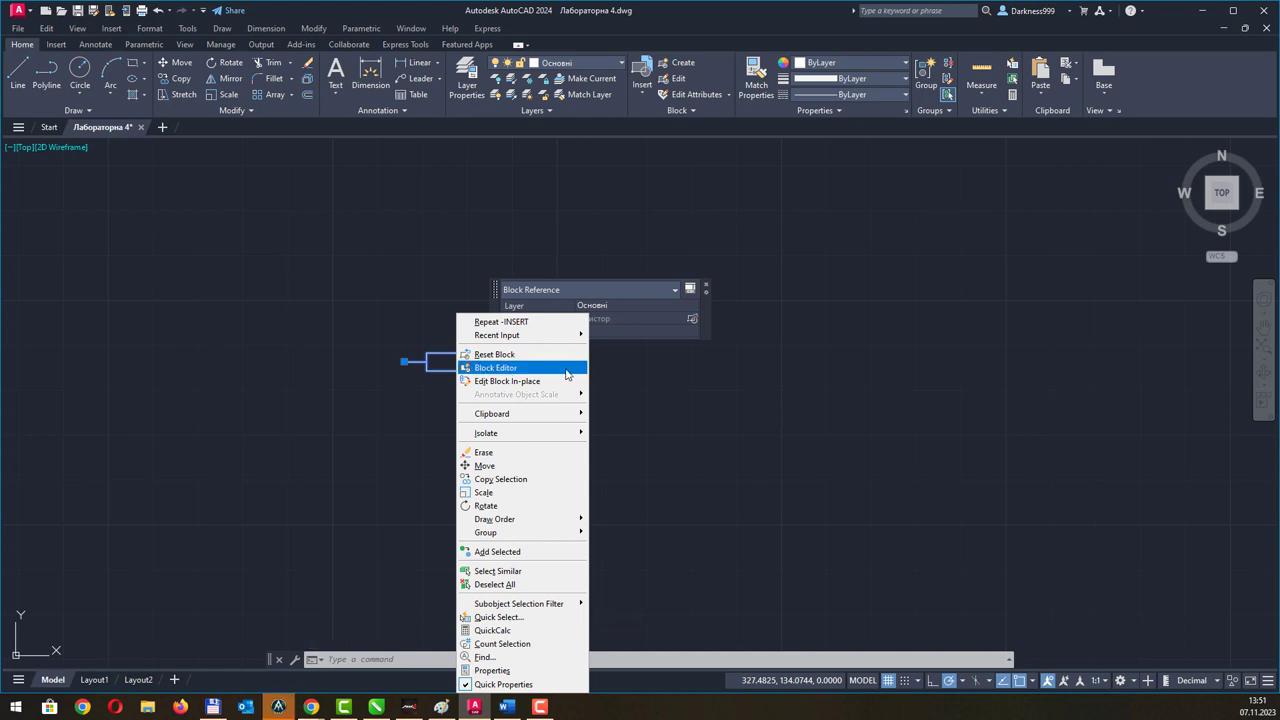
pyautogui.click(566, 370)
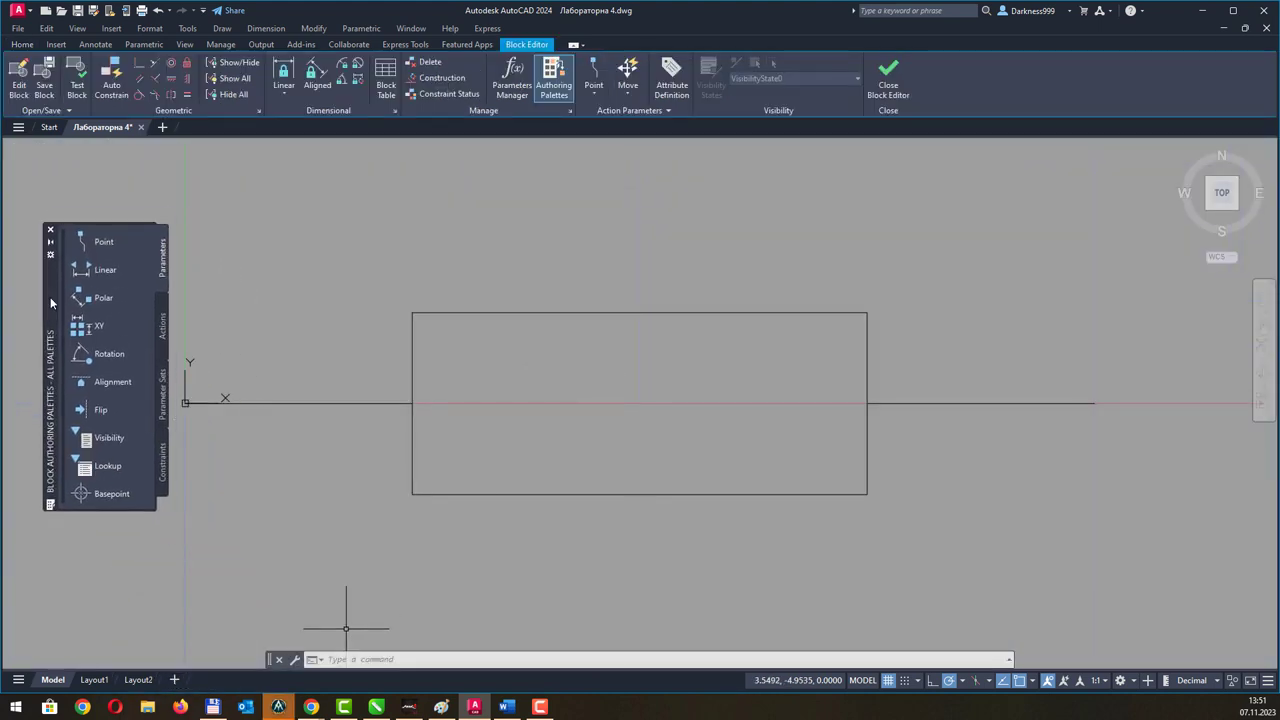
pyautogui.moveTo(51, 302); pyautogui.dragTo(32, 314)
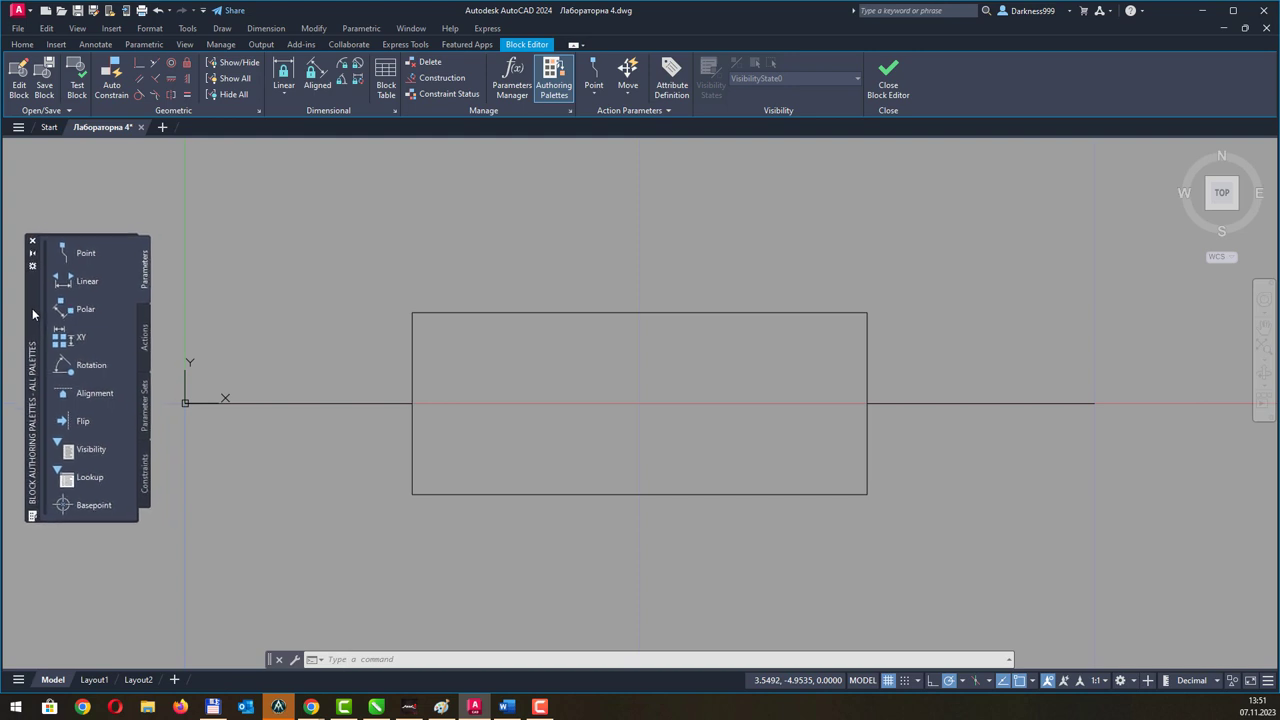
pyautogui.scroll(-1, 366, 266)
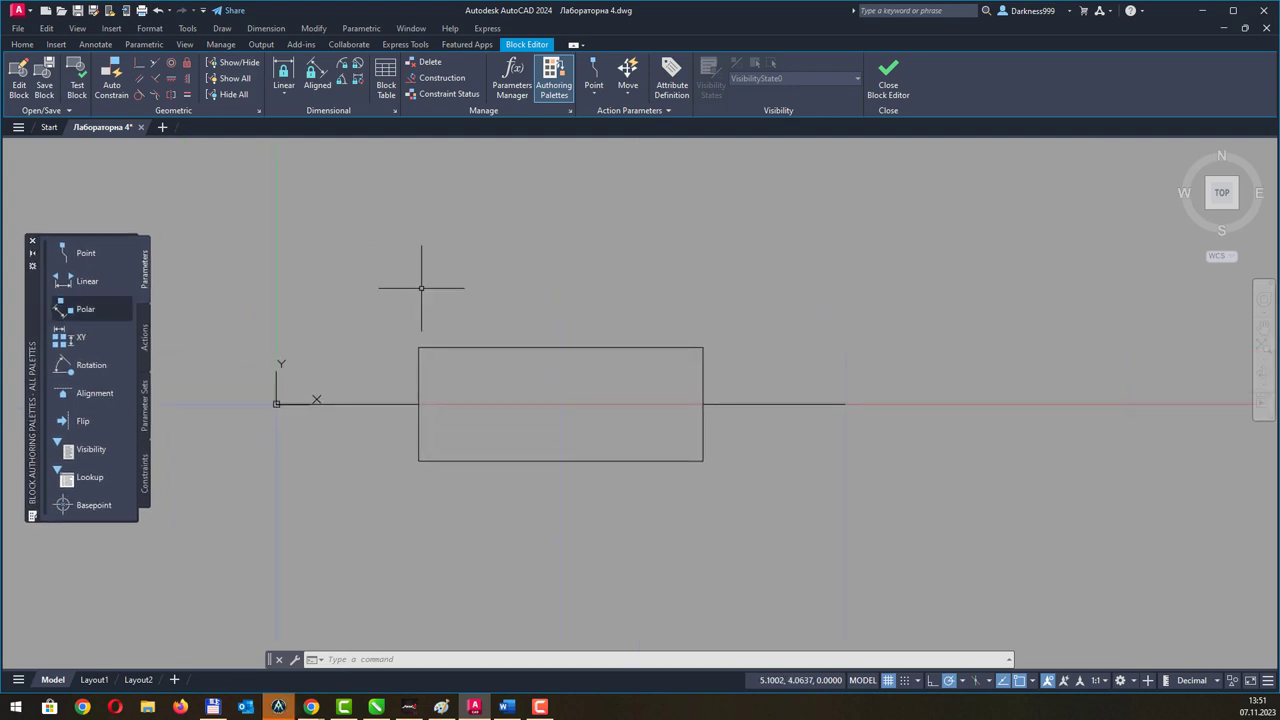
pyautogui.scroll(-1, 421, 288)
pyautogui.moveTo(410, 251); pyautogui.dragTo(427, 299, button='middle')
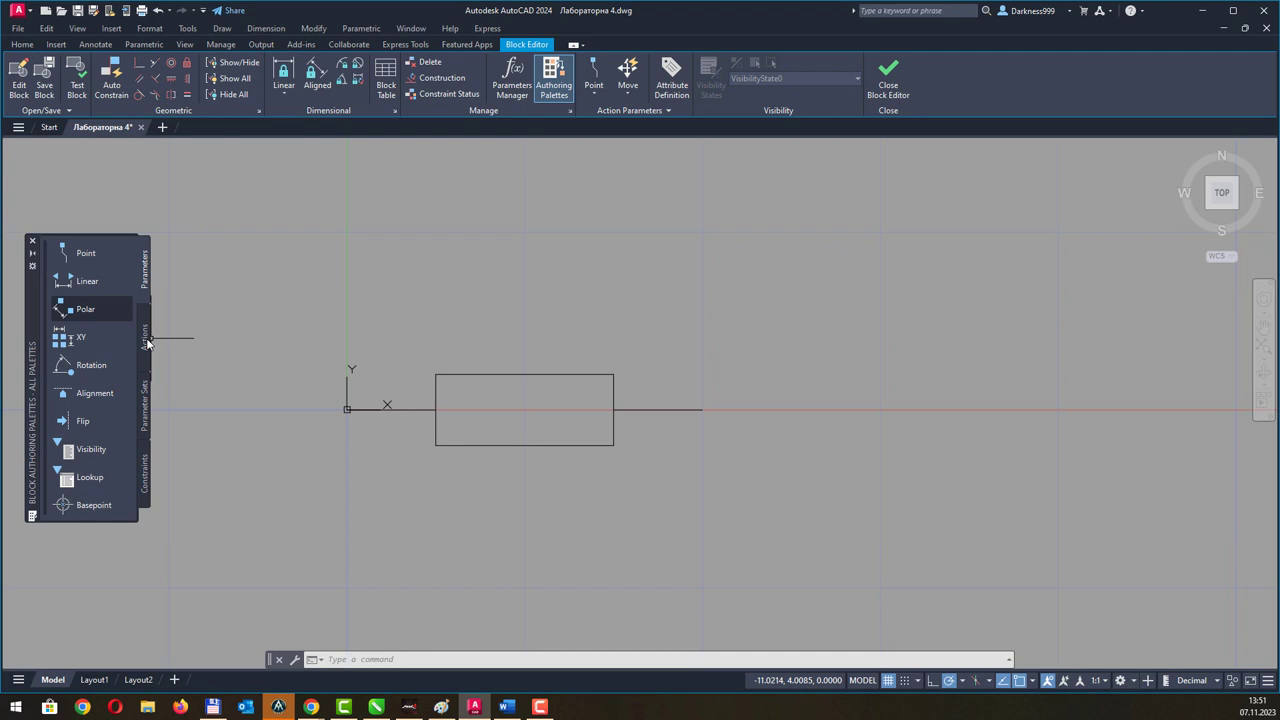
# Add rotation parameter Angle1 based at the lead's left end, radius to the right end, default 360°.
pyautogui.click(78, 372)
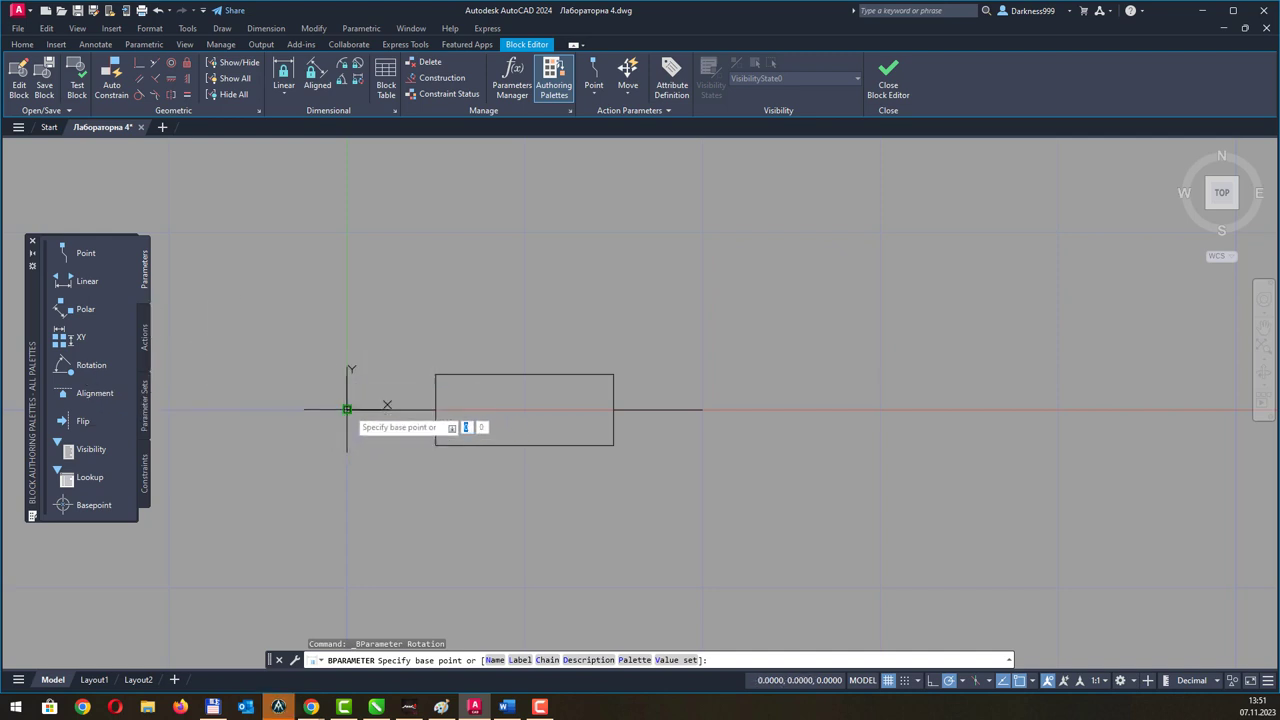
pyautogui.click(347, 409)
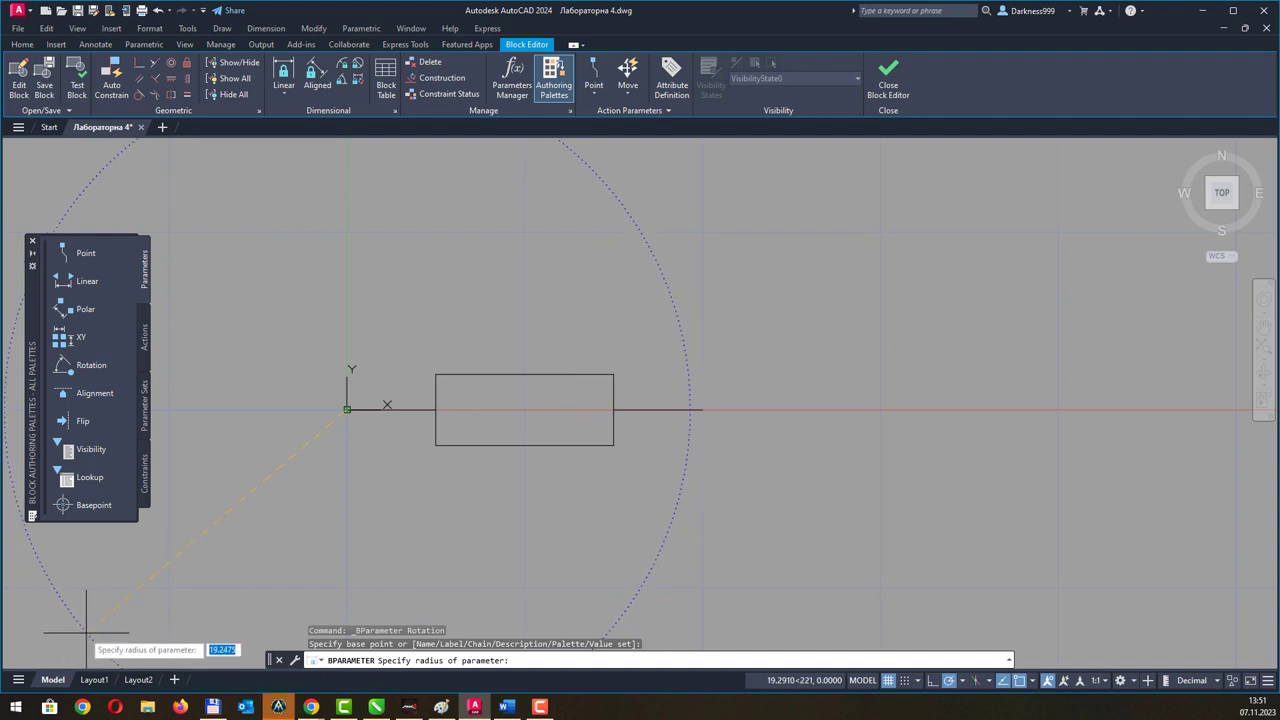
pyautogui.click(41, 597)
pyautogui.write('360')
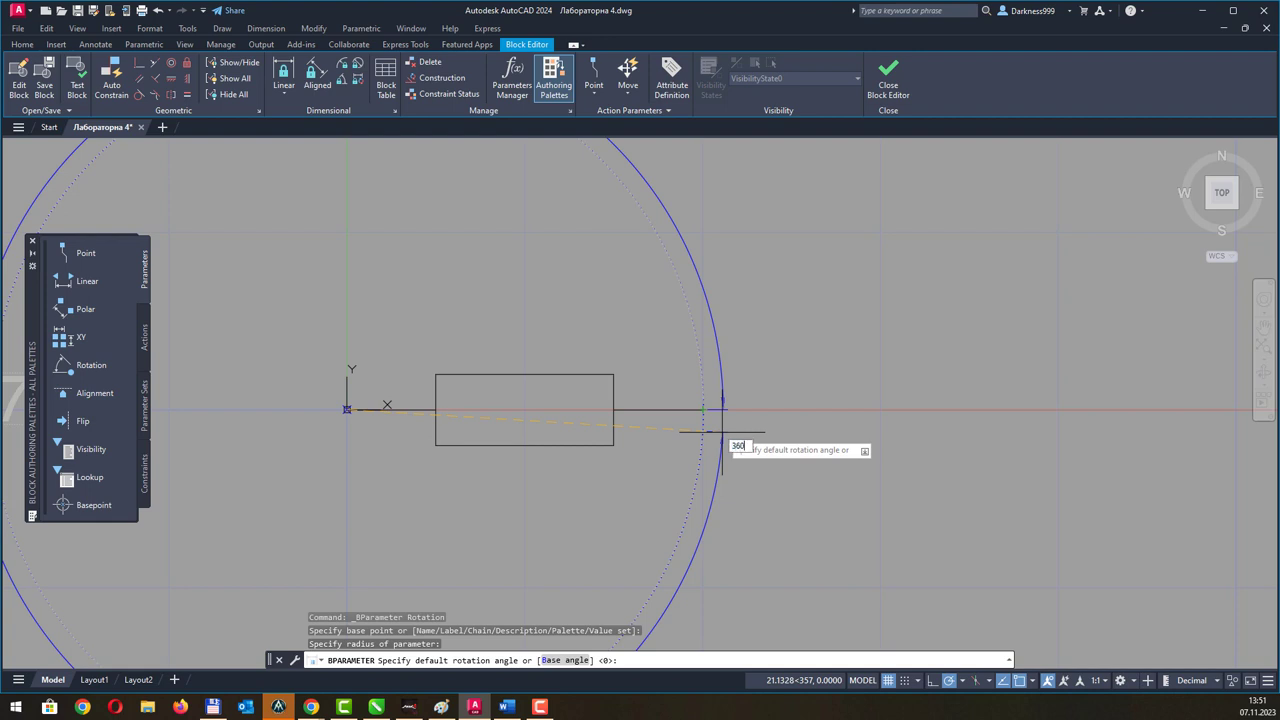
pyautogui.press('Return')
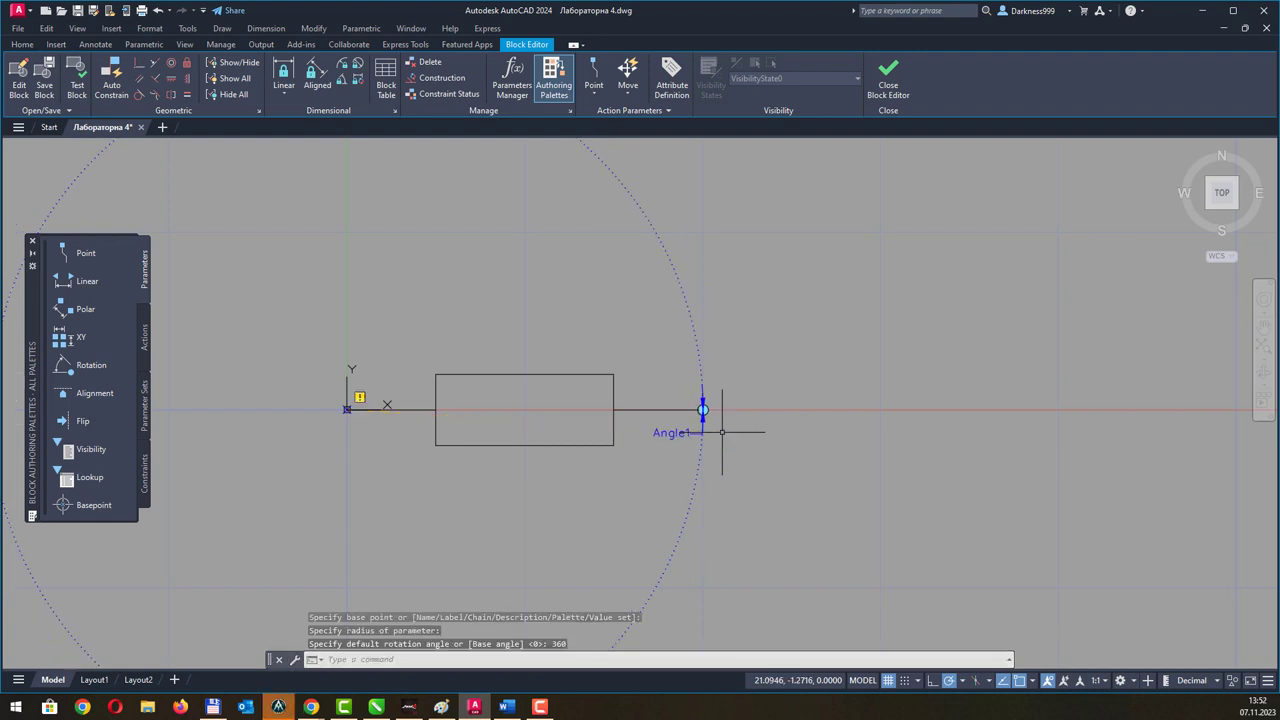
pyautogui.moveTo(600, 347); pyautogui.dragTo(697, 370, button='middle')
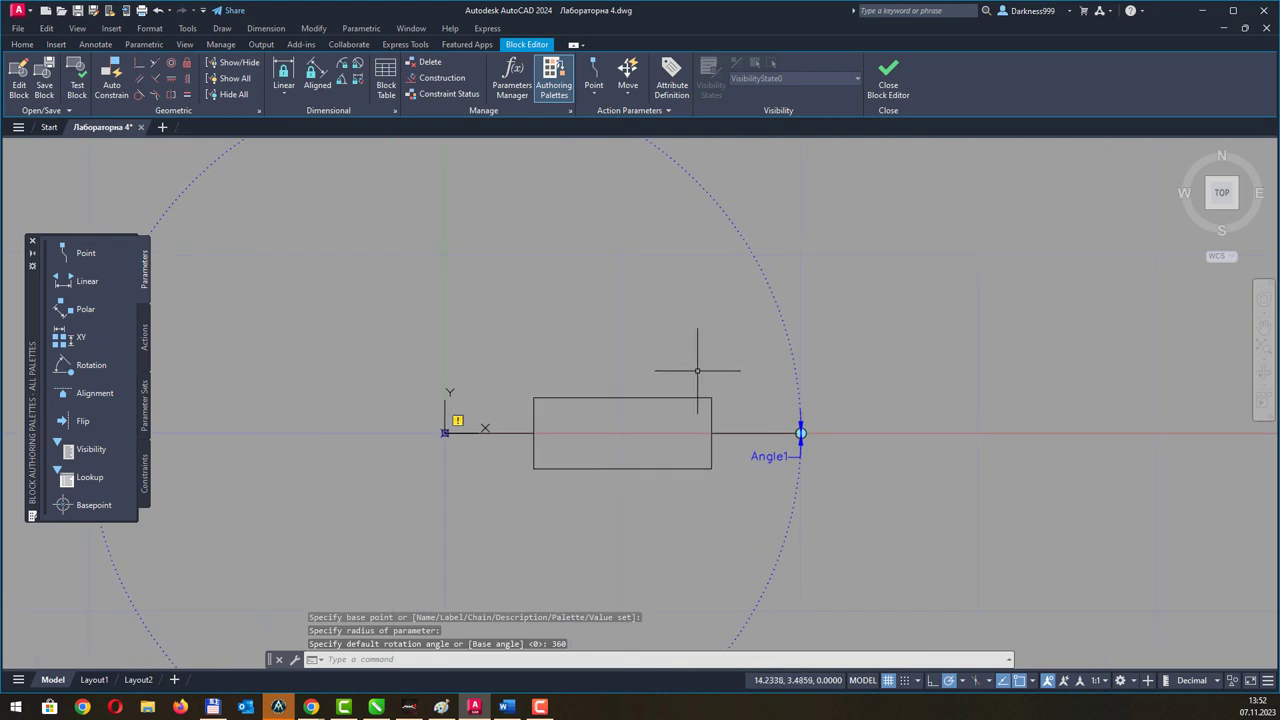
pyautogui.scroll(-2, 697, 370)
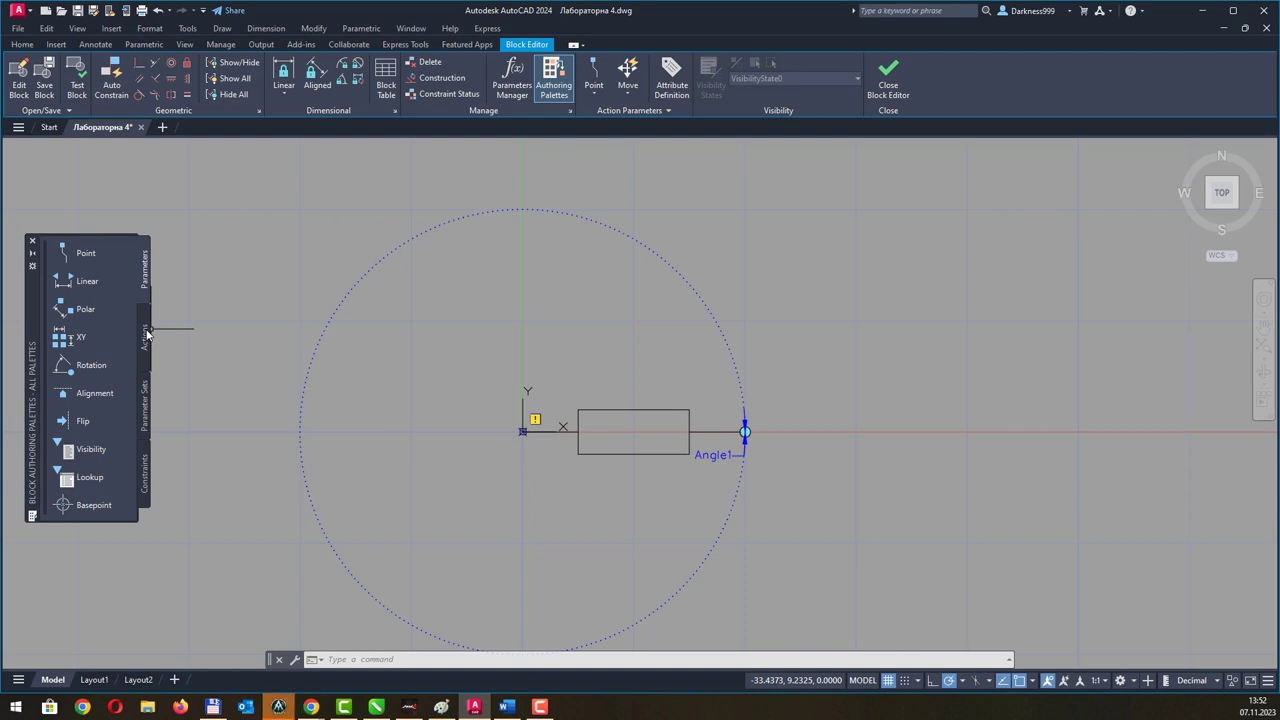
# Add a Rotate action on Angle1 applied to all five resistor objects.
pyautogui.click(146, 335)
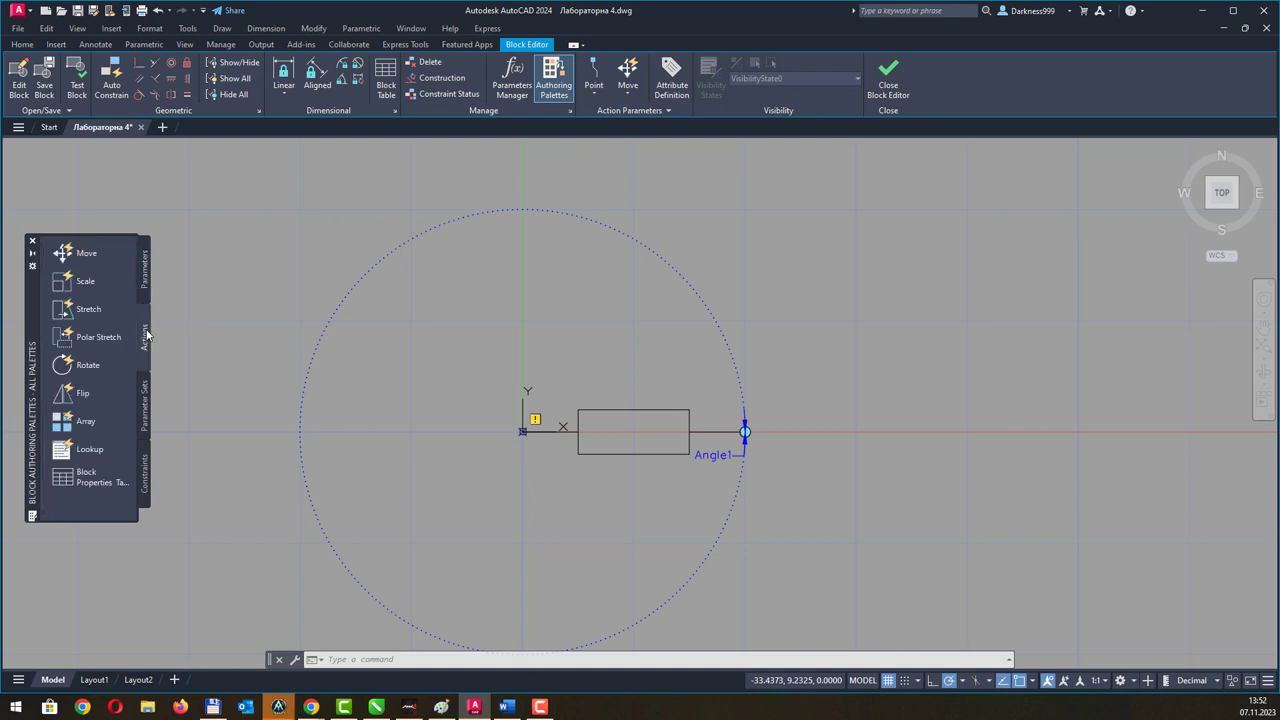
pyautogui.click(84, 365)
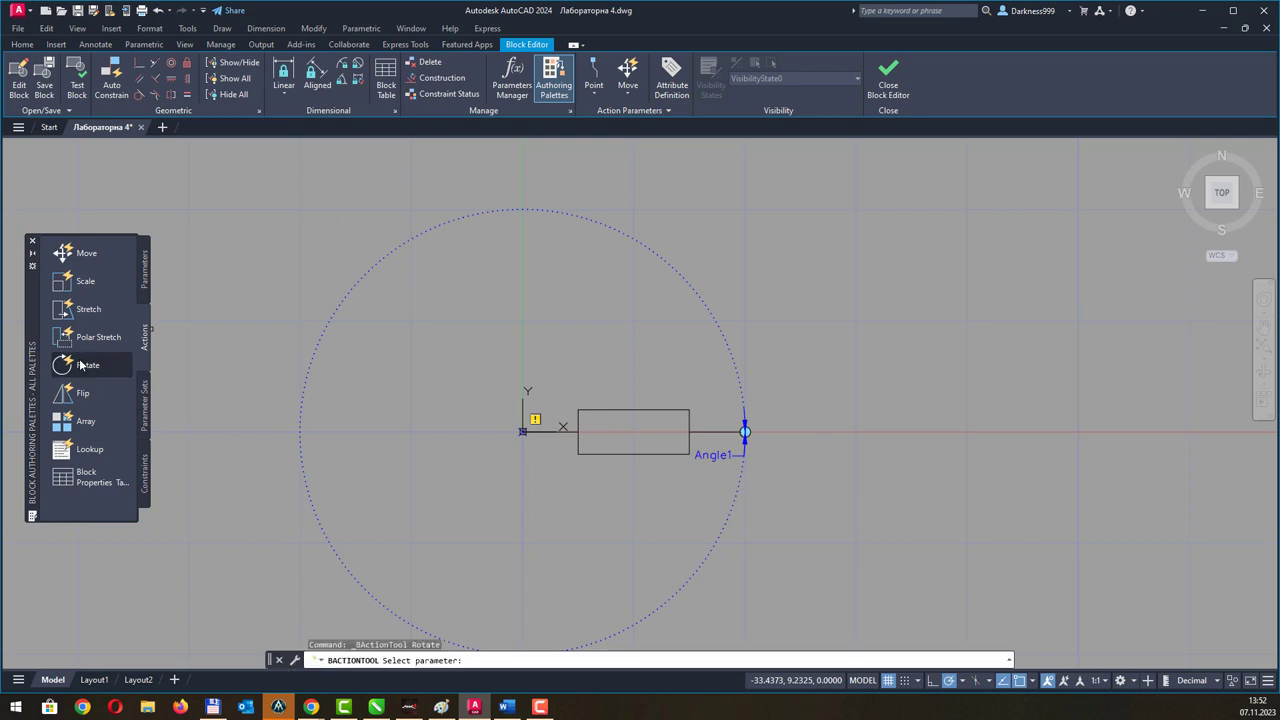
pyautogui.click(744, 432)
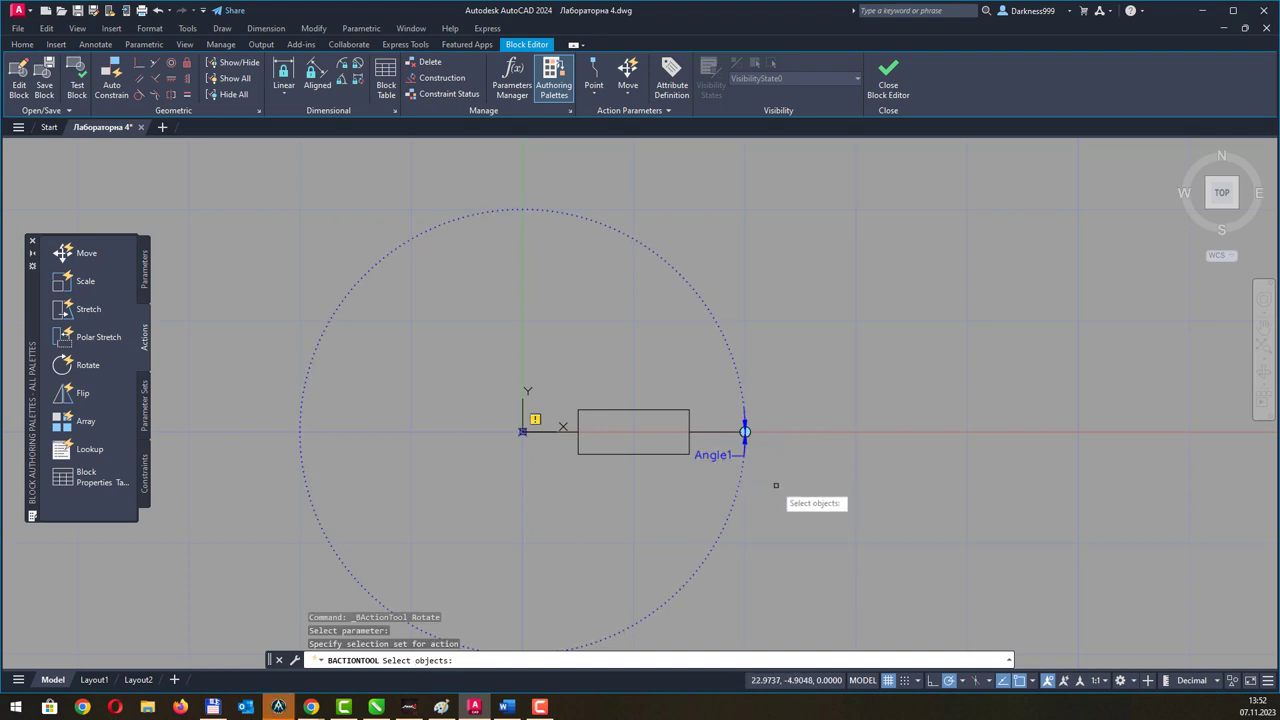
pyautogui.click(761, 481)
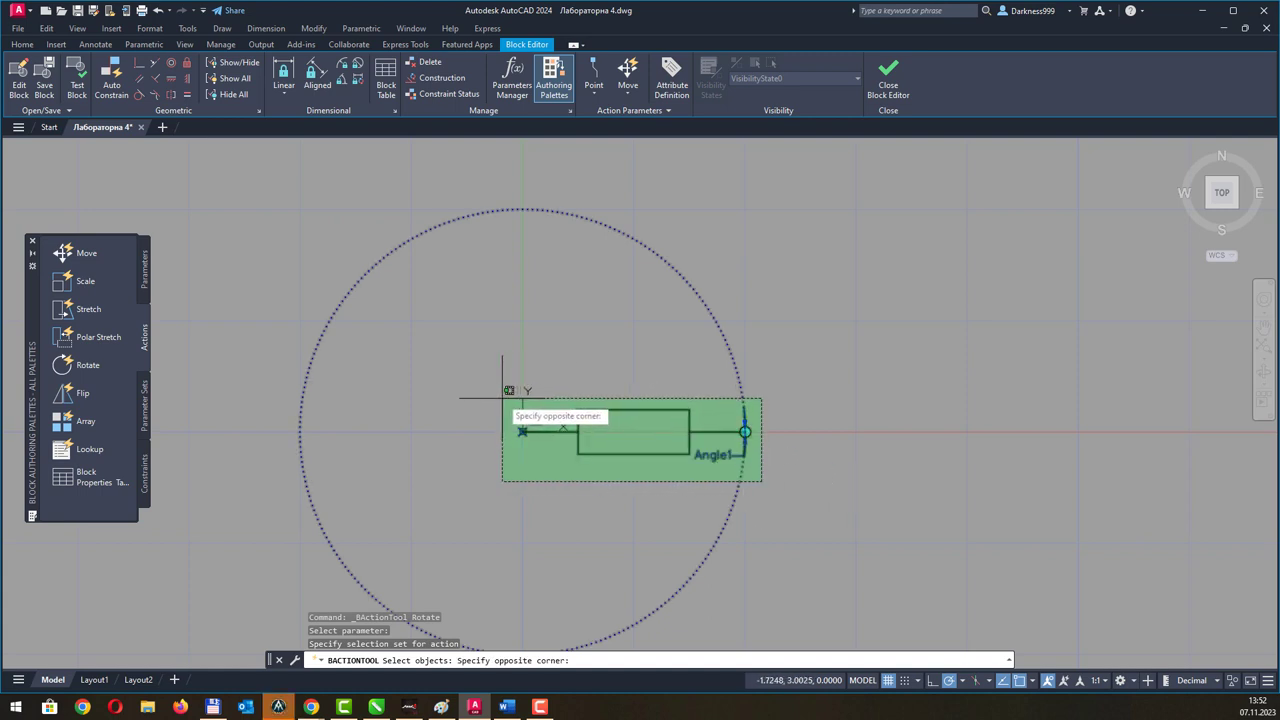
pyautogui.click(503, 396)
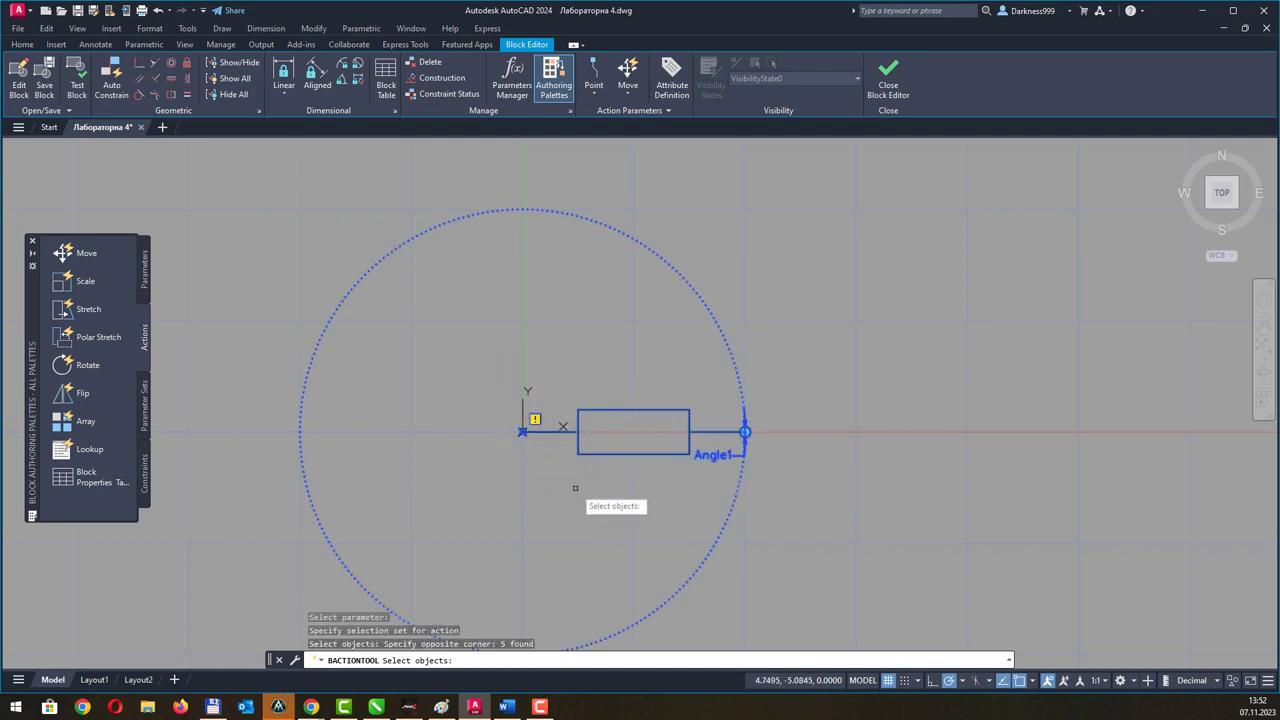
pyautogui.press('Return')
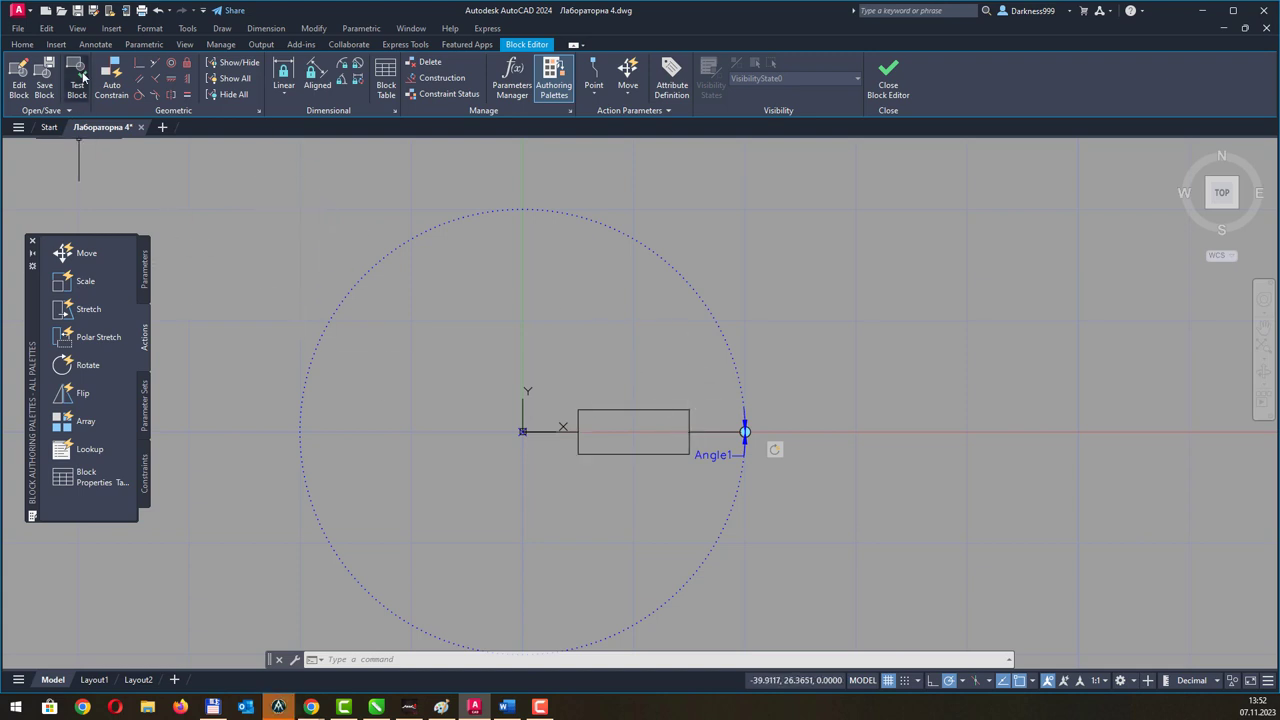
pyautogui.click(77, 86)
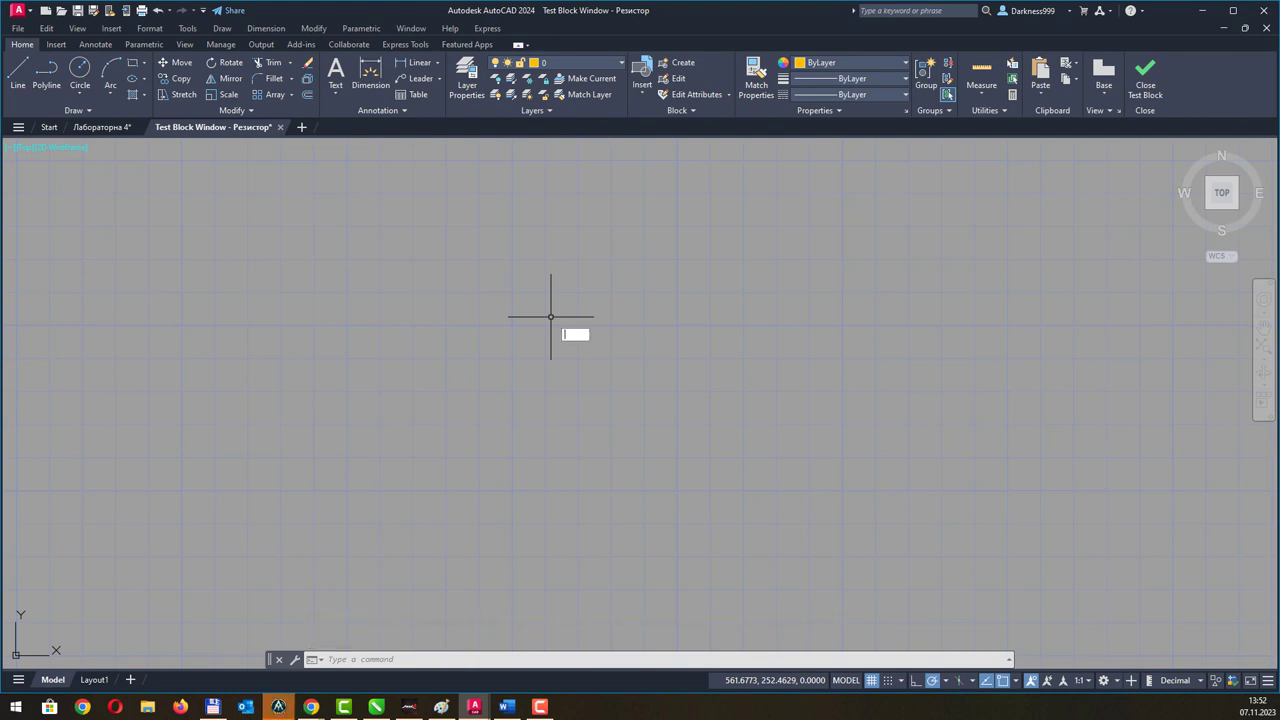
pyautogui.write('Z')
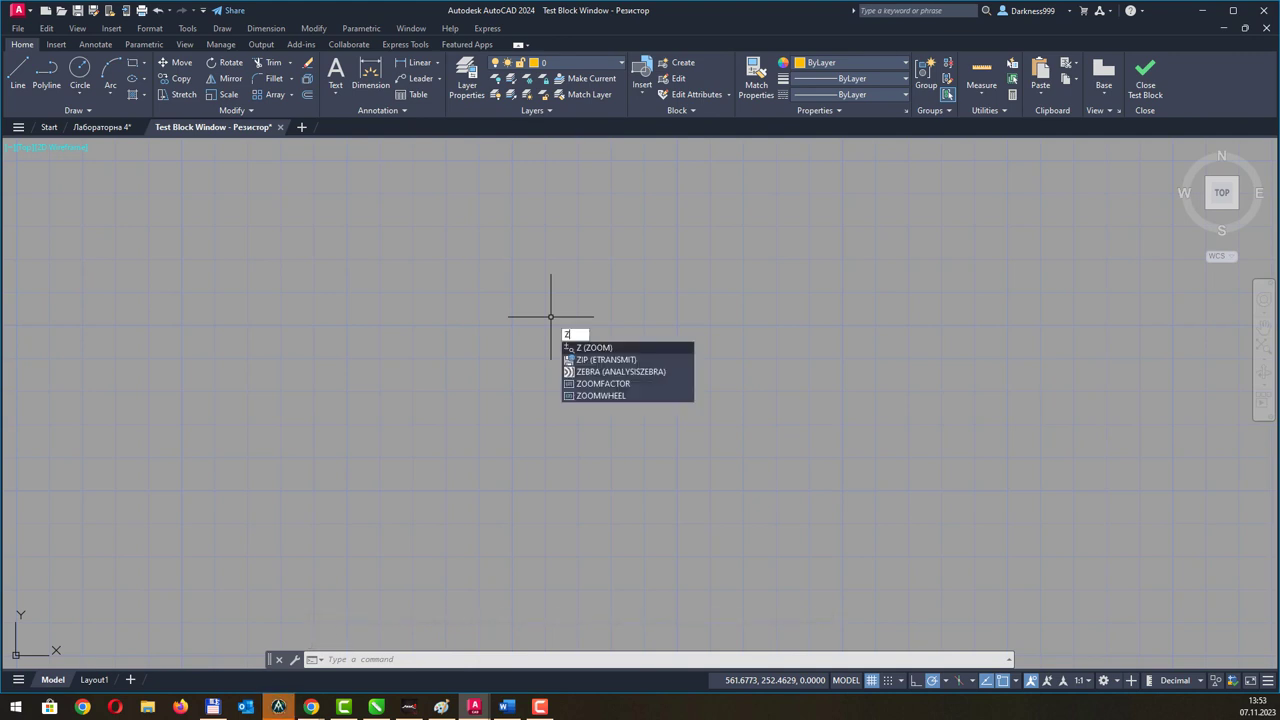
pyautogui.press('Return')
pyautogui.write('e')
pyautogui.press('Return')
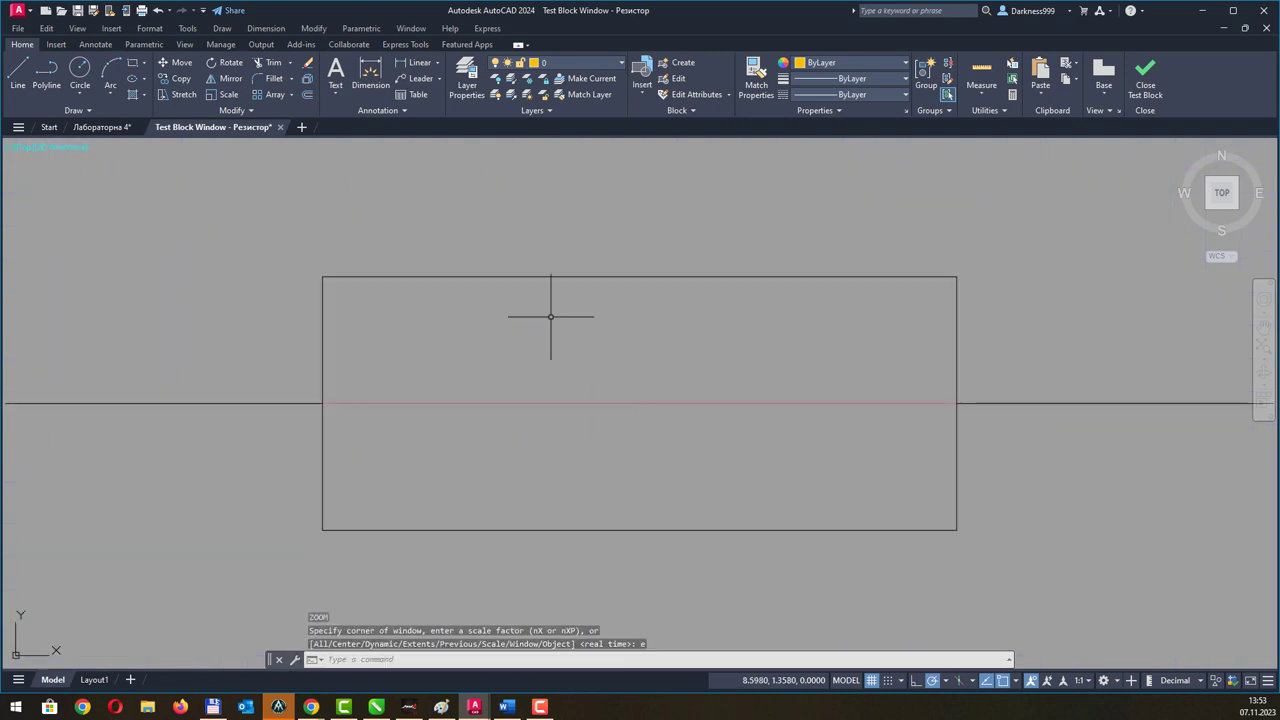
pyautogui.scroll(-4, 550, 317)
pyautogui.moveTo(569, 280); pyautogui.dragTo(486, 349, button='middle')
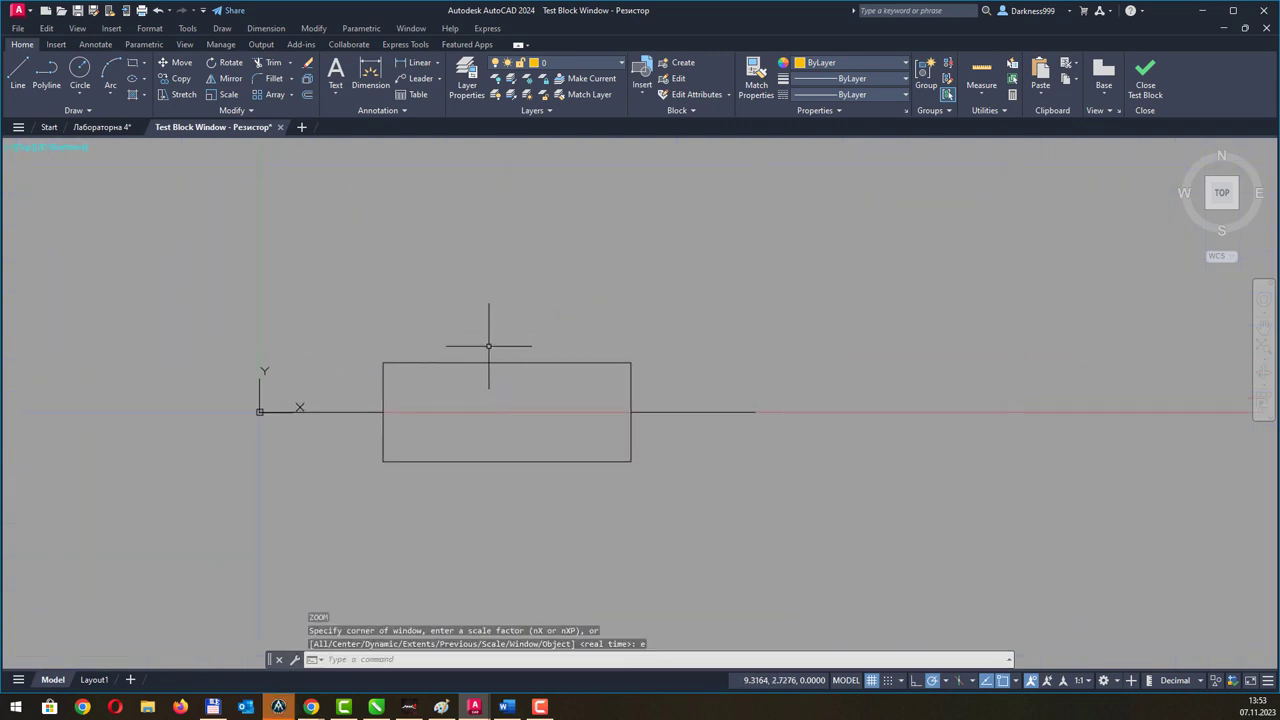
pyautogui.click(487, 363)
pyautogui.scroll(-2, 759, 456)
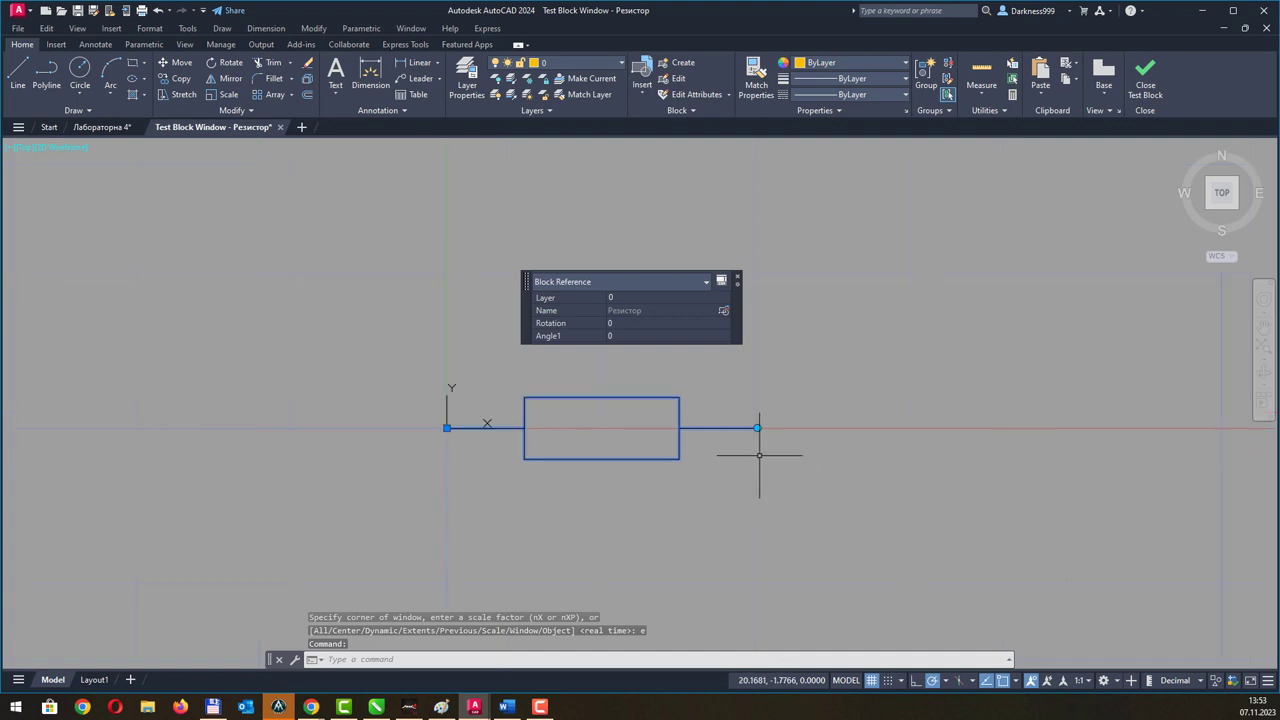
pyautogui.click(757, 428)
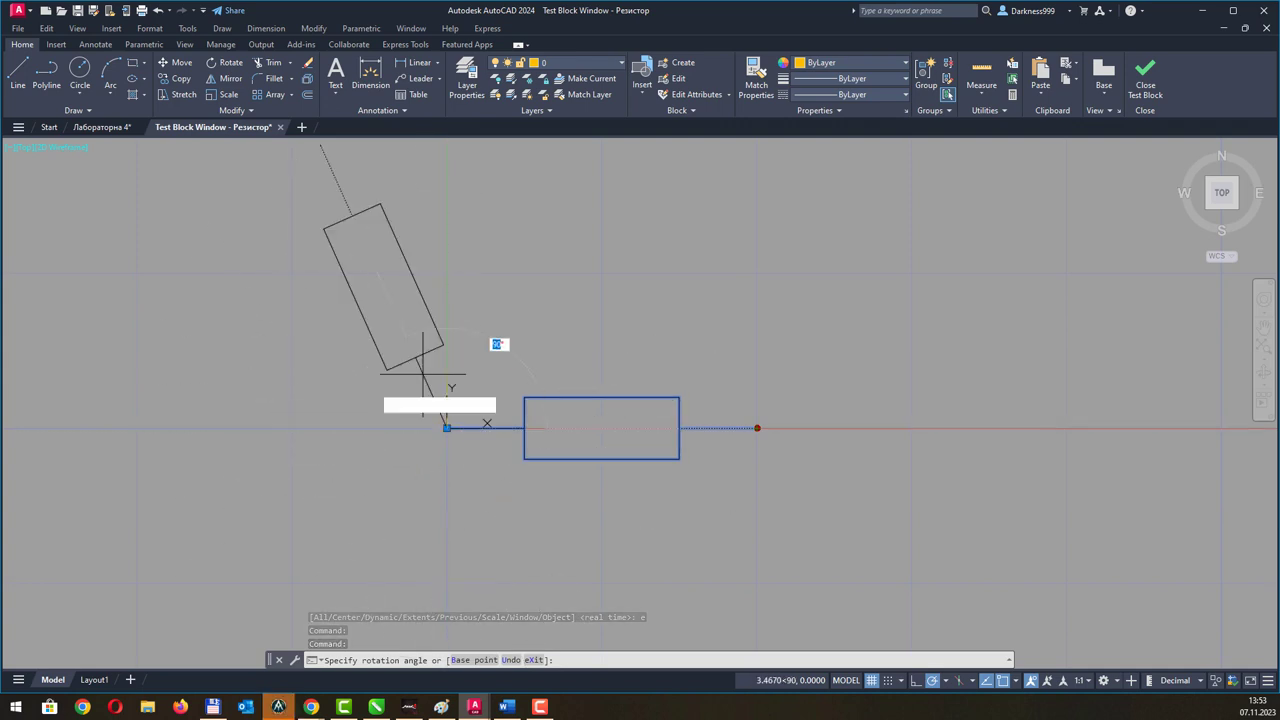
pyautogui.click(437, 340)
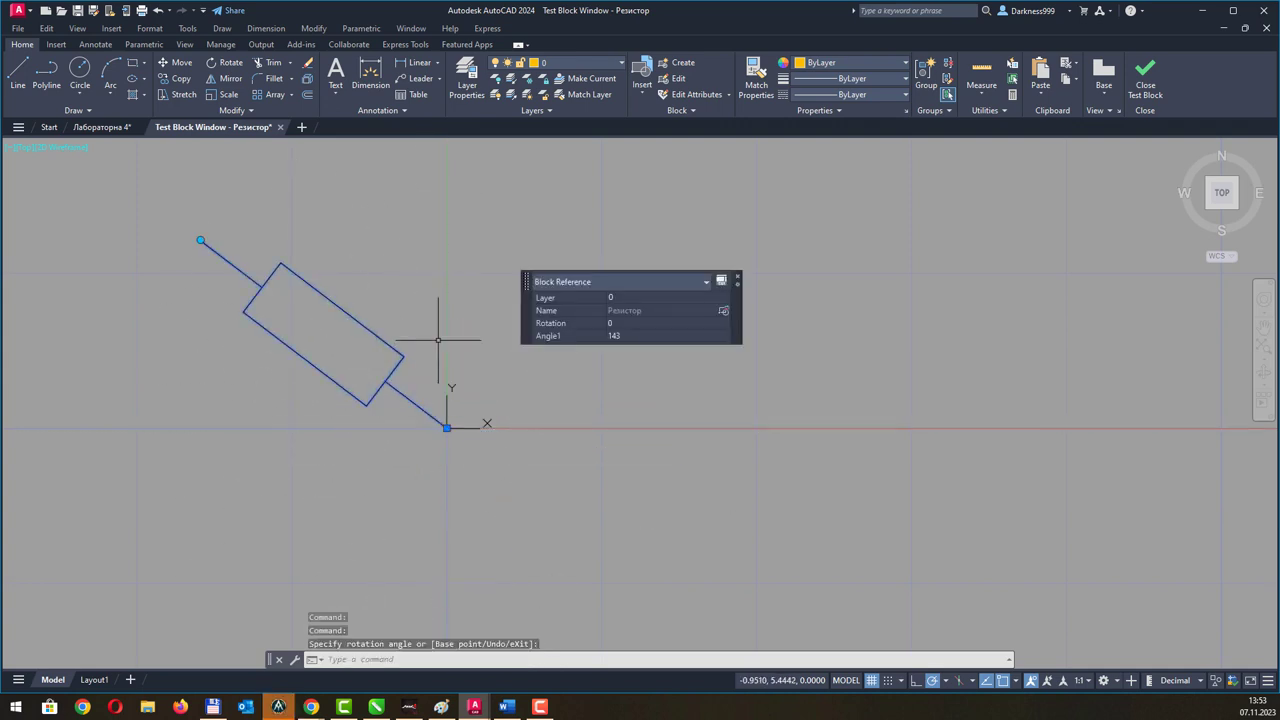
pyautogui.click(200, 240)
pyautogui.click(757, 477)
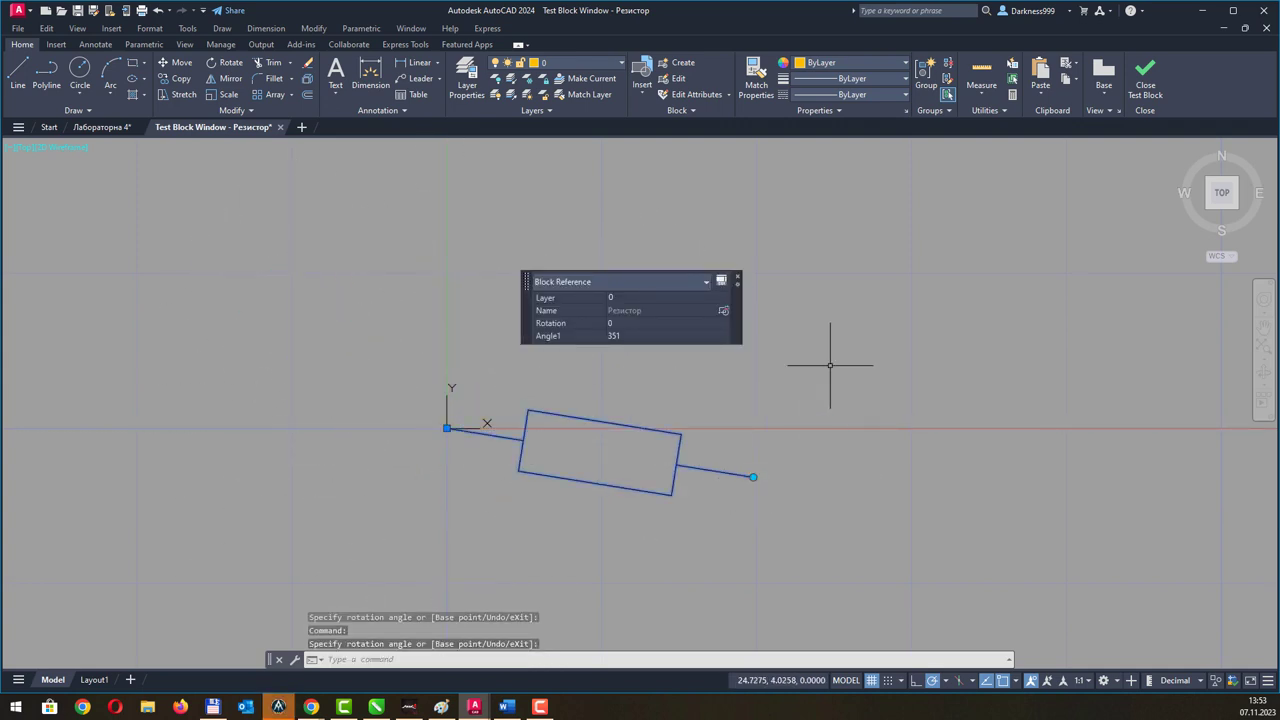
pyautogui.press('Escape')
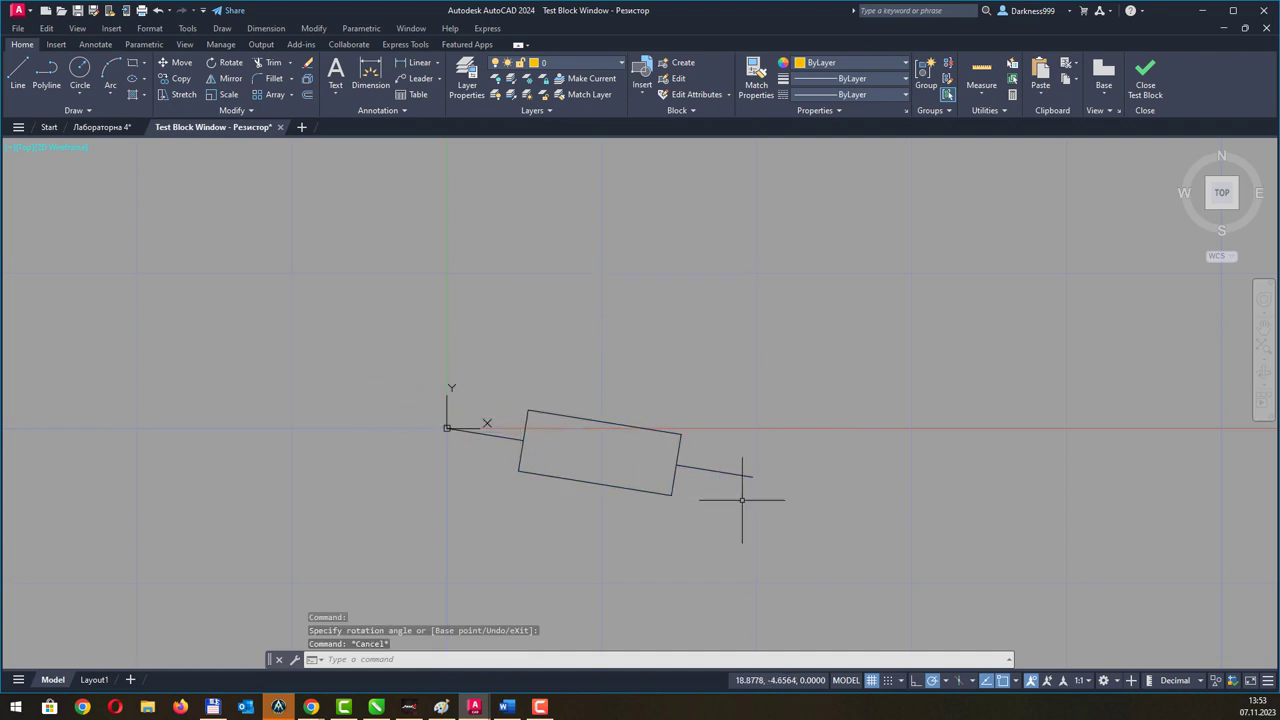
pyautogui.click(747, 474)
pyautogui.click(757, 477)
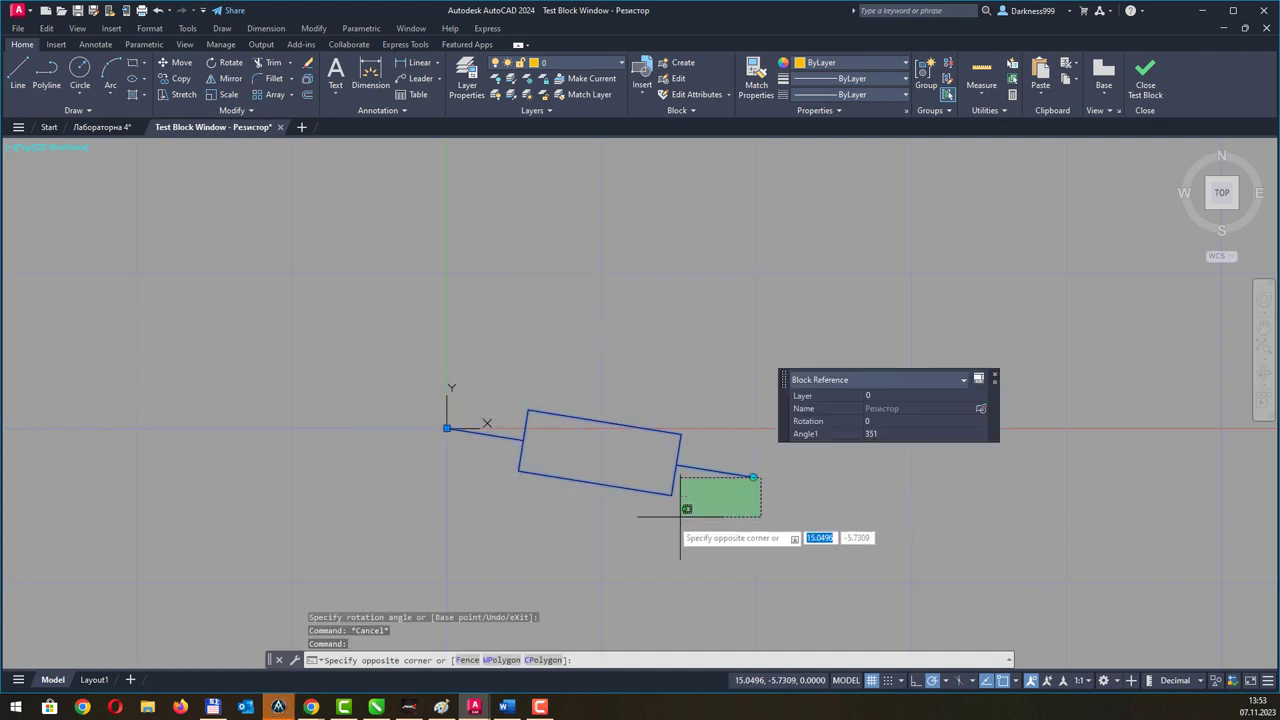
pyautogui.click(744, 480)
pyautogui.click(749, 476)
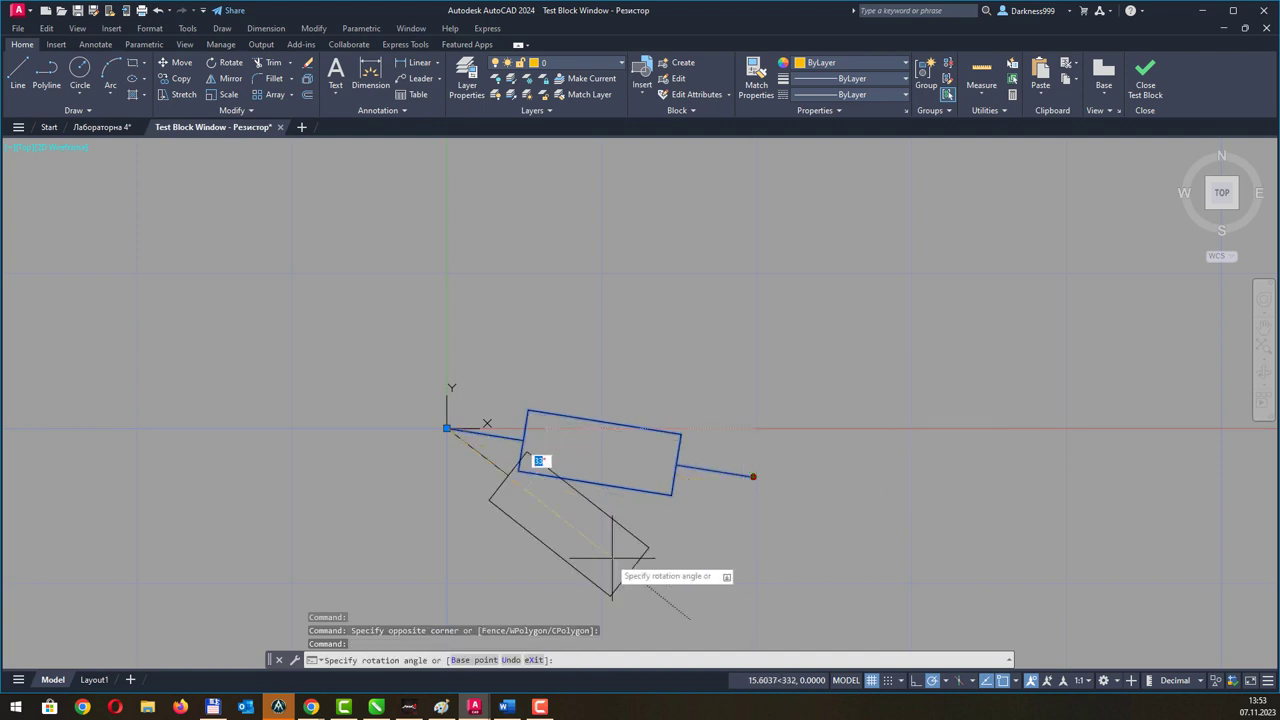
pyautogui.click(600, 608)
pyautogui.press('Escape')
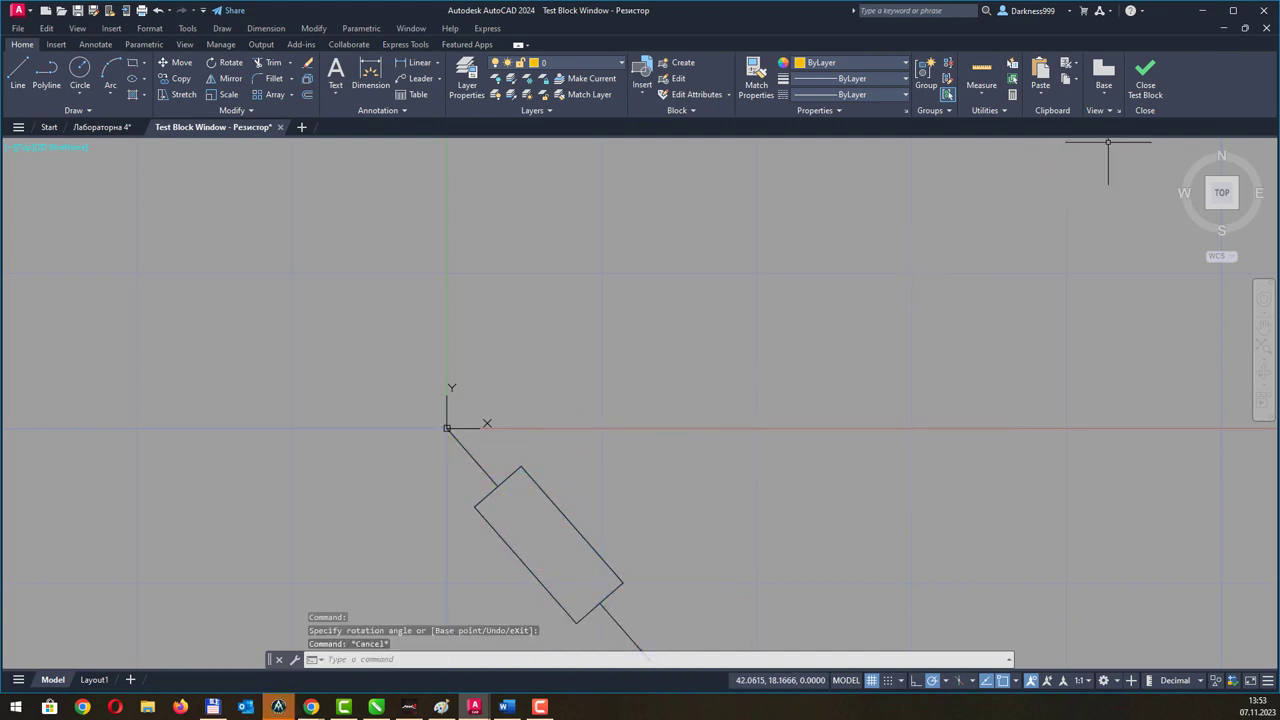
pyautogui.click(1157, 97)
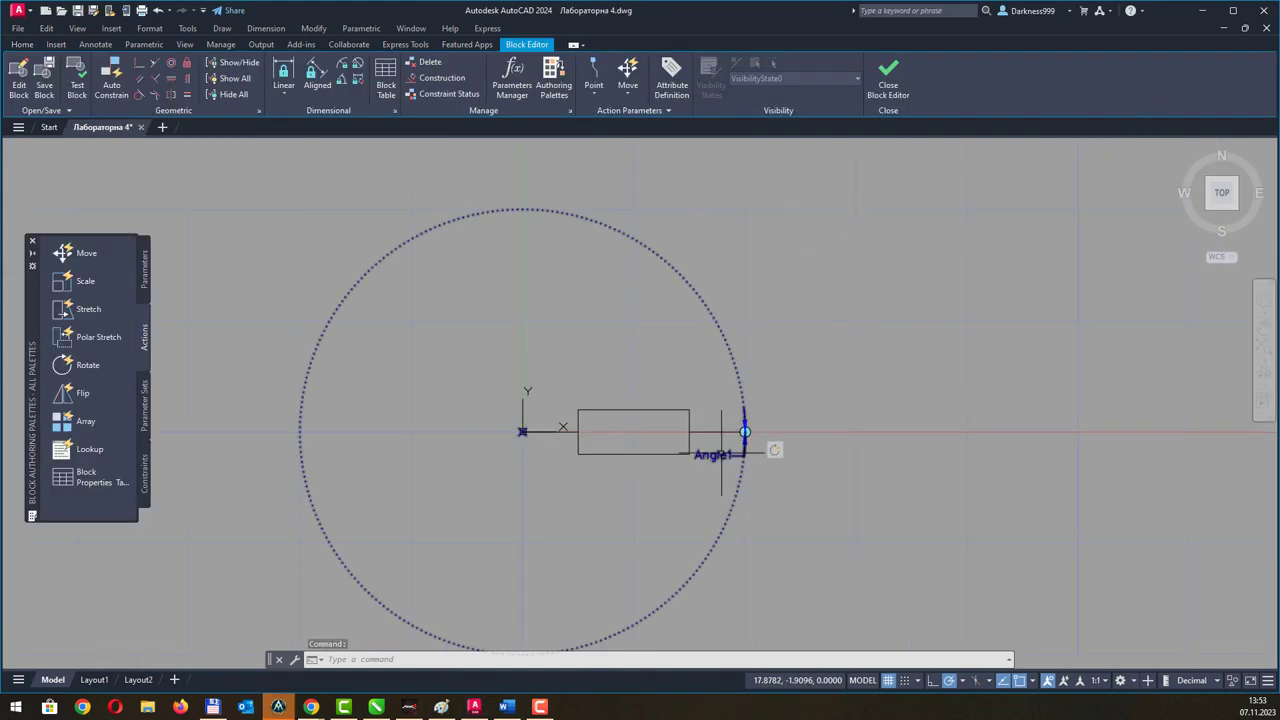
pyautogui.click(721, 452)
pyautogui.rightClick(721, 452)
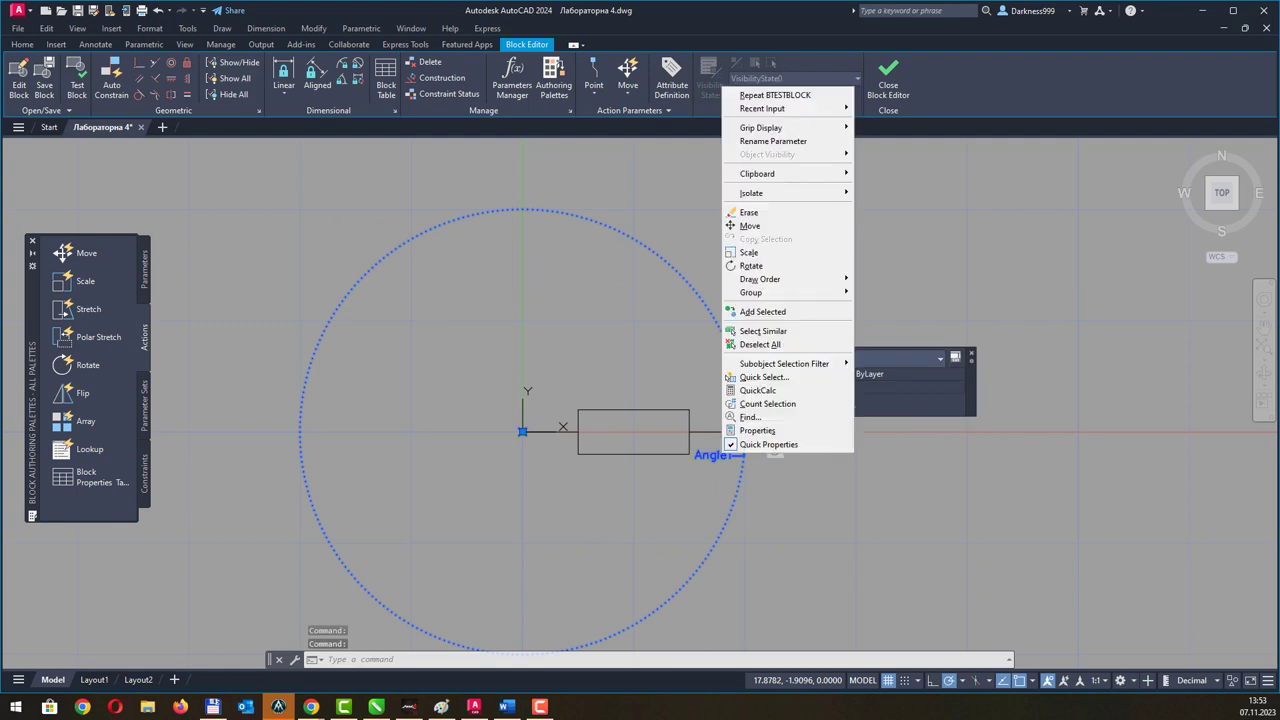
# In Angle1's Properties, set the Angle description to 'Оберіть кут'.
pyautogui.click(768, 431)
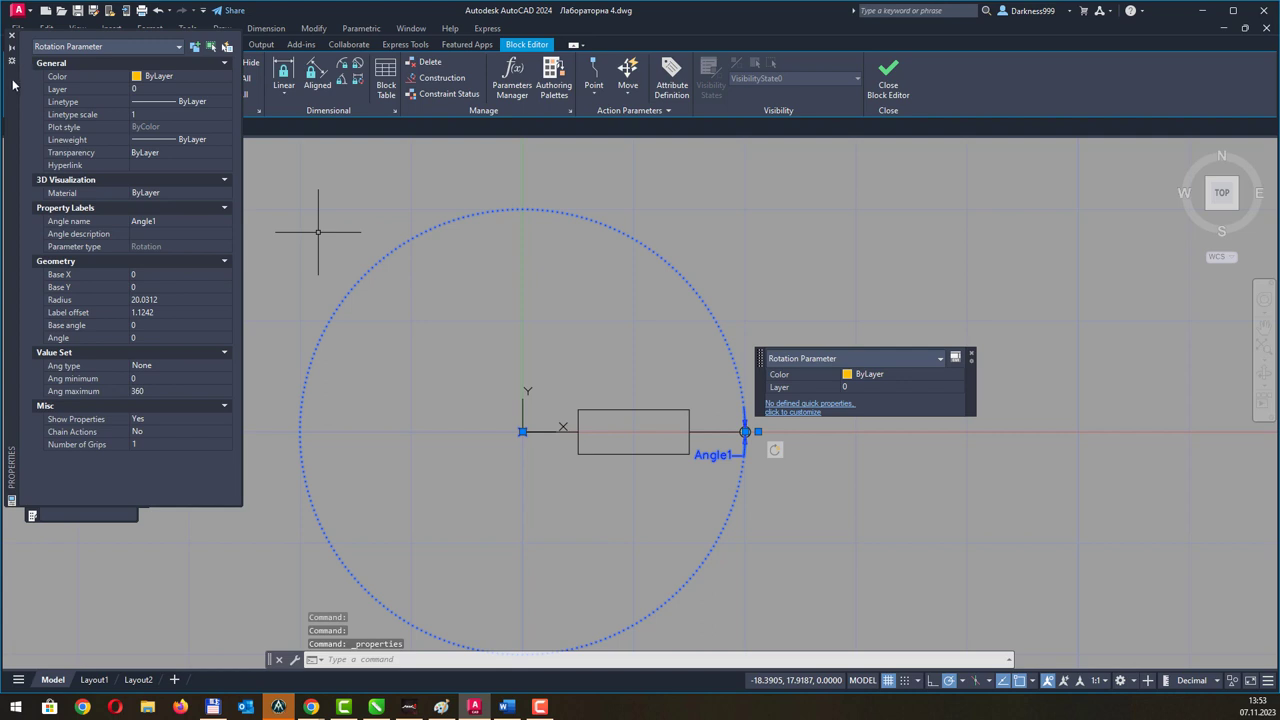
pyautogui.moveTo(13, 85); pyautogui.dragTo(162, 193)
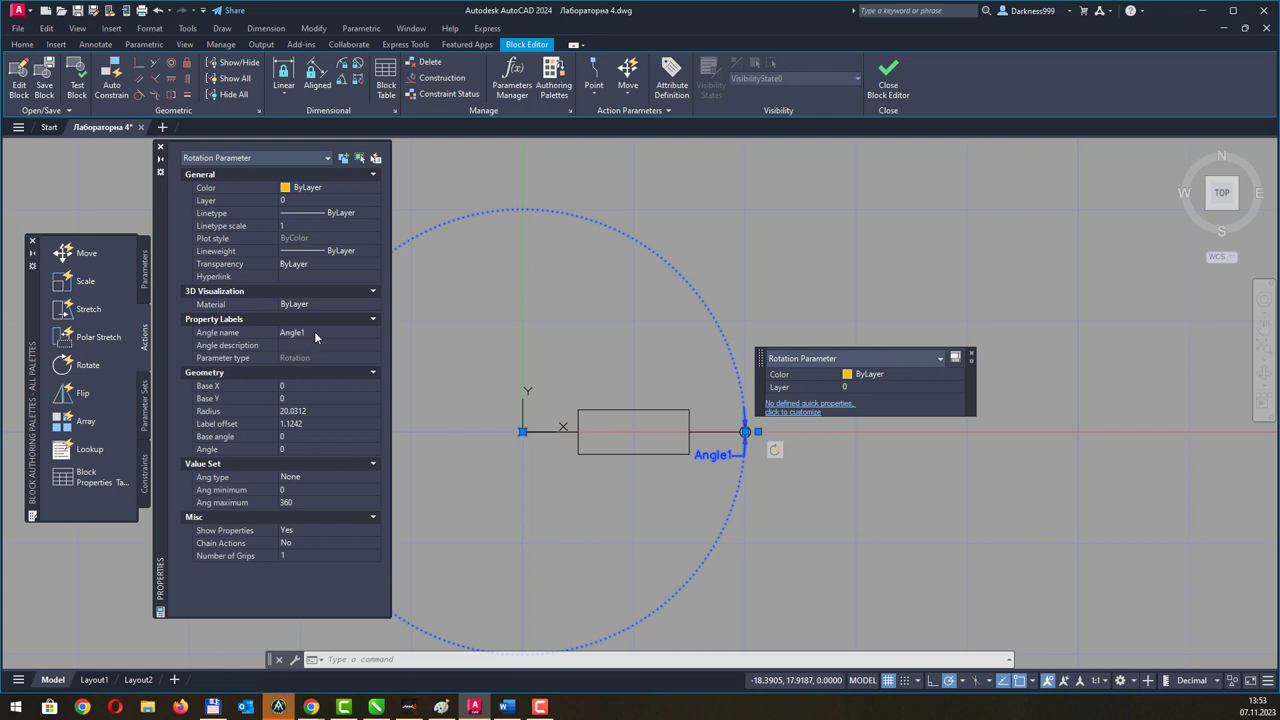
pyautogui.click(309, 345)
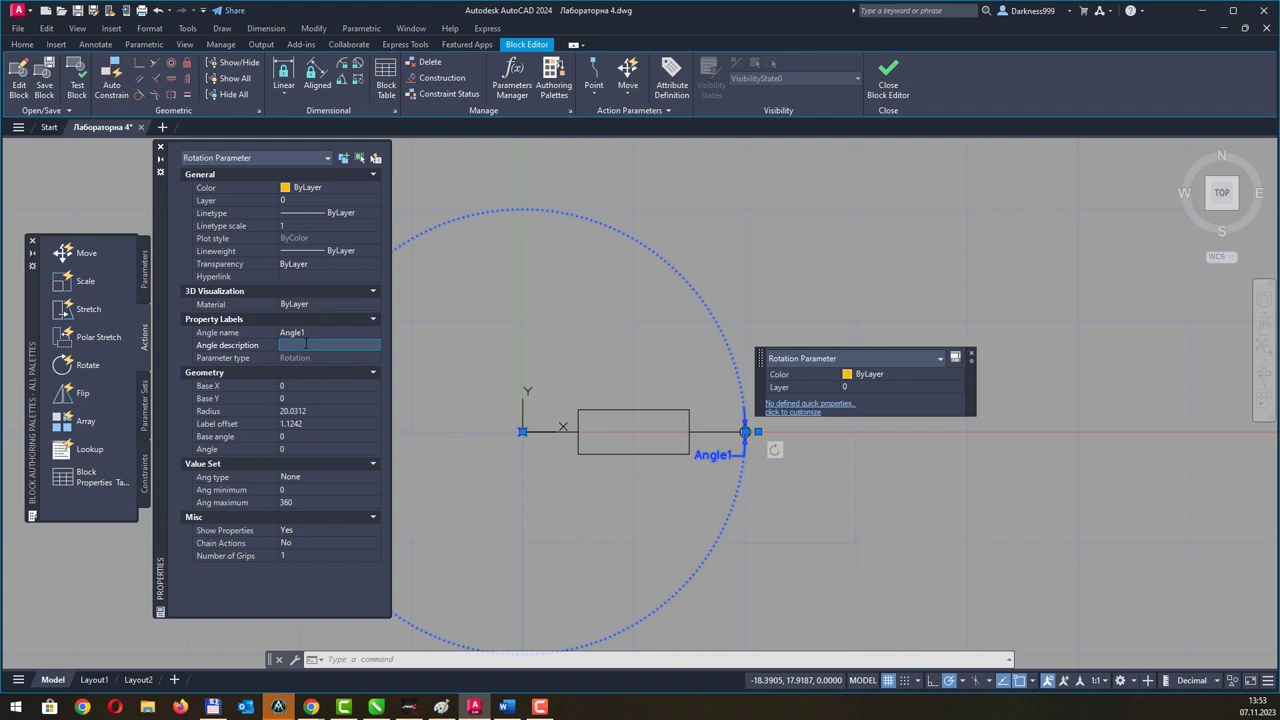
pyautogui.write('o')
pyautogui.write('Оберт')
# Make Angle1 an Increment value set with 90° increment and 90° minimum, then open Test Block.
pyautogui.click(334, 478)
pyautogui.click(336, 476)
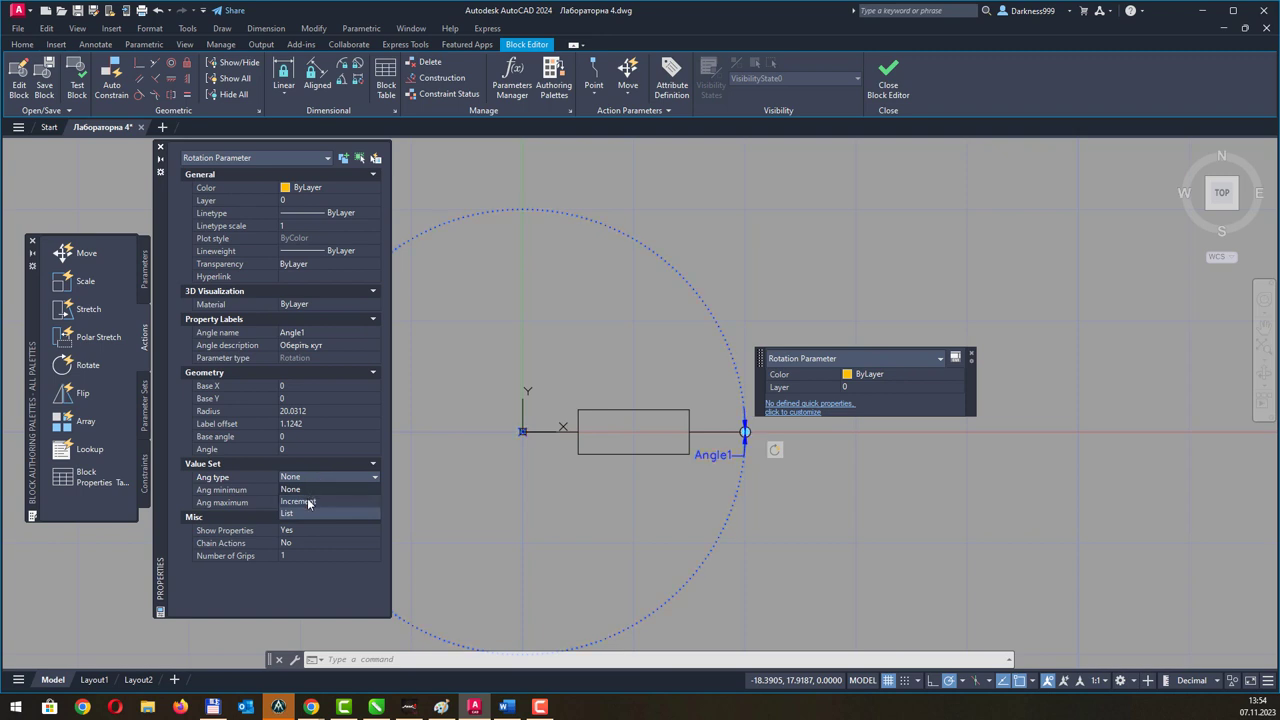
pyautogui.click(310, 502)
pyautogui.click(296, 489)
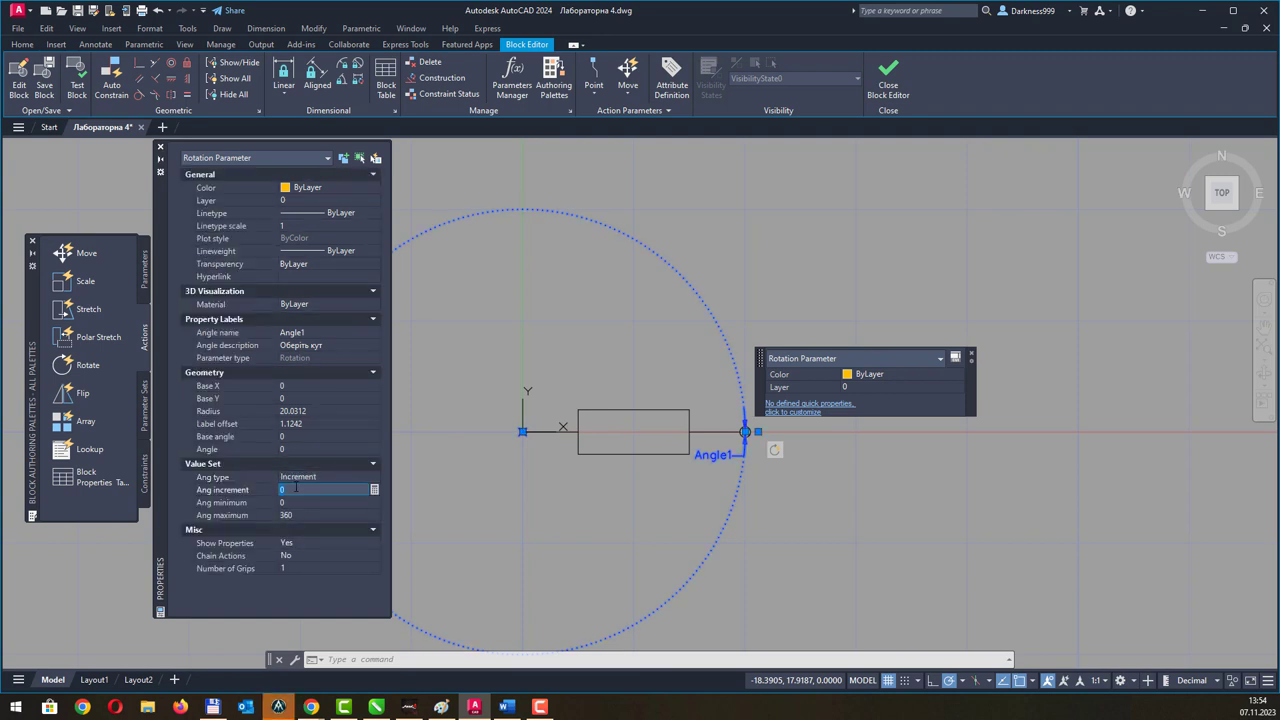
pyautogui.write('90')
pyautogui.click(295, 502)
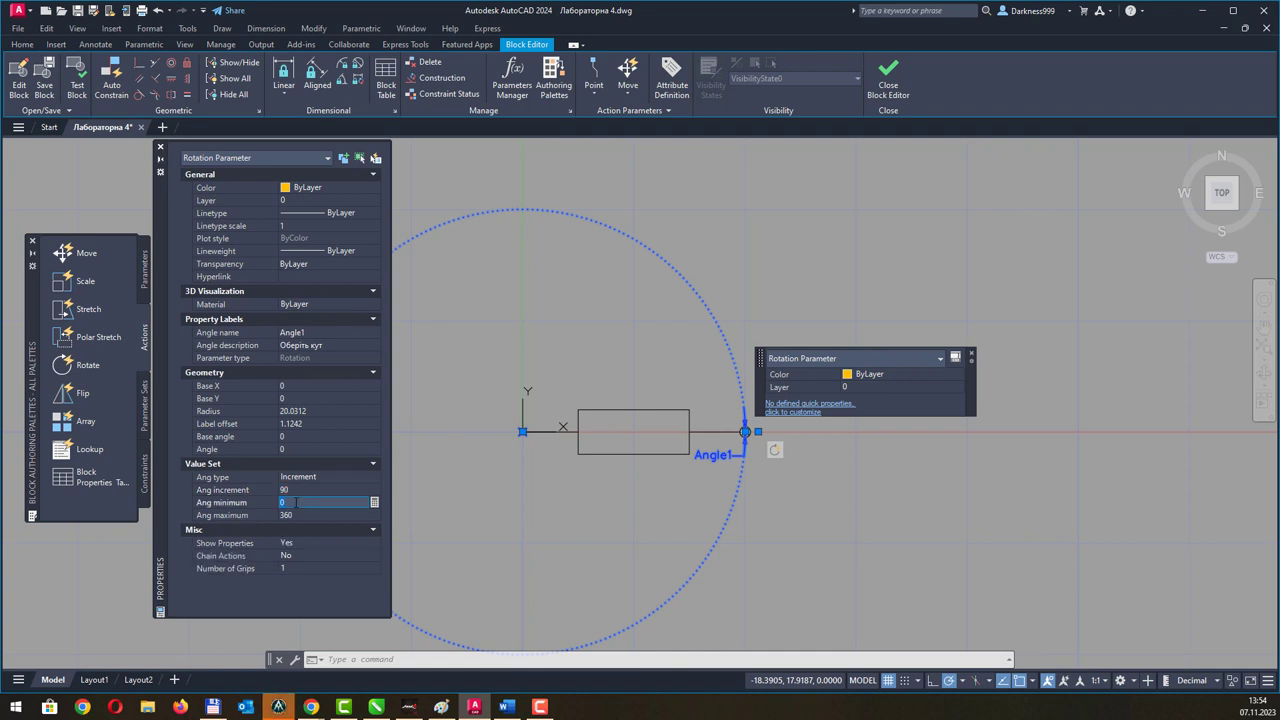
pyautogui.click(298, 489)
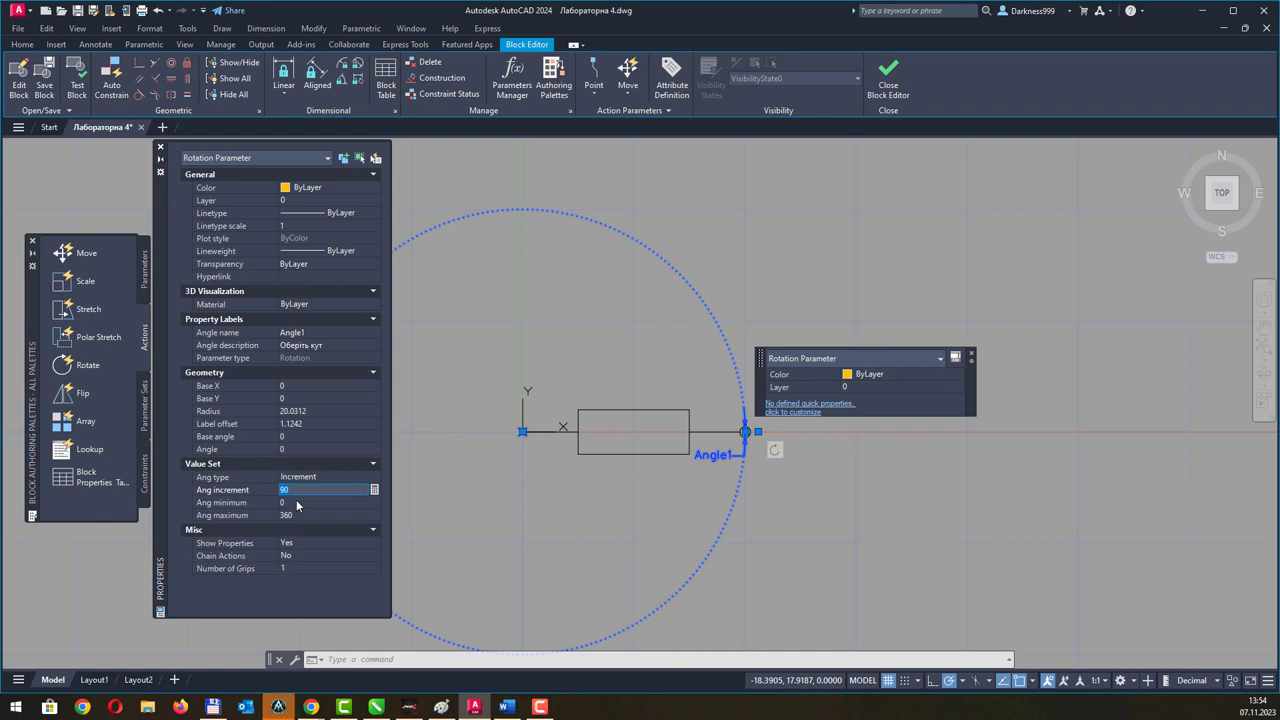
pyautogui.click(296, 503)
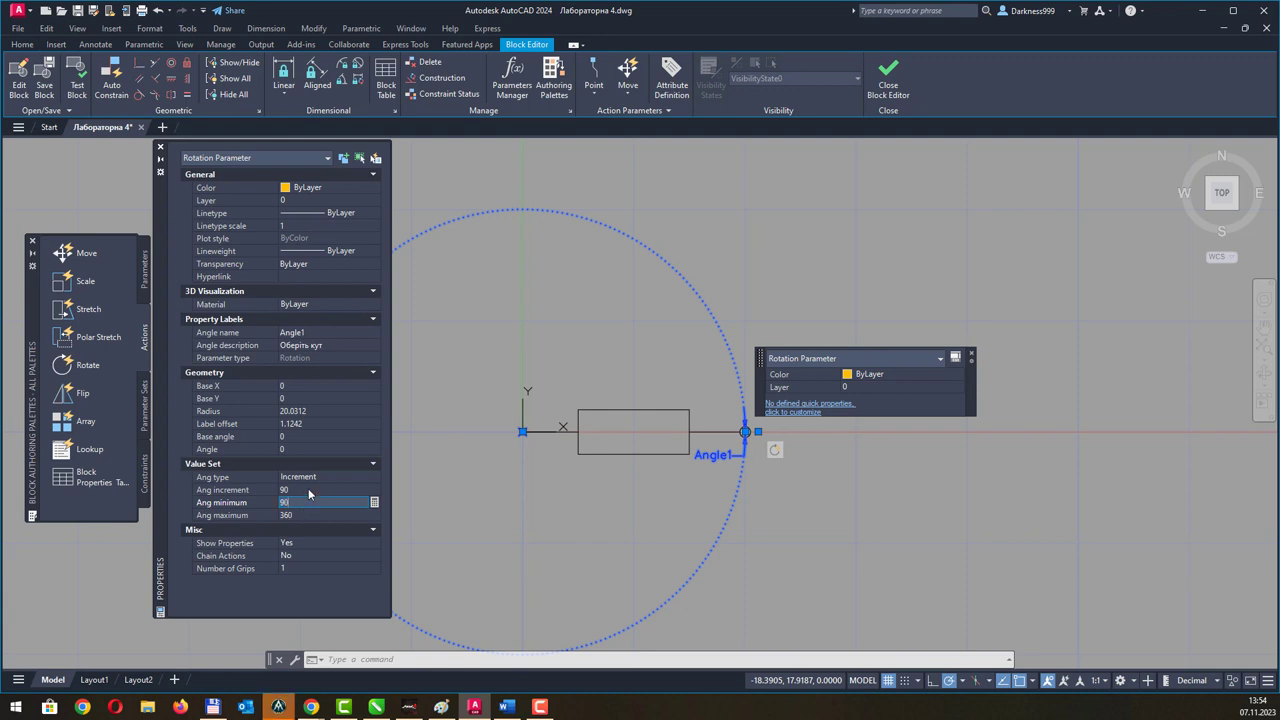
pyautogui.click(309, 490)
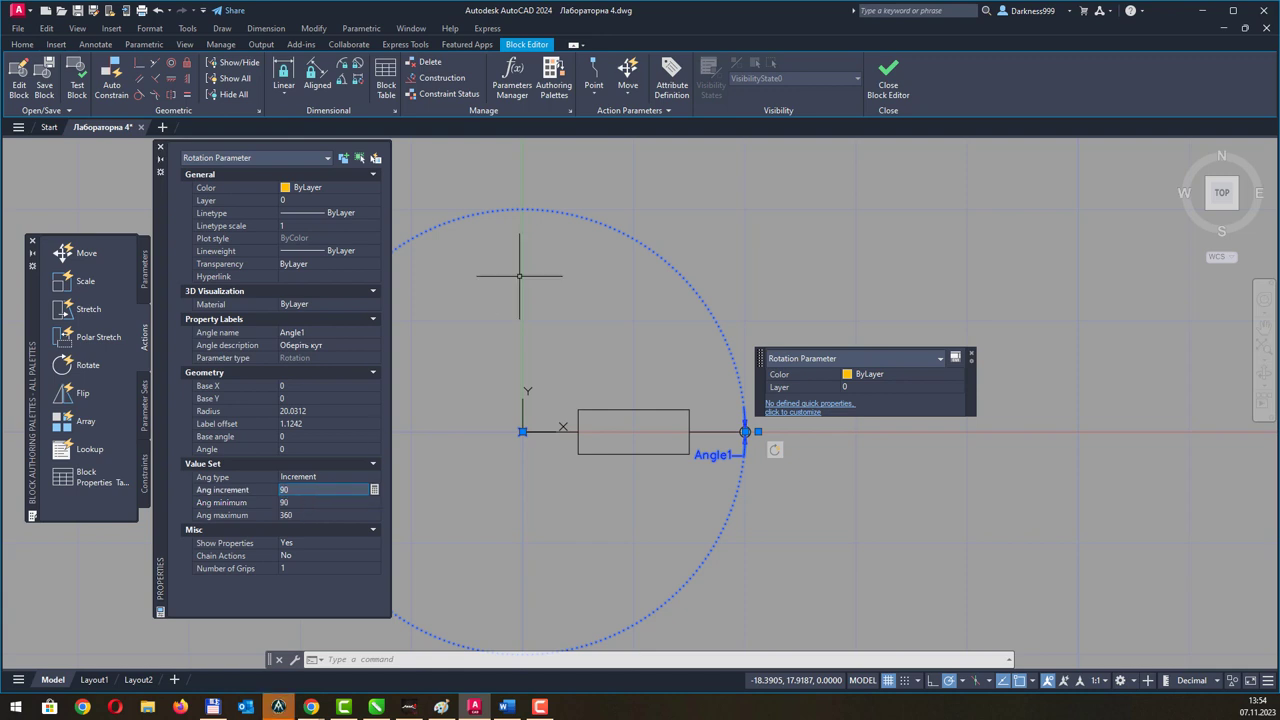
pyautogui.click(80, 72)
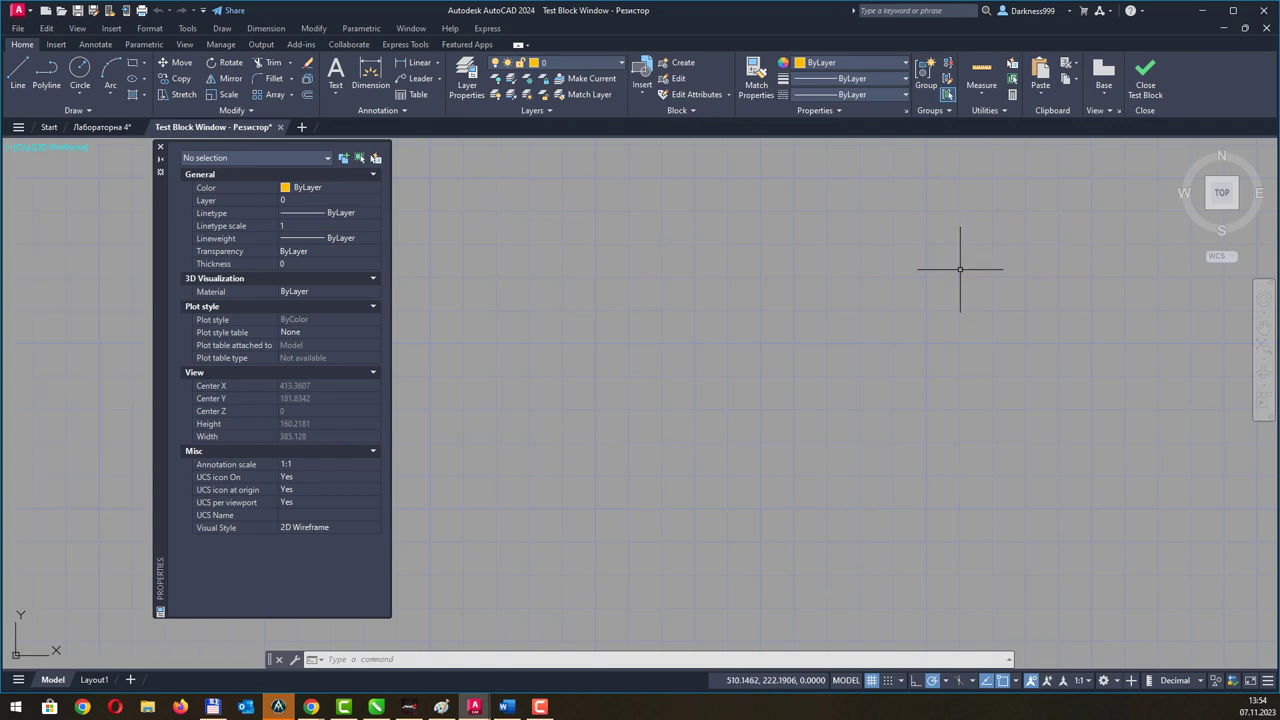
# Zoom to extents, select the test resistor and rotate it to 270° with its grip.
pyautogui.write('z')
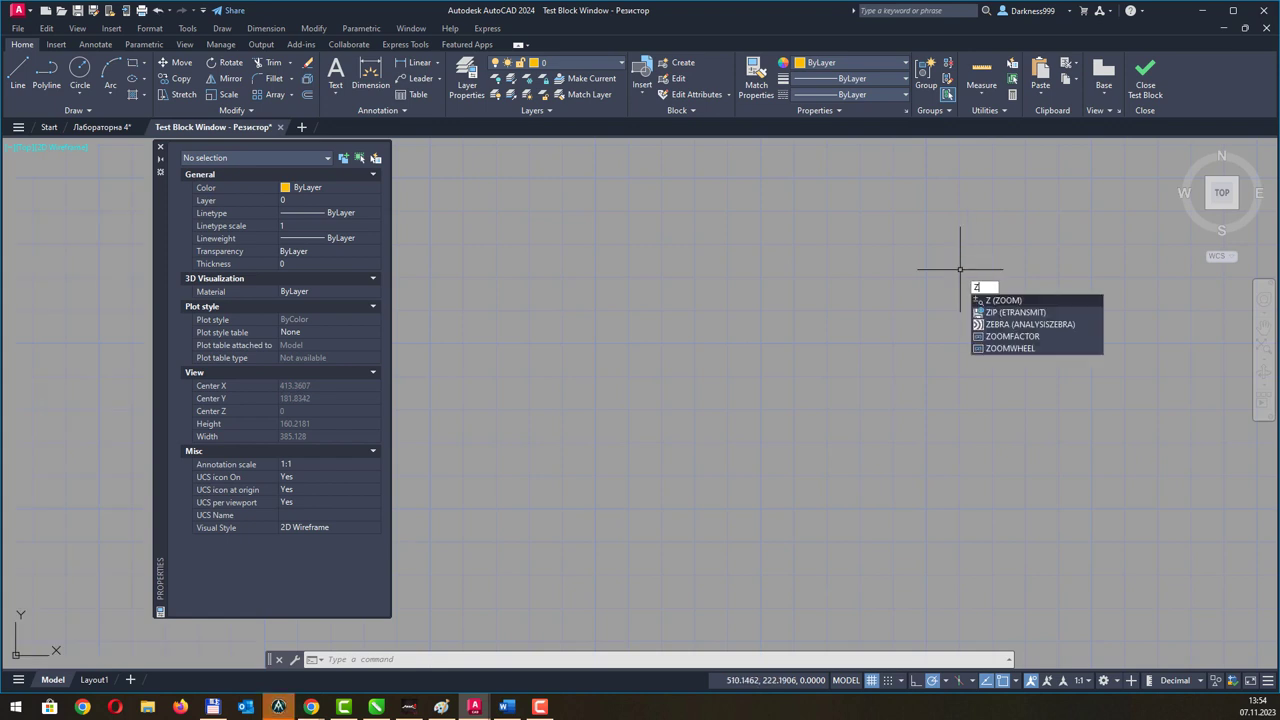
pyautogui.press('Return')
pyautogui.write('e')
pyautogui.press('Return')
pyautogui.scroll(-2, 677, 380)
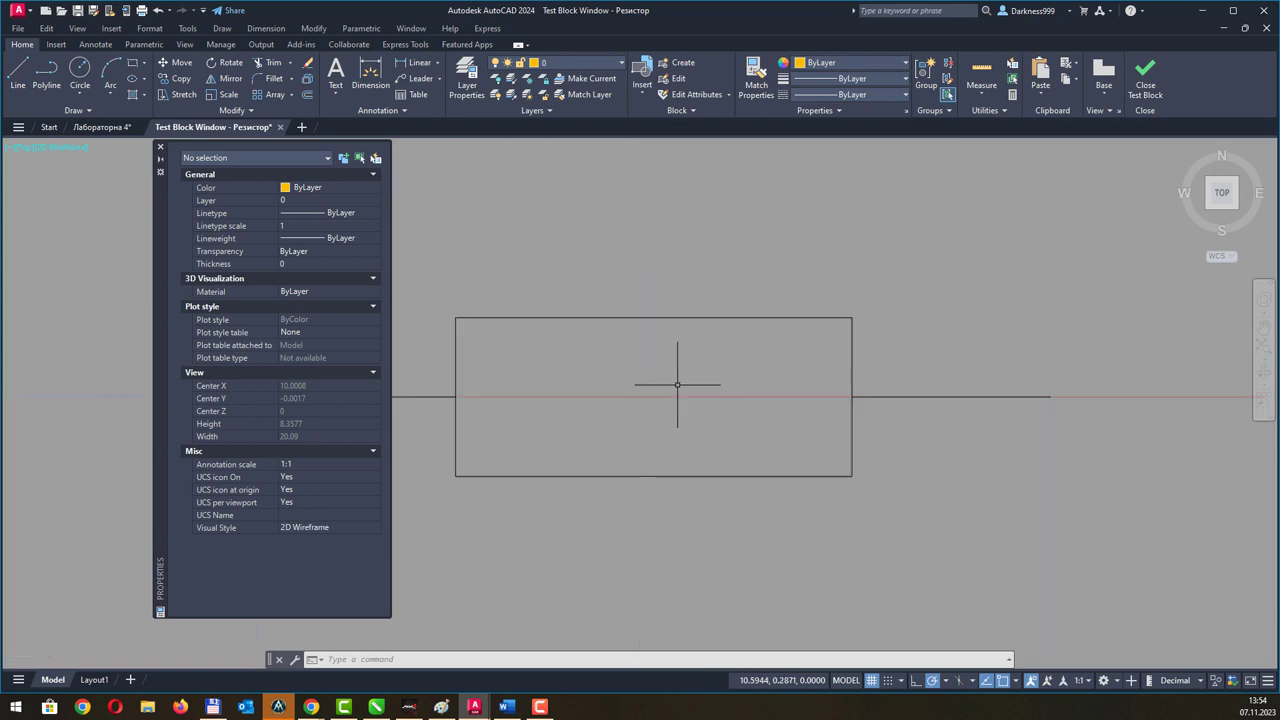
pyautogui.scroll(-2, 677, 357)
pyautogui.click(678, 329)
pyautogui.click(614, 443)
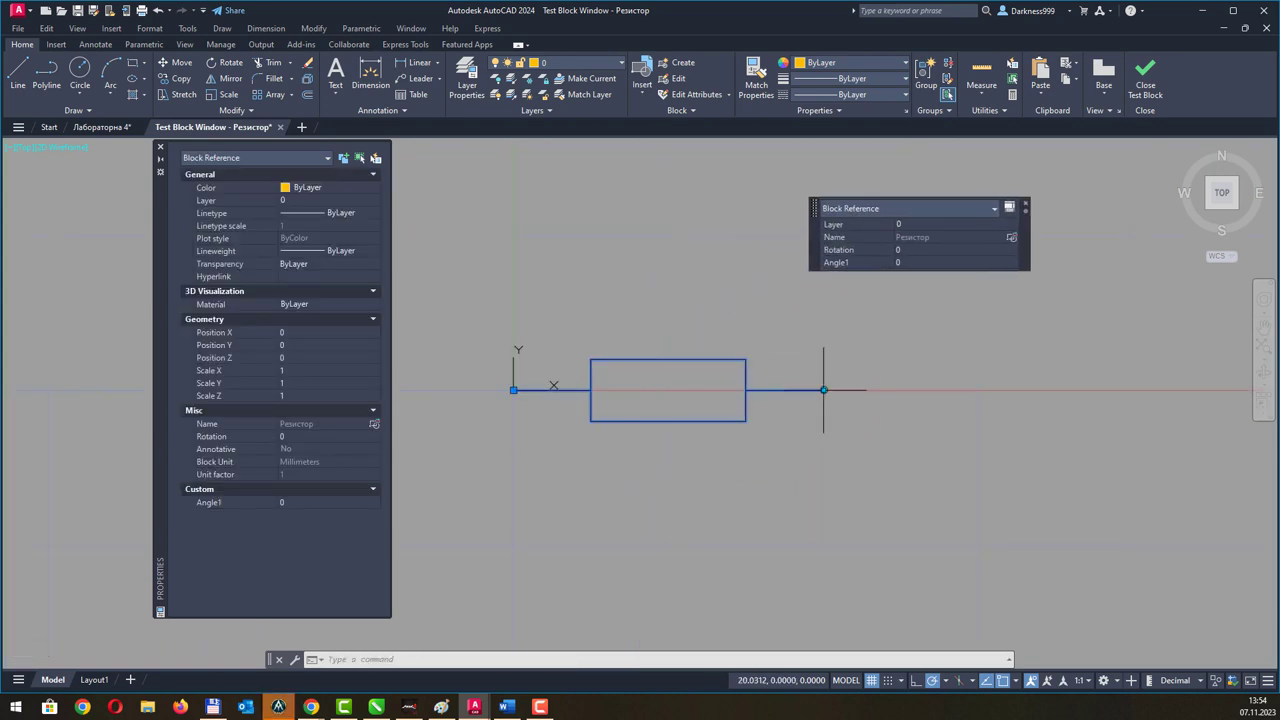
pyautogui.click(823, 390)
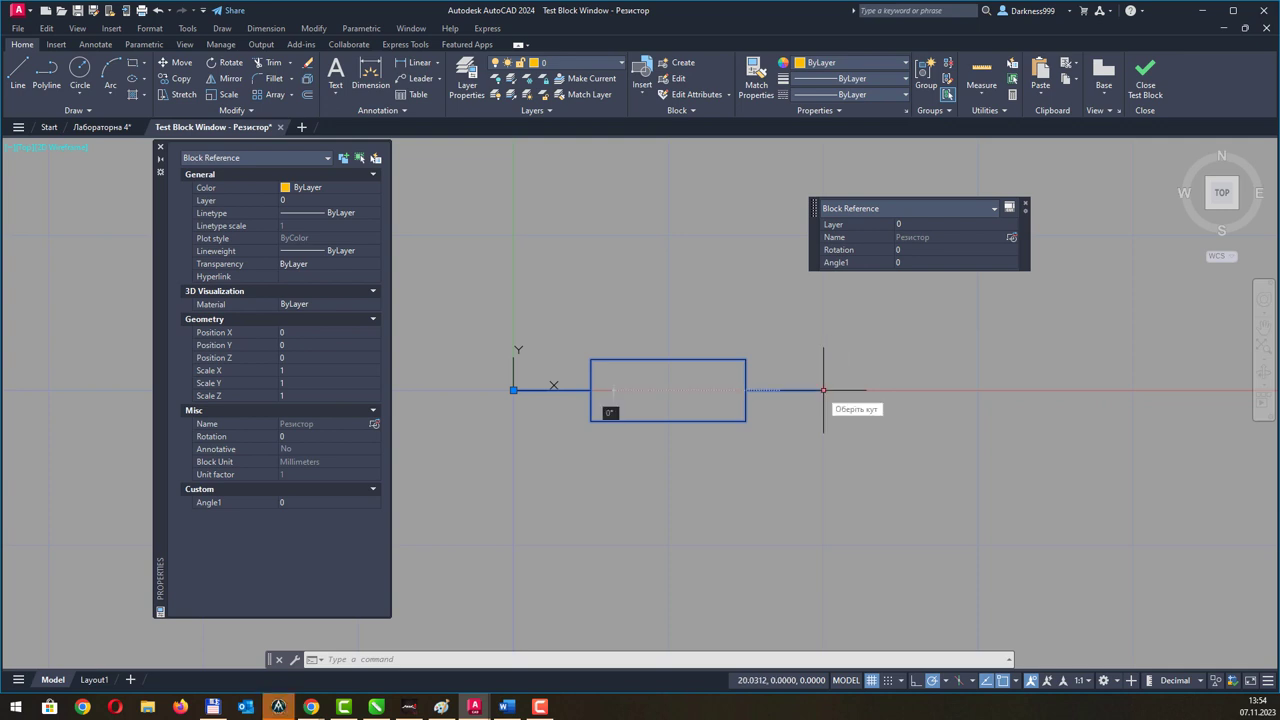
pyautogui.click(823, 390)
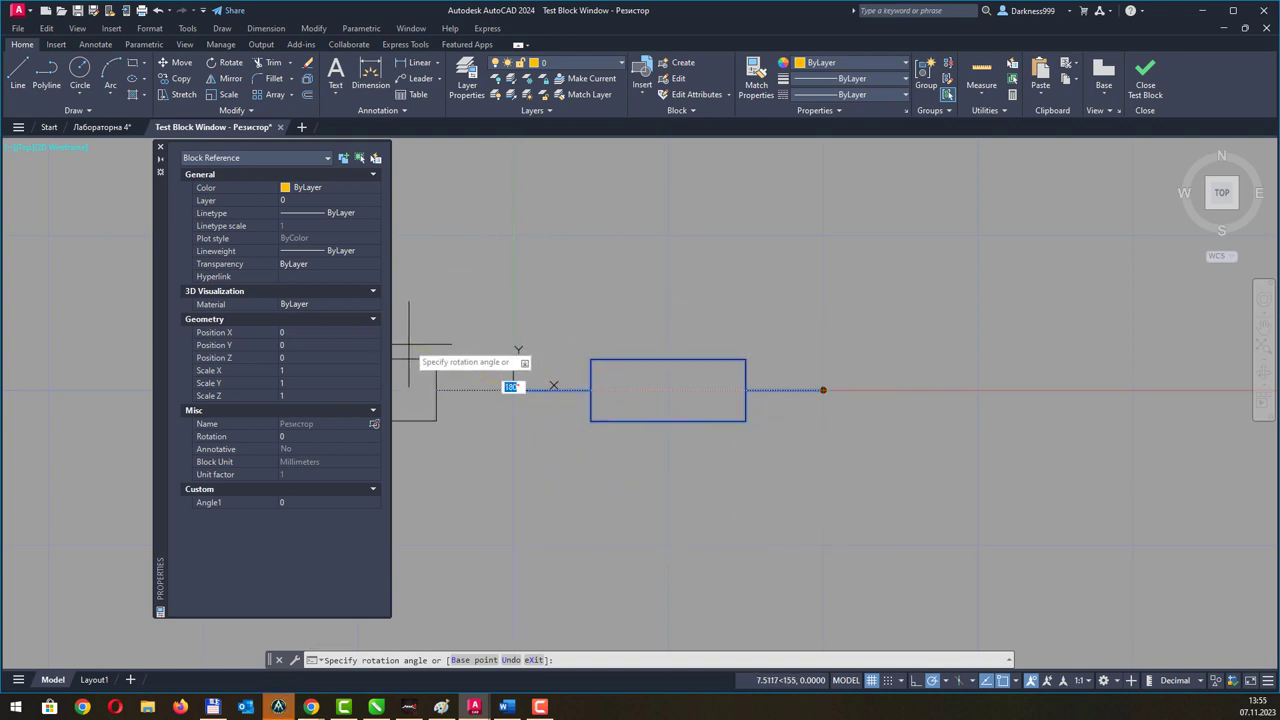
pyautogui.click(550, 485)
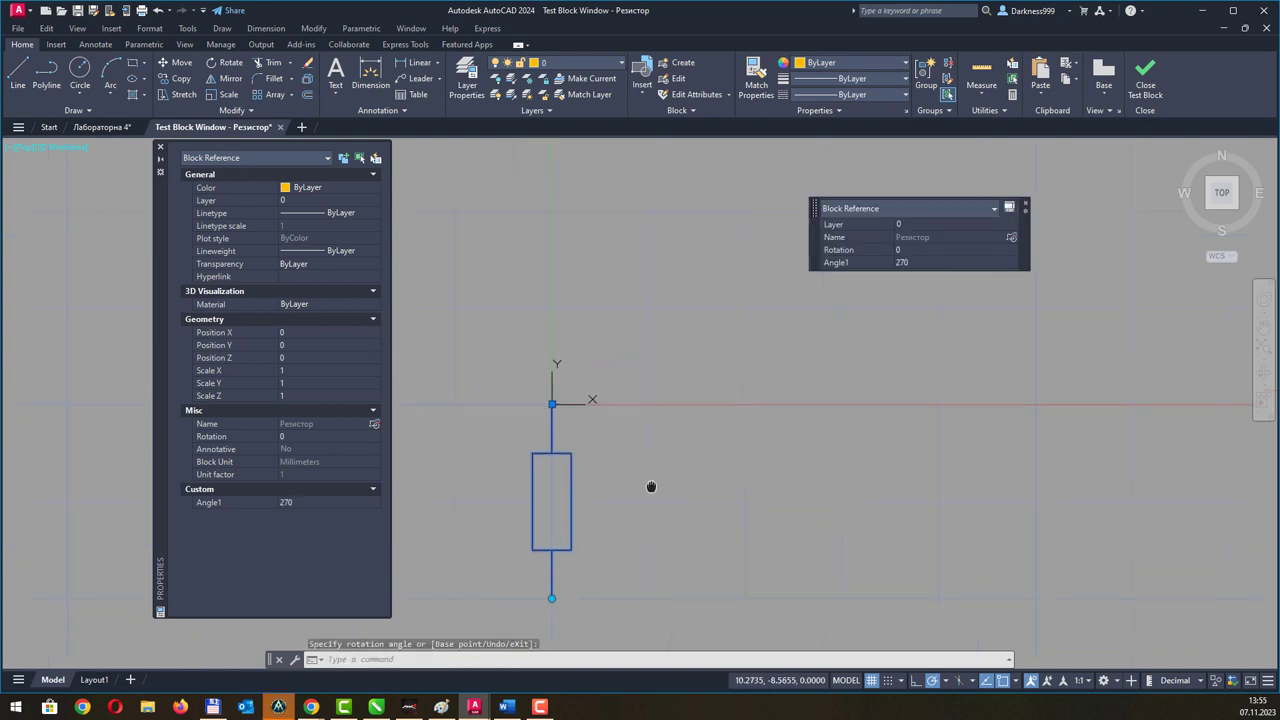
# Rotate the test resistor to 90°, back to 0°, then close the test window.
pyautogui.click(577, 528)
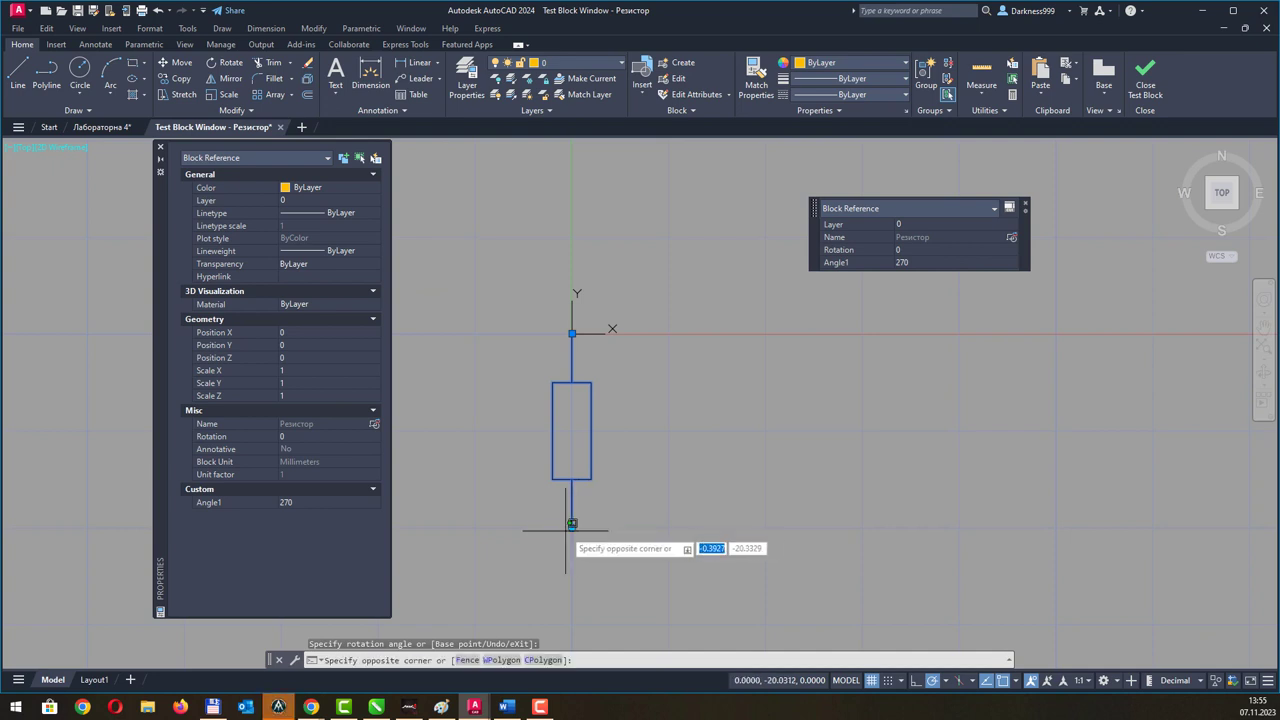
pyautogui.click(577, 530)
pyautogui.click(572, 527)
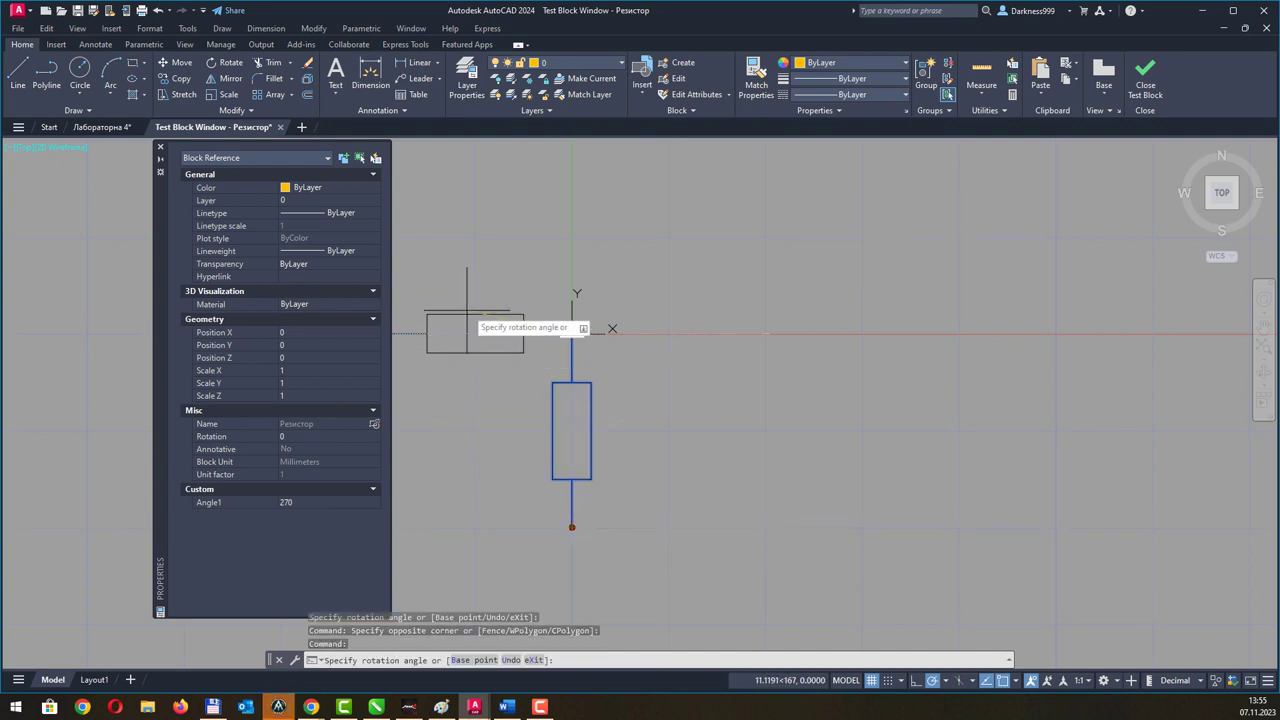
pyautogui.click(585, 198)
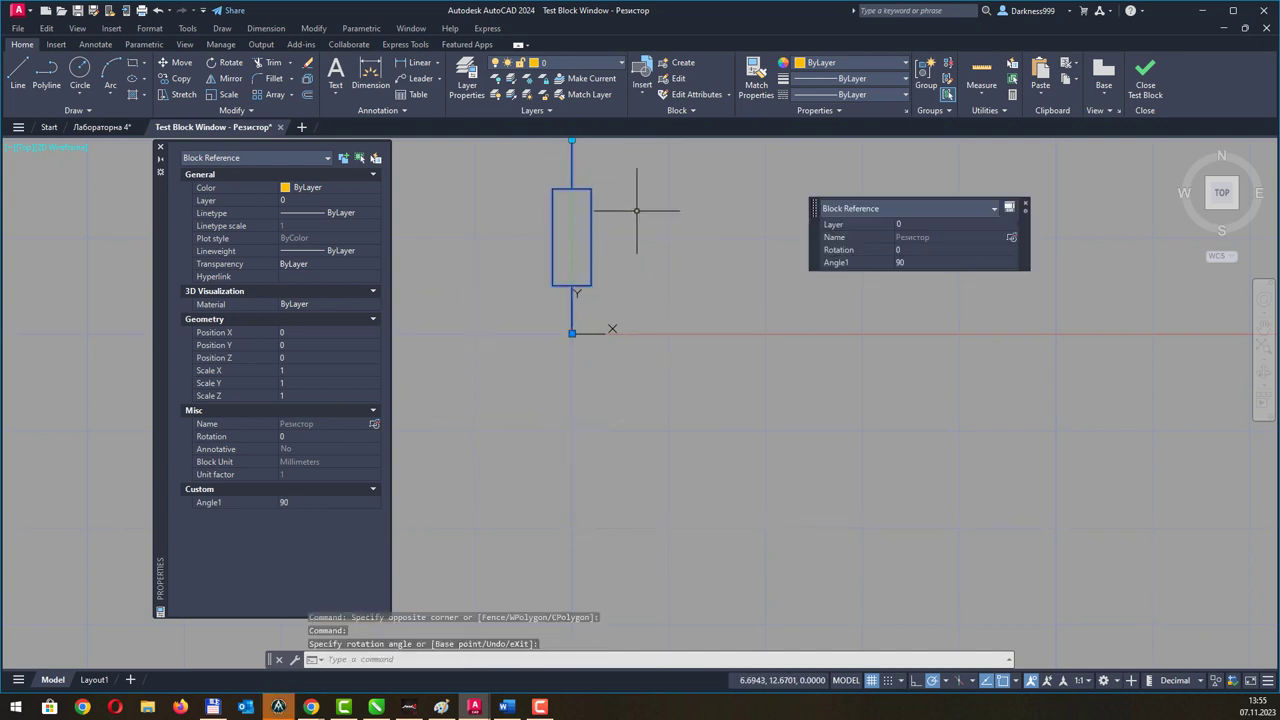
pyautogui.moveTo(597, 191); pyautogui.dragTo(577, 313, button='middle')
pyautogui.click(553, 253)
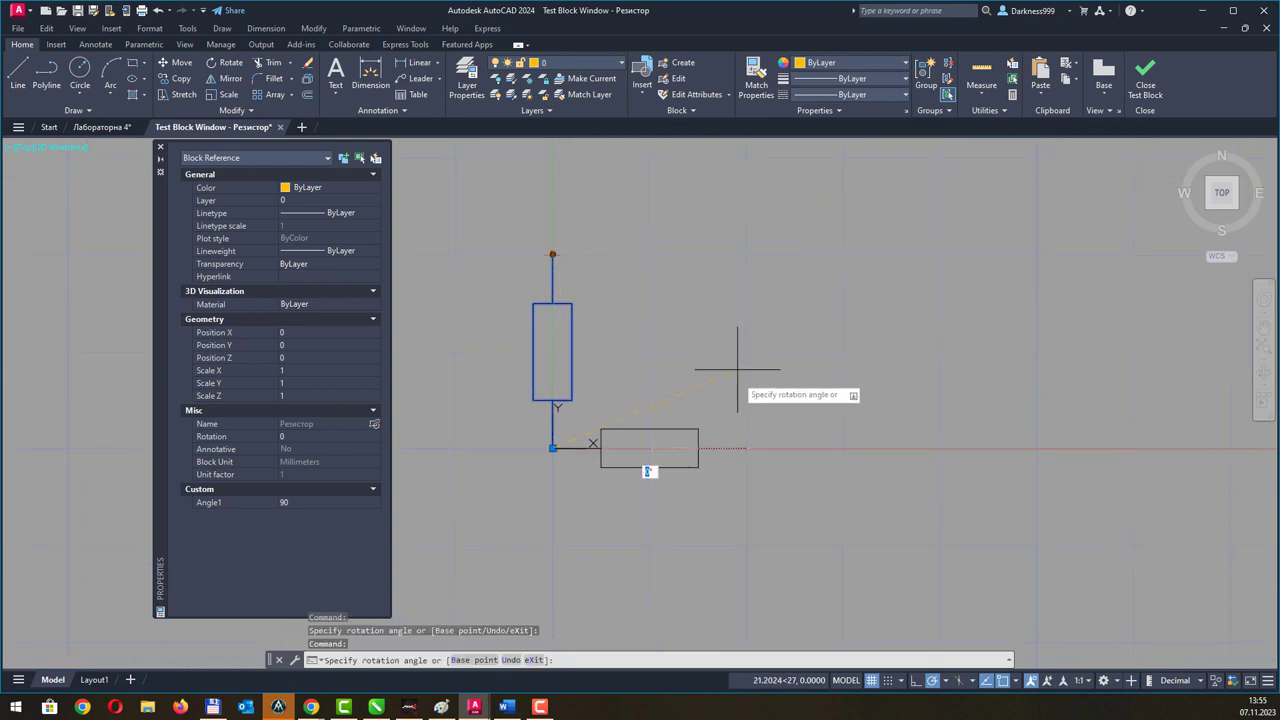
pyautogui.click(748, 447)
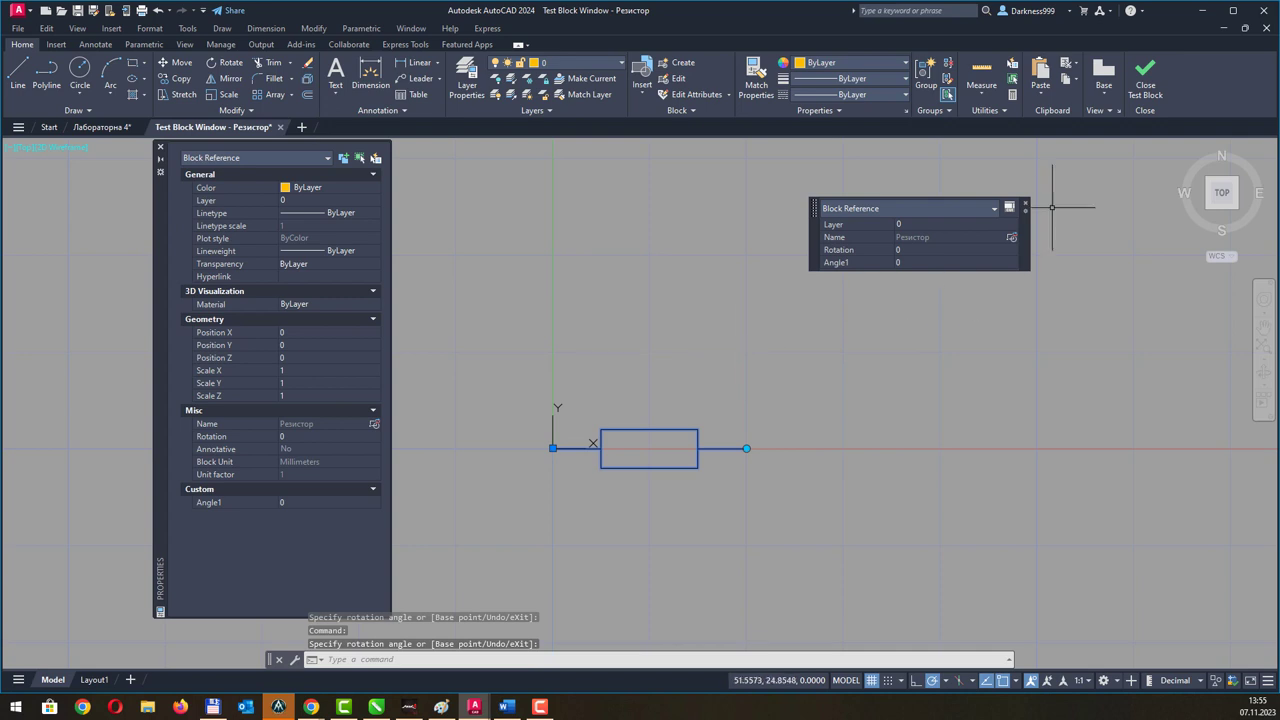
pyautogui.click(1143, 80)
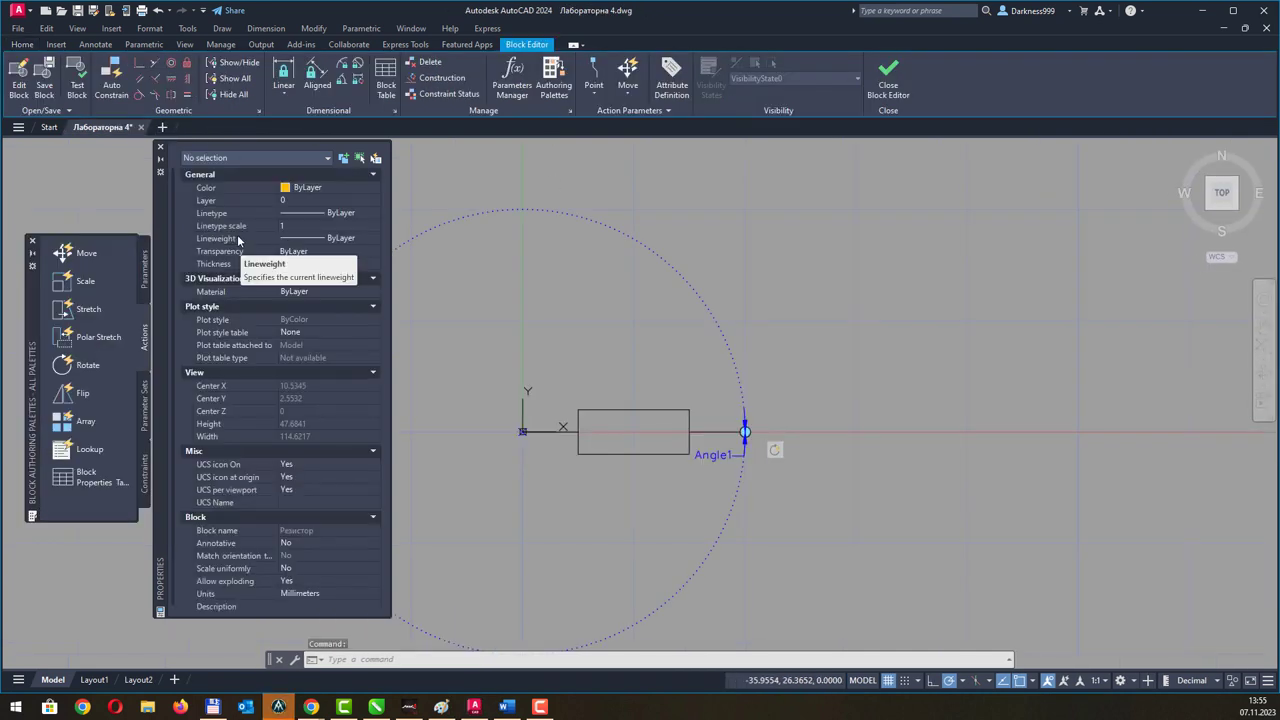
# Close Properties, save the Резистор block and exit the Block Editor.
pyautogui.click(161, 148)
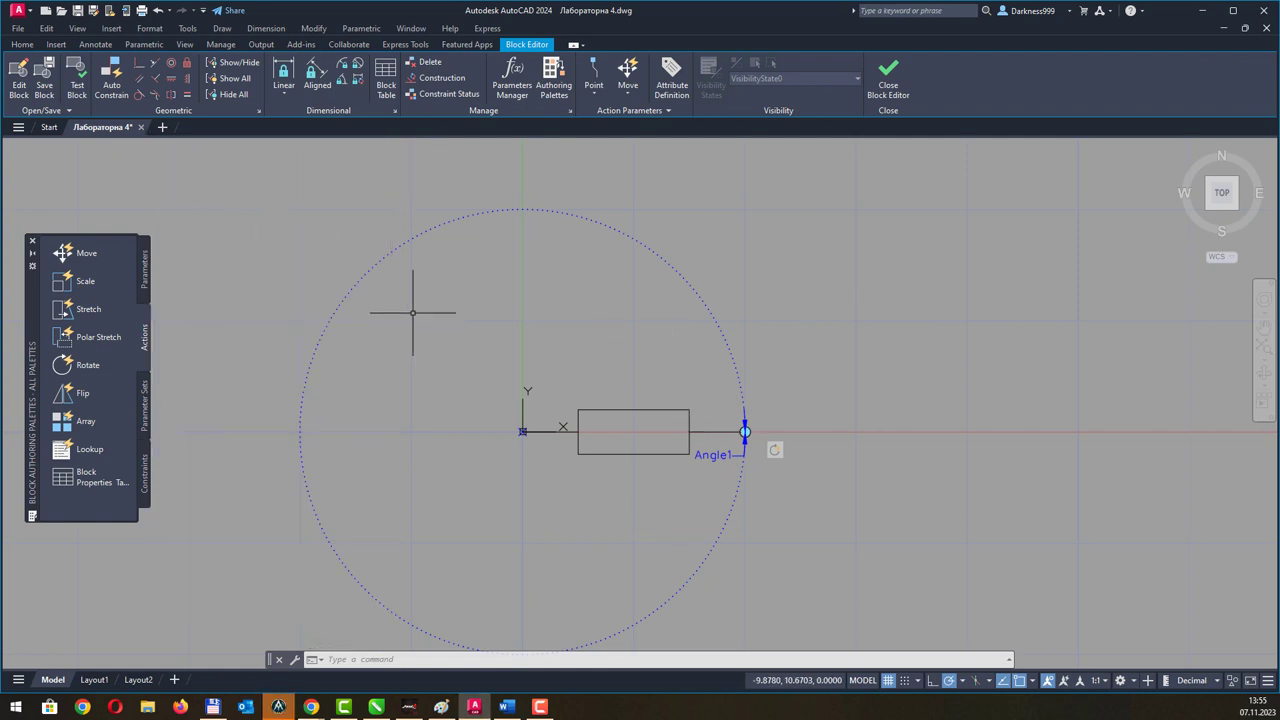
pyautogui.click(45, 80)
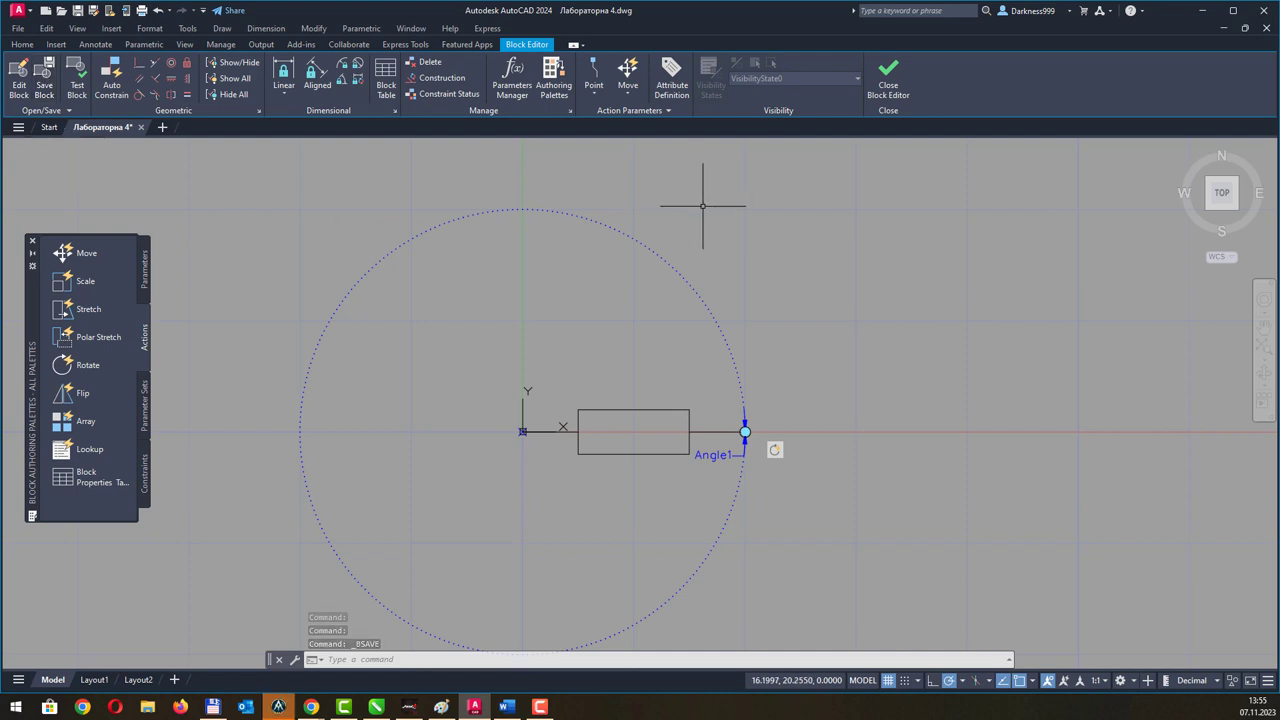
pyautogui.click(888, 78)
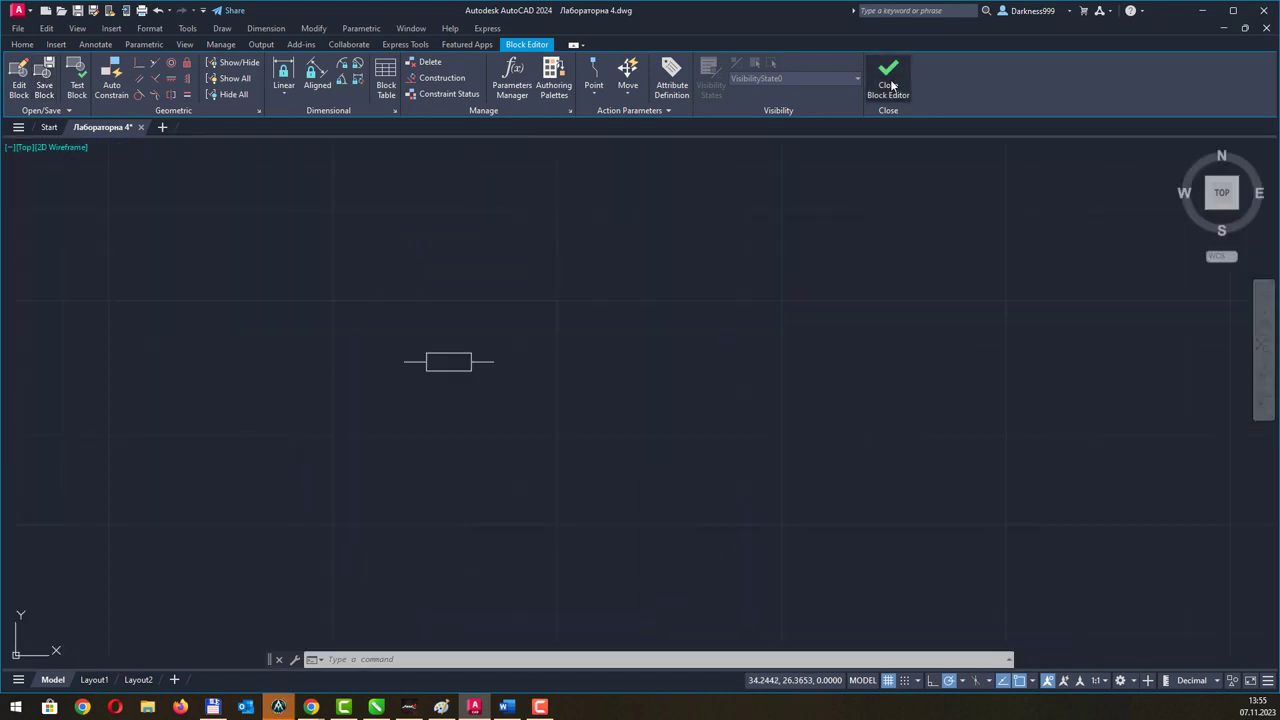
# Rotate the placed resistor to 90°, 270° and back to 0° with its rotation grip.
pyautogui.click(514, 423)
pyautogui.click(363, 309)
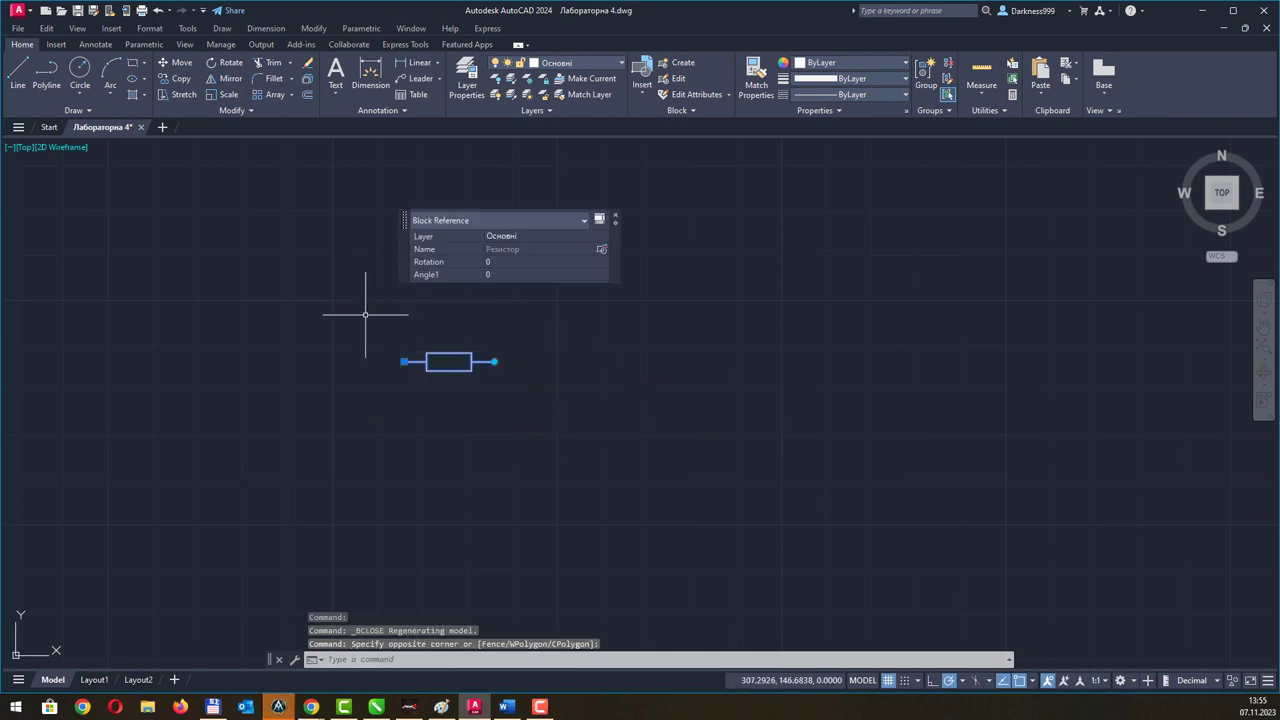
pyautogui.click(494, 361)
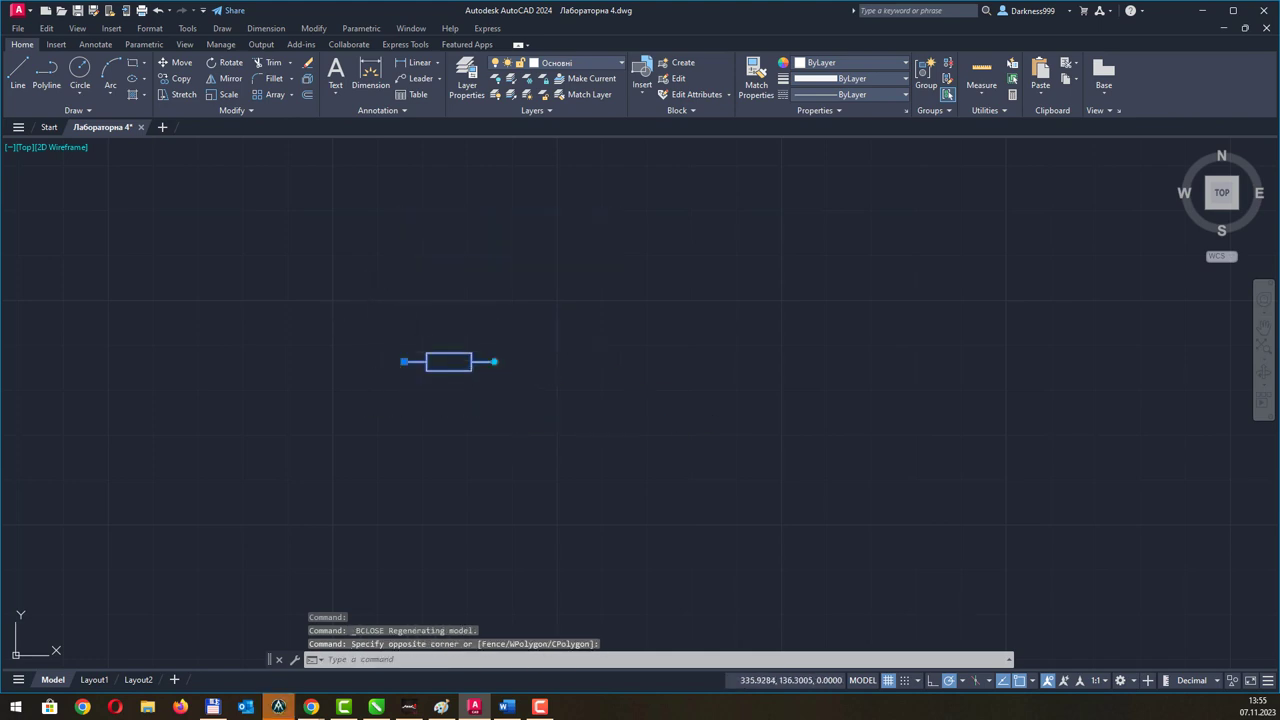
pyautogui.click(407, 290)
pyautogui.moveTo(508, 343); pyautogui.dragTo(420, 451, button='middle')
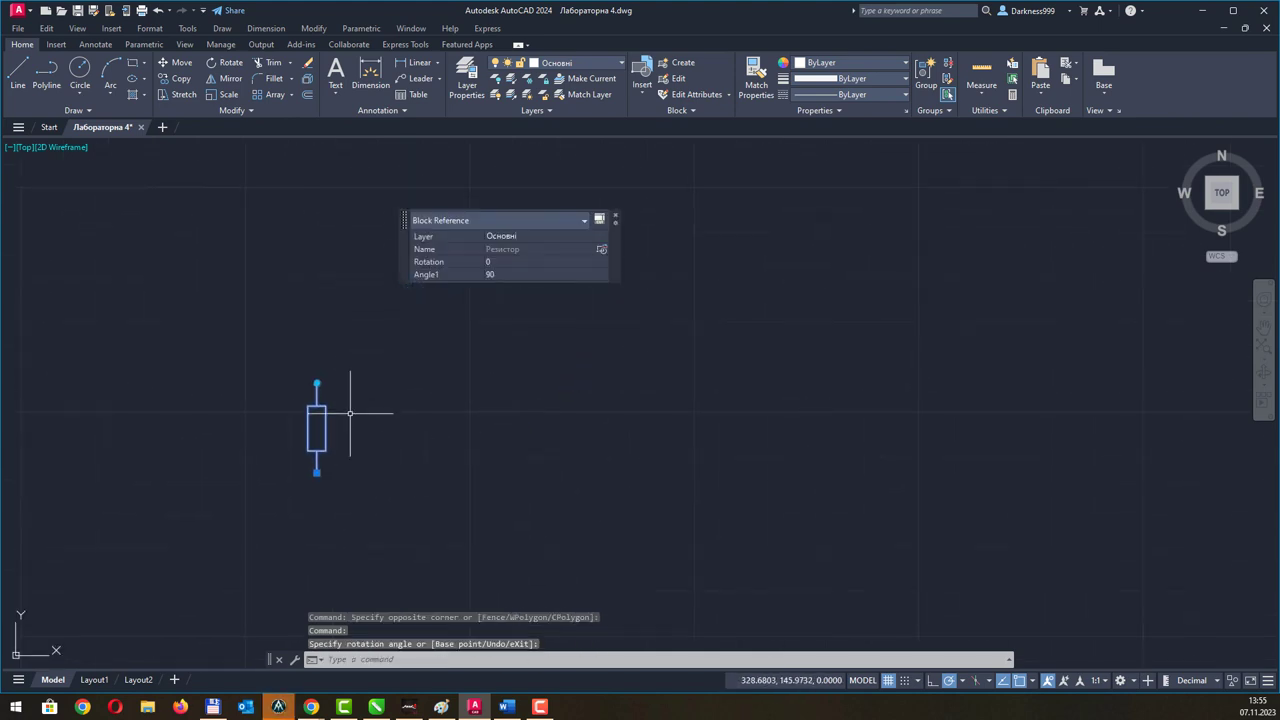
pyautogui.click(318, 380)
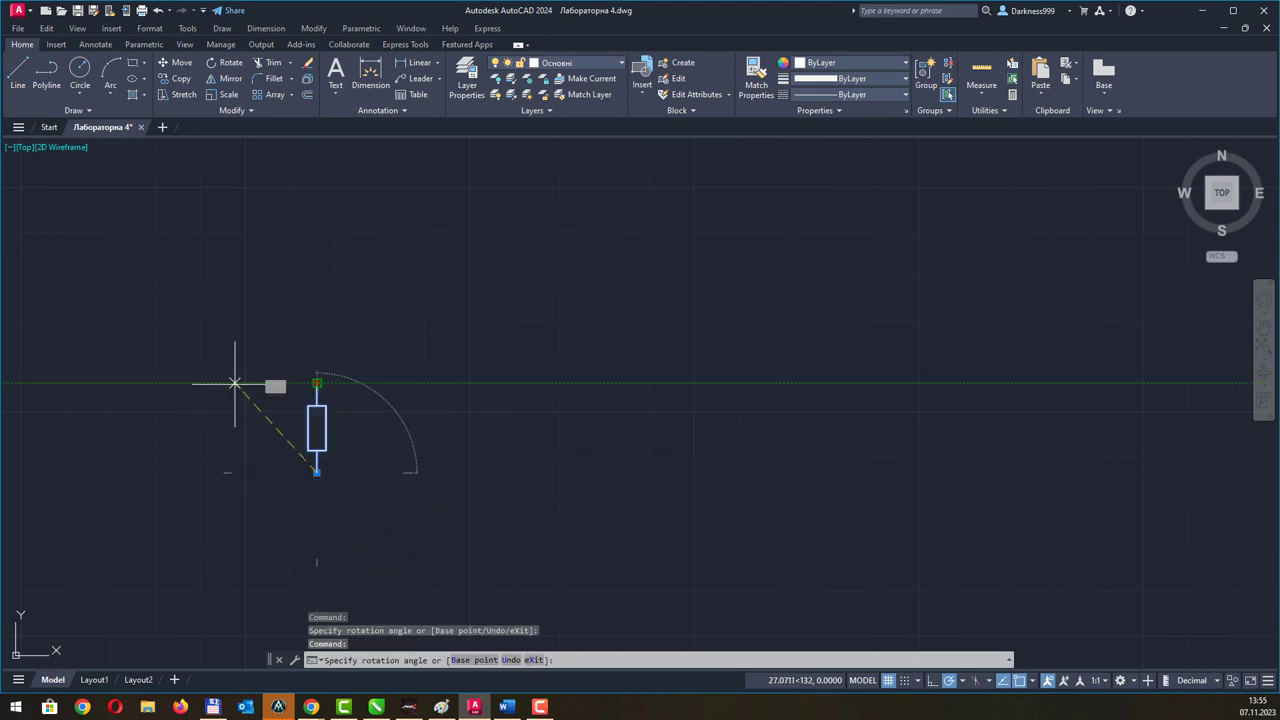
pyautogui.click(314, 518)
pyautogui.click(316, 561)
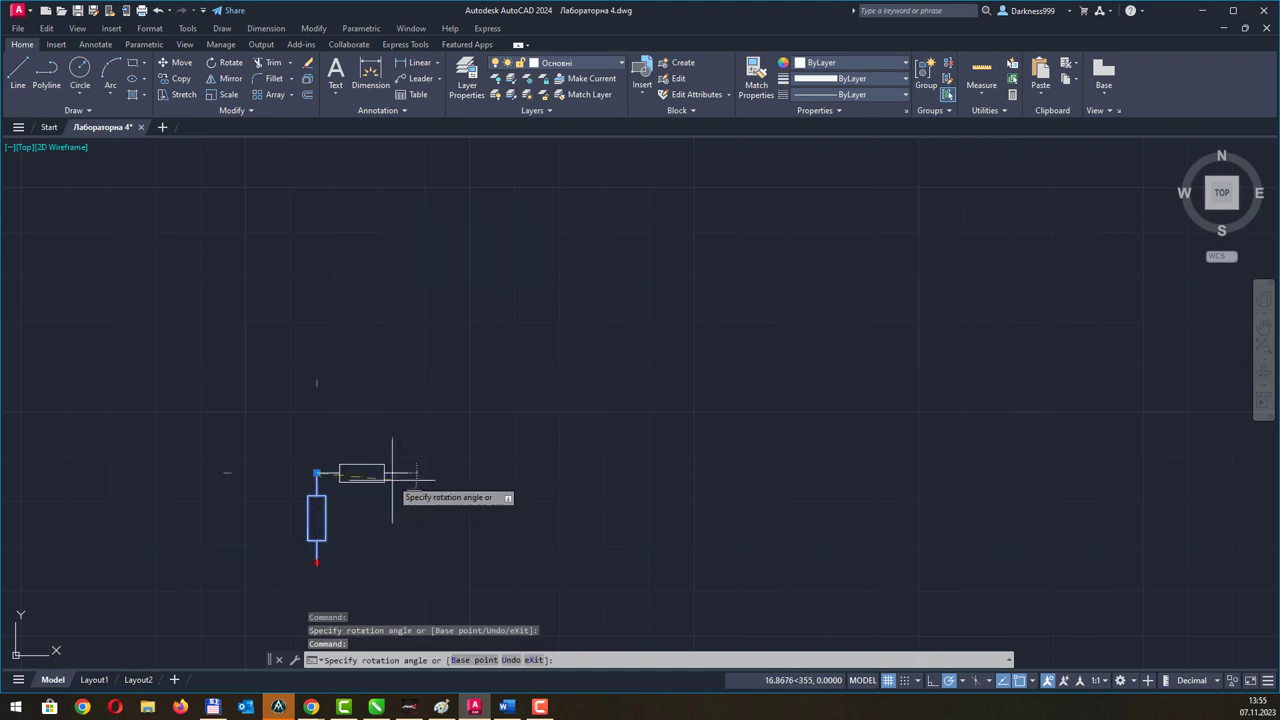
pyautogui.click(393, 476)
pyautogui.moveTo(520, 437); pyautogui.dragTo(396, 446, button='middle')
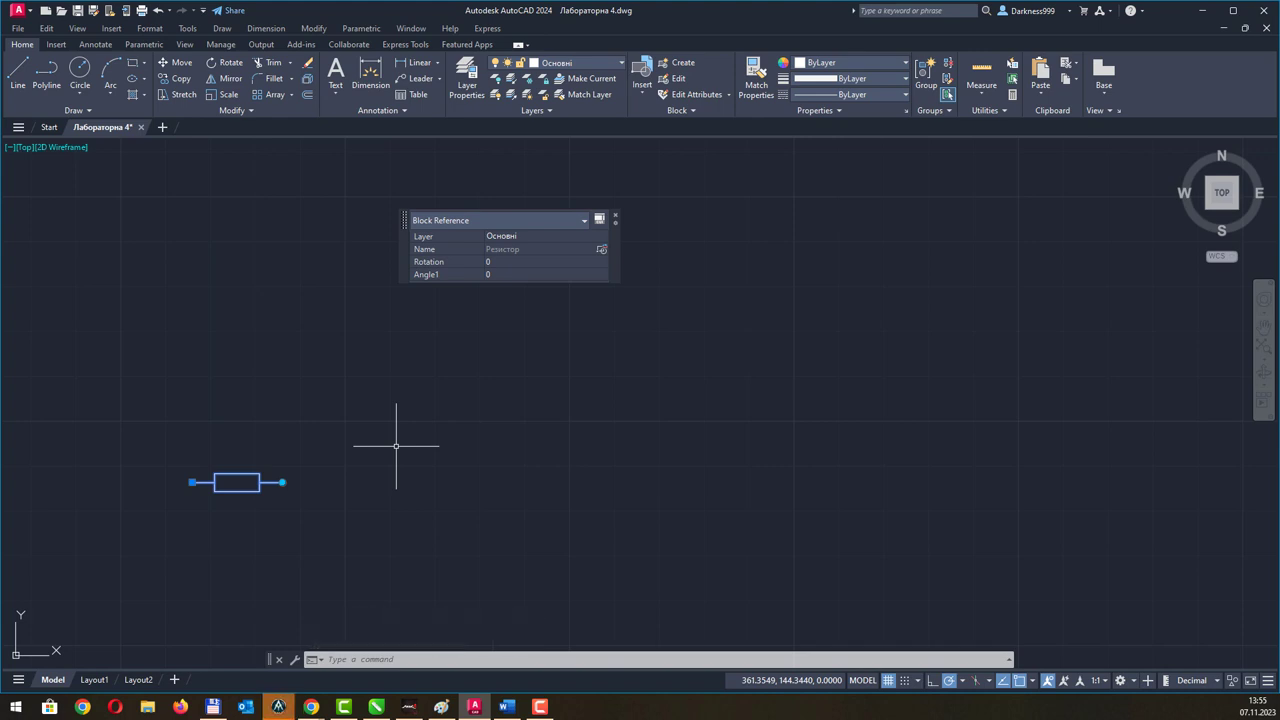
# Insert the Транзистор block from the Insert gallery to the right of the resistor.
pyautogui.click(644, 93)
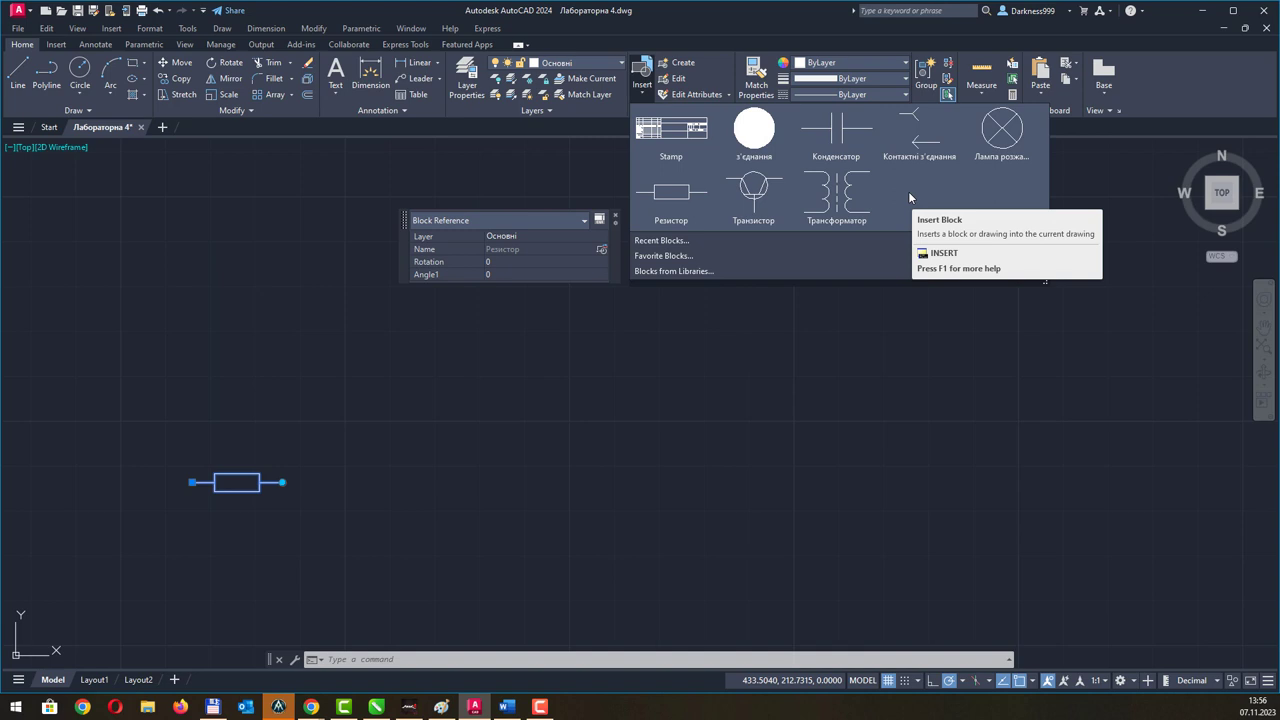
pyautogui.moveTo(753, 193)
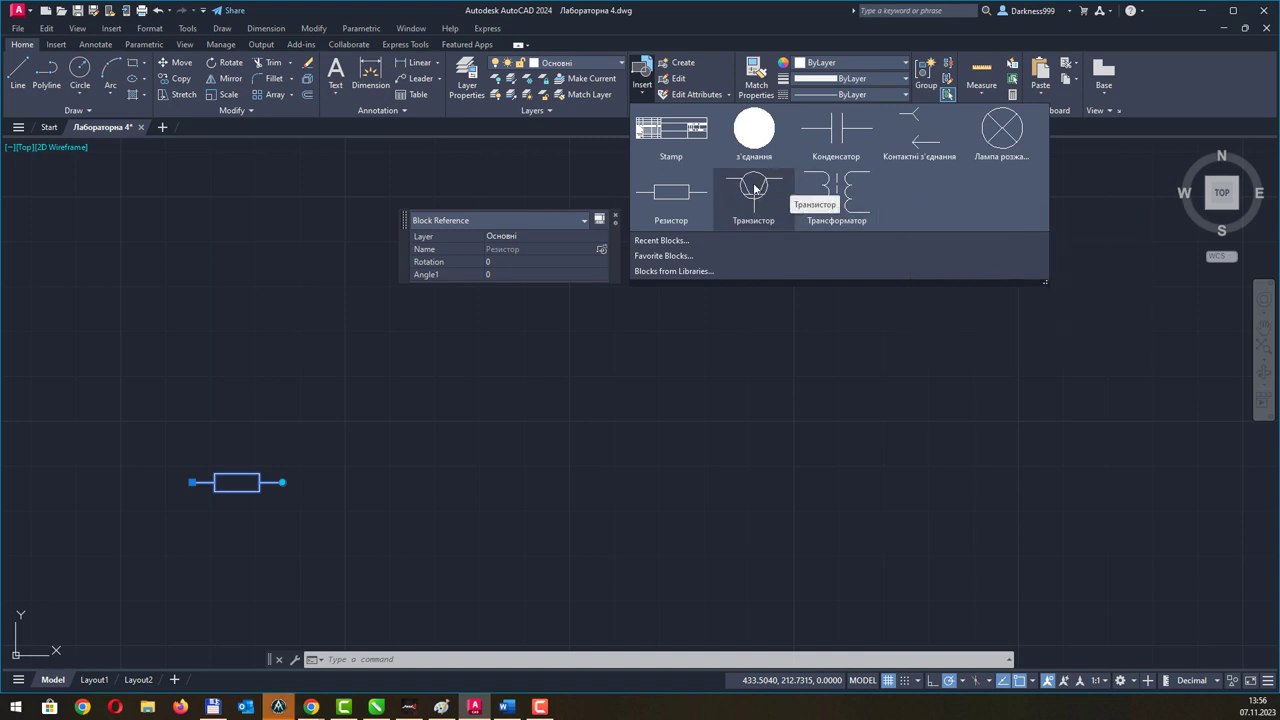
pyautogui.click(754, 189)
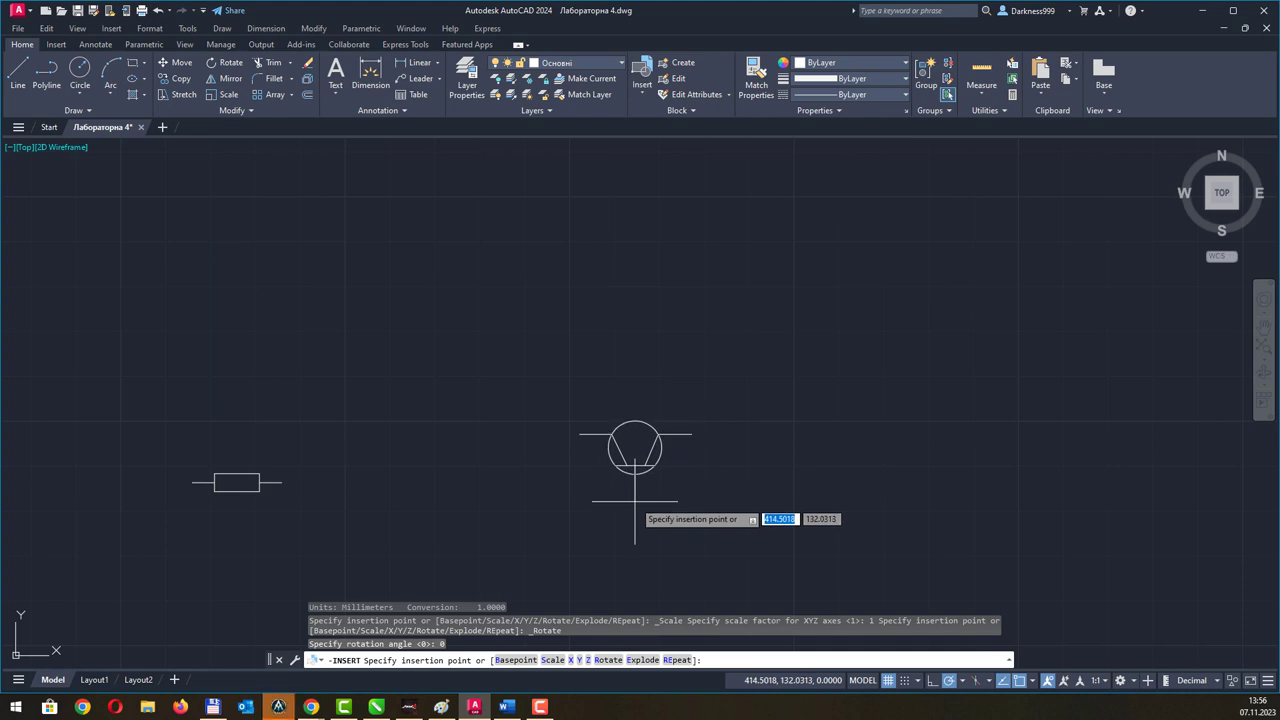
pyautogui.click(638, 502)
pyautogui.press('Escape')
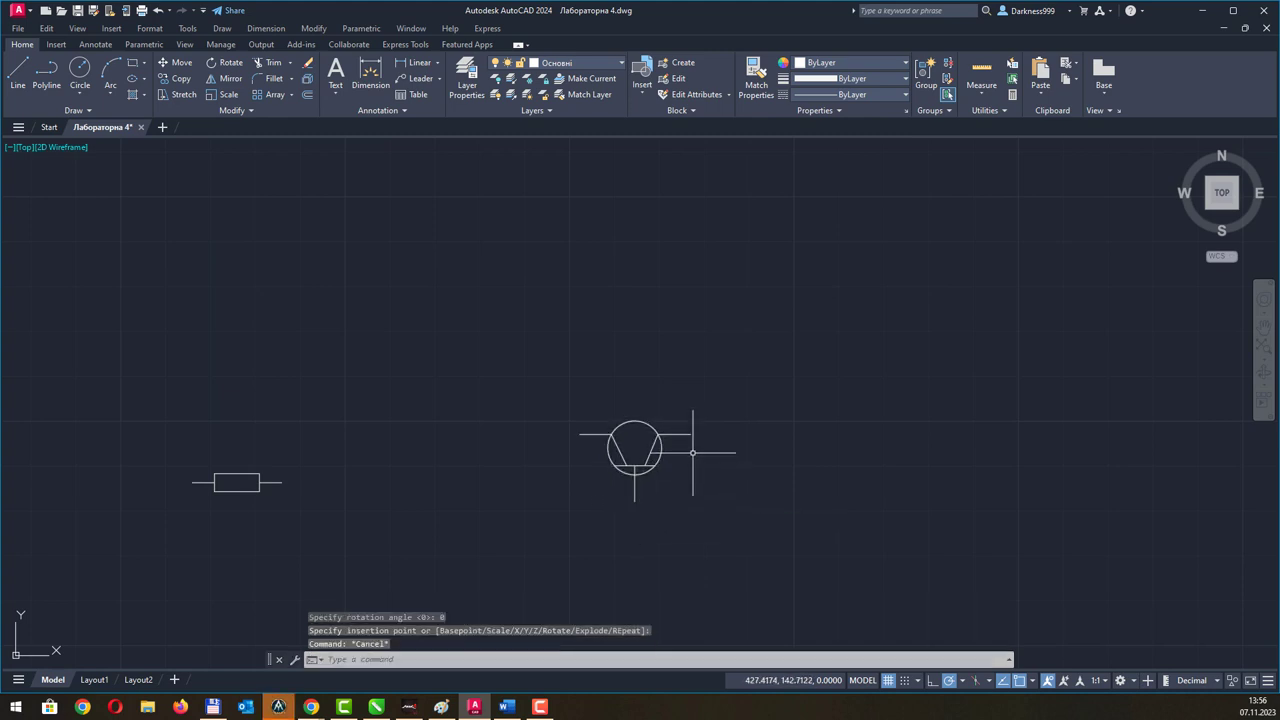
pyautogui.moveTo(758, 409); pyautogui.dragTo(718, 400, button='middle')
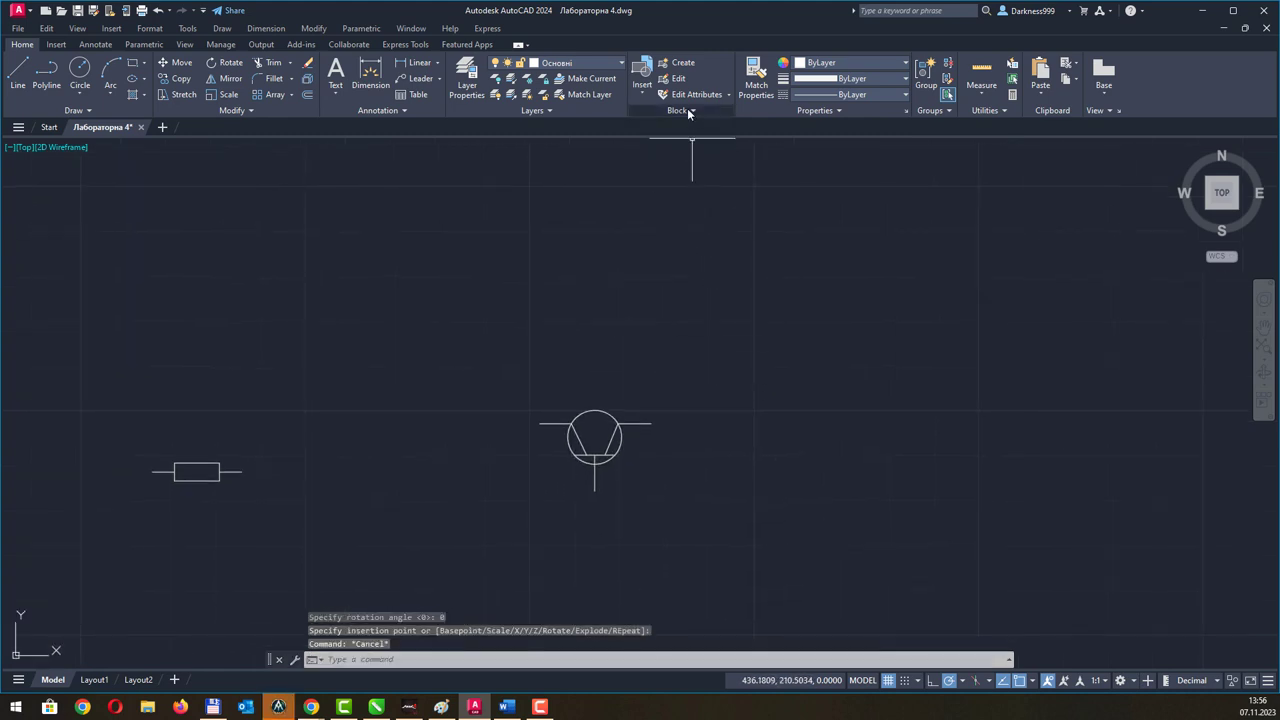
# Select the placed transistor block and bring up its context menu.
pyautogui.click(646, 95)
pyautogui.click(646, 95)
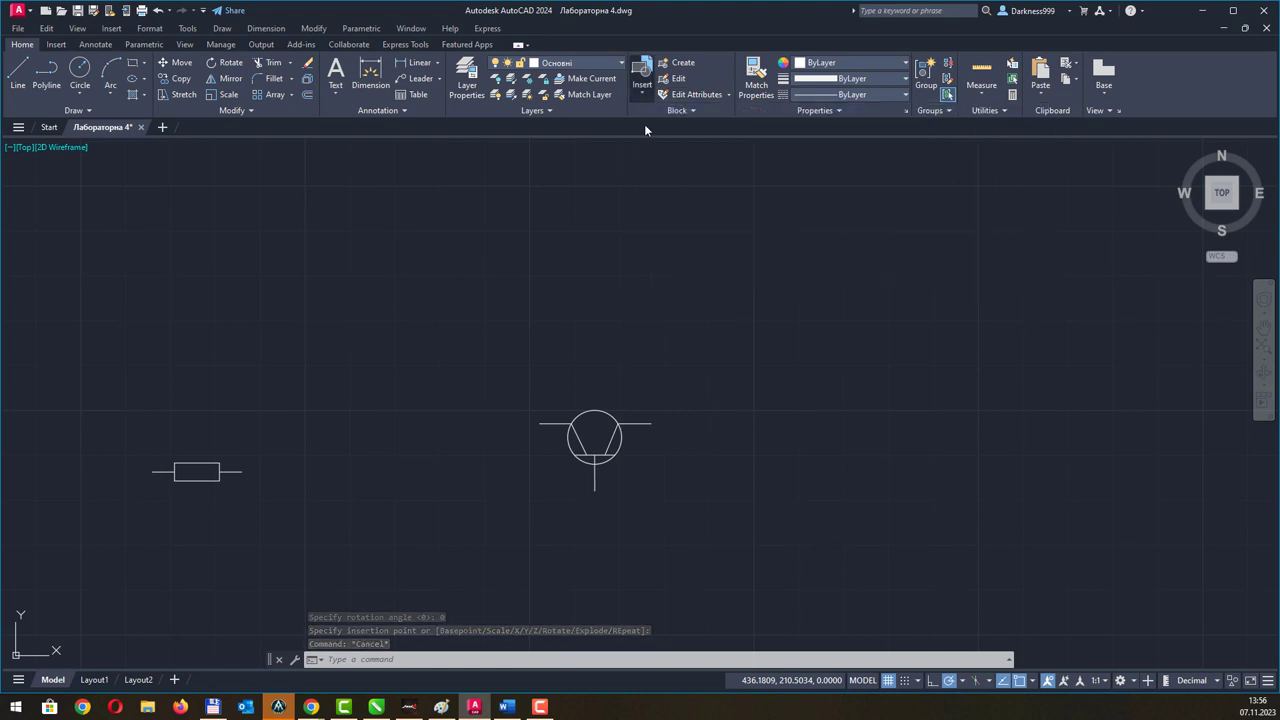
pyautogui.moveTo(705, 406); pyautogui.dragTo(714, 399, button='middle')
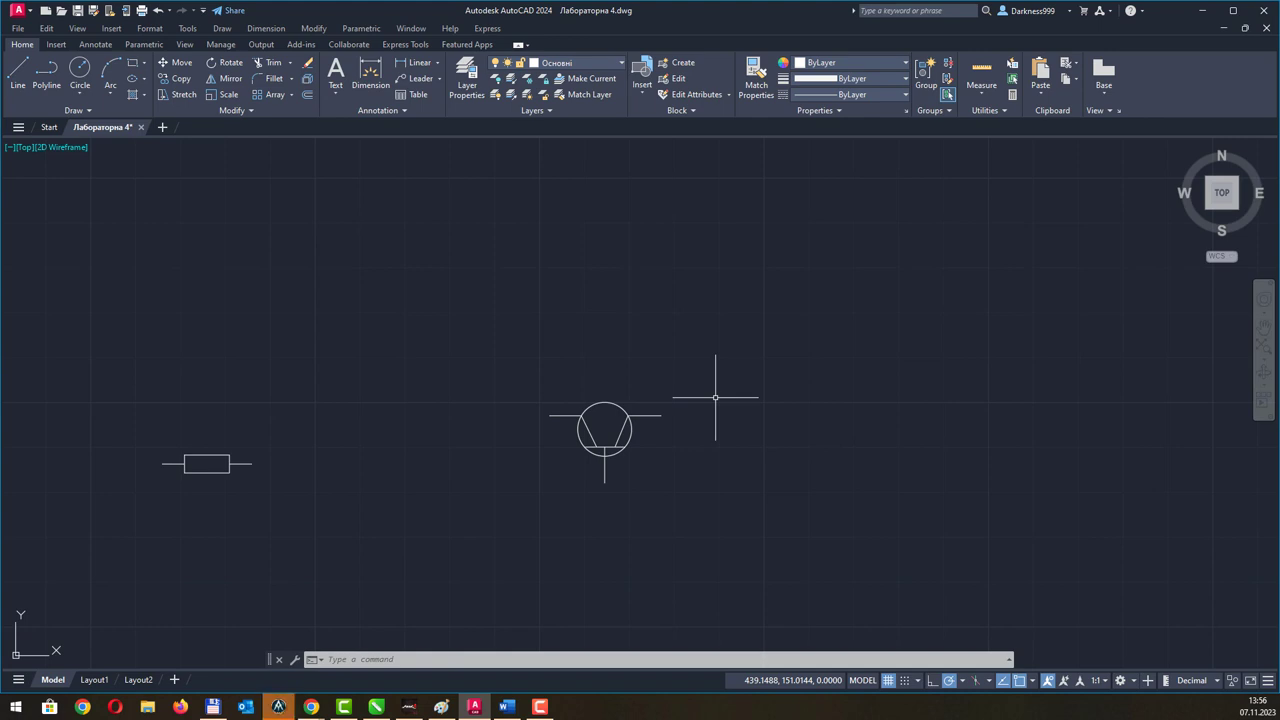
pyautogui.click(632, 419)
pyautogui.rightClick(632, 419)
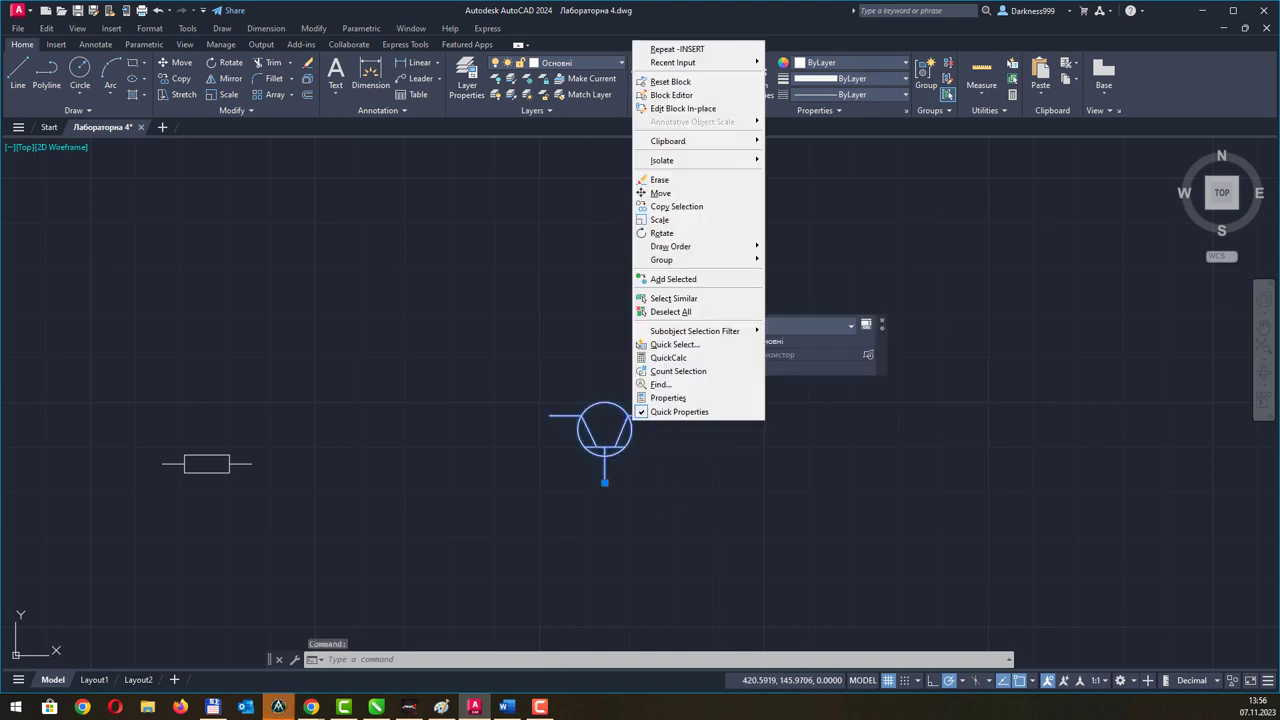
# Open the Транзистор definition in the Block Editor and show the Home drawing tools.
pyautogui.click(689, 97)
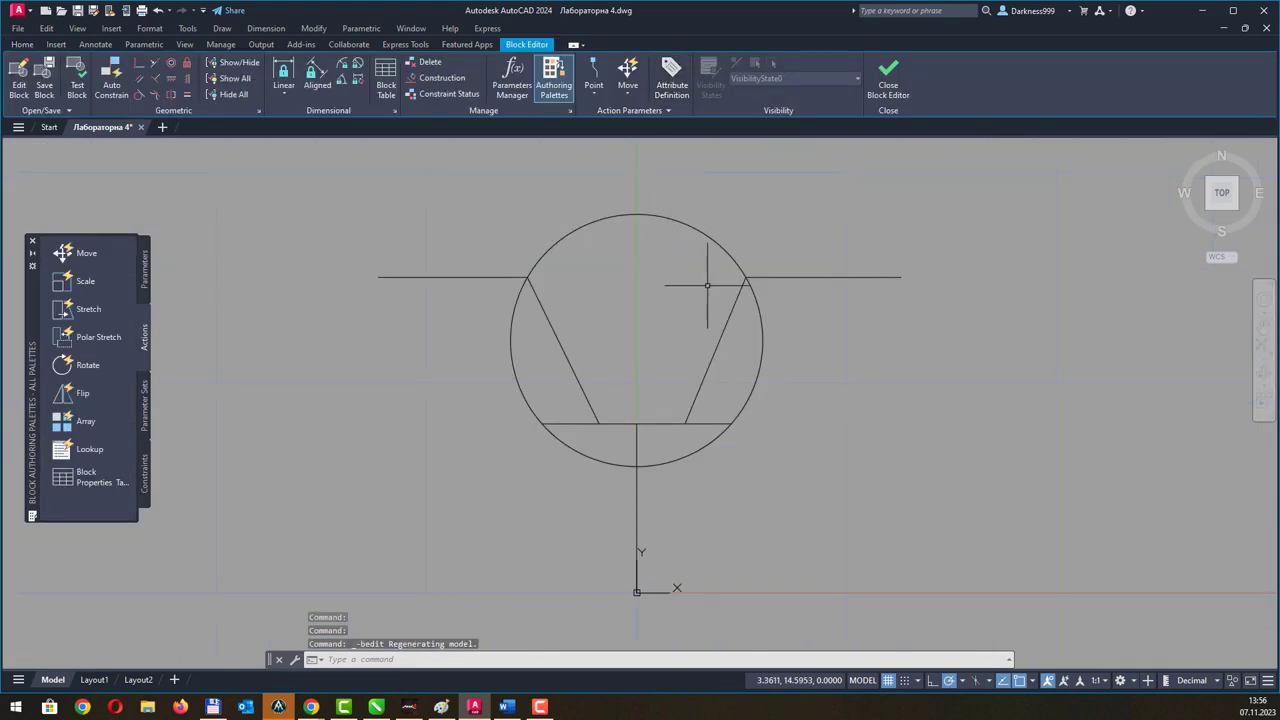
pyautogui.moveTo(707, 285); pyautogui.dragTo(604, 355, button='middle')
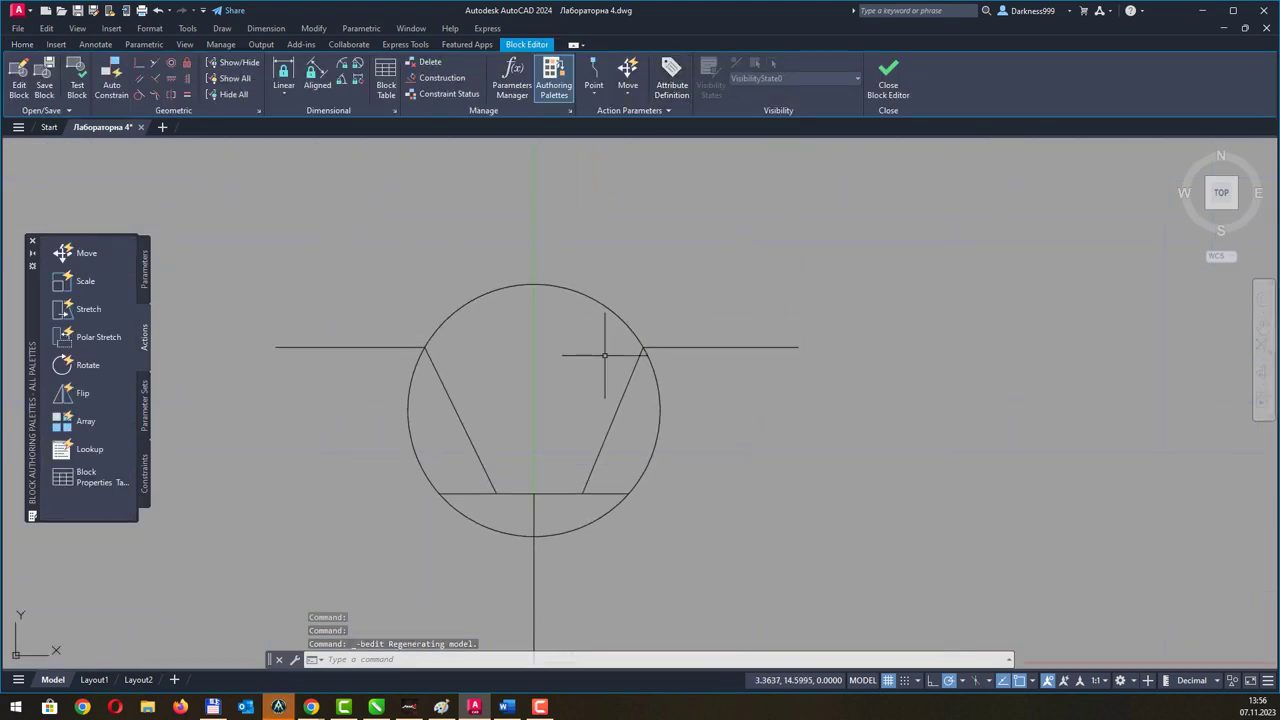
pyautogui.click(22, 45)
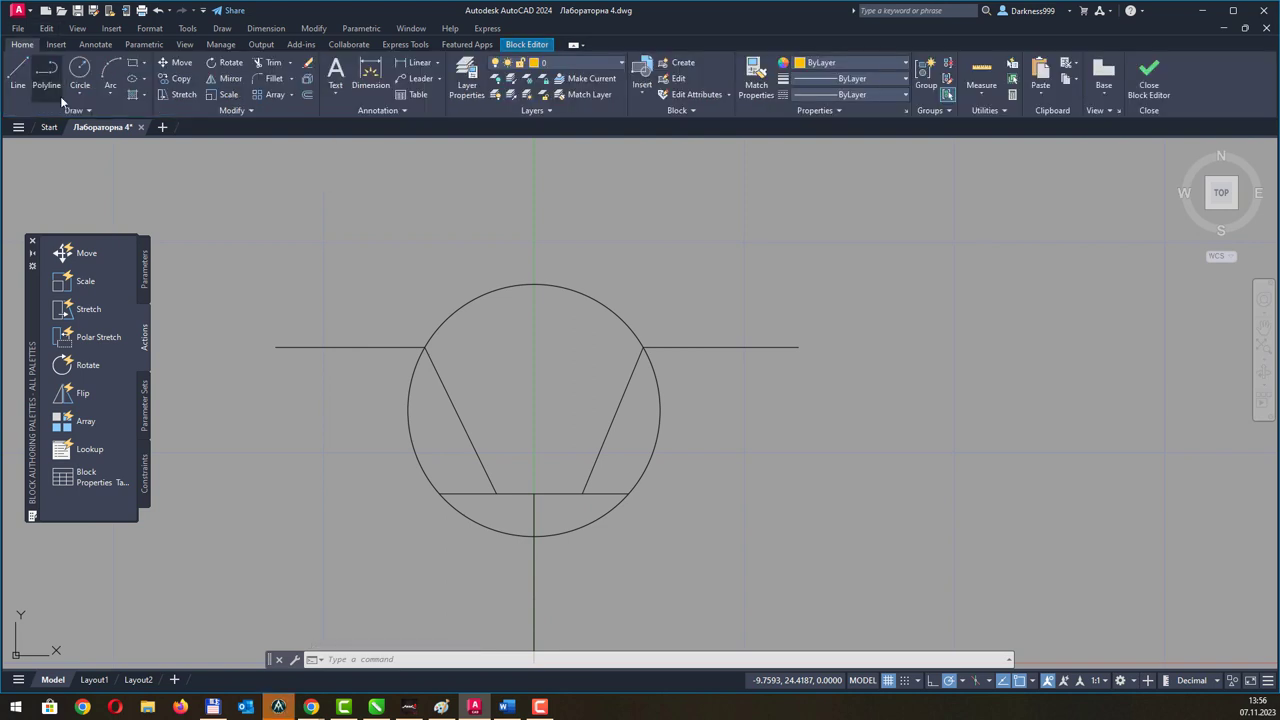
# Start a polyline at the right lead's outer end, trying widths 5 and then 2.
pyautogui.click(47, 75)
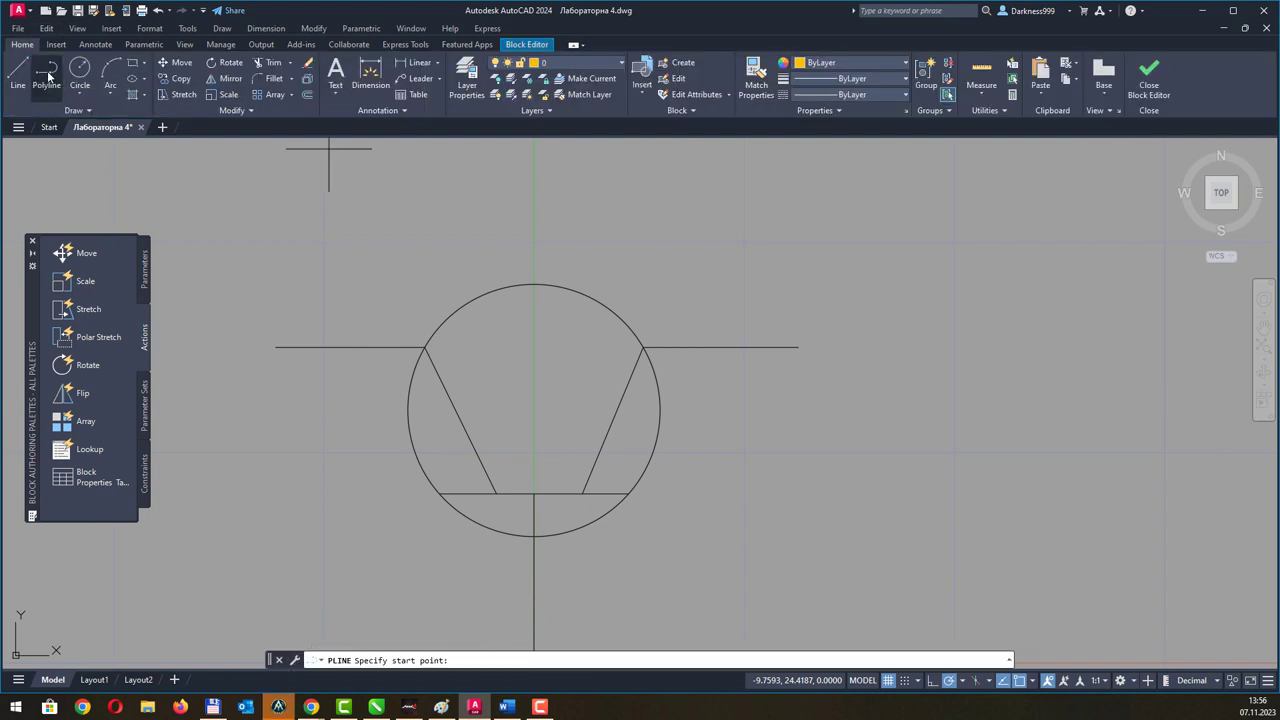
pyautogui.click(643, 348)
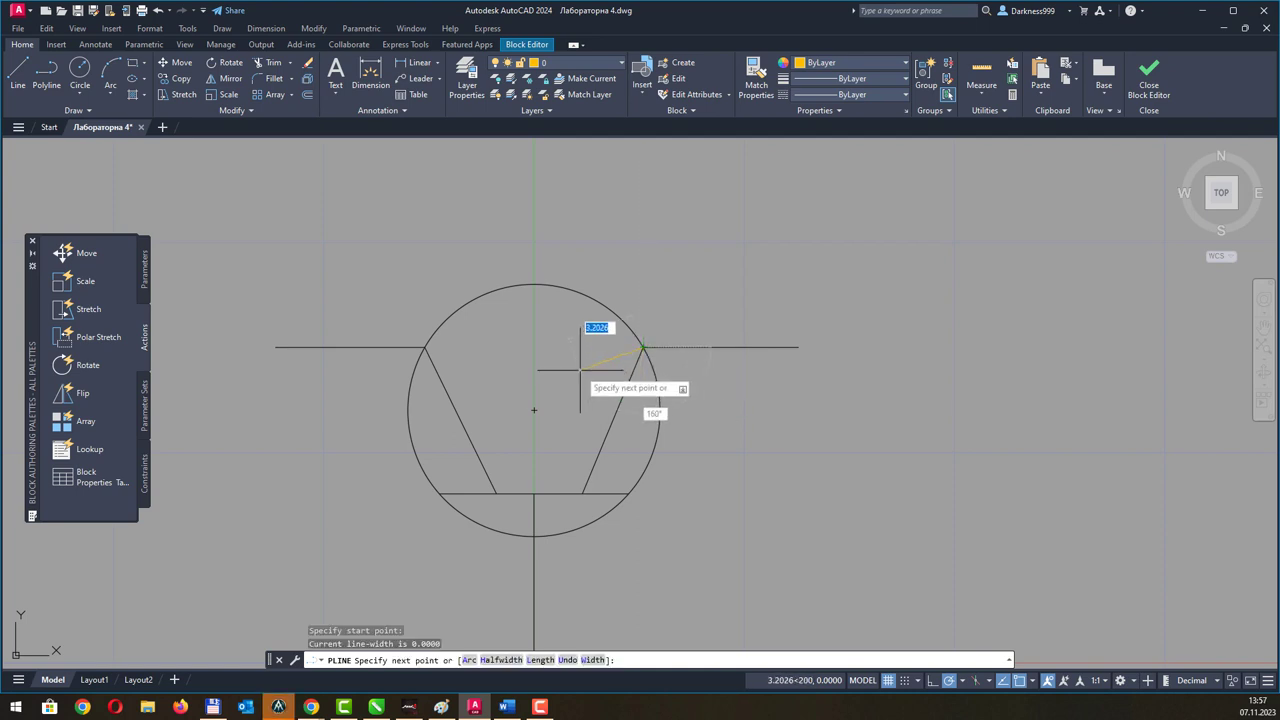
pyautogui.write('w')
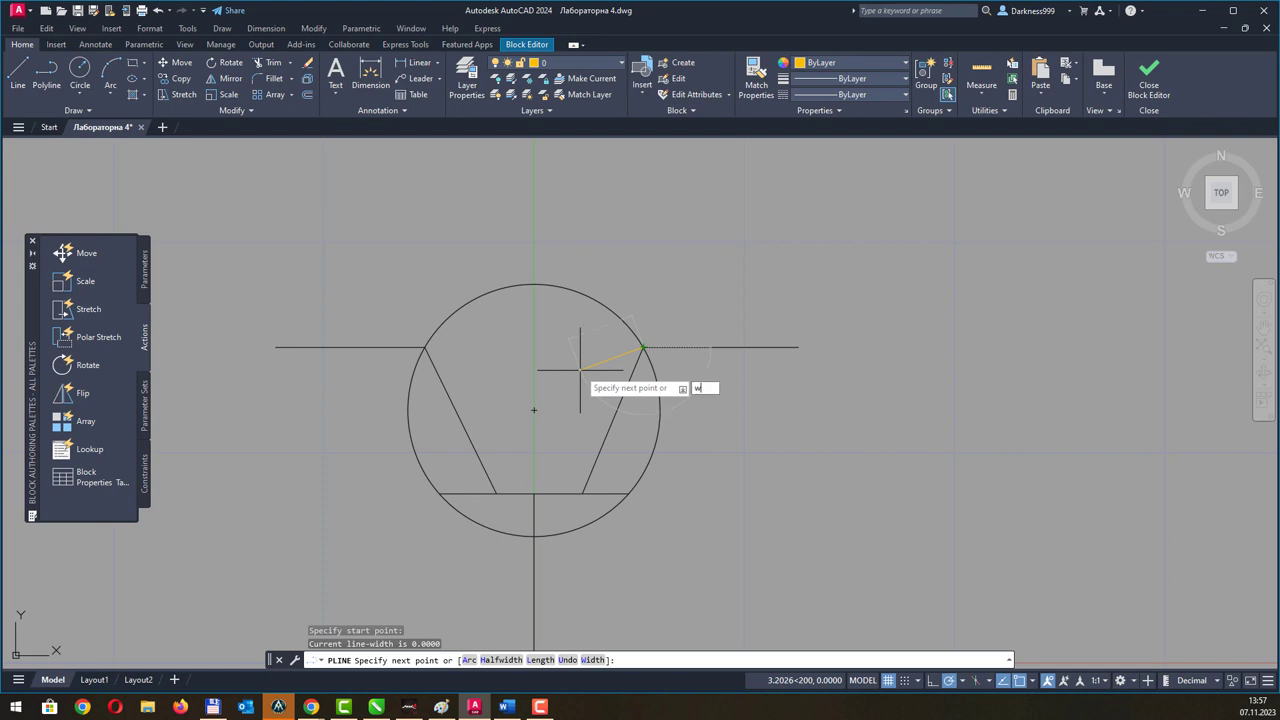
pyautogui.press('Return')
pyautogui.press('Return')
pyautogui.write('5')
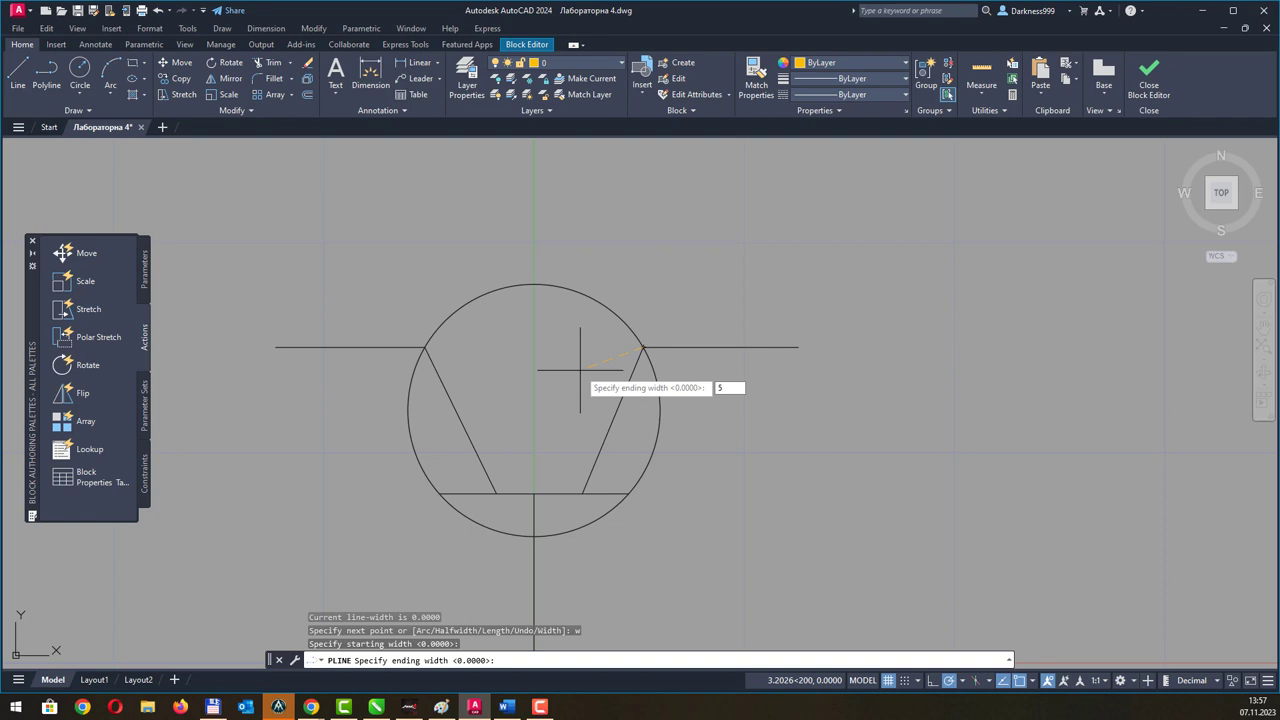
pyautogui.press('Return')
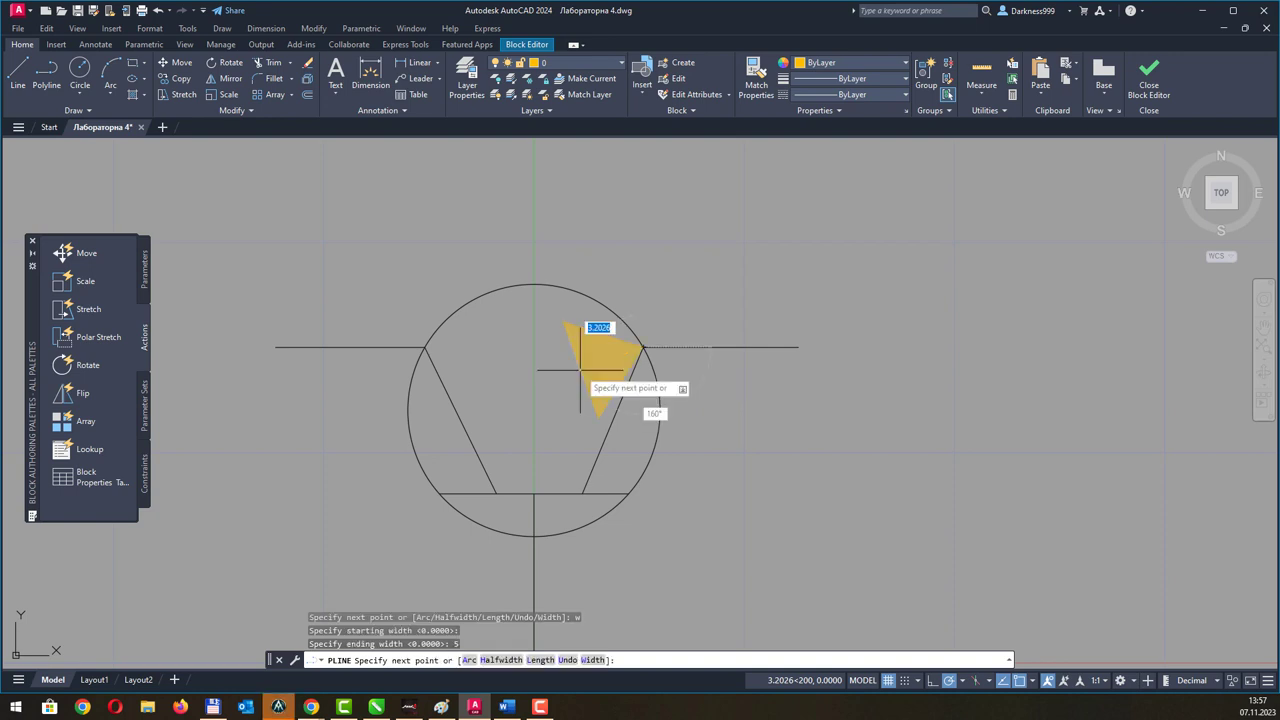
pyautogui.write('w')
pyautogui.press('Return')
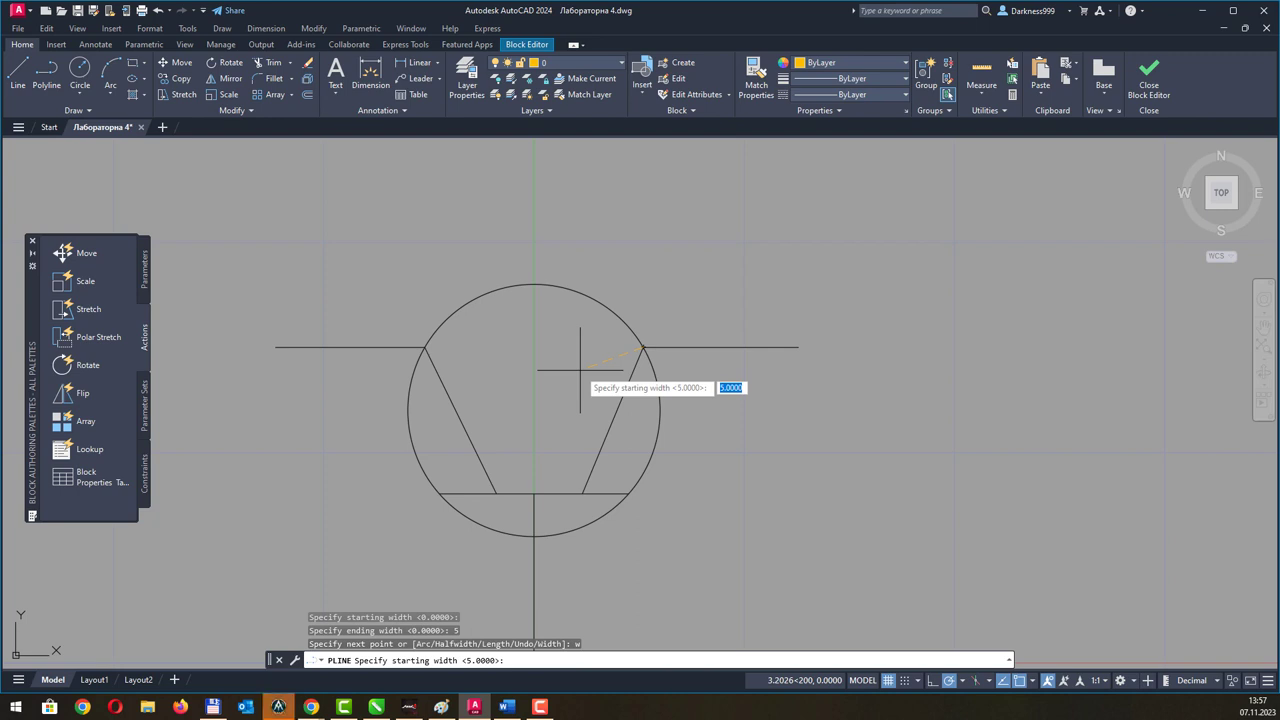
pyautogui.write('2')
pyautogui.press('Return')
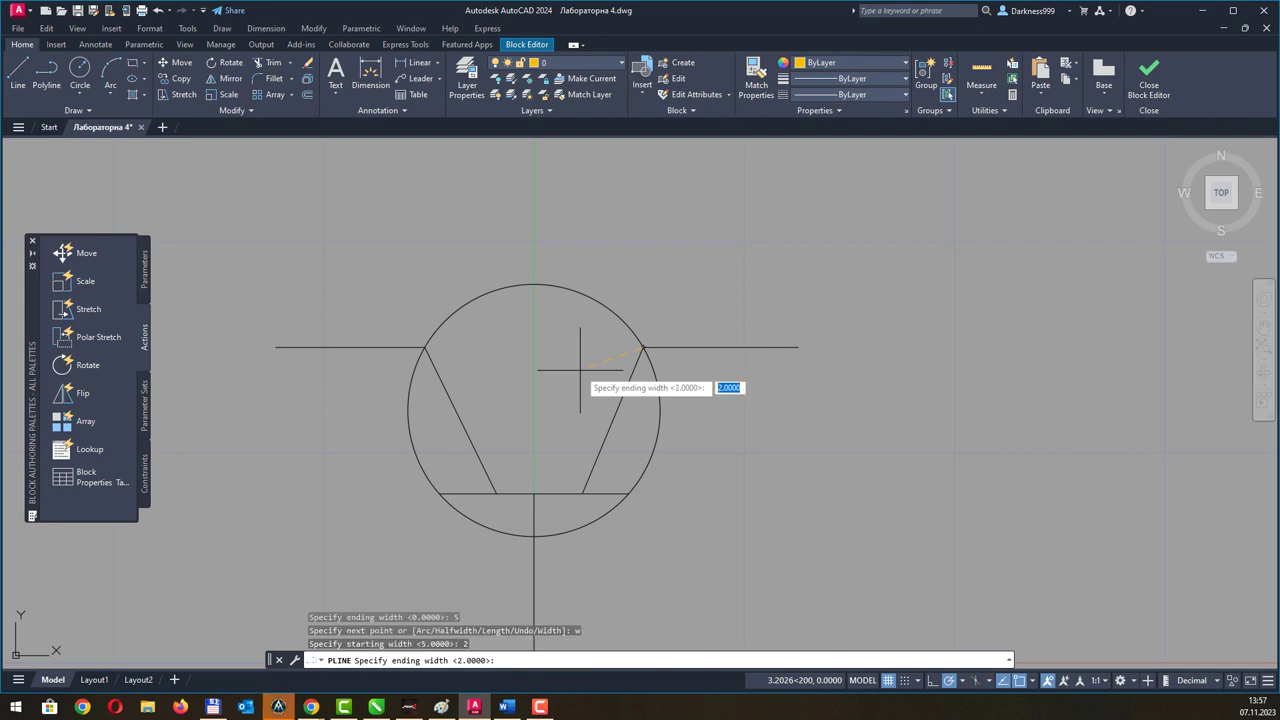
pyautogui.write('2')
pyautogui.press('Return')
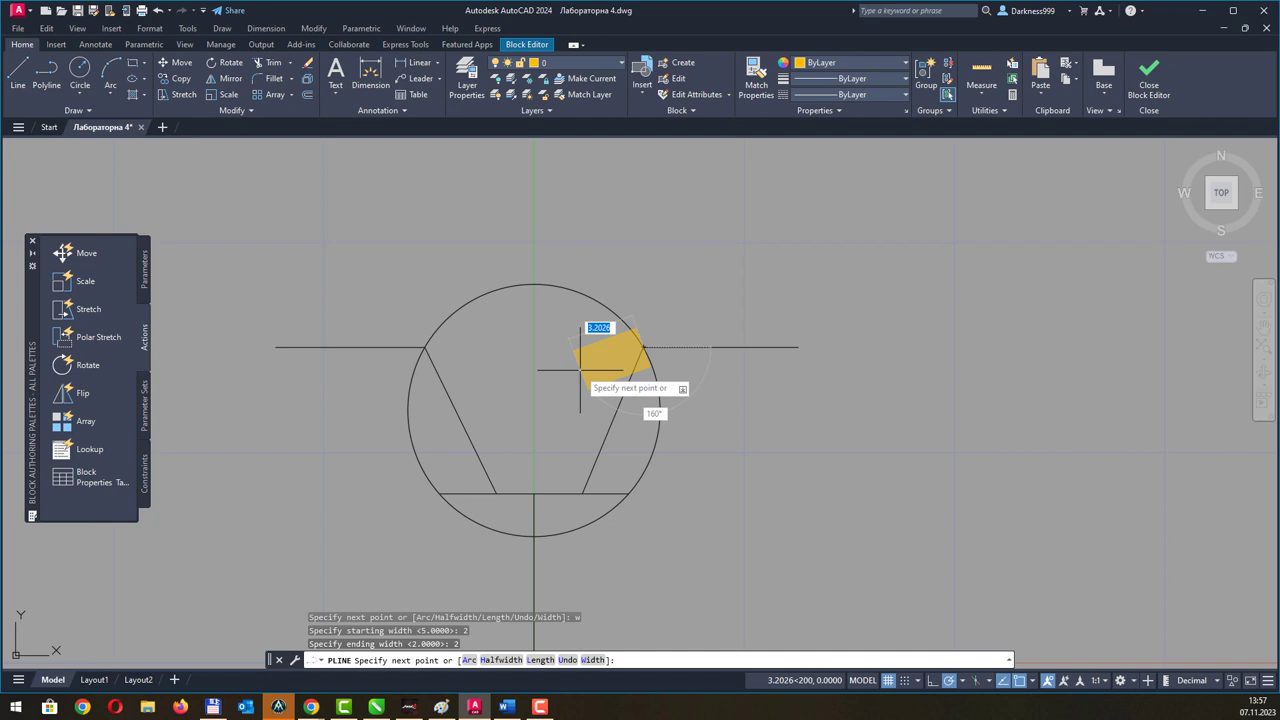
# Reset the width to 0–1.5 and end the arrowhead at the lead's midpoint.
pyautogui.write('w')
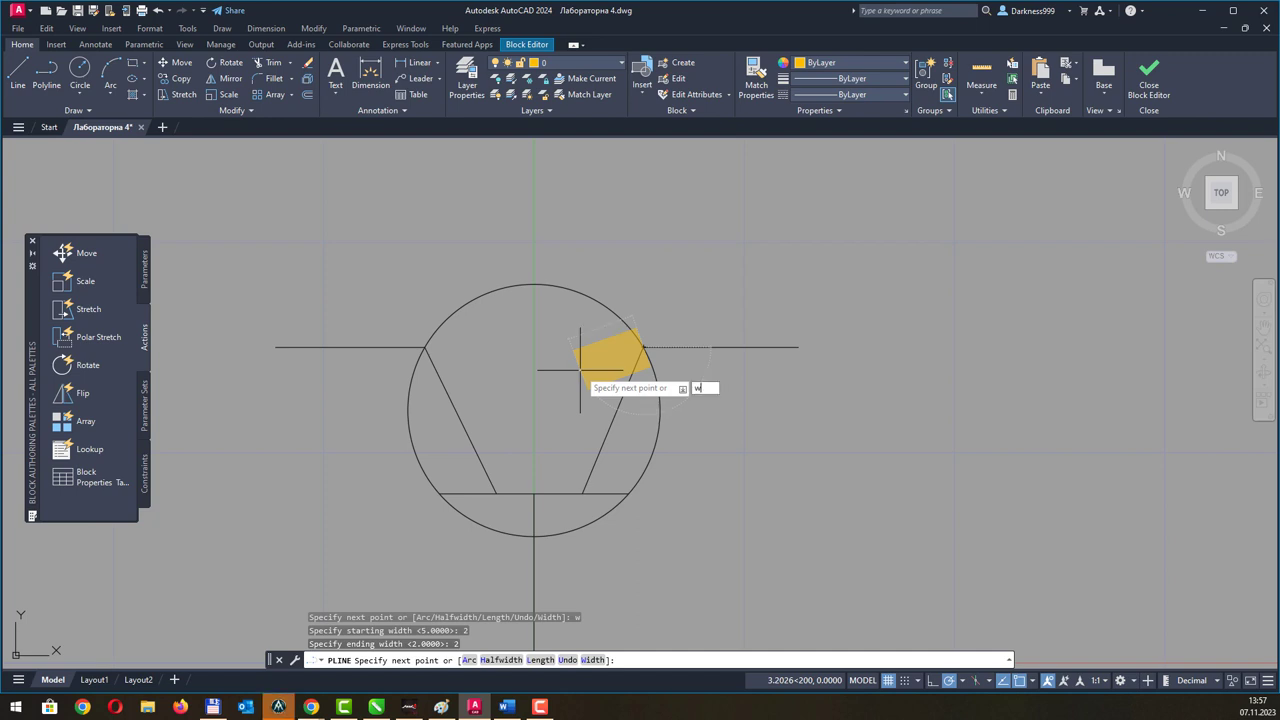
pyautogui.press('Return')
pyautogui.write('0')
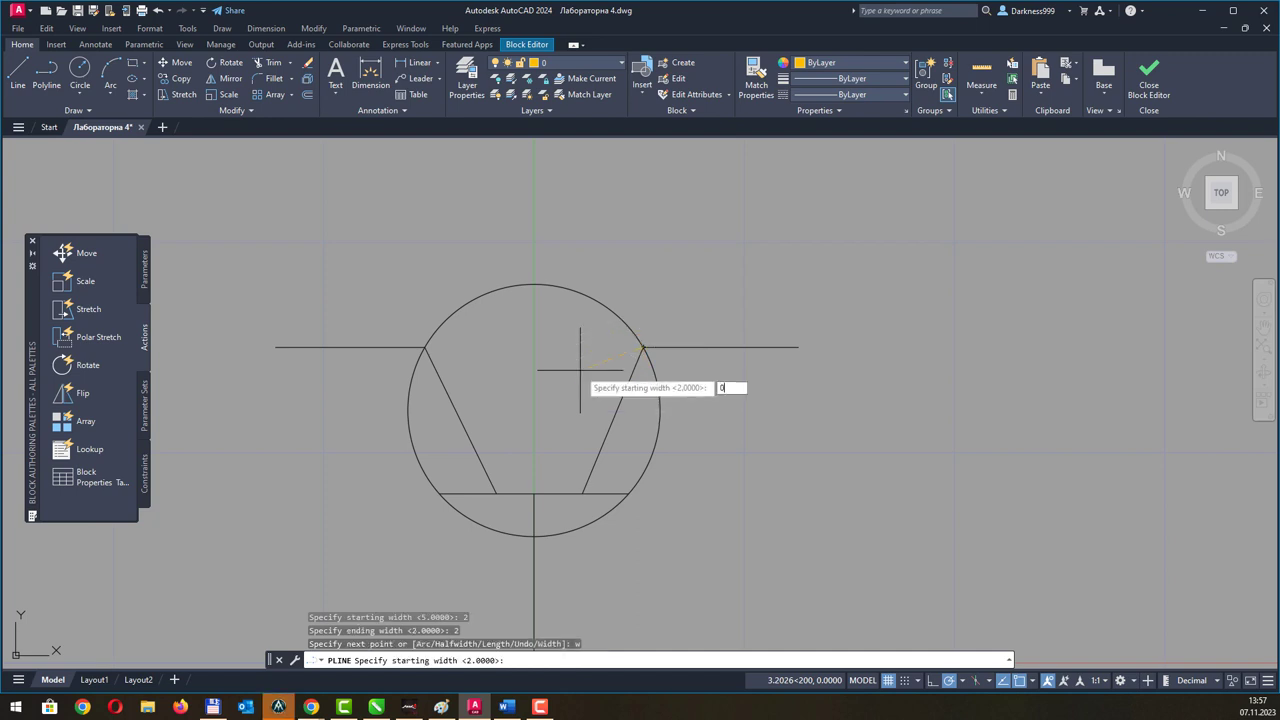
pyautogui.press('Return')
pyautogui.write('1.5')
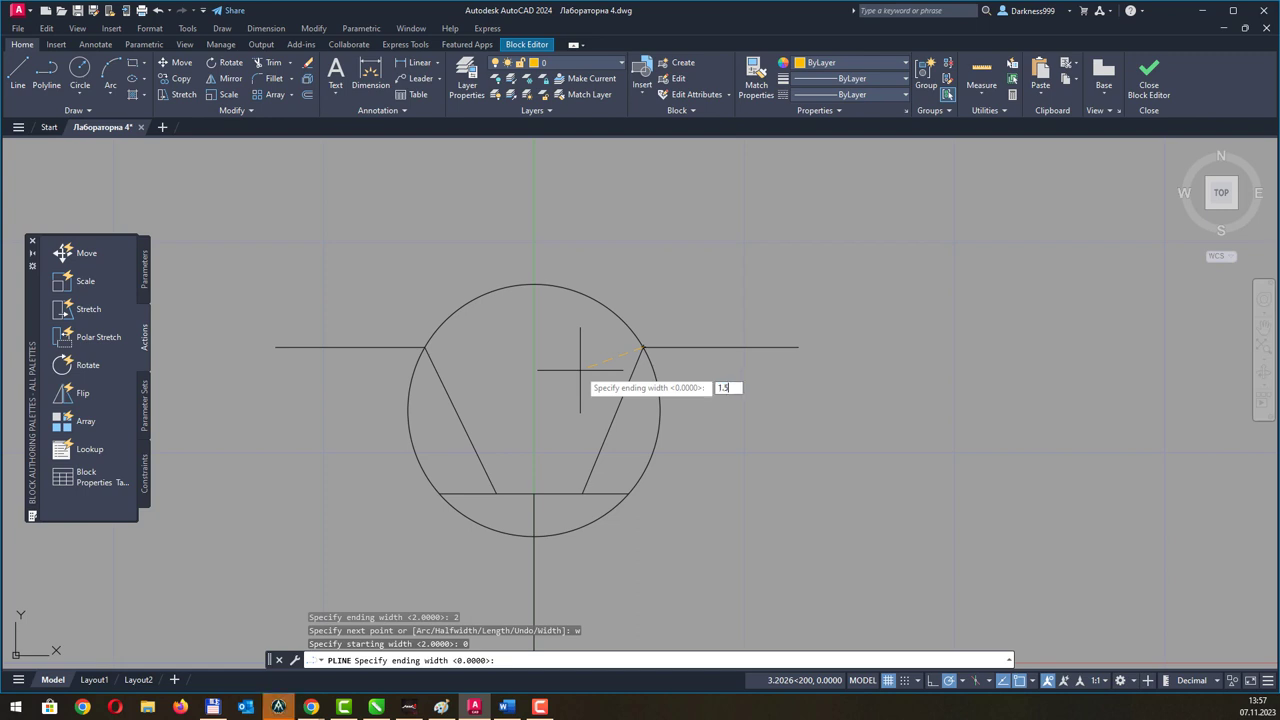
pyautogui.press('Return')
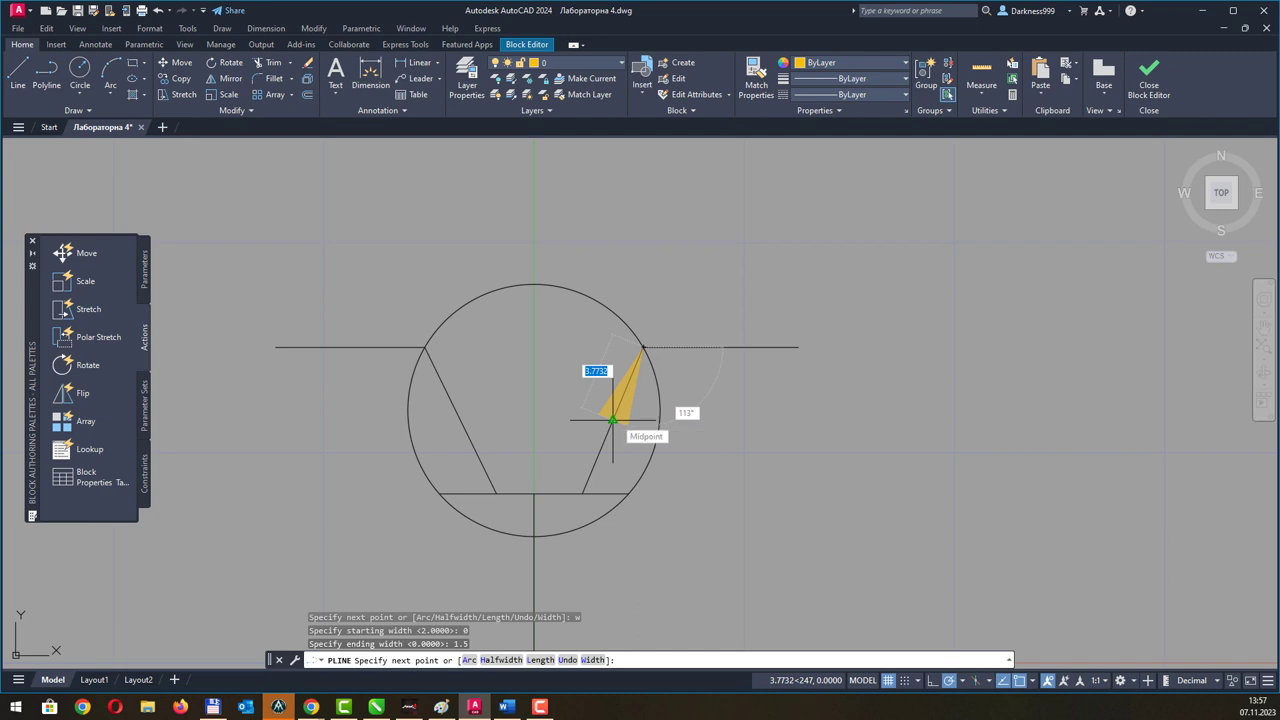
pyautogui.click(612, 420)
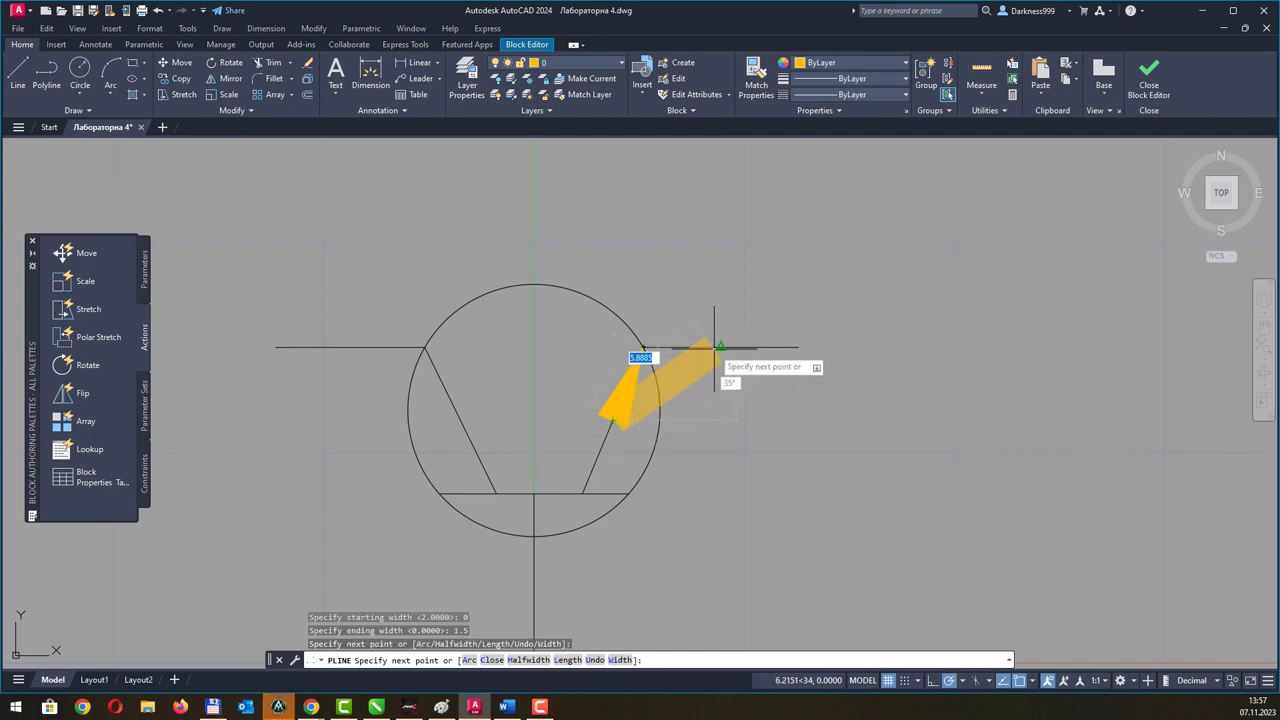
pyautogui.rightClick(692, 385)
pyautogui.click(724, 391)
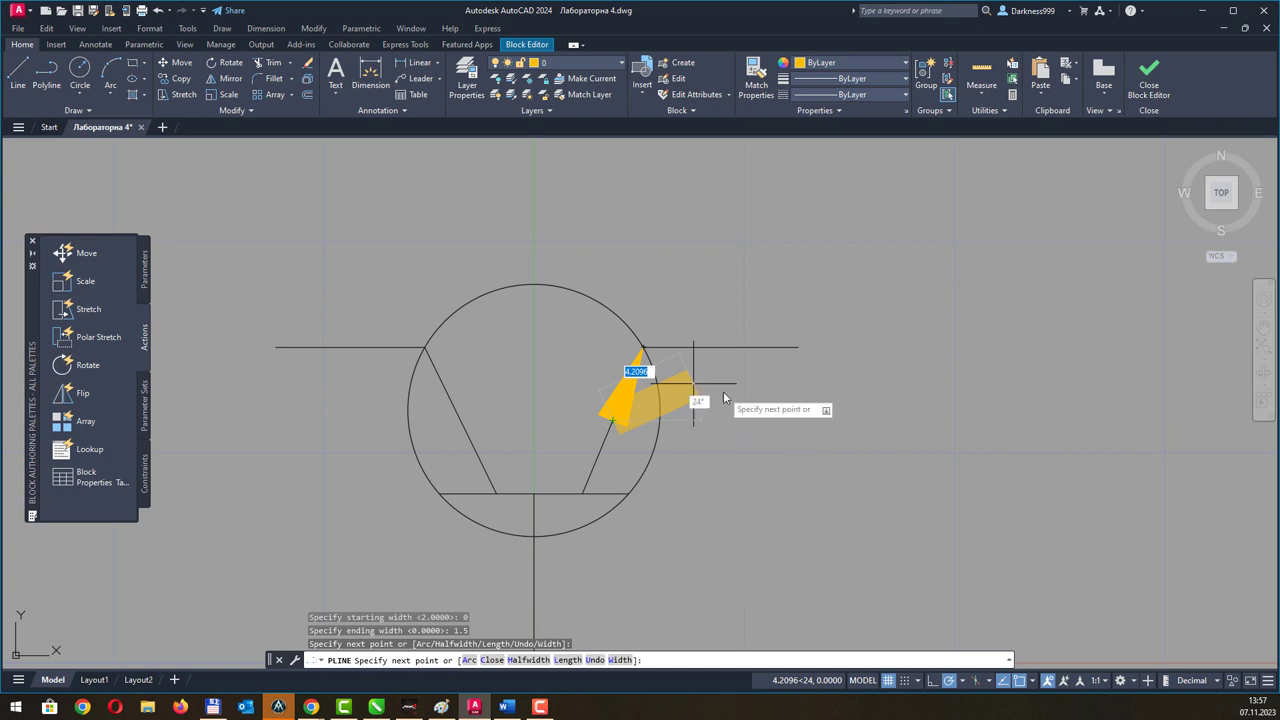
pyautogui.press('Escape')
pyautogui.press('Escape')
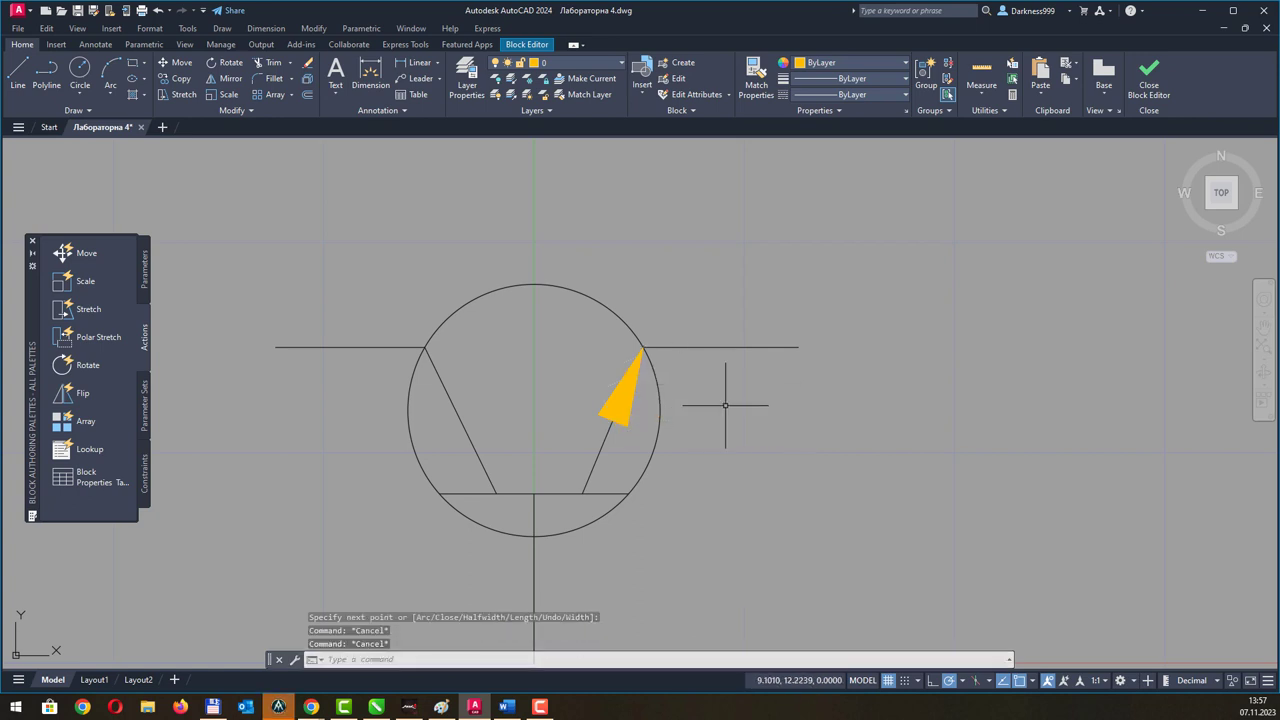
pyautogui.click(726, 405)
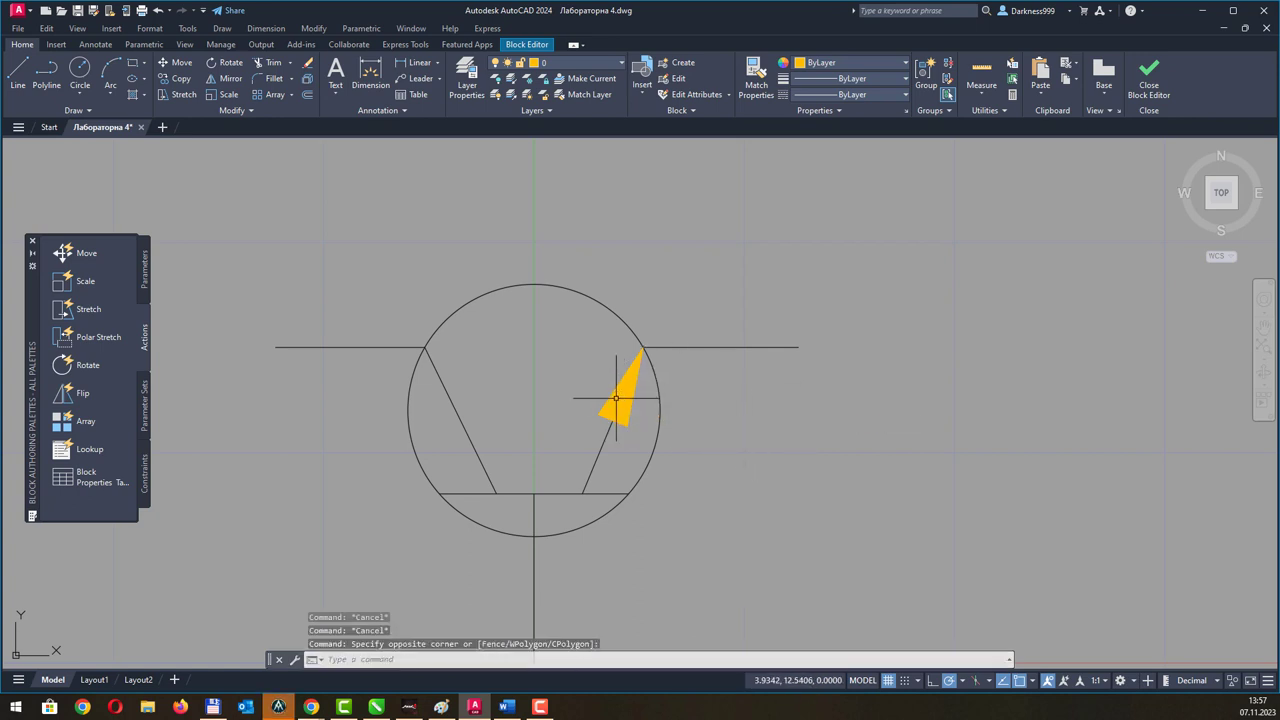
pyautogui.press('Escape')
pyautogui.scroll(-4, 625, 355)
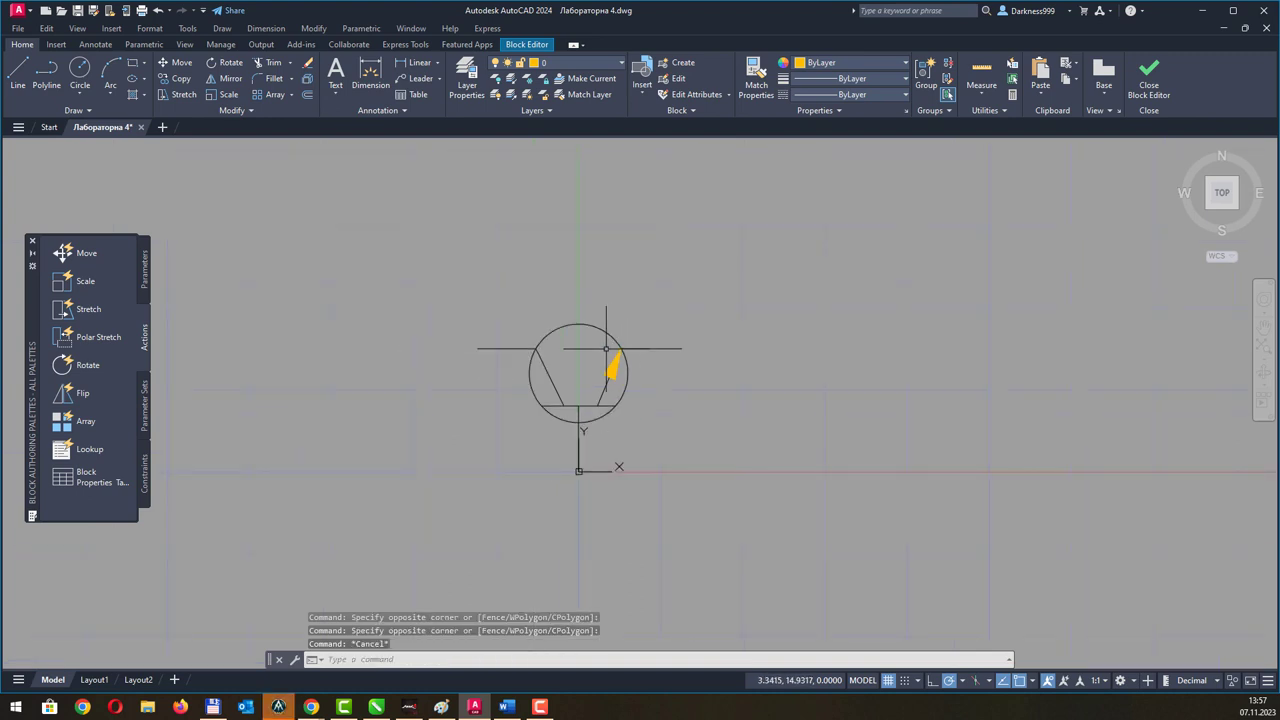
pyautogui.scroll(2, 610, 347)
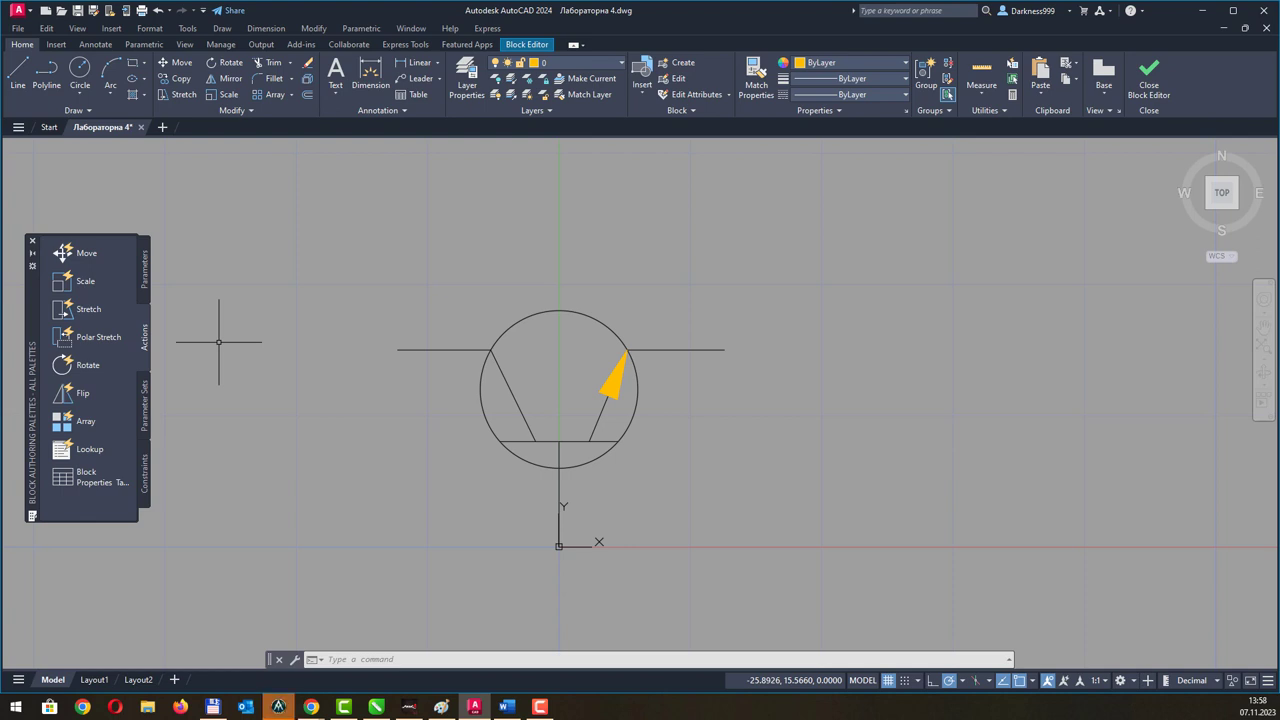
pyautogui.click(618, 386)
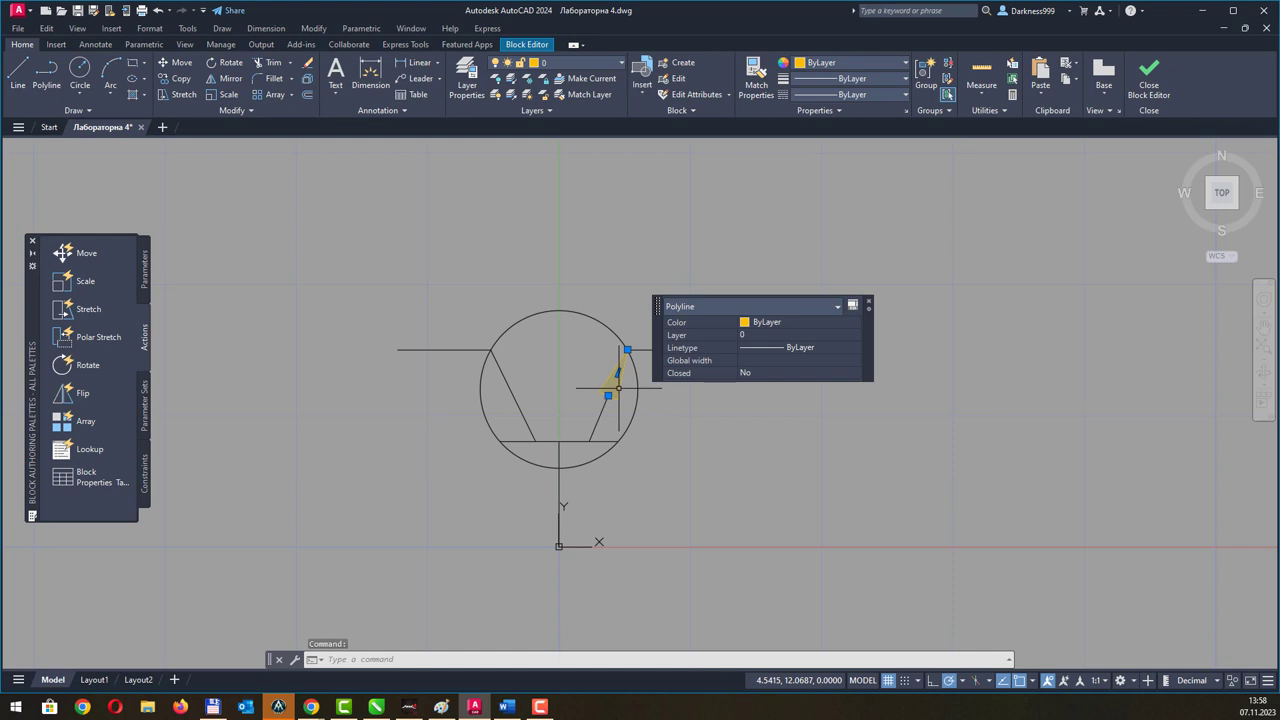
pyautogui.press('Escape')
pyautogui.press('Escape')
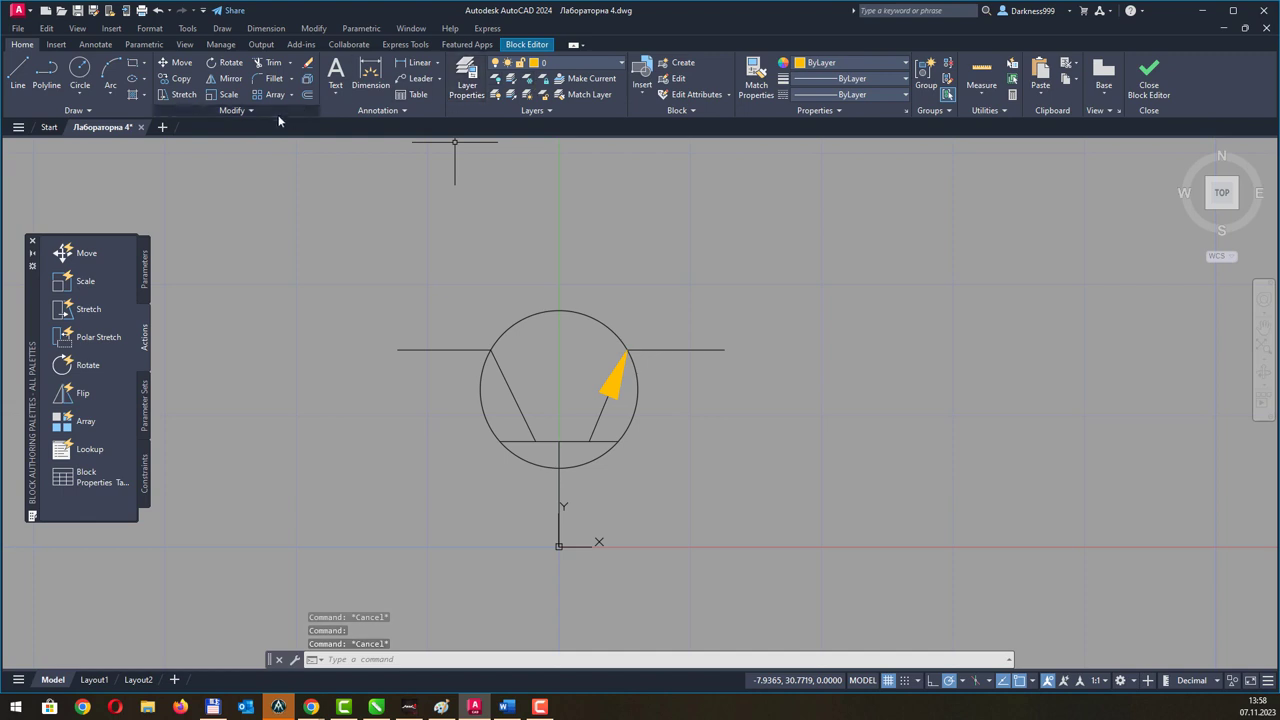
# Attempt a wide LINE from the left diagonal's lower end, then cancel it.
pyautogui.click(23, 73)
pyautogui.press('Escape')
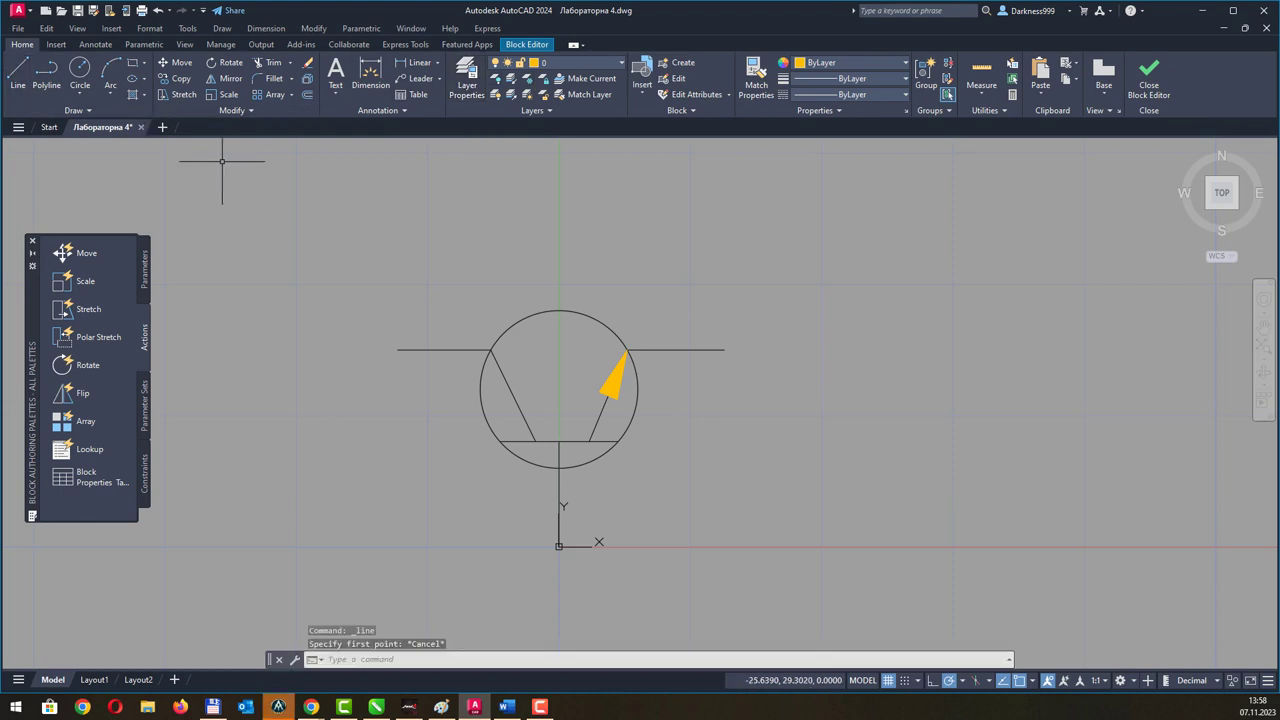
pyautogui.press('Return')
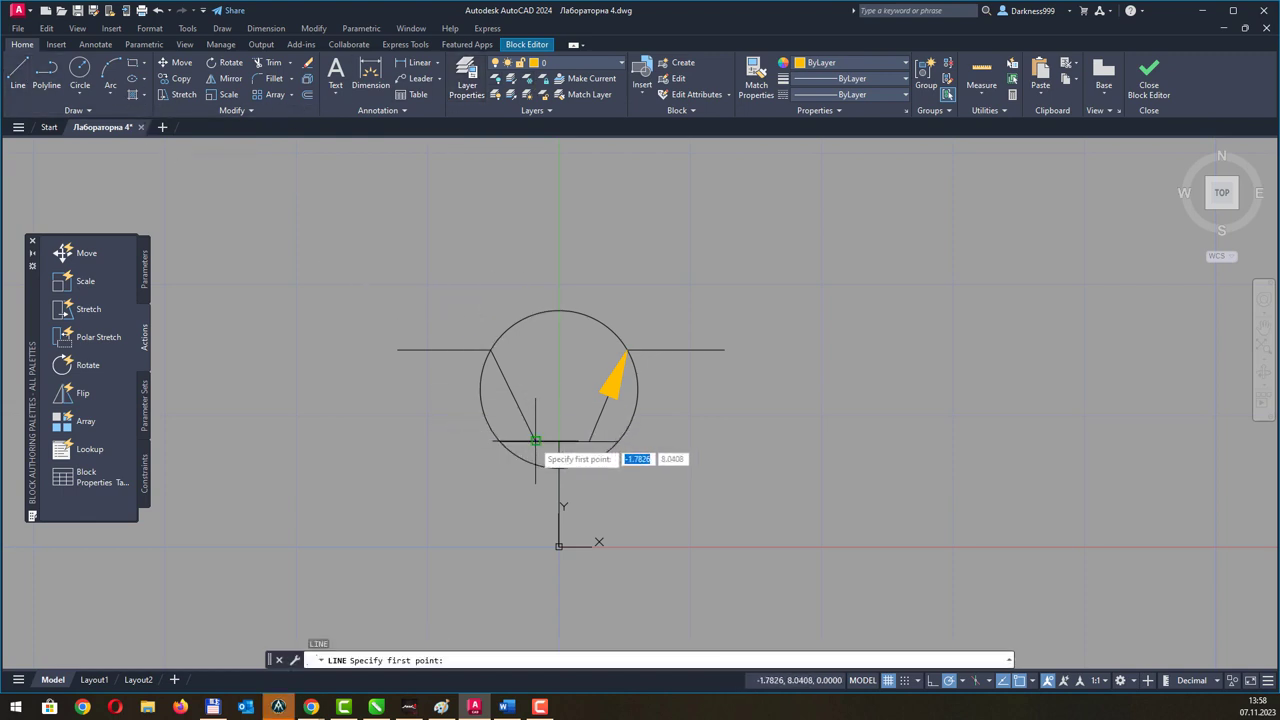
pyautogui.click(533, 440)
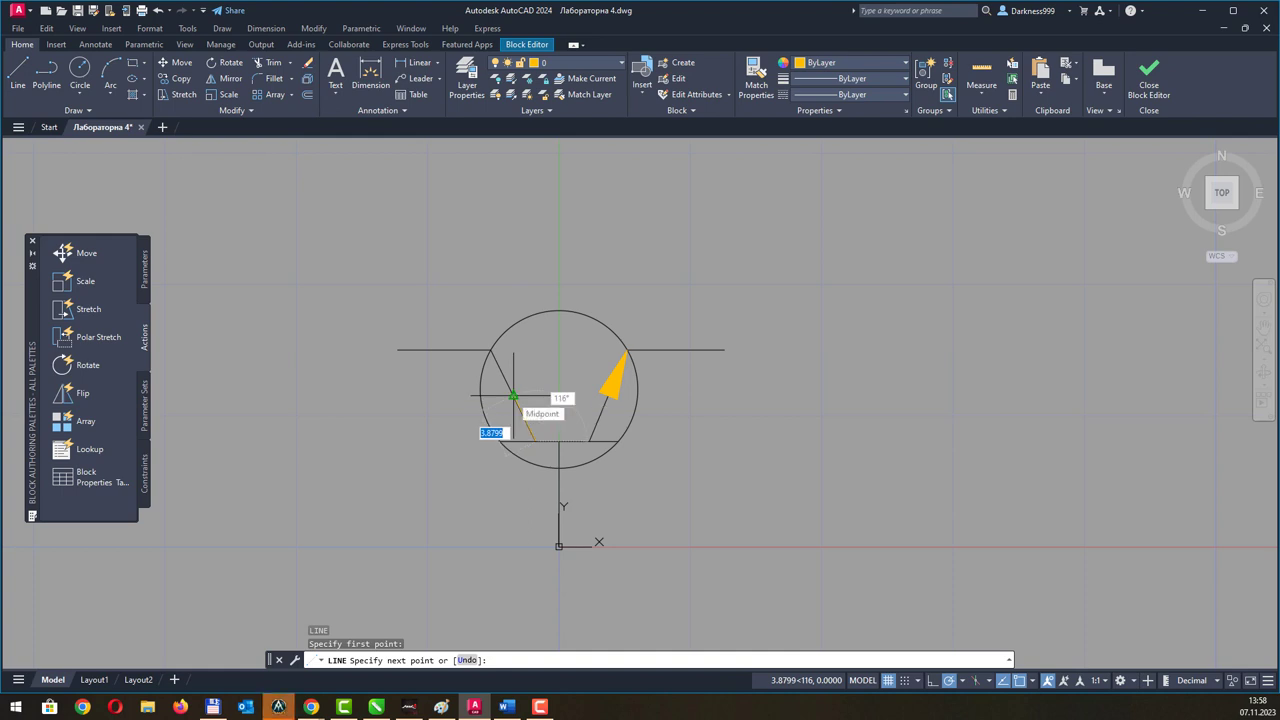
pyautogui.write('w')
pyautogui.press('Return')
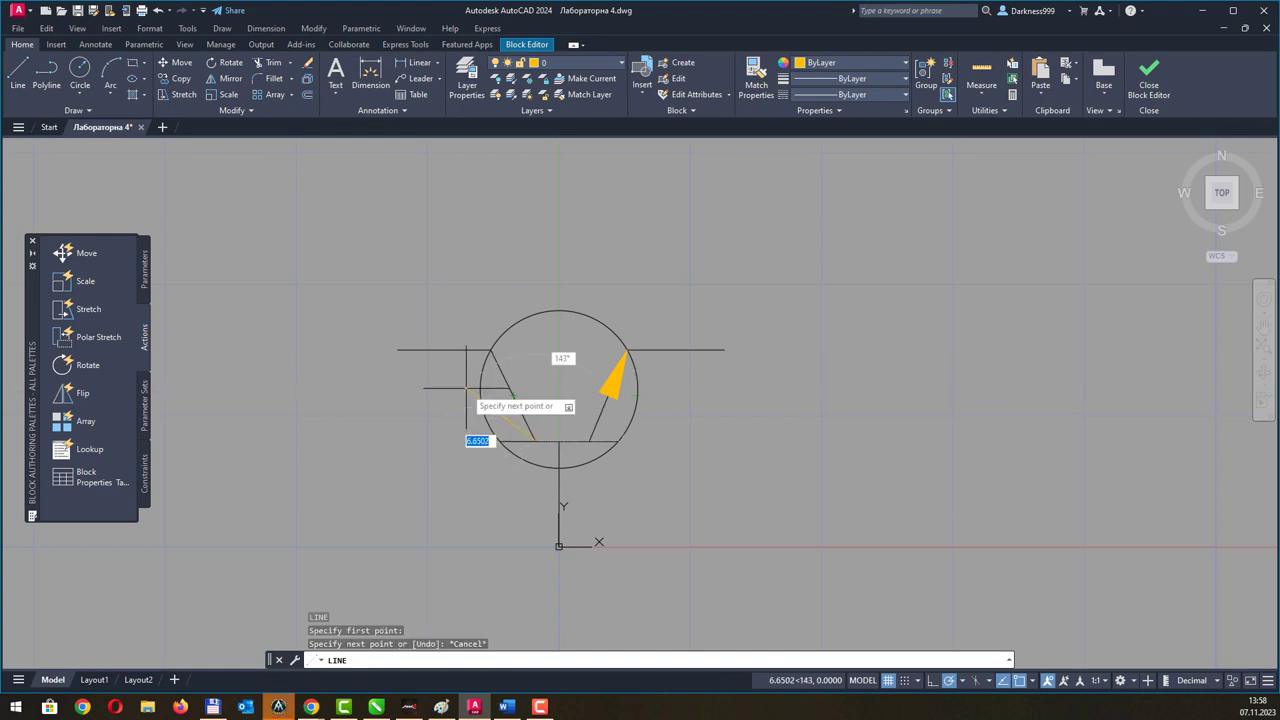
pyautogui.press('Escape')
pyautogui.press('Escape')
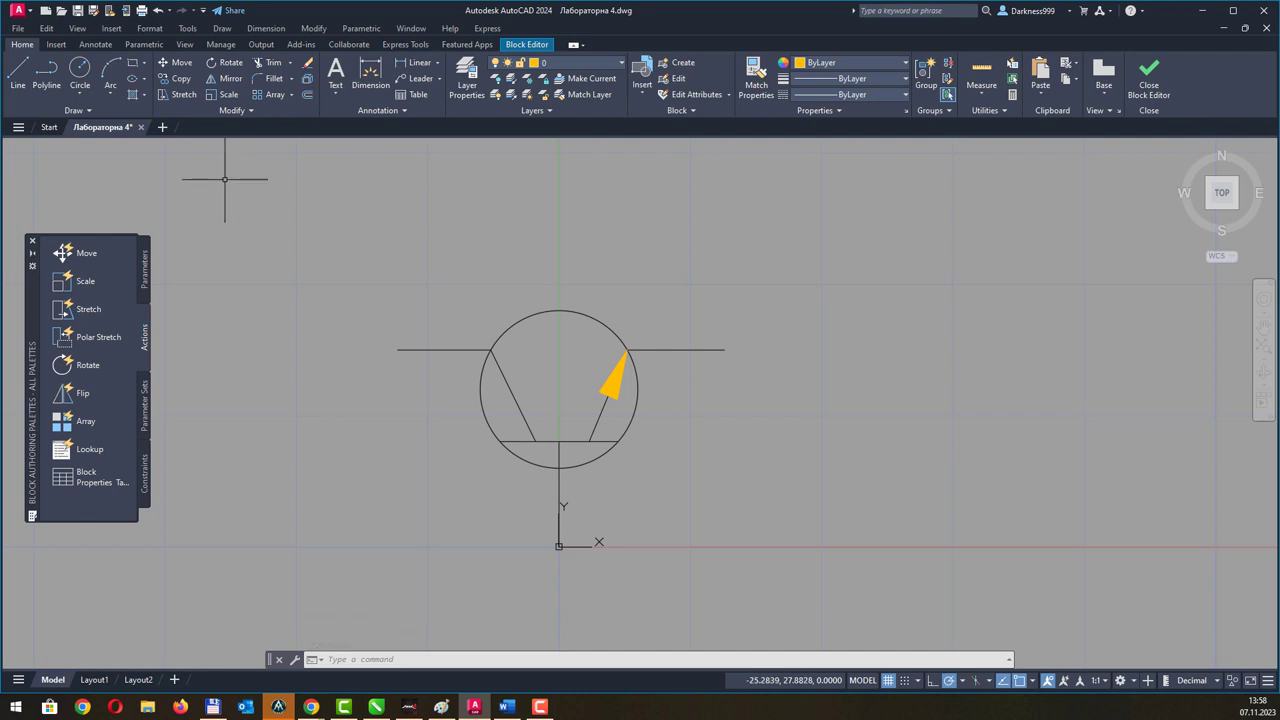
# Draw a 0-to-1.5 wide polyline arrowhead from the left lead's lower end to its midpoint.
pyautogui.click(46, 72)
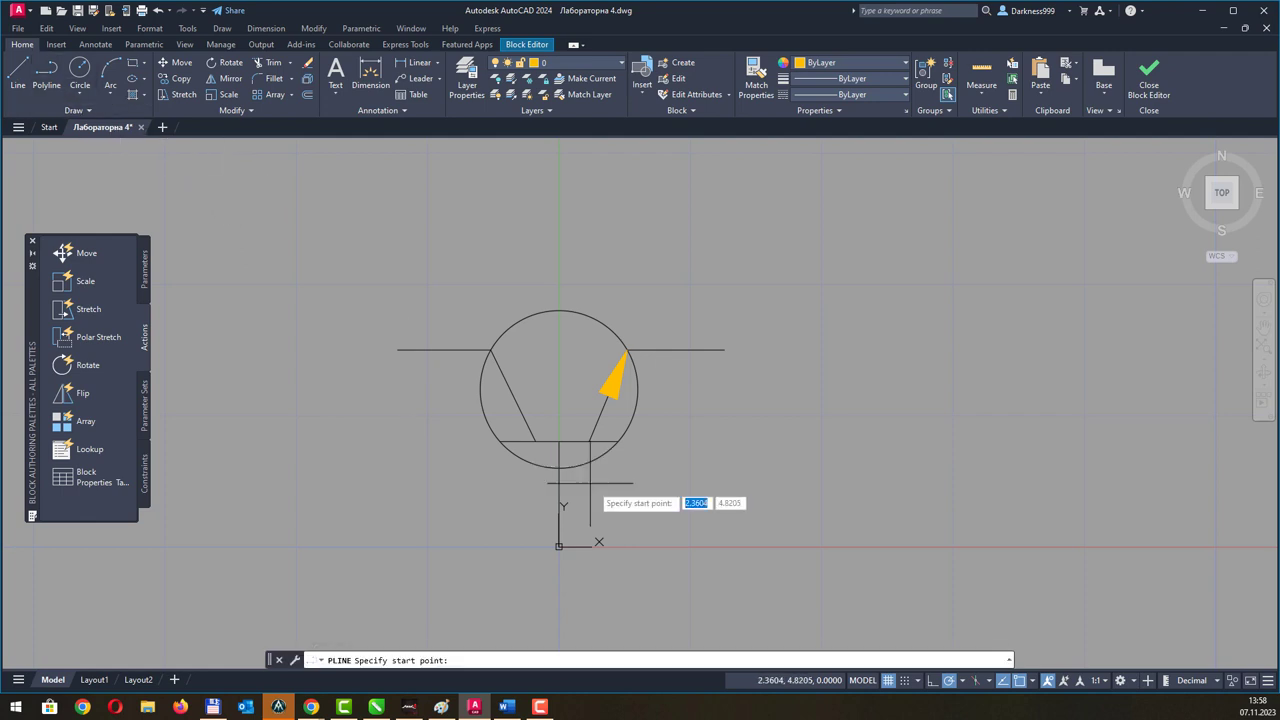
pyautogui.click(535, 441)
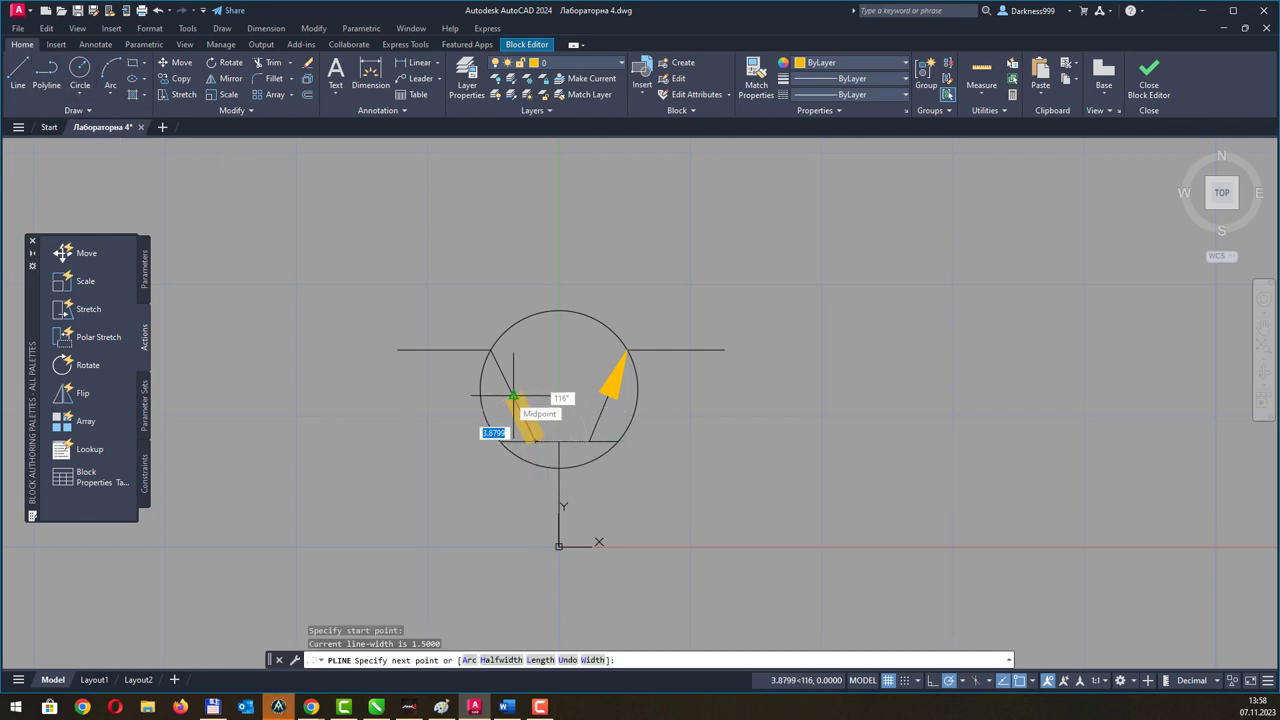
pyautogui.write('w')
pyautogui.press('Return')
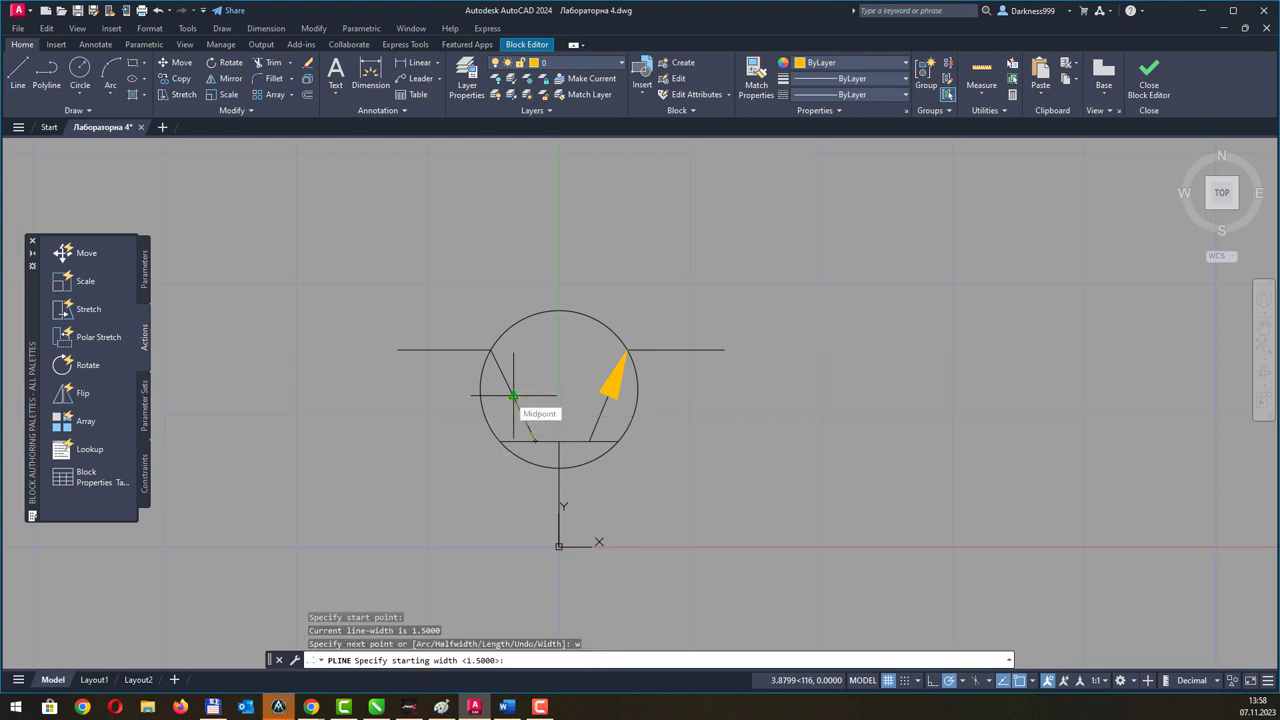
pyautogui.write('0')
pyautogui.press('Return')
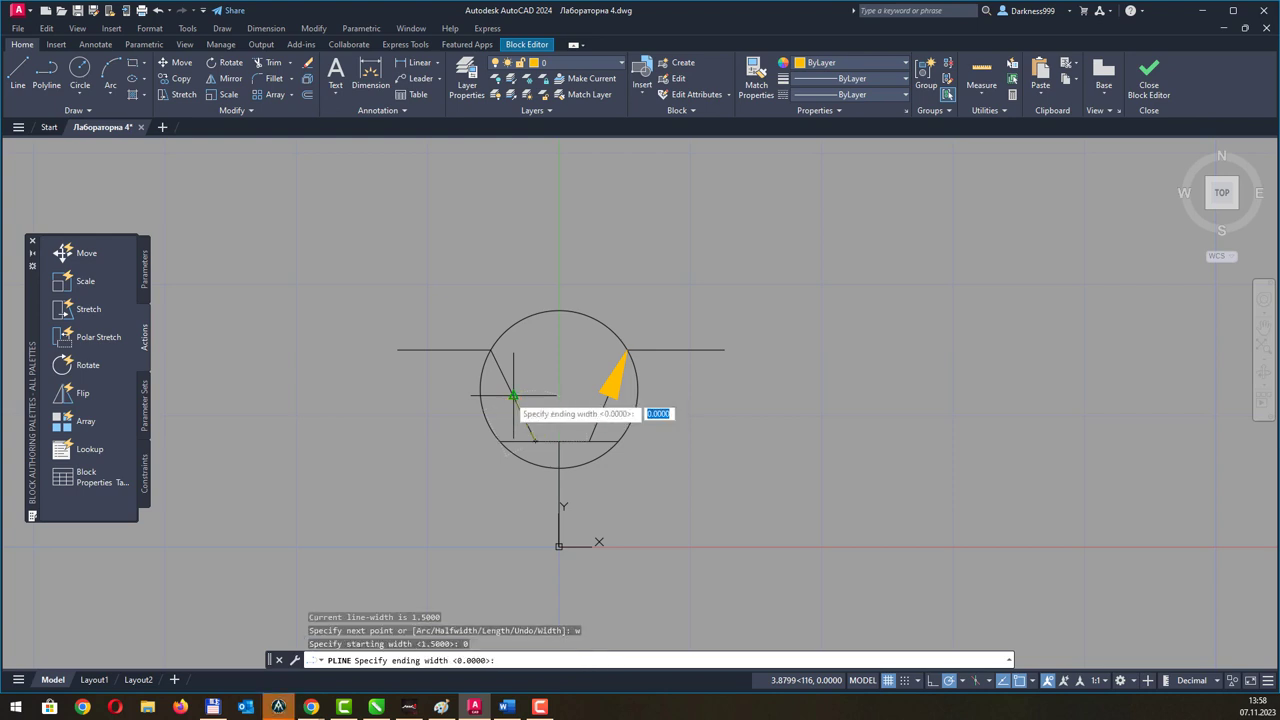
pyautogui.write('1.5')
pyautogui.press('Return')
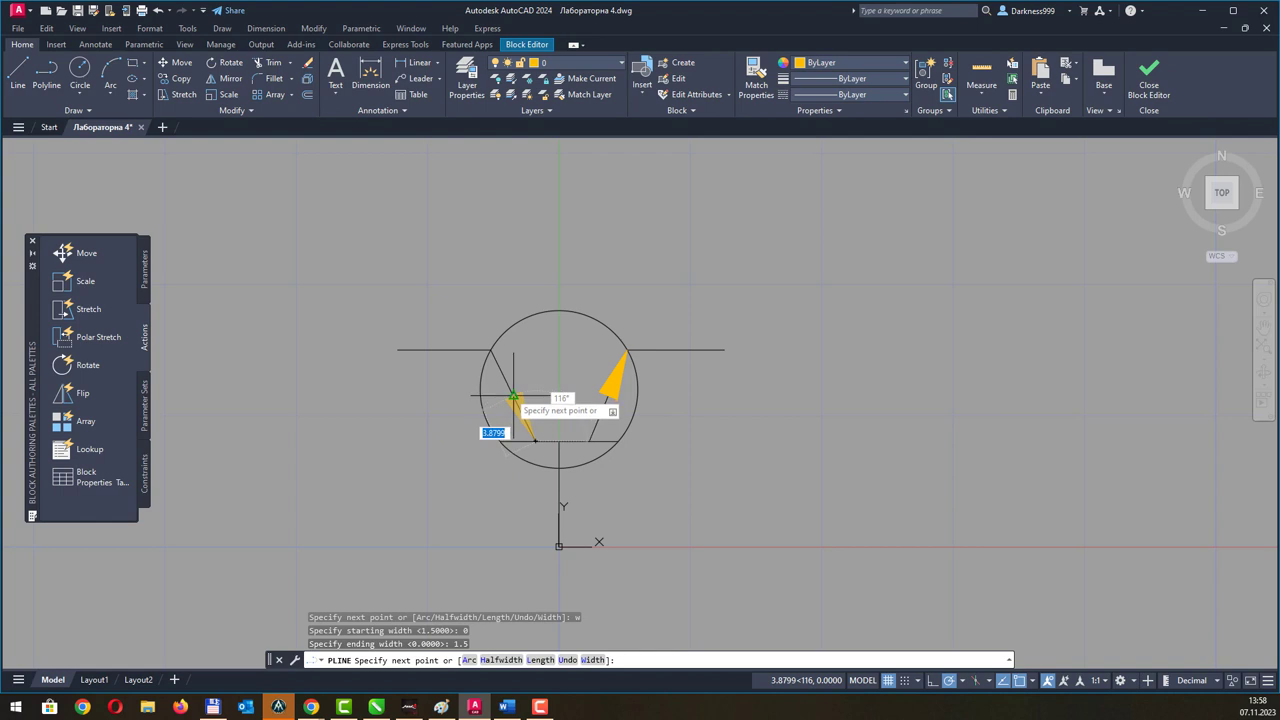
pyautogui.click(514, 395)
pyautogui.press('Escape')
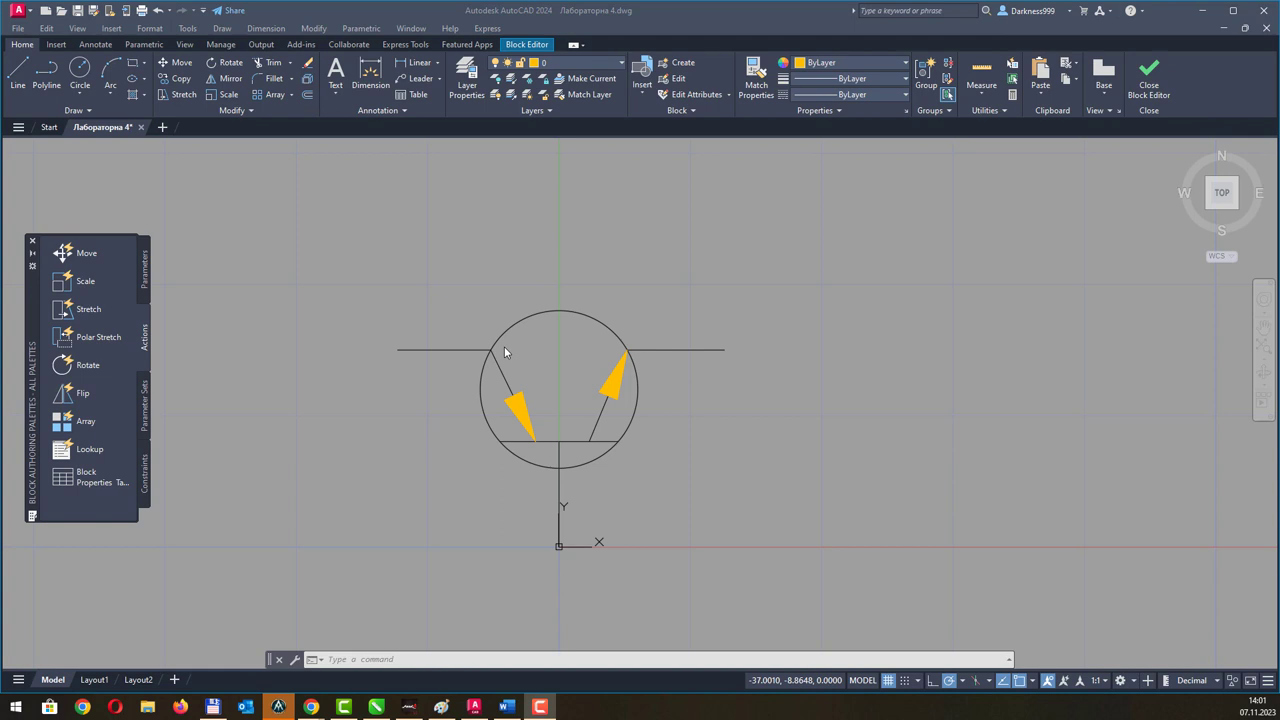
# Place a Visibility parameter from the Parameters palette just left of the base point.
pyautogui.click(147, 268)
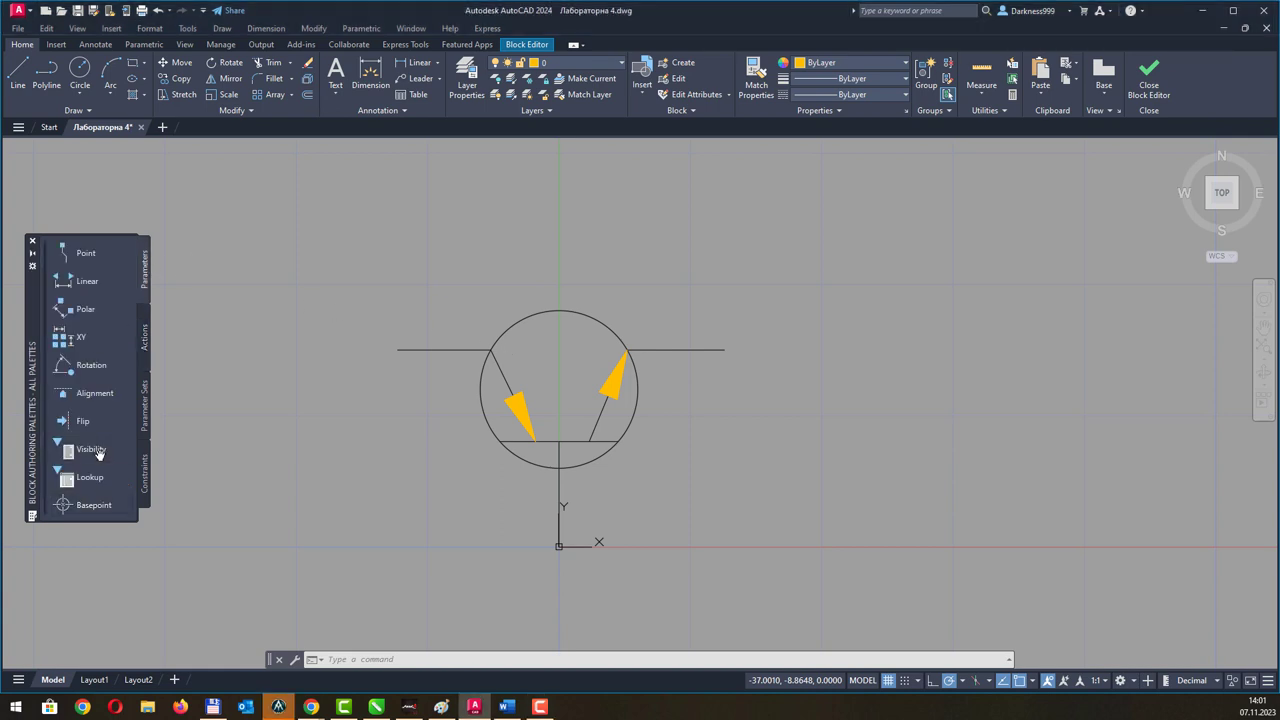
pyautogui.click(82, 452)
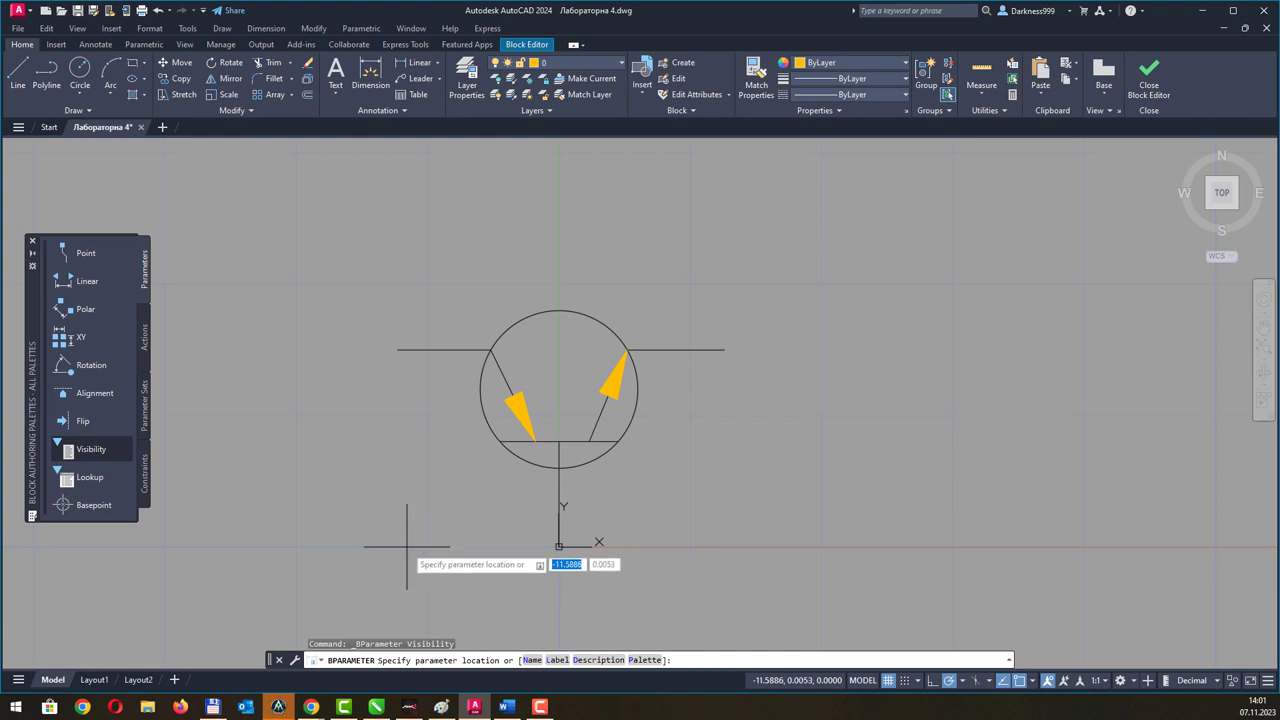
pyautogui.click(403, 548)
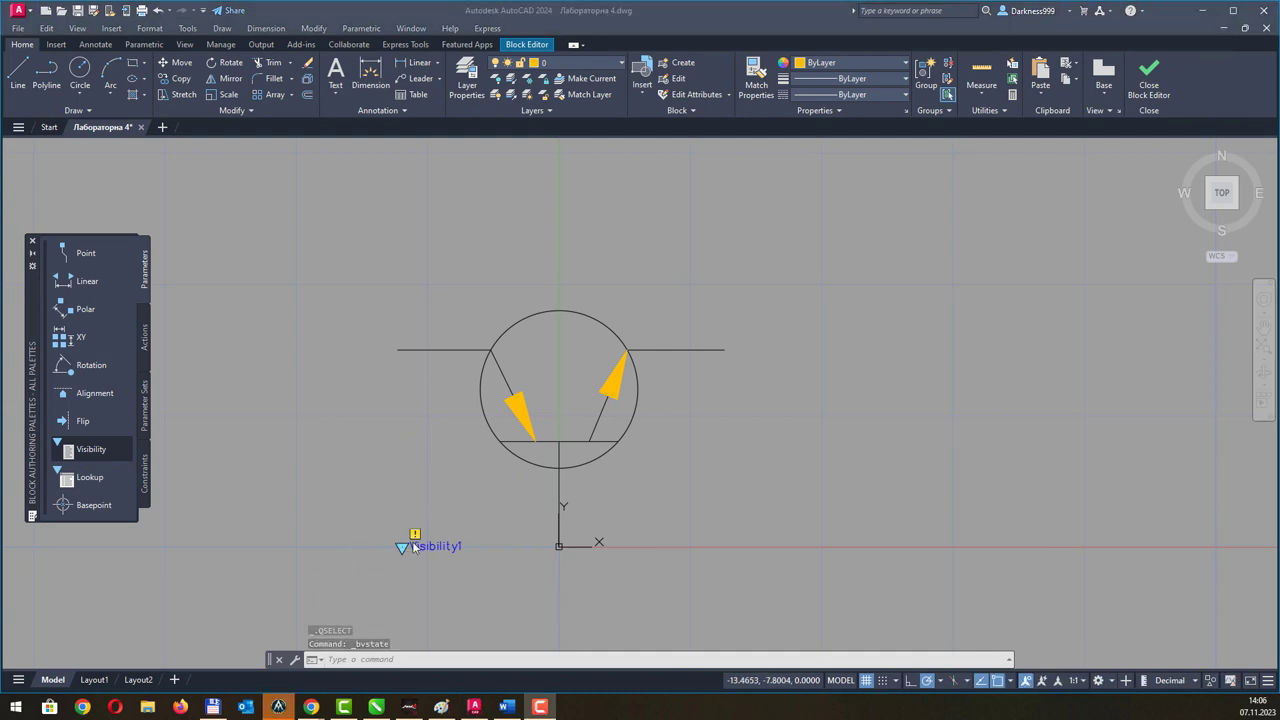
# Open the Visibility States dialog for Visibility1.
pyautogui.click(422, 547)
pyautogui.rightClick(422, 547)
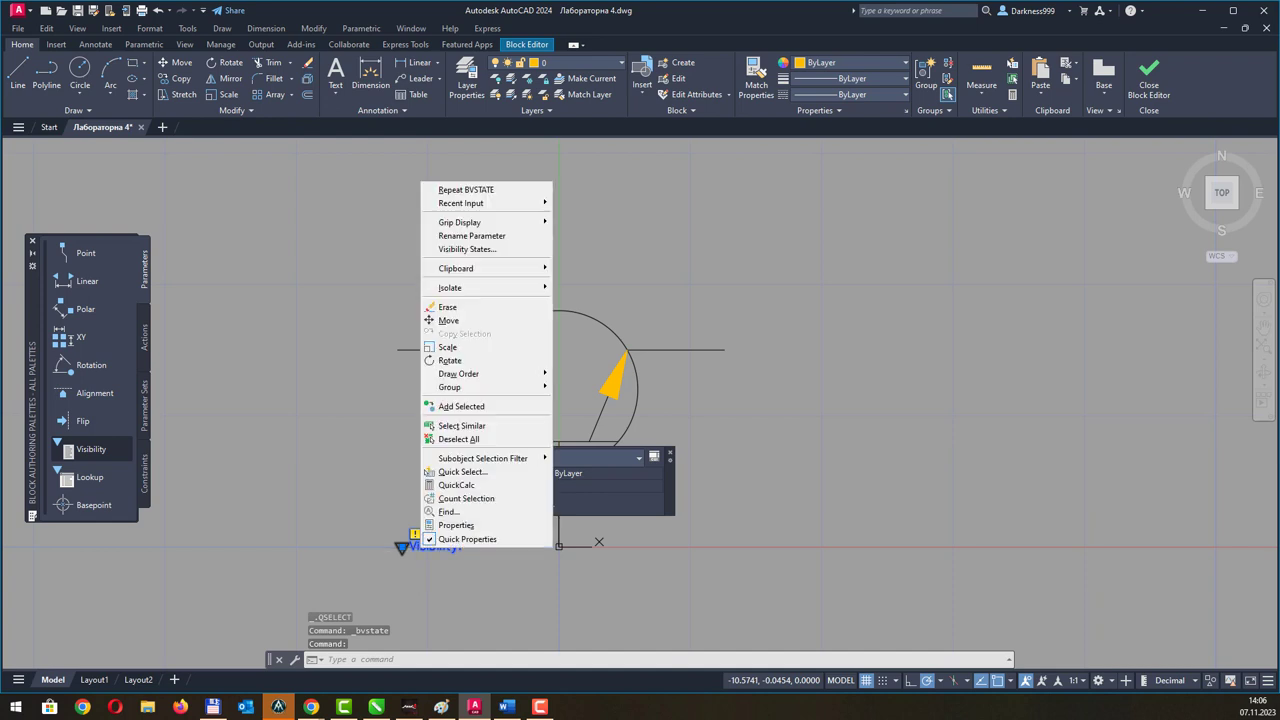
pyautogui.click(492, 251)
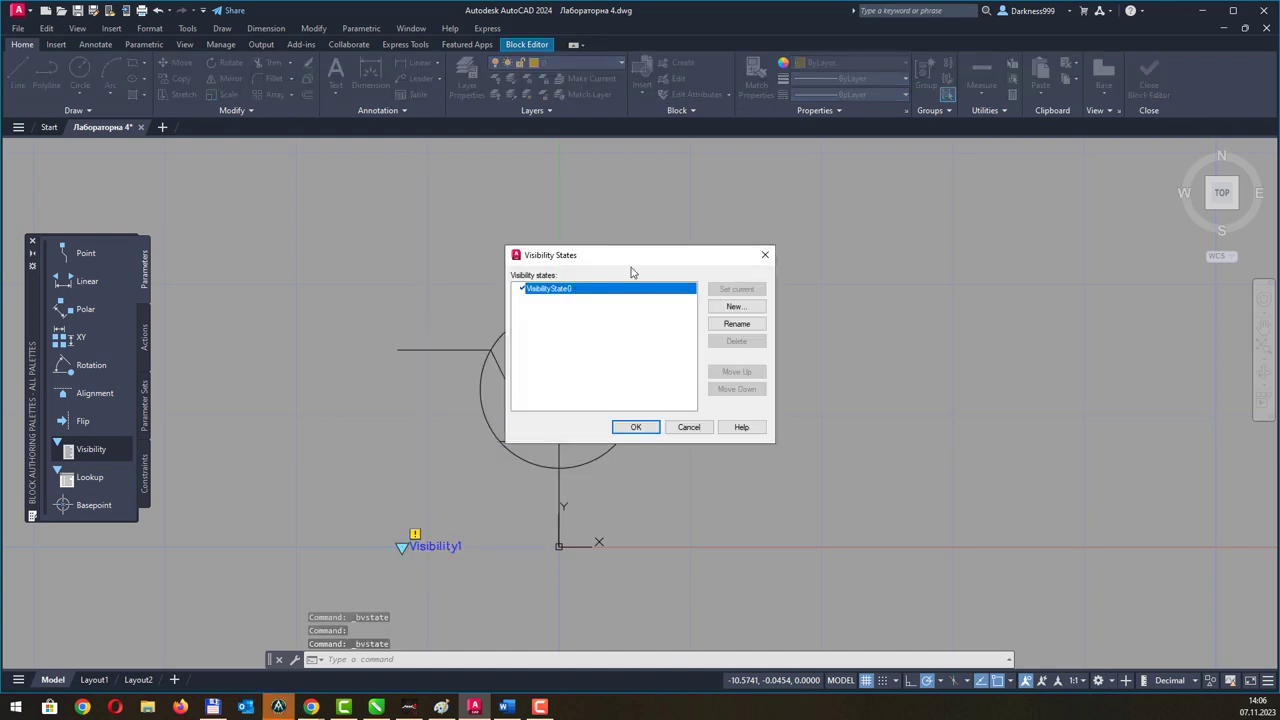
pyautogui.moveTo(650, 258); pyautogui.dragTo(933, 233)
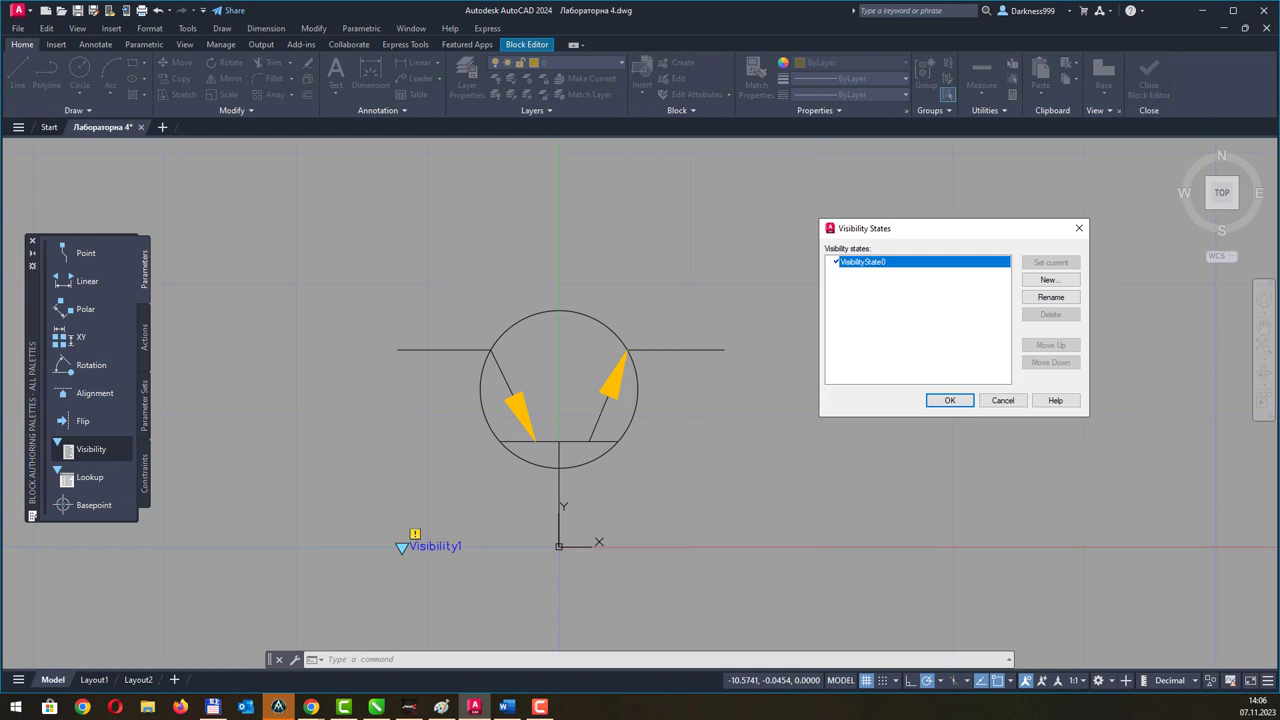
# Add a new state Вихід that shows all existing objects.
pyautogui.click(1046, 280)
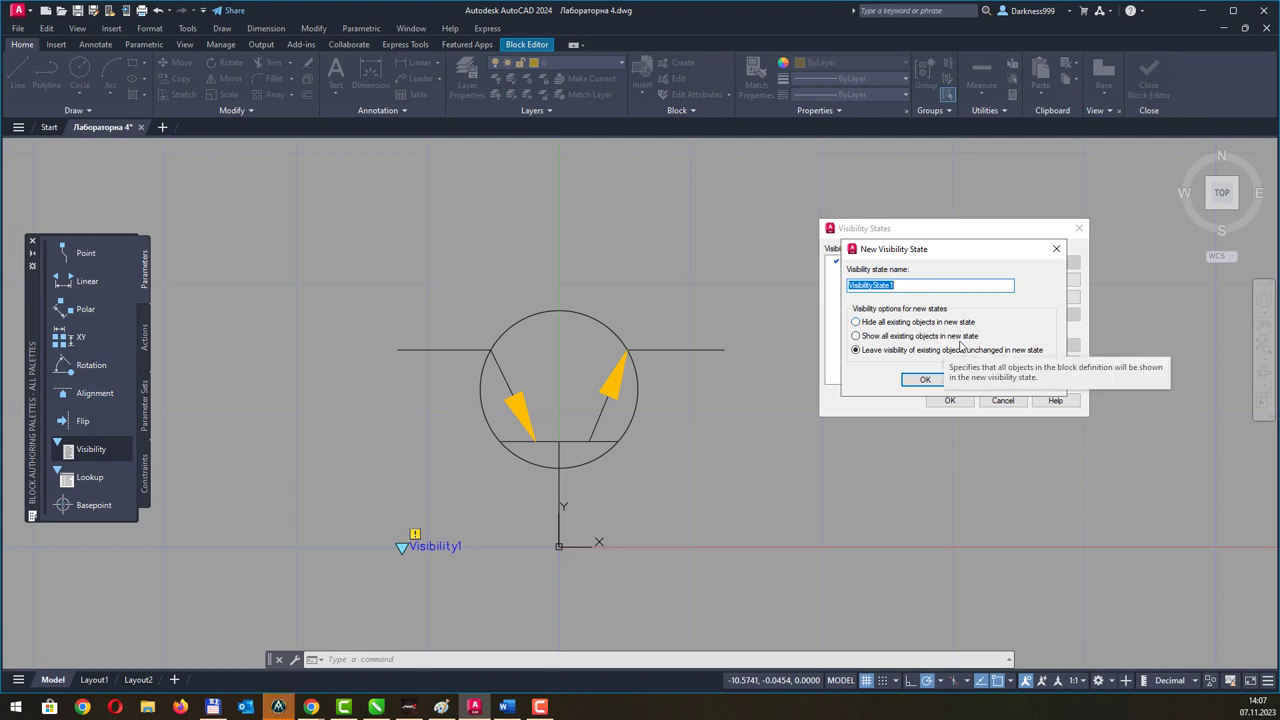
pyautogui.click(932, 340)
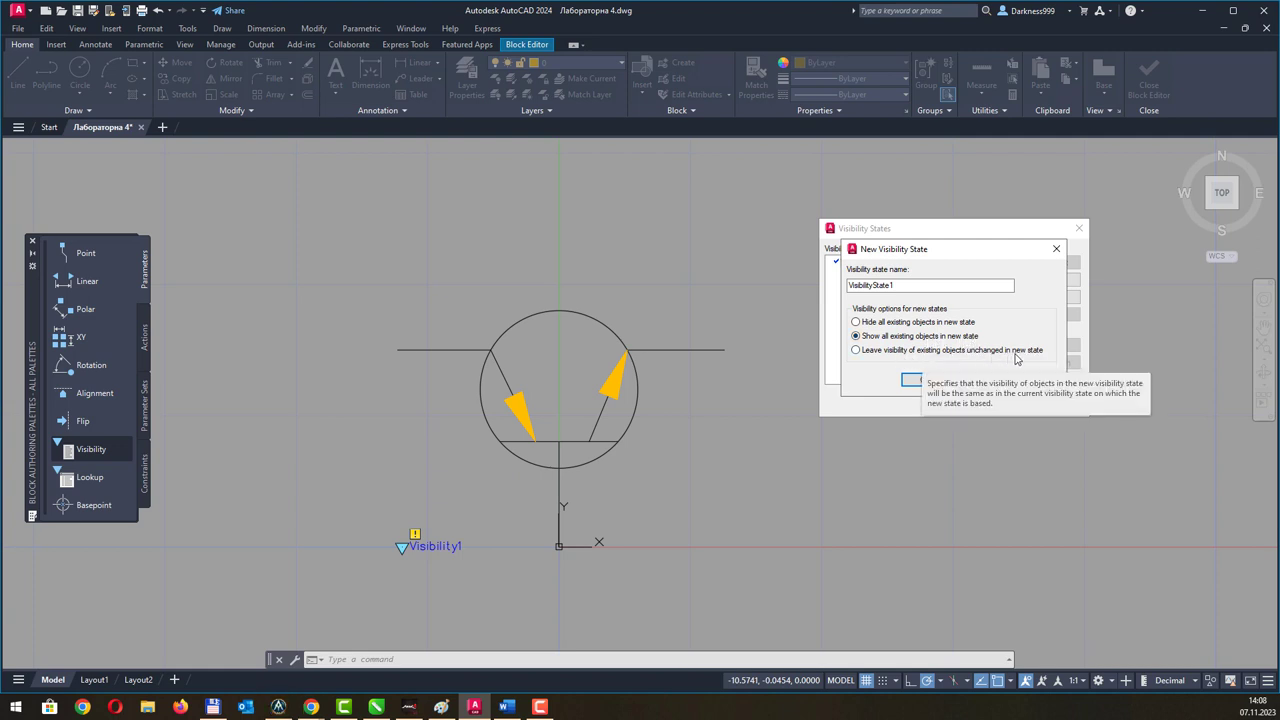
pyautogui.moveTo(929, 286); pyautogui.dragTo(826, 283)
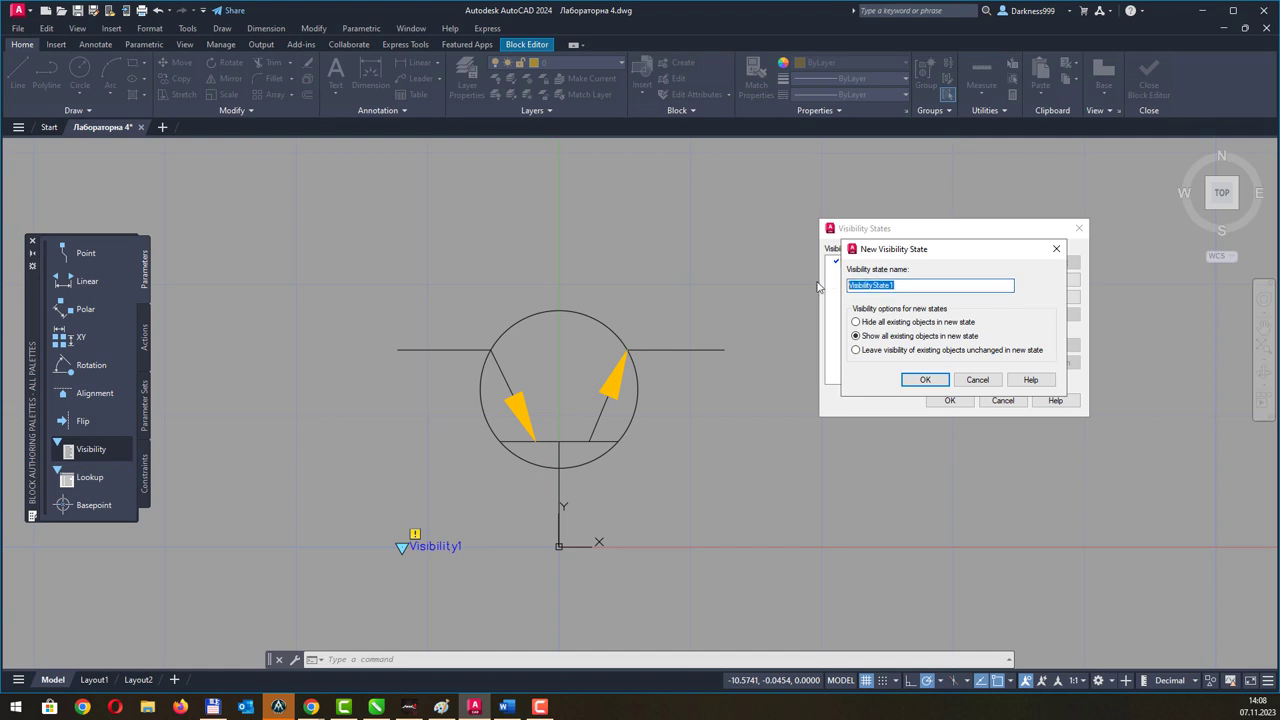
pyautogui.write('Вимкн')
pyautogui.click(906, 379)
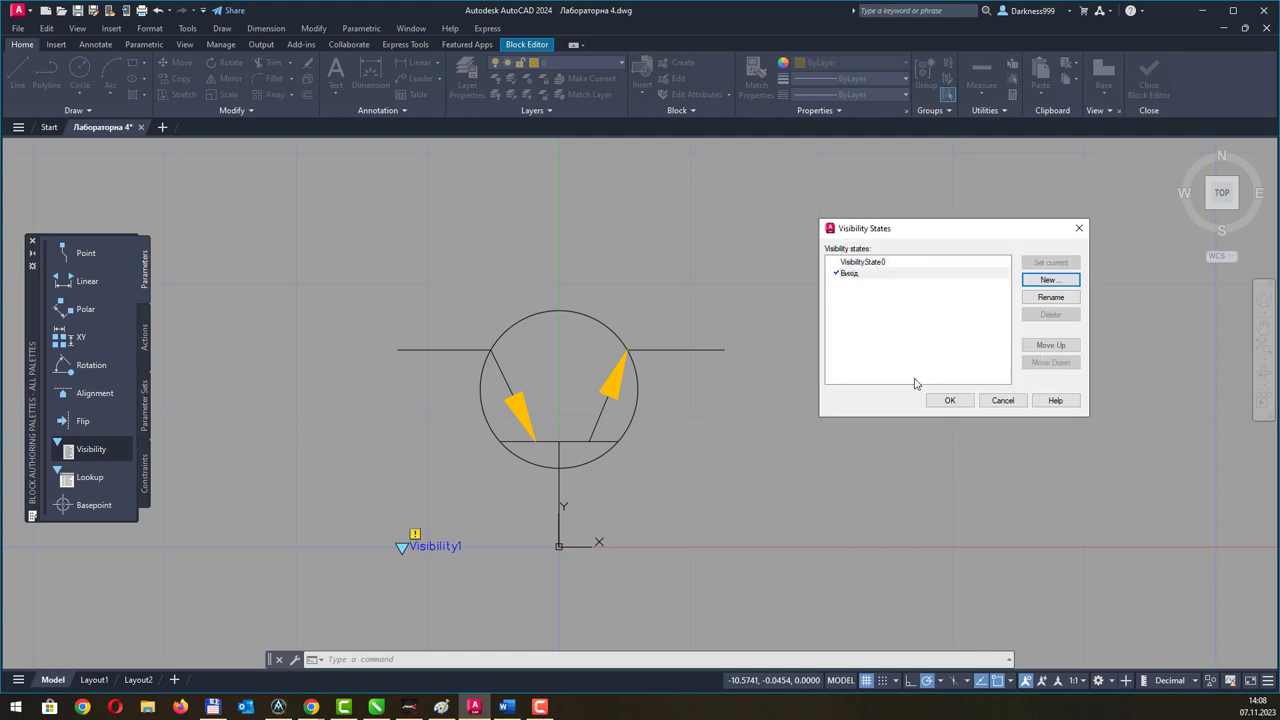
# Rename VisibilityState0 to Вхід.
pyautogui.click(873, 263)
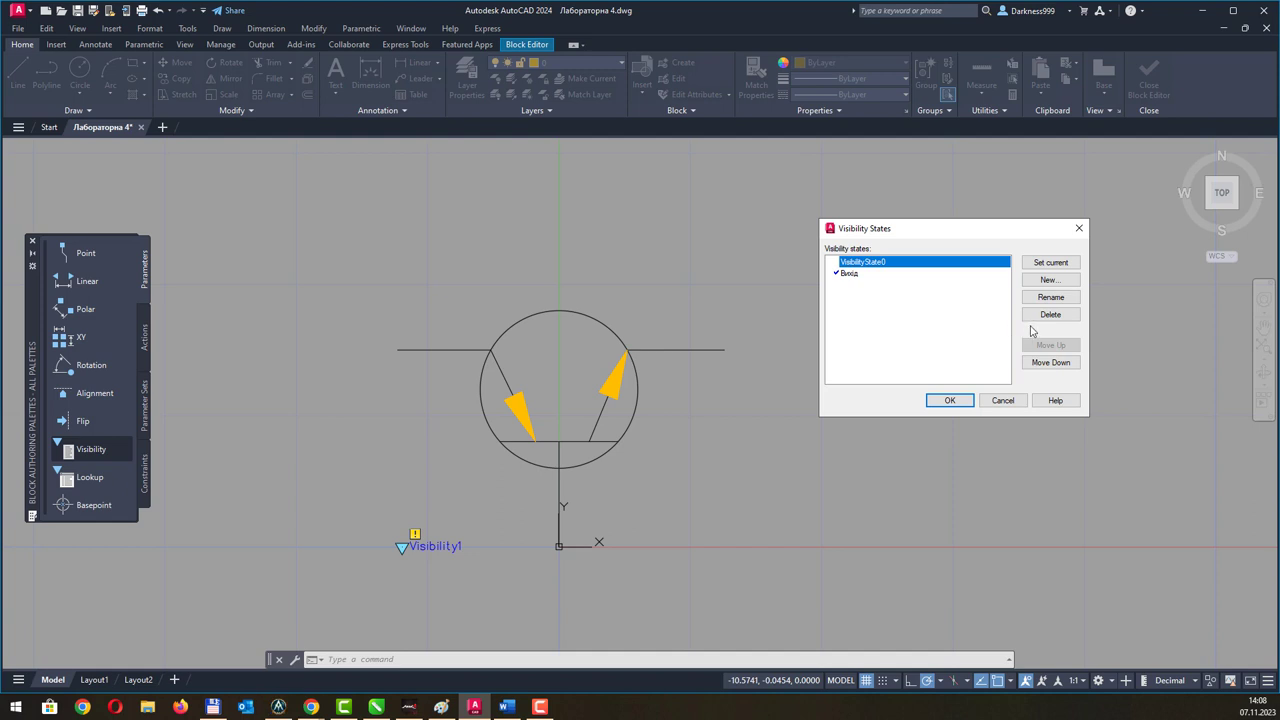
pyautogui.click(1050, 298)
pyautogui.write('В')
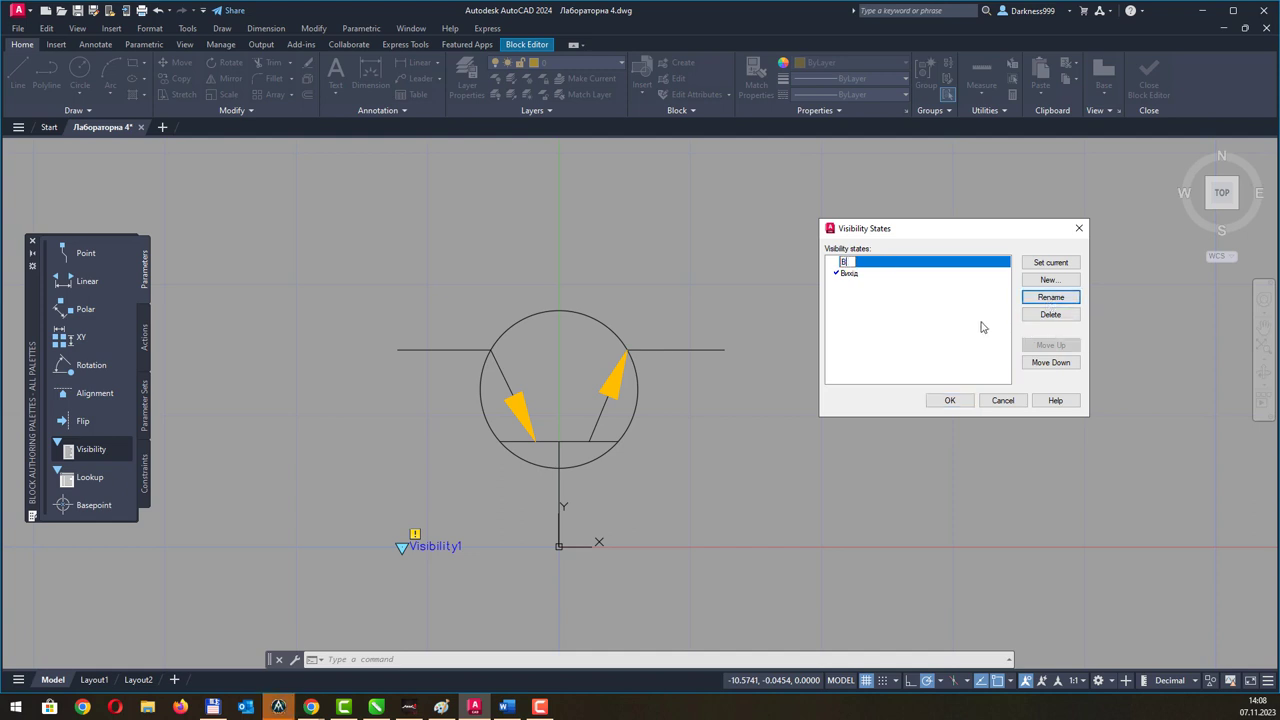
pyautogui.write('хід')
pyautogui.press('Return')
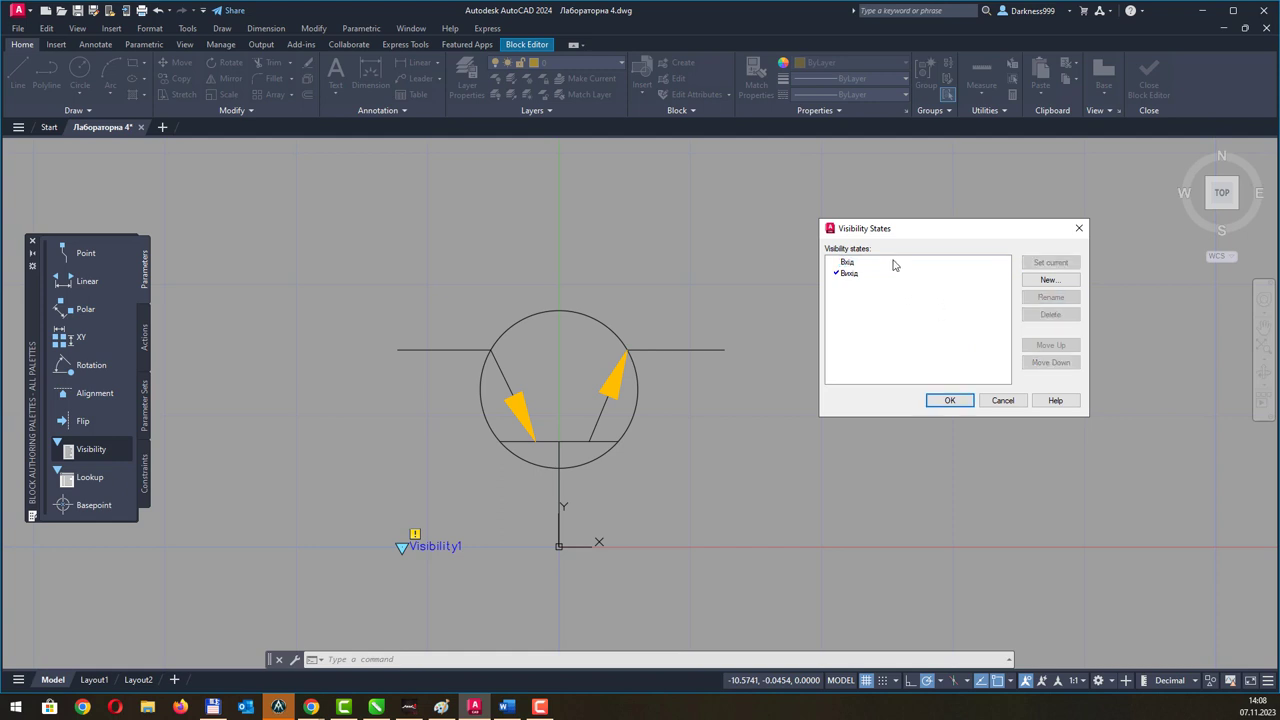
pyautogui.click(892, 264)
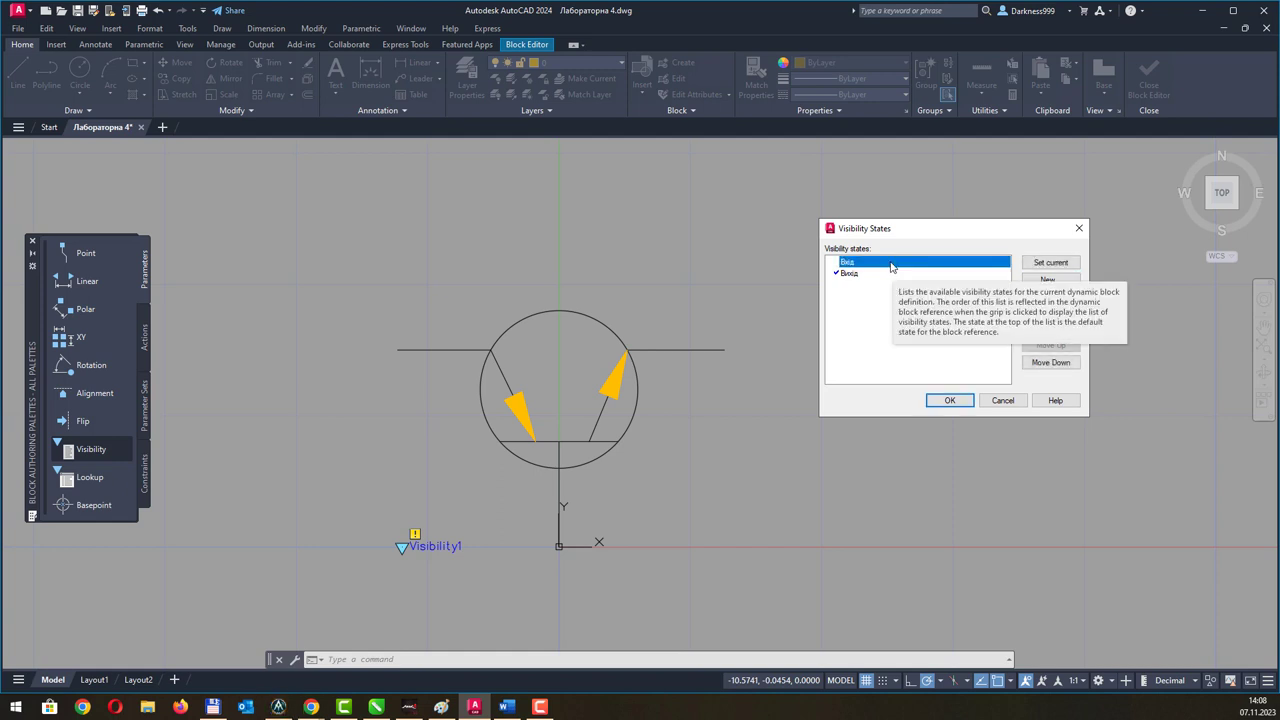
# Set Вхід as the current visibility state and confirm the dialog.
pyautogui.click(1052, 264)
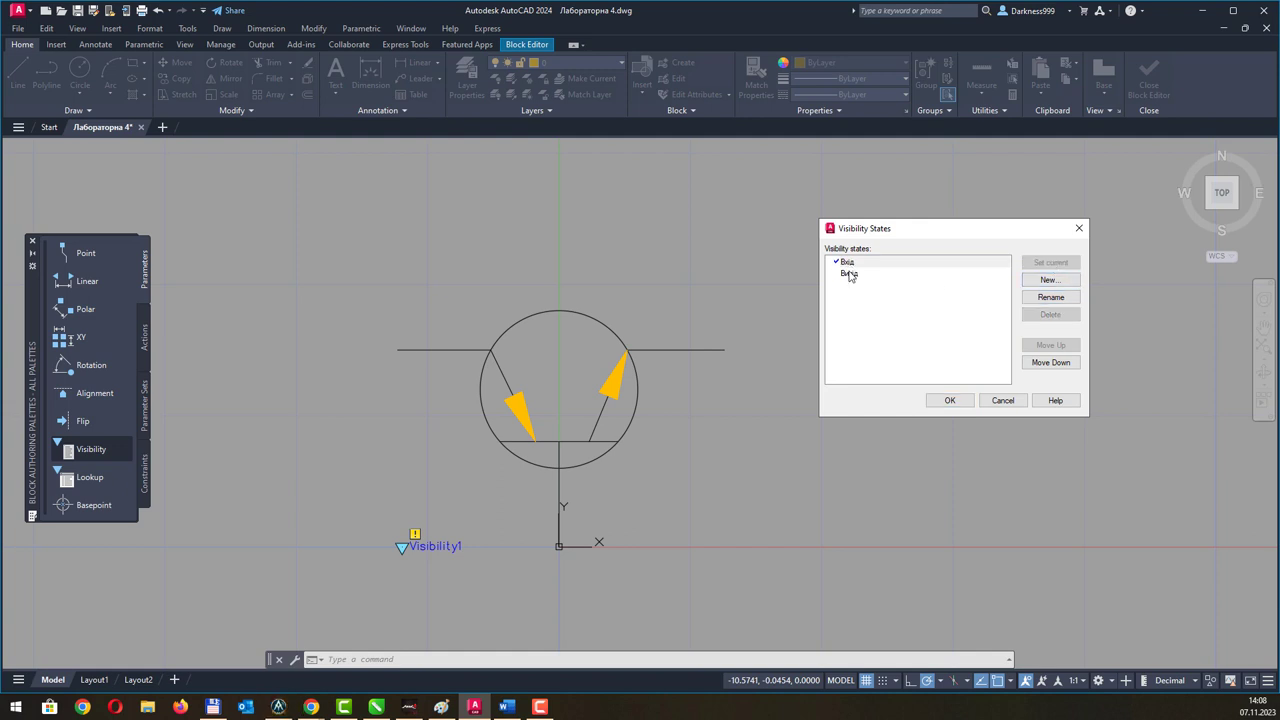
pyautogui.click(1006, 274)
pyautogui.click(1048, 266)
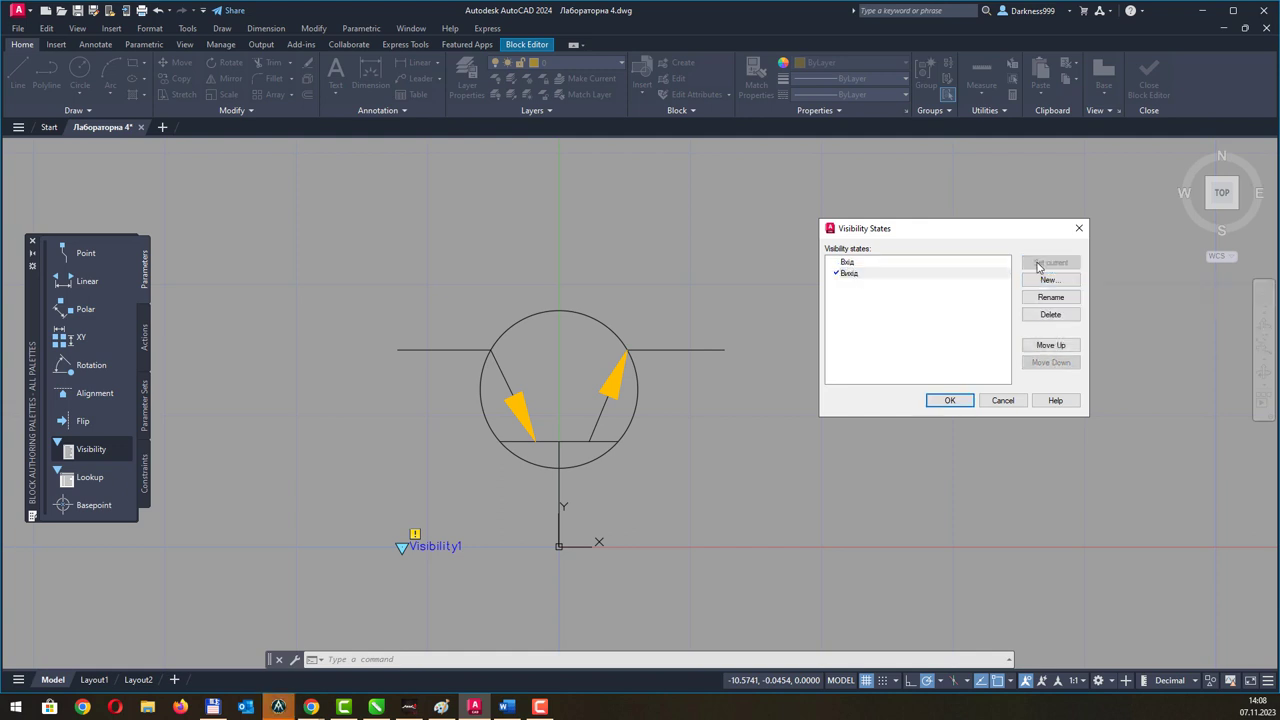
pyautogui.click(884, 263)
pyautogui.click(1045, 263)
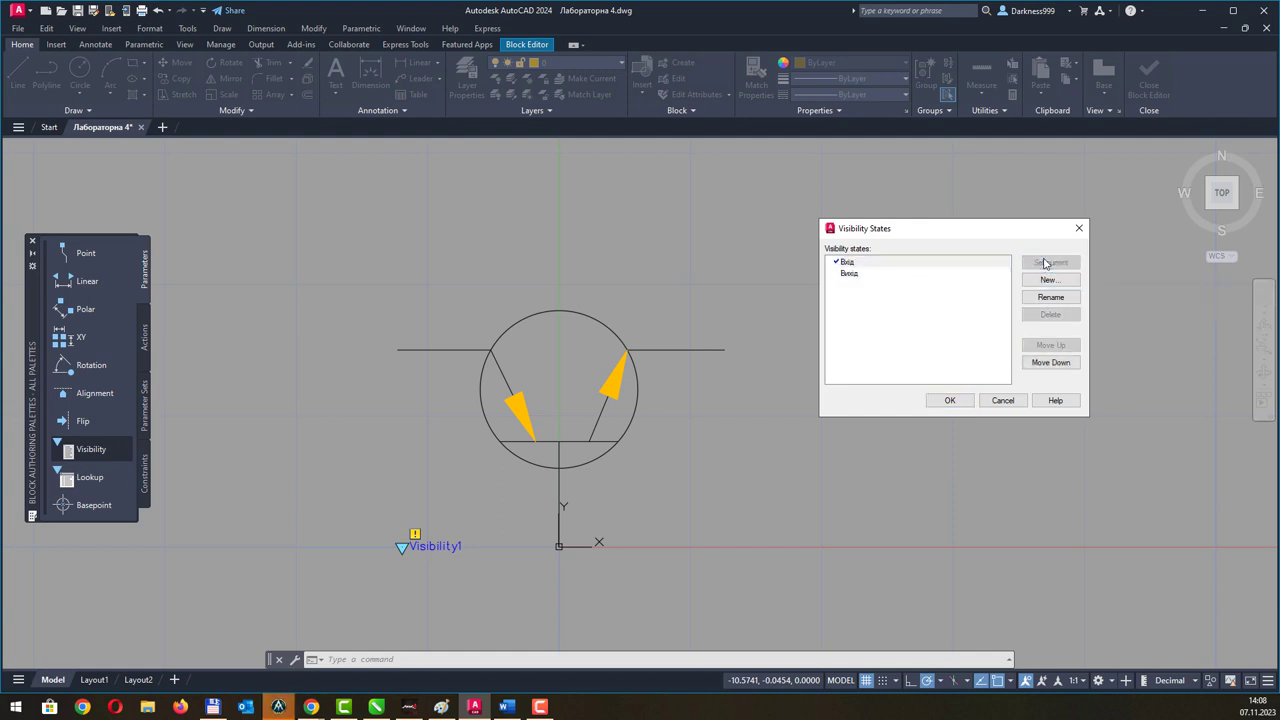
pyautogui.click(867, 263)
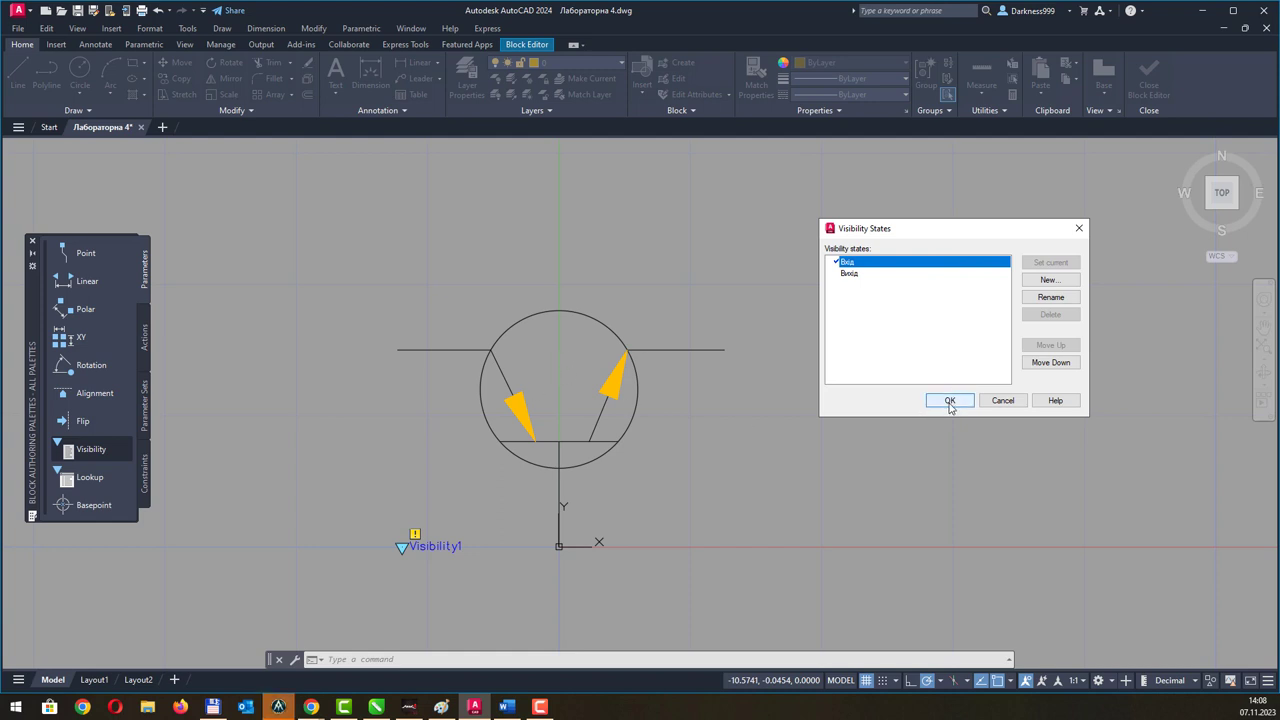
pyautogui.click(950, 401)
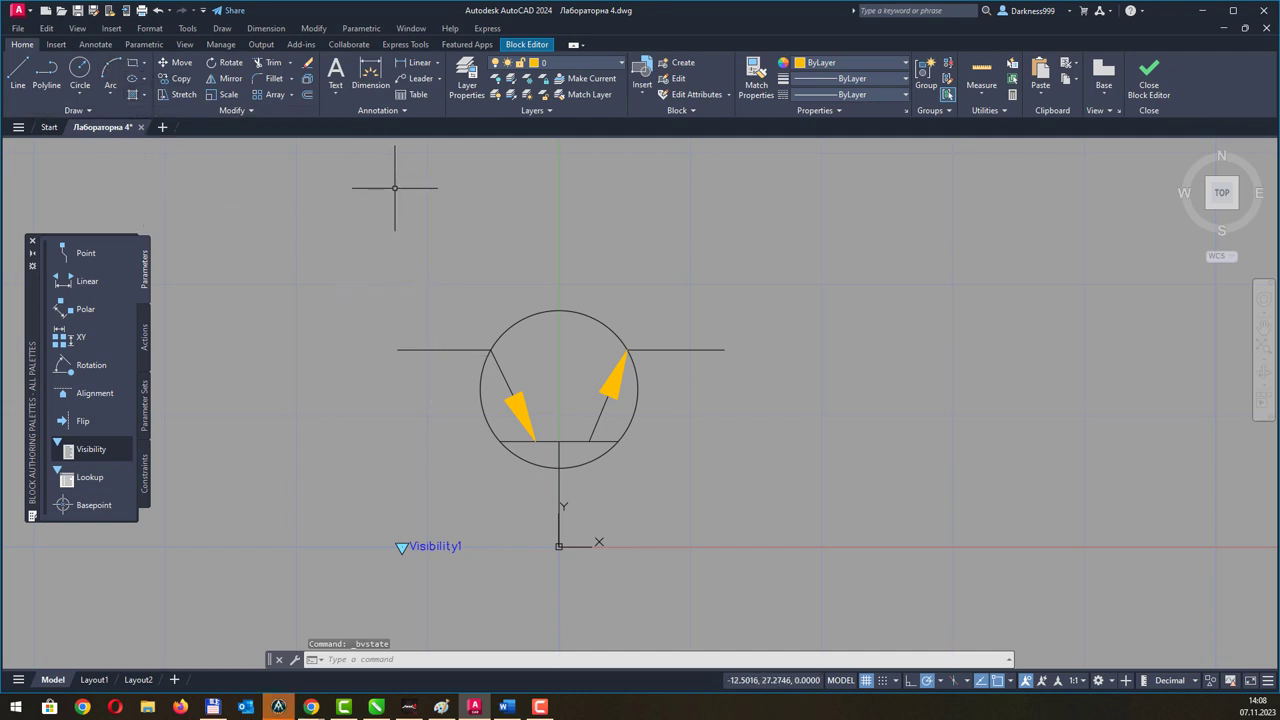
# Open the transistor block in Test Block, zoom to extents and select it.
pyautogui.click(518, 45)
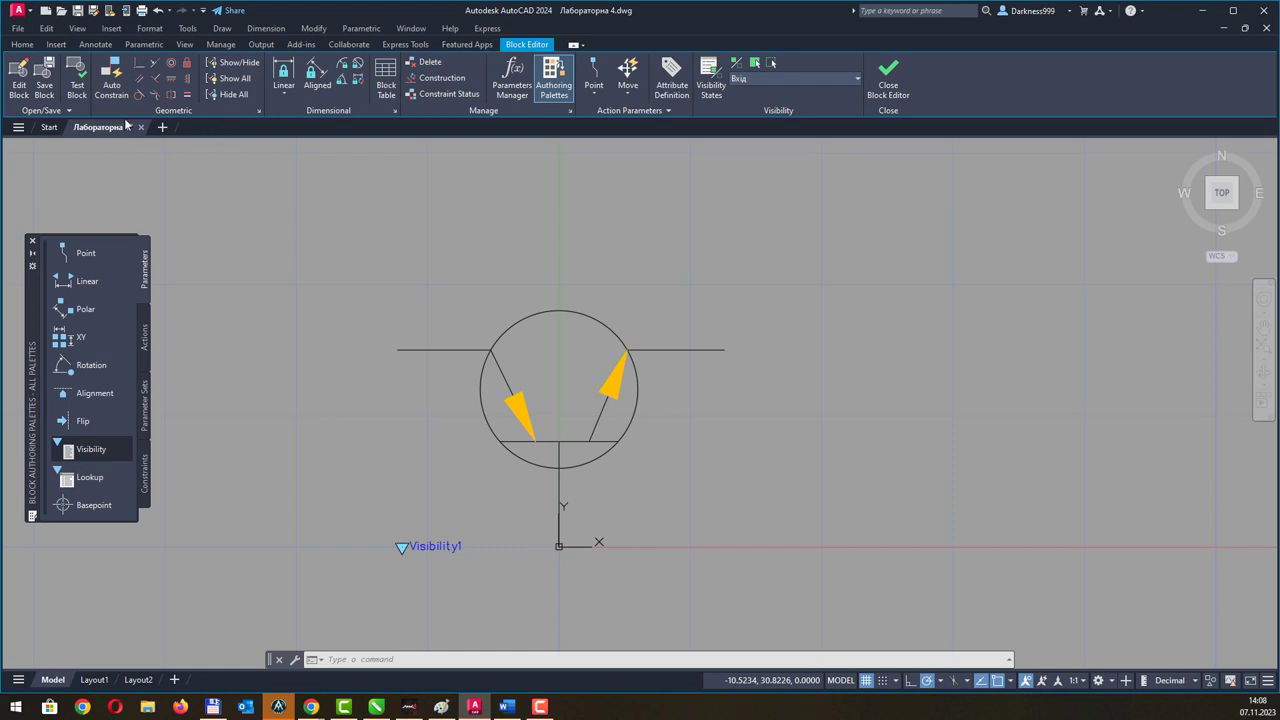
pyautogui.click(76, 87)
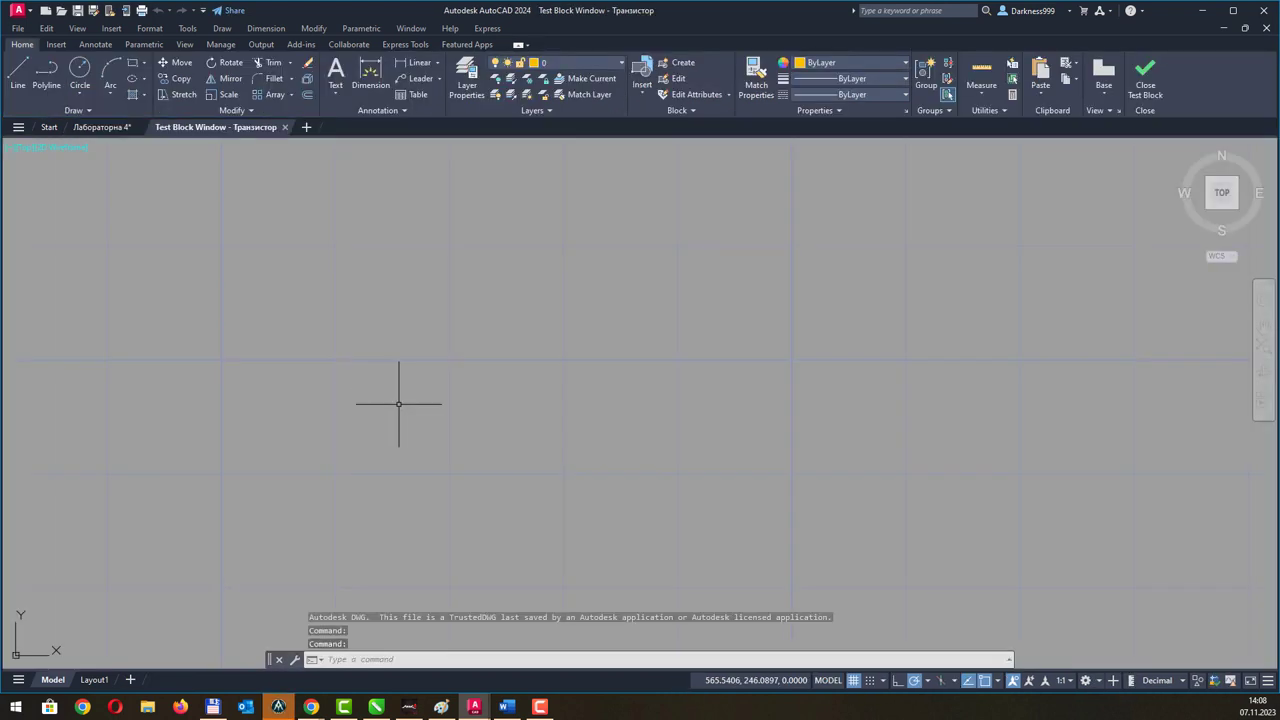
pyautogui.write('z')
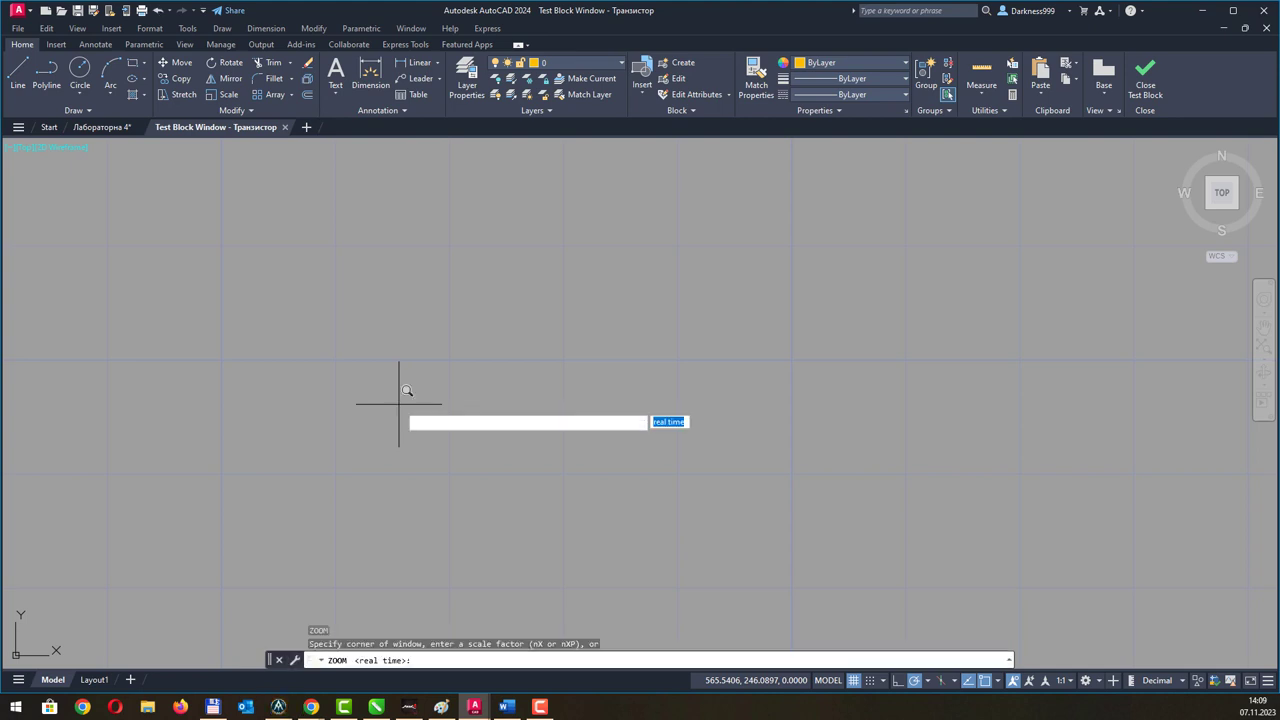
pyautogui.press('Return')
pyautogui.write('e')
pyautogui.press('Return')
pyautogui.scroll(-4, 460, 445)
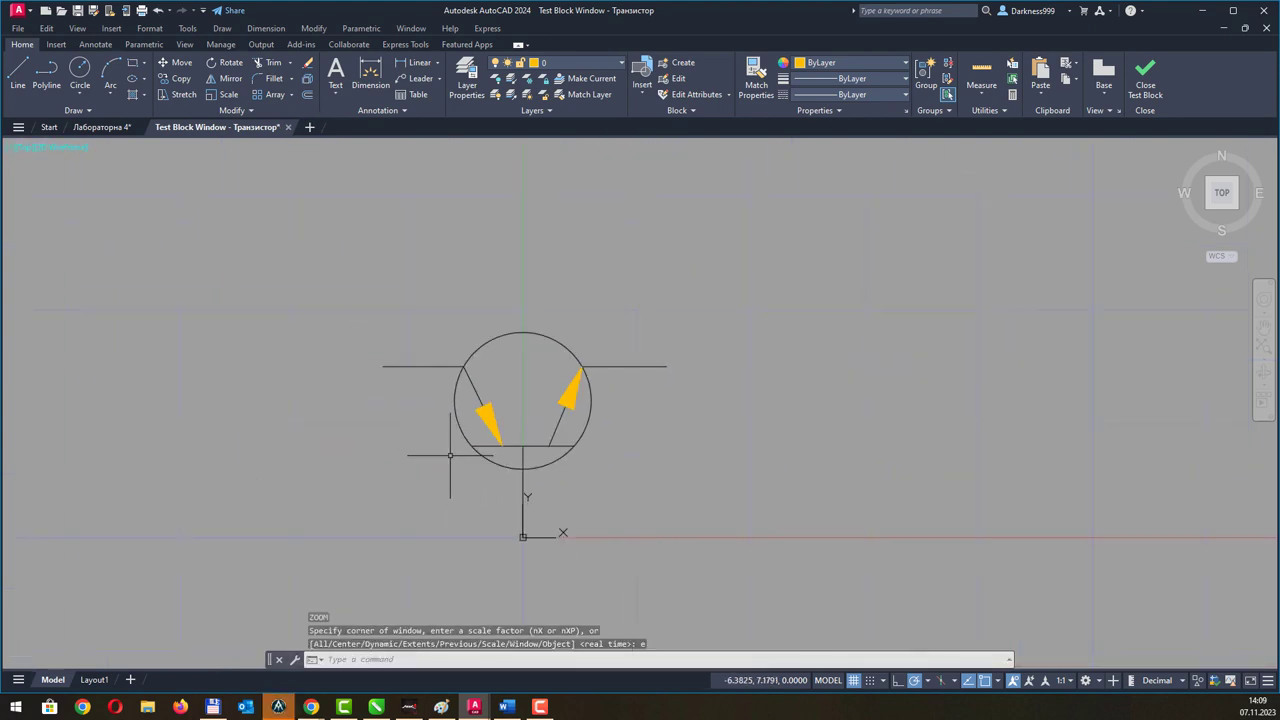
pyautogui.moveTo(610, 436); pyautogui.dragTo(440, 500)
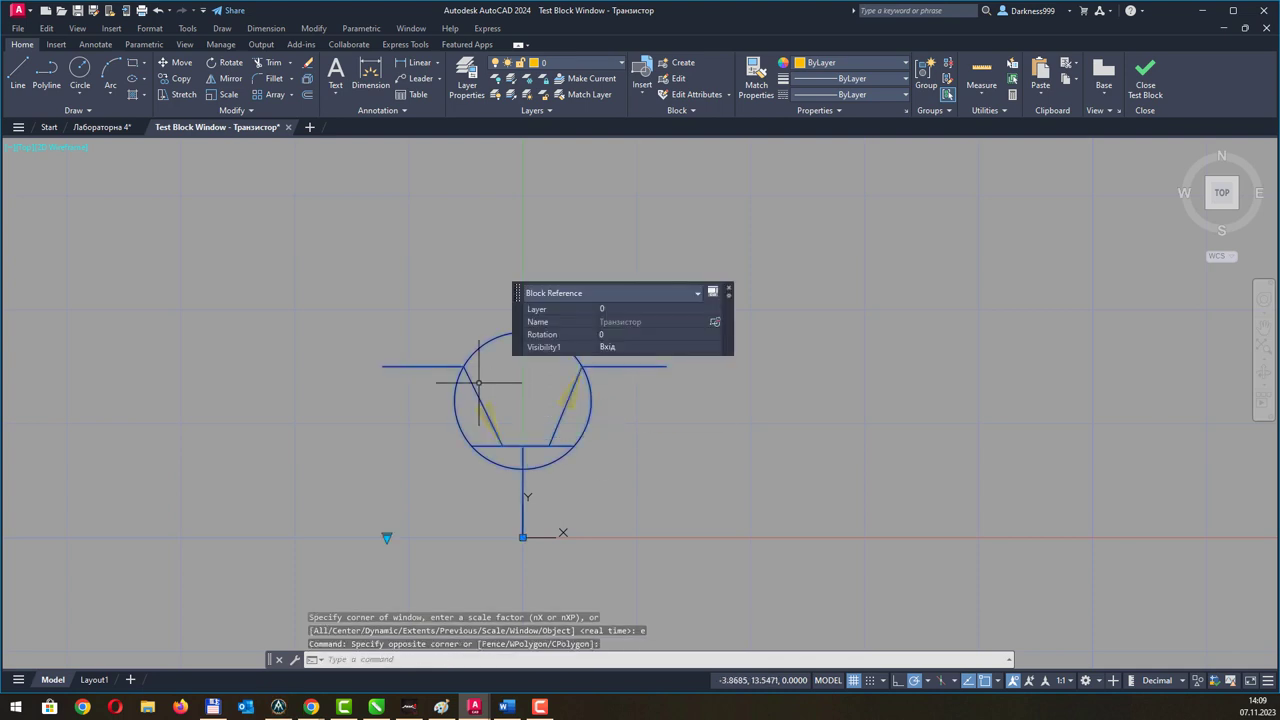
# Switch the block to Вихід, back to Вхід, then Вихід again, and close the test.
pyautogui.click(387, 539)
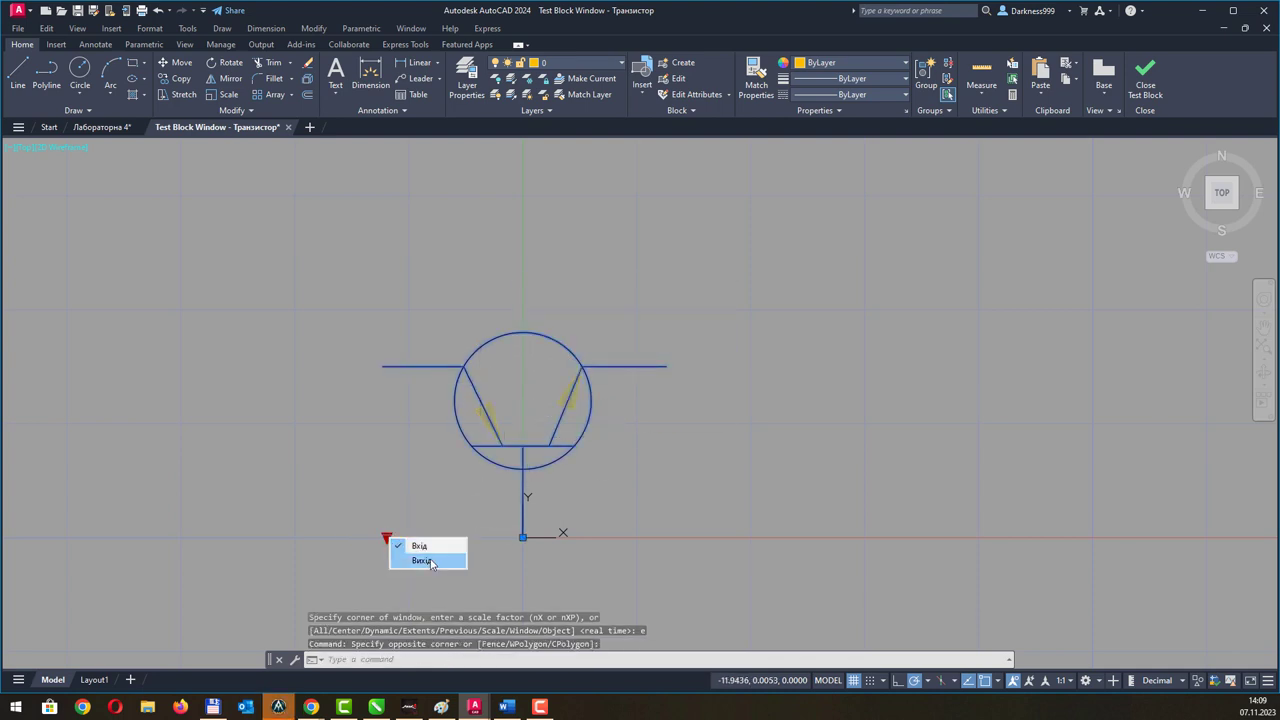
pyautogui.click(420, 560)
pyautogui.click(386, 537)
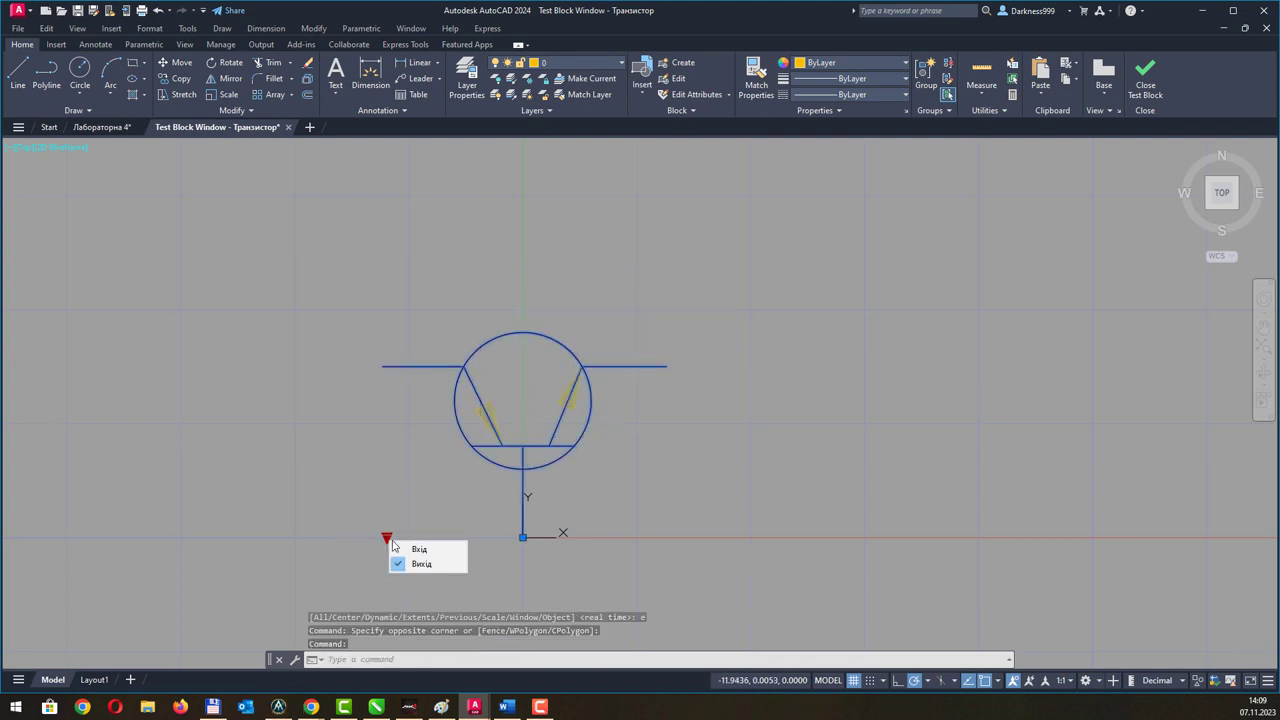
pyautogui.click(418, 549)
pyautogui.click(387, 538)
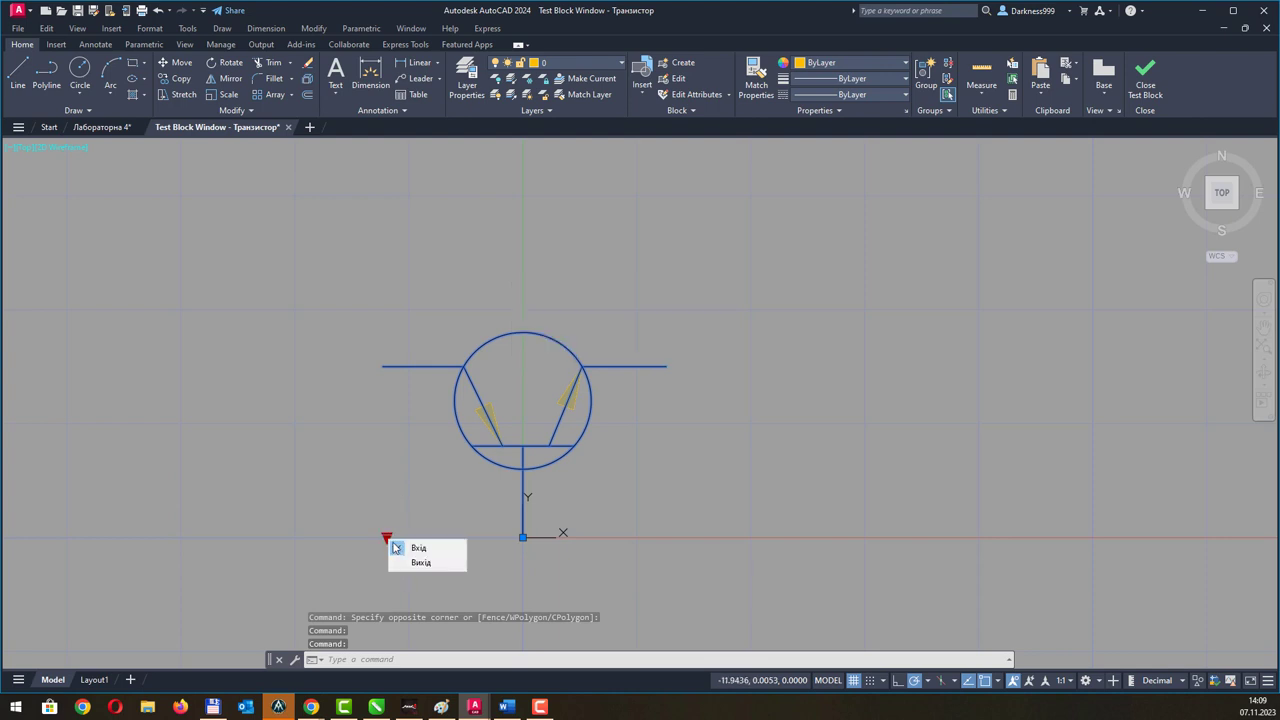
pyautogui.click(420, 560)
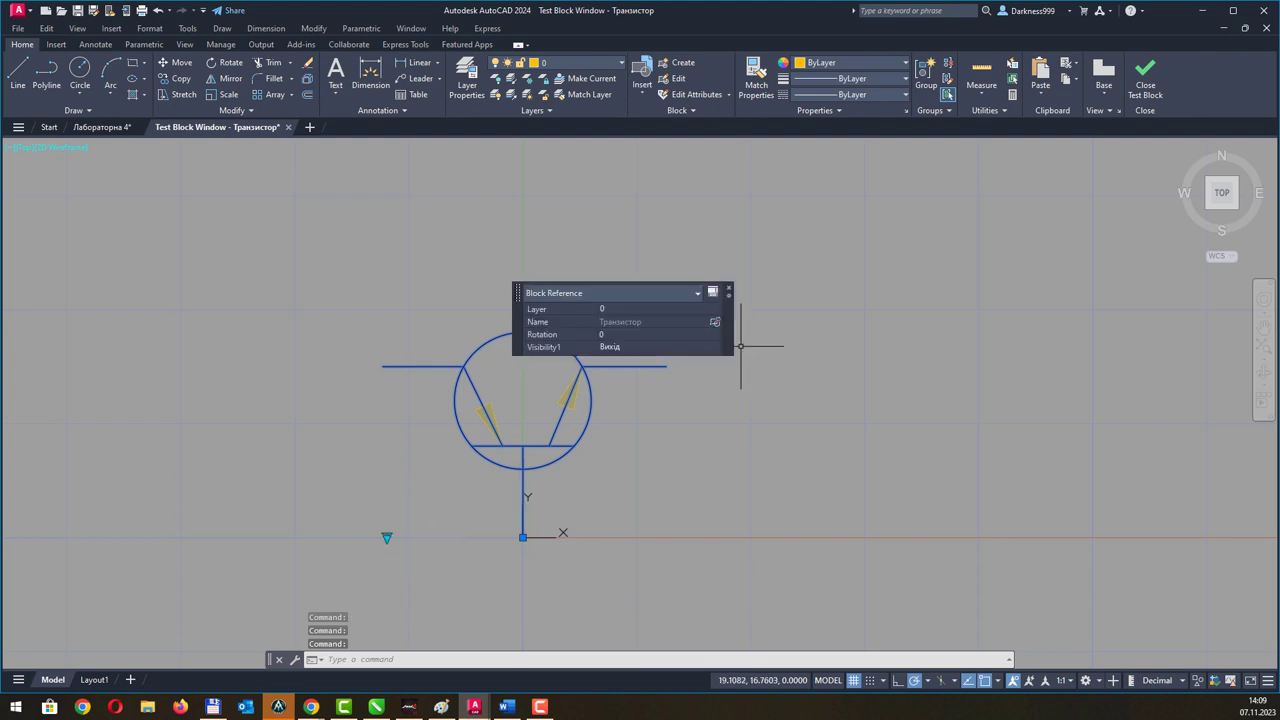
pyautogui.click(1145, 80)
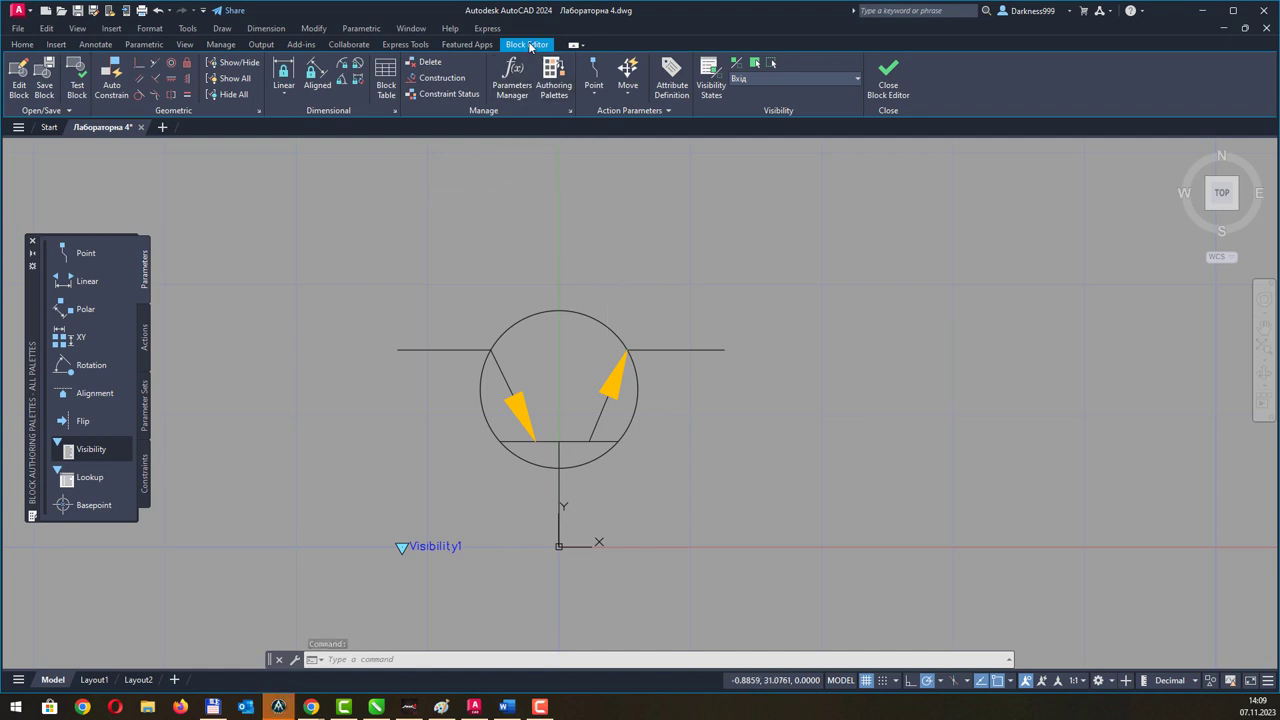
# Hide the left arrowhead in the Вхід visibility state with Make Invisible.
pyautogui.click(710, 94)
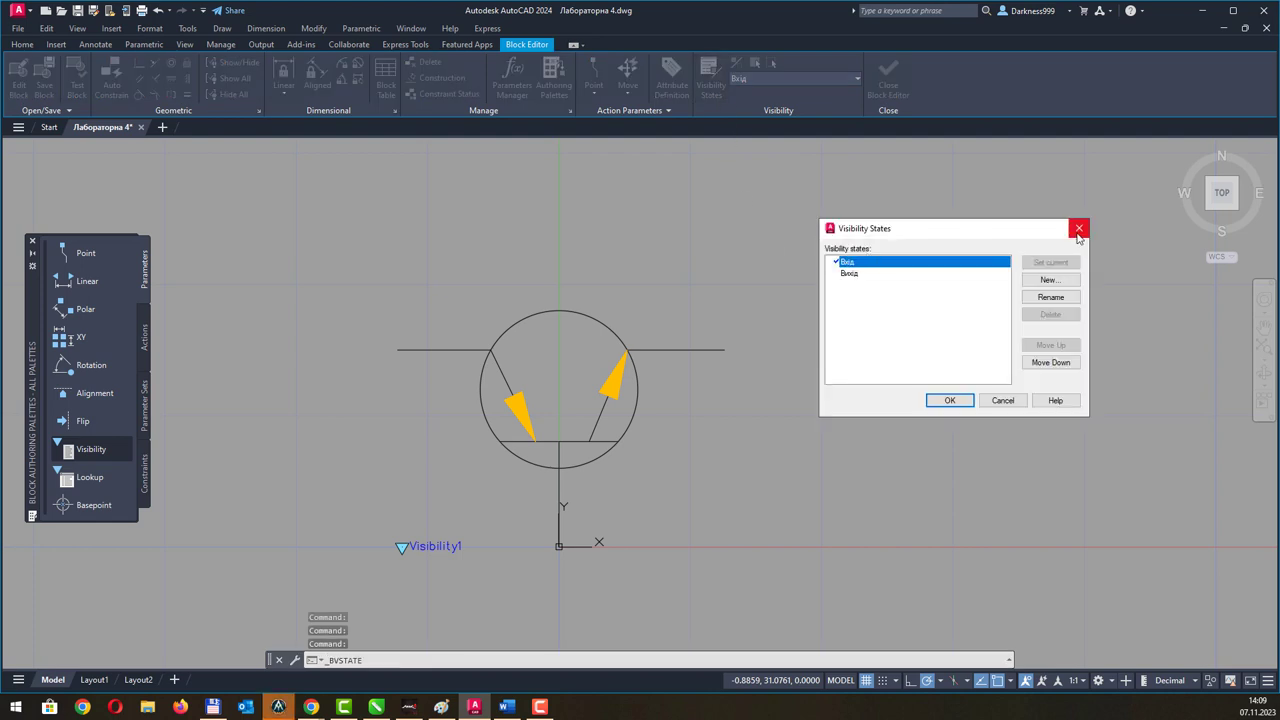
pyautogui.click(1079, 229)
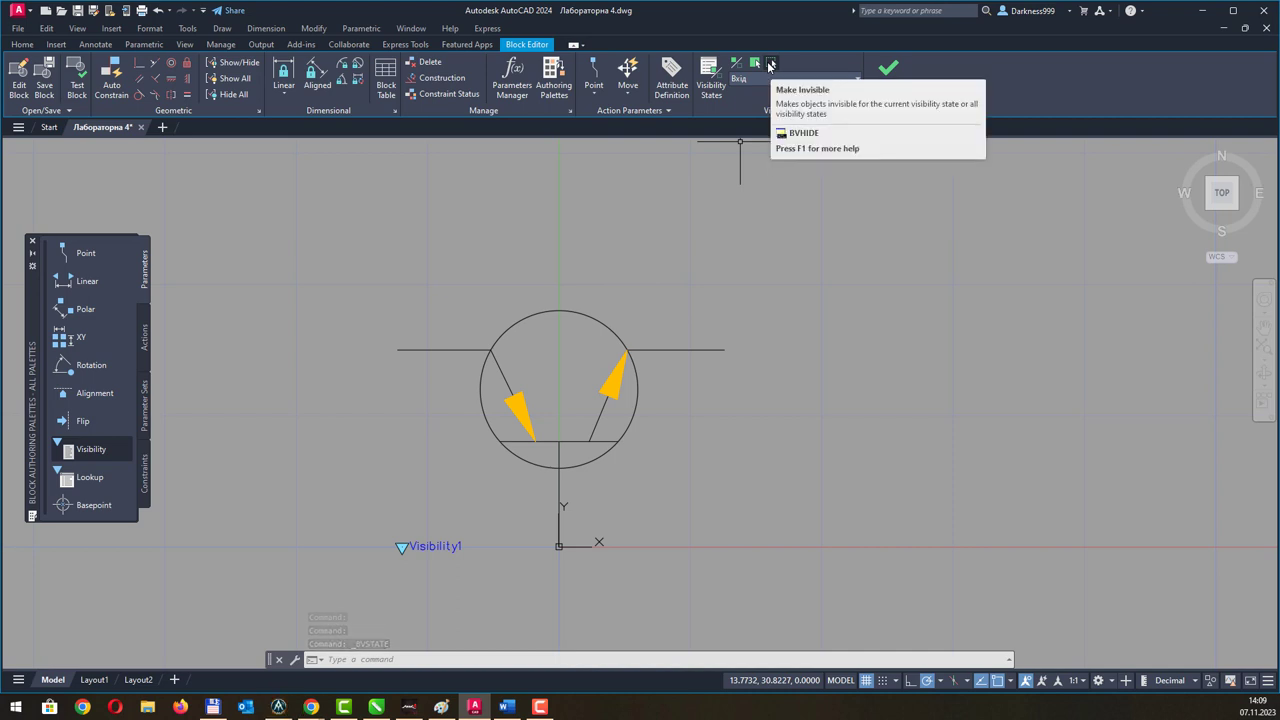
pyautogui.click(771, 66)
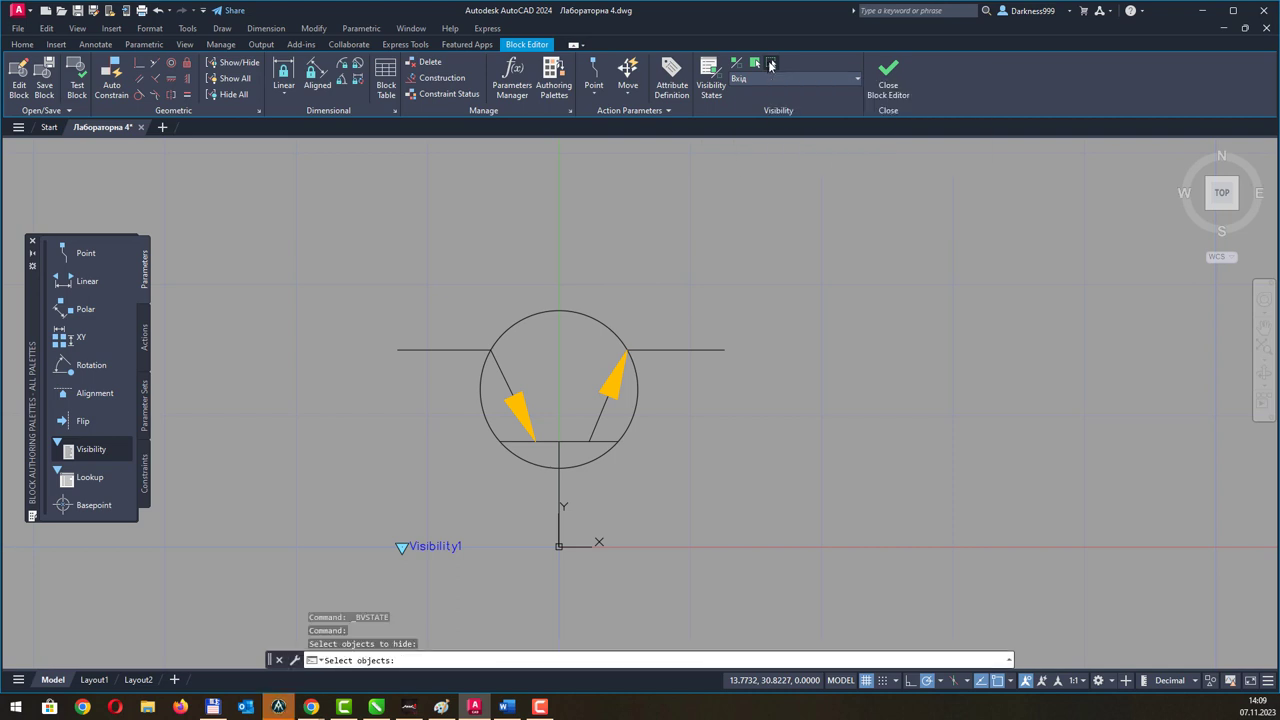
pyautogui.click(522, 395)
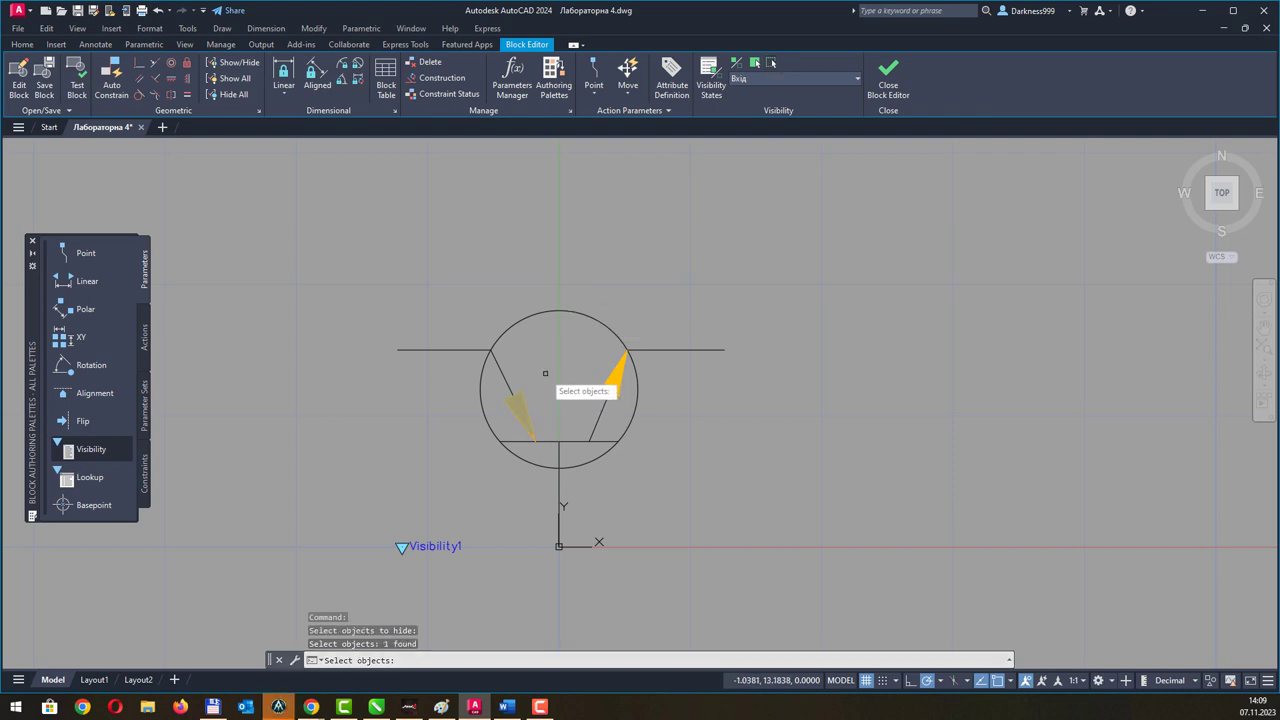
pyautogui.press('Return')
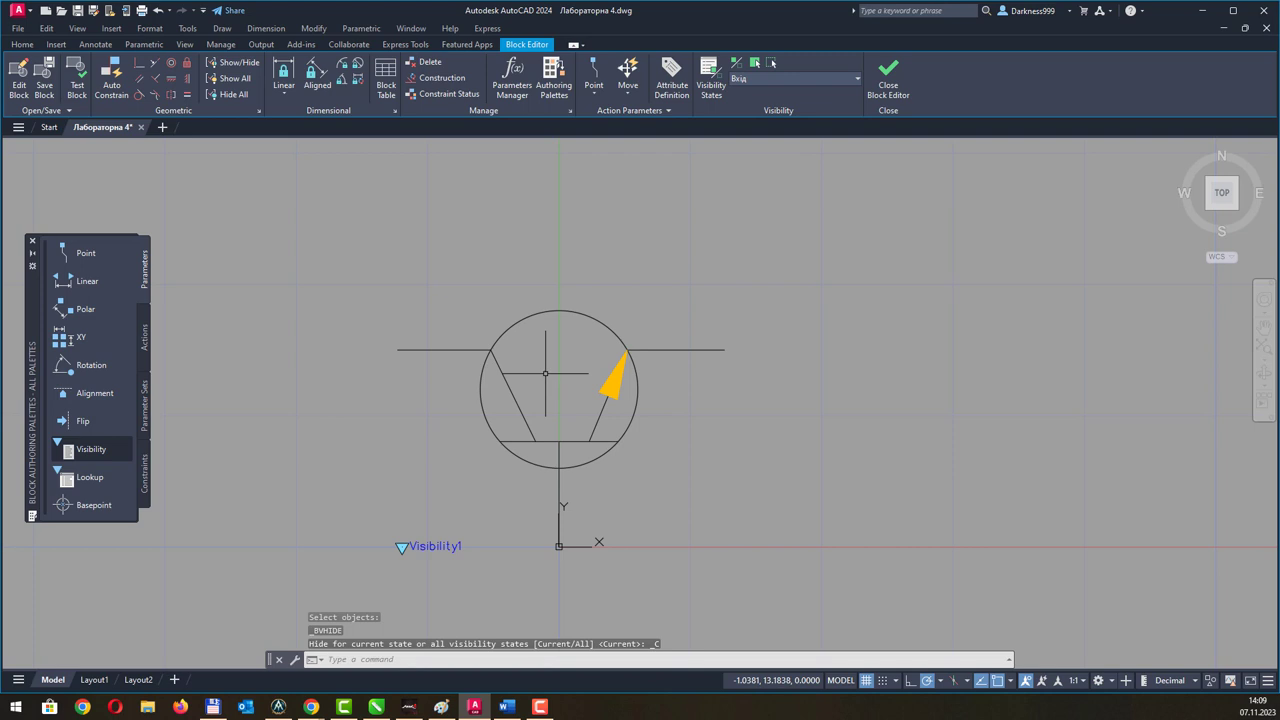
# Select the Вихід state in the Visibility States list.
pyautogui.click(715, 97)
pyautogui.click(715, 97)
pyautogui.click(876, 275)
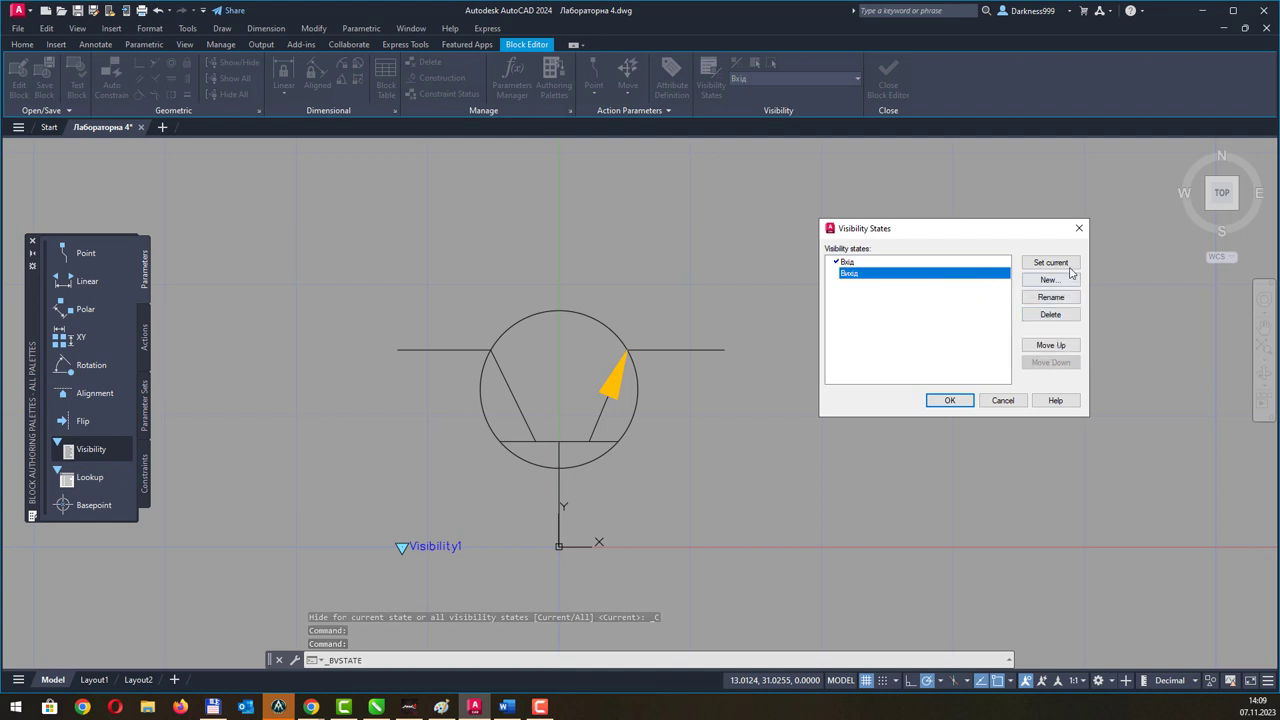
# Set Вихід as the current state and make the left arrowhead visible again.
pyautogui.click(1068, 265)
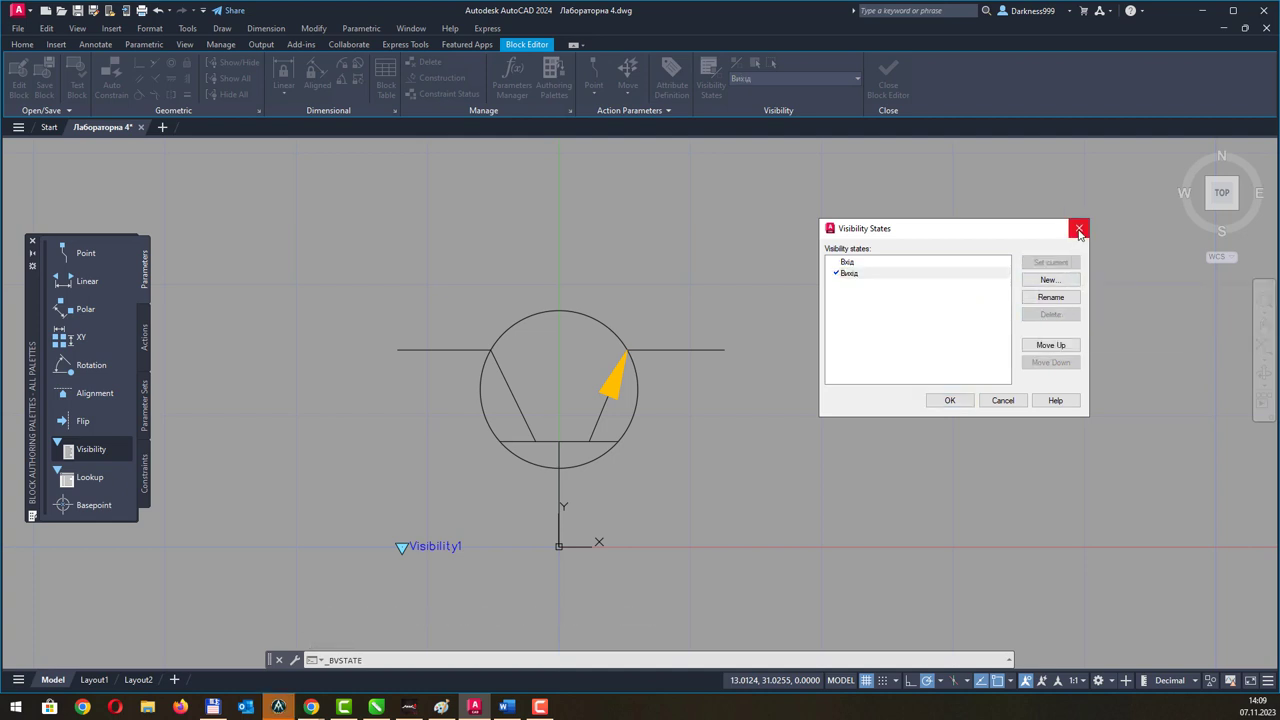
pyautogui.click(1079, 230)
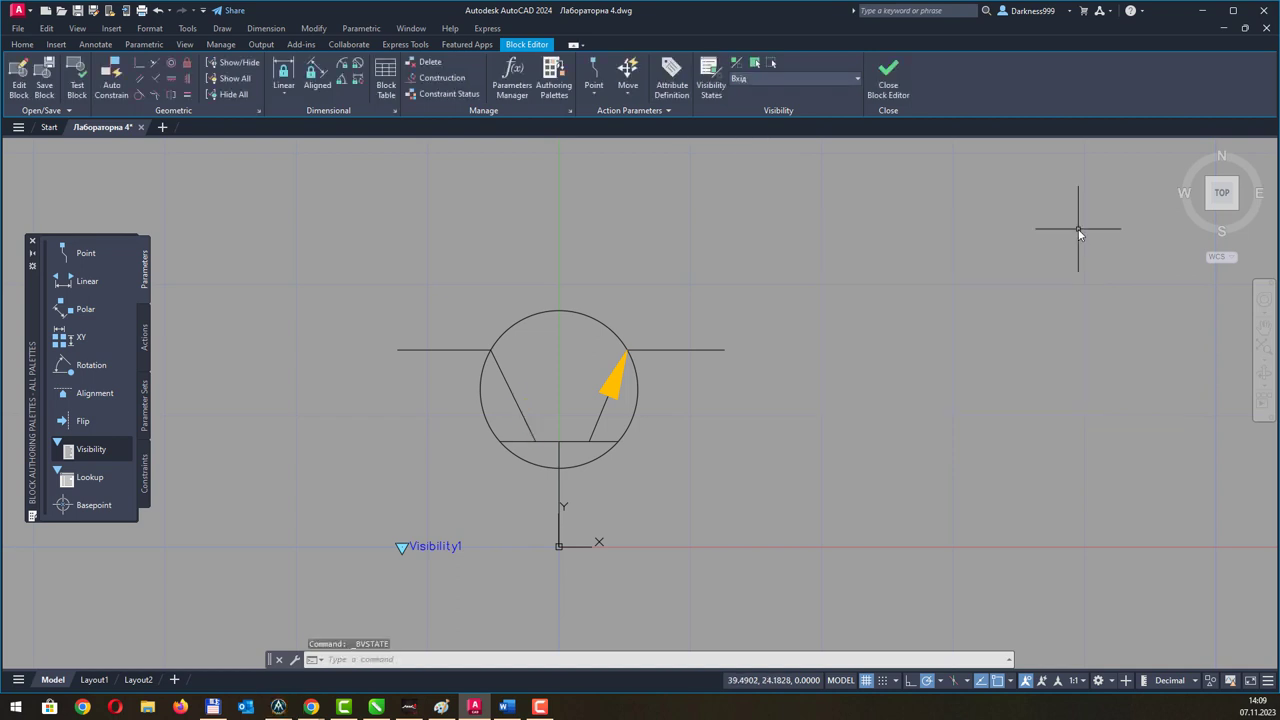
pyautogui.click(755, 66)
pyautogui.click(519, 398)
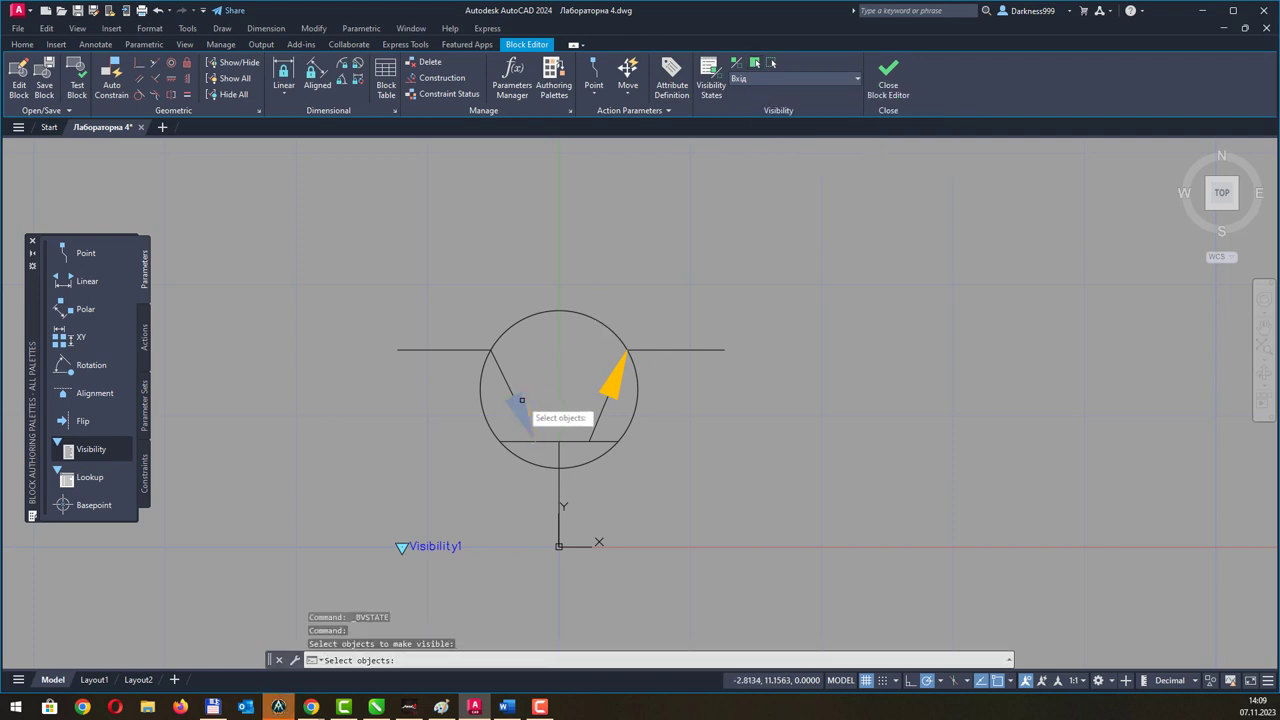
pyautogui.press('Return')
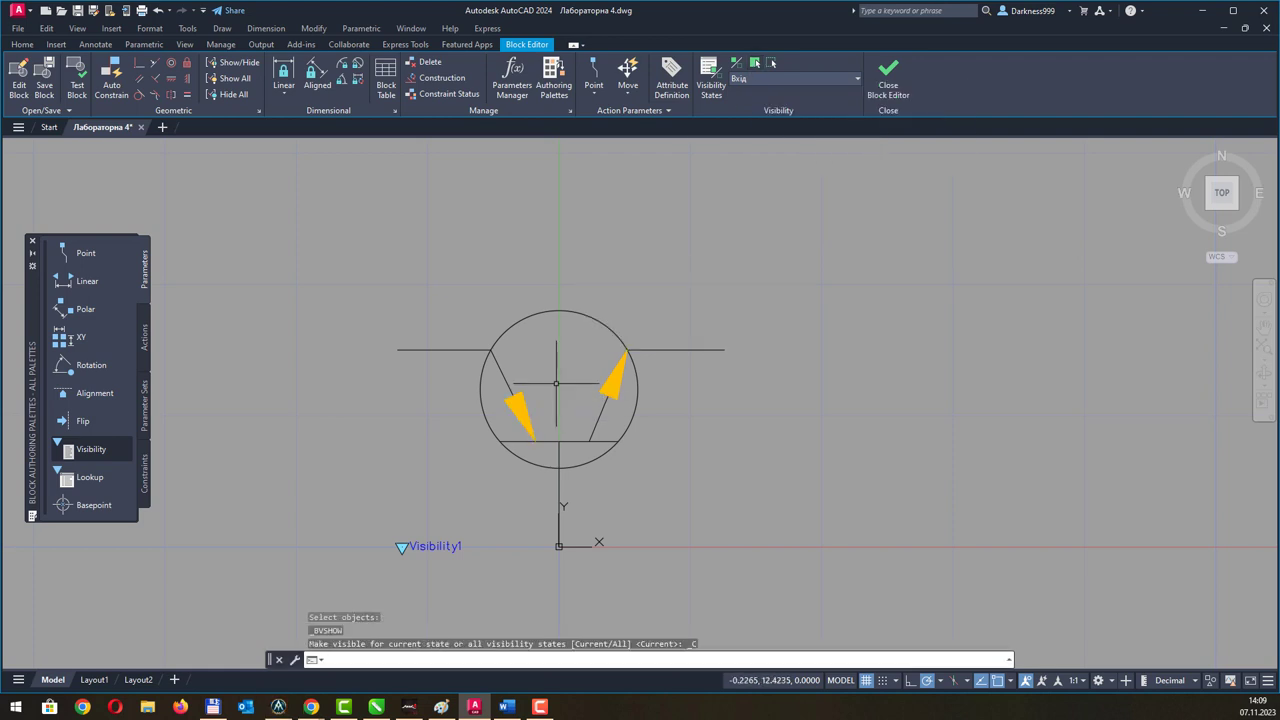
# Hide the right arrowhead by window-selecting it with Make Invisible.
pyautogui.click(771, 63)
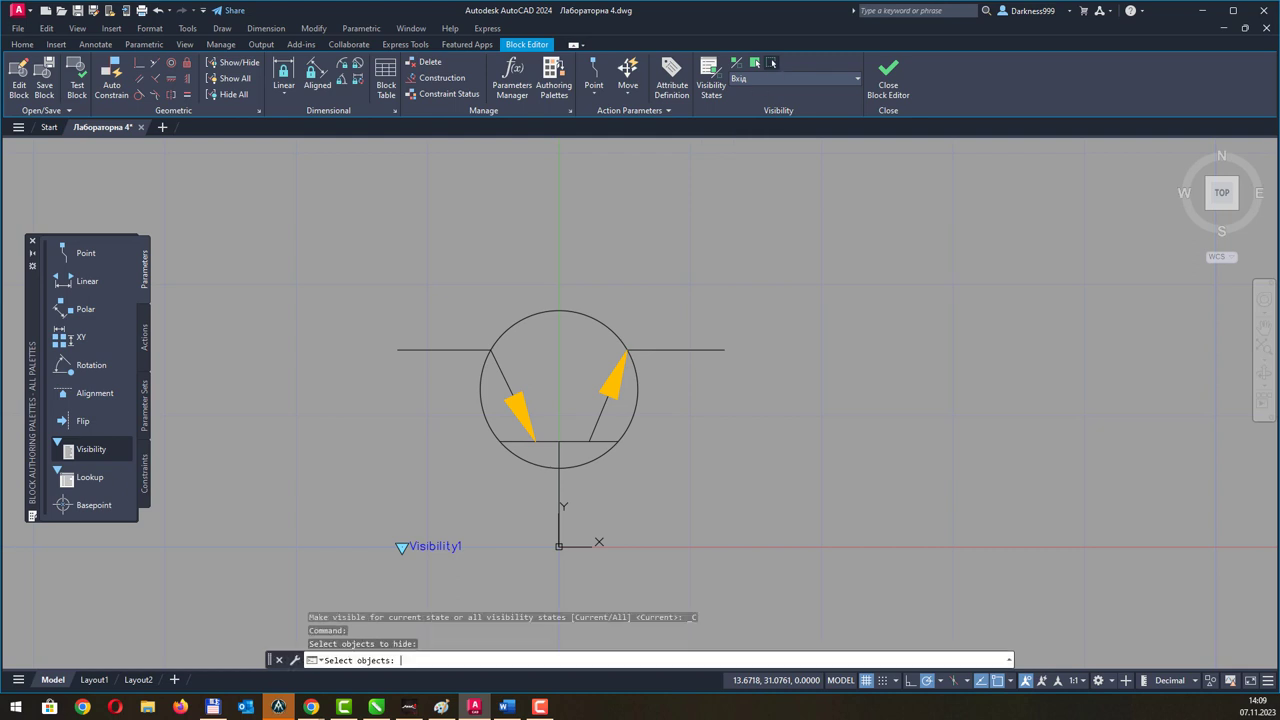
pyautogui.click(632, 370)
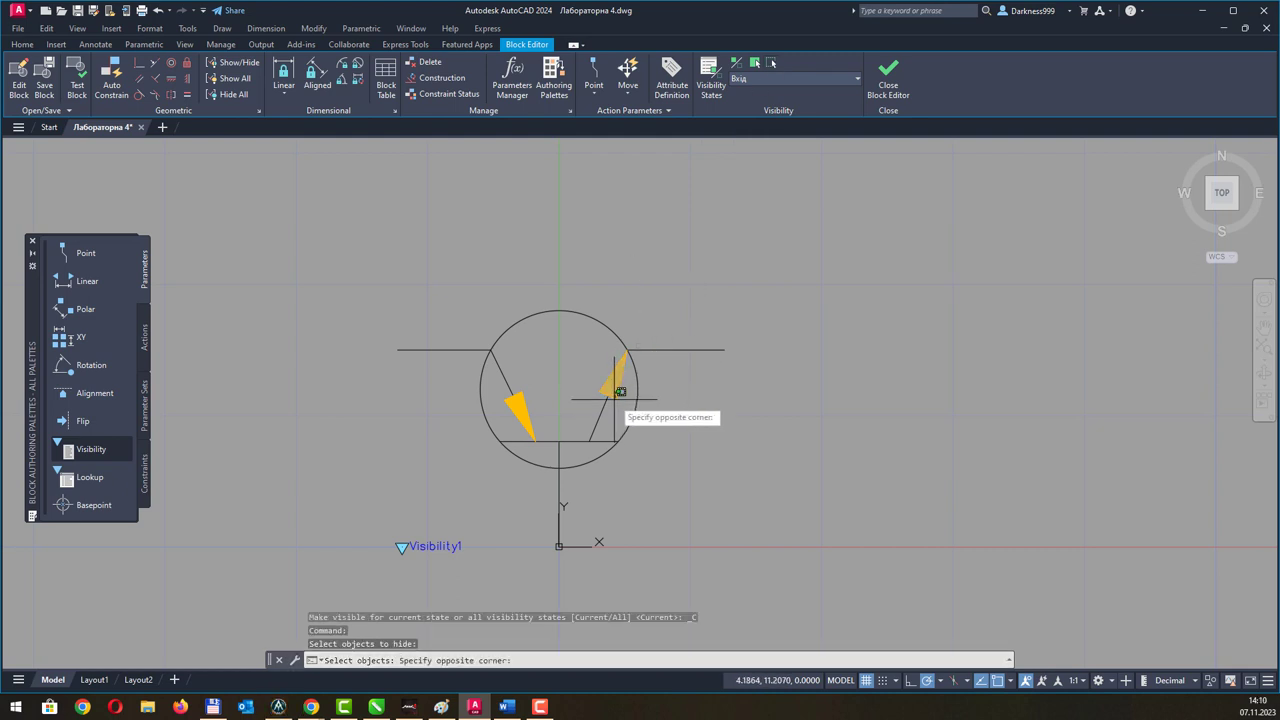
pyautogui.click(612, 388)
pyautogui.press('Return')
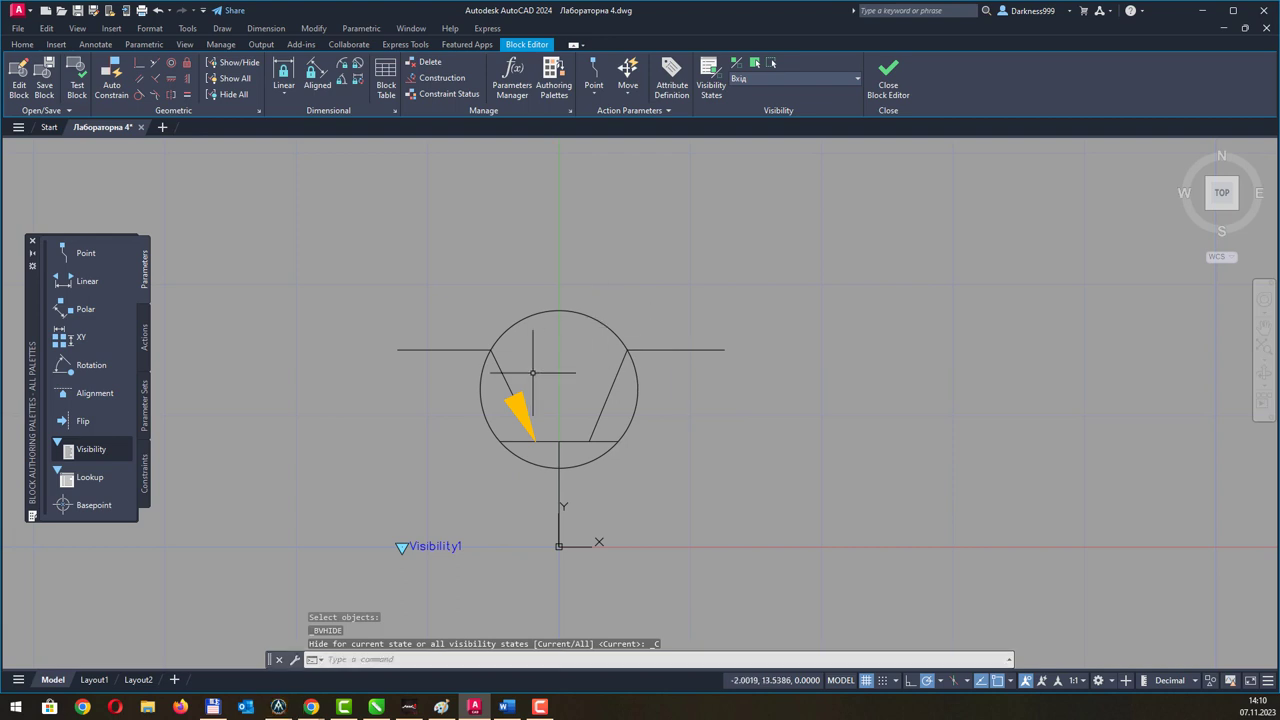
# Launch Test Block, zoom to extents and select the transistor block.
pyautogui.click(77, 80)
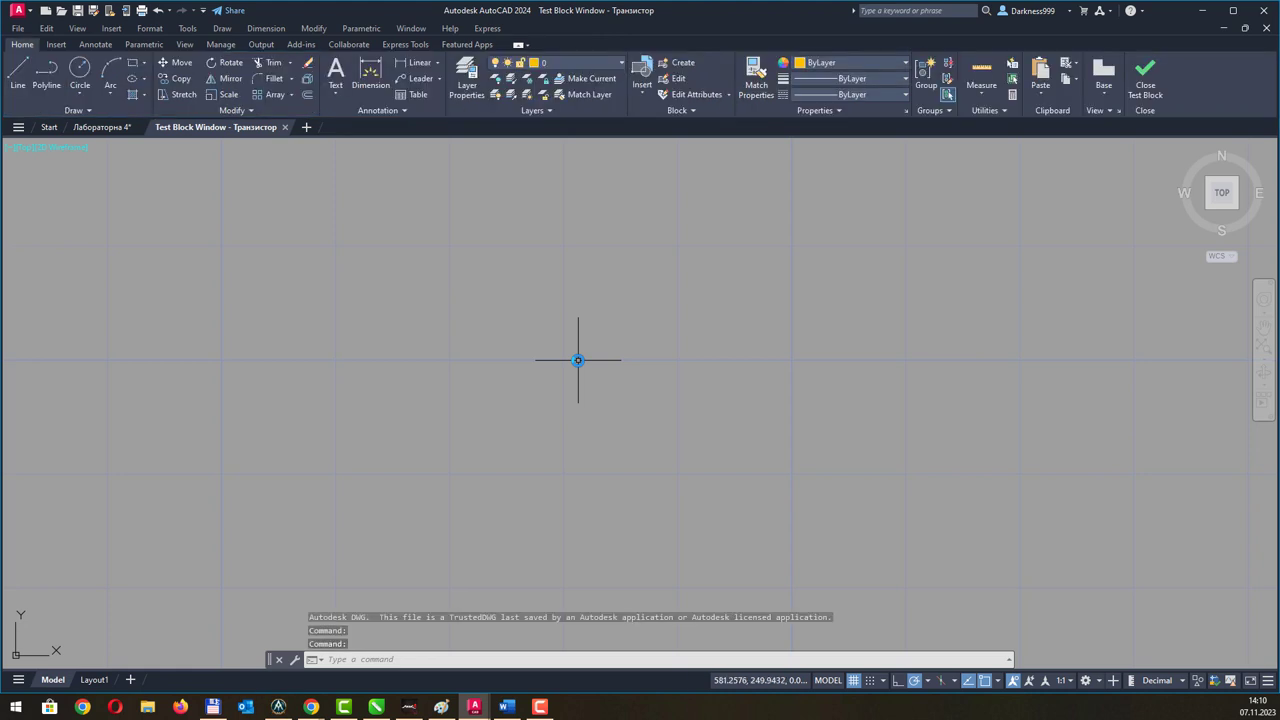
pyautogui.write('z')
pyautogui.press('Return')
pyautogui.write('e')
pyautogui.press('Return')
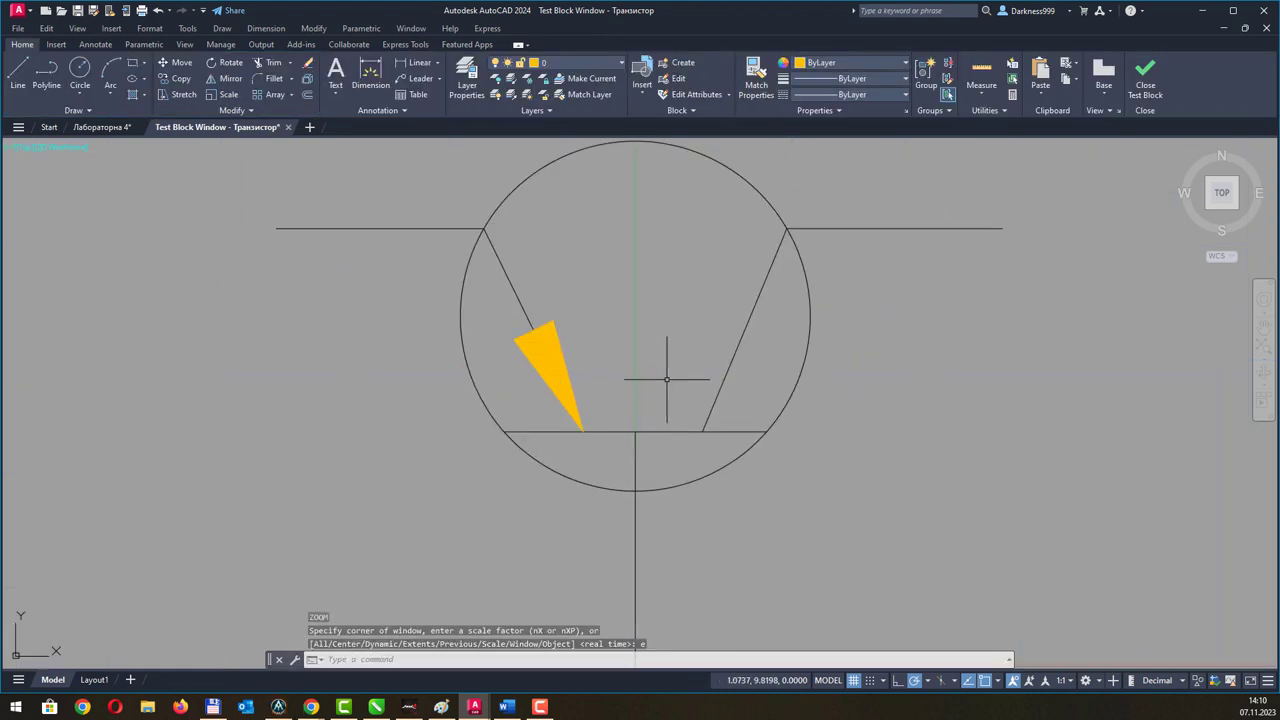
pyautogui.click(641, 355)
pyautogui.click(641, 355)
pyautogui.scroll(-1, 566, 351)
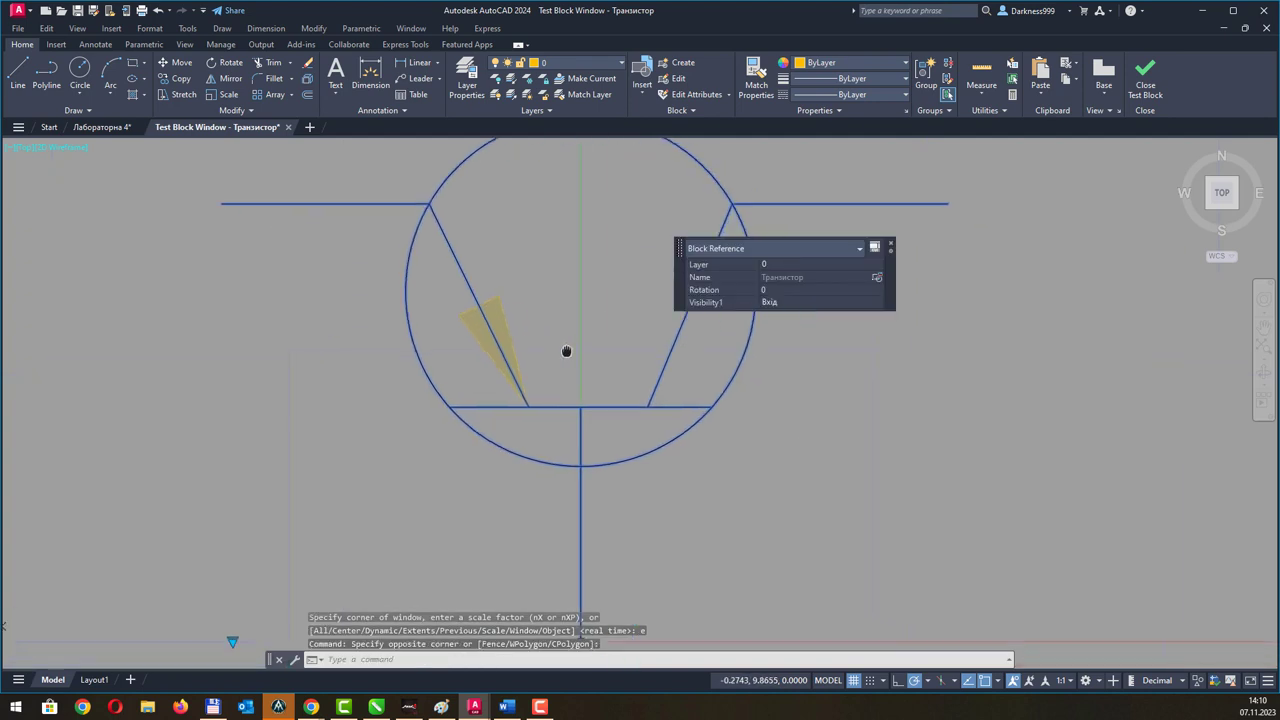
pyautogui.scroll(-2, 560, 355)
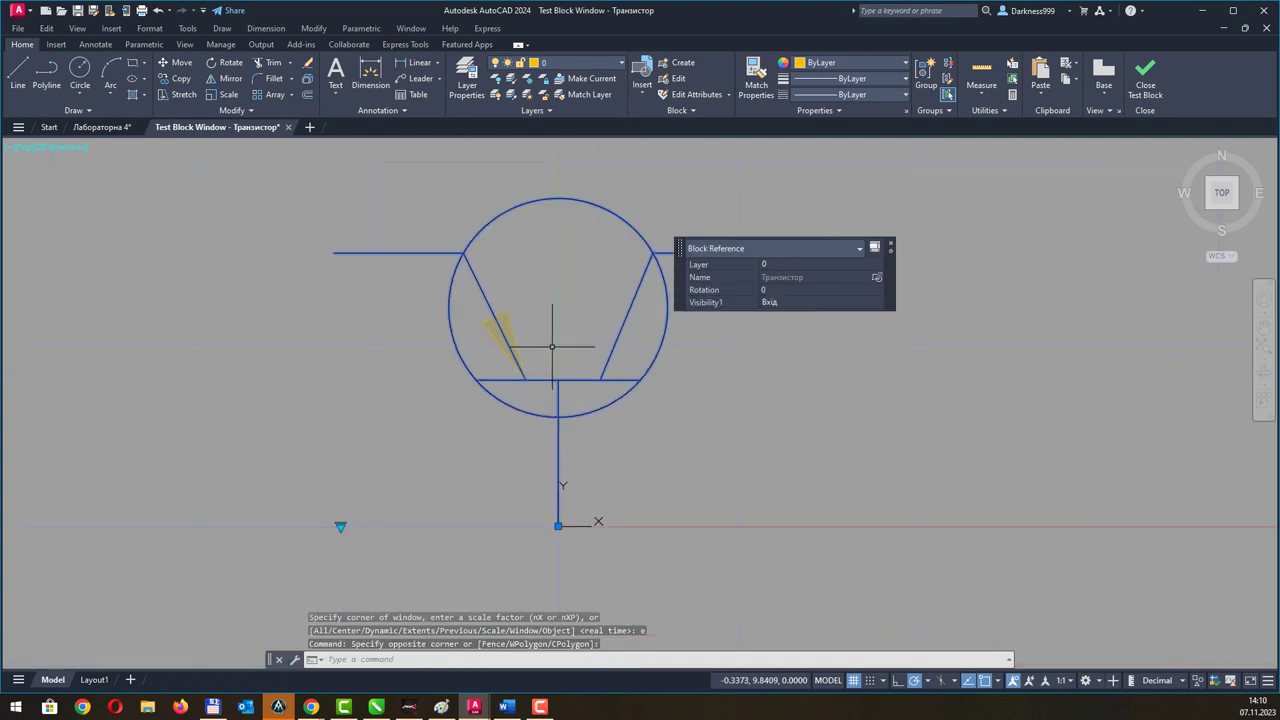
# Switch the block to Вихід, then reselect it and switch back to Вхід.
pyautogui.click(340, 527)
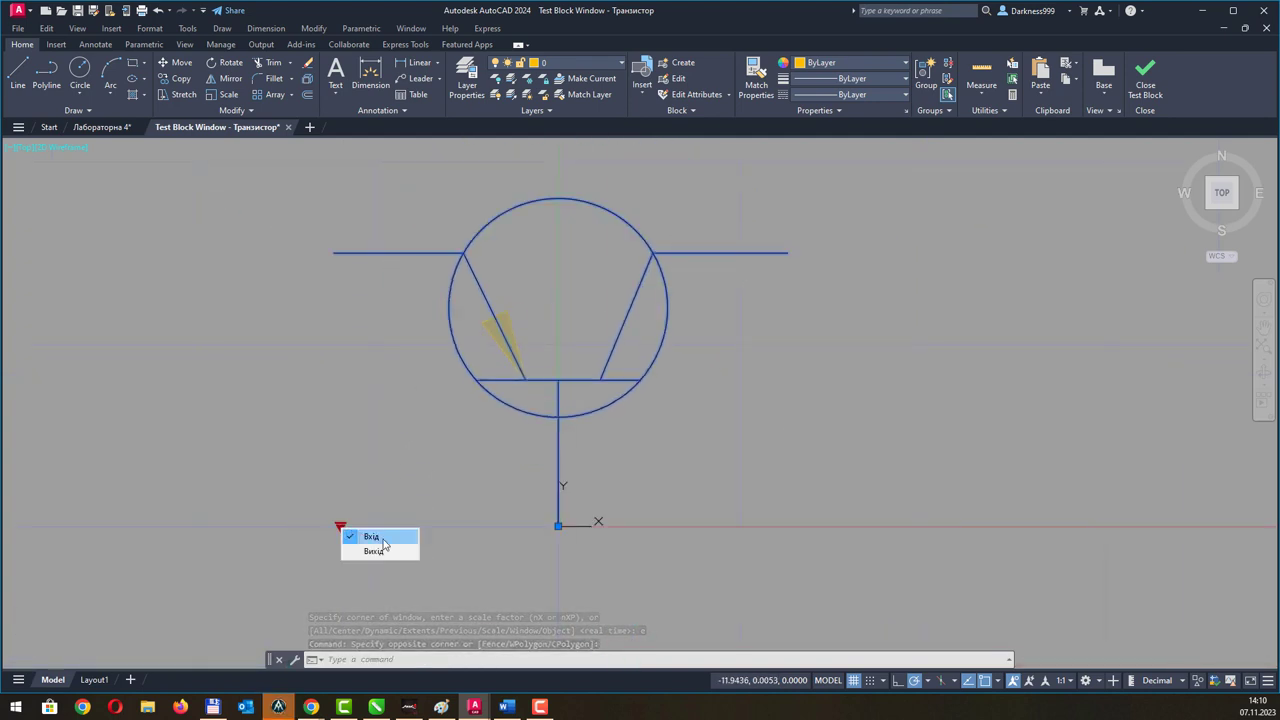
pyautogui.click(376, 551)
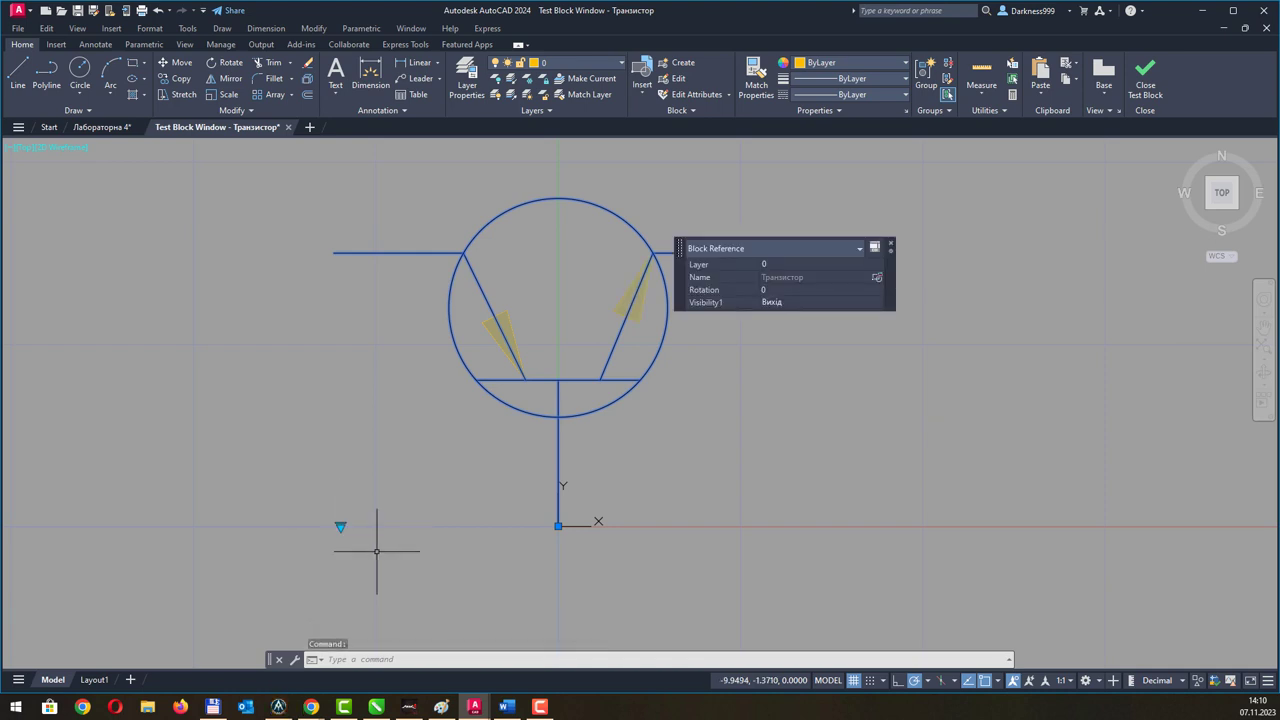
pyautogui.click(440, 510)
pyautogui.click(470, 495)
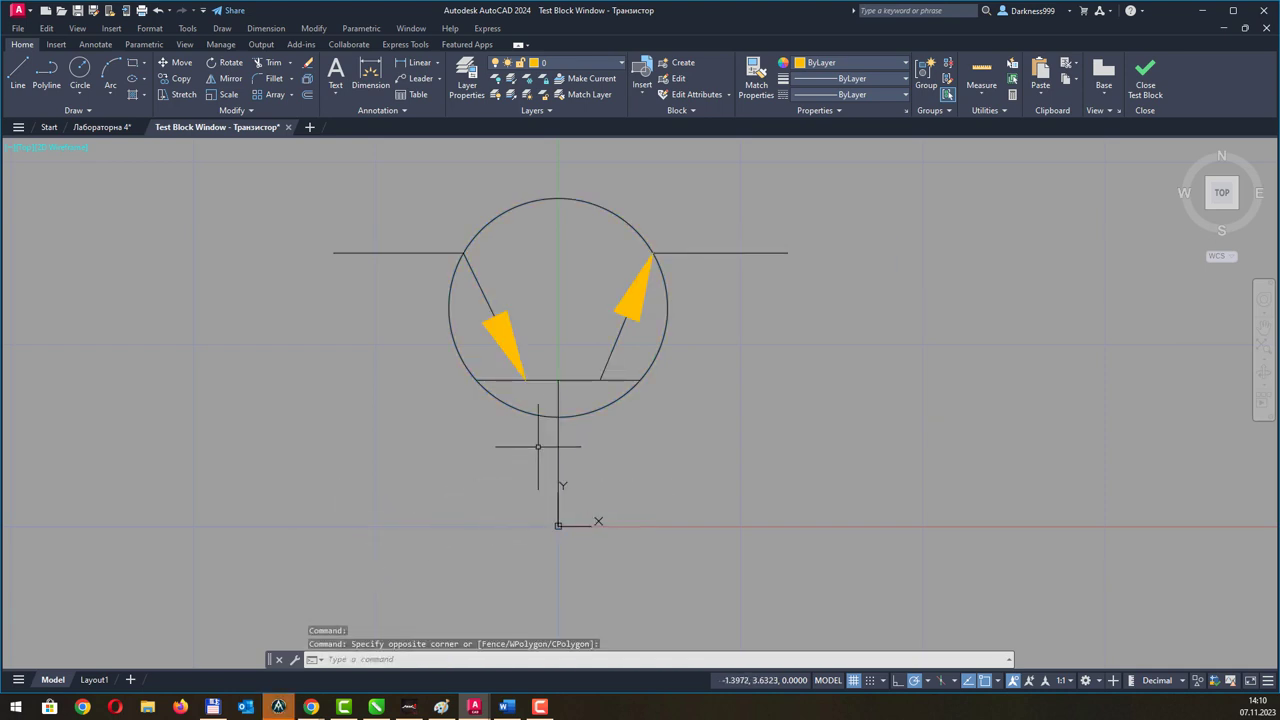
pyautogui.click(534, 412)
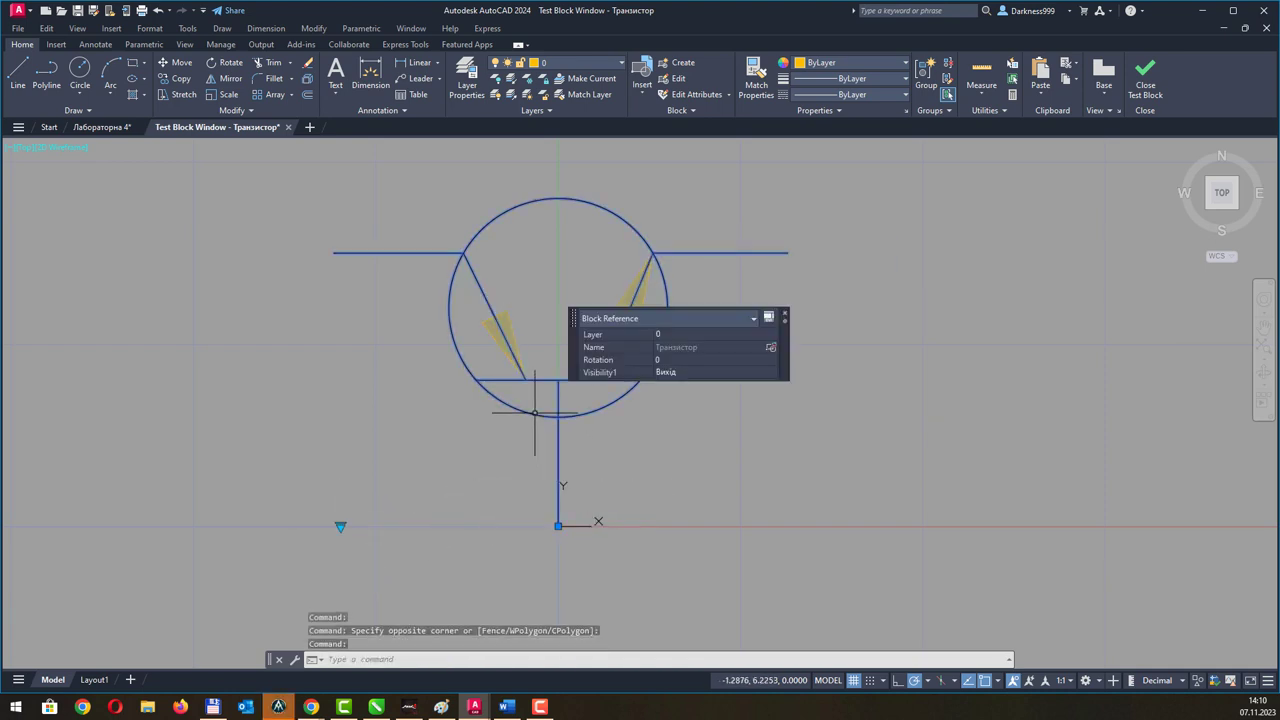
pyautogui.click(340, 525)
pyautogui.click(365, 538)
pyautogui.click(786, 484)
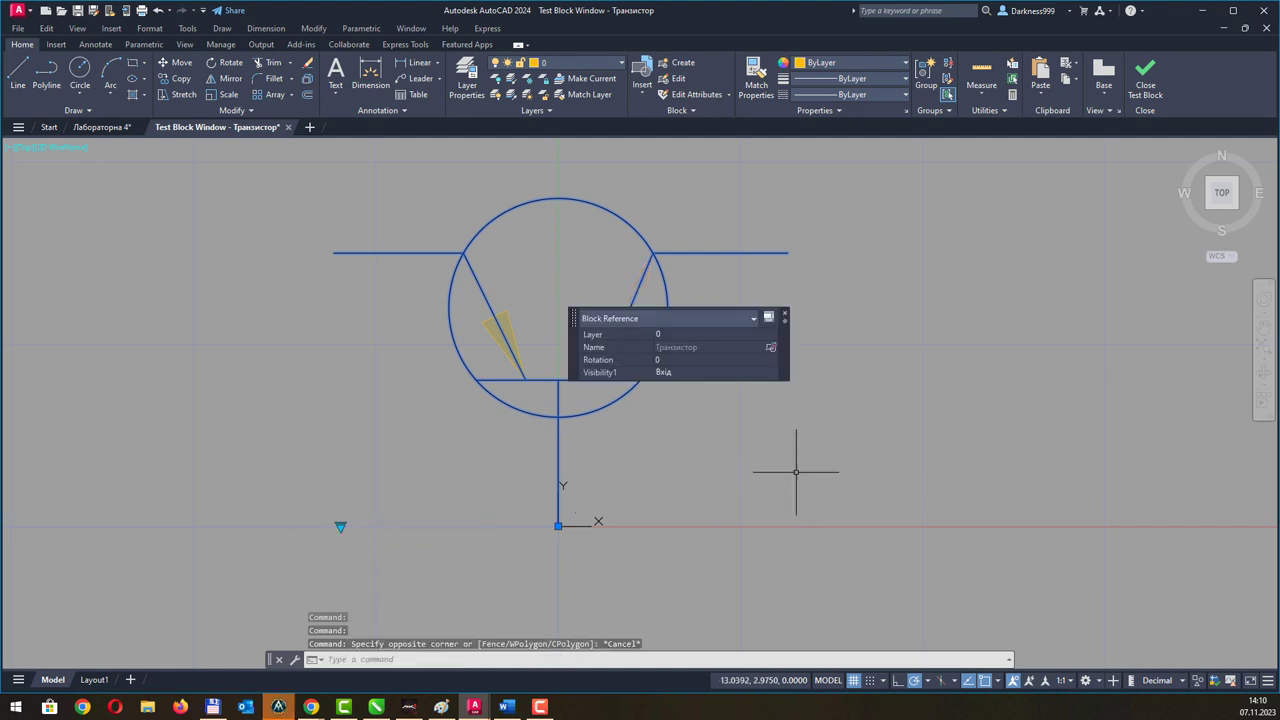
pyautogui.press('Escape')
pyautogui.press('Escape')
# Reselect the block, switch it to Вихід again, and close the test window.
pyautogui.click(704, 408)
pyautogui.click(610, 335)
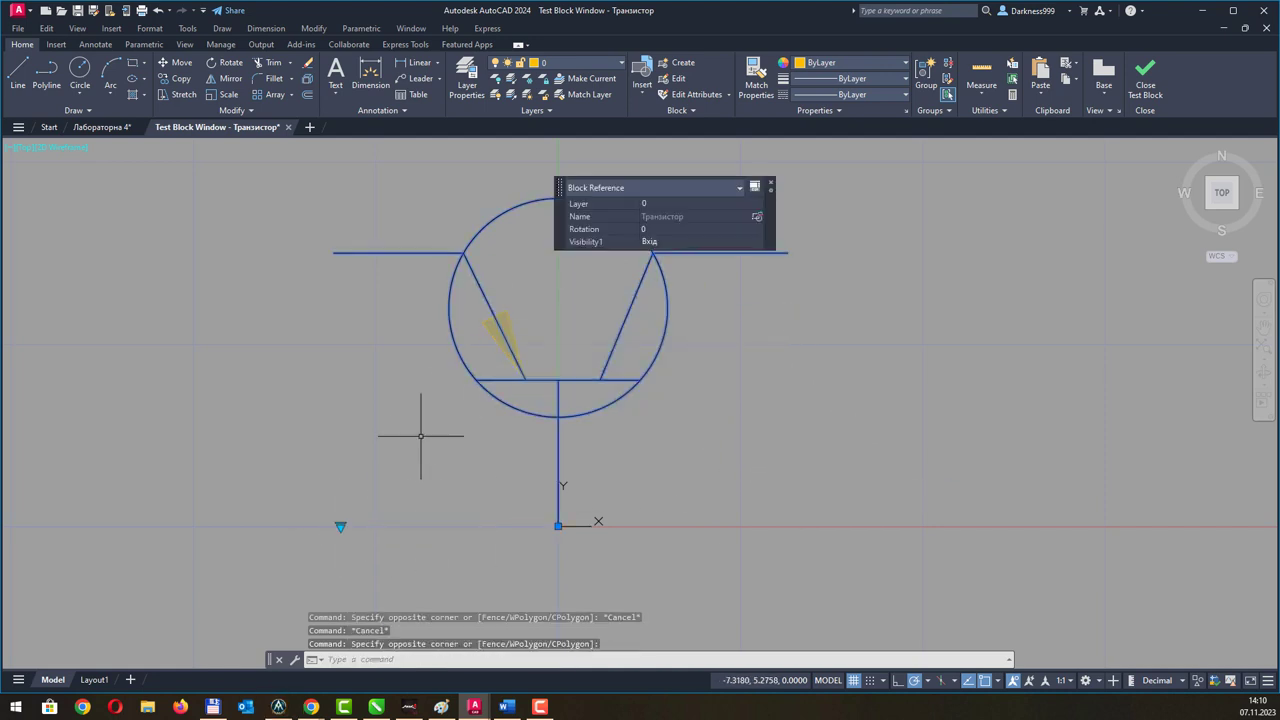
pyautogui.click(340, 527)
pyautogui.click(373, 549)
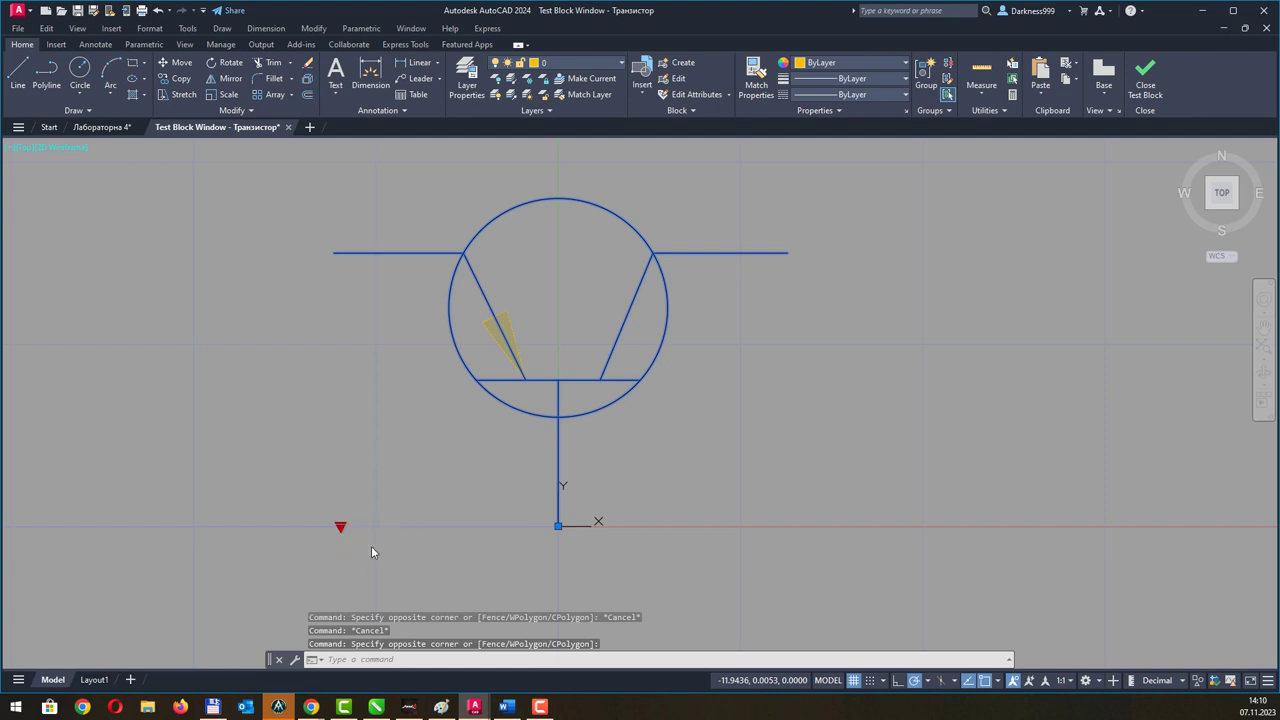
pyautogui.click(753, 459)
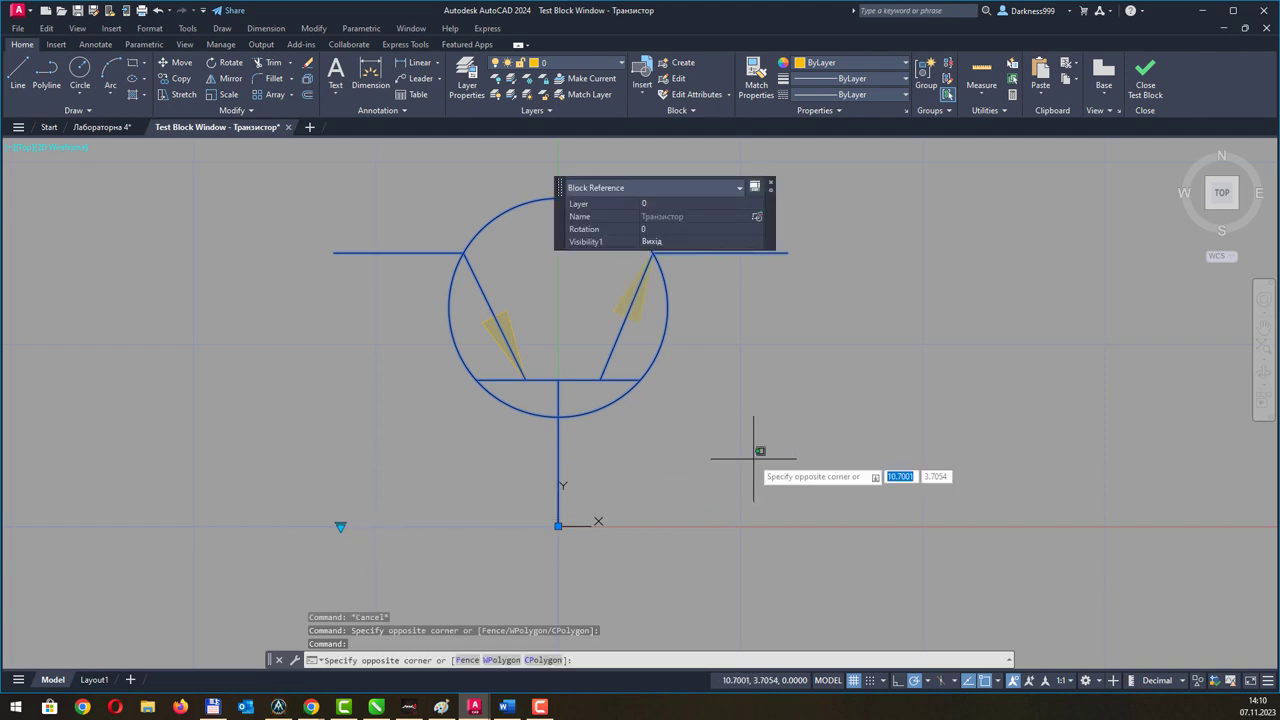
pyautogui.click(791, 366)
pyautogui.click(796, 370)
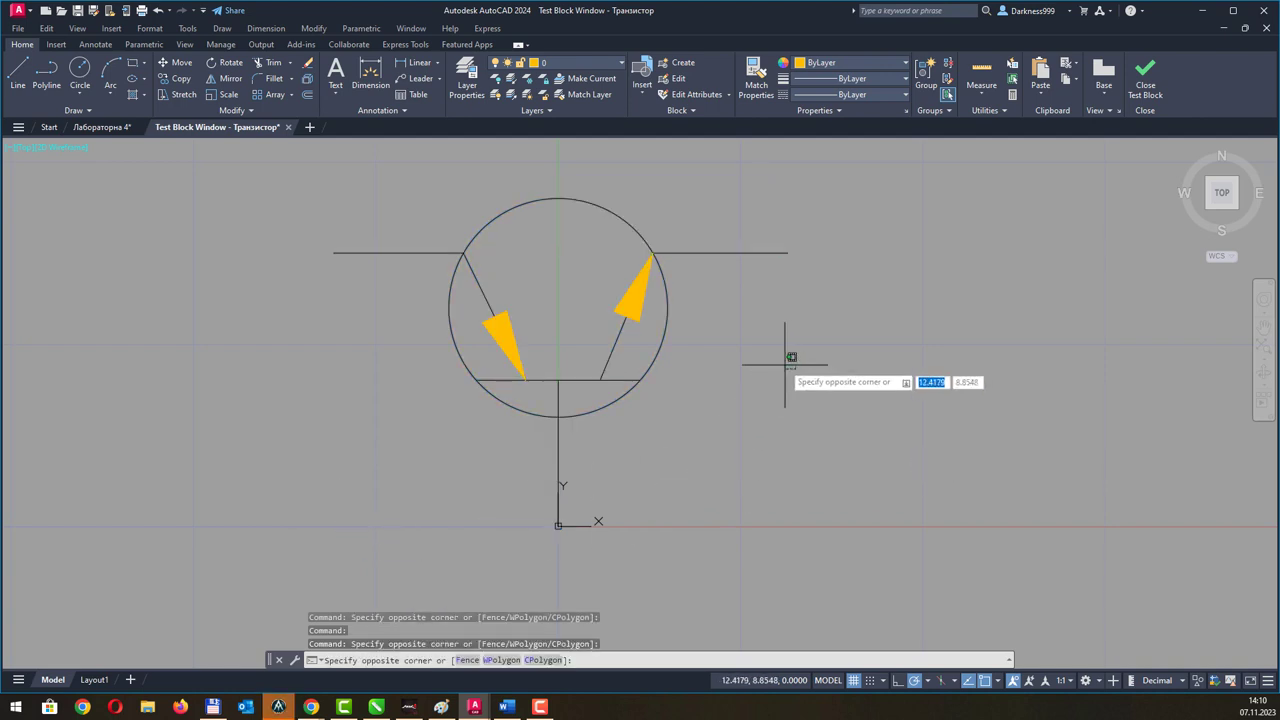
pyautogui.click(568, 425)
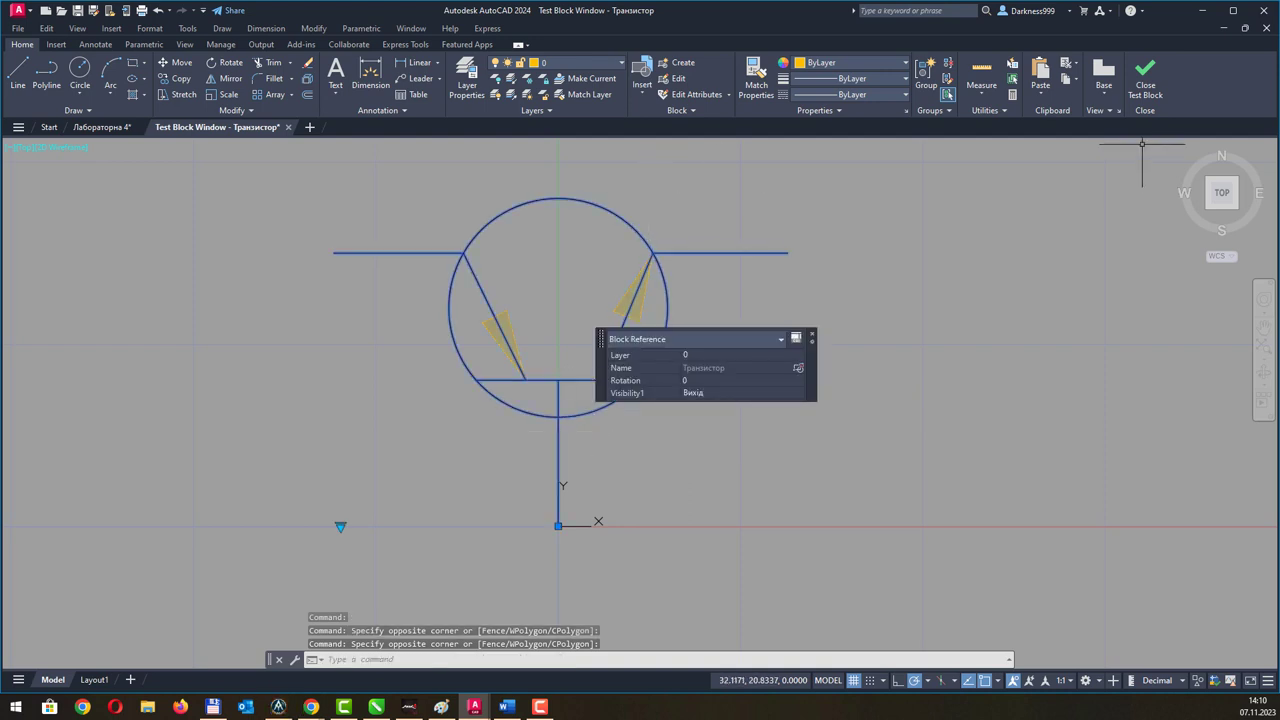
pyautogui.click(1150, 82)
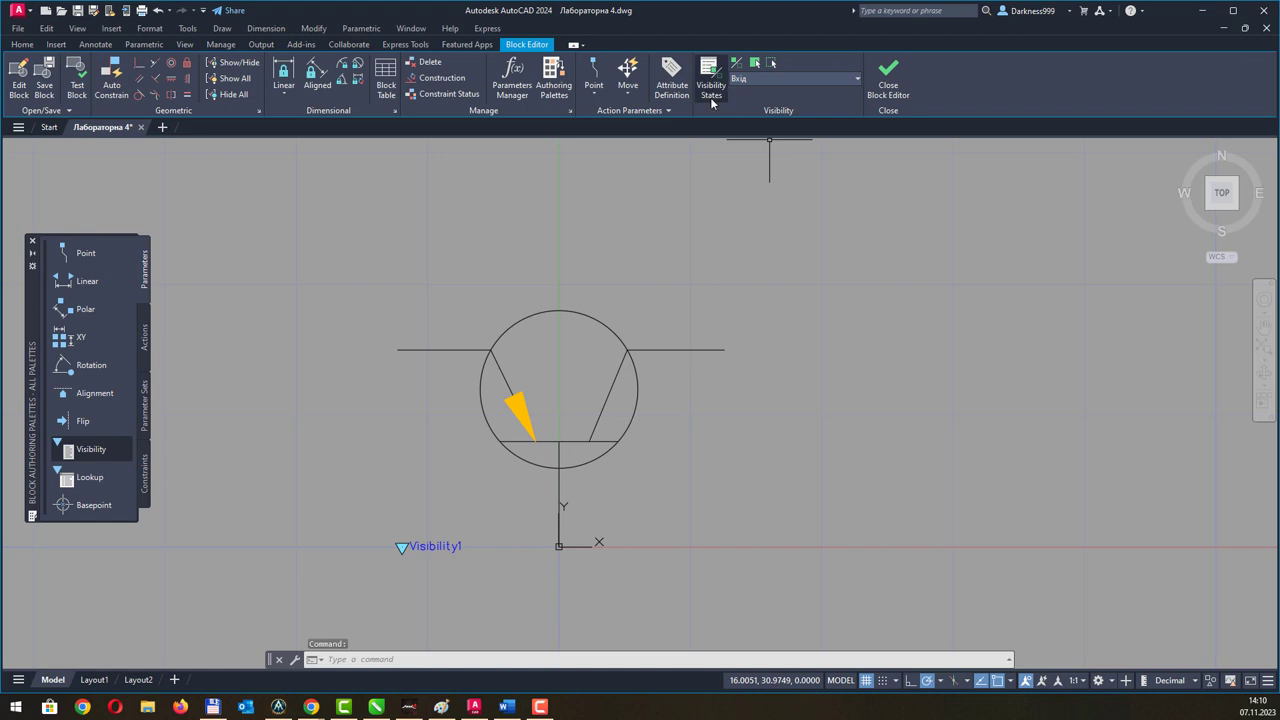
# Make Вихід the current visibility state and hide its left arrowhead.
pyautogui.click(710, 97)
pyautogui.press('Escape')
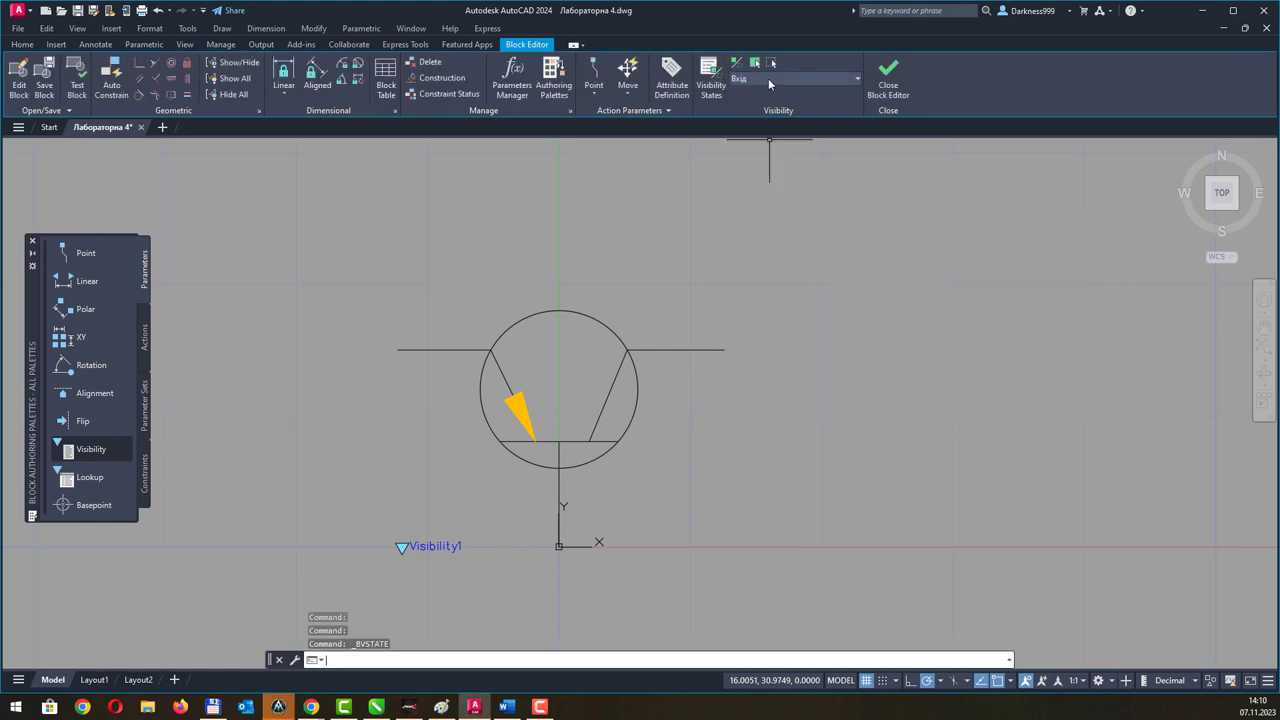
pyautogui.click(770, 80)
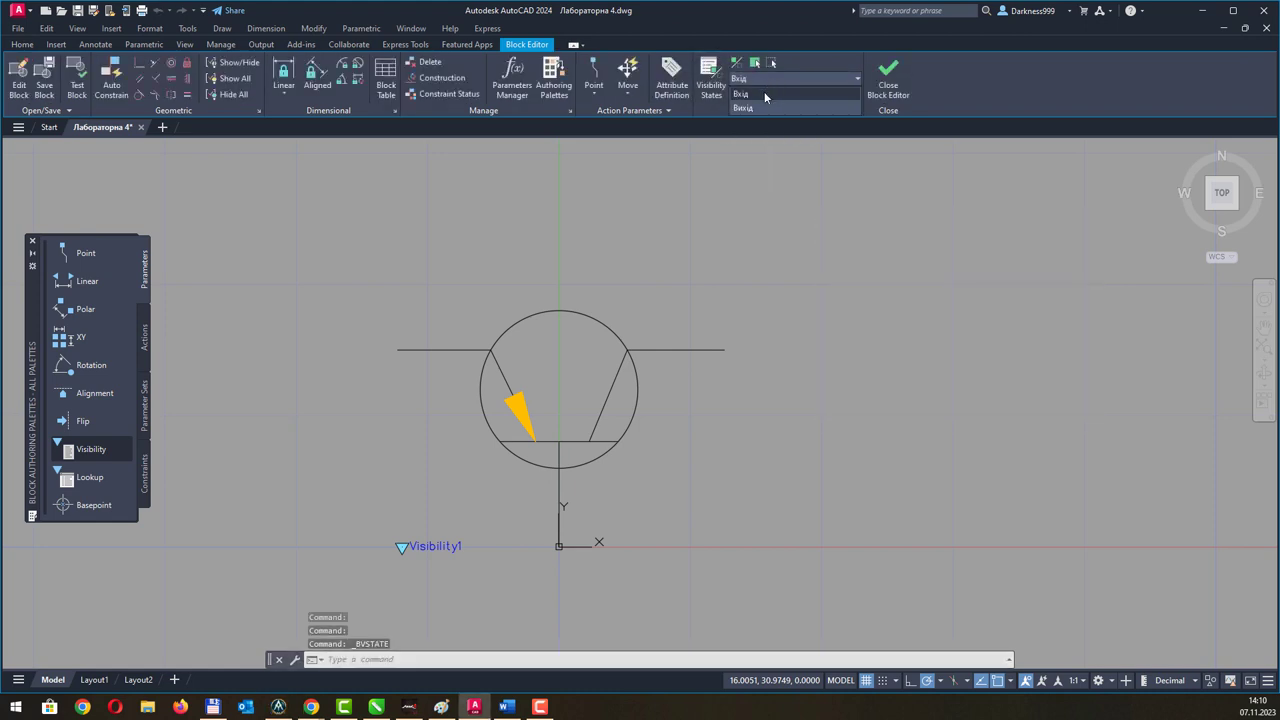
pyautogui.click(765, 95)
pyautogui.click(767, 82)
pyautogui.click(760, 104)
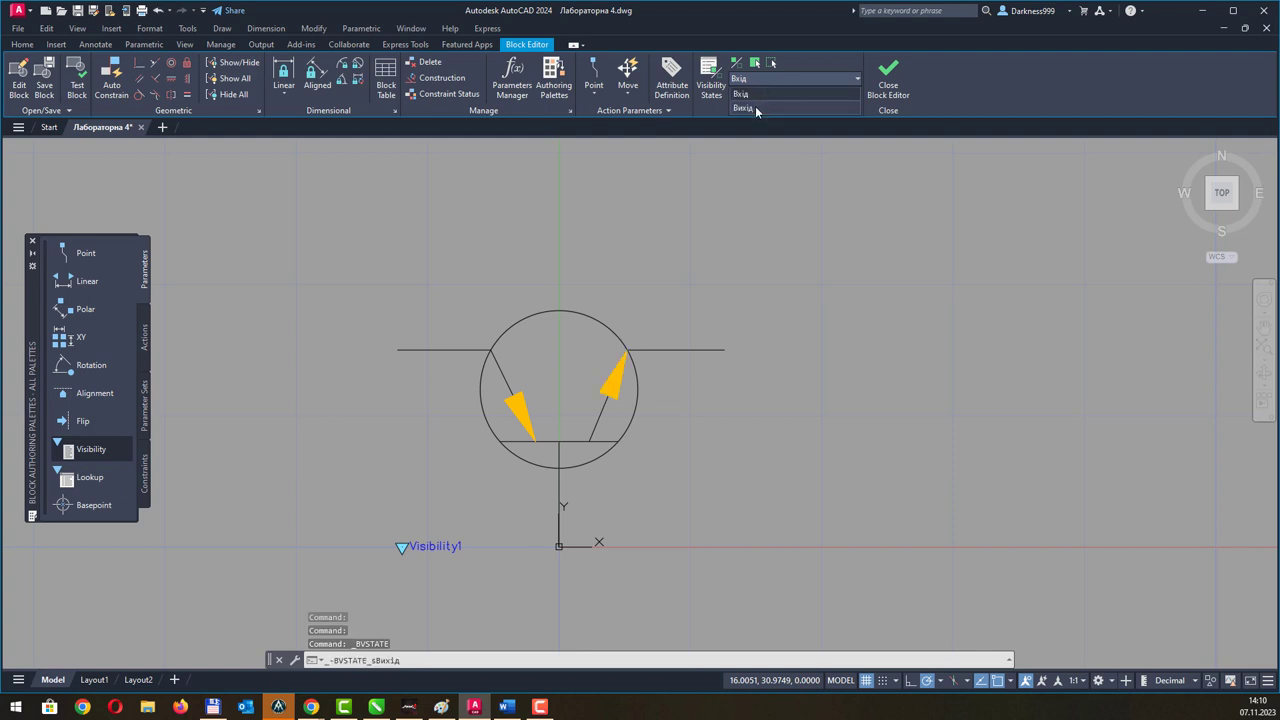
pyautogui.click(771, 63)
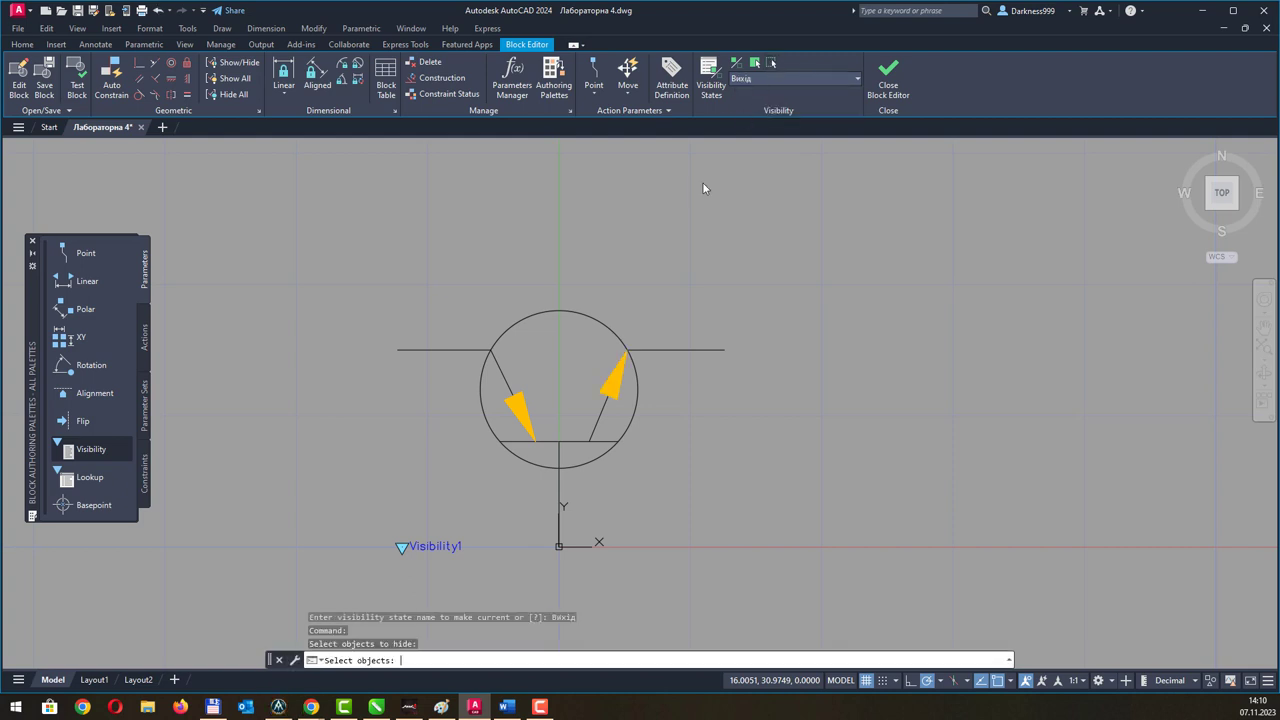
pyautogui.click(521, 398)
pyautogui.press('Return')
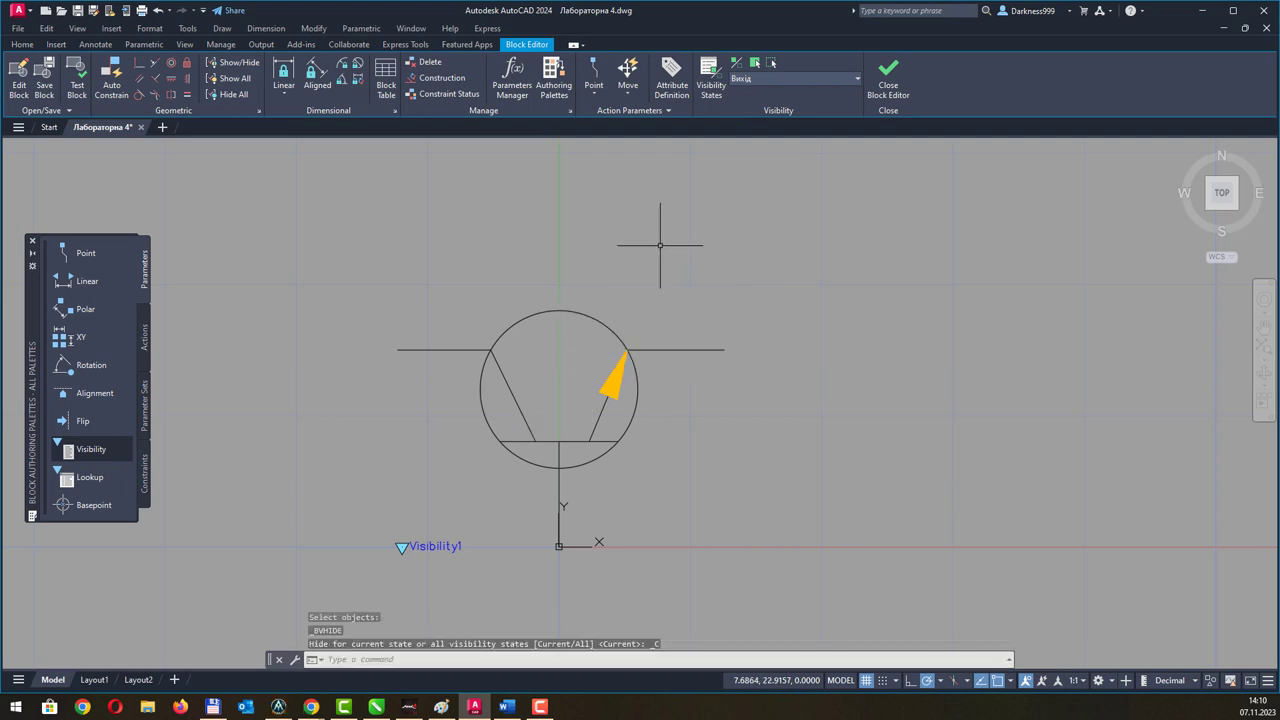
# Check the Вхід state, return to Вихід, and launch Test Block.
pyautogui.click(780, 84)
pyautogui.click(776, 91)
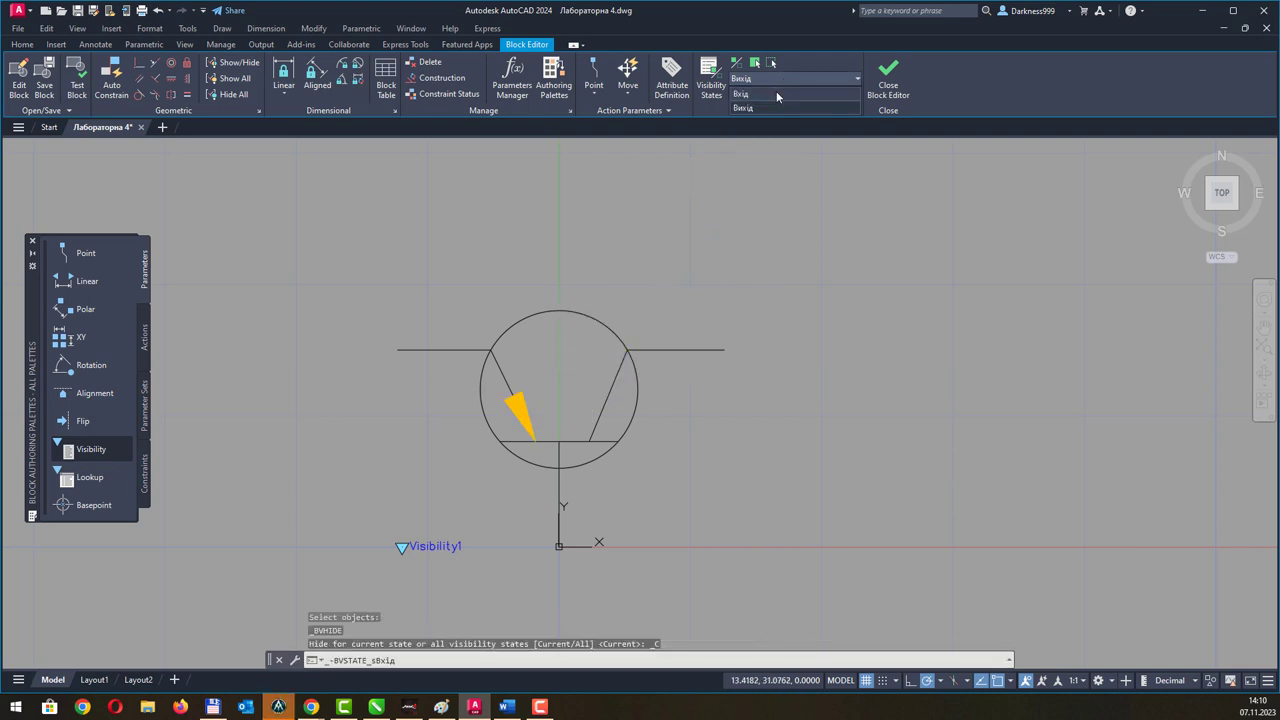
pyautogui.click(776, 83)
pyautogui.click(766, 105)
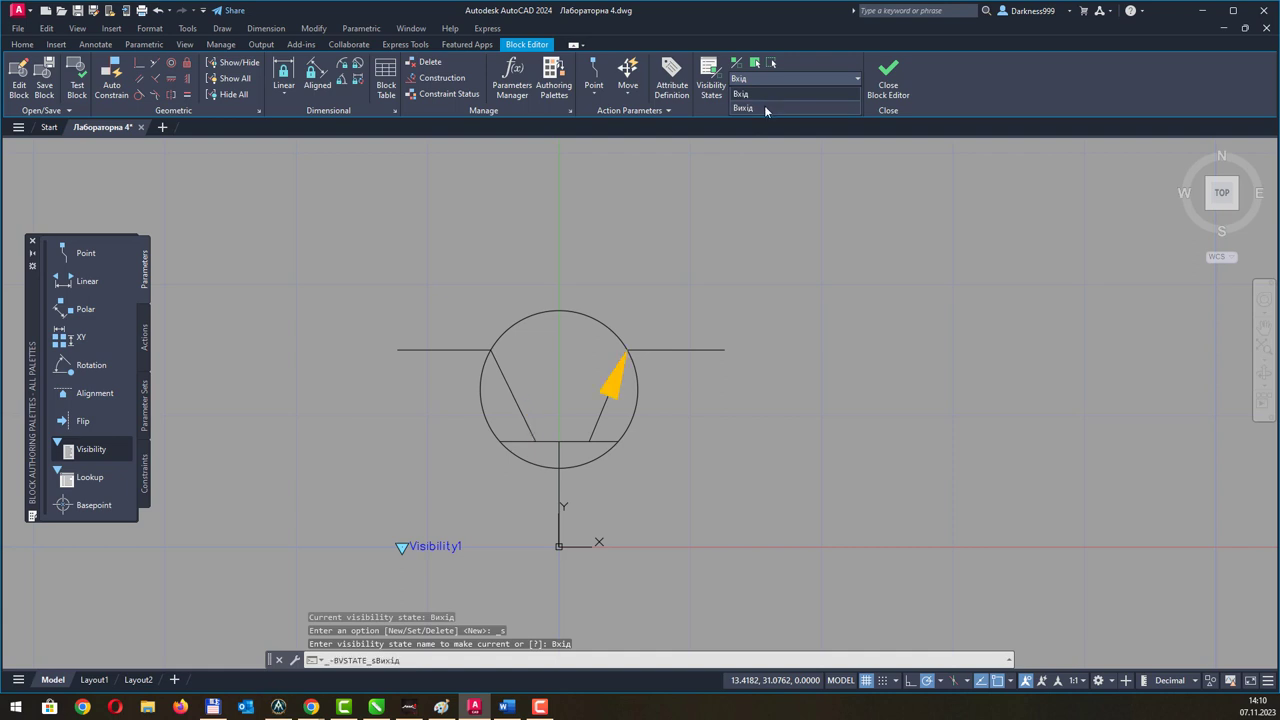
pyautogui.click(78, 82)
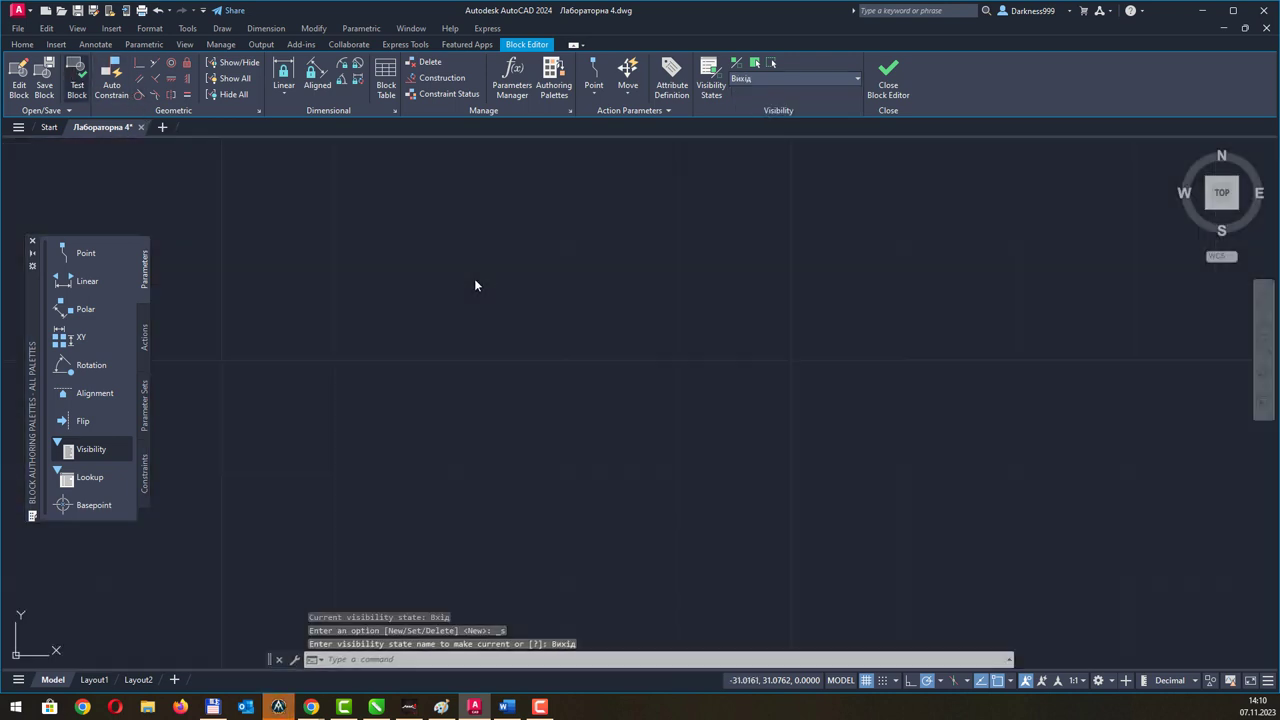
# Zoom to extents, select the block, and switch it to Вихід and back to Вхід.
pyautogui.write('z')
pyautogui.press('Return')
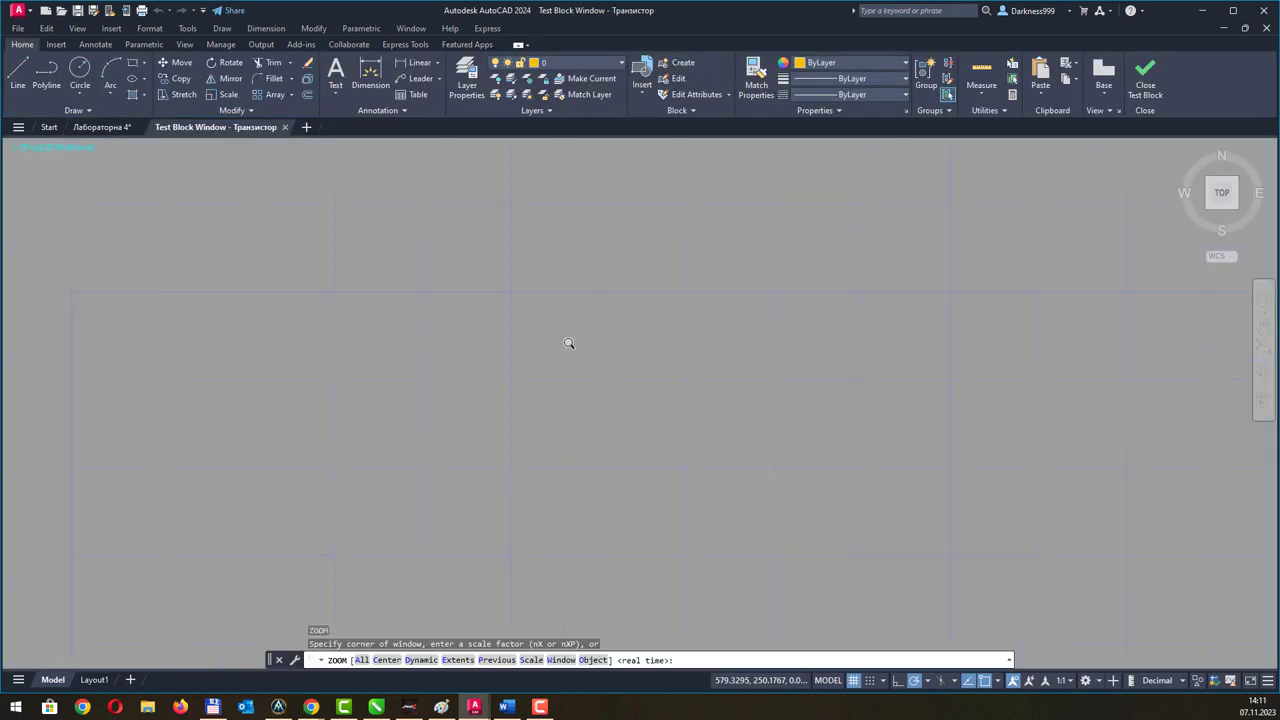
pyautogui.write('e')
pyautogui.press('Return')
pyautogui.click(860, 506)
pyautogui.click(645, 418)
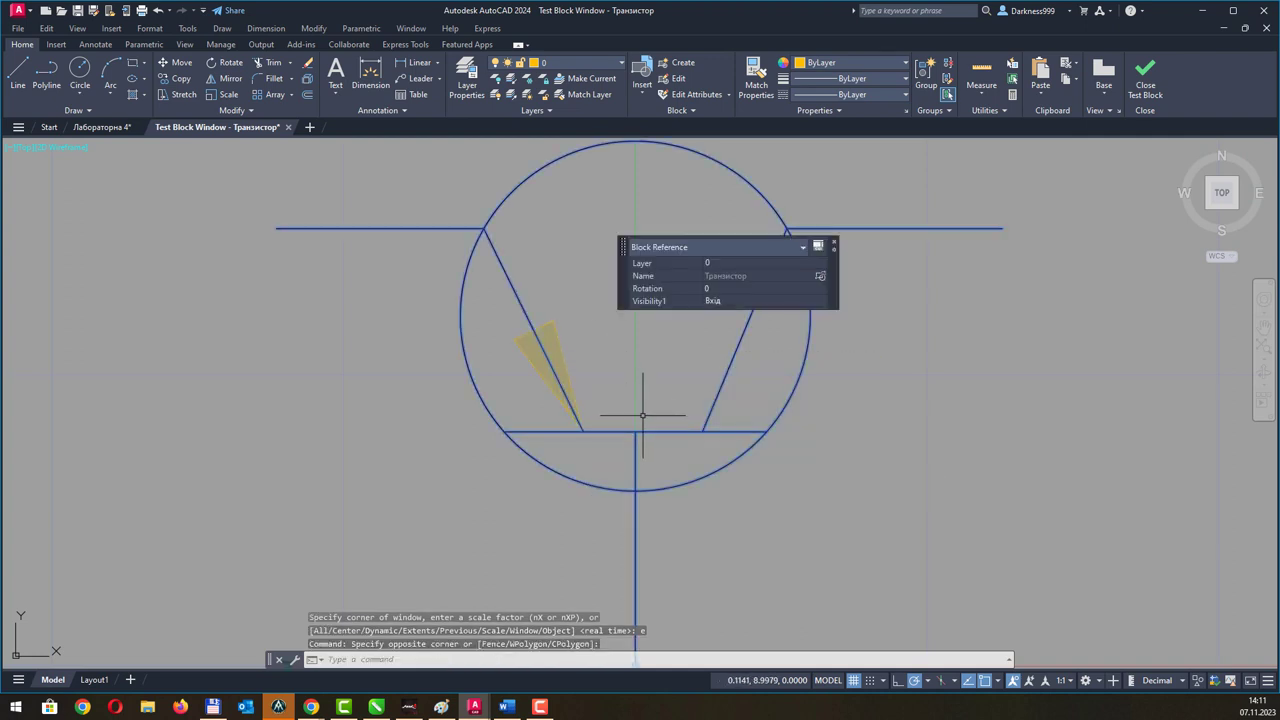
pyautogui.moveTo(771, 514); pyautogui.dragTo(754, 345, button='middle')
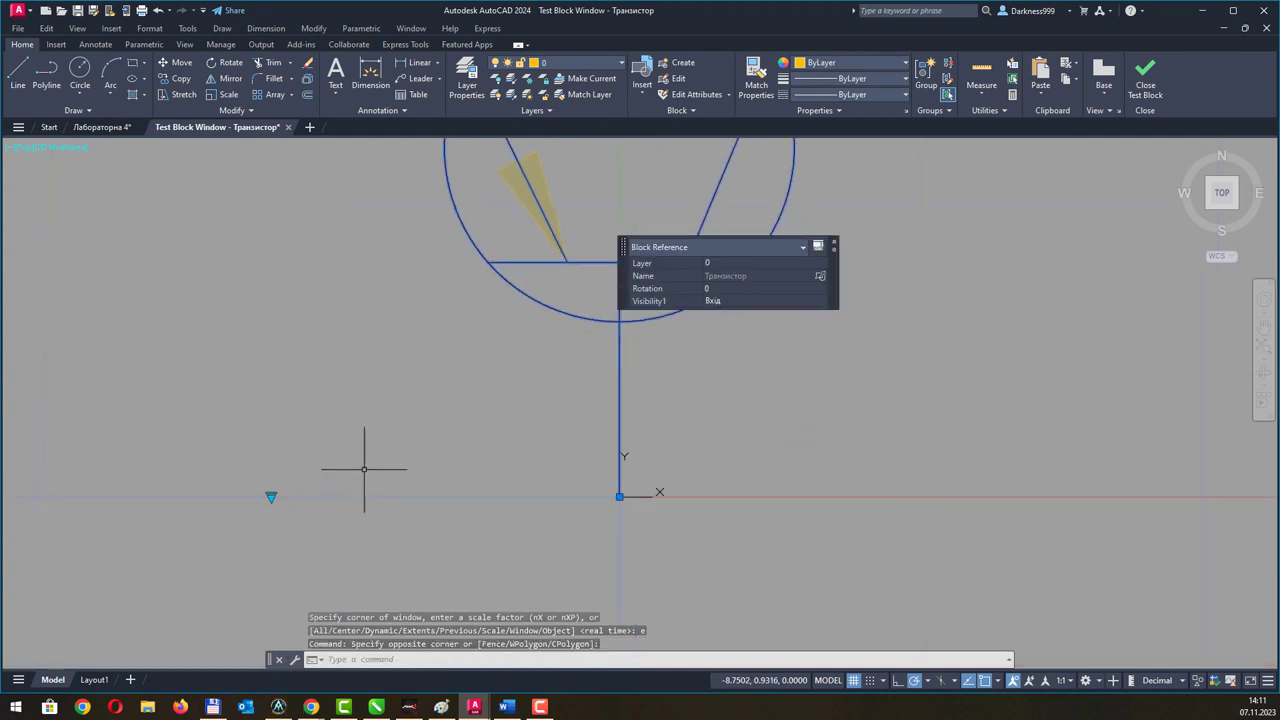
pyautogui.moveTo(416, 433); pyautogui.dragTo(369, 483, button='middle')
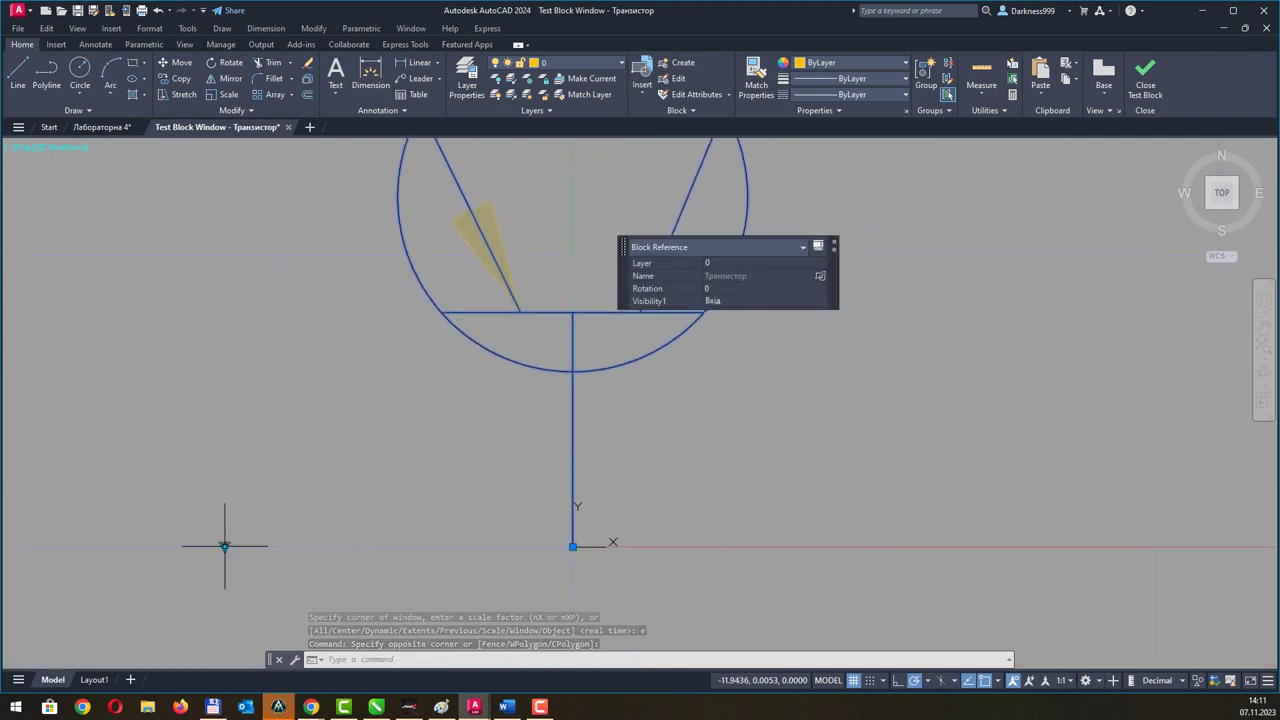
pyautogui.click(224, 548)
pyautogui.click(261, 572)
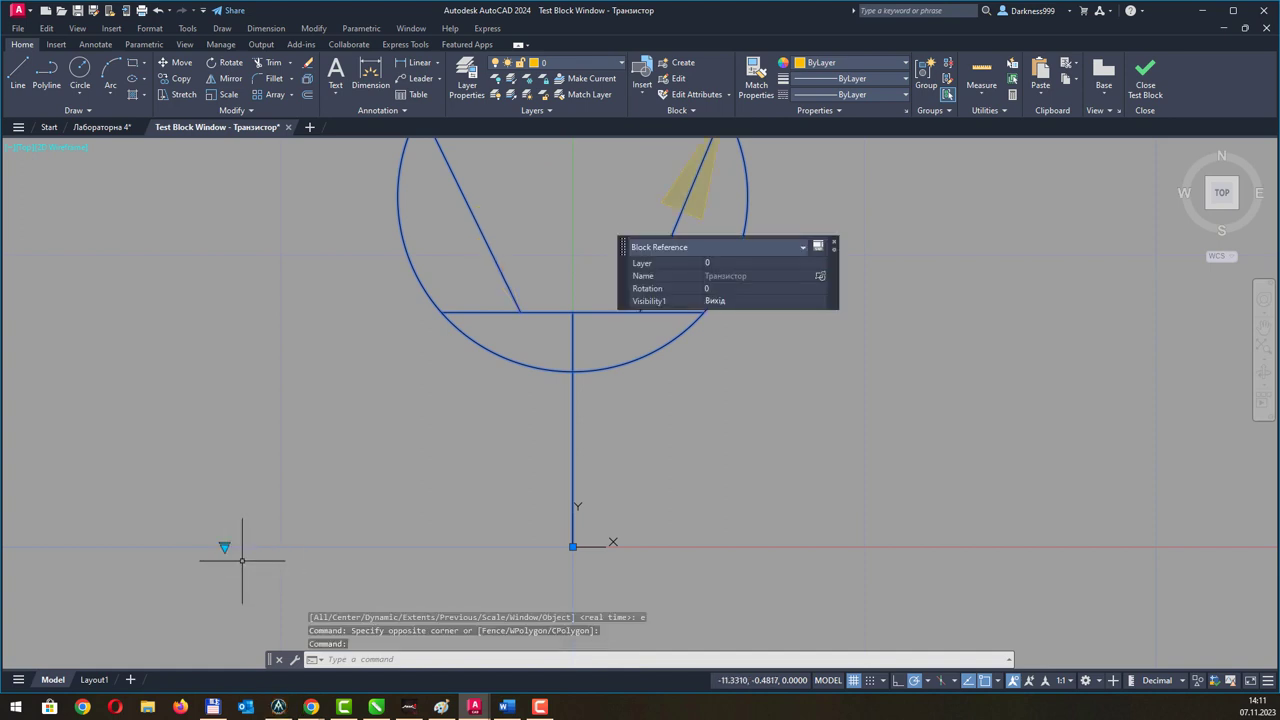
pyautogui.click(224, 548)
pyautogui.click(250, 560)
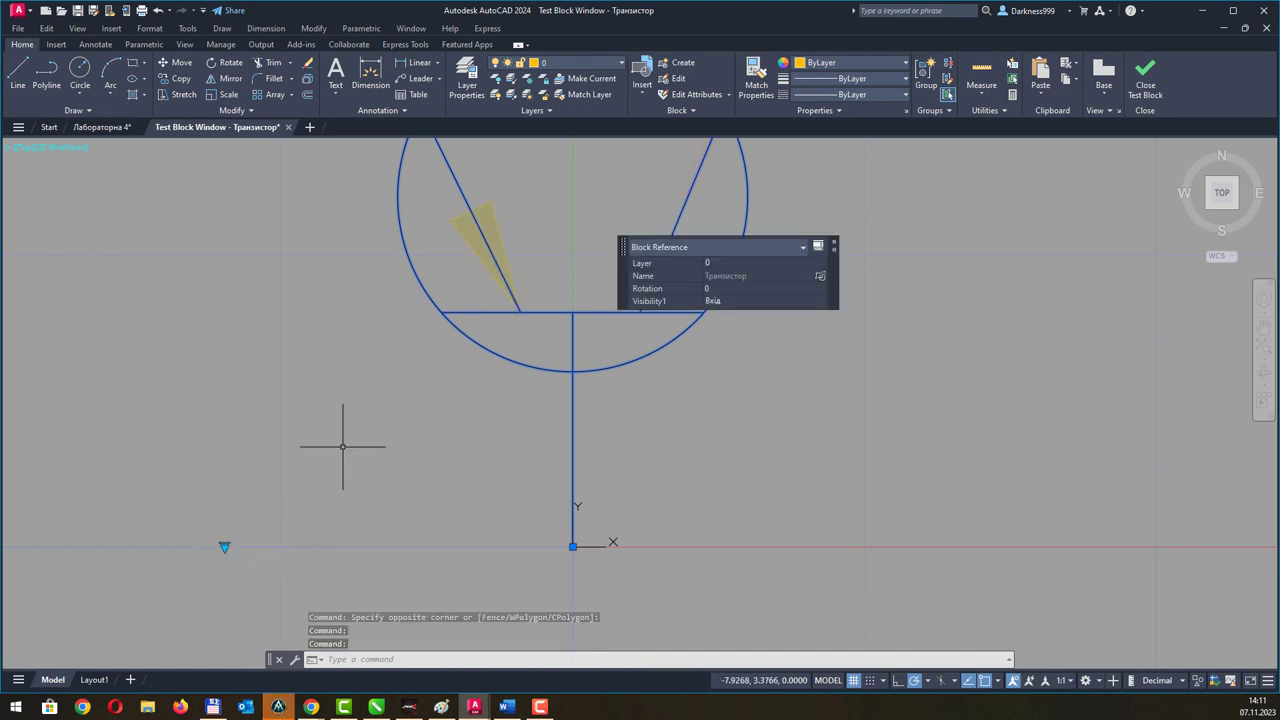
# Reselect the block, switch it to Вихід once more, and close the test.
pyautogui.moveTo(343, 443); pyautogui.dragTo(329, 500, button='middle')
pyautogui.scroll(-2, 329, 500)
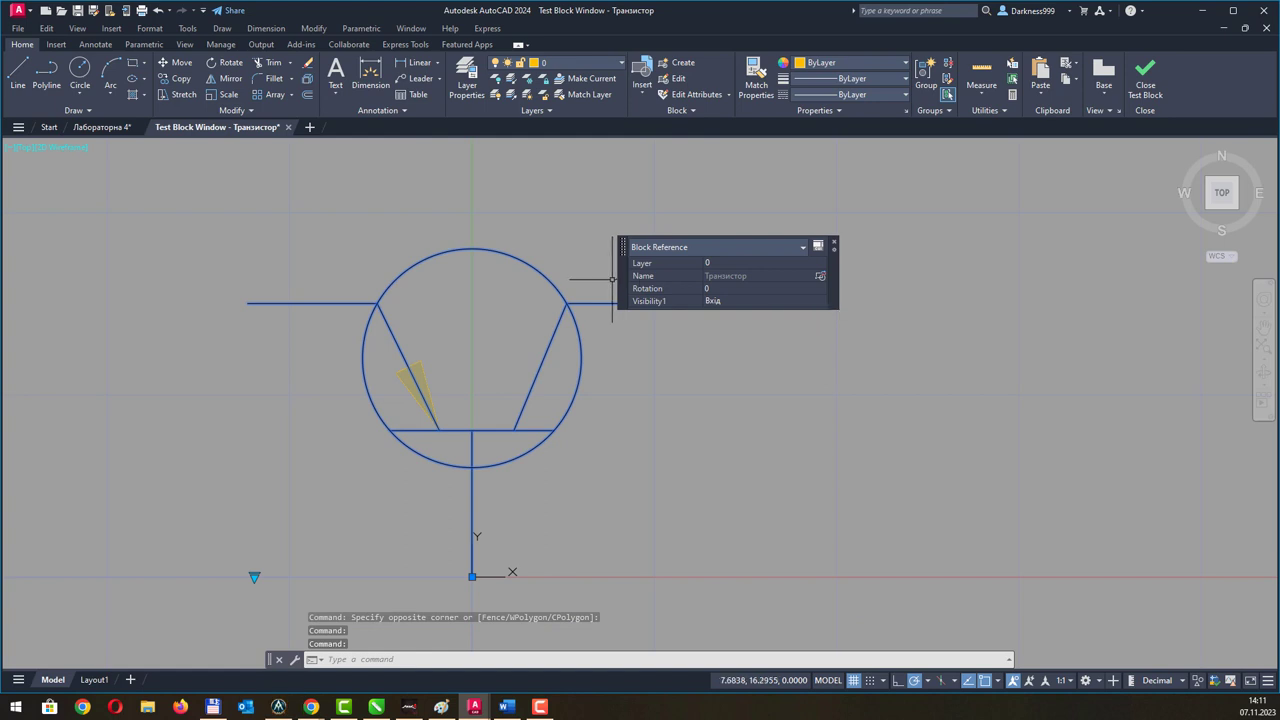
pyautogui.moveTo(623, 290); pyautogui.dragTo(834, 297)
pyautogui.press('Escape')
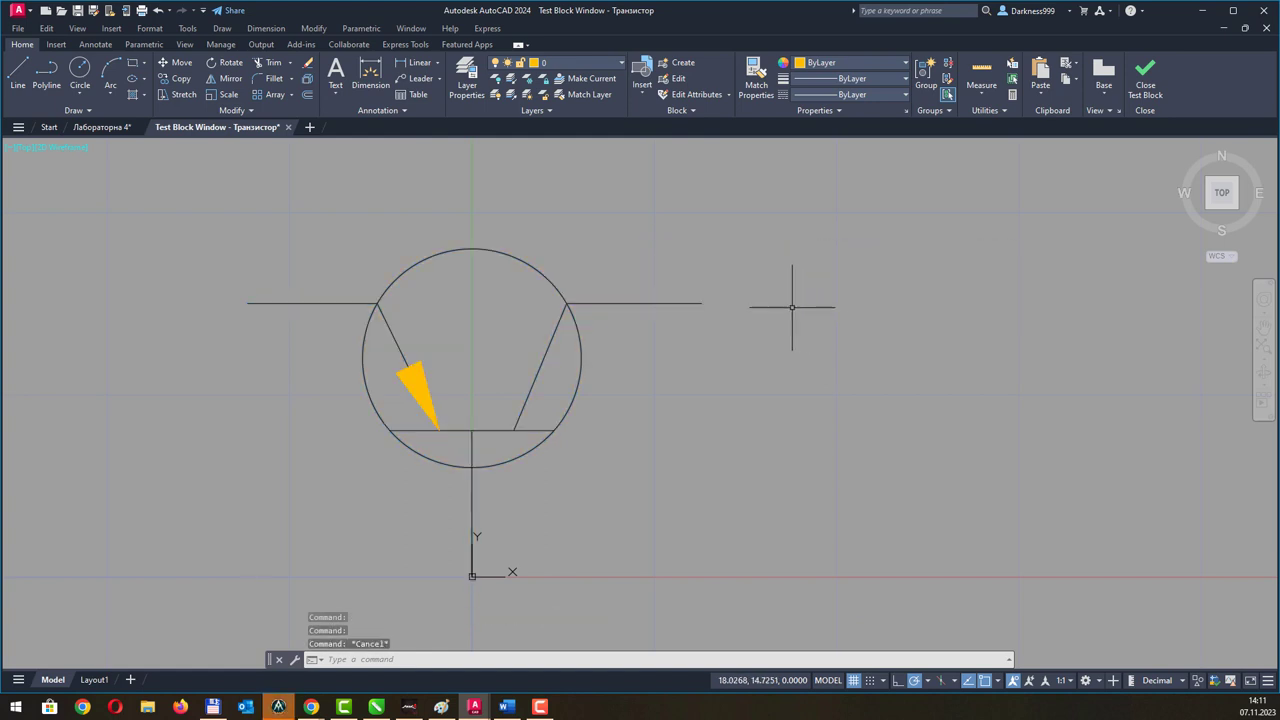
pyautogui.scroll(-2, 609, 373)
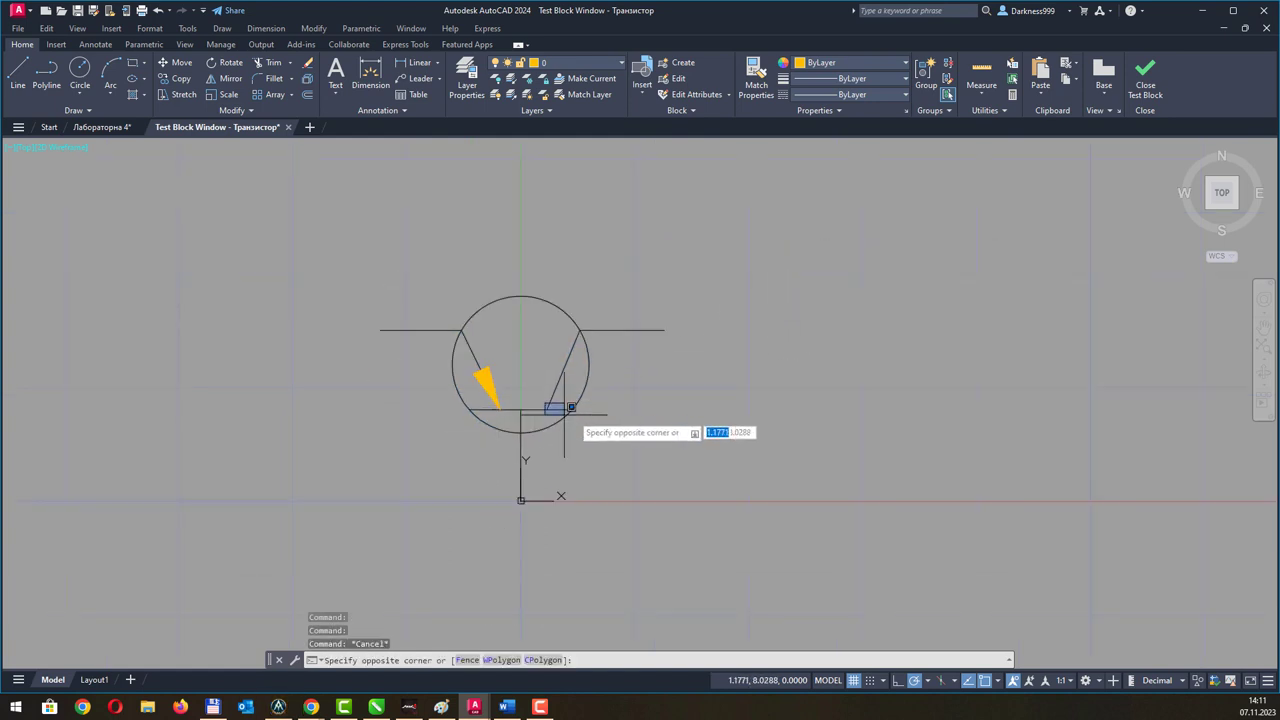
pyautogui.click(580, 414)
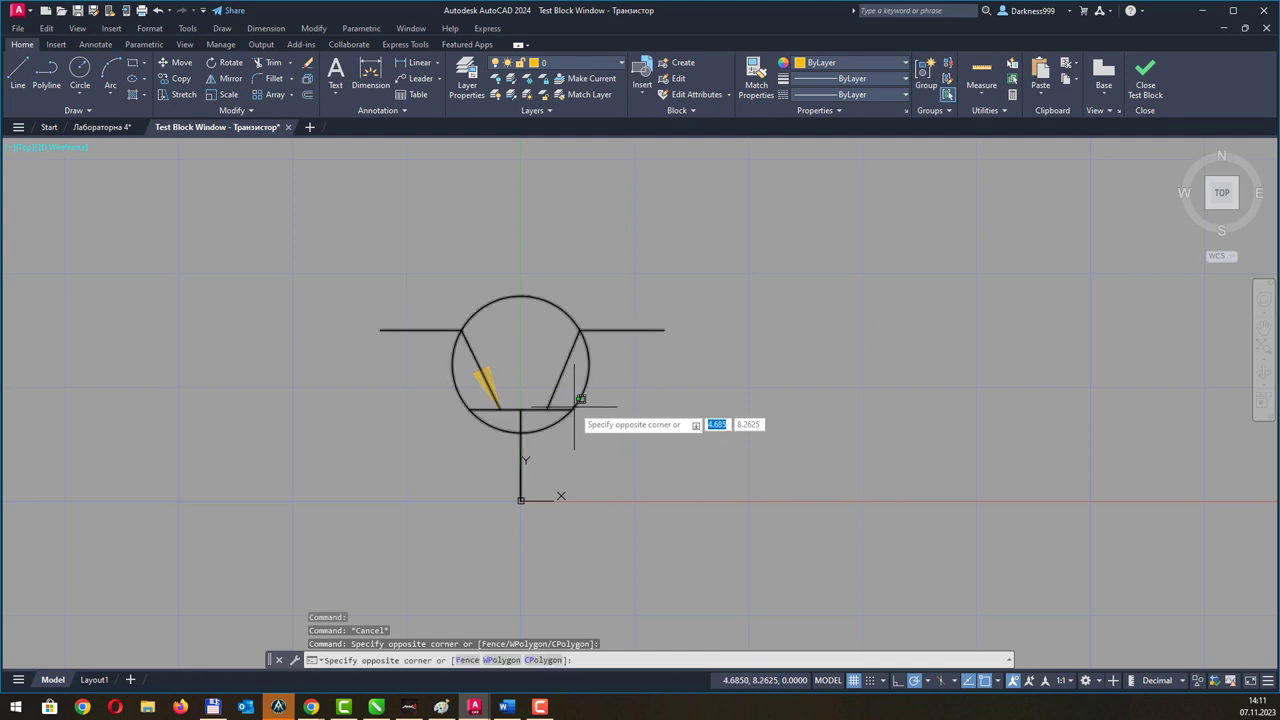
pyautogui.click(383, 498)
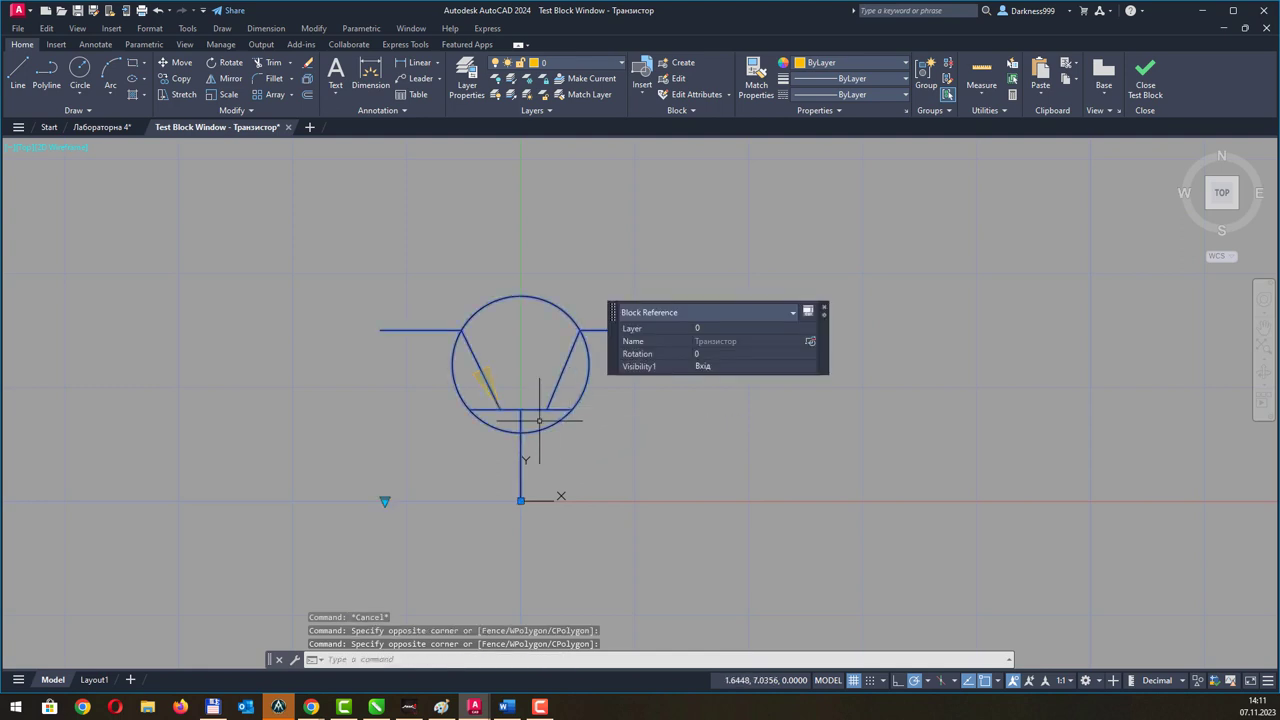
pyautogui.click(384, 500)
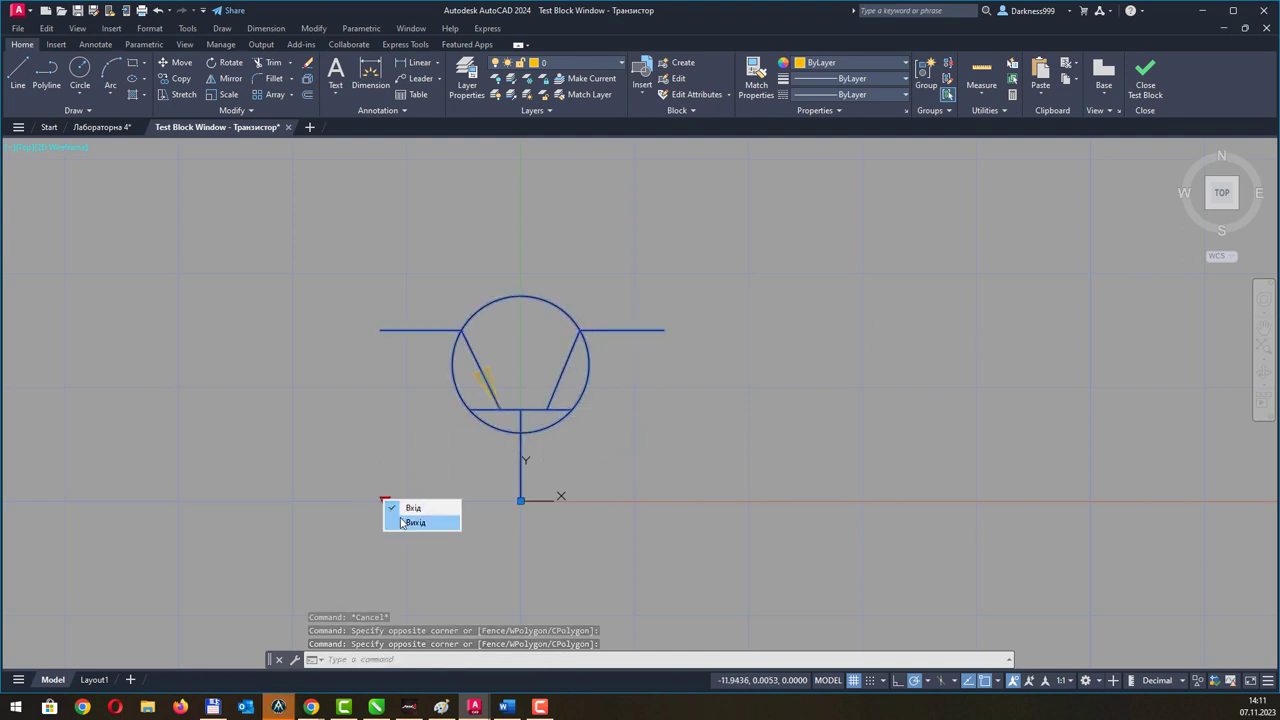
pyautogui.click(405, 523)
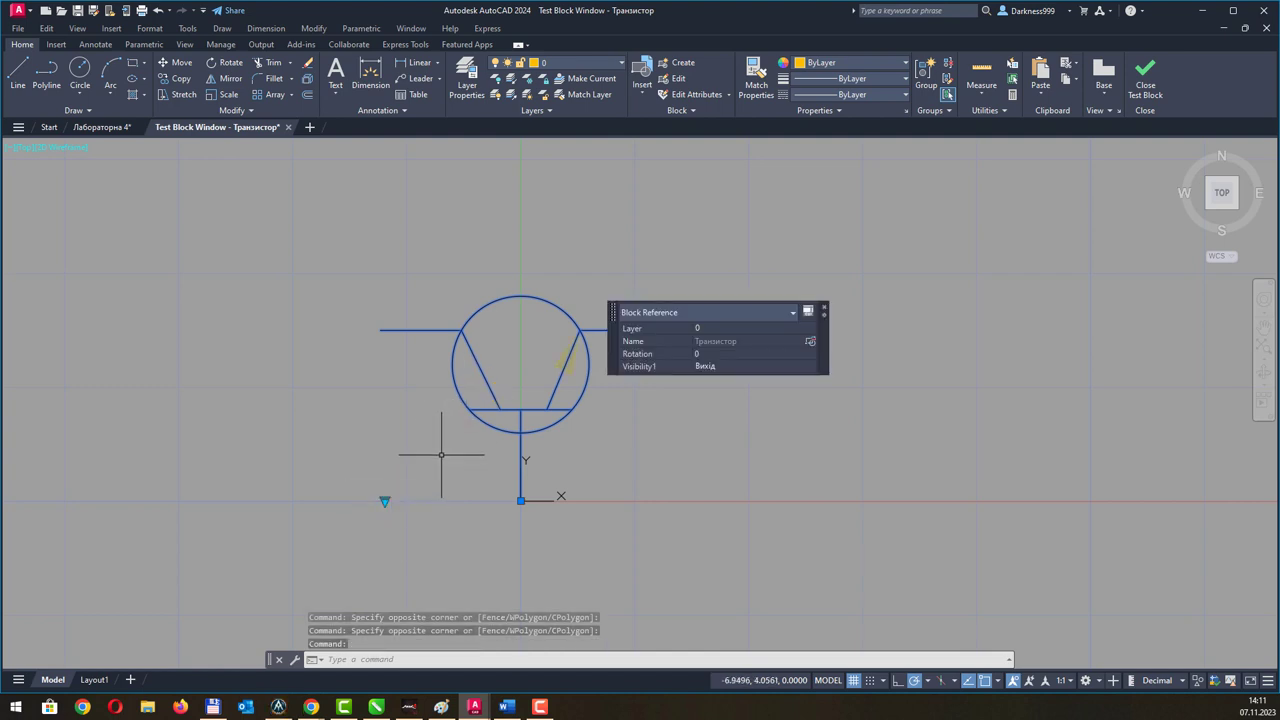
pyautogui.press('Escape')
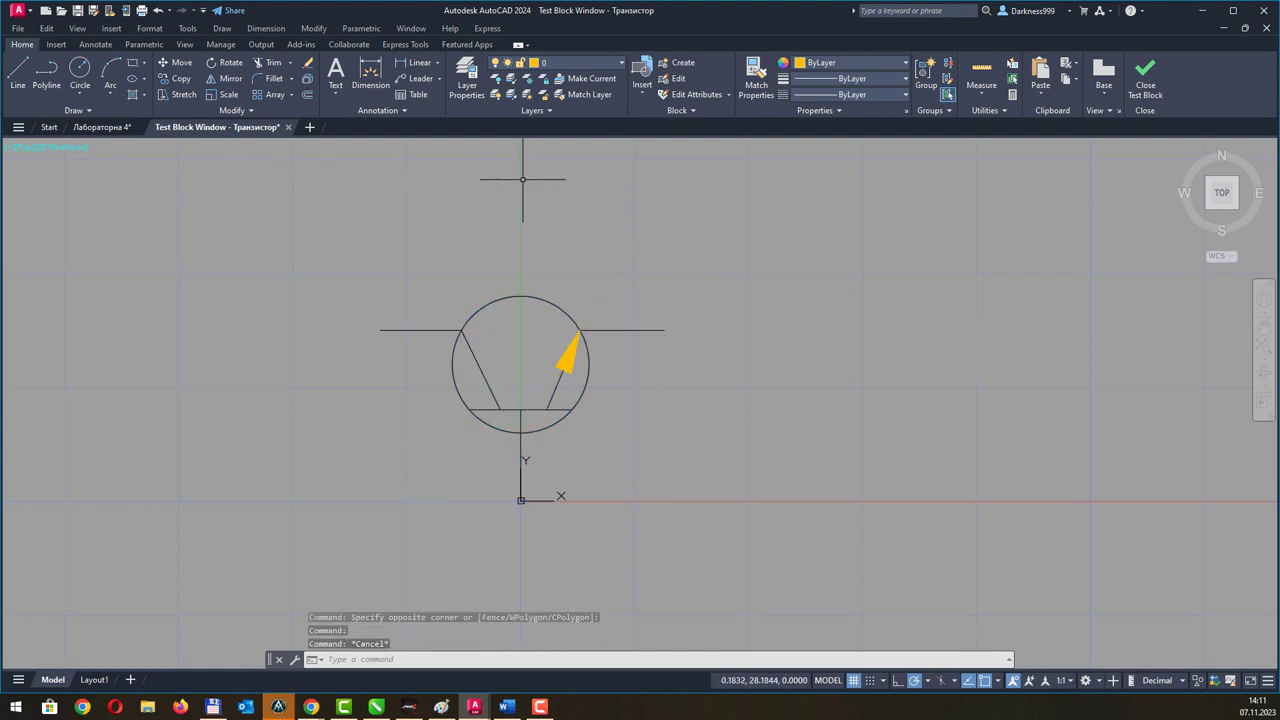
pyautogui.click(1145, 80)
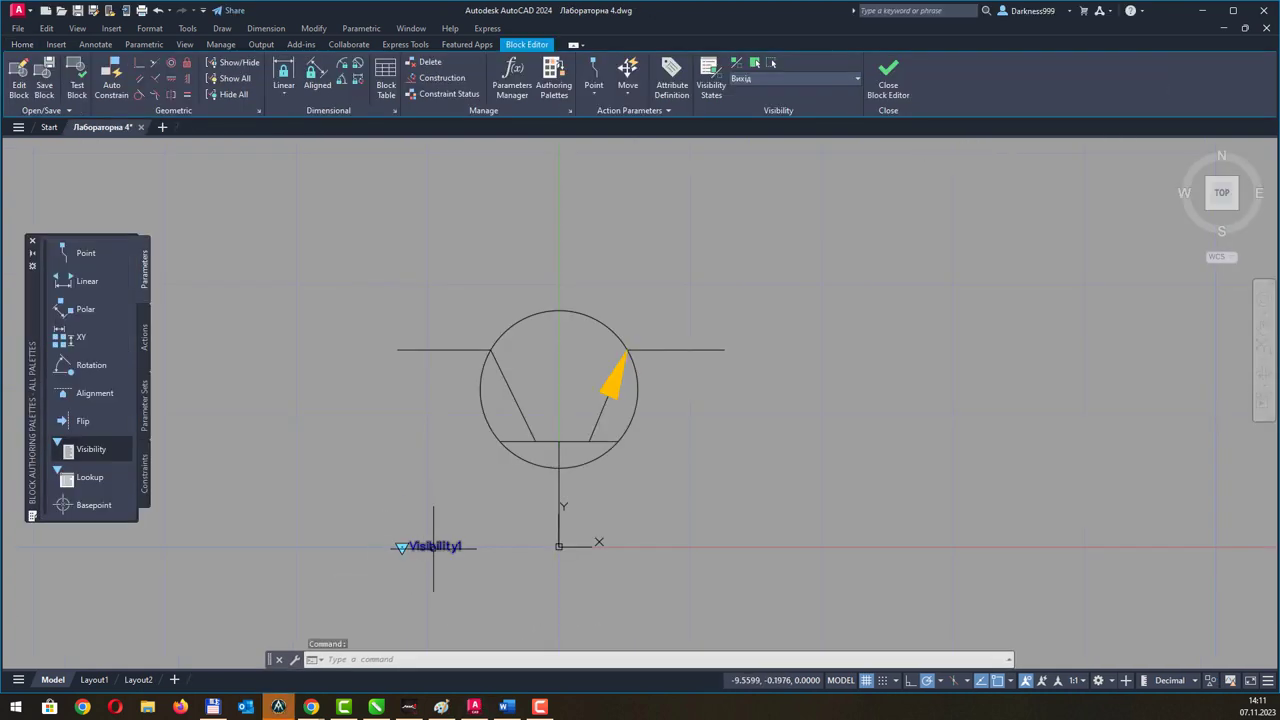
# Enter 'оберіть тип' as Visibility1's description in Properties, then launch Test Block.
pyautogui.click(428, 545)
pyautogui.rightClick(433, 546)
pyautogui.click(469, 524)
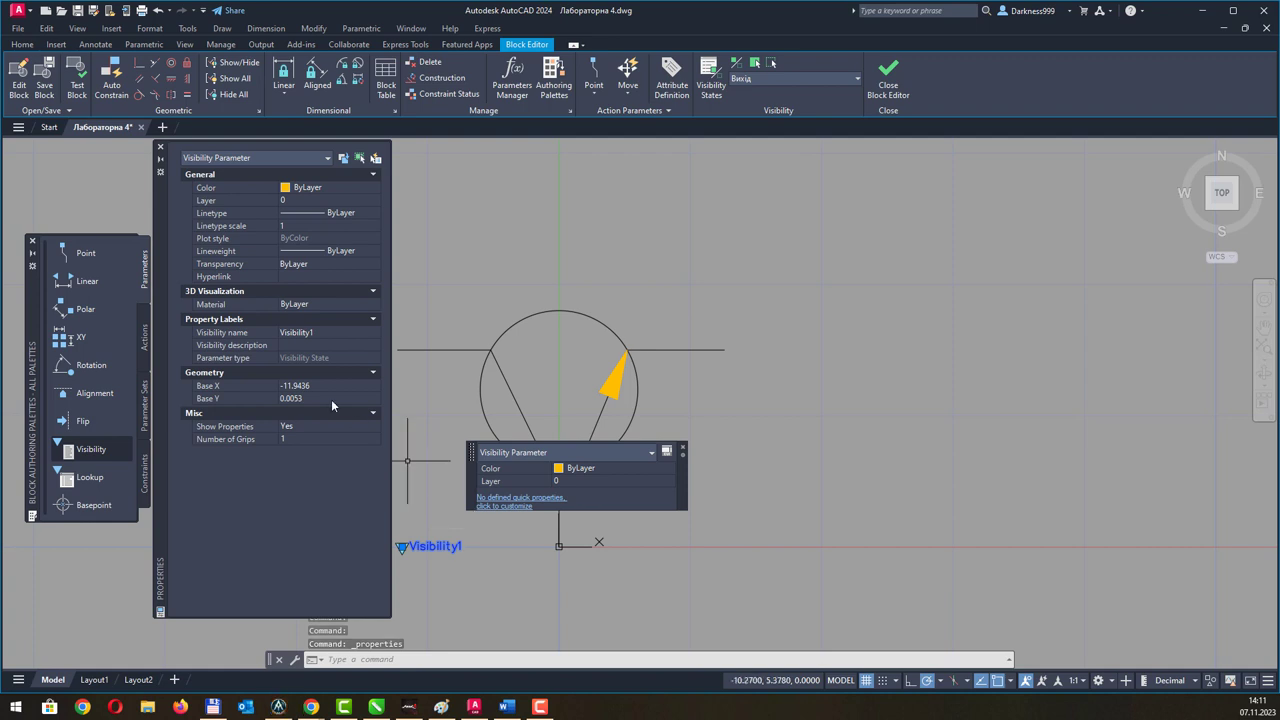
pyautogui.click(298, 346)
pyautogui.write('оберіть тип')
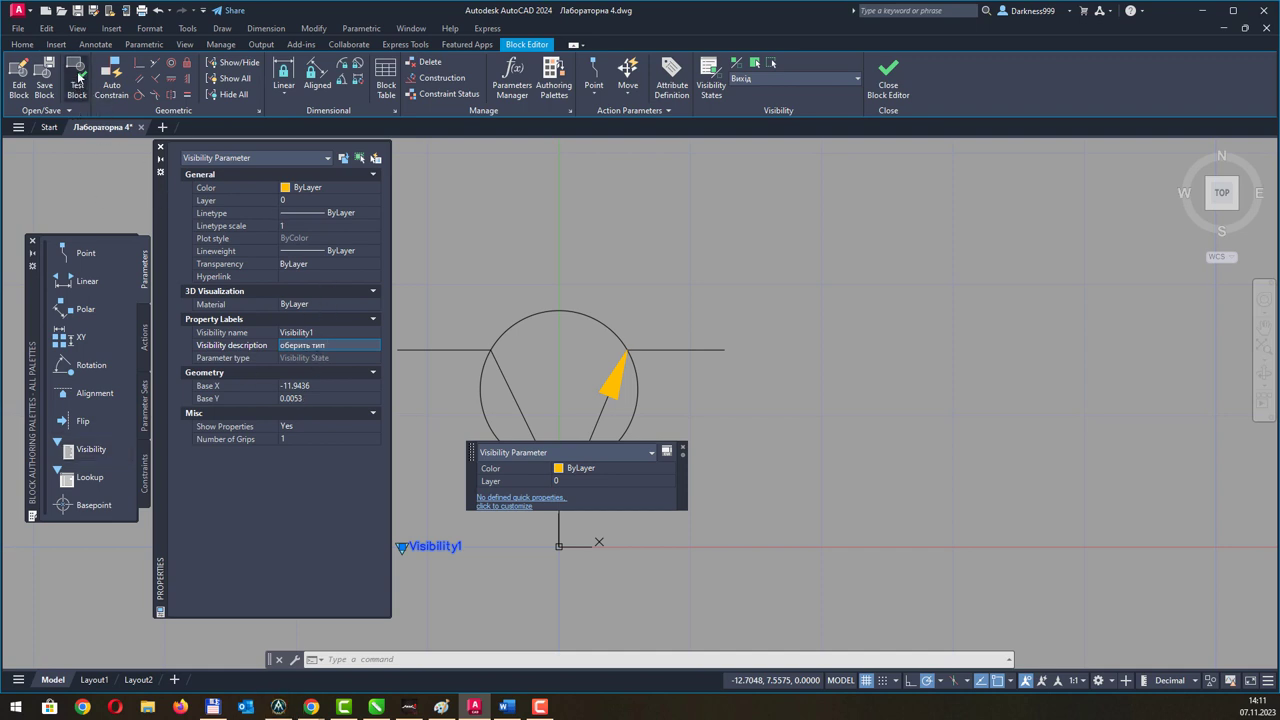
pyautogui.click(80, 77)
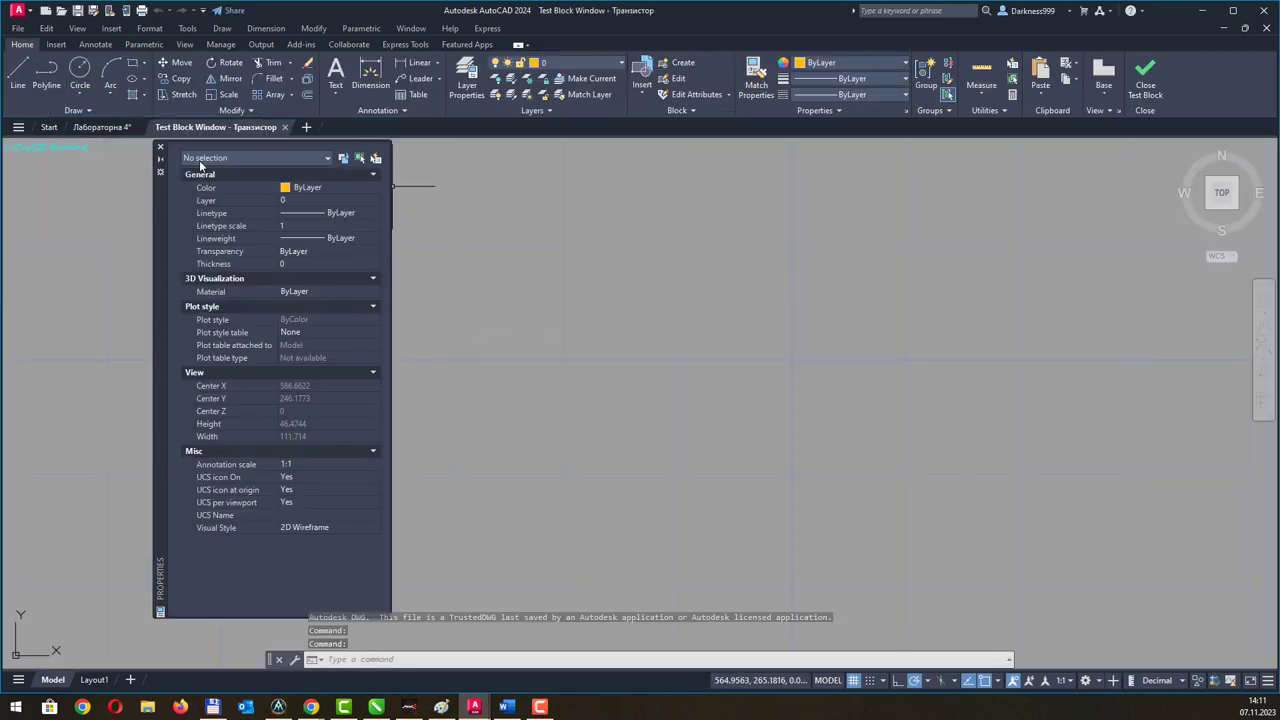
# Close the Properties palette, zoom to extents and select the transistor block.
pyautogui.click(160, 147)
pyautogui.write('a')
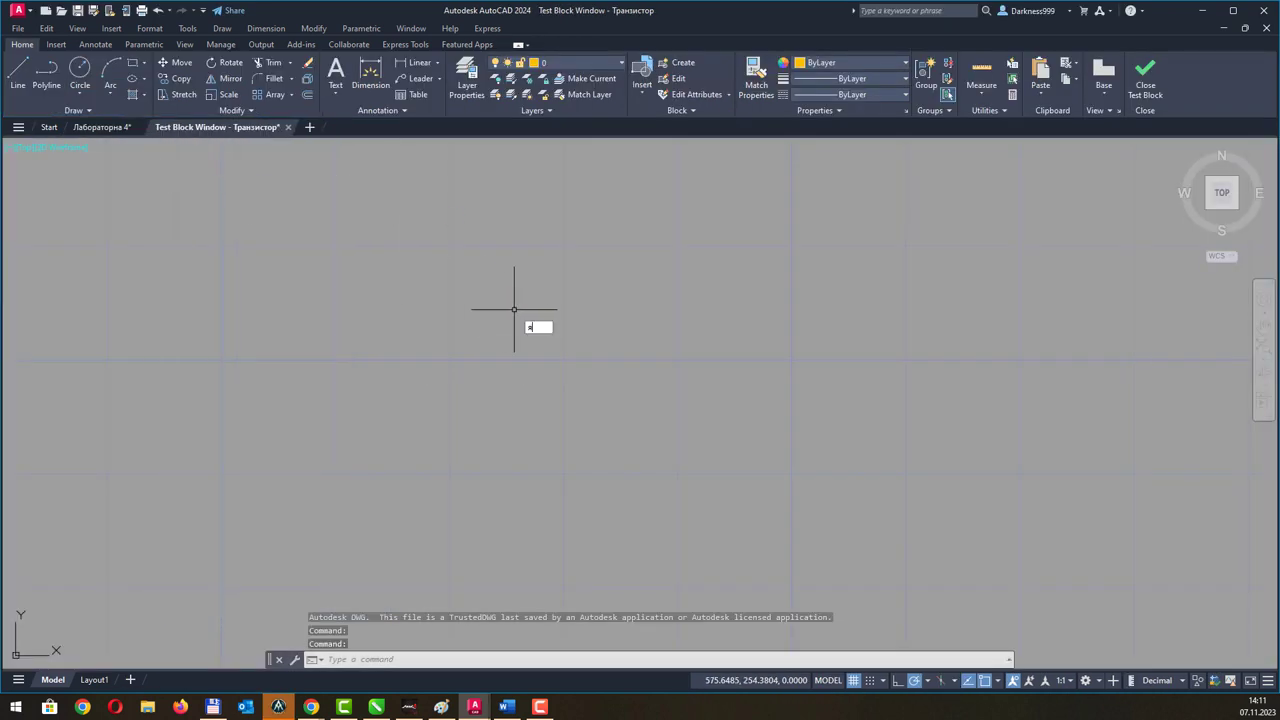
pyautogui.press('Escape')
pyautogui.write('z')
pyautogui.press('Return')
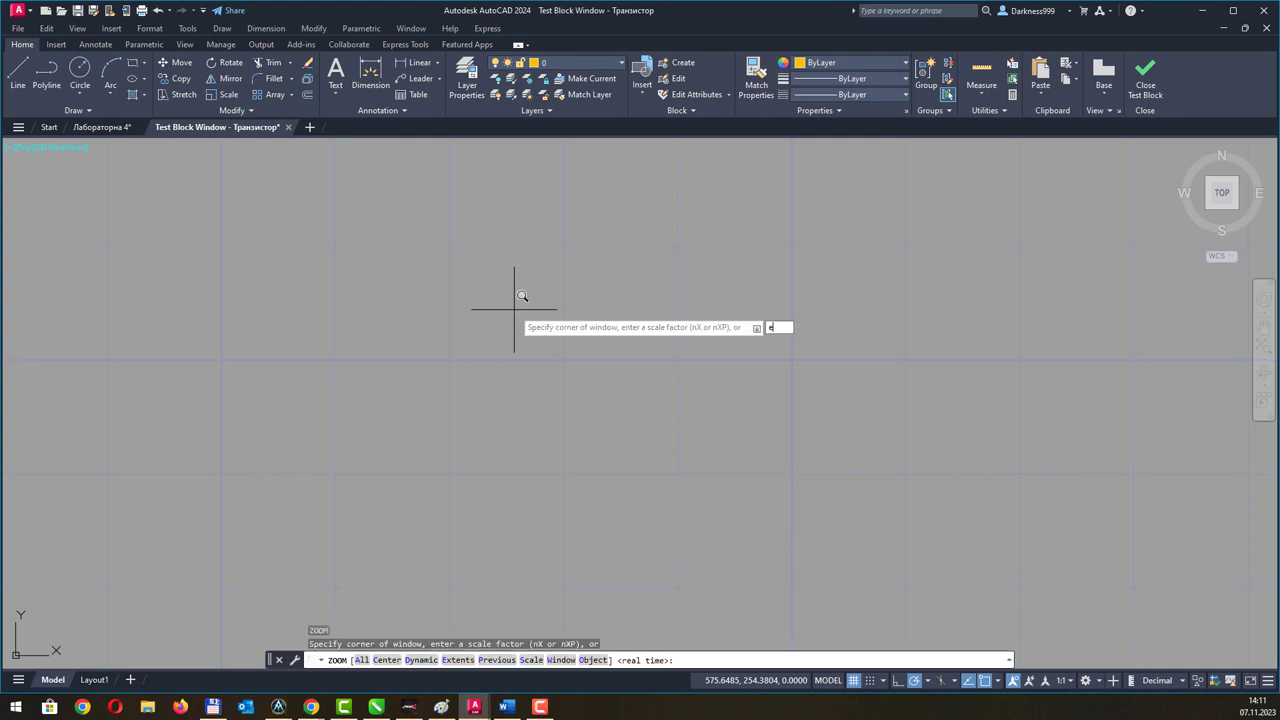
pyautogui.write('e')
pyautogui.press('Return')
pyautogui.scroll(-2, 821, 549)
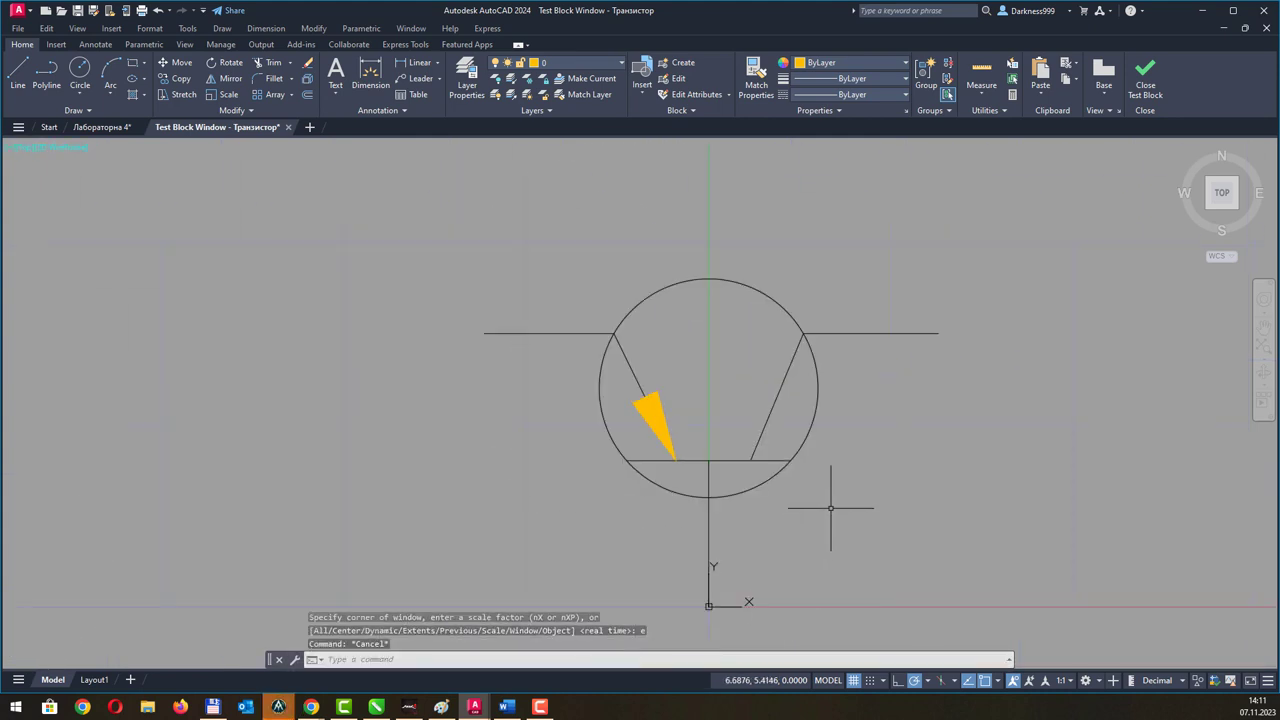
pyautogui.click(800, 471)
pyautogui.click(528, 320)
pyautogui.scroll(1, 503, 477)
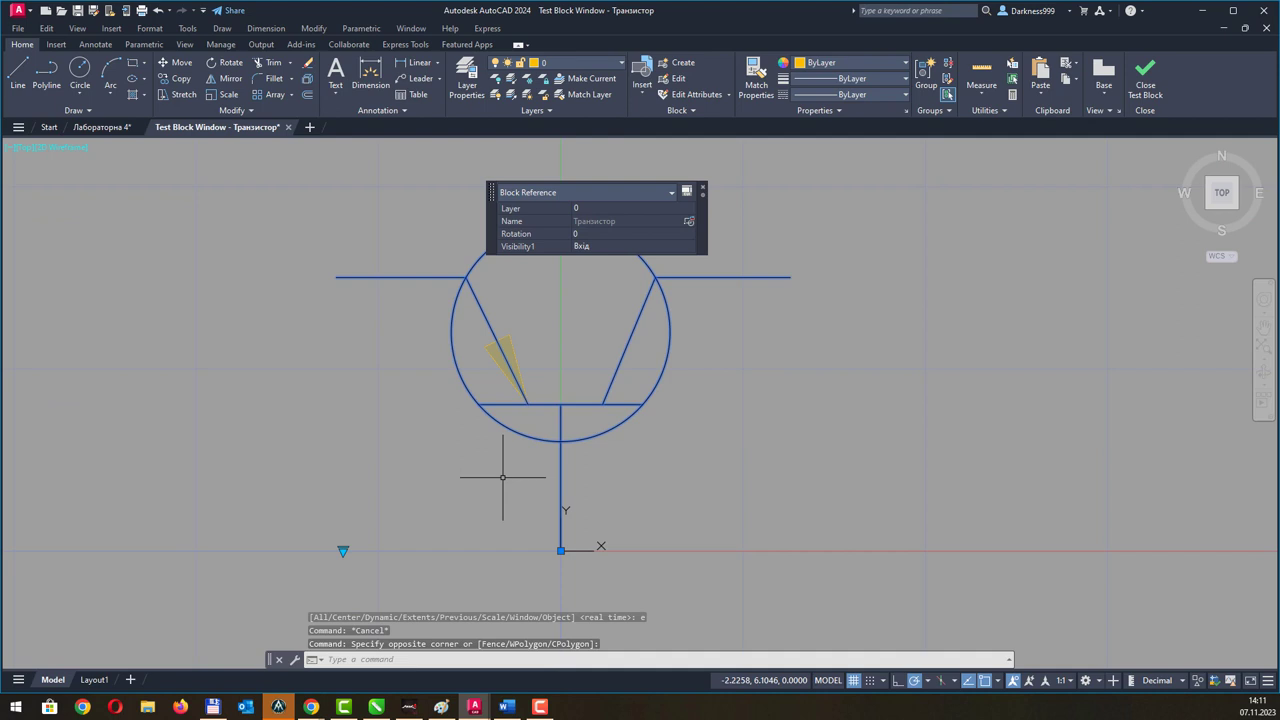
# Check the block's visibility state list, then close the Test Block window.
pyautogui.click(342, 550)
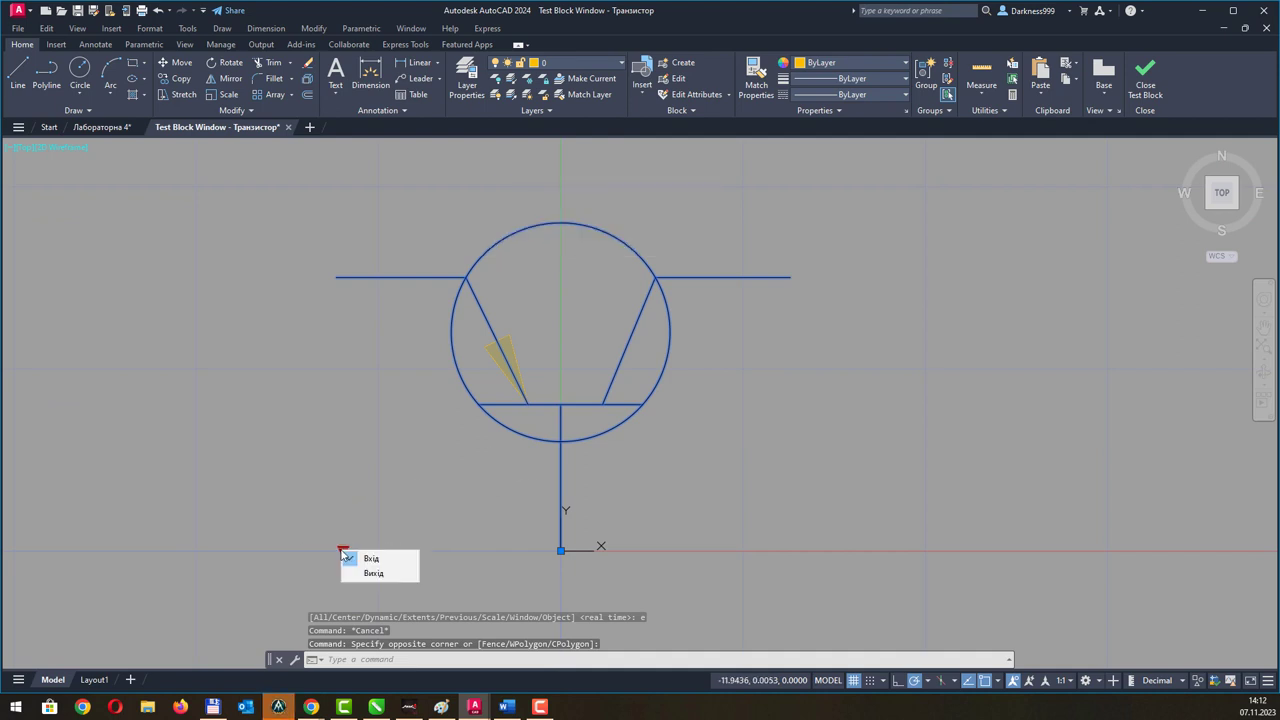
pyautogui.press('Escape')
pyautogui.click(407, 420)
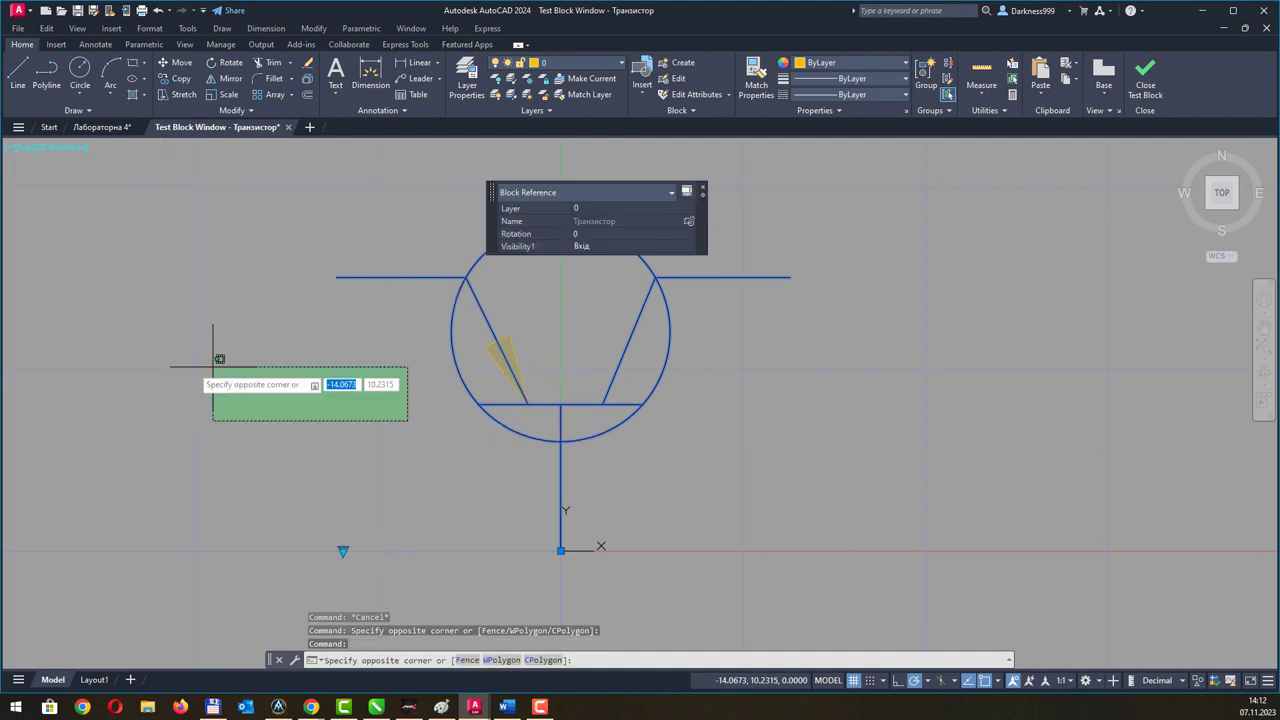
pyautogui.click(214, 363)
pyautogui.hotkey('ctrl', 'F4')
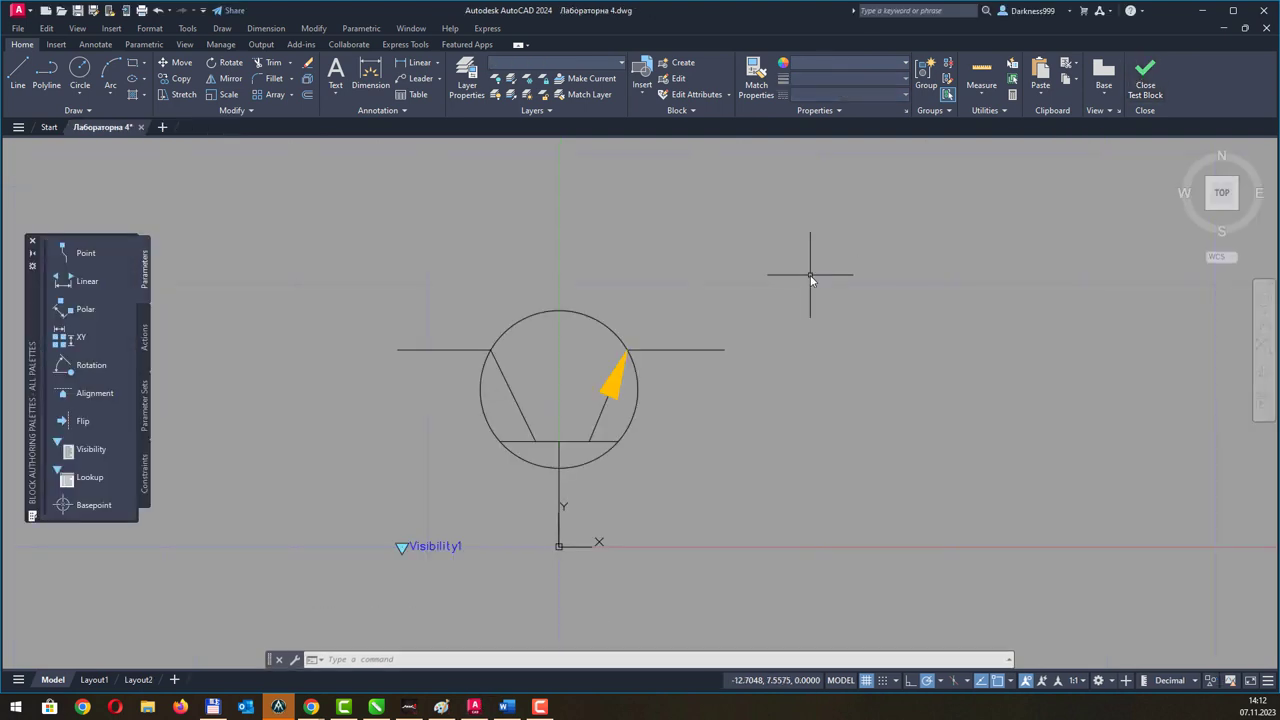
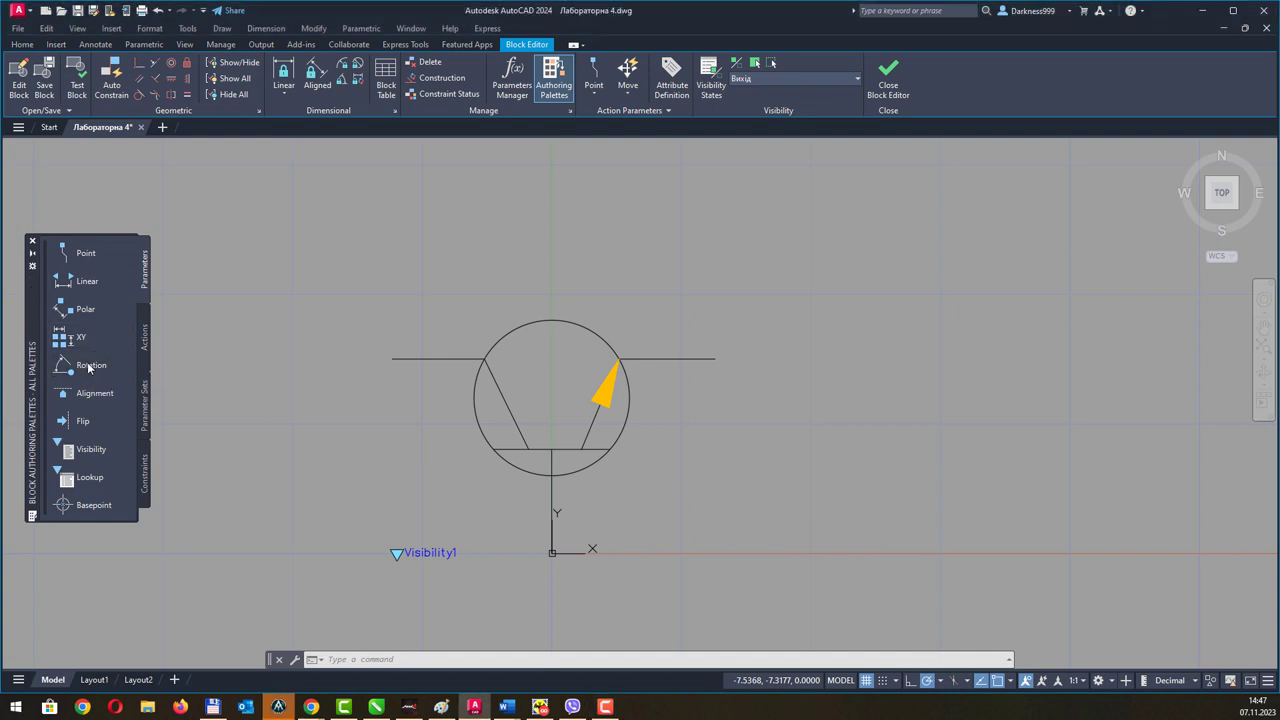
# Place rotation parameter Angle1 at the block's base point, radius at the line end, defaulting to 360°.
pyautogui.click(91, 366)
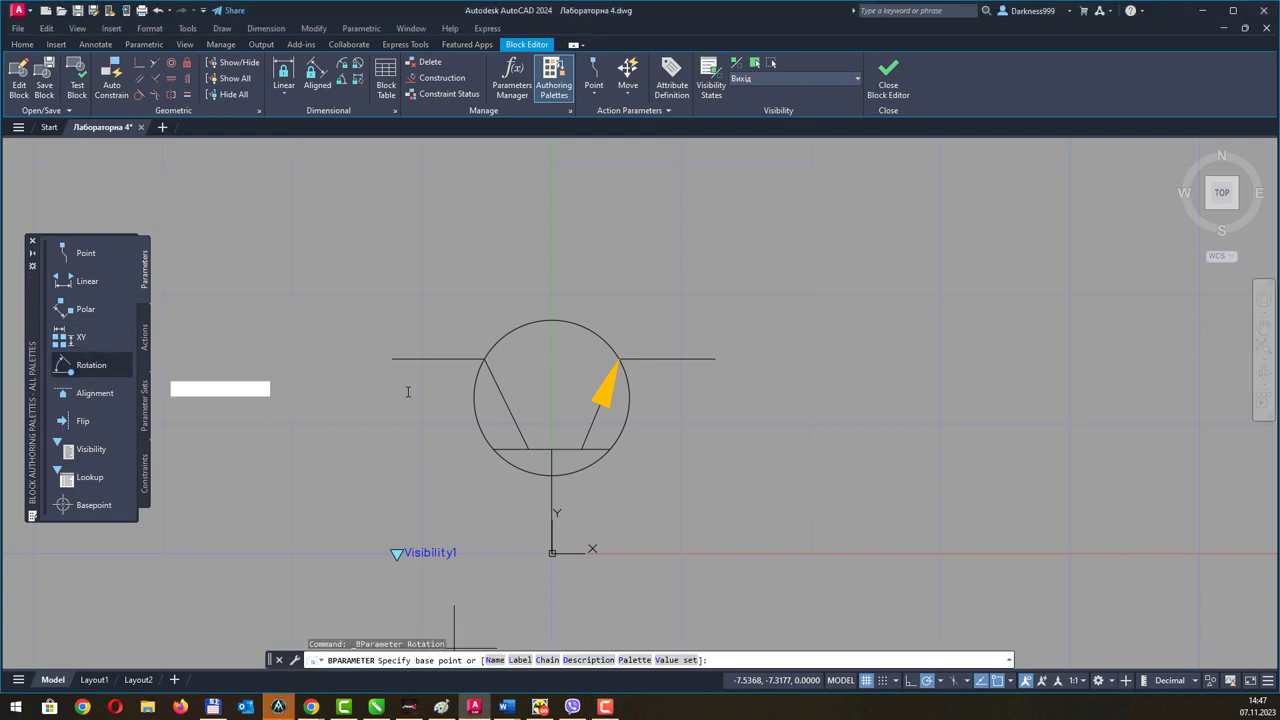
pyautogui.click(552, 550)
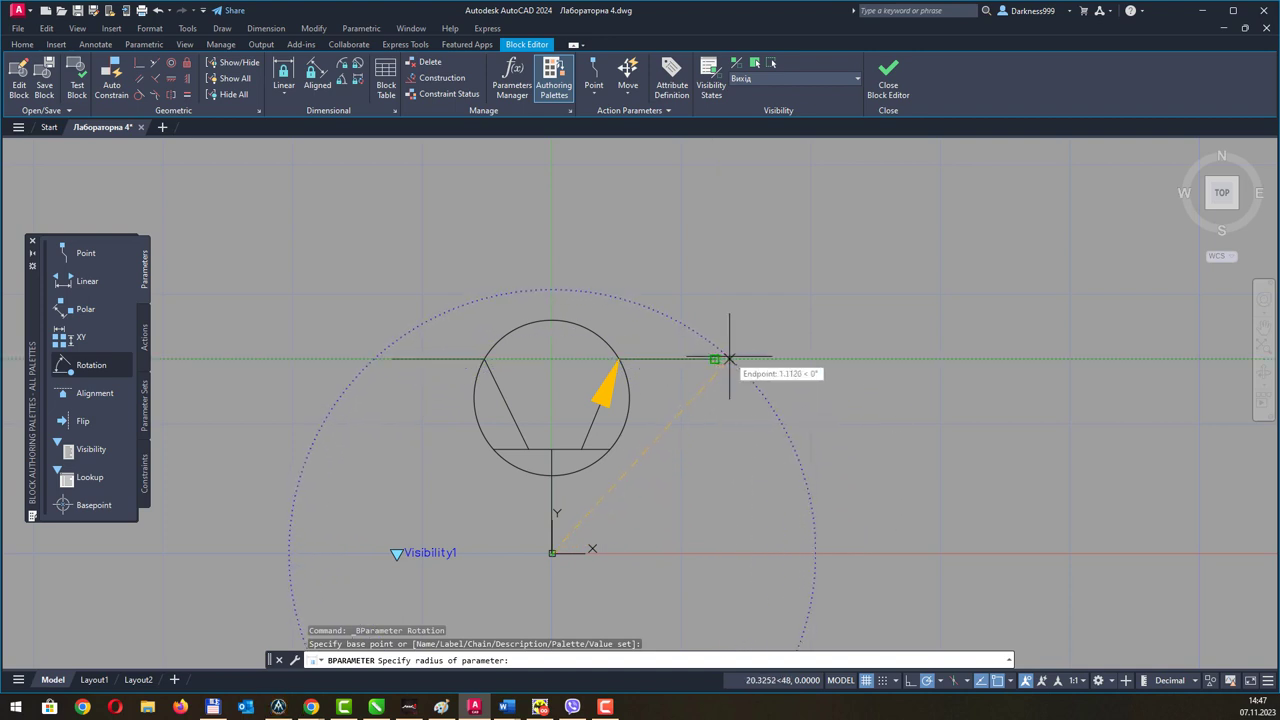
pyautogui.click(726, 358)
pyautogui.write('360')
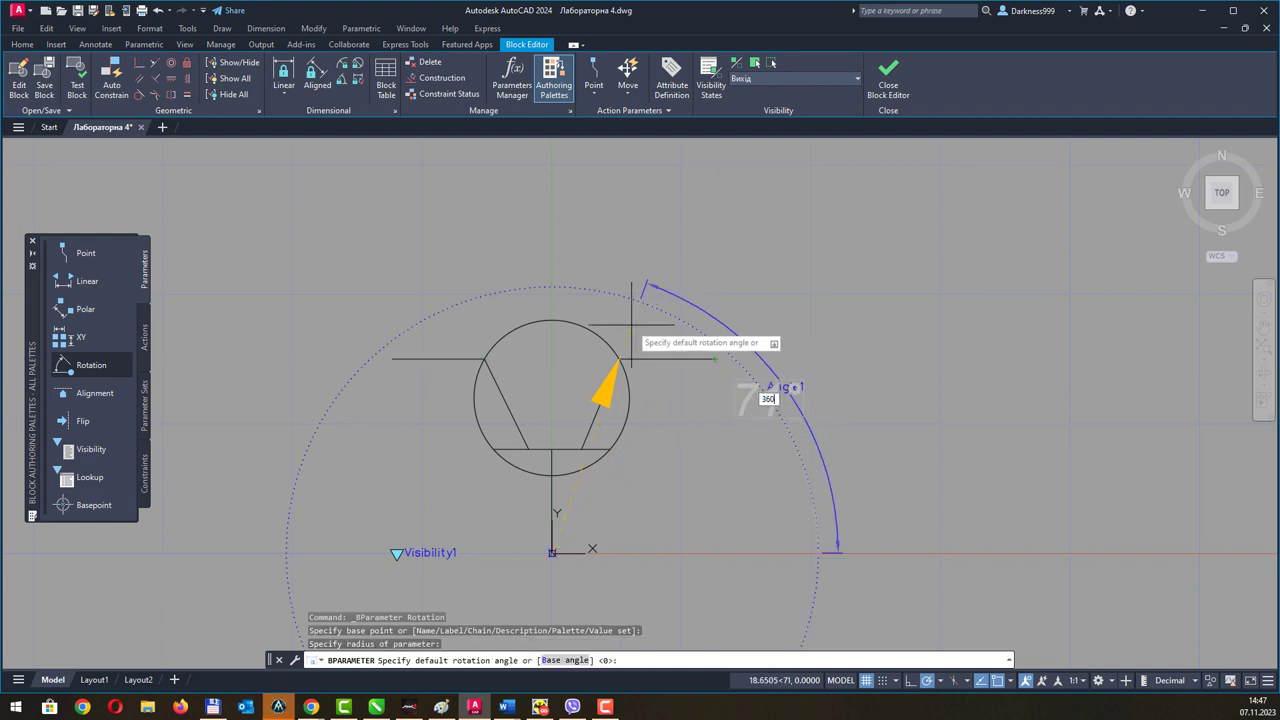
pyautogui.press('Return')
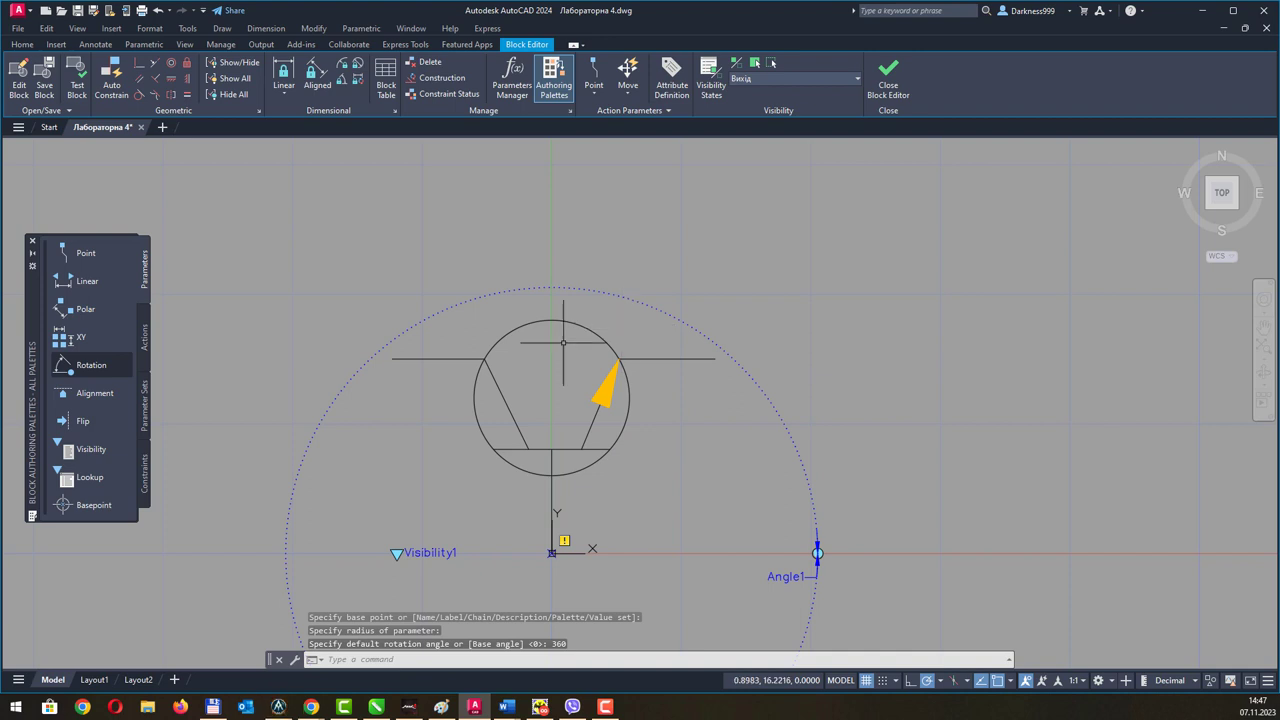
# Add a Rotate action linked to Angle1 and begin selecting the symbol's lines, stem and arrow.
pyautogui.click(145, 335)
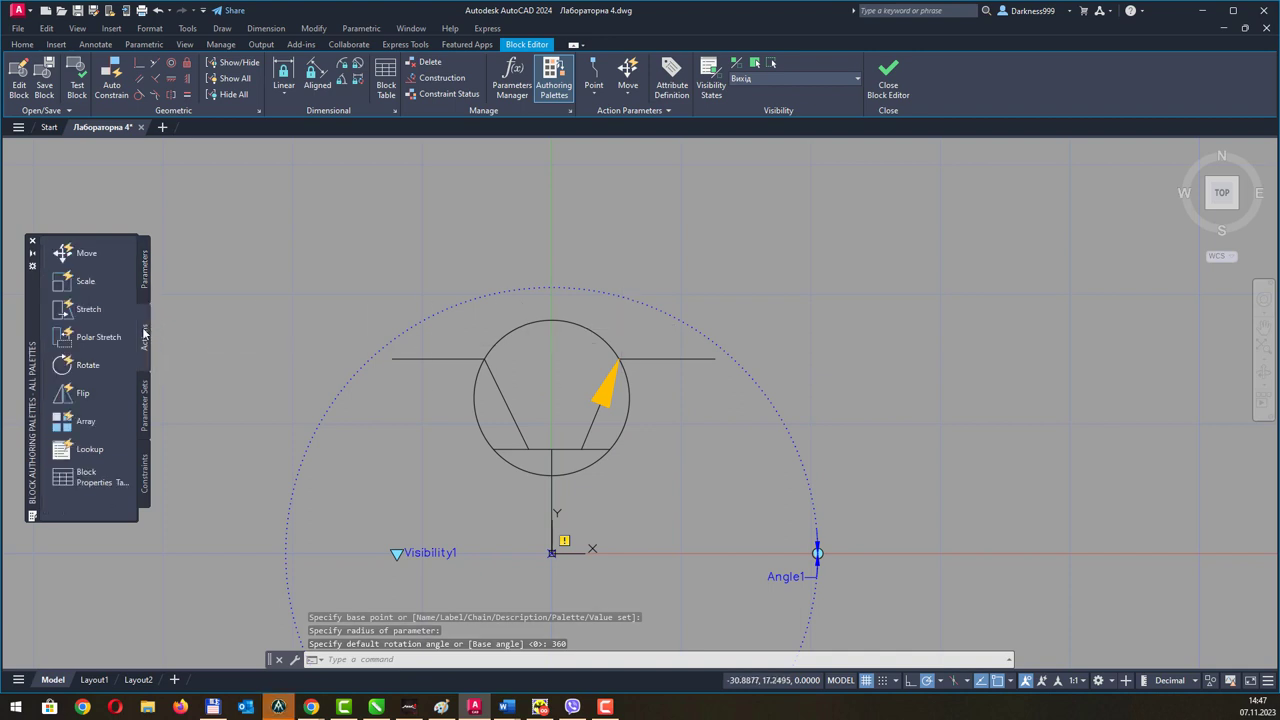
pyautogui.click(90, 365)
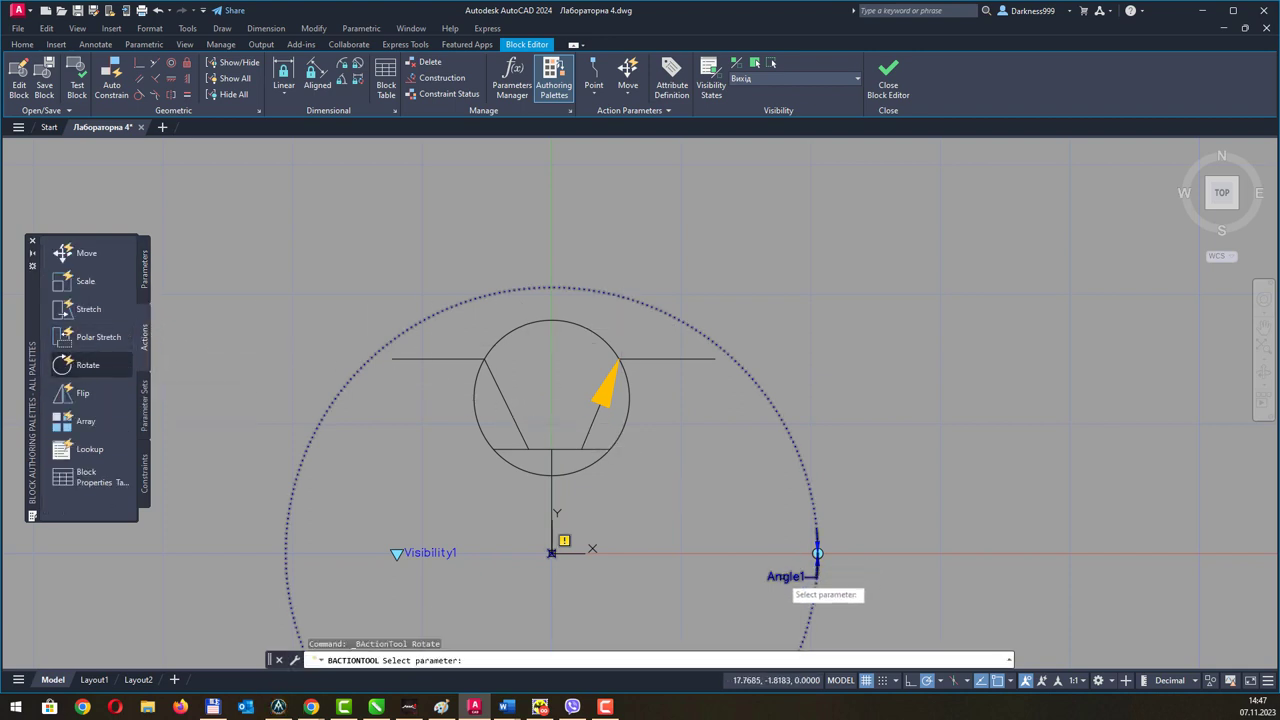
pyautogui.click(817, 553)
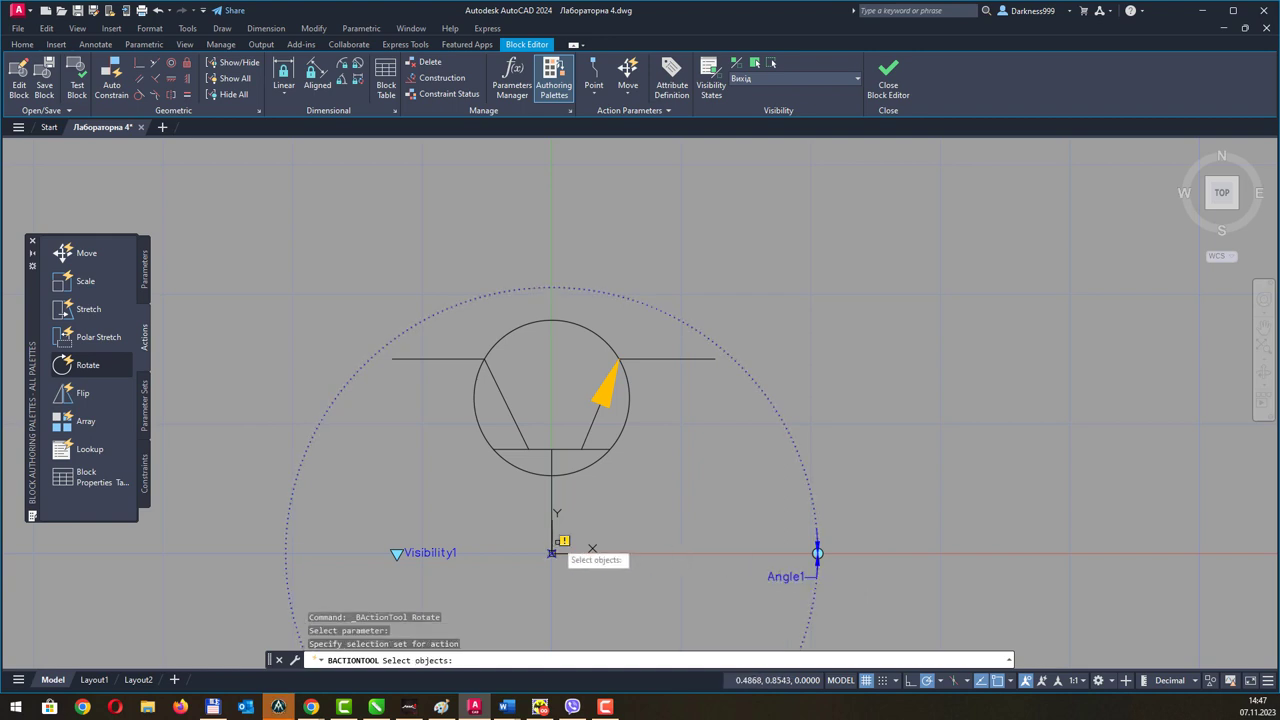
pyautogui.click(350, 233)
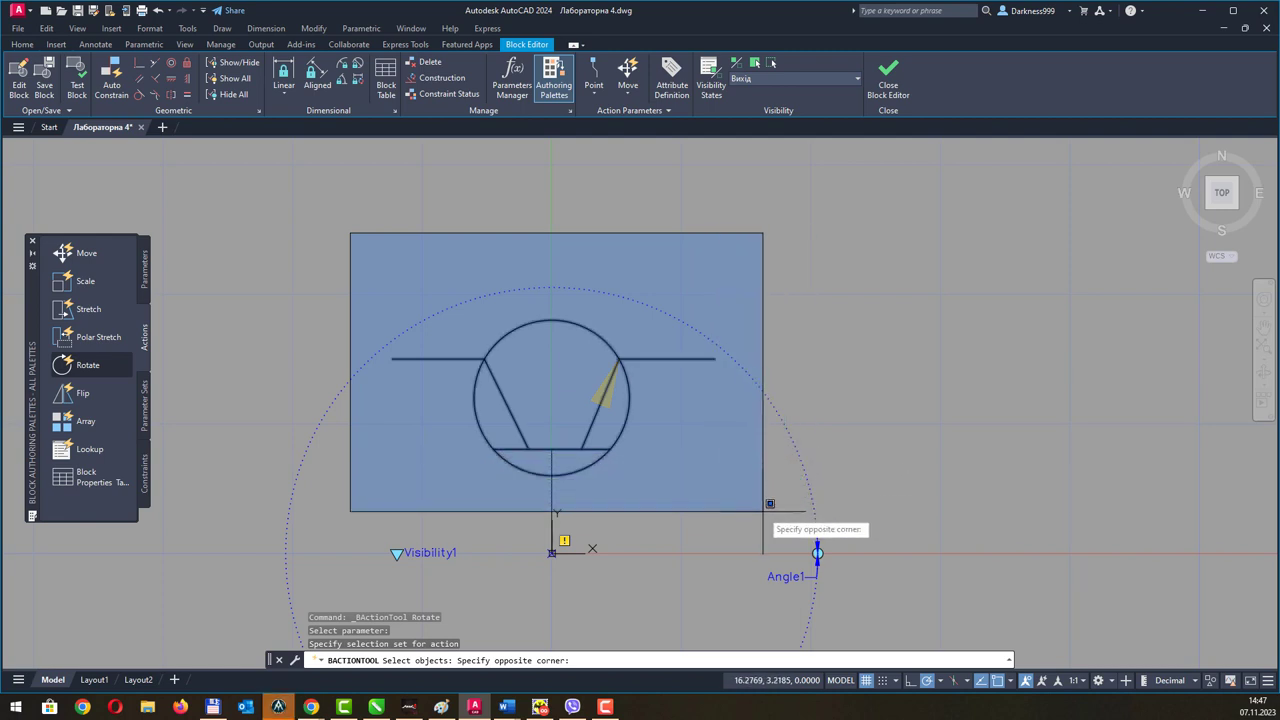
pyautogui.click(769, 501)
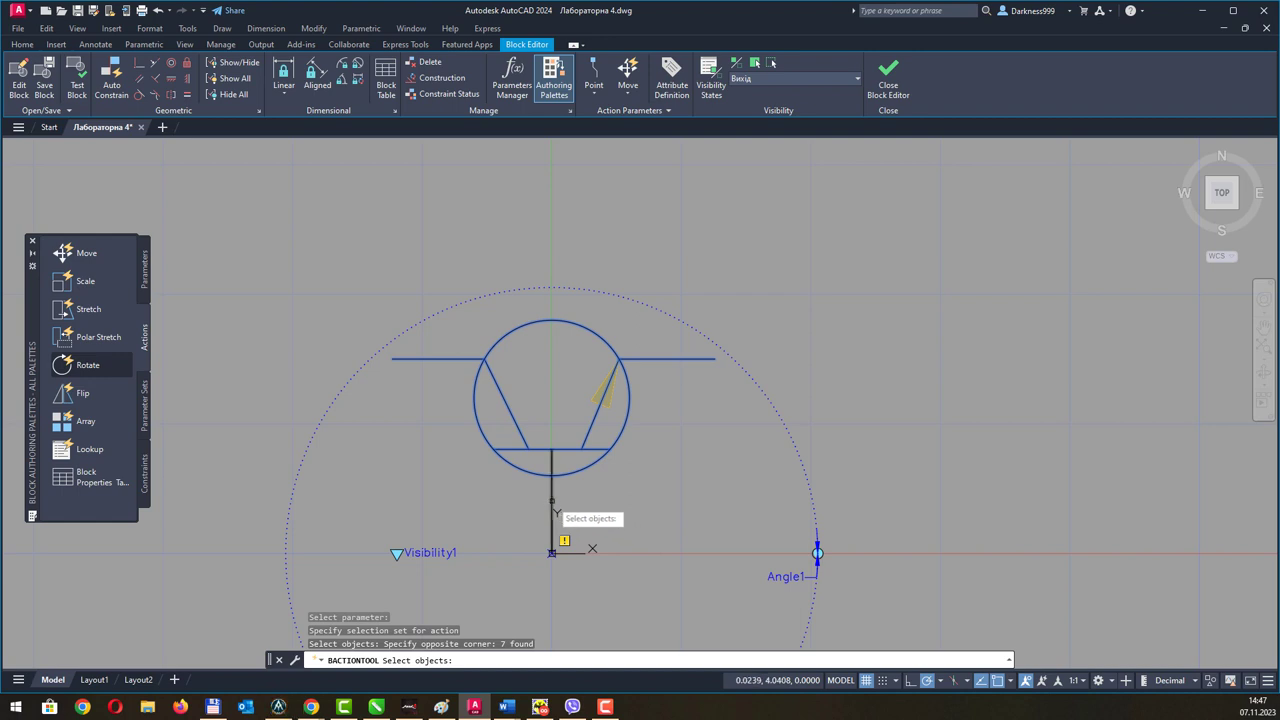
pyautogui.click(552, 500)
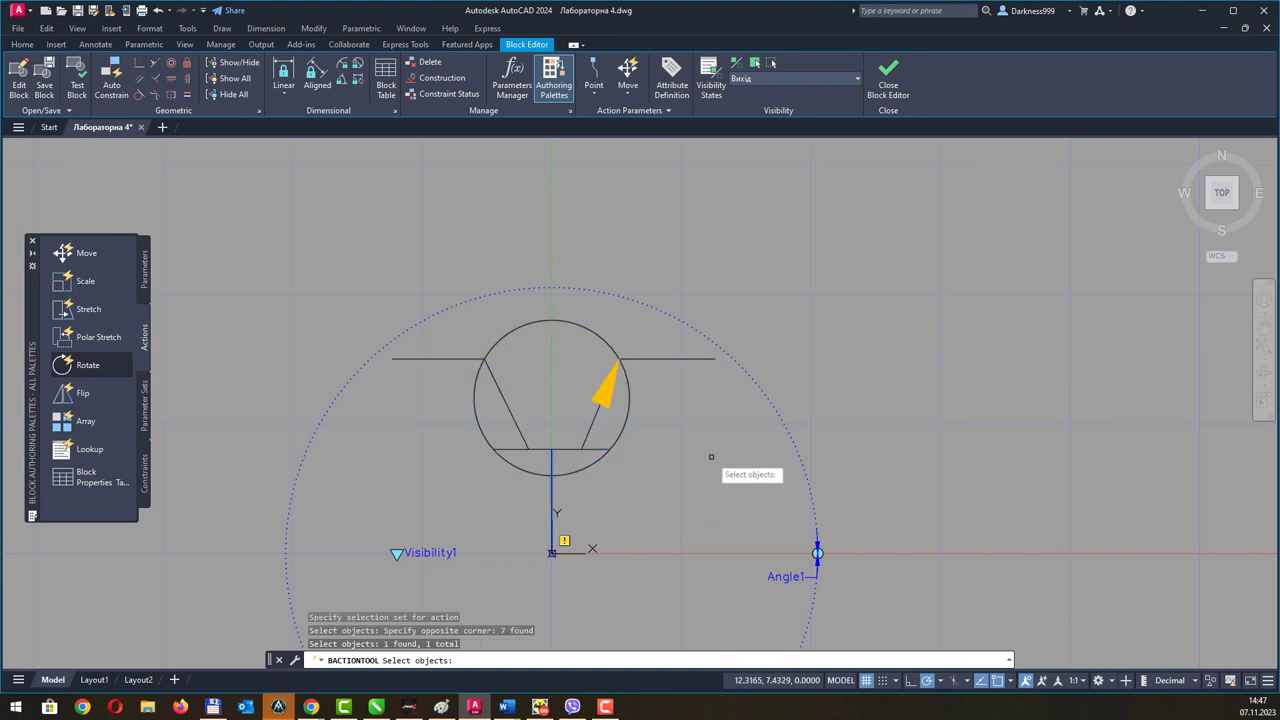
pyautogui.click(603, 392)
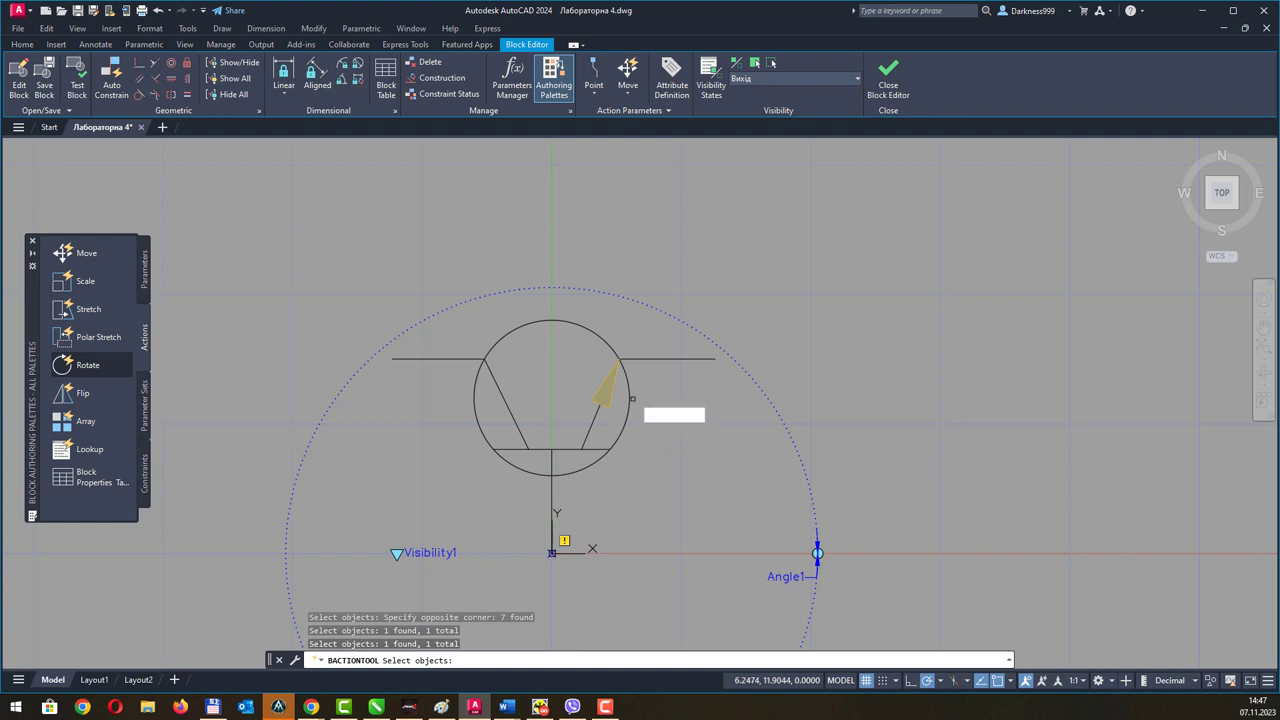
pyautogui.click(633, 358)
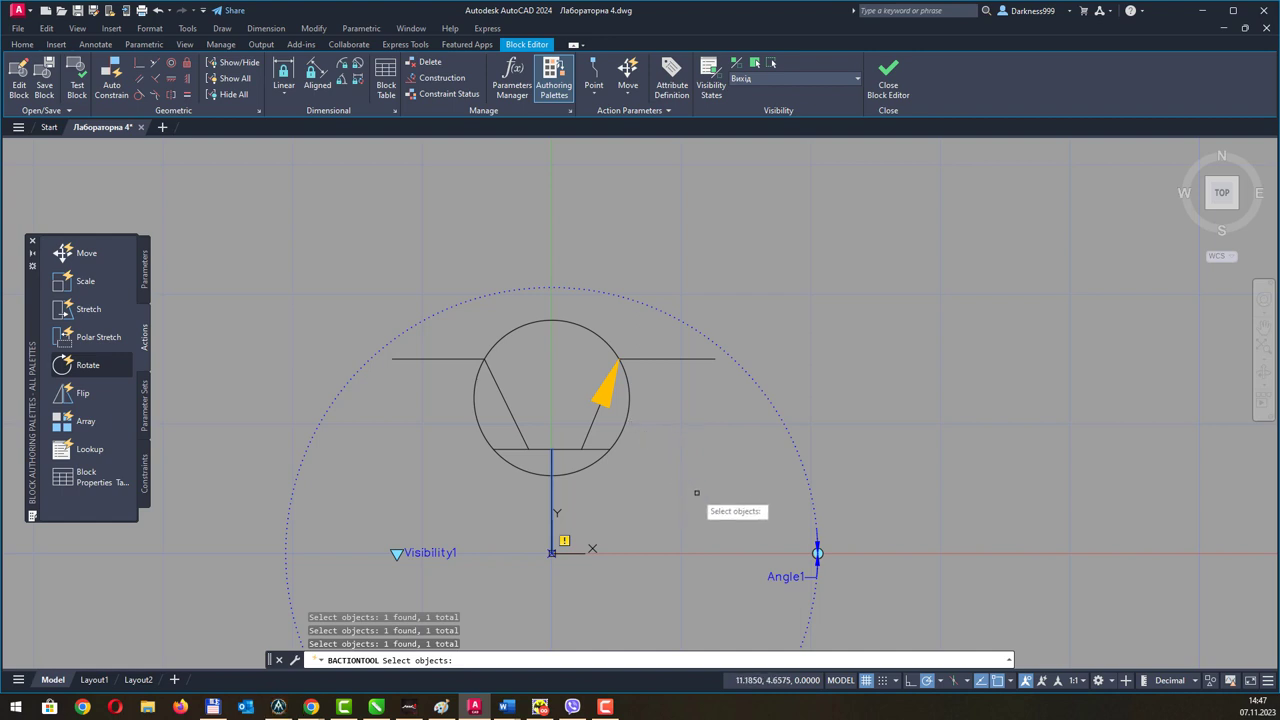
# Window-select all ten transistor objects as the Rotate action's selection set.
pyautogui.click(733, 507)
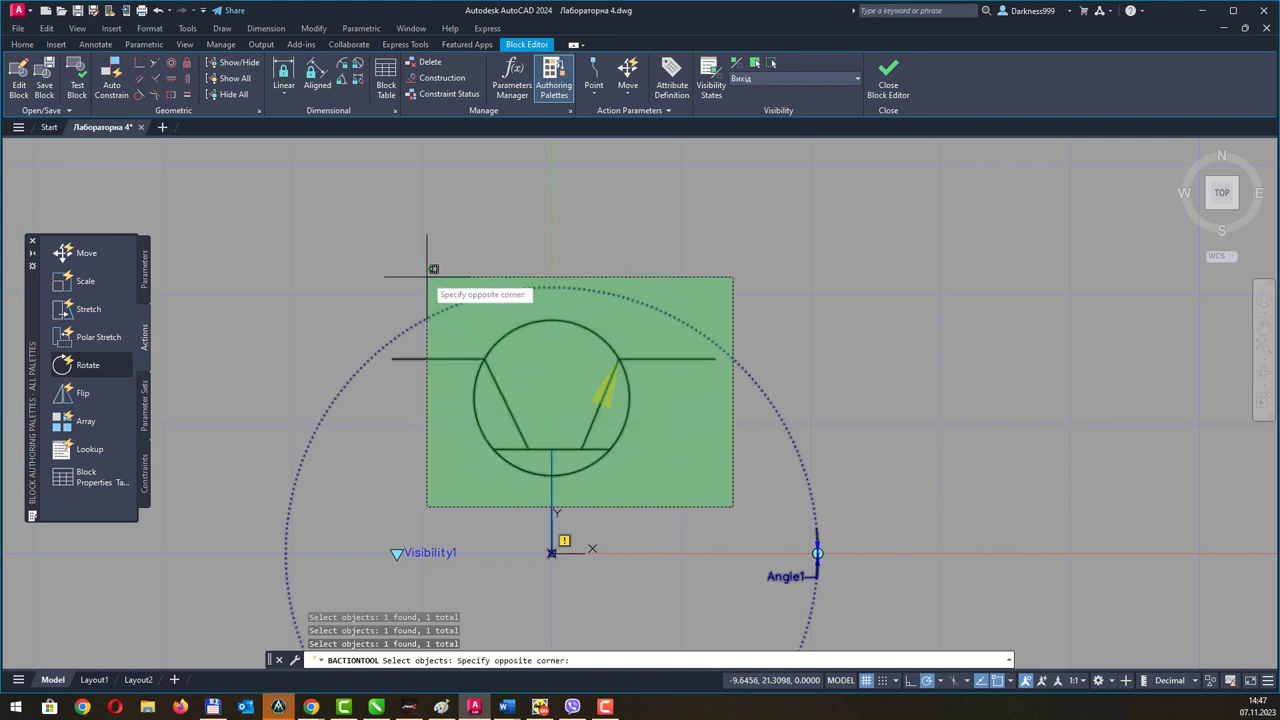
pyautogui.click(606, 431)
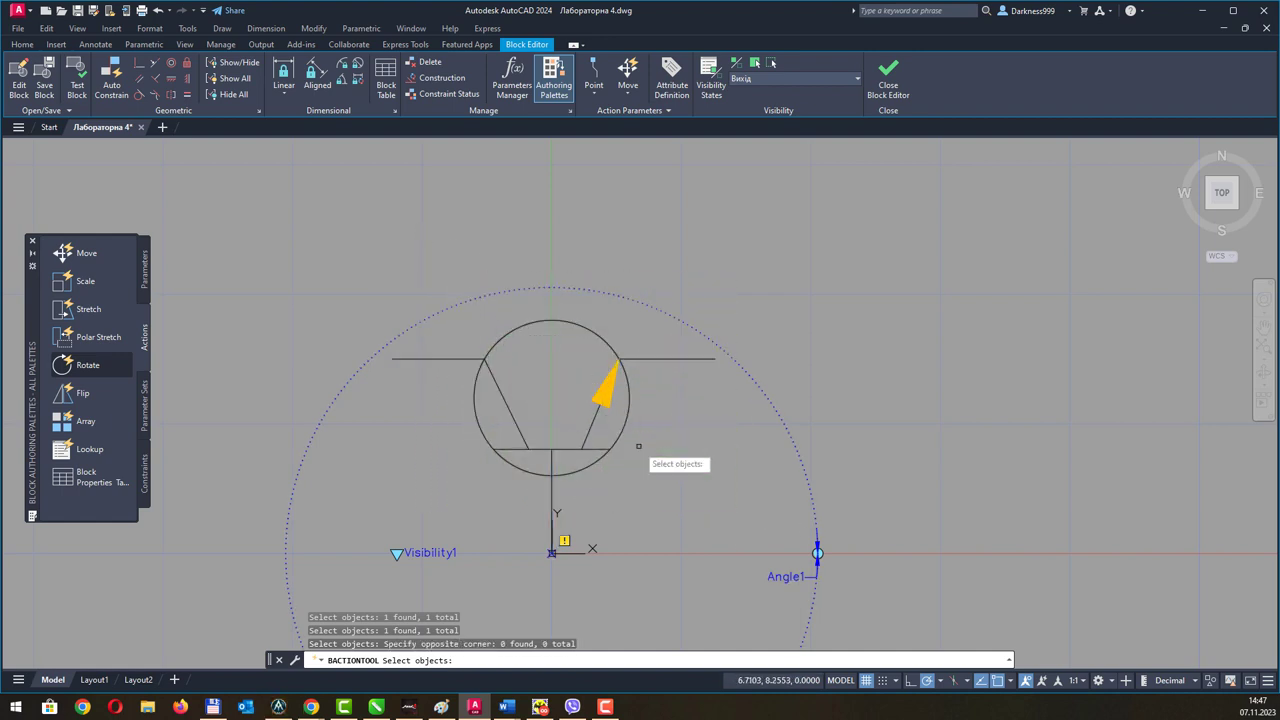
pyautogui.click(332, 214)
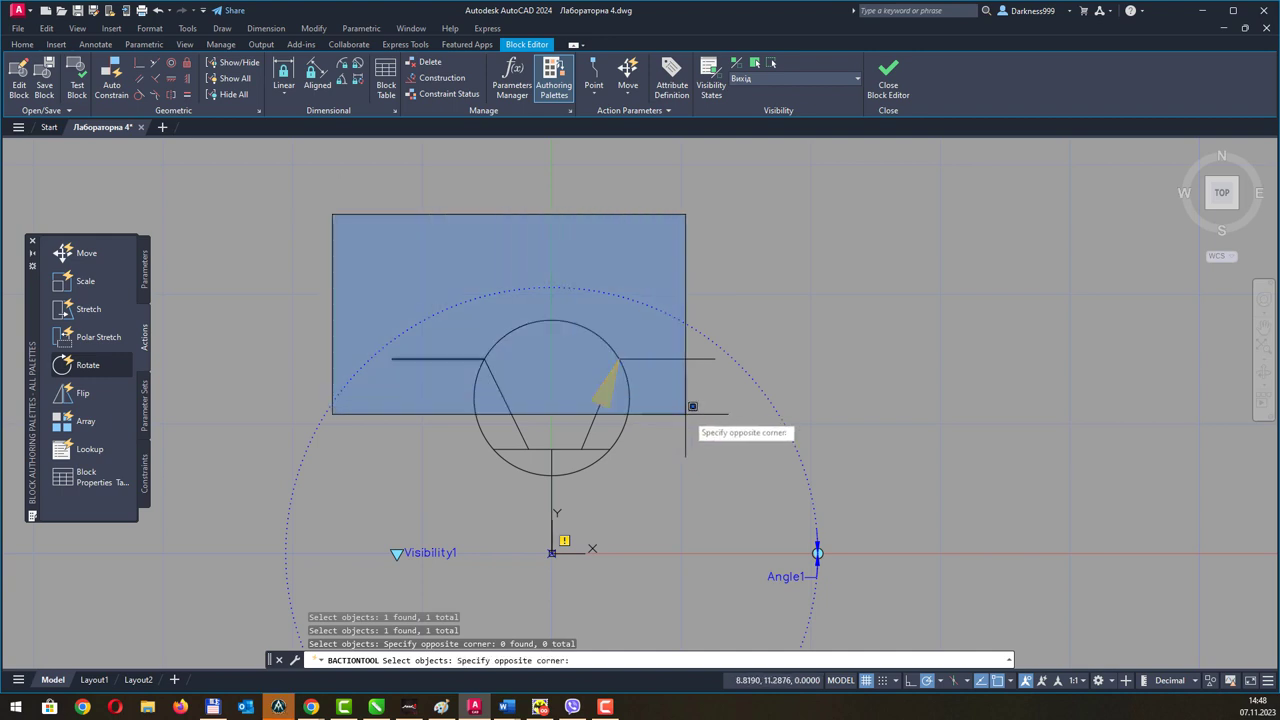
pyautogui.click(762, 491)
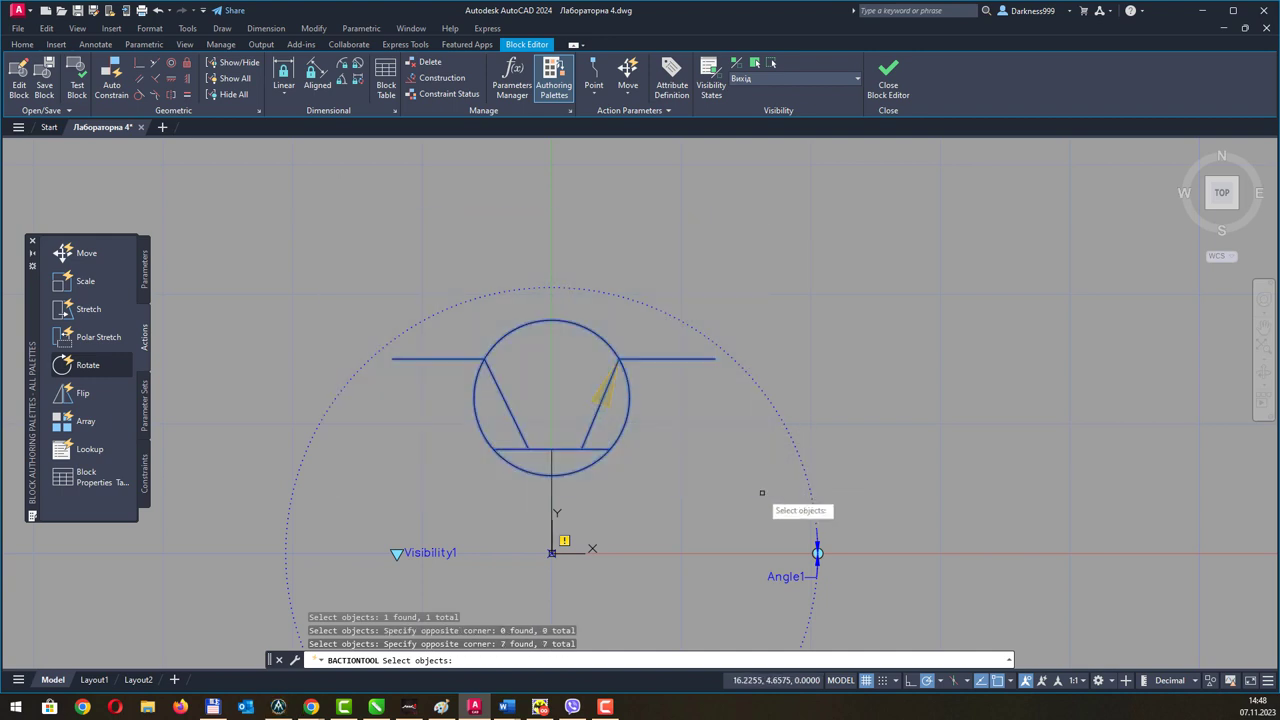
pyautogui.click(335, 231)
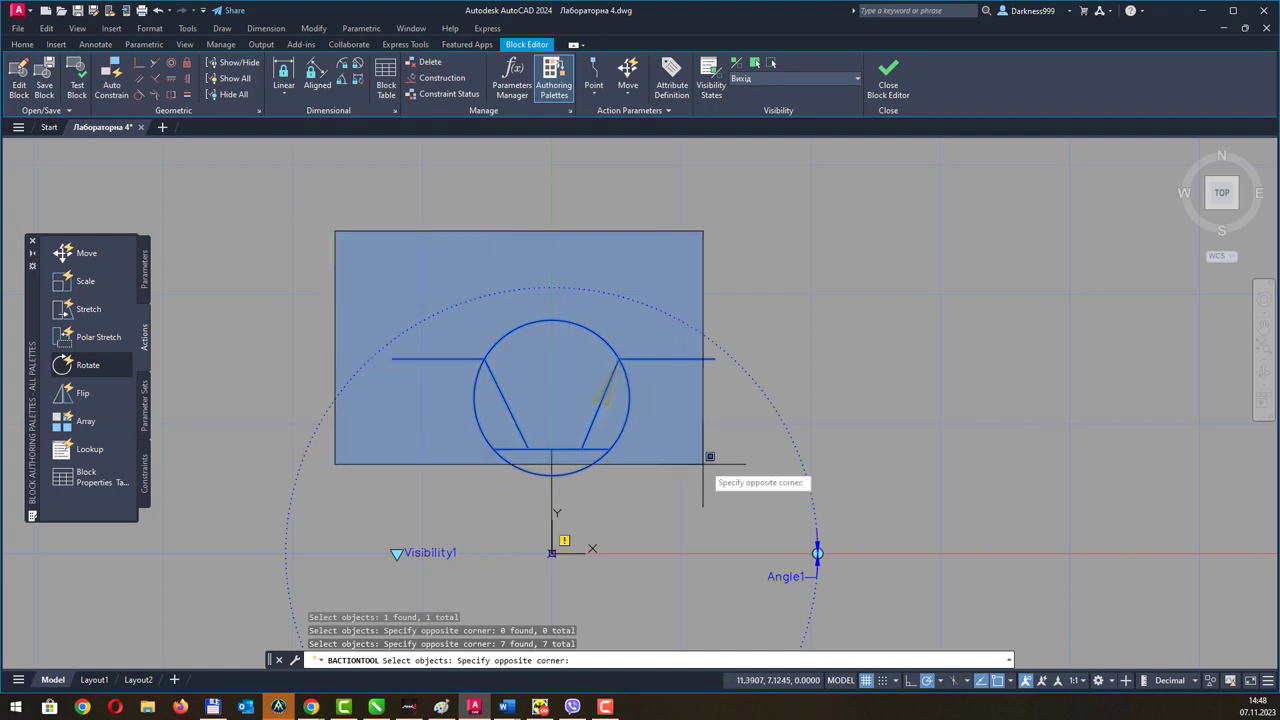
pyautogui.click(729, 589)
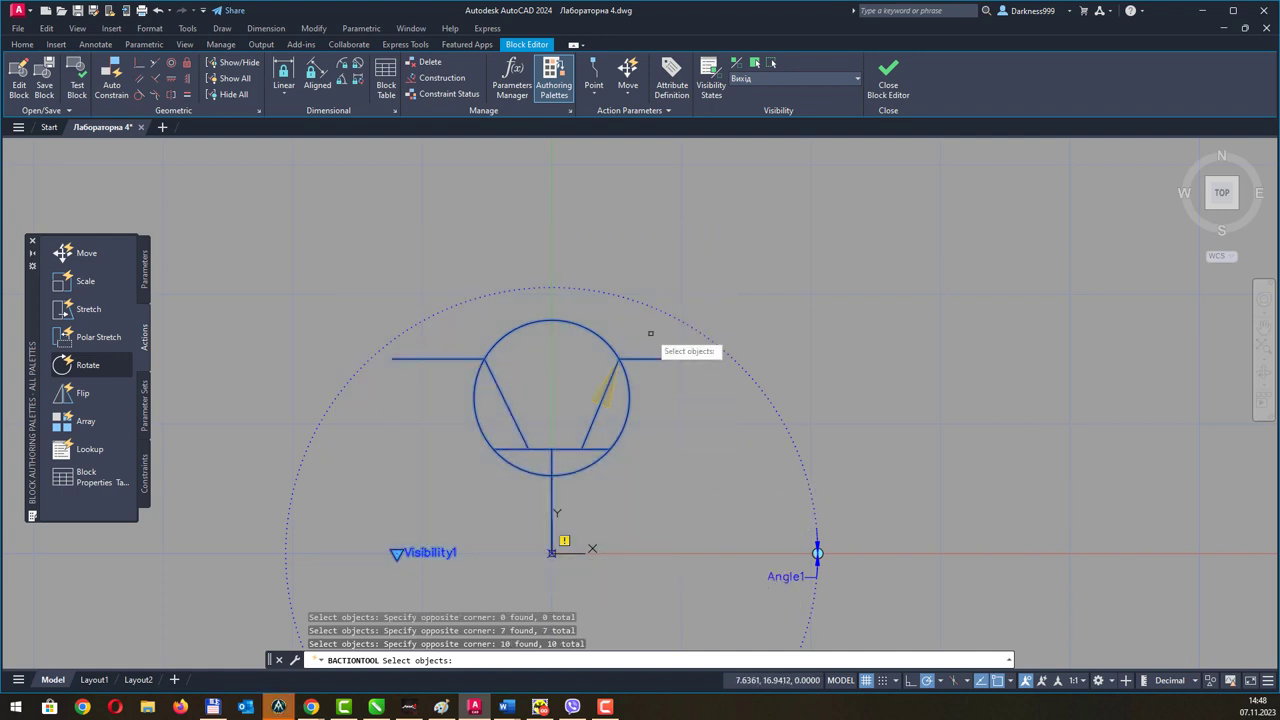
pyautogui.press('Return')
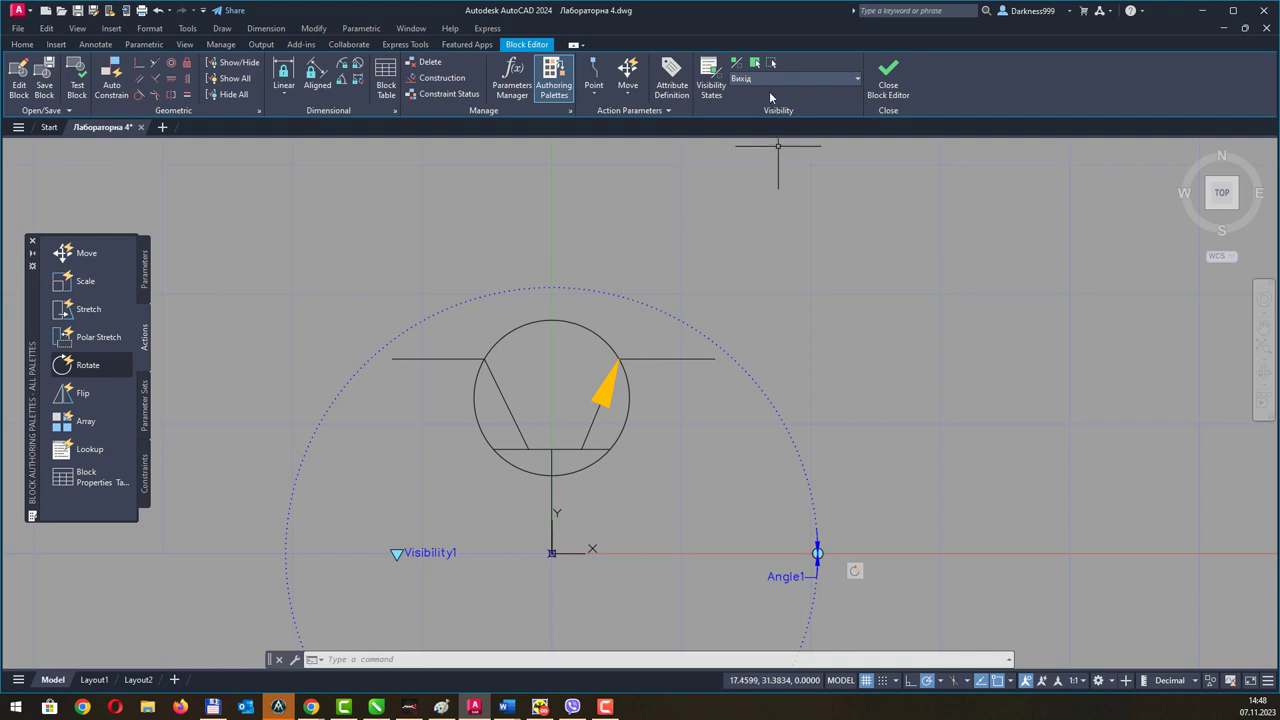
# Toggle the visibility state between Вихід and Вхід, ending on Вхід.
pyautogui.click(770, 83)
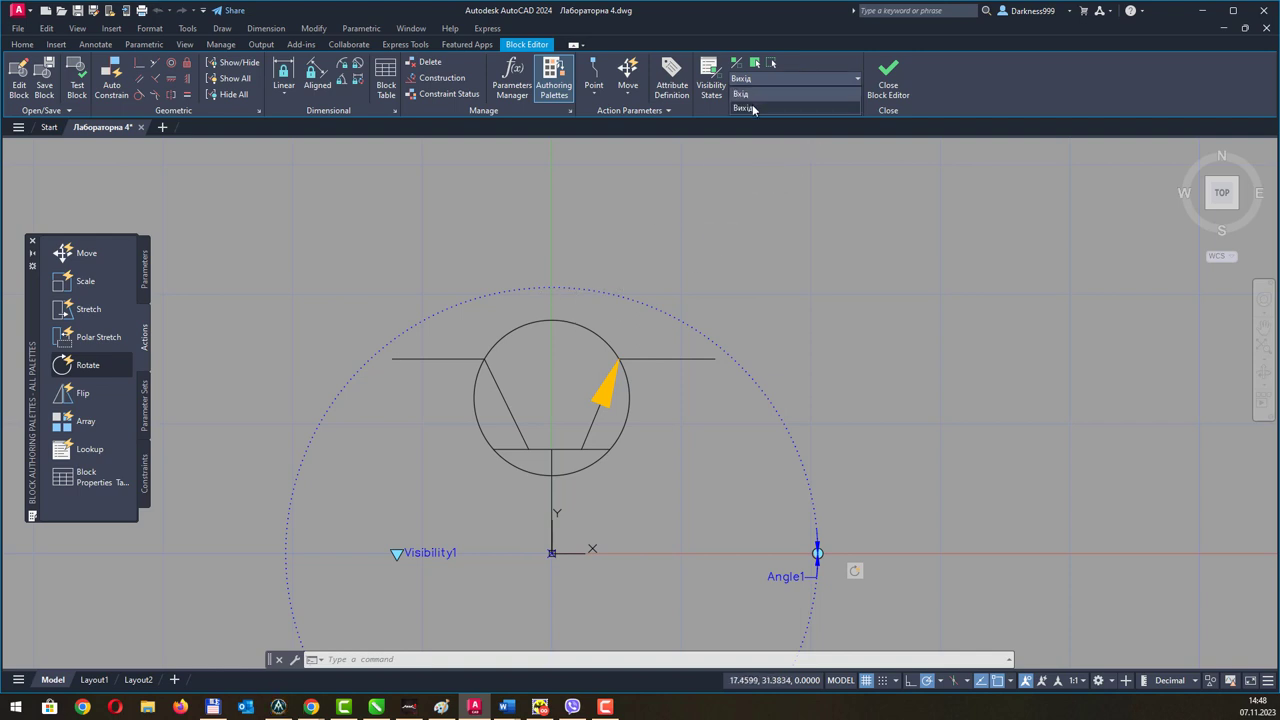
pyautogui.click(753, 110)
pyautogui.click(751, 86)
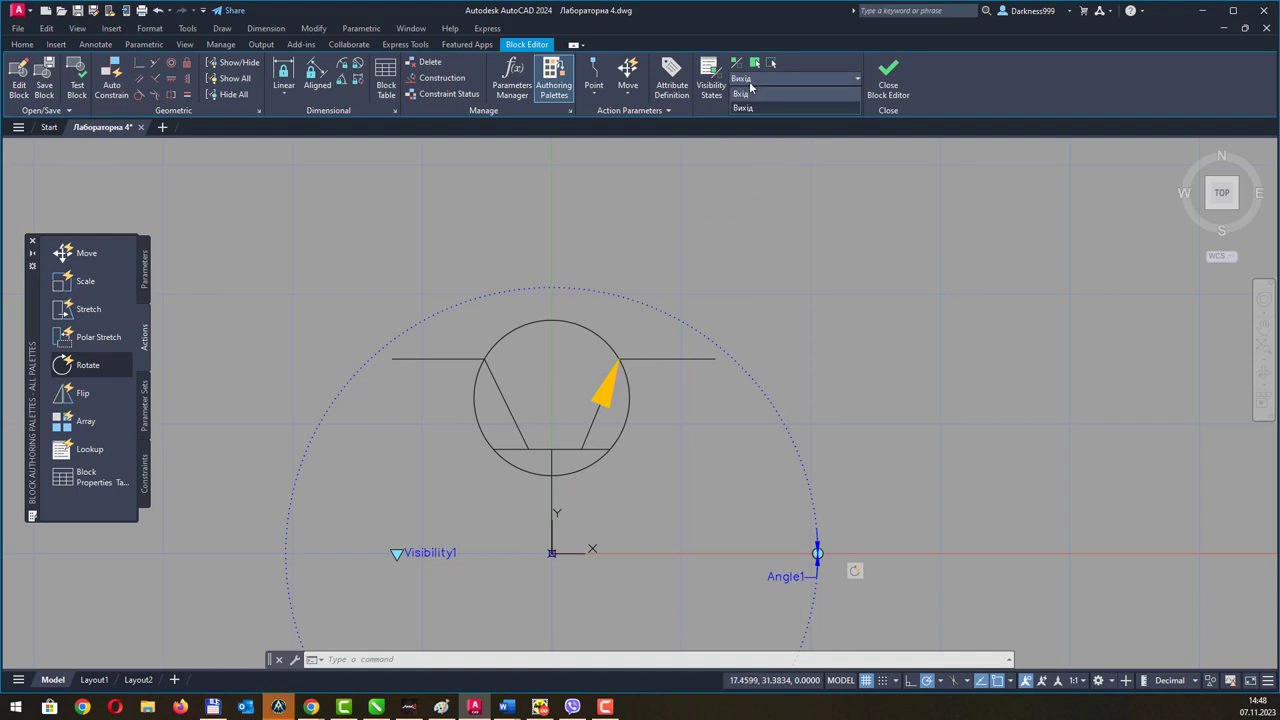
pyautogui.click(750, 97)
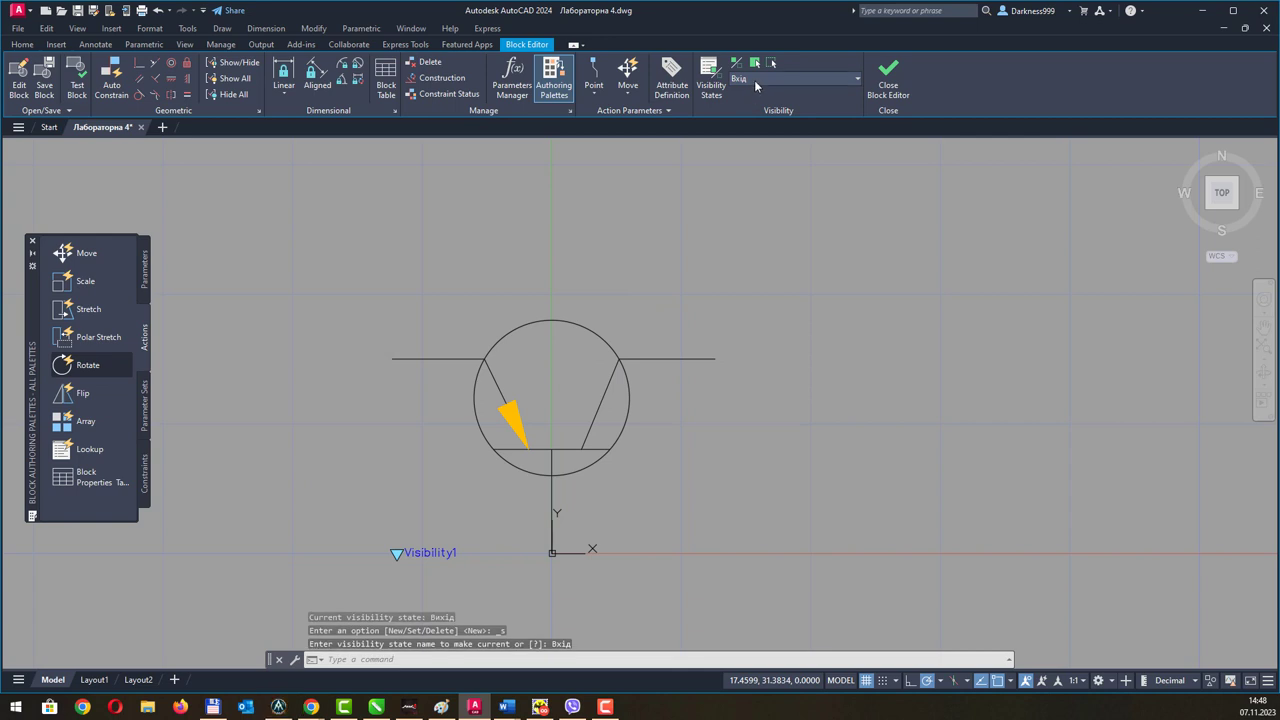
pyautogui.click(751, 80)
pyautogui.click(749, 106)
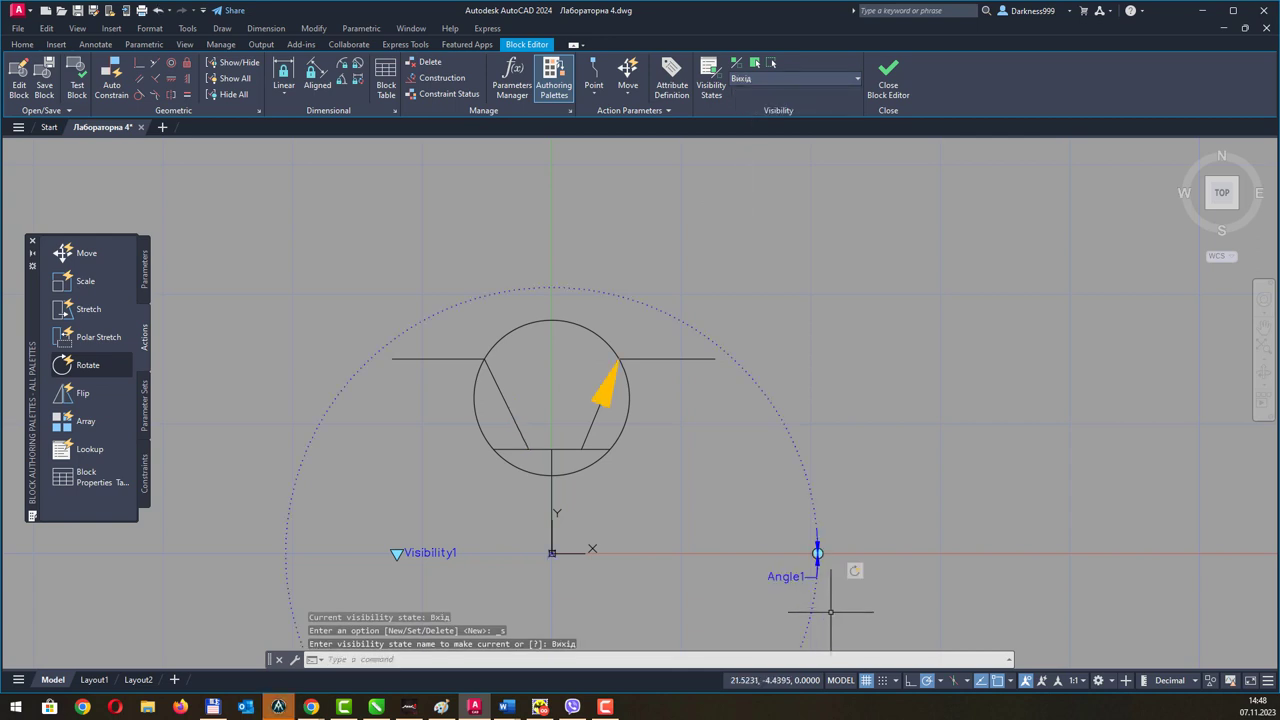
pyautogui.click(751, 80)
pyautogui.click(749, 94)
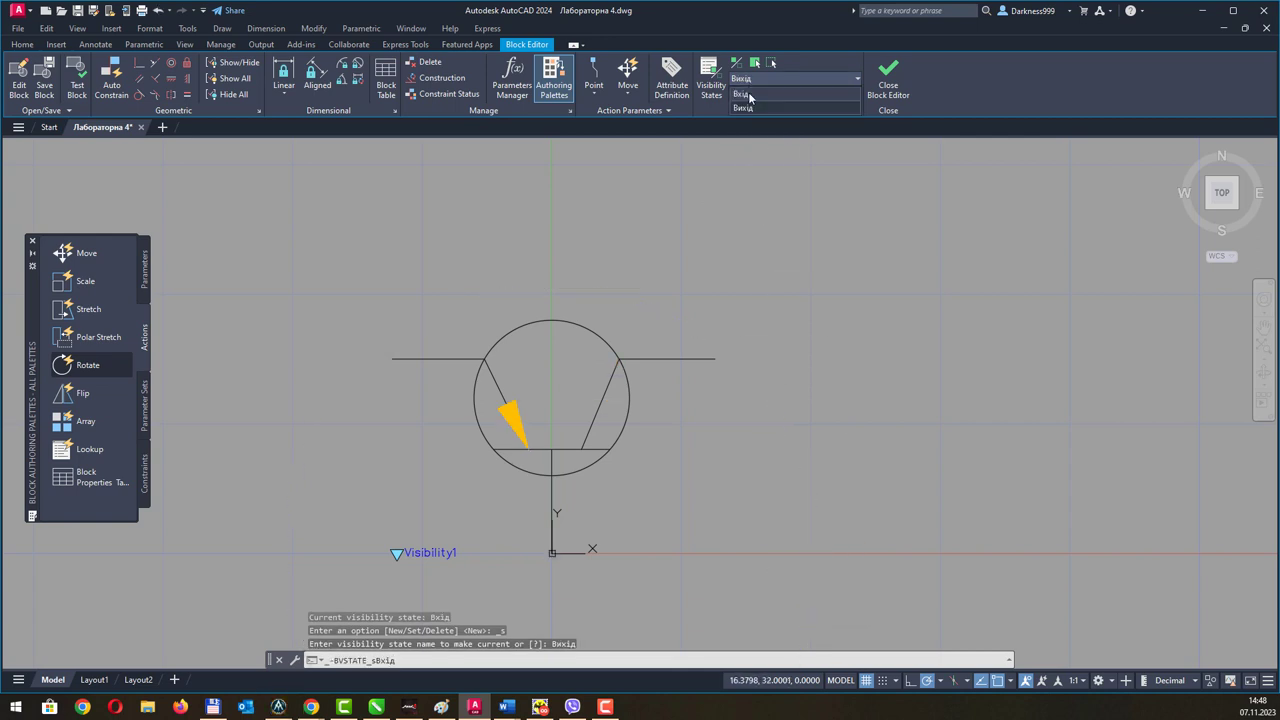
pyautogui.click(144, 270)
# Add rotation parameter Angle2 at the block origin with a 360° default angle.
pyautogui.click(88, 365)
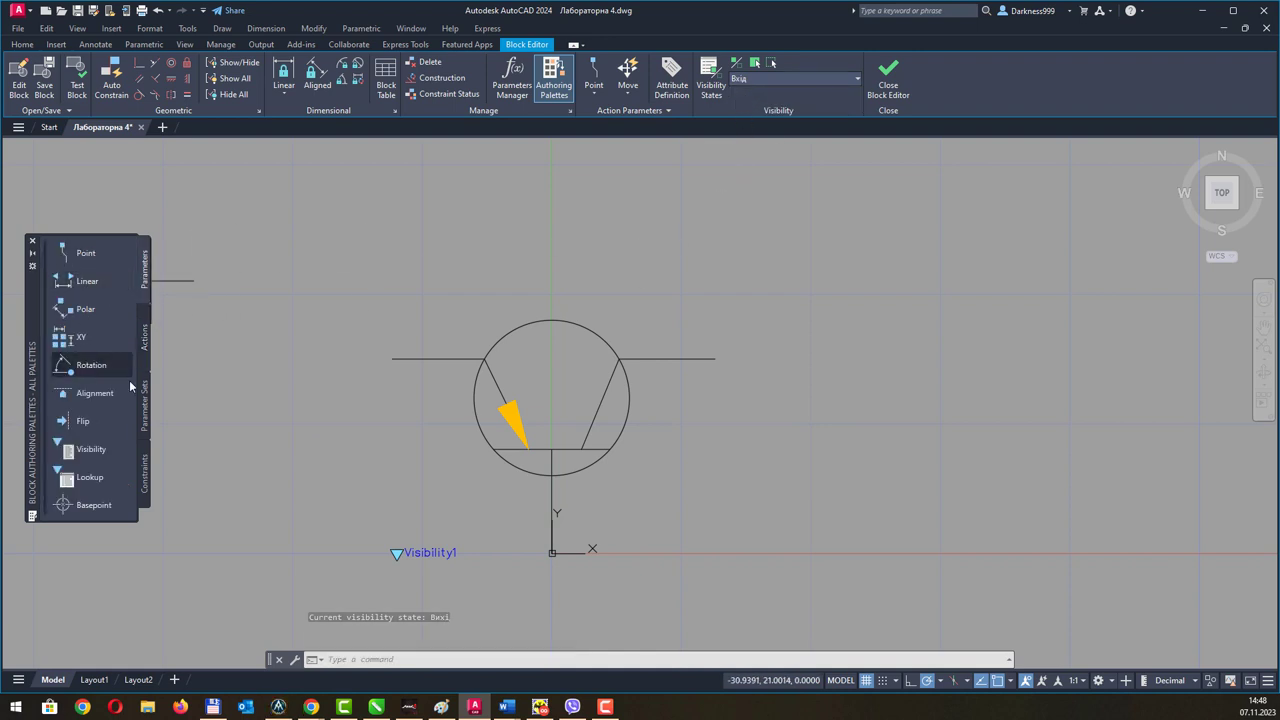
pyautogui.click(552, 552)
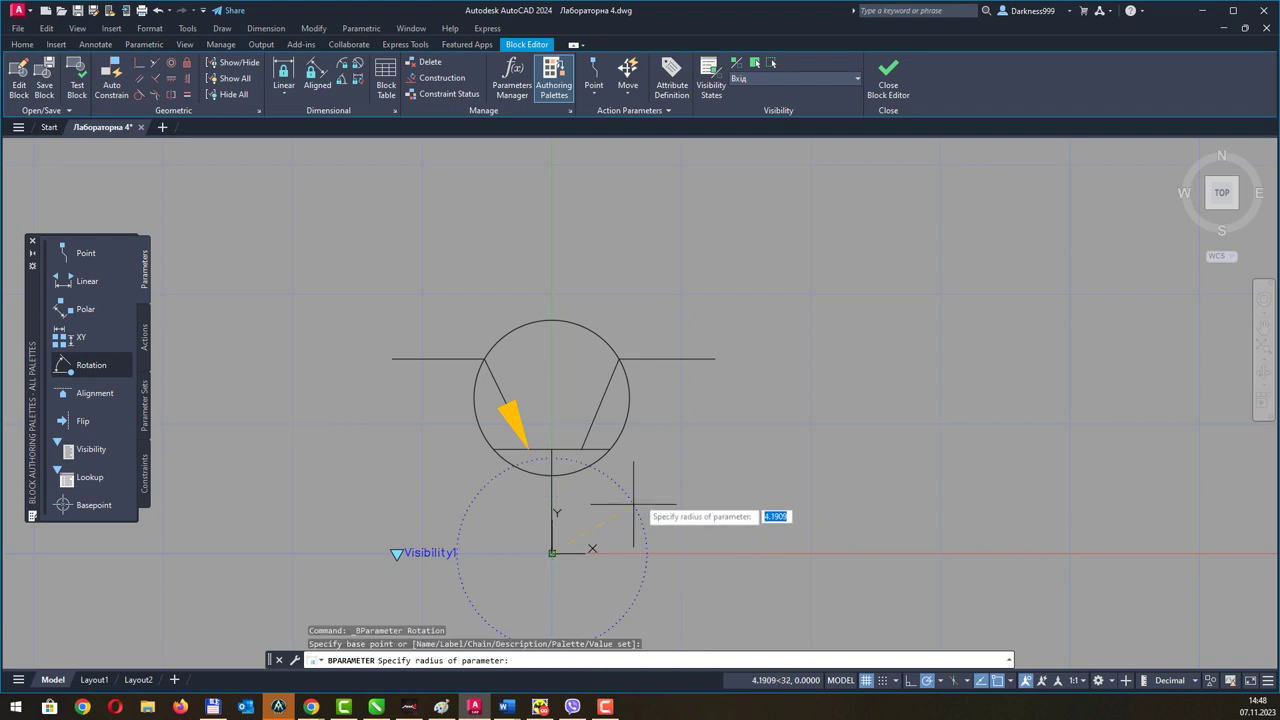
pyautogui.click(715, 355)
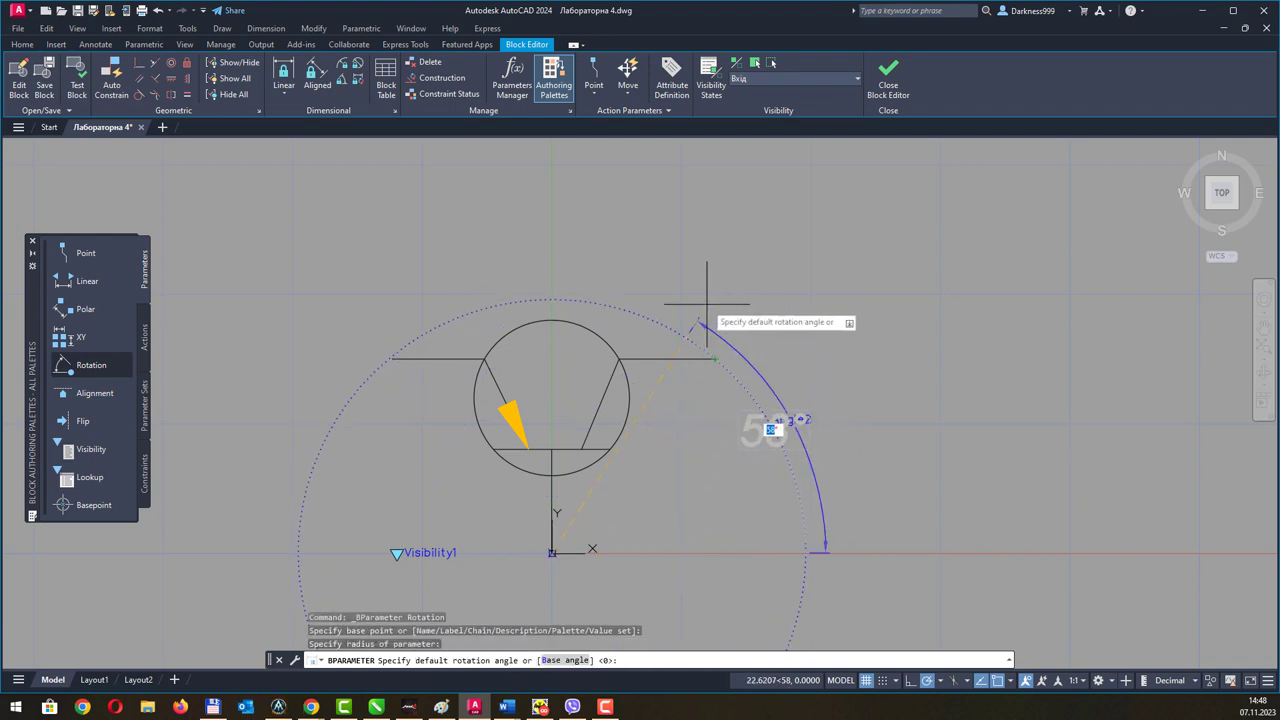
pyautogui.write('360')
pyautogui.press('Return')
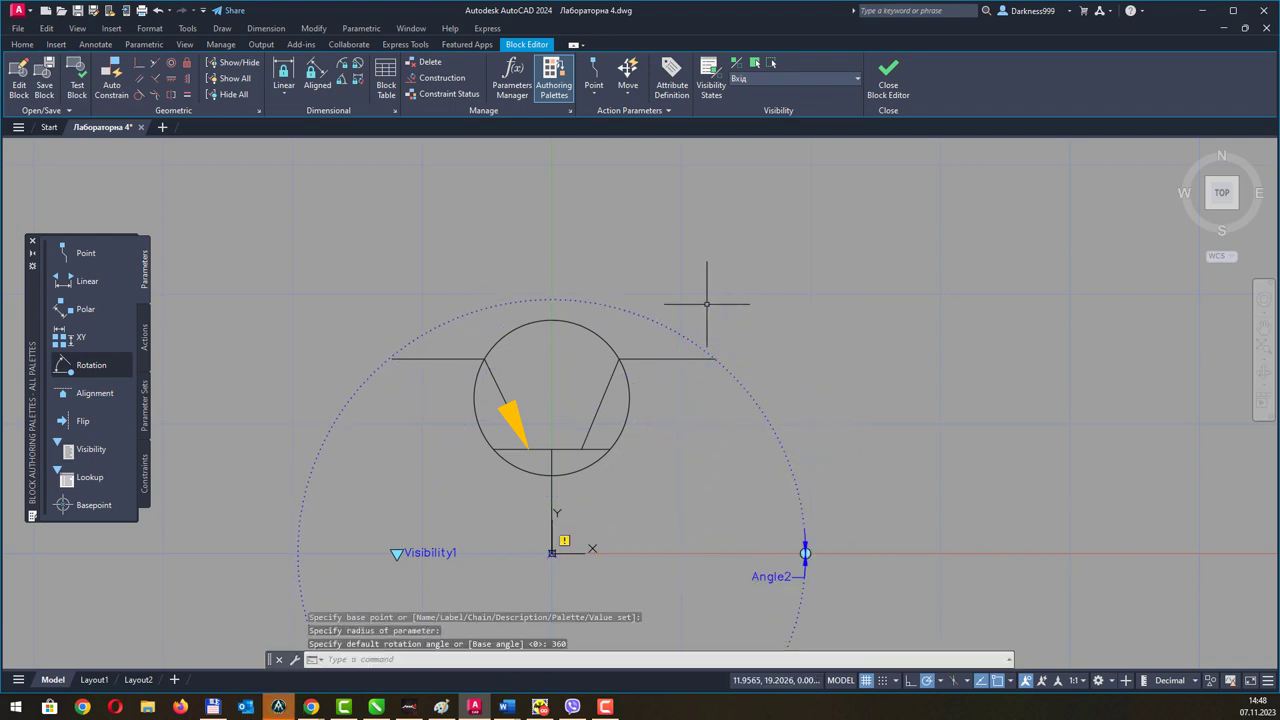
# Create a Rotate action on Angle2 applied to all 10 transistor objects.
pyautogui.click(145, 338)
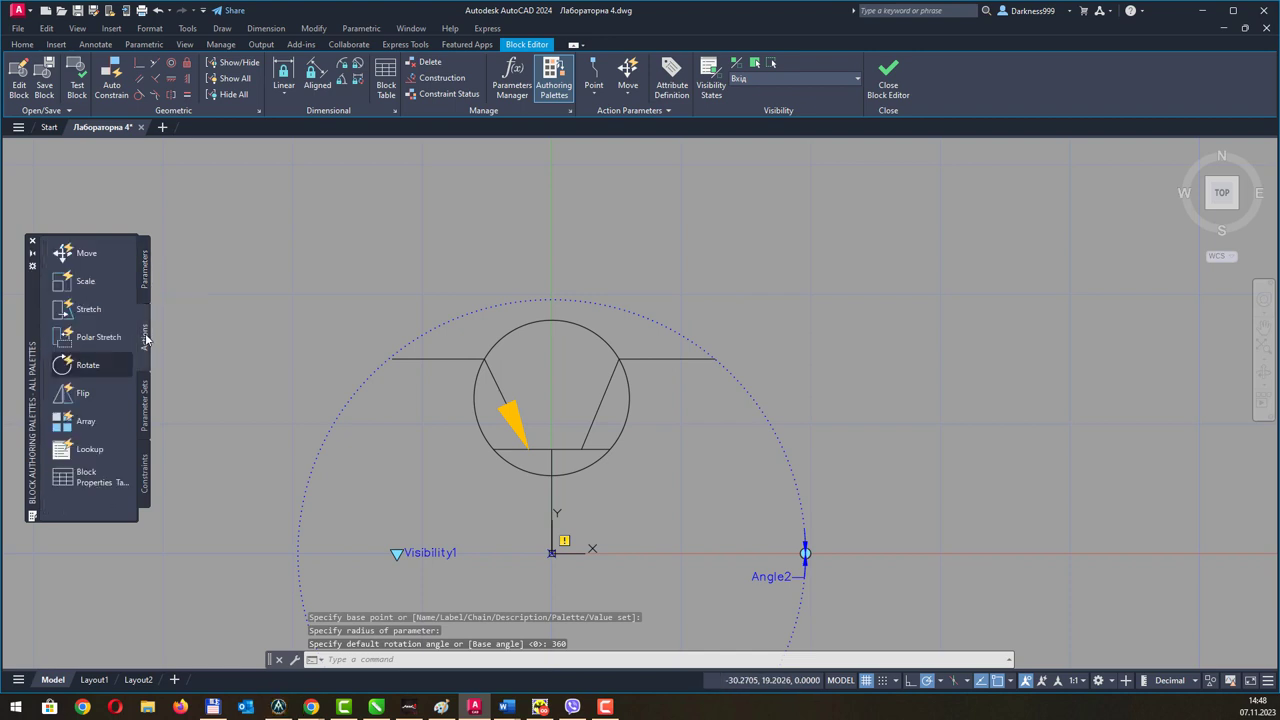
pyautogui.click(100, 370)
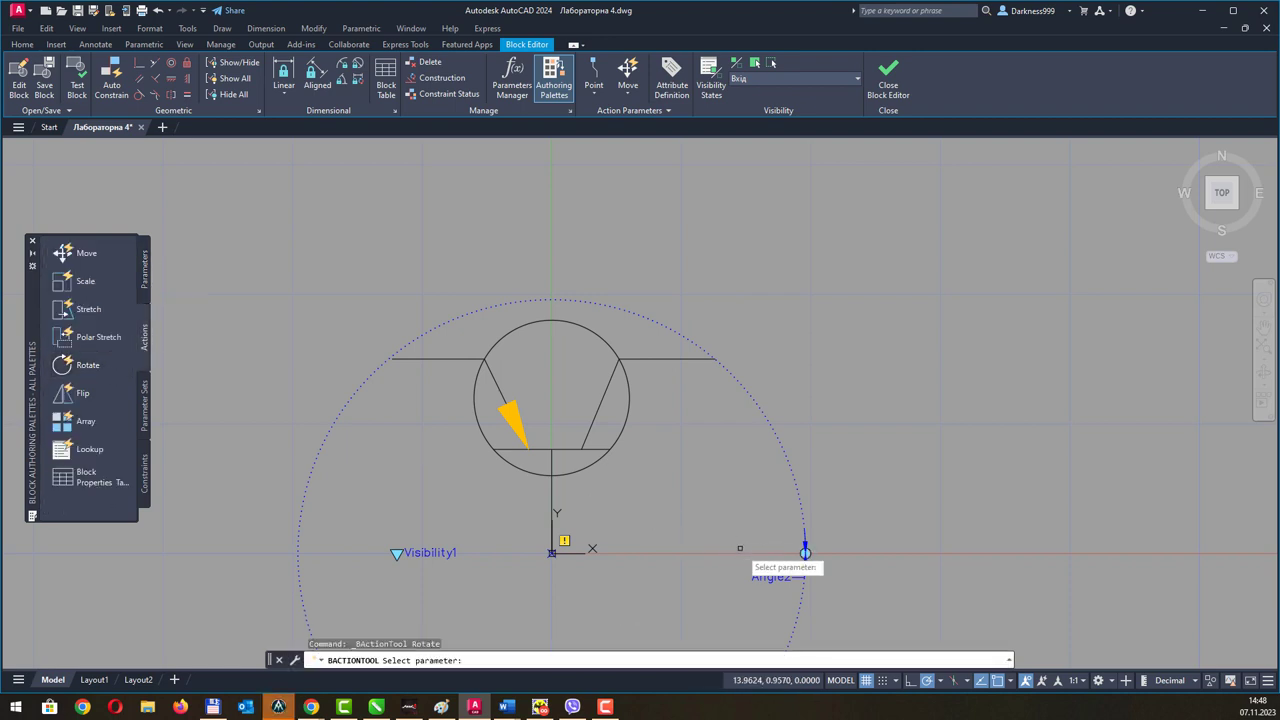
pyautogui.click(778, 575)
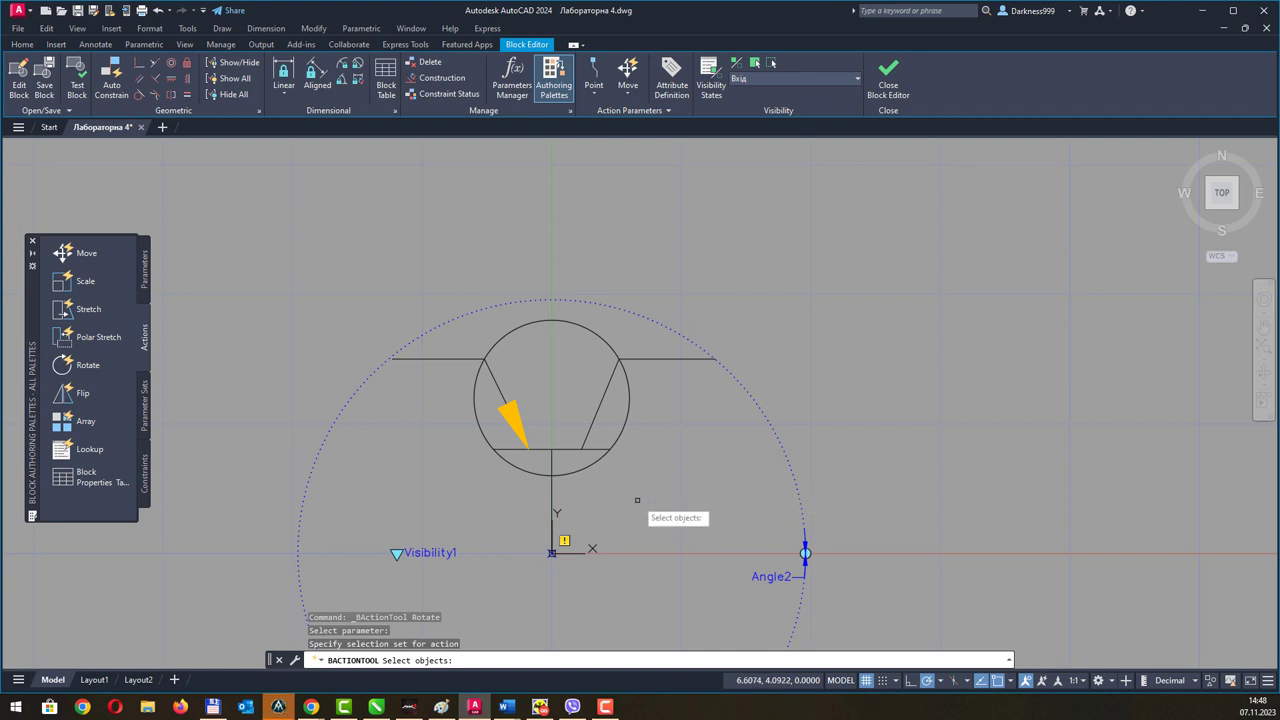
pyautogui.click(788, 239)
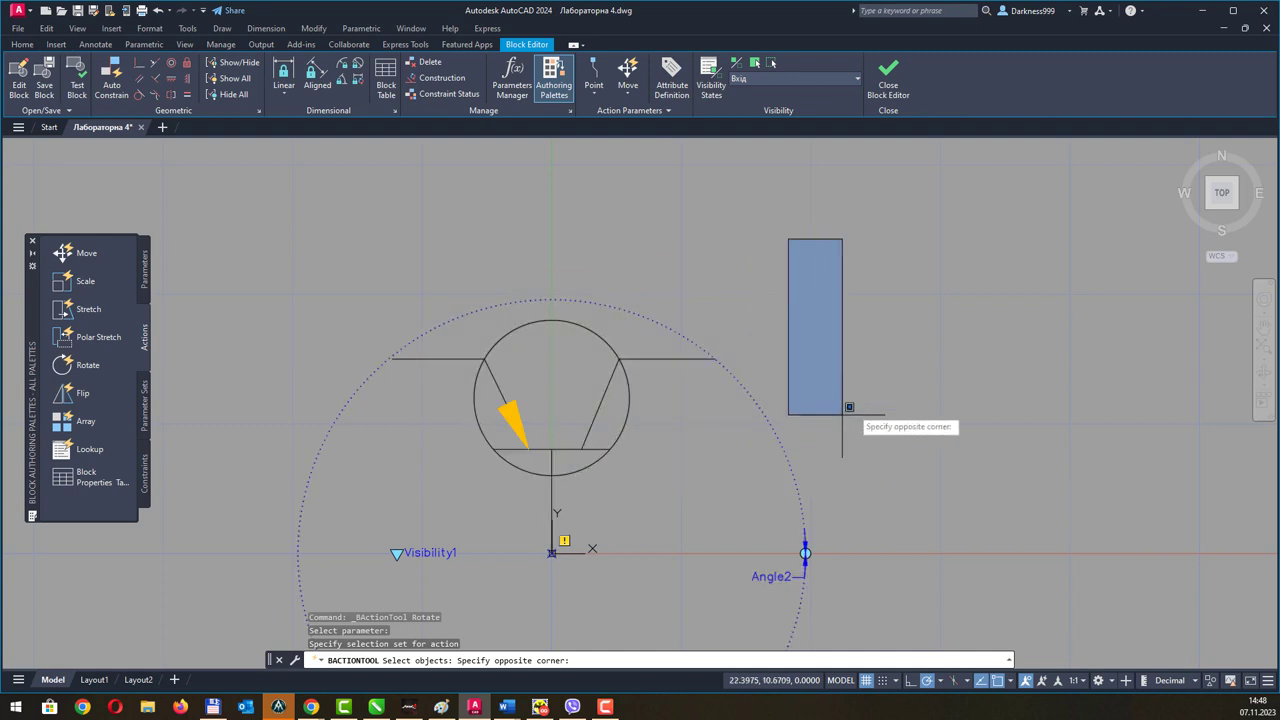
pyautogui.press('Escape')
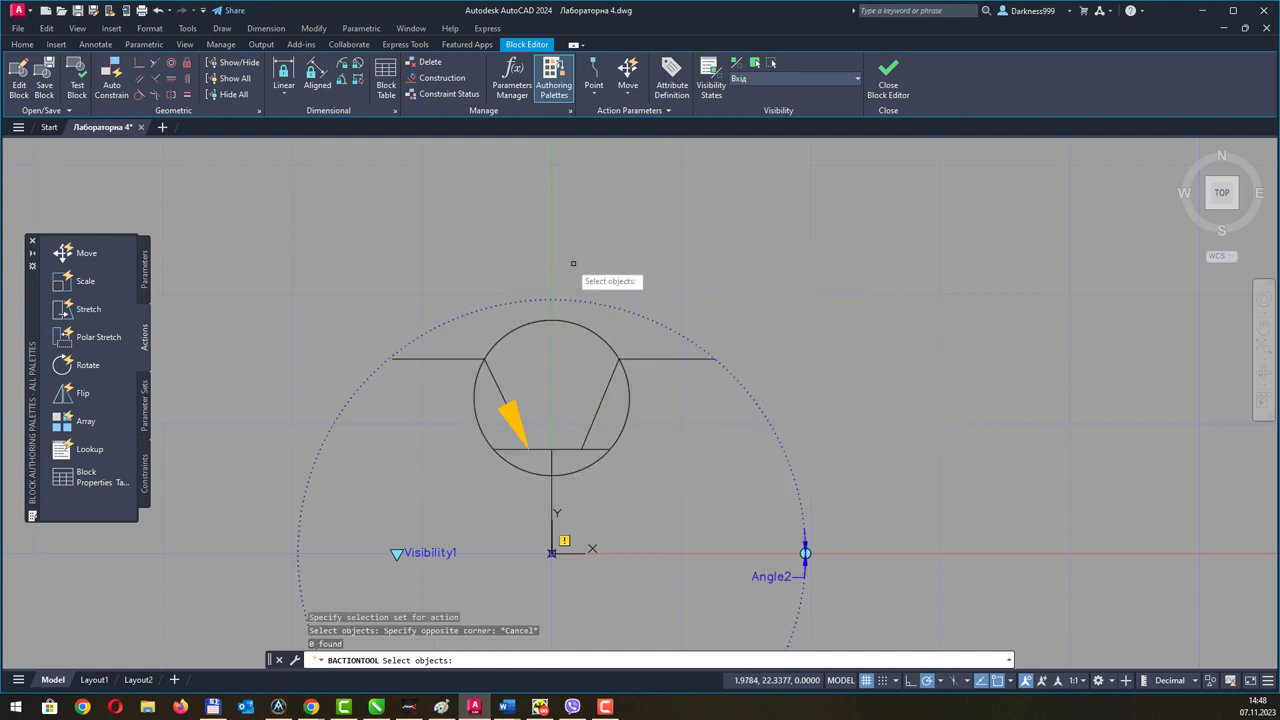
pyautogui.click(371, 251)
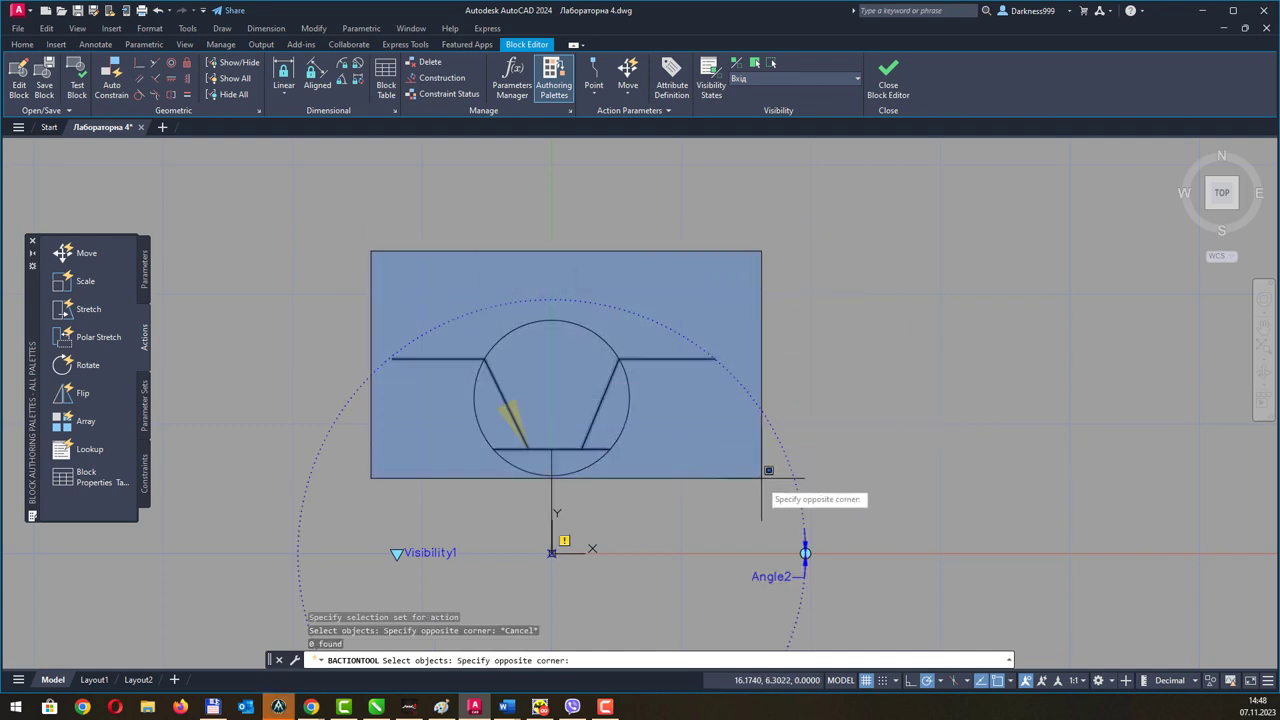
pyautogui.click(726, 572)
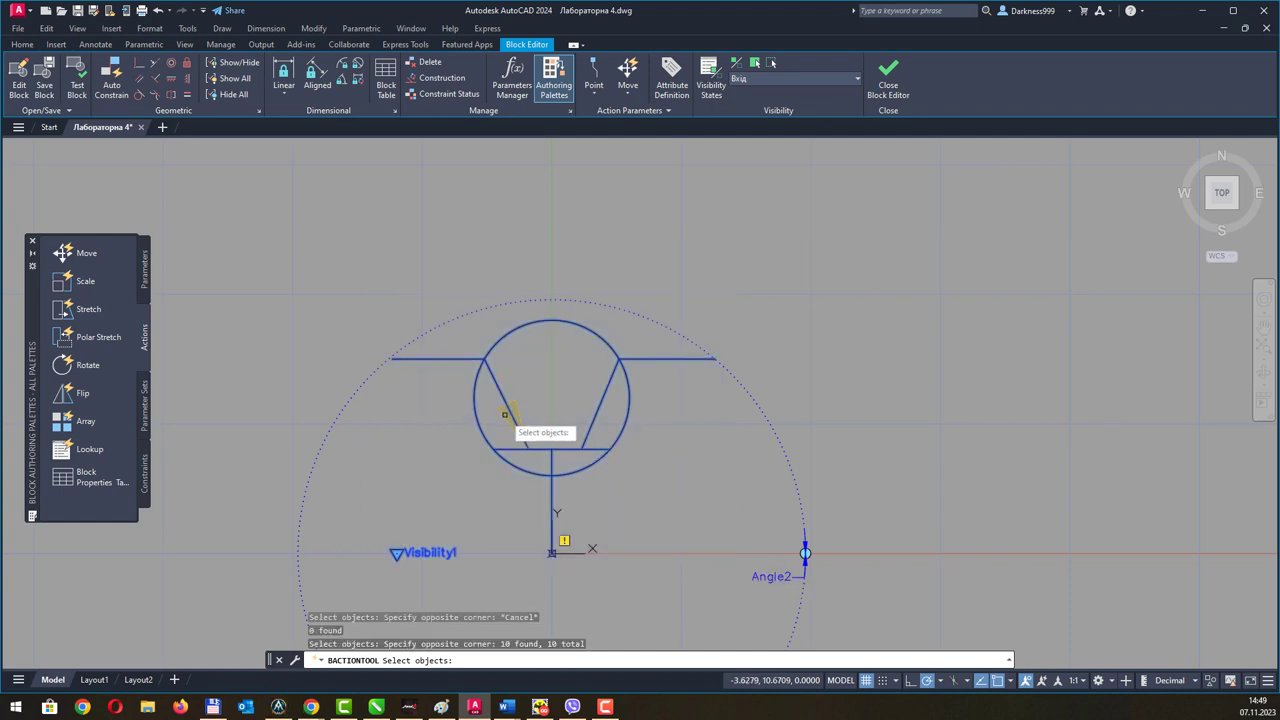
pyautogui.press('Return')
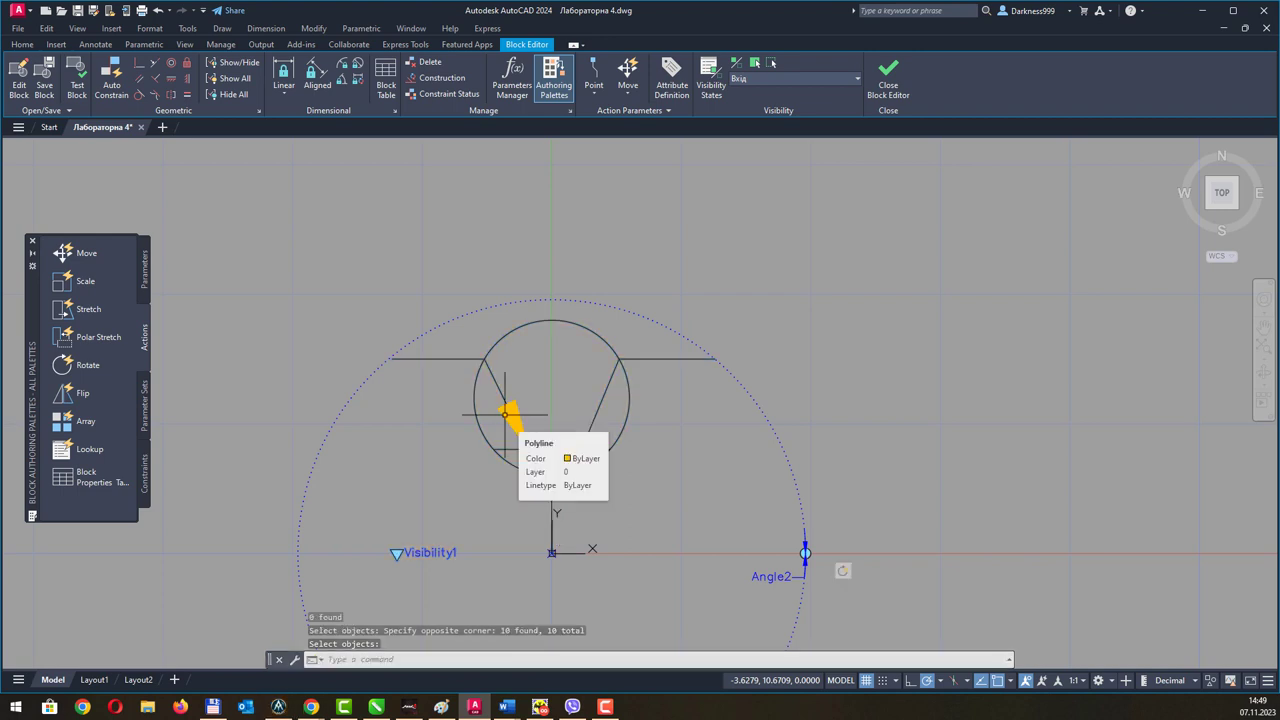
# Open the Test Block Window, zoom to the transistor and select it to show its grips.
pyautogui.click(78, 80)
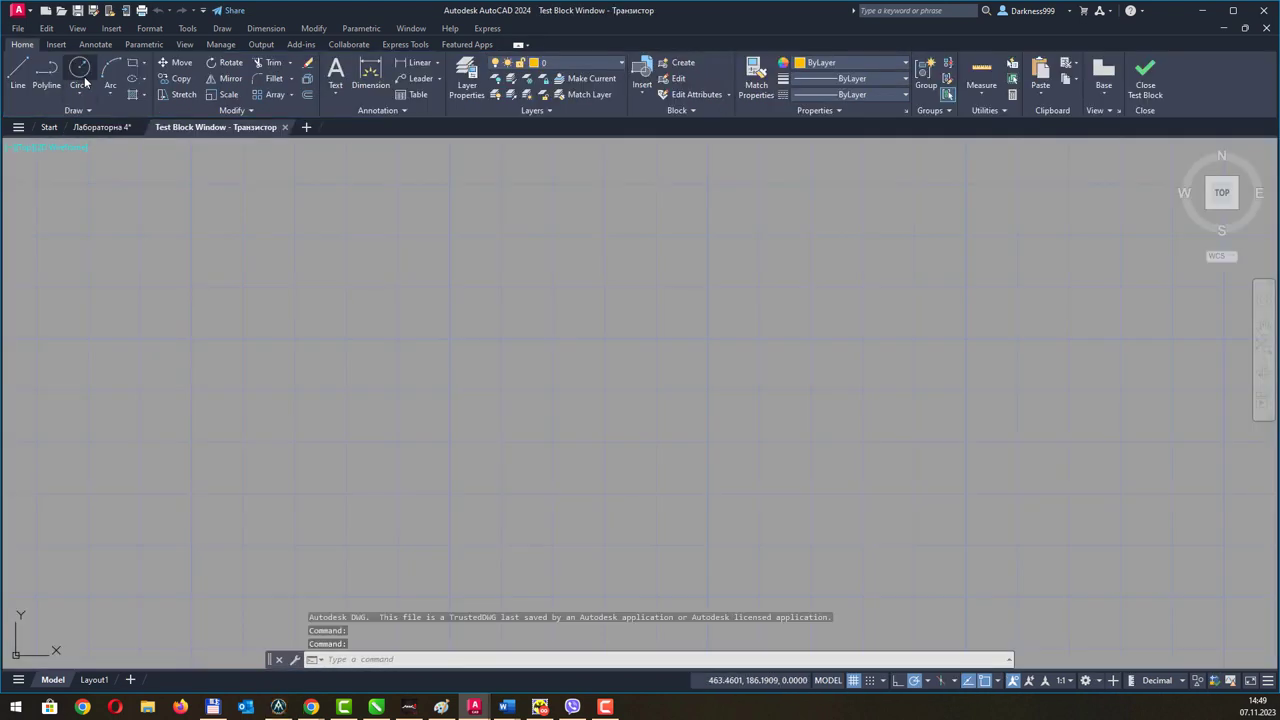
pyautogui.write('z')
pyautogui.press('Return')
pyautogui.press('Return')
pyautogui.scroll(-3, 540, 430)
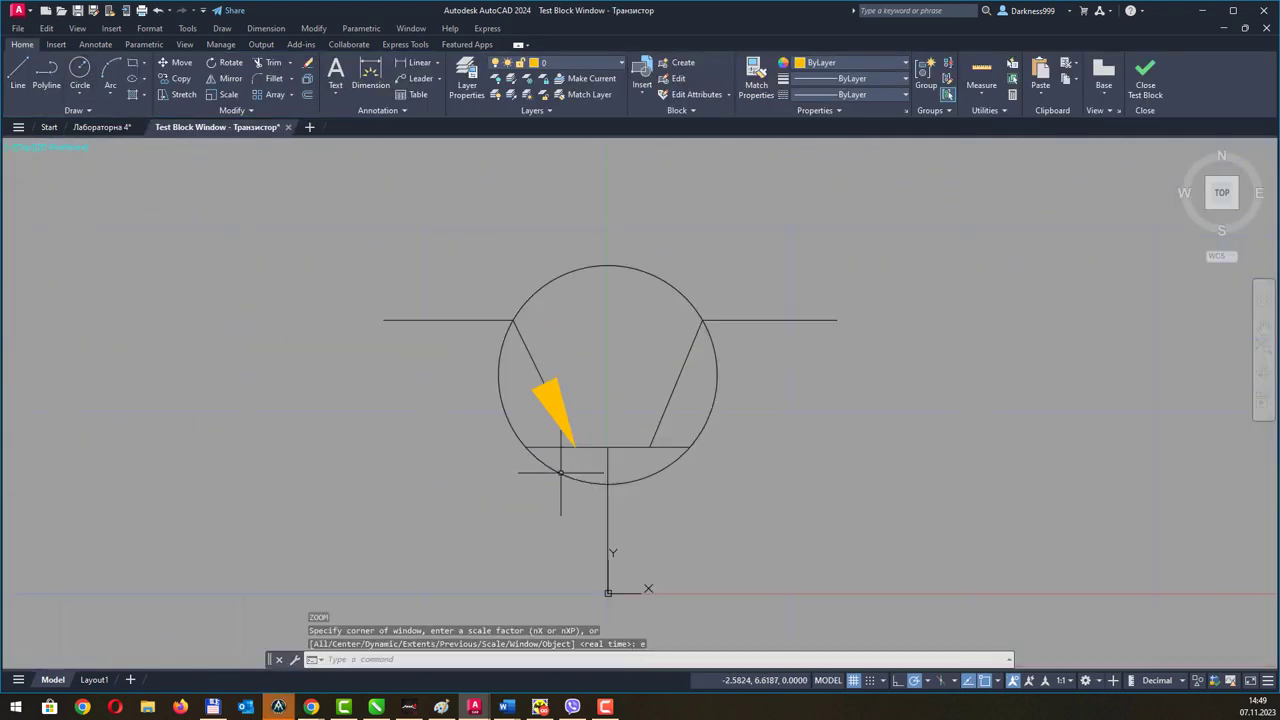
pyautogui.click(560, 470)
pyautogui.click(547, 402)
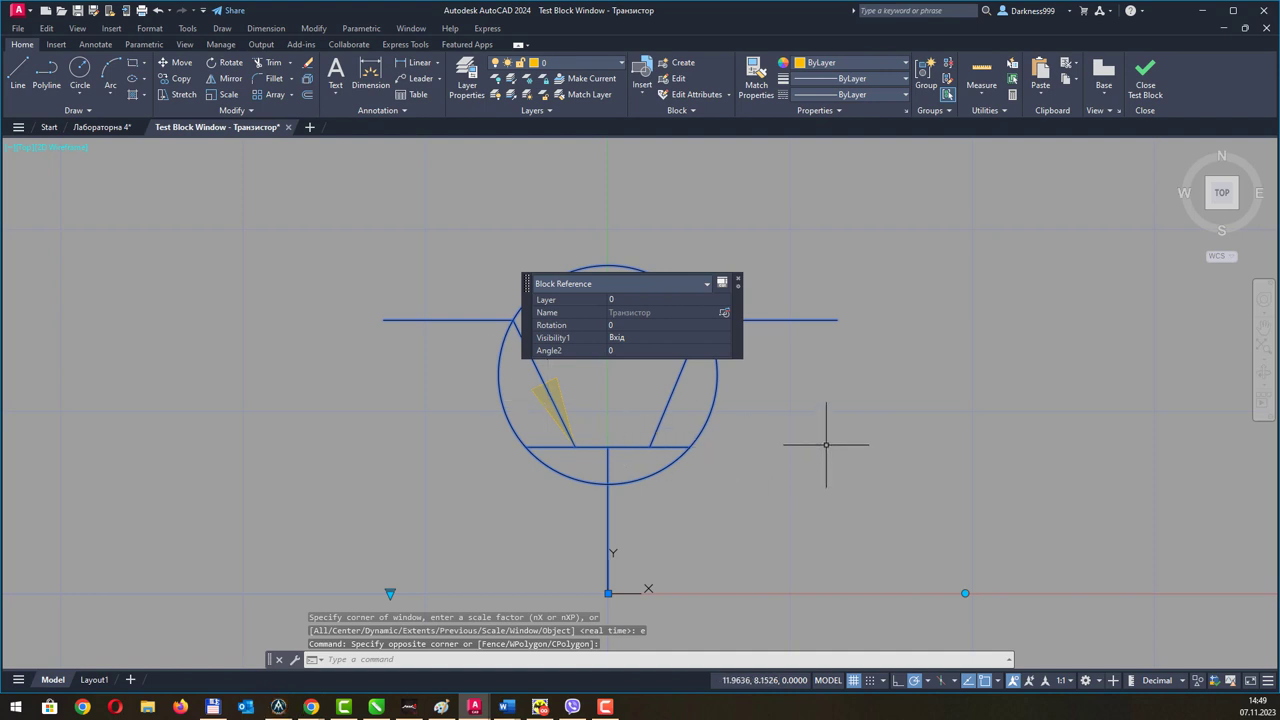
pyautogui.moveTo(829, 443)
pyautogui.mouseDown(button='middle')
pyautogui.moveTo(729, 409)
pyautogui.moveTo(666, 451)
pyautogui.mouseUp(button='middle')
pyautogui.scroll(-2, 668, 470)
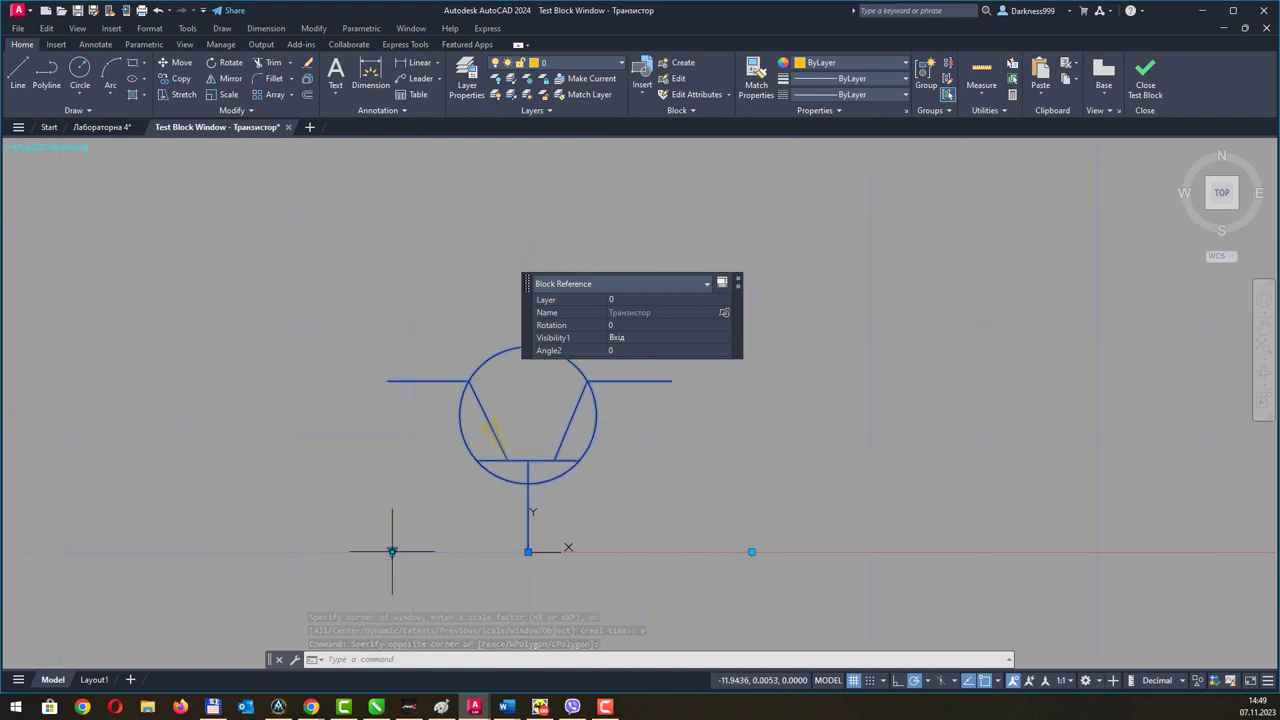
# Switch the test block to the Вихід state and rotate it to 35 degrees.
pyautogui.click(392, 552)
pyautogui.click(418, 579)
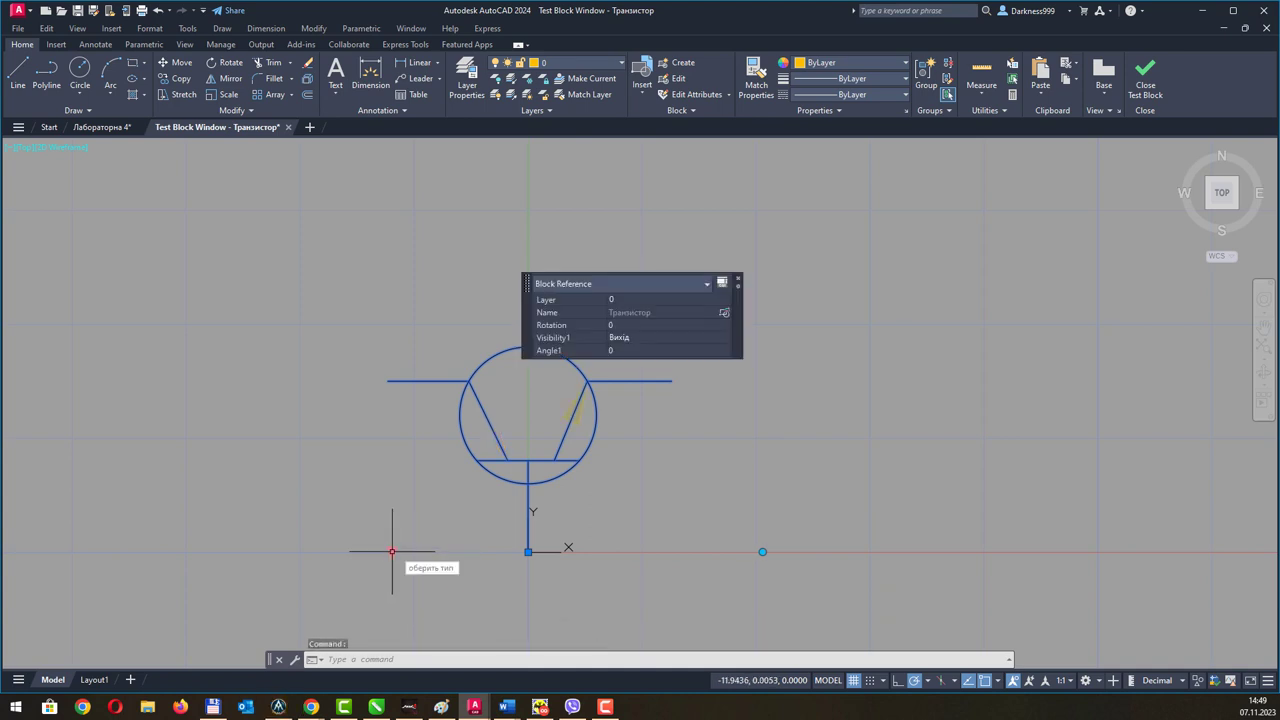
pyautogui.click(392, 551)
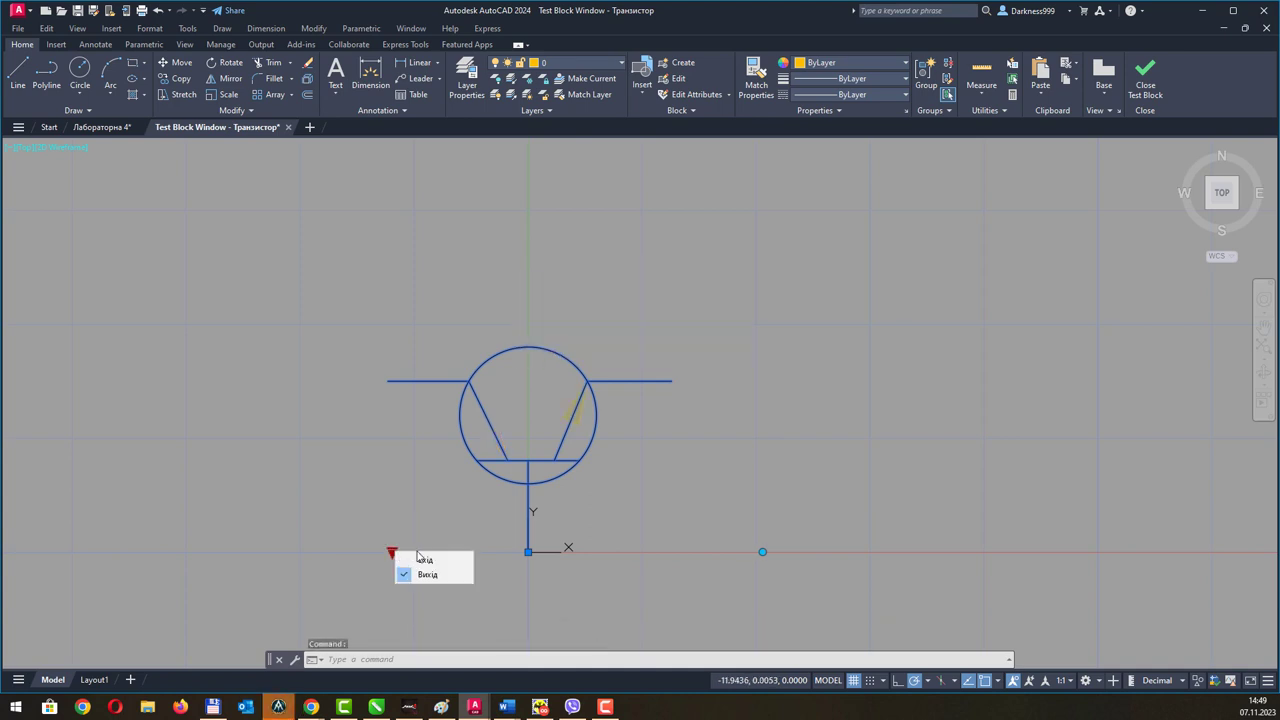
pyautogui.click(751, 551)
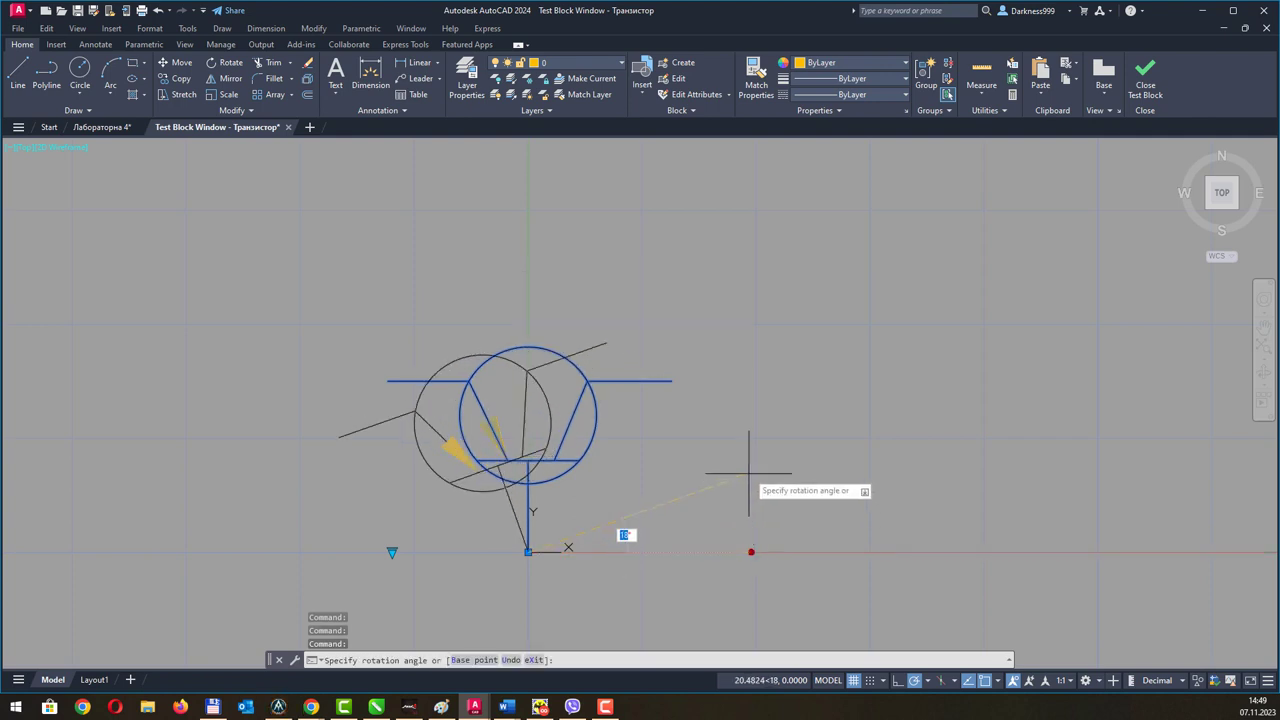
pyautogui.press('Escape')
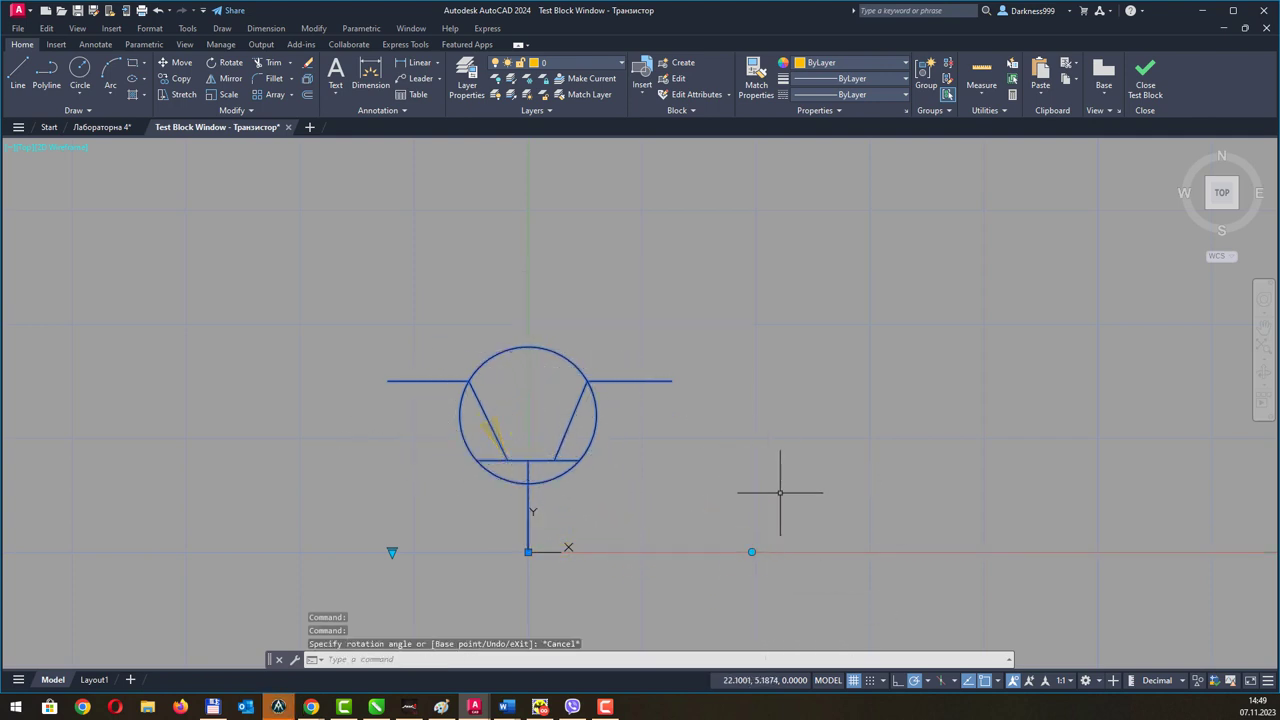
pyautogui.click(391, 553)
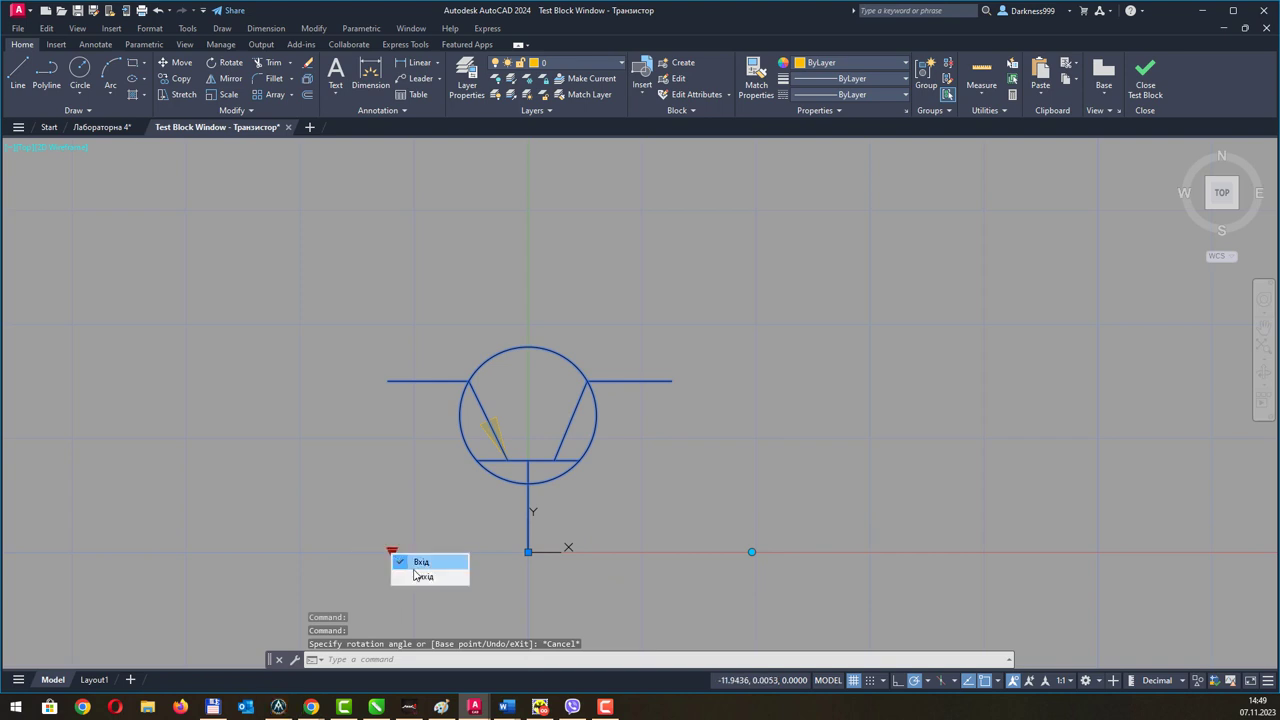
pyautogui.click(414, 580)
pyautogui.click(762, 551)
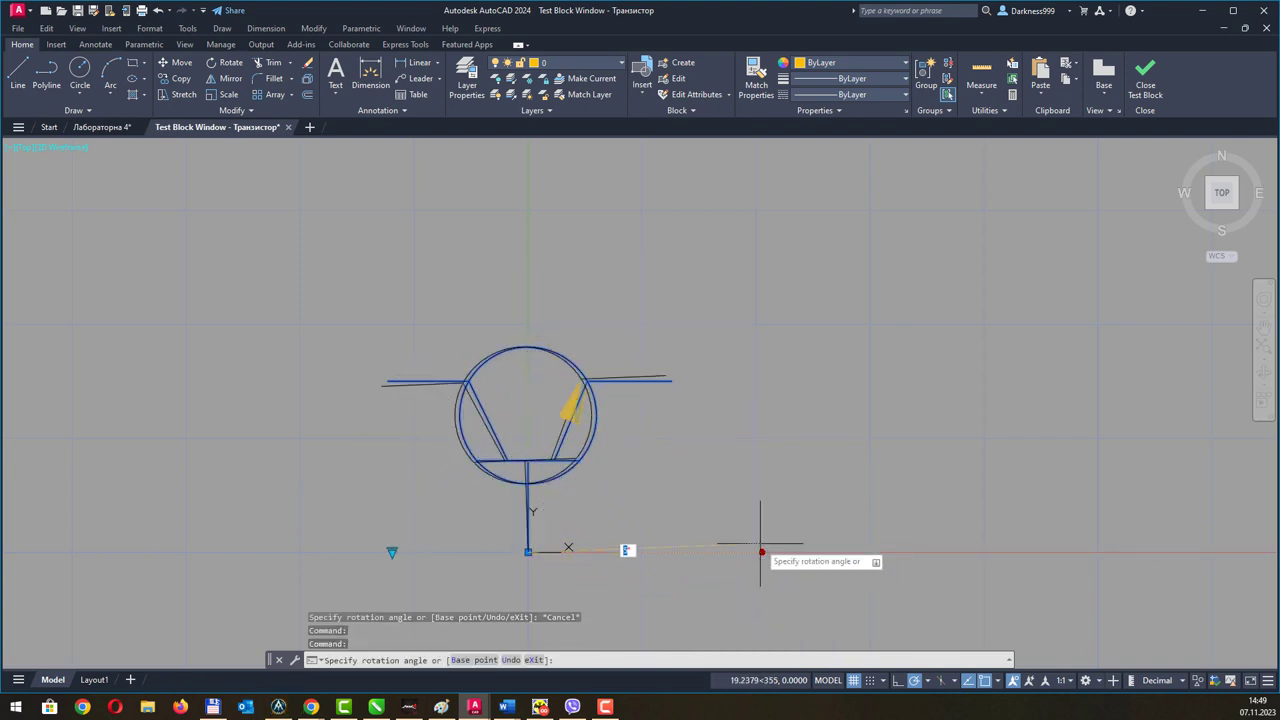
pyautogui.press('Escape')
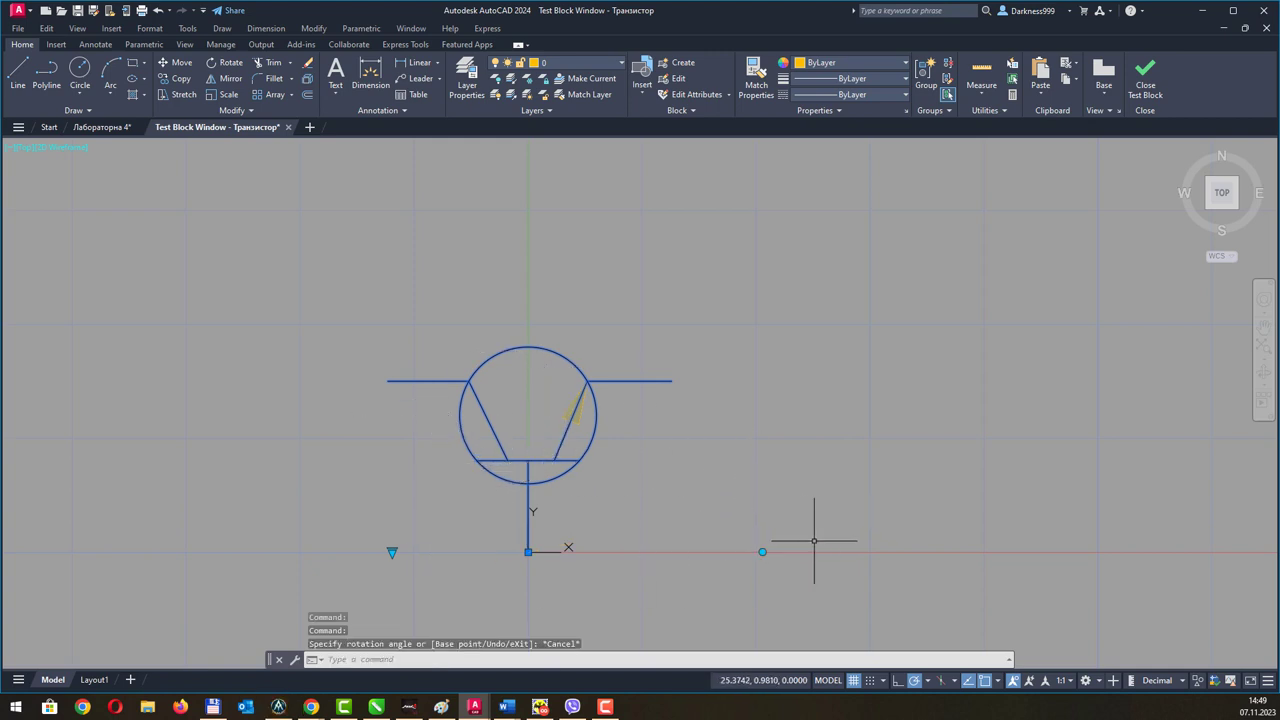
pyautogui.click(762, 551)
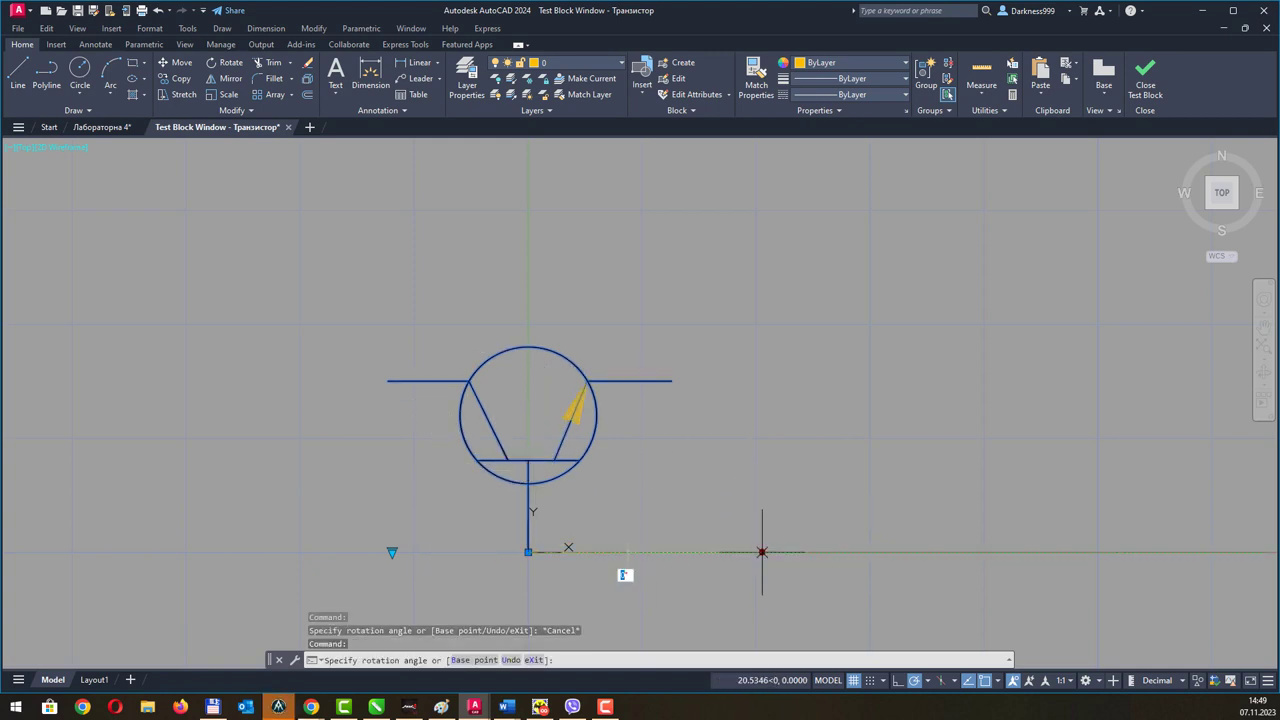
pyautogui.click(727, 411)
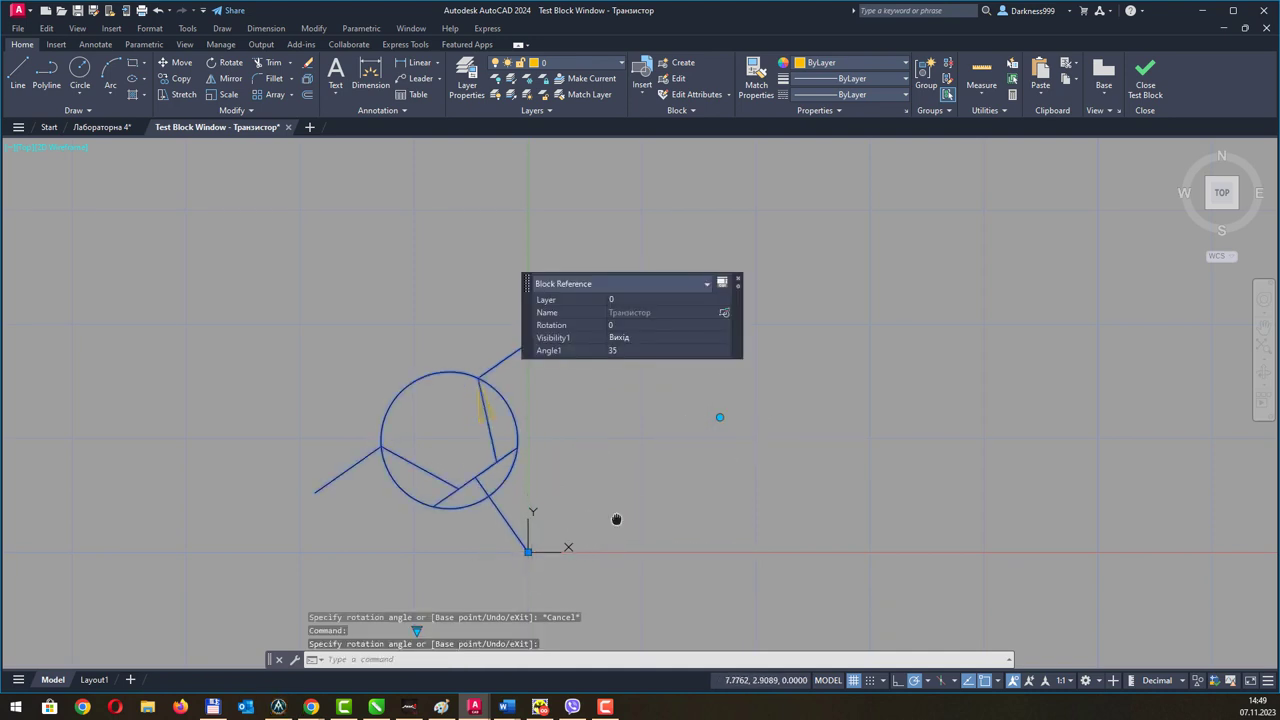
# Switch the block back to Вхід, then deselect and reselect the Транзистор block.
pyautogui.moveTo(616, 520); pyautogui.dragTo(498, 474, button='middle')
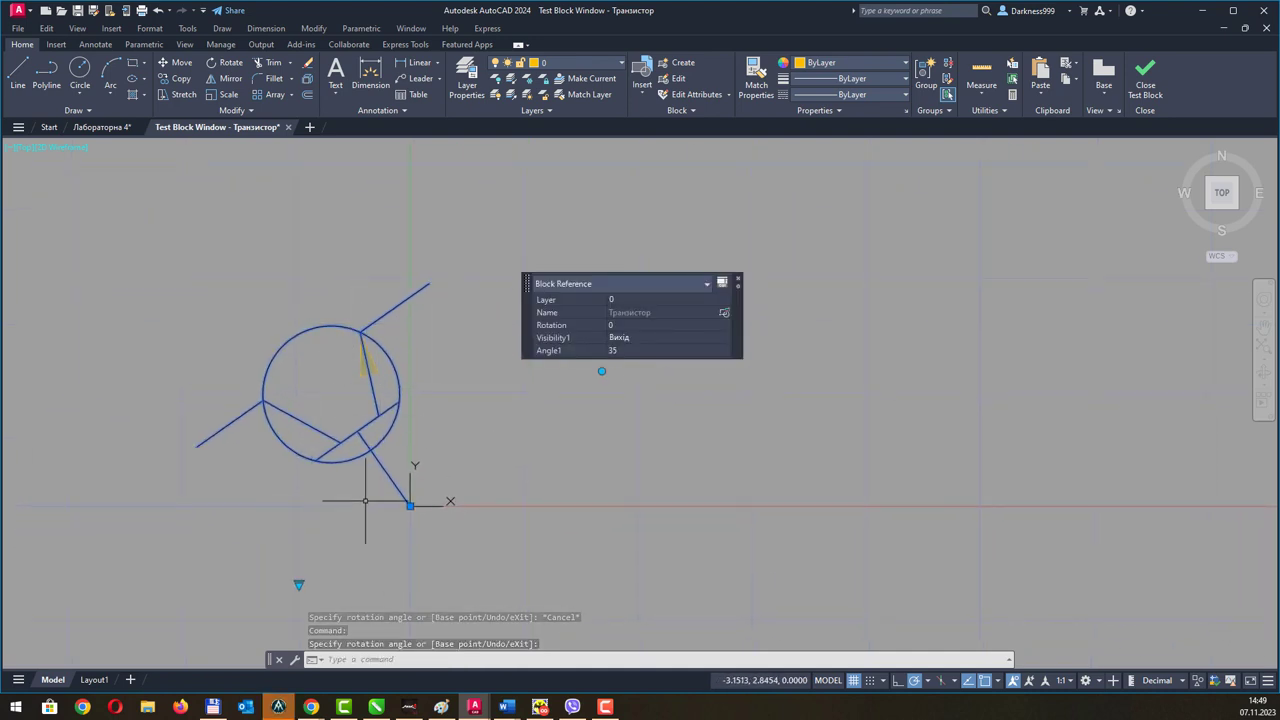
pyautogui.click(298, 585)
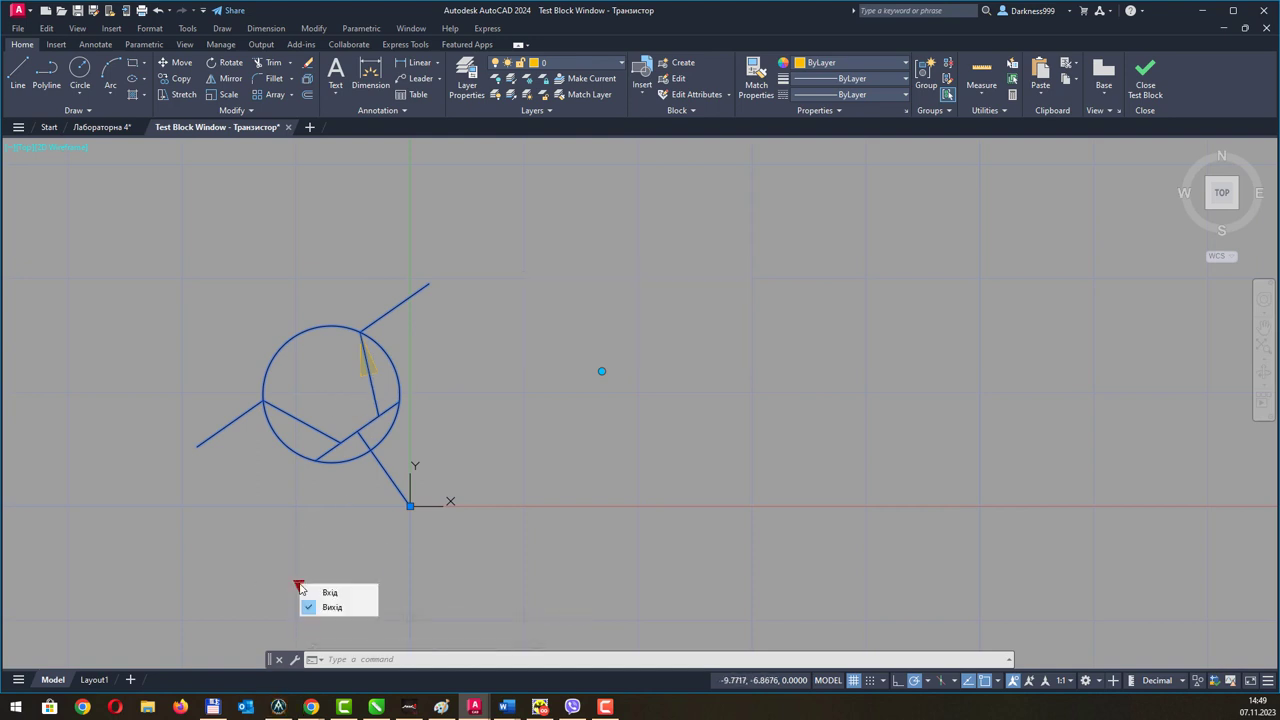
pyautogui.click(321, 592)
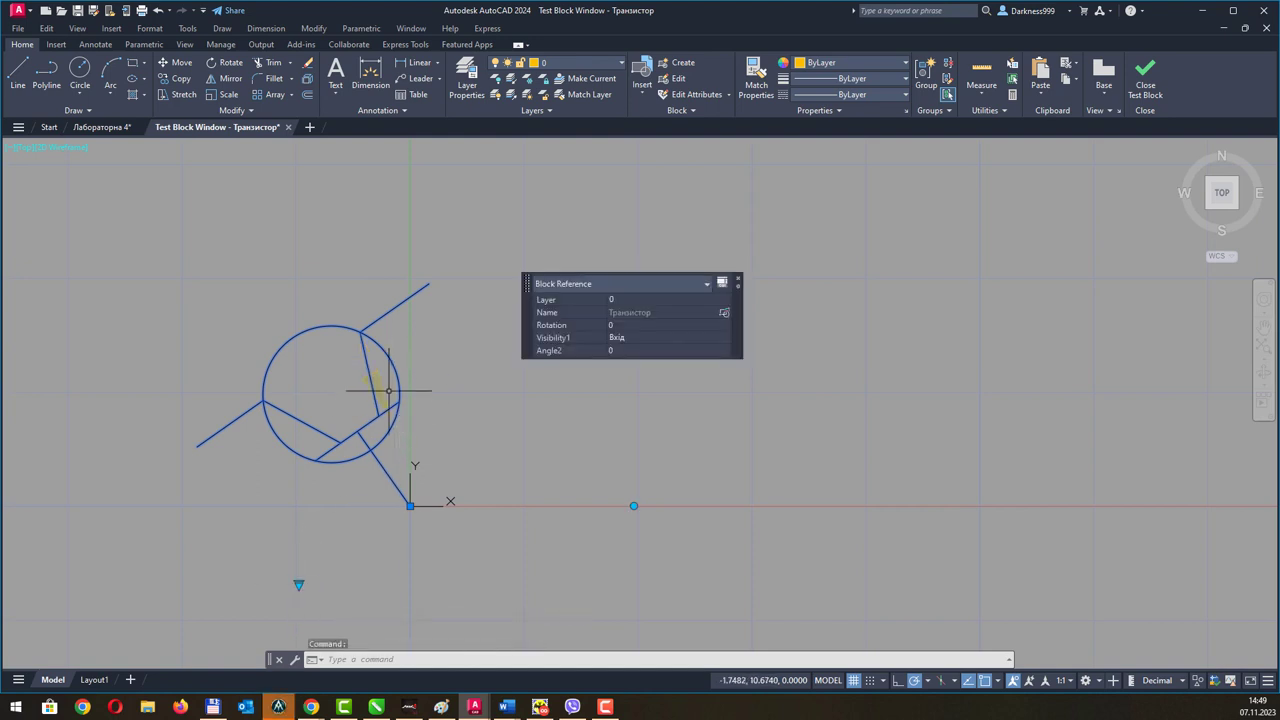
pyautogui.click(633, 506)
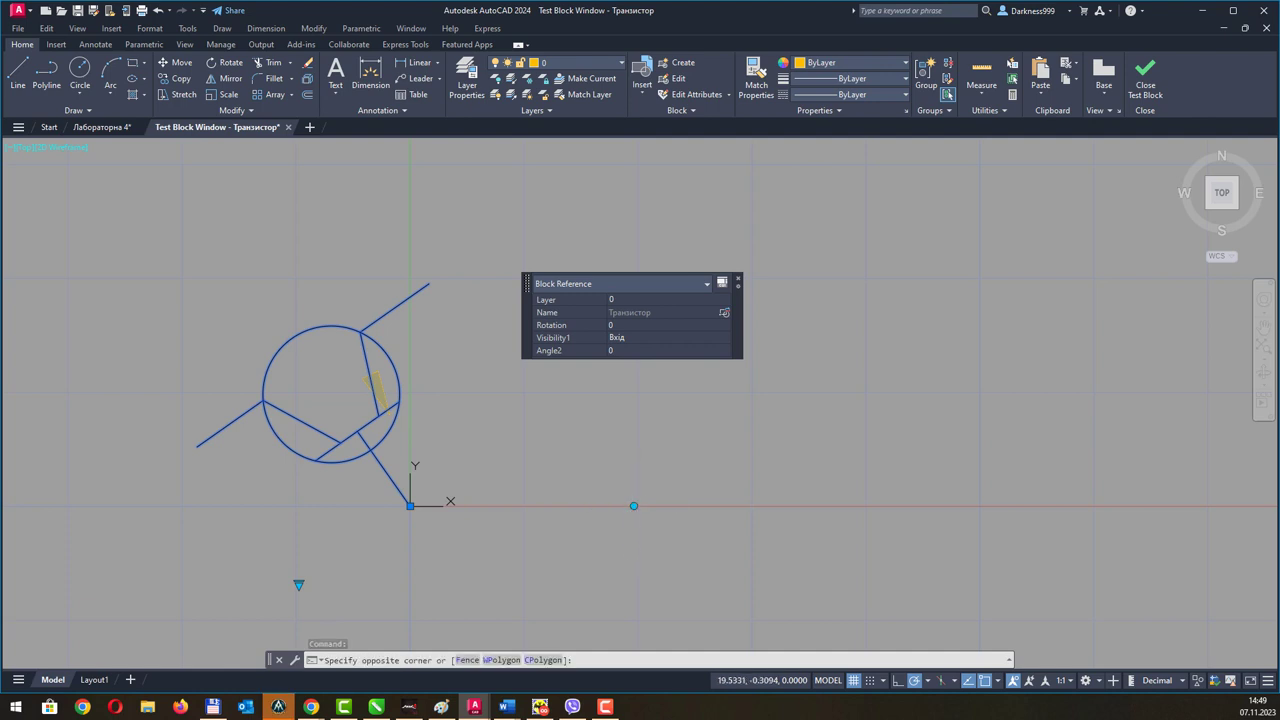
pyautogui.click(633, 506)
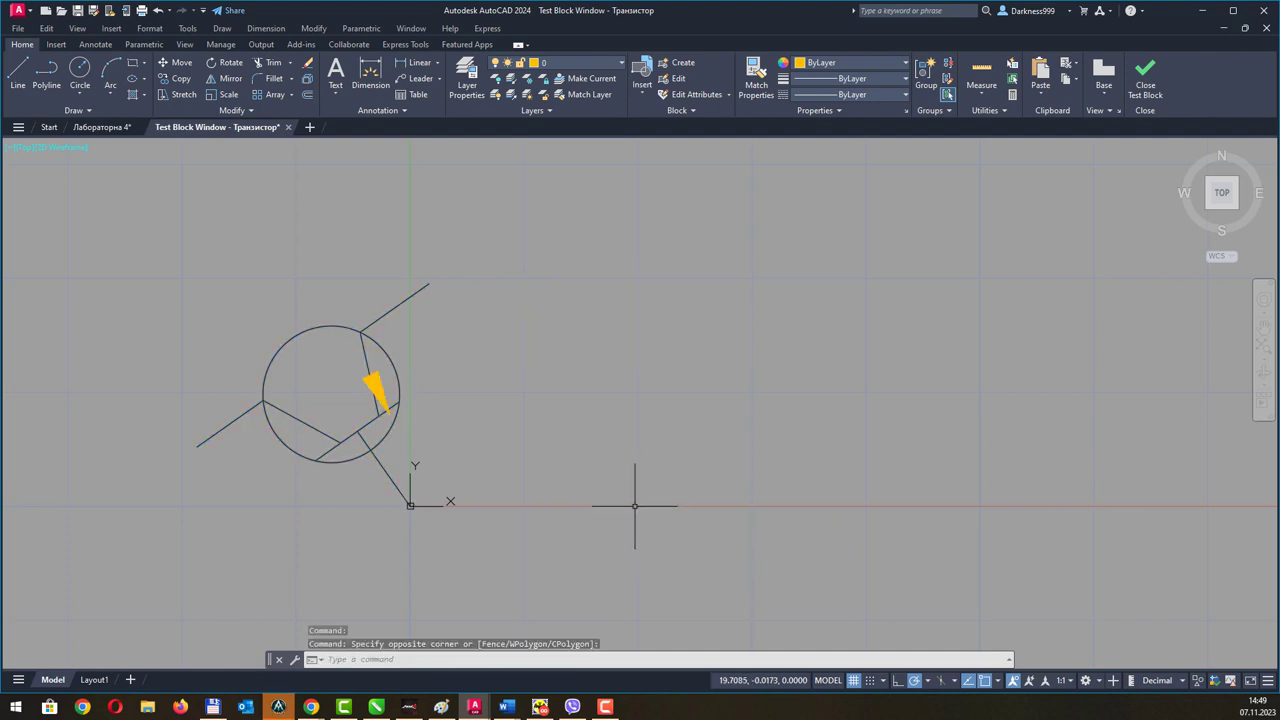
pyautogui.click(397, 425)
pyautogui.click(372, 421)
pyautogui.click(445, 360)
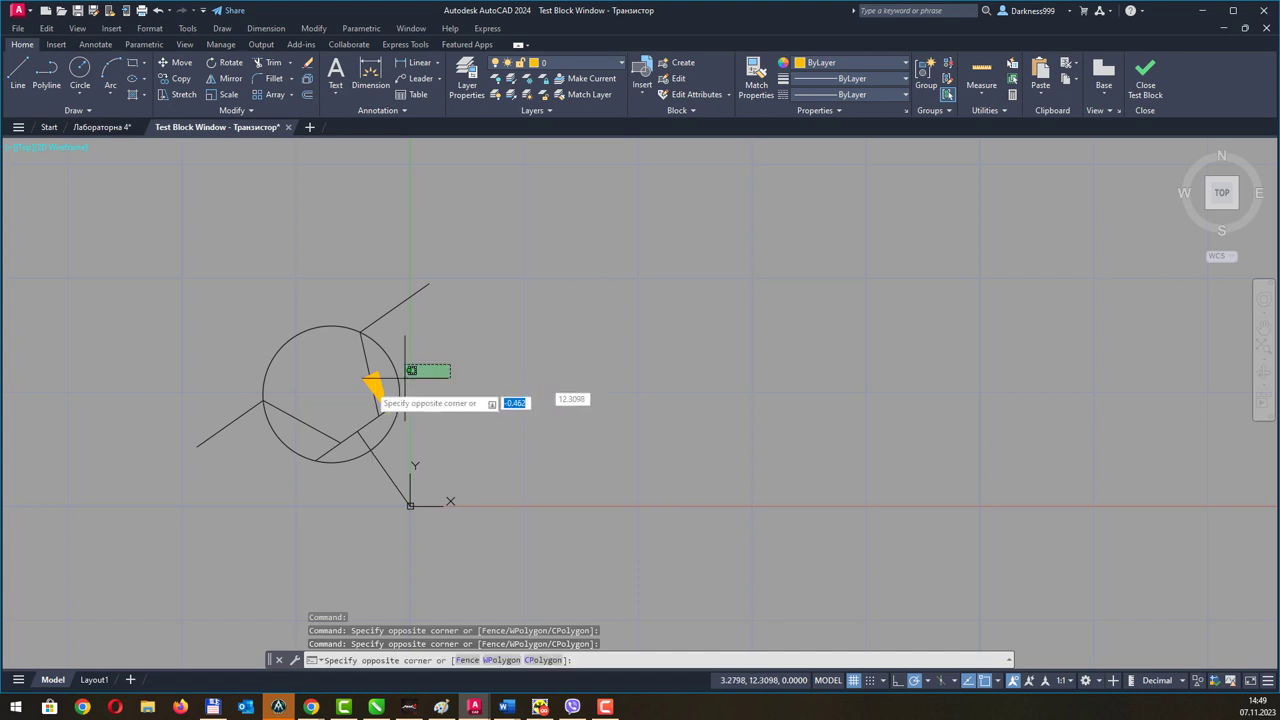
pyautogui.click(400, 378)
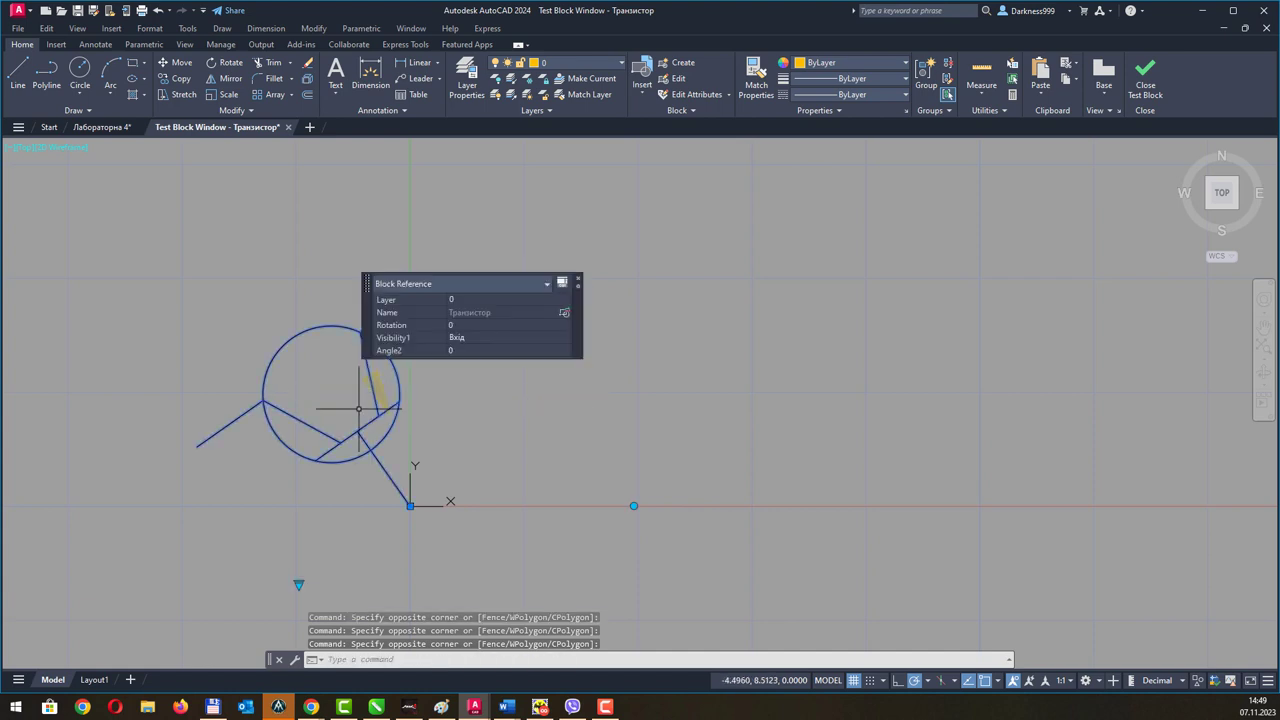
# Rotate the block to 335 degrees in Вхід, switch it to Вихід, and deselect it.
pyautogui.click(633, 506)
pyautogui.click(614, 600)
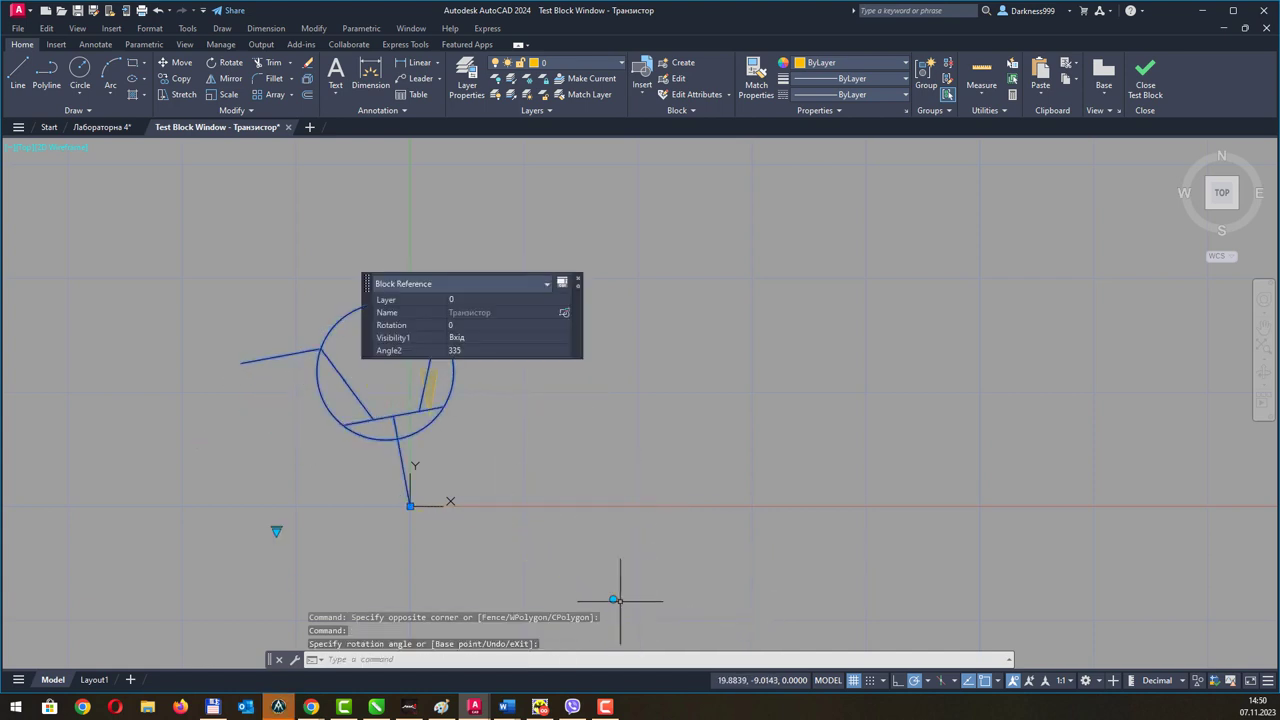
pyautogui.click(279, 530)
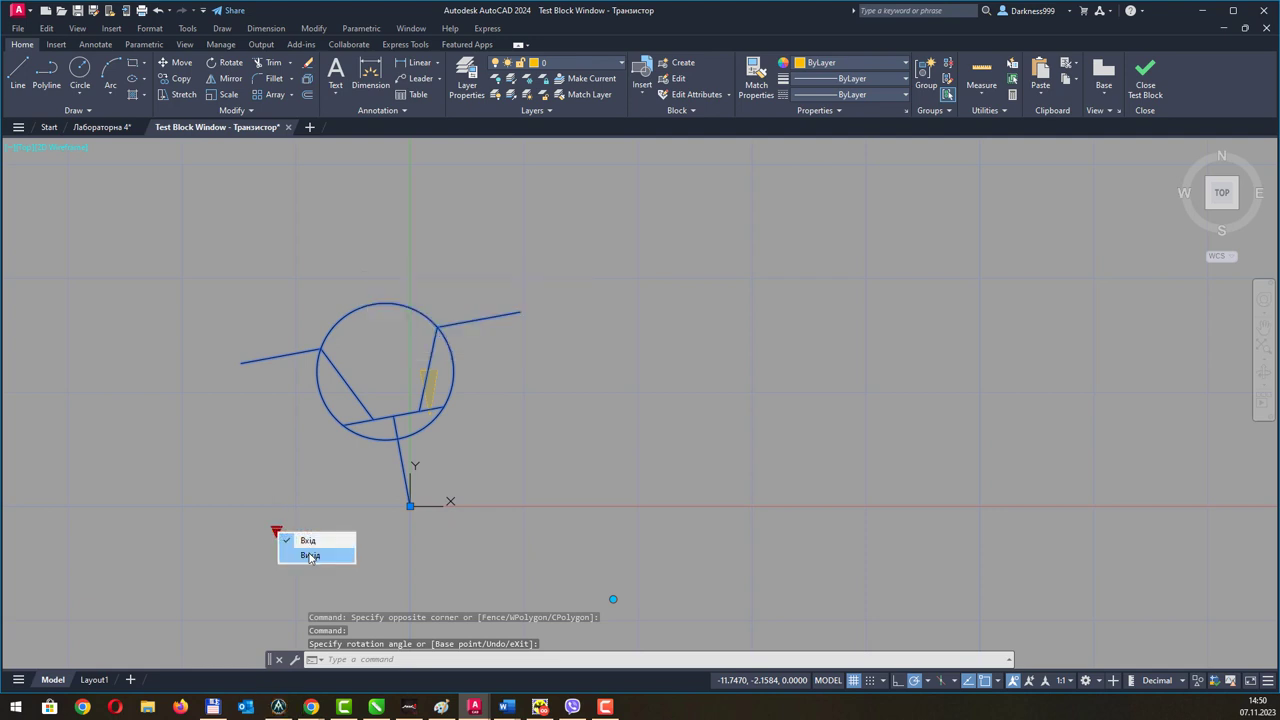
pyautogui.click(310, 555)
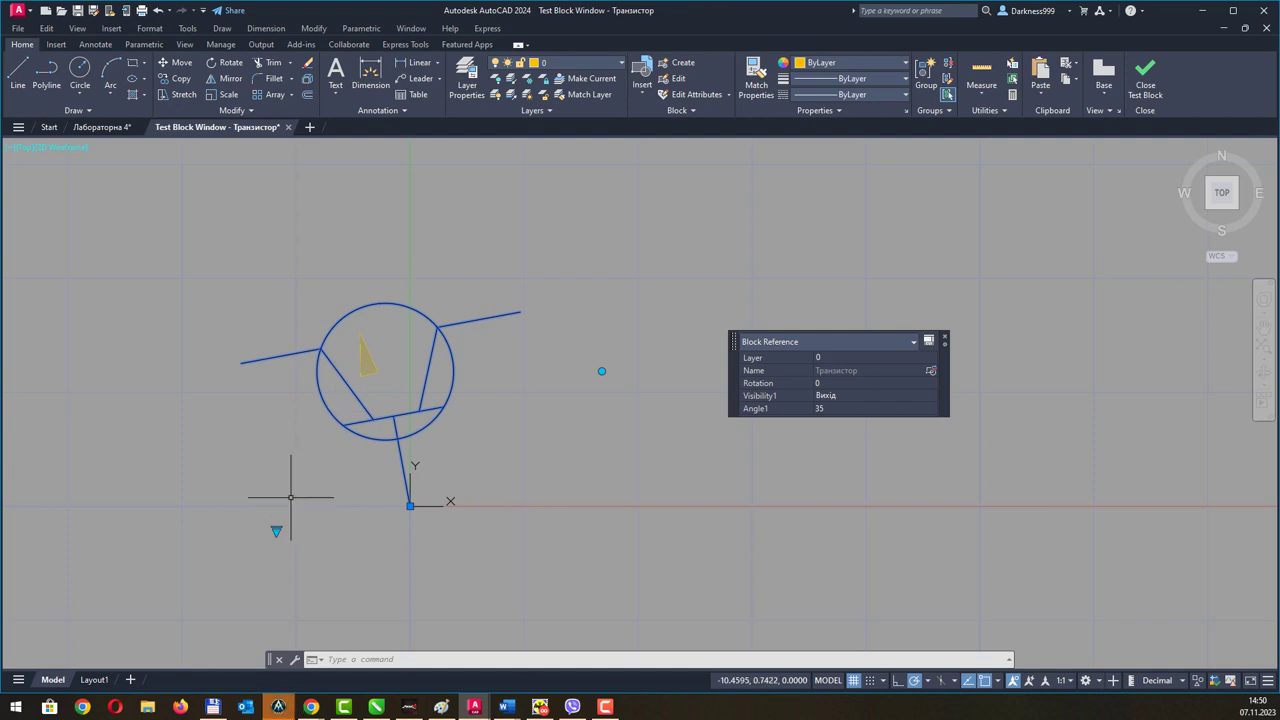
pyautogui.click(265, 530)
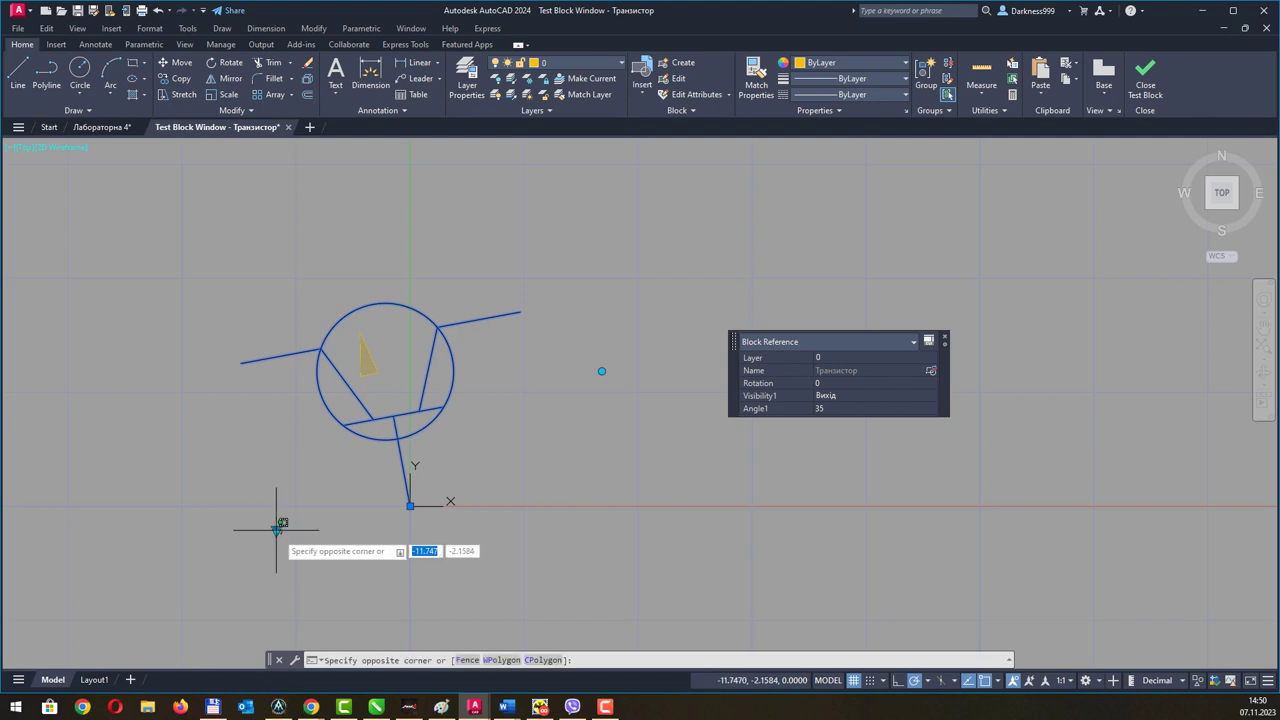
pyautogui.click(265, 530)
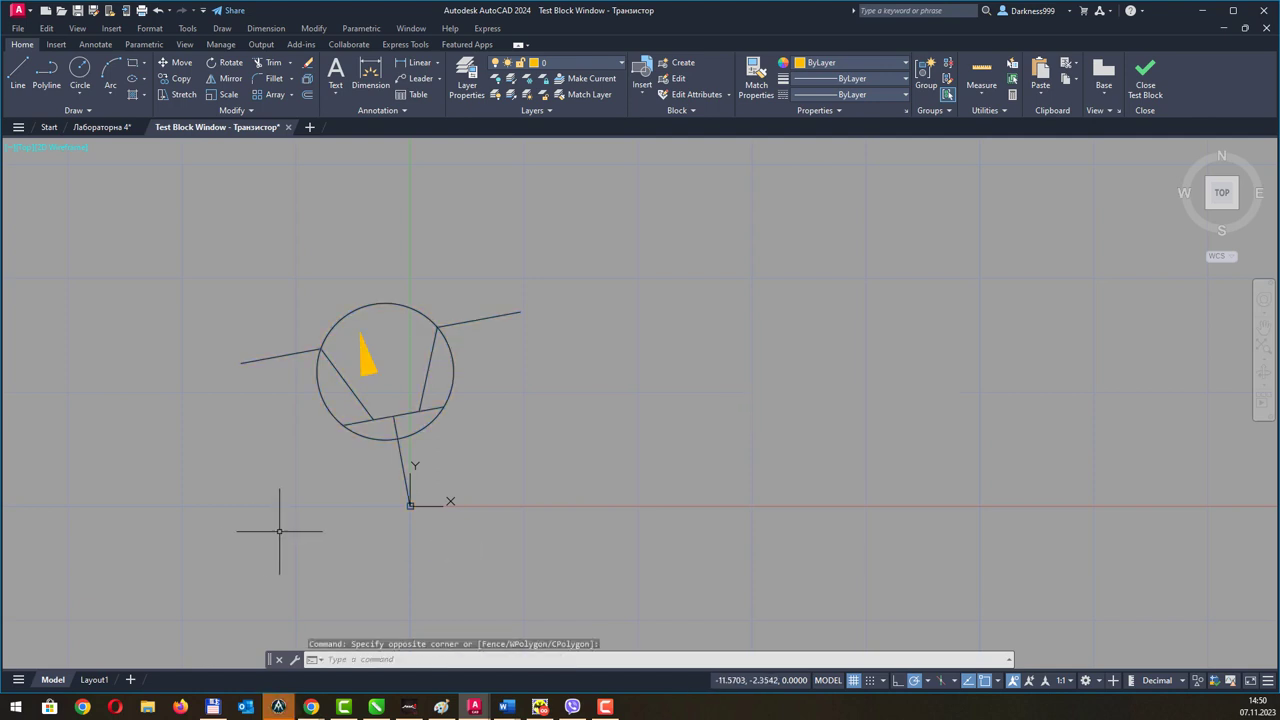
# Close the test window and open the full properties of the Angle2 rotation parameter.
pyautogui.click(1145, 80)
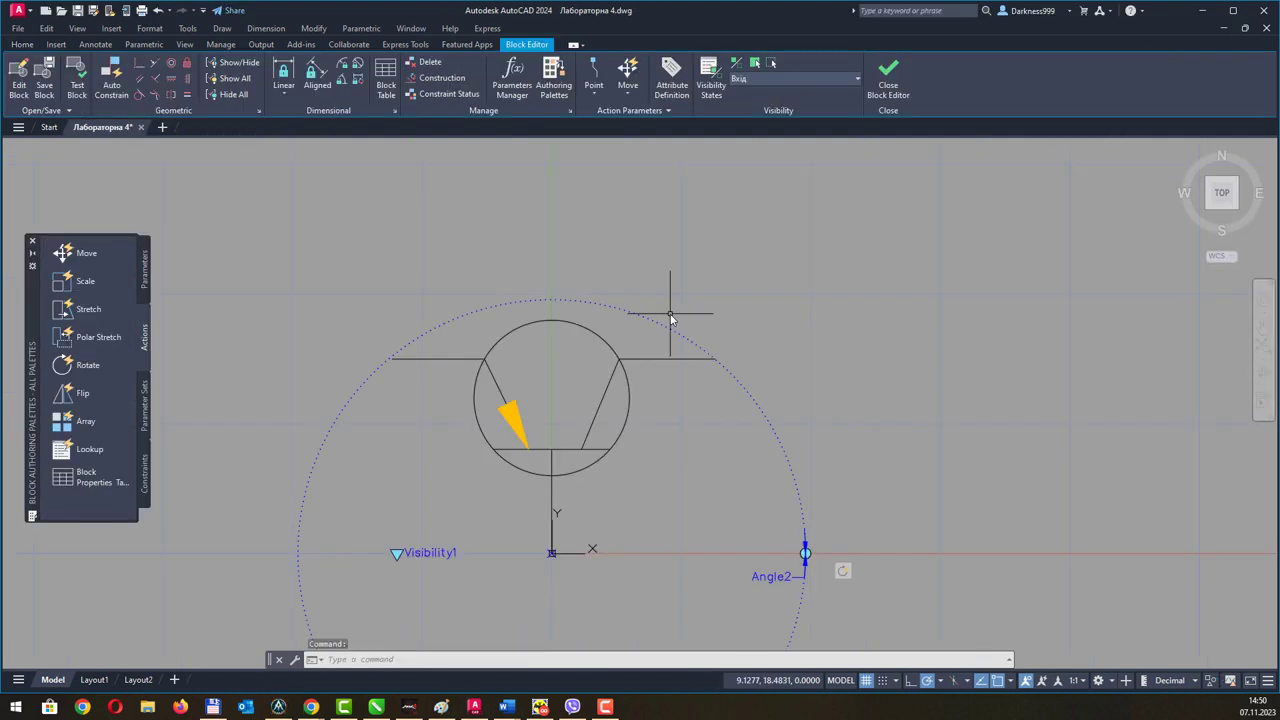
pyautogui.scroll(-2, 668, 295)
pyautogui.moveTo(764, 338); pyautogui.dragTo(660, 334, button='middle')
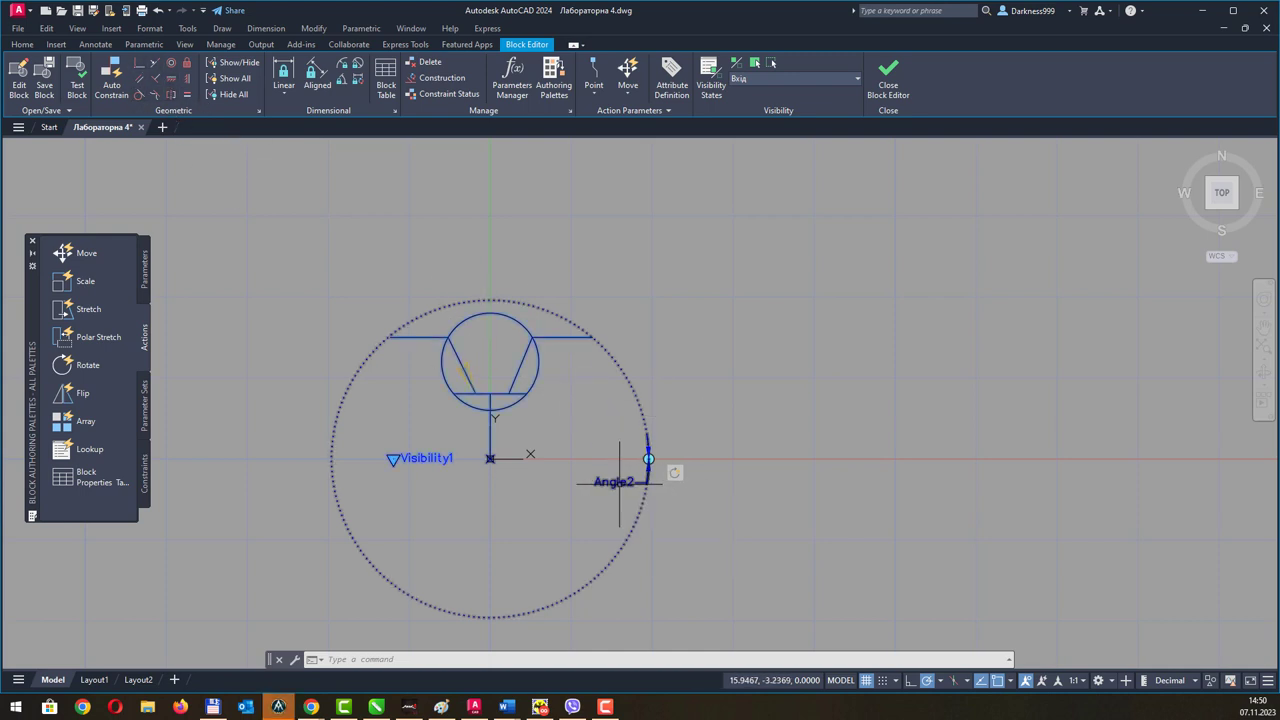
pyautogui.click(619, 482)
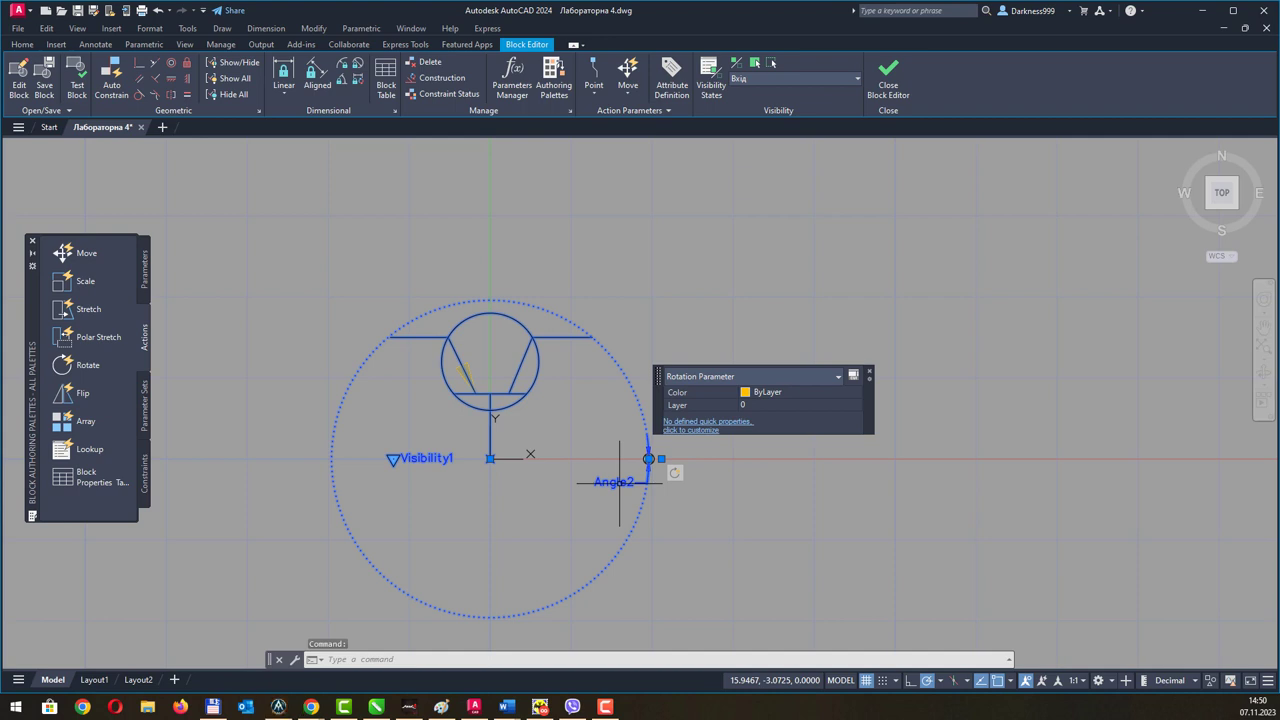
pyautogui.rightClick(619, 482)
pyautogui.click(655, 461)
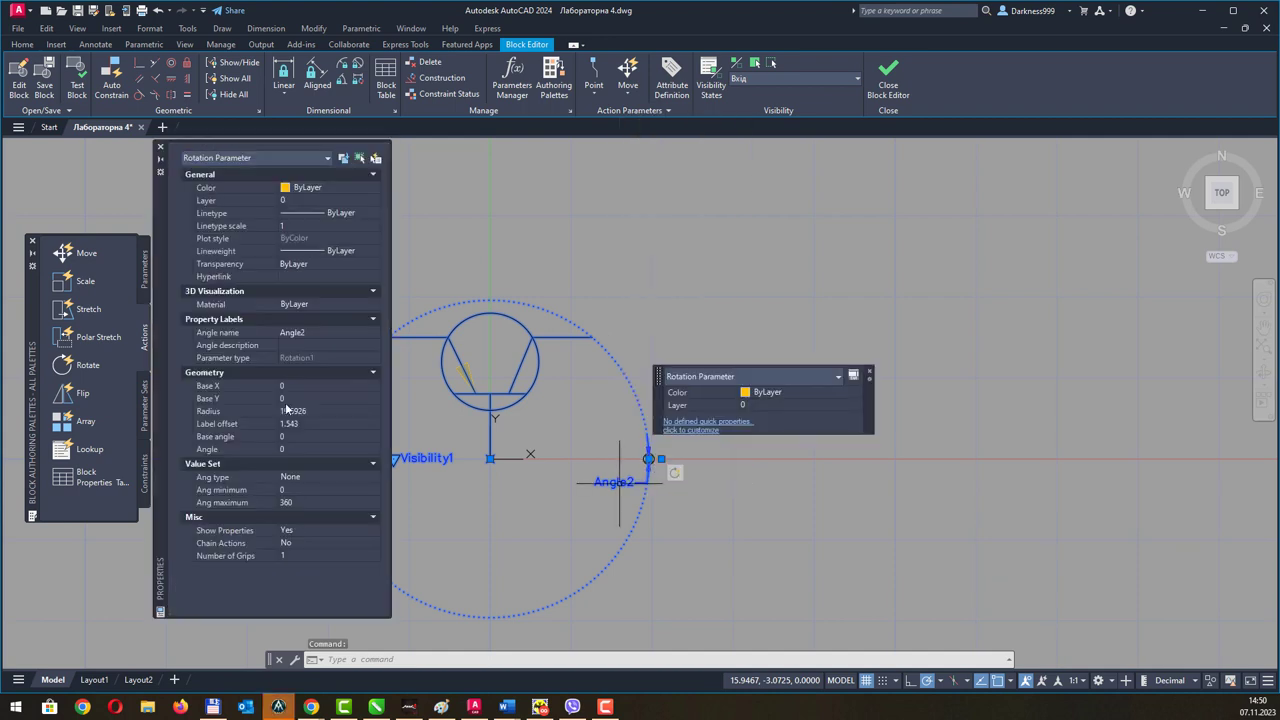
# Give Angle2 the description 'Оберіть кут' and an Increment angle type of 90°.
pyautogui.click(300, 344)
pyautogui.write('Оберіть кут')
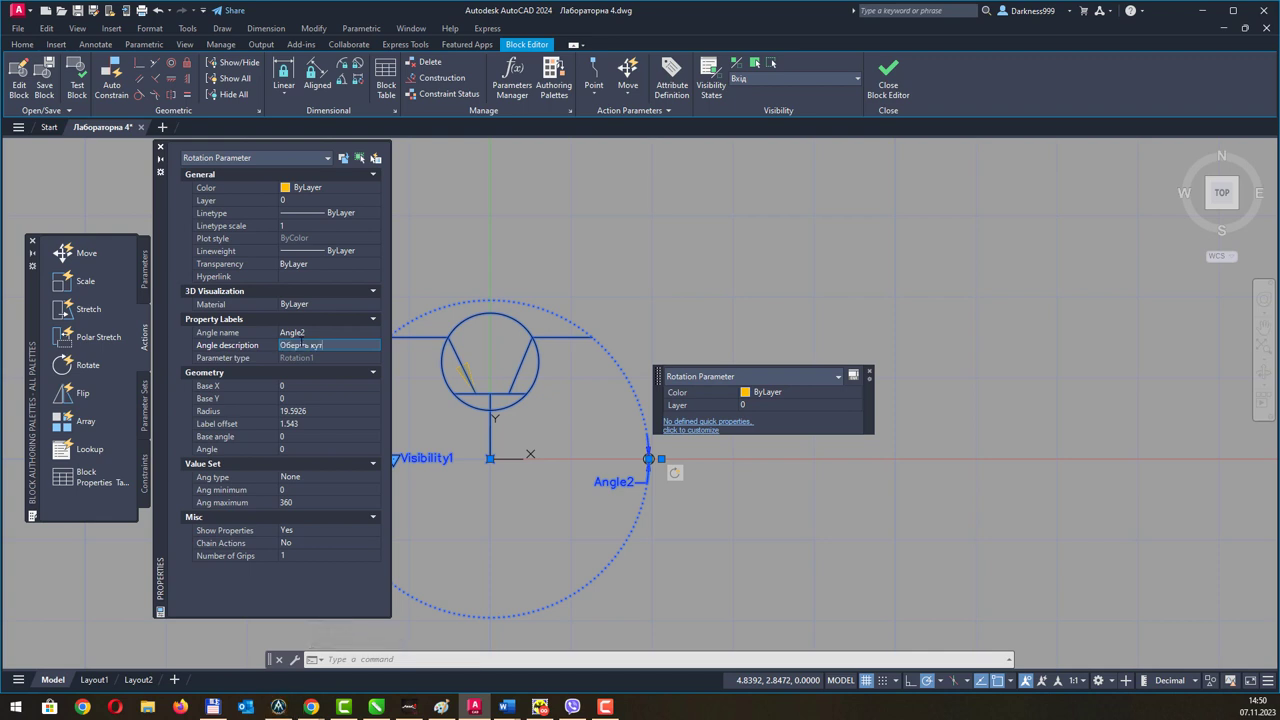
pyautogui.click(302, 478)
pyautogui.click(304, 482)
pyautogui.click(312, 500)
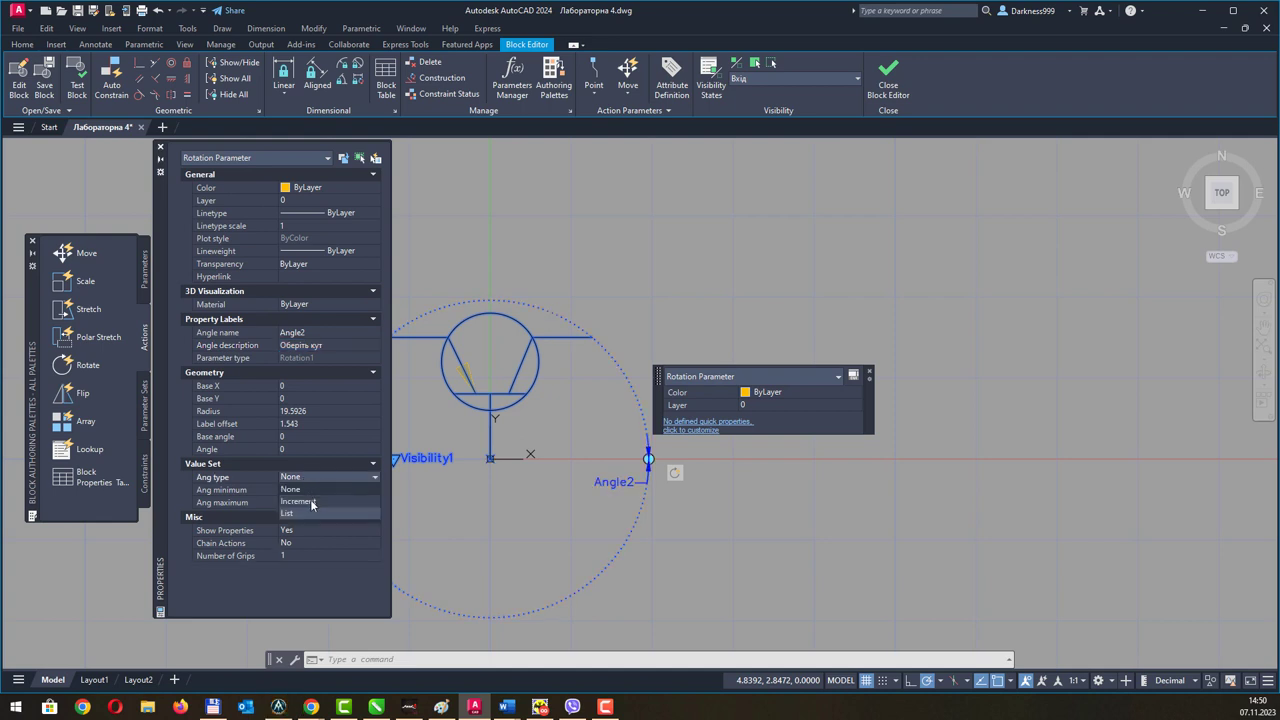
pyautogui.click(310, 490)
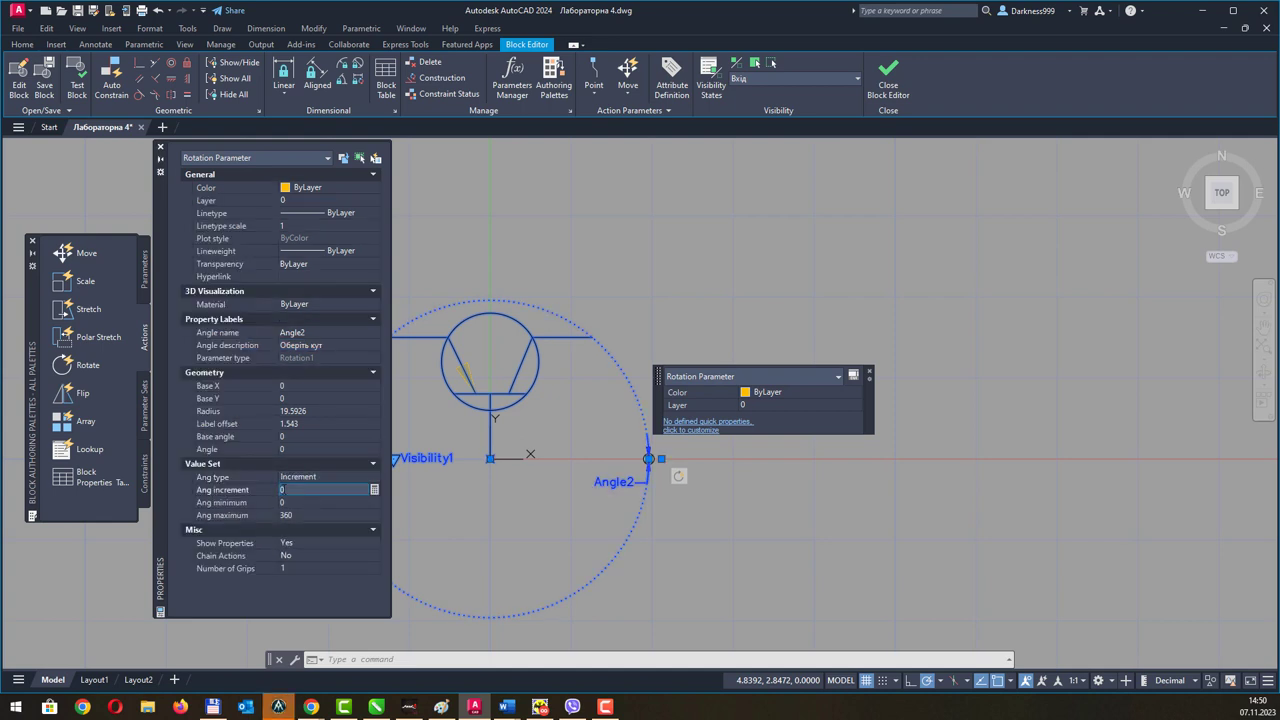
pyautogui.write('90')
pyautogui.press('Tab')
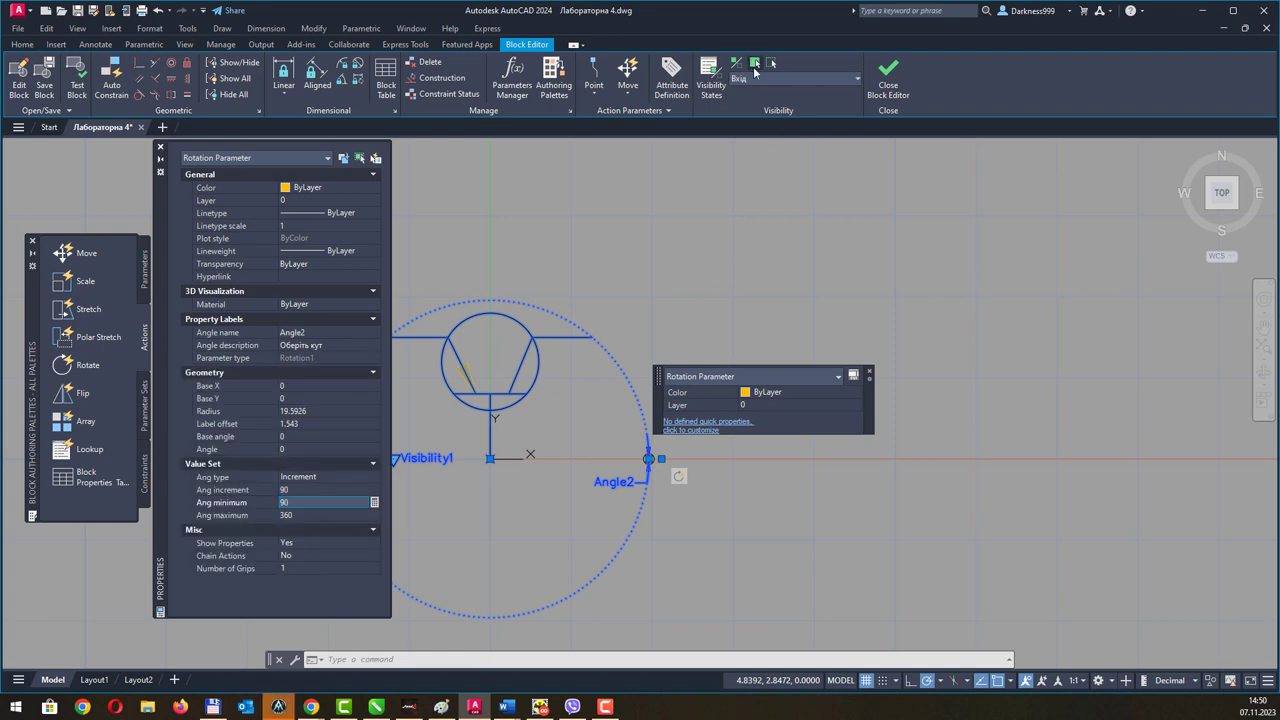
pyautogui.click(764, 79)
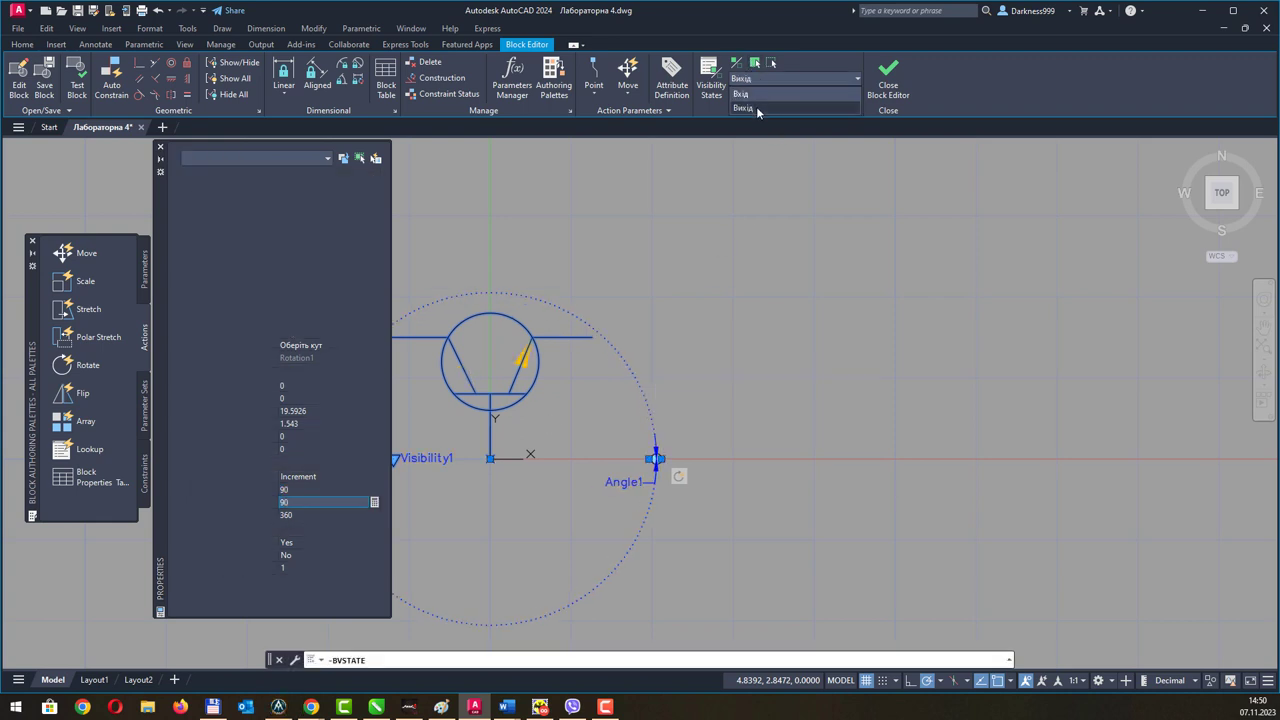
# In the Вихід state, set Angle1 to 90° increments and save the block changes.
pyautogui.click(757, 107)
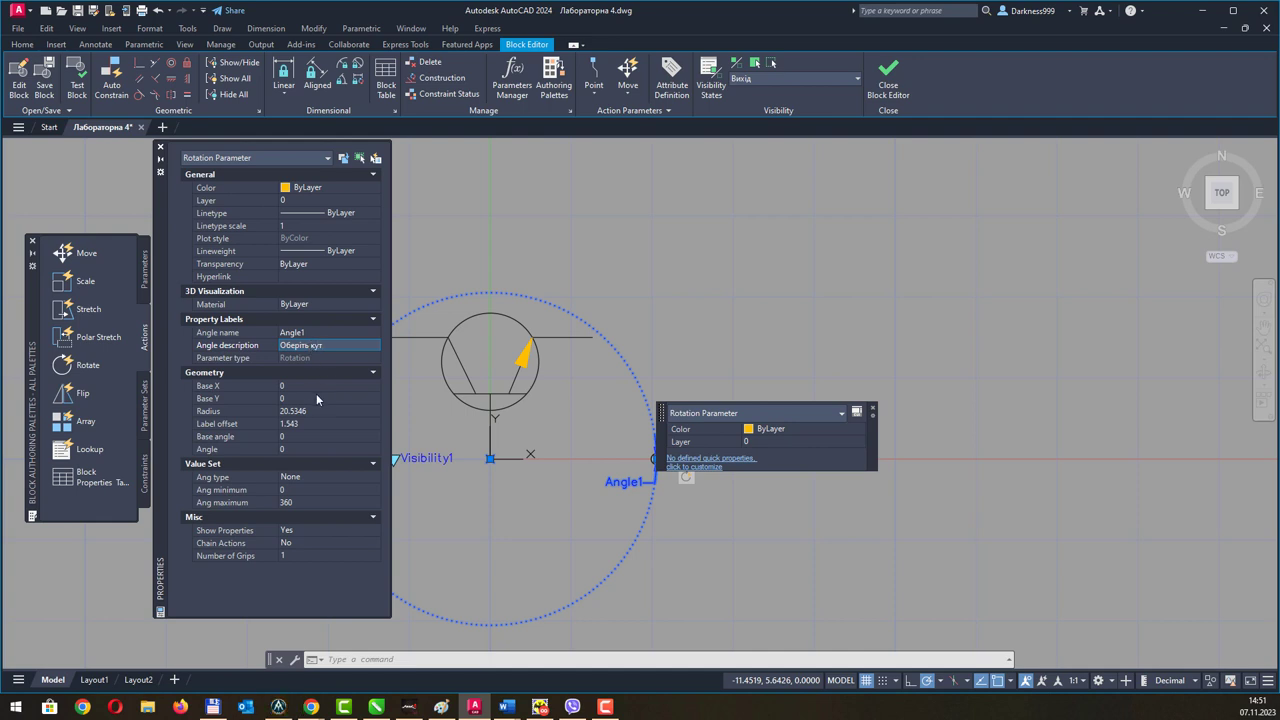
pyautogui.click(307, 477)
pyautogui.click(300, 500)
pyautogui.click(299, 489)
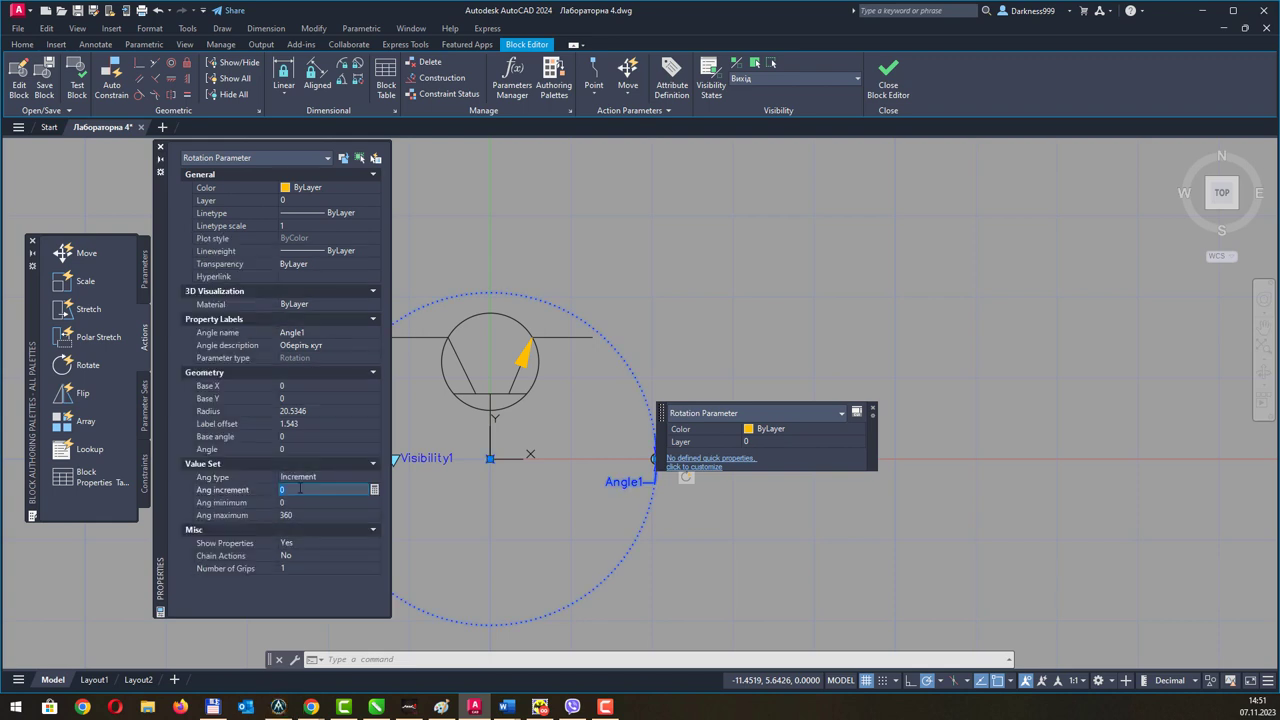
pyautogui.press('Tab')
pyautogui.write('90')
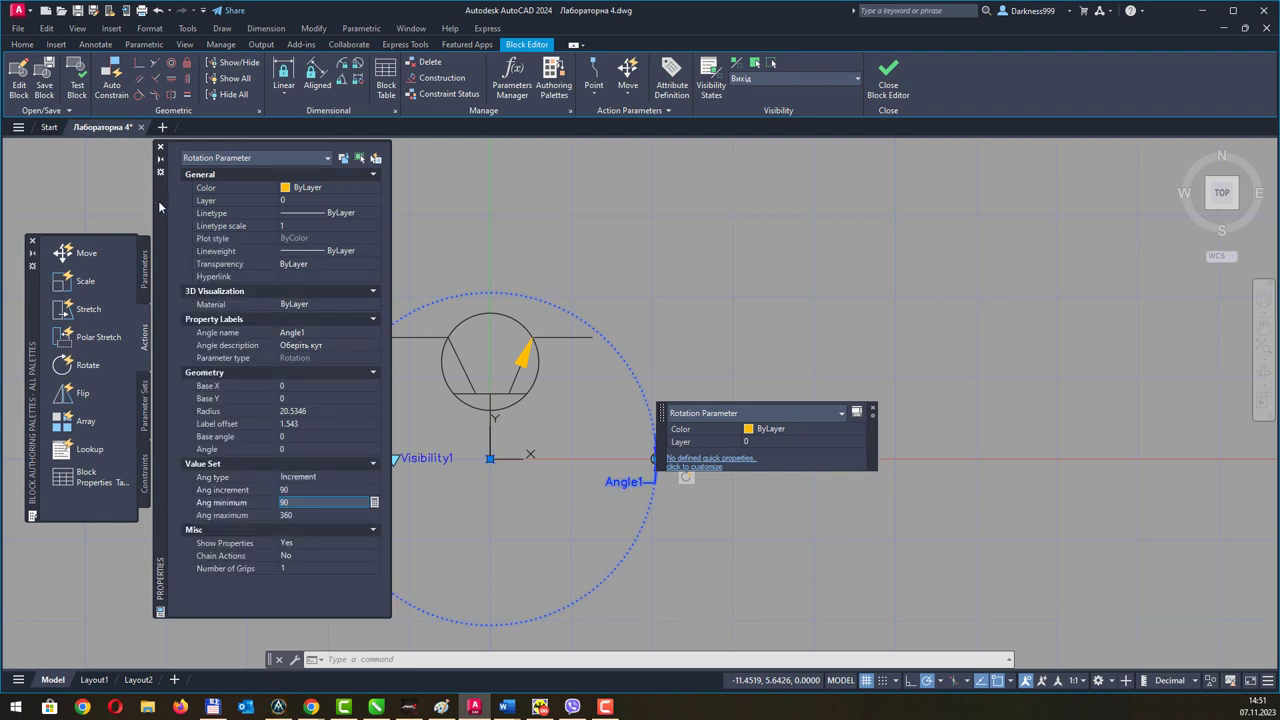
pyautogui.click(42, 78)
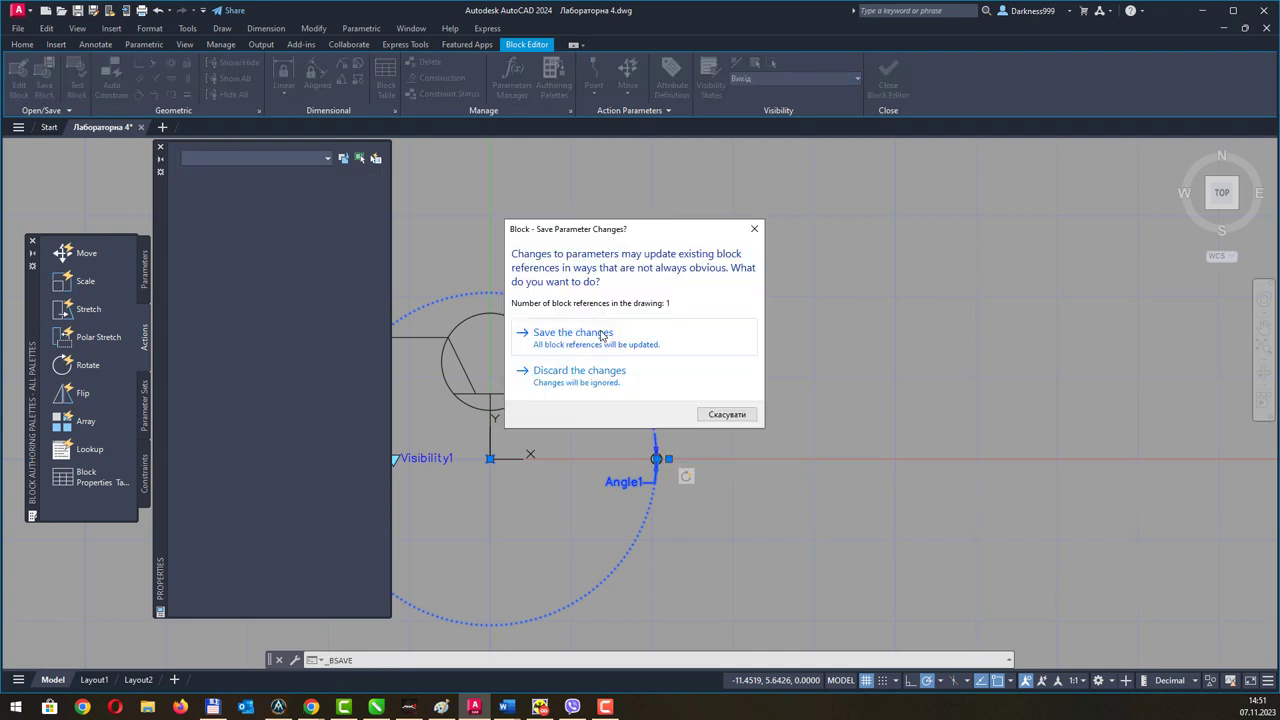
pyautogui.click(601, 334)
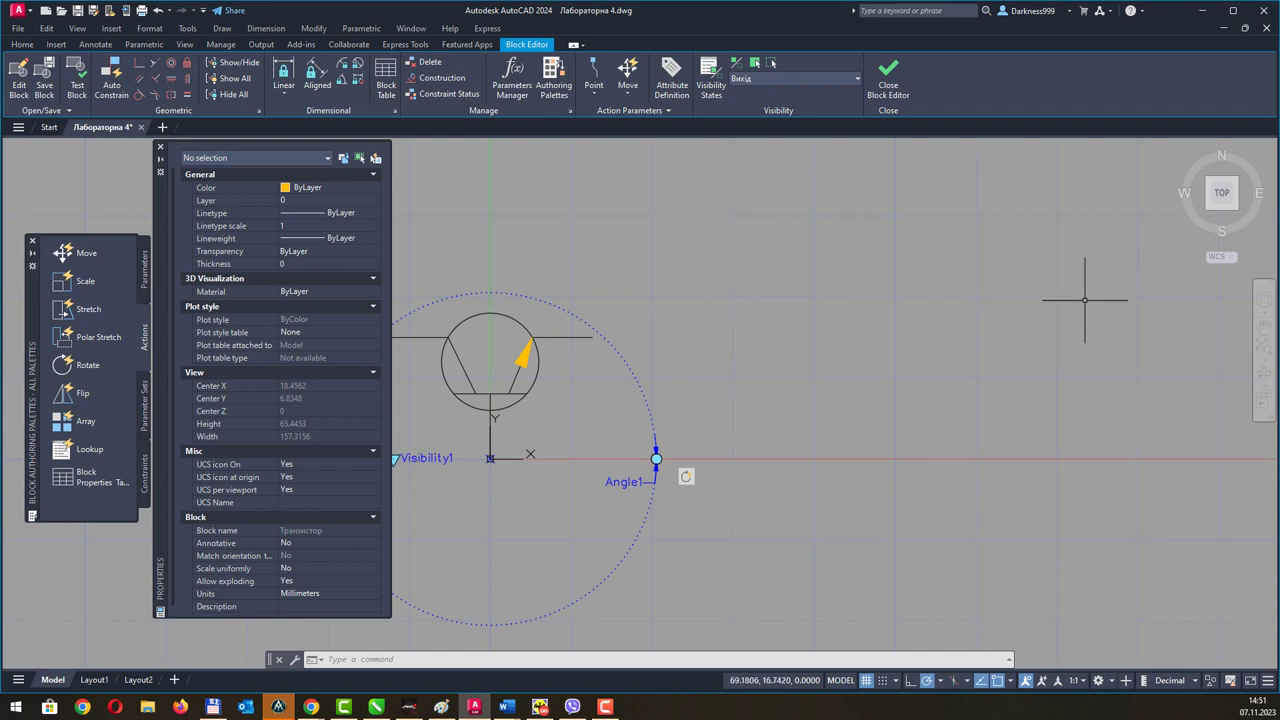
# Back in the drawing, switch the transistor to Вихід and rotate it 90 degrees.
pyautogui.click(889, 75)
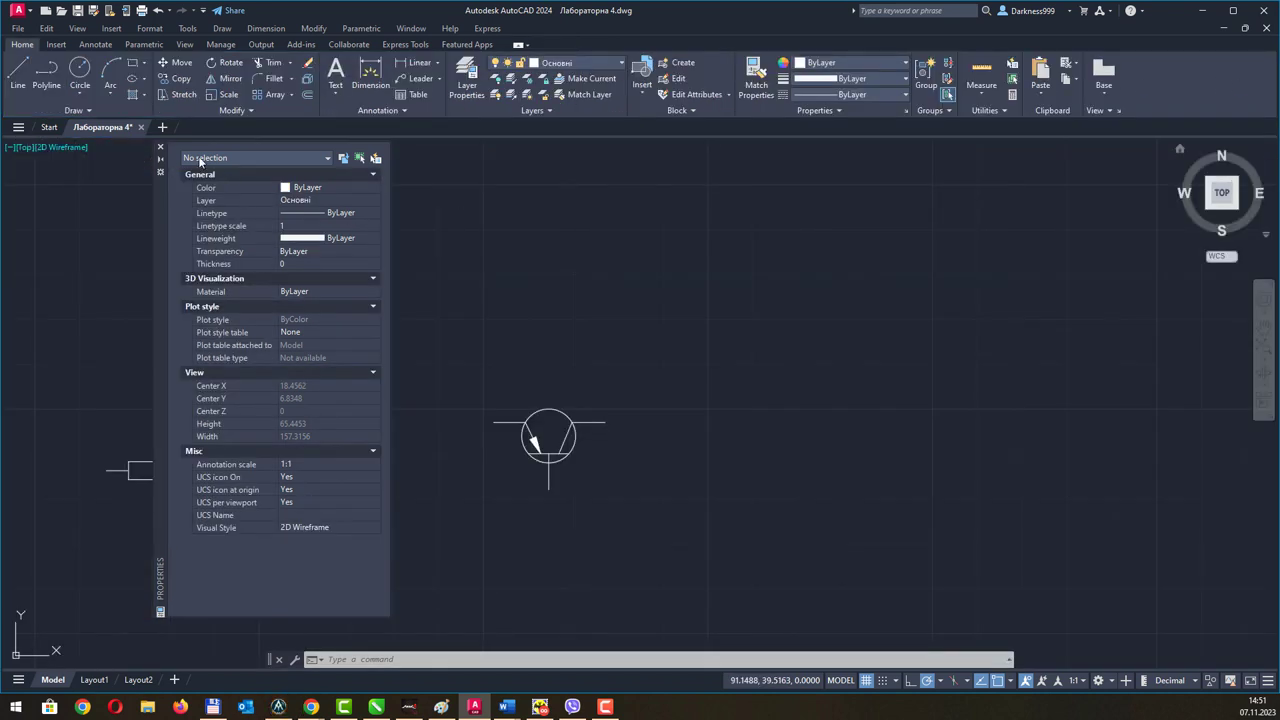
pyautogui.click(161, 147)
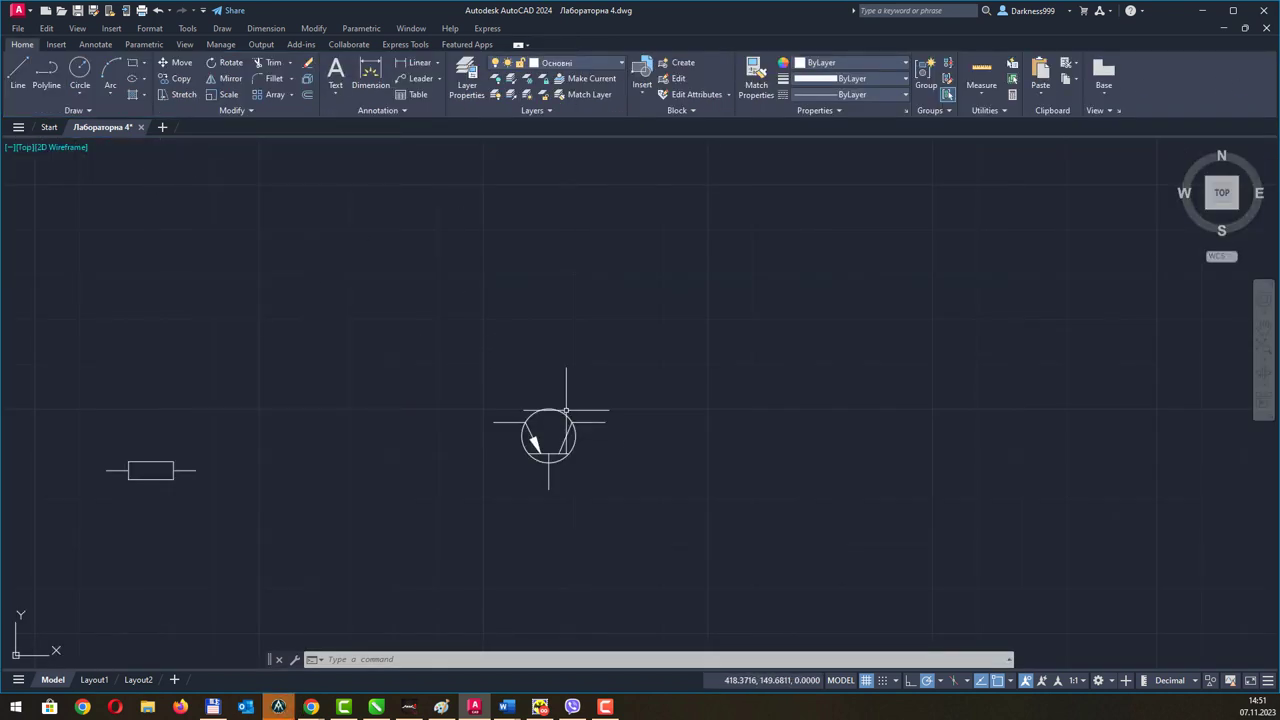
pyautogui.click(561, 449)
pyautogui.click(495, 490)
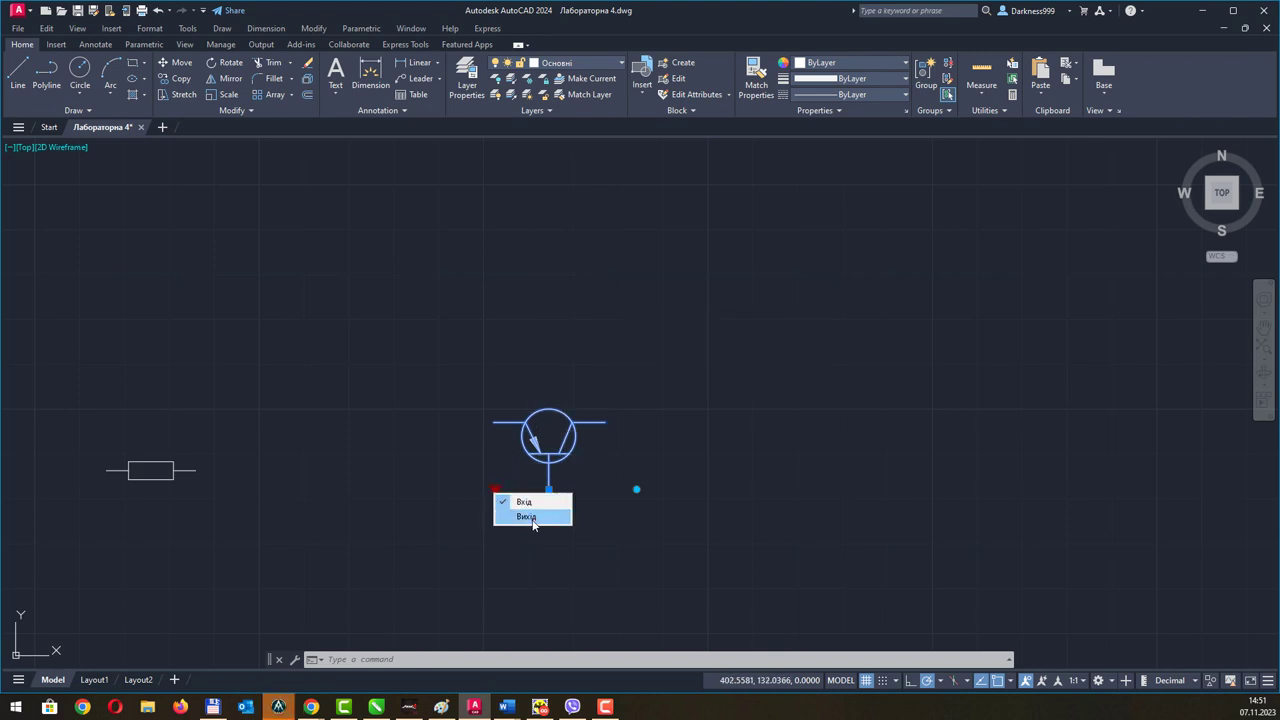
pyautogui.click(533, 517)
pyautogui.click(495, 489)
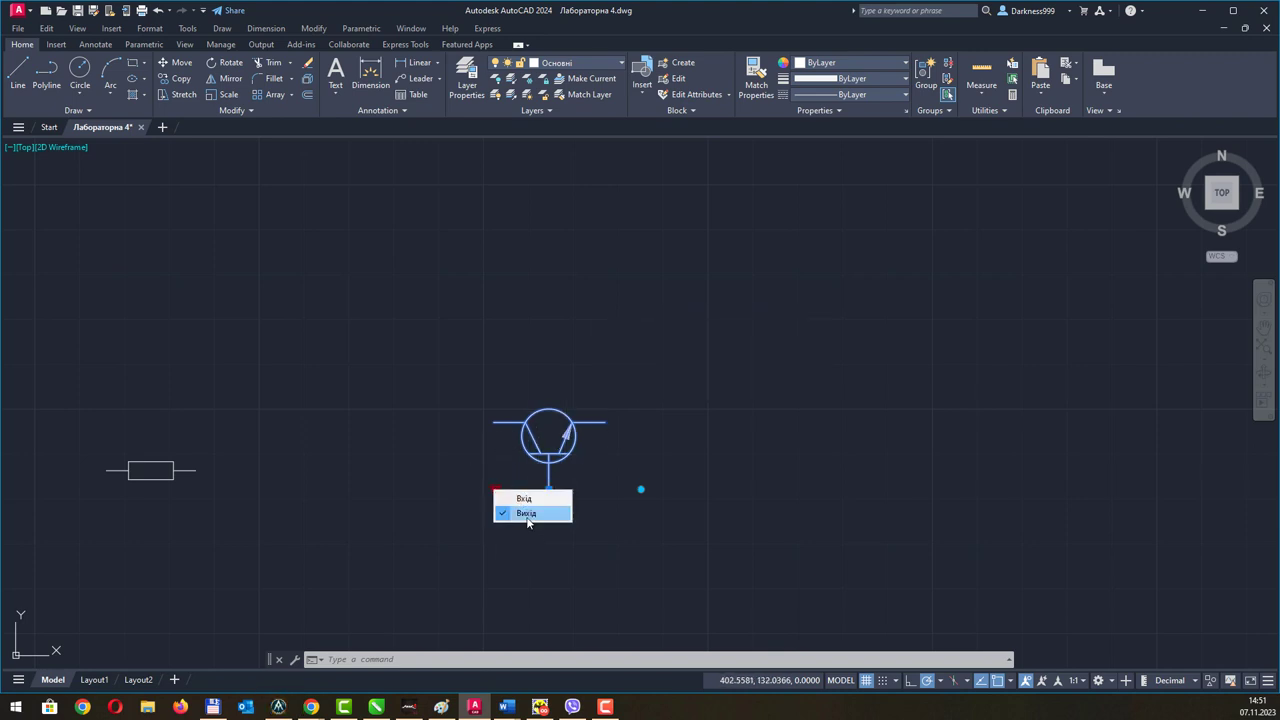
pyautogui.click(526, 517)
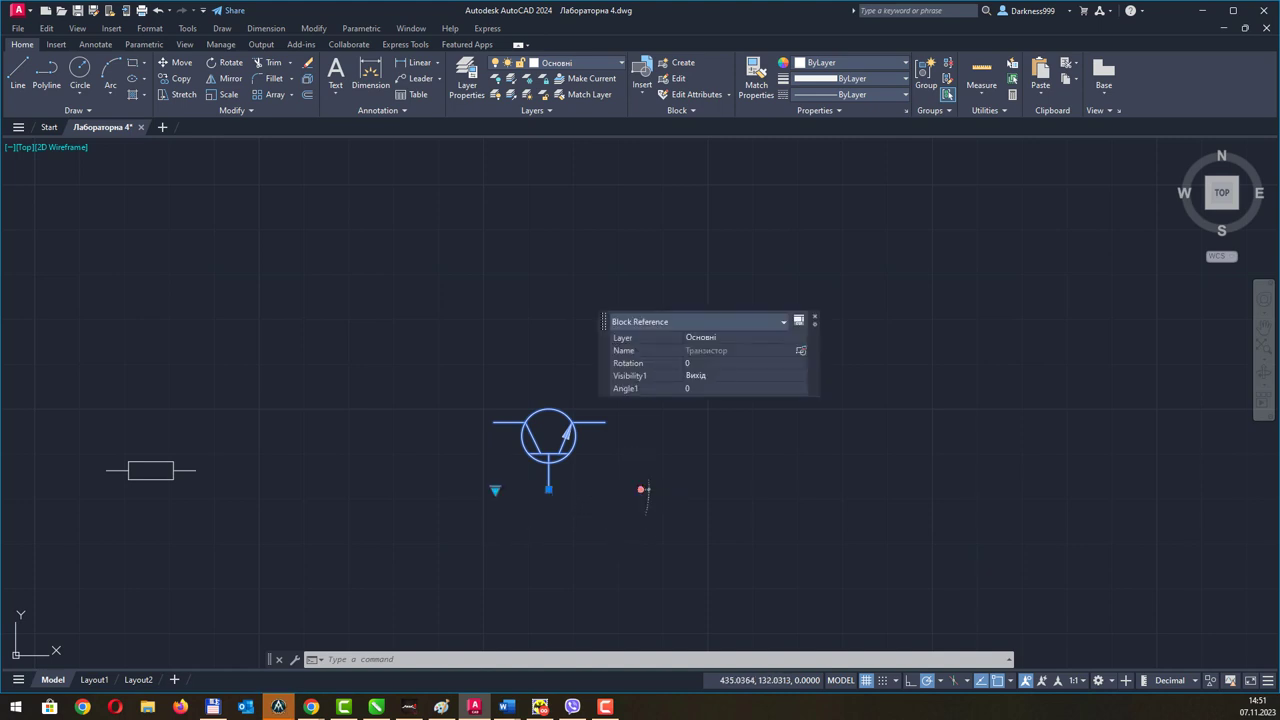
pyautogui.click(640, 489)
pyautogui.click(583, 320)
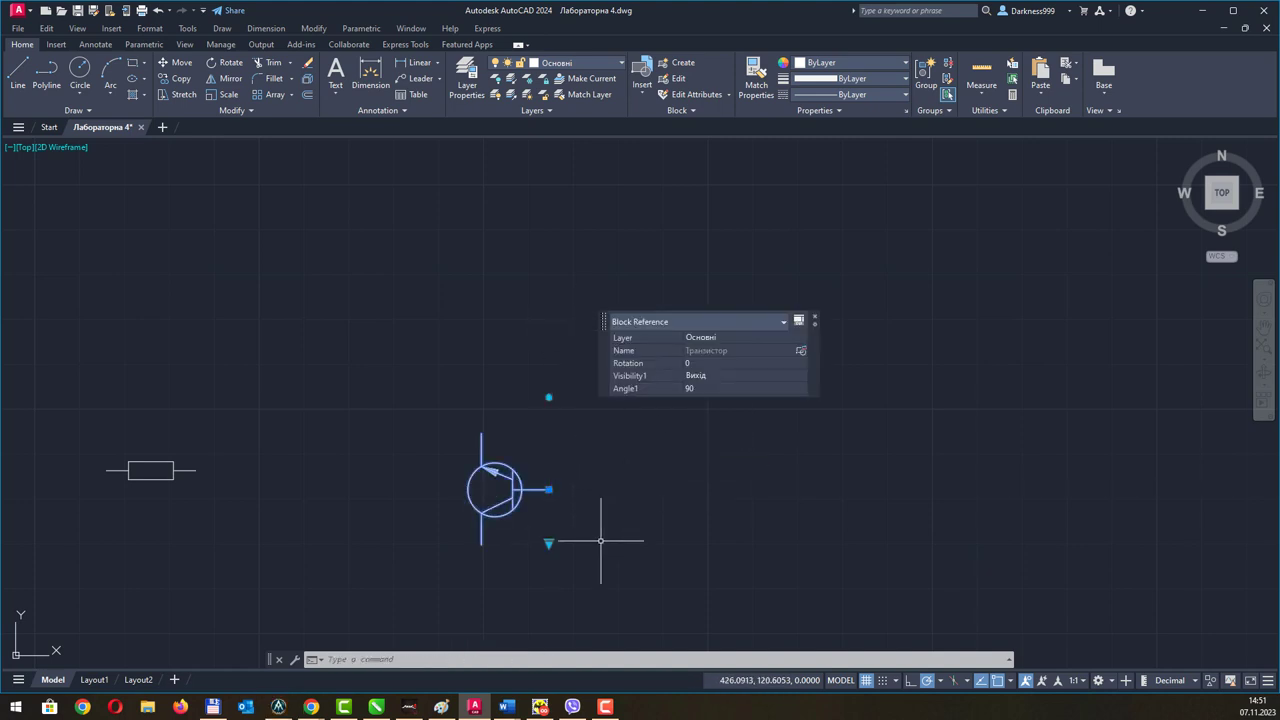
# Switch the transistor to Вхід, then reselect it and set it back to Вихід.
pyautogui.click(548, 547)
pyautogui.click(565, 556)
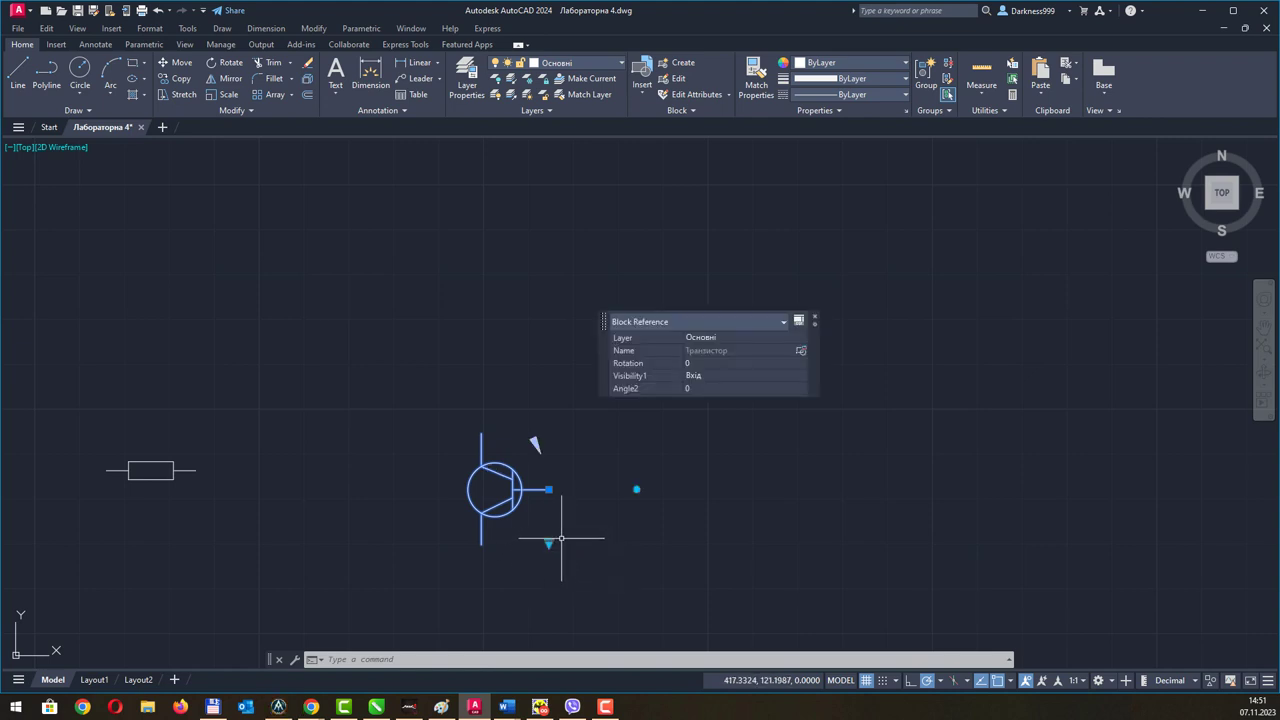
pyautogui.click(548, 545)
pyautogui.press('Escape')
pyautogui.click(550, 543)
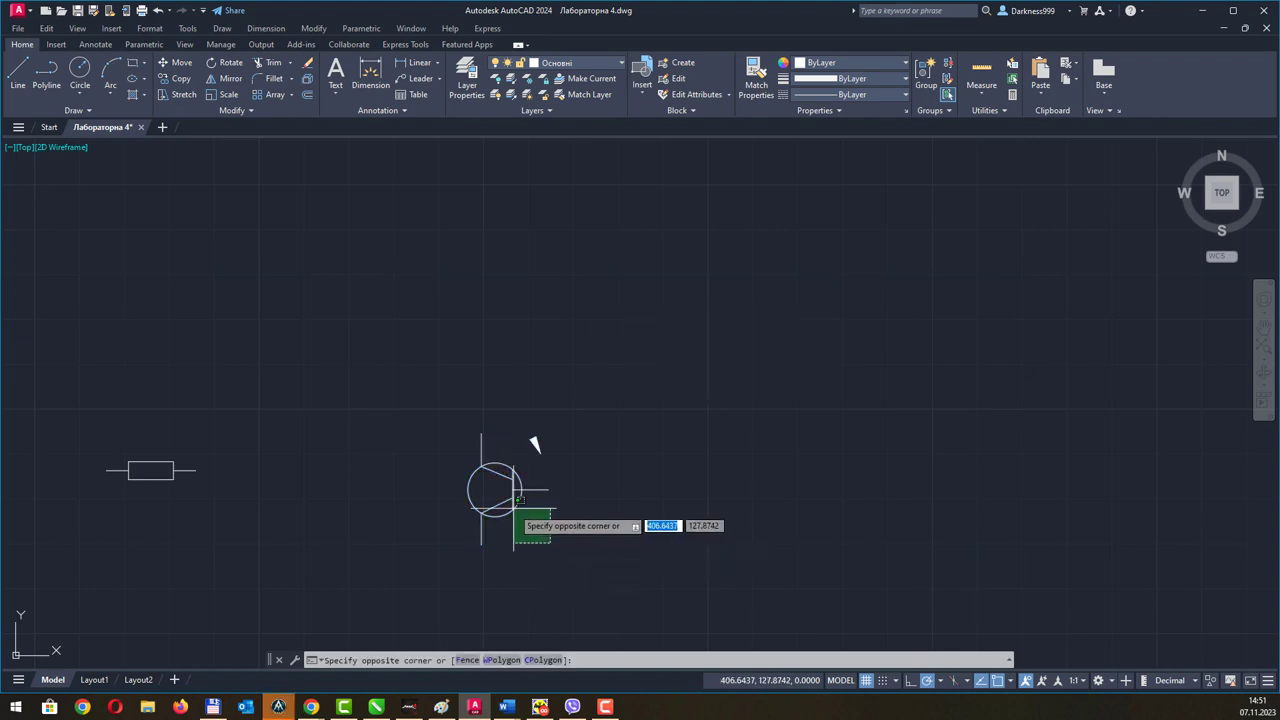
pyautogui.click(514, 508)
pyautogui.click(548, 545)
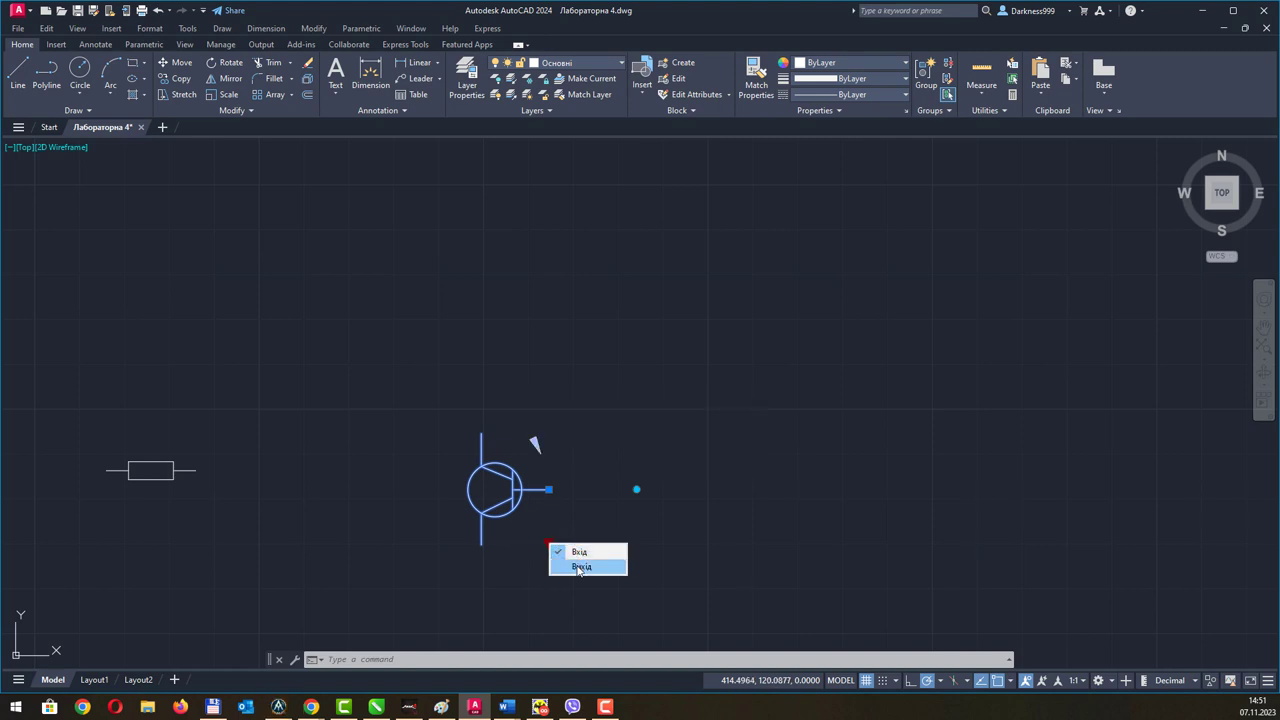
pyautogui.click(579, 567)
pyautogui.press('Escape')
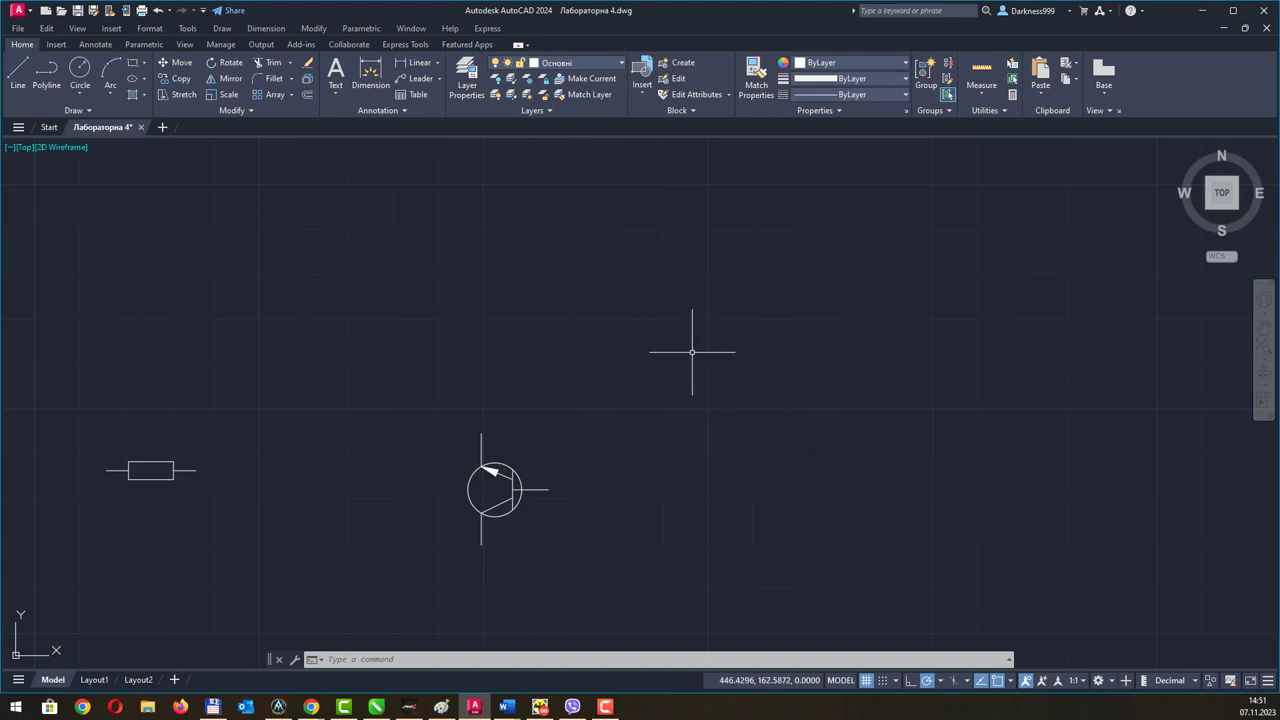
# Rotate the transistor back to 0 degrees and clear the selection.
pyautogui.scroll(-1, 619, 360)
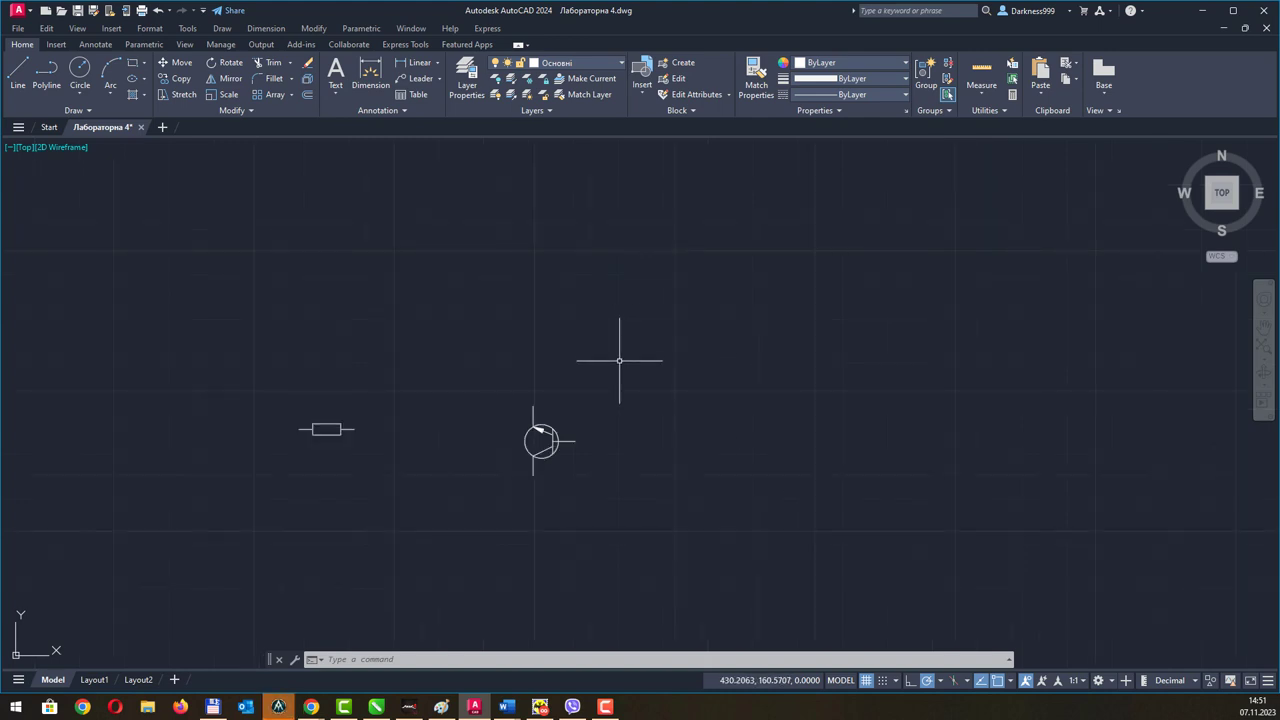
pyautogui.click(548, 430)
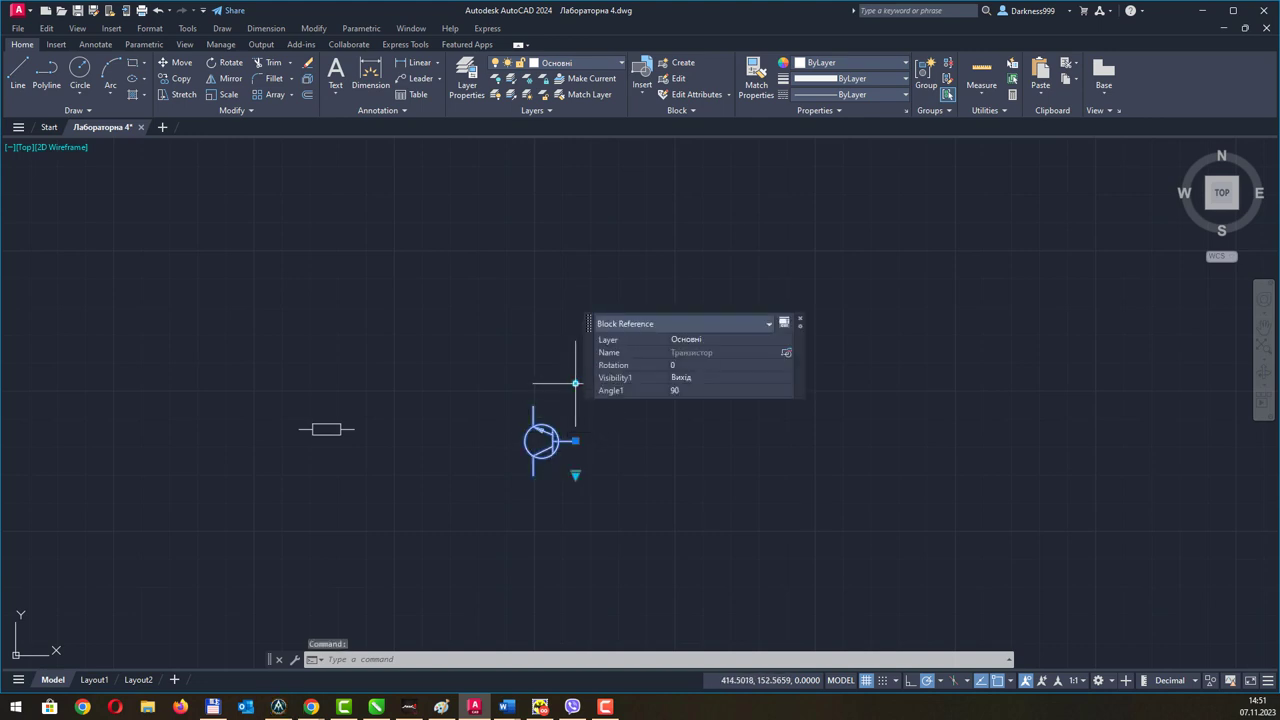
pyautogui.click(575, 383)
pyautogui.click(632, 440)
pyautogui.press('Escape')
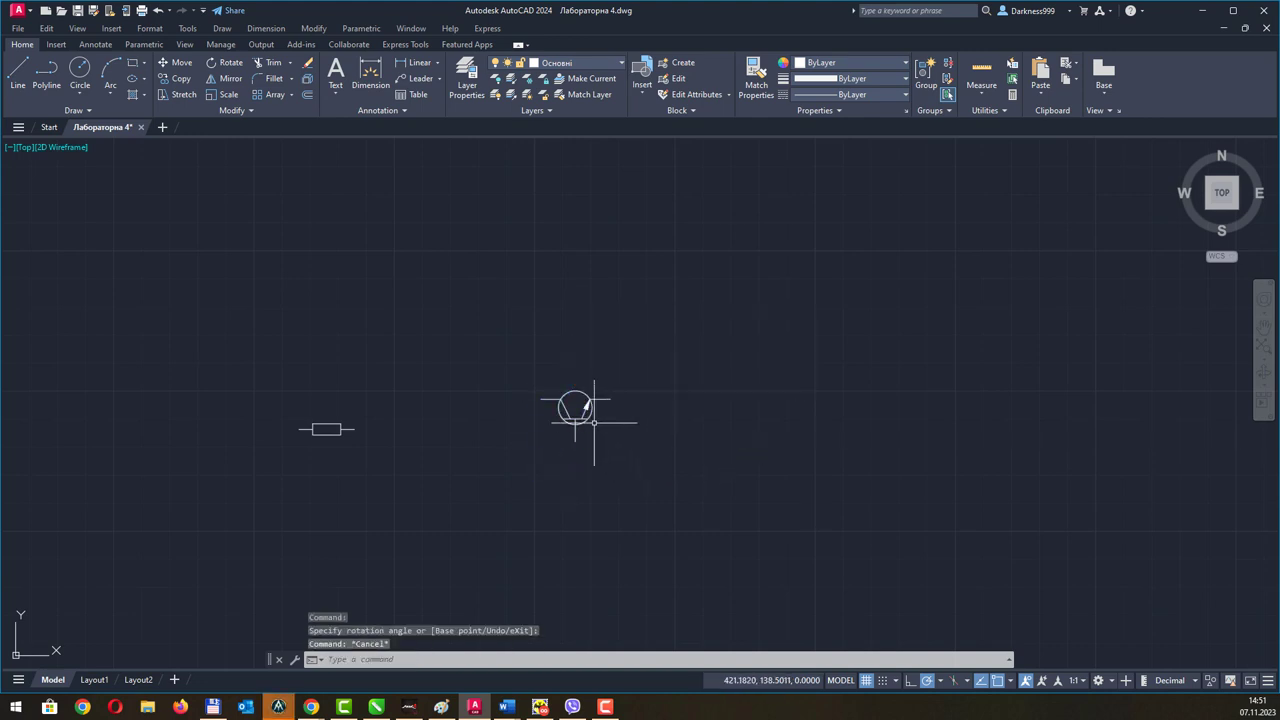
pyautogui.press('Escape')
# Rotate the resistor upright and back to horizontal, then open the Insert block gallery.
pyautogui.click(349, 429)
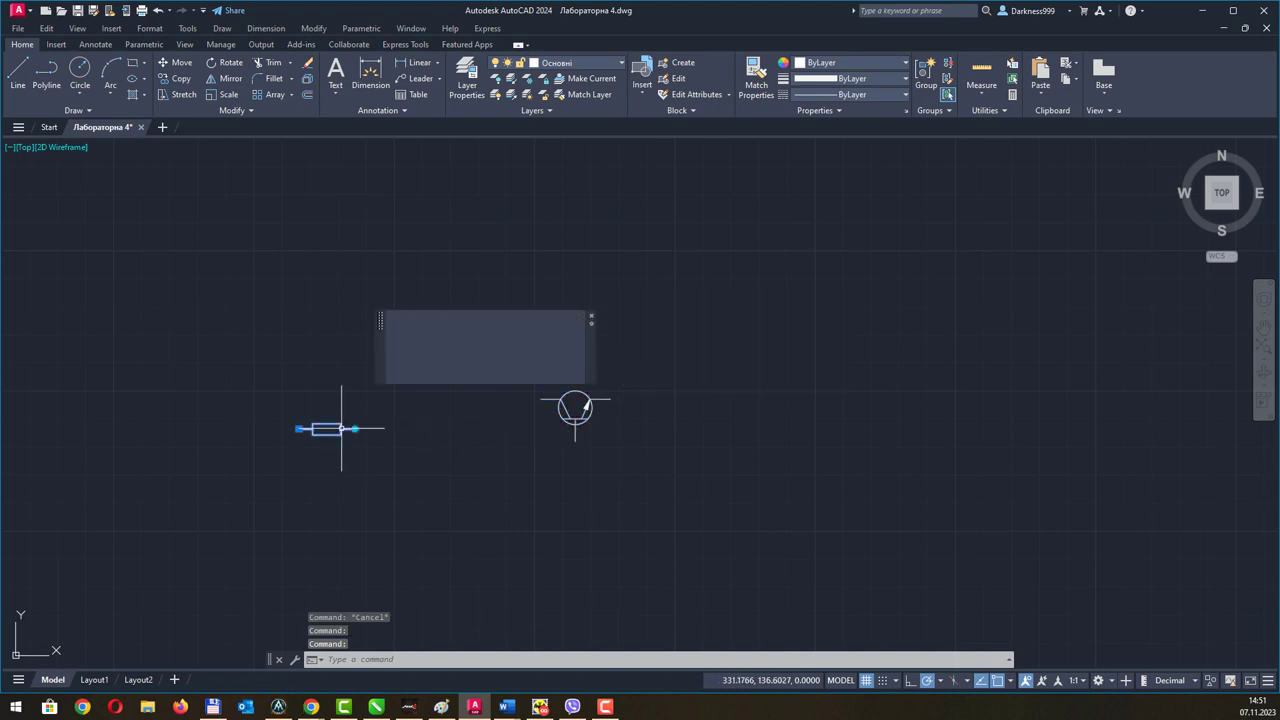
pyautogui.click(355, 429)
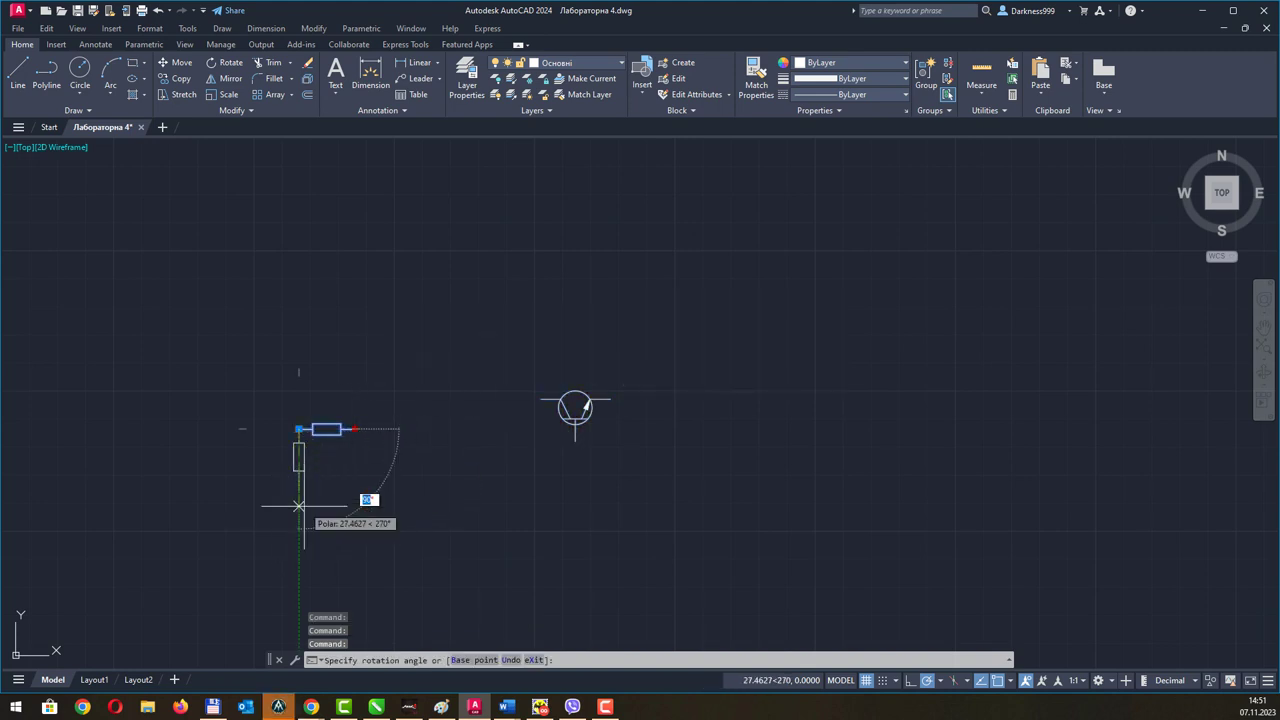
pyautogui.click(298, 363)
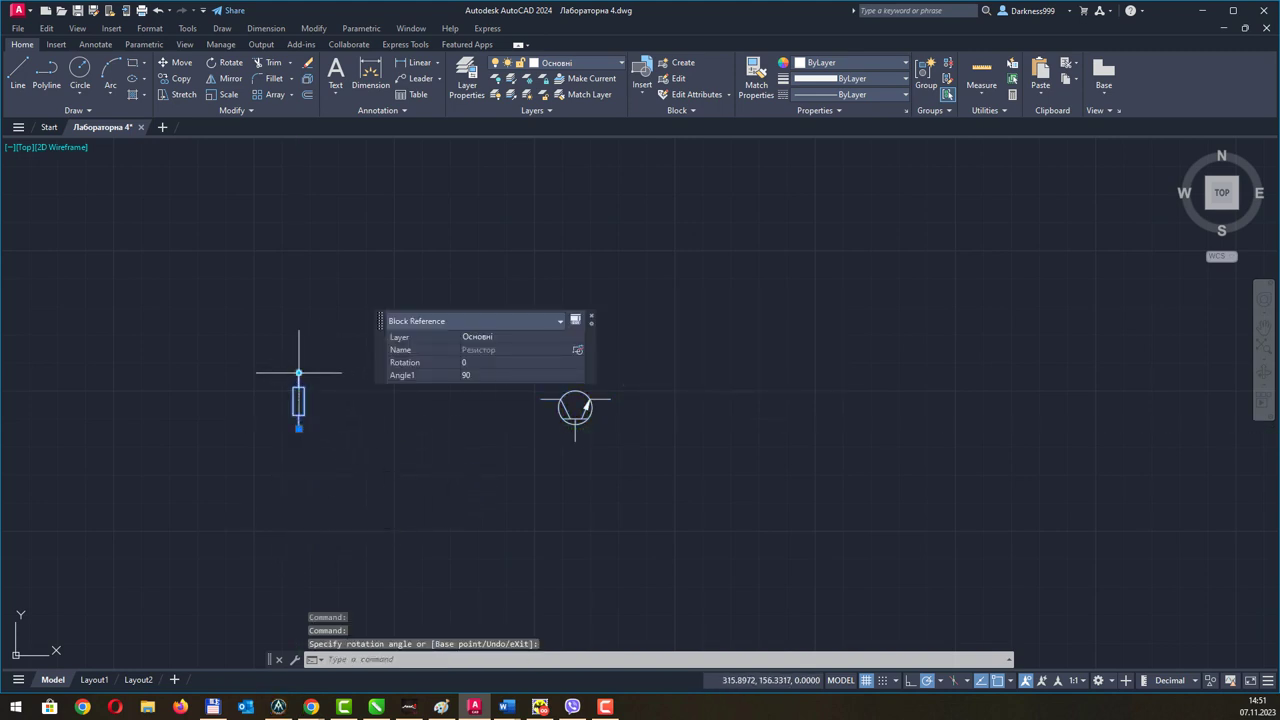
pyautogui.click(298, 373)
pyautogui.click(366, 425)
pyautogui.press('Escape')
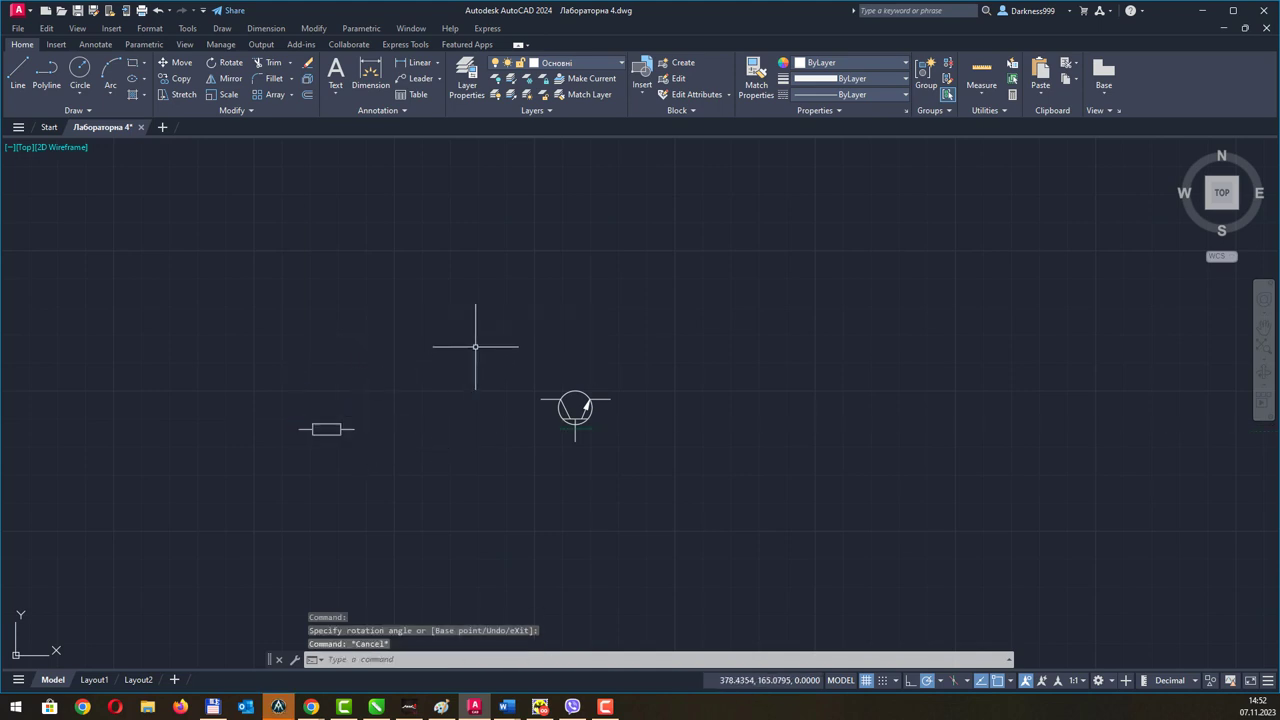
pyautogui.moveTo(751, 337); pyautogui.dragTo(628, 323, button='middle')
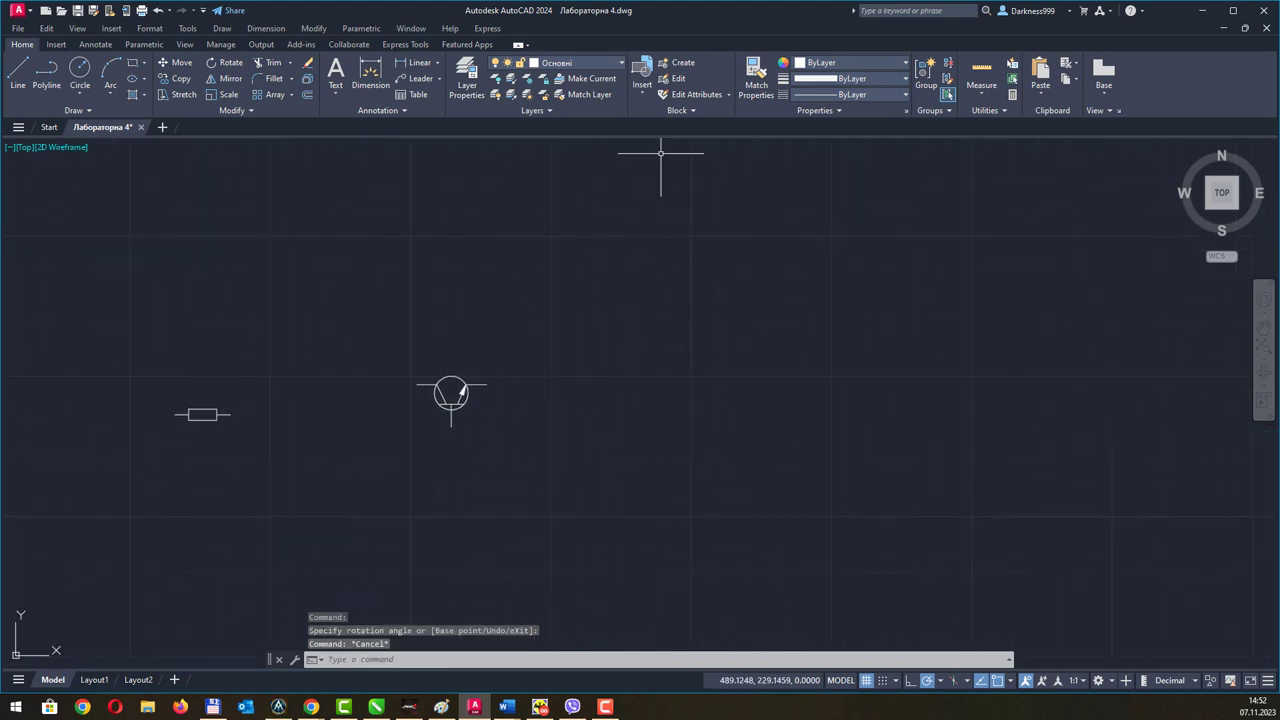
pyautogui.click(644, 96)
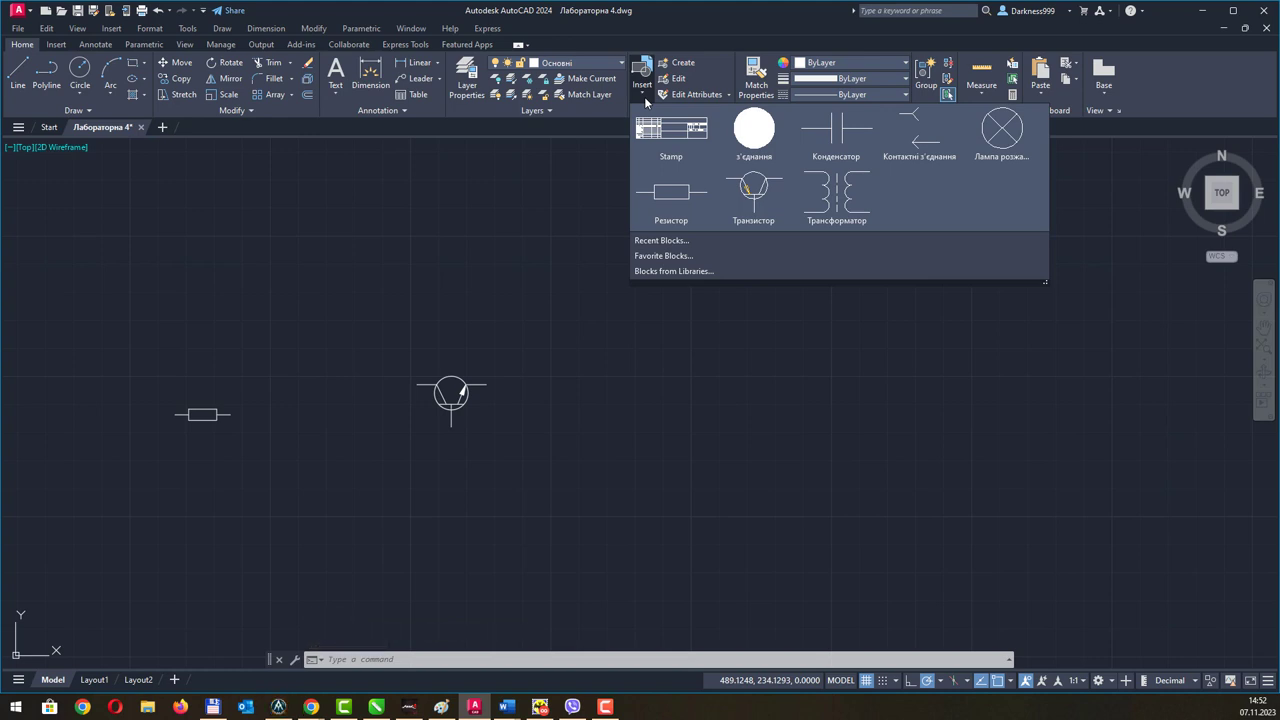
# Insert the Конденсатор block into the schematic and open it in the Block Editor.
pyautogui.click(838, 135)
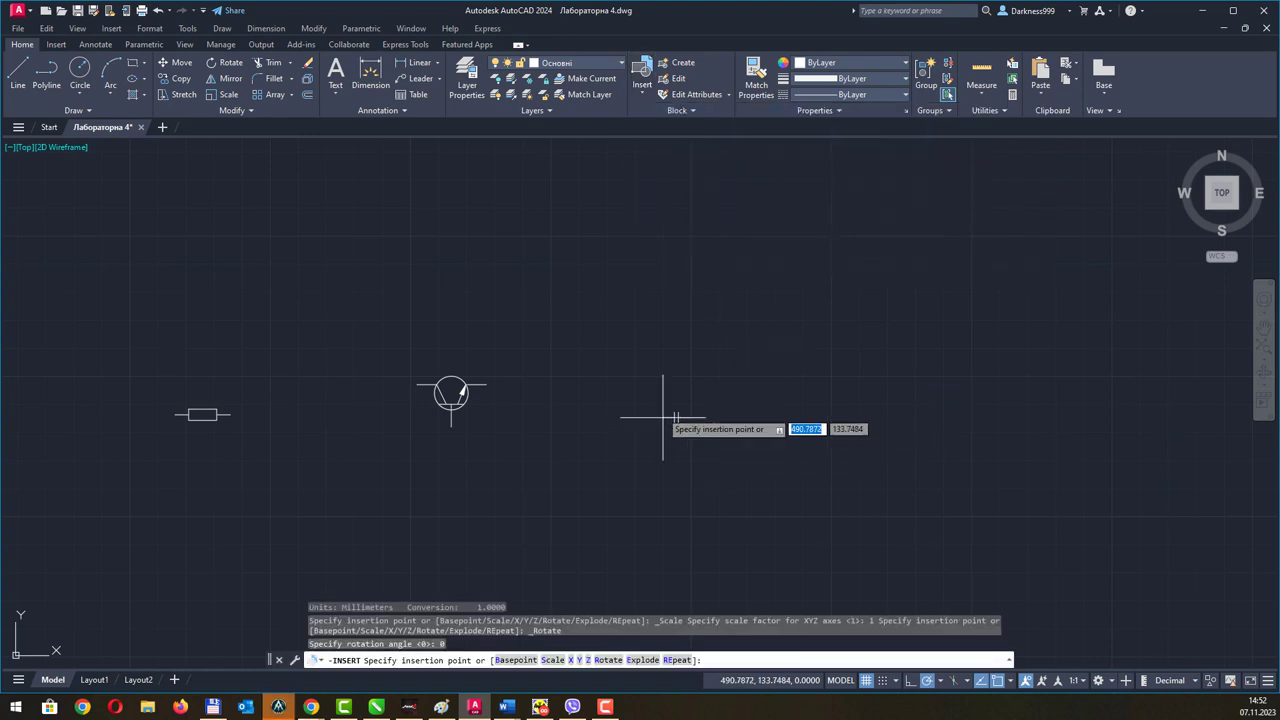
pyautogui.click(653, 381)
pyautogui.press('Escape')
pyautogui.scroll(4, 711, 399)
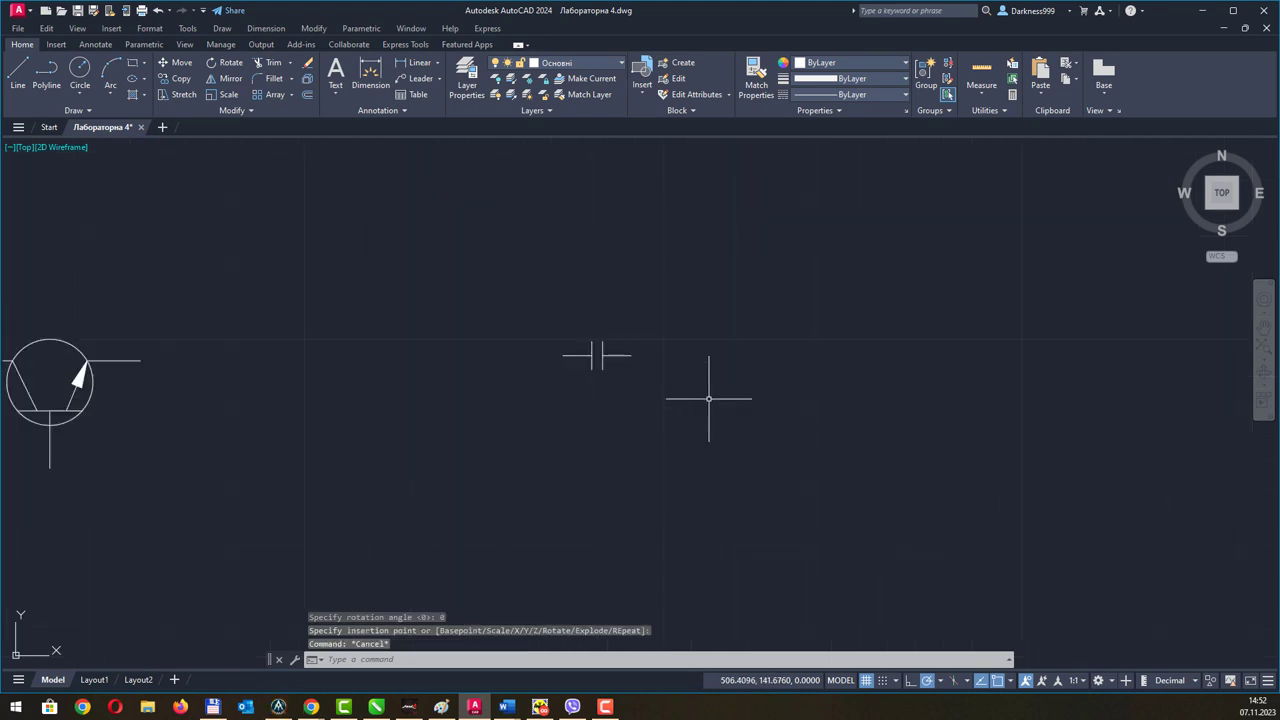
pyautogui.click(566, 323)
pyautogui.click(609, 357)
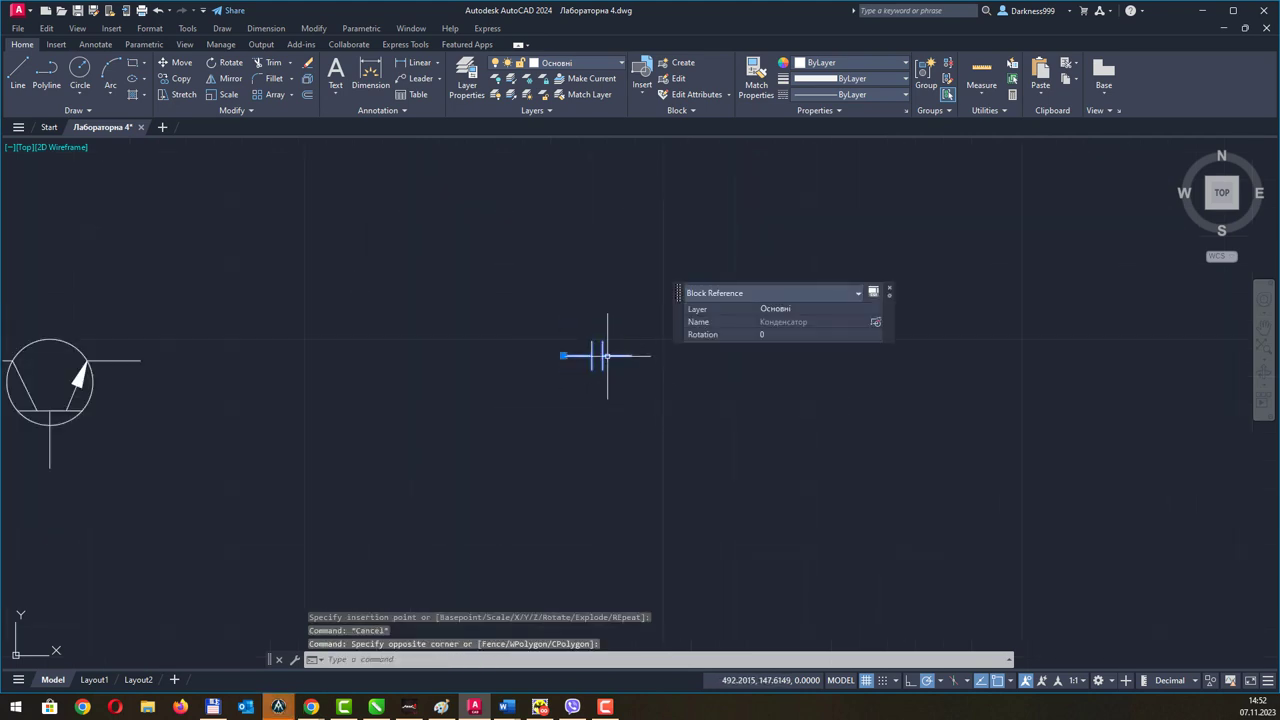
pyautogui.rightClick(607, 356)
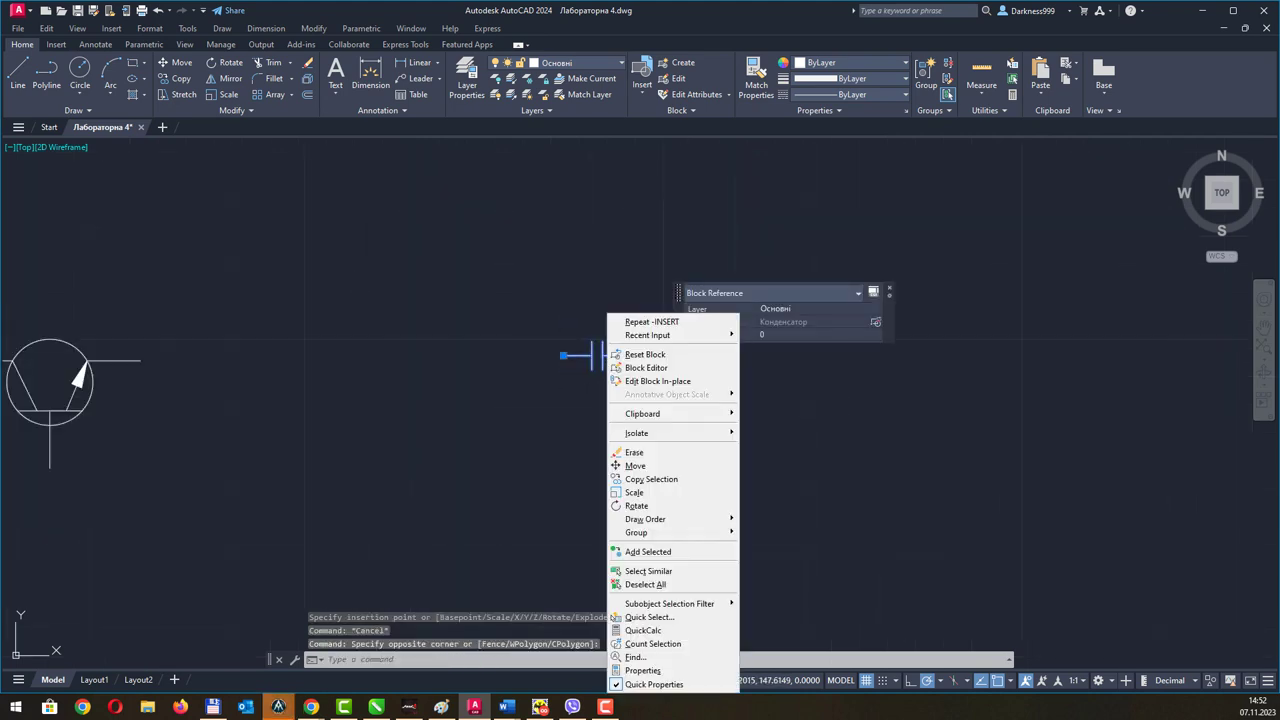
pyautogui.click(650, 368)
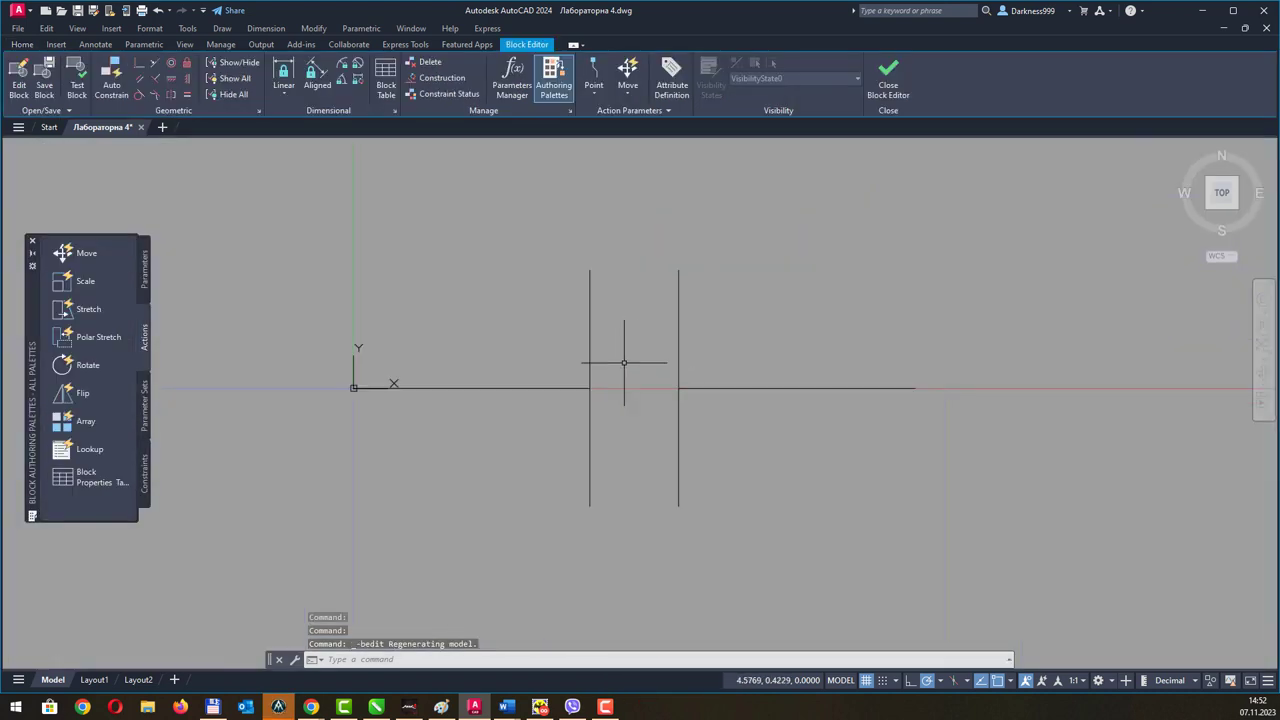
# Add rotation parameter Angle1 with base at the origin, radius at the line end, 360°.
pyautogui.scroll(-1, 624, 363)
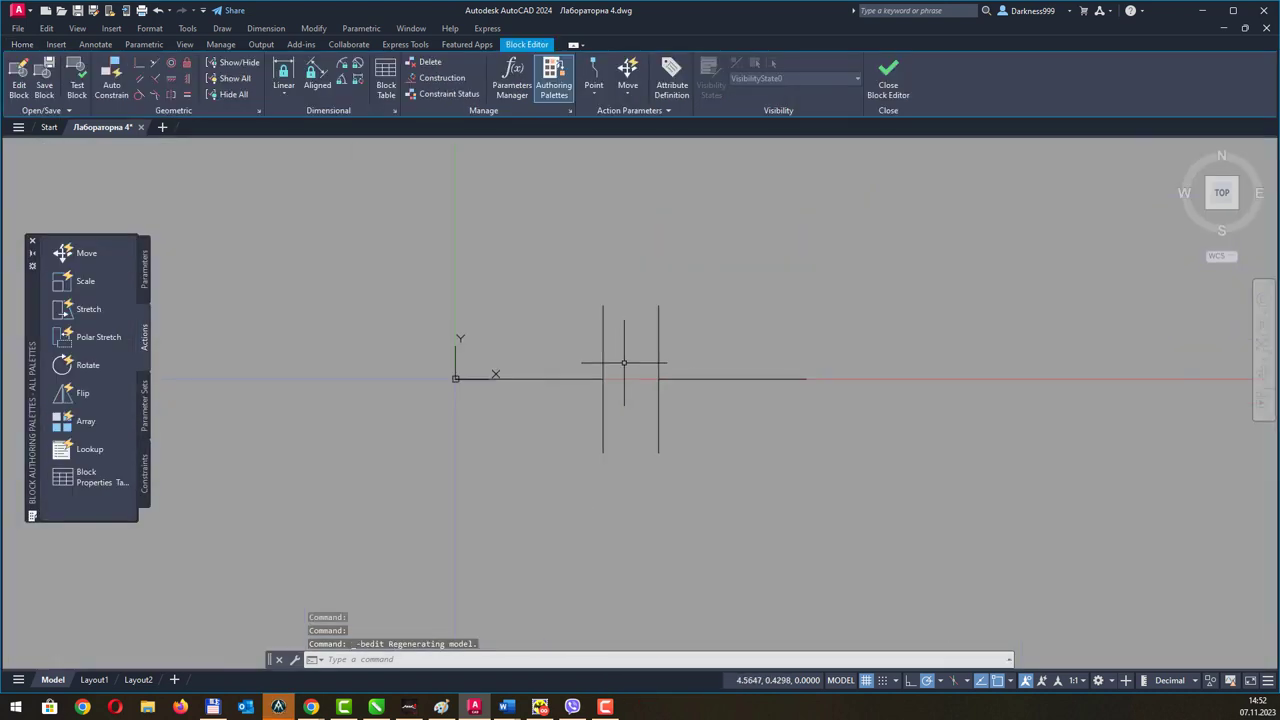
pyautogui.click(86, 370)
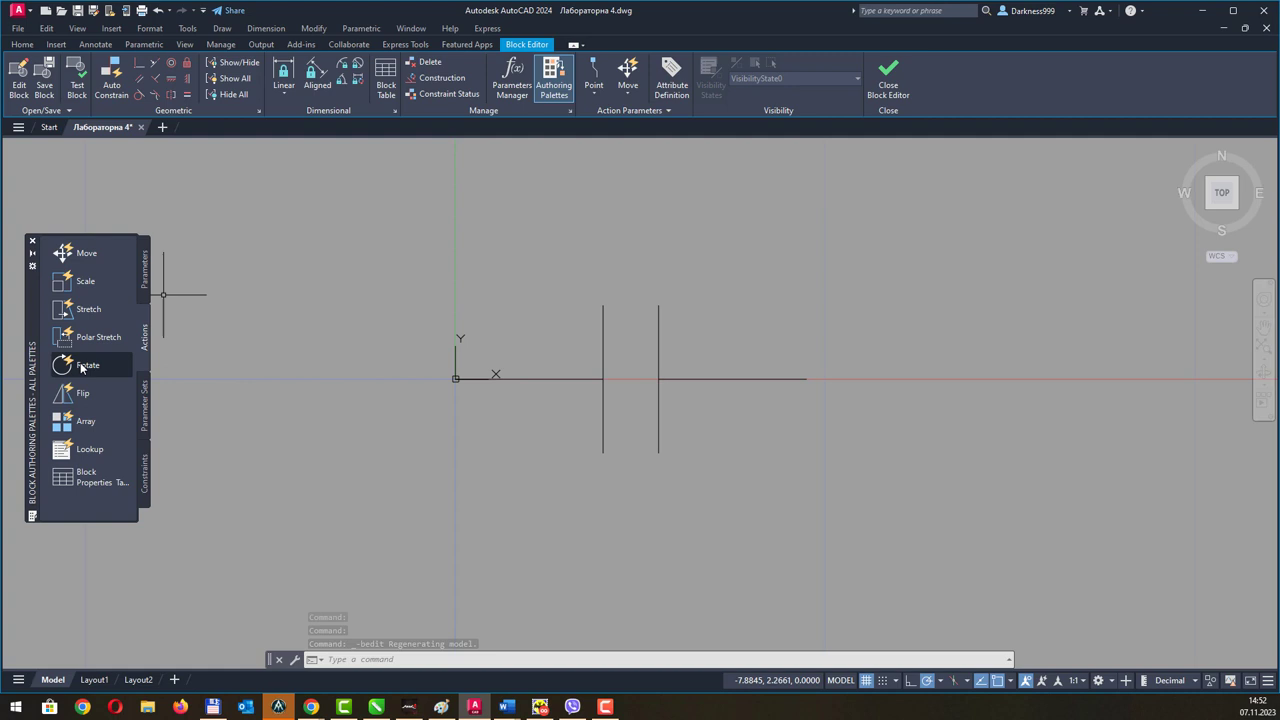
pyautogui.click(456, 379)
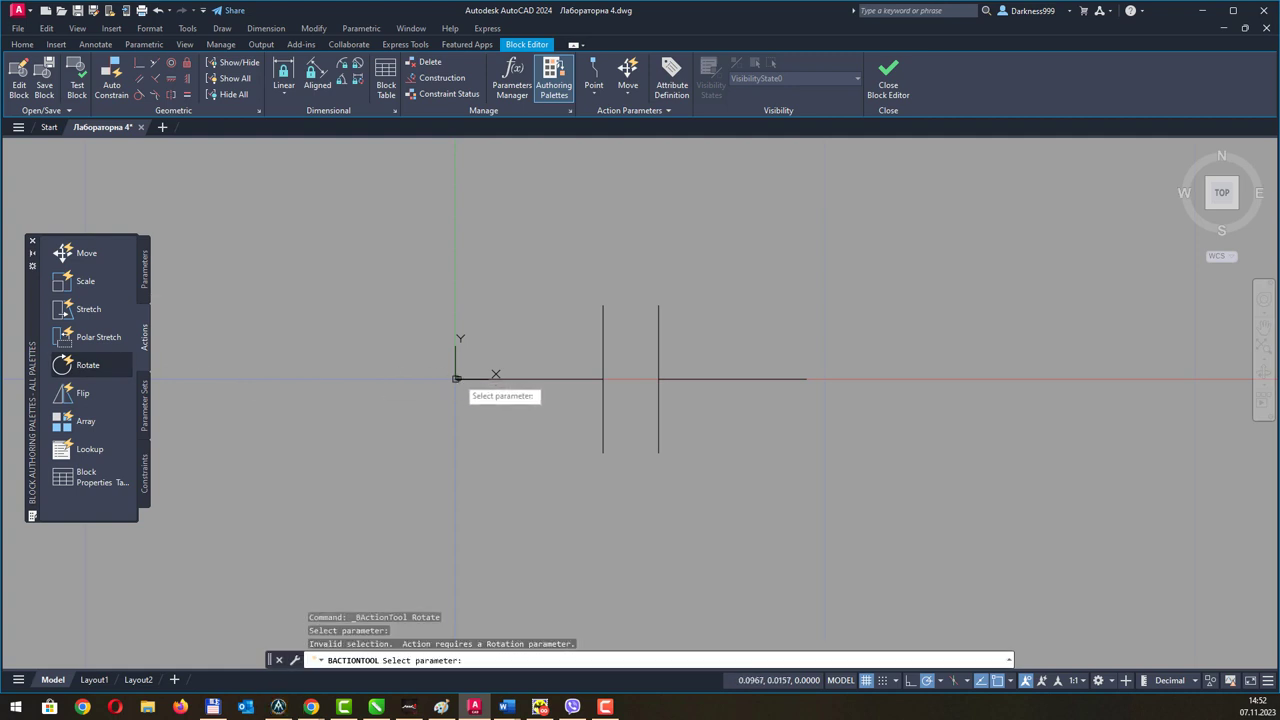
pyautogui.press('Escape')
pyautogui.click(145, 284)
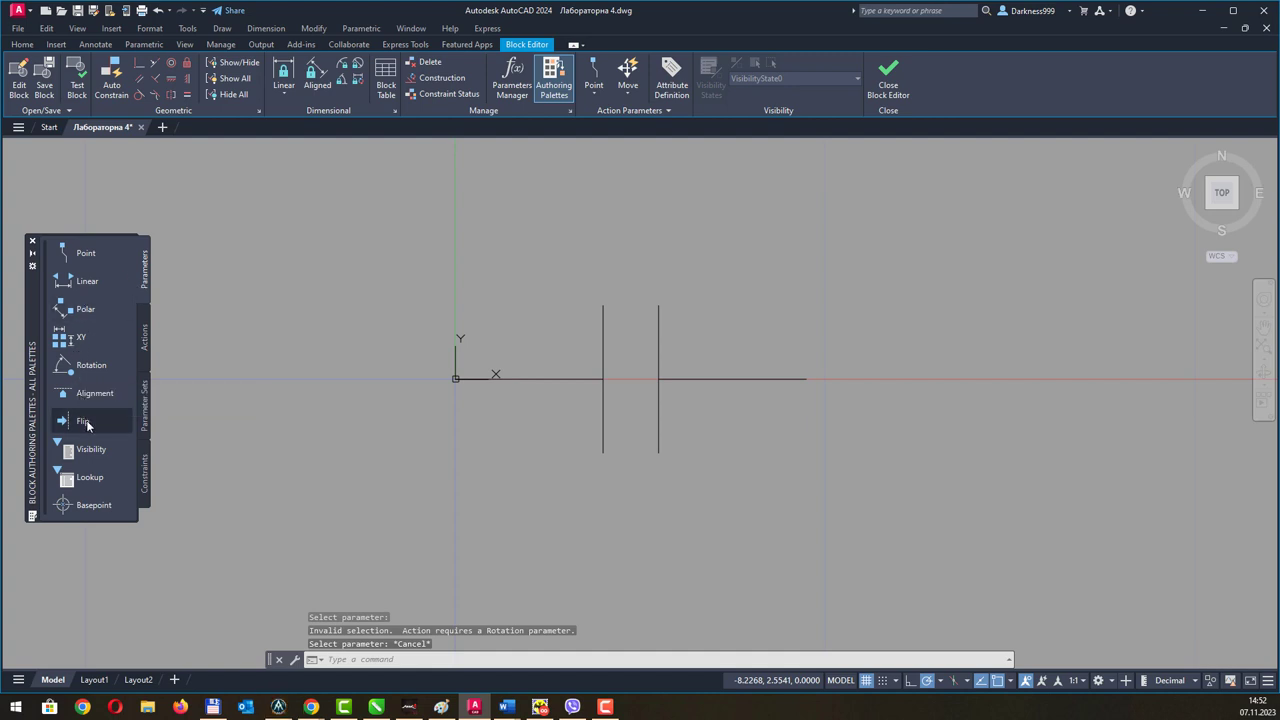
pyautogui.click(91, 366)
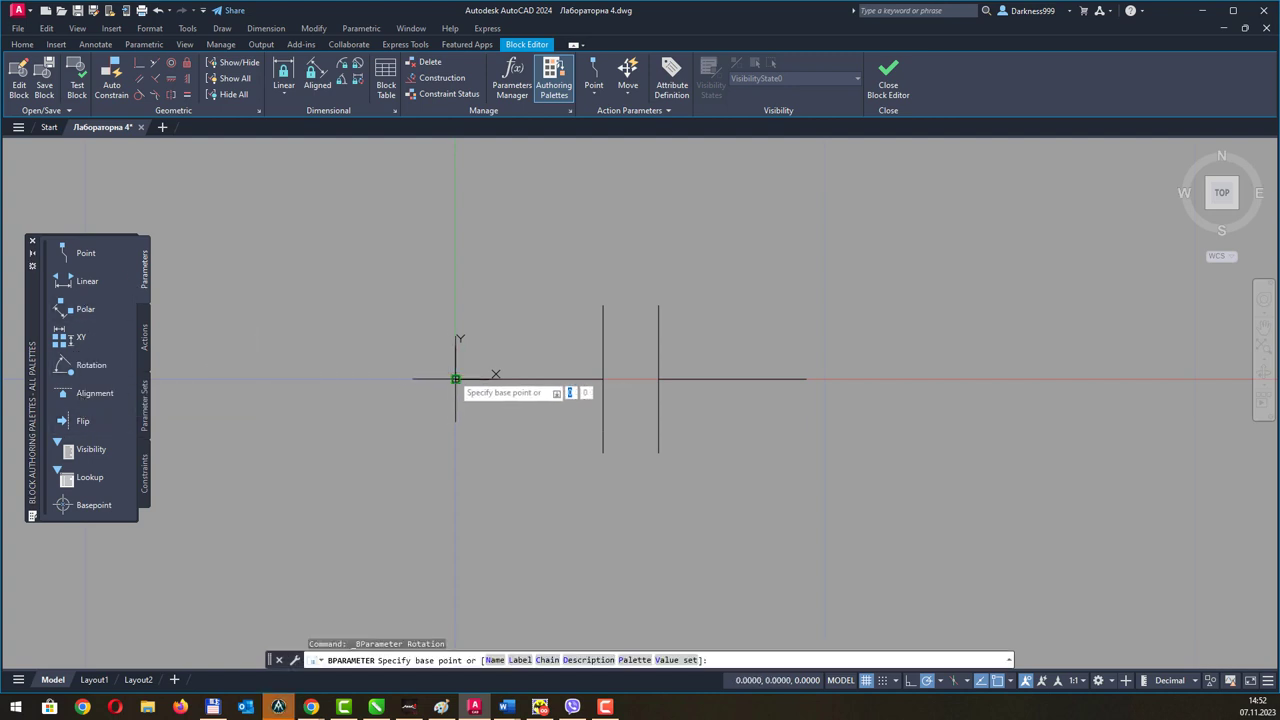
pyautogui.click(467, 371)
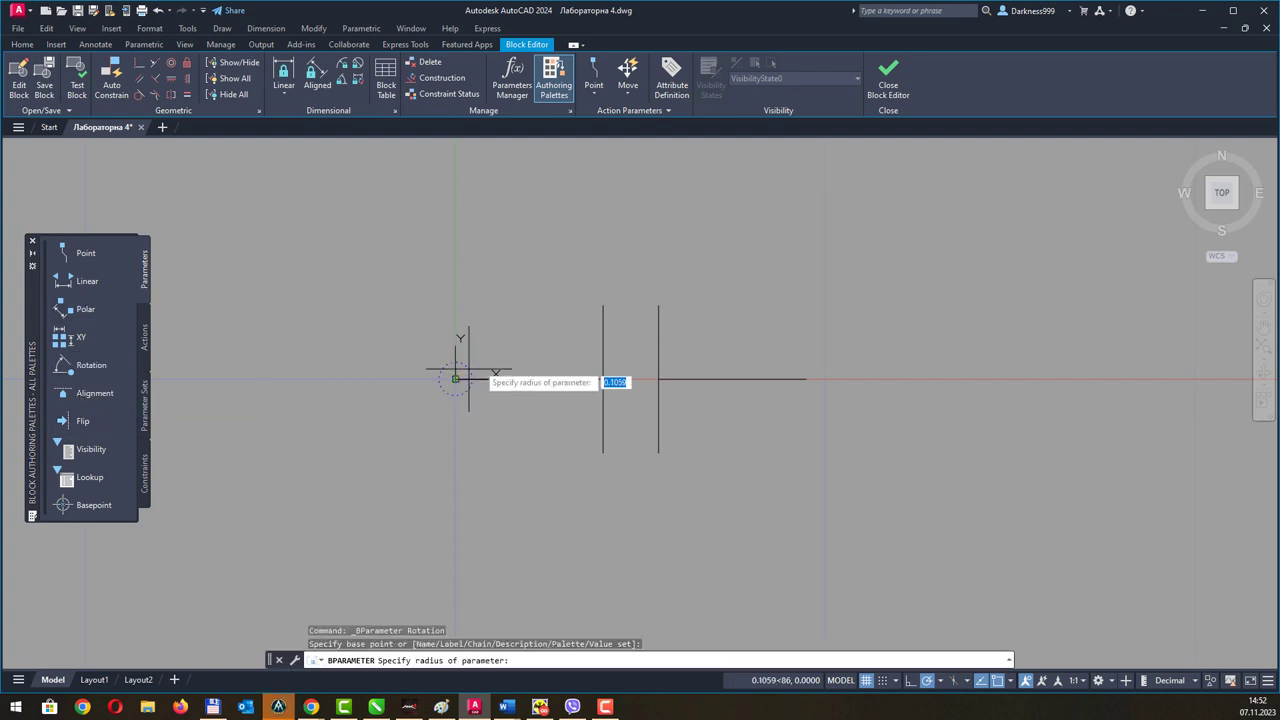
pyautogui.click(812, 379)
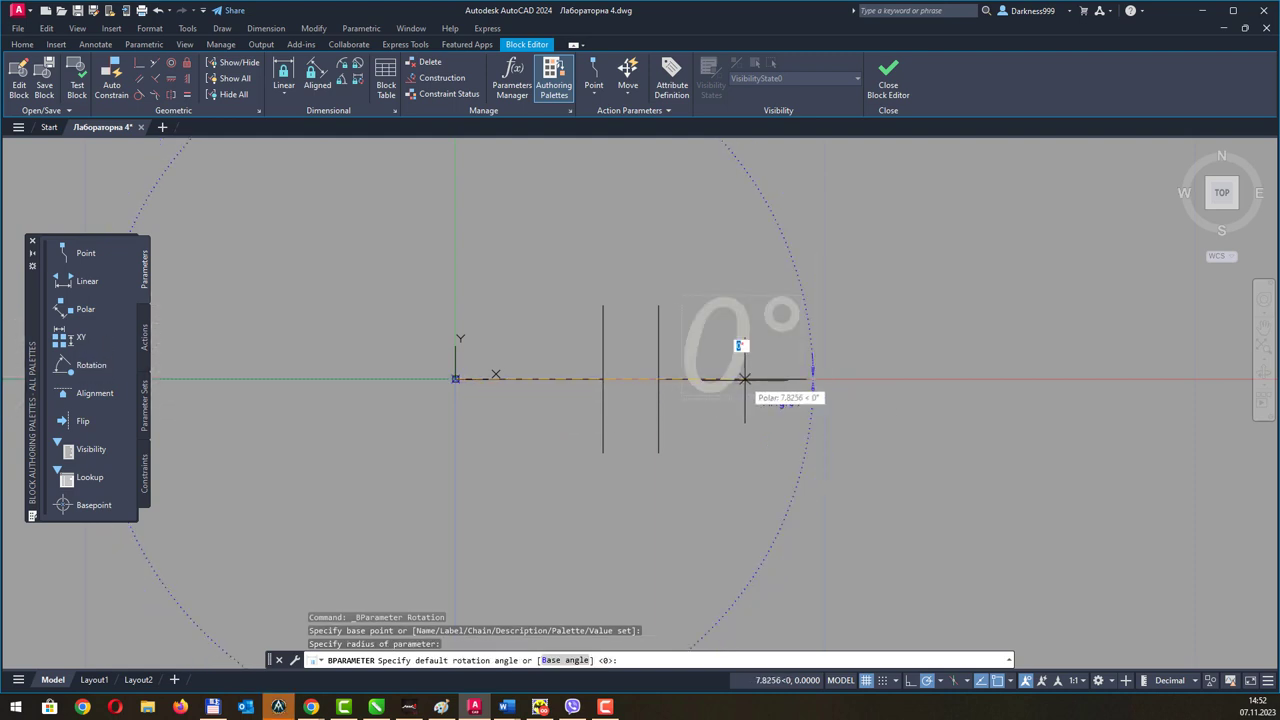
pyautogui.write('360')
pyautogui.press('Return')
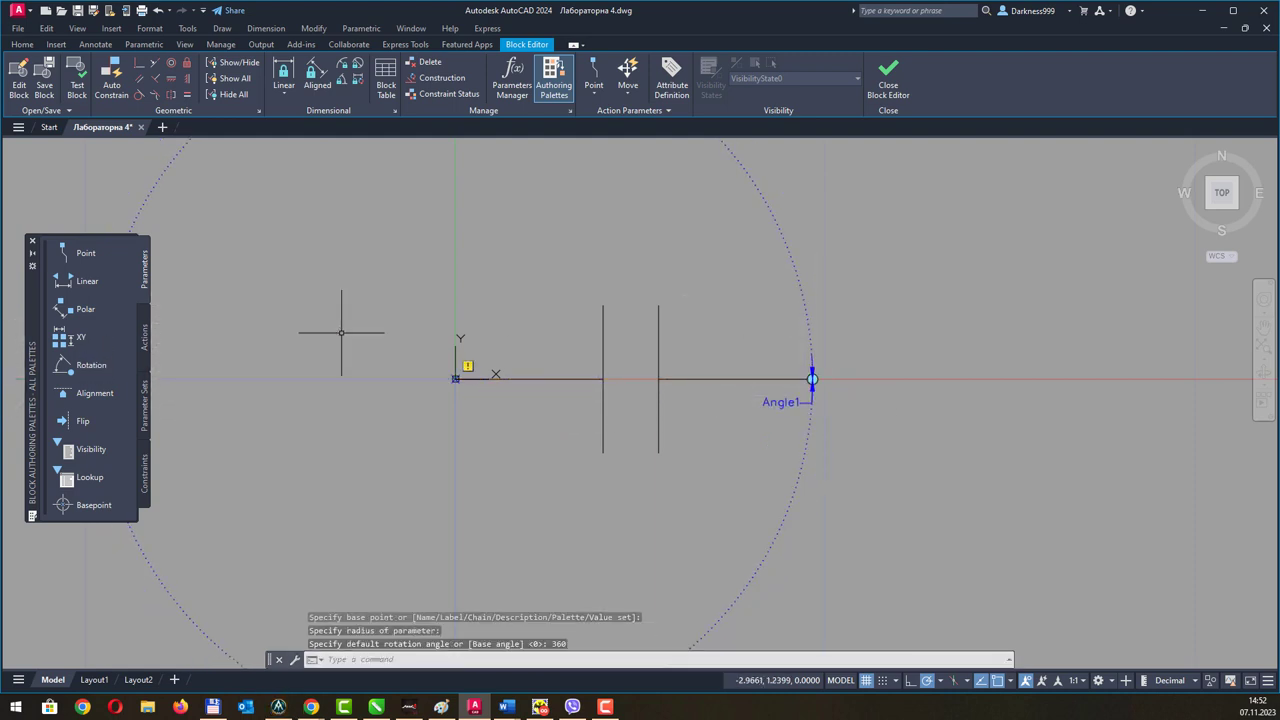
# Add a Rotate action on Angle1 covering all six capacitor objects.
pyautogui.click(145, 337)
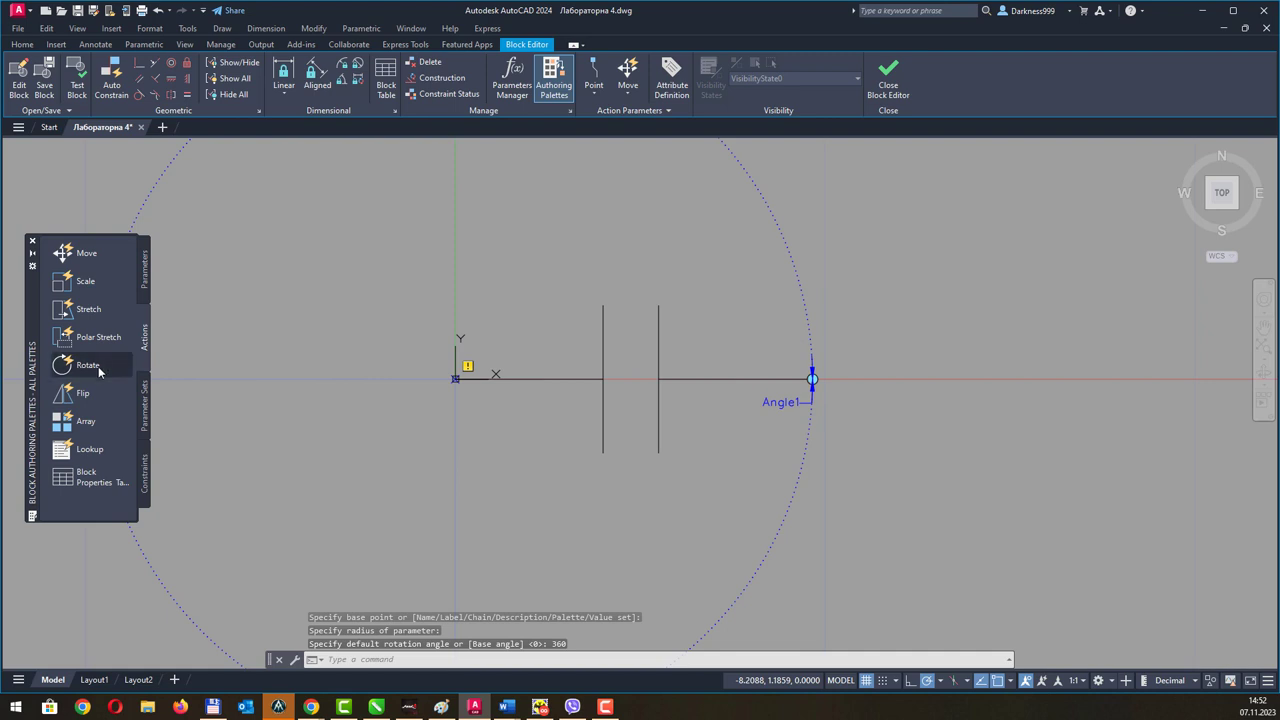
pyautogui.click(98, 366)
pyautogui.click(775, 402)
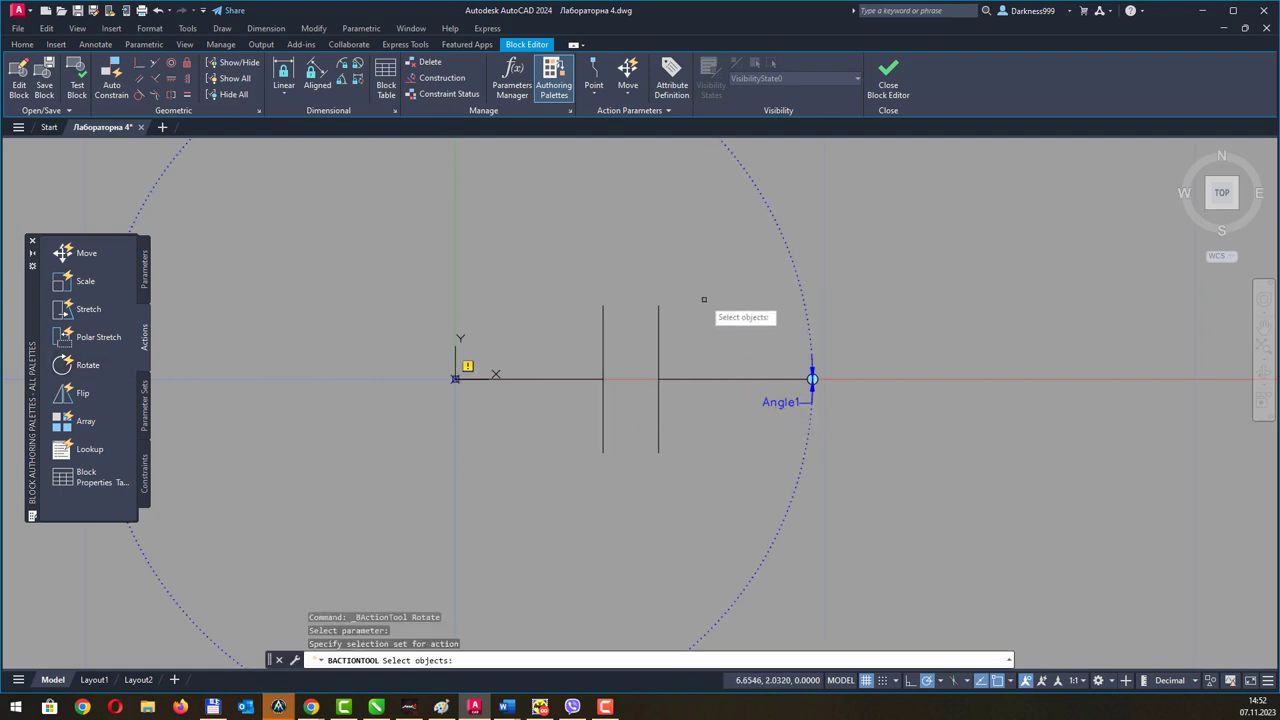
pyautogui.click(908, 300)
pyautogui.click(416, 432)
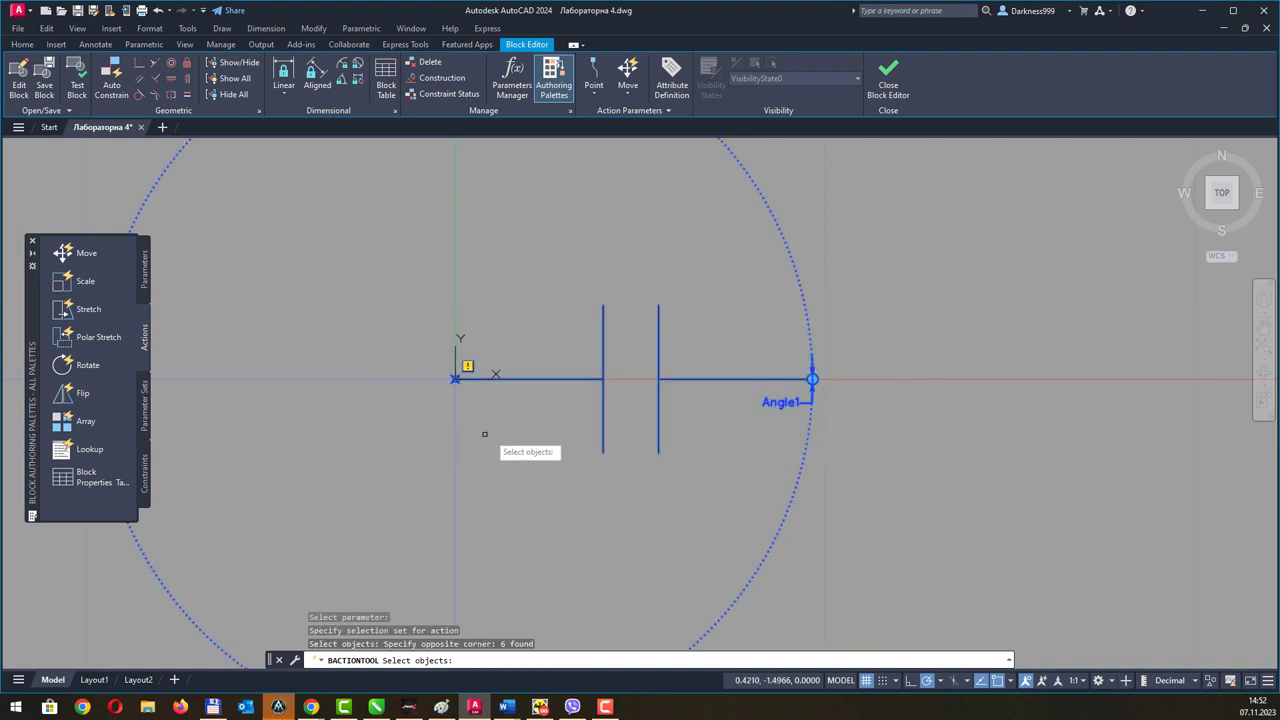
pyautogui.press('Return')
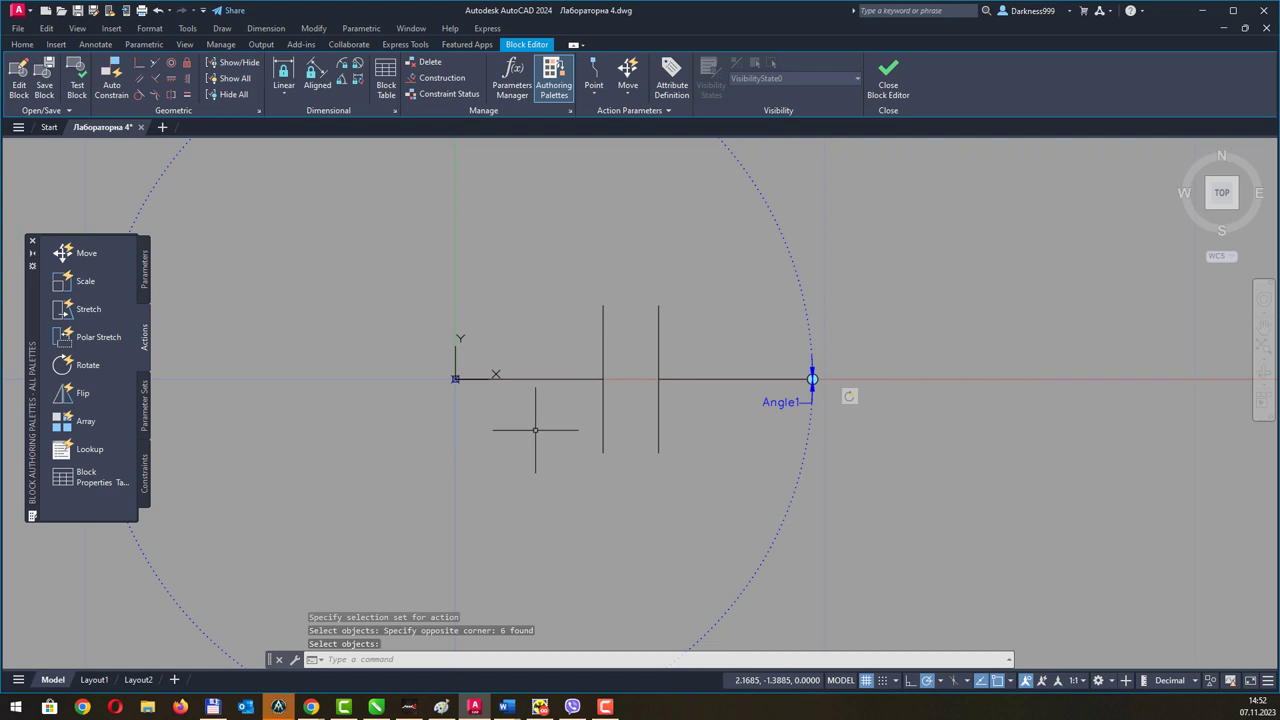
# Give Angle1 the description 'Оберіть кут' and 90° increments, then save the block.
pyautogui.click(812, 380)
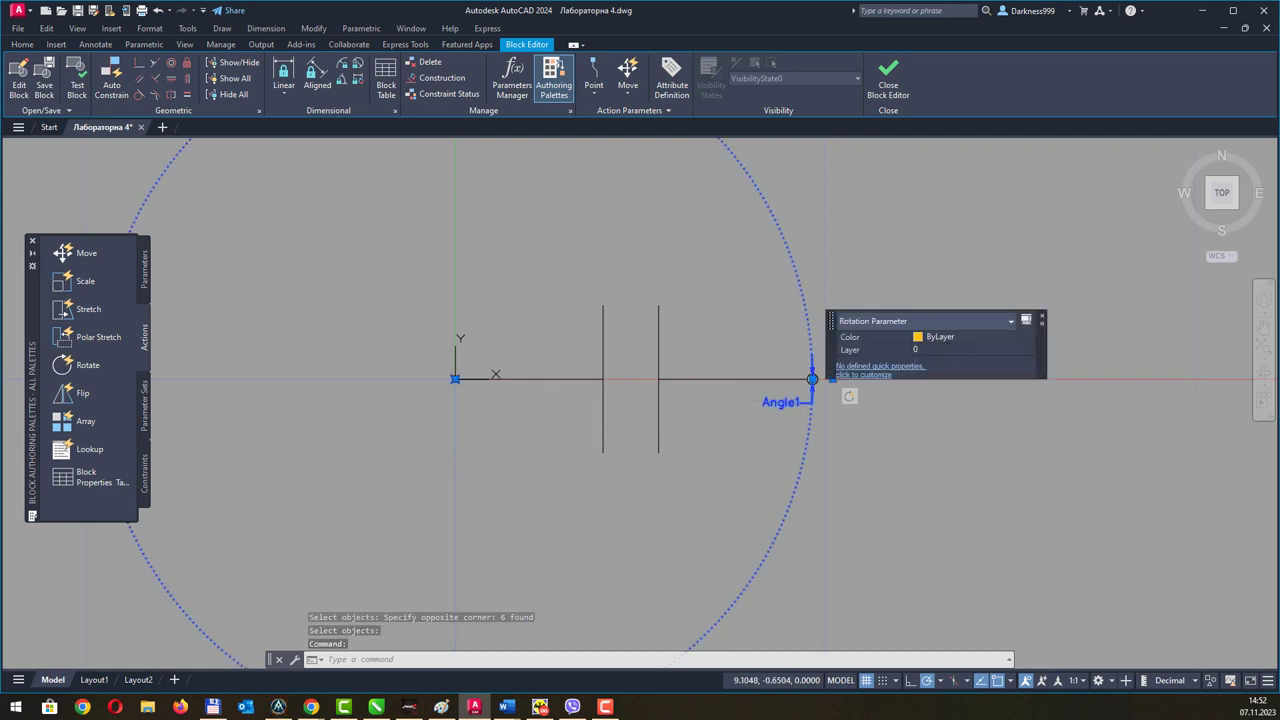
pyautogui.rightClick(792, 402)
pyautogui.click(828, 382)
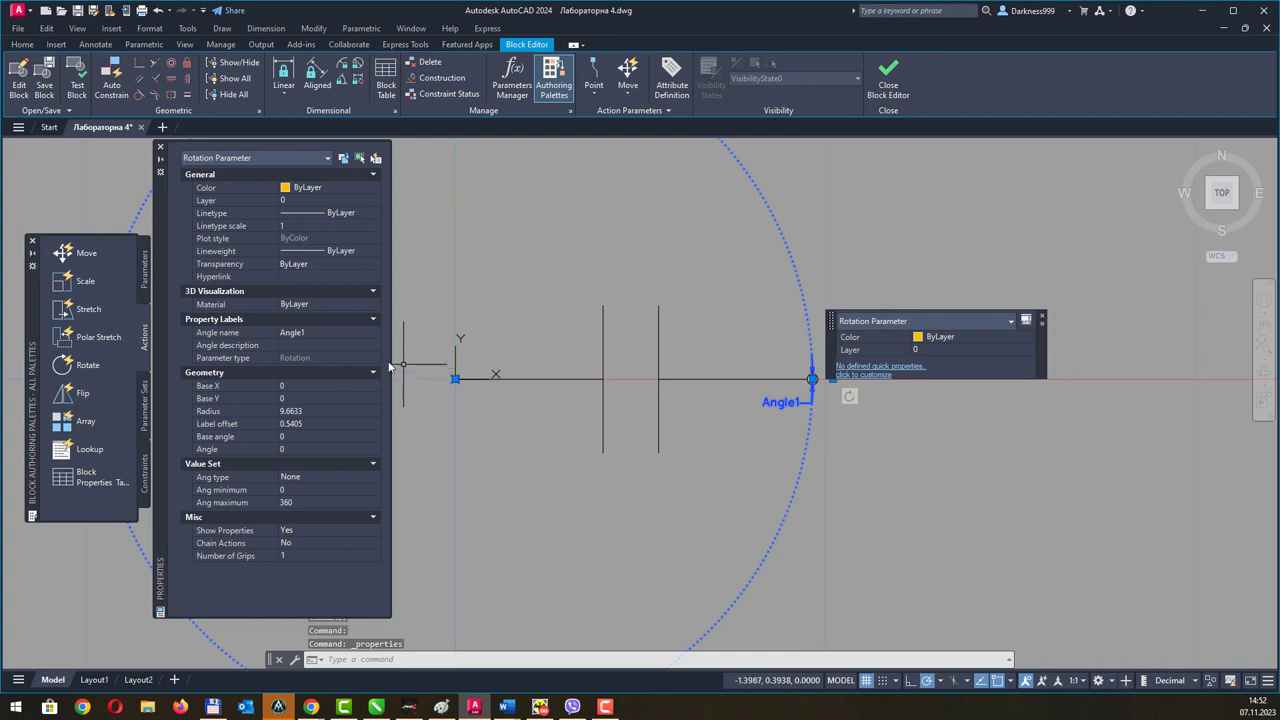
pyautogui.click(294, 347)
pyautogui.write('Оберіть кут')
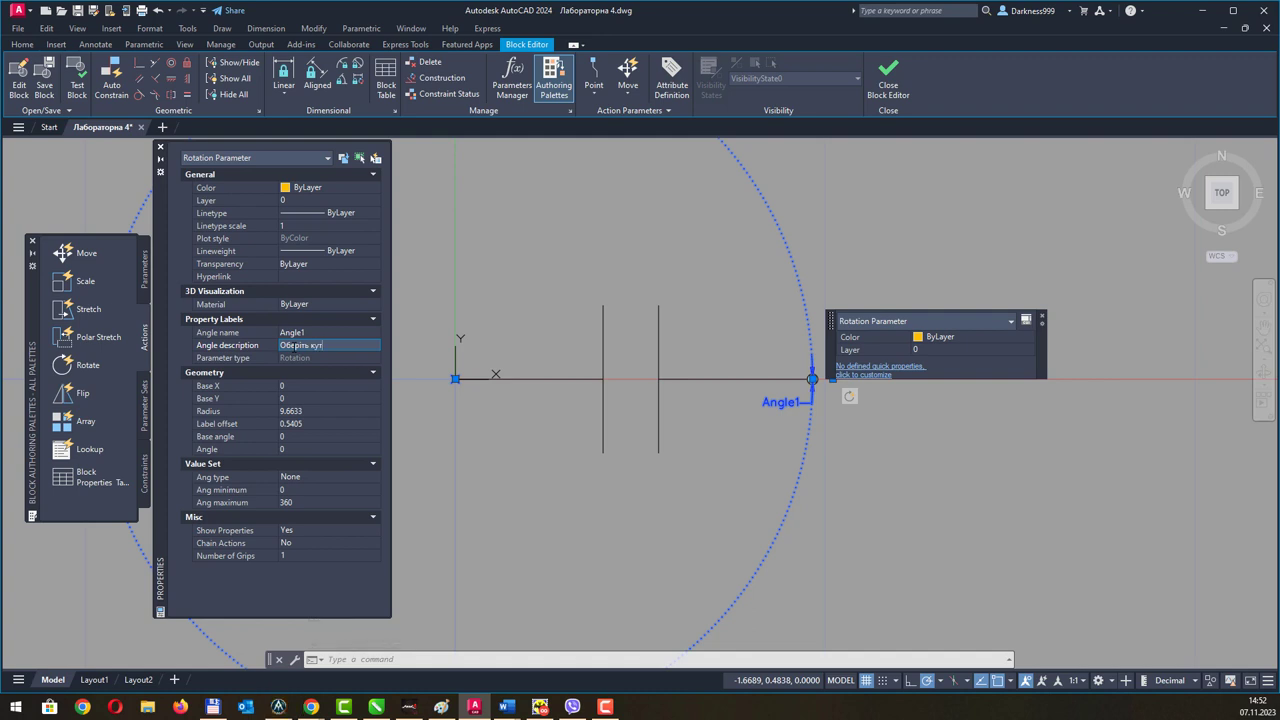
pyautogui.click(297, 474)
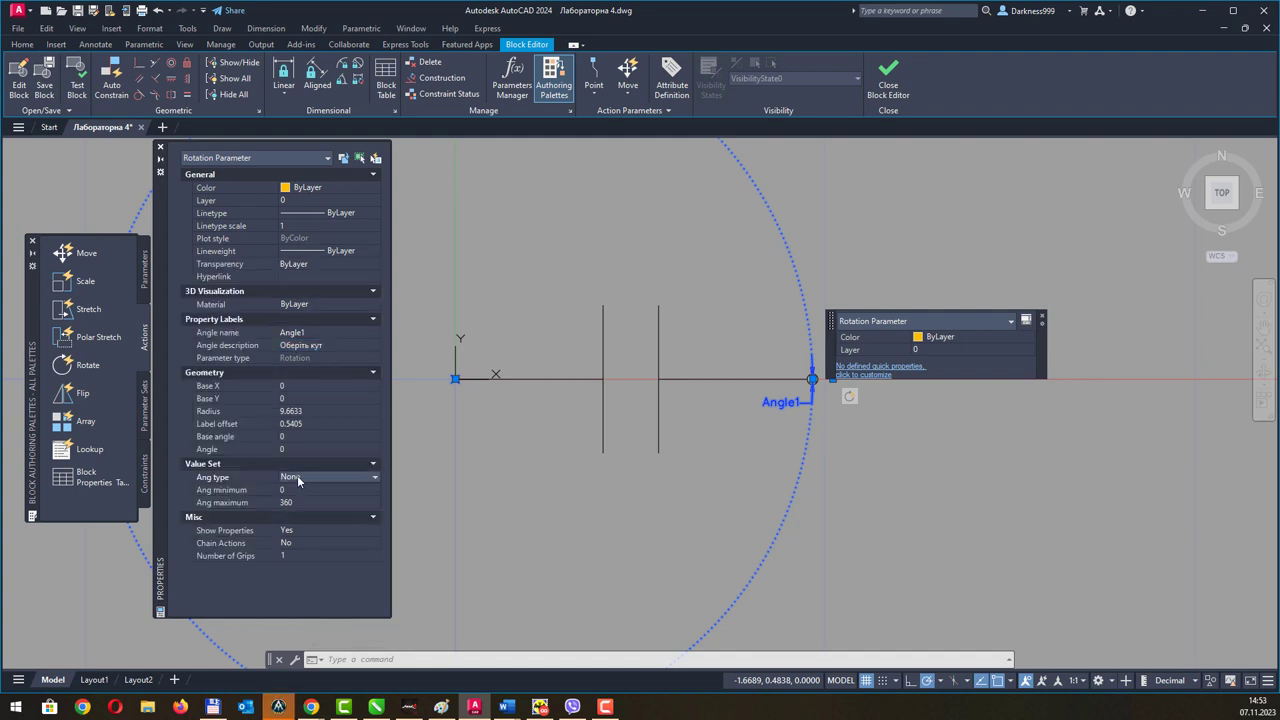
pyautogui.click(297, 475)
pyautogui.click(310, 500)
pyautogui.click(312, 489)
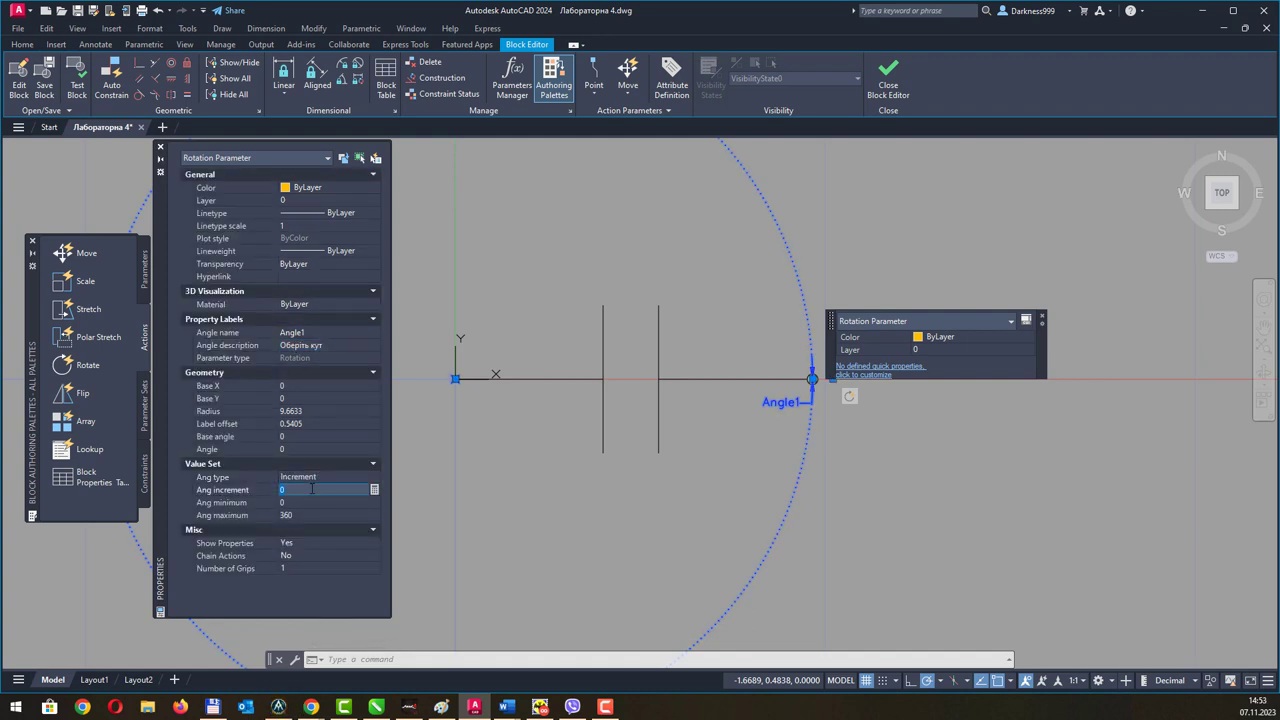
pyautogui.write('90')
pyautogui.press('Tab')
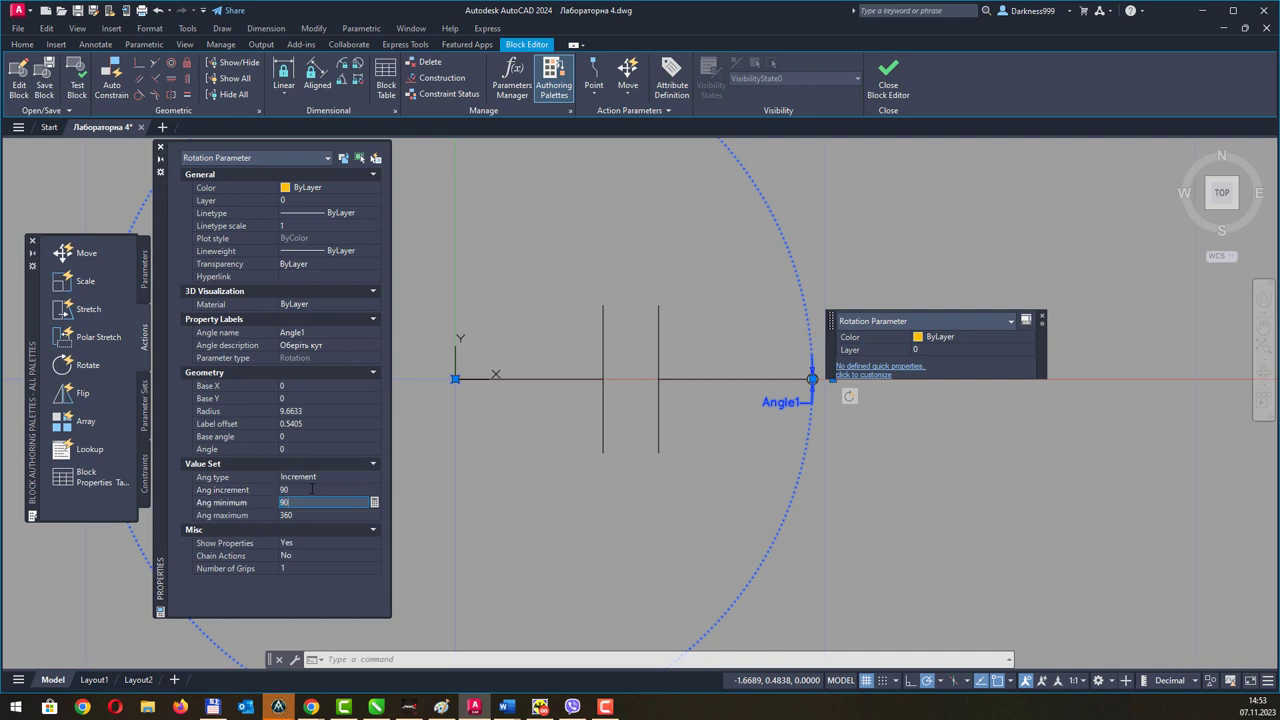
pyautogui.click(50, 80)
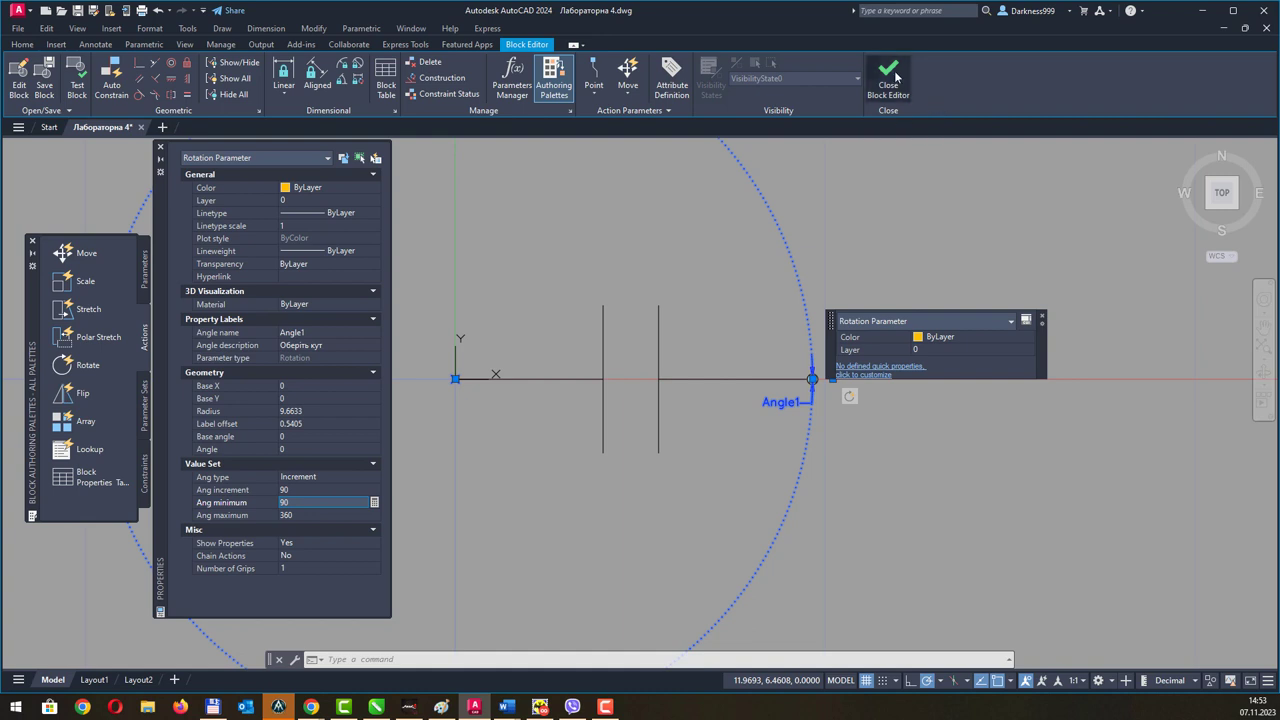
# Back in the drawing, rotate the capacitor to vertical with its rotation grip, then back to horizontal.
pyautogui.click(649, 324)
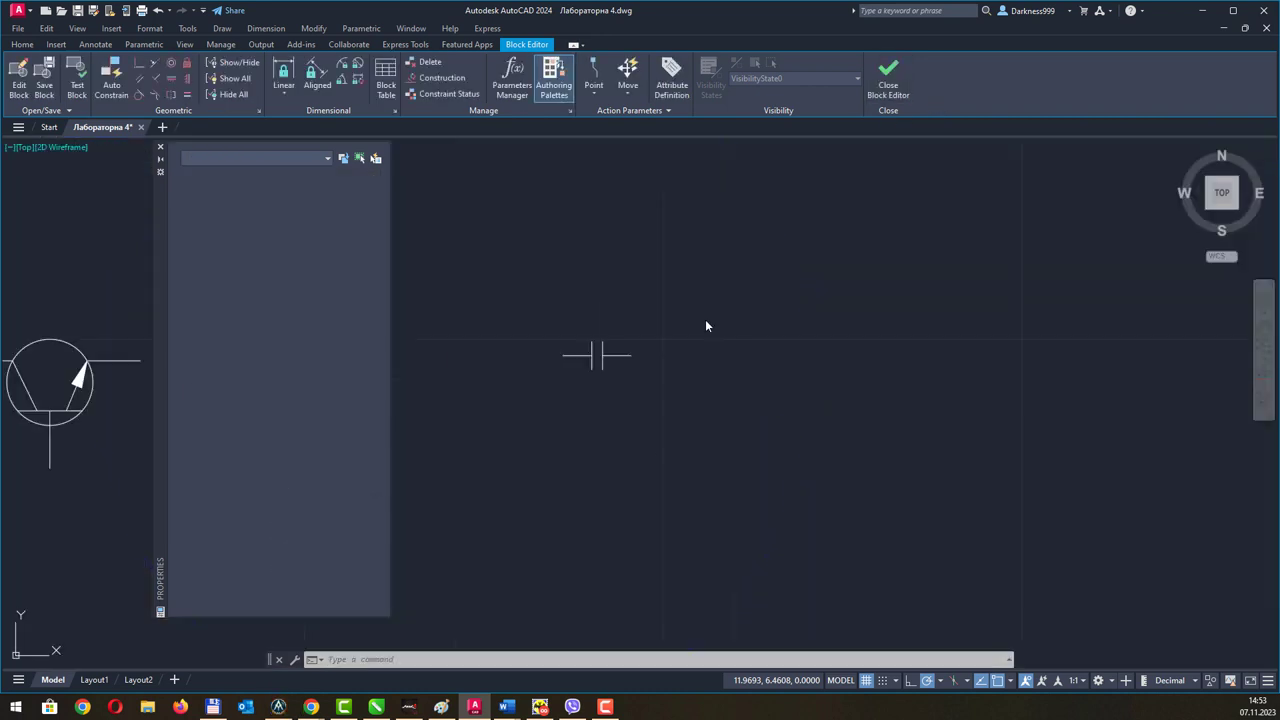
pyautogui.click(160, 147)
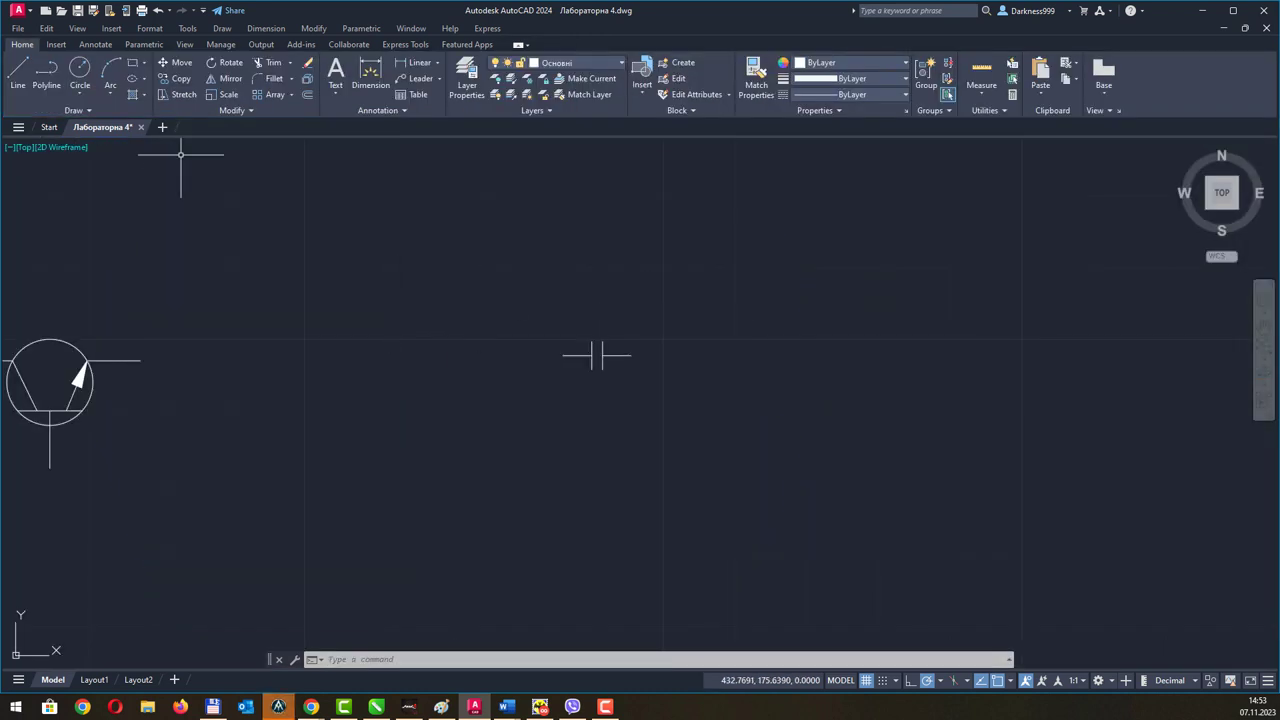
pyautogui.click(610, 357)
pyautogui.click(636, 357)
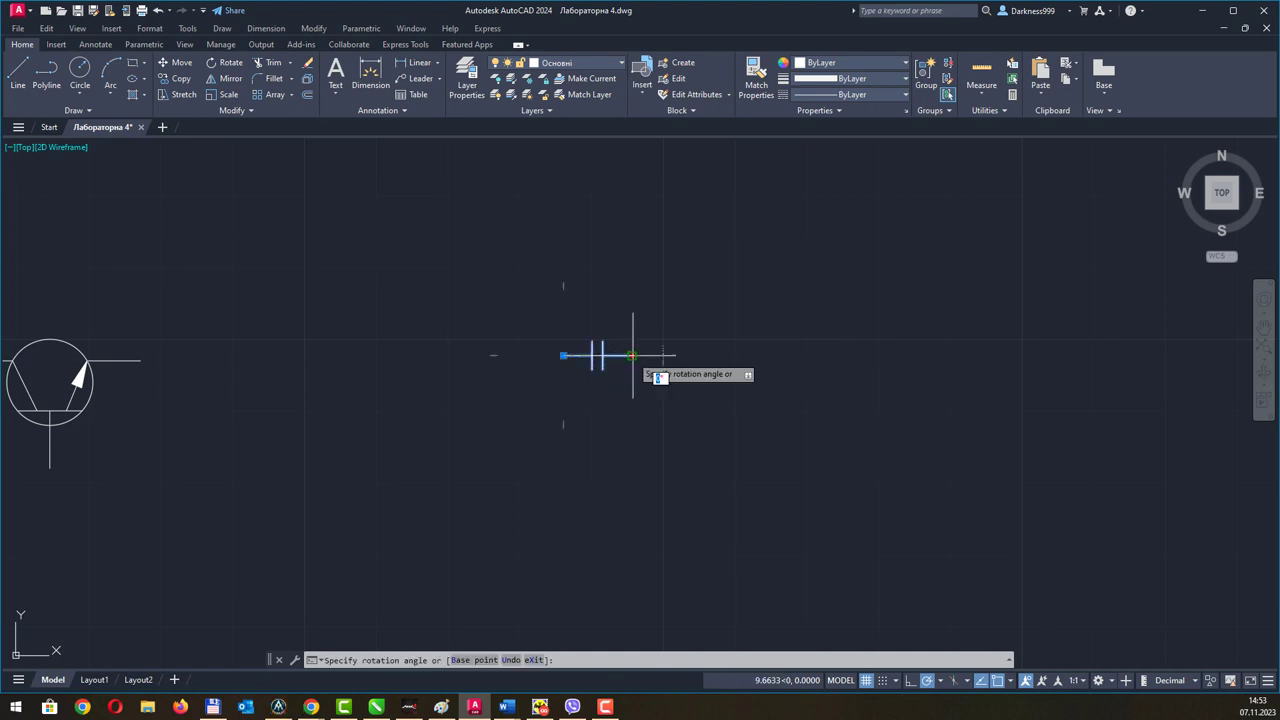
pyautogui.press('space')
pyautogui.press('space')
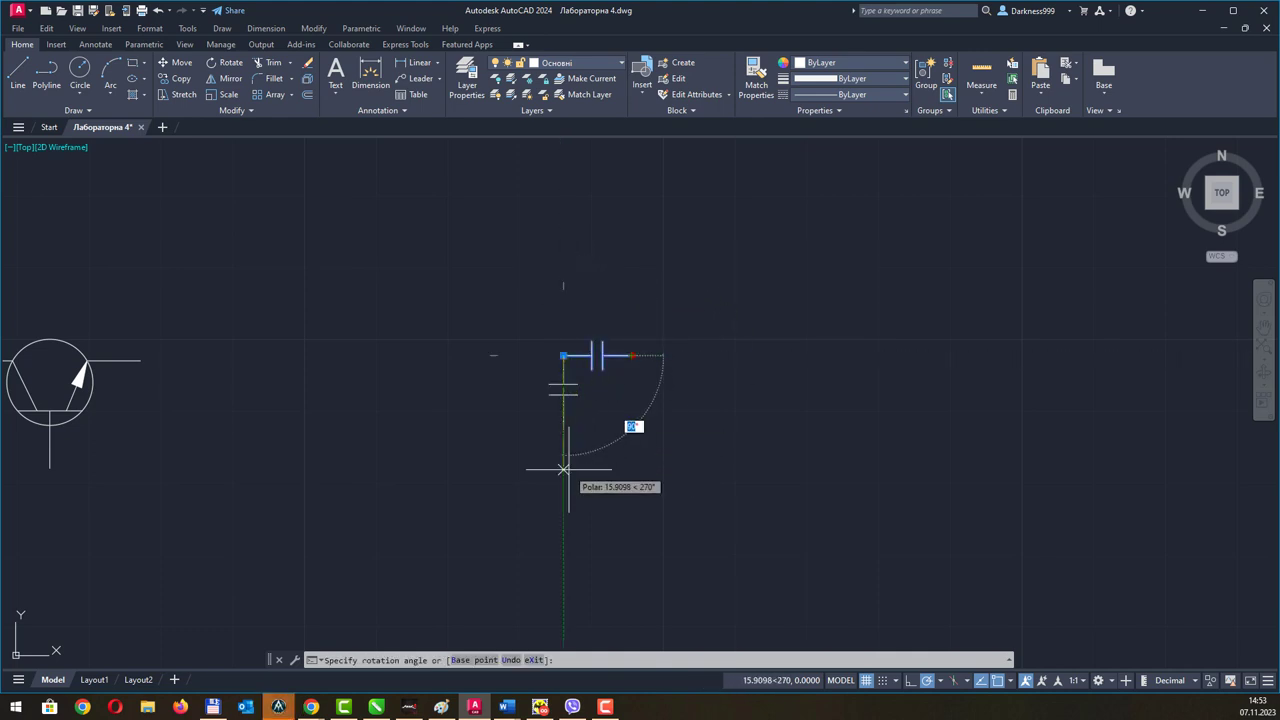
pyautogui.click(565, 424)
pyautogui.click(563, 424)
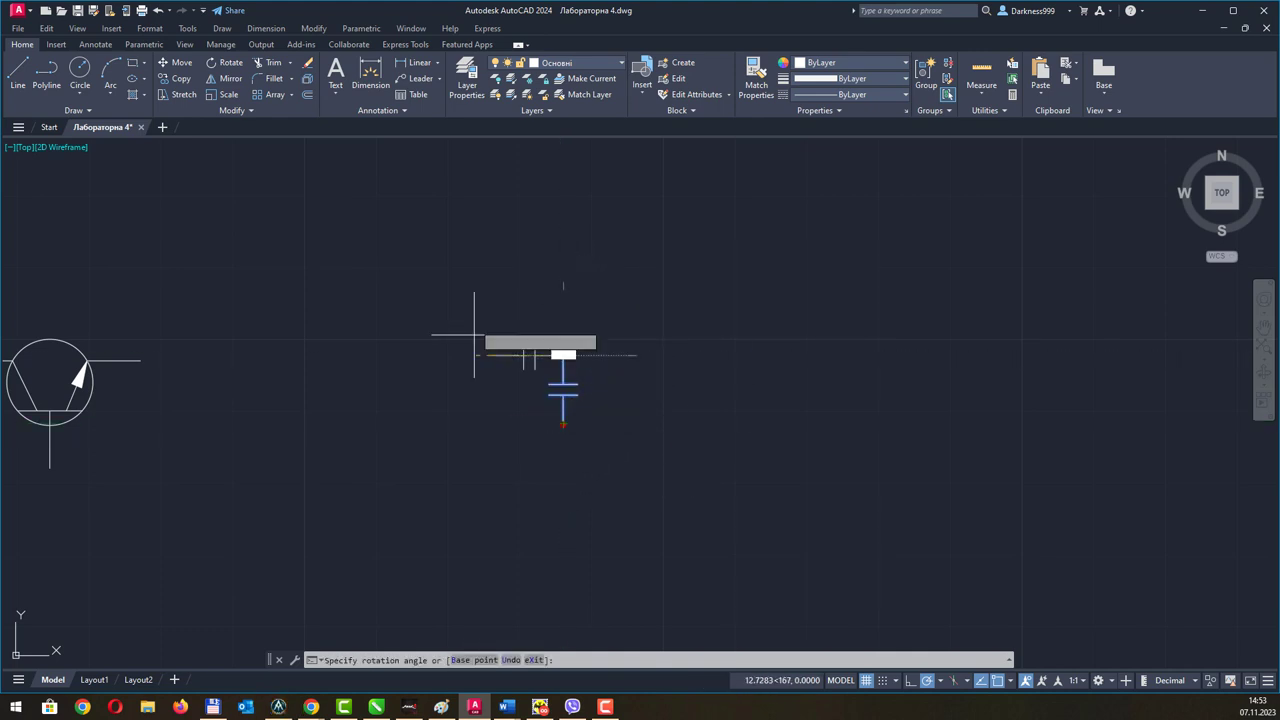
pyautogui.click(643, 367)
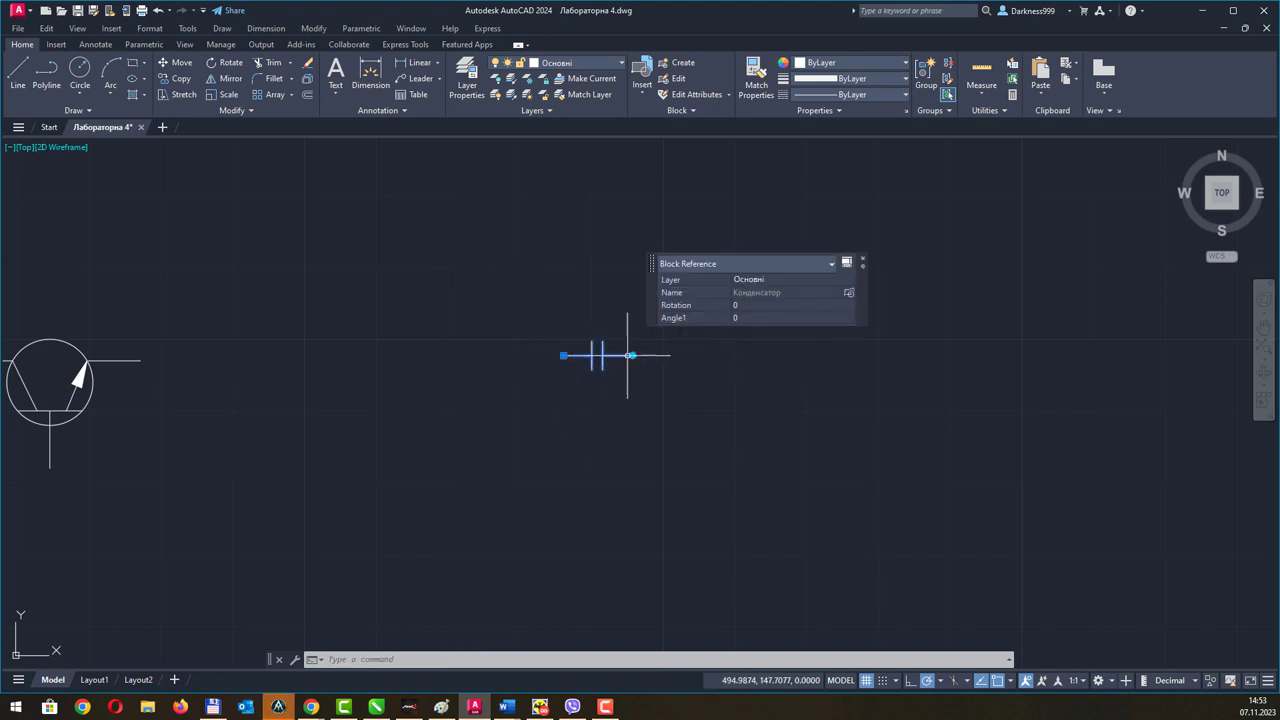
pyautogui.press('Escape')
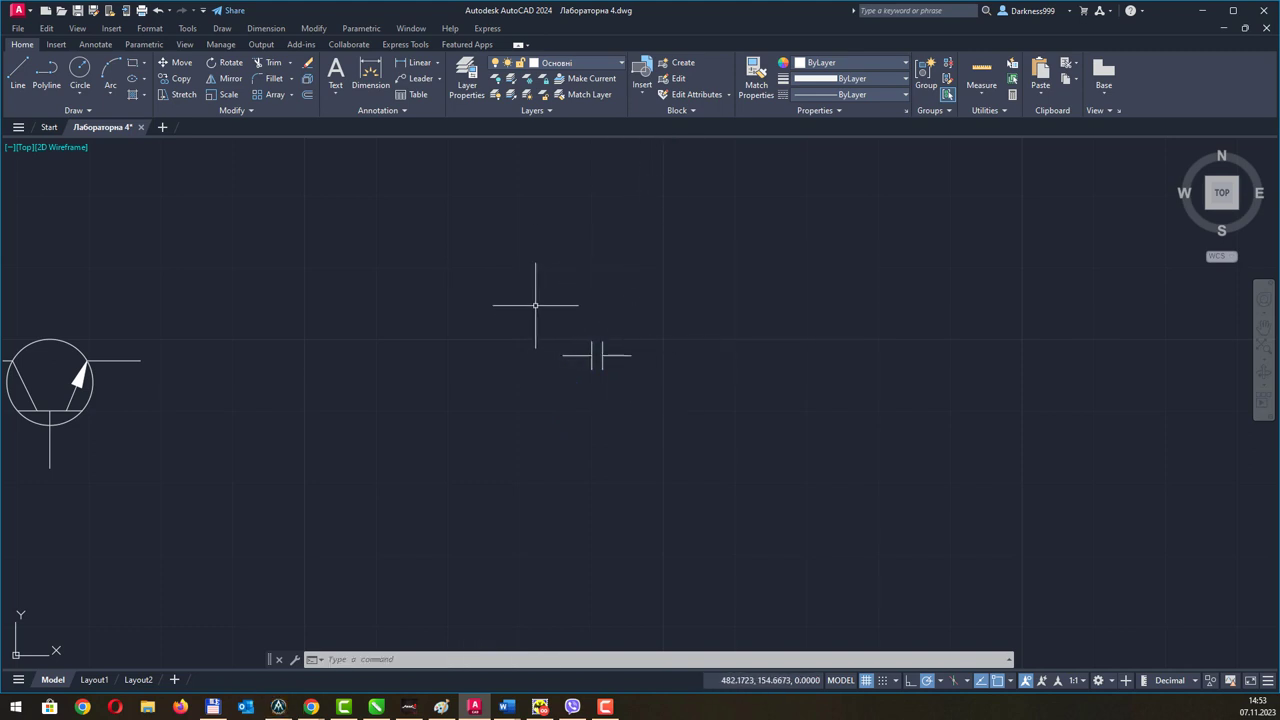
# Move the capacitor by its base grip next to the transistor and show the block gallery.
pyautogui.click(534, 306)
pyautogui.click(740, 443)
pyautogui.click(563, 355)
pyautogui.click(229, 330)
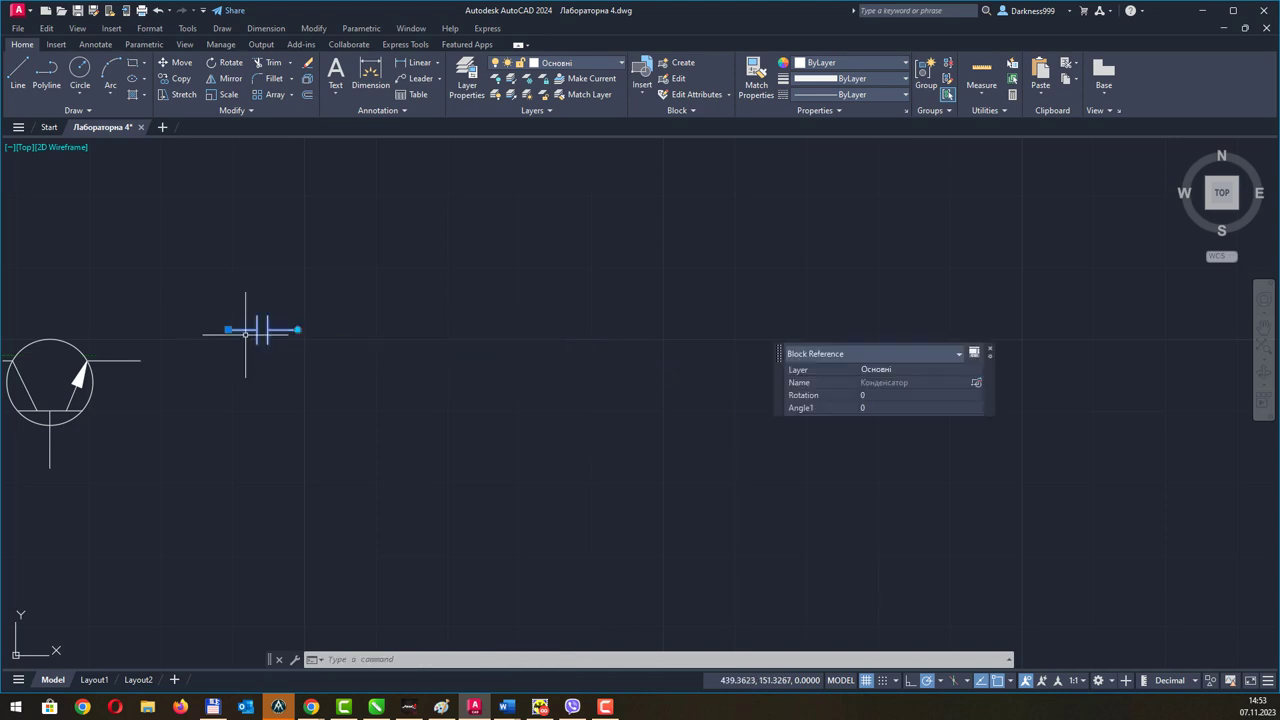
pyautogui.press('Escape')
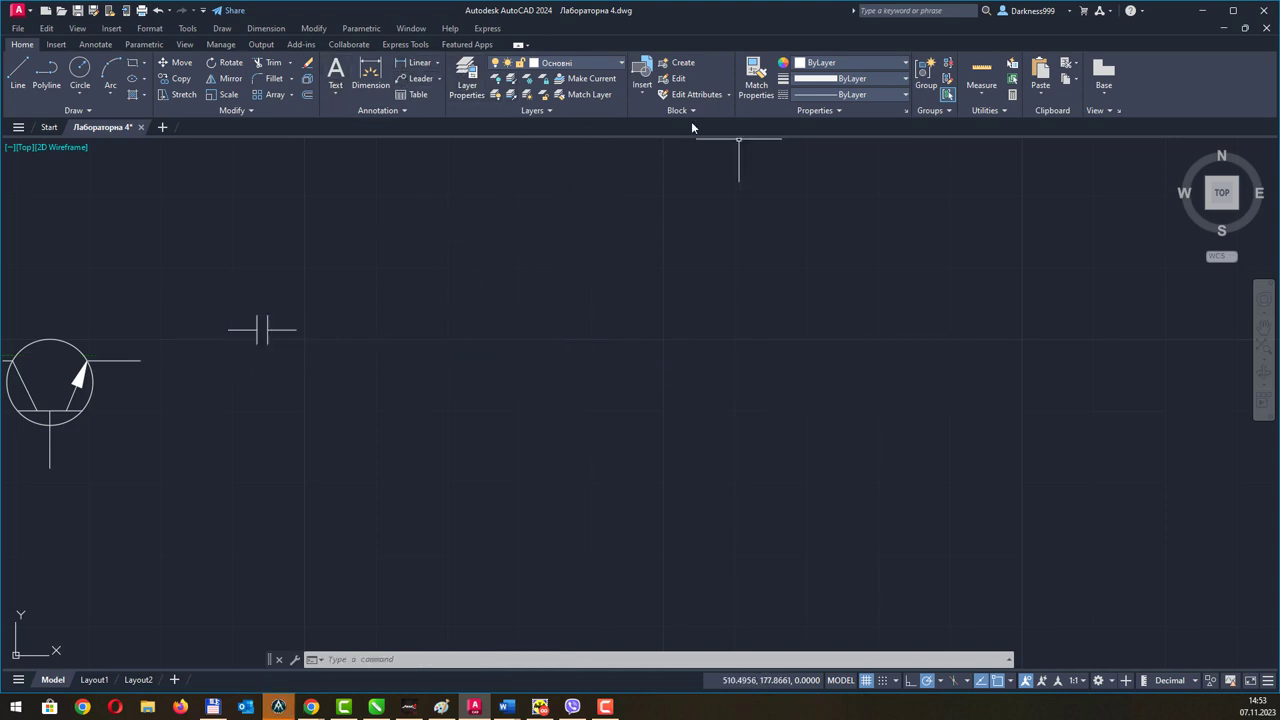
pyautogui.click(644, 101)
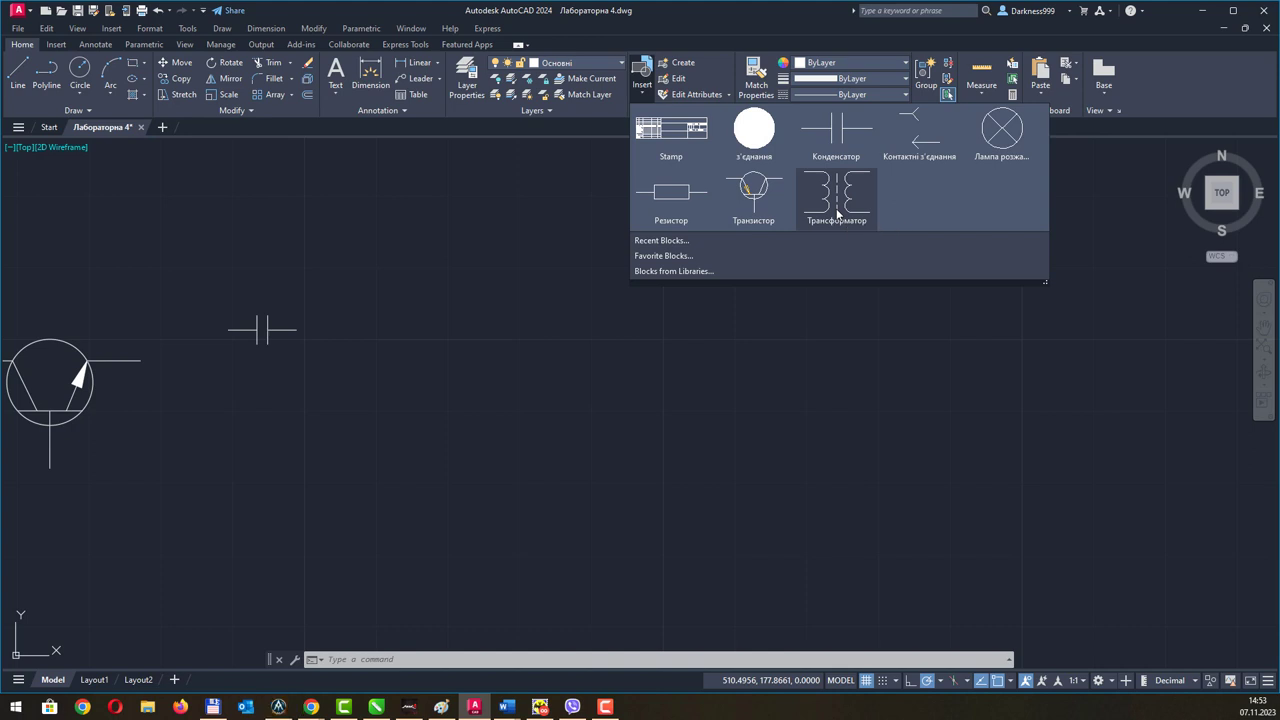
# Insert the Контактні з'єднання block and open it in the Block Editor.
pyautogui.click(914, 135)
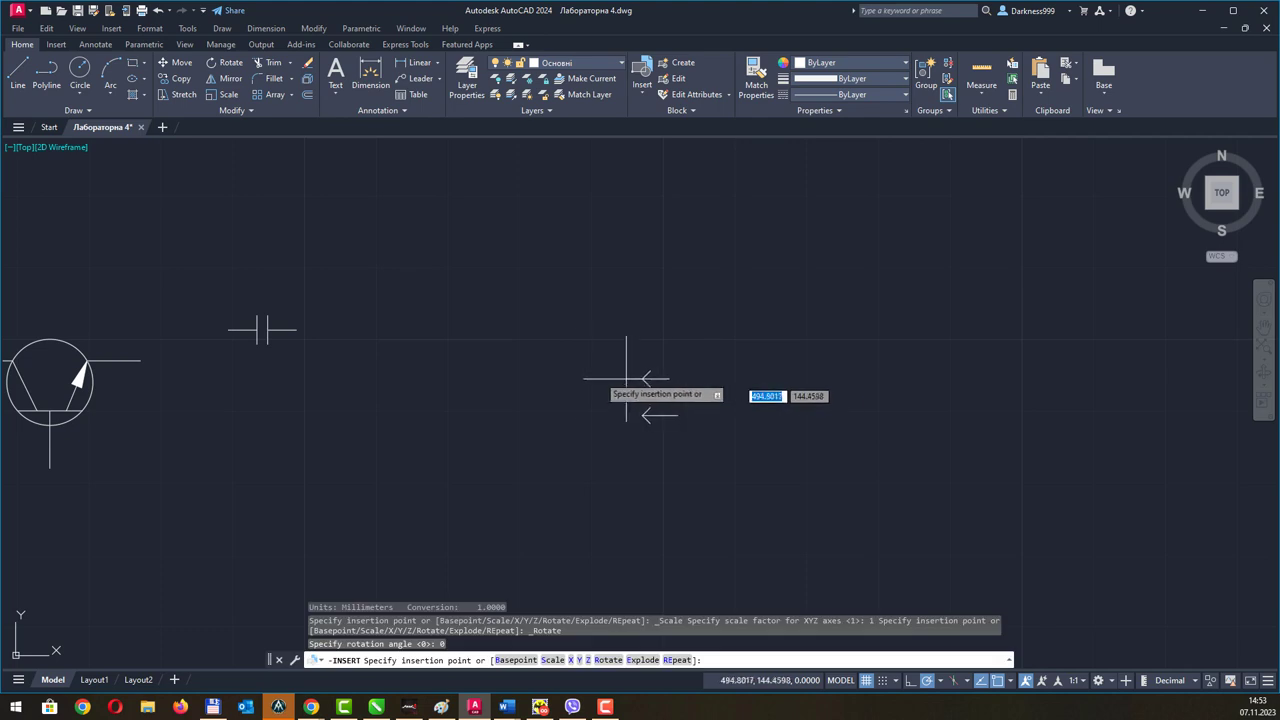
pyautogui.scroll(-2, 385, 402)
pyautogui.moveTo(378, 400)
pyautogui.mouseDown(button='middle')
pyautogui.moveTo(676, 388)
pyautogui.moveTo(591, 260)
pyautogui.moveTo(734, 357)
pyautogui.moveTo(647, 411)
pyautogui.mouseUp(button='middle')
pyautogui.scroll(-2, 734, 357)
pyautogui.scroll(2, 647, 411)
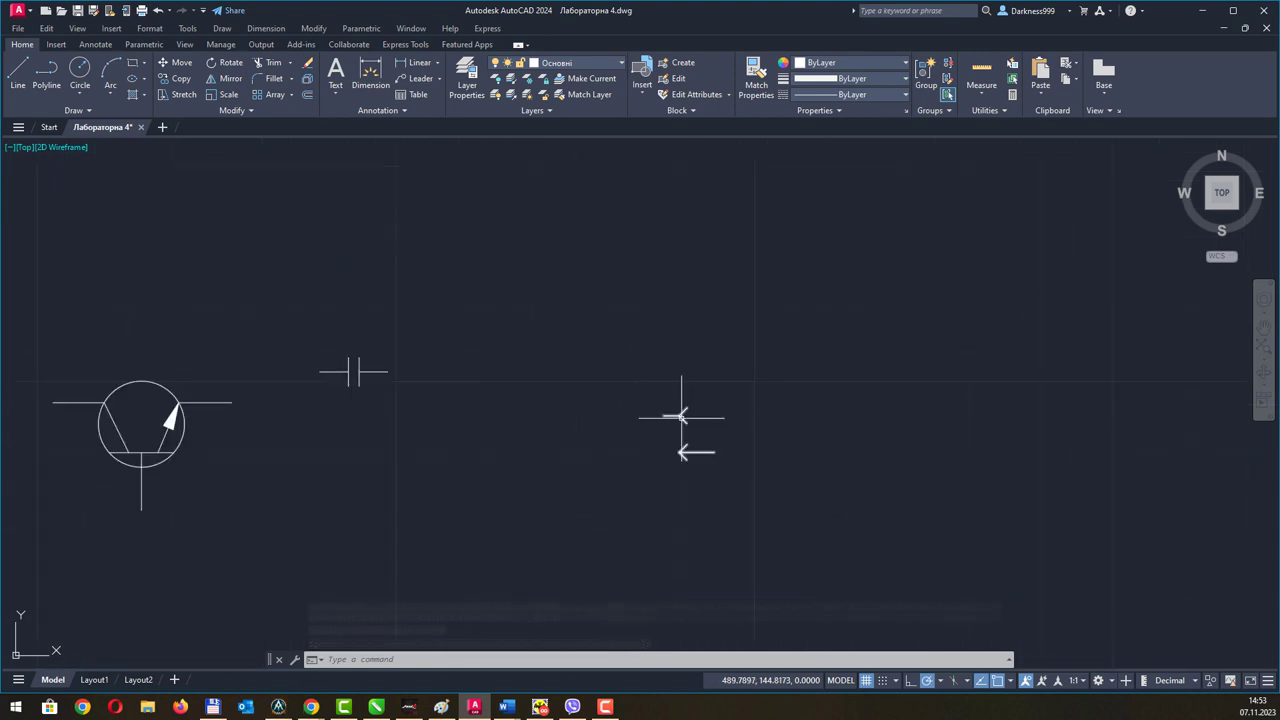
pyautogui.click(681, 416)
pyautogui.rightClick(681, 416)
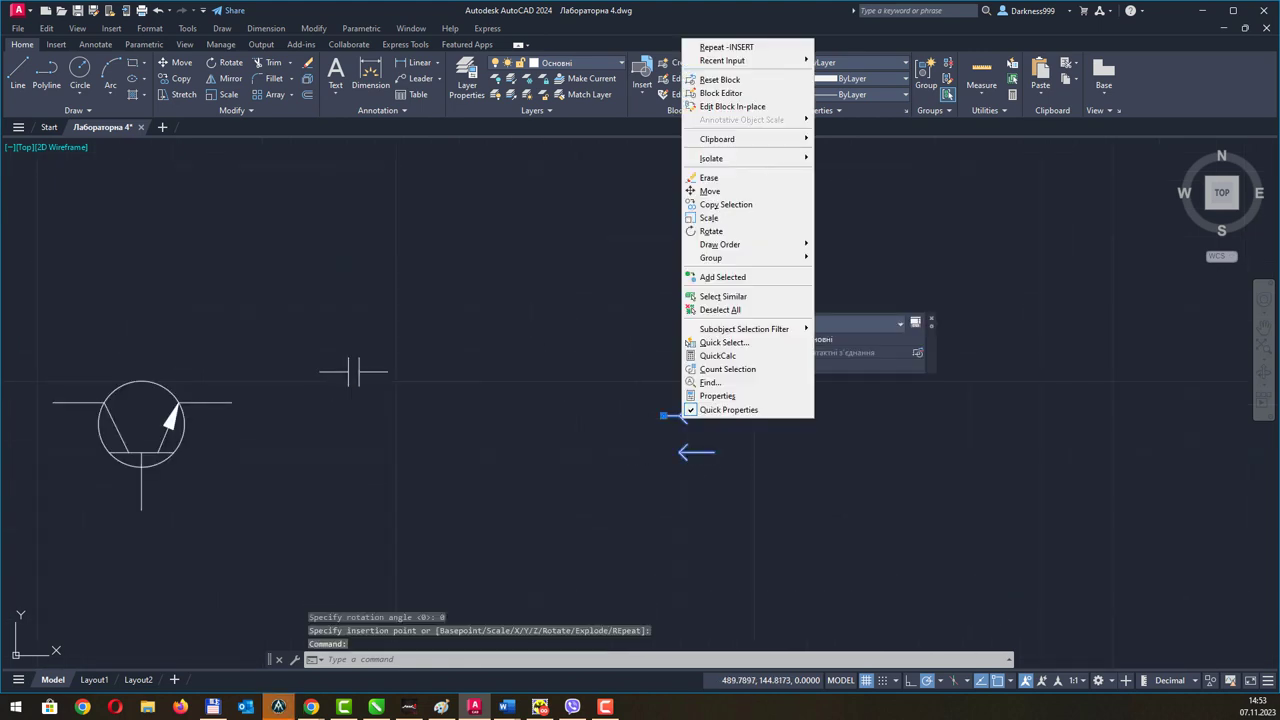
pyautogui.click(744, 94)
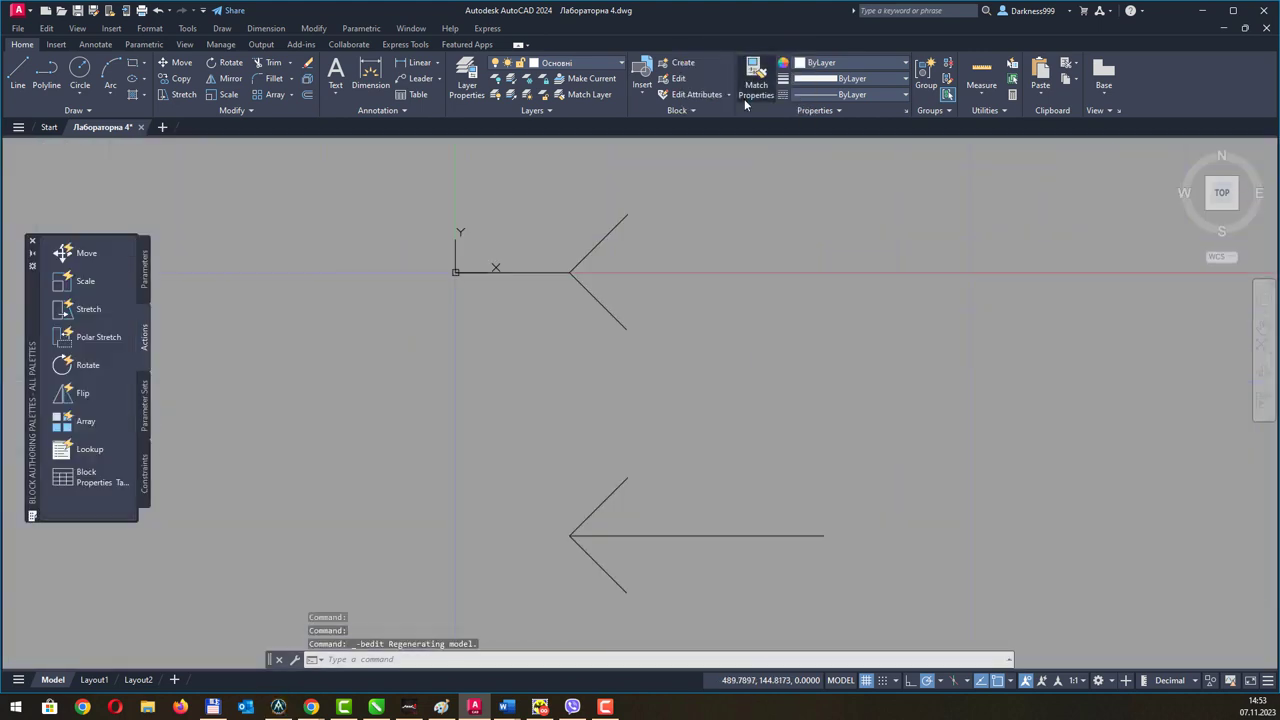
# Delete the lower arrow's three lines and begin a Visibility parameter.
pyautogui.scroll(-2, 735, 421)
pyautogui.moveTo(748, 414); pyautogui.dragTo(664, 406, button='middle')
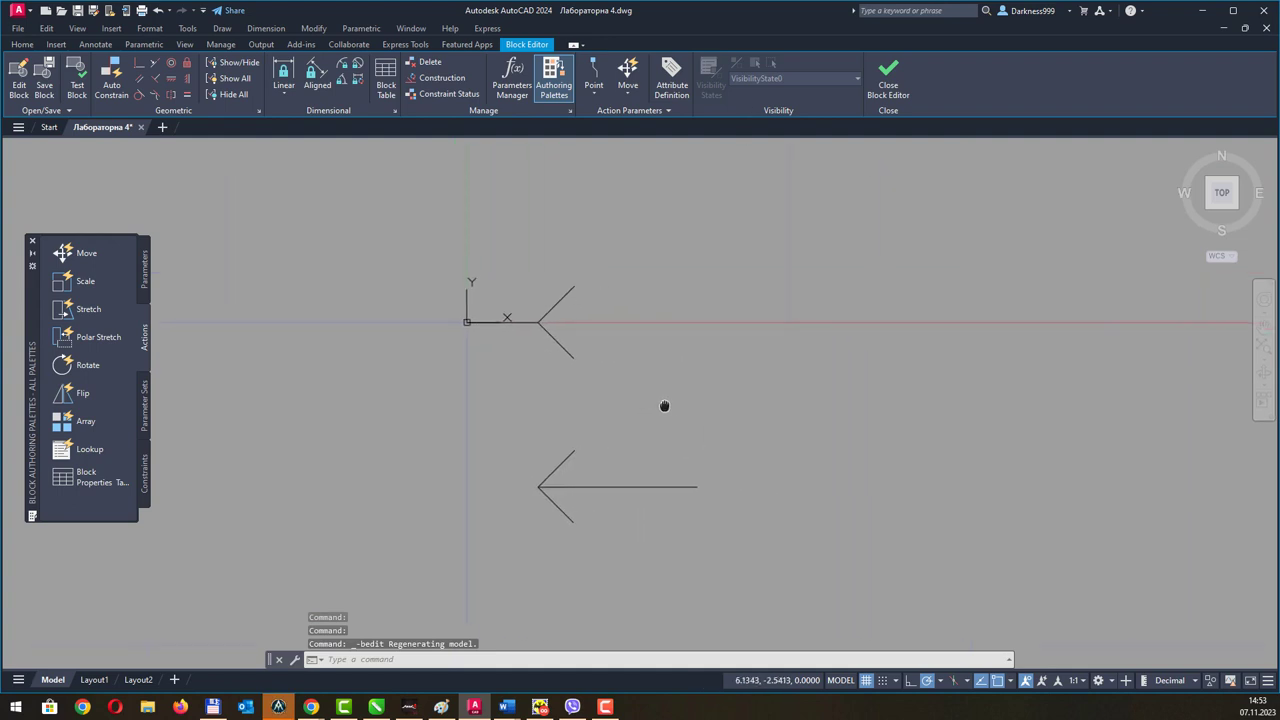
pyautogui.click(500, 423)
pyautogui.click(803, 594)
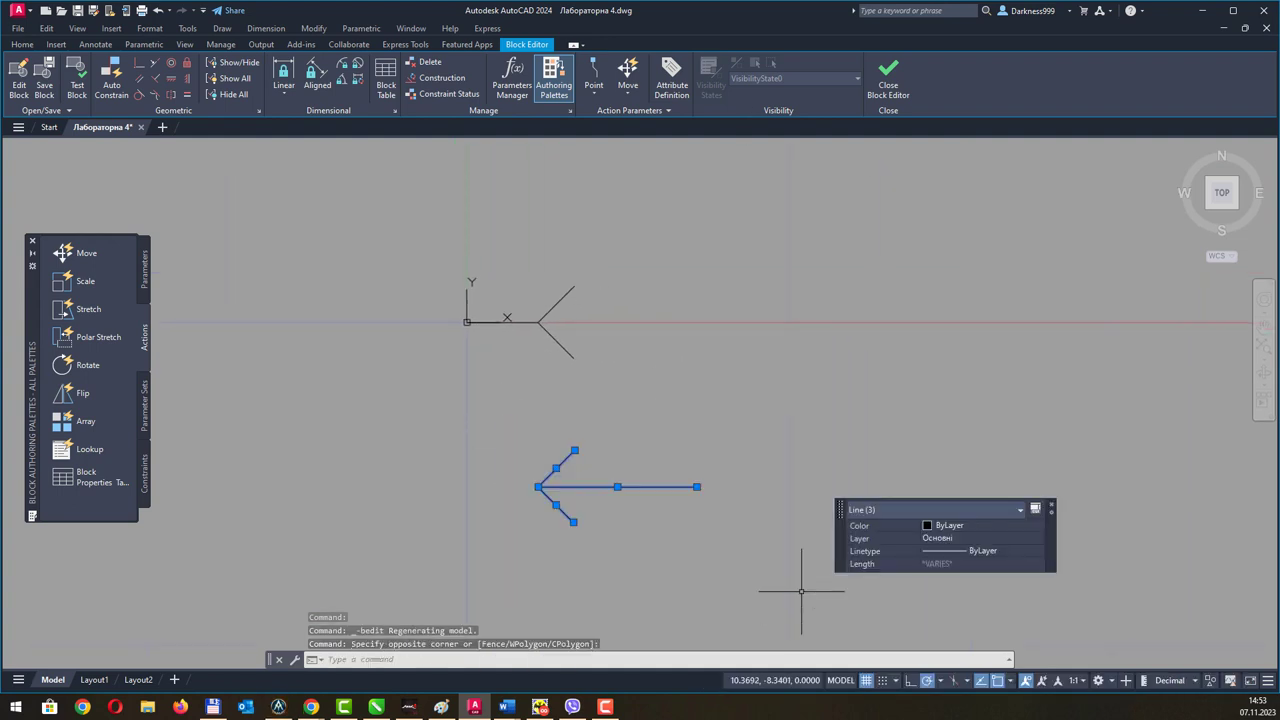
pyautogui.press('Delete')
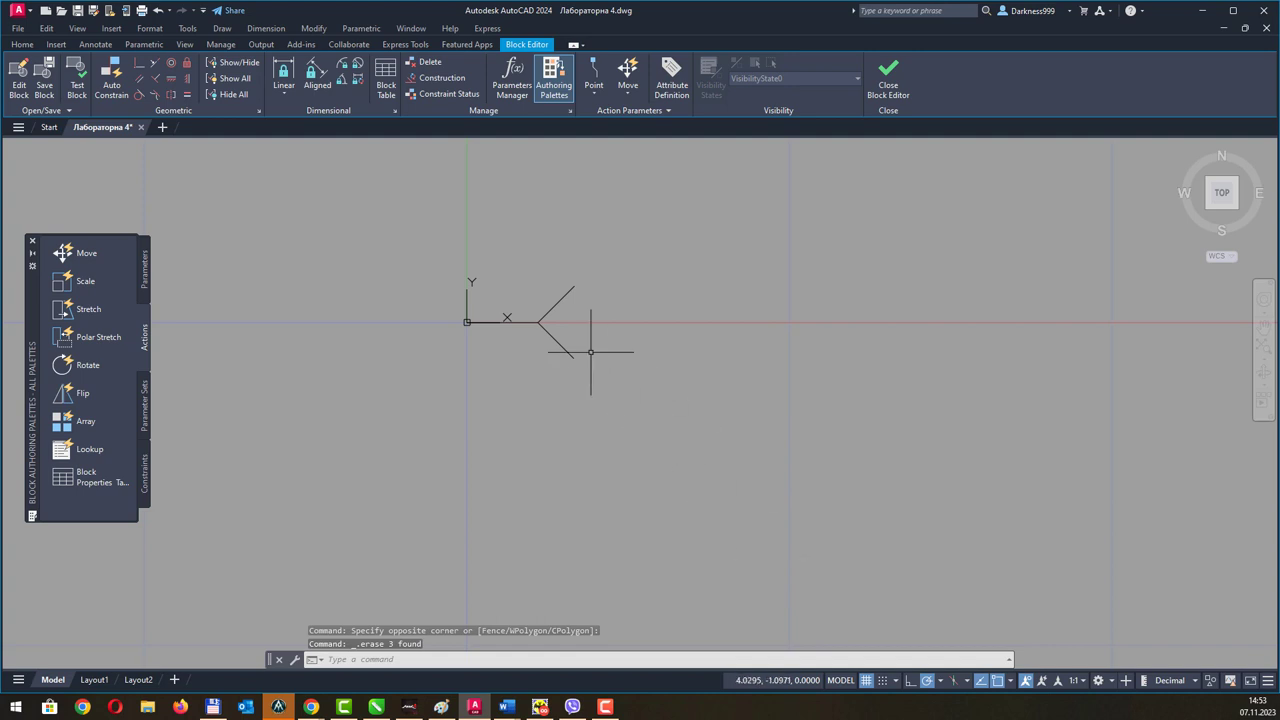
pyautogui.moveTo(590, 286)
pyautogui.mouseDown(button='middle')
pyautogui.moveTo(616, 330)
pyautogui.moveTo(631, 317)
pyautogui.moveTo(686, 350)
pyautogui.mouseUp(button='middle')
pyautogui.scroll(2, 618, 333)
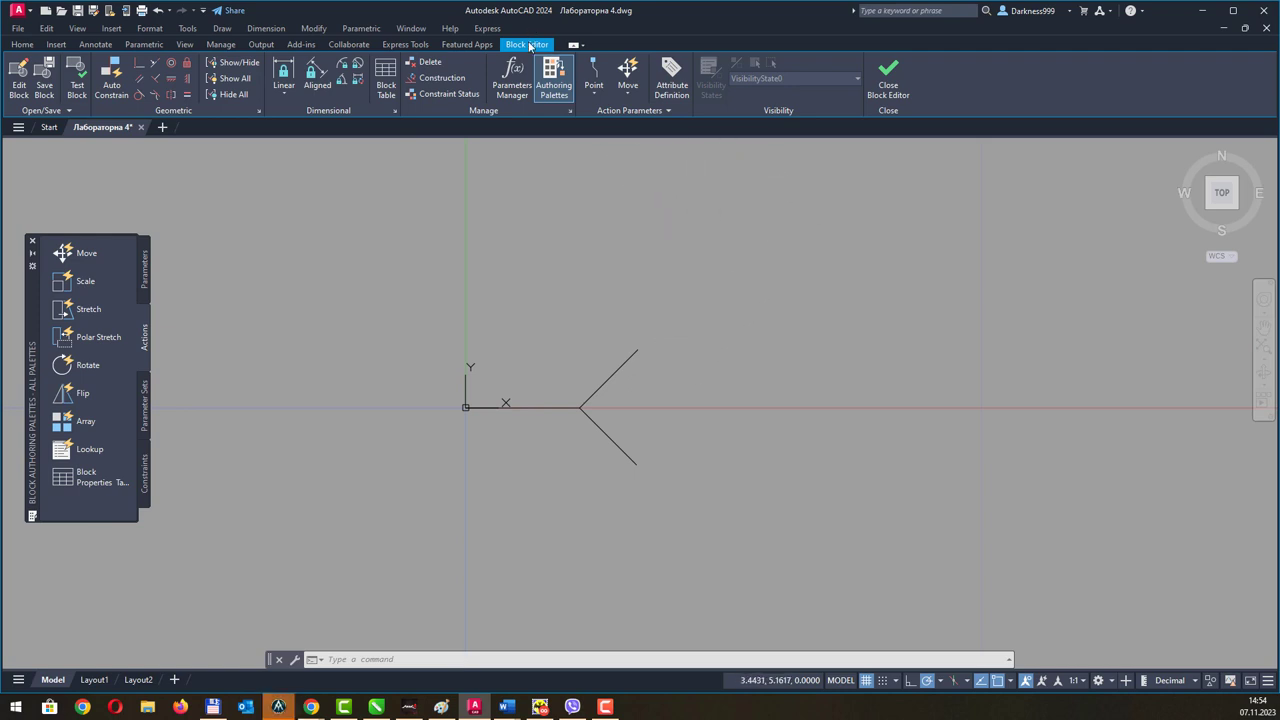
pyautogui.click(145, 400)
pyautogui.click(147, 345)
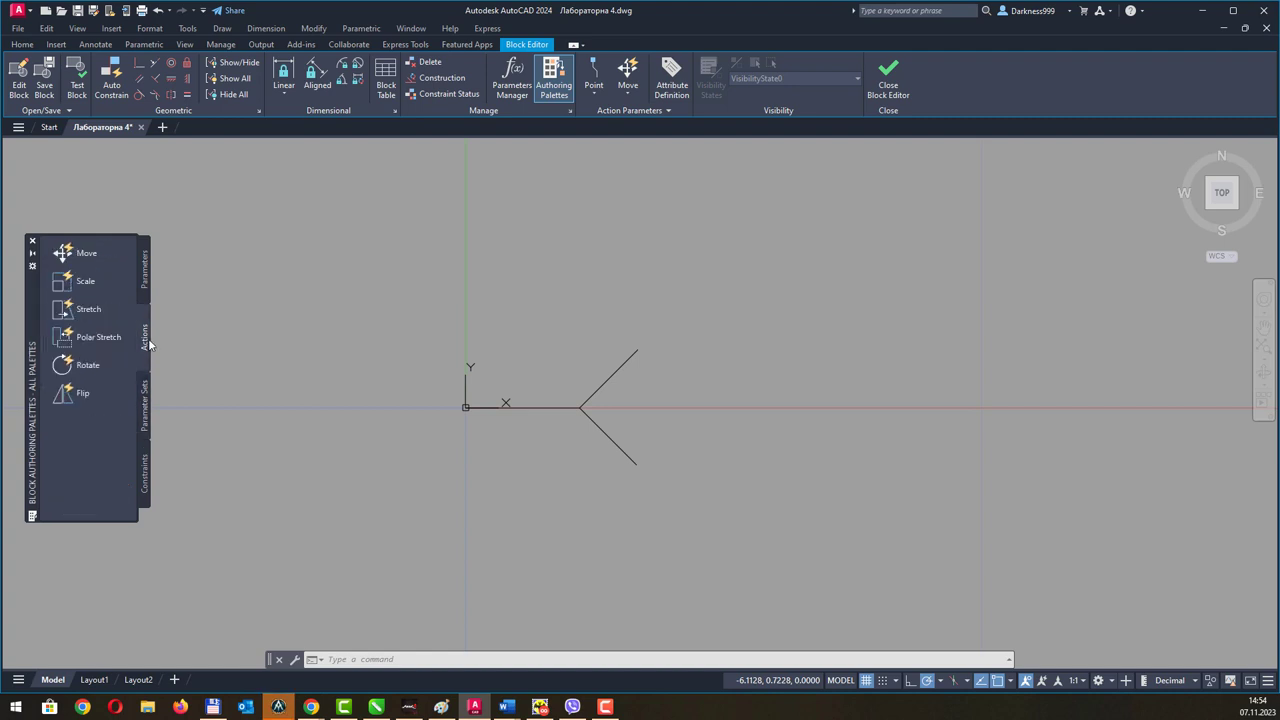
pyautogui.click(148, 287)
pyautogui.click(124, 449)
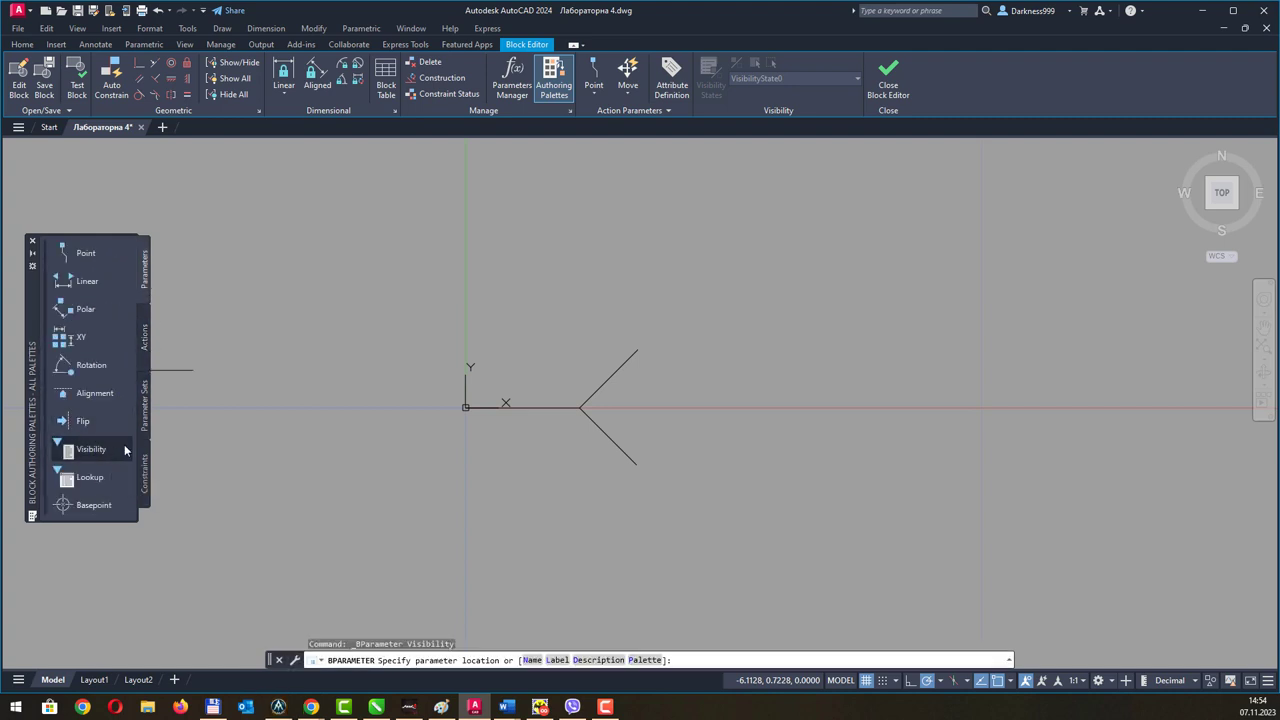
# Place Visibility1 below the contact and add VisibilityState1 showing all existing objects.
pyautogui.click(400, 480)
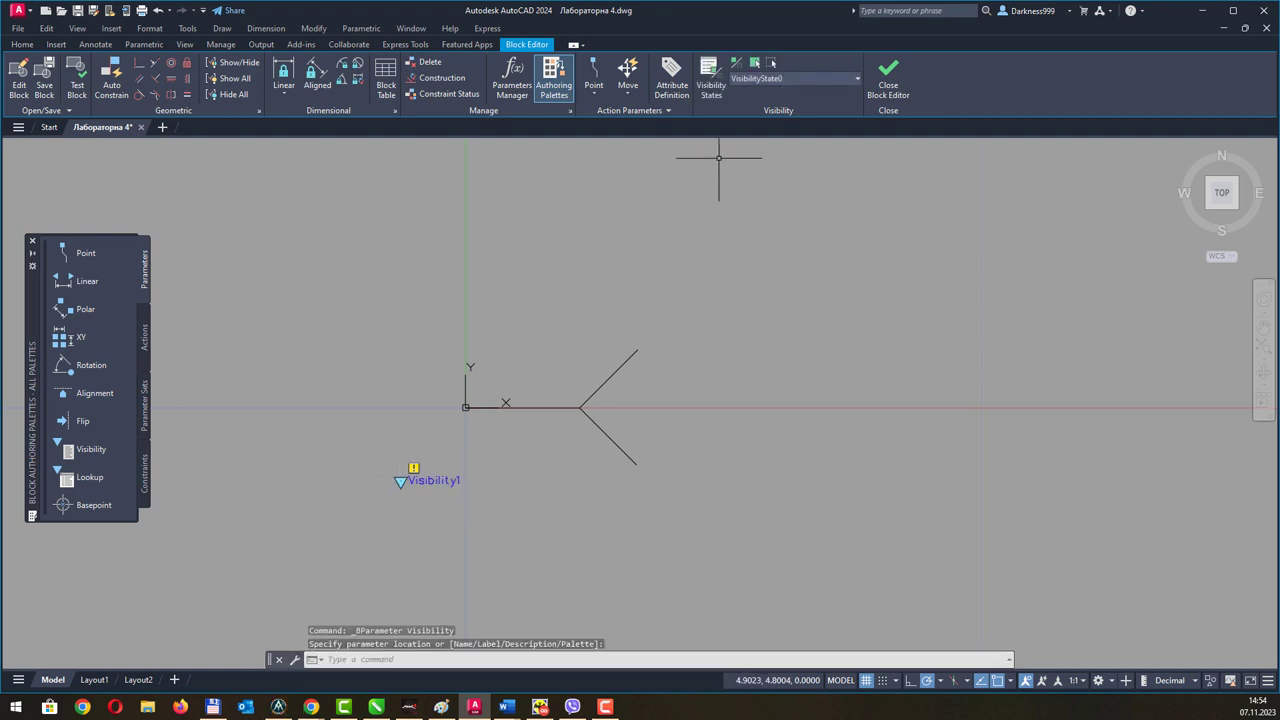
pyautogui.click(709, 88)
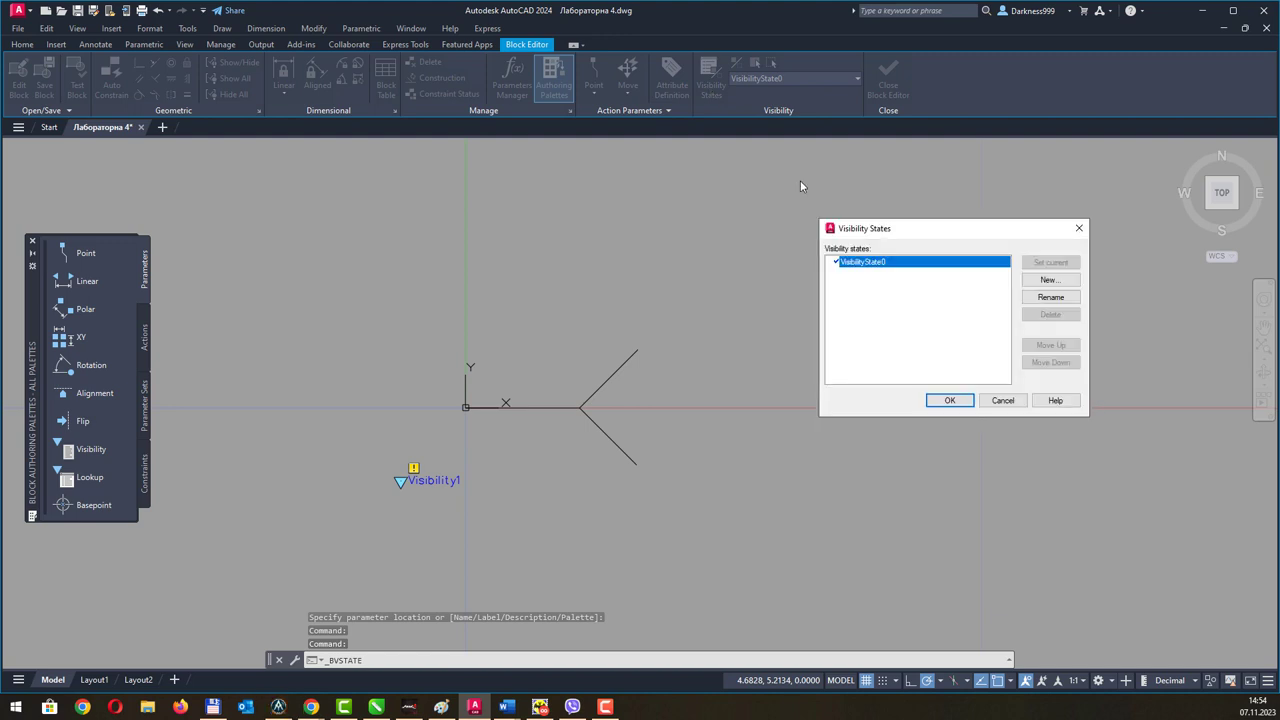
pyautogui.click(1043, 288)
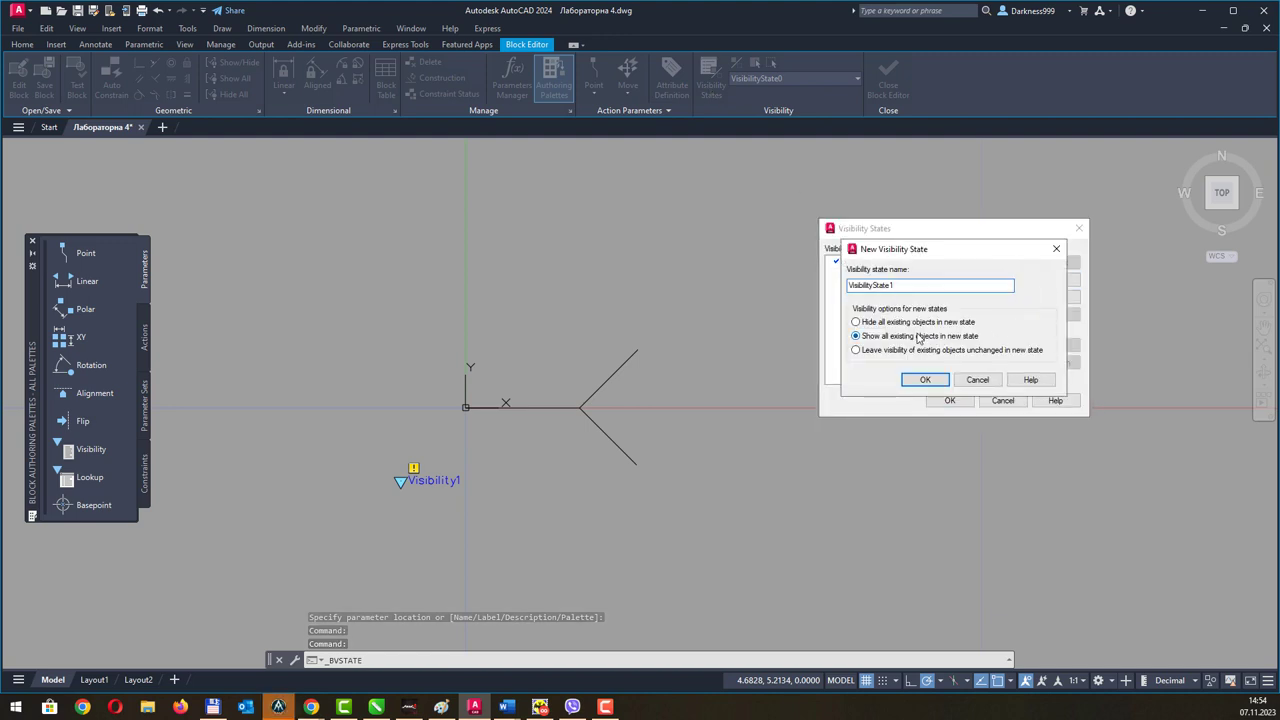
pyautogui.click(926, 379)
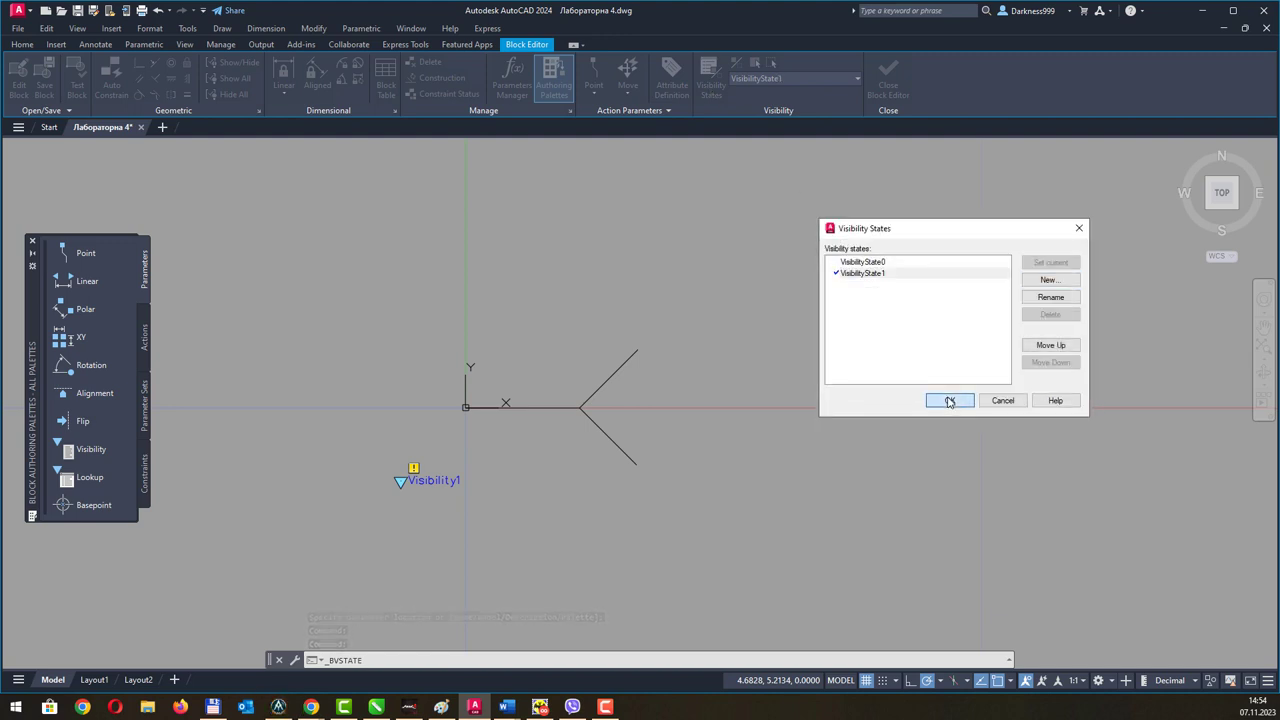
pyautogui.click(949, 400)
# In VisibilityState0, move both diagonal lines from their vertex to the block origin.
pyautogui.click(798, 80)
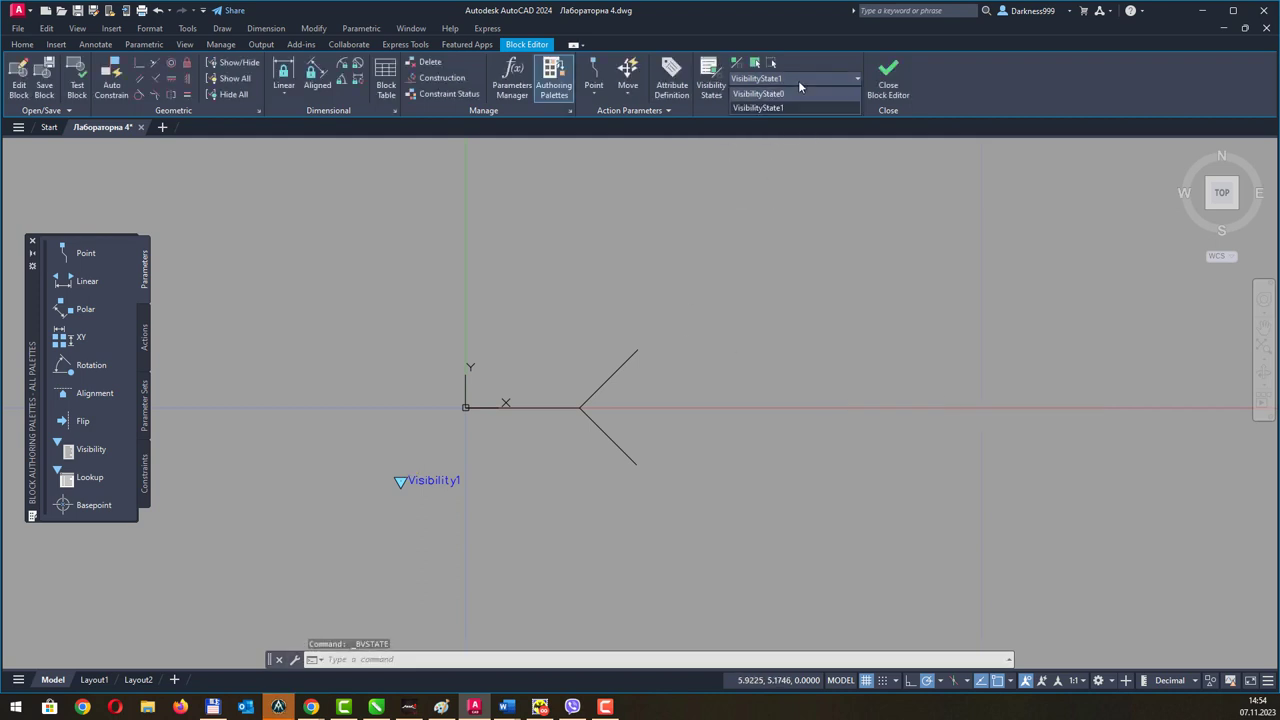
pyautogui.click(788, 94)
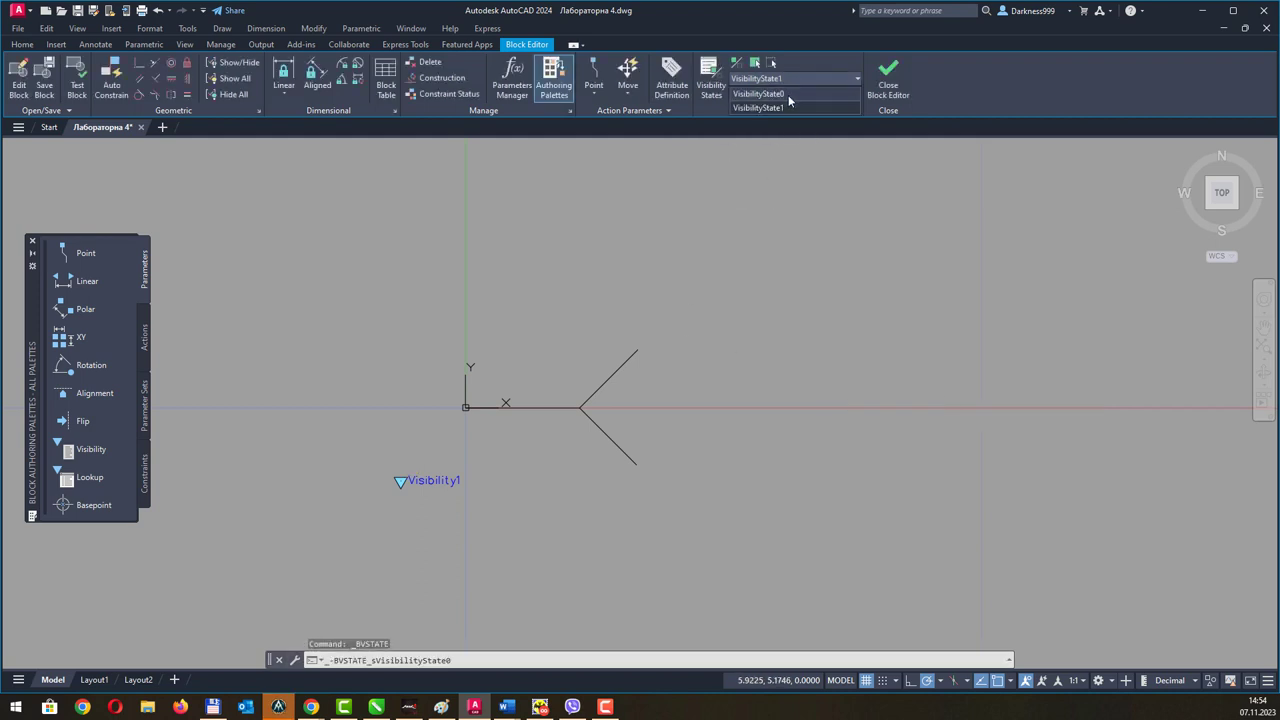
pyautogui.click(632, 355)
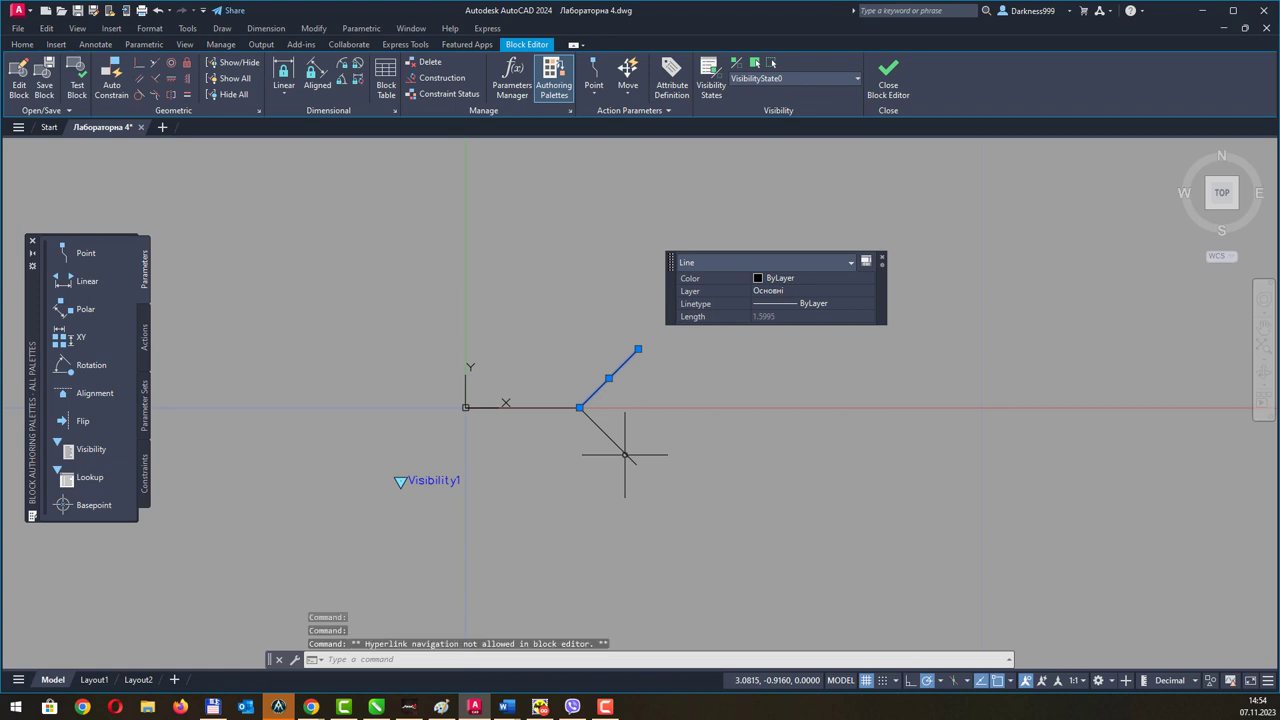
pyautogui.click(627, 455)
pyautogui.click(612, 375)
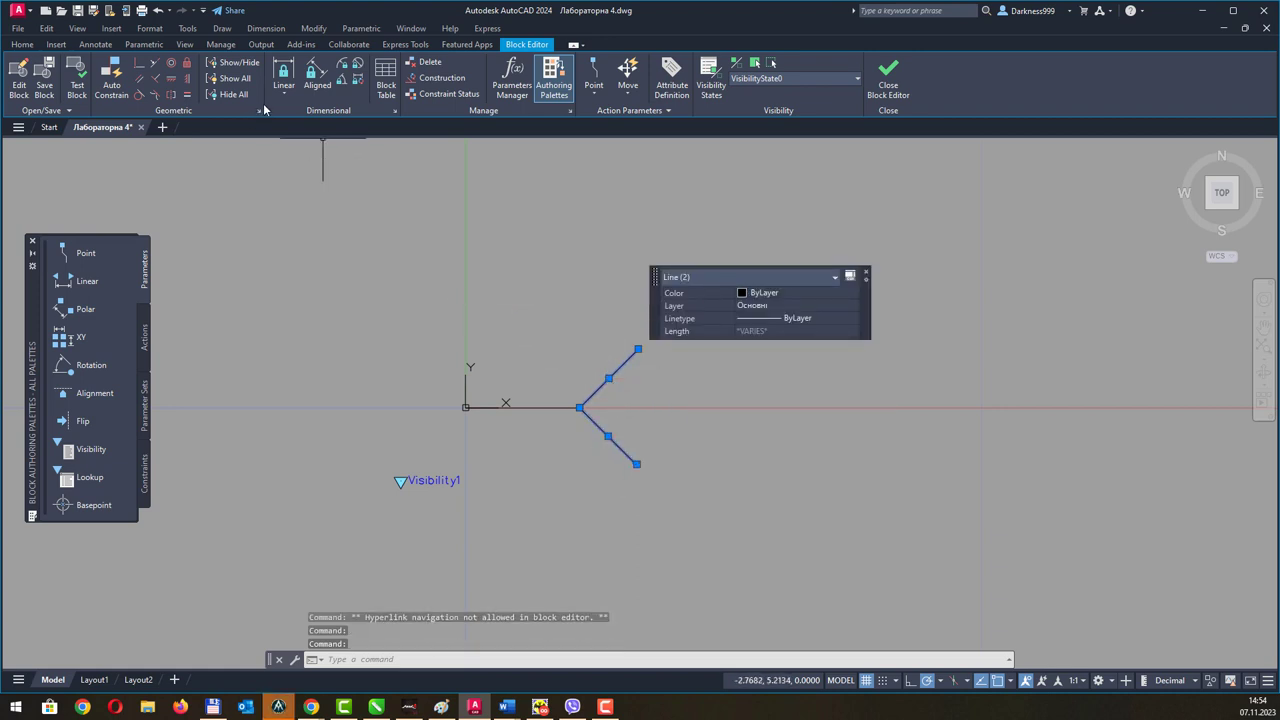
pyautogui.click(24, 44)
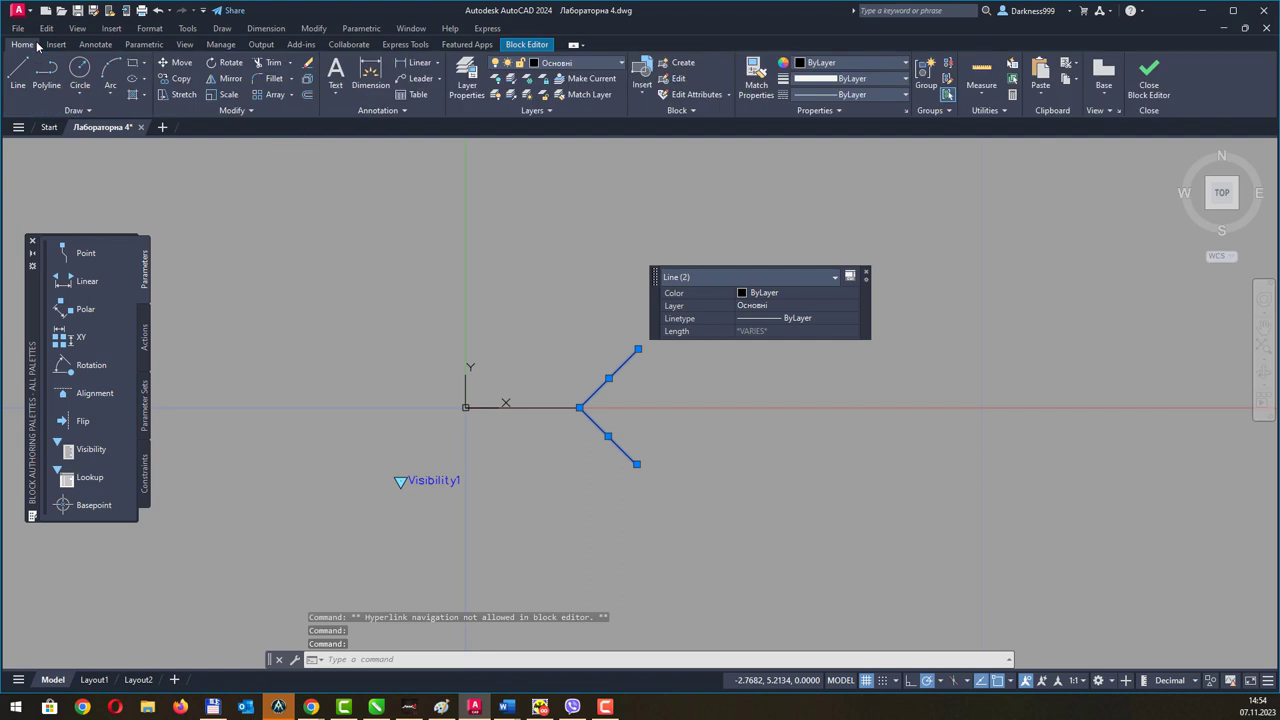
pyautogui.click(178, 63)
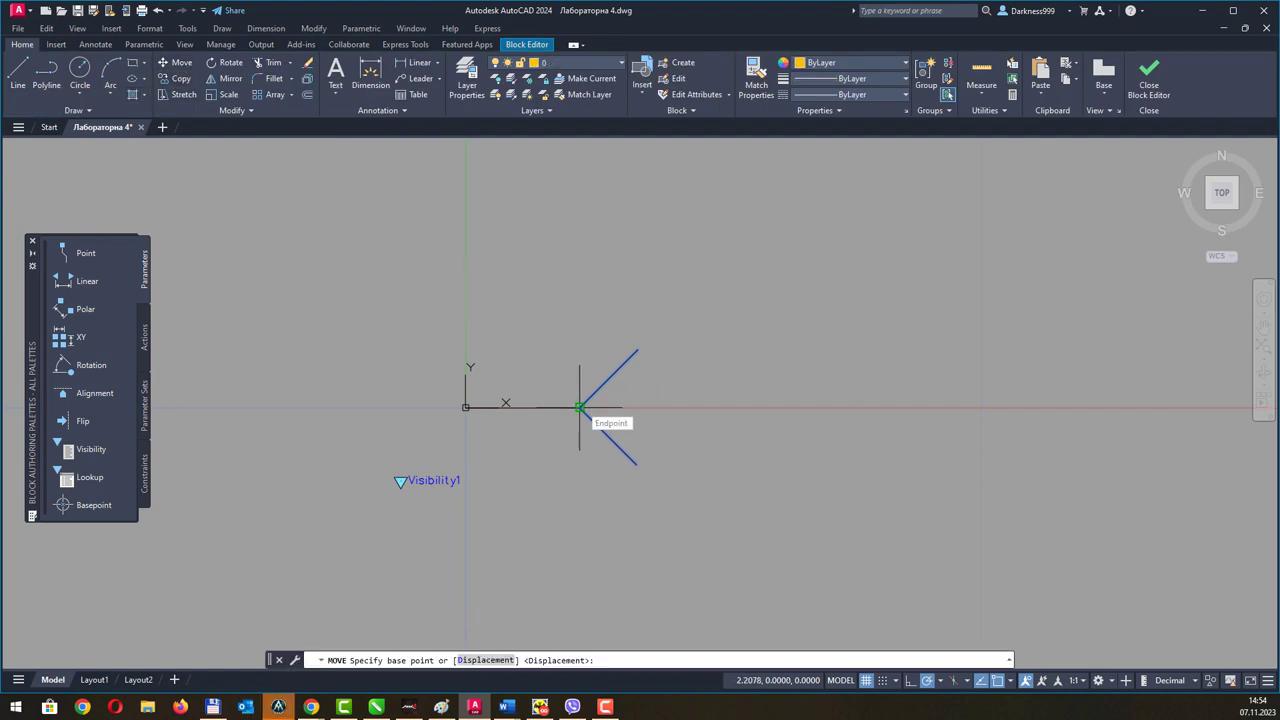
pyautogui.click(580, 408)
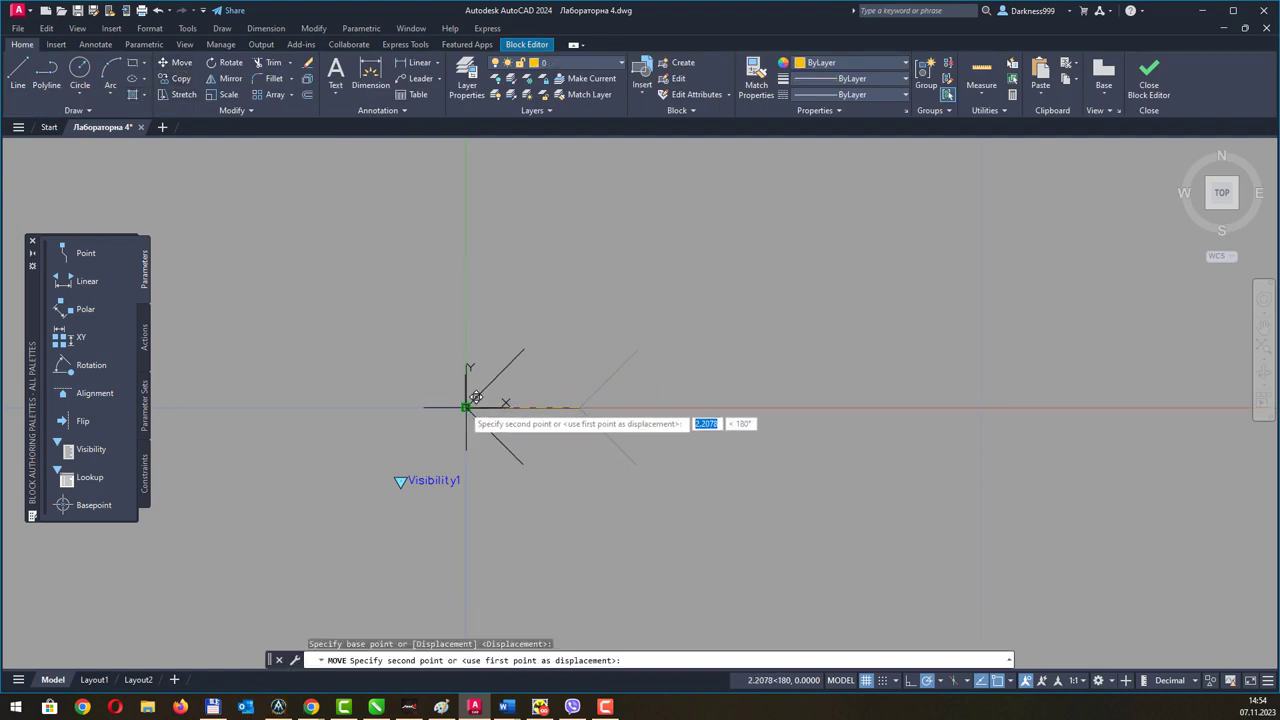
pyautogui.press('Escape')
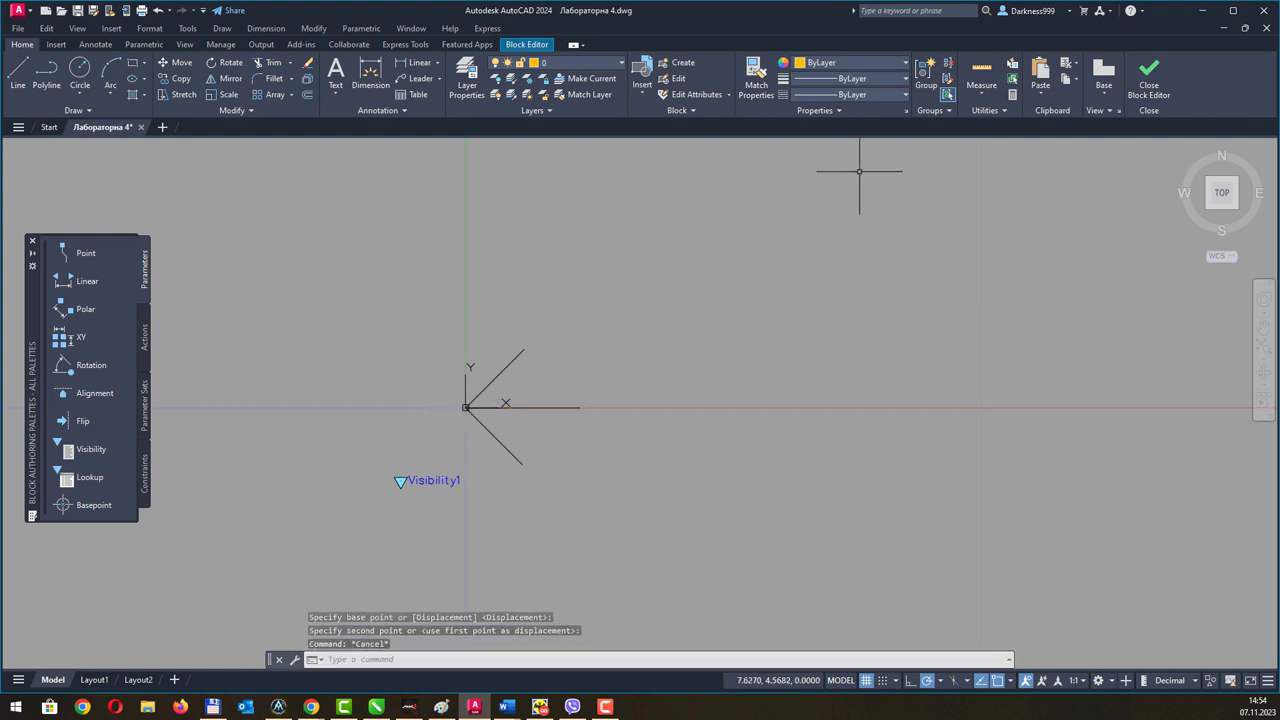
# Switch between the visibility states, leaving VisibilityState1 current.
pyautogui.click(527, 45)
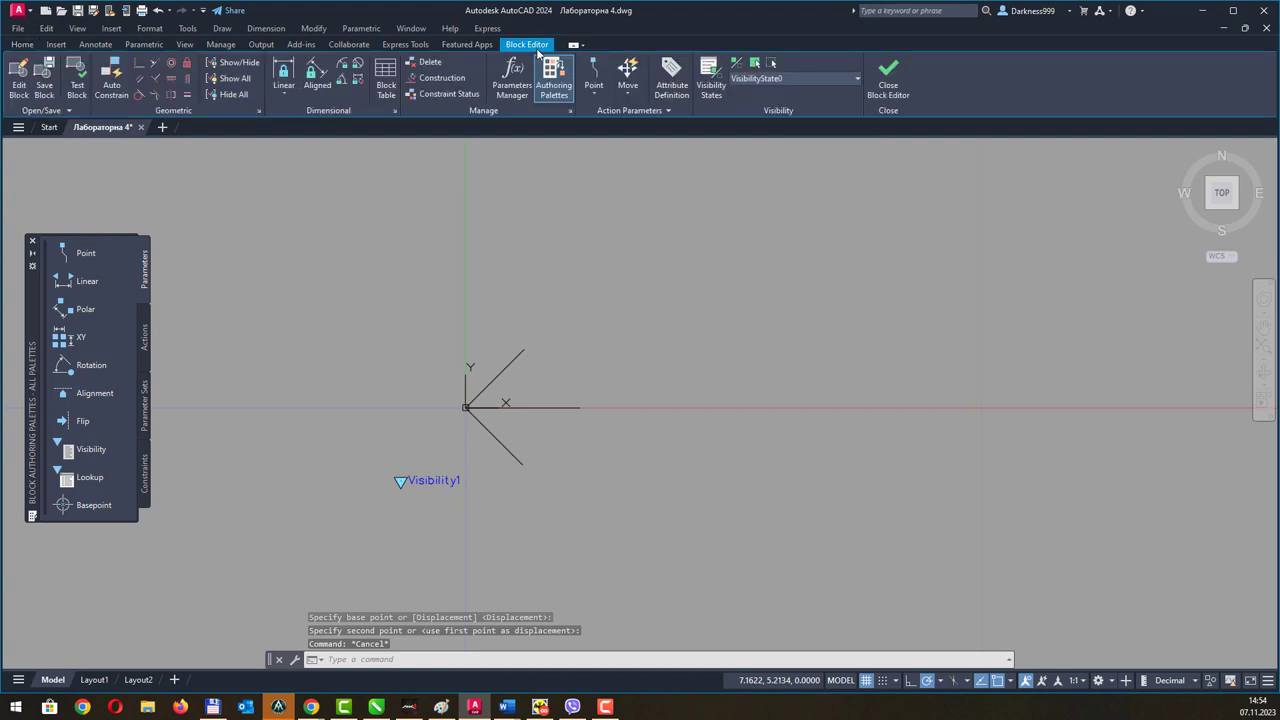
pyautogui.click(785, 78)
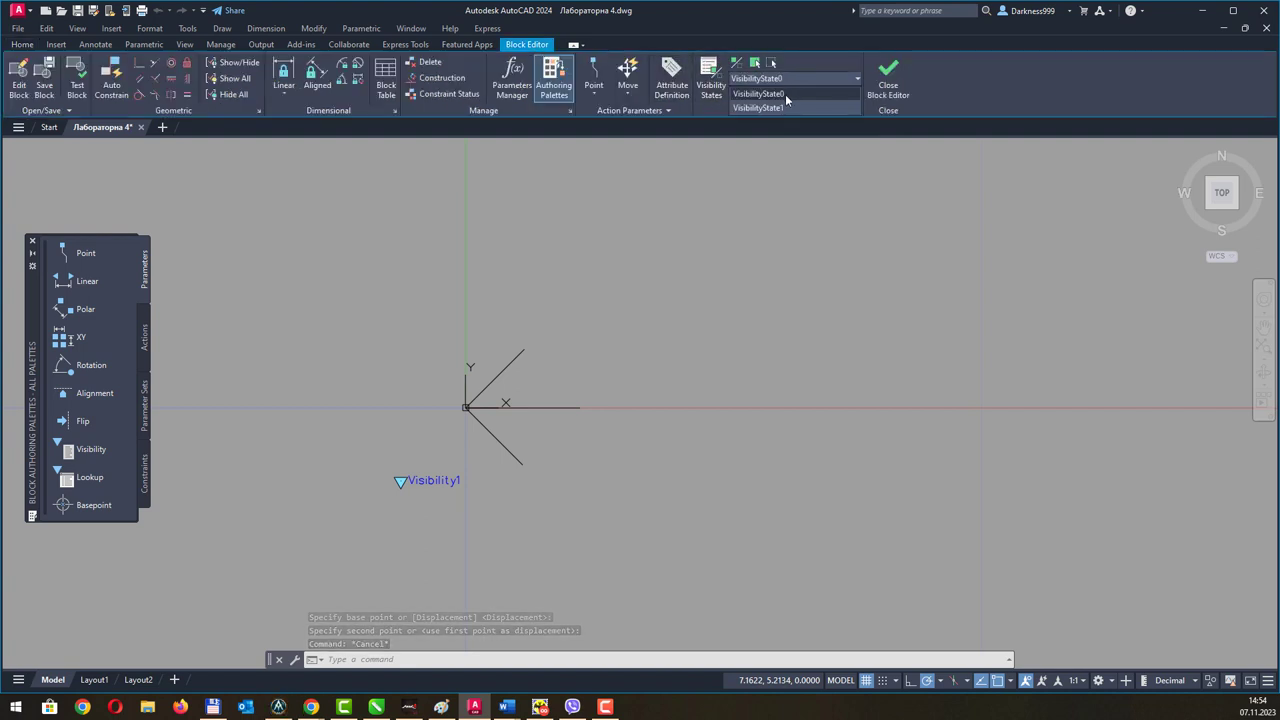
pyautogui.click(785, 94)
pyautogui.click(784, 80)
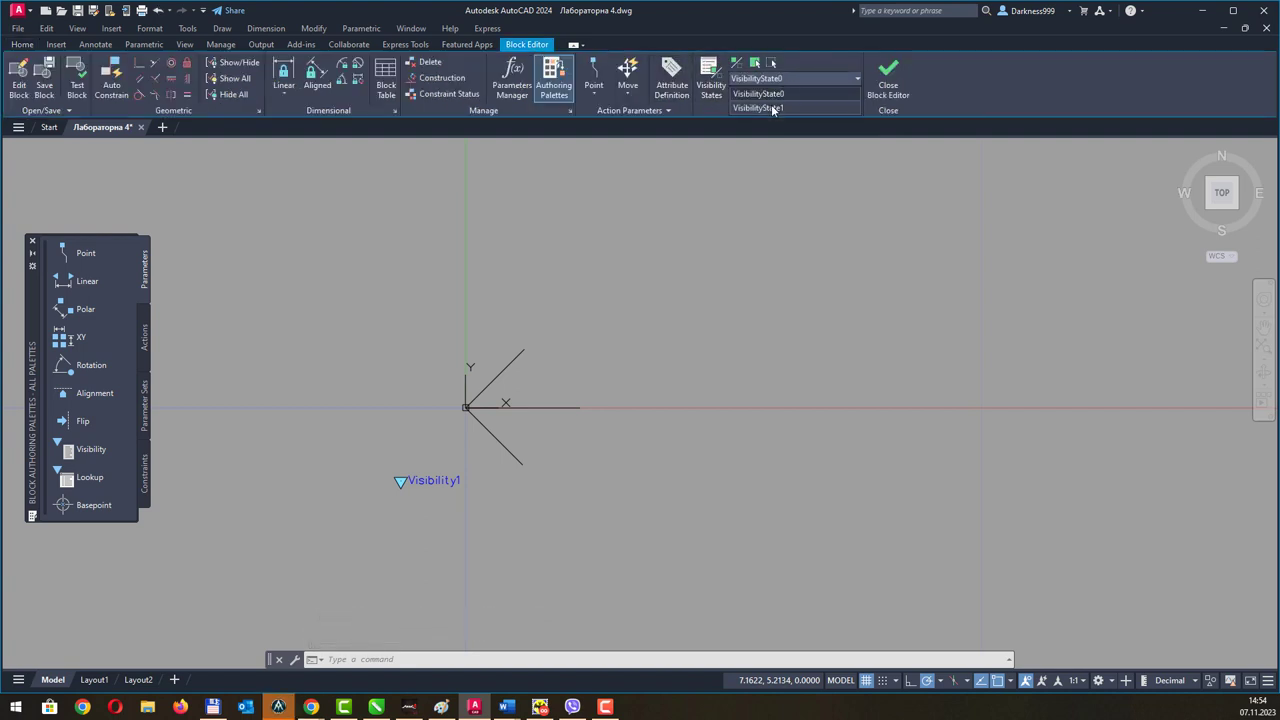
pyautogui.click(773, 109)
pyautogui.click(785, 78)
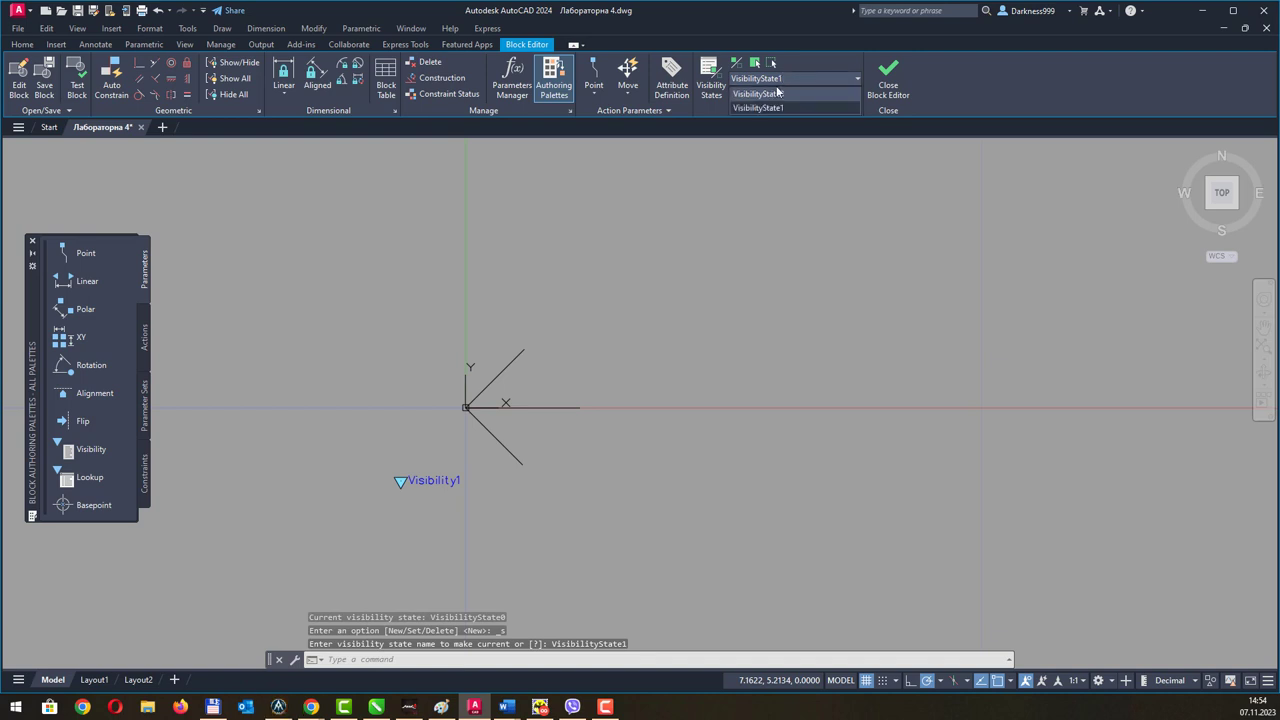
pyautogui.click(774, 94)
pyautogui.click(787, 80)
pyautogui.click(765, 110)
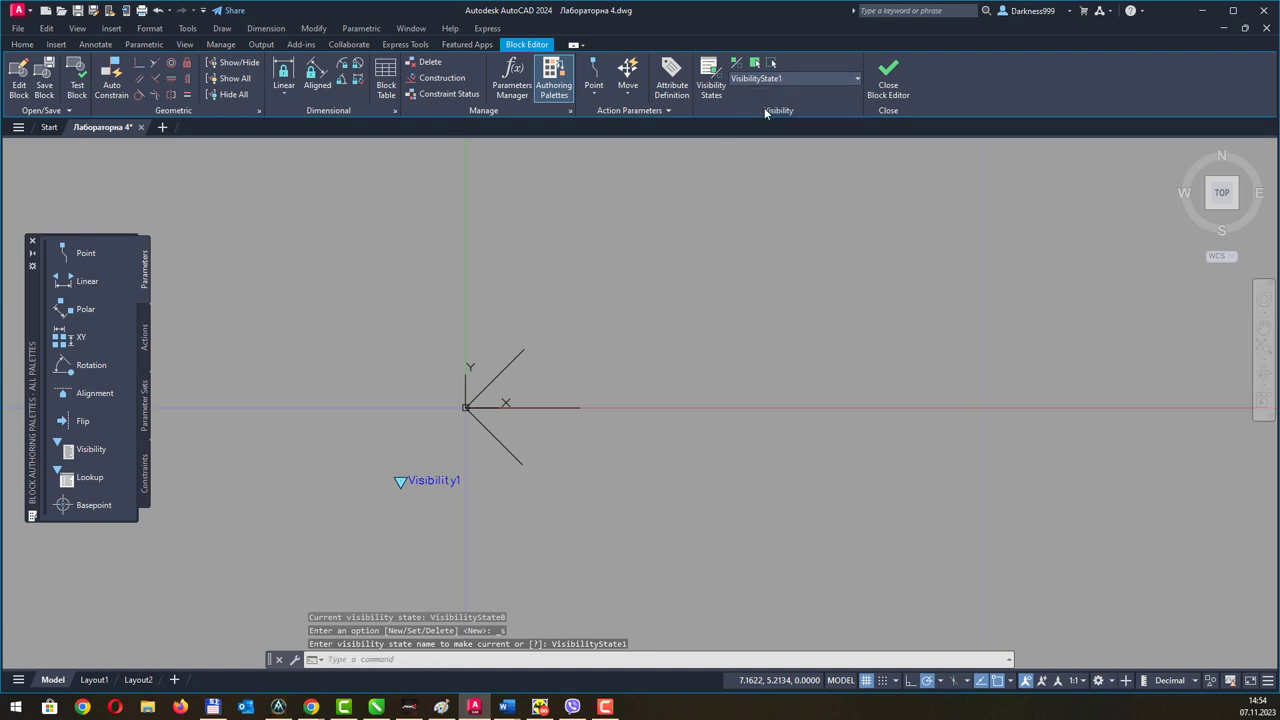
# Copy the two diagonal chevron lines further right along the horizontal line with COPY.
pyautogui.click(509, 361)
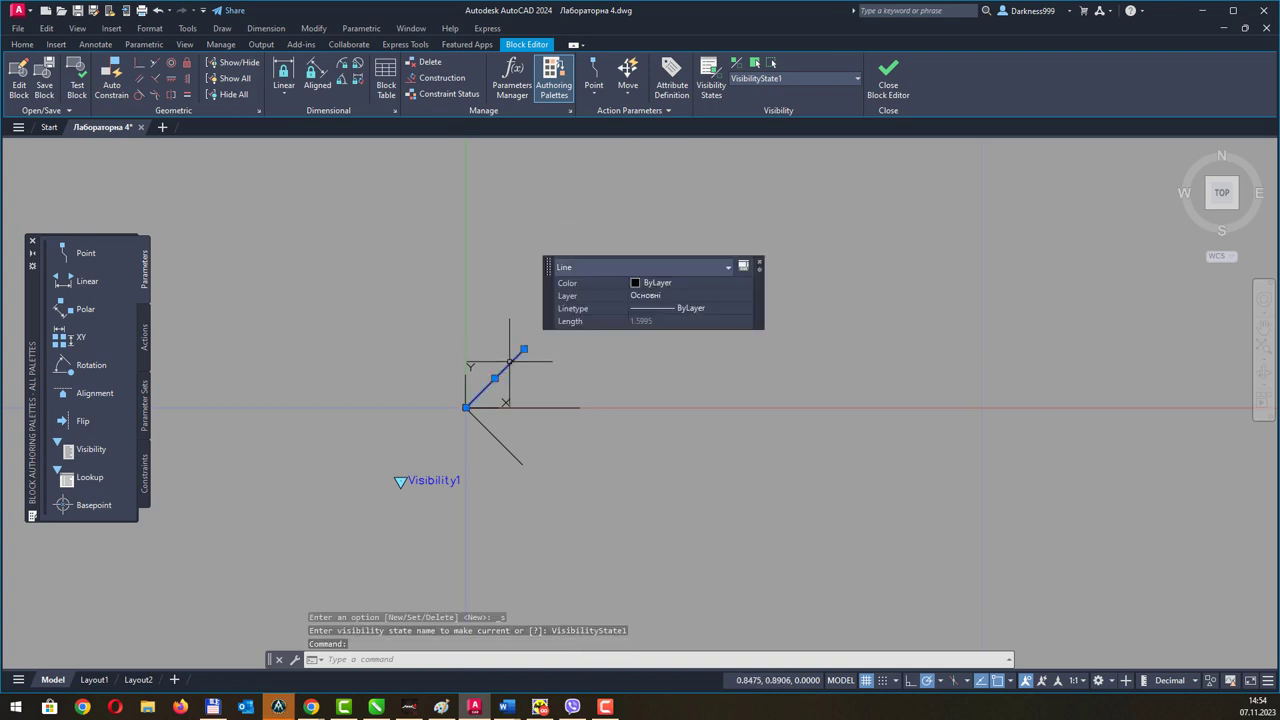
pyautogui.click(500, 441)
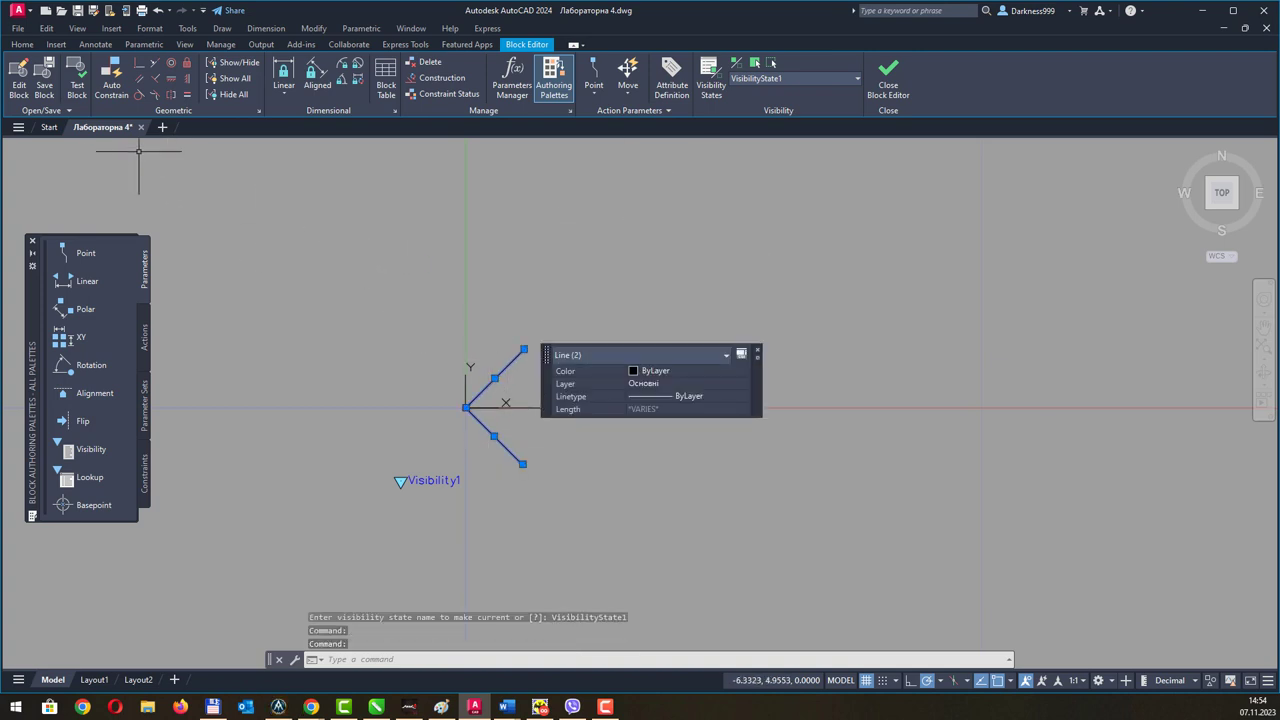
pyautogui.click(24, 46)
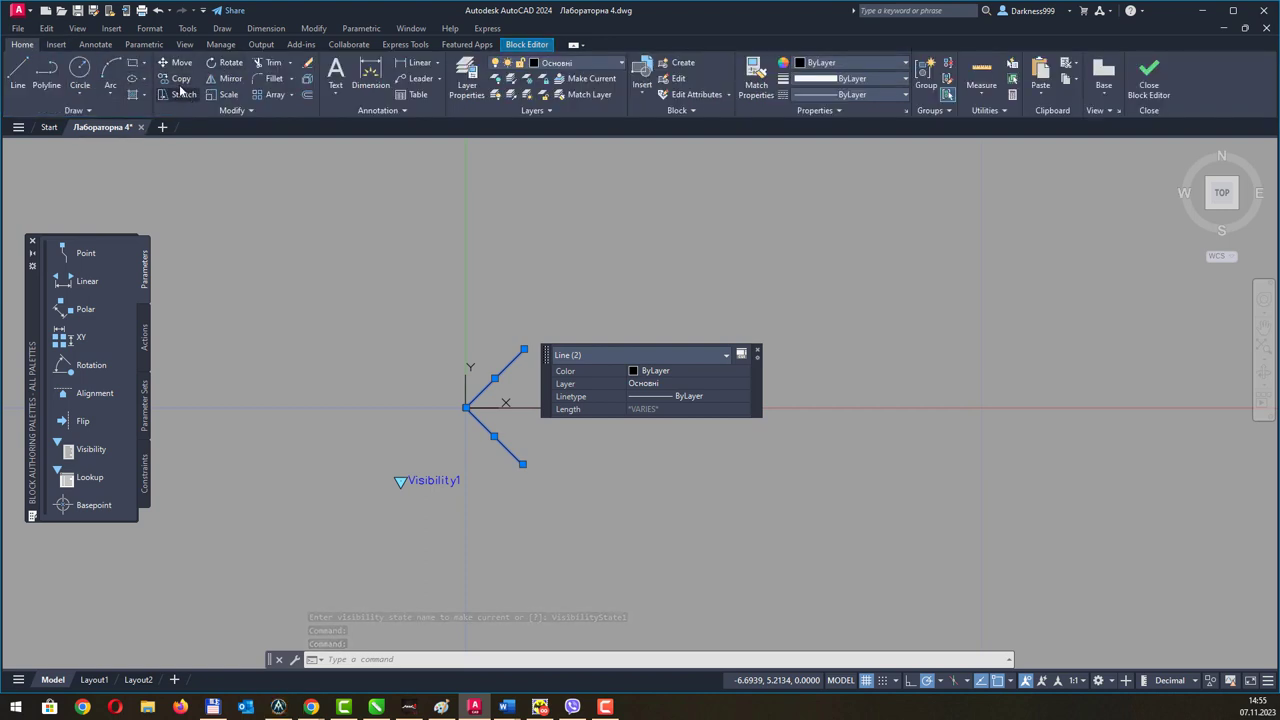
pyautogui.press('Escape')
pyautogui.write('co')
pyautogui.press('Return')
pyautogui.click(465, 407)
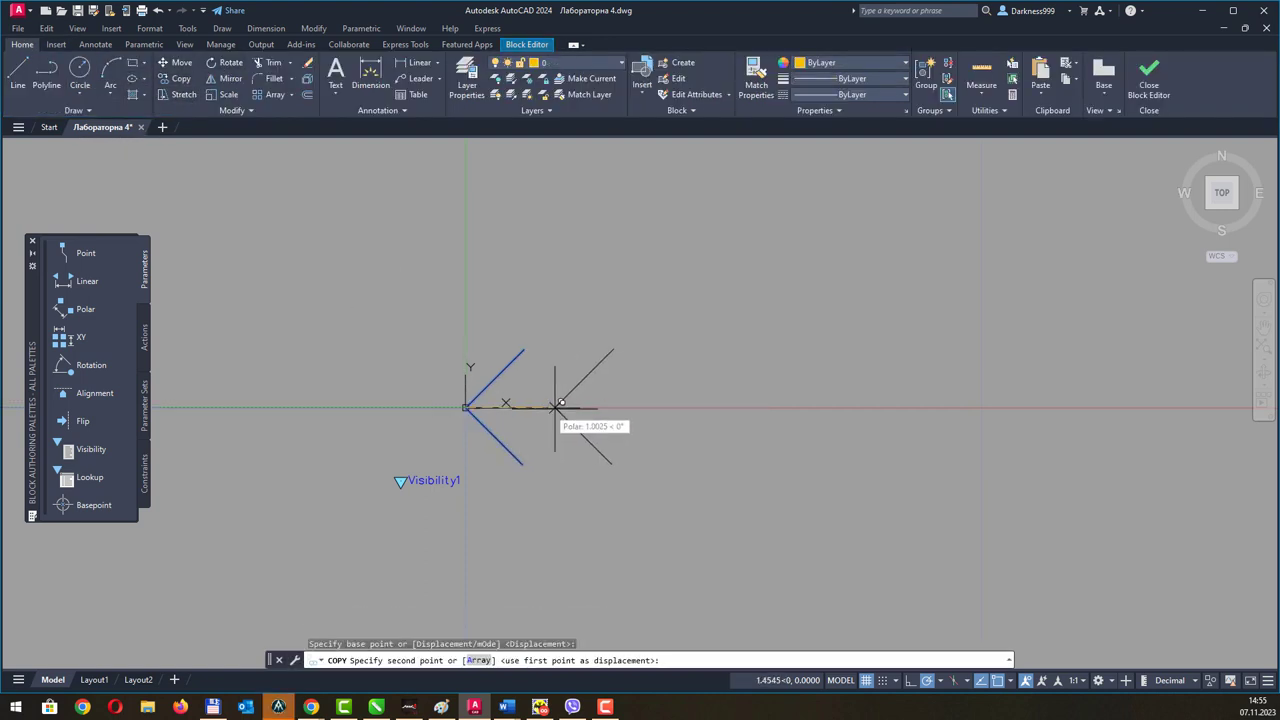
pyautogui.click(578, 405)
pyautogui.press('Escape')
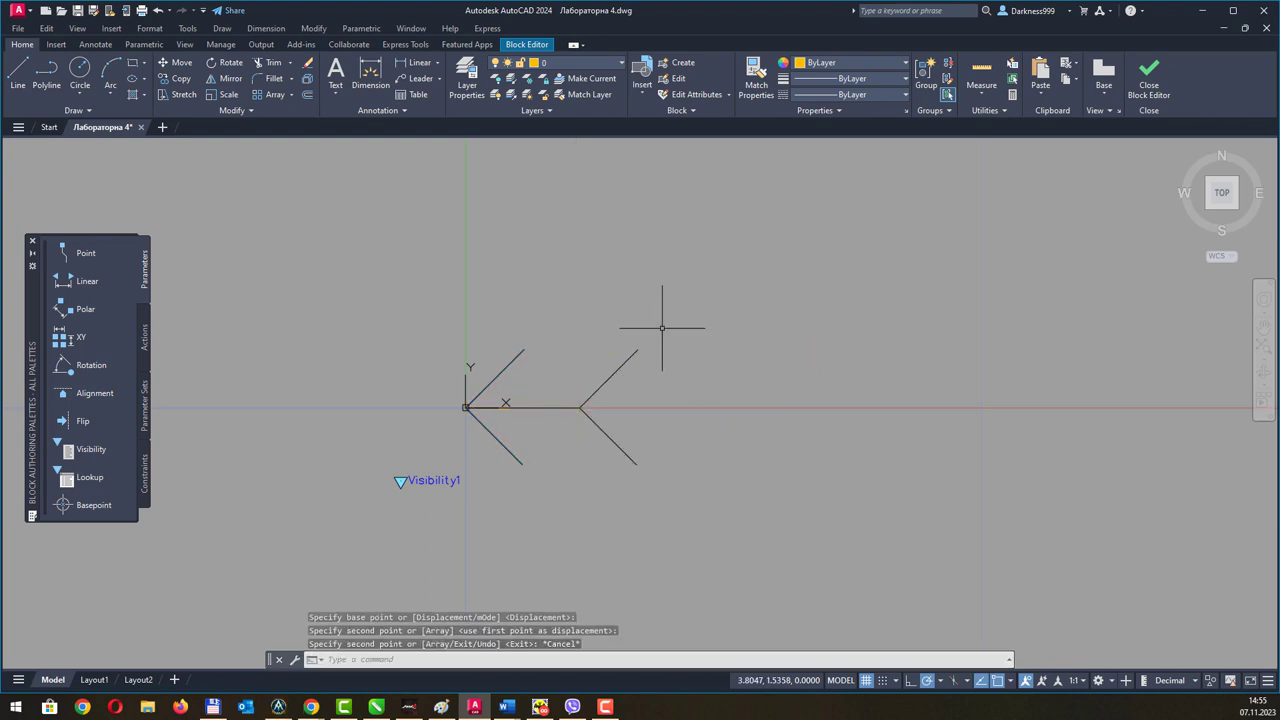
pyautogui.moveTo(586, 320); pyautogui.dragTo(608, 317, button='middle')
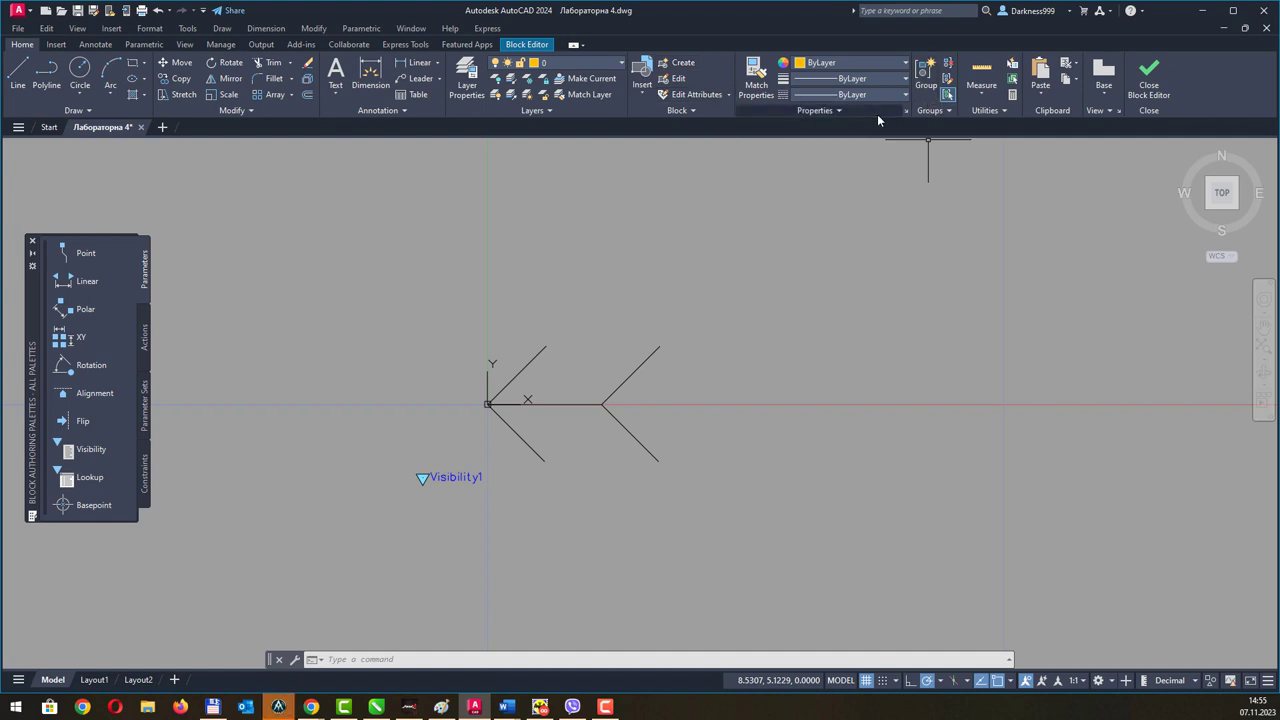
pyautogui.click(525, 46)
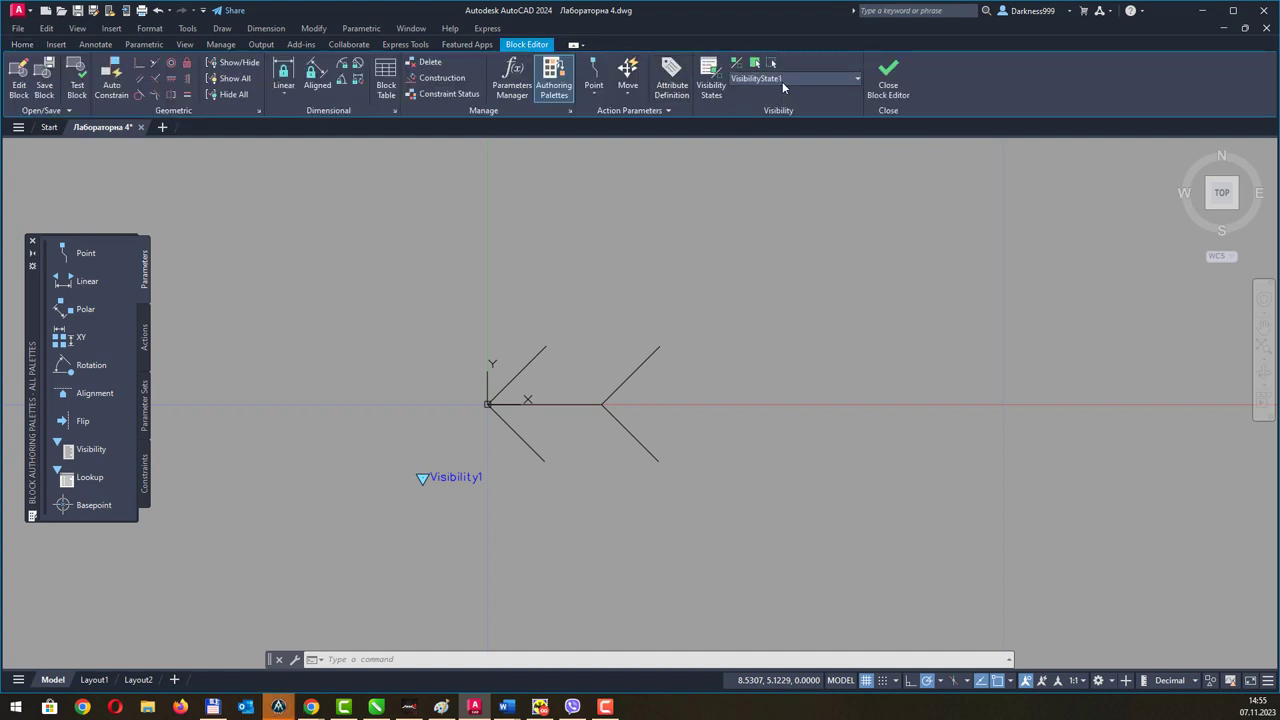
# With VisibilityState1 current, hide the left chevron lines using Make Invisible.
pyautogui.click(782, 81)
pyautogui.click(774, 92)
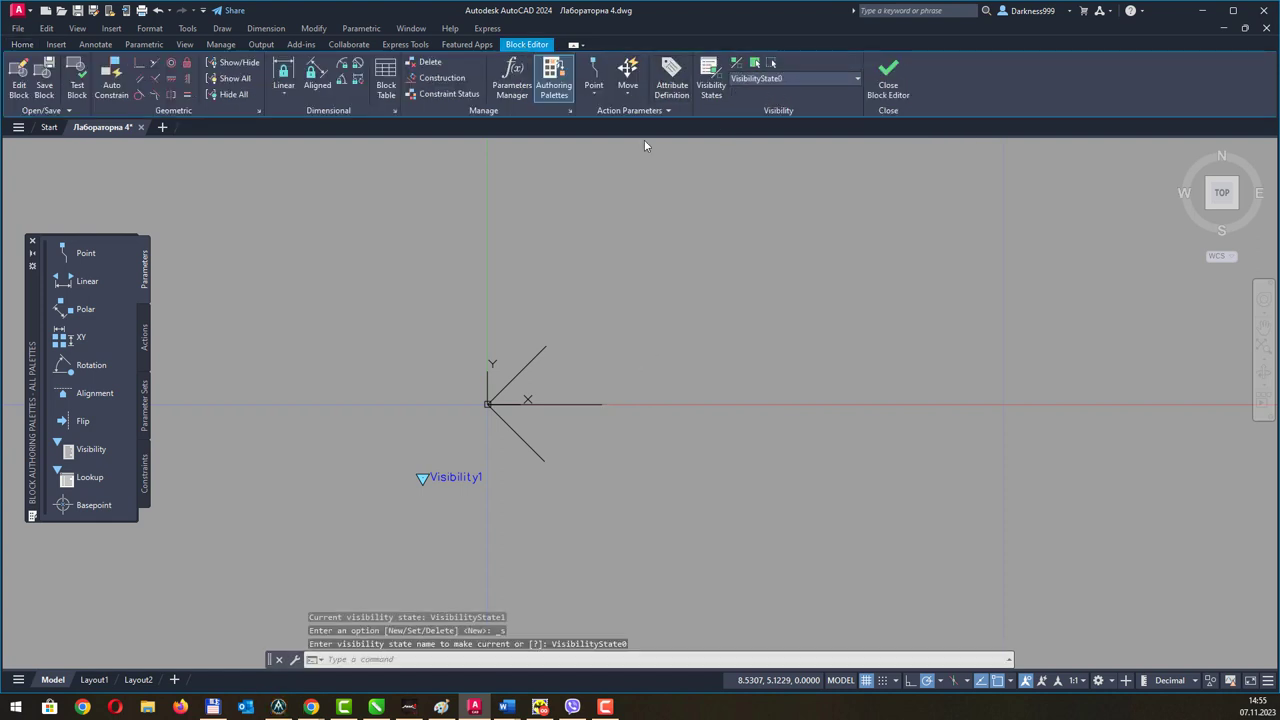
pyautogui.click(782, 80)
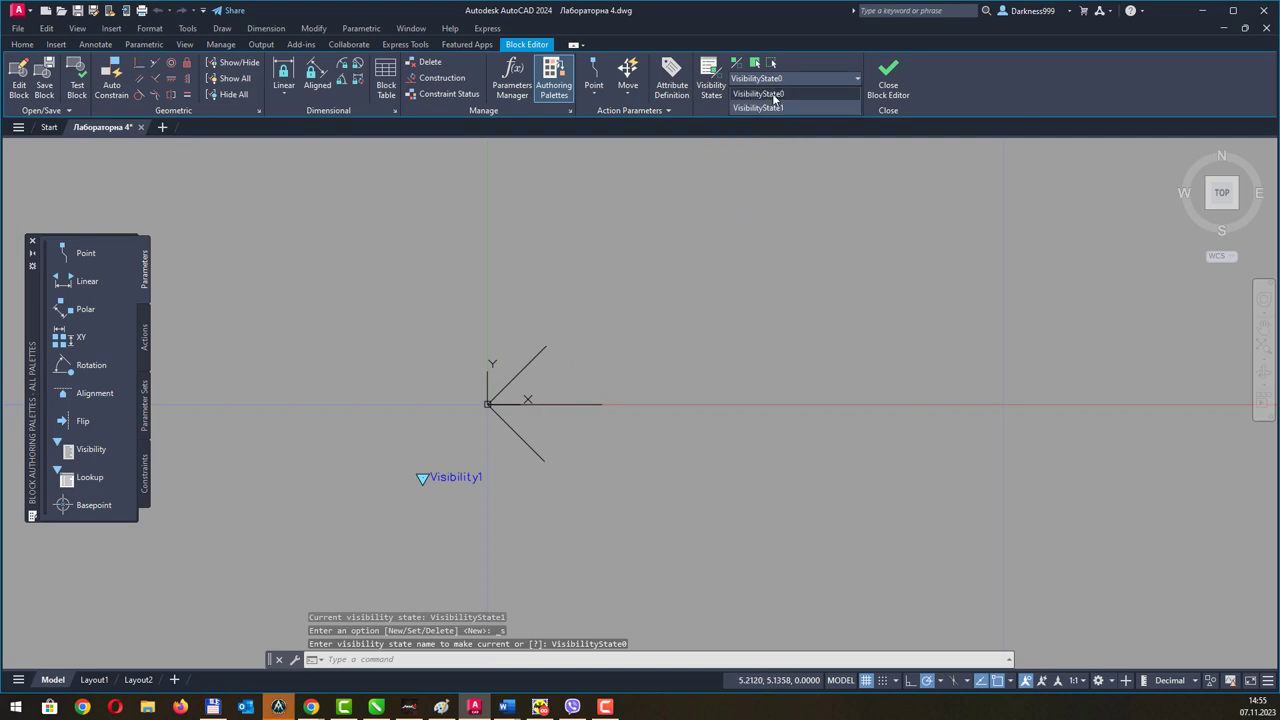
pyautogui.click(770, 107)
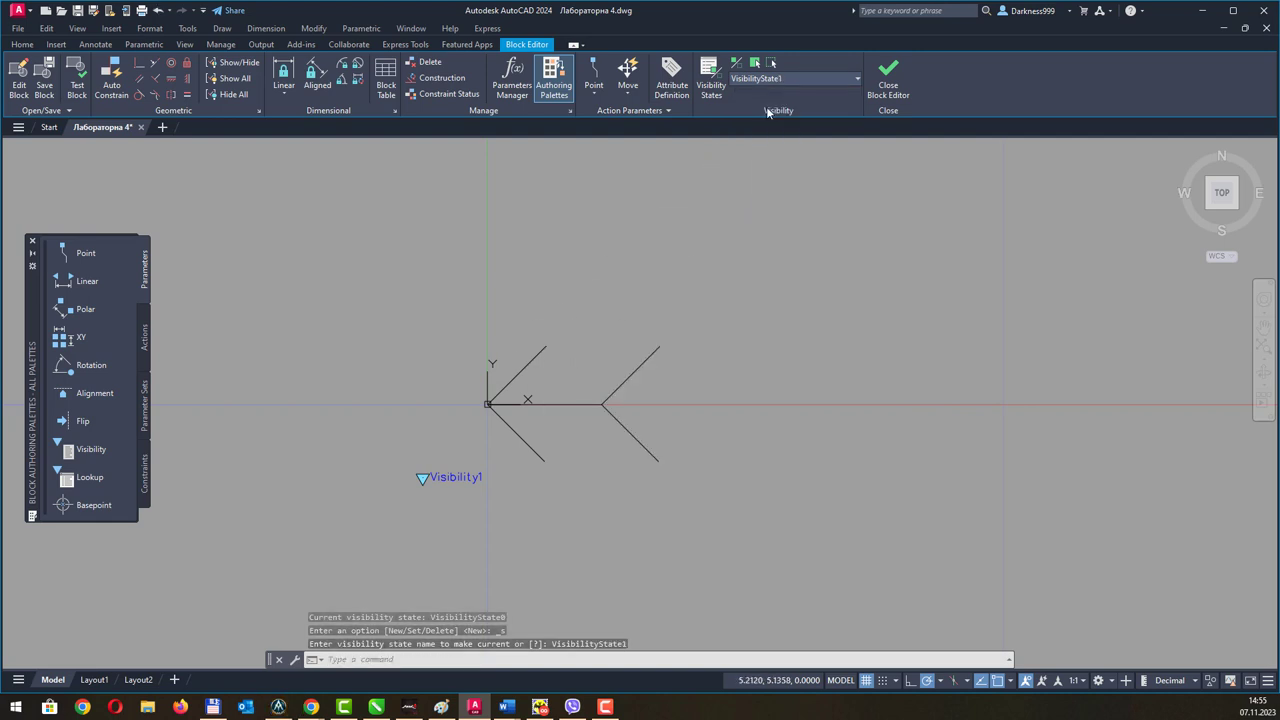
pyautogui.click(773, 65)
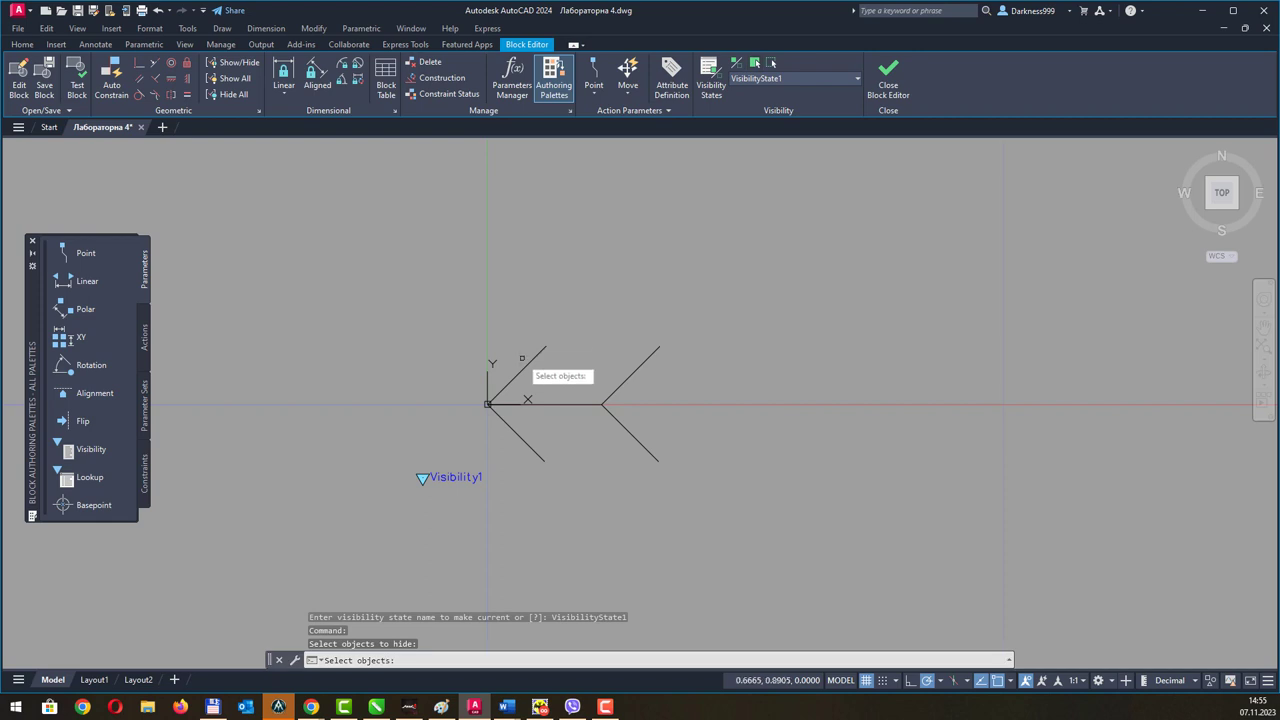
pyautogui.click(518, 372)
pyautogui.click(530, 440)
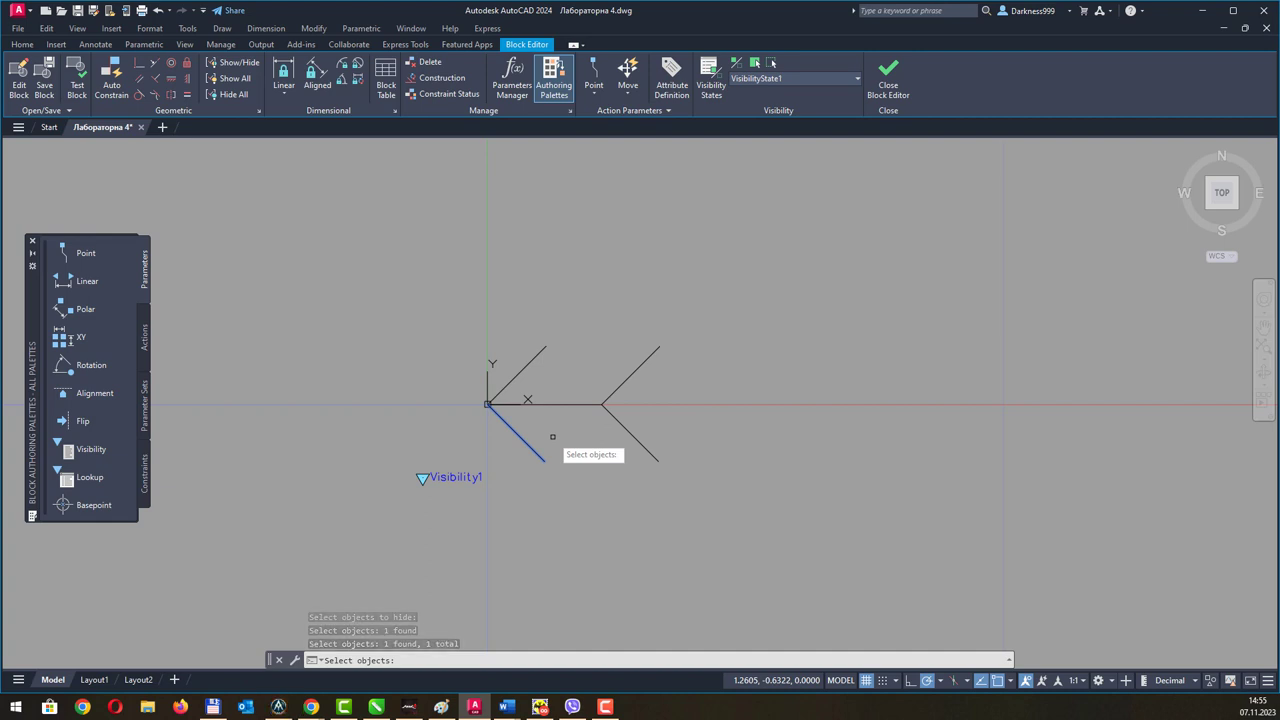
pyautogui.press('Return')
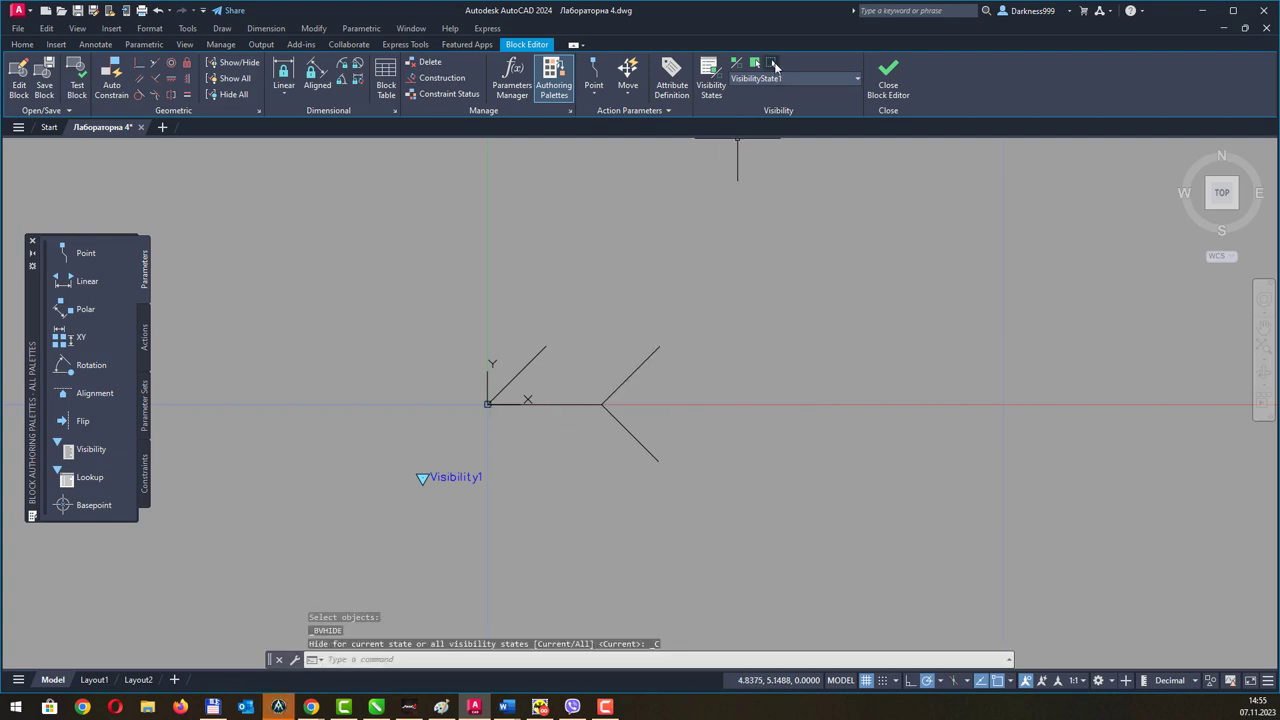
# Hide the remaining upper-left chevron line, then compare VisibilityState0 and VisibilityState1.
pyautogui.click(773, 65)
pyautogui.click(534, 357)
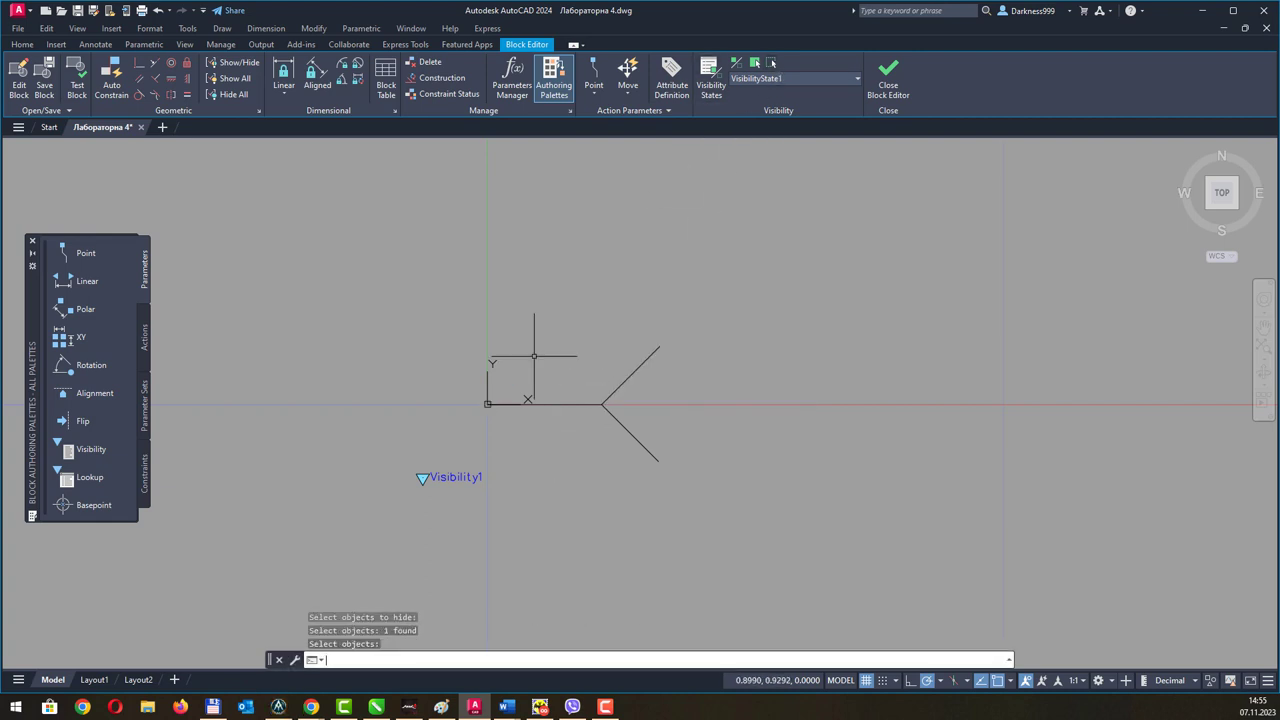
pyautogui.press('Return')
pyautogui.click(822, 78)
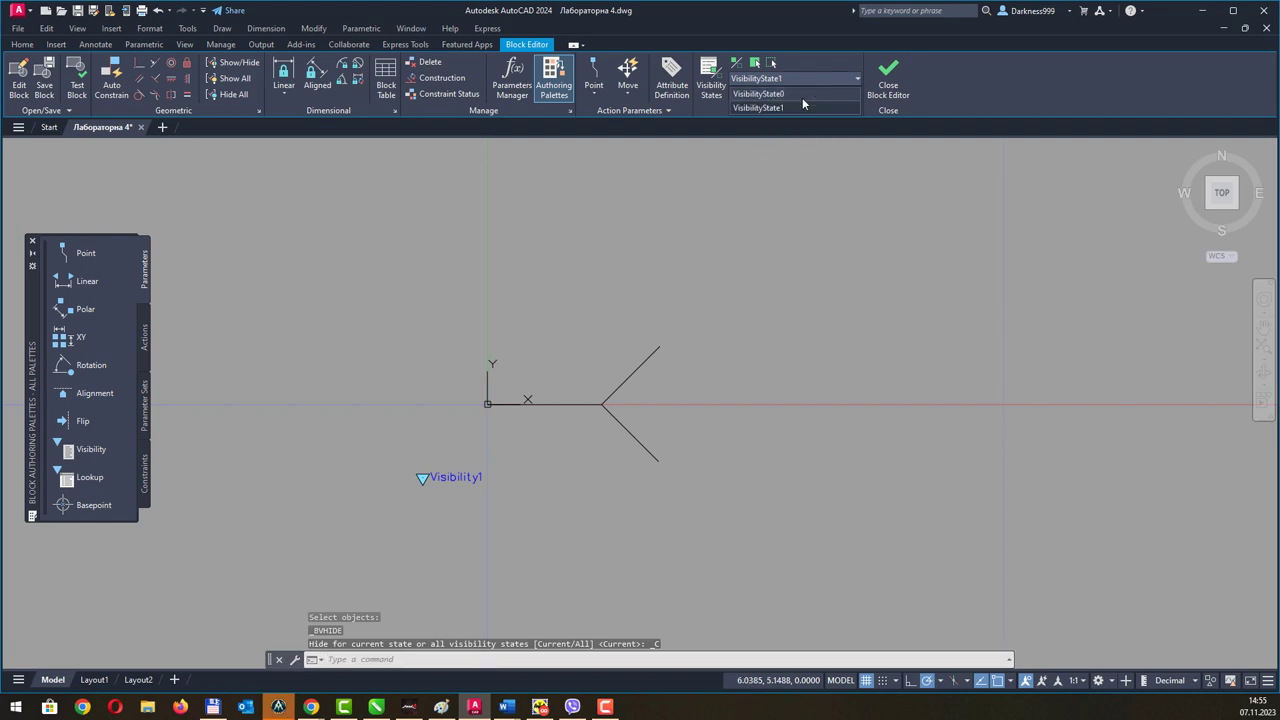
pyautogui.click(801, 92)
pyautogui.click(809, 76)
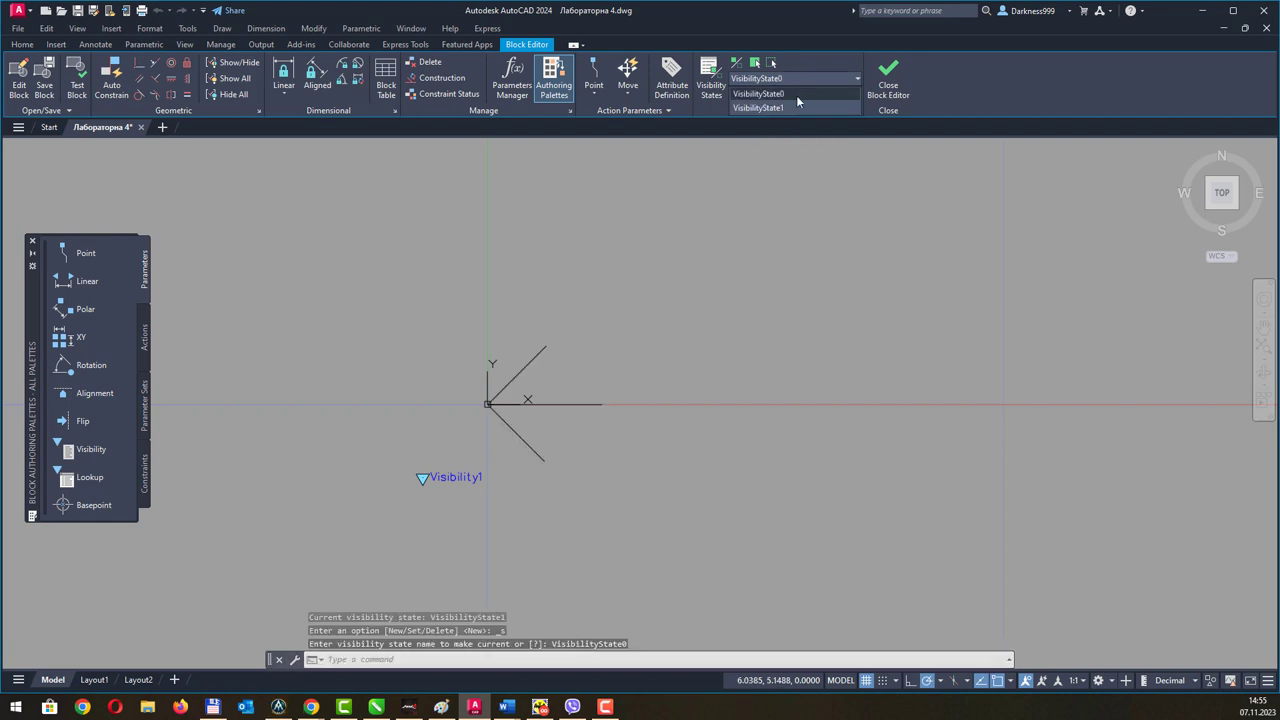
pyautogui.click(785, 104)
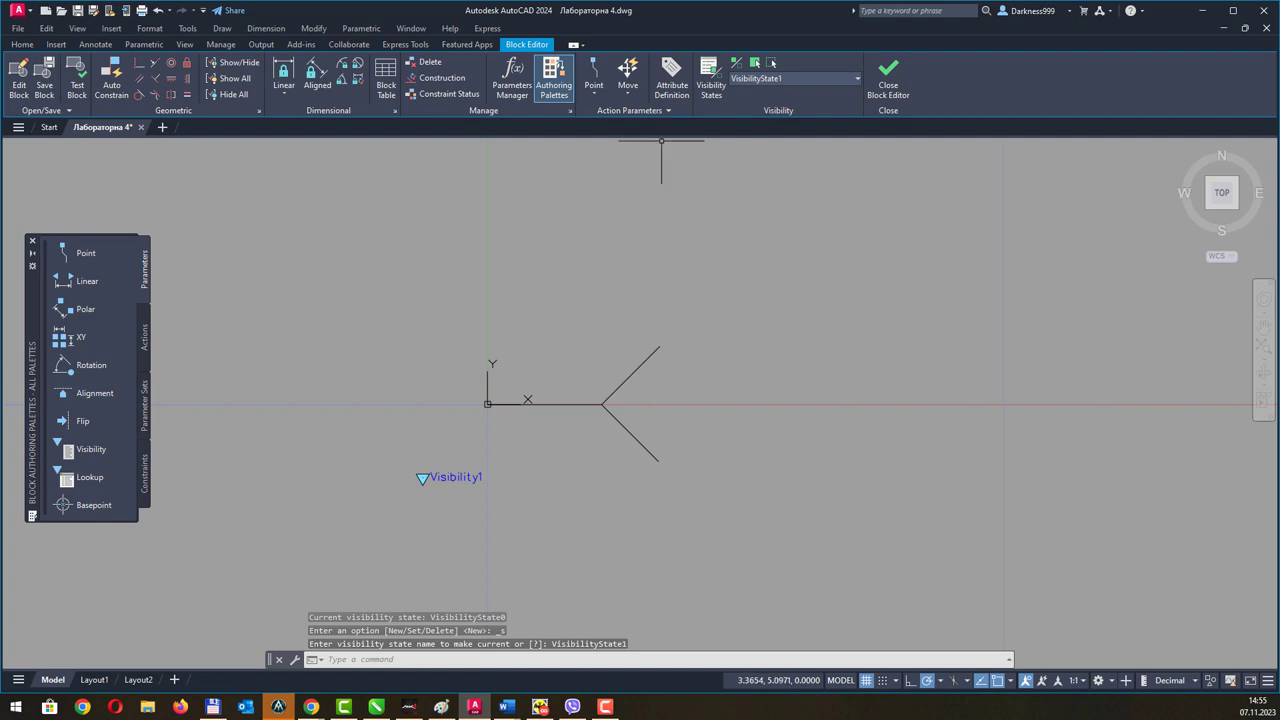
pyautogui.click(76, 84)
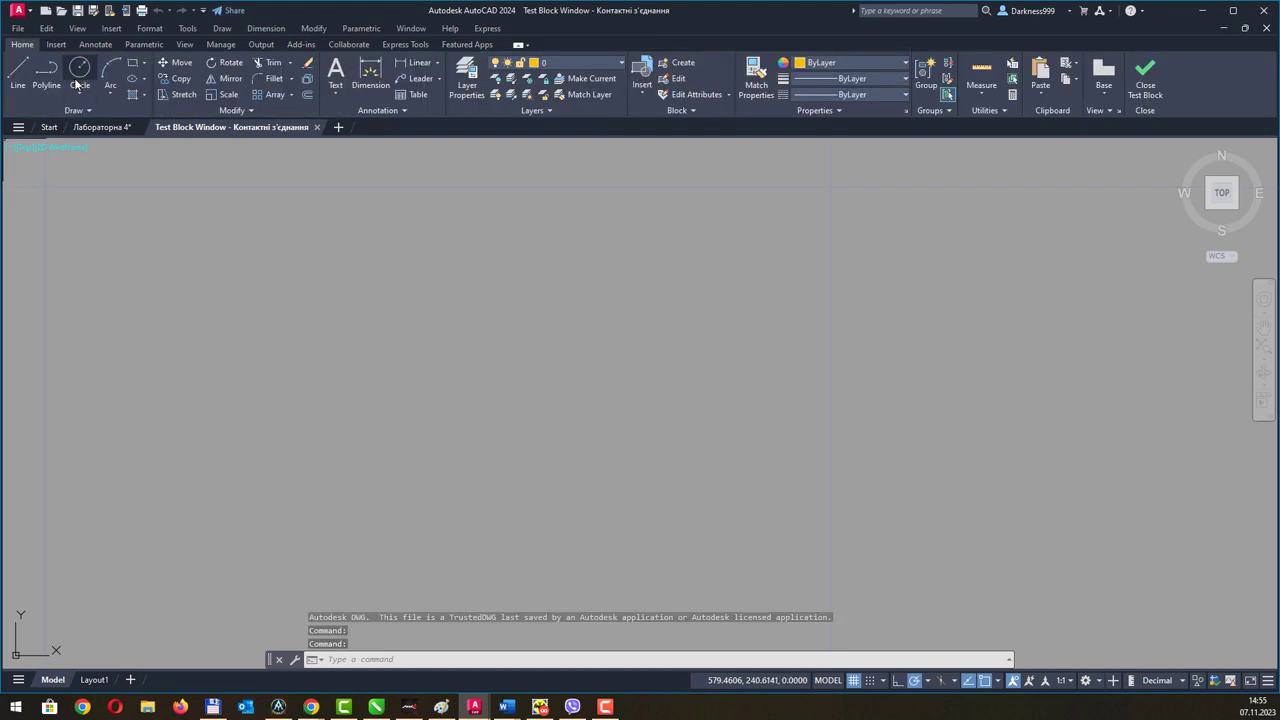
pyautogui.write('e')
pyautogui.press('Return')
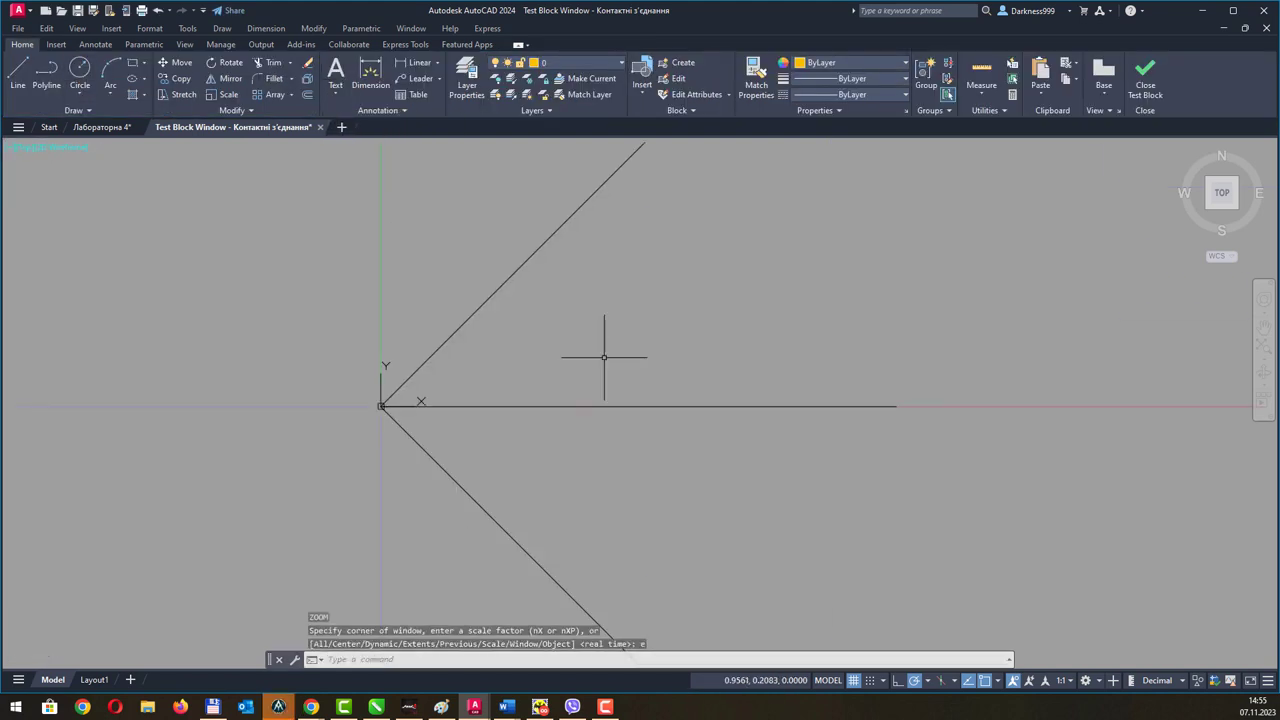
pyautogui.scroll(-2, 606, 354)
pyautogui.click(610, 362)
pyautogui.click(603, 393)
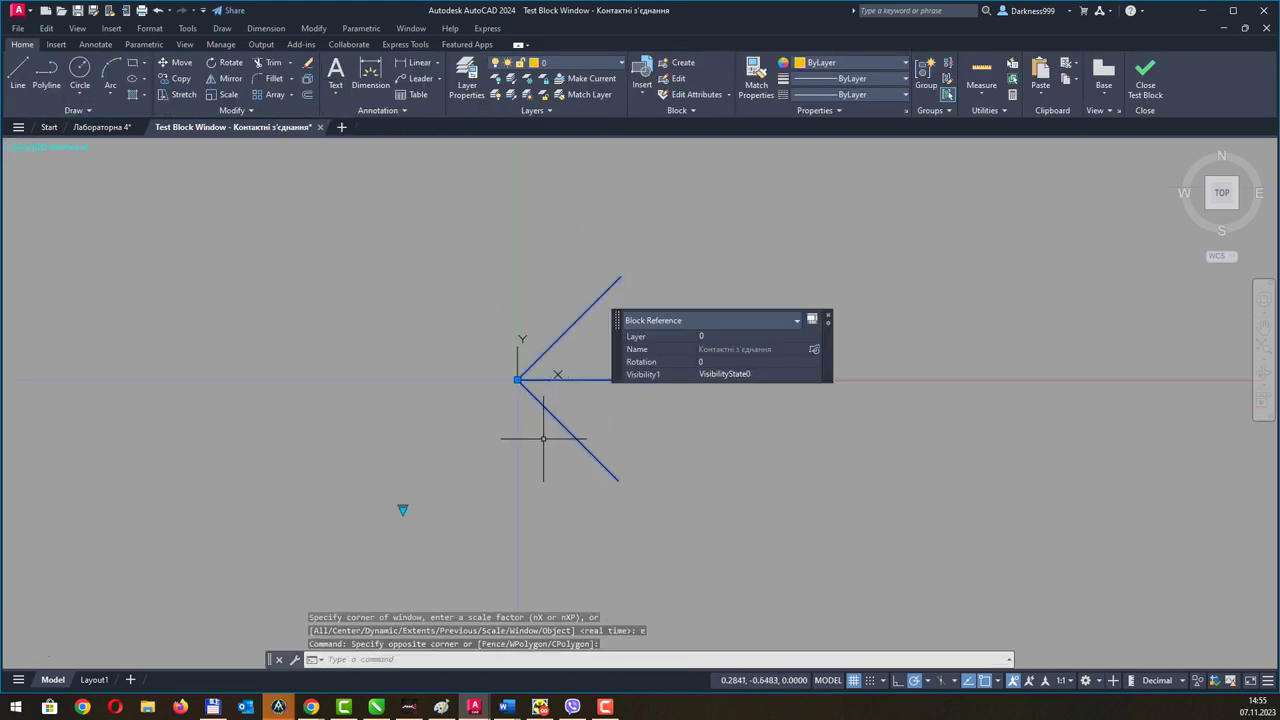
pyautogui.click(402, 511)
pyautogui.click(422, 533)
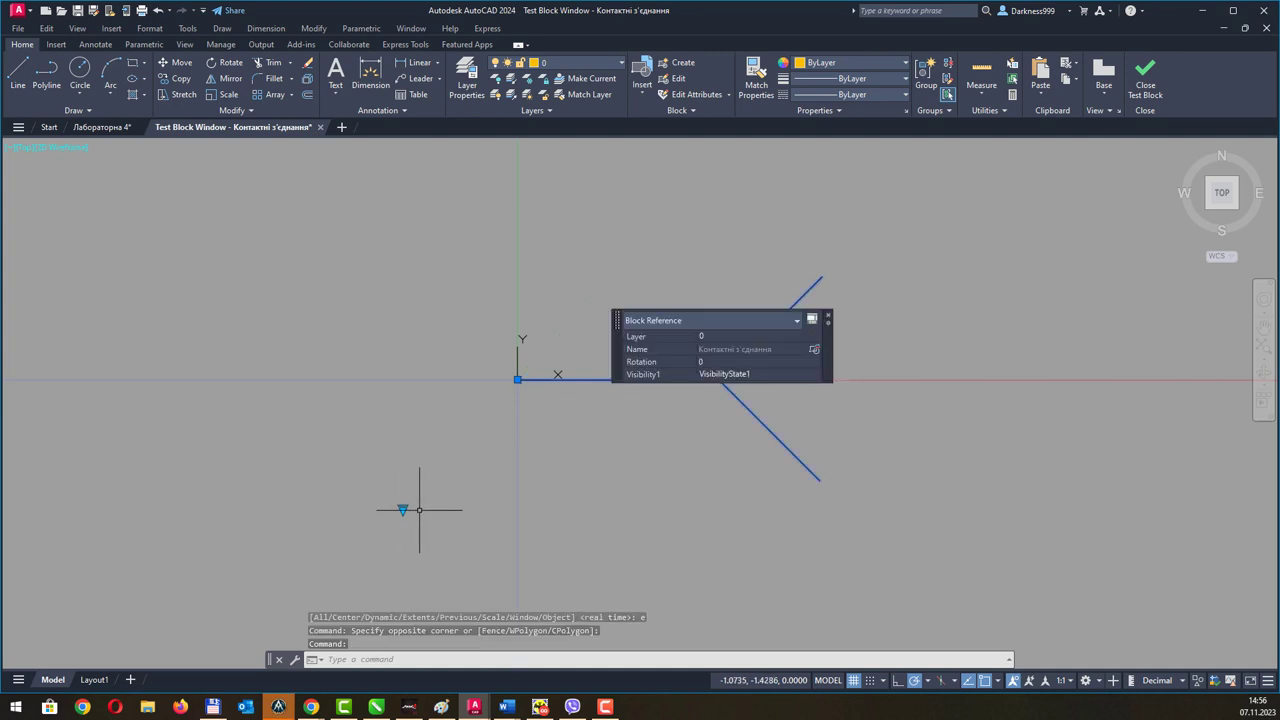
pyautogui.click(402, 511)
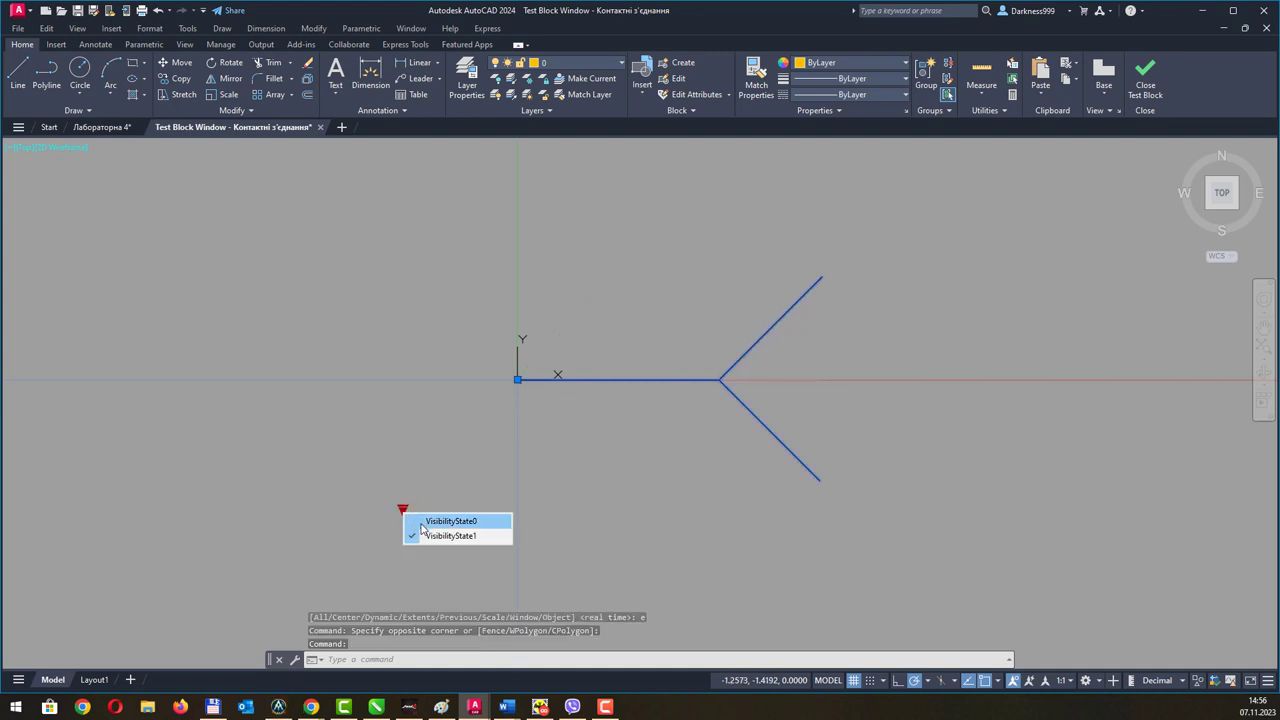
pyautogui.click(422, 526)
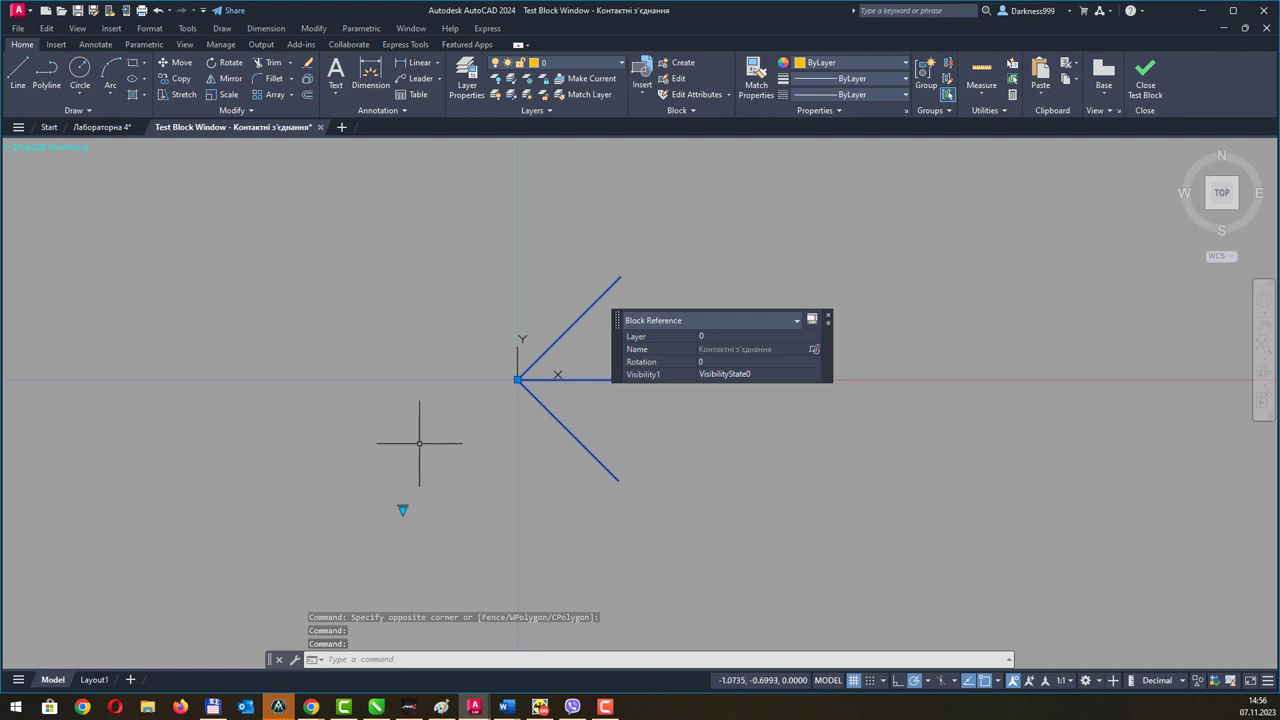
pyautogui.press('Escape')
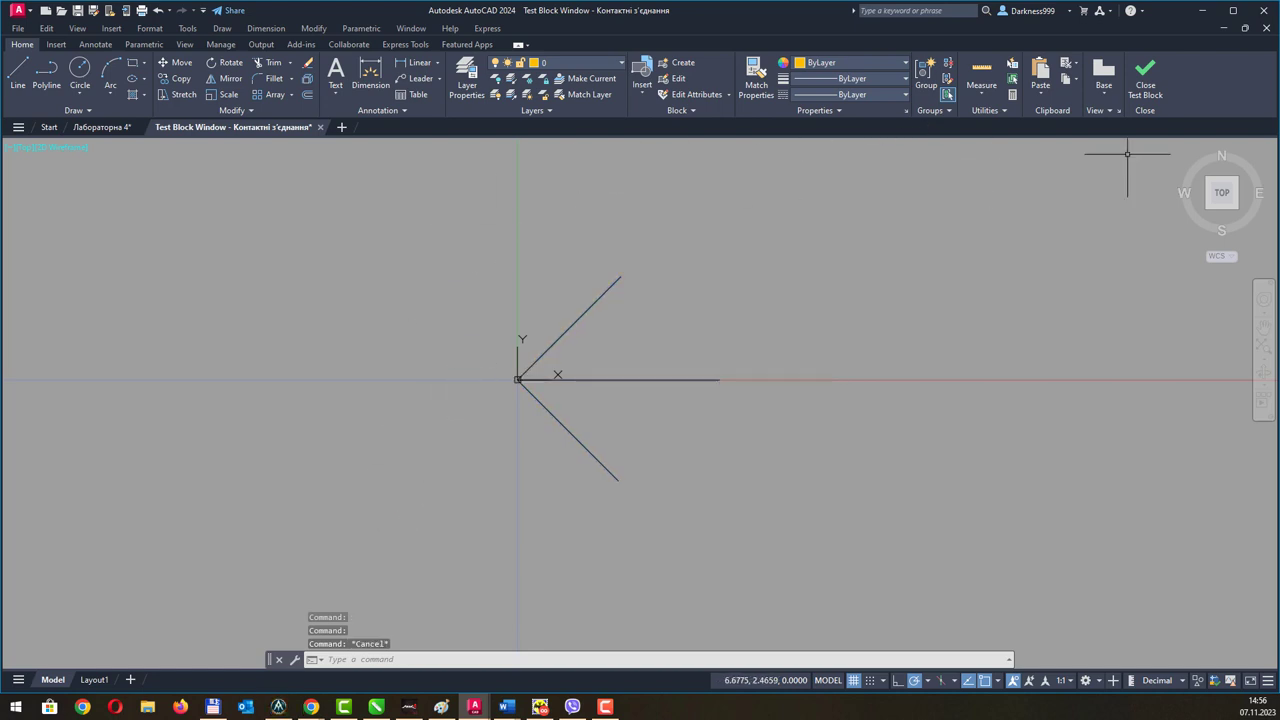
pyautogui.click(1145, 80)
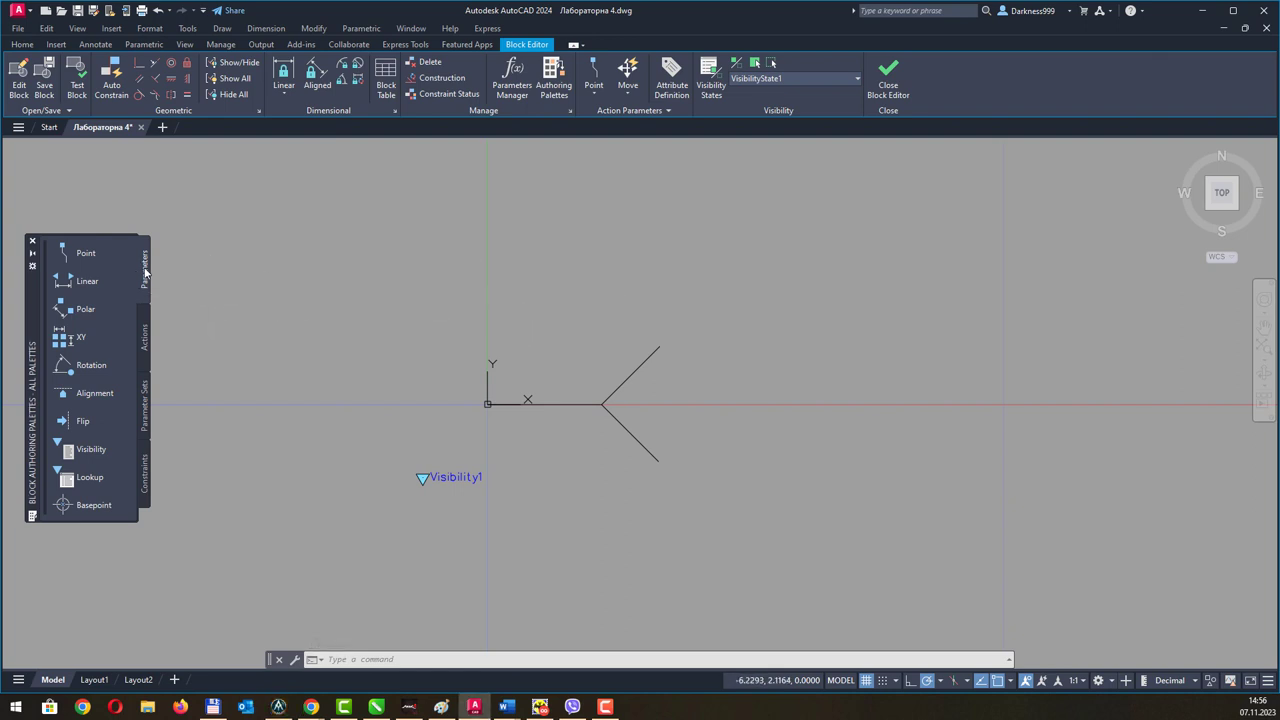
# In VisibilityState0, add a Flip state1 parameter with a vertical reflection line at the origin.
pyautogui.click(818, 82)
pyautogui.click(800, 94)
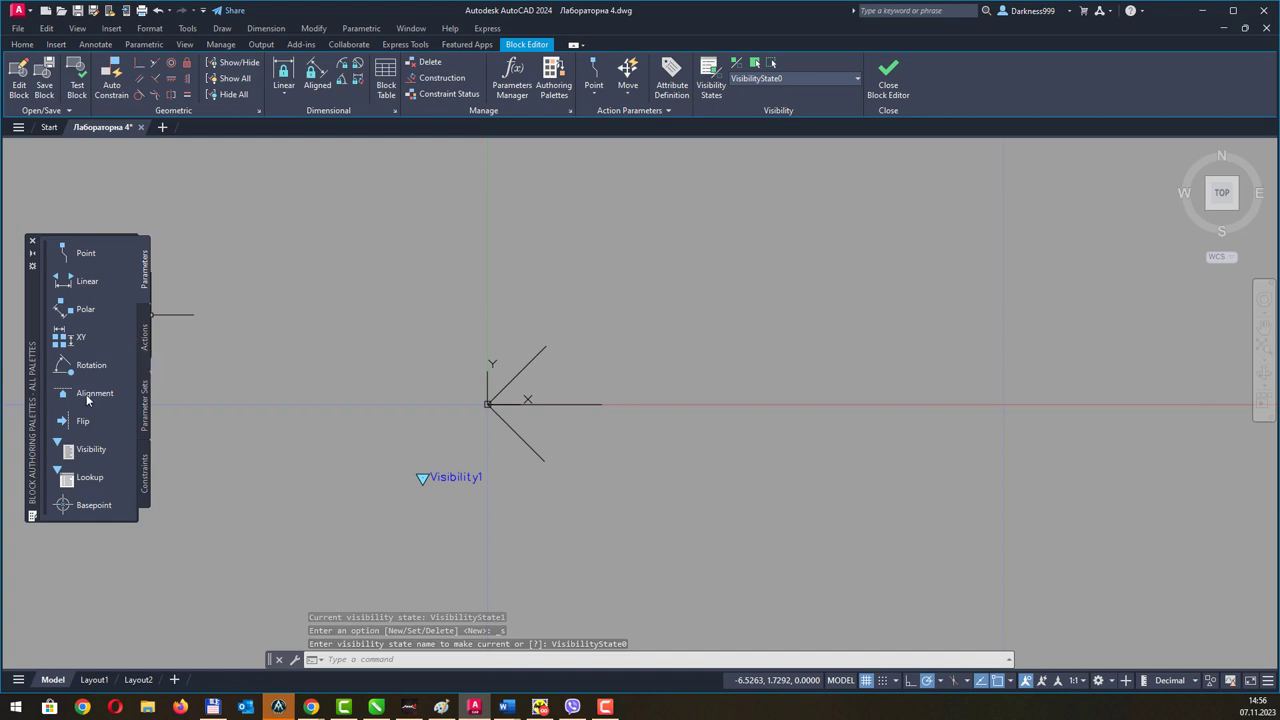
pyautogui.click(72, 423)
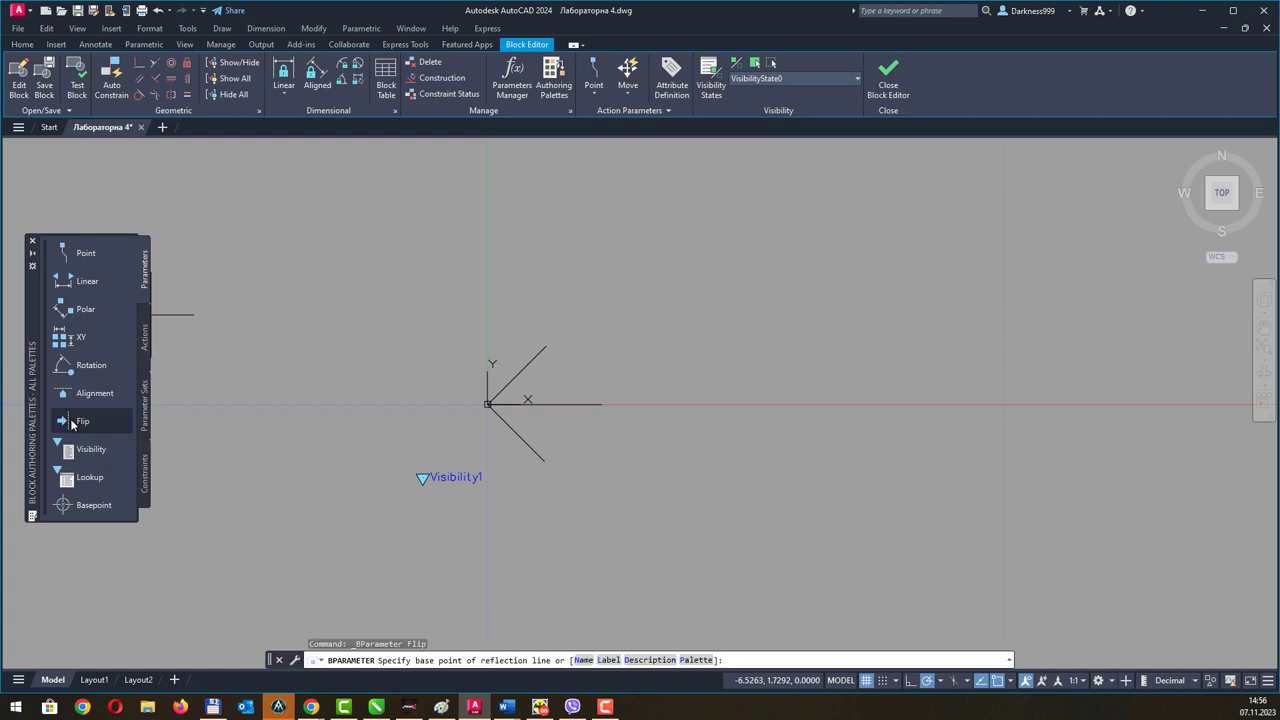
pyautogui.click(487, 404)
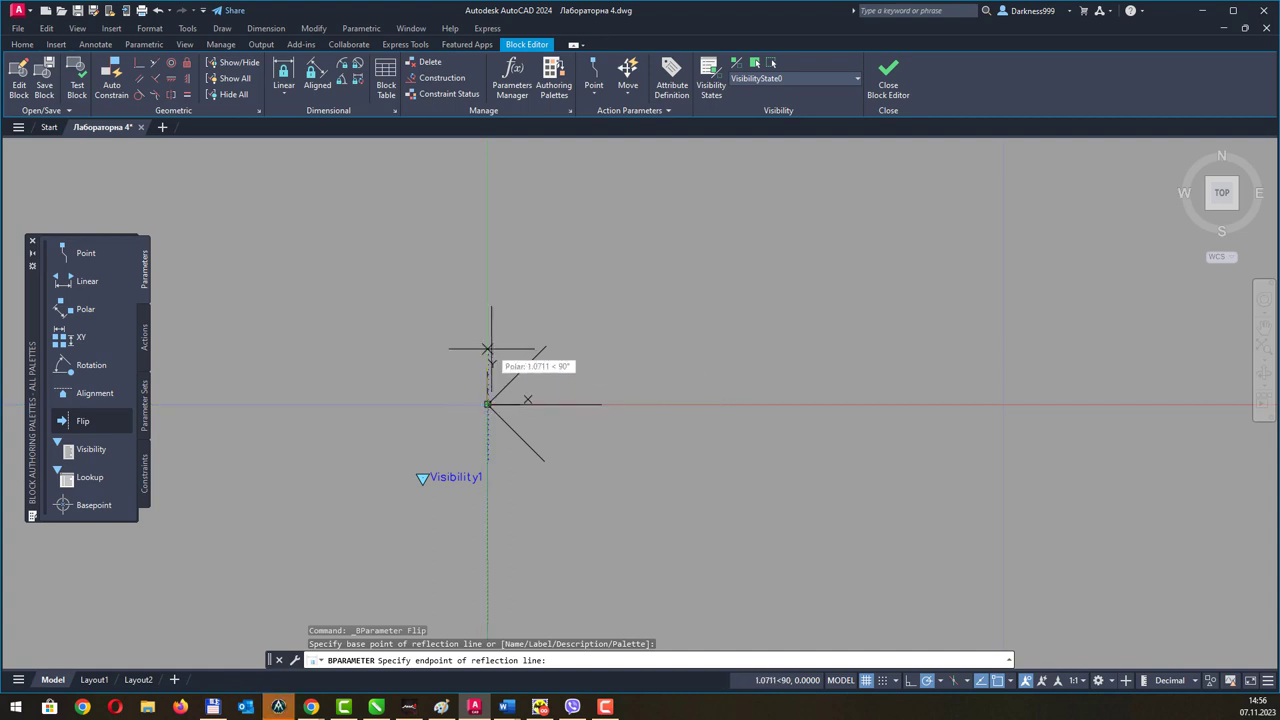
pyautogui.click(487, 349)
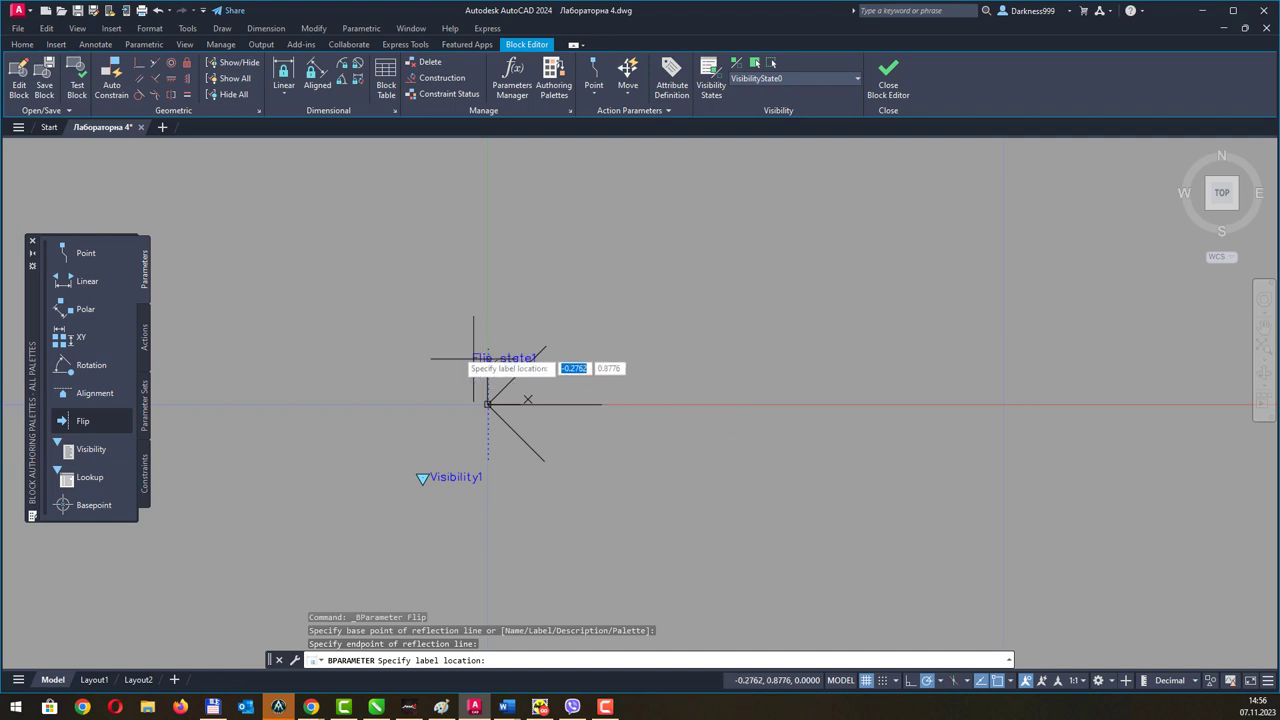
pyautogui.click(400, 330)
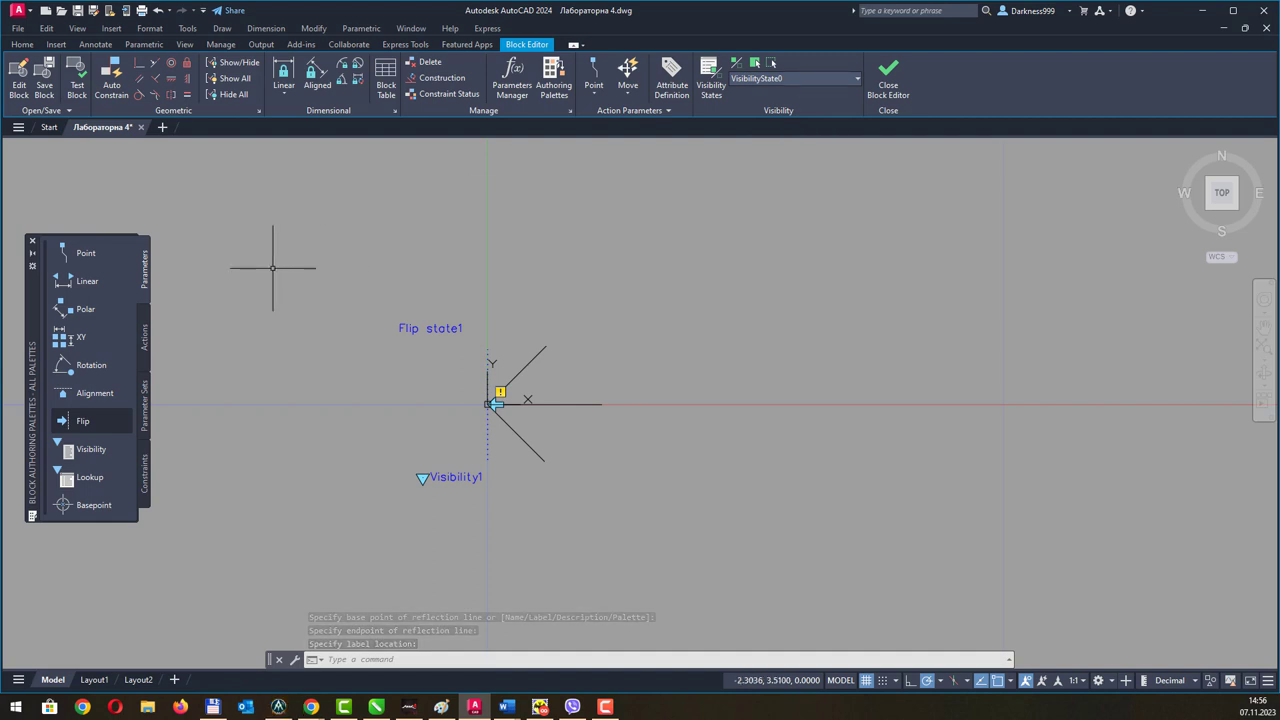
# Add a Flip action on Flip state1 covering the three contact lines.
pyautogui.click(145, 336)
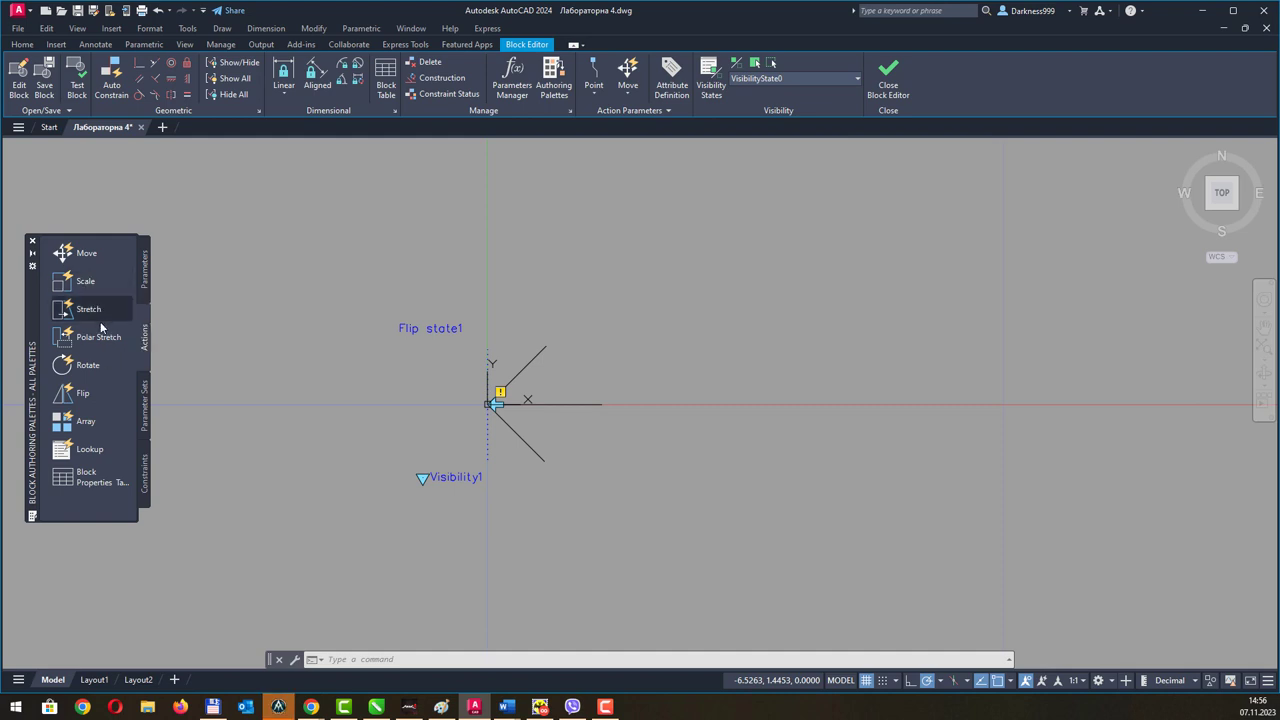
pyautogui.click(75, 394)
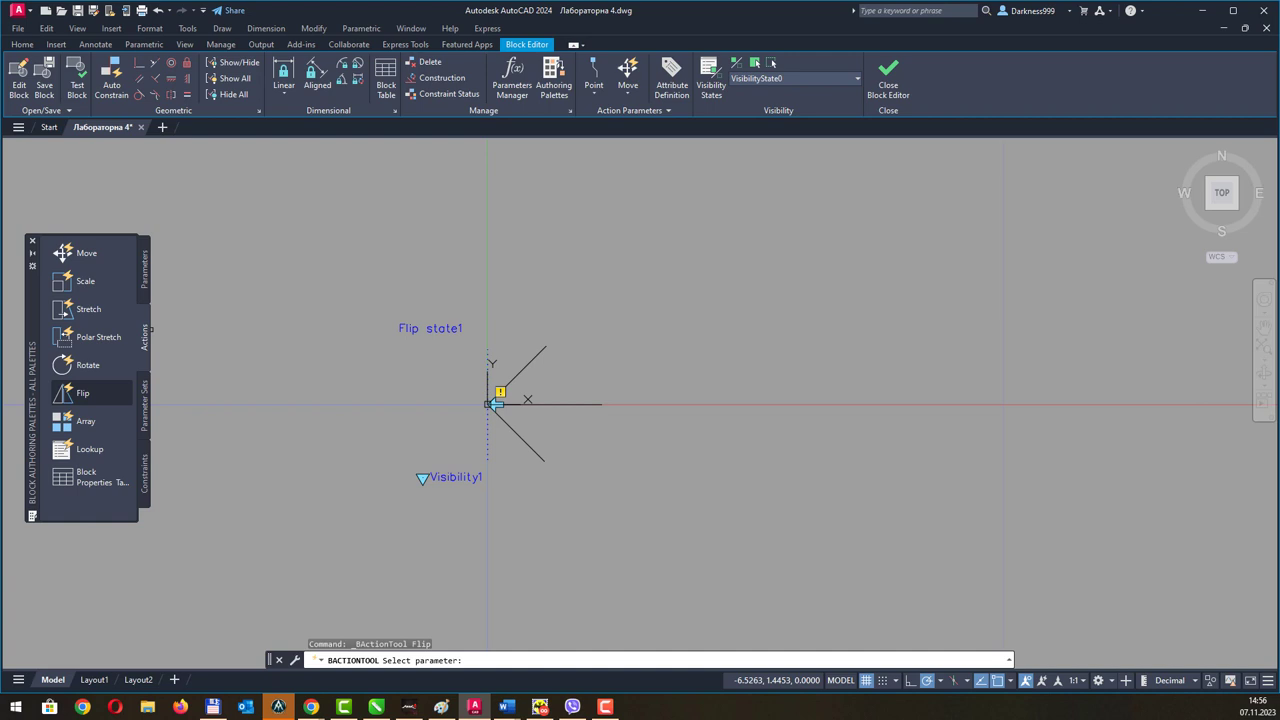
pyautogui.click(428, 329)
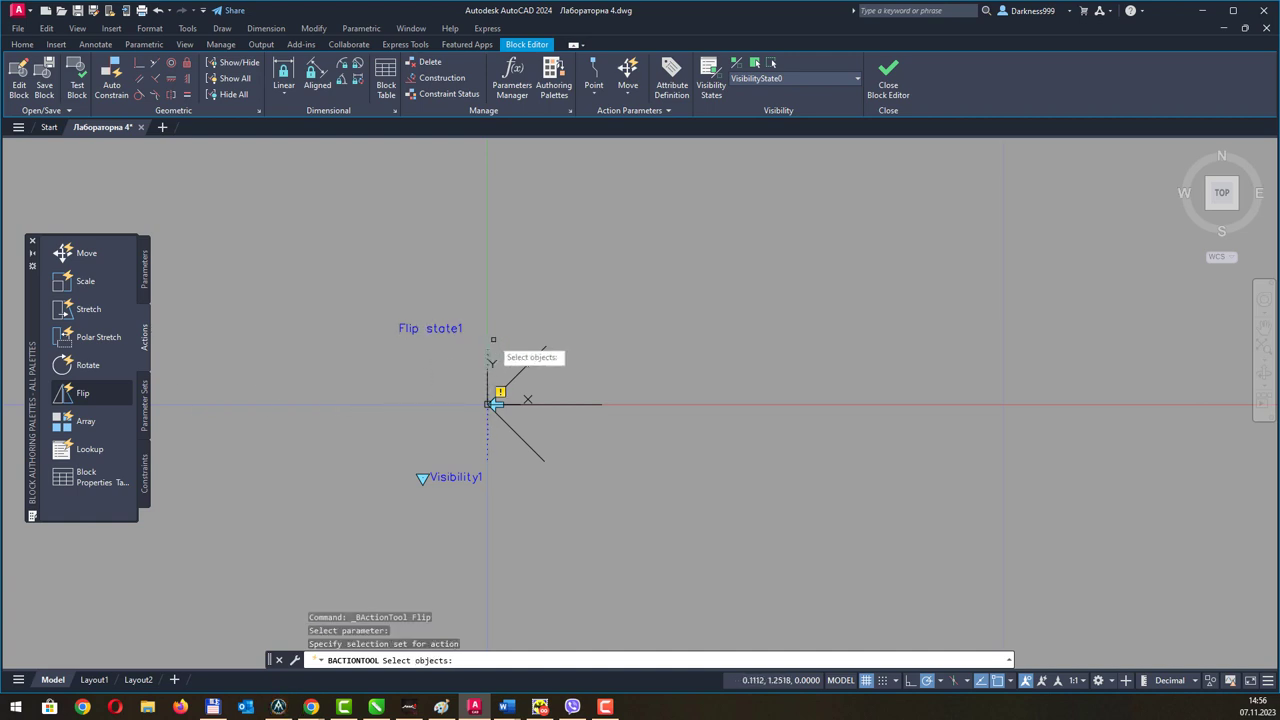
pyautogui.click(690, 310)
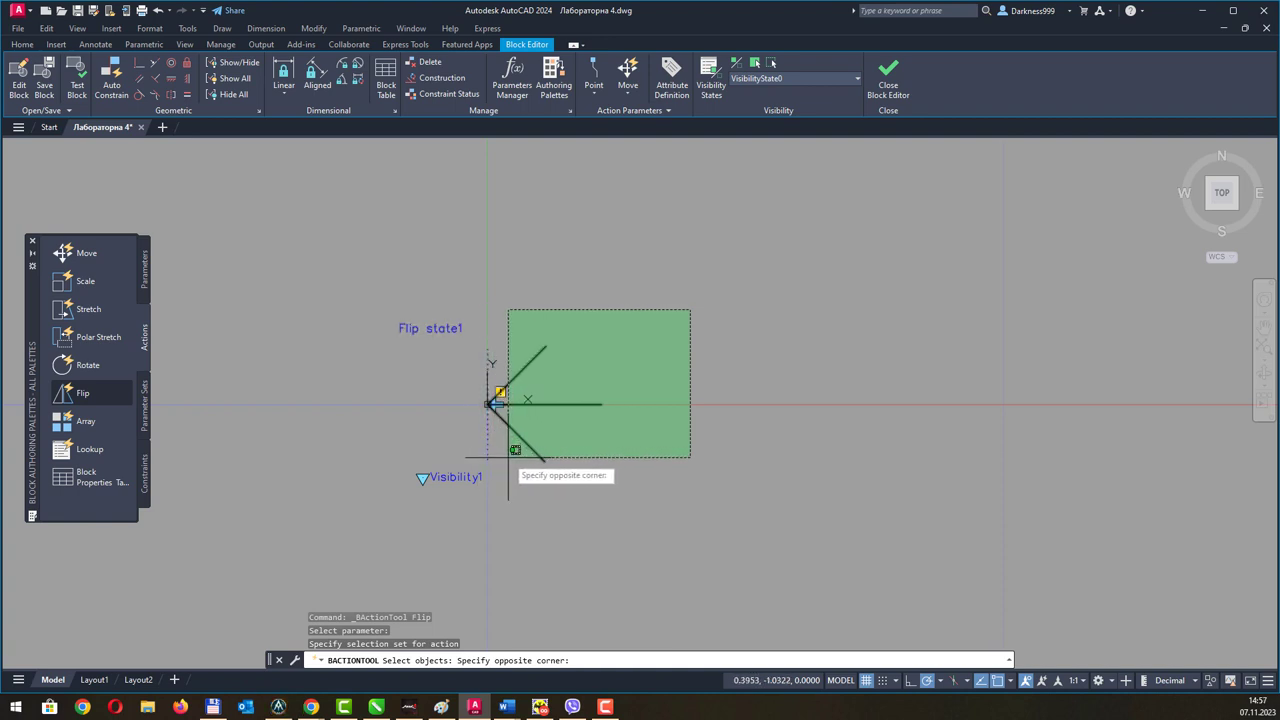
pyautogui.click(527, 471)
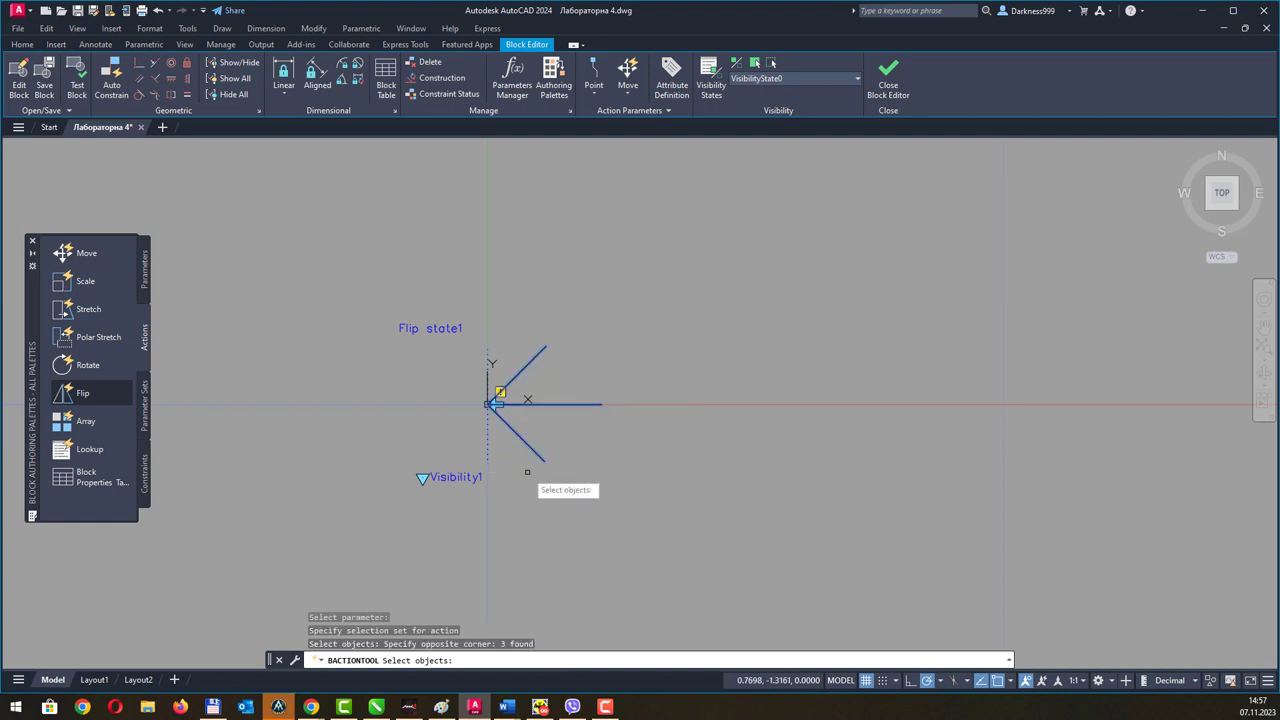
pyautogui.press('Return')
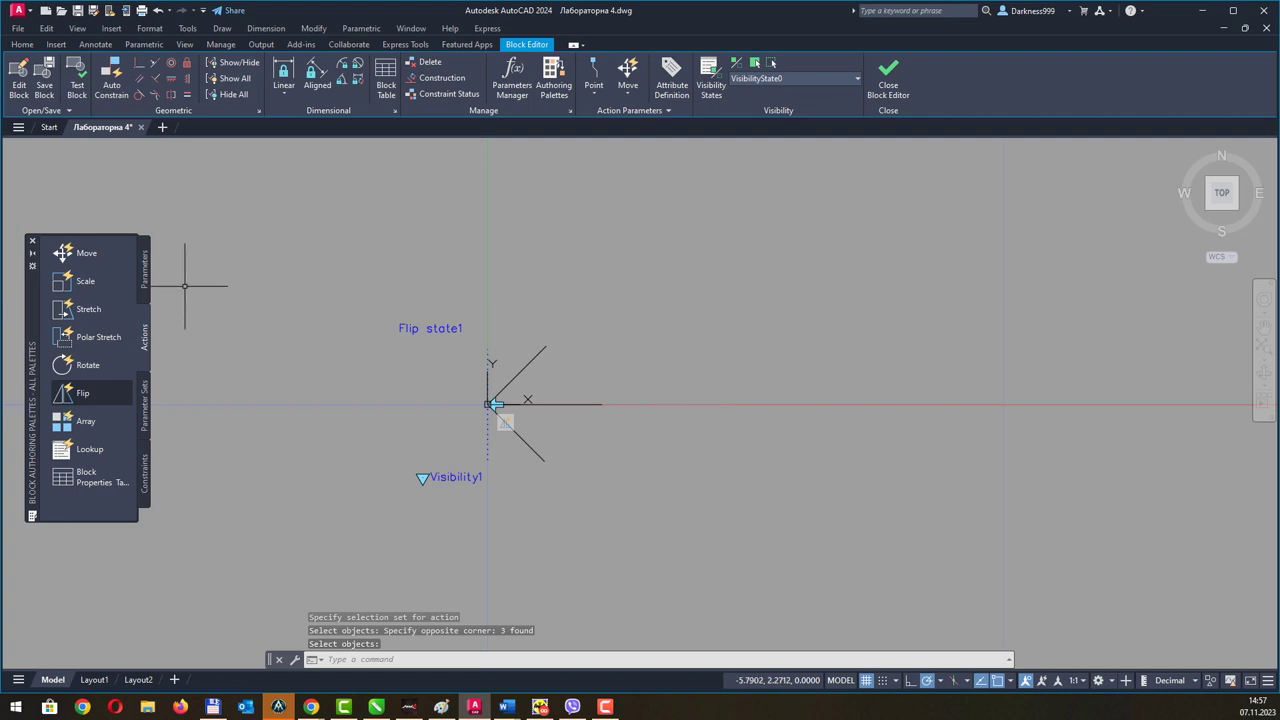
pyautogui.click(143, 285)
# In VisibilityState1, add a Flip state2 parameter with a vertical reflection line through the origin.
pyautogui.click(824, 78)
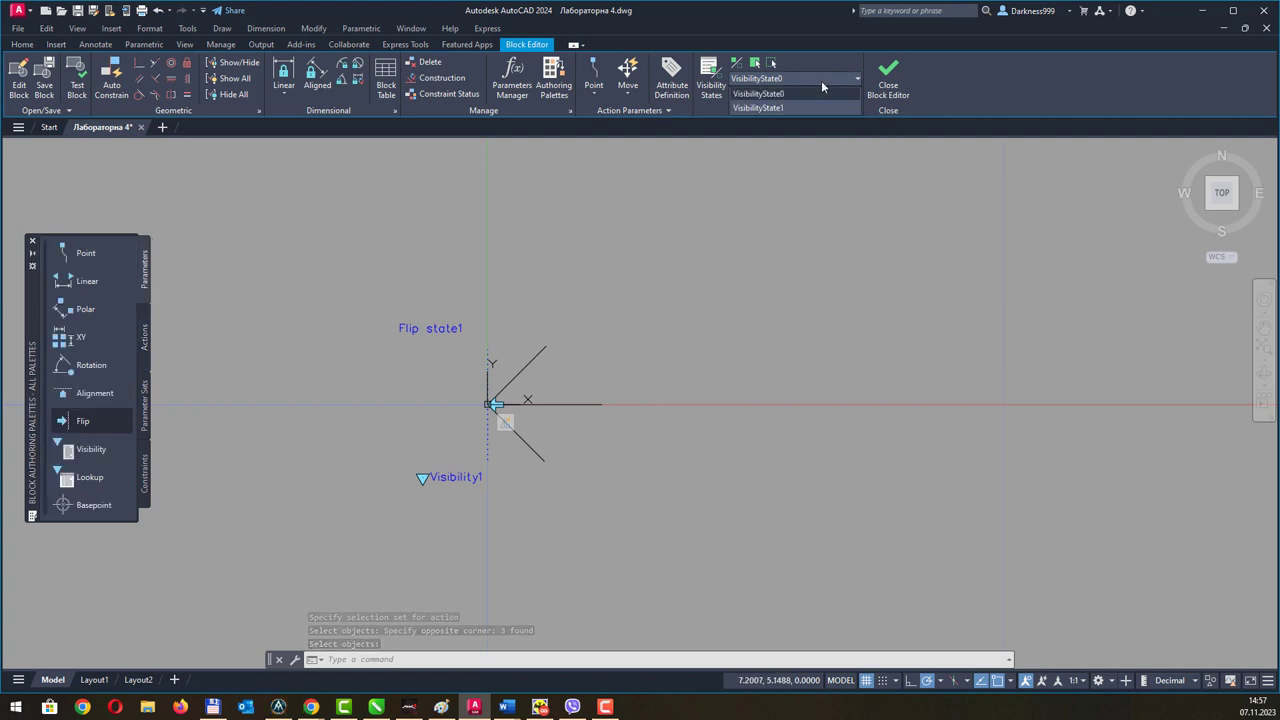
pyautogui.click(795, 103)
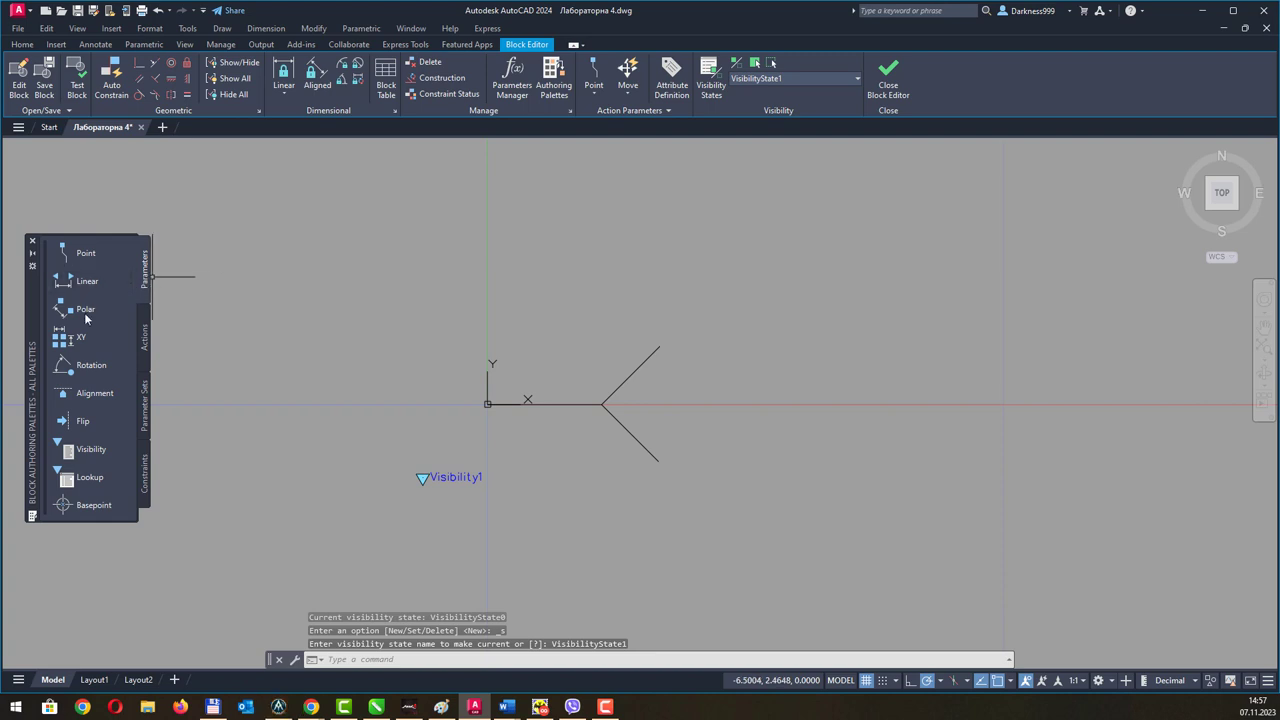
pyautogui.click(83, 421)
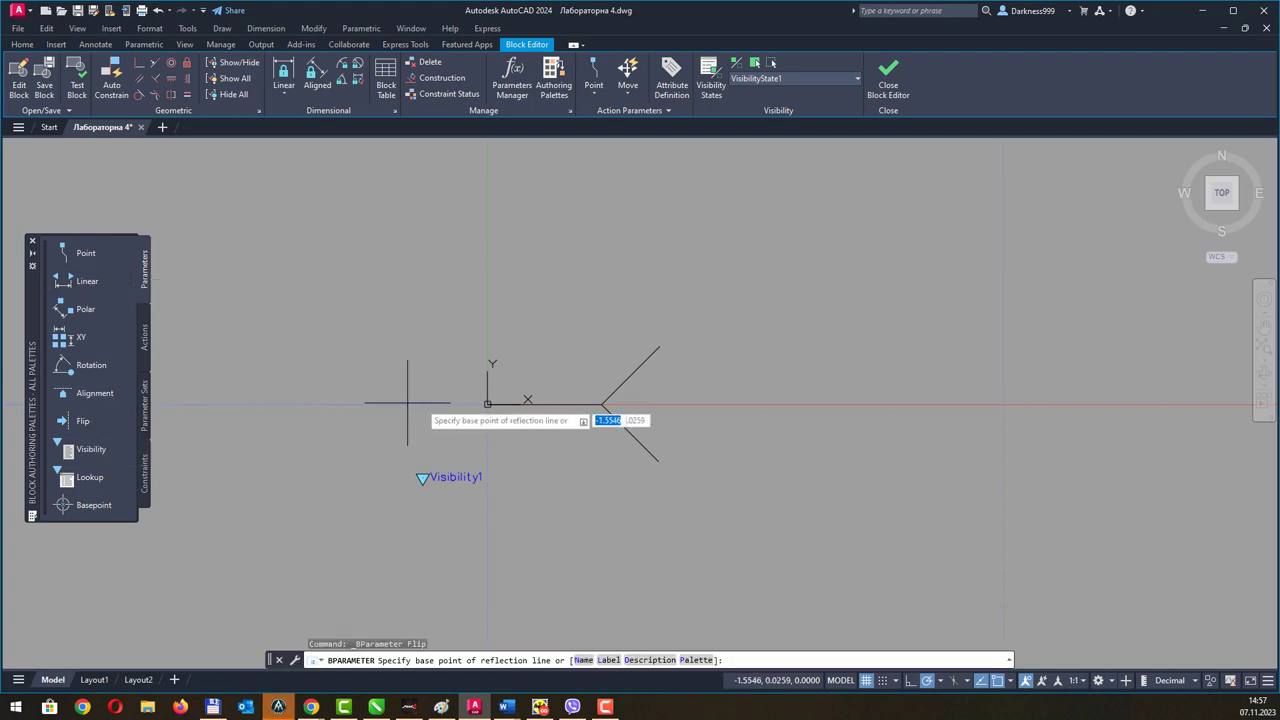
pyautogui.click(487, 404)
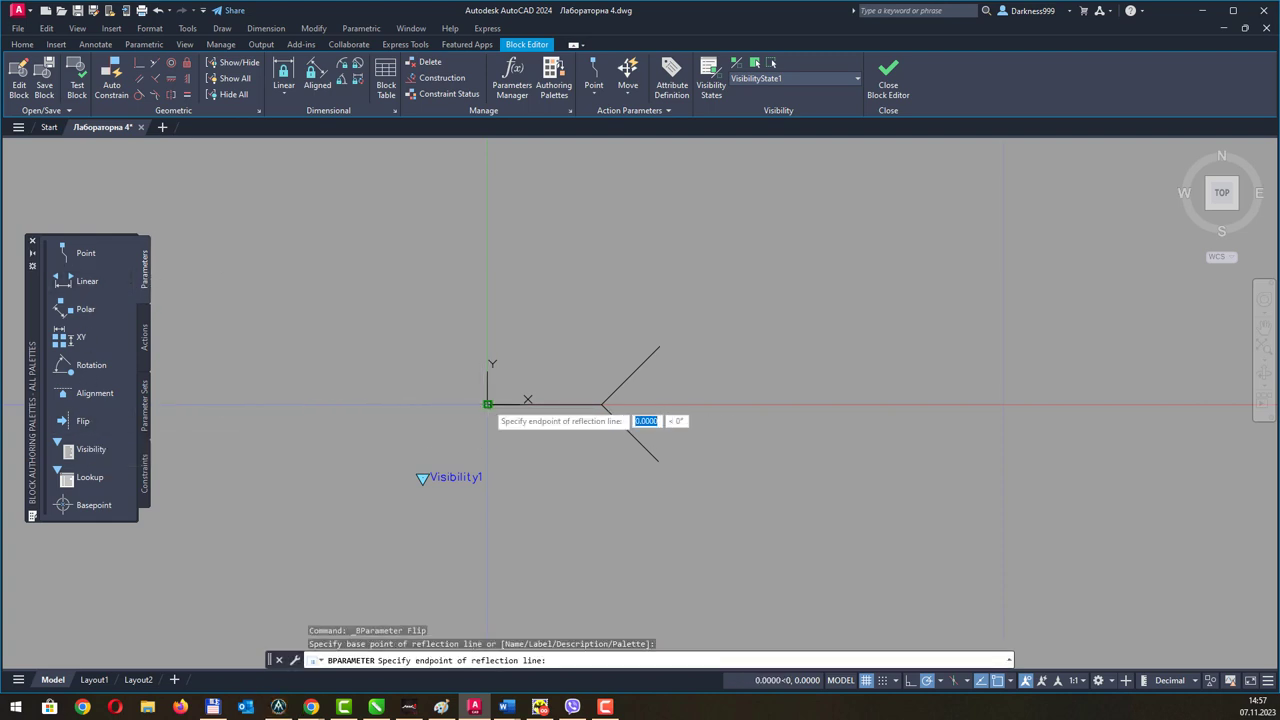
pyautogui.click(487, 302)
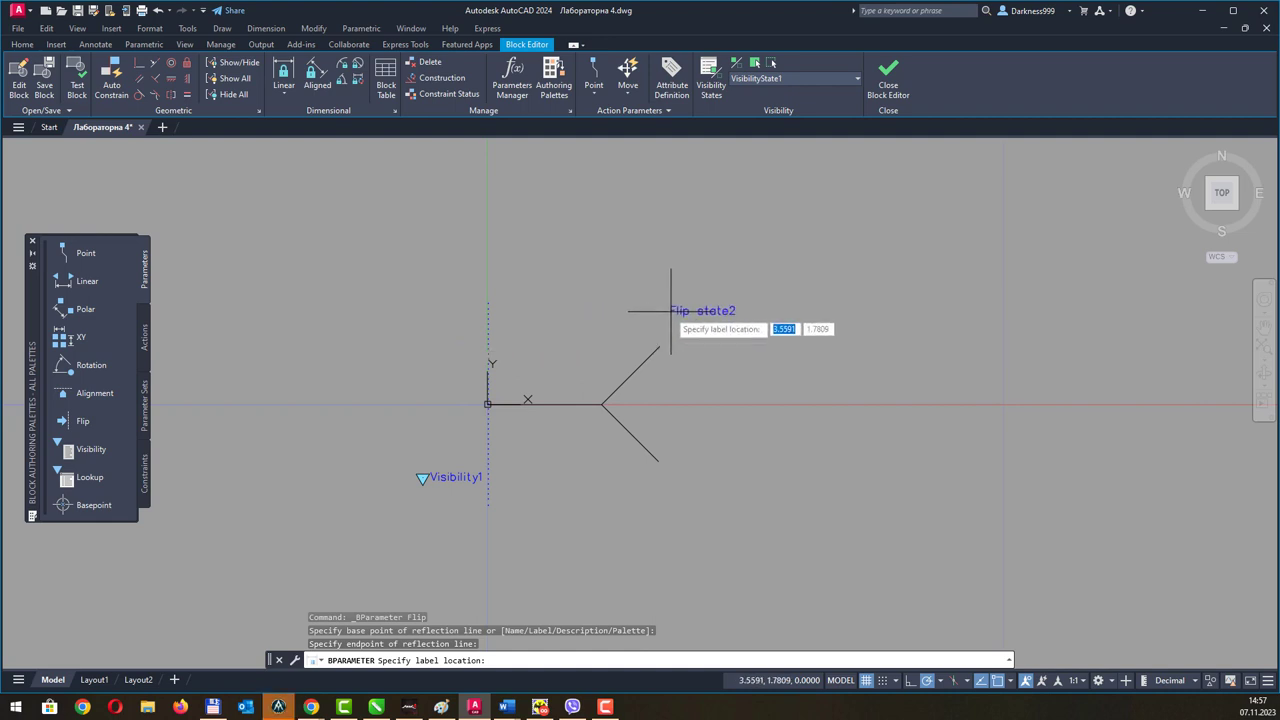
pyautogui.click(388, 309)
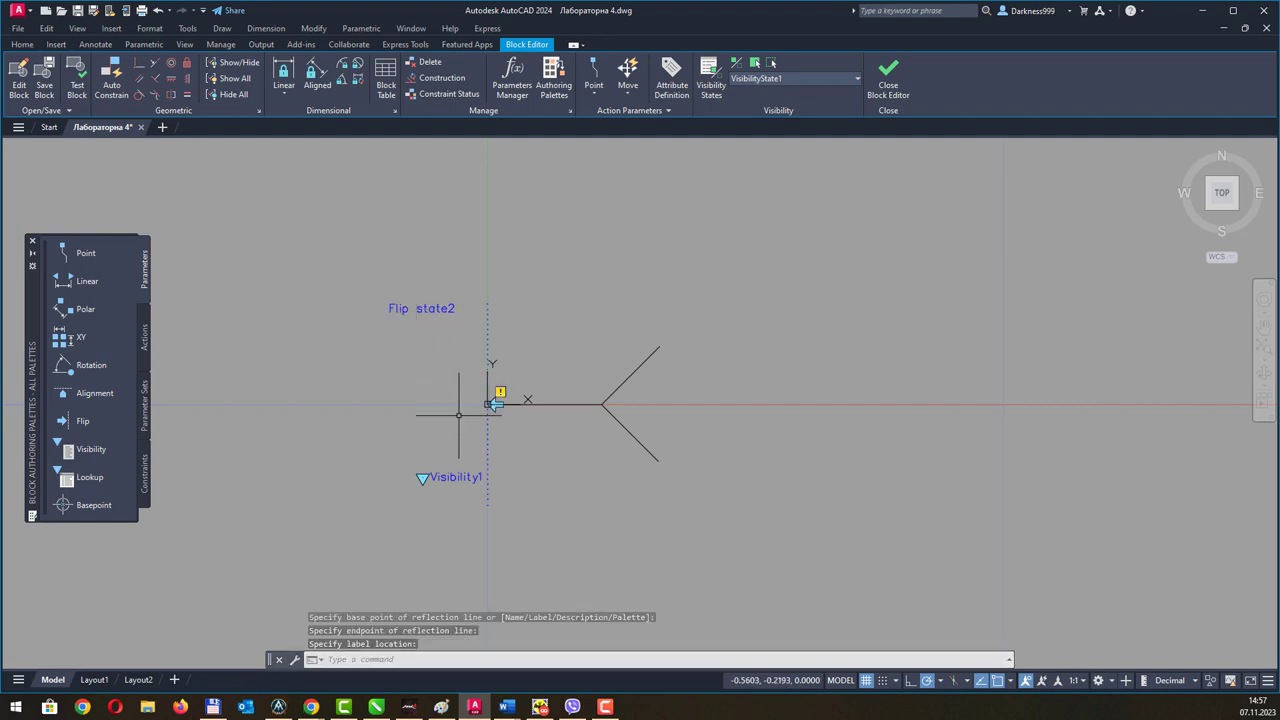
# Attach a flip action to Flip state2 on the three chevron lines, then open Test Block.
pyautogui.click(143, 342)
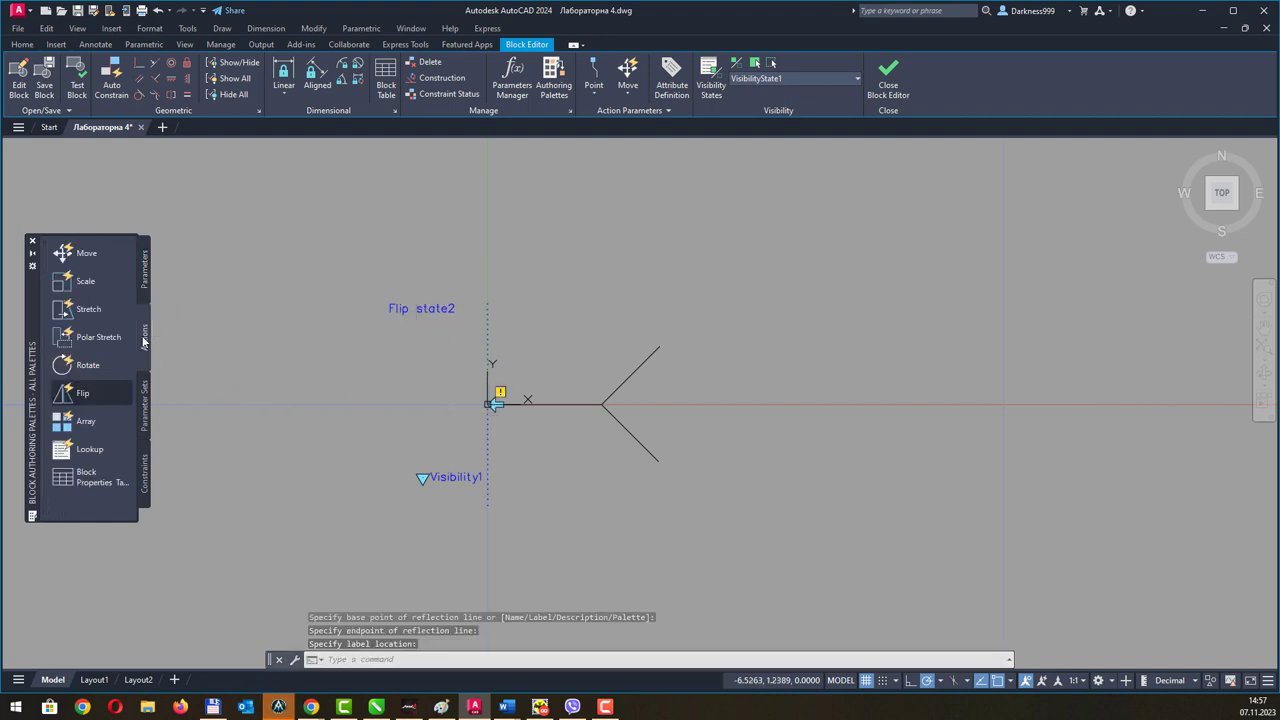
pyautogui.click(82, 392)
pyautogui.click(440, 309)
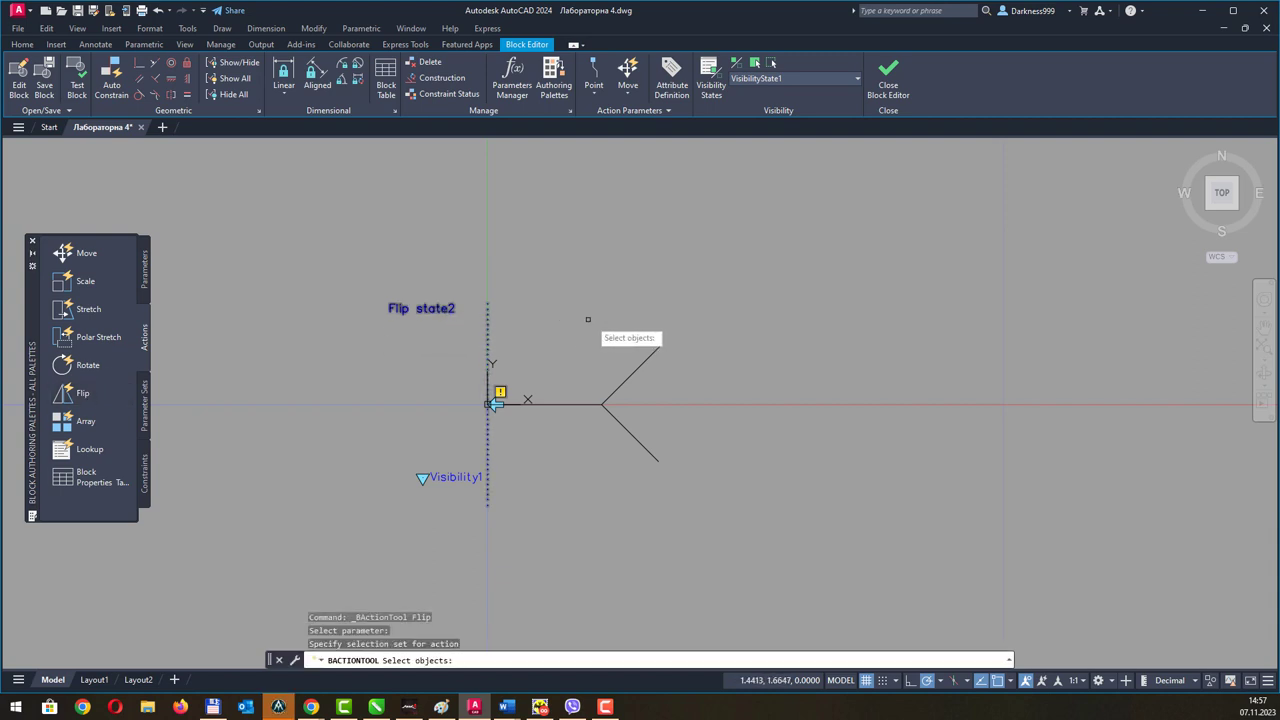
pyautogui.click(741, 281)
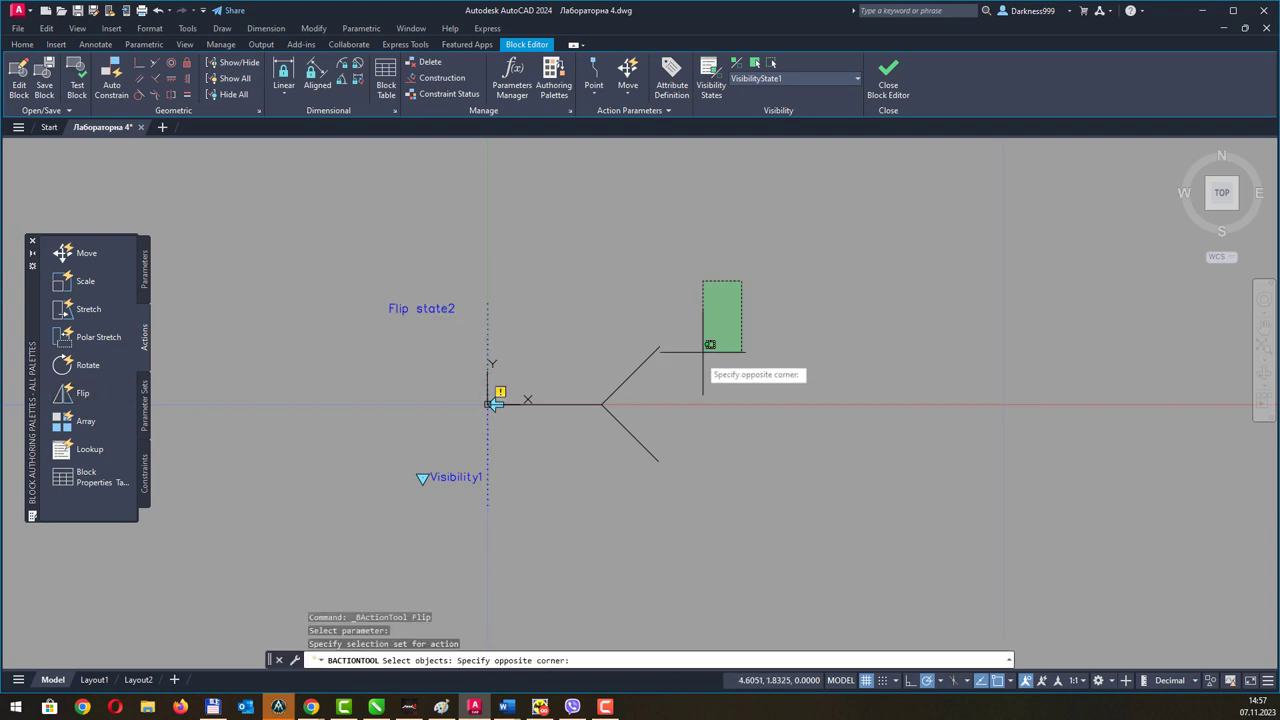
pyautogui.click(601, 486)
pyautogui.press('Return')
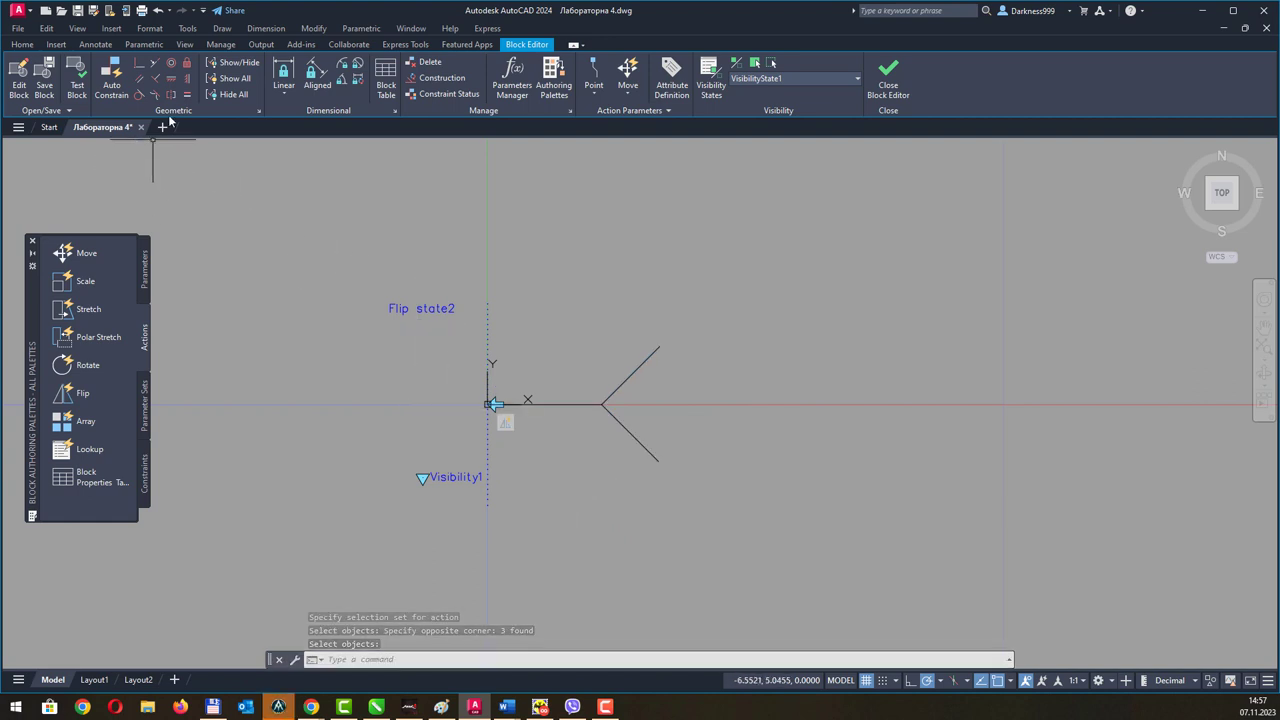
pyautogui.click(77, 88)
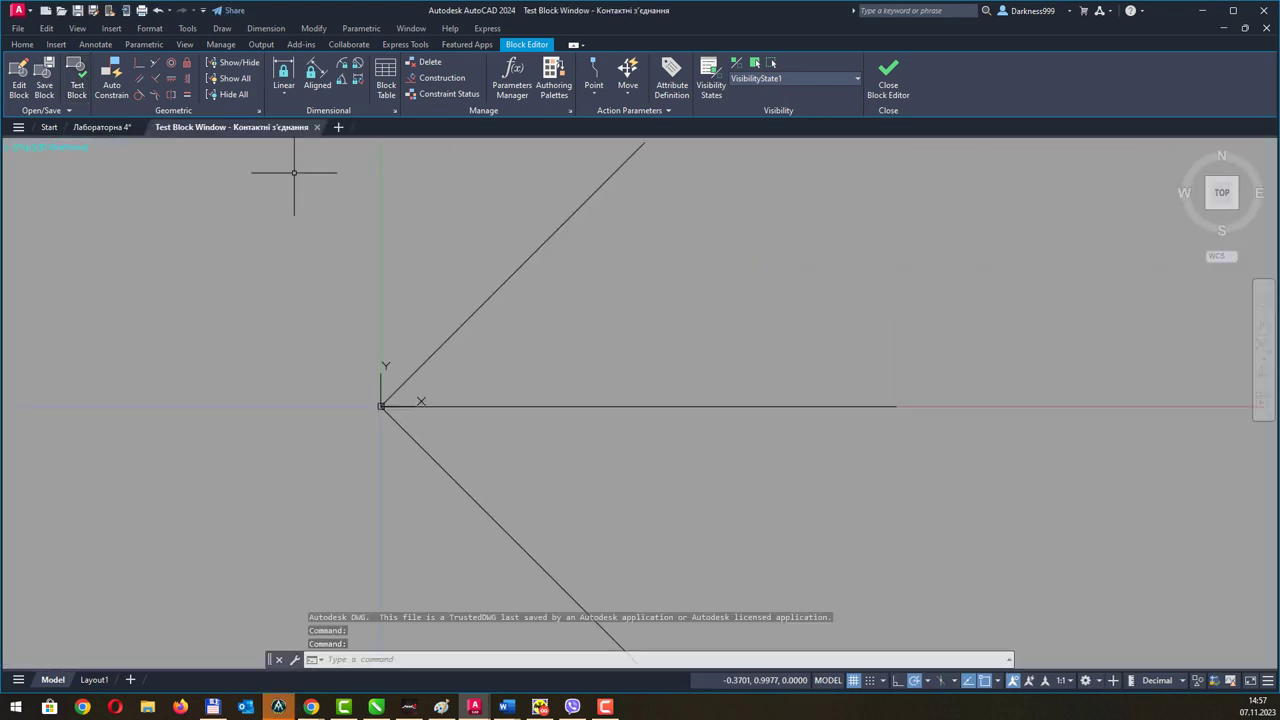
# Select the test block and flip it using the Flip state1 grip.
pyautogui.click(716, 406)
pyautogui.click(585, 341)
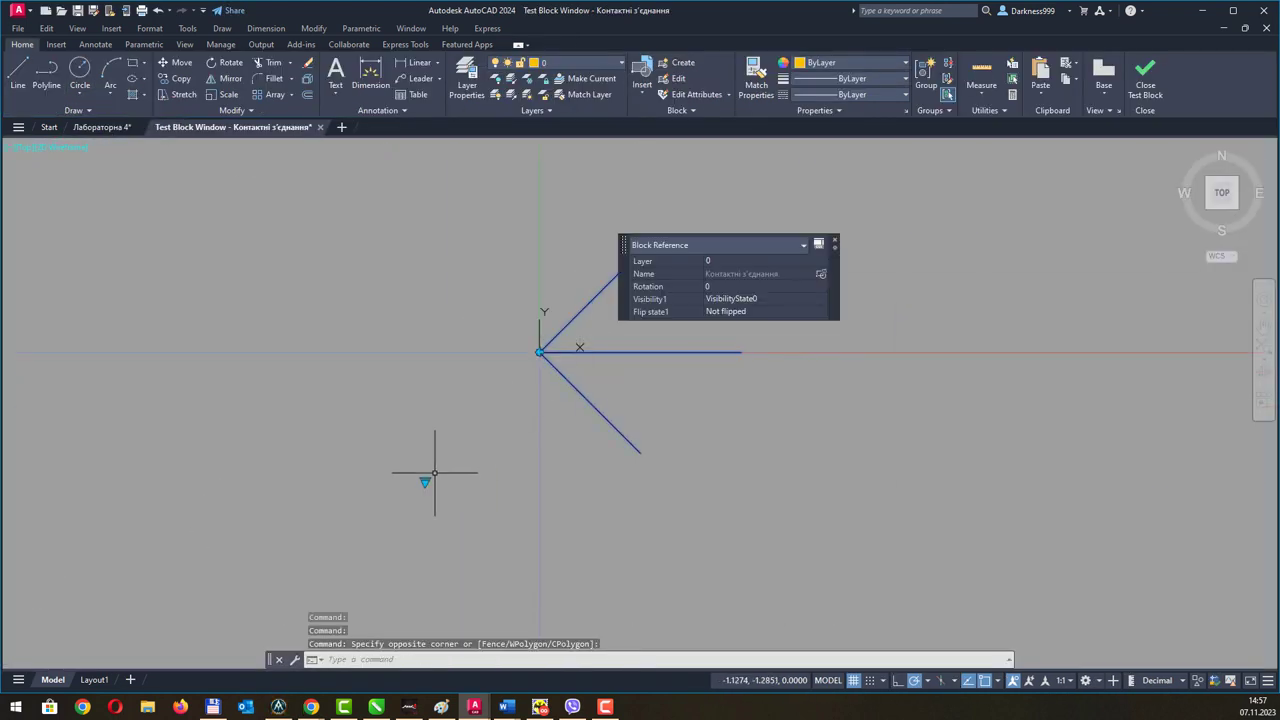
pyautogui.moveTo(548, 418); pyautogui.dragTo(510, 443, button='middle')
pyautogui.click(503, 377)
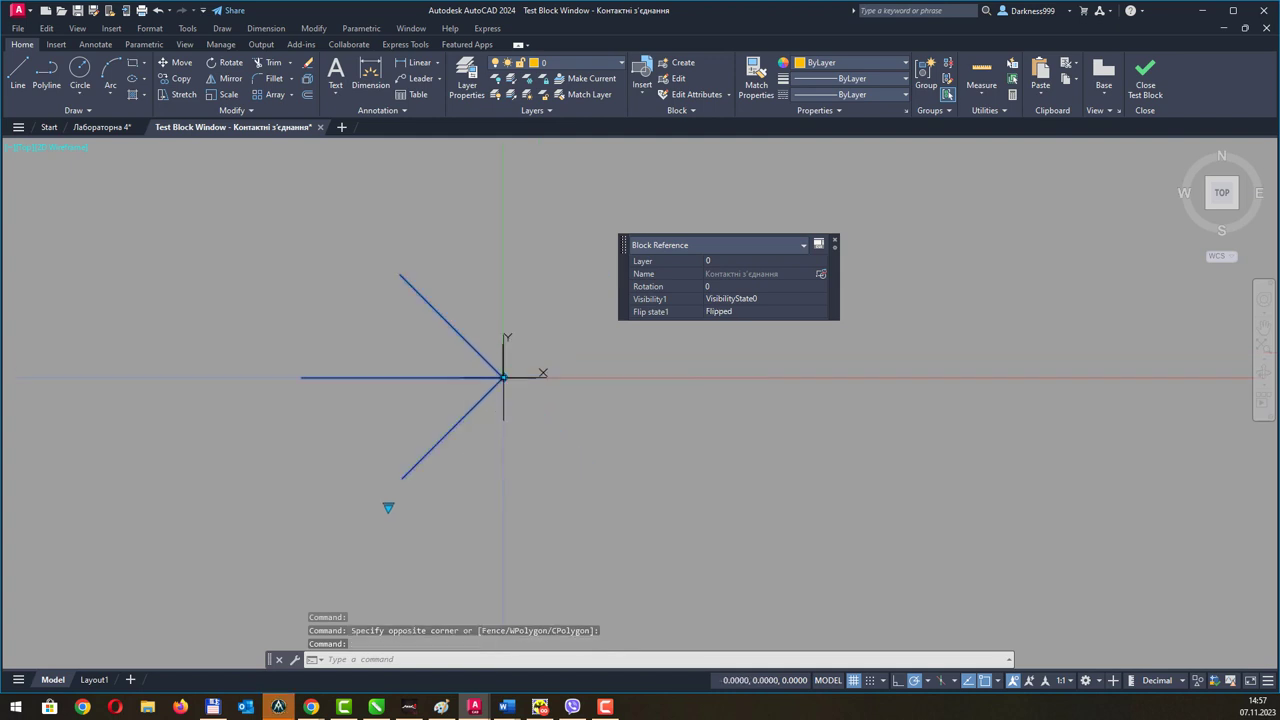
pyautogui.click(506, 376)
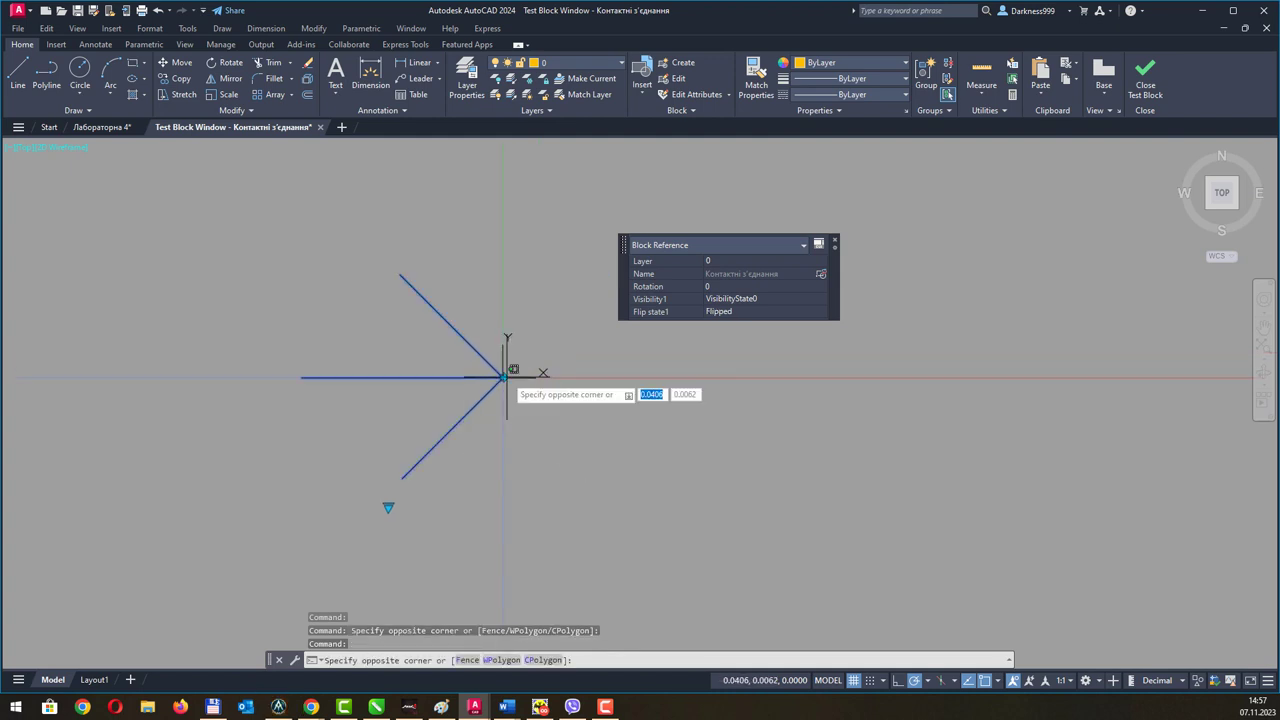
pyautogui.click(503, 377)
pyautogui.click(503, 377)
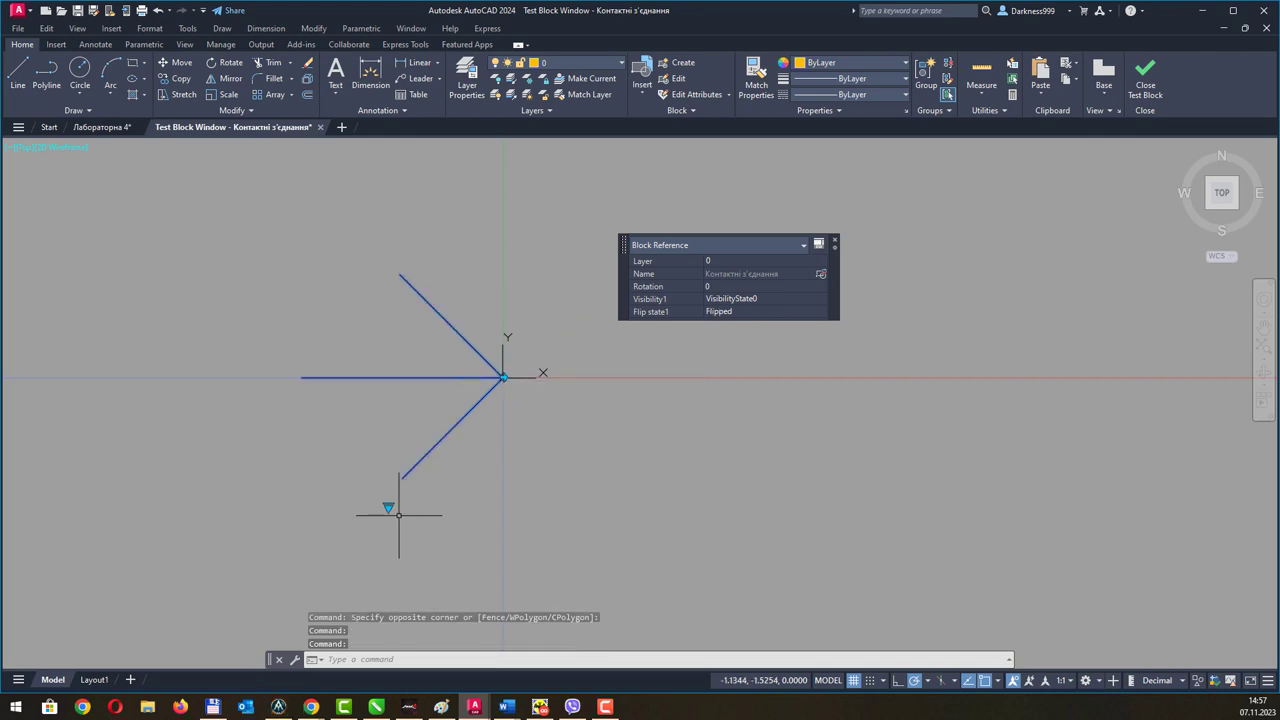
# Switch to VisibilityState1, toggle Flip state2 several times, then return to VisibilityState0.
pyautogui.click(389, 508)
pyautogui.click(432, 531)
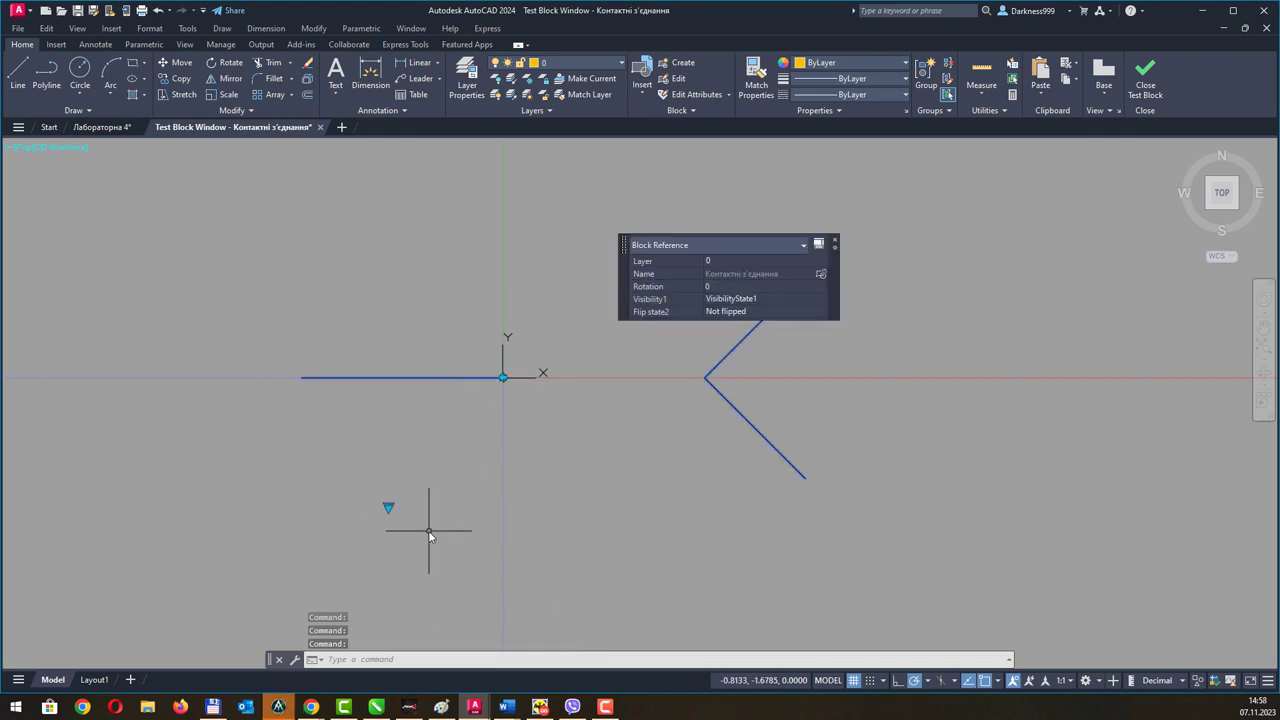
pyautogui.click(503, 377)
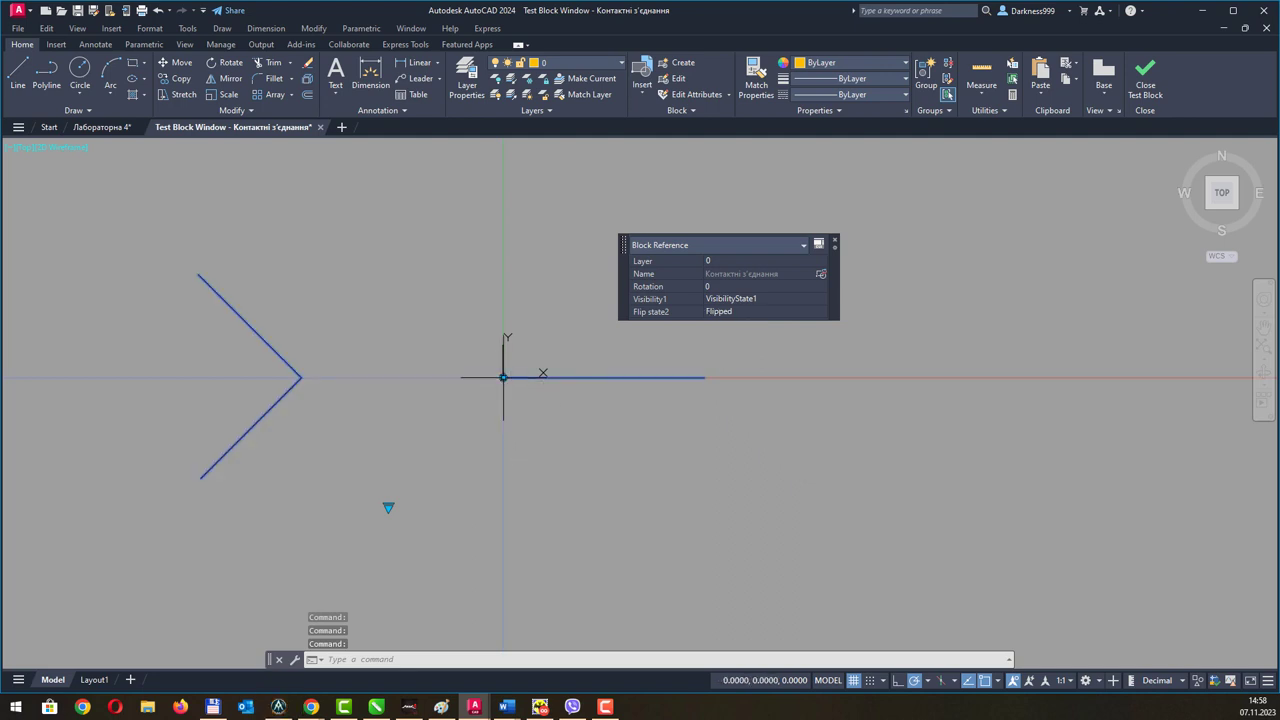
pyautogui.click(503, 377)
pyautogui.click(503, 377)
pyautogui.click(503, 377)
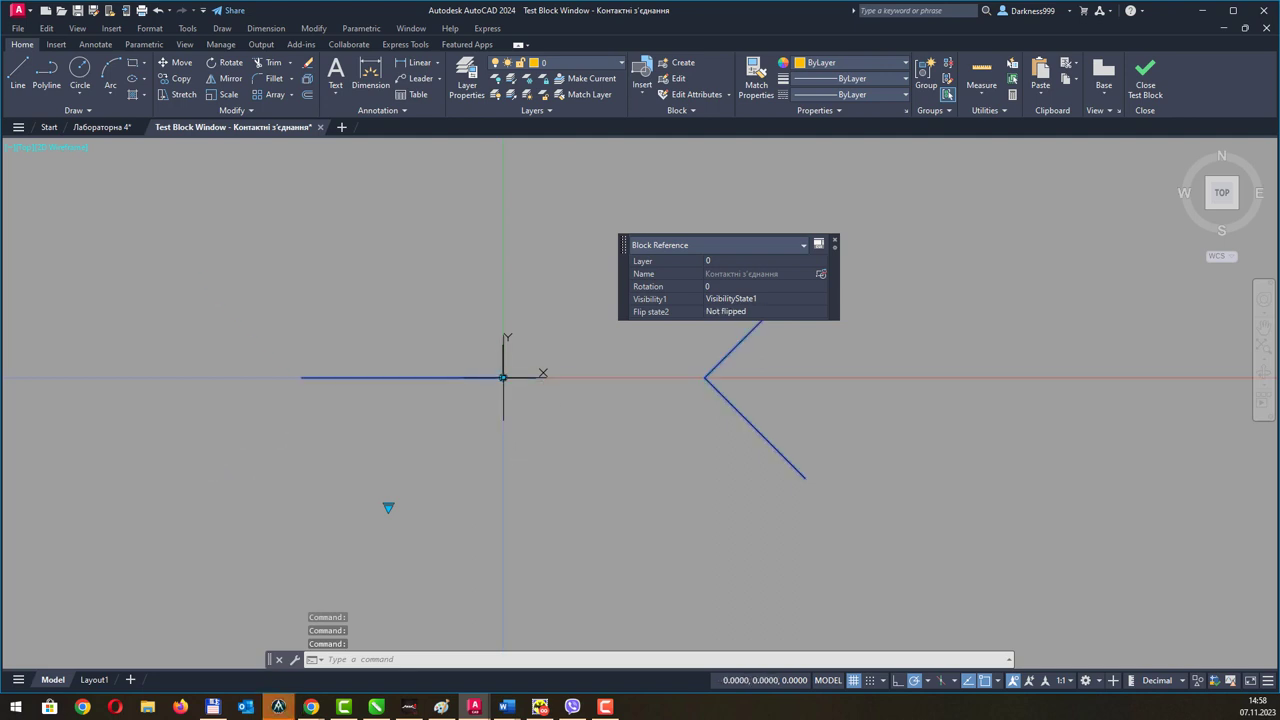
pyautogui.click(503, 377)
pyautogui.click(503, 377)
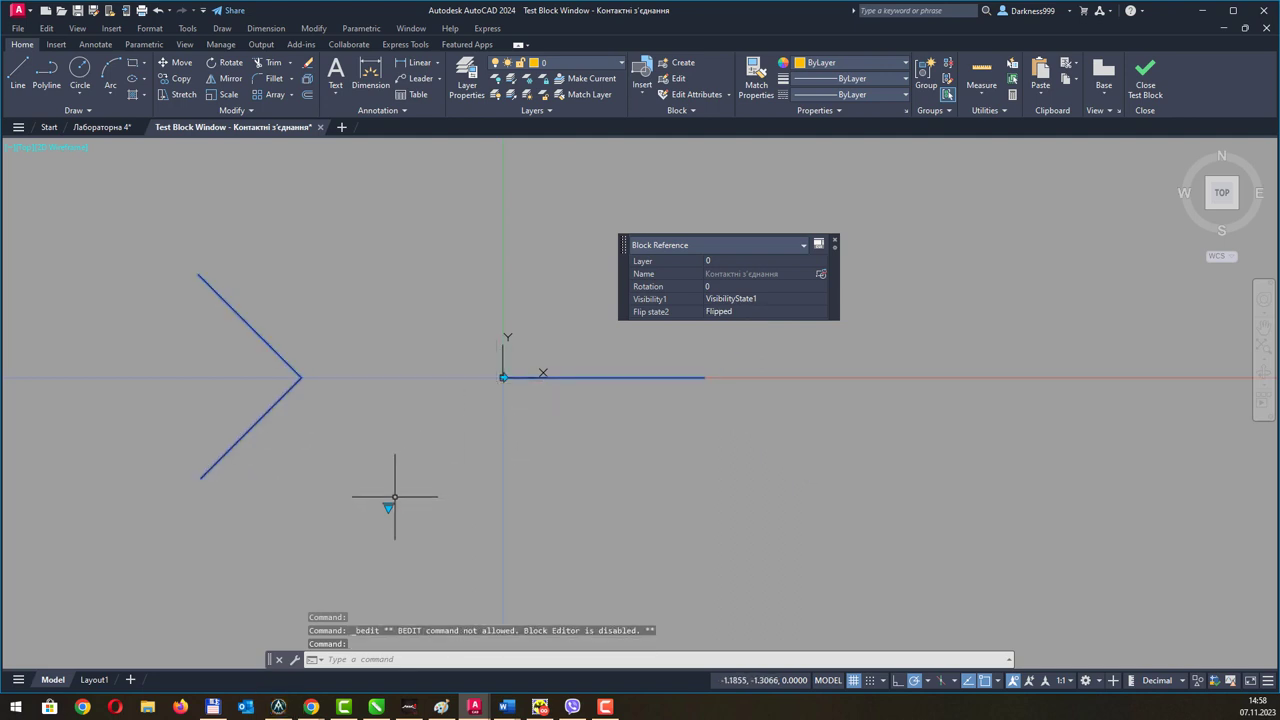
pyautogui.click(388, 507)
pyautogui.click(420, 517)
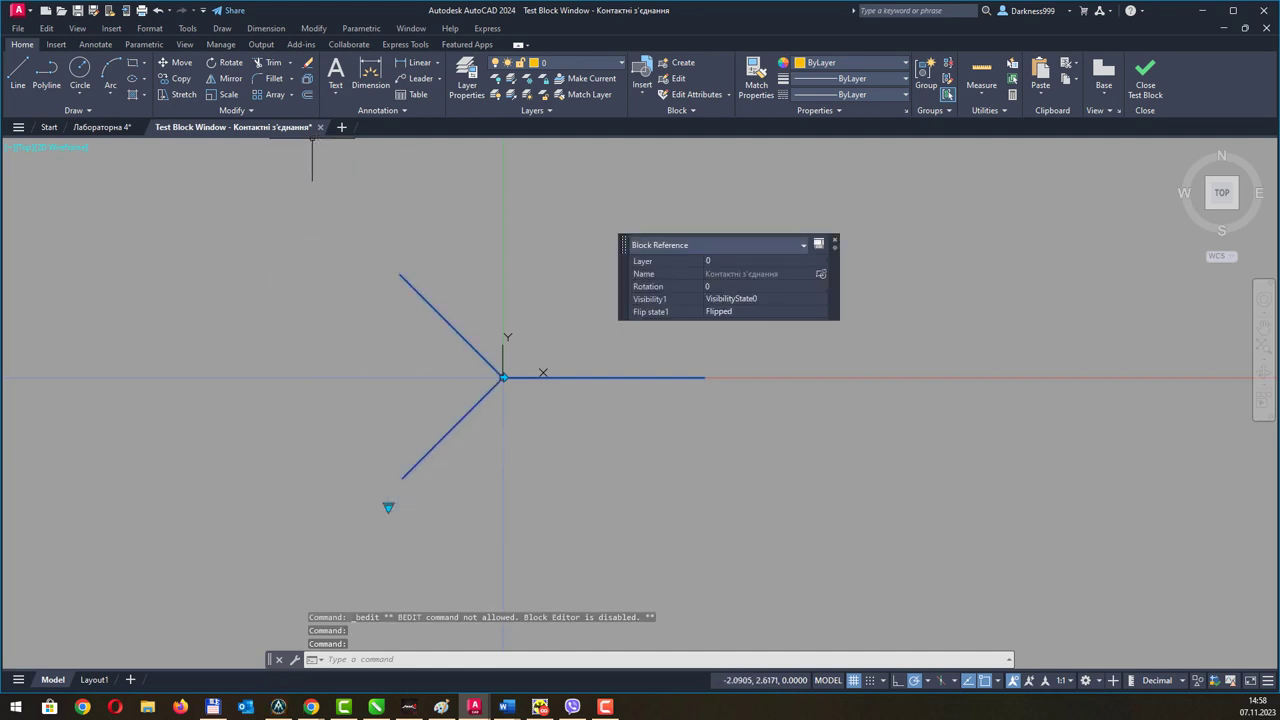
# Close the Test Block Window and exit the Block Editor, saving the contact block.
pyautogui.click(1145, 82)
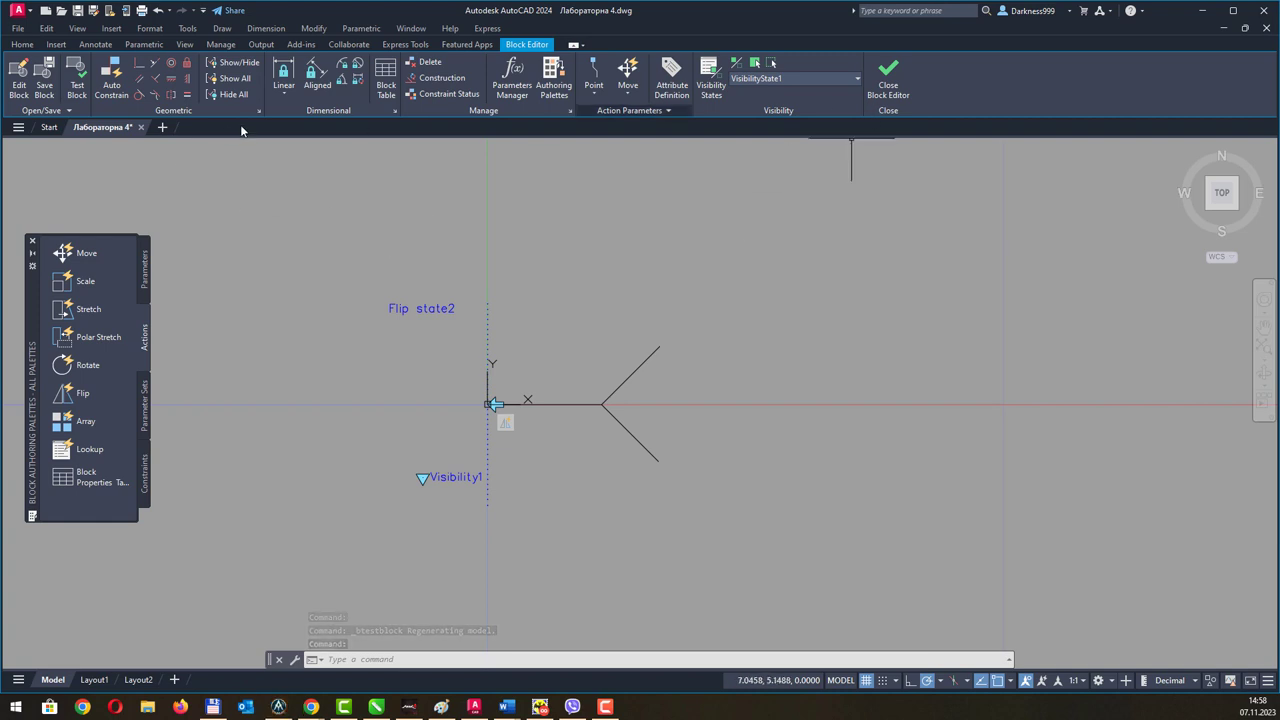
pyautogui.click(79, 78)
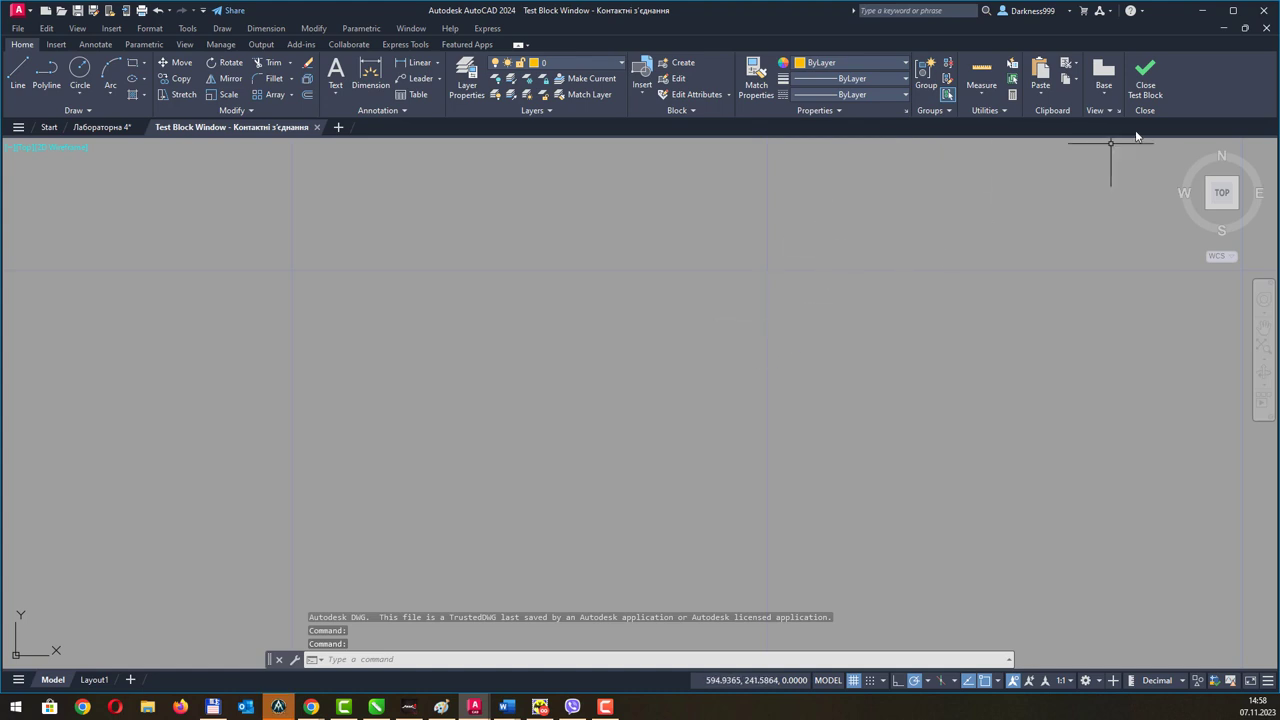
pyautogui.click(1145, 85)
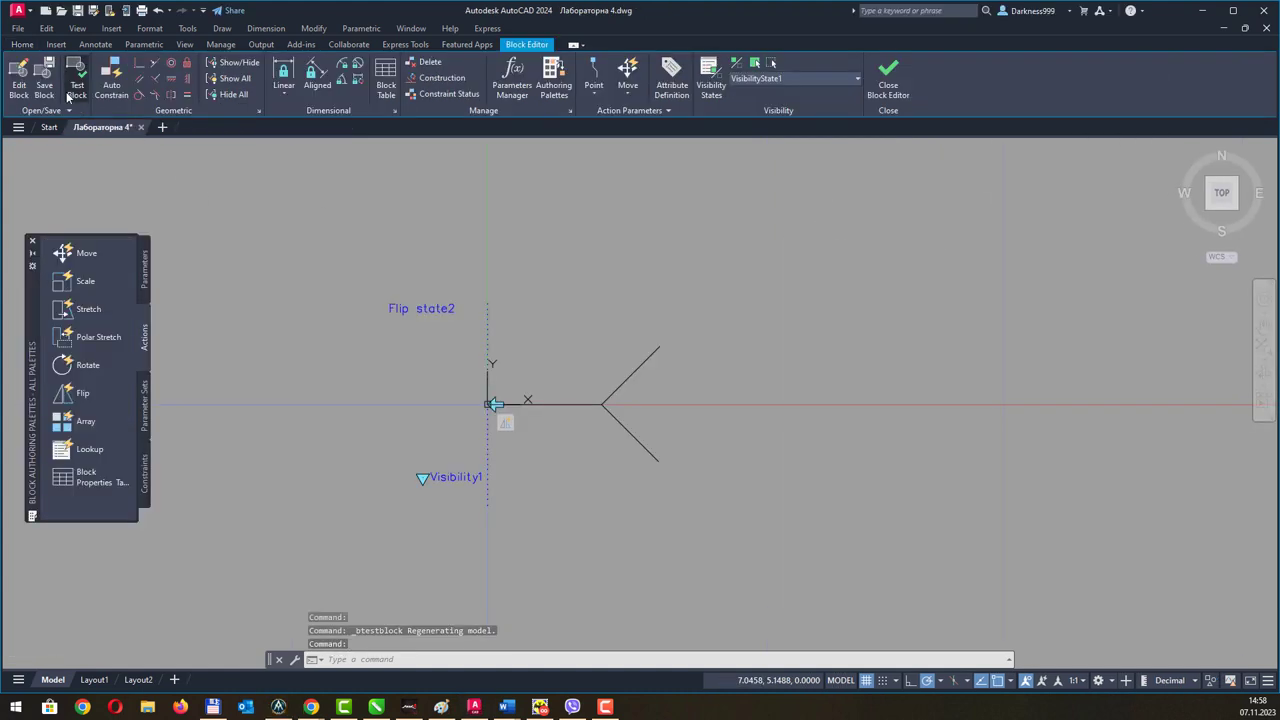
pyautogui.click(888, 78)
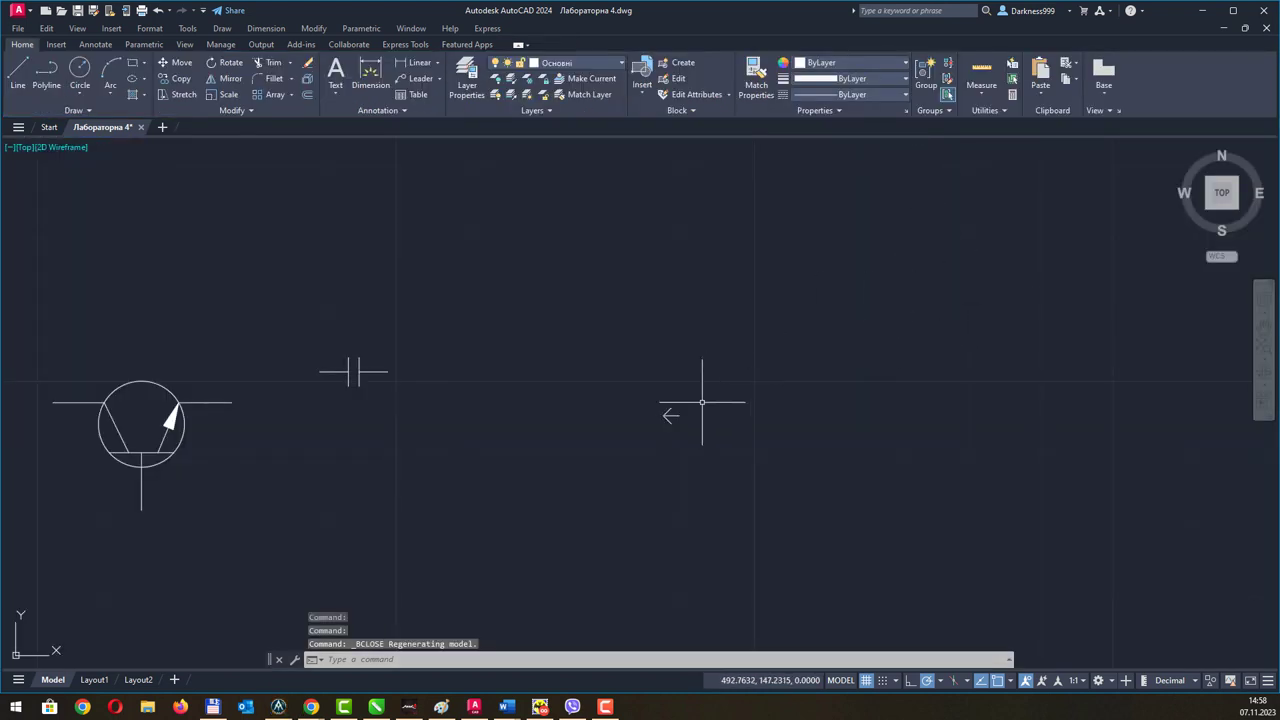
# Select the contact block to check its Quick Properties, and briefly view the Insert block gallery.
pyautogui.click(672, 414)
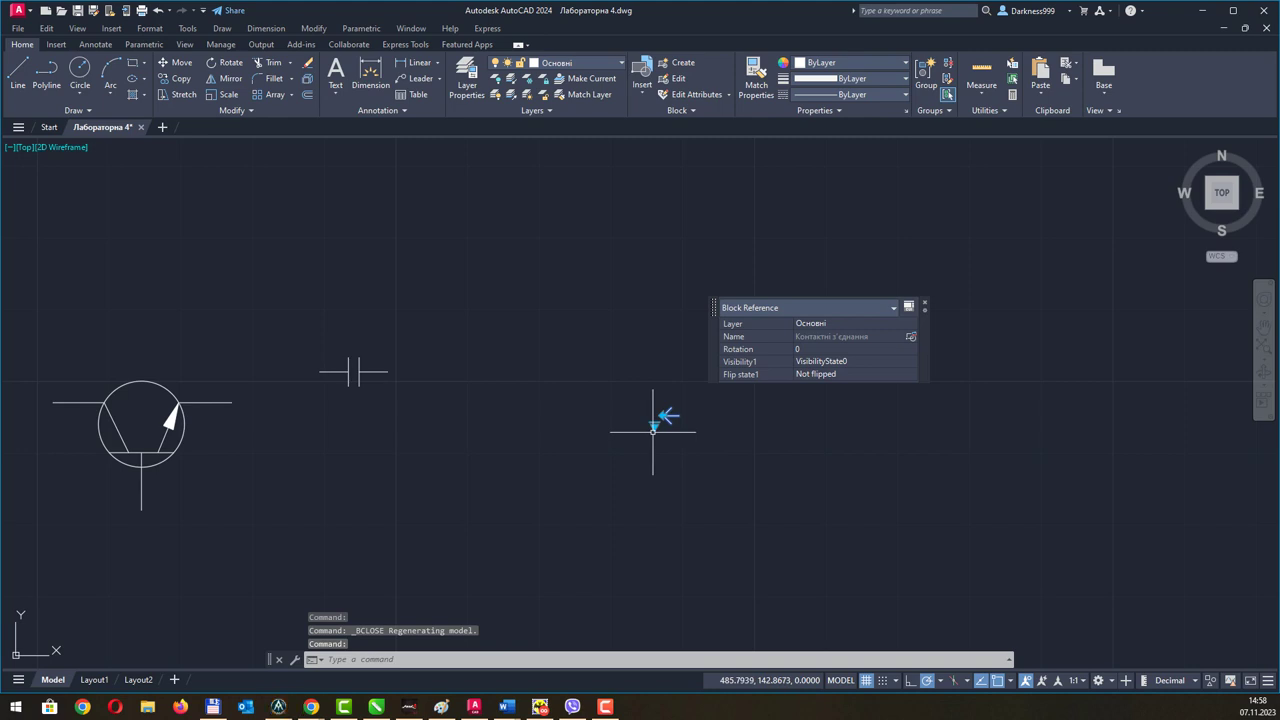
pyautogui.click(640, 95)
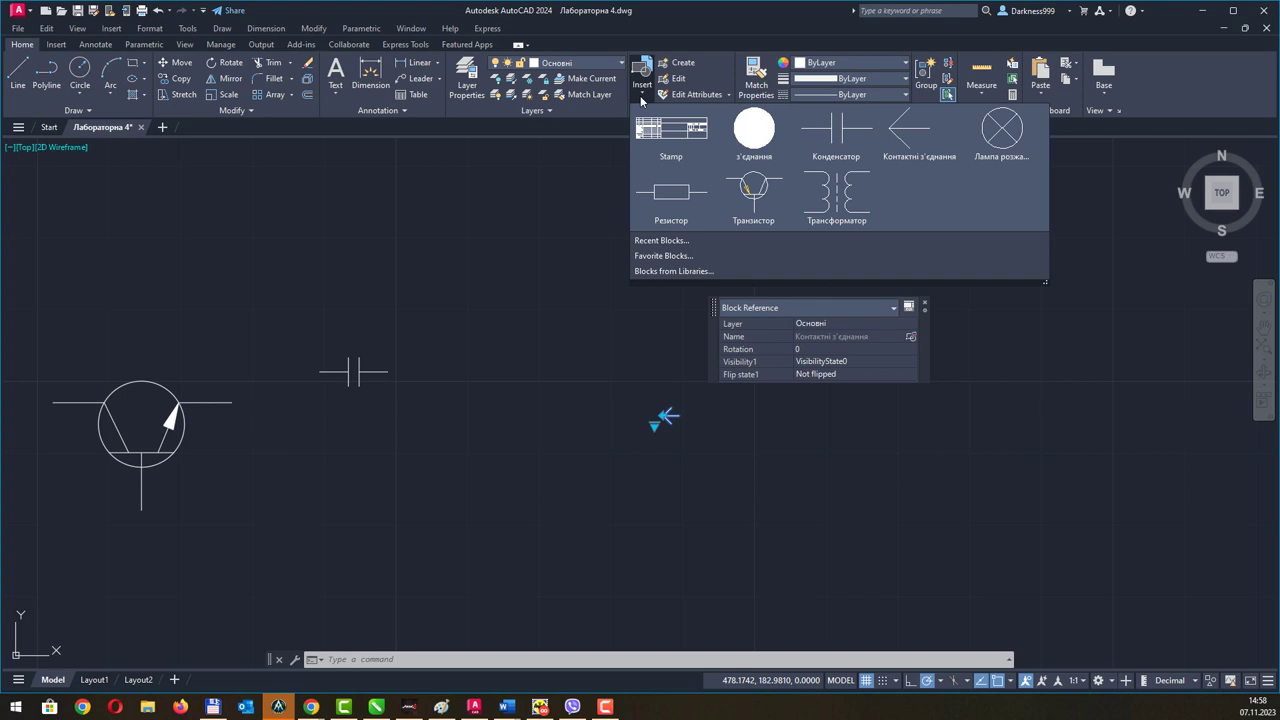
pyautogui.click(572, 248)
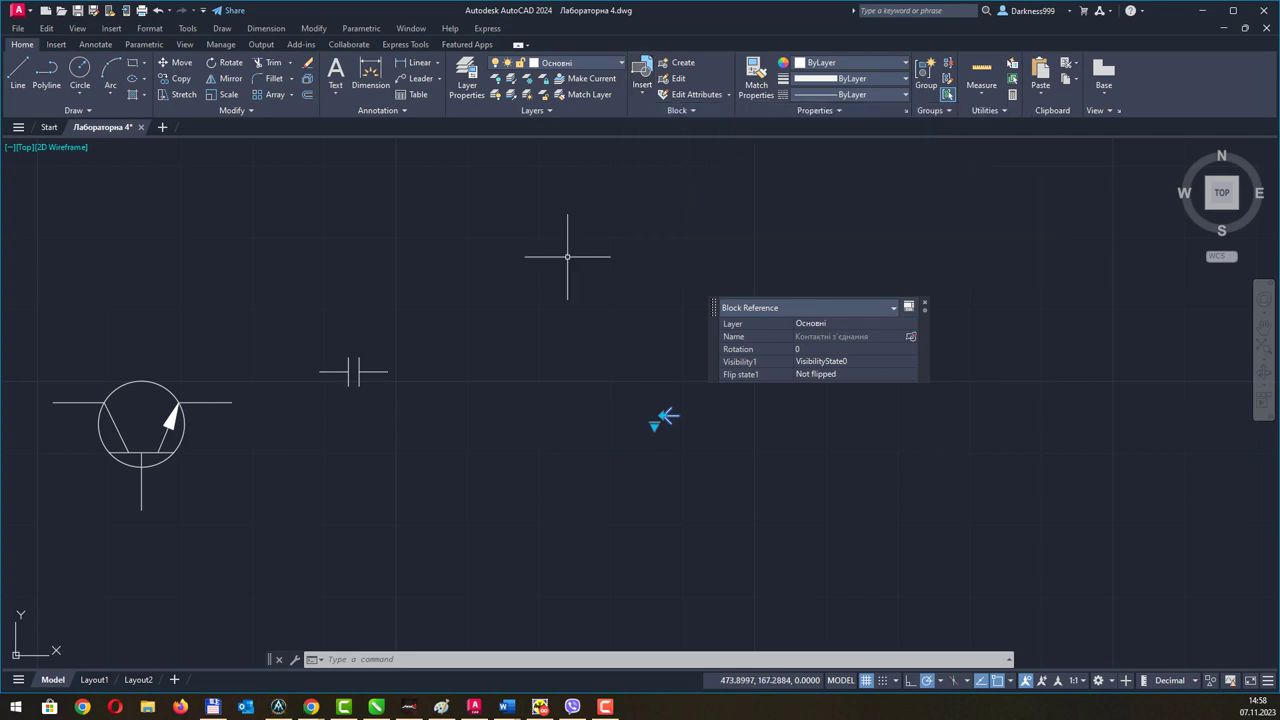
# Pan the schematic right and down, then reopen the Insert block gallery.
pyautogui.scroll(-2, 567, 256)
pyautogui.moveTo(562, 247); pyautogui.dragTo(654, 254, button='middle')
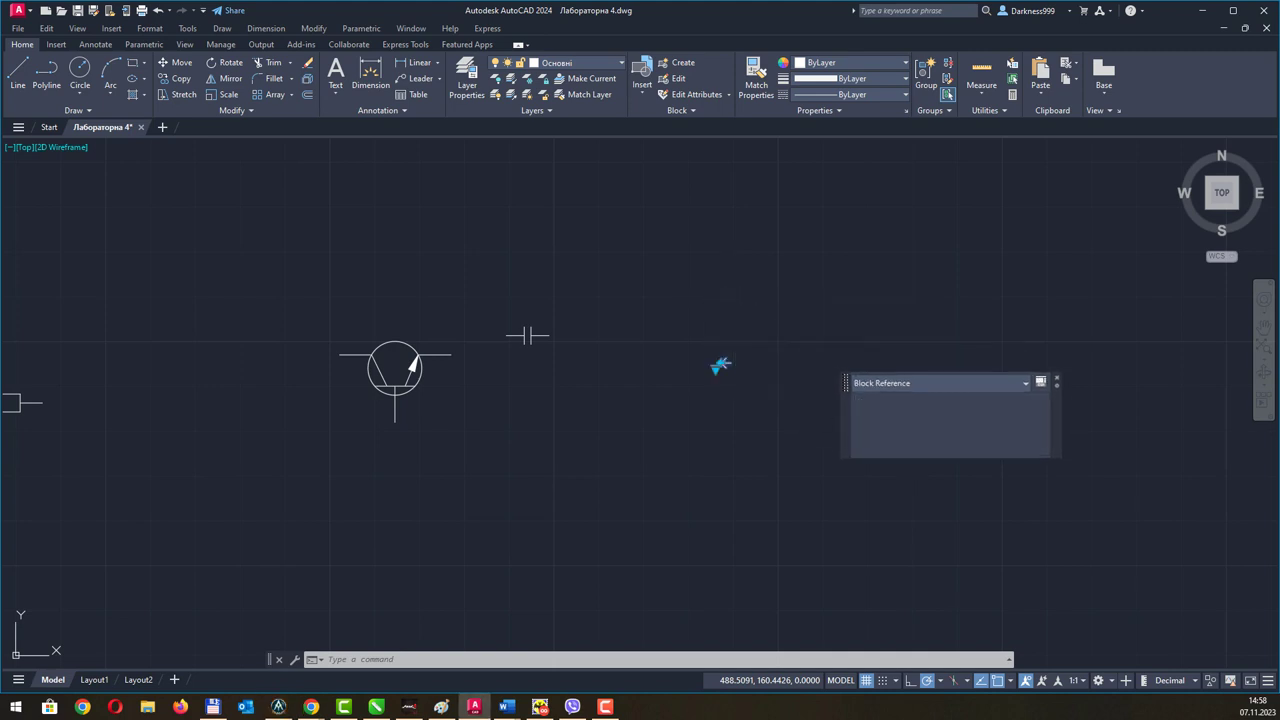
pyautogui.click(601, 280)
pyautogui.press('Escape')
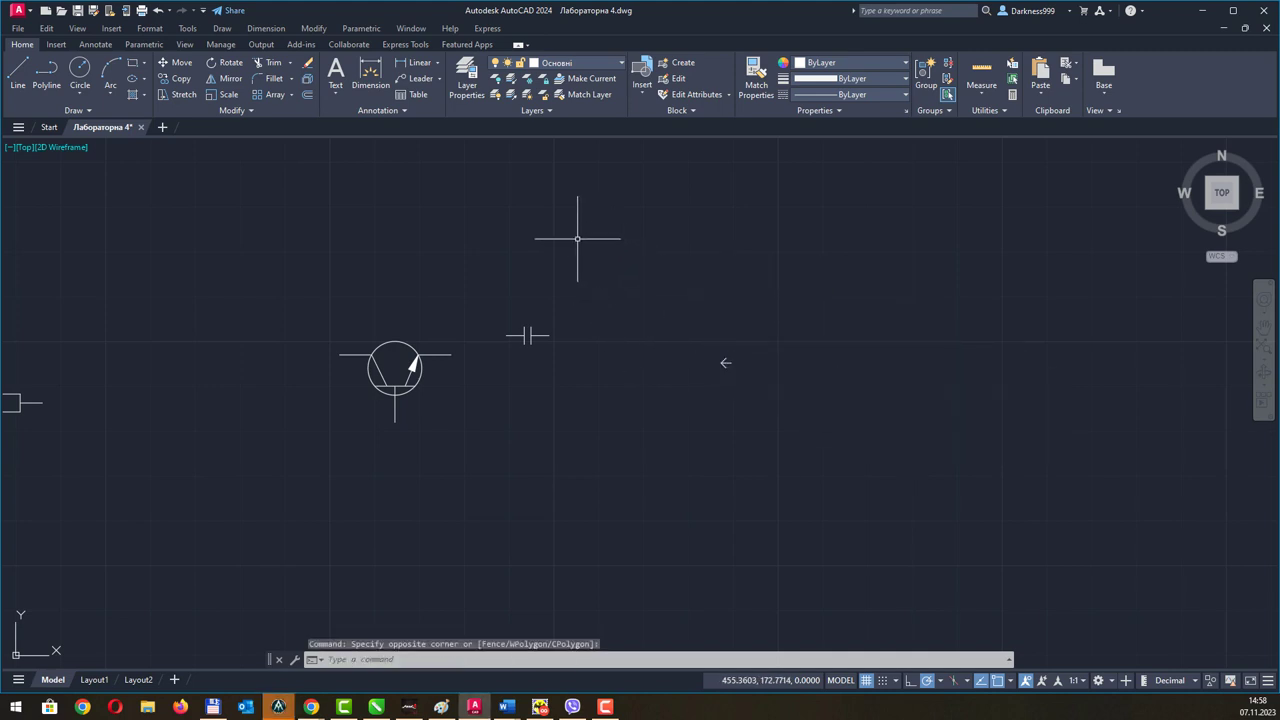
pyautogui.moveTo(577, 240); pyautogui.dragTo(658, 259, button='middle')
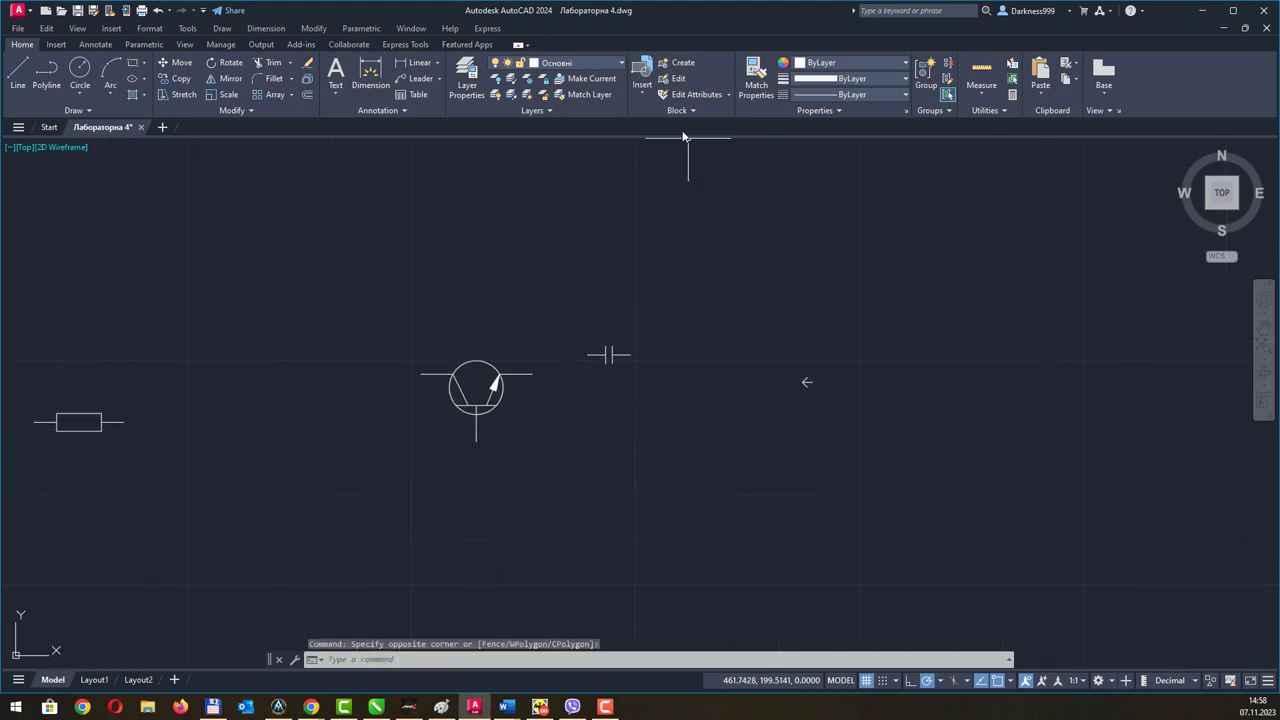
pyautogui.click(644, 94)
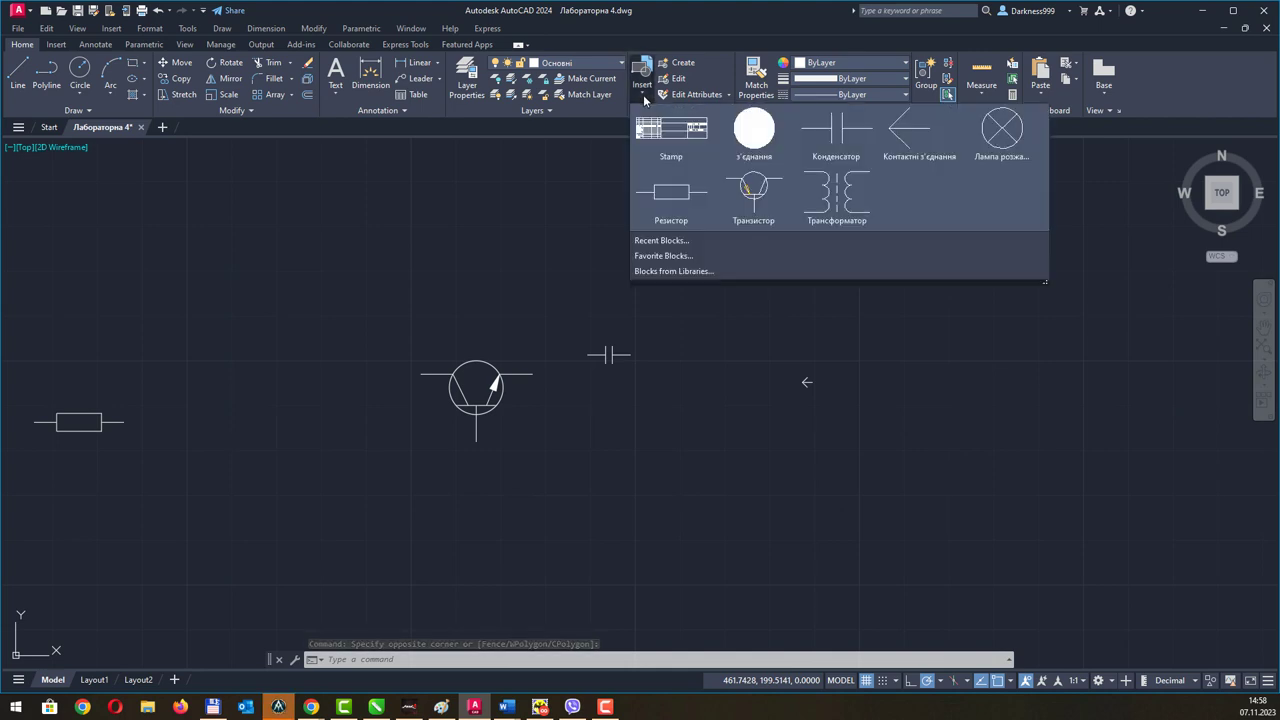